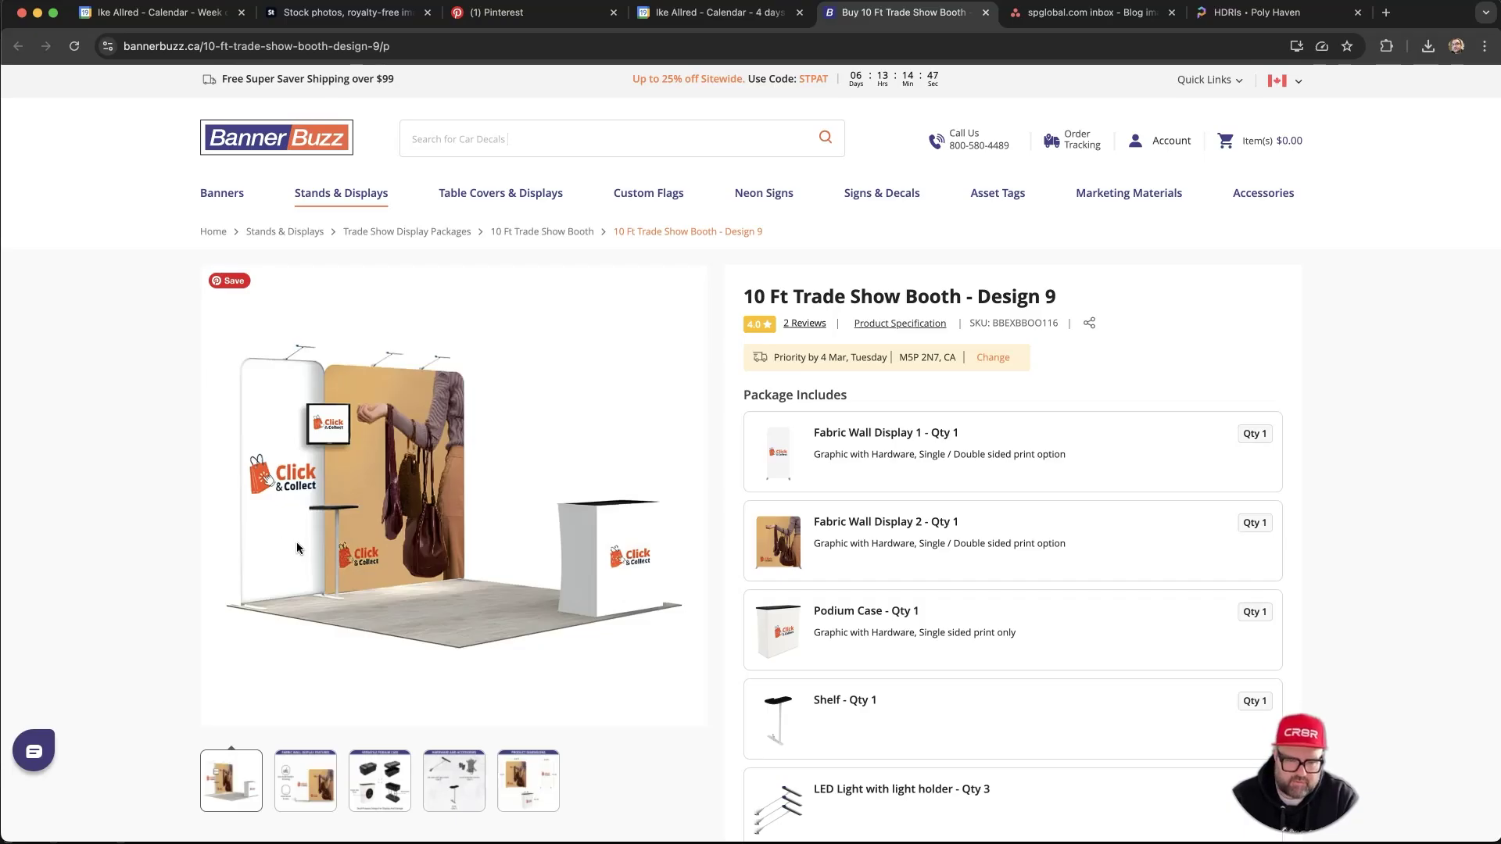
# - Compare the Blender booth scene with the browser's reference product page, examining its hardware, dimensions and full booth images for the shelf
pyautogui.press('super+Tab')
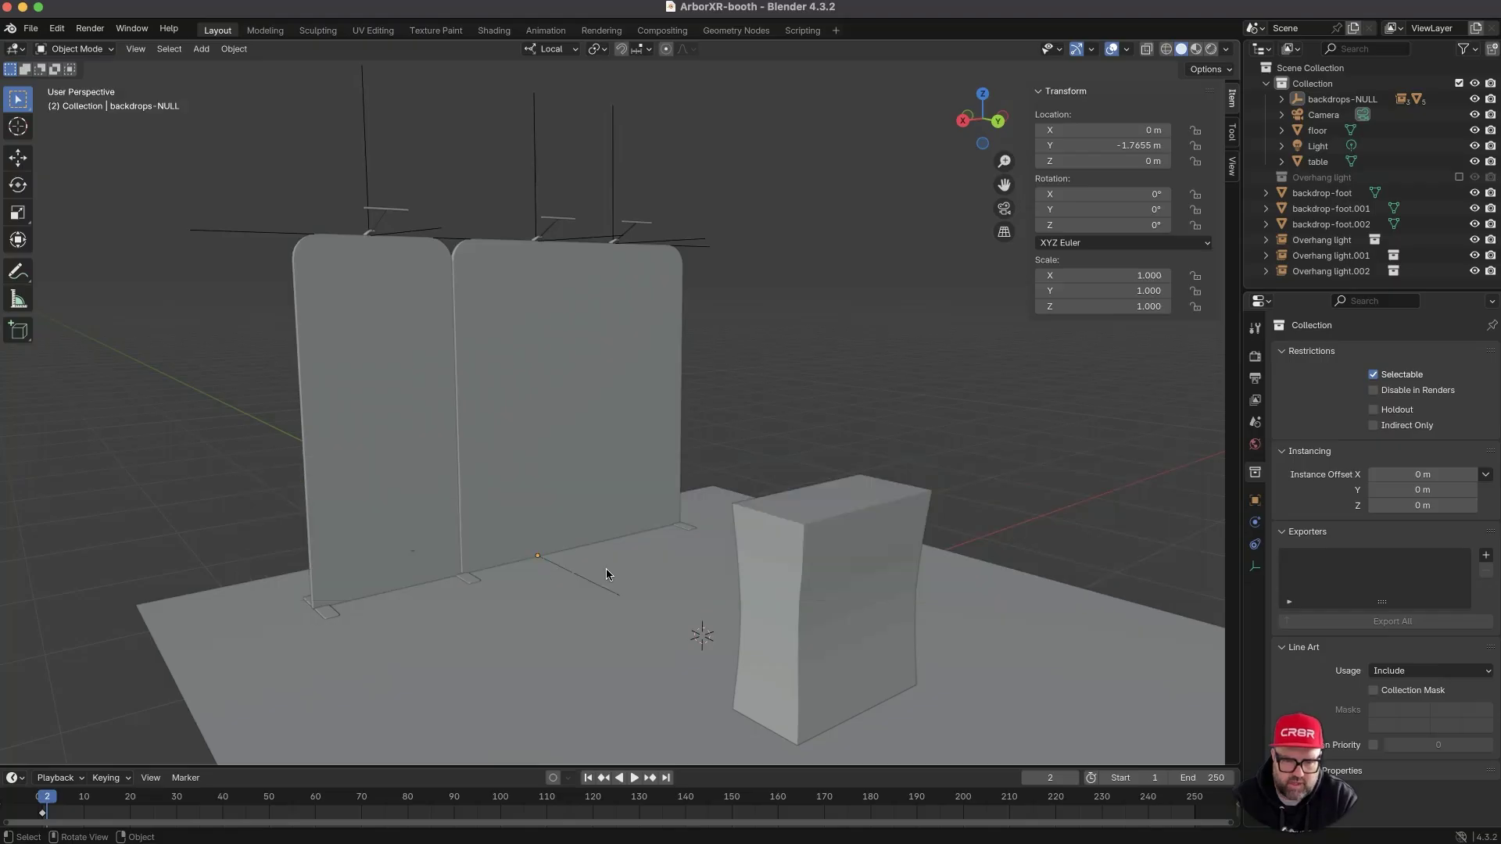
pyautogui.moveTo(708, 349)
pyautogui.mouseDown(button='middle')
pyautogui.moveTo(693, 350)
pyautogui.moveTo(707, 347)
pyautogui.mouseUp(button='middle')
pyautogui.keyDown('shift'); pyautogui.moveTo(688, 429); pyautogui.dragTo(732, 353, button='middle'); pyautogui.keyUp('shift')
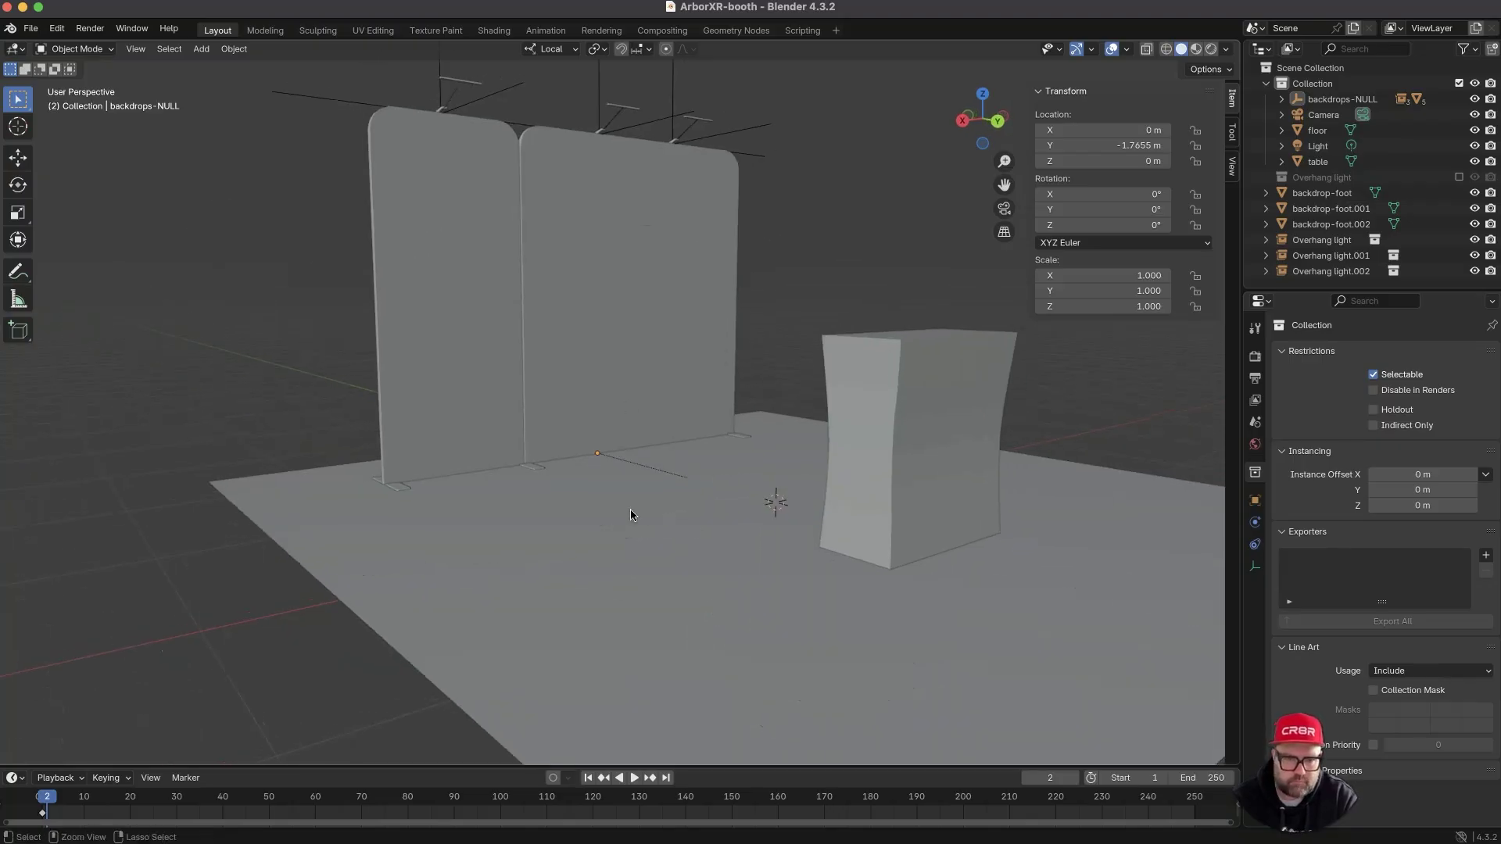
pyautogui.press('super+Tab')
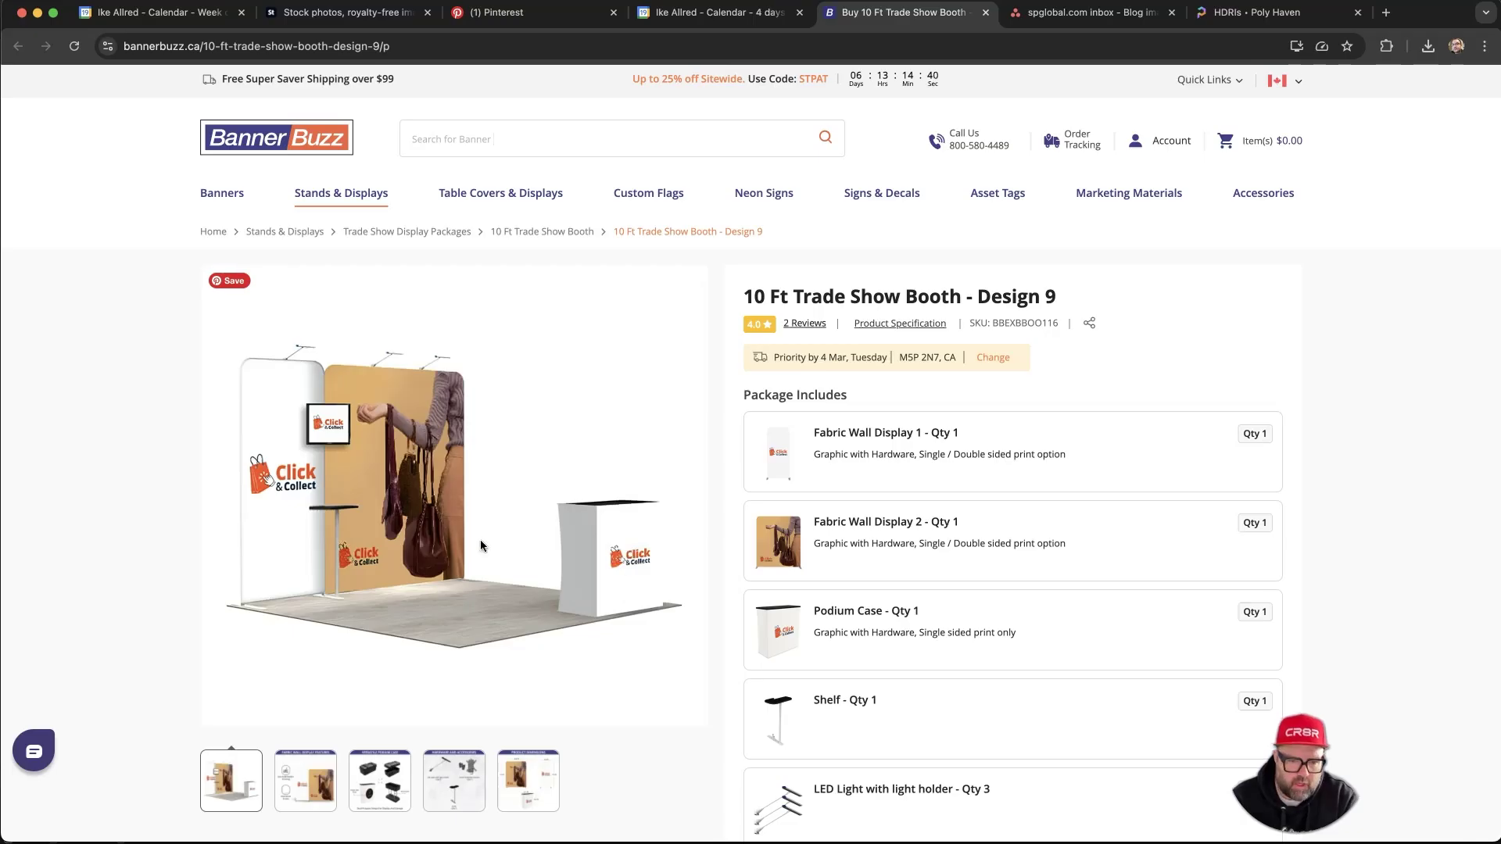
pyautogui.click(443, 781)
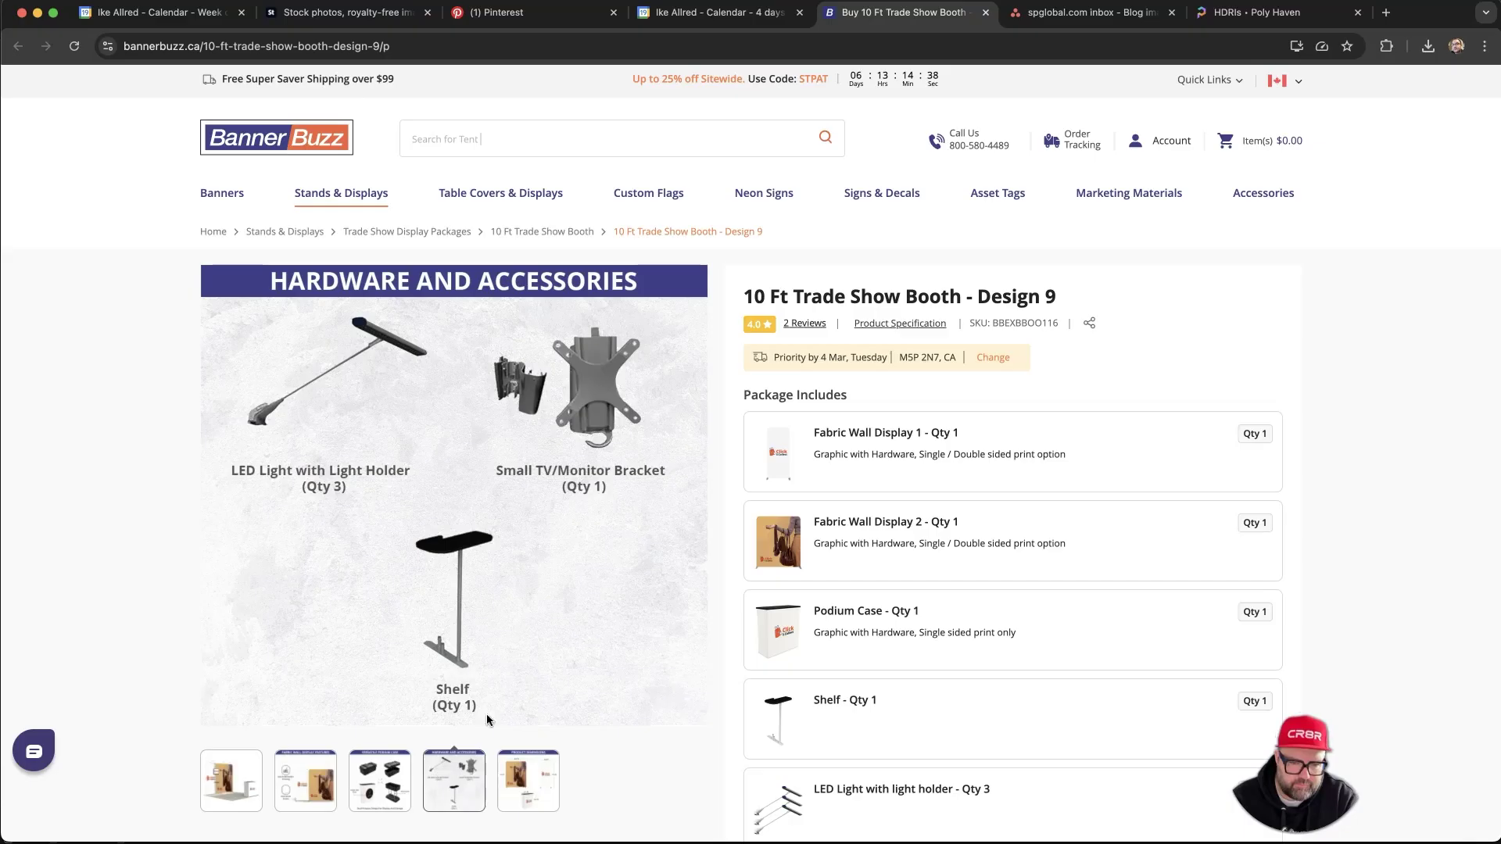
pyautogui.click(535, 773)
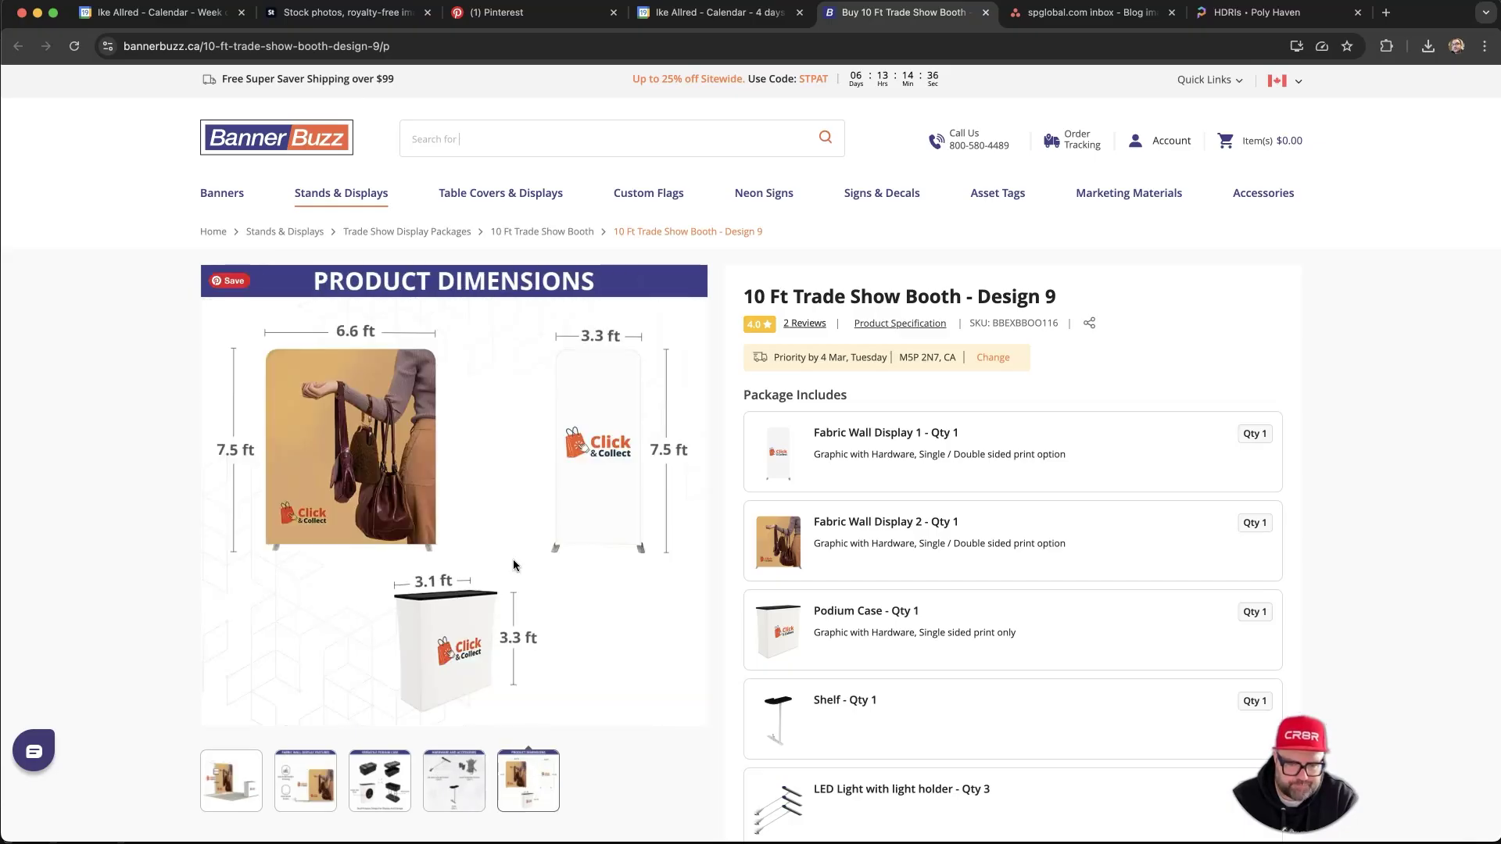
pyautogui.click(452, 774)
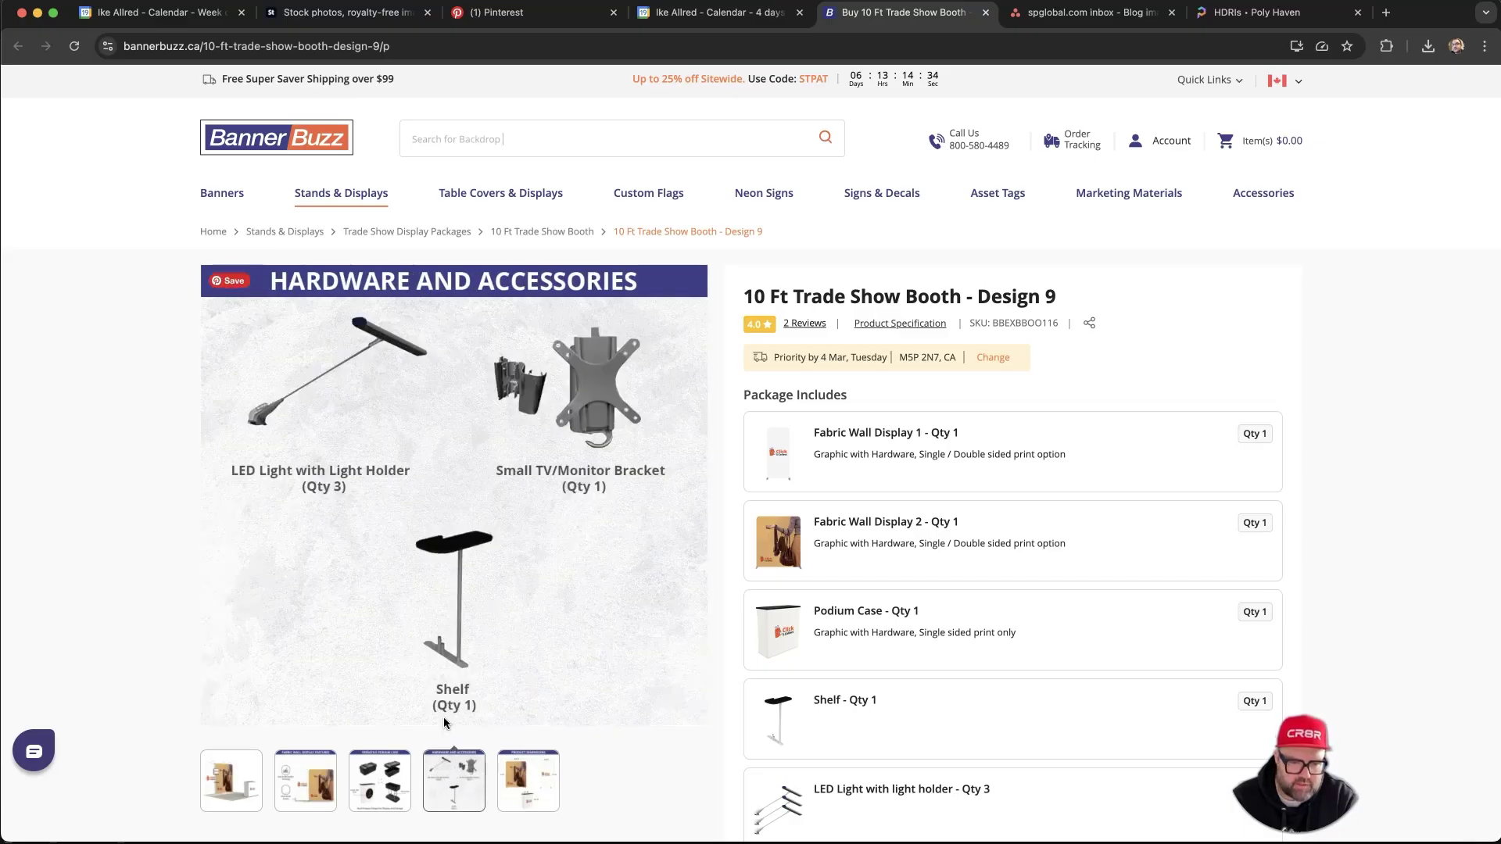
pyautogui.click(224, 776)
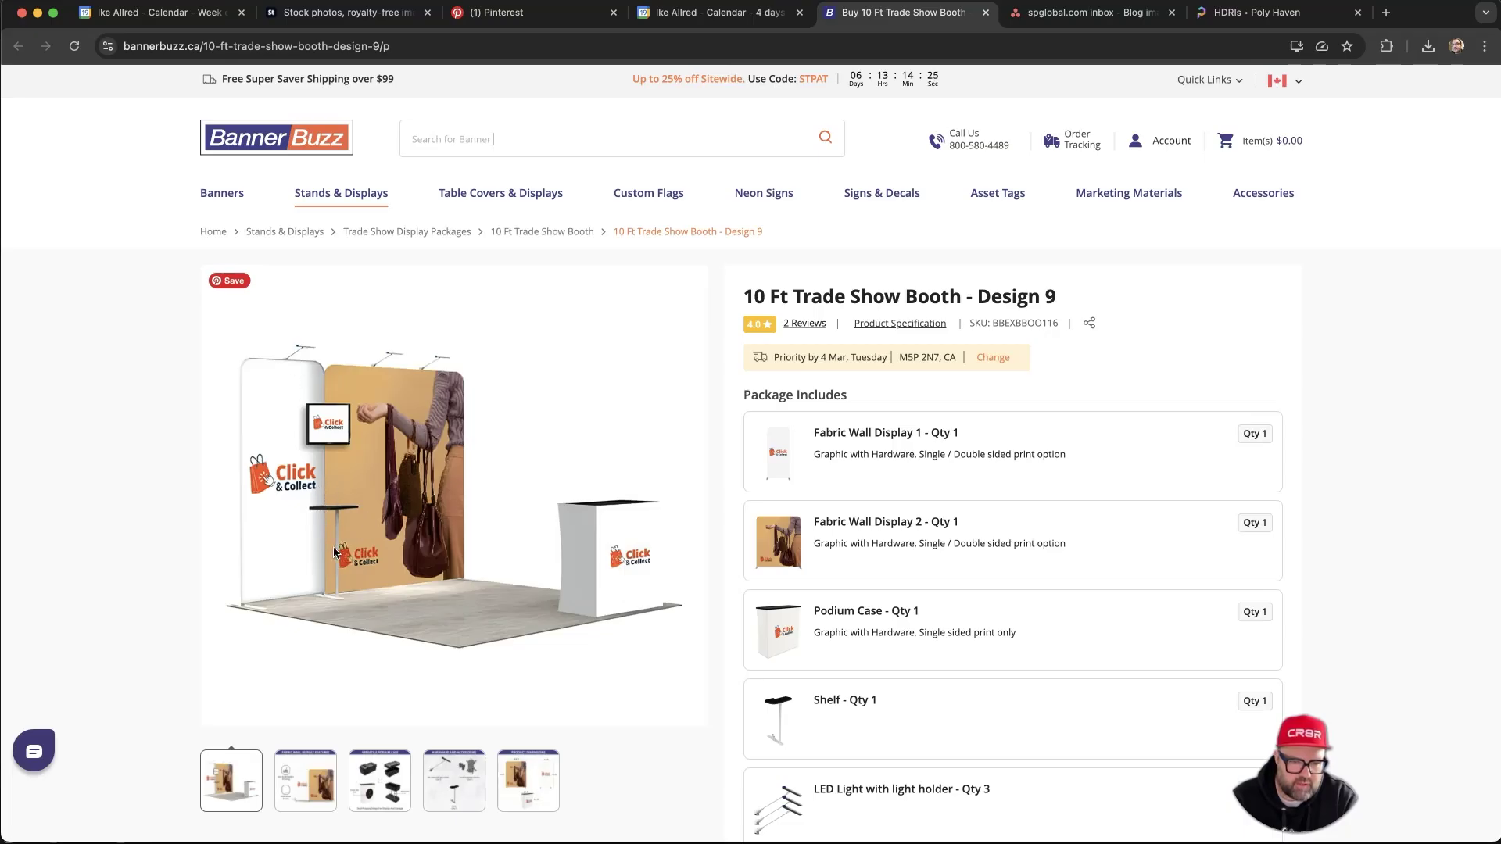
# - Switch to Blender, place the 3D cursor at the foot of the seam between the two backdrops, and add a cylinder mesh there
pyautogui.press('super+Tab')
pyautogui.moveTo(486, 478); pyautogui.dragTo(538, 471, button='middle')
pyautogui.scroll(2, 535, 460)
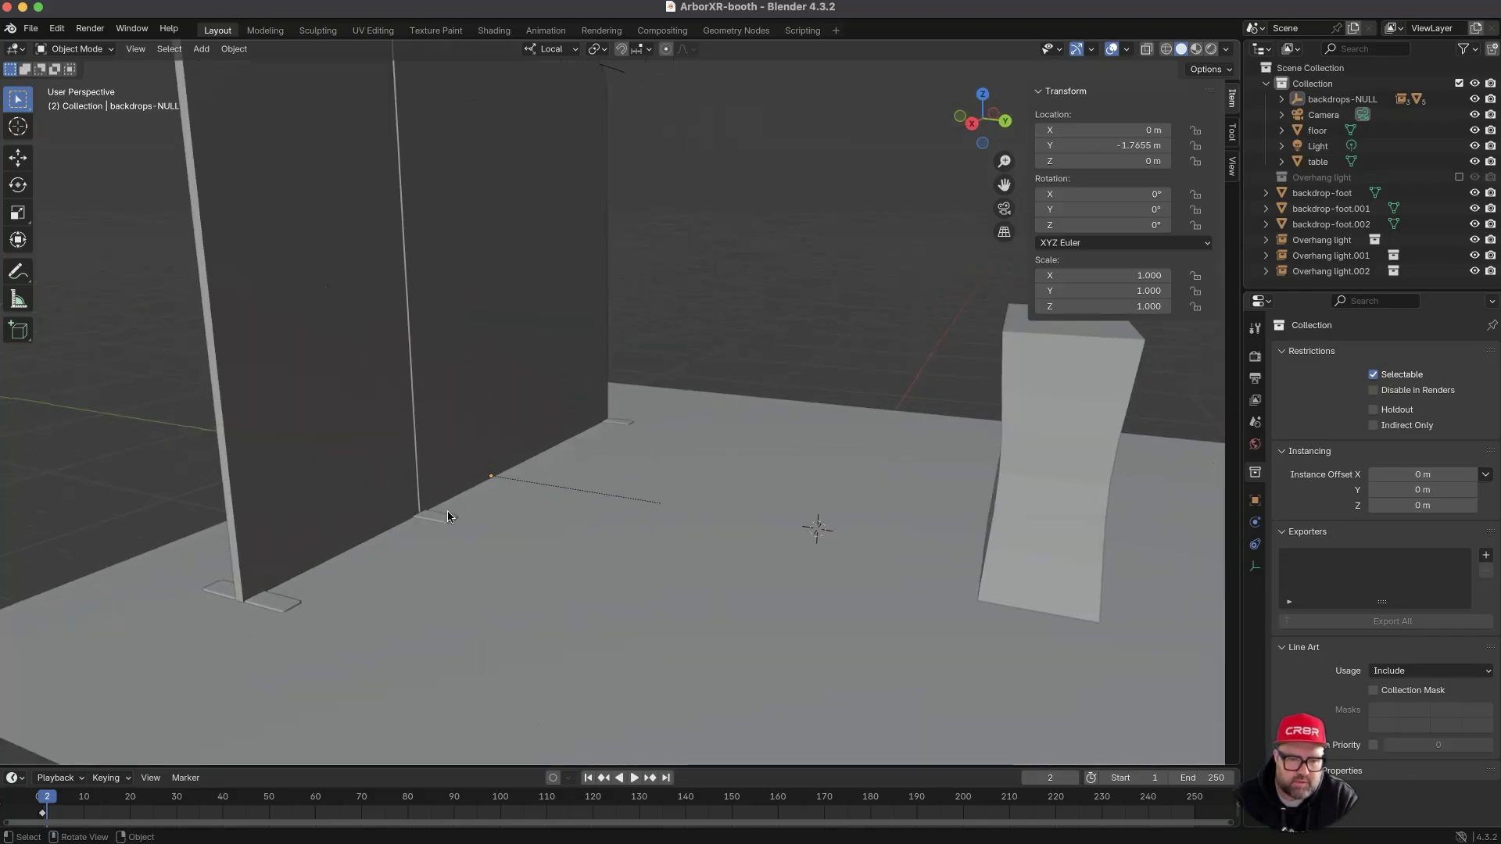
pyautogui.moveTo(437, 505); pyautogui.dragTo(441, 566, button='middle')
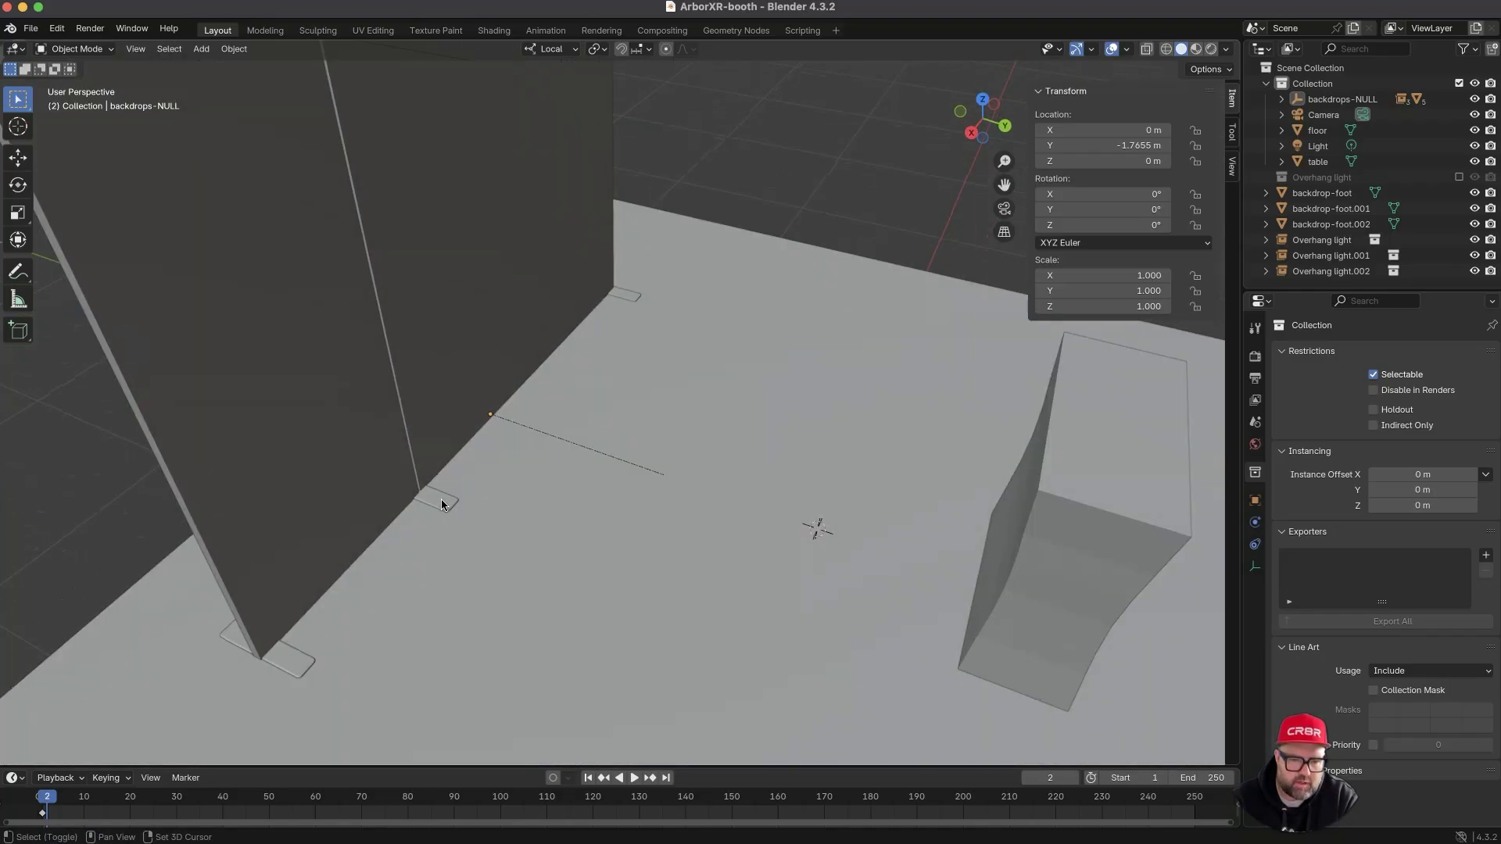
pyautogui.moveTo(441, 503); pyautogui.dragTo(502, 467, button='middle')
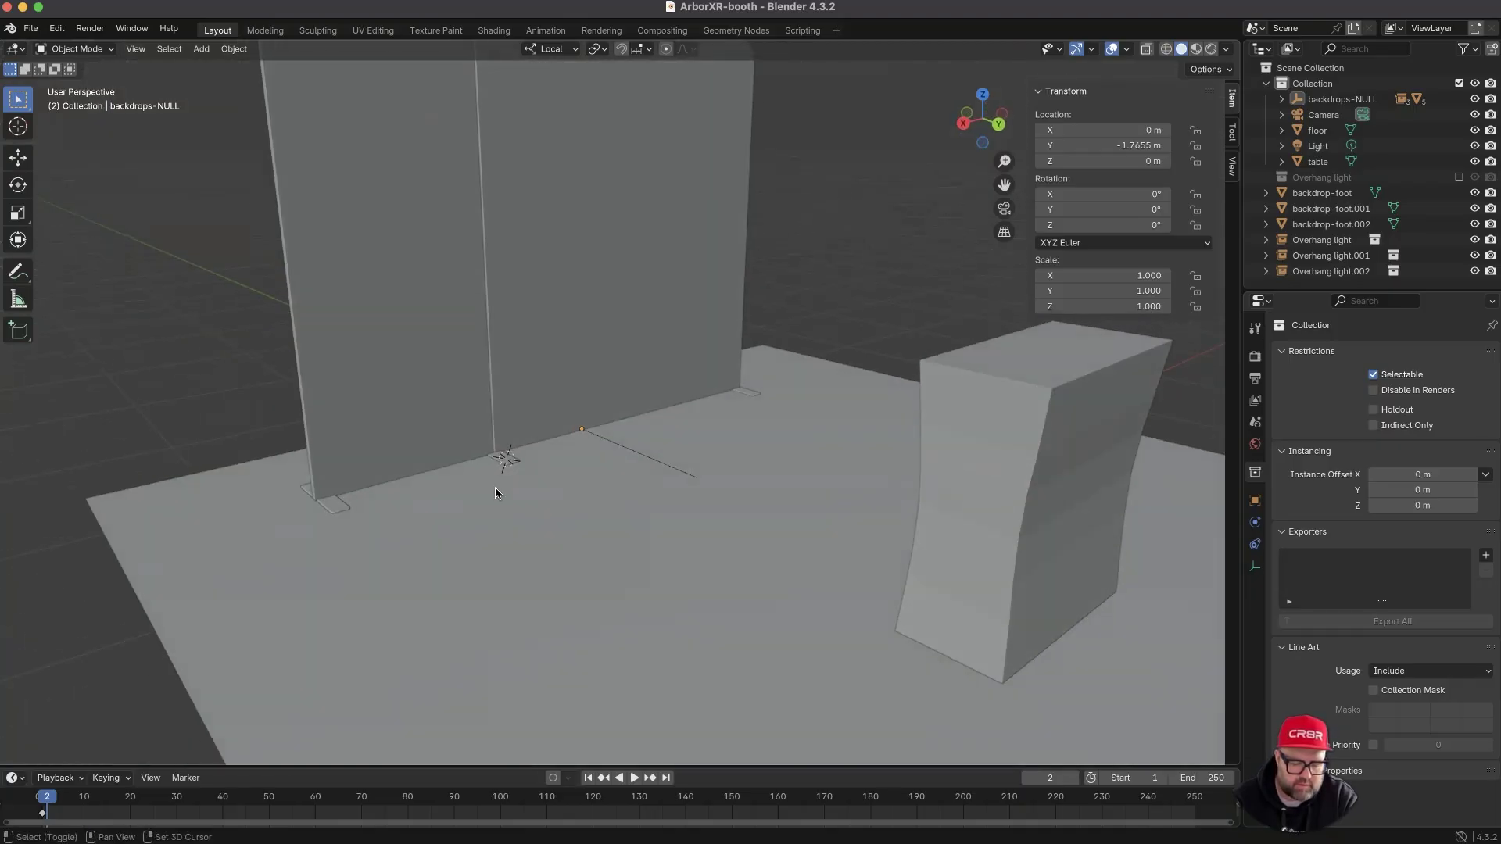
pyautogui.hotkey('shift', 'a')
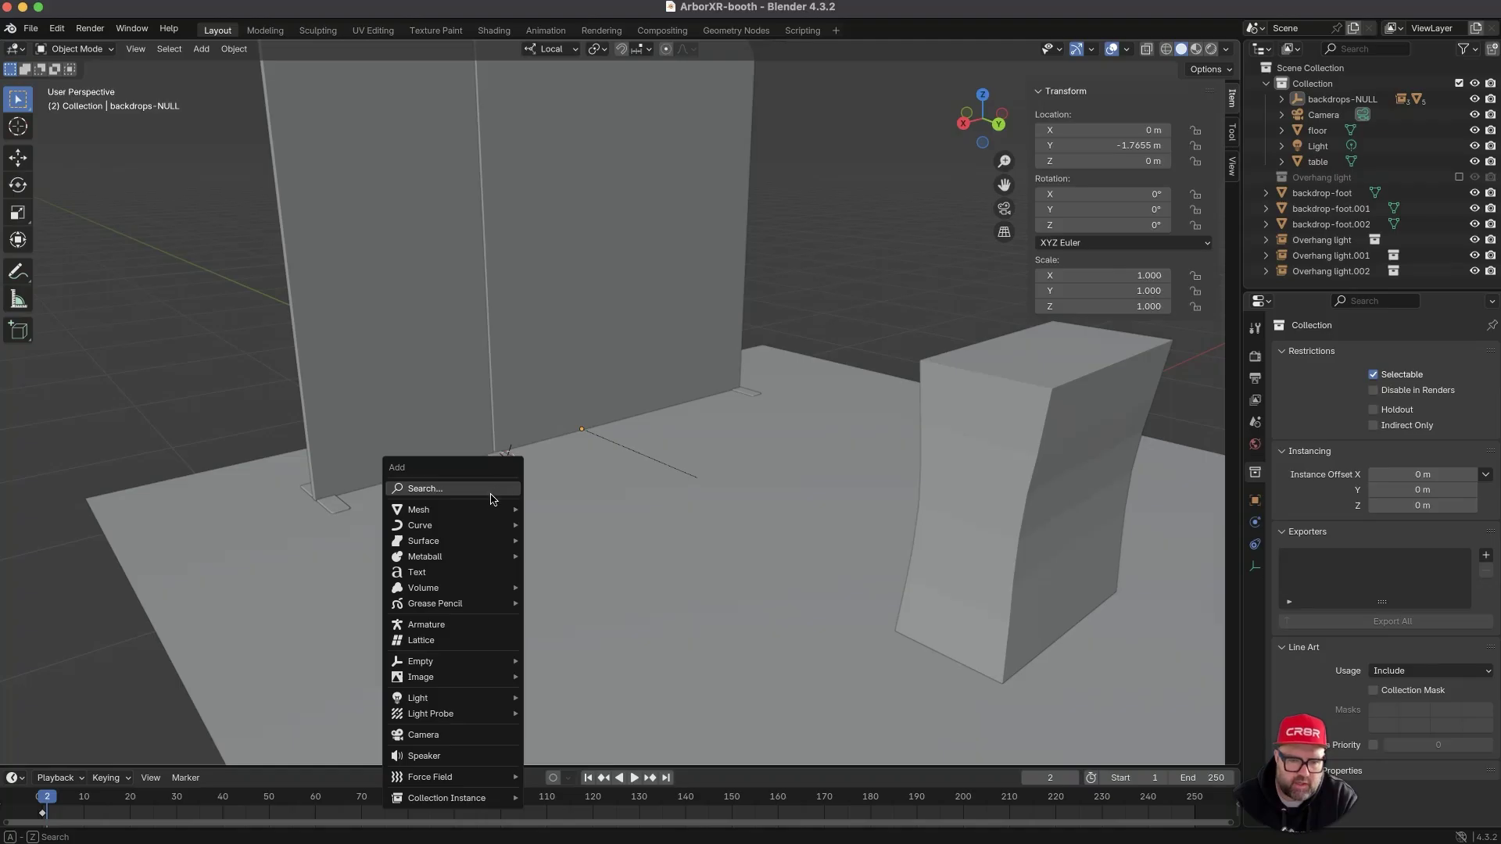
pyautogui.moveTo(493, 510)
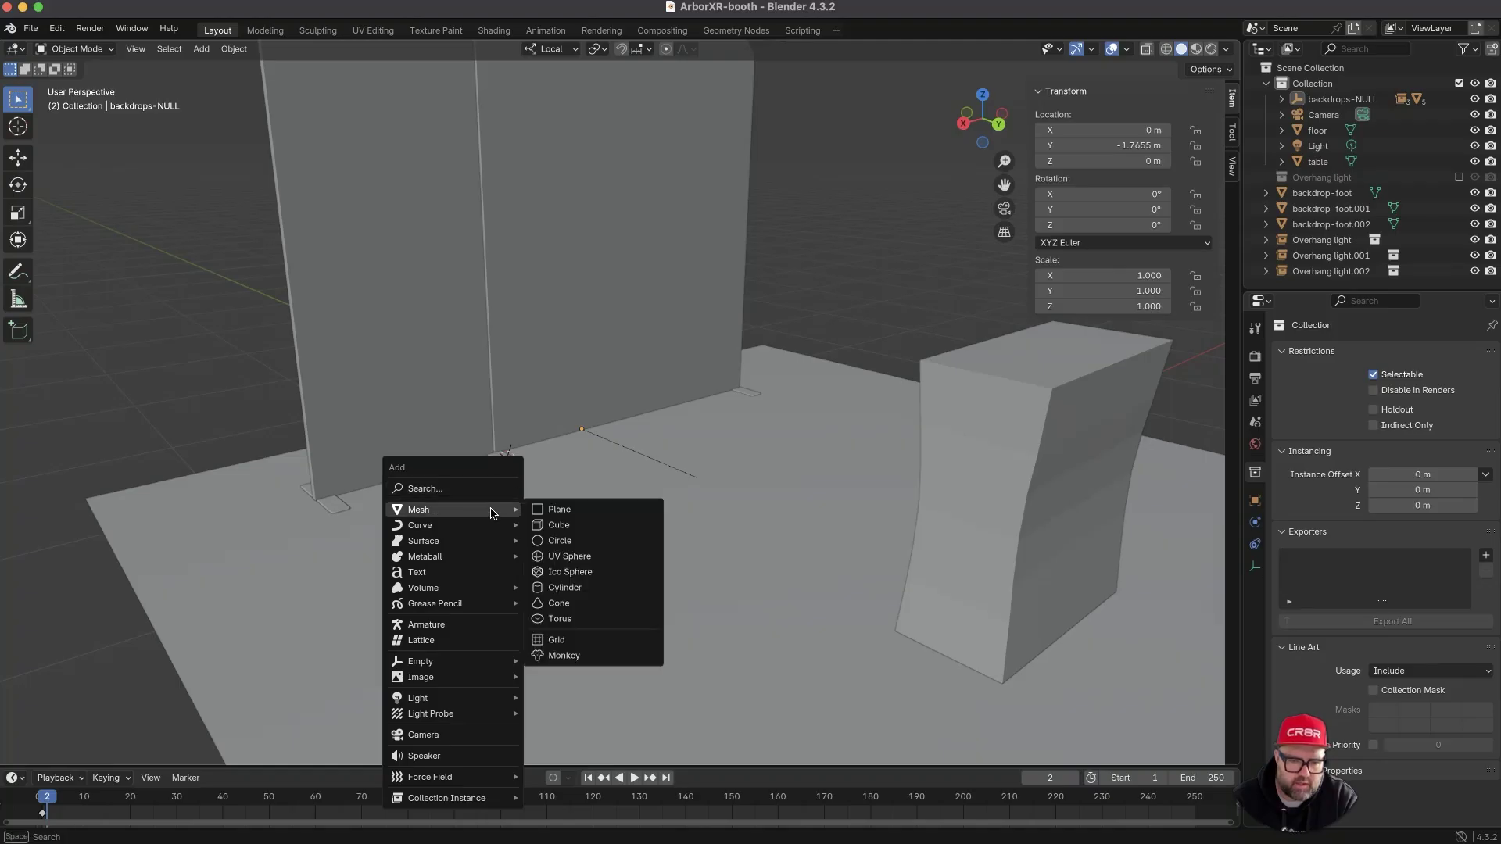
pyautogui.click(586, 587)
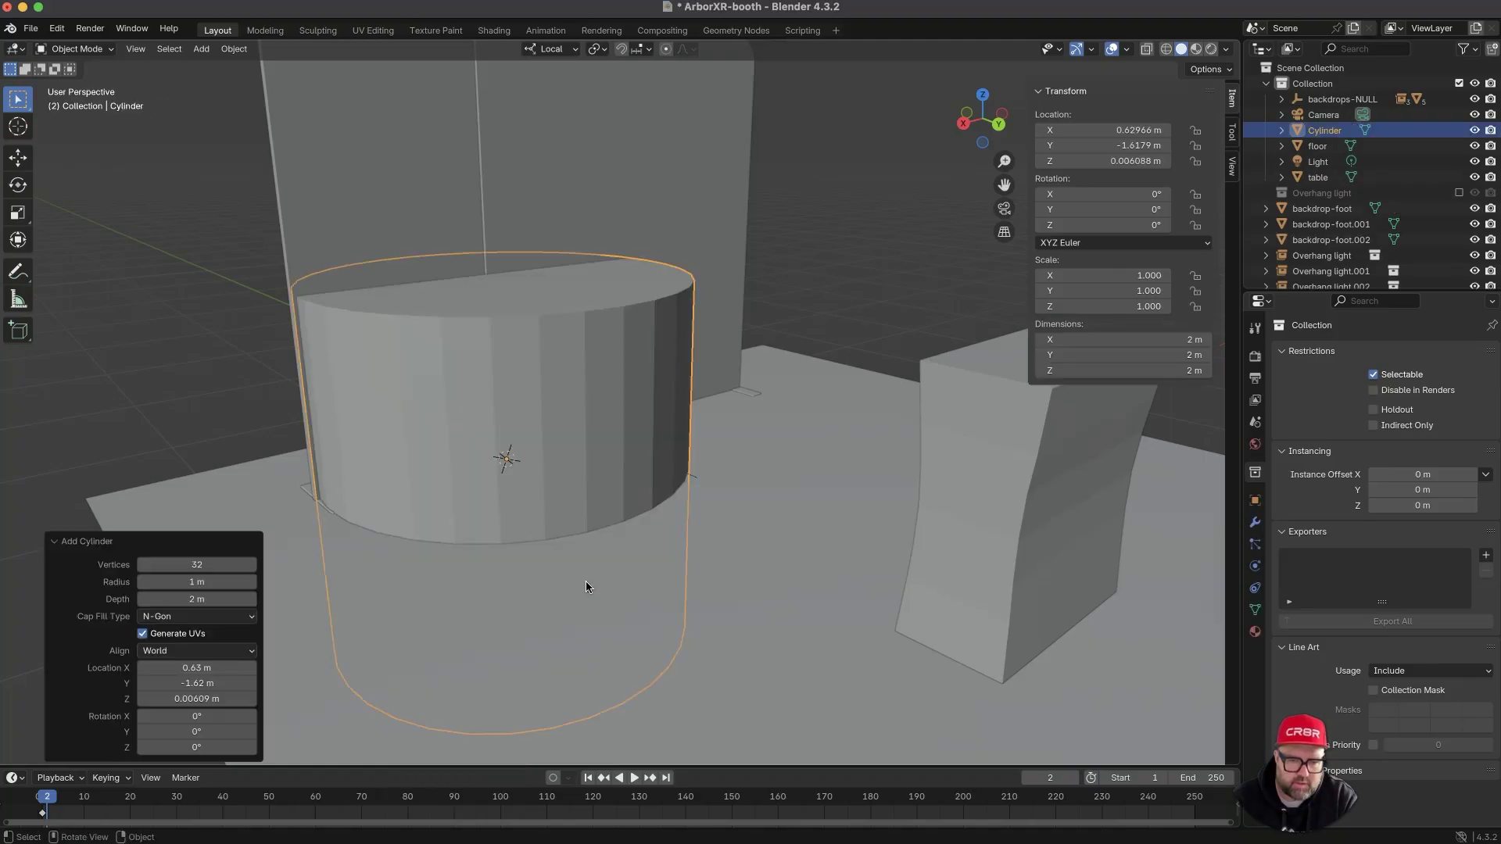
# - Give the new cylinder 8 vertices, a radius of 0.01 m and a depth of 1.1 m
pyautogui.click(211, 566)
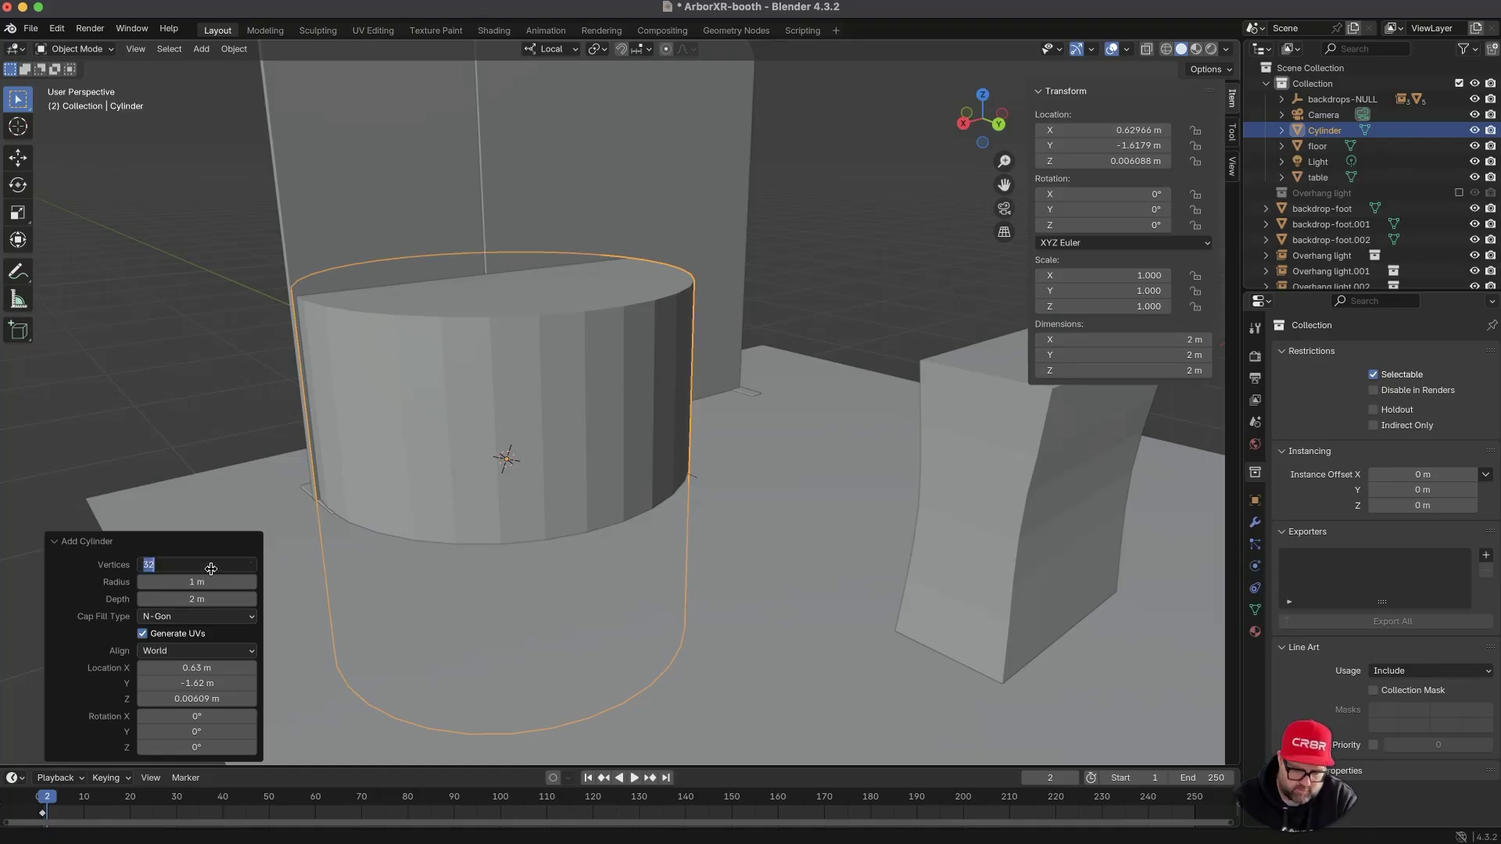
pyautogui.write('8')
pyautogui.press('Tab')
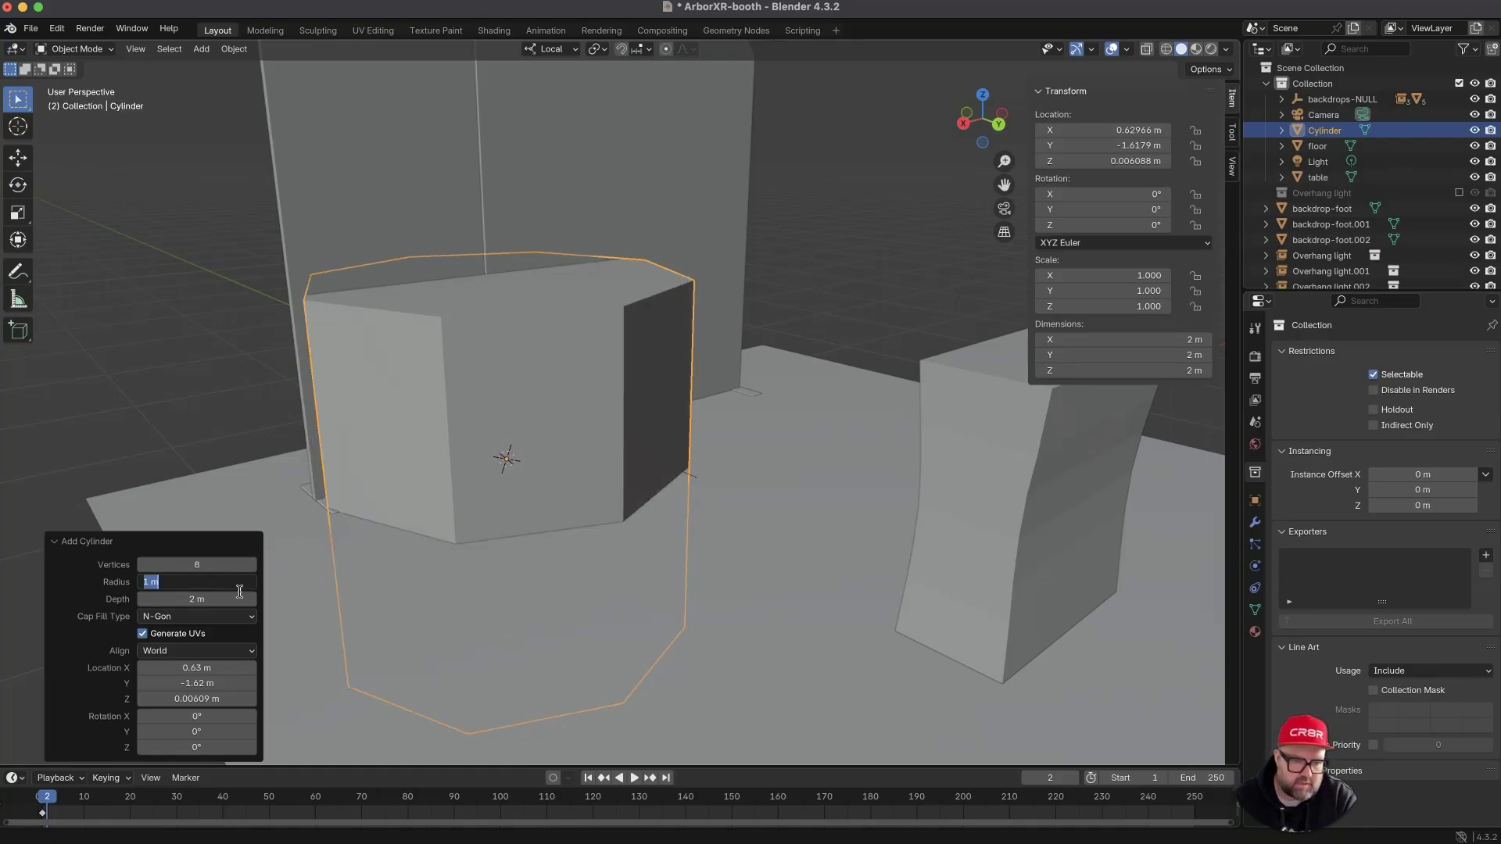
pyautogui.click(226, 584)
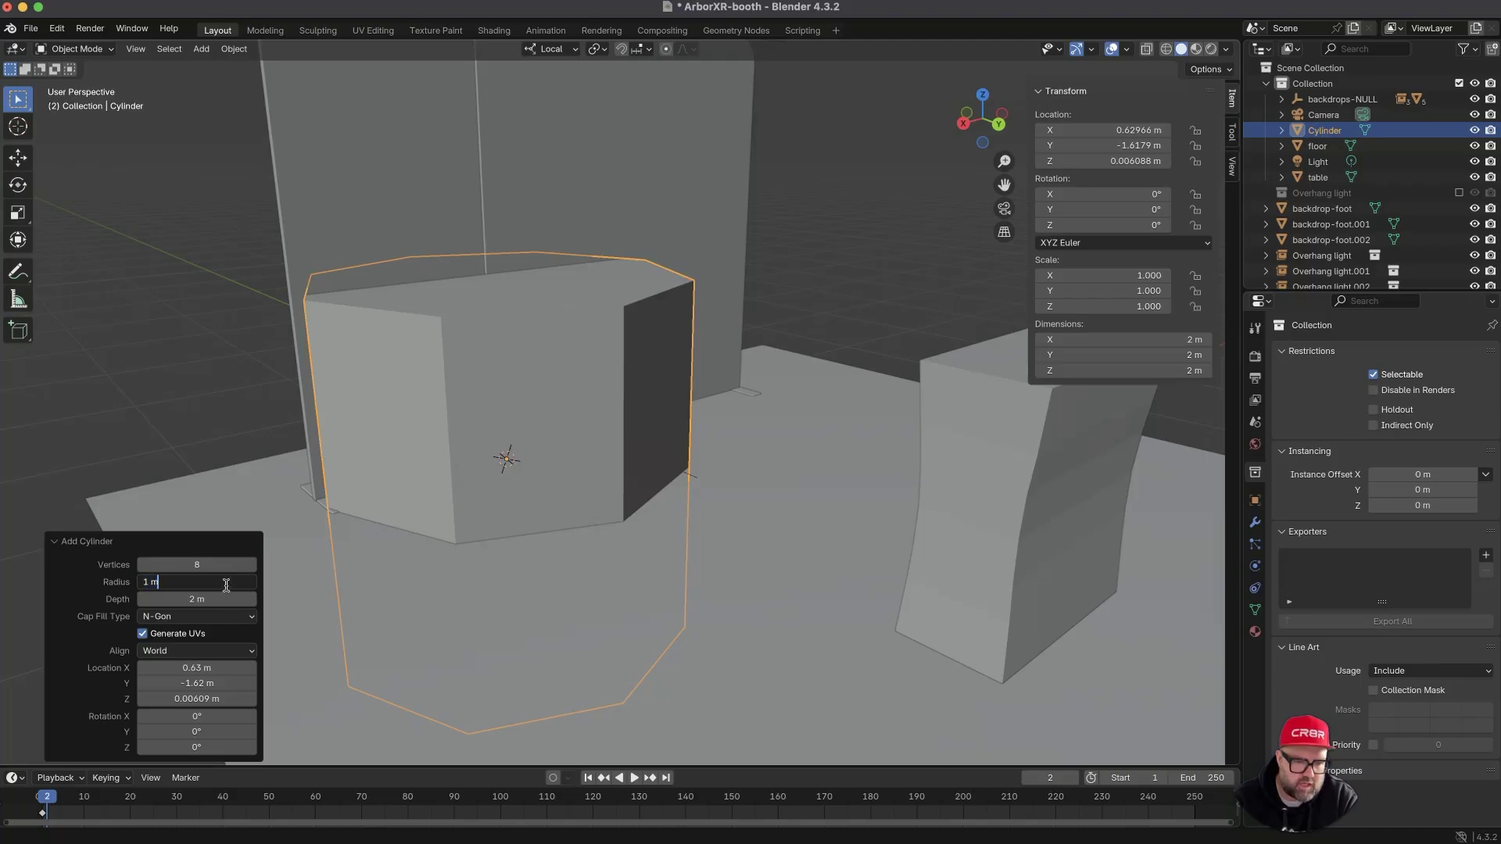
pyautogui.click(119, 600)
pyautogui.moveTo(173, 600); pyautogui.dragTo(214, 586)
pyautogui.moveTo(438, 543); pyautogui.dragTo(544, 563, button='middle')
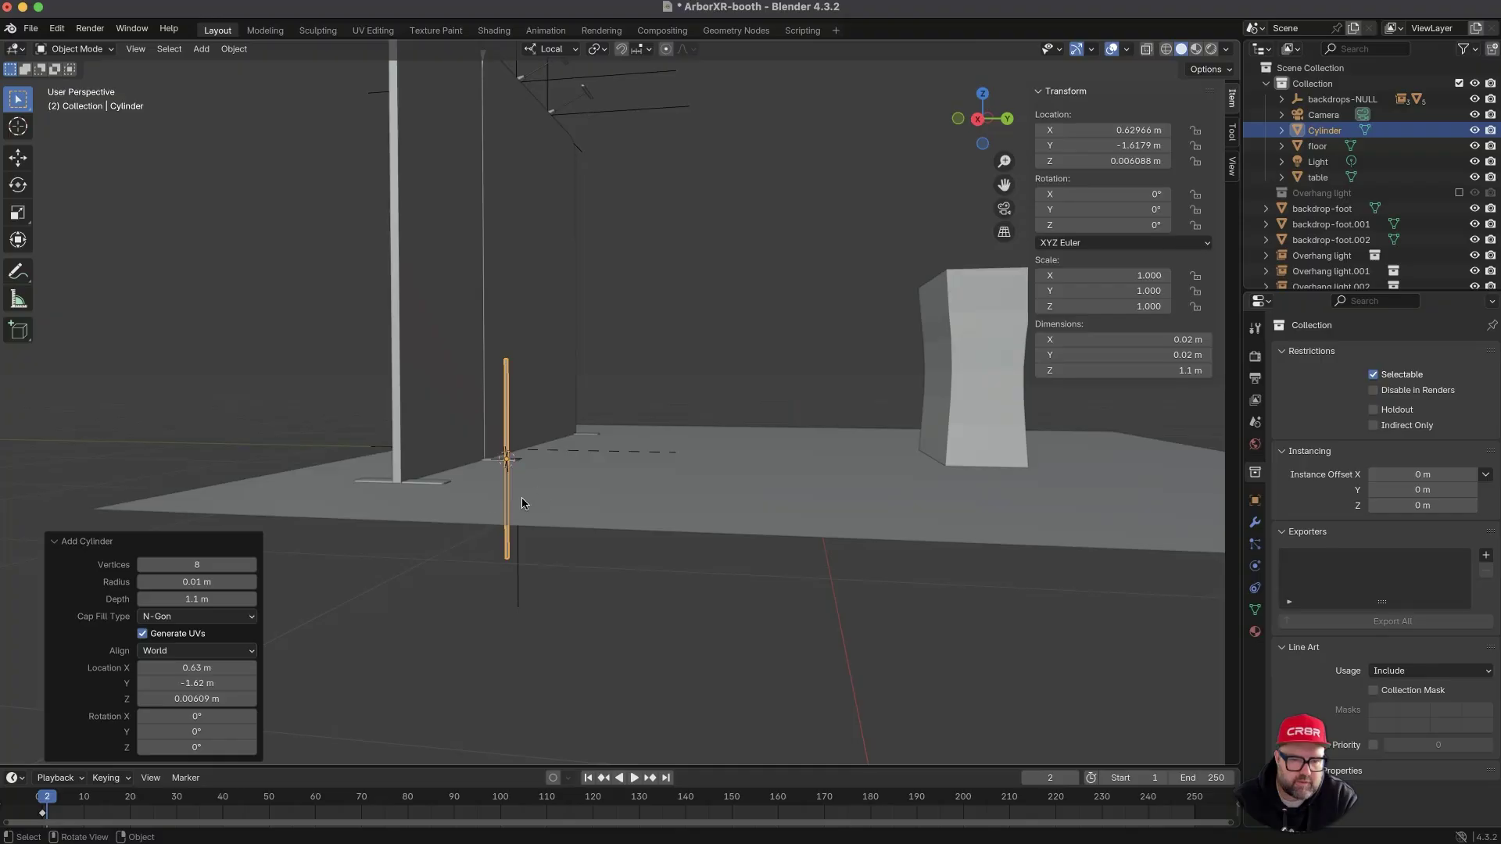
pyautogui.moveTo(523, 504); pyautogui.dragTo(488, 533, button='middle')
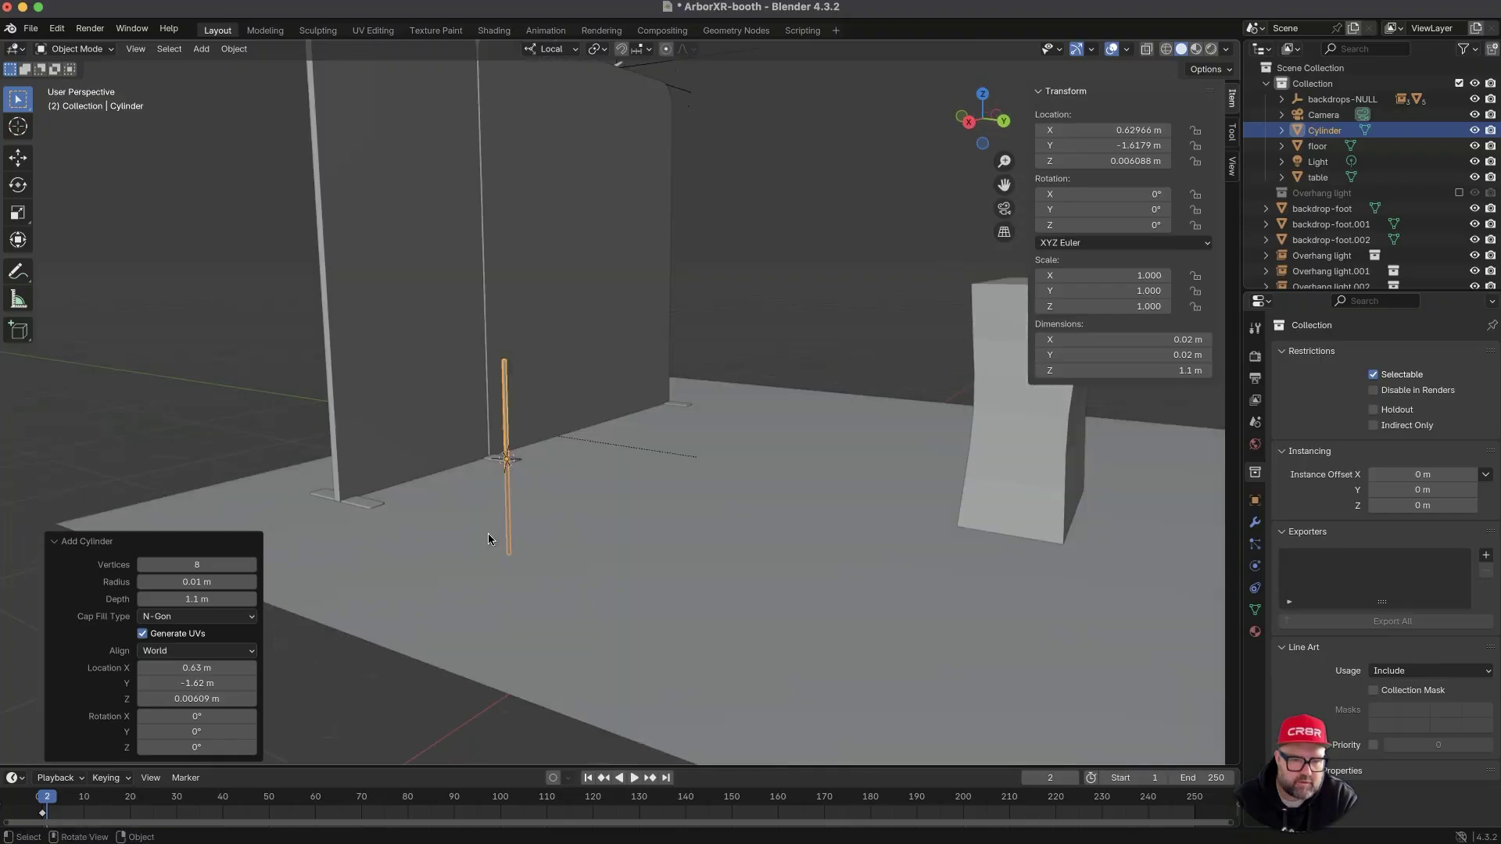
# - Thicken the cylinder to a radius of 0.03 m and check it against the booth reference in the browser
pyautogui.click(240, 582)
pyautogui.press('Return')
pyautogui.click(250, 582)
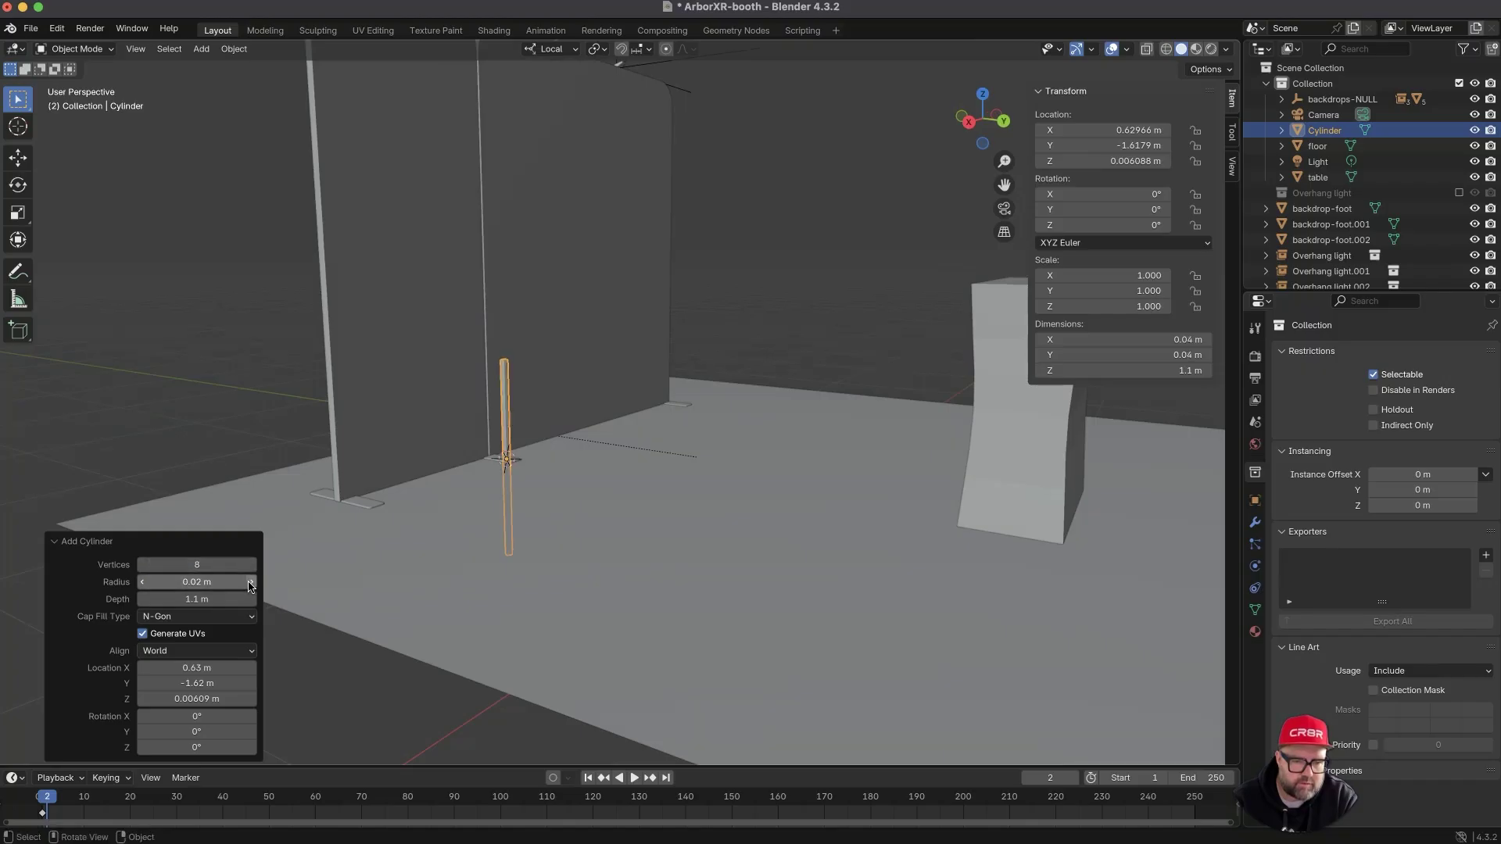
pyautogui.click(249, 583)
pyautogui.press('super+Tab')
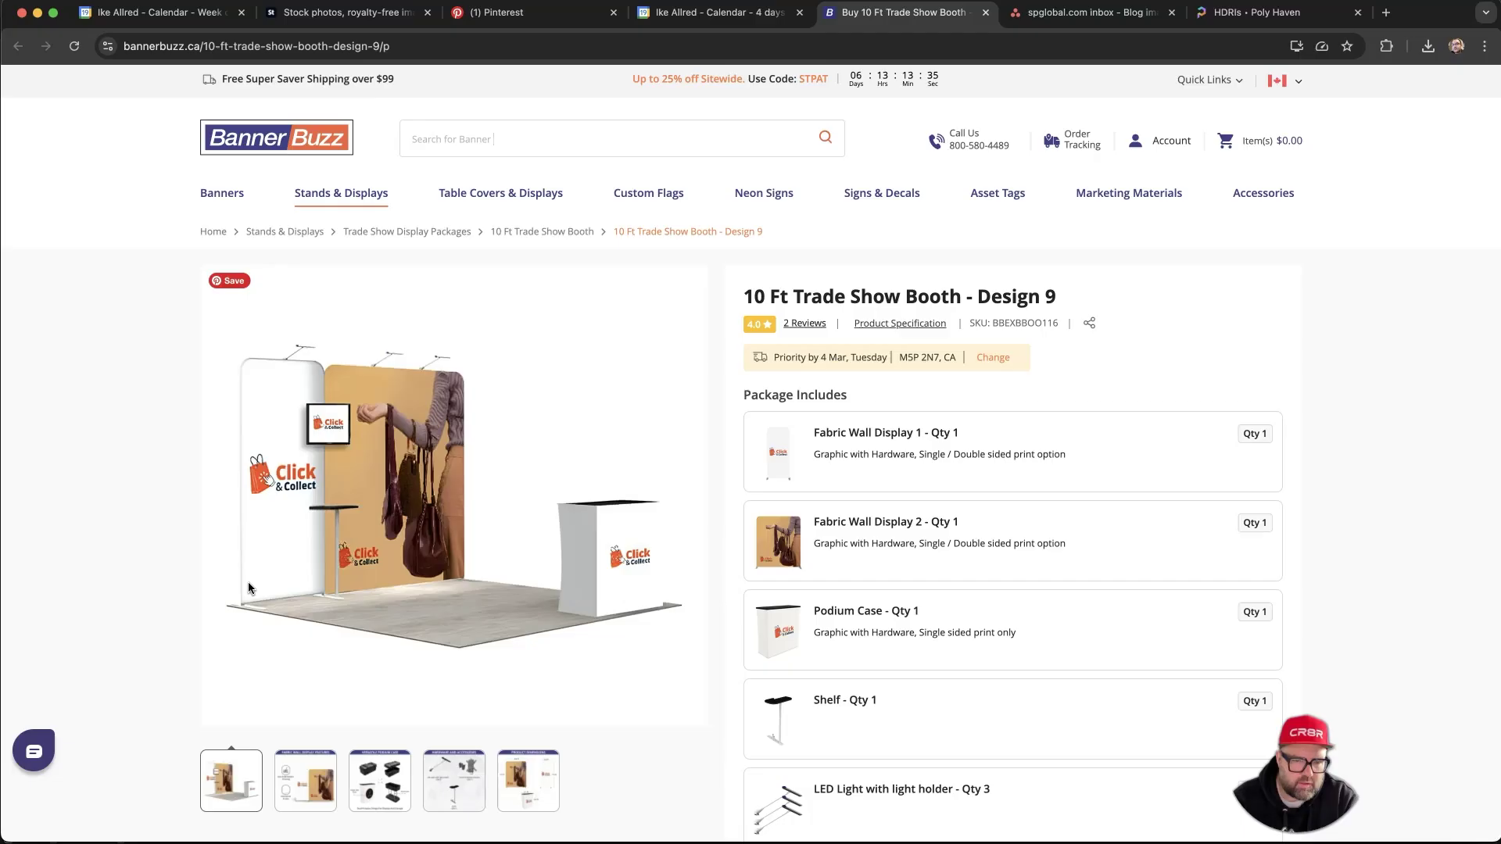
pyautogui.press('super+Tab')
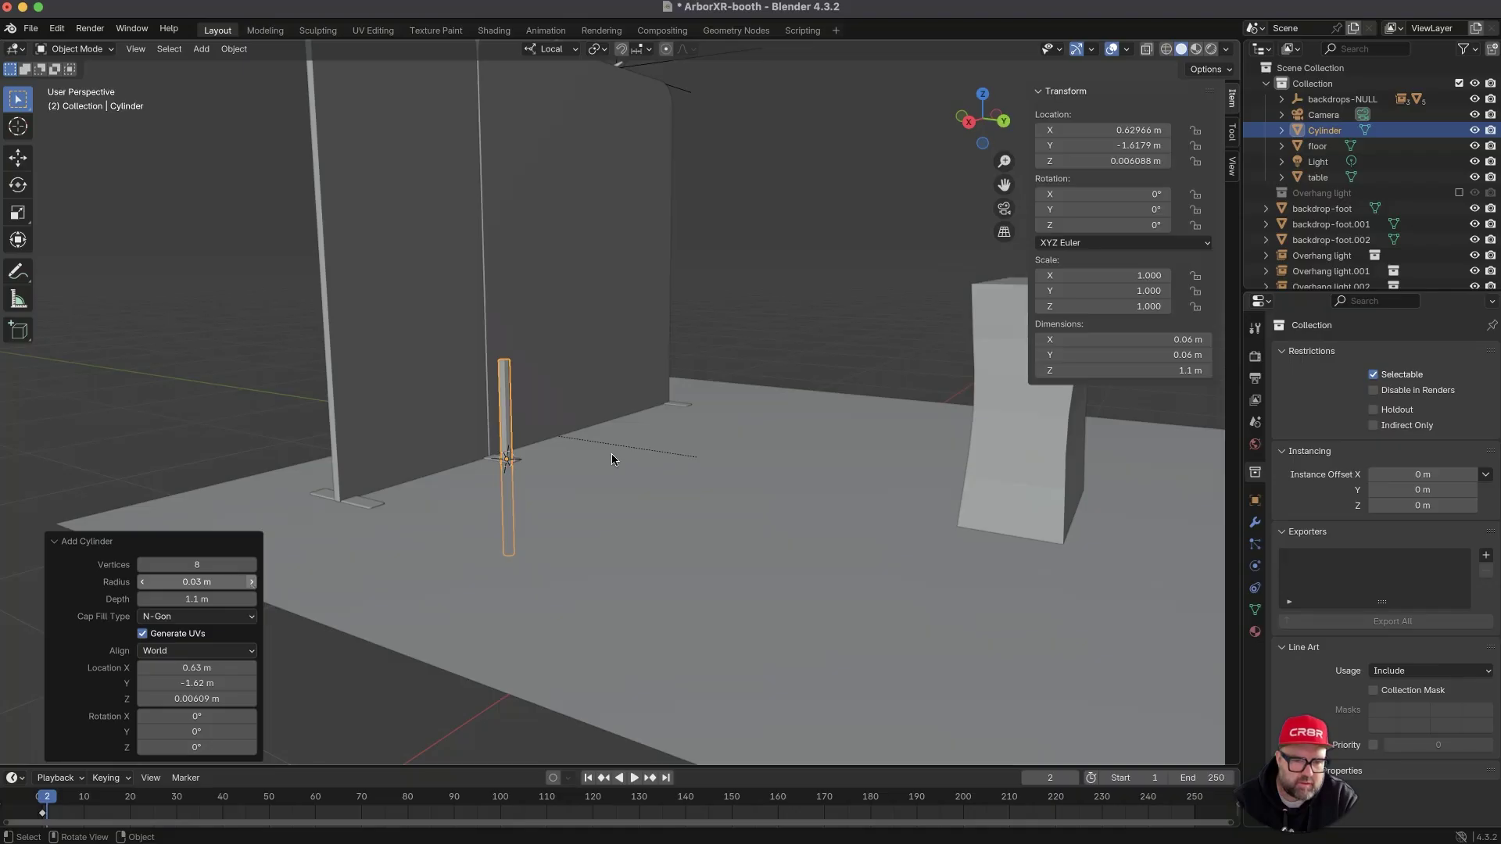
# - Raise the cylinder about 0.54 m along Z so its base rests on the floor, and compare it with the reference image
pyautogui.click(260, 401)
pyautogui.click(509, 419)
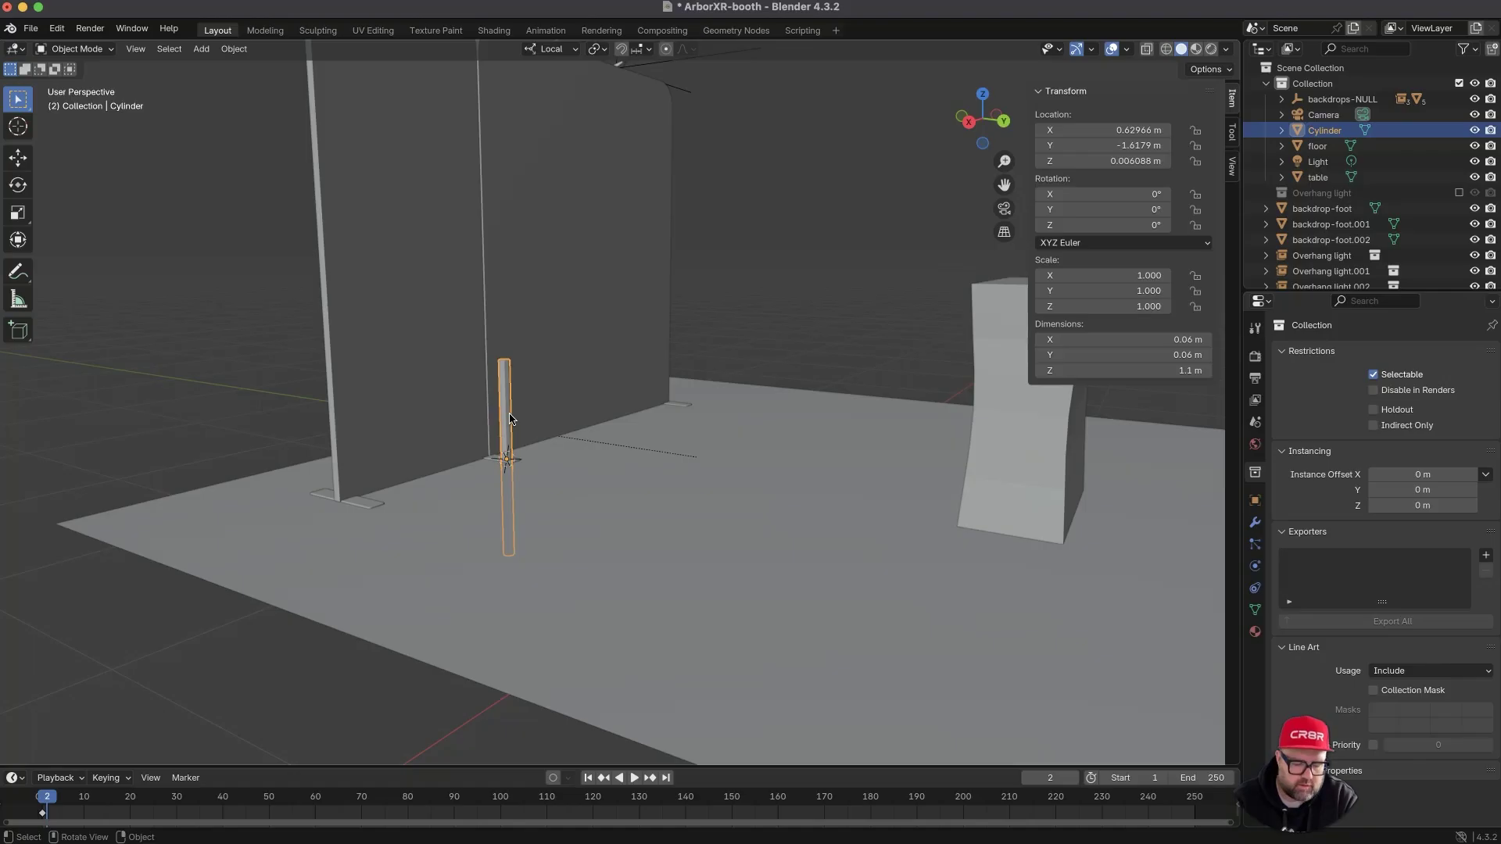
pyautogui.press('g')
pyautogui.press('z')
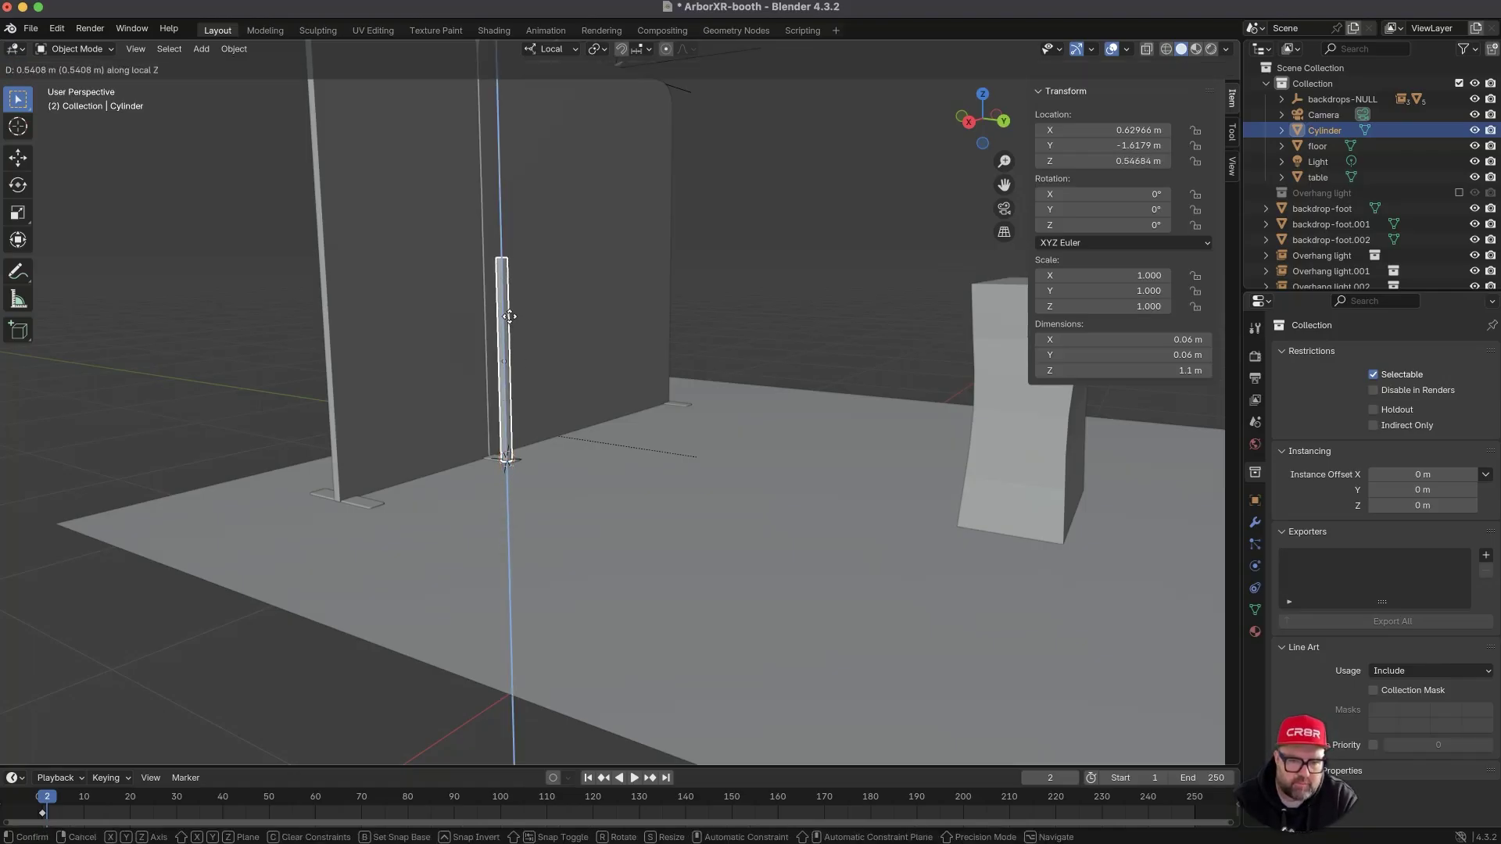
pyautogui.click(509, 316)
pyautogui.scroll(5, 504, 377)
pyautogui.moveTo(429, 492); pyautogui.dragTo(388, 475, button='middle')
pyautogui.press('super+Tab')
pyautogui.press('super+Tab')
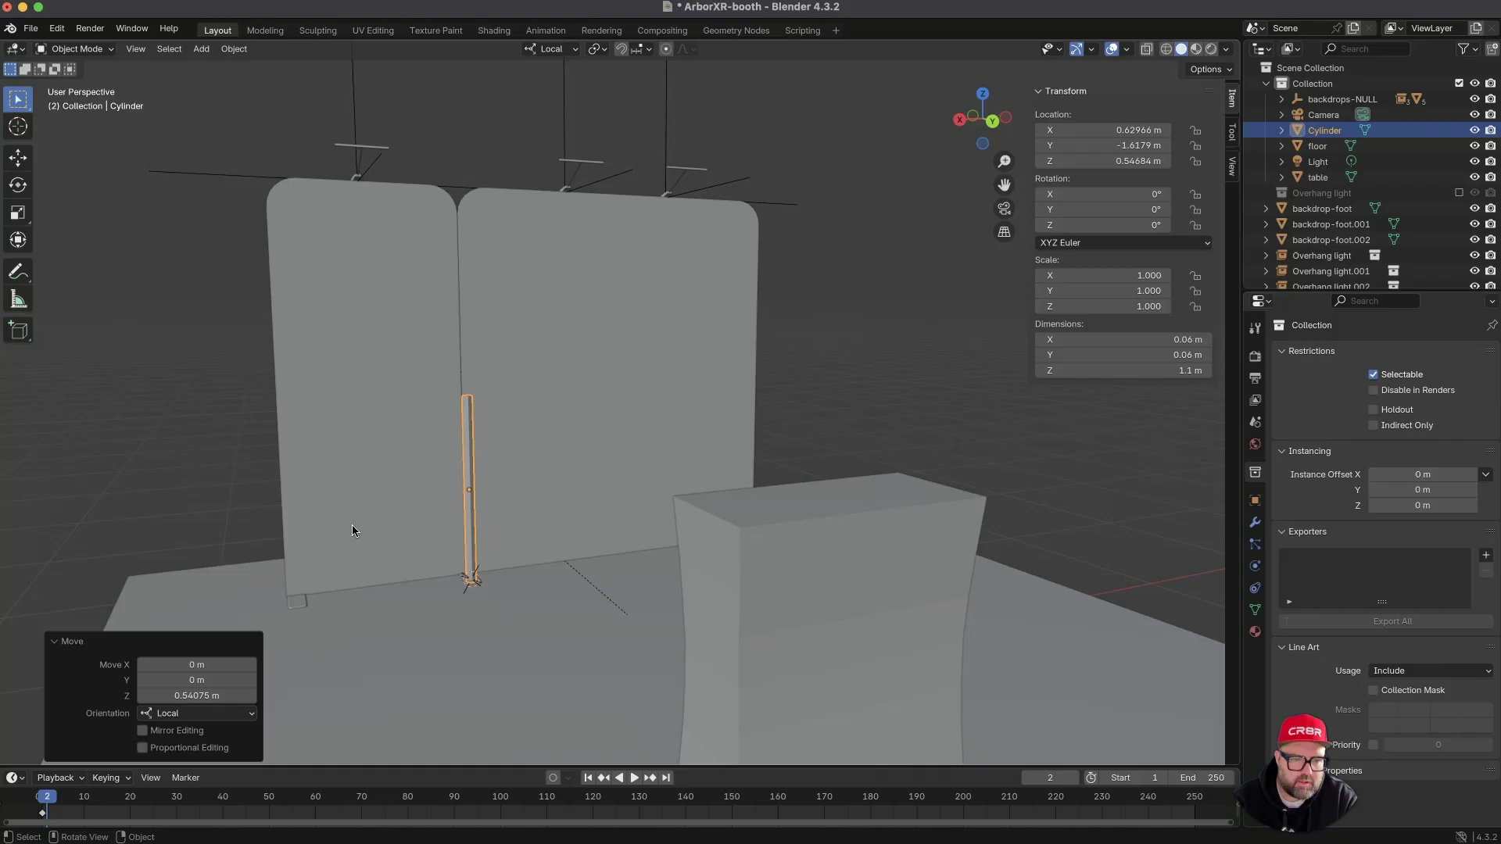
# - Set the cylinder's origin to the 3D cursor at its base
pyautogui.moveTo(471, 427); pyautogui.dragTo(479, 386, button='middle')
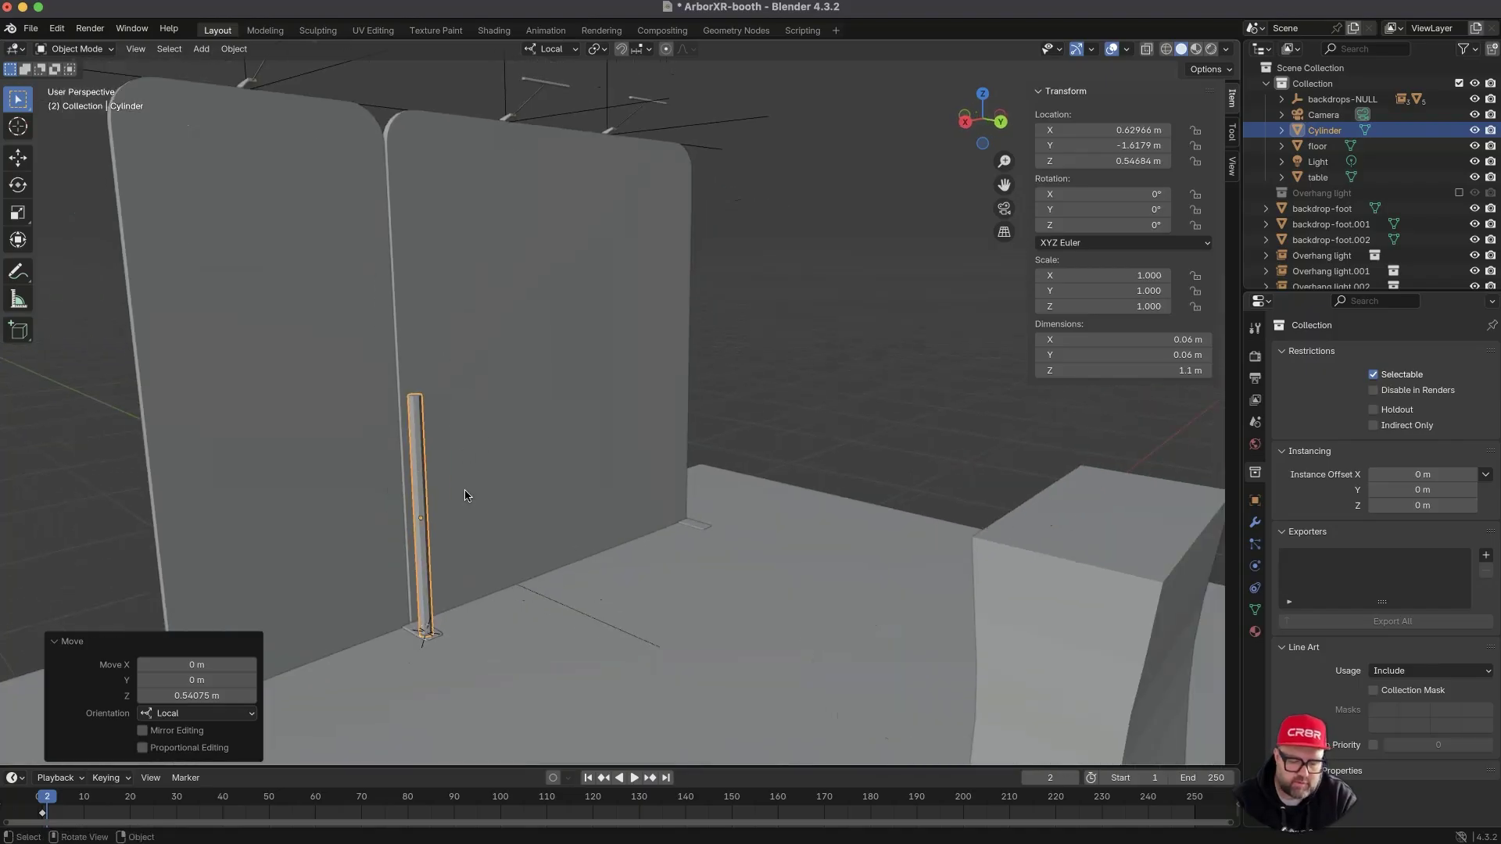
pyautogui.press('F3')
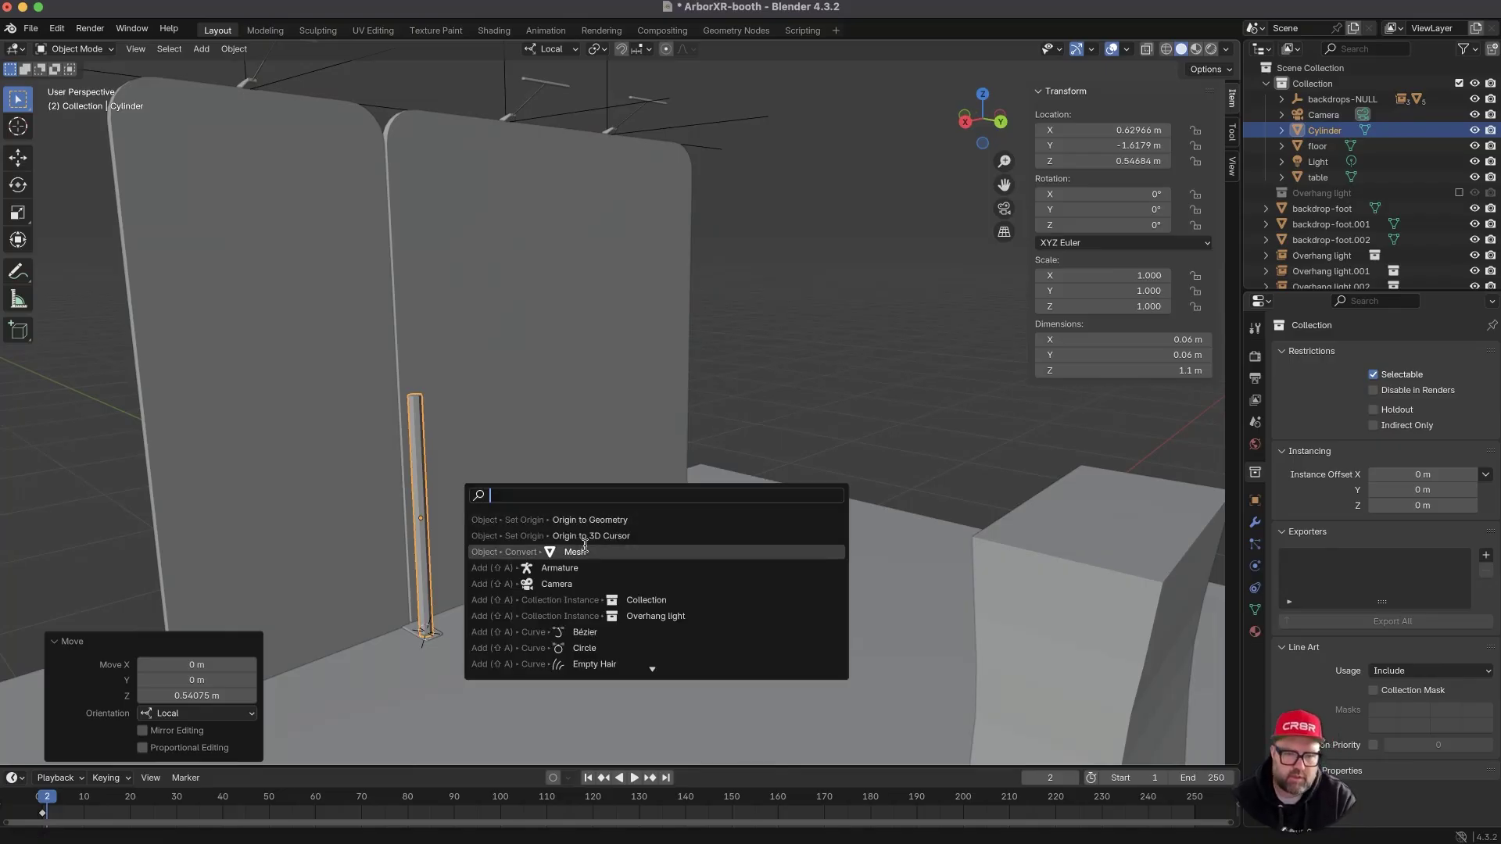
pyautogui.click(545, 536)
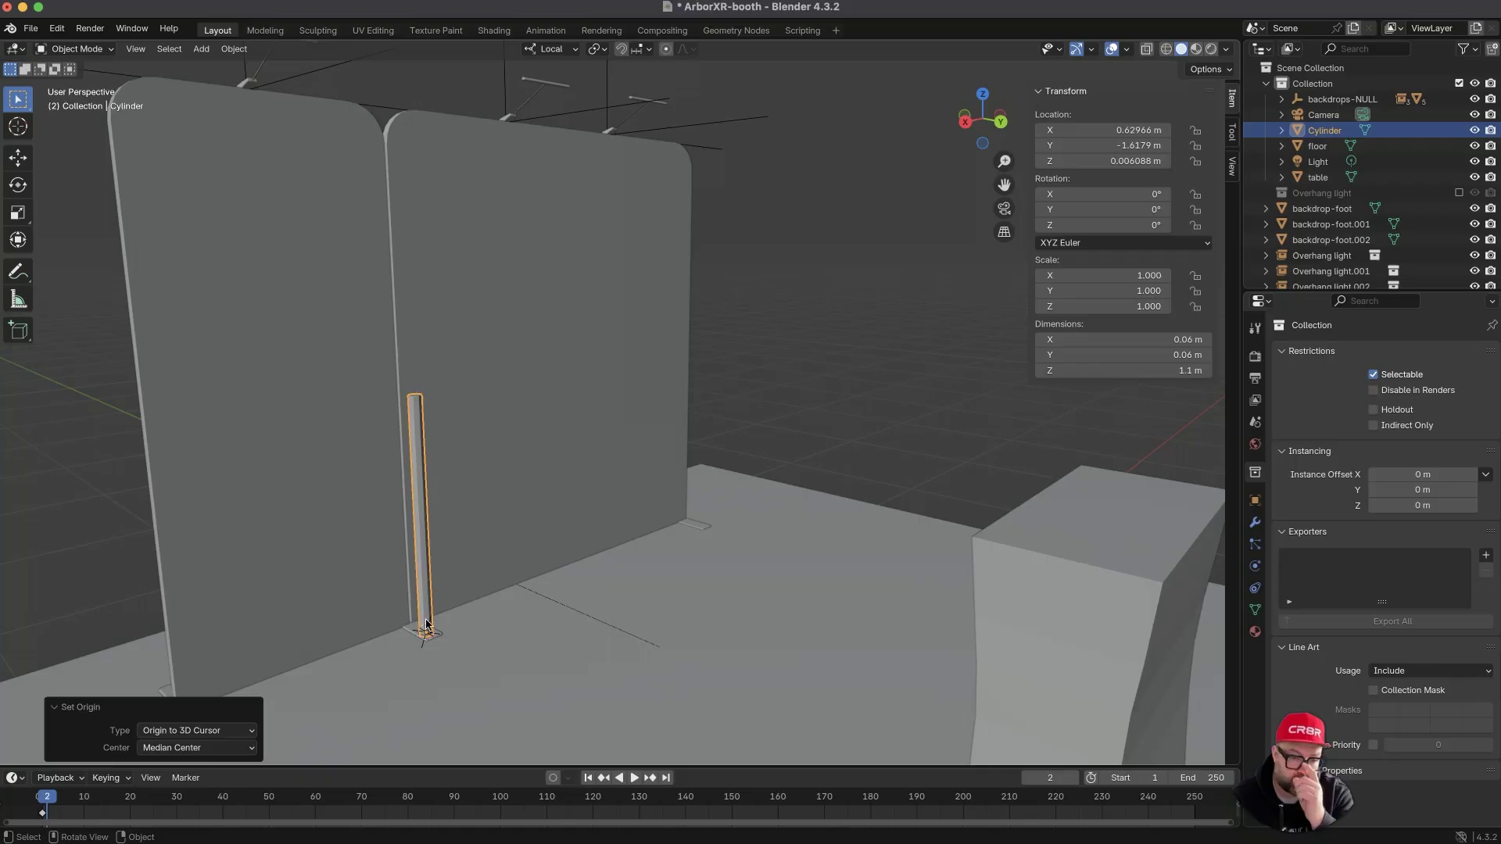
# - Scale the cylinder along Z by about 0.928, making it about 1.02 m tall
pyautogui.click(743, 311)
pyautogui.press('z')
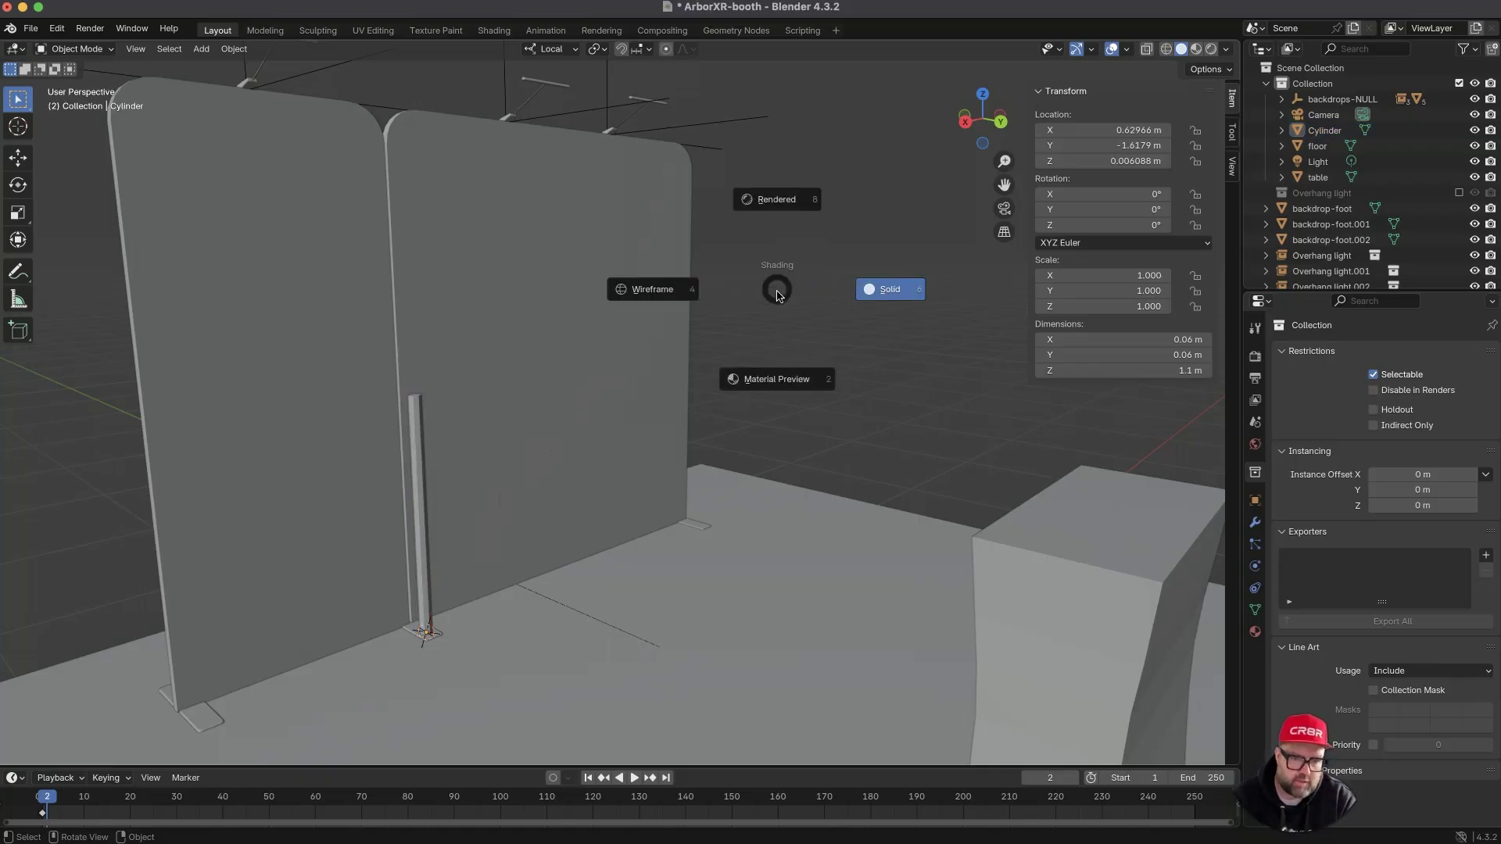
pyautogui.click(855, 272)
pyautogui.click(419, 432)
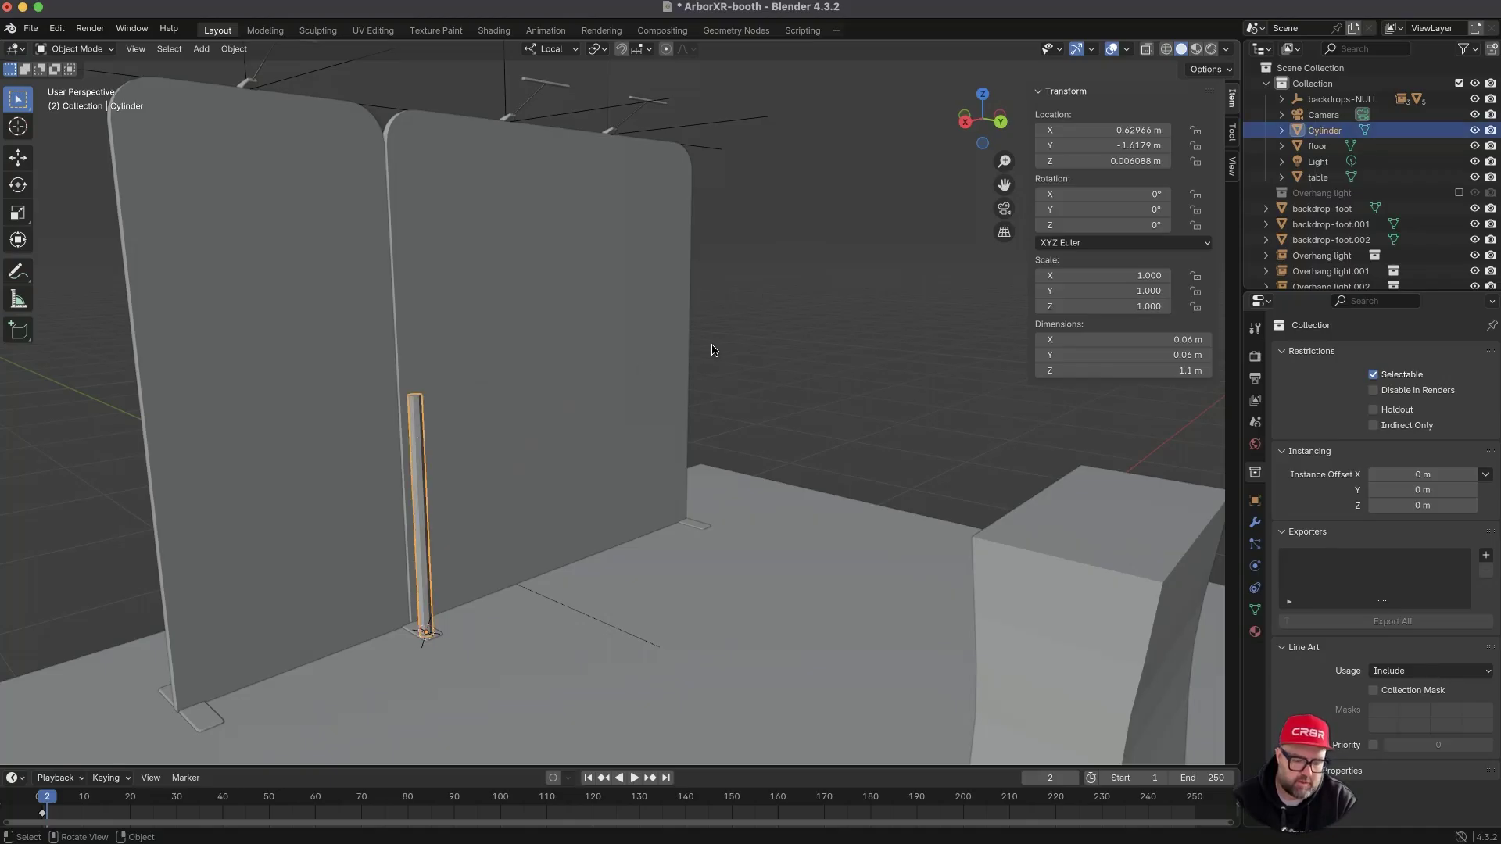
pyautogui.press('s')
pyautogui.press('z')
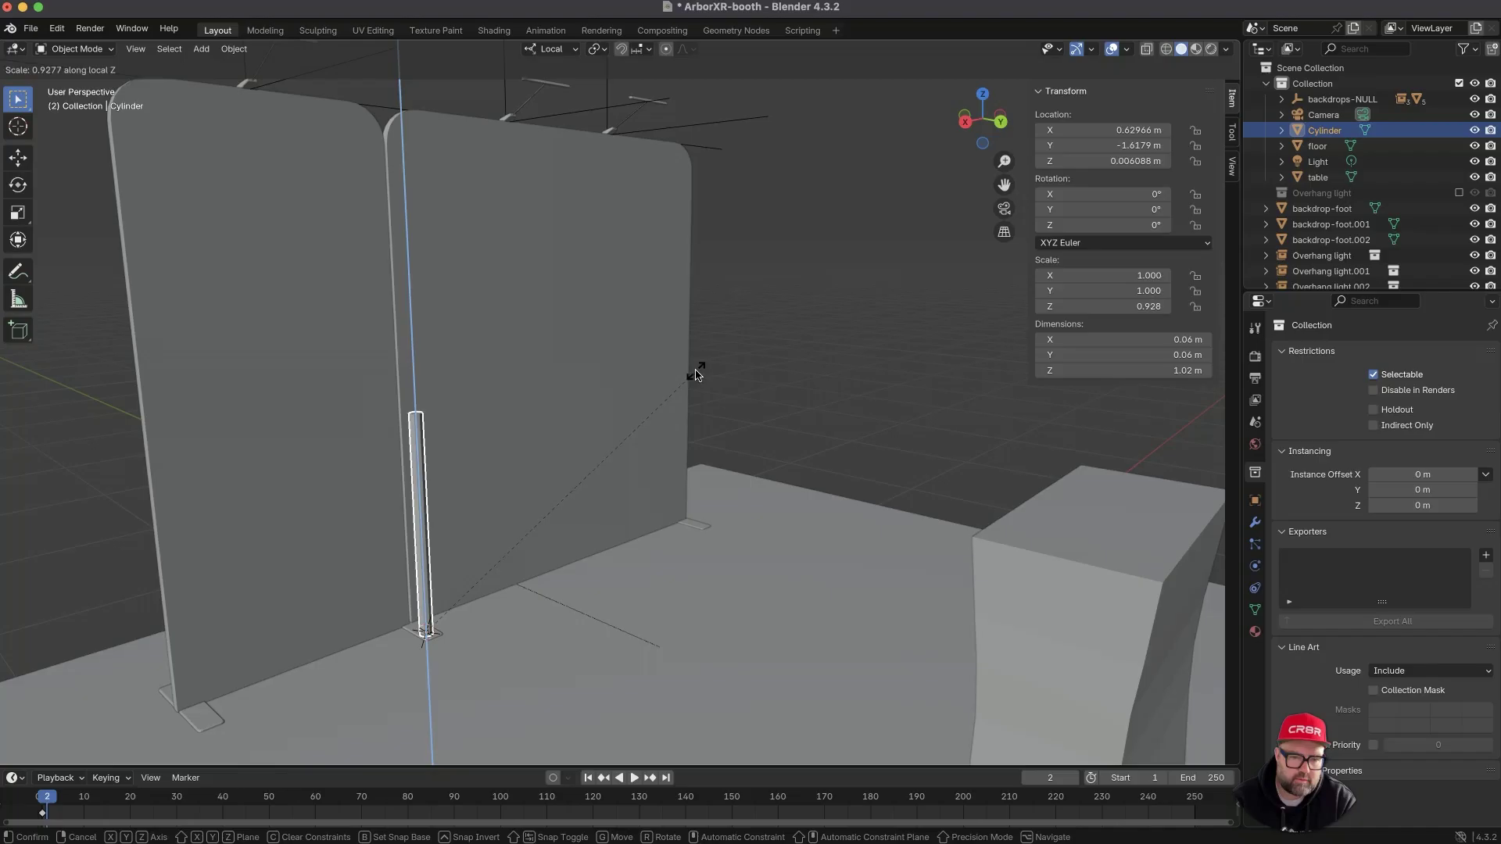
pyautogui.click(692, 372)
# - Move the cylinder about 0.14 m along Y, away from the backdrops
pyautogui.hscroll(5, 766, 383)
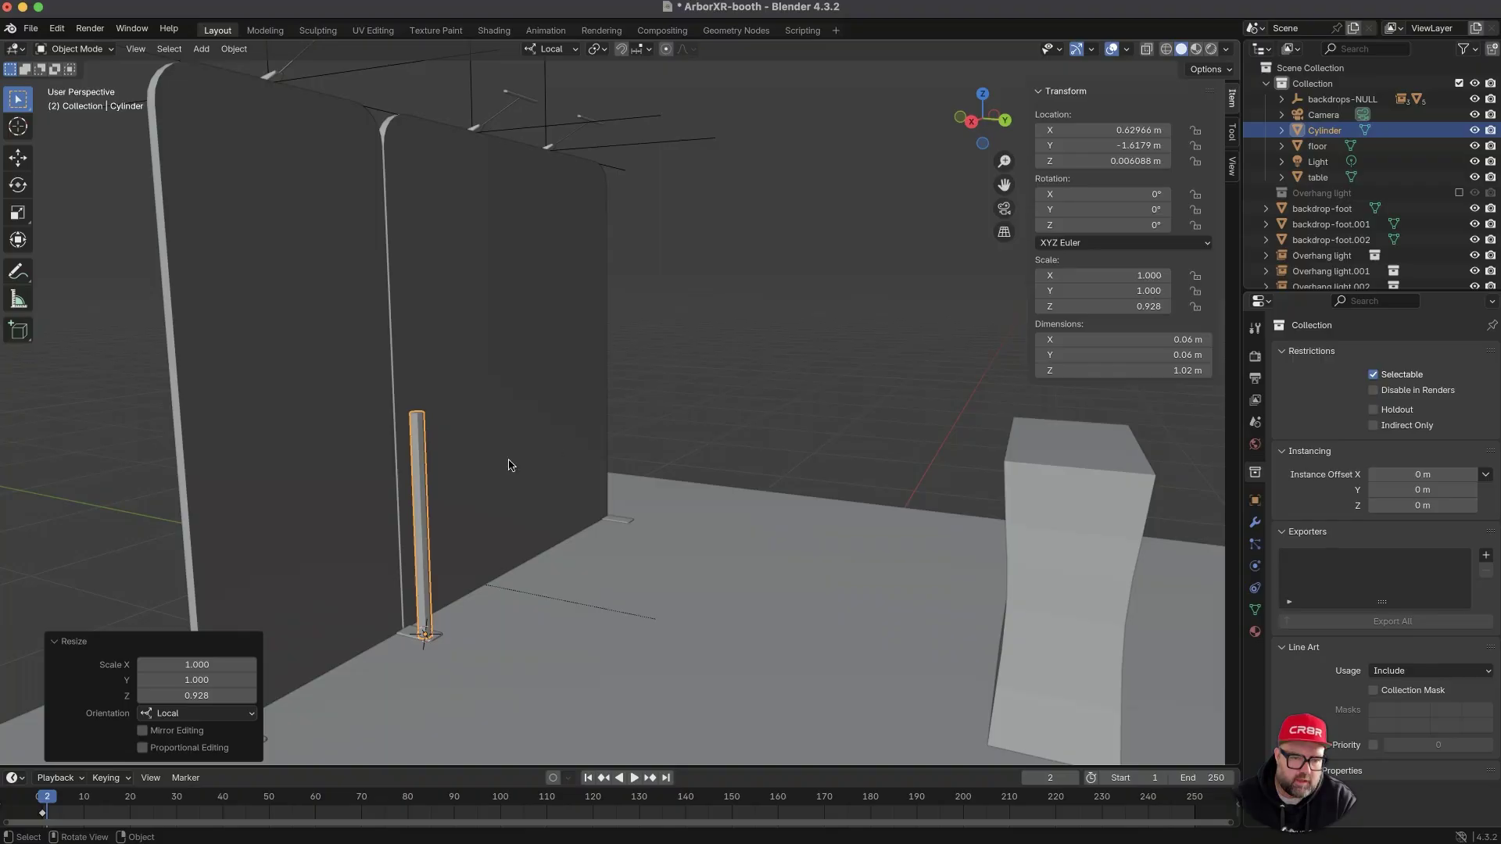
pyautogui.hscroll(2, 506, 469)
pyautogui.hscroll(2, 472, 487)
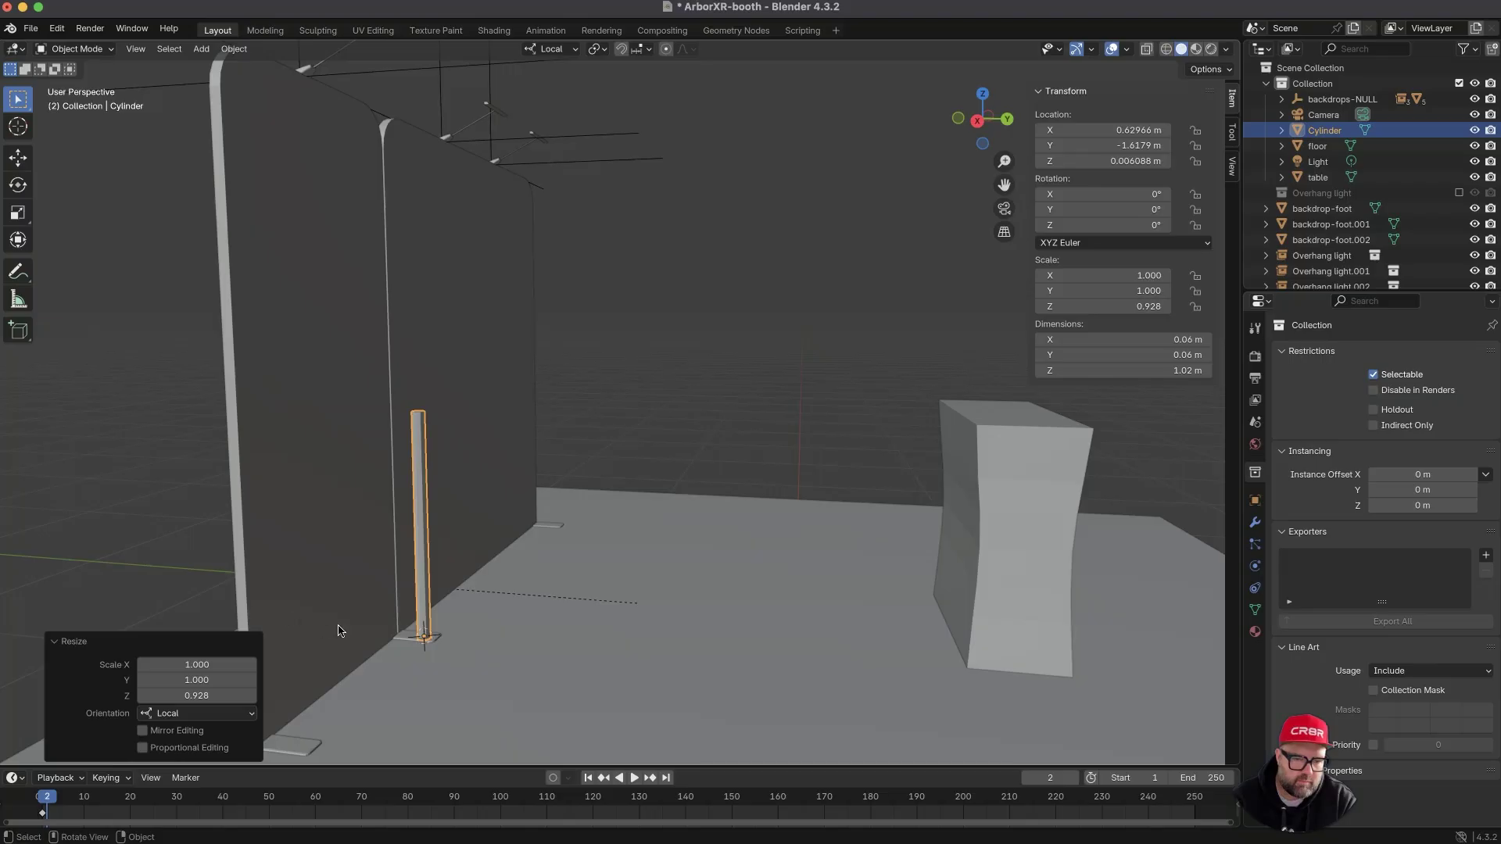
pyautogui.moveTo(341, 630); pyautogui.dragTo(306, 625, button='middle')
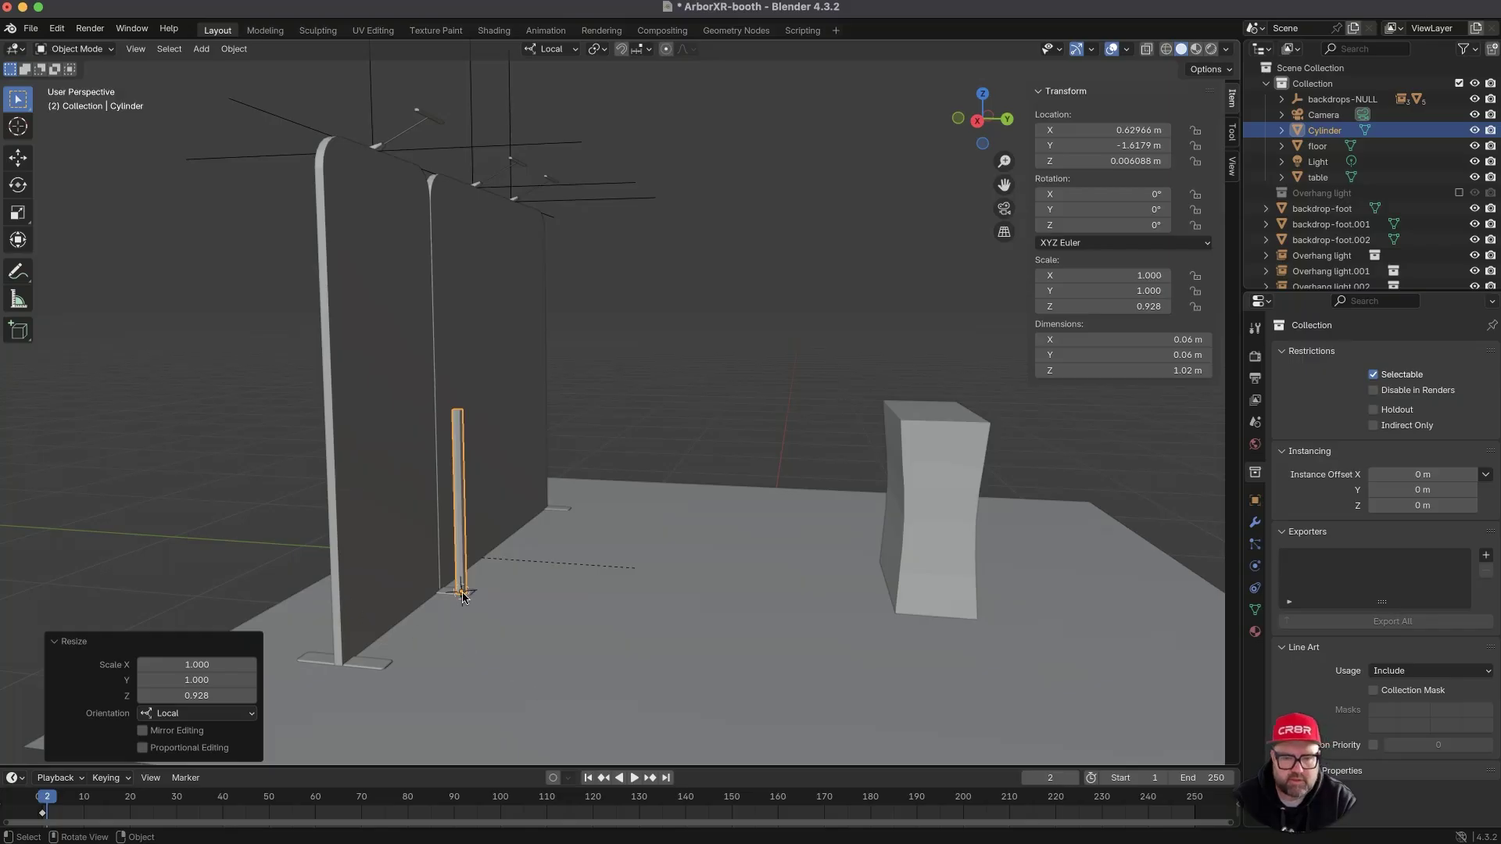
pyautogui.press('g')
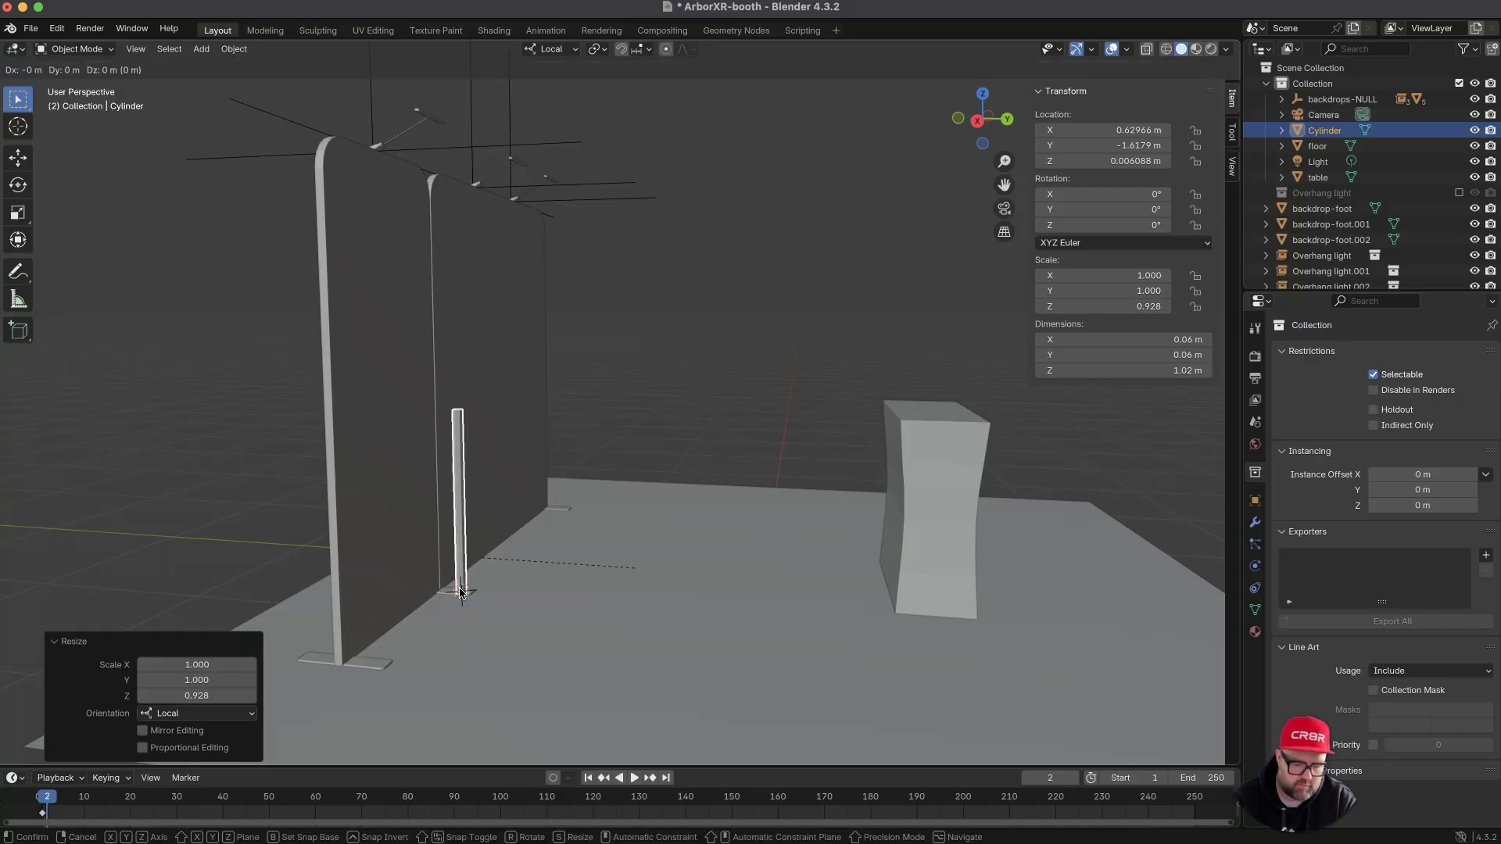
pyautogui.press('y')
pyautogui.click(483, 589)
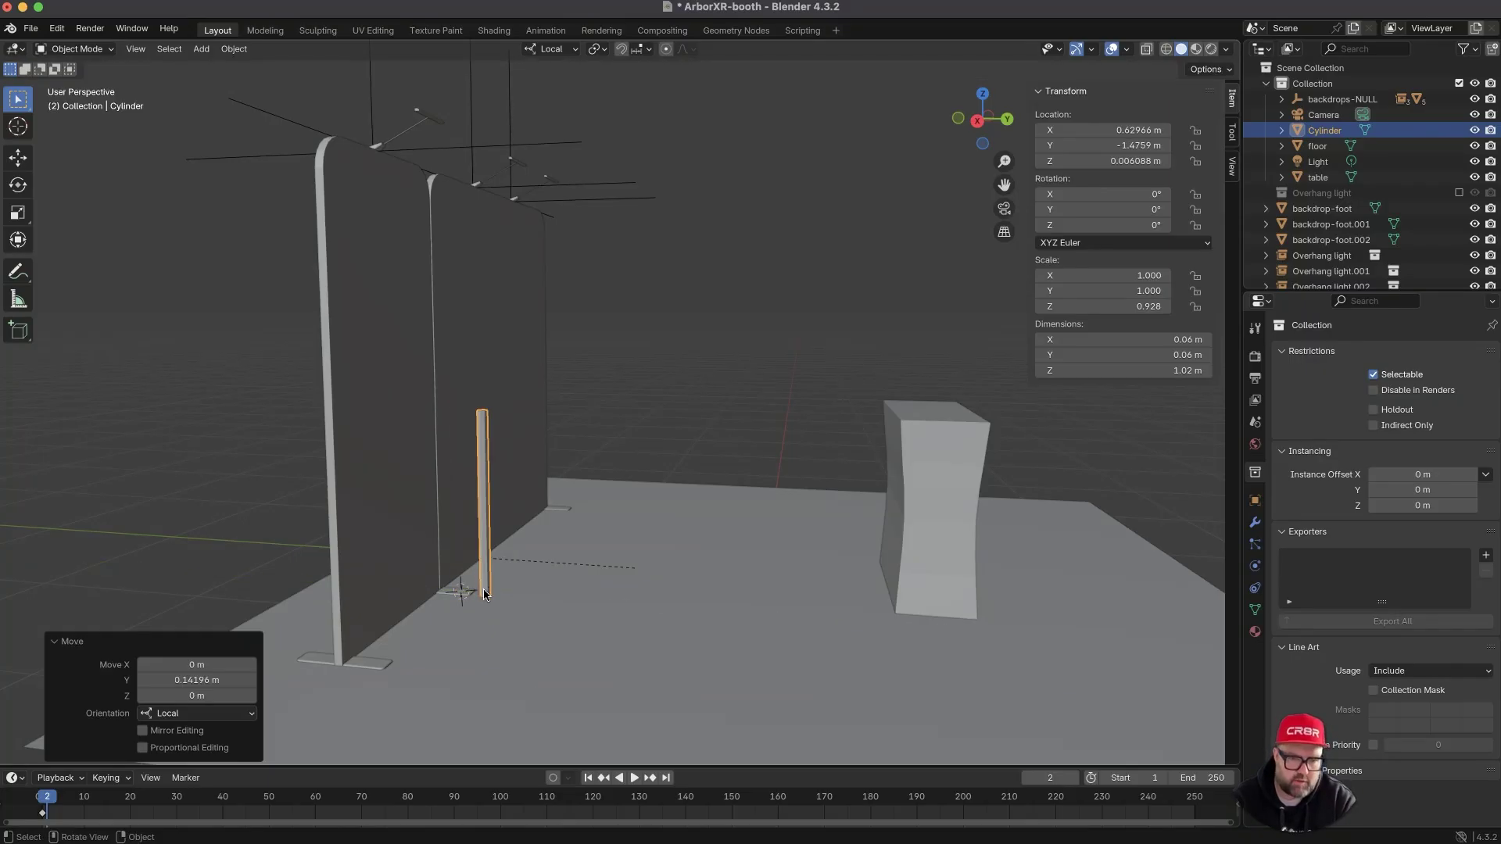
# - Move the three backdrop feet together about 0.1 m along their local Y axis, towards the front of the booth
pyautogui.press('super+Tab')
pyautogui.press('super+Tab')
pyautogui.moveTo(469, 569); pyautogui.dragTo(466, 600, button='middle')
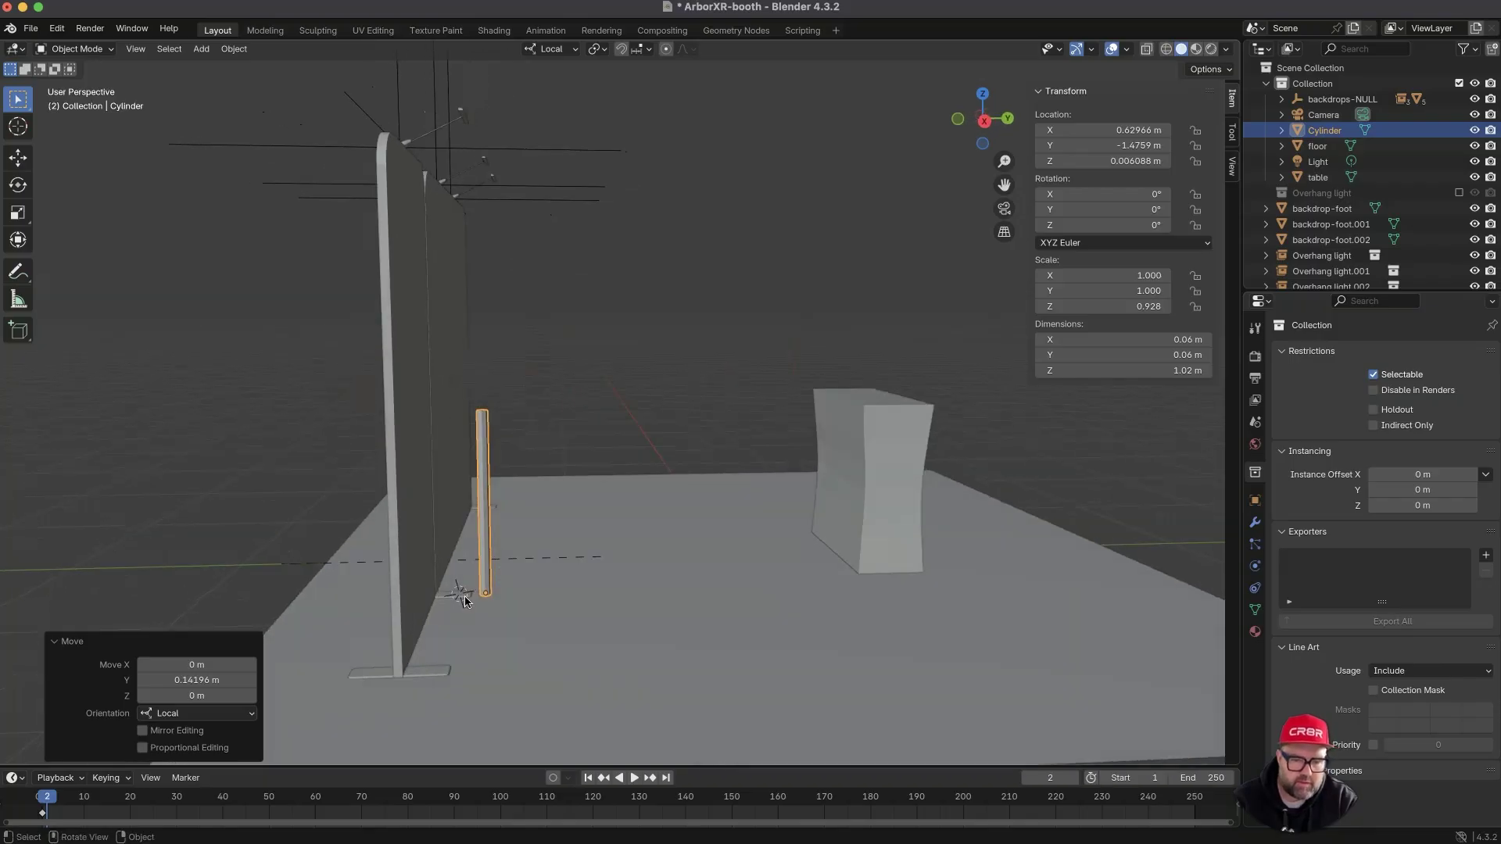
pyautogui.click(431, 677)
pyautogui.click(412, 499)
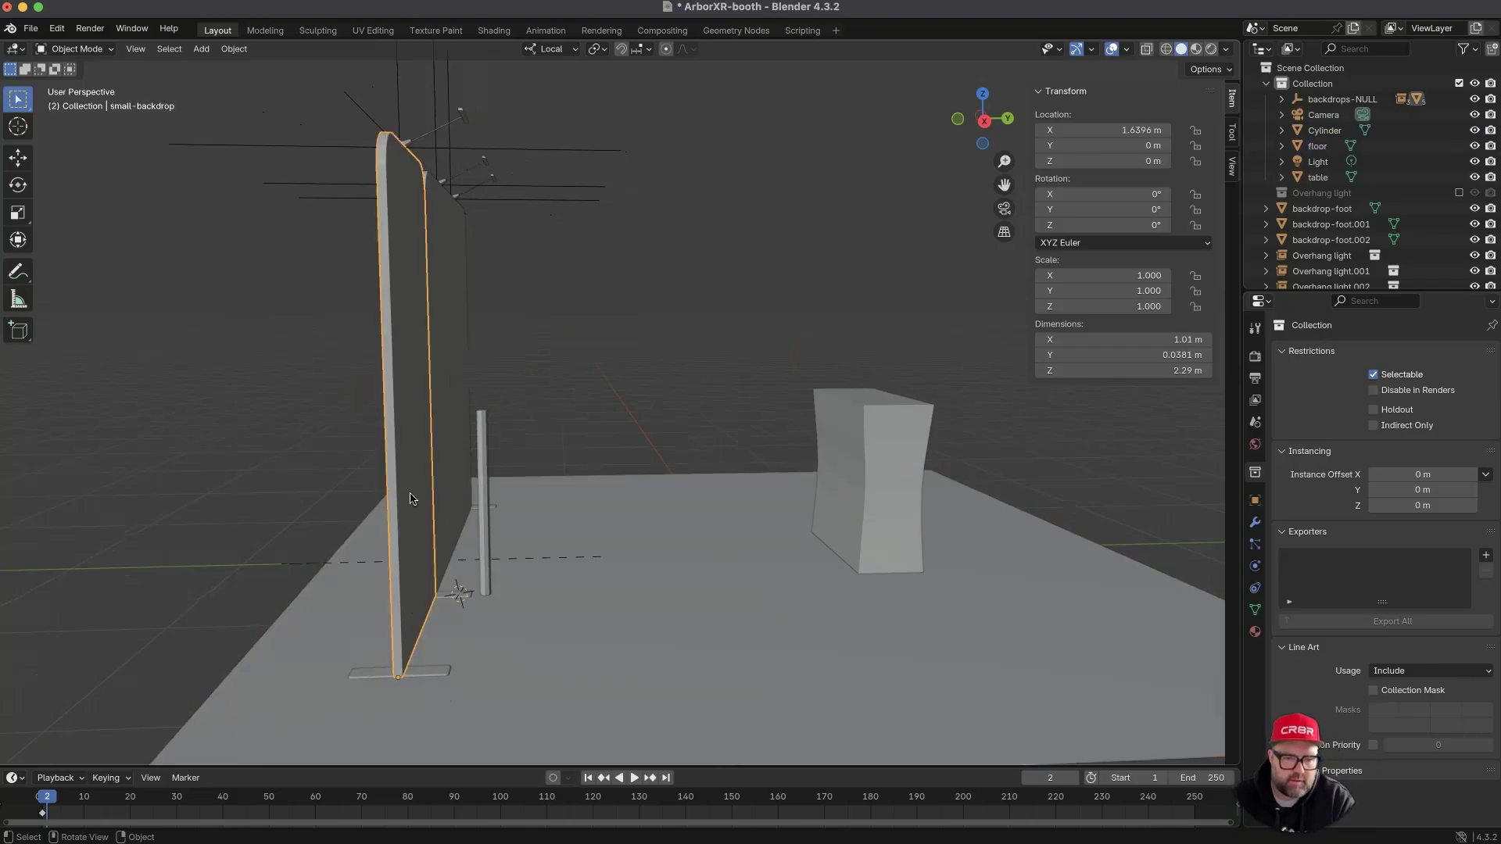
pyautogui.click(349, 670)
pyautogui.moveTo(349, 669)
pyautogui.mouseDown(button='middle')
pyautogui.moveTo(267, 662)
pyautogui.moveTo(328, 661)
pyautogui.mouseUp(button='middle')
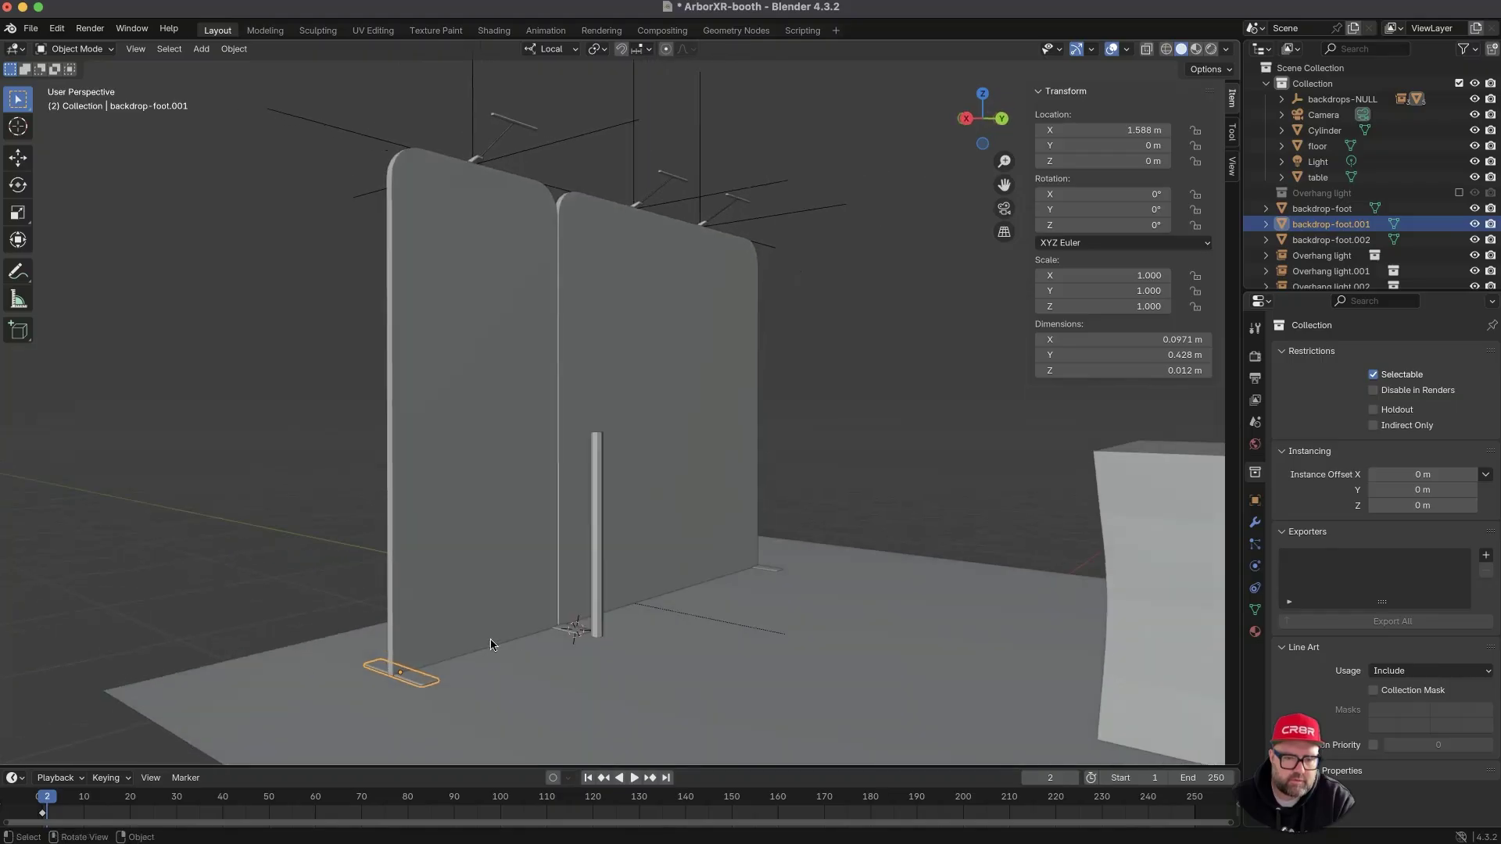
pyautogui.keyDown('shift'); pyautogui.click(563, 632); pyautogui.keyUp('shift')
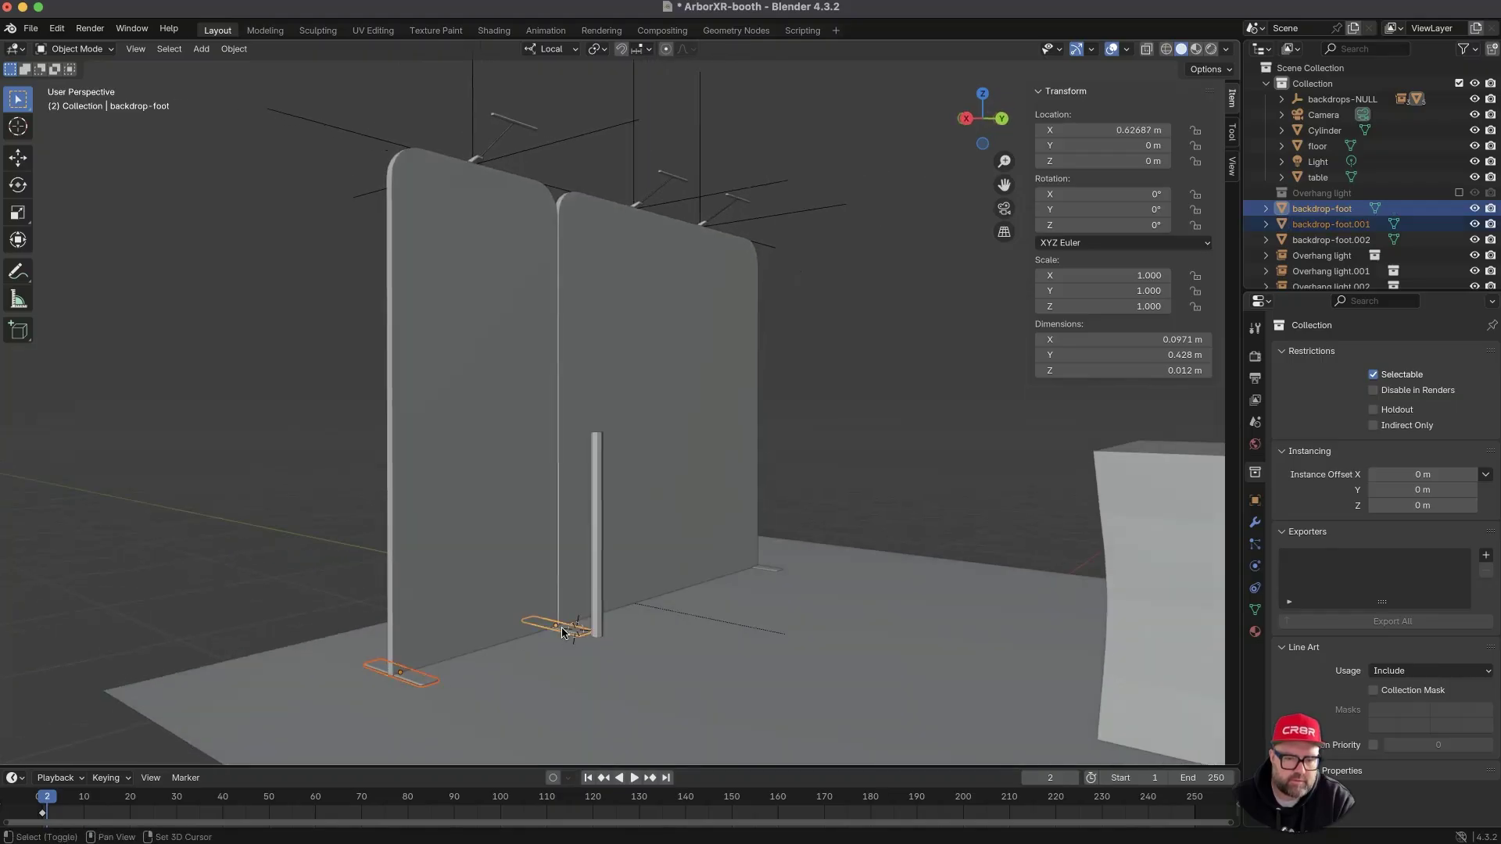
pyautogui.keyDown('shift'); pyautogui.click(778, 575); pyautogui.keyUp('shift')
pyautogui.moveTo(670, 597); pyautogui.dragTo(762, 602, button='middle')
pyautogui.press('g')
pyautogui.press('y')
pyautogui.press('y')
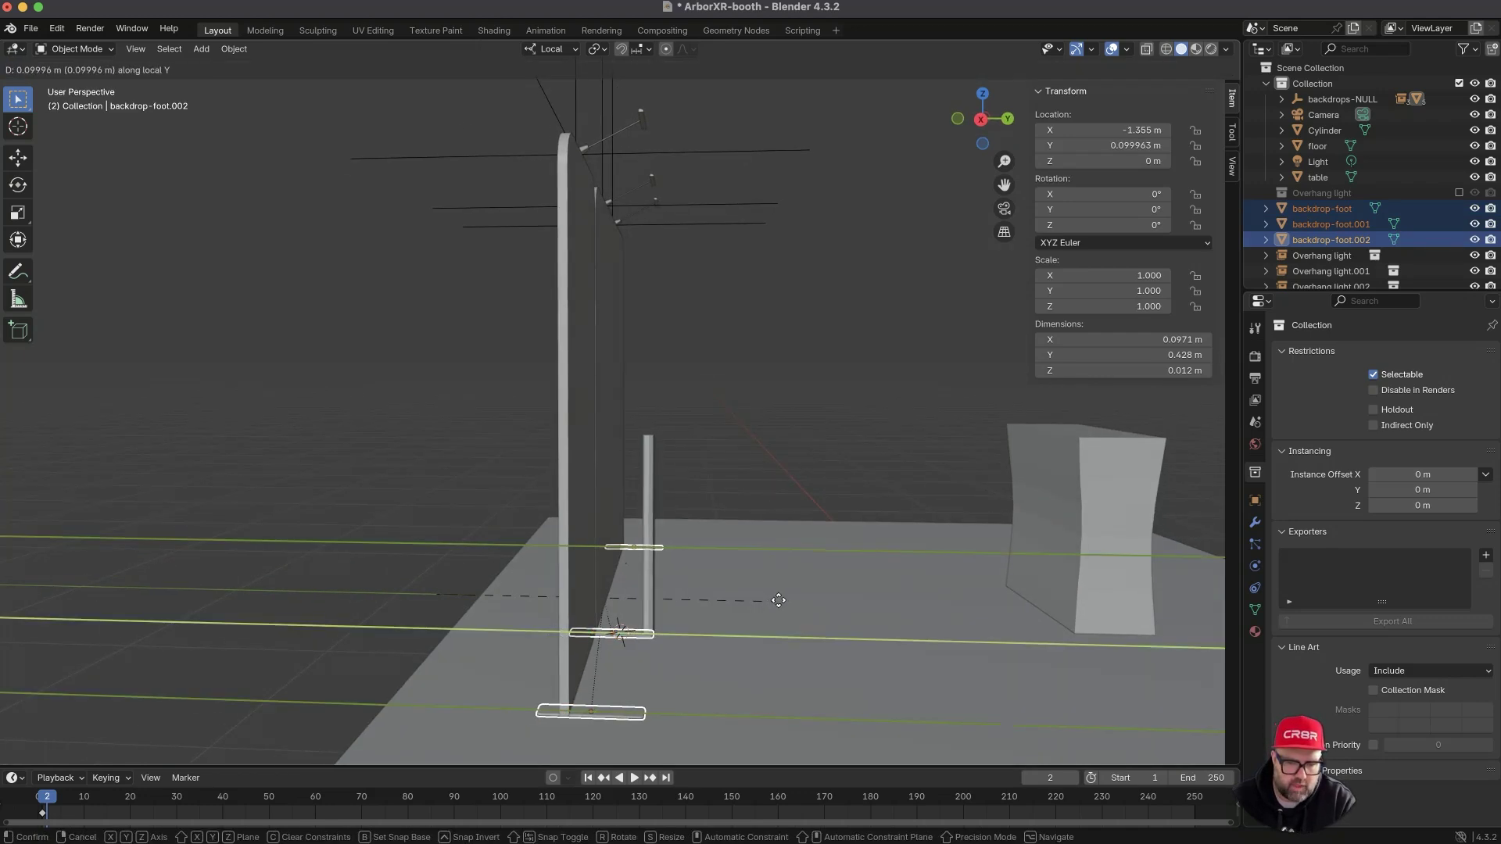
pyautogui.click(779, 600)
# - Extend the front end of the small backdrop's outer foot about 0.045 m along Y by moving its end vertices with X-ray on
pyautogui.scroll(3, 589, 694)
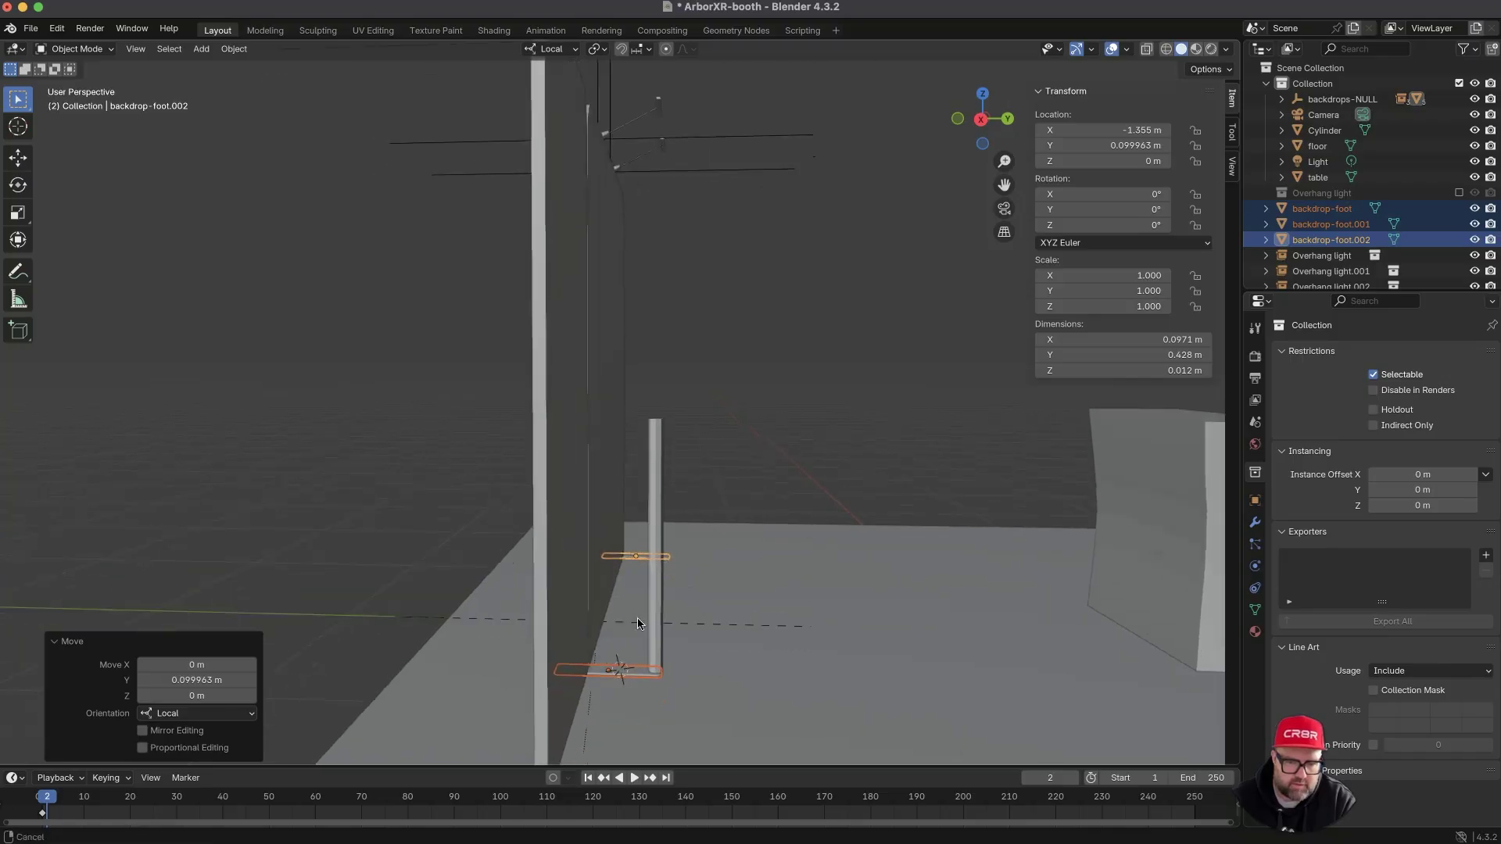
pyautogui.keyDown('shift'); pyautogui.moveTo(638, 618); pyautogui.dragTo(640, 588, button='middle'); pyautogui.keyUp('shift')
pyautogui.click(420, 418)
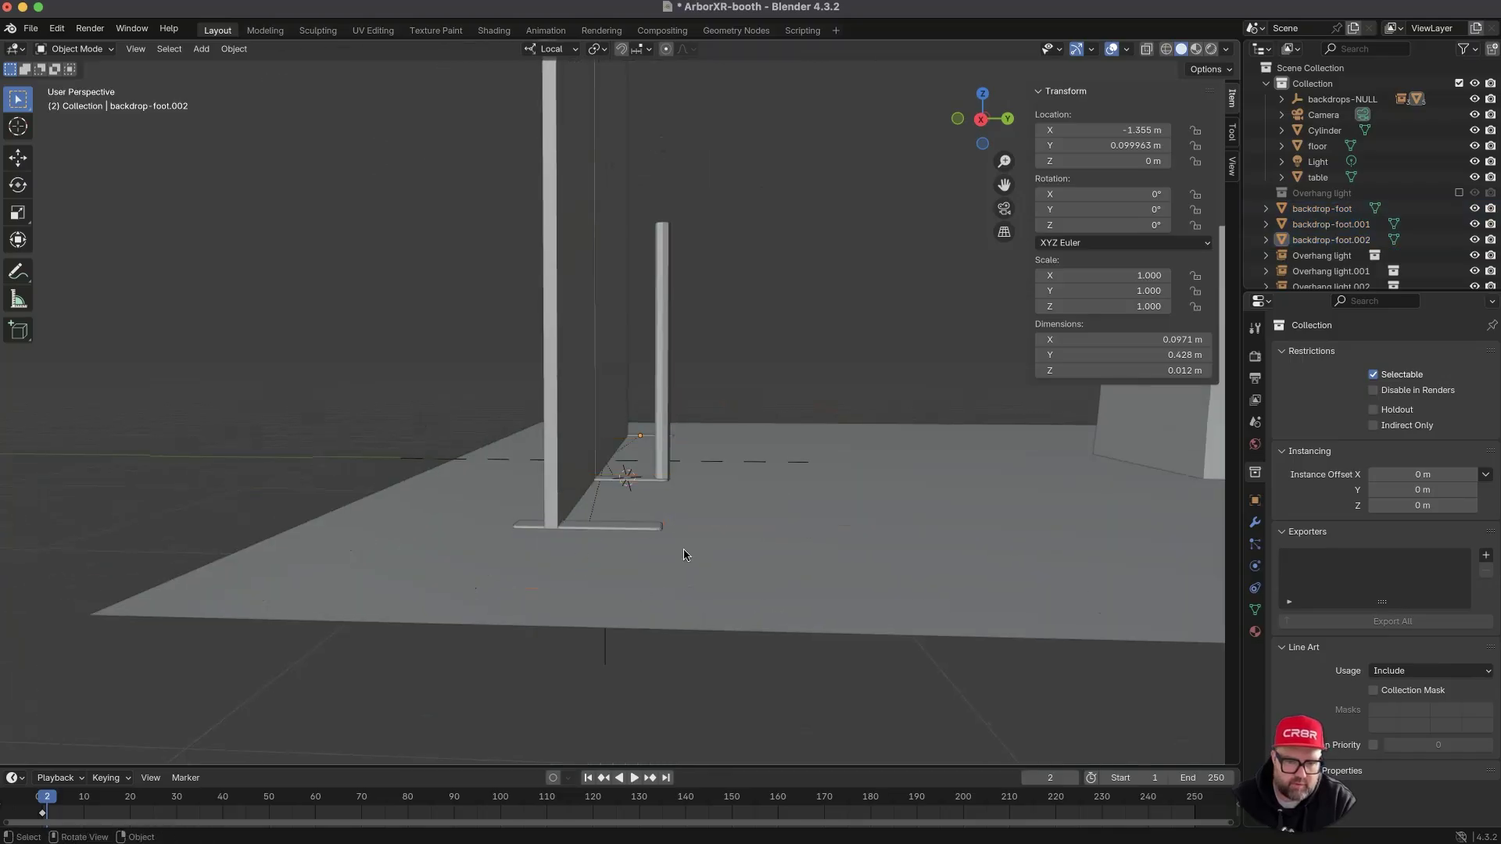
pyautogui.click(644, 532)
pyautogui.press('Tab')
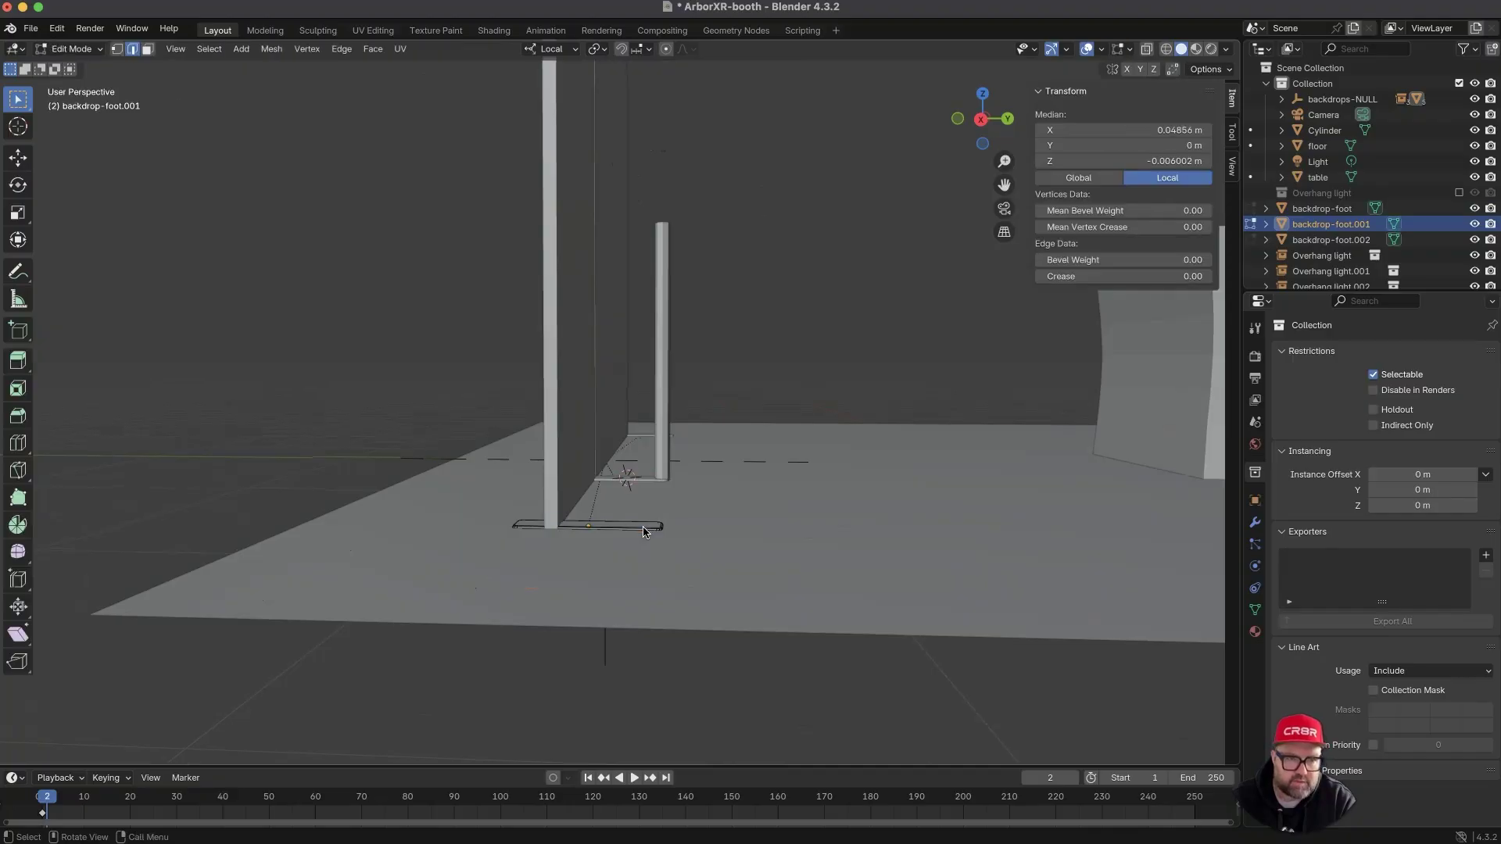
pyautogui.moveTo(650, 513); pyautogui.dragTo(653, 544, button='middle')
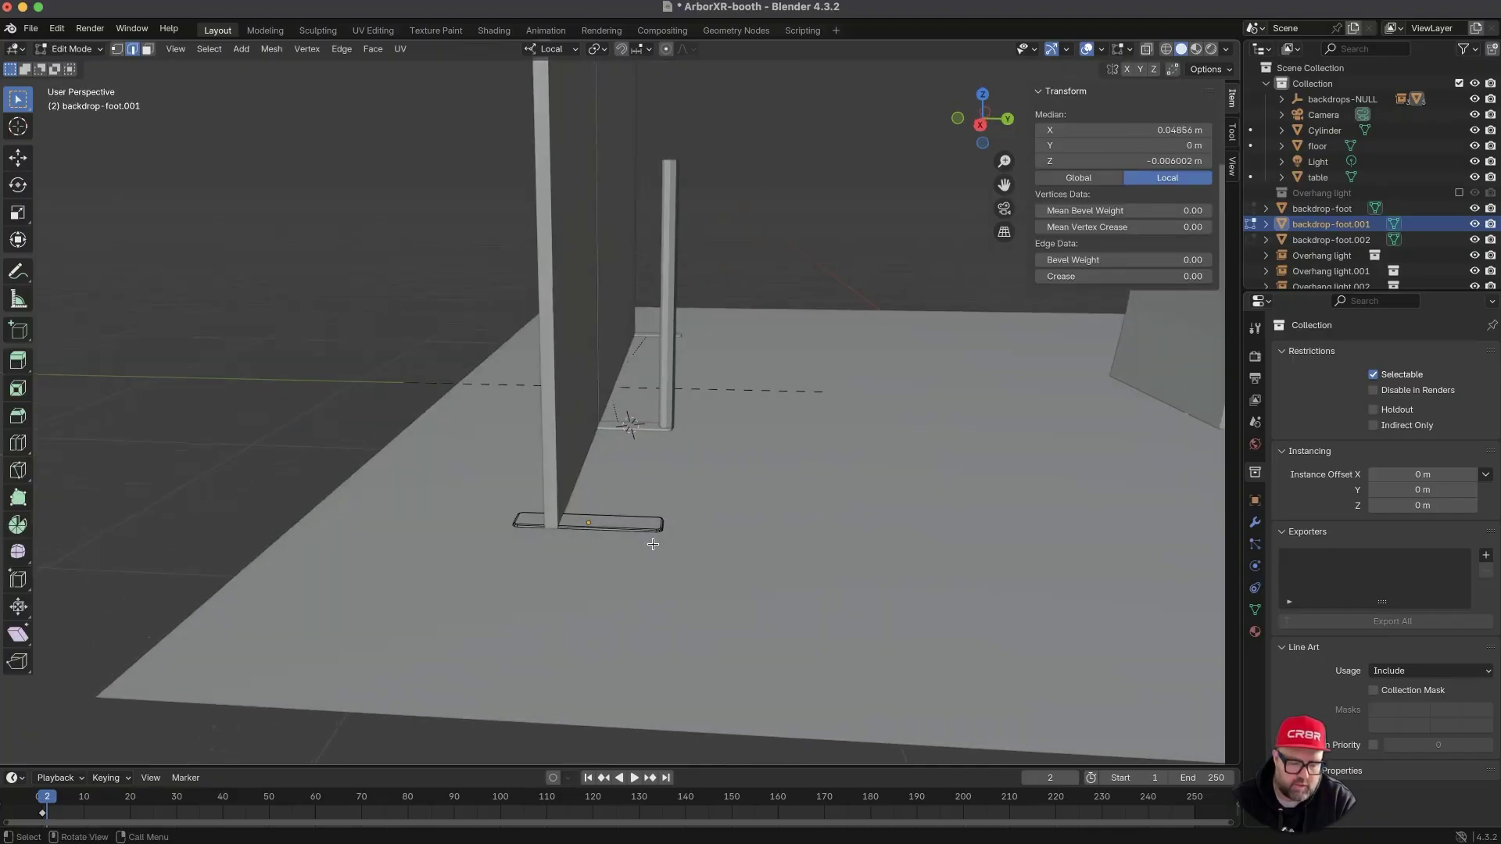
pyautogui.hotkey('alt', 'z')
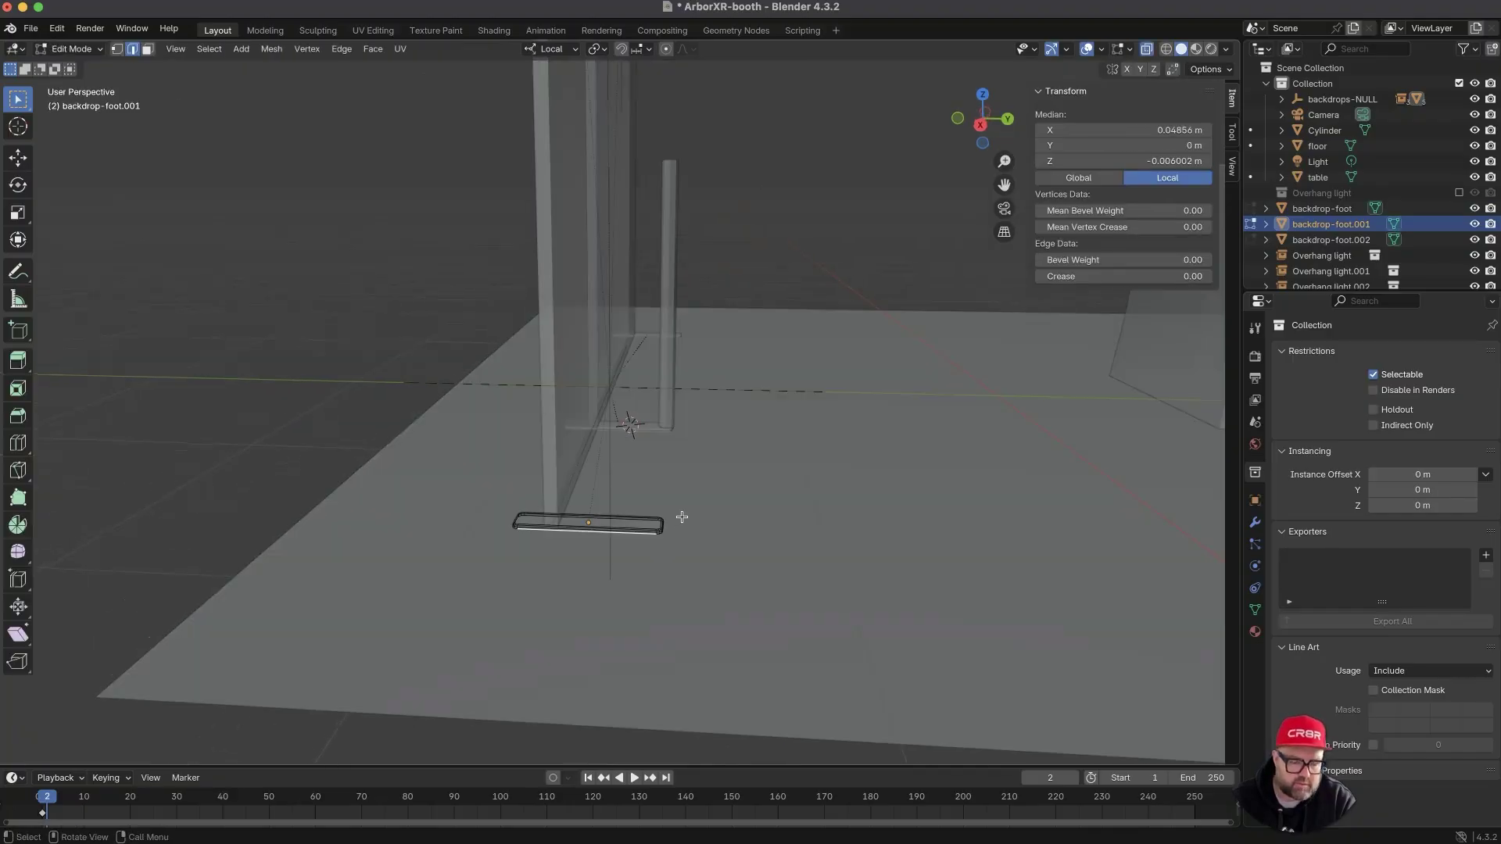
pyautogui.press('1')
pyautogui.moveTo(684, 501); pyautogui.dragTo(636, 555)
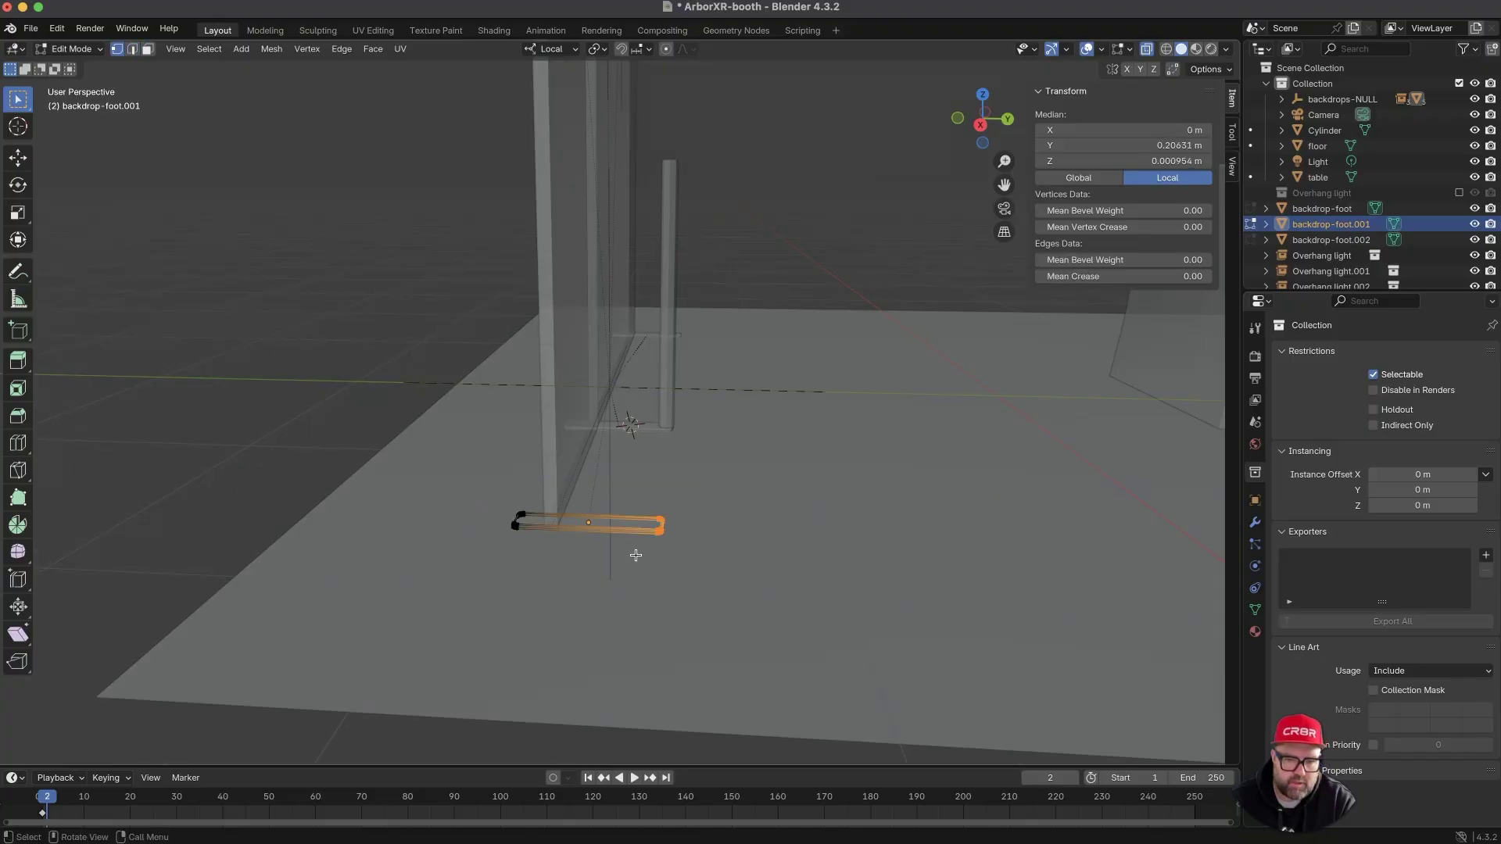
pyautogui.scroll(4, 792, 586)
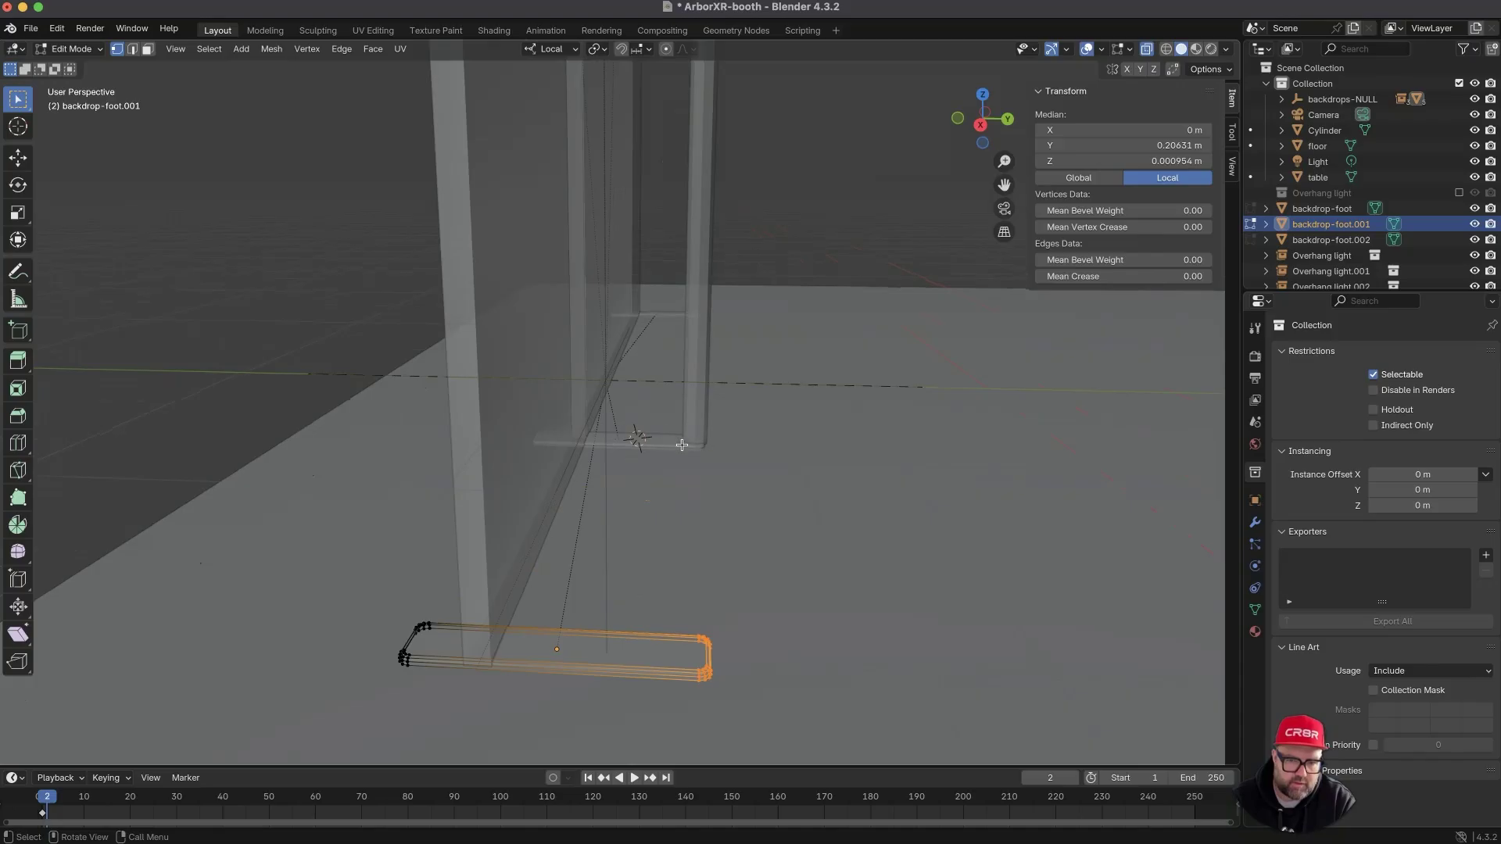
pyautogui.press('g')
pyautogui.press('y')
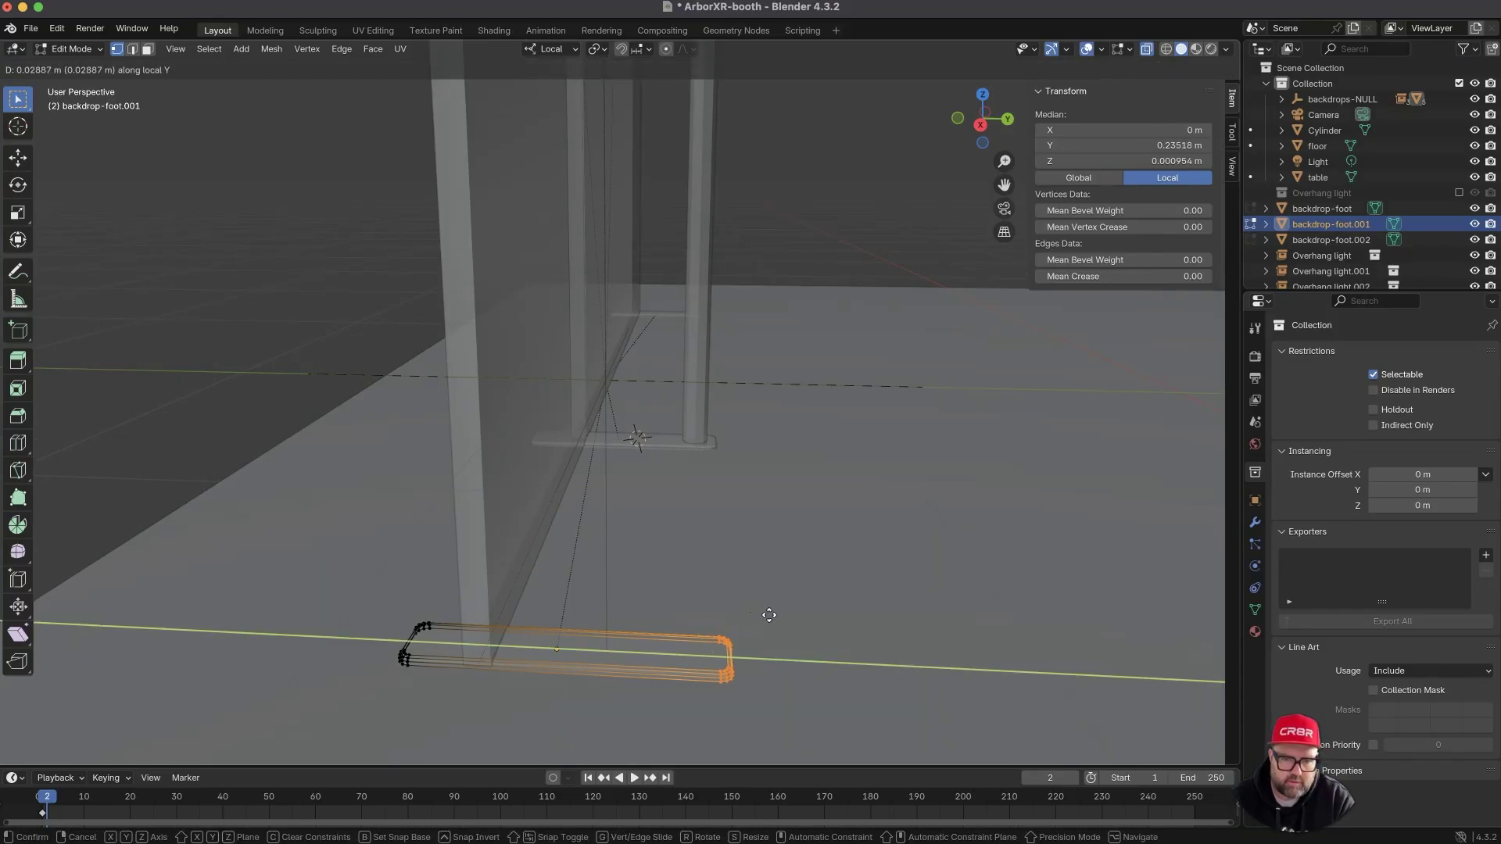
pyautogui.click(777, 613)
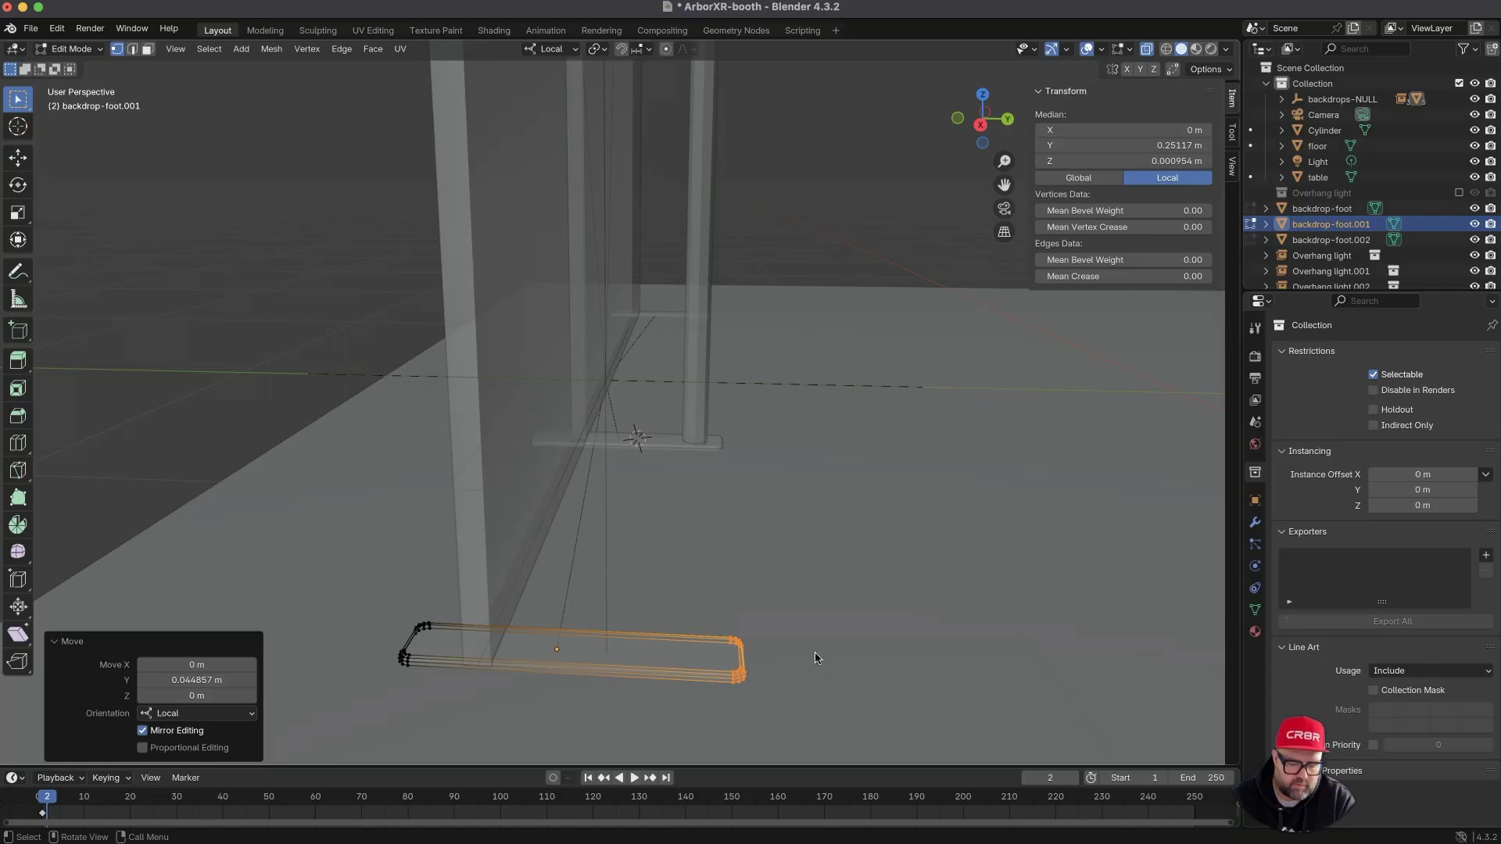
# - Extend the foot's front end by about a further 0.011 m along Y, and return to Object Mode with X-ray off
pyautogui.press('g')
pyautogui.press('y')
pyautogui.click(823, 652)
pyautogui.moveTo(771, 560); pyautogui.dragTo(730, 584, button='middle')
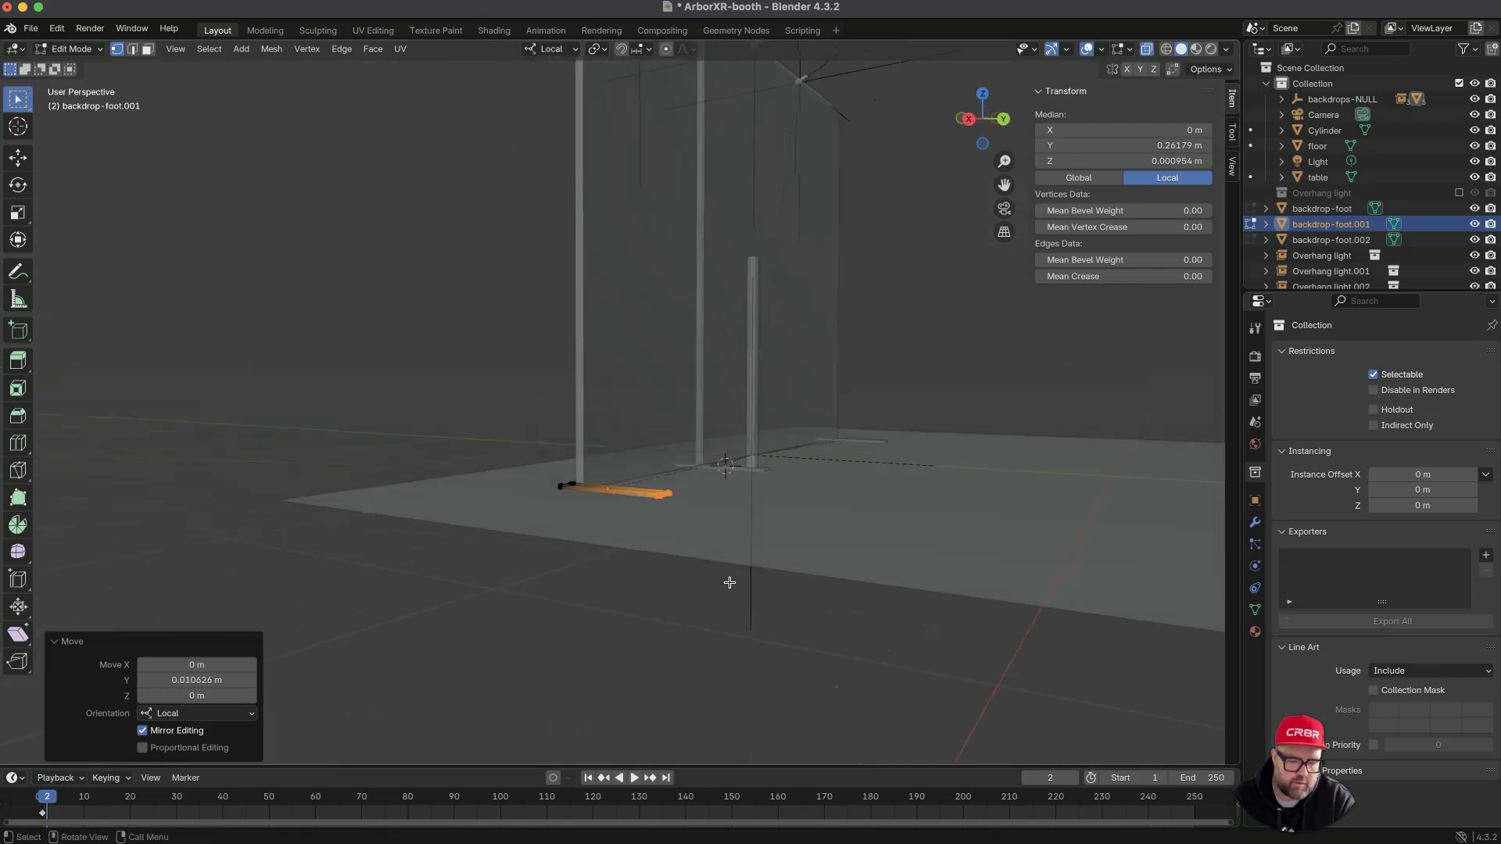
pyautogui.press('Tab')
pyautogui.click(411, 399)
pyautogui.moveTo(415, 399); pyautogui.dragTo(488, 388, button='middle')
pyautogui.scroll(1, 494, 376)
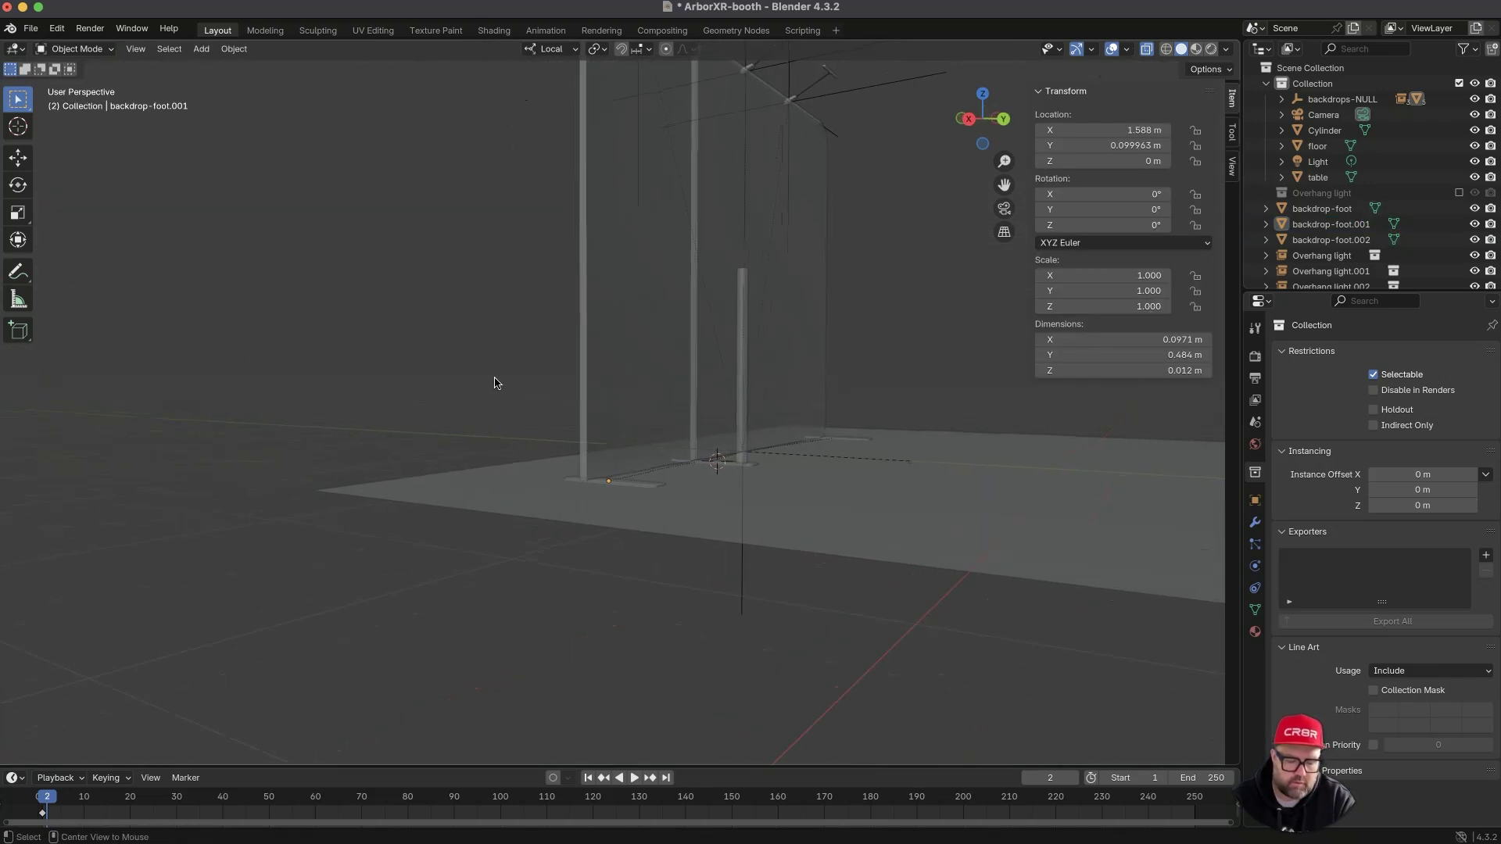
pyautogui.hotkey('alt', 'z')
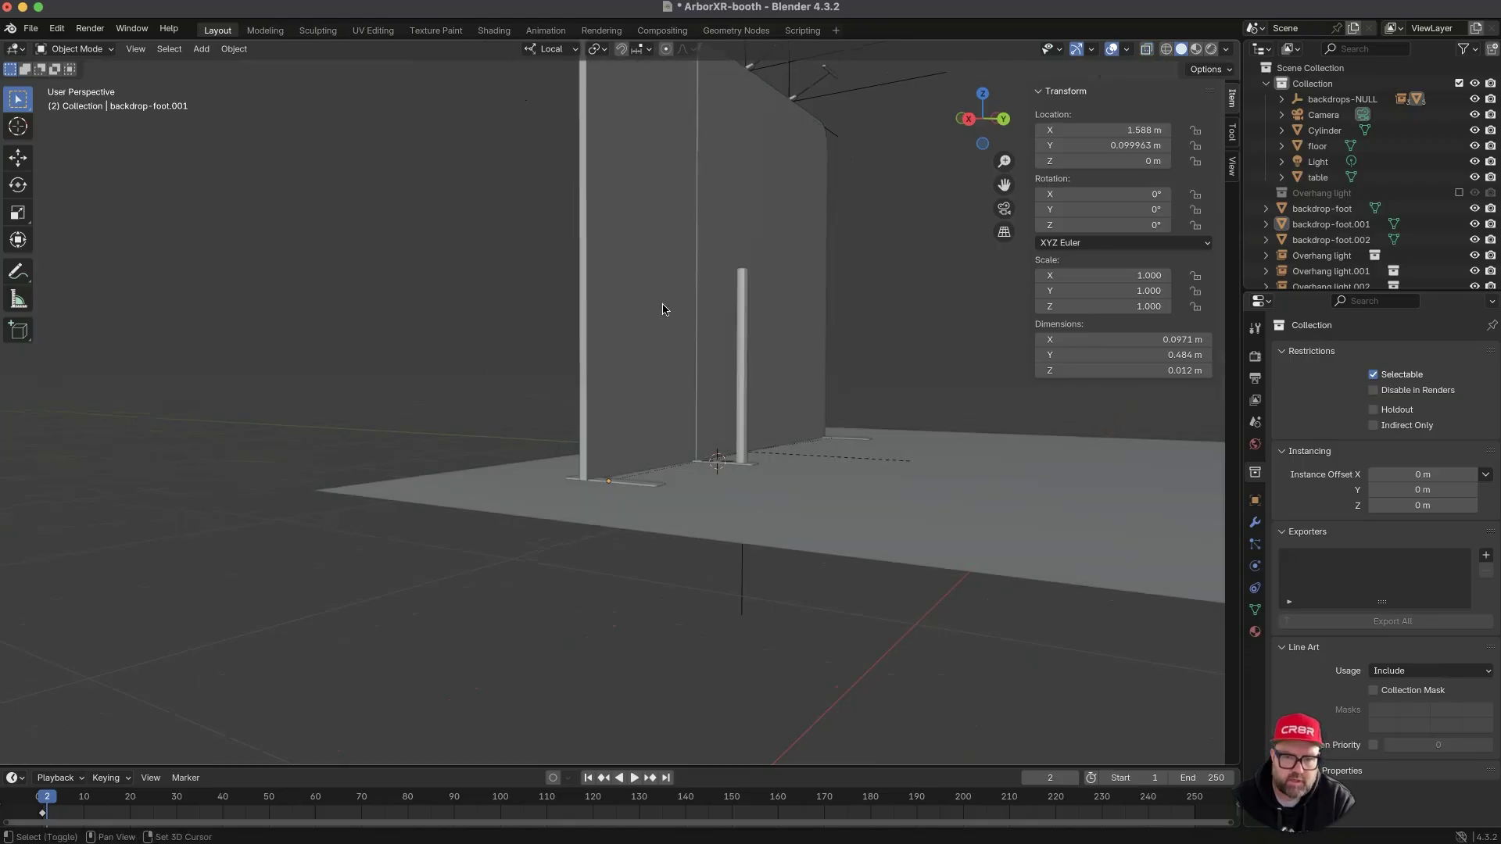
# - Compare the pole's height and proportions with the shelf stand in the reference booth picture in the browser
pyautogui.scroll(-4, 513, 409)
pyautogui.moveTo(494, 418); pyautogui.dragTo(459, 433, button='middle')
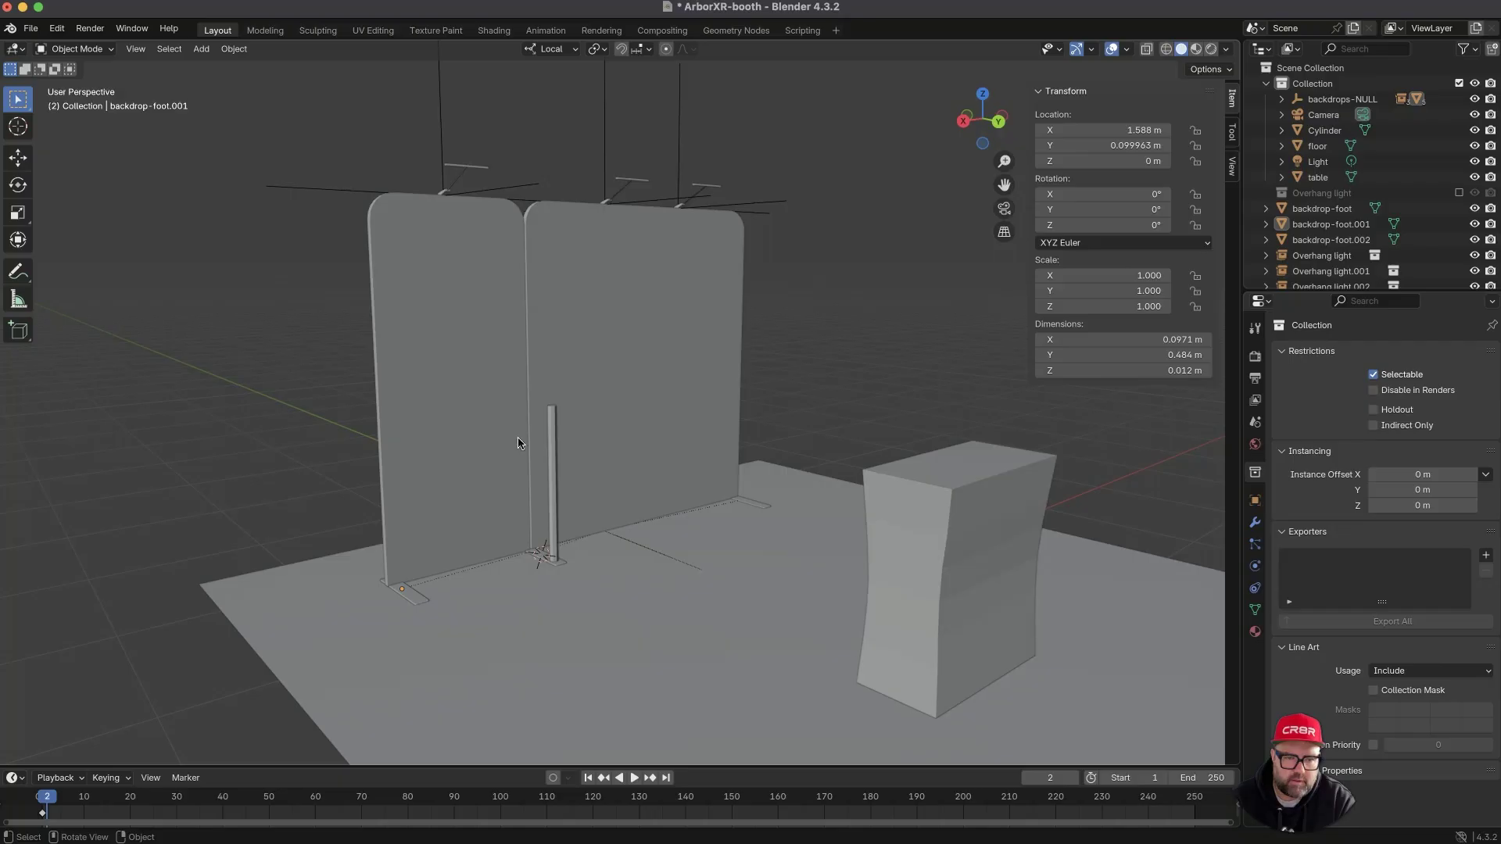
pyautogui.moveTo(518, 438); pyautogui.dragTo(552, 438, button='middle')
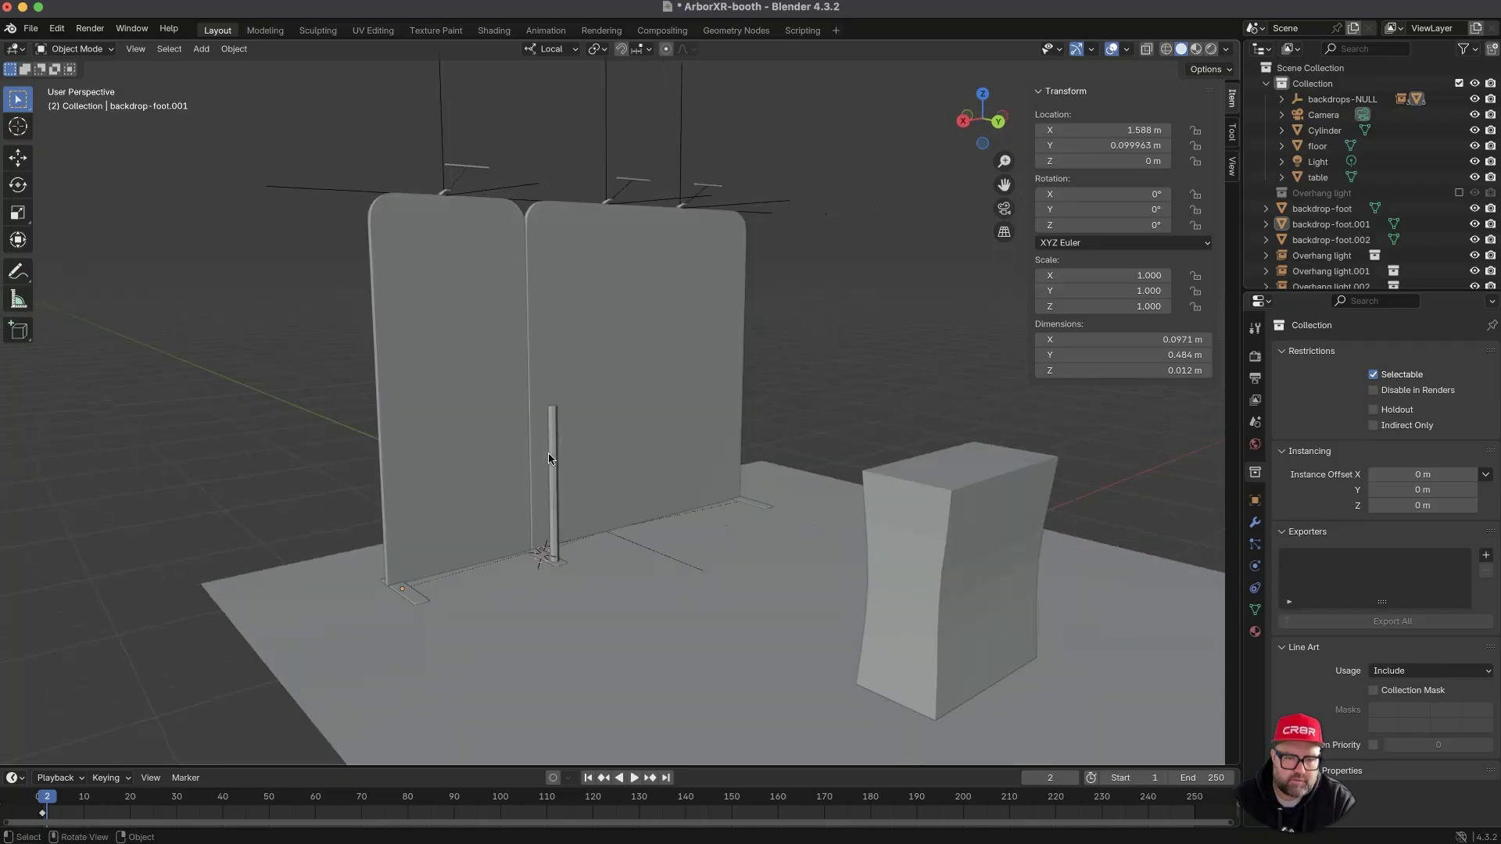
pyautogui.click(552, 459)
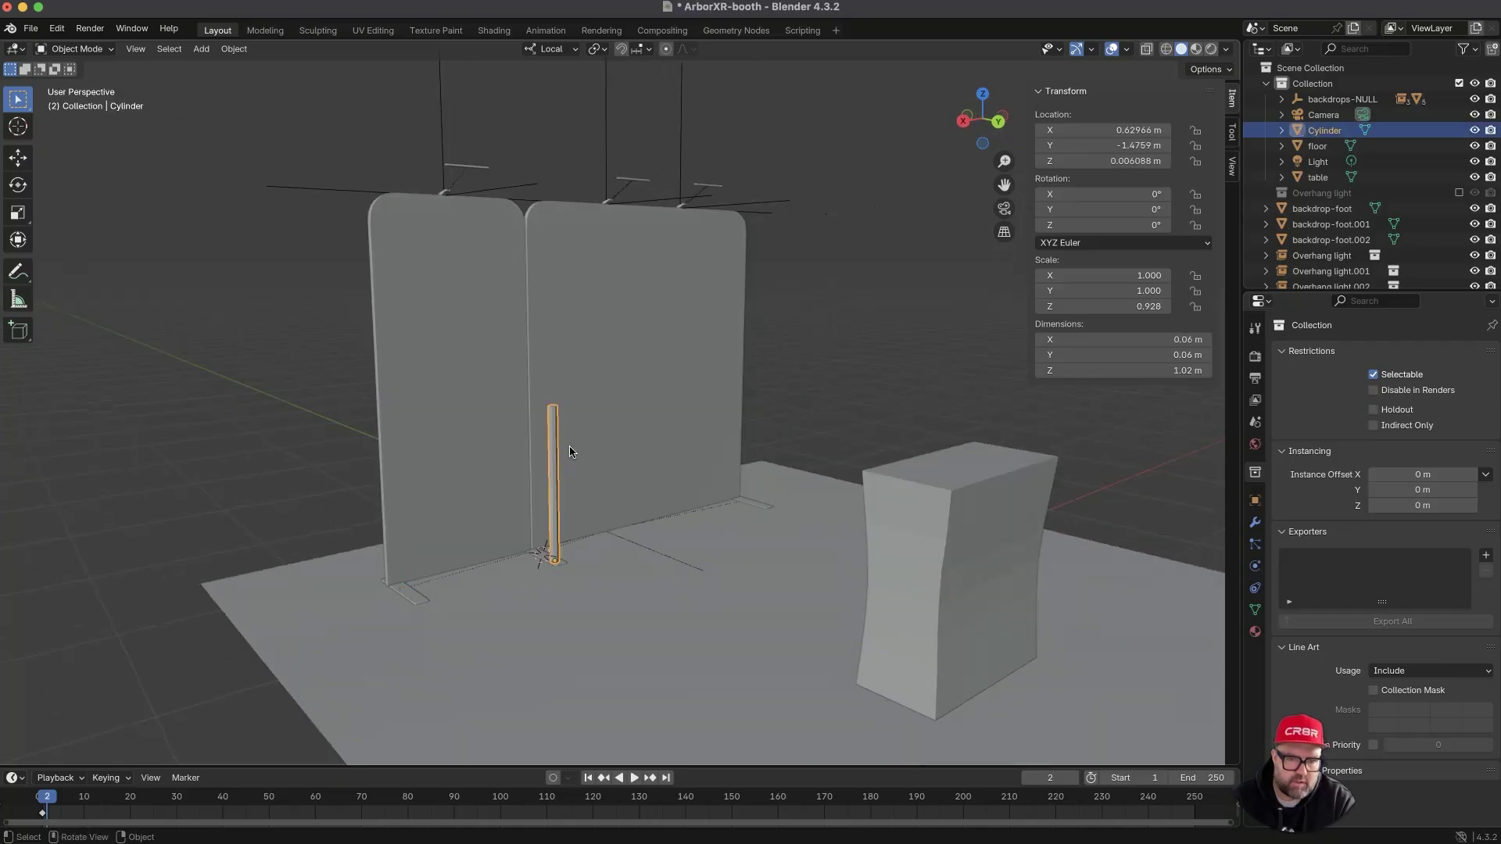
pyautogui.keyDown('ctrl'); pyautogui.moveTo(538, 409); pyautogui.dragTo(540, 344, button='middle'); pyautogui.keyUp('ctrl')
pyautogui.press('super+Tab')
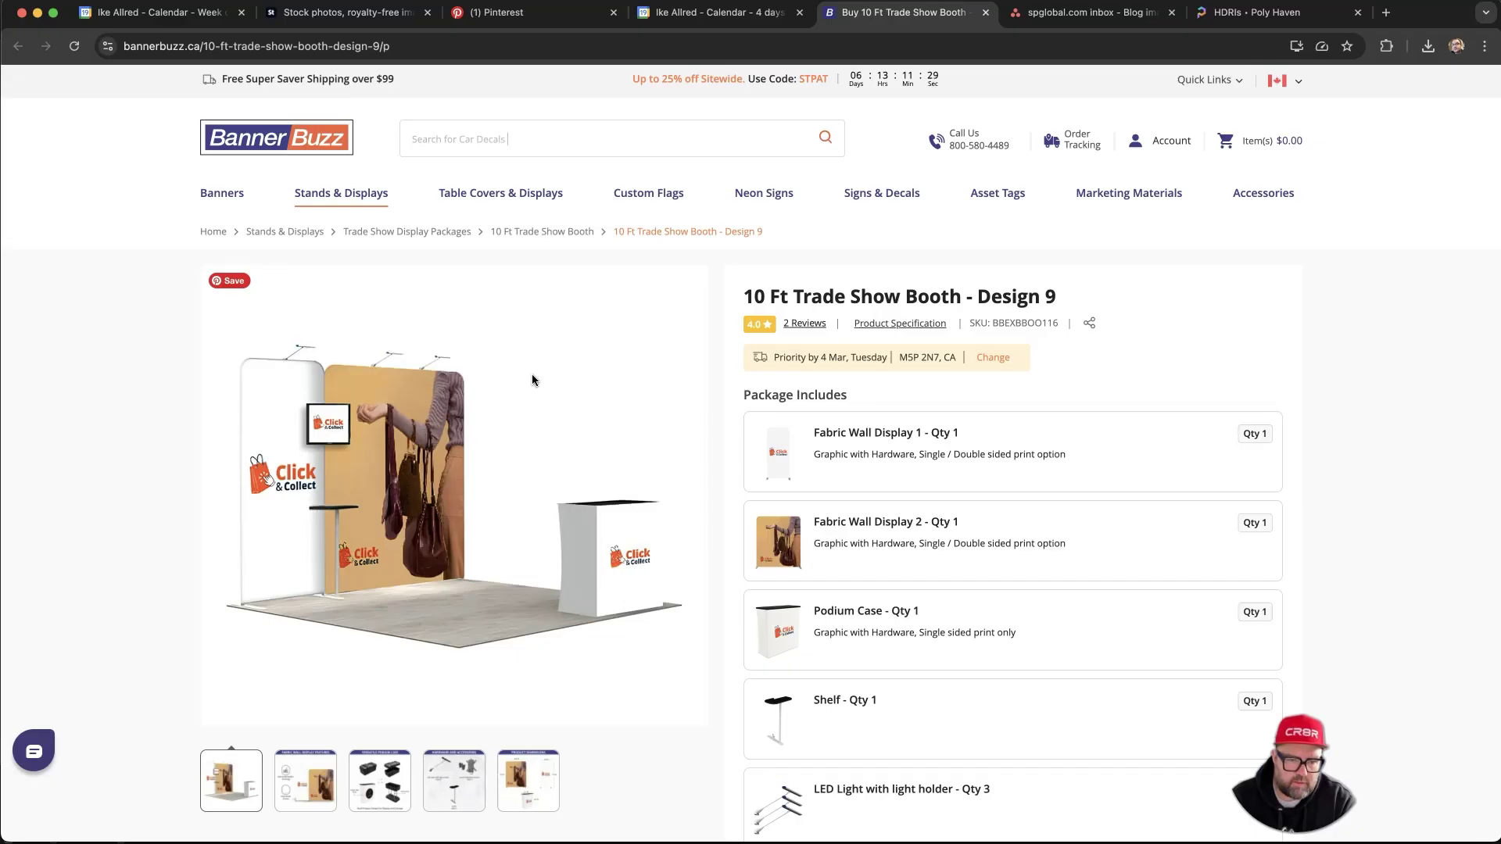
pyautogui.press('super+Tab')
pyautogui.press('super+Tab')
pyautogui.press('super+Tab')
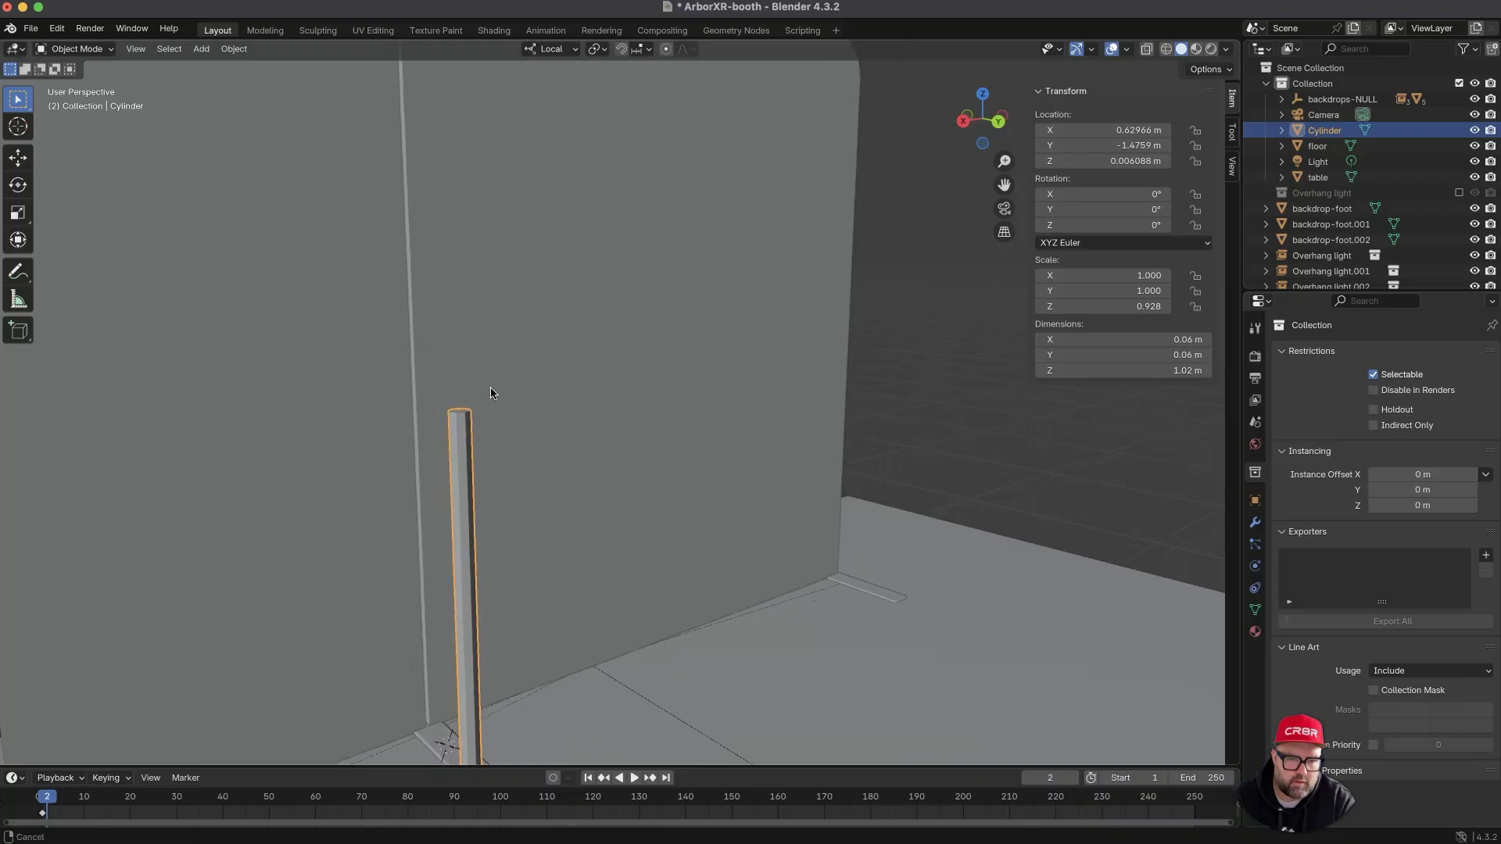
# - Shorten the pole to about 0.978 m by lowering its top vertices about 0.04 m along Z in Edit Mode
pyautogui.scroll(-2, 494, 395)
pyautogui.keyDown('shift'); pyautogui.moveTo(505, 460); pyautogui.dragTo(551, 447, button='middle'); pyautogui.keyUp('shift')
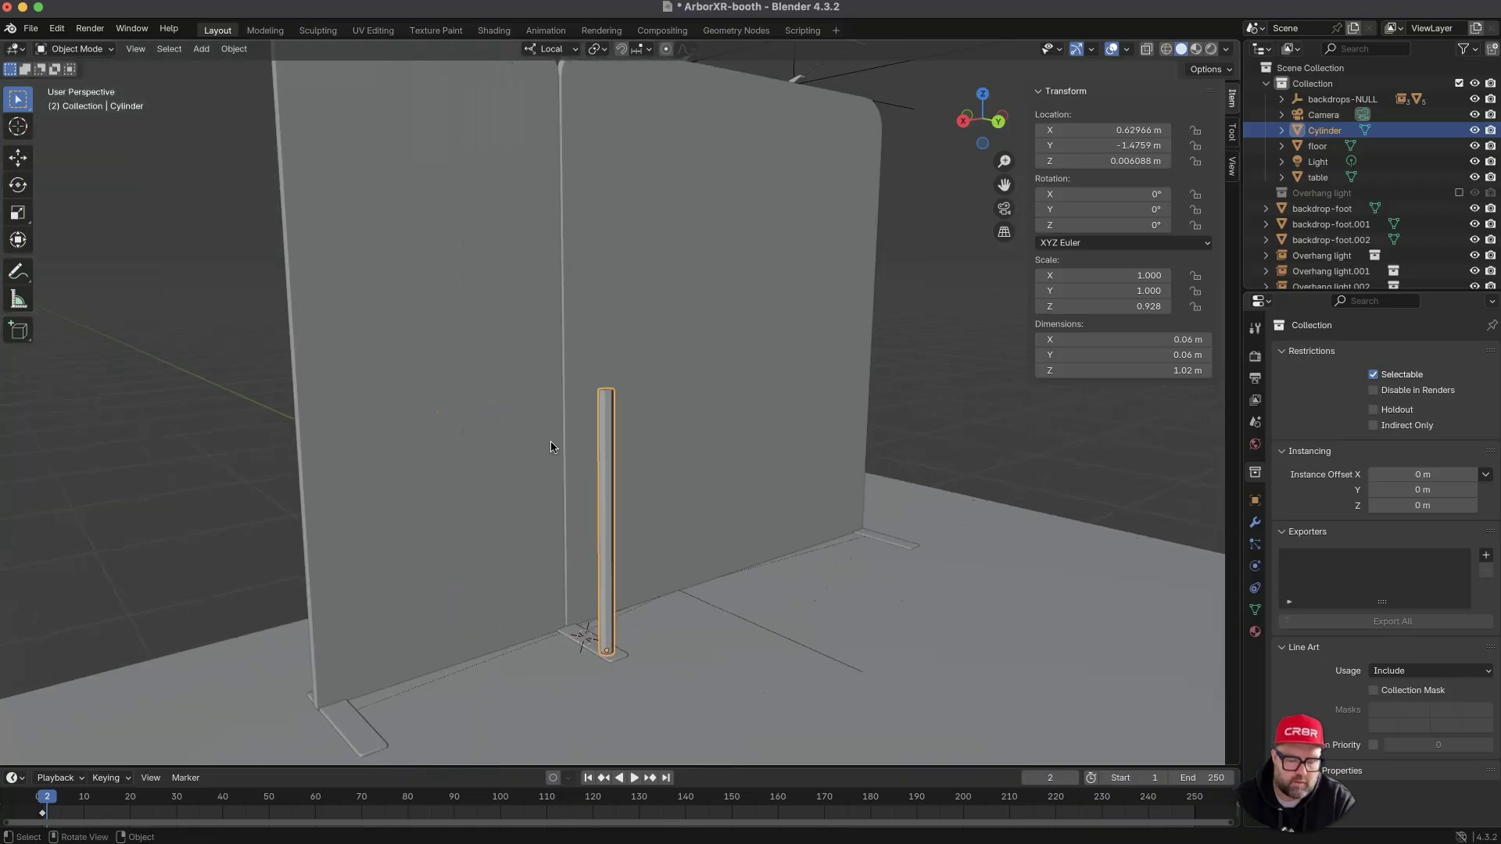
pyautogui.press('Tab')
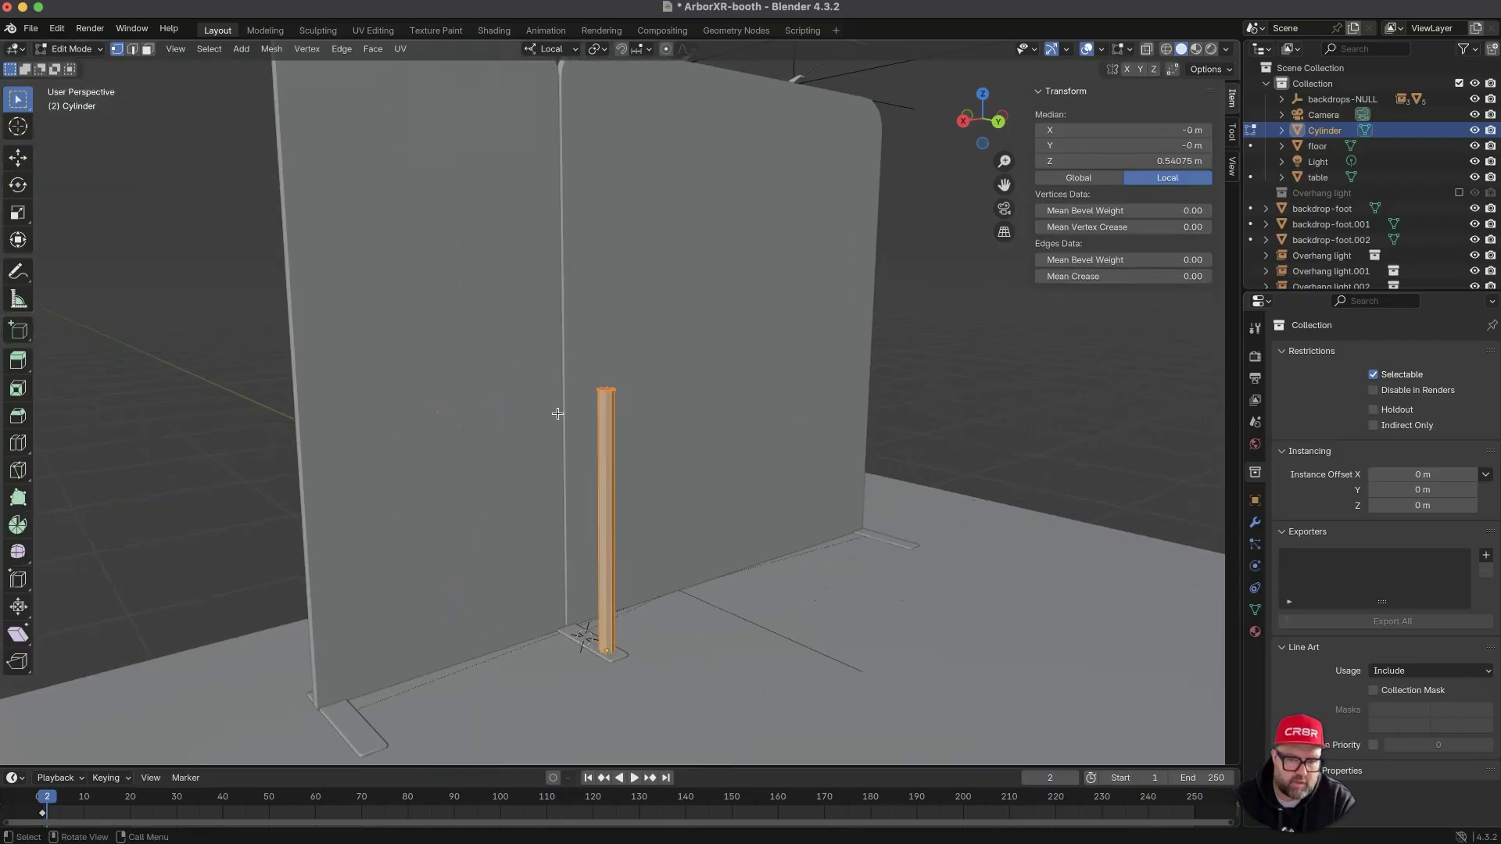
pyautogui.click(641, 383)
pyautogui.press('a')
pyautogui.moveTo(641, 373); pyautogui.dragTo(612, 381, button='middle')
pyautogui.press('g')
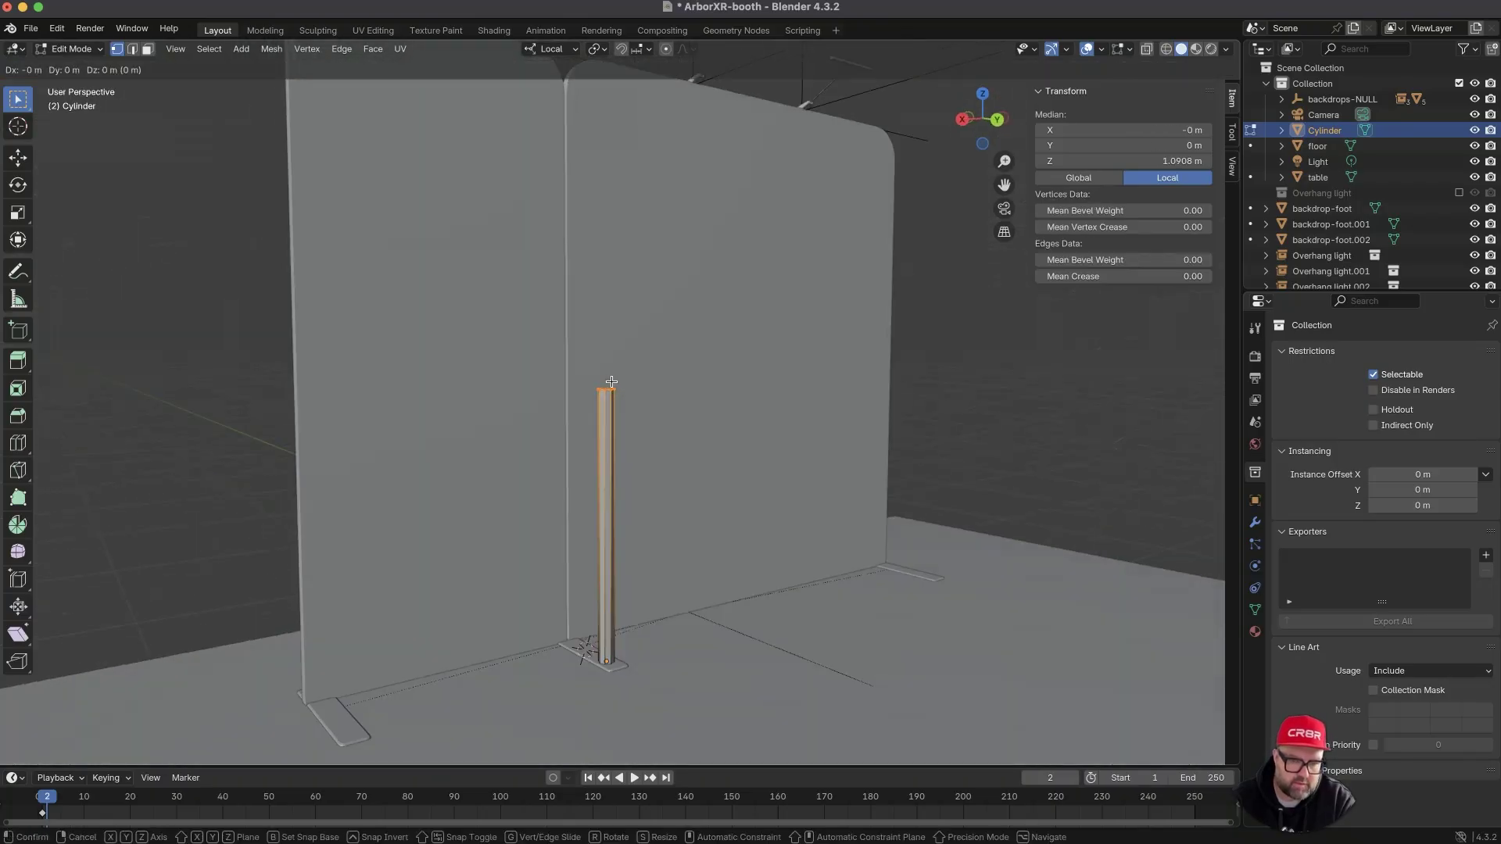
pyautogui.press('z')
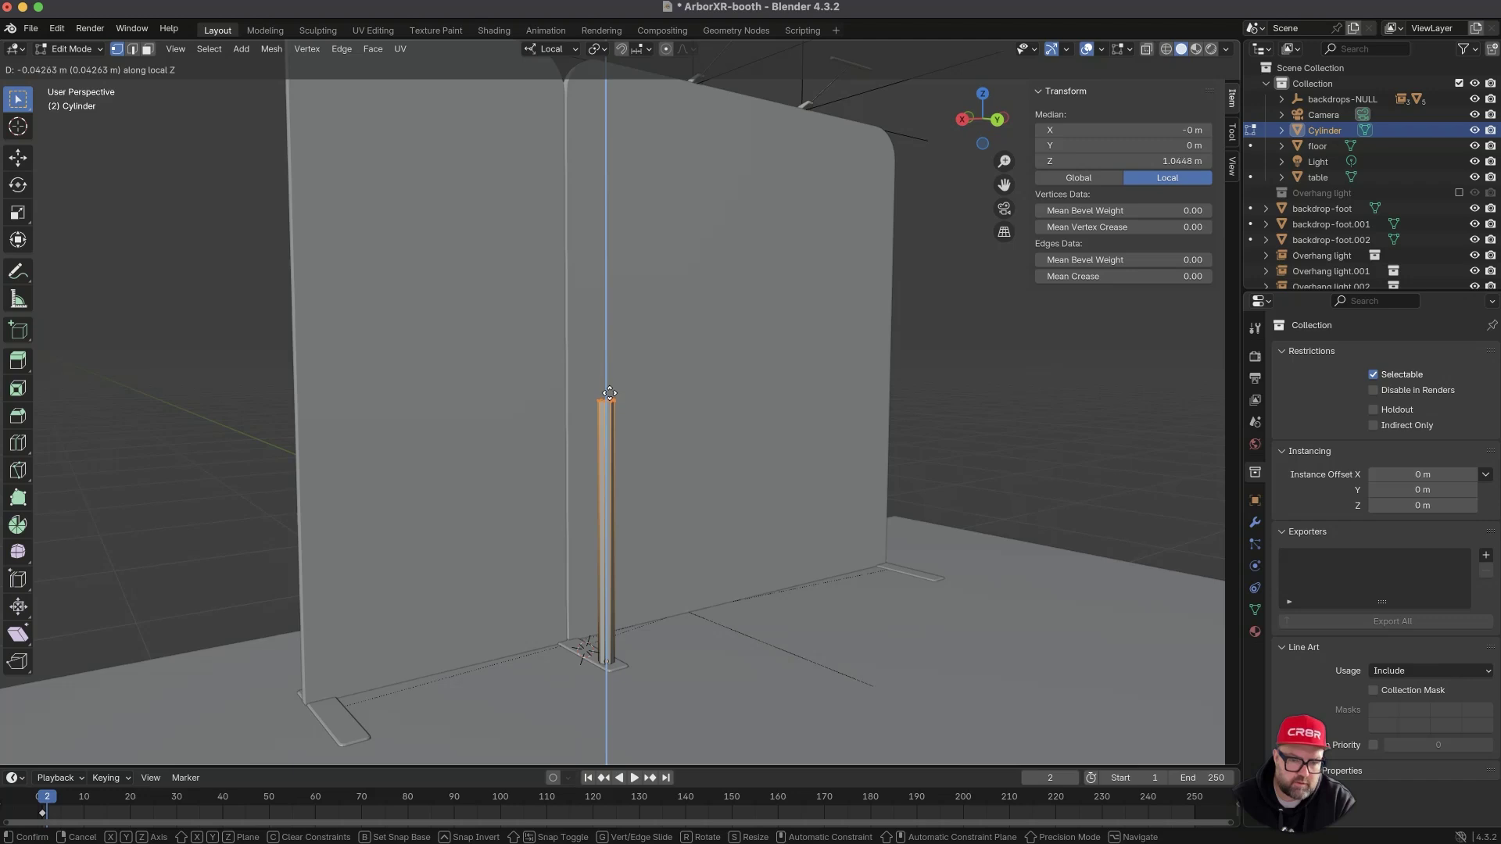
pyautogui.click(610, 397)
pyautogui.press('Tab')
# - Place the 3D cursor on top of the pole and add a cube mesh there
pyautogui.moveTo(848, 362); pyautogui.dragTo(701, 429, button='middle')
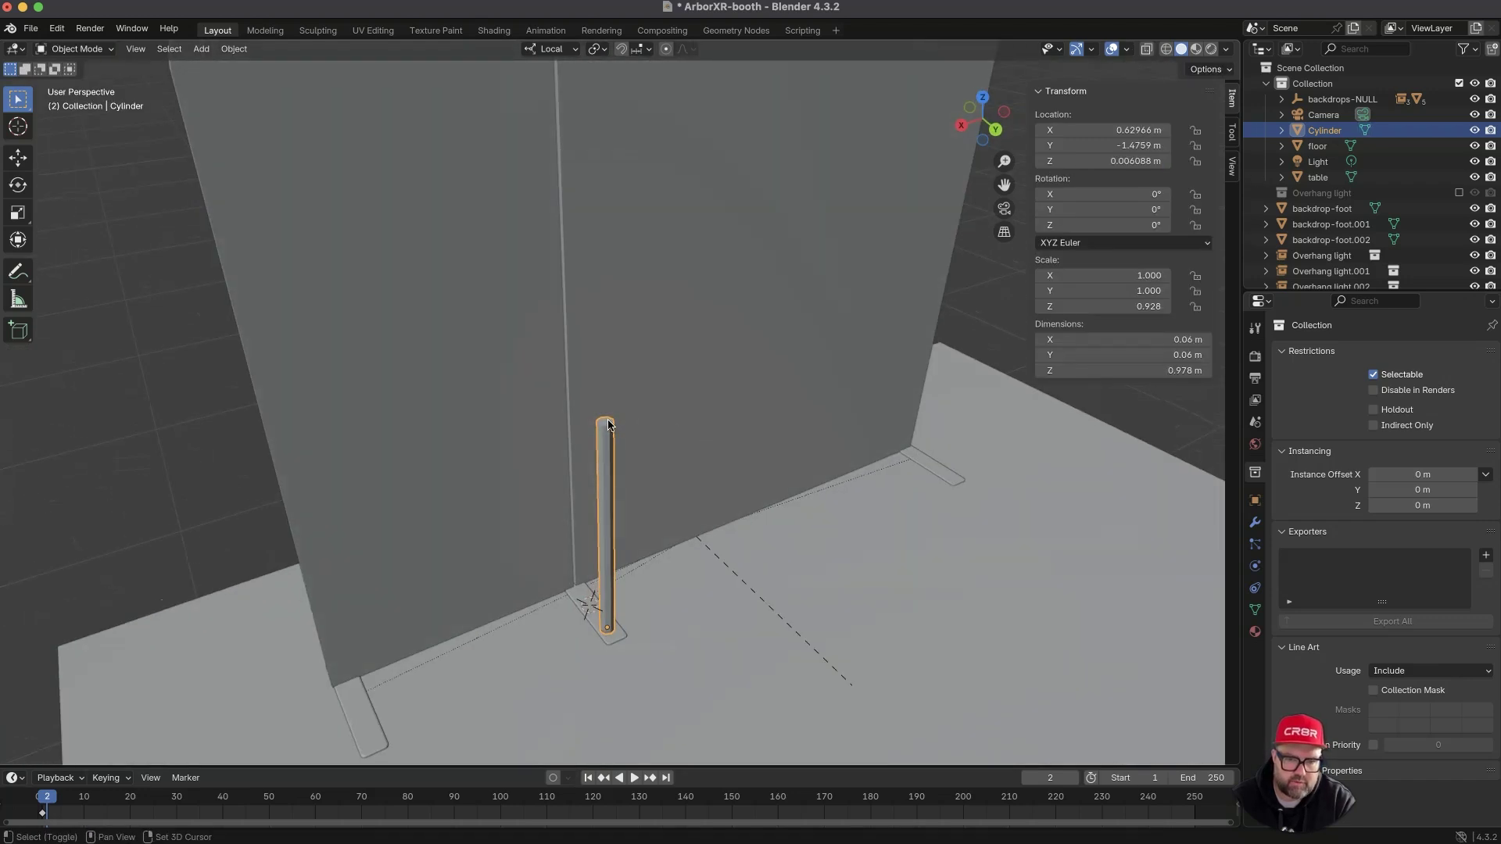
pyautogui.moveTo(627, 459); pyautogui.dragTo(630, 425, button='middle')
pyautogui.hotkey('shift', 'a')
pyautogui.moveTo(632, 421)
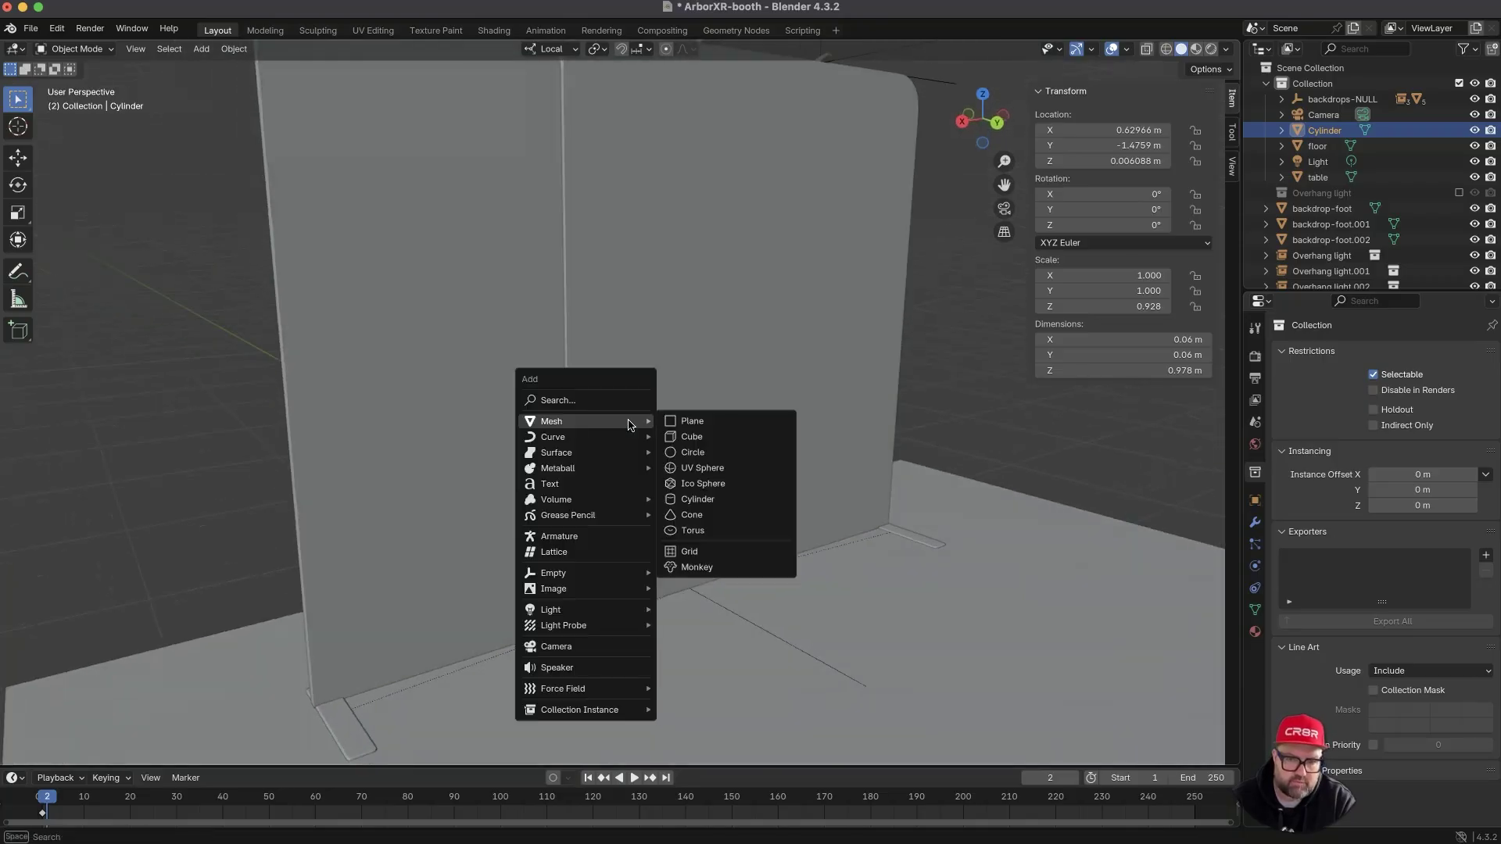
pyautogui.click(686, 436)
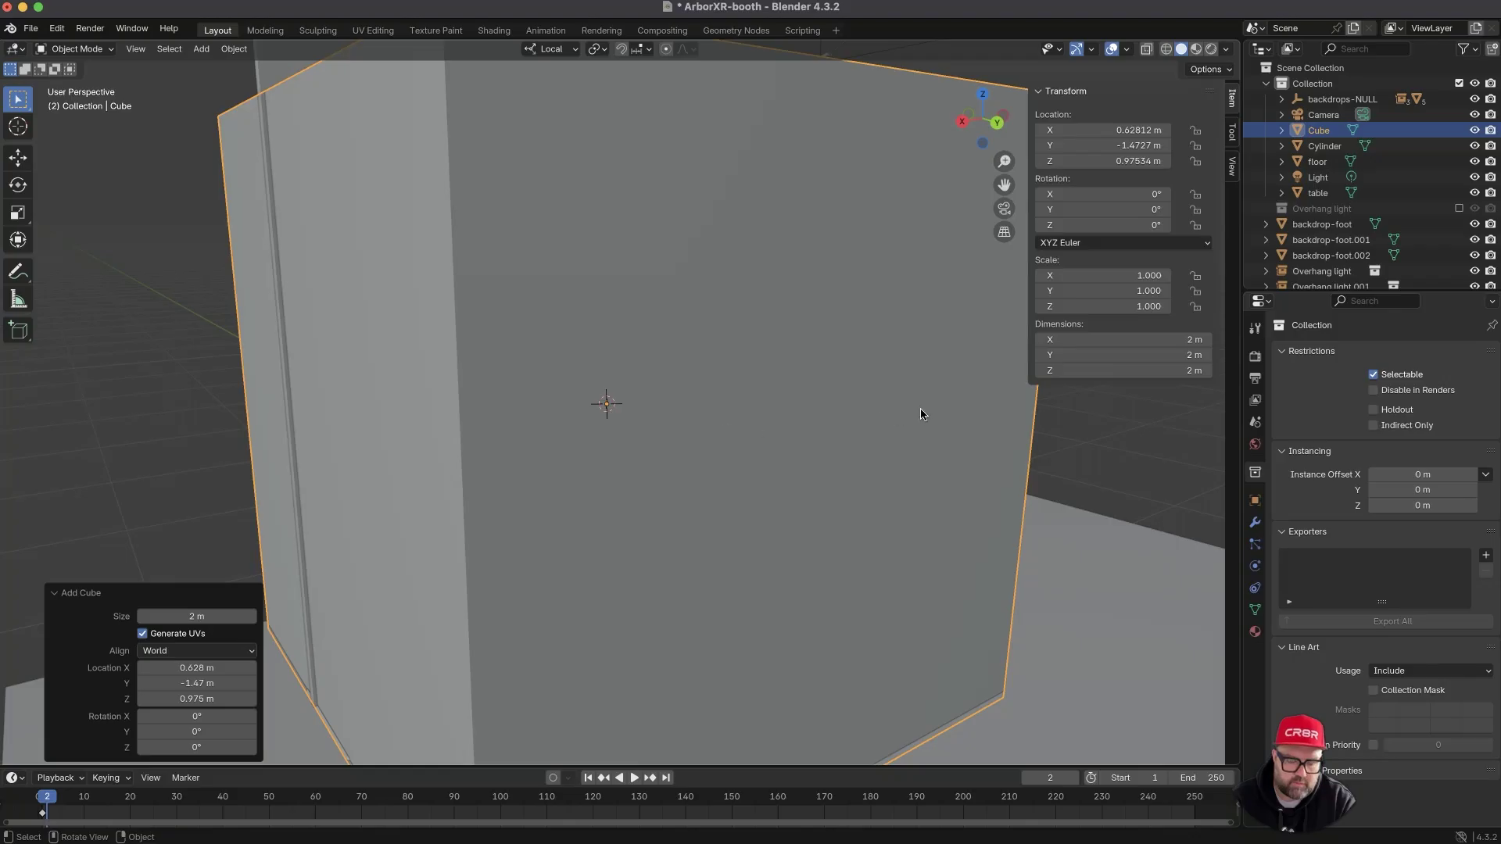
# - Scale the new cube uniformly by about 0.159, making it about 0.317 m on each side
pyautogui.press('s')
pyautogui.click(632, 444)
pyautogui.moveTo(631, 444)
pyautogui.mouseDown(button='middle')
pyautogui.moveTo(630, 495)
pyautogui.moveTo(654, 461)
pyautogui.mouseUp(button='middle')
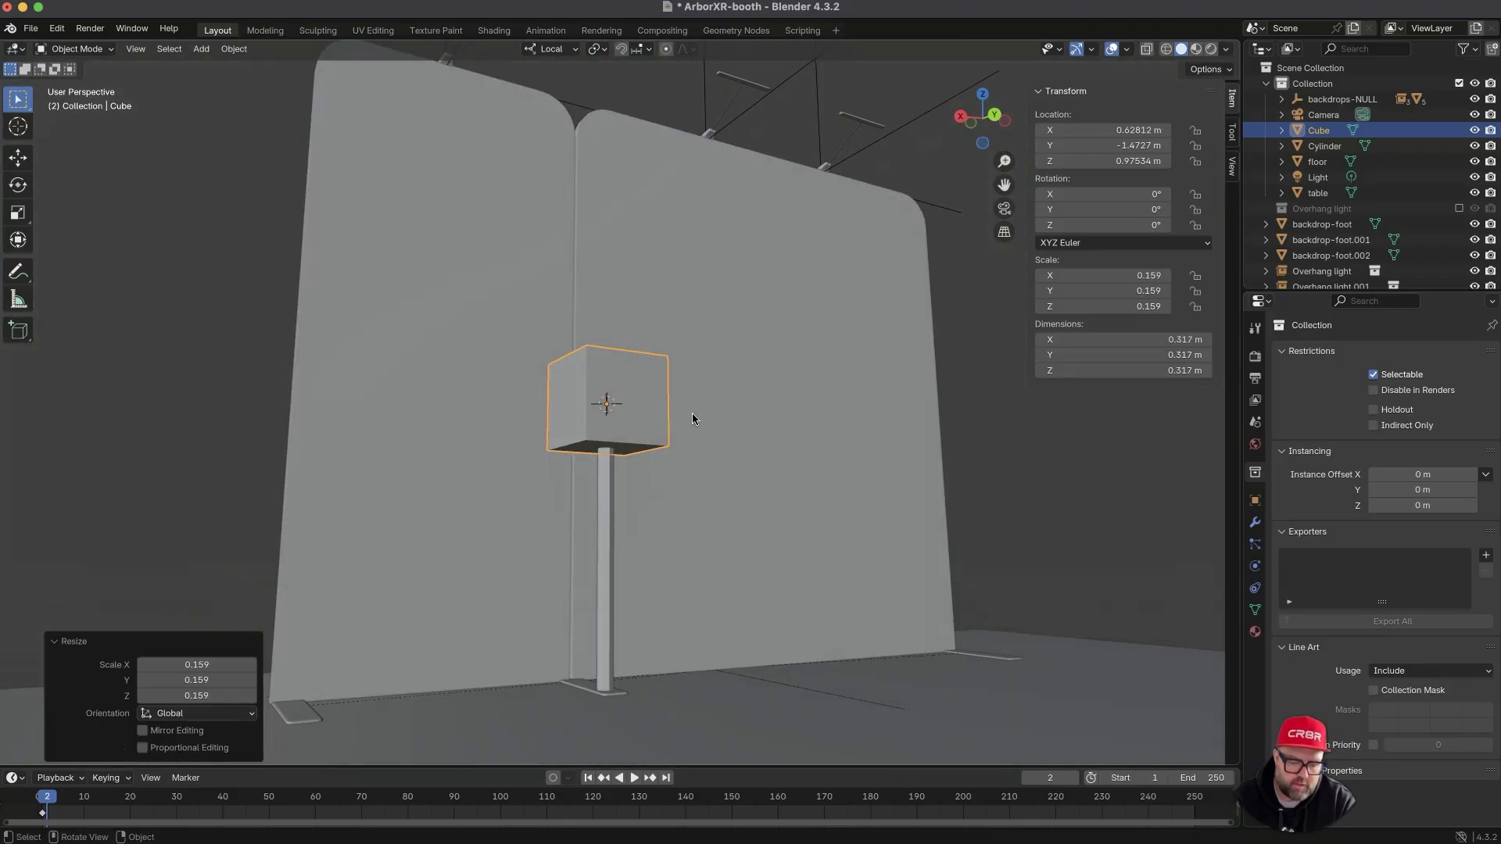
# - Apply the scale of the pole cylinder
pyautogui.click(614, 532)
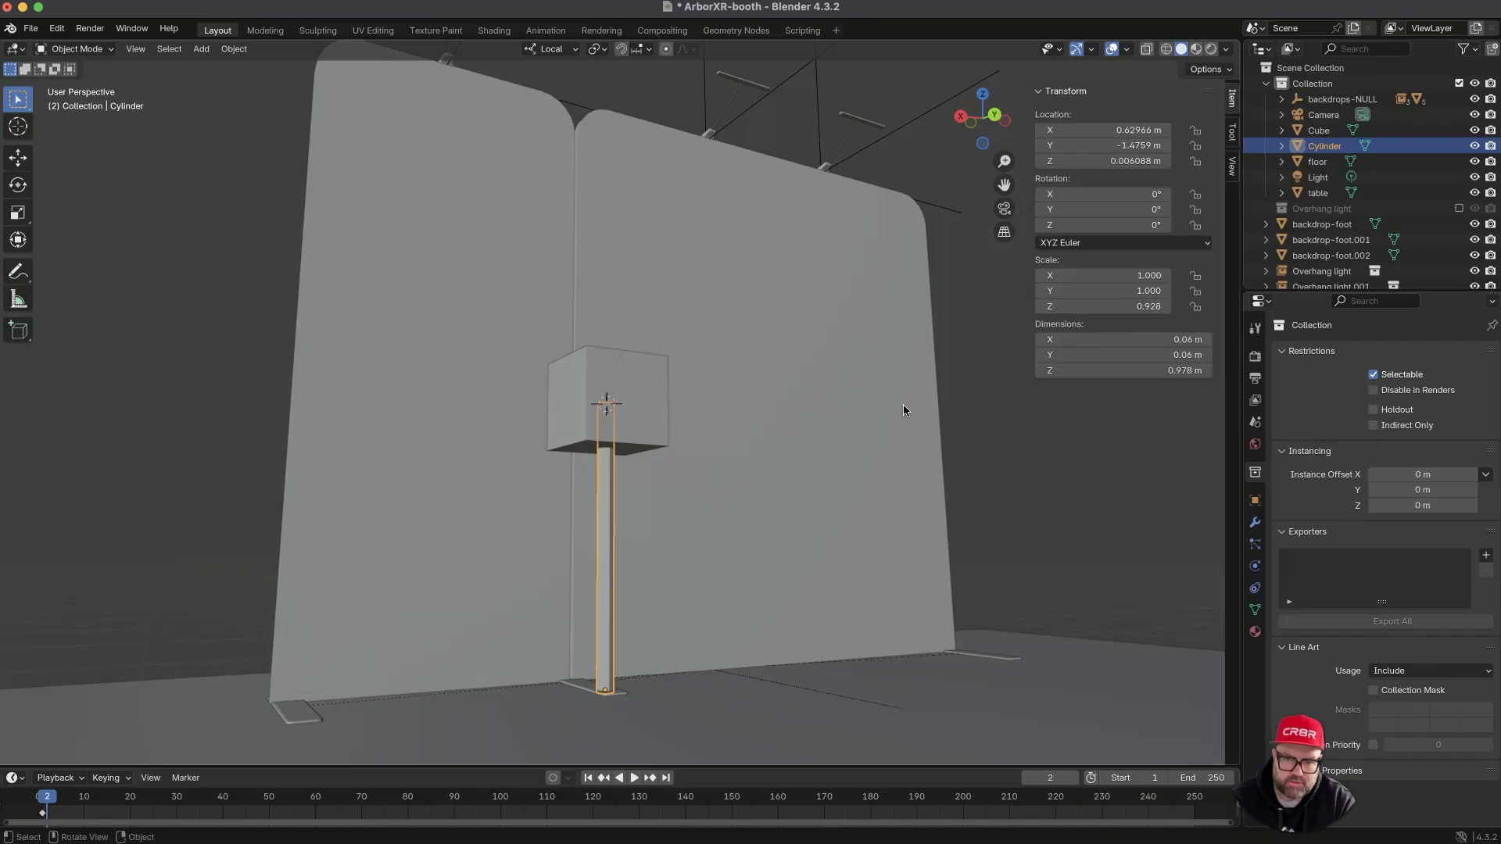
pyautogui.hotkey('ctrl', 'a')
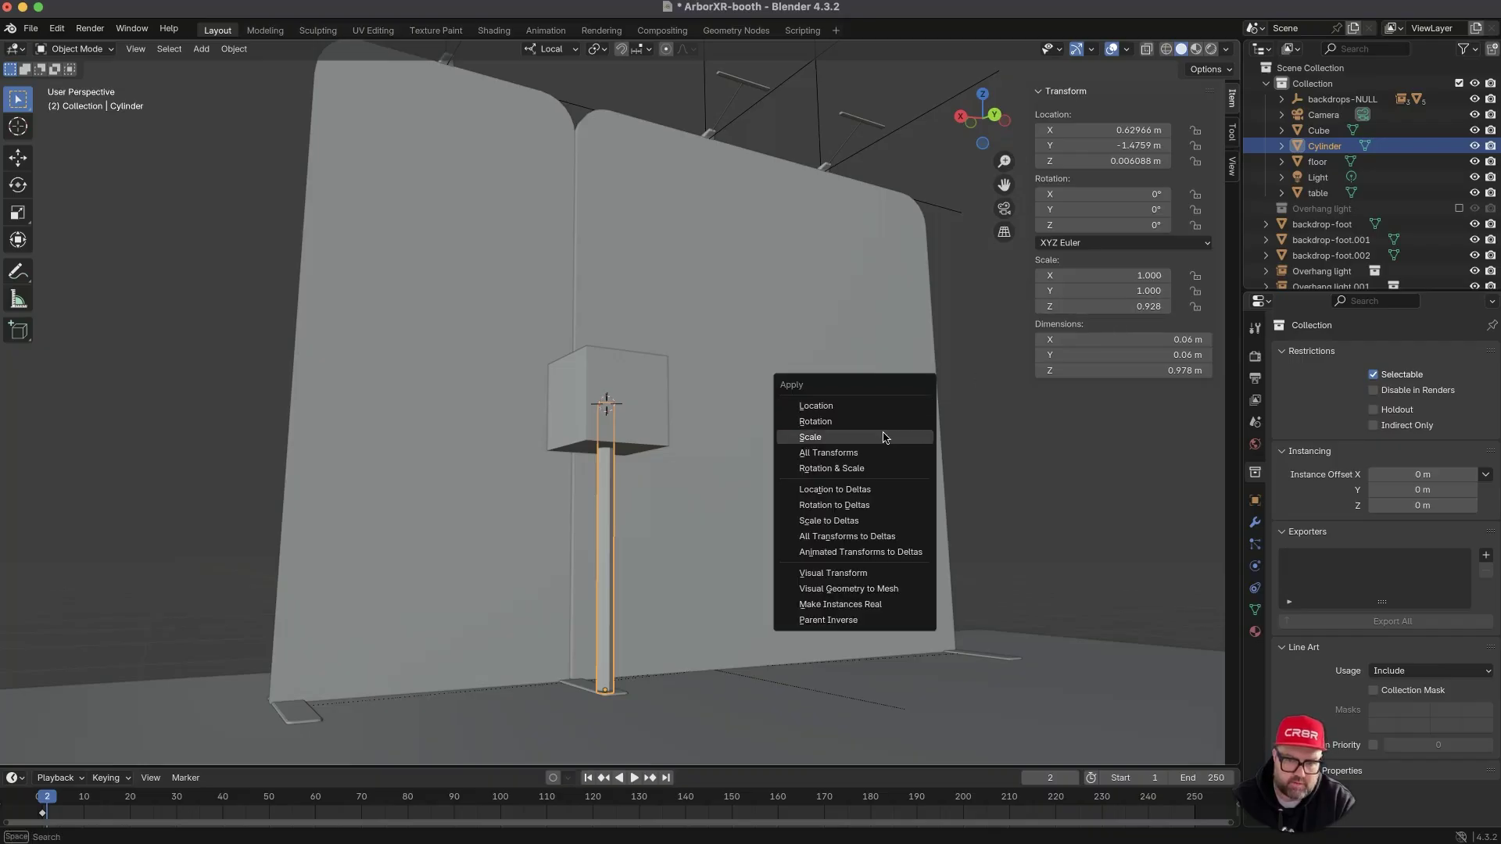
pyautogui.click(892, 437)
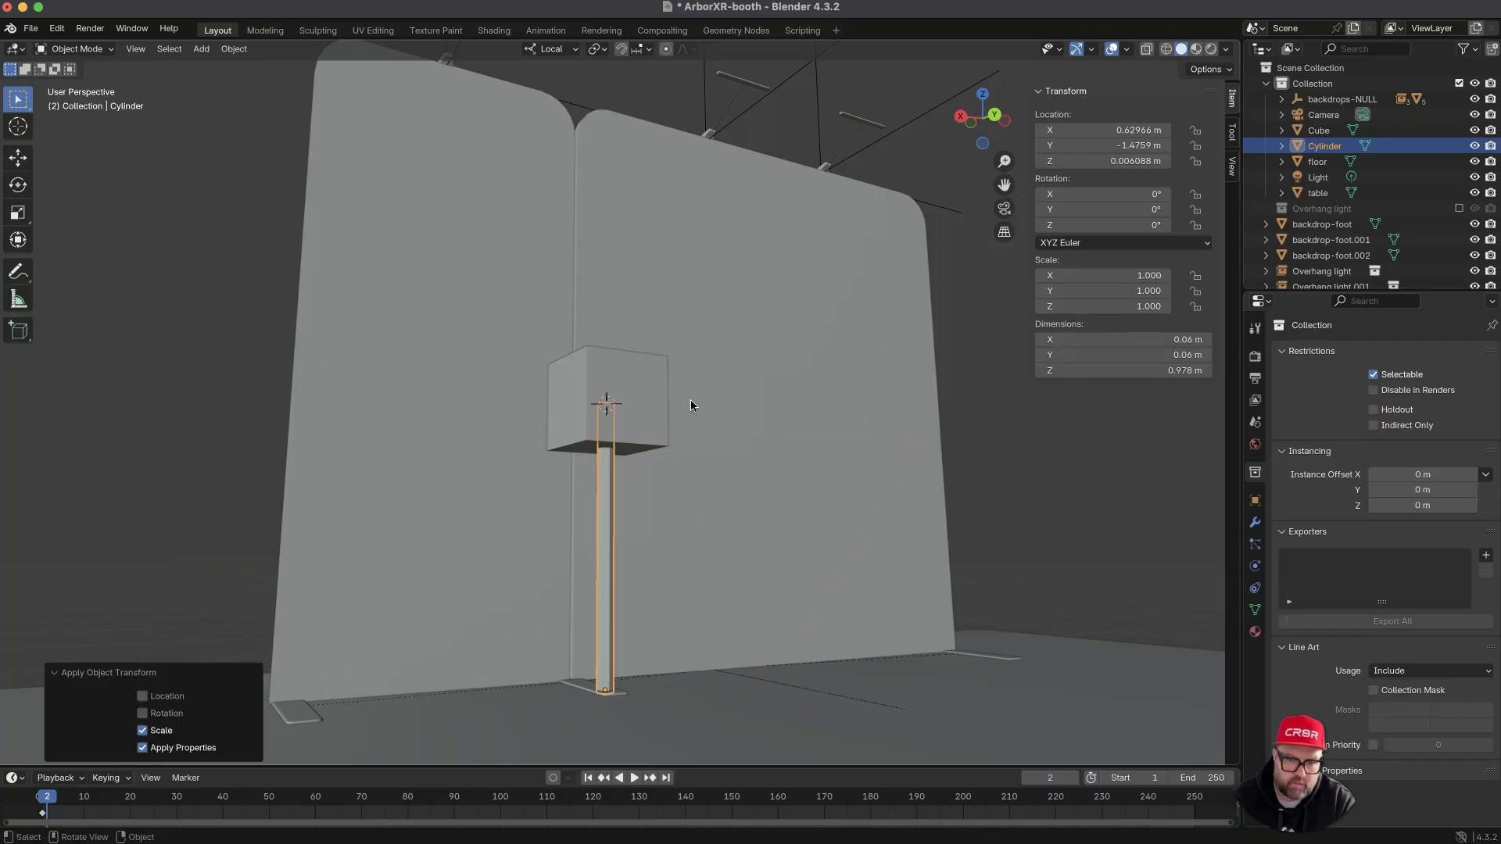
# - Flatten the cube on top of the pole along its local Z into a slab about 0.041 m thick
pyautogui.click(640, 385)
pyautogui.moveTo(639, 380); pyautogui.dragTo(731, 435, button='middle')
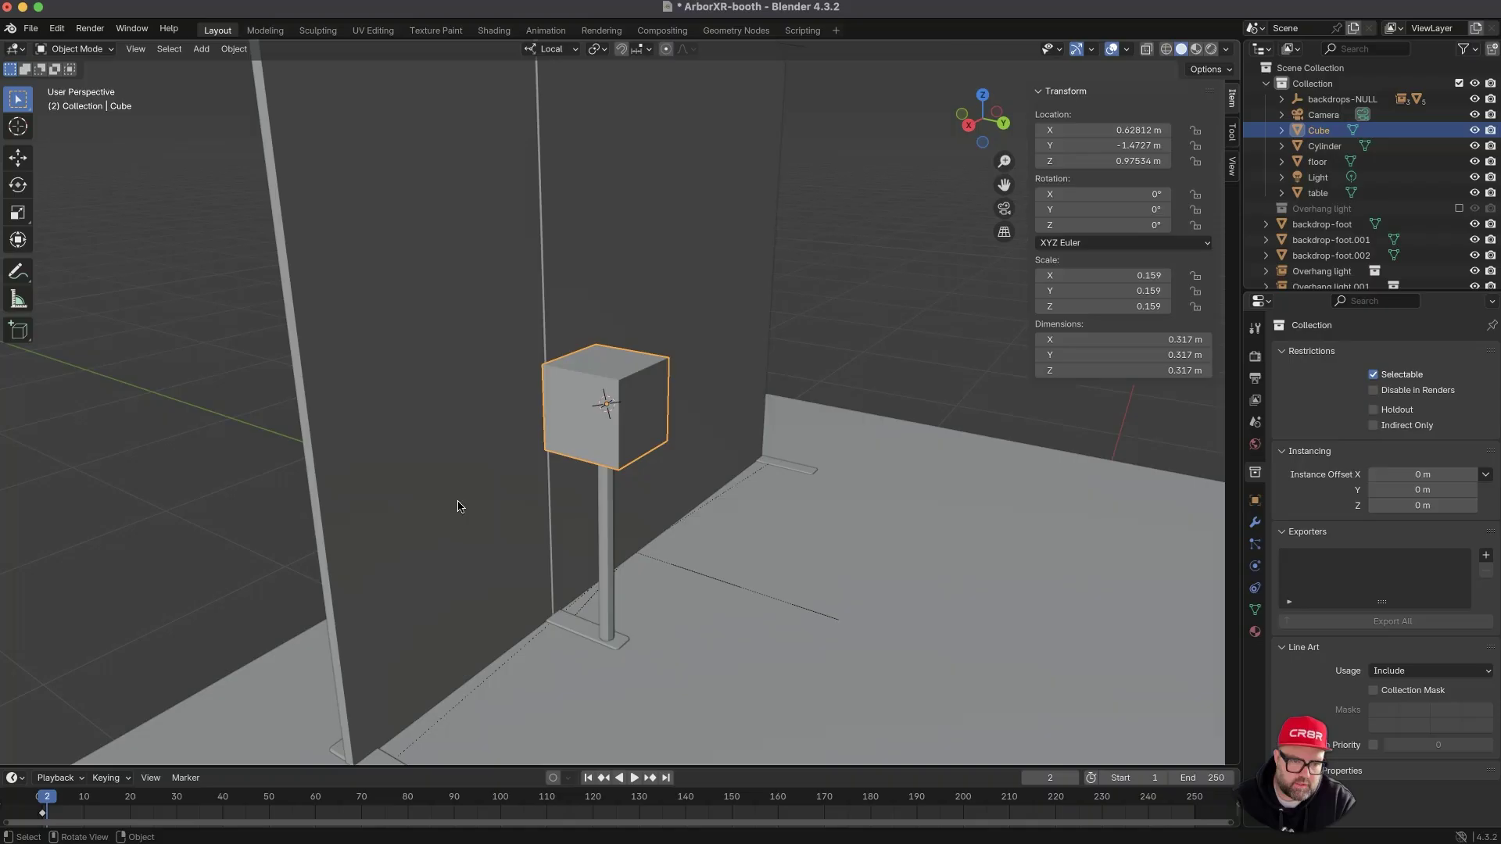
pyautogui.moveTo(650, 448); pyautogui.dragTo(714, 387, button='middle')
pyautogui.press('s')
pyautogui.press('z')
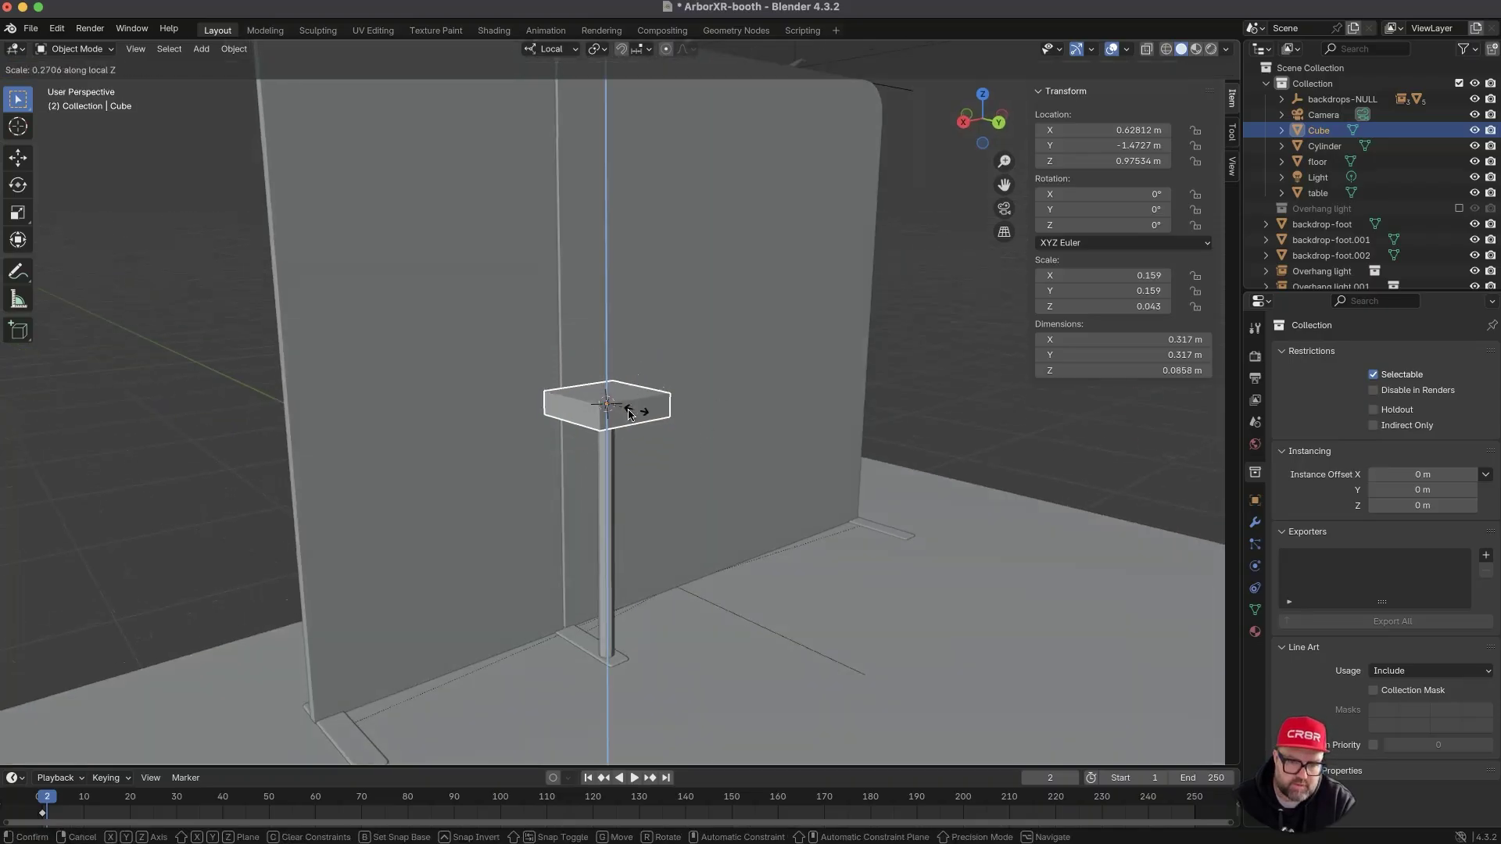
pyautogui.click(615, 408)
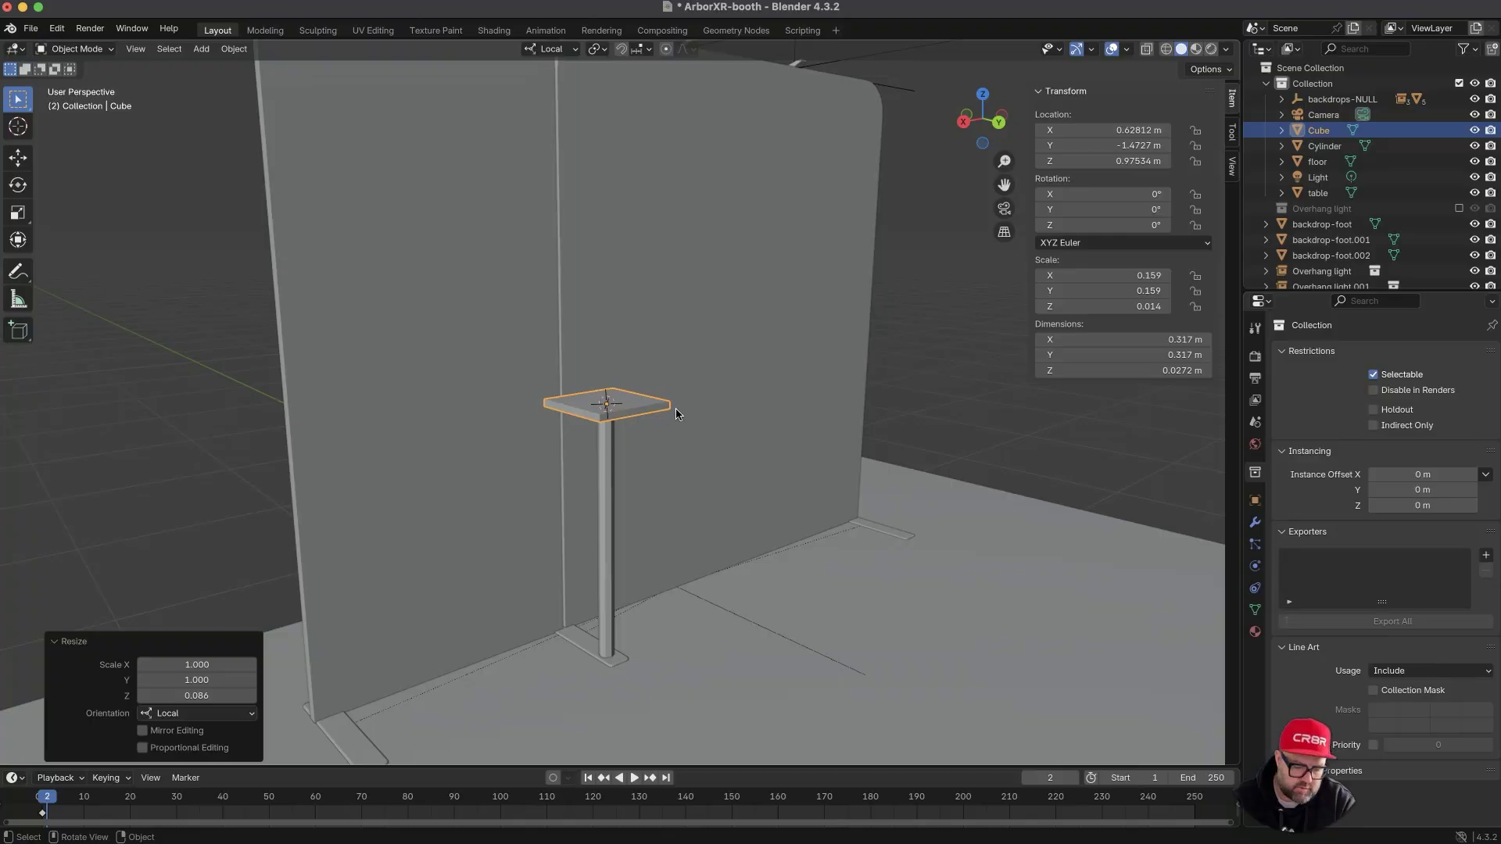
pyautogui.press('s')
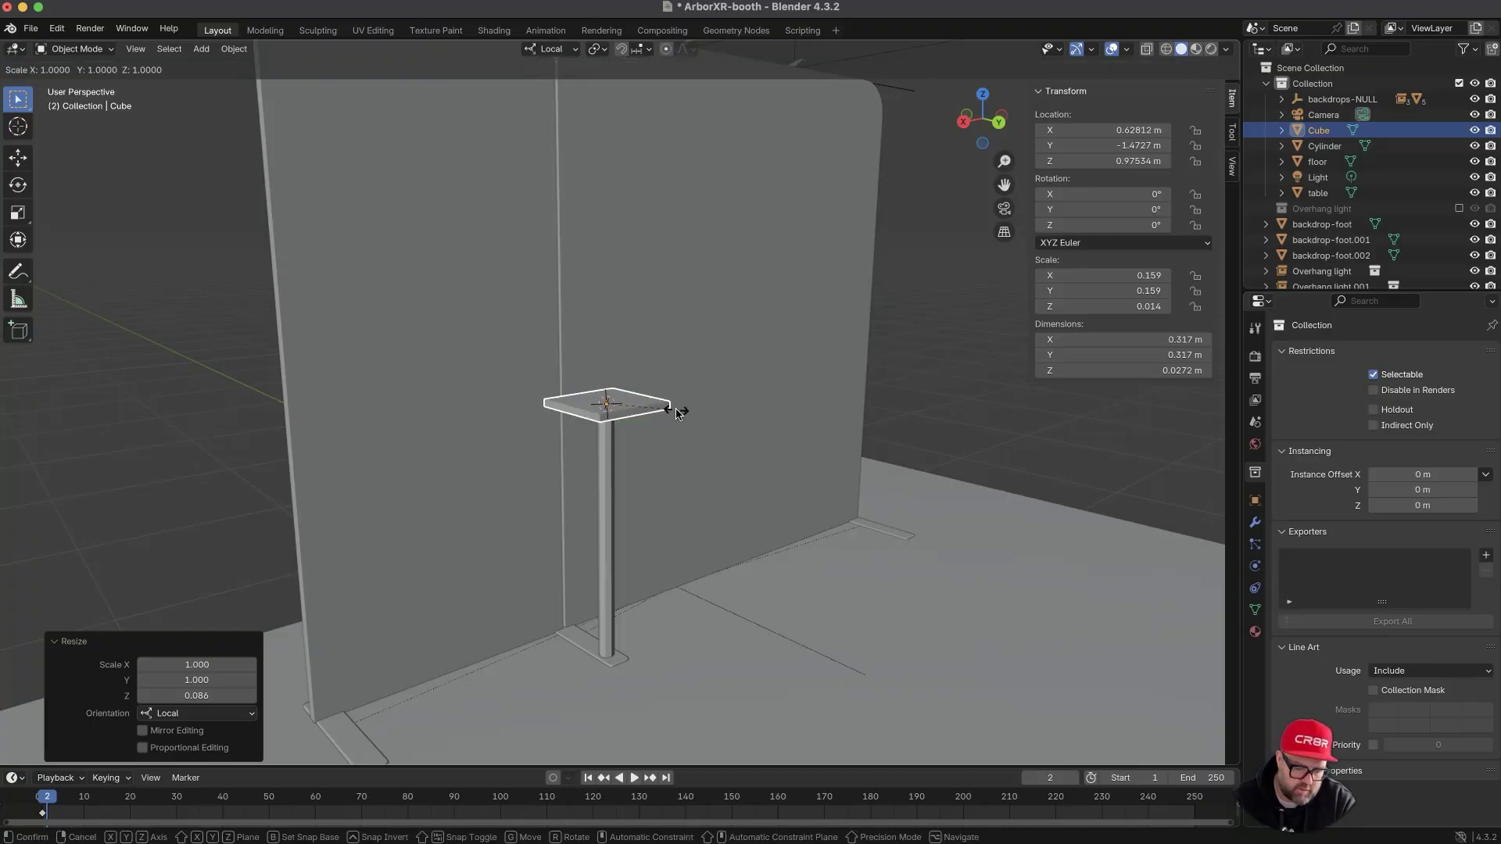
pyautogui.press('z')
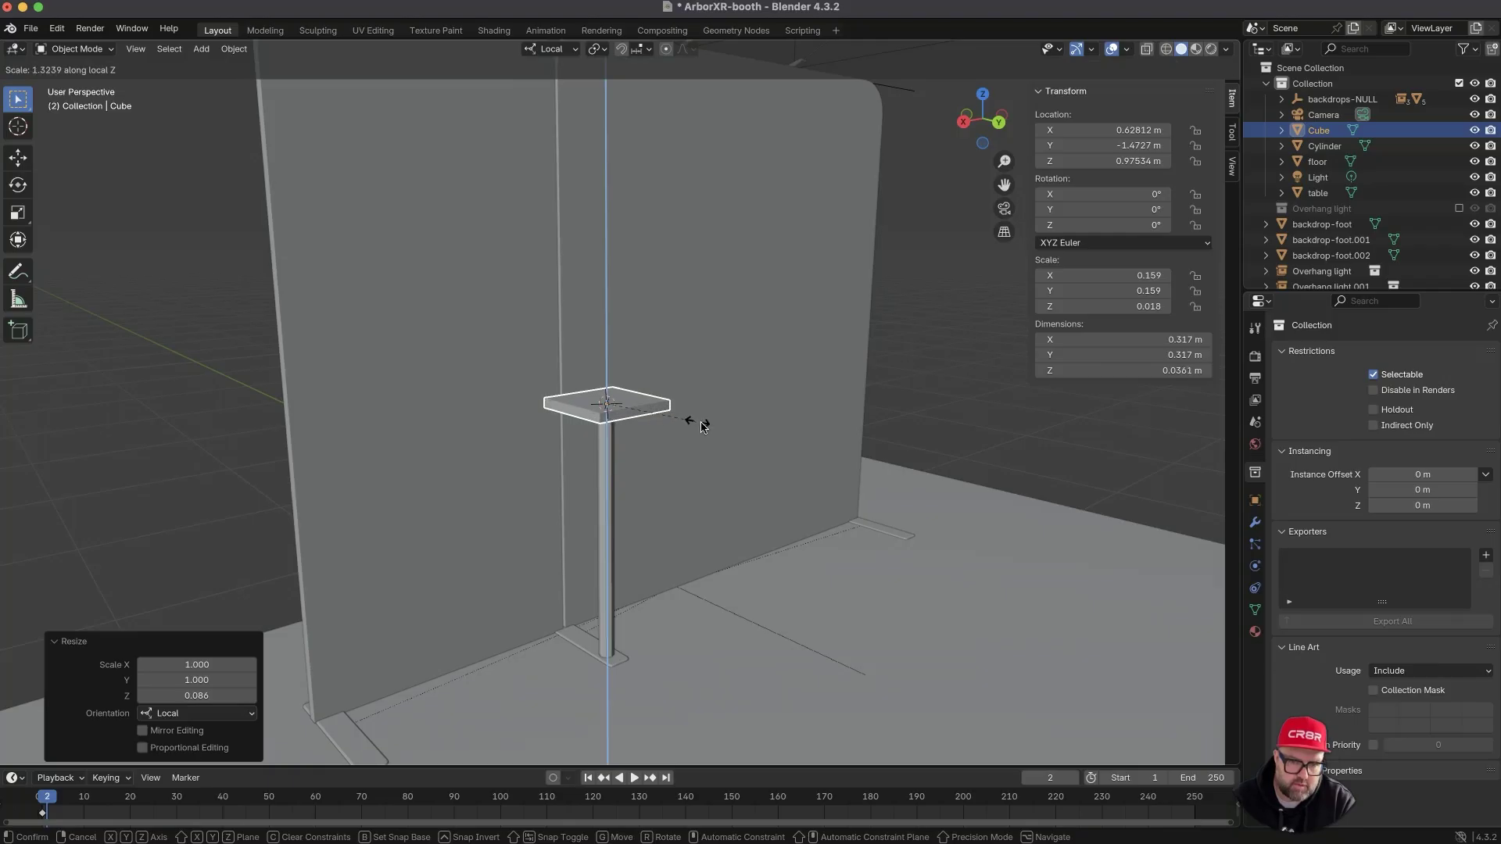
pyautogui.click(703, 429)
# - Stretch the slab along its local X to about 0.627 m wide
pyautogui.moveTo(645, 440); pyautogui.dragTo(613, 491, button='middle')
pyautogui.press('s')
pyautogui.press('x')
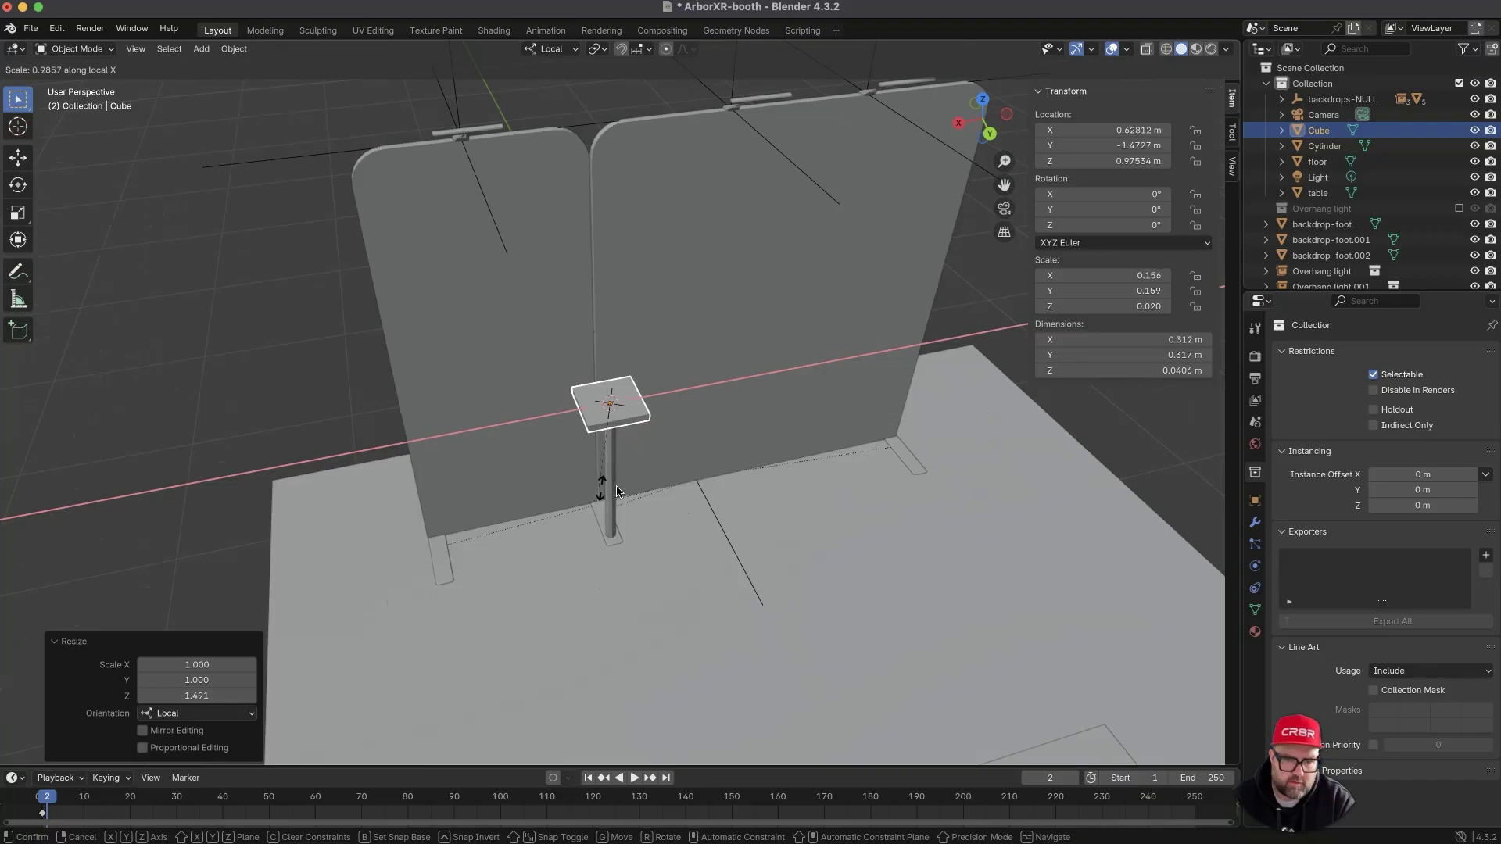
pyautogui.click(545, 565)
# - Switch to the browser and examine the shelf's shape in the booth's main and Hardware and Accessories pictures
pyautogui.press('super+Tab')
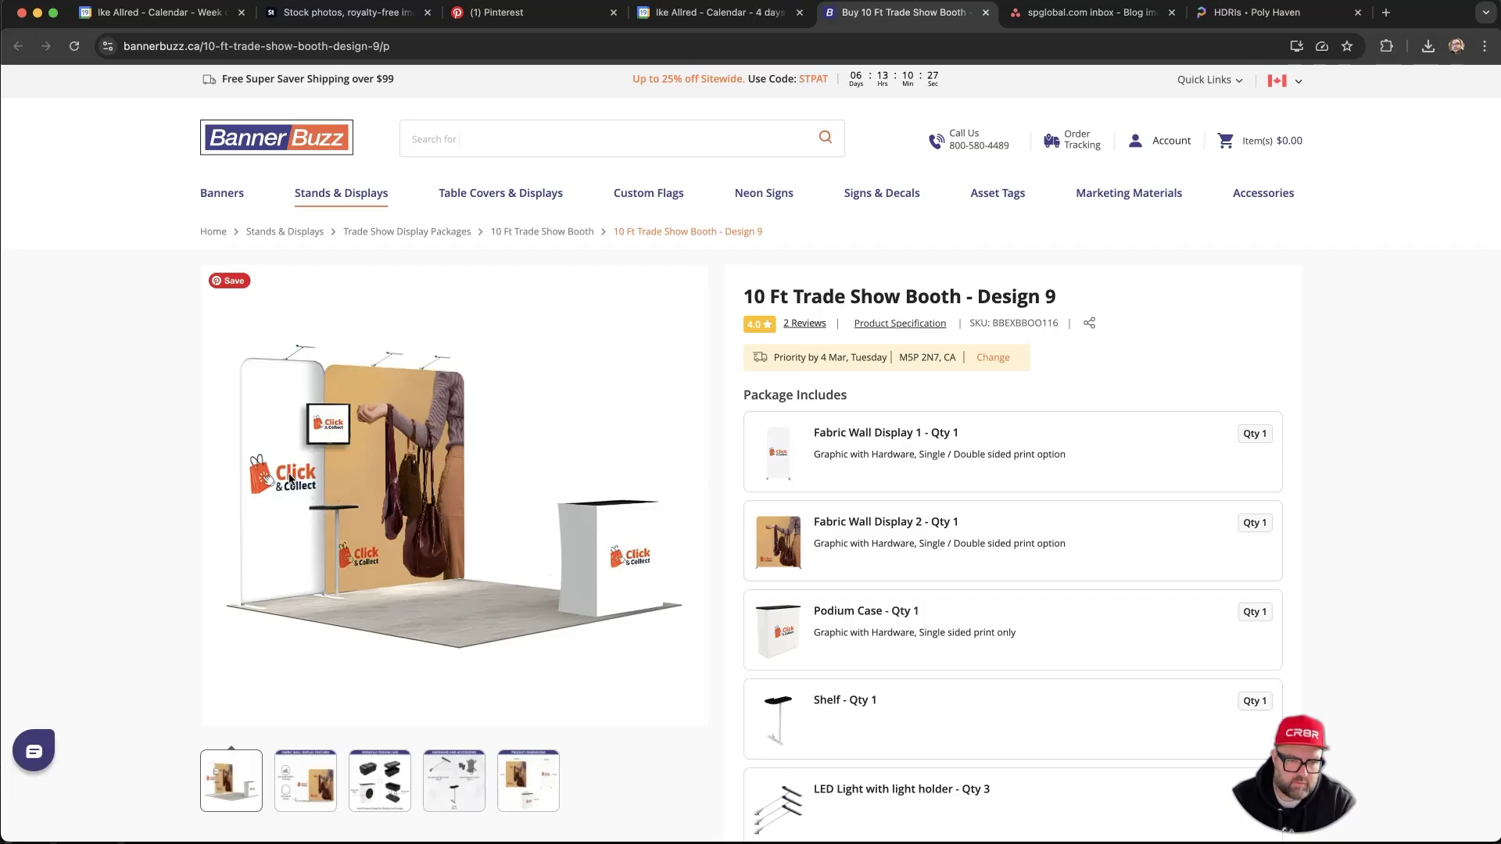
pyautogui.press('super+Tab')
pyautogui.moveTo(439, 542); pyautogui.dragTo(598, 408, button='middle')
pyautogui.press('super+Tab')
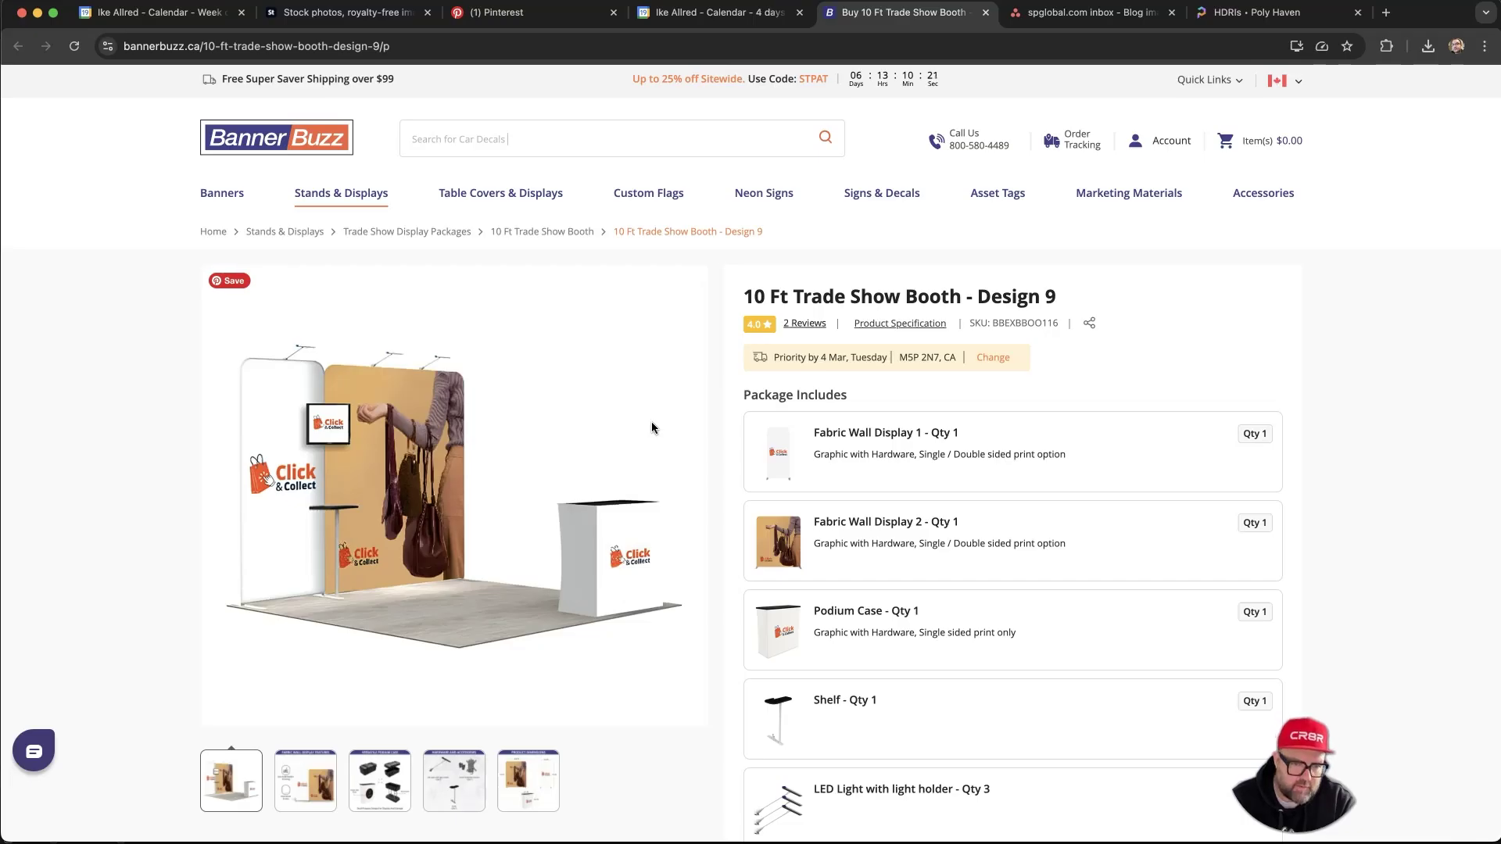
pyautogui.click(443, 757)
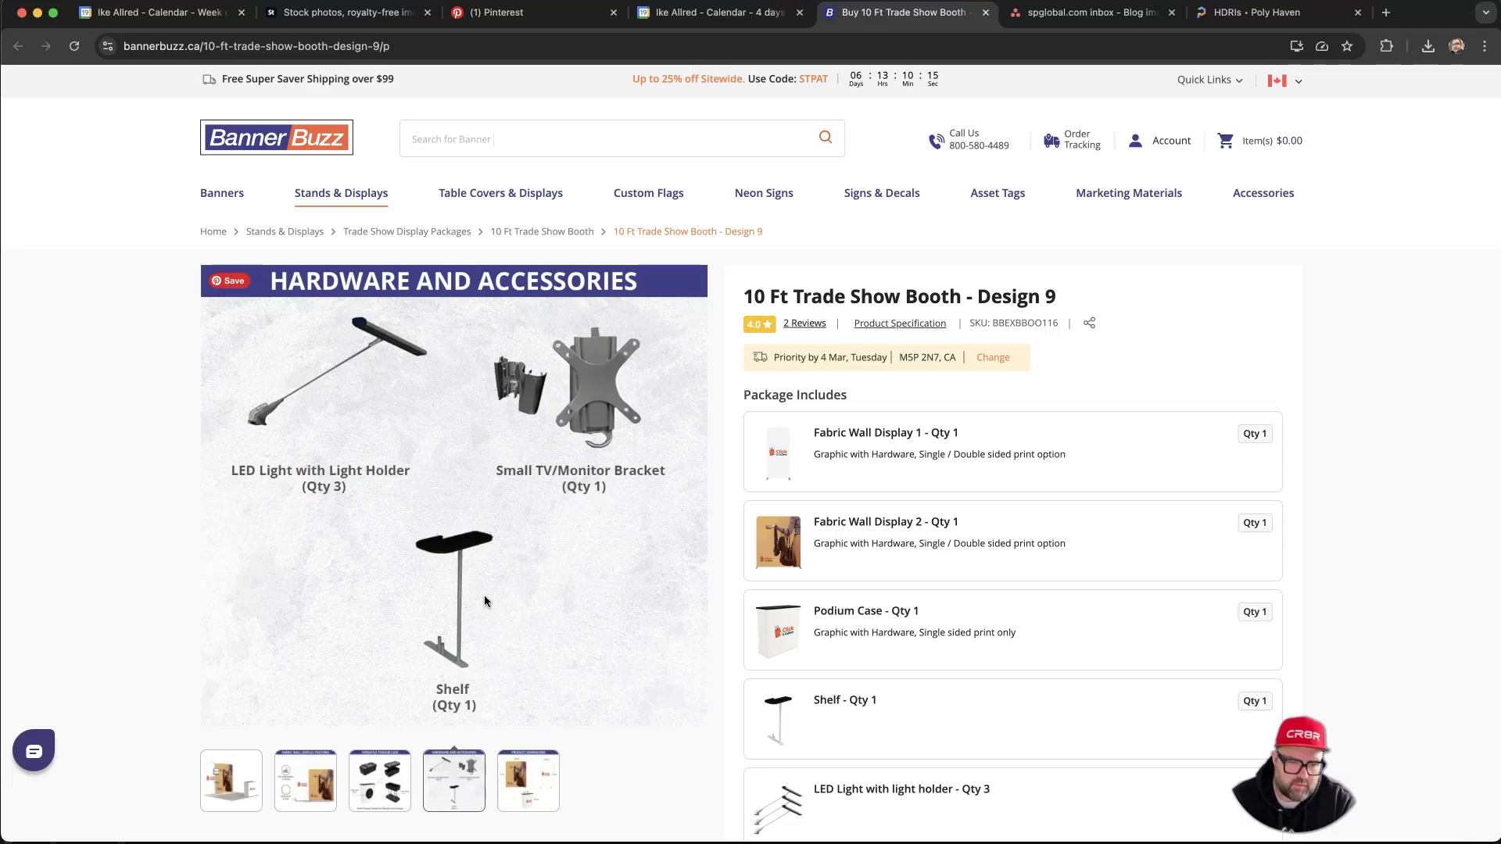
pyautogui.press('super+Tab')
pyautogui.press('super+Tab')
pyautogui.press('super+Tab')
# - Scale the slab by 0.9 along its local Y and thin it to about 0.0375 m along Z
pyautogui.moveTo(636, 410); pyautogui.dragTo(641, 446, button='middle')
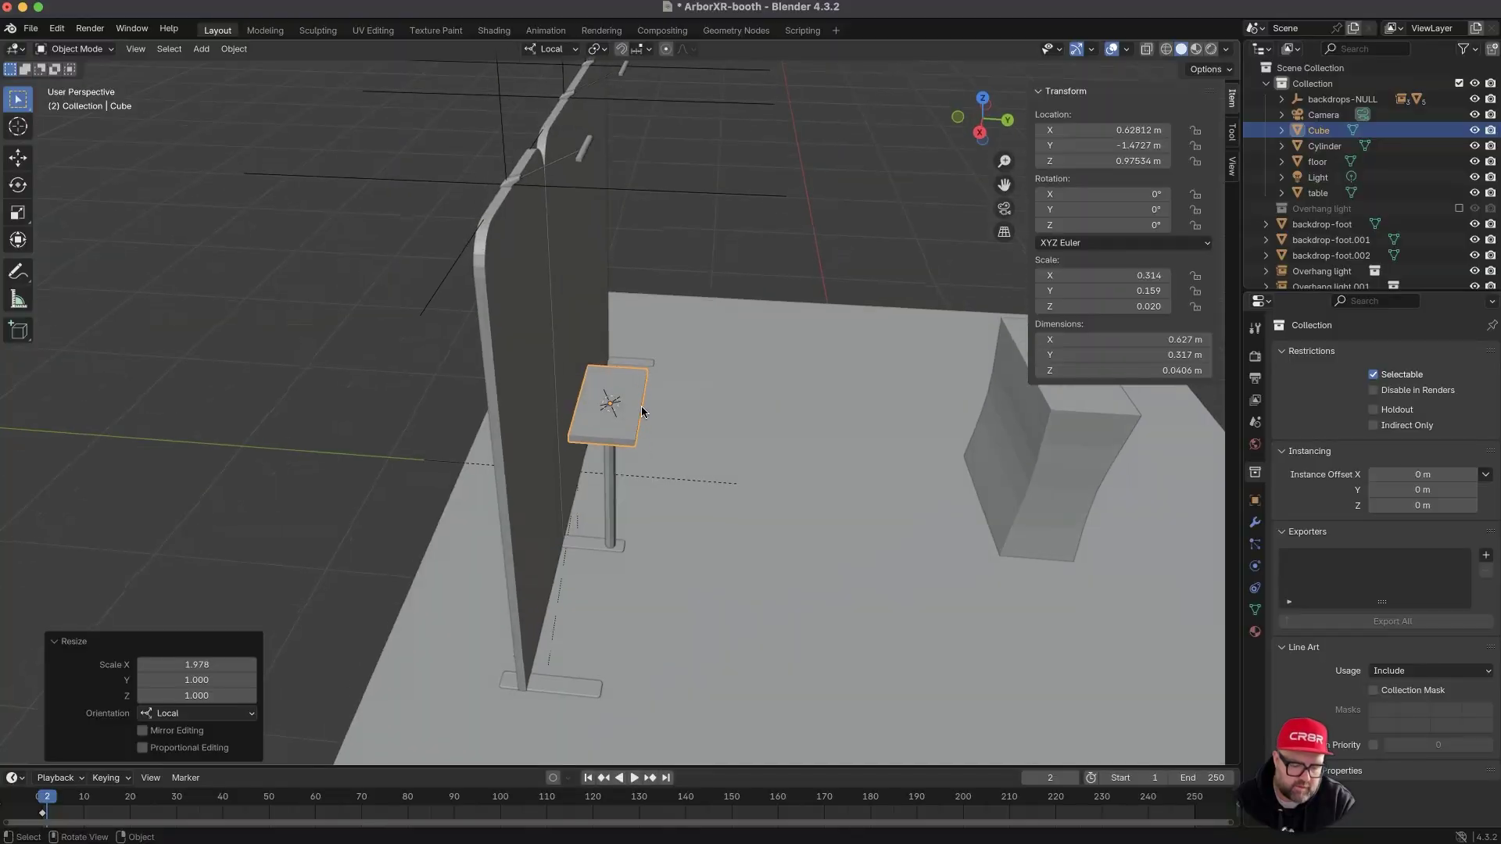
pyautogui.press('s')
pyautogui.write('y.9')
pyautogui.press('Return')
pyautogui.moveTo(685, 417); pyautogui.dragTo(671, 461, button='middle')
pyautogui.press('s')
pyautogui.press('z')
pyautogui.click(713, 353)
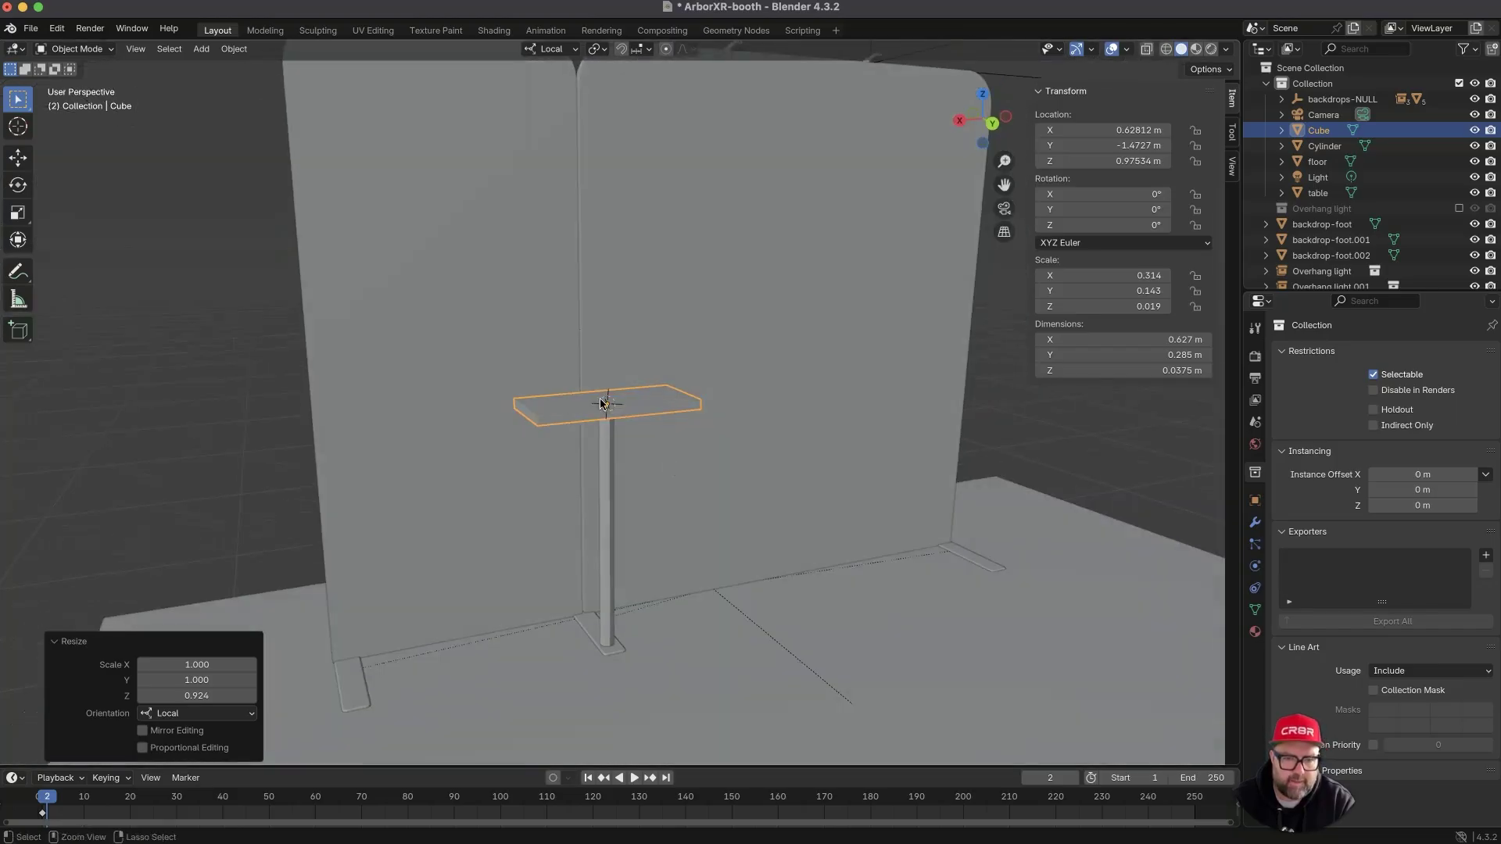
# - Apply the scale of the shelf top slab
pyautogui.scroll(4, 641, 379)
pyautogui.hotkey('ctrl', 'a')
pyautogui.click(626, 379)
# - In Edit Mode with X-ray on, bevel the slab's four vertical corner edges by about 0.0917 m with 4 segments
pyautogui.moveTo(626, 379); pyautogui.dragTo(604, 402, button='middle')
pyautogui.press('Tab')
pyautogui.press('2')
pyautogui.press('alt')
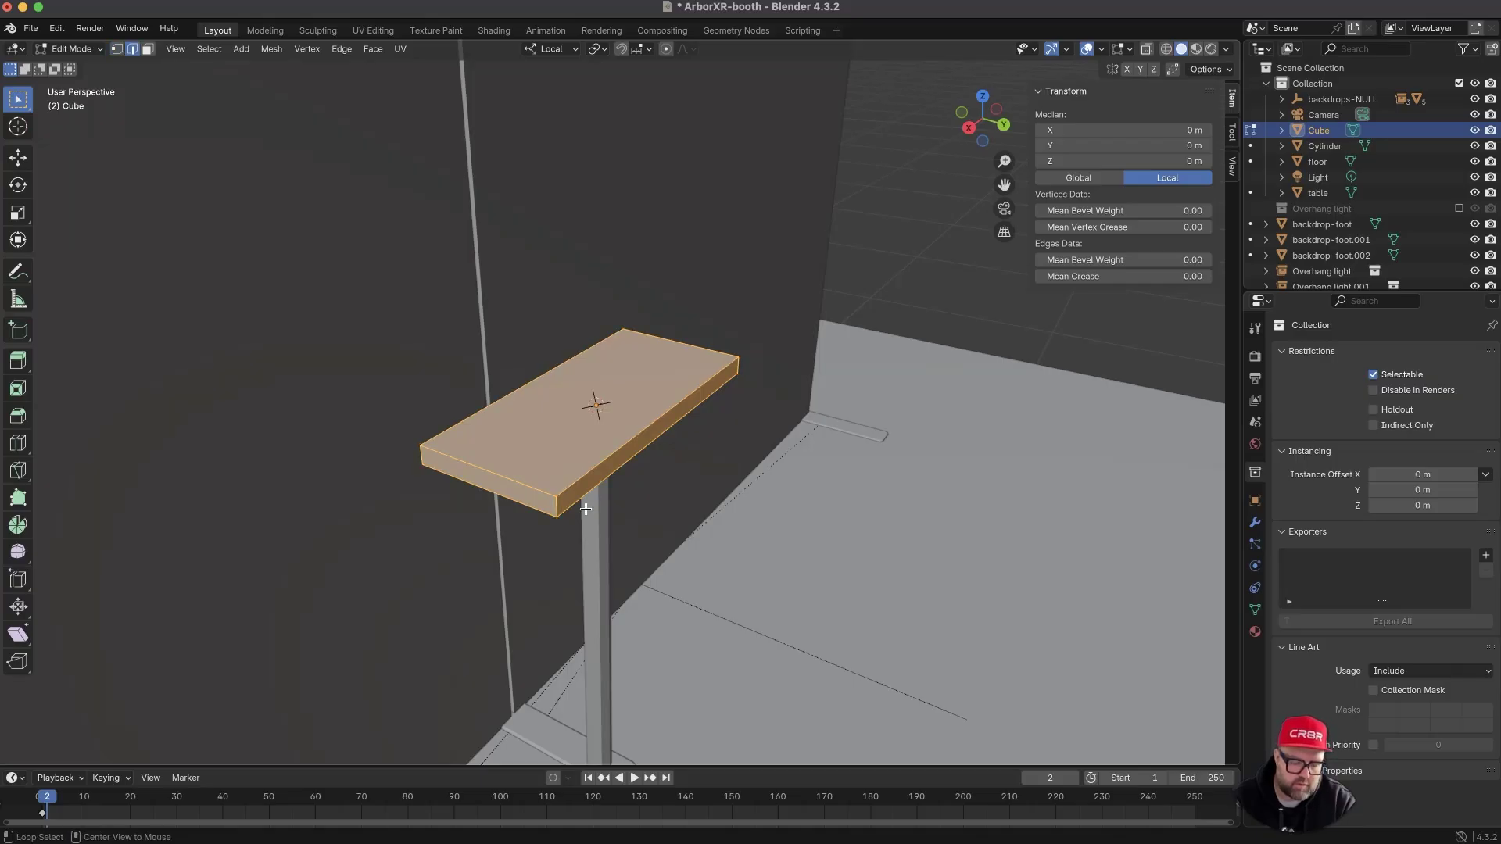
pyautogui.hotkey('alt', 'z')
pyautogui.keyDown('alt'); pyautogui.click(558, 504); pyautogui.keyUp('alt')
pyautogui.press('b')
pyautogui.moveTo(769, 418); pyautogui.dragTo(698, 340)
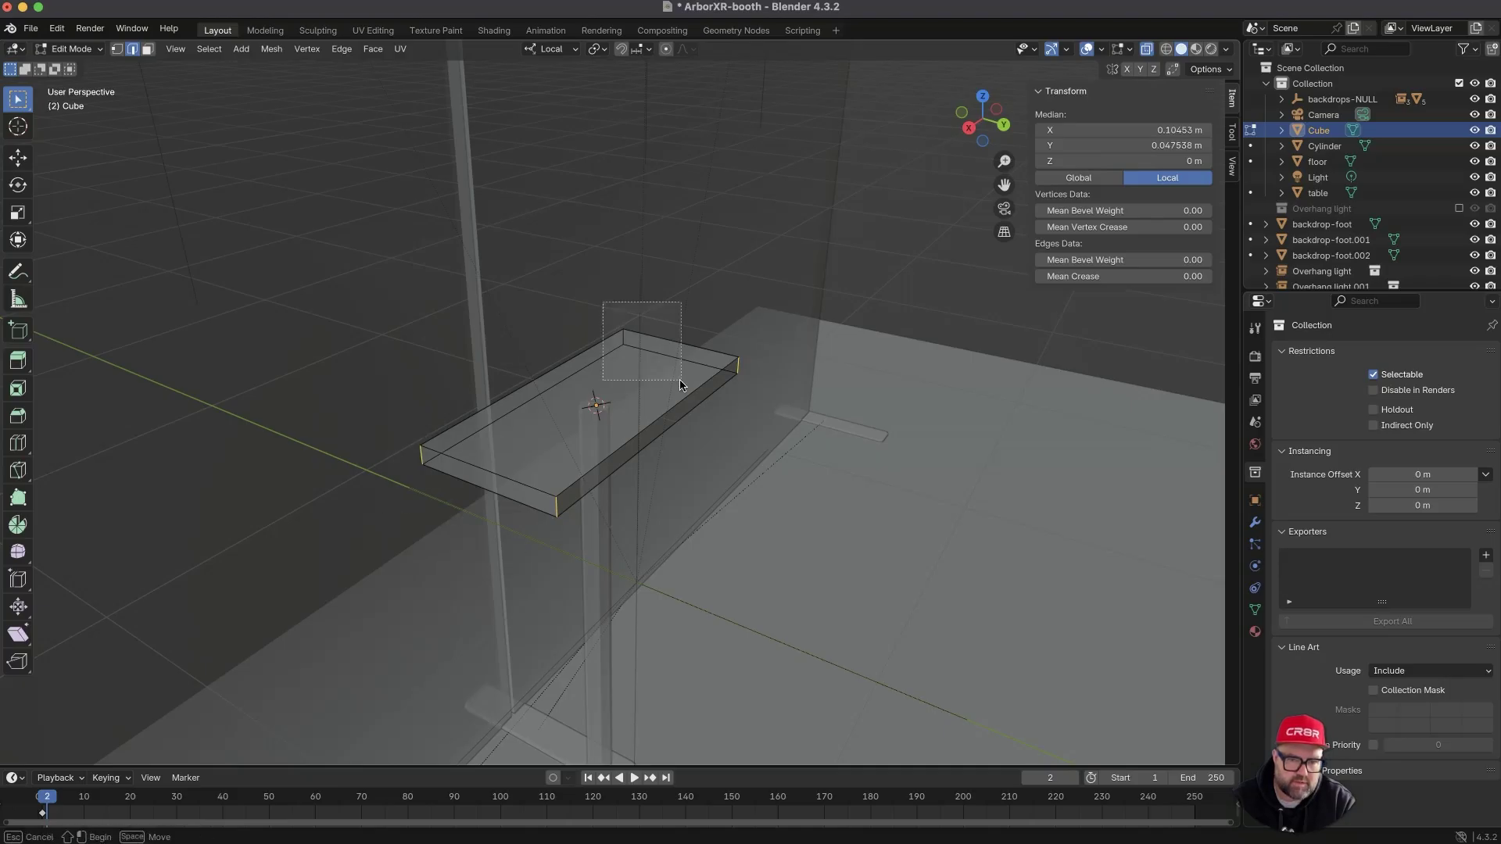
pyautogui.moveTo(678, 377); pyautogui.dragTo(653, 454, button='middle')
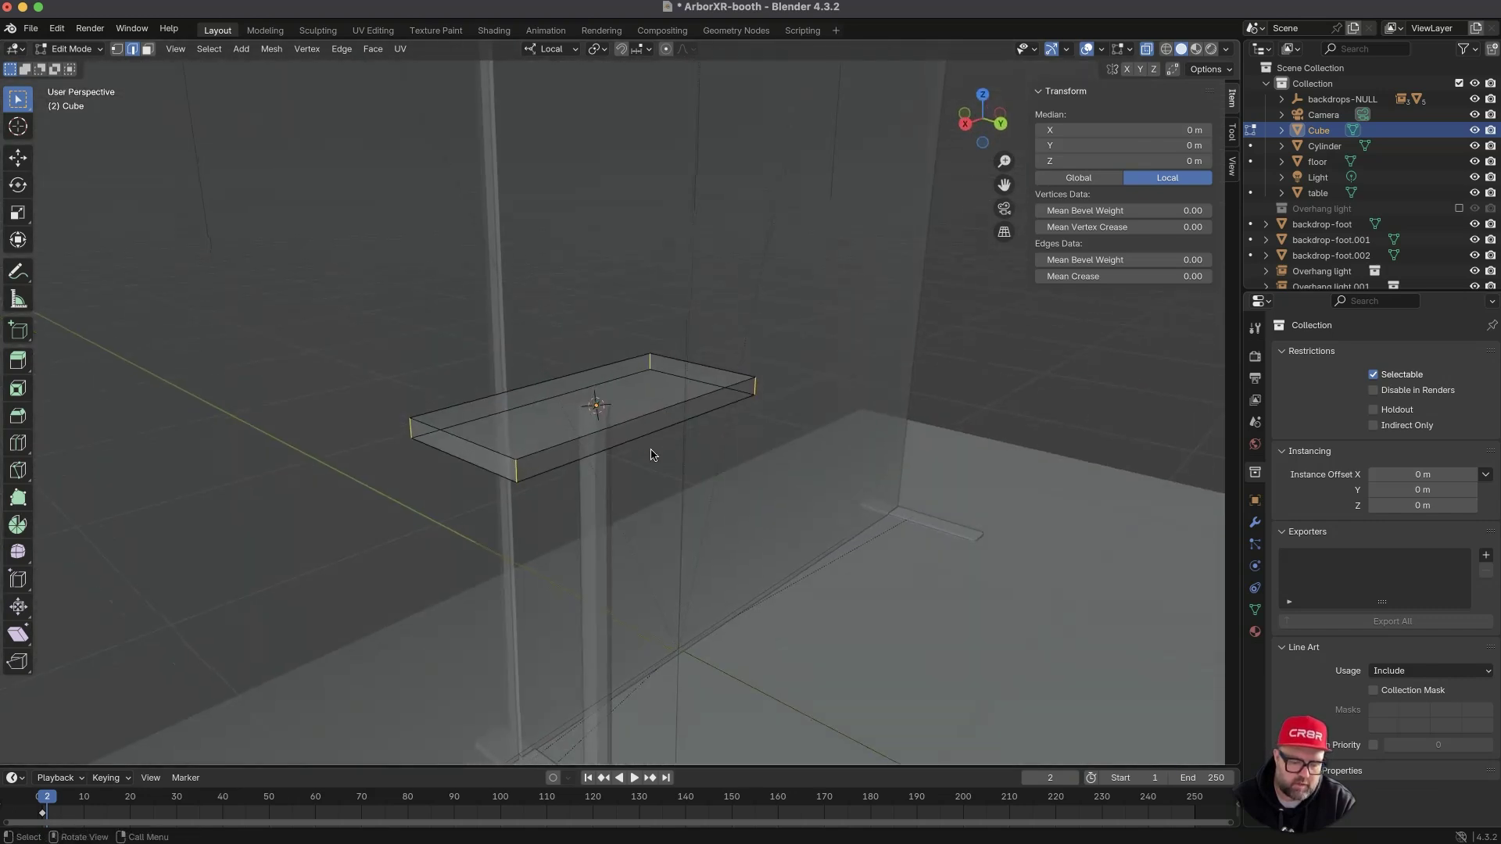
pyautogui.hotkey('ctrl', 'b')
pyautogui.scroll(1, 681, 458)
pyautogui.scroll(1, 679, 455)
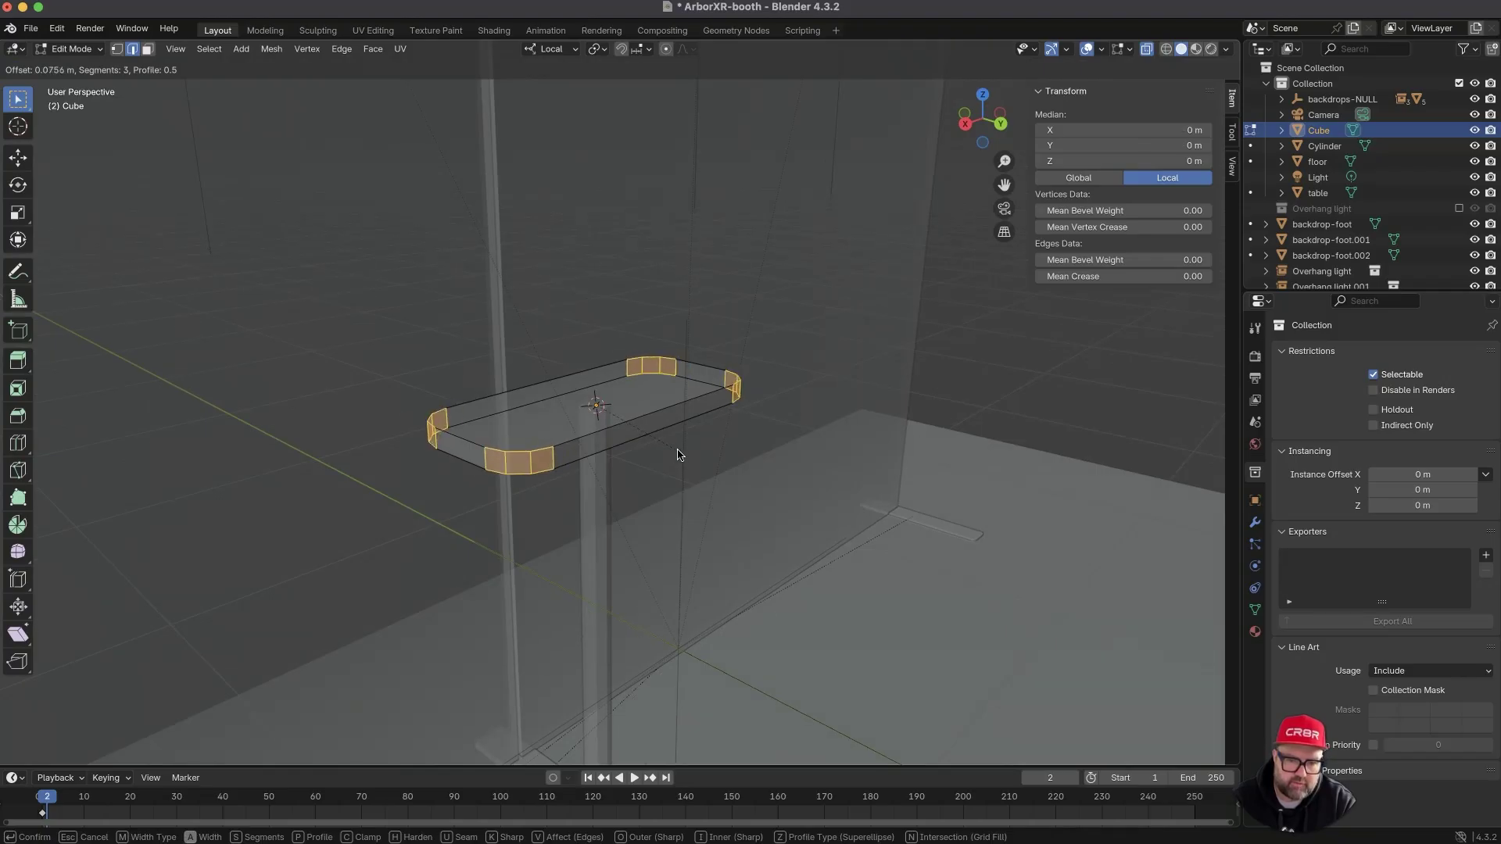
pyautogui.scroll(1, 681, 457)
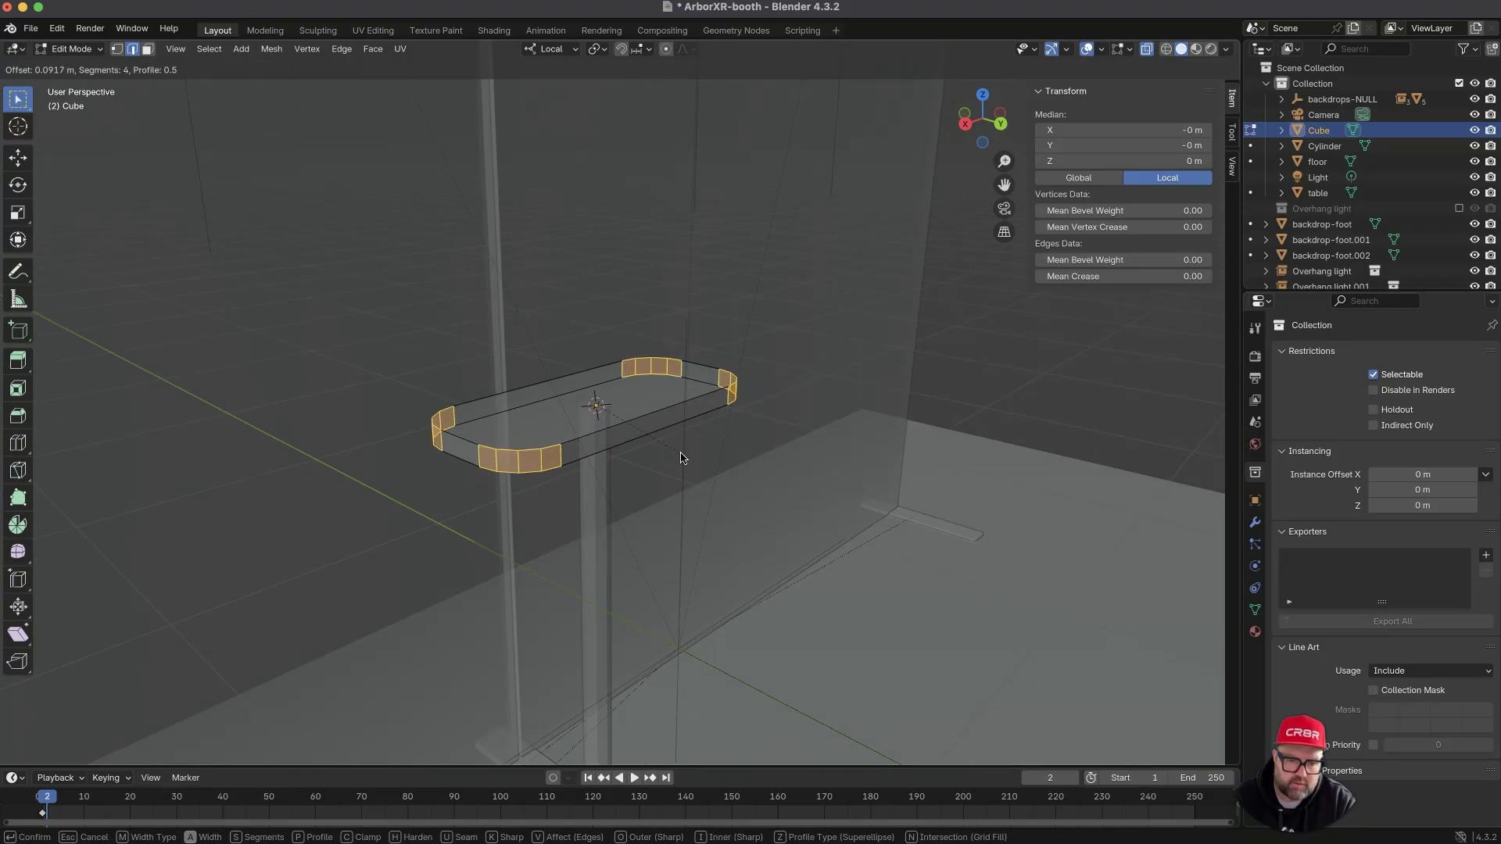
pyautogui.click(682, 458)
# - Bevel the edge loop around the shelf's upper rim by about 0.0149 m with 4 segments
pyautogui.moveTo(631, 518); pyautogui.dragTo(653, 510, button='middle')
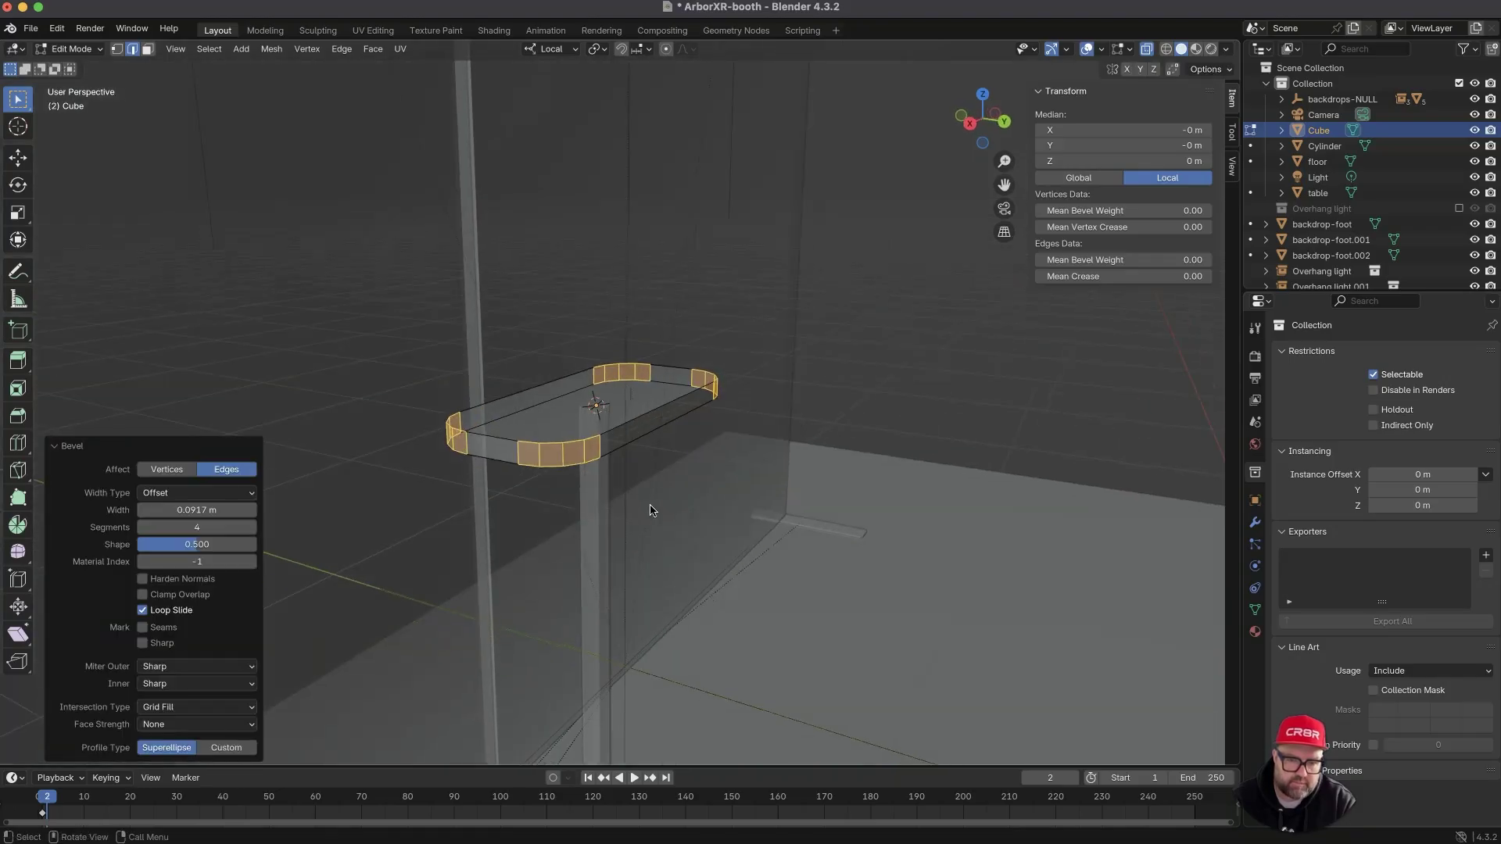
pyautogui.keyDown('alt'); pyautogui.click(660, 422); pyautogui.keyUp('alt')
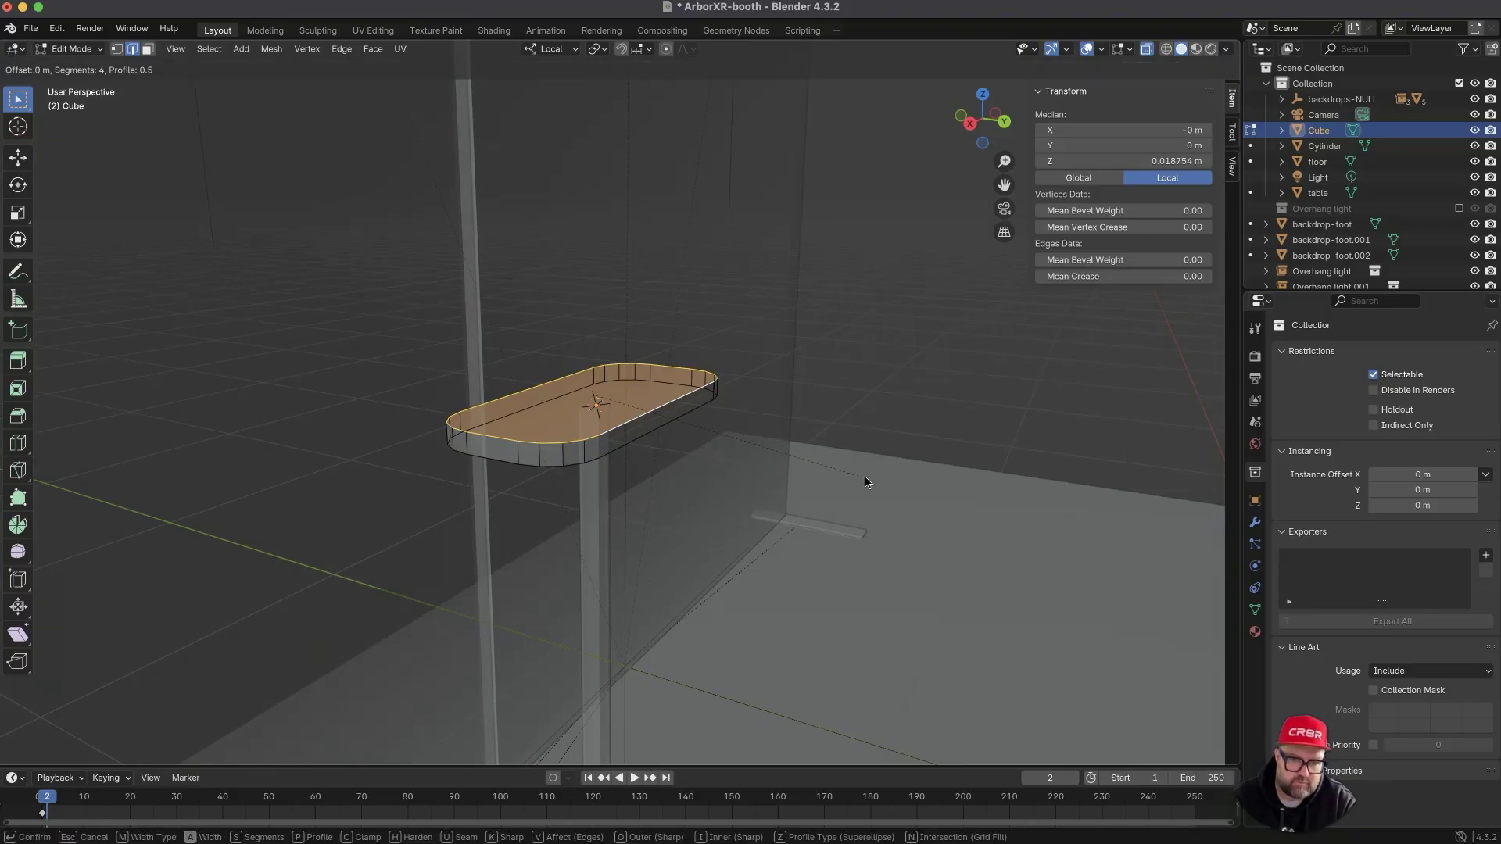
pyautogui.hotkey('ctrl', 'b')
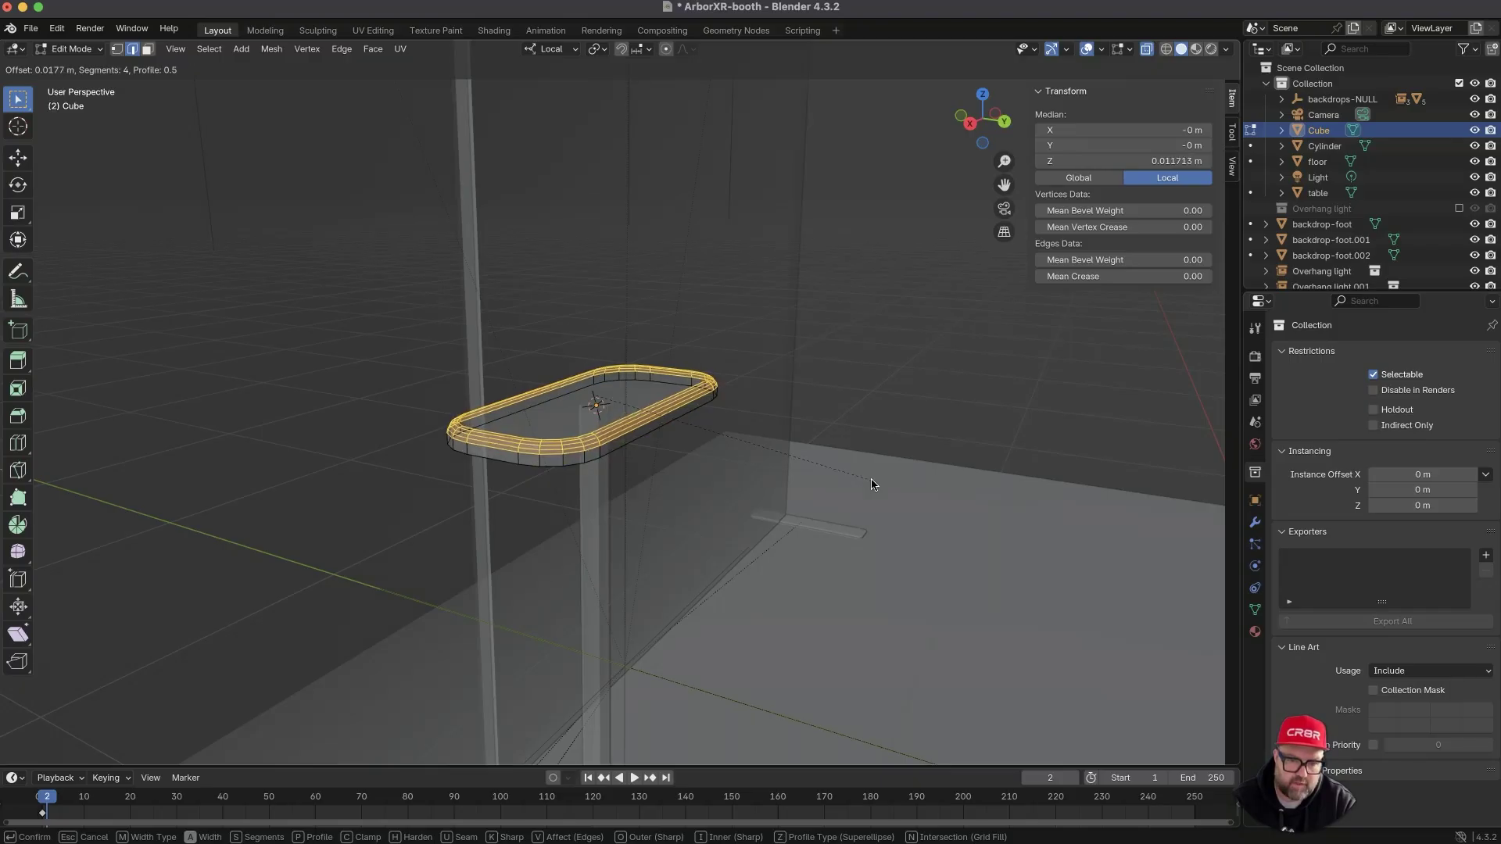
pyautogui.click(872, 485)
# - Bevel the edge loop around the shelf's lower rim by about 0.00445 m with 2 segments
pyautogui.moveTo(872, 485); pyautogui.dragTo(784, 488, button='middle')
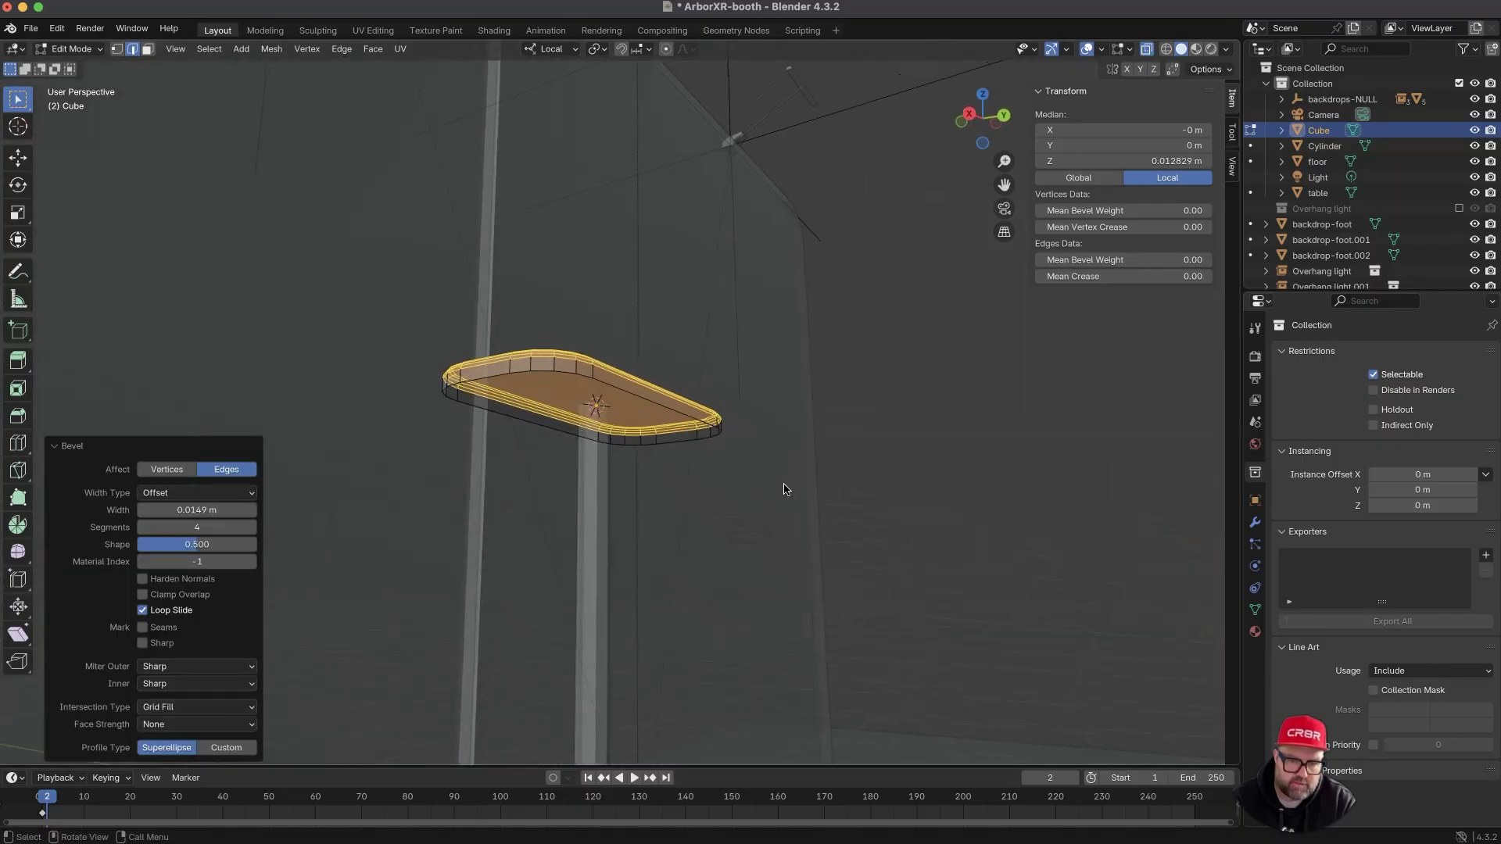
pyautogui.keyDown('alt'); pyautogui.click(644, 404); pyautogui.keyUp('alt')
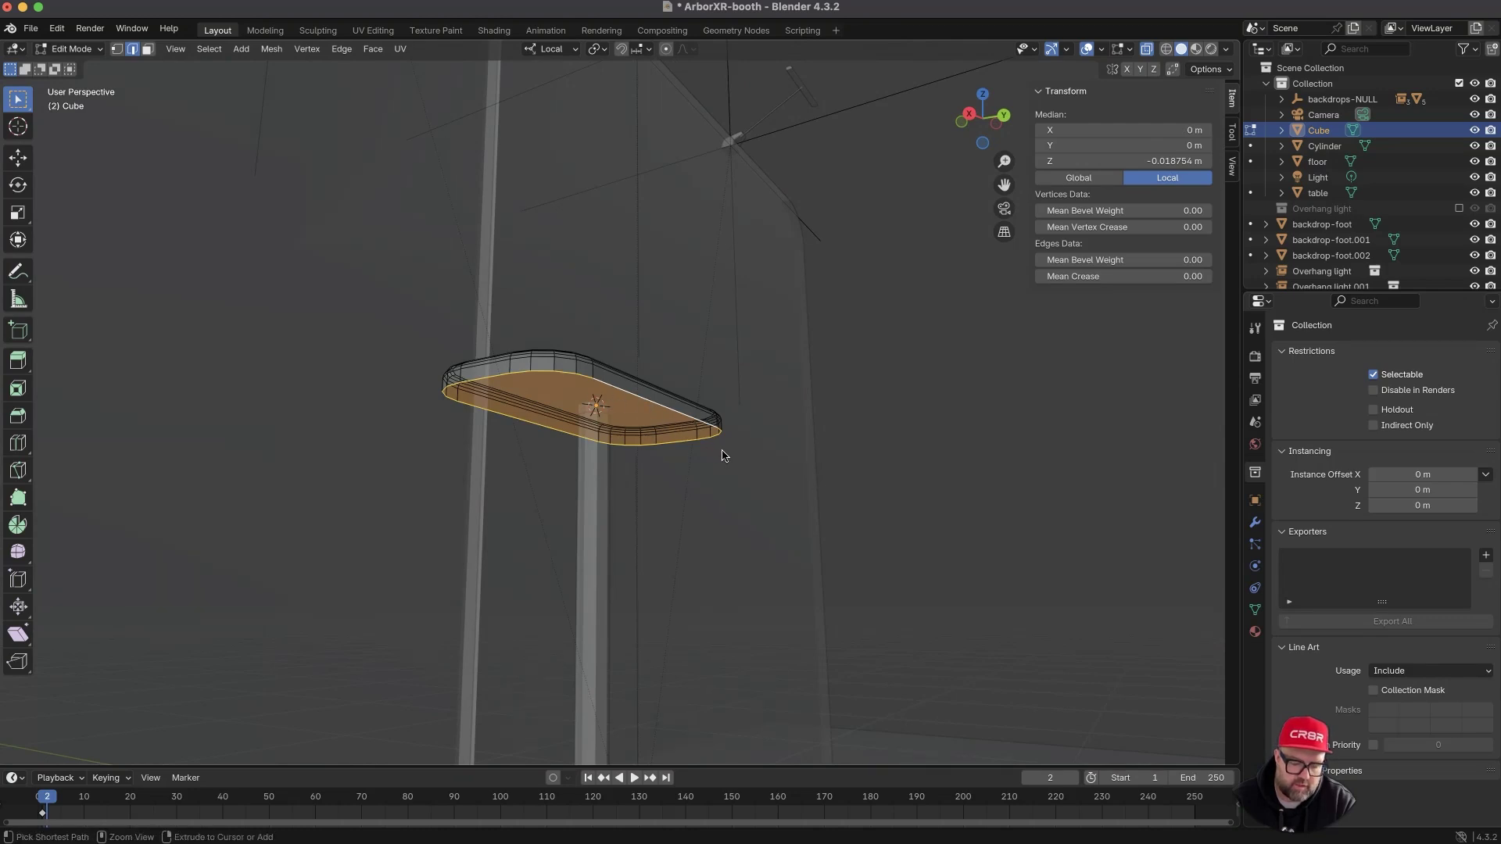
pyautogui.hotkey('ctrl', 'b')
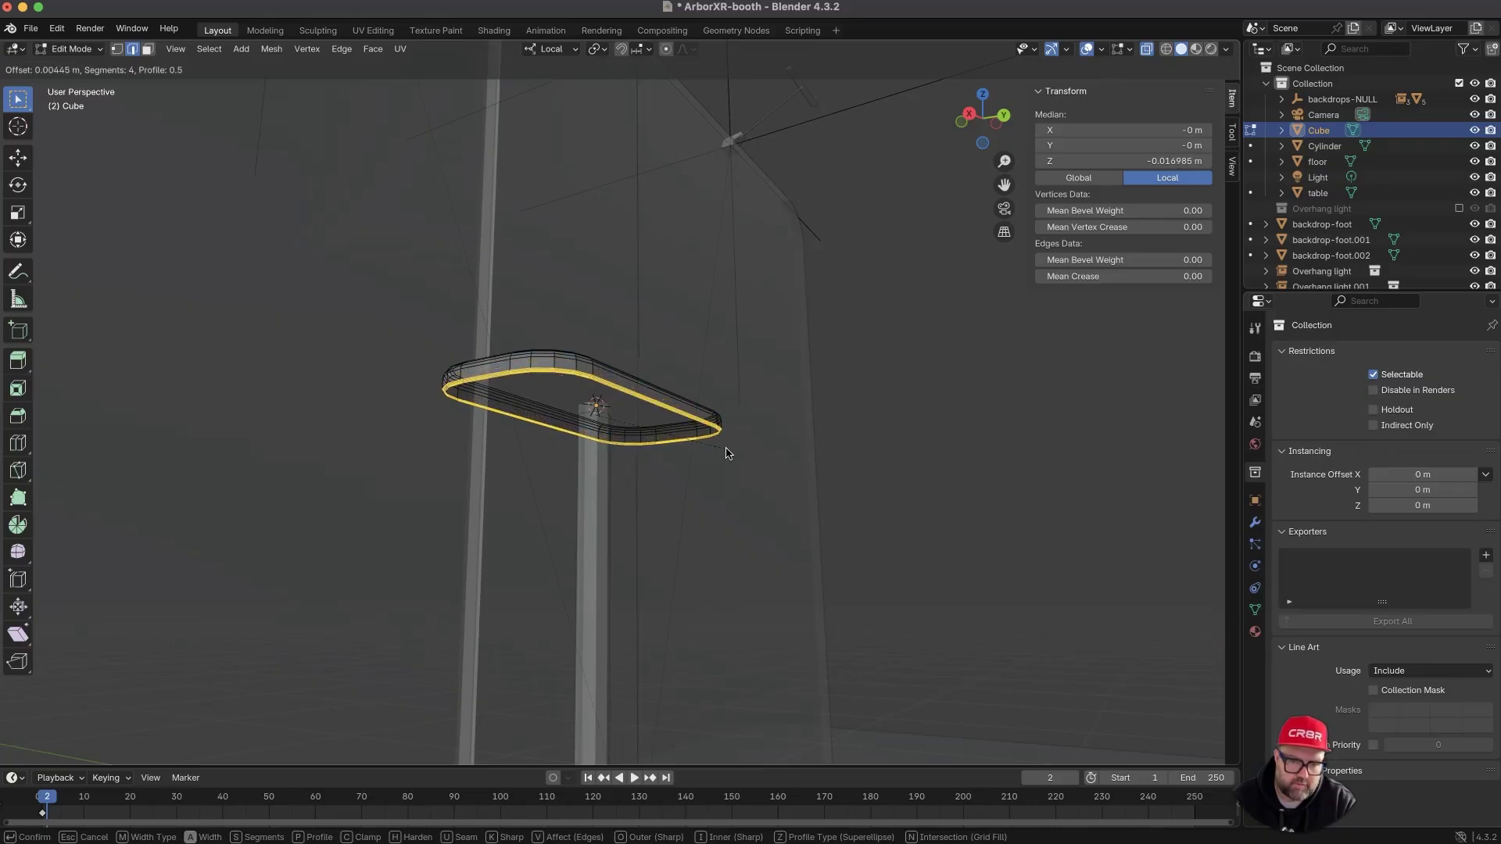
pyautogui.scroll(-1, 727, 453)
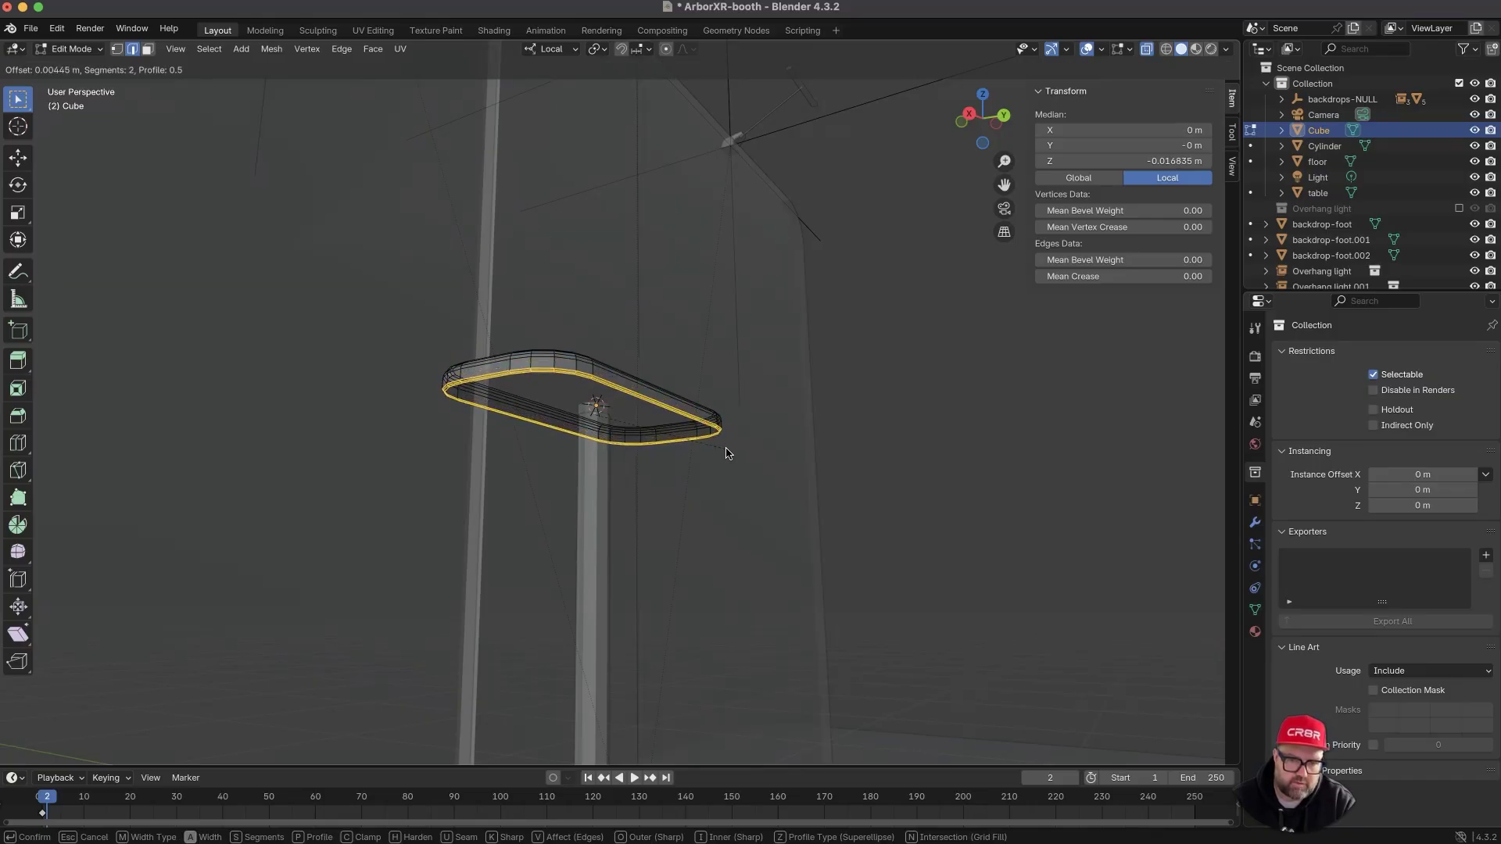
pyautogui.click(728, 454)
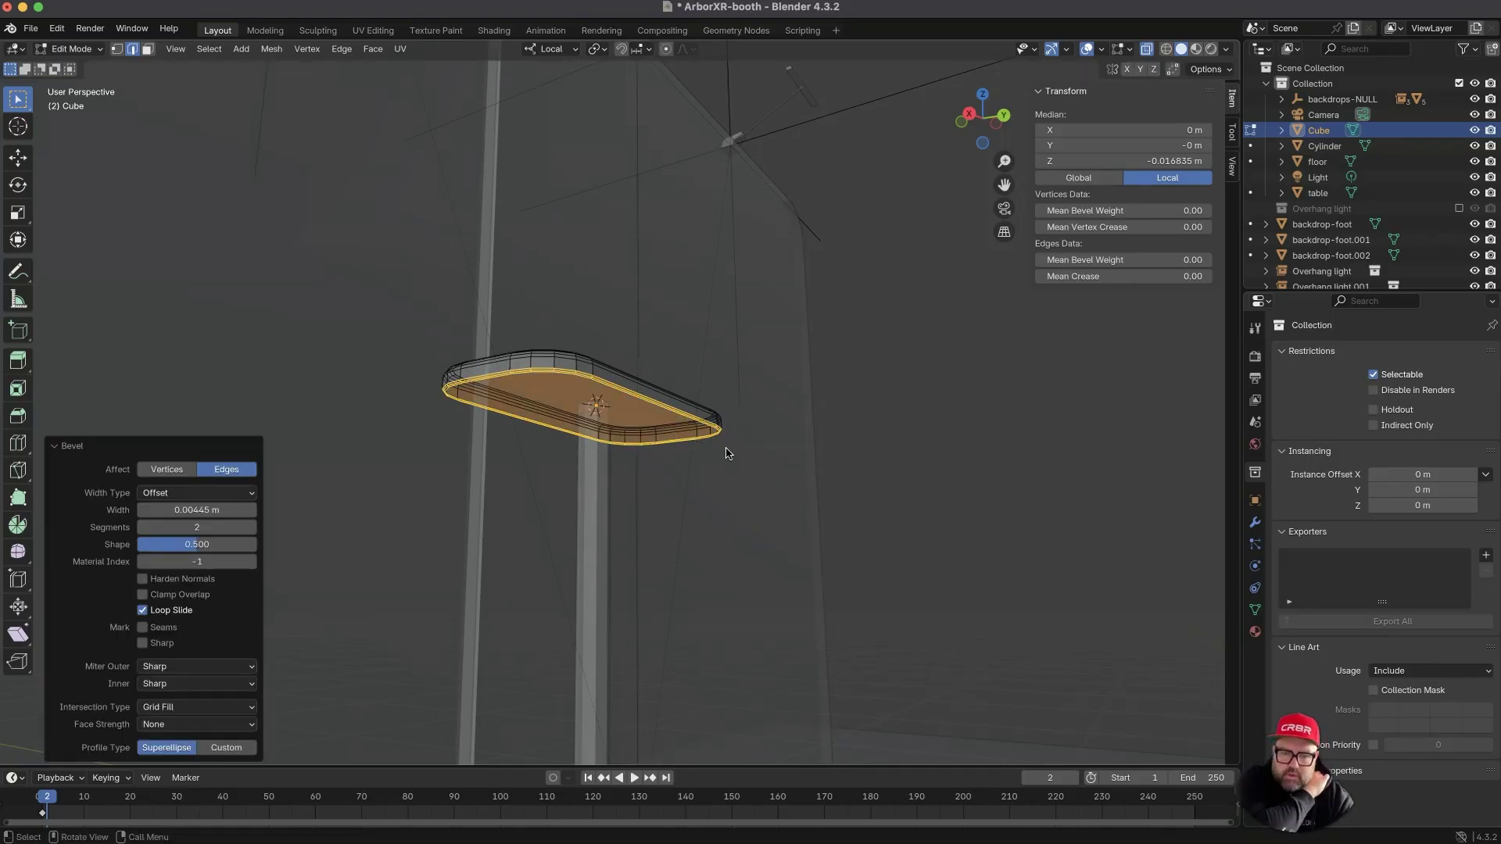
# - Turn off X-ray display, return to Object Mode and deselect the shelf top
pyautogui.moveTo(742, 449); pyautogui.dragTo(597, 445, button='middle')
pyautogui.moveTo(719, 485); pyautogui.dragTo(734, 498, button='middle')
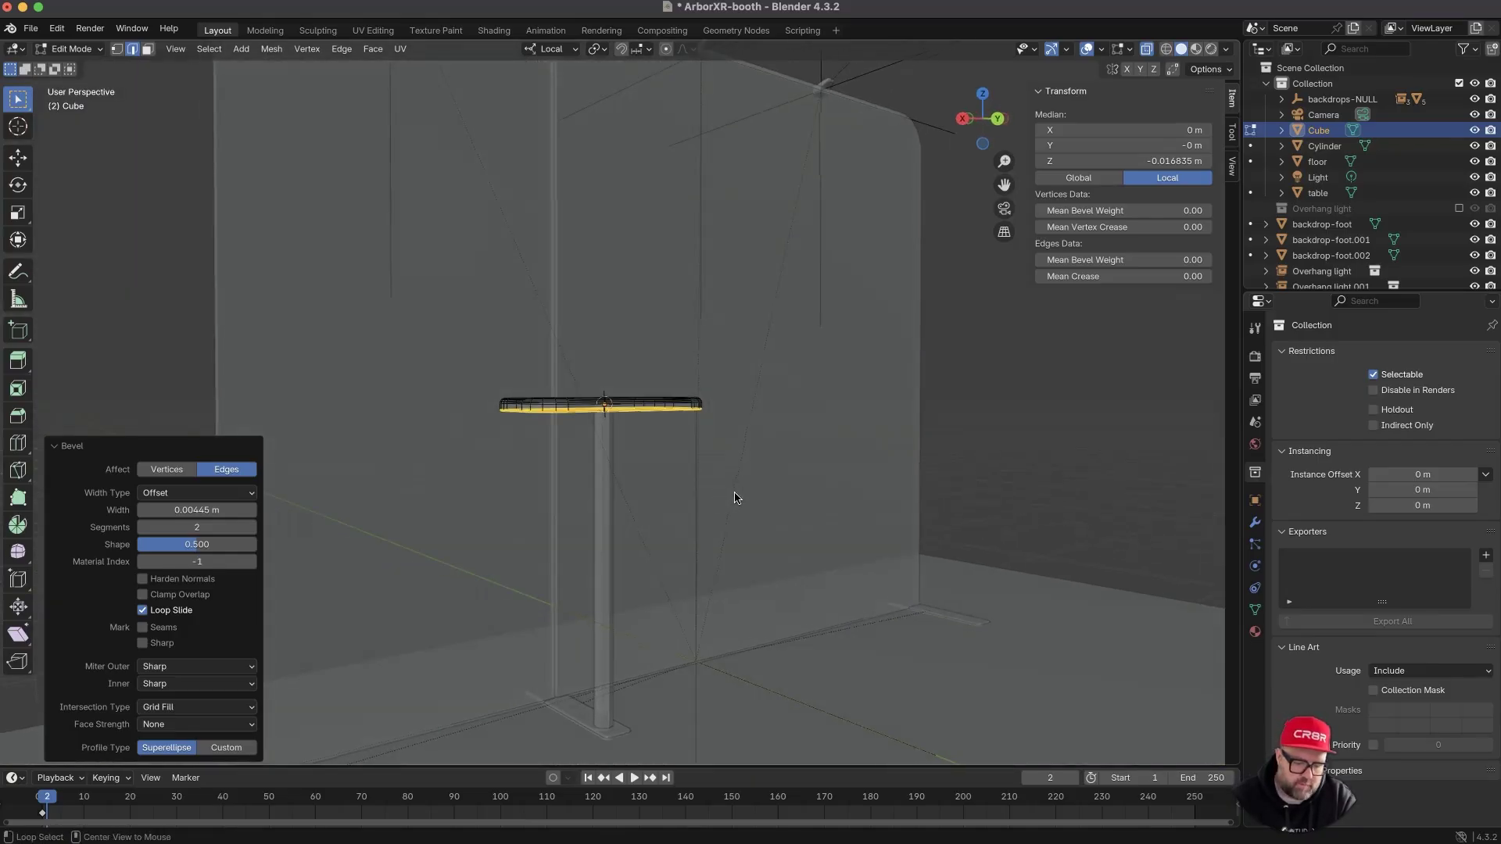
pyautogui.hotkey('alt', 'z')
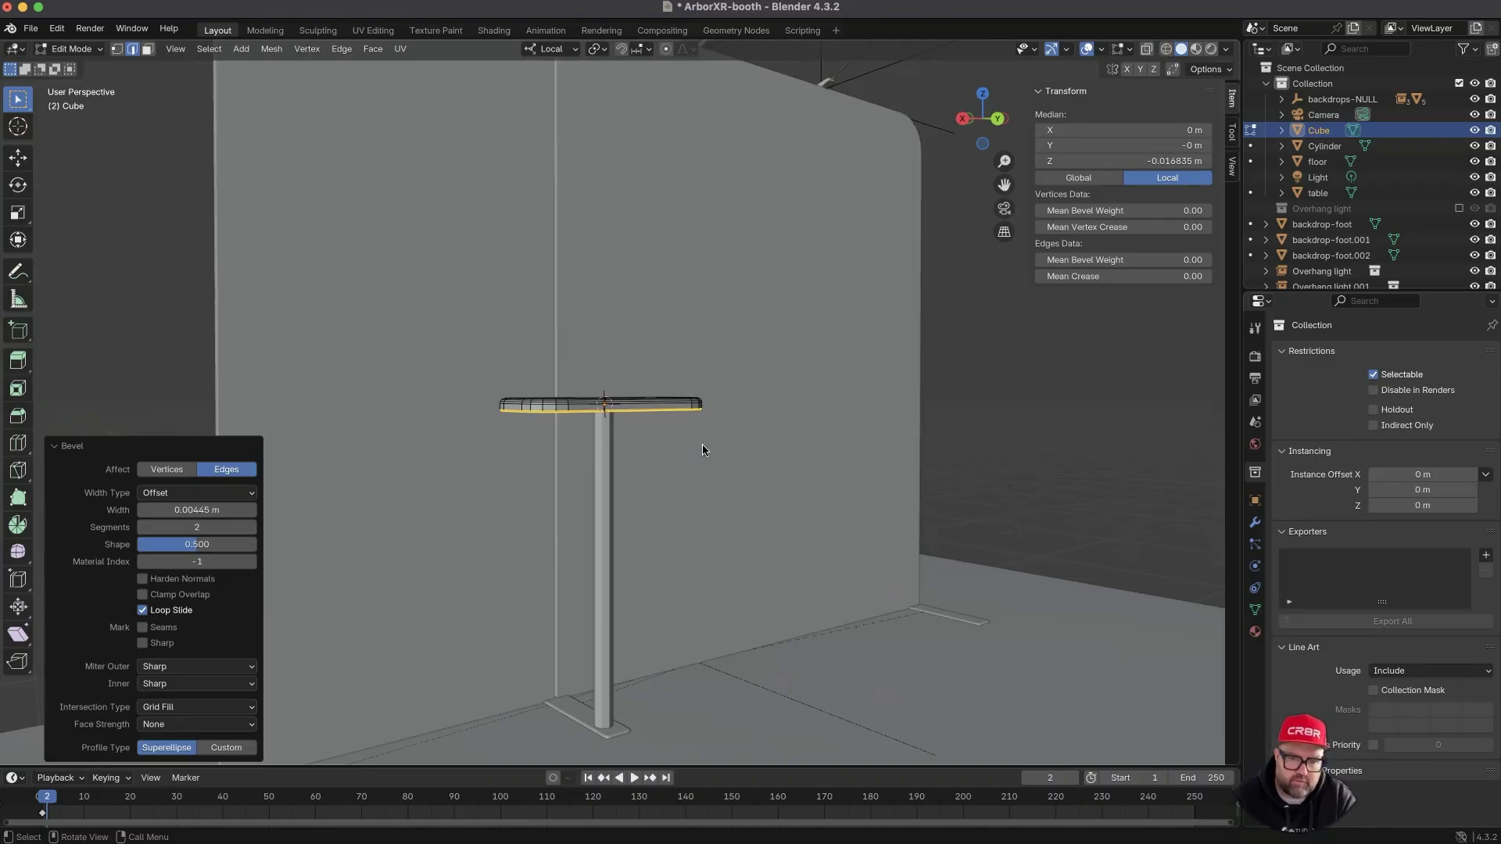
pyautogui.press('Tab')
pyautogui.click(722, 392)
# - Inspect the rounded shelf stand from several sides and compare it with the booth pictures in the browser
pyautogui.moveTo(722, 393); pyautogui.dragTo(677, 448, button='middle')
pyautogui.scroll(8, 602, 352)
pyautogui.moveTo(655, 506); pyautogui.dragTo(696, 368, button='middle')
pyautogui.scroll(-8, 506, 603)
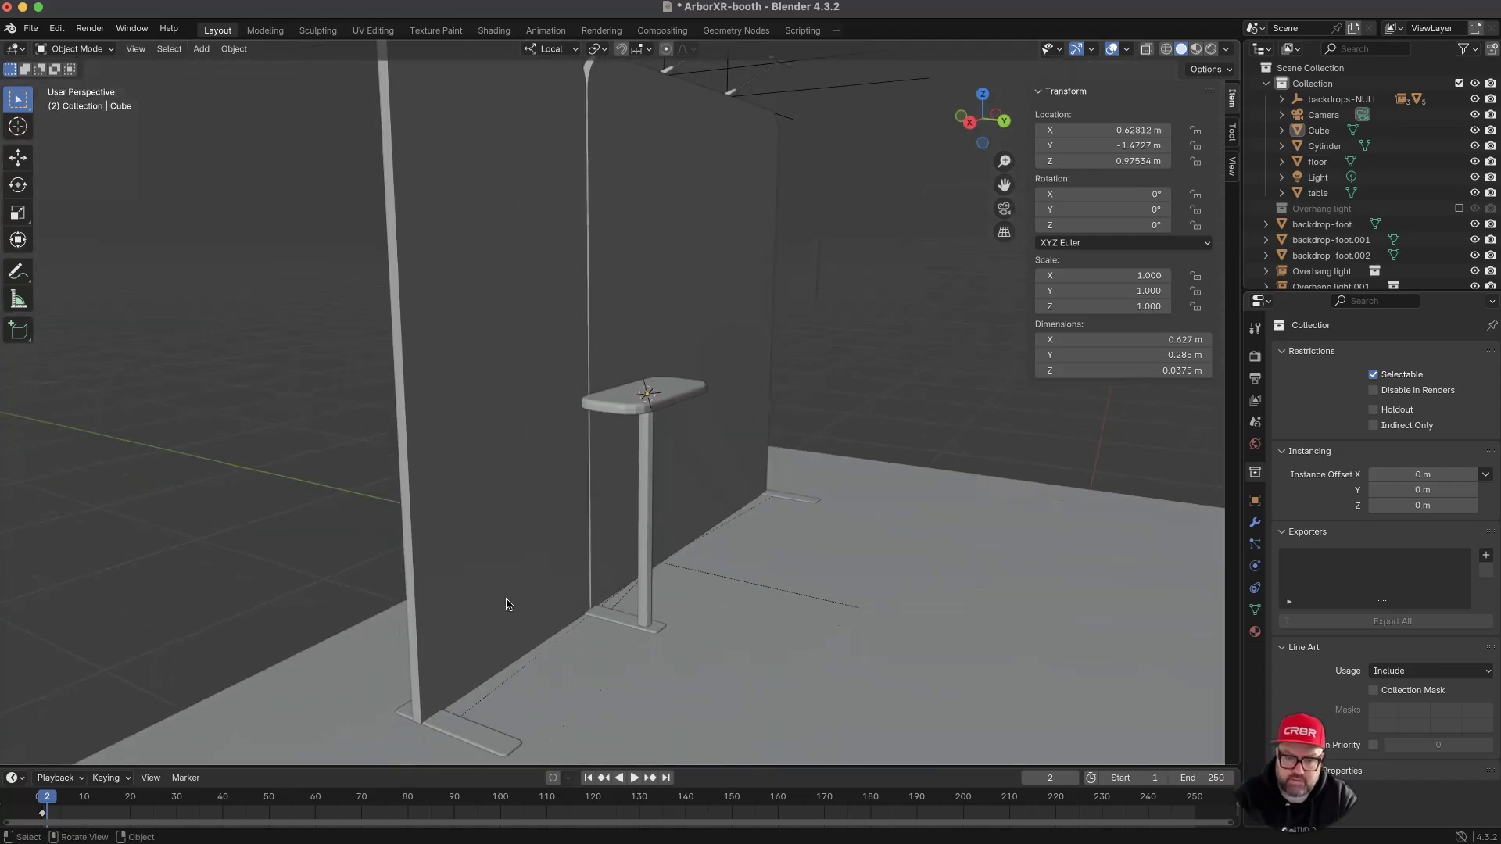
pyautogui.scroll(-5, 500, 626)
pyautogui.moveTo(473, 696); pyautogui.dragTo(606, 592, button='middle')
pyautogui.press('super+Tab')
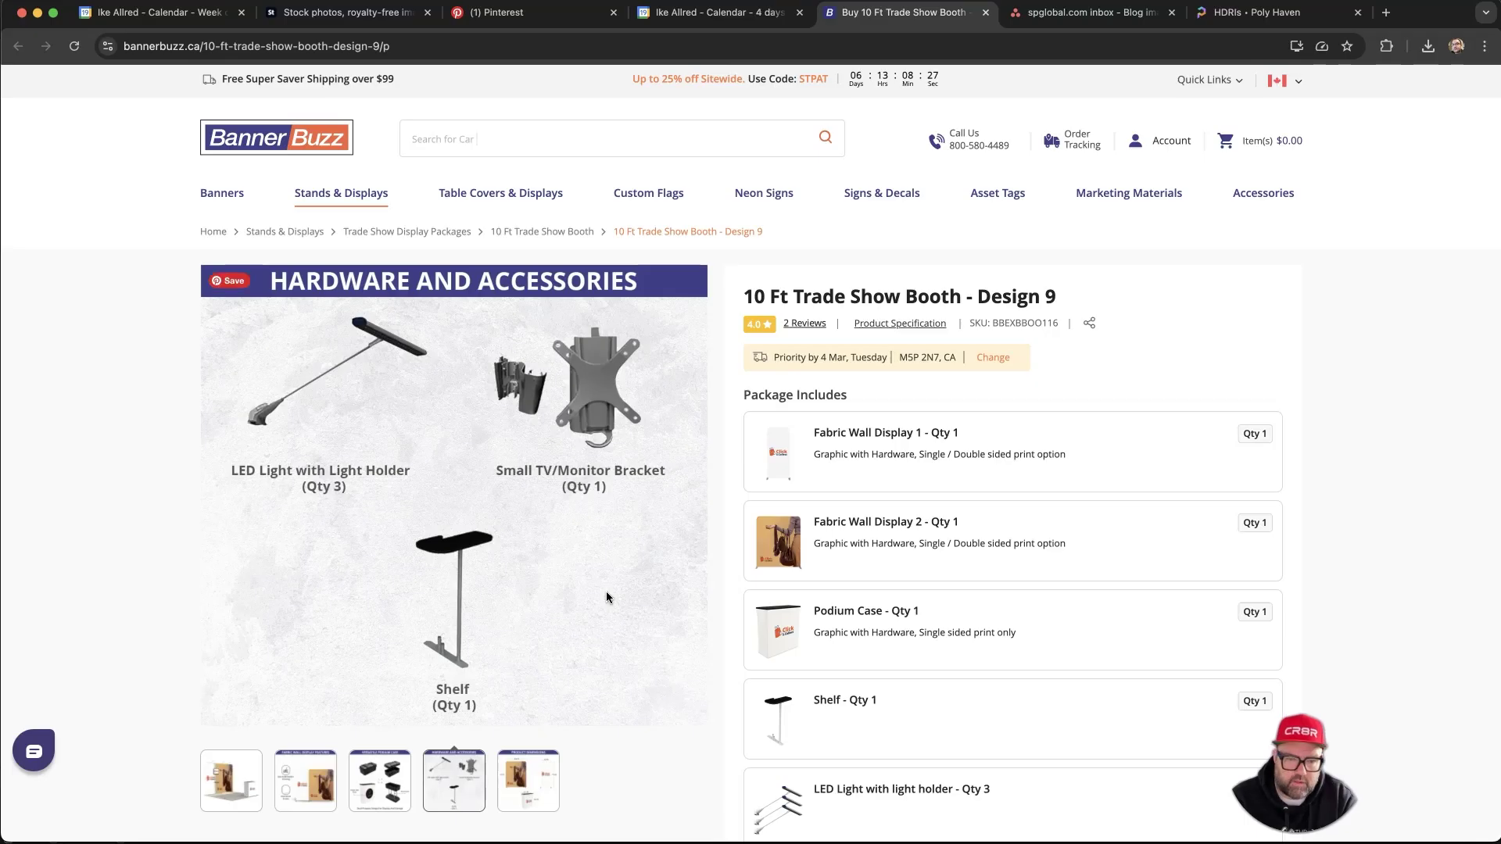
pyautogui.click(231, 783)
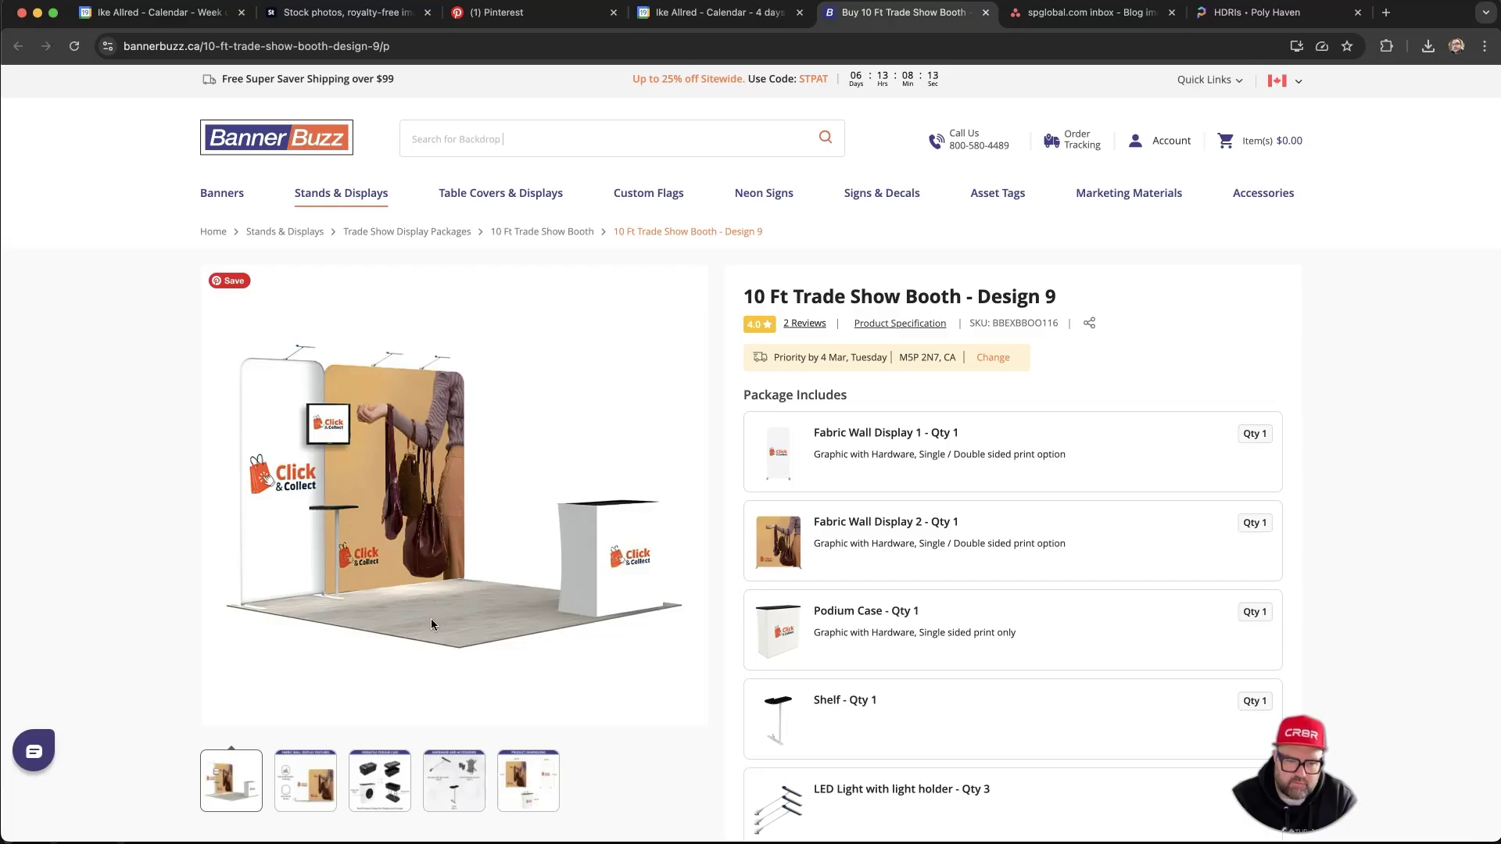
pyautogui.click(514, 788)
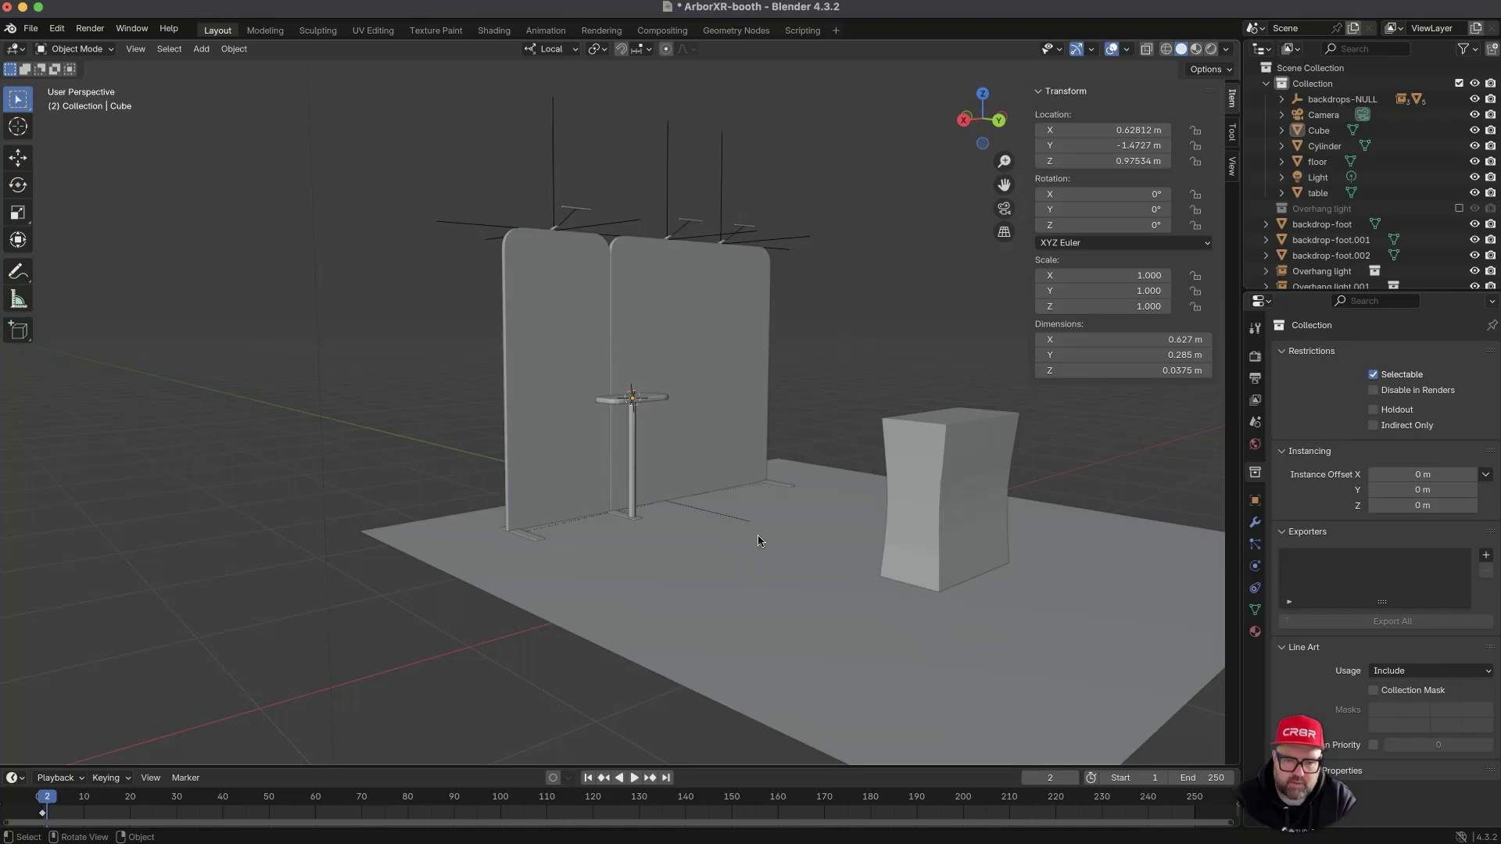
# - Duplicate the podium table's top face in Edit Mode and raise the copy about 0.0153 m along local Z
pyautogui.moveTo(758, 539); pyautogui.dragTo(724, 551, button='middle')
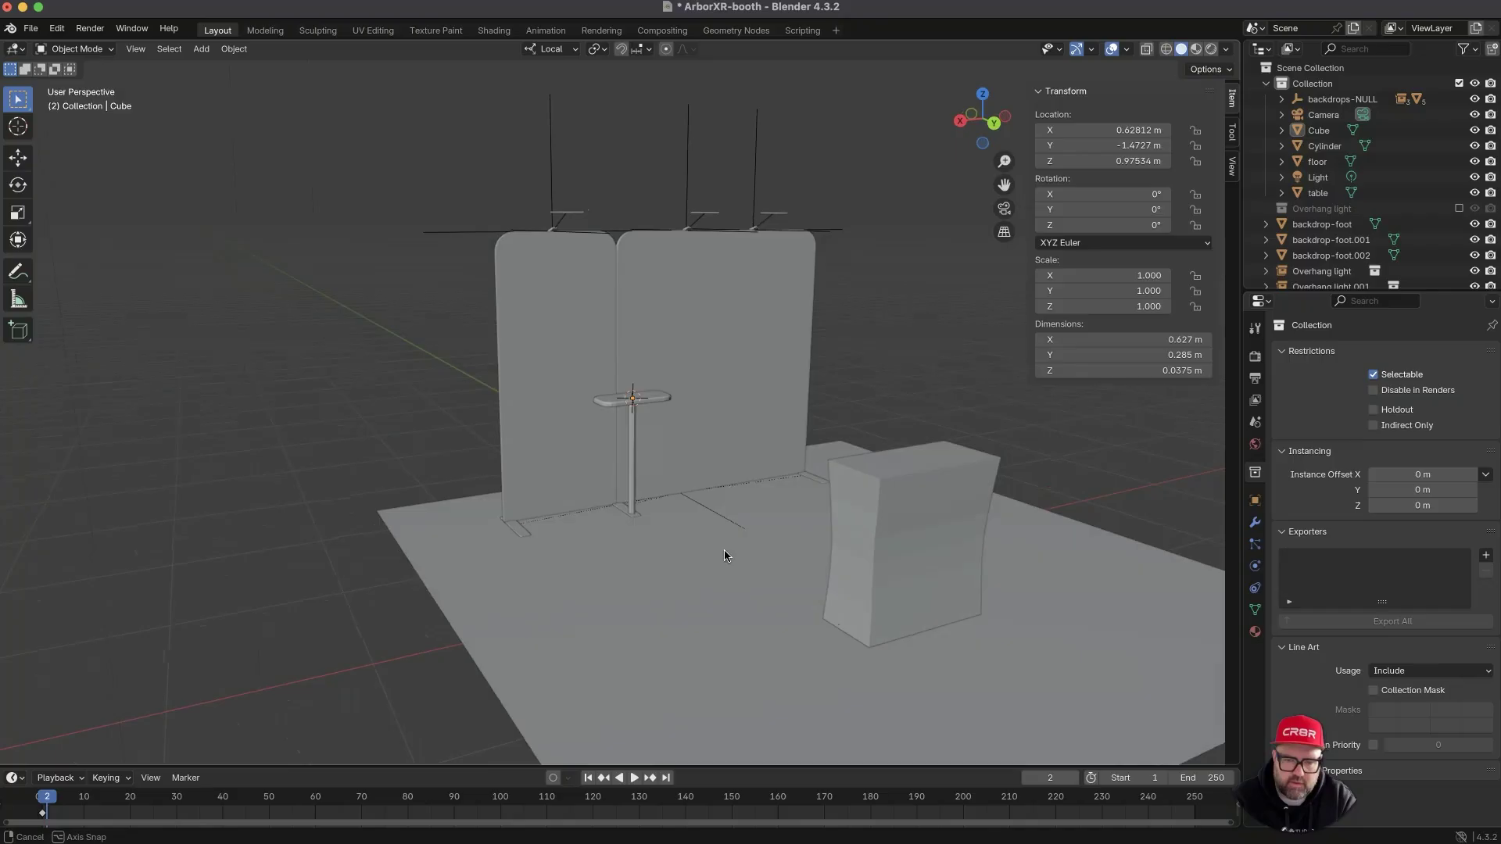
pyautogui.click(916, 458)
pyautogui.press('Tab')
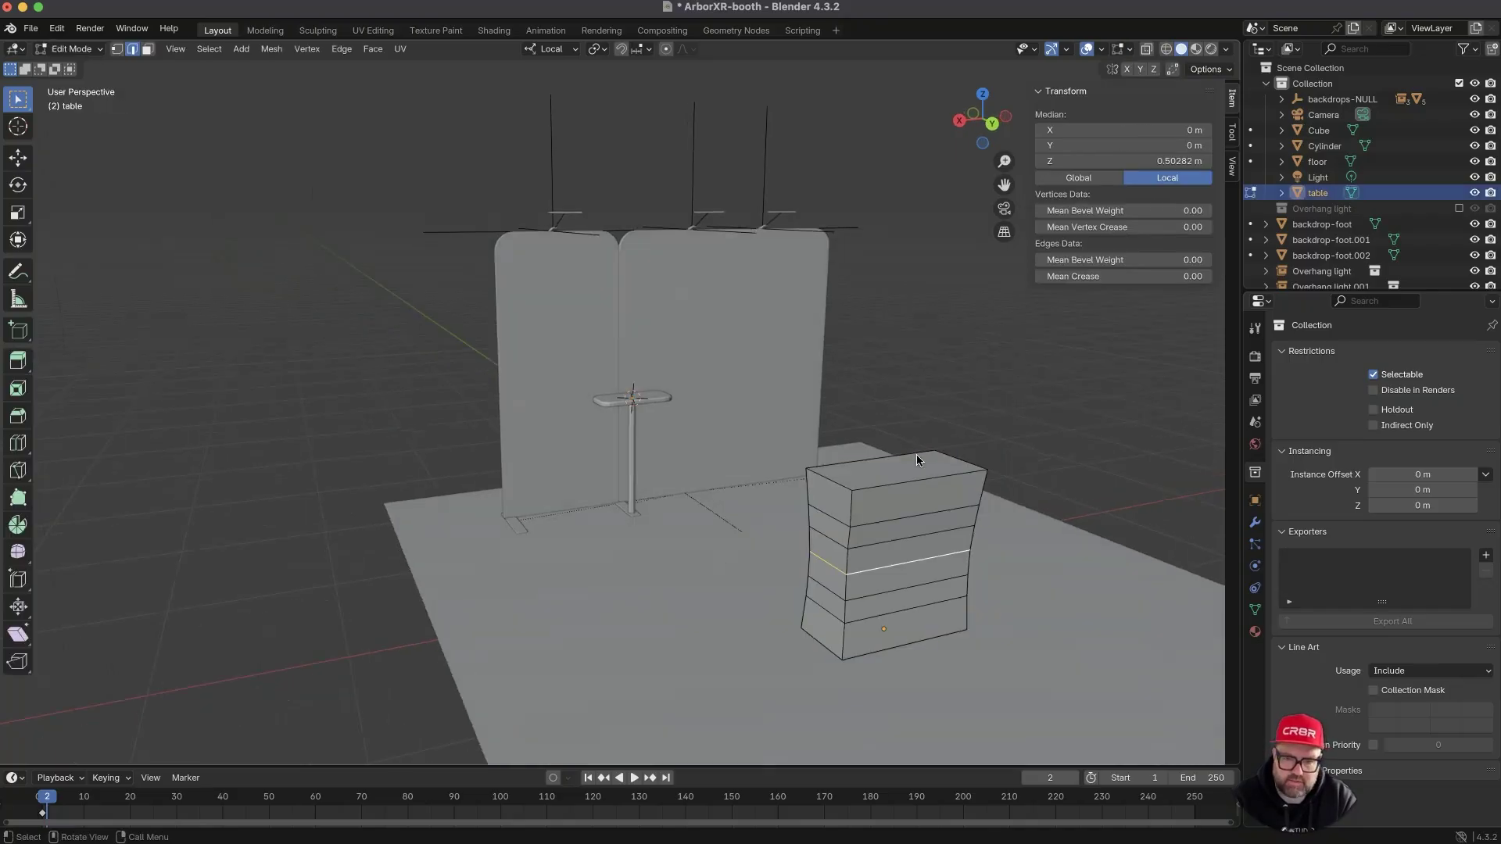
pyautogui.hotkey('alt', 'a')
pyautogui.click(918, 456)
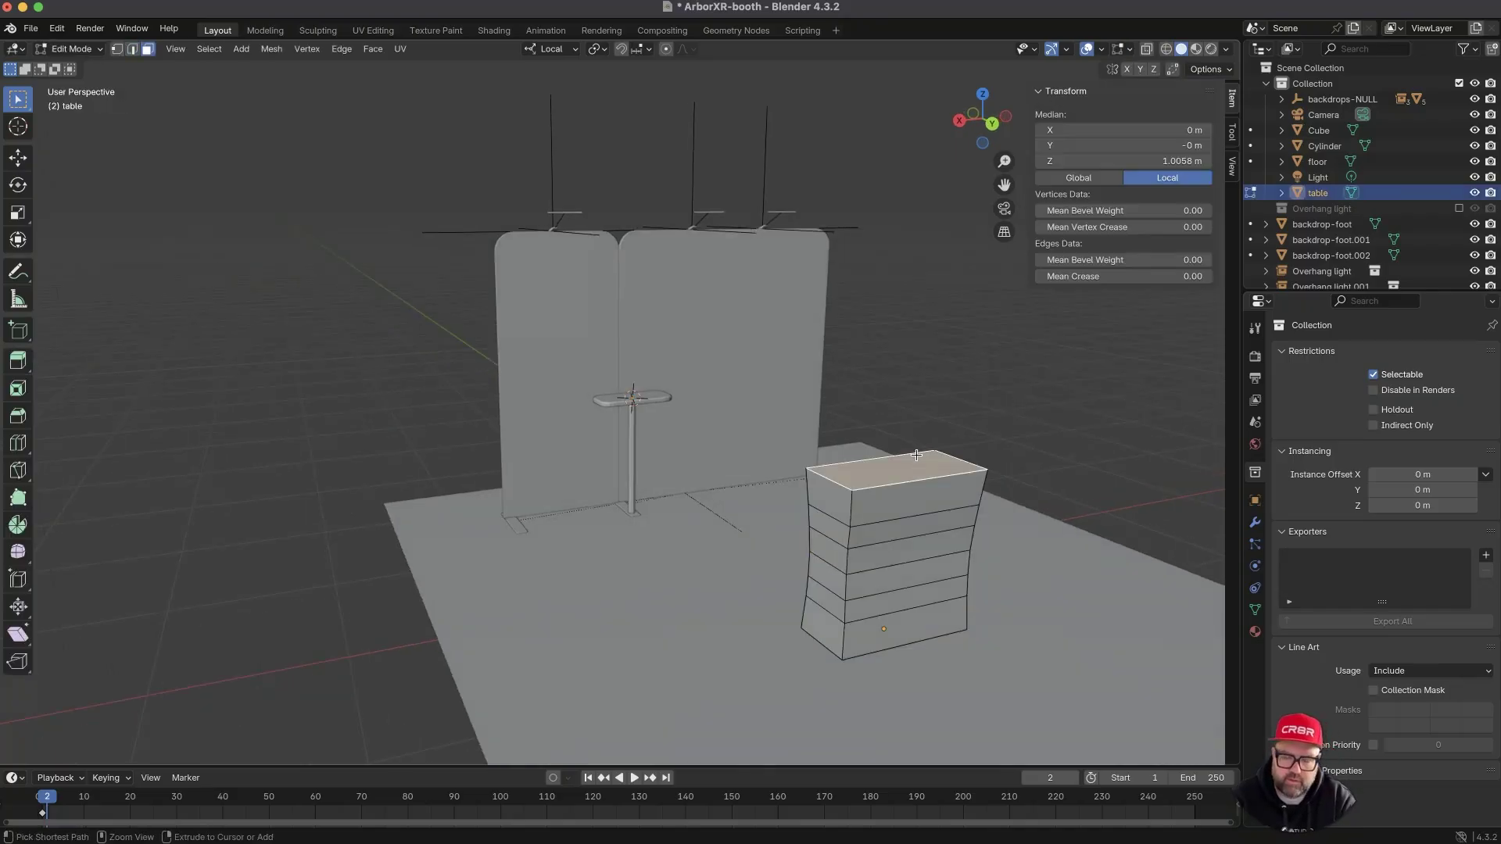
pyautogui.keyDown('ctrl'); pyautogui.moveTo(915, 475); pyautogui.dragTo(949, 516, button='middle'); pyautogui.keyUp('ctrl')
pyautogui.keyDown('ctrl'); pyautogui.moveTo(795, 518); pyautogui.dragTo(809, 435, button='middle'); pyautogui.keyUp('ctrl')
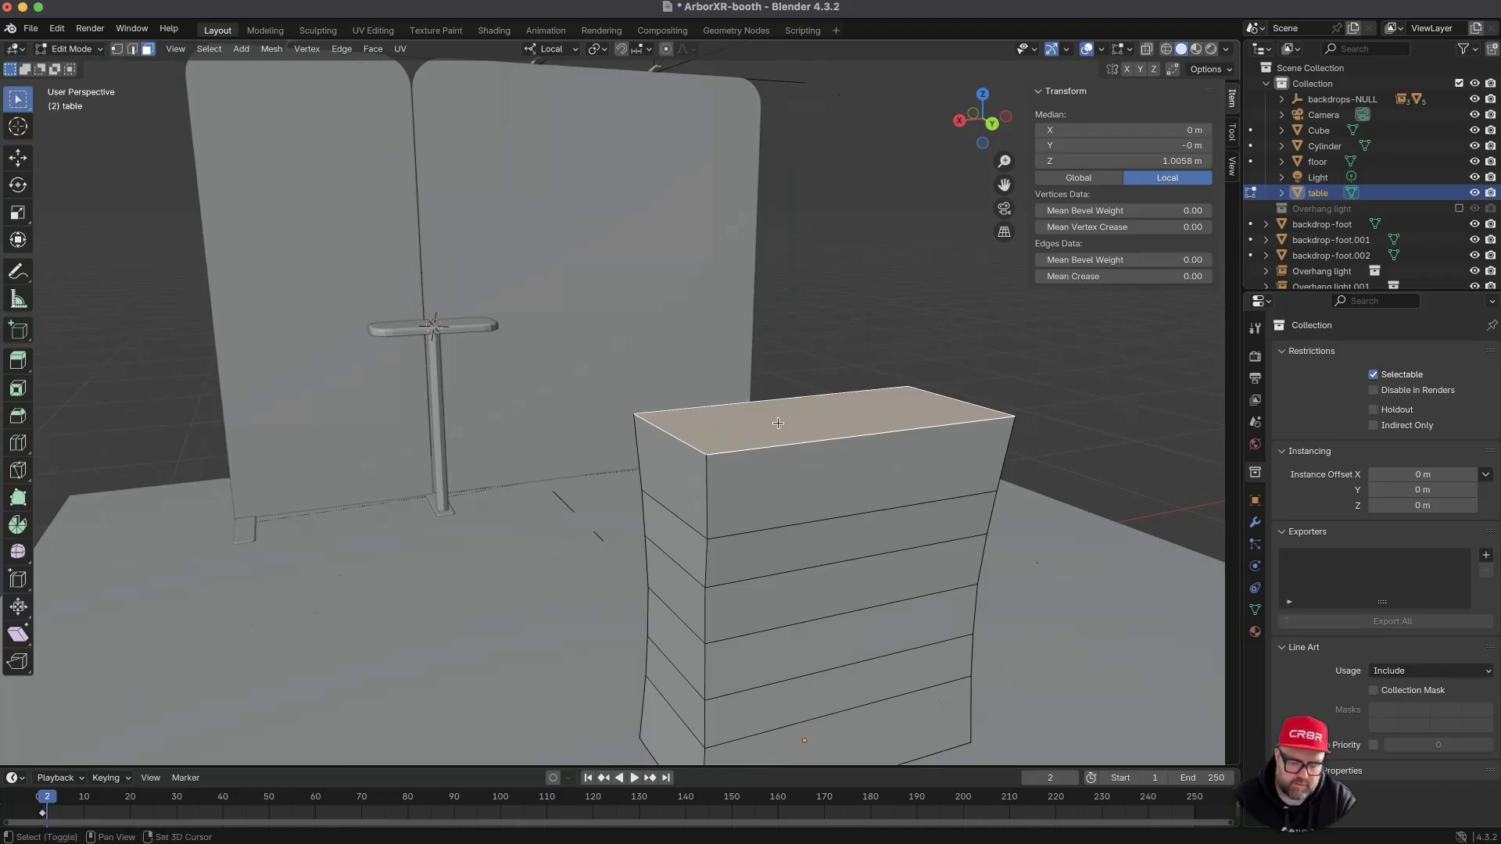
pyautogui.press('g')
pyautogui.press('z')
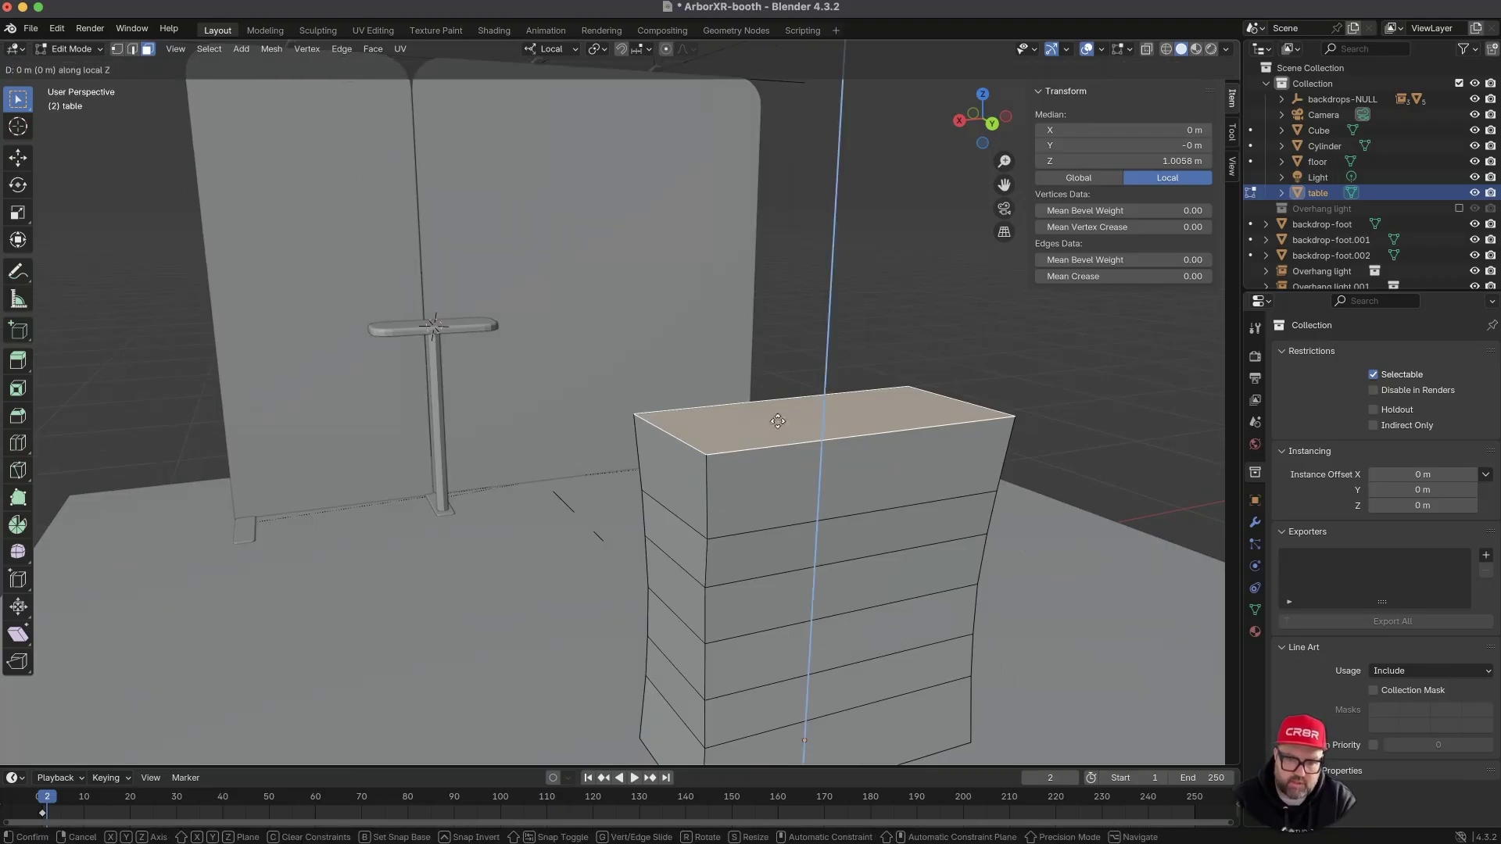
pyautogui.click(778, 417)
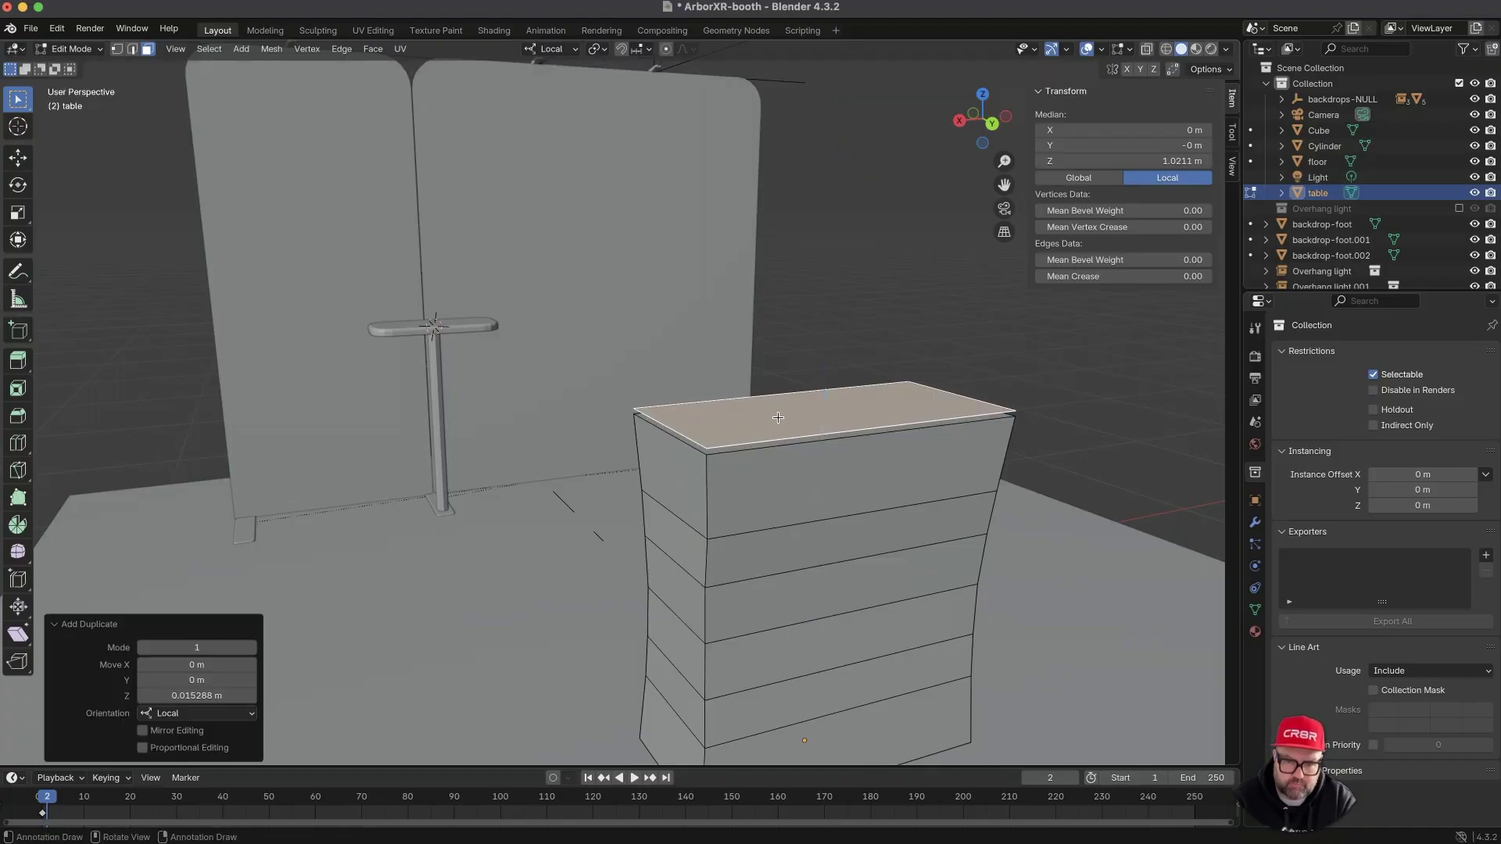
# - Separate the duplicated top face into its own object, return to Object Mode and select that new object
pyautogui.hotkey('ctrl', 'f')
pyautogui.moveTo(779, 653)
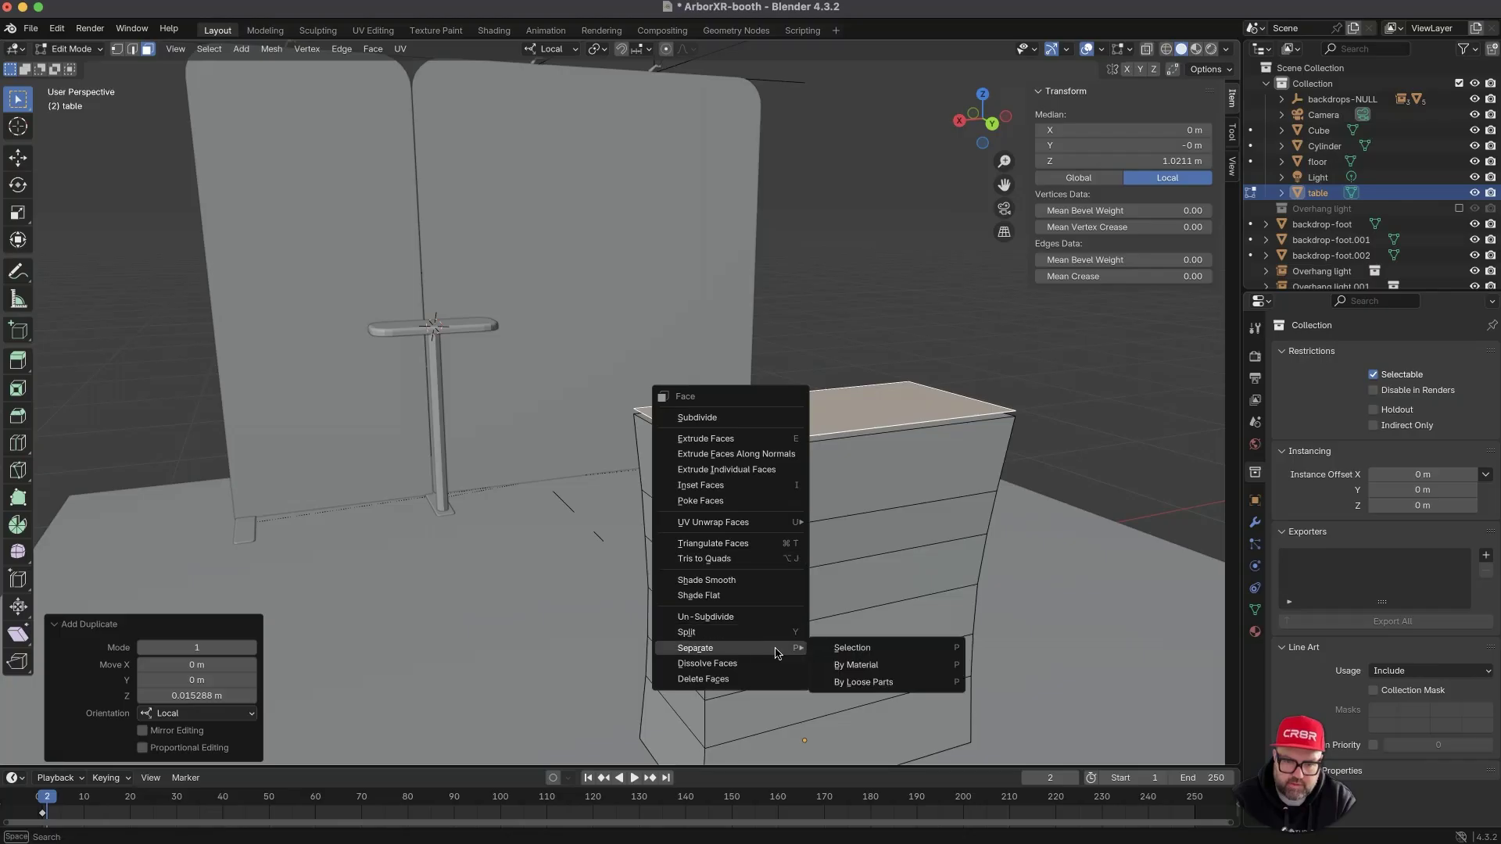
pyautogui.click(852, 648)
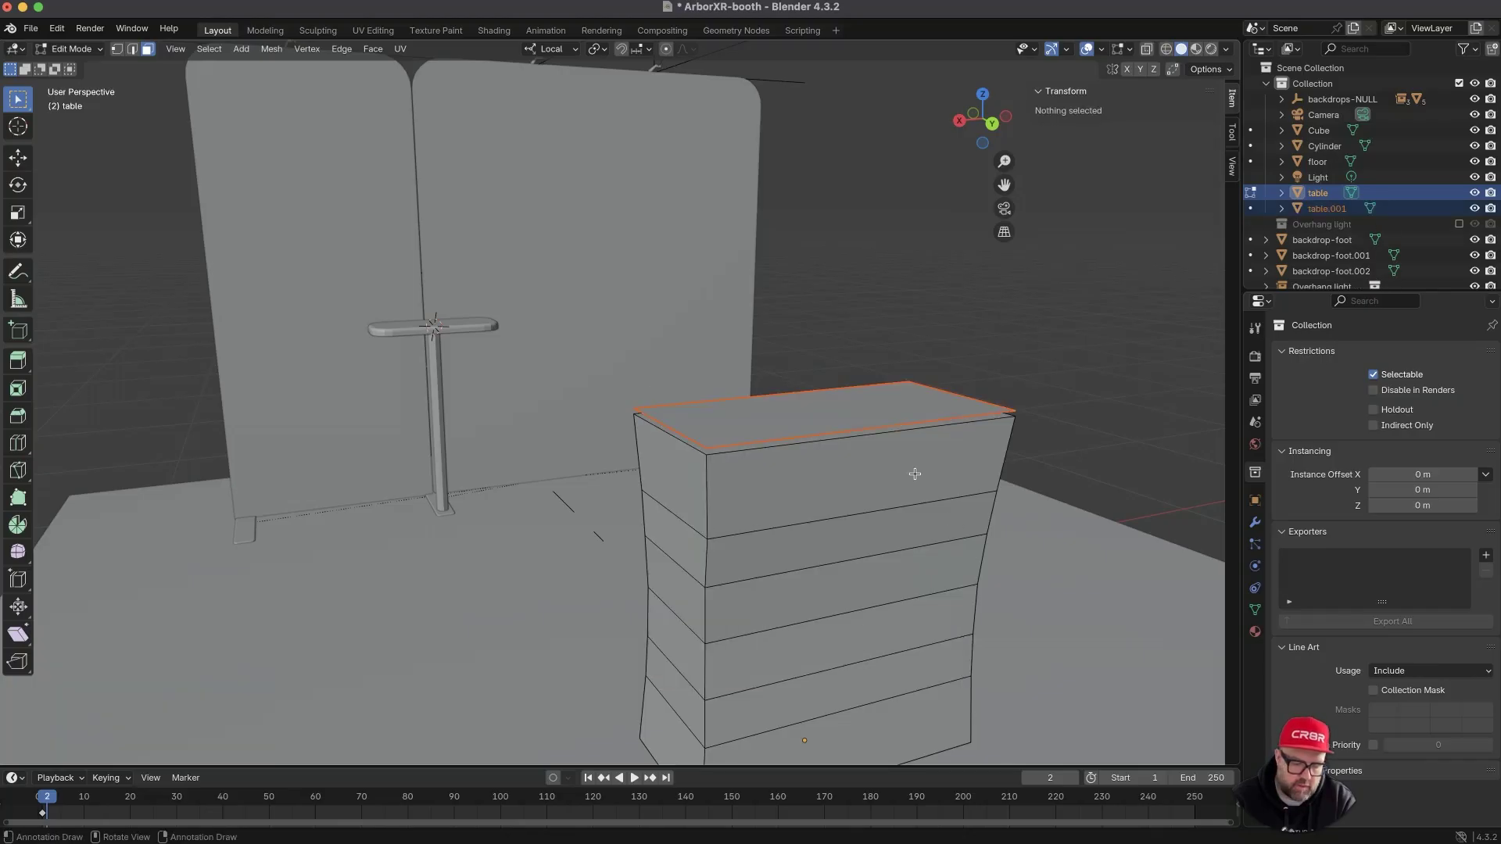
pyautogui.press('Tab')
pyautogui.click(824, 389)
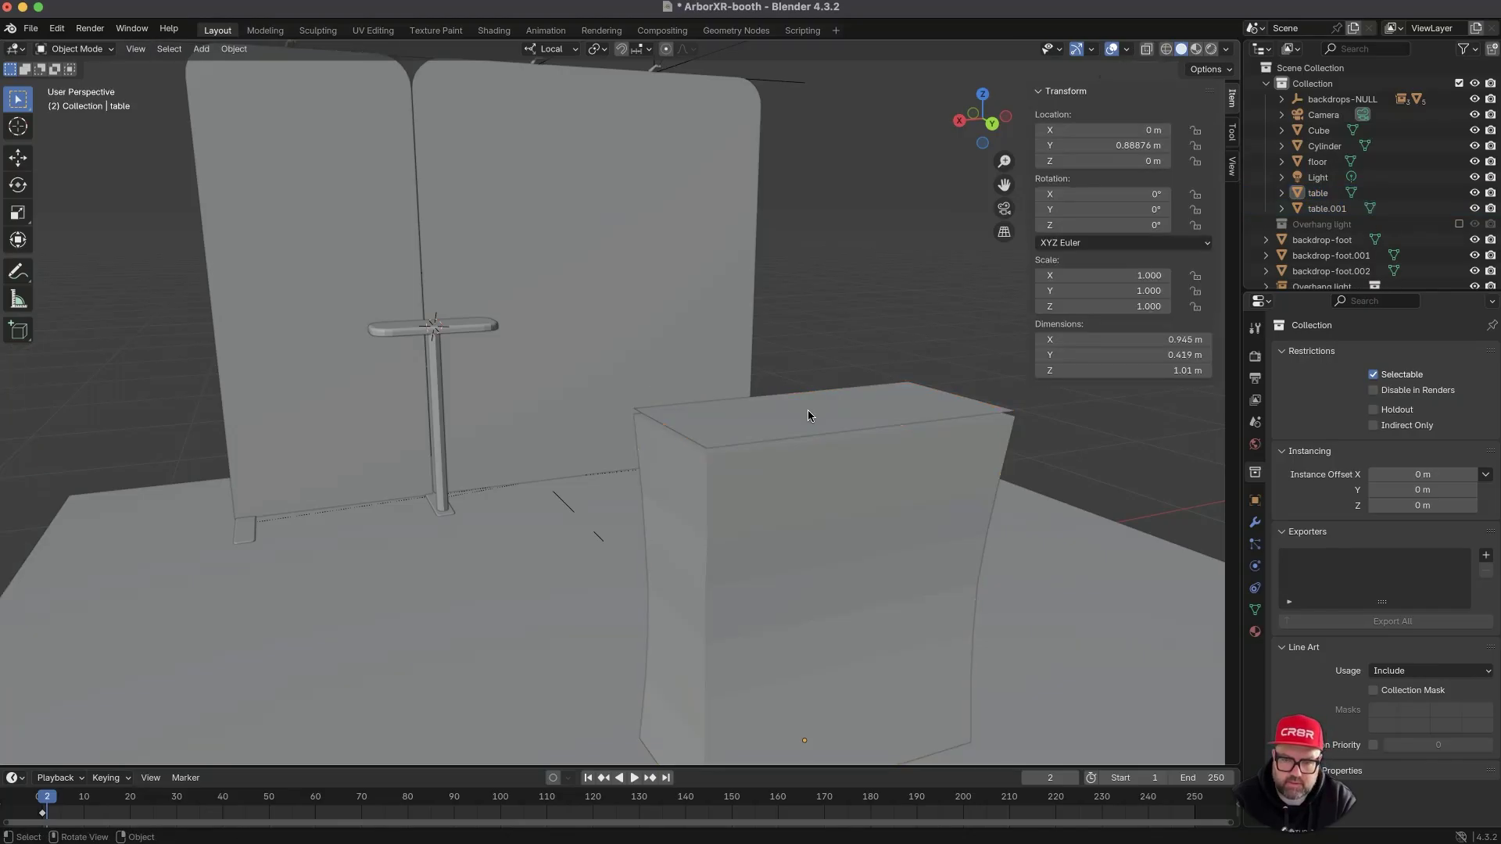
pyautogui.click(807, 415)
# - Extrude the separated tabletop face upward by about 0.028 m in Edit Mode
pyautogui.moveTo(758, 476); pyautogui.dragTo(805, 484, button='middle')
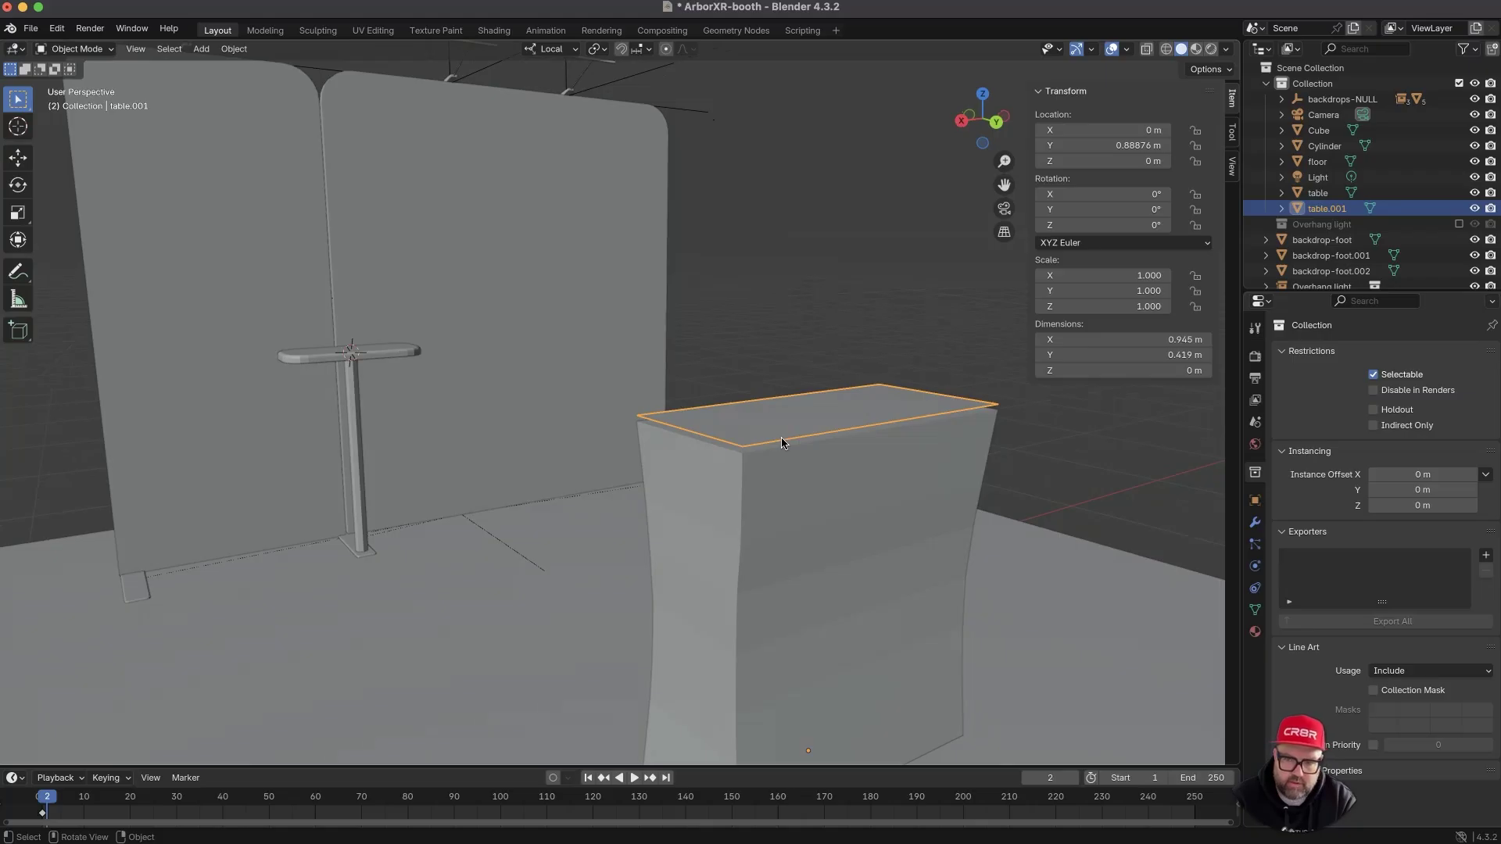
pyautogui.press('Tab')
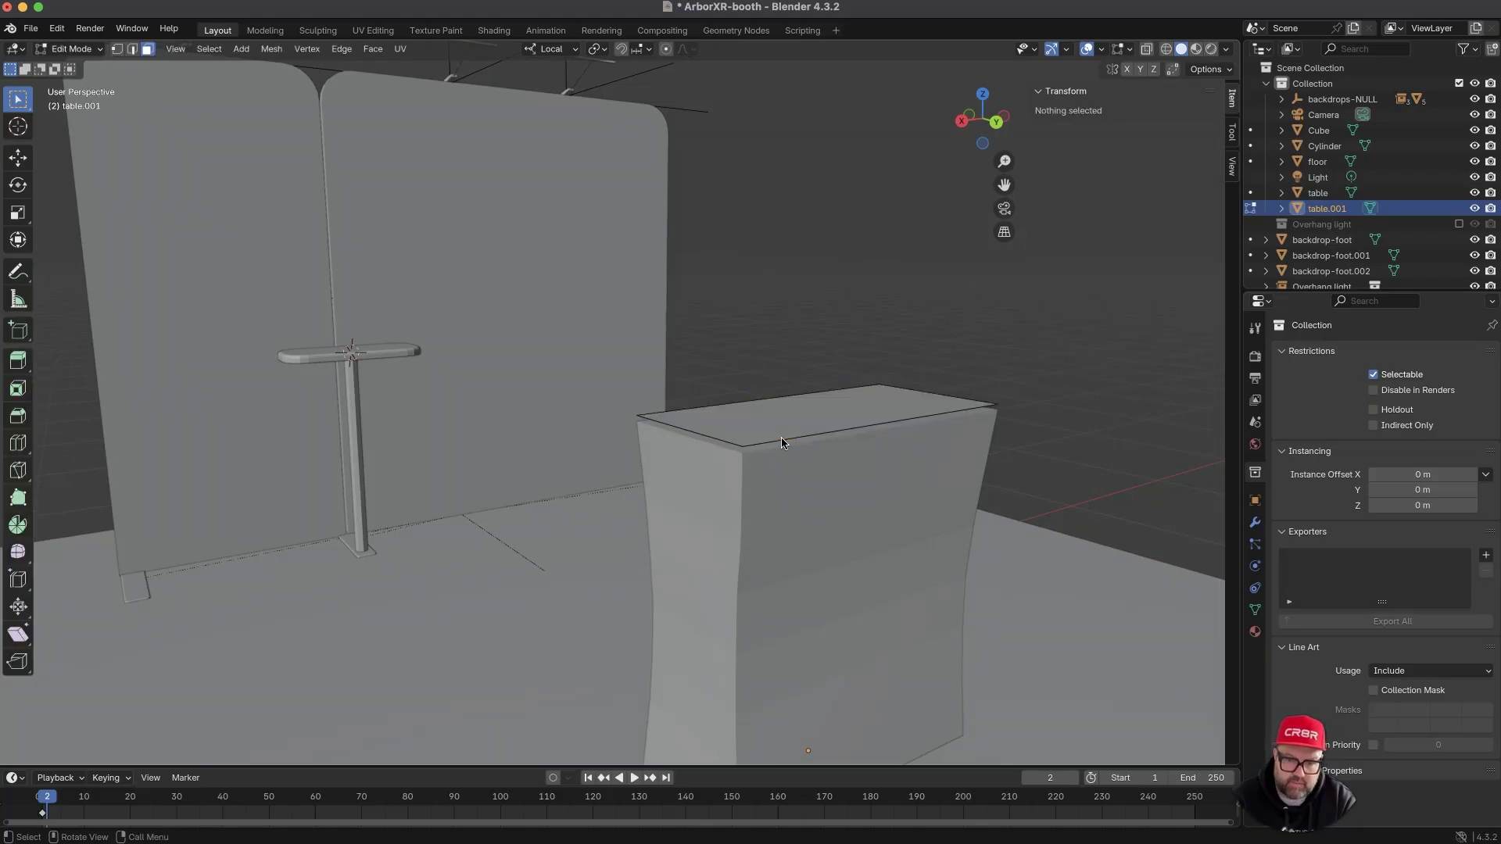
pyautogui.click(744, 415)
pyautogui.moveTo(744, 415); pyautogui.dragTo(789, 452, button='middle')
pyautogui.press('e')
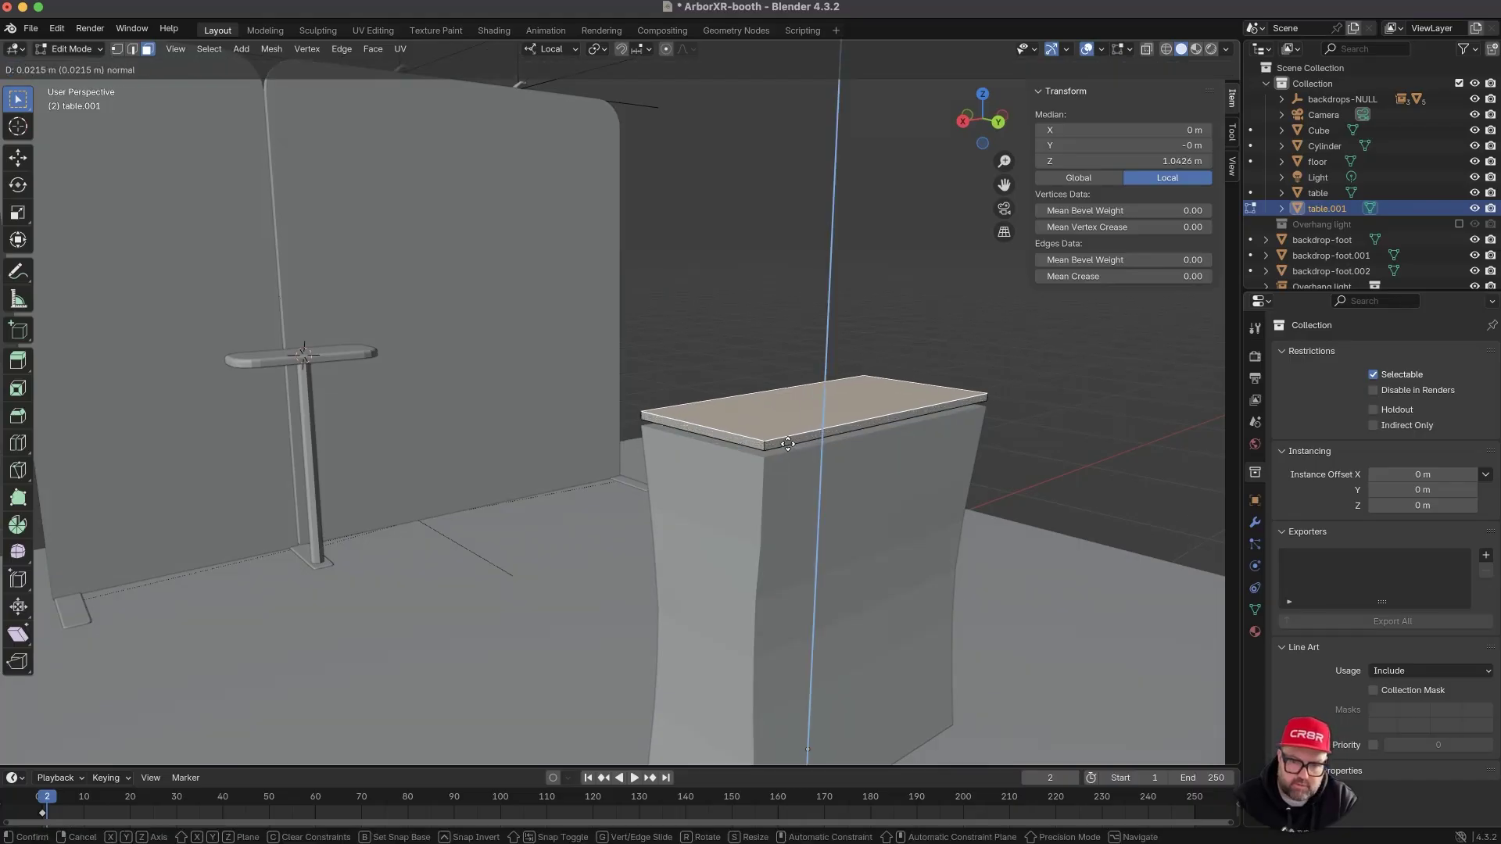
pyautogui.click(788, 443)
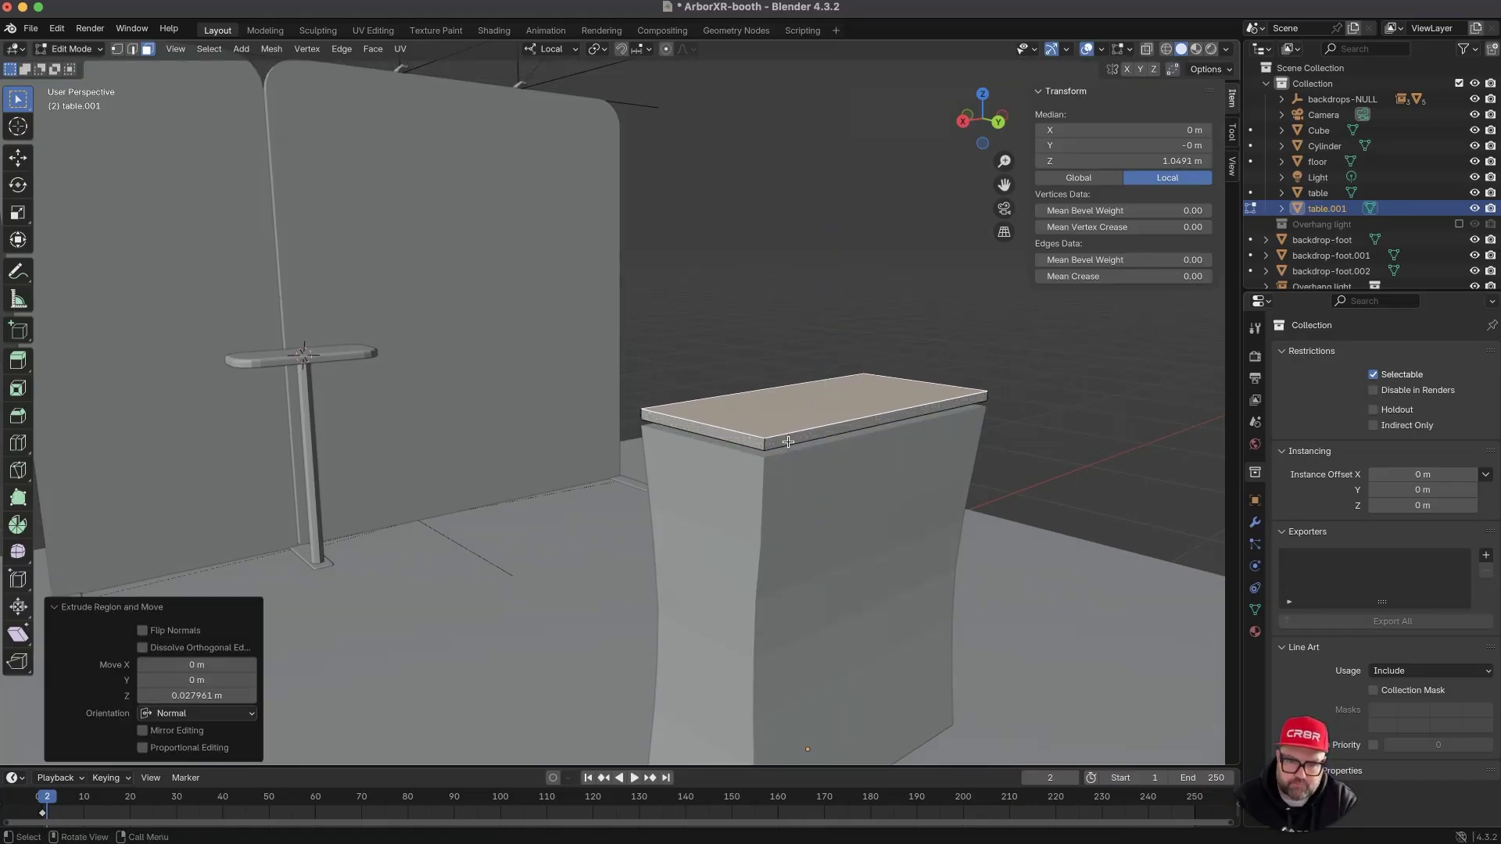
# - Lower the extruded tabletop's upper face by about 0.0065 m along local Z to thin the slab
pyautogui.press('g')
pyautogui.press('z')
pyautogui.click(853, 427)
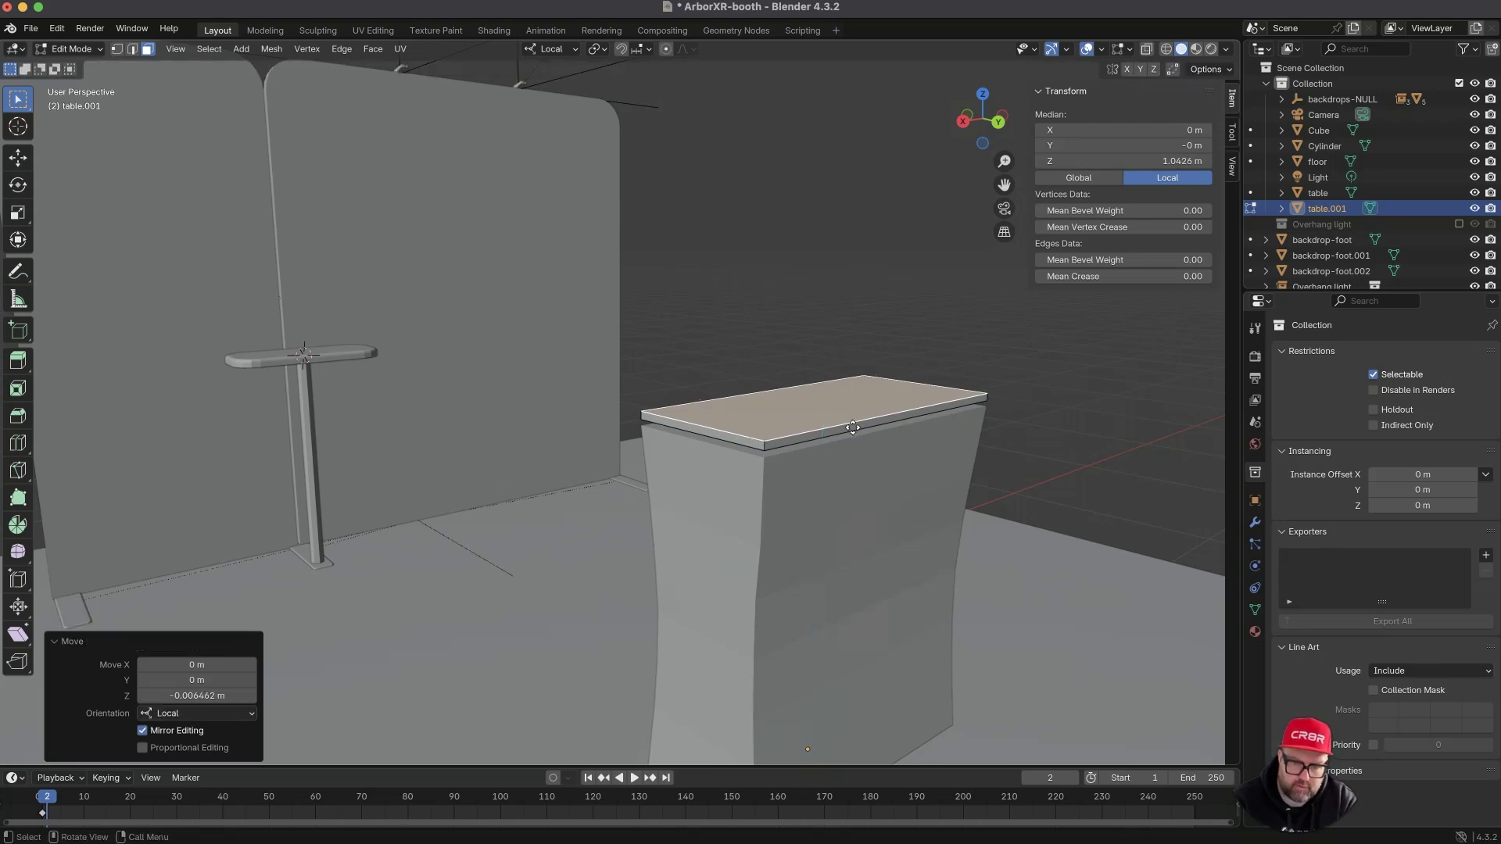
# - Select the whole linked tabletop slab and lower it about 0.0162 m along local Z onto the podium
pyautogui.scroll(-2, 886, 418)
pyautogui.scroll(4, 884, 414)
pyautogui.keyDown('shift'); pyautogui.moveTo(922, 437); pyautogui.dragTo(856, 451, button='middle'); pyautogui.keyUp('shift')
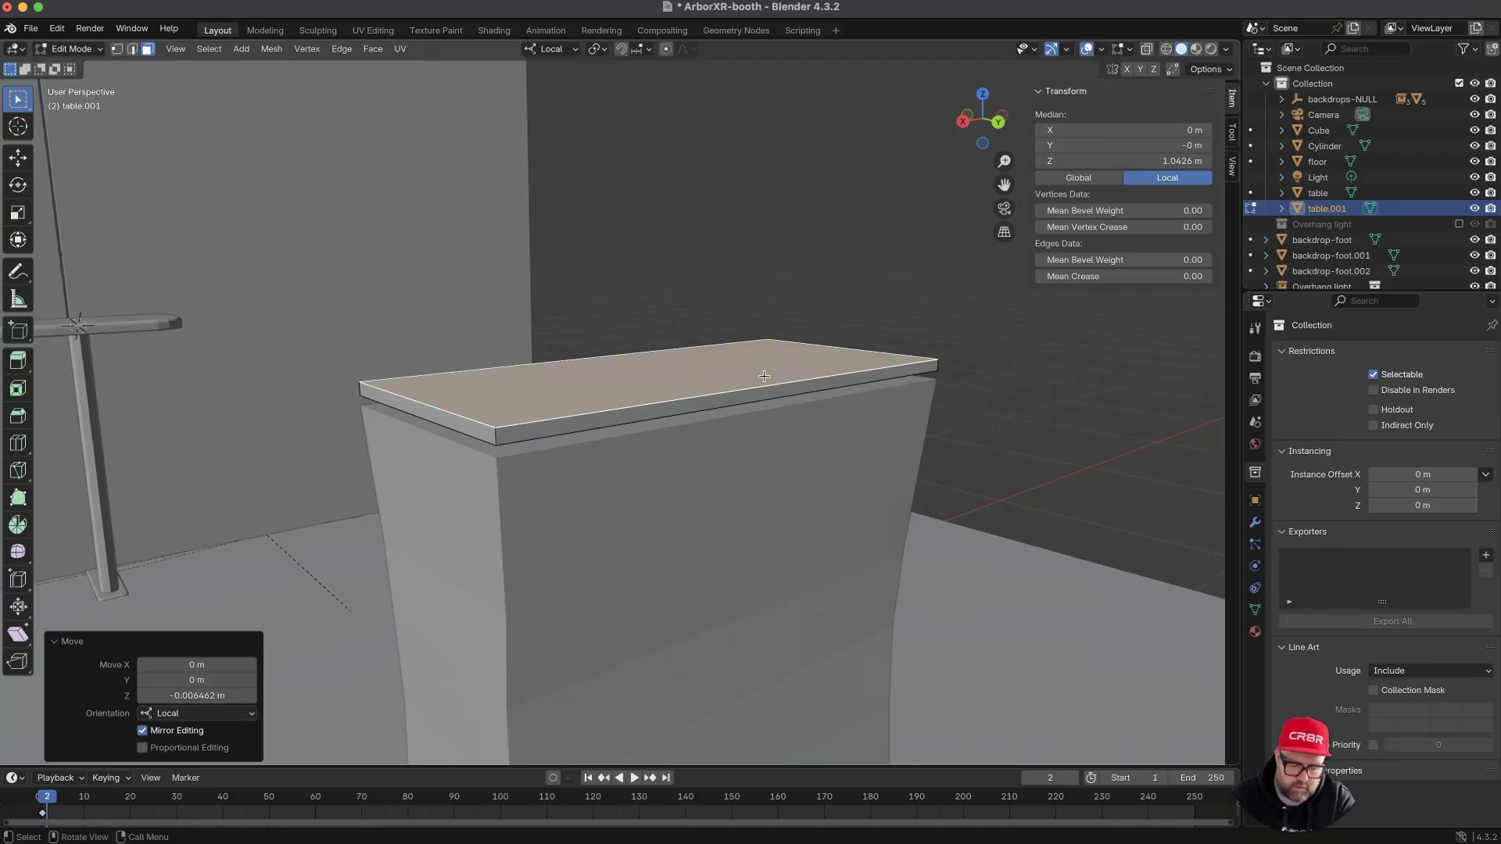
pyautogui.press('l')
pyautogui.moveTo(645, 416); pyautogui.dragTo(668, 408, button='middle')
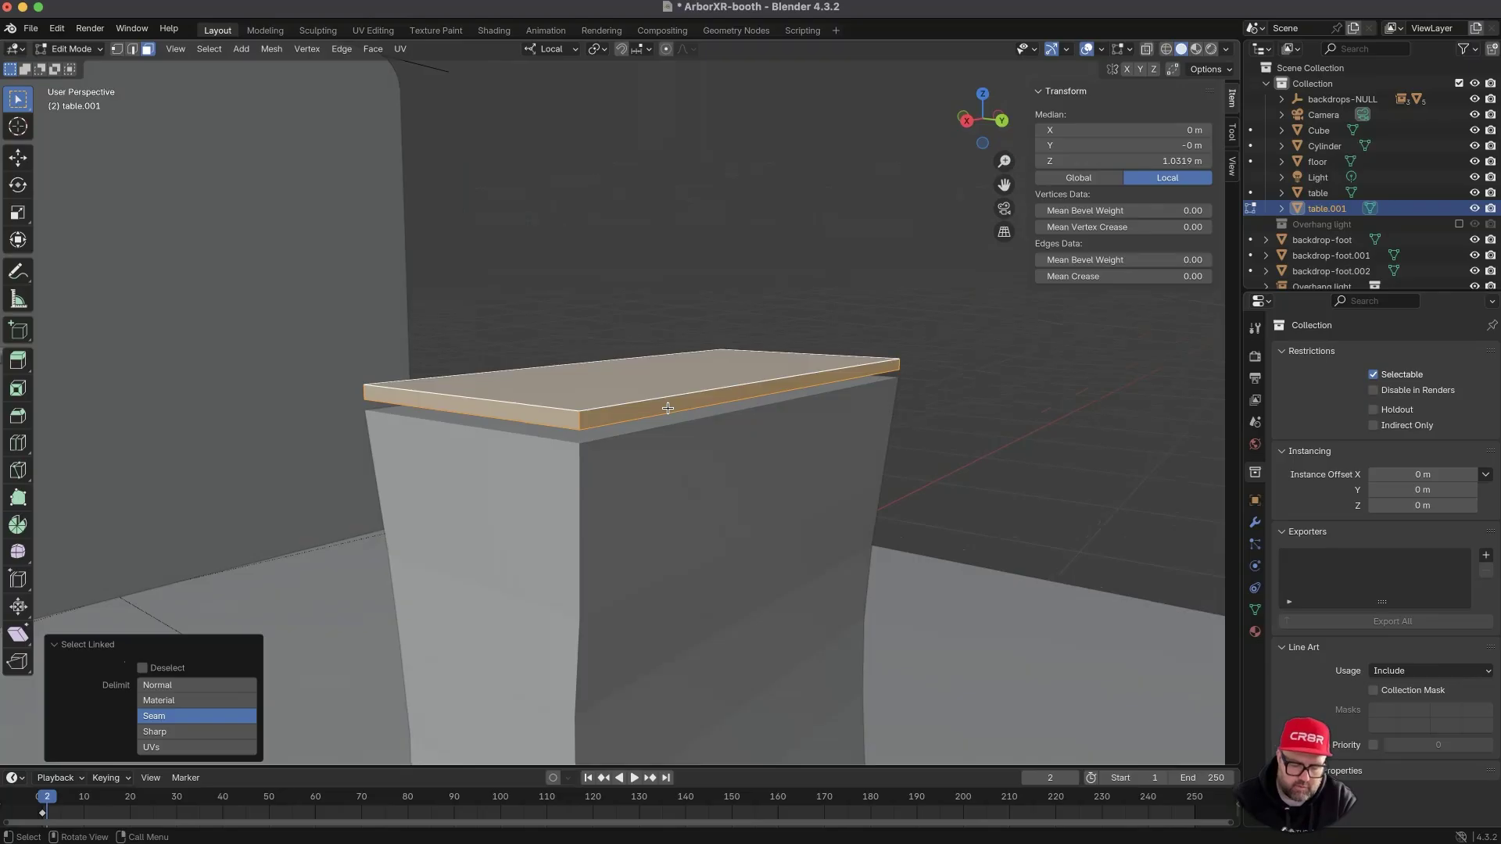
pyautogui.press('g')
pyautogui.press('z')
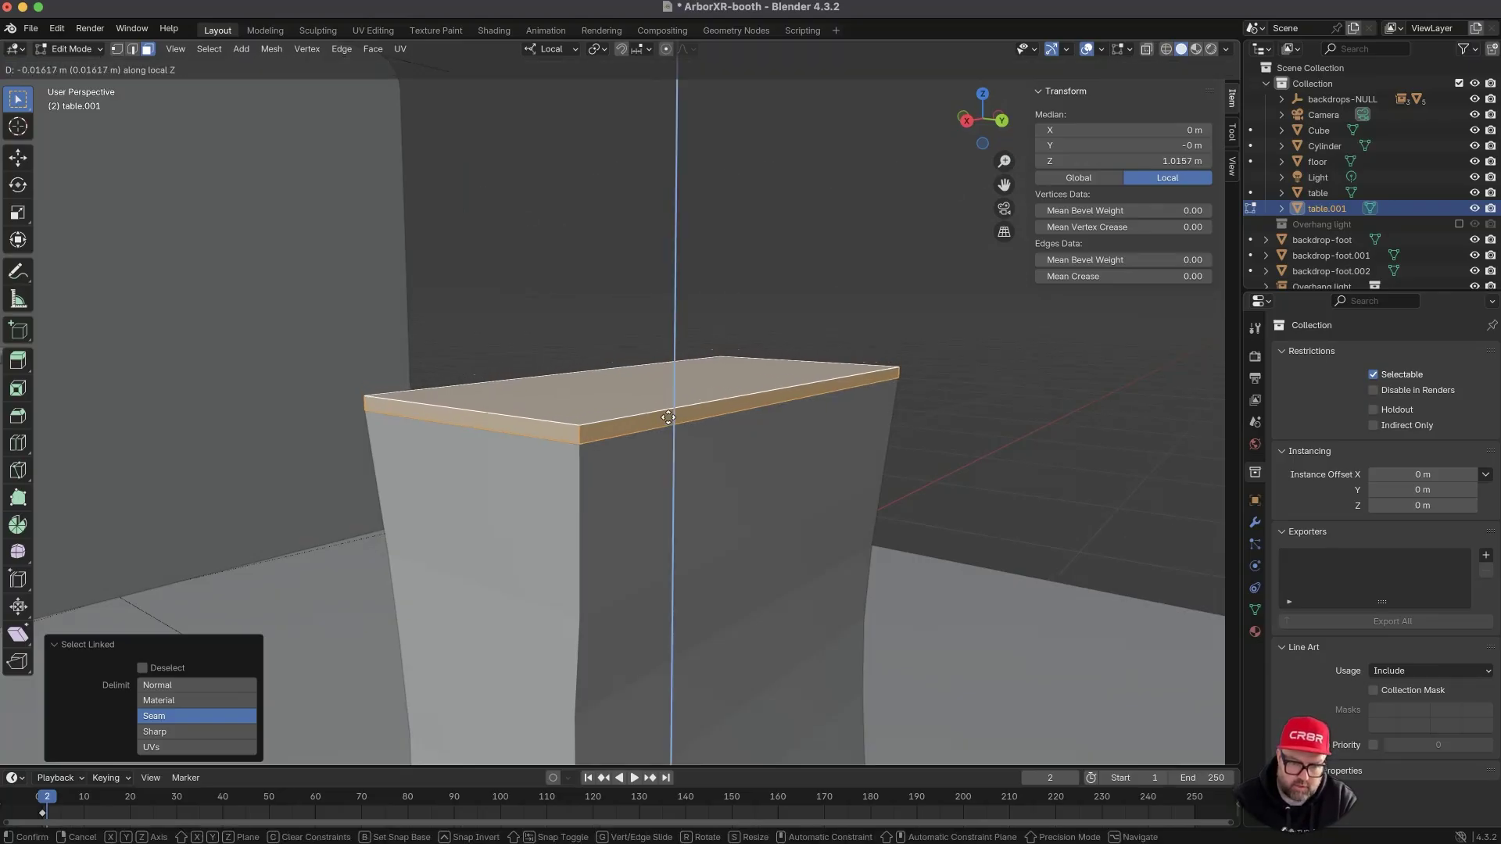
pyautogui.click(668, 418)
# - Check the podium picture in the browser and extrude the tabletop's side faces outward along their normals by 0.0161 m
pyautogui.press('super+Tab')
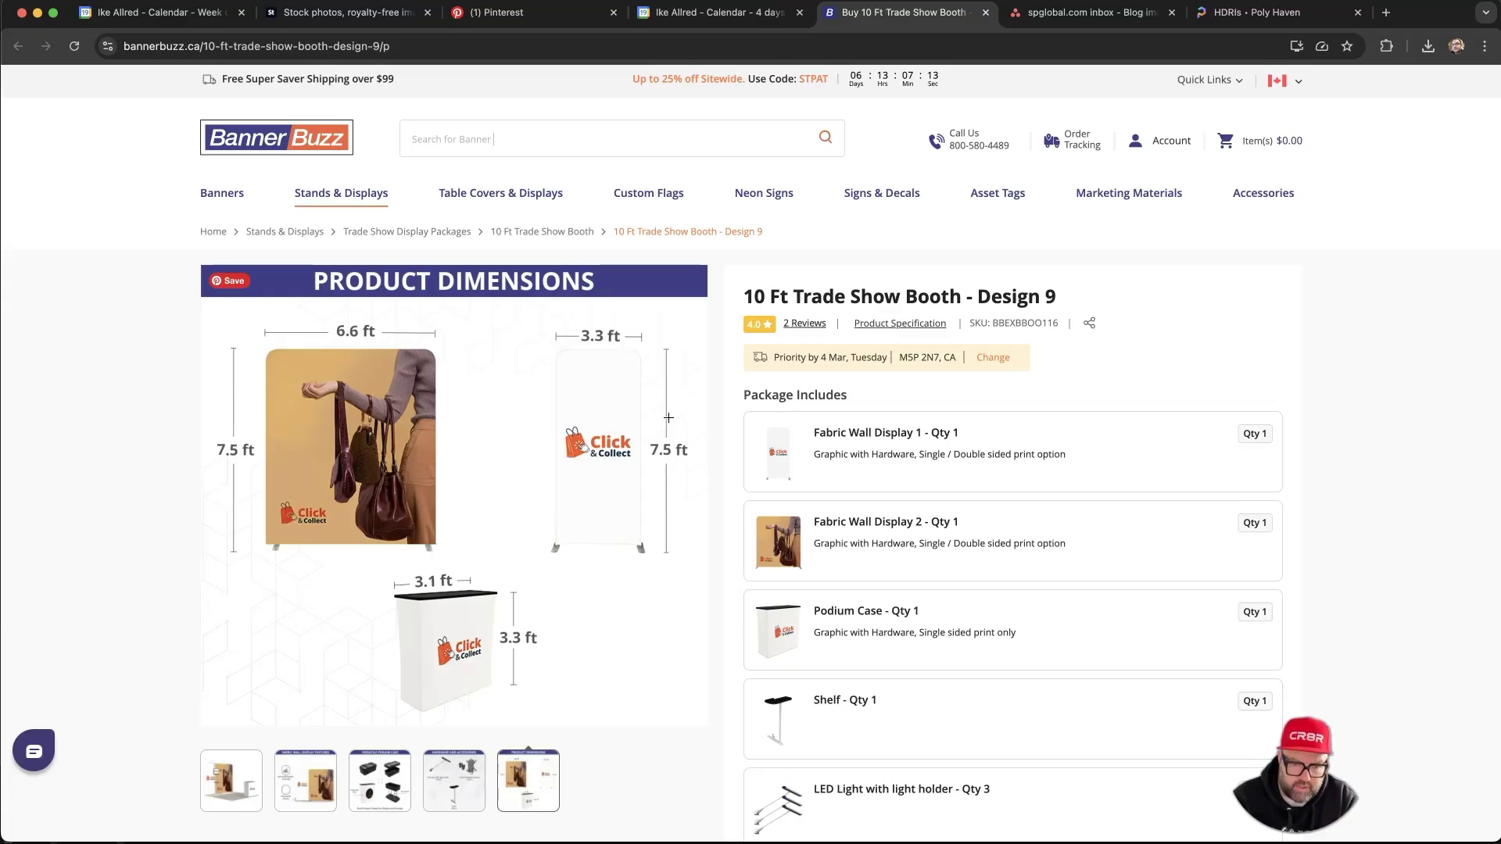
pyautogui.press('super+Tab')
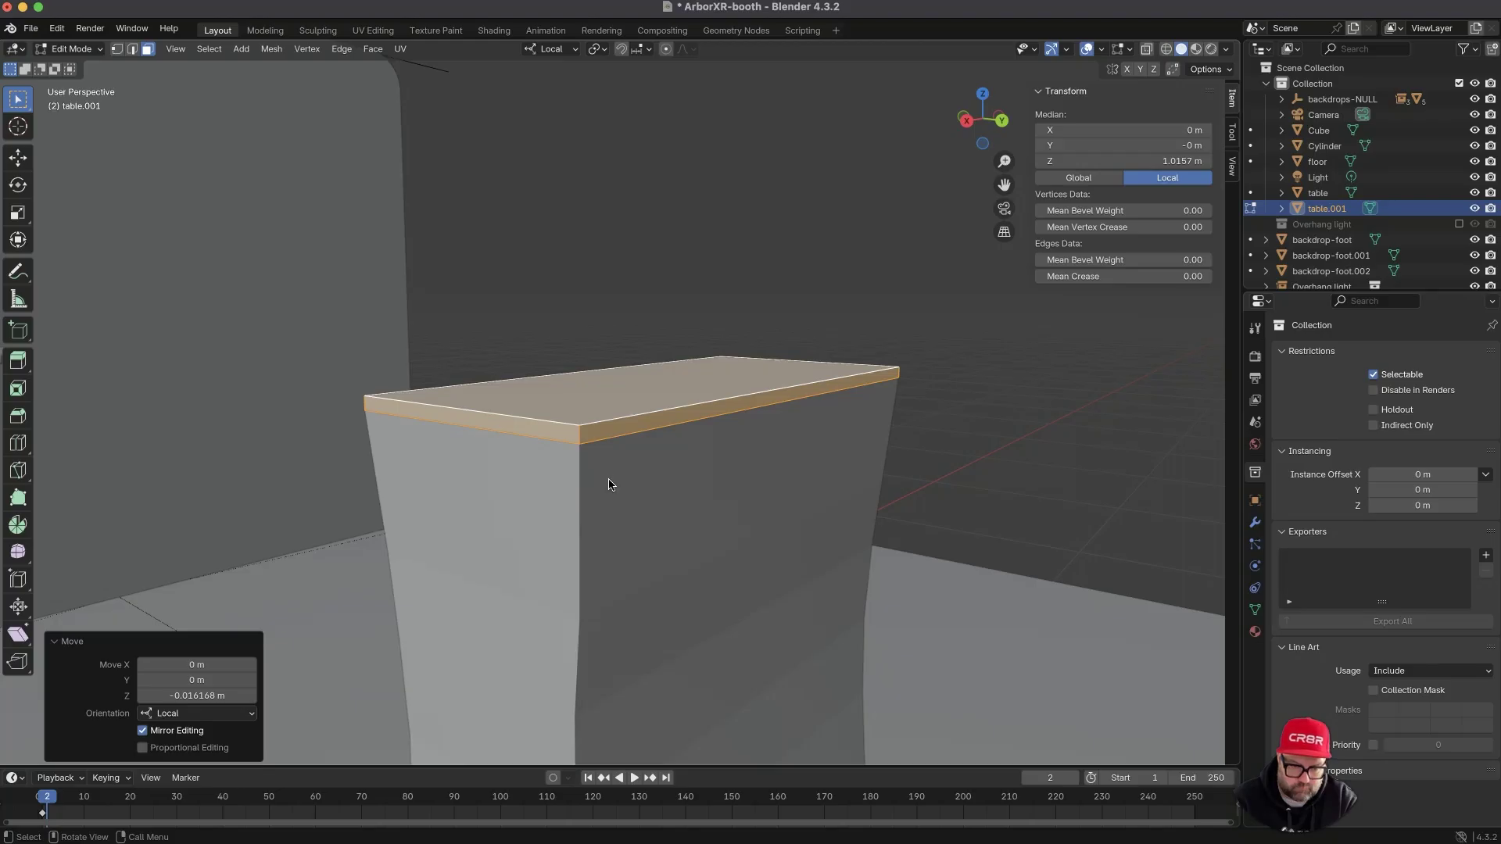
pyautogui.moveTo(616, 476); pyautogui.dragTo(590, 429, button='middle')
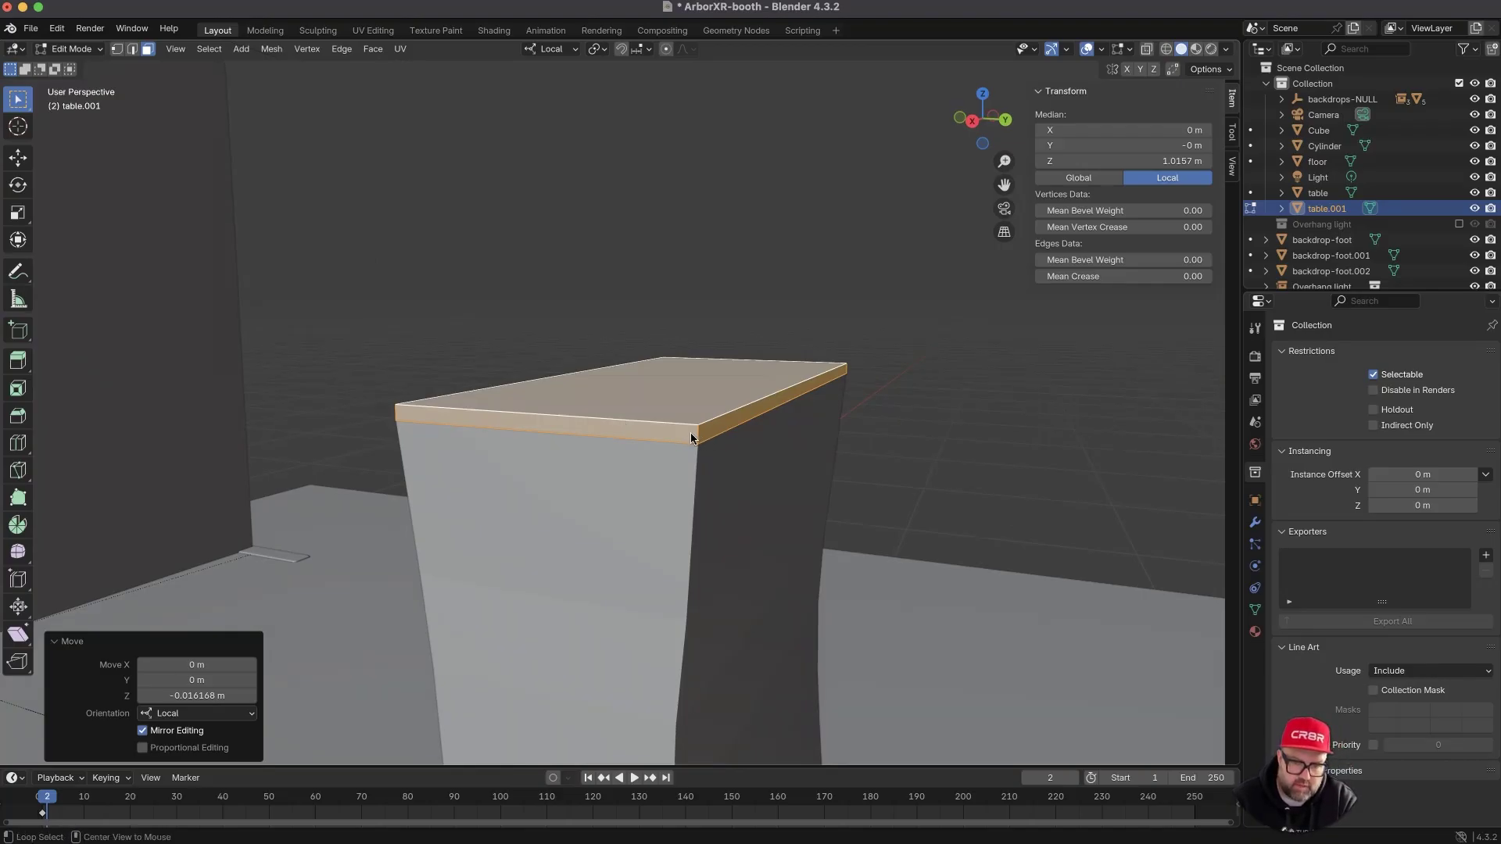
pyautogui.keyDown('alt'); pyautogui.click(668, 439); pyautogui.keyUp('alt')
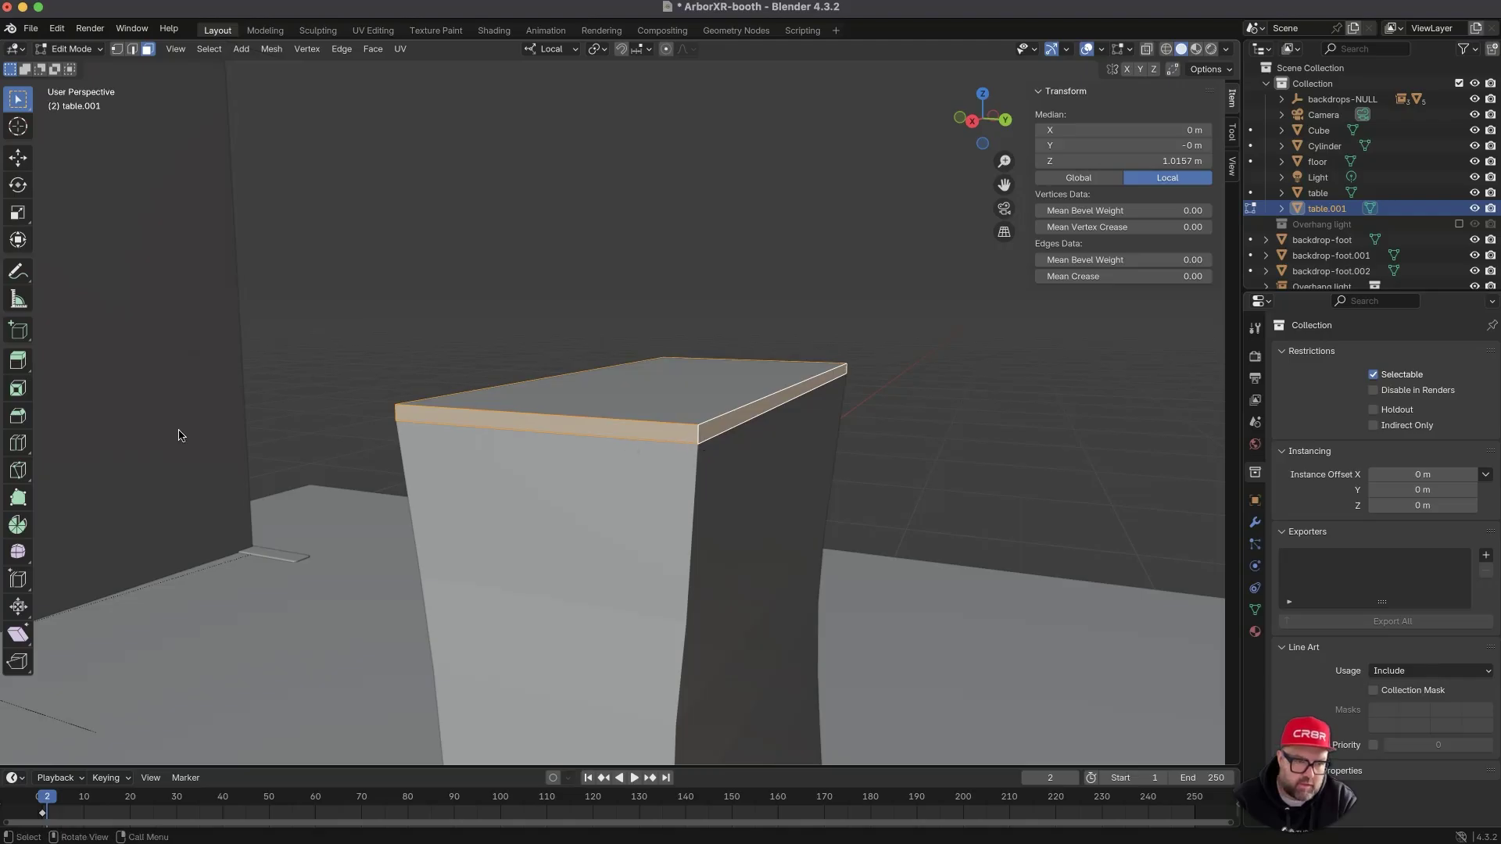
pyautogui.click(24, 366)
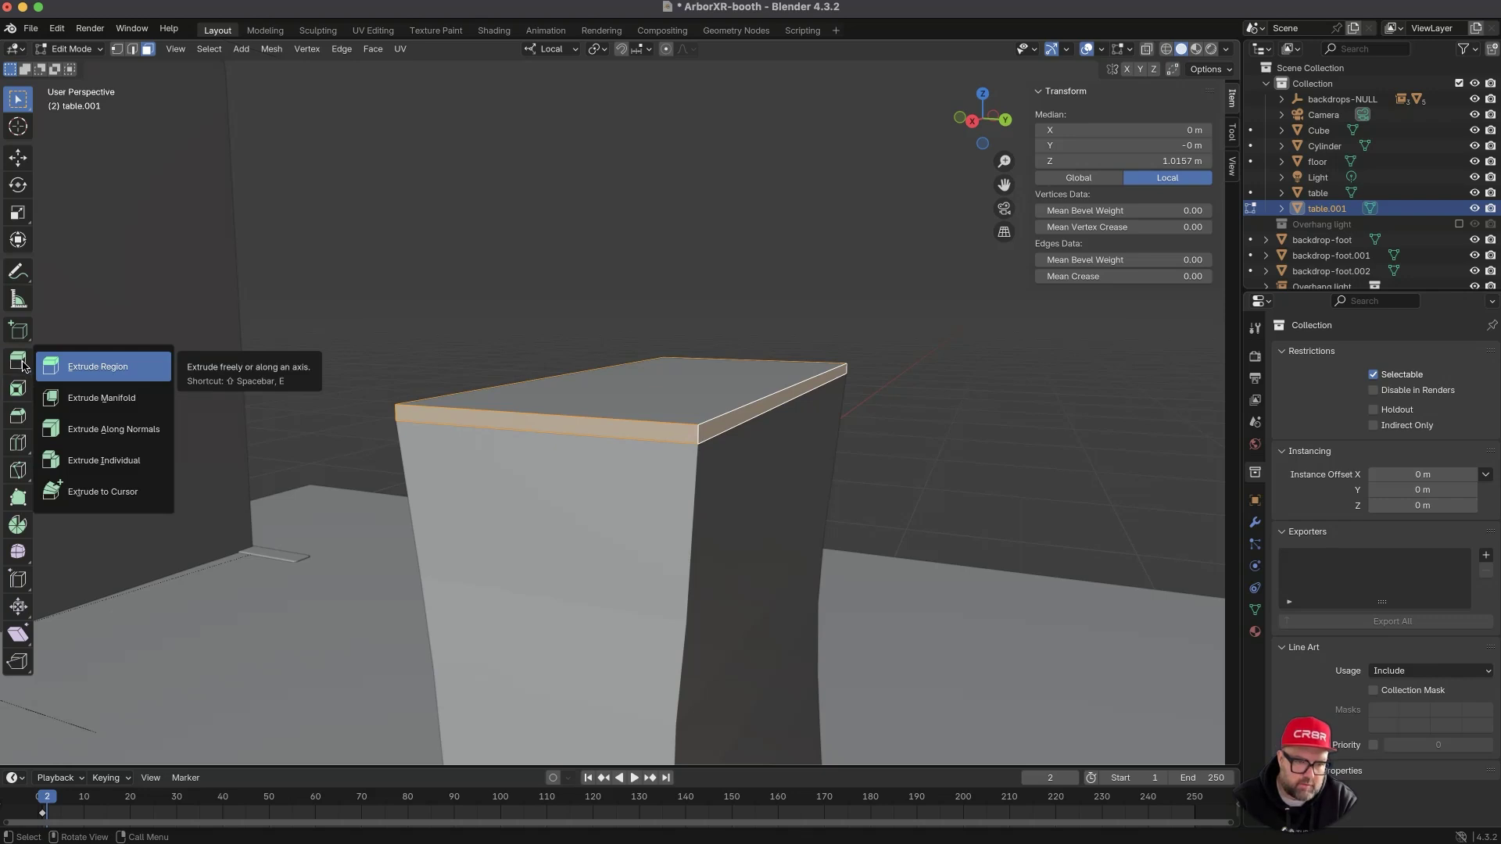
pyautogui.click(136, 444)
pyautogui.moveTo(509, 379); pyautogui.dragTo(518, 420, button='middle')
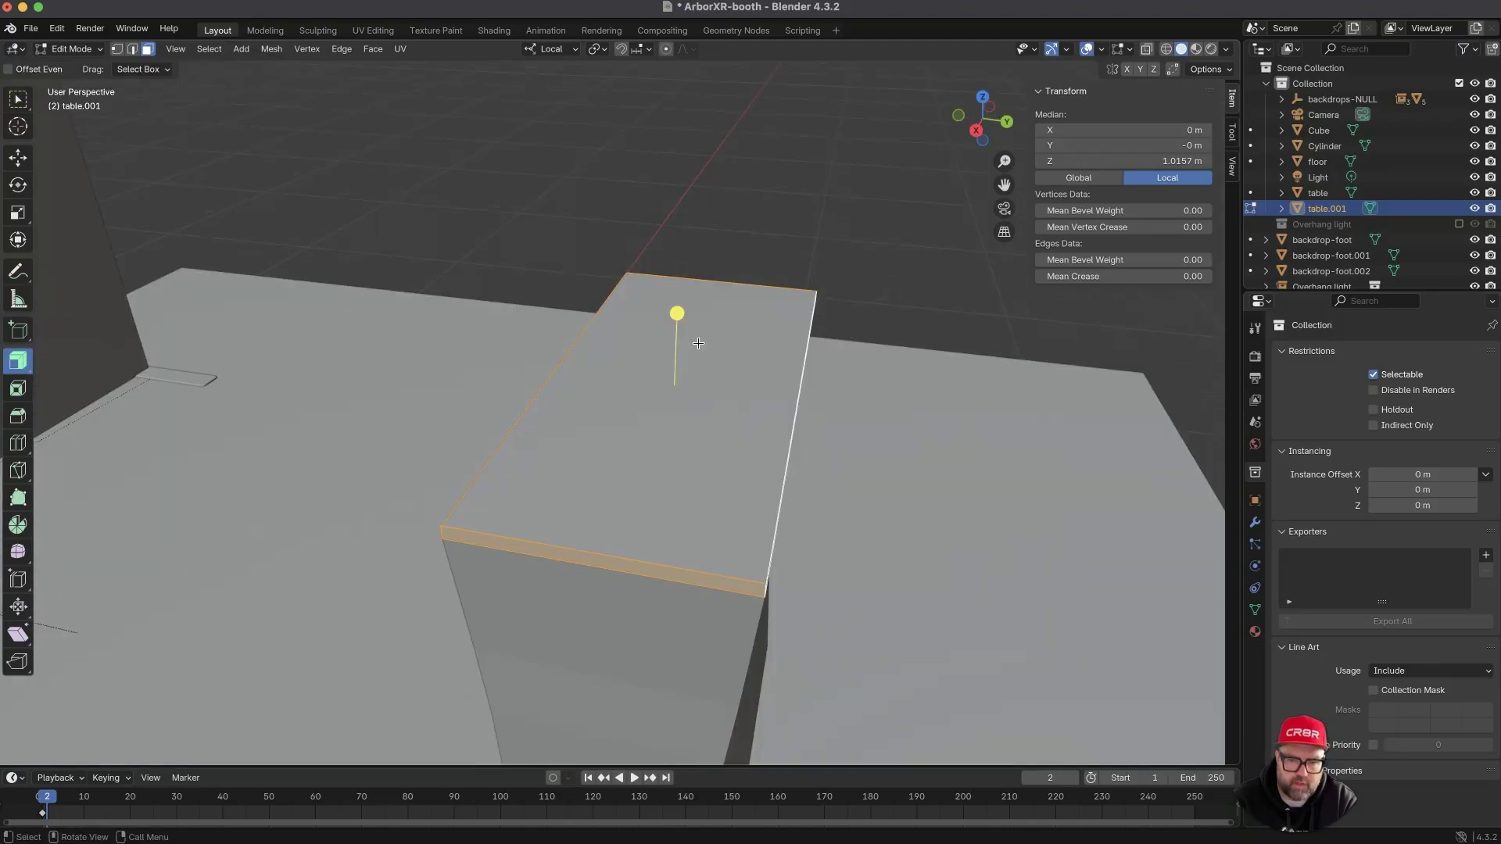
pyautogui.moveTo(677, 315); pyautogui.dragTo(677, 313)
pyautogui.moveTo(707, 429); pyautogui.dragTo(688, 388, button='middle')
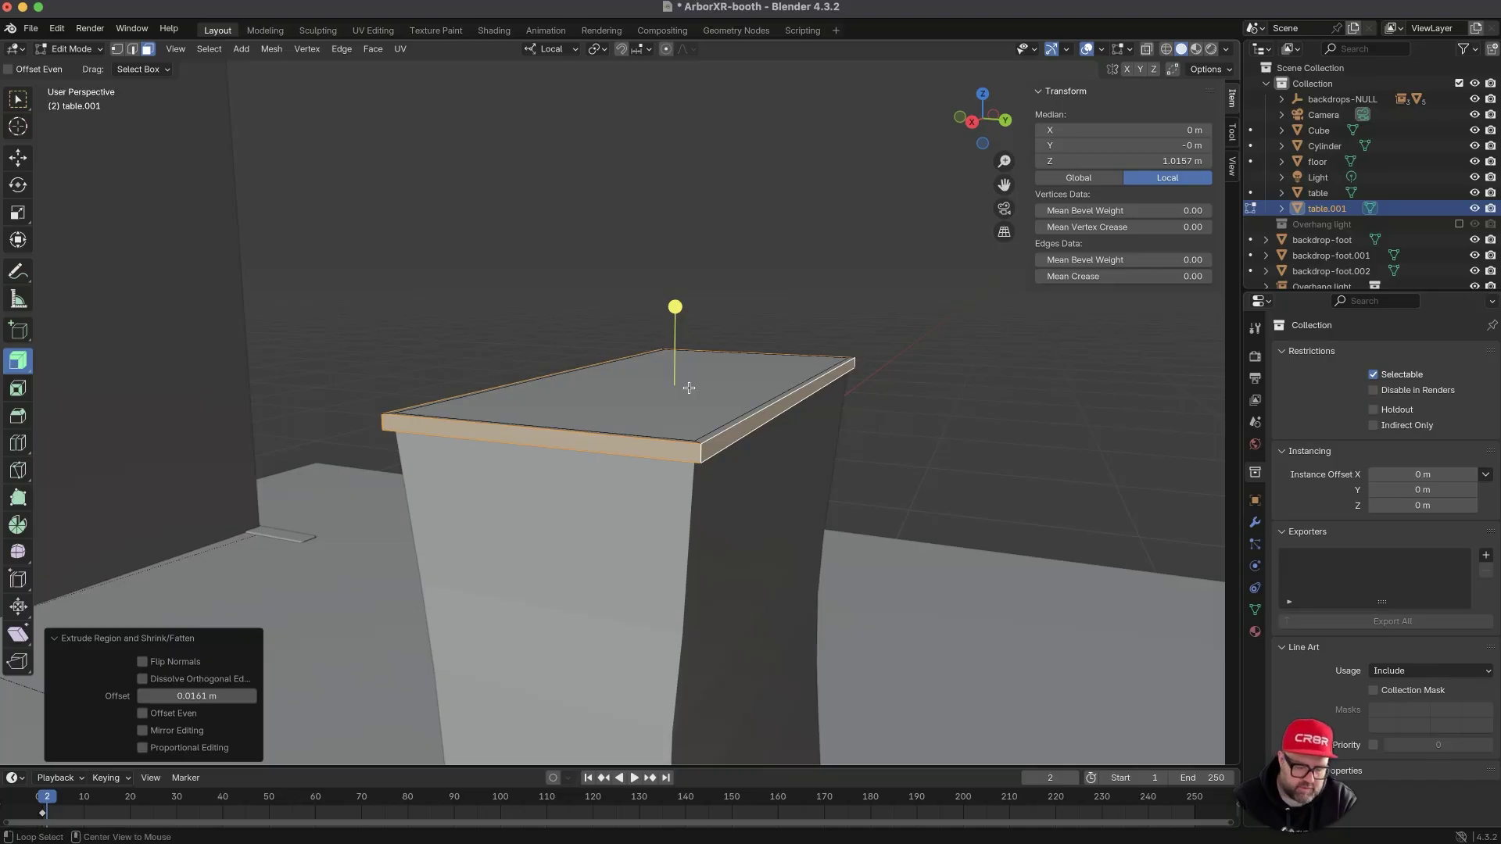
# - Turn on X-ray display, clear the selection and examine the tabletop's extruded corners from close up
pyautogui.hotkey('alt', 'z')
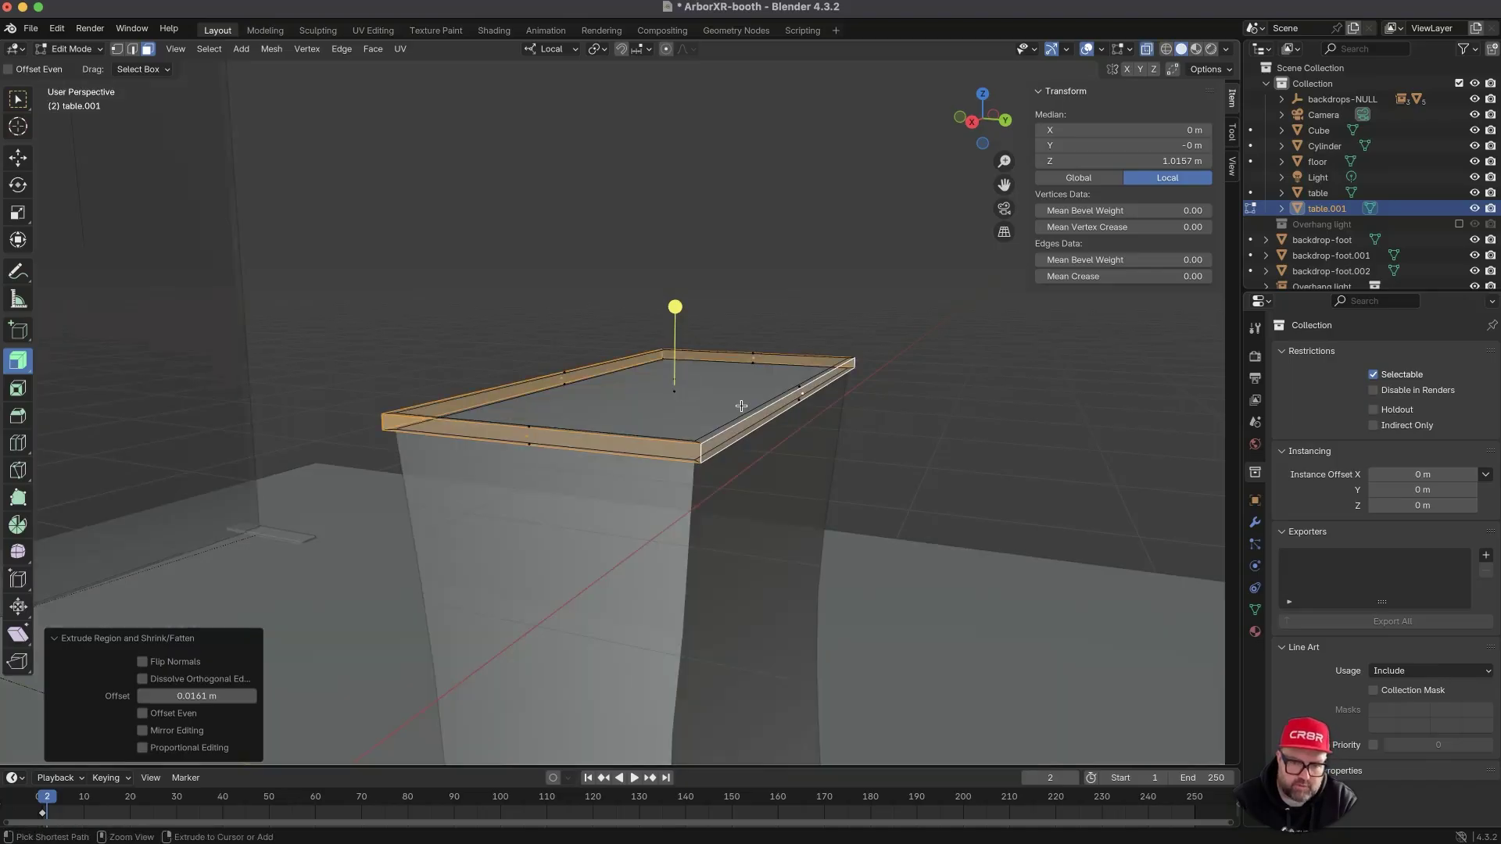
pyautogui.keyDown('ctrl'); pyautogui.scroll(4, 754, 402); pyautogui.keyUp('ctrl')
pyautogui.moveTo(759, 408); pyautogui.dragTo(519, 519, button='middle')
pyautogui.moveTo(263, 551); pyautogui.dragTo(312, 535, button='middle')
pyautogui.click(245, 345)
pyautogui.moveTo(351, 437); pyautogui.dragTo(681, 522, button='middle')
pyautogui.scroll(-3, 421, 505)
pyautogui.keyDown('ctrl'); pyautogui.moveTo(664, 458); pyautogui.dragTo(639, 421, button='middle'); pyautogui.keyUp('ctrl')
pyautogui.hotkey('alt', 'z')
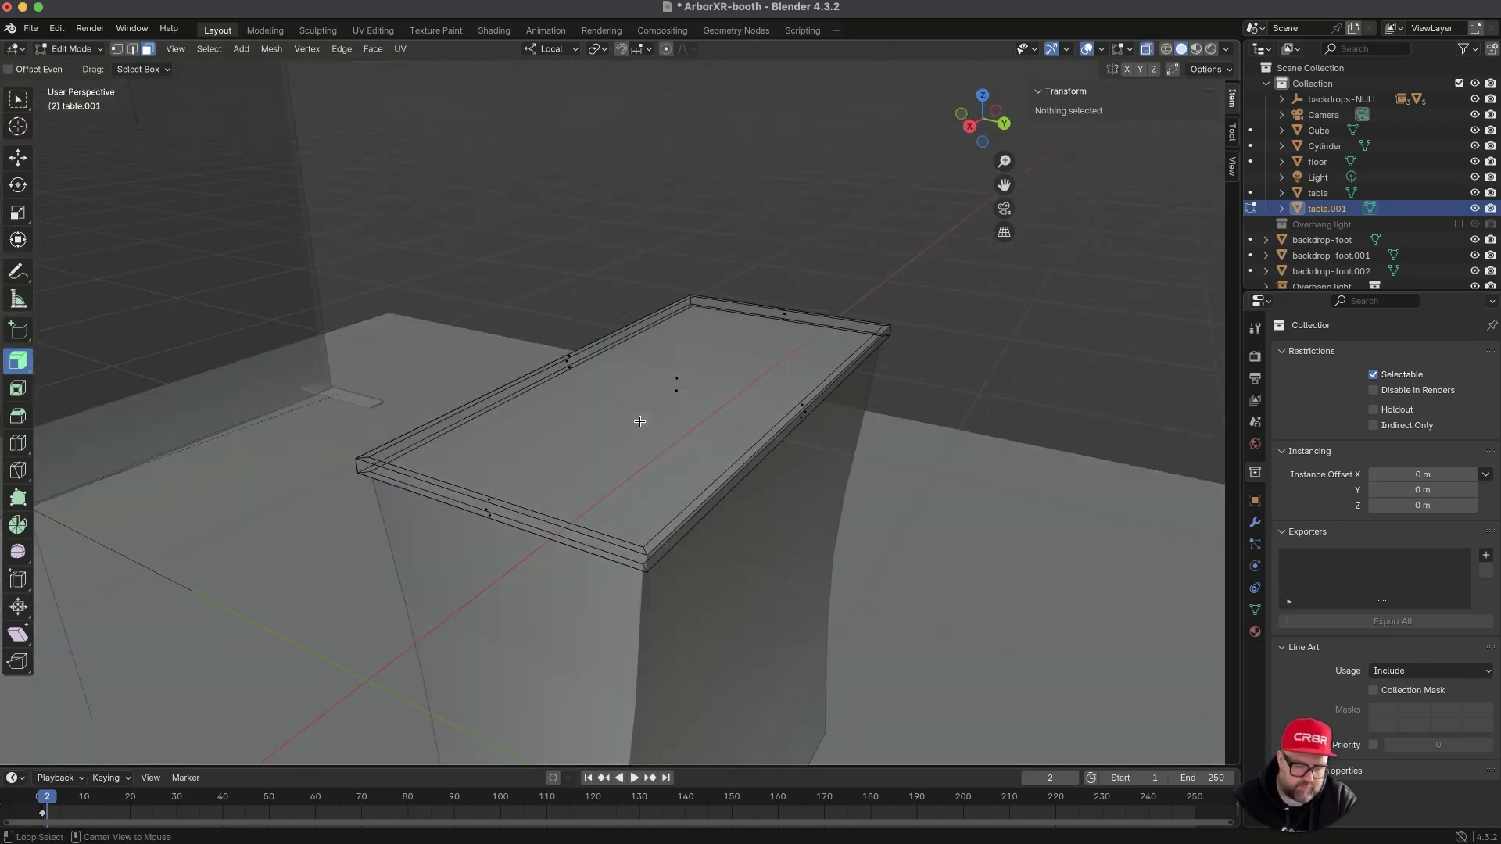
# - Switch to edge selection and box-select the vertical edges at all four tabletop corners
pyautogui.press('2')
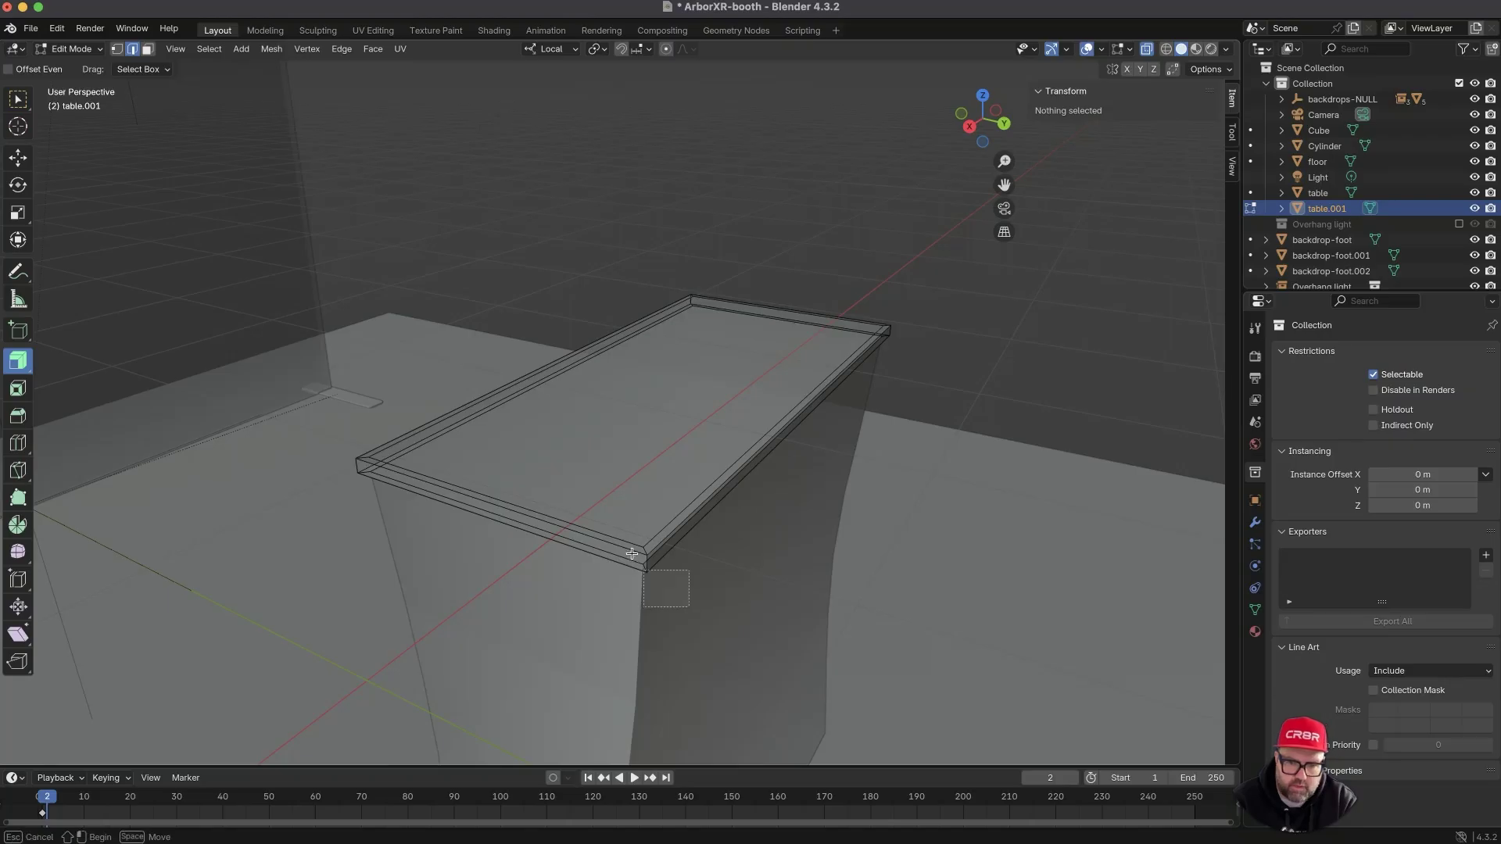
pyautogui.click(636, 513)
pyautogui.moveTo(637, 513); pyautogui.dragTo(687, 503, button='middle')
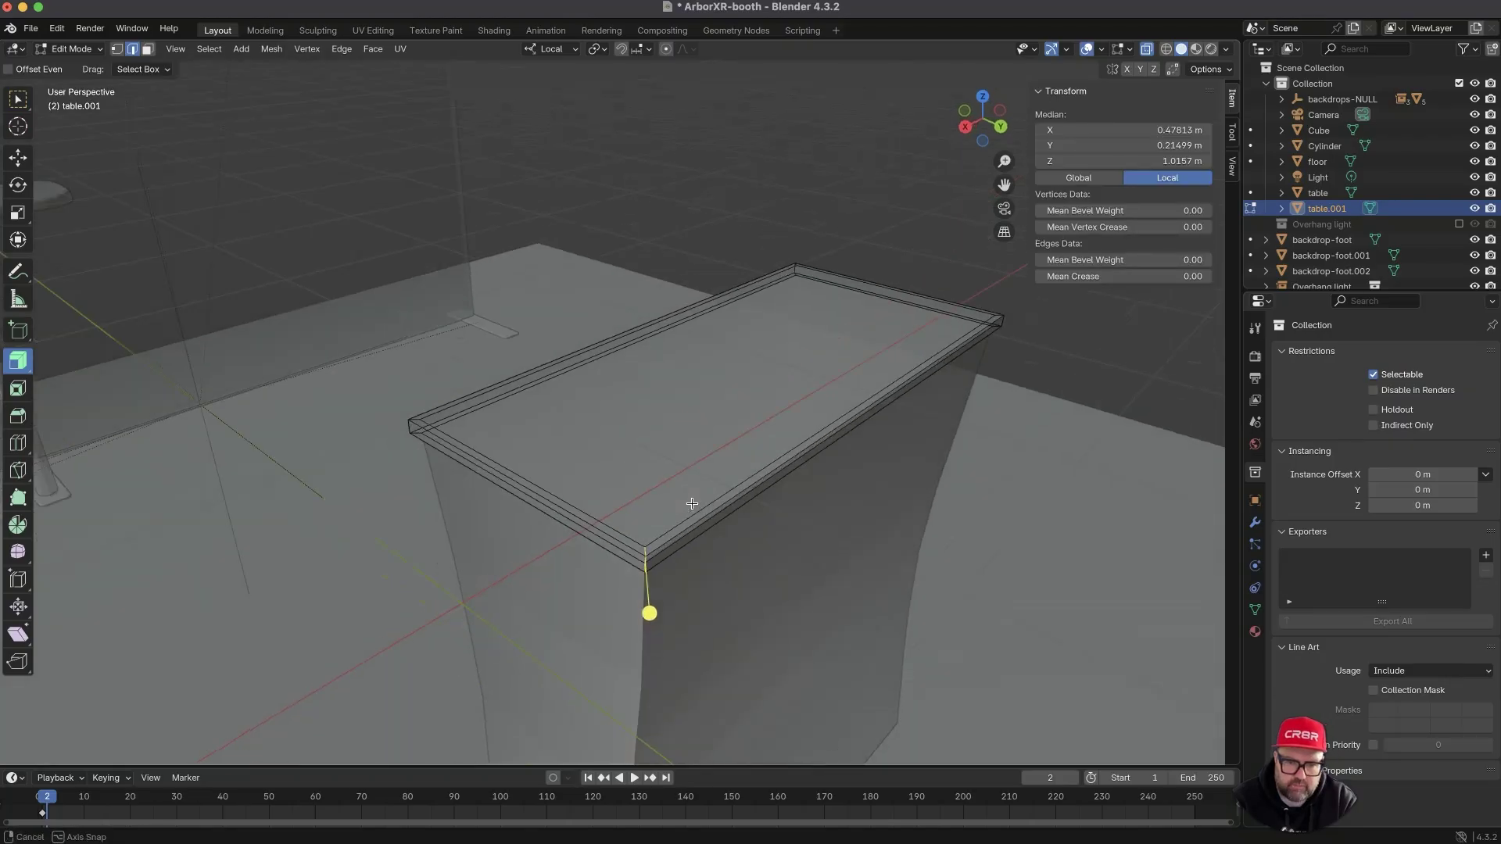
pyautogui.moveTo(449, 469); pyautogui.dragTo(357, 380)
pyautogui.keyDown('shift'); pyautogui.moveTo(763, 235); pyautogui.dragTo(820, 300); pyautogui.keyUp('shift')
pyautogui.keyDown('shift'); pyautogui.moveTo(971, 285); pyautogui.dragTo(1065, 367); pyautogui.keyUp('shift')
pyautogui.moveTo(755, 535)
pyautogui.mouseDown(button='middle')
pyautogui.moveTo(761, 523)
pyautogui.moveTo(758, 546)
pyautogui.mouseUp(button='middle')
pyautogui.scroll(5, 751, 524)
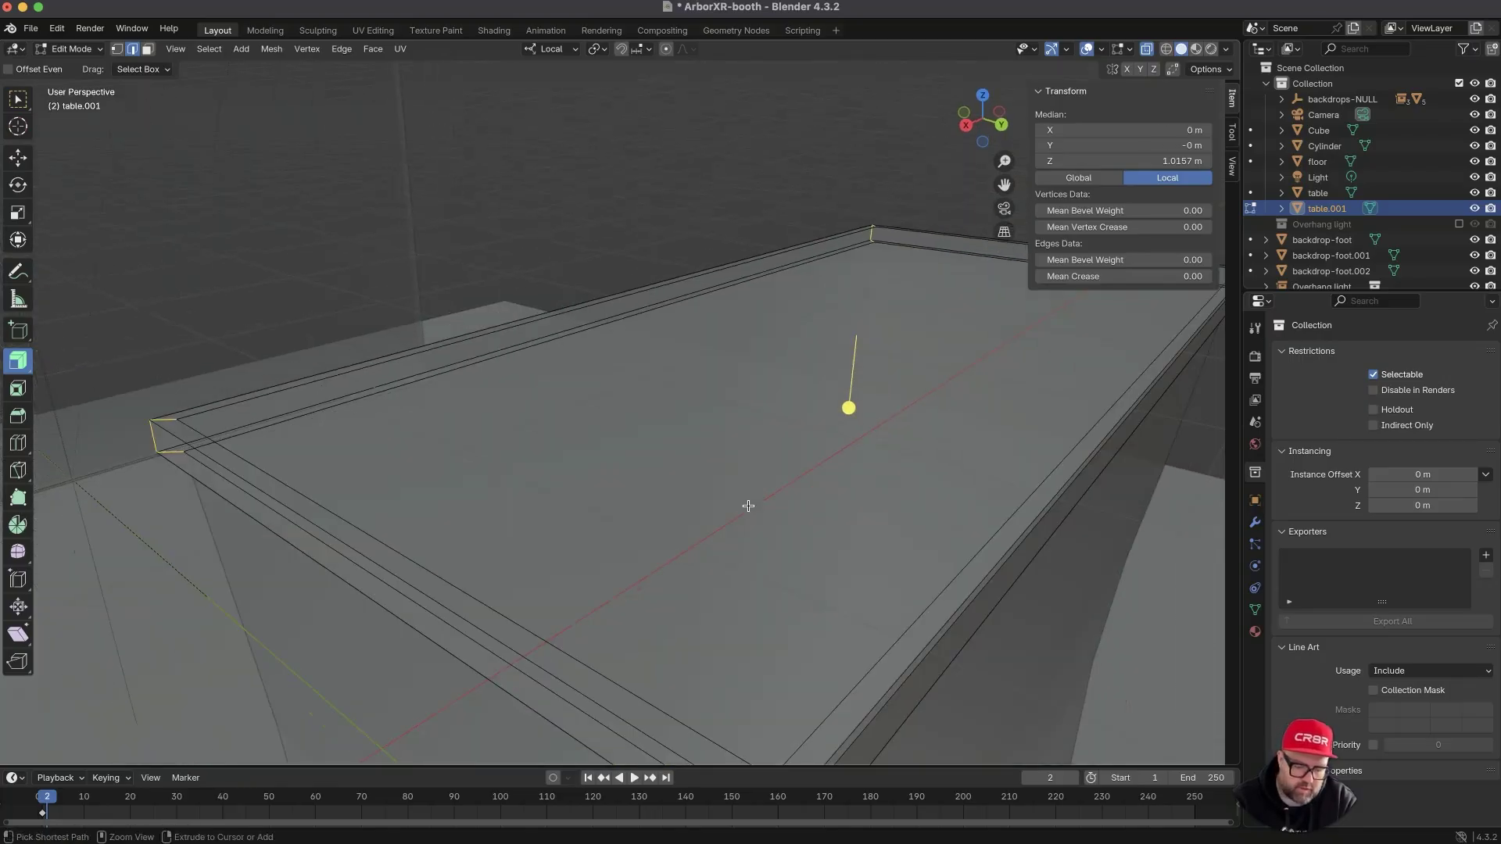
pyautogui.hotkey('ctrl', 'b')
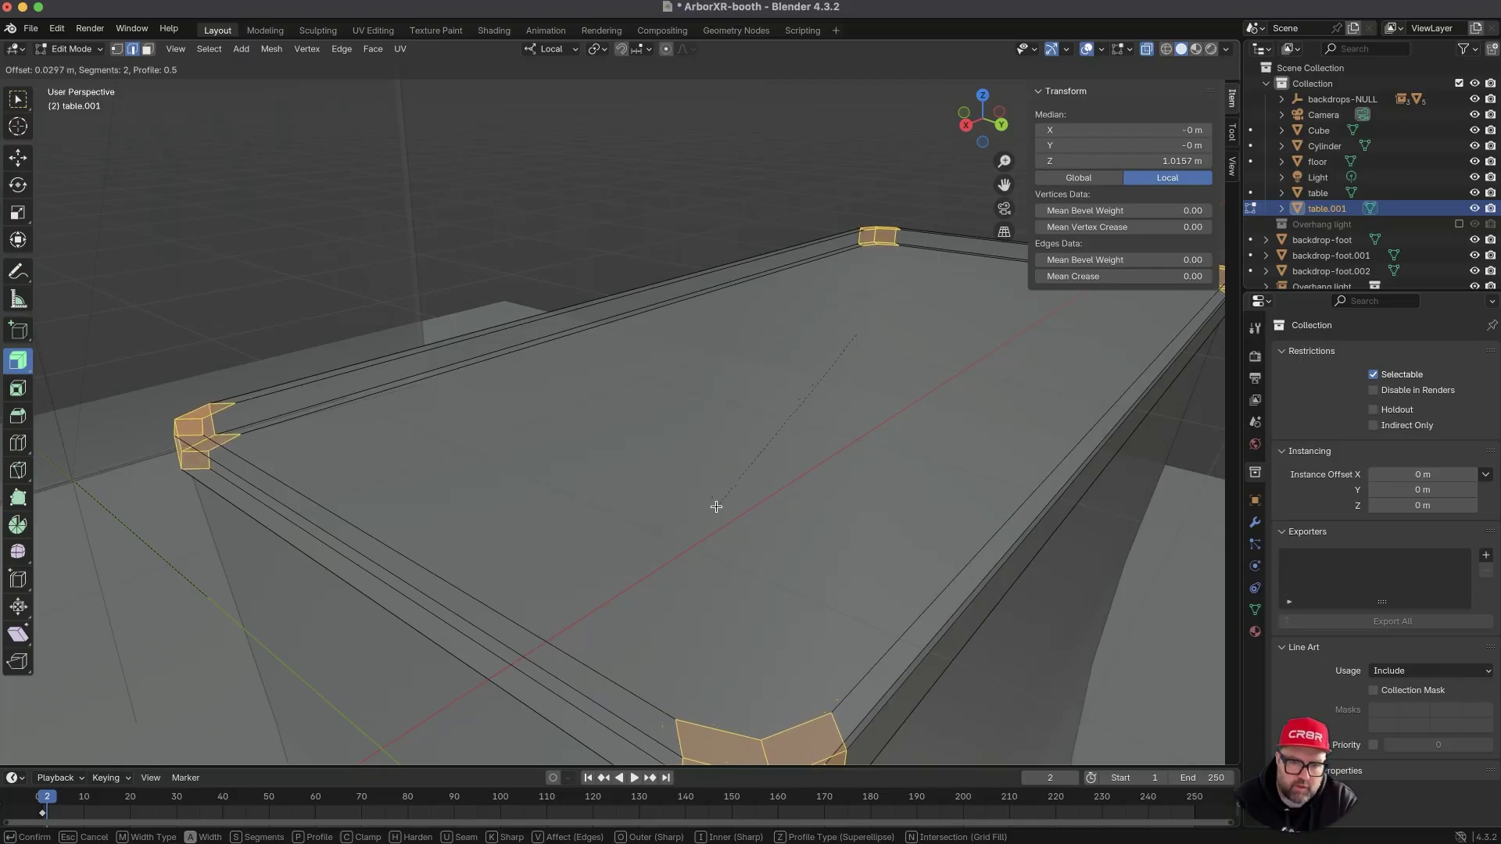
pyautogui.click(710, 453)
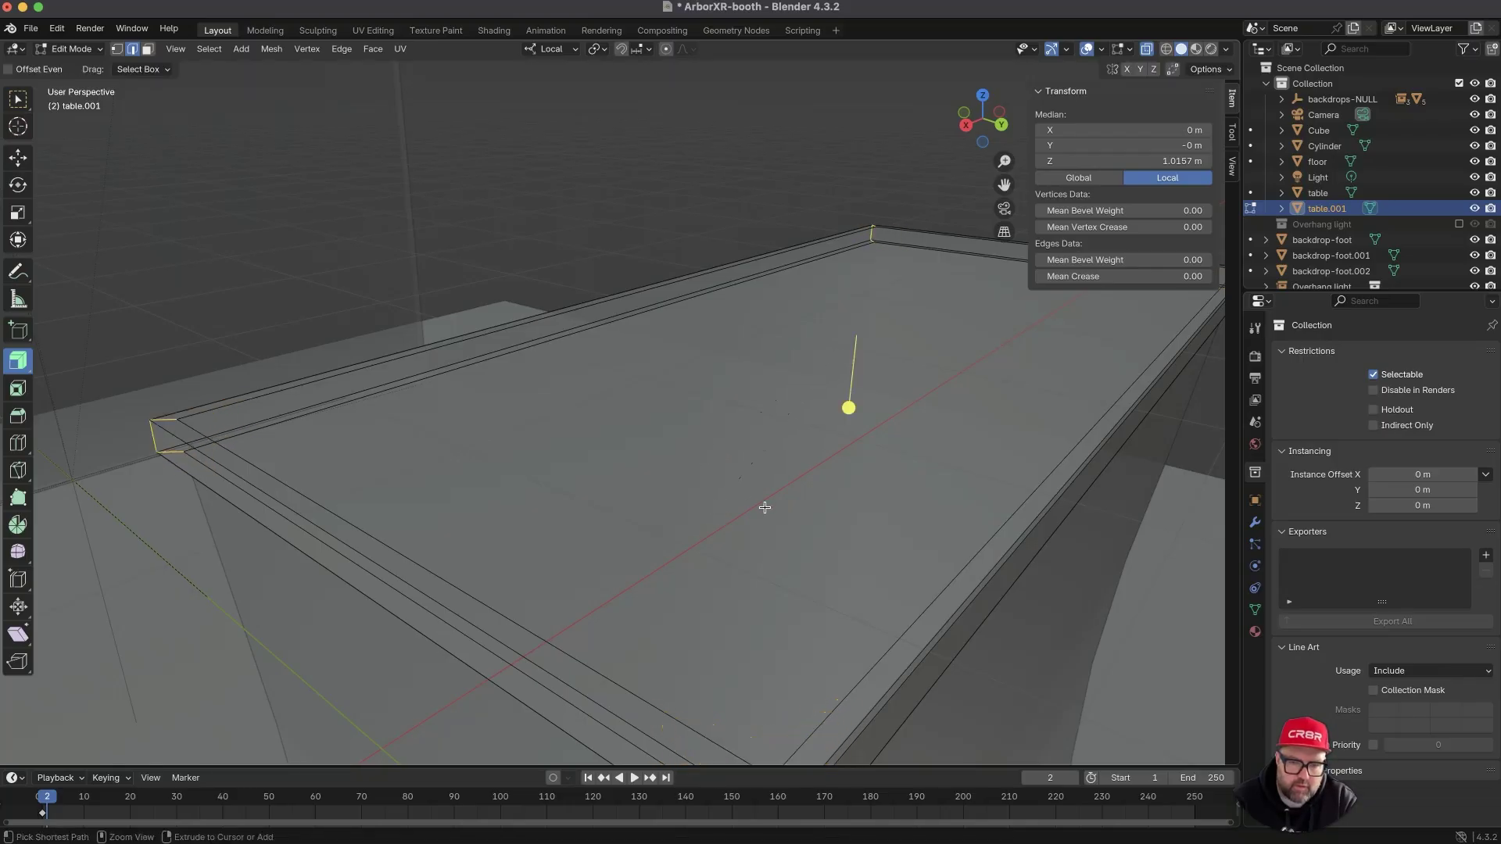
pyautogui.scroll(-6, 754, 540)
pyautogui.press('super+z')
pyautogui.moveTo(722, 482); pyautogui.dragTo(725, 454, button='middle')
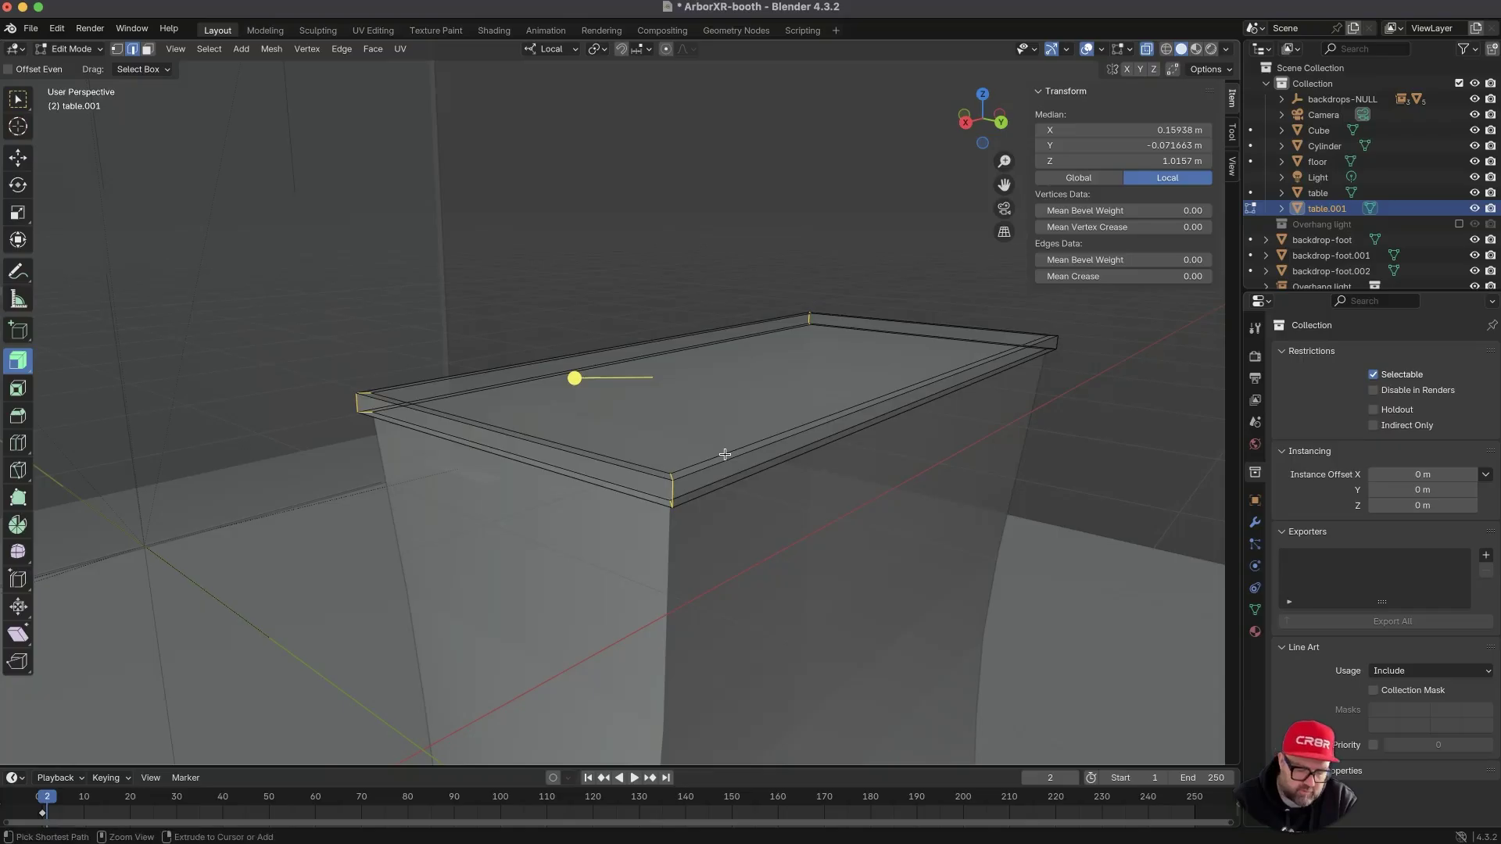
pyautogui.hotkey('ctrl', 'b')
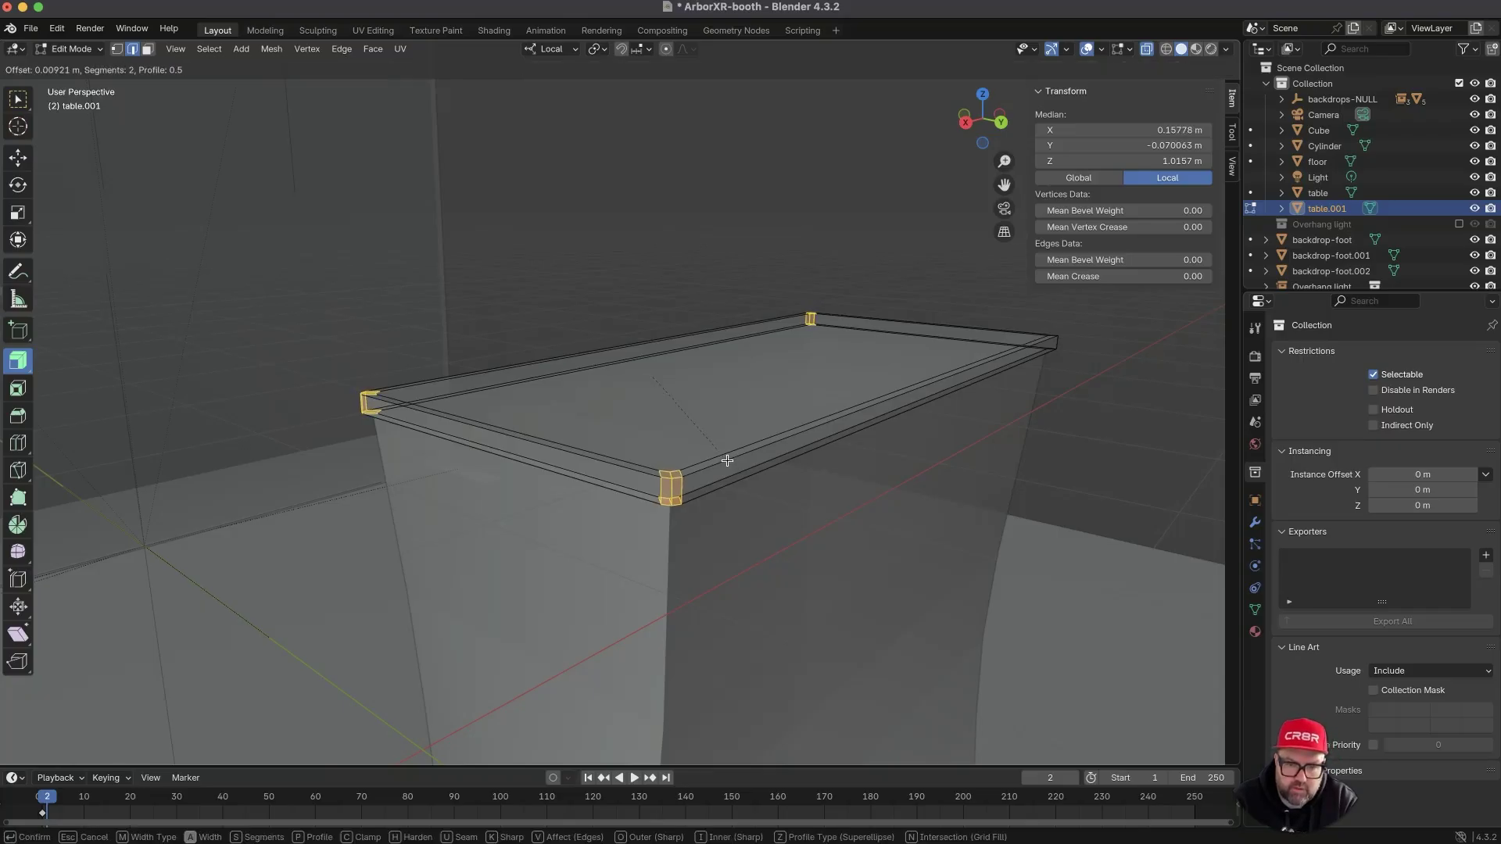
pyautogui.scroll(1, 729, 465)
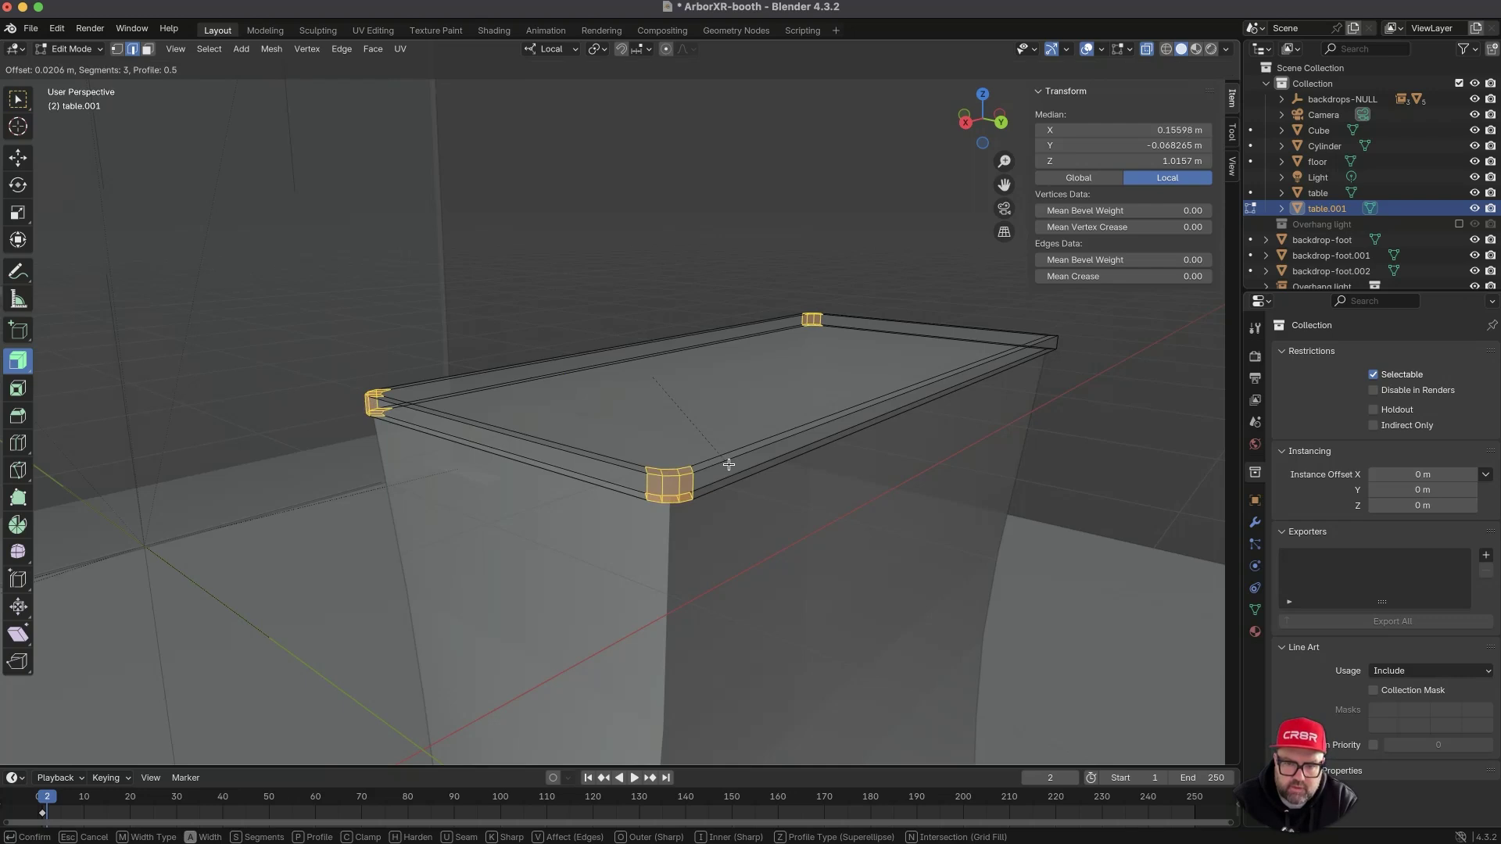
pyautogui.press('Escape')
pyautogui.press('super+z')
# - Bevel the tabletop's four vertical corner edges by about 0.0185 m with 4 segments, clear the selection and return to Object Mode
pyautogui.keyDown('shift'); pyautogui.moveTo(837, 334); pyautogui.dragTo(764, 263); pyautogui.keyUp('shift')
pyautogui.keyDown('shift'); pyautogui.moveTo(1097, 381); pyautogui.dragTo(992, 307); pyautogui.keyUp('shift')
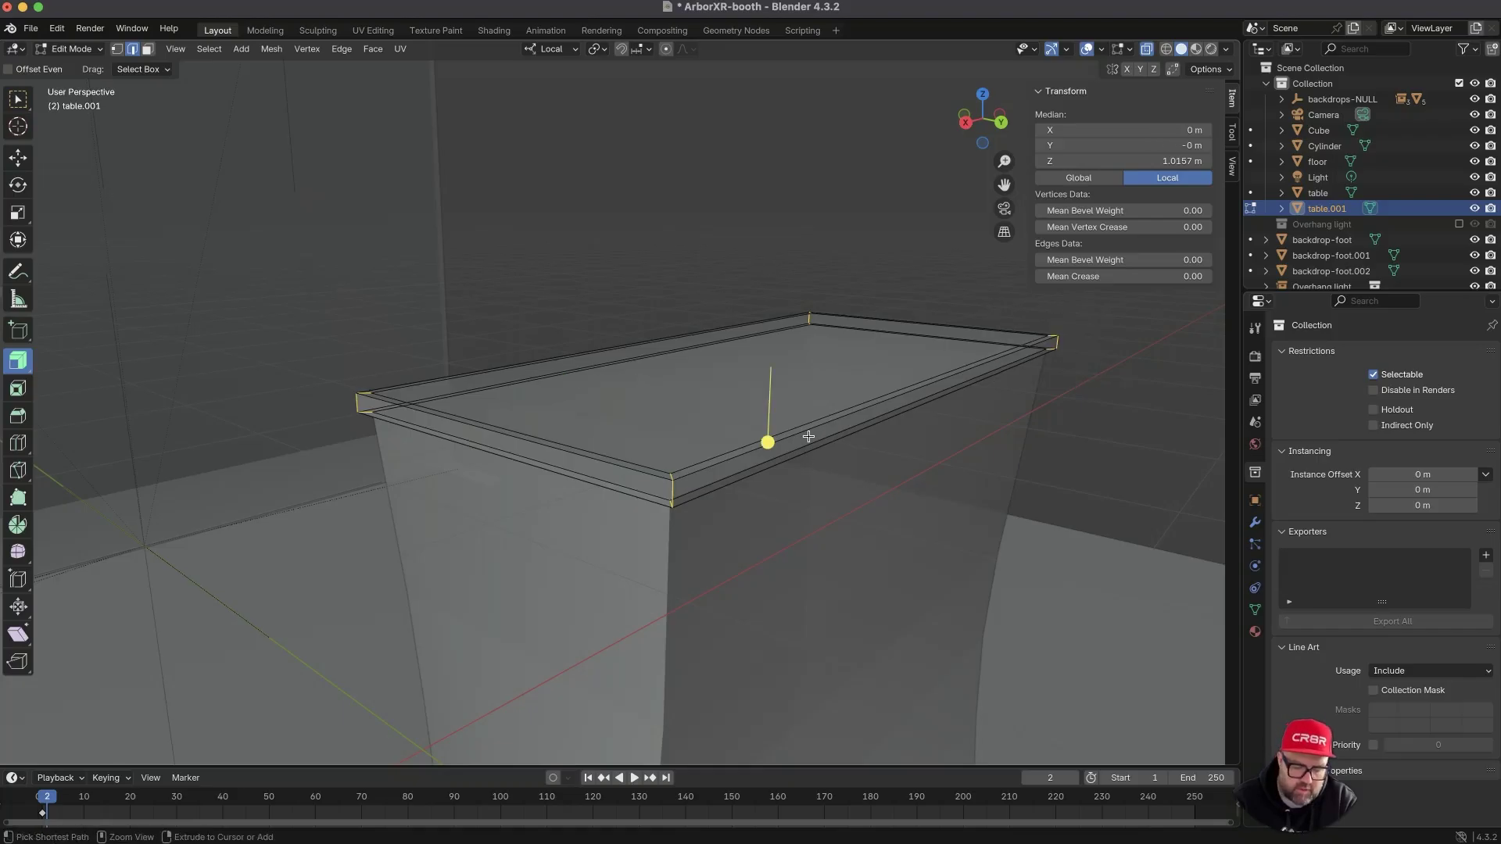
pyautogui.hotkey('ctrl', 'b')
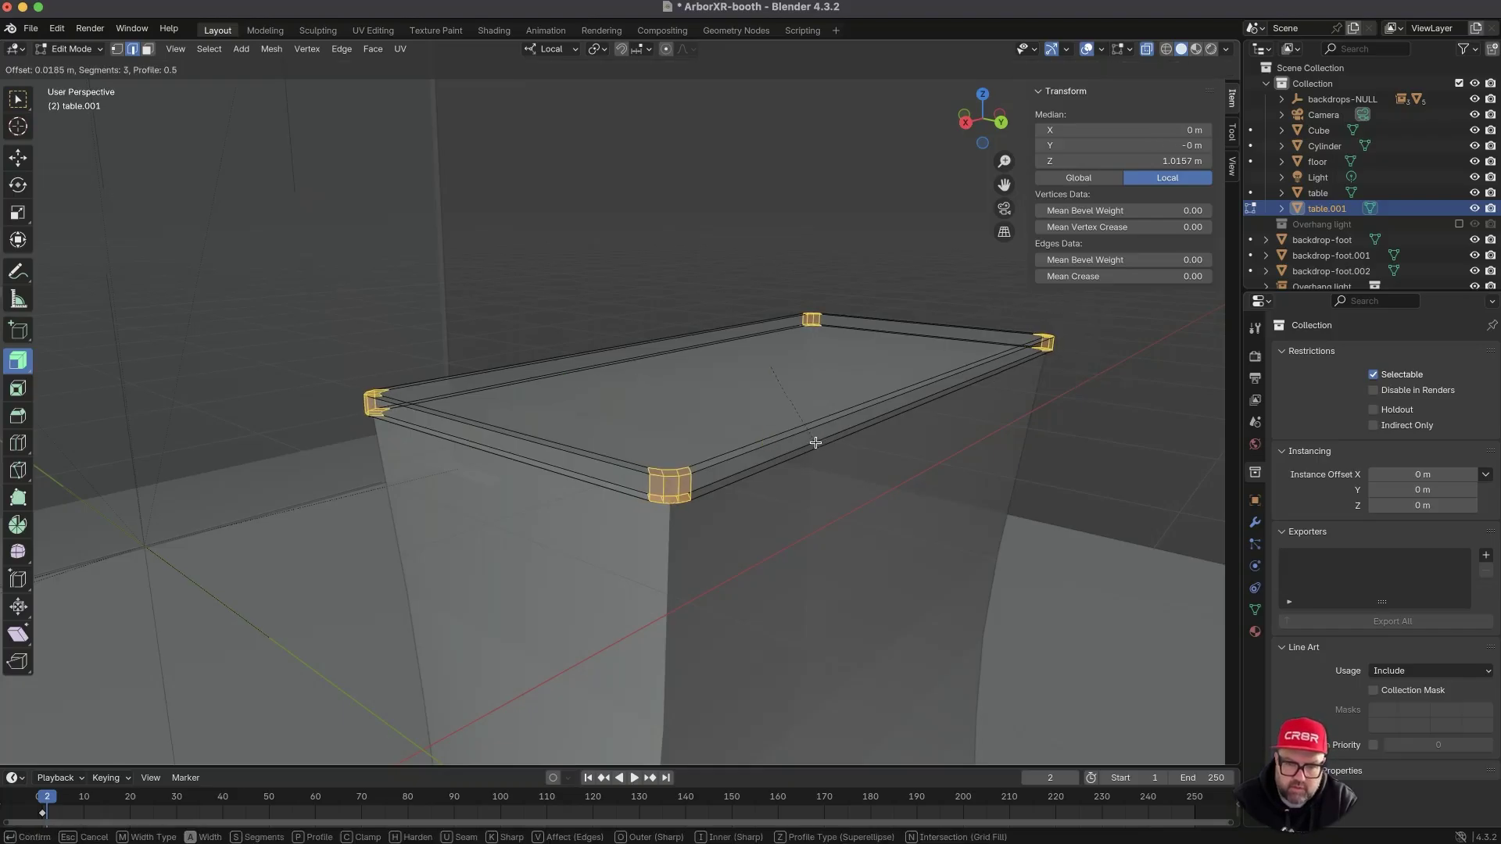
pyautogui.scroll(1, 816, 442)
pyautogui.click(816, 443)
pyautogui.moveTo(815, 443); pyautogui.dragTo(744, 454, button='middle')
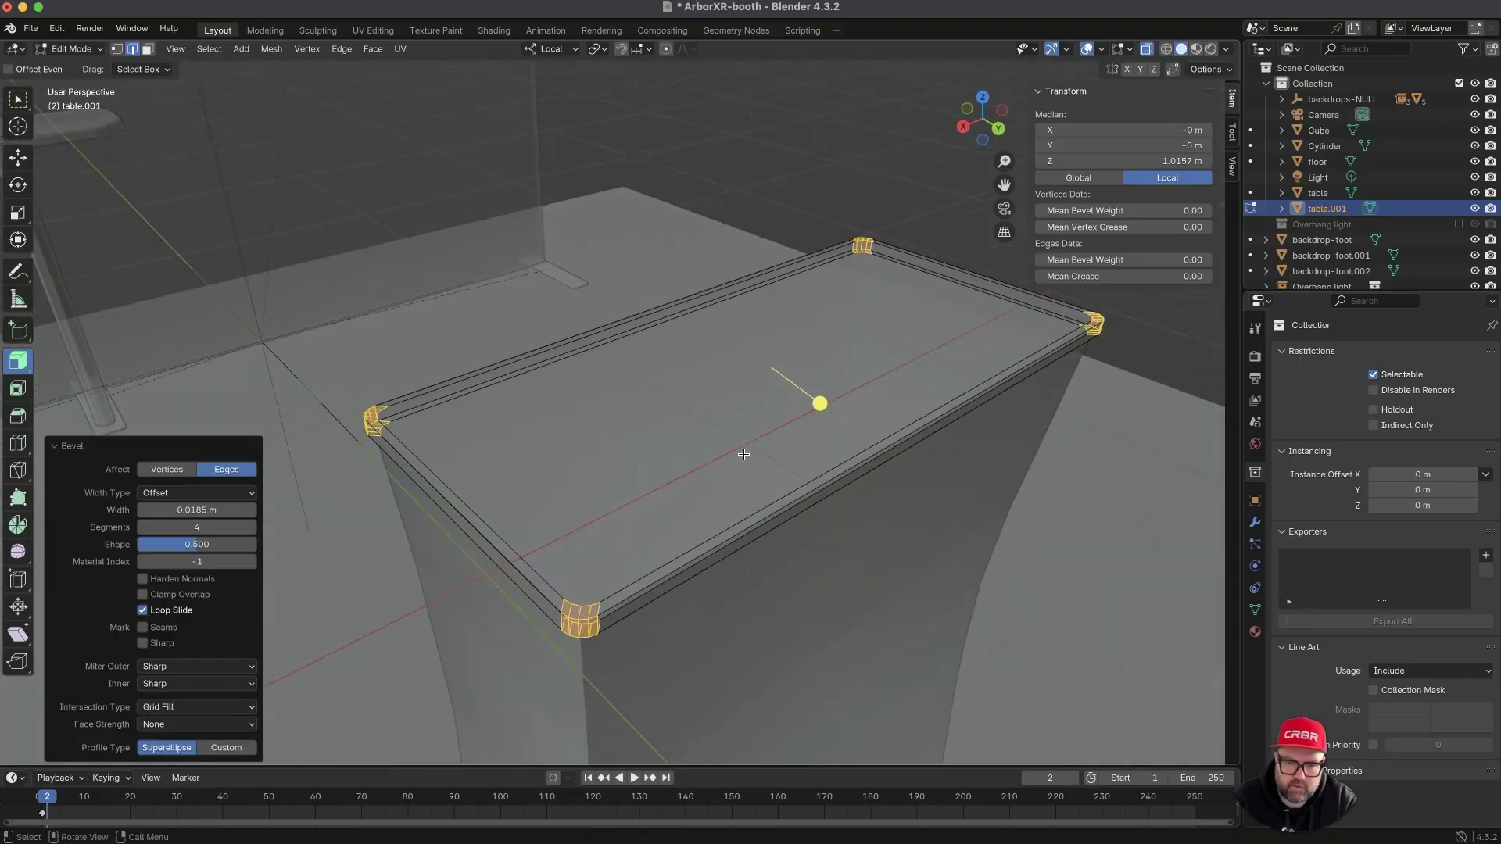
pyautogui.press('Tab')
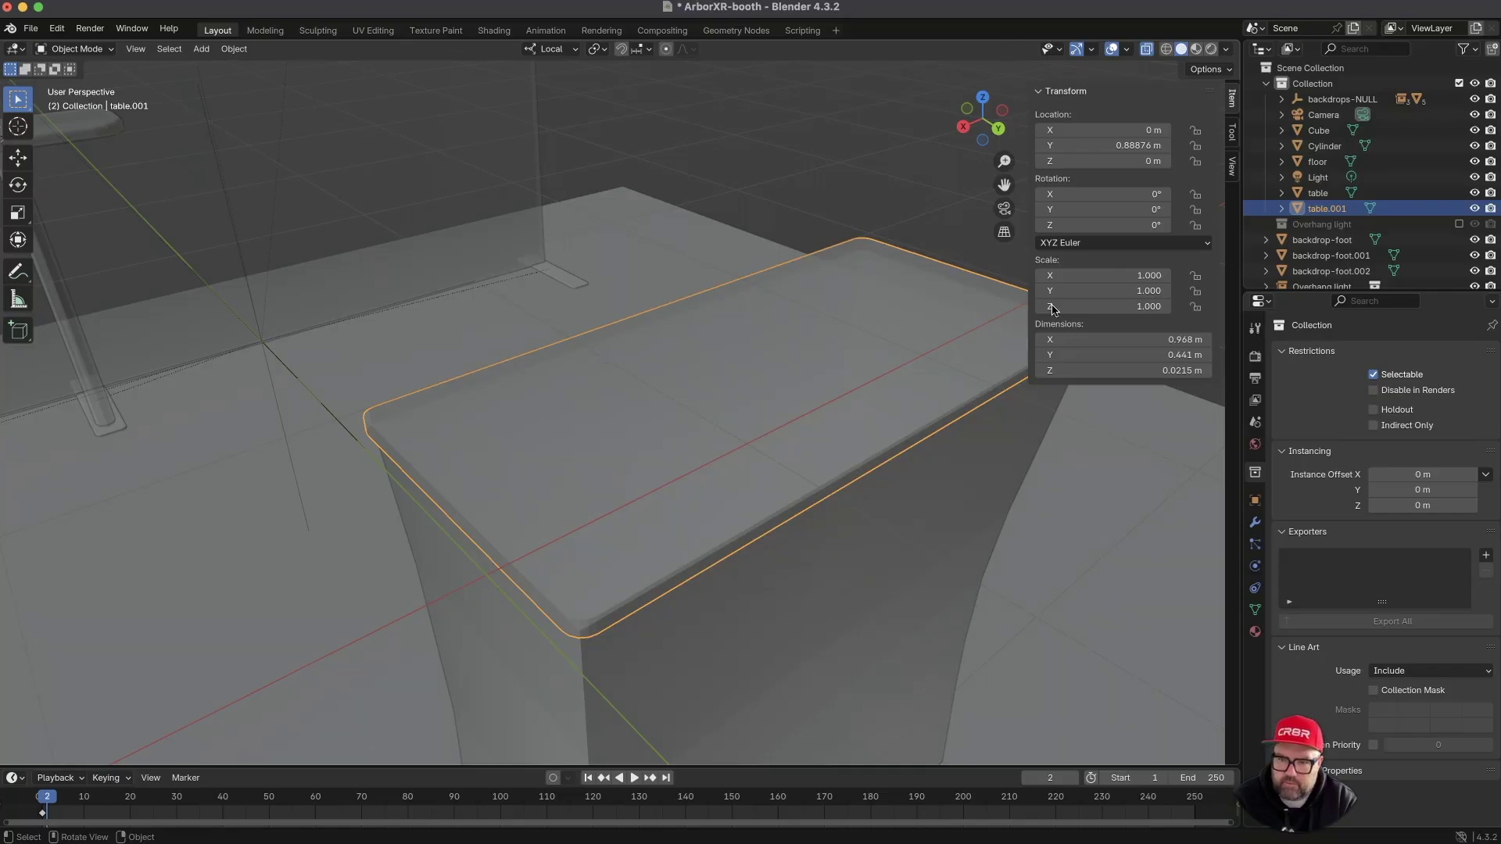
pyautogui.keyDown('ctrl'); pyautogui.moveTo(859, 369); pyautogui.dragTo(680, 614, button='middle'); pyautogui.keyUp('ctrl')
pyautogui.press('Tab')
pyautogui.click(703, 244)
pyautogui.press('Tab')
# - Select the podium body's four vertical corner edge loops and bevel them by about 0.0123 m
pyautogui.click(638, 548)
pyautogui.moveTo(640, 549); pyautogui.dragTo(757, 537, button='middle')
pyautogui.press('Tab')
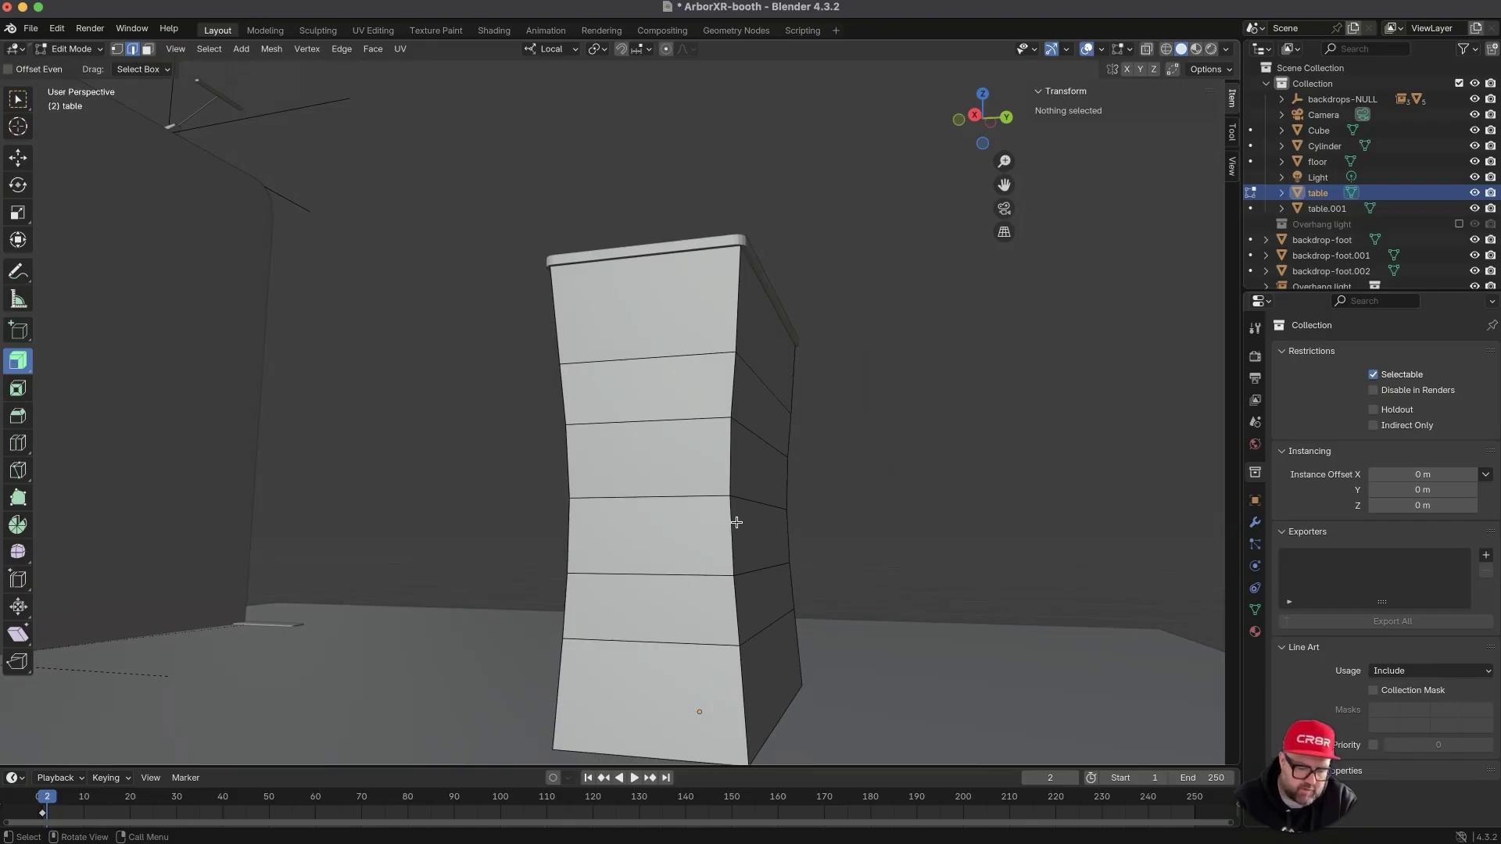
pyautogui.keyDown('alt'); pyautogui.click(734, 525); pyautogui.keyUp('alt')
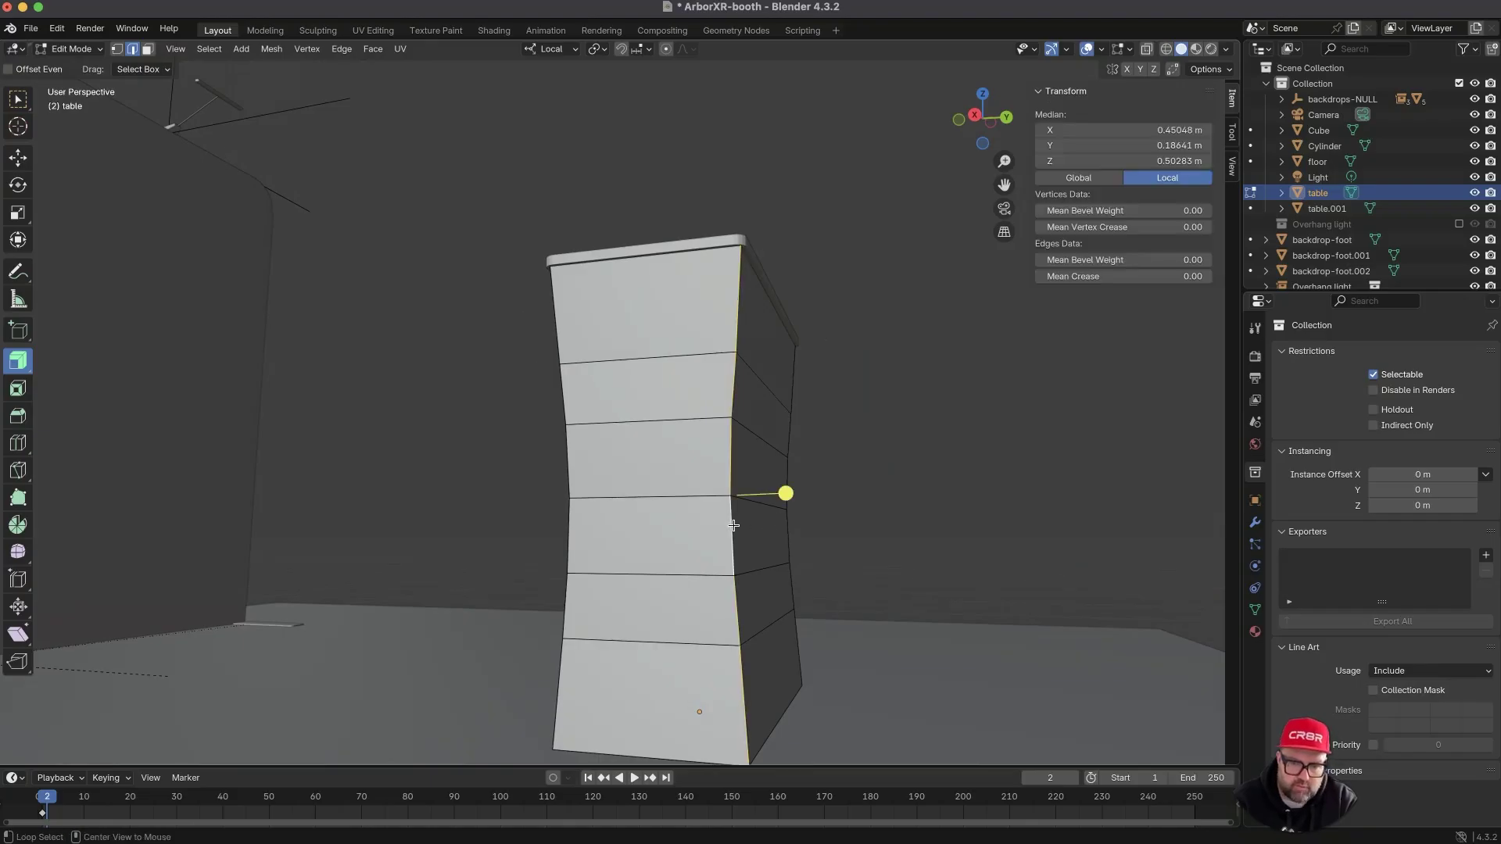
pyautogui.keyDown('alt'); pyautogui.keyDown('shift'); pyautogui.click(568, 533); pyautogui.keyUp('shift'); pyautogui.keyUp('alt')
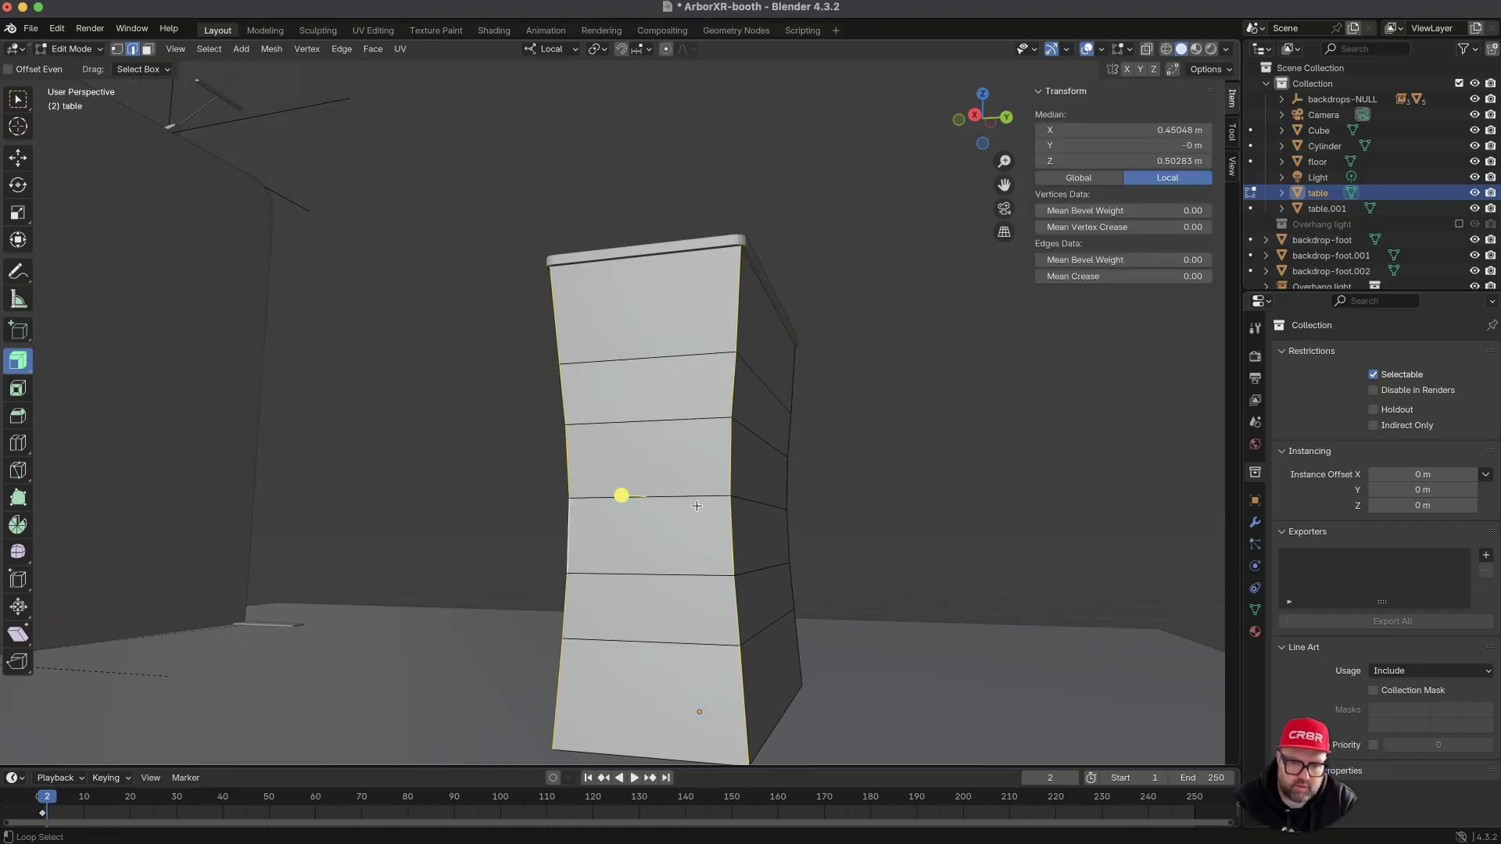
pyautogui.keyDown('alt'); pyautogui.keyDown('shift'); pyautogui.click(790, 536); pyautogui.keyUp('shift'); pyautogui.keyUp('alt')
pyautogui.moveTo(789, 536); pyautogui.dragTo(884, 457, button='middle')
pyautogui.keyDown('alt'); pyautogui.keyDown('shift'); pyautogui.click(1007, 477); pyautogui.keyUp('shift'); pyautogui.keyUp('alt')
pyautogui.hotkey('ctrl', 'b')
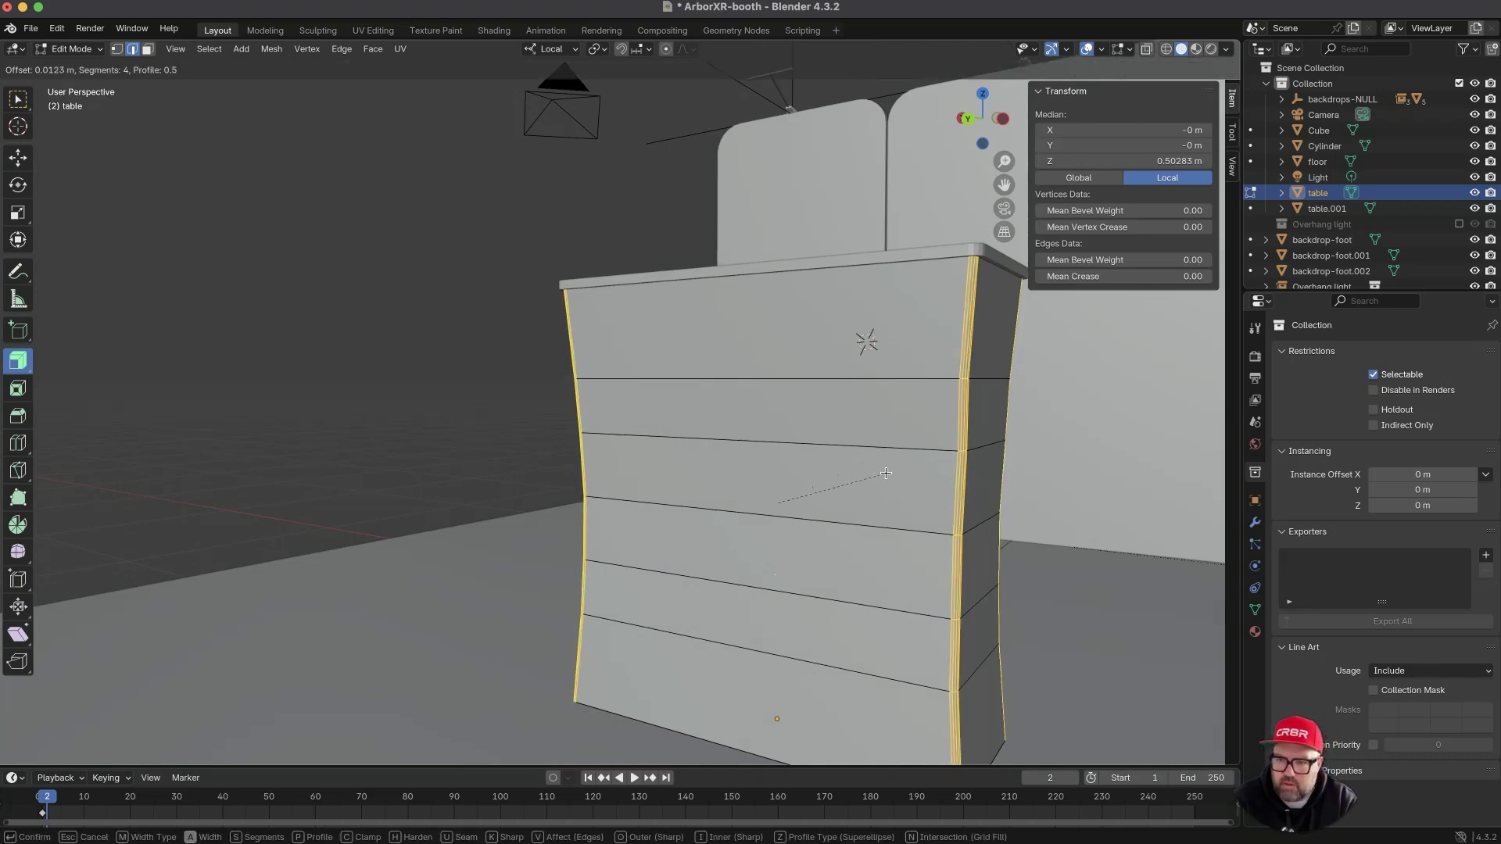
pyautogui.click(886, 473)
pyautogui.moveTo(1024, 390); pyautogui.dragTo(964, 412, button='middle')
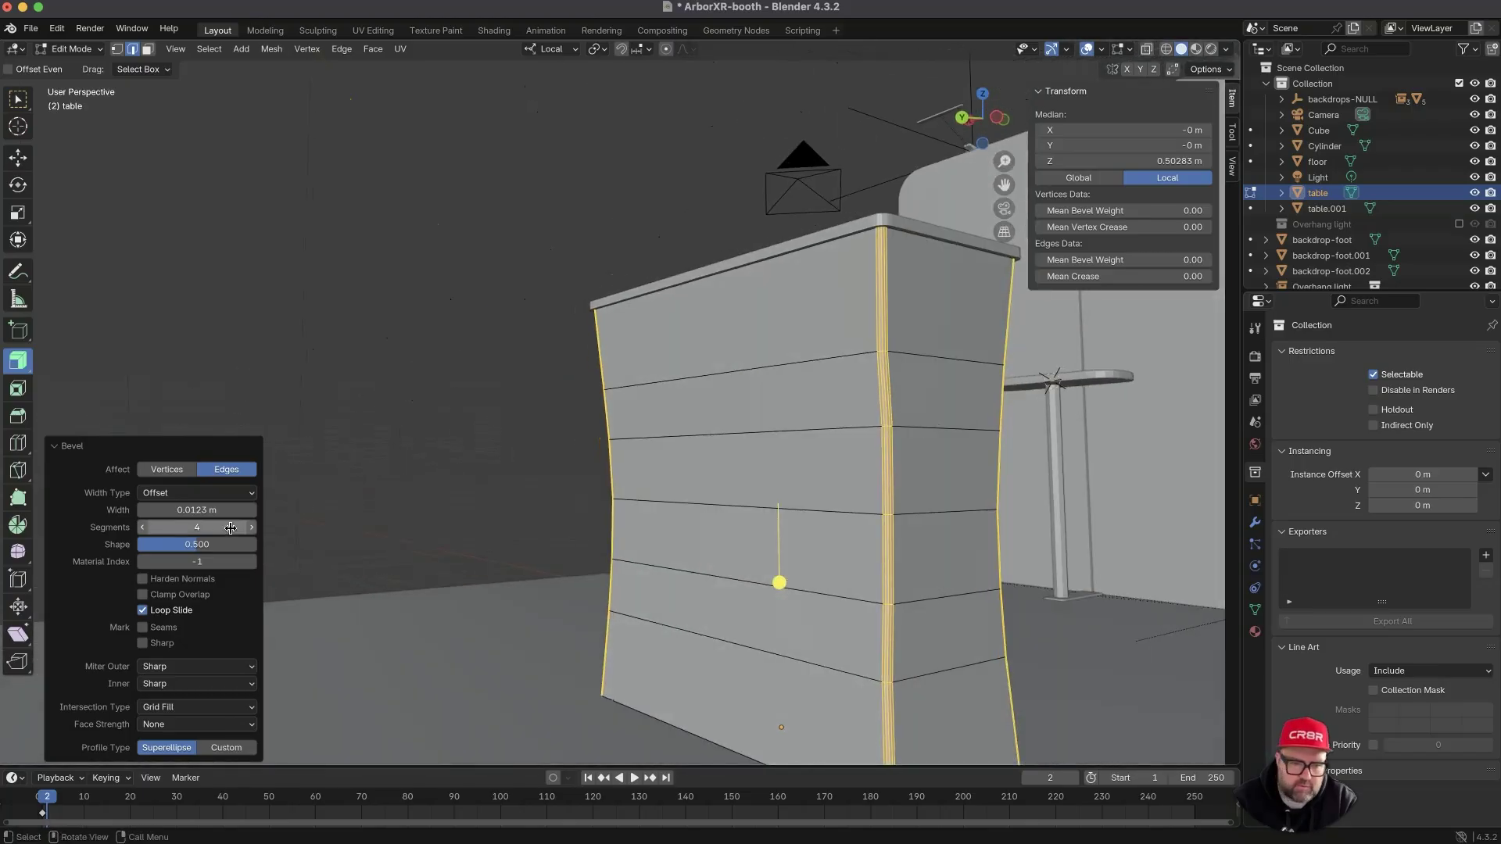
# - Set the podium corner bevel to 3 segments and clear the selection
pyautogui.click(143, 529)
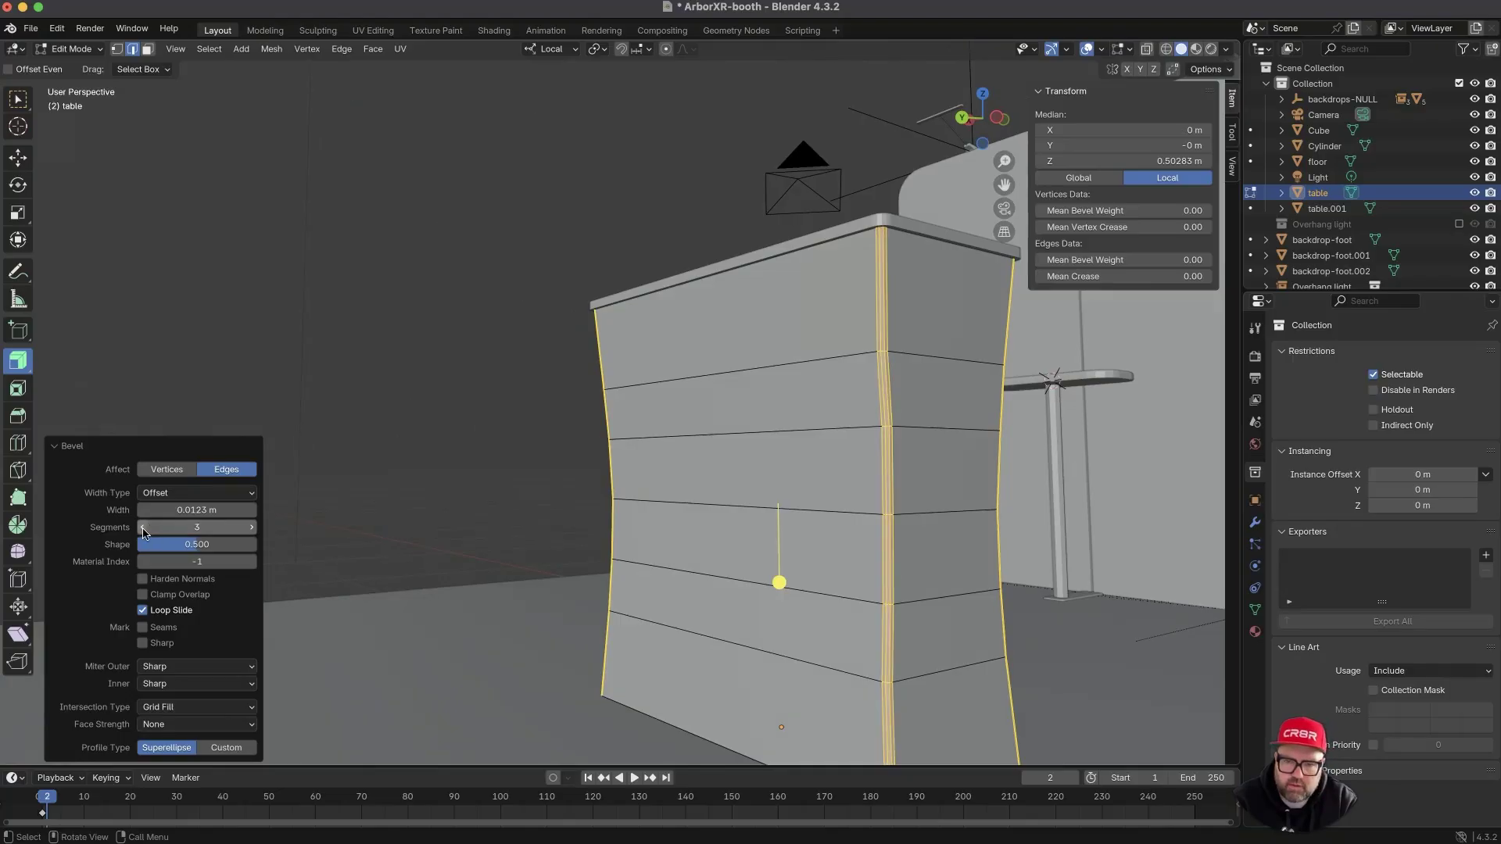
pyautogui.click(143, 529)
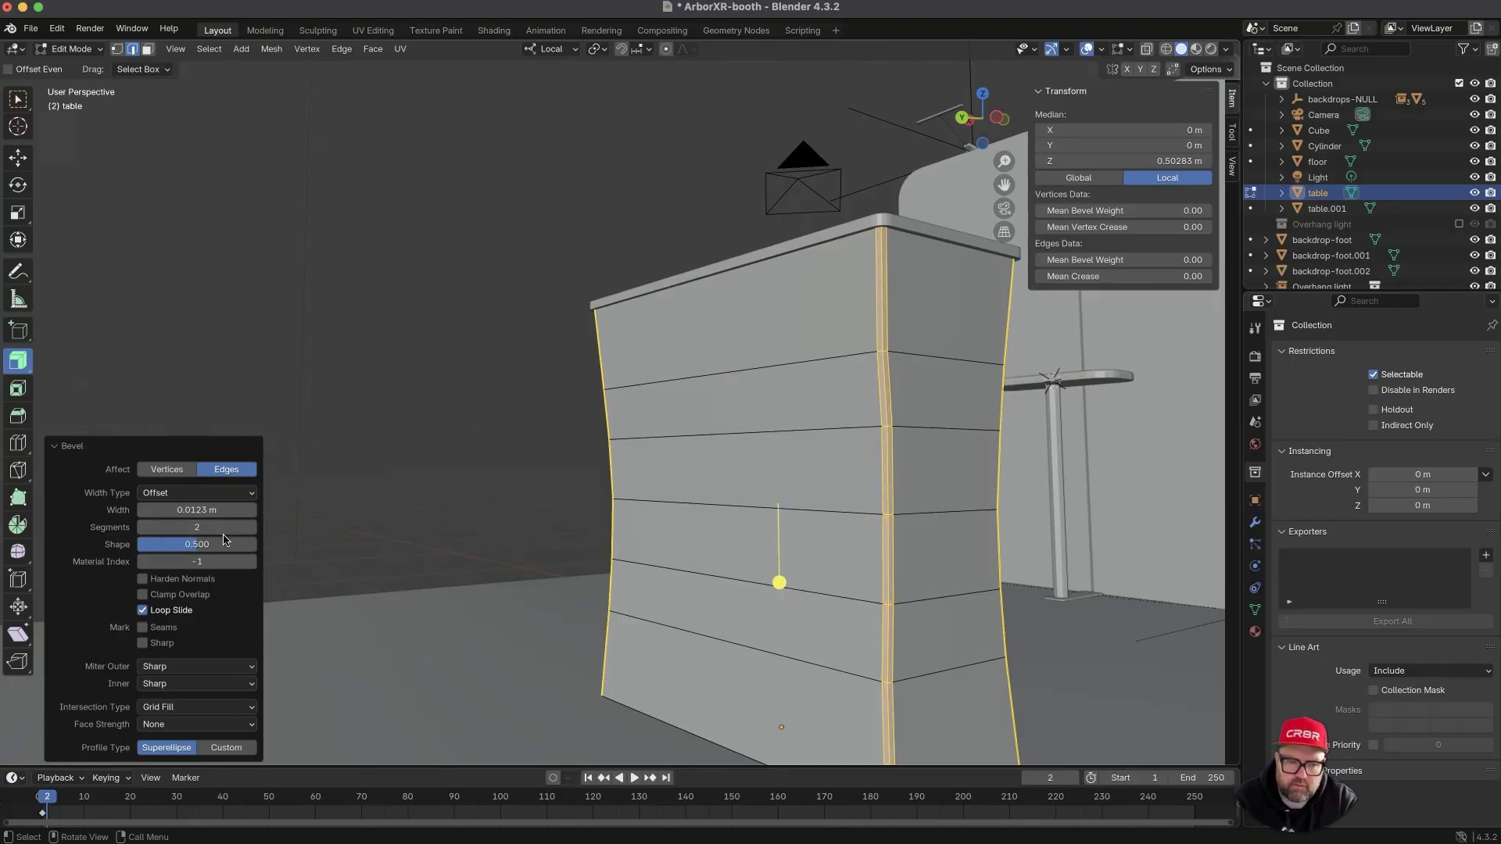
pyautogui.click(251, 528)
pyautogui.click(351, 461)
# - In back orthographic view with X-ray, box-select the podium's second vertex row below its top edge and scale it to about 0.991
pyautogui.moveTo(368, 418); pyautogui.dragTo(911, 237, button='middle')
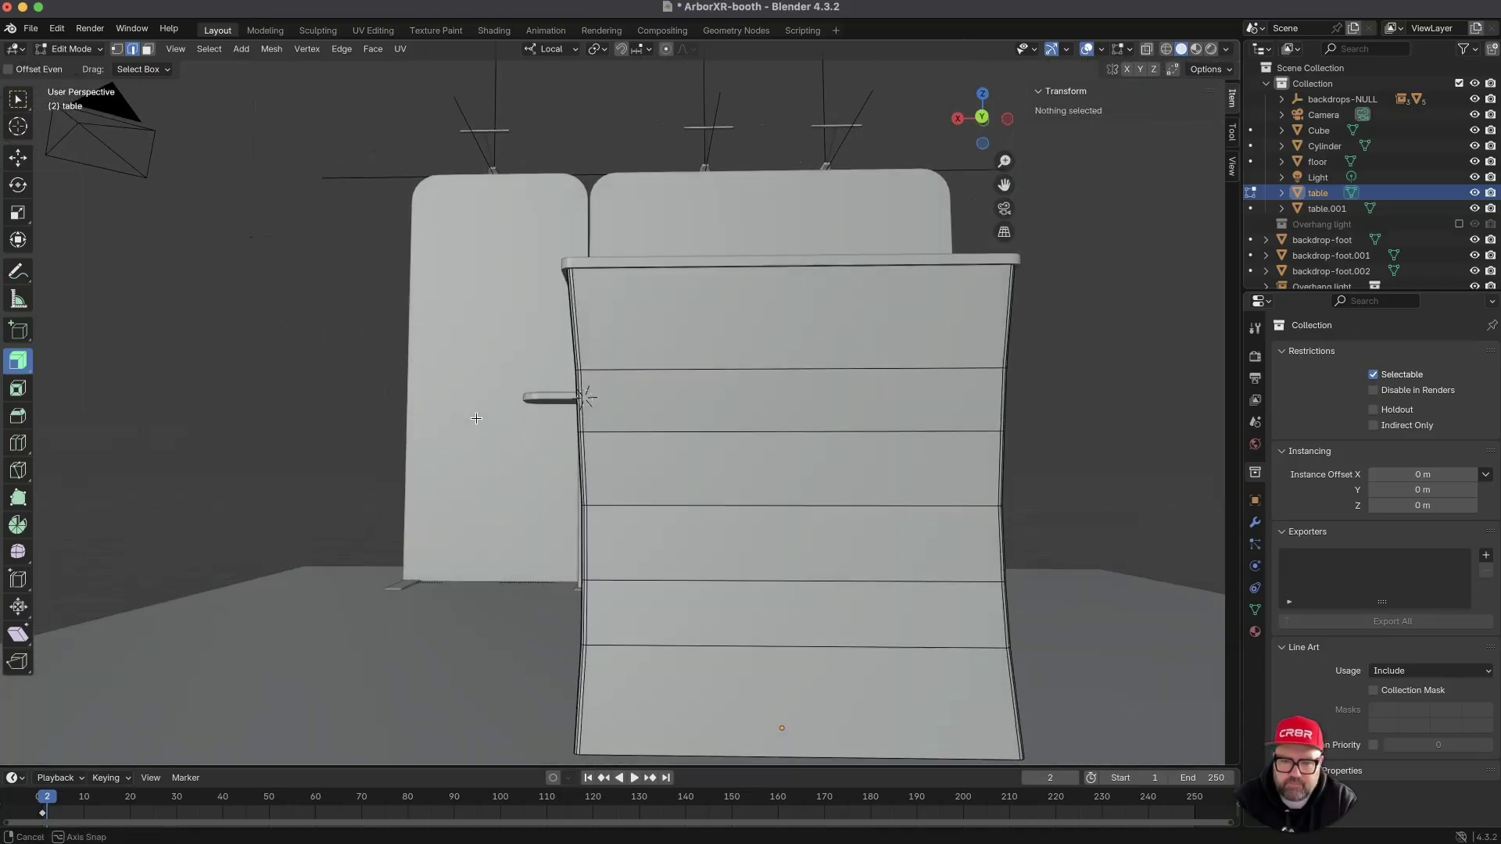
pyautogui.click(983, 118)
pyautogui.scroll(3, 718, 328)
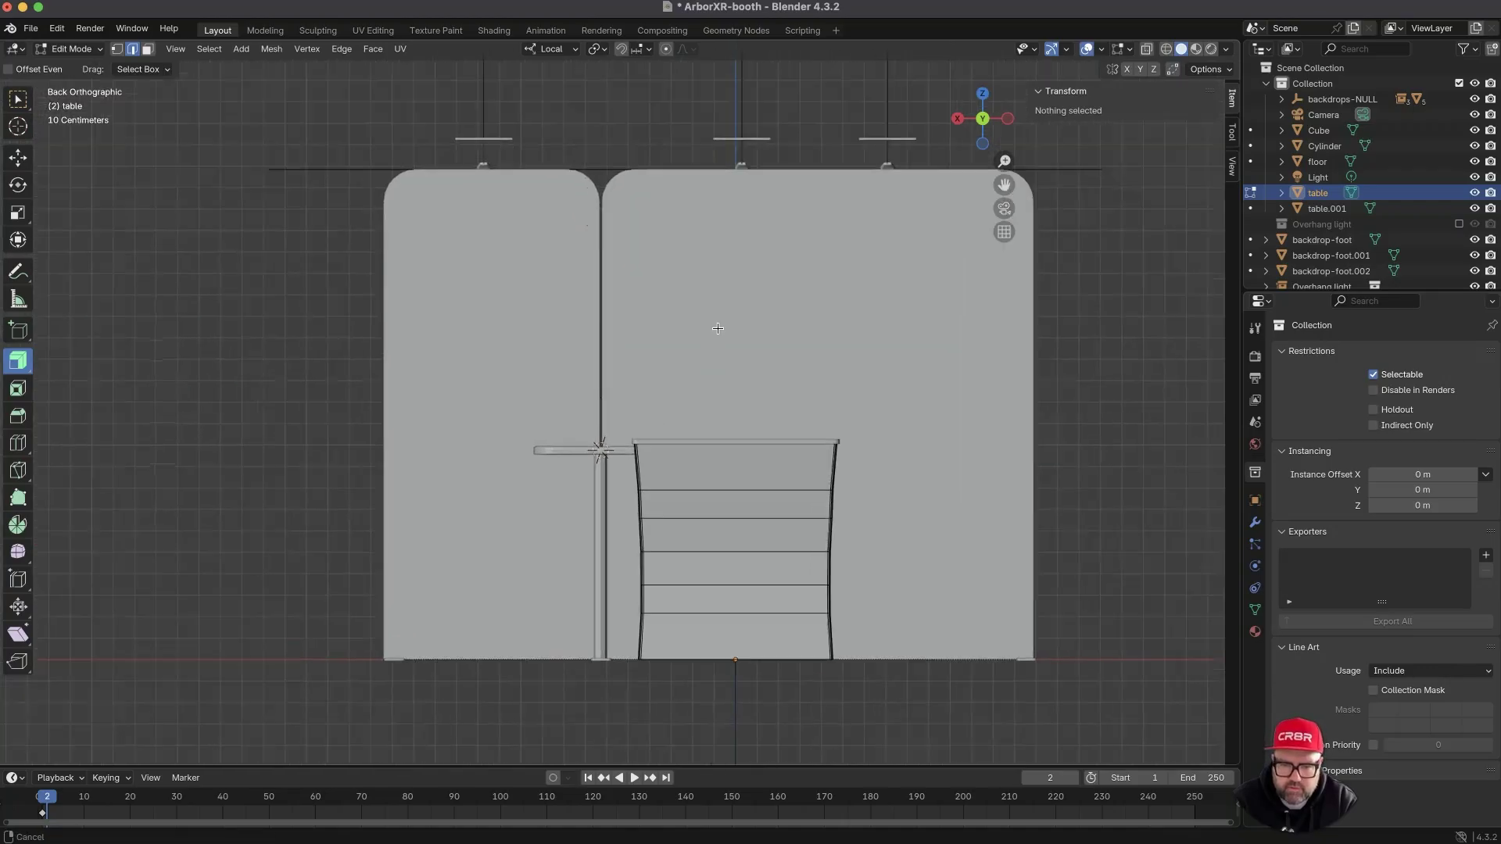
pyautogui.scroll(2, 718, 328)
pyautogui.scroll(2, 807, 471)
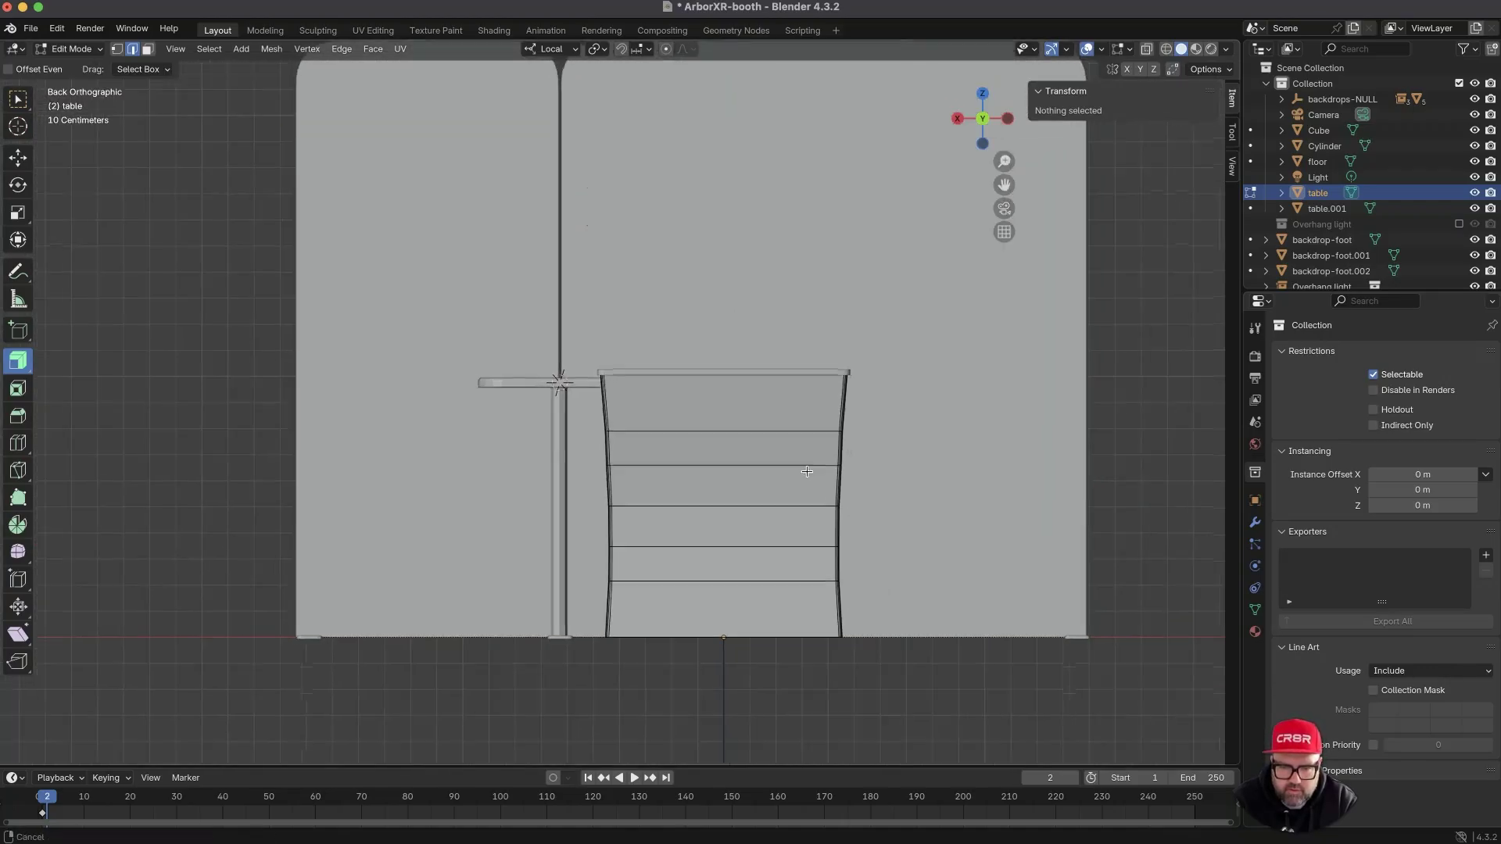
pyautogui.scroll(3, 807, 471)
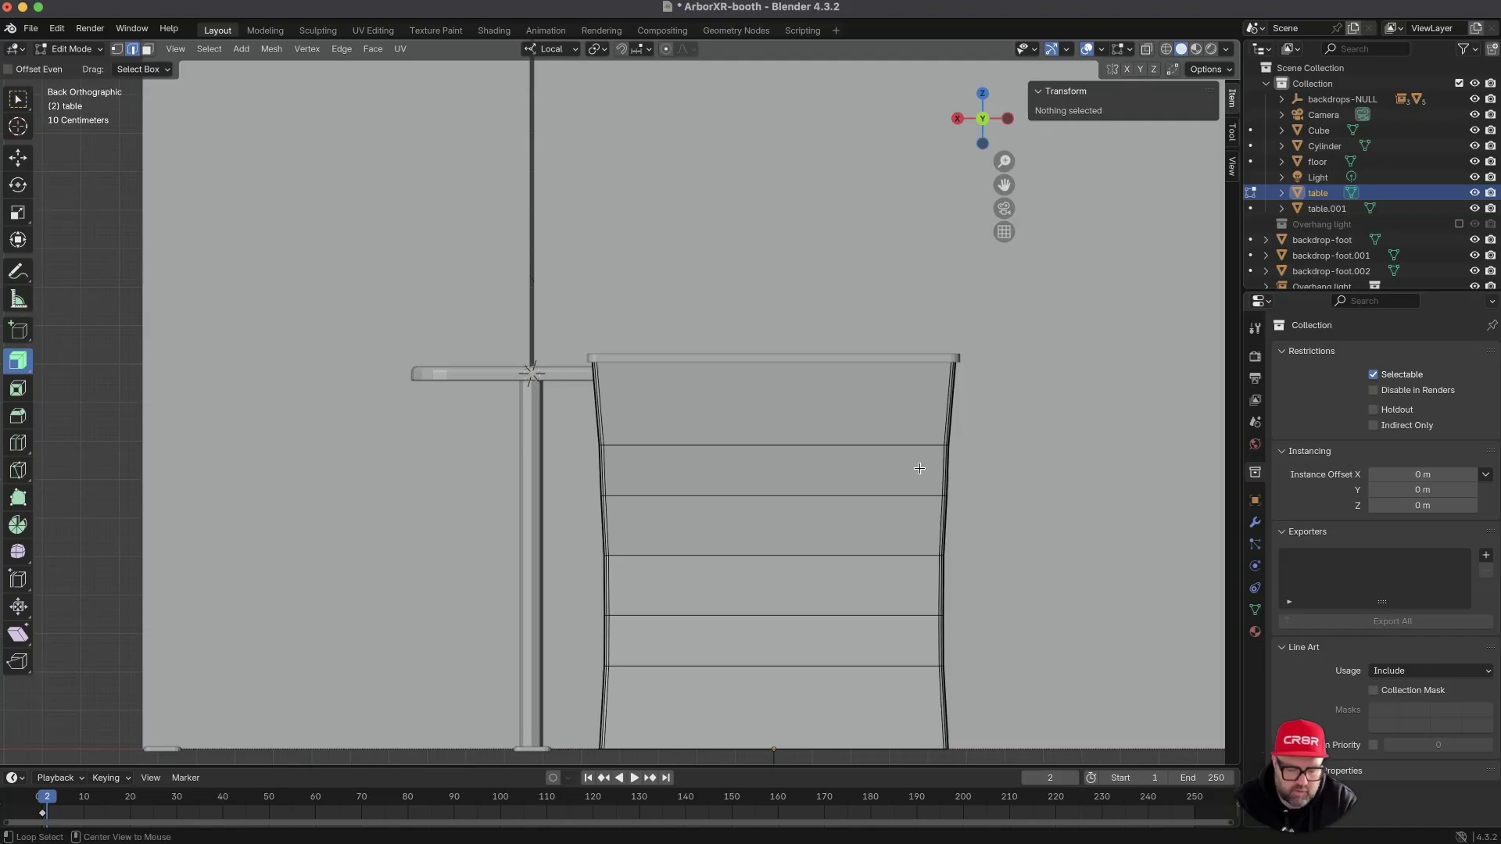
pyautogui.hotkey('alt', 'z')
pyautogui.press('1')
pyautogui.moveTo(995, 471); pyautogui.dragTo(538, 521)
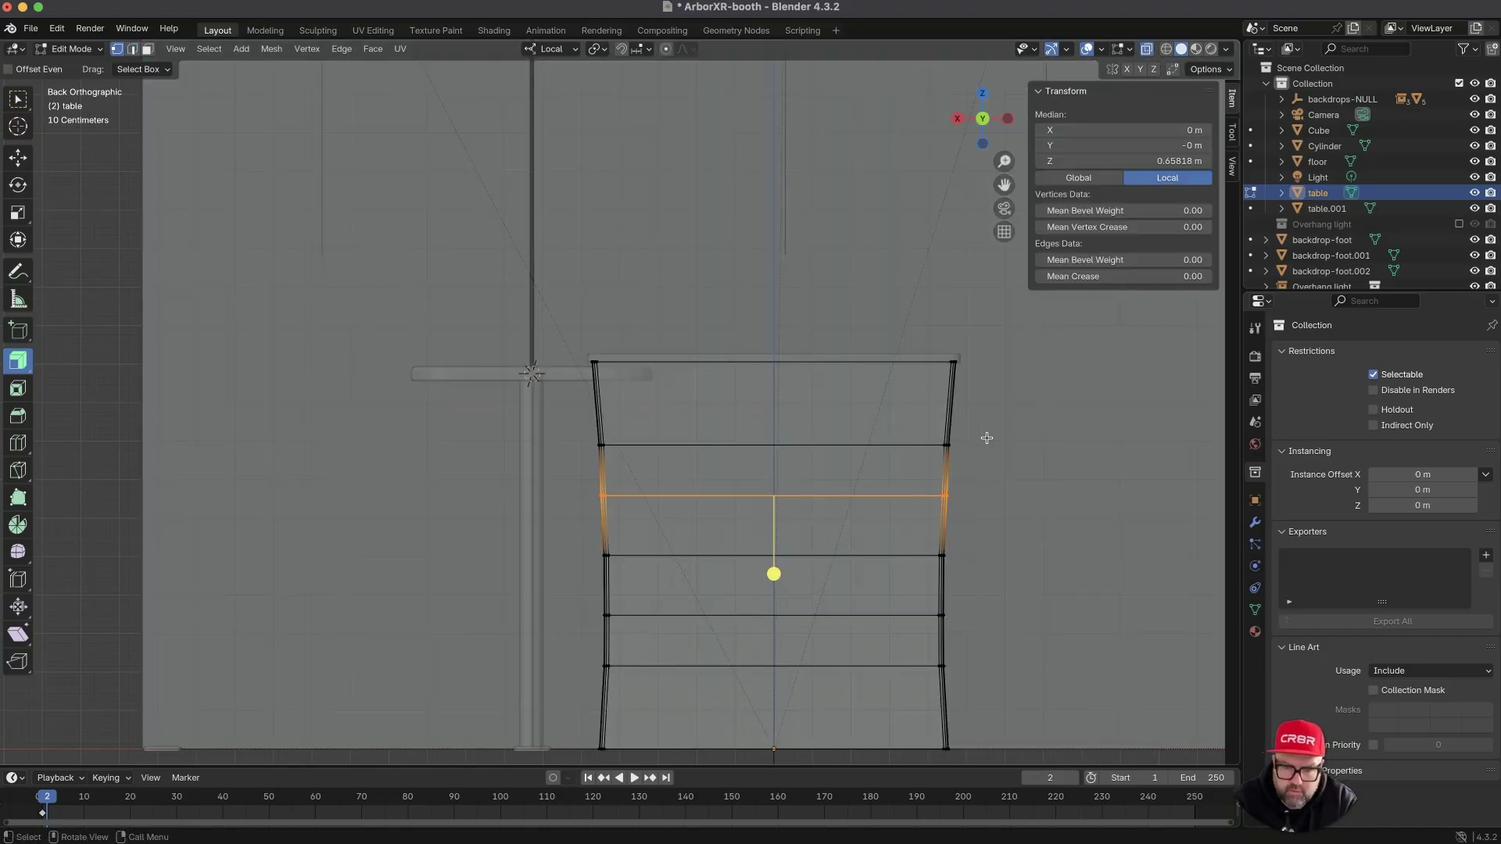
pyautogui.press('s')
pyautogui.click(1136, 405)
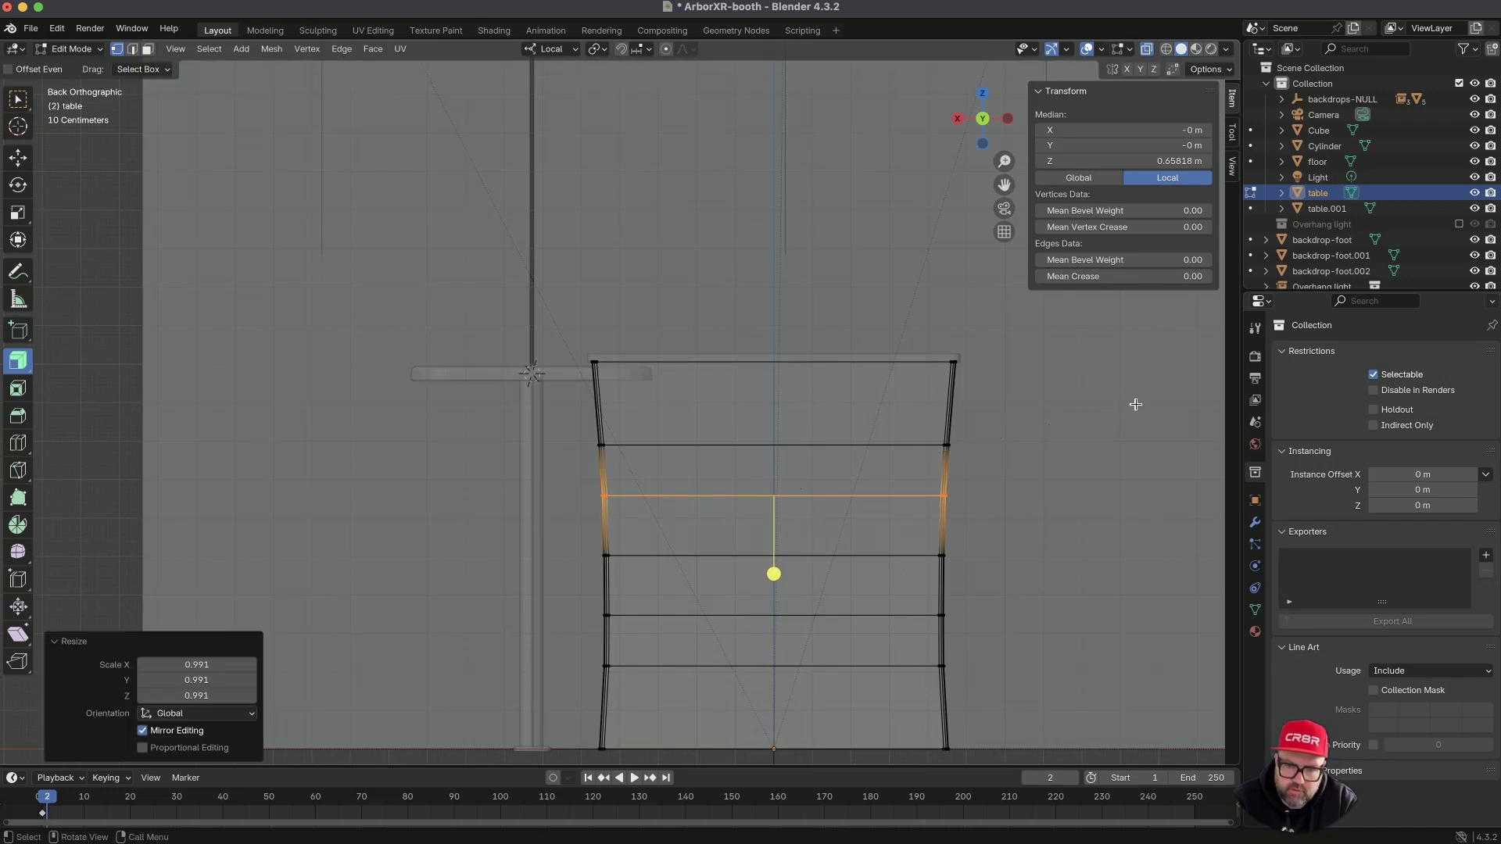
# - Box-select the podium's vertex row just above its base and scale it uniformly to about 1.006
pyautogui.keyDown('shift'); pyautogui.moveTo(1036, 553); pyautogui.dragTo(1035, 483, button='middle'); pyautogui.keyUp('shift')
pyautogui.click(1047, 530)
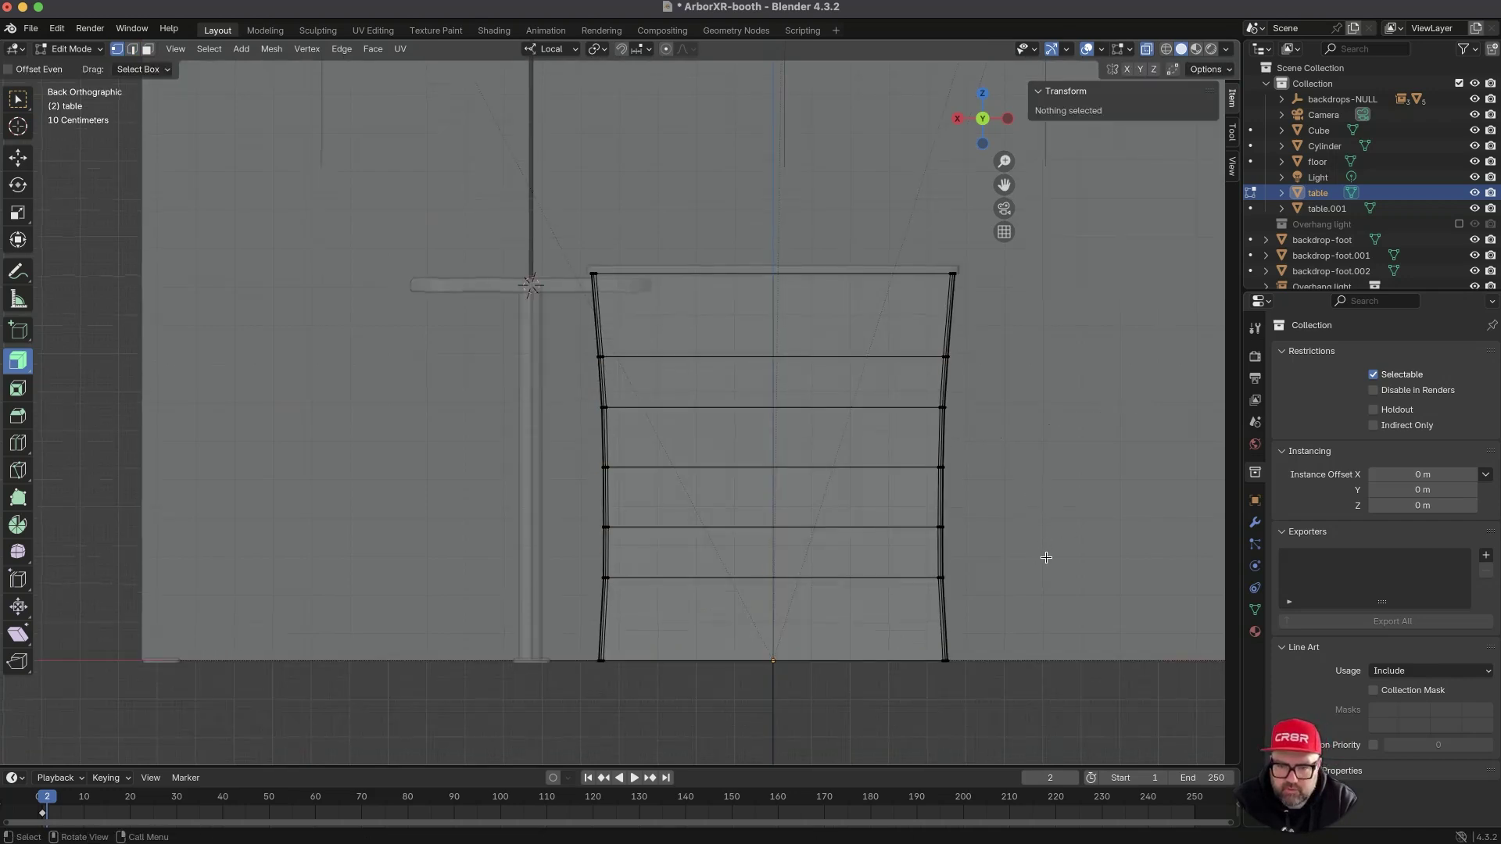
pyautogui.moveTo(1032, 555); pyautogui.dragTo(617, 602)
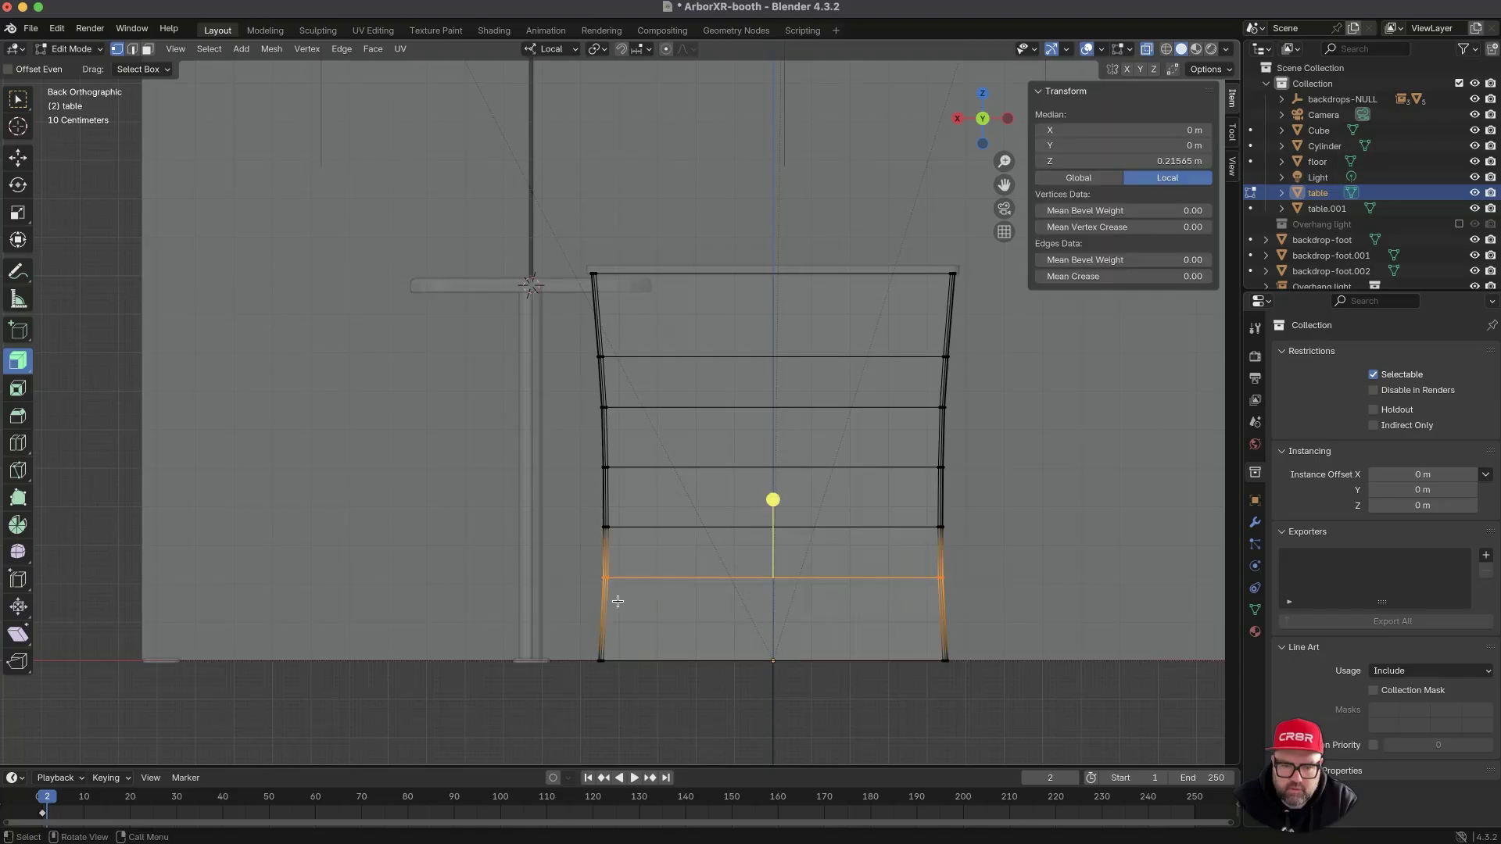
pyautogui.press('s')
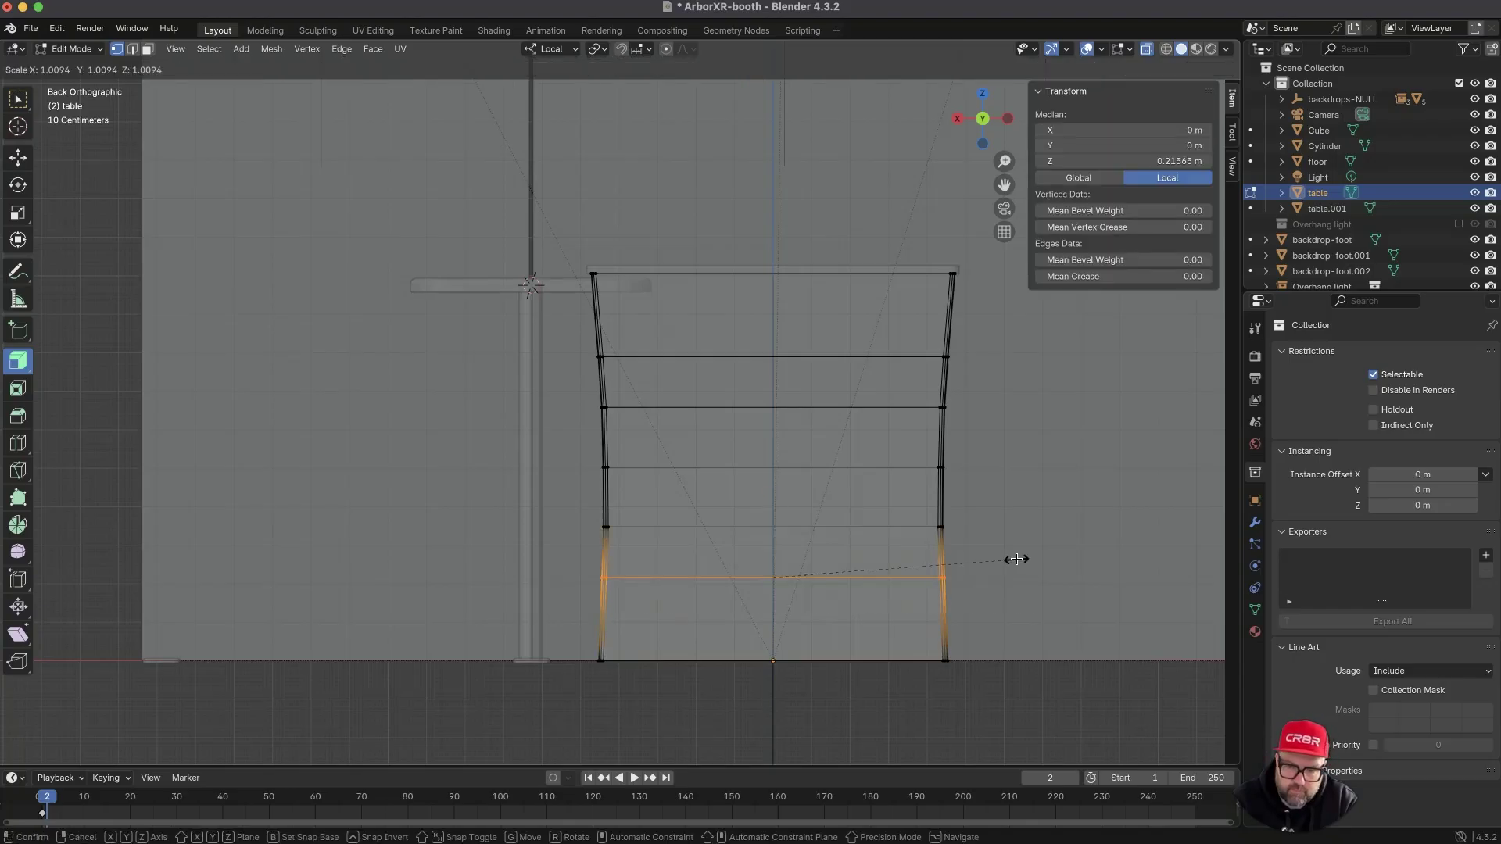
pyautogui.click(1015, 559)
# - In right orthographic view with X-ray, select the first vertex row below the podium's top and scale it to about 0.969 along local Y
pyautogui.moveTo(889, 521)
pyautogui.mouseDown(button='middle')
pyautogui.moveTo(889, 474)
pyautogui.moveTo(913, 630)
pyautogui.moveTo(901, 644)
pyautogui.mouseUp(button='middle')
pyautogui.moveTo(786, 569)
pyautogui.keyDown('ctrl'); pyautogui.mouseDown(button='middle')
pyautogui.moveTo(810, 732)
pyautogui.moveTo(865, 597)
pyautogui.moveTo(915, 574)
pyautogui.mouseUp(button='middle'); pyautogui.keyUp('ctrl')
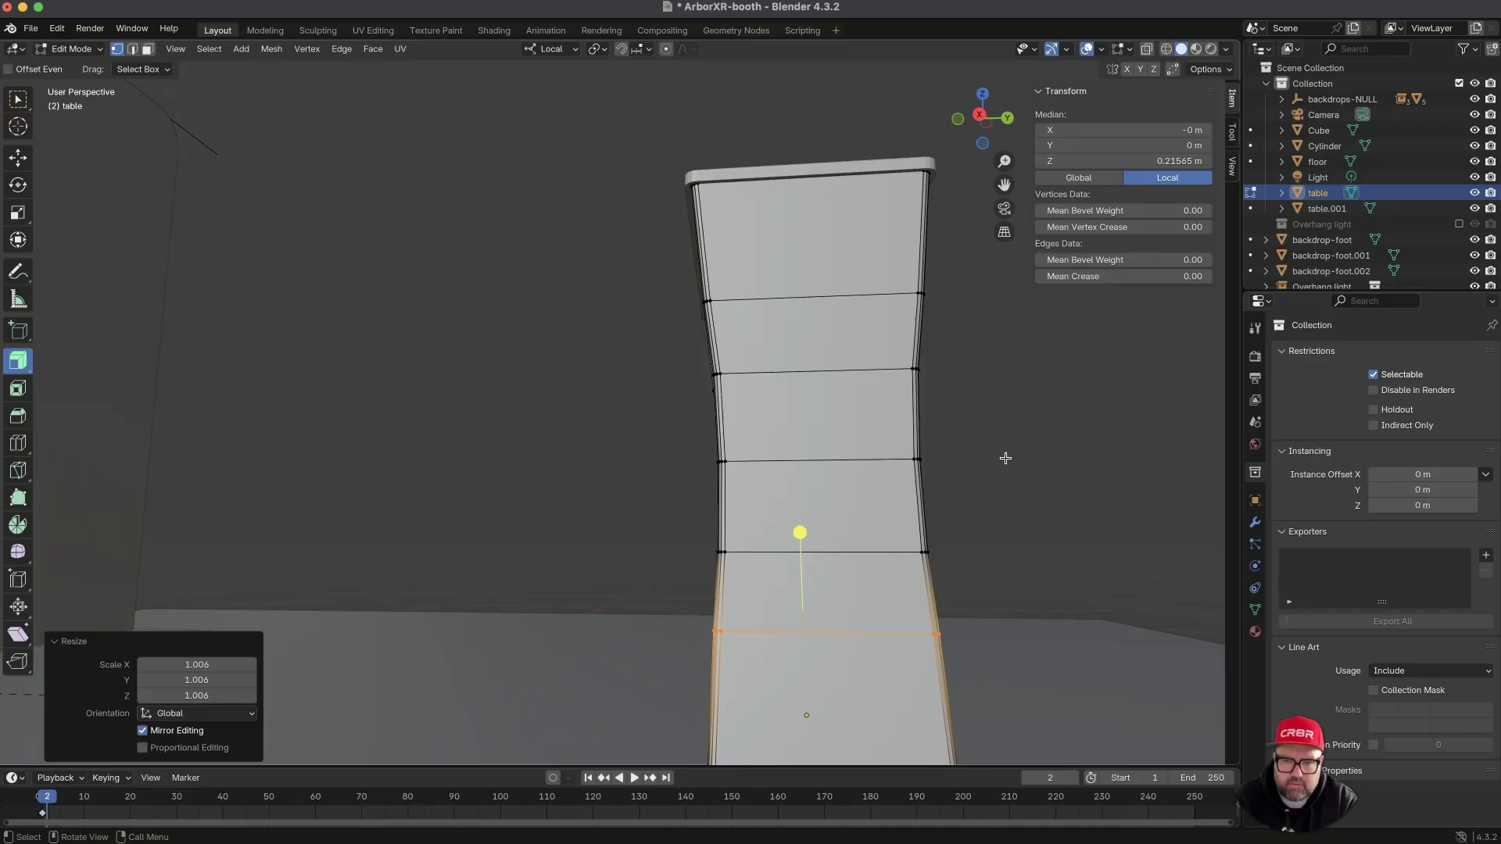
pyautogui.click(980, 117)
pyautogui.keyDown('ctrl'); pyautogui.moveTo(704, 367); pyautogui.dragTo(896, 381, button='middle'); pyautogui.keyUp('ctrl')
pyautogui.hotkey('alt', 'z')
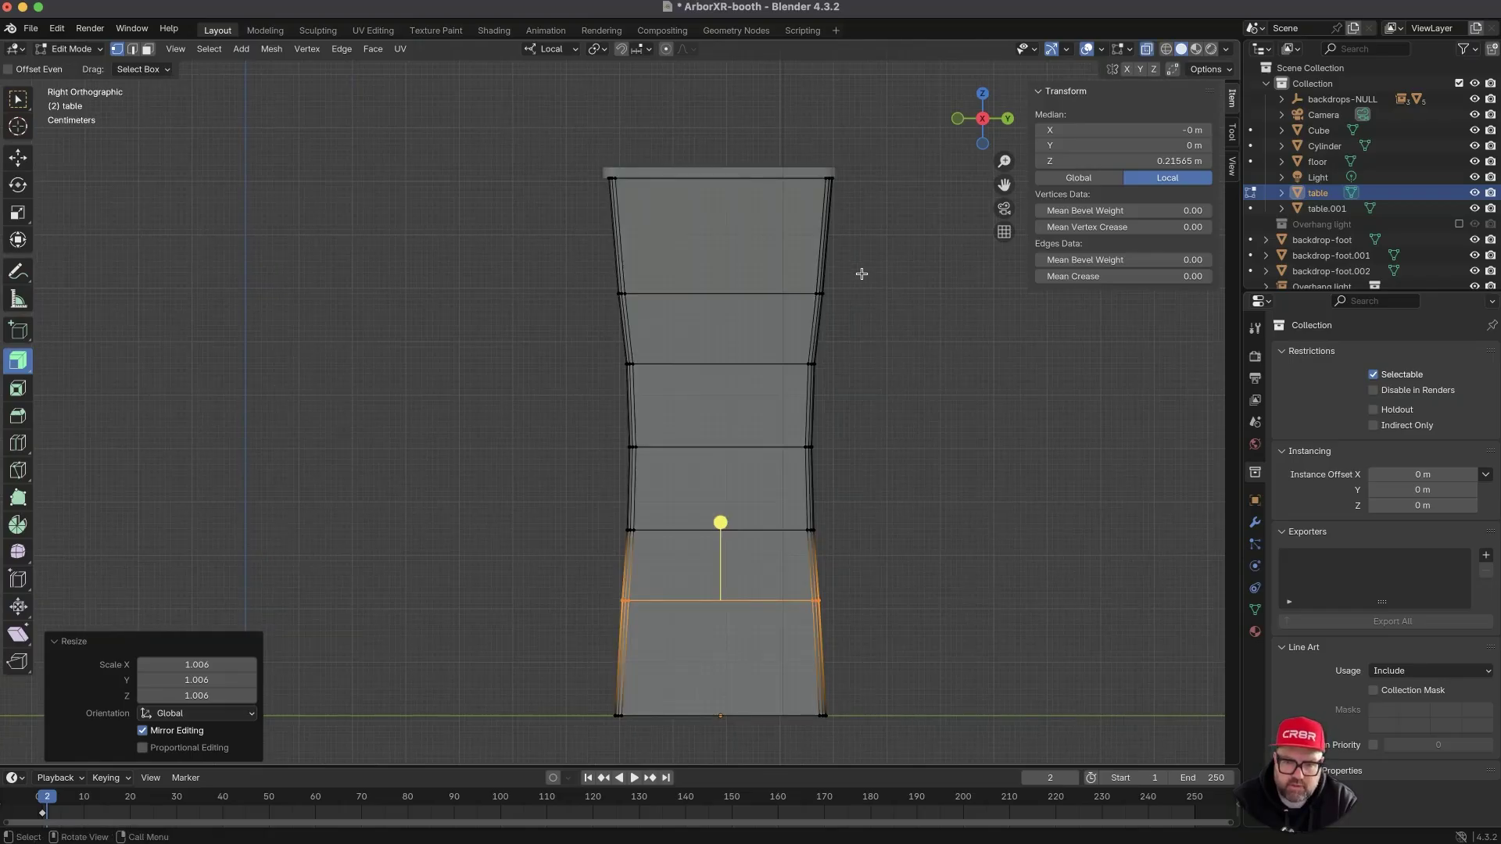
pyautogui.keyDown('alt'); pyautogui.click(615, 296); pyautogui.keyUp('alt')
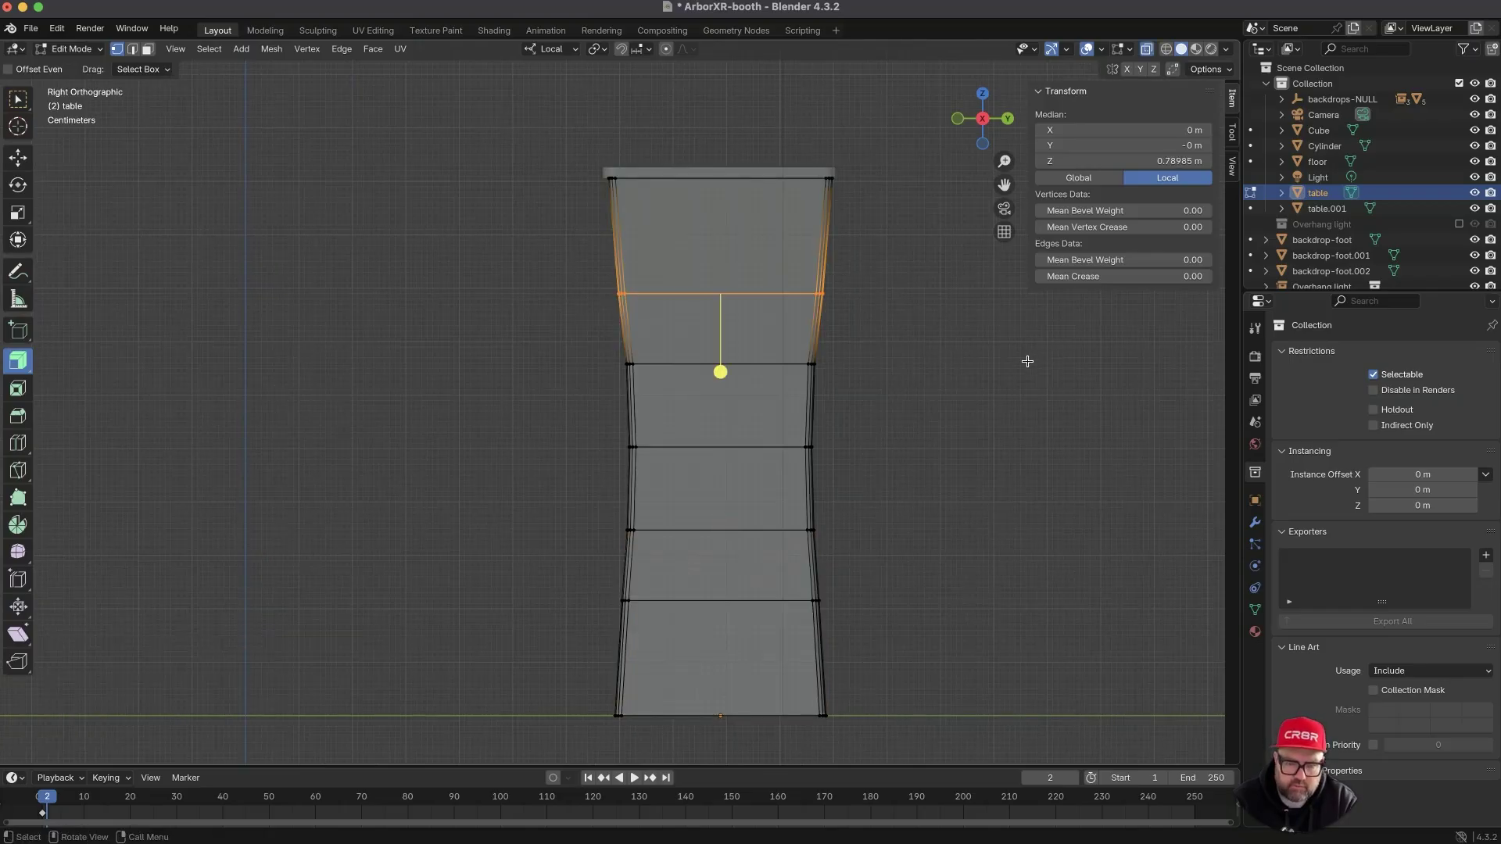
pyautogui.press('s')
pyautogui.press('y')
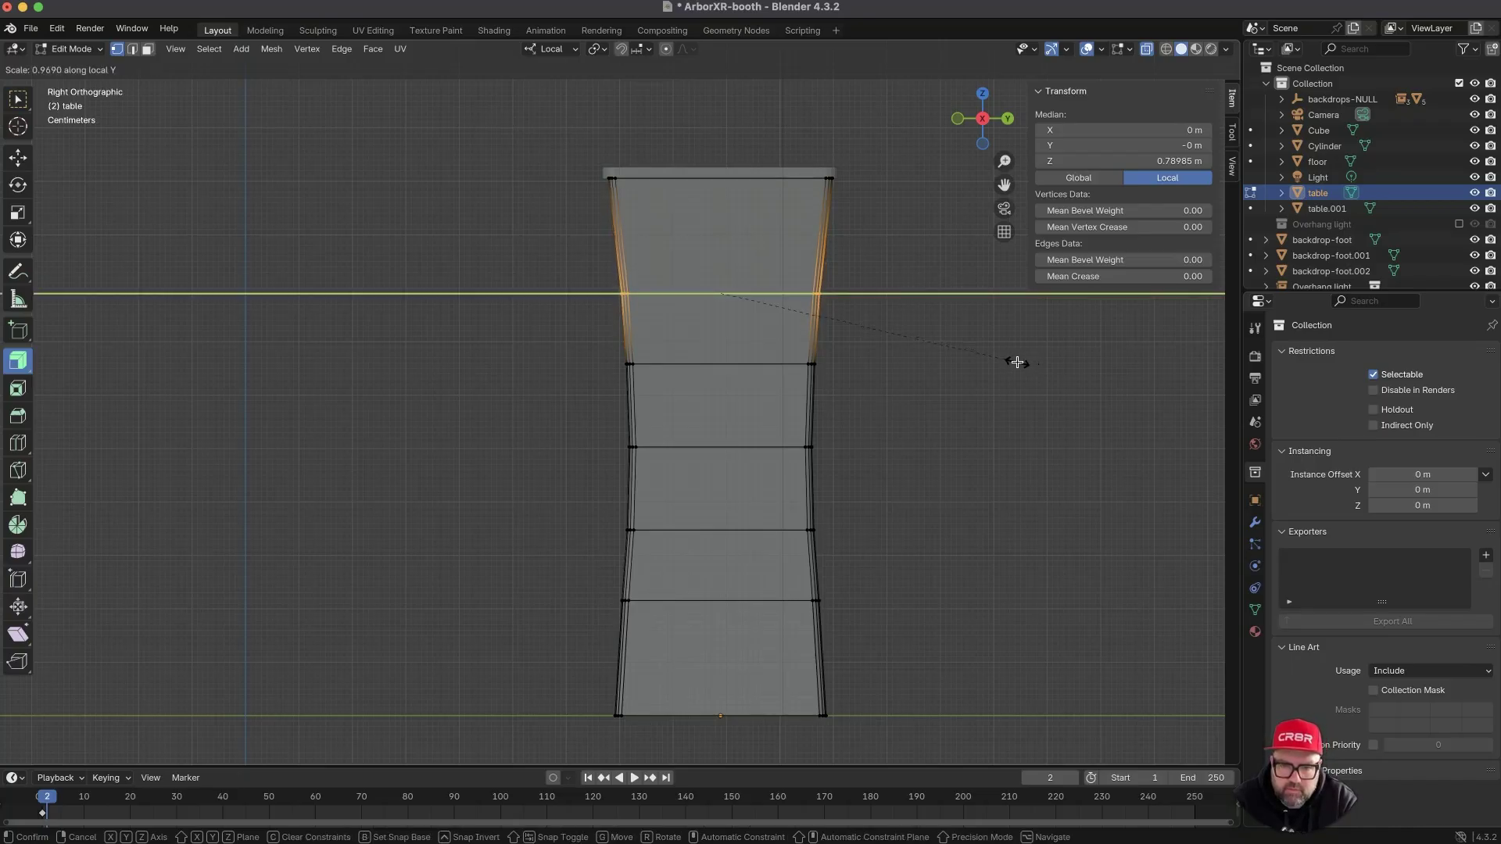
pyautogui.click(1018, 362)
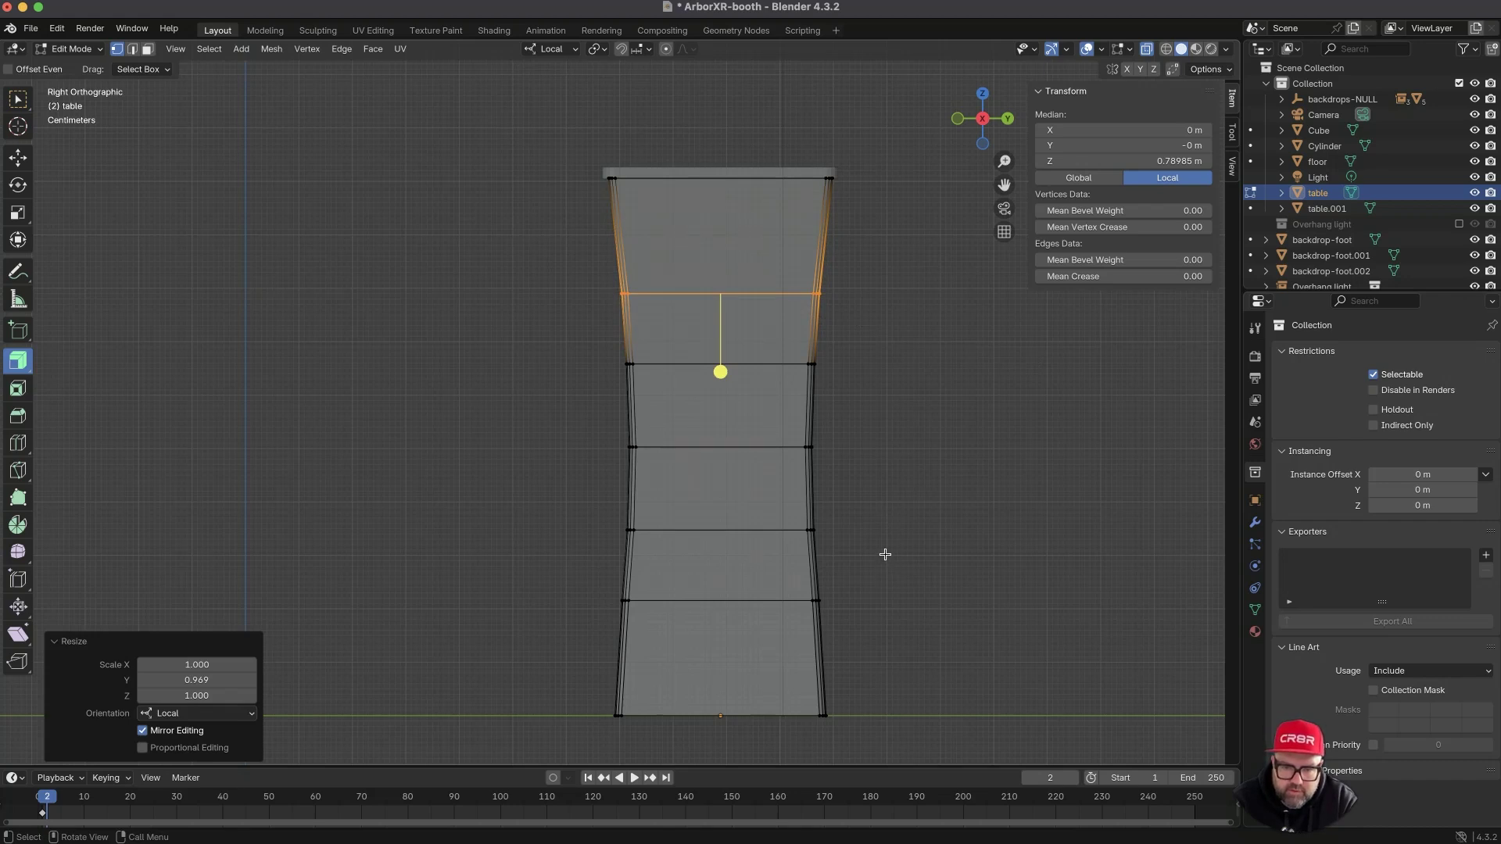
# - Select the podium's vertex row just above its base, scale it to about 0.982 along local Y and clear the selection
pyautogui.moveTo(884, 577); pyautogui.dragTo(571, 622)
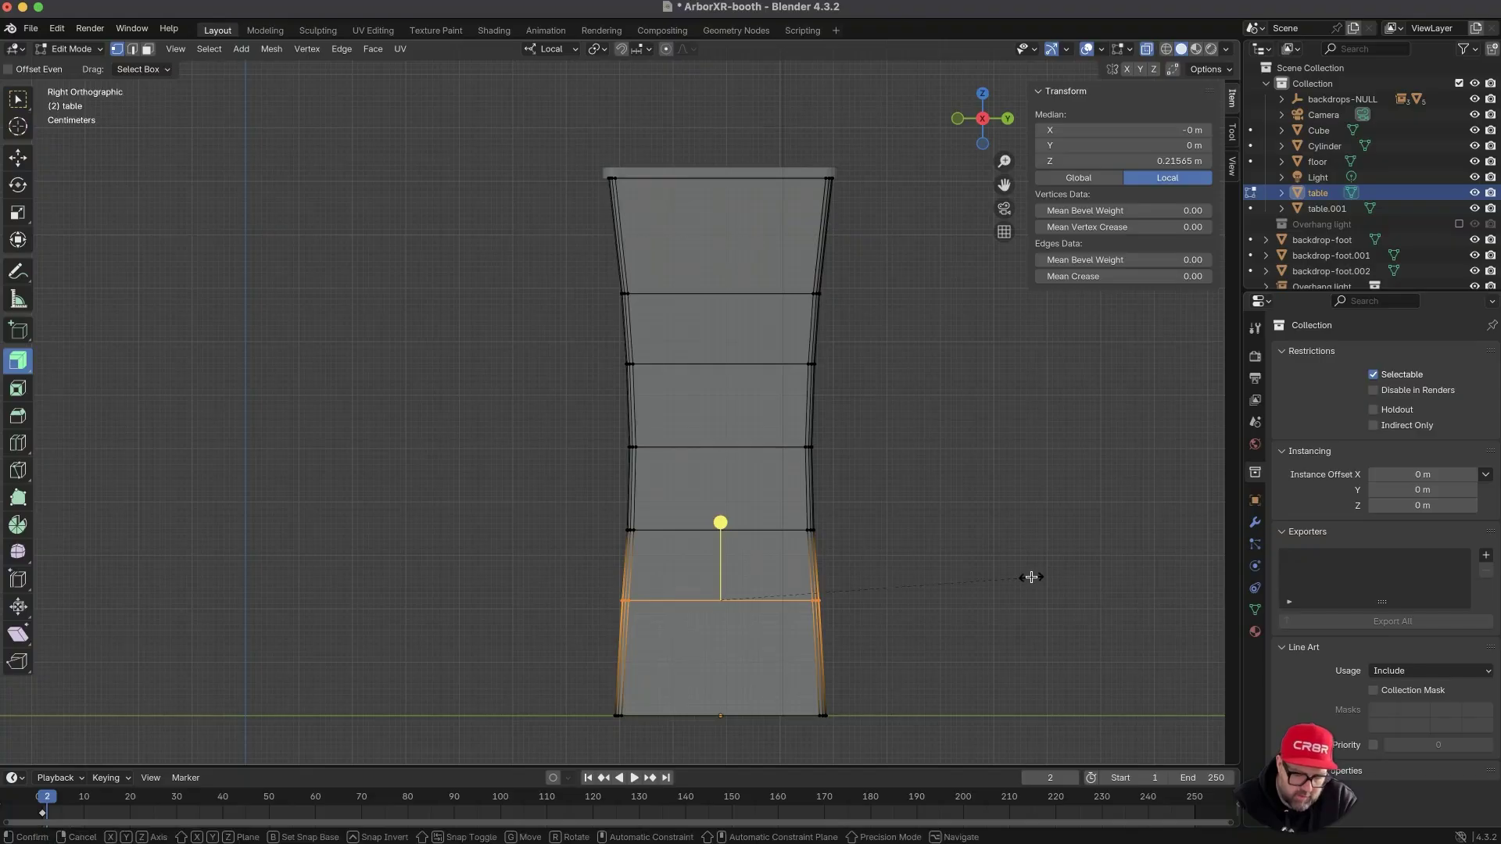
pyautogui.press('s')
pyautogui.press('y')
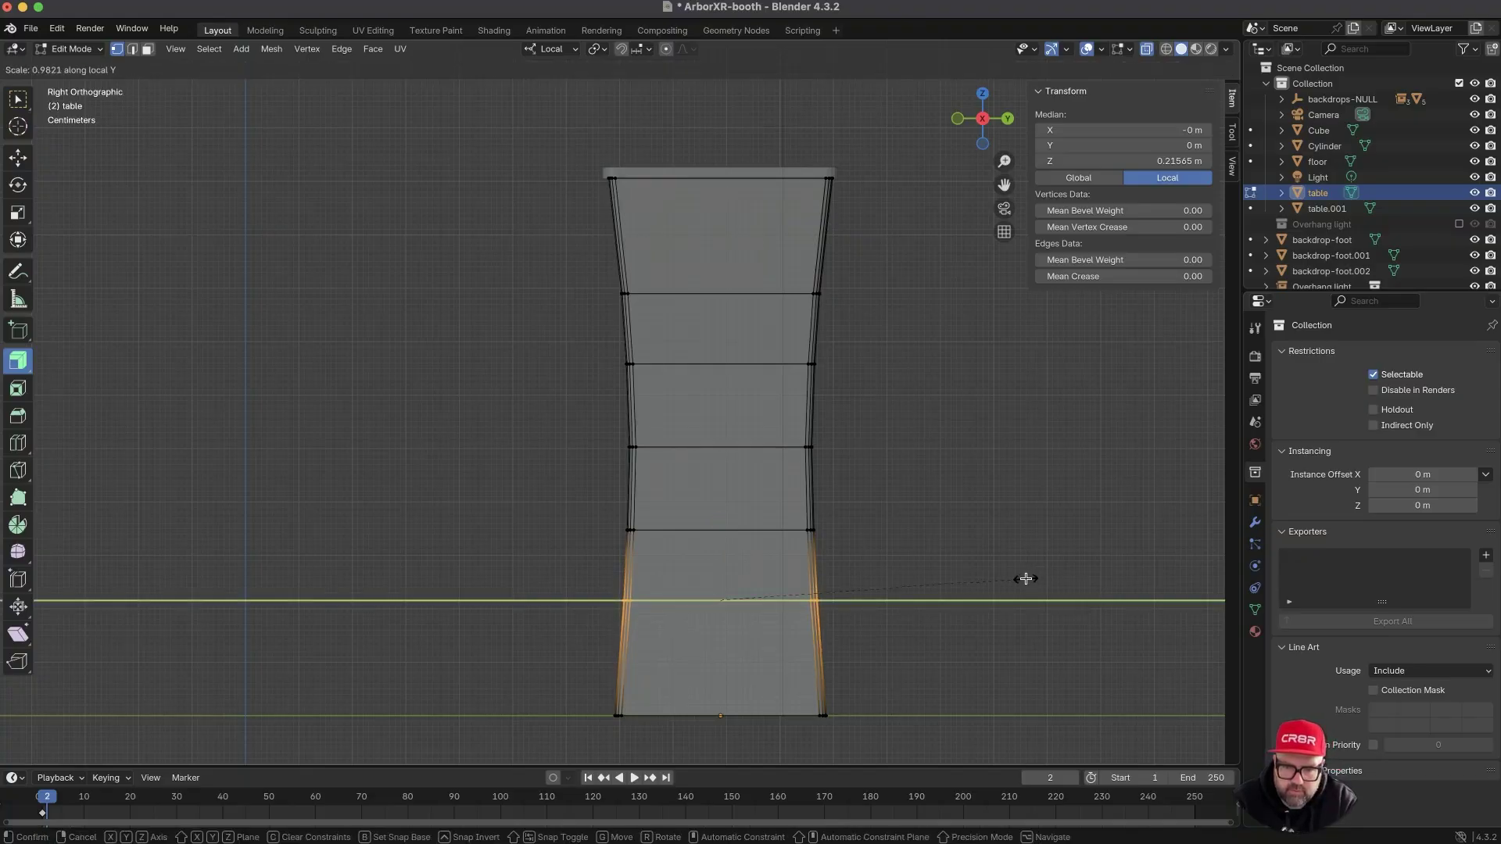
pyautogui.click(1025, 578)
pyautogui.click(950, 476)
# - Turn off X-ray, return to Object Mode, deselect the podium and examine its shape within the booth
pyautogui.keyDown('alt'); pyautogui.moveTo(947, 472); pyautogui.dragTo(925, 523); pyautogui.keyUp('alt')
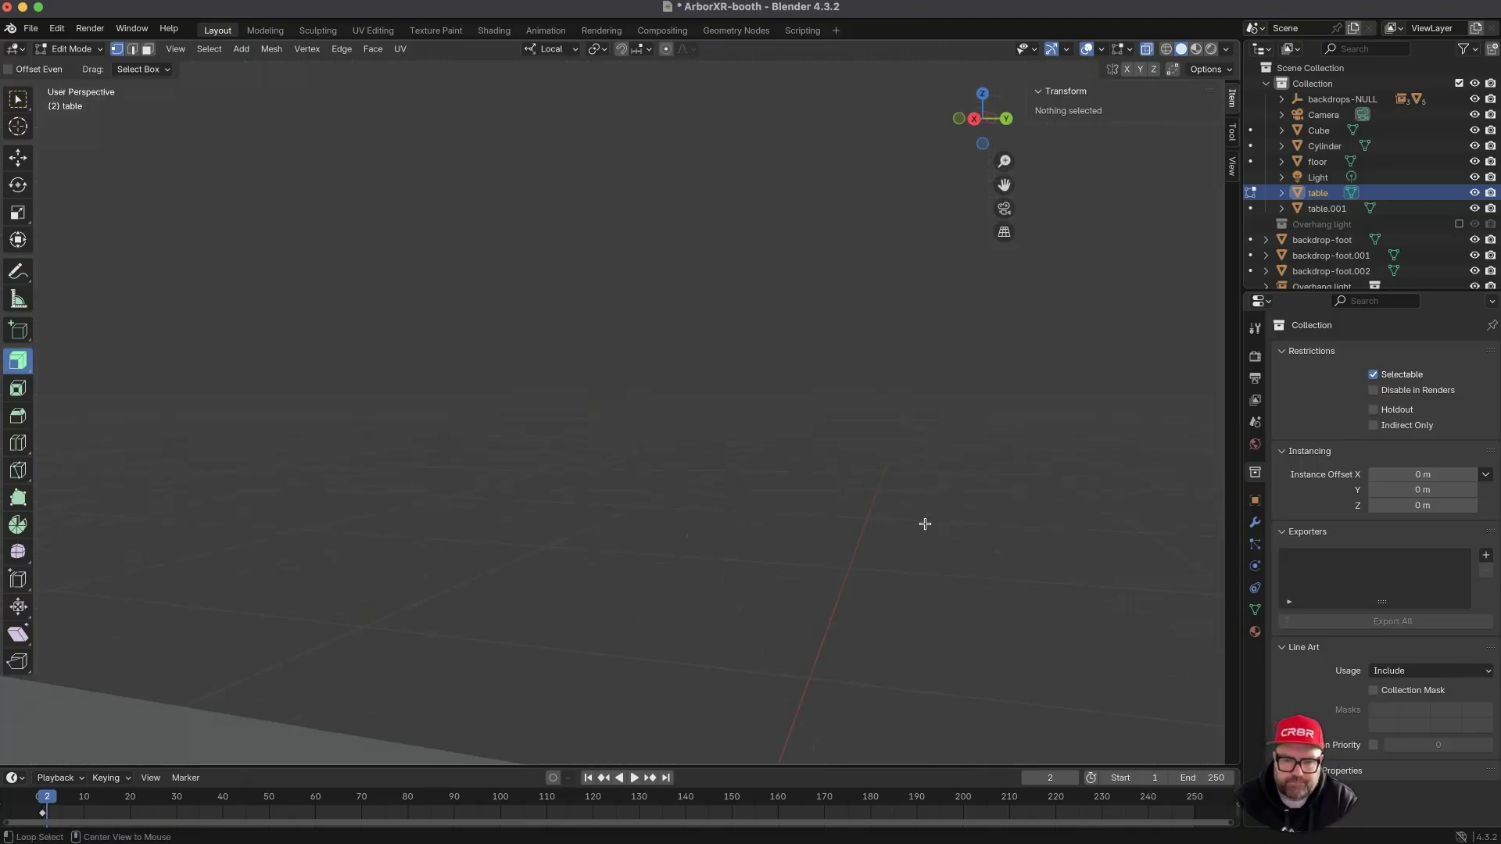
pyautogui.keyDown('ctrl'); pyautogui.keyDown('alt'); pyautogui.moveTo(777, 443); pyautogui.dragTo(352, 225); pyautogui.keyUp('alt'); pyautogui.keyUp('ctrl')
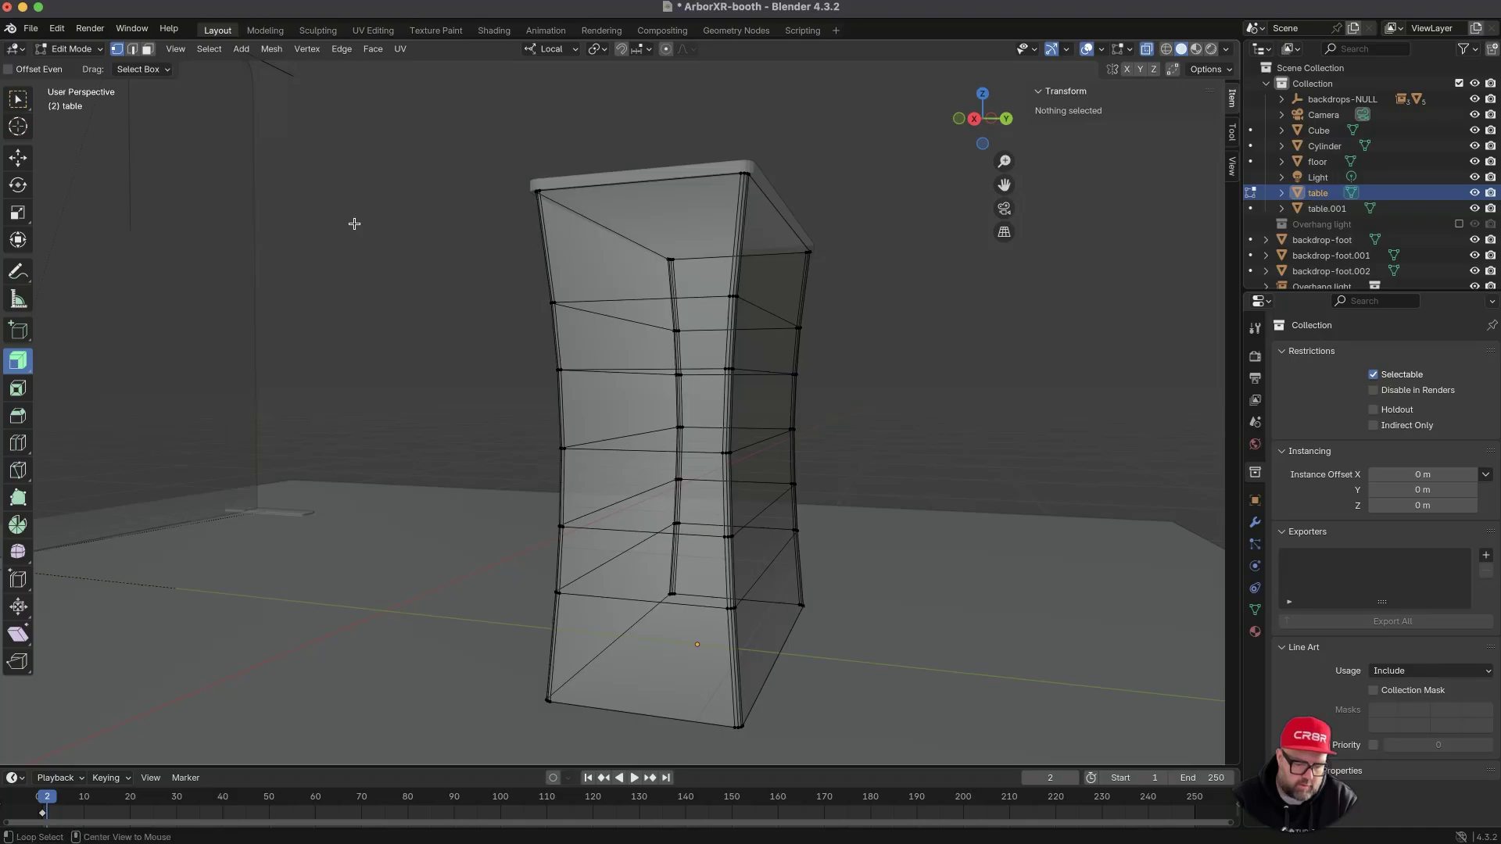
pyautogui.hotkey('alt', 'z')
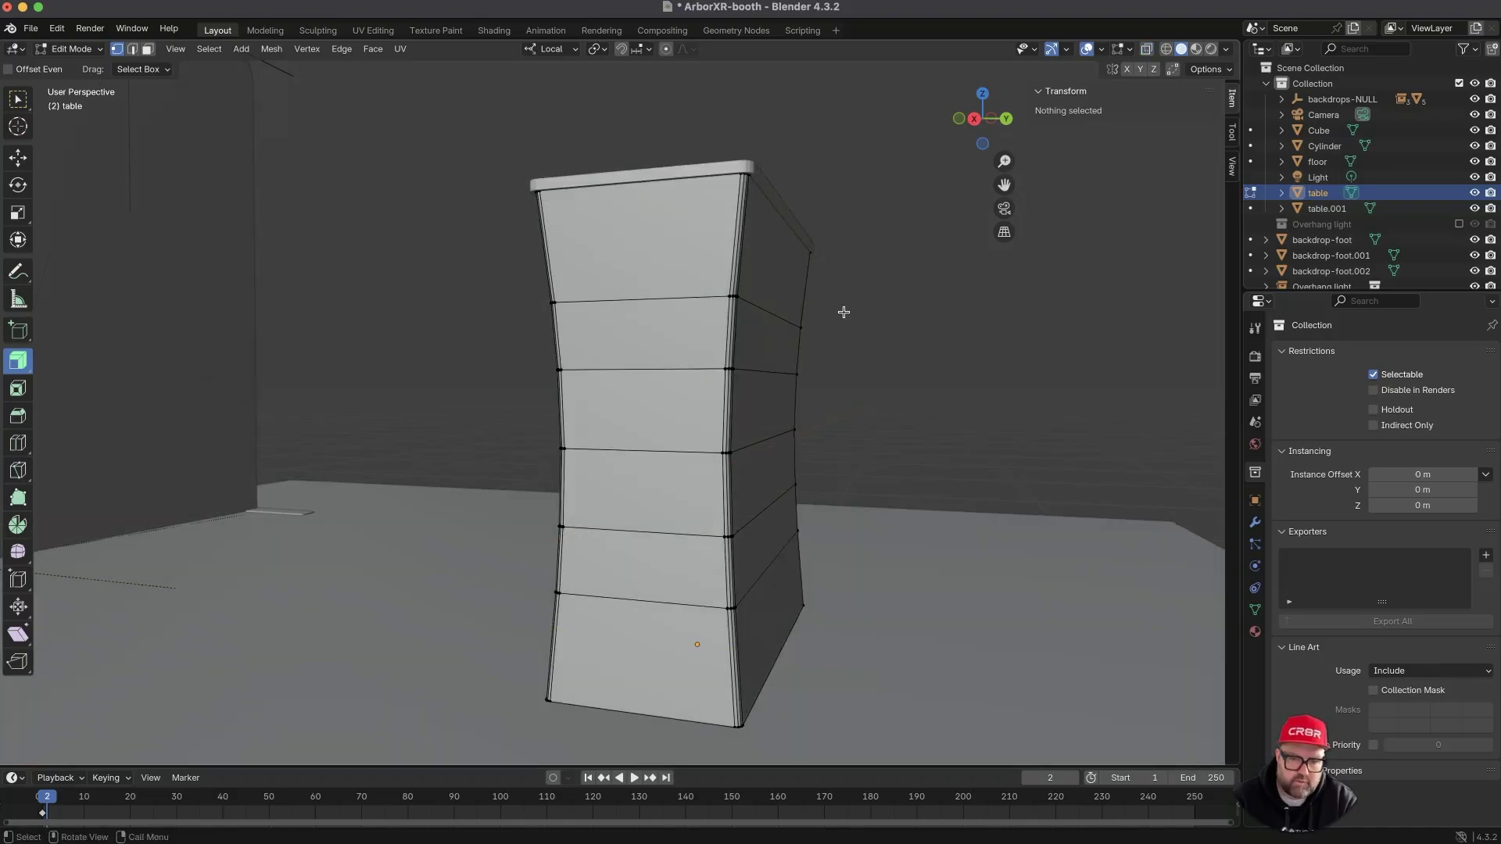
pyautogui.press('Tab')
pyautogui.moveTo(845, 312)
pyautogui.keyDown('alt'); pyautogui.mouseDown()
pyautogui.moveTo(700, 388)
pyautogui.moveTo(735, 359)
pyautogui.moveTo(764, 358)
pyautogui.moveTo(711, 359)
pyautogui.moveTo(730, 388)
pyautogui.moveTo(726, 376)
pyautogui.mouseUp(); pyautogui.keyUp('alt')
pyautogui.click(694, 258)
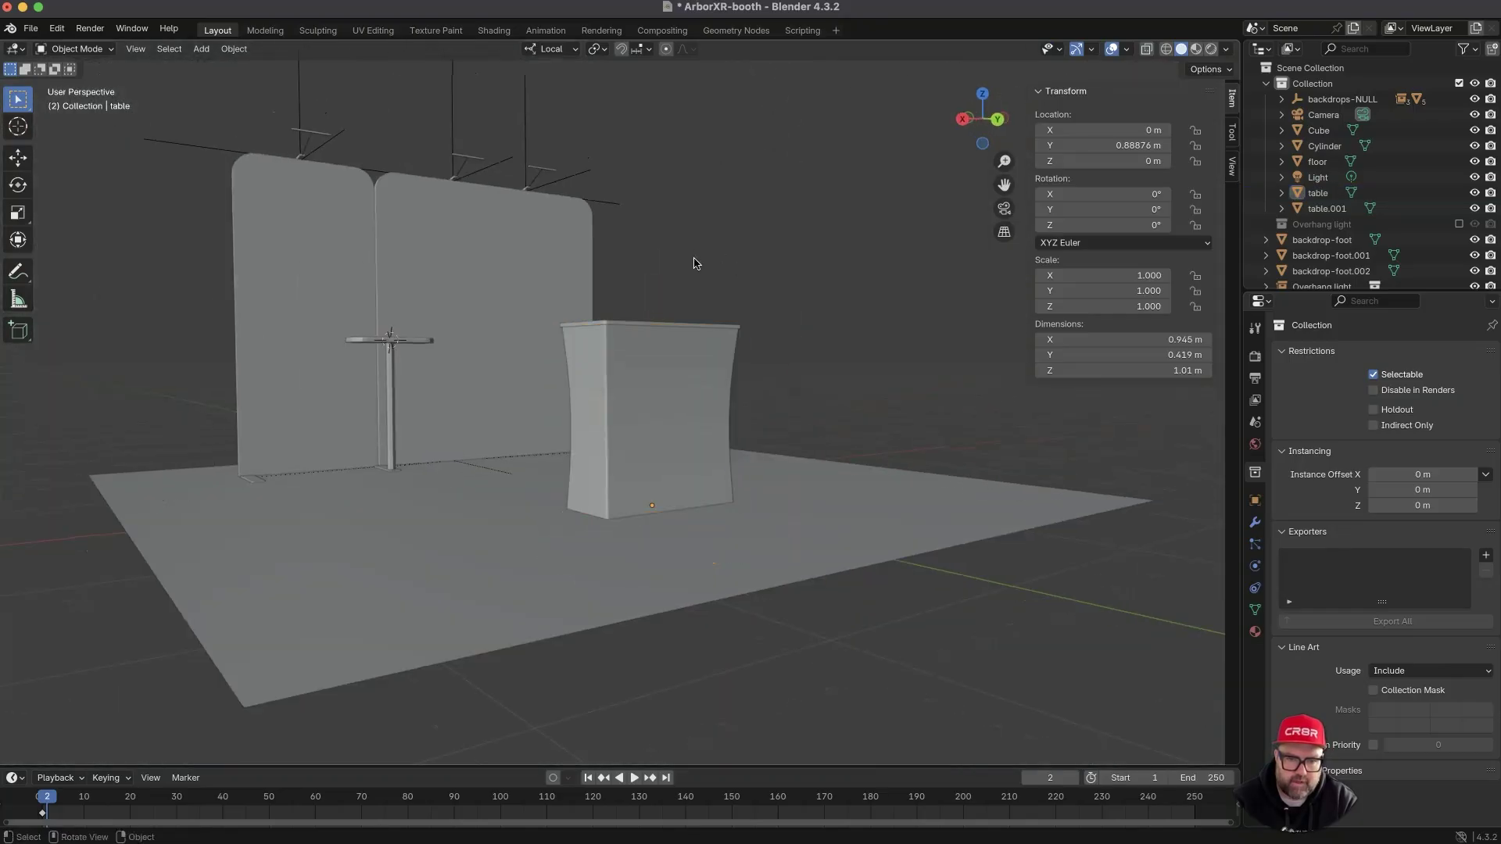
# - Select the tabletop and the podium body, and parent the tabletop to the podium body
pyautogui.keyDown('alt'); pyautogui.moveTo(693, 258); pyautogui.dragTo(669, 298); pyautogui.keyUp('alt')
pyautogui.click(724, 337)
pyautogui.click(715, 352)
pyautogui.click(713, 353)
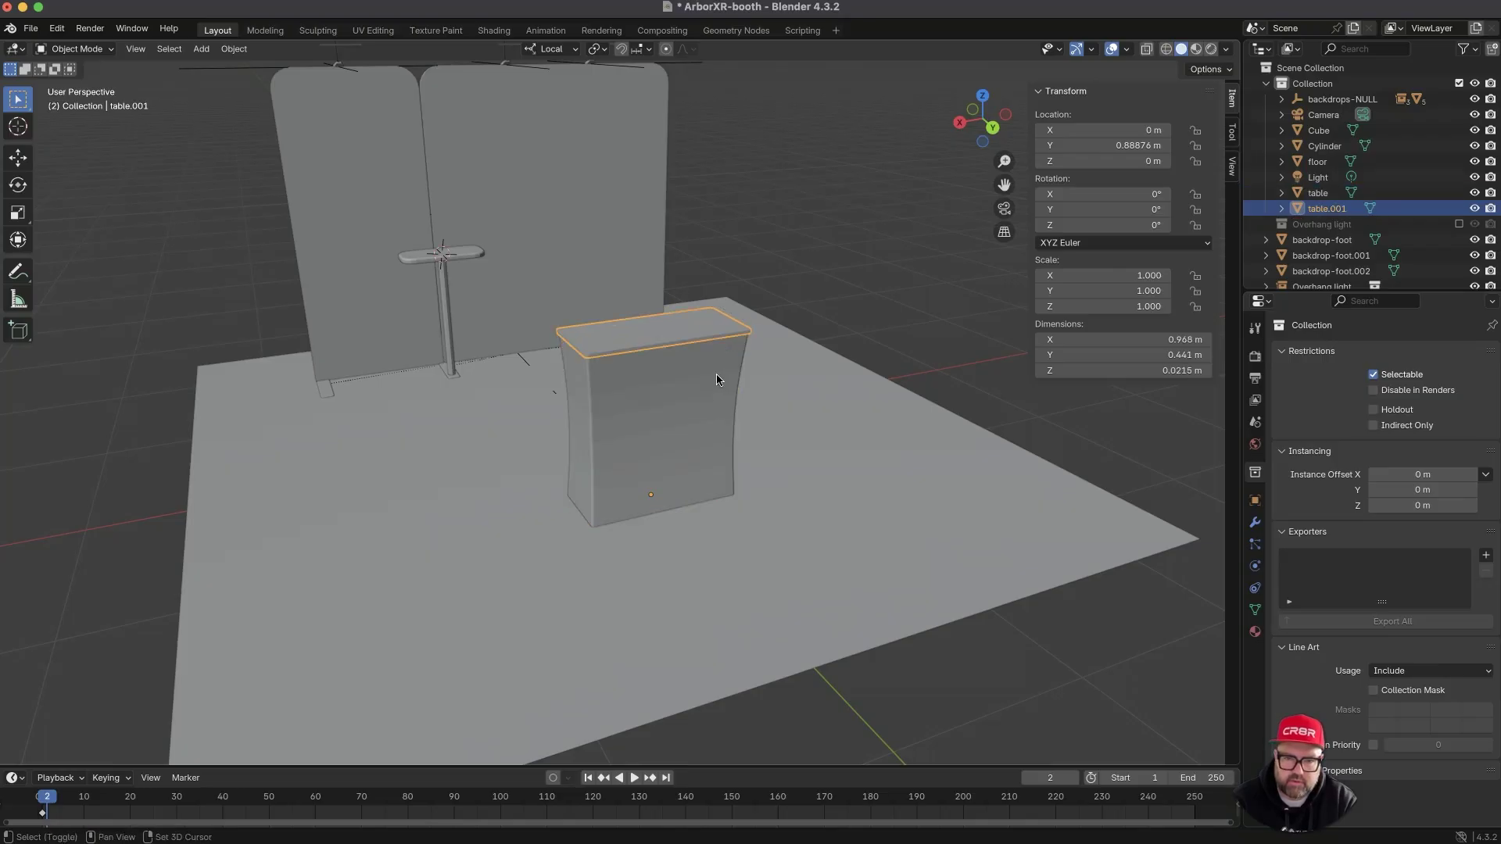
pyautogui.keyDown('shift'); pyautogui.click(730, 380); pyautogui.keyUp('shift')
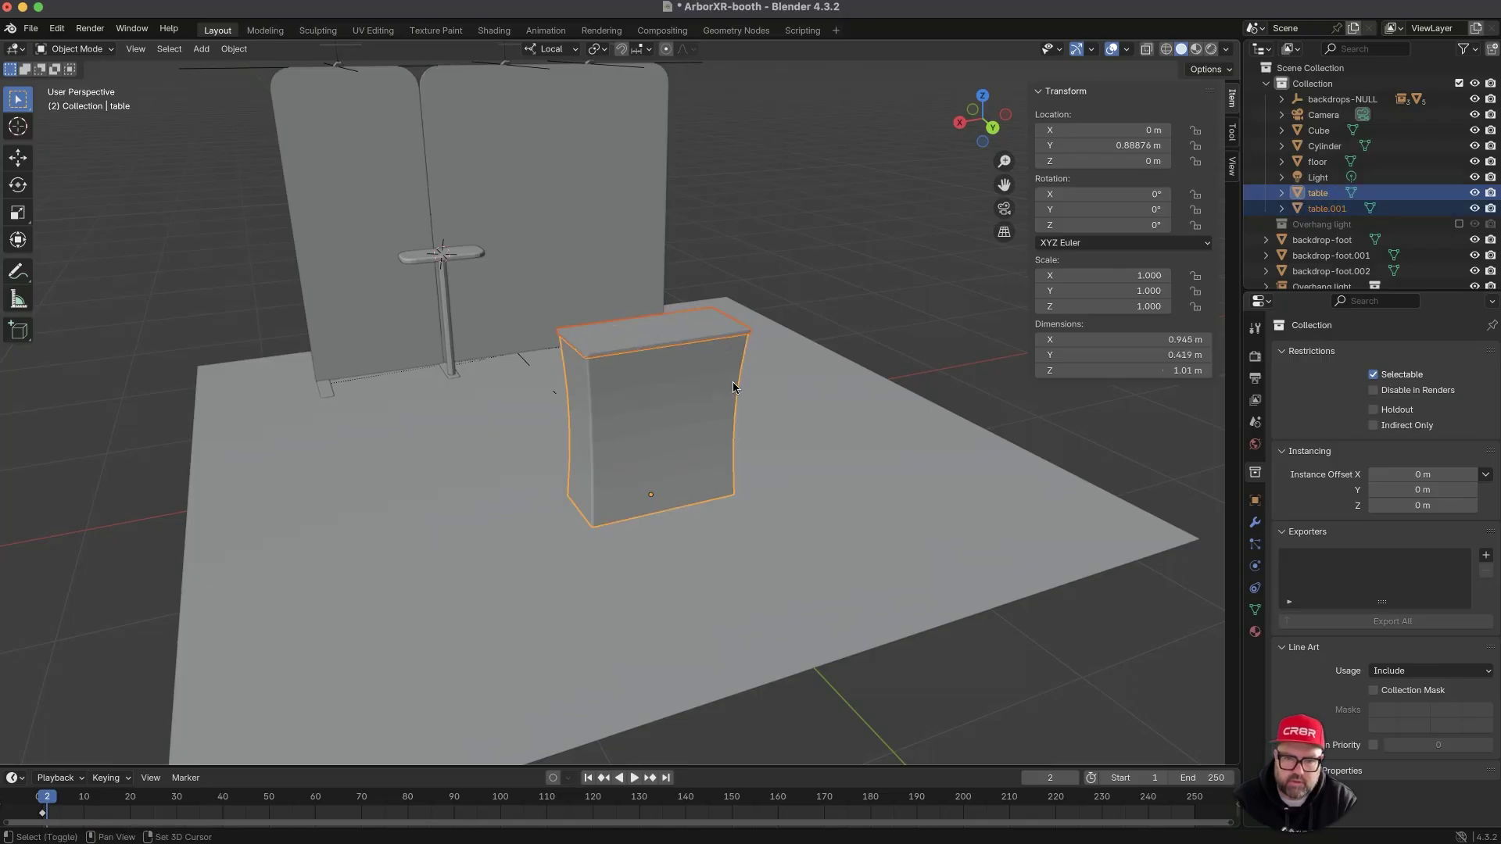
pyautogui.hotkey('ctrl', 'p')
pyautogui.click(696, 331)
pyautogui.click(797, 224)
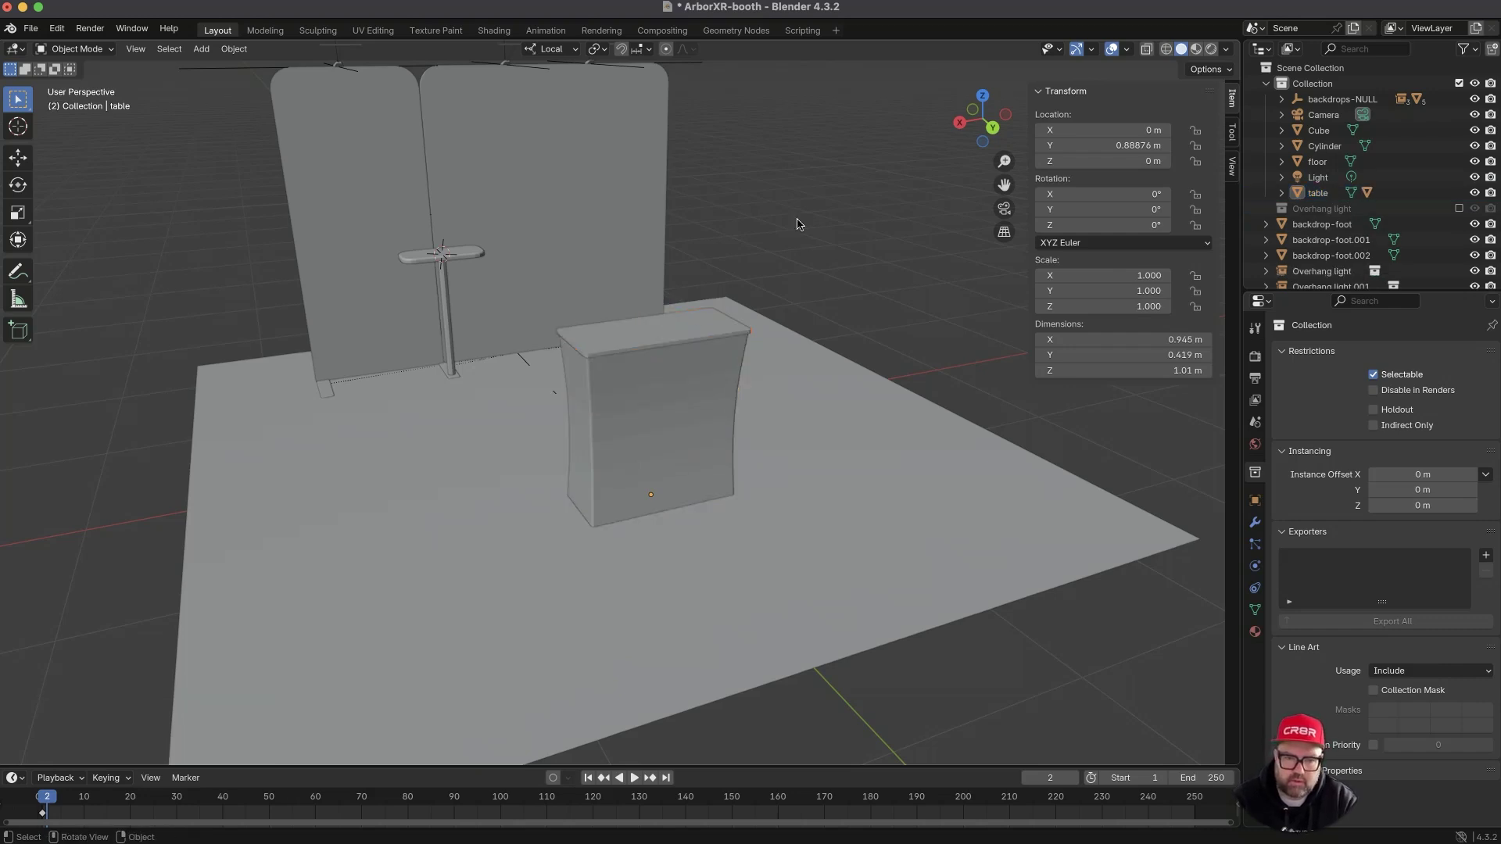
# - Try moving the podium body across the floor plane, excluding Z, to check its parented tabletop, and cancel the move
pyautogui.click(649, 420)
pyautogui.press('g')
pyautogui.hotkey('shift', 'z')
pyautogui.rightClick(677, 368)
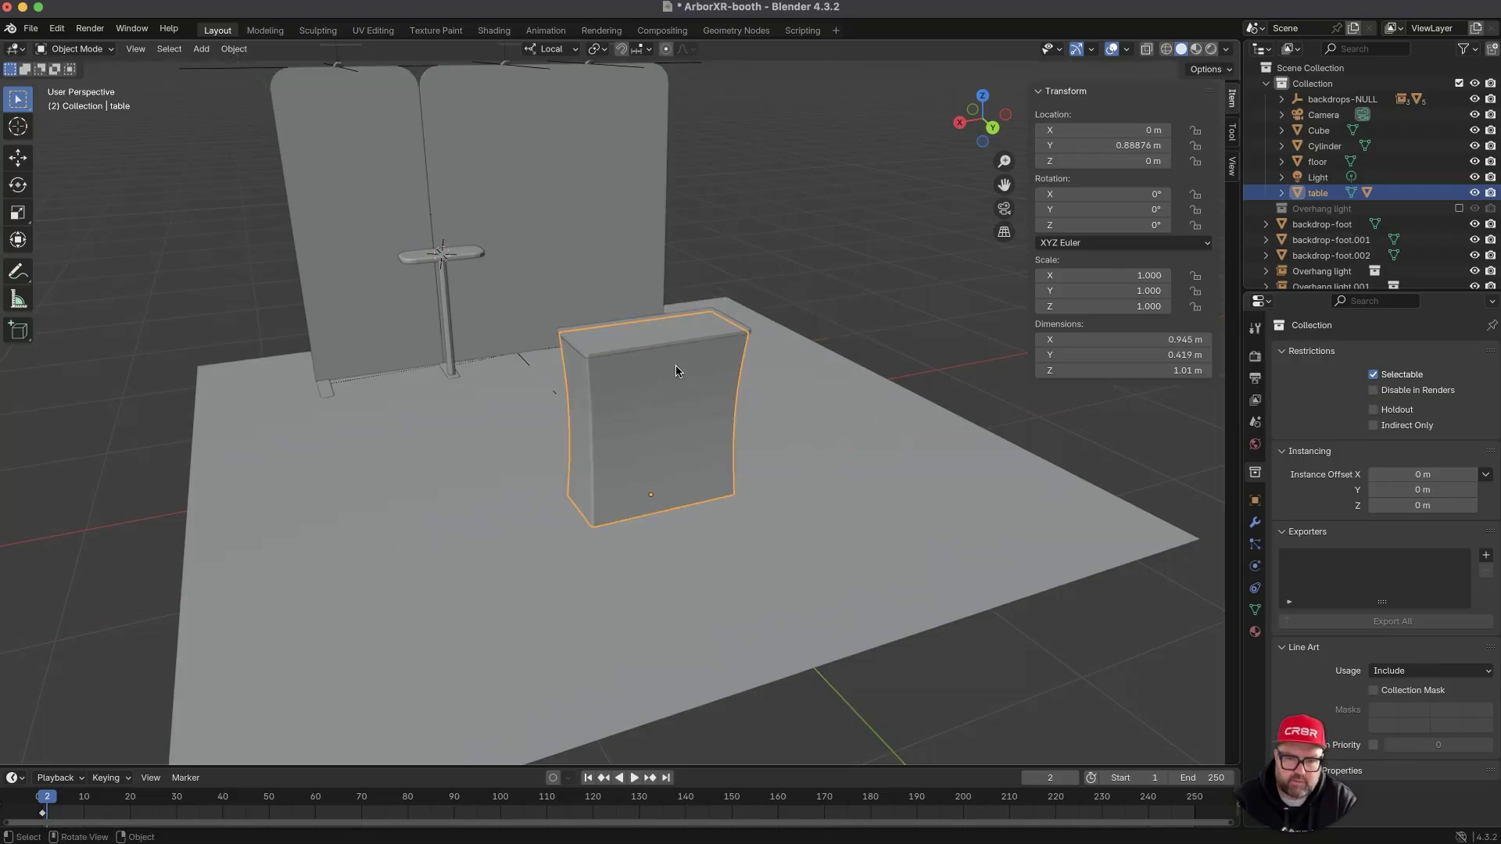
# - Check the assembled booth picture on the reference product page and move the podium about -1.04 m along local X
pyautogui.moveTo(742, 344); pyautogui.dragTo(685, 393, button='middle')
pyautogui.press('super+Tab')
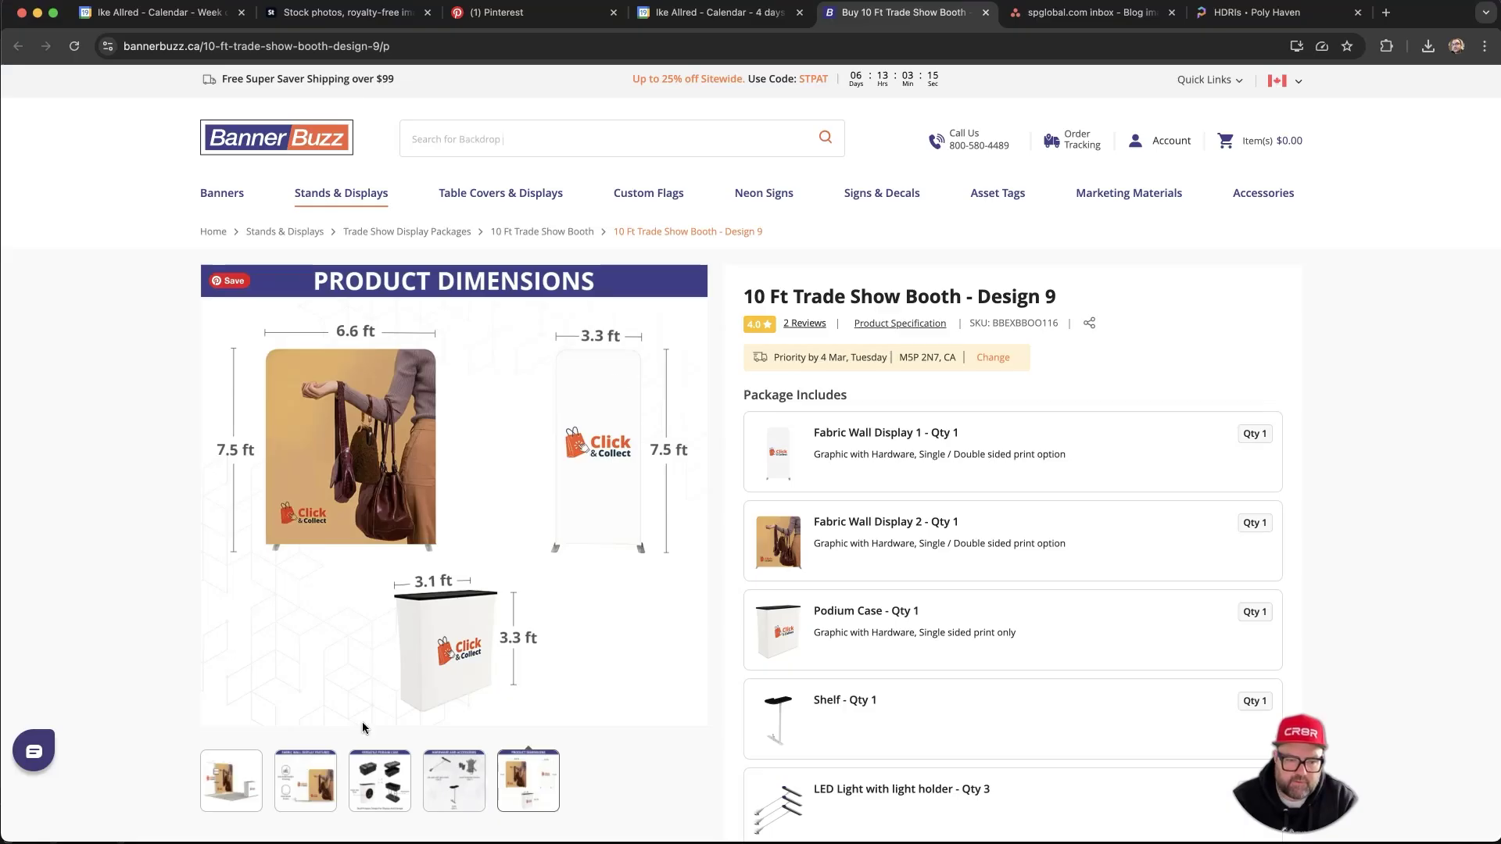
pyautogui.click(225, 790)
pyautogui.press('super+Tab')
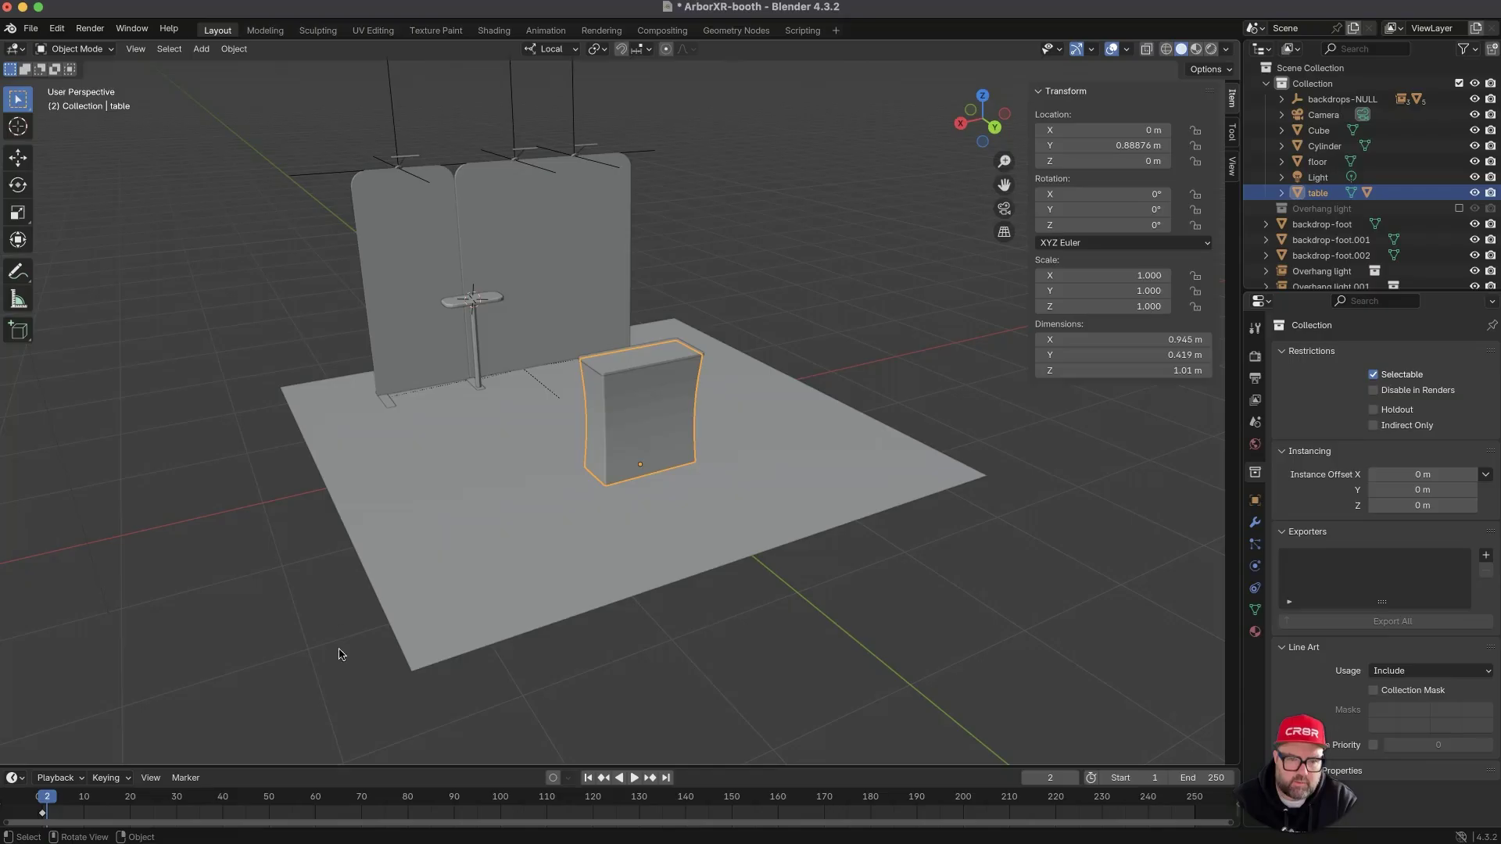
pyautogui.moveTo(391, 583); pyautogui.dragTo(616, 526, button='middle')
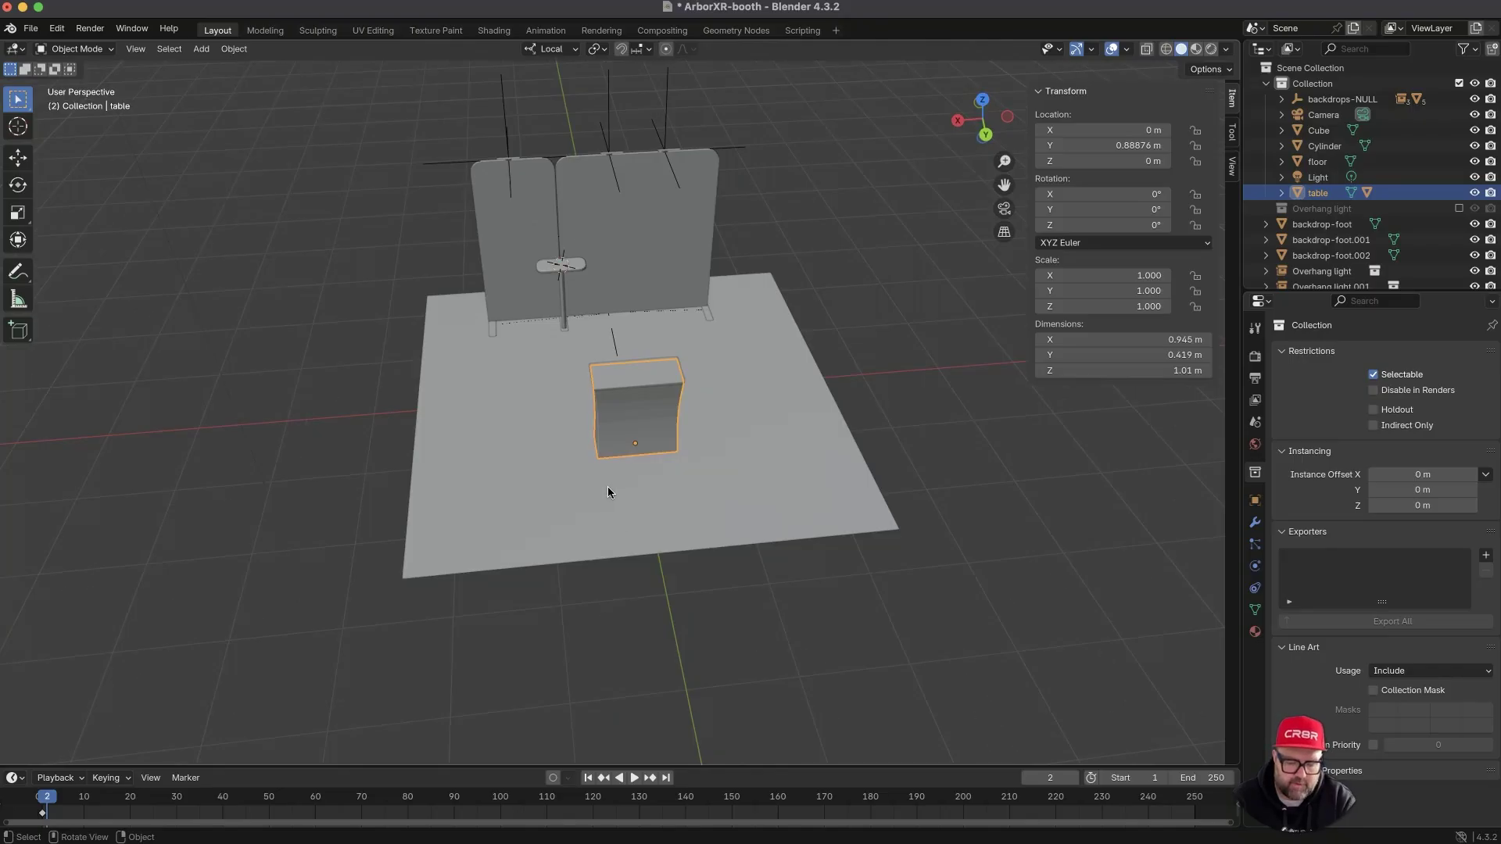
pyautogui.press('g')
pyautogui.press('x')
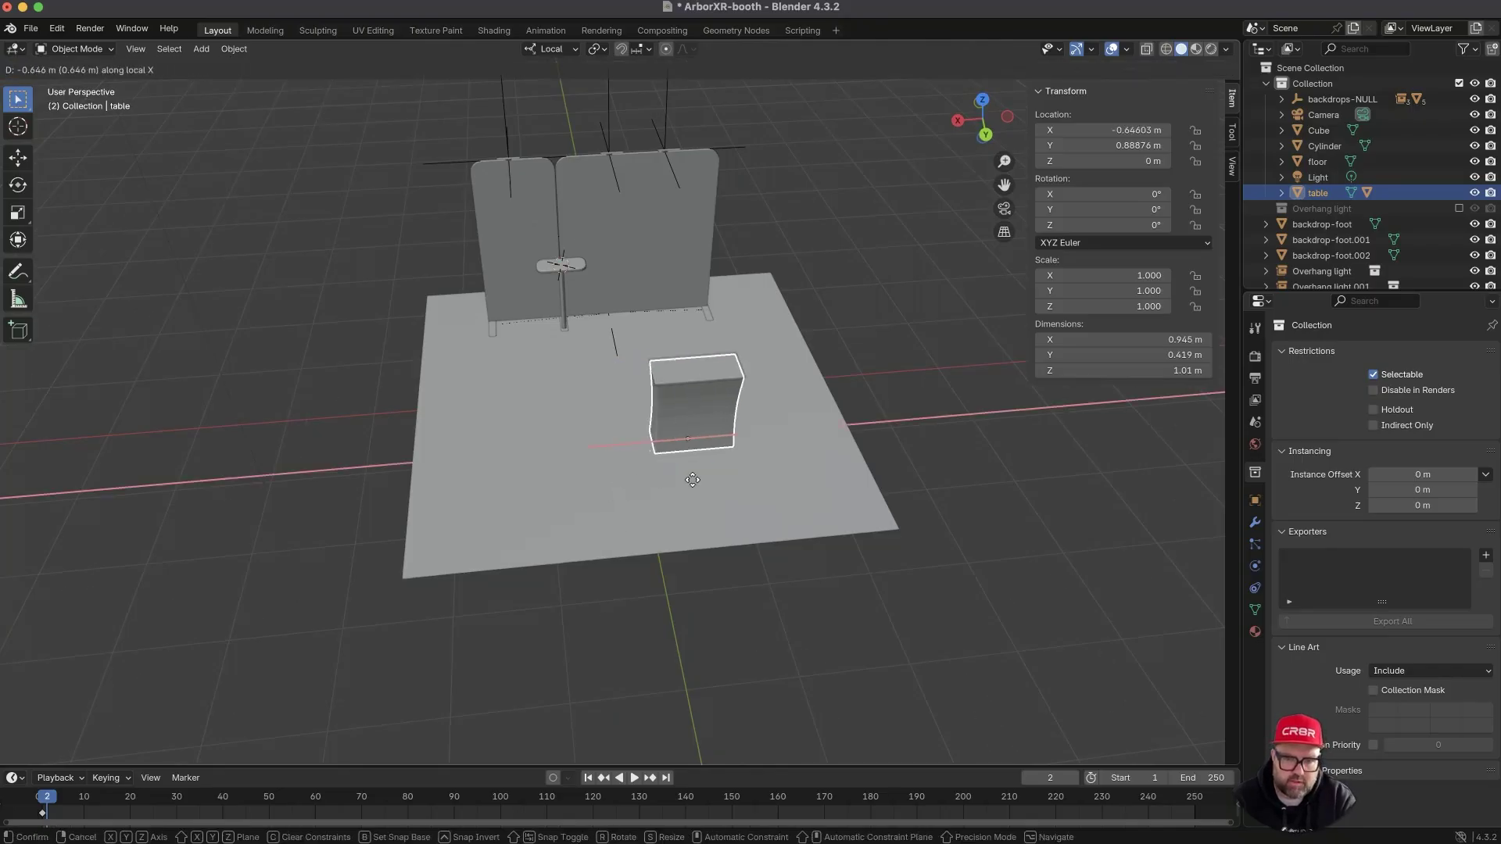
pyautogui.click(704, 483)
pyautogui.moveTo(704, 484); pyautogui.dragTo(785, 547, button='middle')
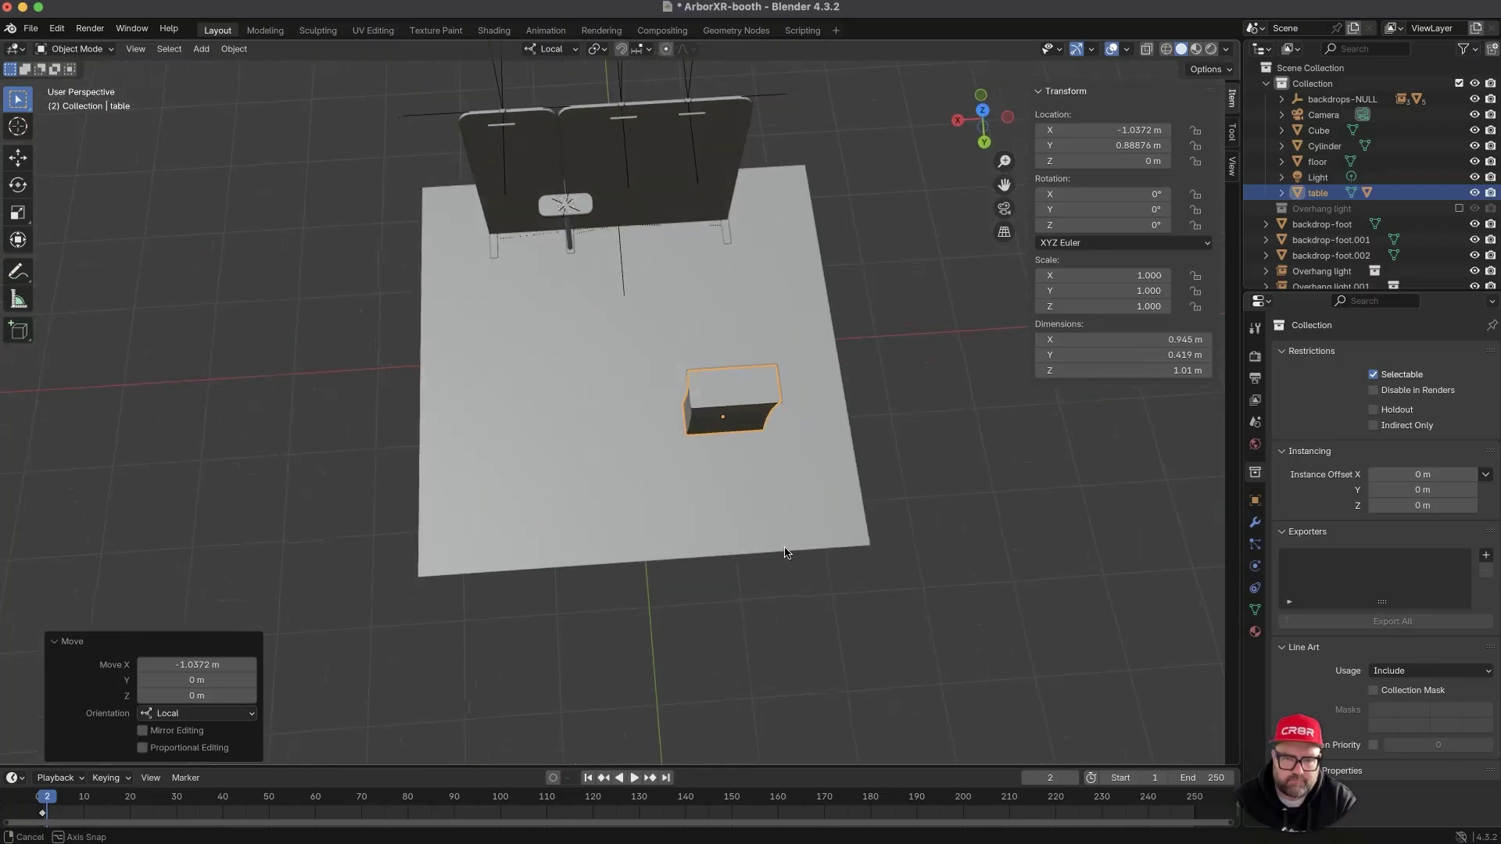
# - Check the reference booth picture again and set the floor's X and Y dimensions to 10 ft each
pyautogui.press('super+Tab')
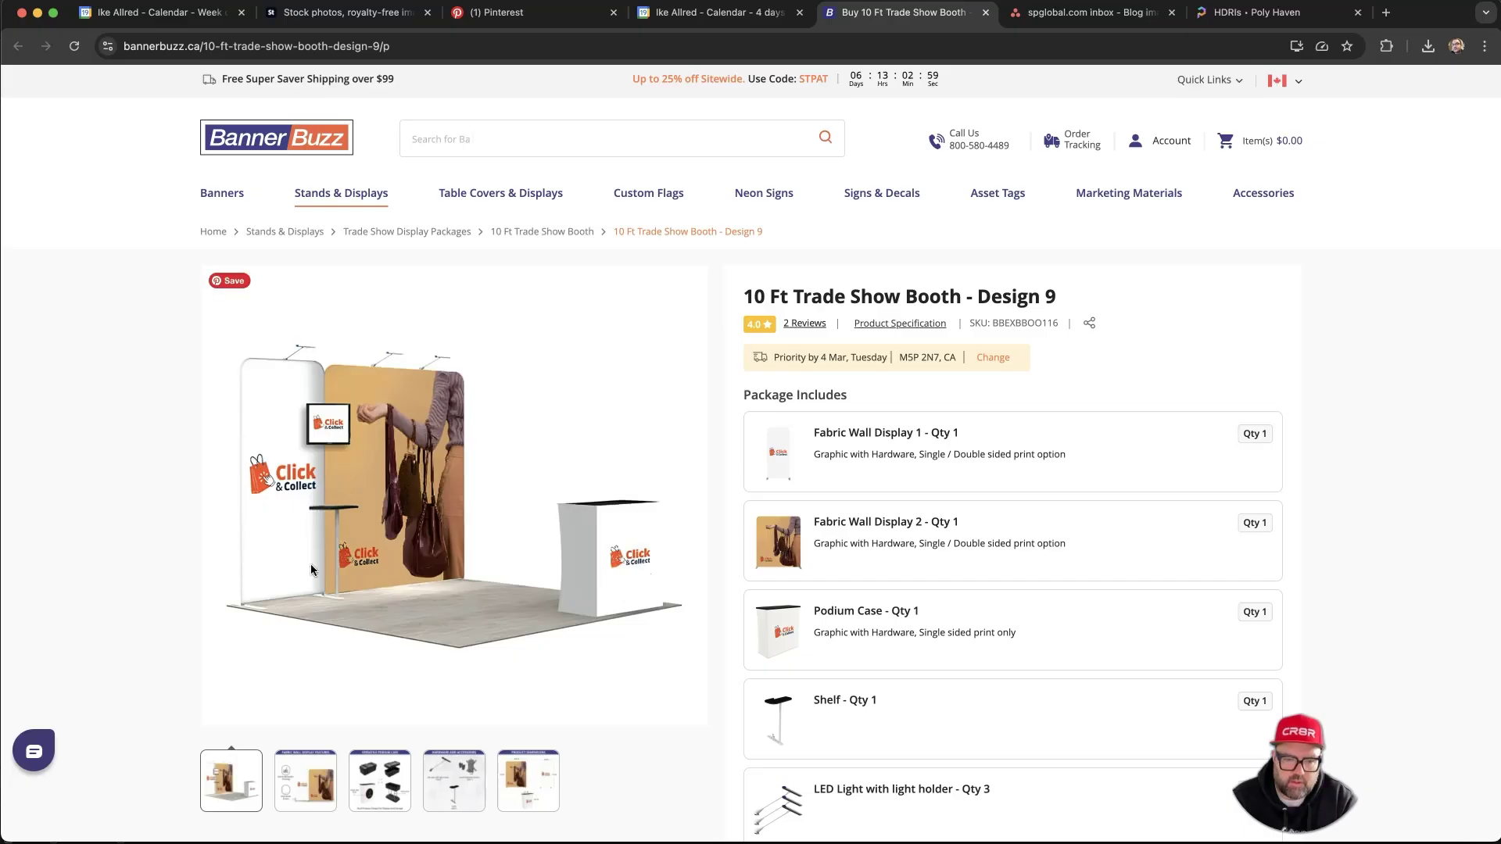
pyautogui.press('super+Tab')
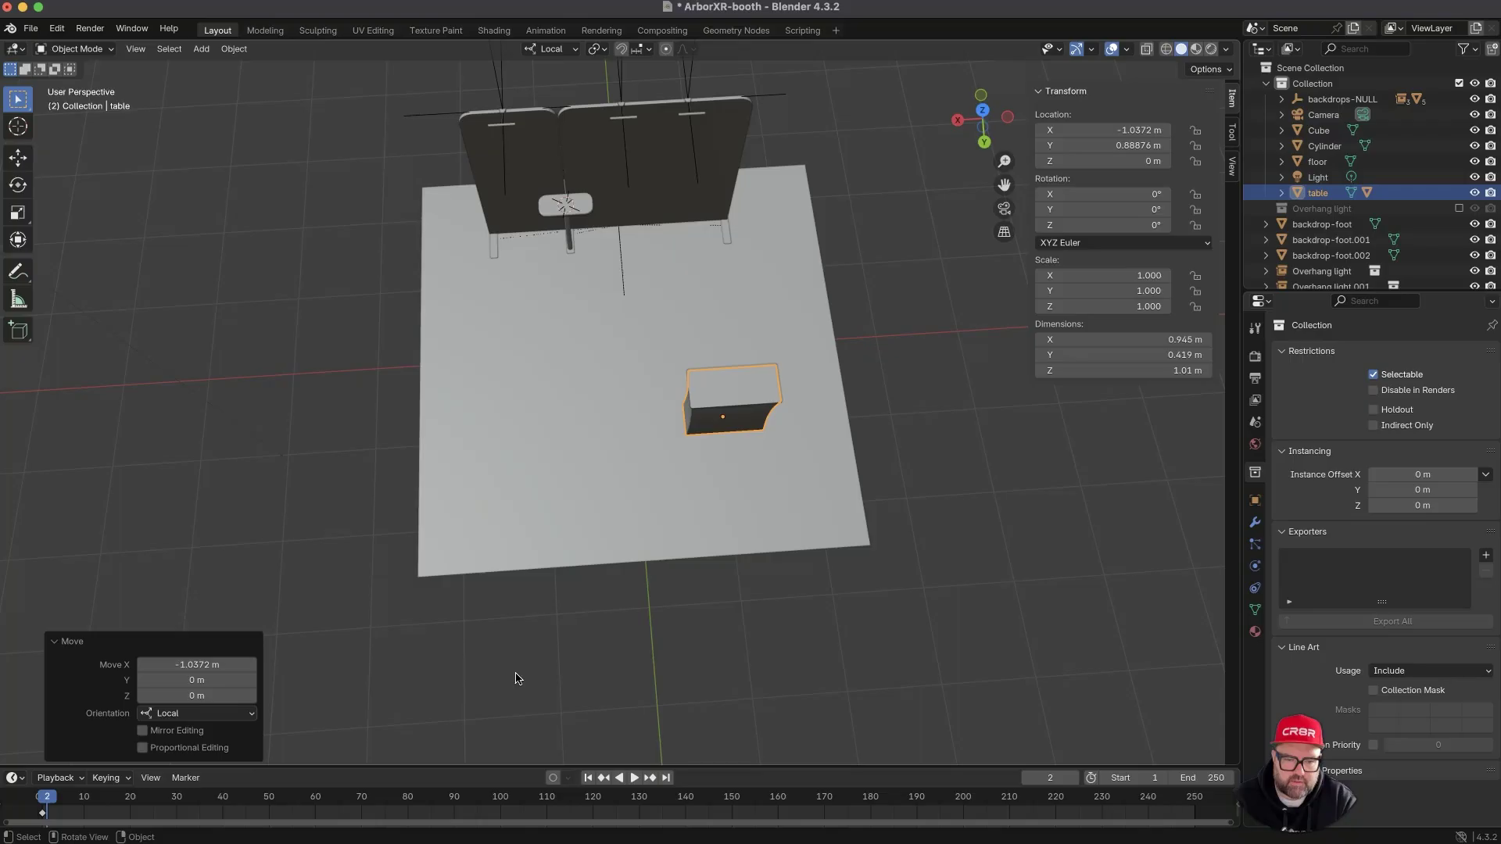
pyautogui.click(569, 463)
pyautogui.moveTo(556, 528); pyautogui.dragTo(575, 495, button='middle')
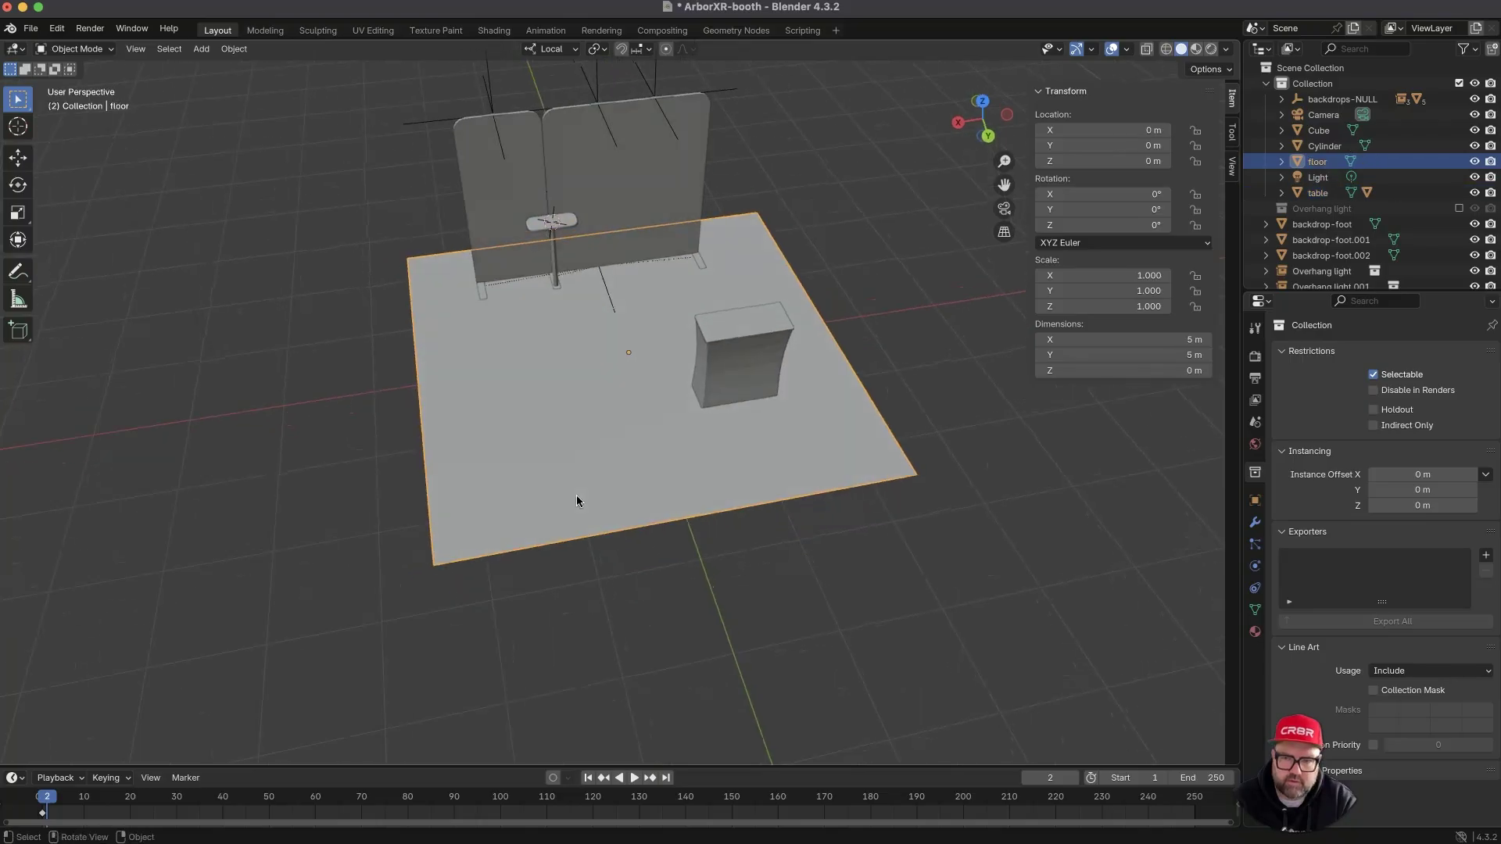
pyautogui.click(1191, 336)
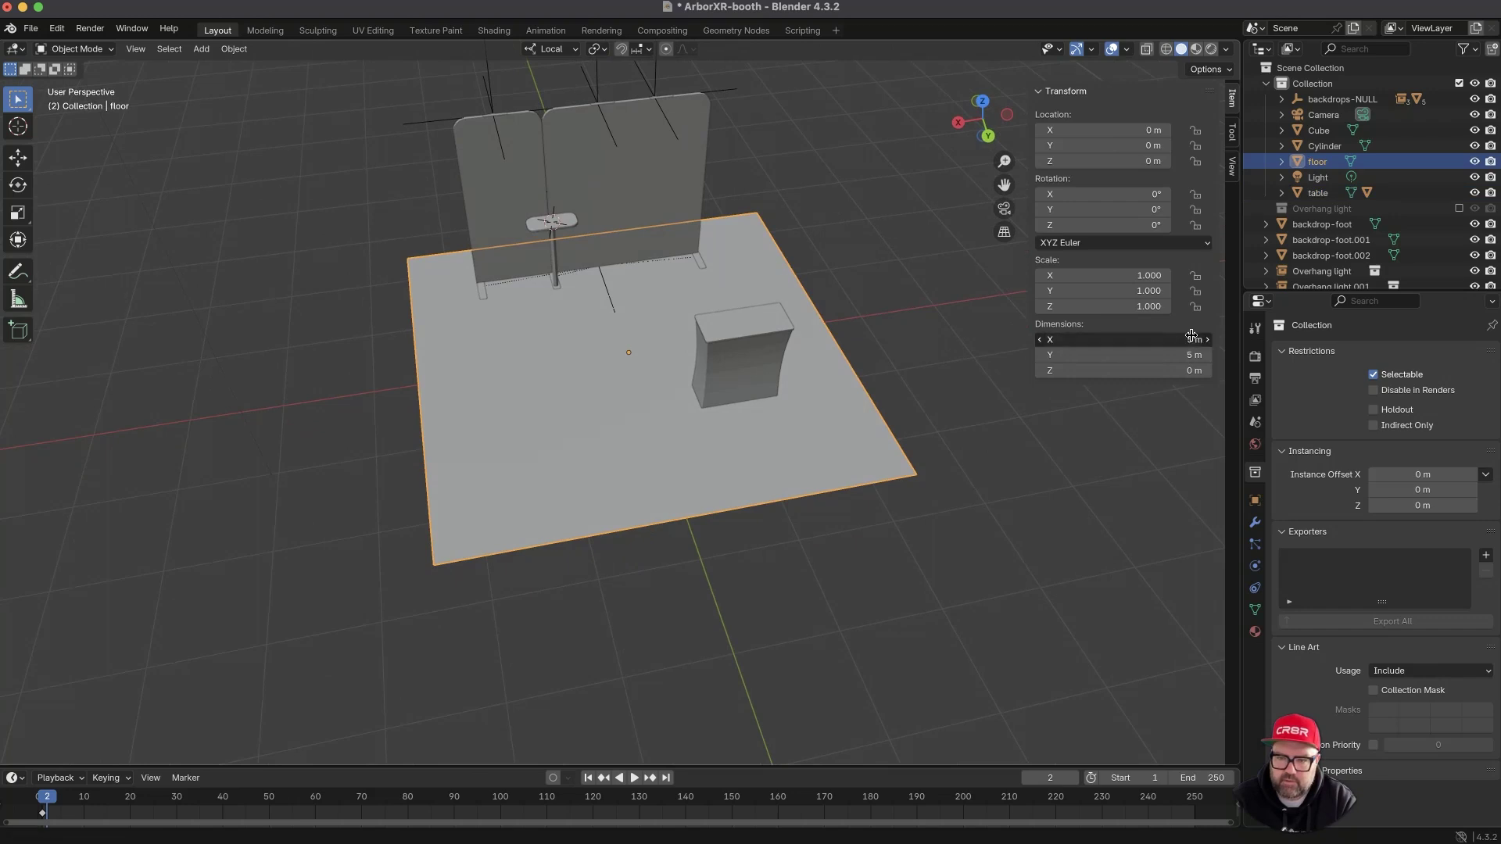
pyautogui.write('10')
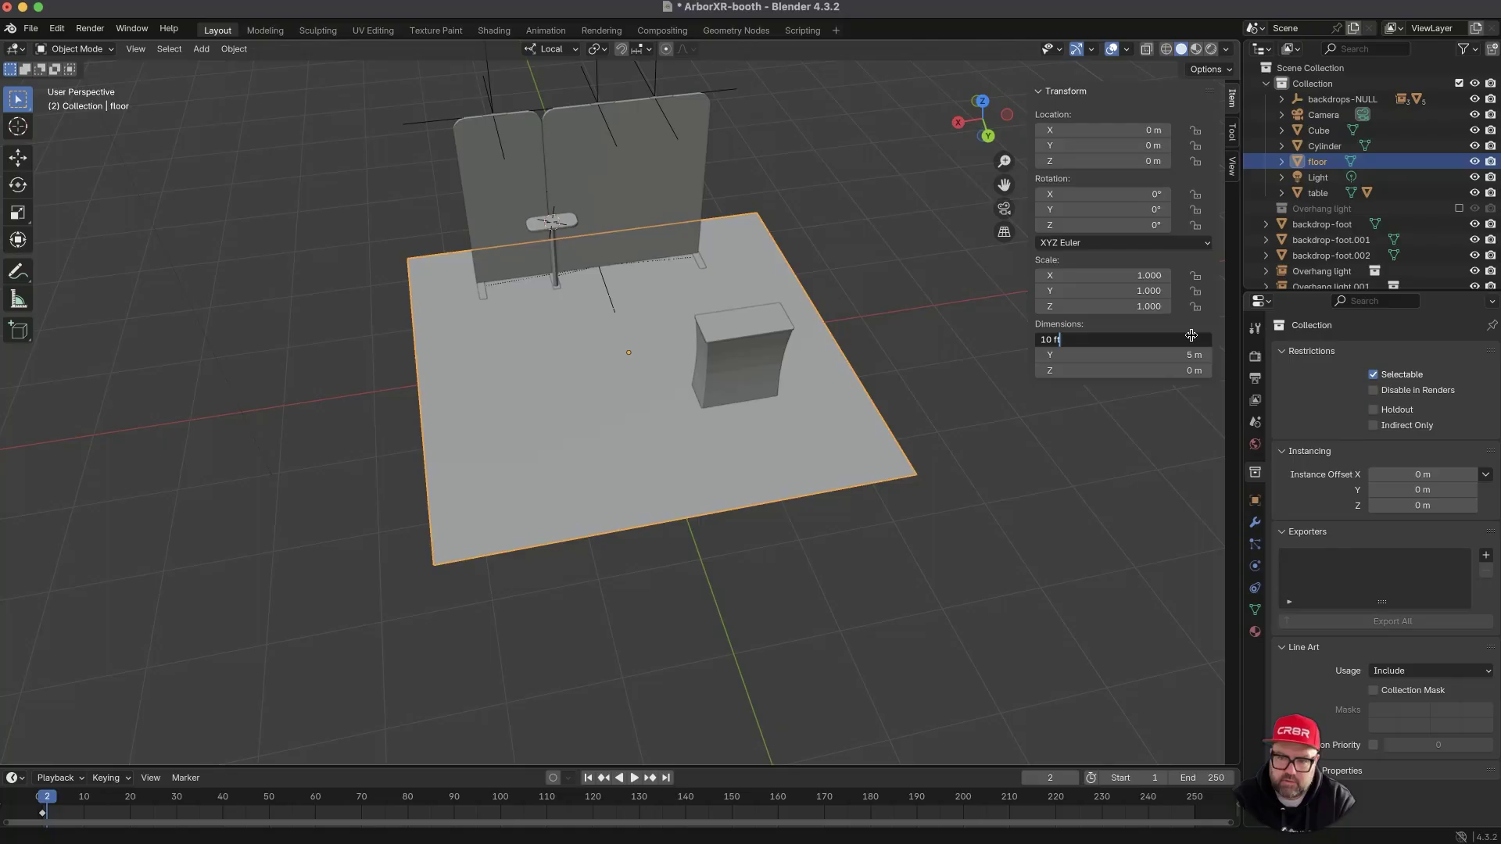
pyautogui.press('Tab')
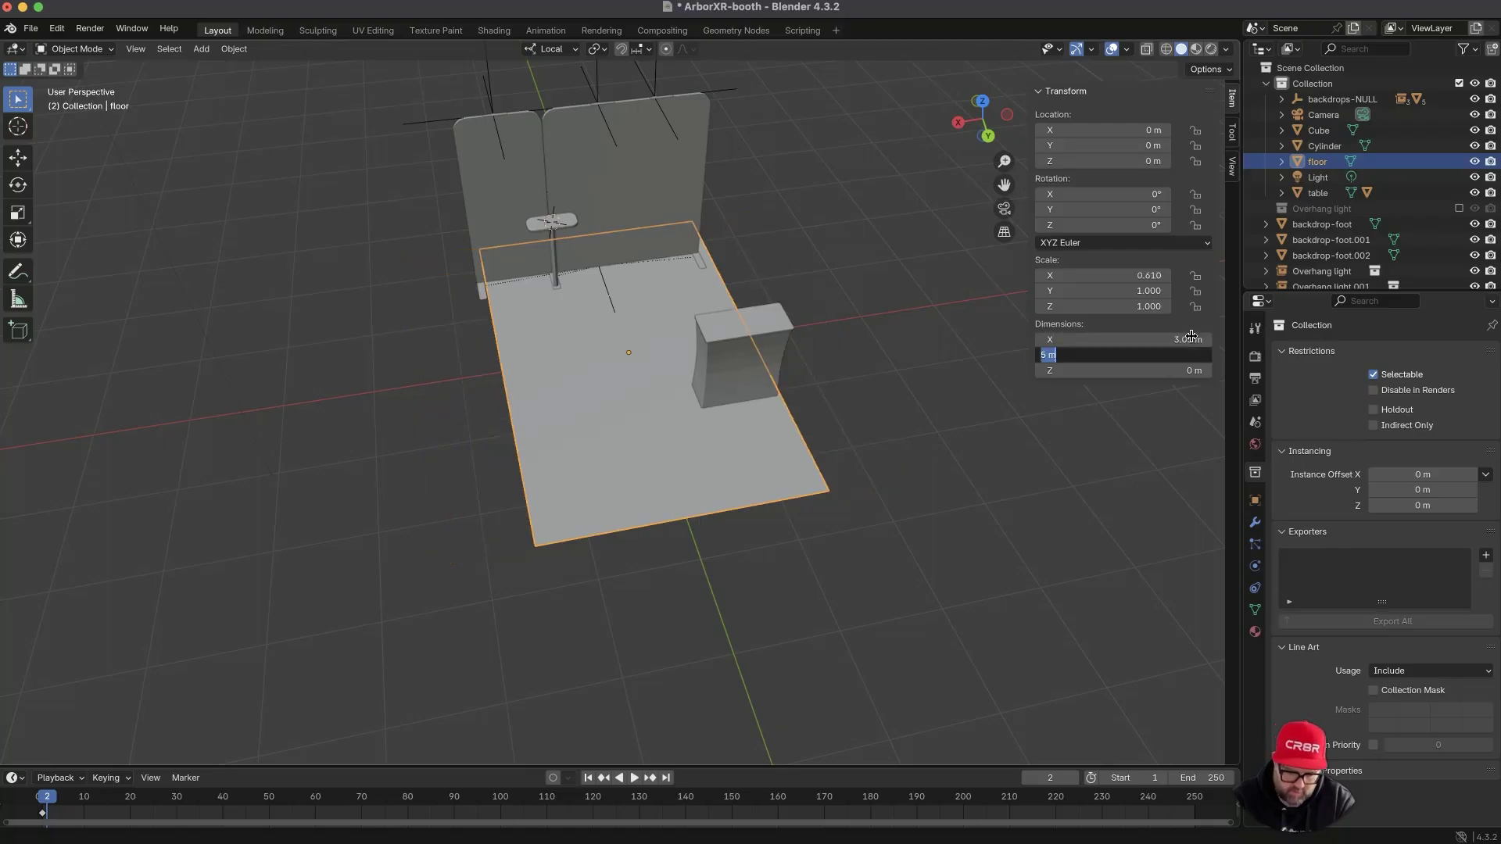
pyautogui.write('10 f')
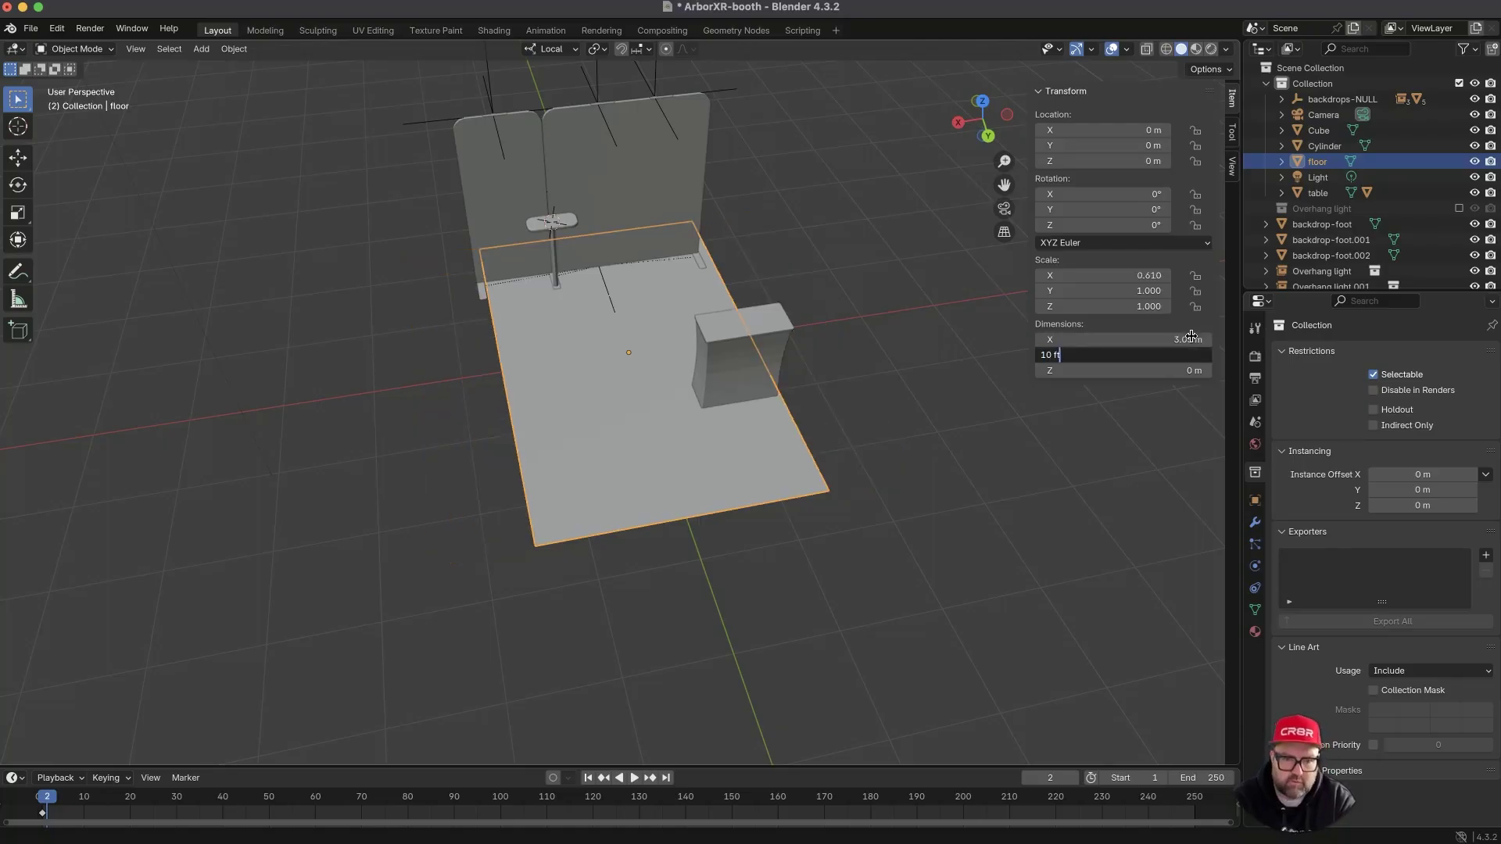
pyautogui.write('t')
pyautogui.press('Tab')
pyautogui.press('Return')
# - Parent the shelf top and its pole to backdrops-NULL using Object (Keep Transform), and clear the selection
pyautogui.moveTo(865, 388); pyautogui.dragTo(741, 359, button='middle')
pyautogui.click(498, 328)
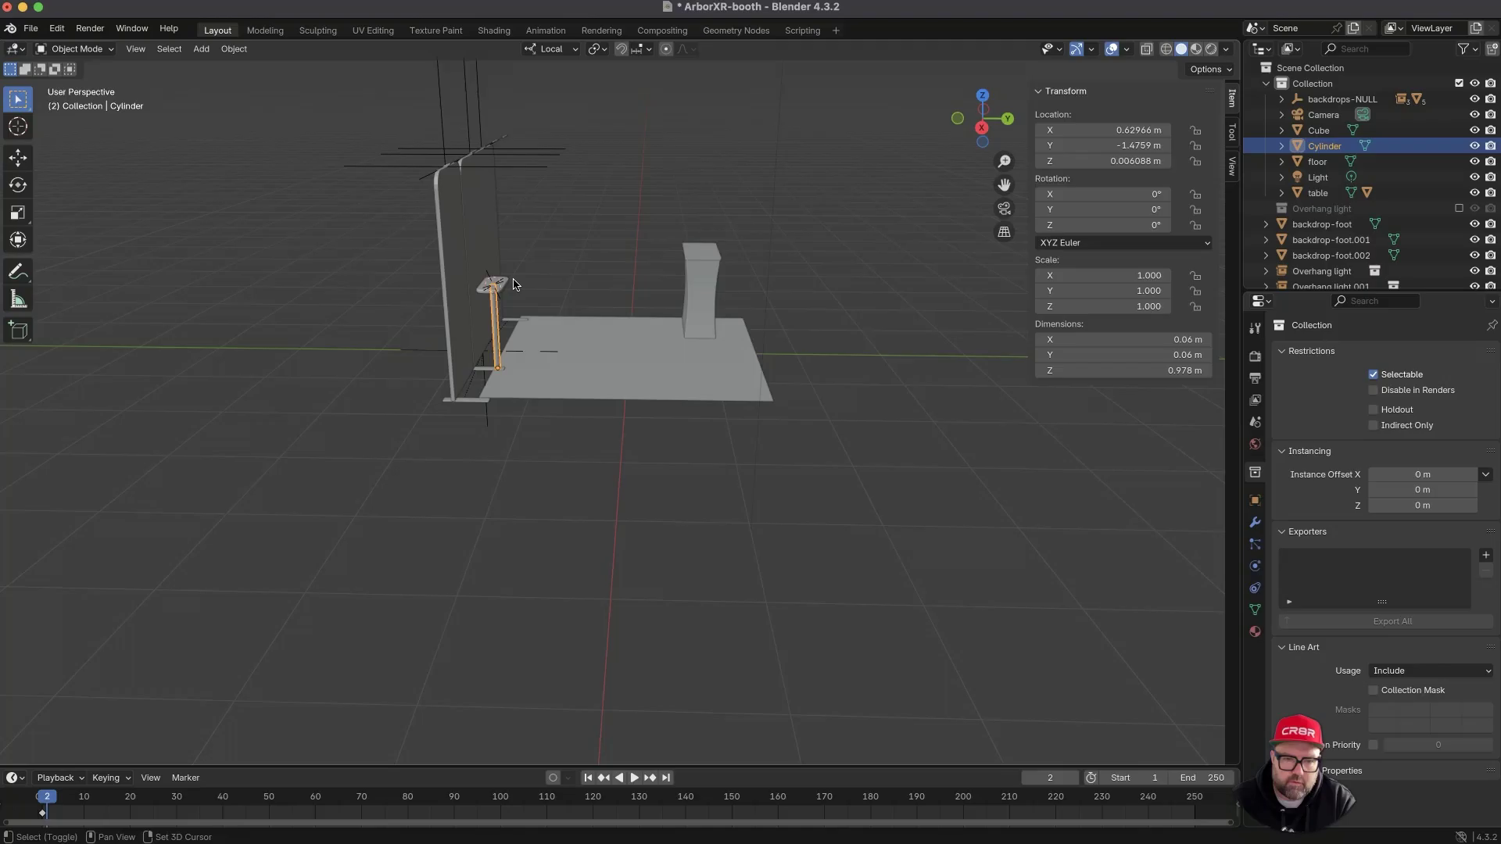
pyautogui.keyDown('shift'); pyautogui.click(503, 286); pyautogui.keyUp('shift')
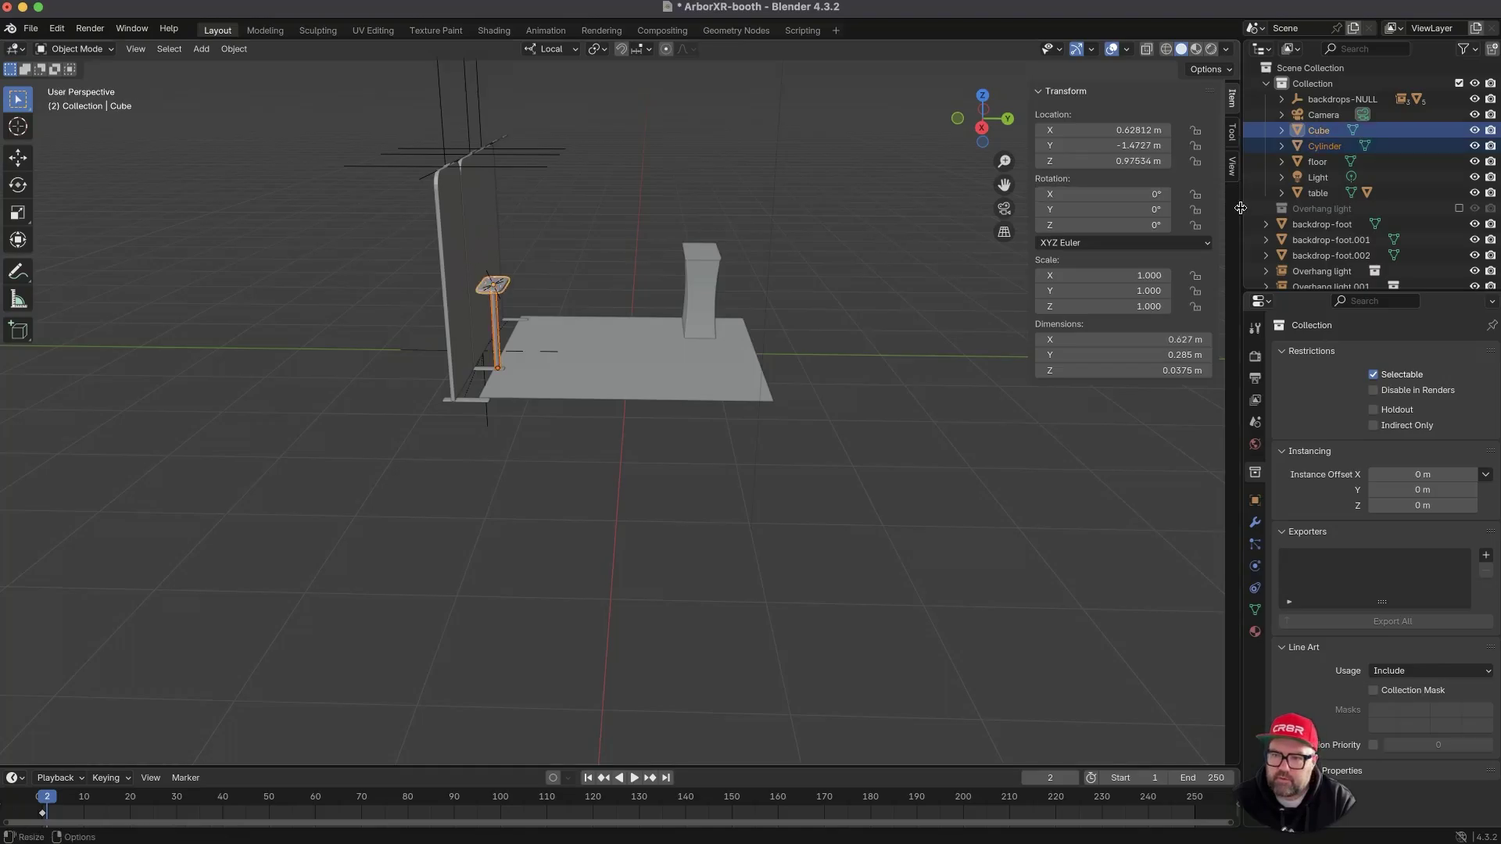
pyautogui.click(1337, 101)
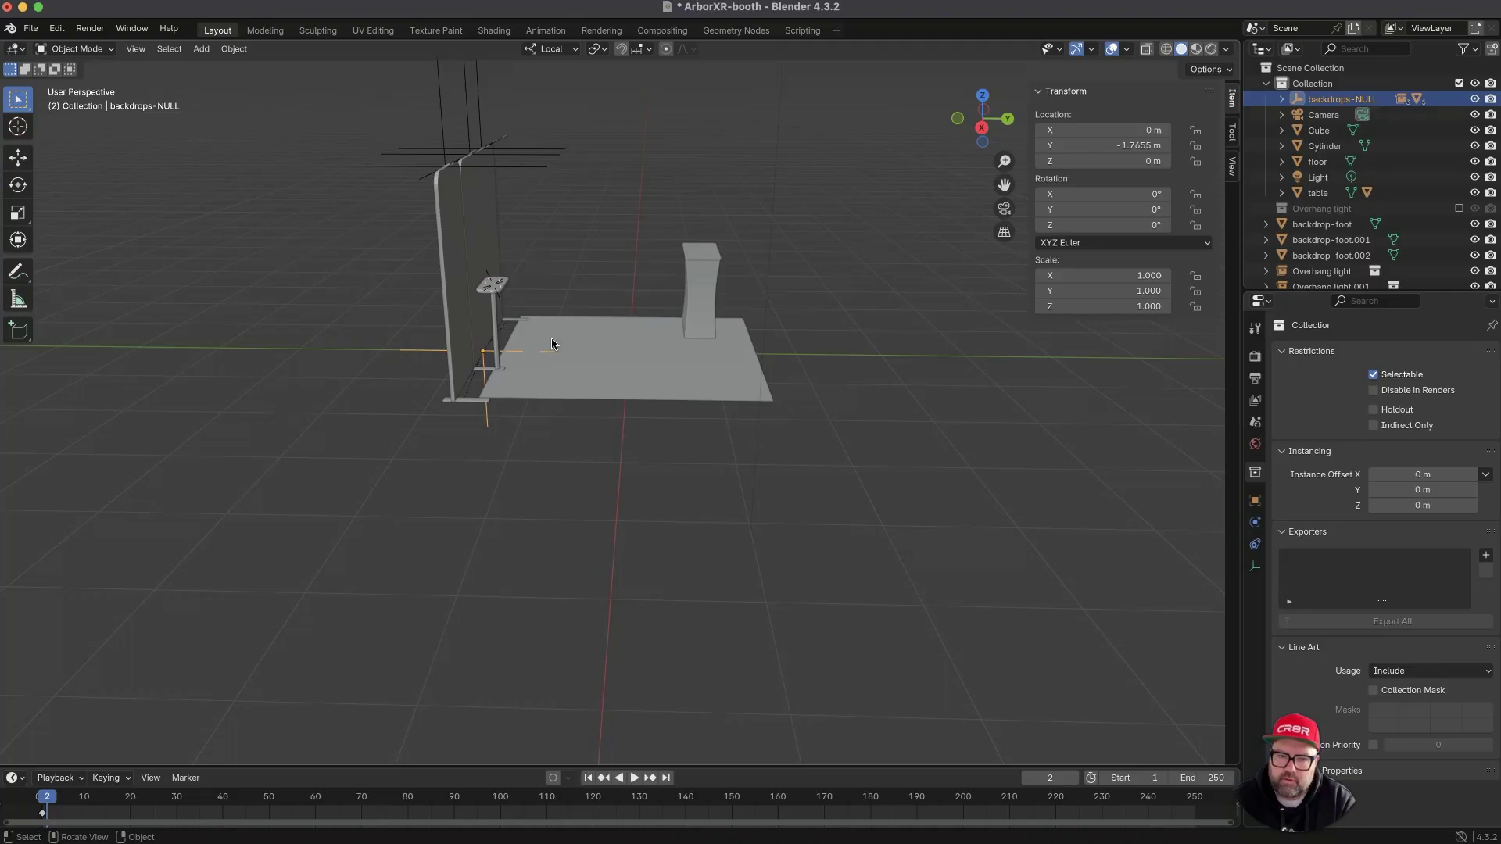
pyautogui.scroll(5, 503, 350)
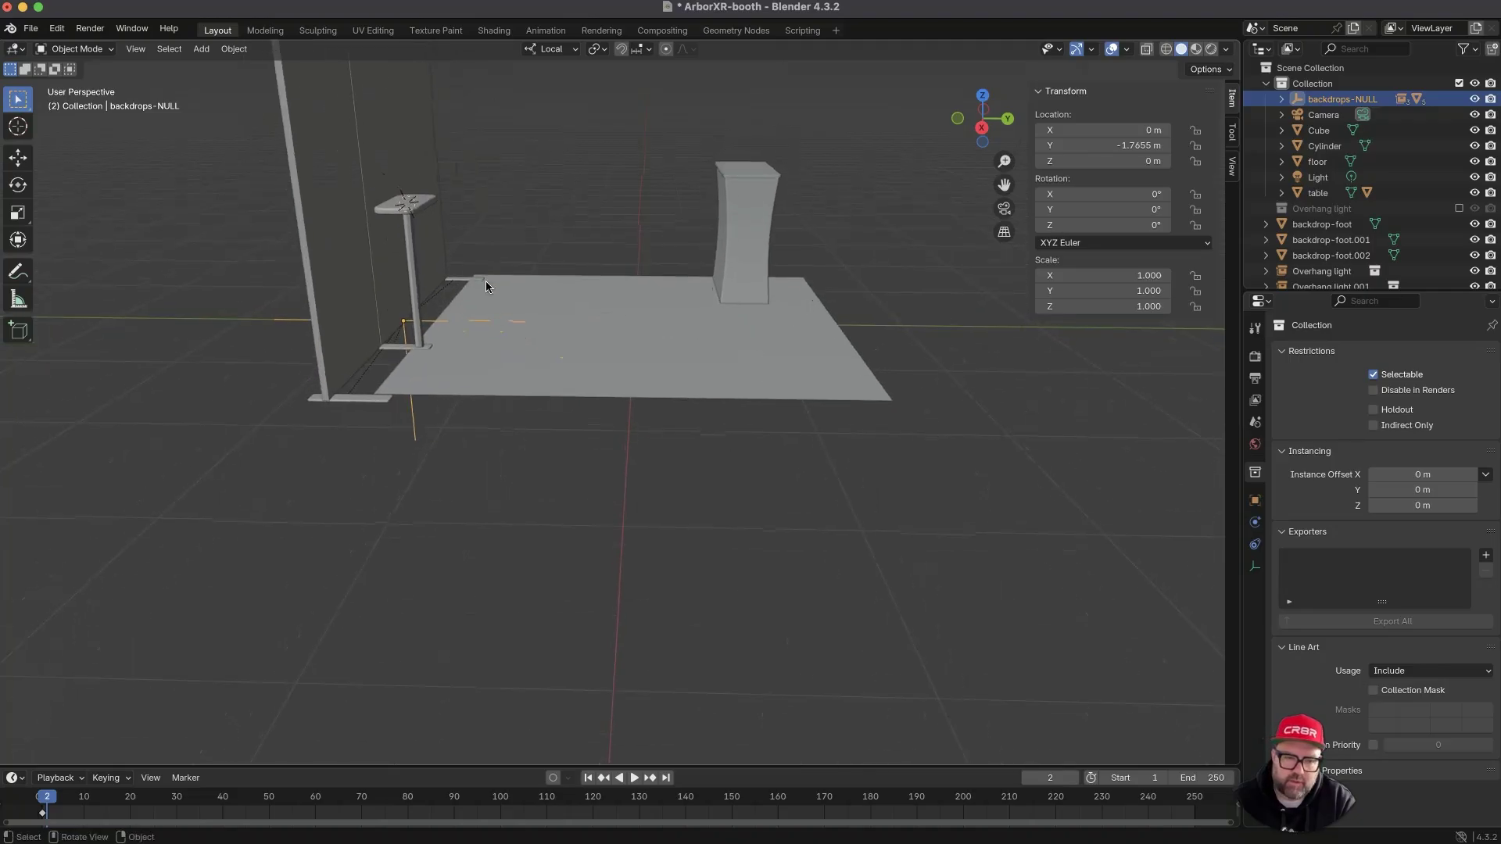
pyautogui.click(419, 298)
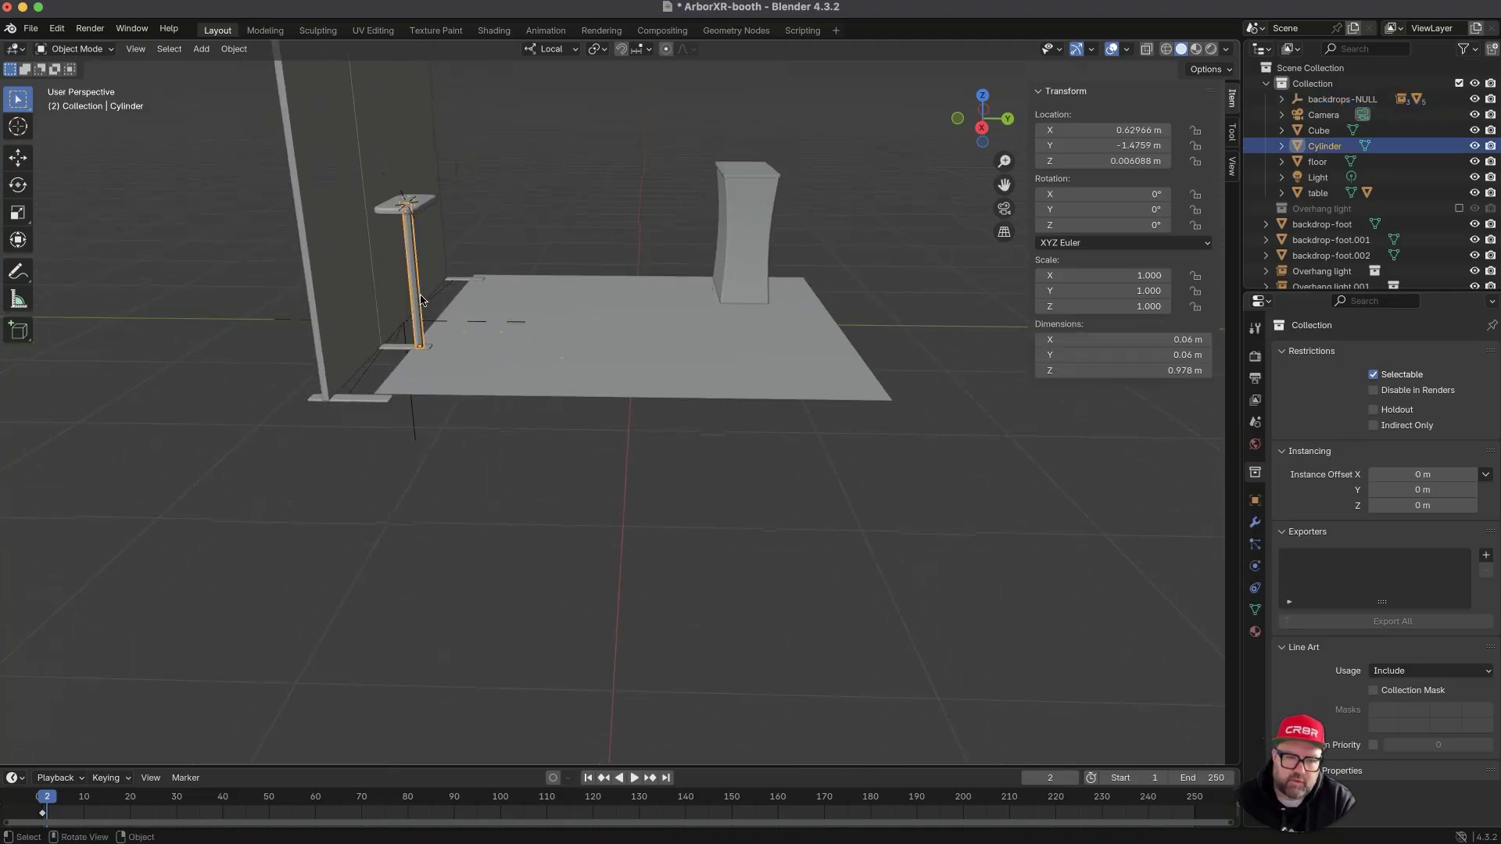
pyautogui.keyDown('shift'); pyautogui.click(429, 206); pyautogui.keyUp('shift')
pyautogui.keyDown('shift'); pyautogui.click(429, 323); pyautogui.keyUp('shift')
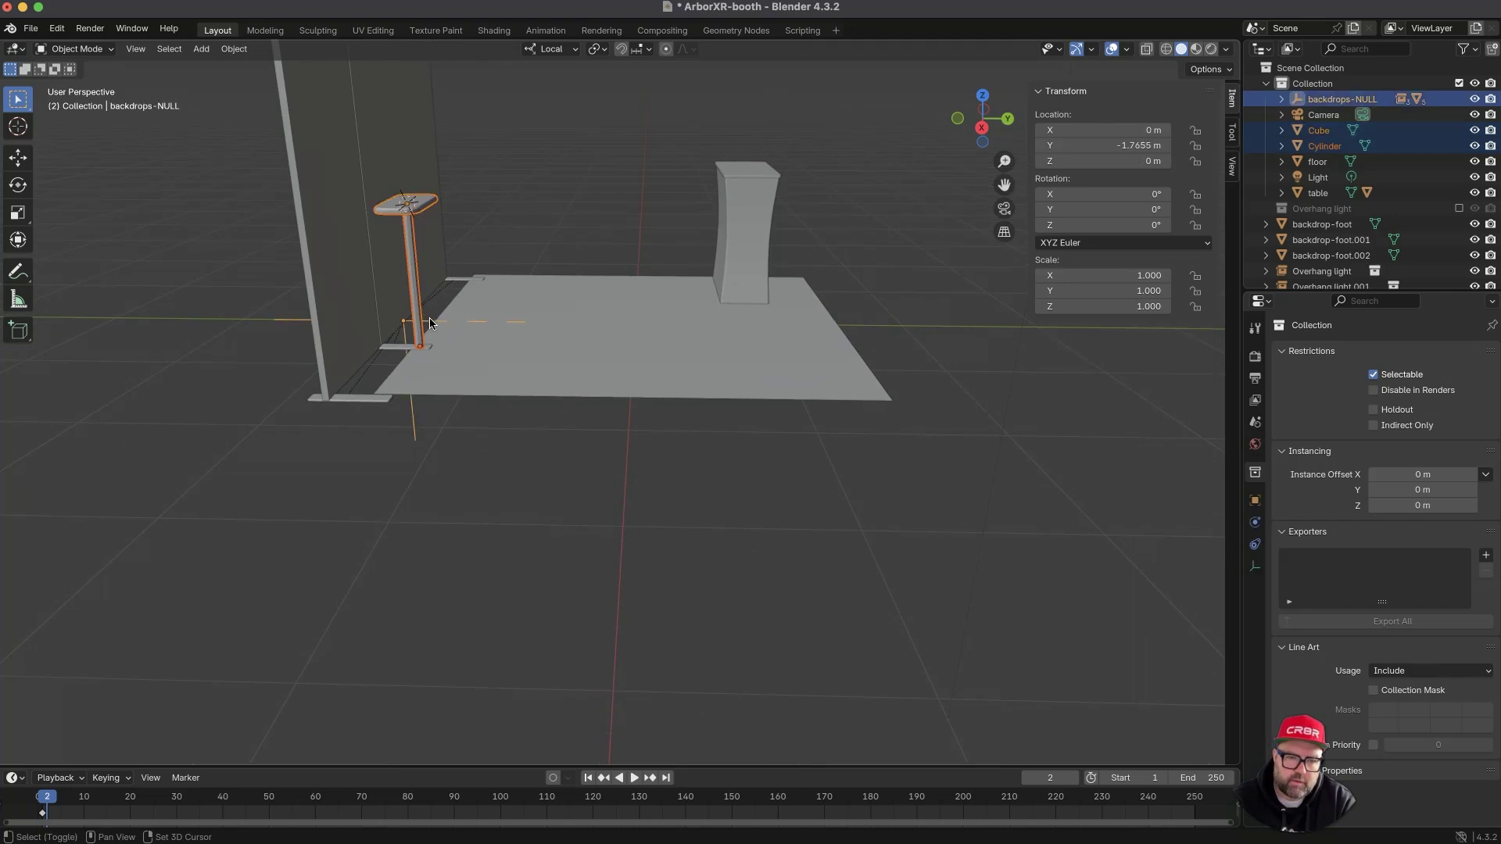
pyautogui.hotkey('ctrl', 'p')
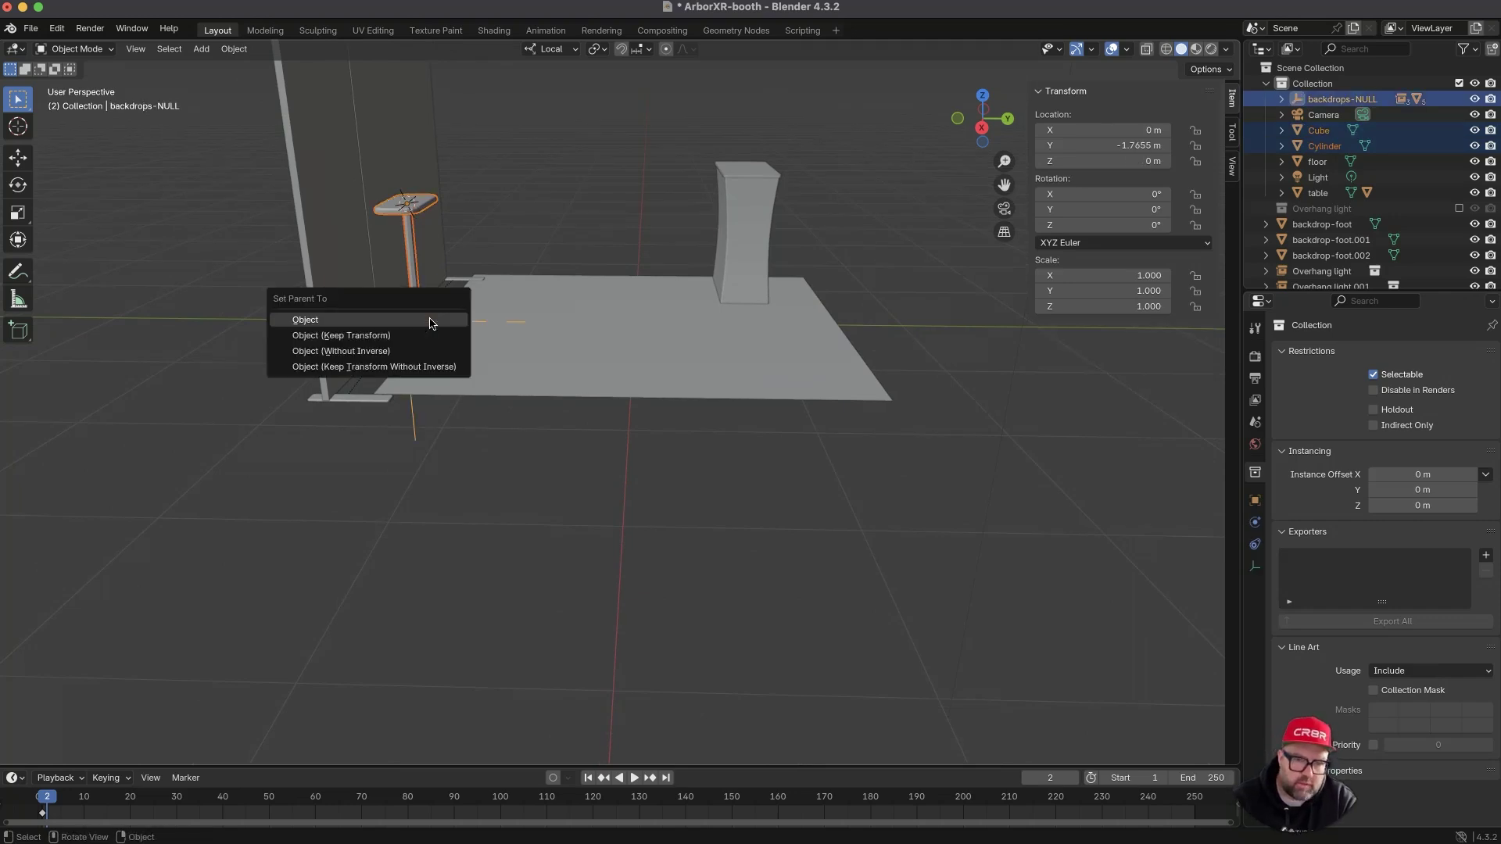
pyautogui.click(428, 334)
pyautogui.hotkey('alt', 'a')
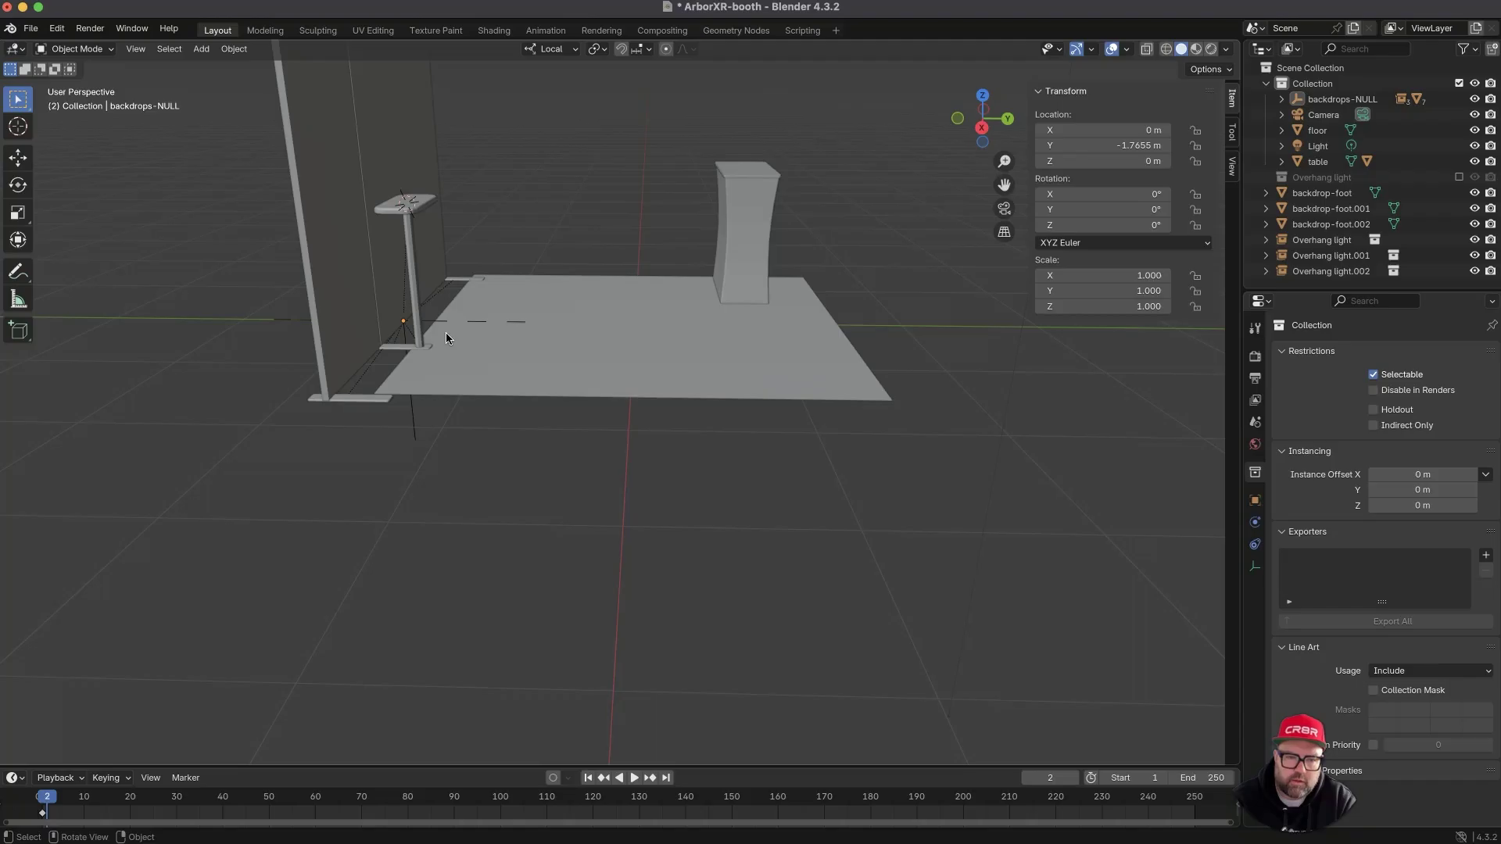
# - Select backdrops-NULL and move it about 0.32 m along local Y onto the floor
pyautogui.click(433, 321)
pyautogui.click(415, 437)
pyautogui.moveTo(416, 437); pyautogui.dragTo(436, 434, button='middle')
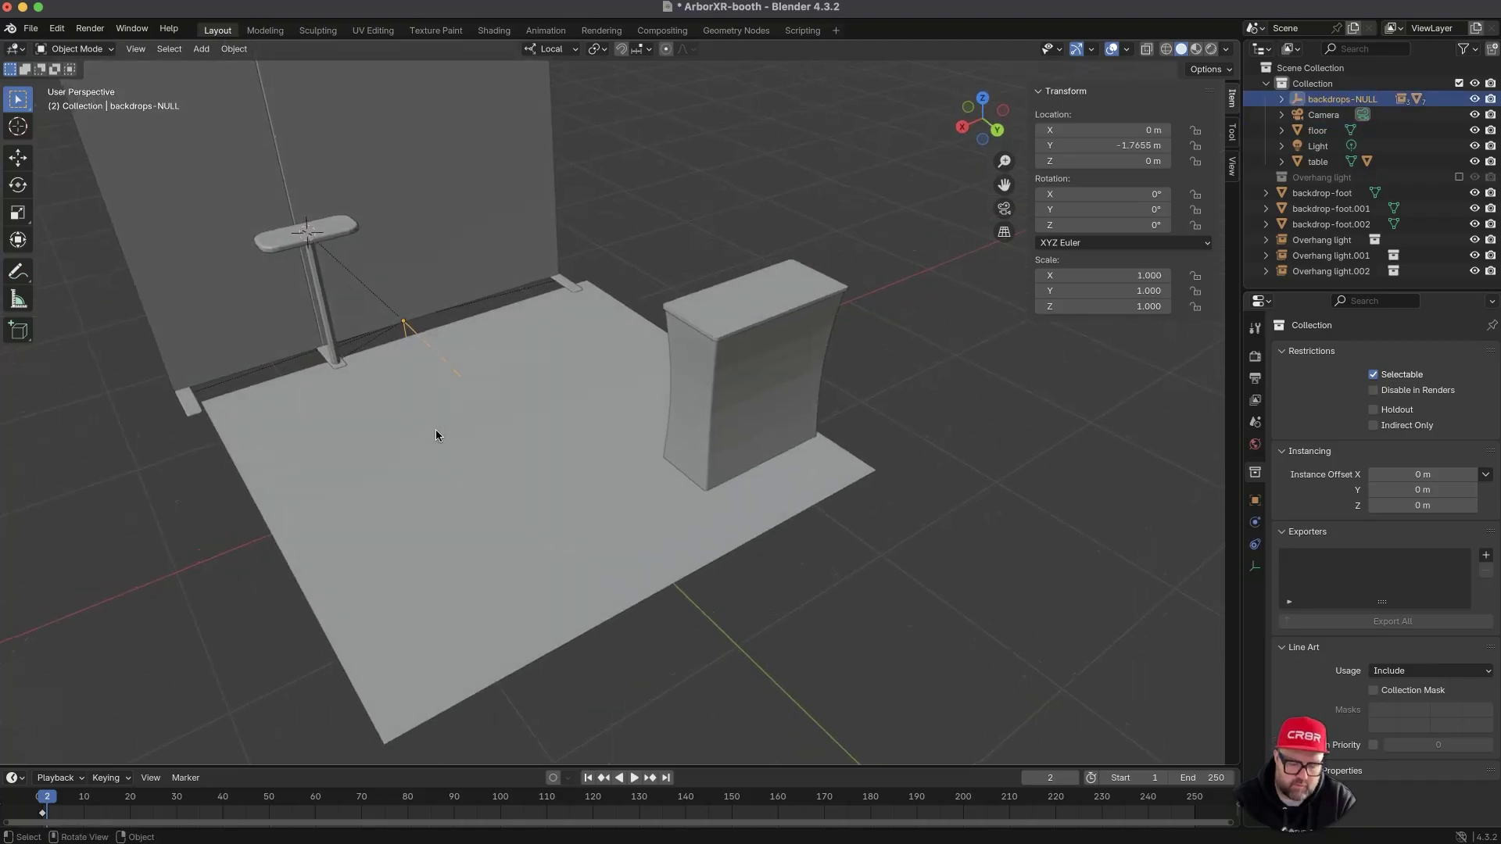
pyautogui.press('g')
pyautogui.press('y')
pyautogui.click(462, 444)
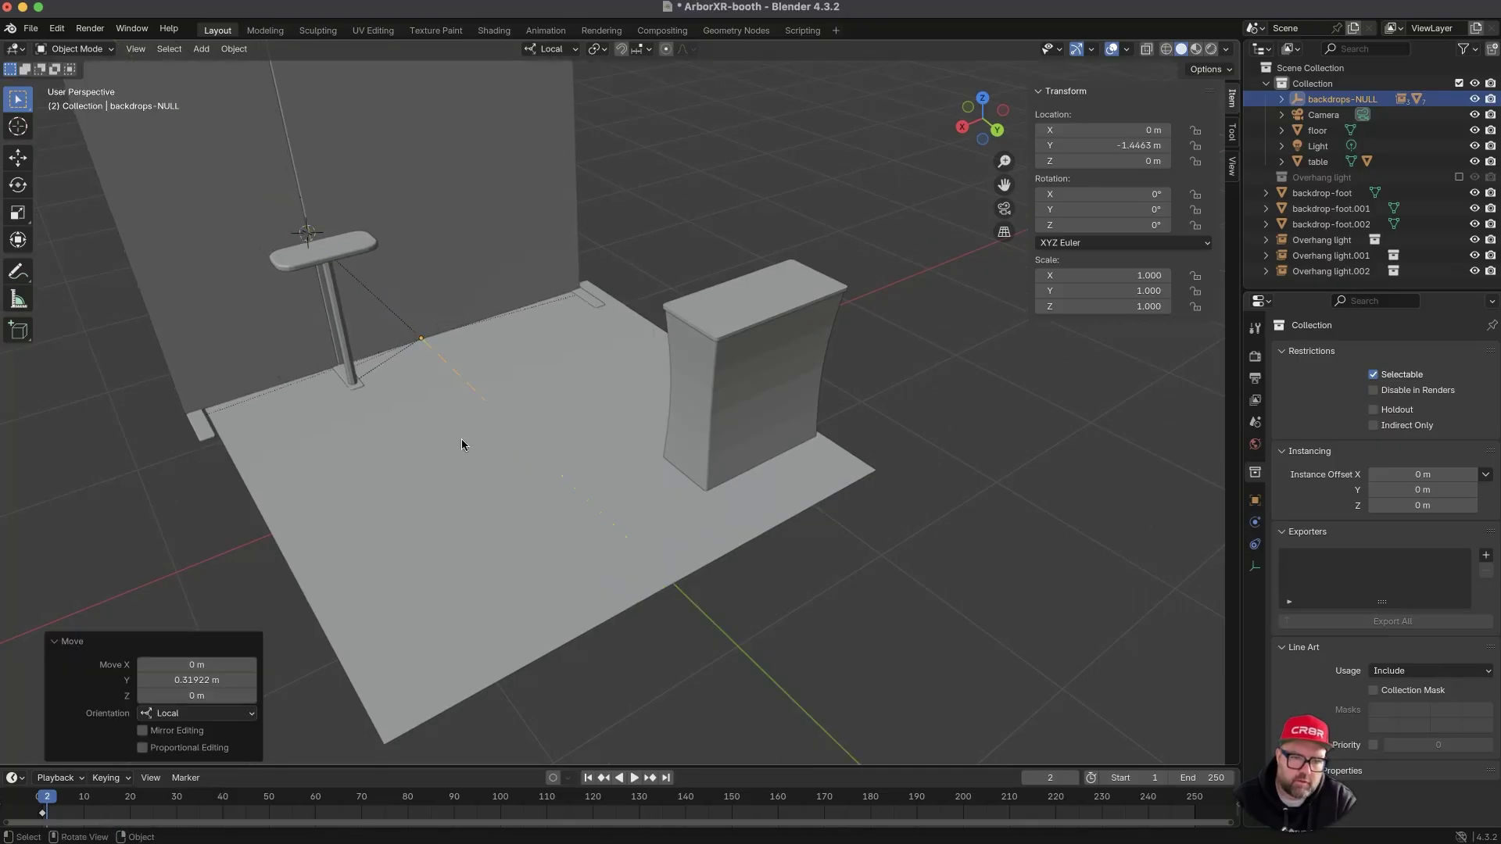
# - Move backdrops-NULL about -0.117 m along local X and about 0.039 m along local Y to fit the floor
pyautogui.press('g')
pyautogui.press('x')
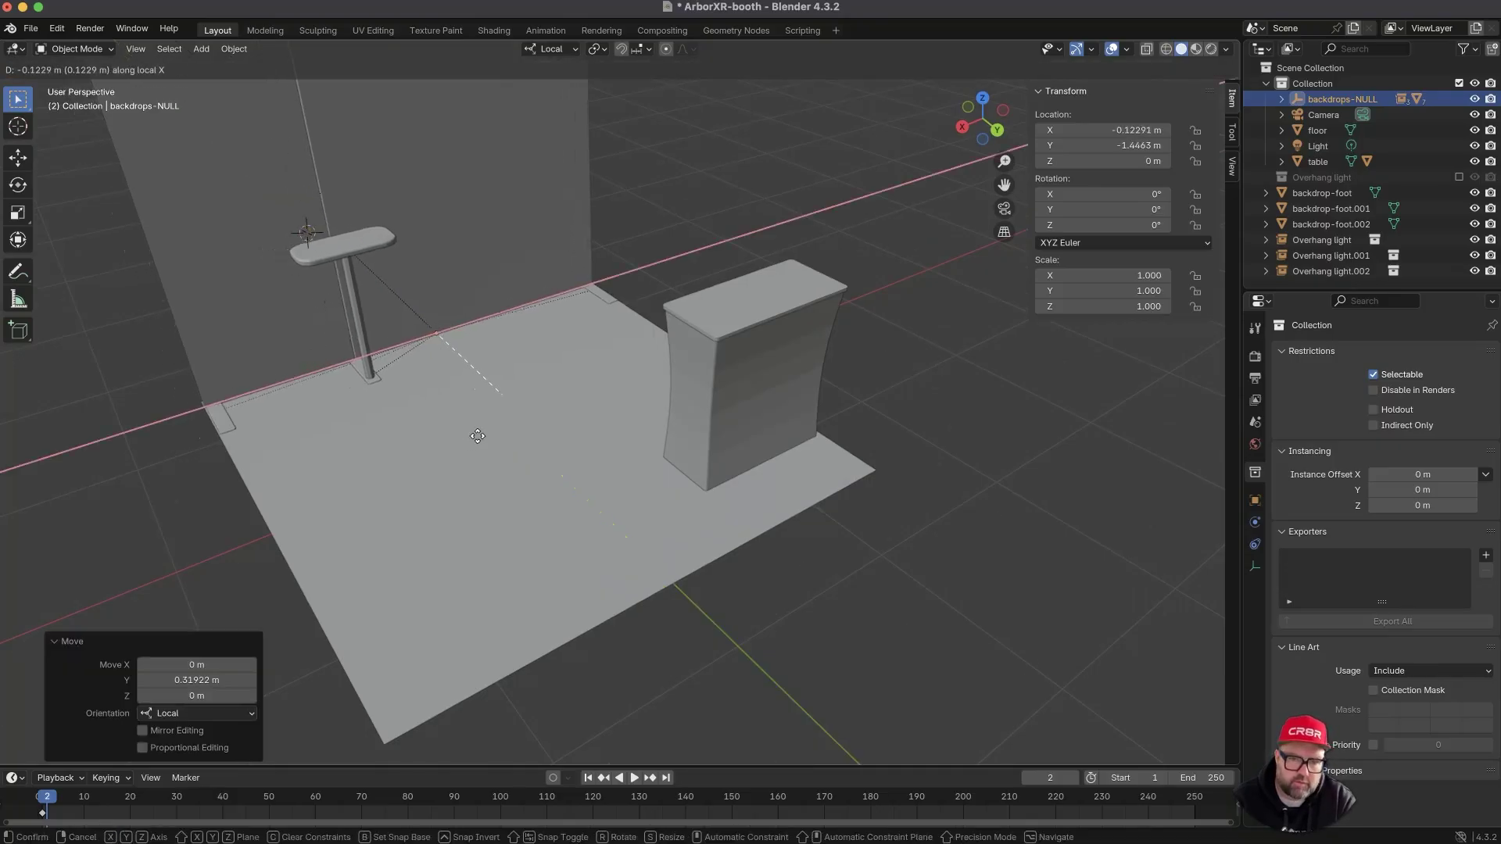
pyautogui.click(476, 436)
pyautogui.moveTo(475, 436); pyautogui.dragTo(514, 433, button='middle')
pyautogui.press('g')
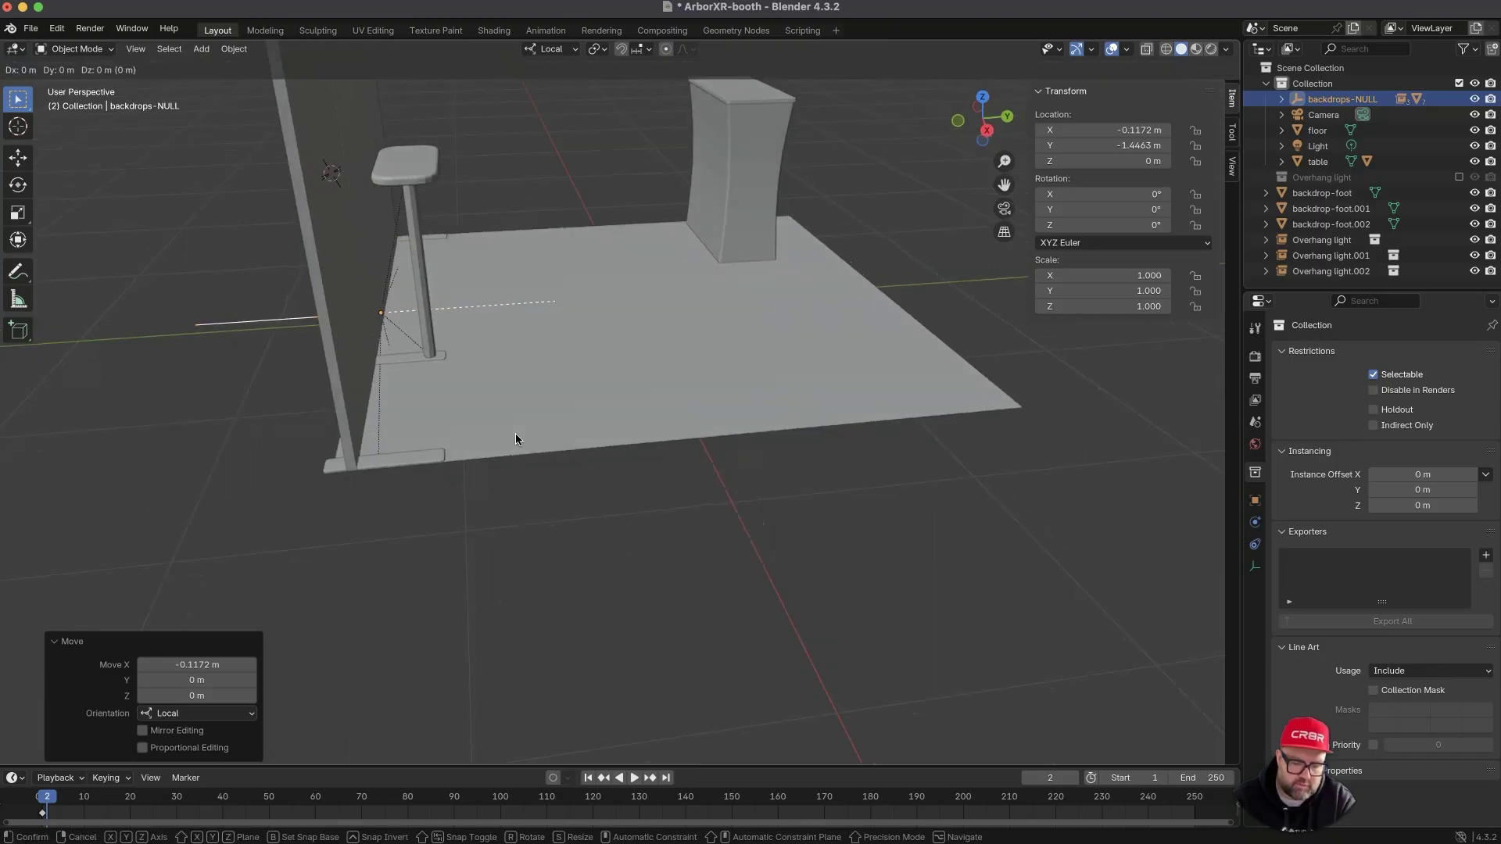
pyautogui.press('y')
pyautogui.click(545, 436)
# - Move the podium across the floor plane, excluding Z, to about X -0.88 m and Y 1.16 m
pyautogui.moveTo(545, 437); pyautogui.dragTo(395, 438, button='middle')
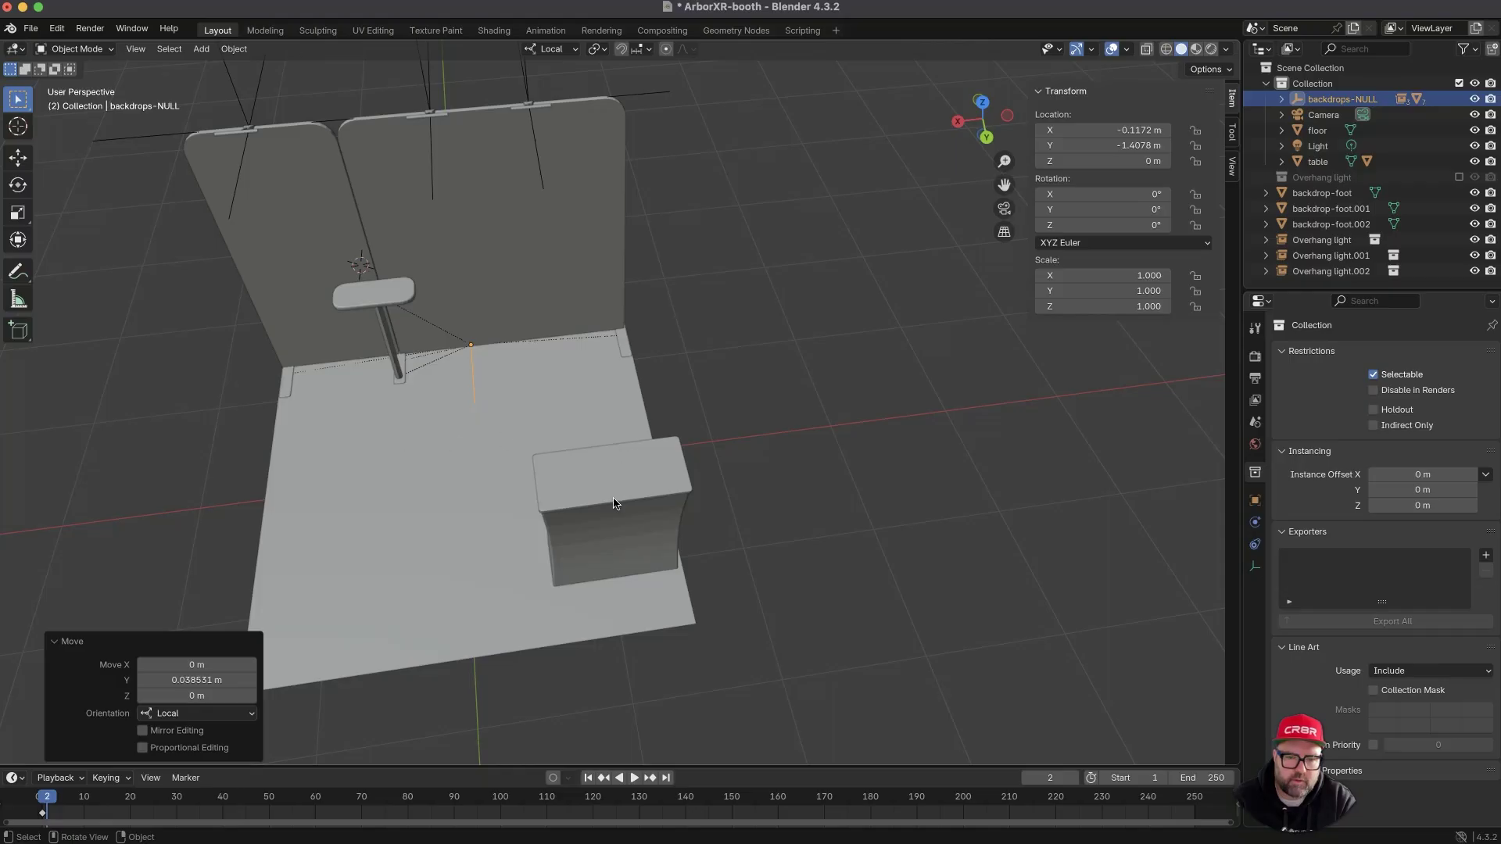
pyautogui.click(616, 503)
pyautogui.press('g')
pyautogui.hotkey('shift', 'z')
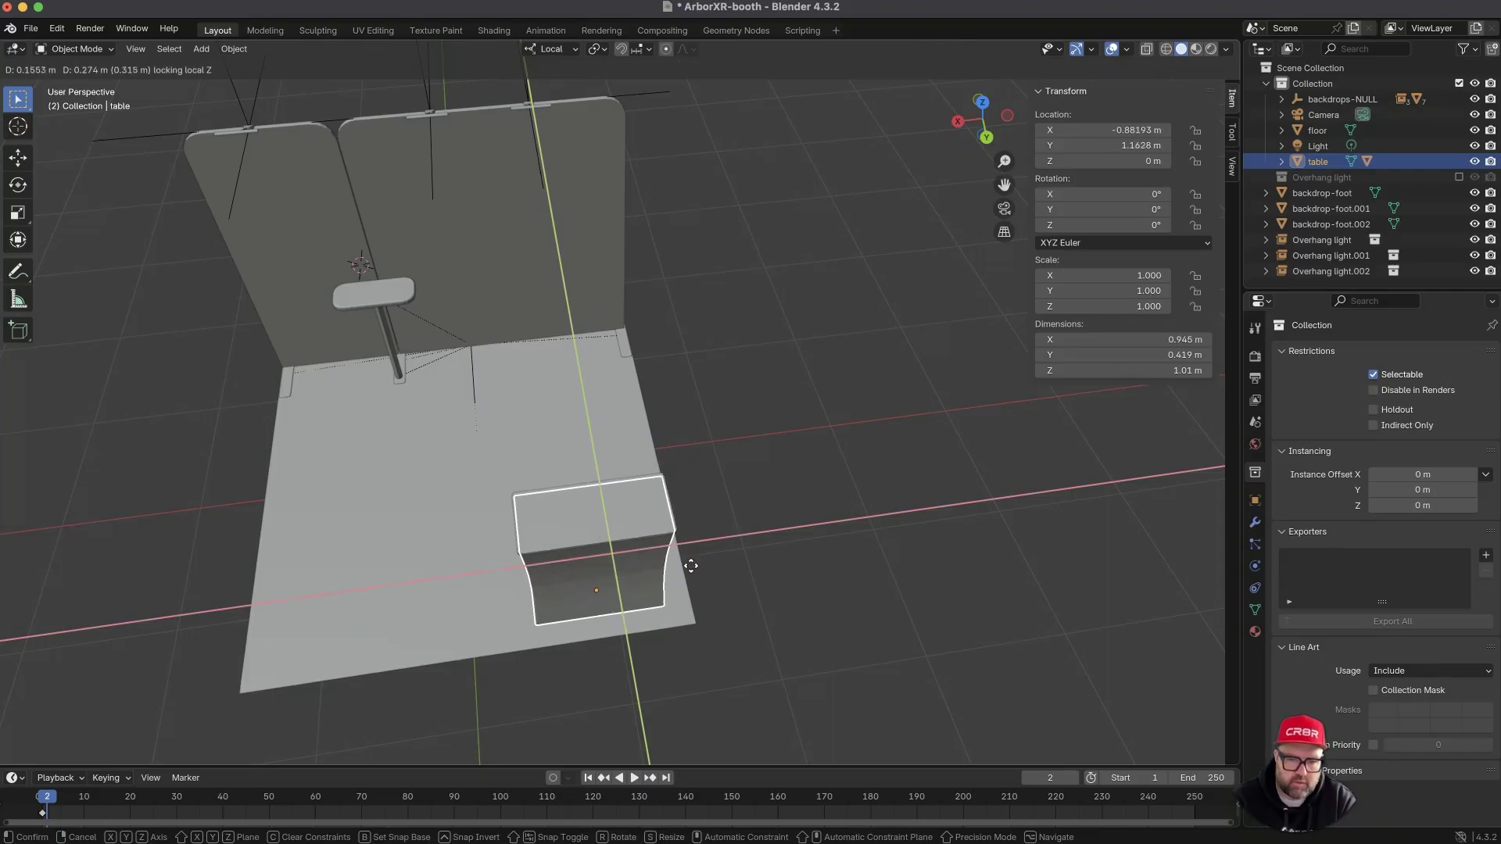
pyautogui.click(689, 568)
# - Edit the floor in face select mode and extrude its face downward by about 0.0099 m
pyautogui.moveTo(678, 602); pyautogui.dragTo(644, 525, button='middle')
pyautogui.moveTo(616, 609); pyautogui.dragTo(702, 569, button='middle')
pyautogui.click(616, 541)
pyautogui.scroll(4, 602, 526)
pyautogui.press('Tab')
pyautogui.moveTo(604, 605); pyautogui.dragTo(607, 596, button='middle')
pyautogui.press('3')
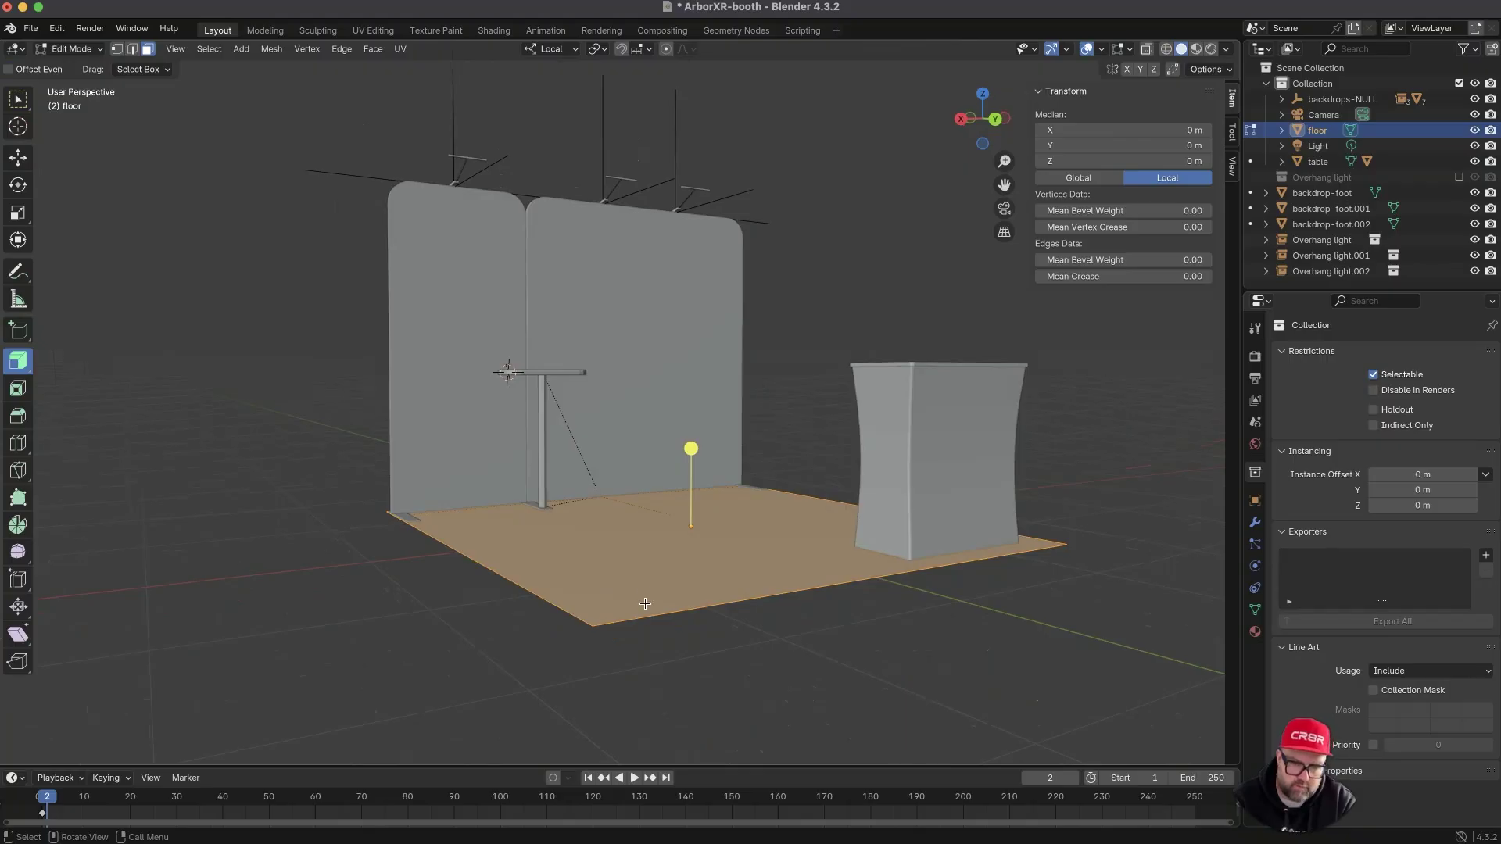
pyautogui.press('e')
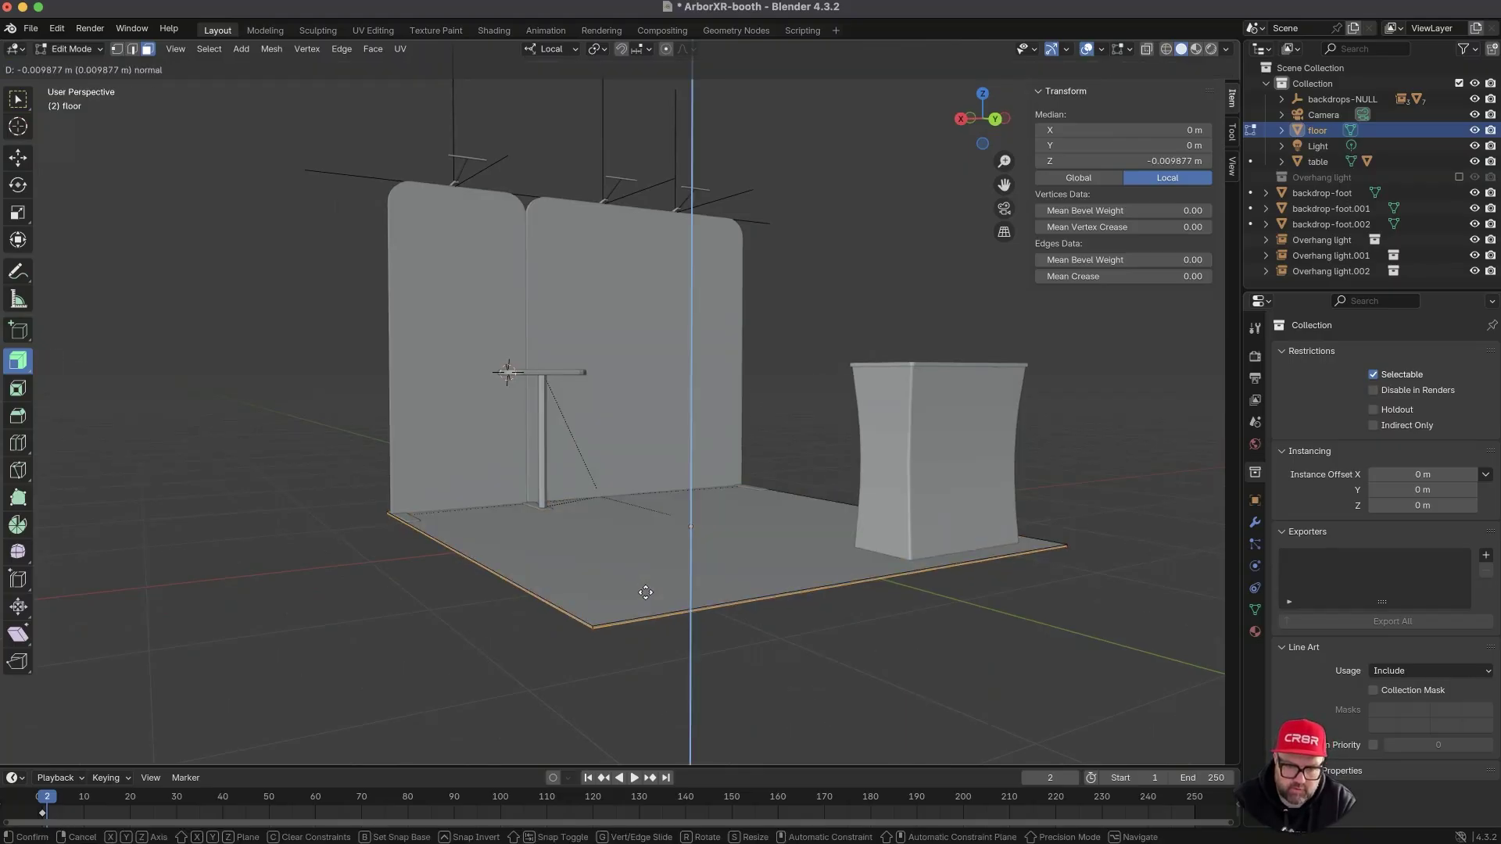
pyautogui.click(646, 592)
# - Clear the face selection, return to Object Mode and deselect the floor
pyautogui.click(770, 663)
pyautogui.moveTo(739, 608); pyautogui.dragTo(741, 613, button='middle')
pyautogui.scroll(-2, 747, 635)
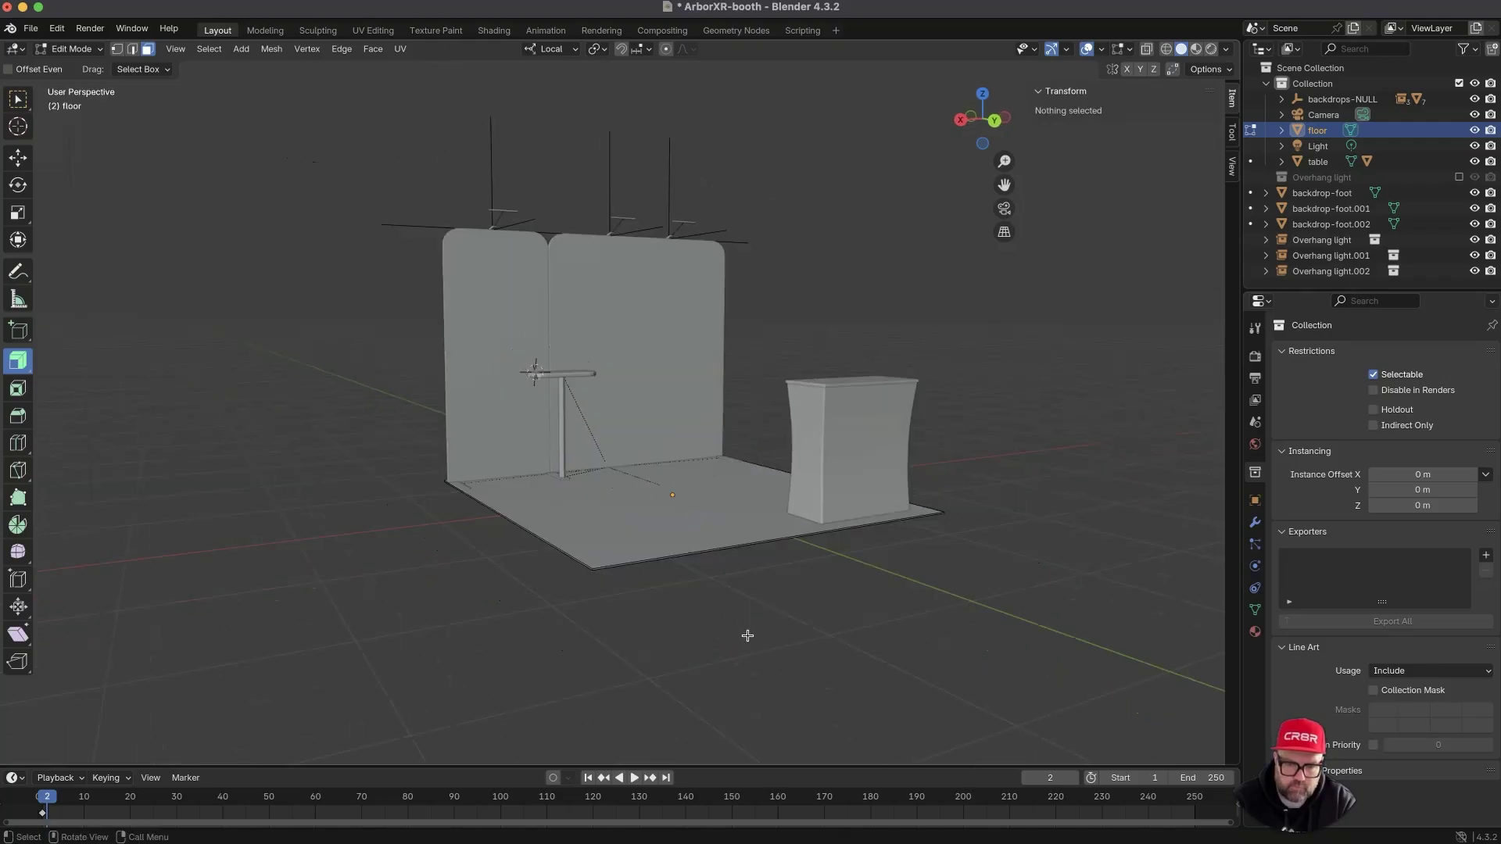
pyautogui.press('Tab')
pyautogui.click(751, 617)
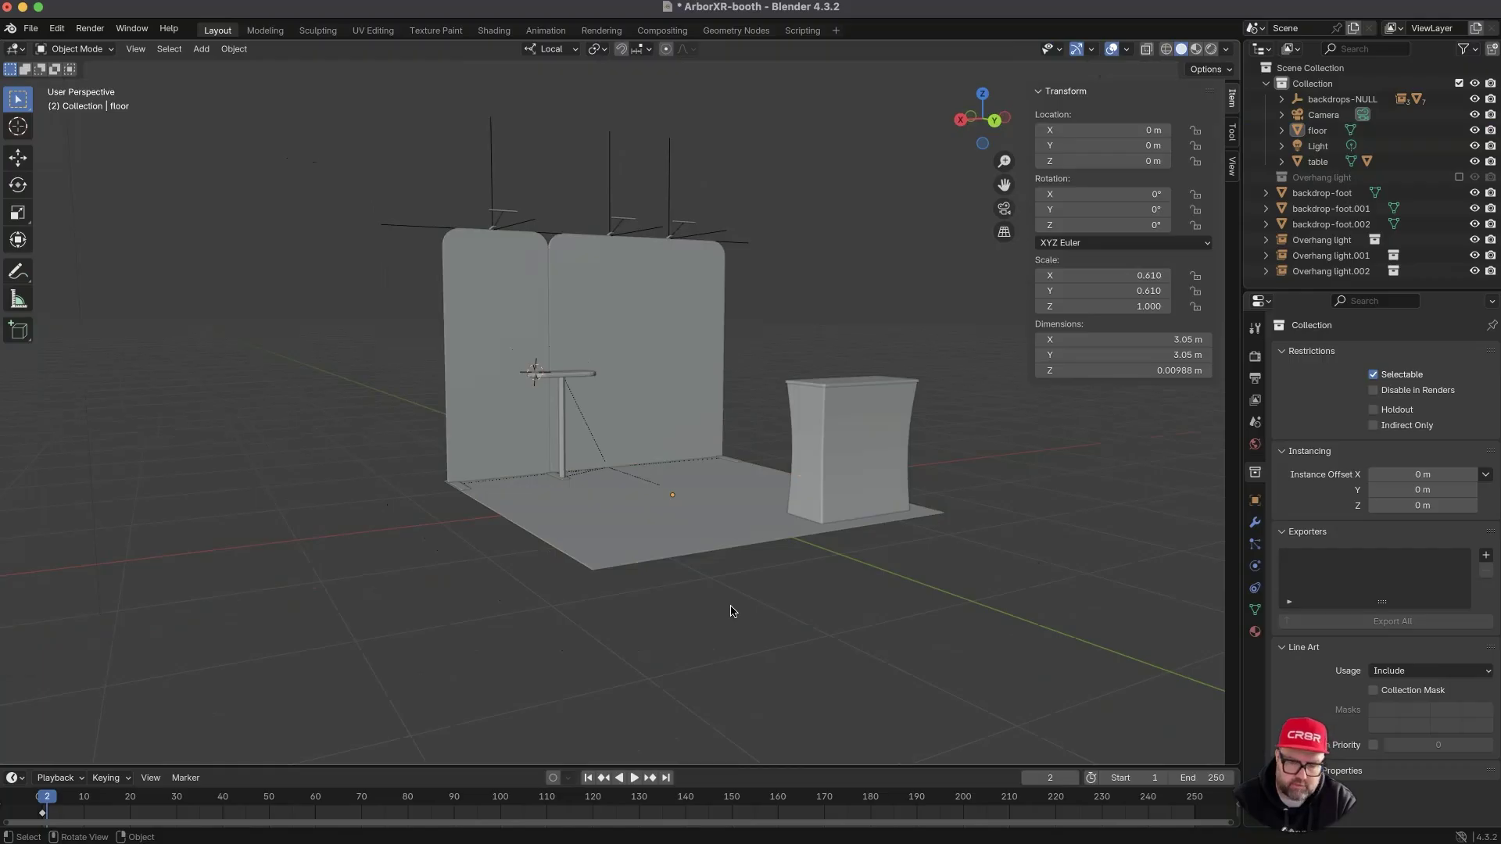
pyautogui.click(722, 515)
pyautogui.click(807, 626)
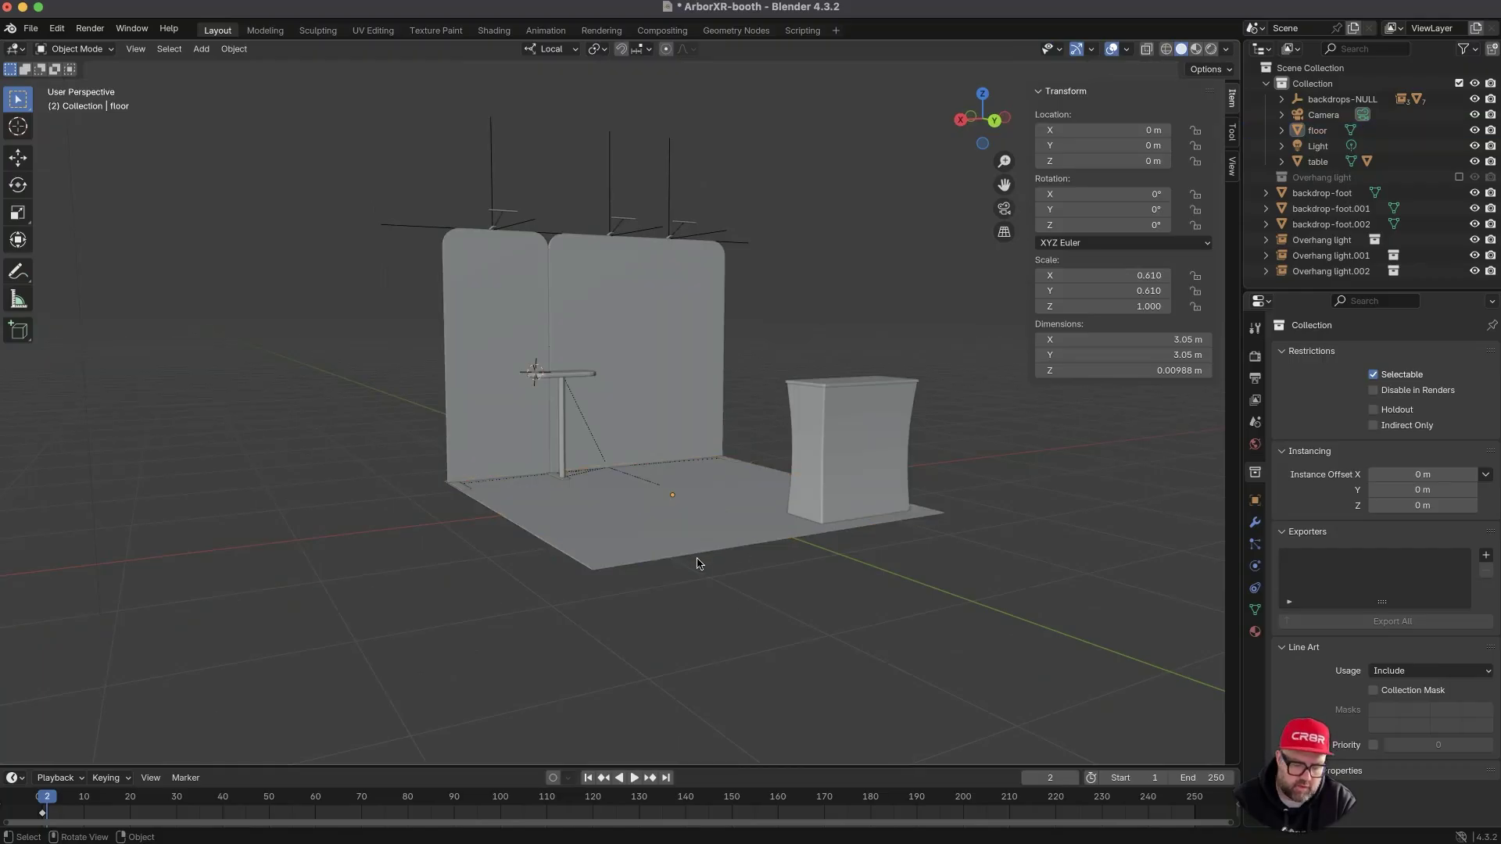
pyautogui.hotkey('shift', 'a')
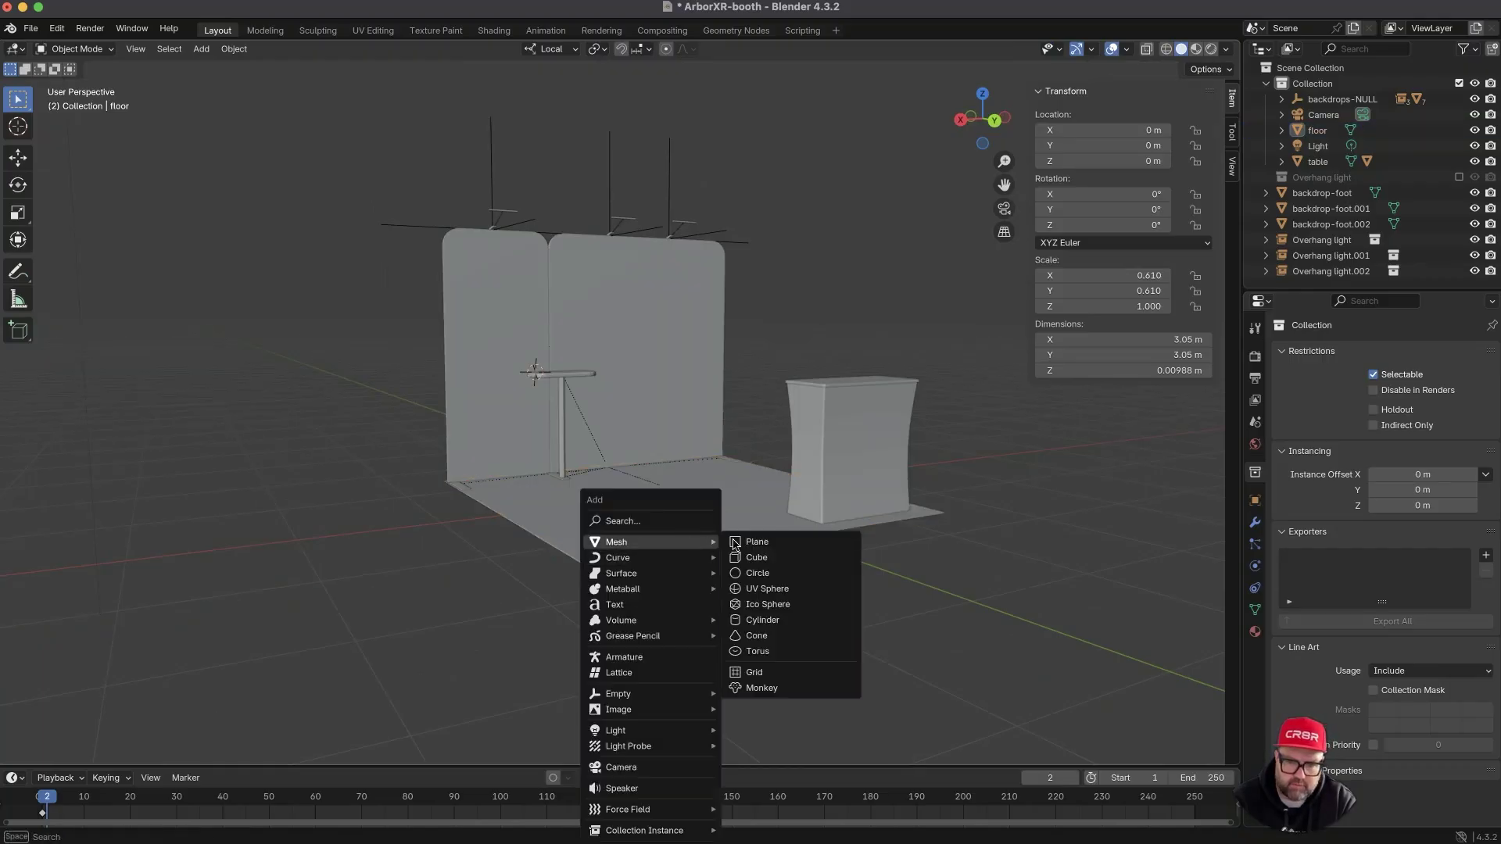
pyautogui.click(737, 542)
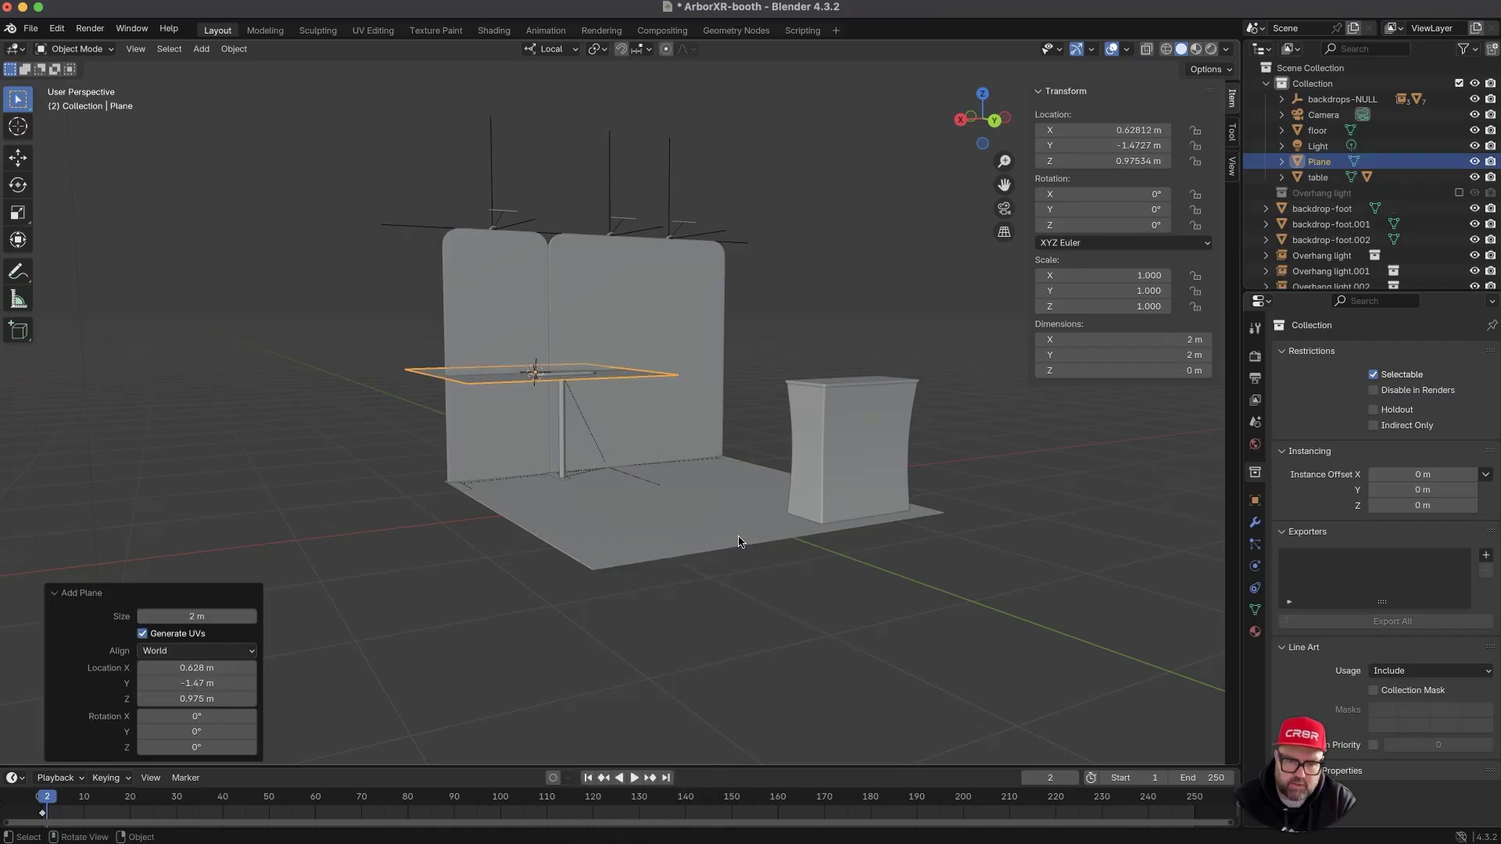
pyautogui.hotkey('ctrl', 'z')
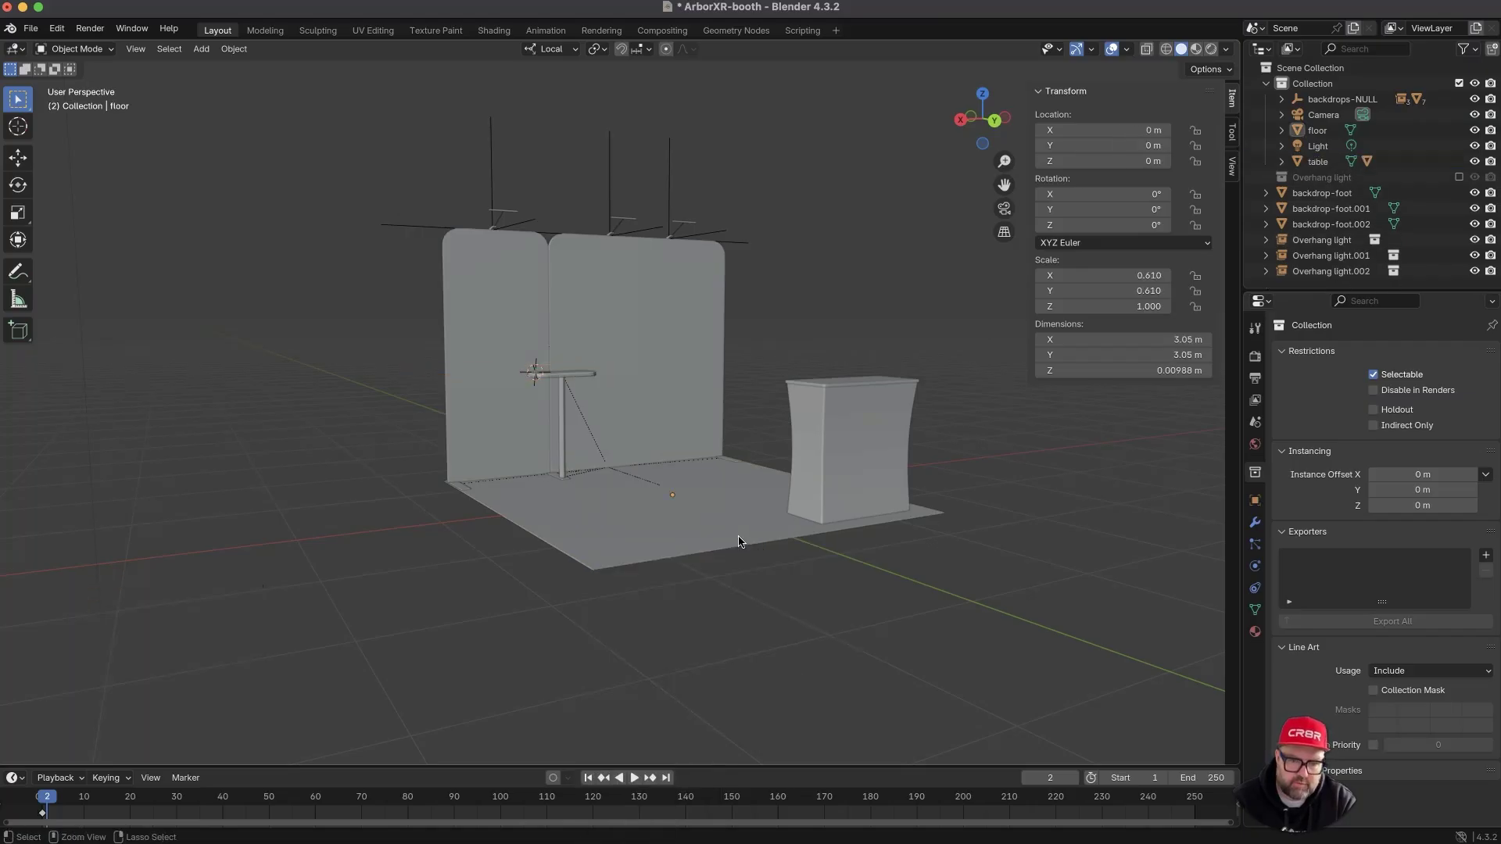
# - Reset the 3D cursor to the world origin and add a new mesh plane there
pyautogui.hotkey('shift', 's')
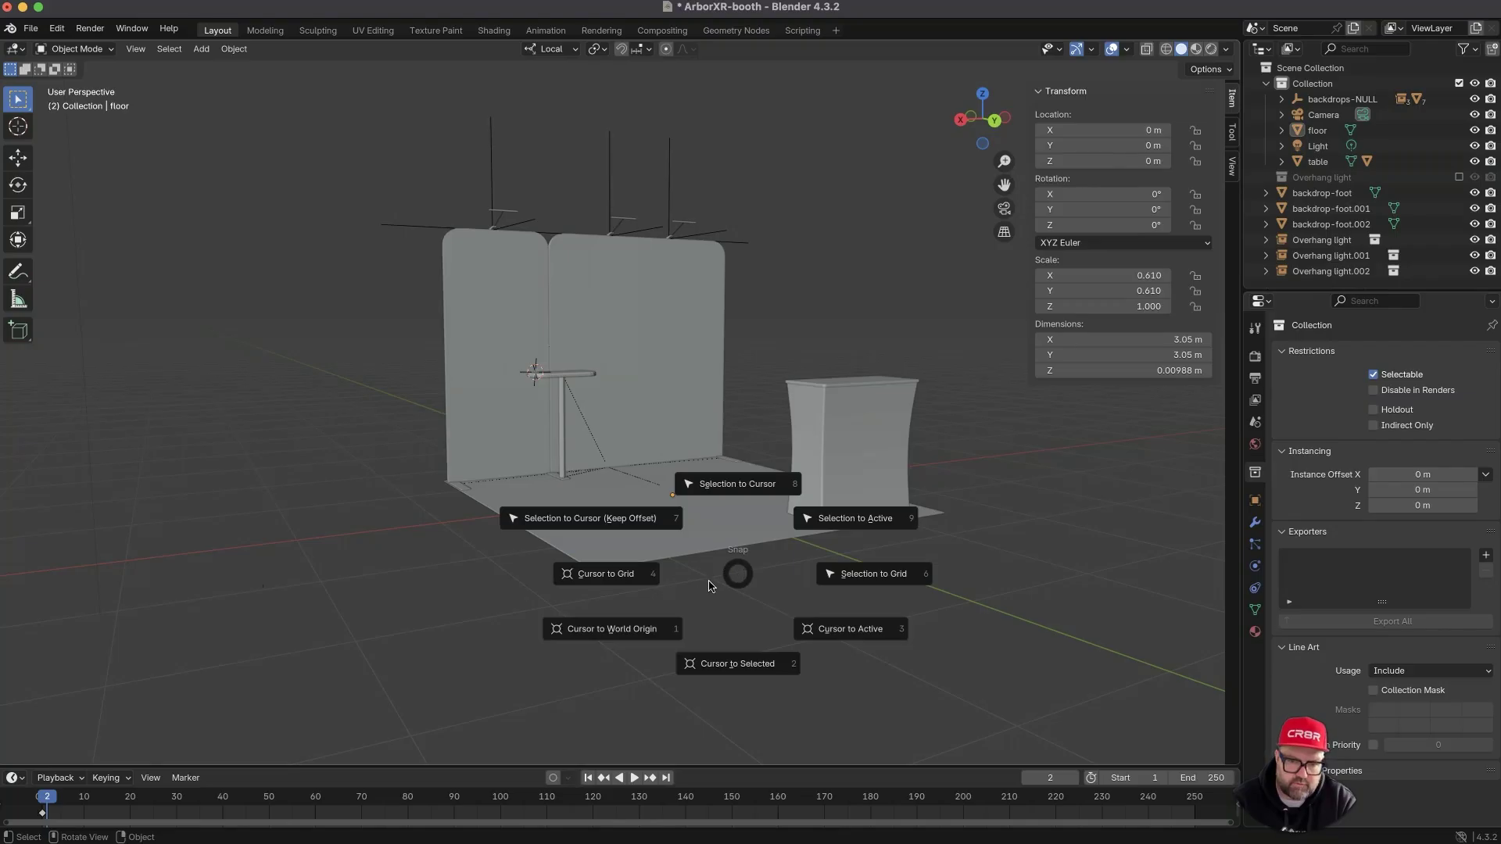
pyautogui.click(626, 636)
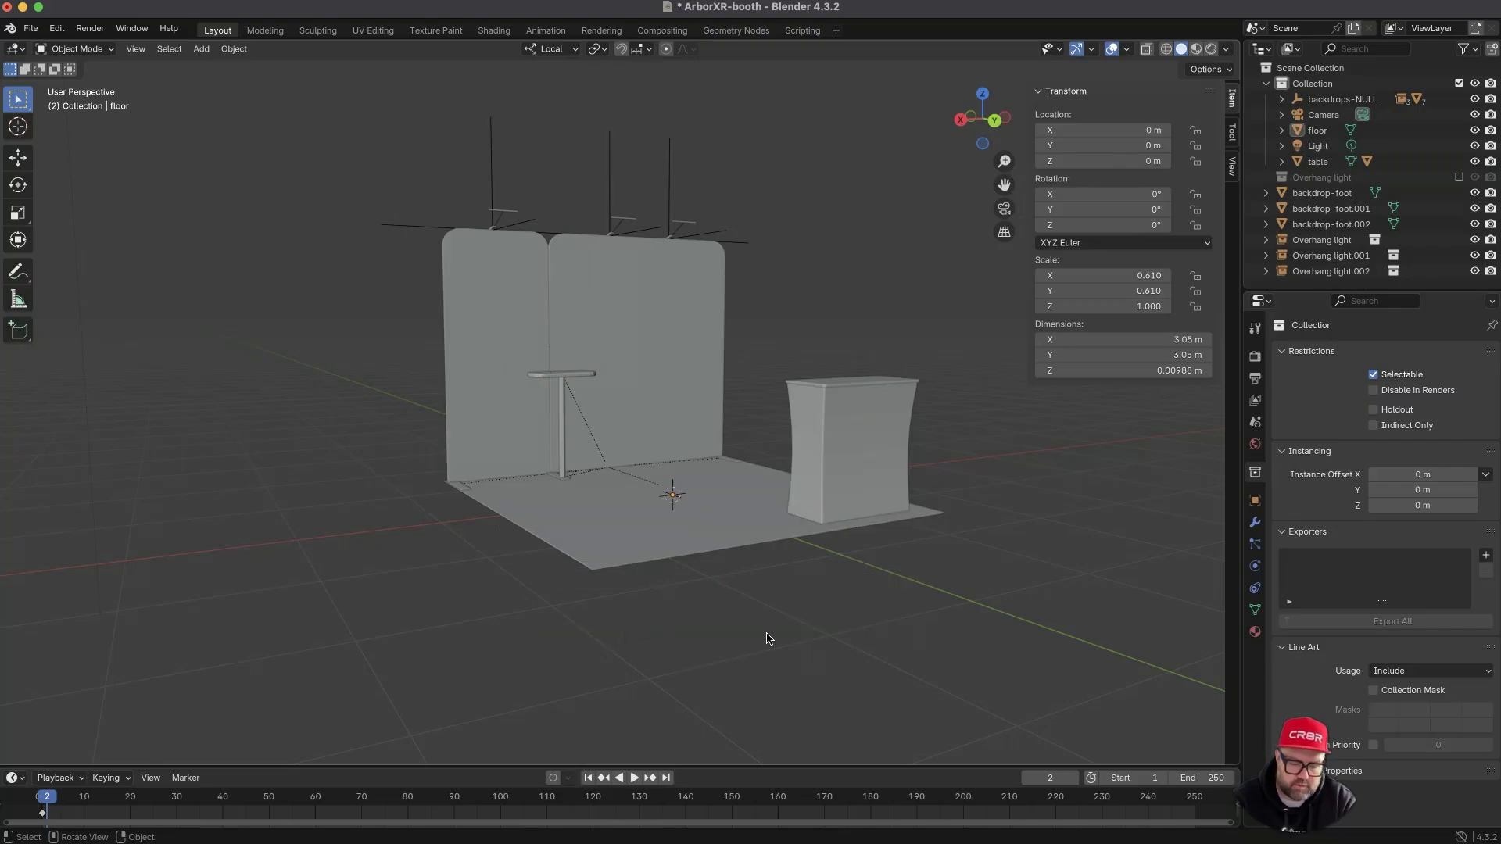
pyautogui.hotkey('shift', 'a')
pyautogui.moveTo(753, 553)
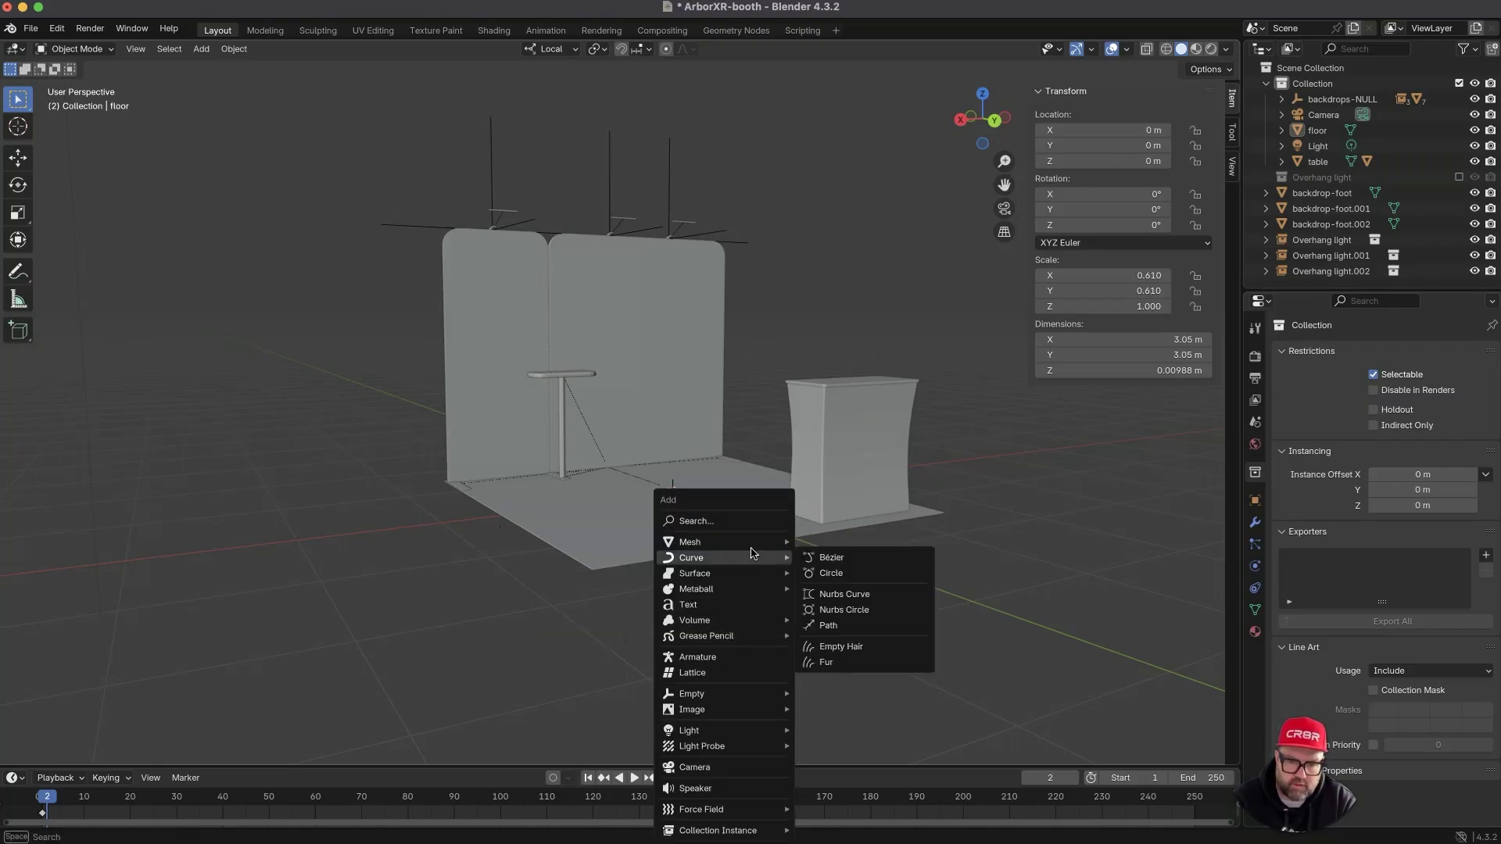
pyautogui.click(854, 546)
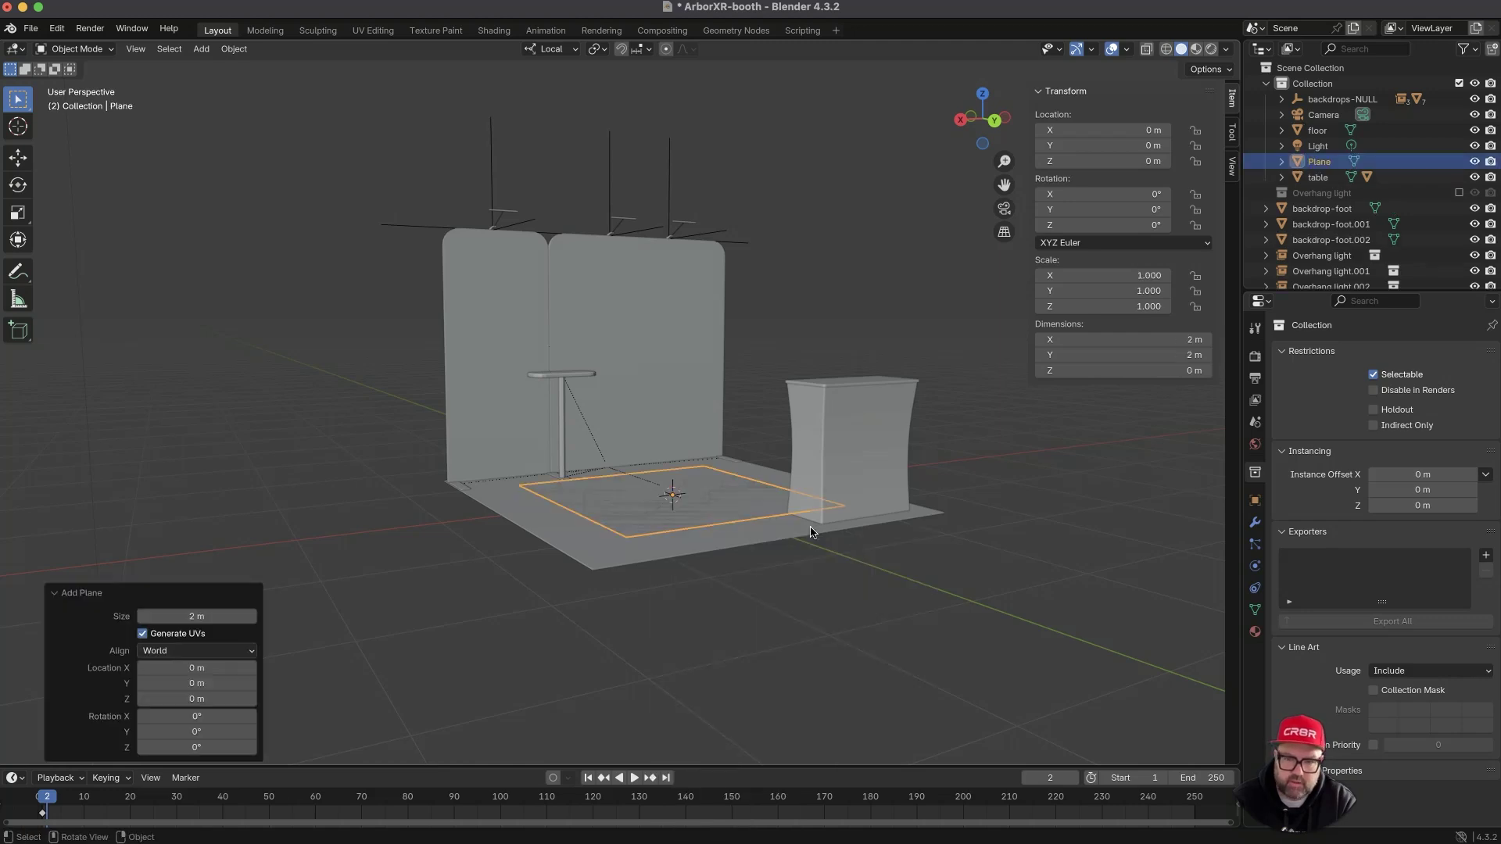
# - Scale the new plane up to about 9.59 m by 9.59 m so it extends well beyond the booth floor
pyautogui.moveTo(811, 532); pyautogui.dragTo(795, 593, button='middle')
pyautogui.press('s')
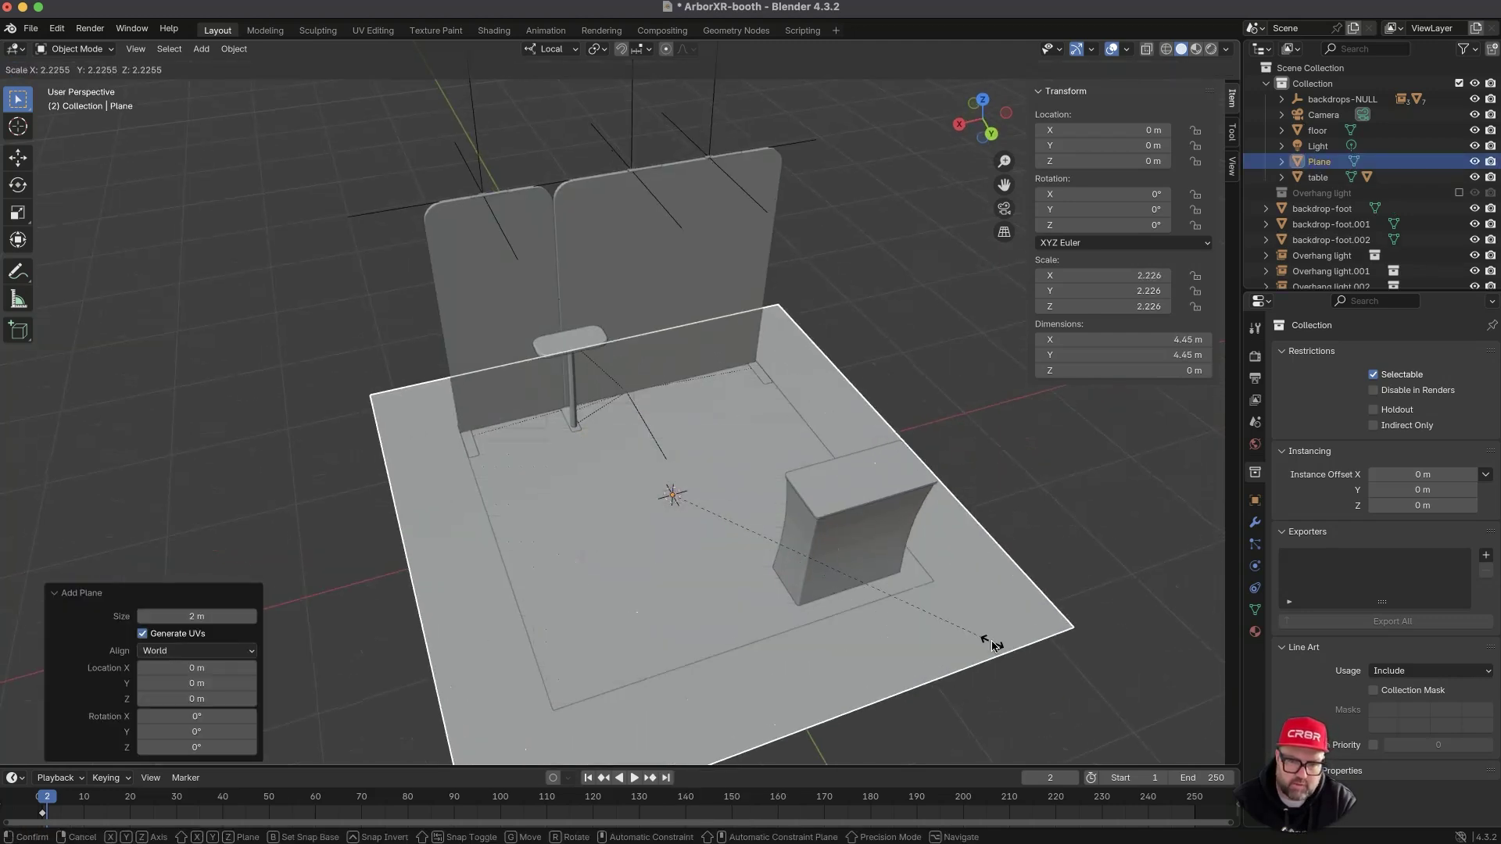
pyautogui.click(1173, 665)
pyautogui.scroll(-3, 1029, 673)
pyautogui.moveTo(924, 743); pyautogui.dragTo(713, 548, button='middle')
pyautogui.press('s')
pyautogui.click(935, 598)
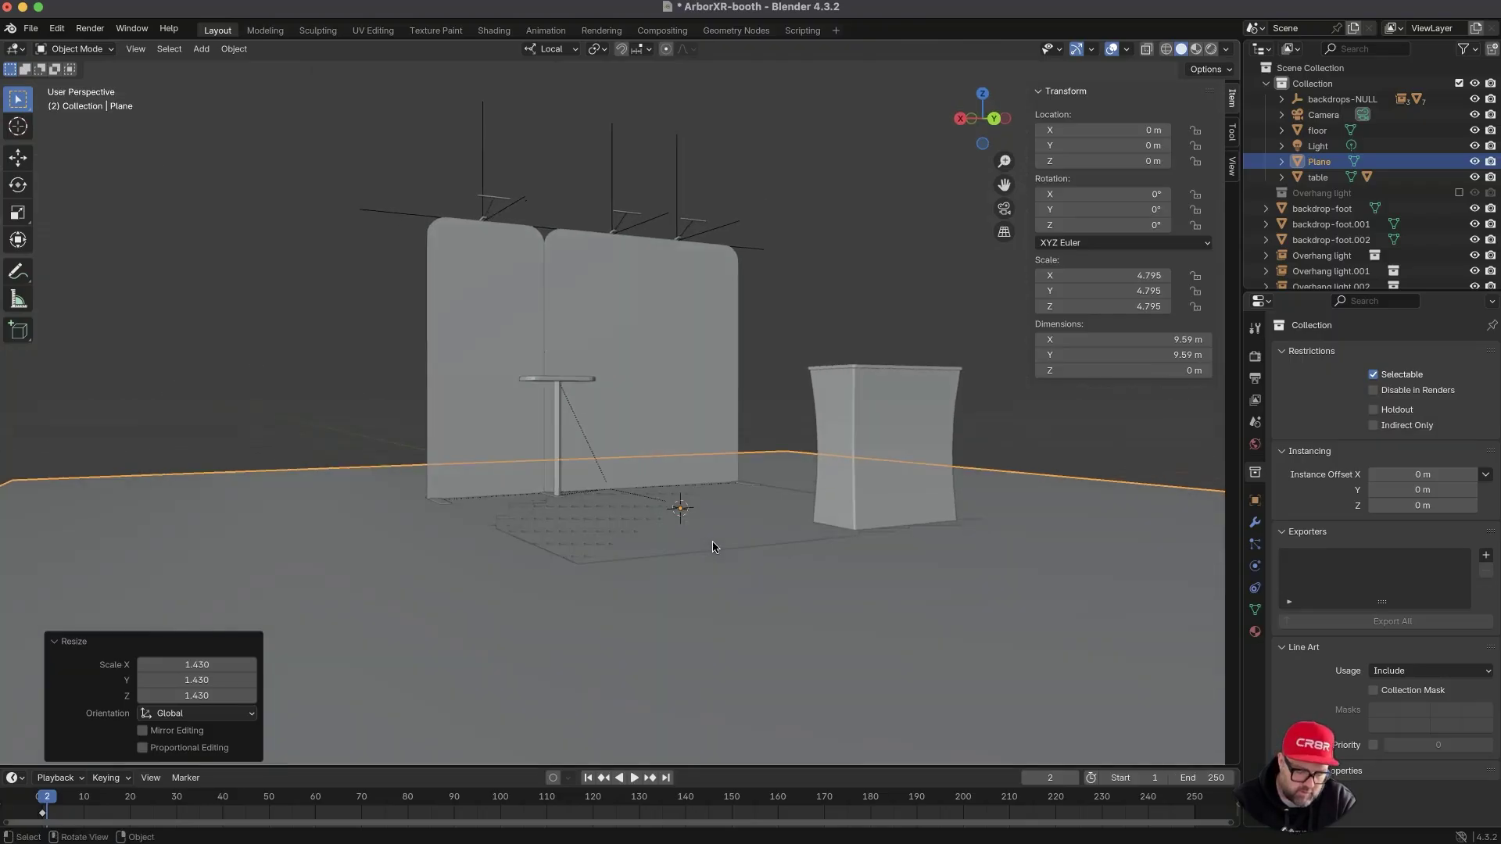
# - Lower the ground plane along local Z by about 0.0001 m and fine-tune its height just beneath the booth floor
pyautogui.press('g')
pyautogui.press('z')
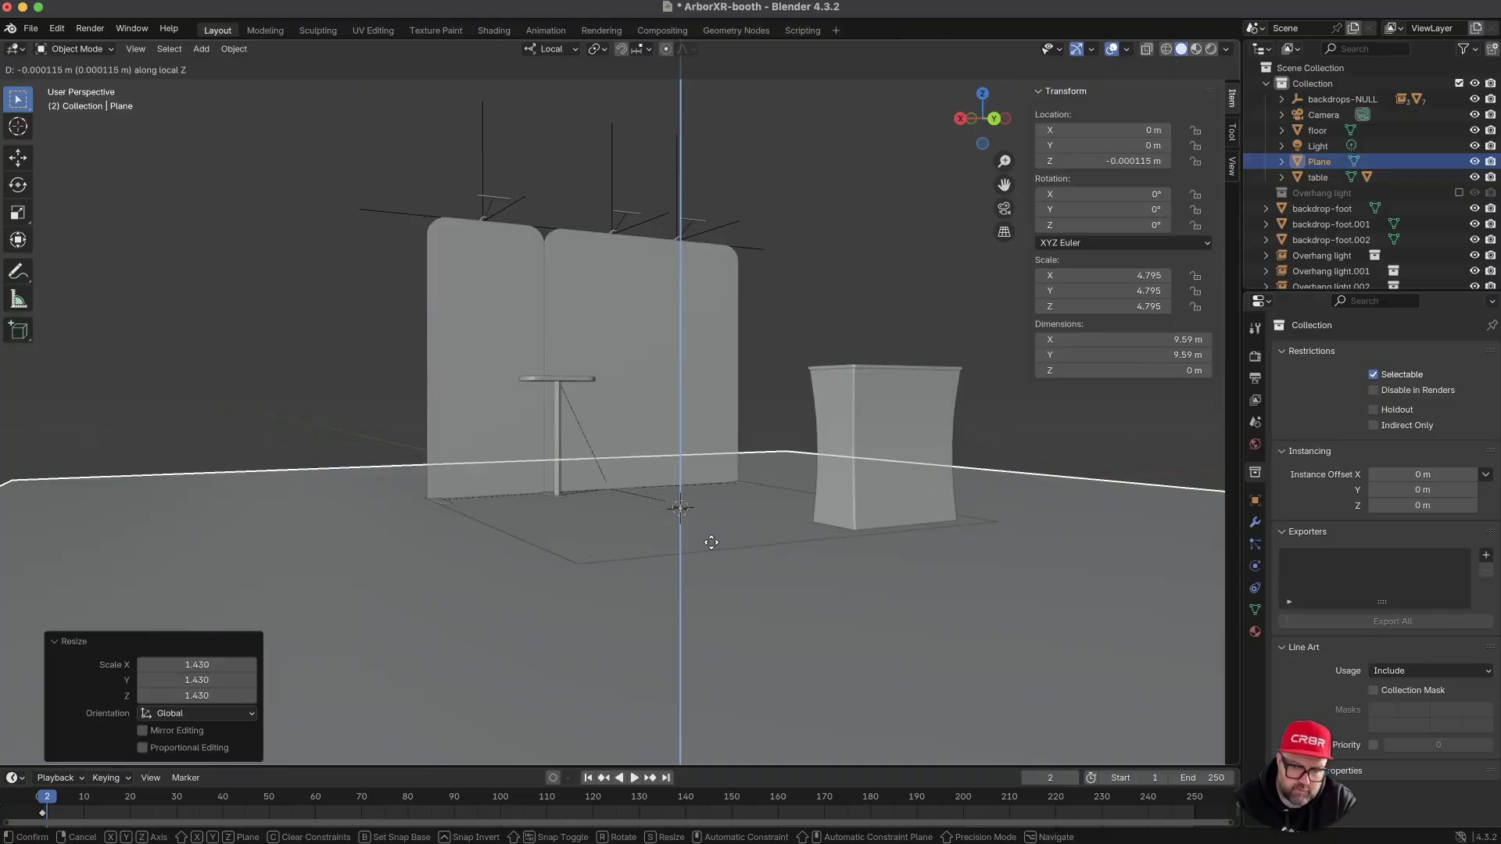
pyautogui.click(710, 542)
pyautogui.moveTo(711, 543); pyautogui.dragTo(608, 628, button='middle')
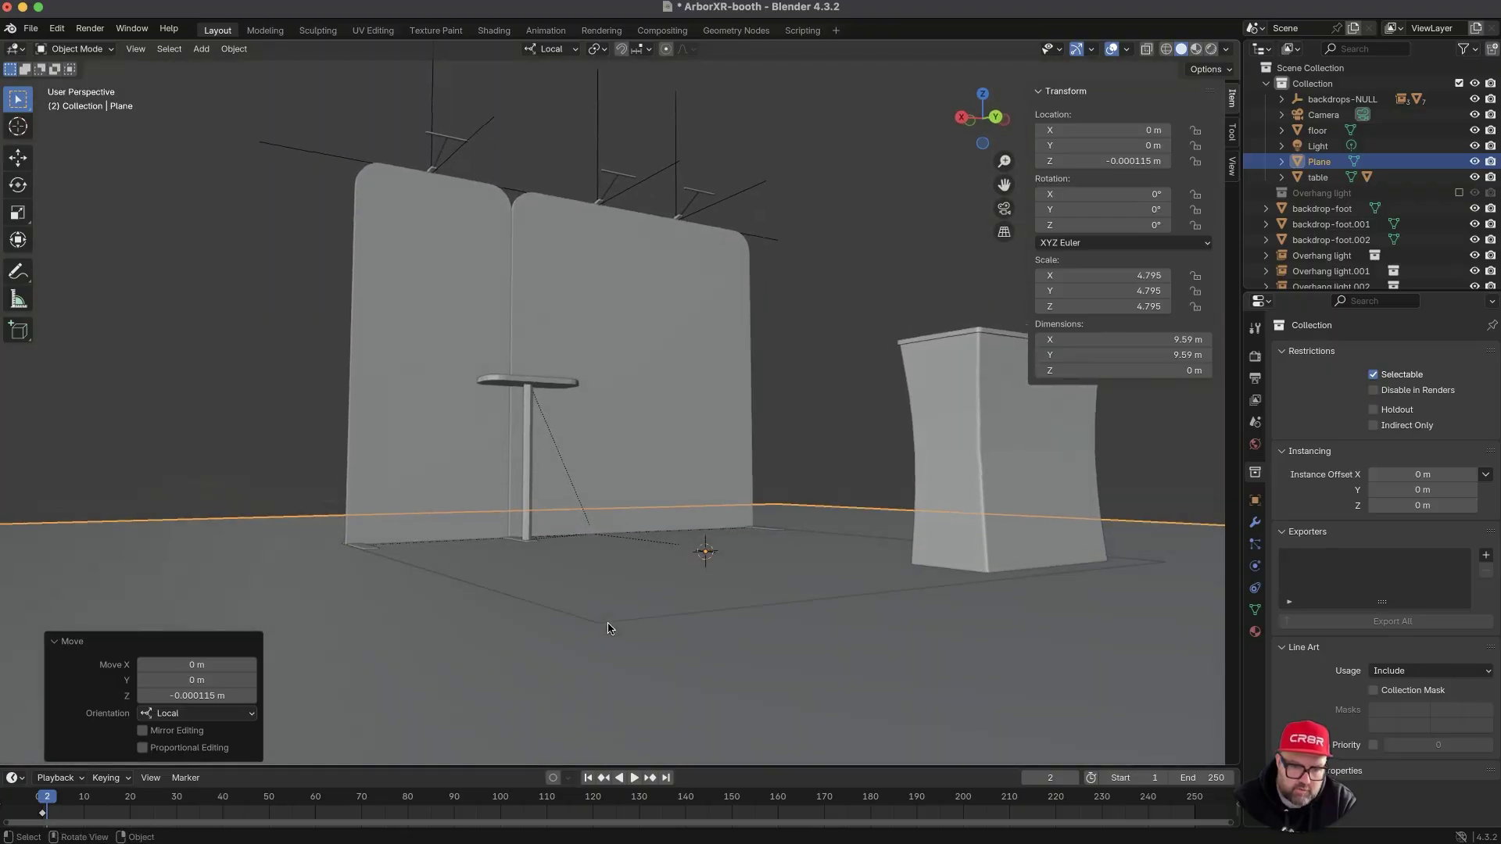
pyautogui.press('g')
pyautogui.press('z')
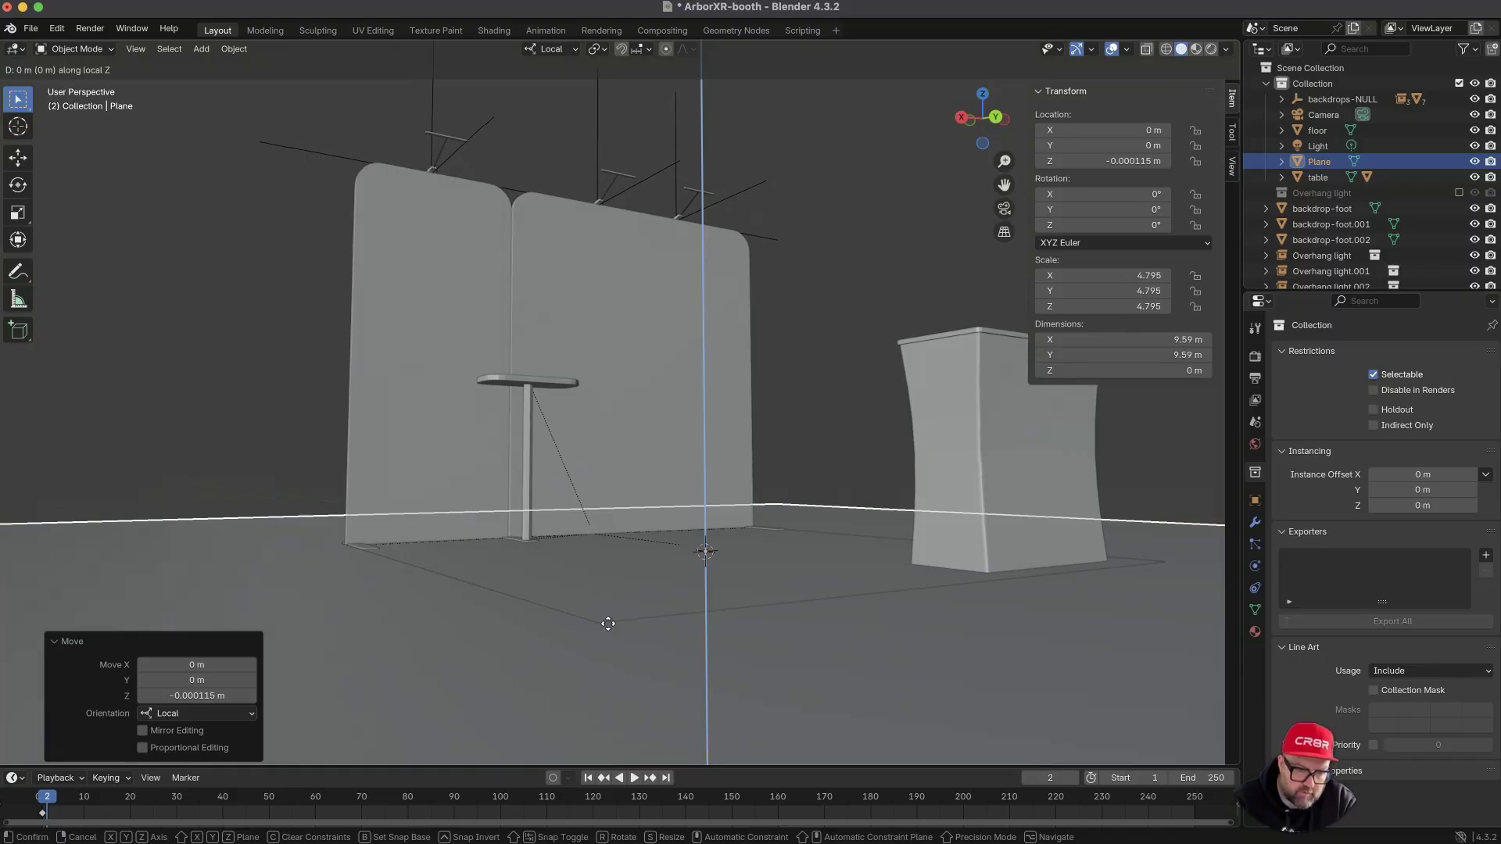
pyautogui.click(608, 626)
# - Select backdrops-NULL and nudge it along local Z so the backdrops sit on the booth floor
pyautogui.click(455, 511)
pyautogui.moveTo(455, 511); pyautogui.dragTo(471, 512, button='middle')
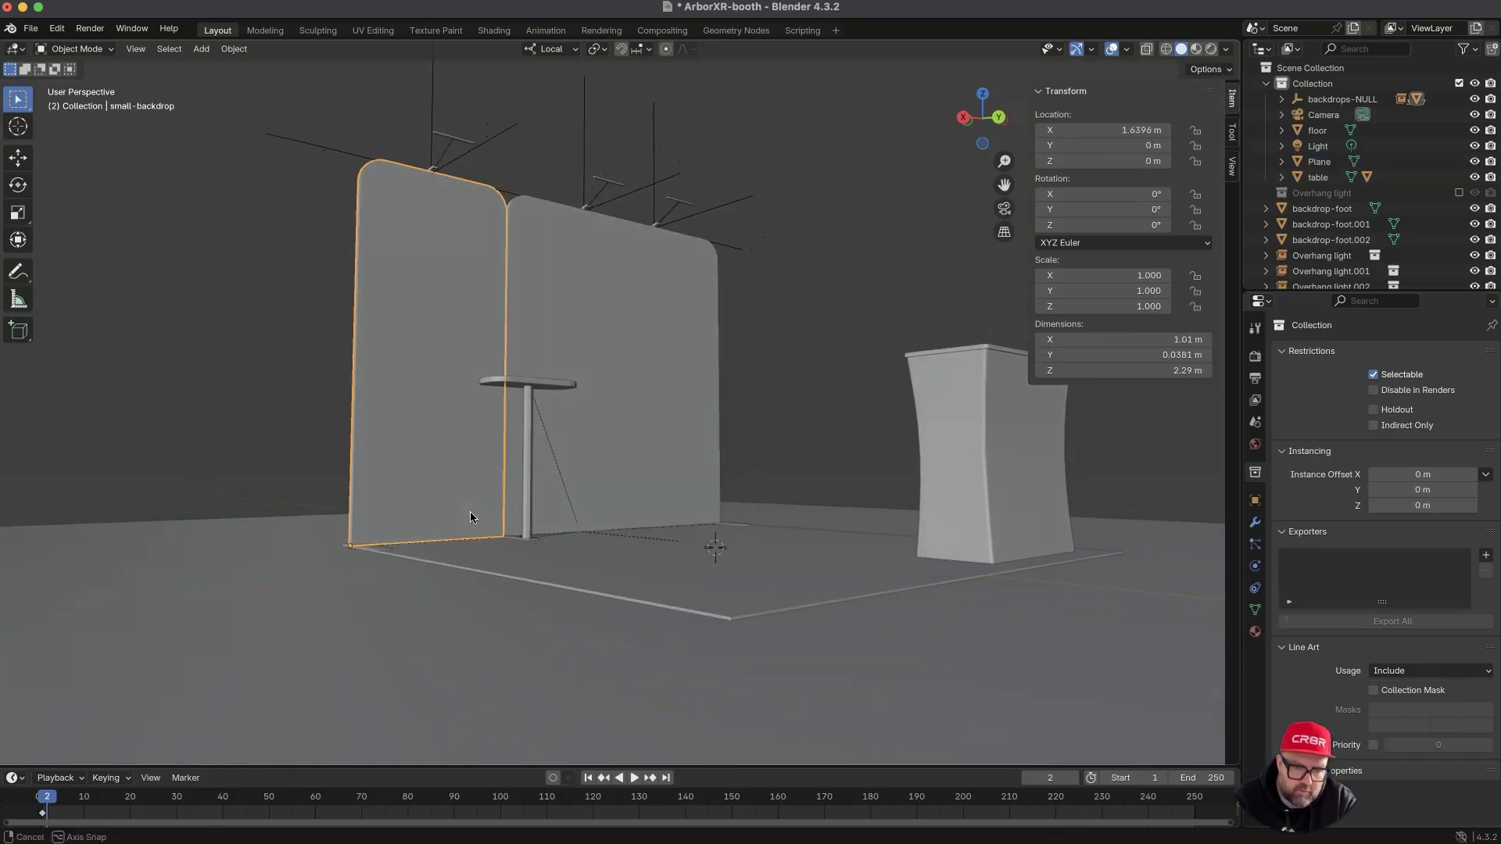
pyautogui.click(636, 539)
pyautogui.moveTo(637, 539); pyautogui.dragTo(579, 517, button='middle')
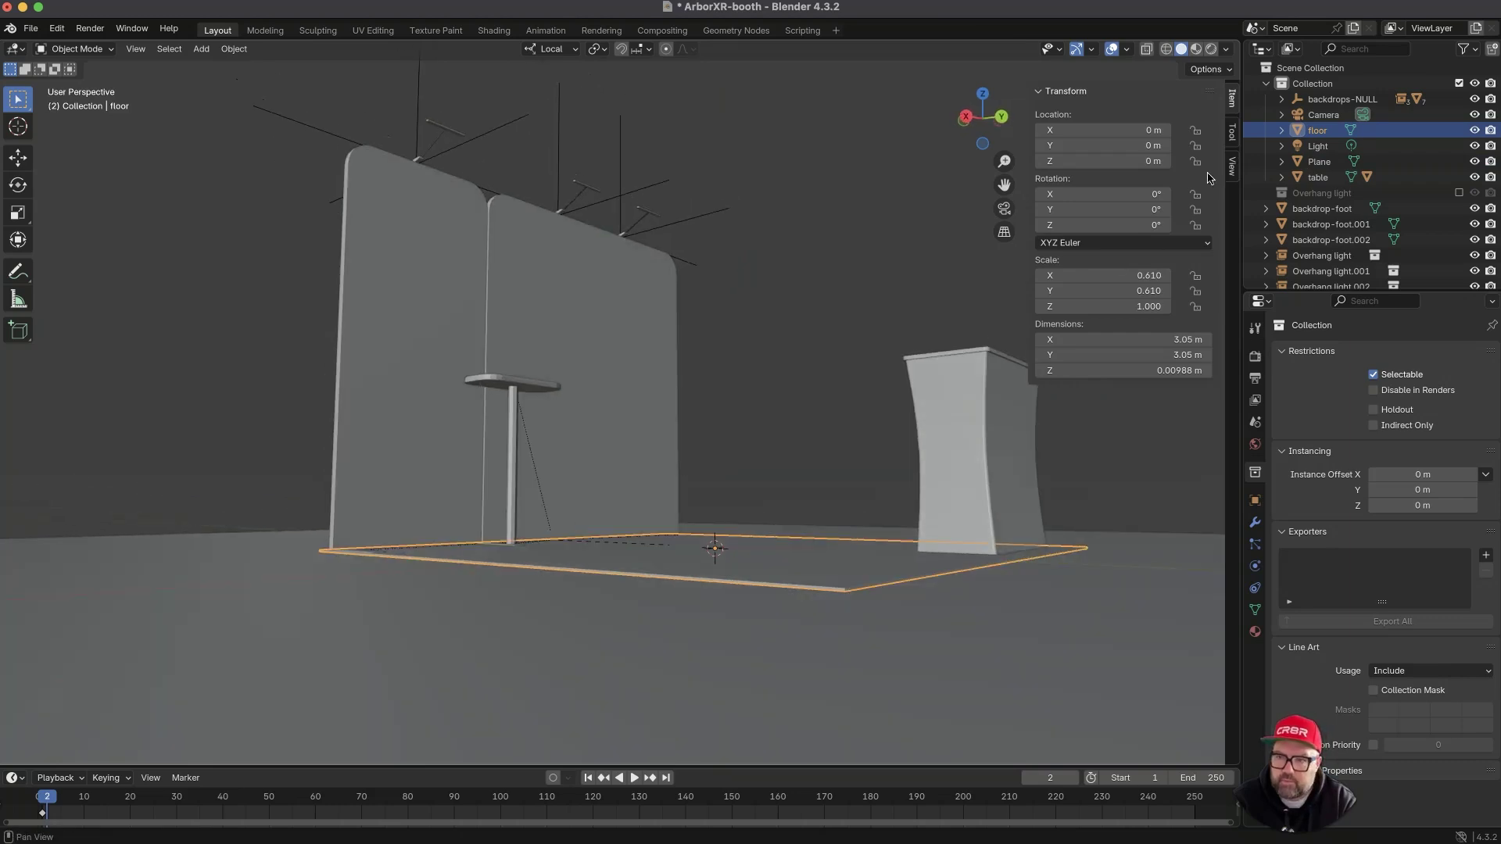
pyautogui.click(1343, 99)
pyautogui.moveTo(604, 426); pyautogui.dragTo(646, 456, button='middle')
pyautogui.press('g')
pyautogui.press('z')
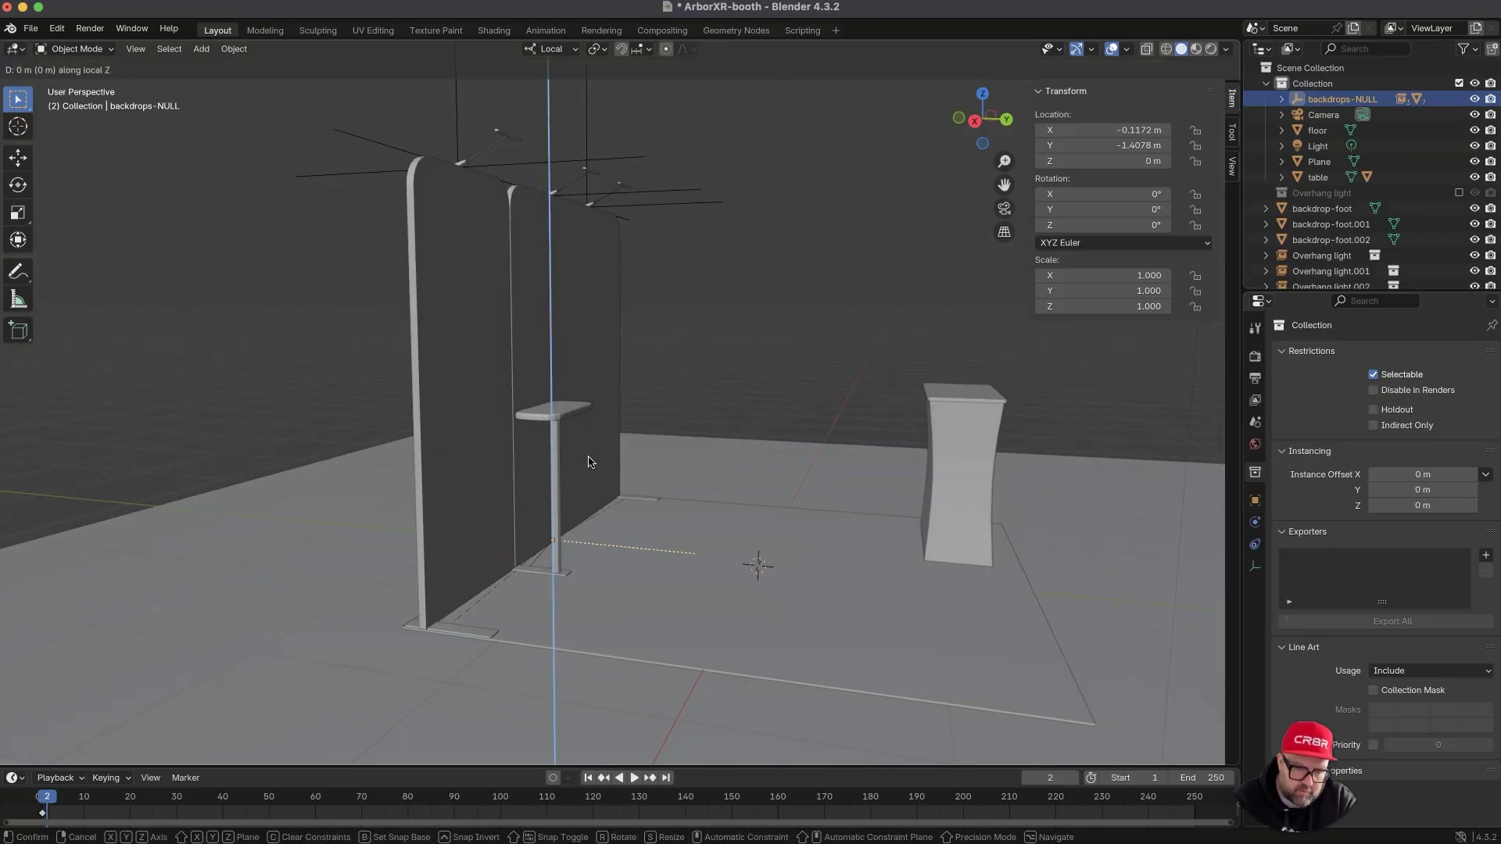
pyautogui.click(587, 454)
pyautogui.moveTo(596, 462)
pyautogui.mouseDown(button='middle')
pyautogui.moveTo(630, 441)
pyautogui.moveTo(617, 441)
pyautogui.mouseUp(button='middle')
# - Check how the podium sits on the floor, deselect it and save the ArborXR-booth file
pyautogui.click(841, 603)
pyautogui.moveTo(852, 622)
pyautogui.mouseDown(button='middle')
pyautogui.moveTo(835, 587)
pyautogui.moveTo(846, 623)
pyautogui.mouseUp(button='middle')
pyautogui.scroll(-3, 846, 616)
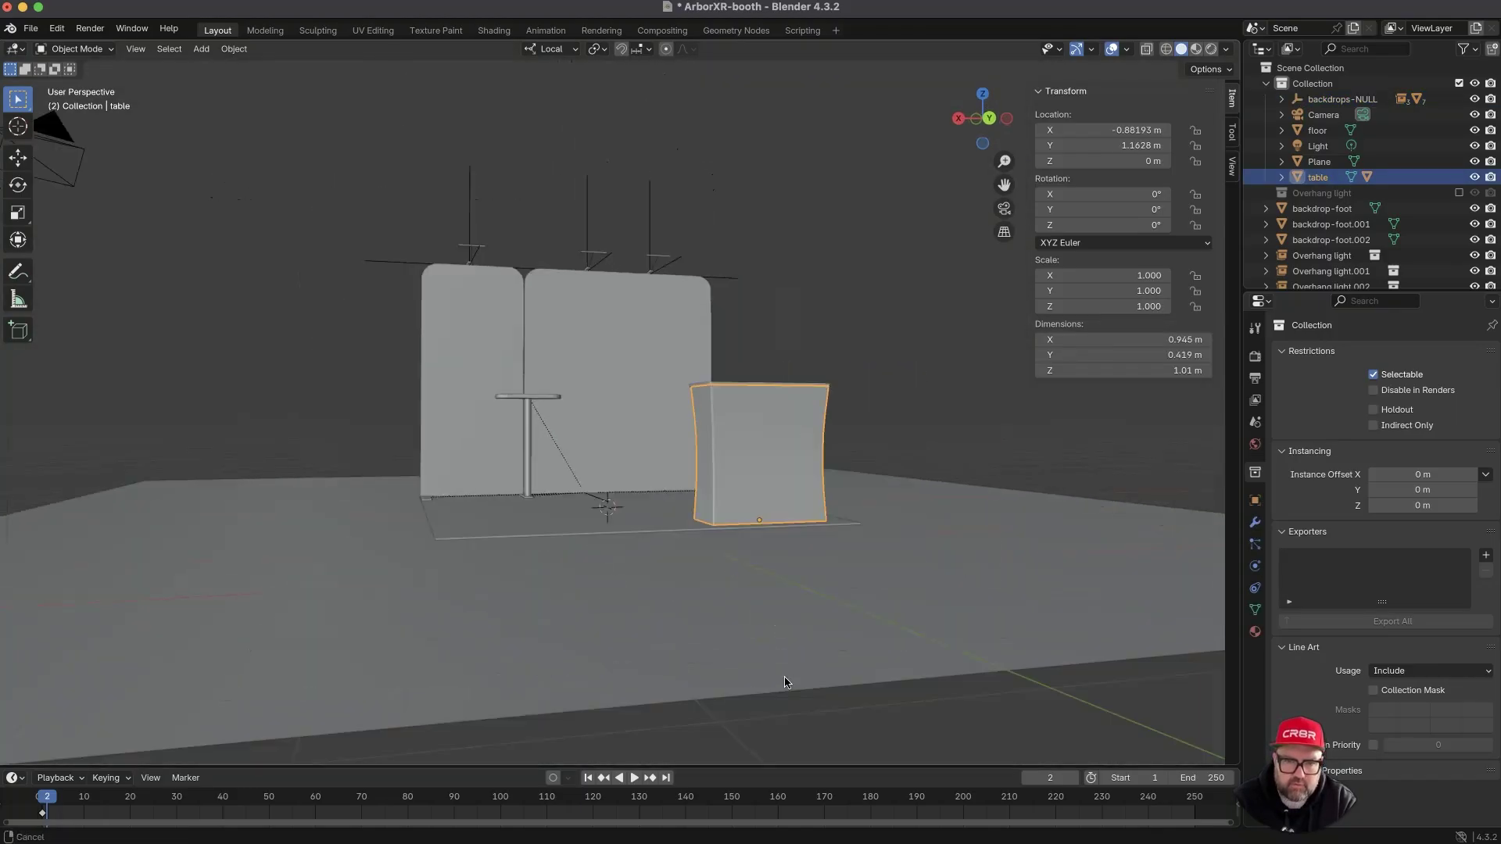
pyautogui.click(856, 453)
pyautogui.moveTo(857, 454); pyautogui.dragTo(705, 394, button='middle')
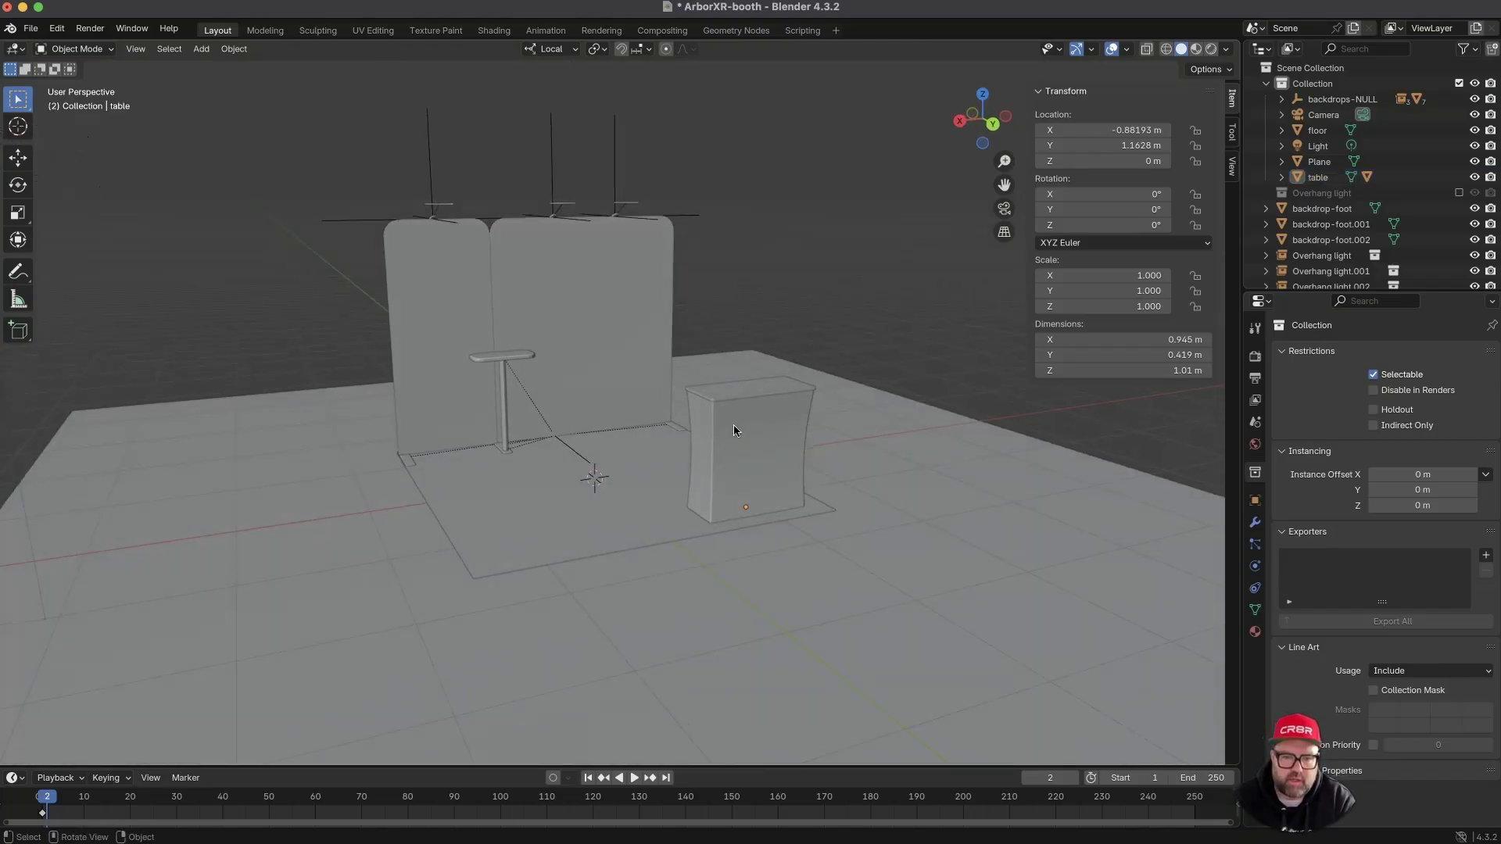
pyautogui.moveTo(697, 480)
pyautogui.mouseDown(button='middle')
pyautogui.moveTo(710, 471)
pyautogui.moveTo(685, 461)
pyautogui.mouseUp(button='middle')
pyautogui.press('super+s')
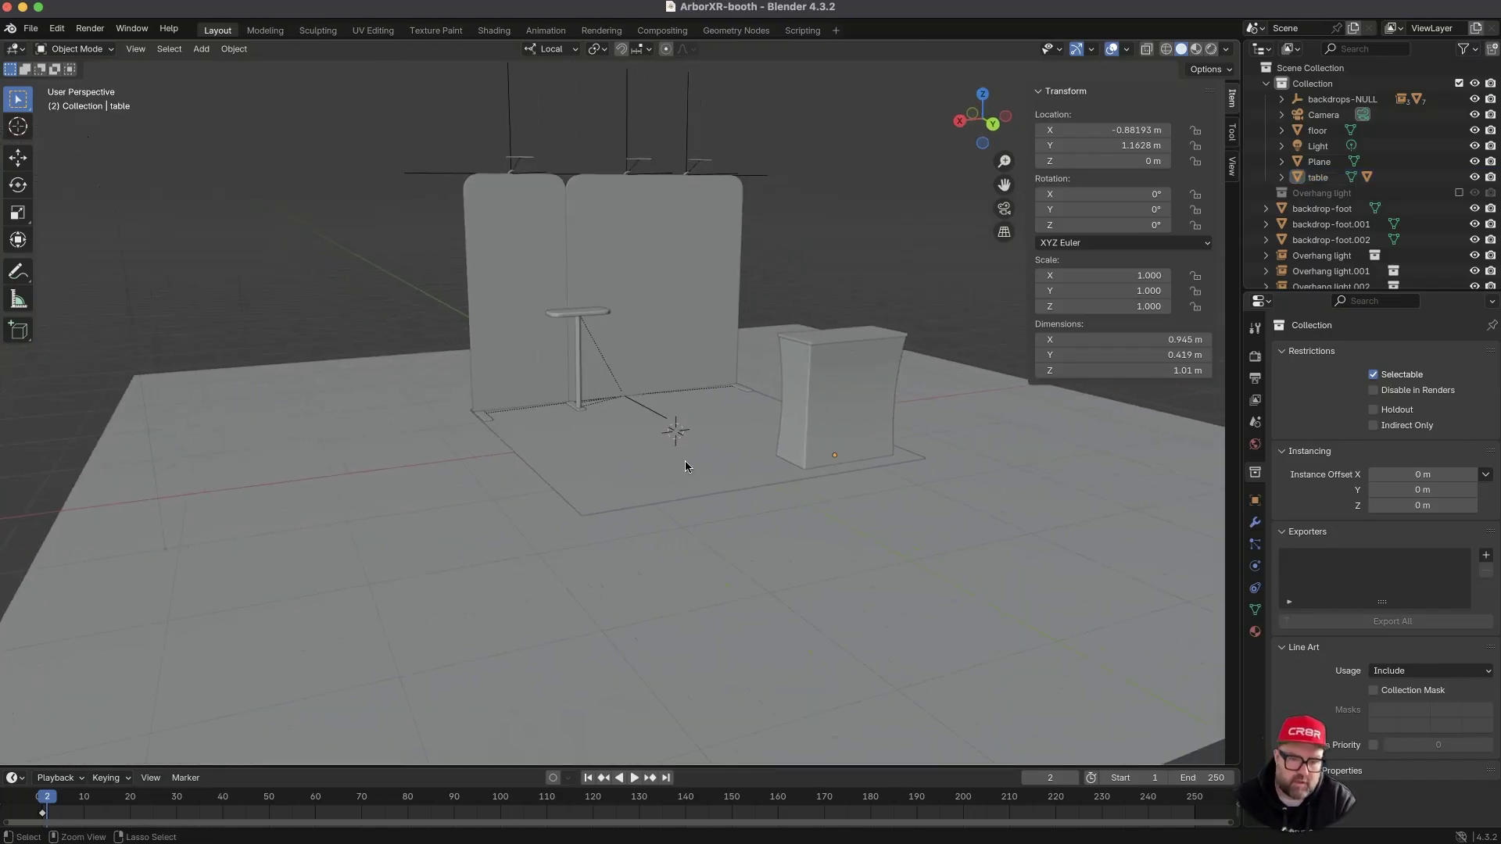
# - Add a Subdivision Surface modifier to the podium body
pyautogui.scroll(3, 688, 438)
pyautogui.moveTo(713, 334); pyautogui.dragTo(625, 411, button='middle')
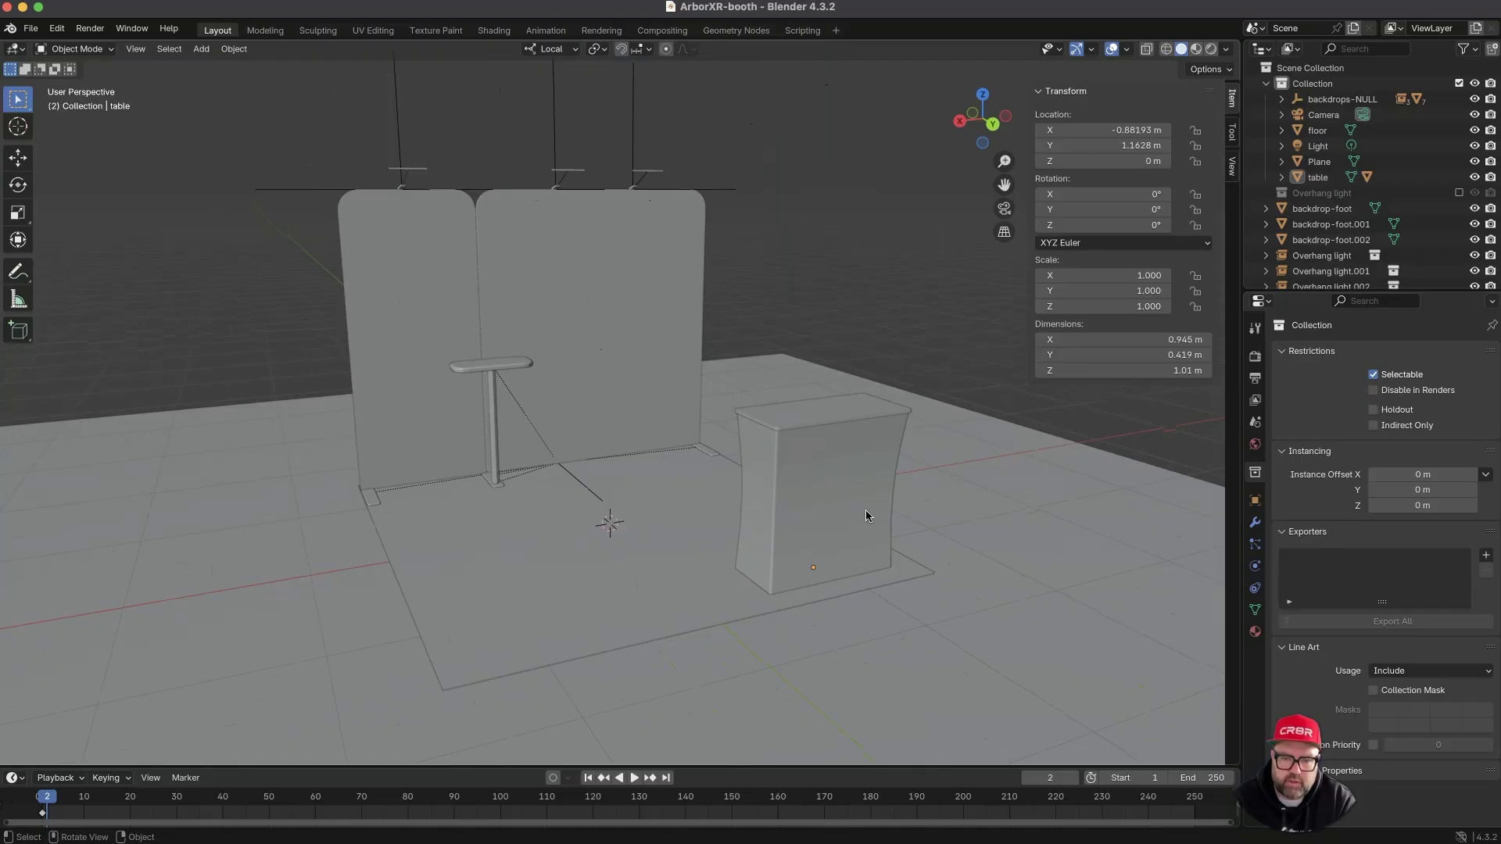
pyautogui.click(802, 514)
pyautogui.keyDown('ctrl'); pyautogui.moveTo(827, 541); pyautogui.dragTo(829, 493, button='middle'); pyautogui.keyUp('ctrl')
pyautogui.keyDown('shift'); pyautogui.moveTo(925, 558); pyautogui.dragTo(867, 581, button='middle'); pyautogui.keyUp('shift')
pyautogui.moveTo(816, 517)
pyautogui.mouseDown(button='middle')
pyautogui.moveTo(801, 536)
pyautogui.moveTo(794, 508)
pyautogui.mouseUp(button='middle')
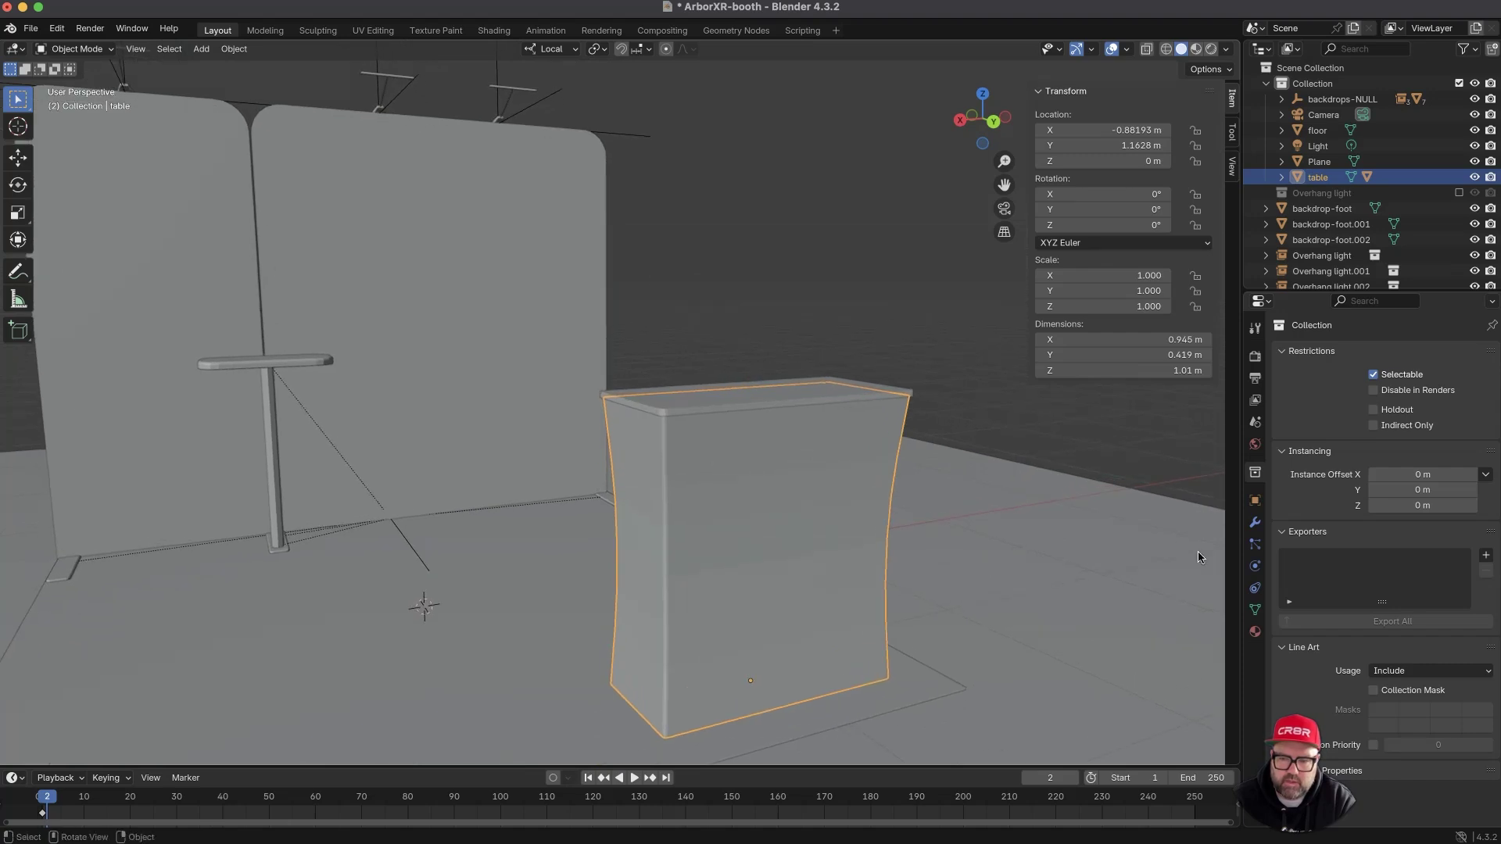
pyautogui.click(1257, 524)
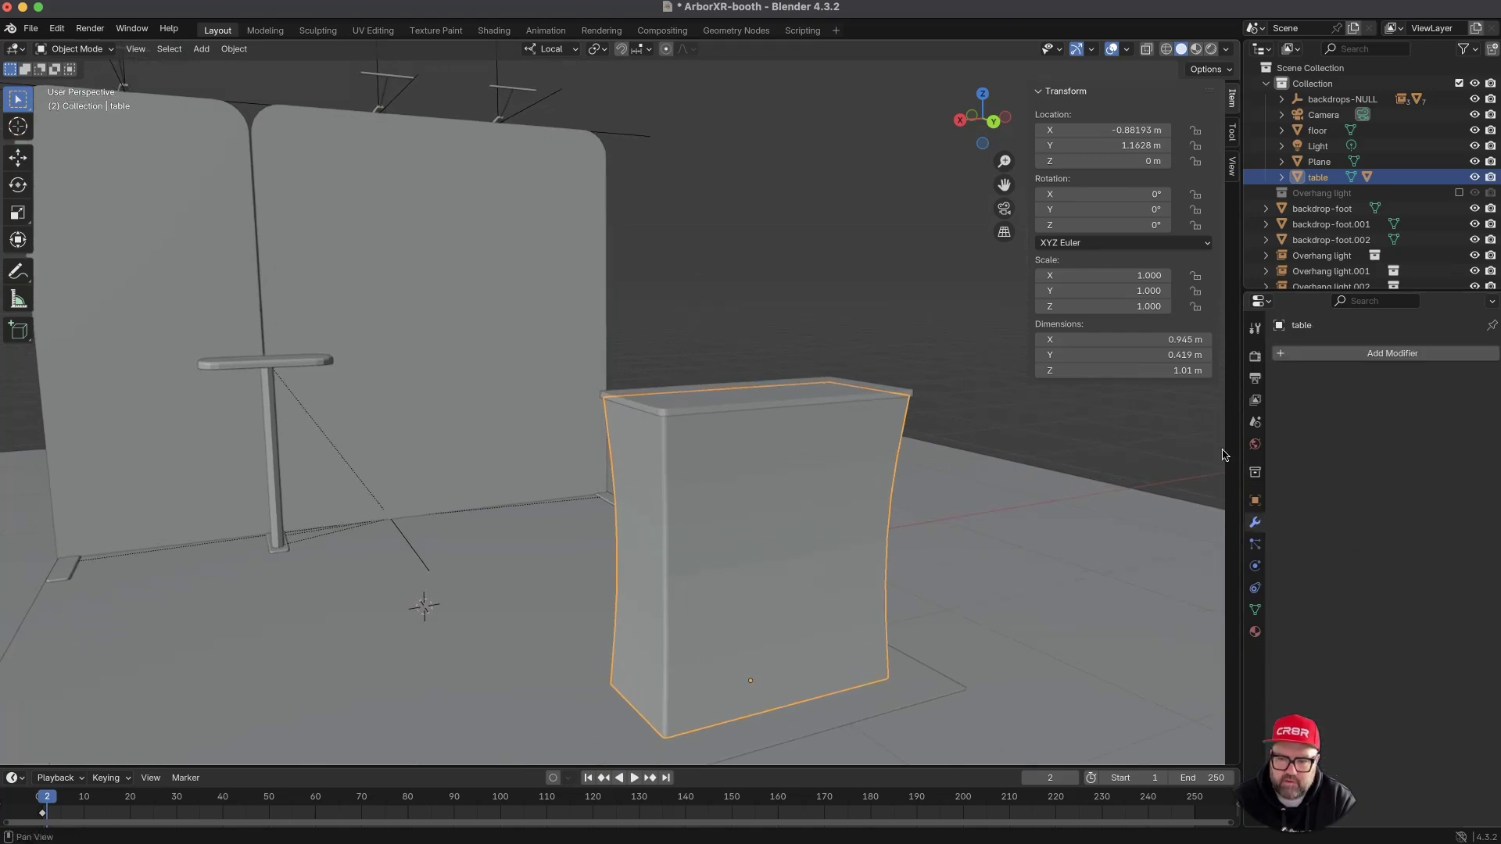
pyautogui.keyDown('ctrl'); pyautogui.moveTo(732, 449); pyautogui.dragTo(739, 415, button='middle'); pyautogui.keyUp('ctrl')
pyautogui.keyDown('shift'); pyautogui.moveTo(791, 548); pyautogui.dragTo(752, 474, button='middle'); pyautogui.keyUp('shift')
pyautogui.keyDown('ctrl'); pyautogui.moveTo(756, 526); pyautogui.dragTo(741, 573, button='middle'); pyautogui.keyUp('ctrl')
pyautogui.scroll(-1, 739, 574)
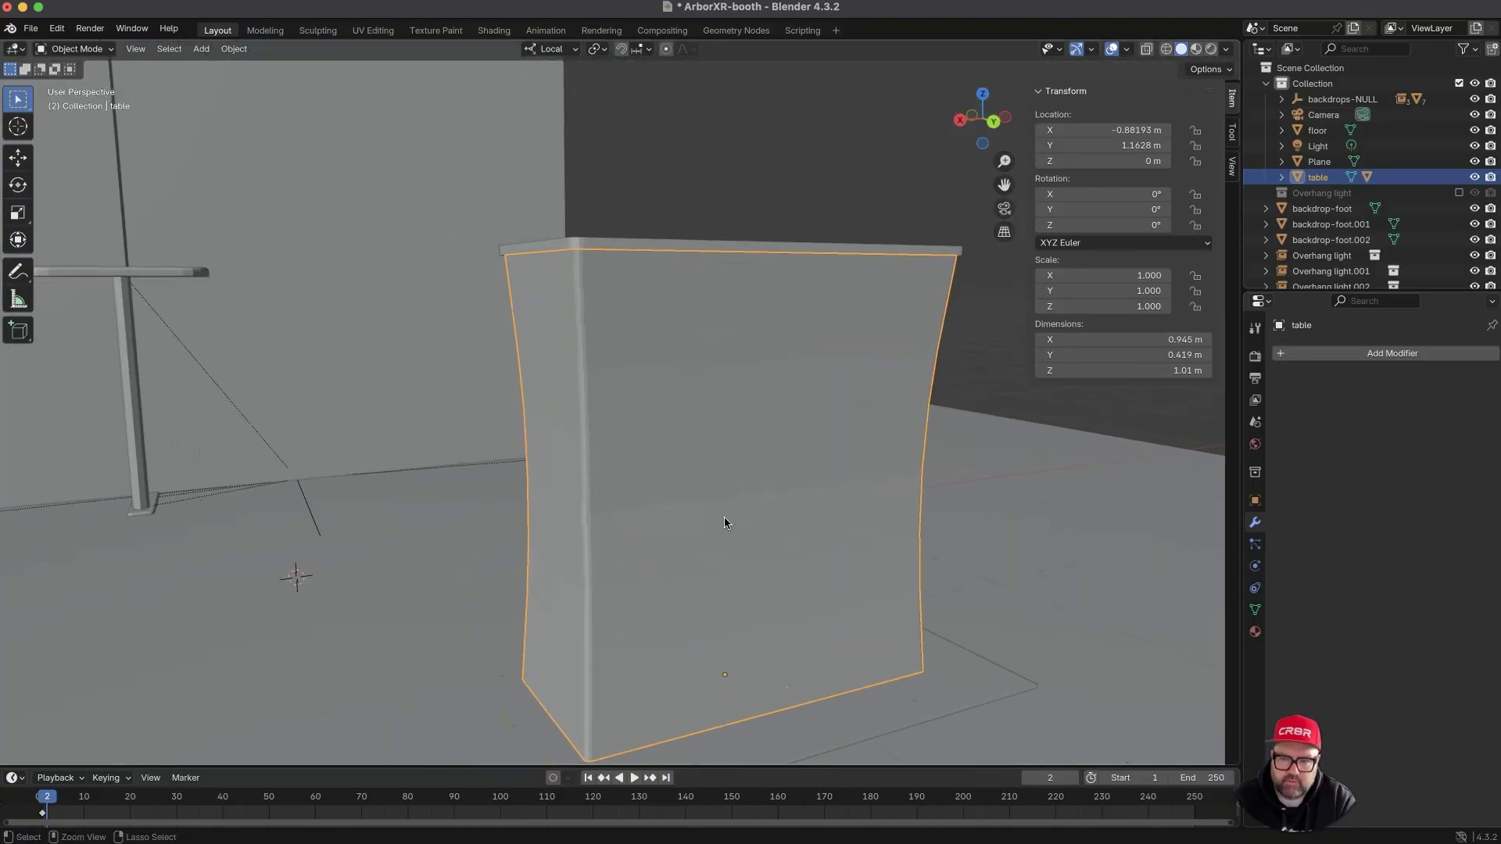
pyautogui.scroll(-1, 713, 549)
pyautogui.click(1363, 359)
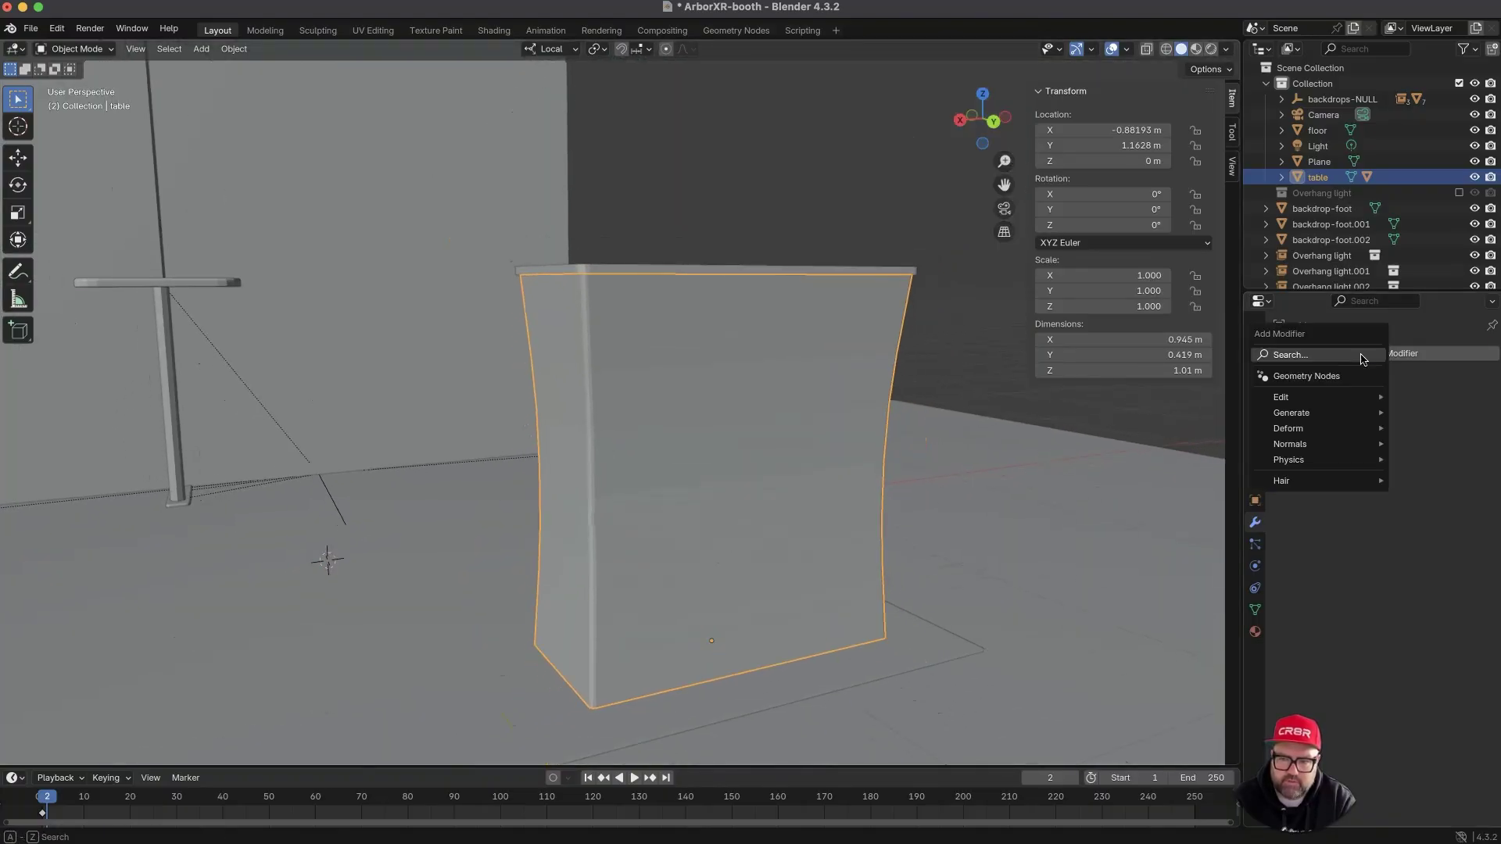
pyautogui.write('sub')
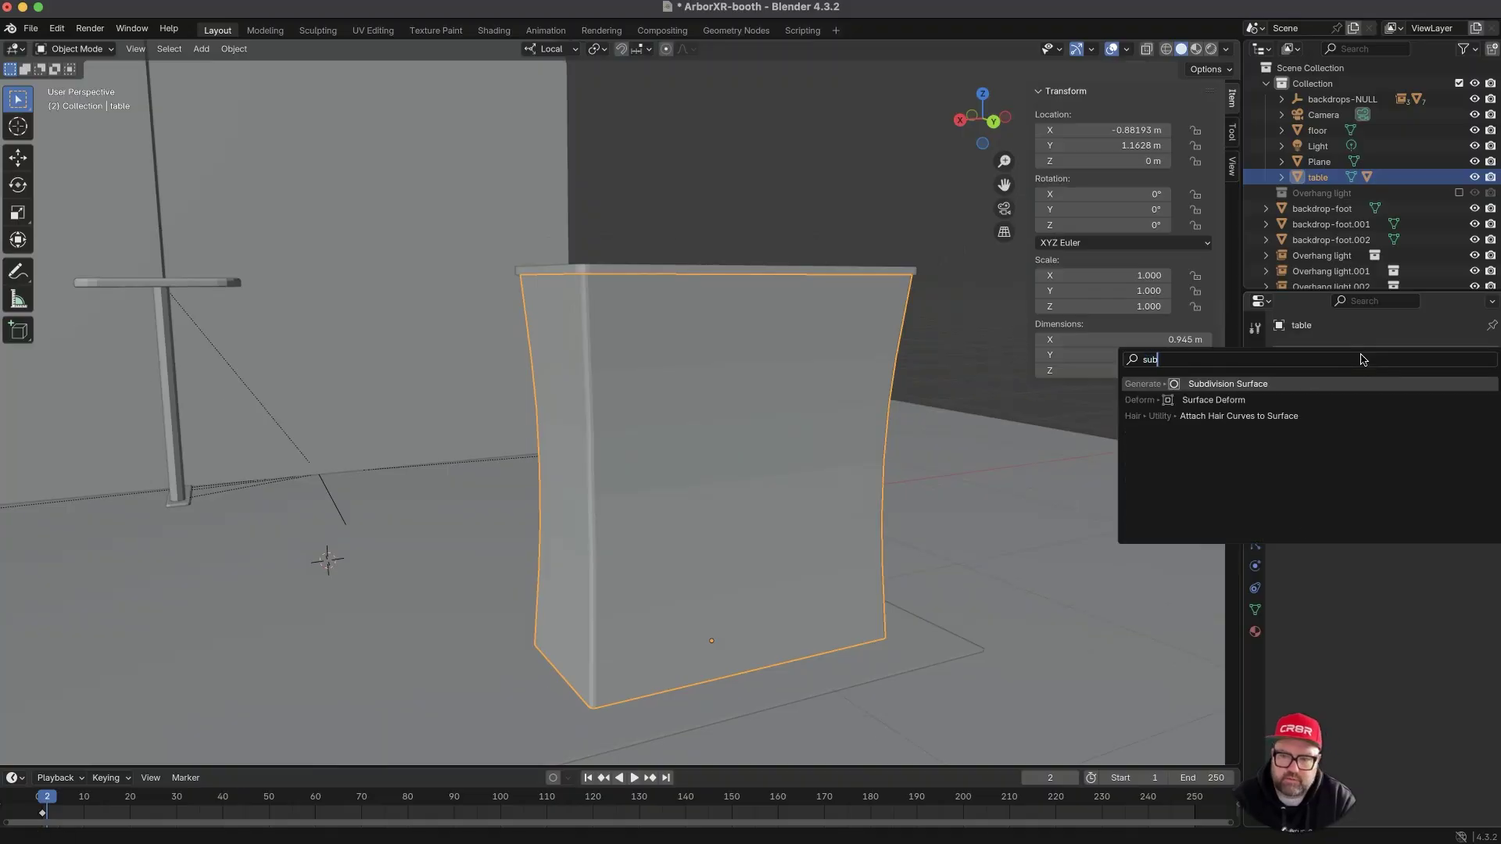
pyautogui.click(1321, 385)
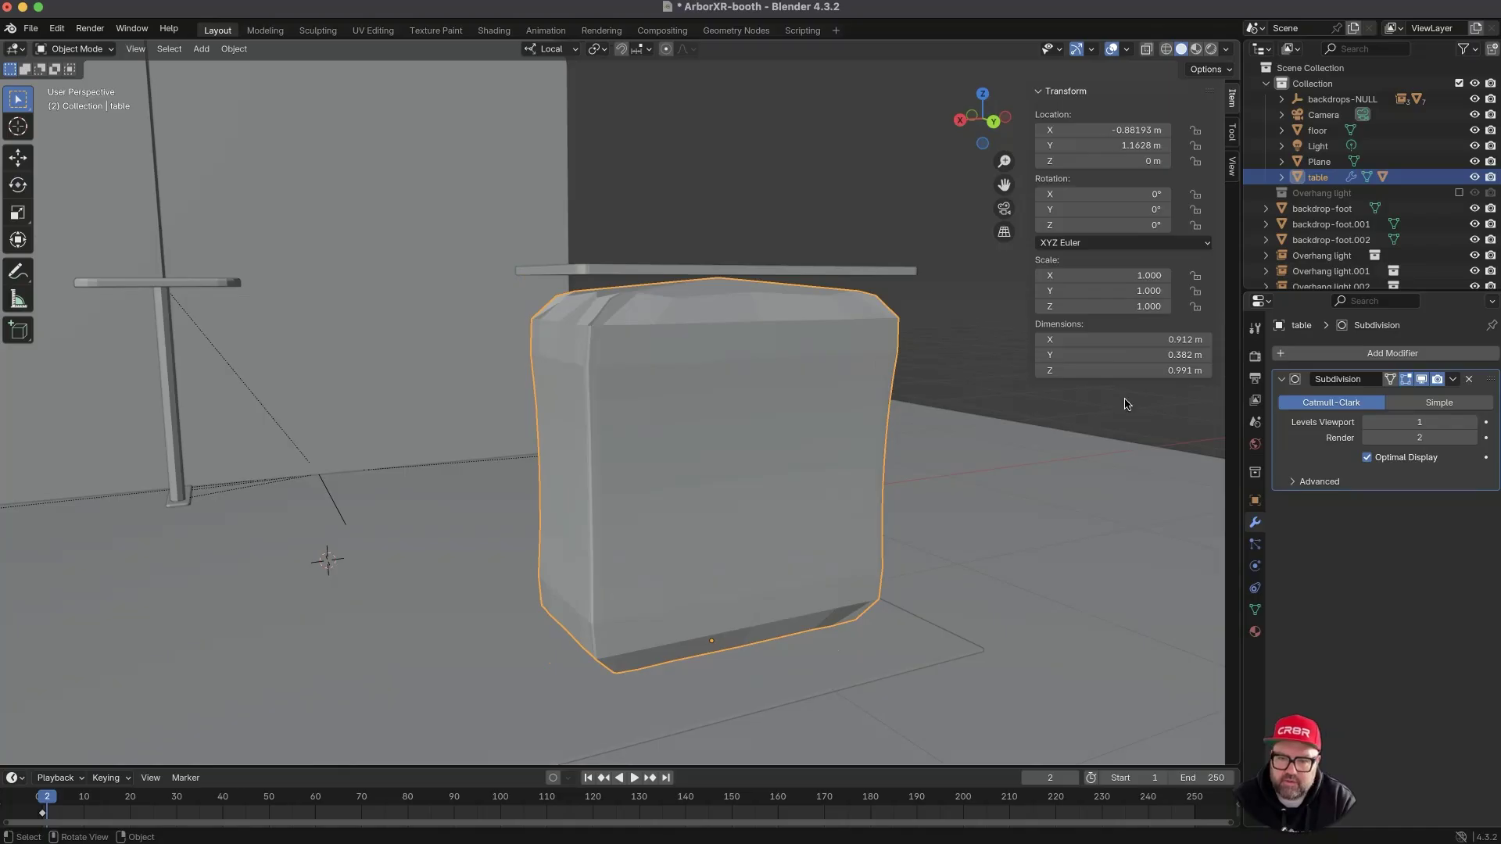
# - Set the podium's Subdivision levels to 3 for viewport and render, and turn off the modifier's viewport display
pyautogui.click(1474, 423)
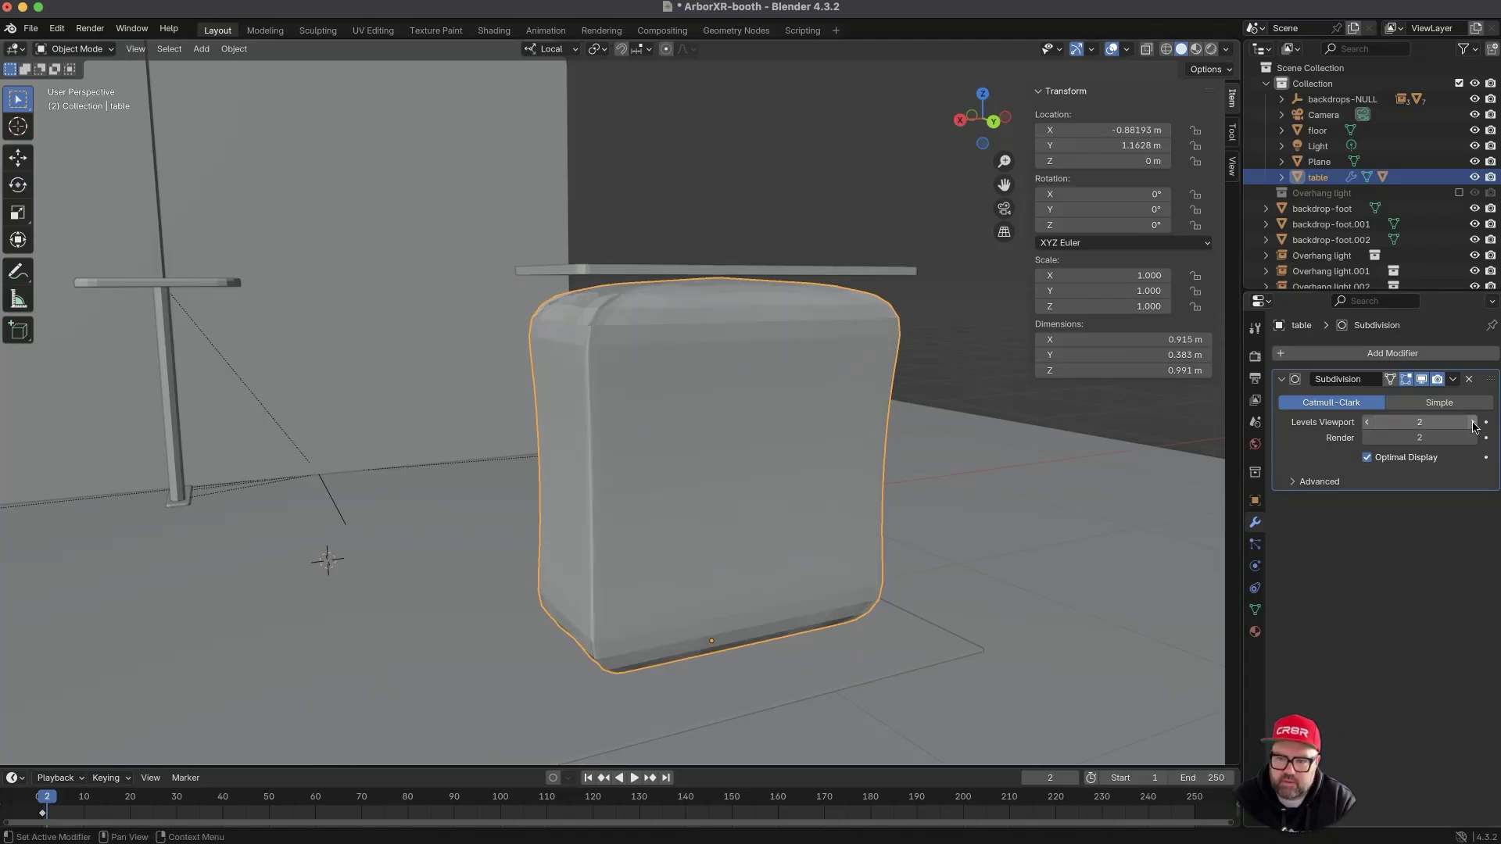
pyautogui.click(1474, 423)
pyautogui.moveTo(600, 350); pyautogui.dragTo(513, 367, button='middle')
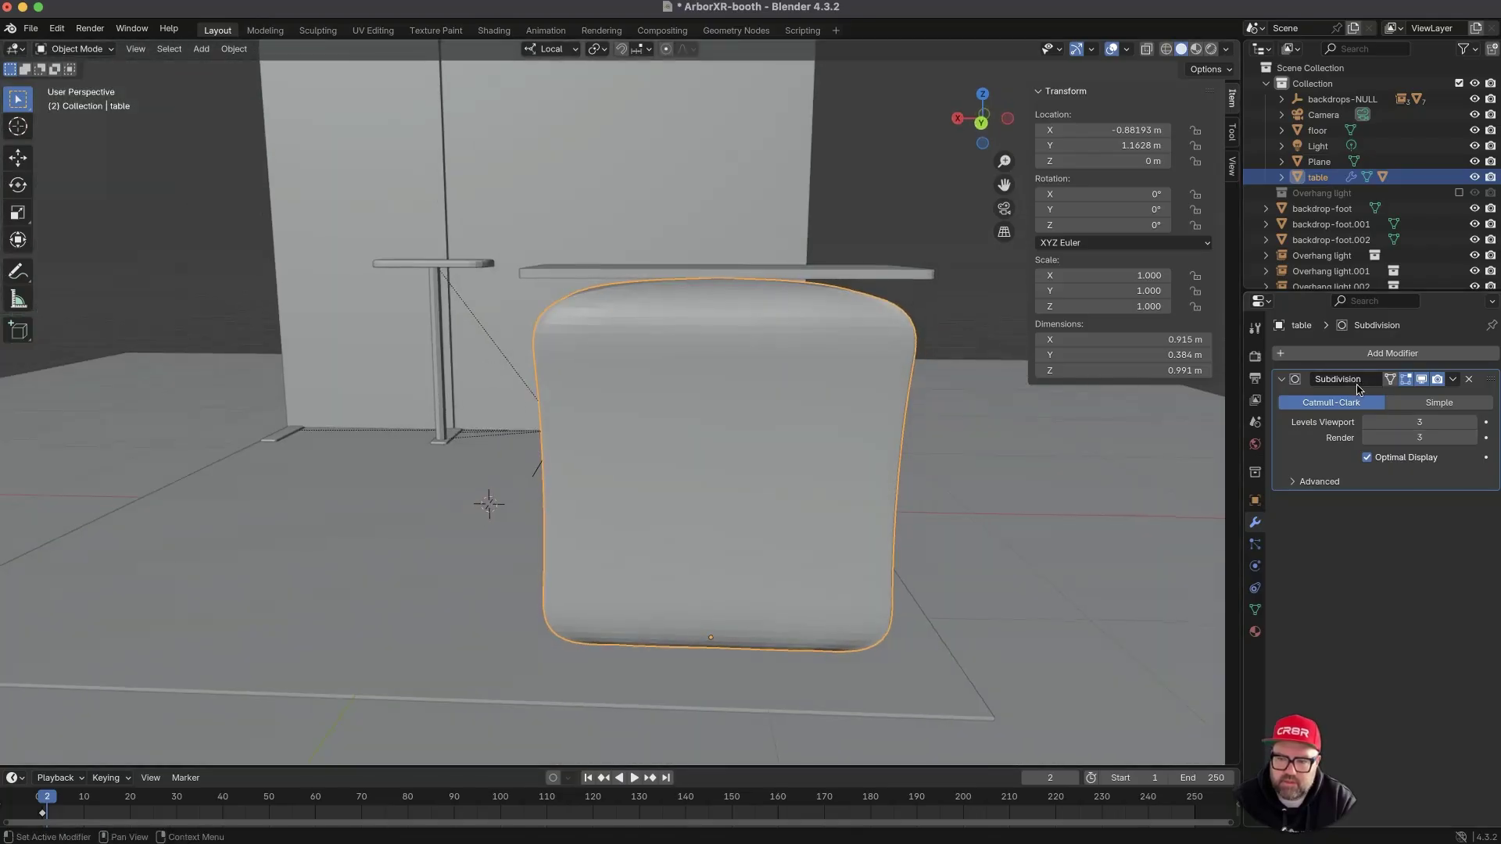
pyautogui.click(1423, 380)
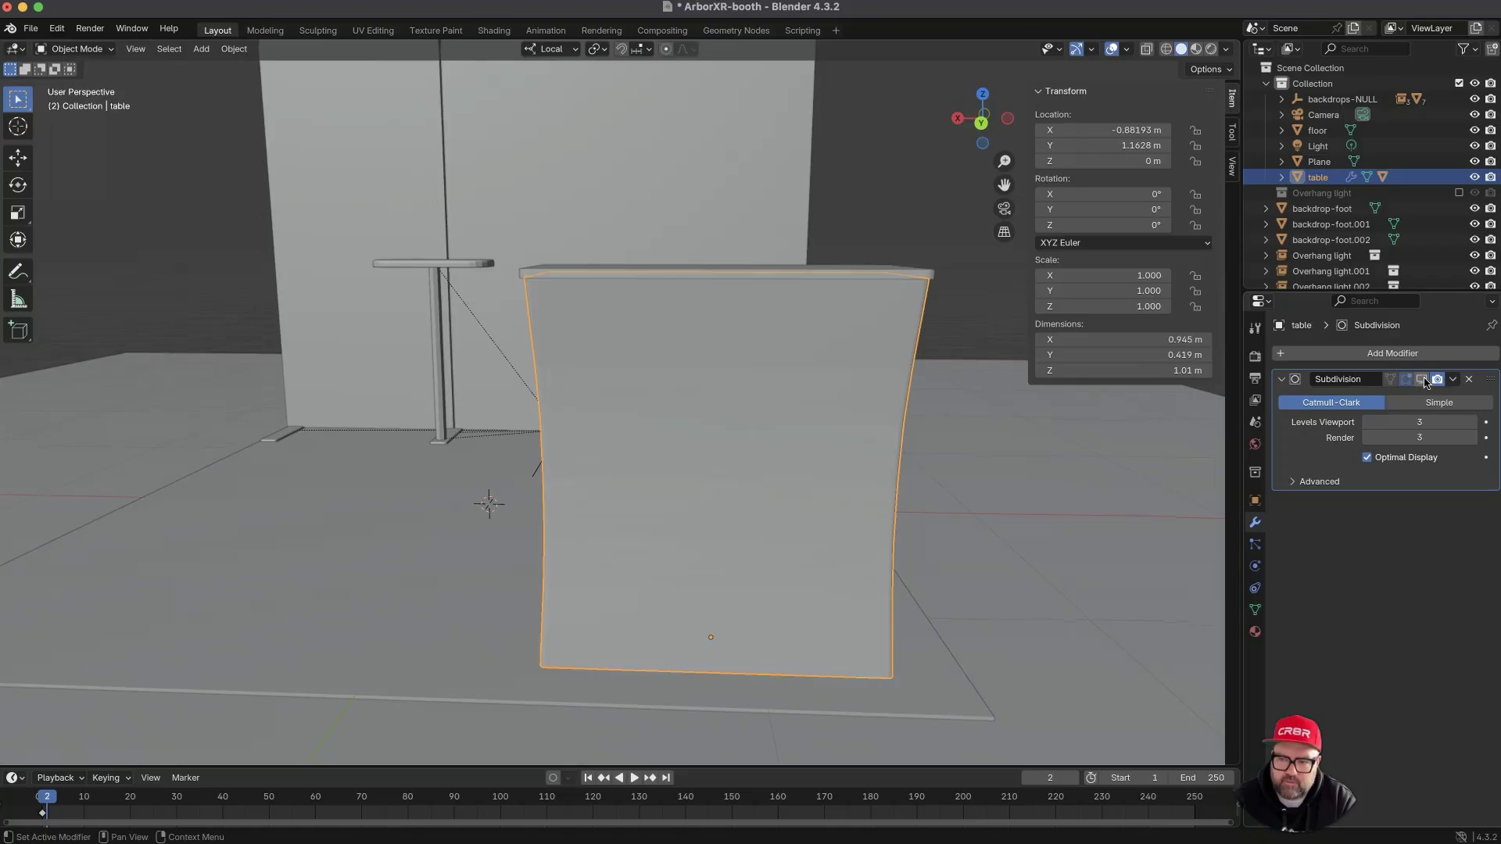
pyautogui.moveTo(971, 367); pyautogui.dragTo(1013, 381, button='middle')
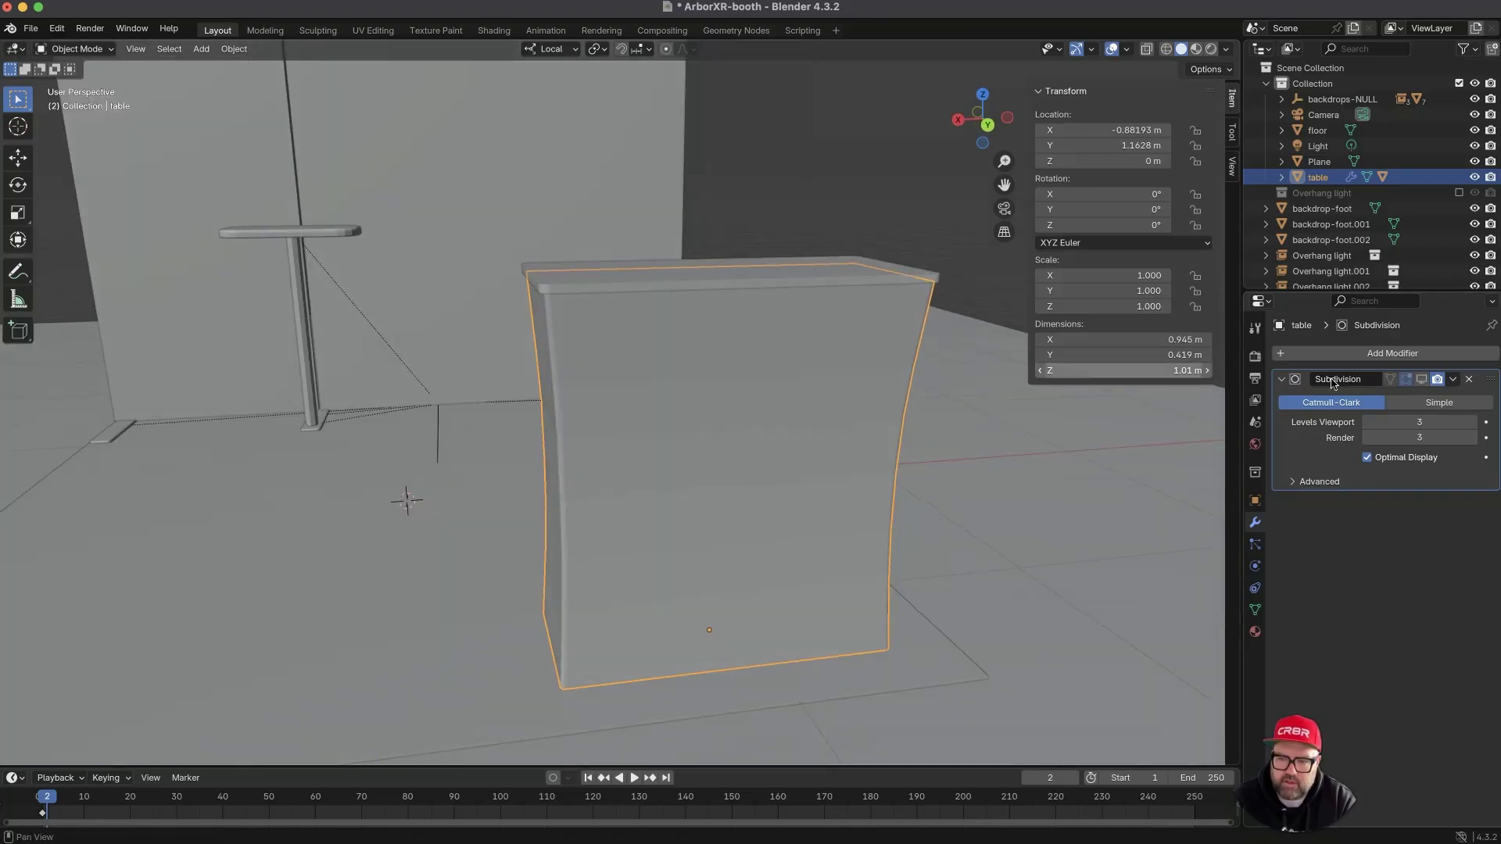
# - Add a Bevel modifier to the podium body and place it above the Subdivision modifier in the stack
pyautogui.click(1398, 354)
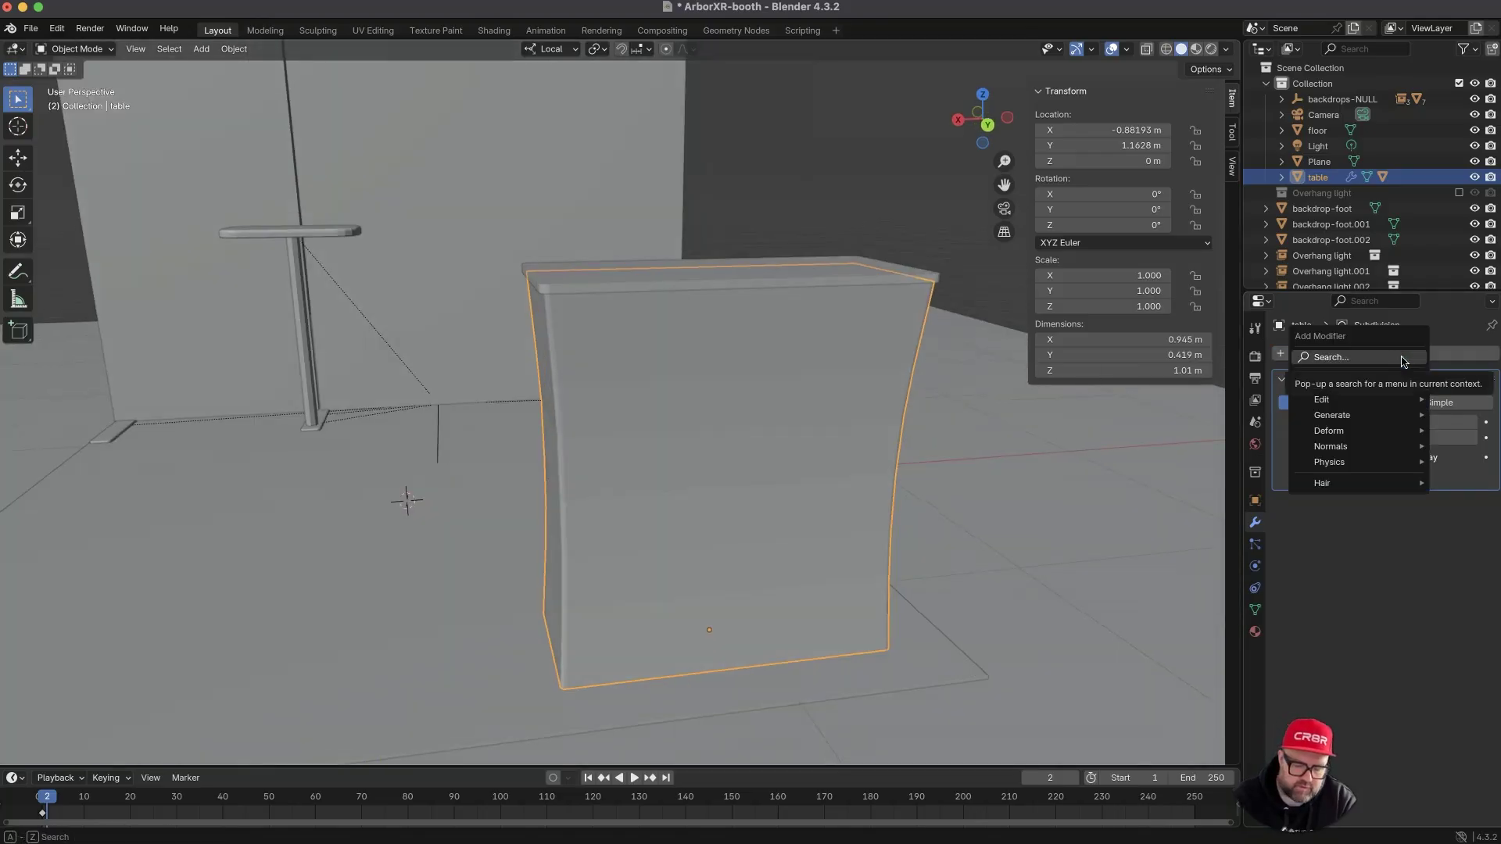
pyautogui.write('bev')
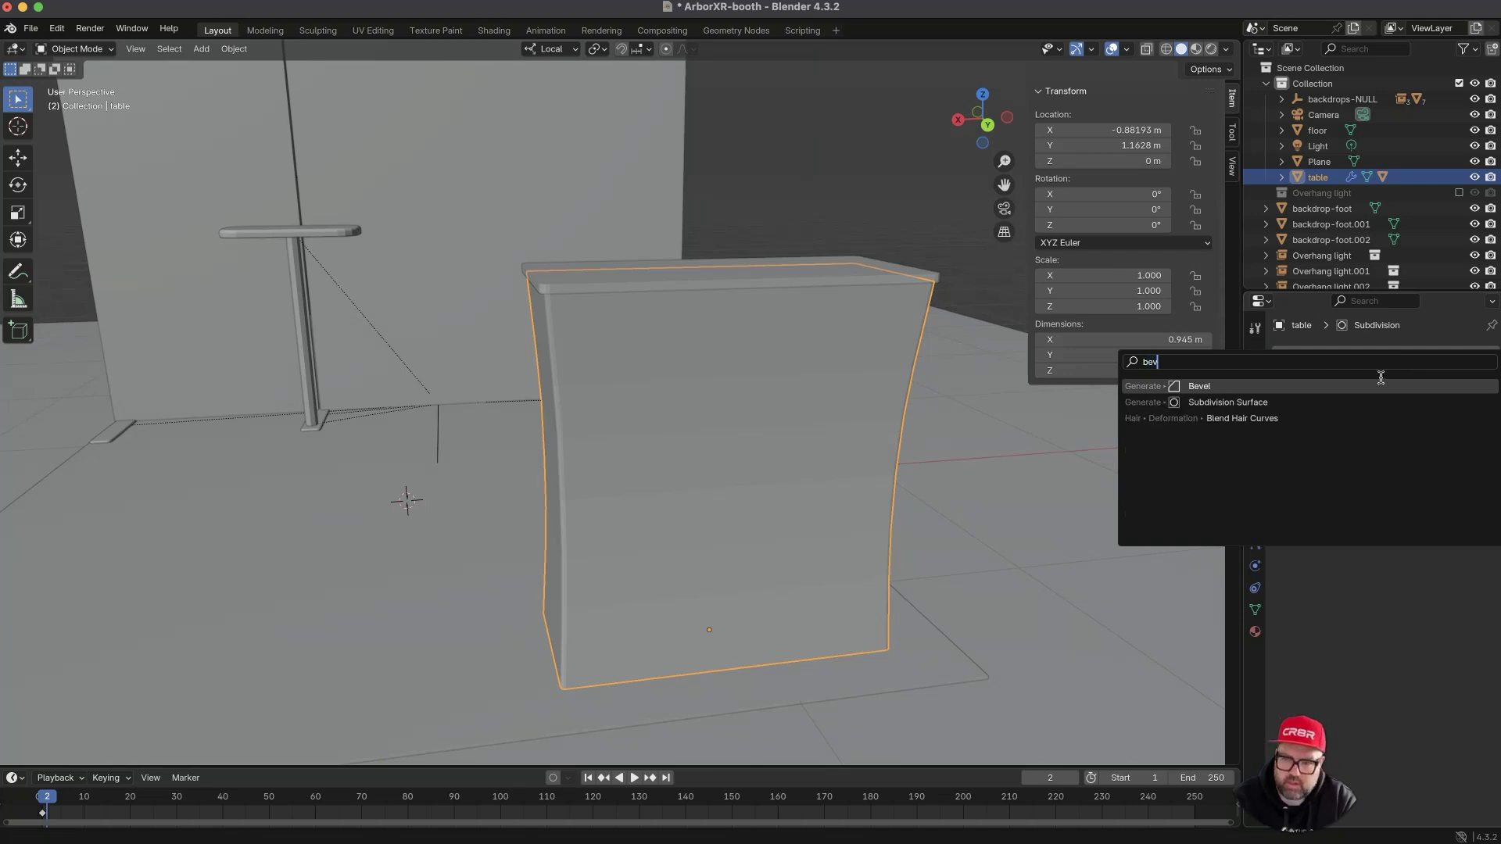
pyautogui.click(1347, 383)
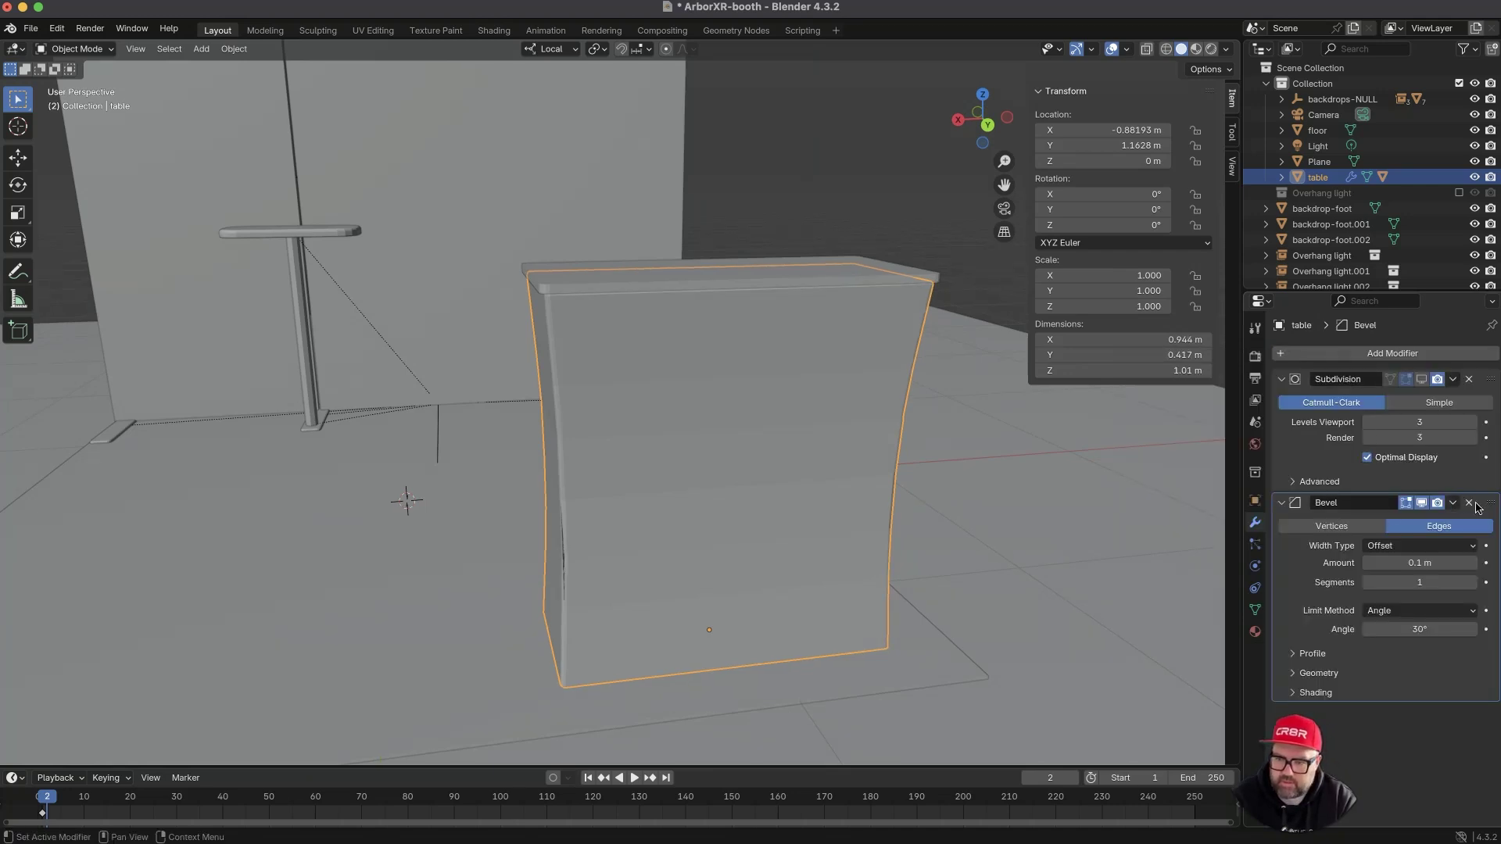
pyautogui.moveTo(1488, 507); pyautogui.dragTo(1480, 369)
# - Enable the Wireframe overlay, deselect the podium and inspect the edges along its bevelled front corner
pyautogui.moveTo(817, 331)
pyautogui.mouseDown(button='middle')
pyautogui.moveTo(827, 349)
pyautogui.moveTo(833, 308)
pyautogui.moveTo(837, 327)
pyautogui.mouseUp(button='middle')
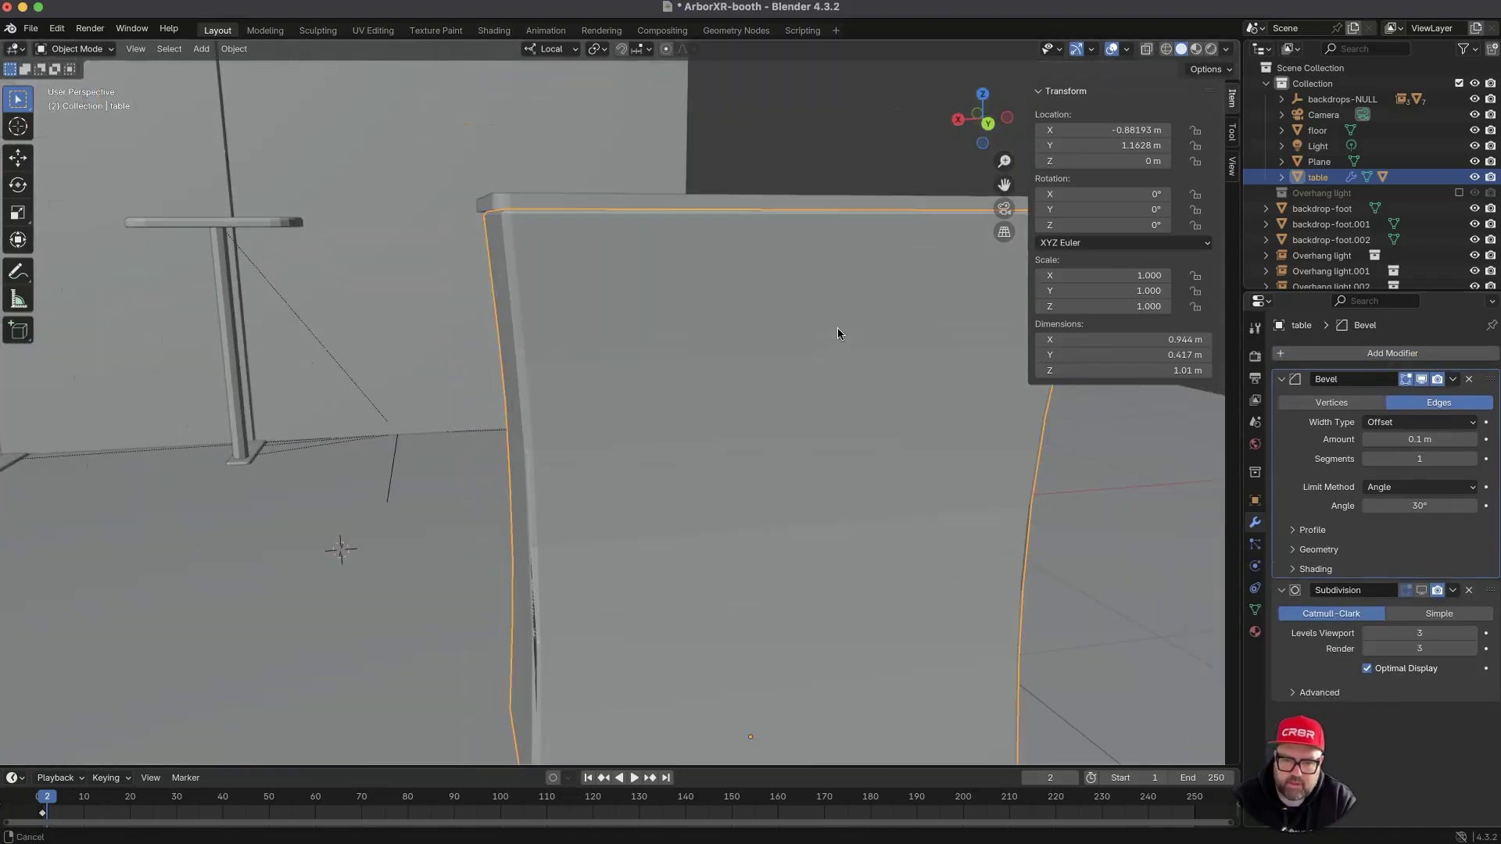
pyautogui.moveTo(784, 439); pyautogui.dragTo(649, 404, button='middle')
pyautogui.keyDown('shift'); pyautogui.moveTo(724, 267); pyautogui.dragTo(681, 324, button='middle'); pyautogui.keyUp('shift')
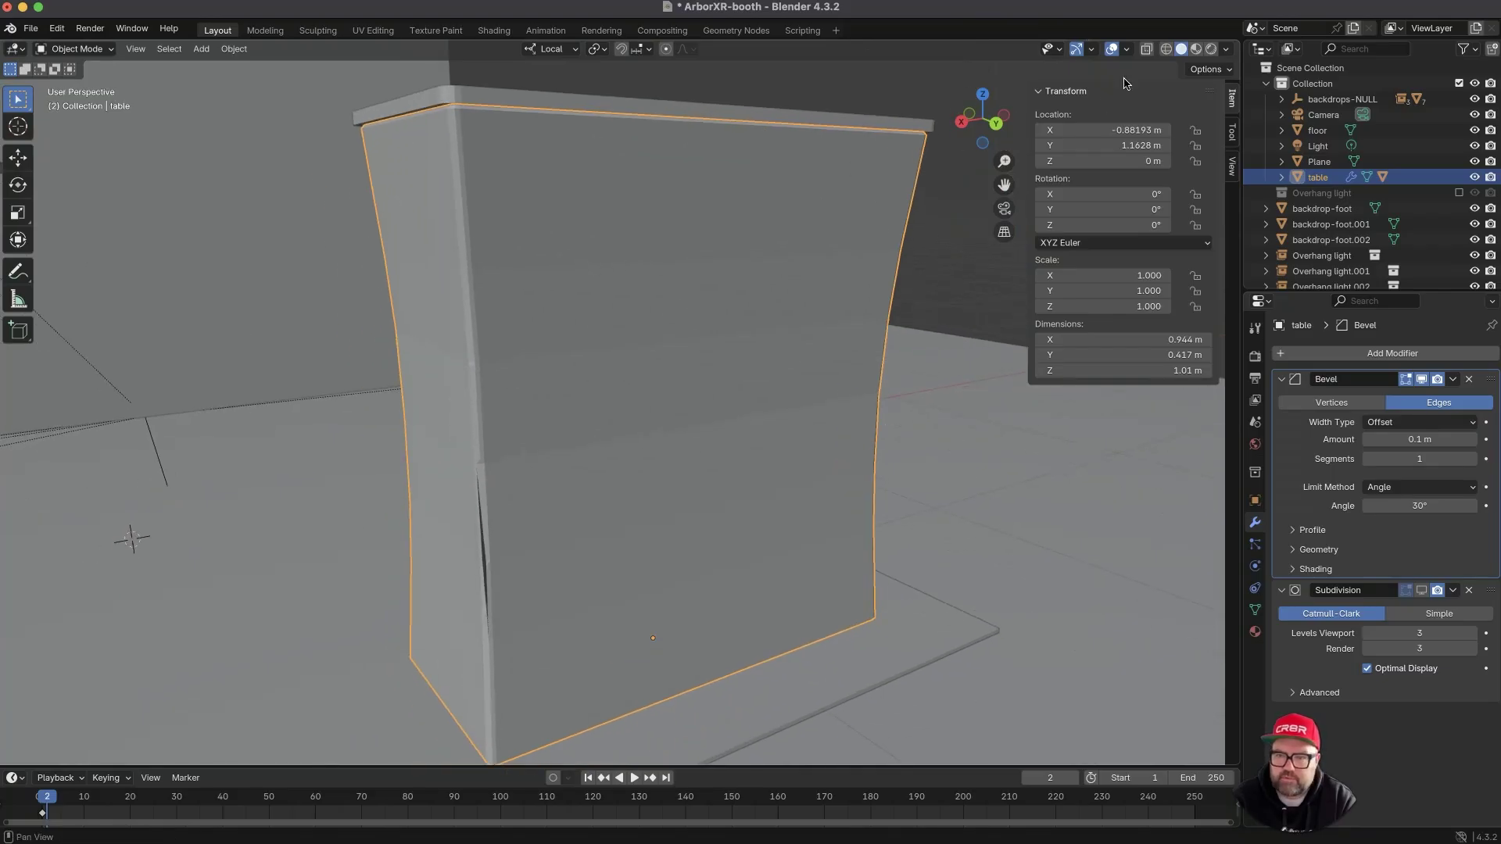
pyautogui.click(1093, 49)
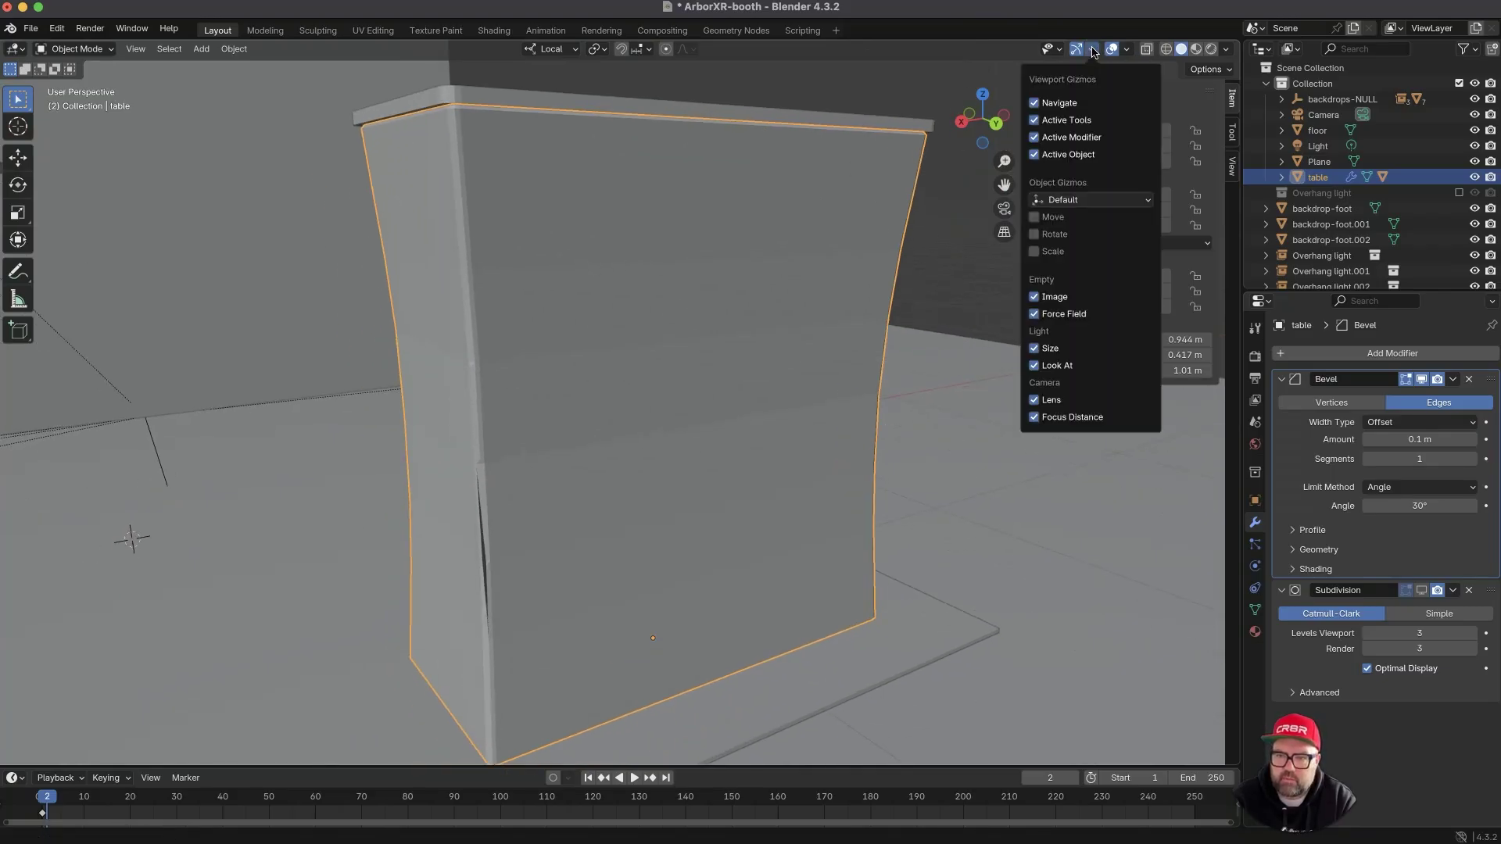
pyautogui.click(1128, 50)
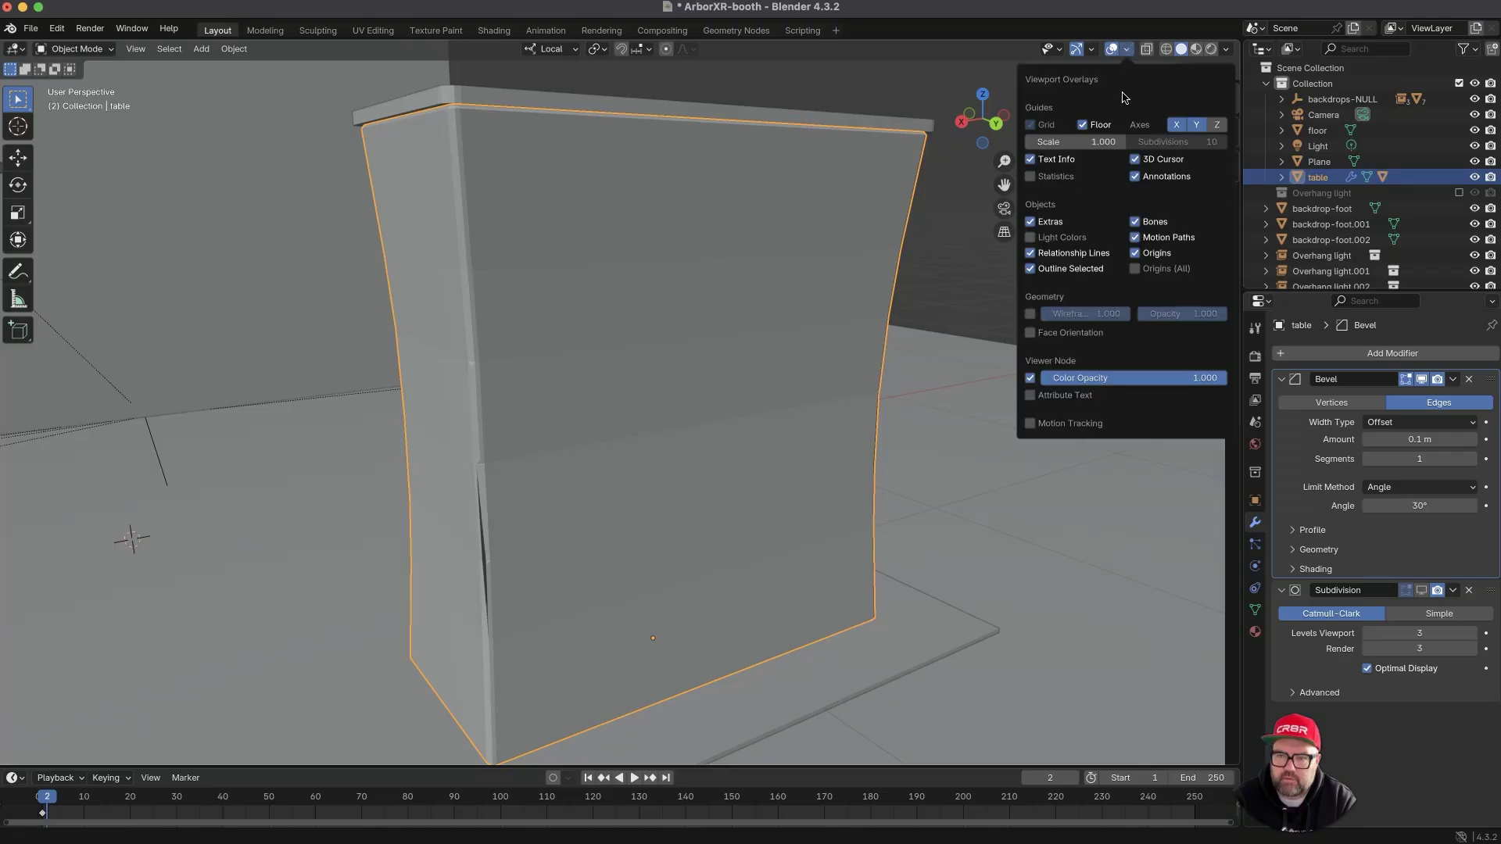
pyautogui.click(1030, 314)
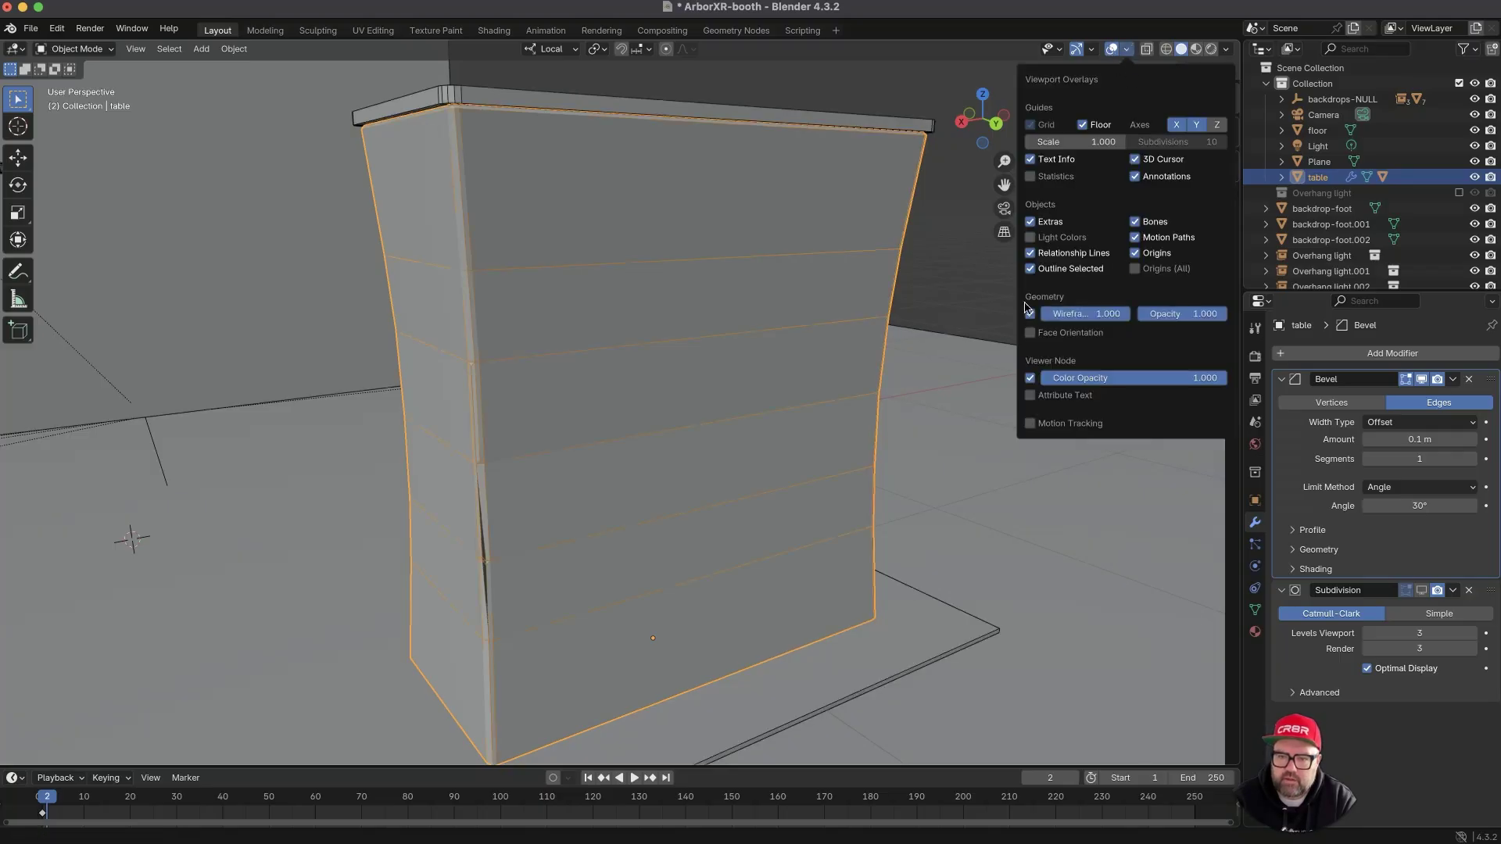
pyautogui.click(975, 268)
pyautogui.moveTo(493, 395); pyautogui.dragTo(507, 408, button='middle')
pyautogui.scroll(4, 510, 380)
pyautogui.moveTo(440, 555); pyautogui.dragTo(476, 526, button='middle')
pyautogui.scroll(-5, 432, 556)
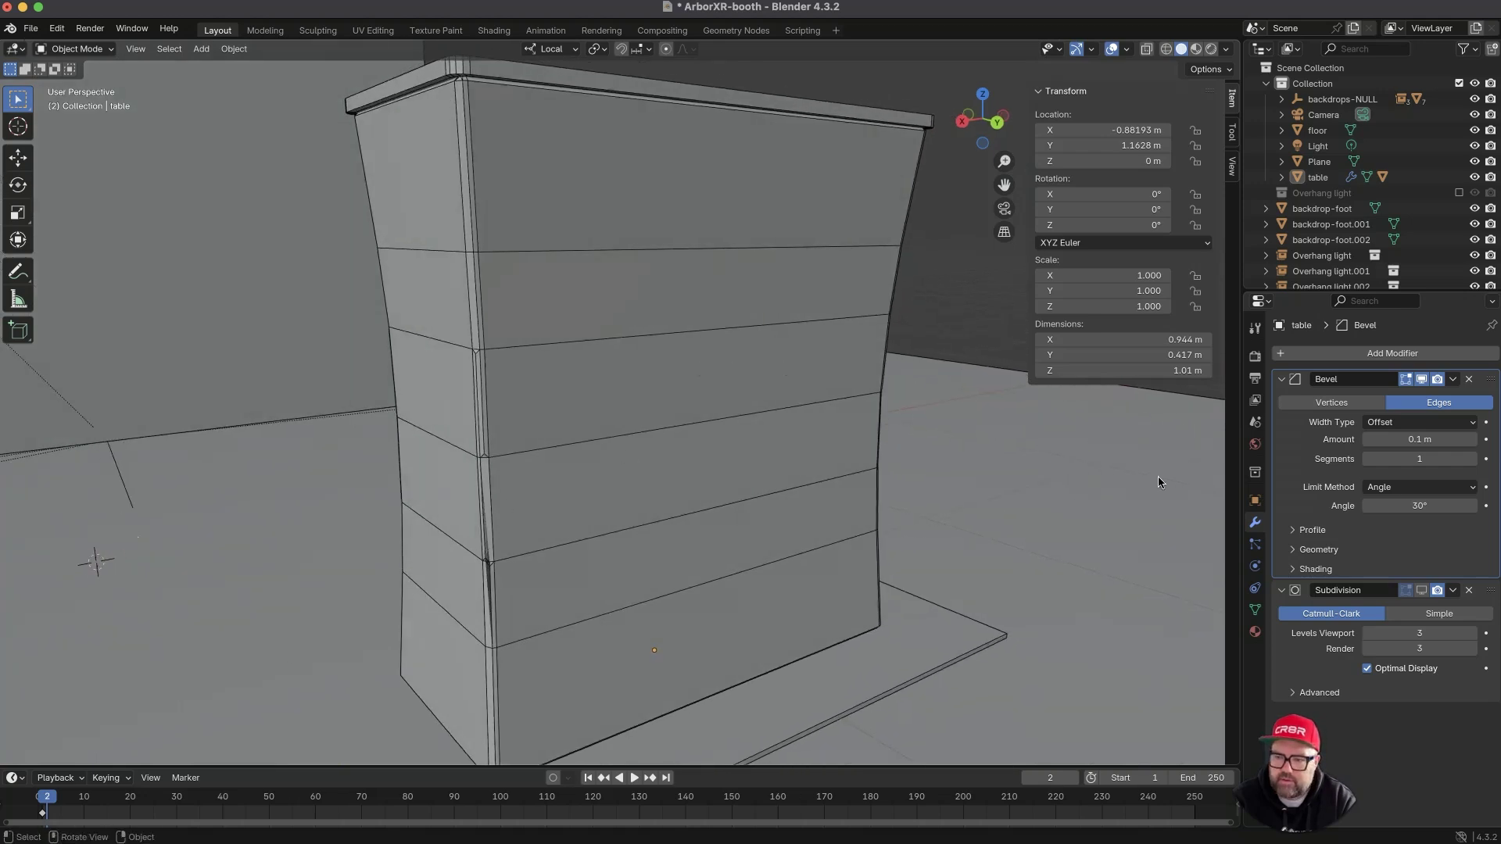
# - Turn off Clamp Overlap in the podium's Bevel modifier and set the bevel amount to 0.01 m
pyautogui.click(1294, 549)
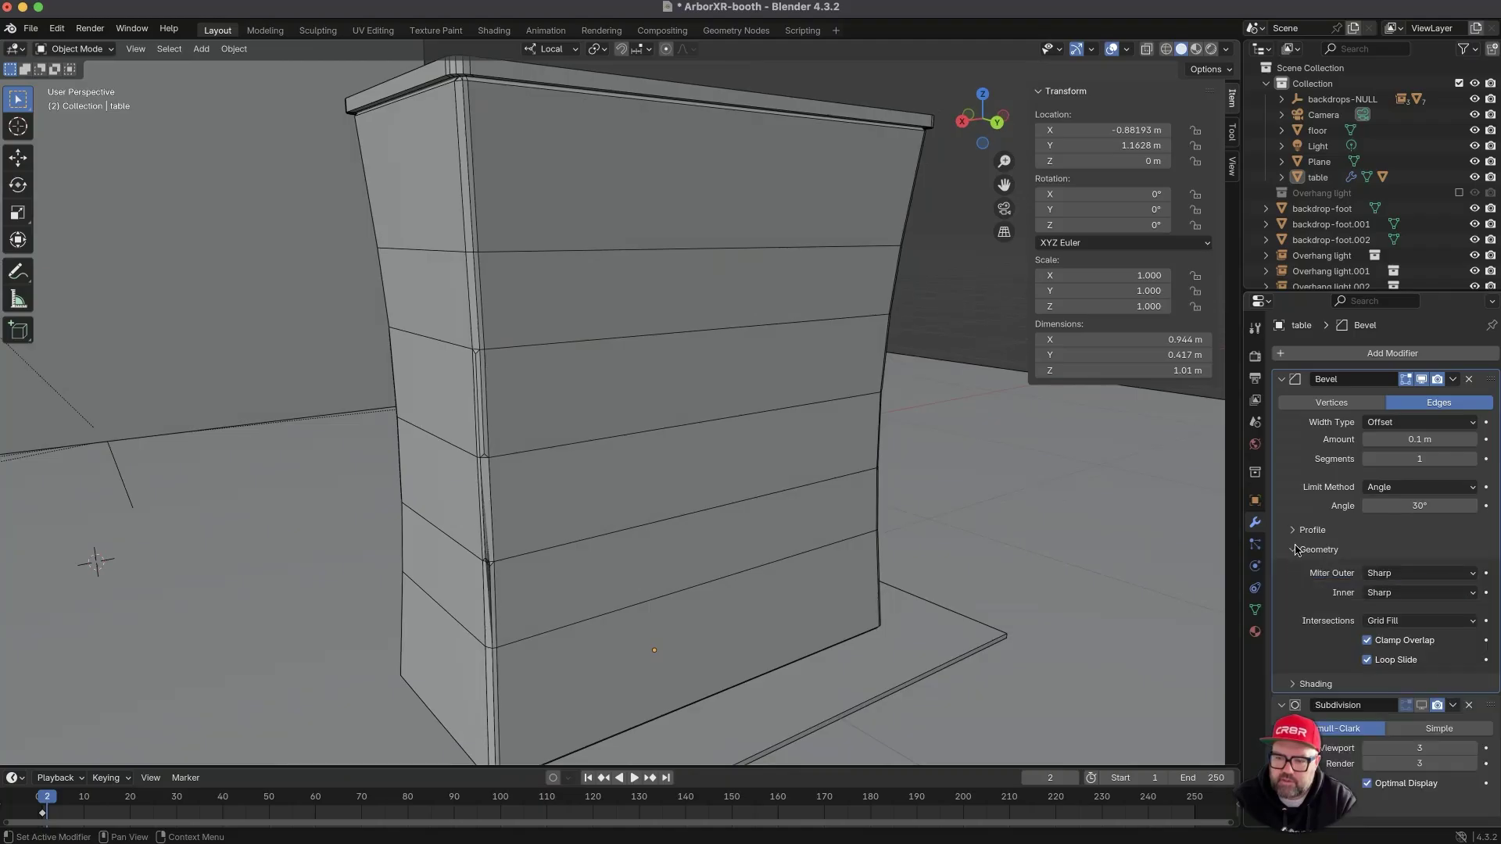
pyautogui.click(1368, 641)
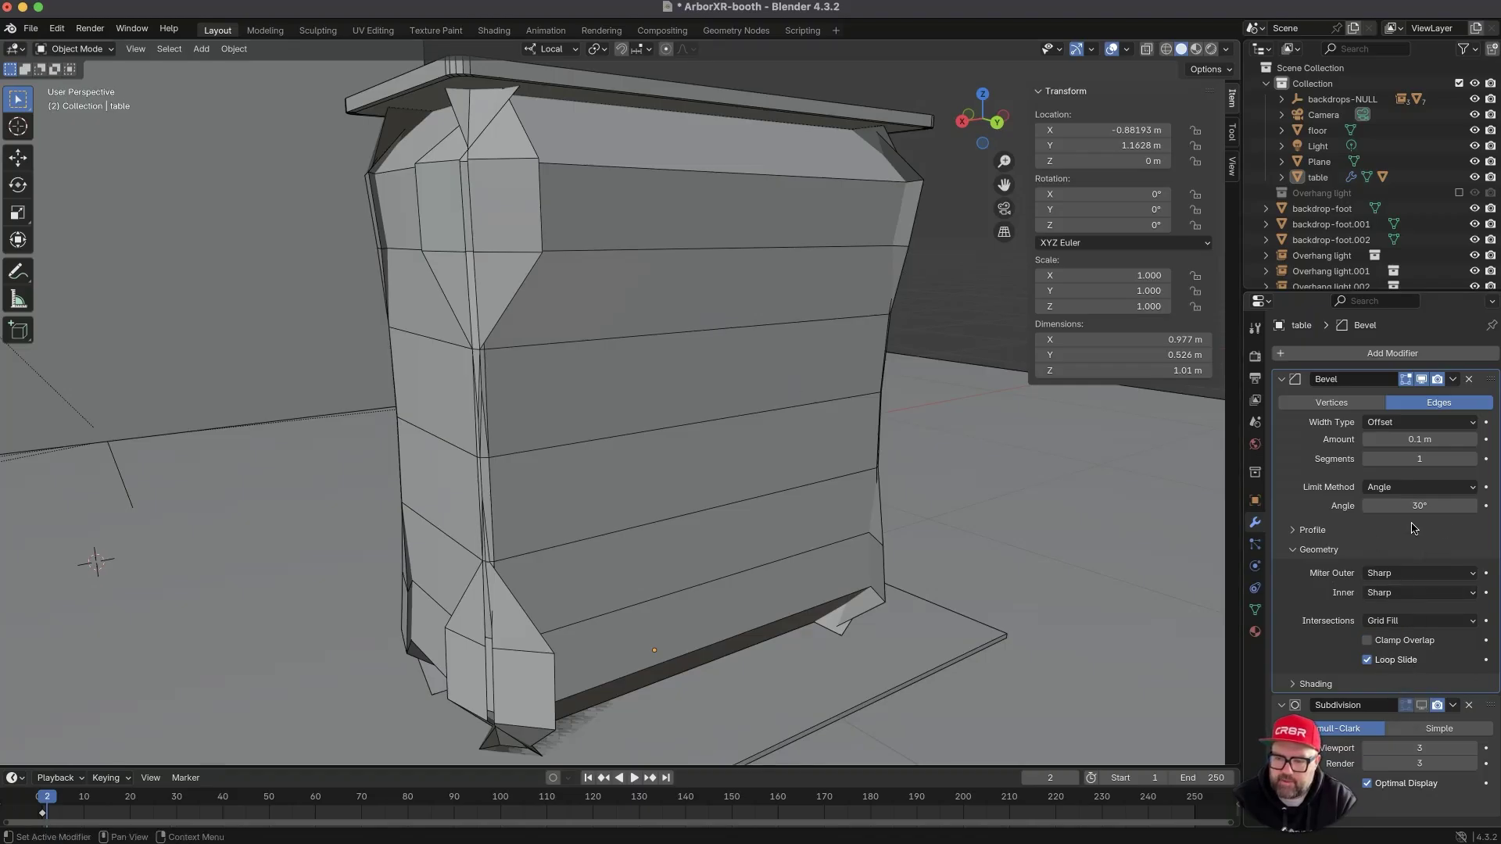
pyautogui.click(1432, 440)
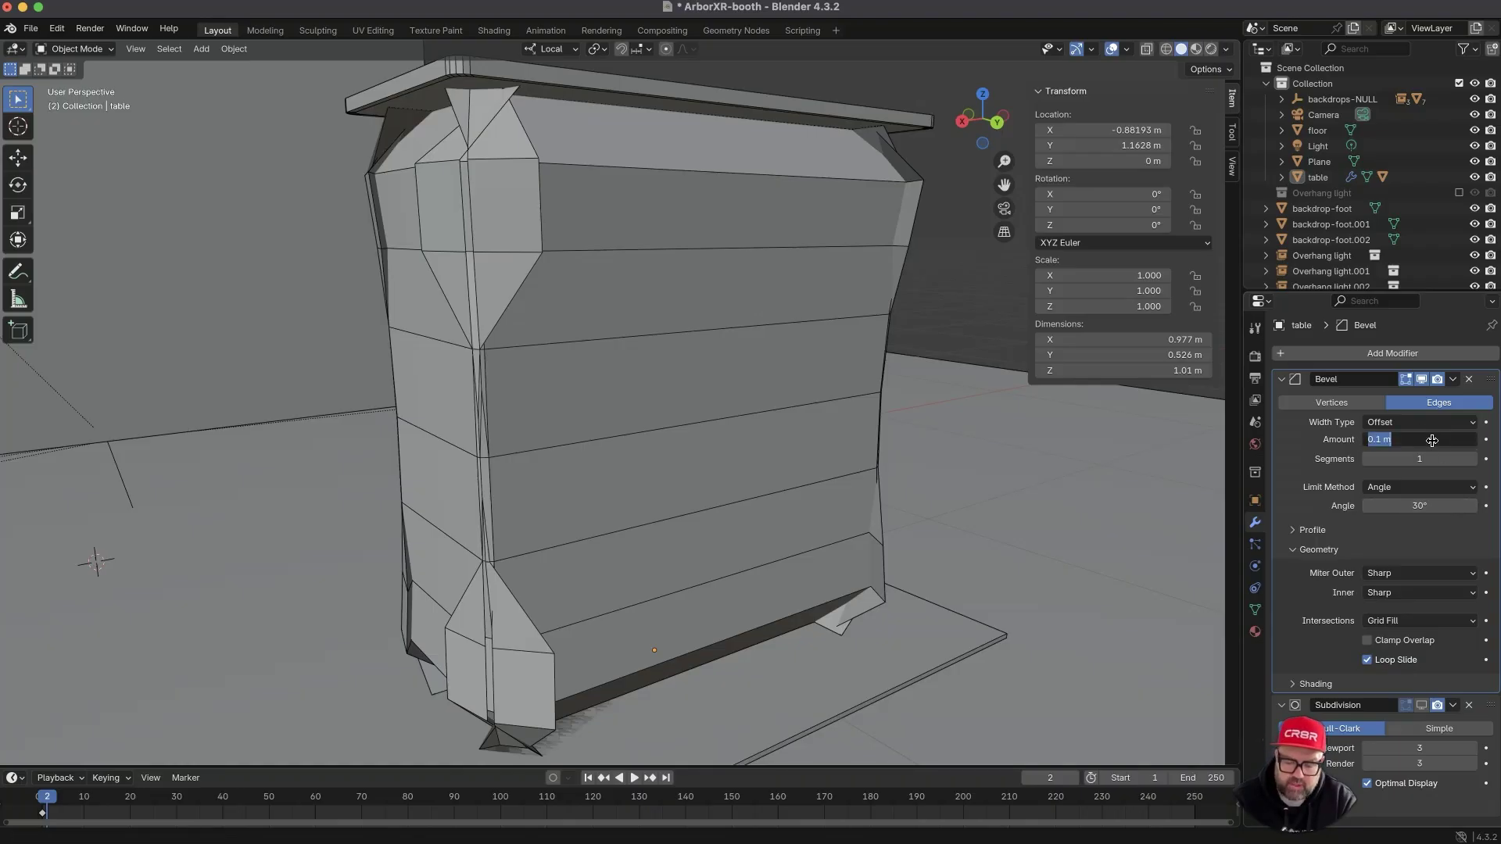
pyautogui.write('0.01')
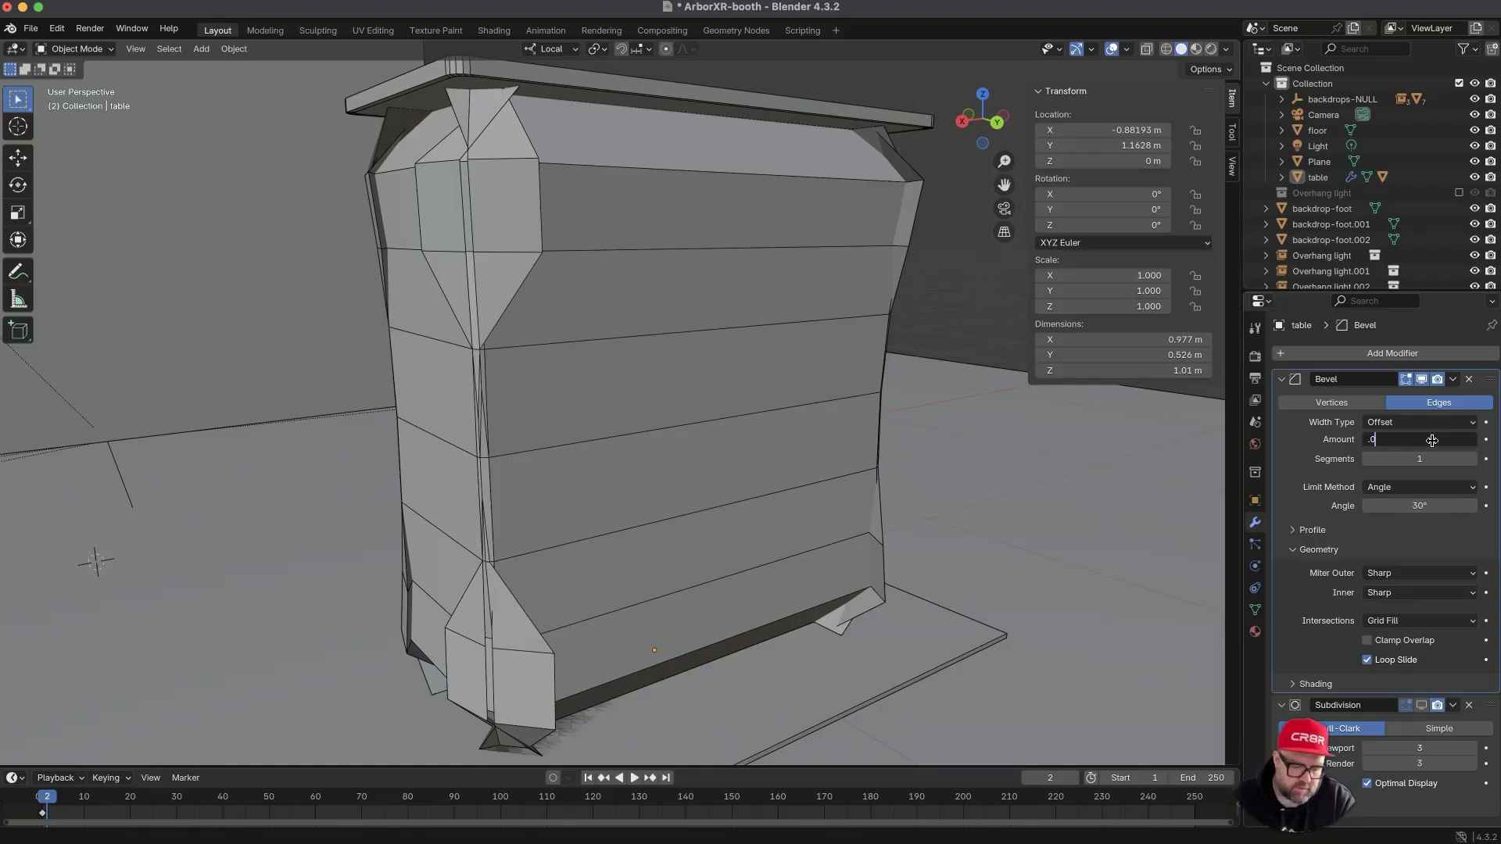
pyautogui.press('Tab')
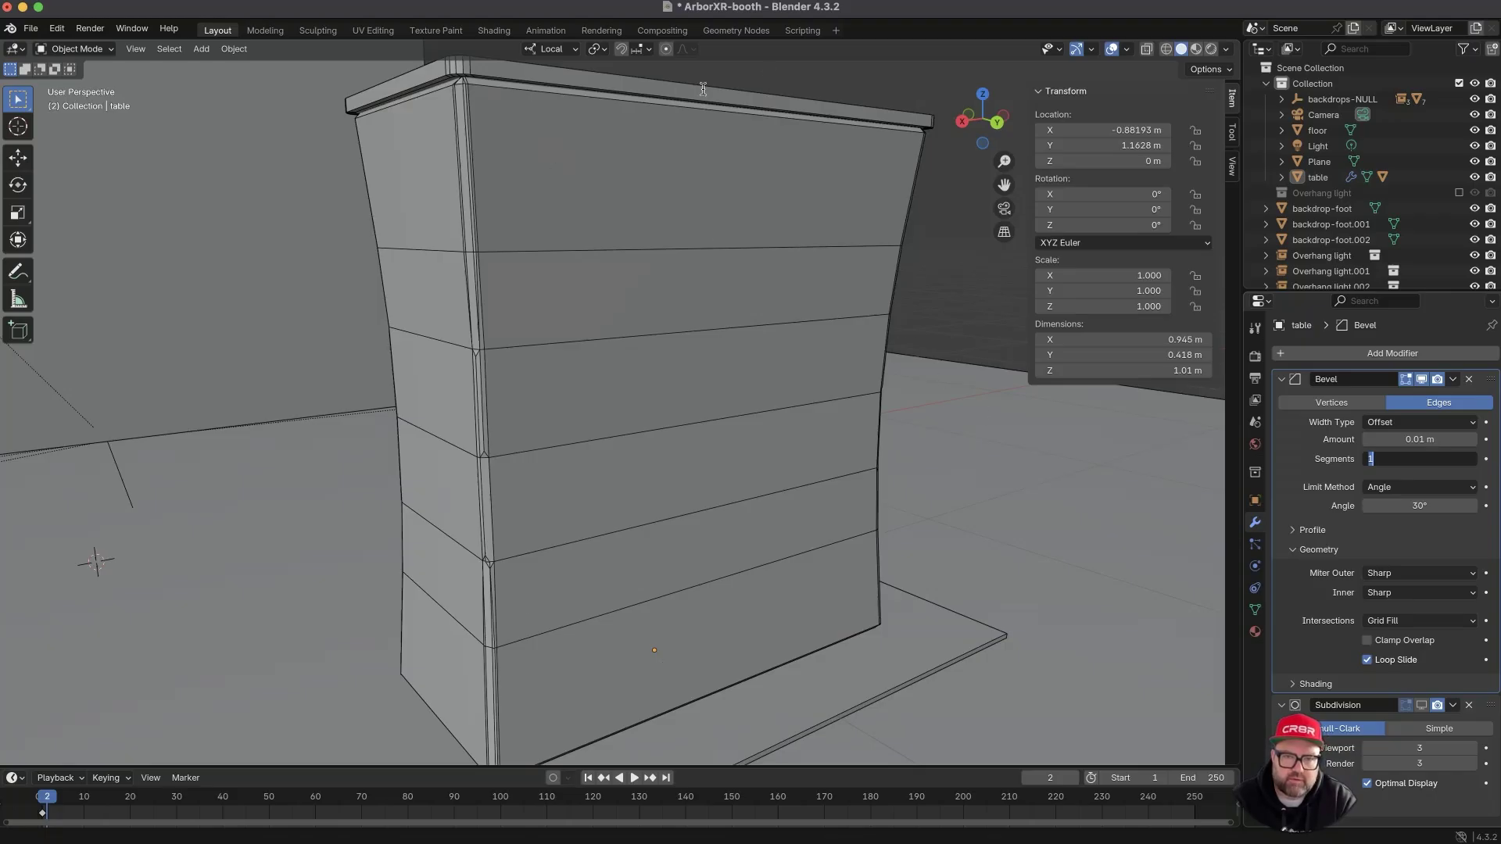
pyautogui.press('Return')
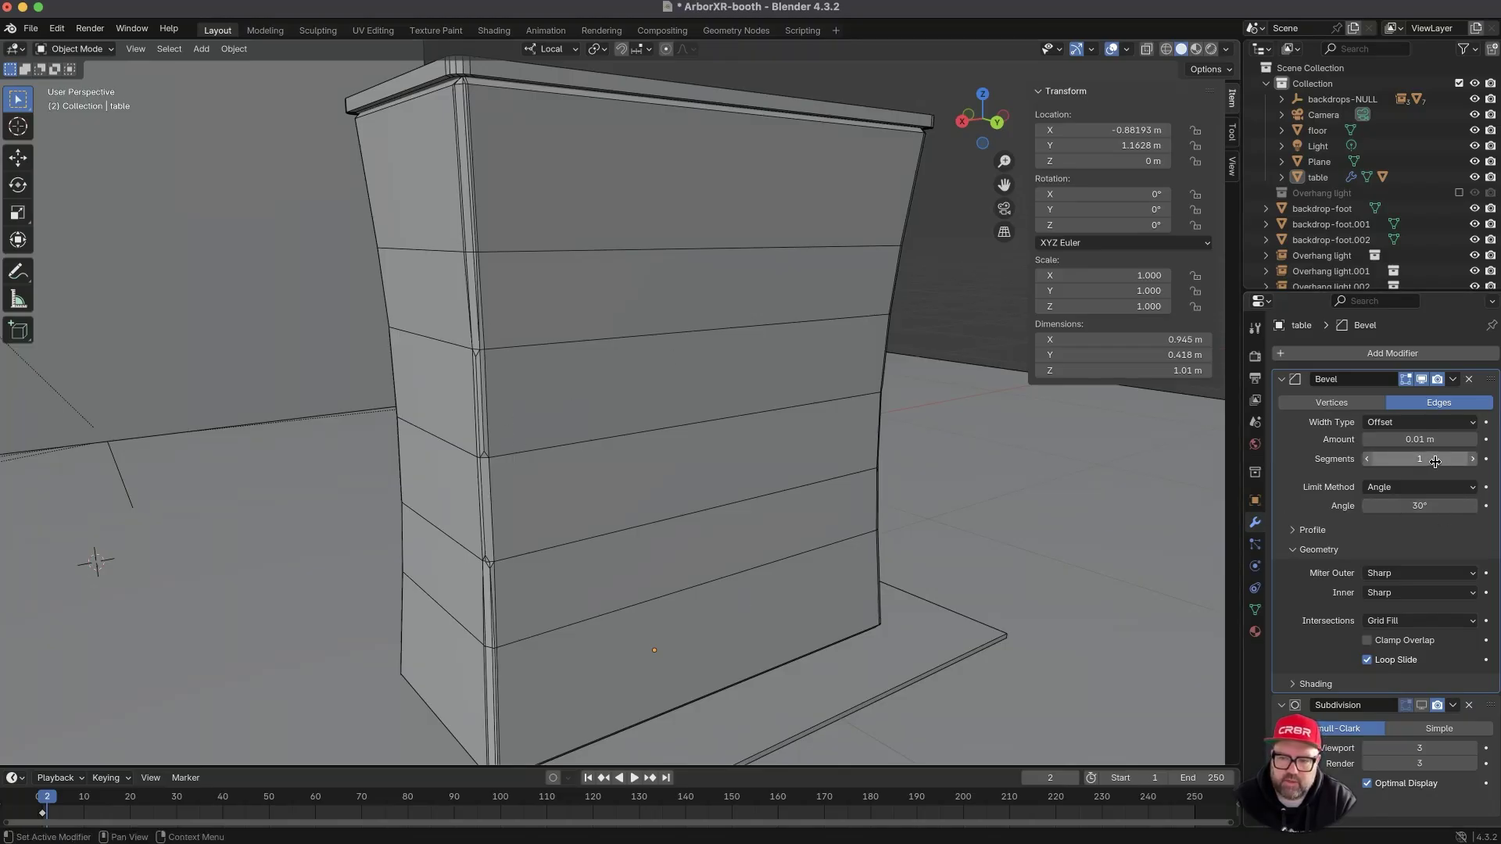
# - Give the podium's Bevel modifier 3 segments and raise its limit angle to 41.2°
pyautogui.click(1473, 460)
pyautogui.click(1473, 460)
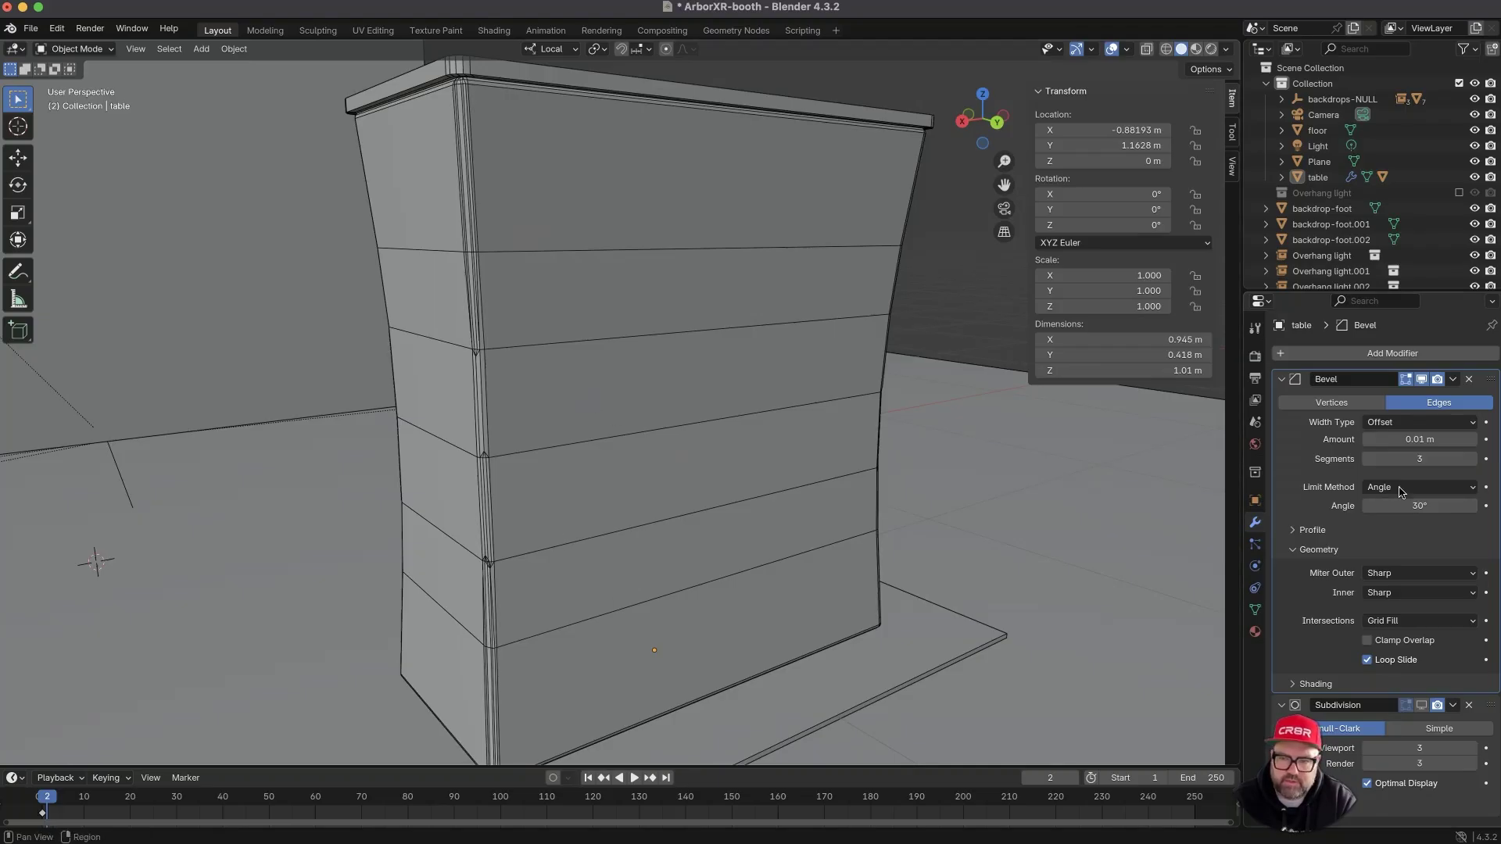
pyautogui.moveTo(1408, 506); pyautogui.dragTo(1428, 505)
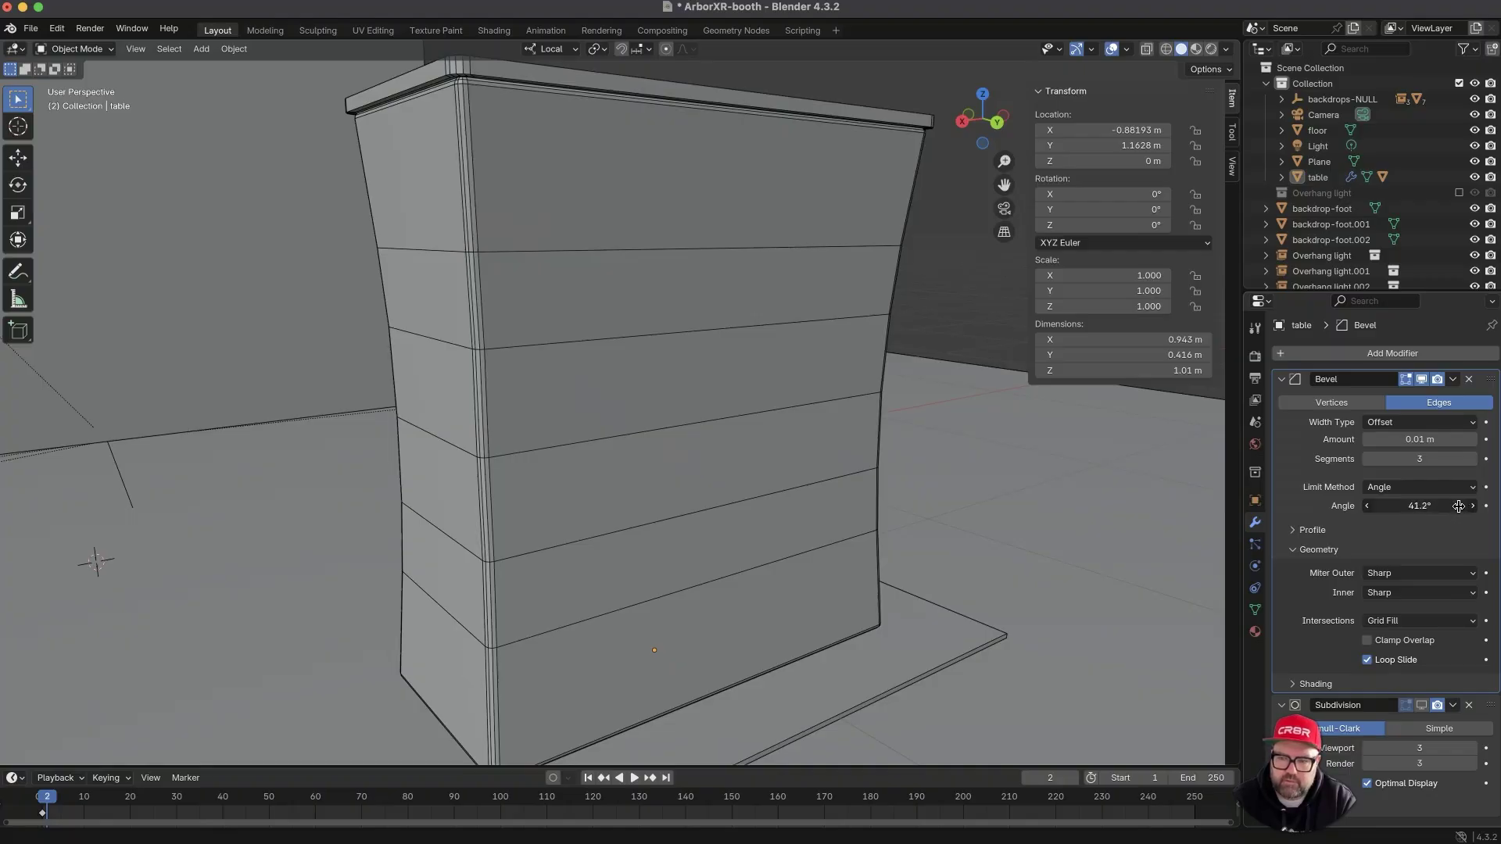
# - Examine the podium's bevelled edges from the top corner down to the base at the floor
pyautogui.moveTo(528, 162); pyautogui.dragTo(516, 205, button='middle')
pyautogui.scroll(2, 561, 165)
pyautogui.moveTo(564, 309); pyautogui.dragTo(563, 391, button='middle')
pyautogui.scroll(-4, 547, 321)
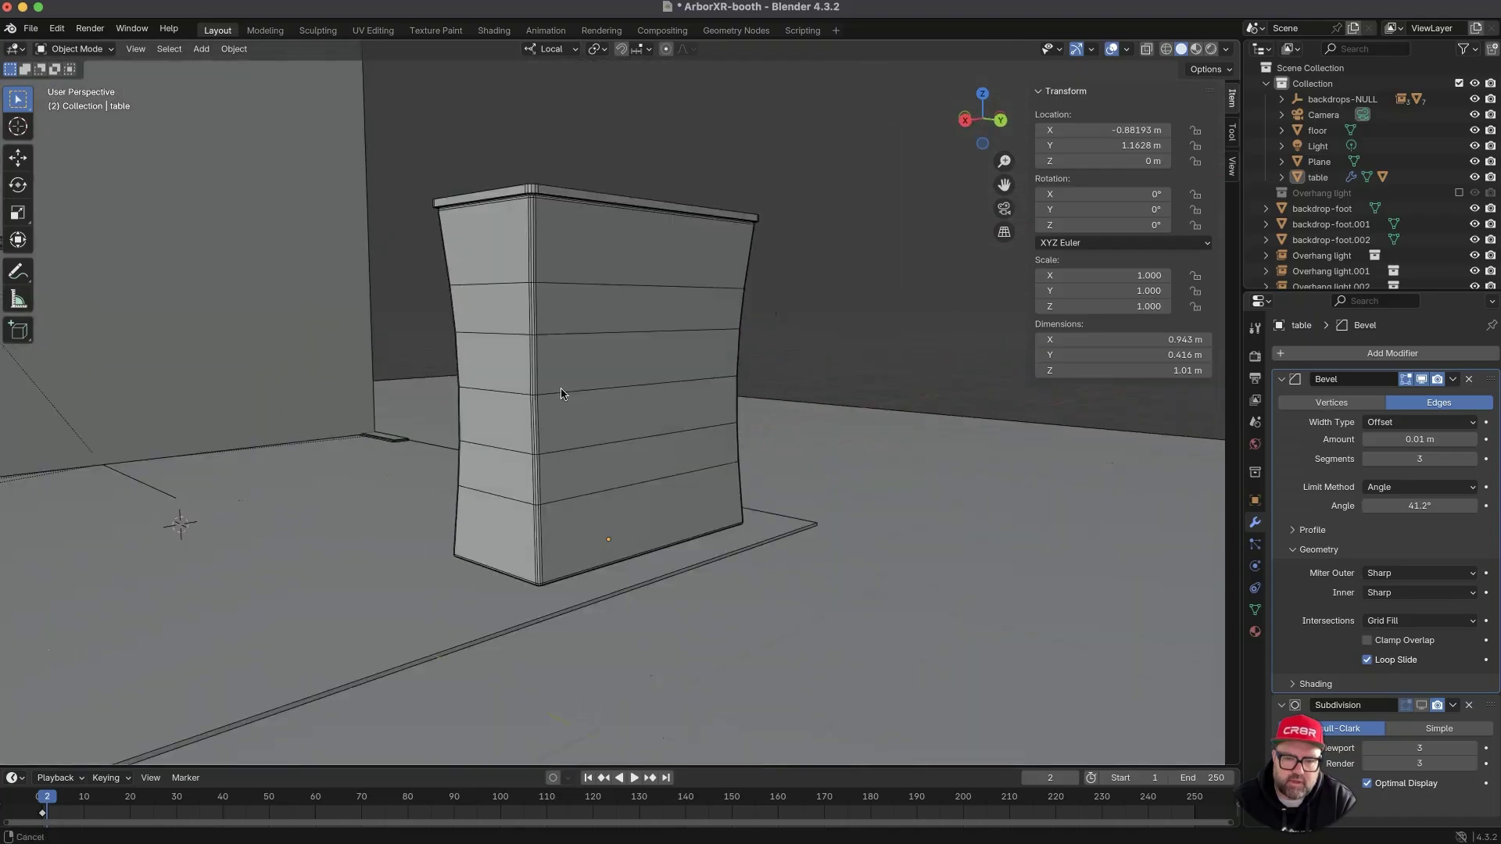
pyautogui.scroll(6, 526, 406)
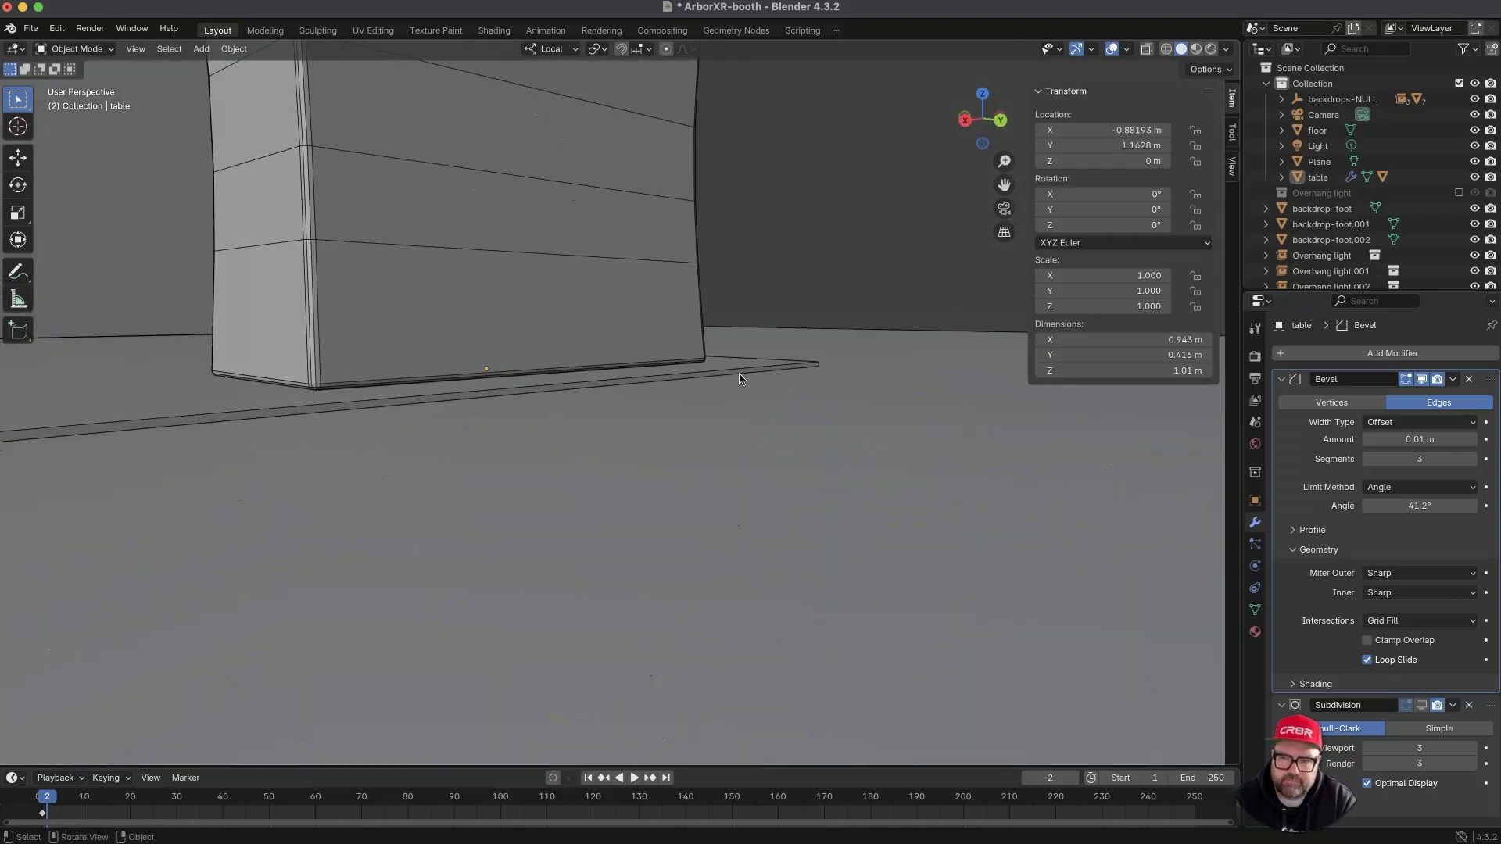
pyautogui.scroll(3, 853, 309)
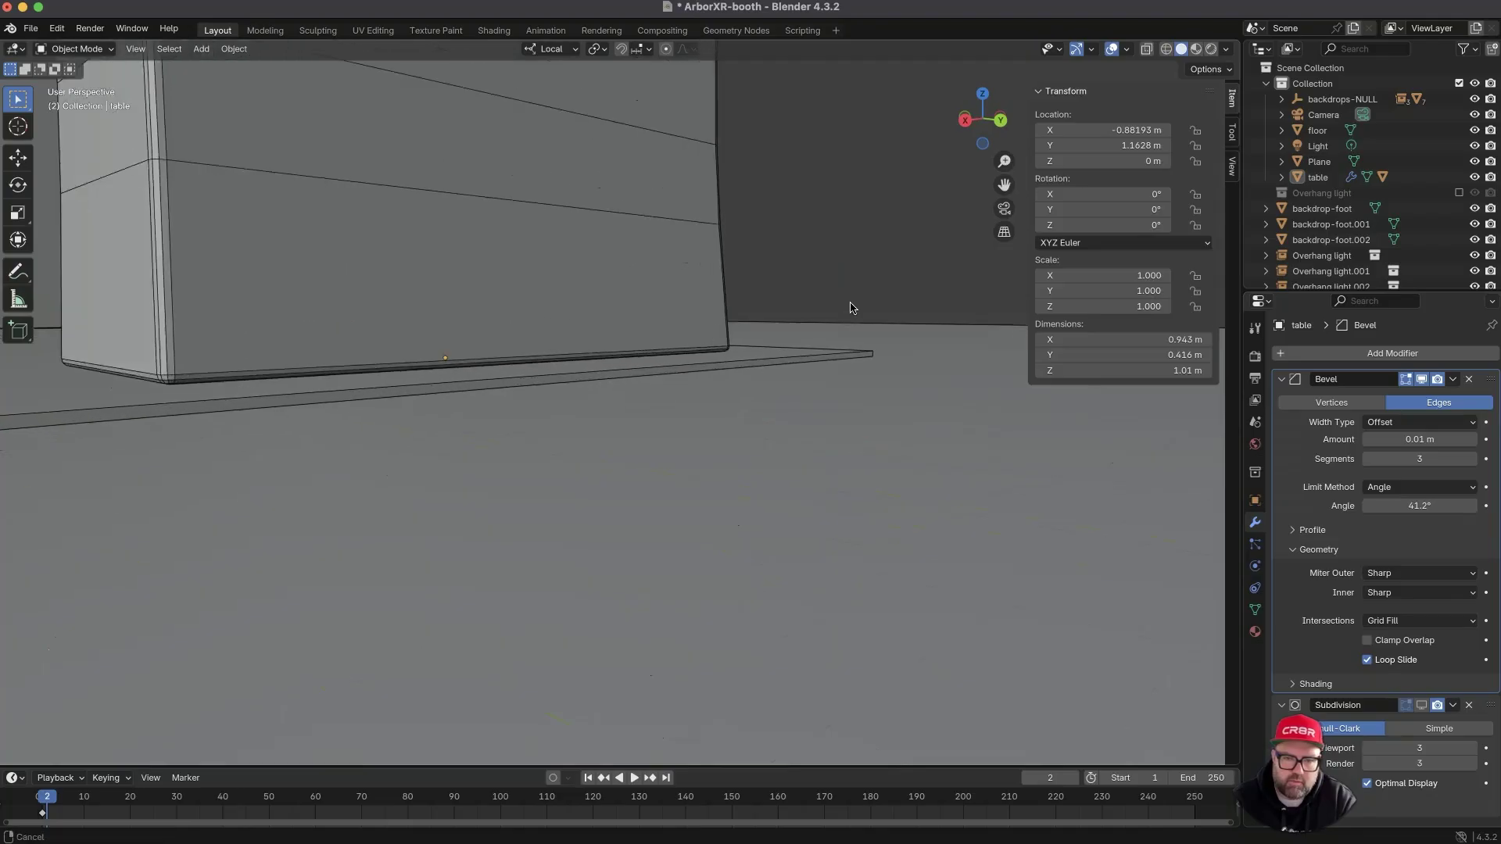
pyautogui.scroll(-6, 851, 308)
pyautogui.keyDown('shift'); pyautogui.moveTo(818, 251); pyautogui.dragTo(933, 410, button='middle'); pyautogui.keyUp('shift')
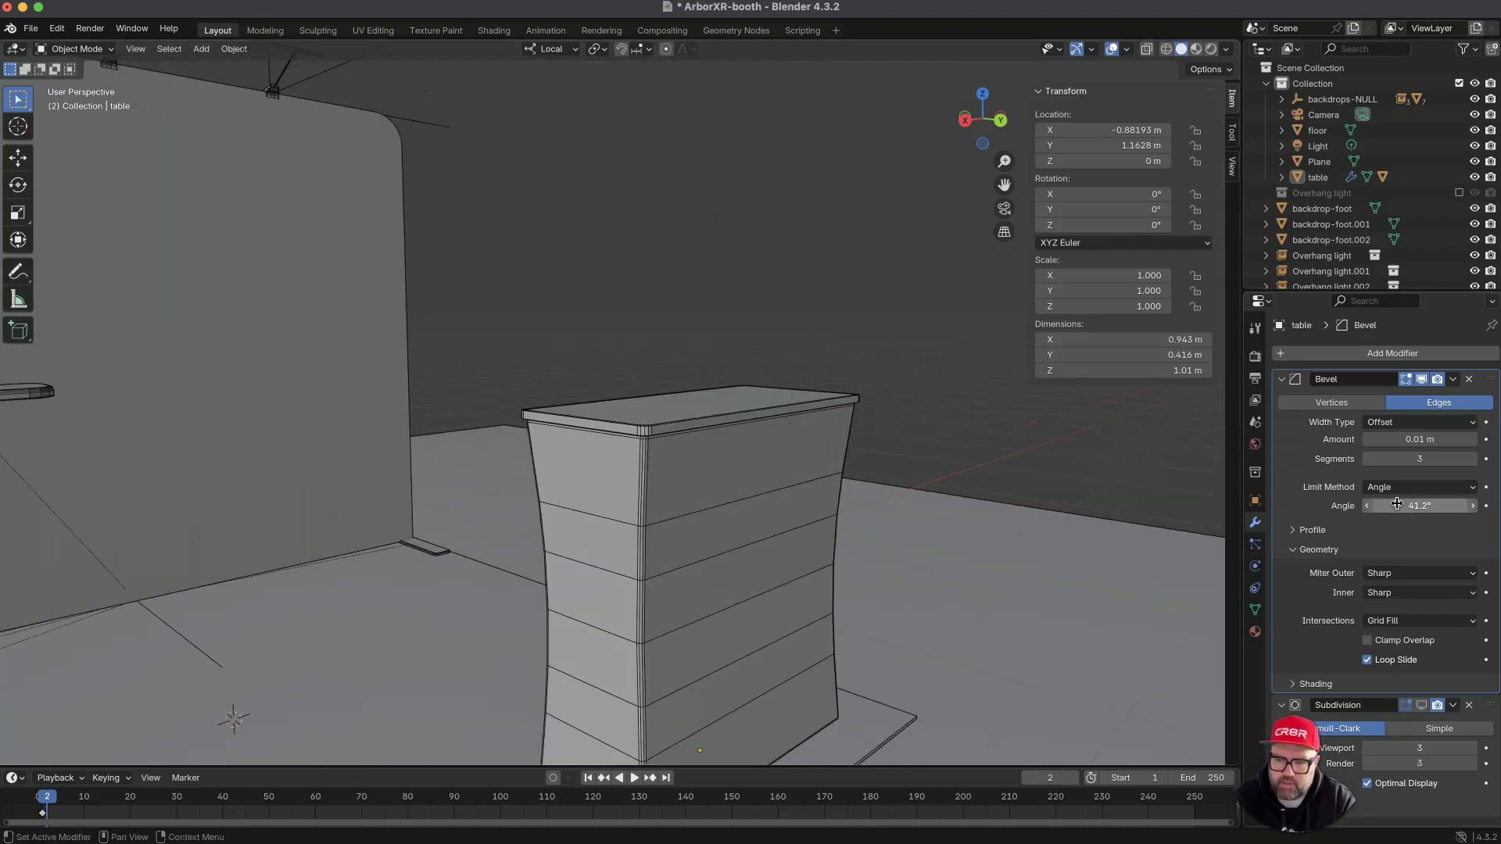
# - Raise the Bevel modifier's limit angle to 61.4° and check the podium's vertical corner edges
pyautogui.keyDown('shift'); pyautogui.moveTo(982, 489); pyautogui.dragTo(545, 435, button='middle'); pyautogui.keyUp('shift')
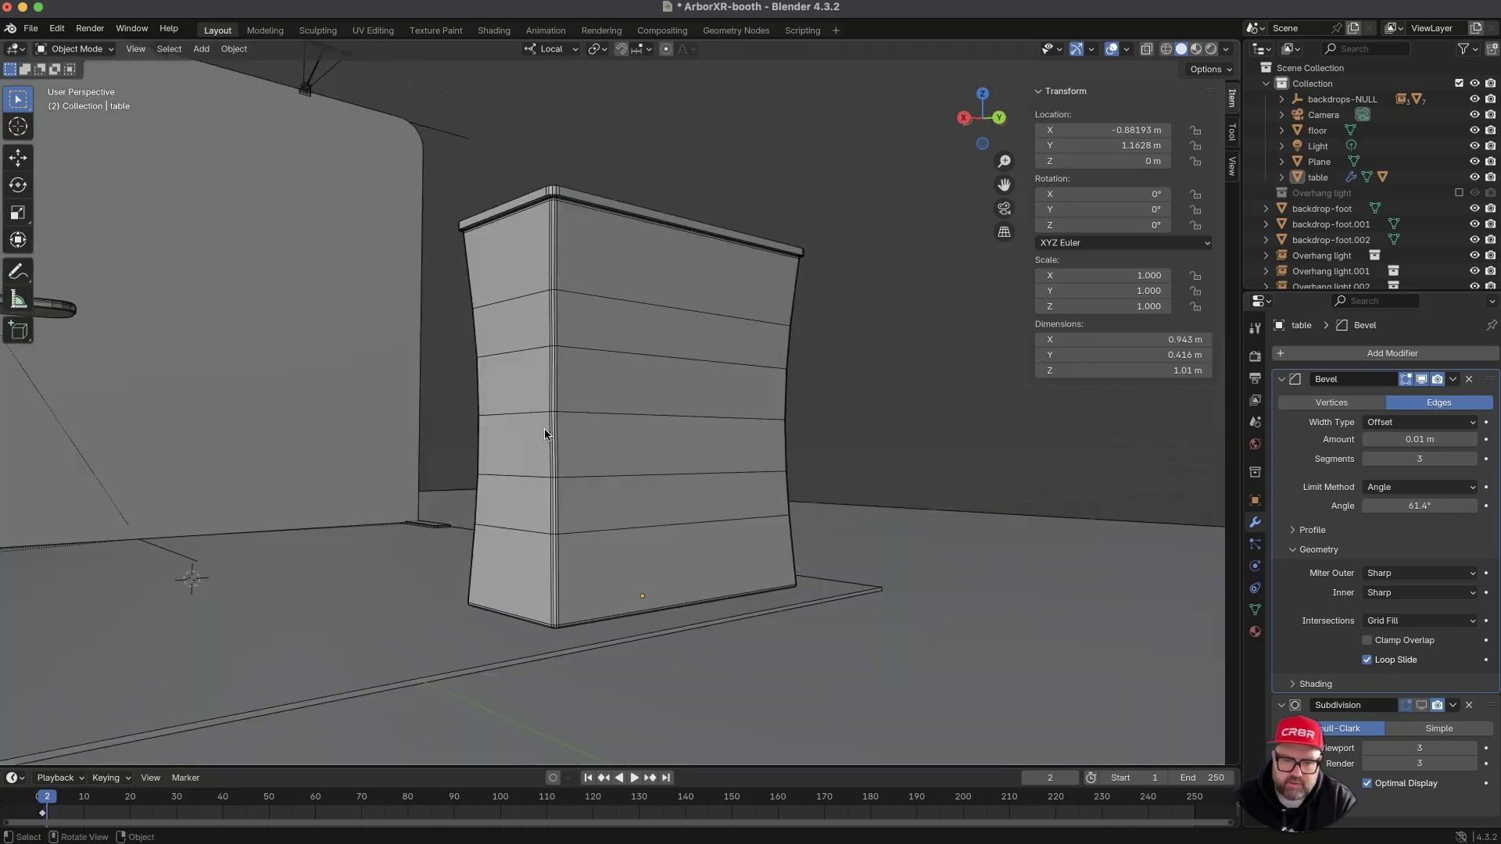
pyautogui.moveTo(739, 372)
pyautogui.mouseDown(button='middle')
pyautogui.moveTo(675, 373)
pyautogui.moveTo(740, 371)
pyautogui.mouseUp(button='middle')
pyautogui.moveTo(760, 349); pyautogui.dragTo(859, 374, button='middle')
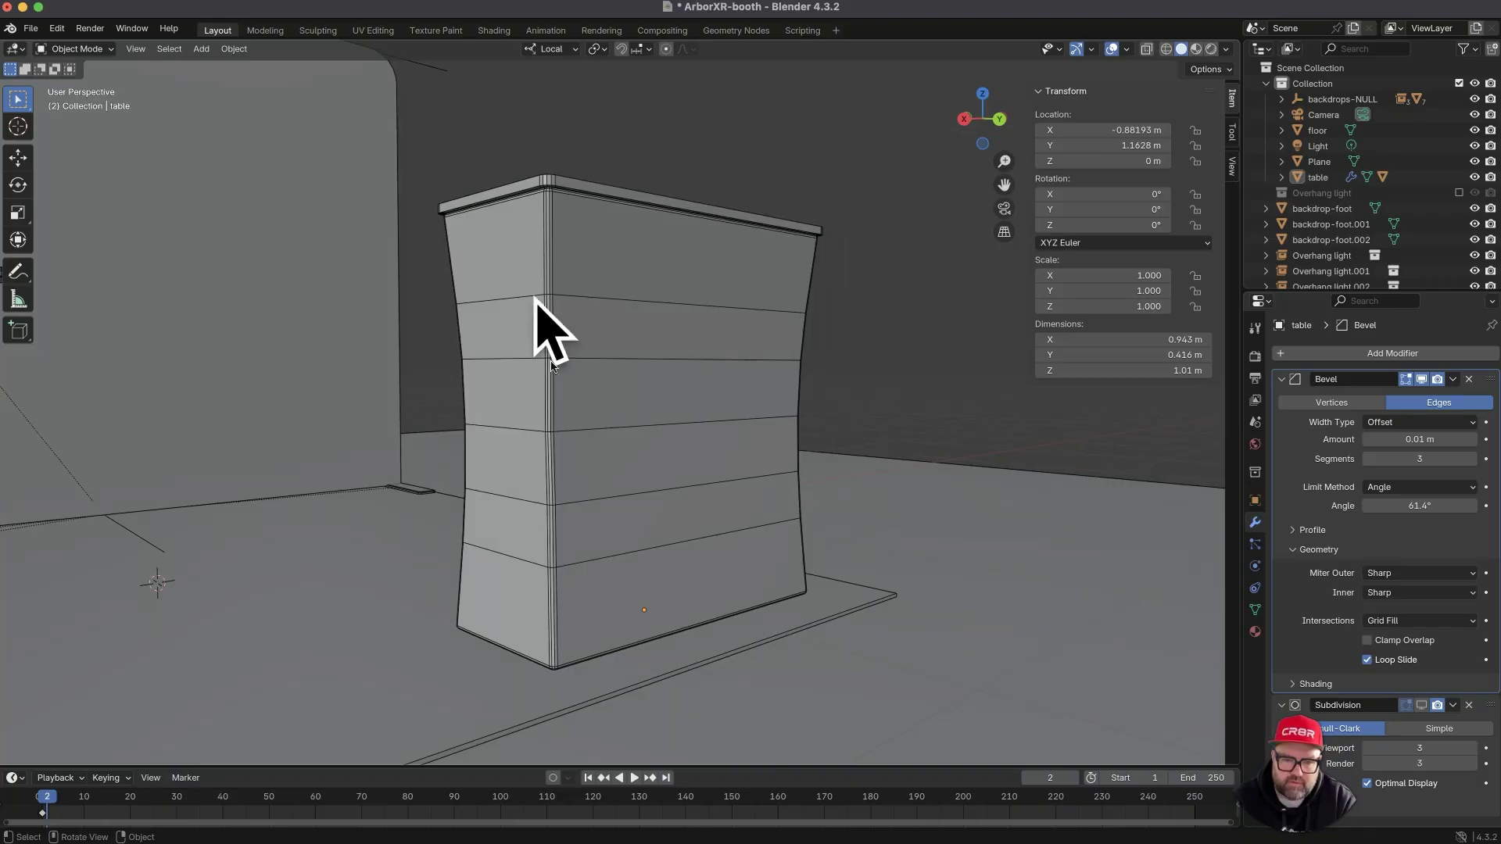
pyautogui.keyDown('ctrl'); pyautogui.moveTo(557, 480); pyautogui.dragTo(532, 436, button='middle'); pyautogui.keyUp('ctrl')
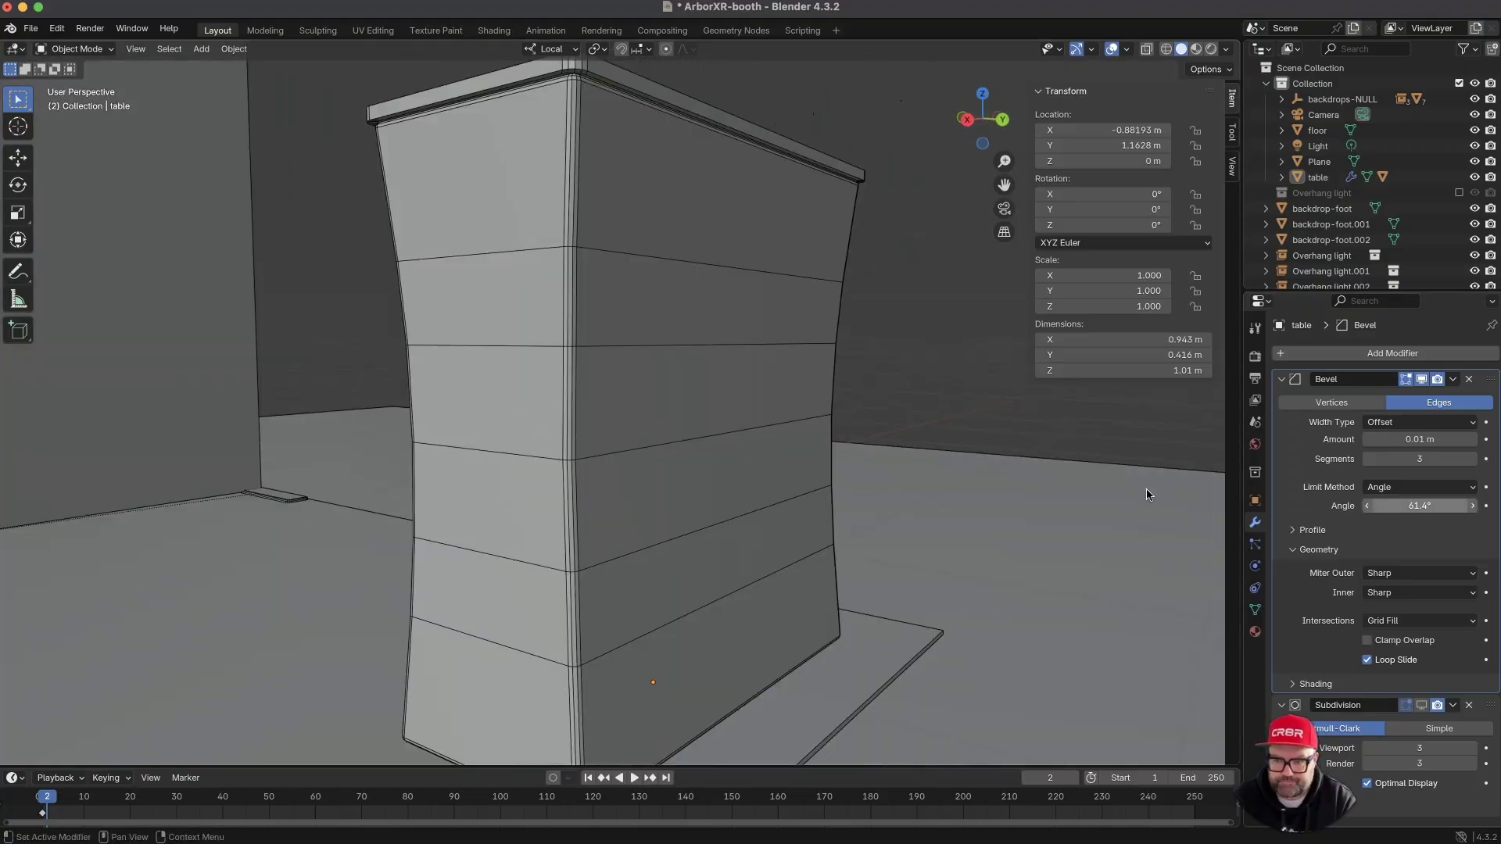
pyautogui.moveTo(874, 285); pyautogui.dragTo(771, 283, button='middle')
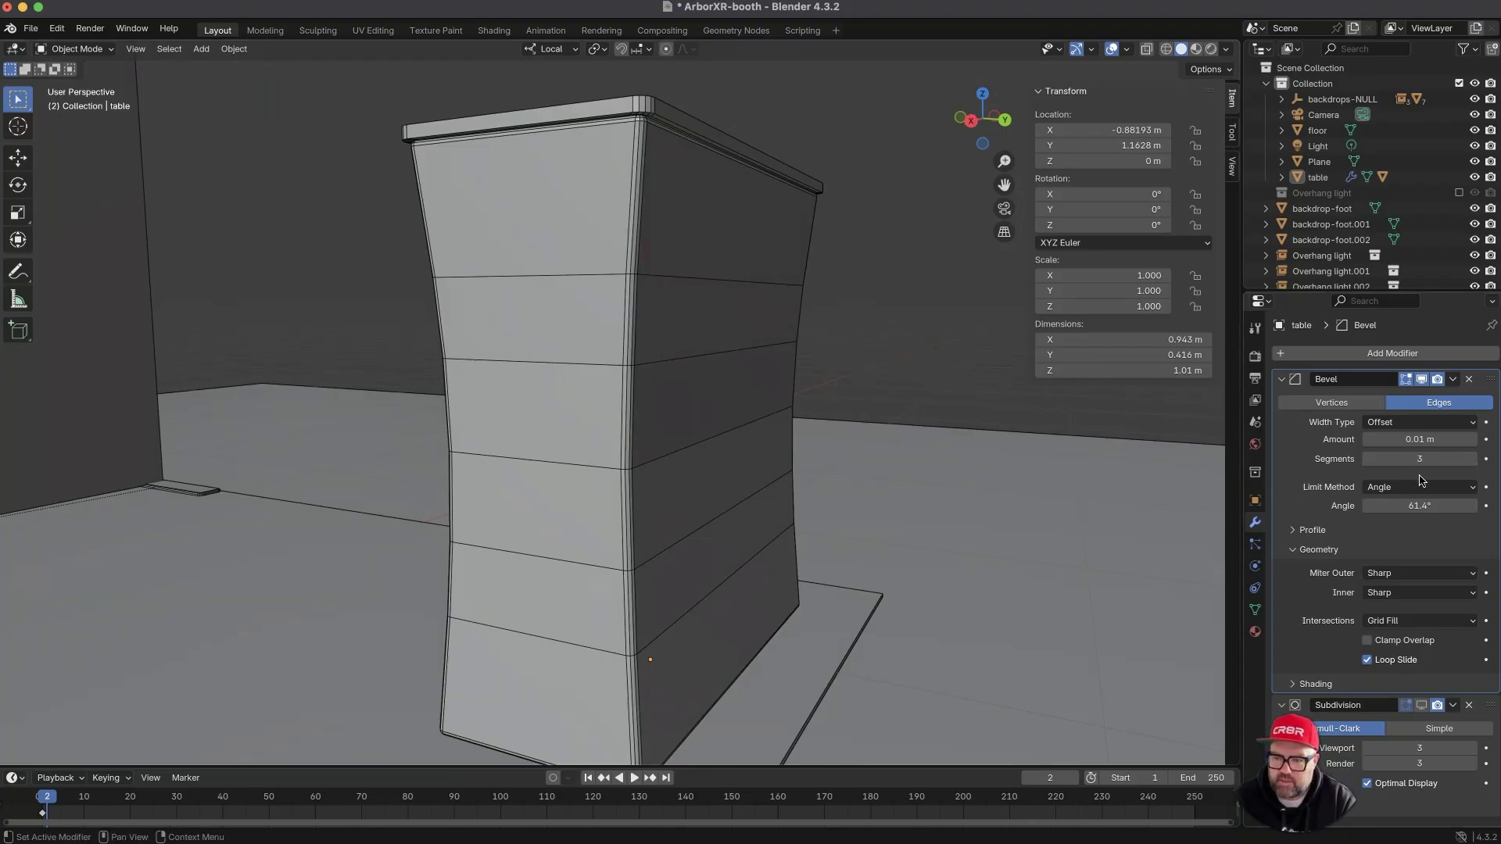
# - Reduce the podium's bevel amount to 0.002 m and check the front corner
pyautogui.click(1437, 440)
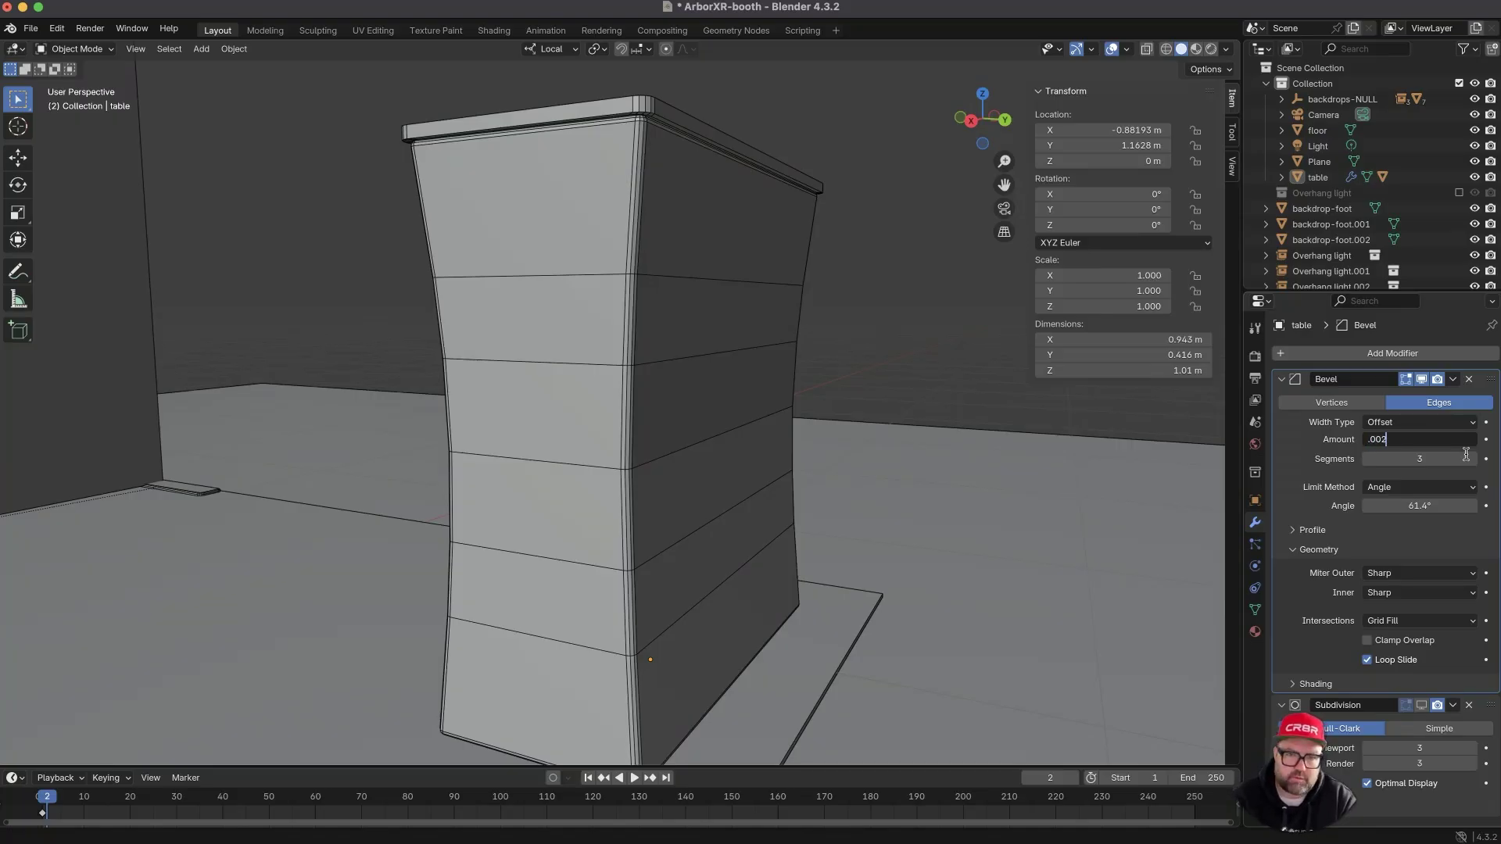
pyautogui.press('Return')
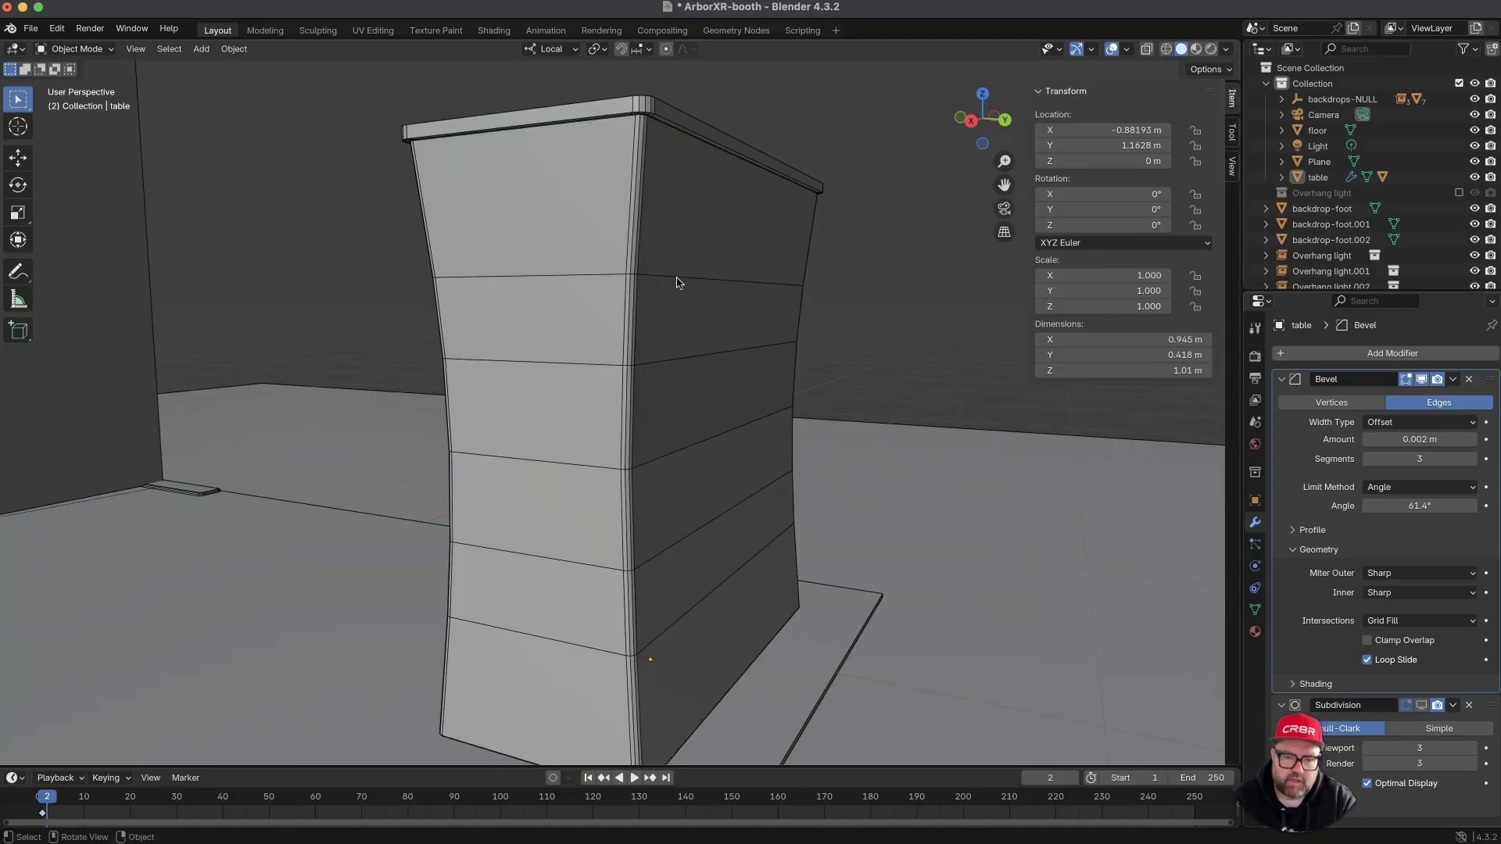
pyautogui.moveTo(646, 121); pyautogui.dragTo(553, 194, button='middle')
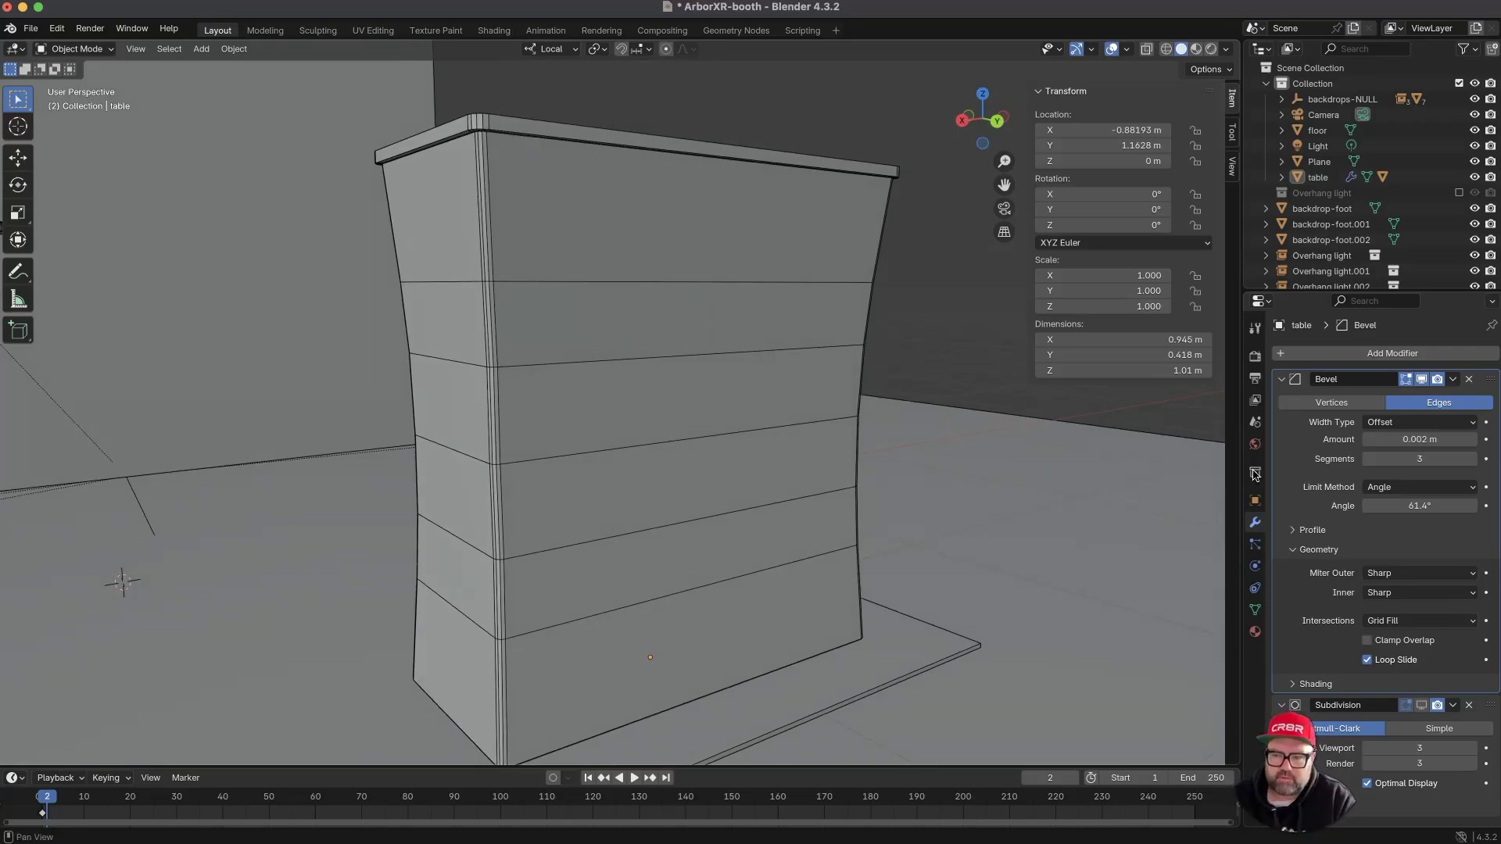
# - Collapse the Bevel settings and turn on the Subdivision modifier's viewport display for the podium
pyautogui.click(1280, 380)
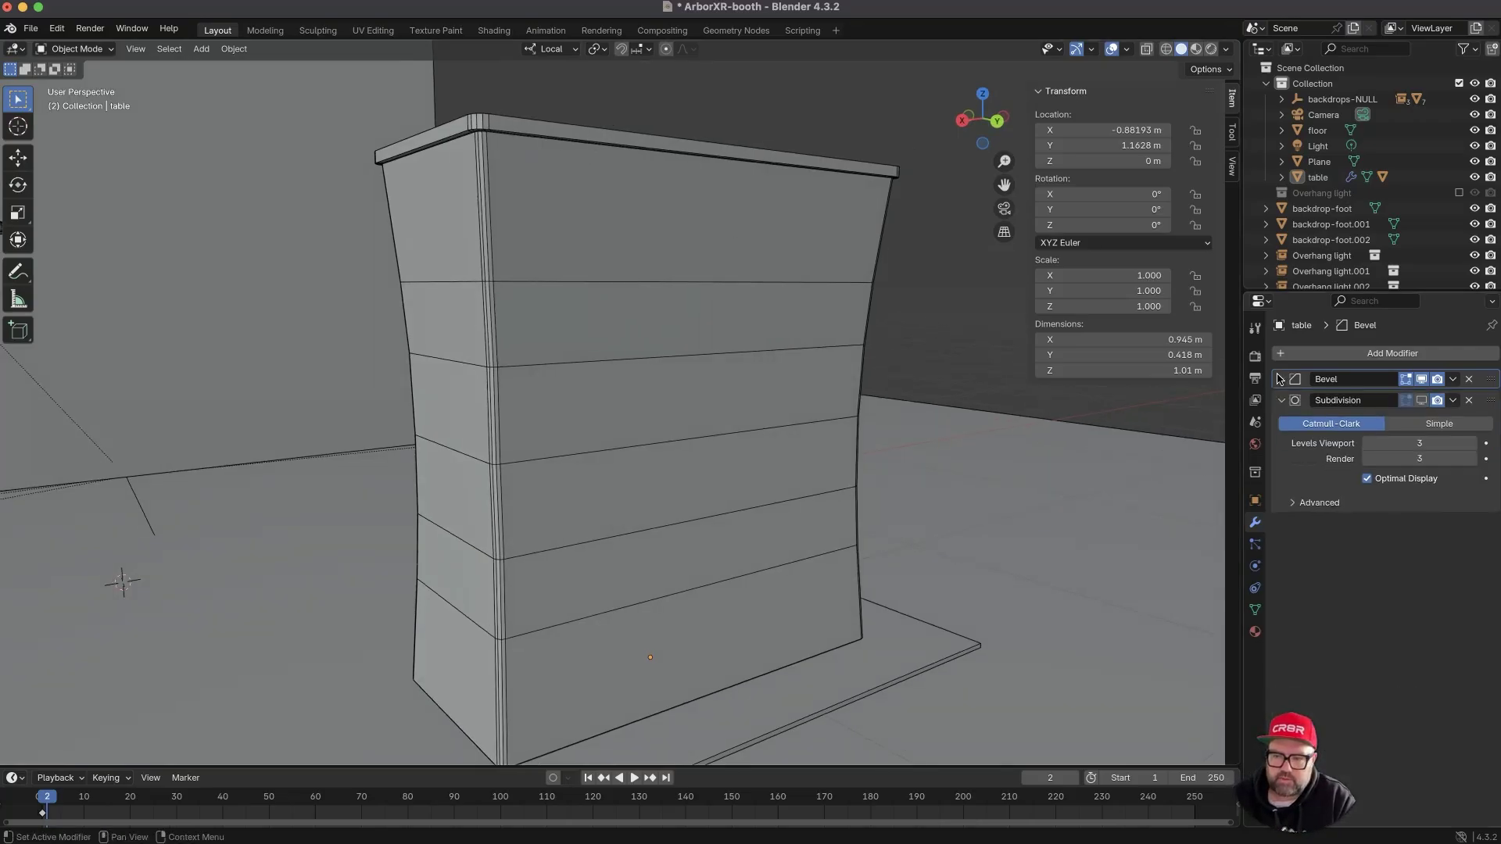
pyautogui.click(1421, 402)
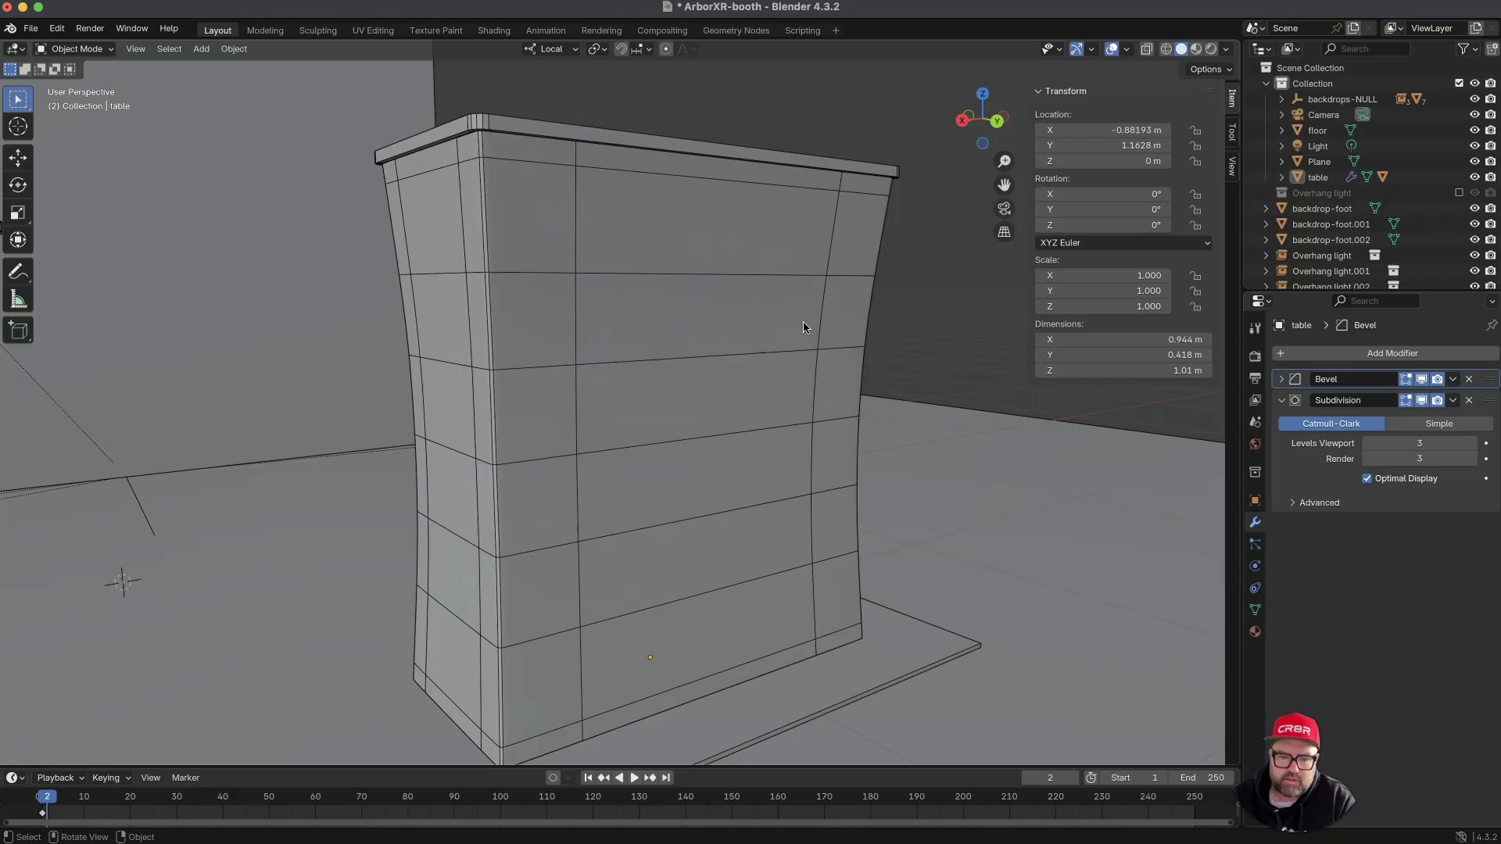
pyautogui.scroll(-3, 871, 333)
pyautogui.scroll(6, 862, 329)
pyautogui.moveTo(877, 323); pyautogui.dragTo(870, 322, button='middle')
pyautogui.keyDown('ctrl'); pyautogui.moveTo(860, 264); pyautogui.dragTo(854, 308, button='middle'); pyautogui.keyUp('ctrl')
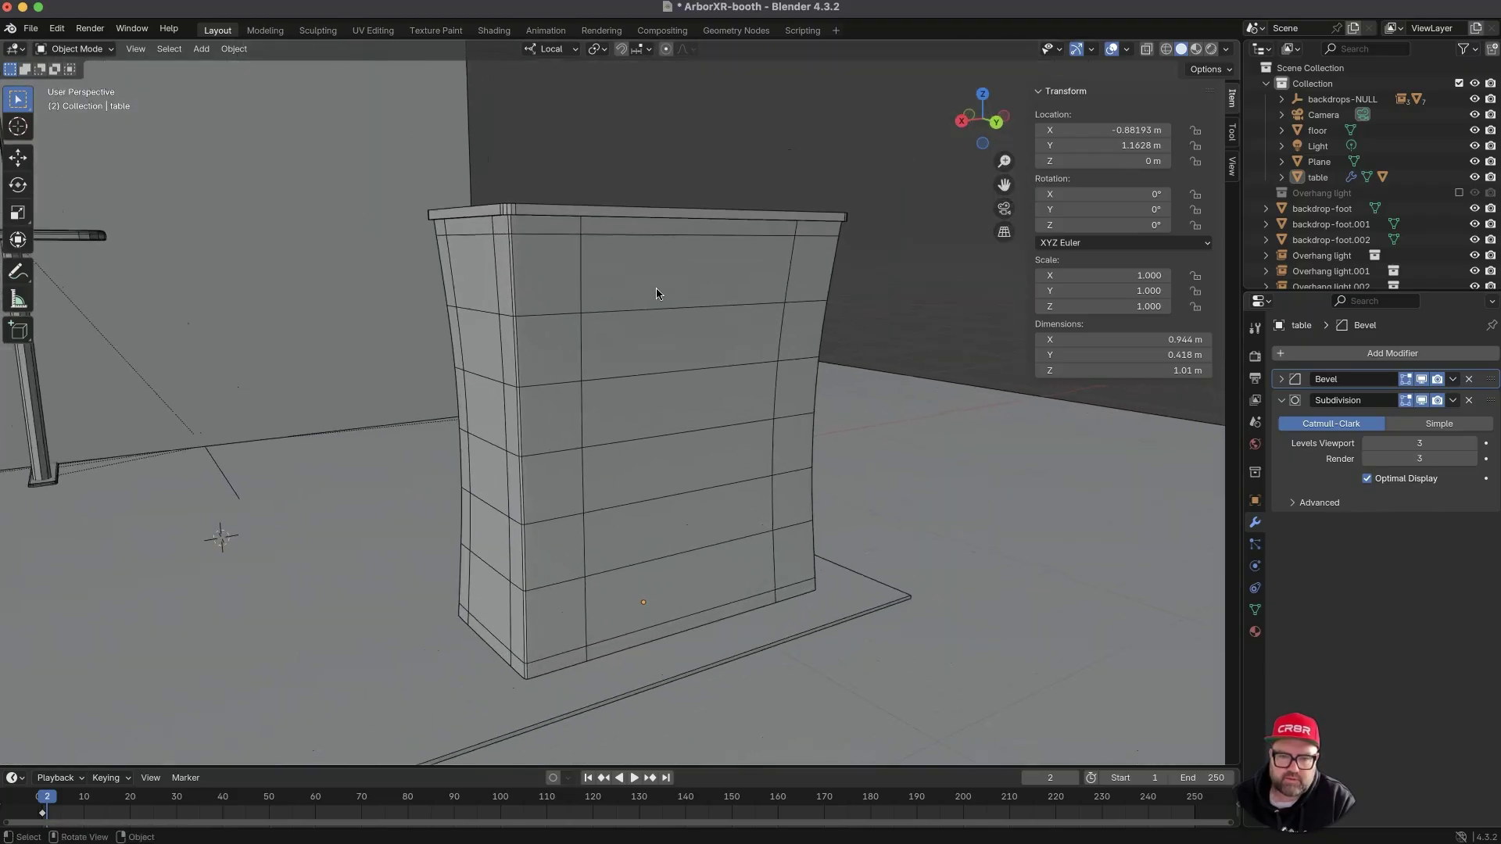
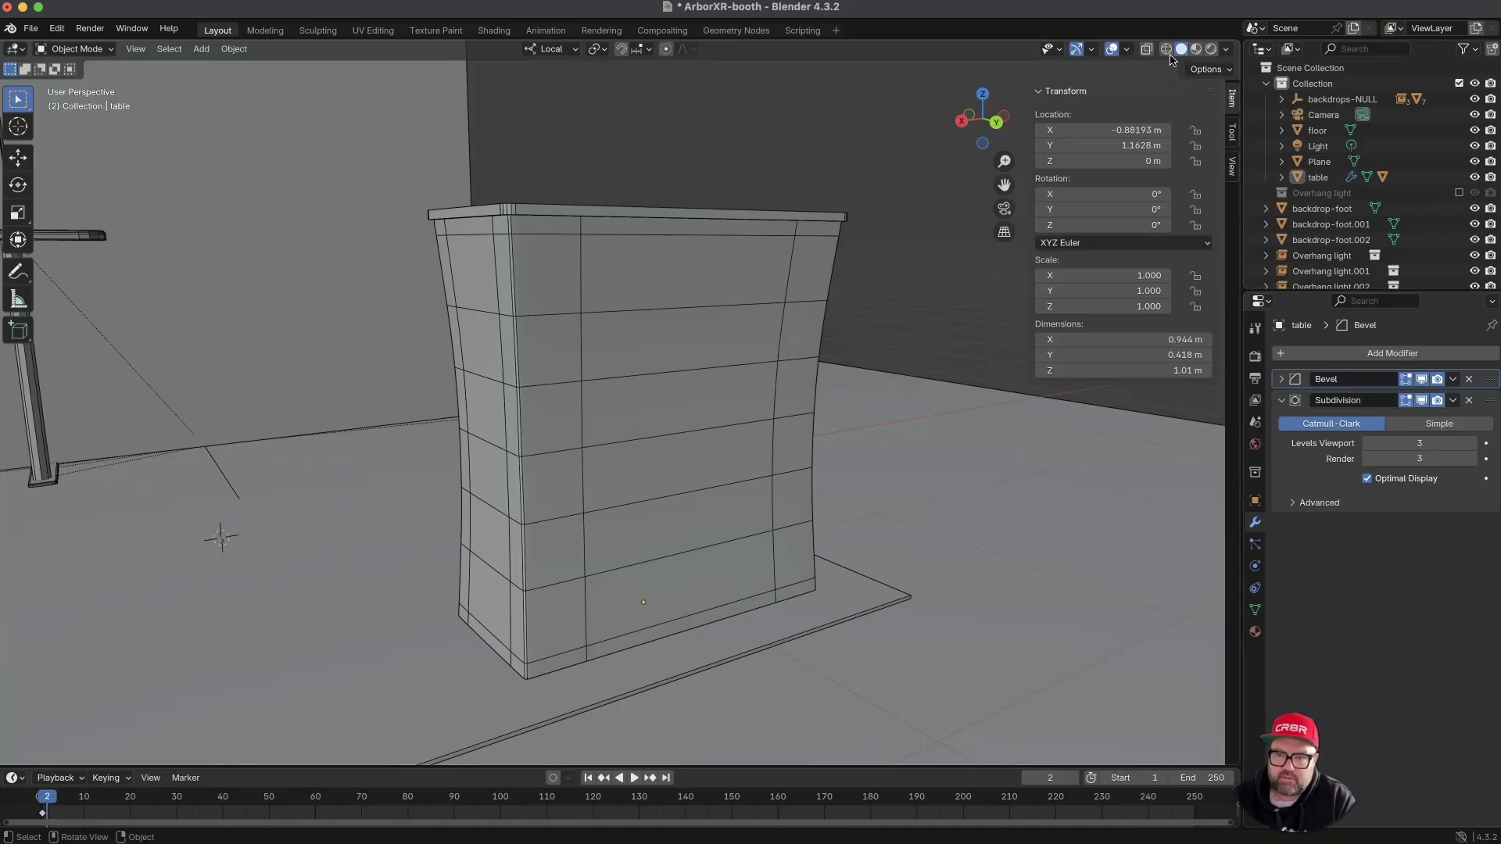
# - Turn off the Wireframe overlay and inspect the smoothed podium surfaces and countertop
pyautogui.click(1127, 50)
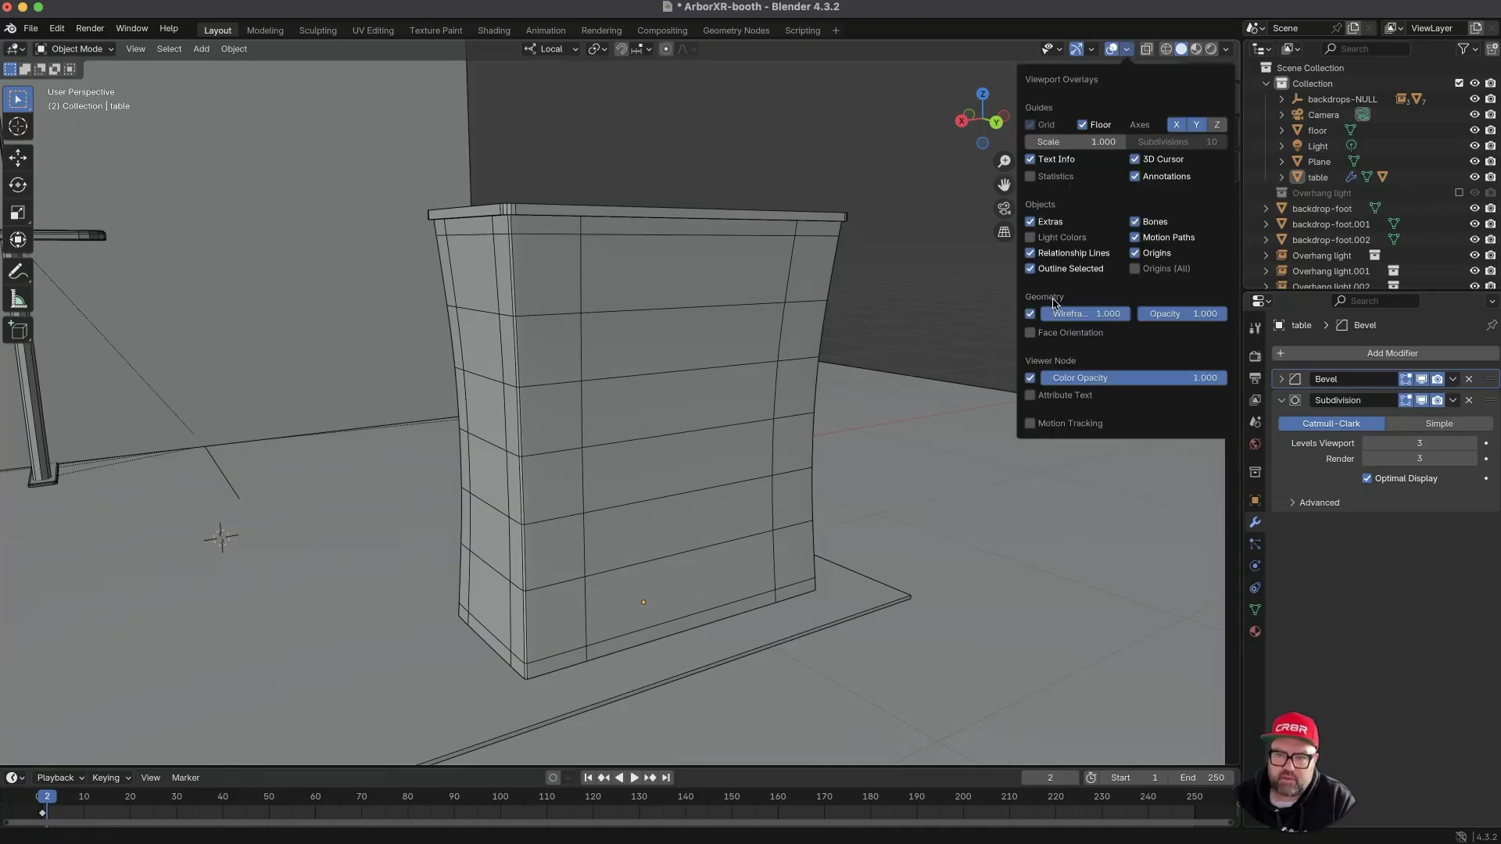
pyautogui.click(1030, 315)
pyautogui.press('n')
pyautogui.moveTo(892, 319); pyautogui.dragTo(708, 397, button='middle')
pyautogui.moveTo(611, 466); pyautogui.dragTo(661, 384, button='middle')
pyautogui.keyDown('ctrl'); pyautogui.moveTo(616, 336); pyautogui.dragTo(614, 280, button='middle'); pyautogui.keyUp('ctrl')
pyautogui.moveTo(520, 232); pyautogui.dragTo(545, 284, button='middle')
# - Copy the podium body's Bevel and Subdivision modifiers to its countertop, then deselect both objects
pyautogui.click(522, 179)
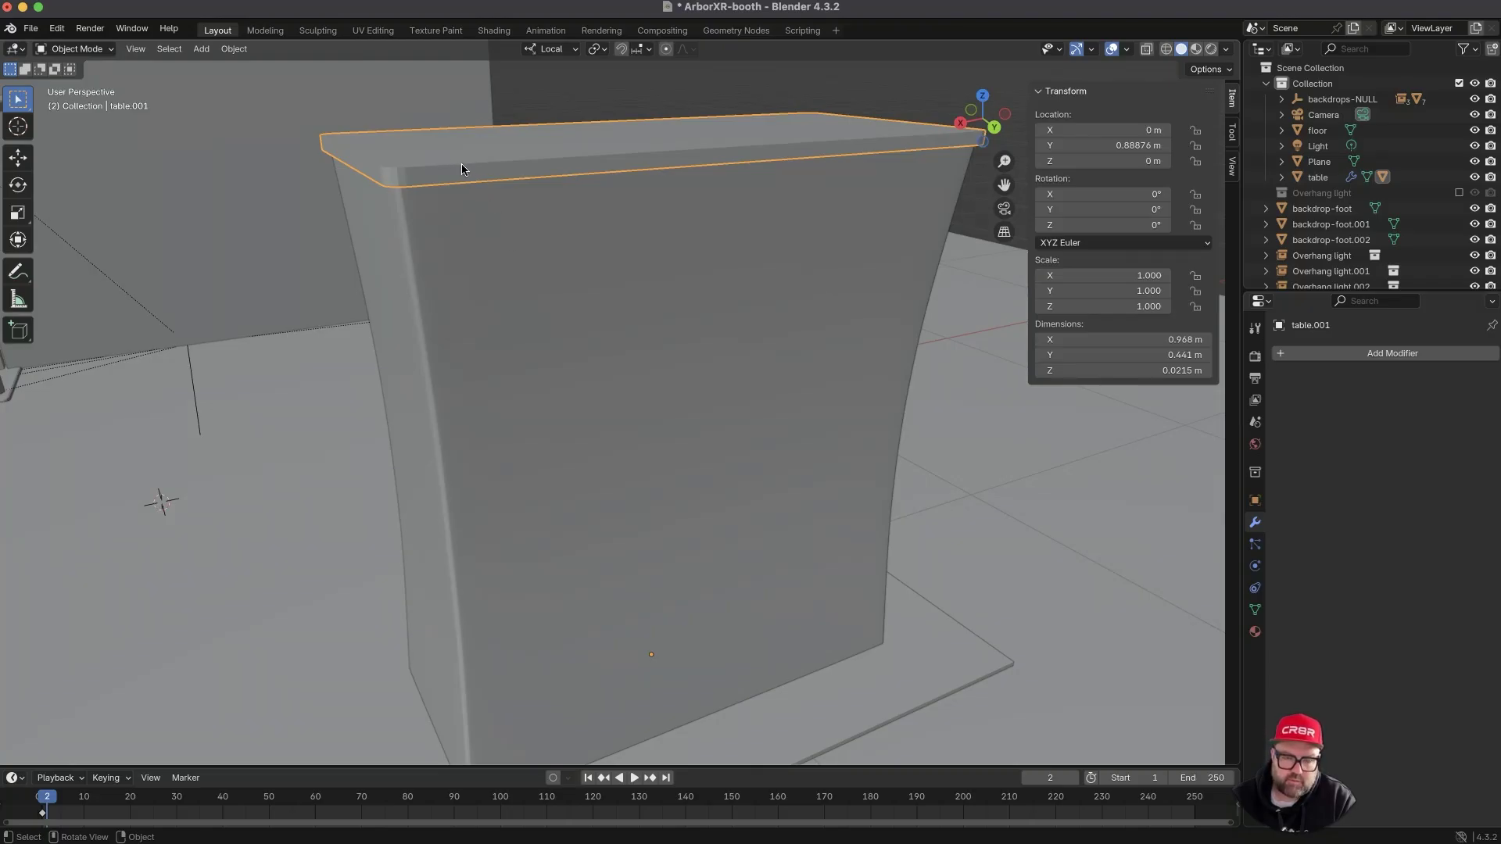
pyautogui.keyDown('shift'); pyautogui.click(538, 298); pyautogui.keyUp('shift')
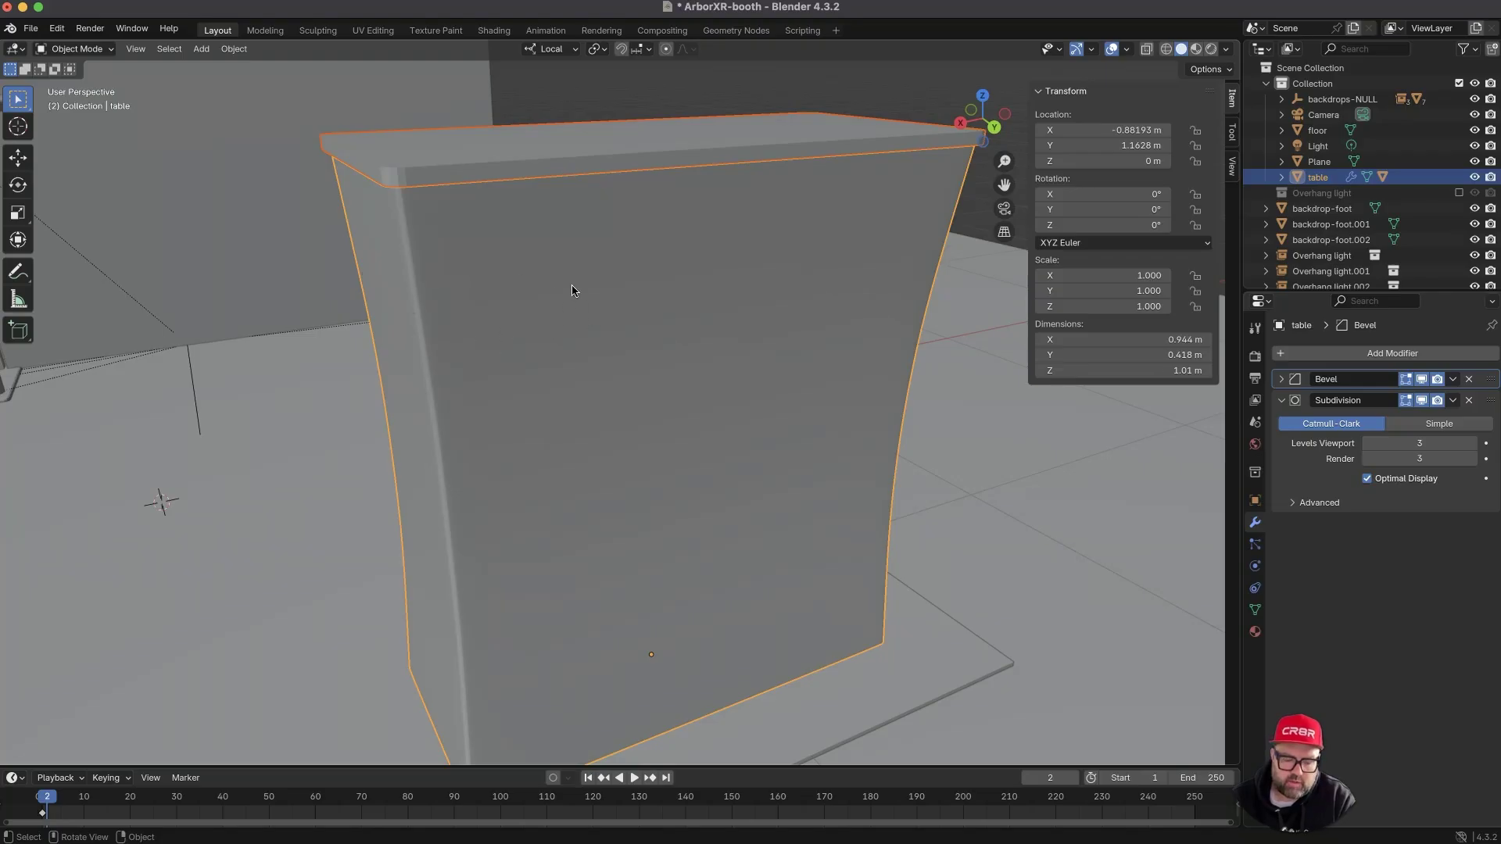
pyautogui.hotkey('ctrl', 'l')
pyautogui.moveTo(573, 287)
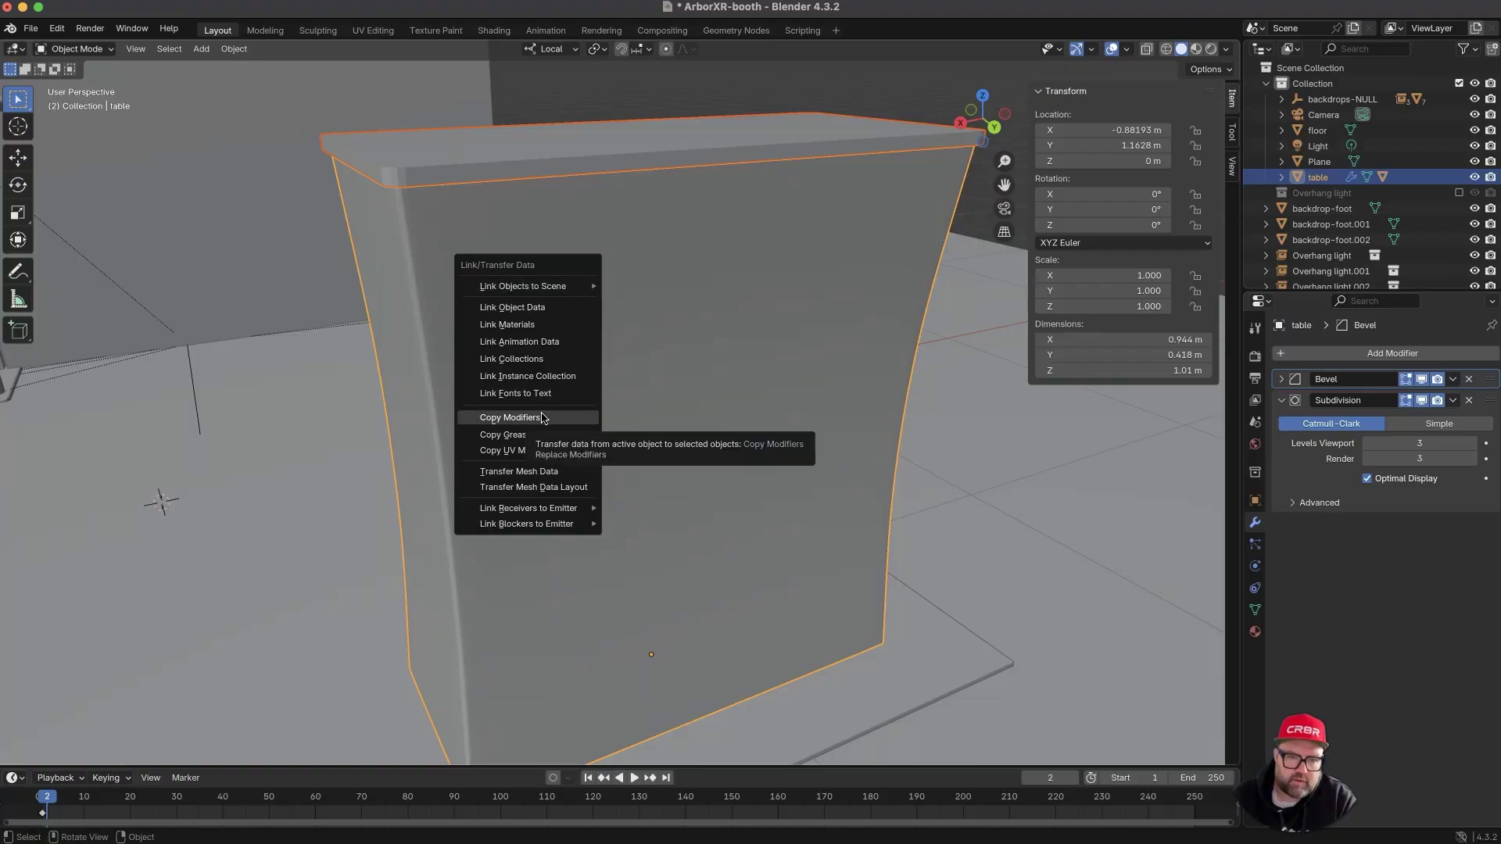
pyautogui.click(510, 417)
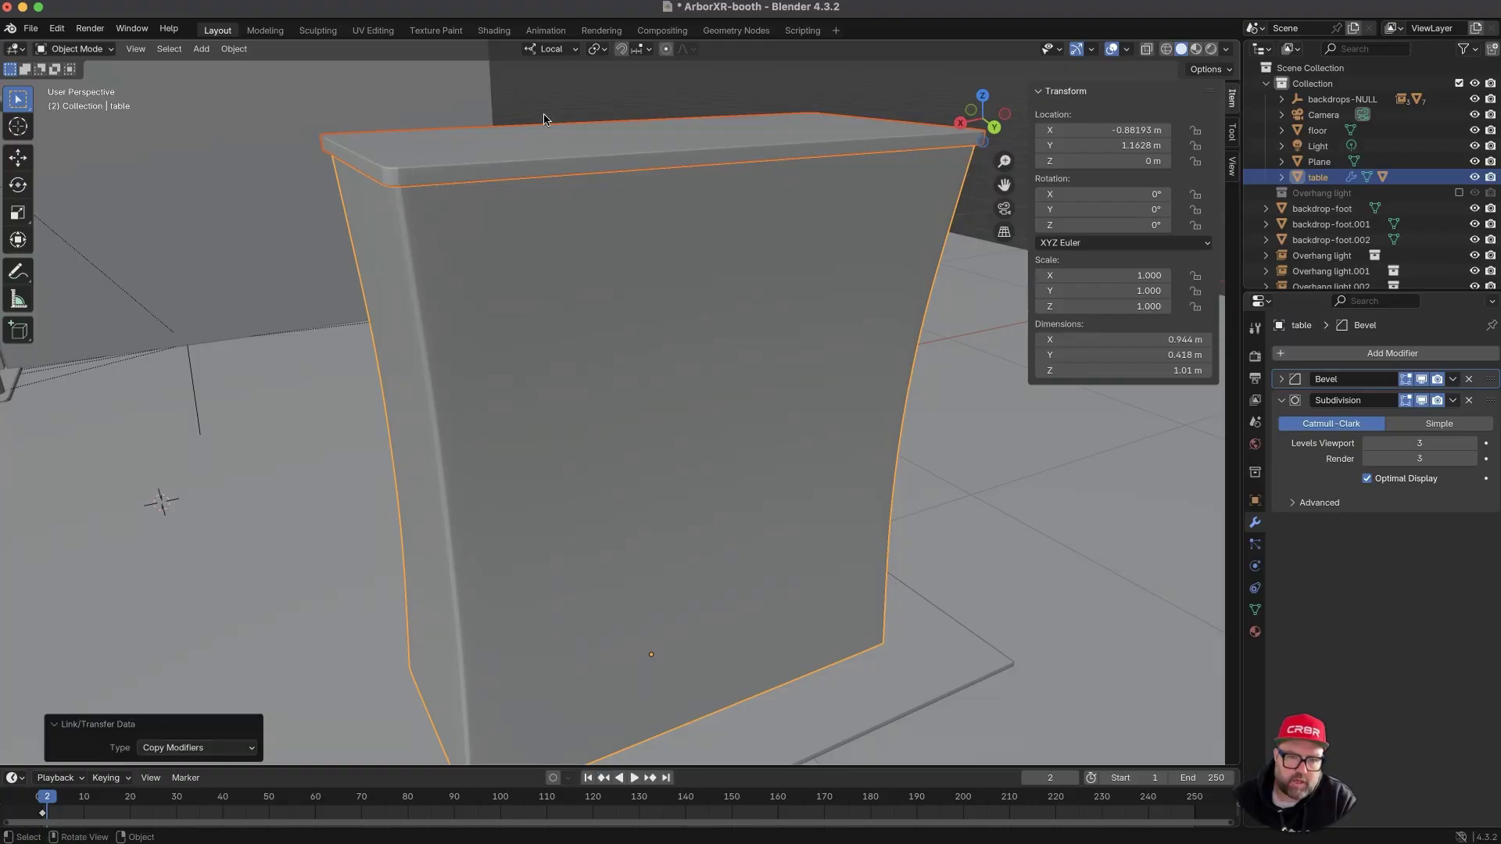
pyautogui.hotkey('alt', 'a')
pyautogui.moveTo(461, 172)
pyautogui.mouseDown(button='middle')
pyautogui.moveTo(528, 180)
pyautogui.moveTo(354, 168)
pyautogui.moveTo(442, 175)
pyautogui.moveTo(352, 309)
pyautogui.moveTo(279, 235)
pyautogui.moveTo(427, 246)
pyautogui.mouseUp(button='middle')
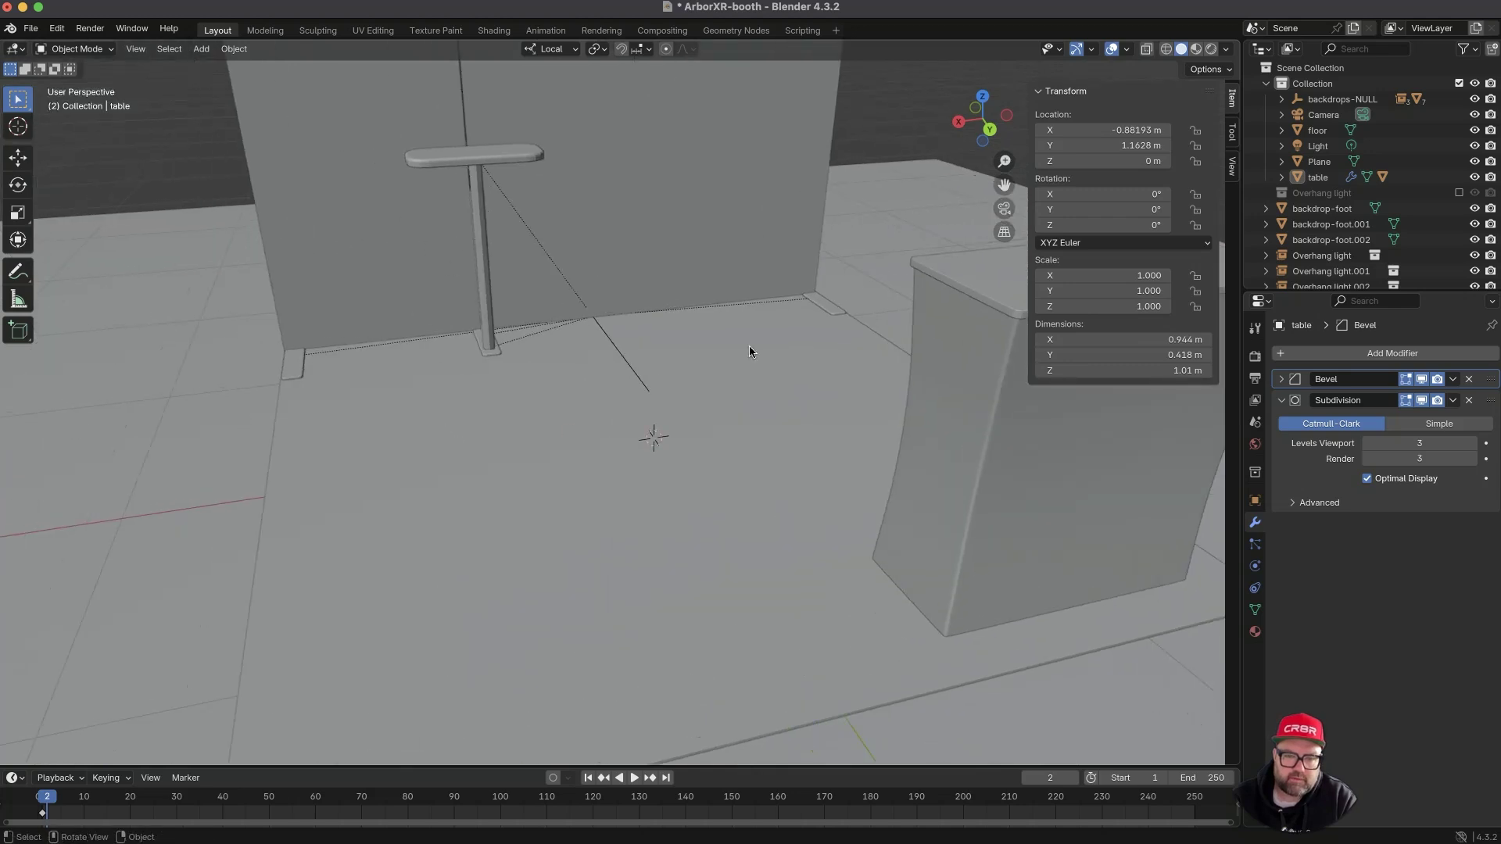
# - Copy the podium body's modifiers to the cylindrical post of the small table near the backdrop
pyautogui.keyDown('ctrl'); pyautogui.moveTo(530, 189); pyautogui.dragTo(513, 191, button='middle'); pyautogui.keyUp('ctrl')
pyautogui.keyDown('shift'); pyautogui.moveTo(266, 179); pyautogui.dragTo(492, 195, button='middle'); pyautogui.keyUp('shift')
pyautogui.click(445, 133)
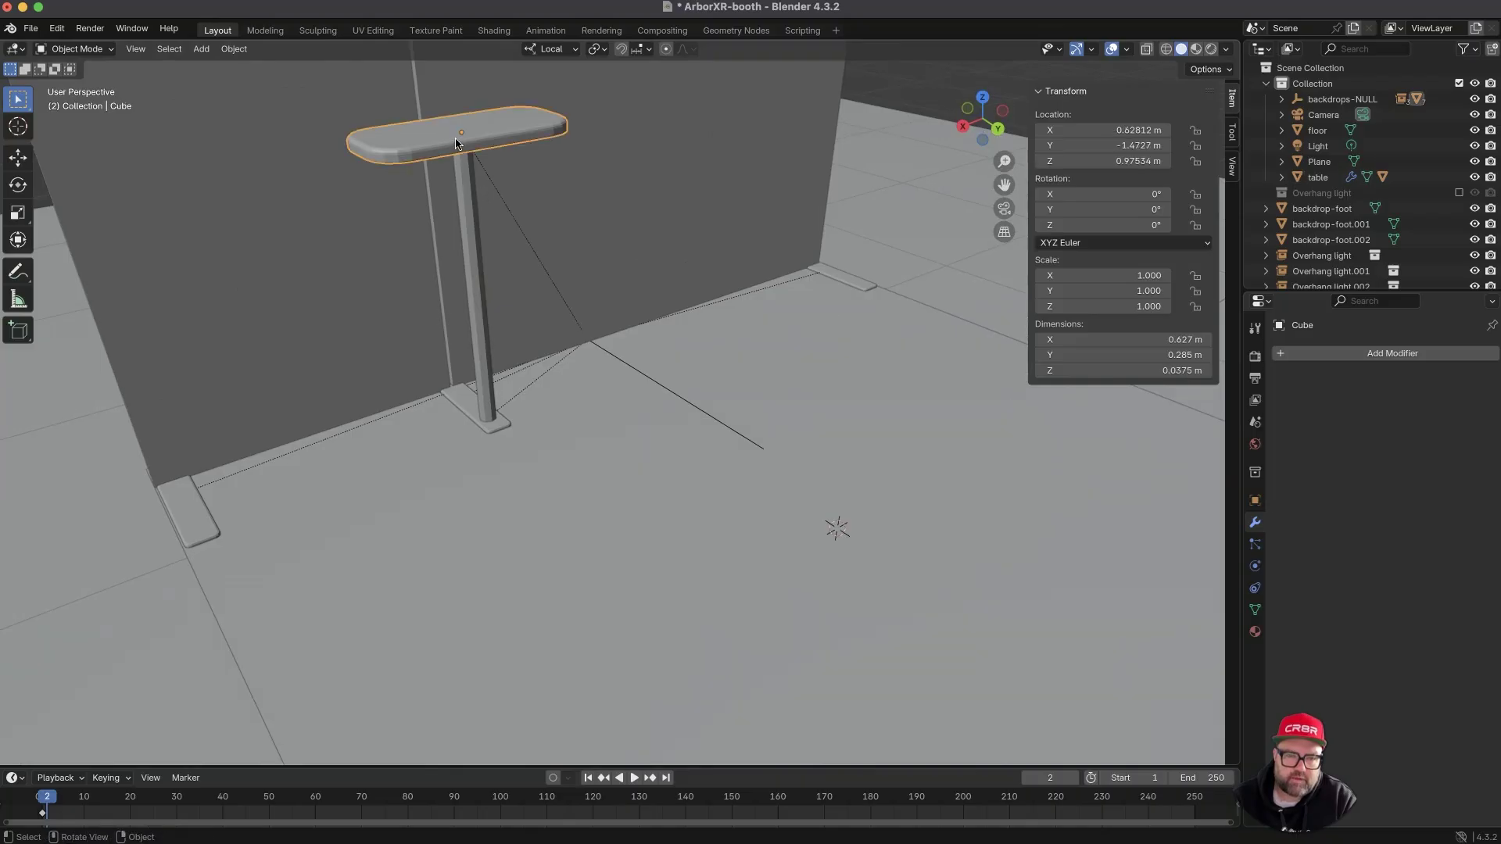
pyautogui.moveTo(482, 179)
pyautogui.mouseDown(button='middle')
pyautogui.moveTo(513, 148)
pyautogui.moveTo(519, 165)
pyautogui.moveTo(503, 158)
pyautogui.moveTo(461, 197)
pyautogui.mouseUp(button='middle')
pyautogui.click(473, 205)
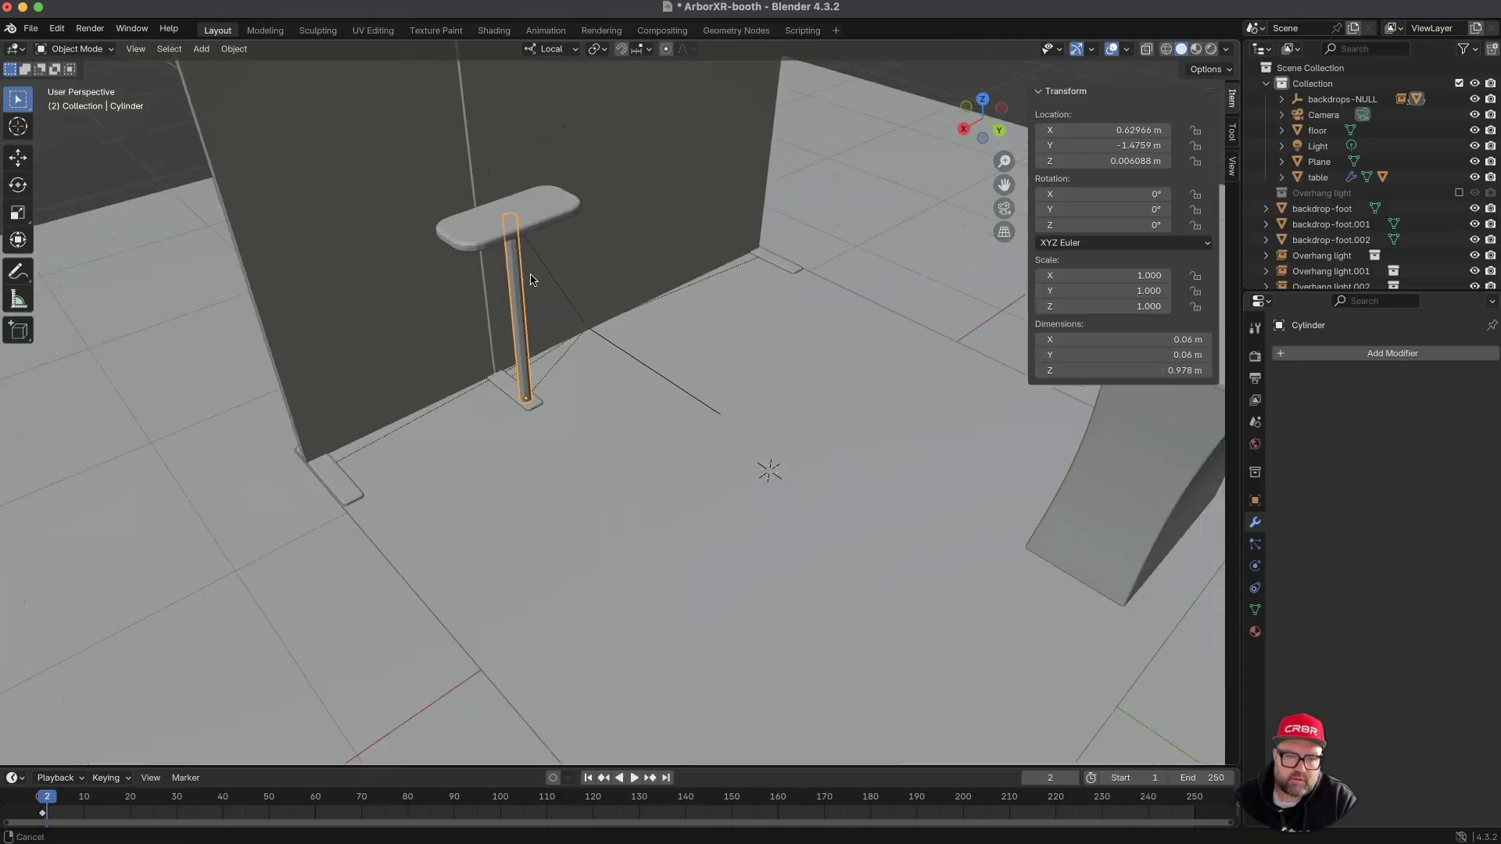
pyautogui.scroll(-3, 740, 328)
pyautogui.click(1068, 516)
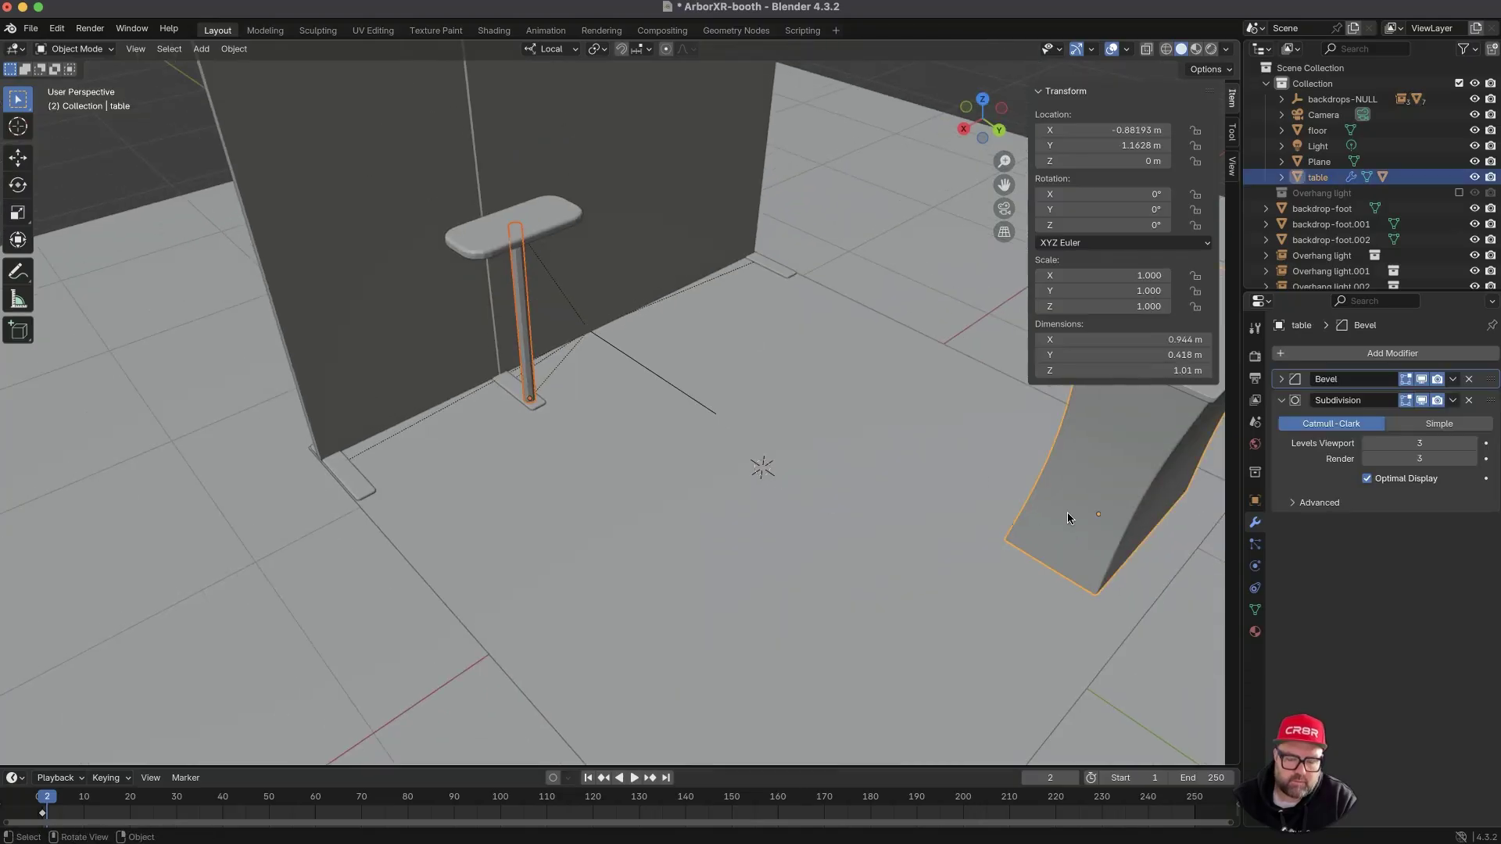
pyautogui.hotkey('ctrl', 'l')
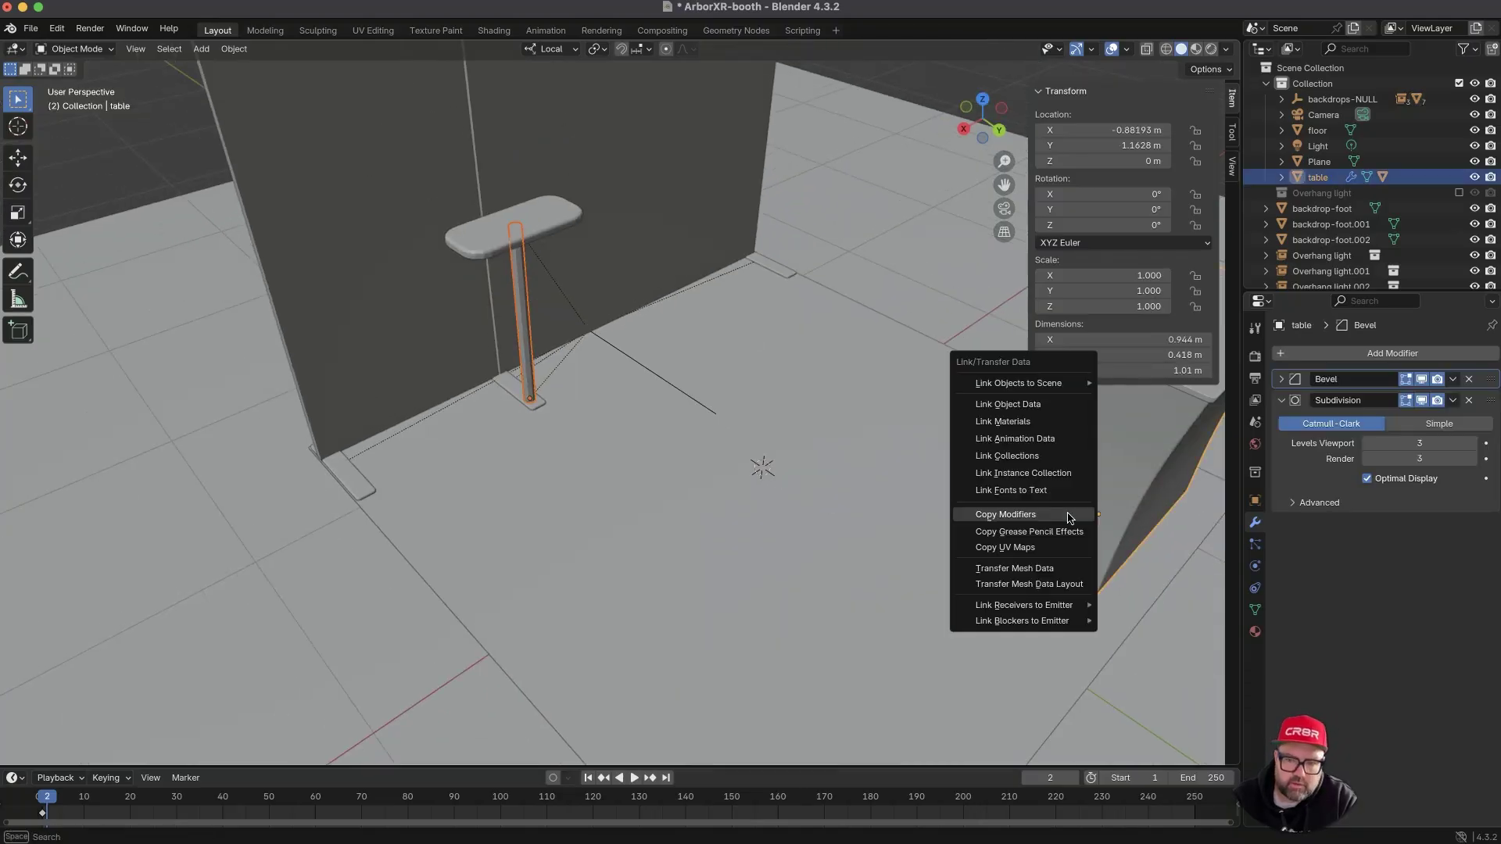
pyautogui.click(1067, 513)
pyautogui.click(863, 363)
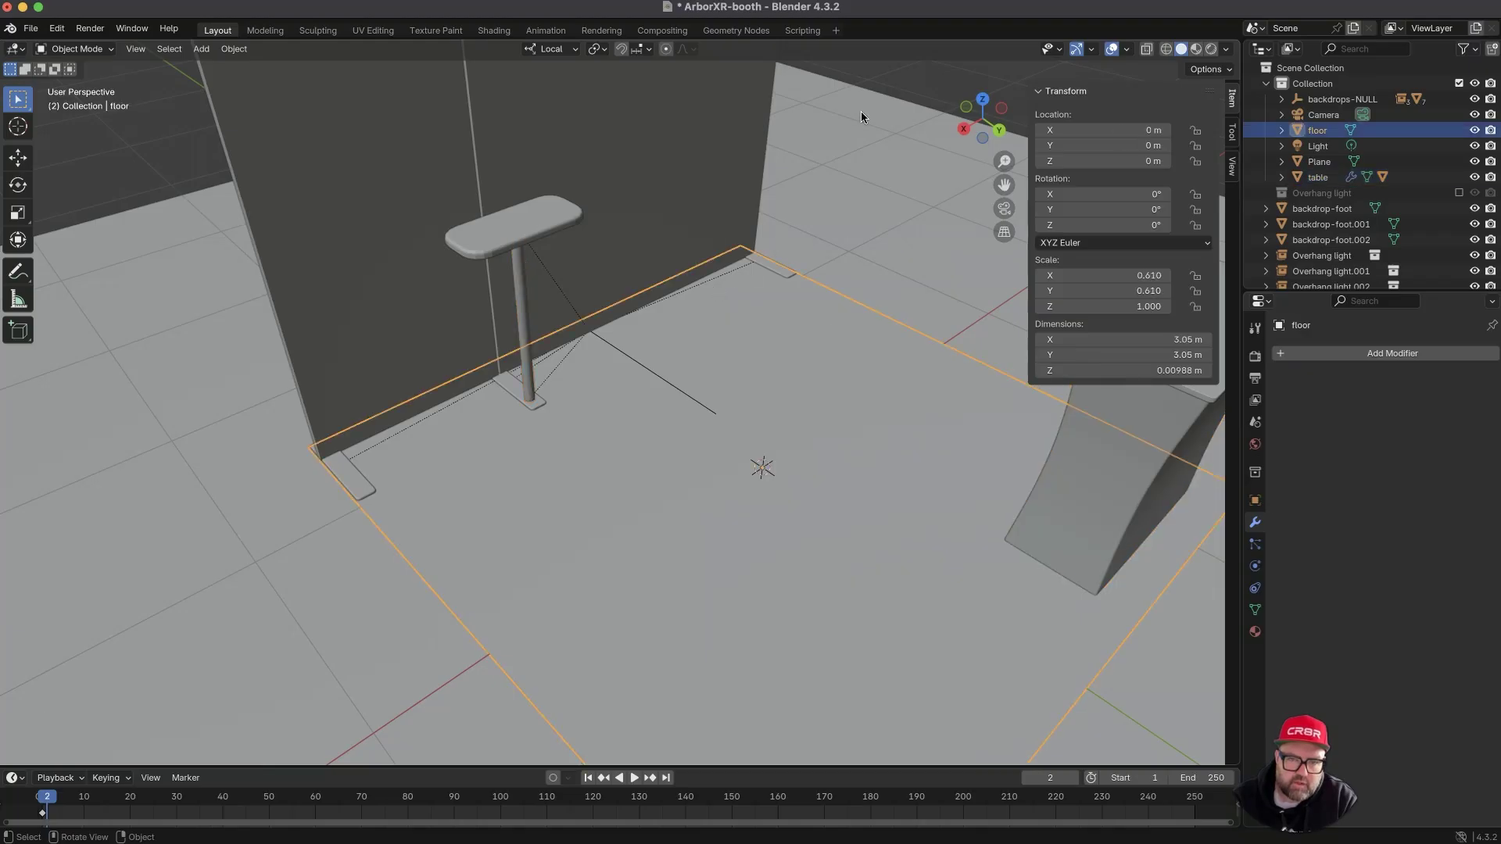
pyautogui.moveTo(616, 285); pyautogui.dragTo(523, 344, button='middle')
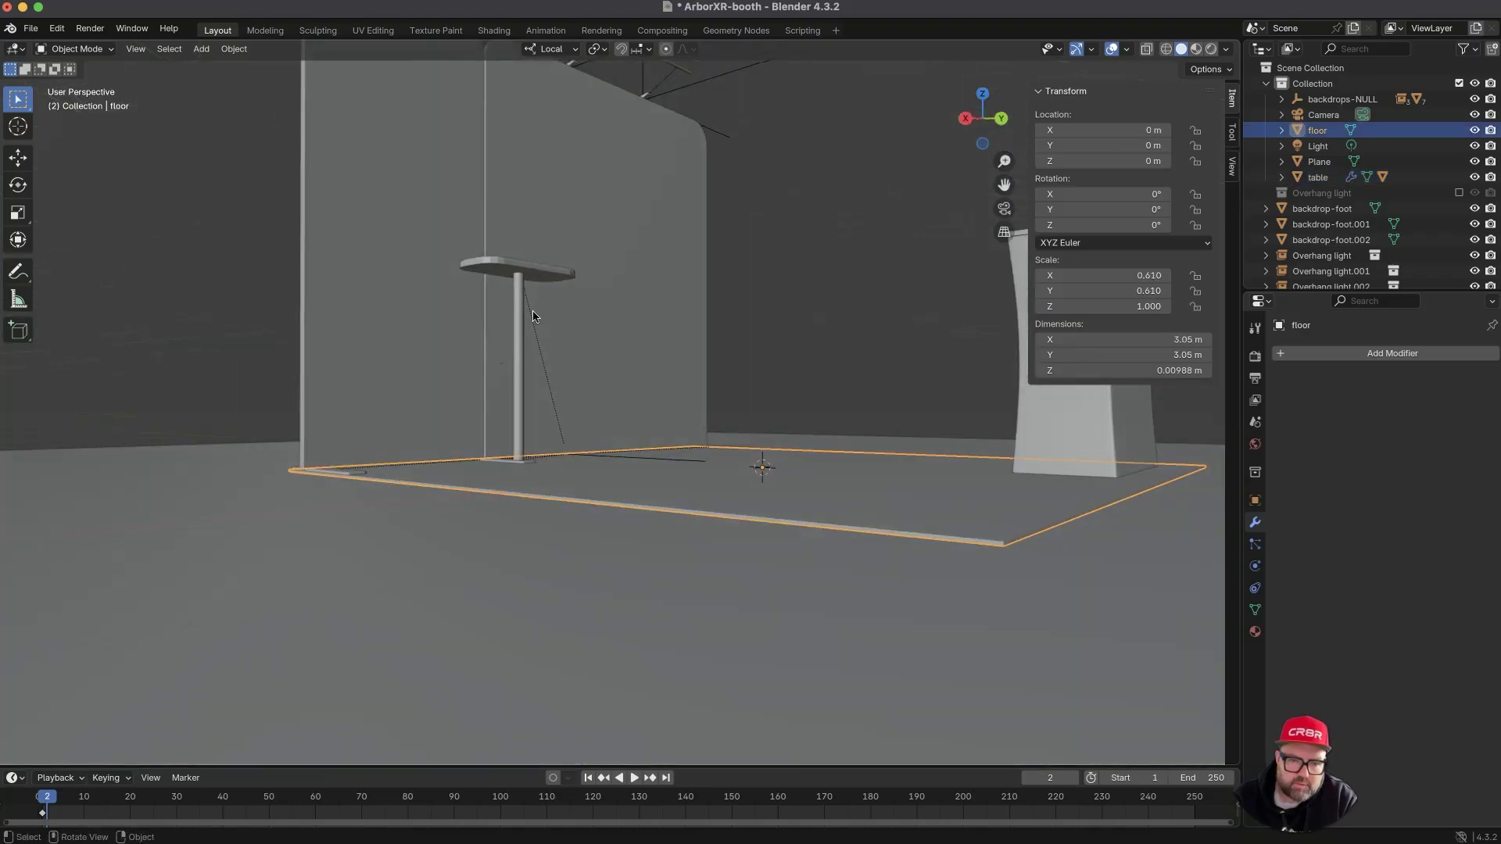
# - Add a Subdivision Surface modifier to the small table's top with viewport level 2 and render level 3, then deselect it
pyautogui.moveTo(566, 268)
pyautogui.keyDown('ctrl'); pyautogui.mouseDown(button='middle')
pyautogui.moveTo(539, 240)
pyautogui.moveTo(546, 259)
pyautogui.mouseUp(button='middle'); pyautogui.keyUp('ctrl')
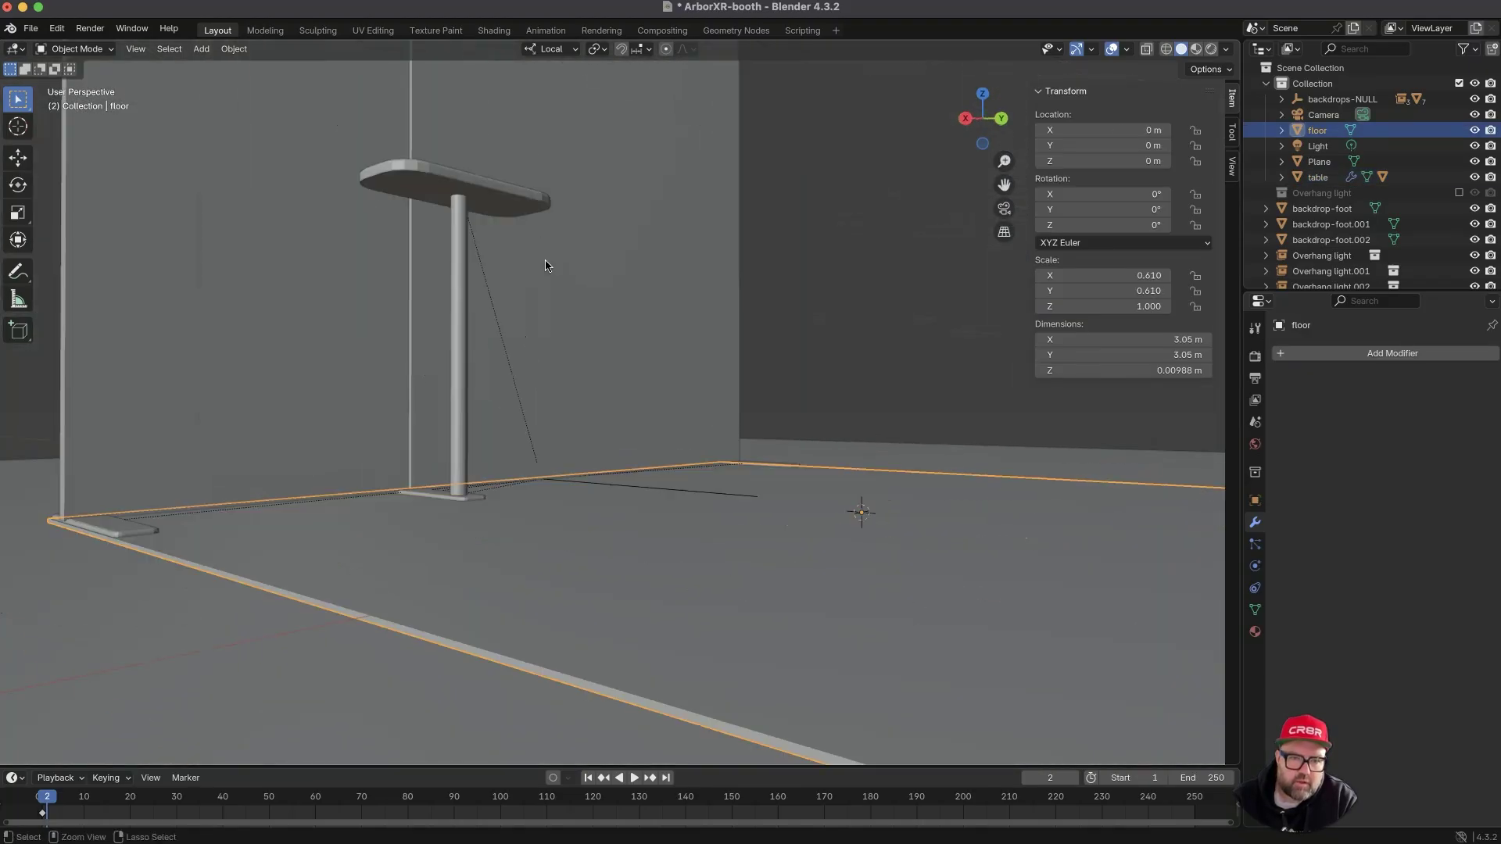
pyautogui.click(501, 188)
pyautogui.click(1362, 354)
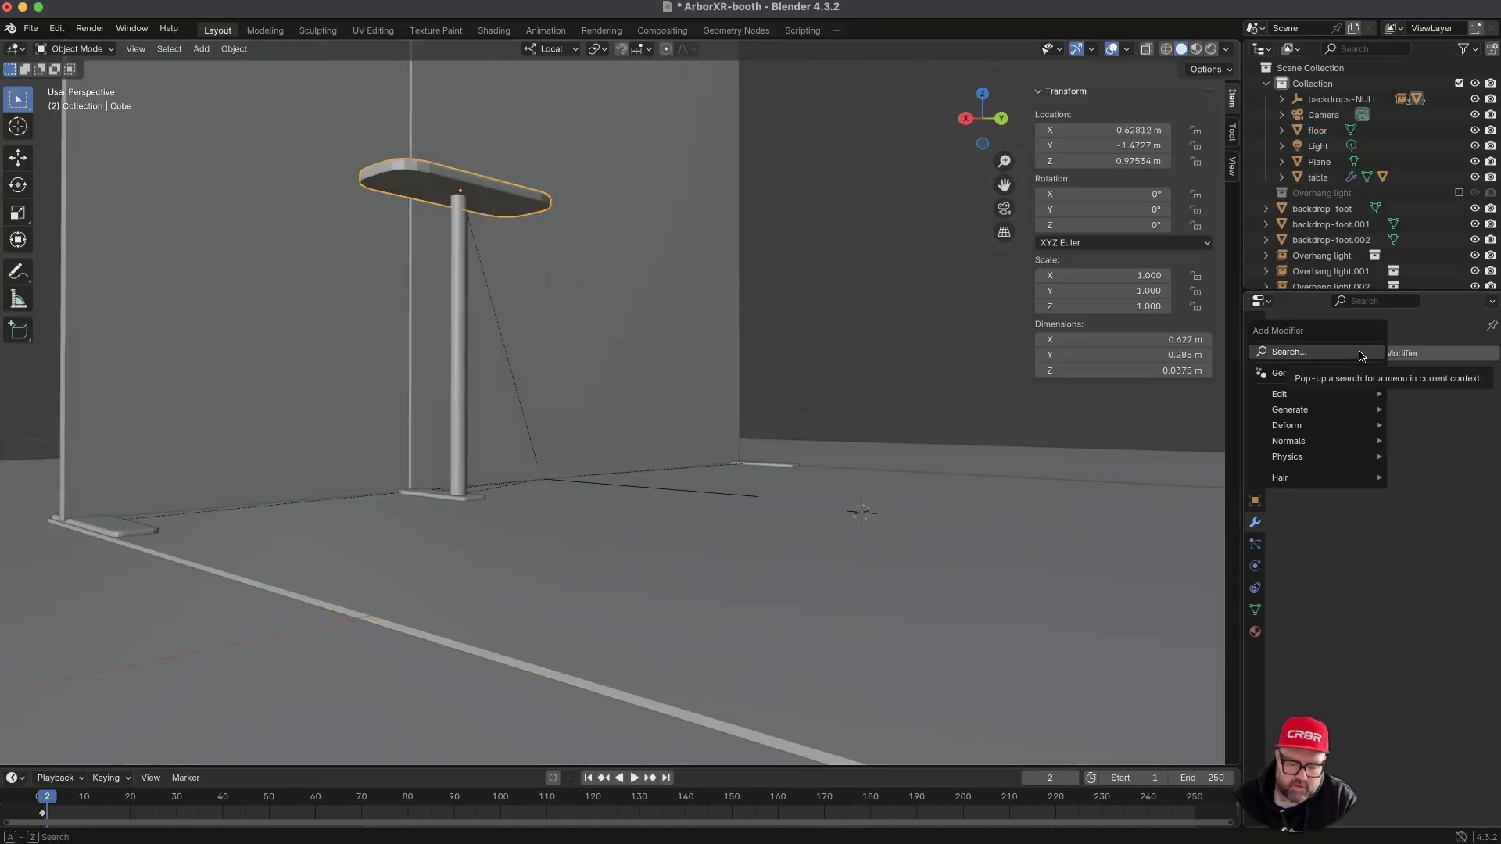
pyautogui.write('sub')
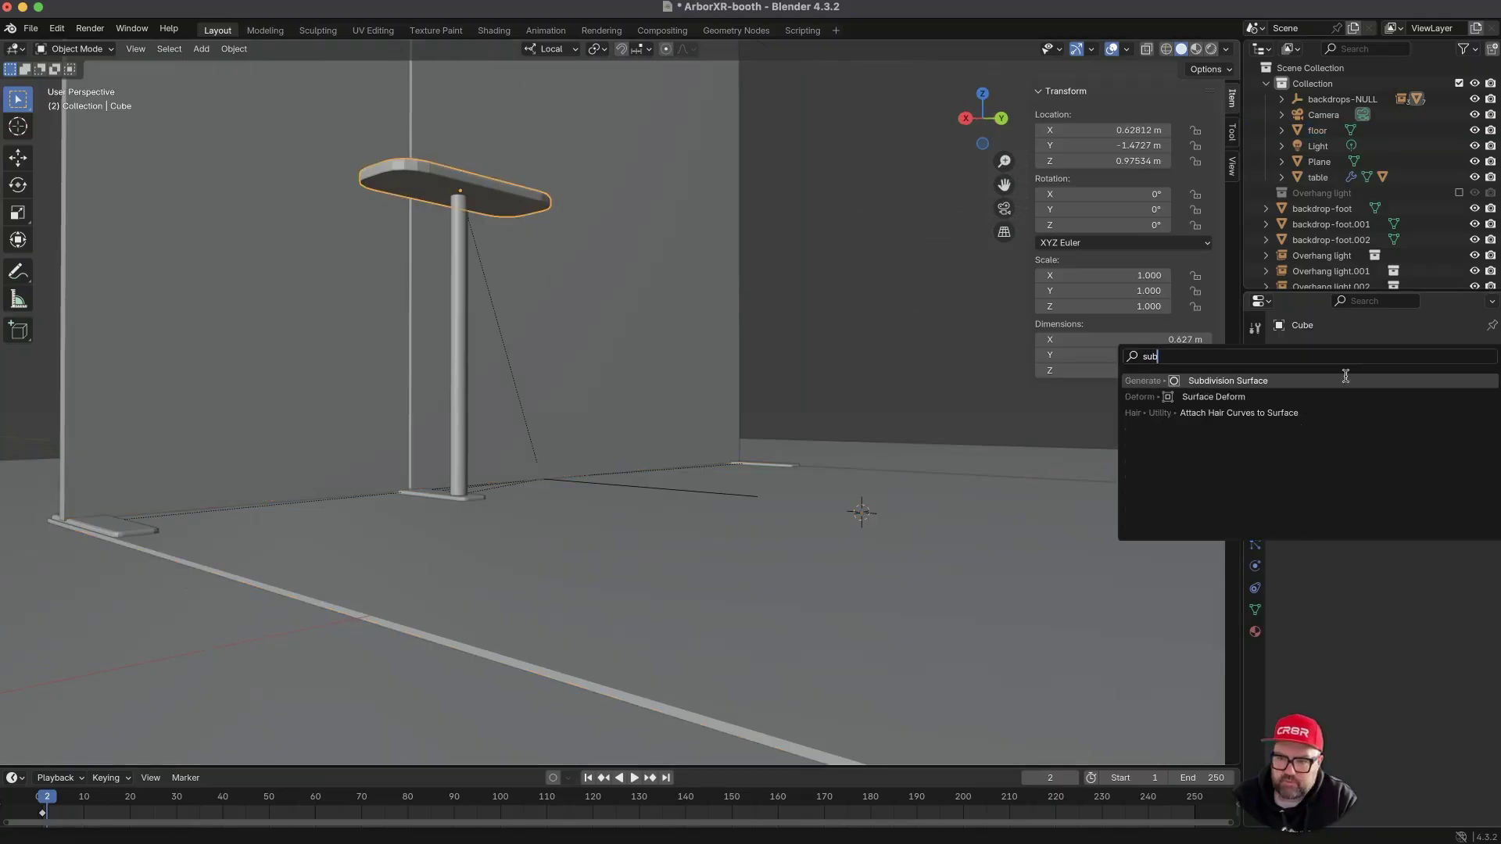
pyautogui.click(1346, 380)
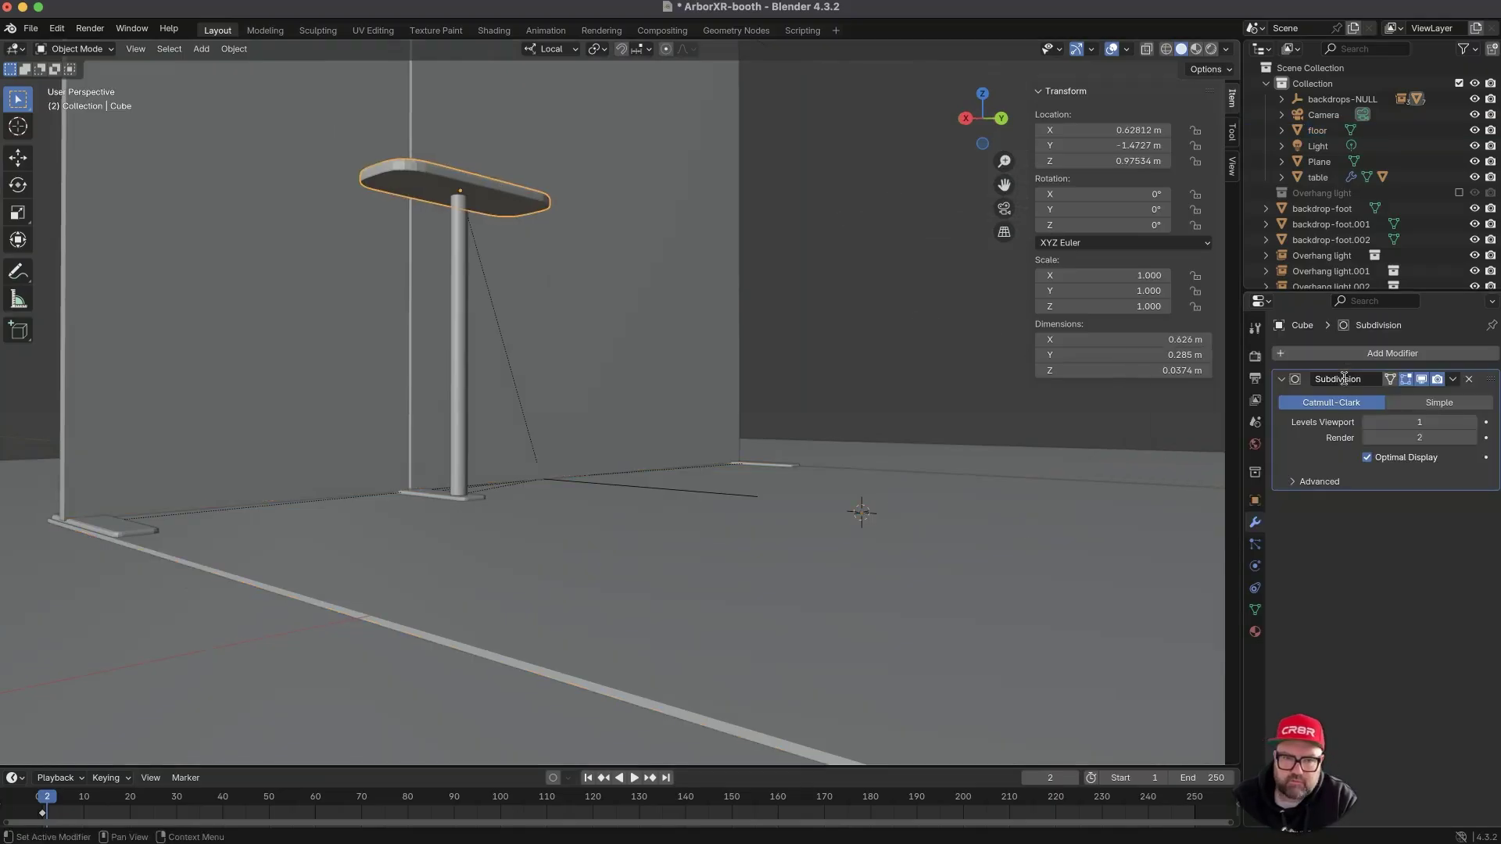
pyautogui.click(1472, 438)
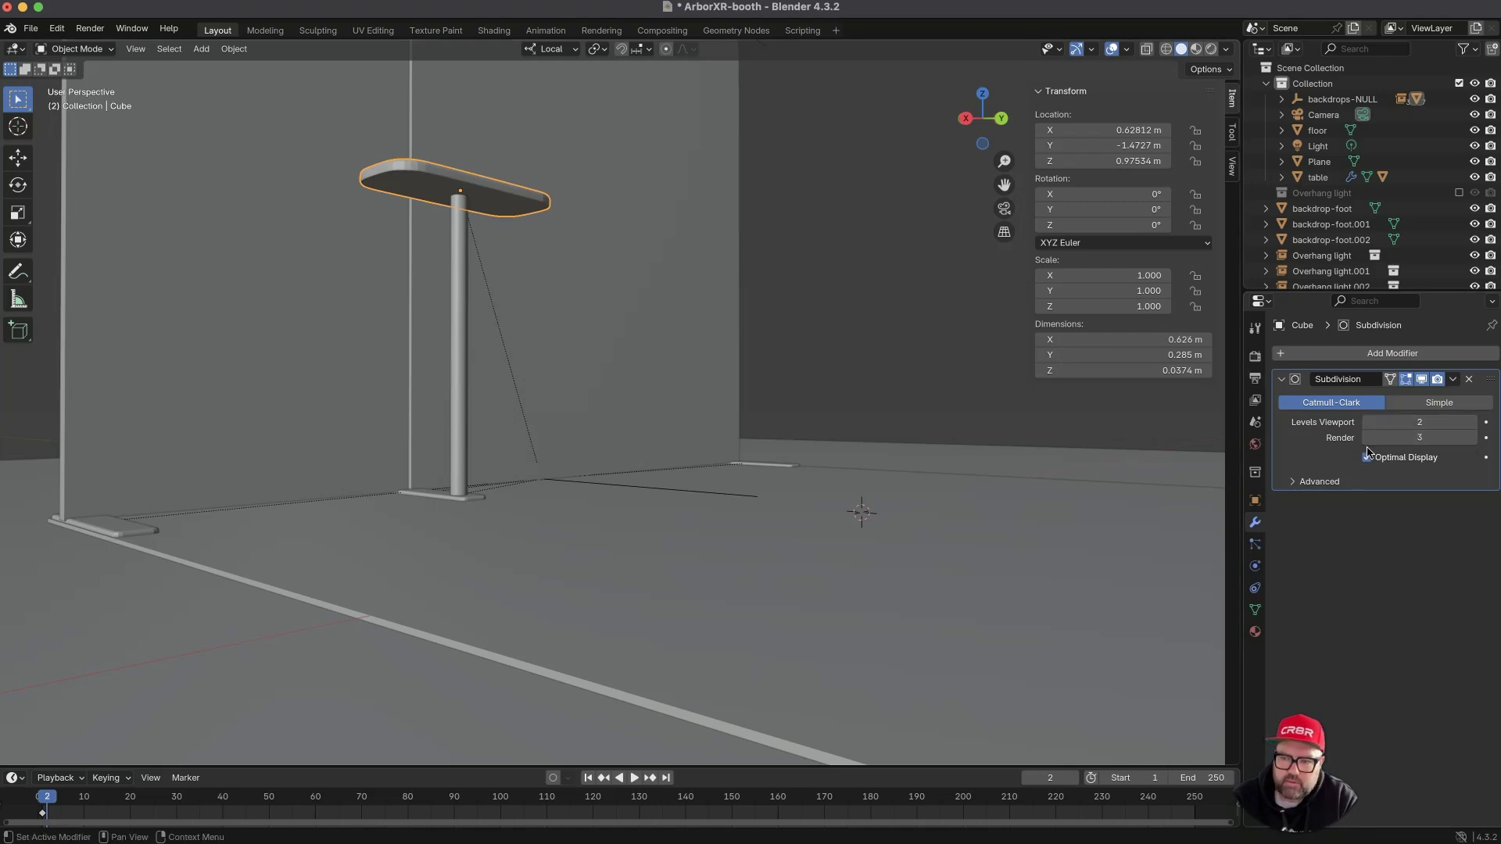
pyautogui.click(871, 307)
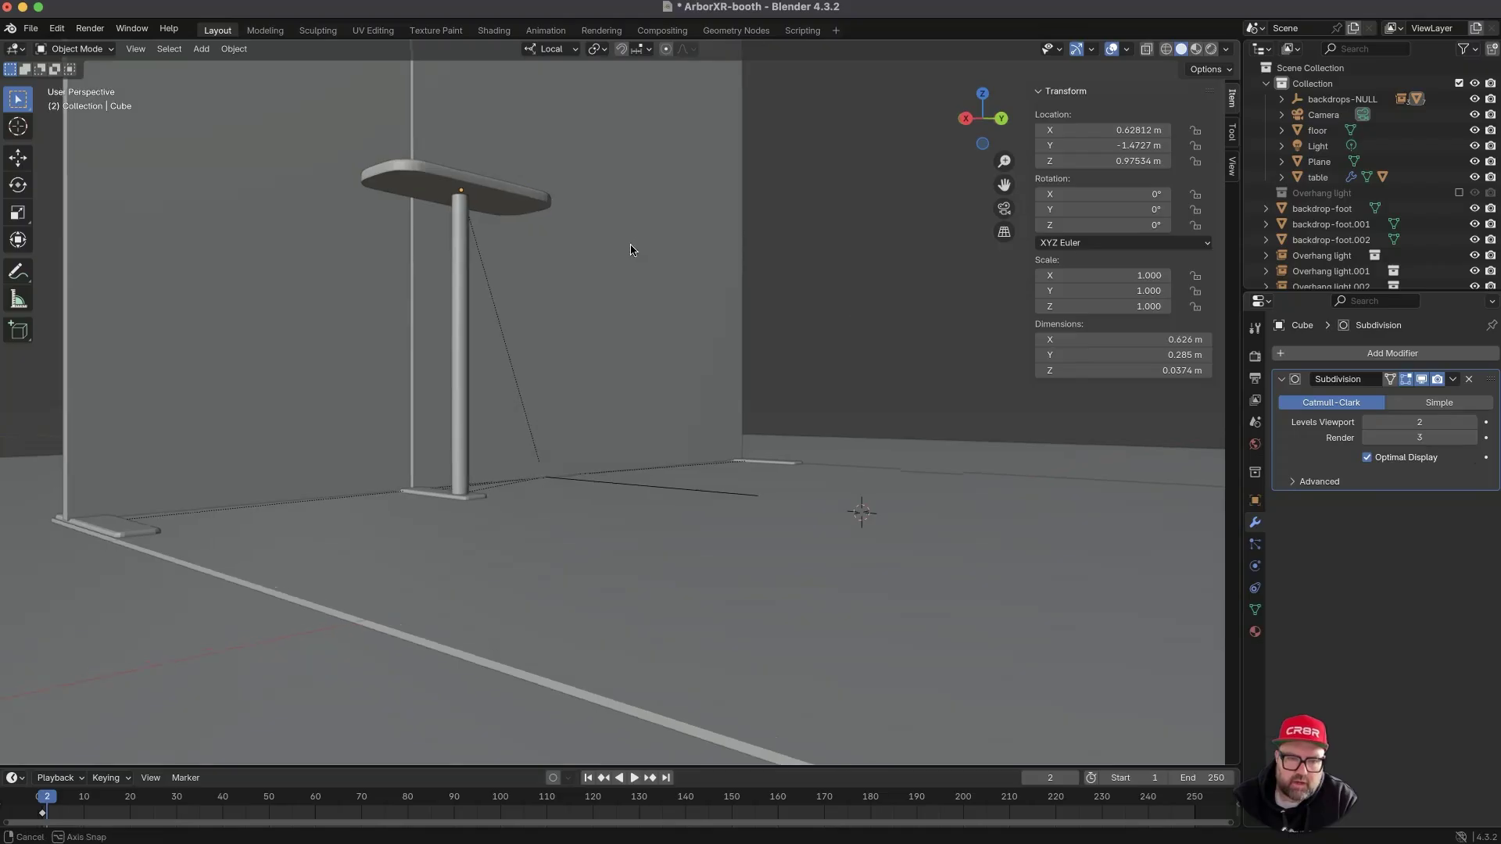
# - Copy the podium body's Bevel and Subdivision modifiers to both backdrop panels, then deselect everything
pyautogui.moveTo(623, 248); pyautogui.dragTo(638, 315, button='middle')
pyautogui.moveTo(514, 181); pyautogui.dragTo(679, 380, button='middle')
pyautogui.keyDown('ctrl'); pyautogui.moveTo(620, 274); pyautogui.dragTo(741, 407, button='middle'); pyautogui.keyUp('ctrl')
pyautogui.keyDown('shift'); pyautogui.moveTo(567, 294); pyautogui.dragTo(523, 275, button='middle'); pyautogui.keyUp('shift')
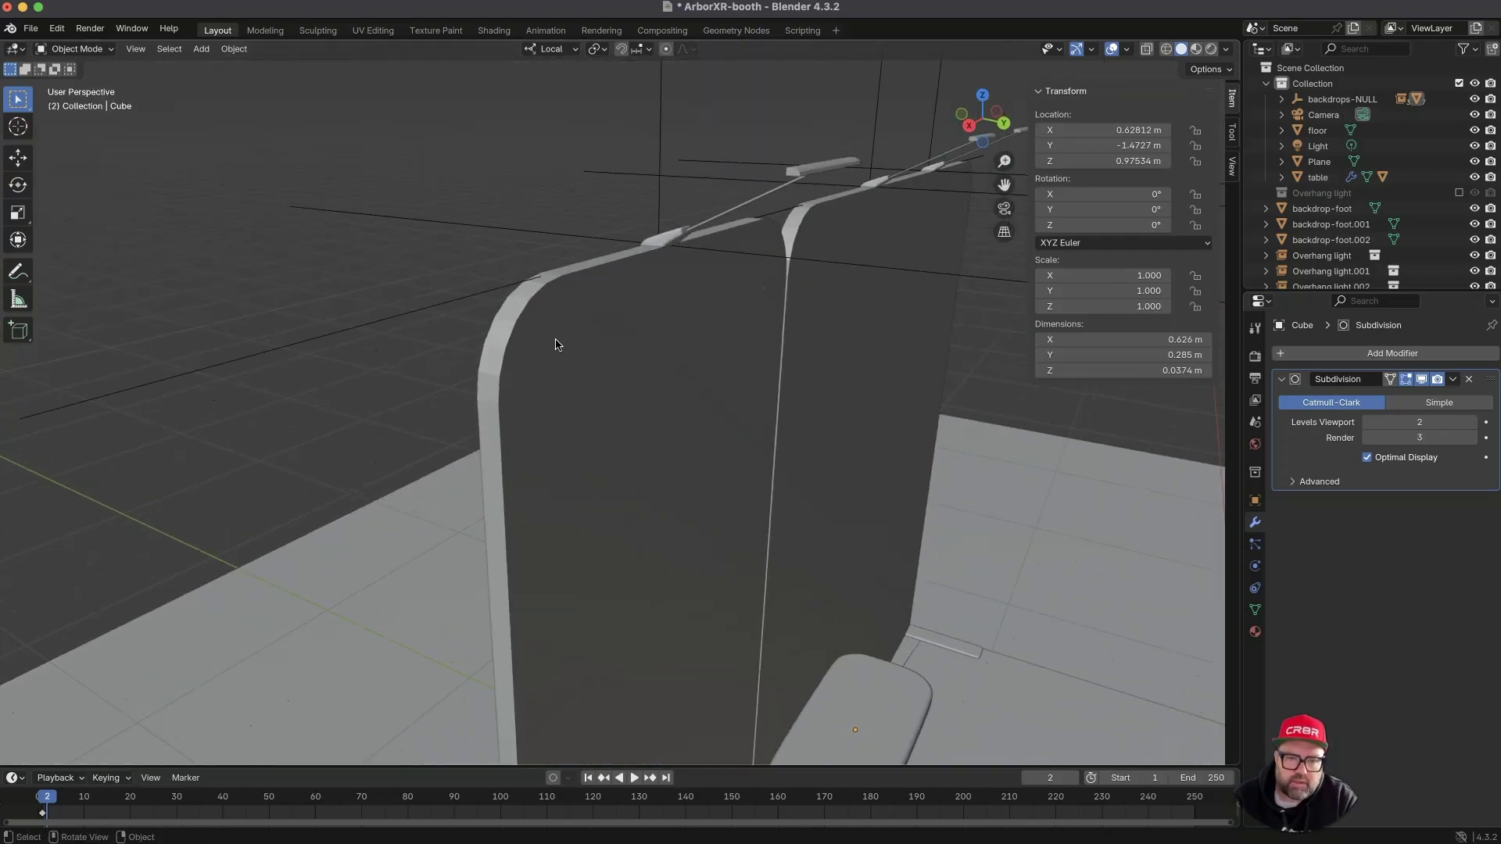
pyautogui.keyDown('ctrl'); pyautogui.moveTo(592, 332); pyautogui.dragTo(603, 418, button='middle'); pyautogui.keyUp('ctrl')
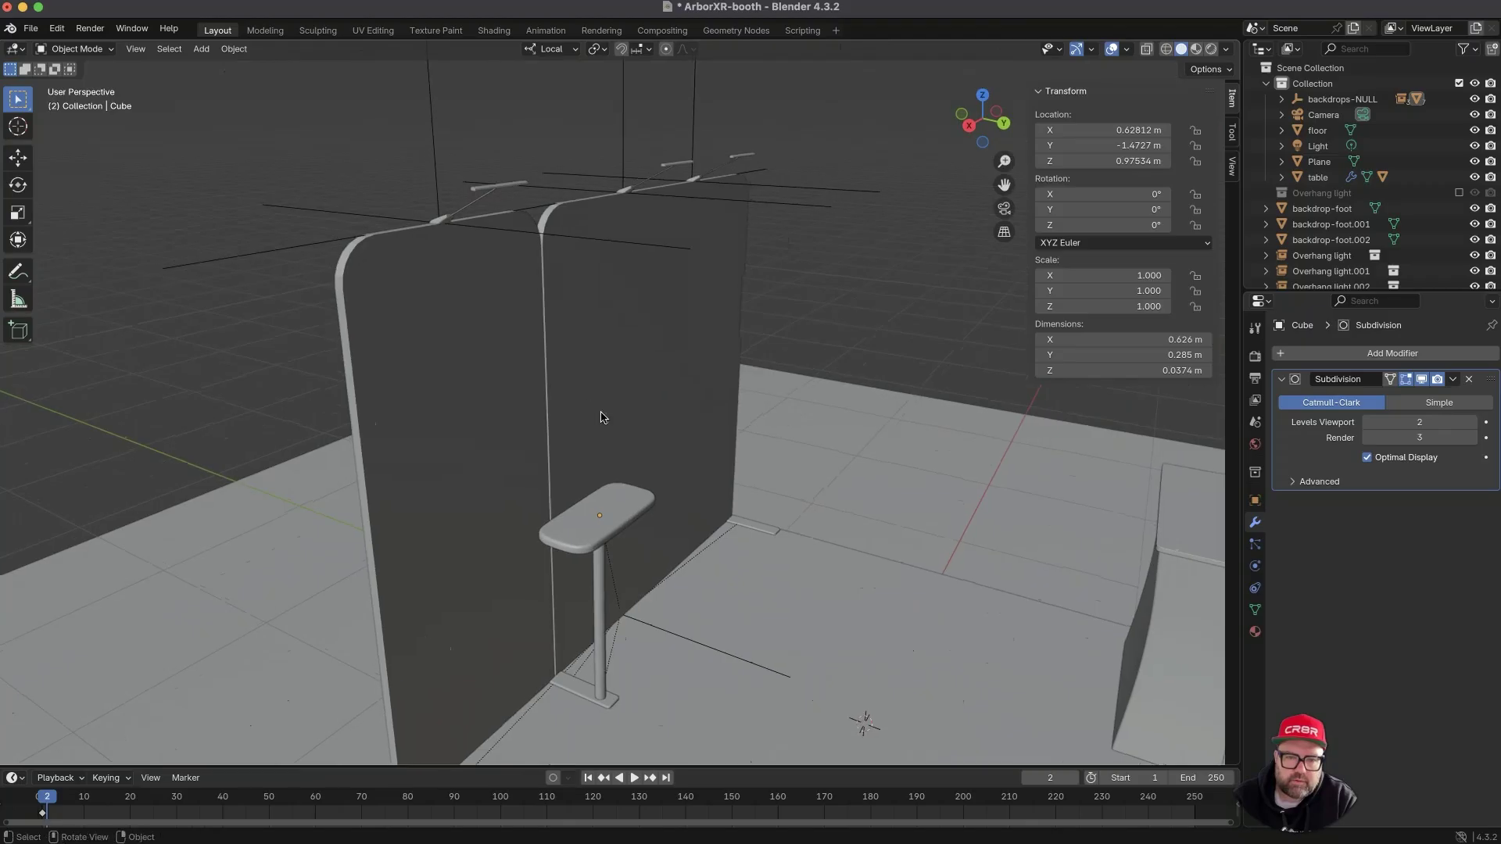
pyautogui.click(500, 401)
pyautogui.keyDown('shift'); pyautogui.click(565, 337); pyautogui.keyUp('shift')
pyautogui.keyDown('shift'); pyautogui.moveTo(662, 400); pyautogui.dragTo(408, 303, button='middle'); pyautogui.keyUp('shift')
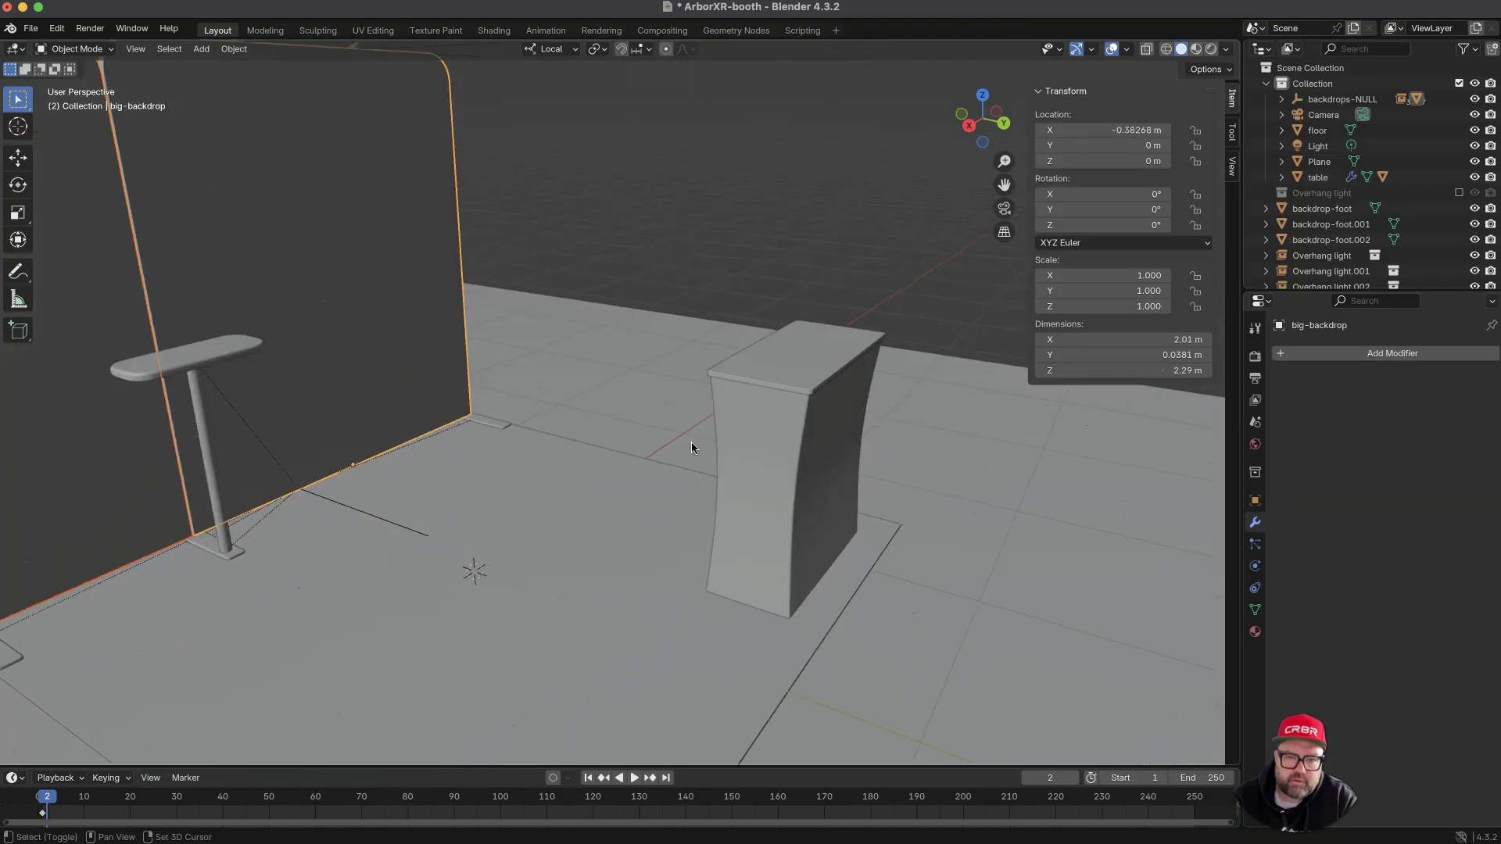
pyautogui.keyDown('shift'); pyautogui.click(757, 465); pyautogui.keyUp('shift')
pyautogui.hotkey('ctrl', 'l')
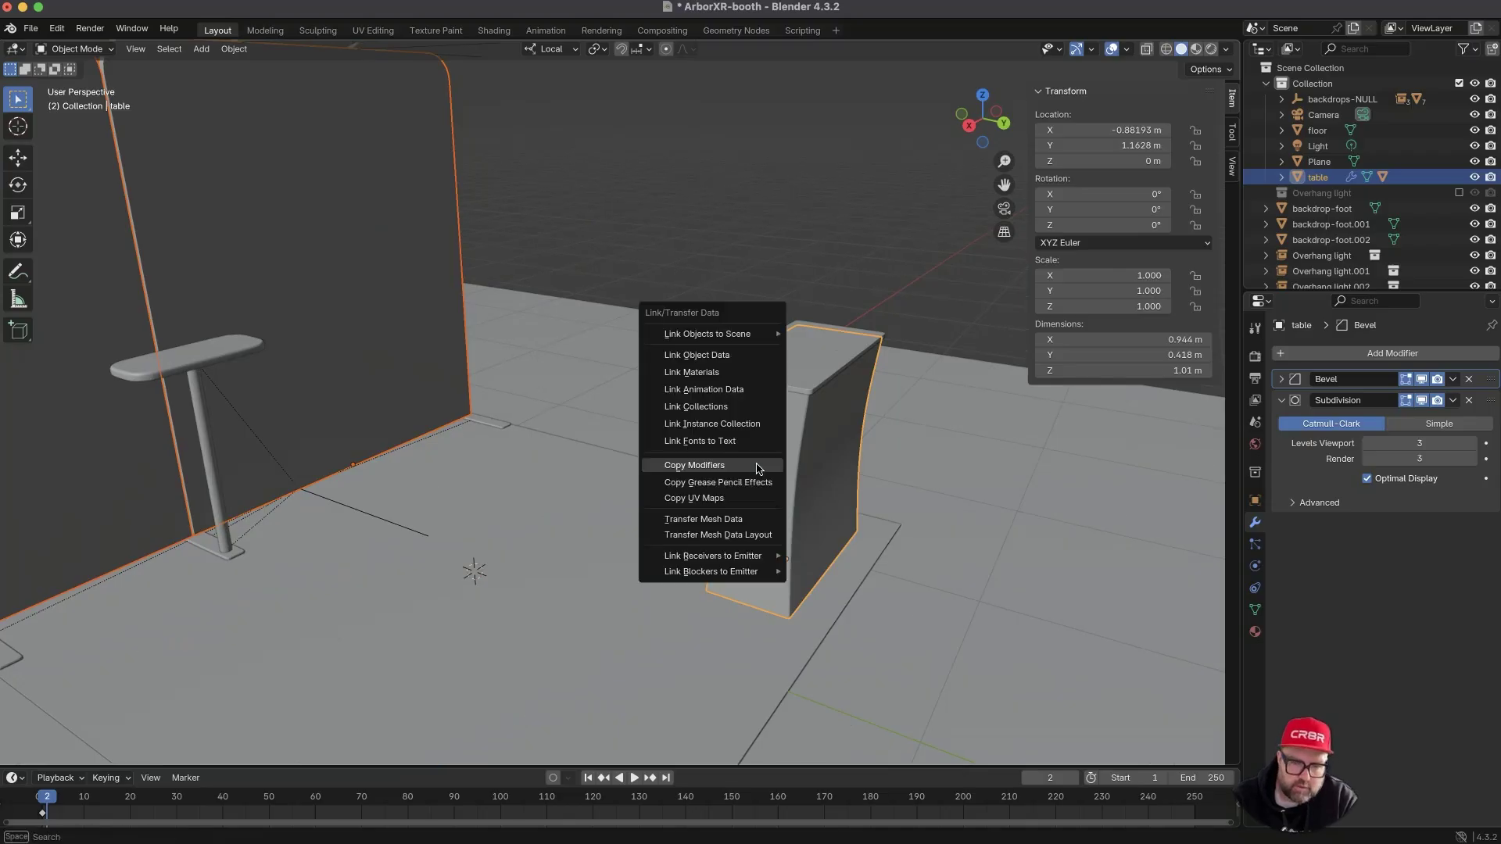
pyautogui.click(757, 466)
pyautogui.click(630, 250)
# - Examine the backdrop panels' rounded edges and compare them with the booth reference photo in the browser, then return to Blender
pyautogui.moveTo(630, 250); pyautogui.dragTo(494, 244, button='middle')
pyautogui.moveTo(283, 225); pyautogui.dragTo(325, 224, button='middle')
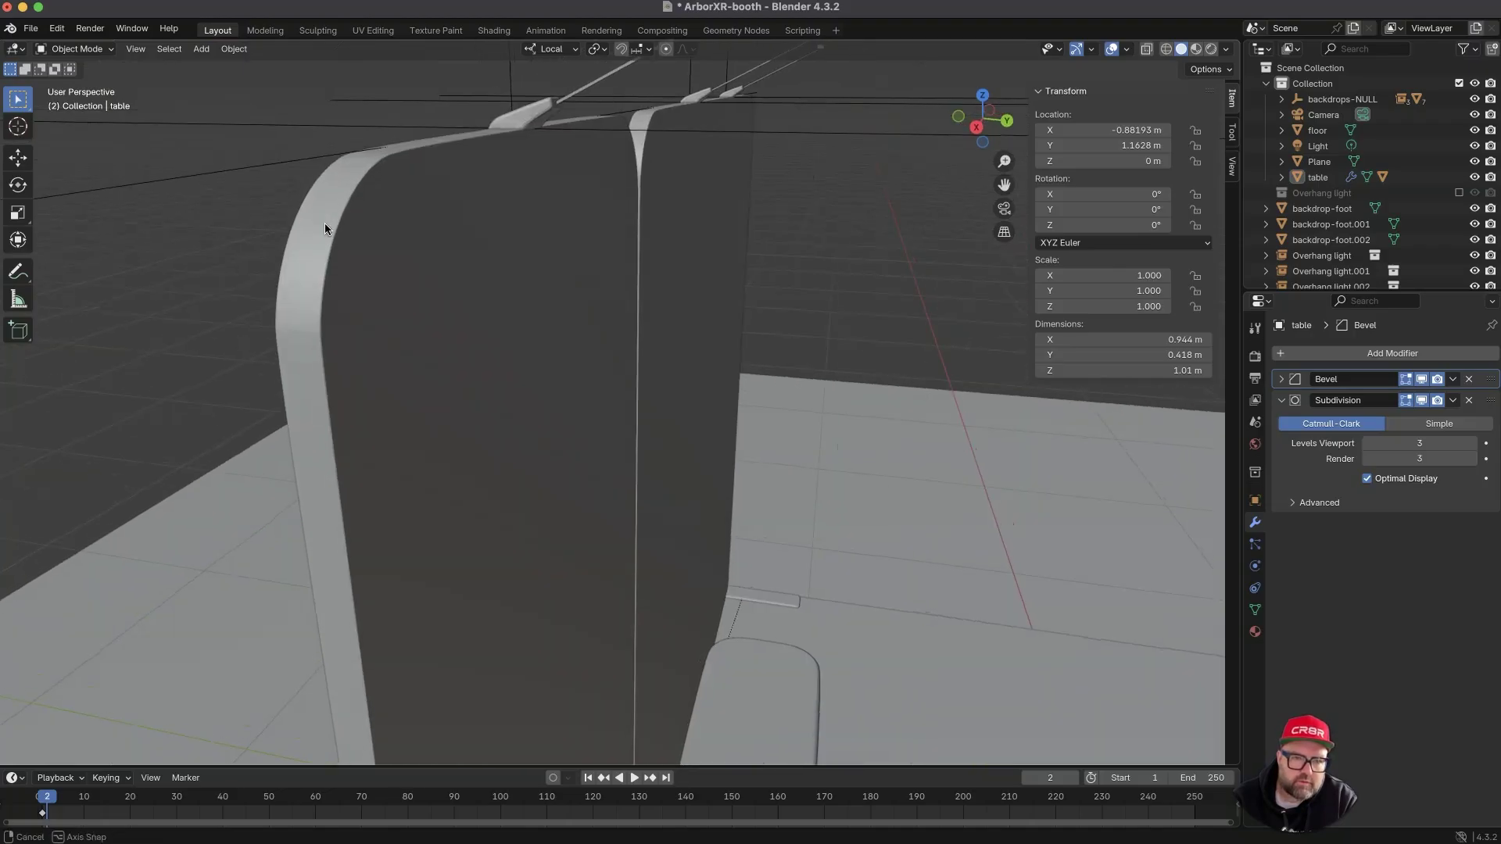
pyautogui.moveTo(323, 302); pyautogui.dragTo(298, 304, button='middle')
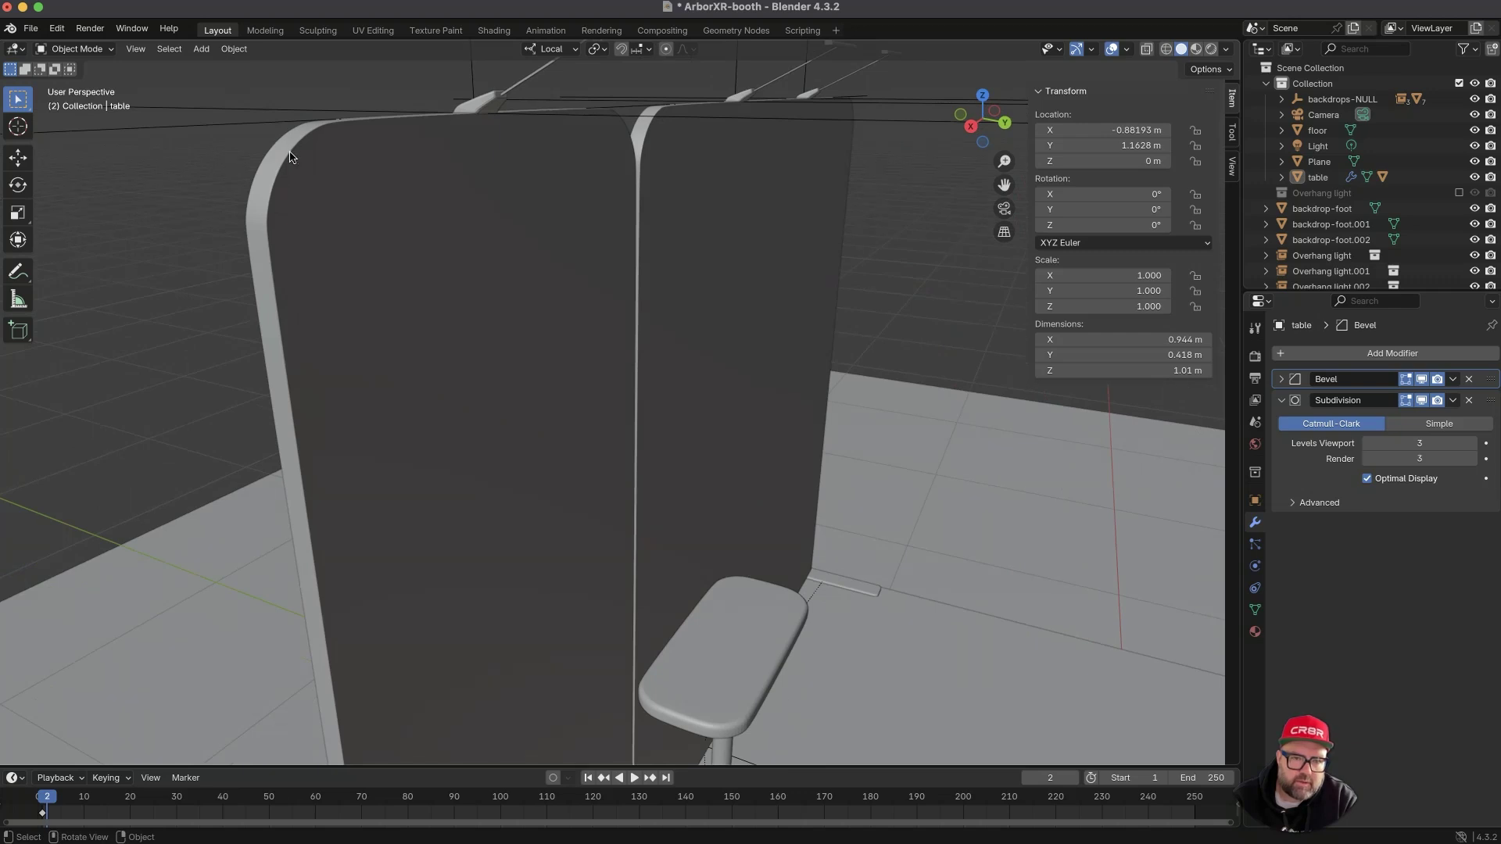
pyautogui.moveTo(276, 181); pyautogui.dragTo(315, 176, button='middle')
pyautogui.press('super+Tab')
pyautogui.press('super+Tab')
pyautogui.press('super+shift+Tab')
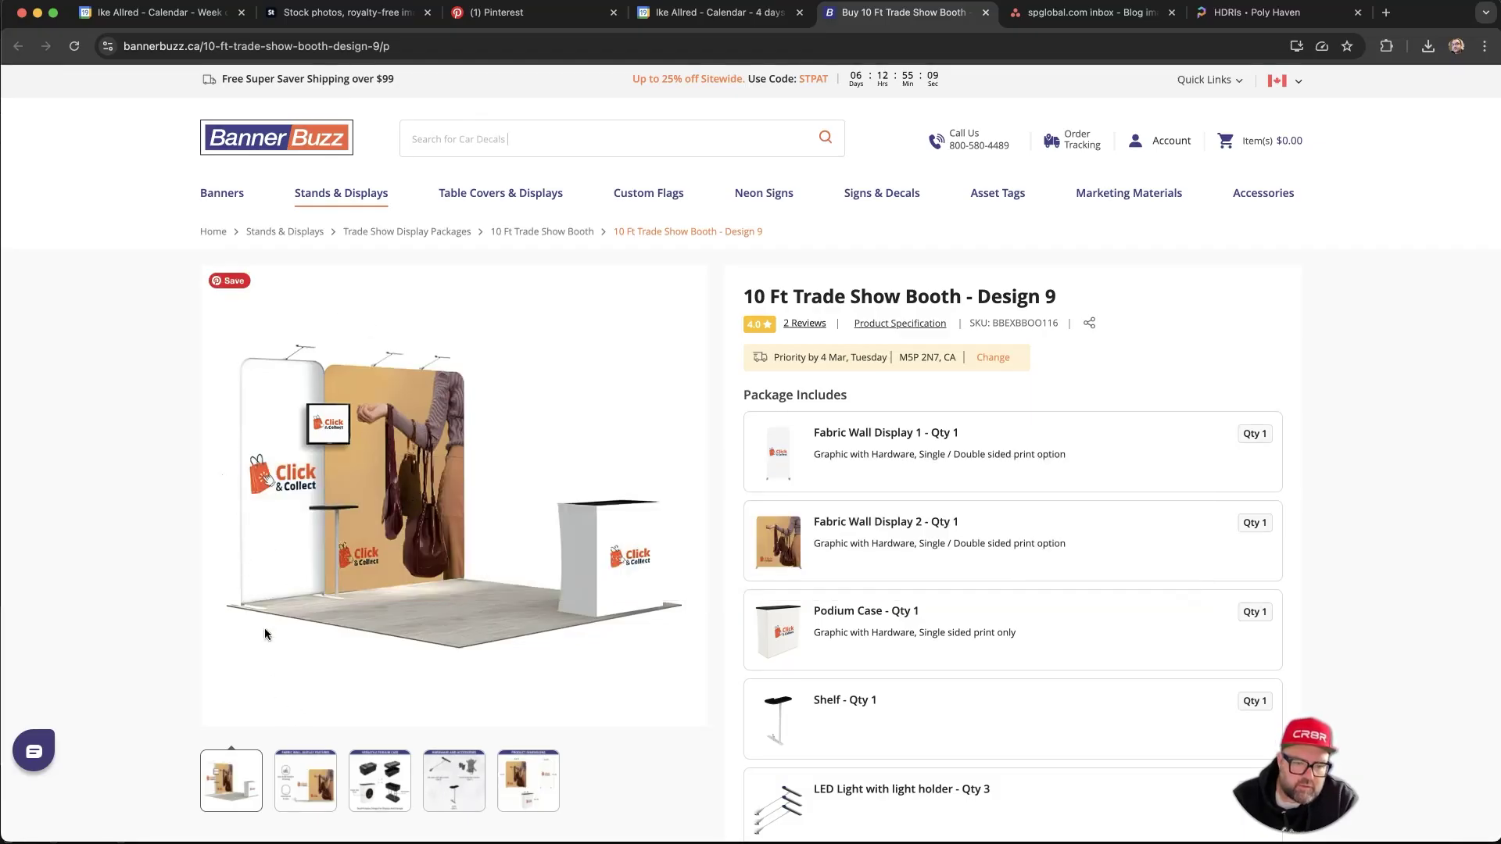
pyautogui.press('super+Tab')
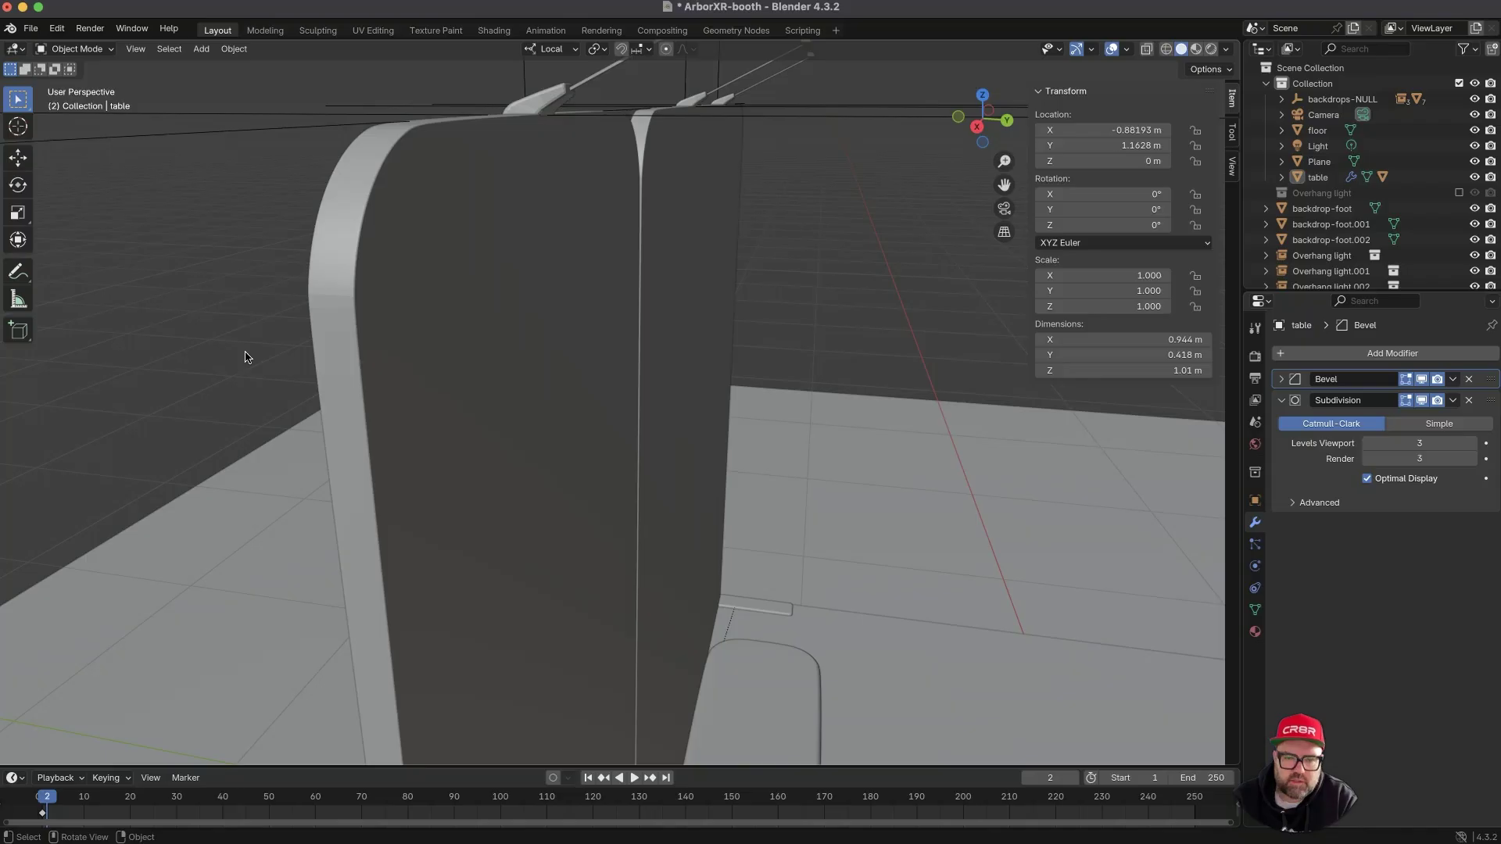
# - Enable the excluded Overhang light collection and expand it and its Empty to list the light's parts
pyautogui.moveTo(305, 354); pyautogui.dragTo(402, 411, button='middle')
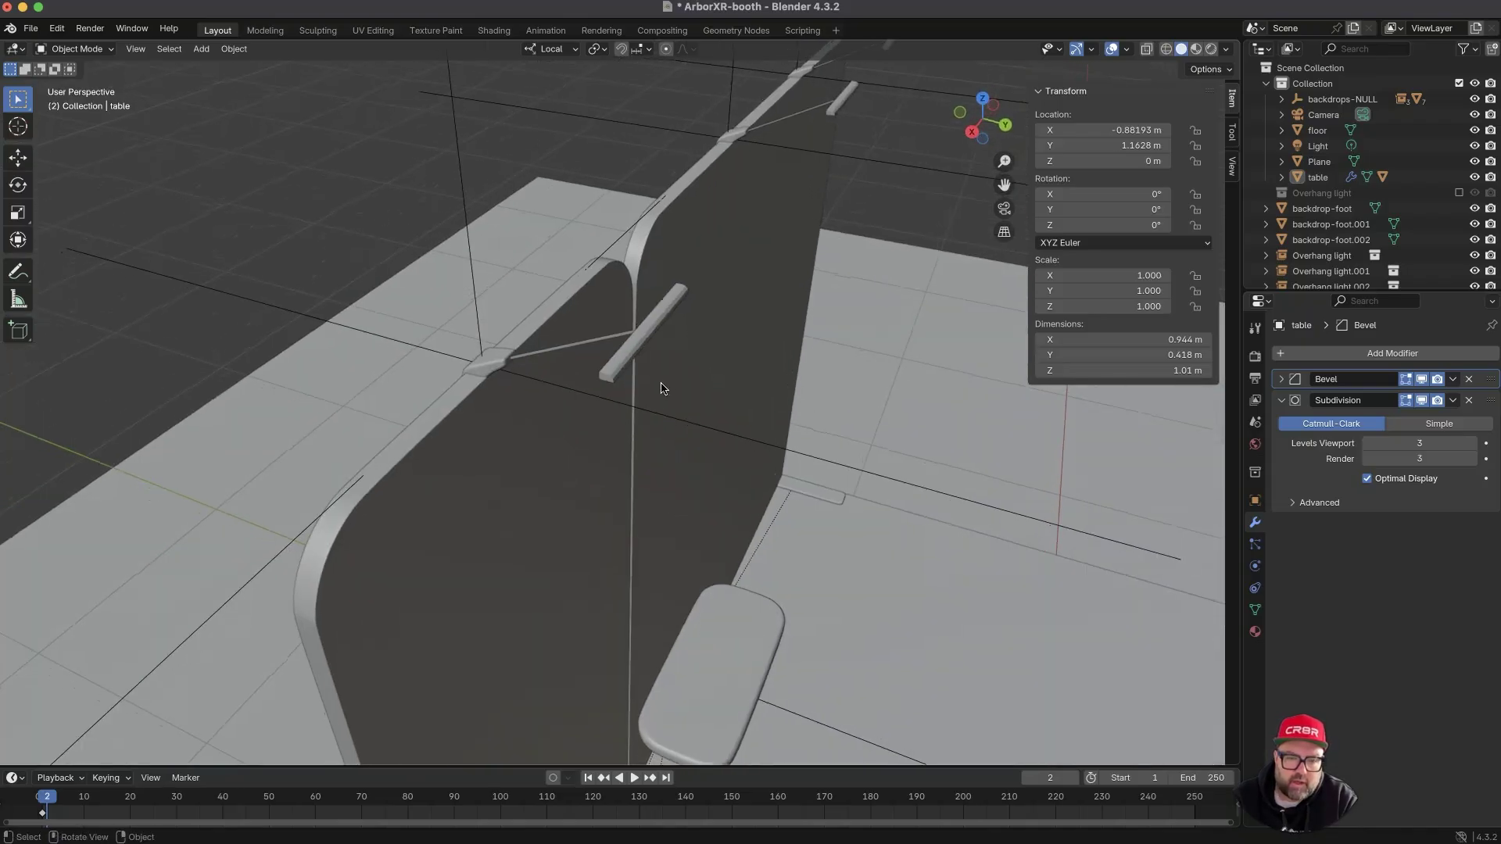
pyautogui.click(646, 340)
pyautogui.moveTo(602, 338); pyautogui.dragTo(626, 466, button='middle')
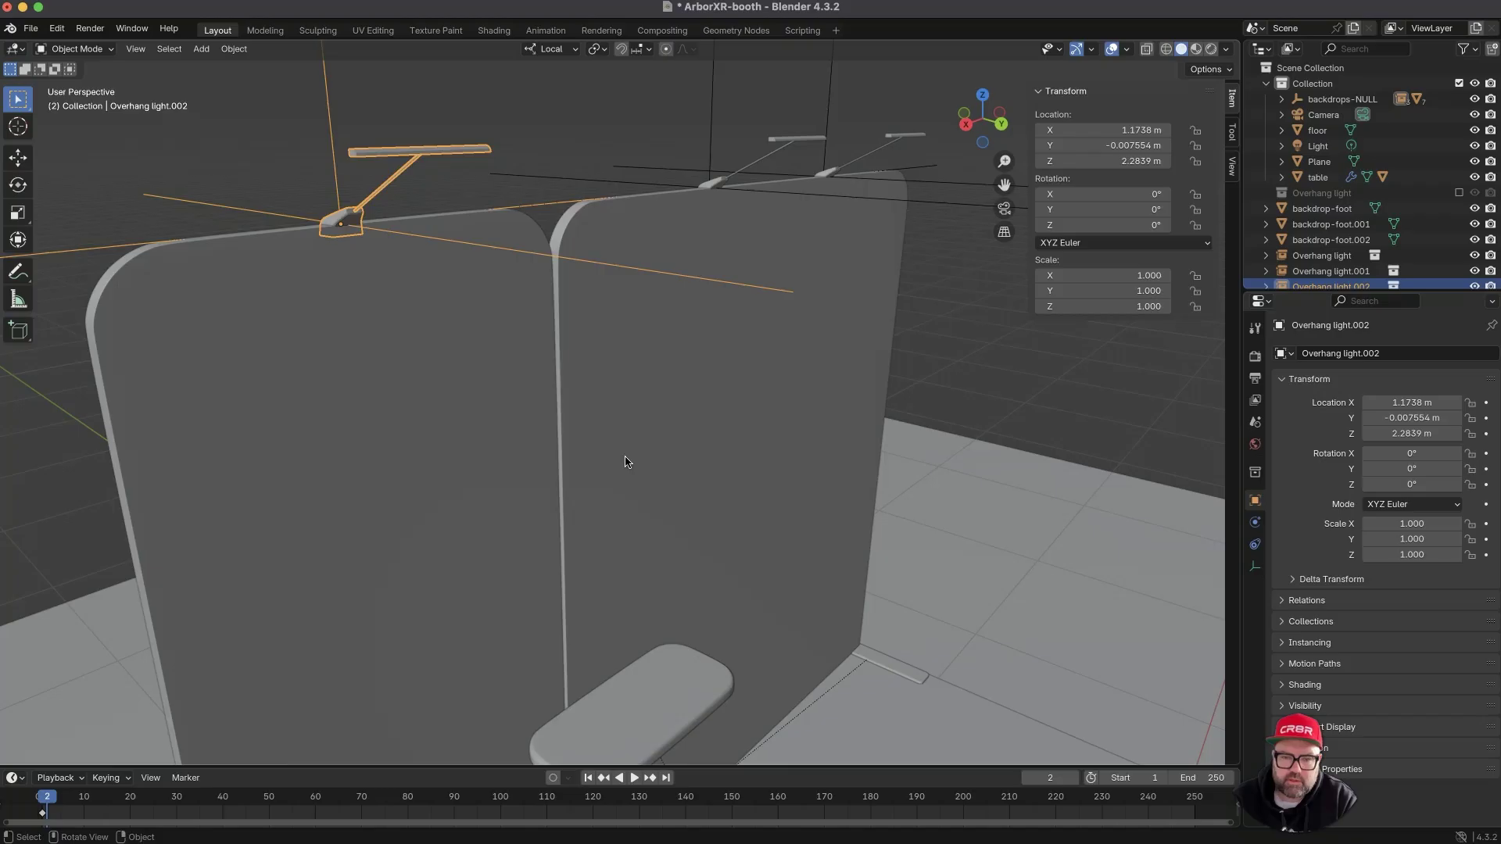
pyautogui.scroll(-3, 615, 483)
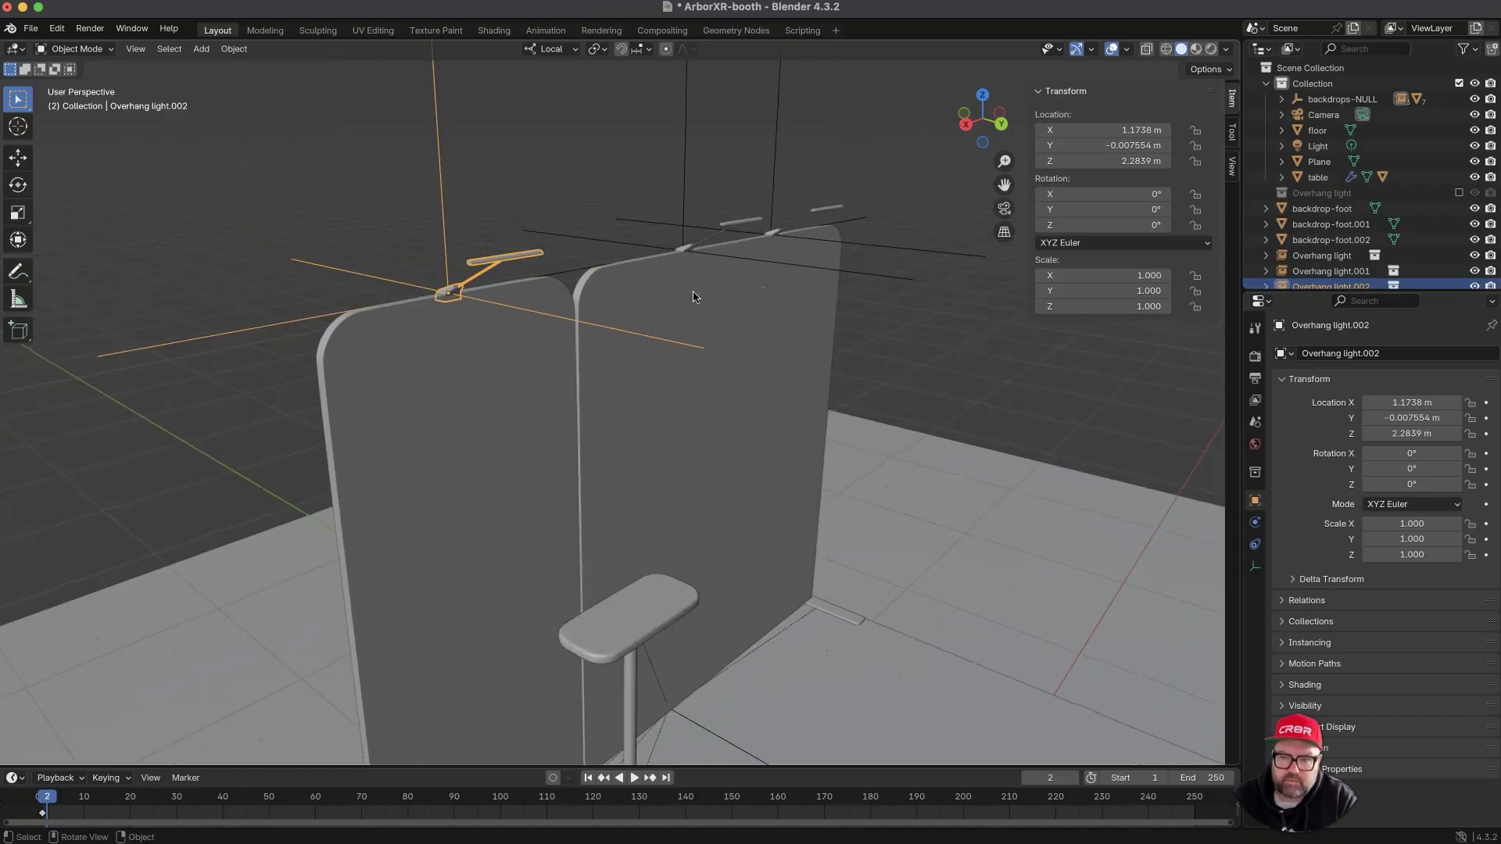
pyautogui.scroll(-1, 1317, 256)
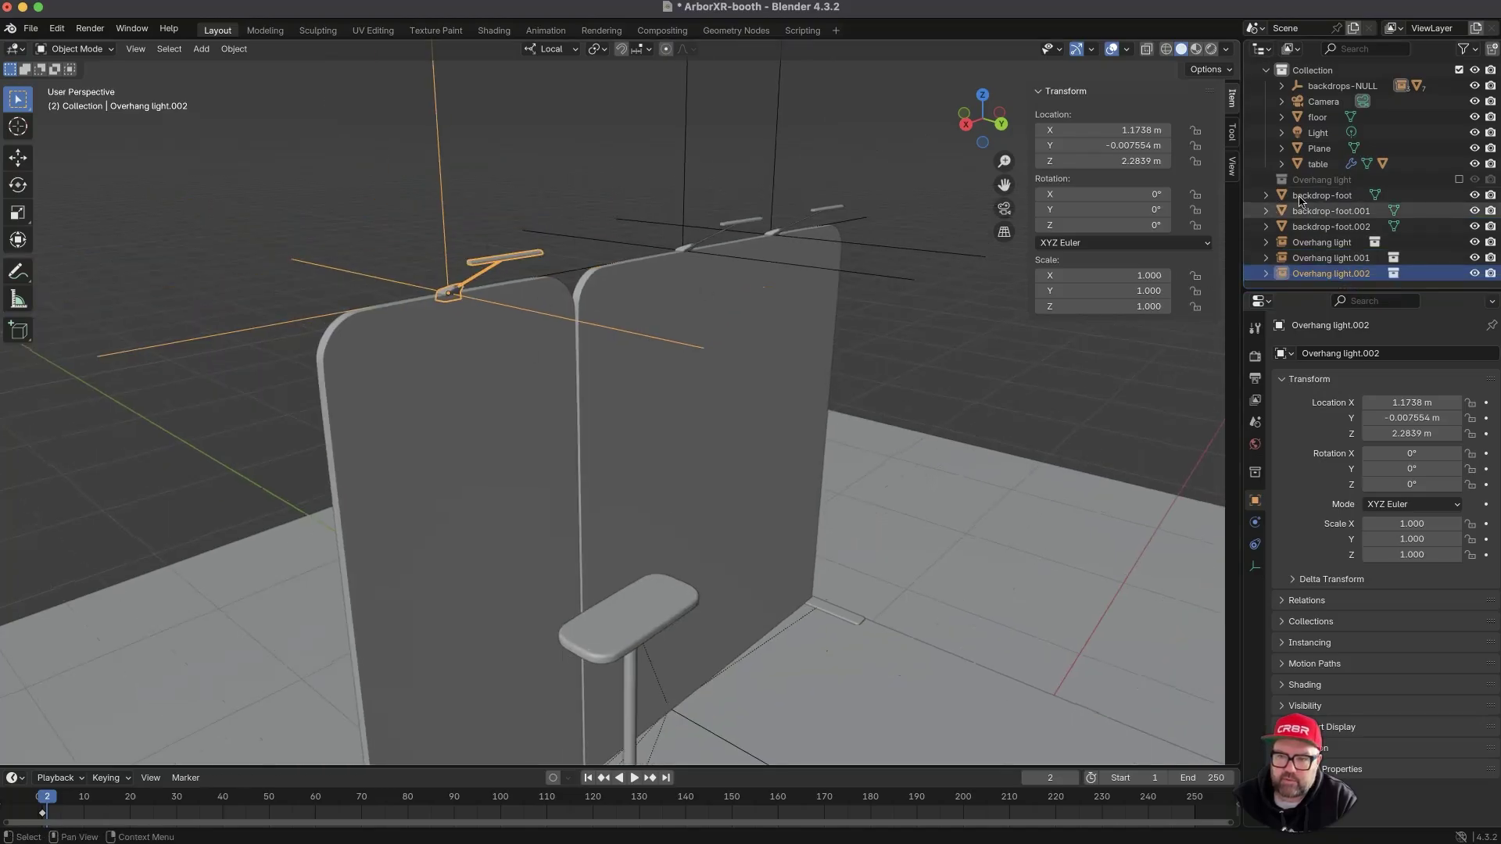
pyautogui.click(1358, 185)
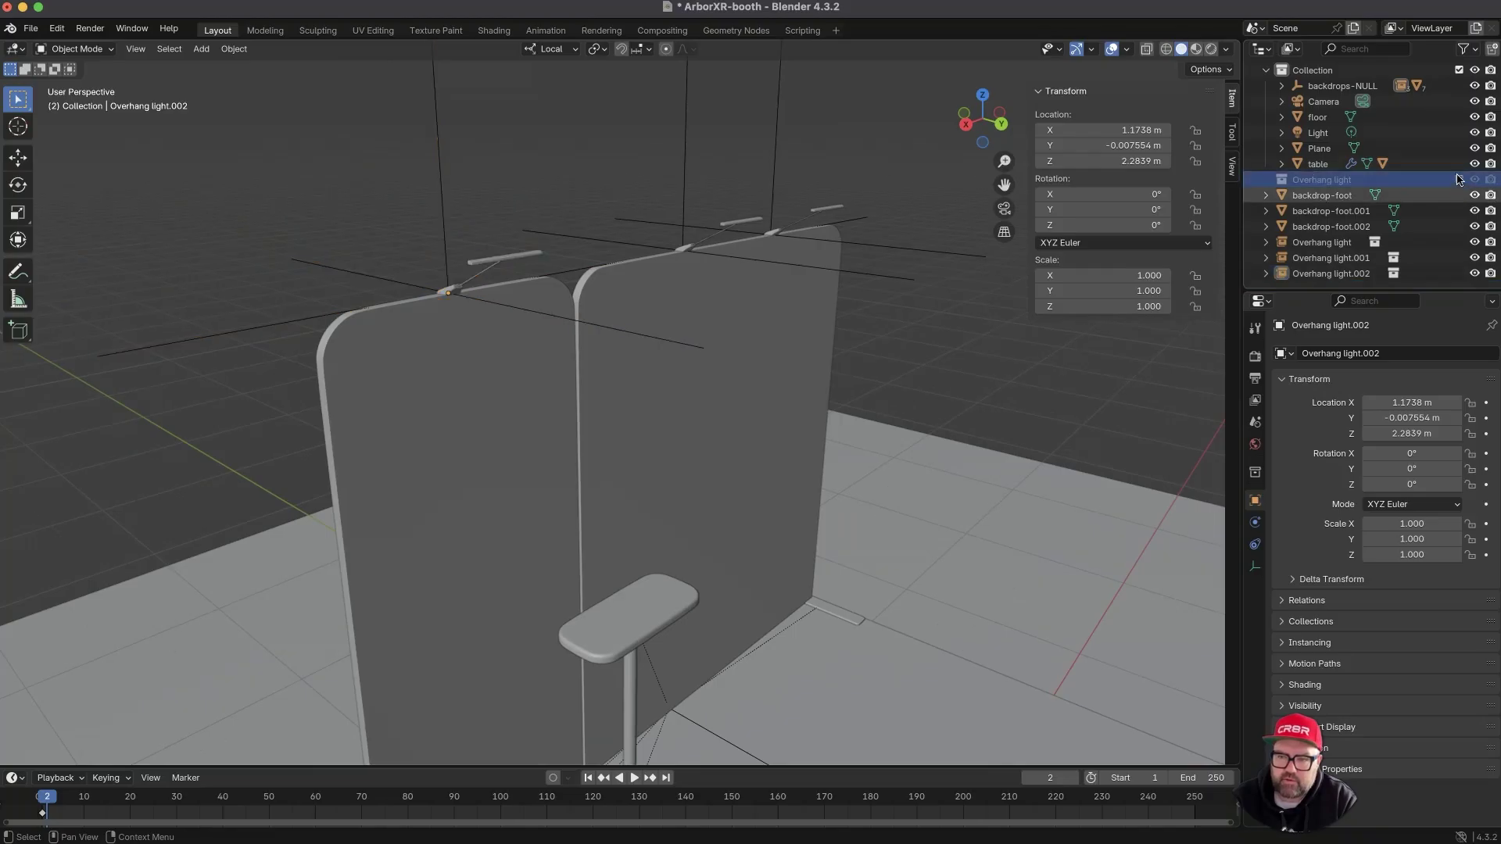
pyautogui.click(1268, 181)
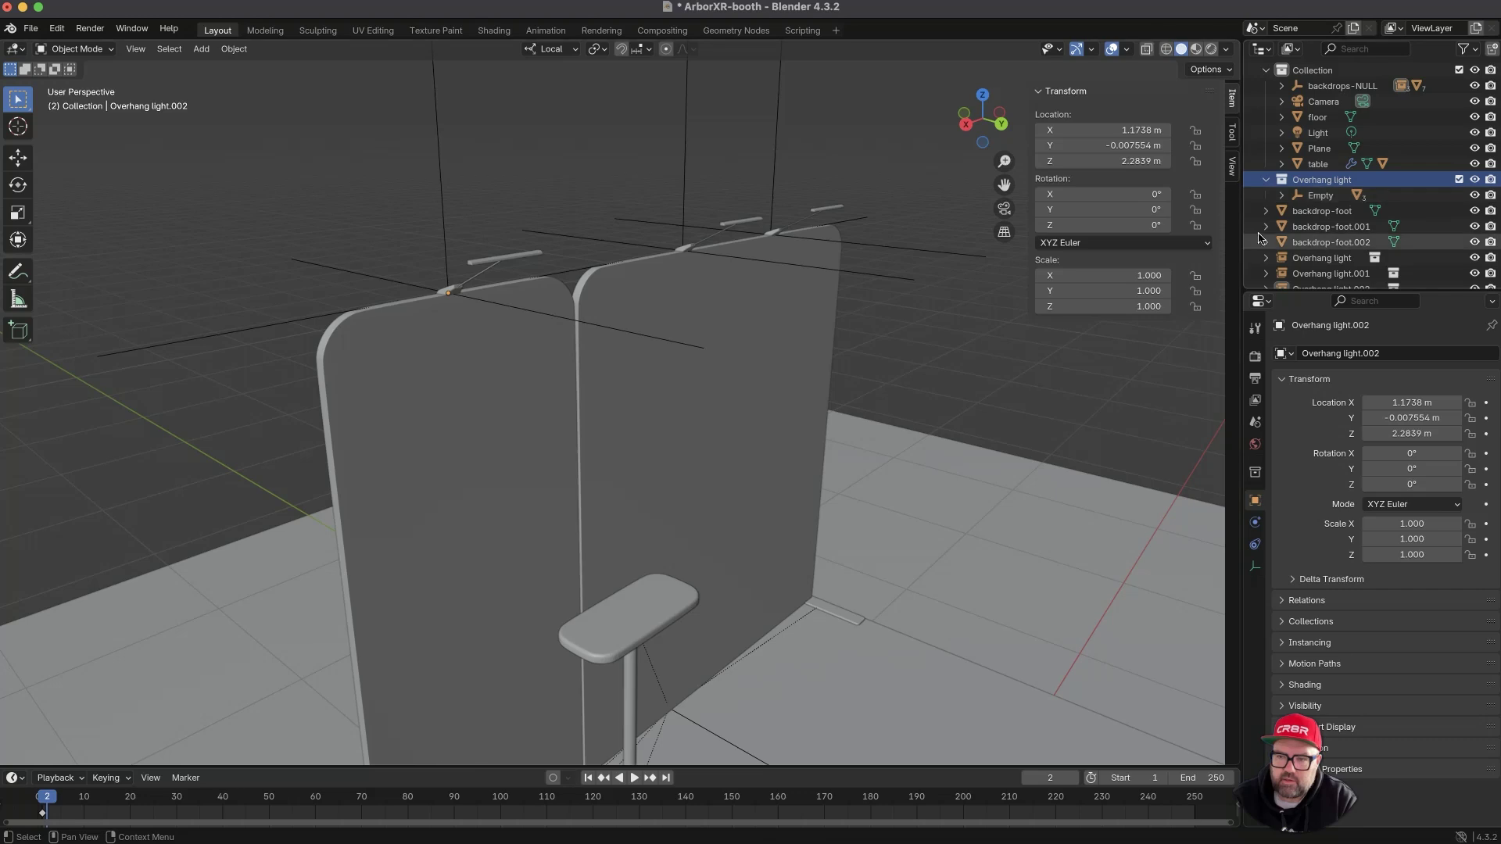
pyautogui.click(1281, 197)
# - Copy the podium body's Bevel and Subdivision modifiers to the overhang light's light-bar, then deselect both objects
pyautogui.moveTo(799, 540); pyautogui.dragTo(925, 539, button='middle')
pyautogui.moveTo(1002, 592); pyautogui.dragTo(898, 545, button='middle')
pyautogui.keyDown('ctrl'); pyautogui.moveTo(630, 397); pyautogui.dragTo(659, 369, button='middle'); pyautogui.keyUp('ctrl')
pyautogui.click(721, 416)
pyautogui.keyDown('ctrl'); pyautogui.moveTo(721, 416); pyautogui.dragTo(734, 476, button='middle'); pyautogui.keyUp('ctrl')
pyautogui.keyDown('shift'); pyautogui.click(1099, 477); pyautogui.keyUp('shift')
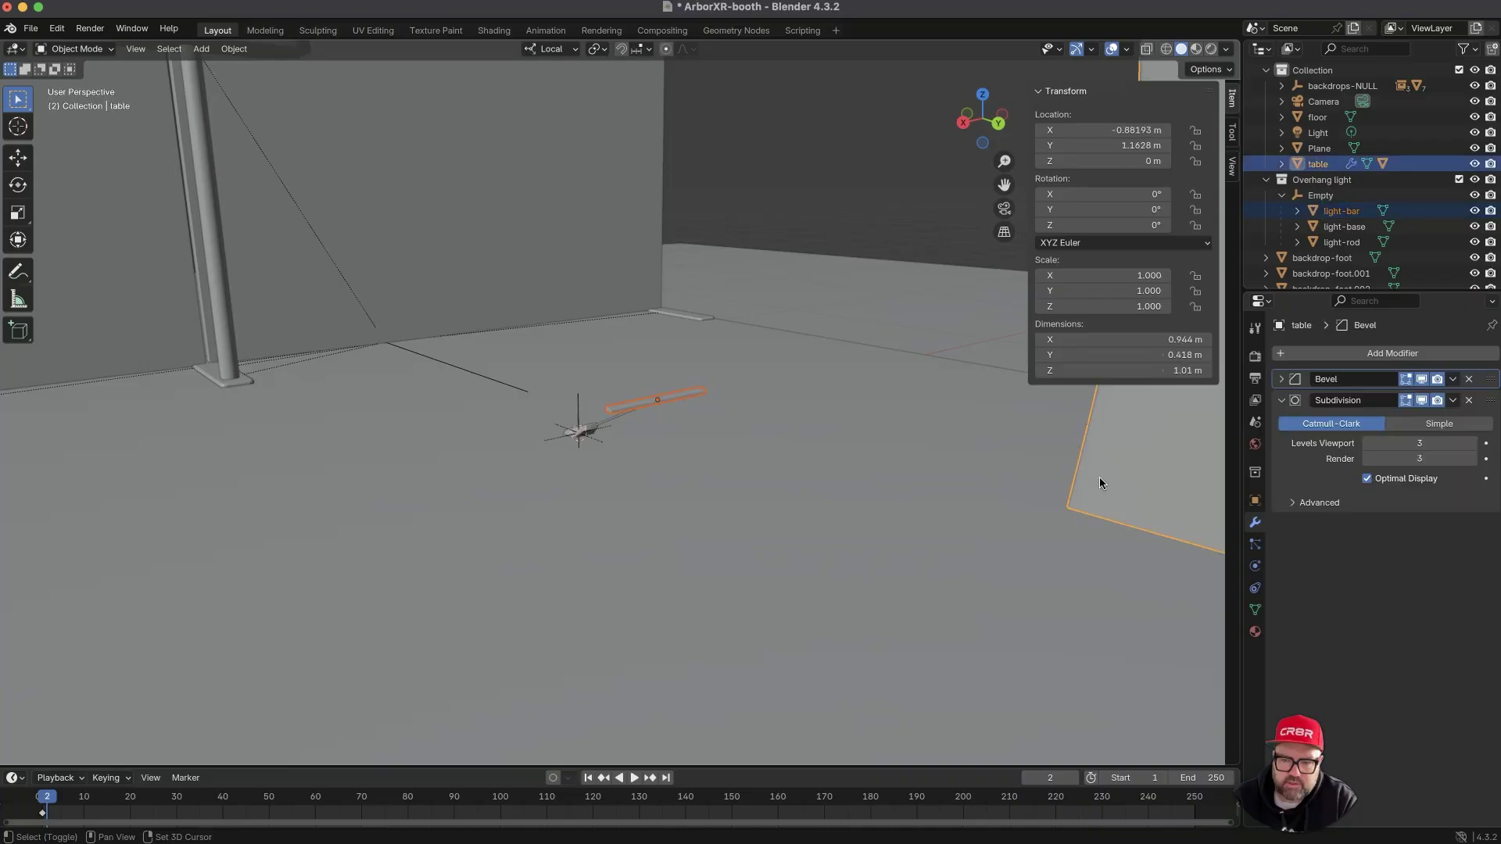
pyautogui.hotkey('ctrl', 'l')
pyautogui.click(1102, 480)
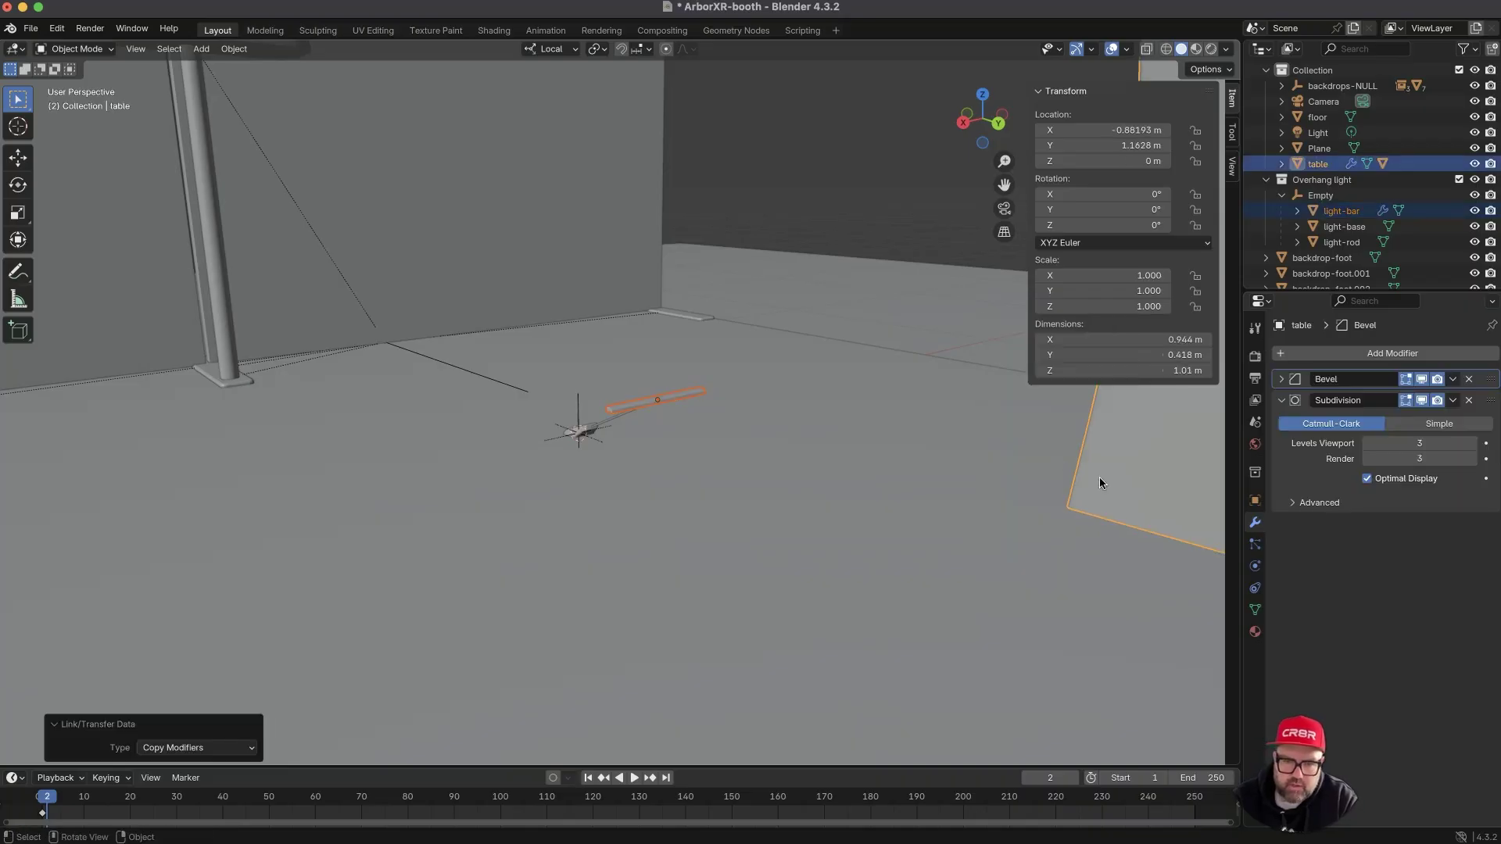
pyautogui.click(717, 439)
# - Copy the light-bar's Bevel and Subdivision modifiers to the light-base and light-rod of the overhang light
pyautogui.keyDown('ctrl'); pyautogui.moveTo(665, 410); pyautogui.dragTo(667, 362, button='middle'); pyautogui.keyUp('ctrl')
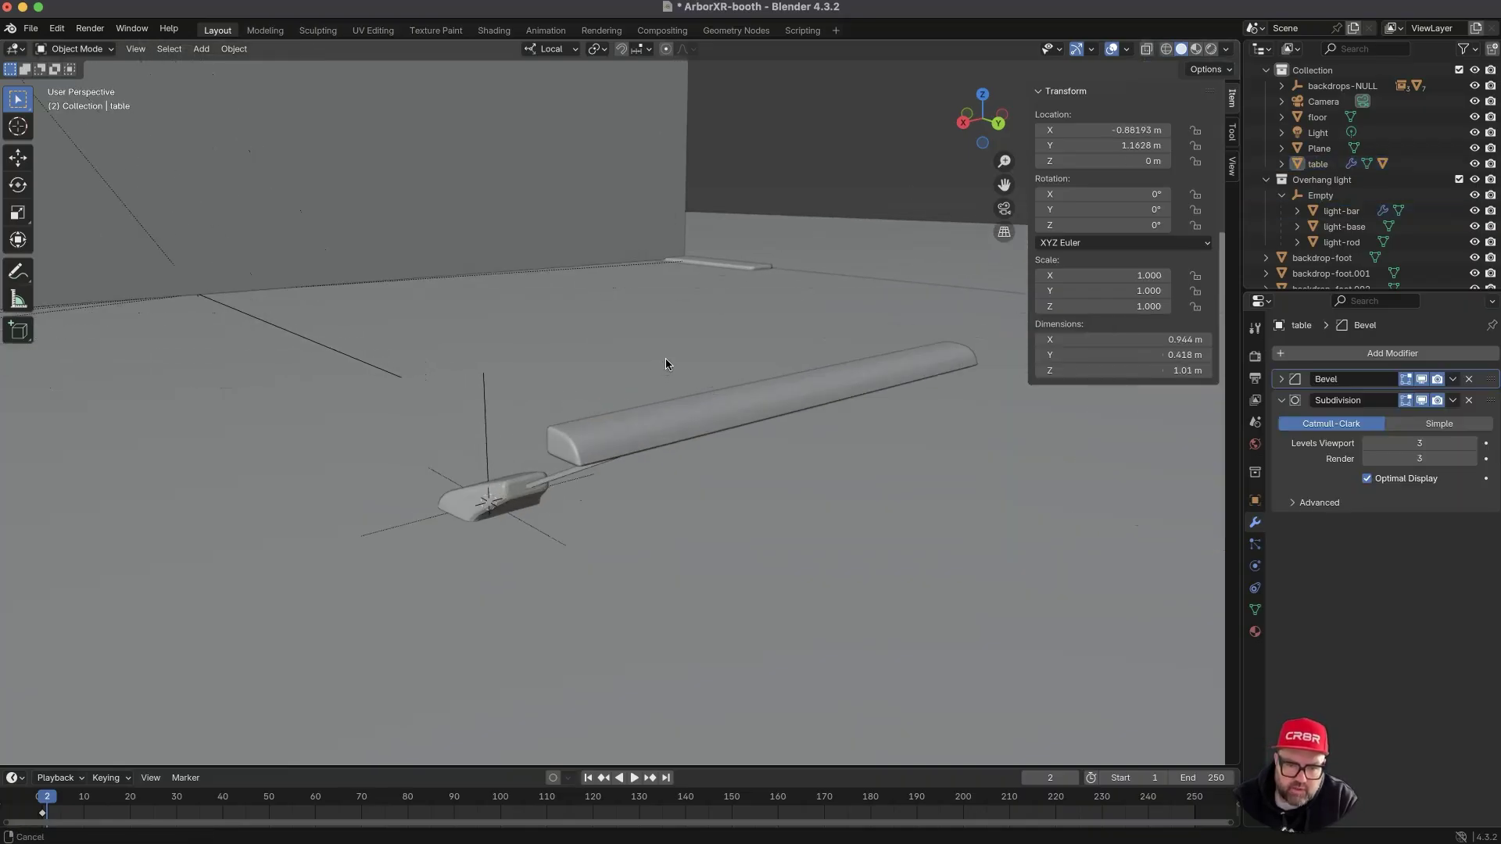
pyautogui.moveTo(626, 422); pyautogui.dragTo(663, 409, button='middle')
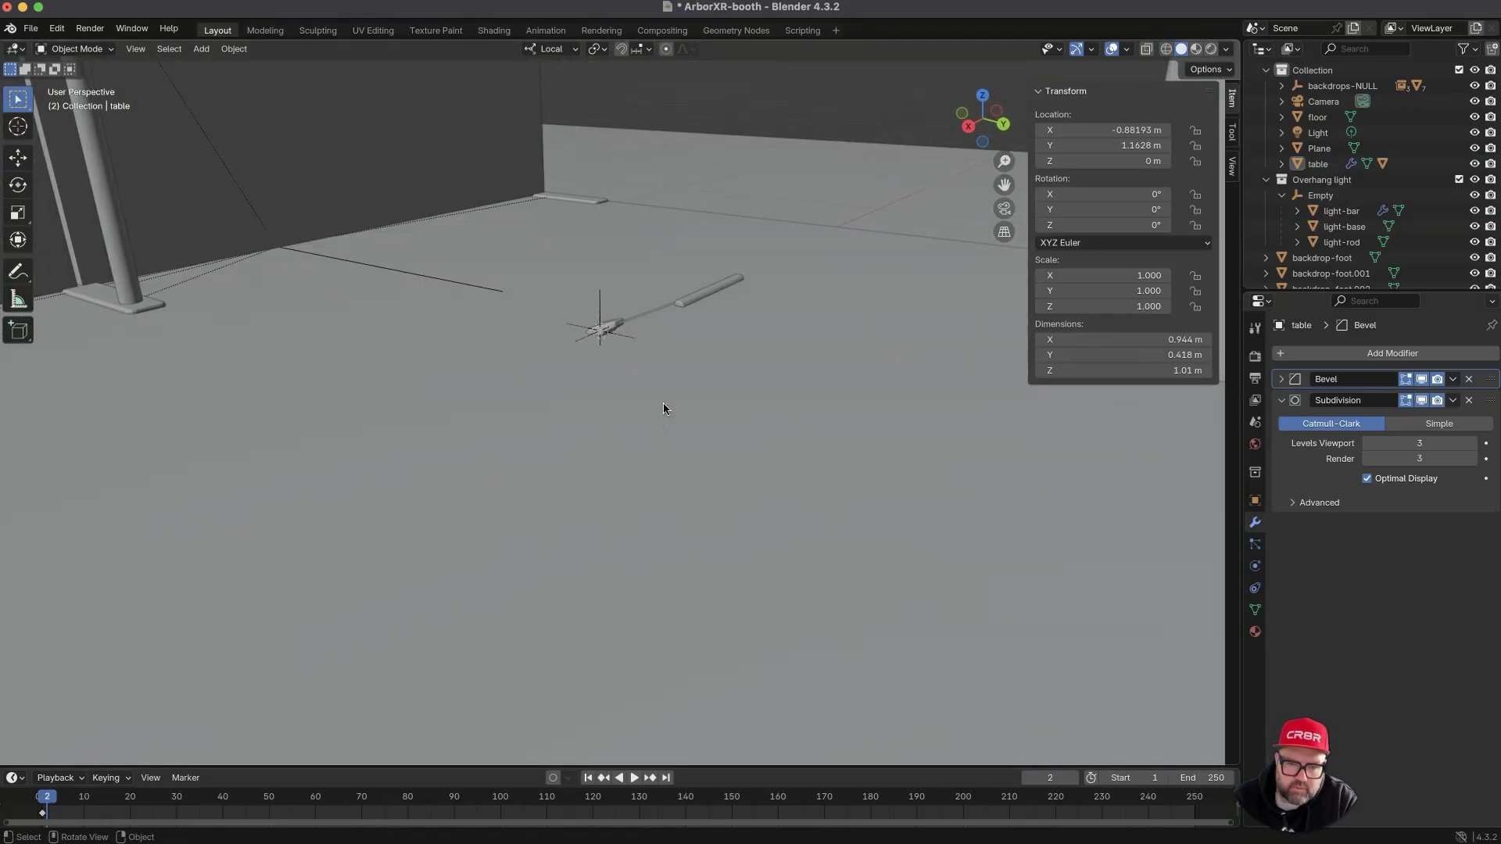
pyautogui.click(613, 325)
pyautogui.keyDown('shift'); pyautogui.click(646, 319); pyautogui.keyUp('shift')
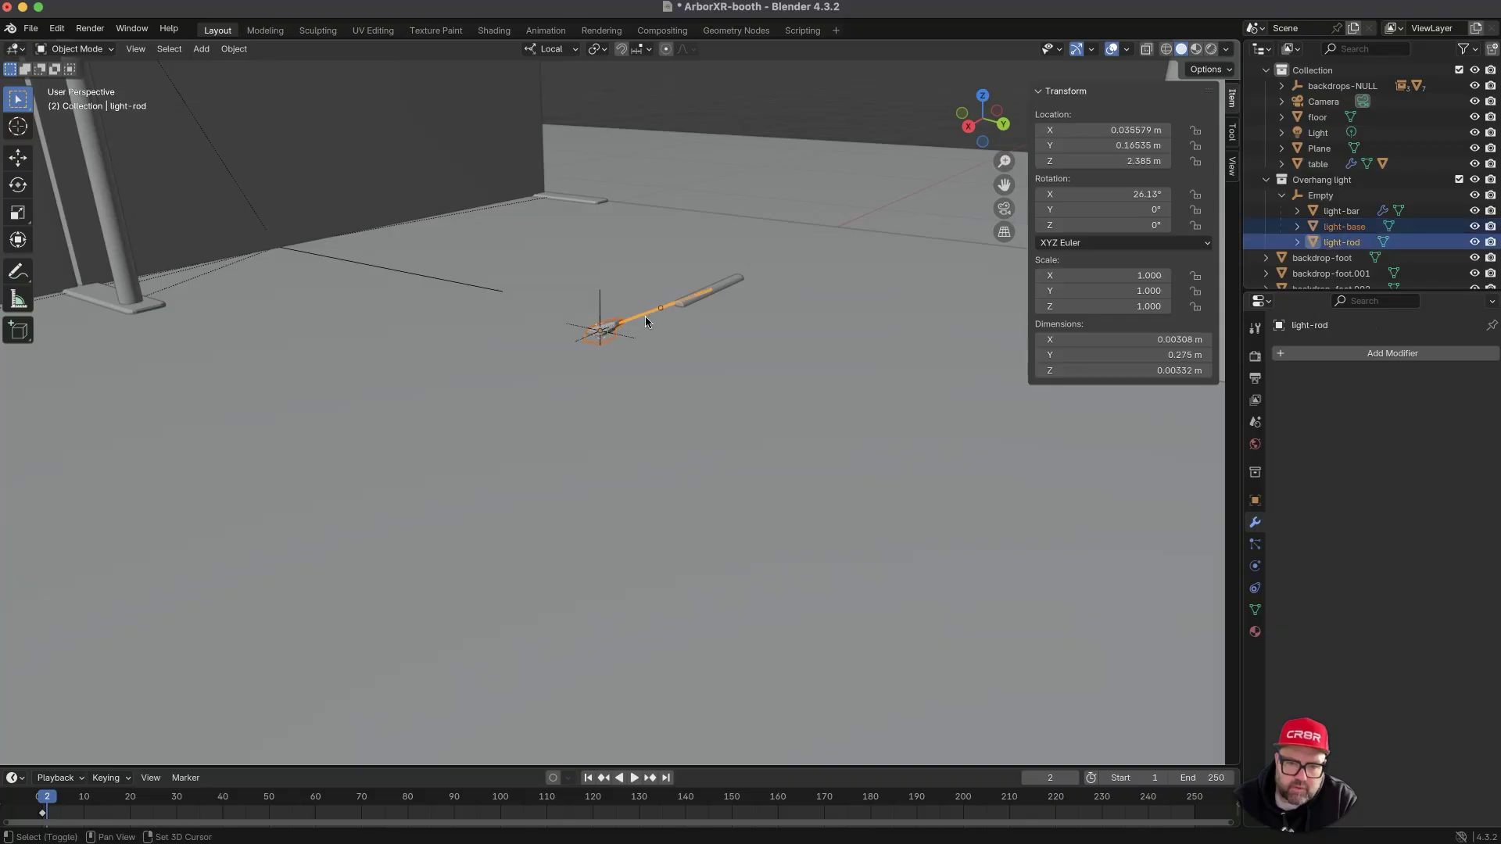
pyautogui.keyDown('shift'); pyautogui.click(728, 291); pyautogui.keyUp('shift')
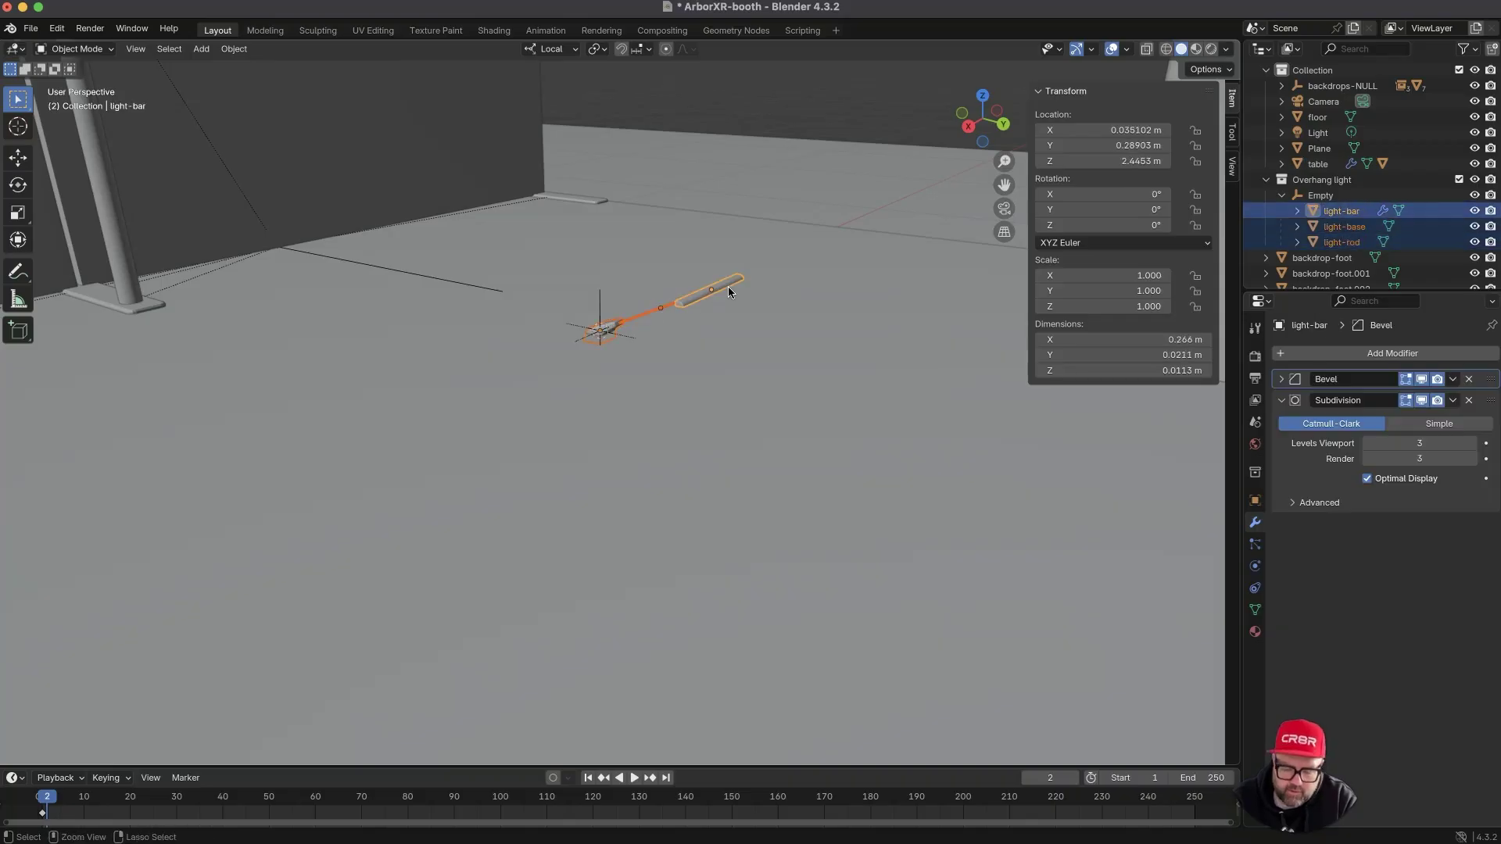
pyautogui.hotkey('ctrl', 'l')
pyautogui.click(727, 291)
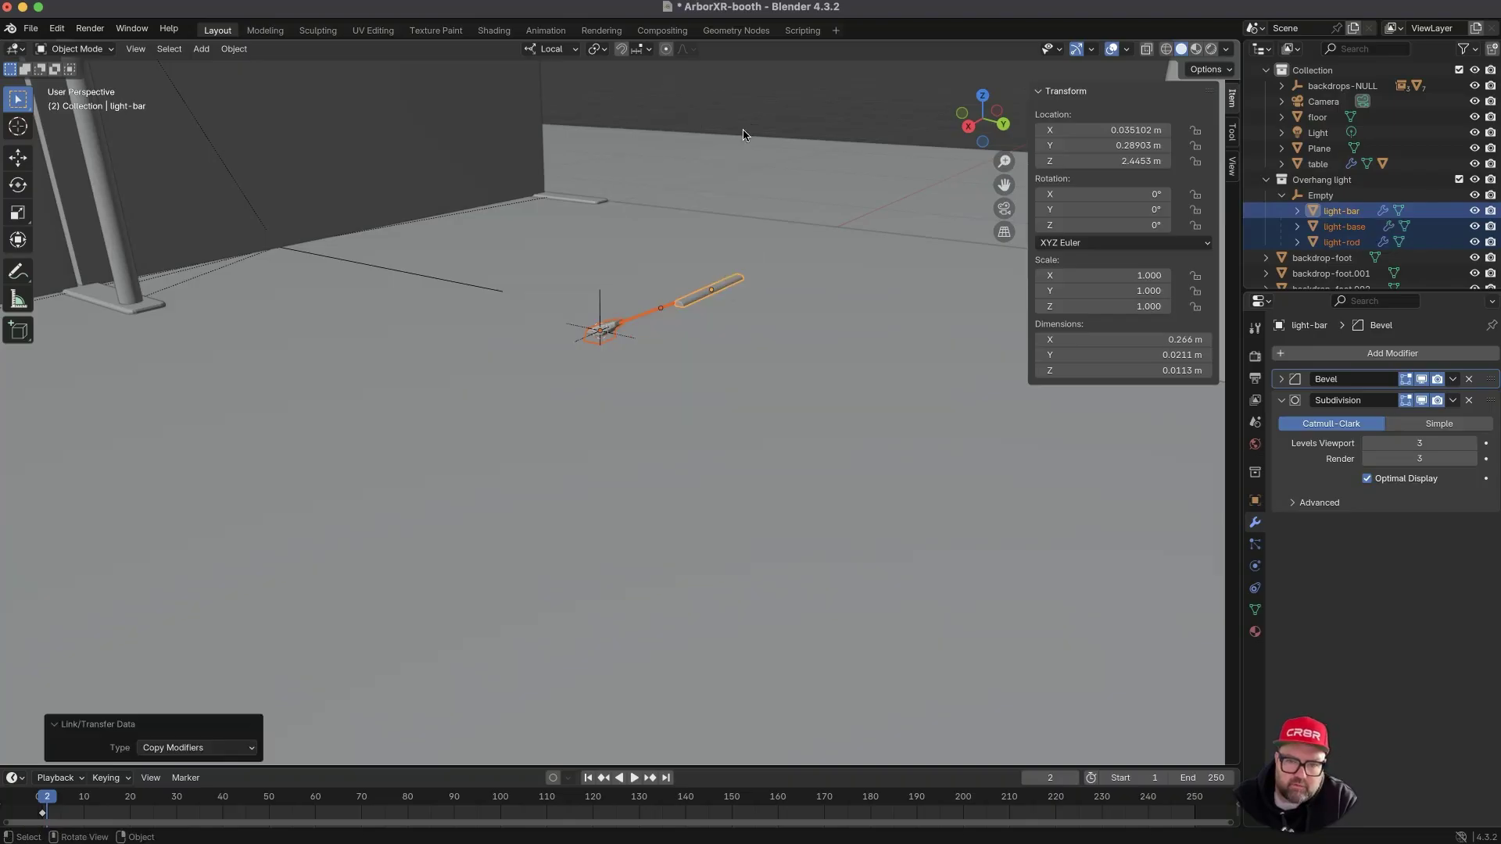
pyautogui.click(687, 306)
# - Thicken the overhang light's light-rod by scaling its mesh about 1.35 times across local X and Z, keeping its length
pyautogui.scroll(7, 672, 283)
pyautogui.keyDown('shift'); pyautogui.moveTo(672, 280); pyautogui.dragTo(646, 213, button='middle'); pyautogui.keyUp('shift')
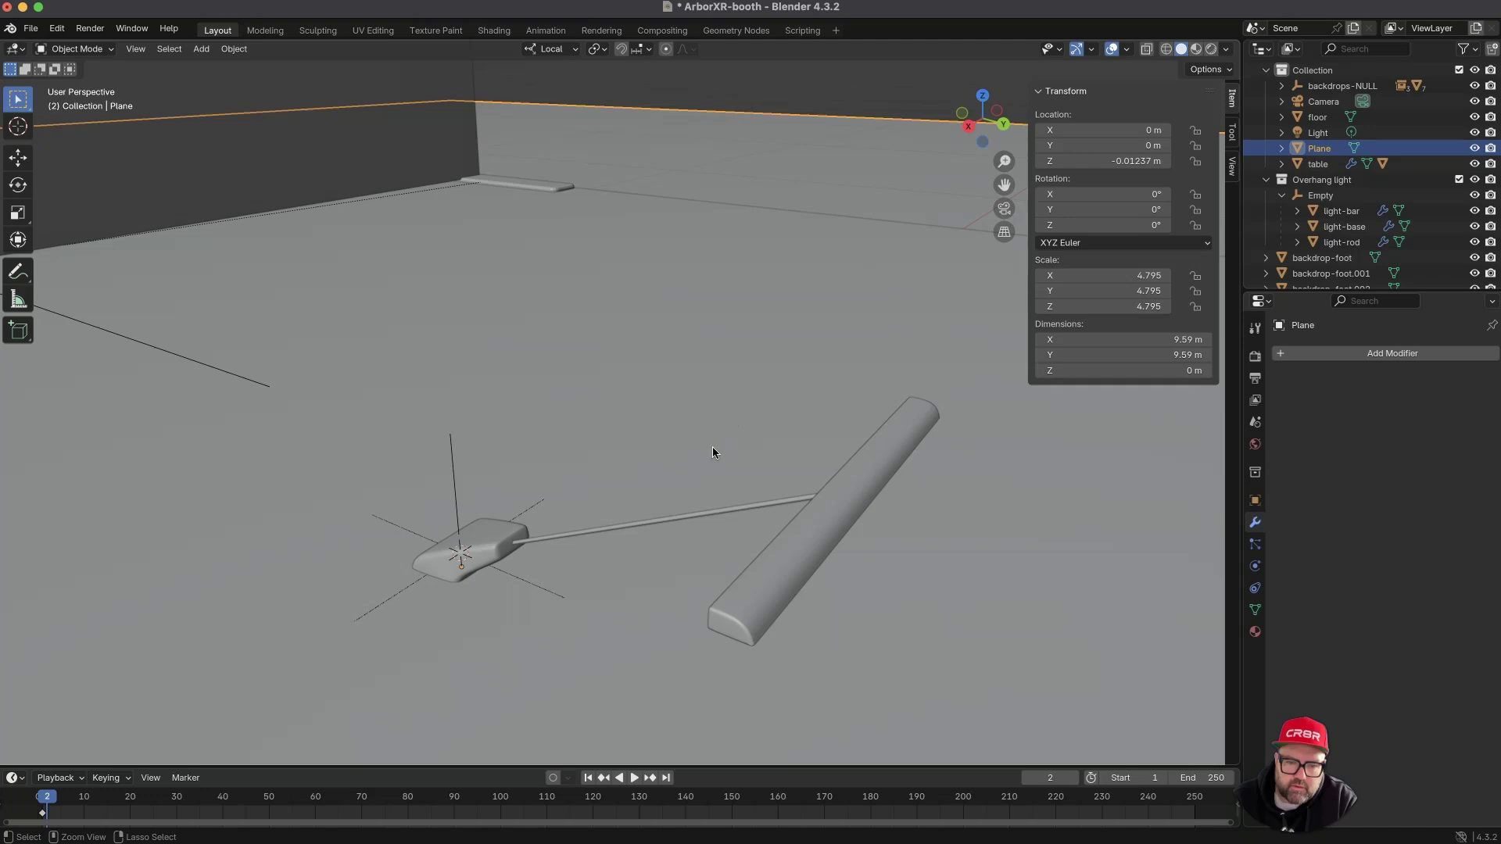
pyautogui.click(753, 505)
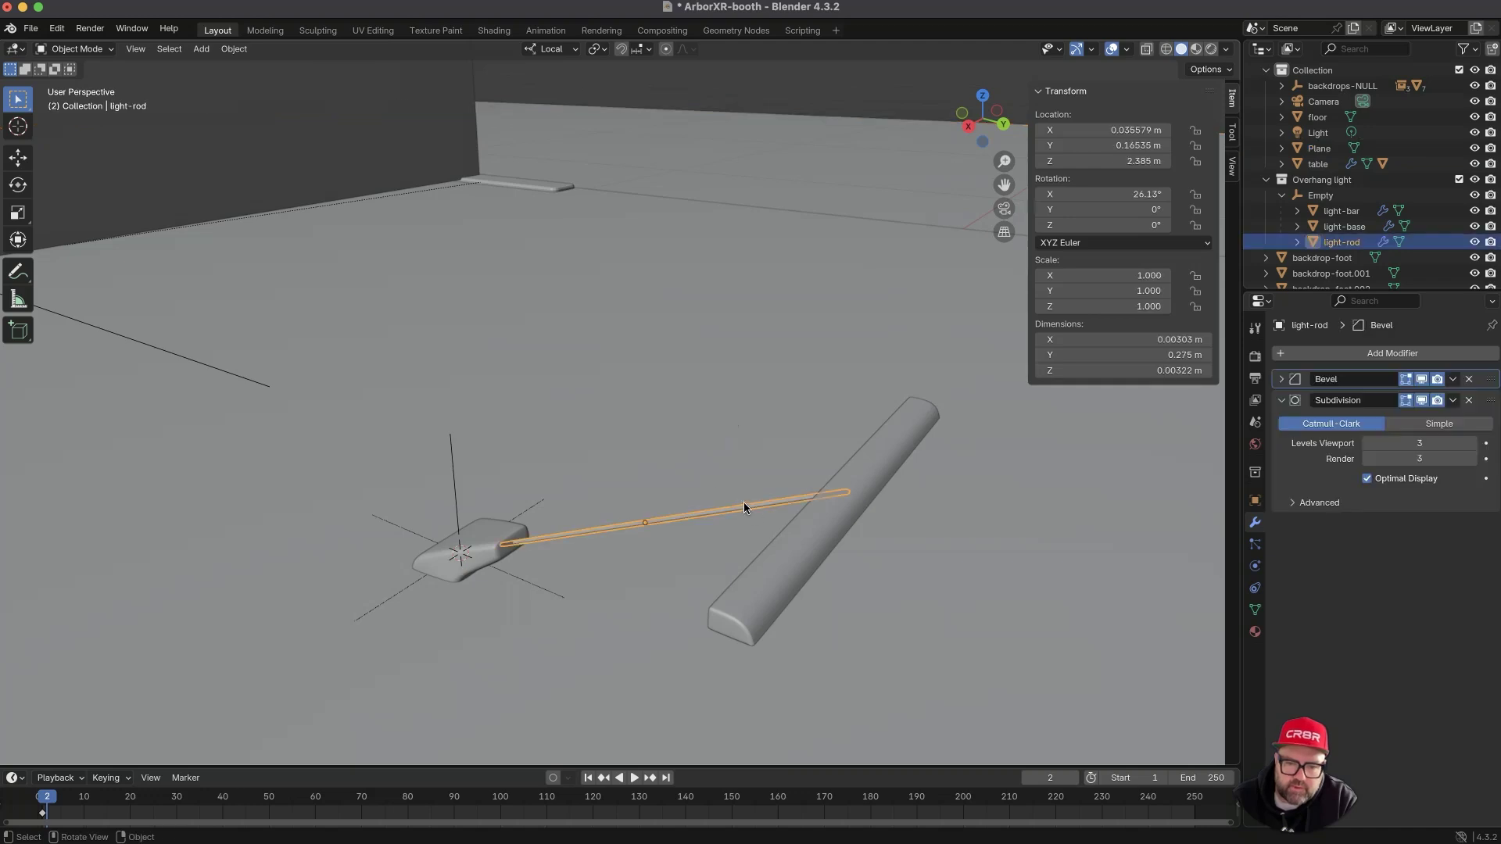
pyautogui.moveTo(765, 539)
pyautogui.keyDown('ctrl'); pyautogui.mouseDown(button='middle')
pyautogui.moveTo(763, 508)
pyautogui.moveTo(769, 523)
pyautogui.mouseUp(button='middle'); pyautogui.keyUp('ctrl')
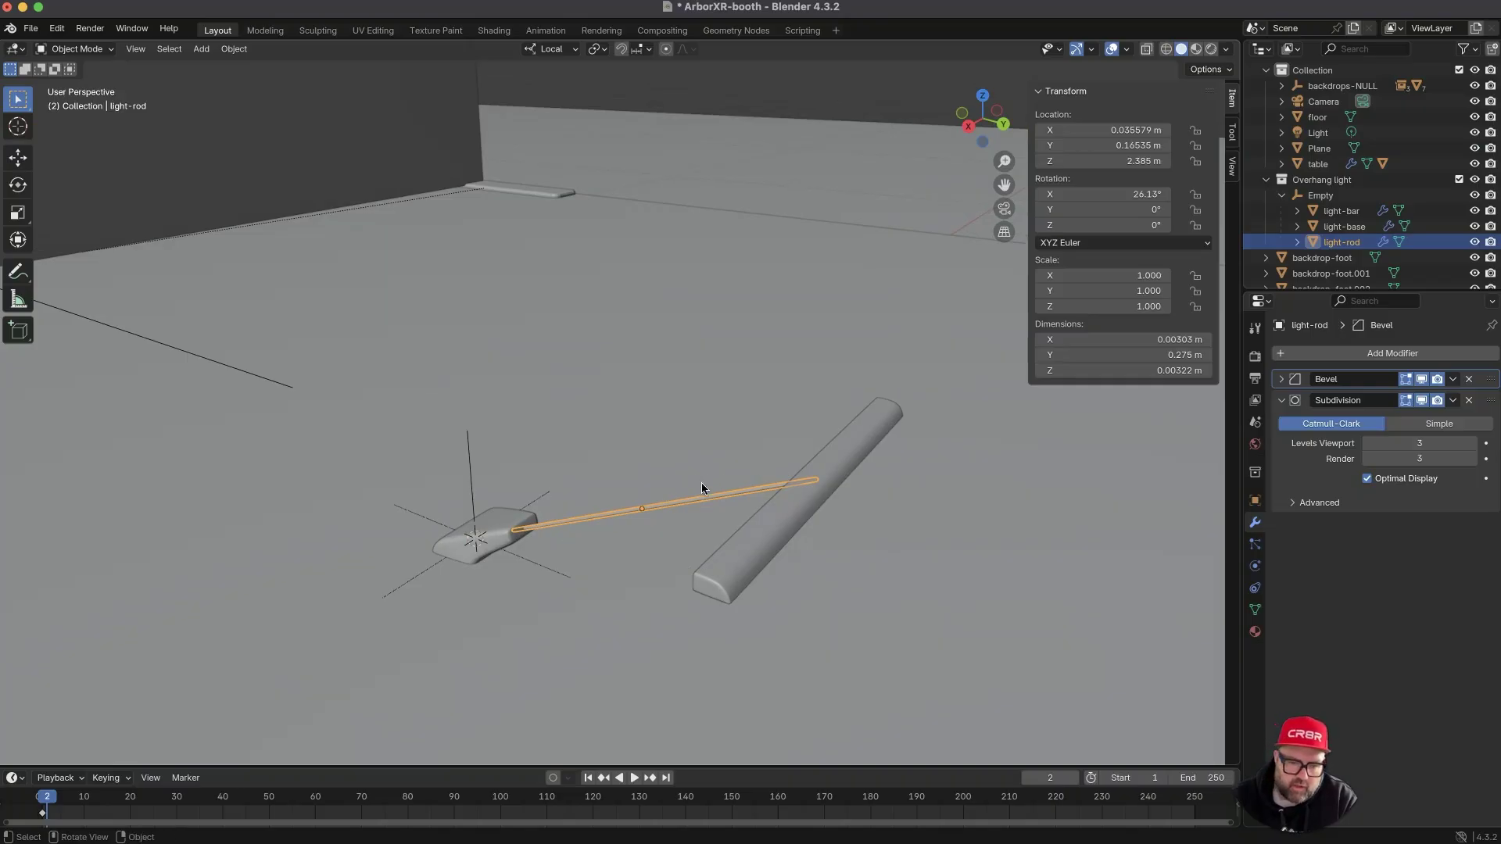
pyautogui.press('Tab')
pyautogui.keyDown('ctrl'); pyautogui.moveTo(653, 514); pyautogui.dragTo(651, 525, button='middle'); pyautogui.keyUp('ctrl')
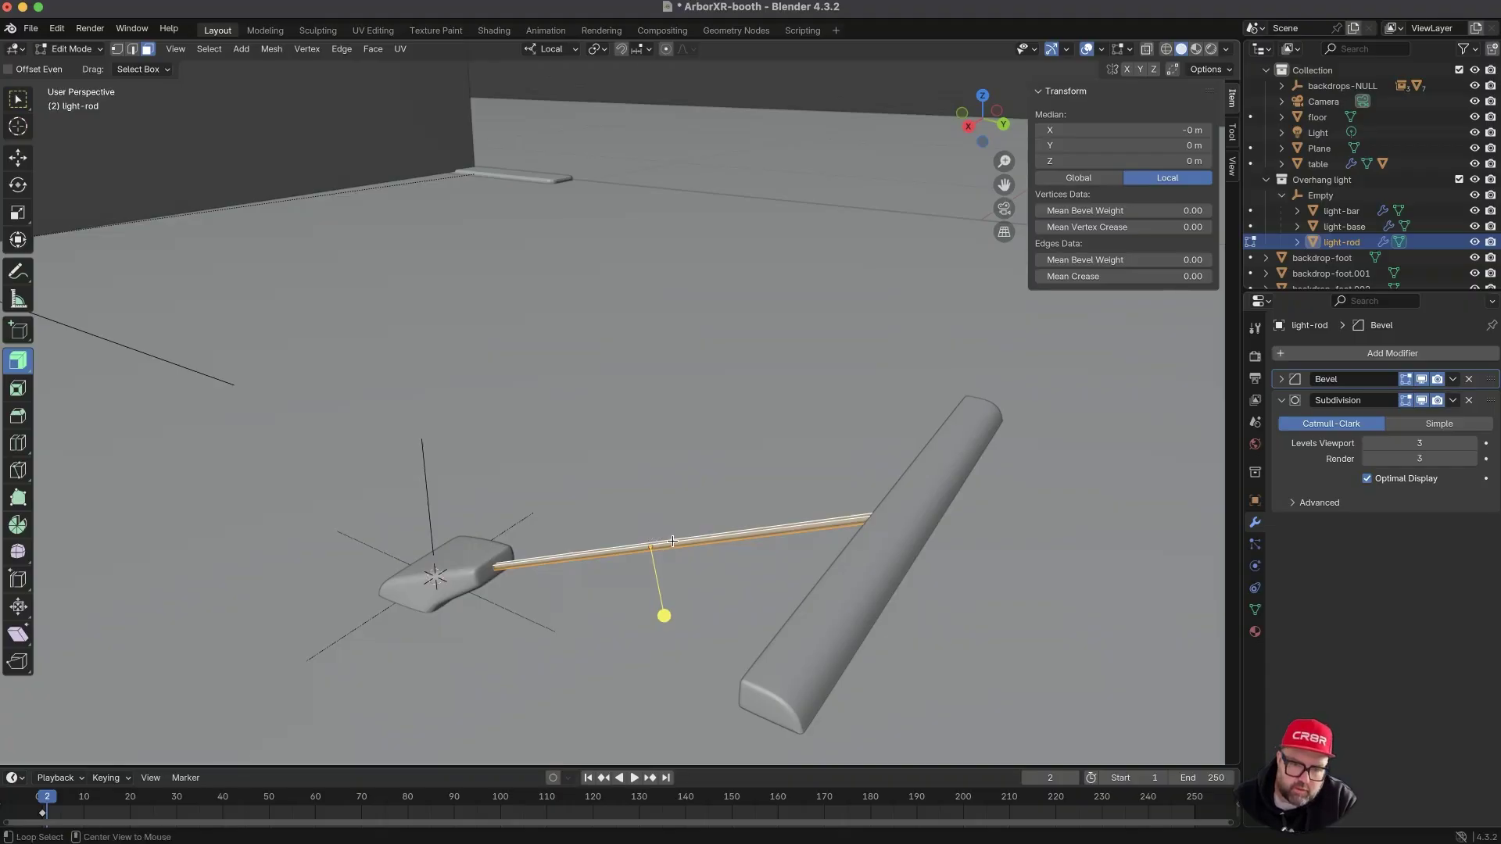
pyautogui.click(698, 507)
pyautogui.keyDown('alt'); pyautogui.click(692, 540); pyautogui.keyUp('alt')
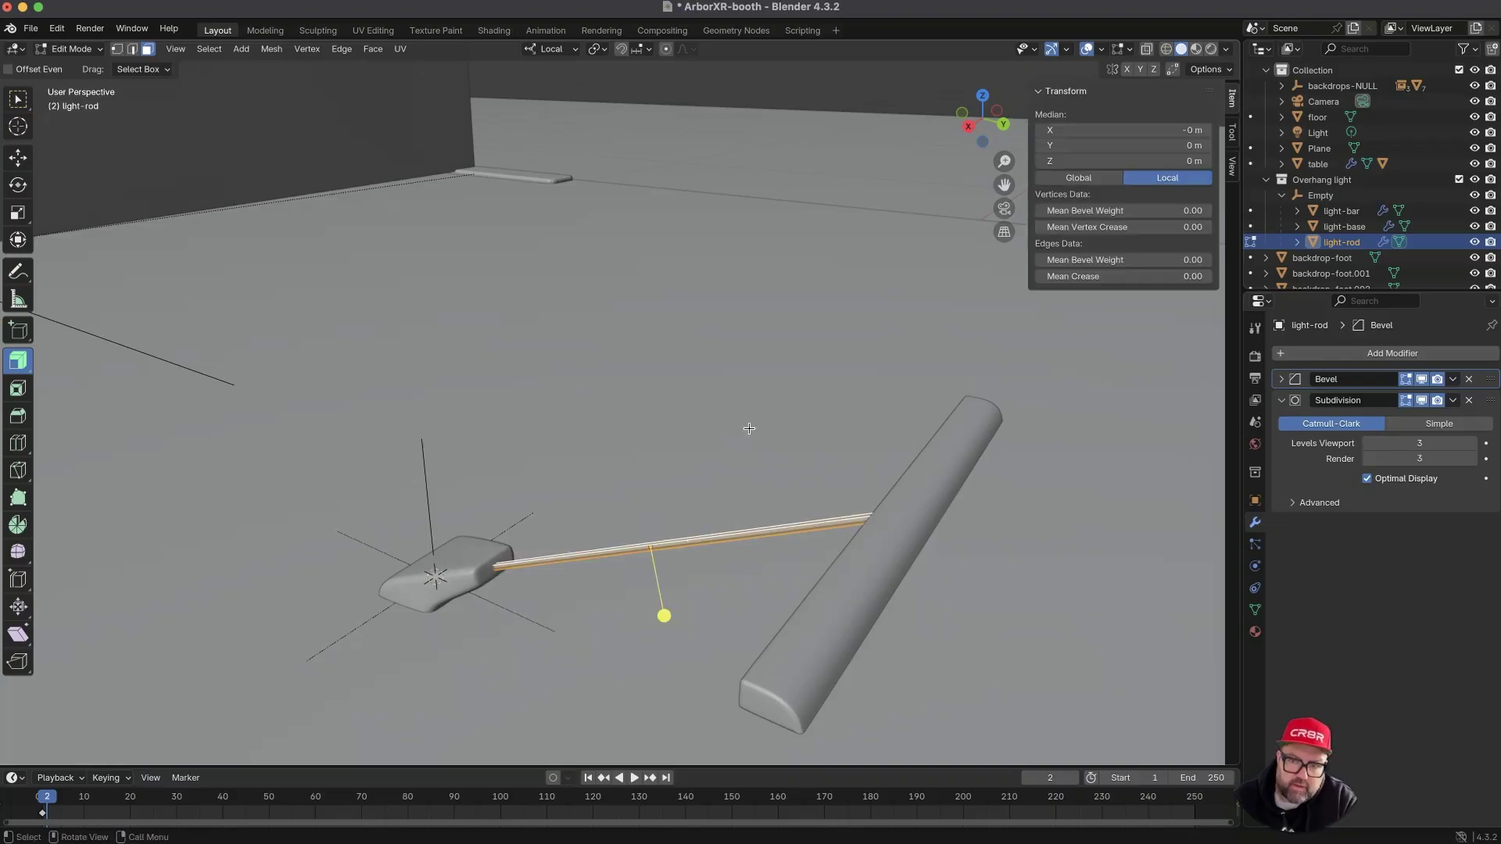
pyautogui.moveTo(724, 454); pyautogui.dragTo(668, 450, button='middle')
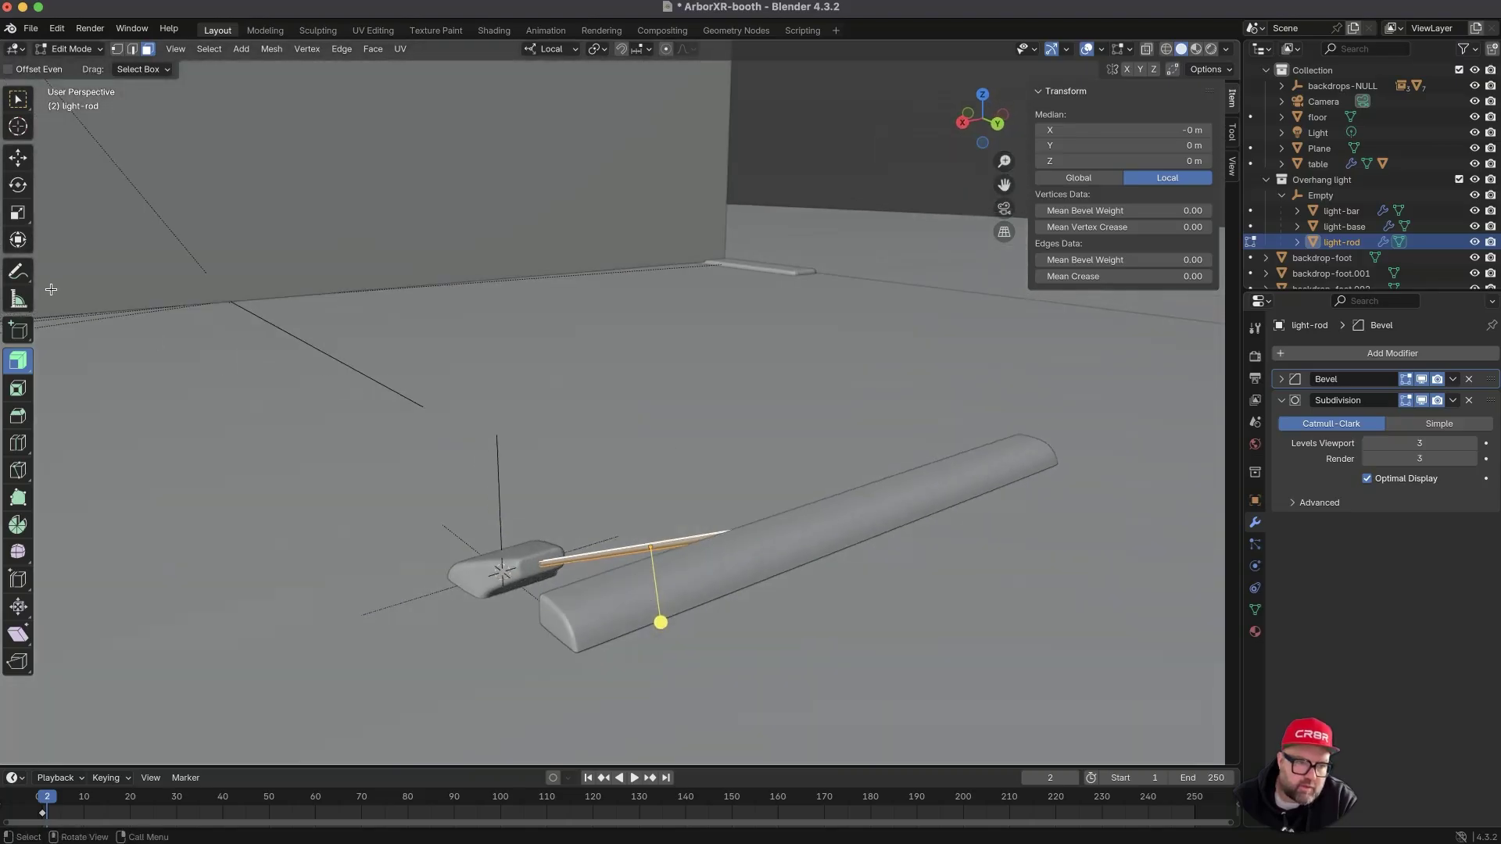
pyautogui.click(18, 213)
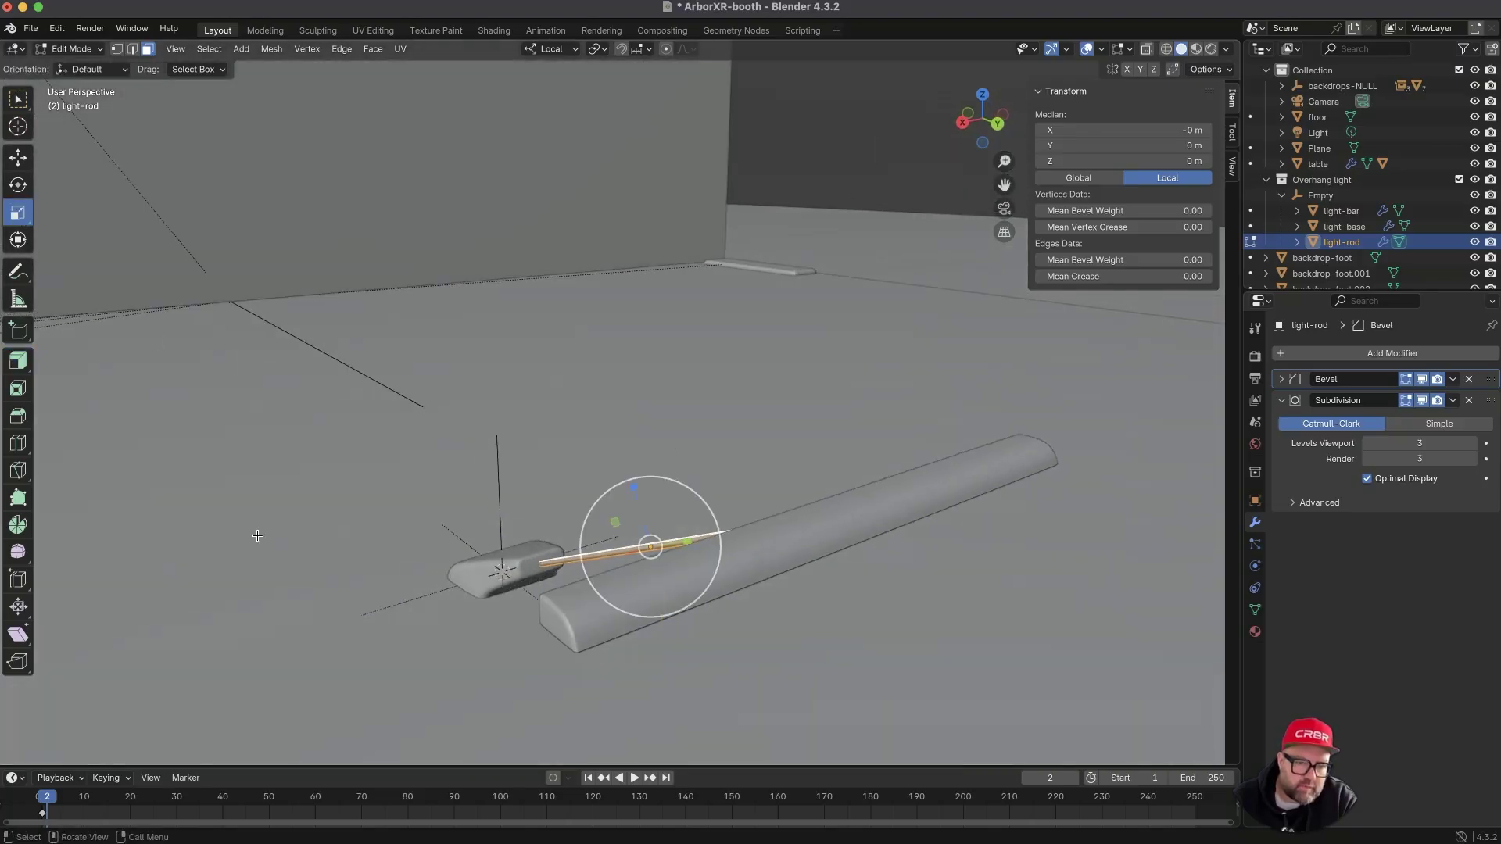
pyautogui.moveTo(574, 576); pyautogui.dragTo(664, 538, button='middle')
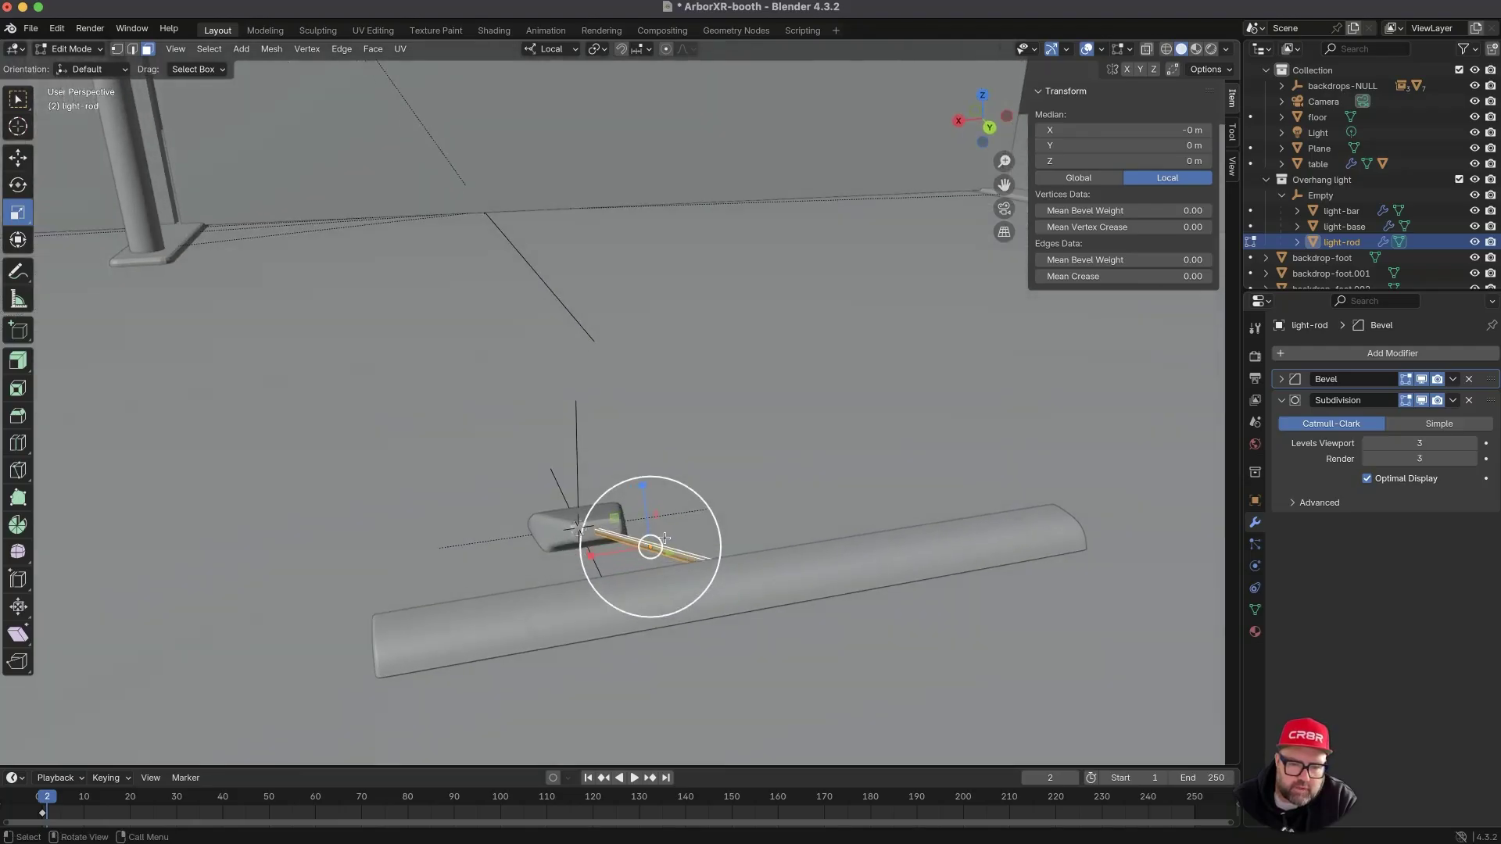
pyautogui.click(615, 519)
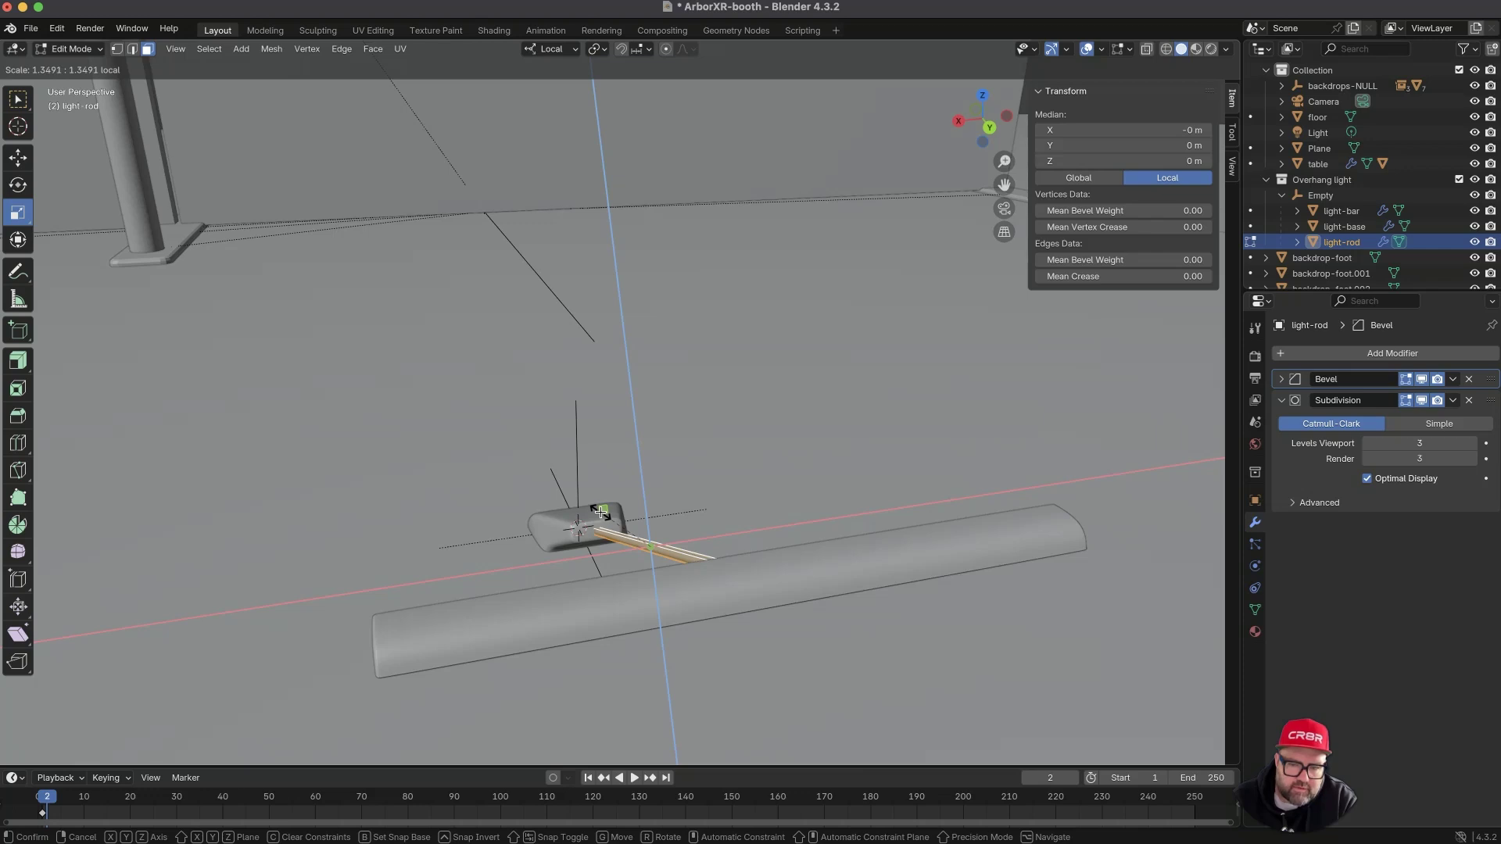
pyautogui.click(601, 512)
pyautogui.press('Tab')
# - Deselect the light-rod and exclude the Overhang light collection from the view layer
pyautogui.moveTo(592, 444); pyautogui.dragTo(630, 485, button='middle')
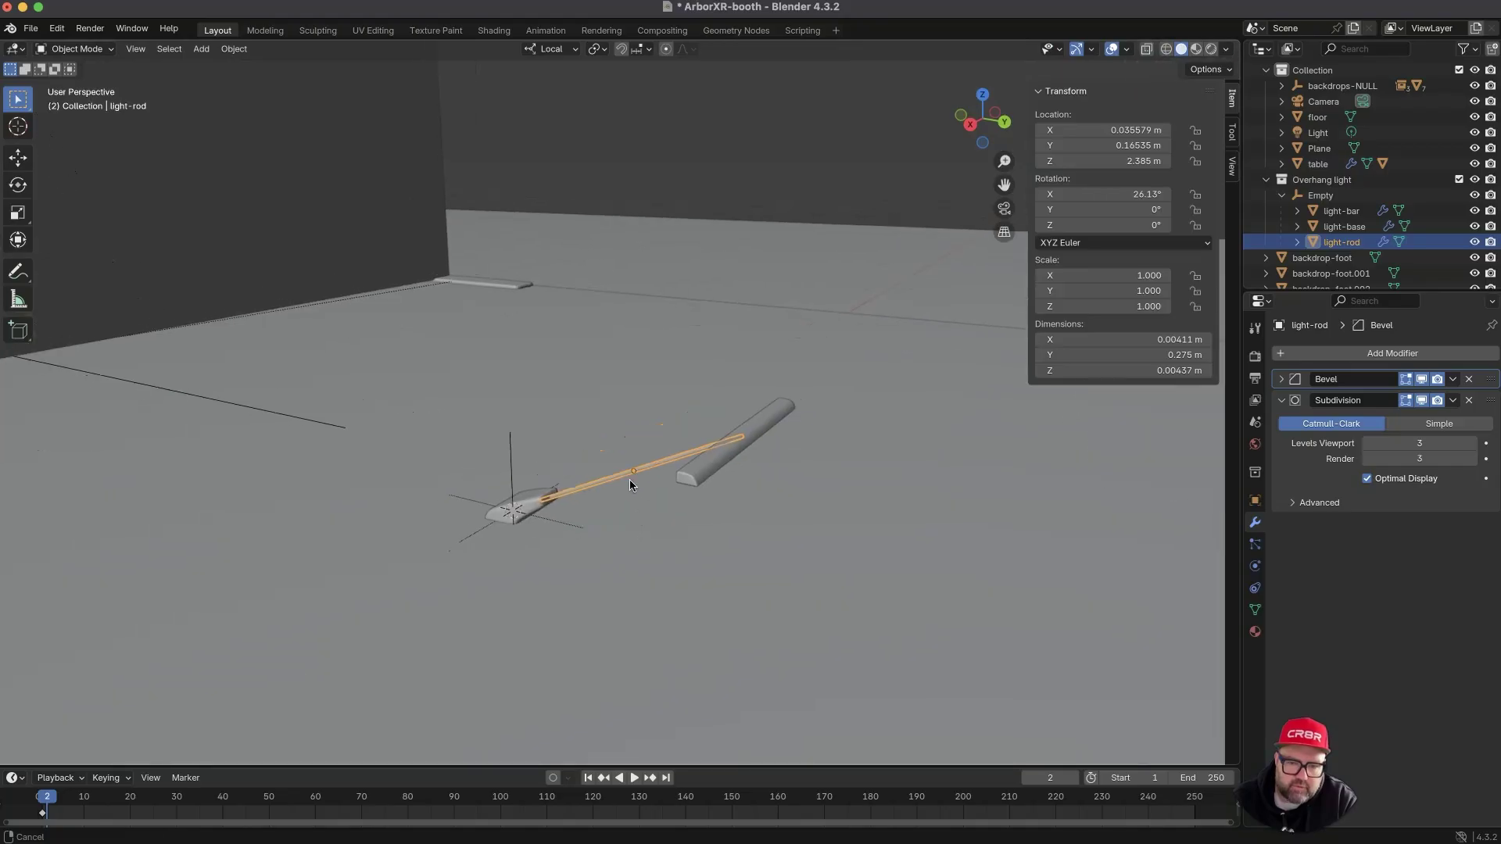
pyautogui.click(696, 189)
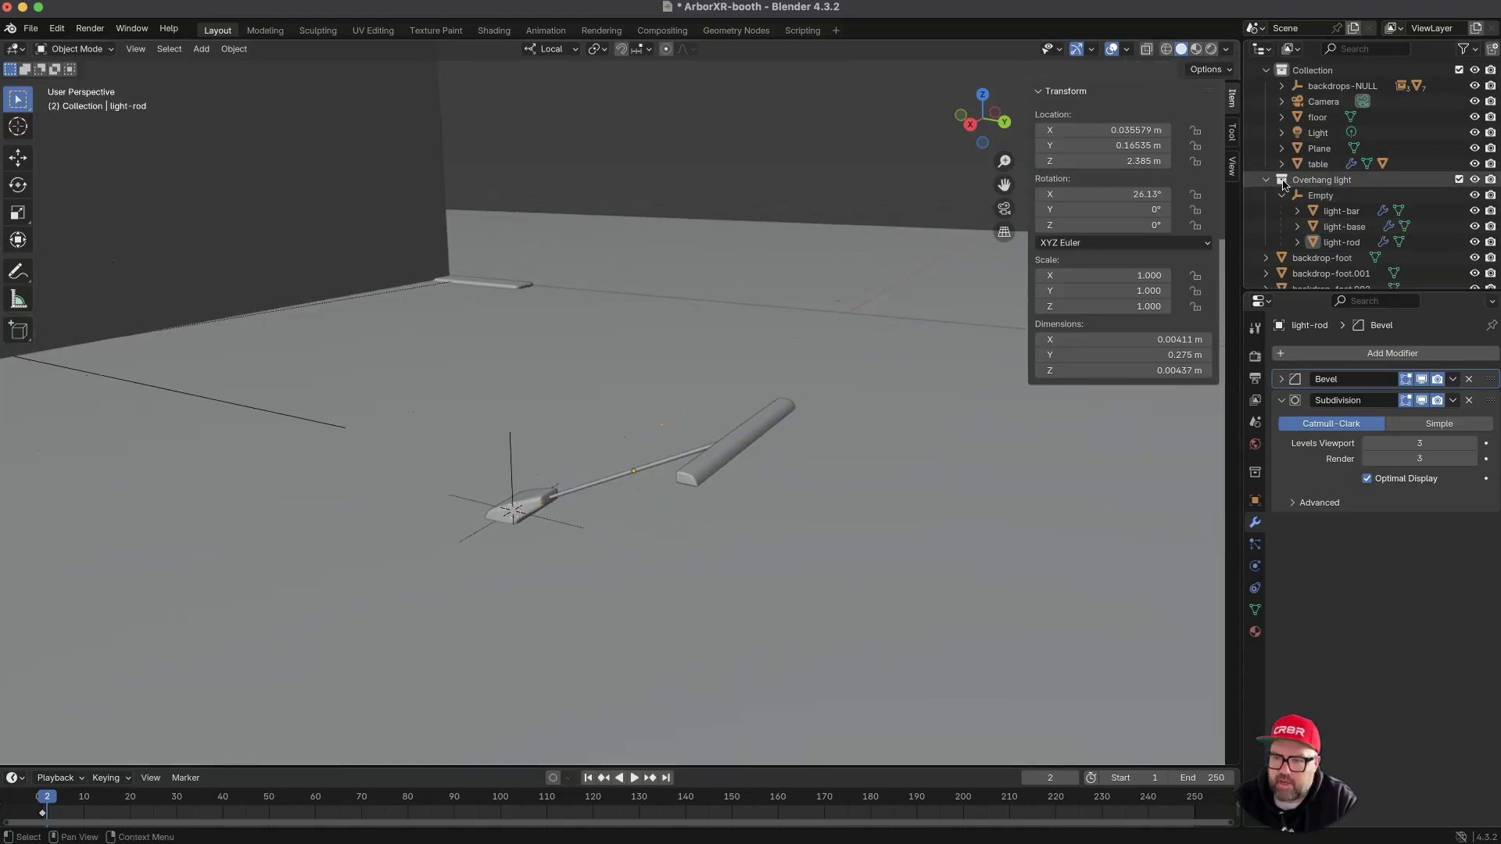
pyautogui.click(1459, 179)
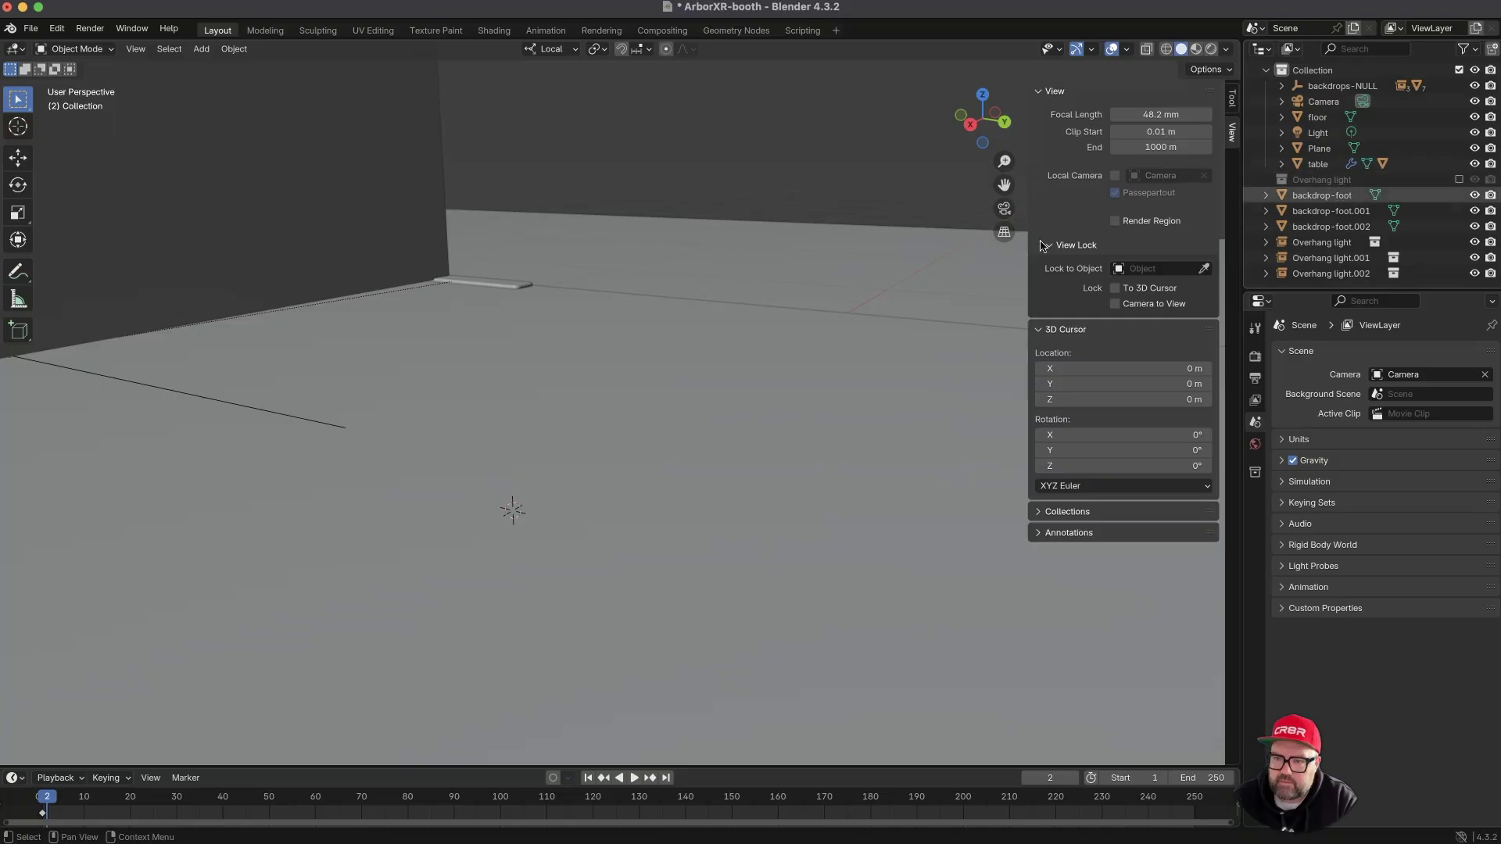
# - Examine the overhang lights above the backdrop panels and the overall booth, switching briefly to Google Chrome and back to Blender
pyautogui.keyDown('ctrl'); pyautogui.moveTo(479, 575); pyautogui.dragTo(468, 639, button='middle'); pyautogui.keyUp('ctrl')
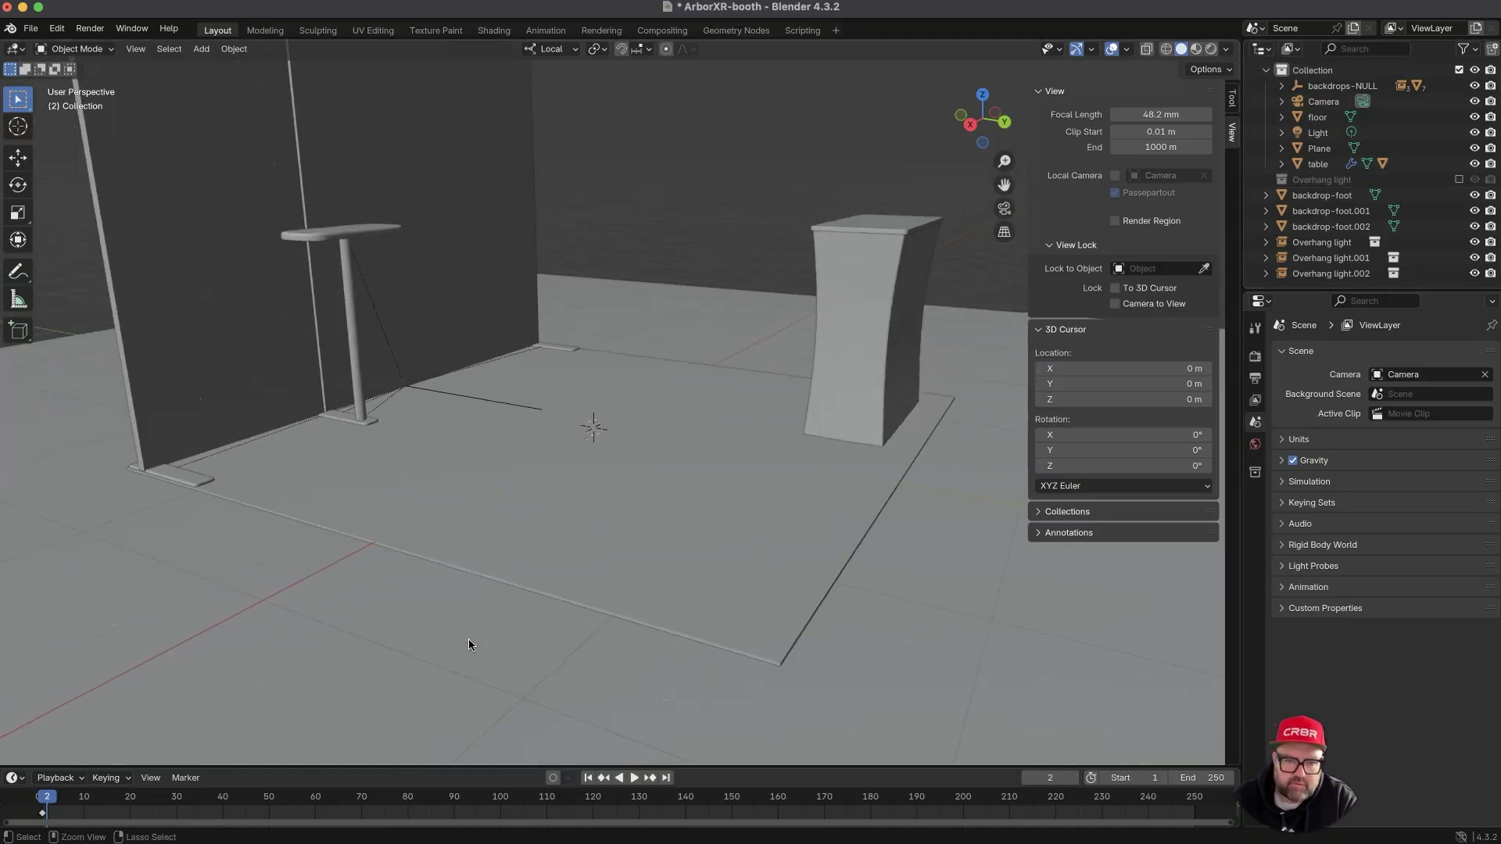
pyautogui.keyDown('shift'); pyautogui.moveTo(234, 86); pyautogui.dragTo(486, 312, button='middle'); pyautogui.keyUp('shift')
pyautogui.moveTo(584, 638)
pyautogui.keyDown('ctrl'); pyautogui.mouseDown(button='middle')
pyautogui.moveTo(591, 617)
pyautogui.moveTo(604, 678)
pyautogui.moveTo(601, 636)
pyautogui.mouseUp(button='middle'); pyautogui.keyUp('ctrl')
pyautogui.moveTo(556, 422); pyautogui.dragTo(573, 296, button='middle')
pyautogui.keyDown('shift'); pyautogui.moveTo(555, 242); pyautogui.dragTo(547, 312, button='middle'); pyautogui.keyUp('shift')
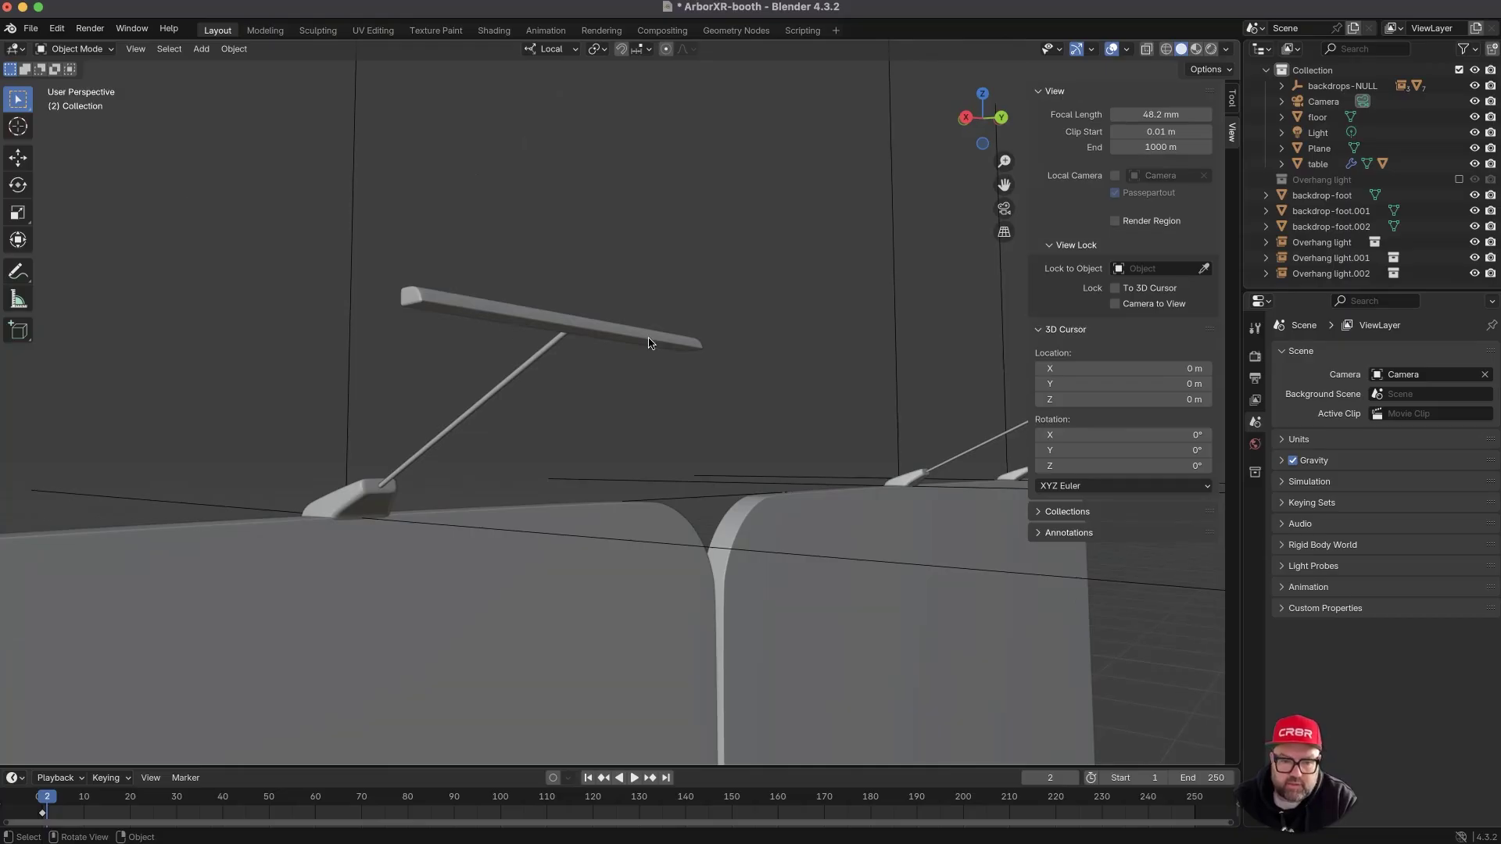
pyautogui.keyDown('ctrl'); pyautogui.moveTo(550, 356); pyautogui.dragTo(741, 727, button='middle'); pyautogui.keyUp('ctrl')
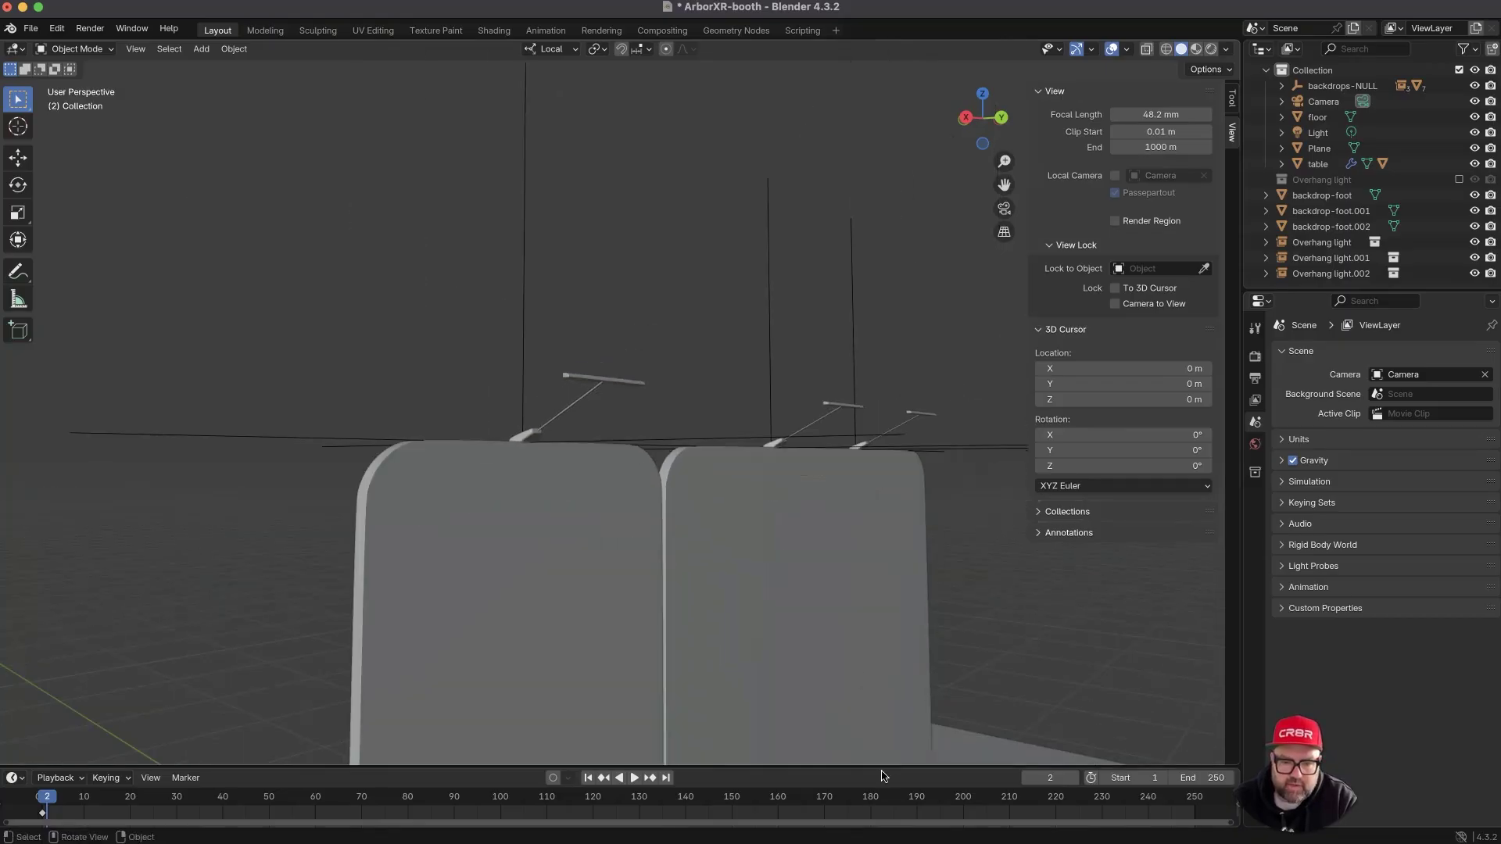
pyautogui.keyDown('ctrl'); pyautogui.moveTo(848, 667); pyautogui.dragTo(1029, 810, button='middle'); pyautogui.keyUp('ctrl')
pyautogui.moveTo(921, 815); pyautogui.dragTo(817, 817, button='middle')
pyautogui.keyDown('ctrl'); pyautogui.moveTo(915, 683); pyautogui.dragTo(766, 506, button='middle'); pyautogui.keyUp('ctrl')
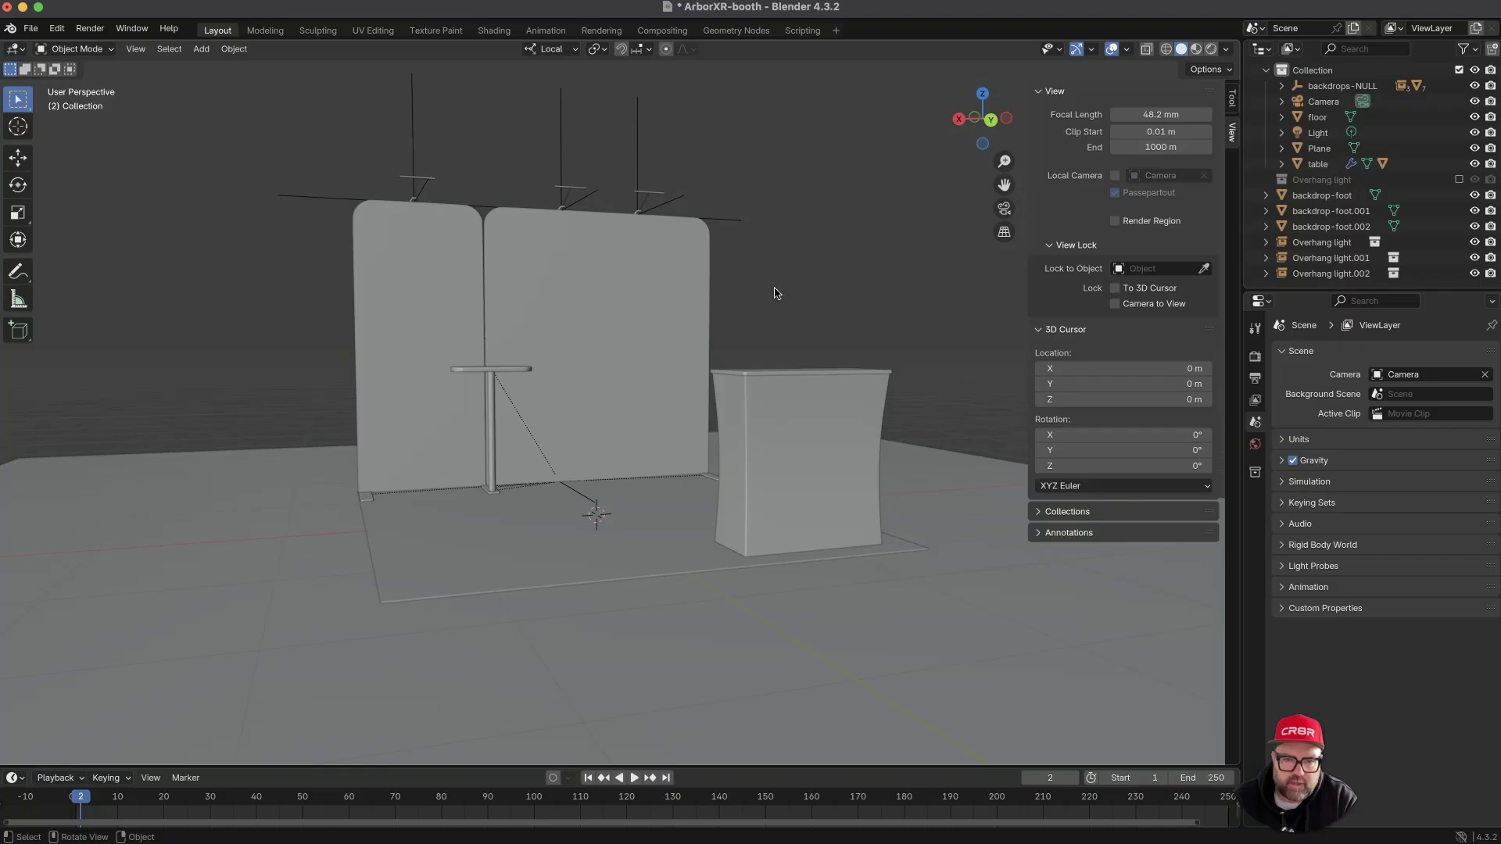
pyautogui.press('super+Tab')
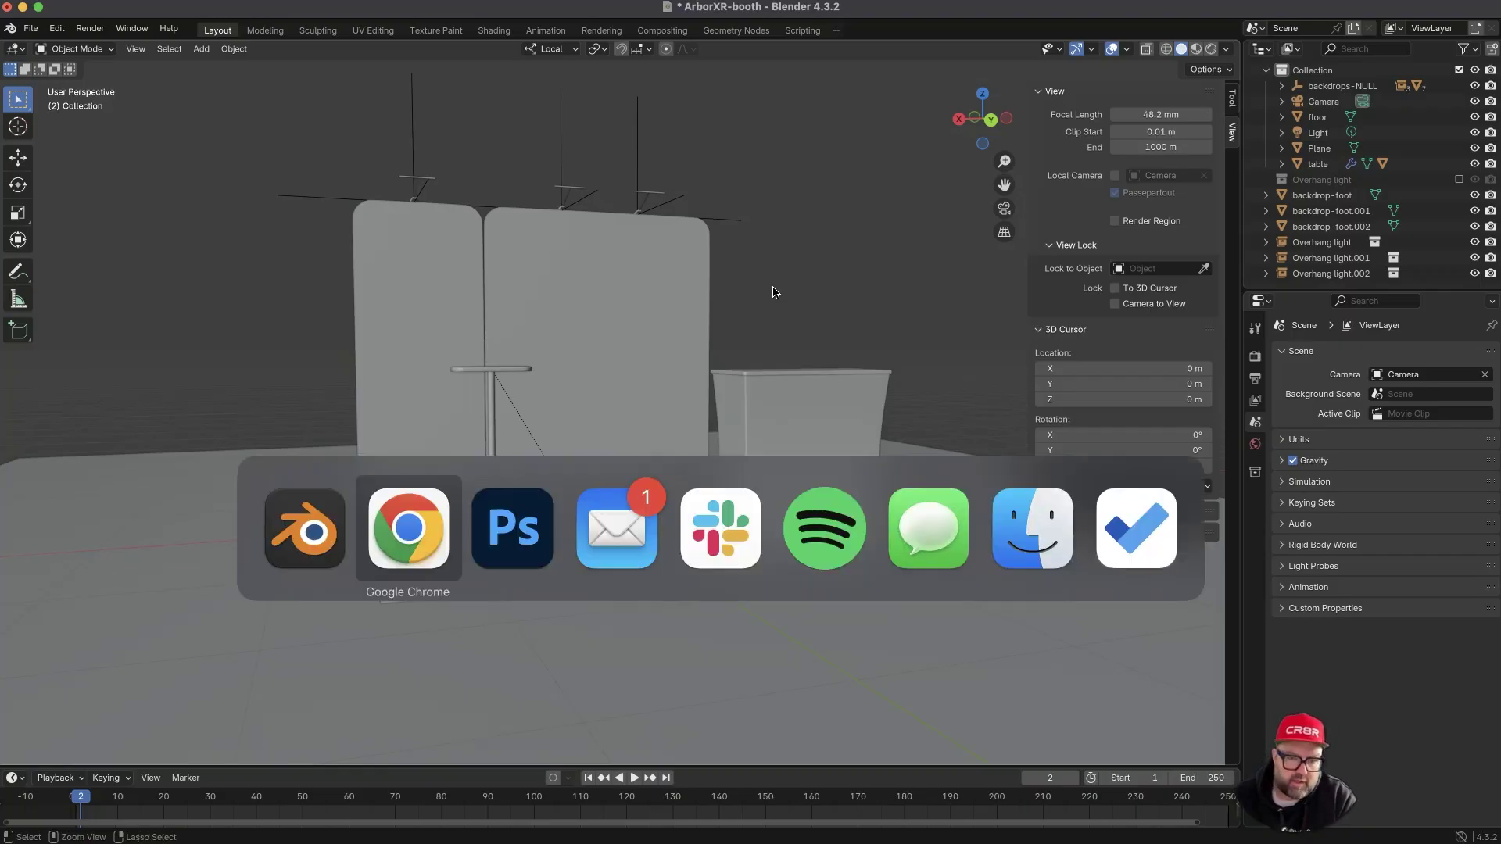
pyautogui.press('super+Tab')
pyautogui.moveTo(781, 334)
pyautogui.mouseDown(button='middle')
pyautogui.moveTo(774, 312)
pyautogui.moveTo(737, 300)
pyautogui.moveTo(786, 335)
pyautogui.mouseUp(button='middle')
pyautogui.scroll(-2, 738, 300)
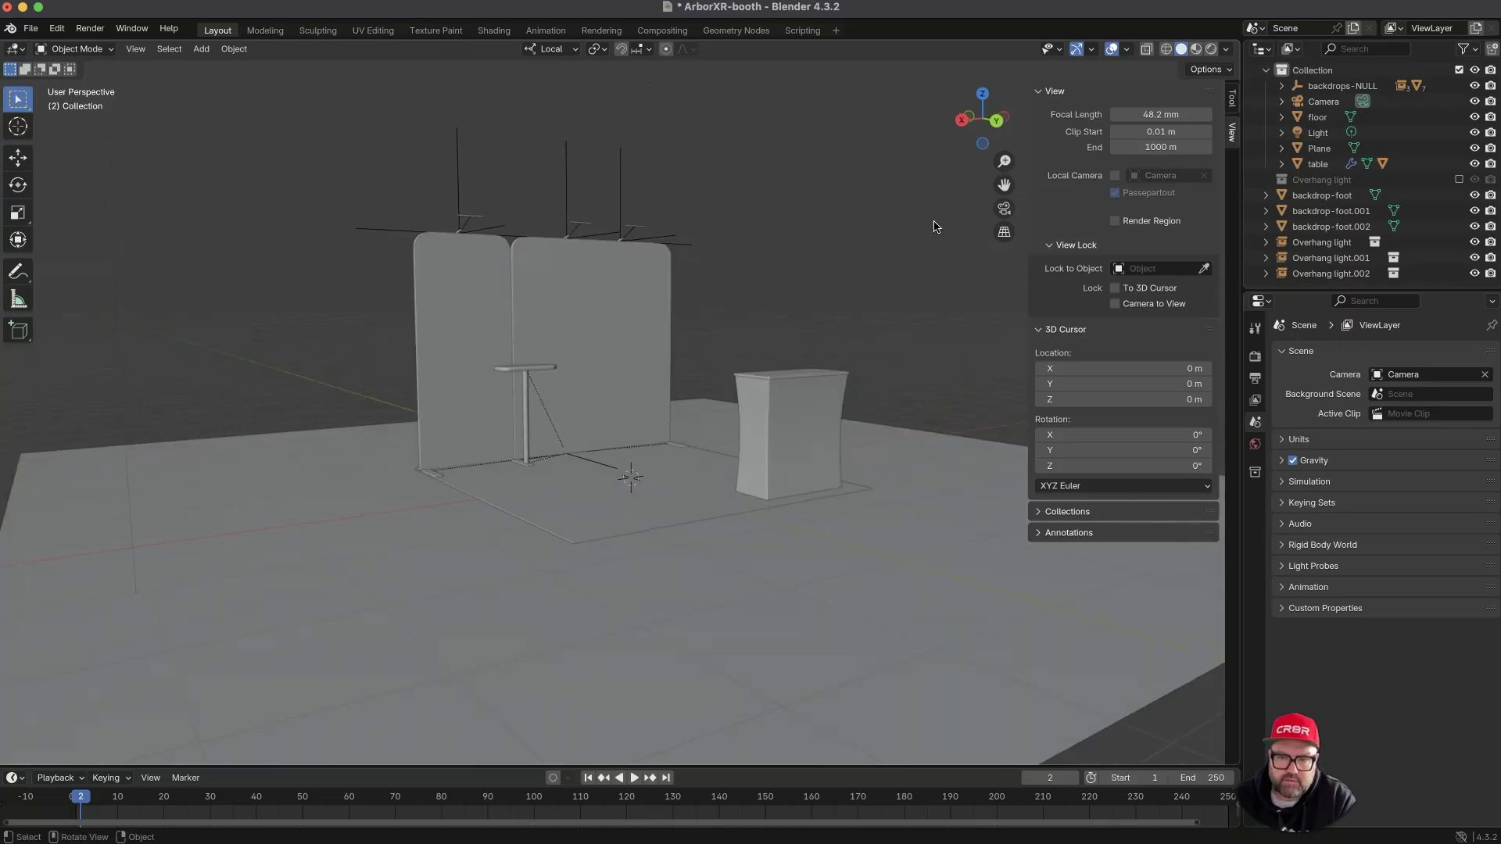
# - Split the 3D view into two side-by-side viewports, one in camera view and one in user perspective with its sidebar hidden
pyautogui.click(1001, 208)
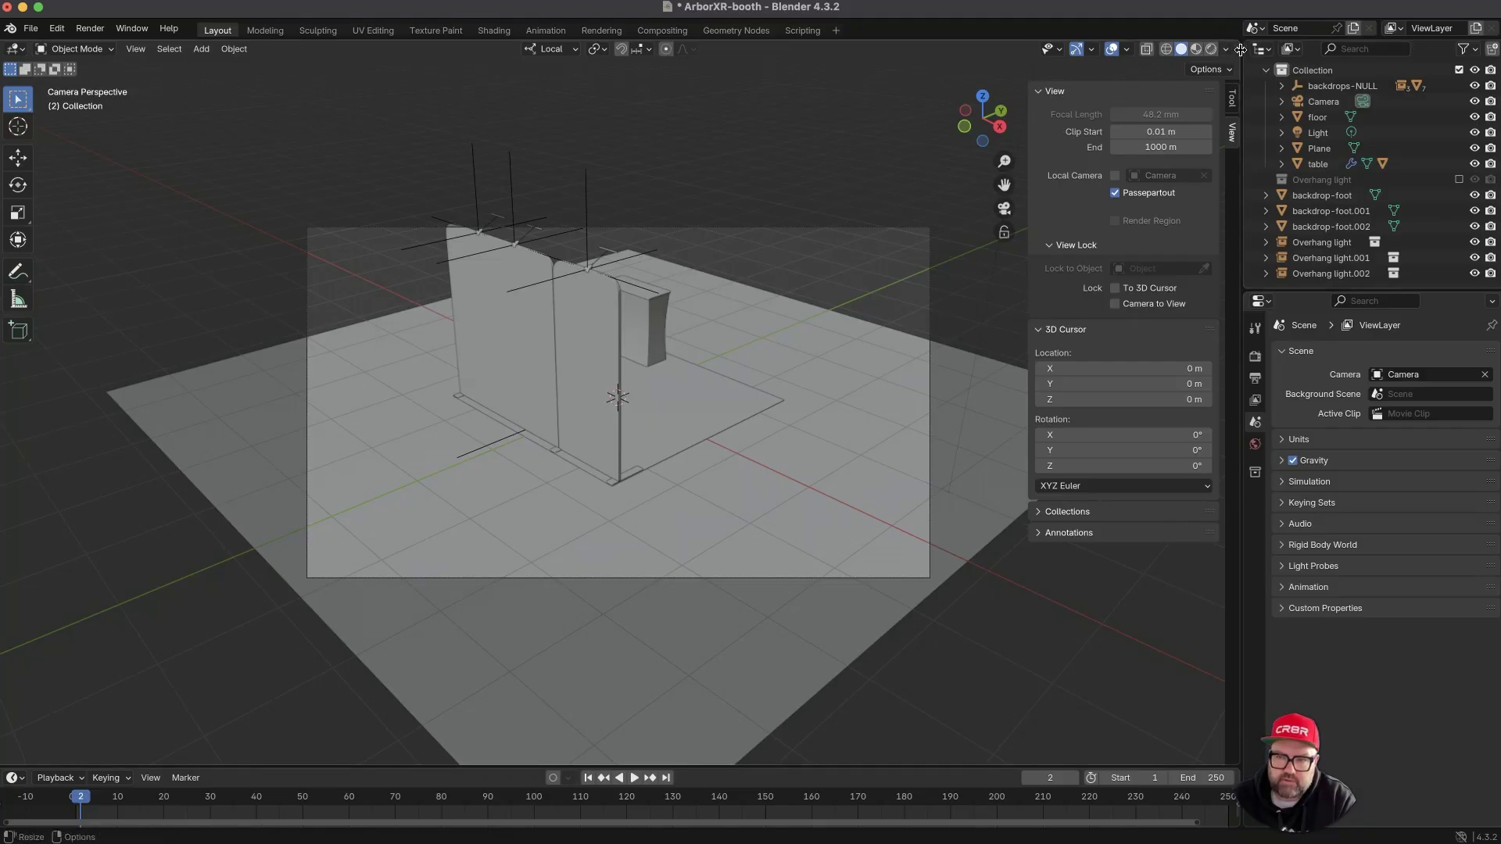
pyautogui.moveTo(1237, 43); pyautogui.dragTo(743, 50)
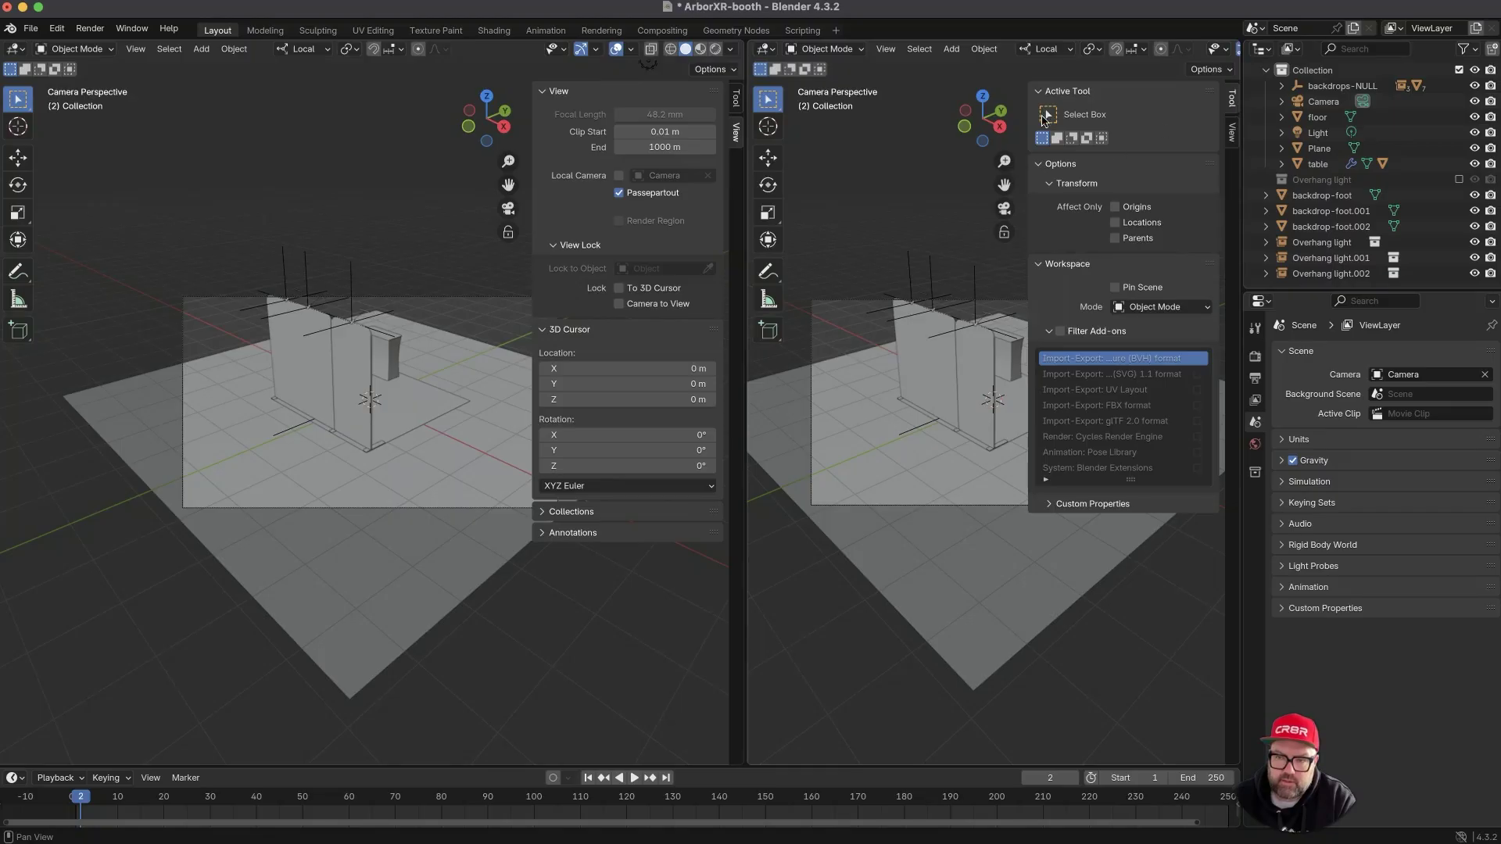
pyautogui.click(1004, 208)
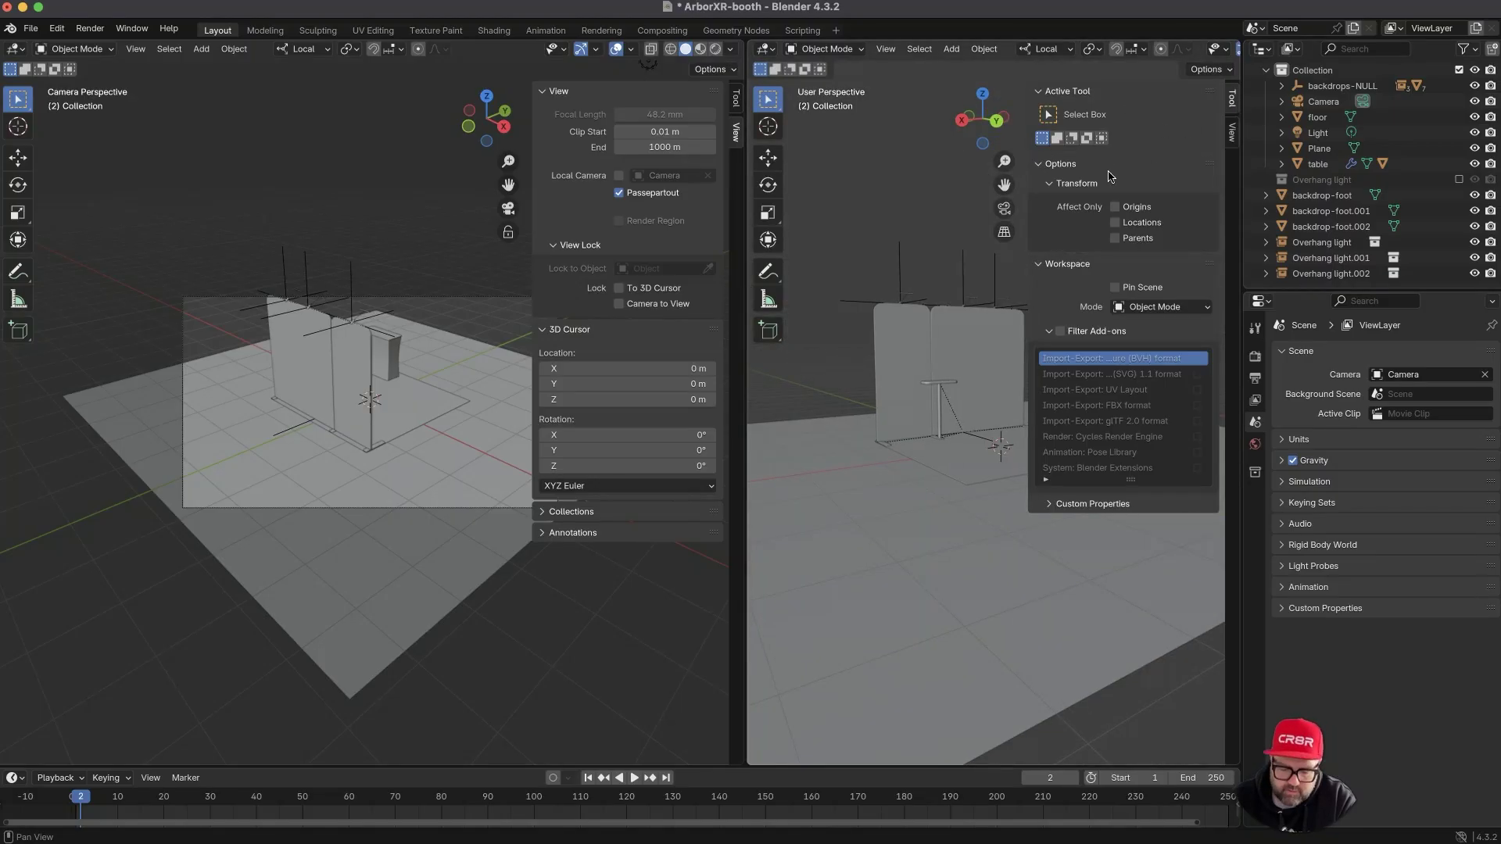
pyautogui.press('n')
# - Select the scene camera and move it about -0.81 m along local X and 18.68 m along local Y, locking local Z
pyautogui.moveTo(1092, 155); pyautogui.dragTo(989, 205, button='middle')
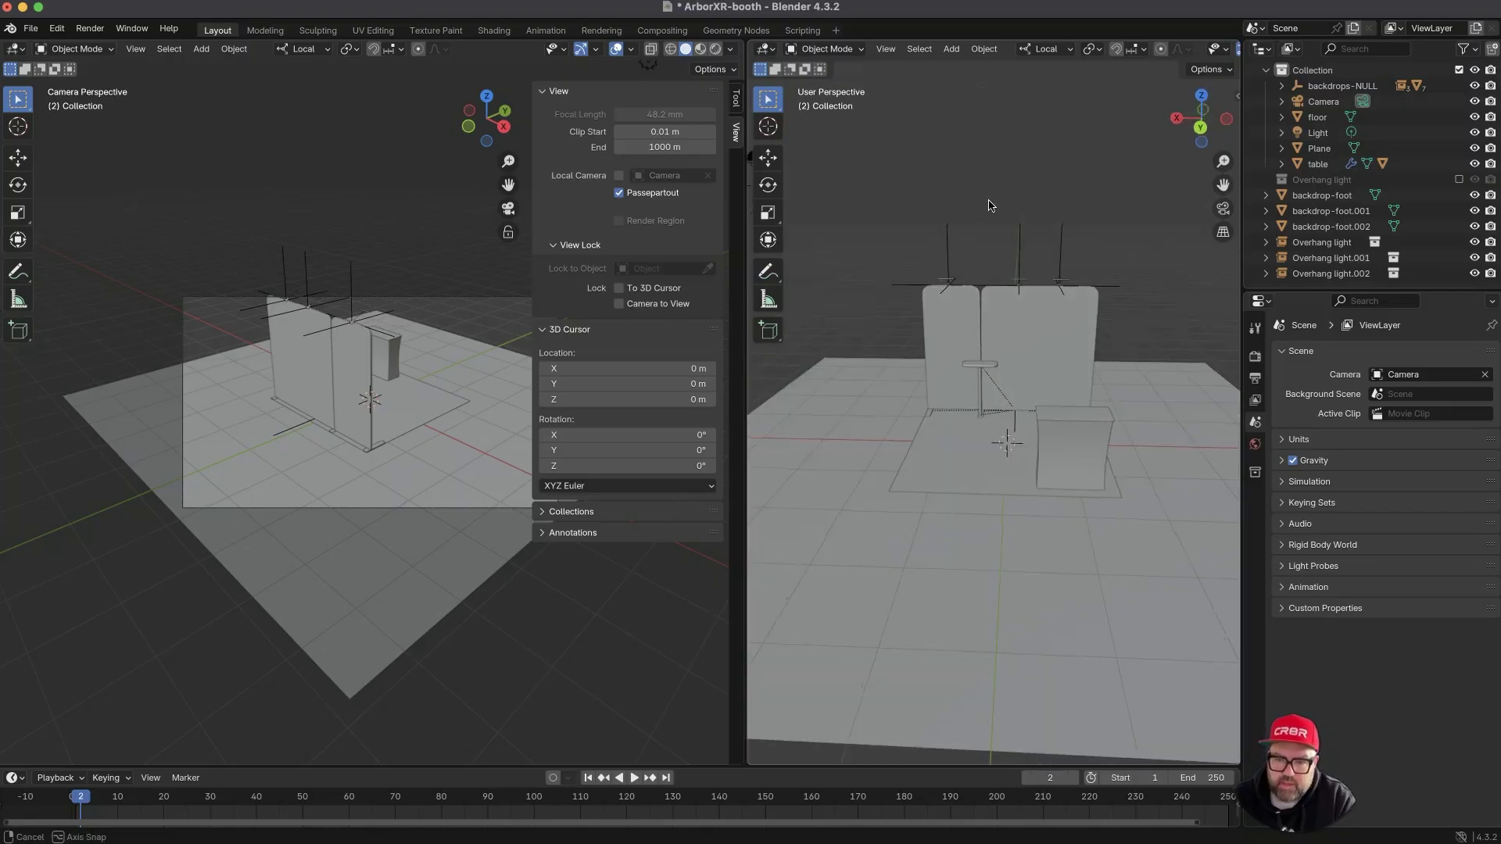
pyautogui.scroll(-5, 986, 227)
pyautogui.click(894, 309)
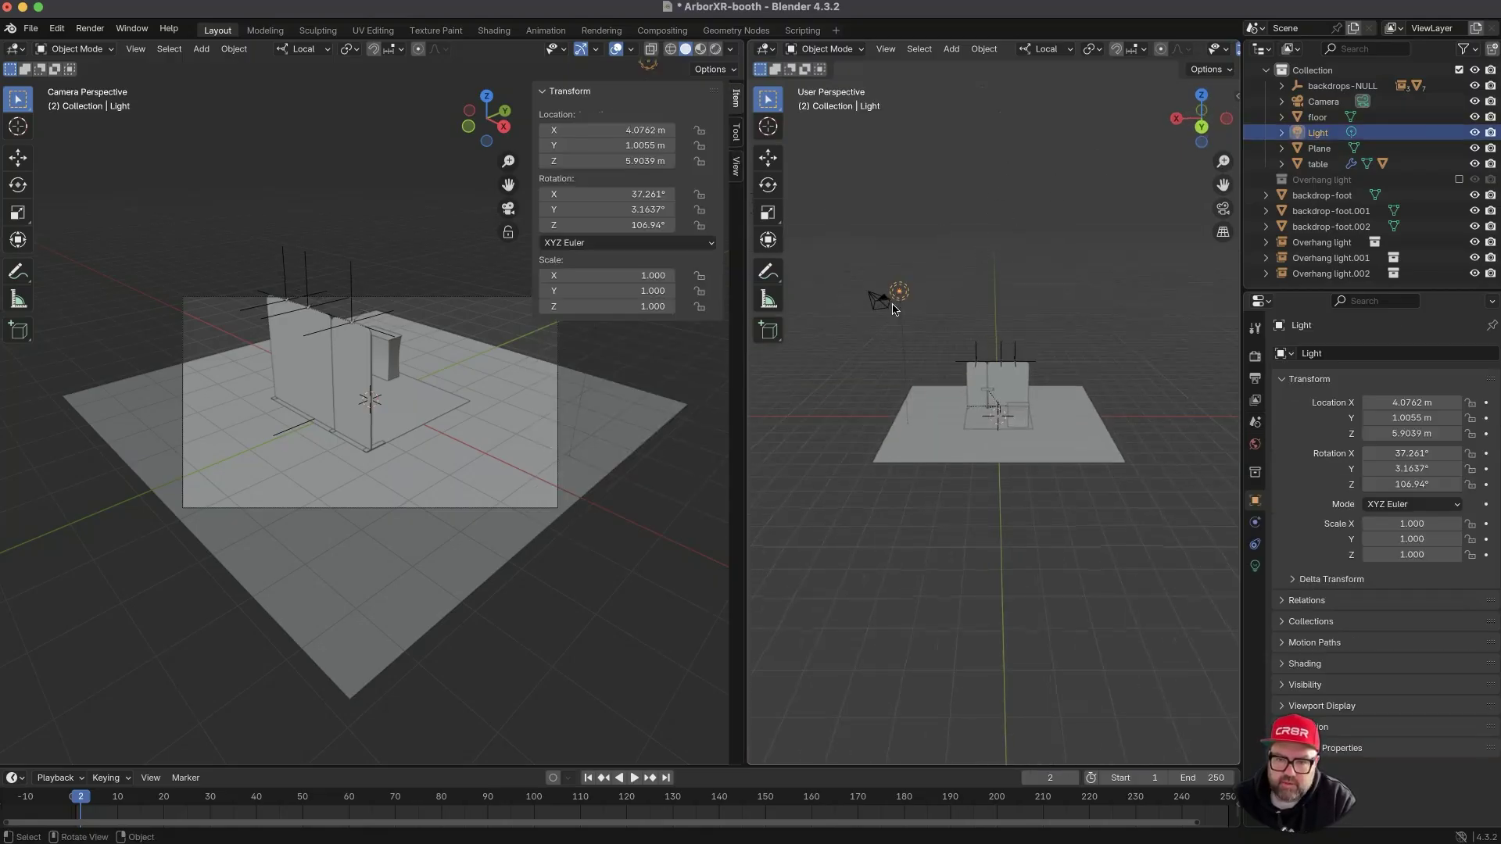
pyautogui.click(882, 307)
pyautogui.moveTo(882, 307); pyautogui.dragTo(946, 424, button='middle')
pyautogui.press('g')
pyautogui.press('z')
pyautogui.press('z')
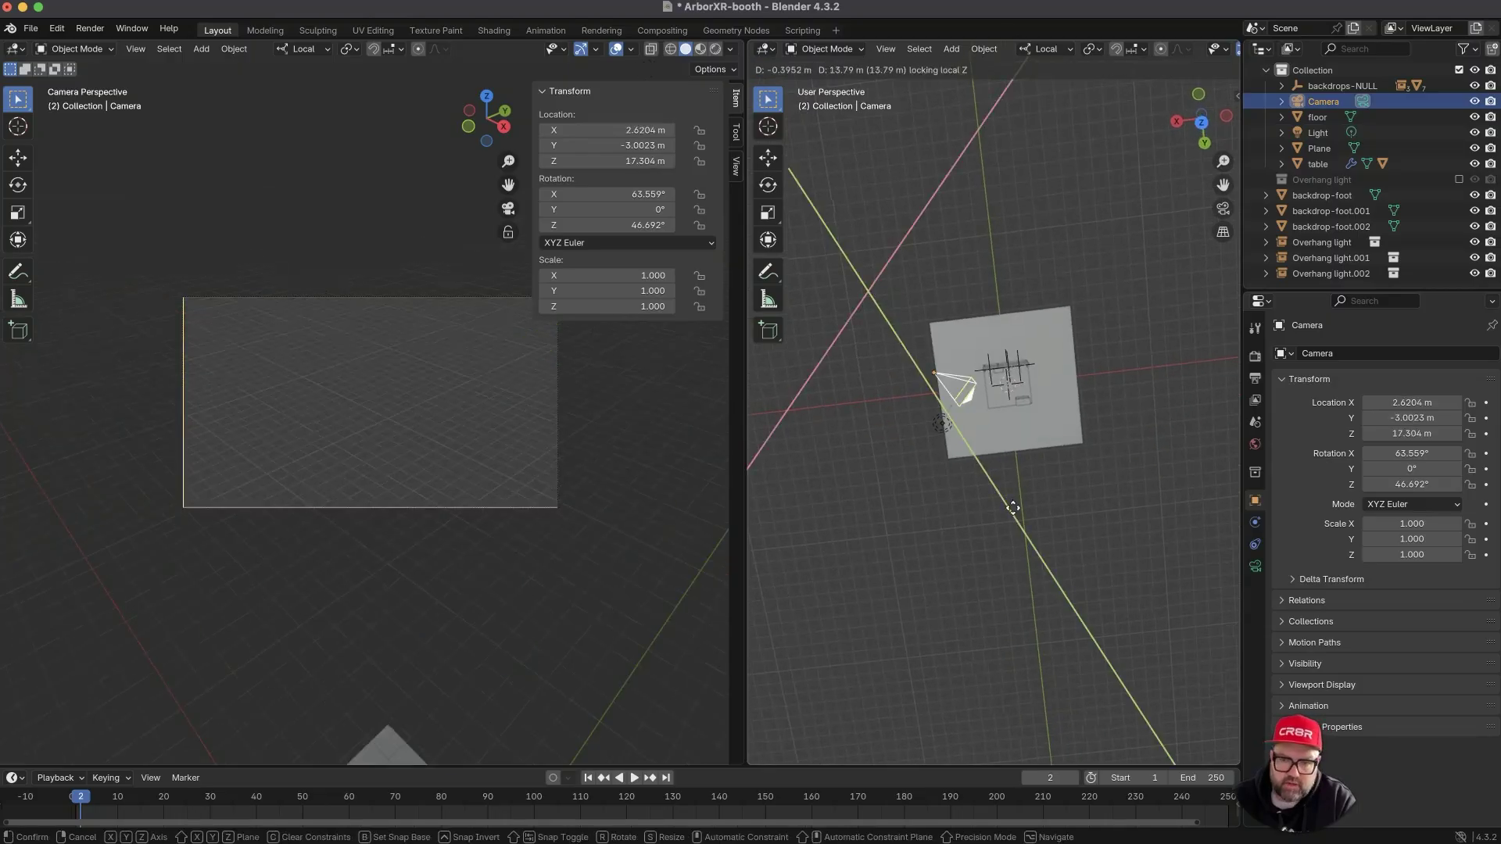
pyautogui.click(1071, 563)
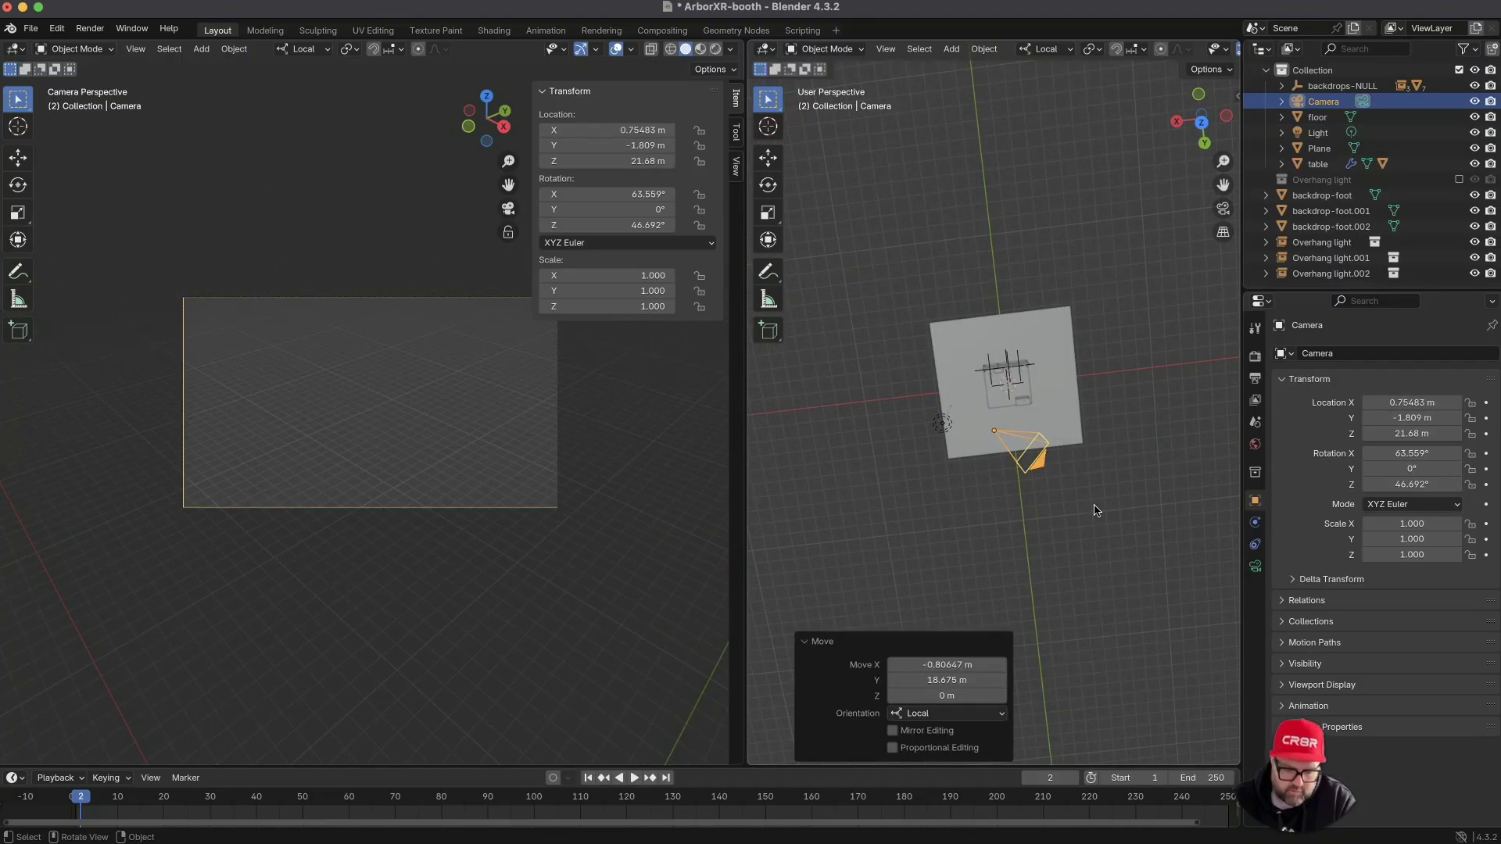
# - Change the transform orientation to Global and rotate the camera about 117° around the global Z axis
pyautogui.press('r')
pyautogui.press('z')
pyautogui.press('Escape')
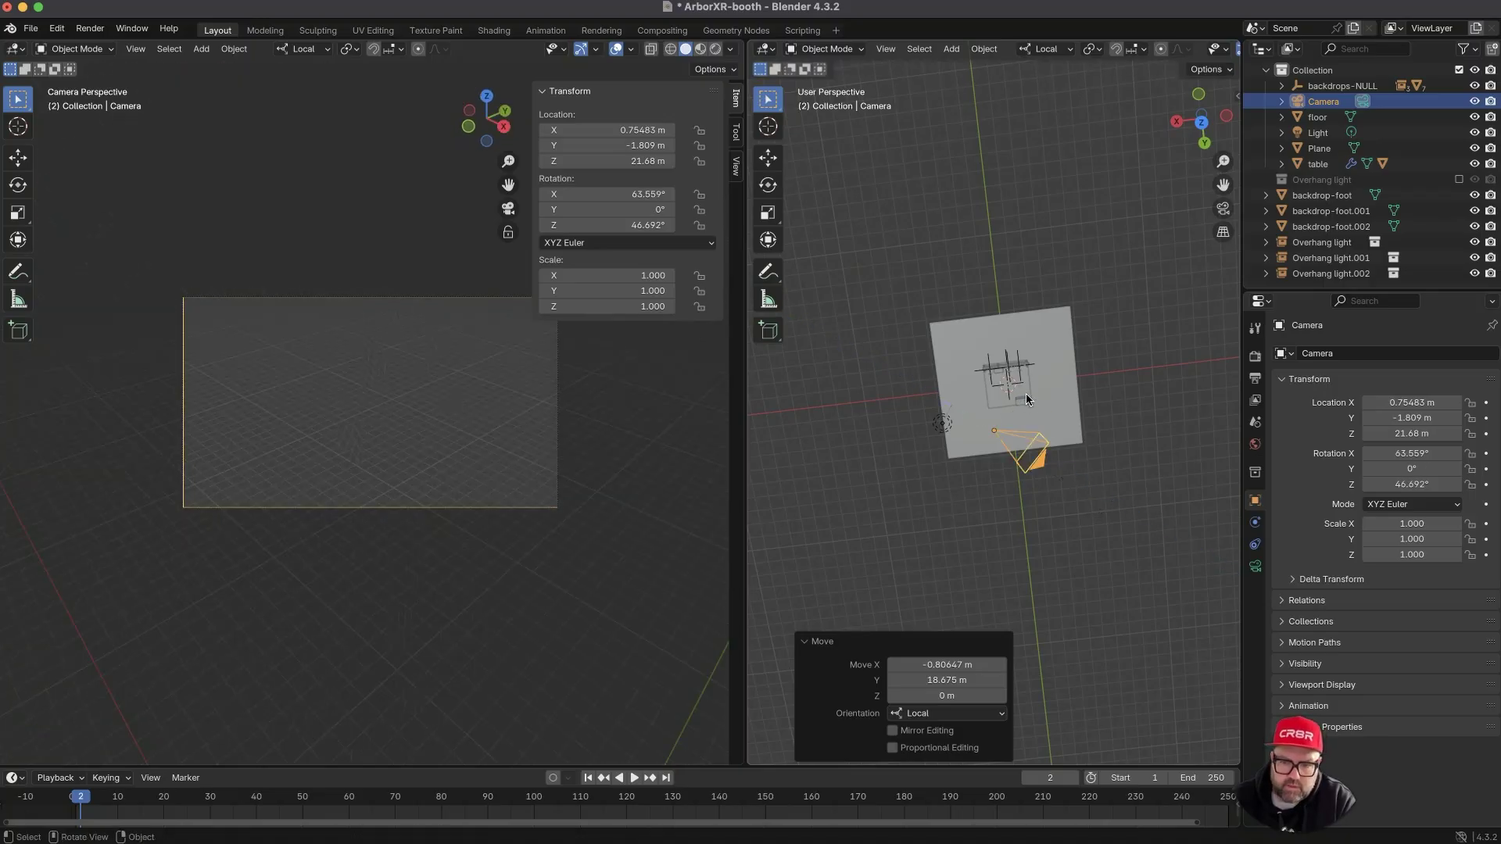
pyautogui.click(1029, 49)
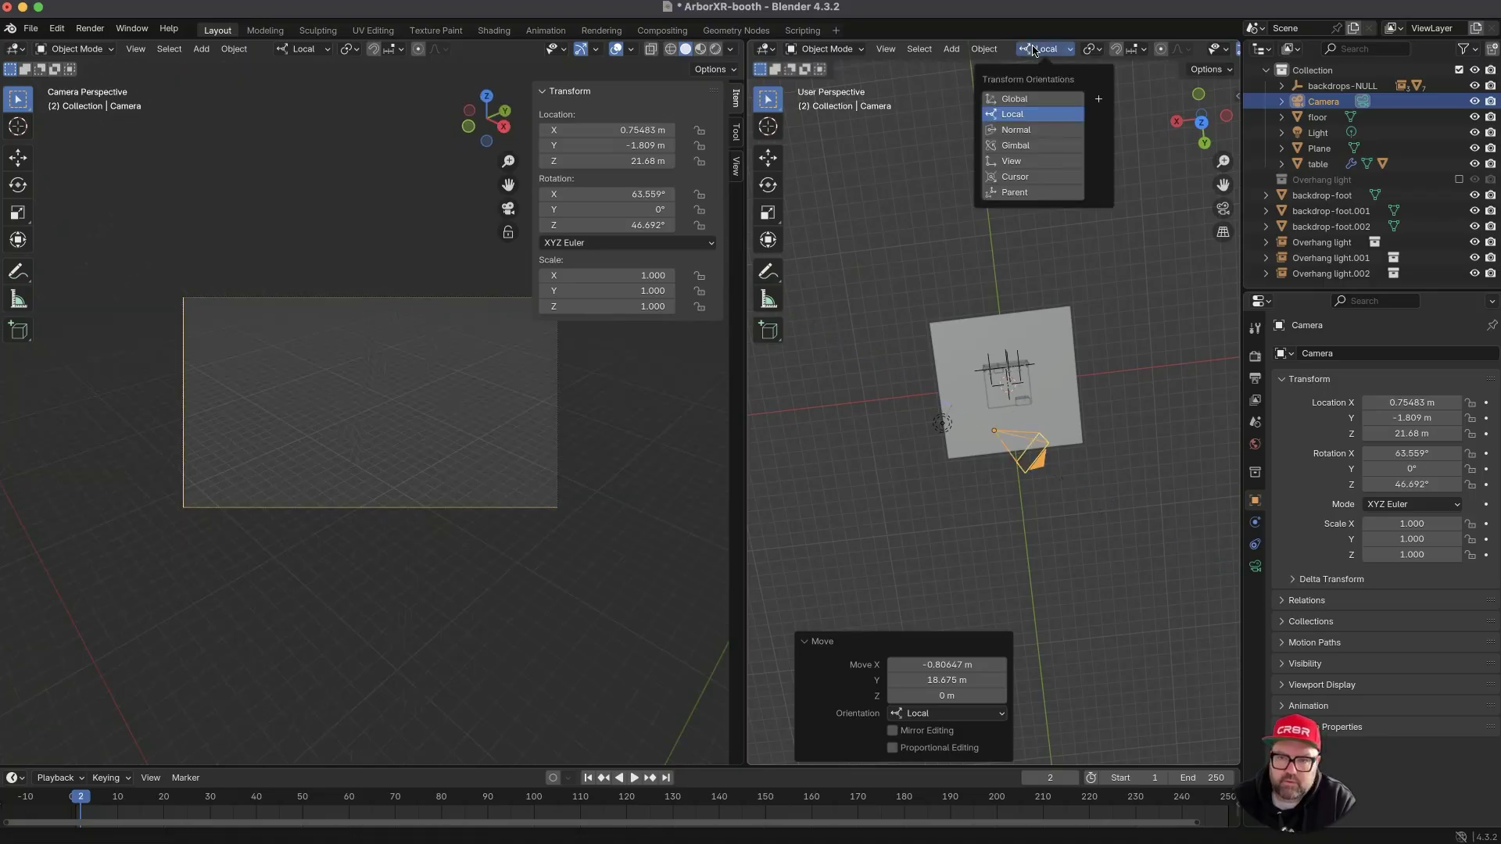
pyautogui.click(1031, 99)
pyautogui.press('r')
pyautogui.press('z')
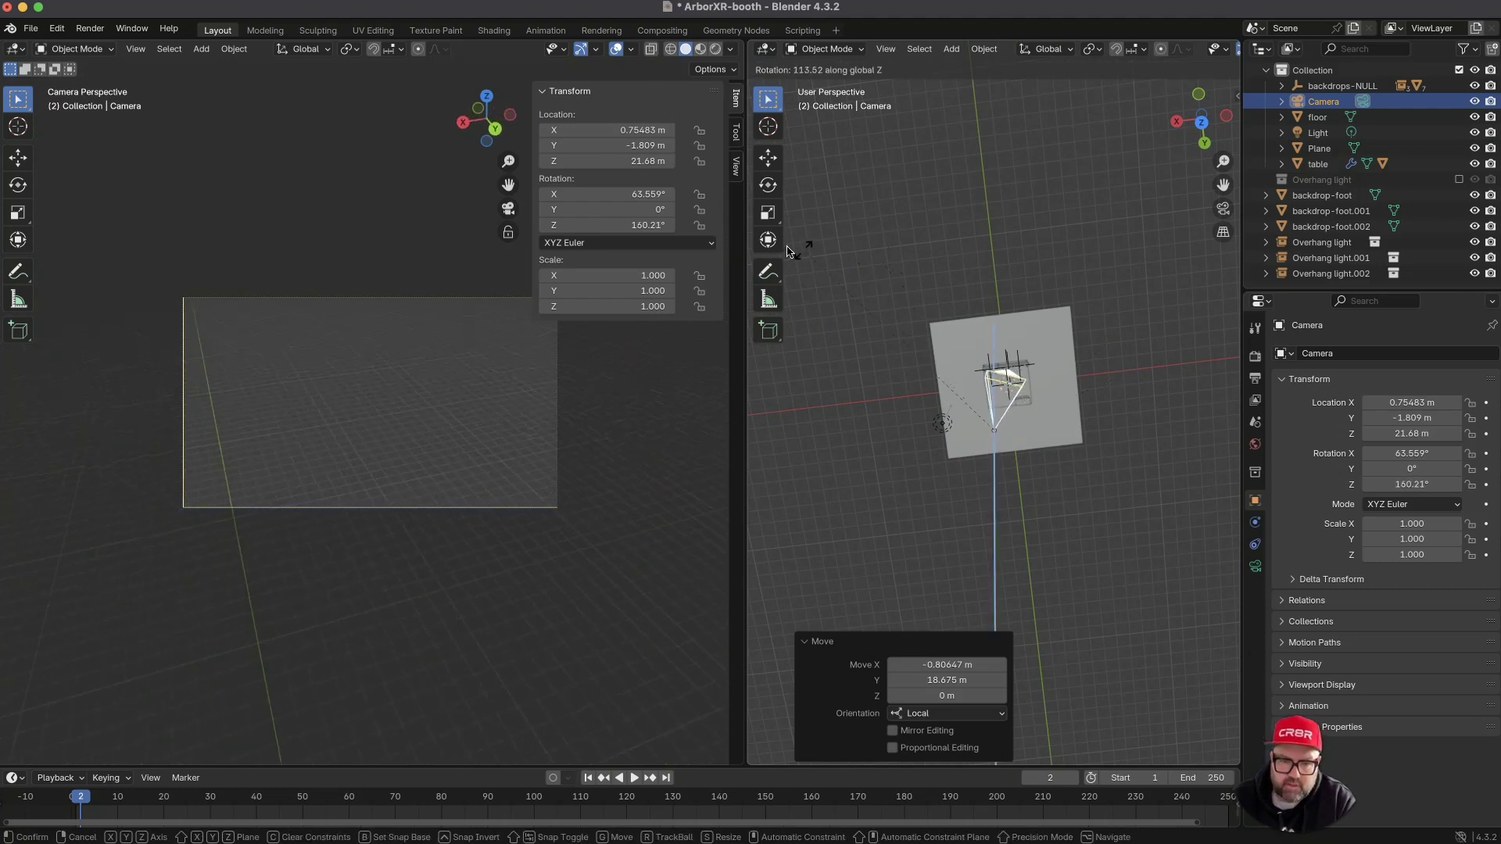
pyautogui.click(776, 251)
# - Move the camera horizontally about 0.7 m in X and 1.97 m in Y, locking global Z
pyautogui.press('g')
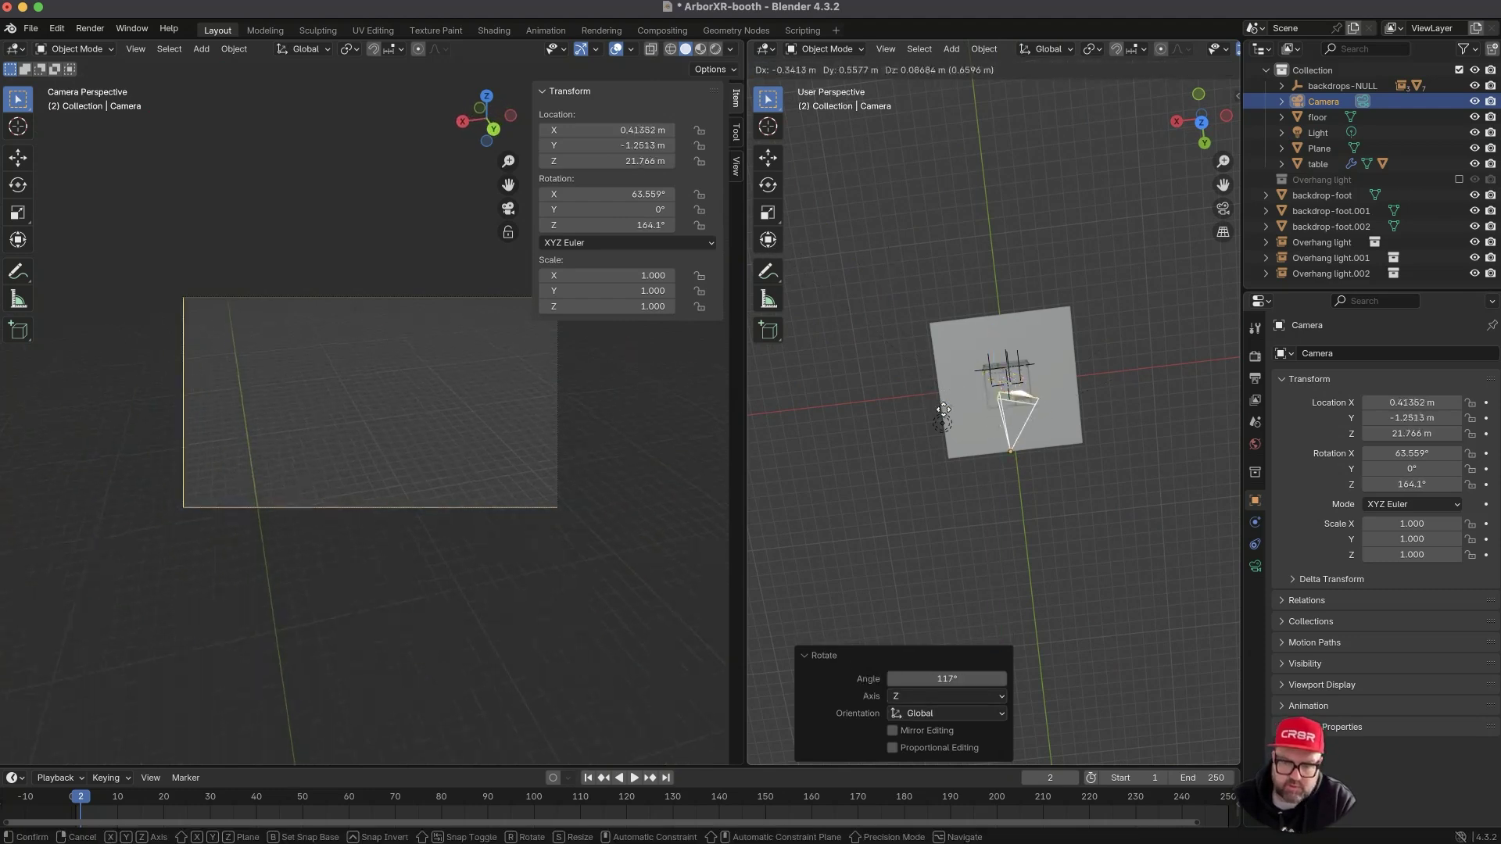
pyautogui.hotkey('shift', 'z')
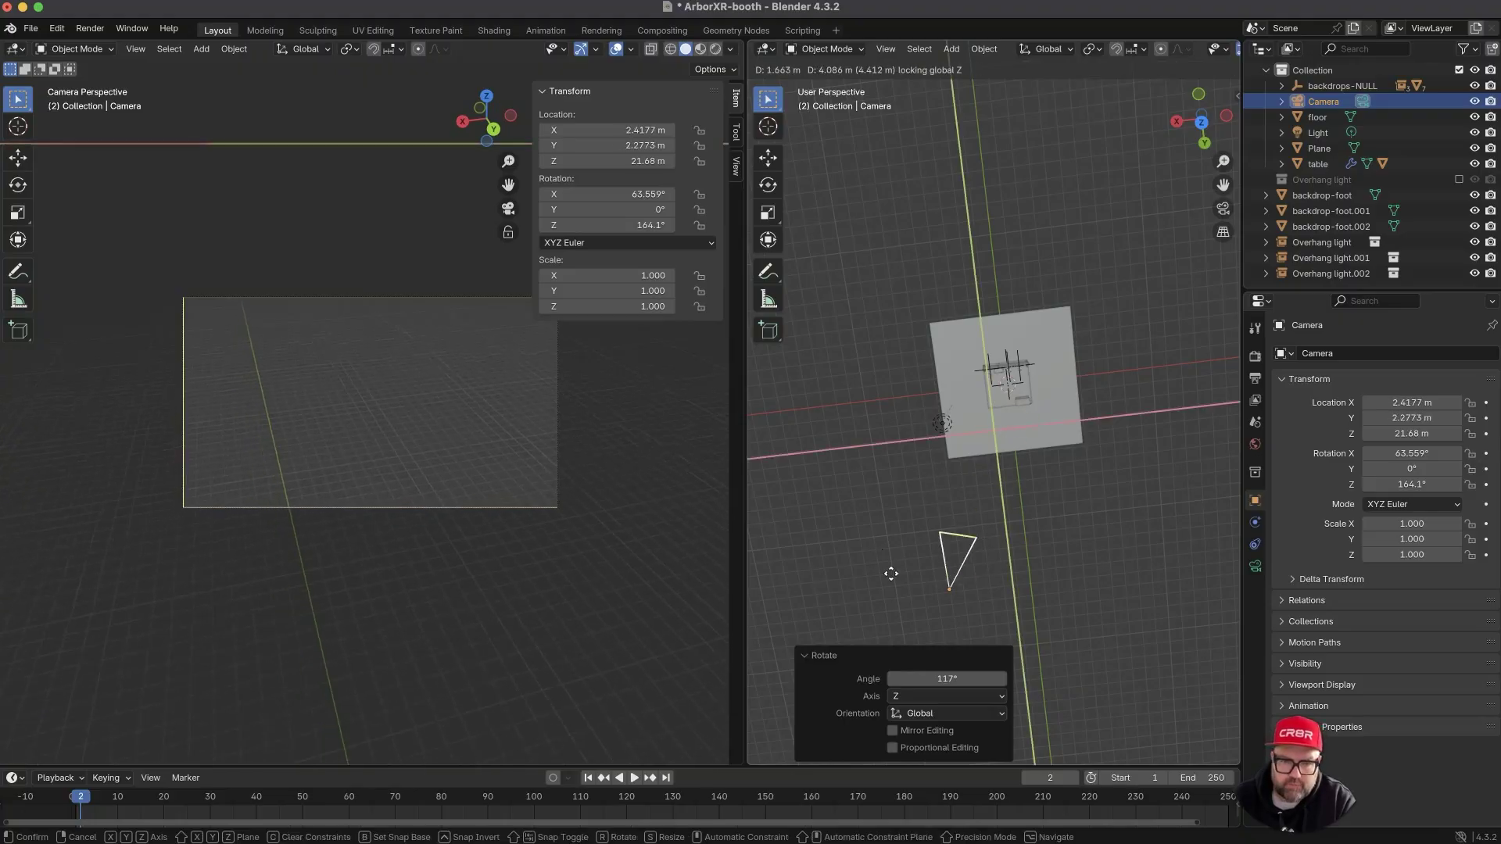
pyautogui.click(910, 480)
# - Lower the camera in front of the booth to about X 4.6 m, Y 12.7 m, Z 7.24 m, framing the whole booth
pyautogui.moveTo(976, 558); pyautogui.dragTo(893, 575, button='middle')
pyautogui.keyDown('shift'); pyautogui.moveTo(870, 514); pyautogui.dragTo(844, 337, button='middle'); pyautogui.keyUp('shift')
pyautogui.moveTo(956, 283); pyautogui.dragTo(982, 300, button='middle')
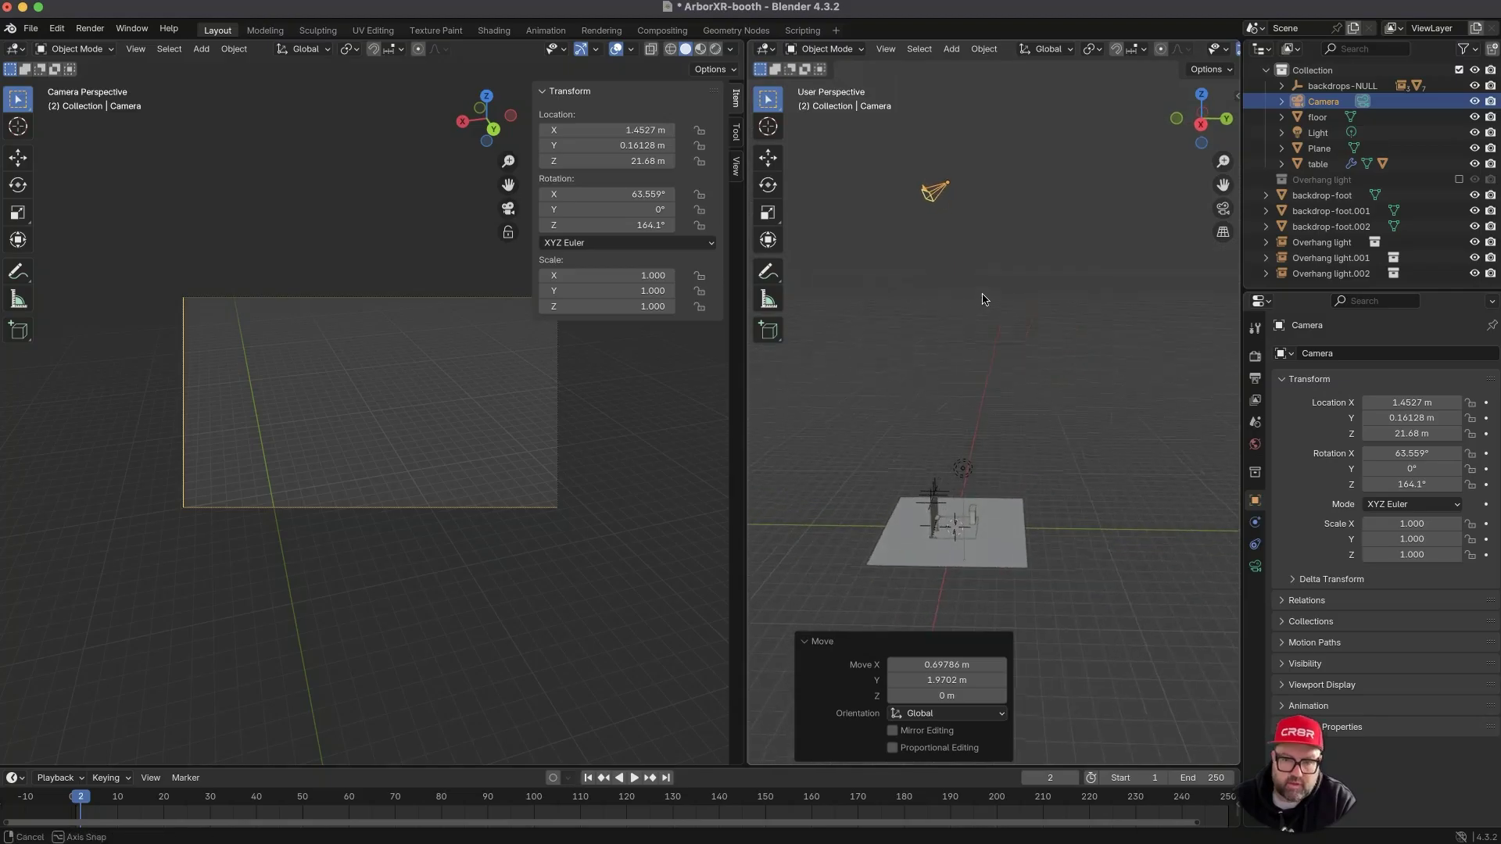
pyautogui.press('g')
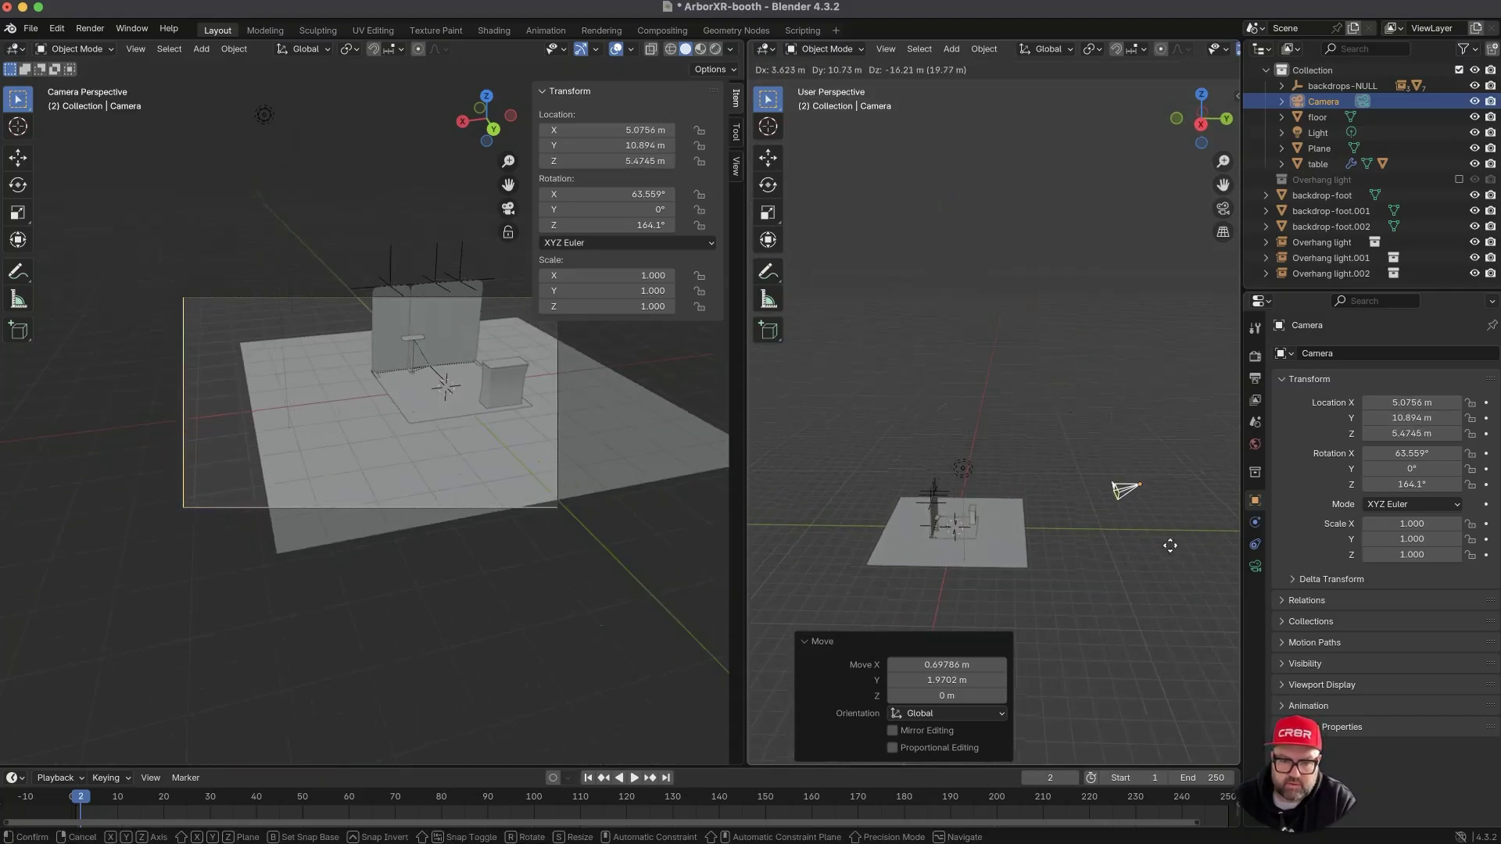
pyautogui.click(1181, 517)
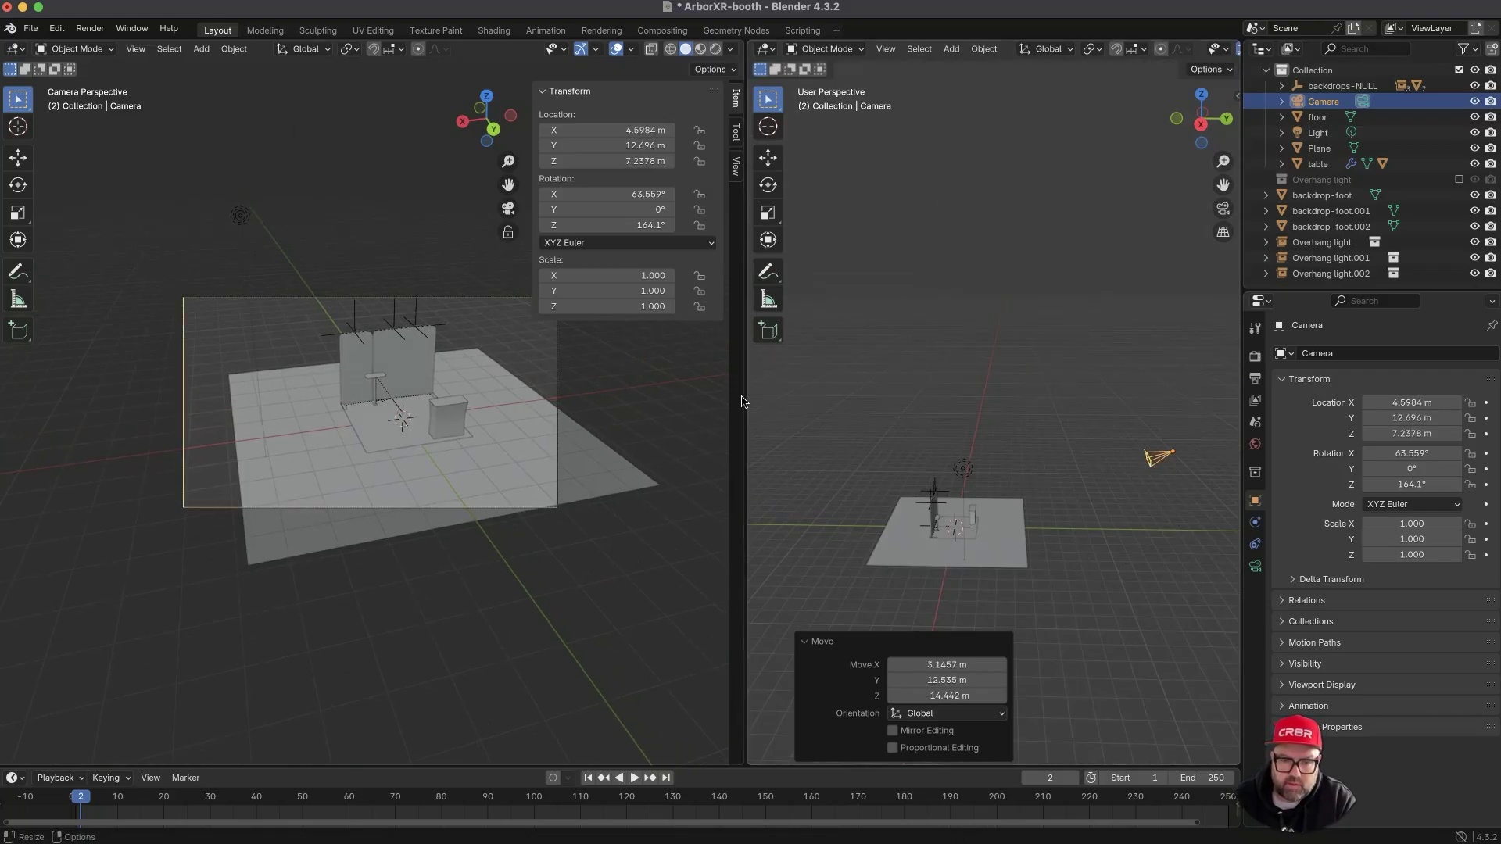
# - Widen the camera-view viewport and enable locking the camera to the view
pyautogui.moveTo(745, 377); pyautogui.dragTo(1173, 378)
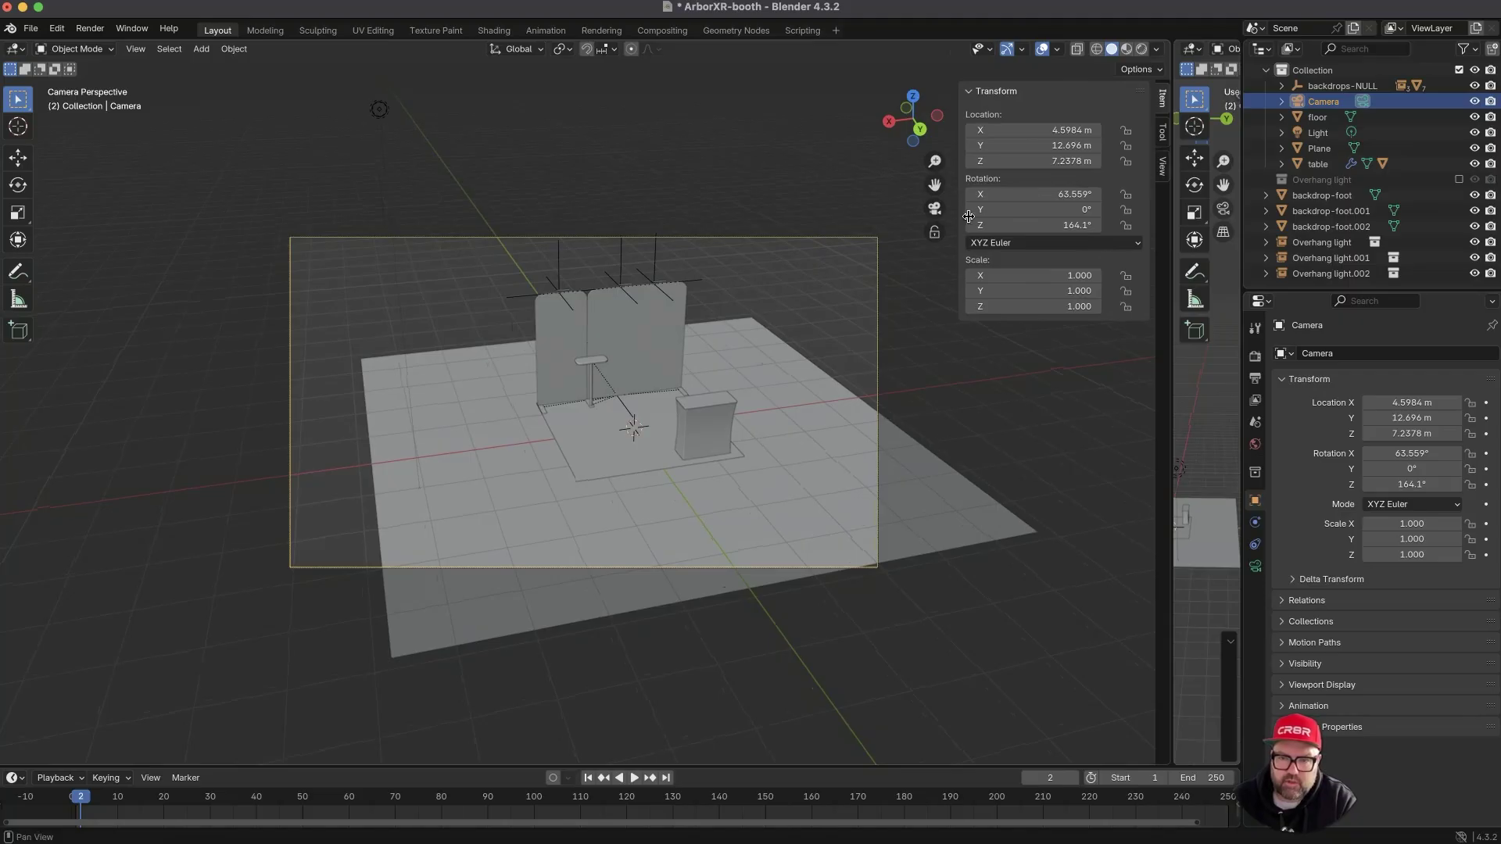
pyautogui.click(1162, 167)
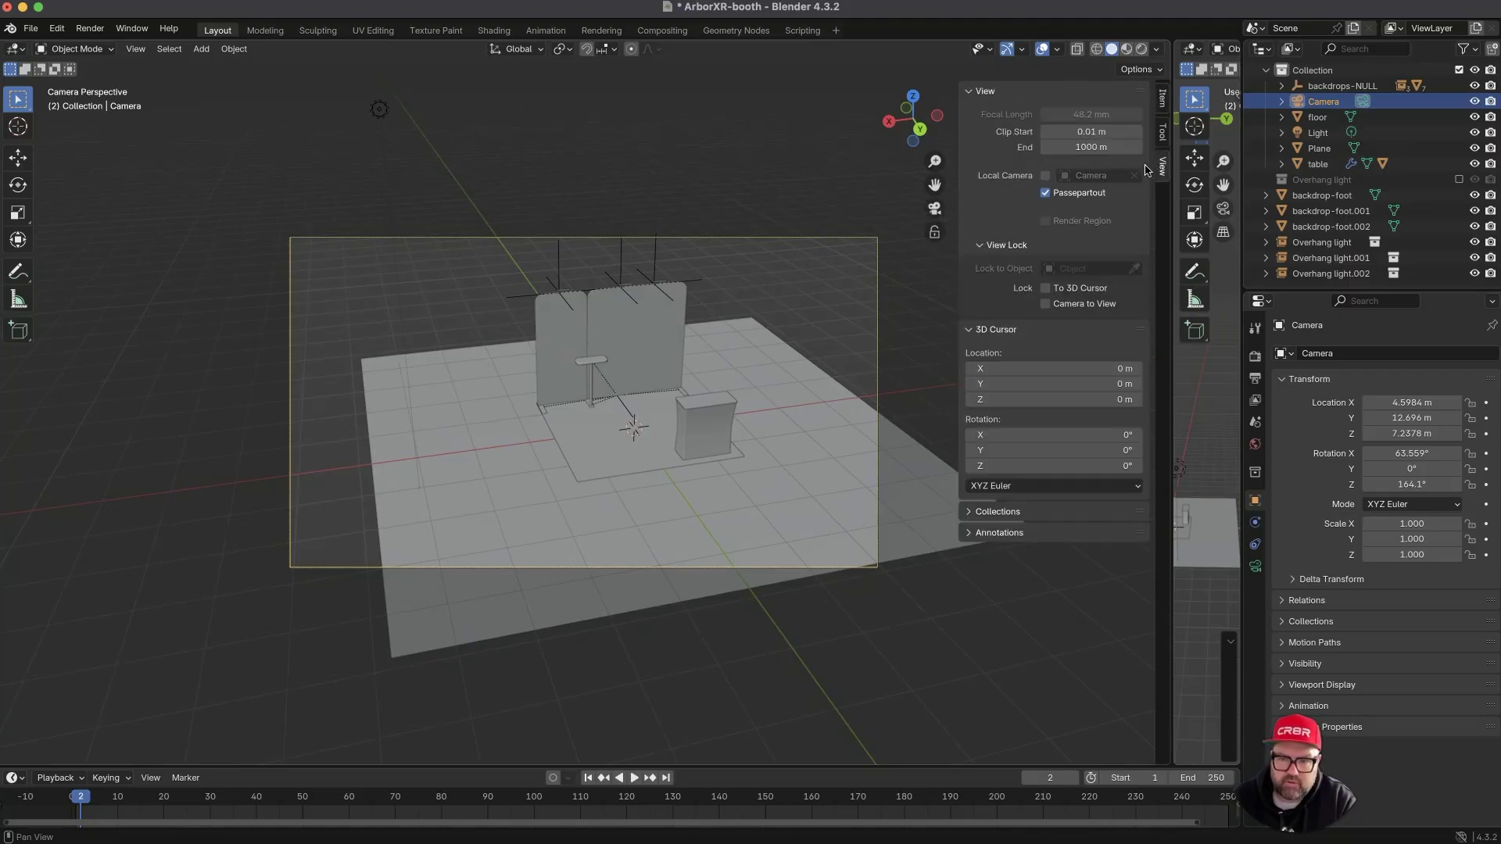
pyautogui.click(1073, 306)
# - Bring the camera closer and lower to frame the booth, at about X 3.79 m, Y 8.67 m, Z 2.76 m
pyautogui.scroll(-1, 694, 344)
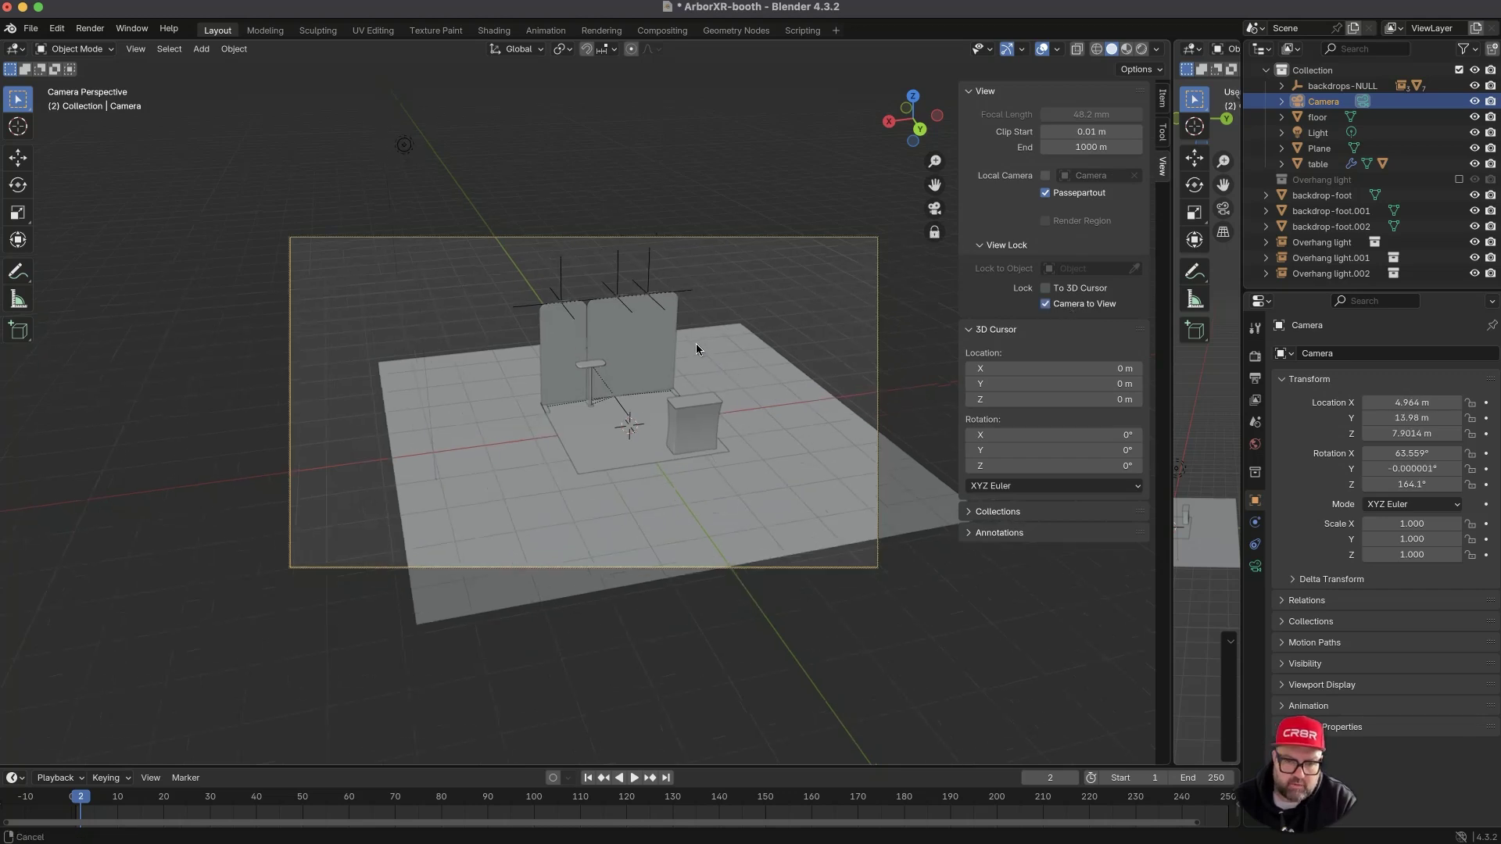
pyautogui.scroll(3, 696, 344)
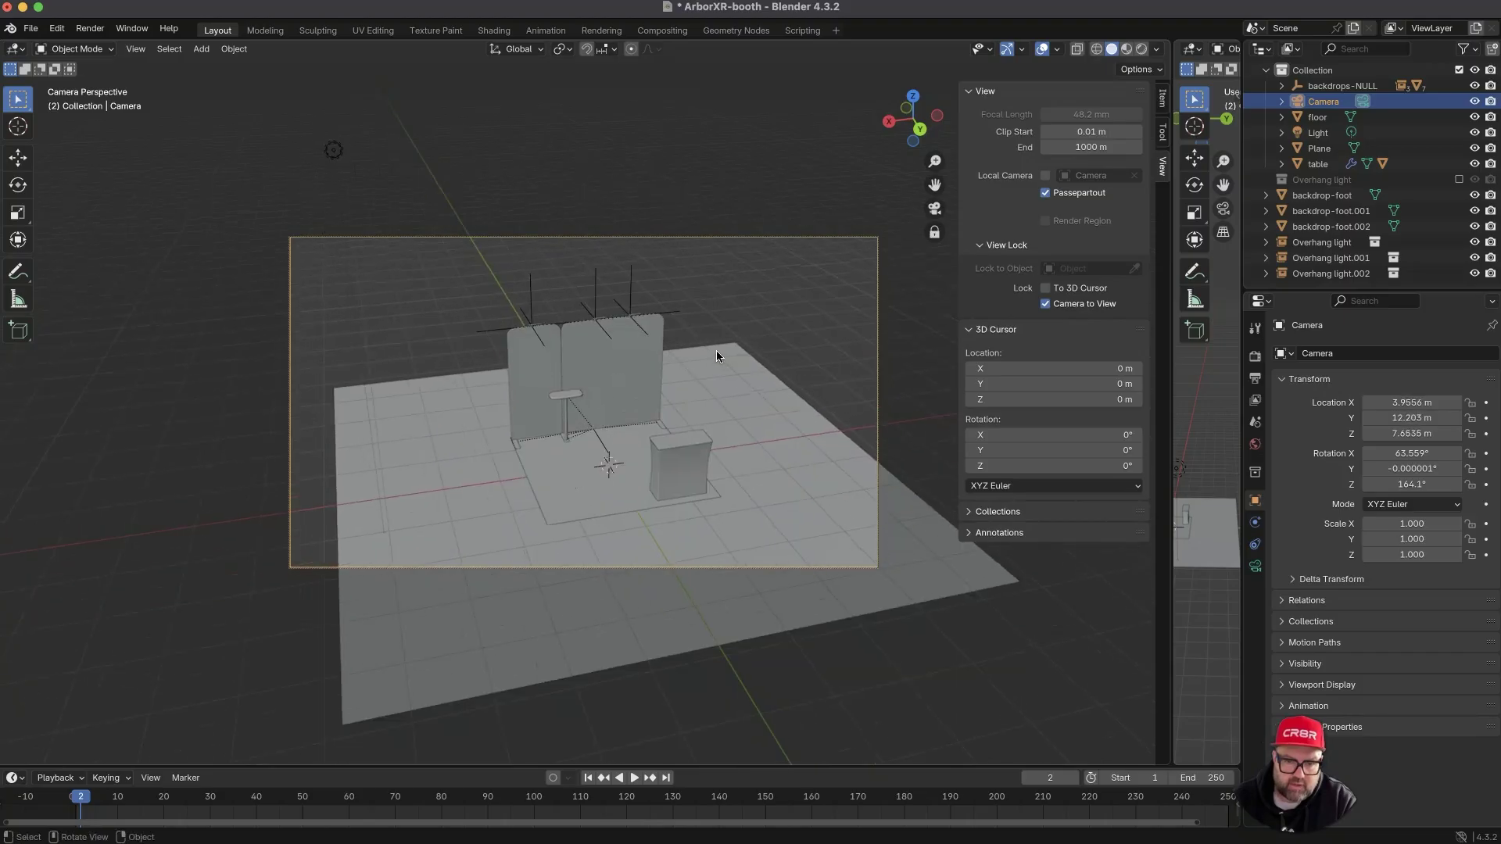
pyautogui.scroll(3, 713, 344)
pyautogui.moveTo(692, 413); pyautogui.dragTo(699, 465, button='middle')
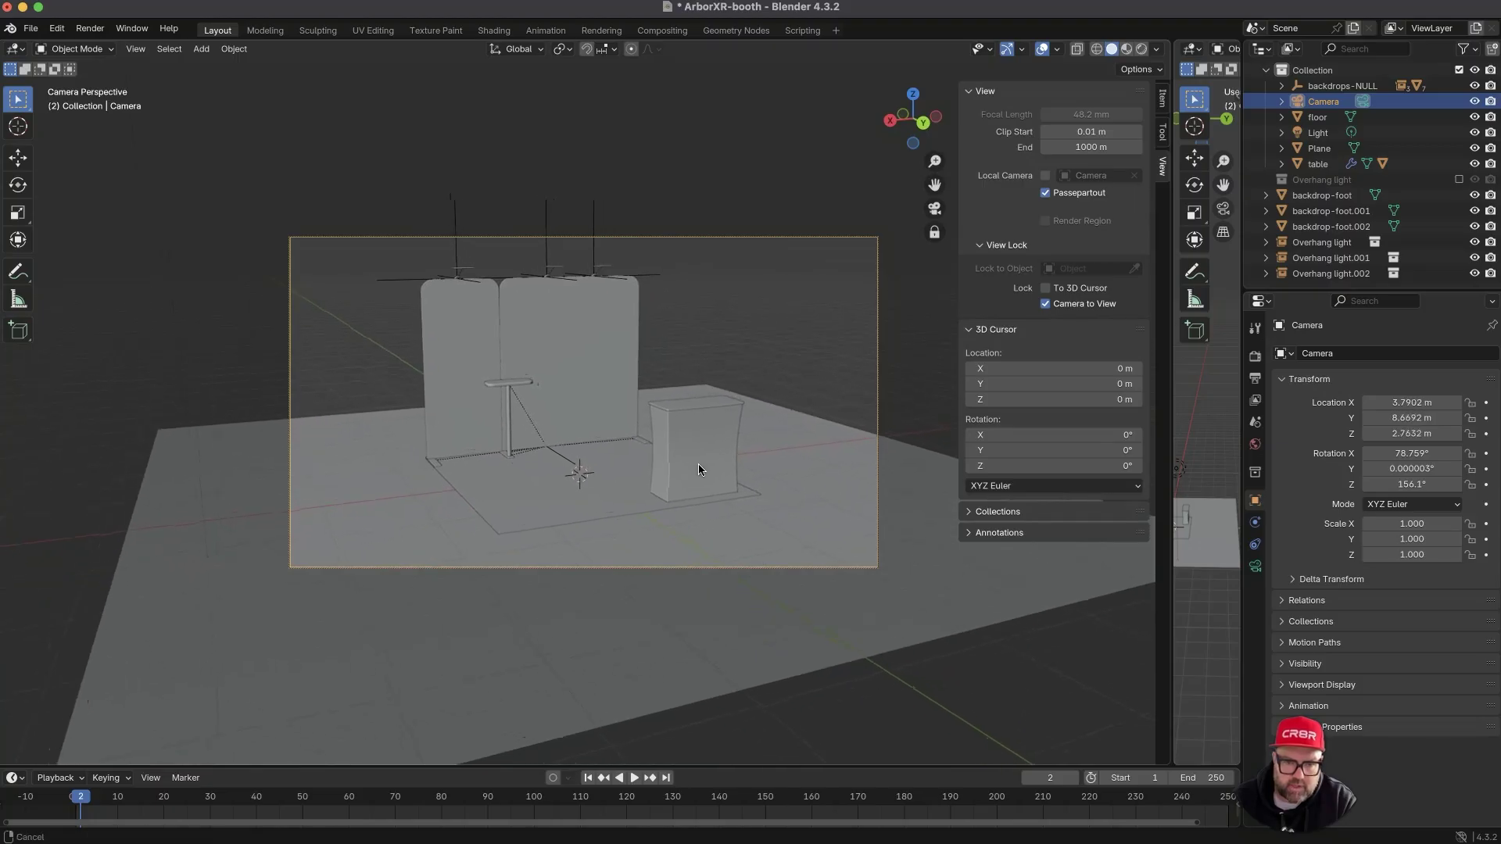
# - Set the camera's focal length to 35 mm
pyautogui.click(1256, 567)
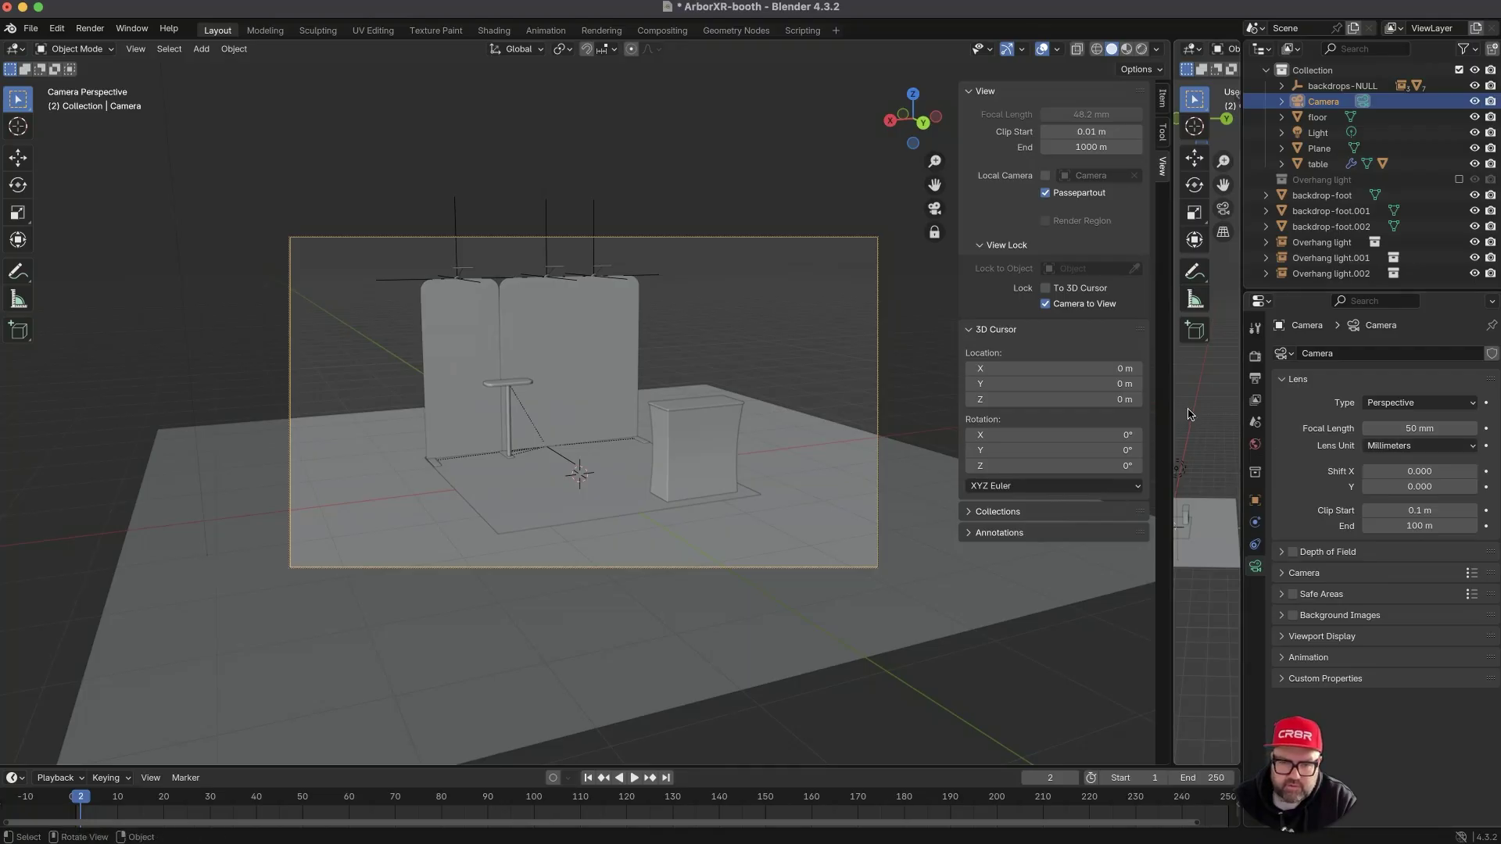
pyautogui.click(1437, 429)
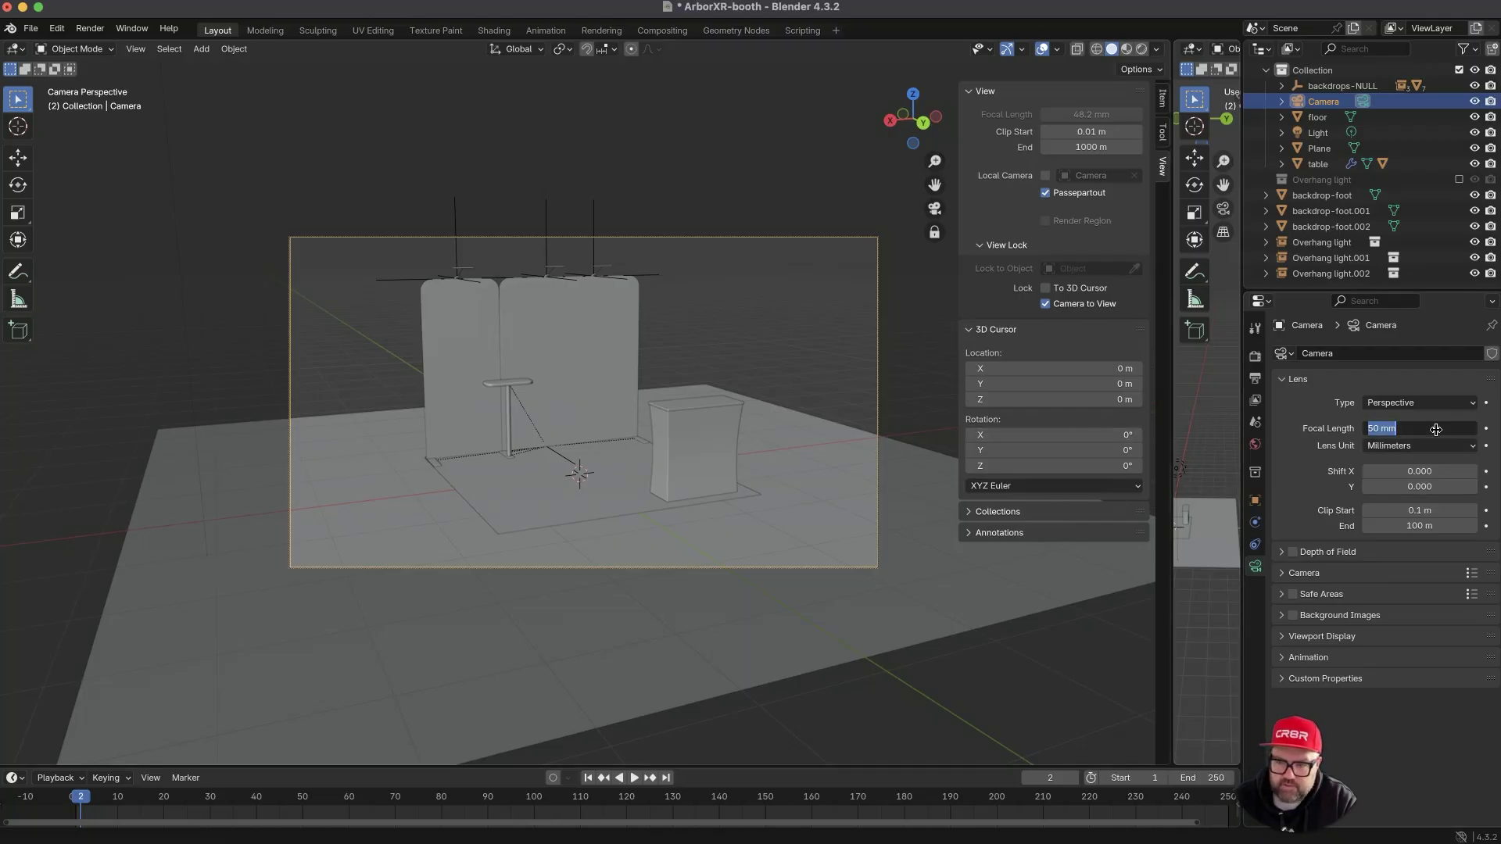
pyautogui.write('3')
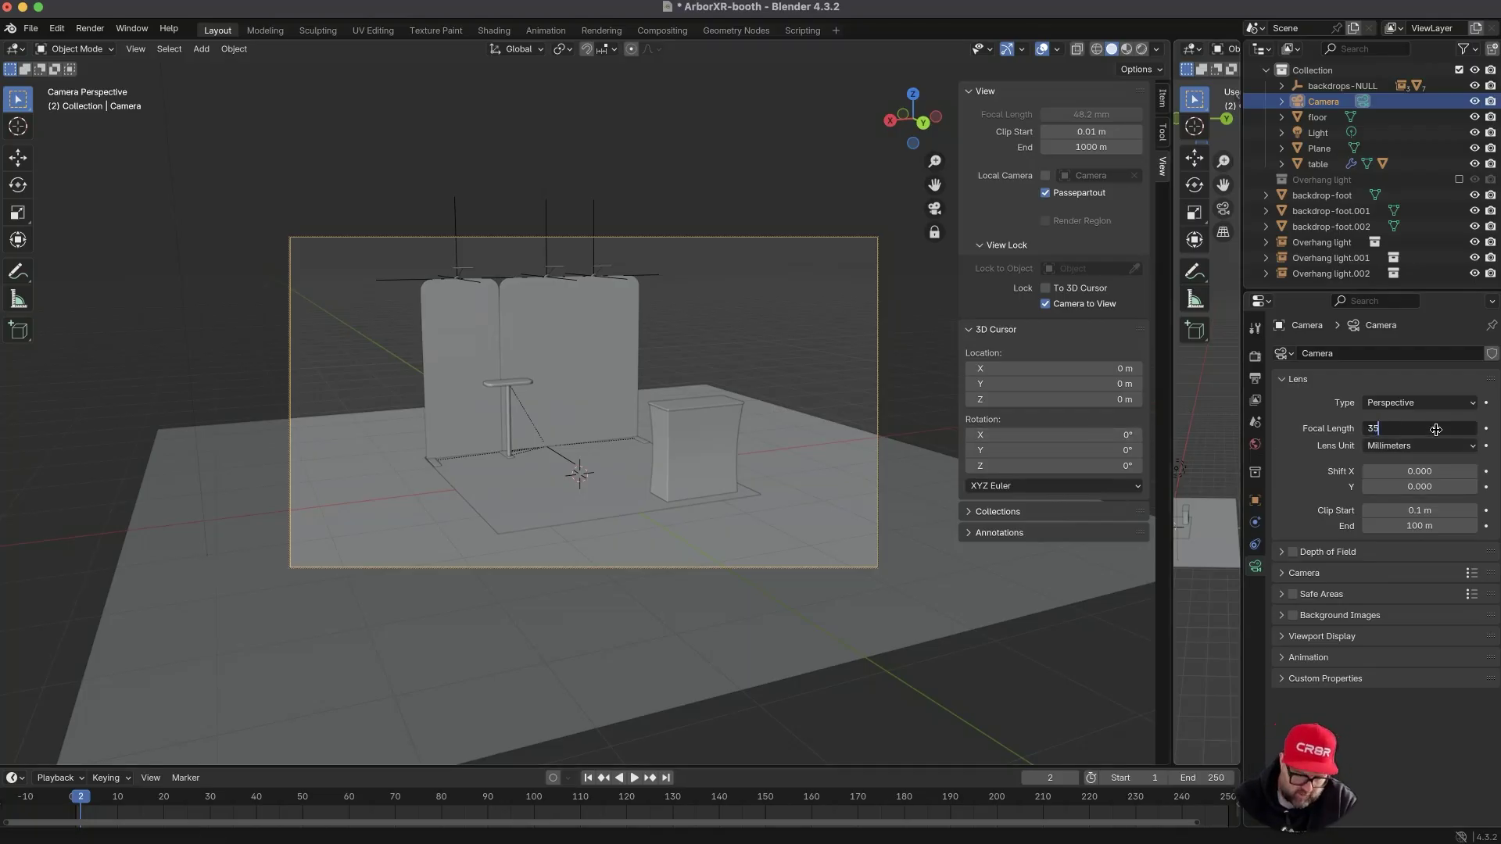
pyautogui.write('5')
pyautogui.press('Tab')
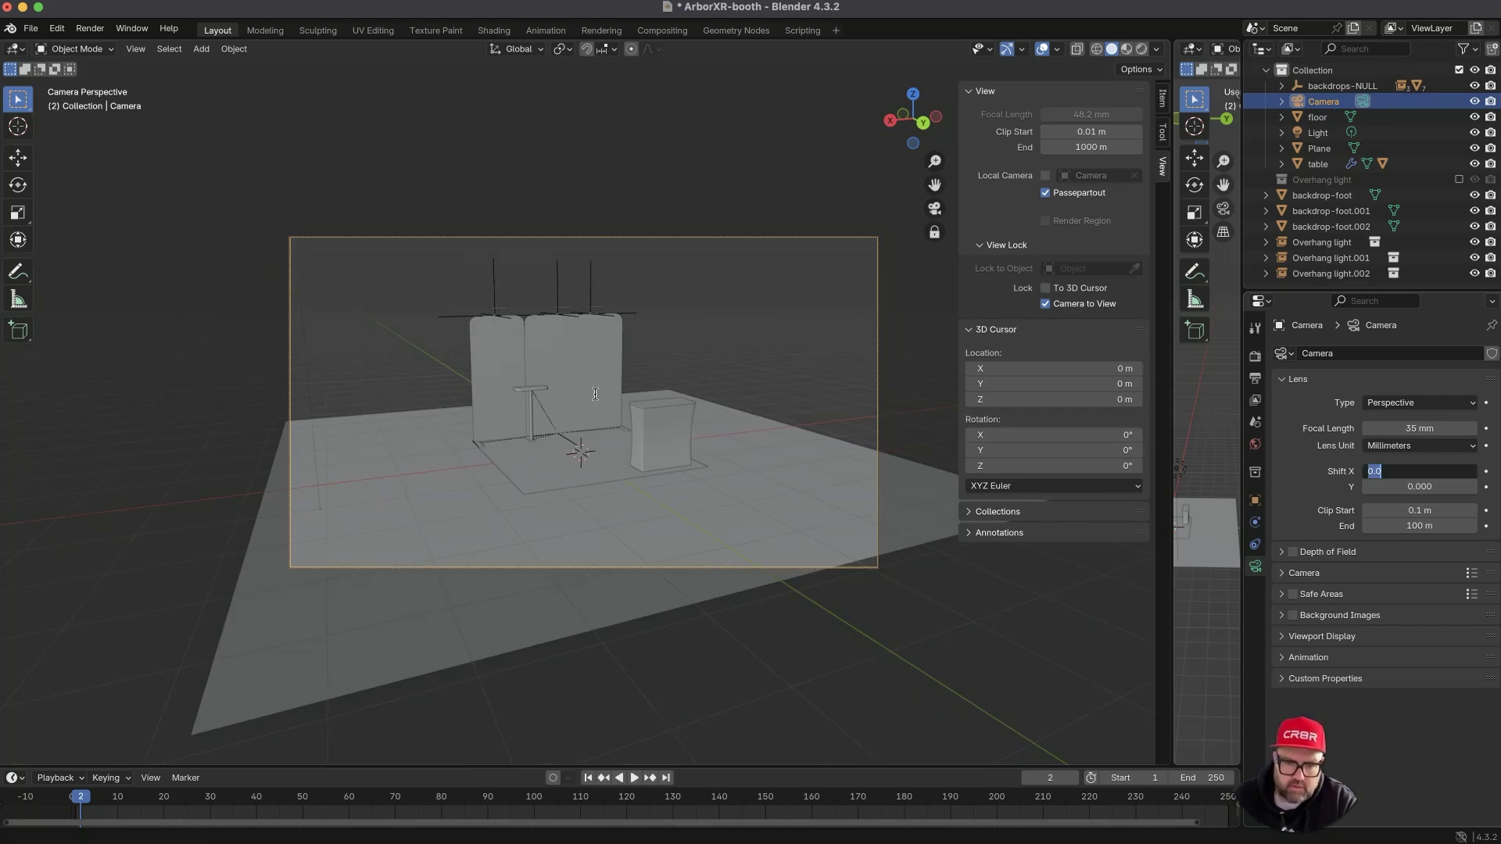
pyautogui.press('Return')
# - Reframe the booth with the camera closer and lower, at about X 2.79 m, Y 6.18 m, Z 1.58 m
pyautogui.keyDown('ctrl'); pyautogui.moveTo(592, 391); pyautogui.dragTo(594, 425, button='middle'); pyautogui.keyUp('ctrl')
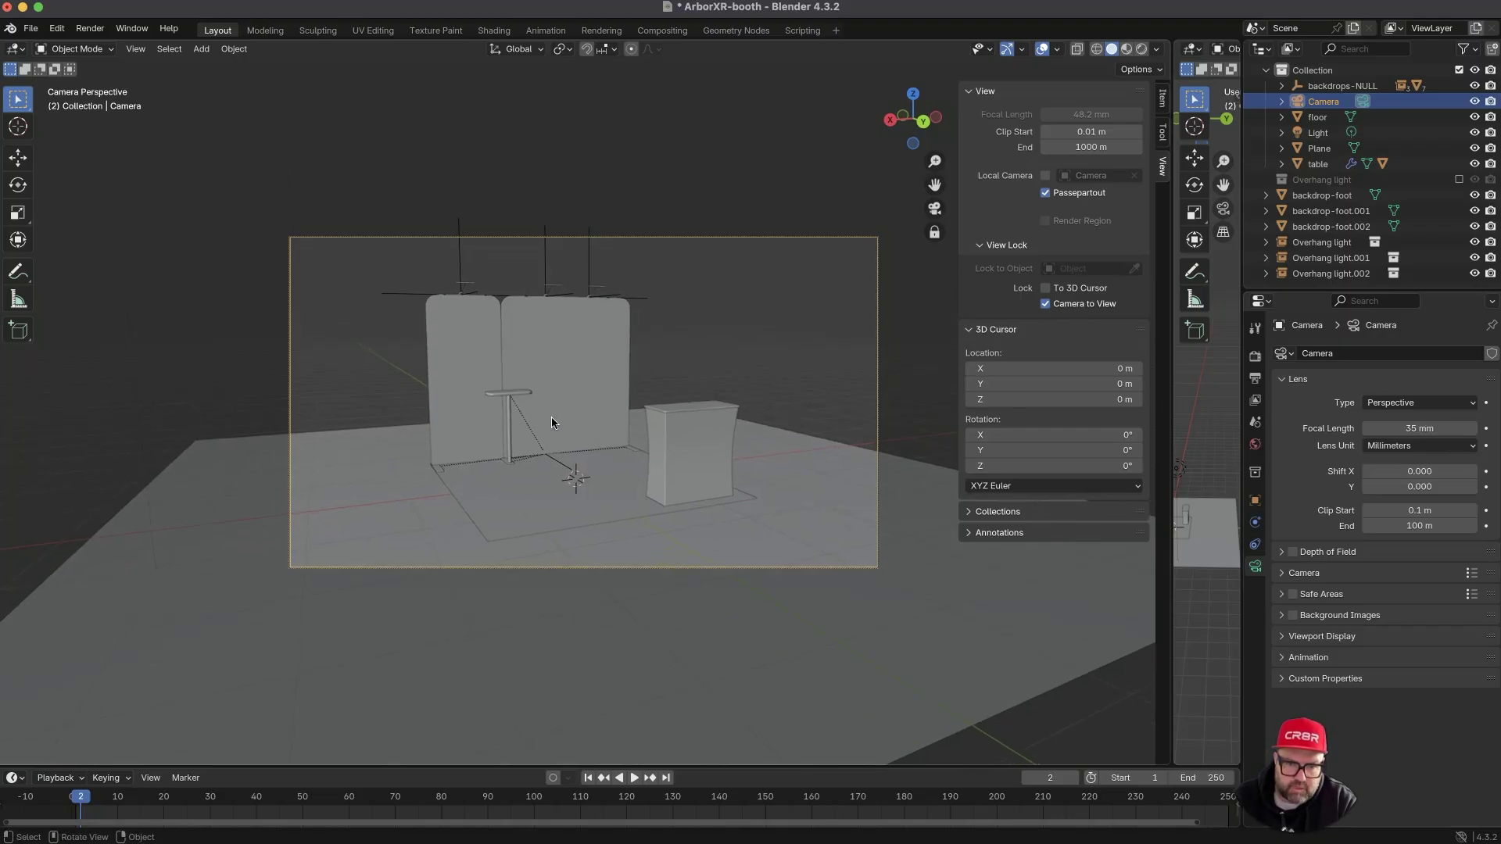
pyautogui.keyDown('ctrl'); pyautogui.moveTo(642, 499); pyautogui.dragTo(641, 492, button='middle'); pyautogui.keyUp('ctrl')
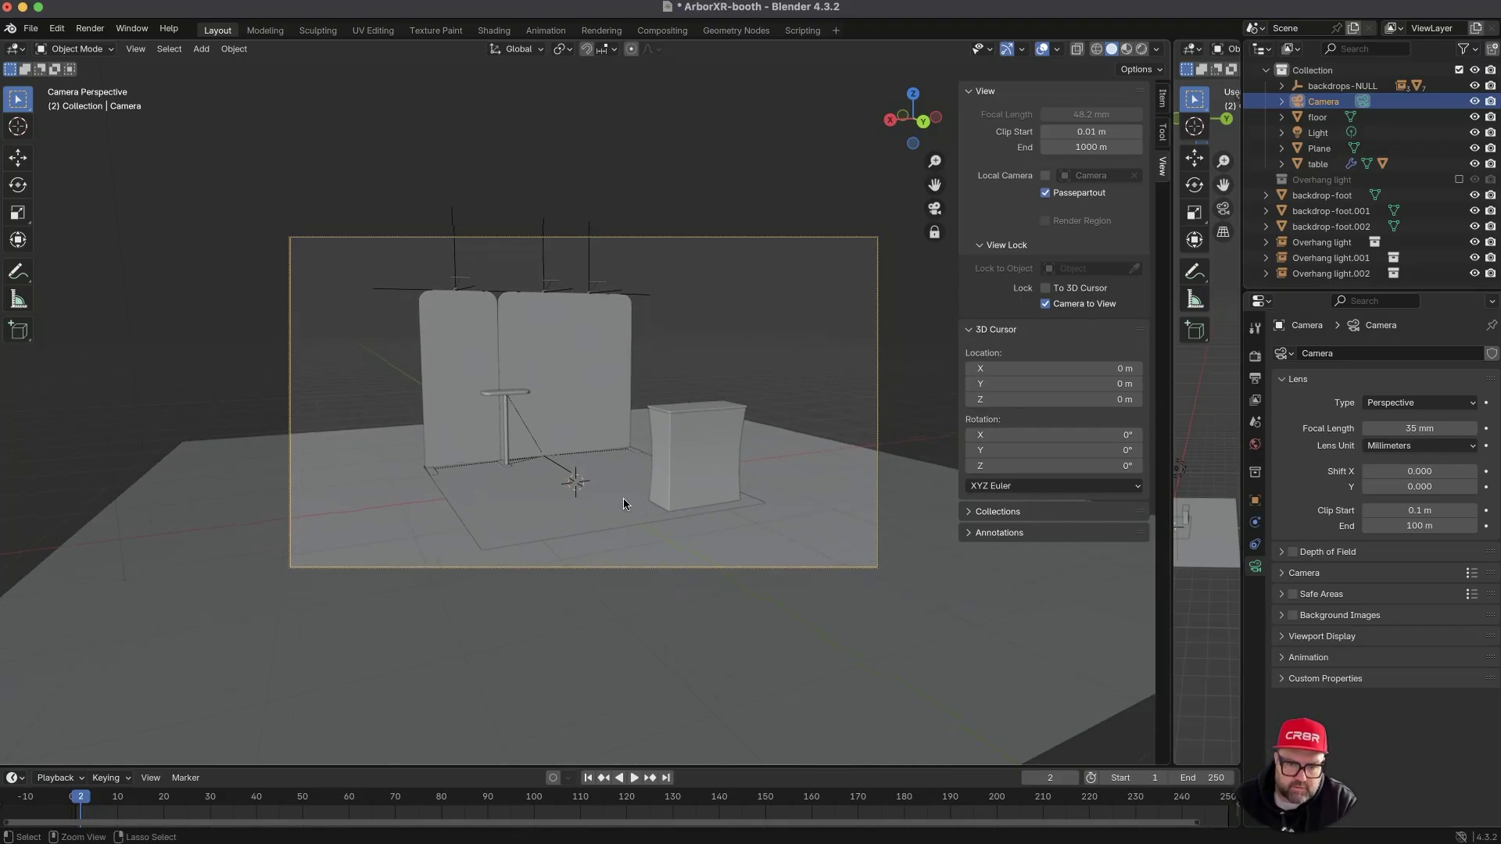
pyautogui.keyDown('ctrl'); pyautogui.scroll(1, 627, 501); pyautogui.keyUp('ctrl')
pyautogui.keyDown('shift'); pyautogui.scroll(2, 628, 501); pyautogui.keyUp('shift')
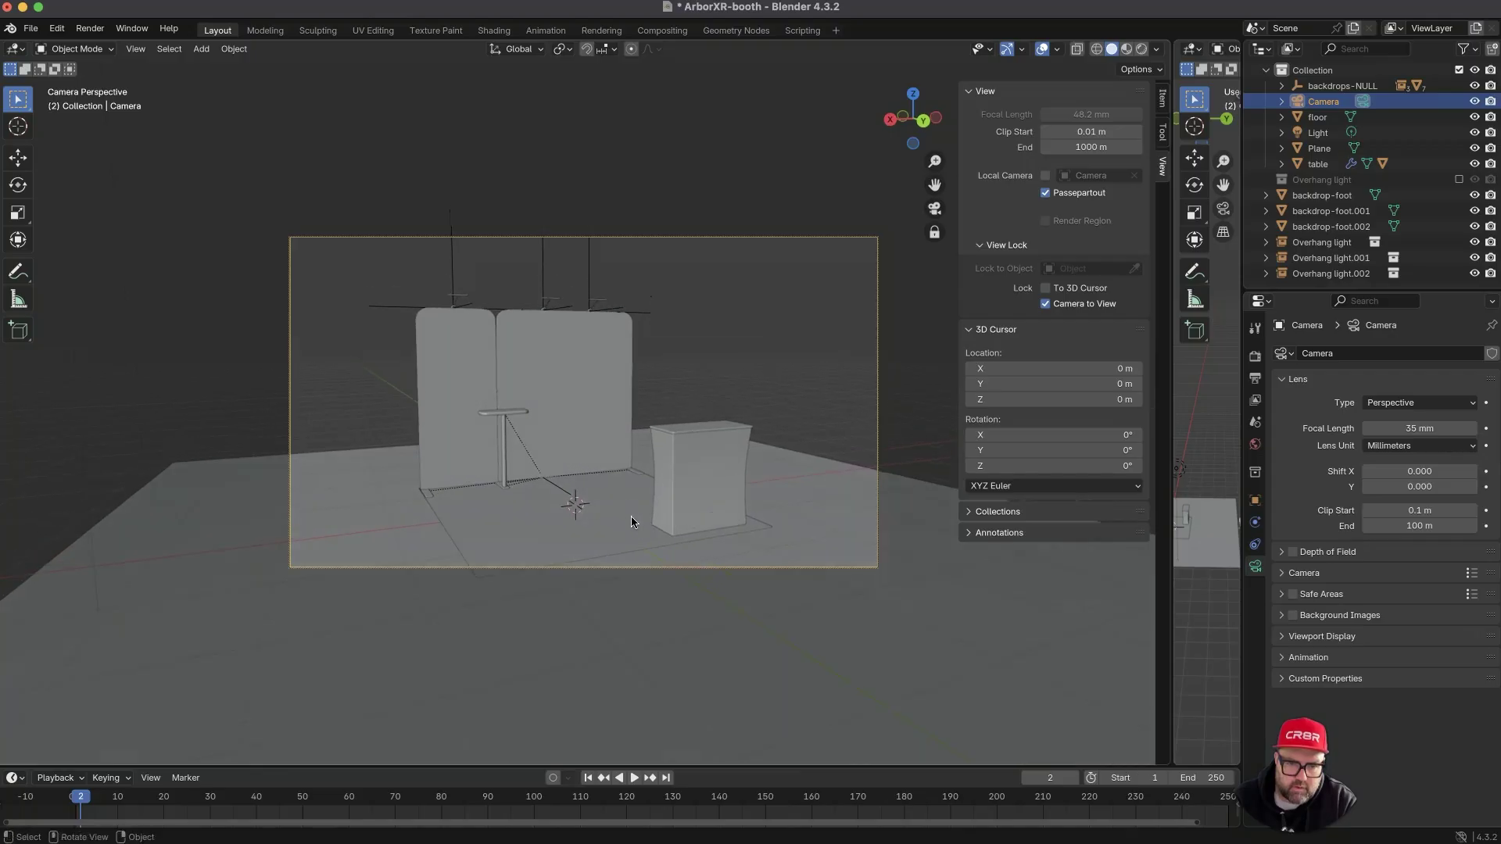
pyautogui.moveTo(632, 518)
pyautogui.mouseDown(button='middle')
pyautogui.moveTo(619, 486)
pyautogui.moveTo(636, 490)
pyautogui.mouseUp(button='middle')
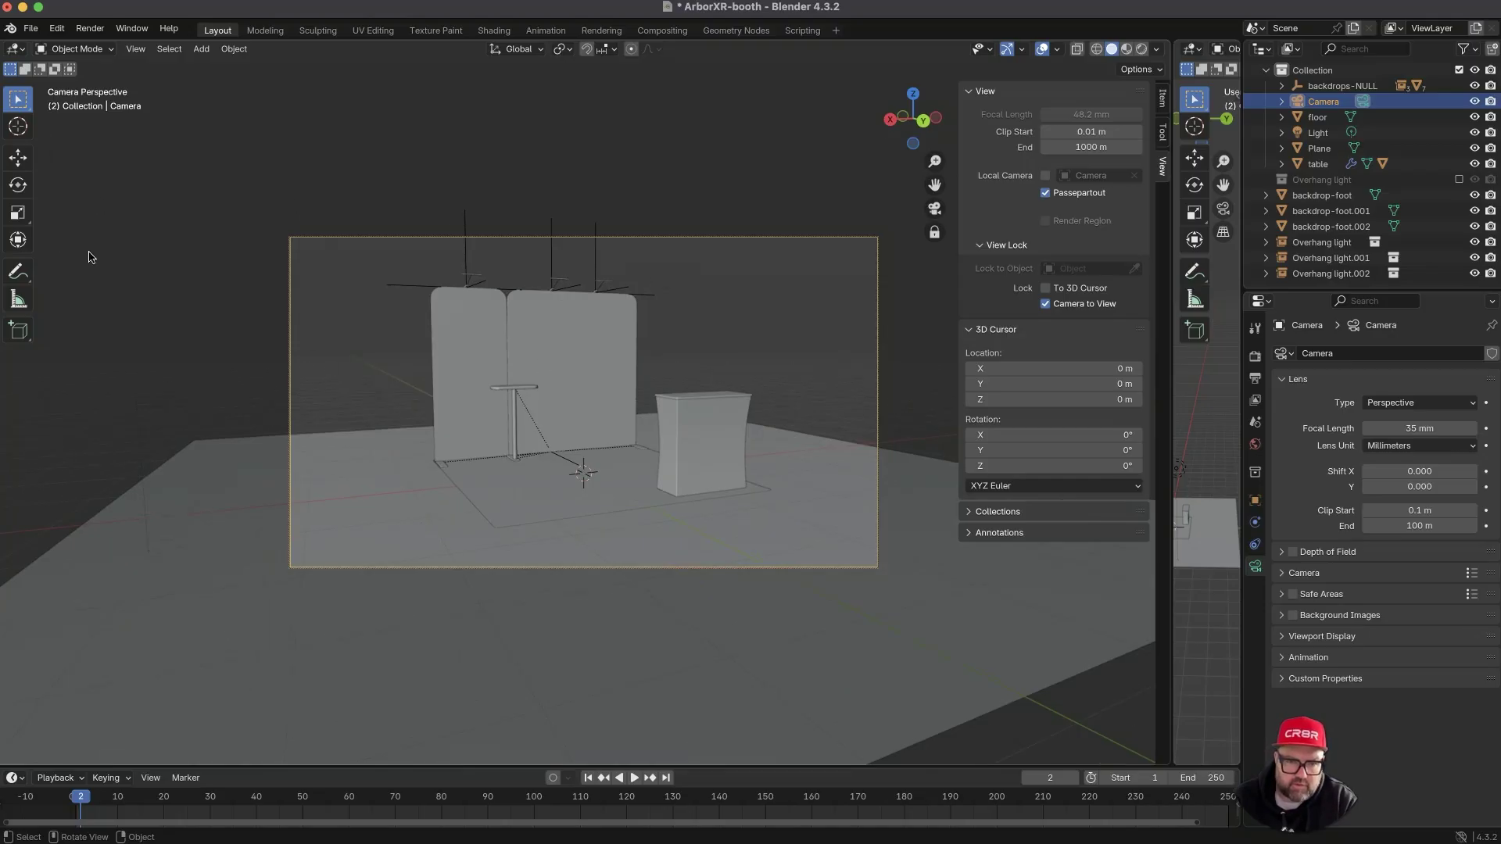
# - Enlarge the camera frame in the viewport with Camera to View switched off, and re-enable the lock
pyautogui.click(1072, 305)
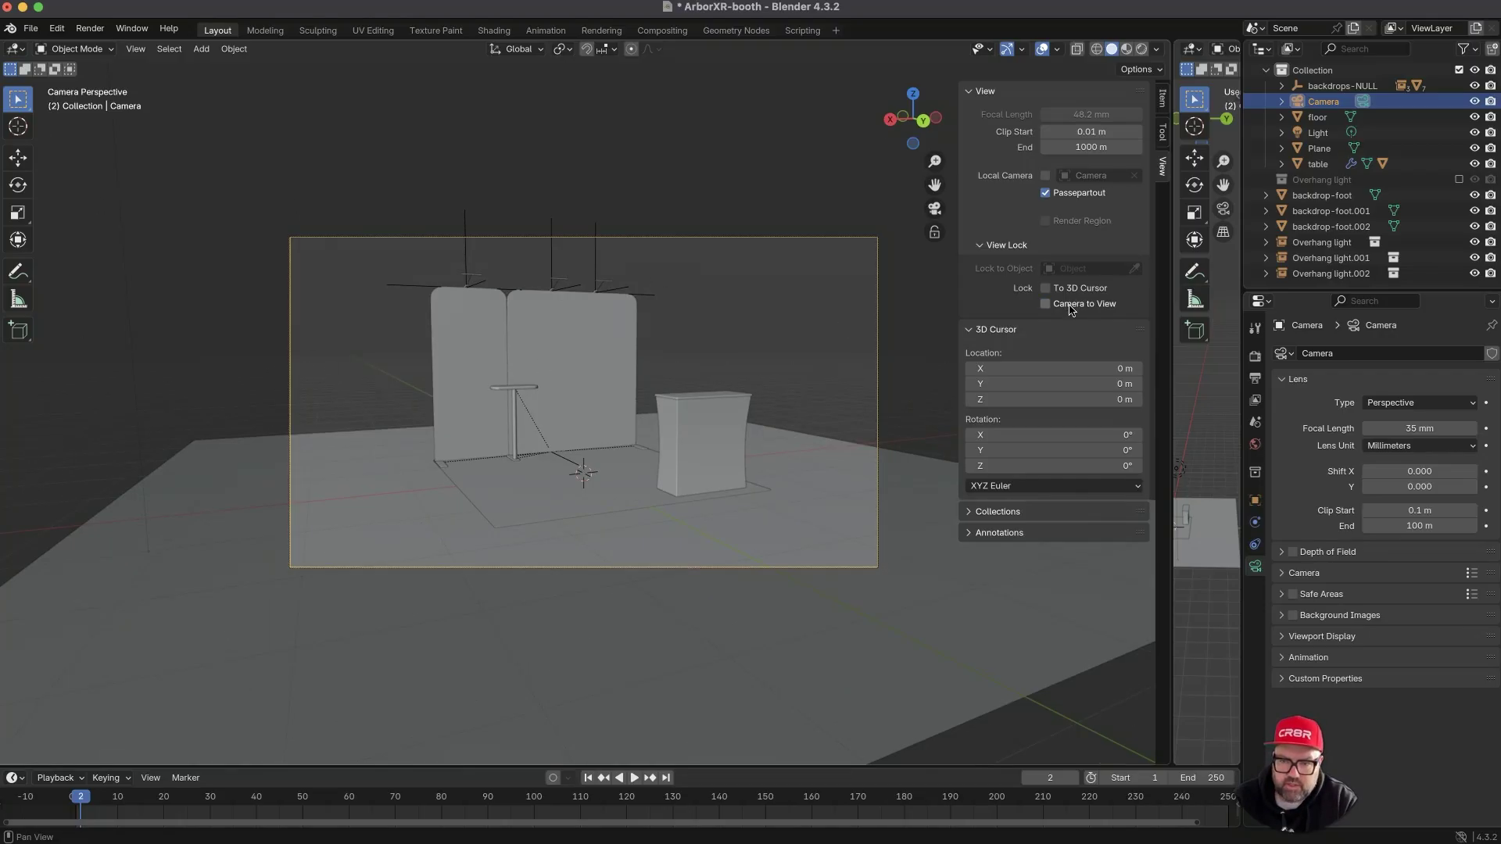
pyautogui.scroll(4, 724, 355)
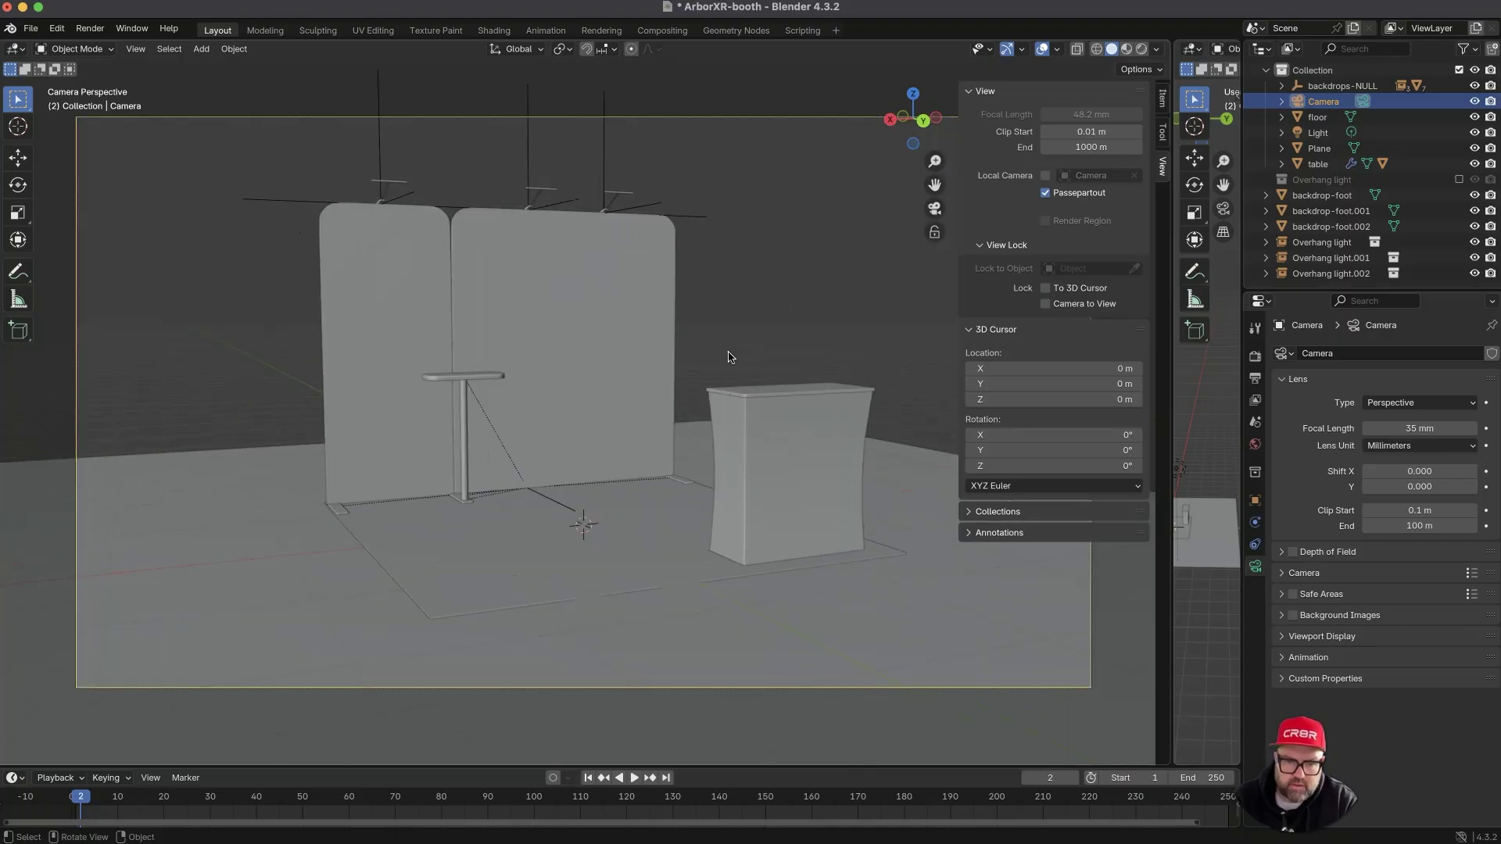
pyautogui.keyDown('shift'); pyautogui.moveTo(753, 301); pyautogui.dragTo(805, 260, button='middle'); pyautogui.keyUp('shift')
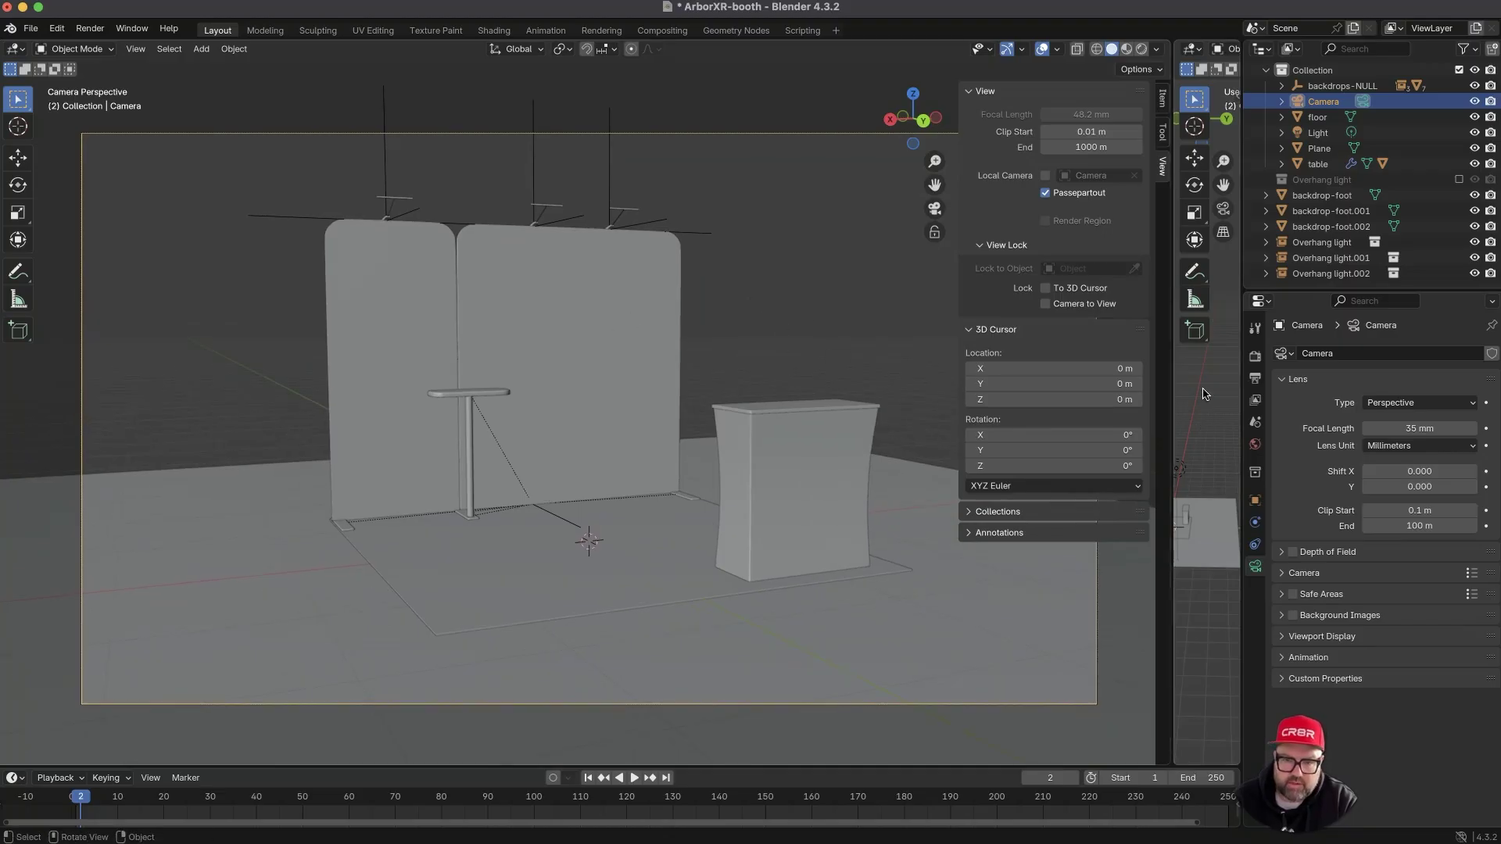
pyautogui.click(1061, 306)
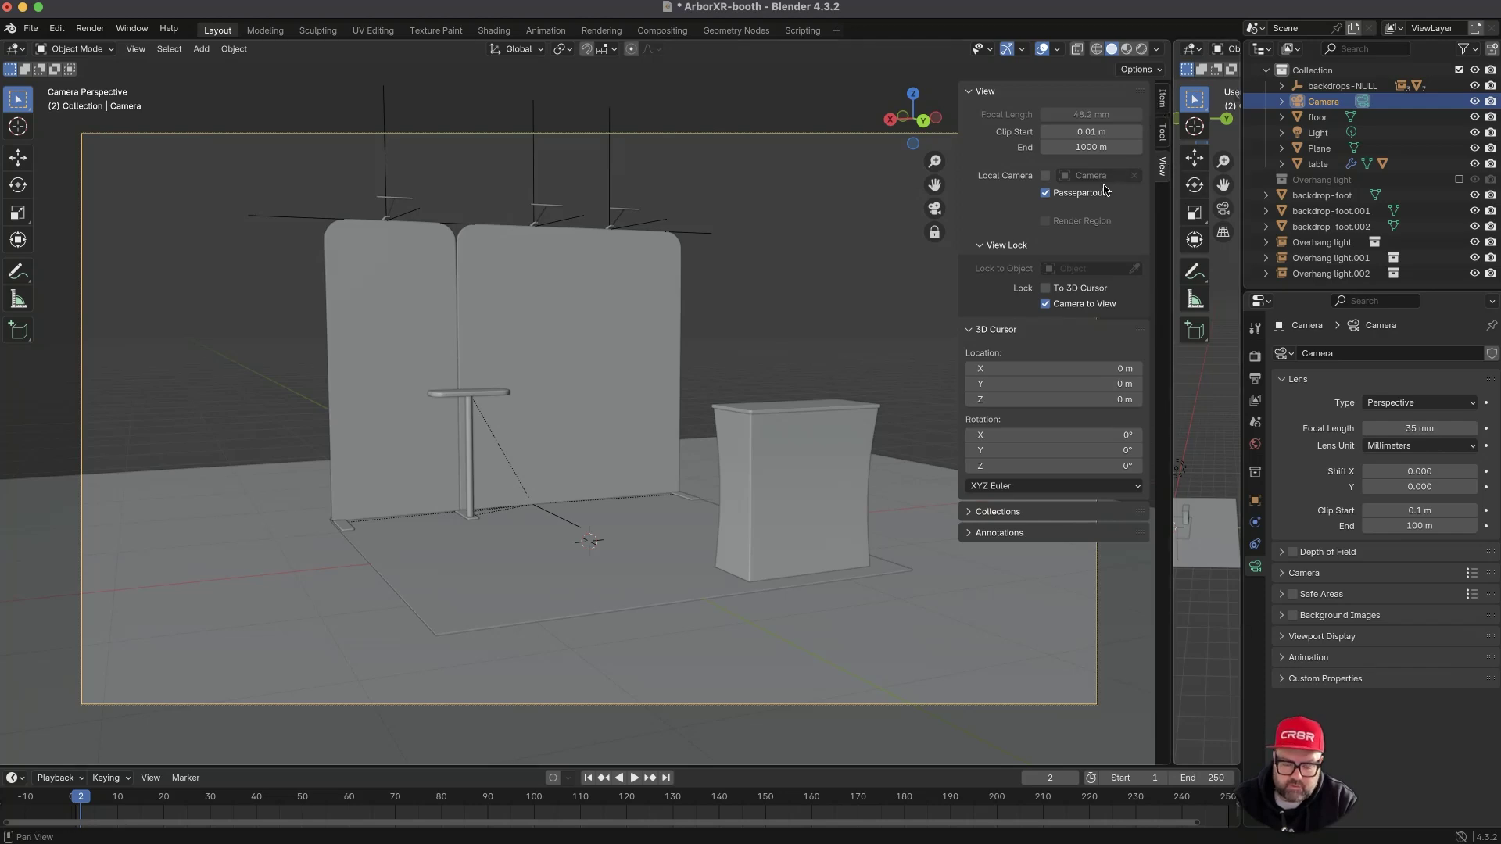
pyautogui.press('n')
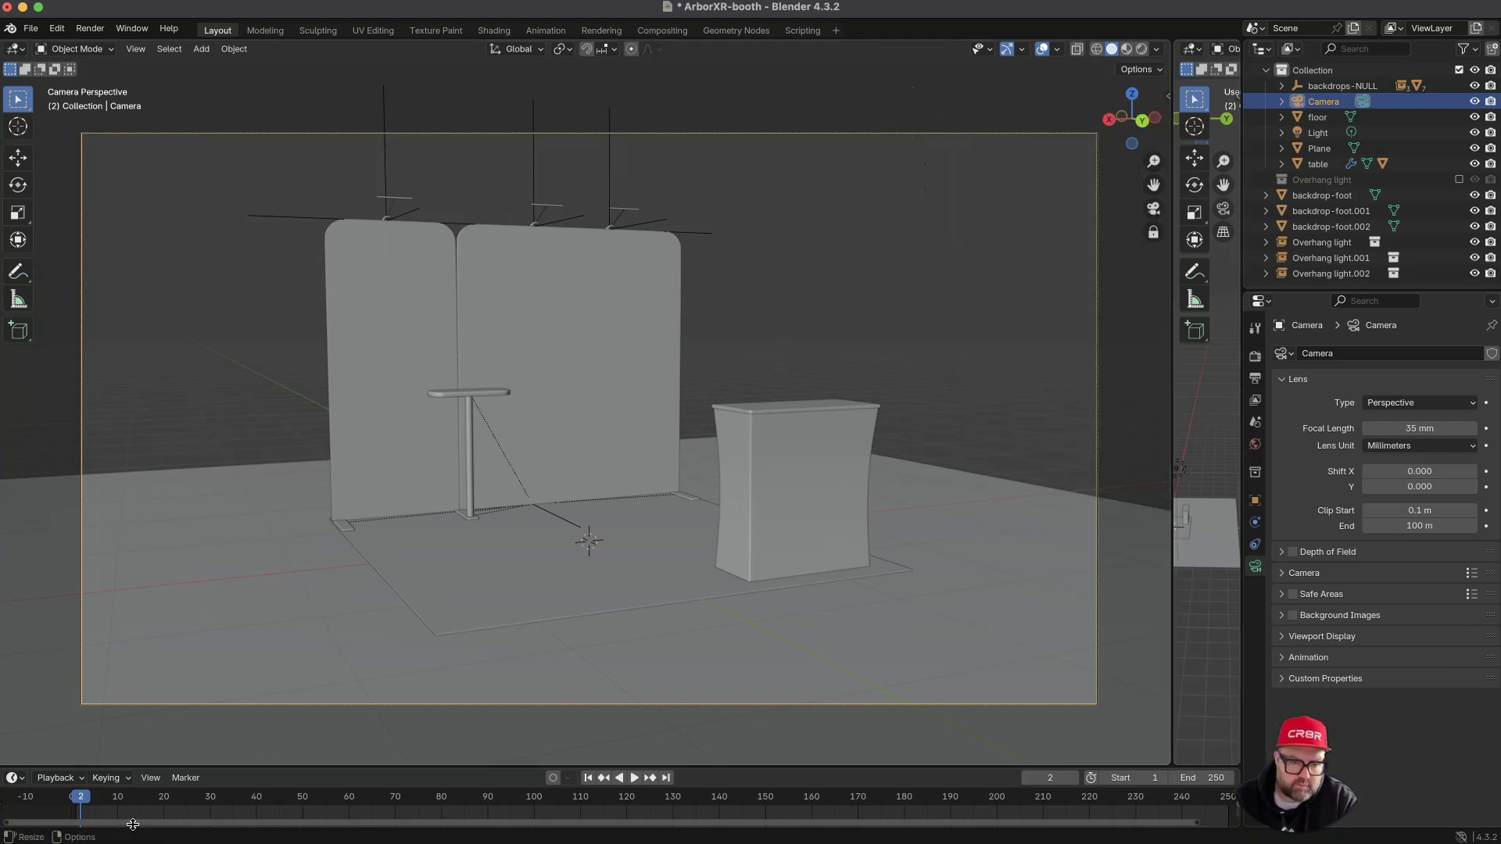
# - Keyframe the camera's location, rotation and scale at frame 0
pyautogui.moveTo(85, 806); pyautogui.dragTo(72, 806)
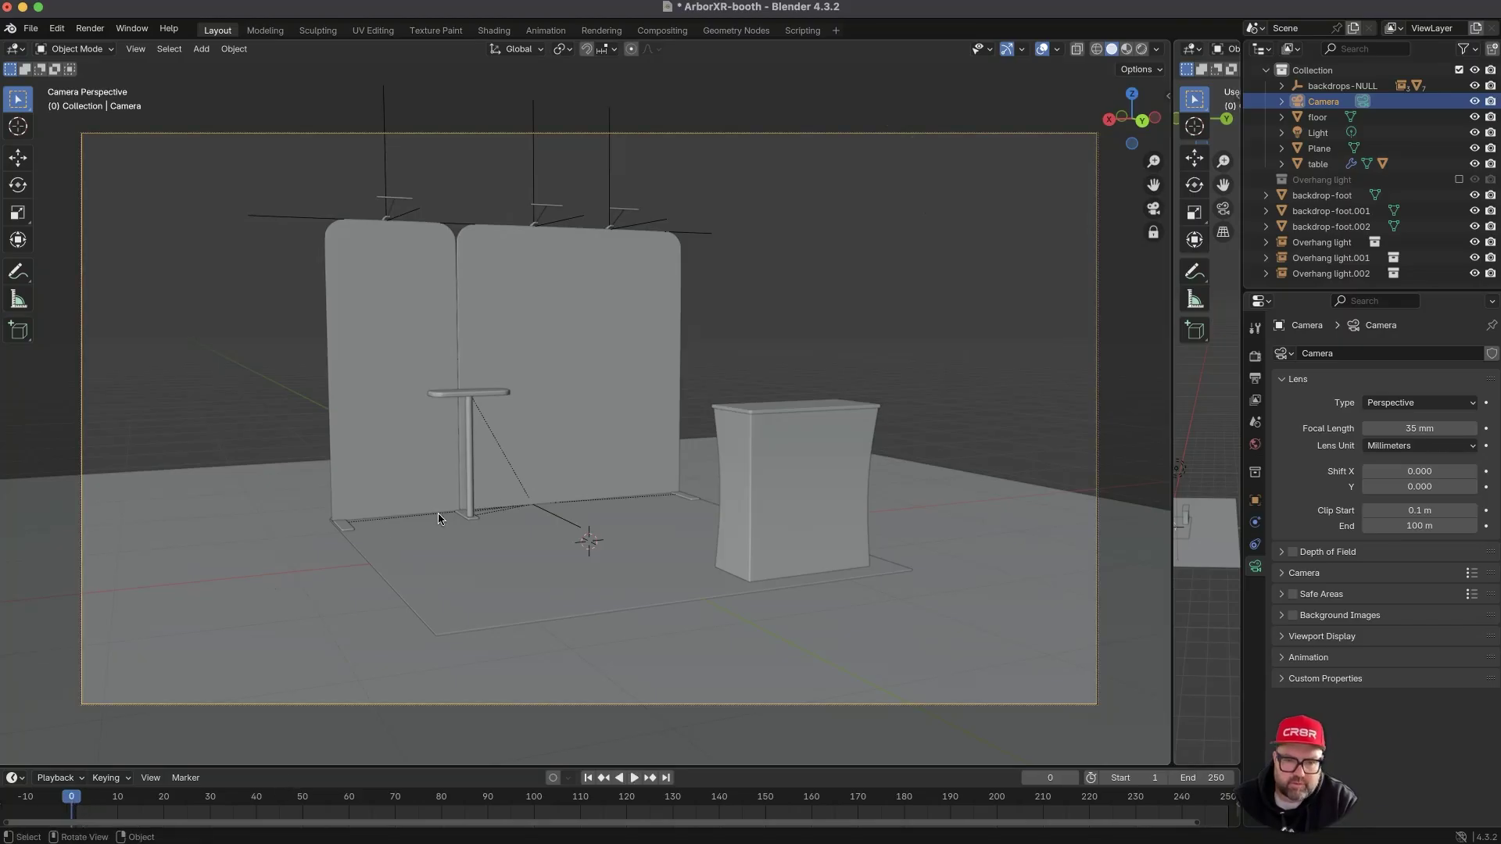
pyautogui.click(1302, 103)
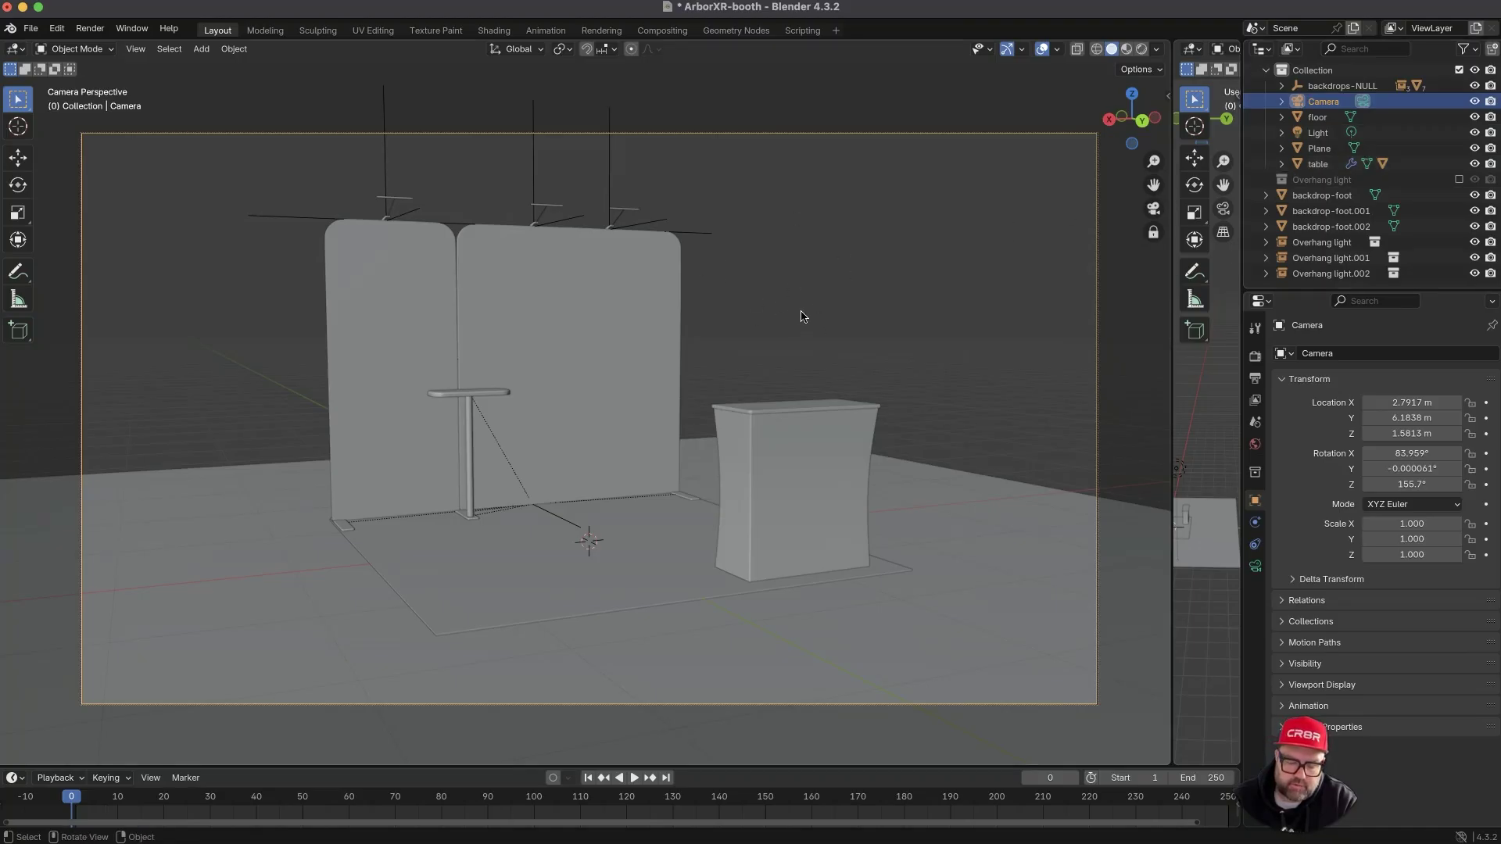
pyautogui.press('i')
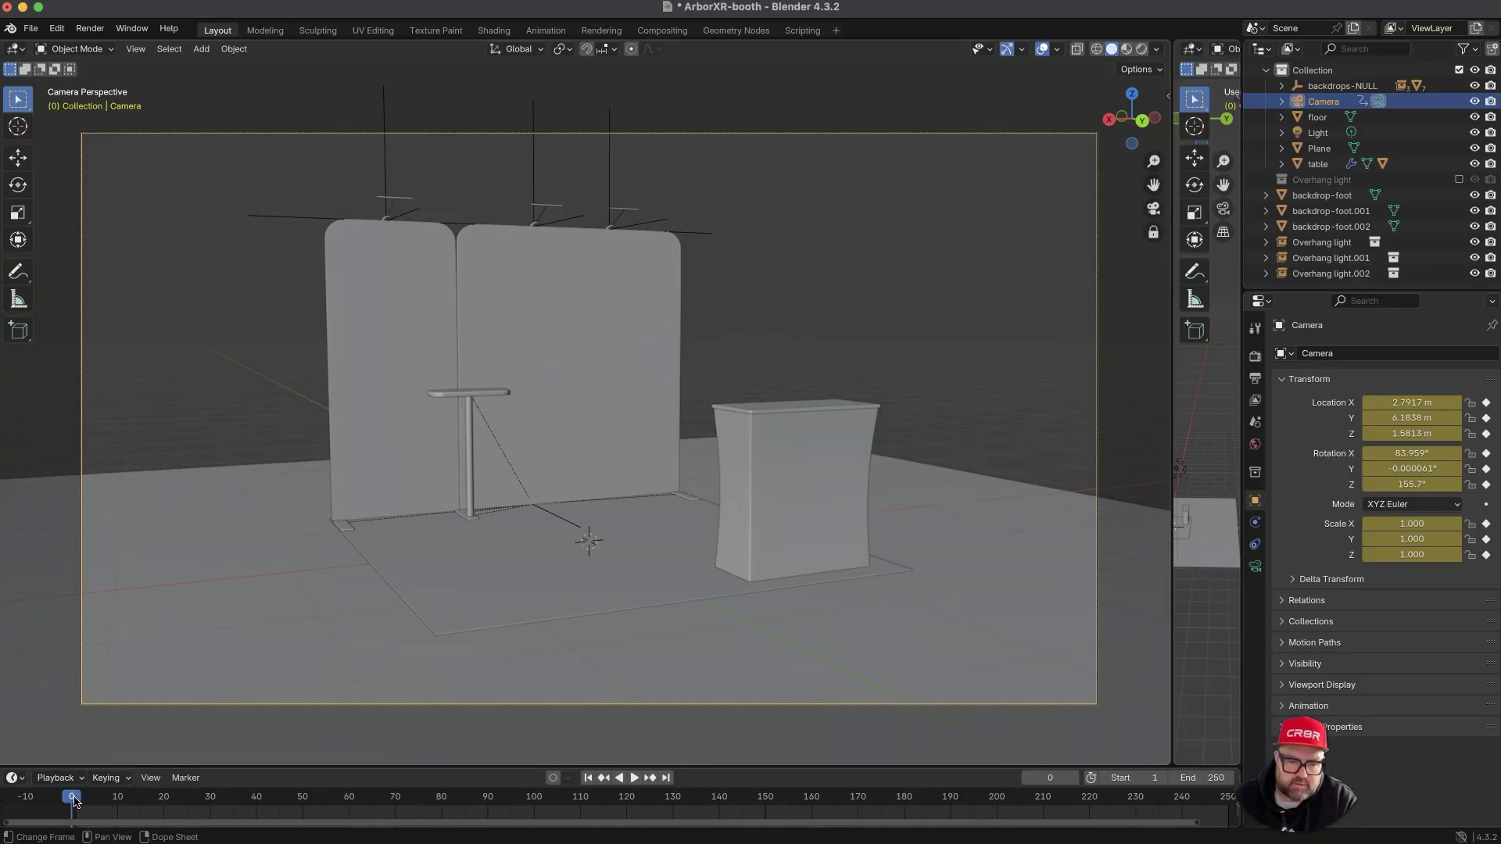
# - Play and scrub the timeline back to frame 0, and try to delete the camera's keyframe there
pyautogui.press('space')
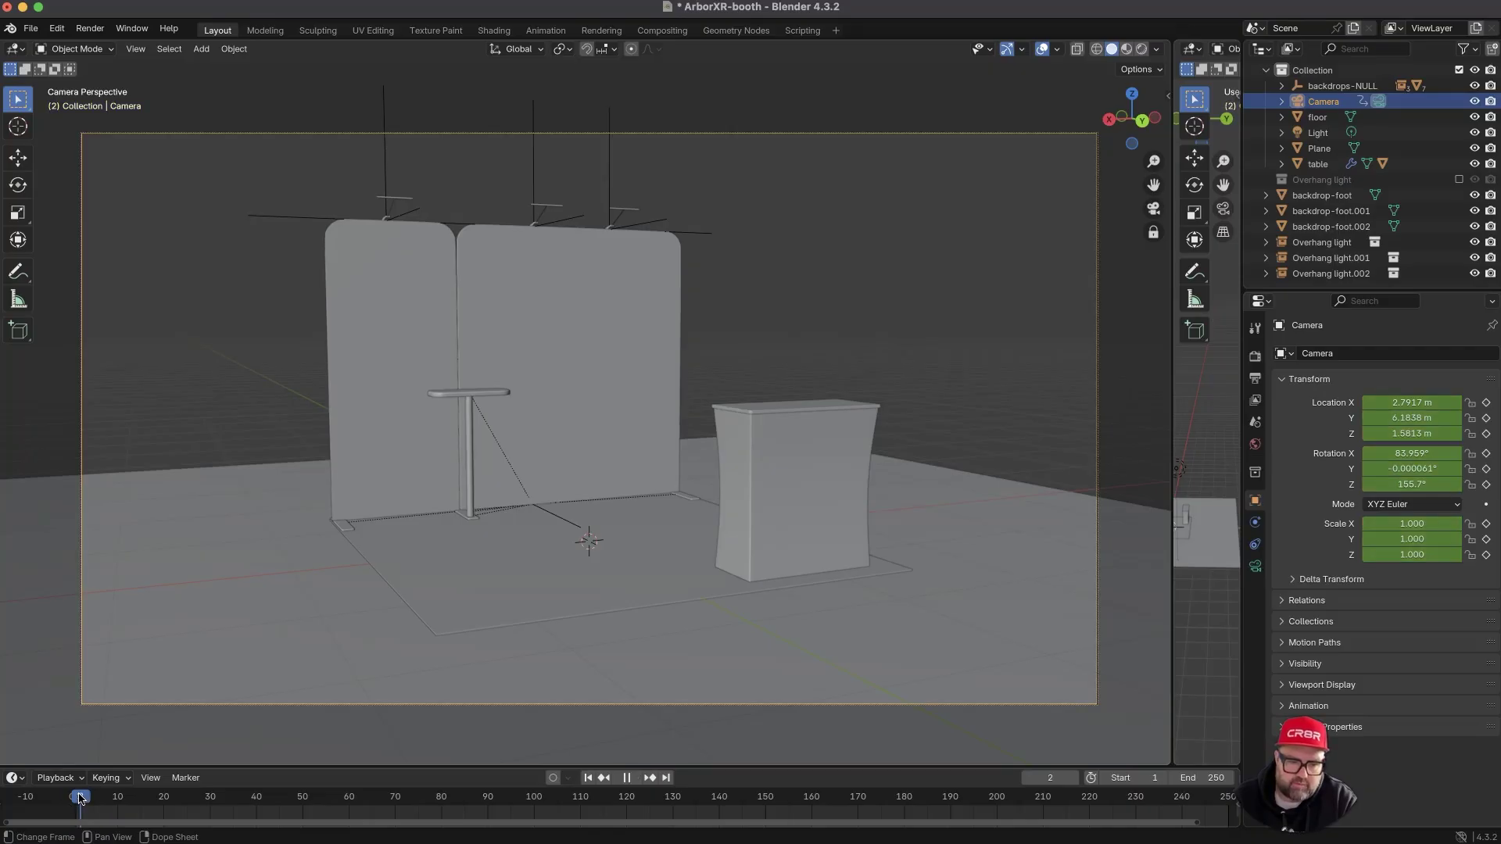
pyautogui.moveTo(189, 801); pyautogui.dragTo(82, 791)
pyautogui.press('space')
pyautogui.press('x')
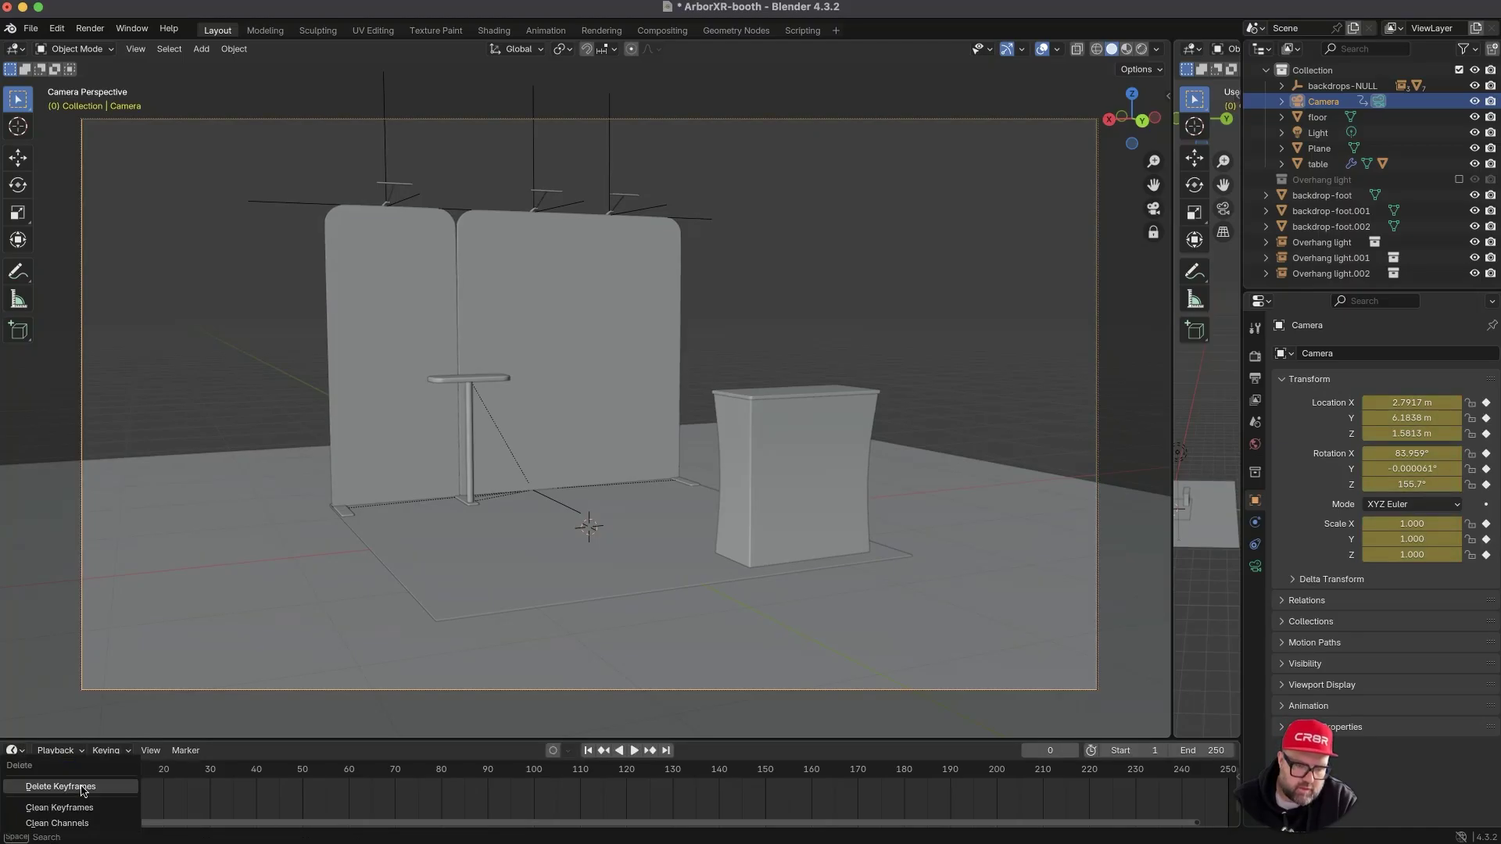
pyautogui.click(60, 786)
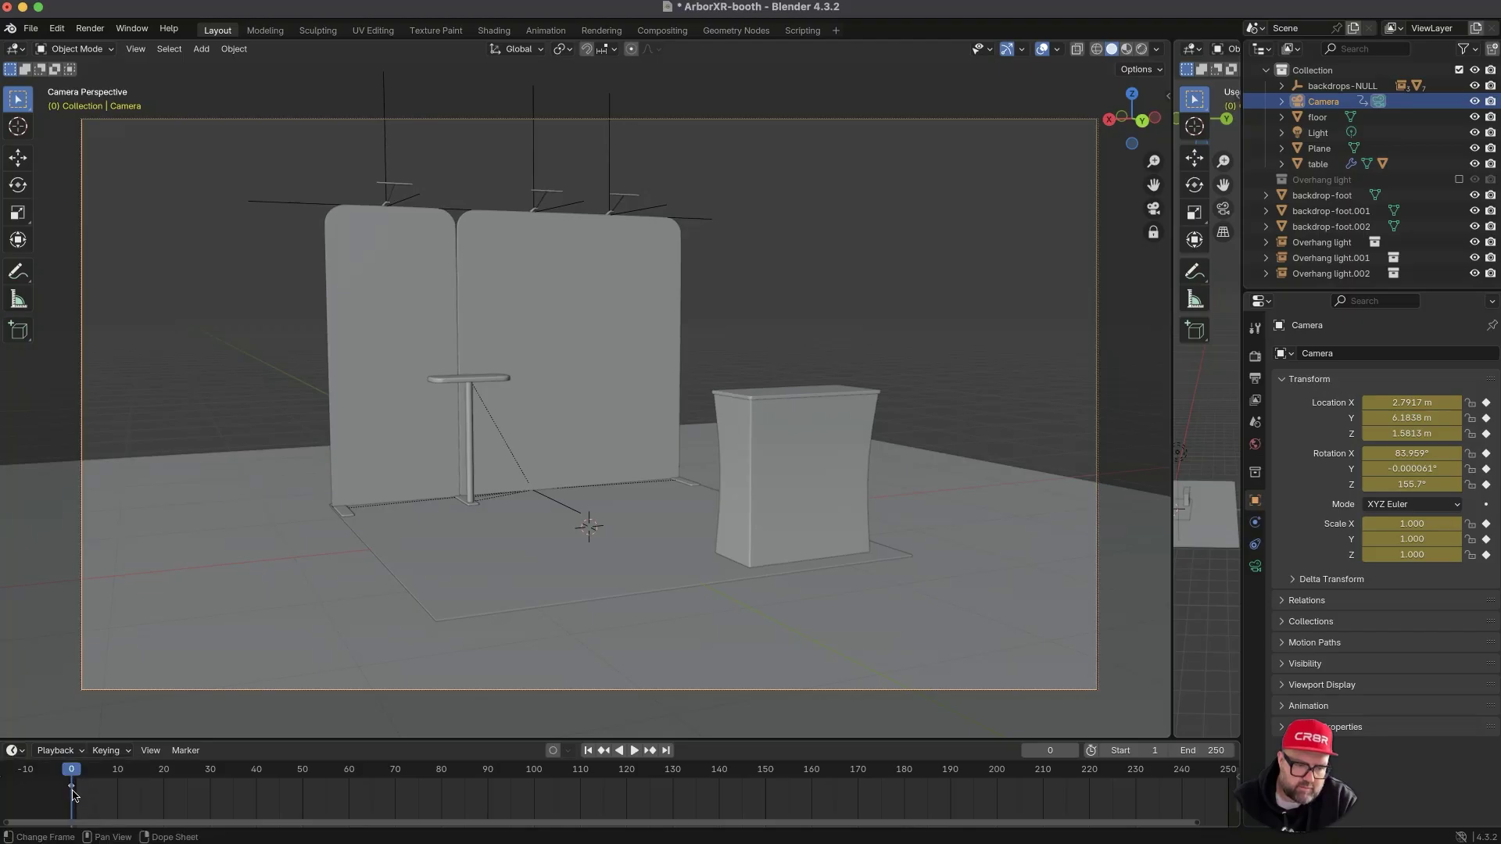
# - Test the camera keyframe by orbiting the locked camera view at frame 24 and returning to frame 0
pyautogui.moveTo(121, 774); pyautogui.dragTo(183, 774)
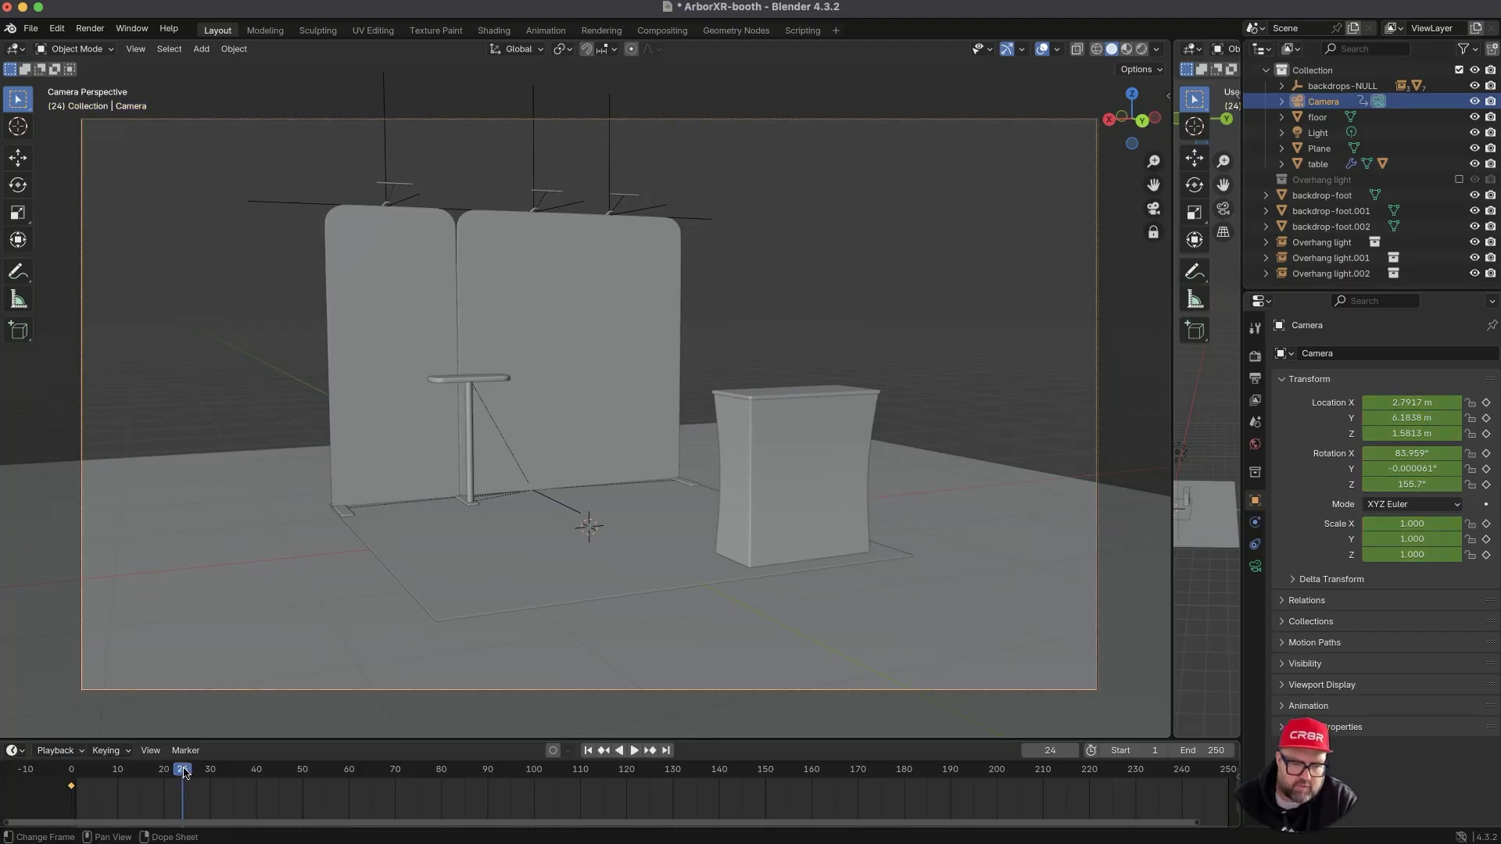
pyautogui.moveTo(430, 488); pyautogui.dragTo(364, 486, button='middle')
pyautogui.moveTo(187, 774); pyautogui.dragTo(71, 781)
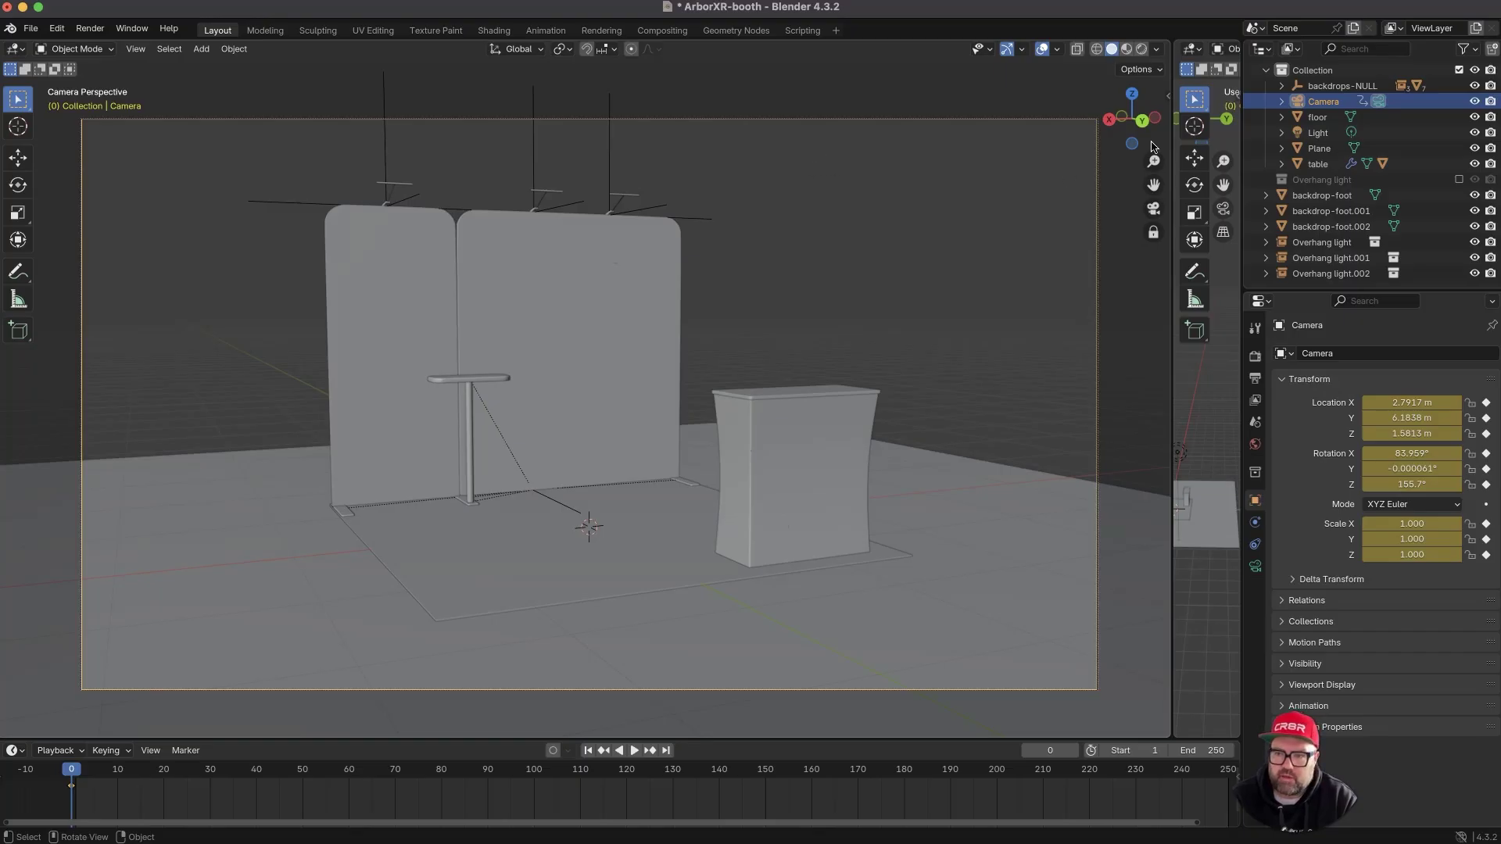
# - Widen the secondary 3D viewport beside the camera view and set the render engine to Cycles with GPU Compute as the device
pyautogui.moveTo(1171, 170); pyautogui.dragTo(982, 199)
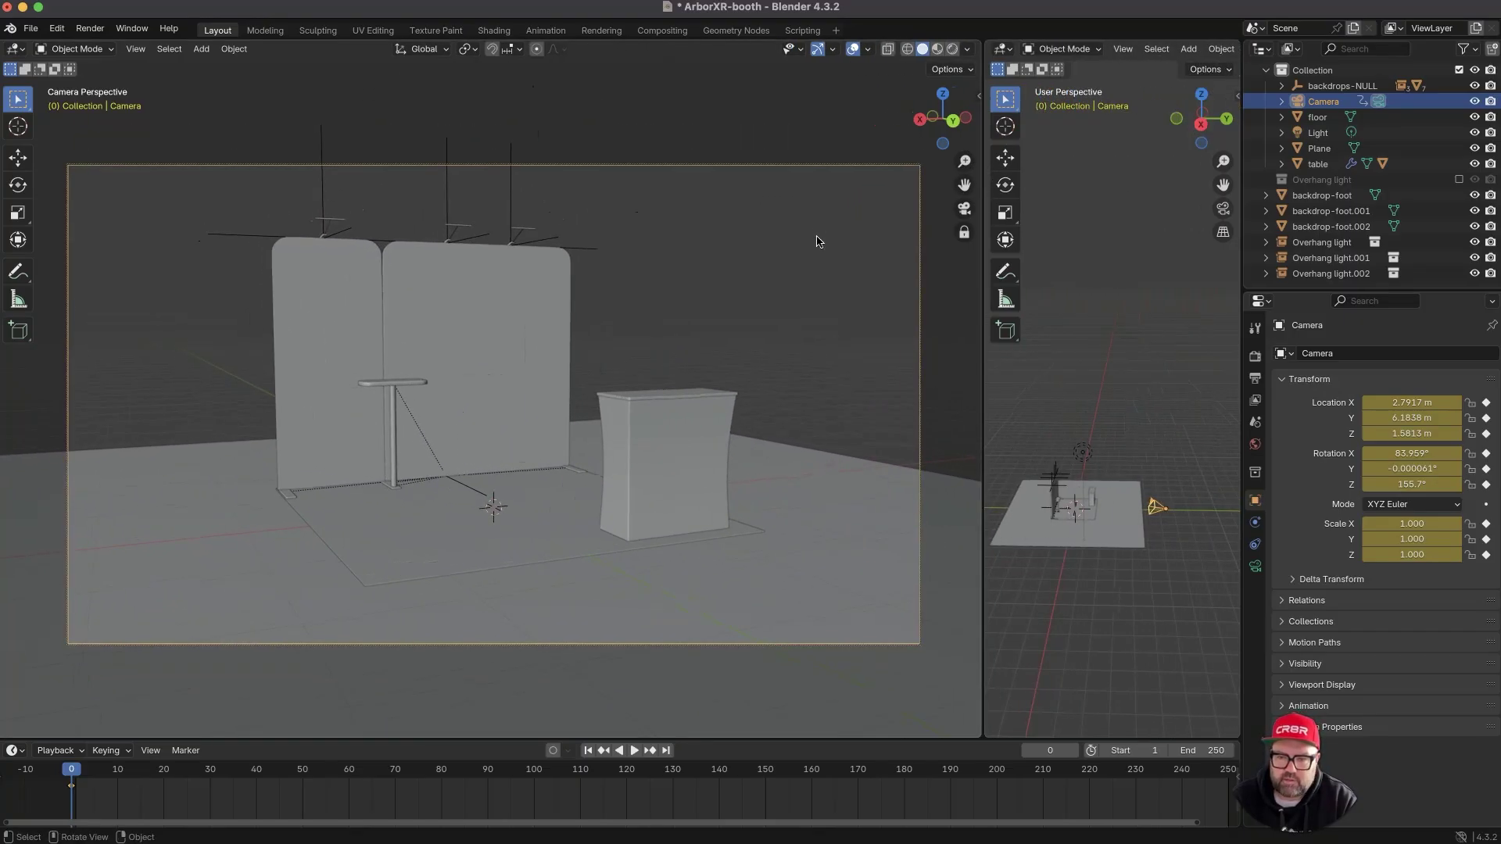
pyautogui.click(1256, 356)
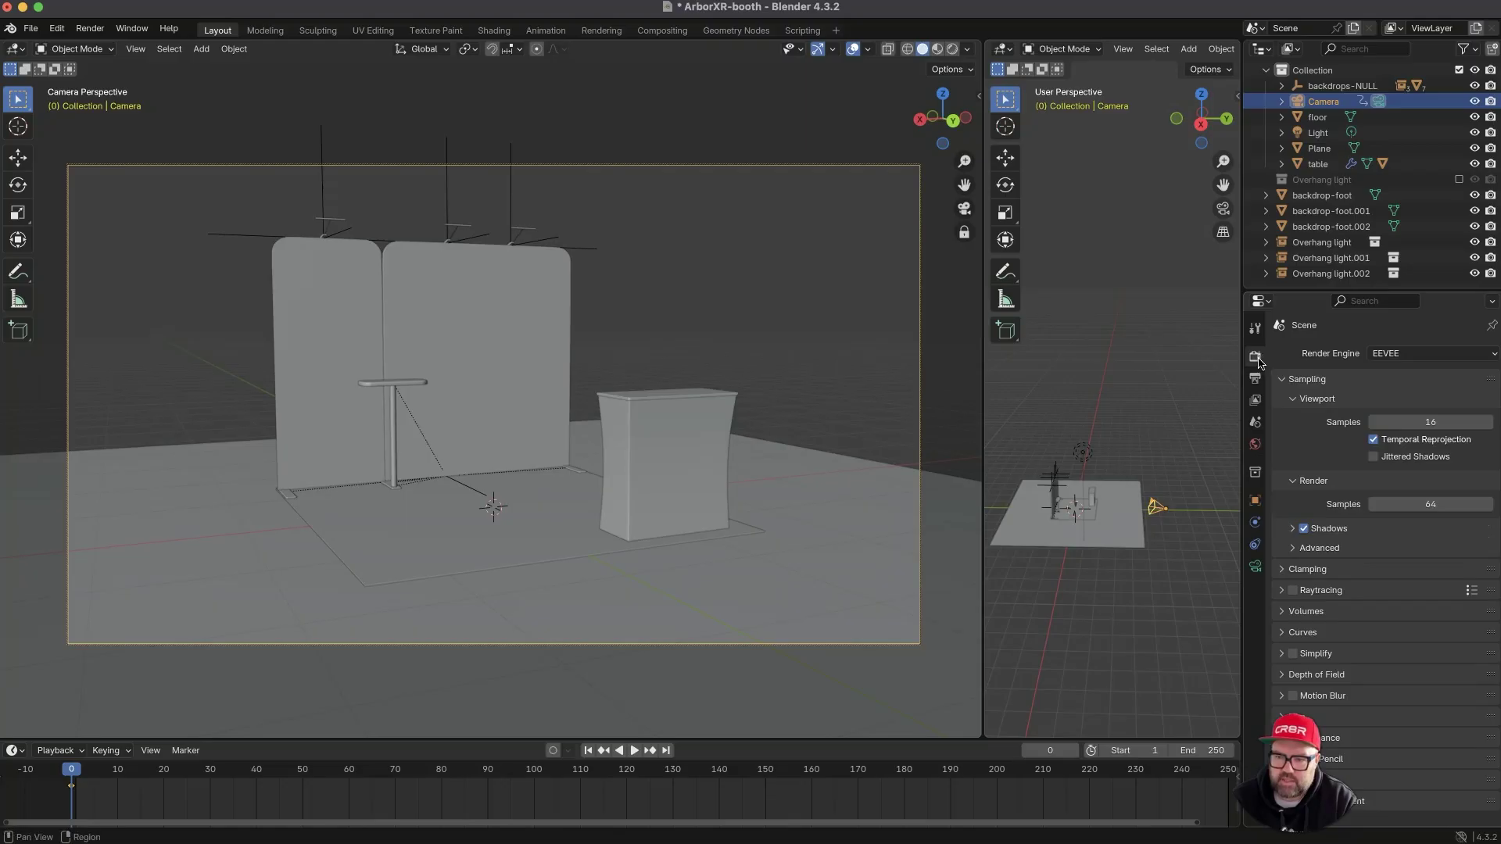
pyautogui.click(1403, 356)
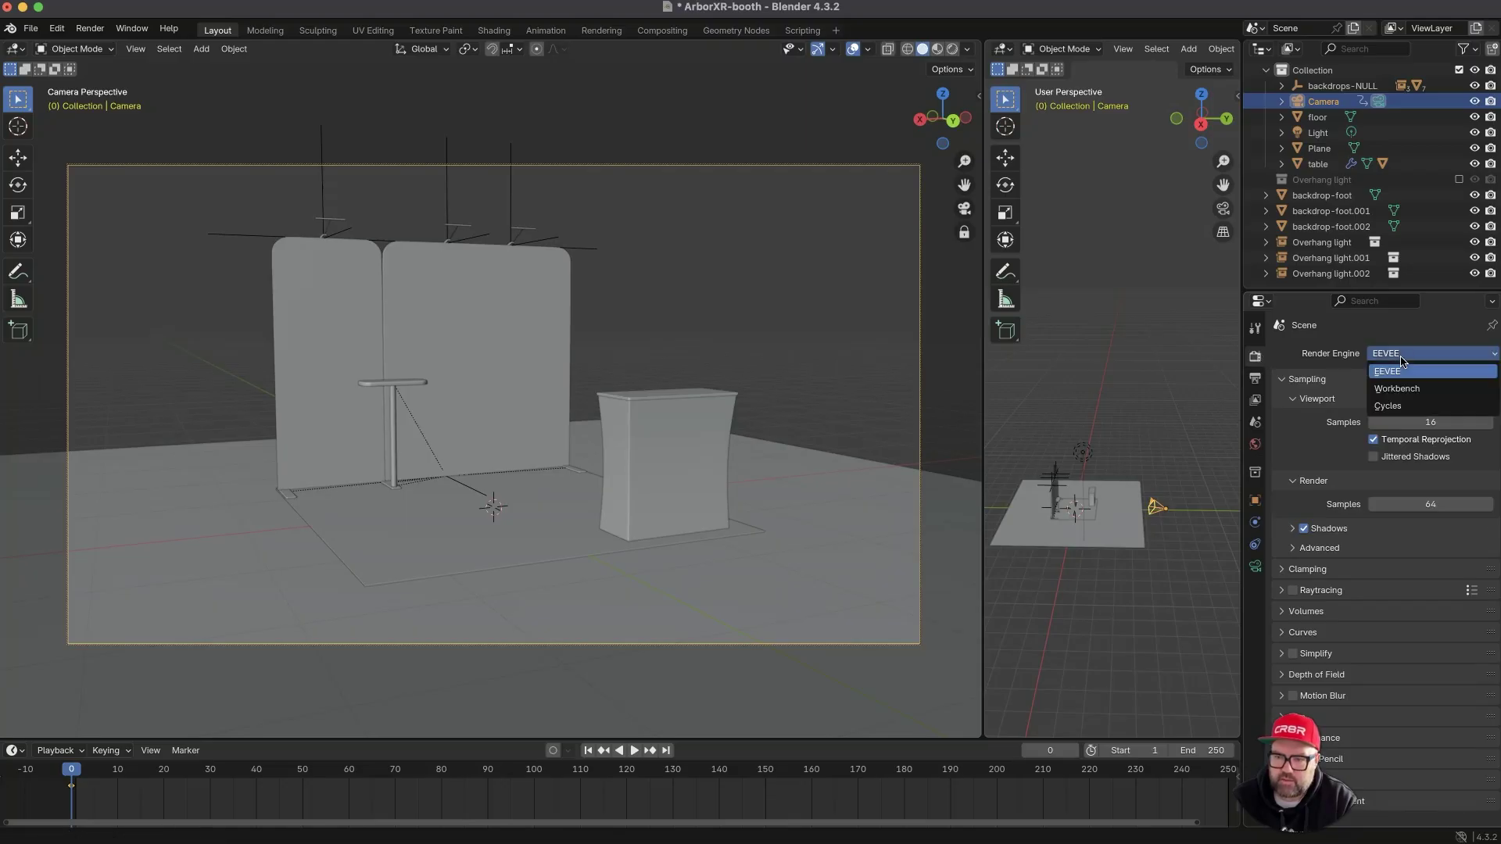
pyautogui.click(1407, 406)
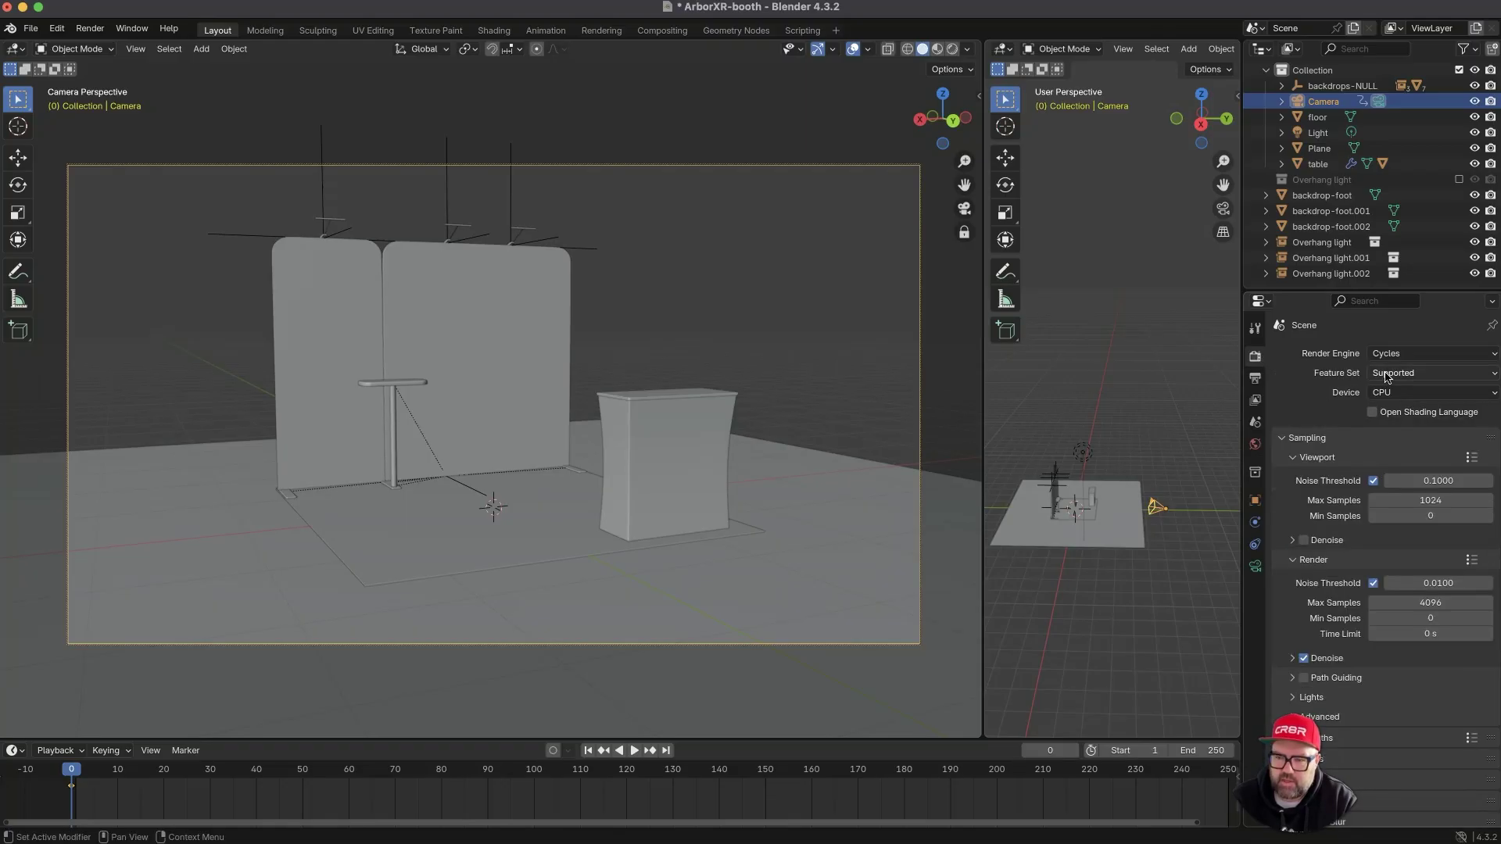
pyautogui.click(1402, 393)
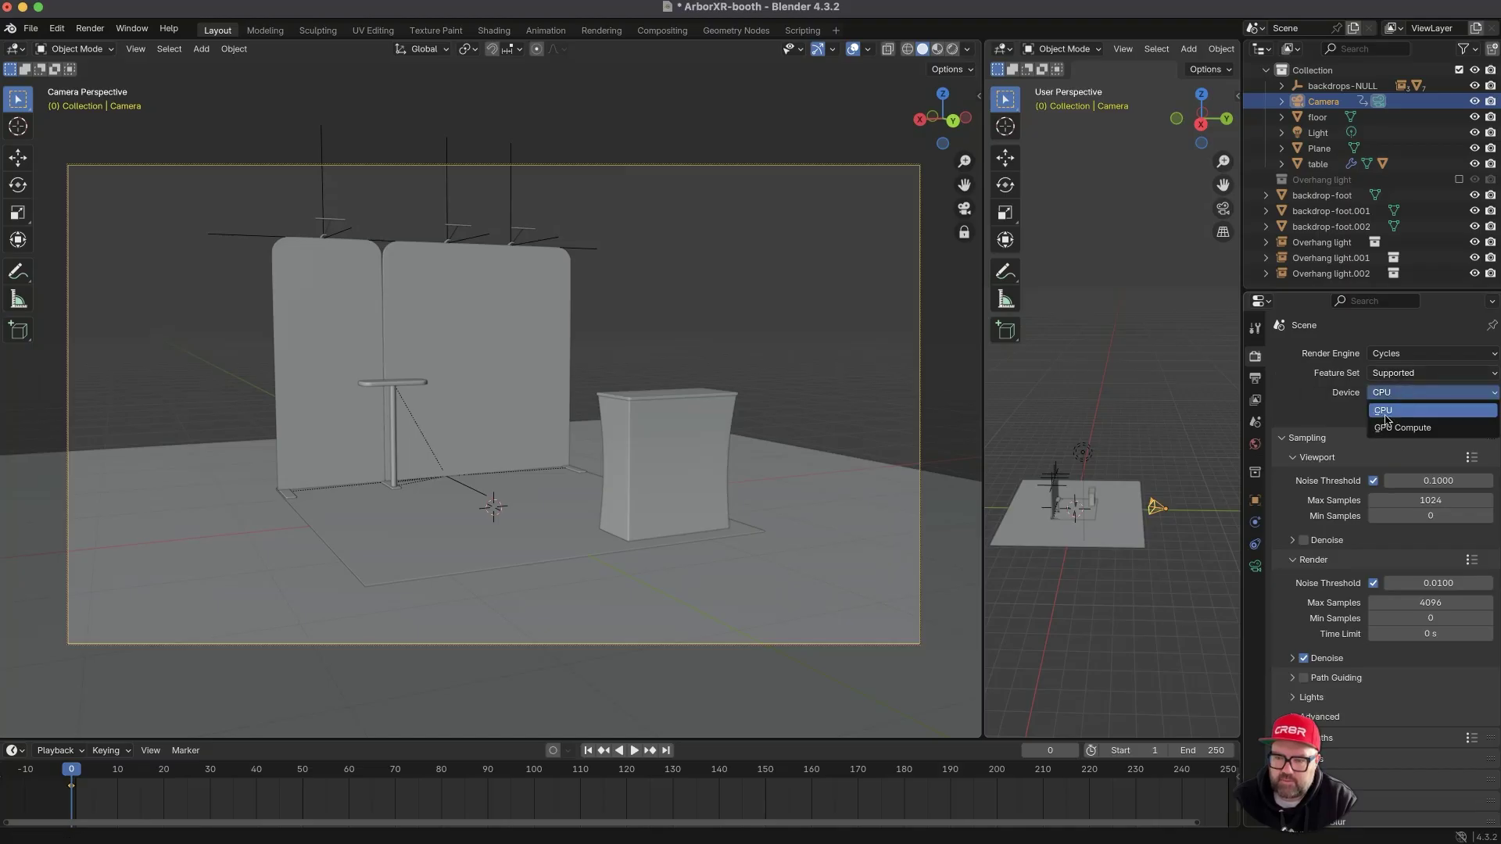
pyautogui.click(1393, 429)
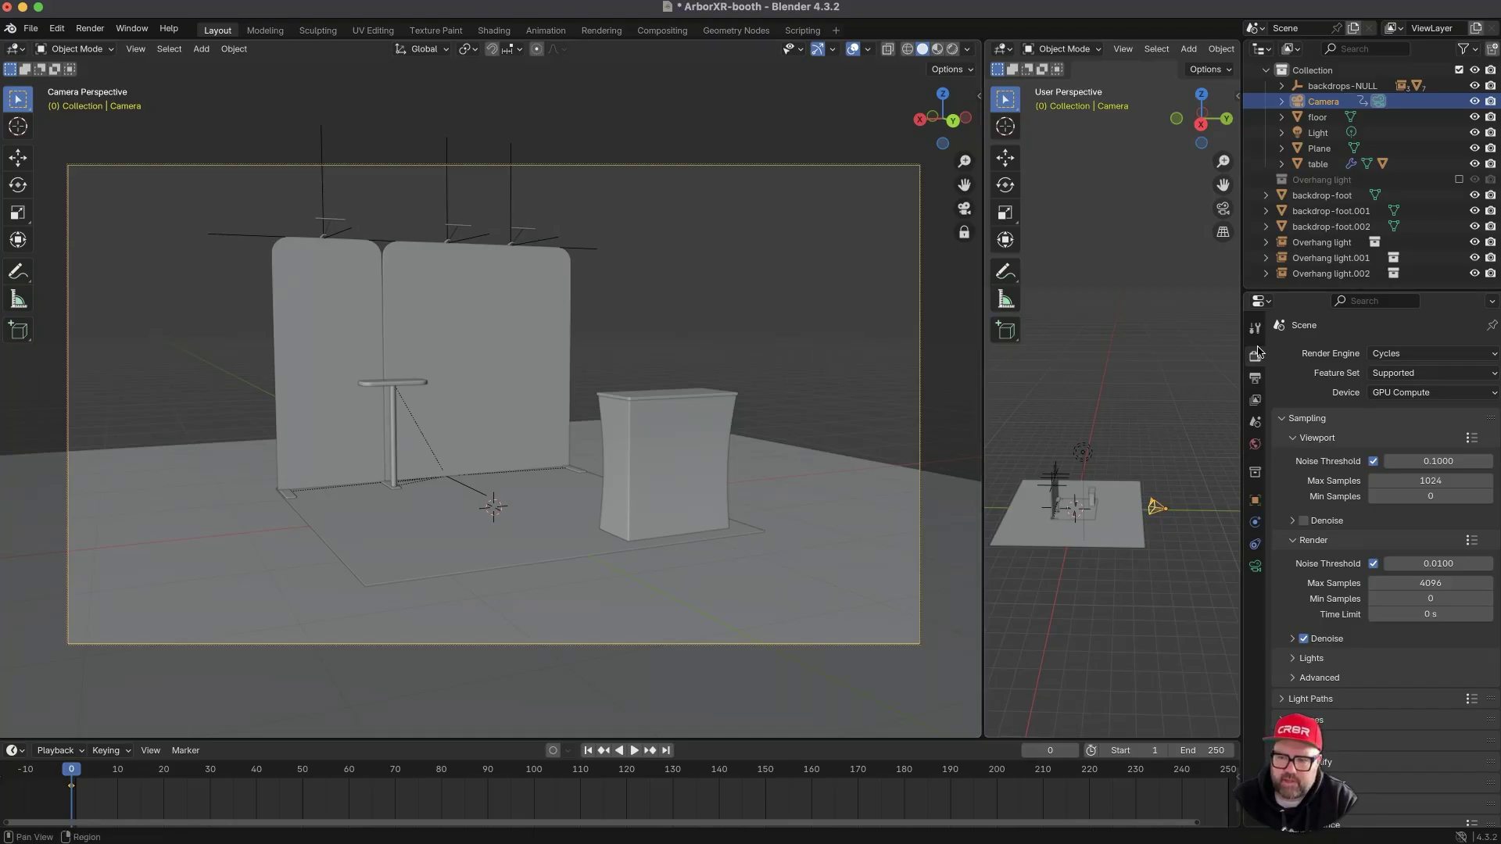
# - Review the output format settings, return to the render settings, and switch the camera viewport to rendered shading
pyautogui.click(1256, 379)
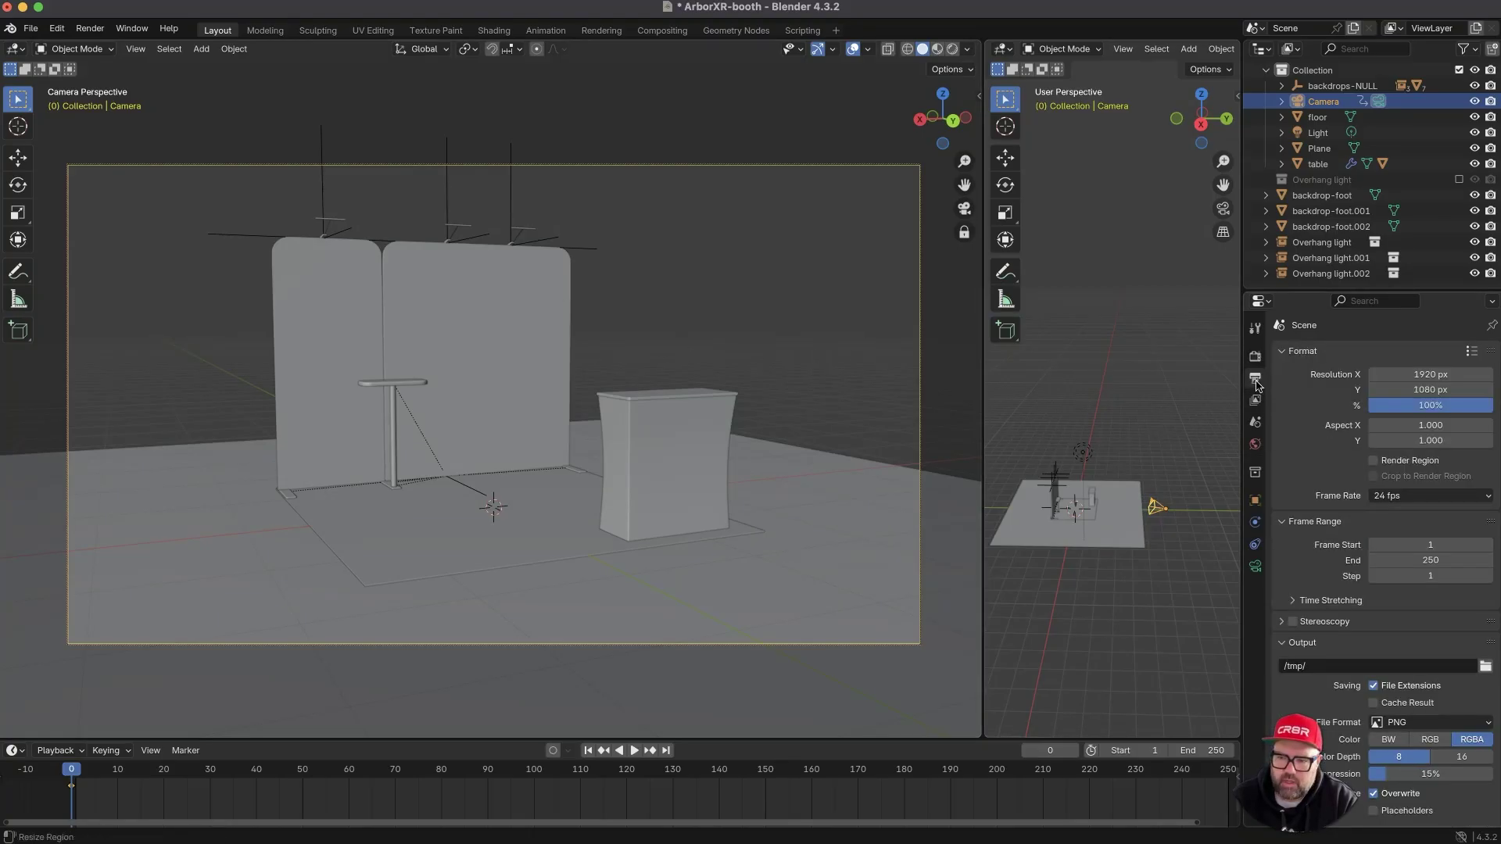
pyautogui.click(1256, 356)
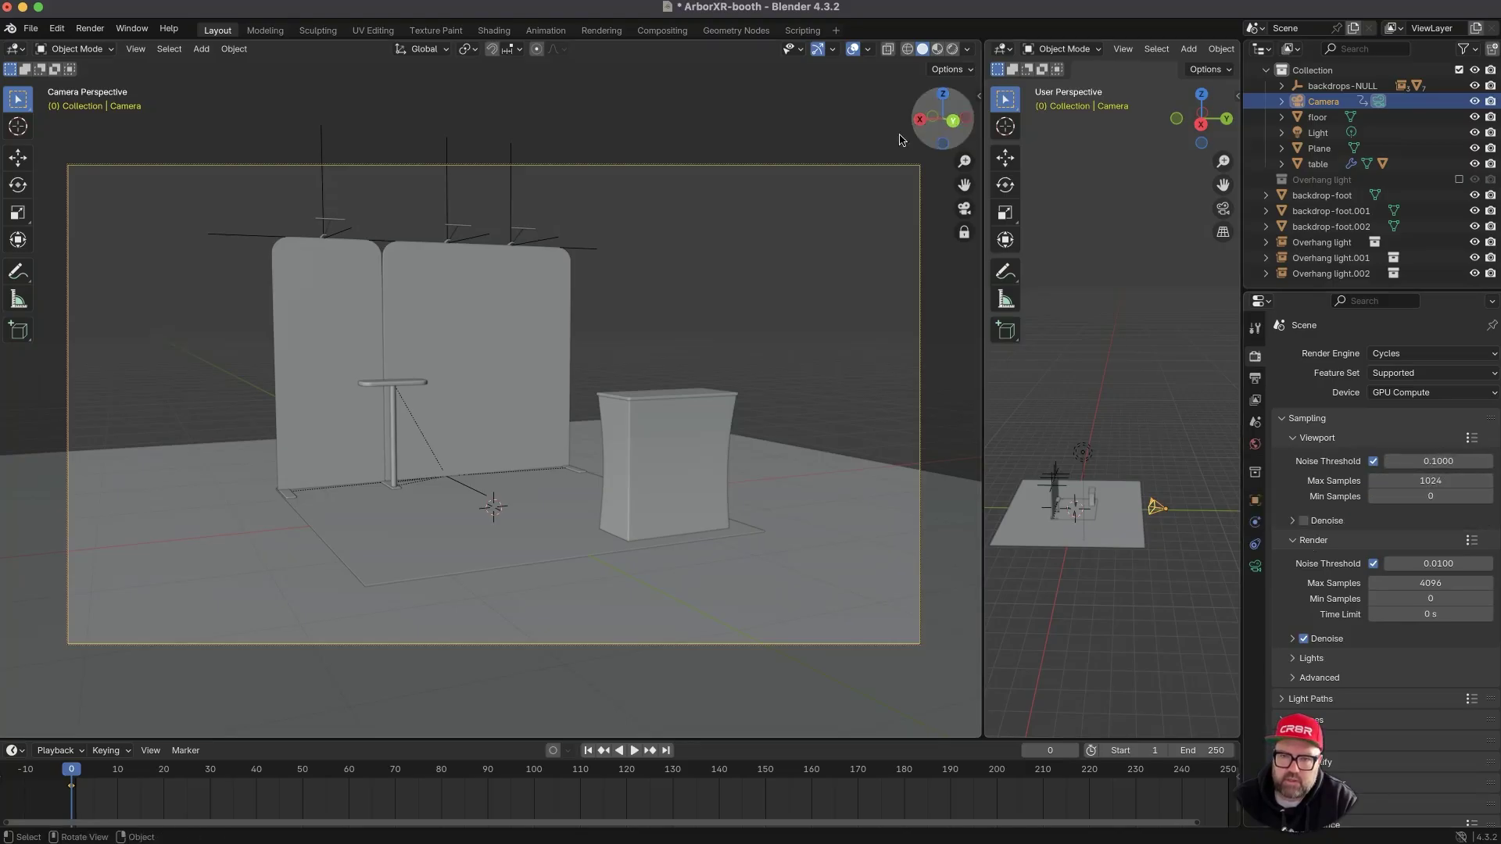
pyautogui.click(952, 50)
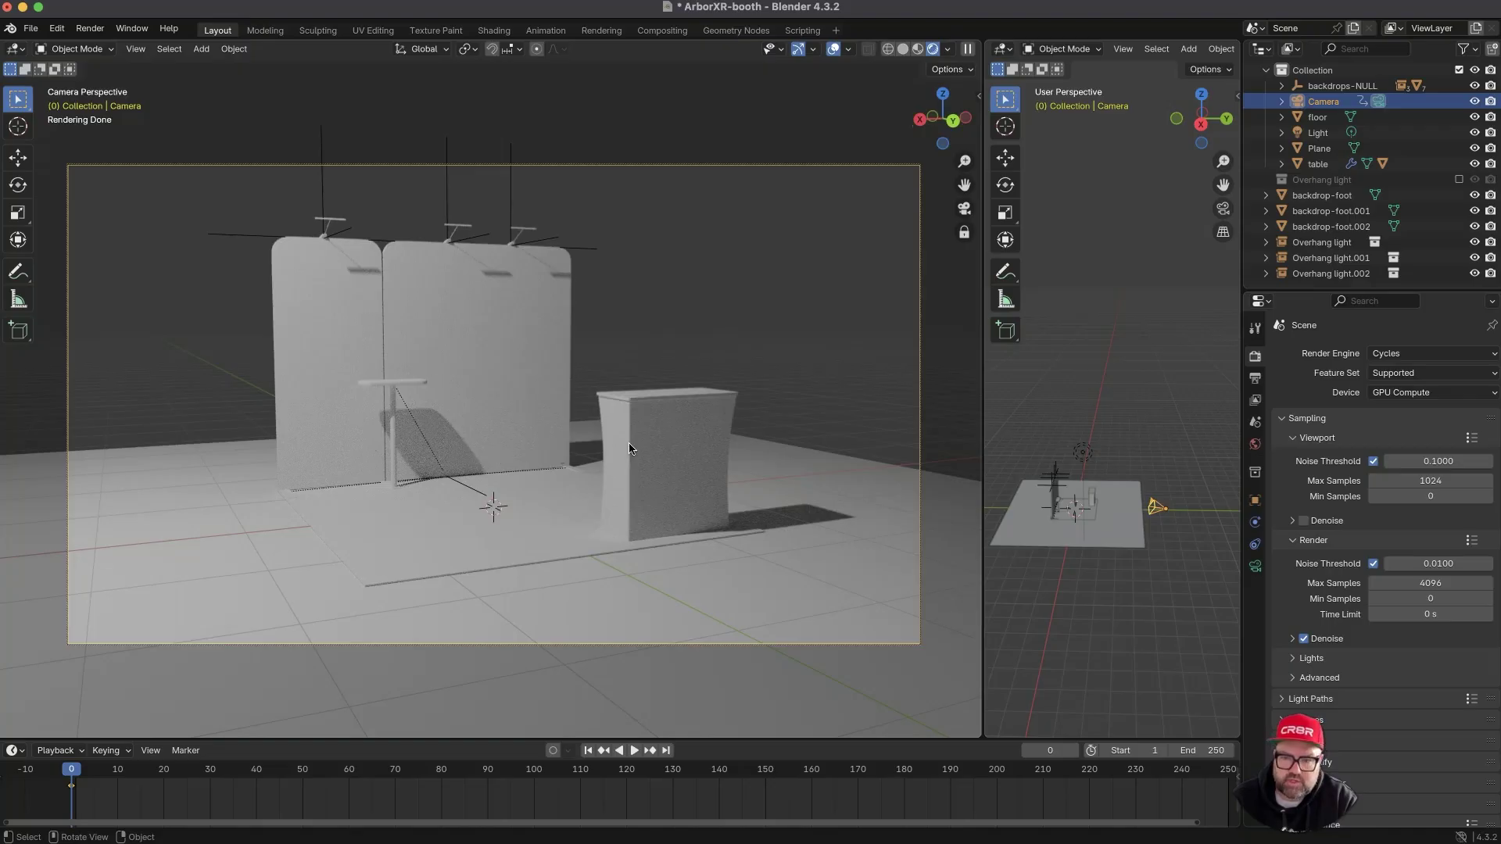
# - Set the maximum samples to 600 for the viewport and 1000 for the final render
pyautogui.click(1444, 481)
pyautogui.write('600')
pyautogui.press('Tab')
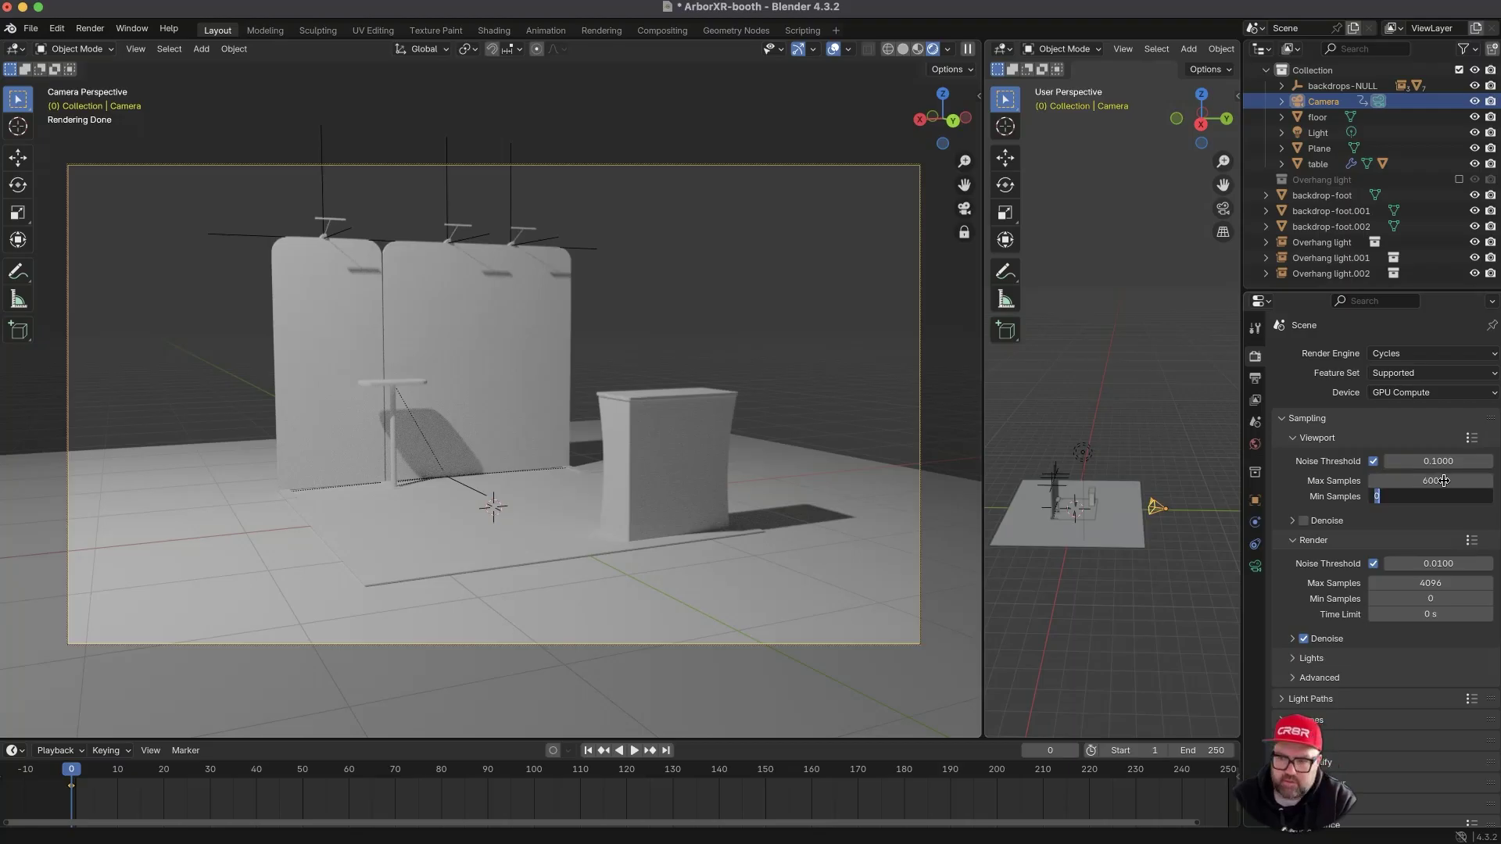
pyautogui.press('Return')
pyautogui.click(1431, 583)
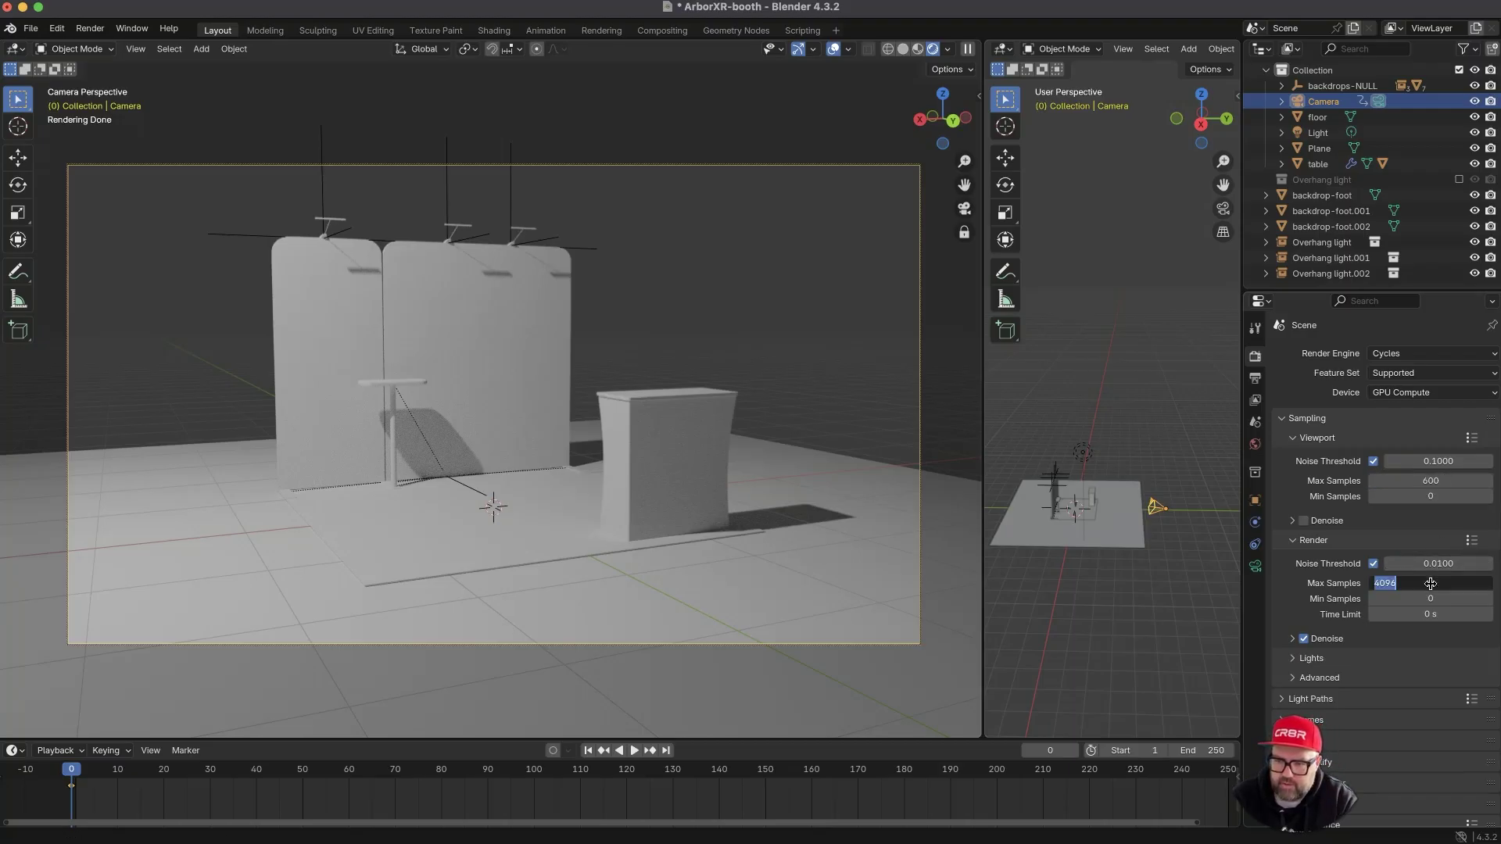
pyautogui.write('100')
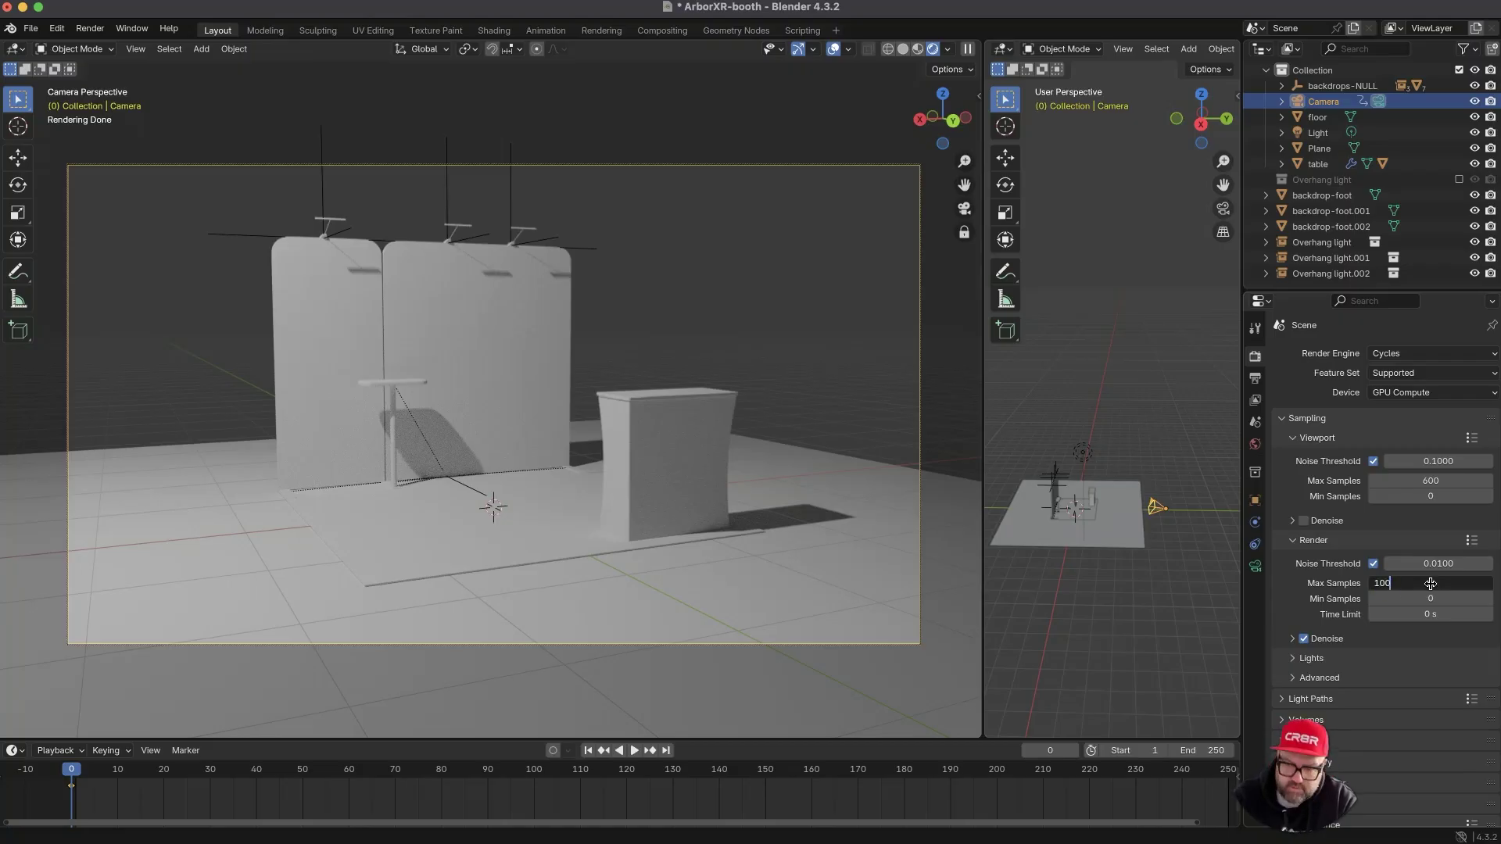
pyautogui.press('Return')
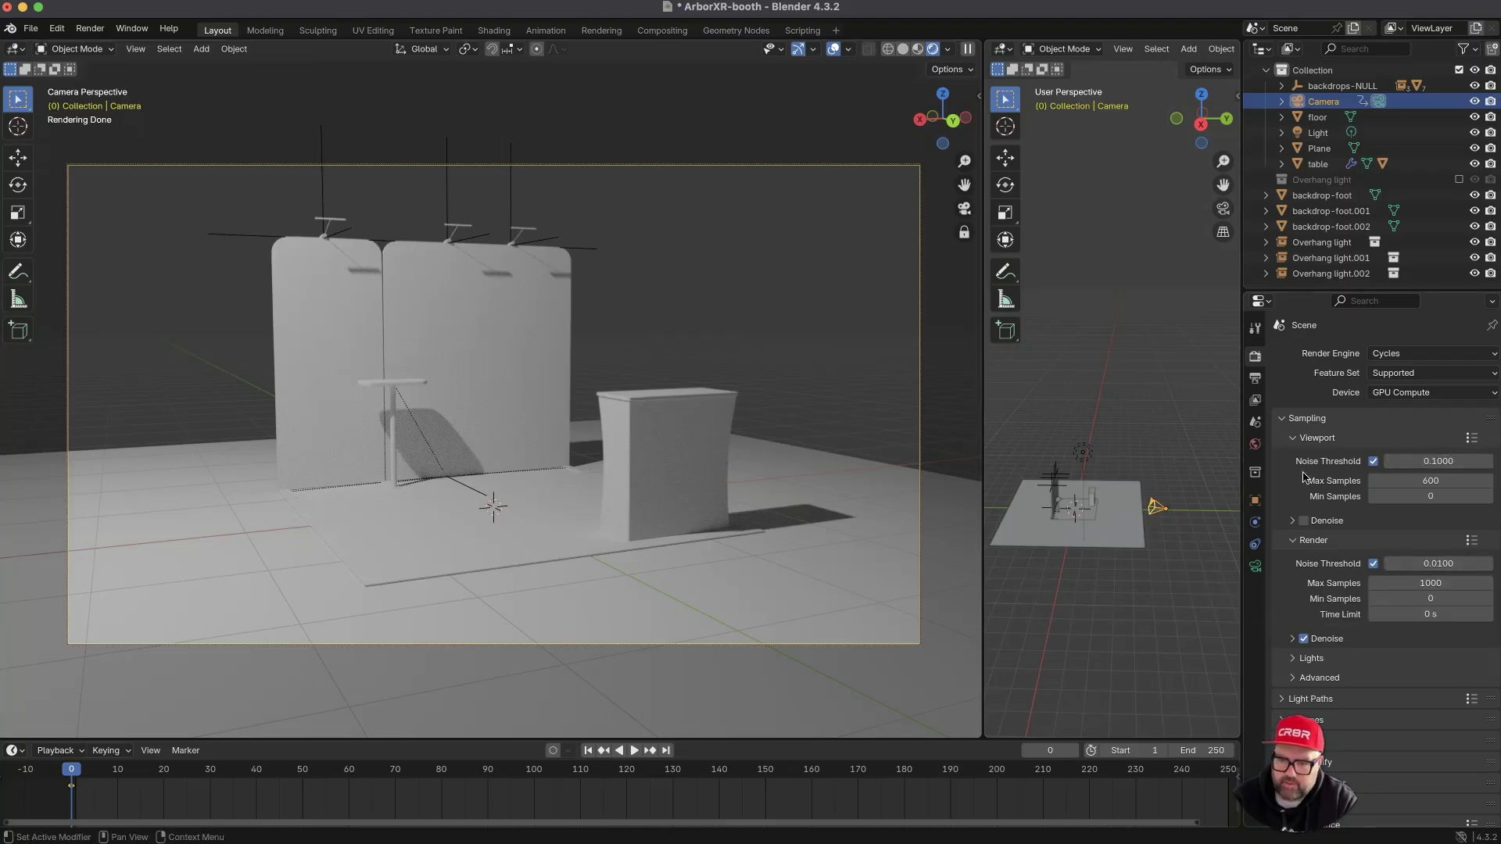
pyautogui.click(1293, 640)
pyautogui.click(1293, 640)
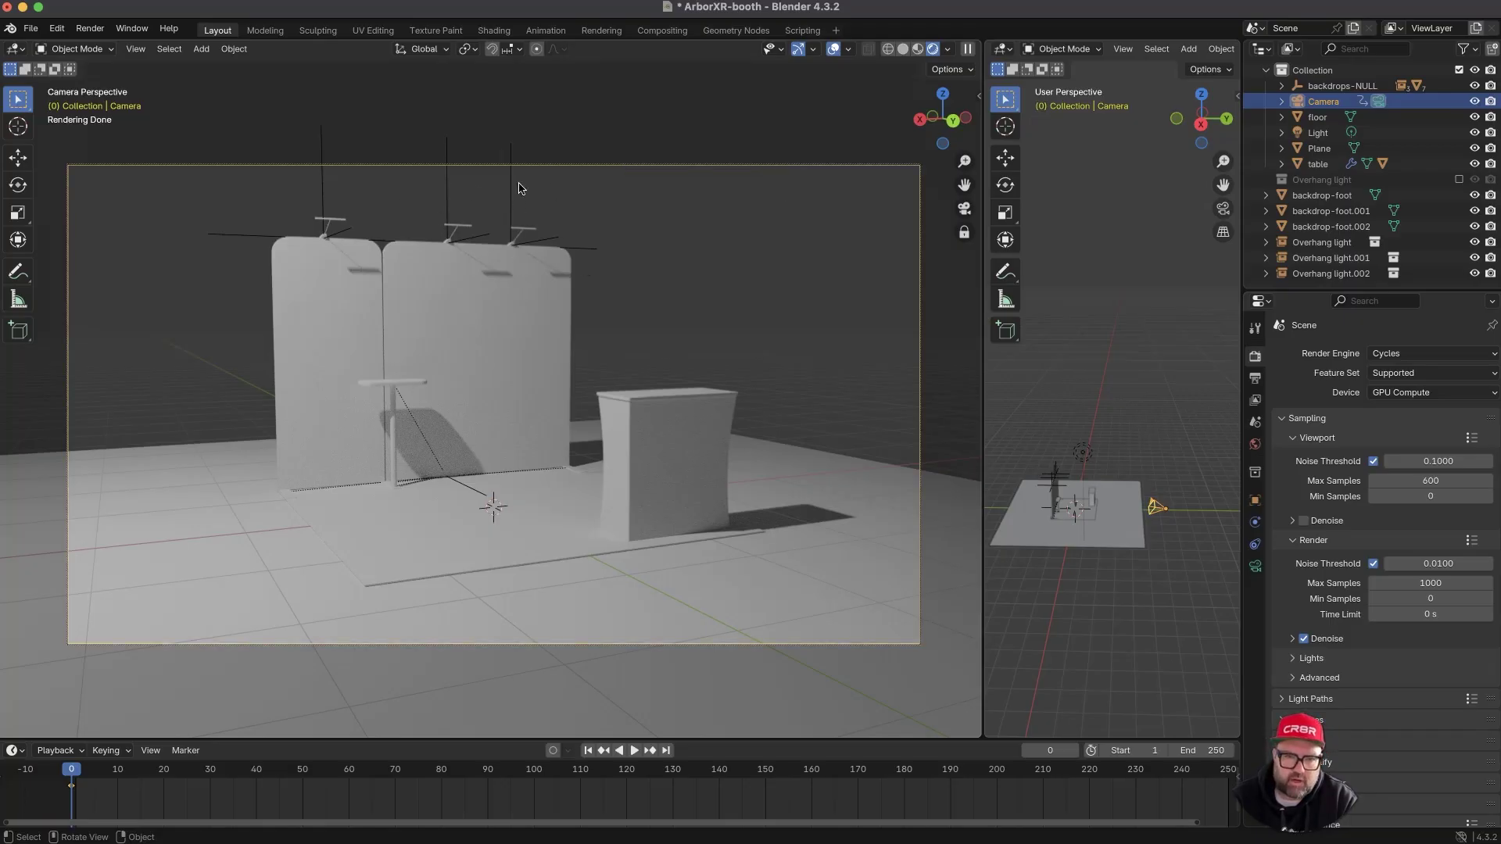
# - Switch to the Shading workspace and show its 3D viewport in rendered shading with the whole booth in view
pyautogui.click(494, 29)
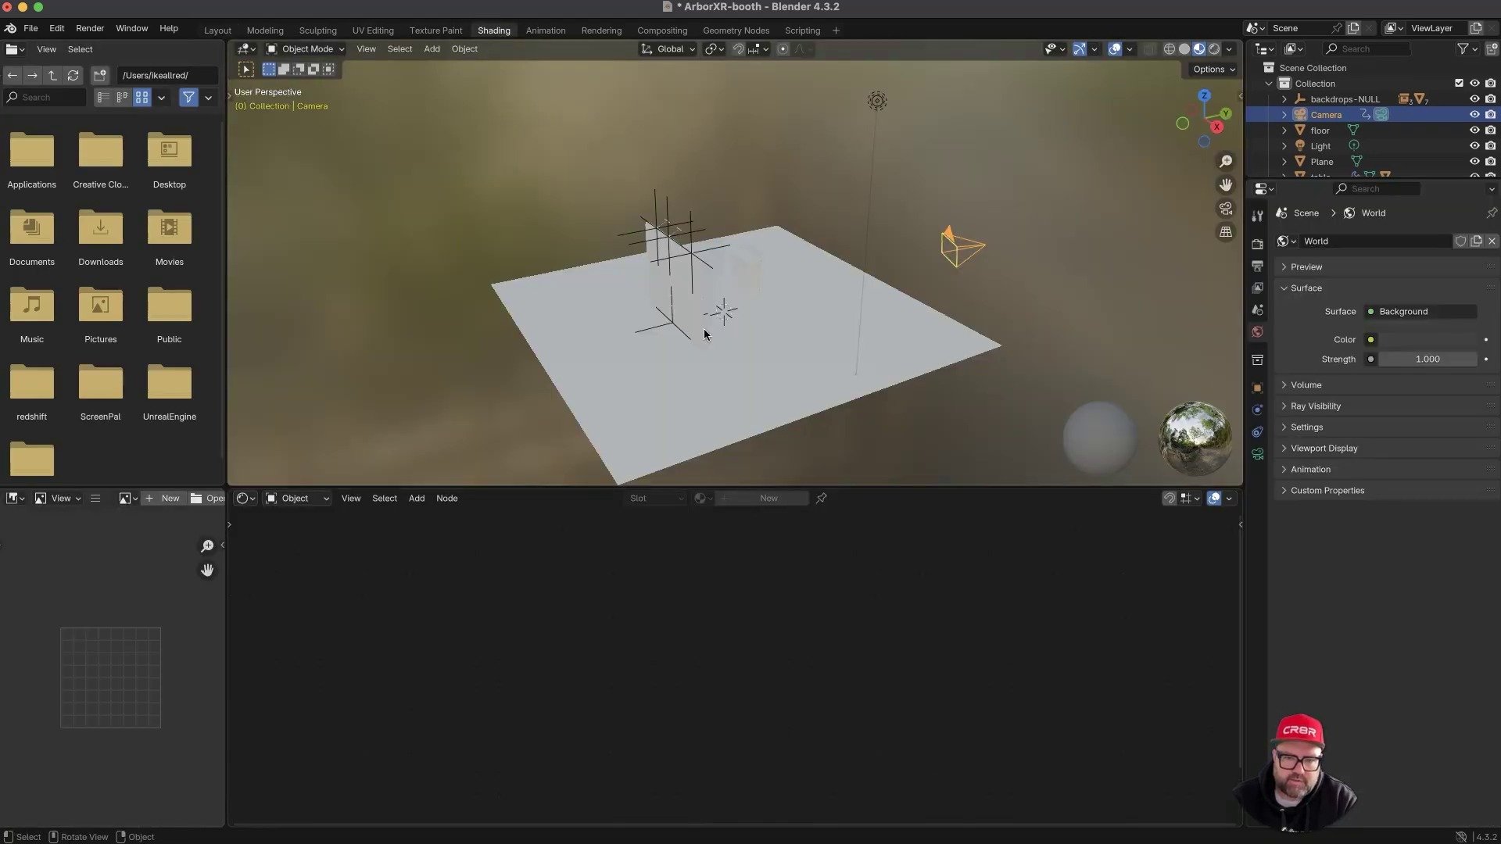
pyautogui.click(1216, 49)
pyautogui.moveTo(710, 358); pyautogui.dragTo(792, 189, button='middle')
pyautogui.scroll(1, 837, 206)
pyautogui.keyDown('shift'); pyautogui.moveTo(851, 251); pyautogui.dragTo(668, 282, button='middle'); pyautogui.keyUp('shift')
pyautogui.click(725, 203)
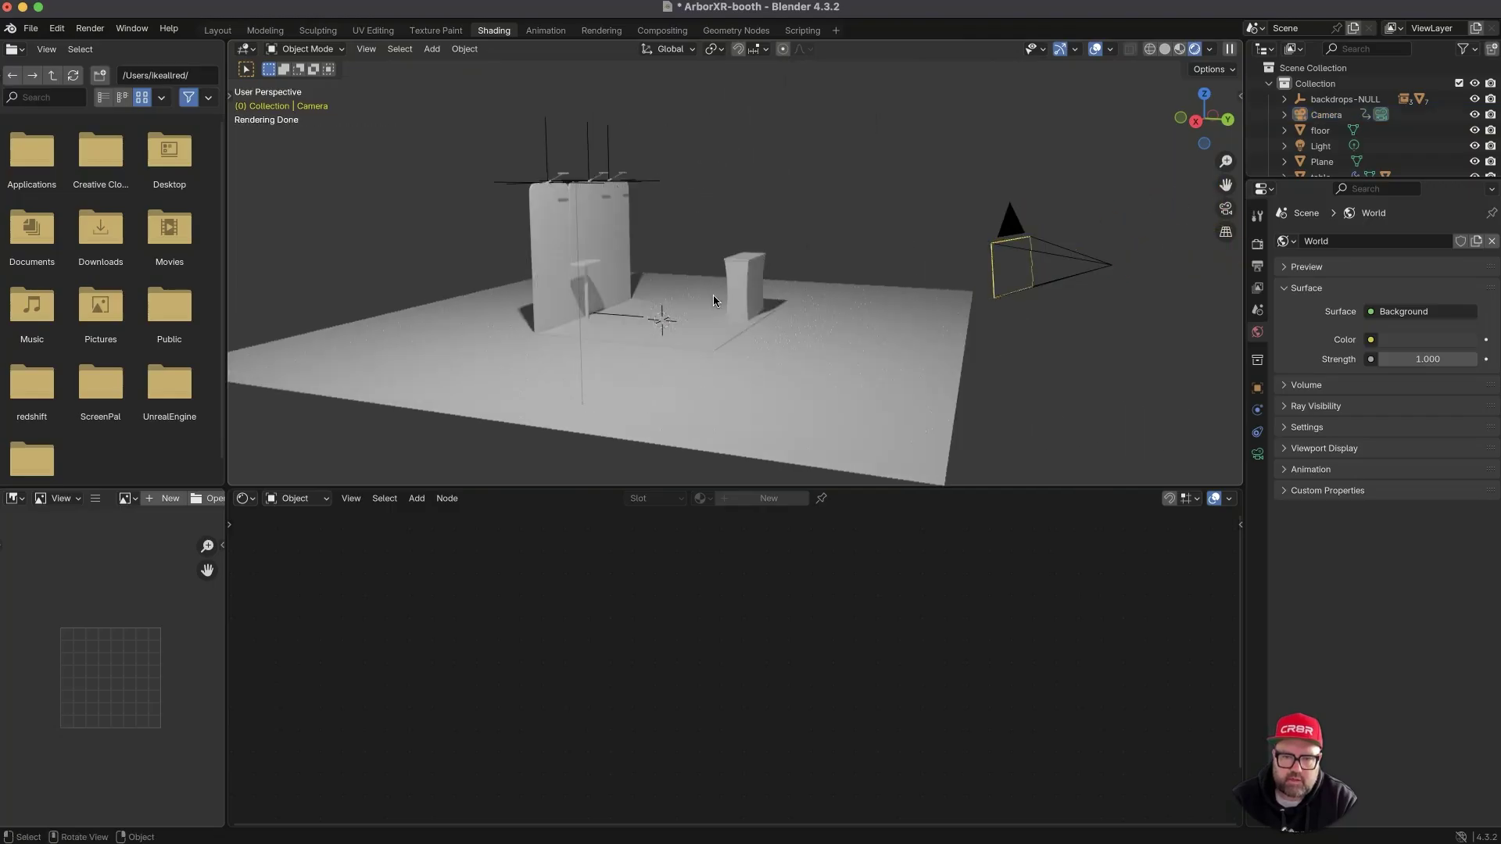
# - Select the larger backdrop panel of the booth in the 3D viewport
pyautogui.click(594, 252)
pyautogui.moveTo(594, 252); pyautogui.dragTo(639, 335, button='middle')
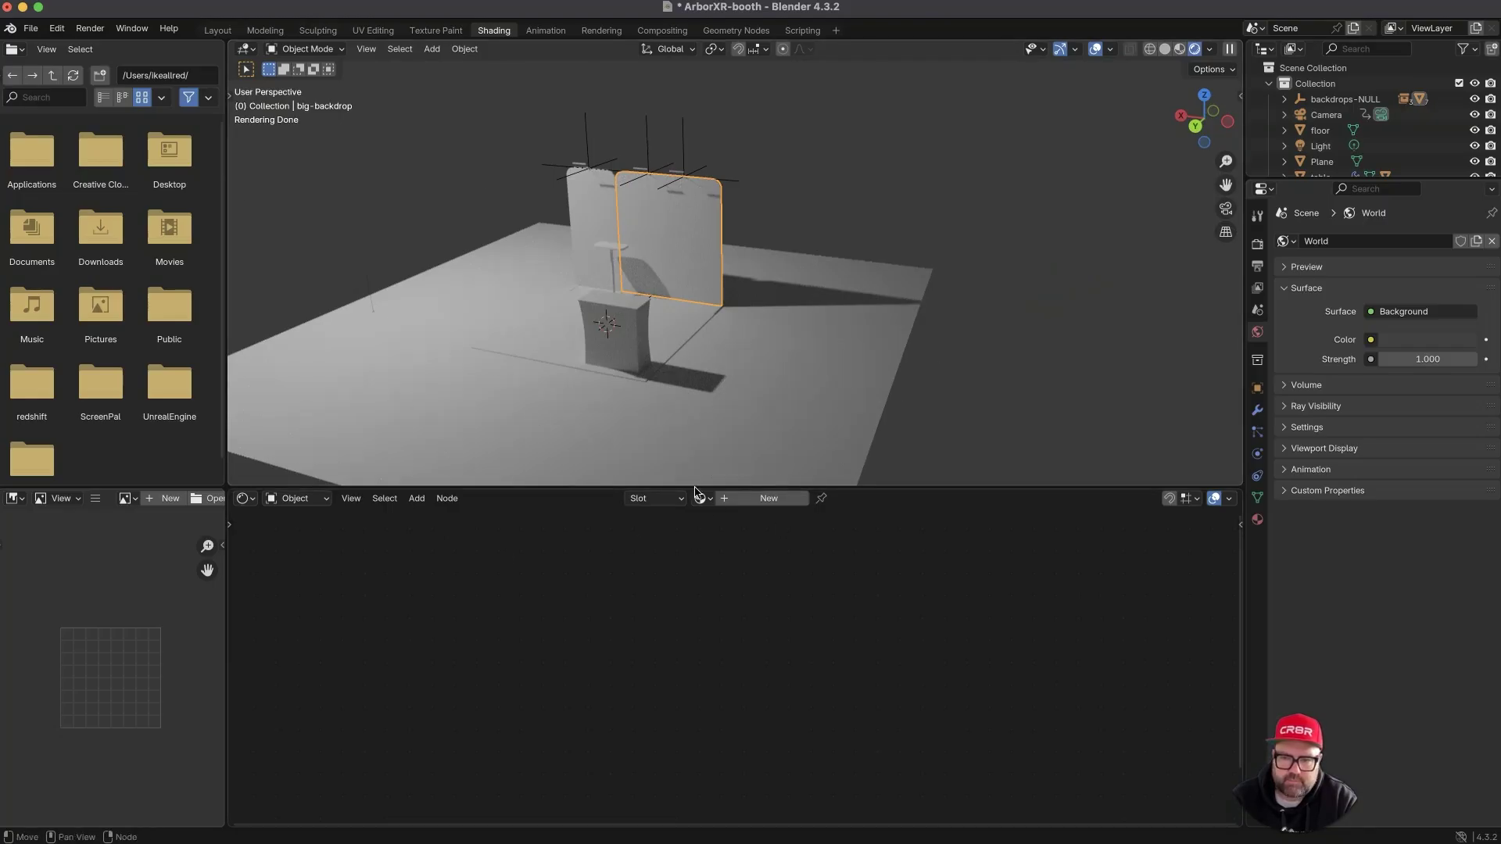
pyautogui.click(696, 333)
pyautogui.click(707, 254)
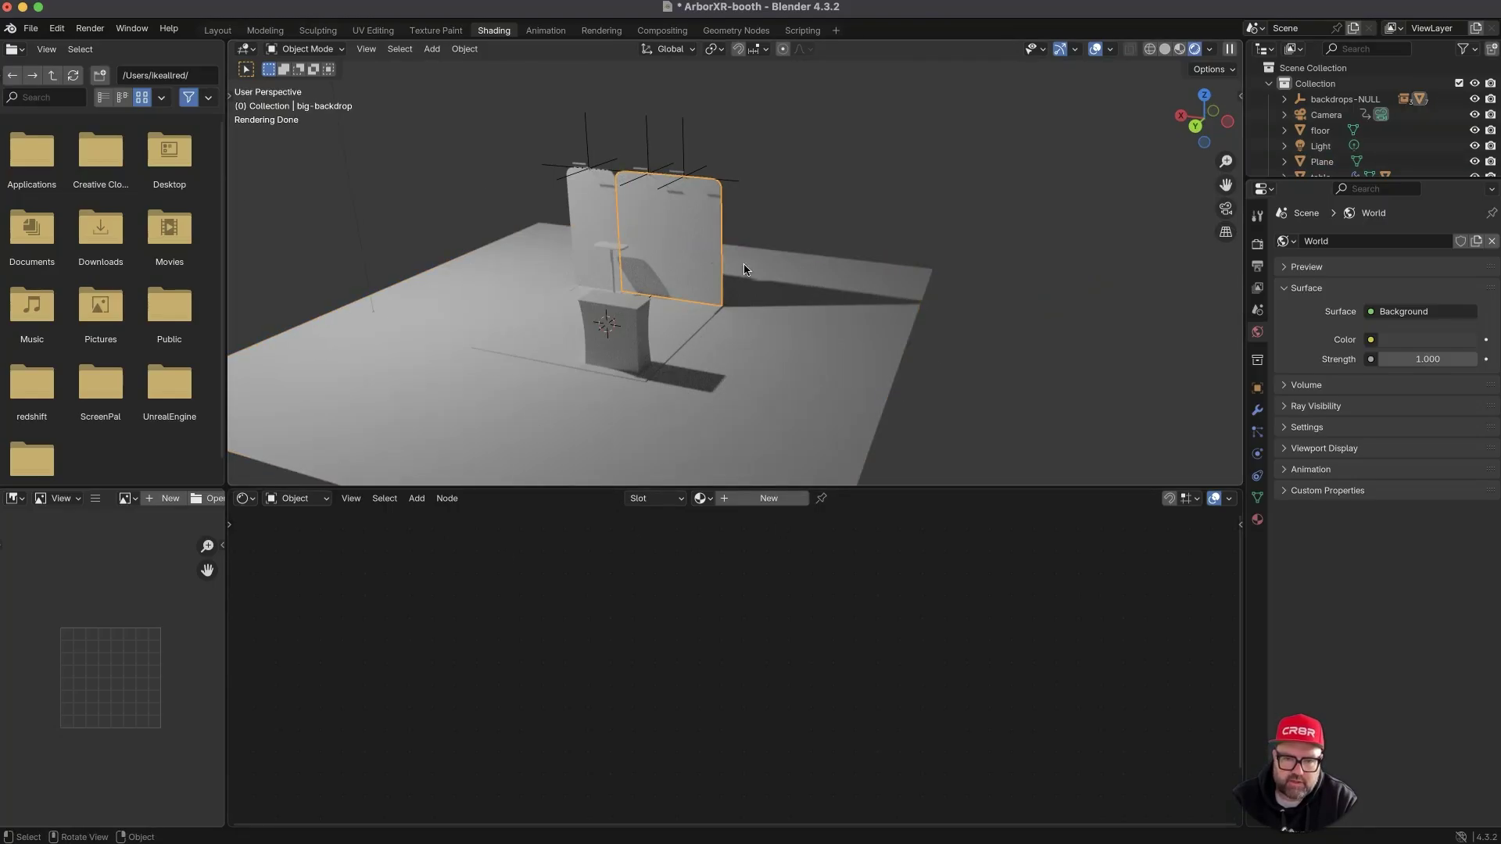
pyautogui.moveTo(574, 261)
pyautogui.mouseDown(button='middle')
pyautogui.moveTo(613, 242)
pyautogui.moveTo(592, 250)
pyautogui.mouseUp(button='middle')
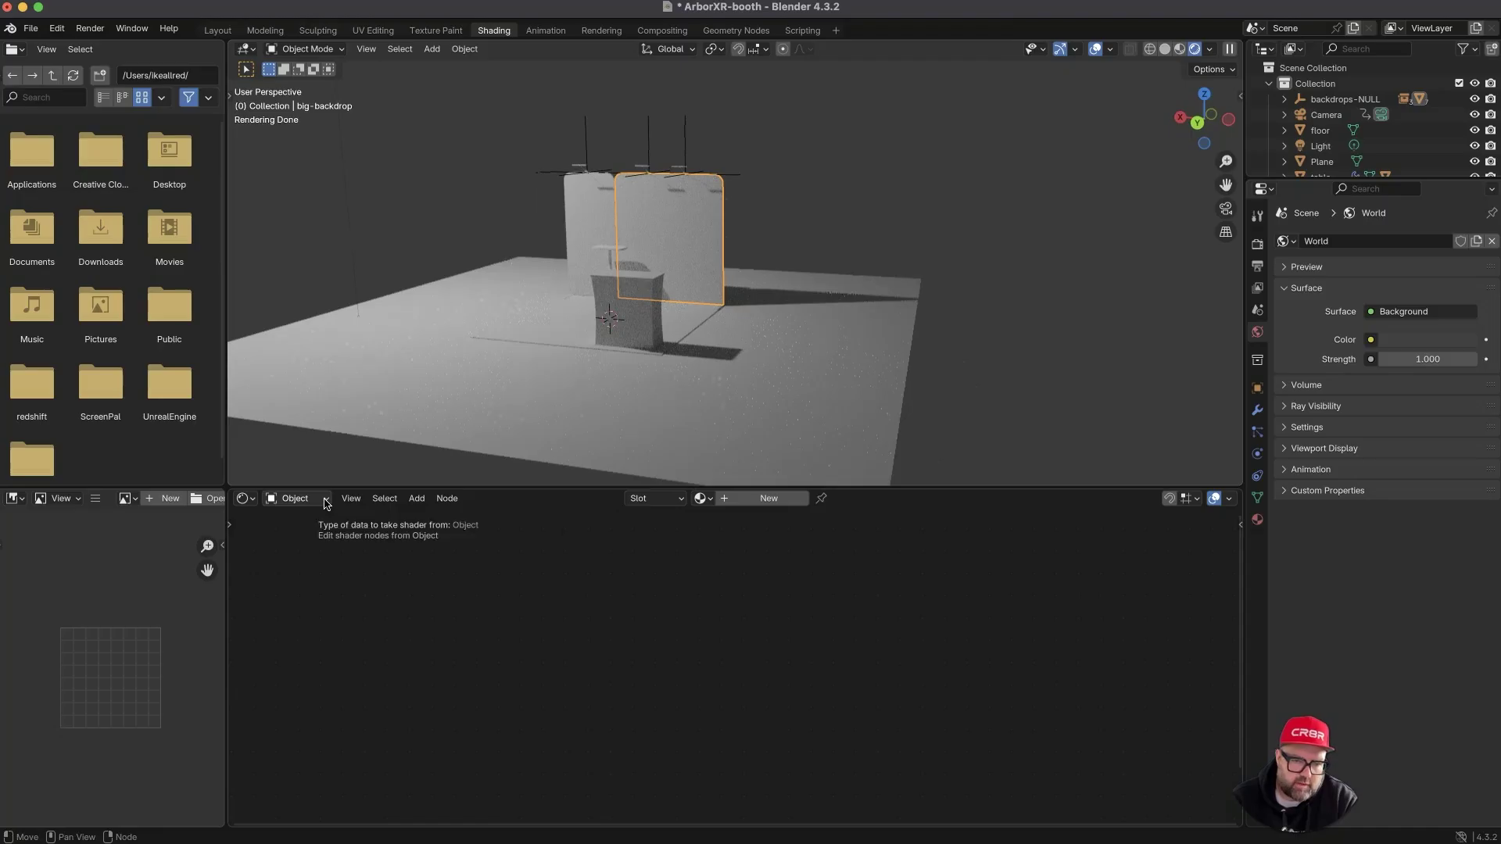
# - Switch the shader editor from object to World shading and frame all of its nodes
pyautogui.click(326, 501)
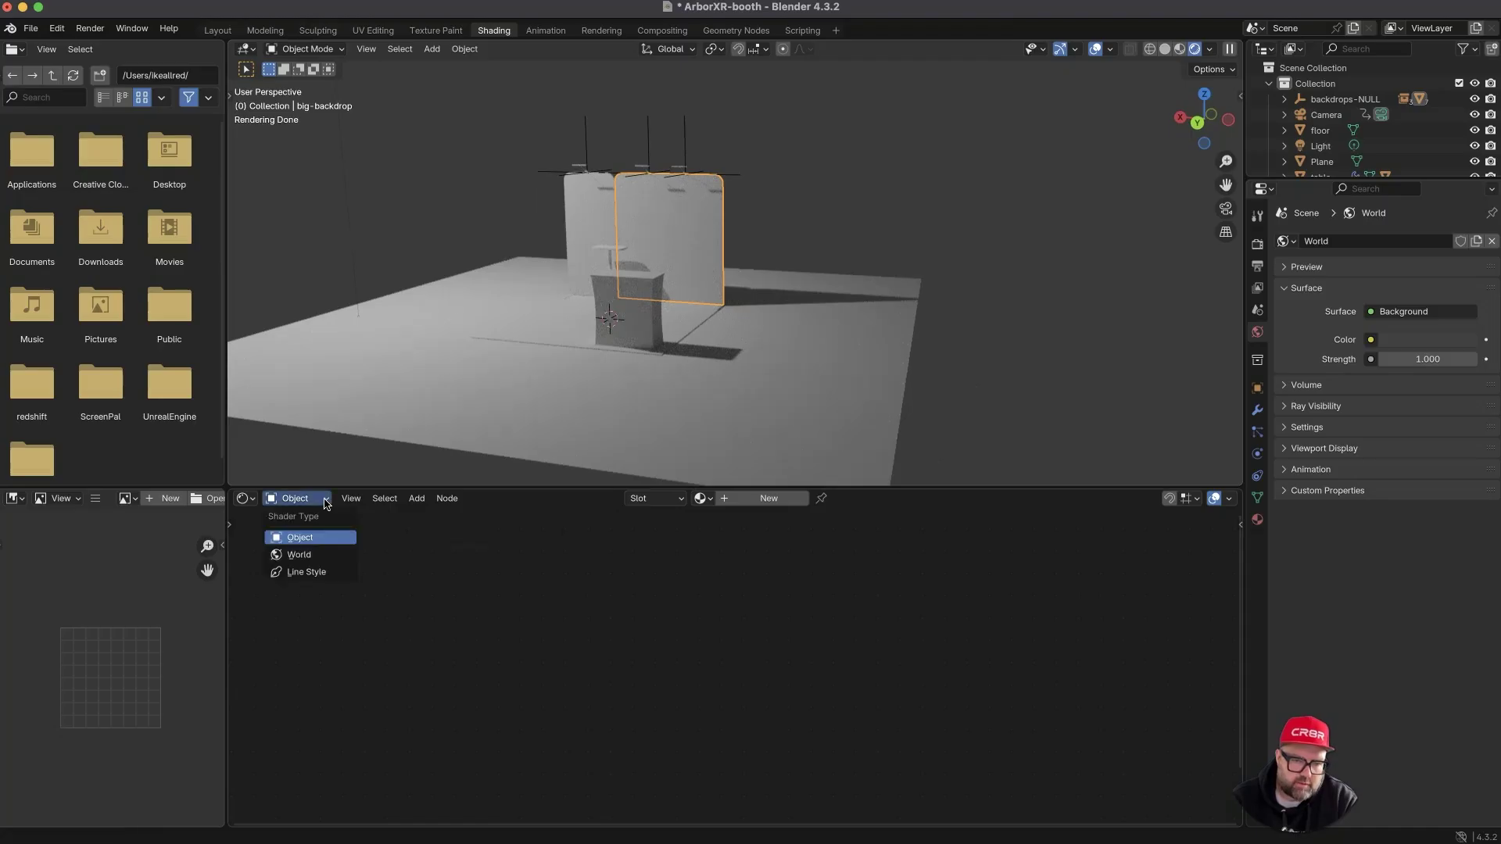
pyautogui.click(299, 554)
pyautogui.keyDown('ctrl'); pyautogui.moveTo(616, 708); pyautogui.dragTo(553, 633, button='middle'); pyautogui.keyUp('ctrl')
pyautogui.keyDown('shift'); pyautogui.moveTo(569, 583); pyautogui.dragTo(471, 643, button='middle'); pyautogui.keyUp('shift')
pyautogui.keyDown('shift'); pyautogui.moveTo(432, 729); pyautogui.dragTo(429, 560, button='middle'); pyautogui.keyUp('shift')
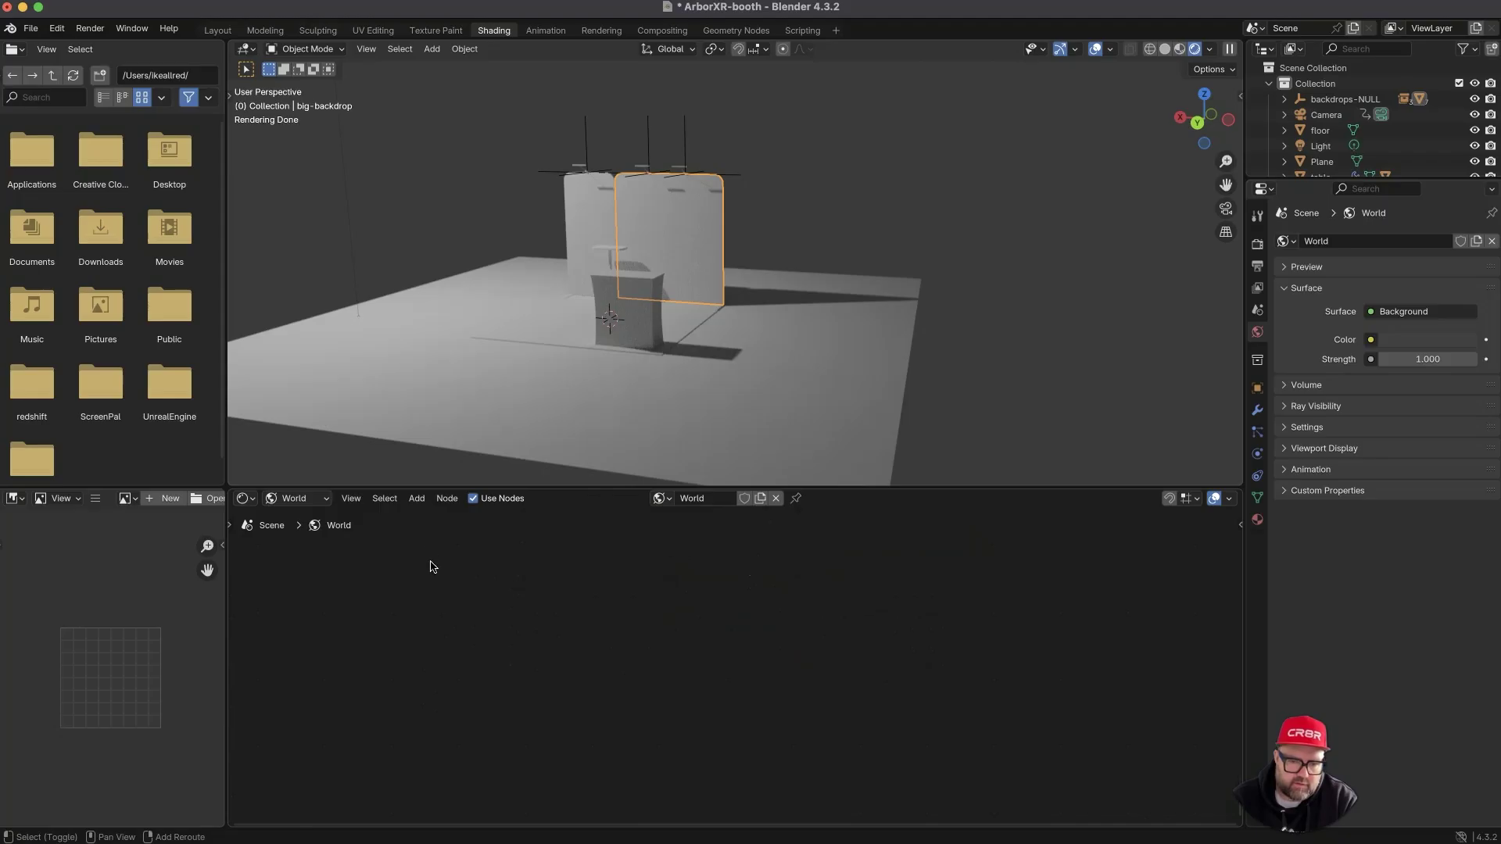
pyautogui.press('`')
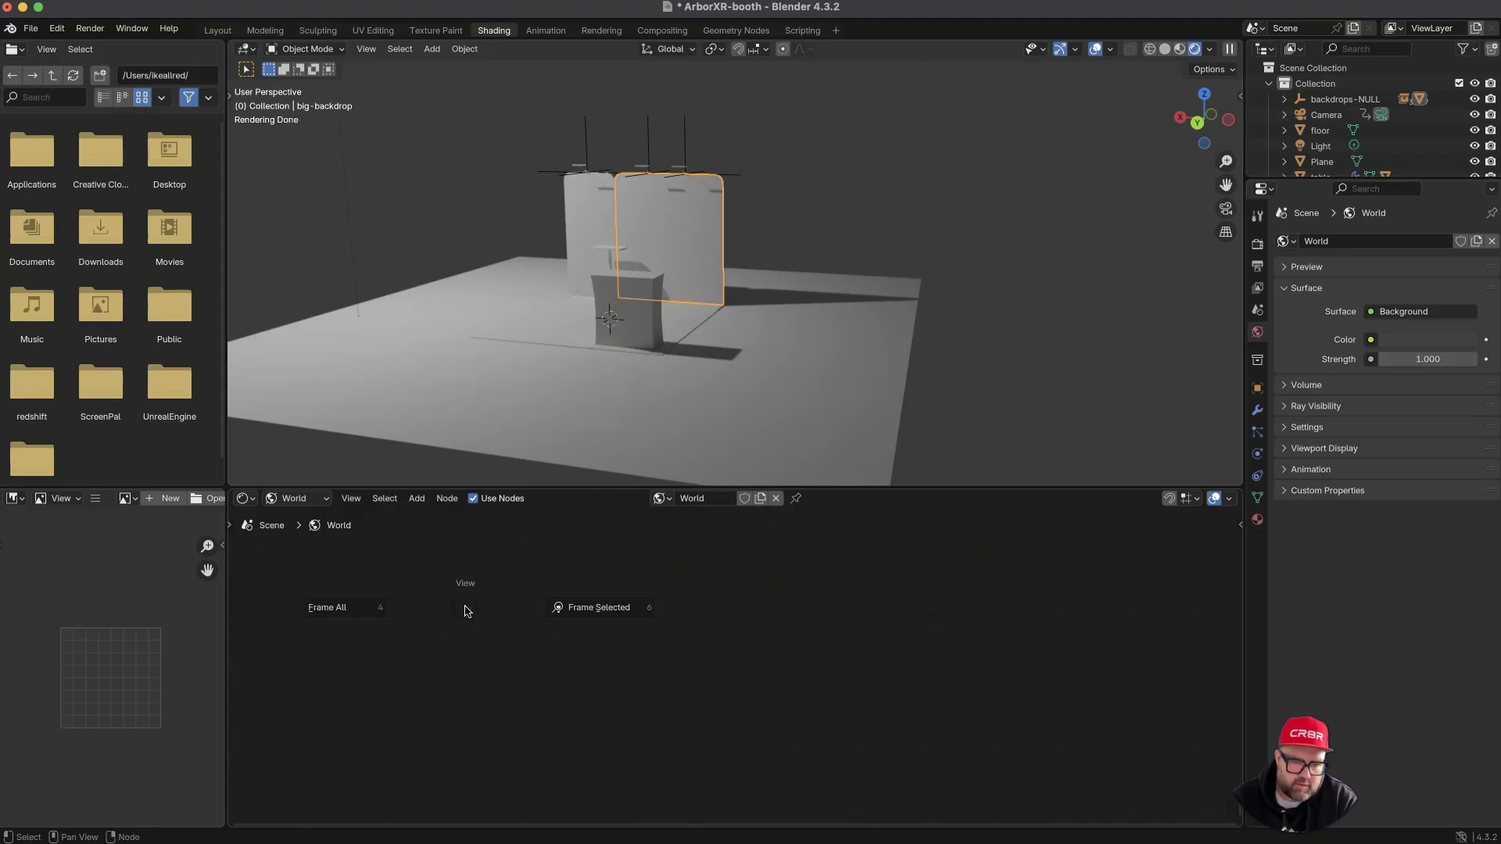
pyautogui.click(355, 606)
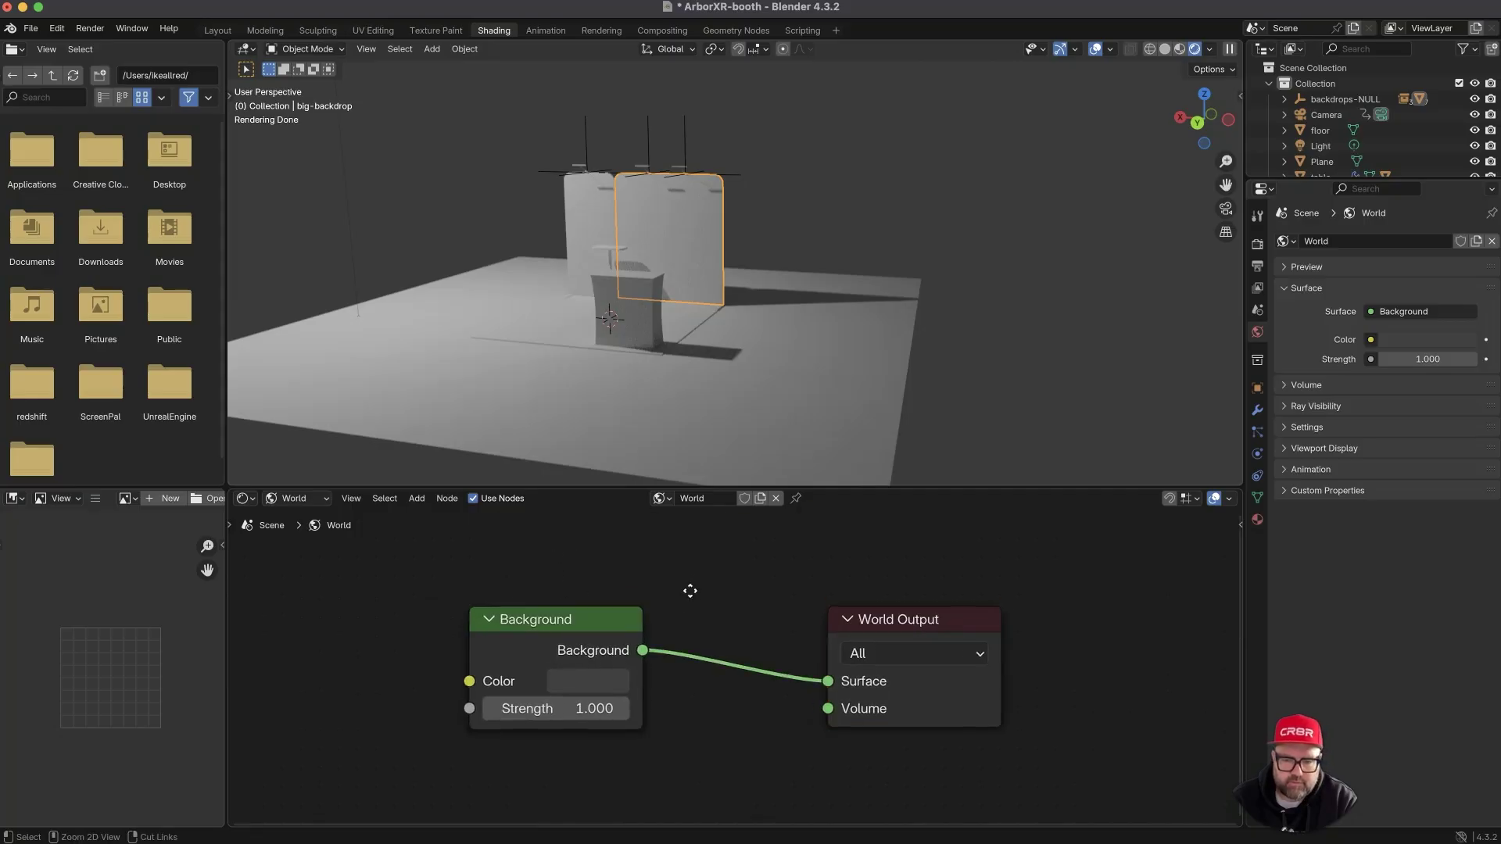
pyautogui.keyDown('ctrl'); pyautogui.moveTo(691, 591); pyautogui.dragTo(691, 614, button='middle'); pyautogui.keyUp('ctrl')
pyautogui.moveTo(737, 660); pyautogui.dragTo(742, 639, button='middle')
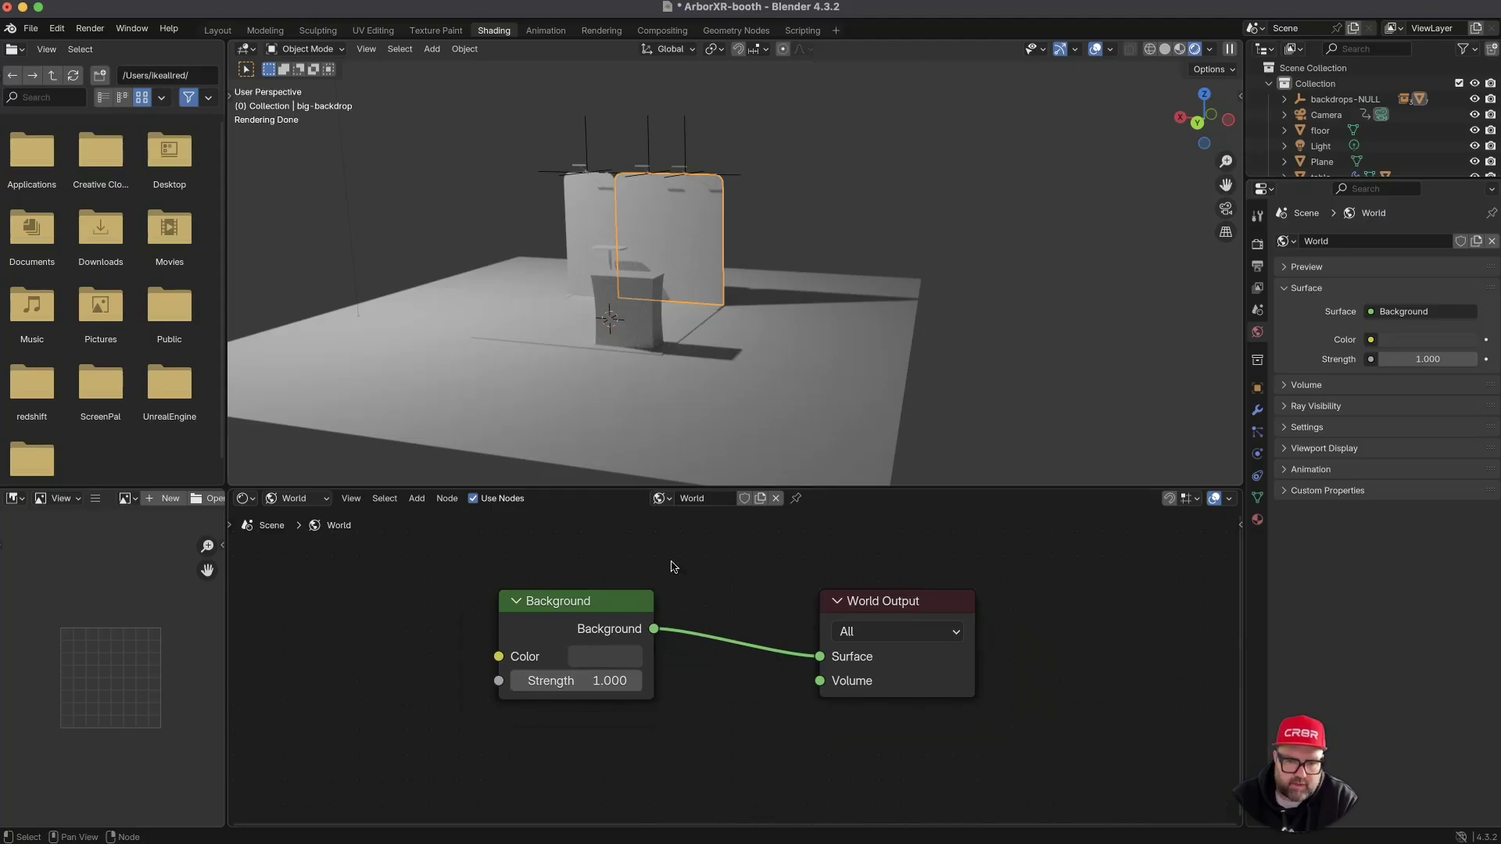
# - Try different tints and brightness levels for the world Background colour, including a dark grey-blue
pyautogui.click(598, 659)
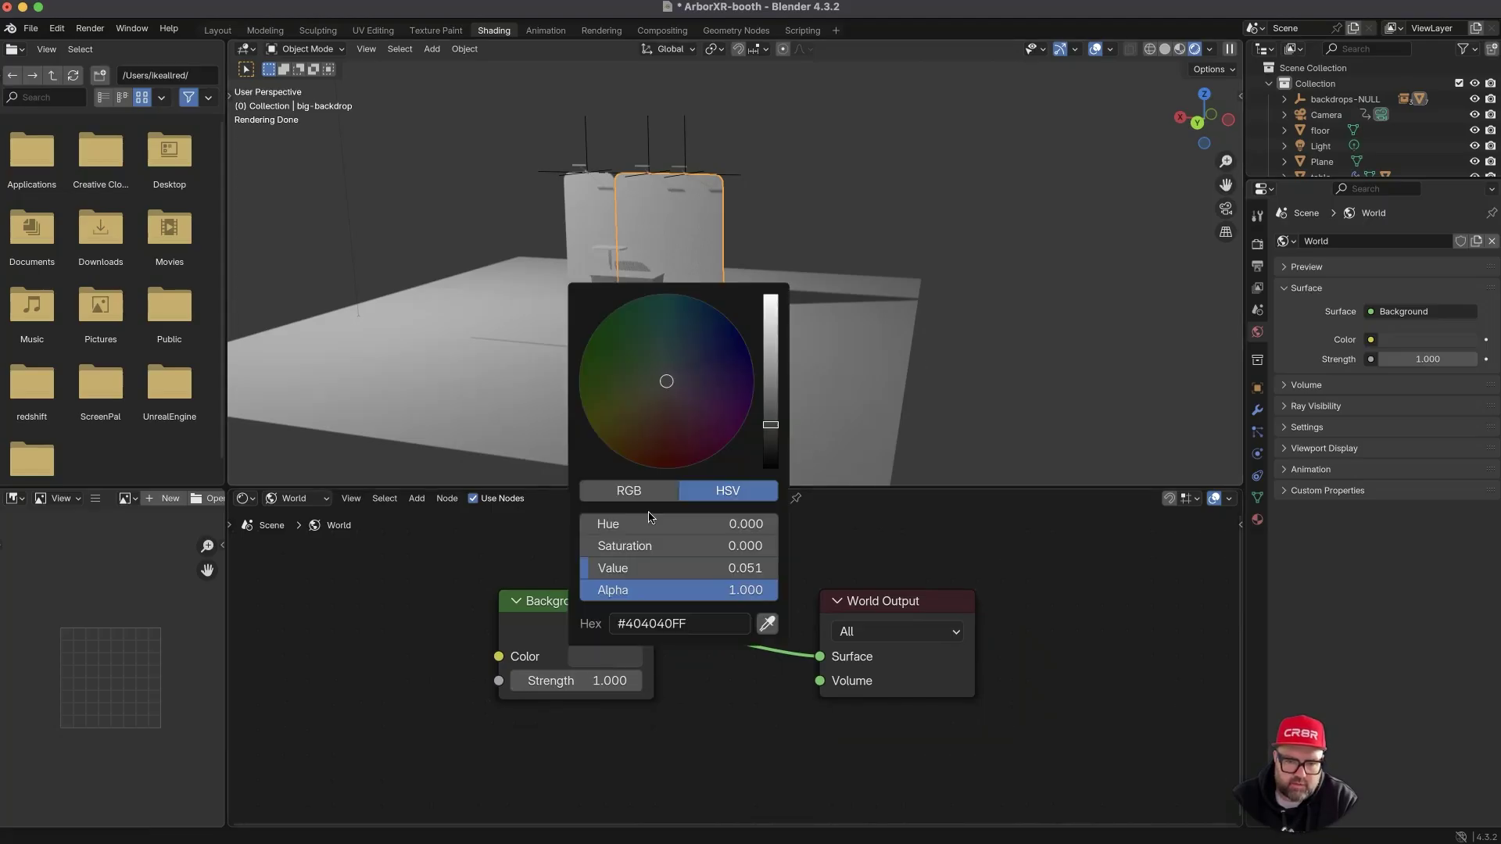
pyautogui.moveTo(649, 420); pyautogui.dragTo(689, 377)
pyautogui.click(667, 376)
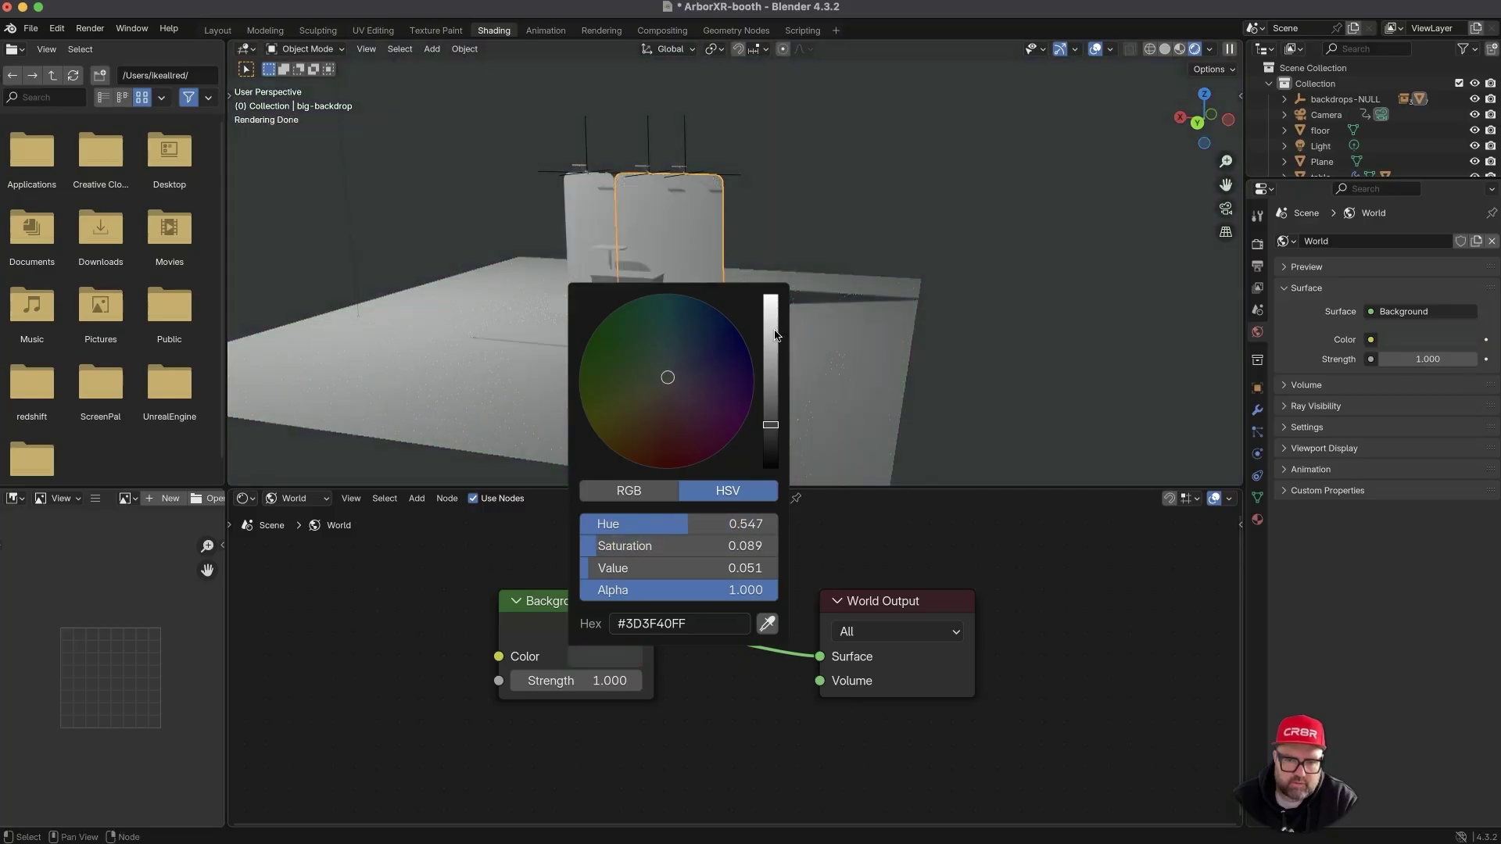
pyautogui.click(771, 319)
pyautogui.moveTo(772, 319); pyautogui.dragTo(778, 432)
# - Add an Environment Texture node to the world shader and connect its Color output to the Background node's Color input
pyautogui.keyDown('ctrl'); pyautogui.moveTo(720, 615); pyautogui.dragTo(767, 677, button='middle'); pyautogui.keyUp('ctrl')
pyautogui.hotkey('shift', 'a')
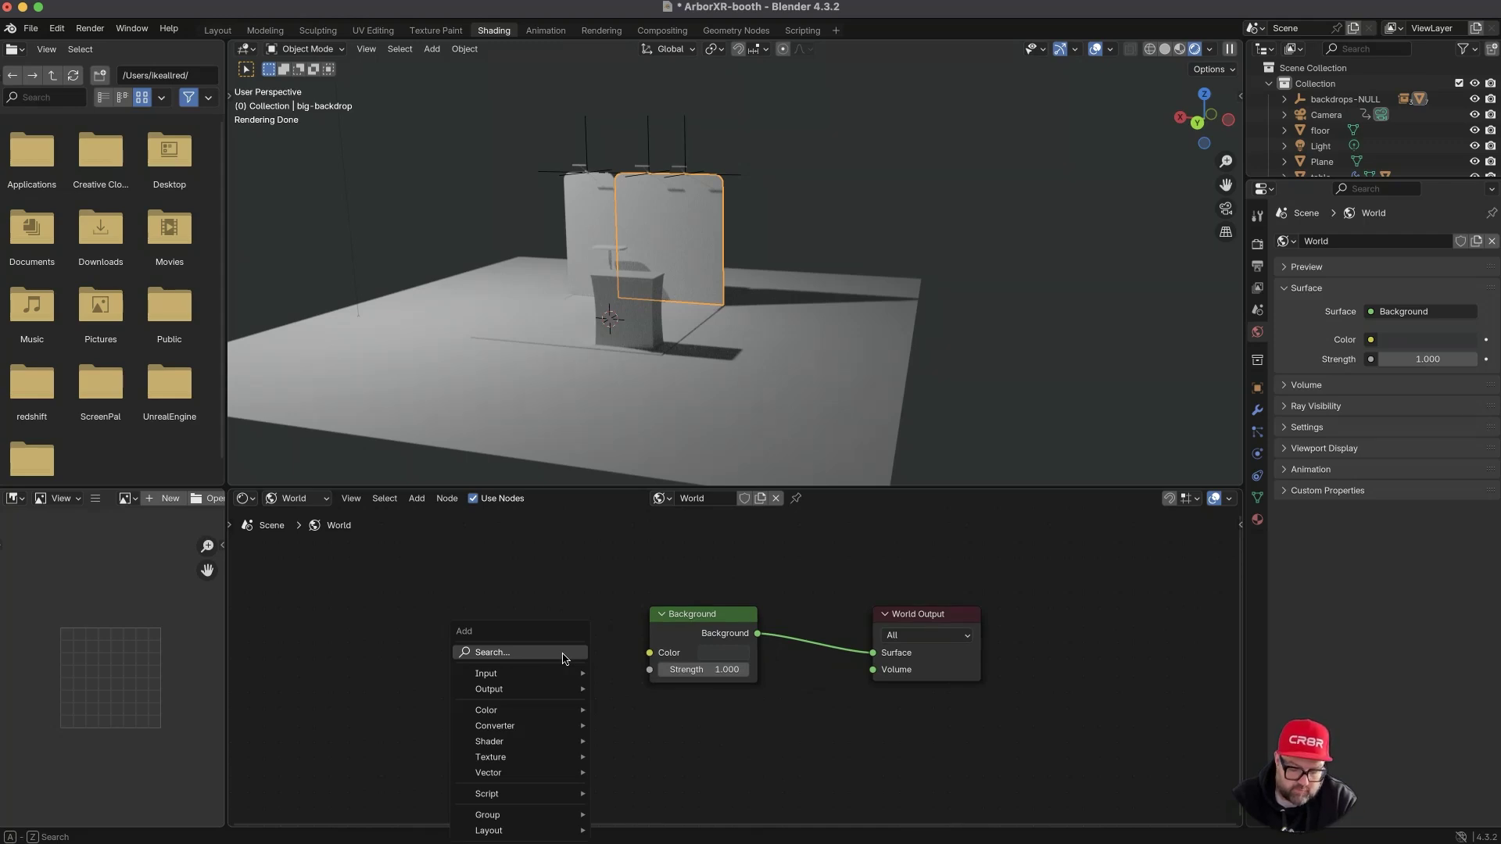
pyautogui.write('env')
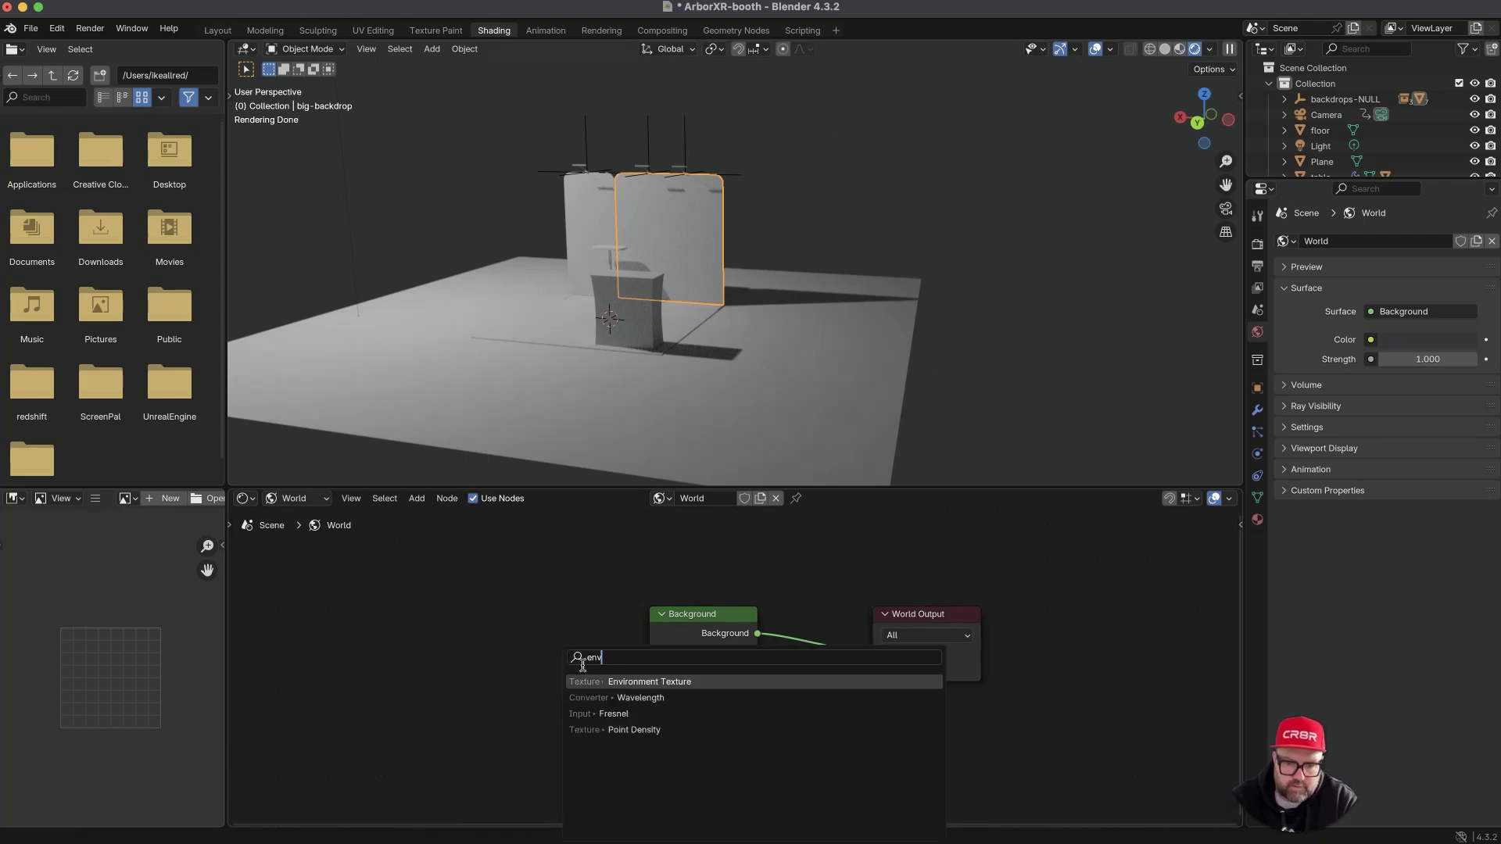
pyautogui.click(617, 681)
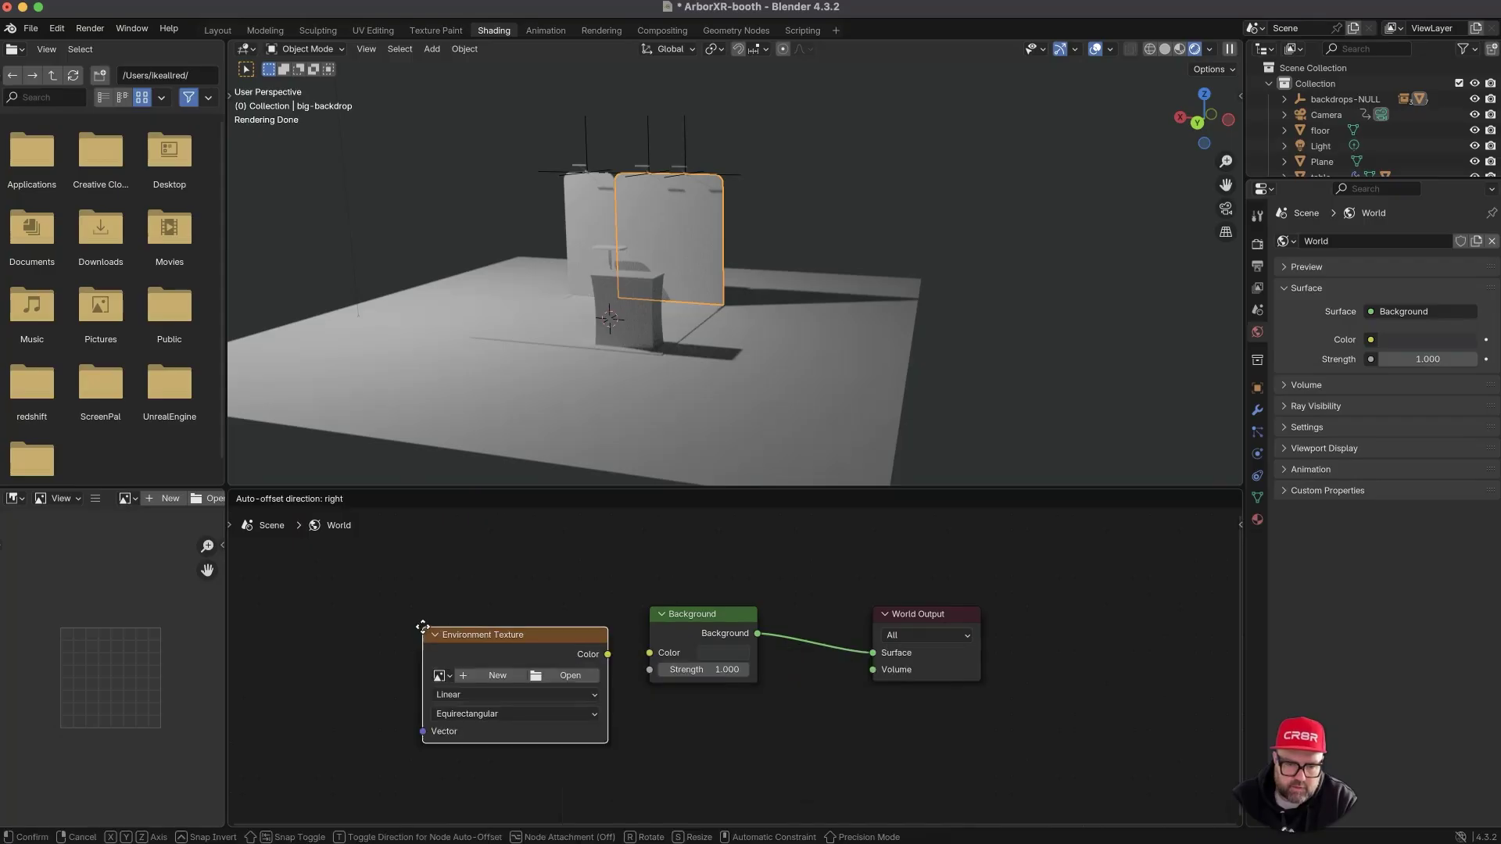
pyautogui.click(423, 632)
pyautogui.moveTo(539, 642); pyautogui.dragTo(653, 661)
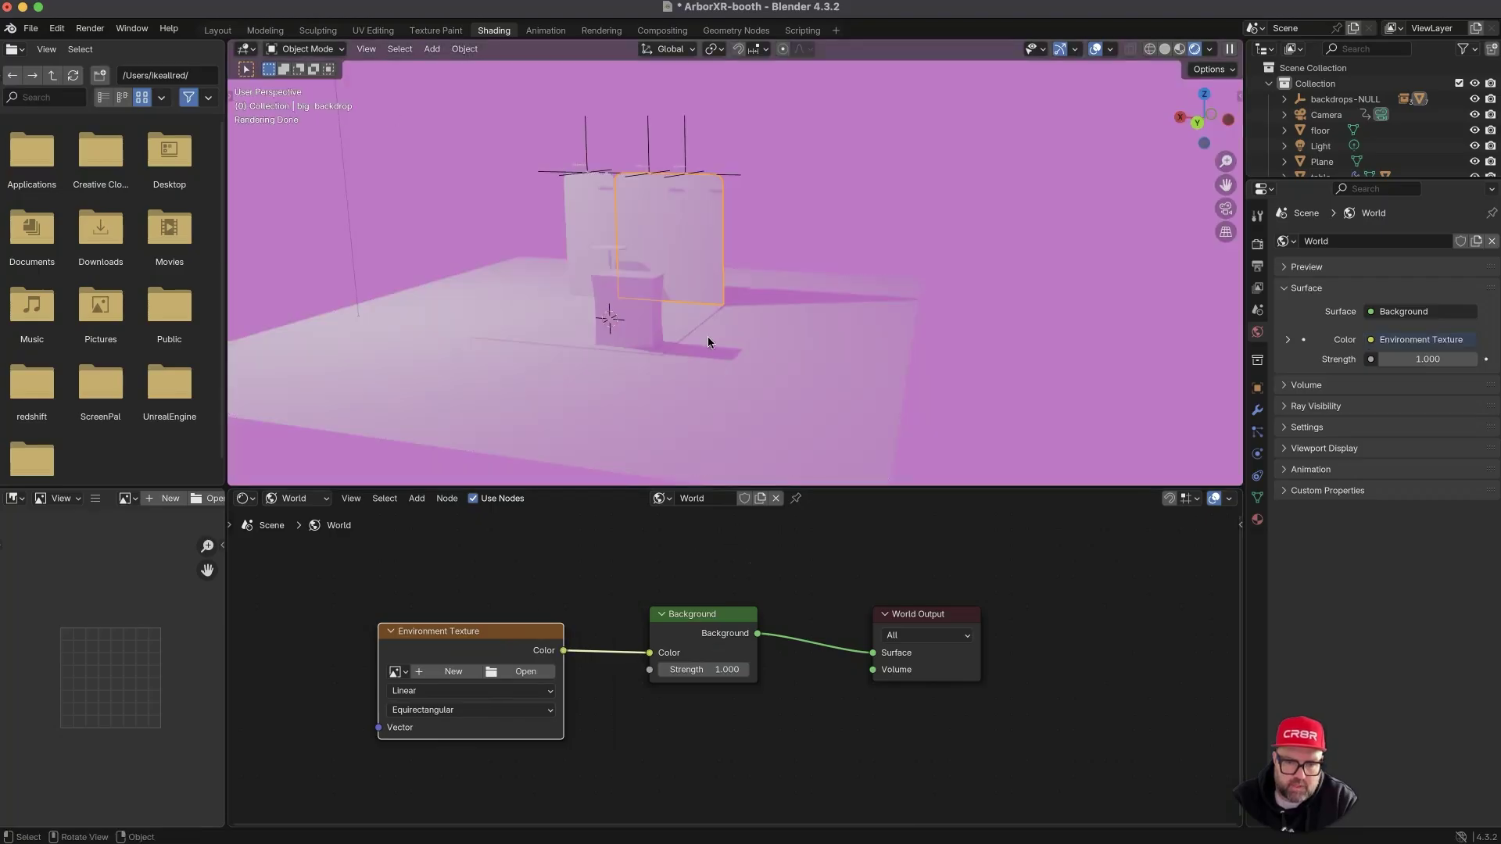
# - Nudge the Environment Texture node closer to the Background node and view the scene through the camera
pyautogui.moveTo(516, 635); pyautogui.dragTo(525, 632)
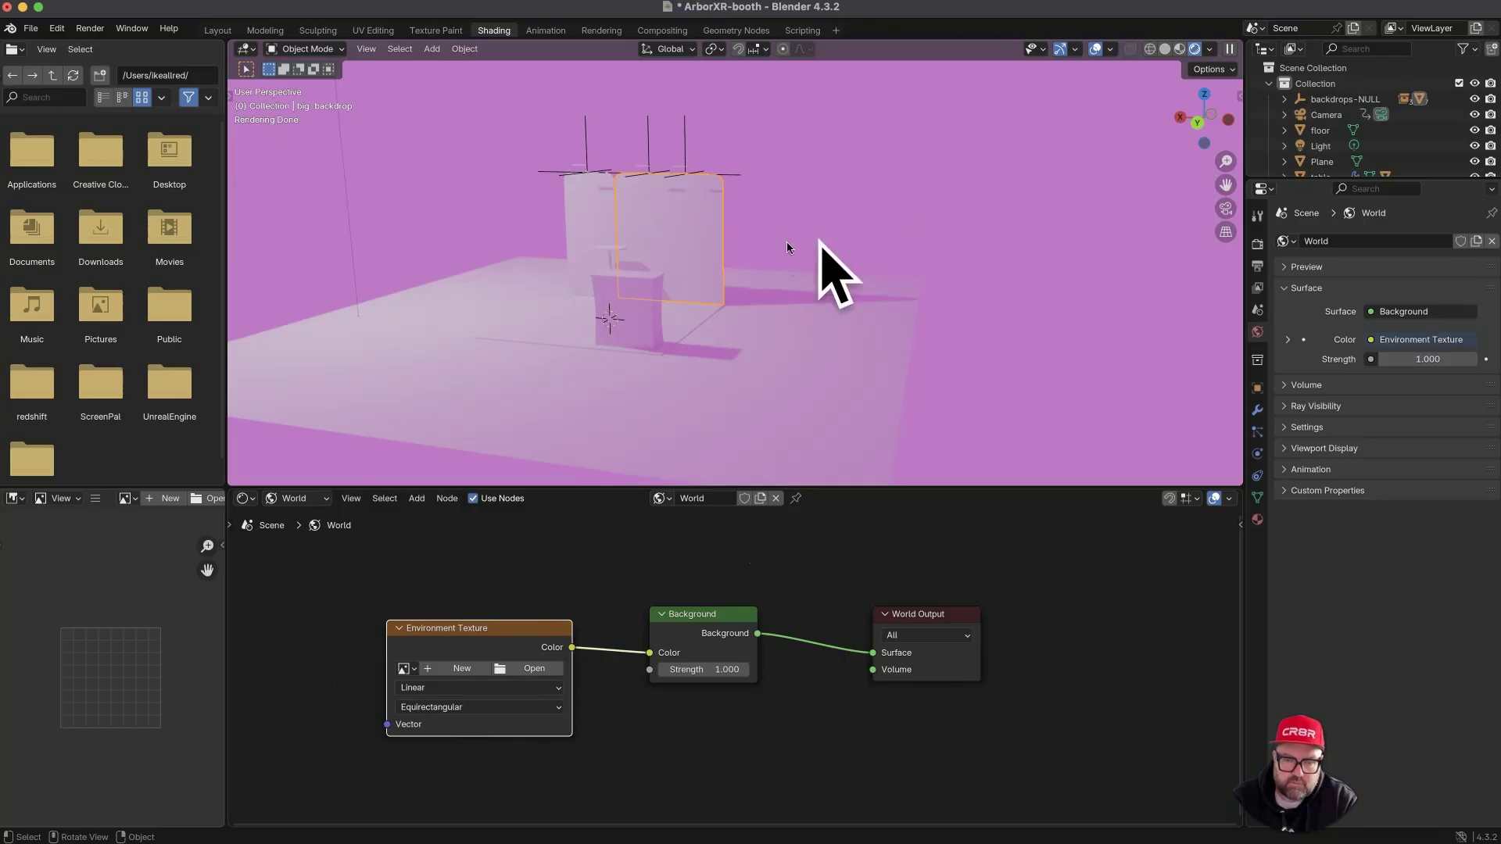
pyautogui.click(1231, 210)
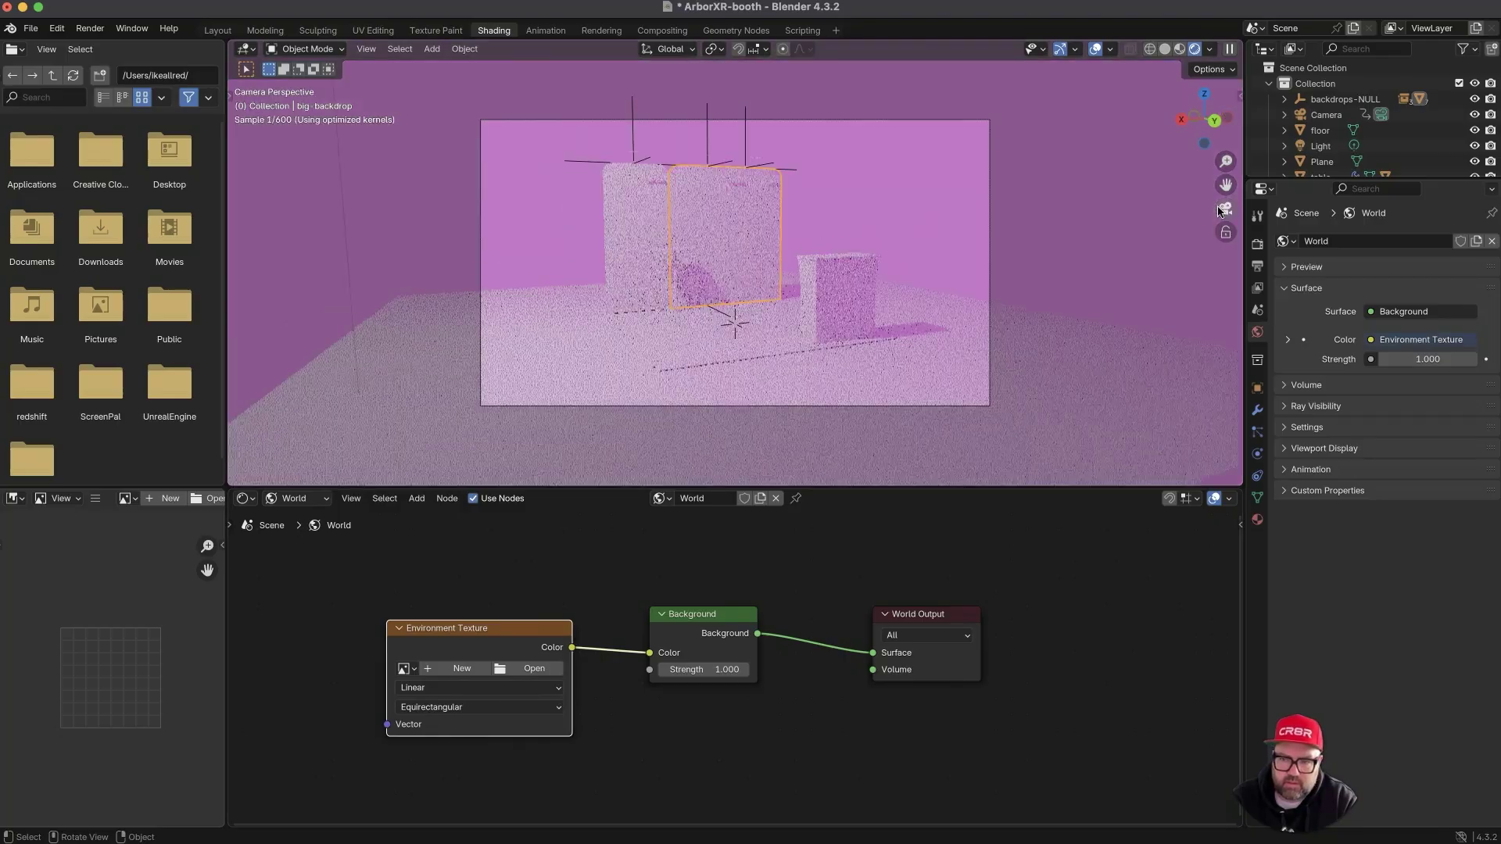
pyautogui.moveTo(696, 620); pyautogui.dragTo(688, 624)
# - Switch to the browser and open the Studio category of the Poly Haven HDRI library
pyautogui.press('super+Tab')
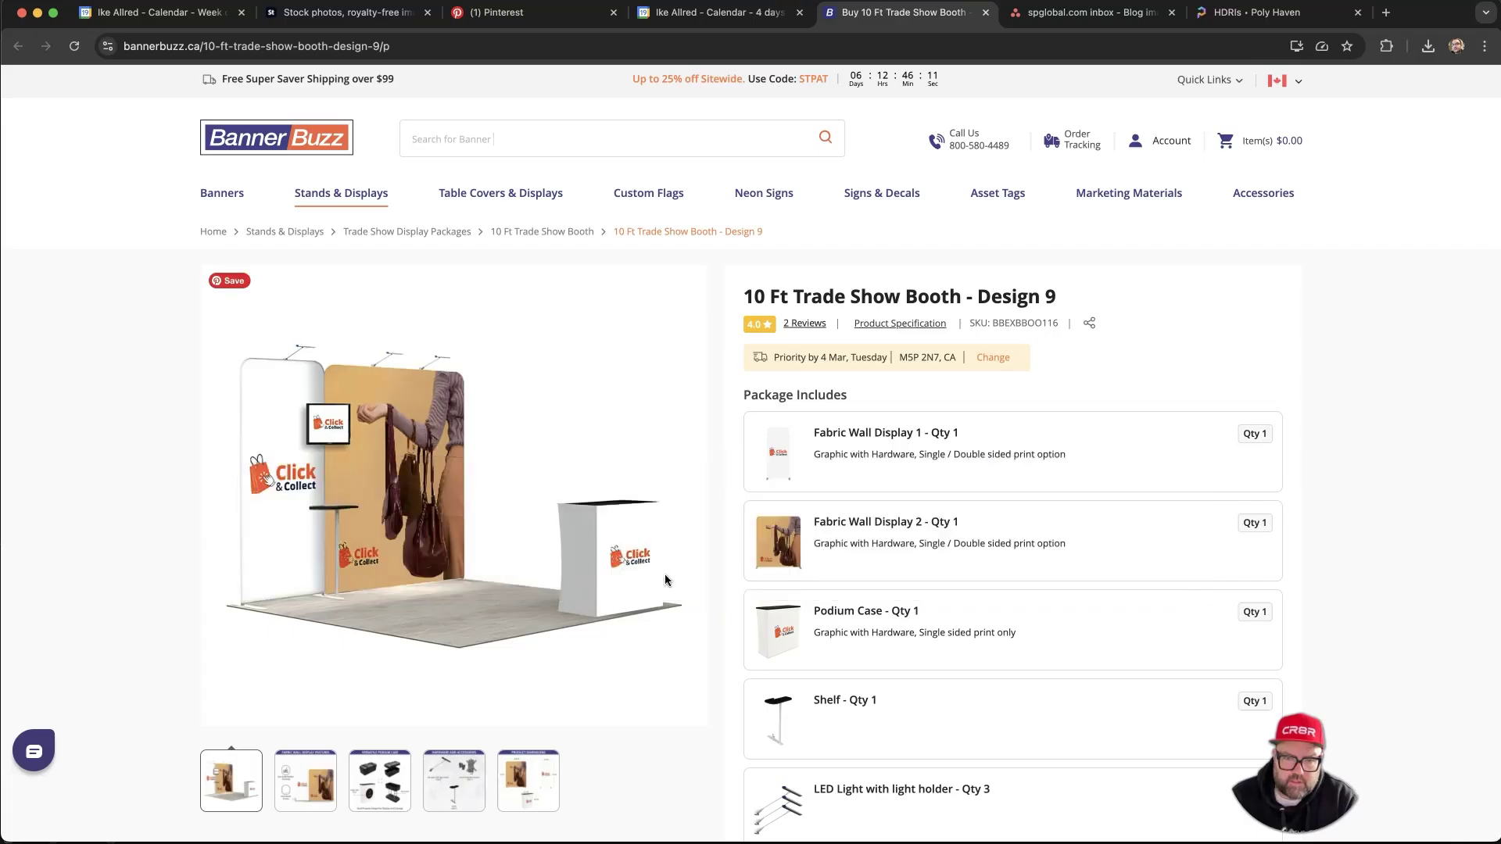
pyautogui.click(1279, 15)
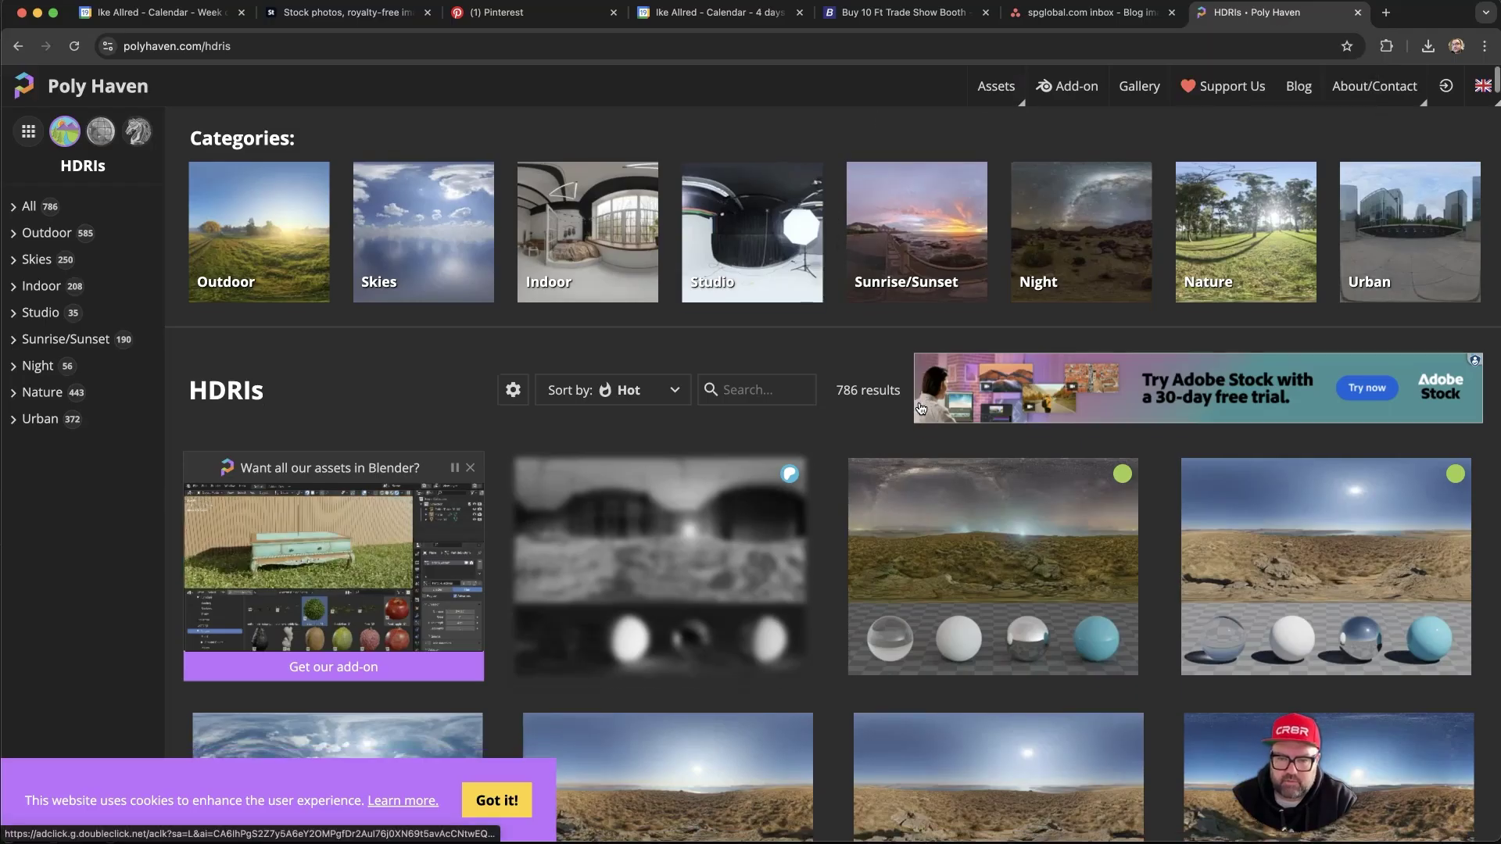
pyautogui.scroll(-2, 921, 408)
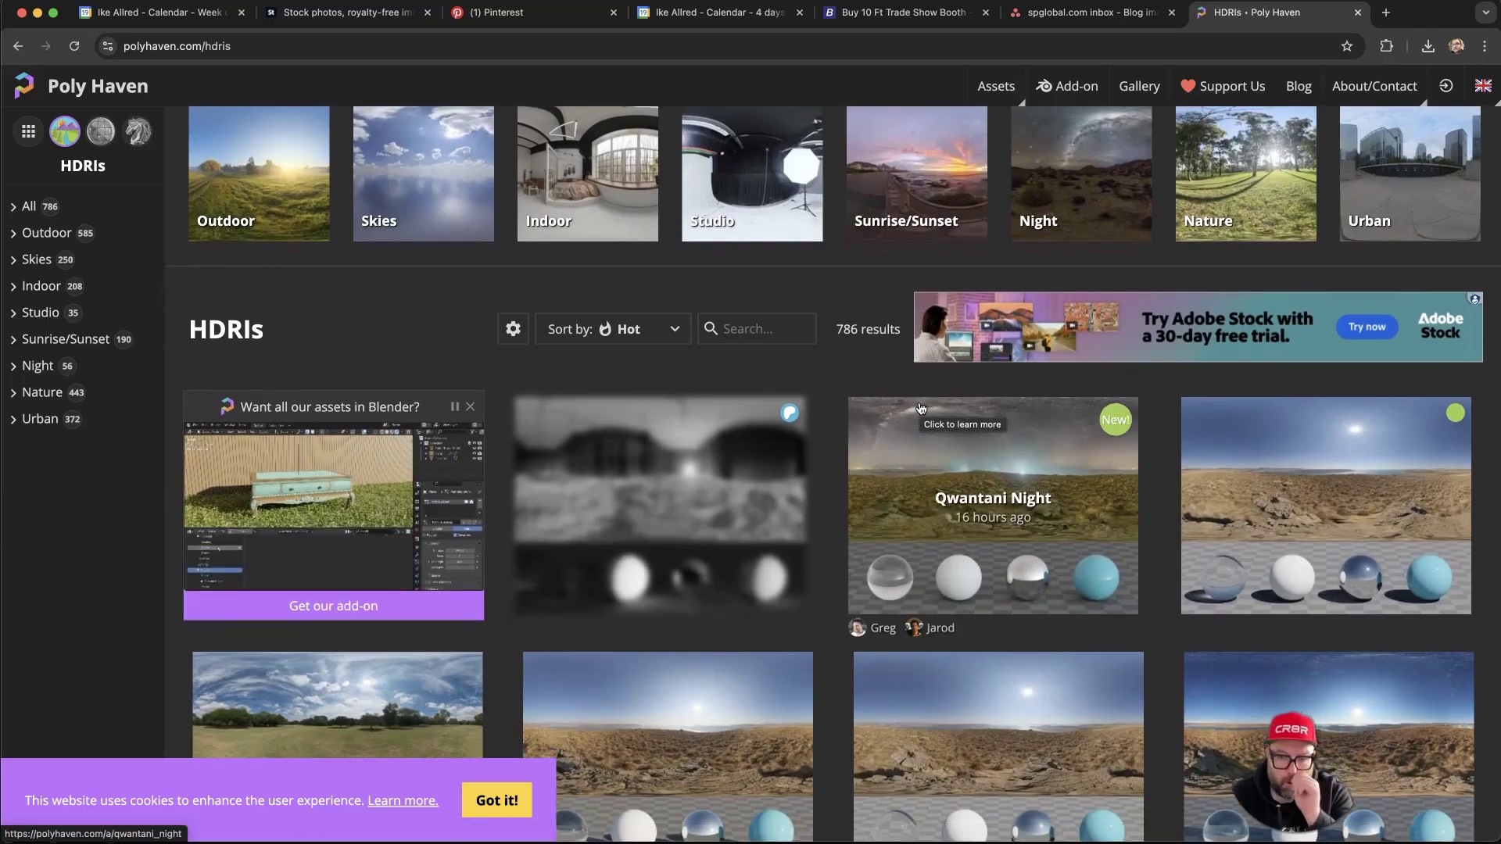
pyautogui.scroll(-3, 920, 408)
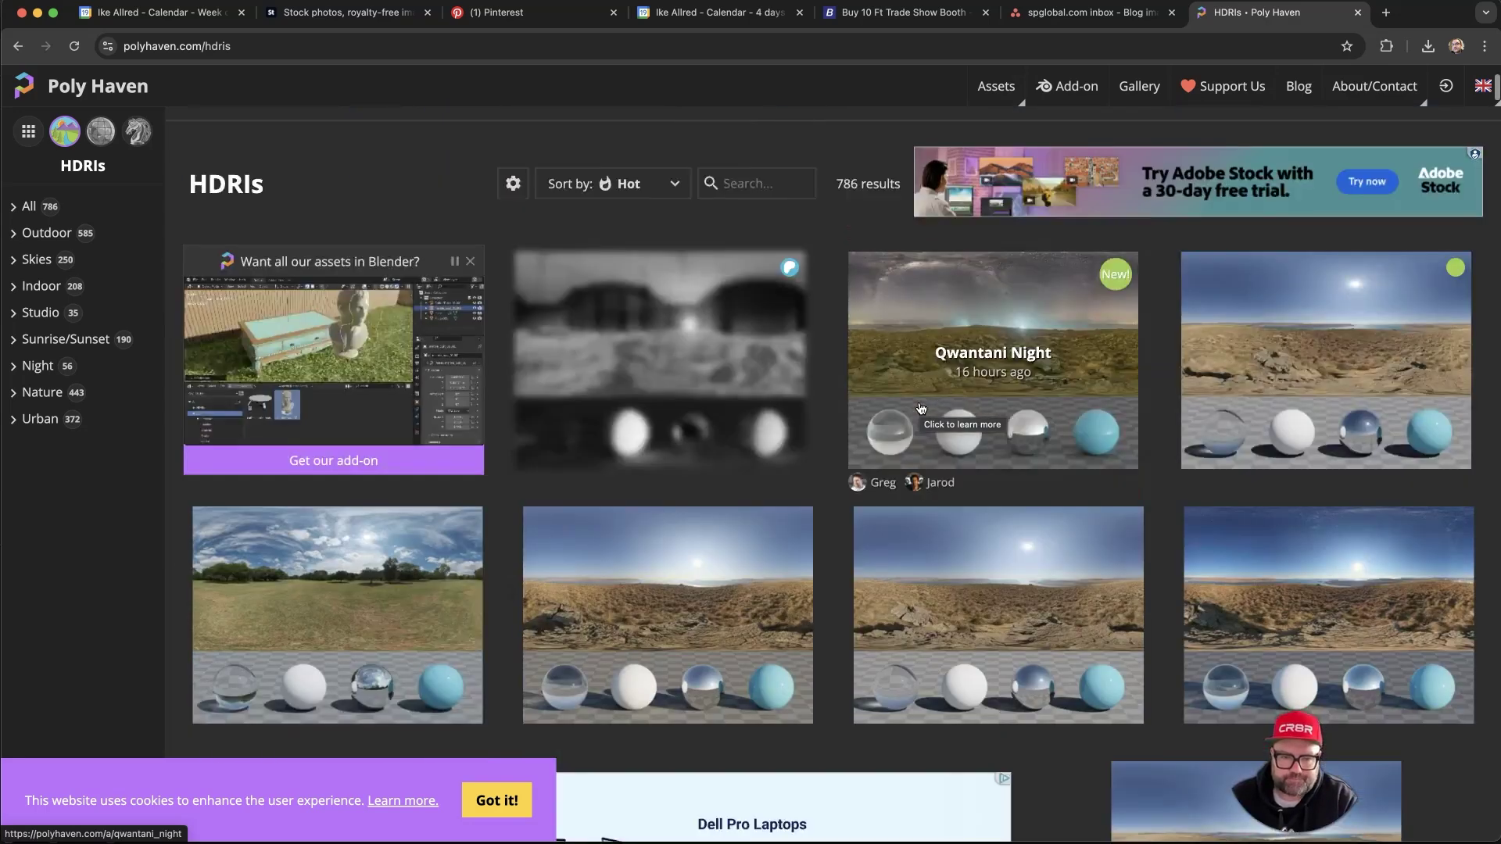
pyautogui.scroll(4, 921, 409)
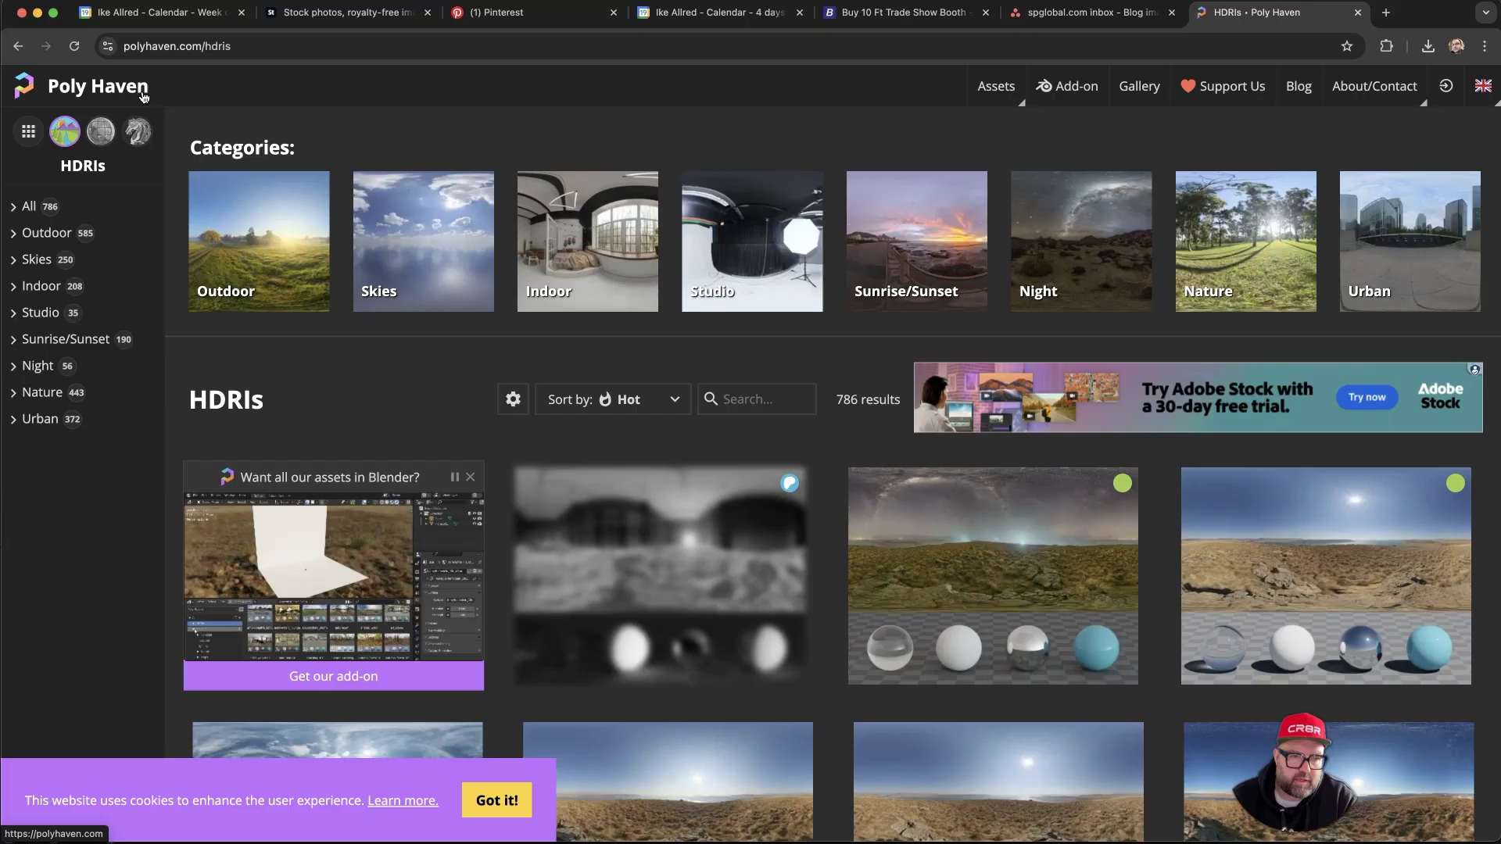
pyautogui.scroll(-1, 412, 98)
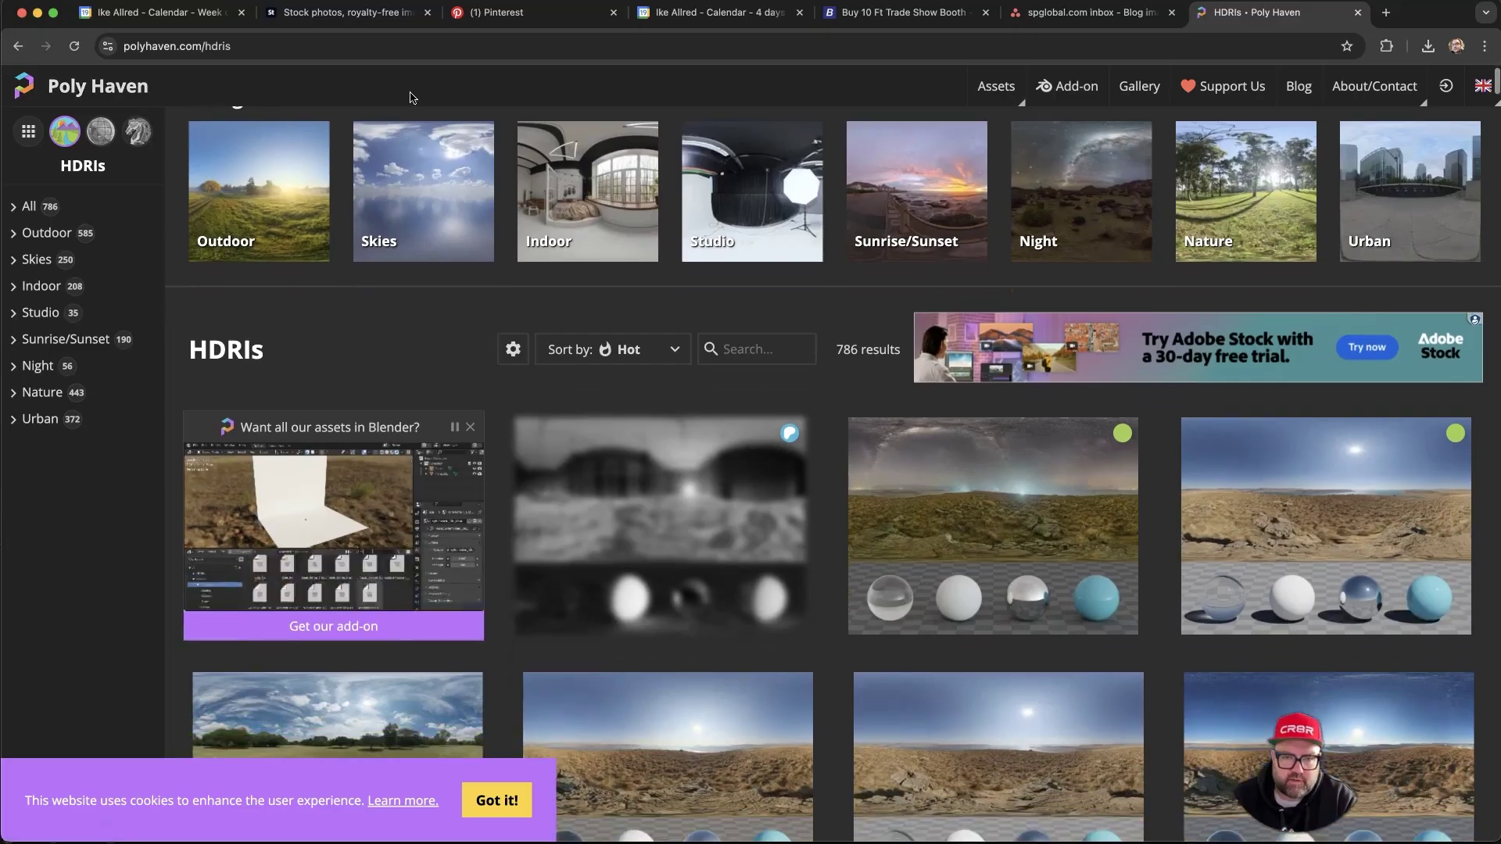
pyautogui.scroll(2, 412, 94)
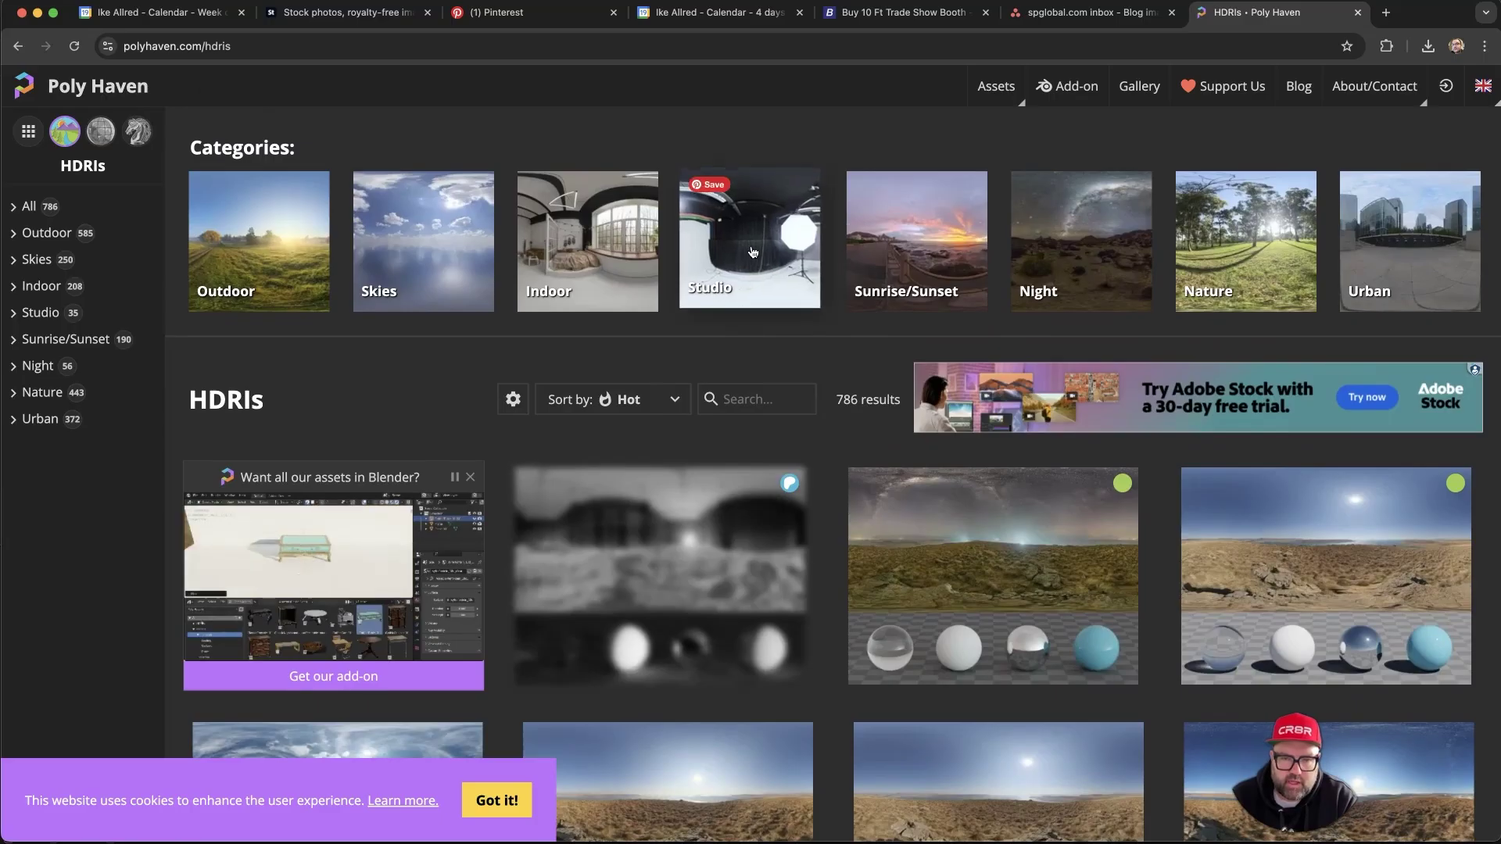
pyautogui.click(744, 309)
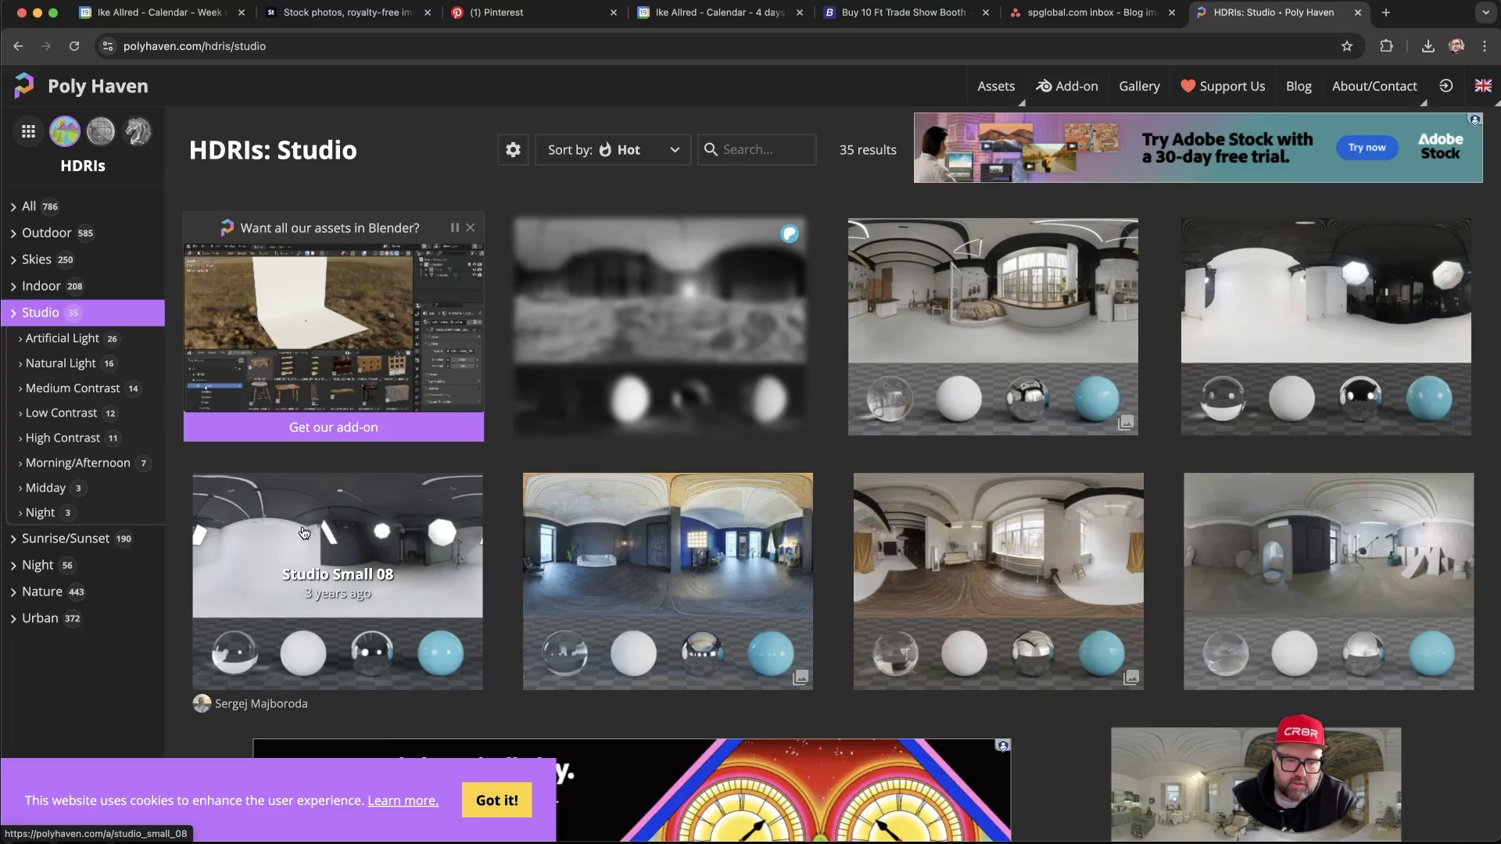
# - Browse the studio HDRIs and open the page of Studio Small 01
pyautogui.scroll(-1, 304, 532)
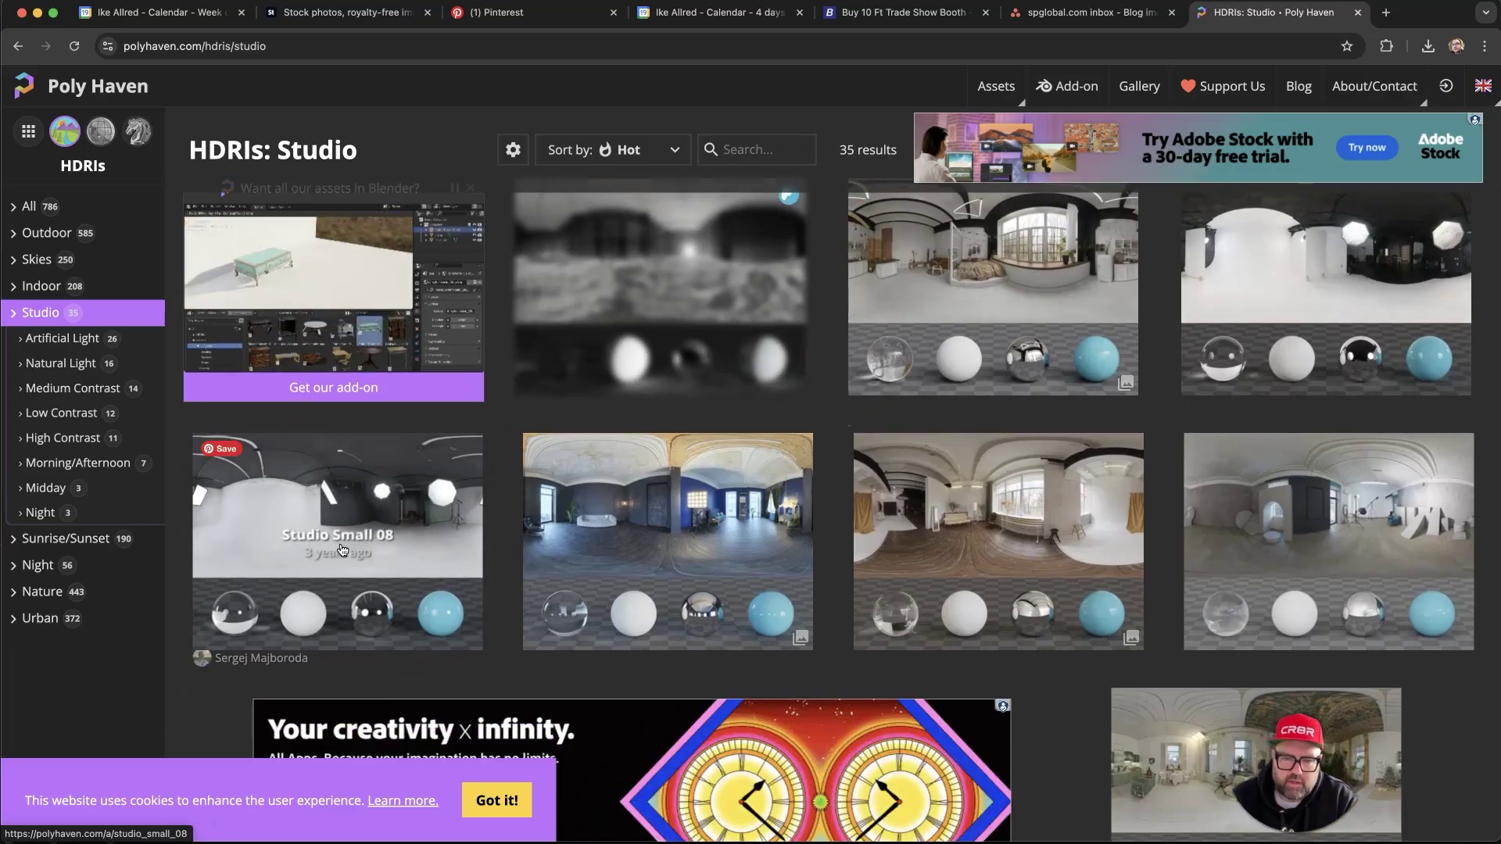
pyautogui.scroll(-5, 312, 559)
pyautogui.scroll(-7, 313, 554)
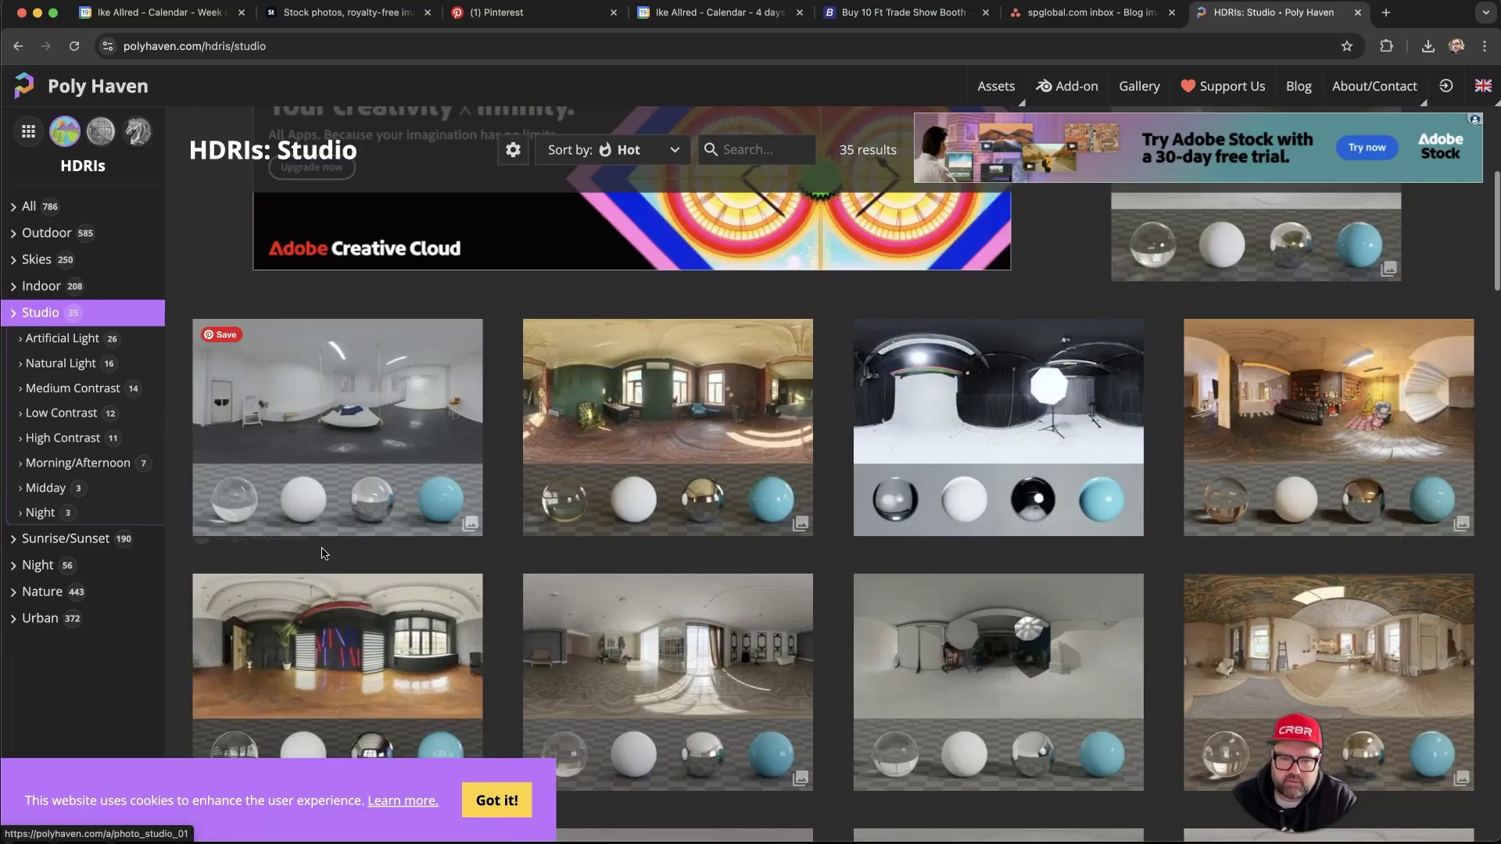
pyautogui.scroll(-4, 321, 547)
pyautogui.scroll(-4, 325, 545)
pyautogui.scroll(-2, 325, 542)
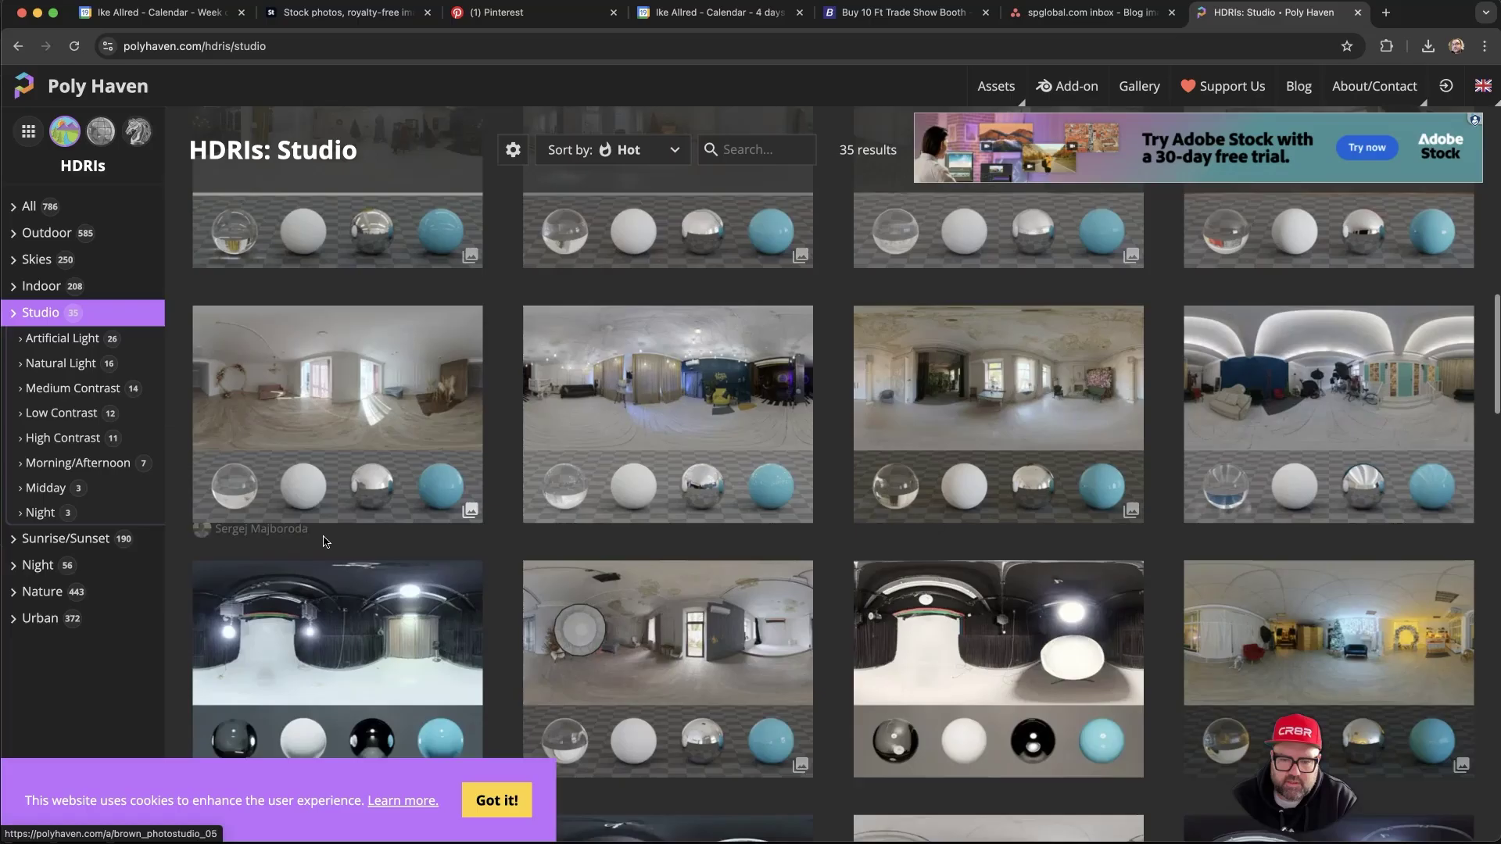
pyautogui.scroll(-5, 344, 528)
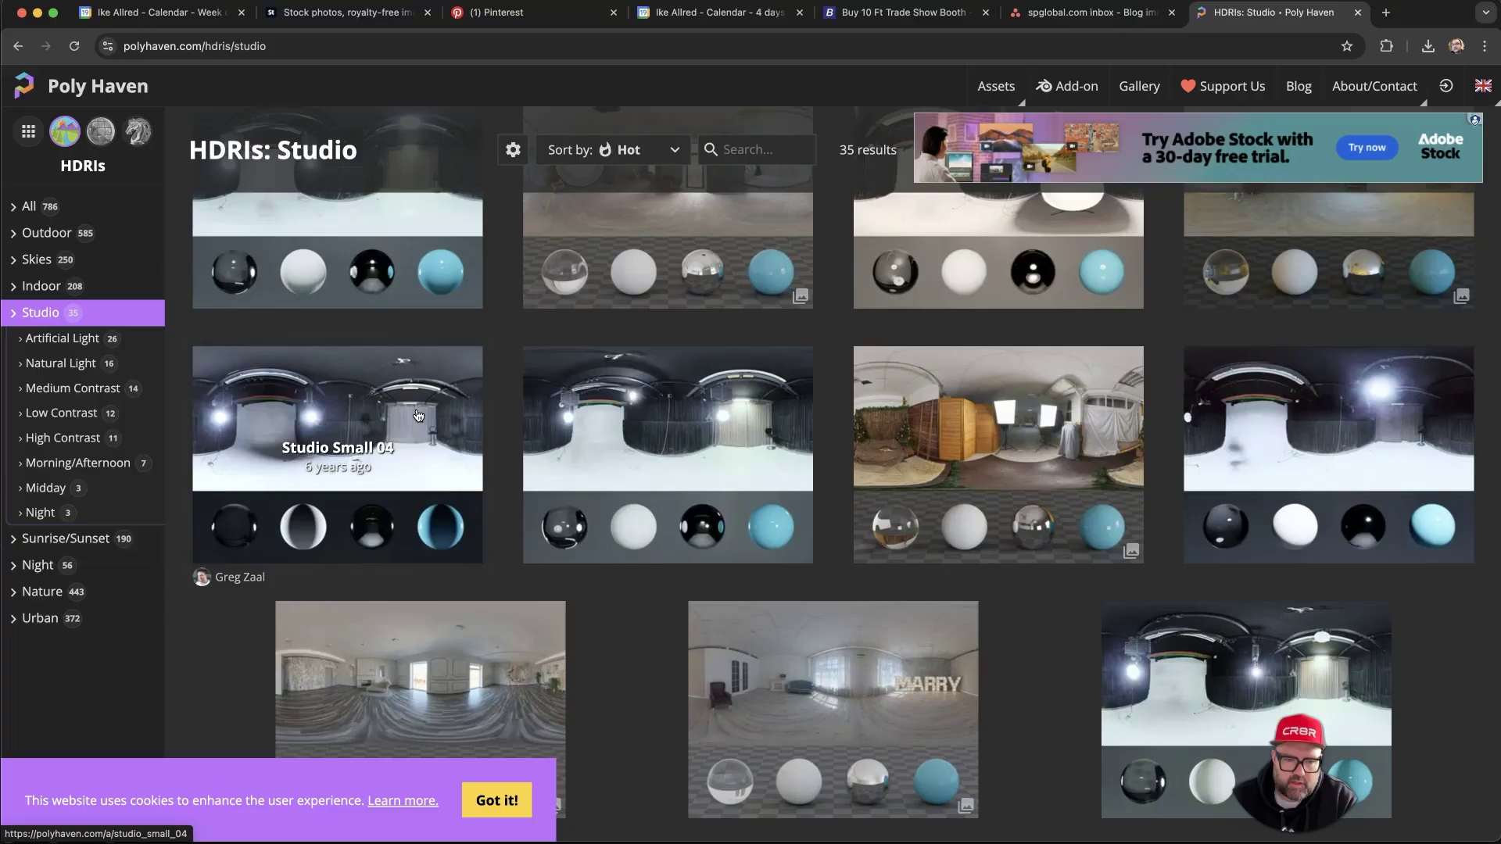
pyautogui.click(776, 438)
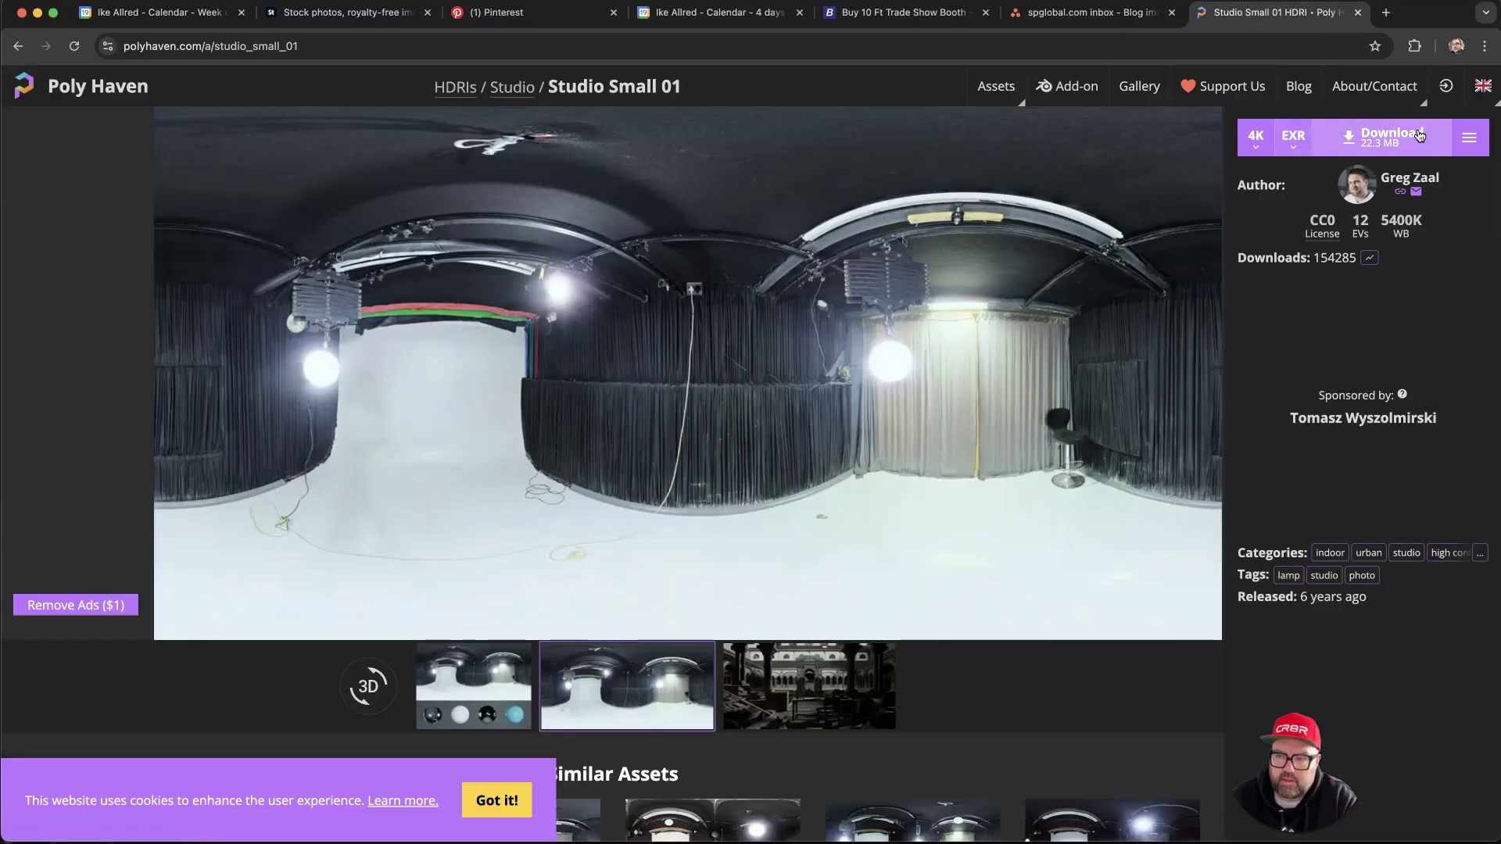
# - Download the Studio Small 01 HDRI as a 4K EXR file
pyautogui.click(1384, 138)
pyautogui.moveTo(1003, 110)
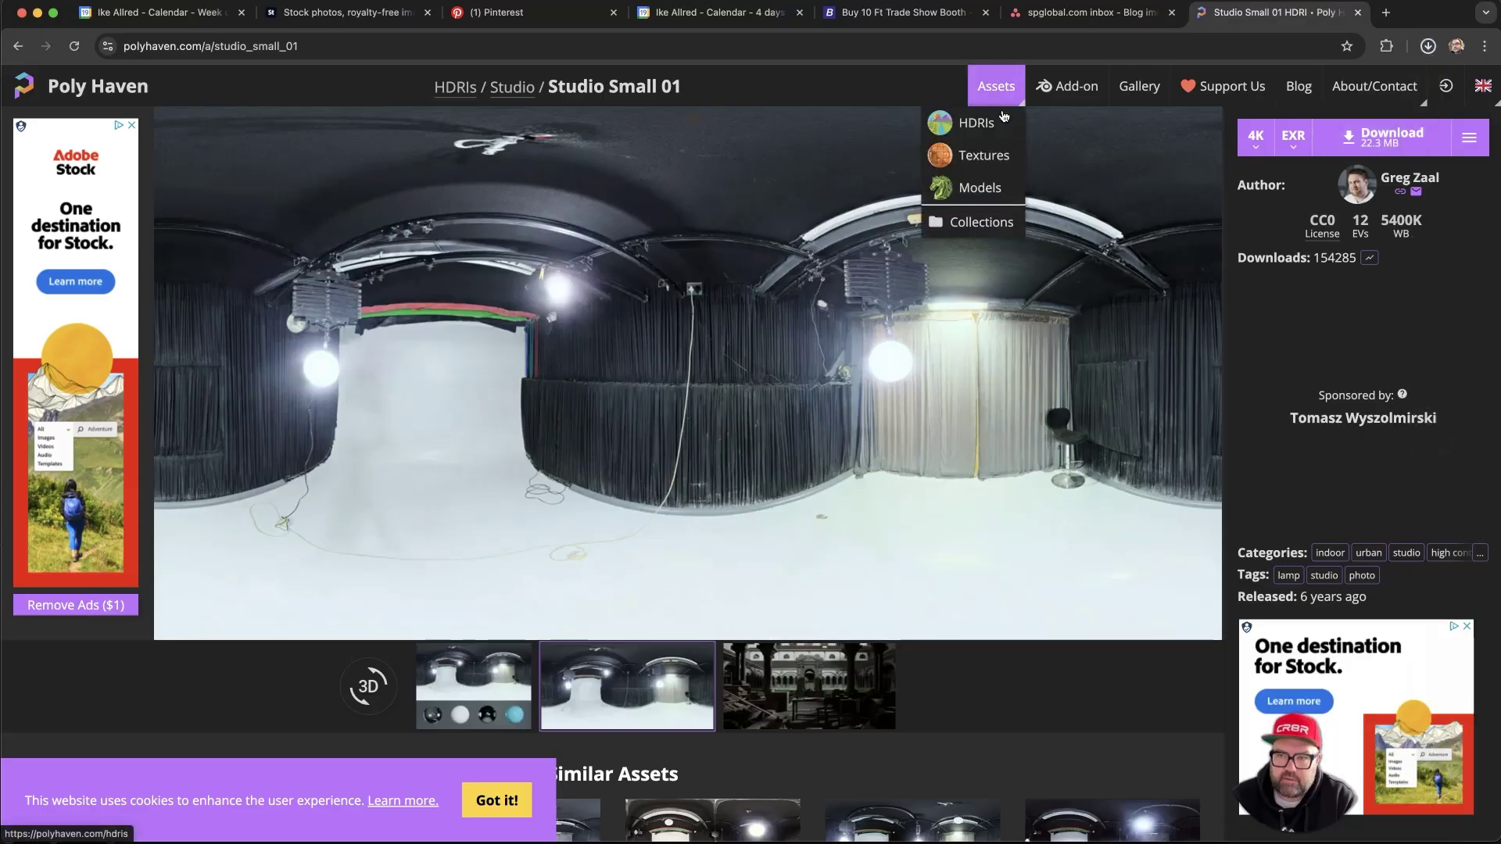
pyautogui.click(1428, 45)
pyautogui.click(1497, 237)
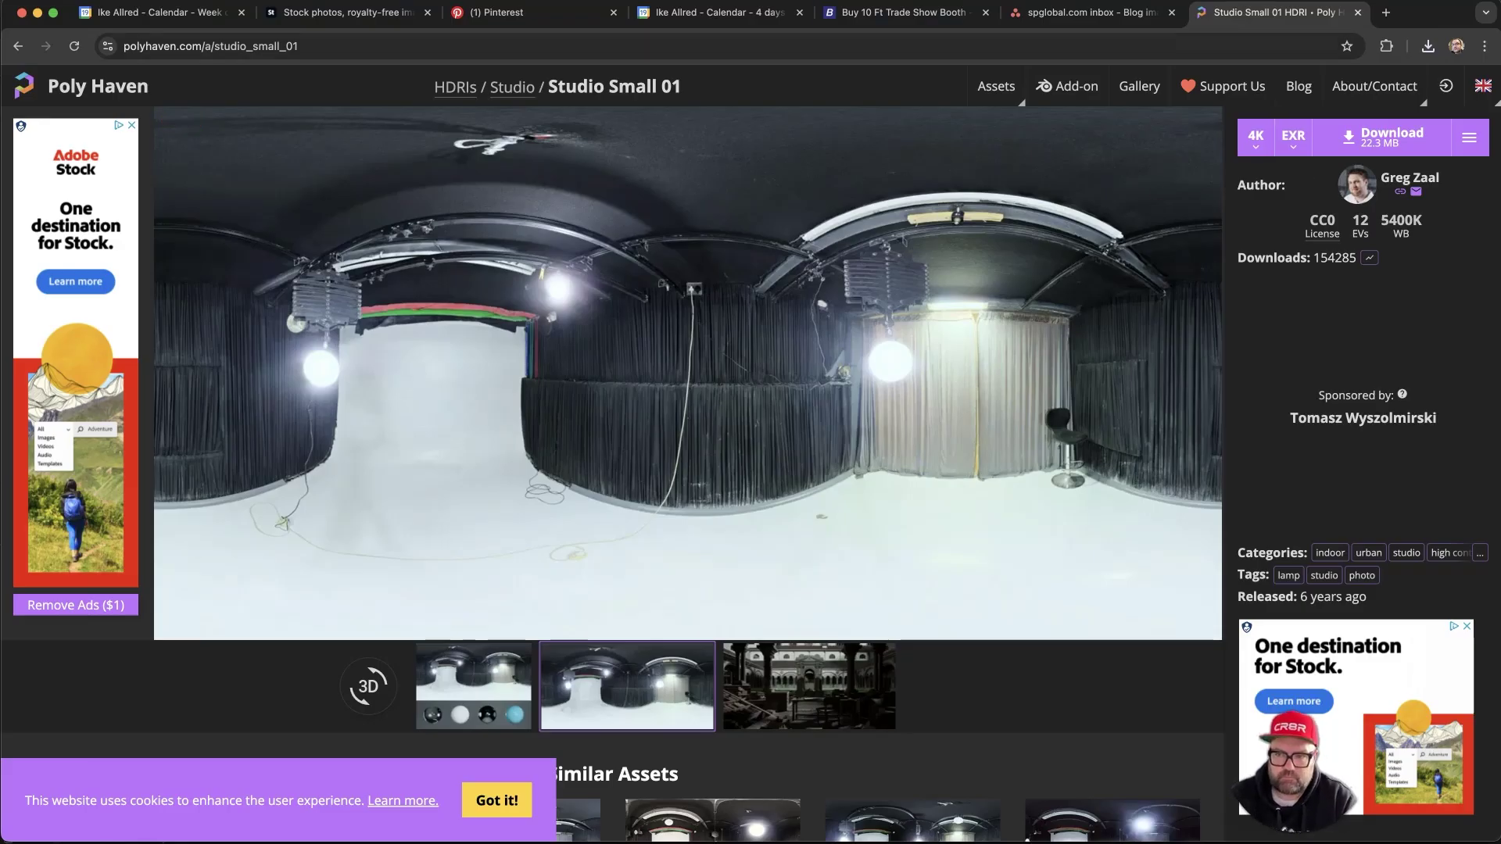
# - Leave the browser, reveal the desktop and open the Booth folder inside the ArborXR folder in Finder
pyautogui.press('super+Tab')
pyautogui.press('super+Tab')
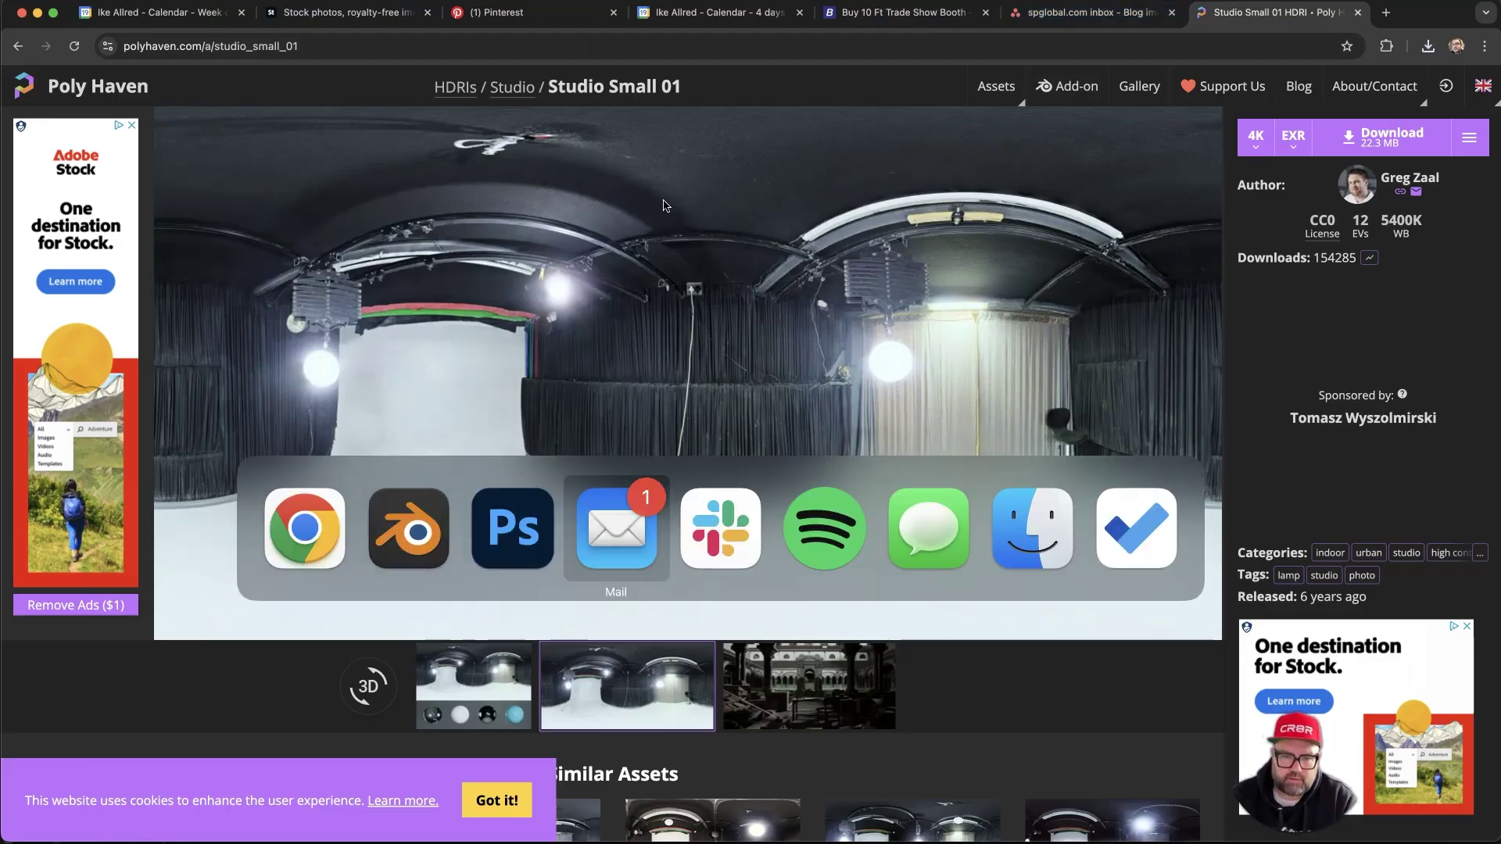
pyautogui.press('super+shift+Tab')
pyautogui.press('super+shift+Tab')
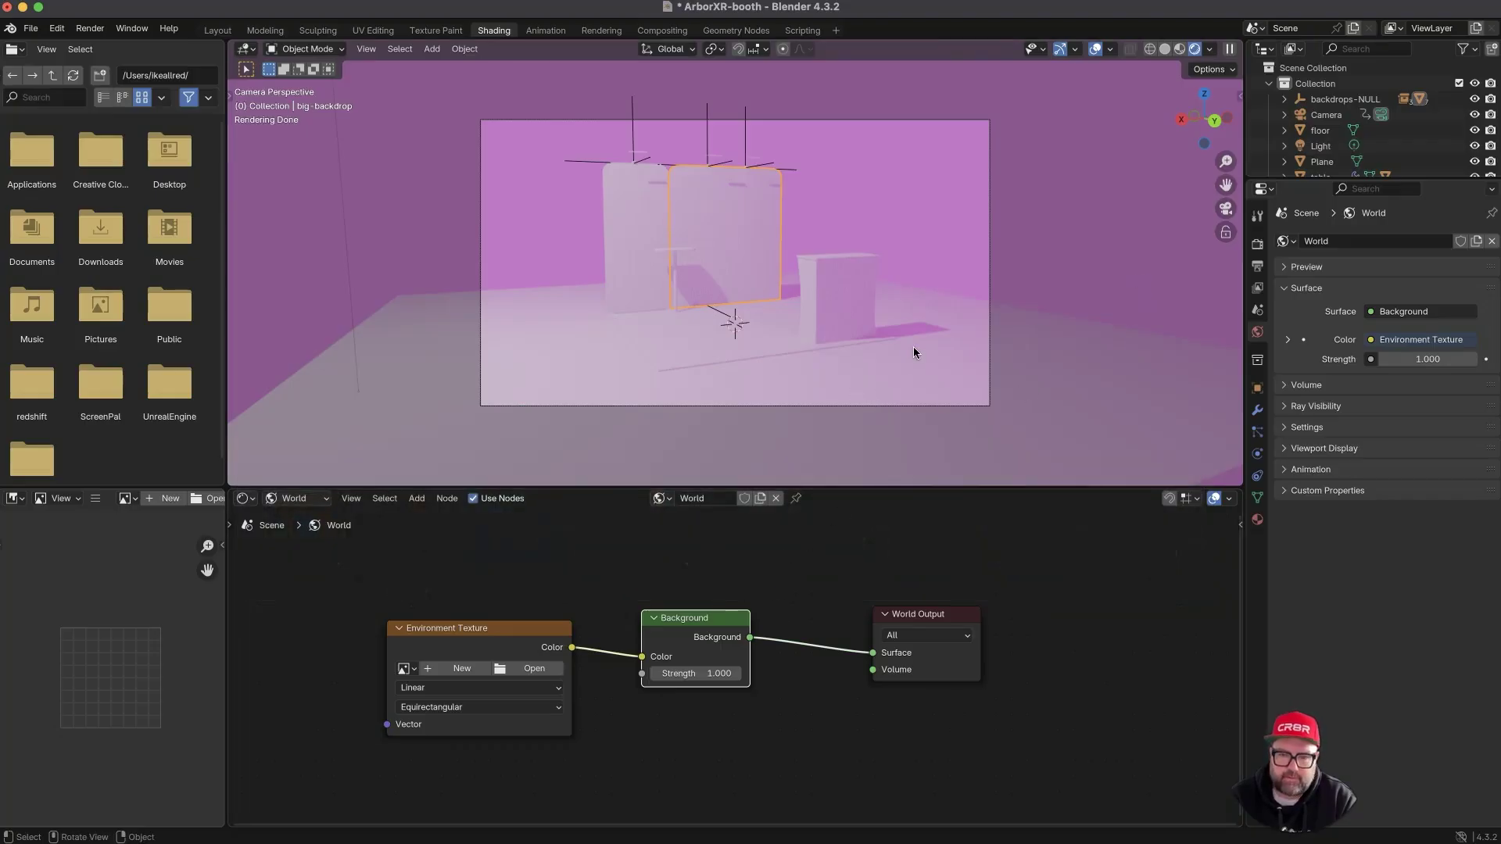
pyautogui.press('F11')
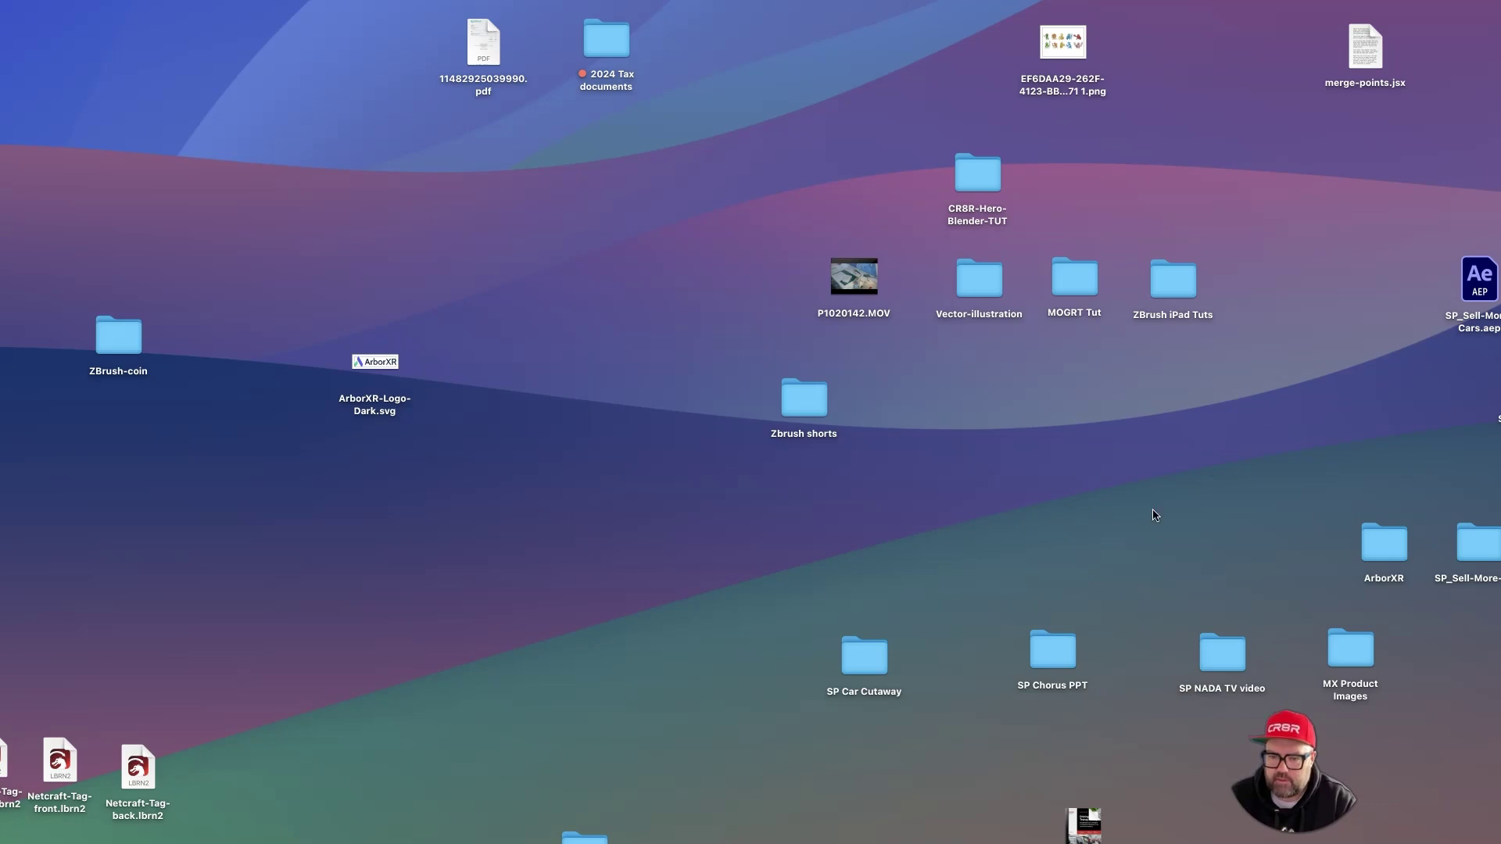
pyautogui.doubleClick(1377, 545)
pyautogui.click(899, 713)
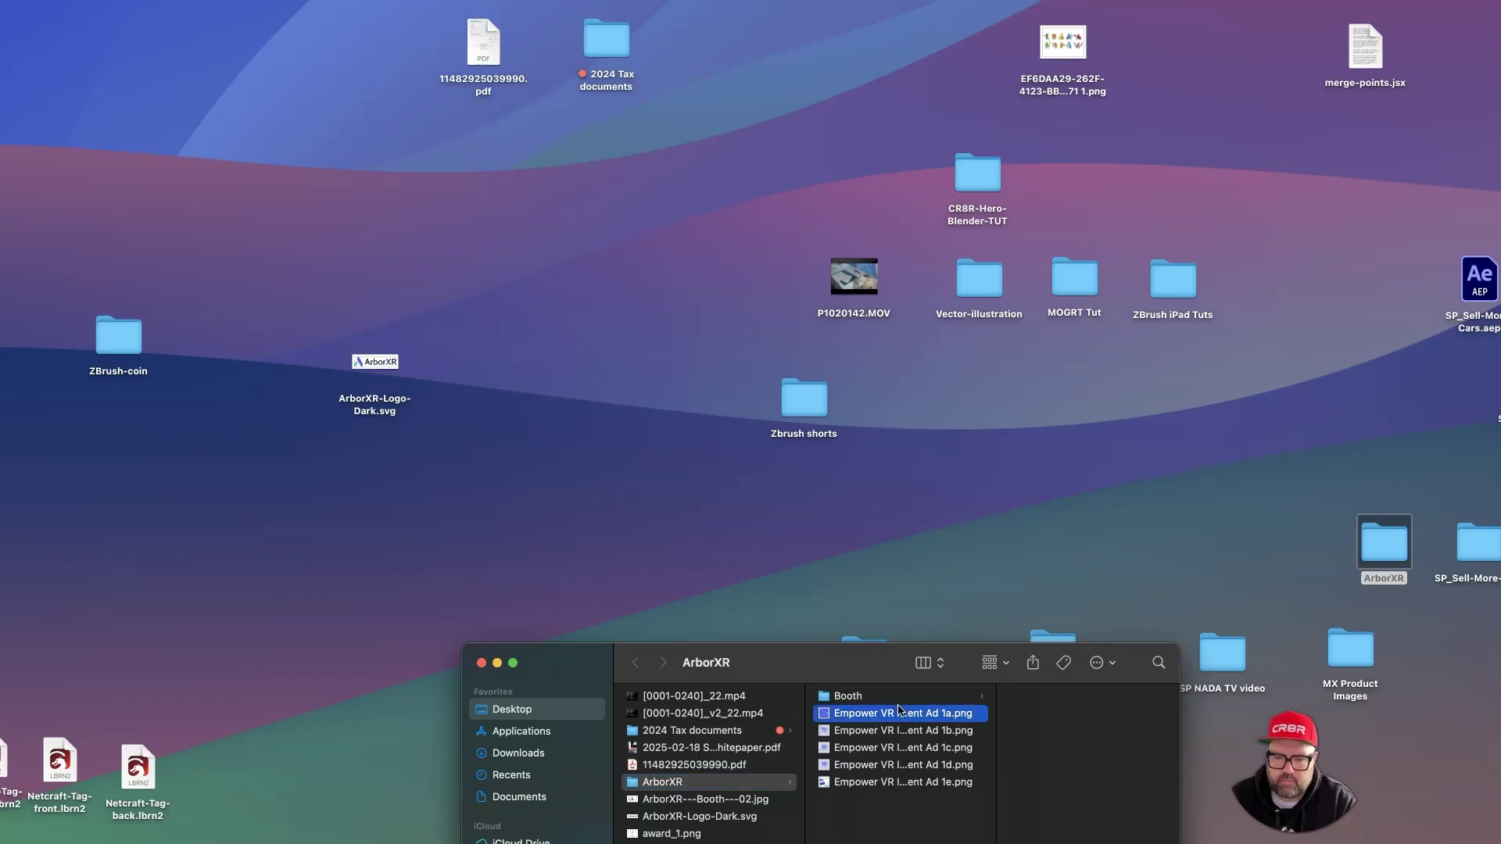
pyautogui.click(900, 699)
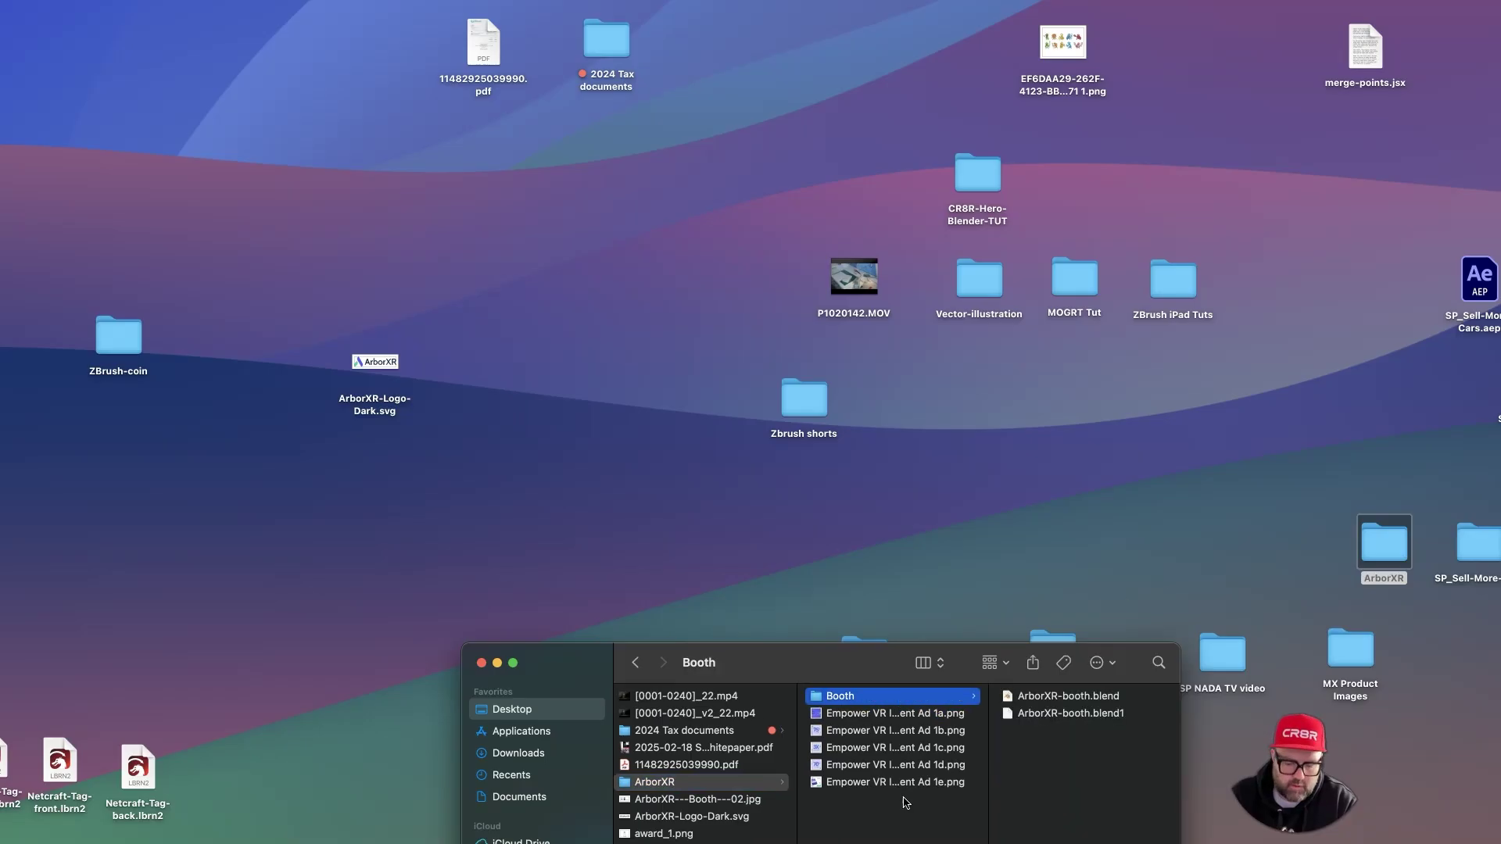
# - Open a second Finder window showing the Downloads folder and arrange it beside the Booth folder's window
pyautogui.press('super+n')
pyautogui.moveTo(543, 635); pyautogui.dragTo(559, 319)
pyautogui.moveTo(902, 671); pyautogui.dragTo(948, 556)
pyautogui.moveTo(452, 338); pyautogui.dragTo(363, 344)
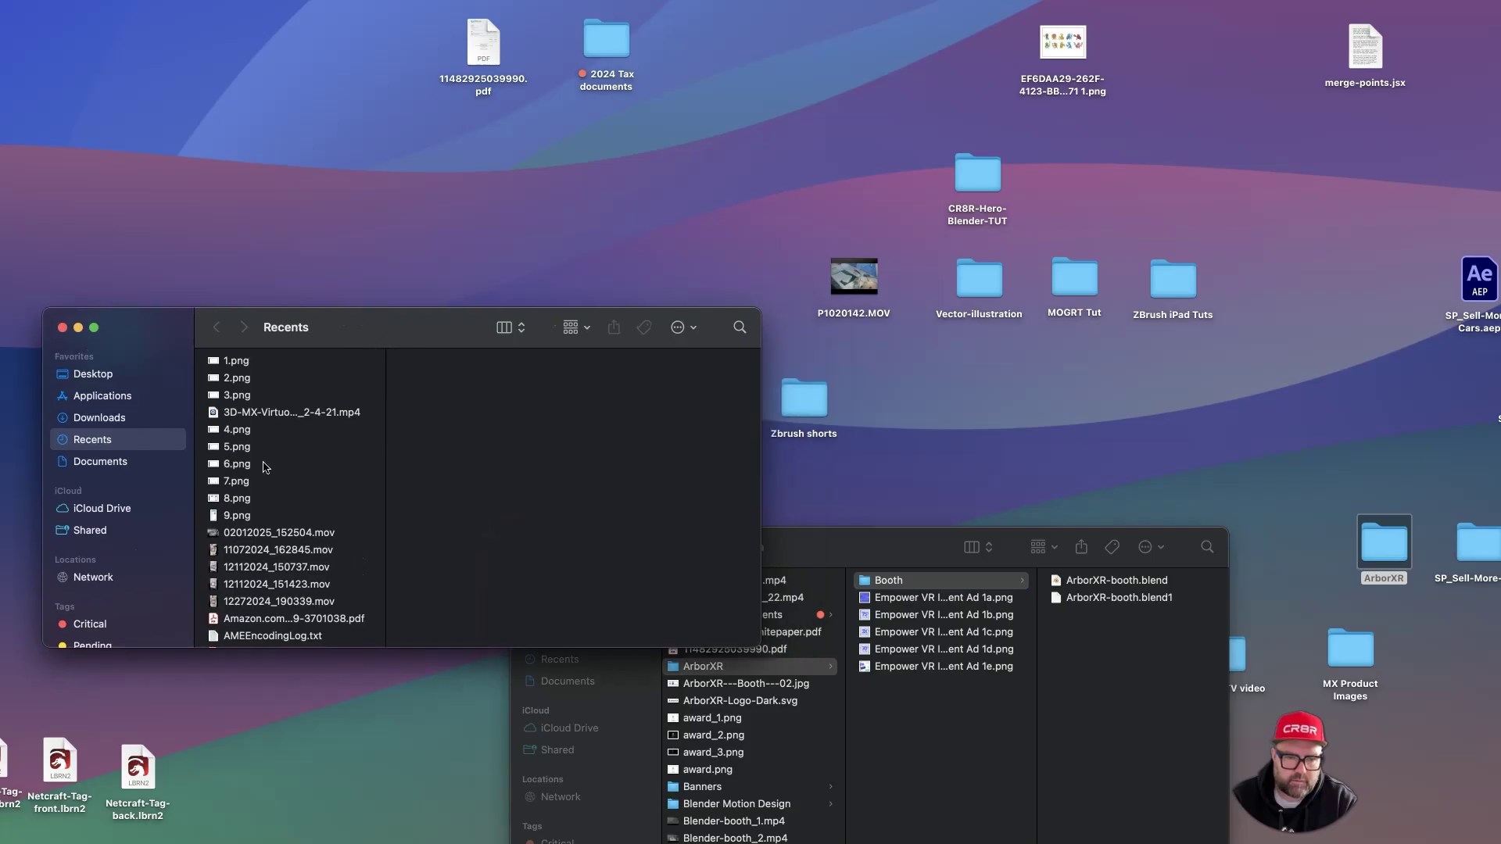
pyautogui.click(97, 375)
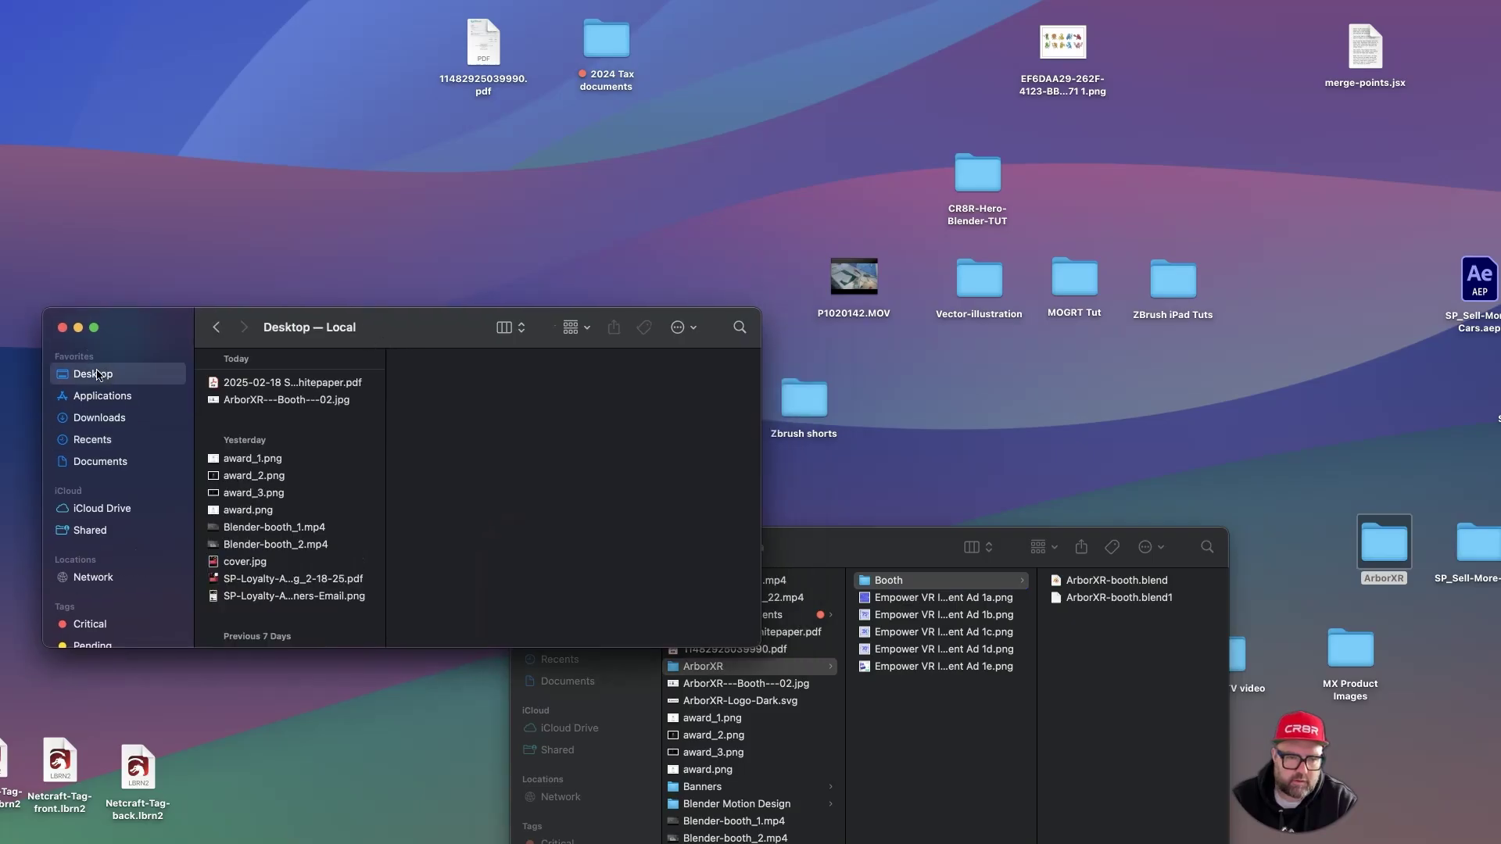
pyautogui.click(262, 400)
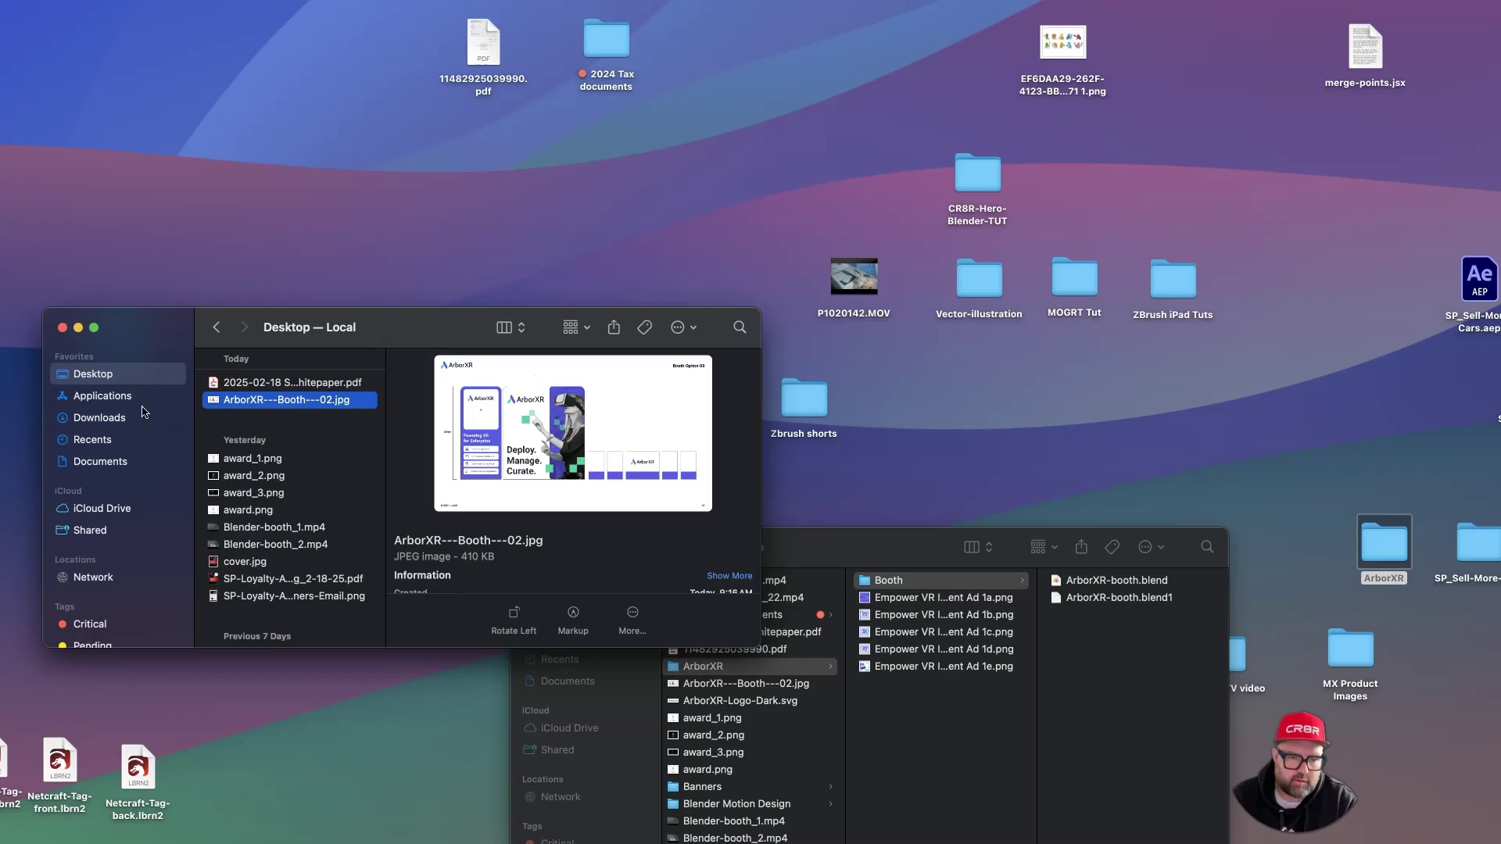
pyautogui.click(110, 419)
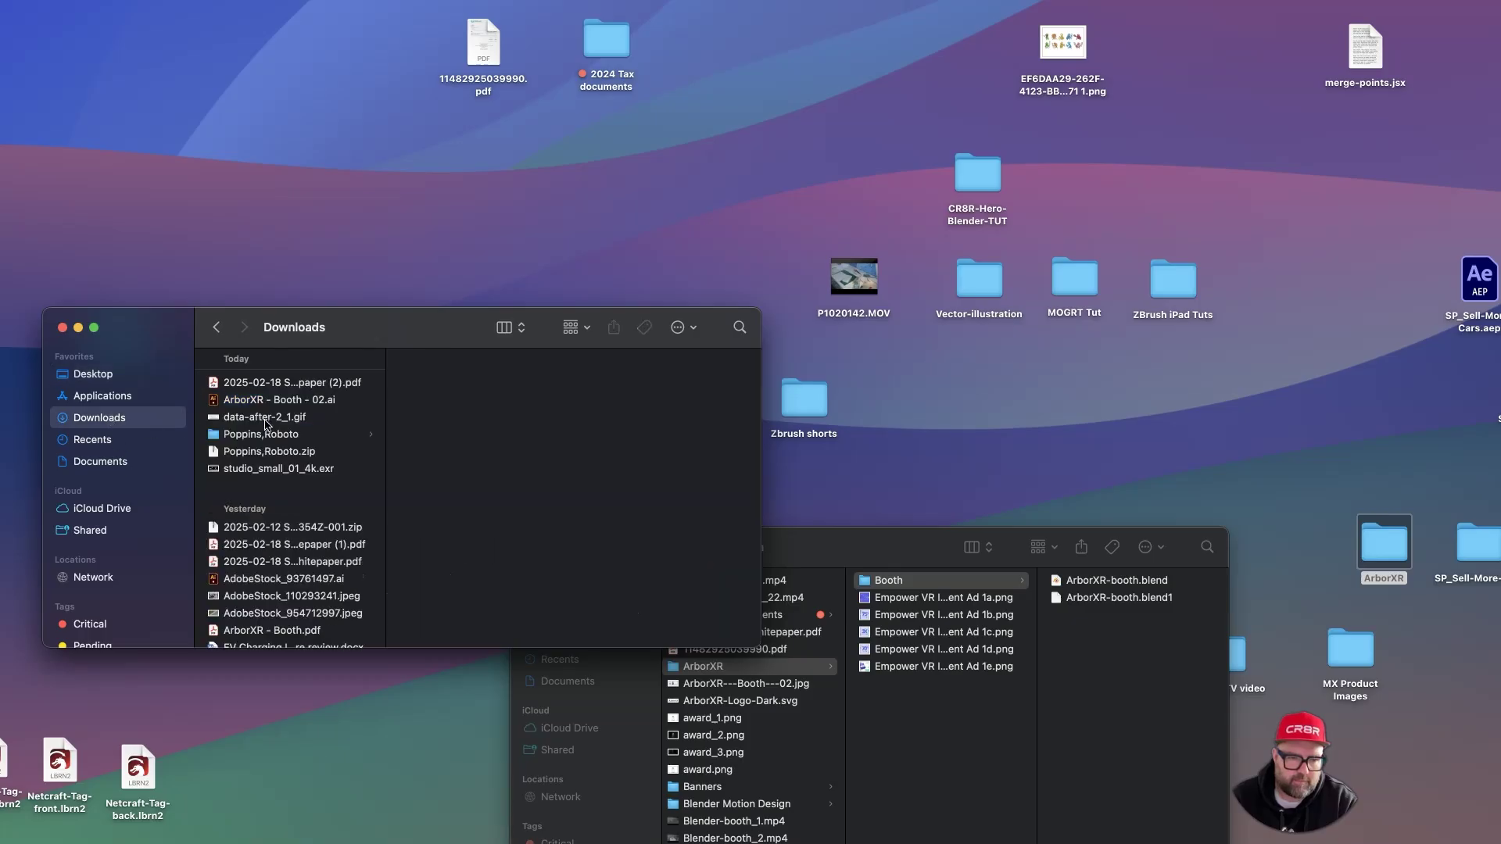
# - Move studio_small_01_4k.exr from Downloads into the Booth folder, close the Downloads window and return to Blender
pyautogui.moveTo(329, 473); pyautogui.dragTo(1177, 708)
pyautogui.moveTo(913, 547); pyautogui.dragTo(707, 226)
pyautogui.press('F11')
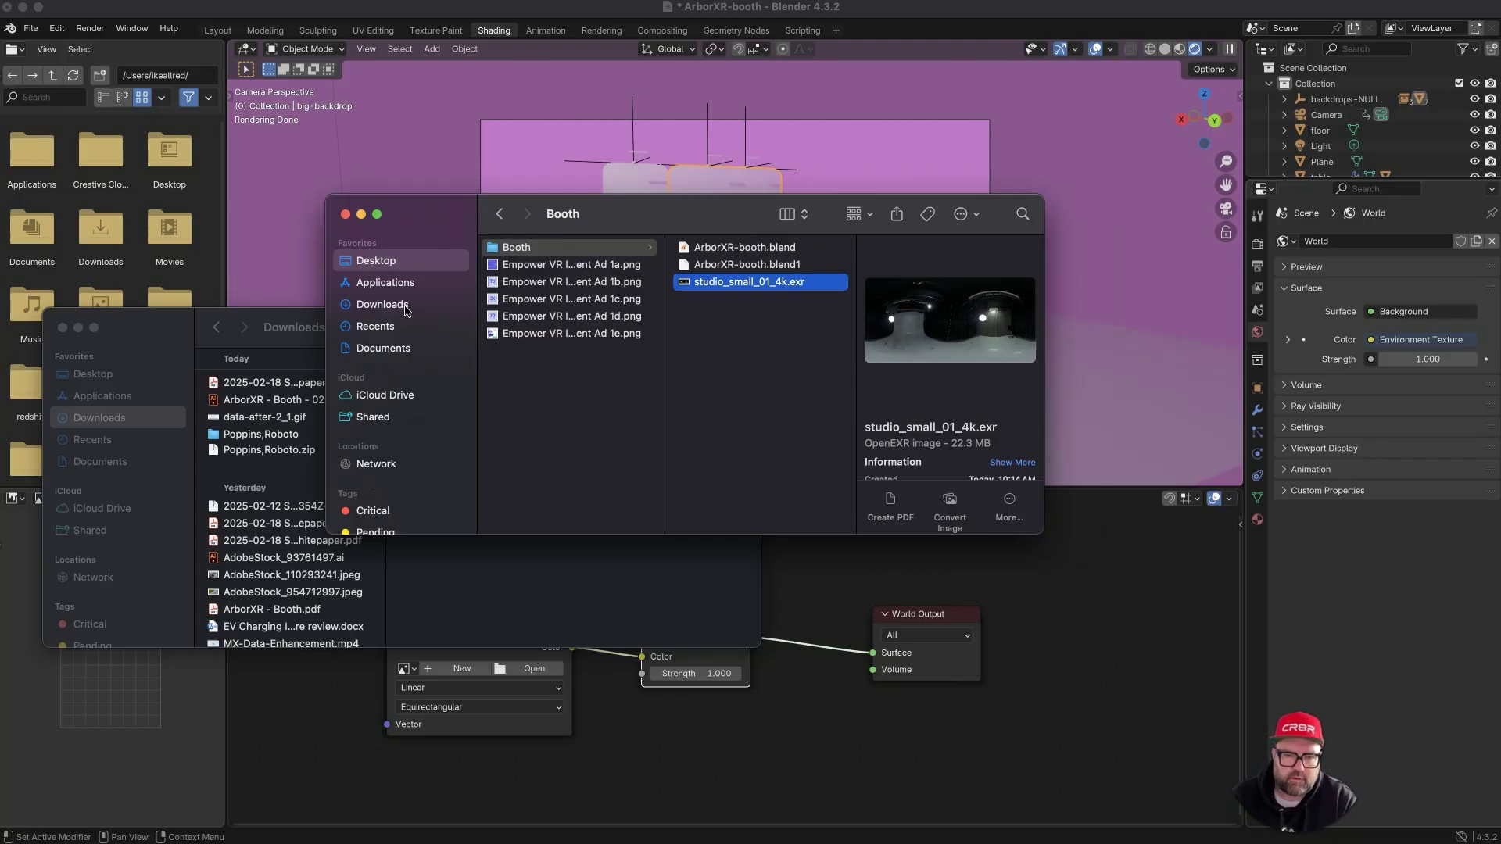
pyautogui.click(456, 577)
pyautogui.press('super+w')
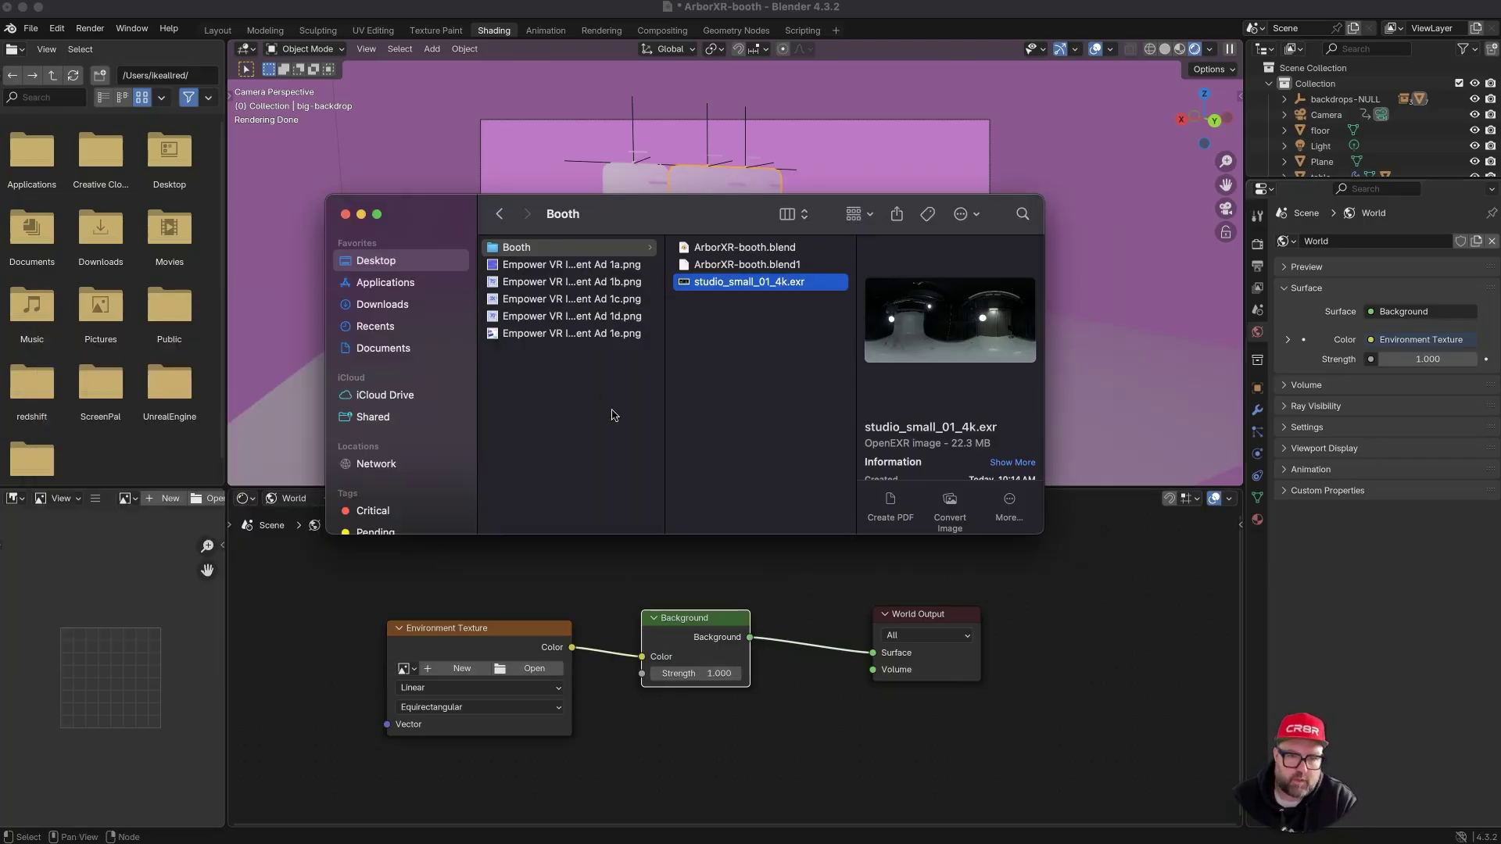
pyautogui.click(322, 575)
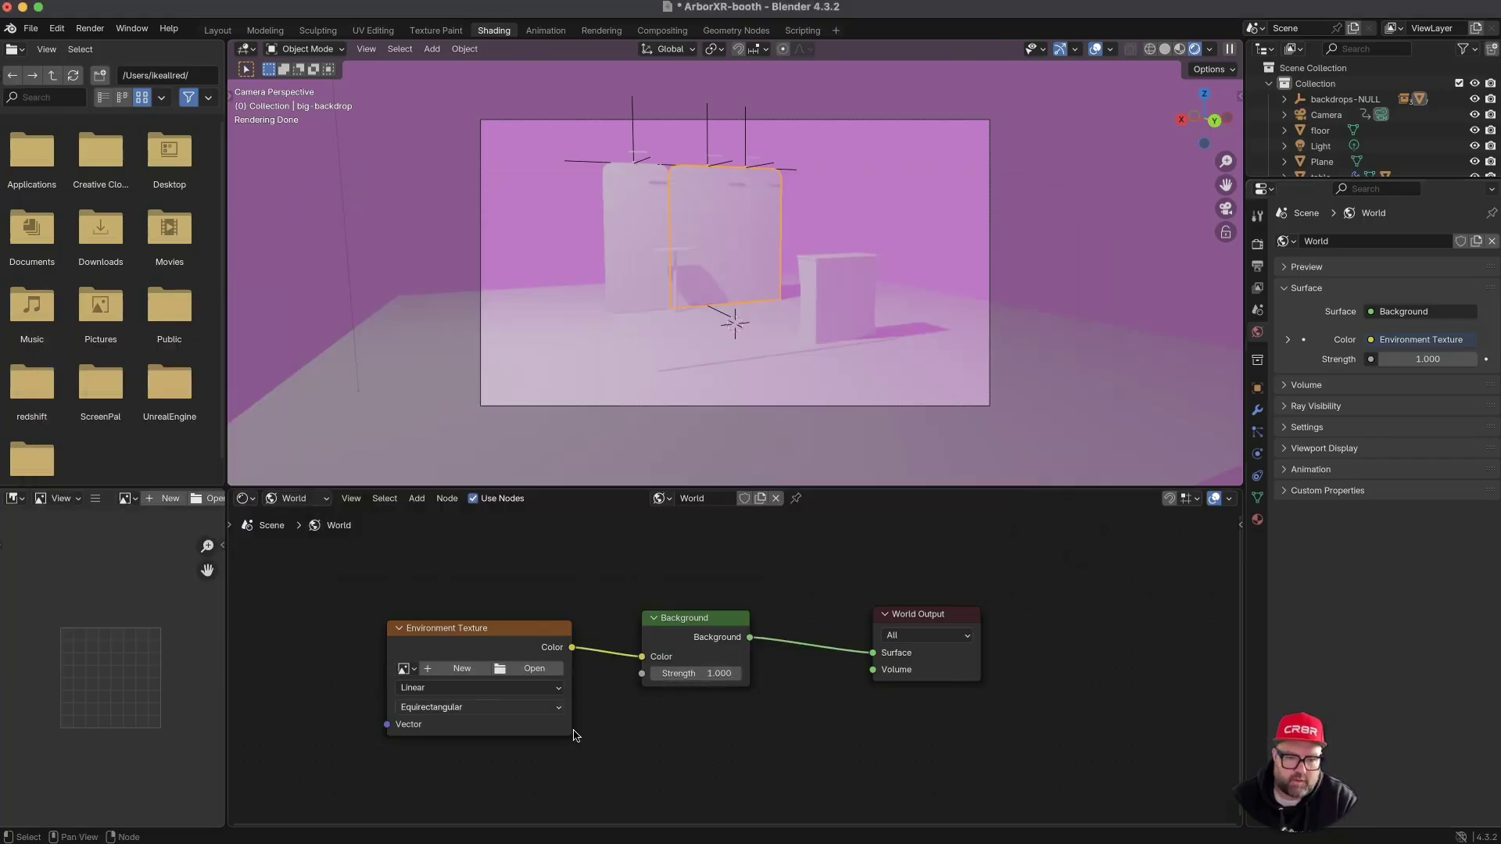
# - Load studio_small_01_4k.exr from the Booth folder into the Environment Texture node
pyautogui.click(534, 668)
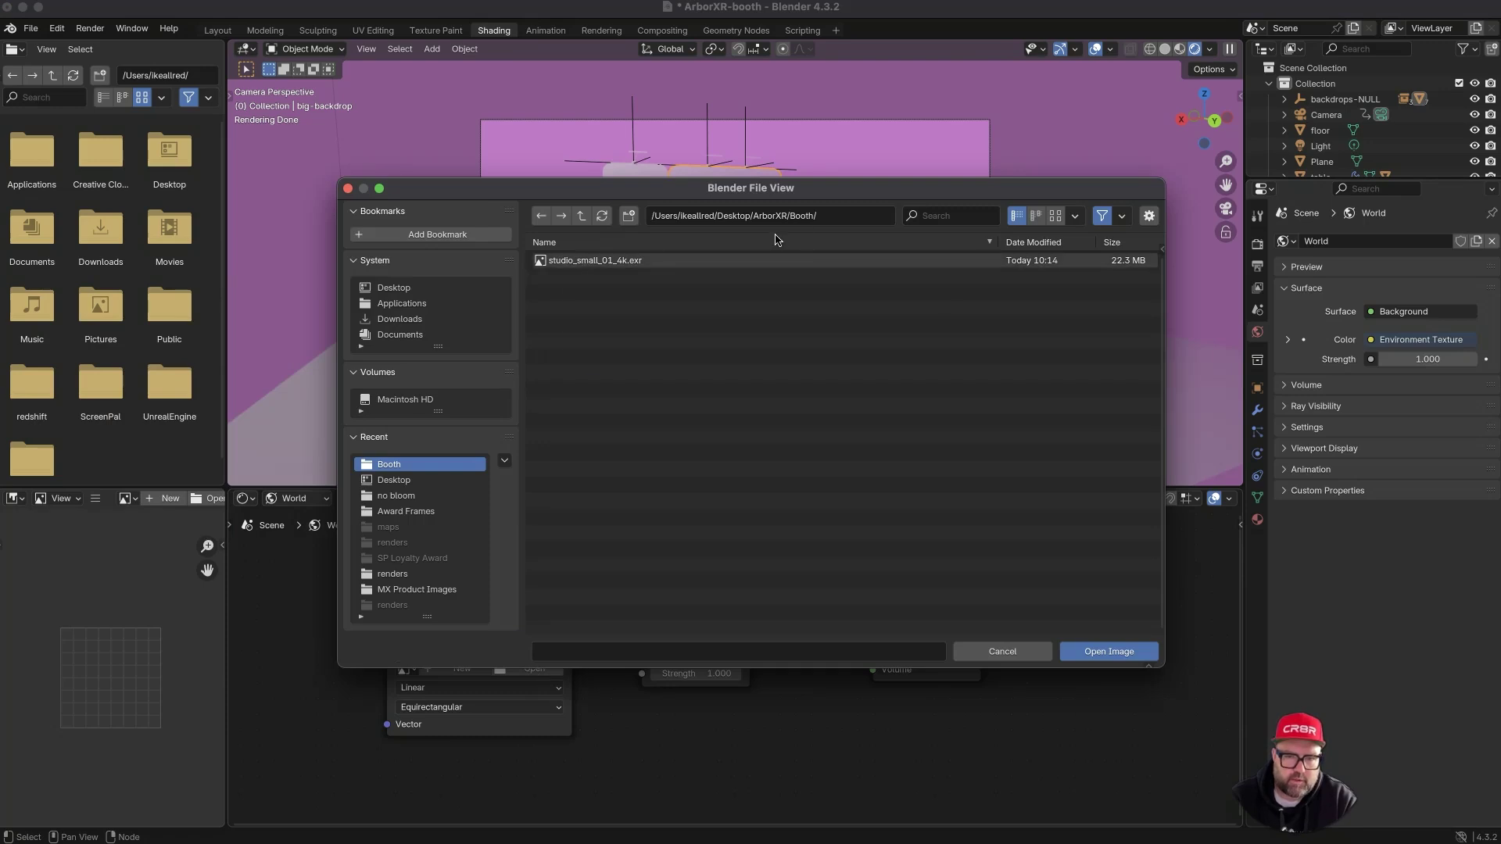
pyautogui.click(581, 266)
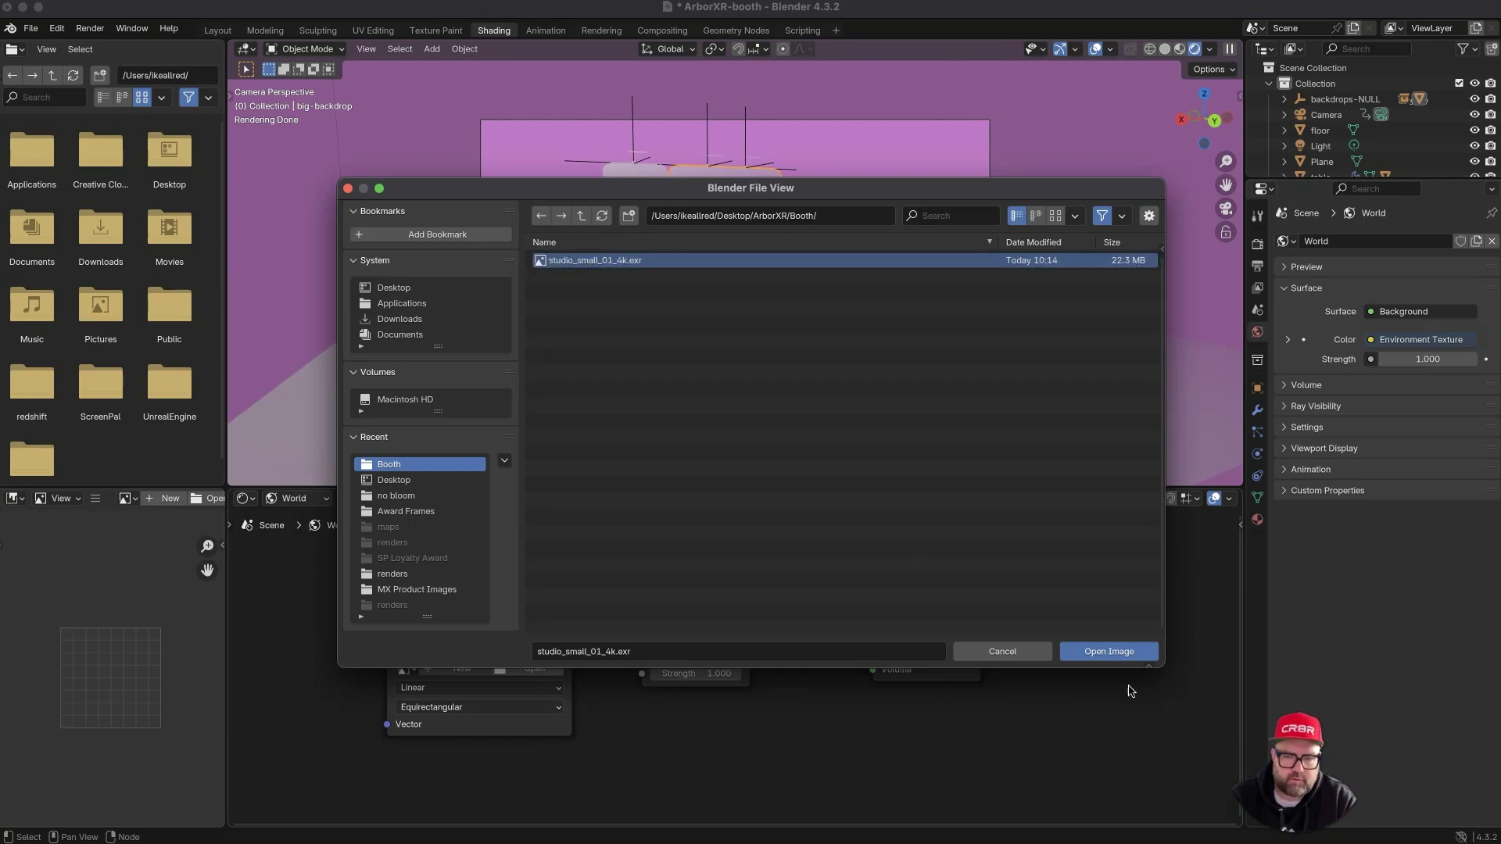
pyautogui.click(1114, 652)
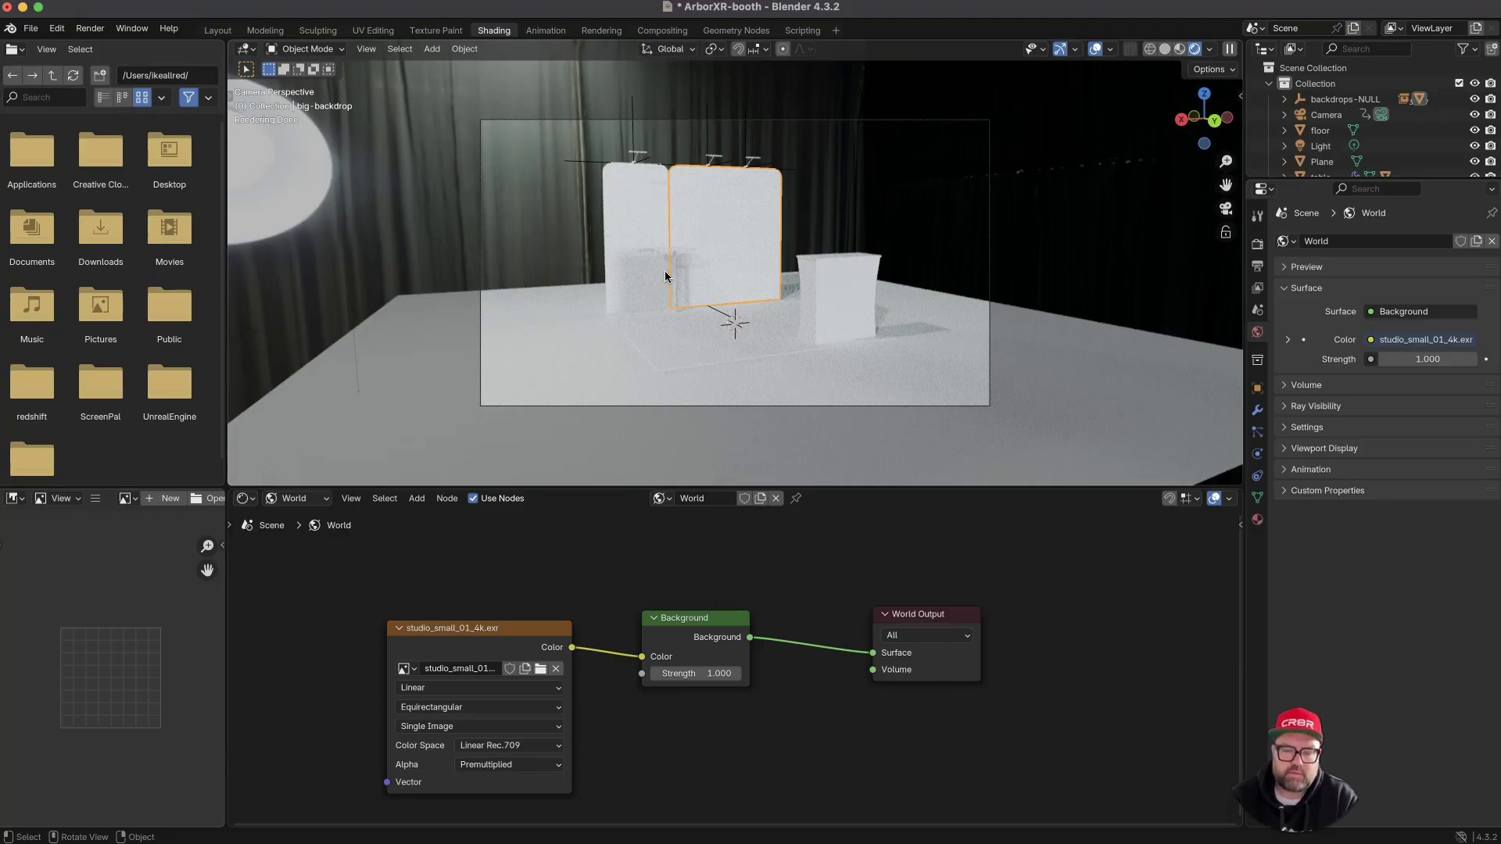
# - Delete the Light object from the scene
pyautogui.click(1302, 146)
pyautogui.press('Delete')
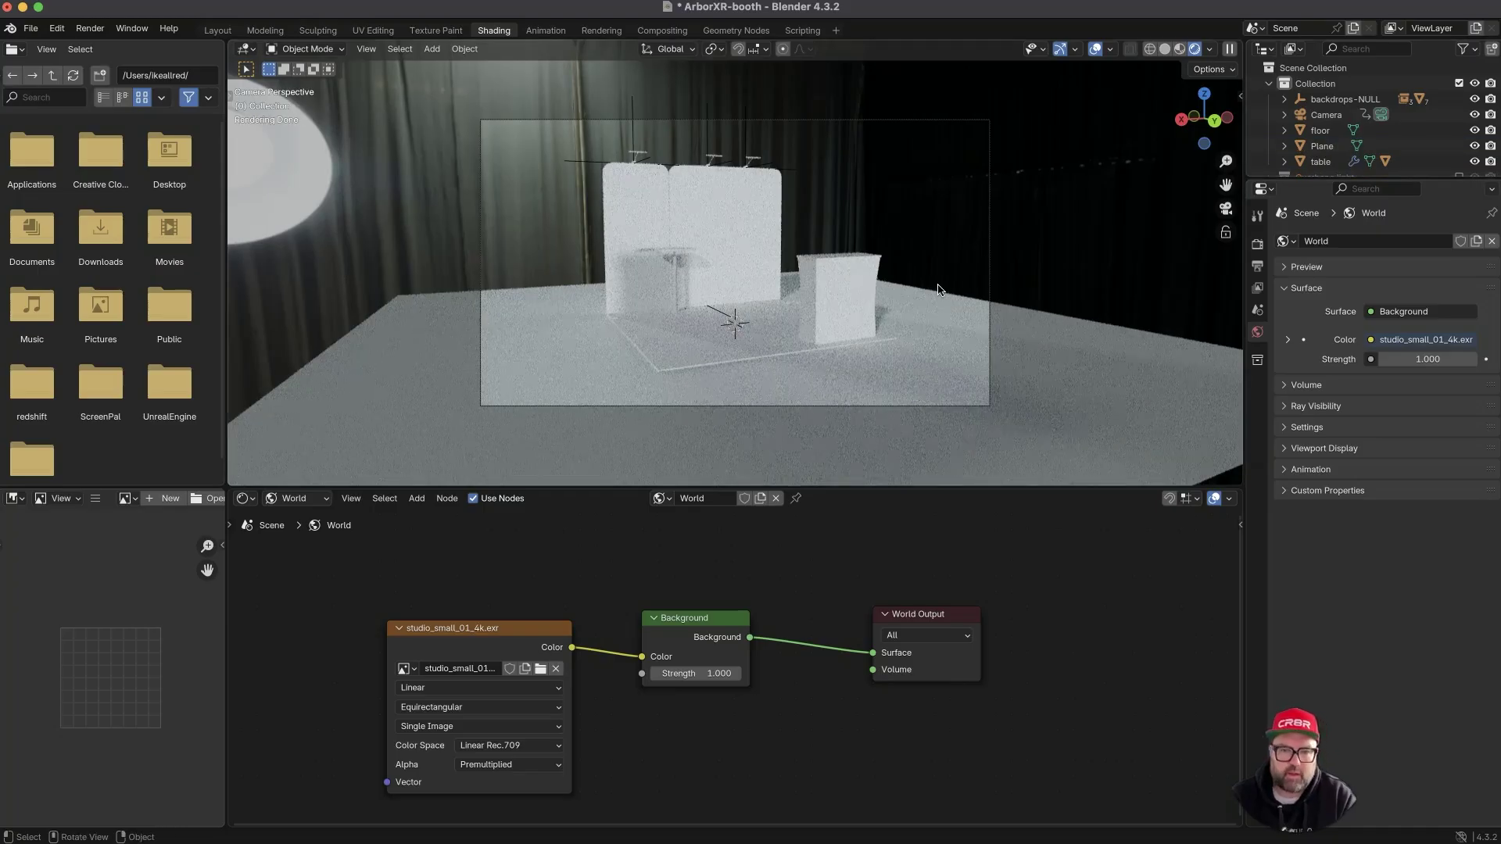
# - Enlarge the 3D viewport and zoom the camera view in on the booth so it fills more of the frame
pyautogui.moveTo(944, 489); pyautogui.dragTo(944, 583)
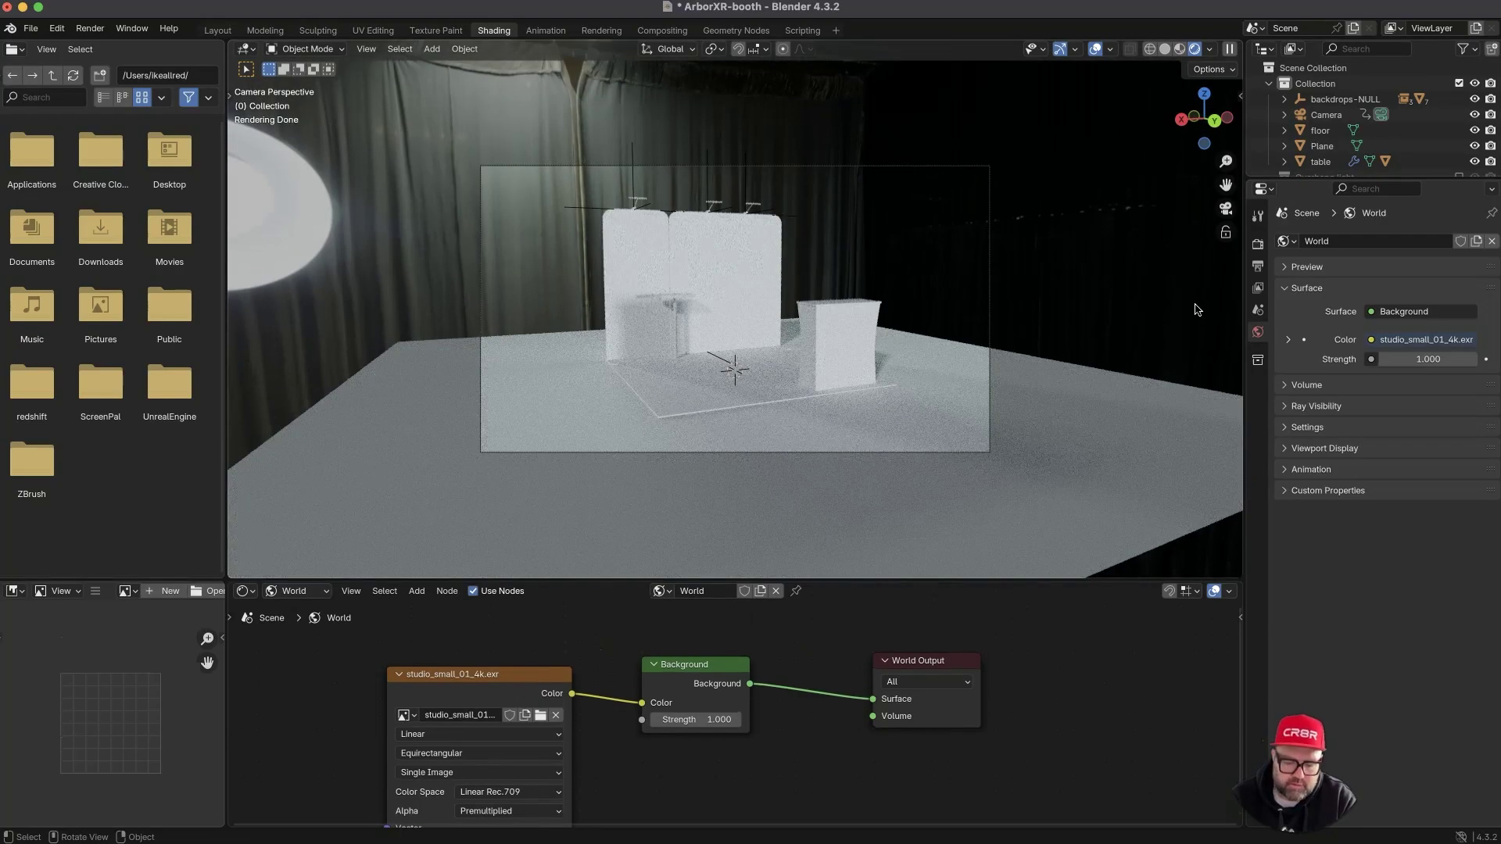
pyautogui.press('n')
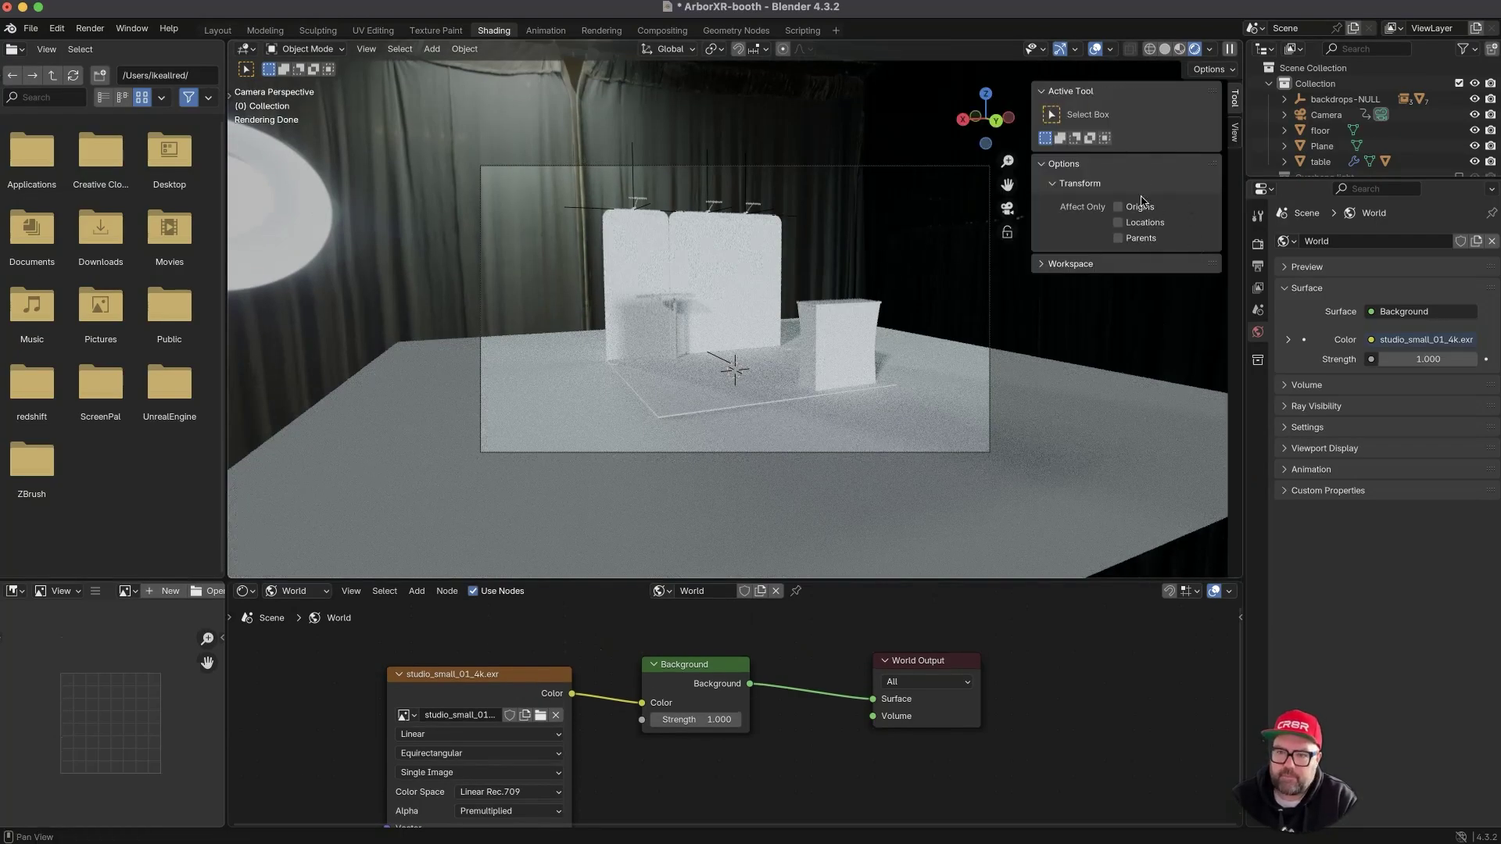
pyautogui.click(1236, 131)
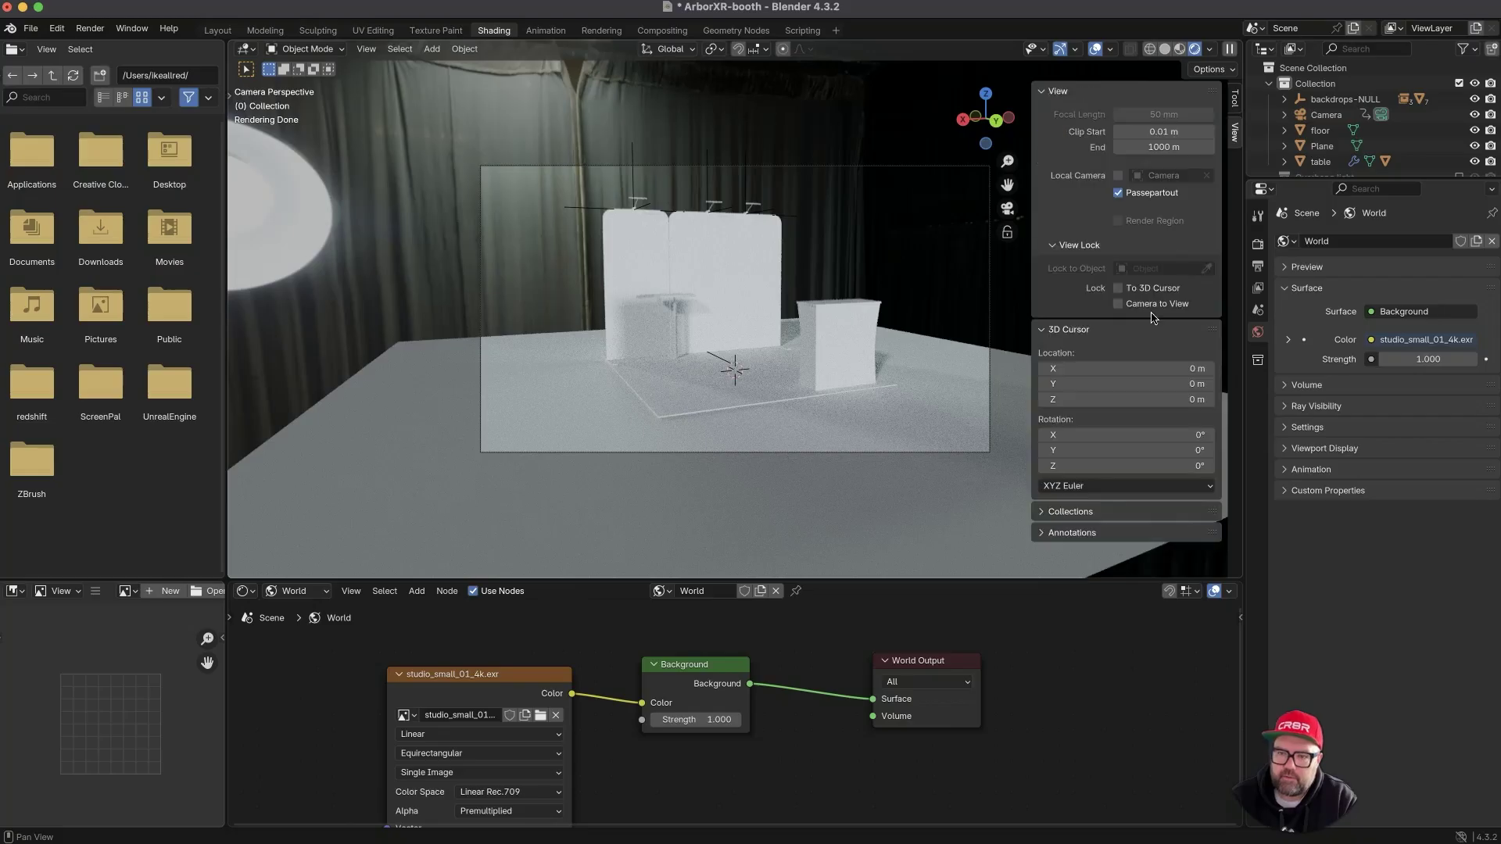
pyautogui.scroll(3, 1005, 332)
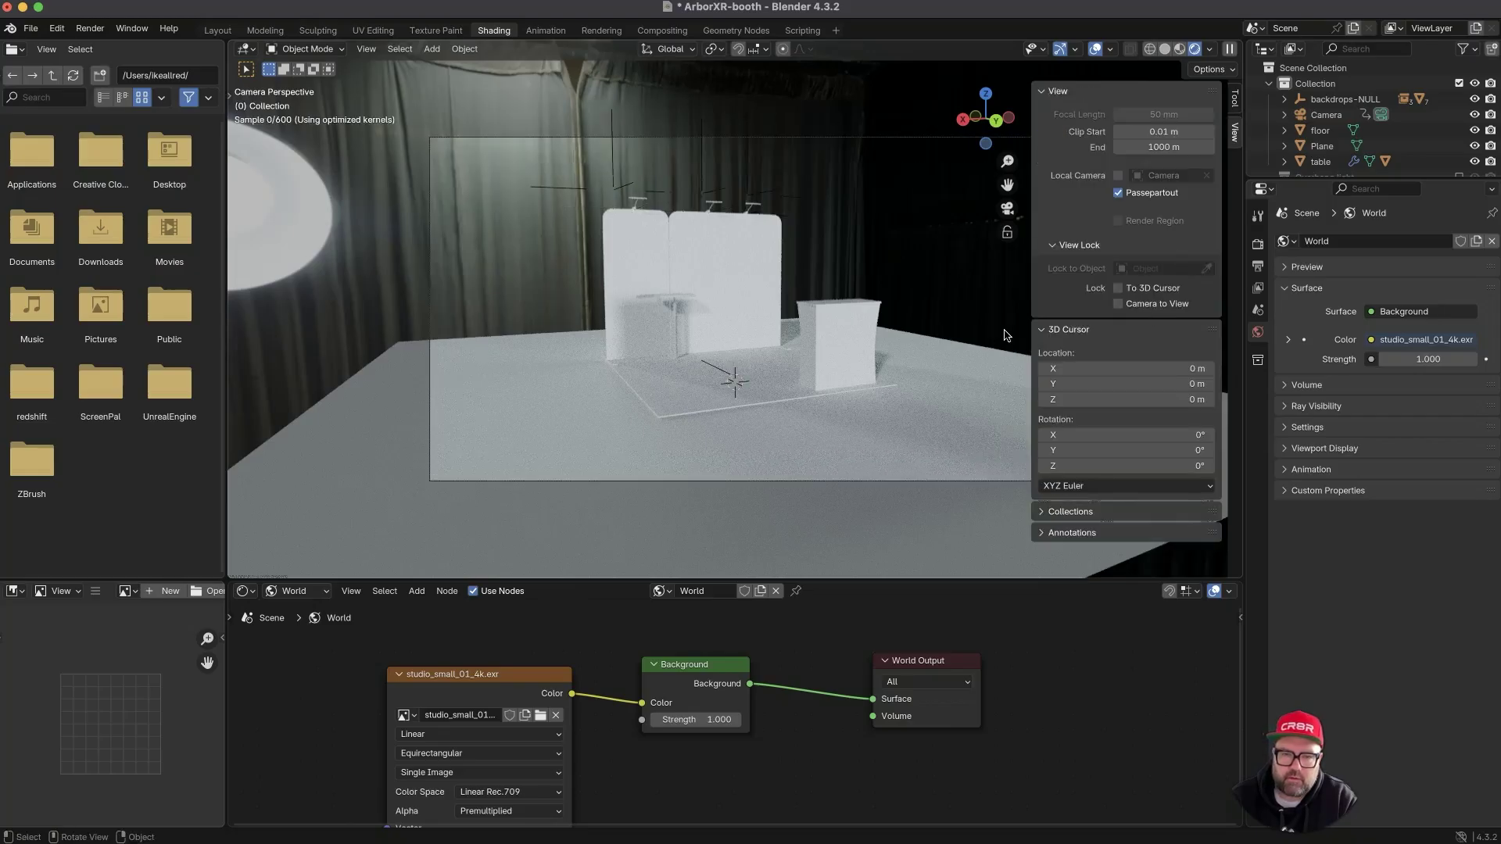
pyautogui.keyDown('shift'); pyautogui.moveTo(976, 319); pyautogui.dragTo(916, 331, button='middle'); pyautogui.keyUp('shift')
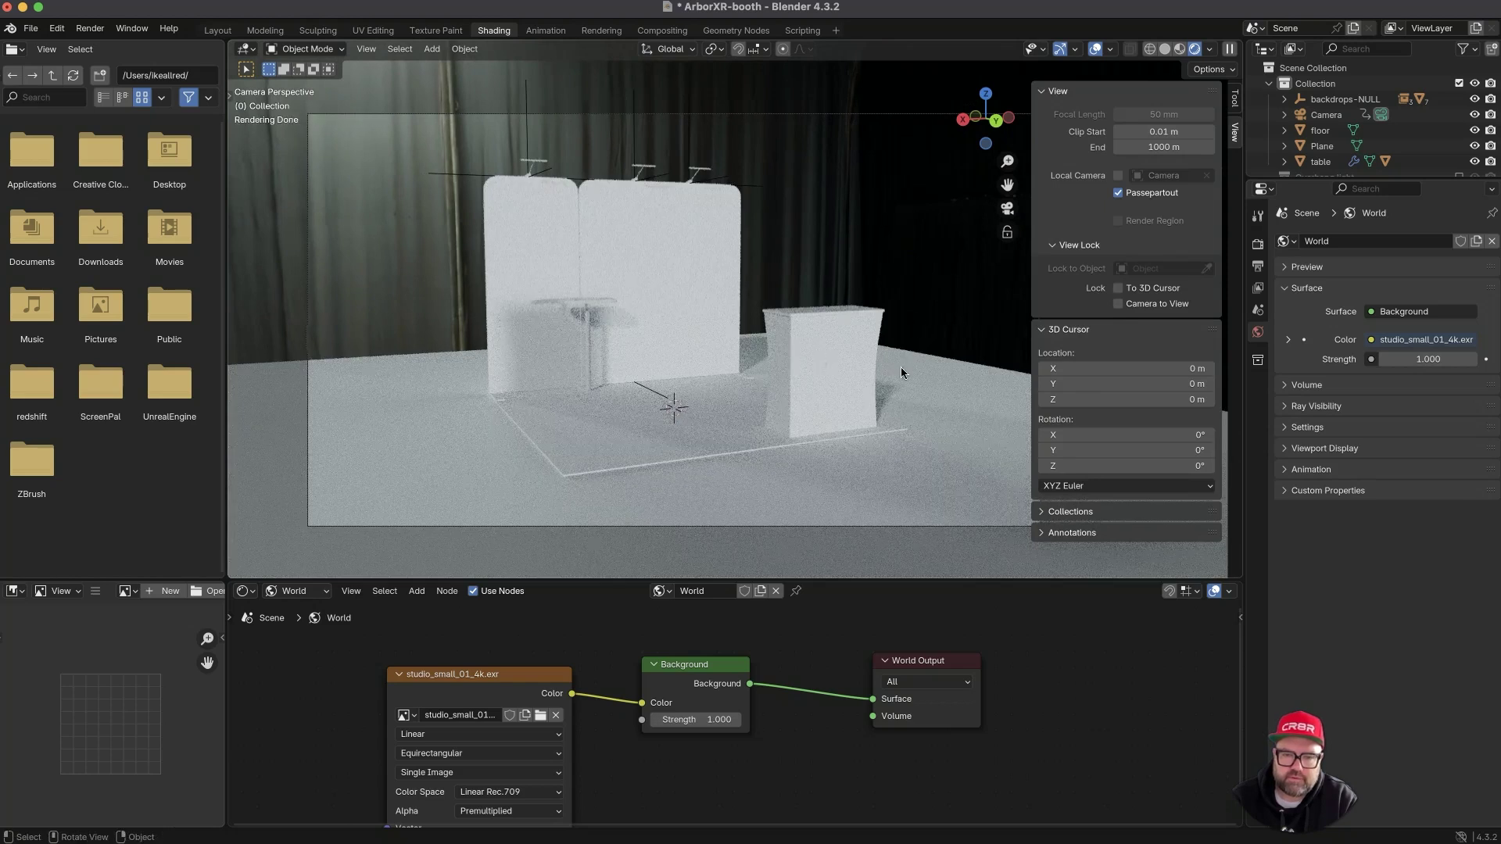
# - Set the world Background node's strength to 0.6
pyautogui.click(688, 717)
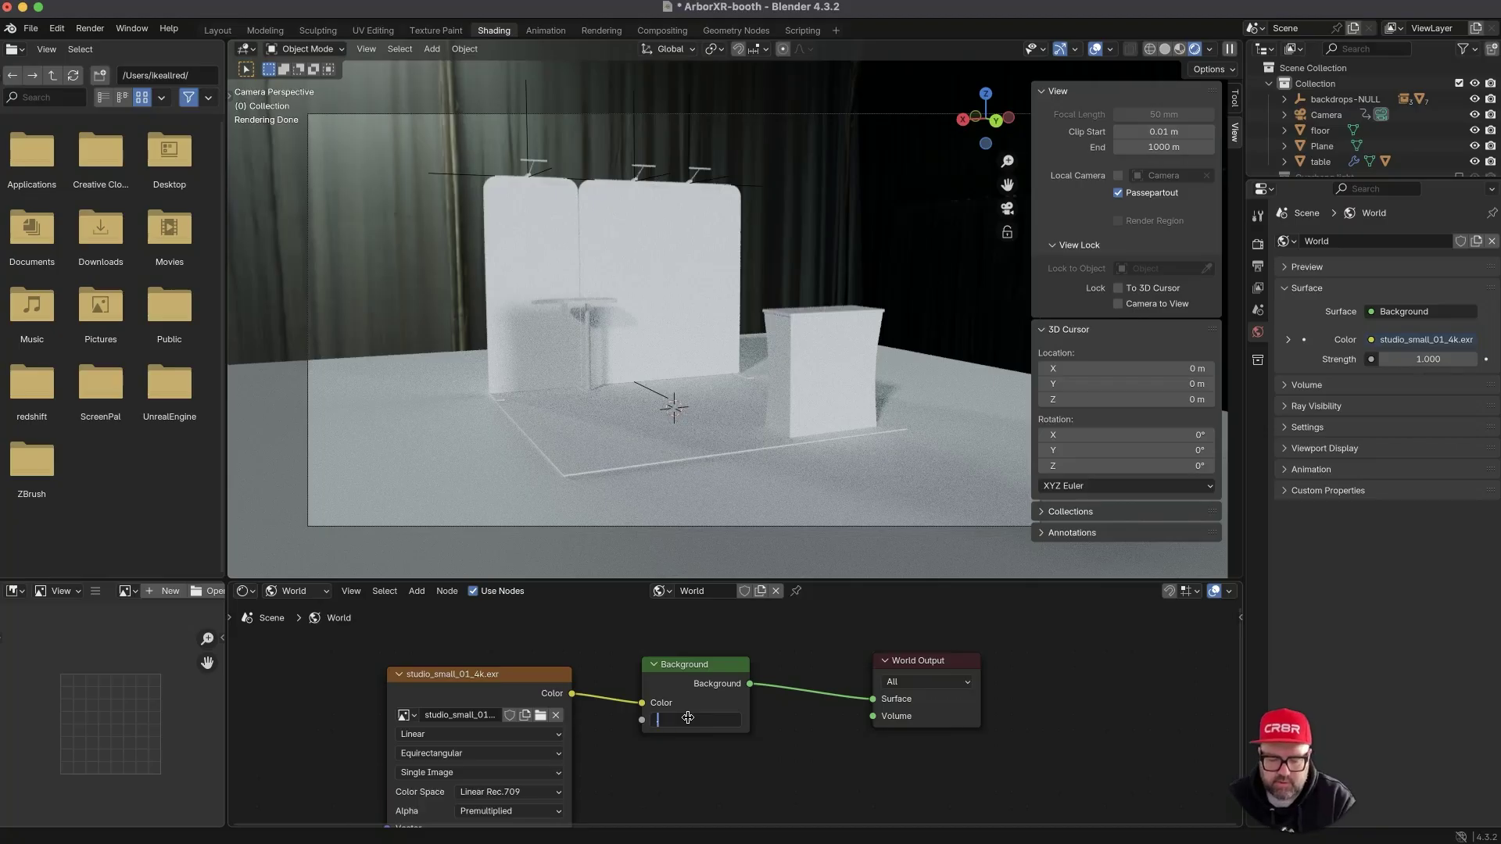
pyautogui.write('.6')
pyautogui.press('Return')
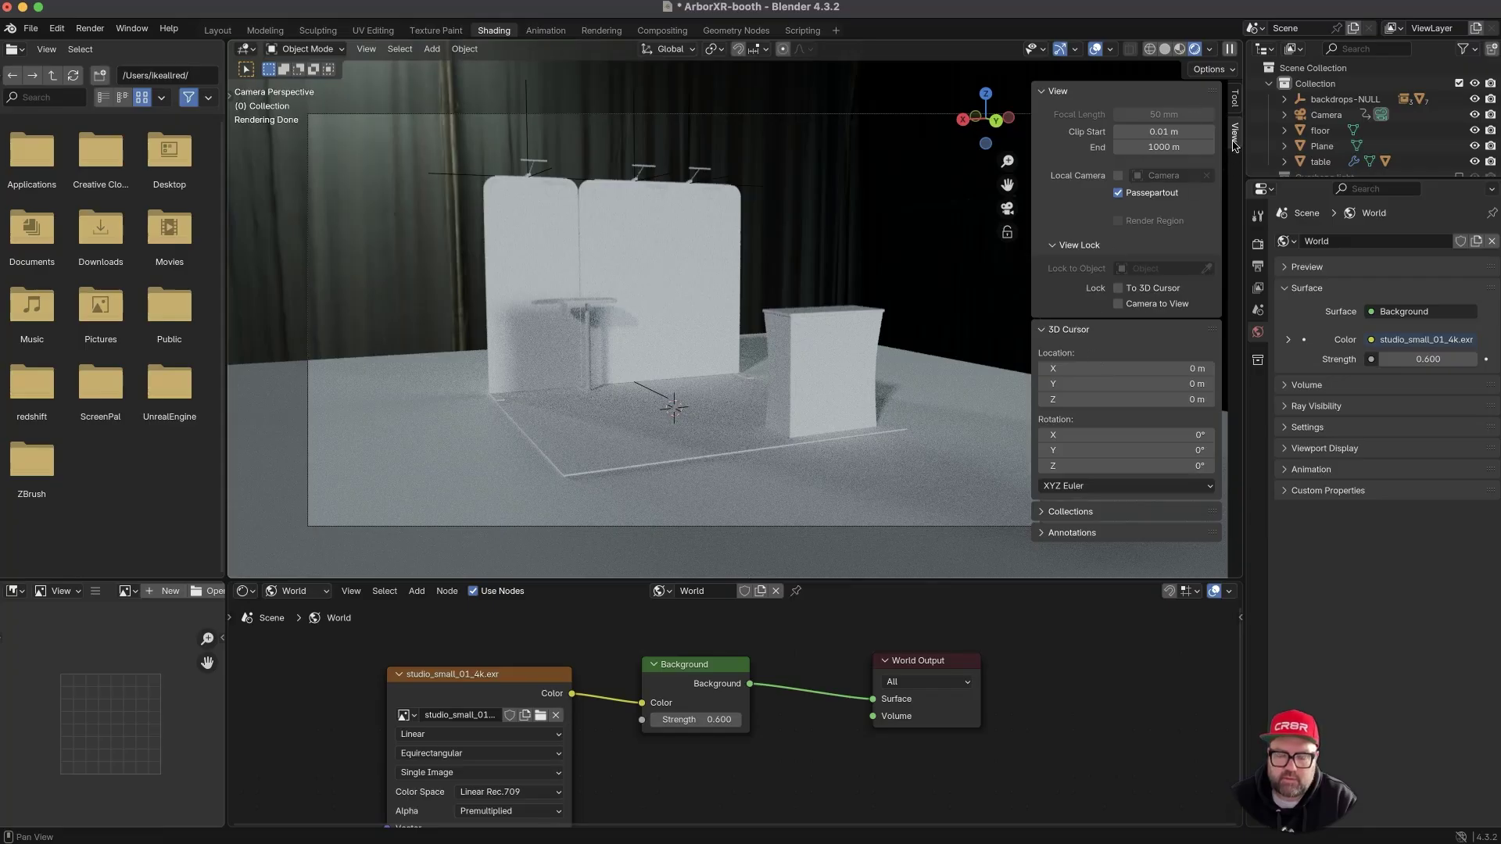
# - Hide the viewport sidebar and add a Texture Coordinate node ahead of the studio_small_01_4k.exr texture node
pyautogui.press('n')
pyautogui.scroll(-1, 973, 693)
pyautogui.keyDown('ctrl'); pyautogui.moveTo(974, 693); pyautogui.dragTo(1076, 701, button='middle'); pyautogui.keyUp('ctrl')
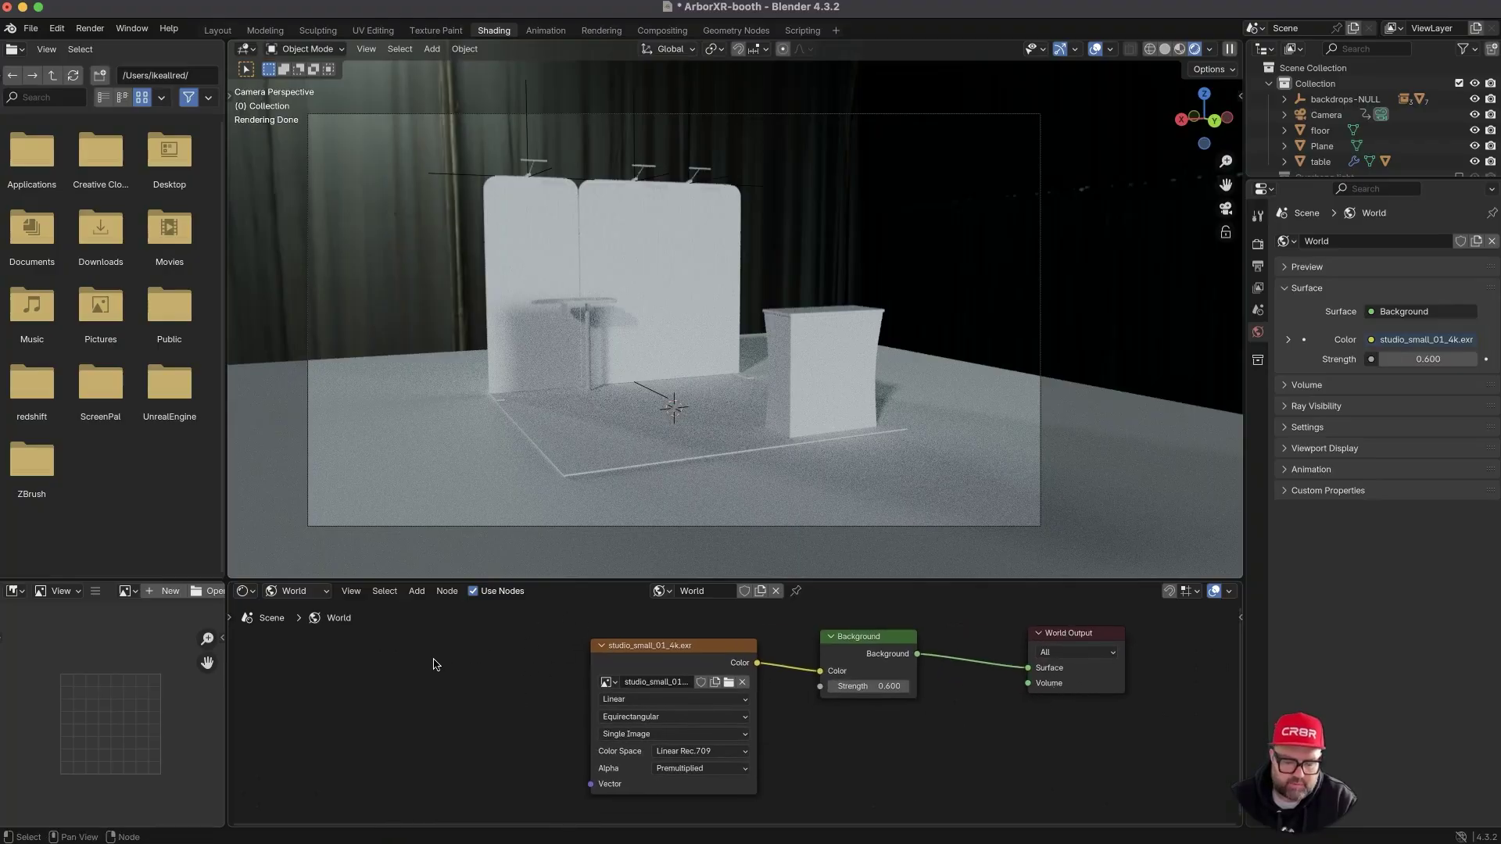
pyautogui.hotkey('shift', 'a')
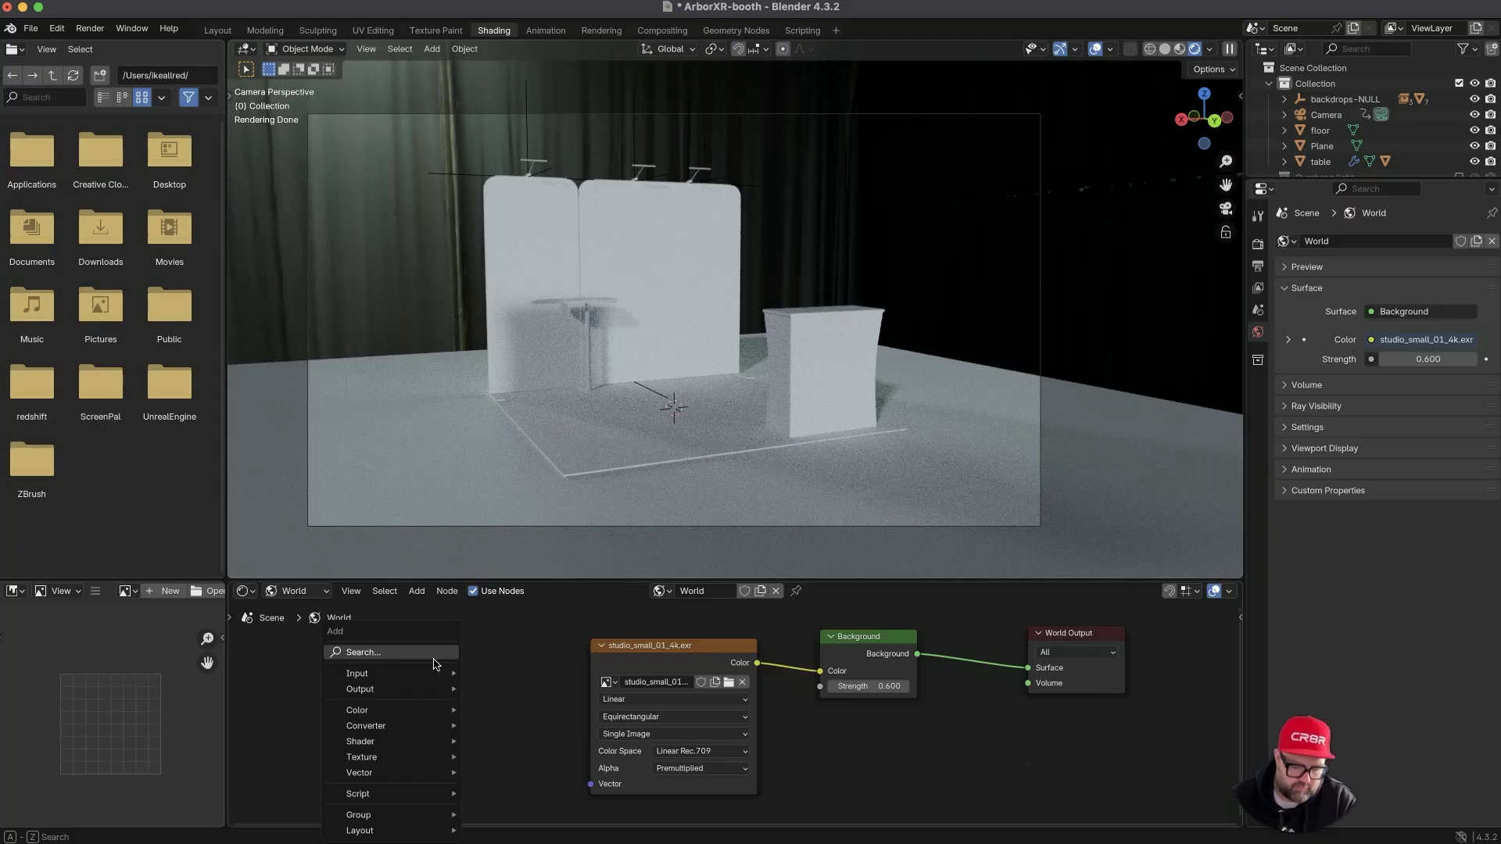
pyautogui.write('coor')
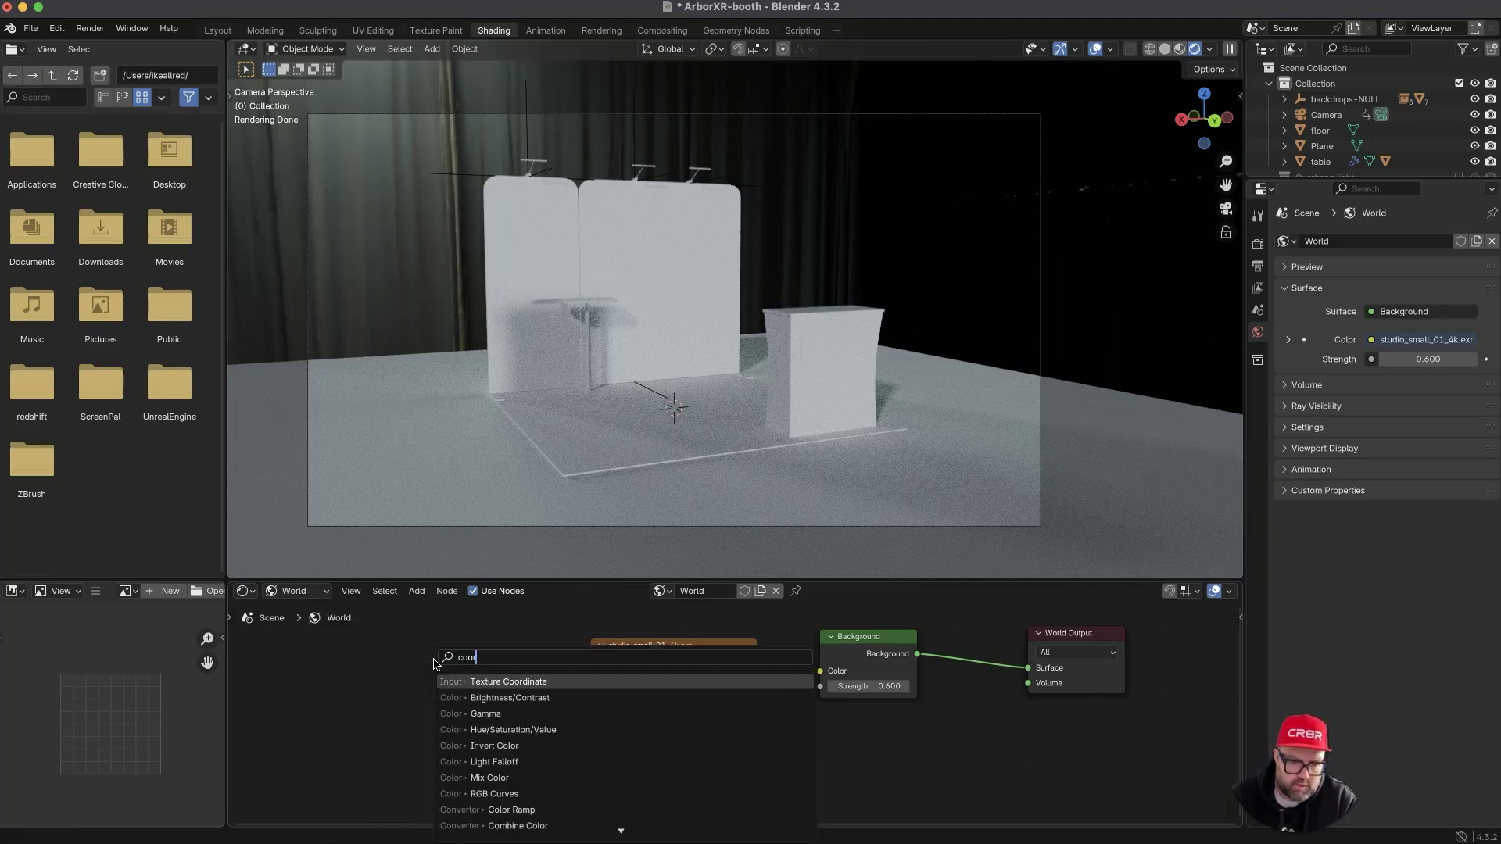
pyautogui.click(479, 681)
pyautogui.click(311, 647)
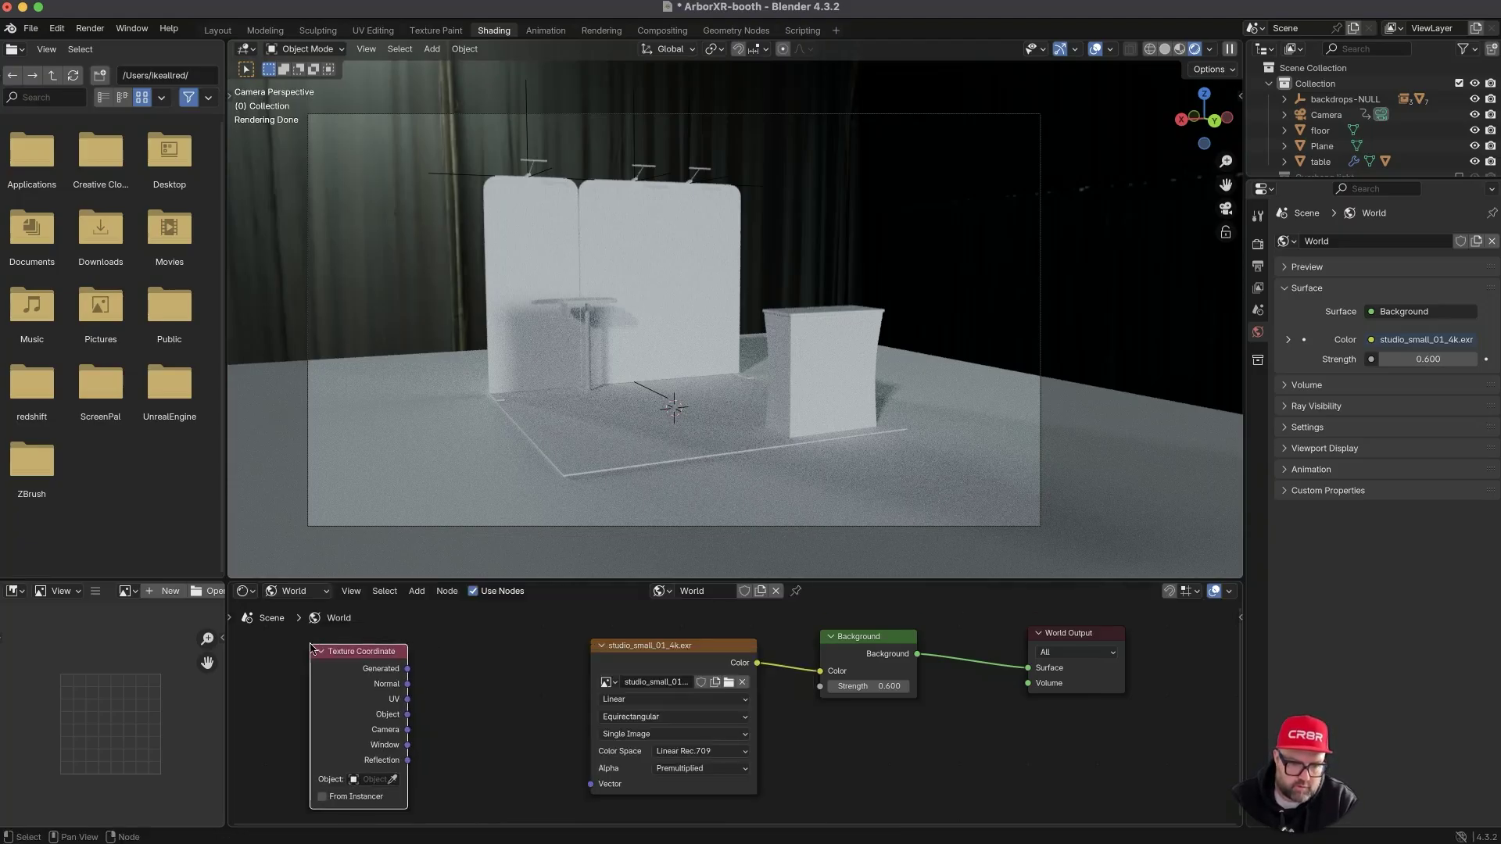
# - Add a Mapping node between the Texture Coordinate node and the studio_small_01_4k.exr texture node
pyautogui.hotkey('shift', 'a')
pyautogui.moveTo(455, 675)
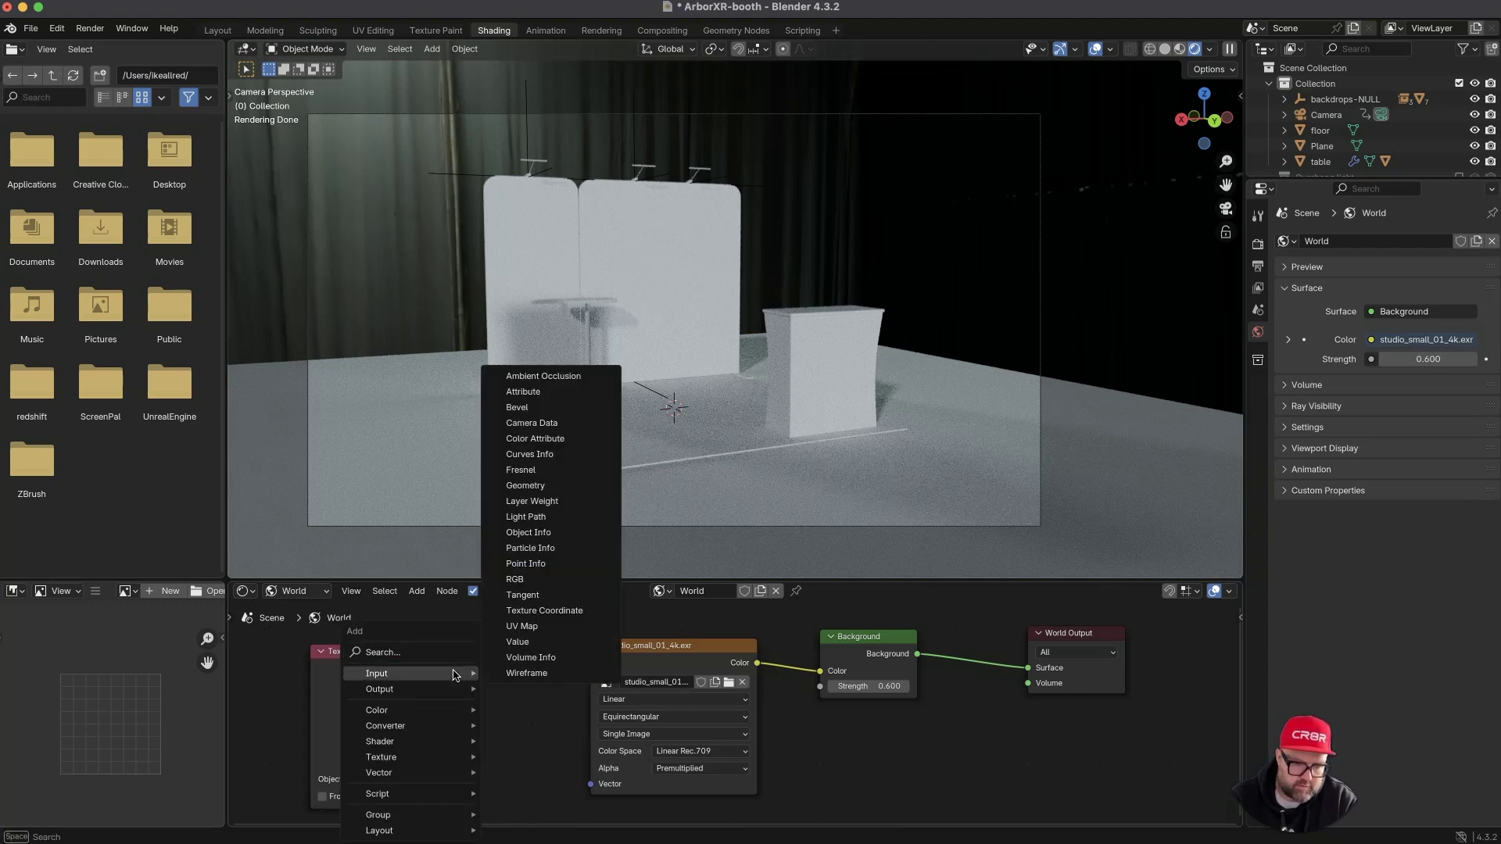
pyautogui.write('mapp')
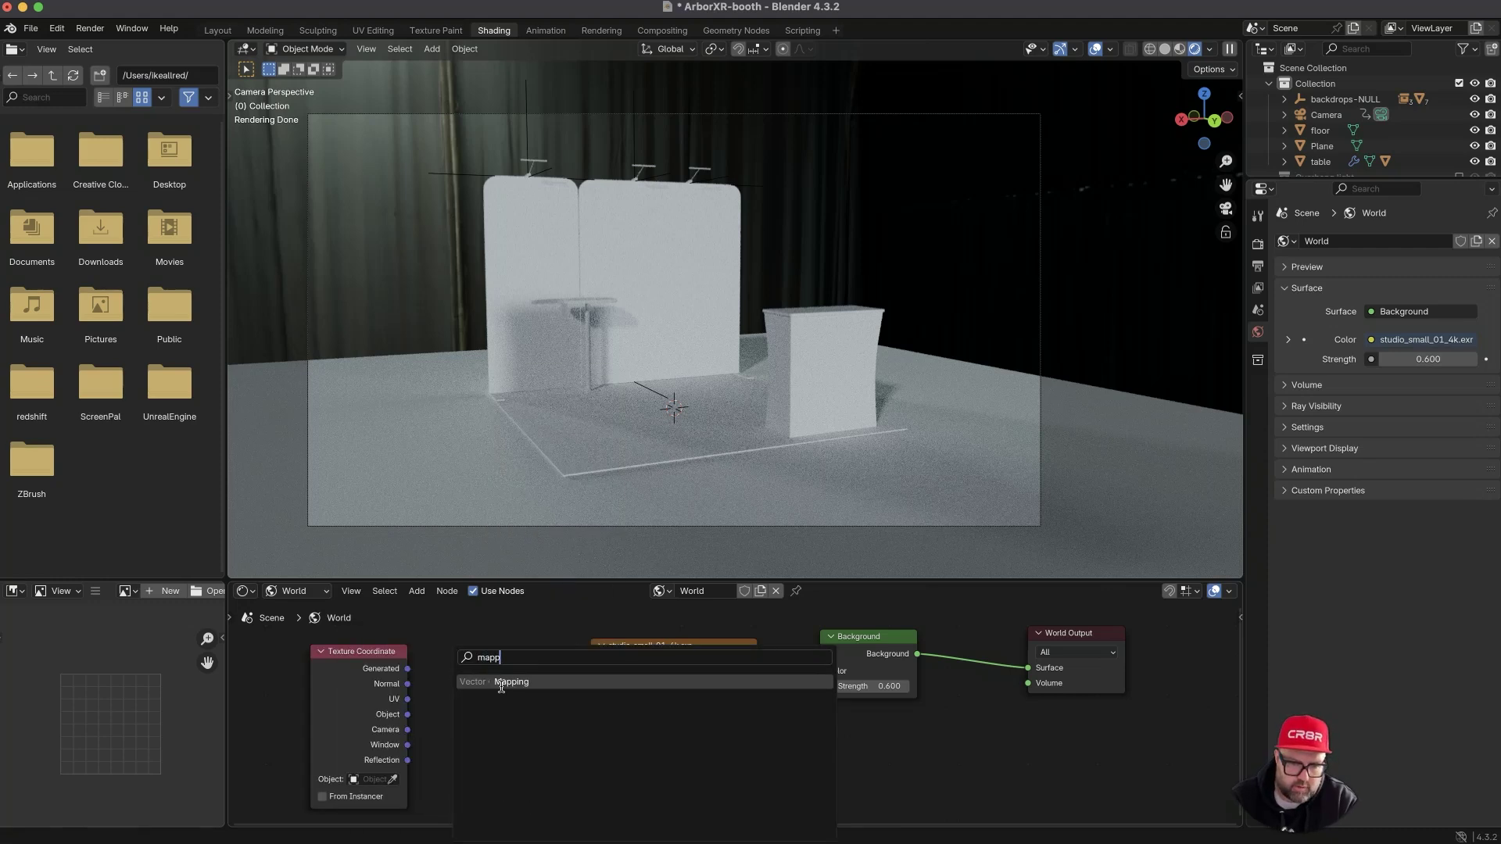
pyautogui.click(501, 683)
pyautogui.click(444, 639)
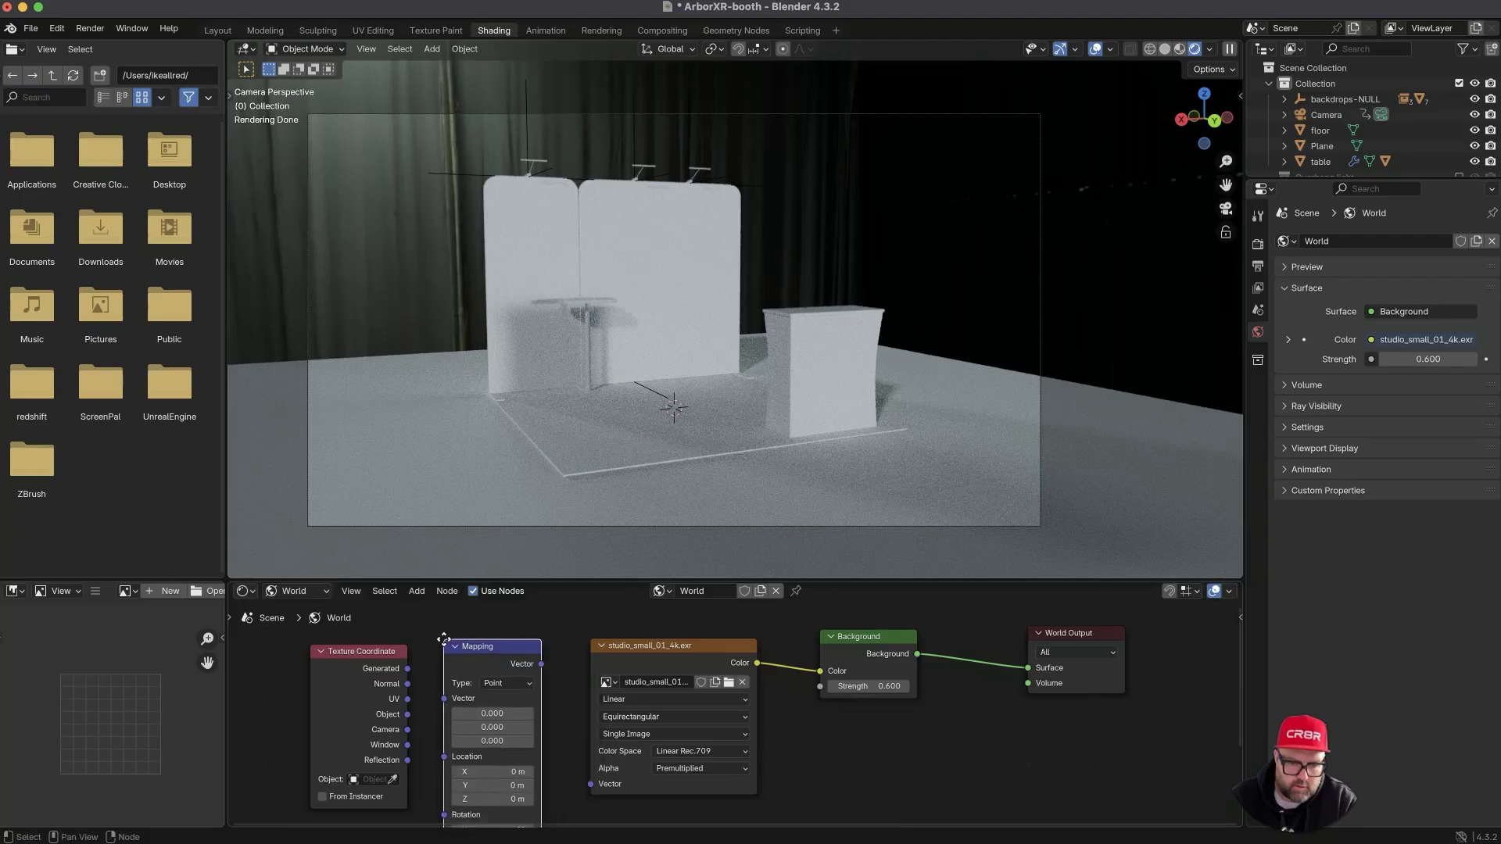
# - Connect the Texture Coordinate's Generated output to the Mapping node's Vector input, and the Mapping output to the environment texture's Vector input
pyautogui.moveTo(396, 657); pyautogui.dragTo(456, 704)
pyautogui.click(542, 665)
pyautogui.moveTo(542, 666); pyautogui.dragTo(590, 785)
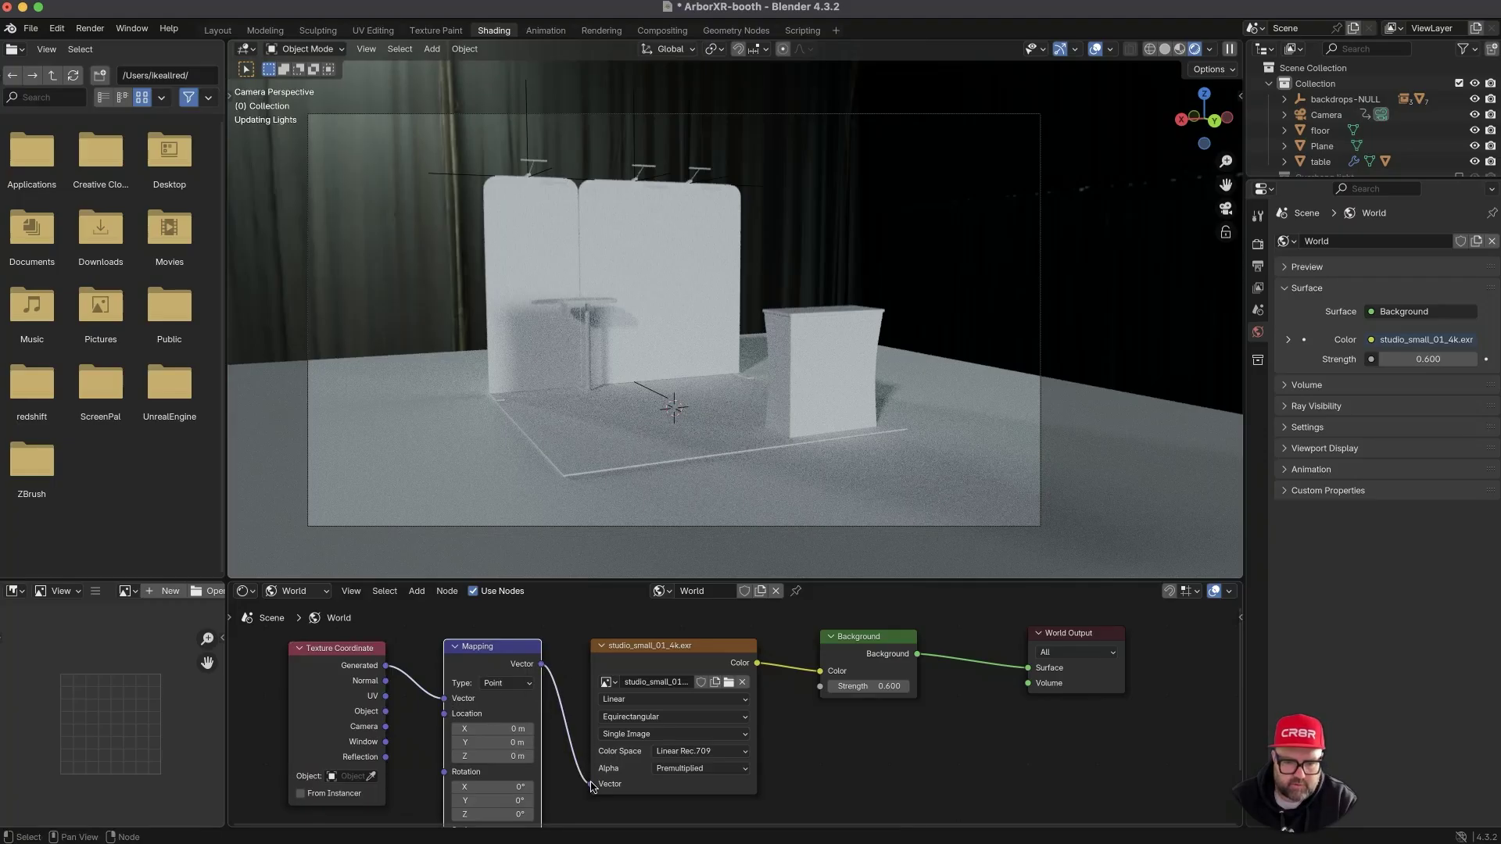
# - Rotate the HDRI around the booth by setting the Mapping node's Z rotation to about 272°
pyautogui.keyDown('ctrl'); pyautogui.moveTo(563, 671); pyautogui.dragTo(608, 679, button='middle'); pyautogui.keyUp('ctrl')
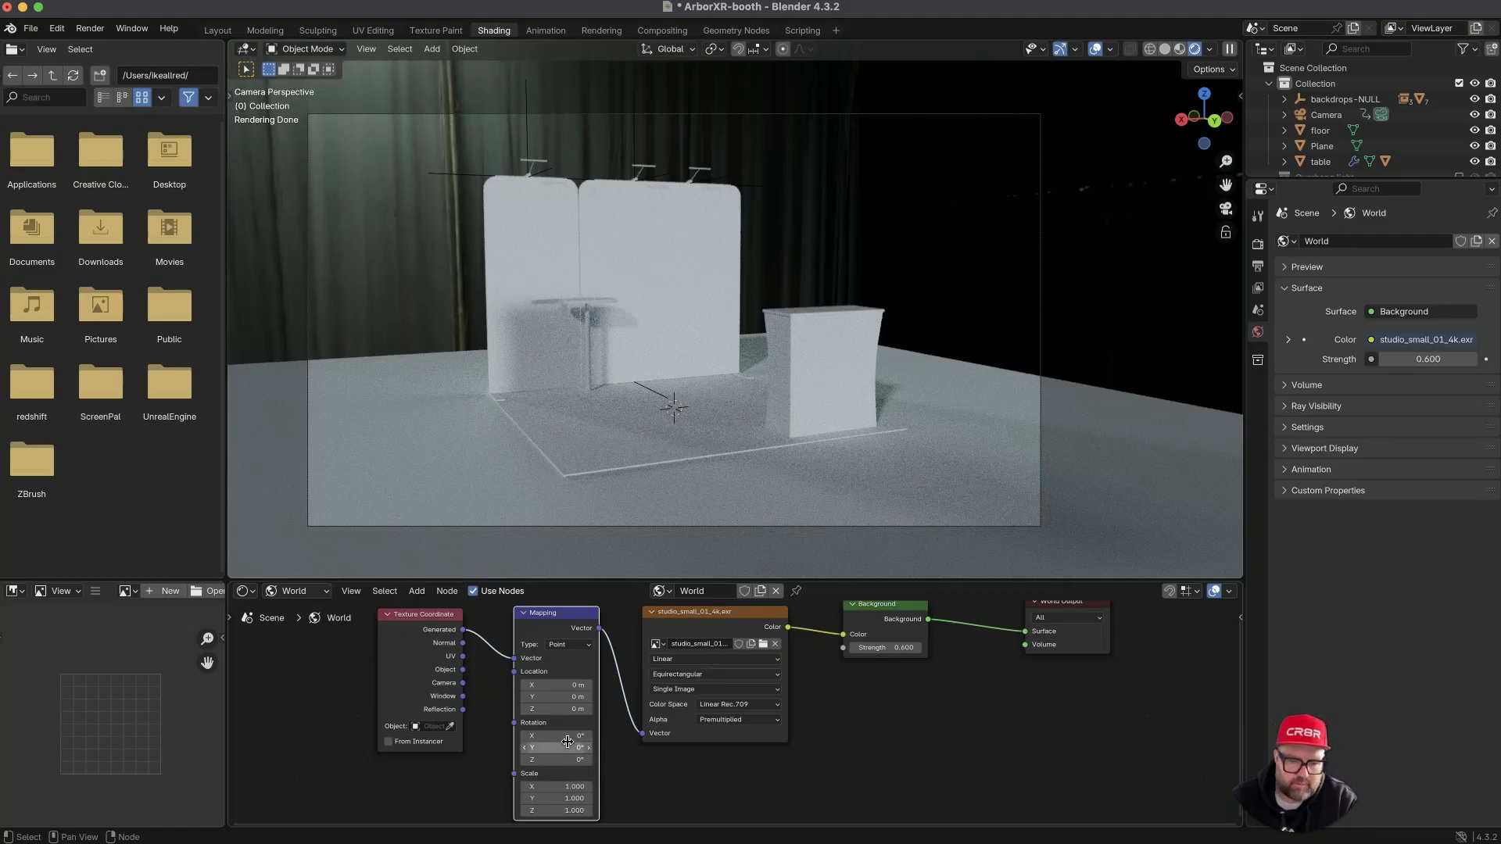
pyautogui.moveTo(544, 760); pyautogui.dragTo(1270, 810)
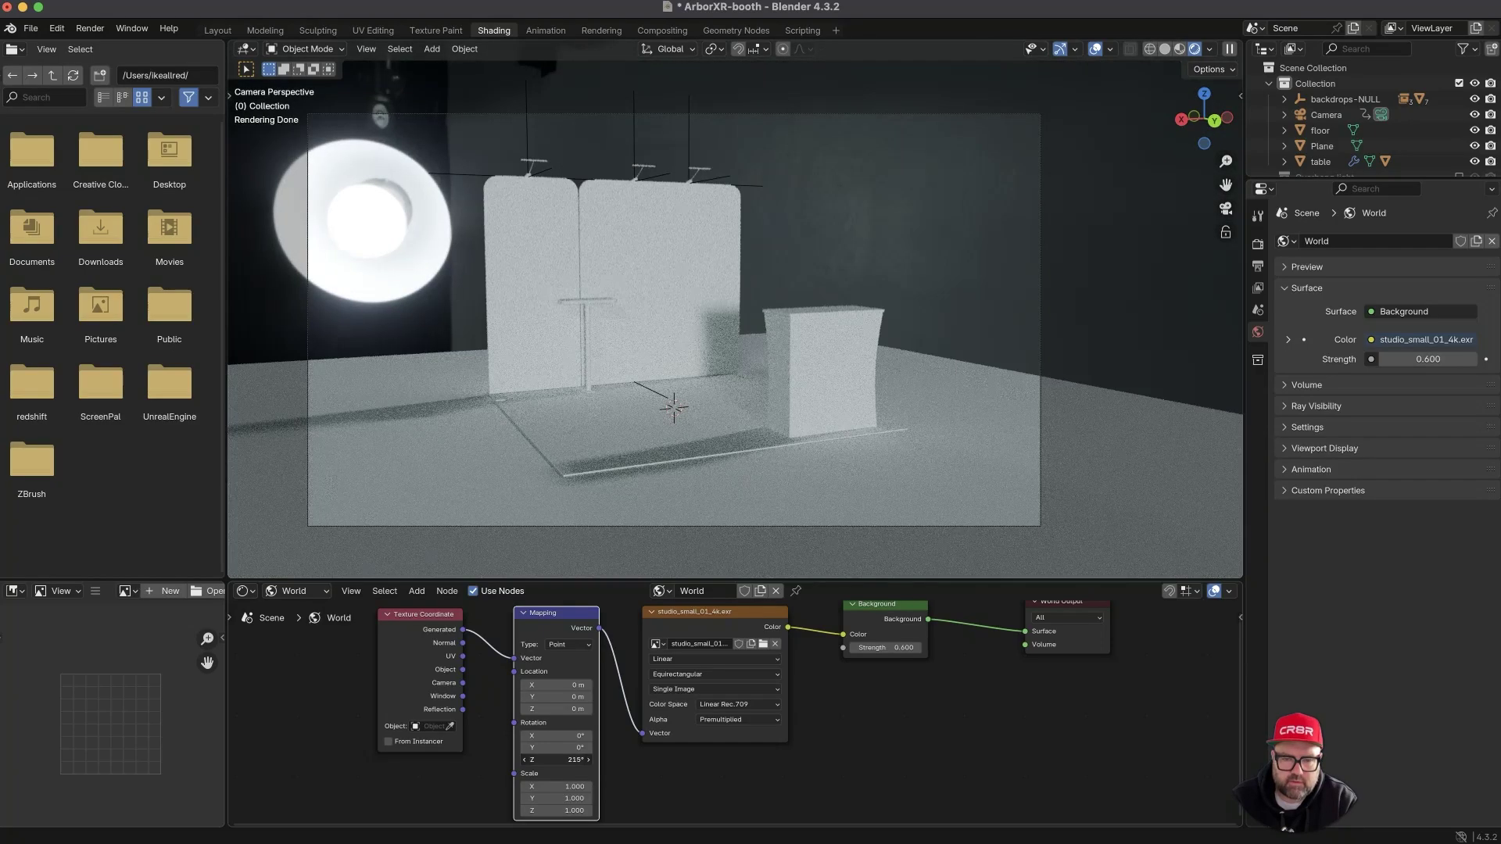
pyautogui.moveTo(556, 760); pyautogui.dragTo(720, 760)
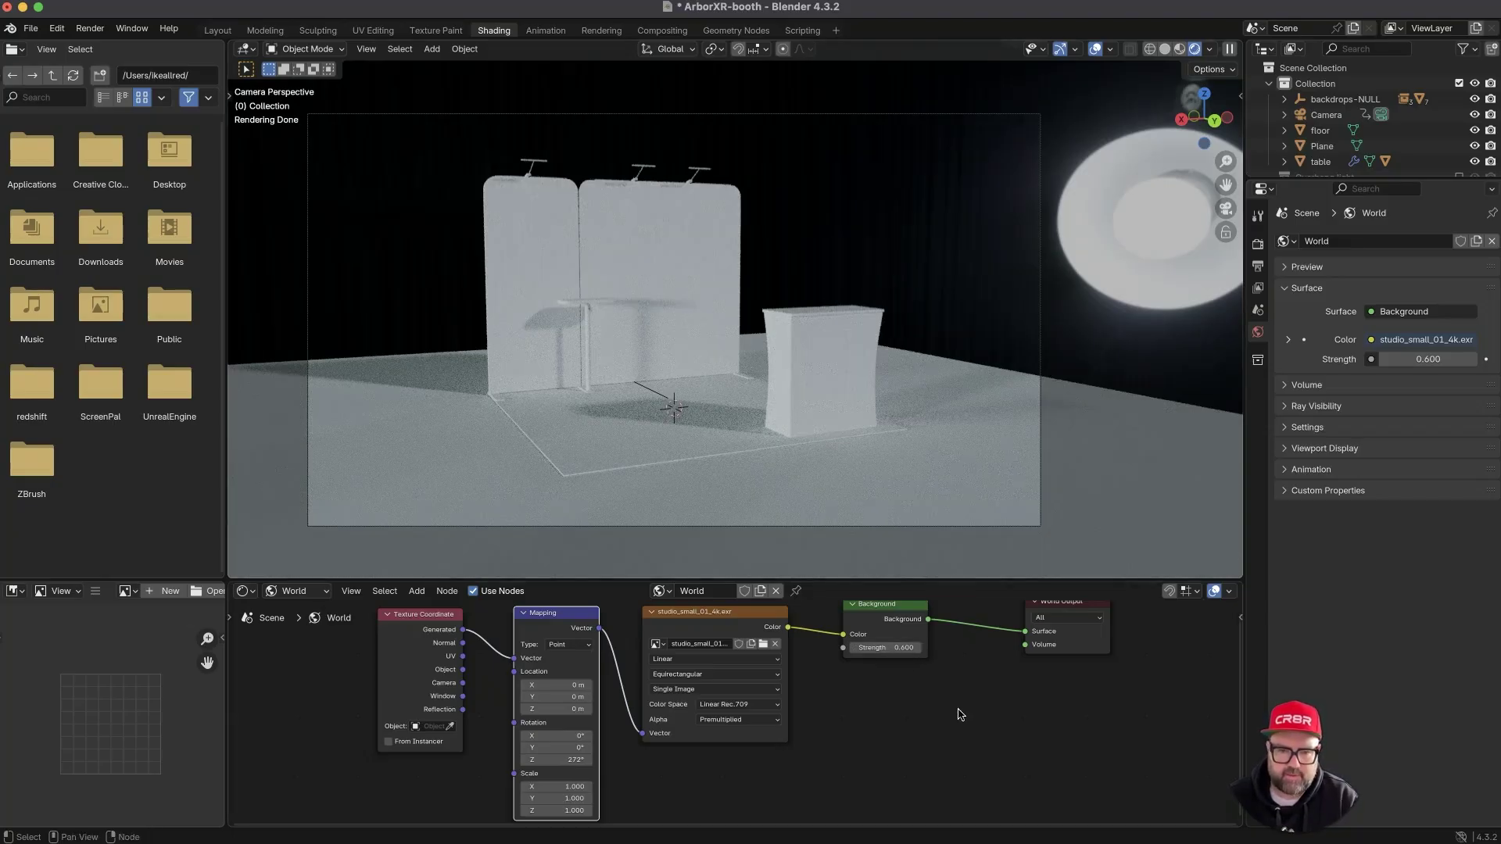
# - Reduce the world Background node's strength, trying 0.4 and settling on 0.3
pyautogui.click(906, 651)
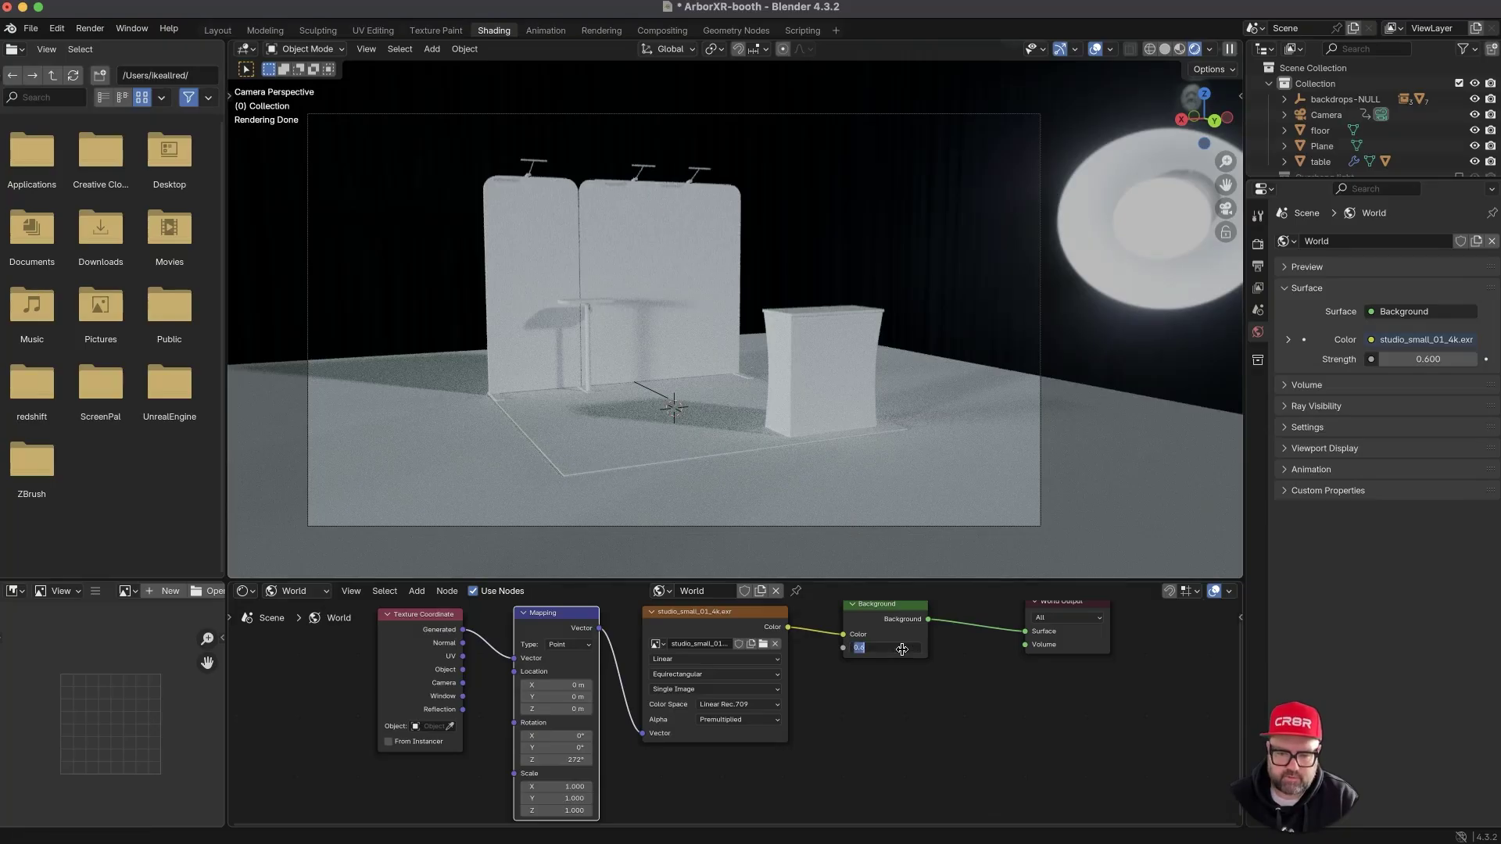
pyautogui.write('.4')
pyautogui.press('Return')
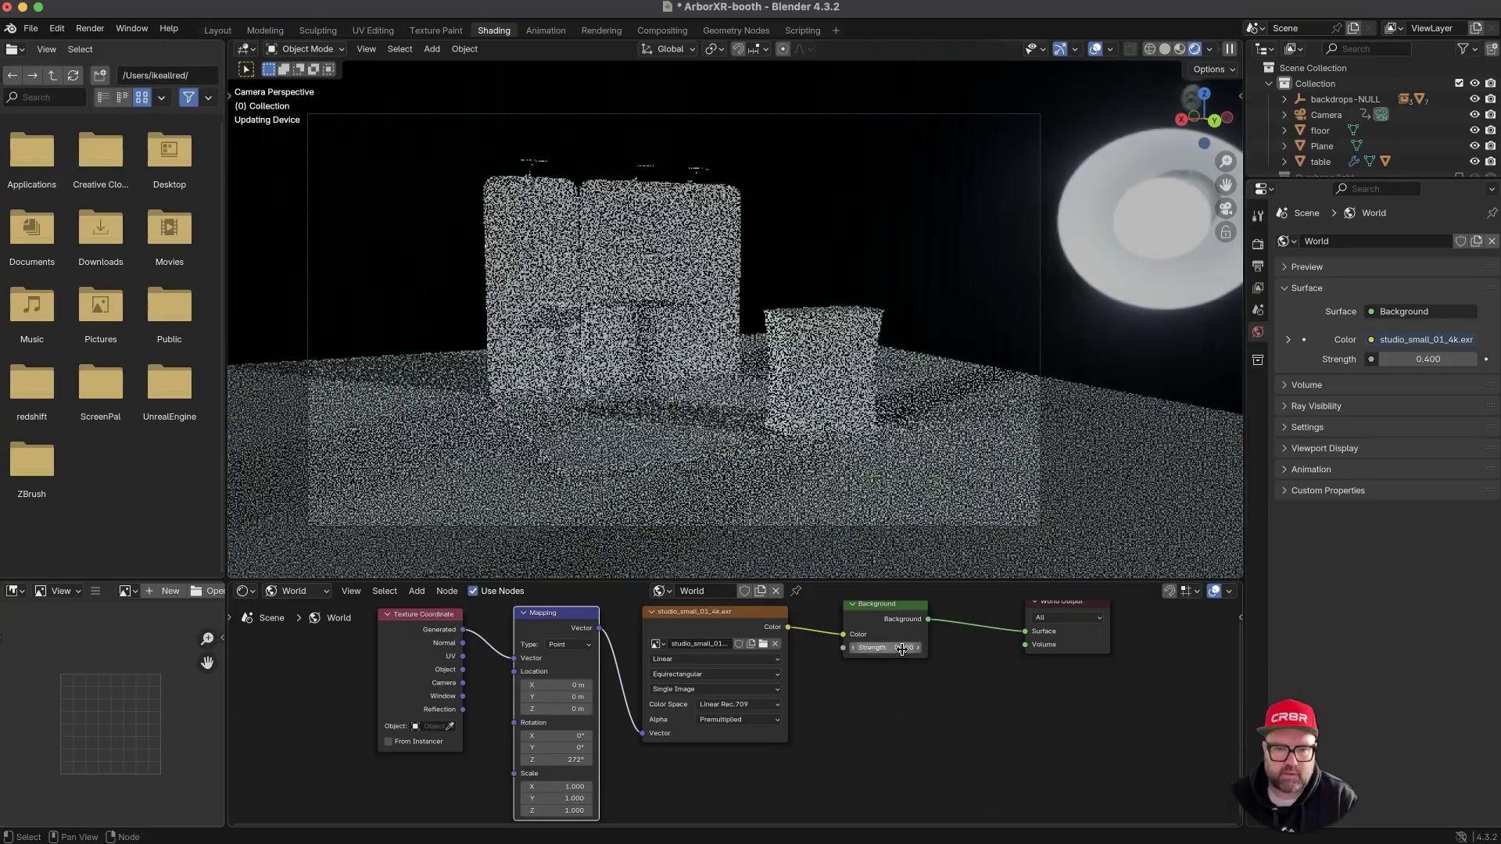
pyautogui.click(911, 651)
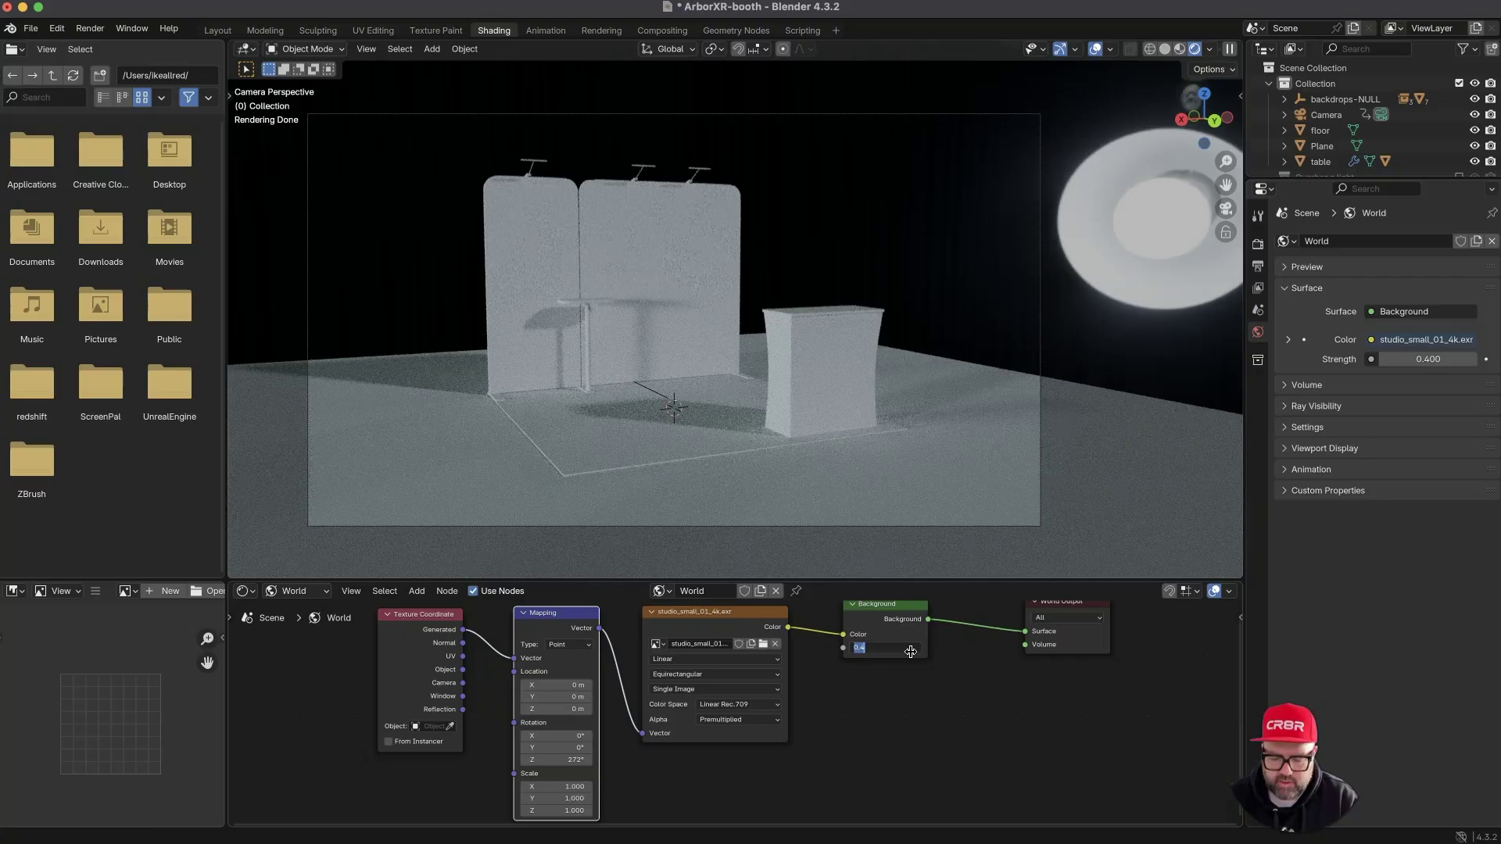
pyautogui.write('.3')
pyautogui.press('Return')
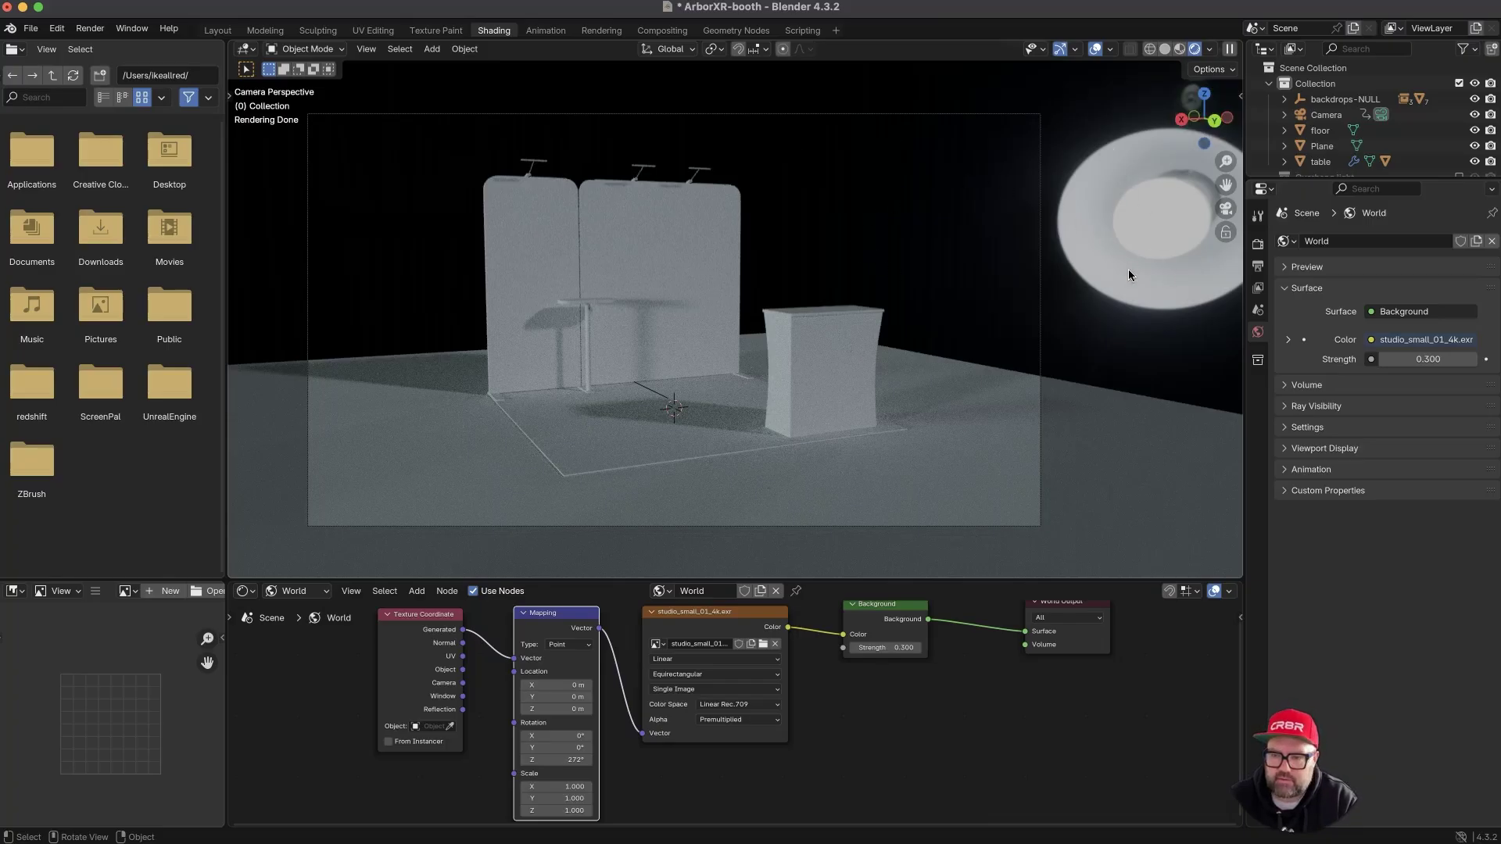
# - Enable Transparent in the render's Film settings to hide the HDRI background
pyautogui.click(1258, 245)
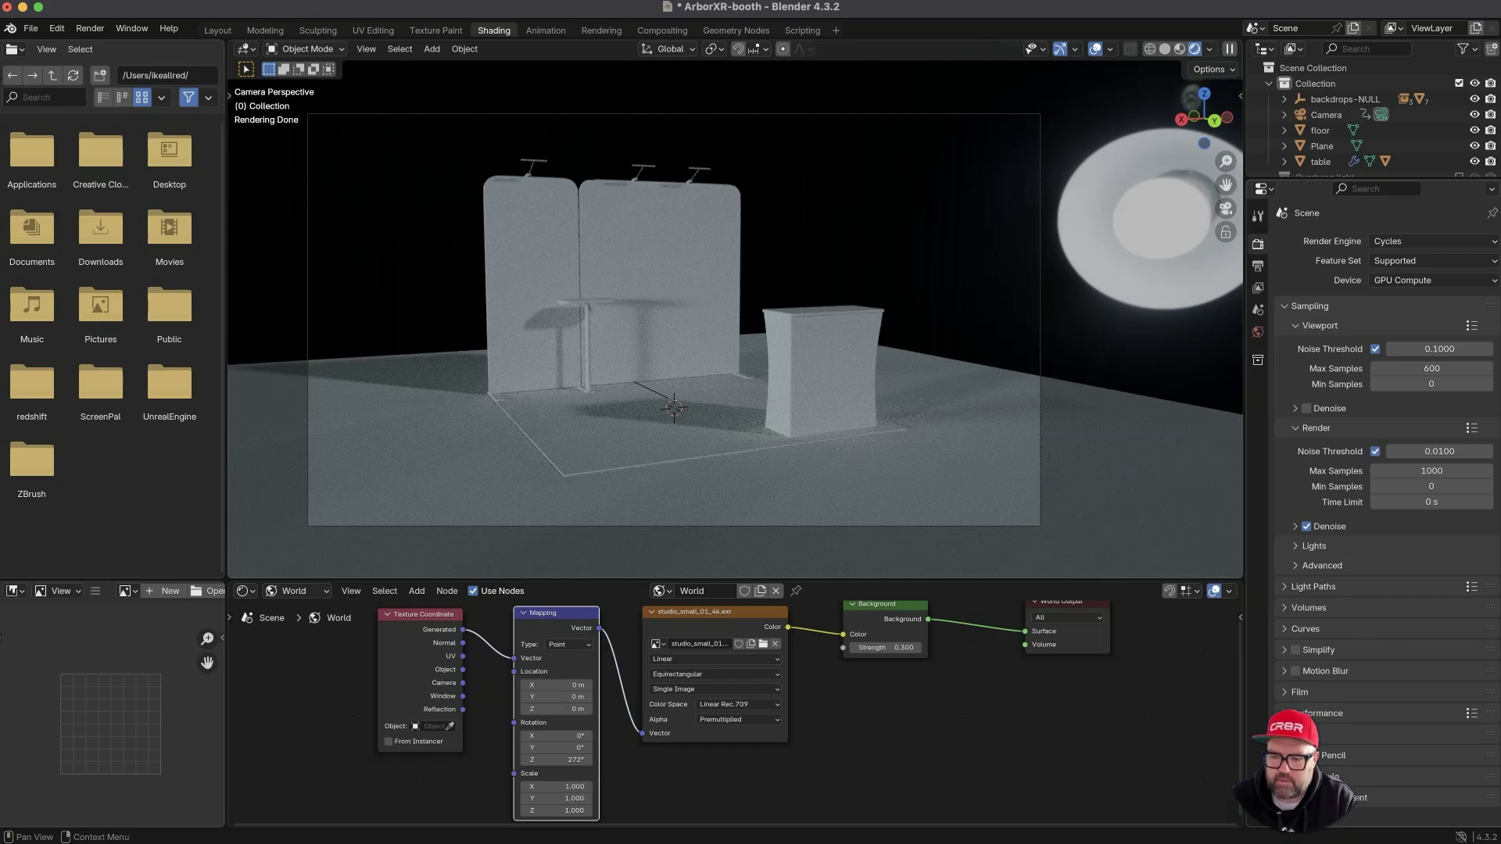
pyautogui.click(1286, 692)
pyautogui.scroll(-3, 1321, 698)
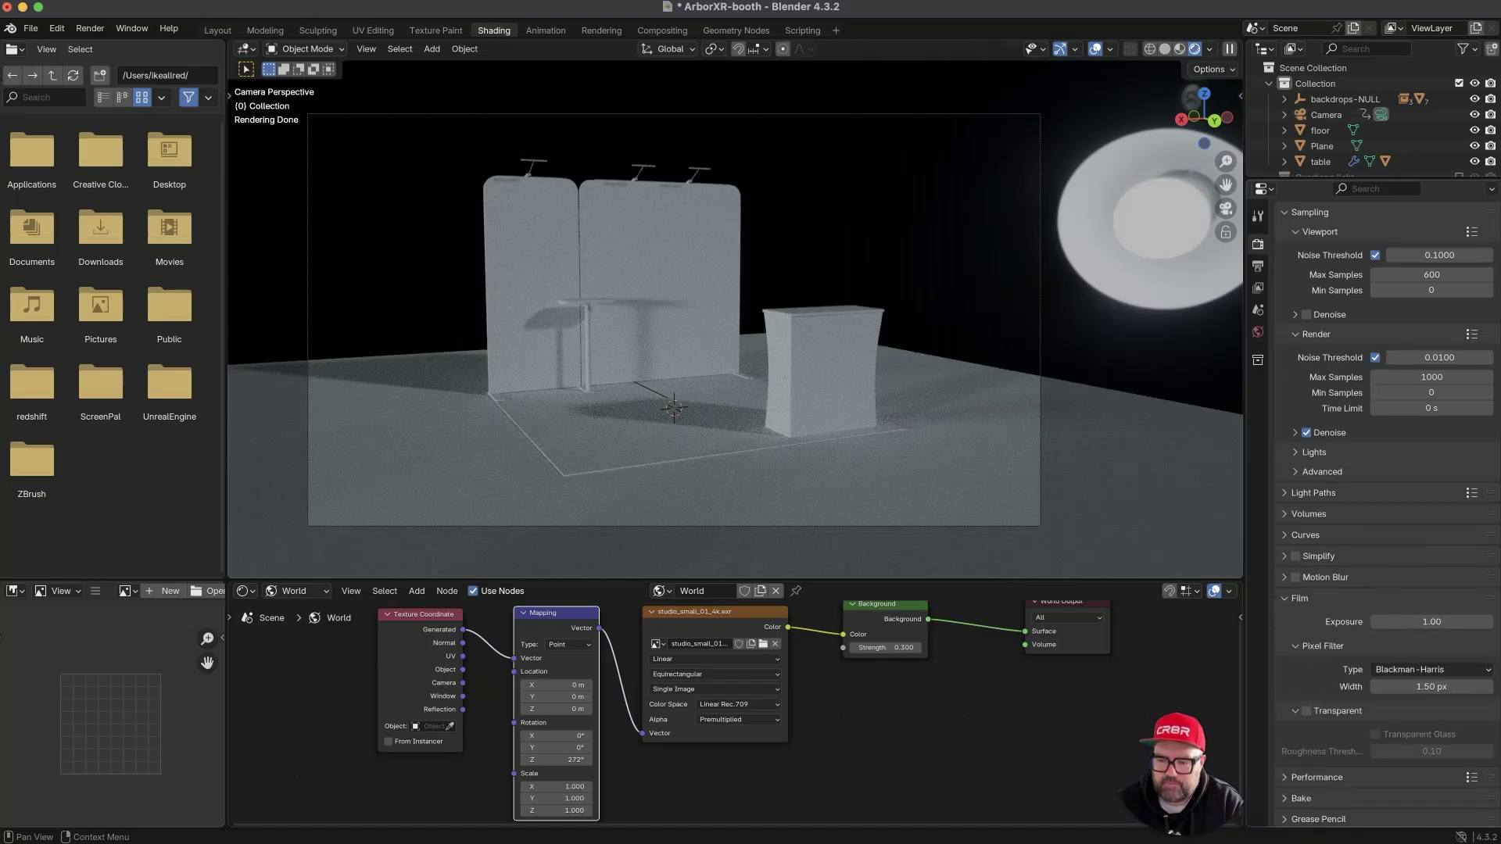
pyautogui.click(1307, 711)
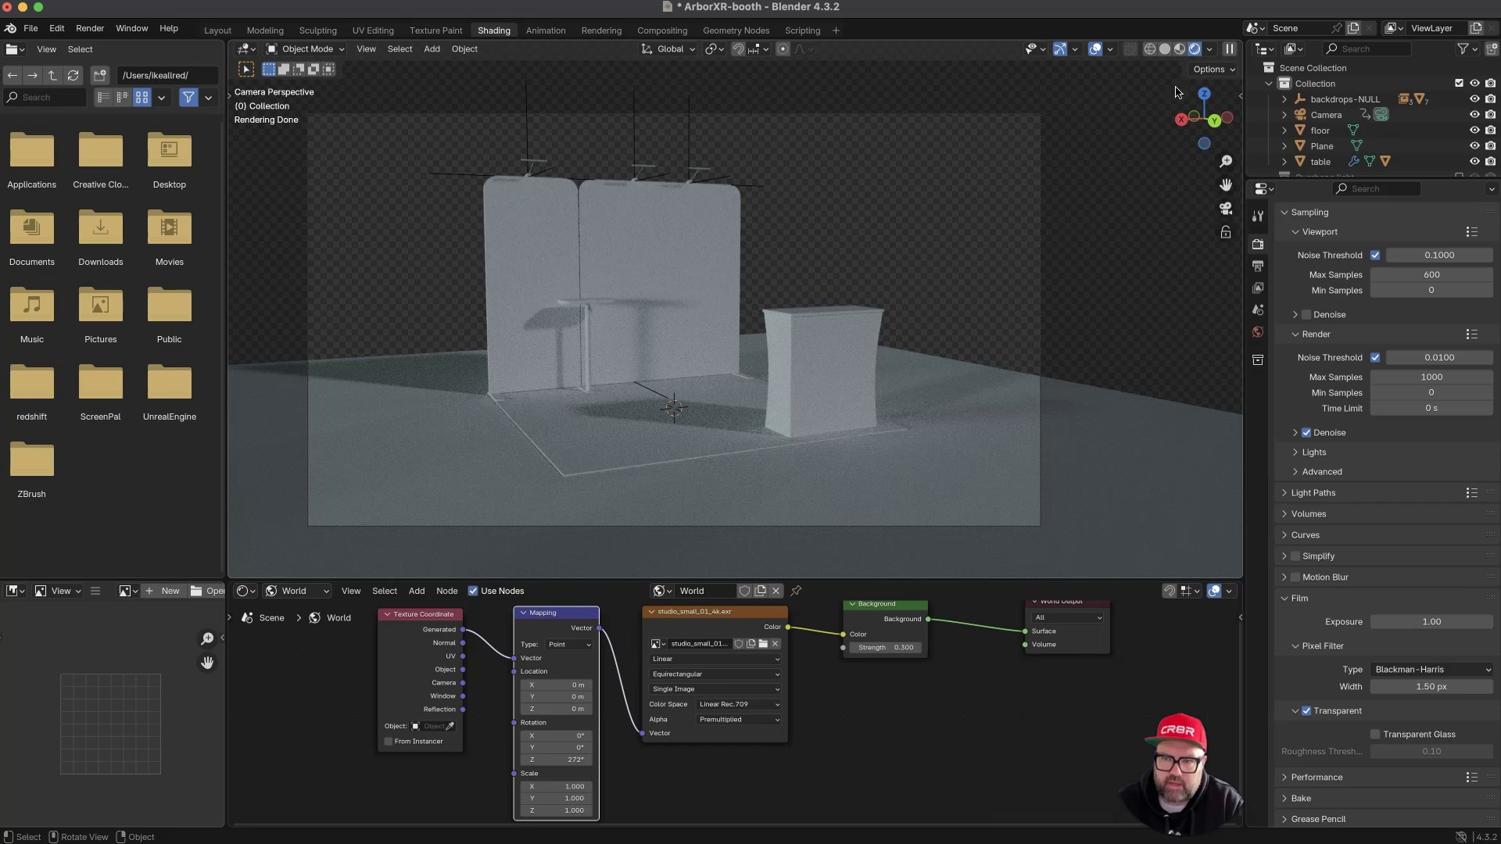
# - Split off a second 3D viewport and set it to a perspective view looking down on the whole booth and camera
pyautogui.moveTo(1239, 53); pyautogui.dragTo(921, 56)
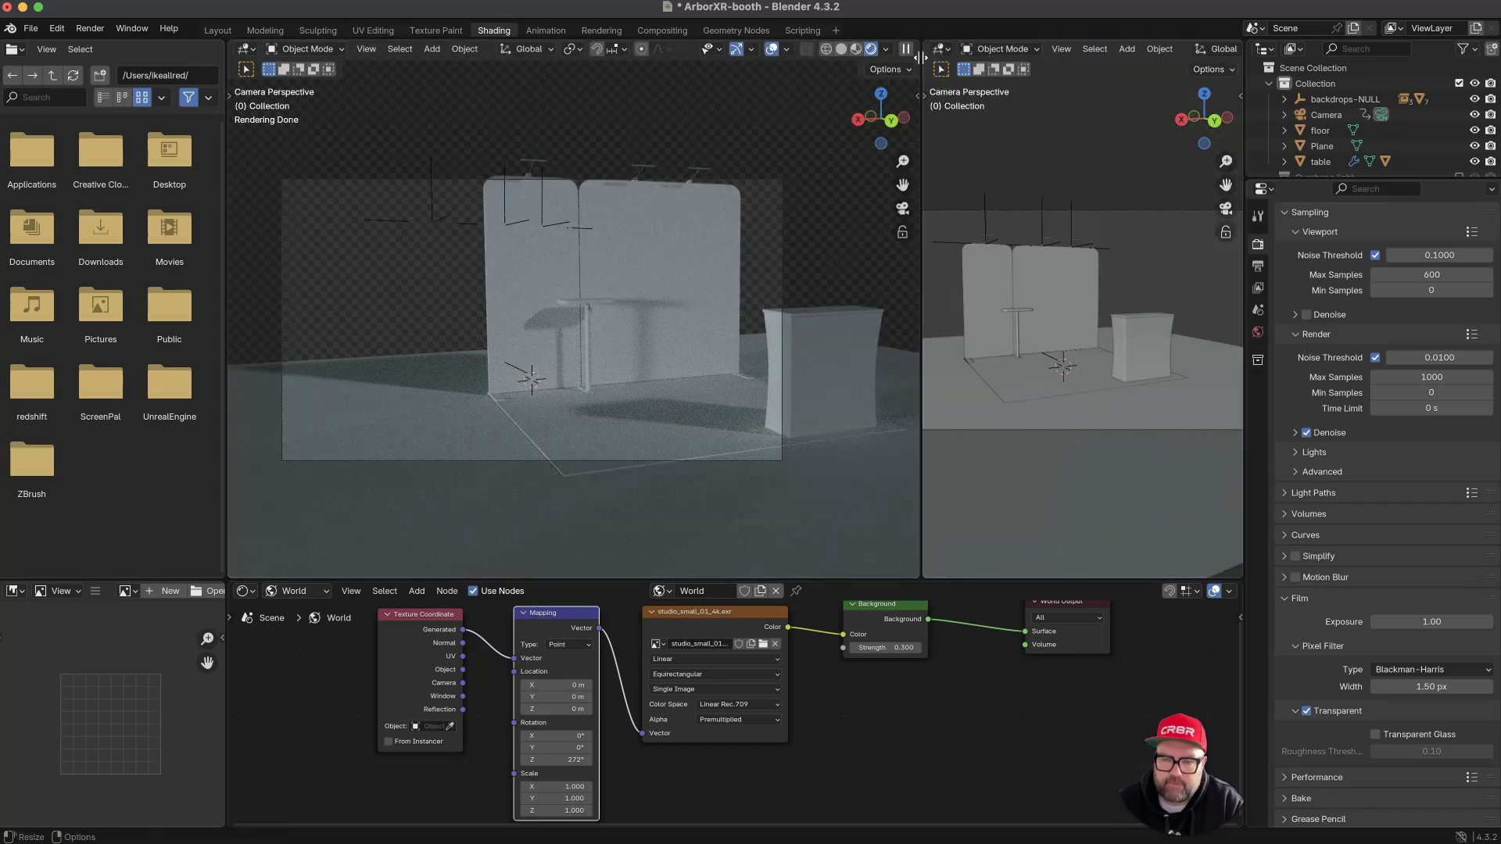
pyautogui.click(1222, 211)
pyautogui.moveTo(1130, 273)
pyautogui.mouseDown(button='middle')
pyautogui.moveTo(1065, 352)
pyautogui.moveTo(1044, 321)
pyautogui.moveTo(1114, 251)
pyautogui.mouseUp(button='middle')
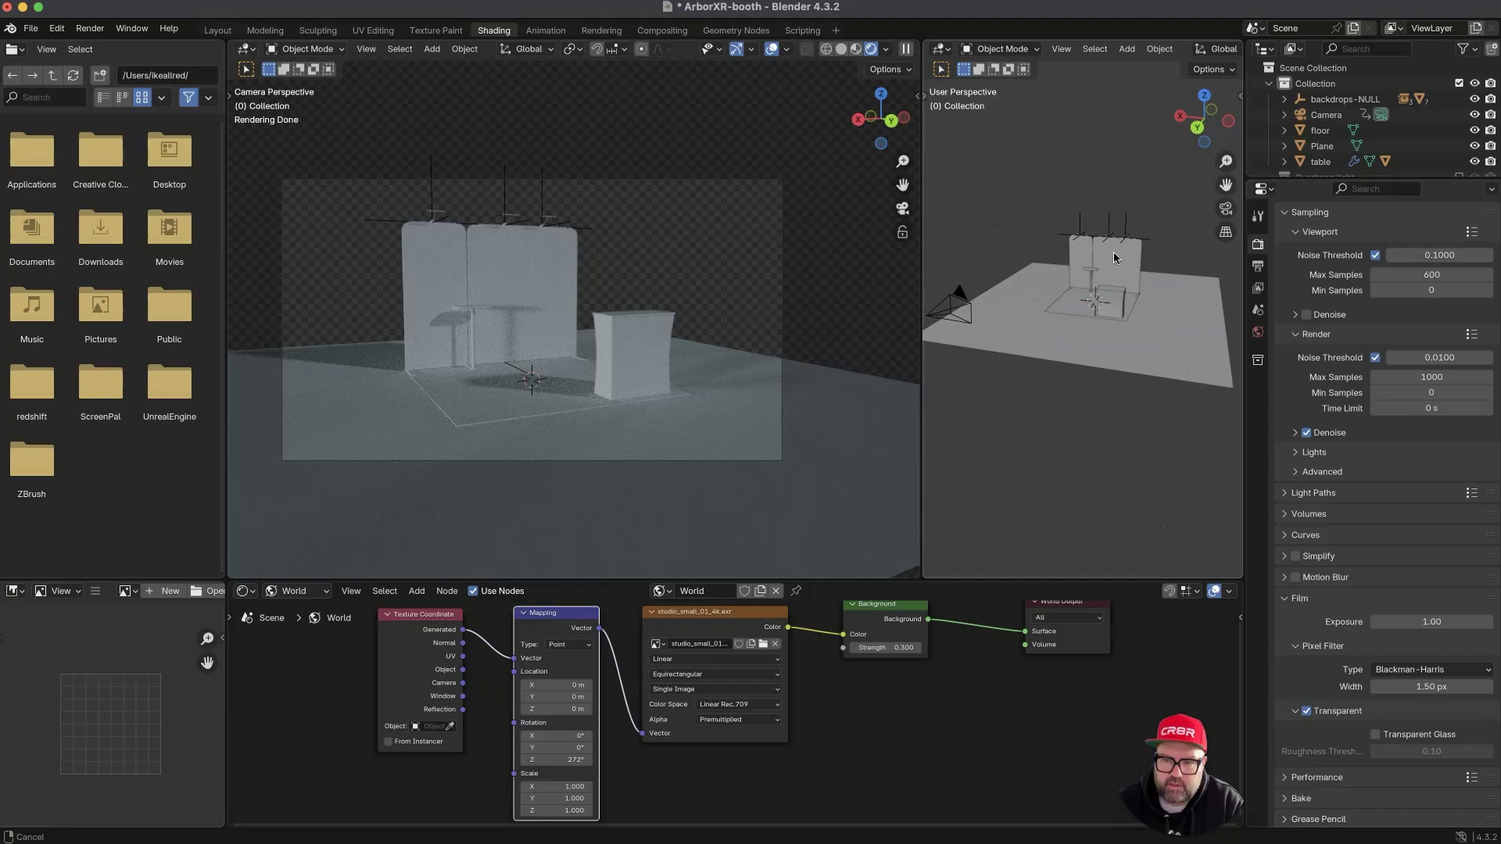
pyautogui.scroll(3, 1106, 267)
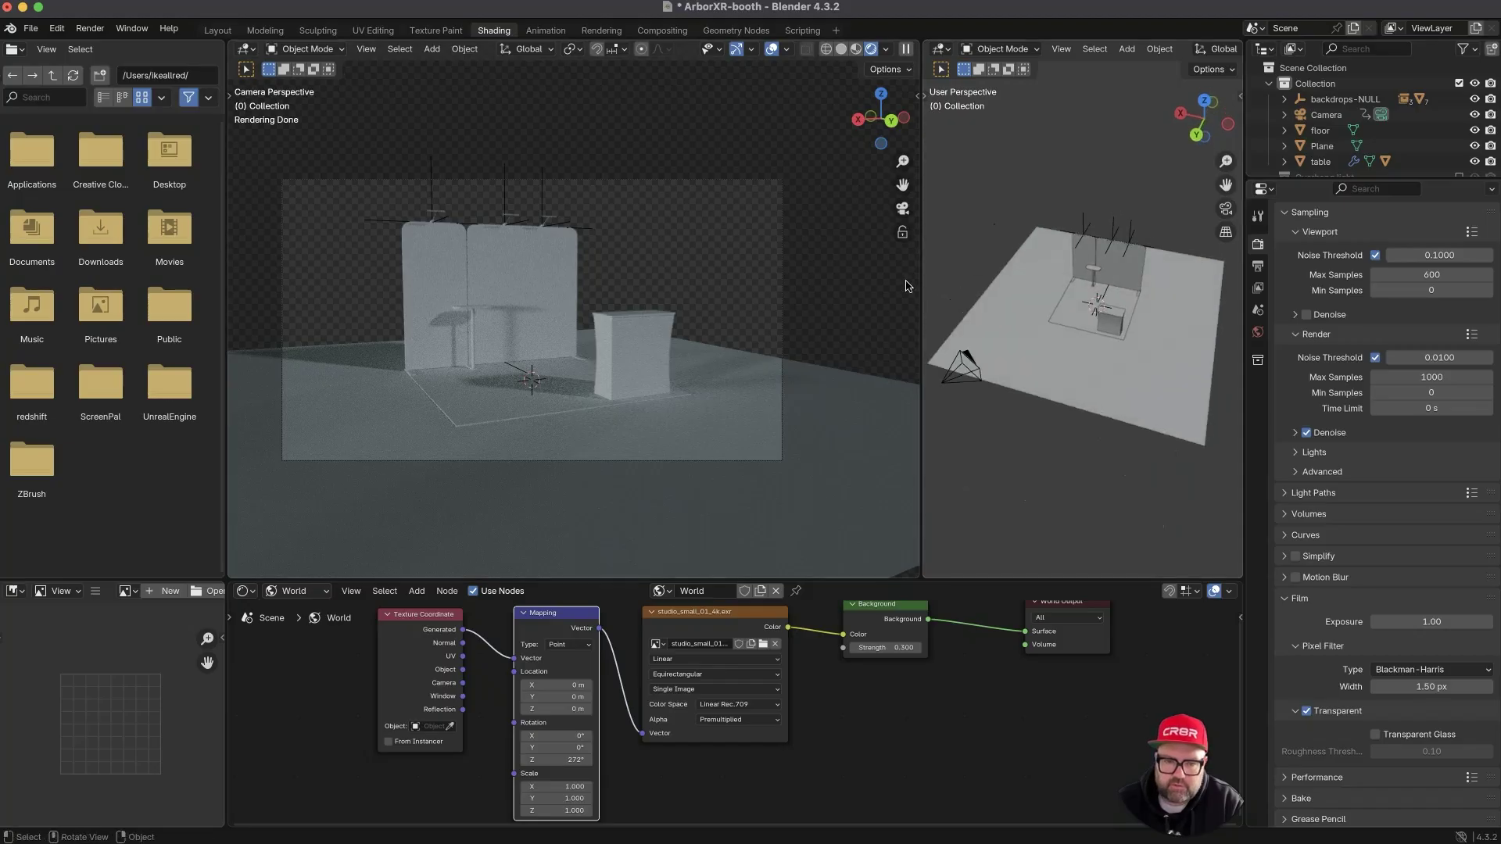
# - Add an area light at the scene centre and raise it along the Z axis above the backdrop panels
pyautogui.hotkey('shift', 'a')
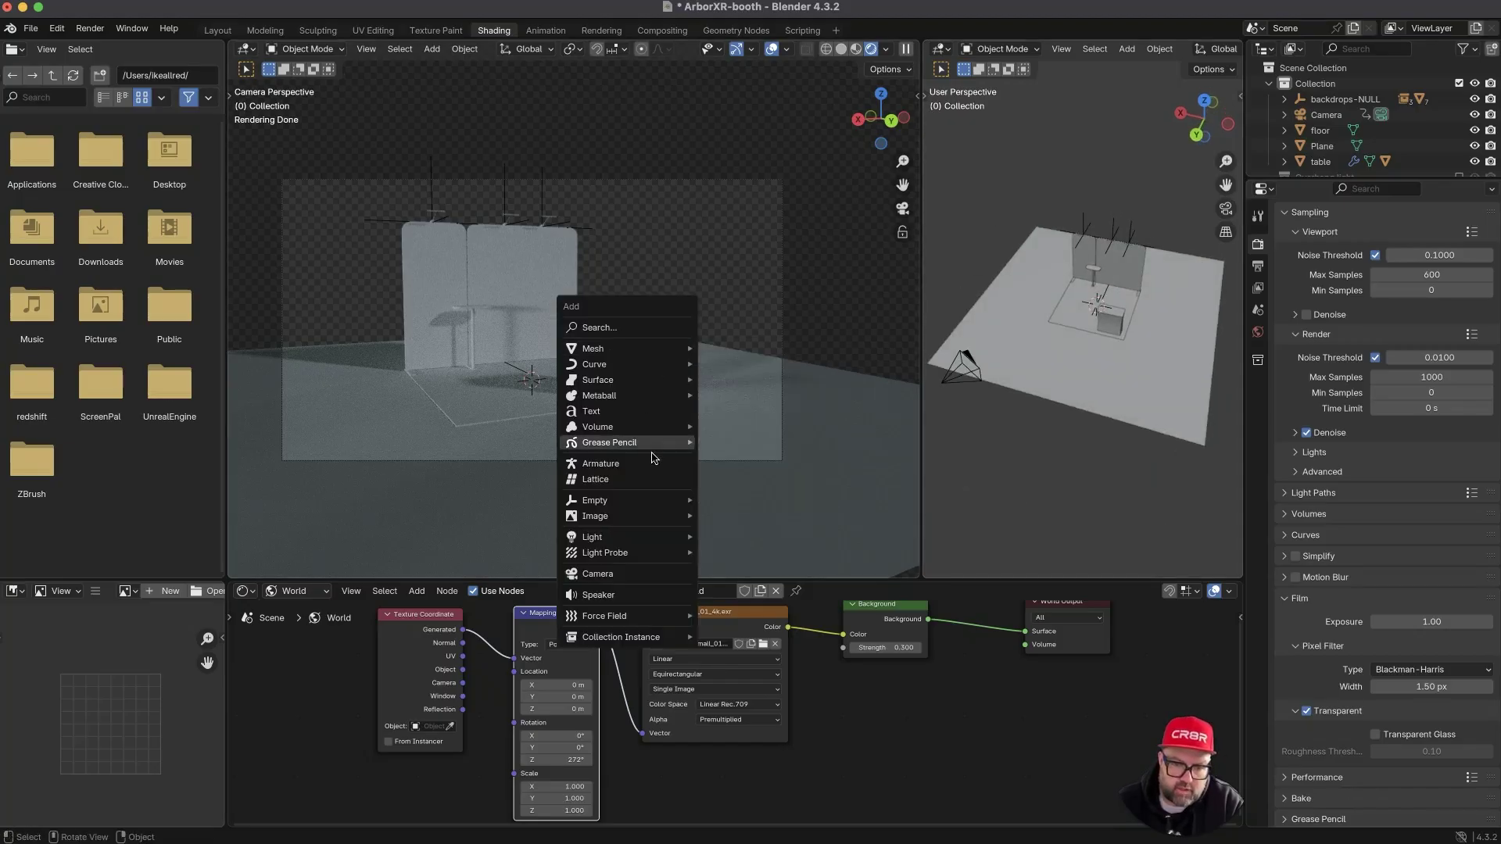
pyautogui.moveTo(652, 540)
pyautogui.click(733, 588)
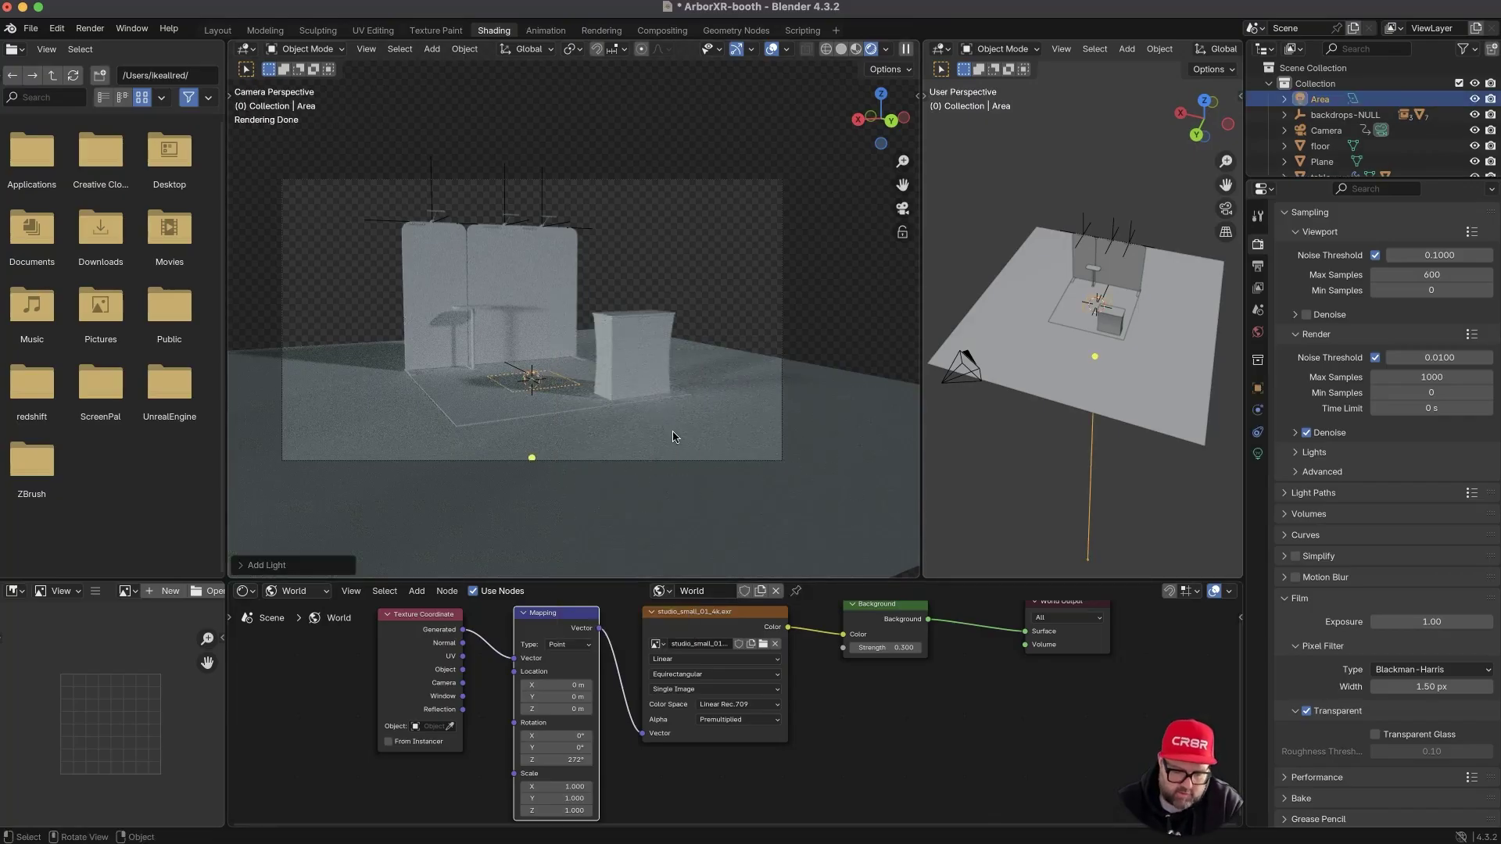
pyautogui.press('g')
pyautogui.press('z')
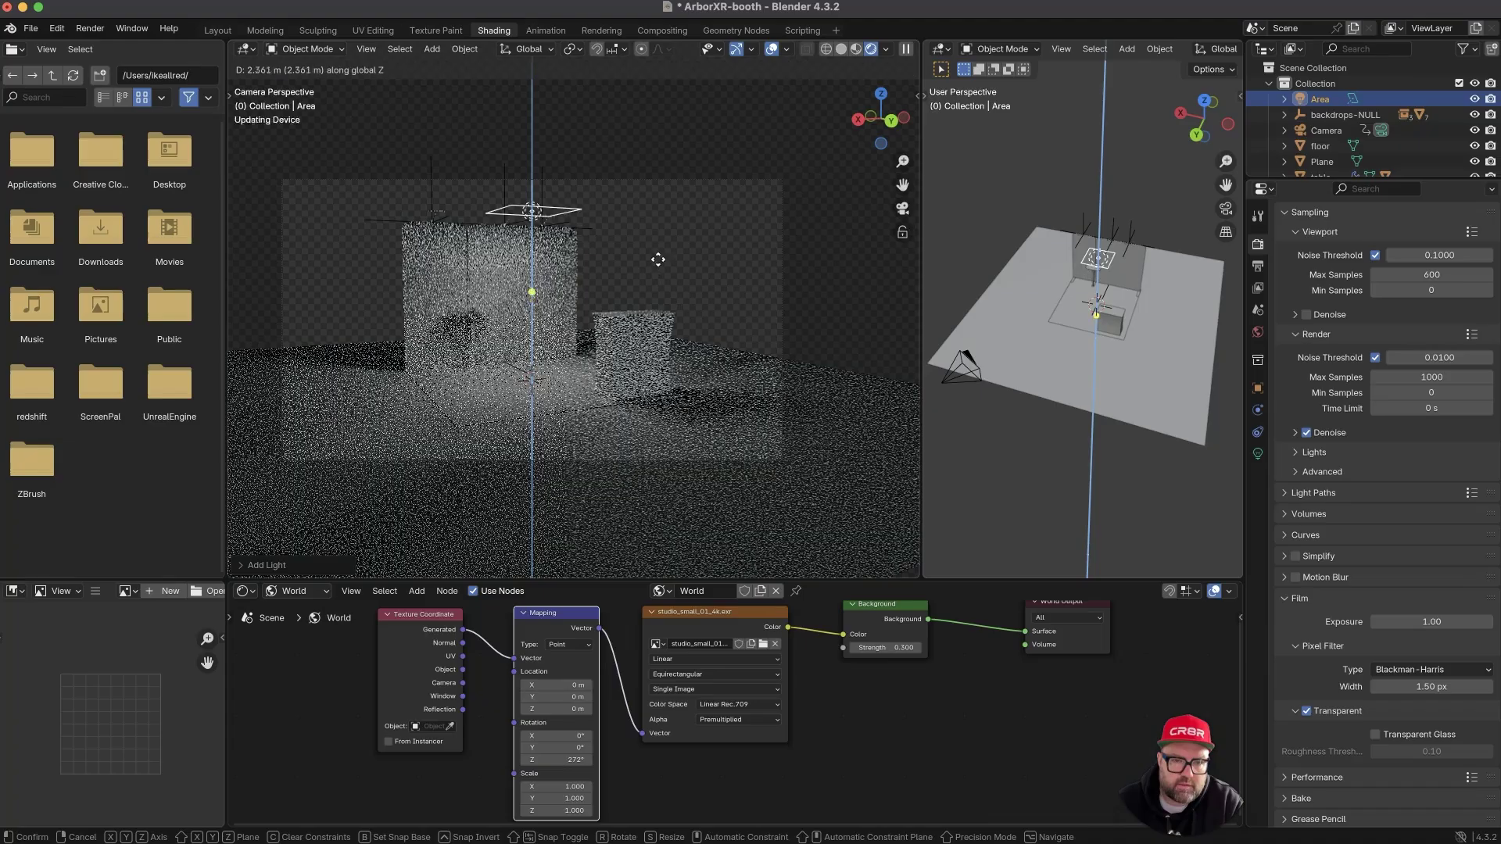
pyautogui.click(739, 211)
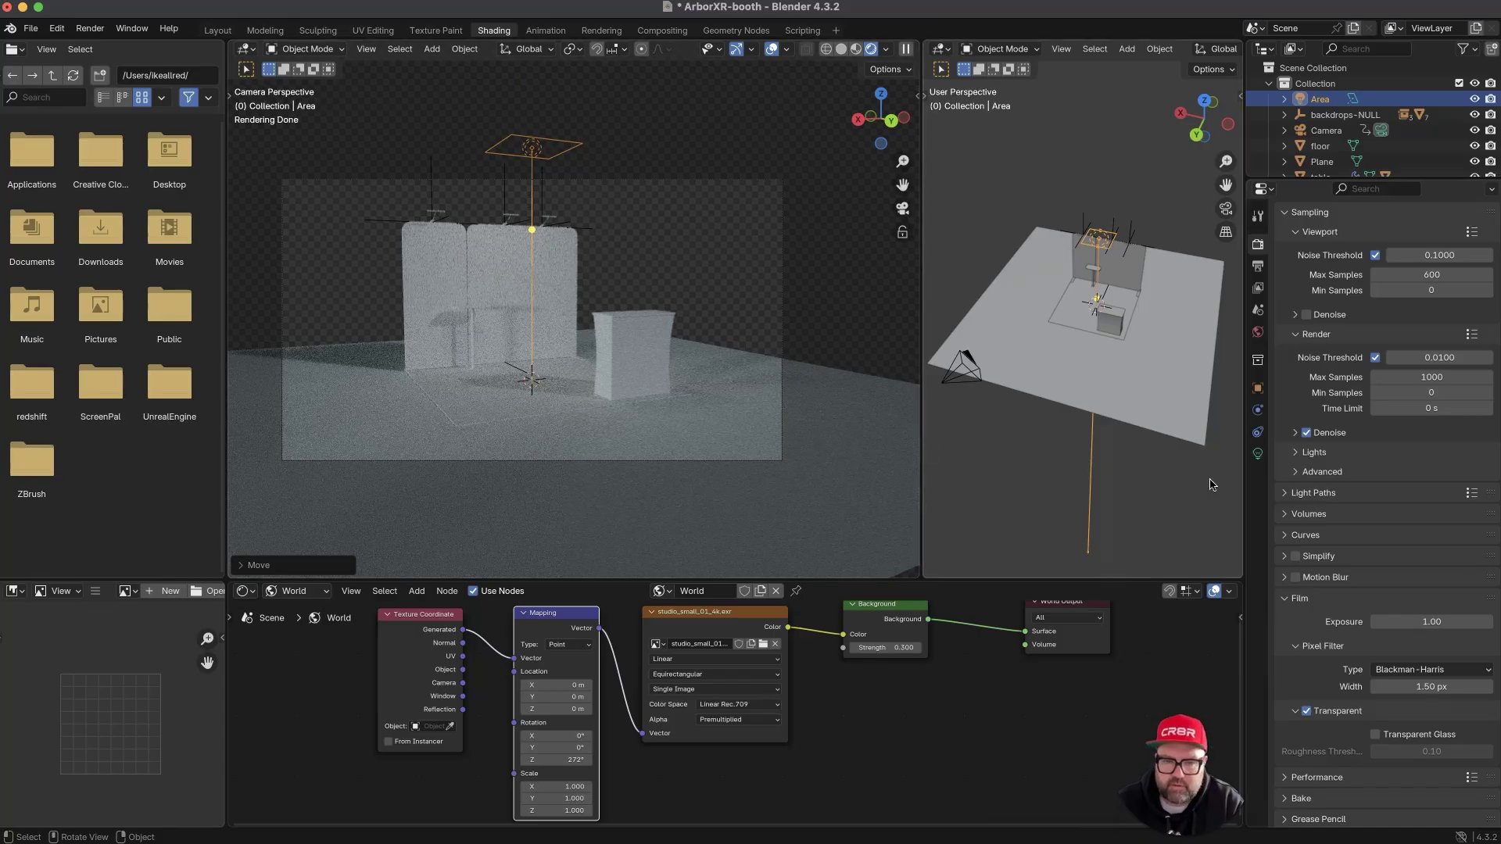
# - Set the area light's power to 30 W
pyautogui.click(1258, 454)
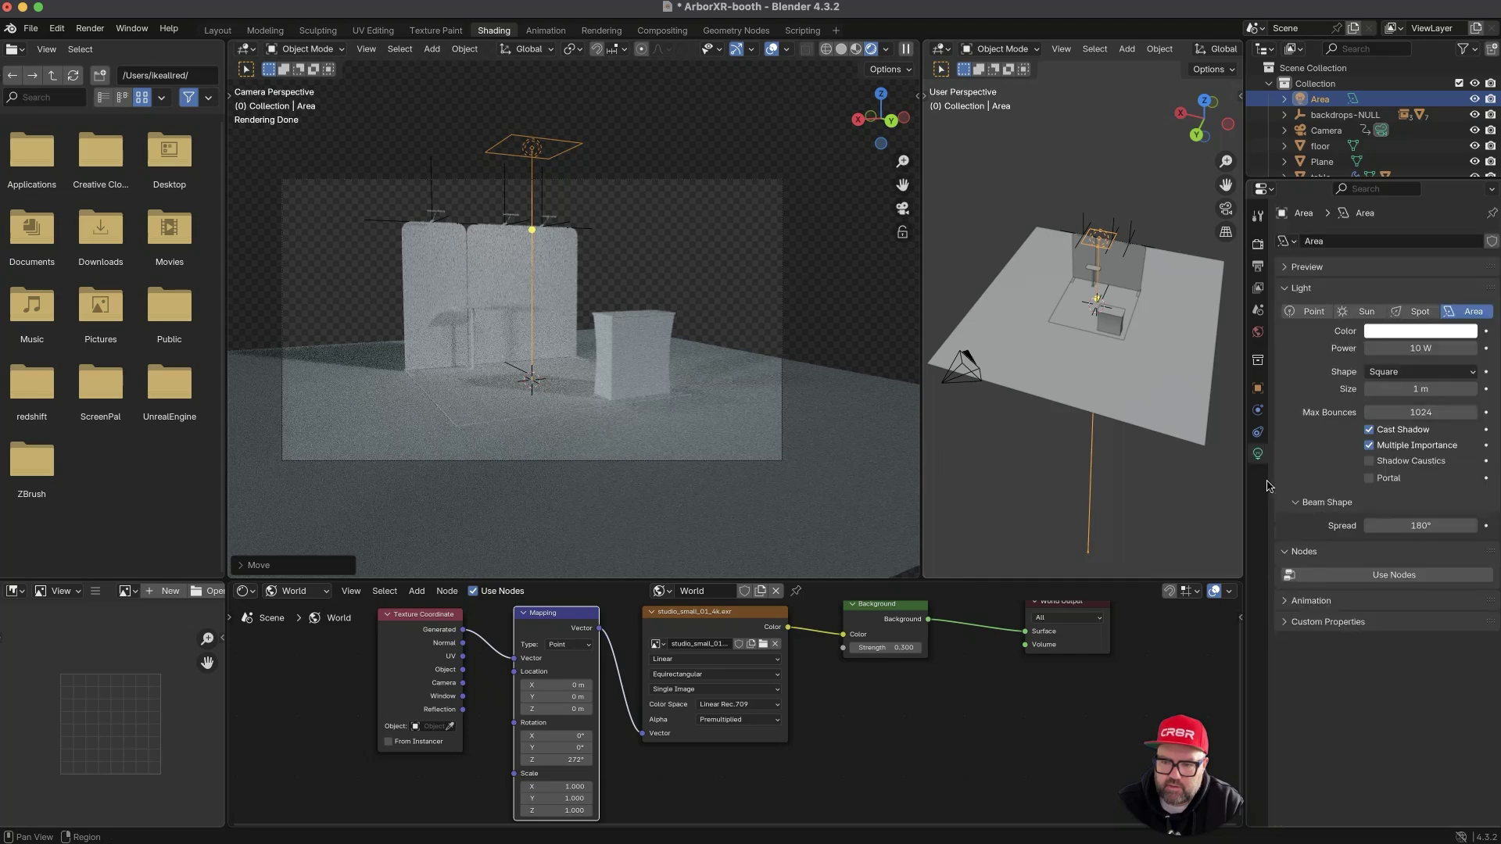
pyautogui.click(1370, 430)
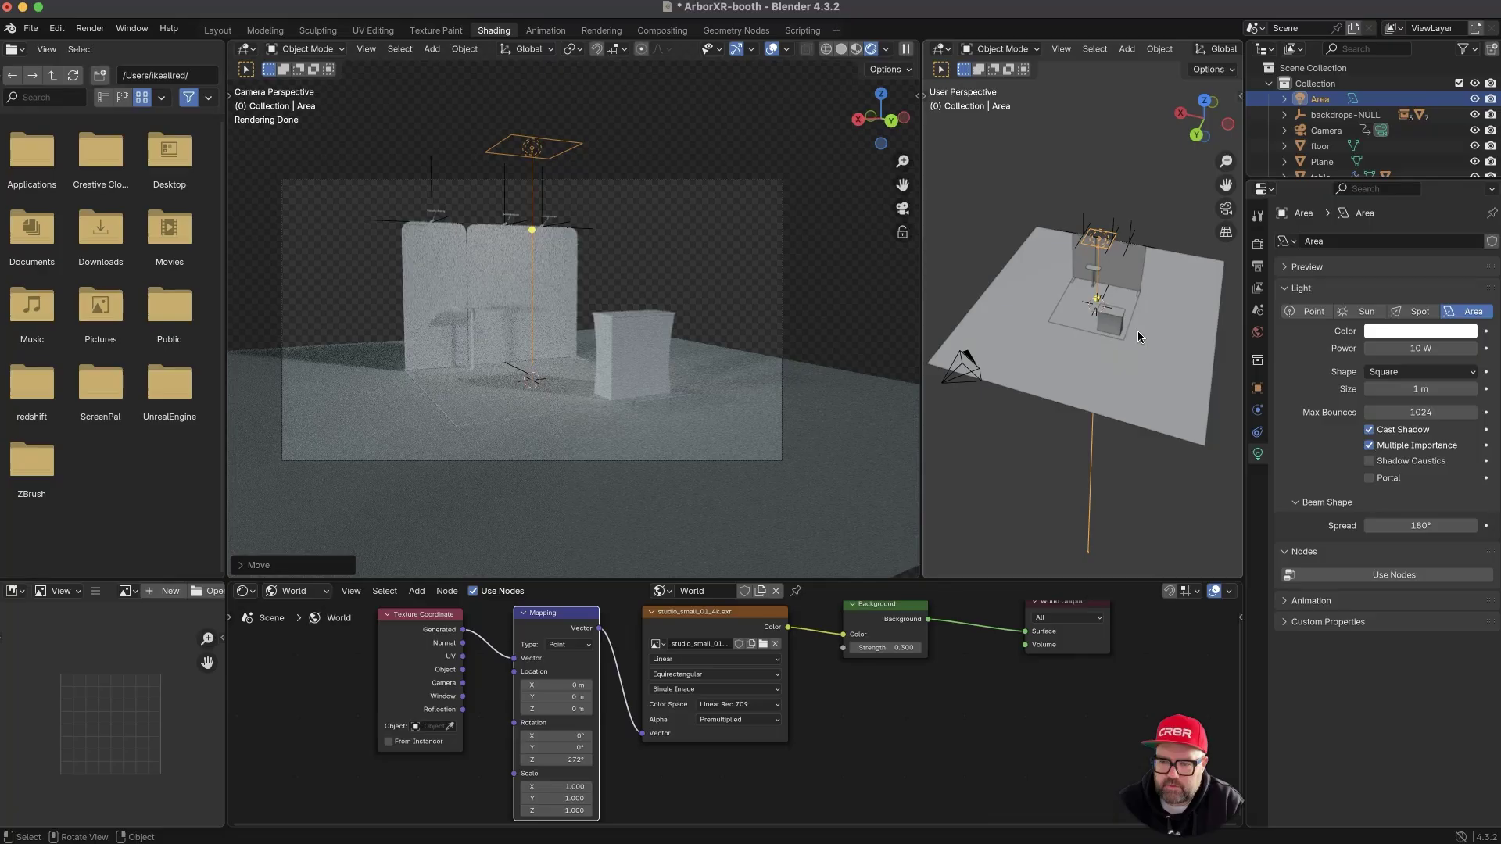
pyautogui.click(1415, 348)
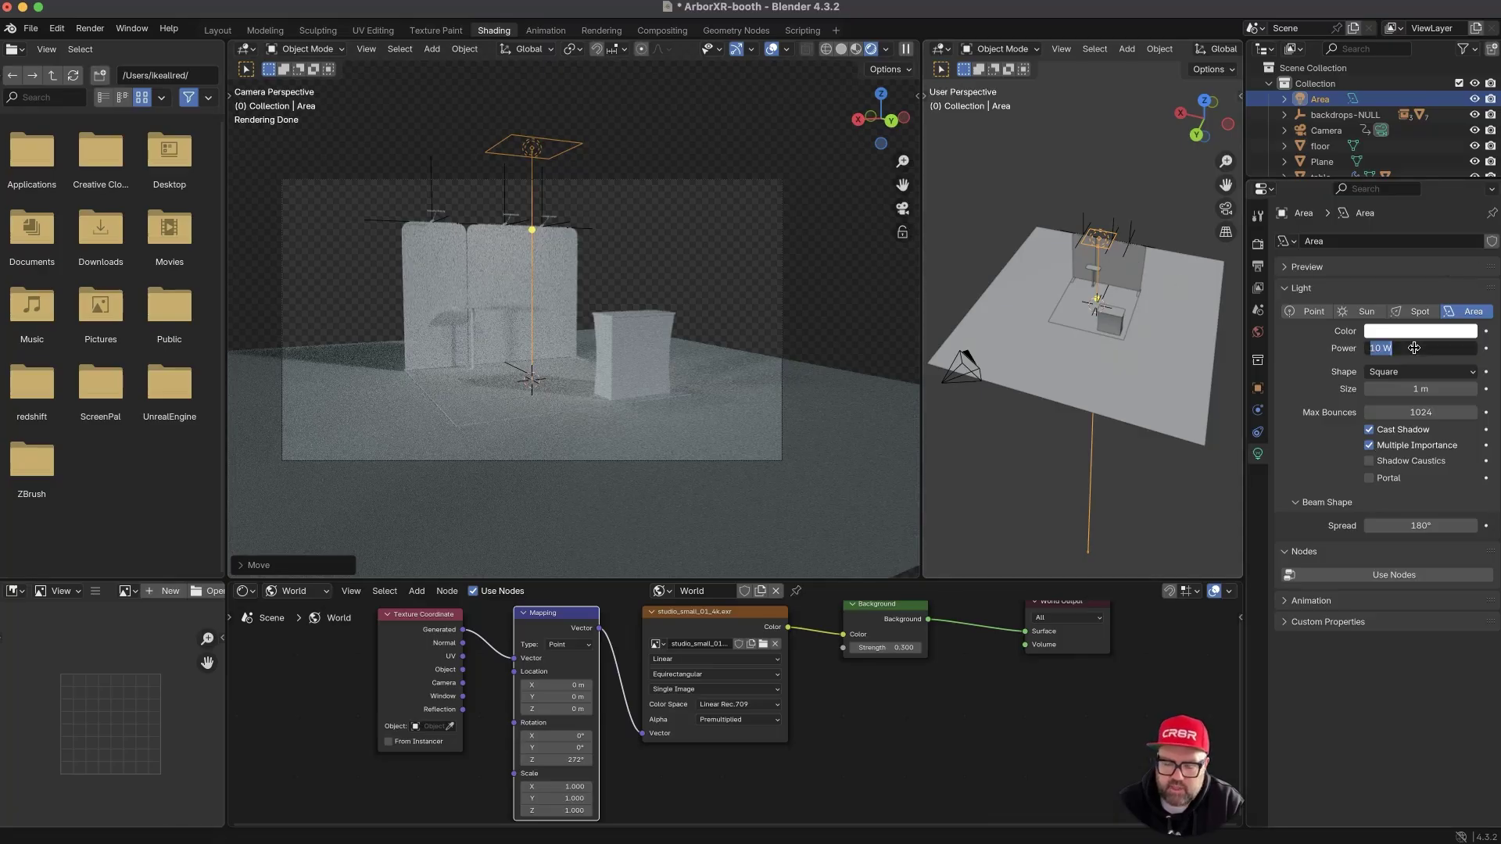
pyautogui.write('30')
pyautogui.press('Tab')
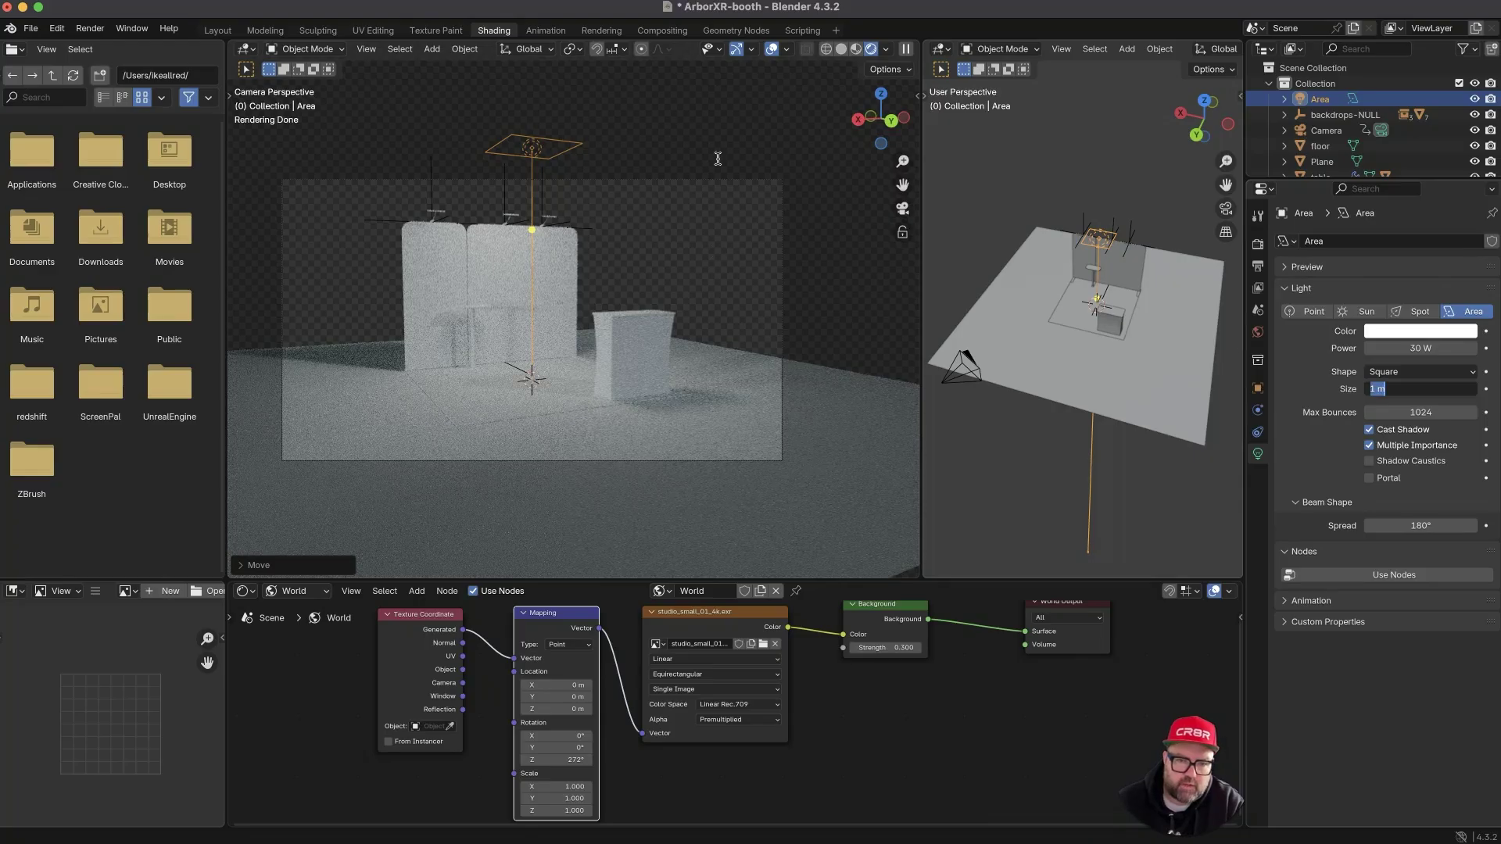
pyautogui.press('Return')
# - Tilt the area light toward the backdrop panels from a side view and move it out in front of the booth
pyautogui.moveTo(997, 222); pyautogui.dragTo(1140, 235, button='middle')
pyautogui.press('r')
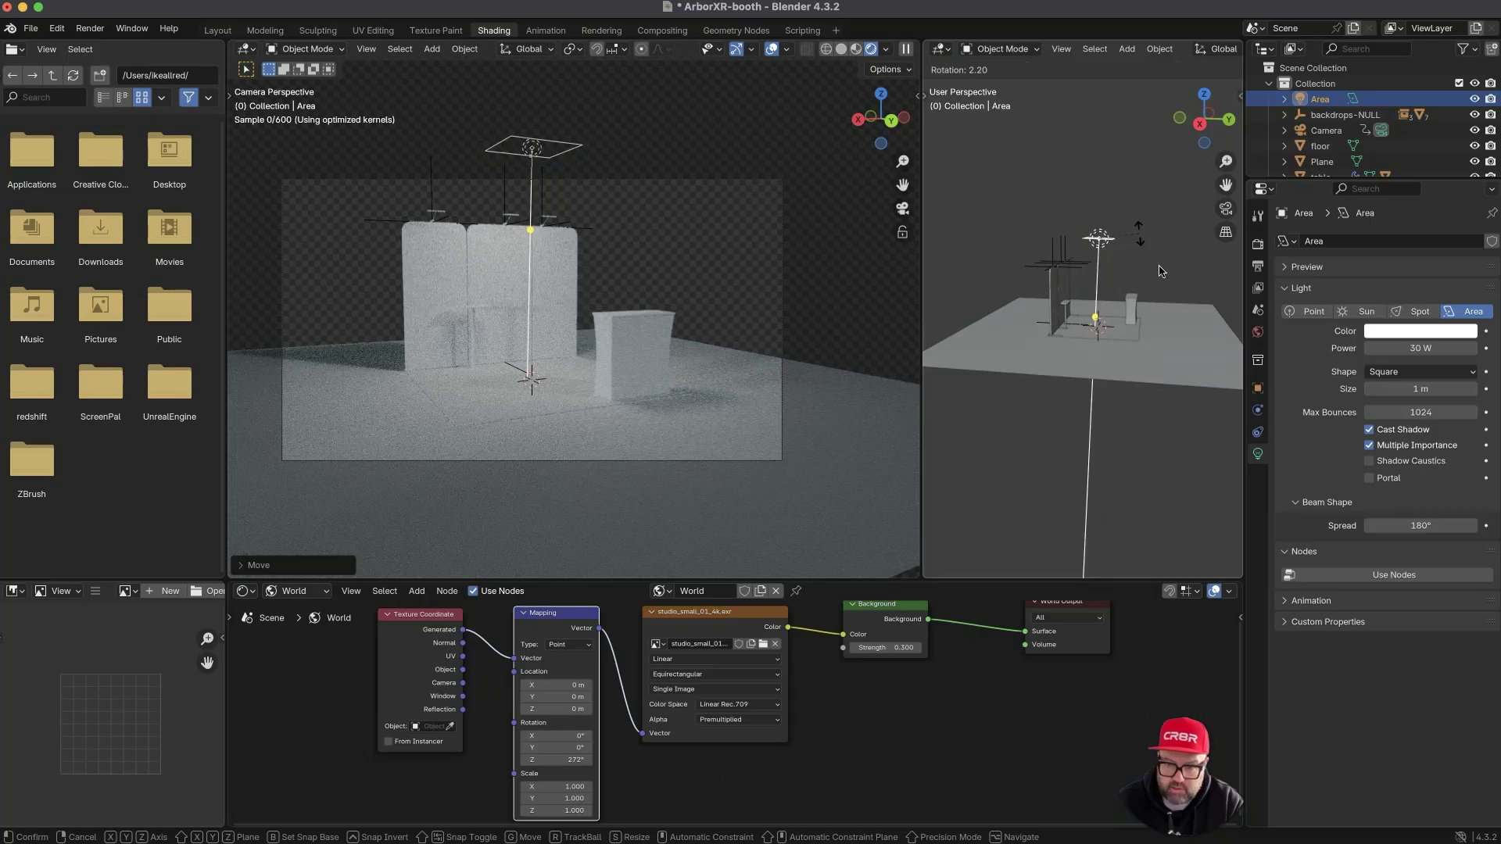
pyautogui.click(1157, 288)
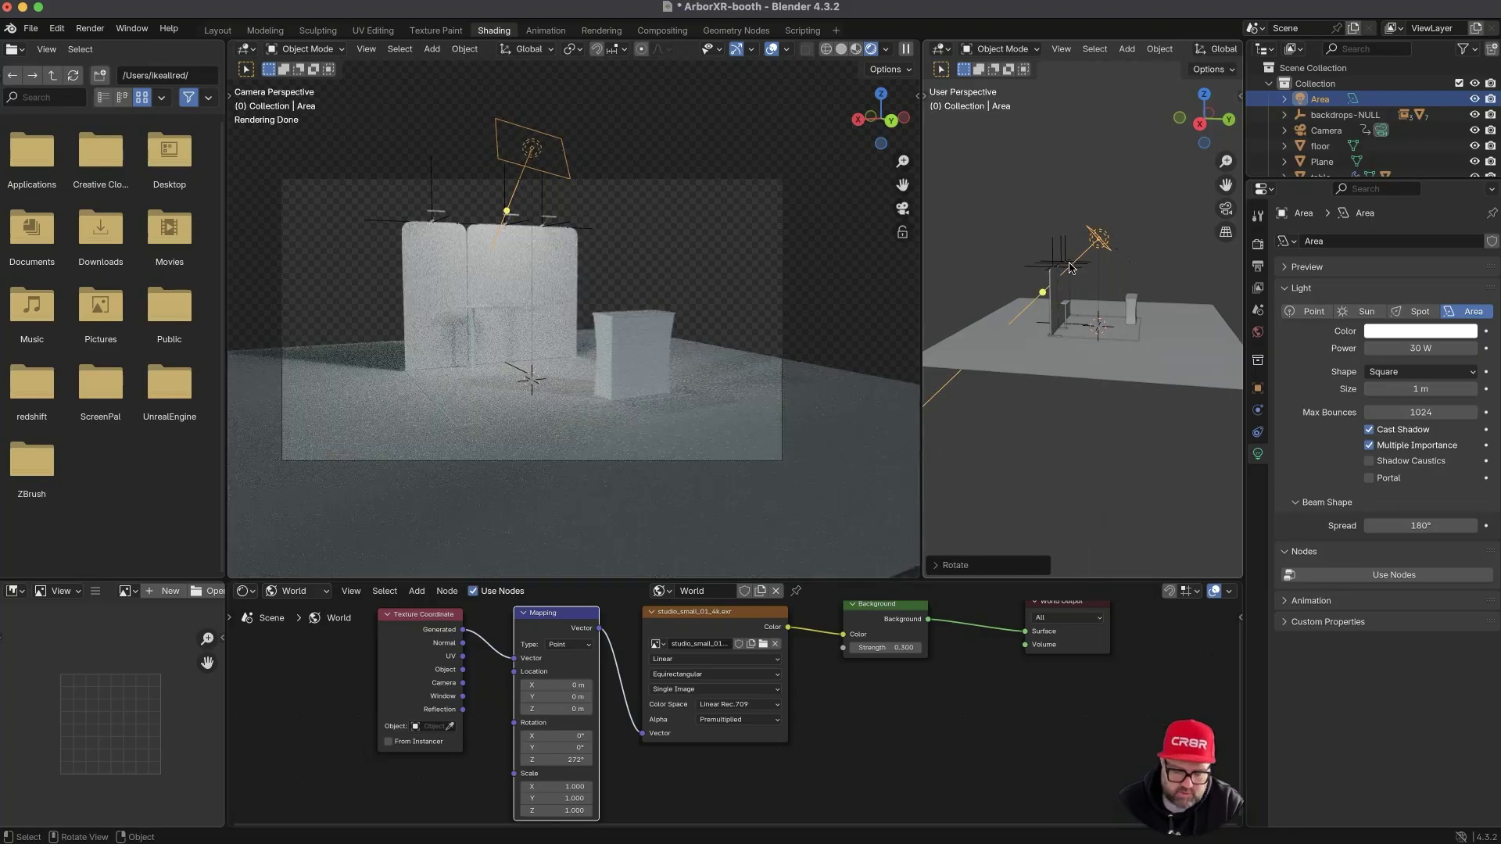
pyautogui.press('g')
pyautogui.click(1171, 255)
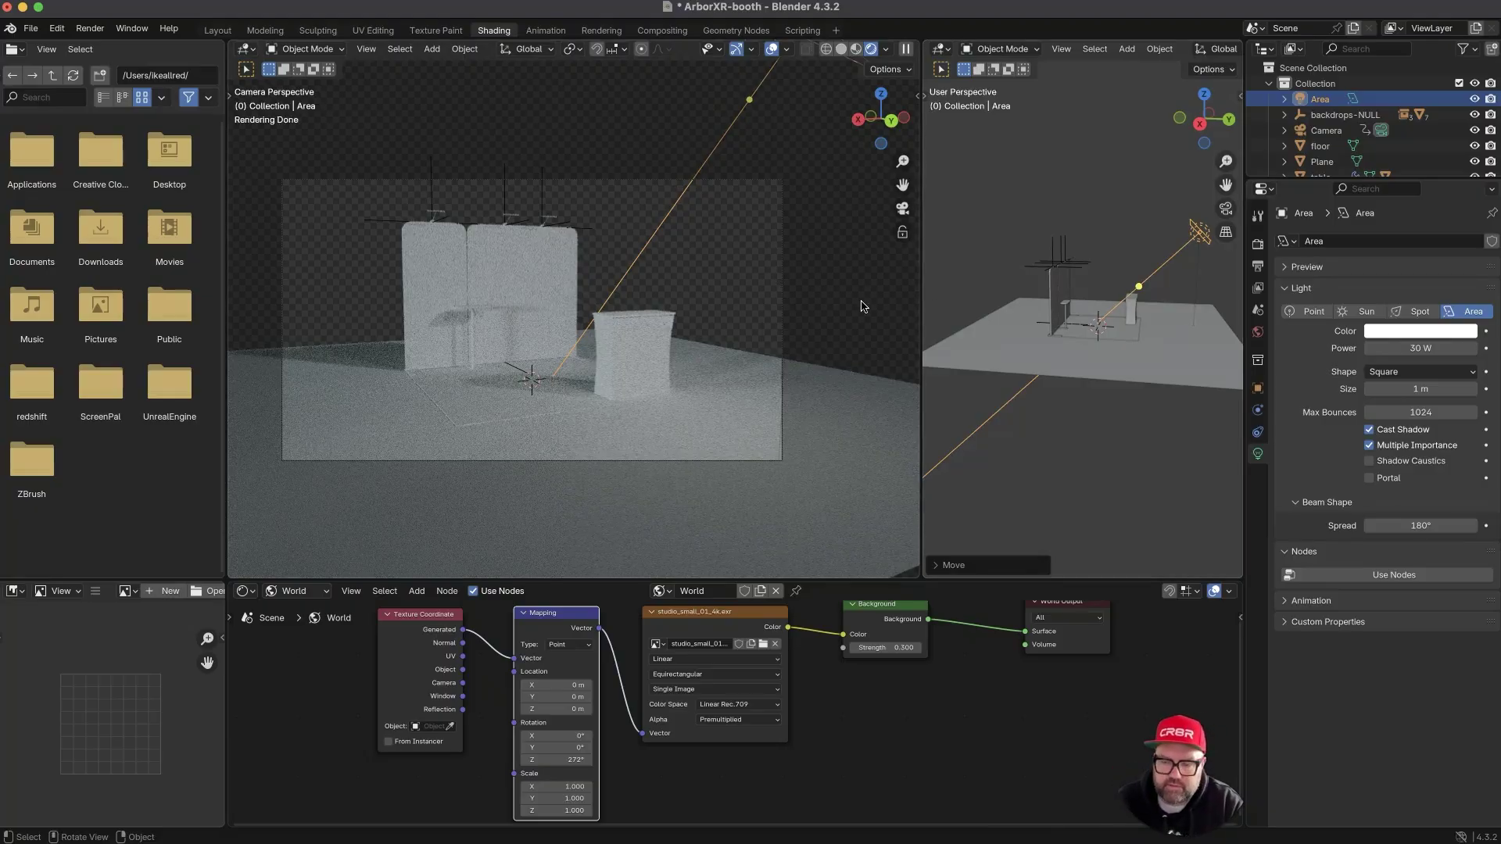
# - Scale the area light up to about five times its size and move it slightly farther back from the booth
pyautogui.moveTo(982, 341); pyautogui.dragTo(1086, 335, button='middle')
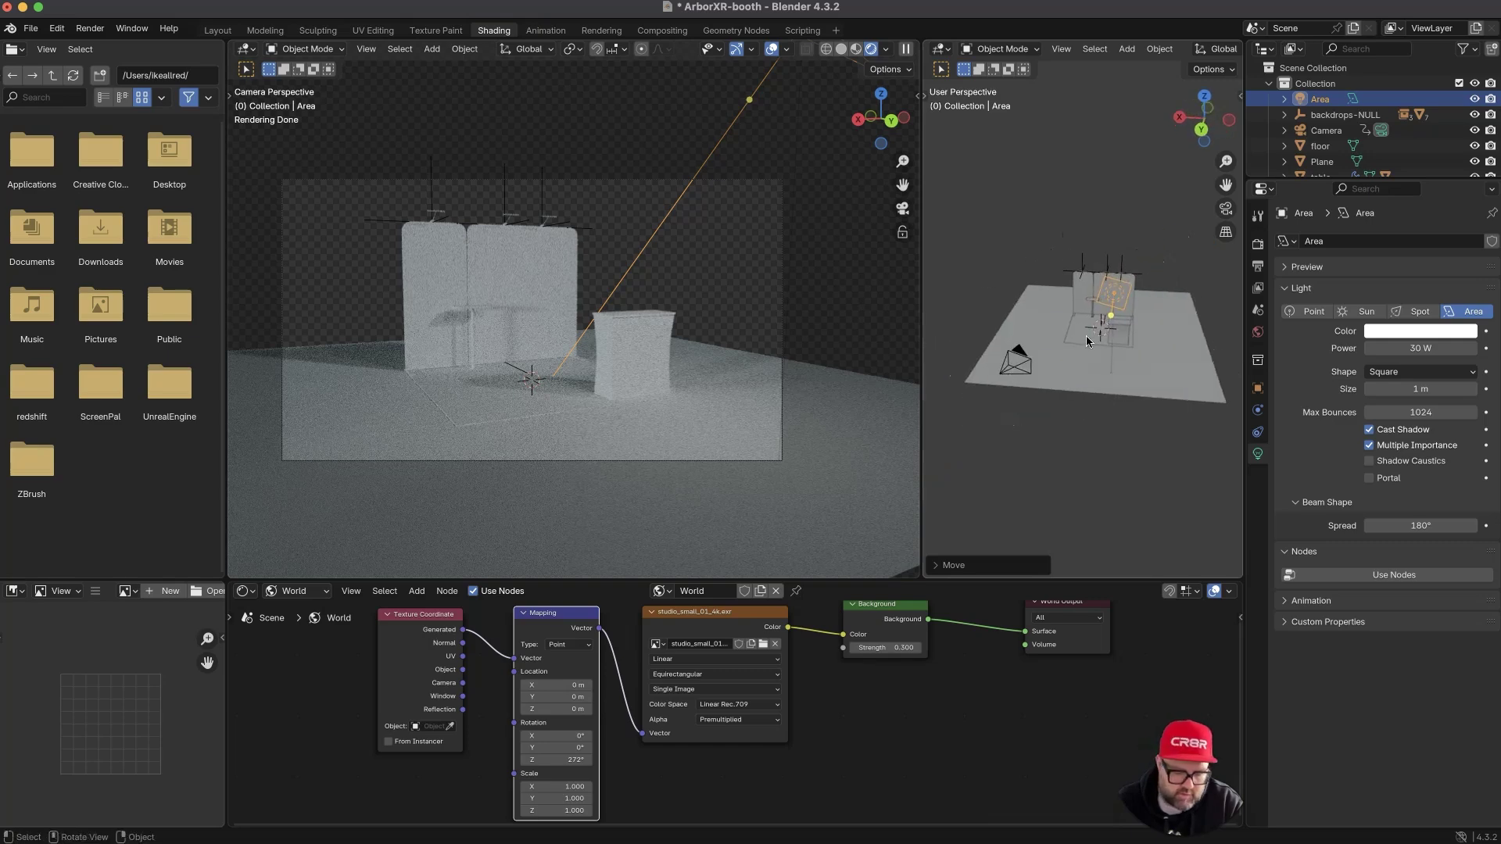
pyautogui.press('s')
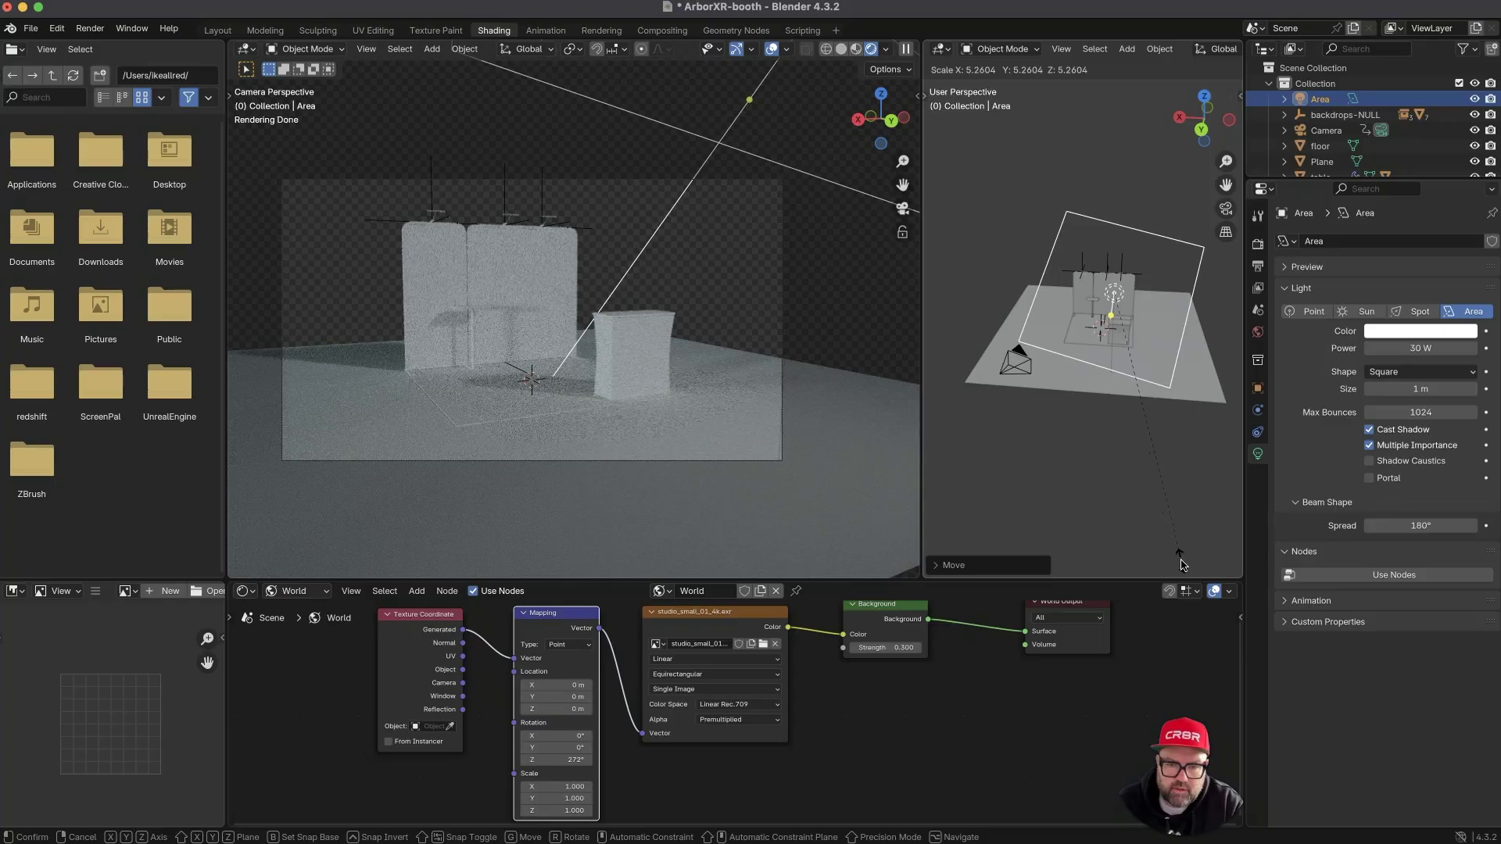
pyautogui.click(1172, 546)
pyautogui.moveTo(1083, 497); pyautogui.dragTo(967, 447, button='middle')
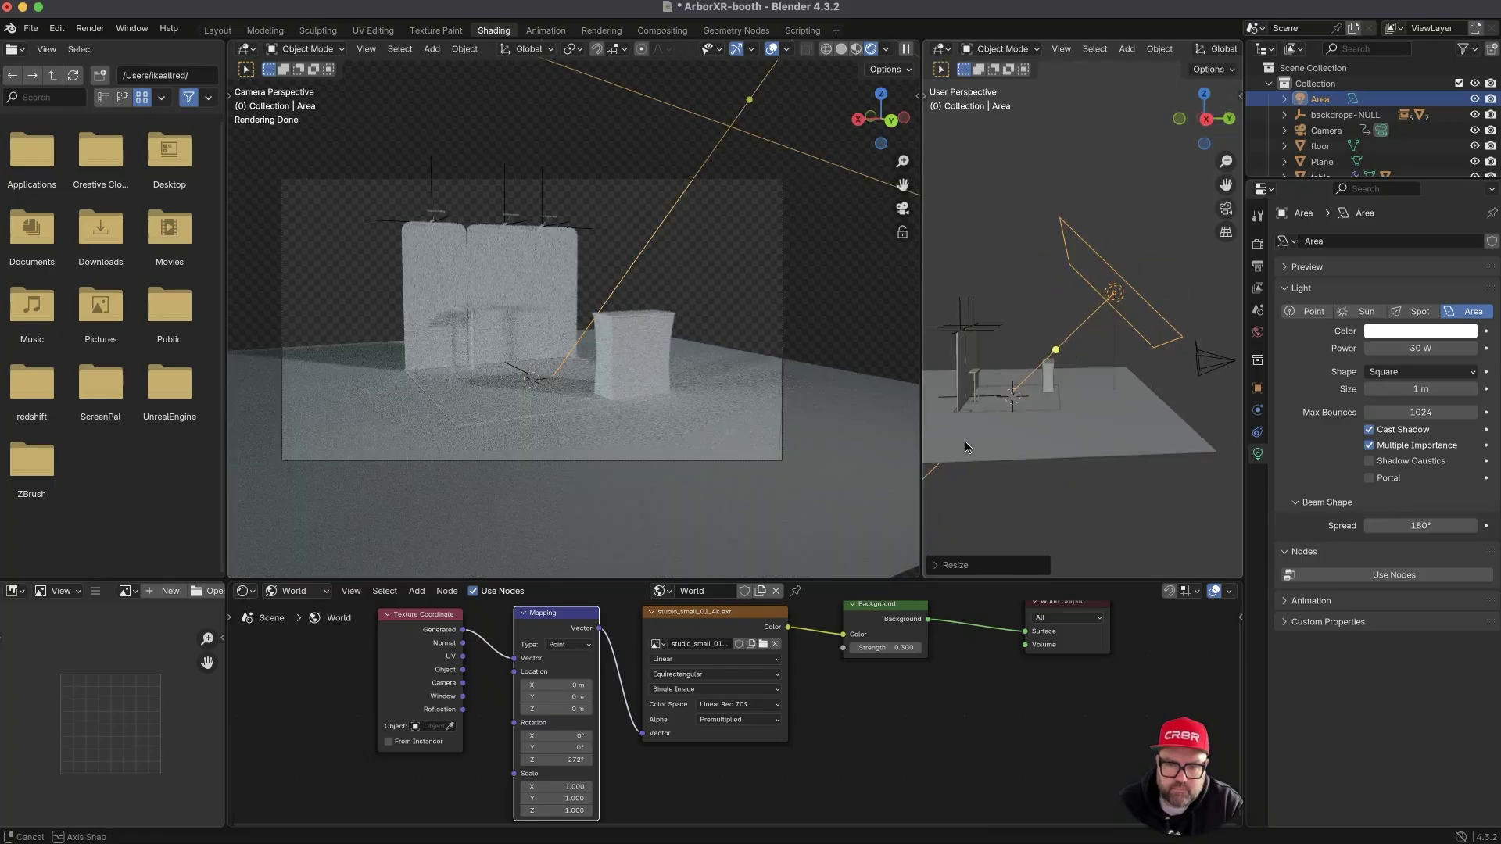
pyautogui.press('g')
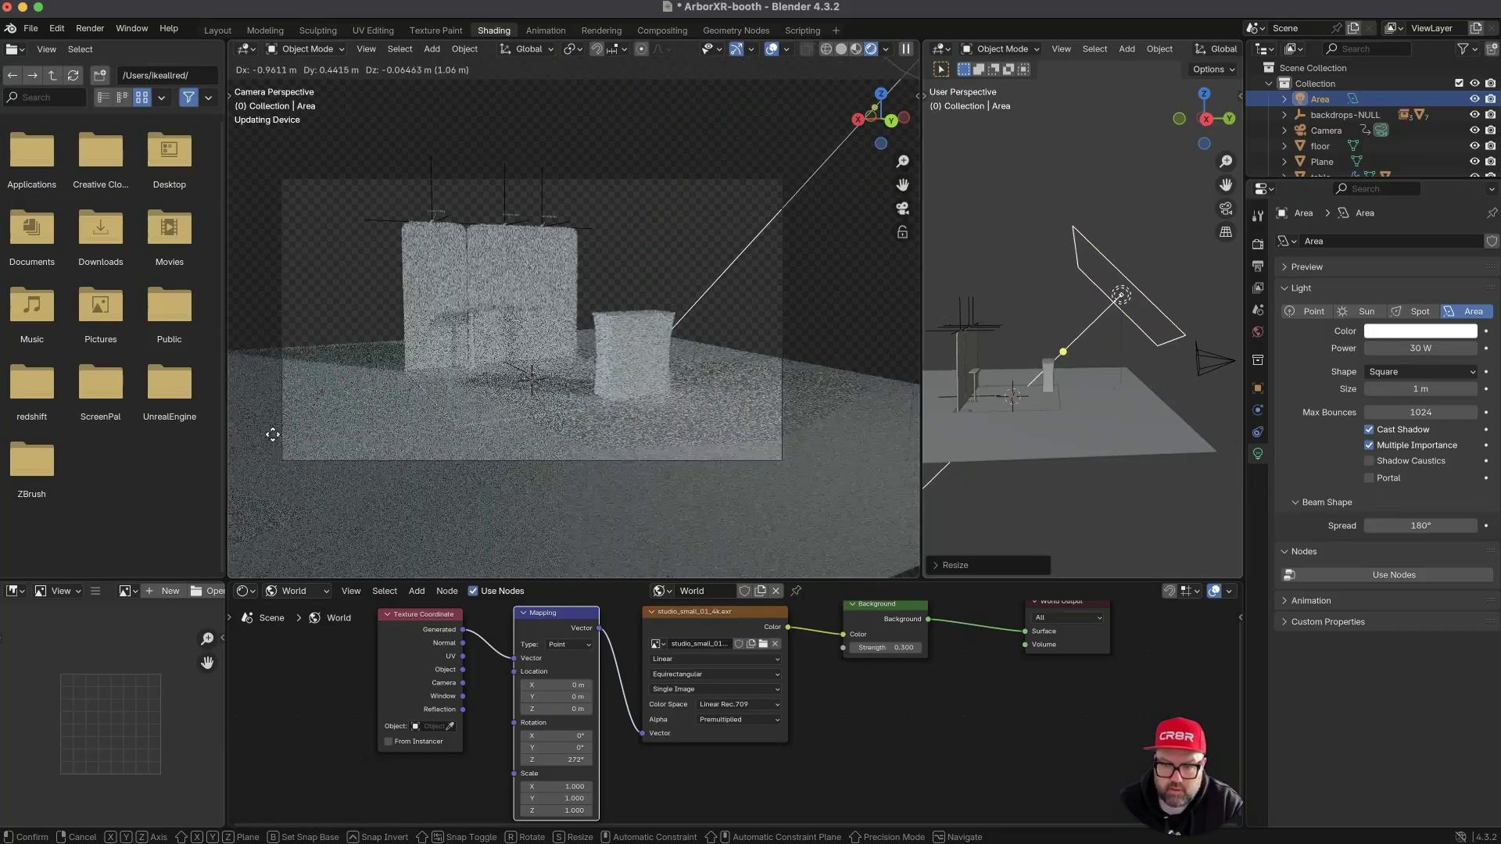
pyautogui.press('Escape')
pyautogui.press('g')
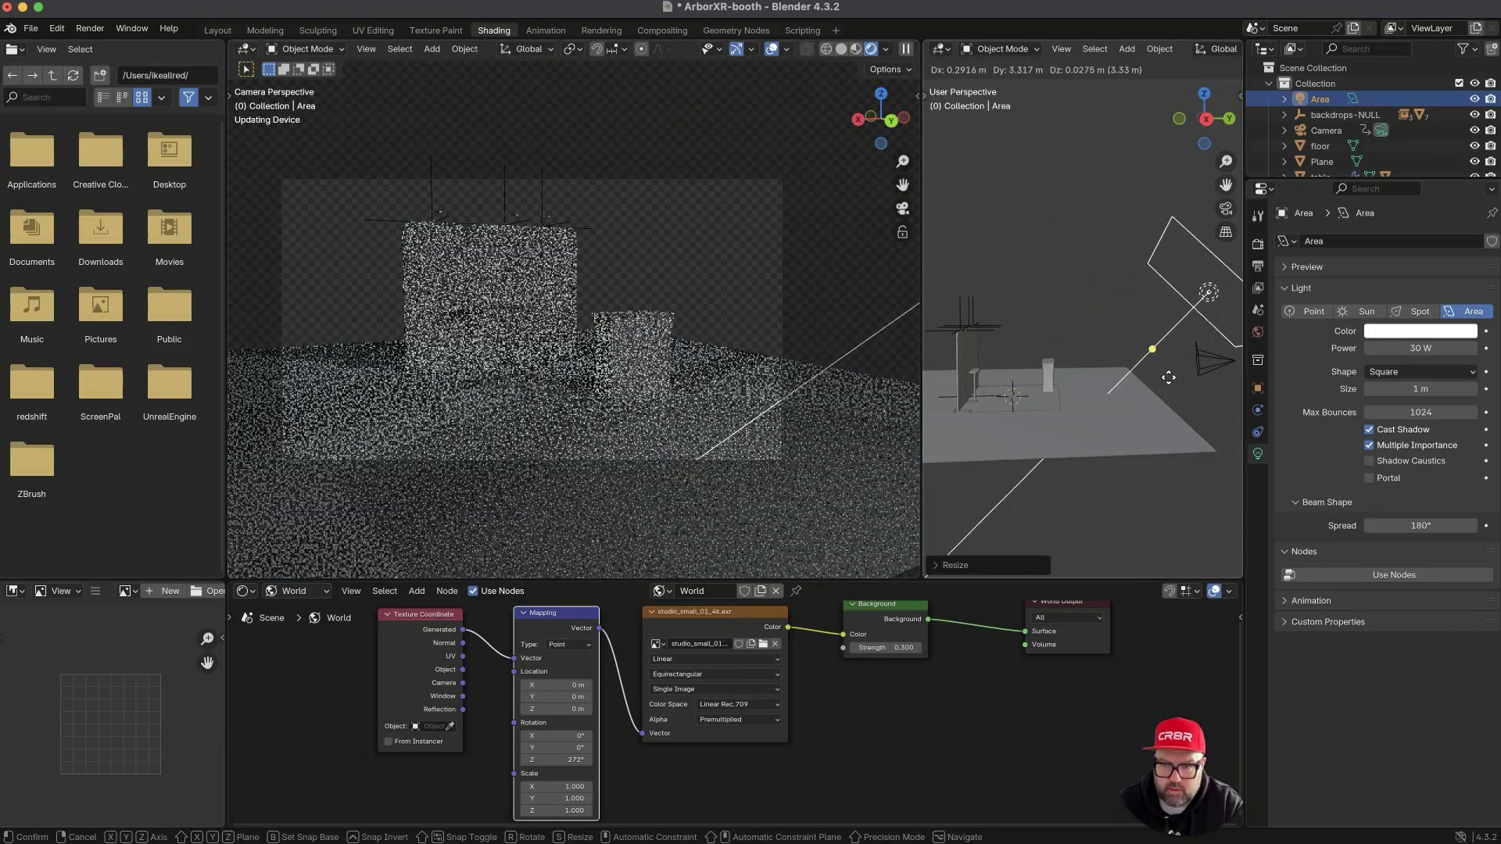
pyautogui.click(1126, 348)
# - Rotate the area light slightly around the global Z axis to turn it toward the booth
pyautogui.moveTo(1121, 352)
pyautogui.mouseDown(button='middle')
pyautogui.moveTo(1099, 350)
pyautogui.moveTo(979, 451)
pyautogui.mouseUp(button='middle')
pyautogui.keyDown('shift'); pyautogui.moveTo(1084, 409); pyautogui.dragTo(987, 522, button='middle'); pyautogui.keyUp('shift')
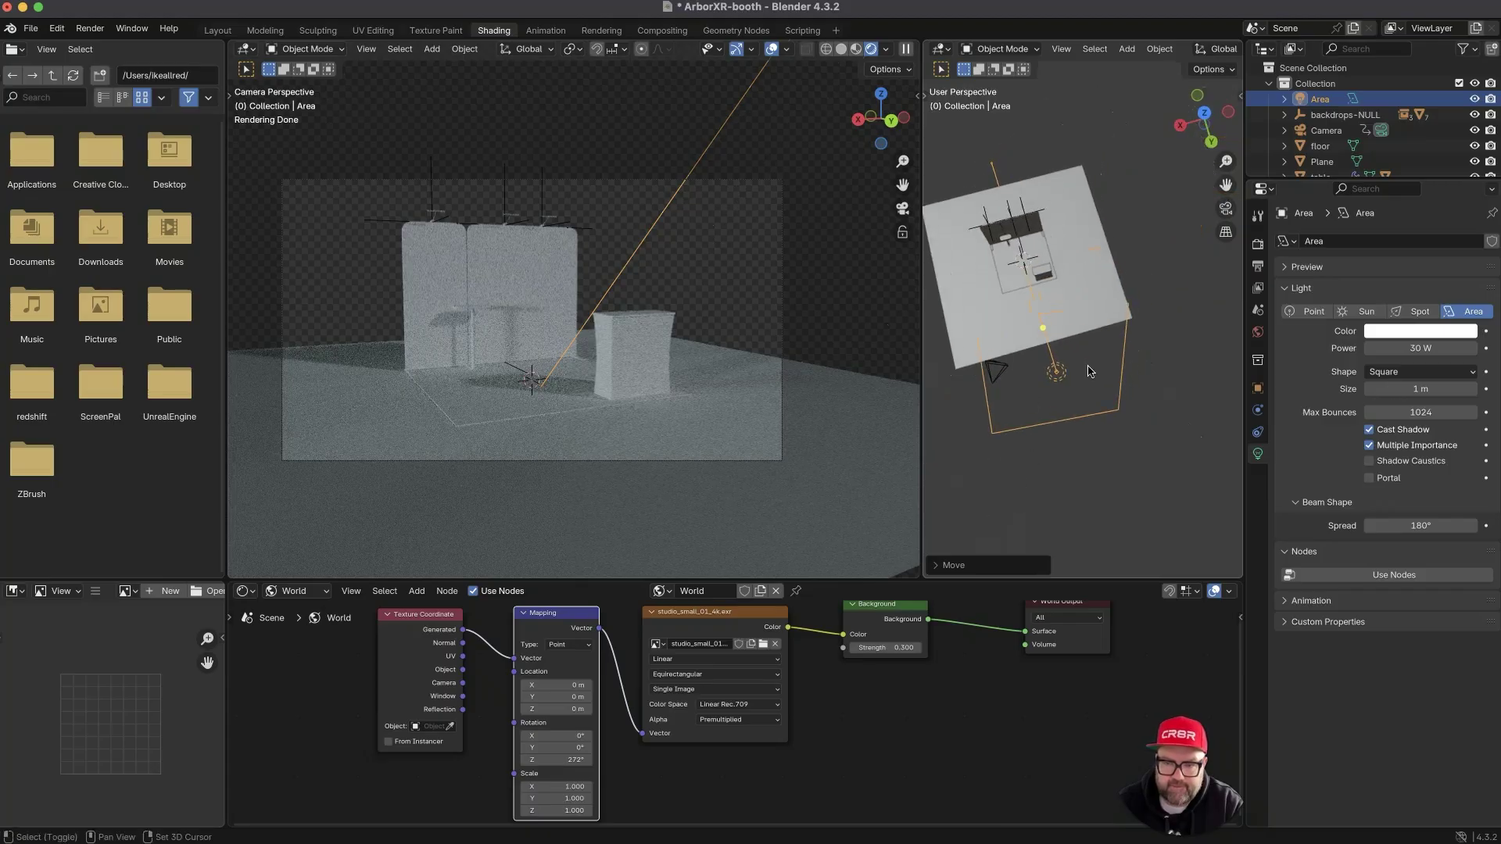
pyautogui.press('r')
pyautogui.press('z')
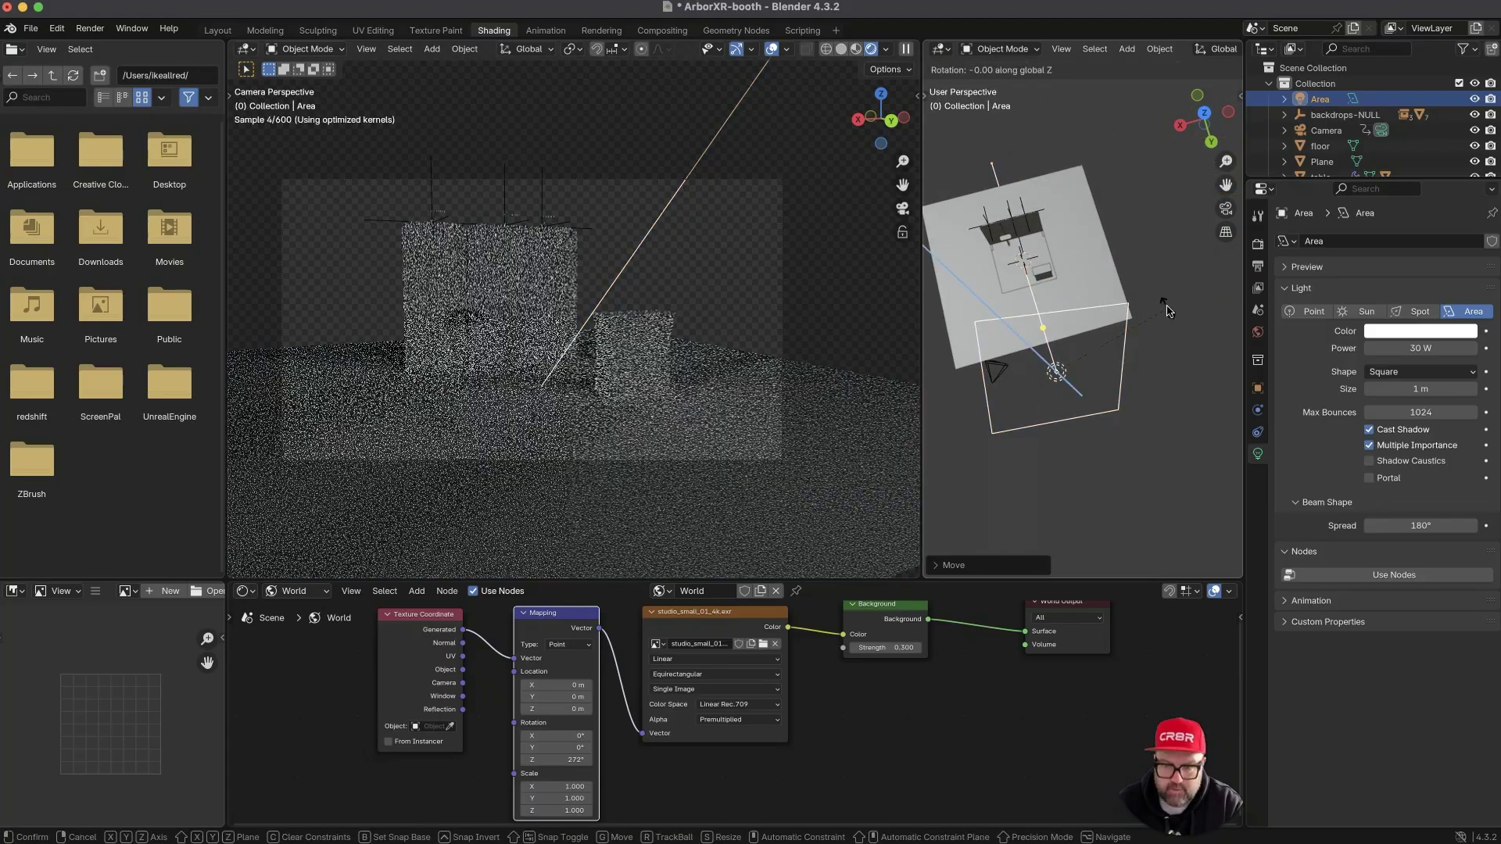
pyautogui.click(1160, 306)
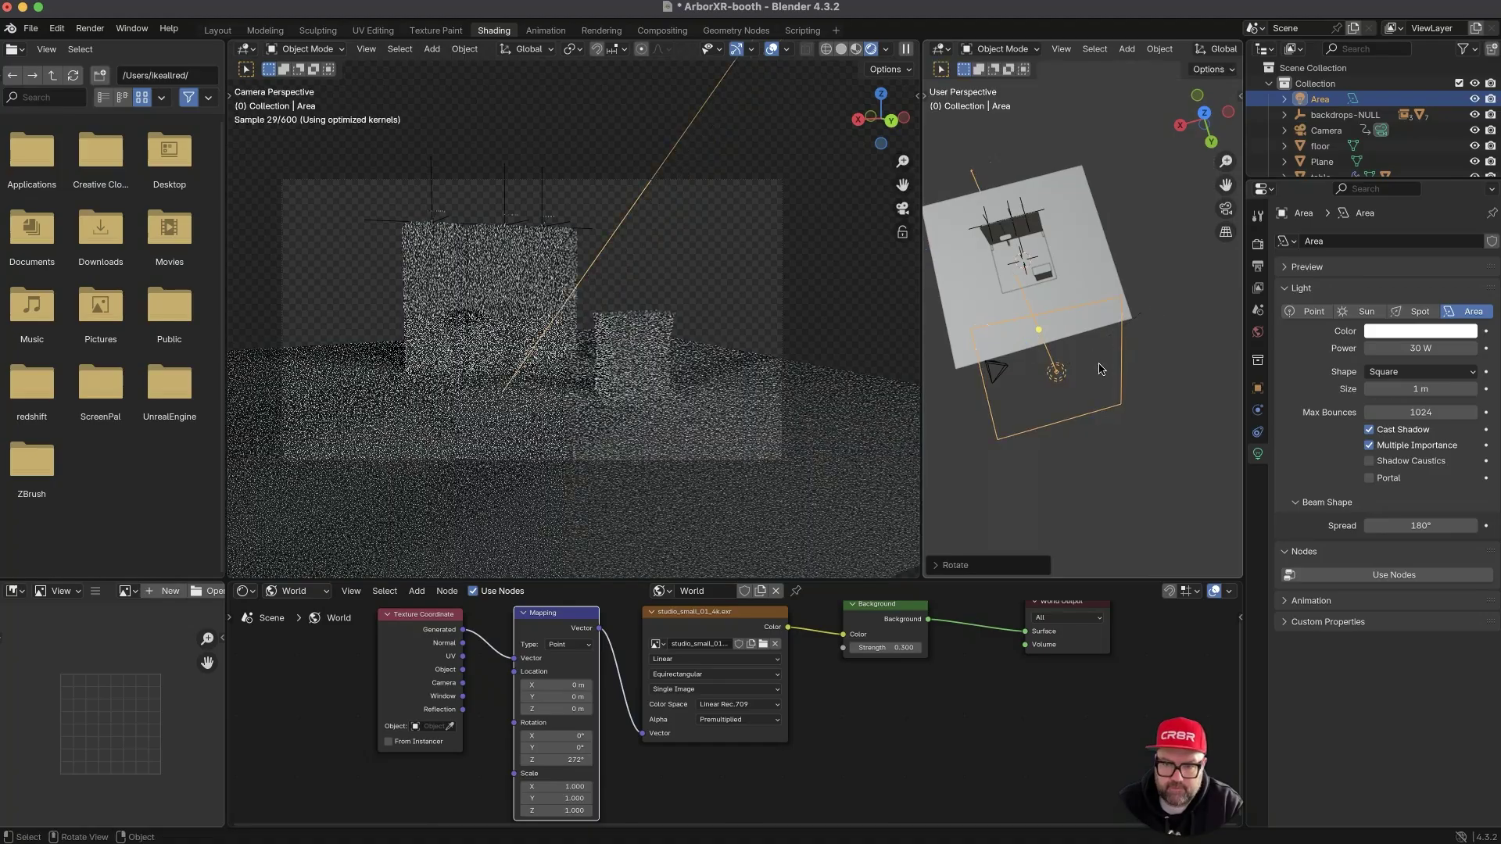
pyautogui.moveTo(1160, 306); pyautogui.dragTo(1090, 292, button='middle')
pyautogui.press('r')
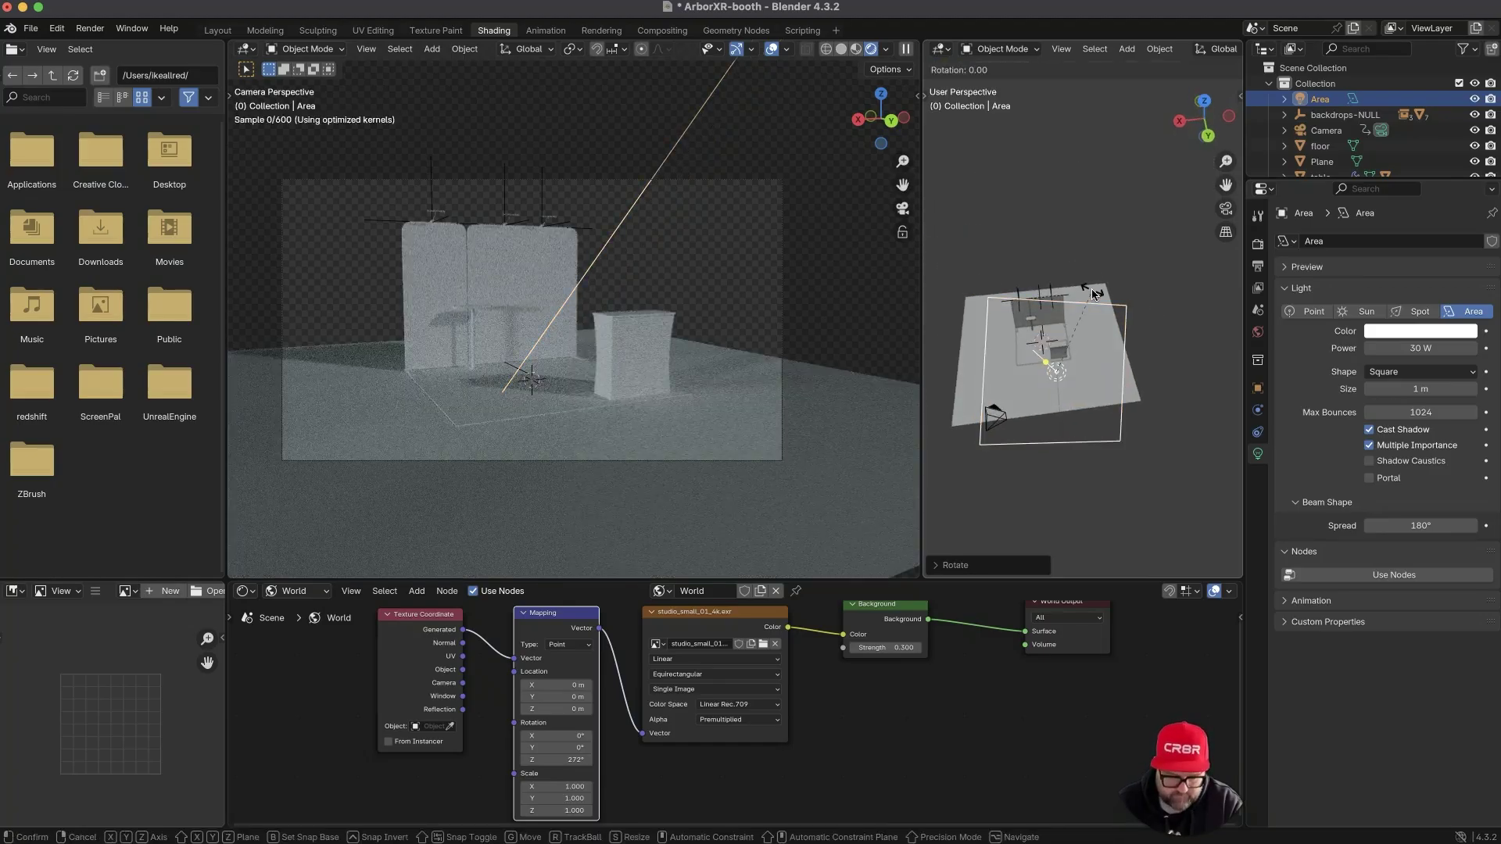
pyautogui.press('y')
pyautogui.press('x')
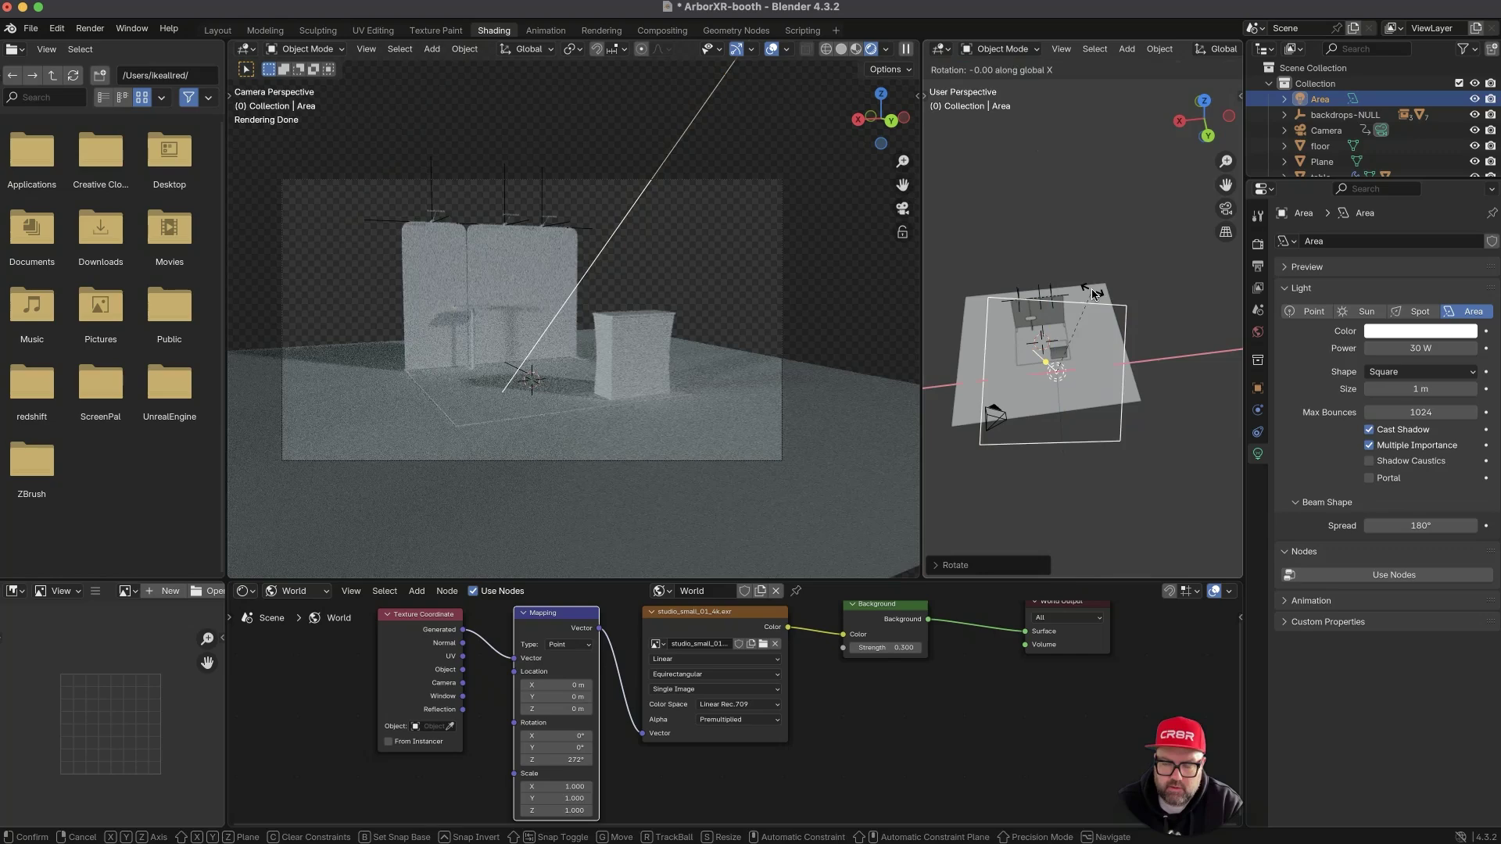
pyautogui.press('Escape')
# - Switch the transform orientation to Local and rotate the area light about 9 degrees around its local Z axis
pyautogui.click(1006, 49)
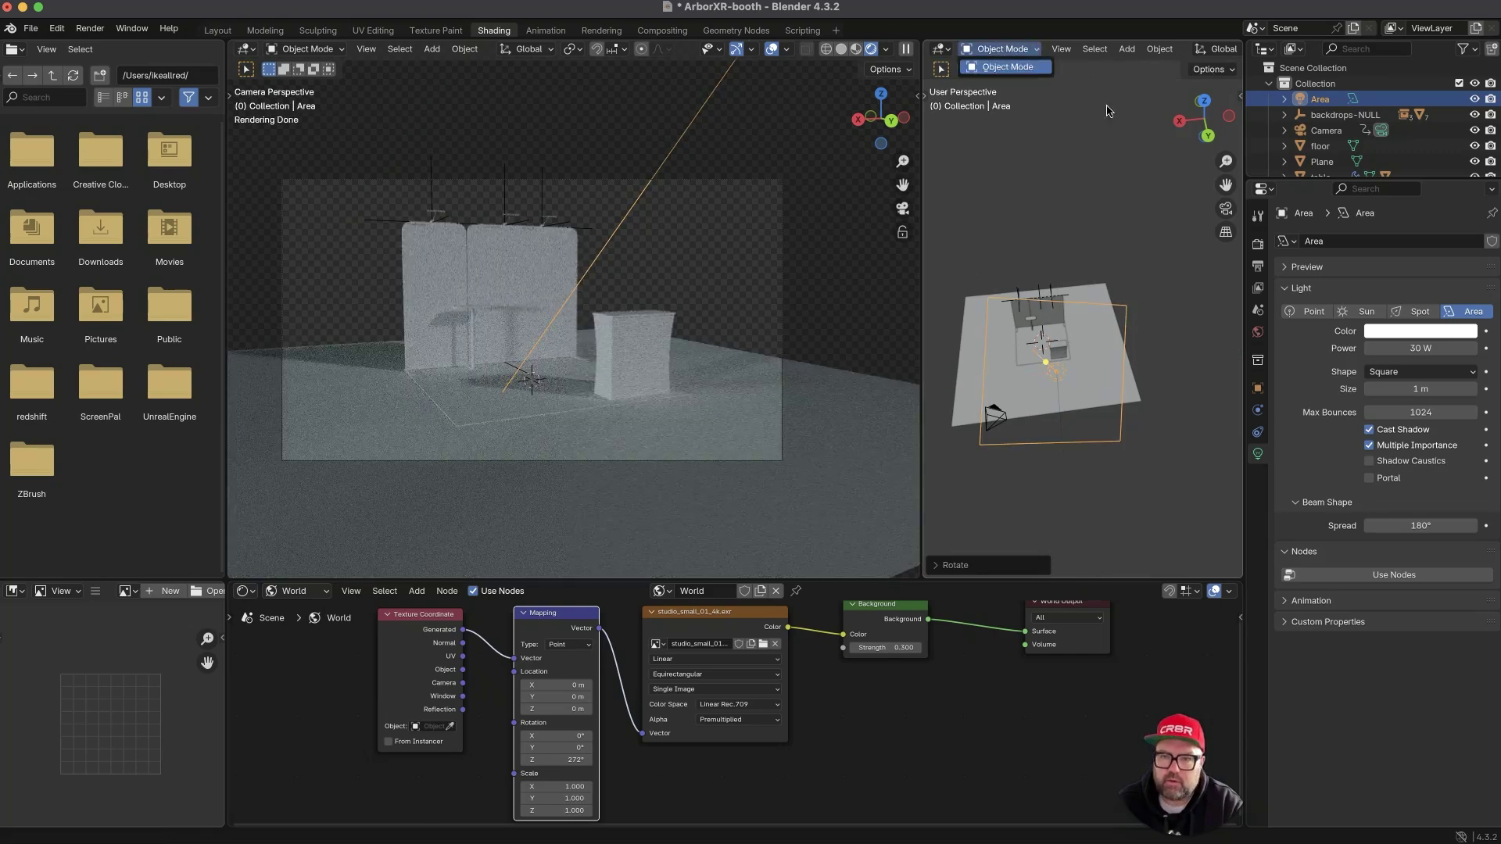
pyautogui.moveTo(1102, 260); pyautogui.dragTo(1032, 214, button='middle')
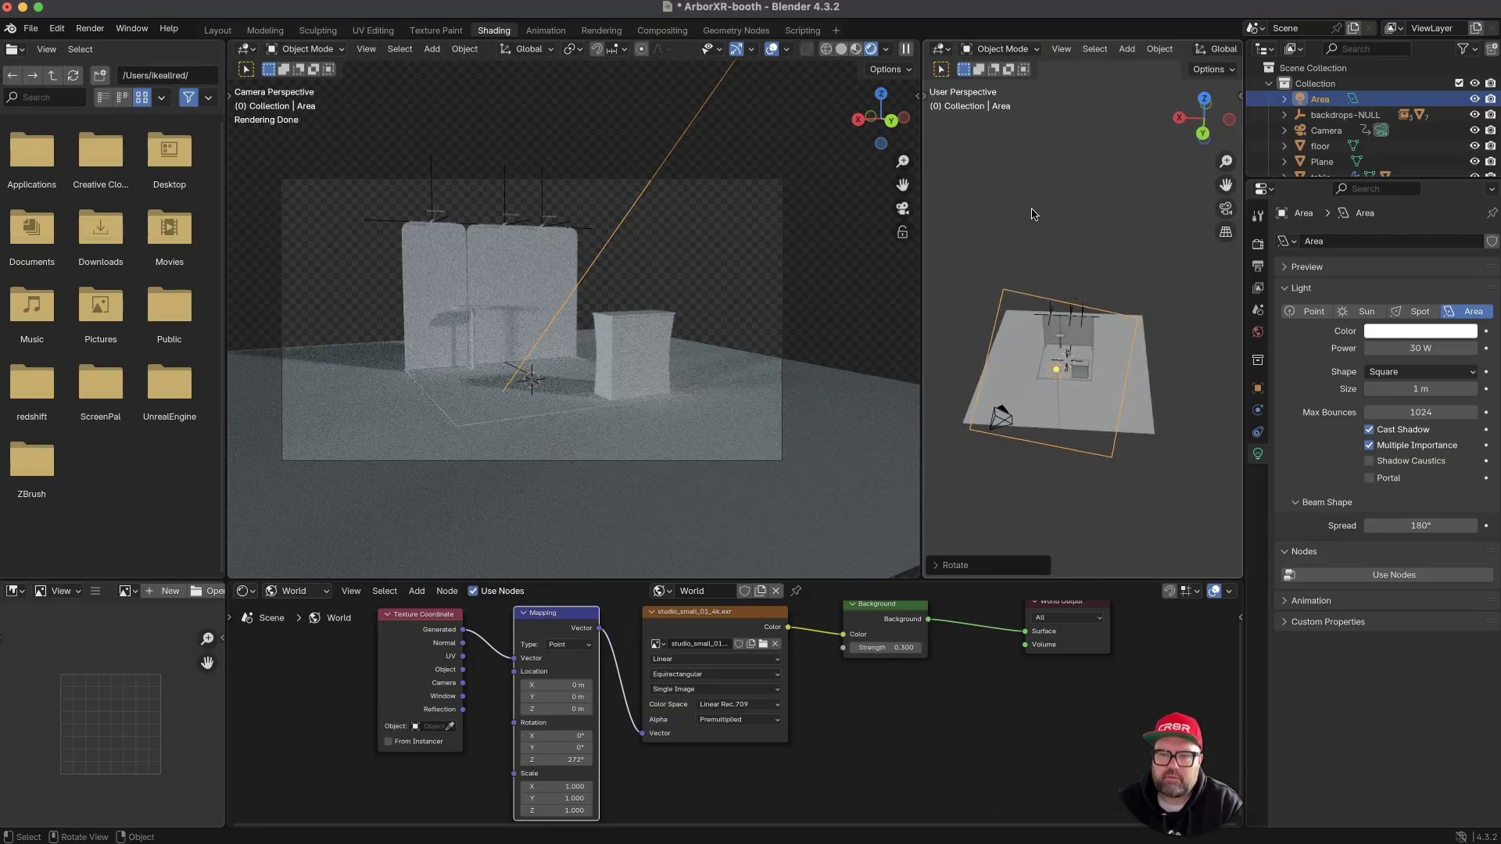
pyautogui.click(1214, 52)
pyautogui.click(1198, 106)
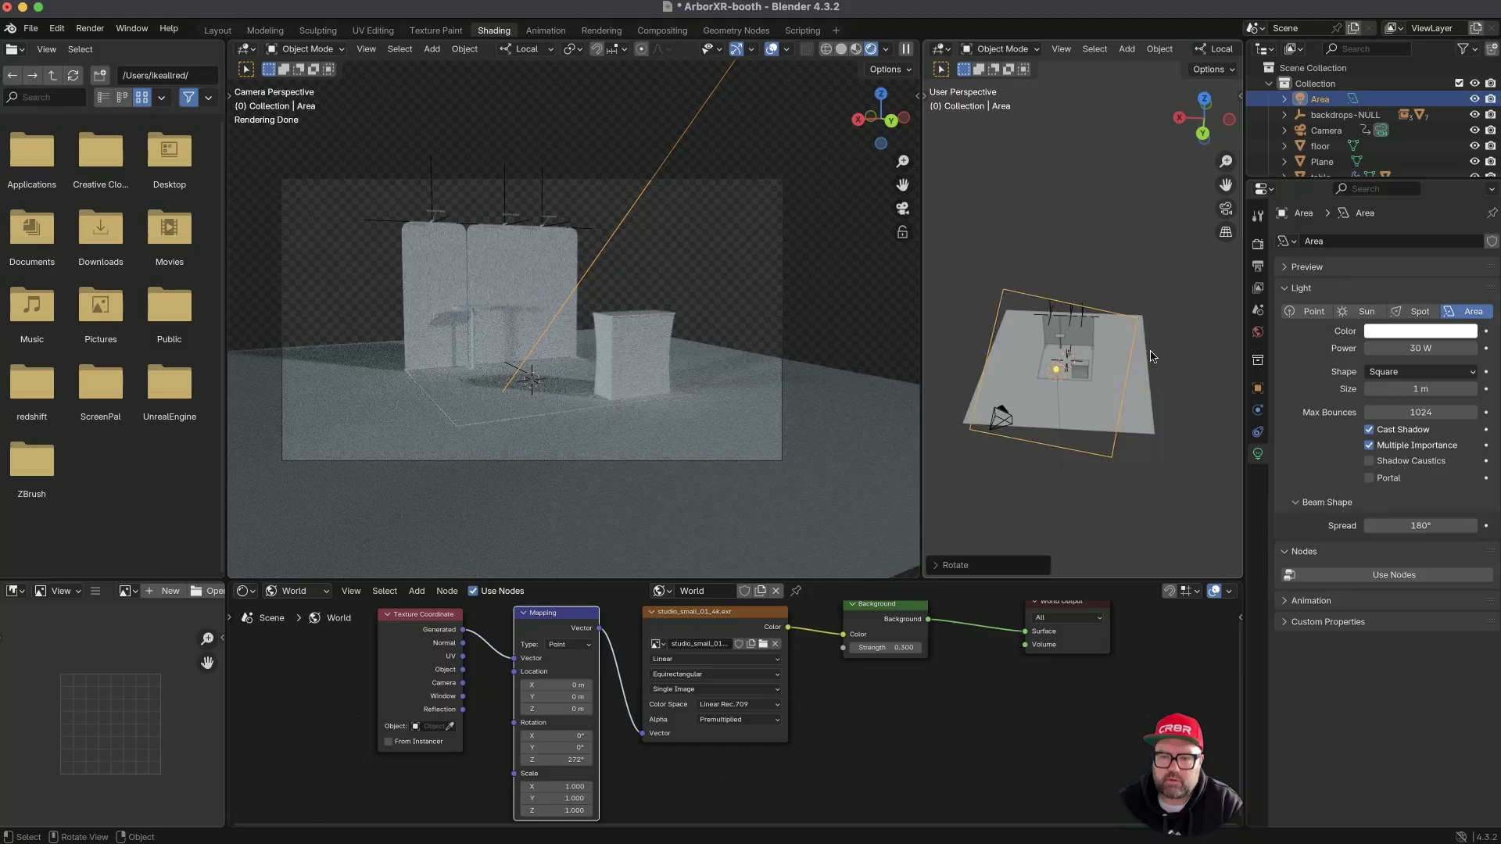
pyautogui.press('r')
pyautogui.press('z')
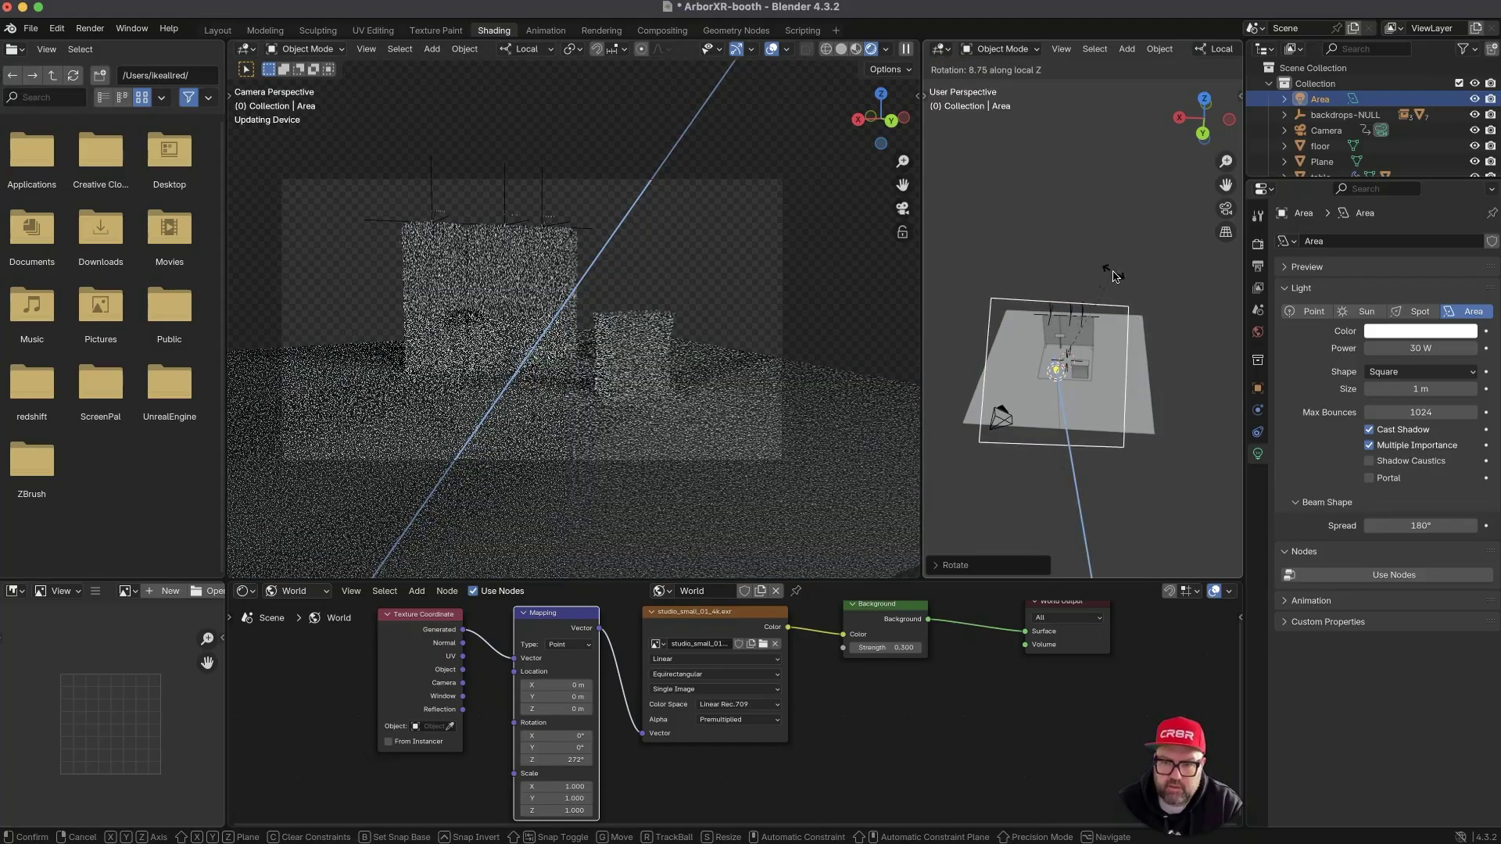
pyautogui.click(1116, 274)
# - Rotate the area light slightly around its local Y axis and shift it sideways in front of the booth
pyautogui.moveTo(1088, 305); pyautogui.dragTo(1171, 406, button='middle')
pyautogui.press('r')
pyautogui.press('x')
pyautogui.press('x')
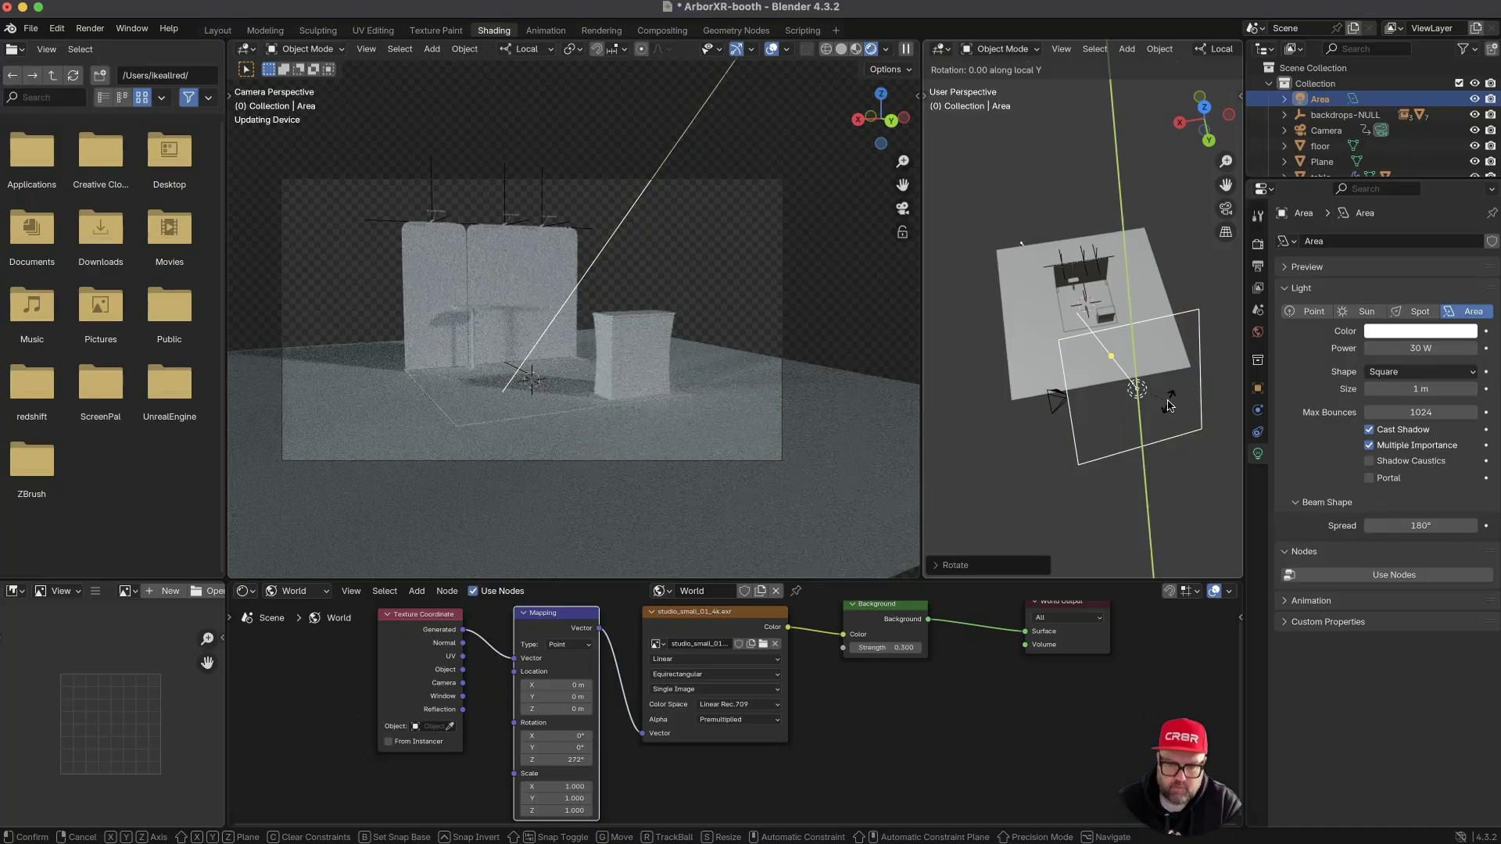
pyautogui.click(1158, 407)
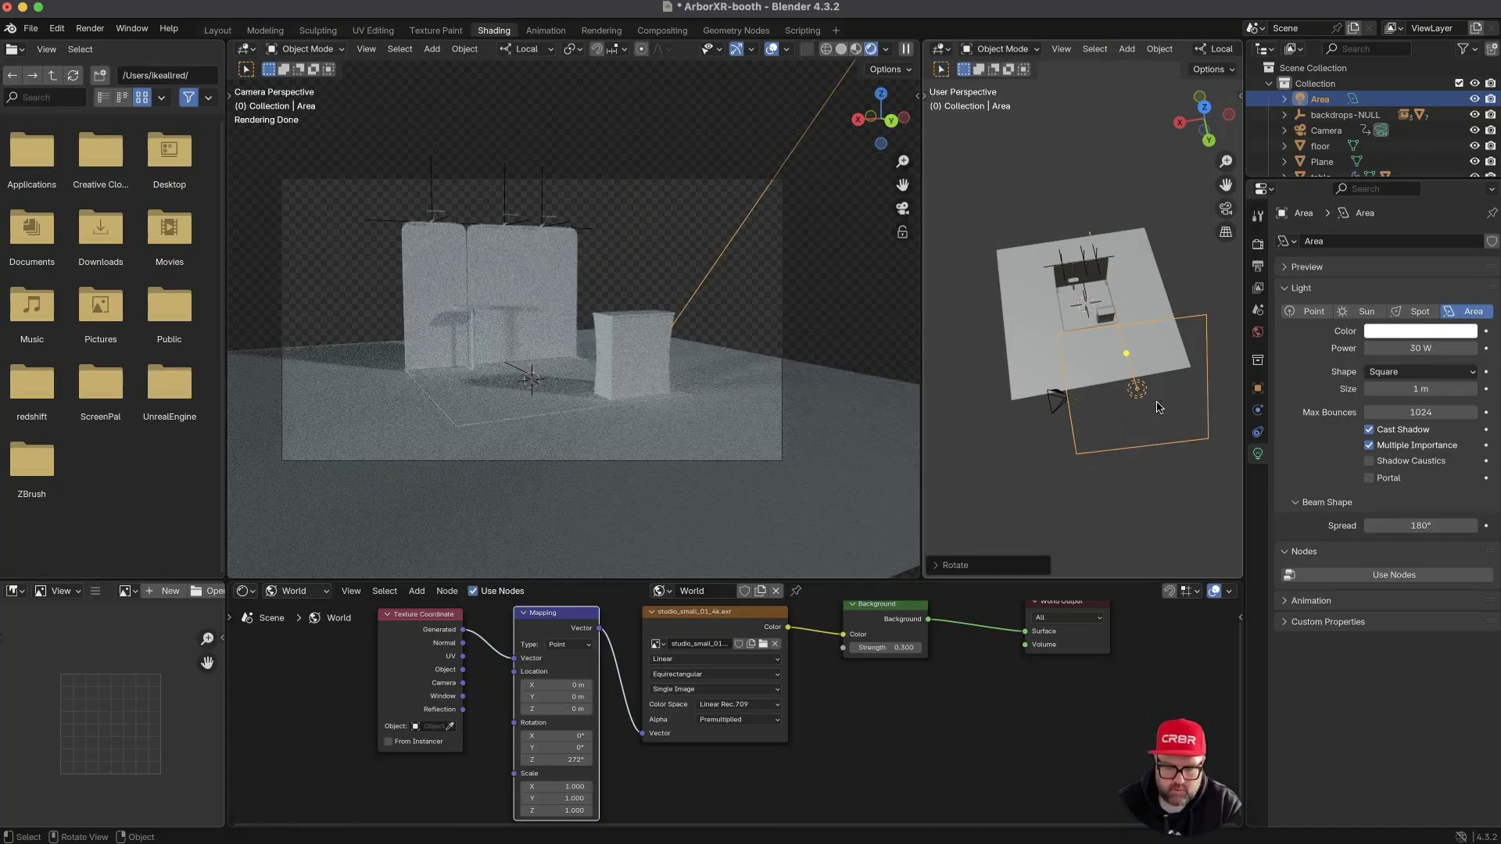
pyautogui.press('g')
pyautogui.click(1076, 414)
# - Set the area light's power to 100 W and turn off Cast Shadow
pyautogui.moveTo(1083, 438); pyautogui.dragTo(1145, 332, button='middle')
pyautogui.click(1421, 349)
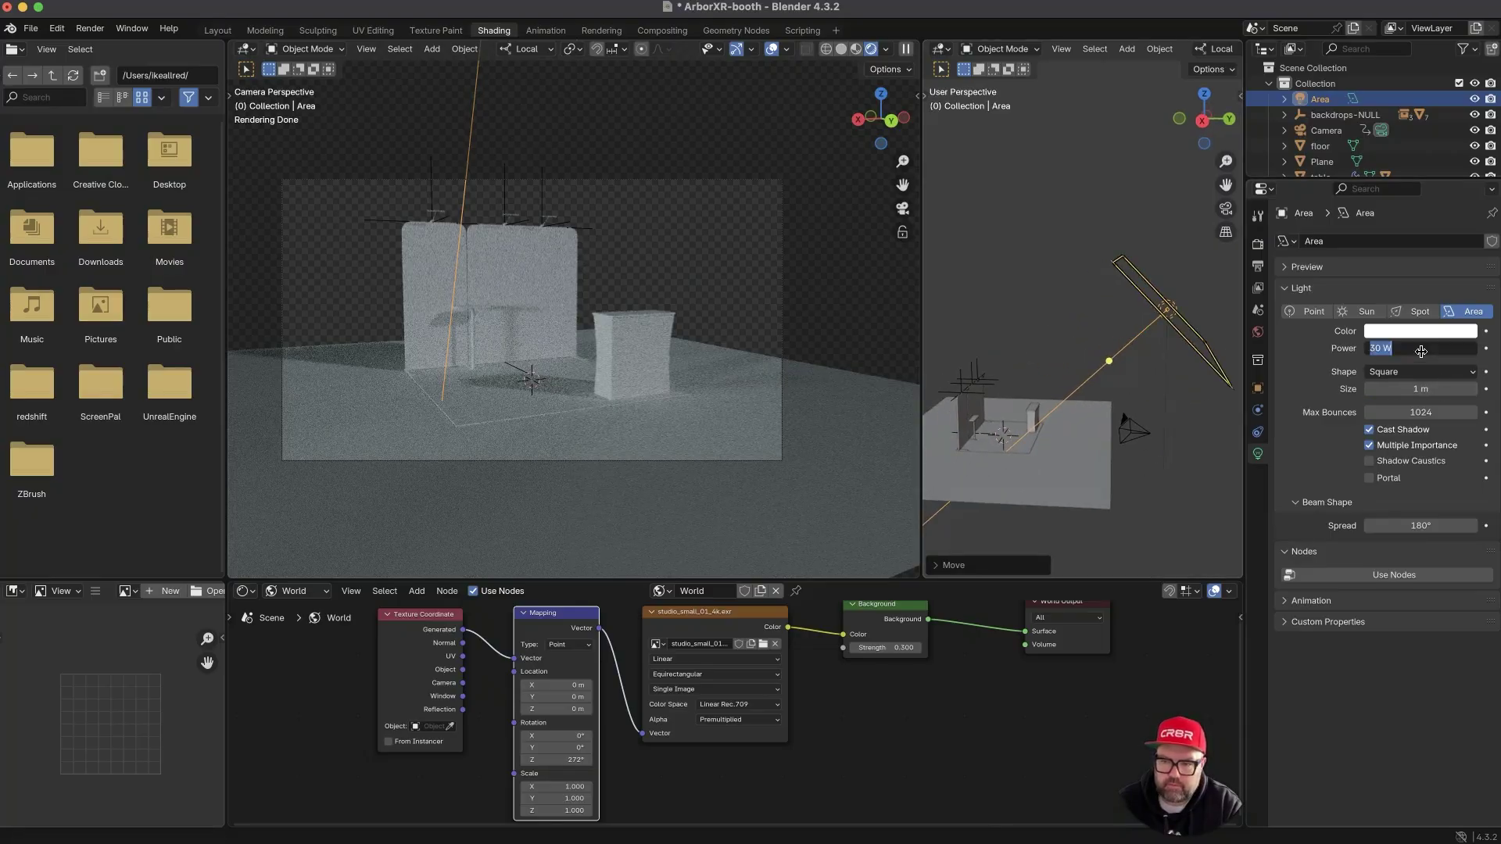
pyautogui.write('100')
pyautogui.press('Tab')
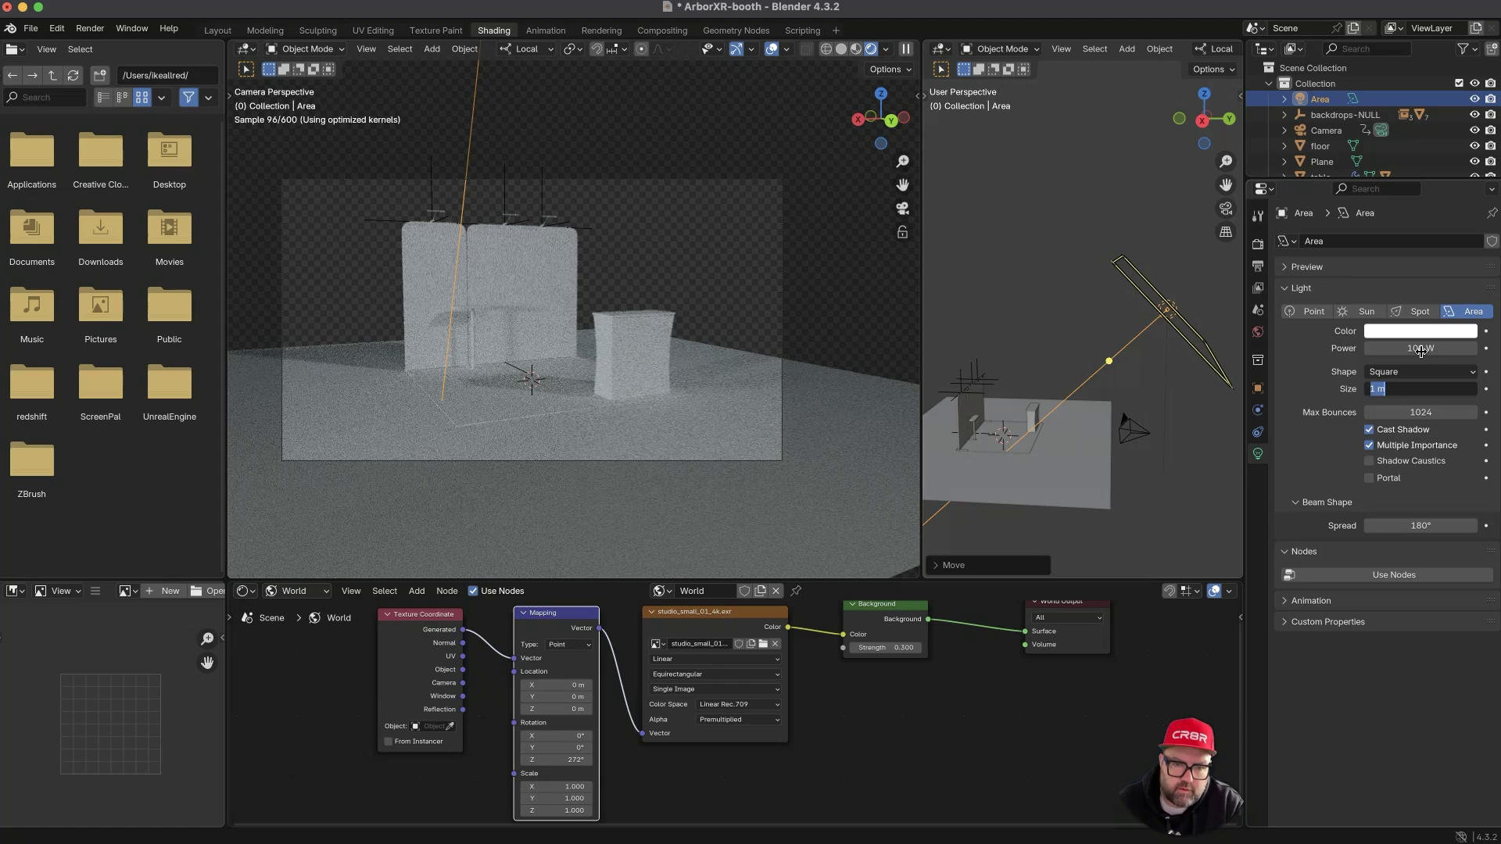
pyautogui.click(1370, 430)
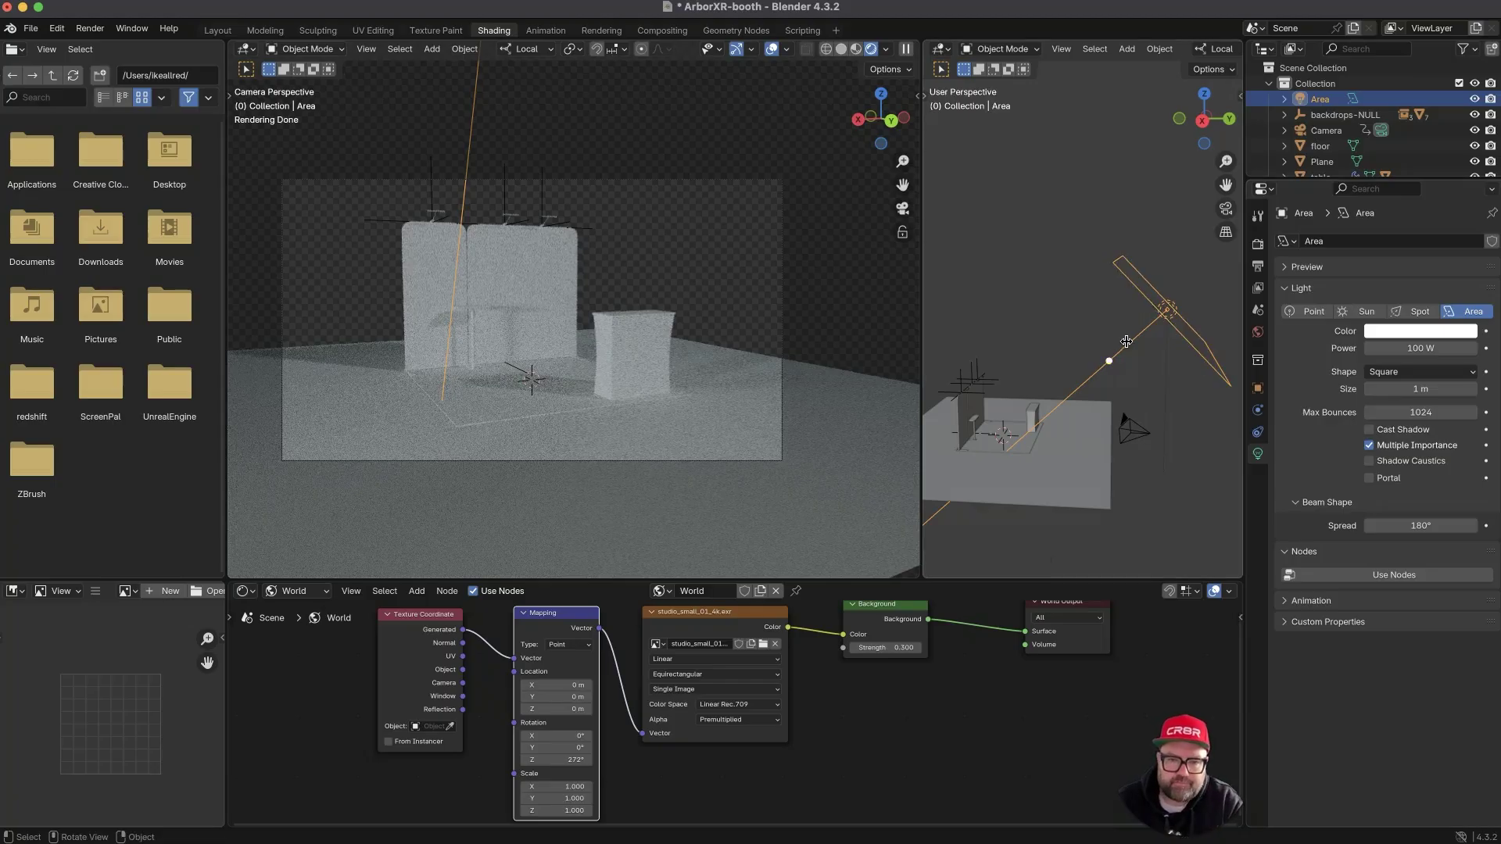
# - Reselect the area light and raise its power, settling on 200 W
pyautogui.click(1059, 301)
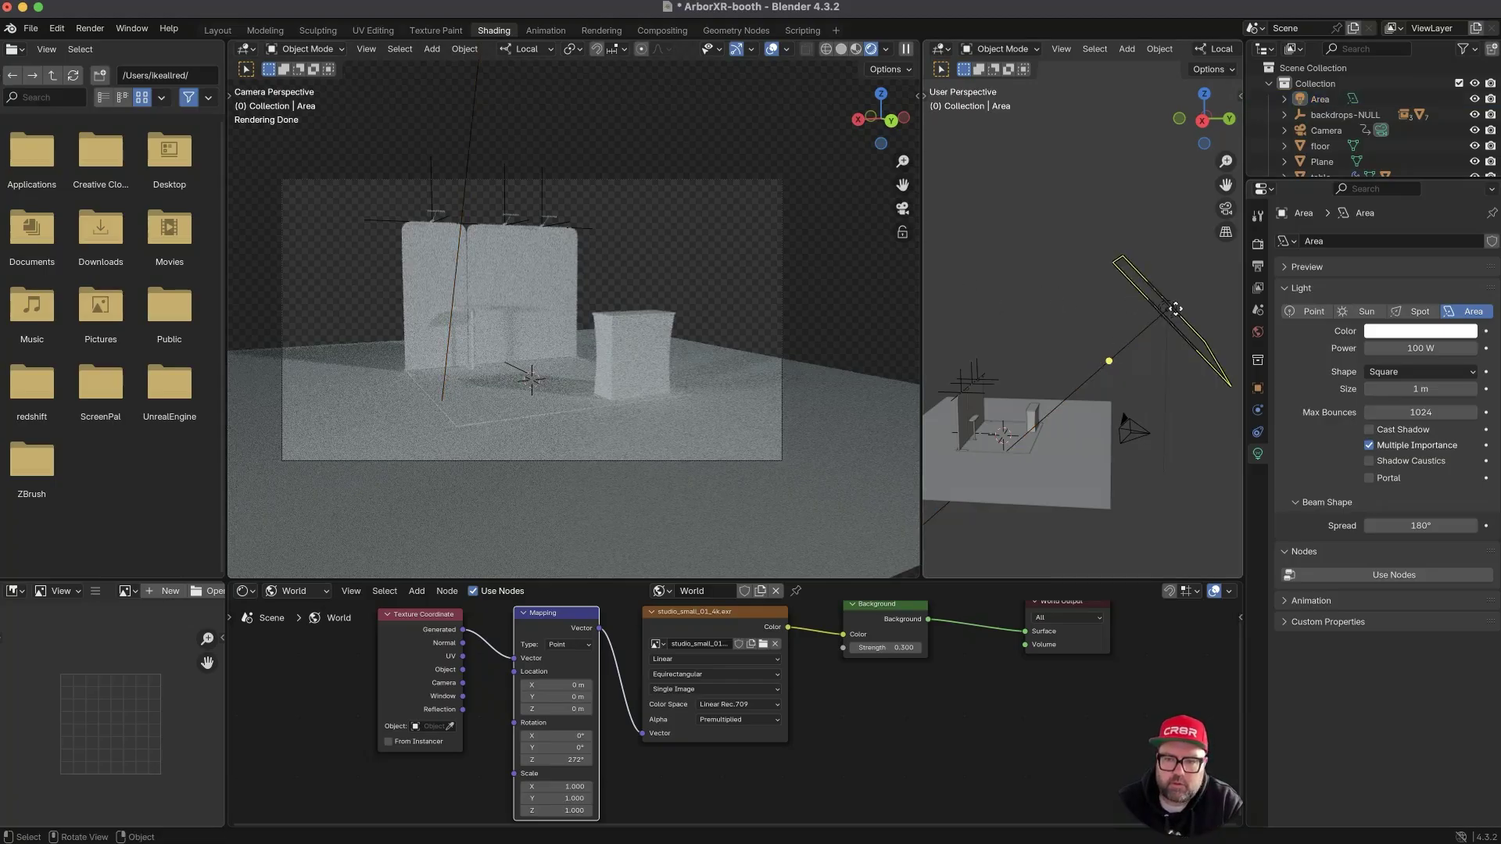
pyautogui.click(1174, 308)
pyautogui.moveTo(1426, 344)
pyautogui.mouseDown()
pyautogui.moveTo(1500, 345)
pyautogui.moveTo(1022, 212)
pyautogui.moveTo(712, 182)
pyautogui.moveTo(1095, 144)
pyautogui.moveTo(1414, 352)
pyautogui.mouseUp()
pyautogui.click(1414, 351)
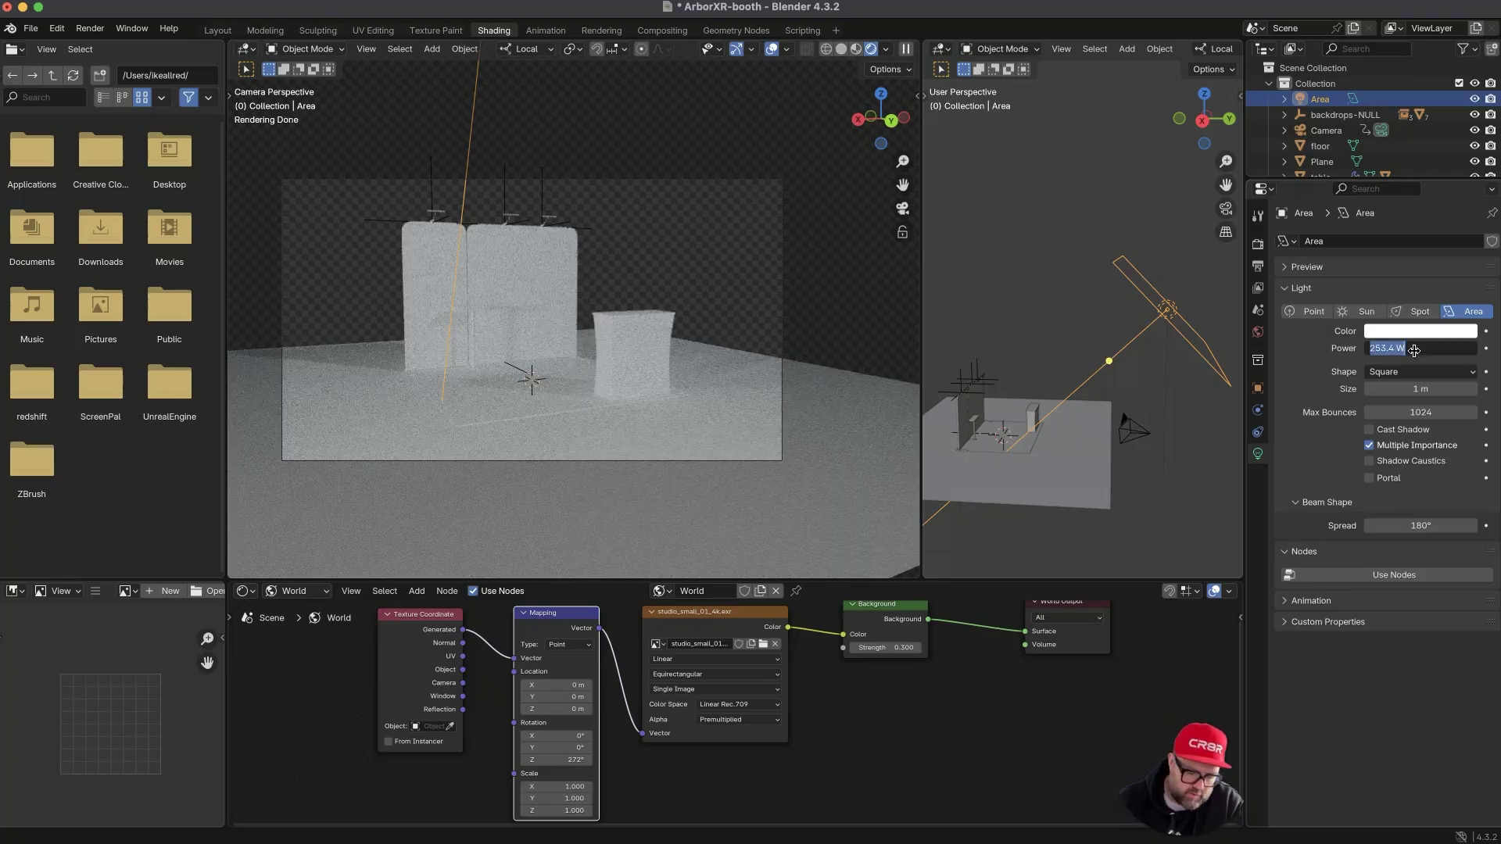
pyautogui.write('200')
pyautogui.press('Return')
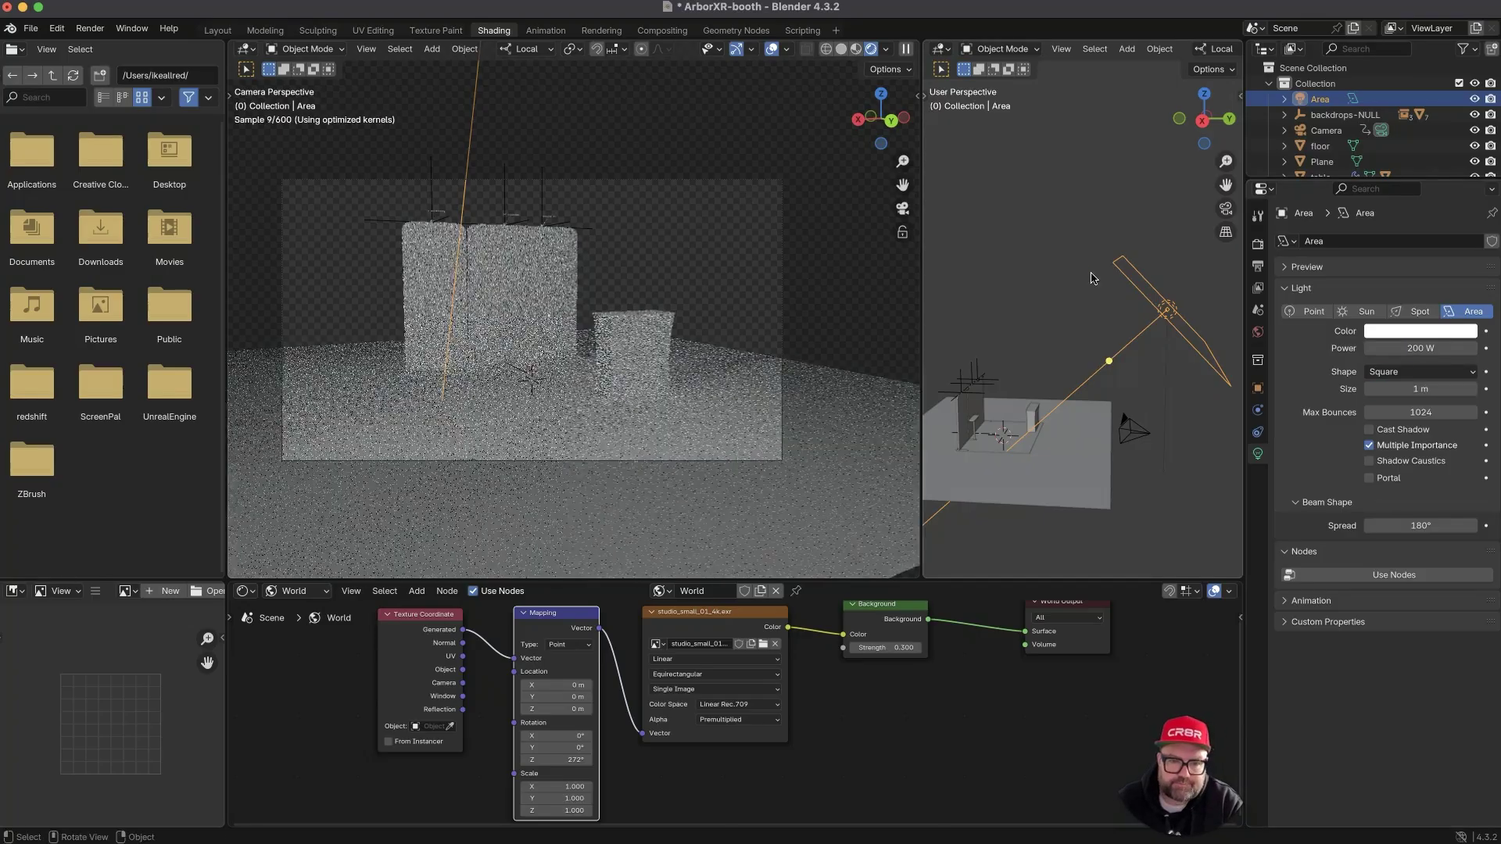
# - Duplicate the area light from a top-down view and place the copy at the side of the booth
pyautogui.moveTo(953, 240)
pyautogui.mouseDown(button='middle')
pyautogui.moveTo(979, 233)
pyautogui.moveTo(954, 225)
pyautogui.mouseUp(button='middle')
pyautogui.moveTo(1084, 314); pyautogui.dragTo(1088, 446, button='middle')
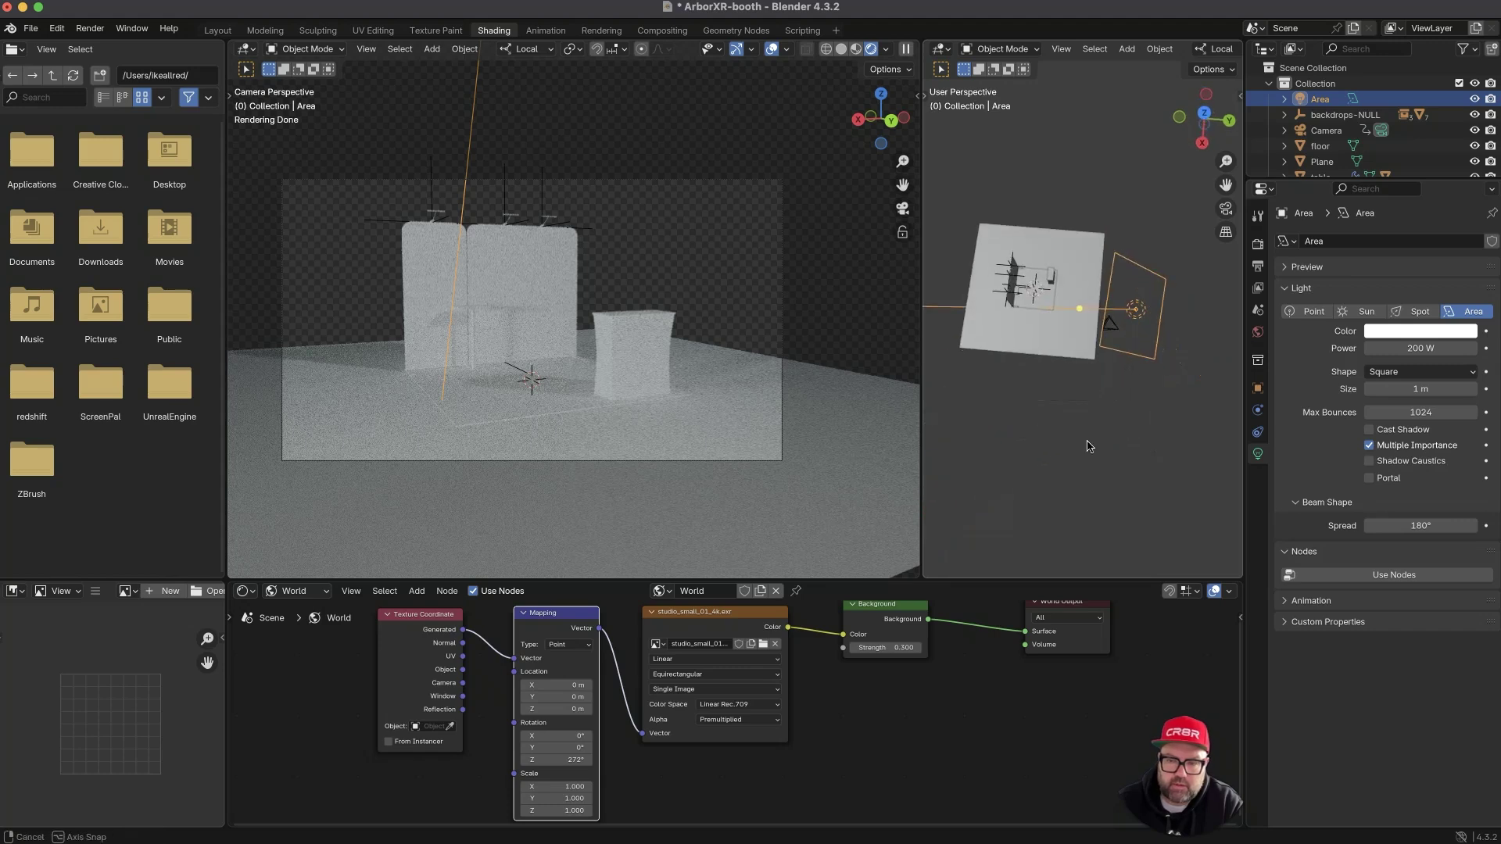
pyautogui.hotkey('shift', 'd')
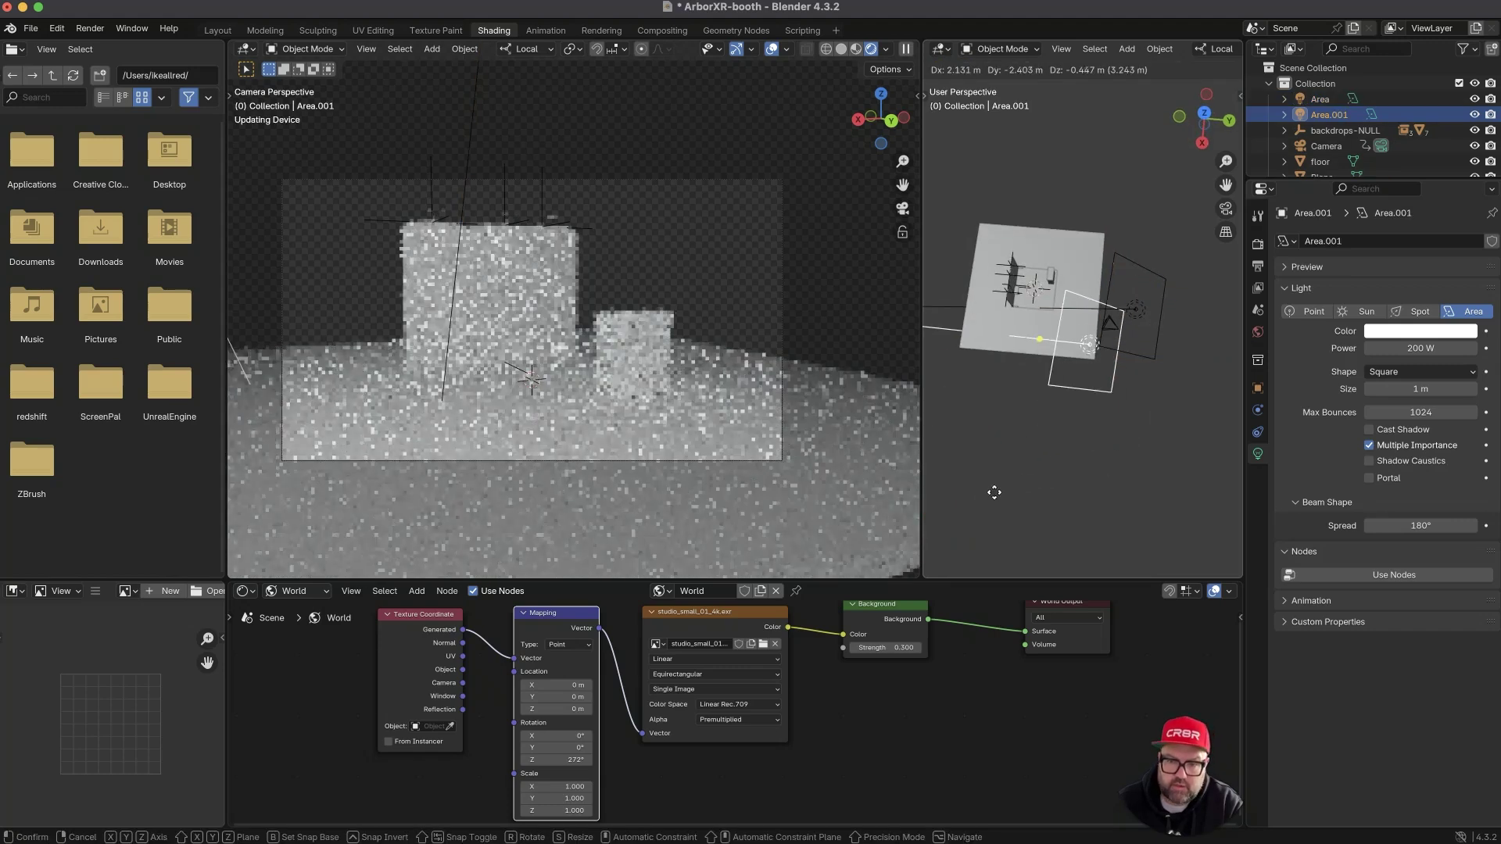
pyautogui.click(969, 508)
# - Rotate the duplicated area light around its local Y and Z axes to aim it at the booth from the side
pyautogui.press('r')
pyautogui.press('z')
pyautogui.press('y')
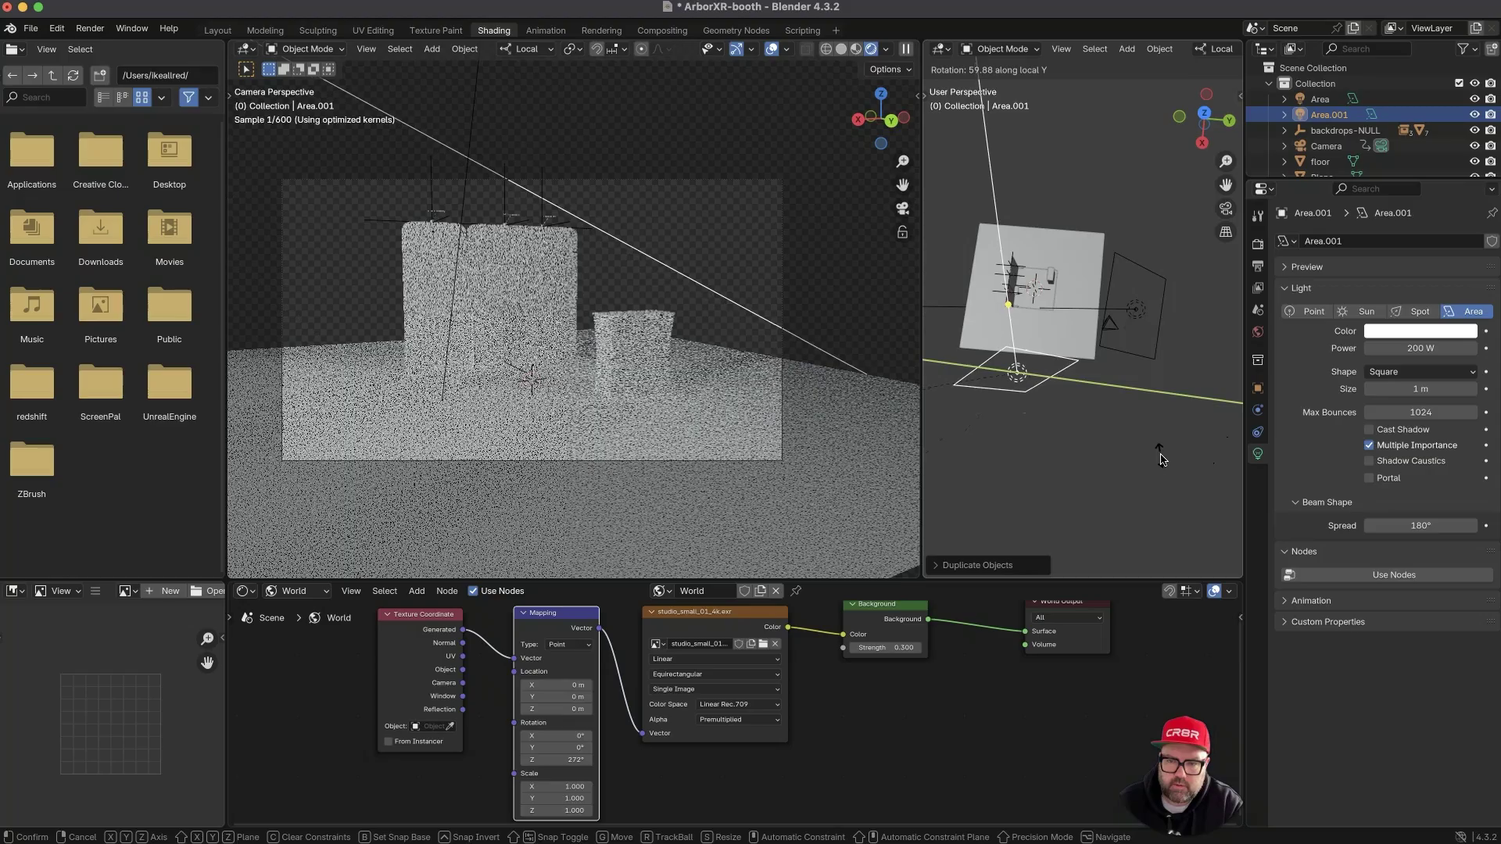
pyautogui.click(1065, 459)
pyautogui.moveTo(1066, 459); pyautogui.dragTo(1048, 309, button='middle')
pyautogui.press('r')
pyautogui.press('z')
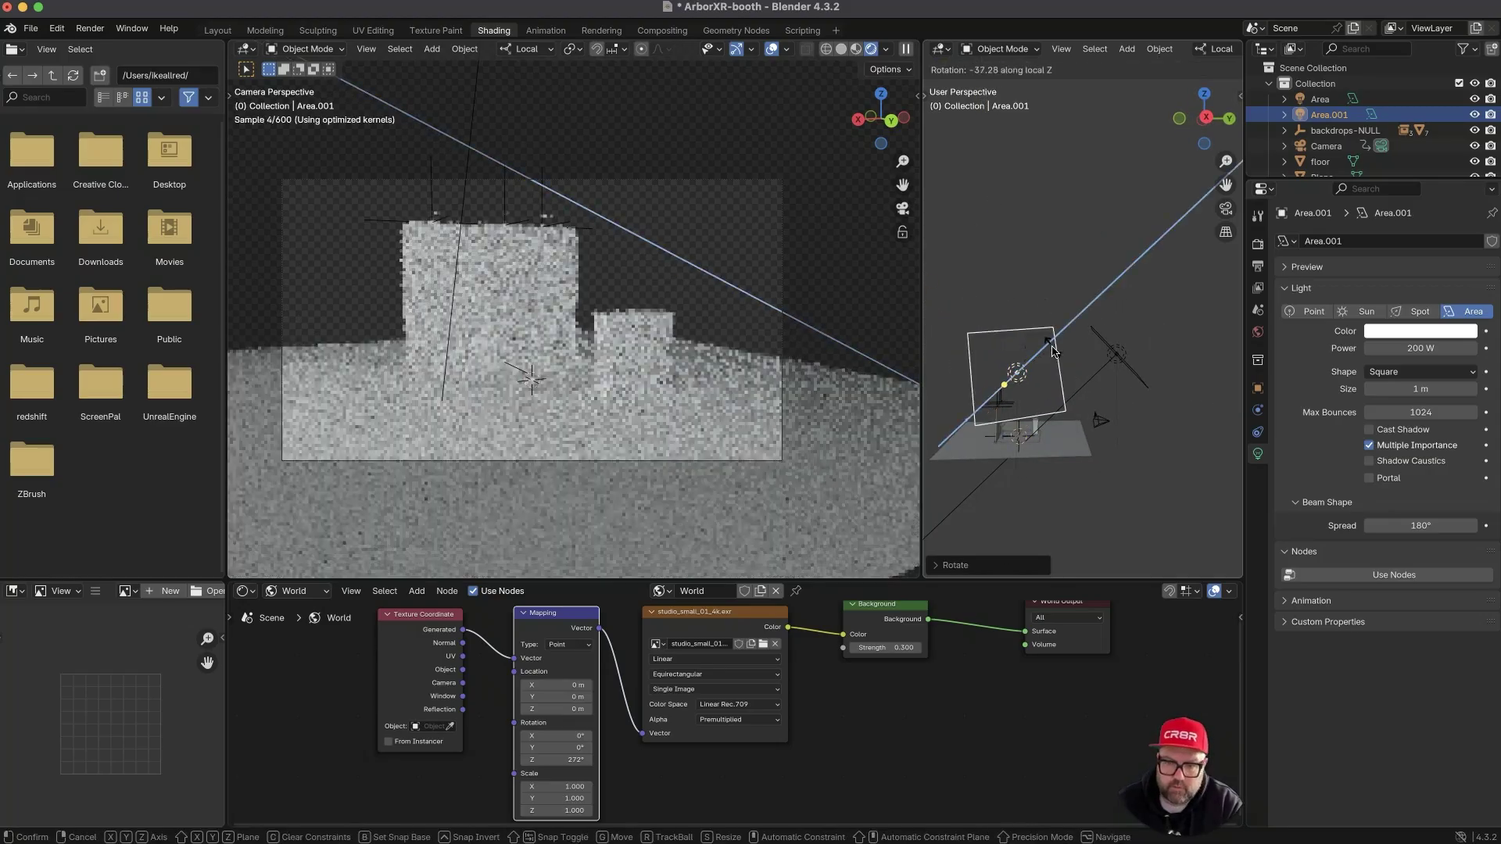
pyautogui.click(989, 302)
pyautogui.moveTo(989, 301); pyautogui.dragTo(1002, 353, button='middle')
pyautogui.press('r')
pyautogui.press('z')
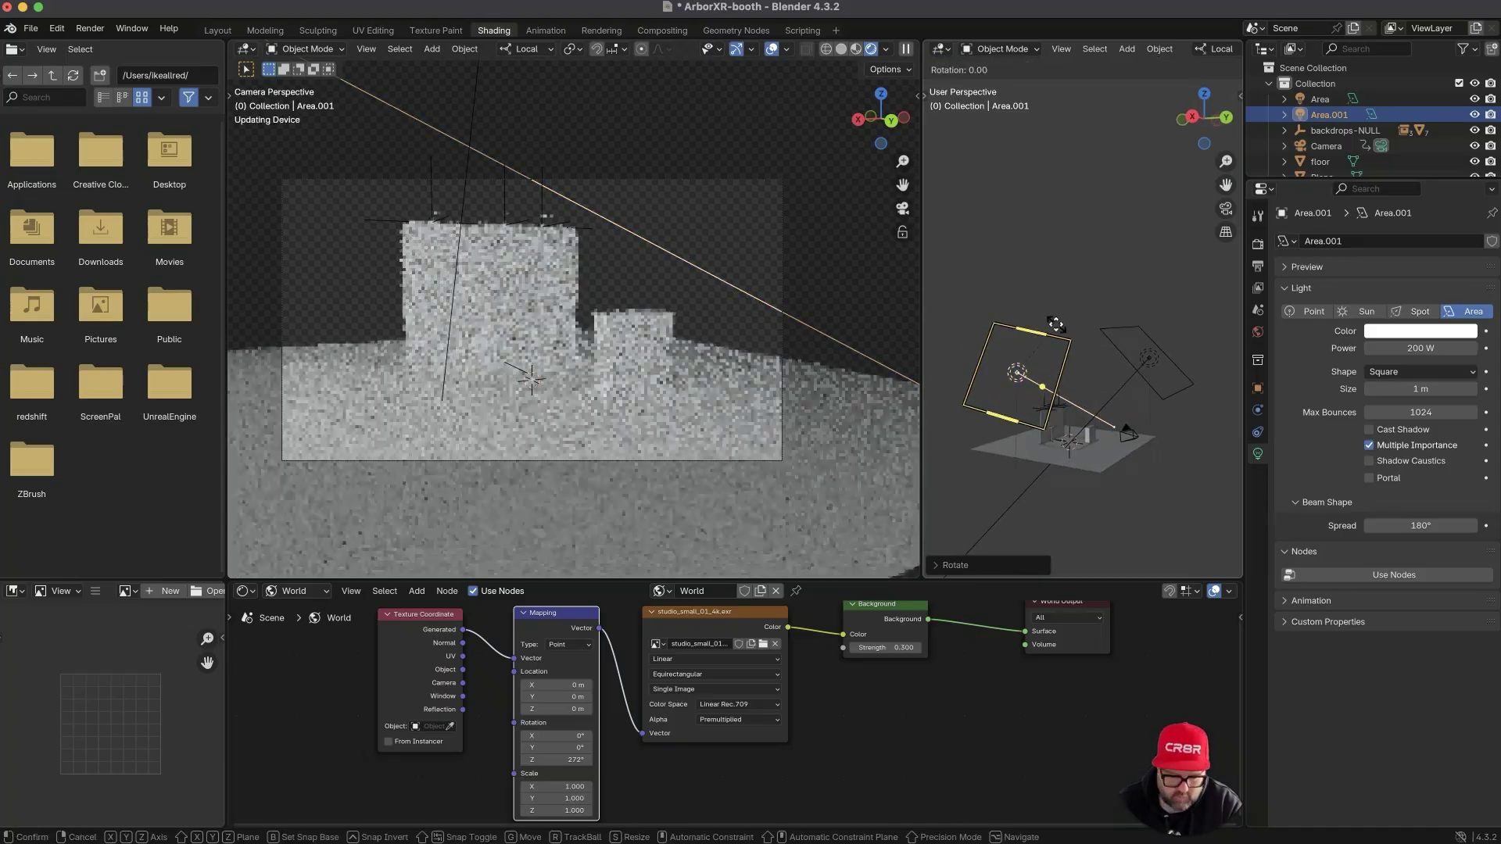
pyautogui.click(1044, 320)
# - Lower the duplicated side area light by about 2 m so it sits closer to the booth's height
pyautogui.moveTo(1045, 320); pyautogui.dragTo(1097, 383, button='middle')
pyautogui.press('g')
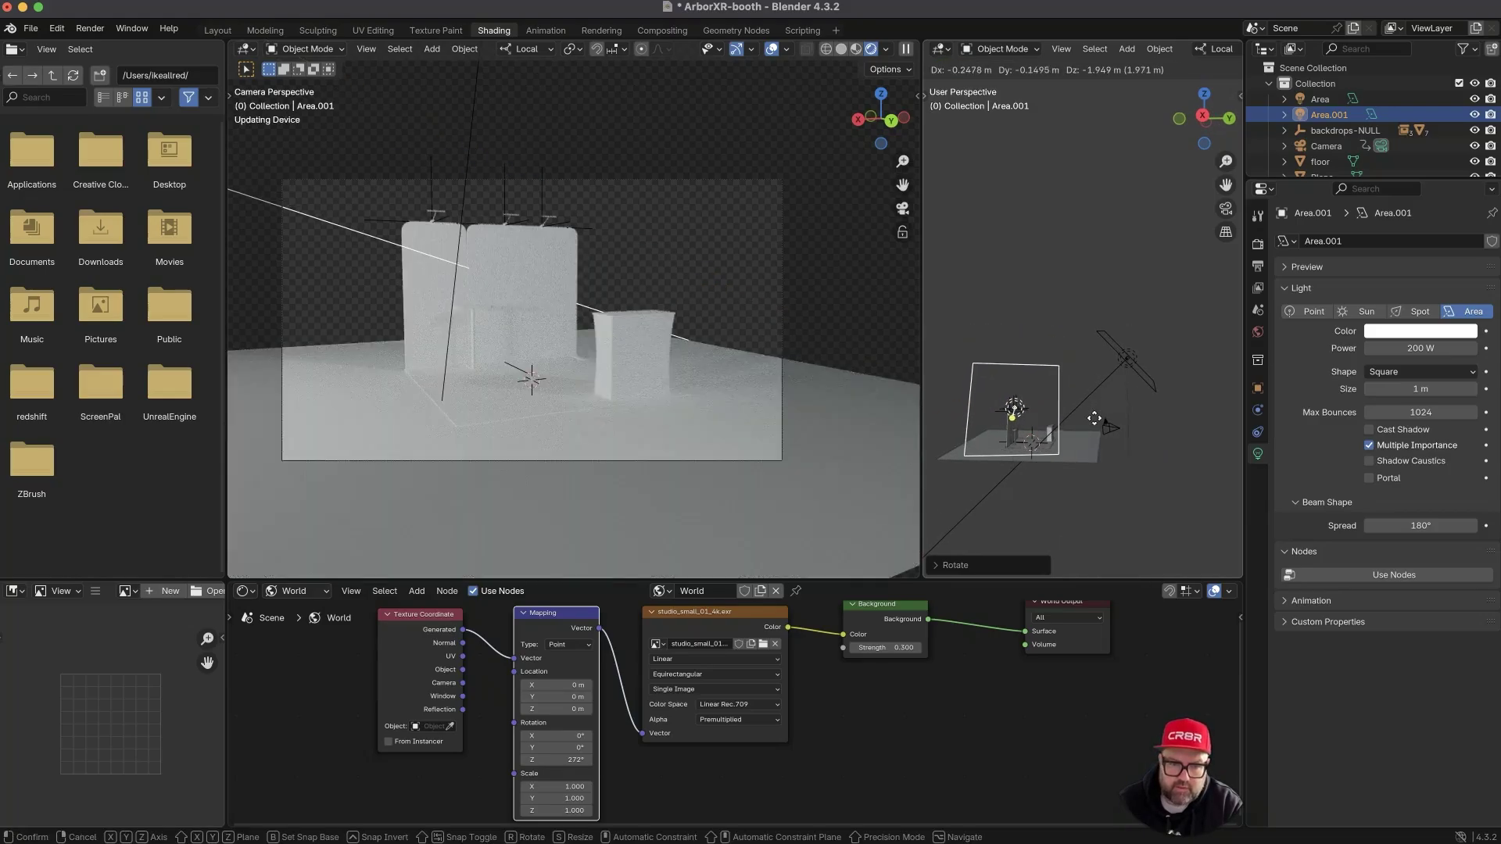
pyautogui.click(1099, 430)
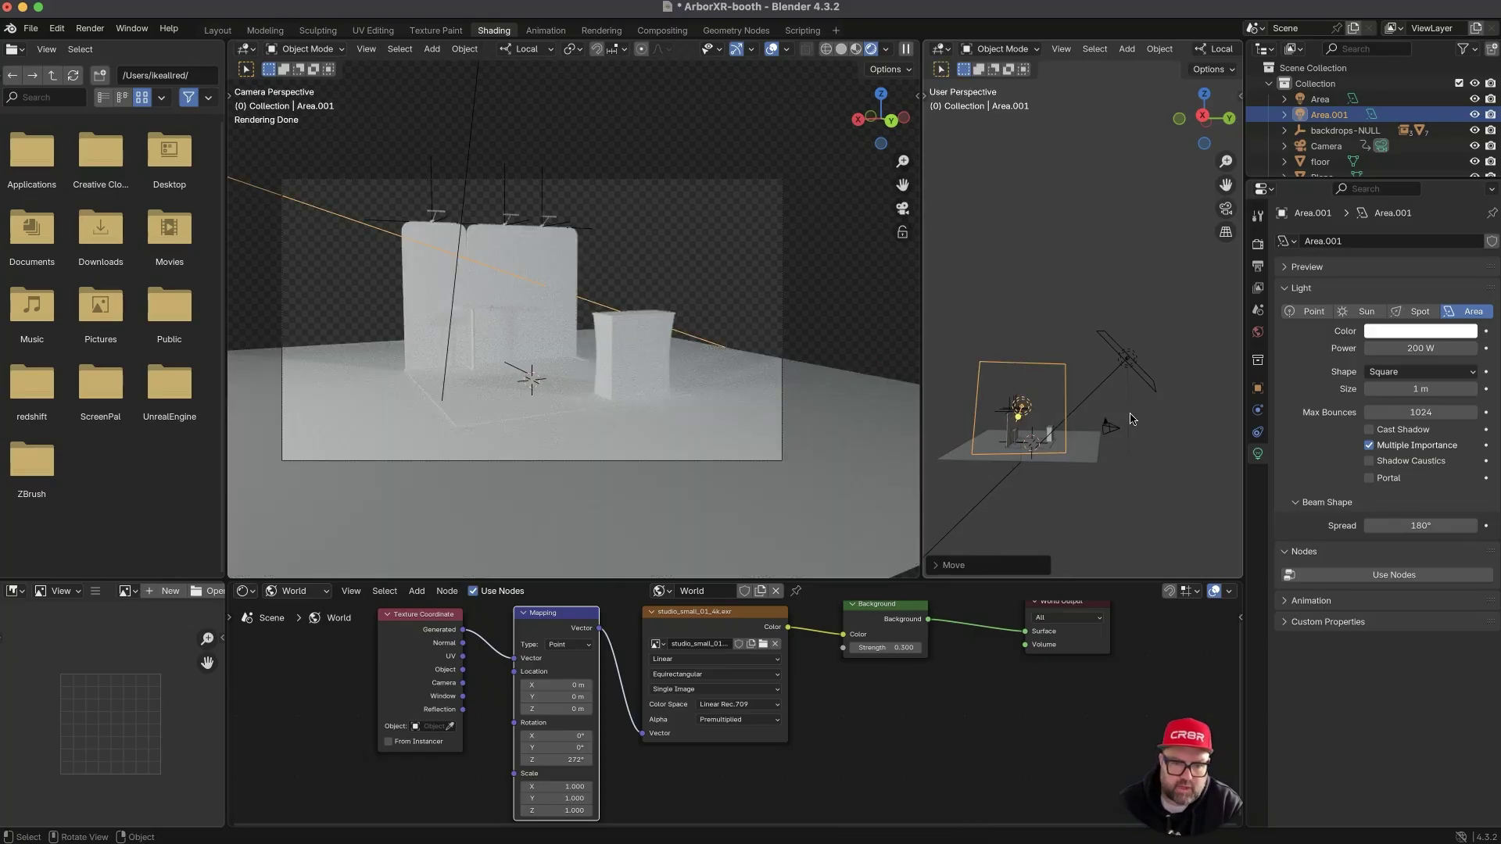
# - Select the original area light in front of the booth and set its power to 120 W
pyautogui.moveTo(1105, 418); pyautogui.dragTo(1093, 414, button='middle')
pyautogui.keyDown('ctrl'); pyautogui.moveTo(1090, 363); pyautogui.dragTo(1073, 310, button='middle'); pyautogui.keyUp('ctrl')
pyautogui.moveTo(1026, 334); pyautogui.dragTo(1015, 365, button='middle')
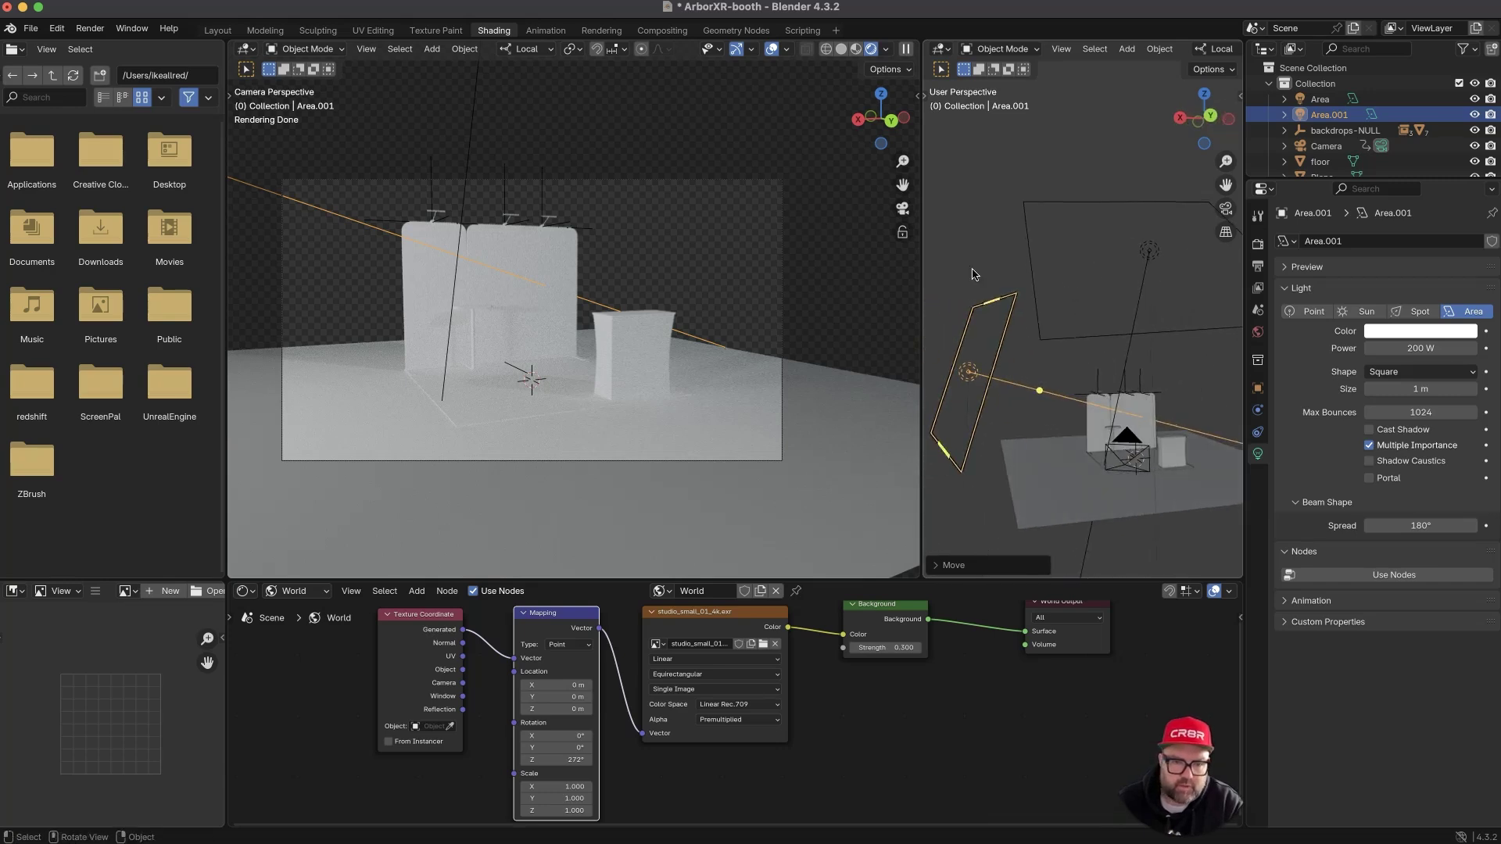
pyautogui.click(1035, 319)
pyautogui.doubleClick(1434, 347)
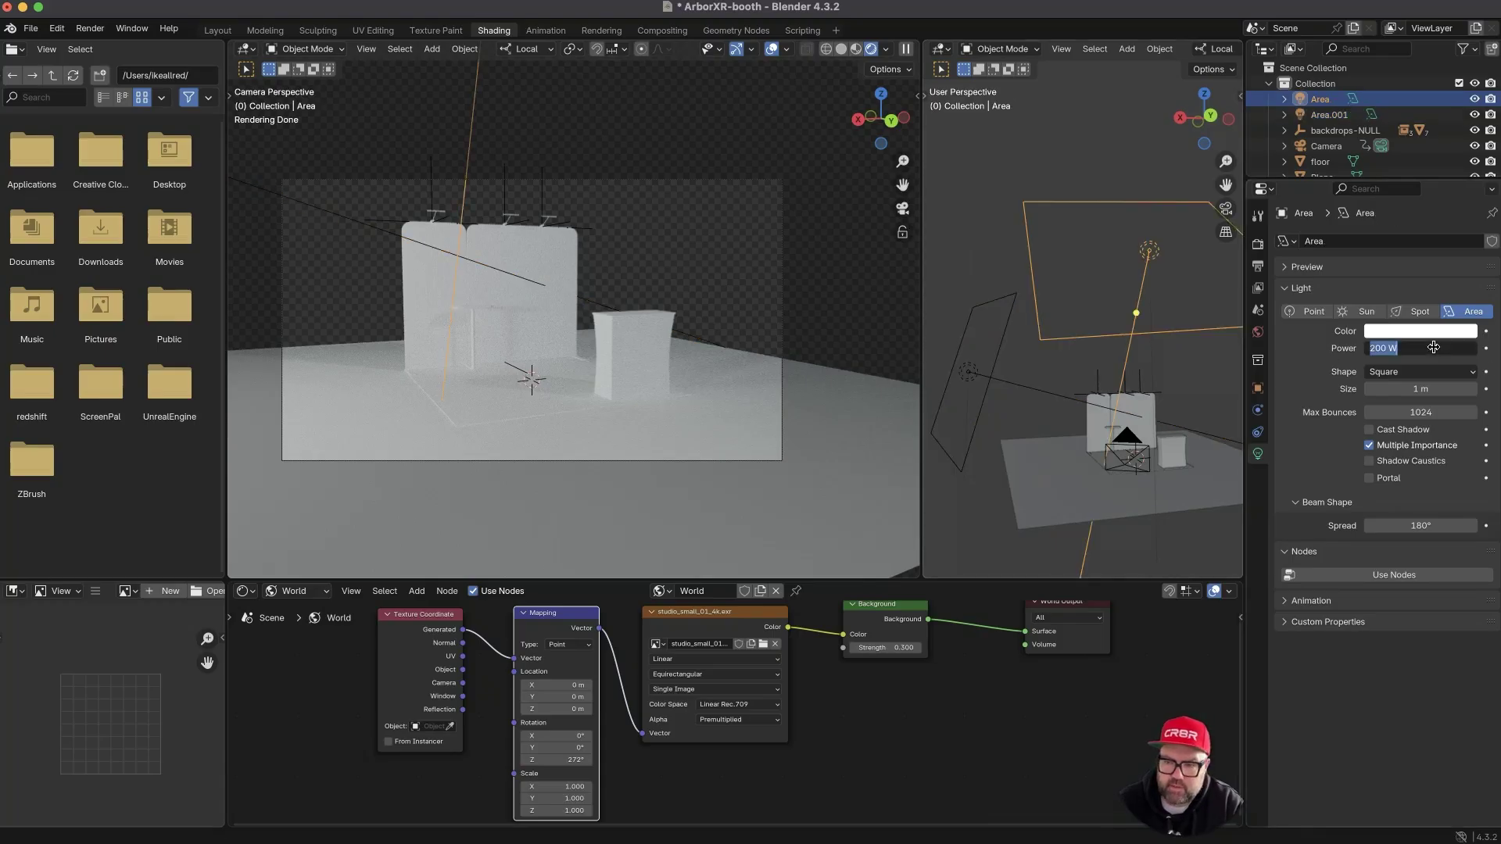
pyautogui.write('120')
pyautogui.press('Tab')
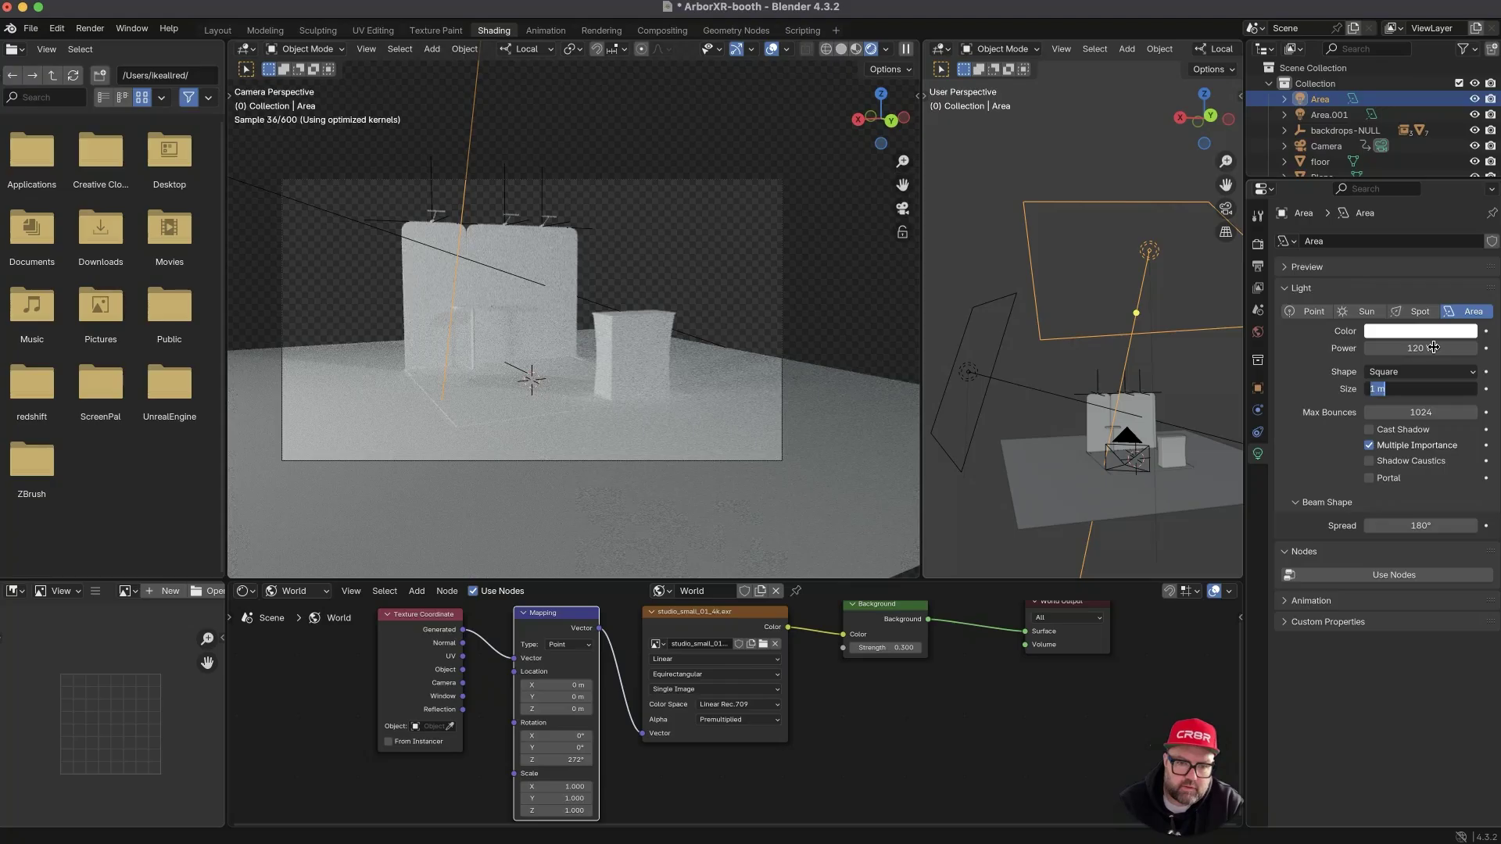
pyautogui.press('Return')
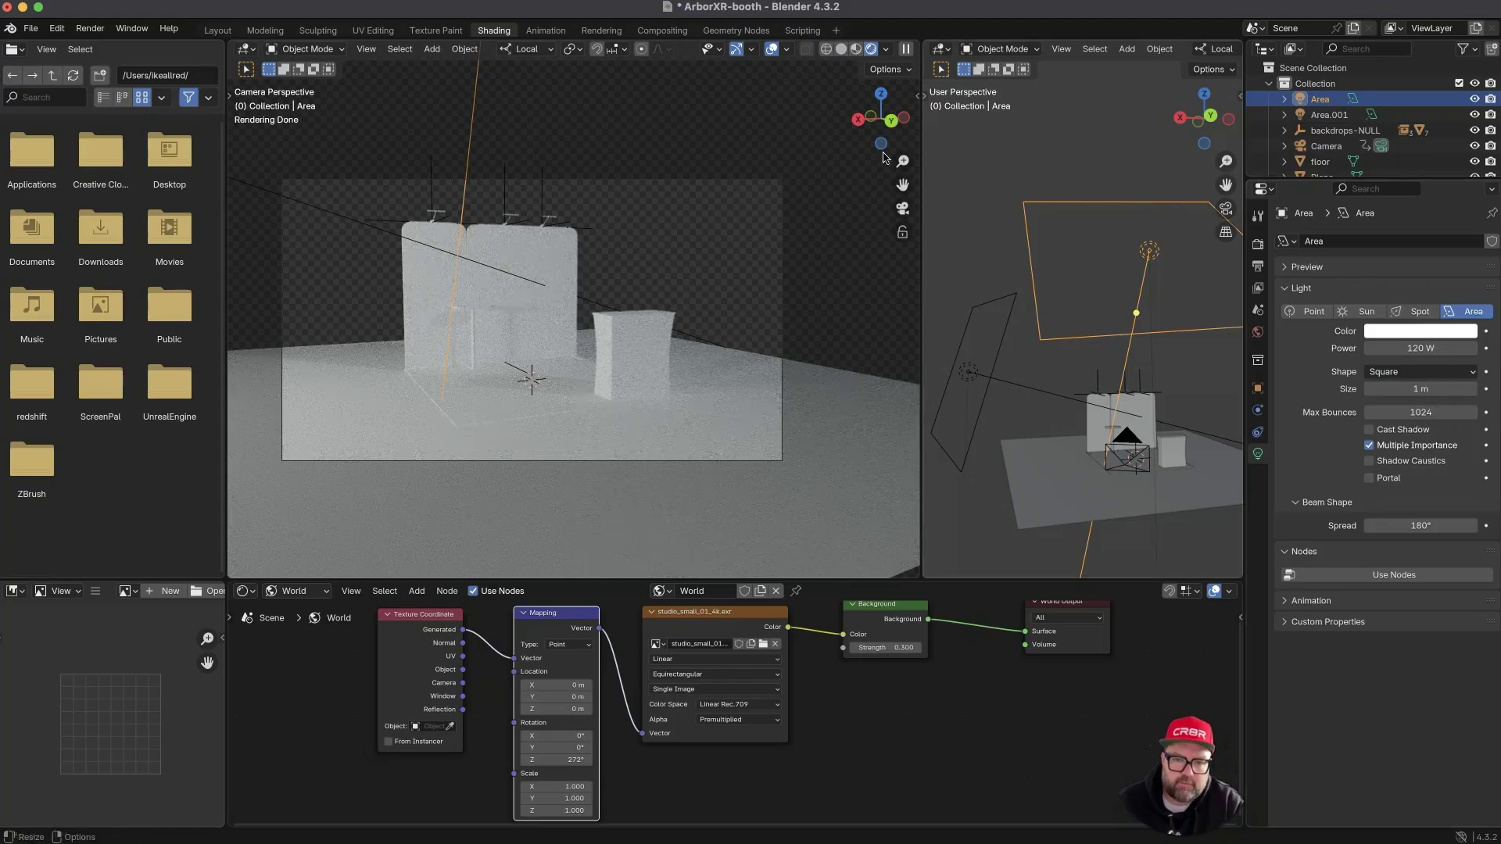
# - Widen the camera viewport, switch the shader editor from World to Object, and make the shader editor slightly taller
pyautogui.moveTo(920, 234); pyautogui.dragTo(1138, 235)
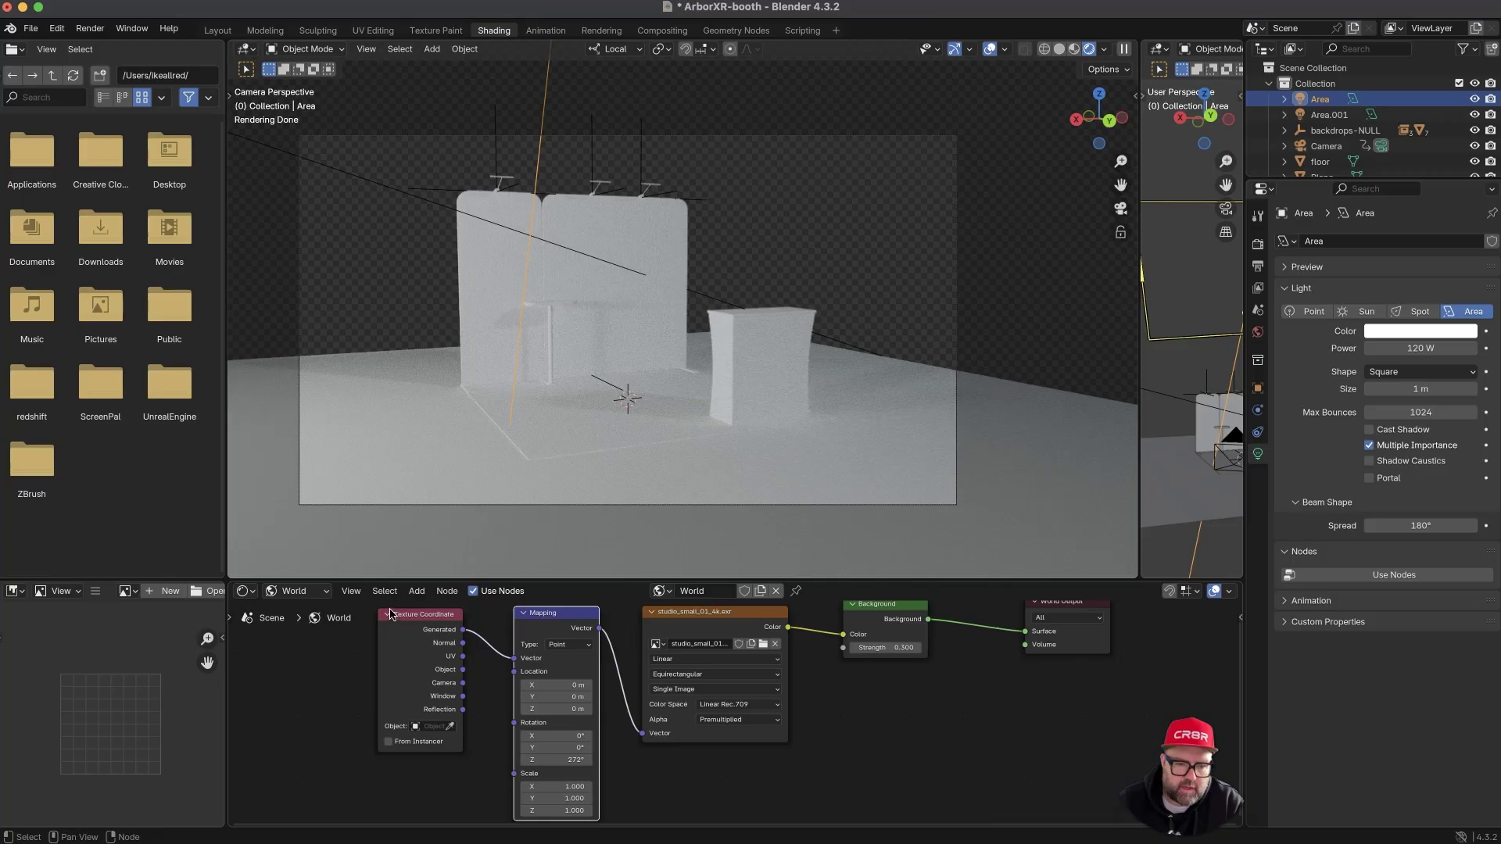
pyautogui.click(297, 591)
pyautogui.click(305, 631)
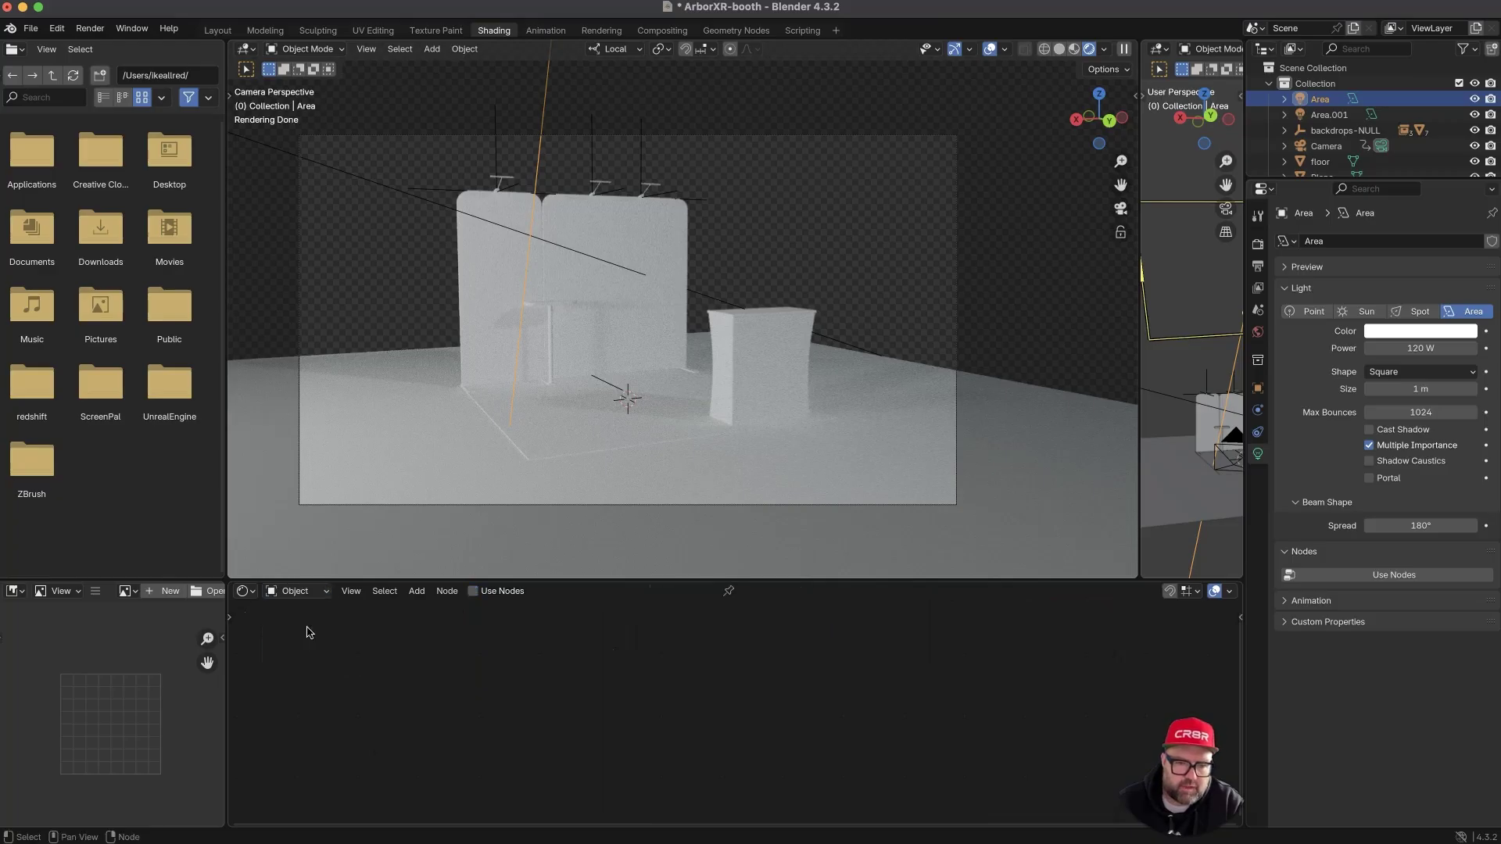
pyautogui.moveTo(666, 576); pyautogui.dragTo(666, 569)
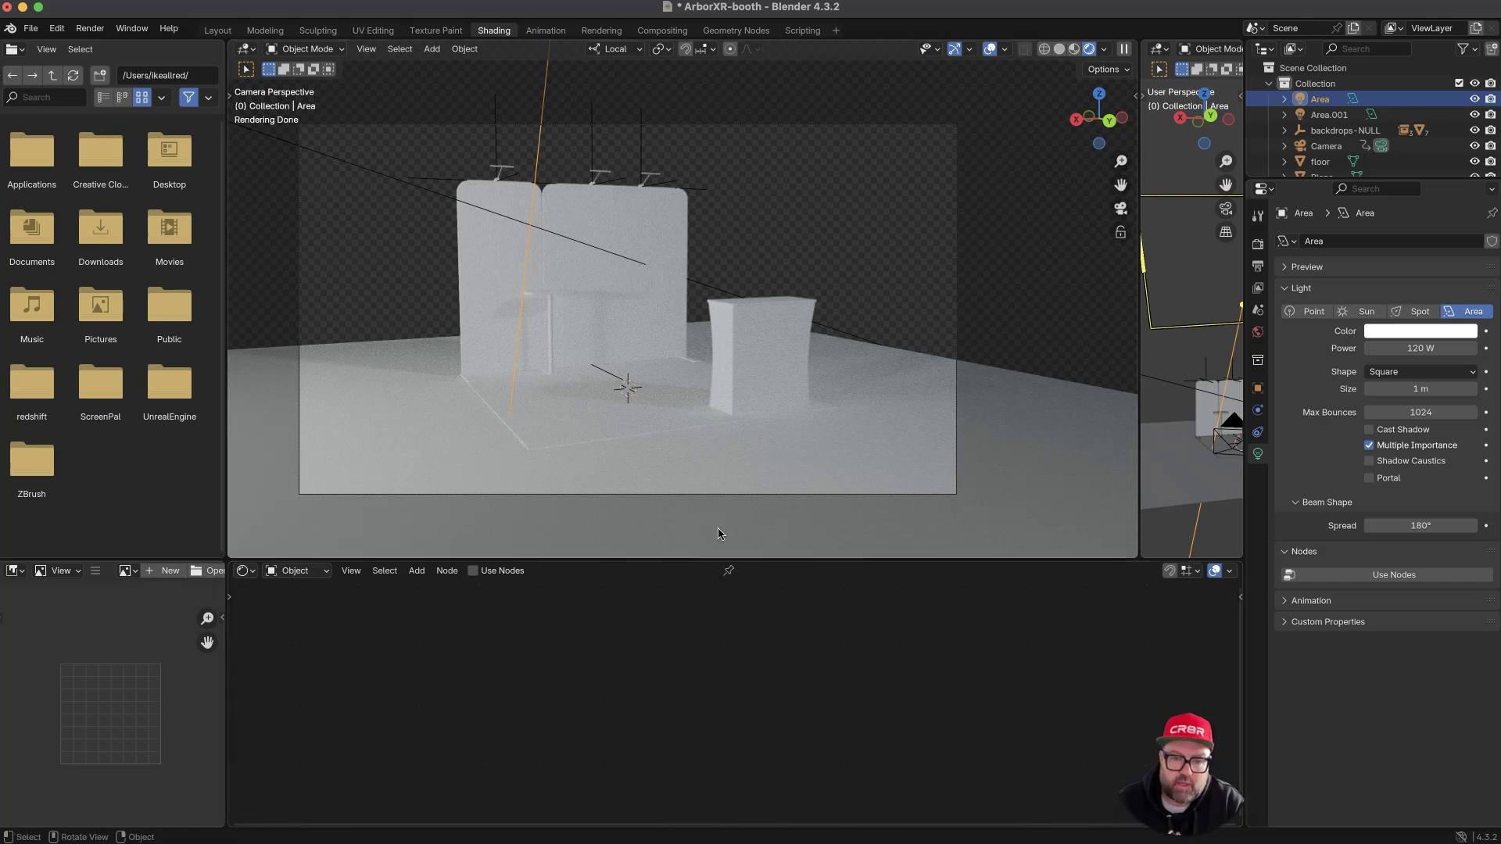
# - Return from the browser to Blender and display the camera view in rendered shading
pyautogui.press('super+Tab')
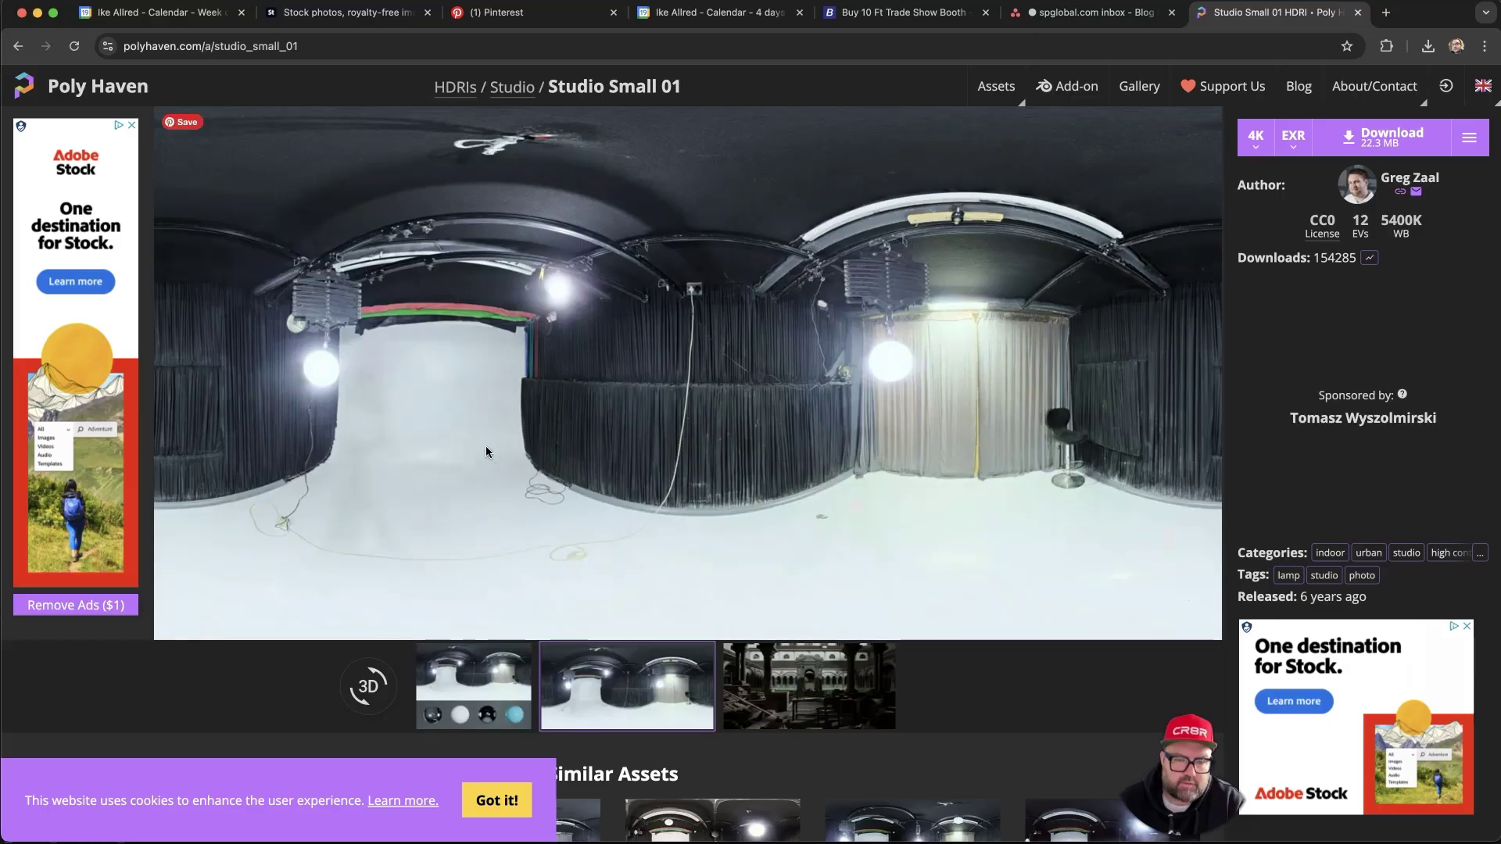
pyautogui.press('super+Tab')
pyautogui.press('super+shift+Tab')
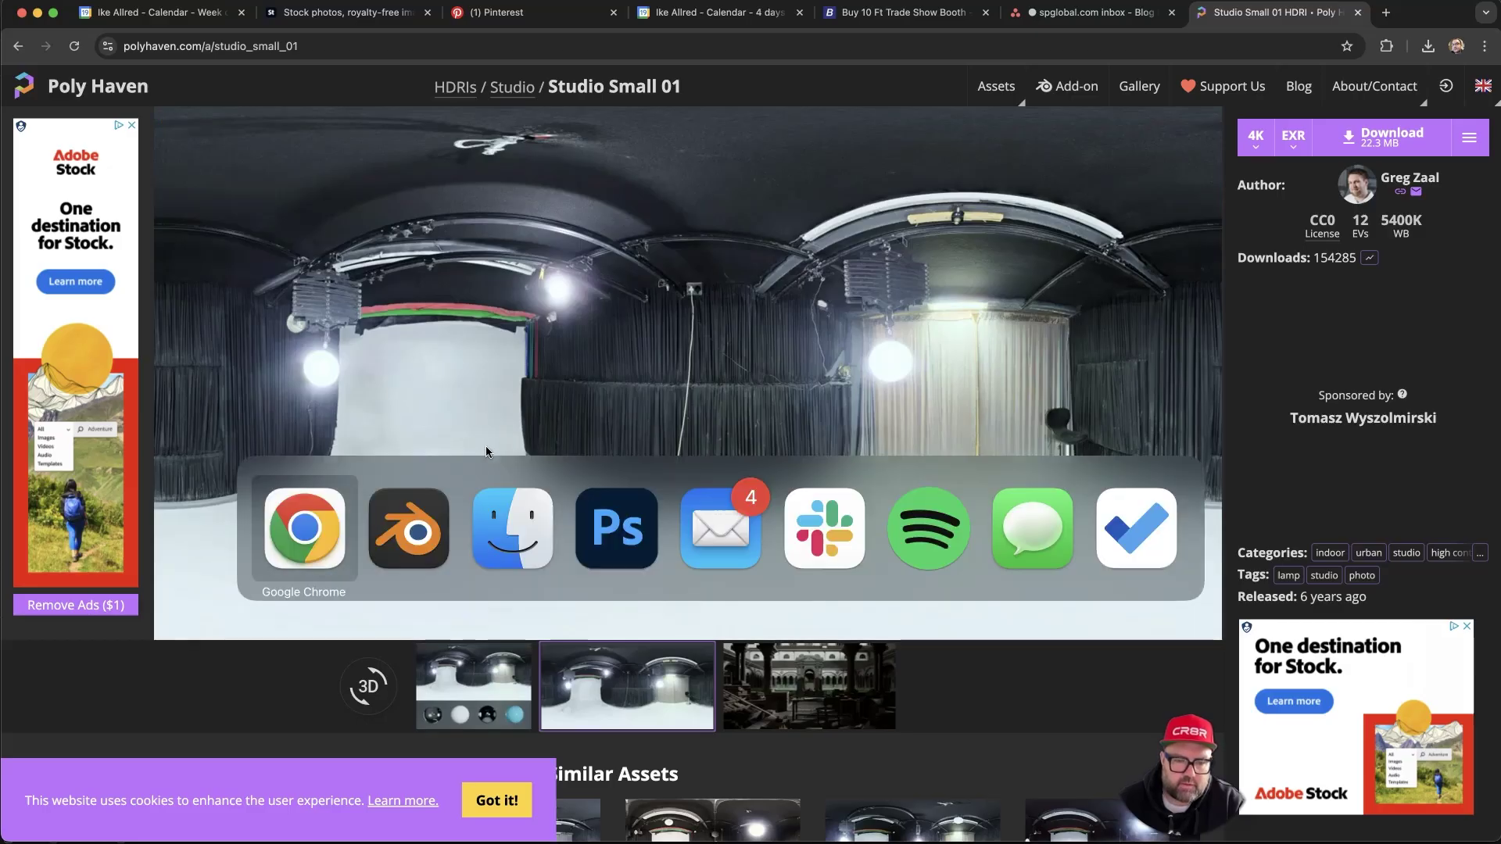
pyautogui.press('super+Tab')
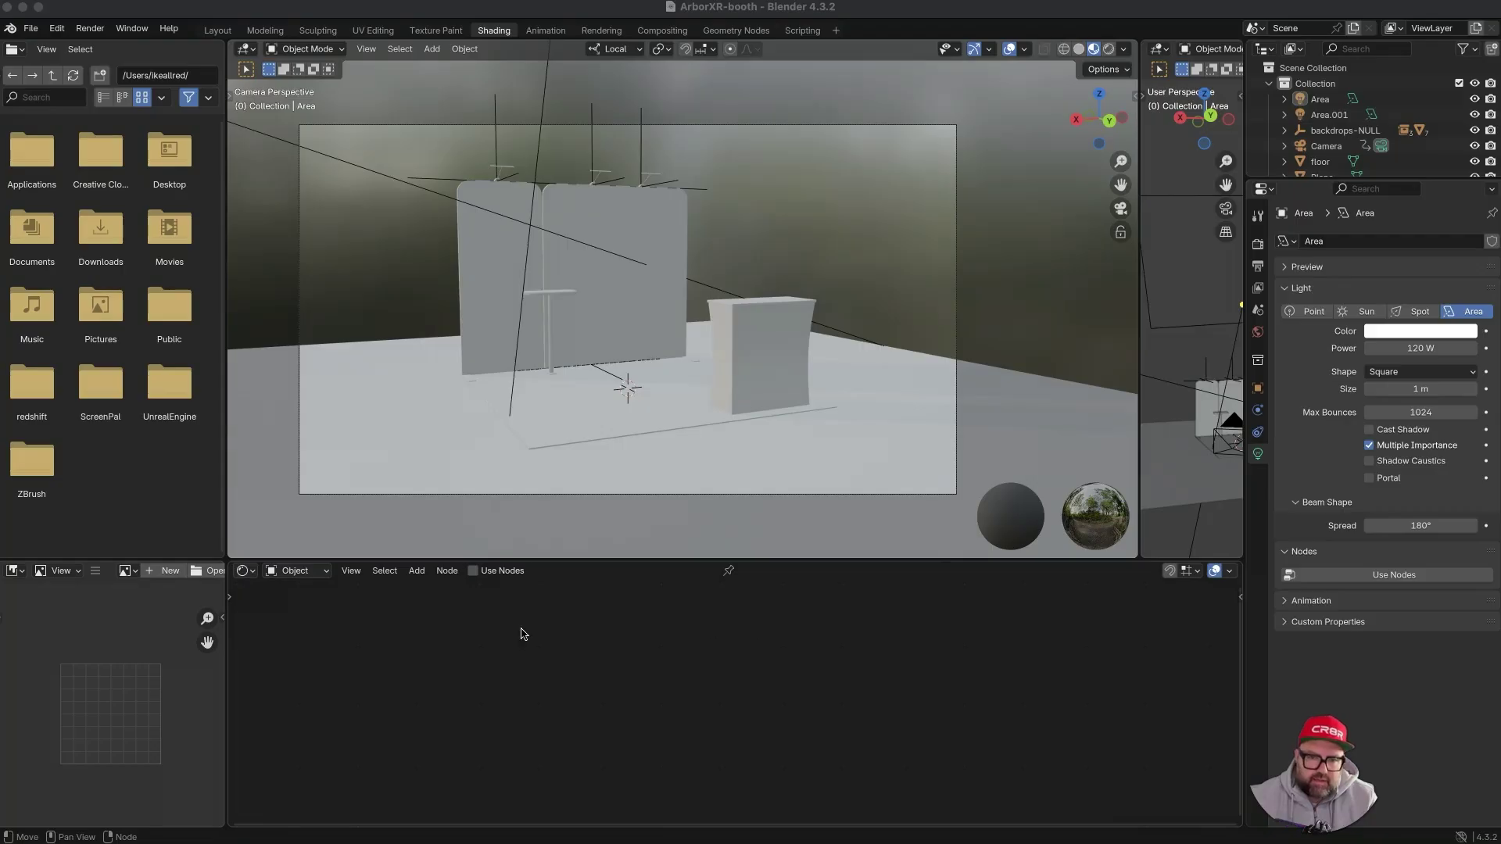
pyautogui.click(1109, 49)
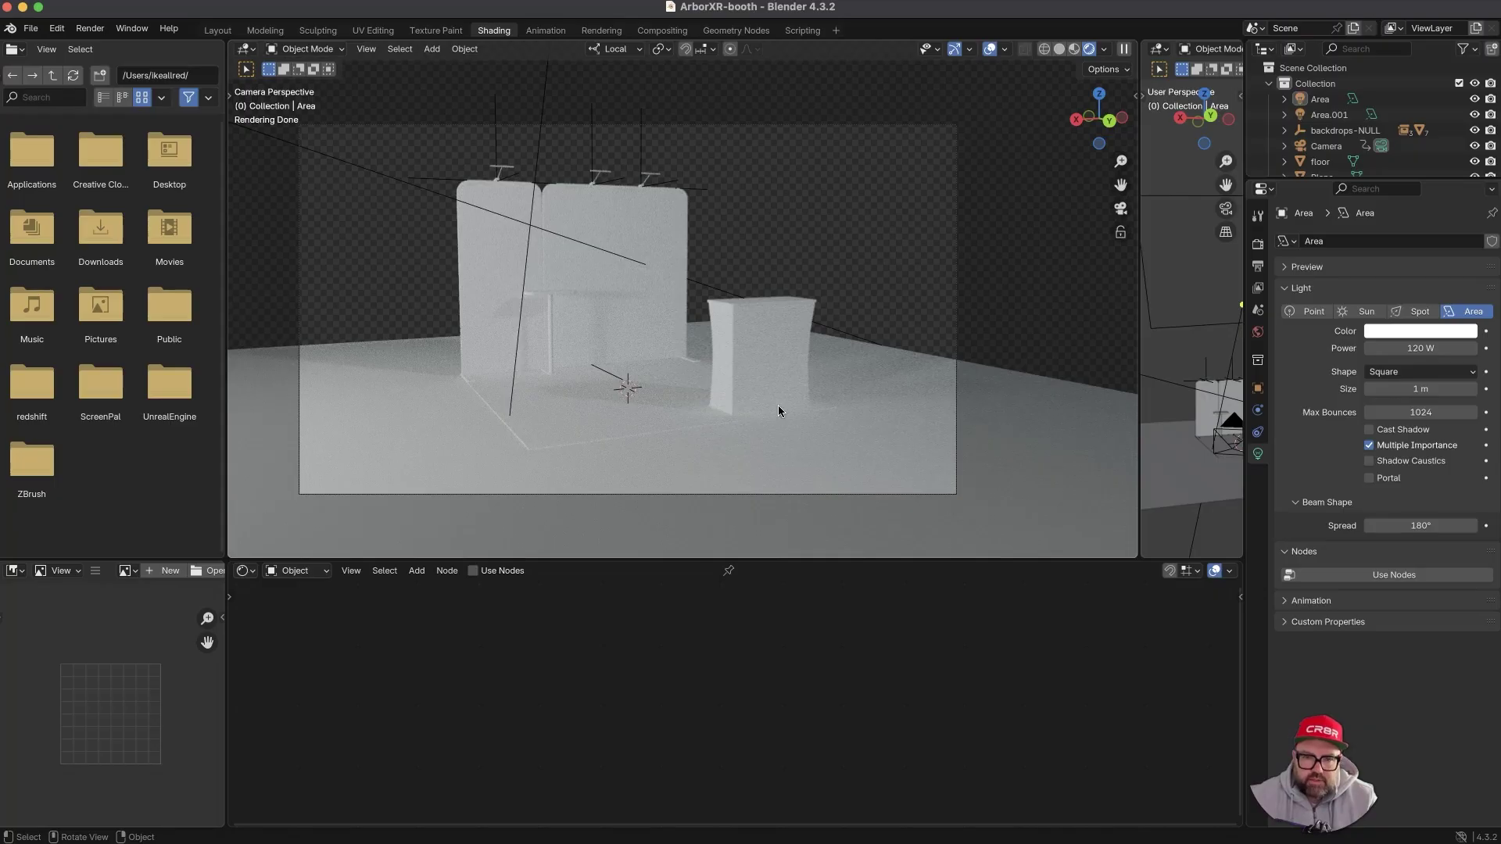
# - Switch to Chrome and examine the booth photo and the hardware and accessories image on the BannerBuzz product page
pyautogui.press('super+Tab')
pyautogui.press('super+Tab')
pyautogui.press('super+Tab')
pyautogui.press('super+Tab')
pyautogui.press('super+Tab')
pyautogui.press('super+Tab')
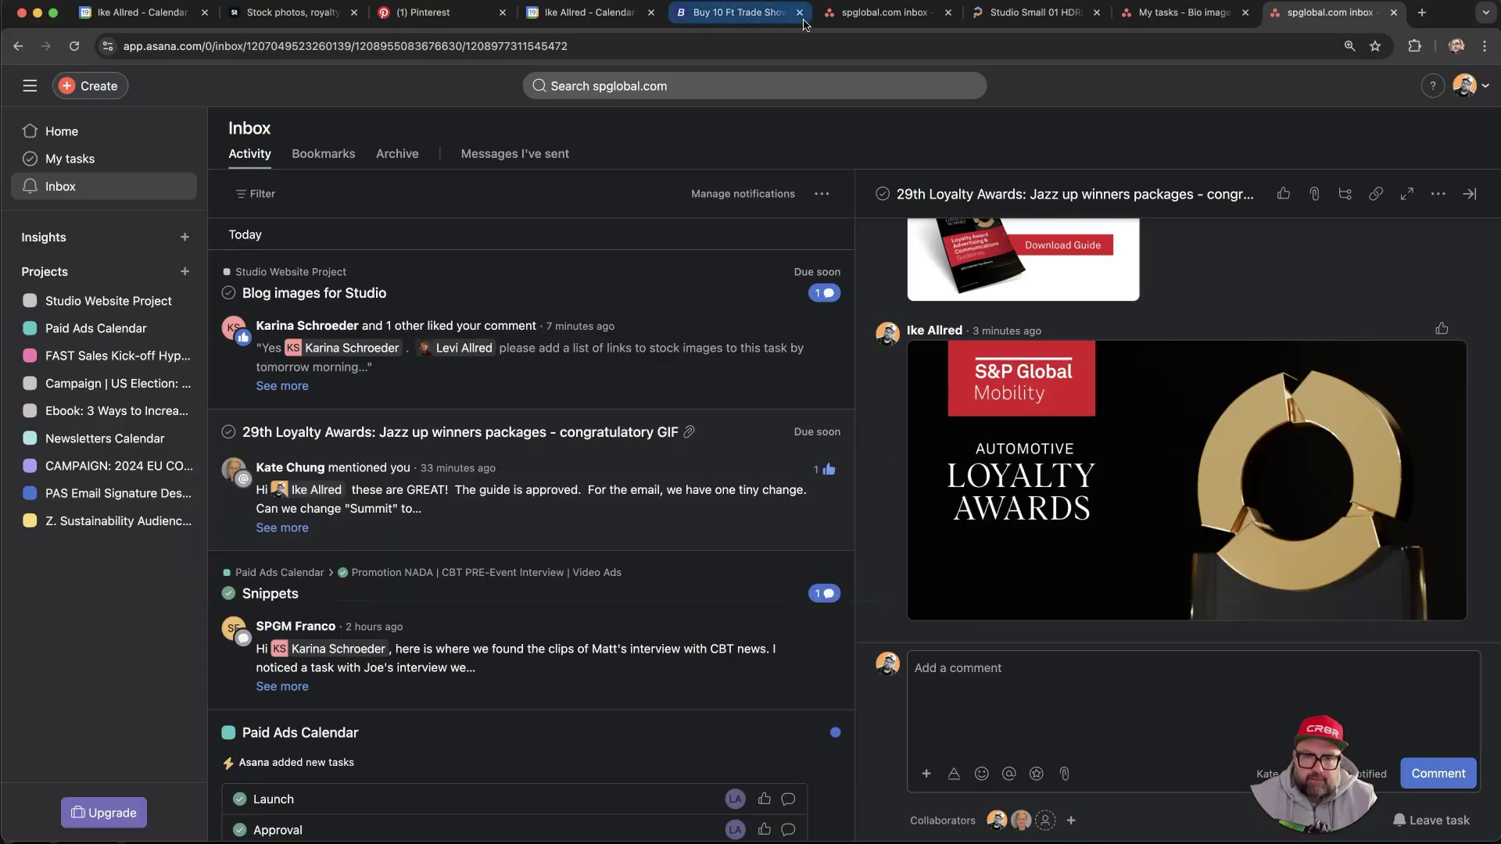
pyautogui.click(778, 22)
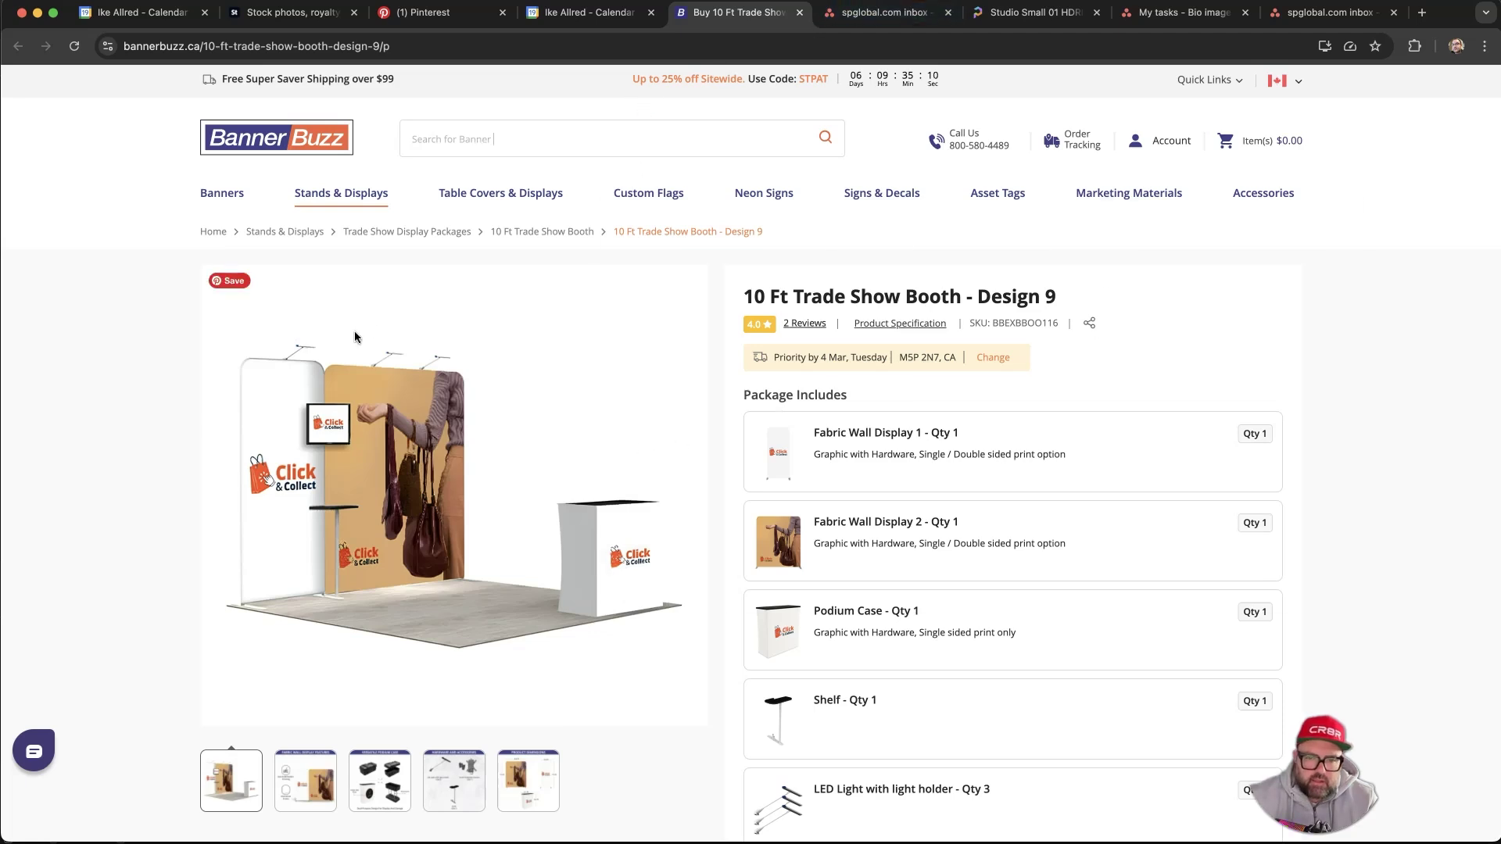
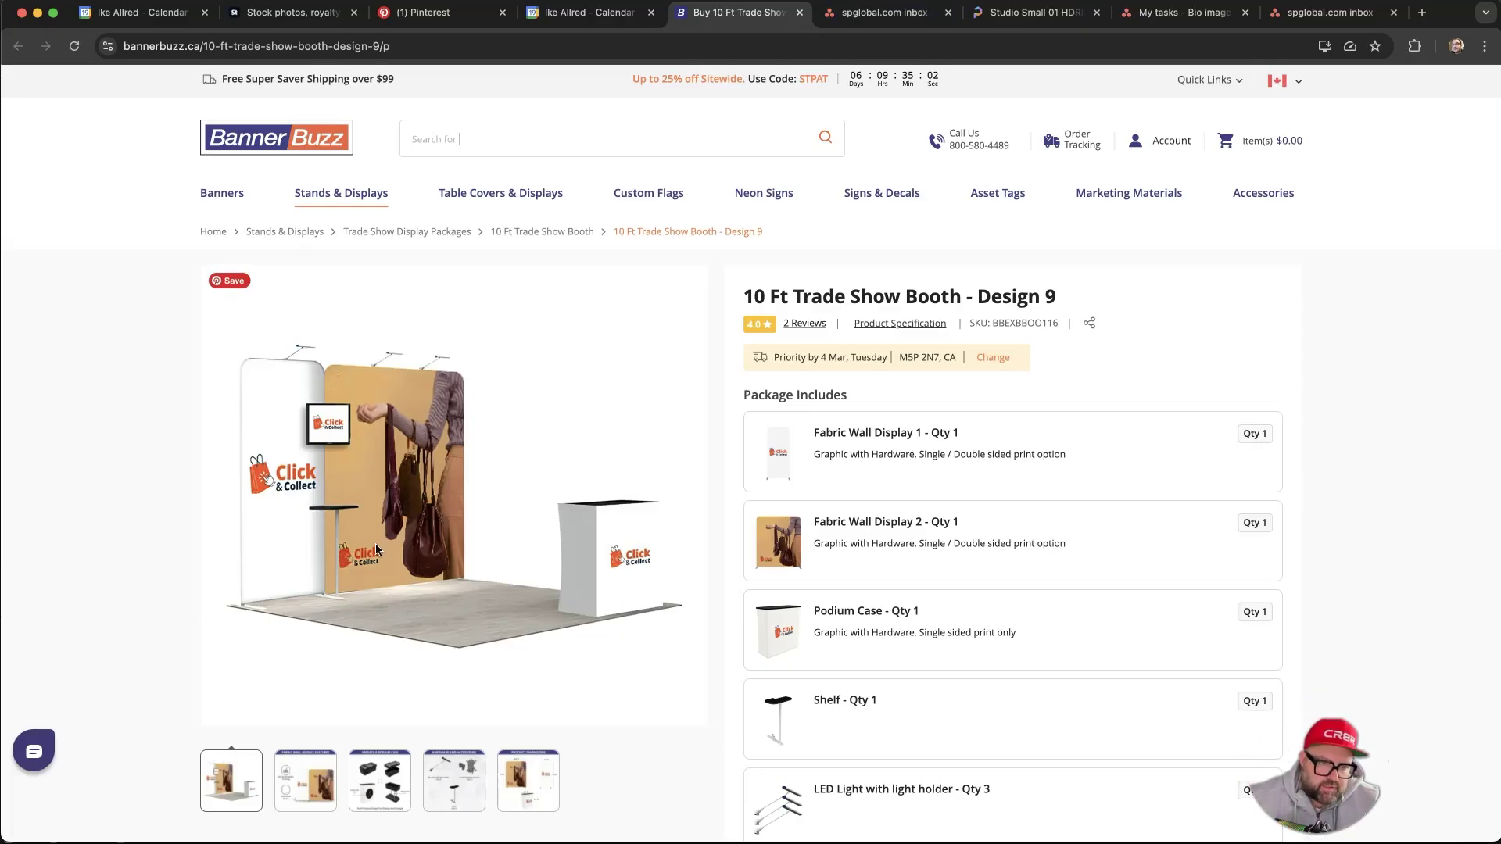
pyautogui.click(458, 796)
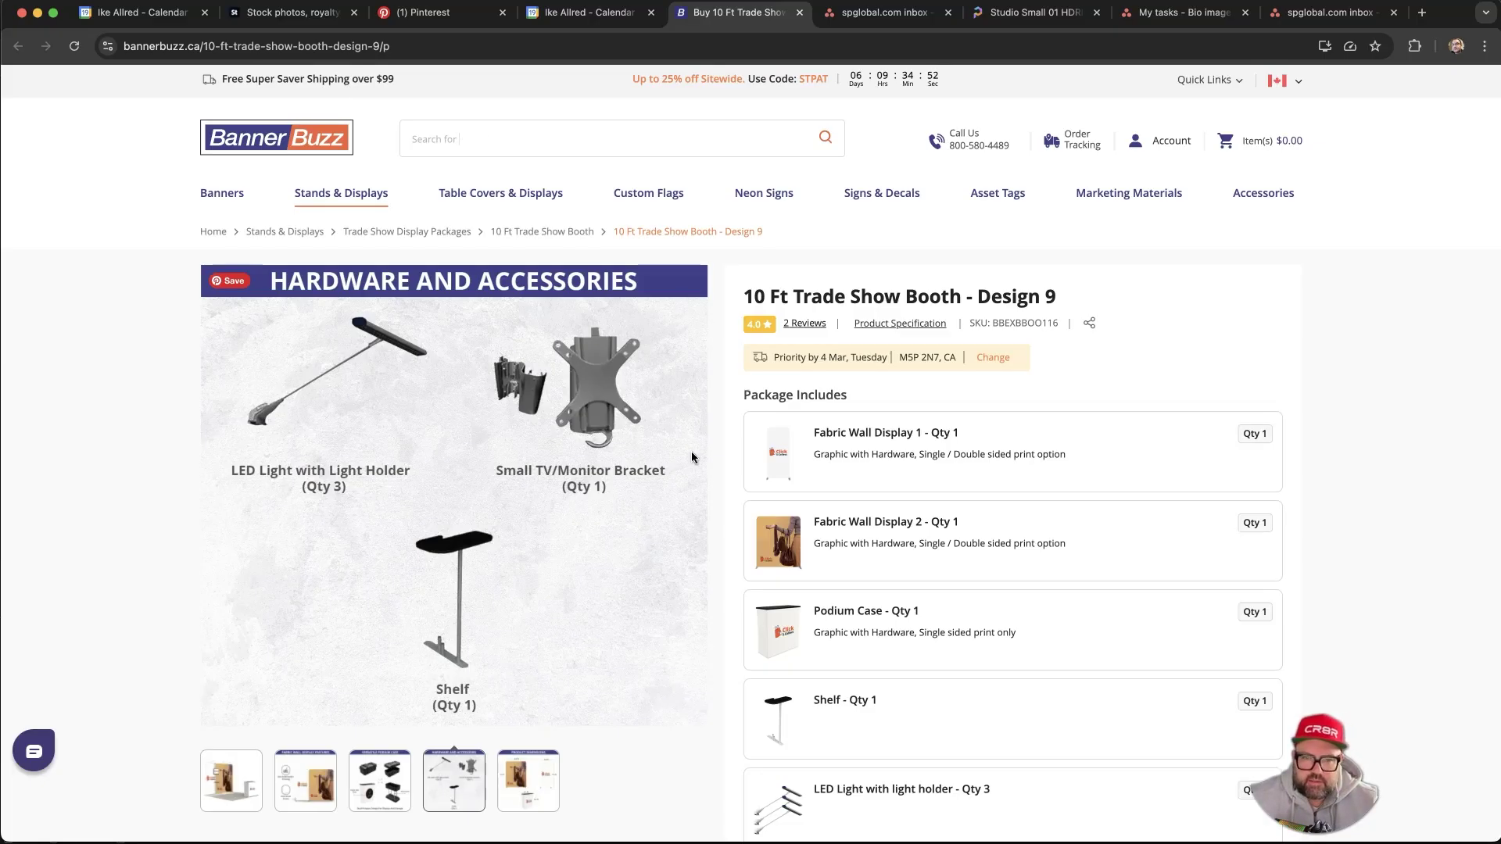
# - Switch back to Blender, leave the camera view to look around the booth, and set the viewport to Material Preview shading
pyautogui.press('super+Tab')
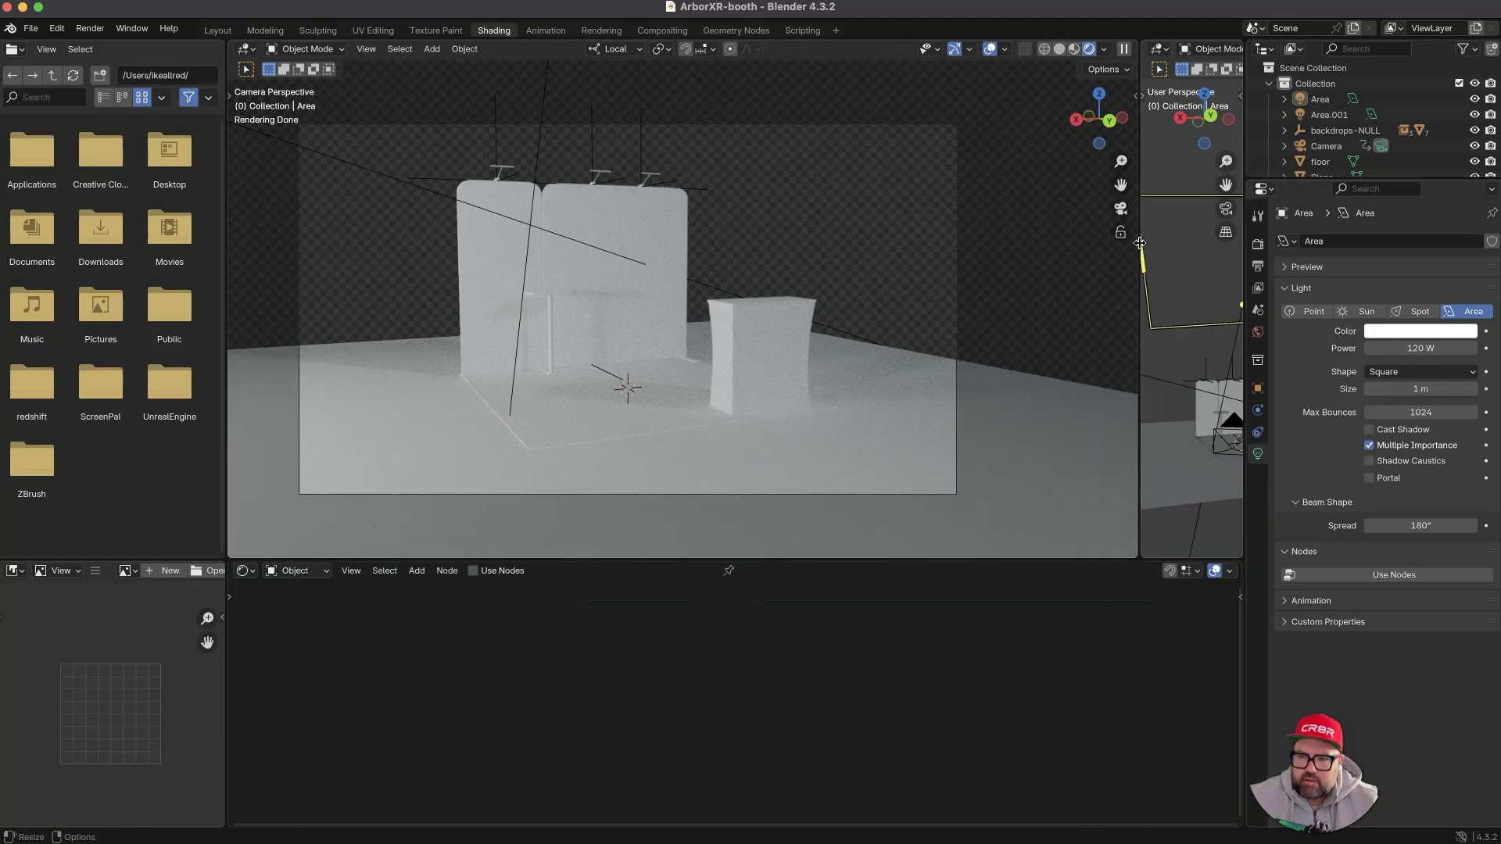
pyautogui.click(1120, 209)
pyautogui.moveTo(652, 249); pyautogui.dragTo(564, 133, button='middle')
pyautogui.scroll(2, 565, 133)
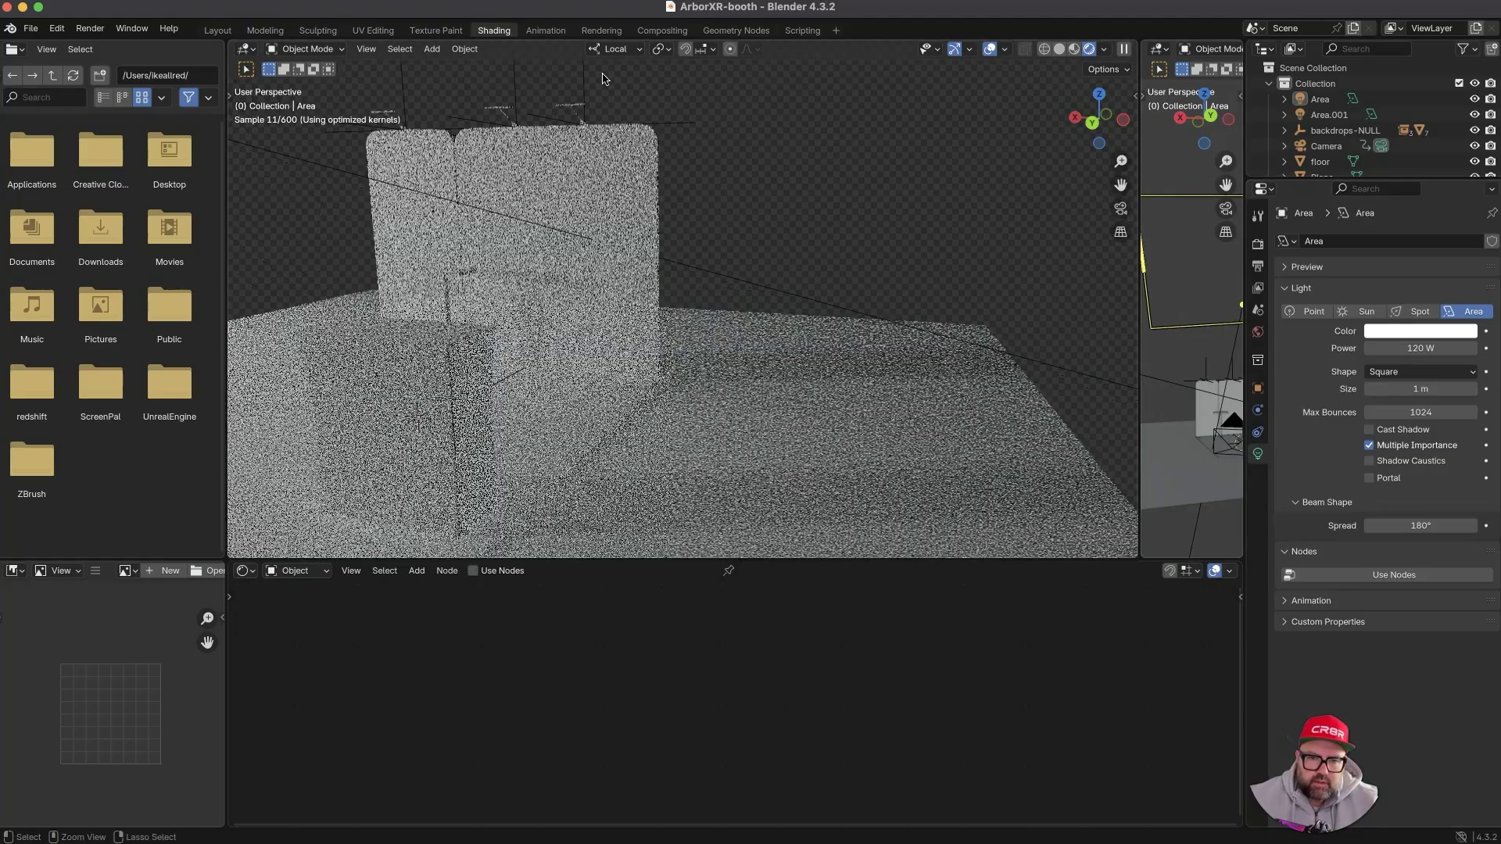
pyautogui.moveTo(527, 180); pyautogui.dragTo(606, 195, button='middle')
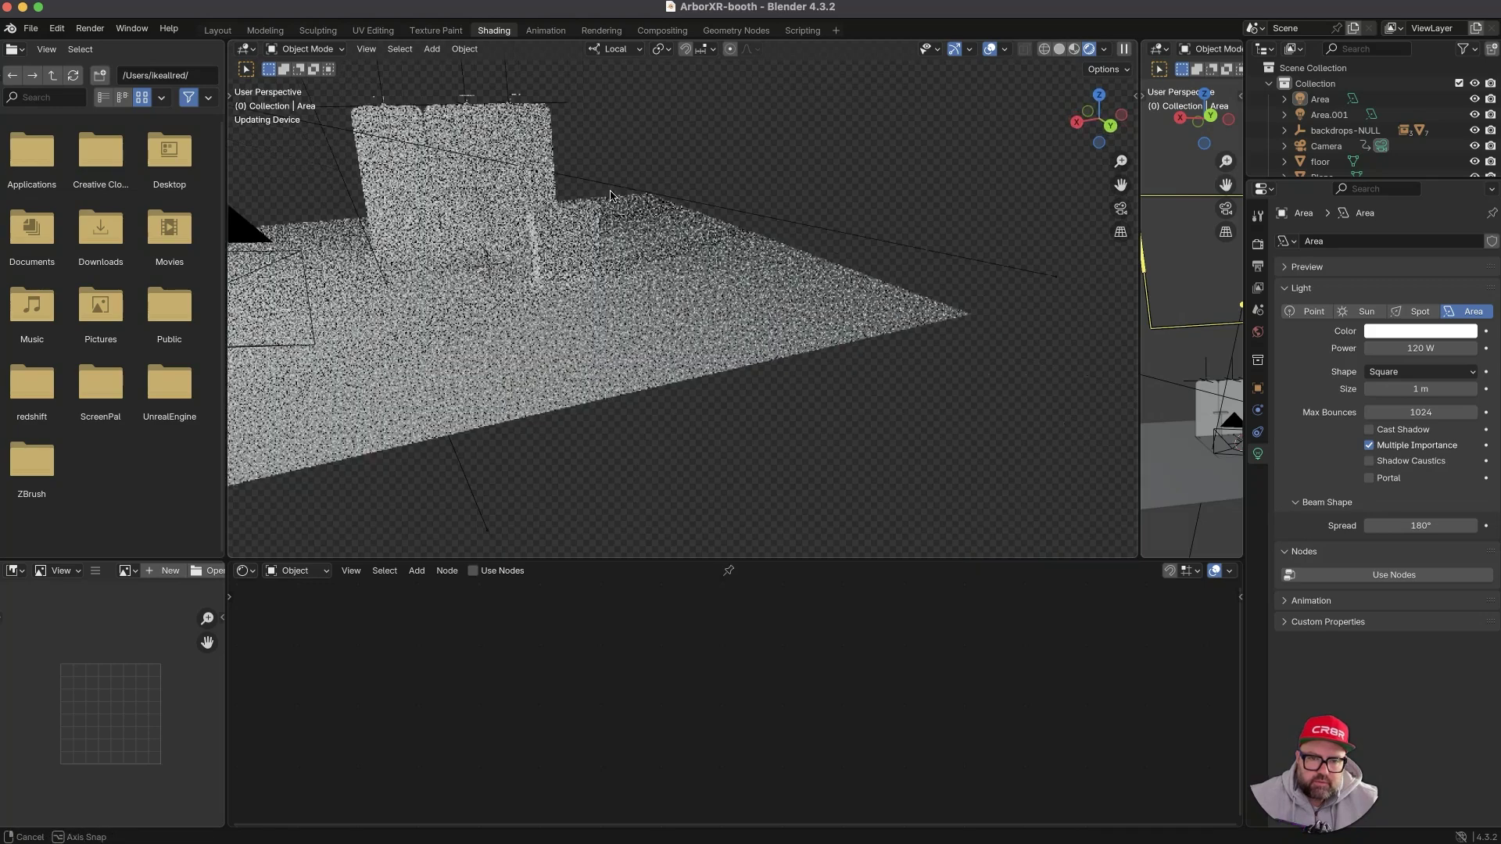
pyautogui.keyDown('shift'); pyautogui.moveTo(462, 181); pyautogui.dragTo(618, 241, button='middle'); pyautogui.keyUp('shift')
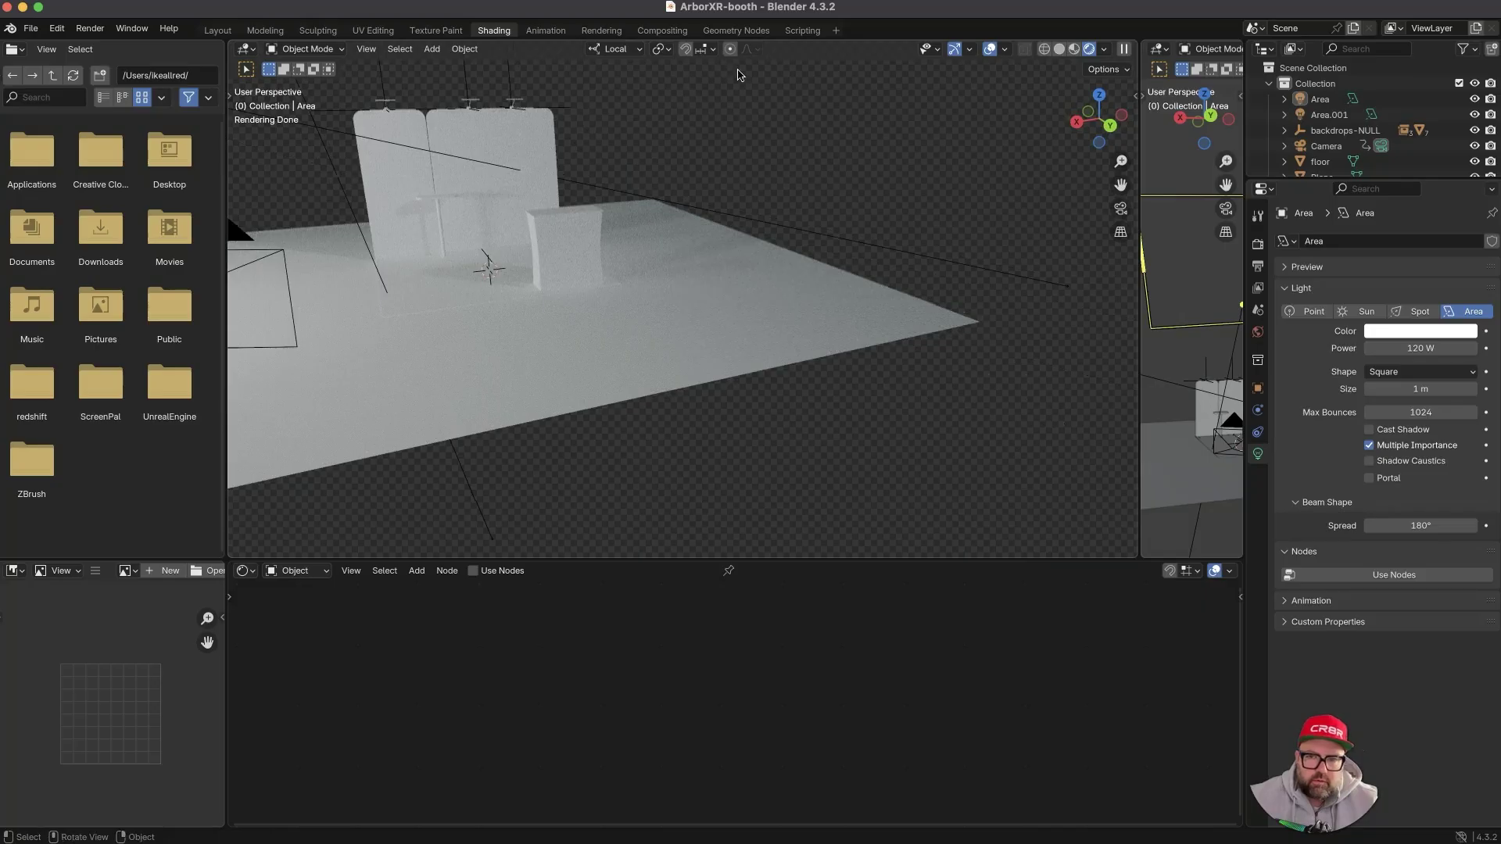
pyautogui.click(1075, 50)
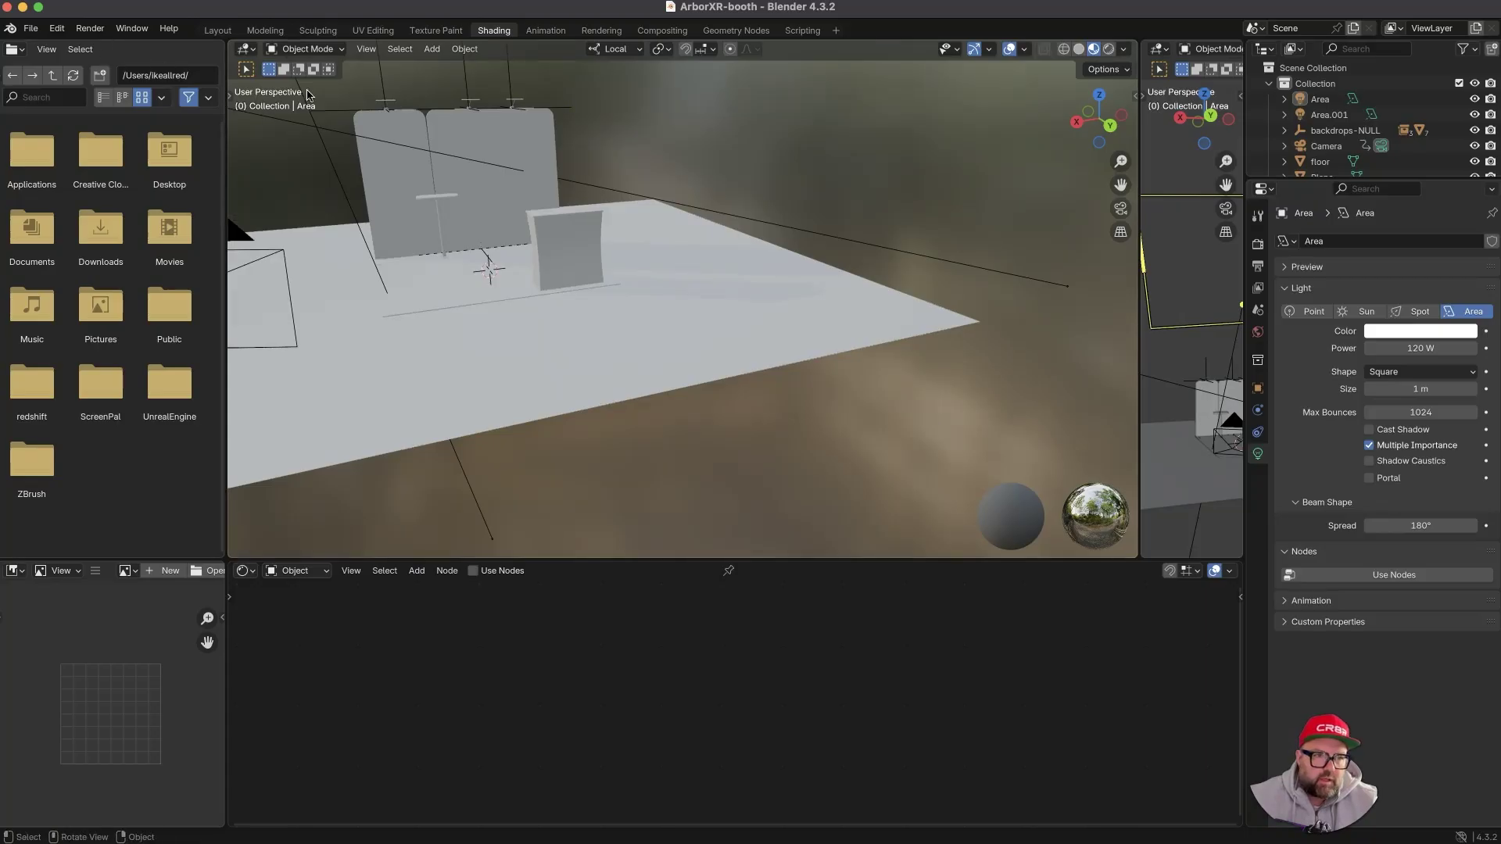
pyautogui.press('`')
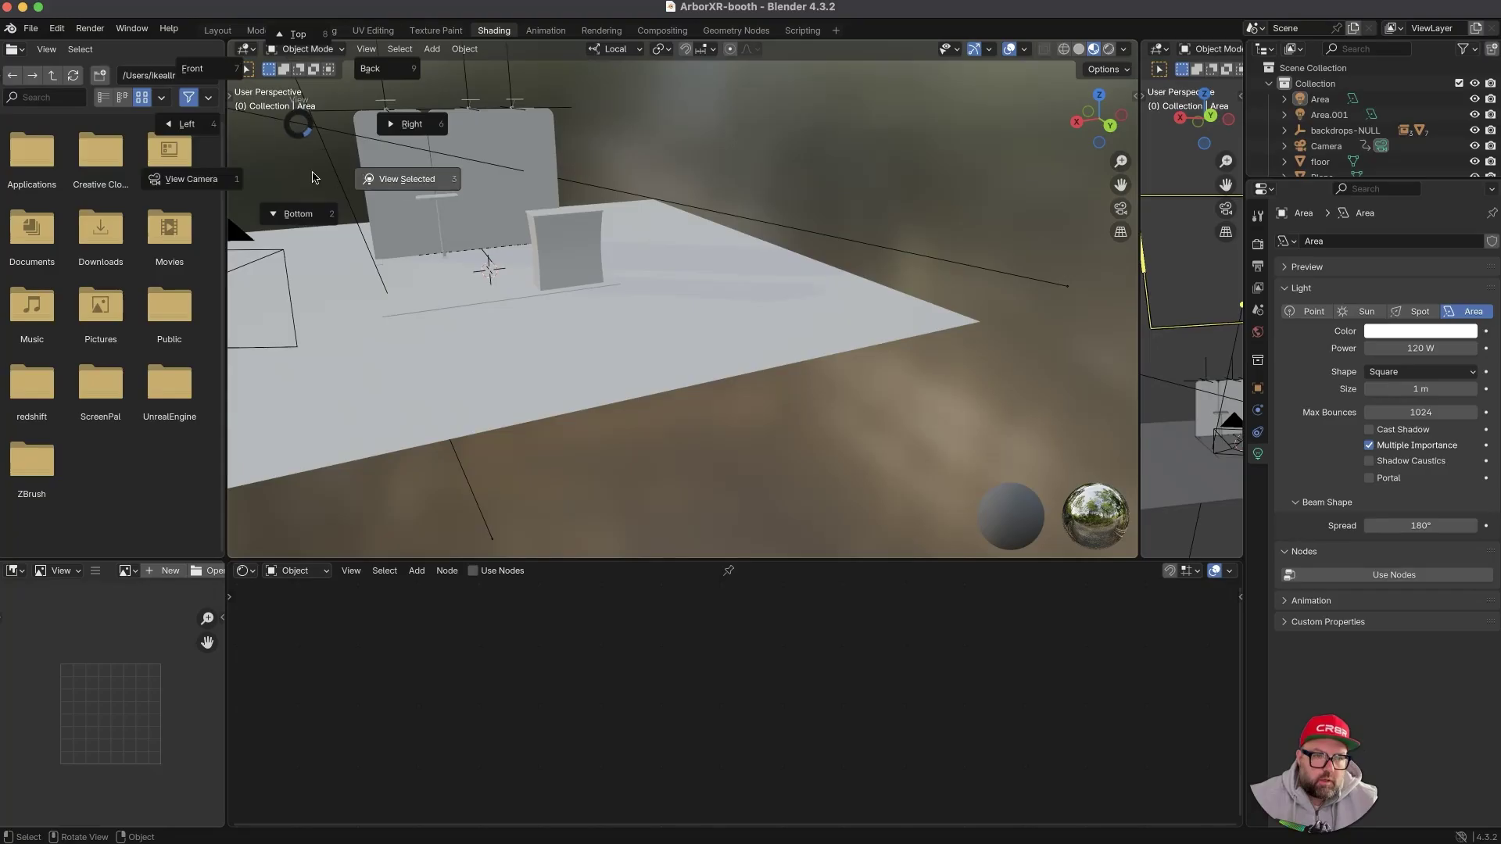
pyautogui.click(204, 179)
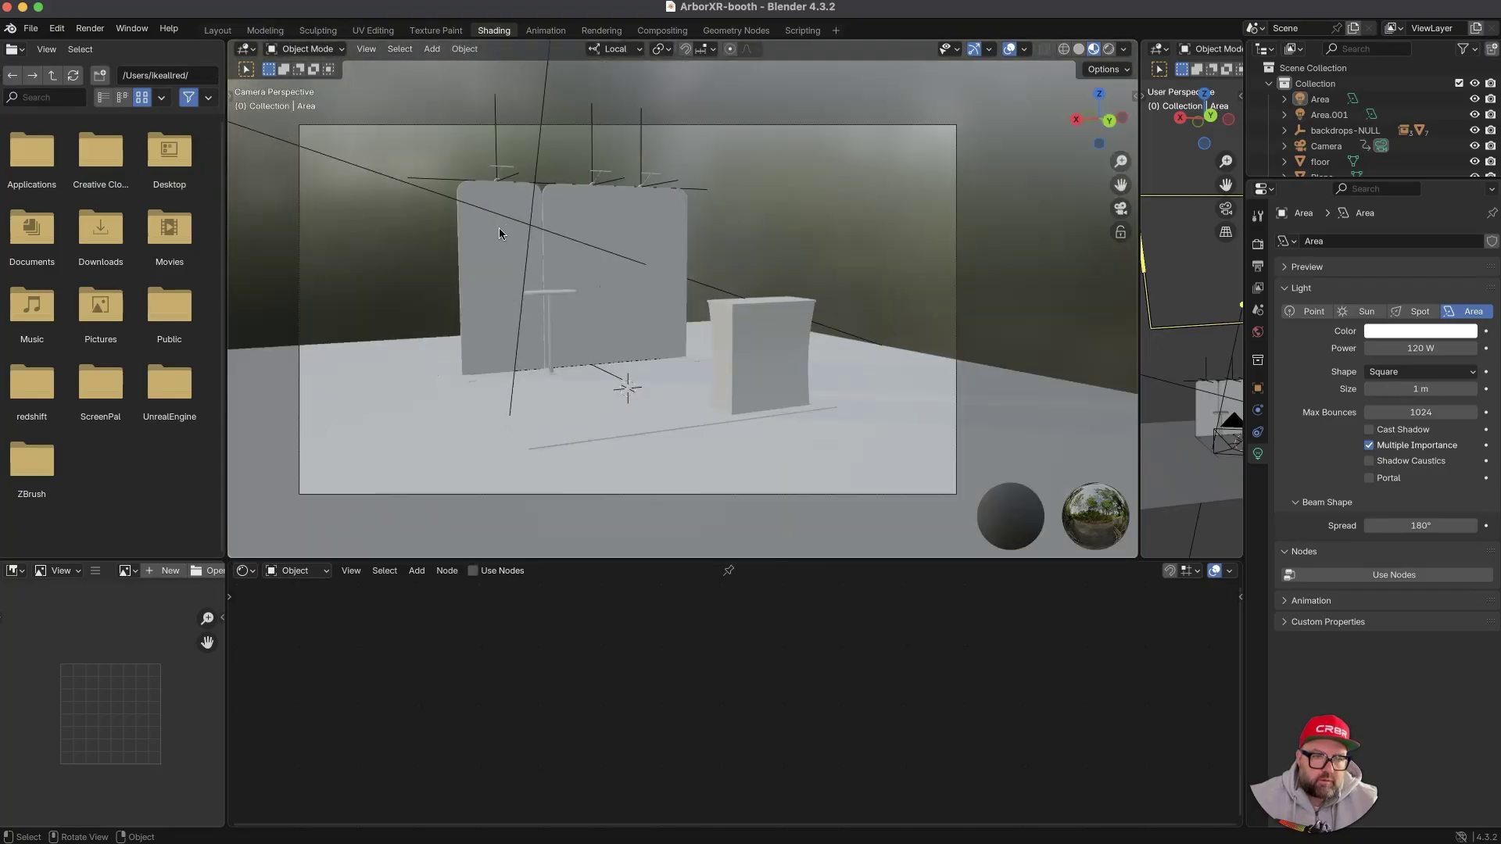
pyautogui.click(1120, 210)
# - Select the big backdrop, frame it in the viewport, and get close to the overhang lights along its upper edge
pyautogui.click(494, 174)
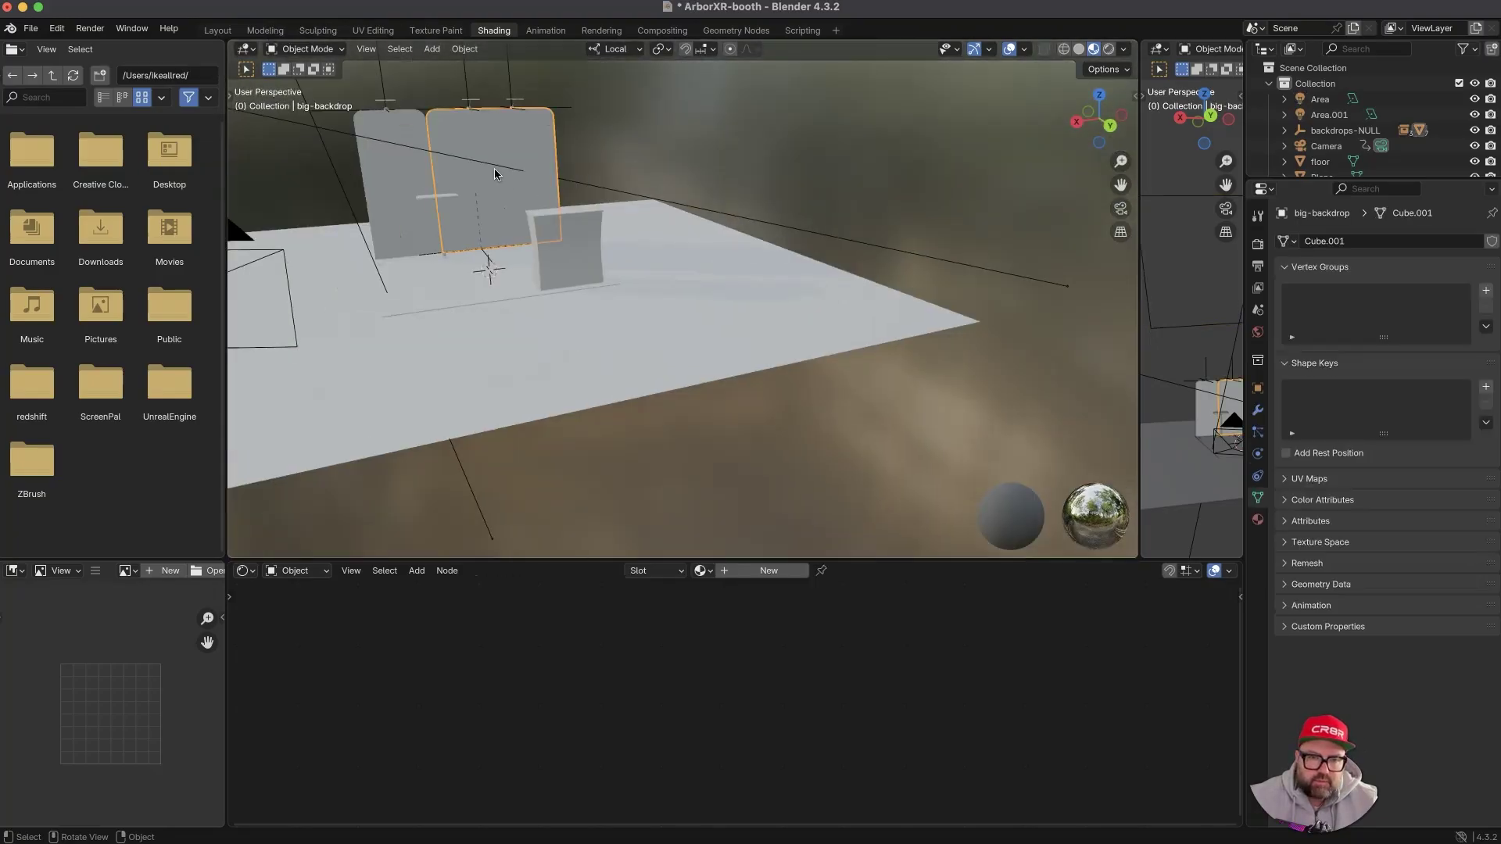
pyautogui.press('`')
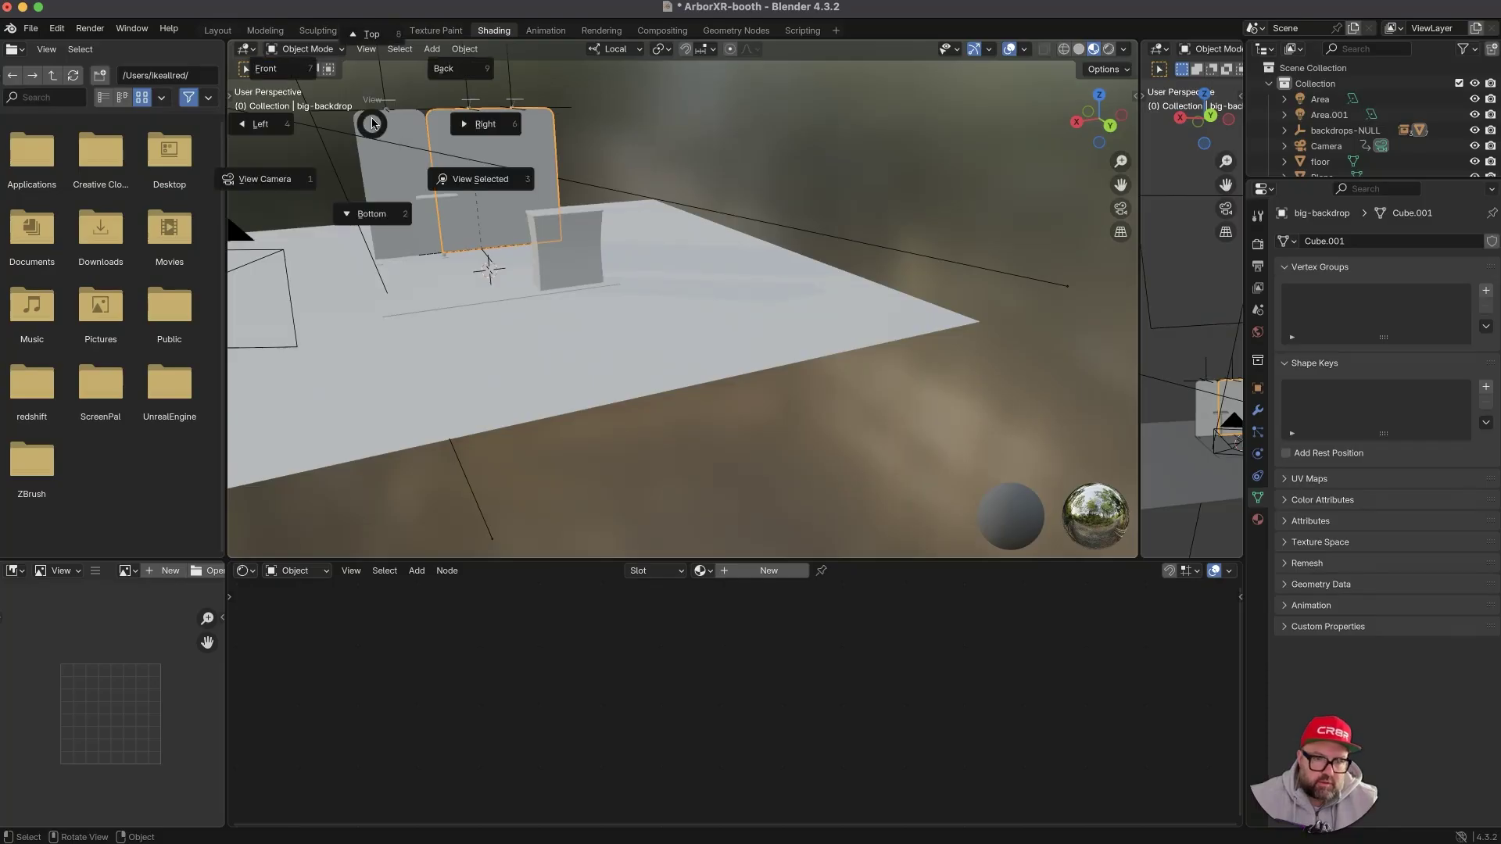
pyautogui.click(475, 181)
pyautogui.moveTo(436, 222); pyautogui.dragTo(597, 335, button='middle')
pyautogui.click(296, 224)
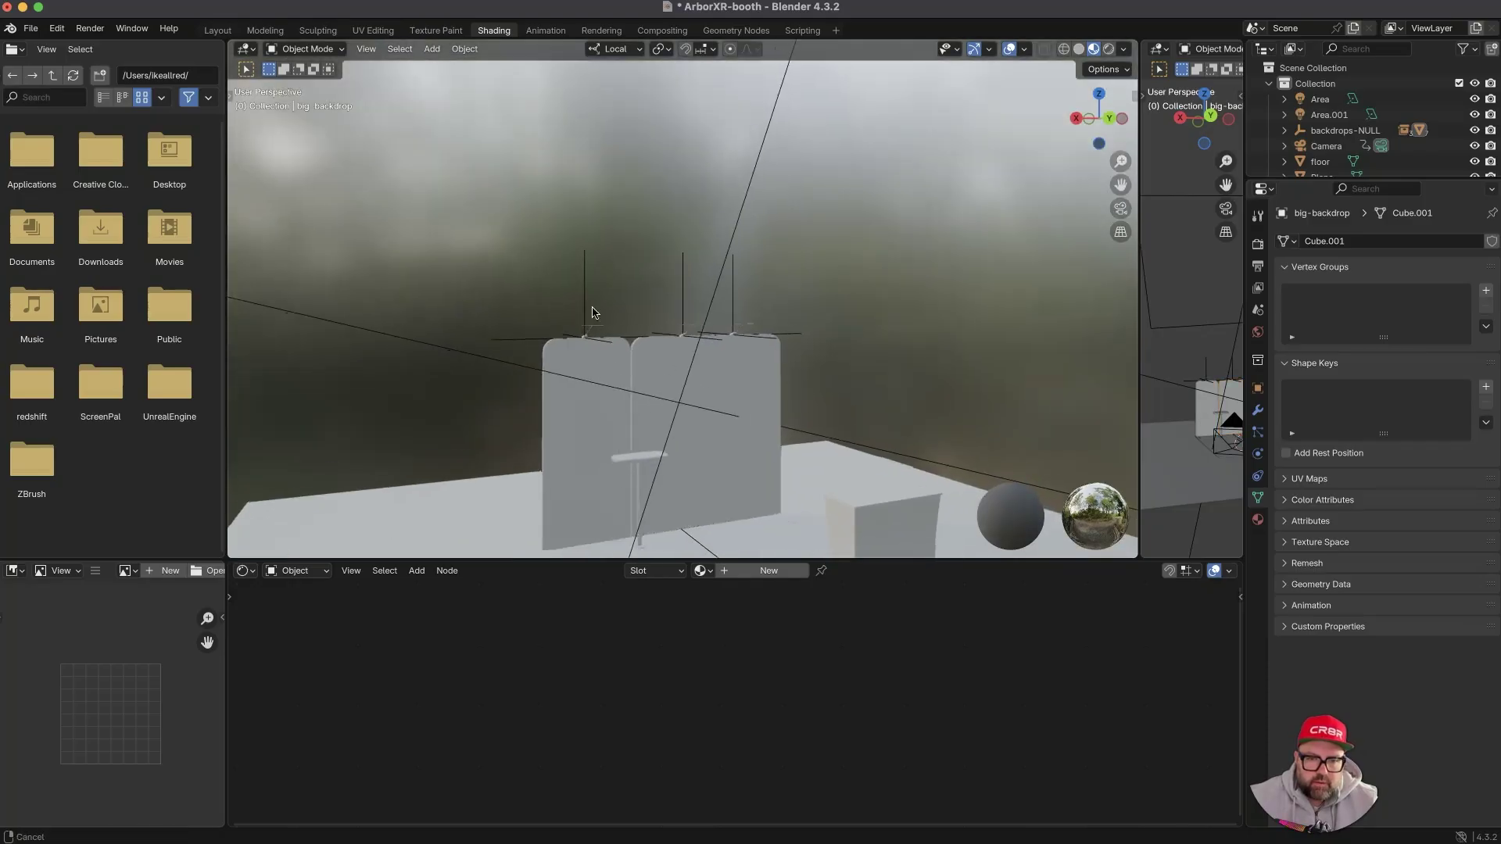
pyautogui.scroll(6, 620, 251)
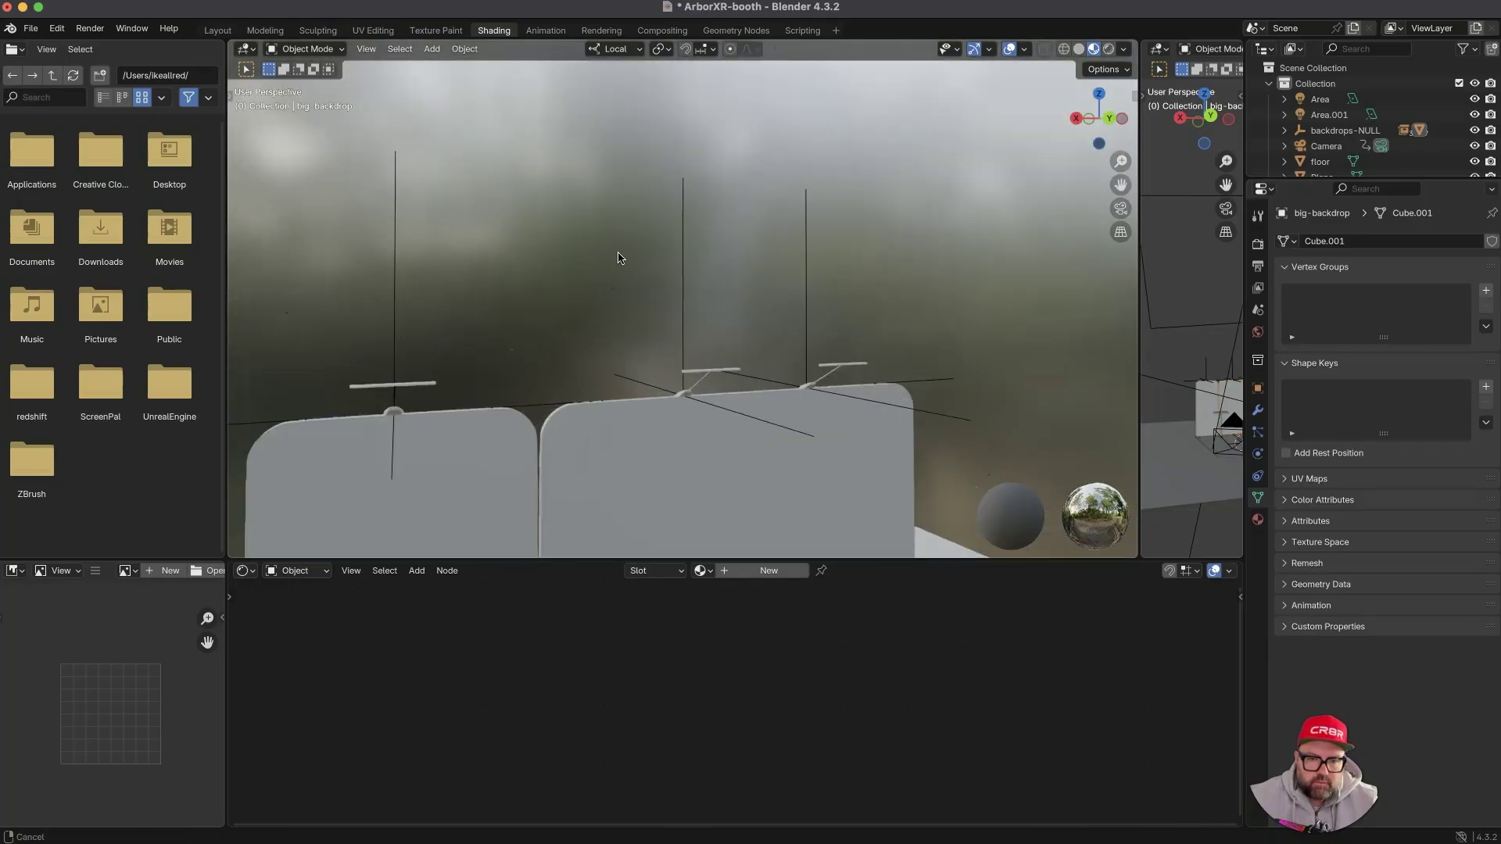
# - Switch the viewport to rendered shading and select one of the overhang lights above the backdrop
pyautogui.click(1108, 50)
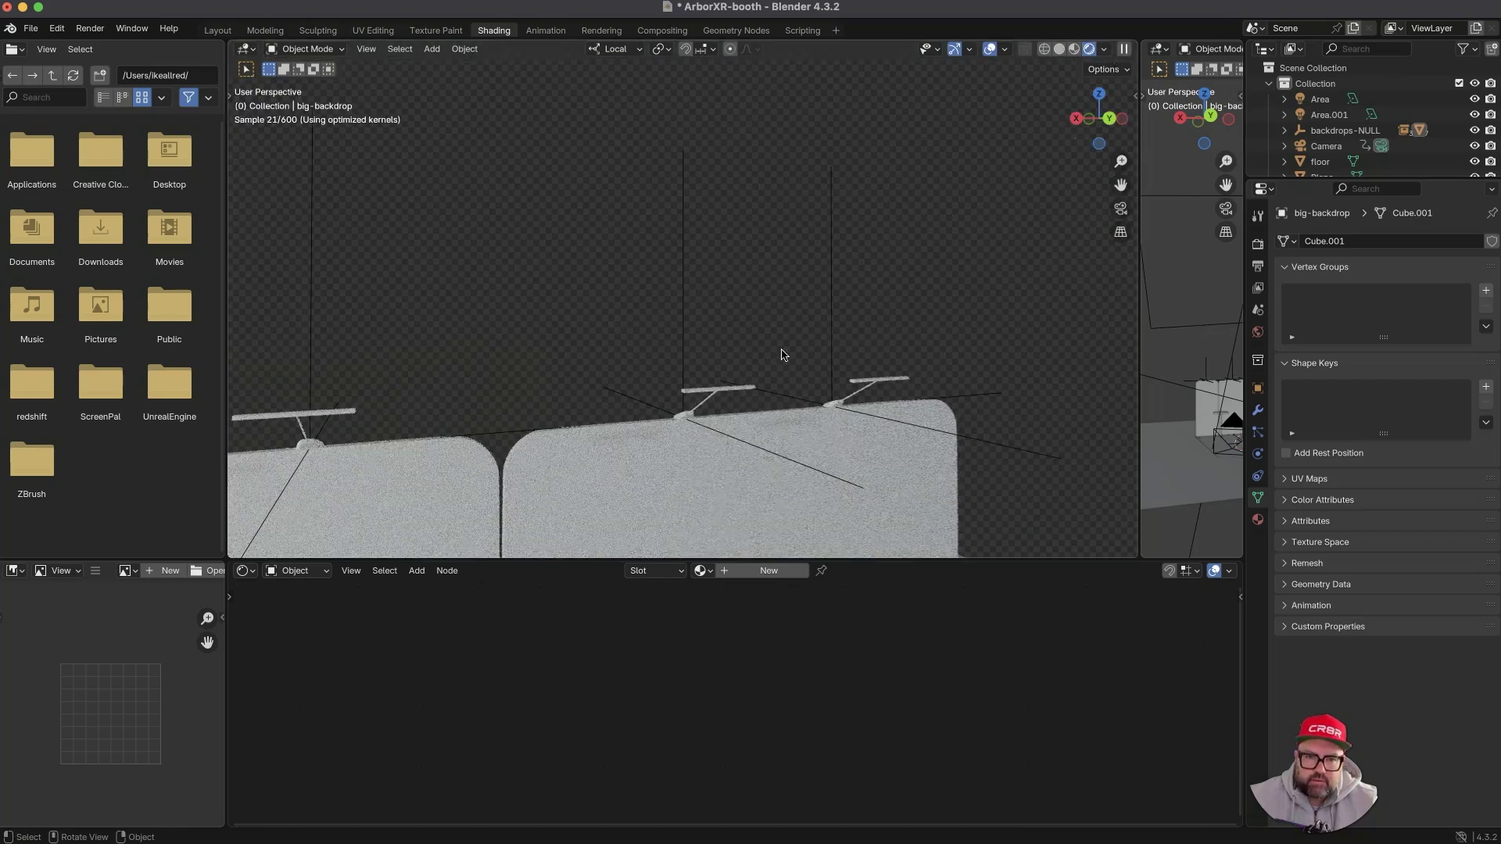
pyautogui.moveTo(719, 403)
pyautogui.mouseDown(button='middle')
pyautogui.moveTo(738, 245)
pyautogui.moveTo(787, 321)
pyautogui.moveTo(844, 305)
pyautogui.moveTo(894, 325)
pyautogui.moveTo(888, 362)
pyautogui.moveTo(844, 416)
pyautogui.moveTo(865, 479)
pyautogui.moveTo(743, 362)
pyautogui.moveTo(744, 418)
pyautogui.moveTo(707, 372)
pyautogui.moveTo(725, 391)
pyautogui.moveTo(710, 400)
pyautogui.mouseUp(button='middle')
pyautogui.click(851, 307)
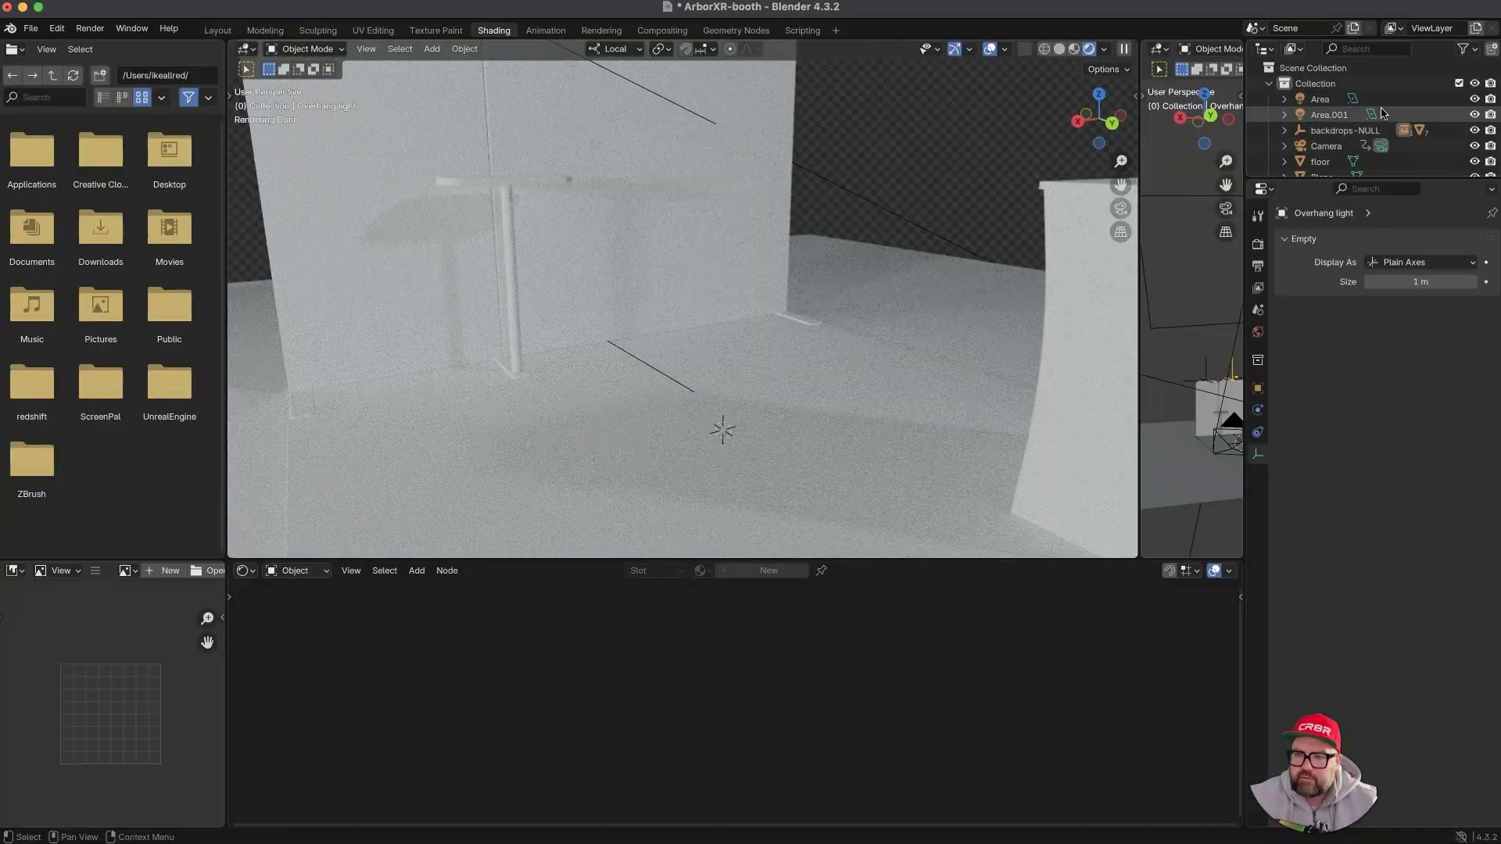
# - Find the excluded Overhang light collection in the outliner and enable it in the view layer
pyautogui.scroll(-3, 1384, 113)
pyautogui.scroll(2, 1384, 115)
pyautogui.rightClick(1386, 114)
pyautogui.click(1415, 100)
pyautogui.scroll(-3, 1442, 117)
pyautogui.scroll(2, 1446, 117)
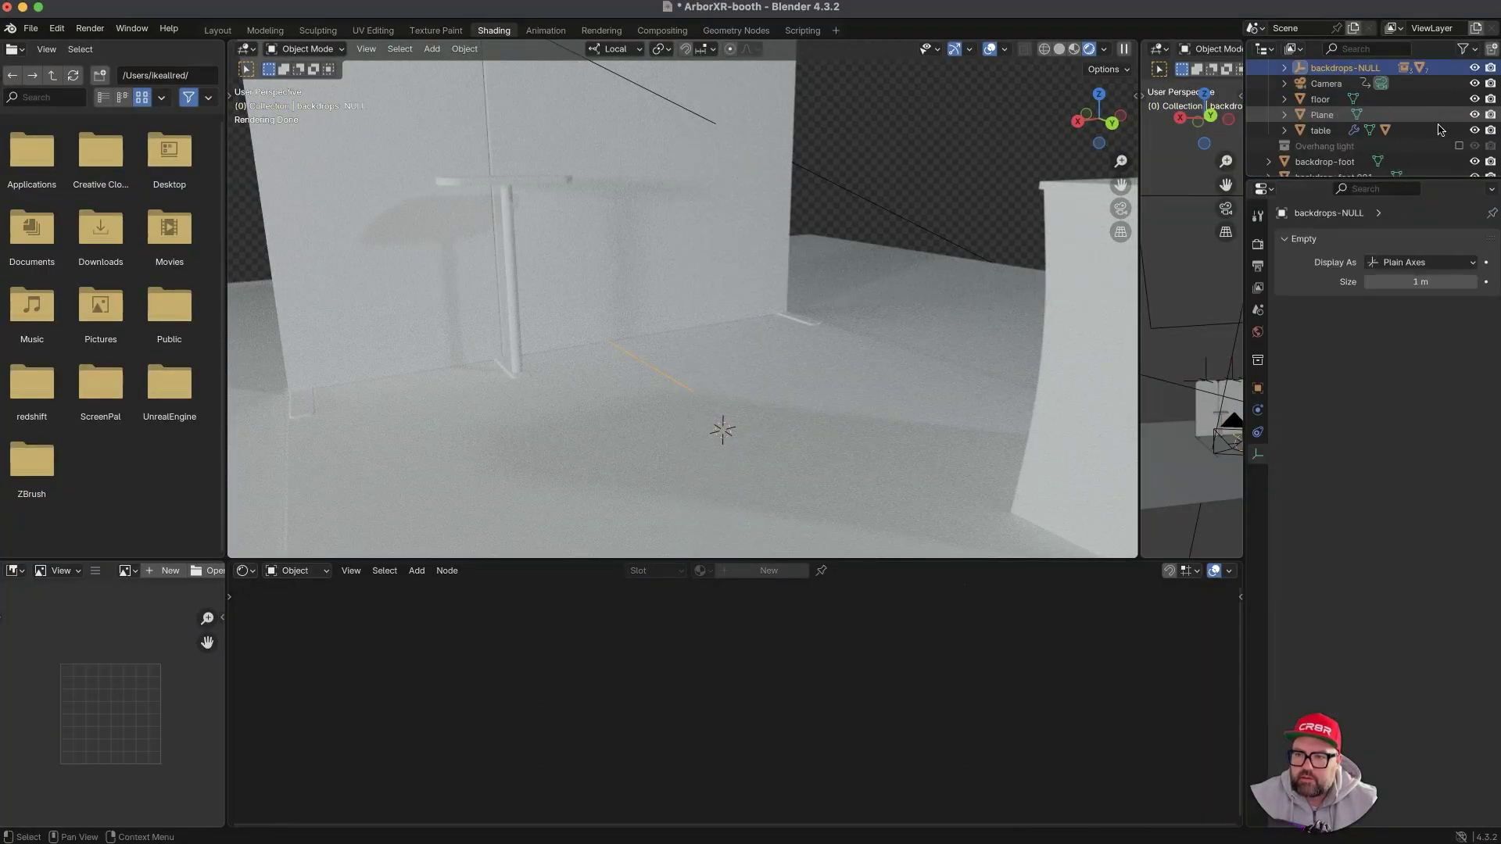
pyautogui.click(1459, 148)
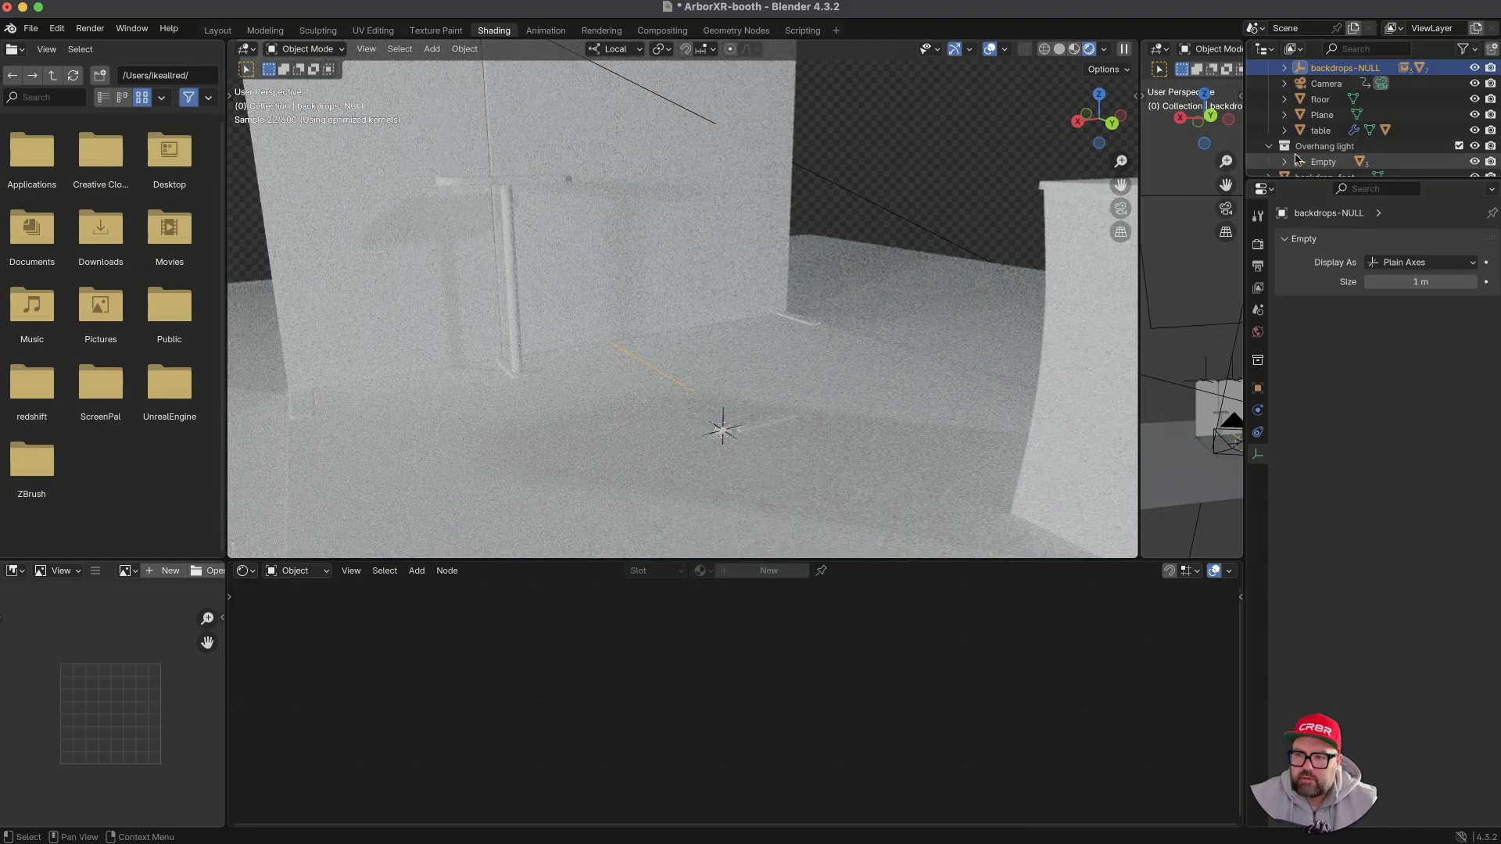
# - Expand the Empty inside the Overhang light collection, select its light-rod object, and bring it closer in the viewport
pyautogui.click(1284, 162)
pyautogui.scroll(-2, 1316, 165)
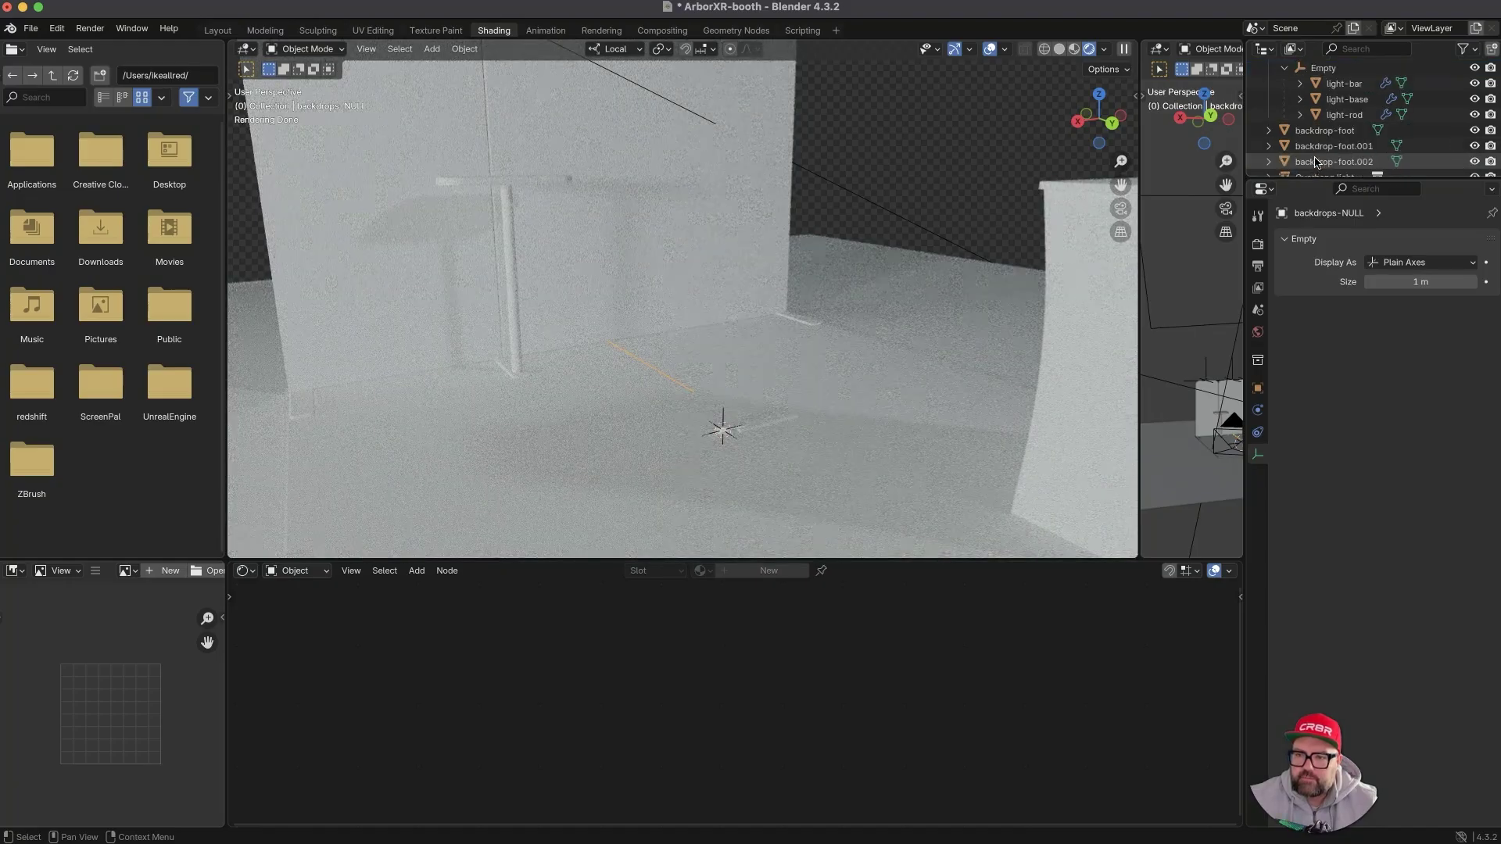
pyautogui.click(1344, 146)
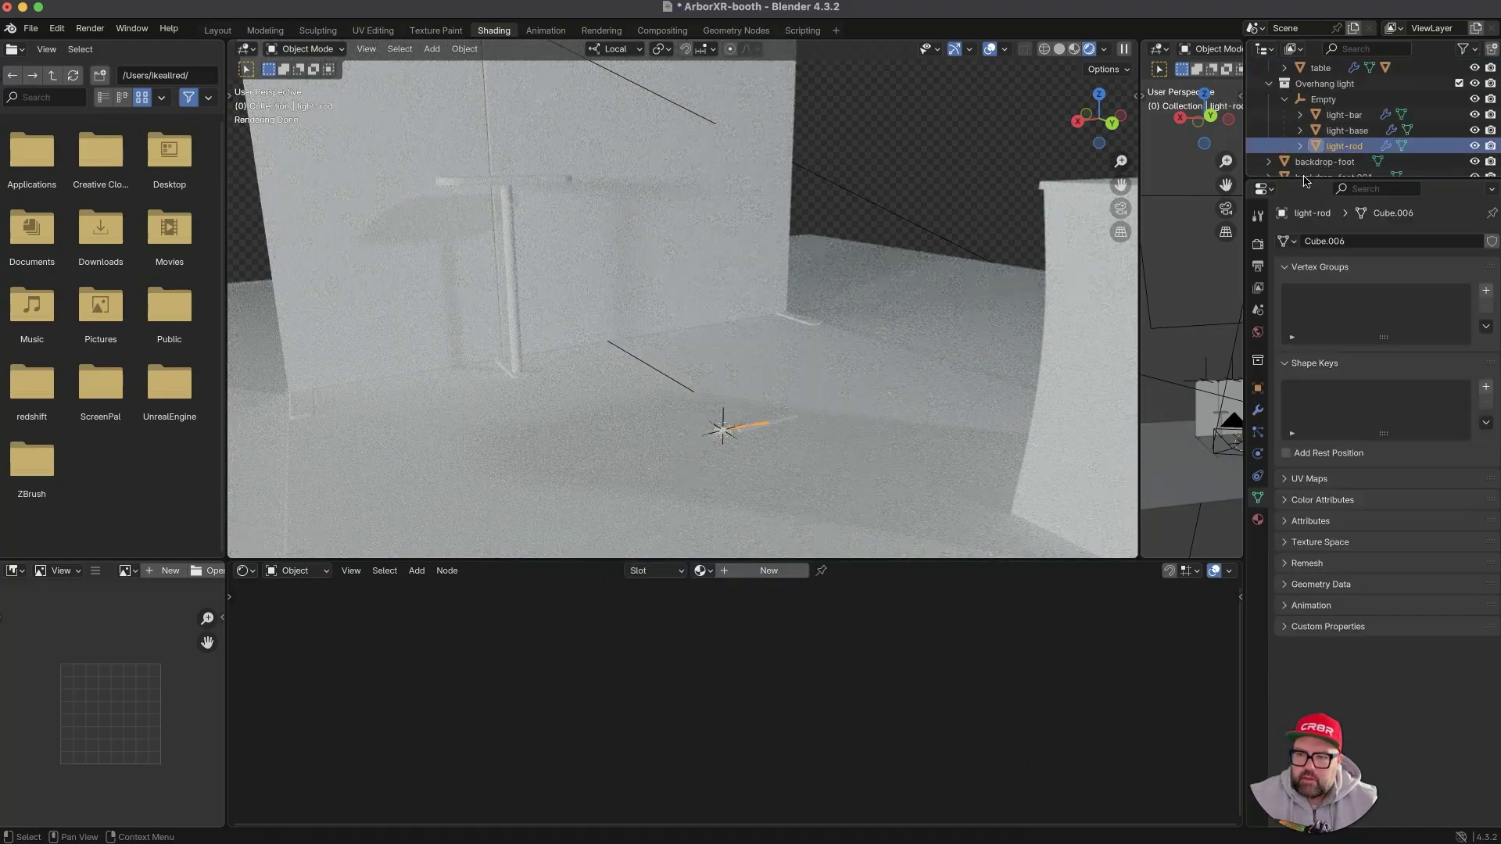
pyautogui.scroll(4, 757, 427)
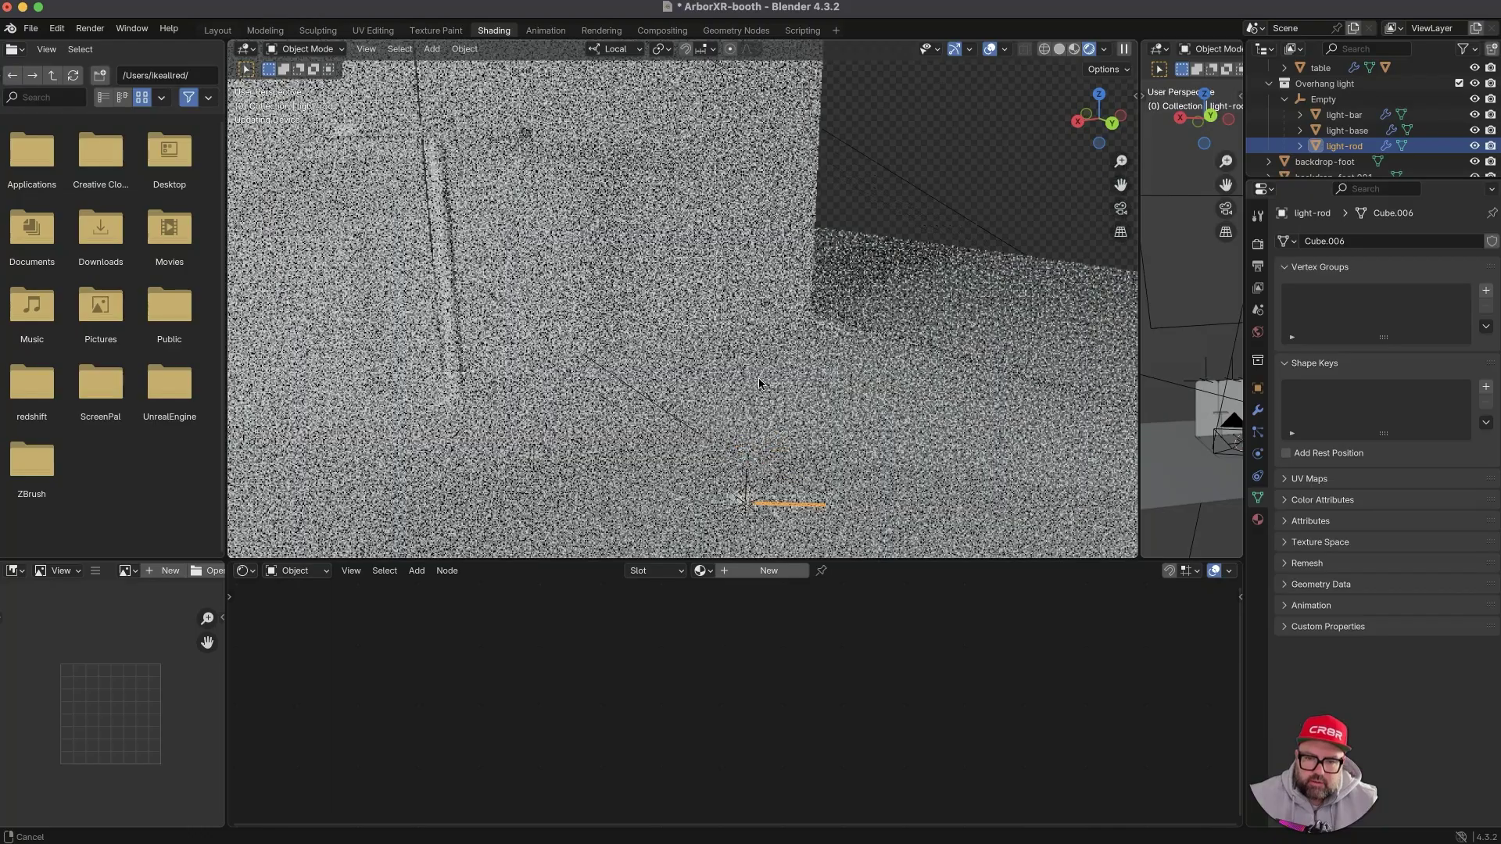
# - Create a new material on the light-rod and name it grey-metal
pyautogui.moveTo(758, 452); pyautogui.dragTo(801, 419, button='middle')
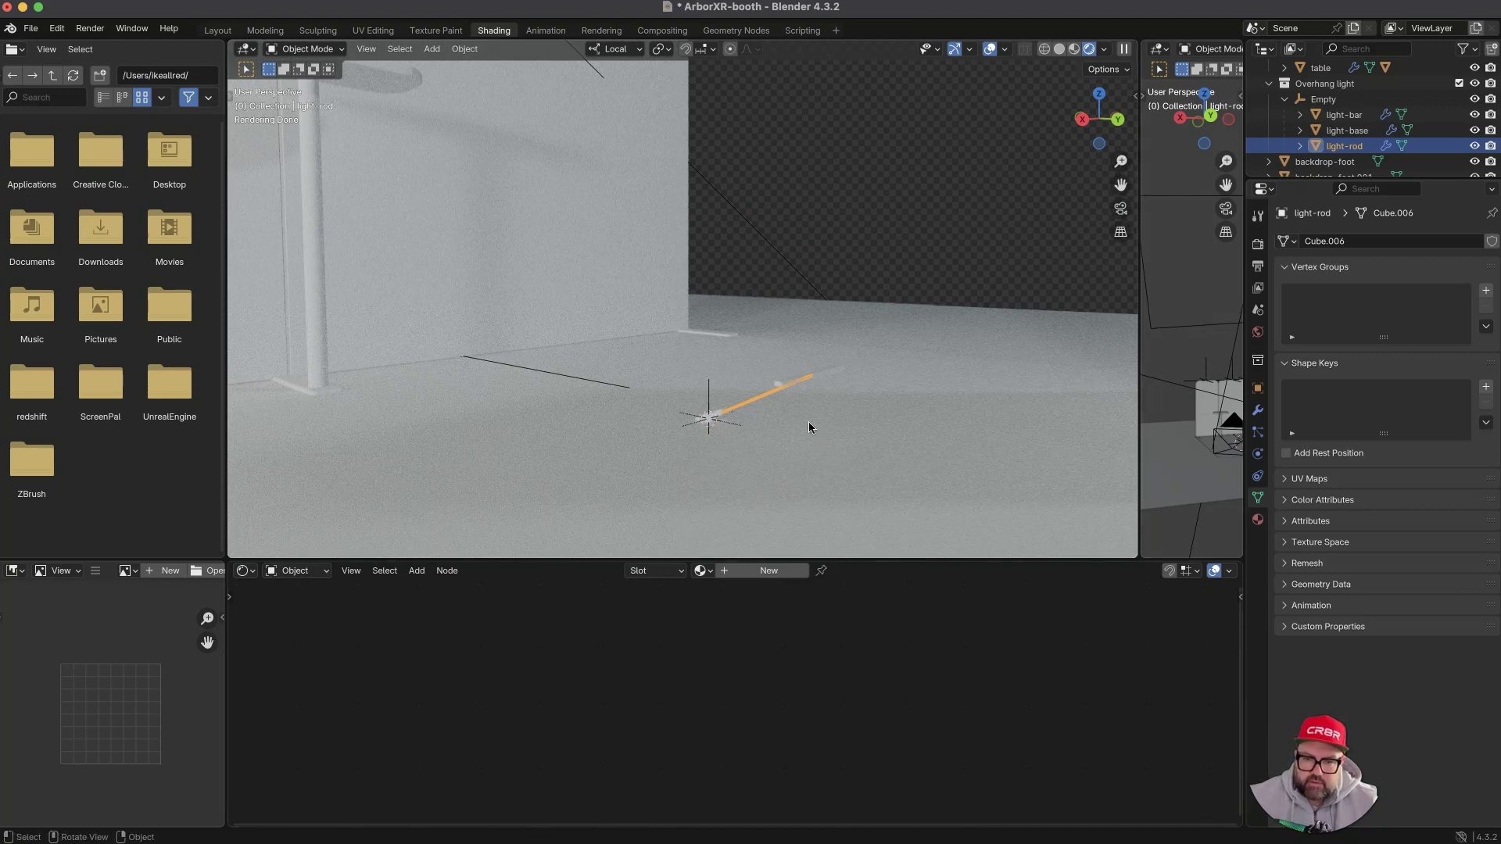
pyautogui.click(1259, 520)
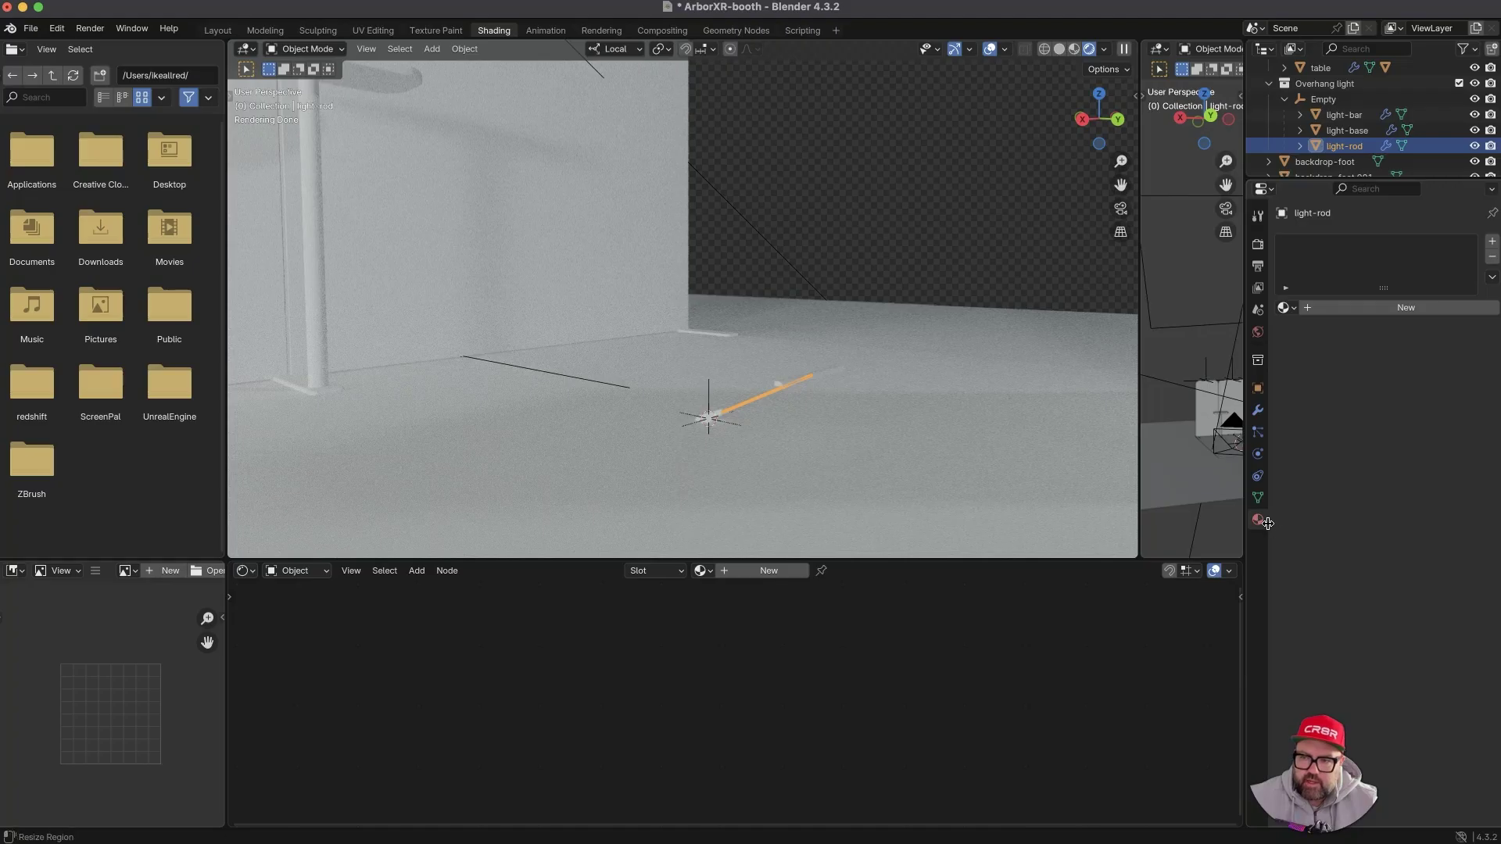
pyautogui.click(1329, 308)
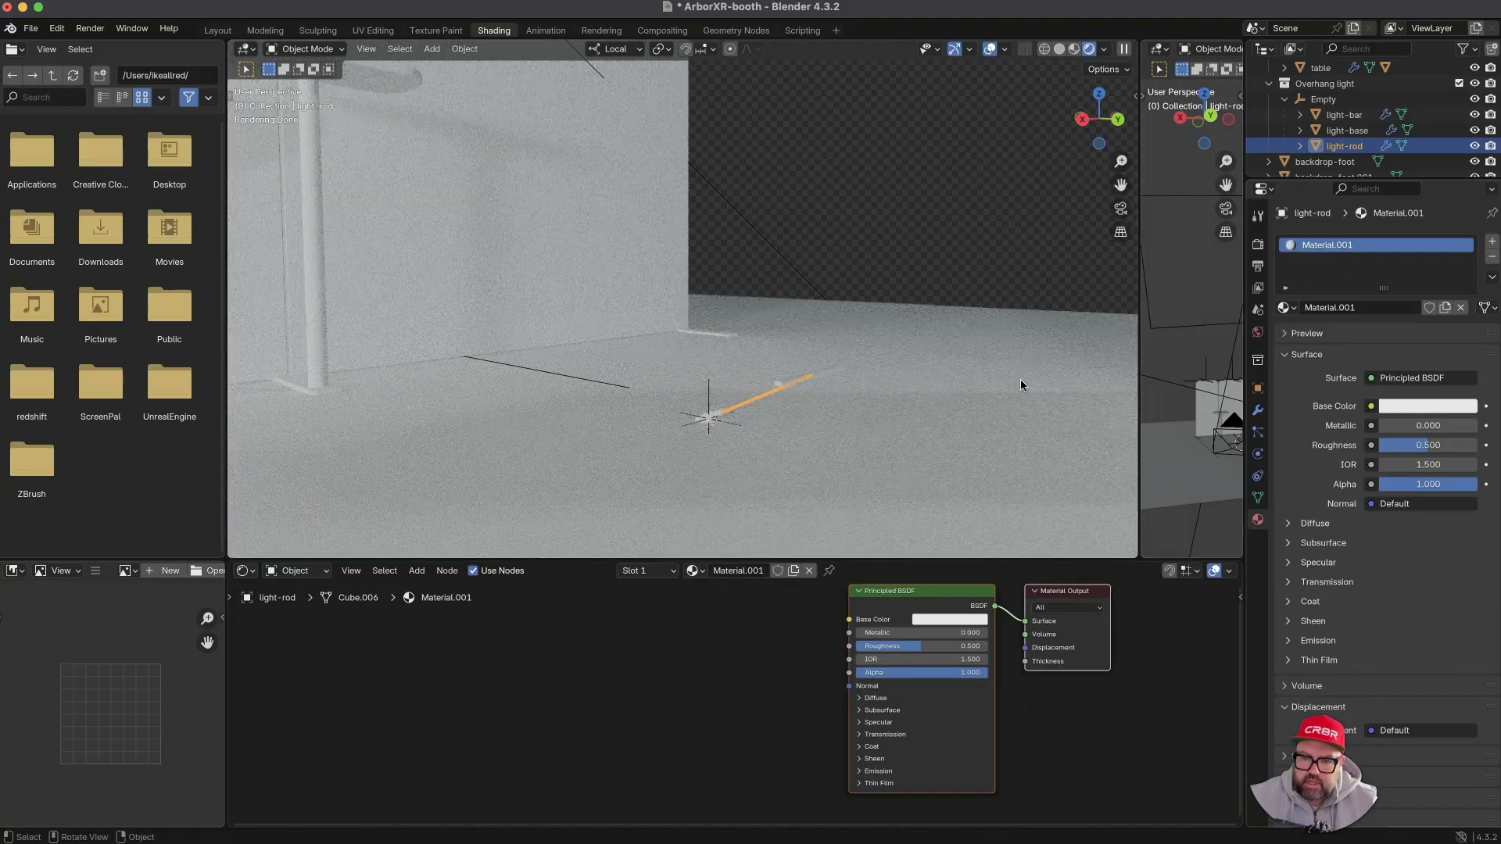
pyautogui.keyDown('ctrl'); pyautogui.moveTo(781, 383); pyautogui.dragTo(793, 328, button='middle'); pyautogui.keyUp('ctrl')
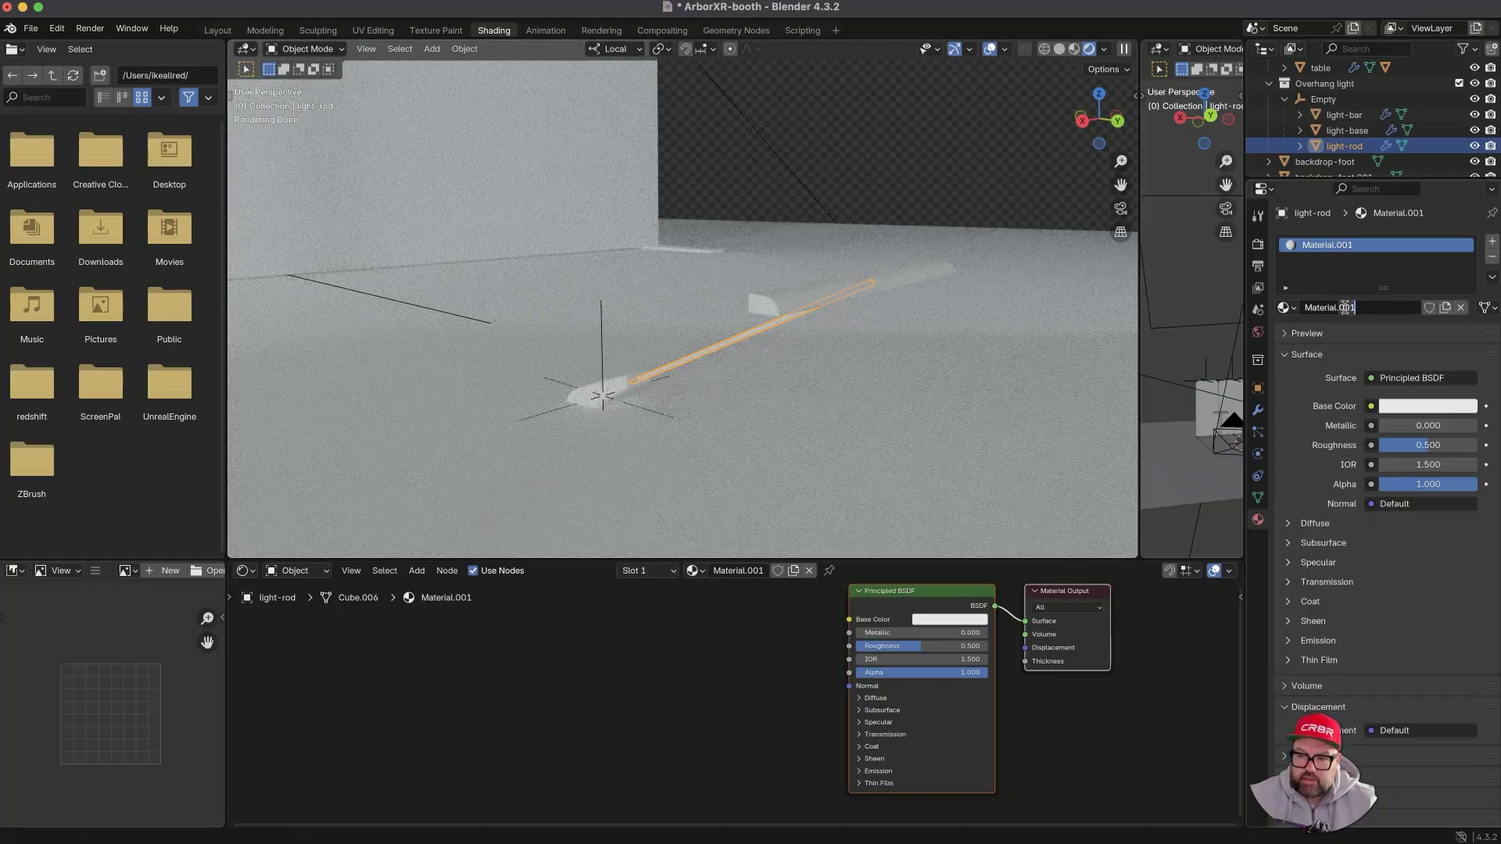
pyautogui.moveTo(1364, 308); pyautogui.dragTo(1284, 306)
pyautogui.write('grey-metal')
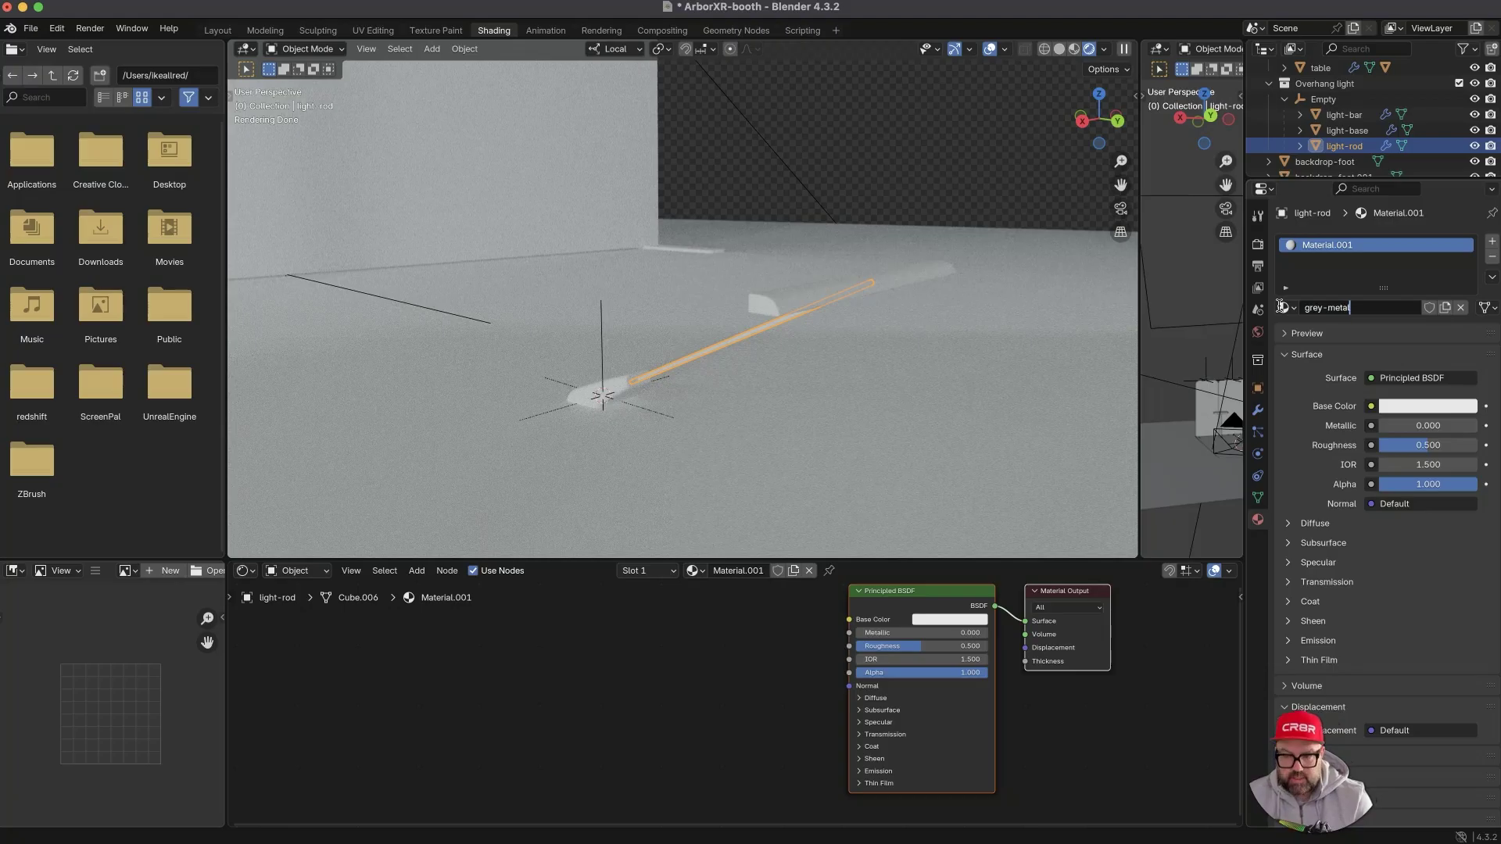
pyautogui.press('Return')
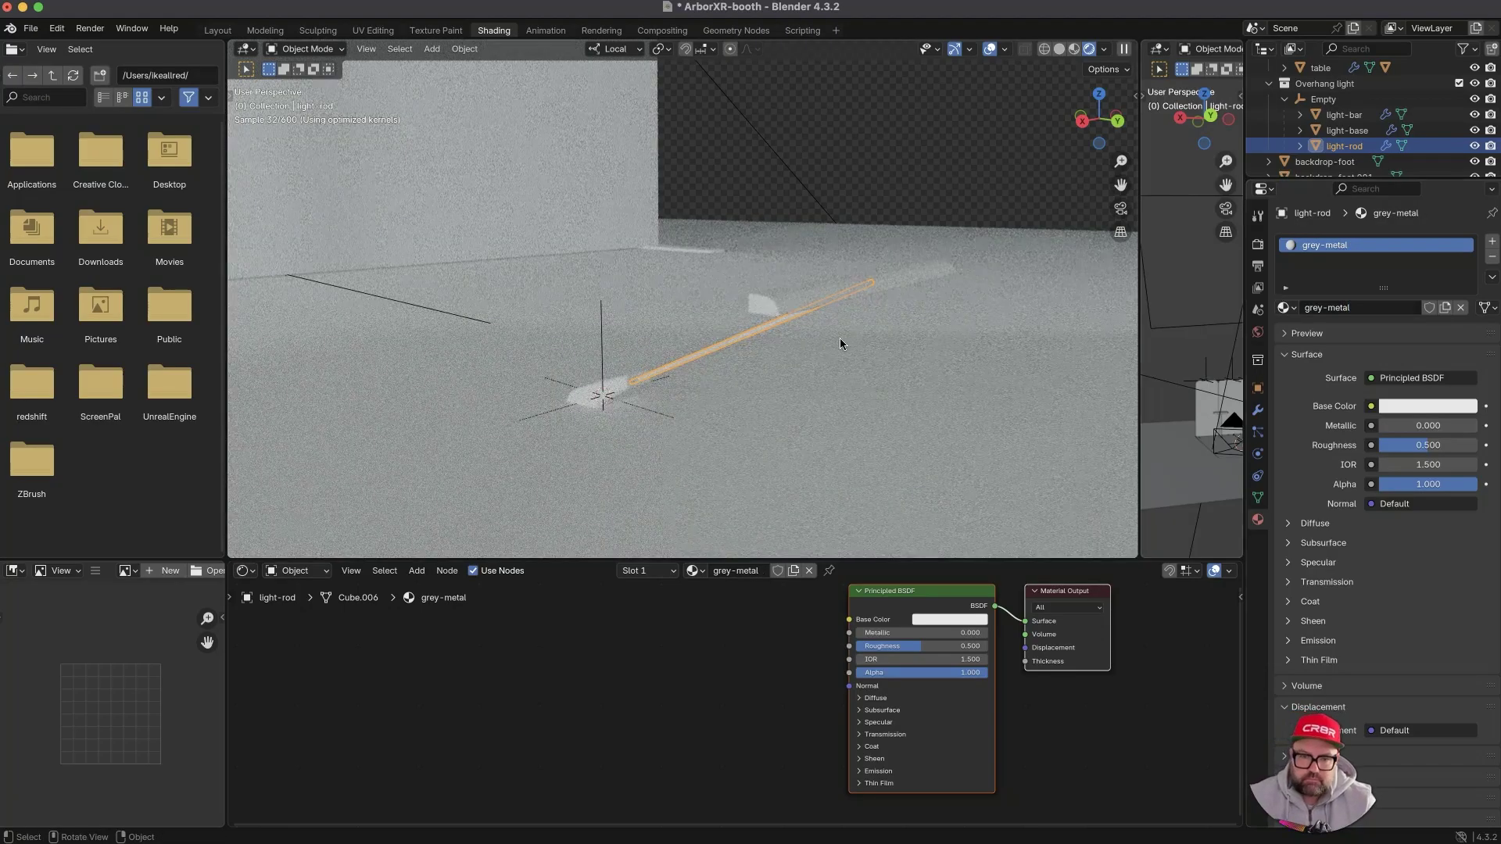
# - Darken the grey-metal base color to a neutral mid grey
pyautogui.click(1399, 406)
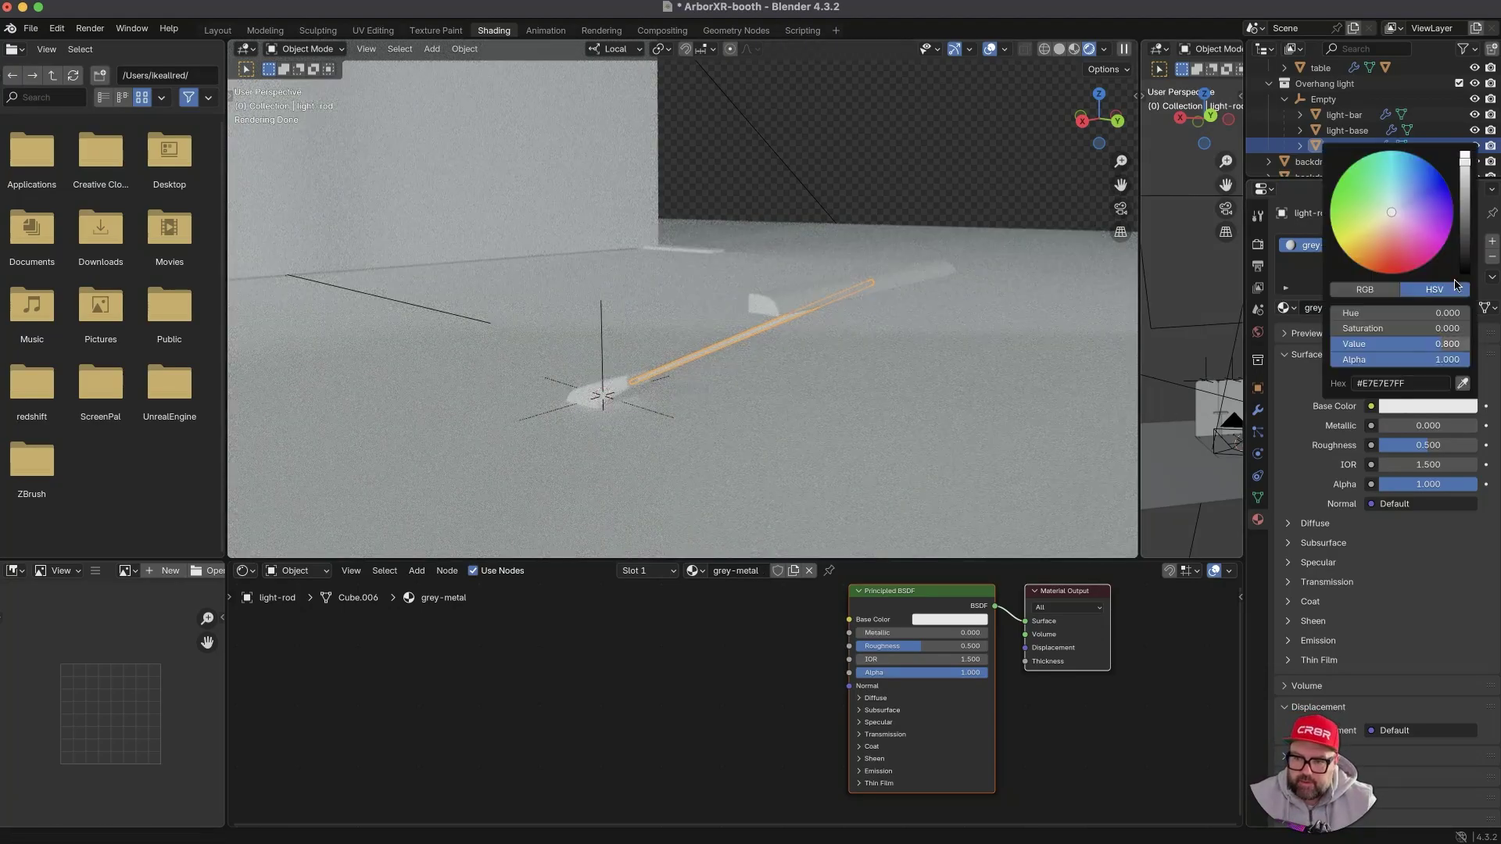
pyautogui.moveTo(1461, 207); pyautogui.dragTo(1466, 215)
pyautogui.click(1028, 137)
pyautogui.moveTo(824, 322); pyautogui.dragTo(770, 344, button='middle')
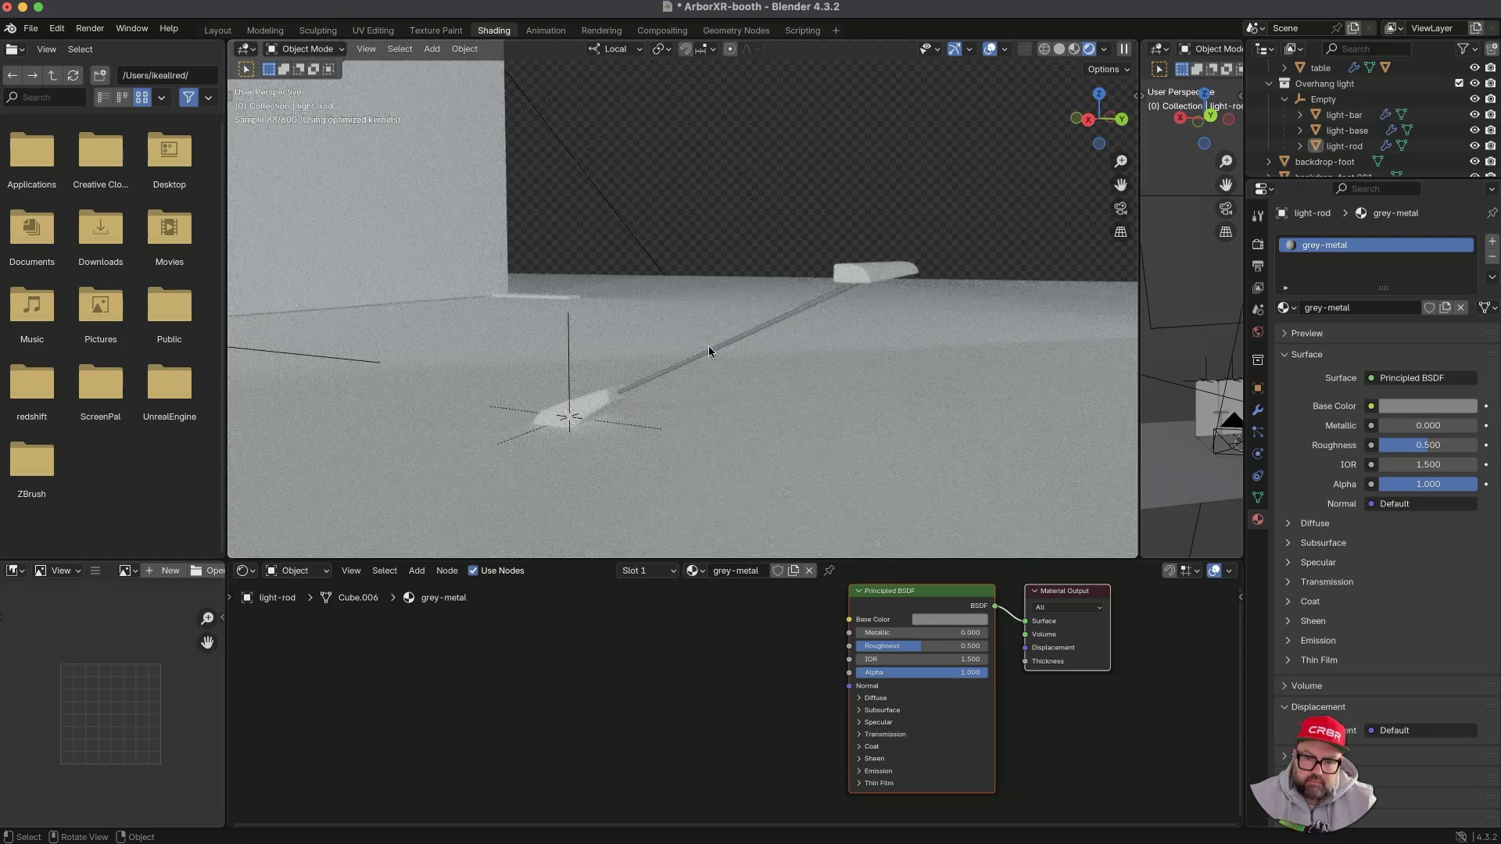
# - Select the light-rod and raise the Metallic value of its grey-metal material to 0.236
pyautogui.click(809, 306)
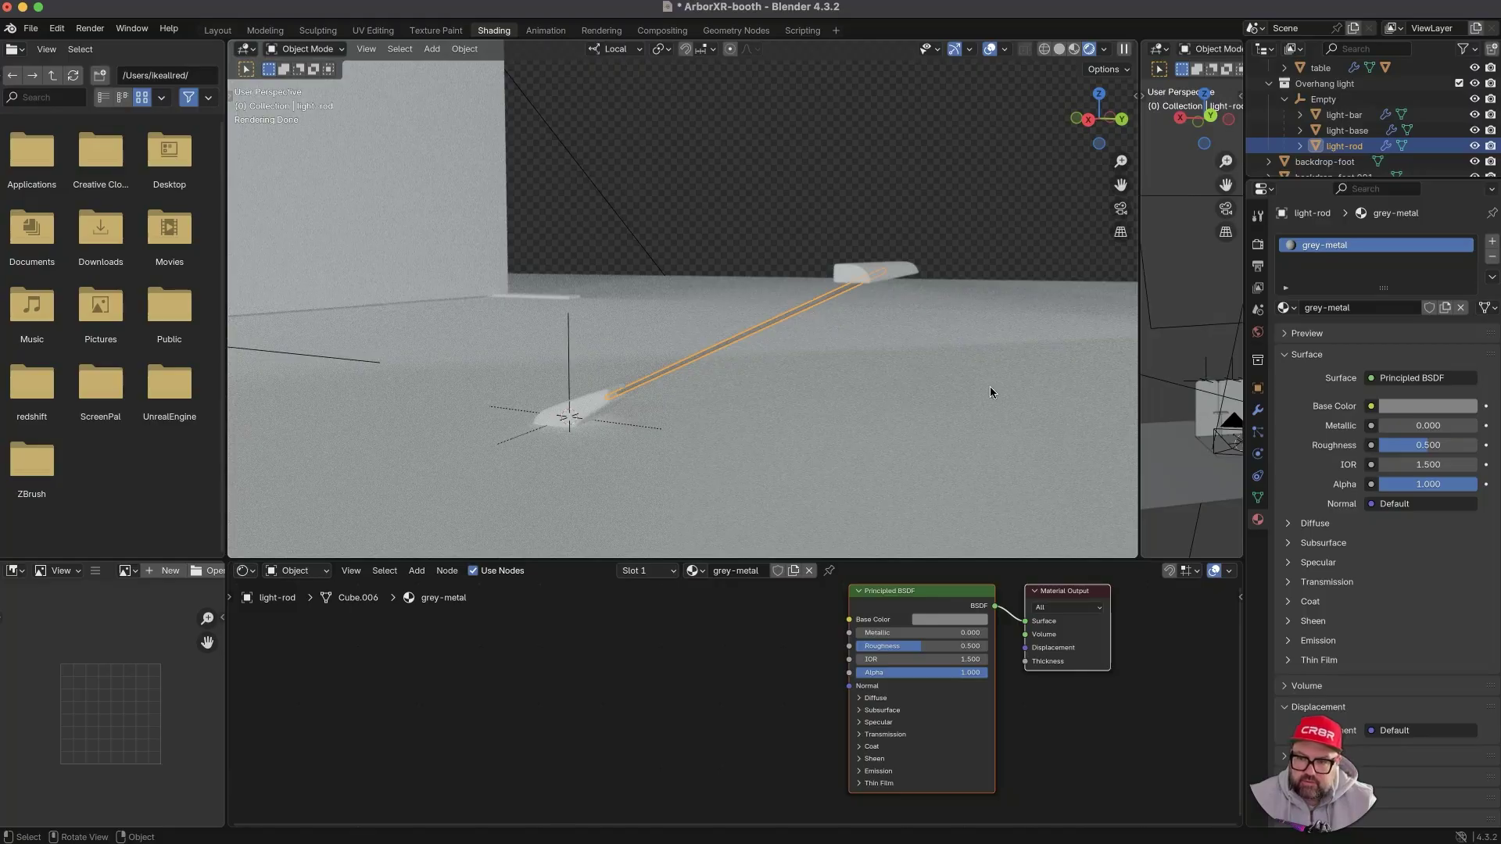
pyautogui.moveTo(866, 310); pyautogui.dragTo(861, 295, button='middle')
pyautogui.scroll(5, 861, 294)
pyautogui.scroll(-5, 887, 330)
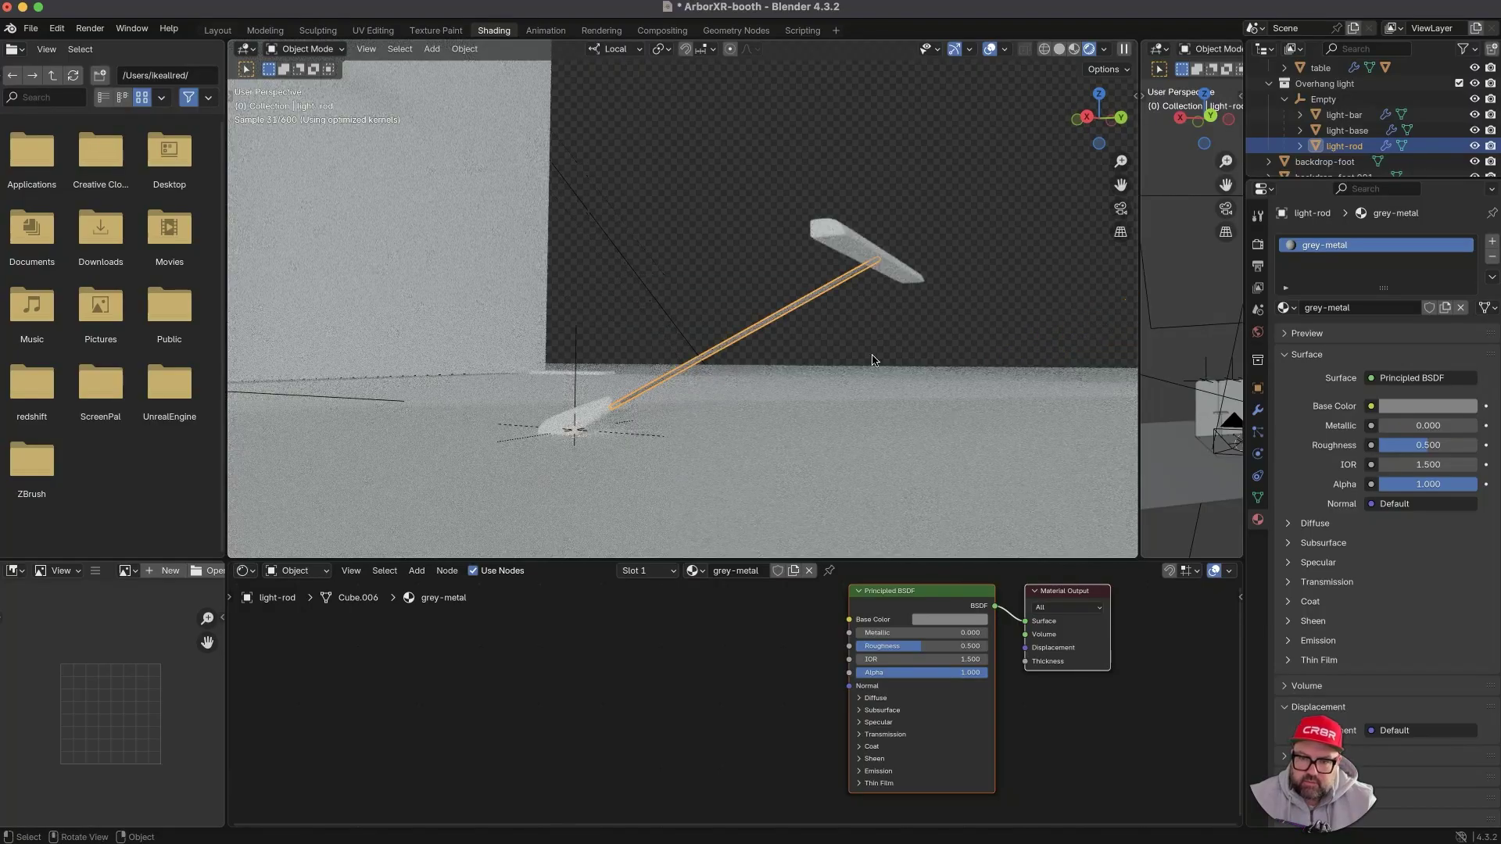
pyautogui.scroll(5, 814, 296)
pyautogui.scroll(-5, 814, 297)
pyautogui.scroll(5, 814, 296)
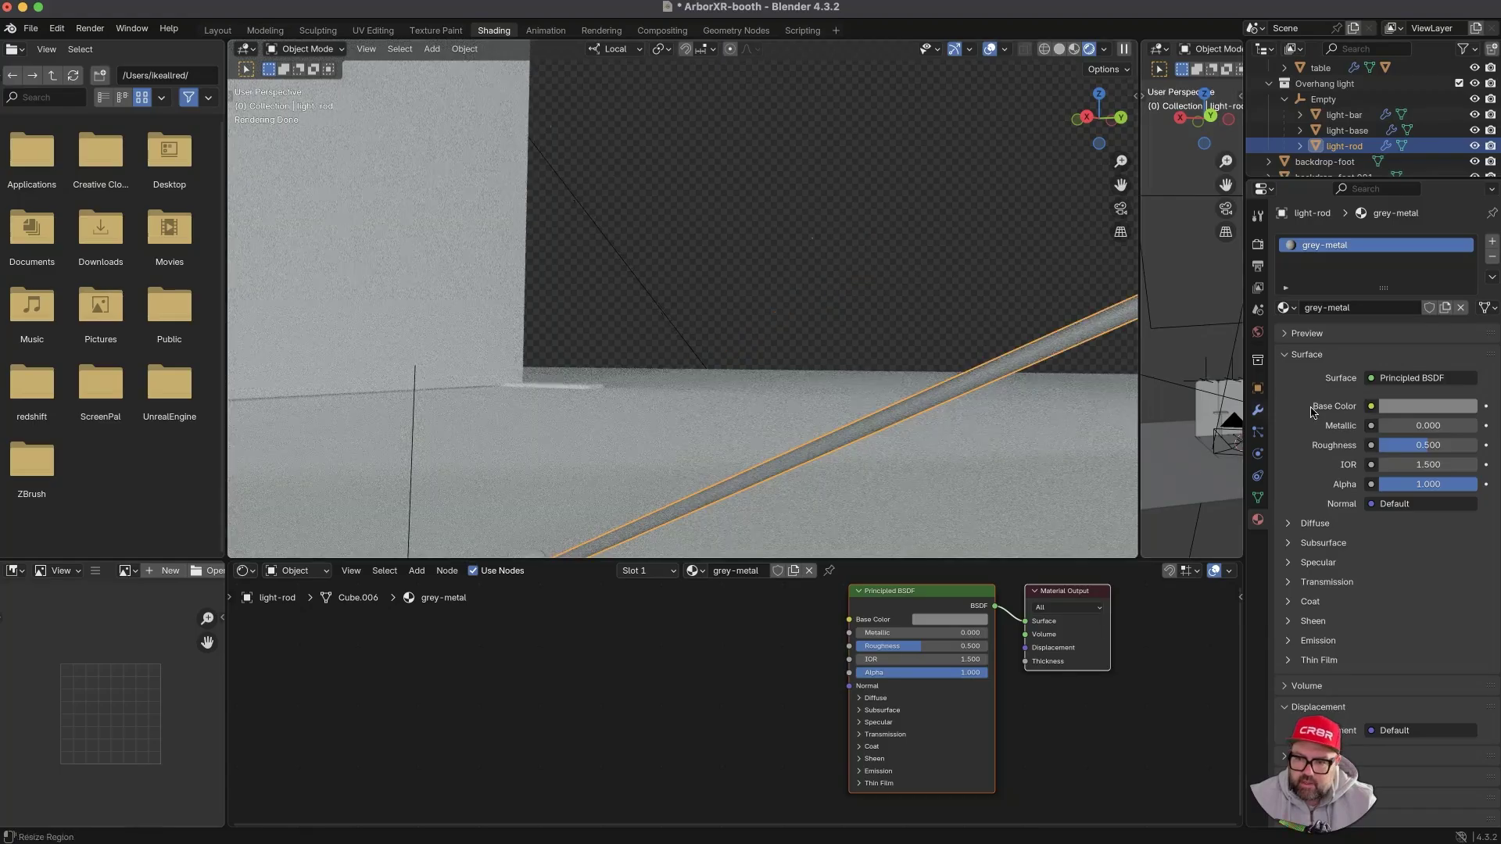
pyautogui.moveTo(1408, 427); pyautogui.dragTo(1425, 429)
pyautogui.scroll(-3, 942, 336)
pyautogui.scroll(6, 922, 307)
pyautogui.click(907, 315)
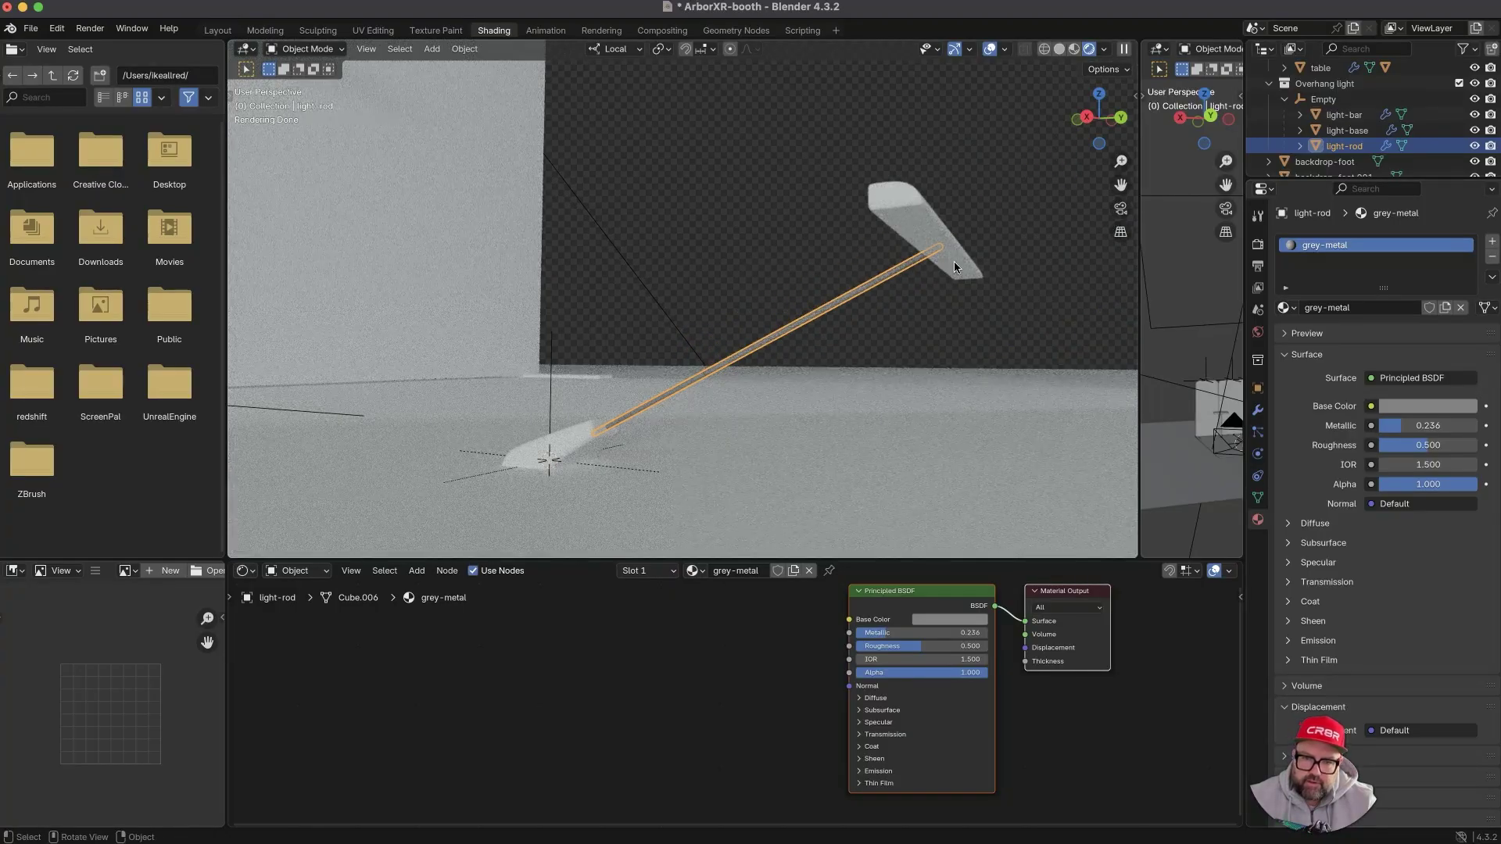
# - Assign the existing grey-metal material to both the light-bar and the light-base
pyautogui.click(954, 261)
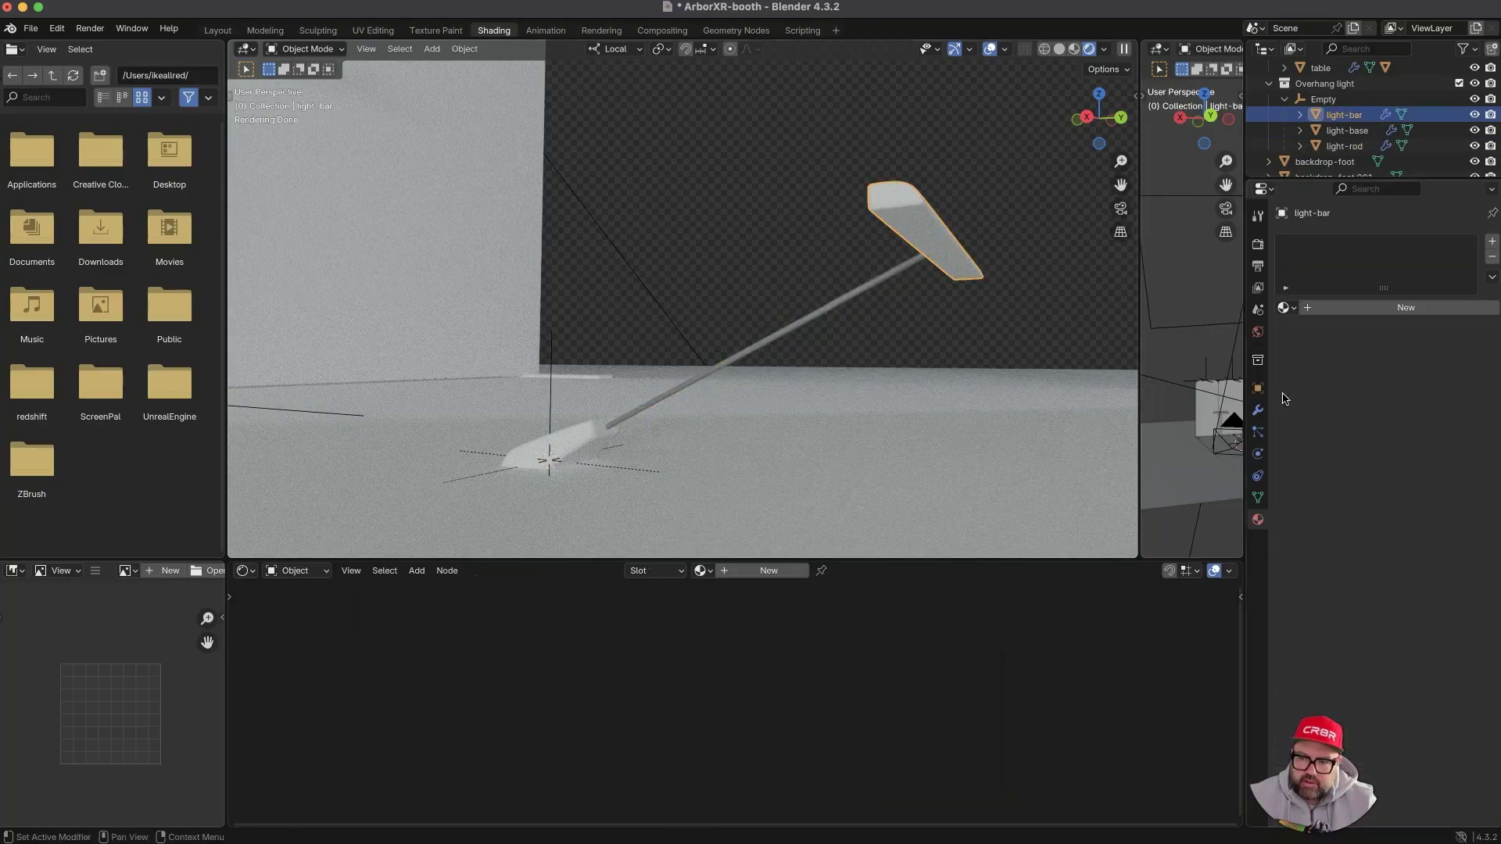
pyautogui.click(1284, 307)
pyautogui.click(1211, 330)
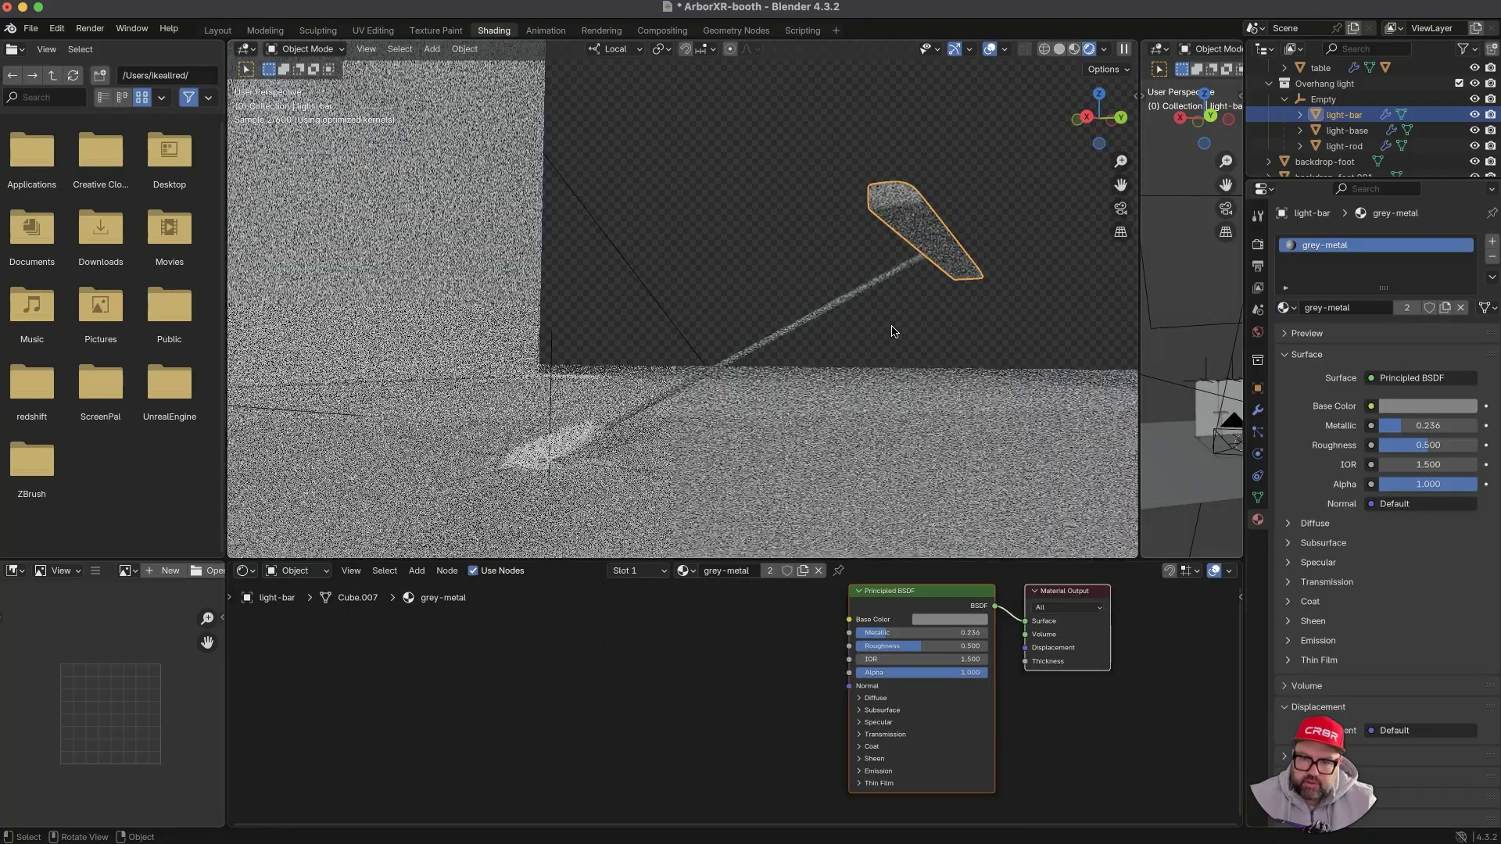
pyautogui.click(576, 434)
pyautogui.click(1285, 307)
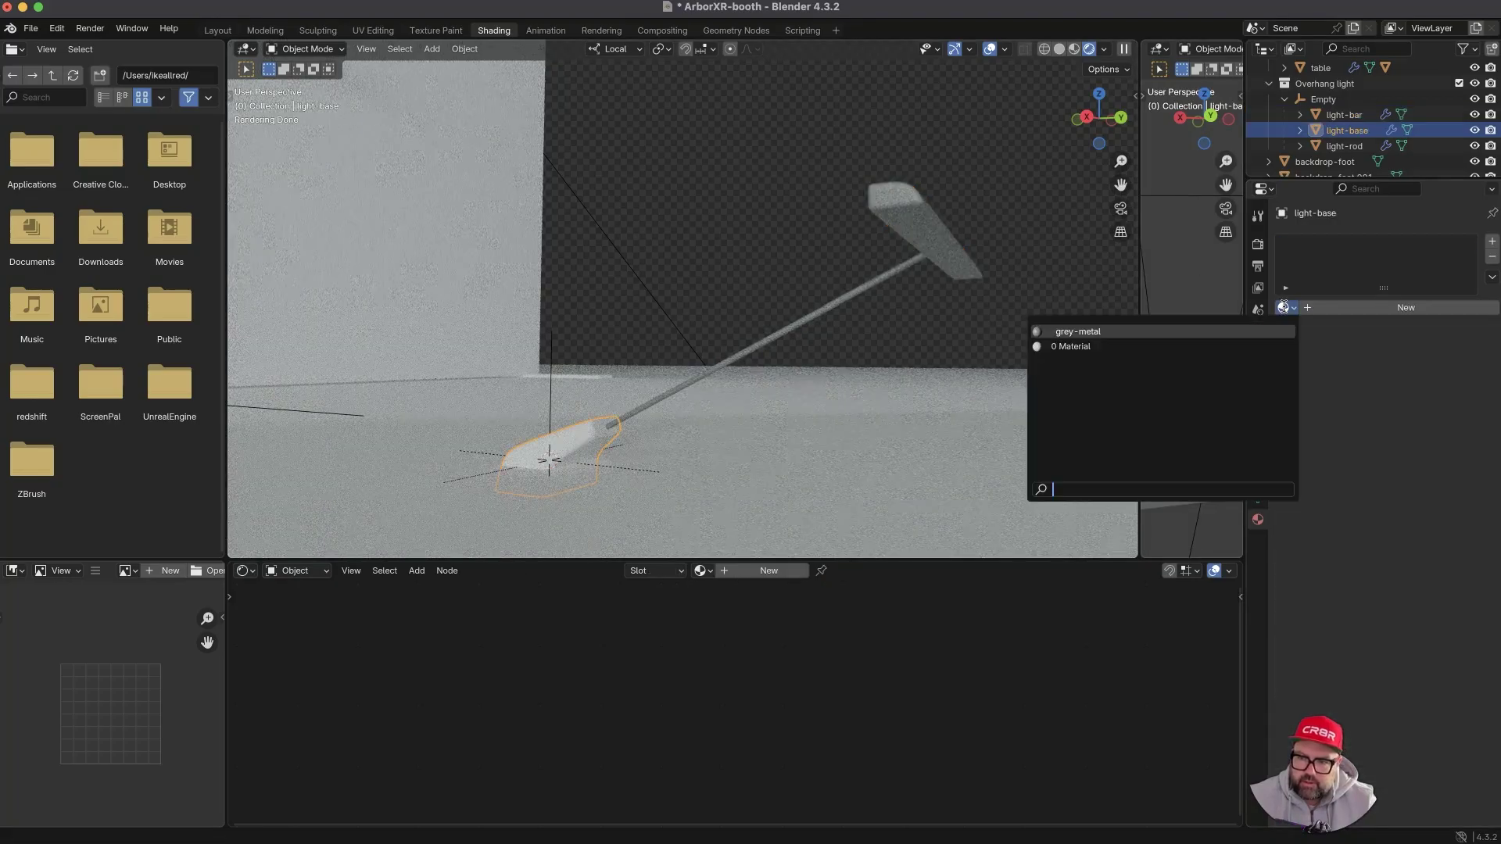
pyautogui.click(1154, 336)
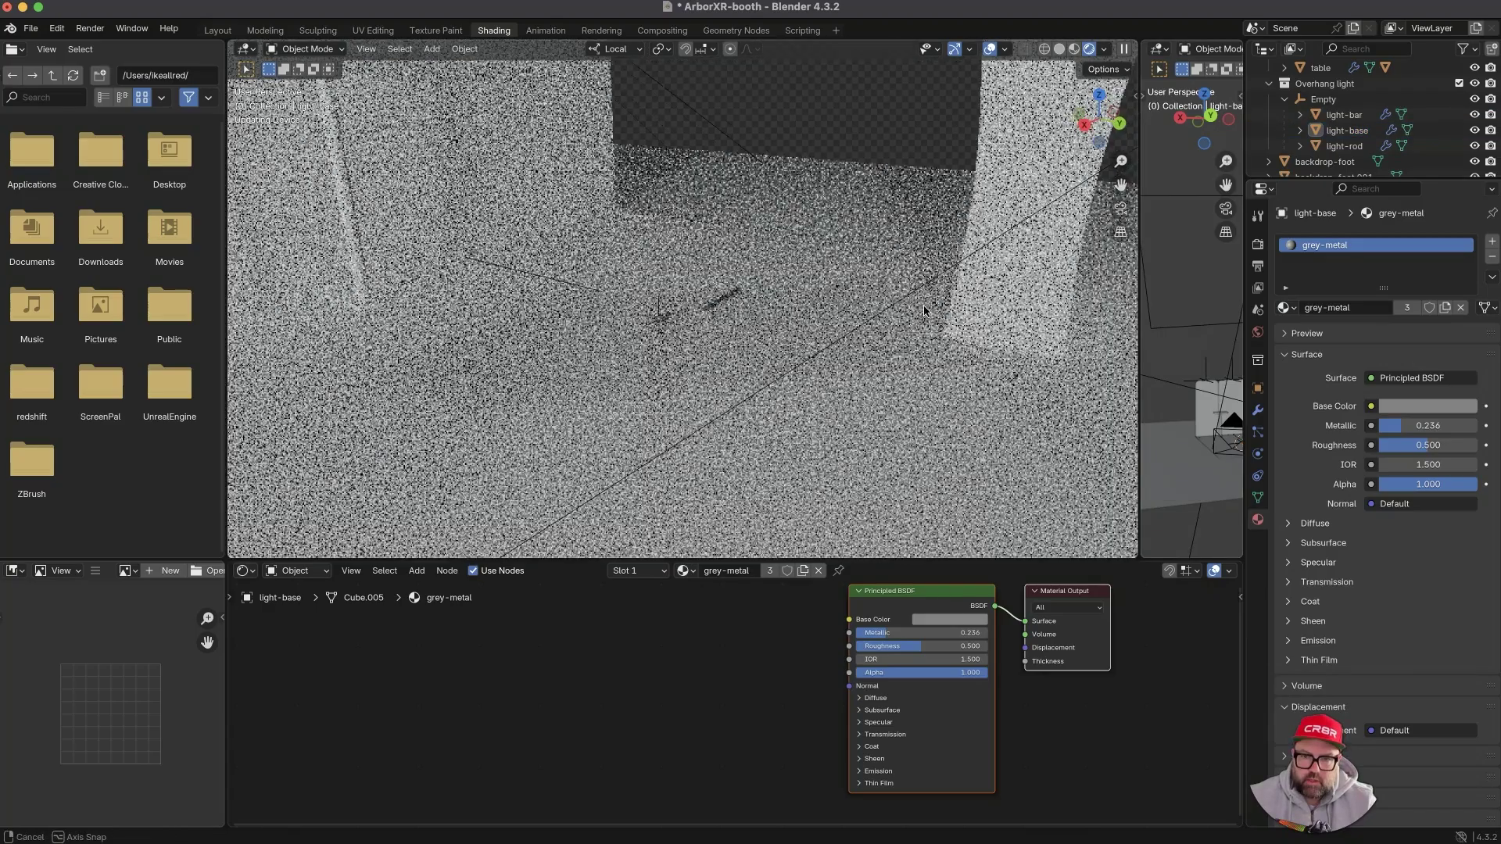
# - Collapse the Overhang light collection in the outliner and exclude it from the view layer
pyautogui.scroll(-2, 1400, 148)
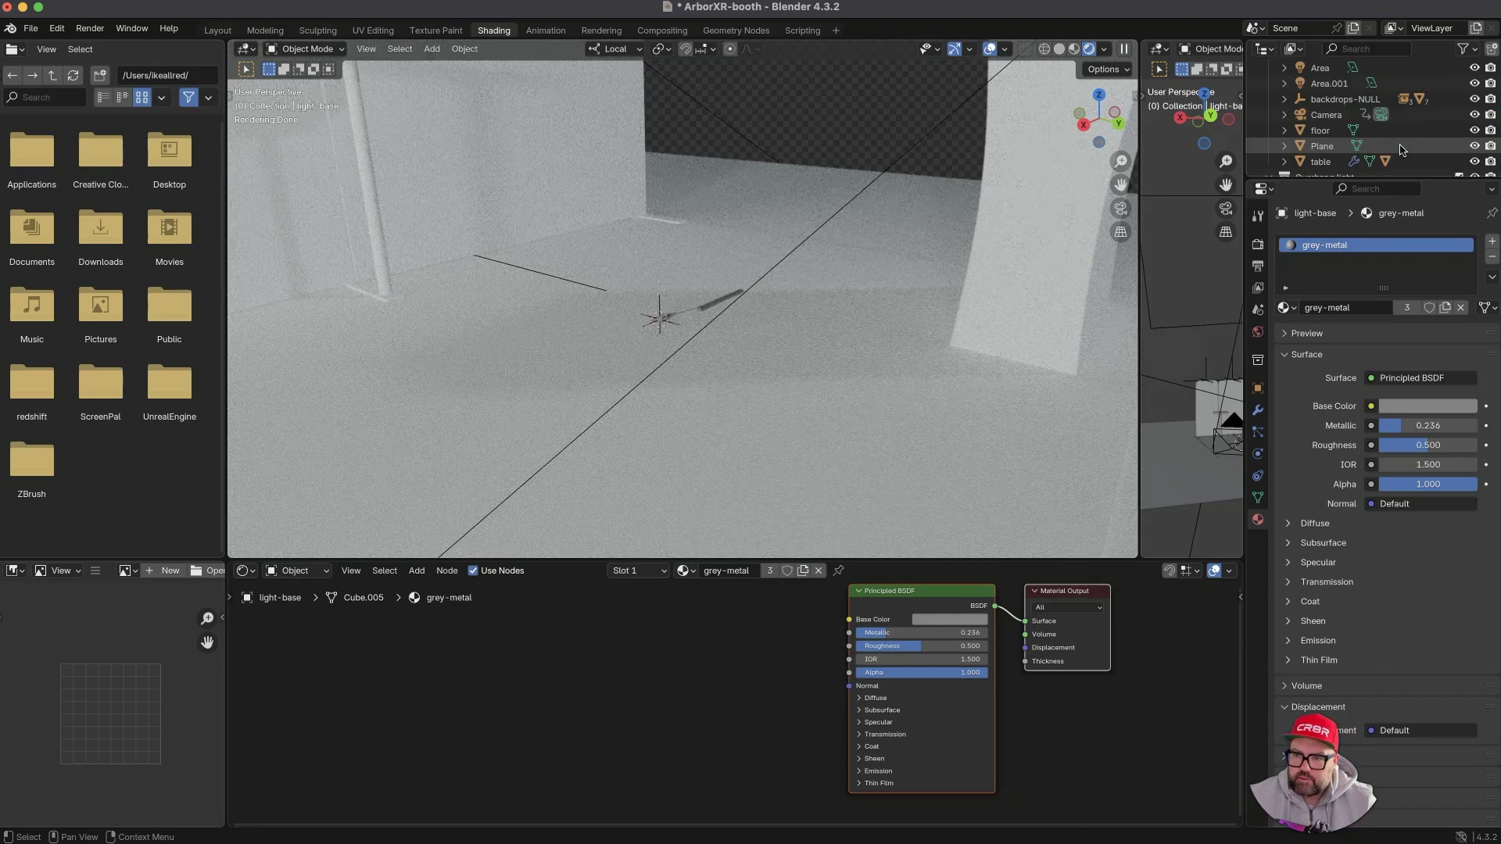
pyautogui.scroll(2, 1287, 95)
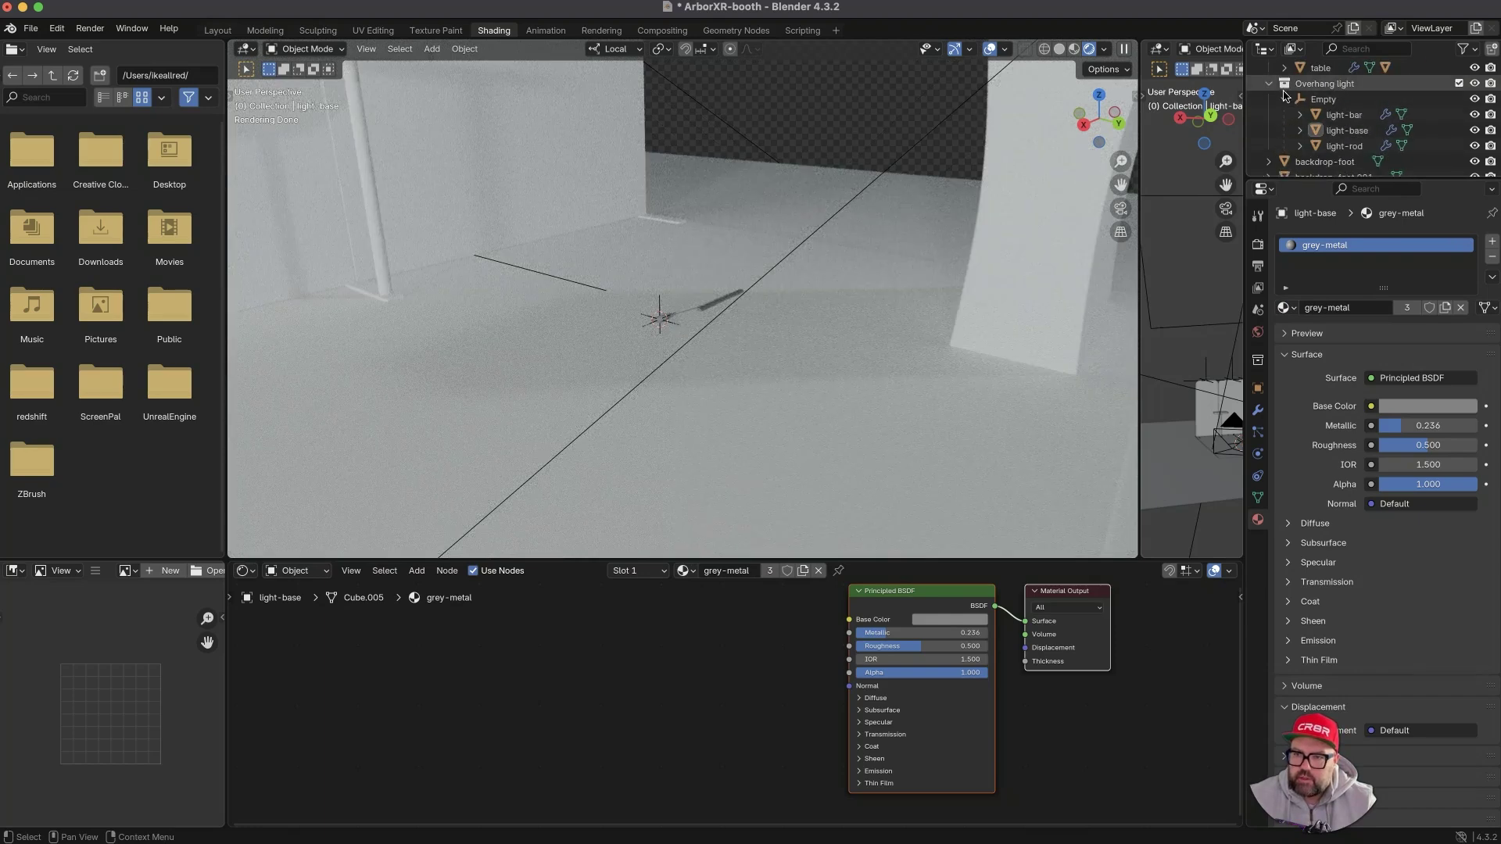
pyautogui.click(1269, 86)
pyautogui.click(1458, 84)
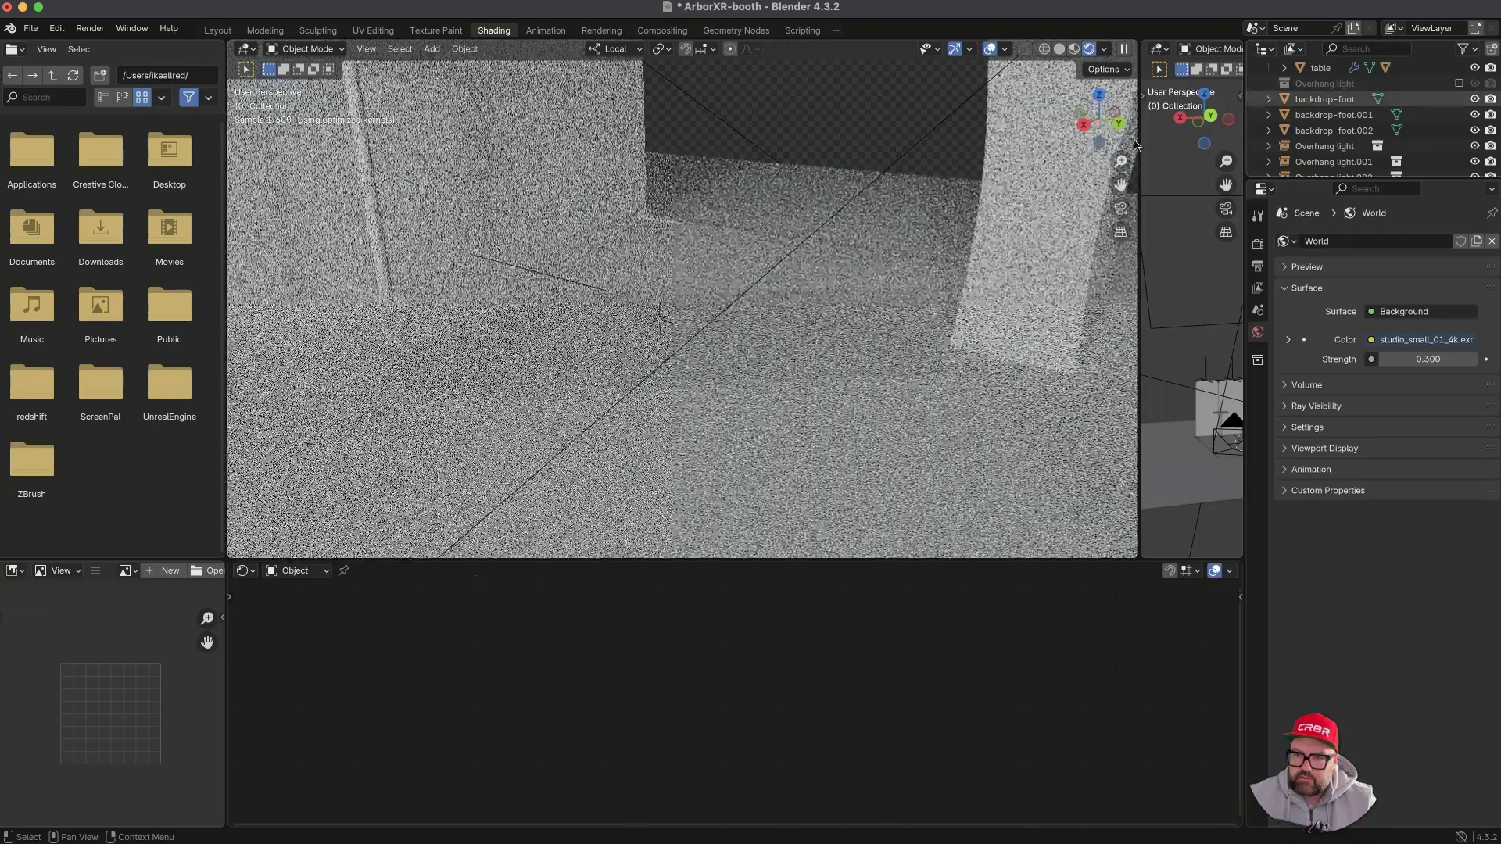
# - Select the table's cylindrical leg and assign the grey-metal material to it
pyautogui.keyDown('shift'); pyautogui.moveTo(509, 238); pyautogui.dragTo(642, 438, button='middle'); pyautogui.keyUp('shift')
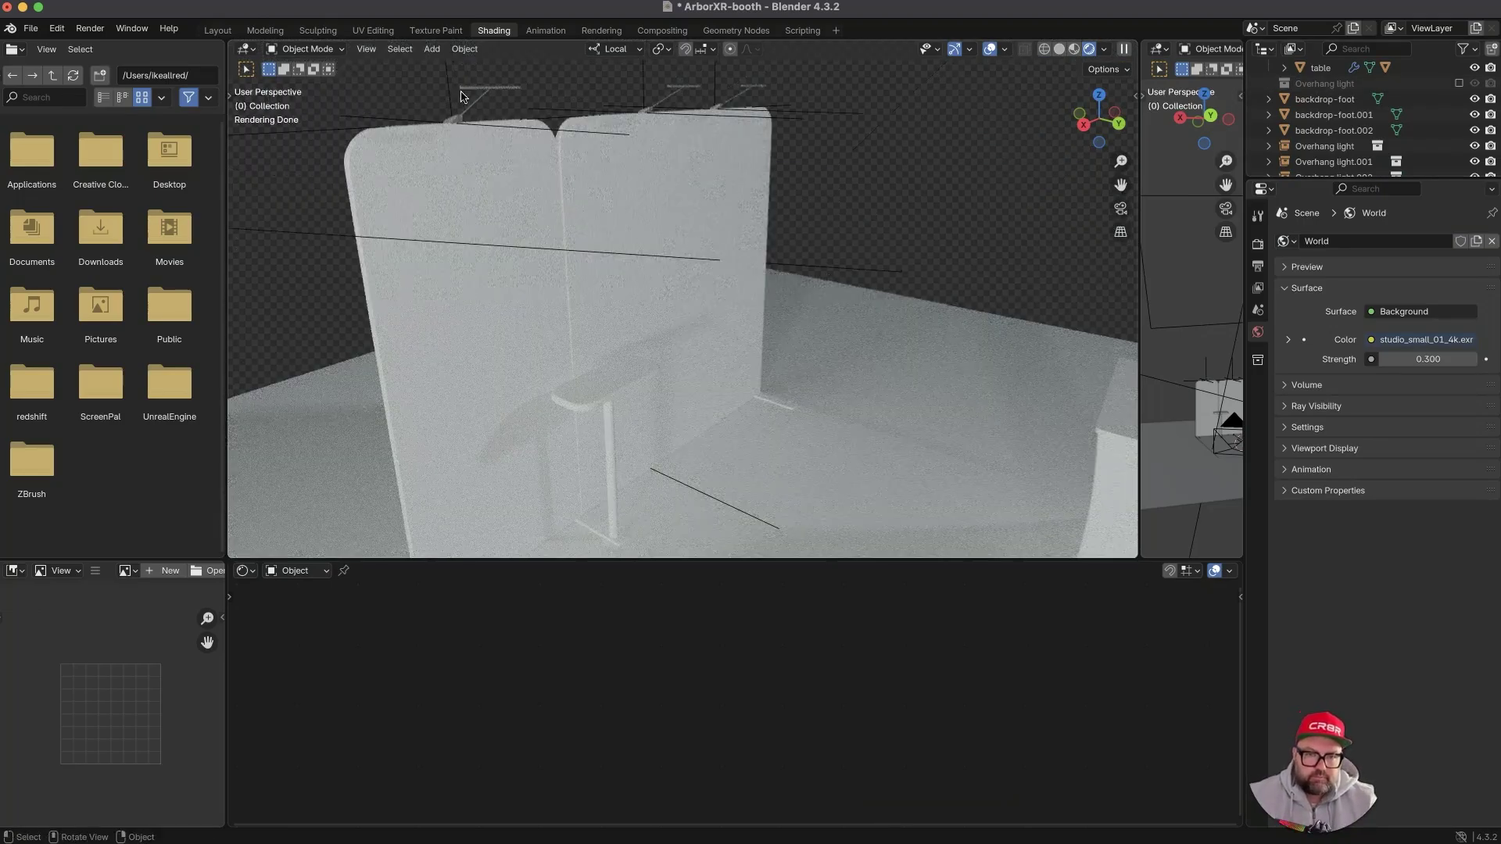
pyautogui.click(611, 449)
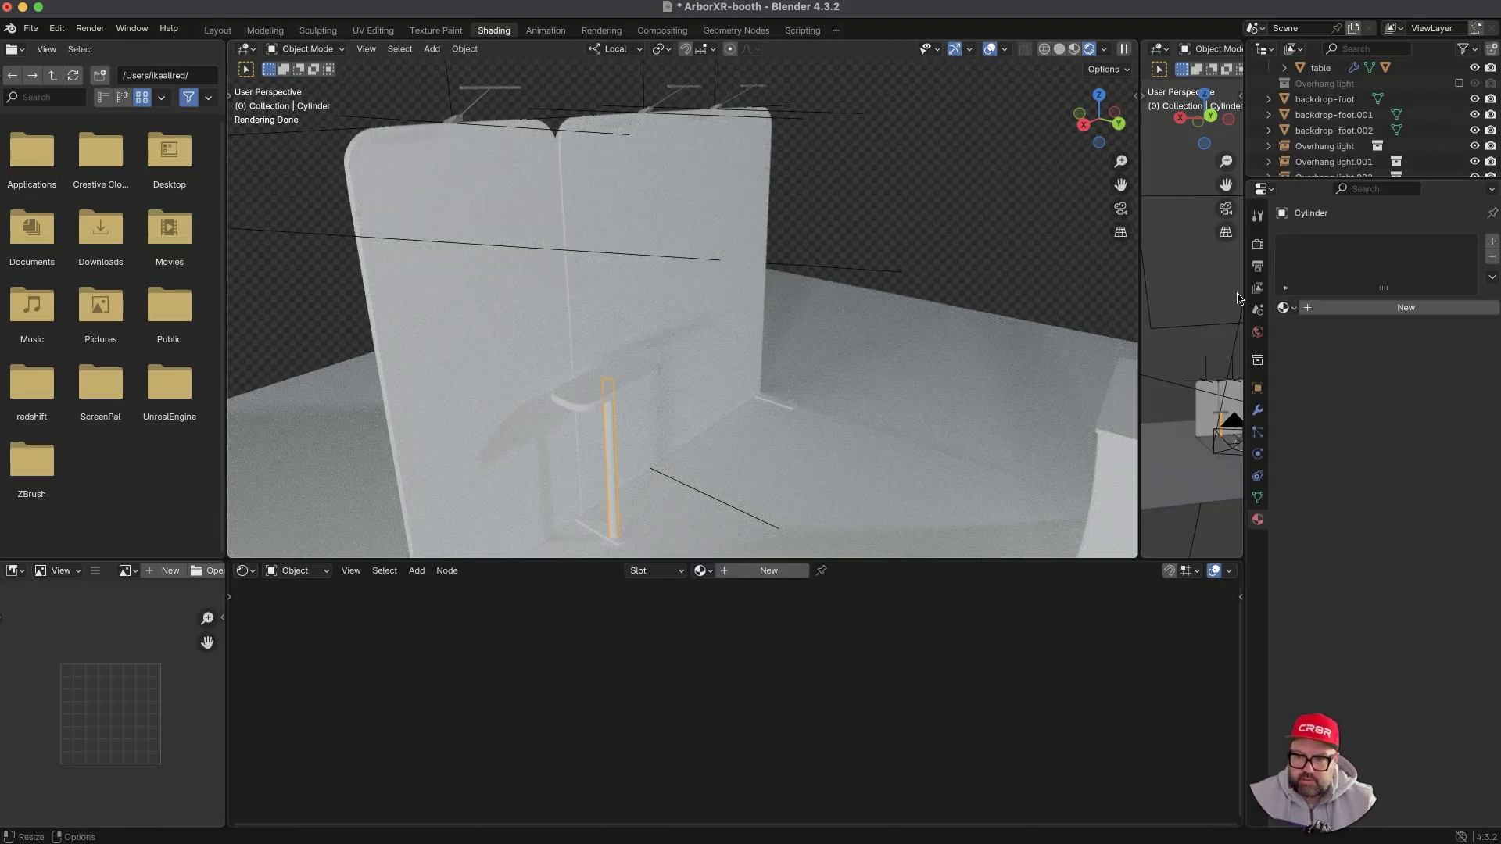
pyautogui.click(1285, 308)
pyautogui.click(1209, 335)
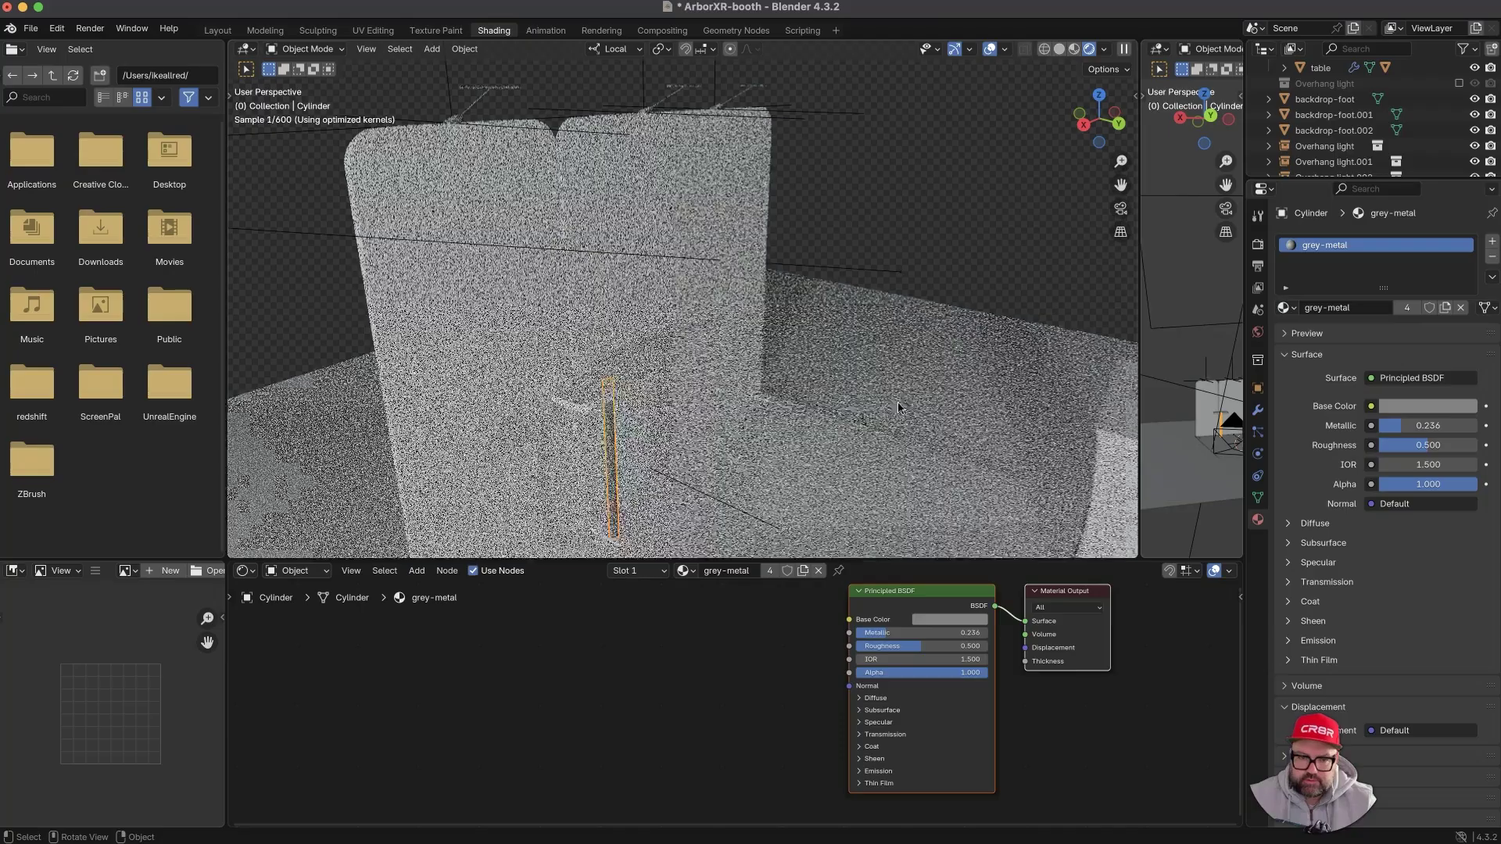
# - Select backdrop-foot.001 at the base of the backdrop and assign the grey-metal material to it
pyautogui.click(773, 449)
pyautogui.keyDown('shift'); pyautogui.moveTo(777, 434); pyautogui.dragTo(816, 358, button='middle'); pyautogui.keyUp('shift')
pyautogui.click(530, 515)
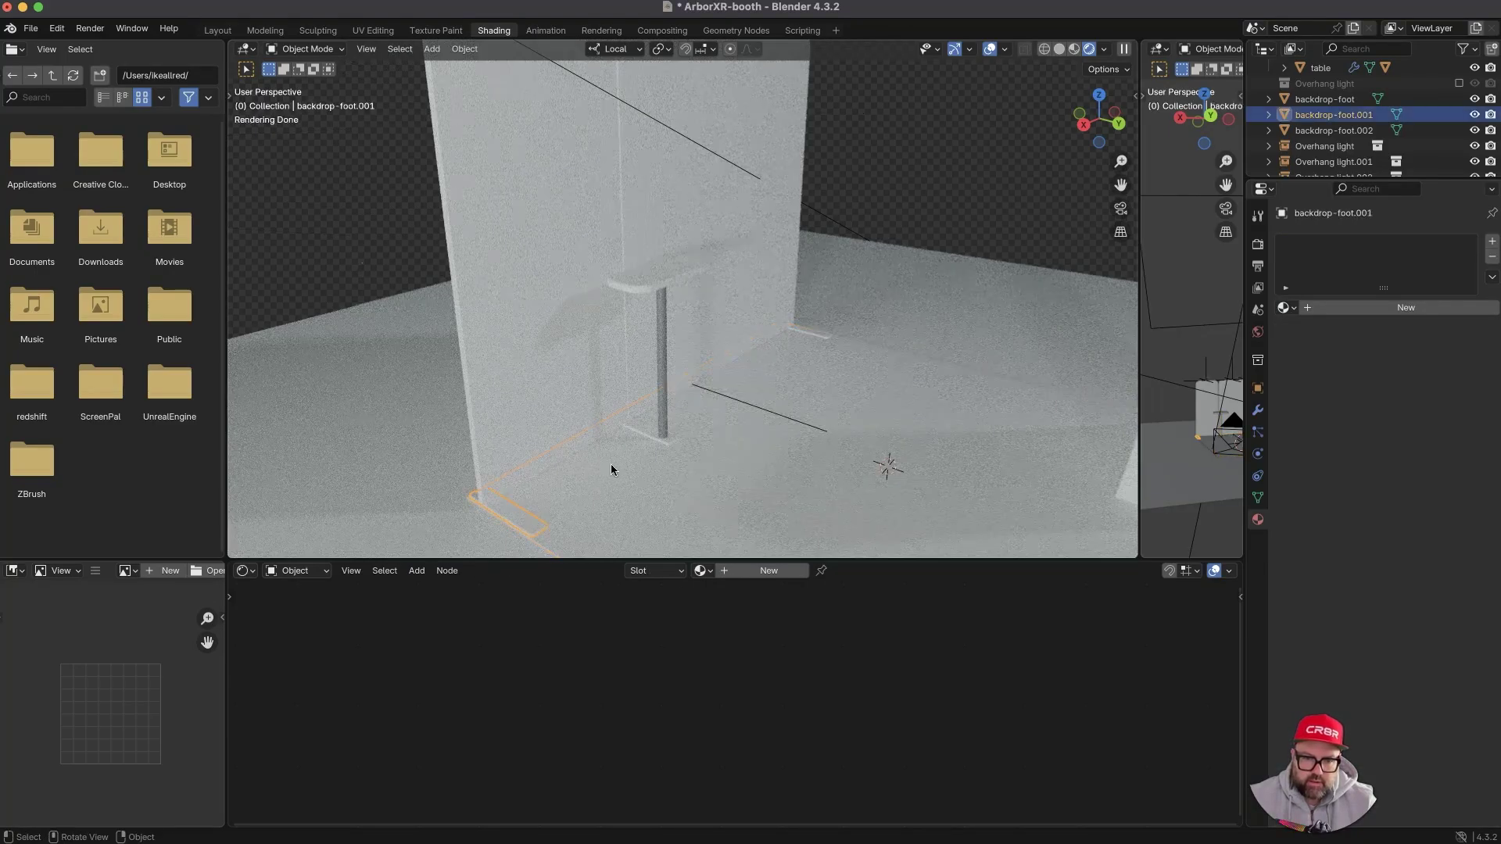
pyautogui.click(1283, 308)
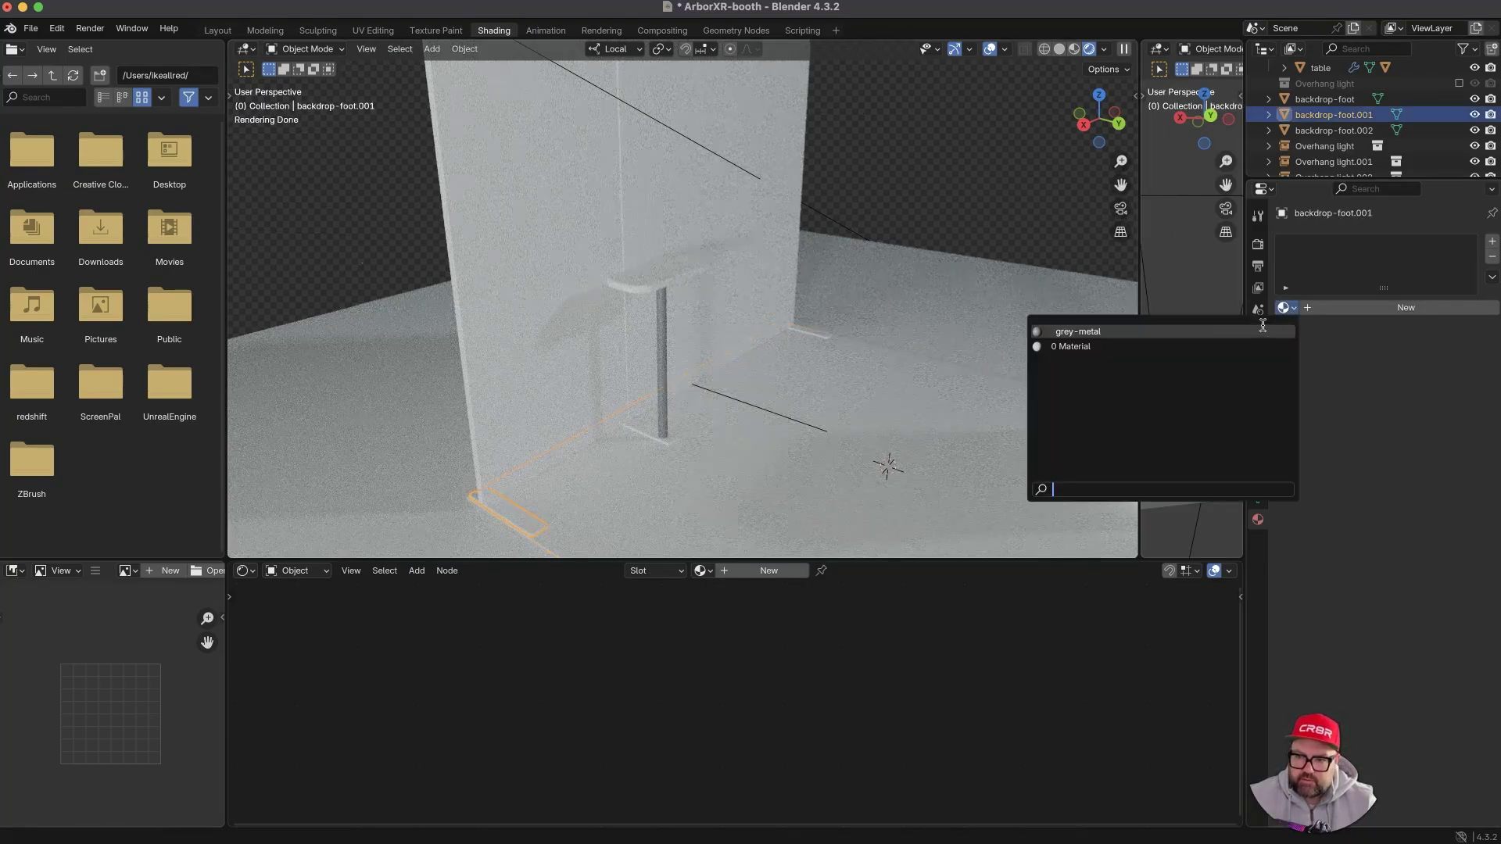
pyautogui.click(1260, 332)
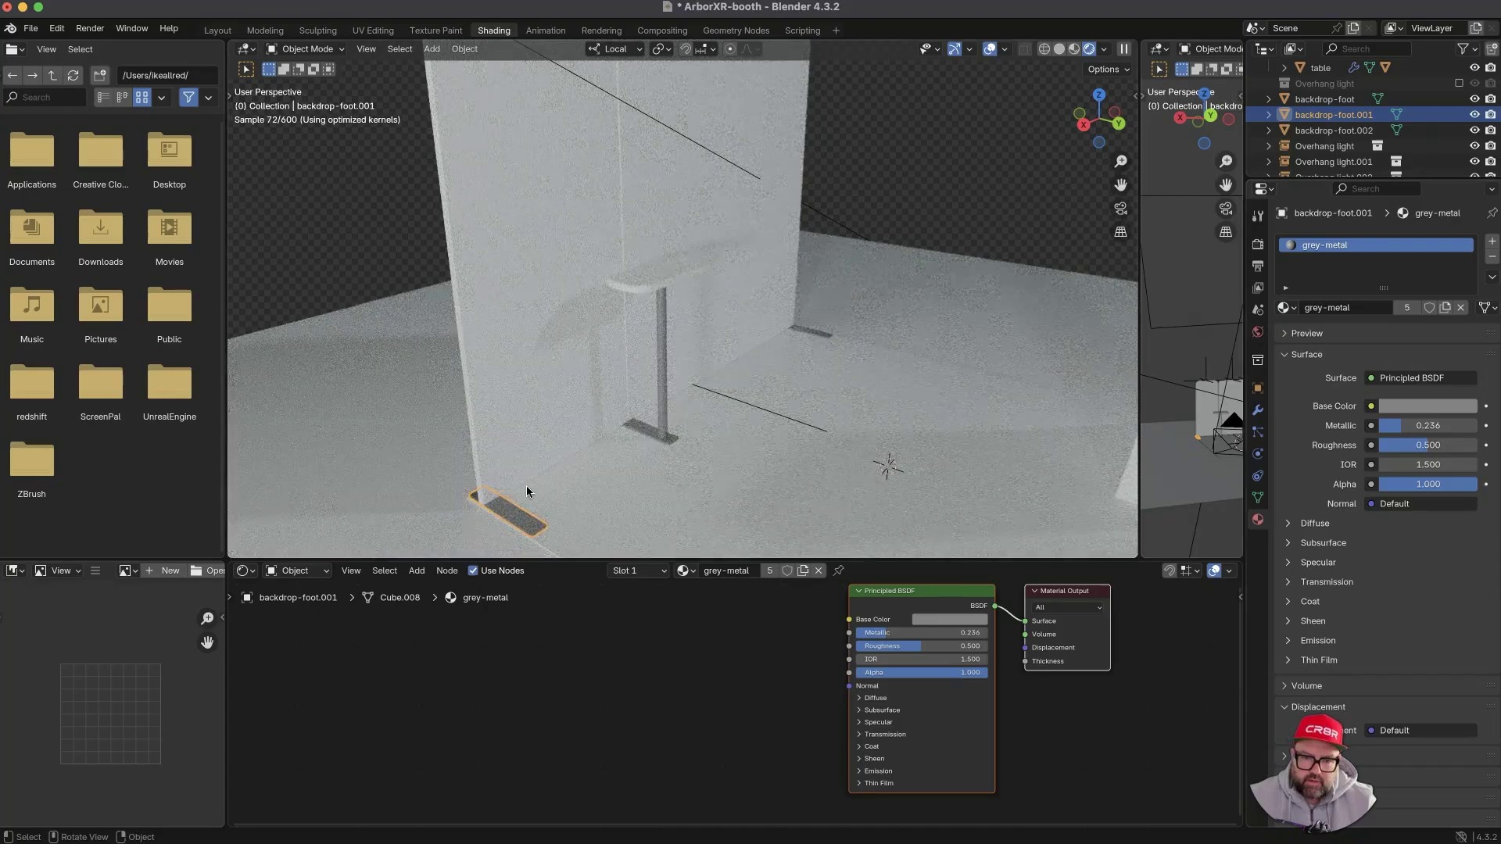
# - Examine the backdrop feet up close, from the nearest foot along the wall to the one at the far end
pyautogui.moveTo(676, 420); pyautogui.dragTo(672, 405, button='middle')
pyautogui.click(319, 236)
pyautogui.scroll(-2, 430, 298)
pyautogui.keyDown('shift'); pyautogui.moveTo(391, 258); pyautogui.dragTo(435, 248, button='middle'); pyautogui.keyUp('shift')
pyautogui.scroll(3, 598, 434)
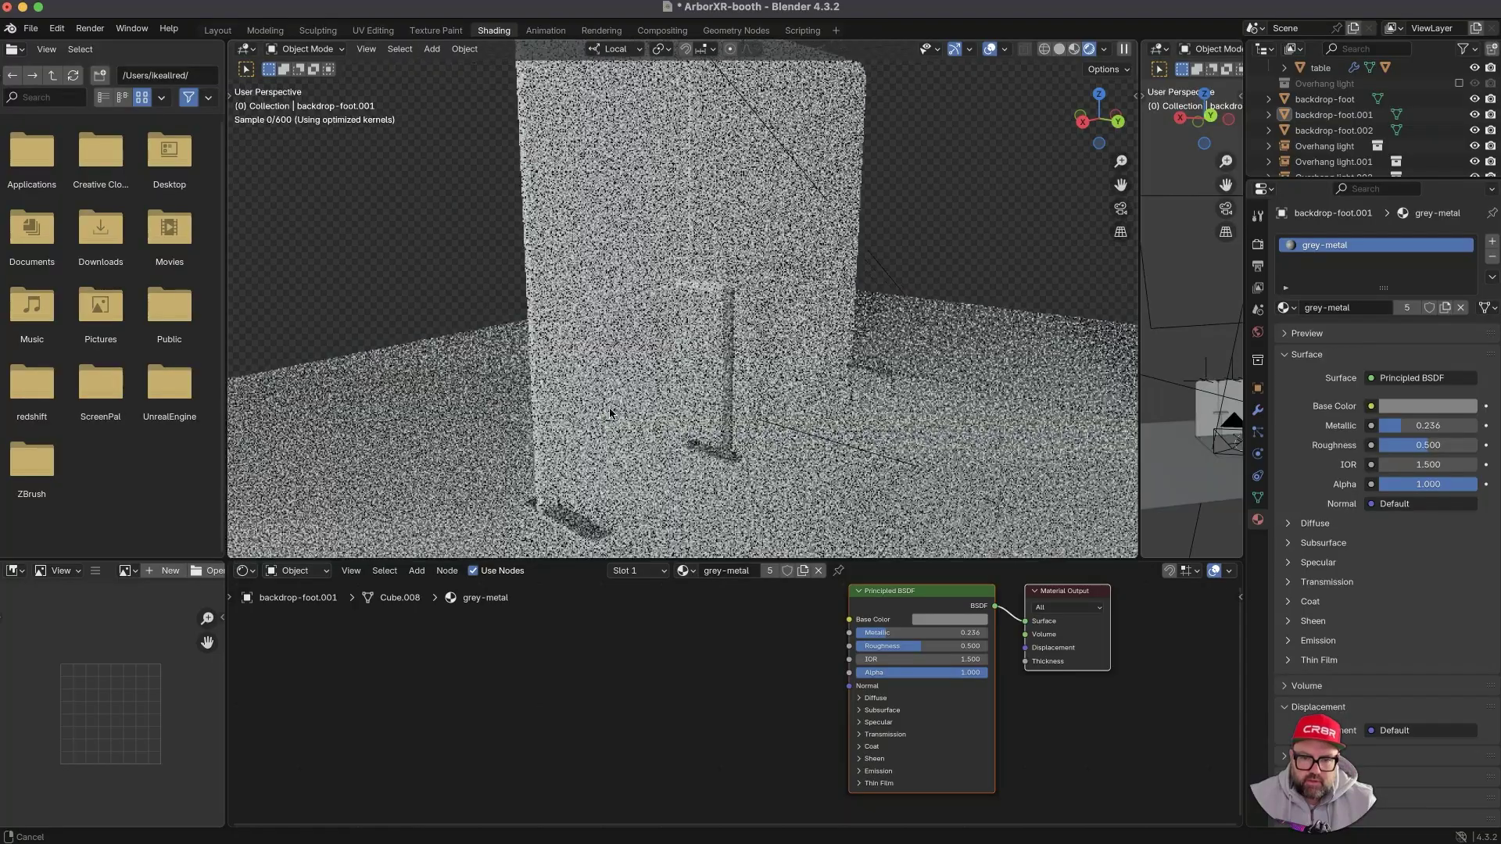
pyautogui.keyDown('ctrl'); pyautogui.moveTo(610, 414); pyautogui.dragTo(619, 379, button='middle'); pyautogui.keyUp('ctrl')
pyautogui.keyDown('shift'); pyautogui.moveTo(653, 506); pyautogui.dragTo(625, 428, button='middle'); pyautogui.keyUp('shift')
pyautogui.keyDown('ctrl'); pyautogui.moveTo(580, 373); pyautogui.dragTo(588, 328, button='middle'); pyautogui.keyUp('ctrl')
pyautogui.keyDown('shift'); pyautogui.moveTo(593, 459); pyautogui.dragTo(774, 317, button='middle'); pyautogui.keyUp('shift')
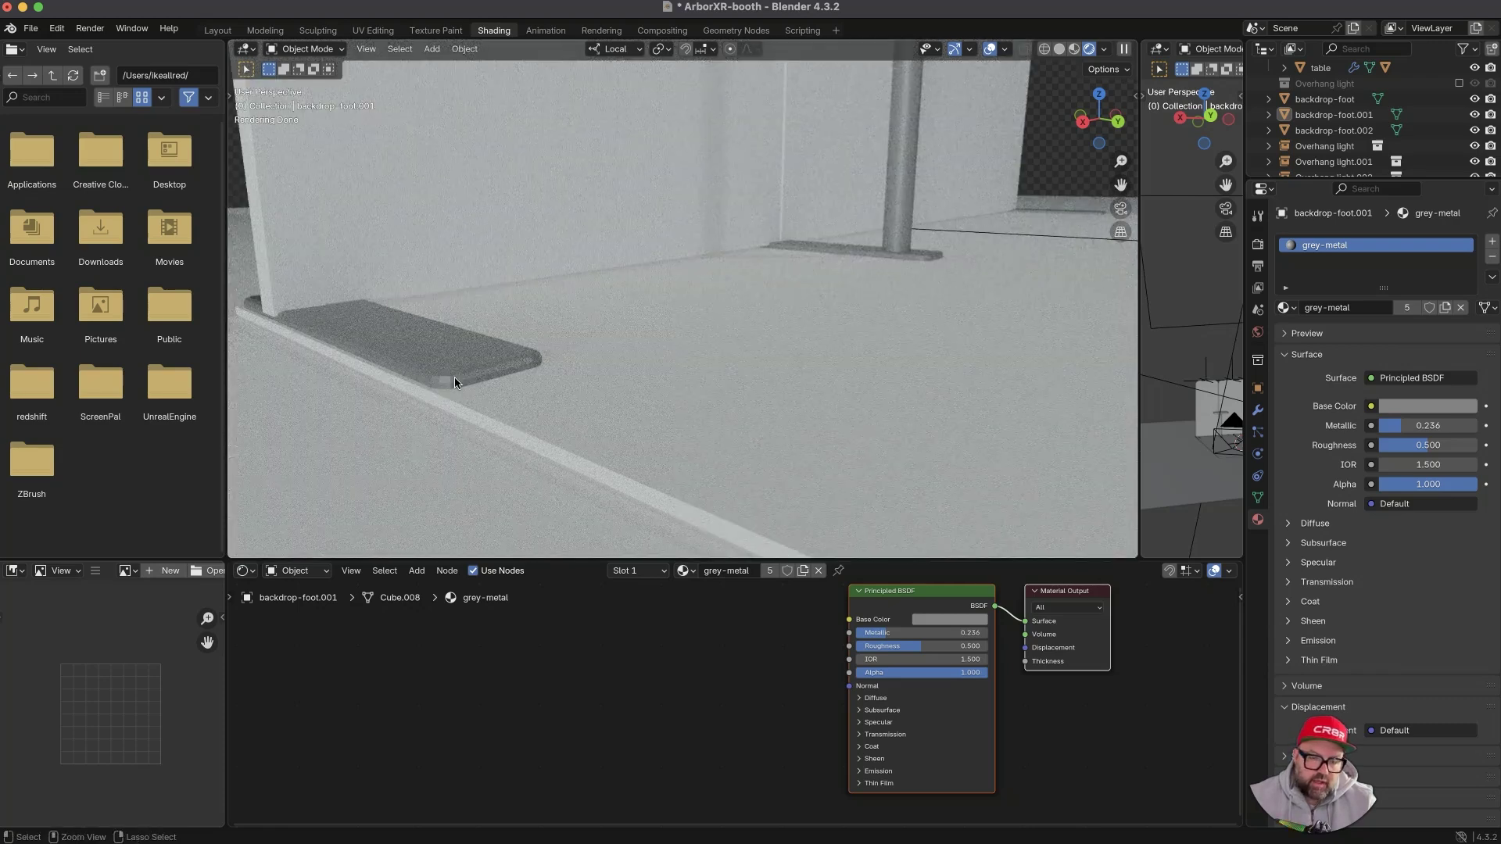
pyautogui.keyDown('shift'); pyautogui.moveTo(889, 296); pyautogui.dragTo(510, 347, button='middle'); pyautogui.keyUp('shift')
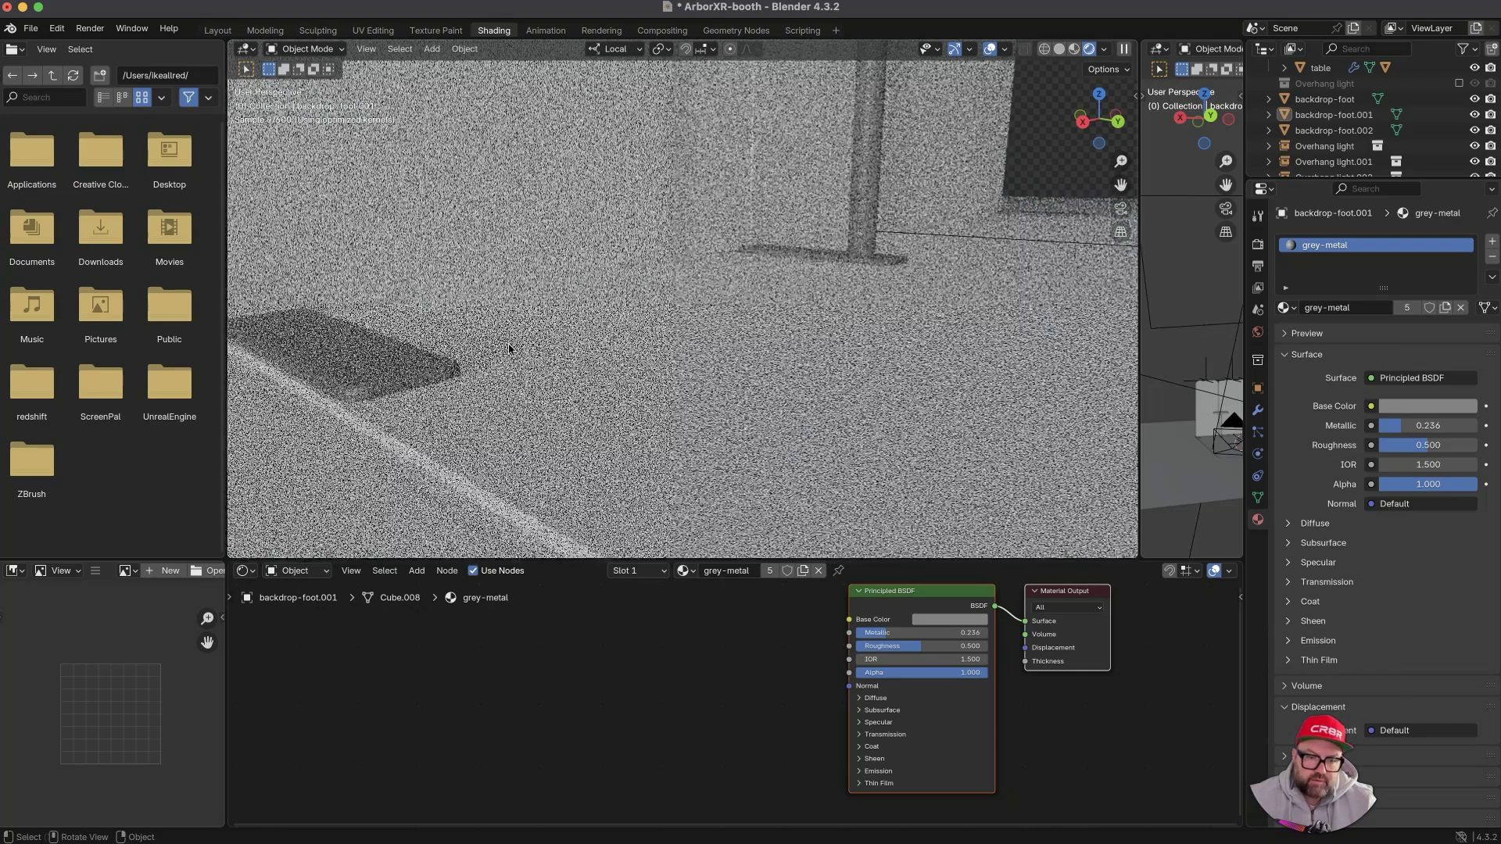
pyautogui.keyDown('shift'); pyautogui.moveTo(823, 312); pyautogui.dragTo(383, 426, button='middle'); pyautogui.keyUp('shift')
pyautogui.keyDown('shift'); pyautogui.moveTo(771, 279); pyautogui.dragTo(835, 333, button='middle'); pyautogui.keyUp('shift')
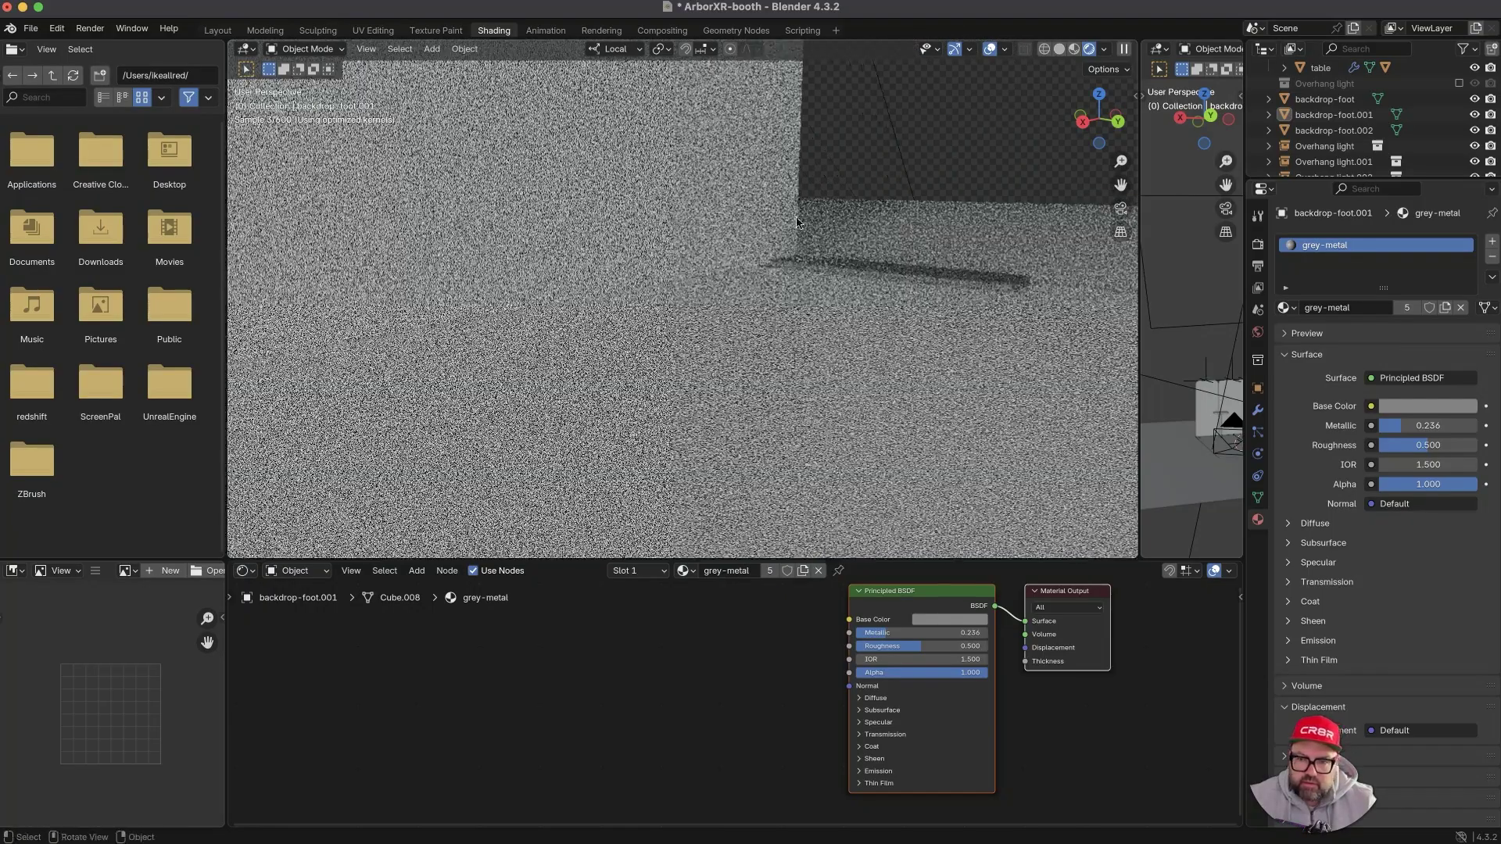
pyautogui.moveTo(1048, 274); pyautogui.dragTo(1068, 265, button='middle')
pyautogui.keyDown('shift'); pyautogui.moveTo(762, 331); pyautogui.dragTo(547, 375, button='middle'); pyautogui.keyUp('shift')
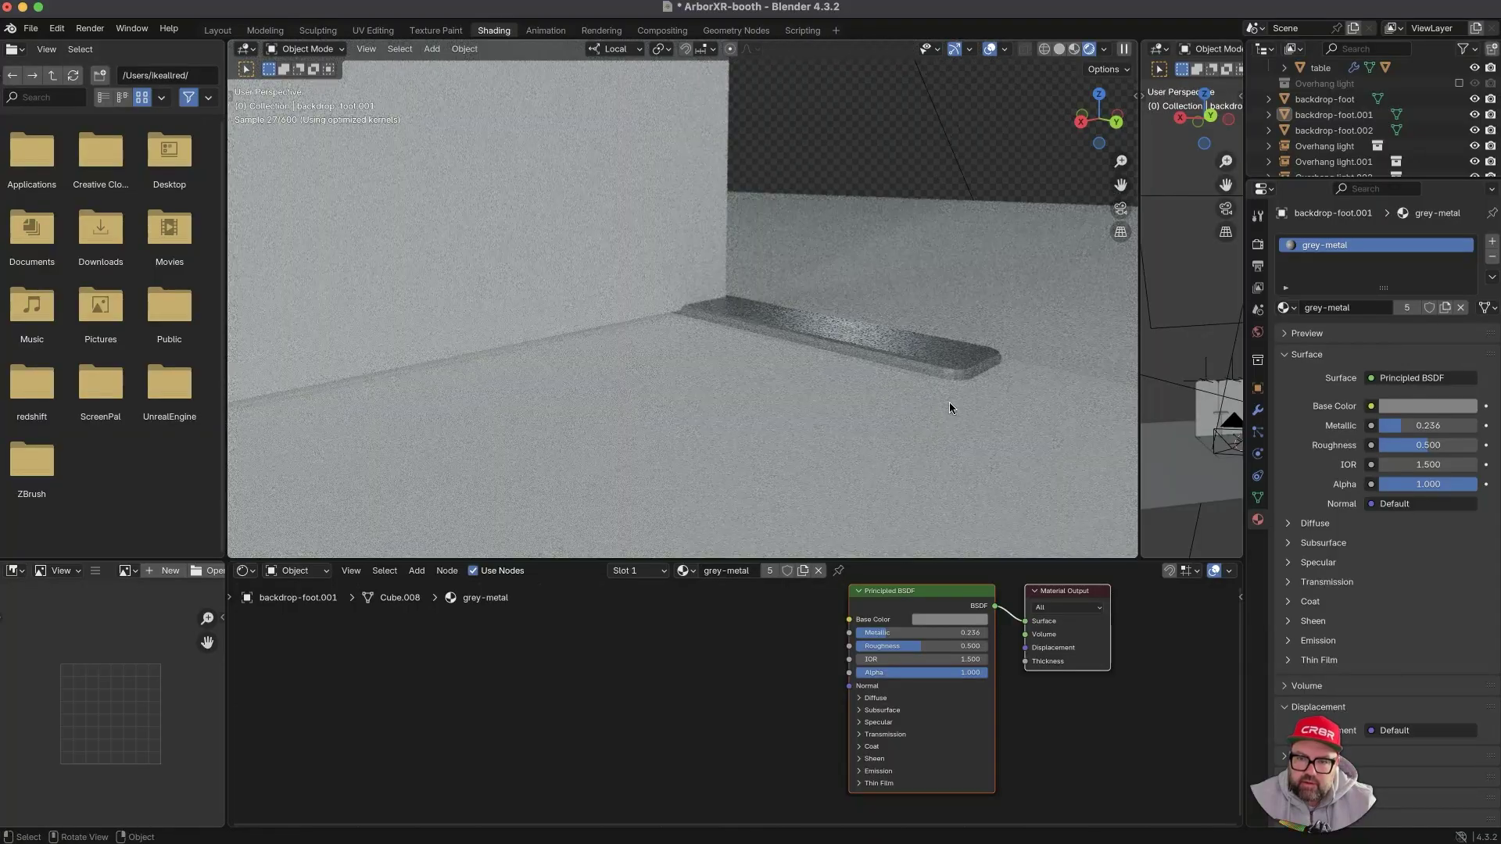
# - Select backdrop-foot.002, add the table leg as the active object, and copy the leg's modifiers to the foot with Link/Transfer Data
pyautogui.click(964, 364)
pyautogui.keyDown('ctrl'); pyautogui.moveTo(963, 362); pyautogui.dragTo(672, 58, button='middle'); pyautogui.keyUp('ctrl')
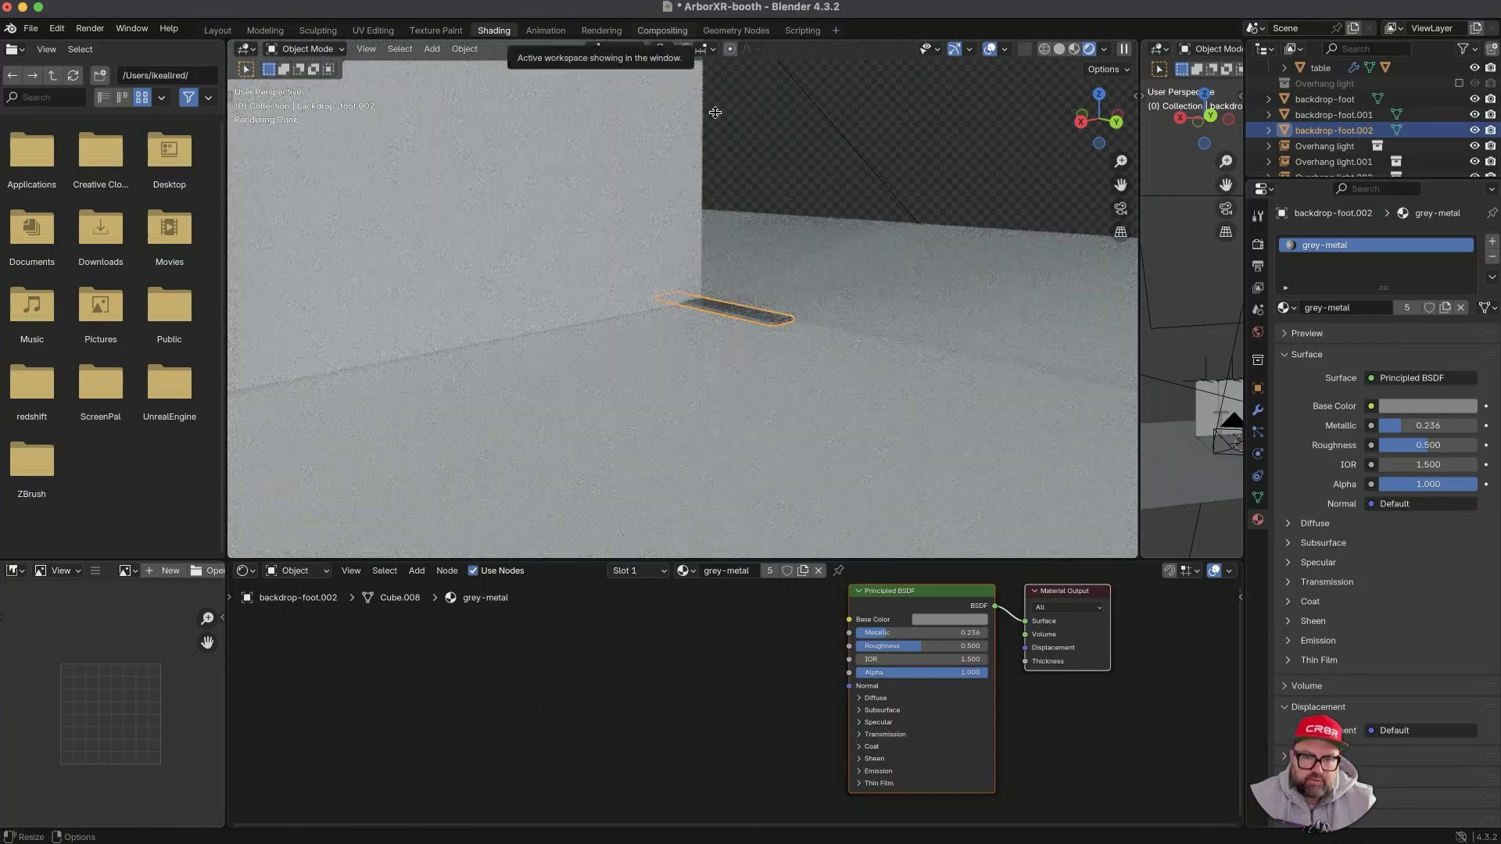
pyautogui.keyDown('shift'); pyautogui.moveTo(636, 204); pyautogui.dragTo(797, 219, button='middle'); pyautogui.keyUp('shift')
pyautogui.scroll(-4, 797, 219)
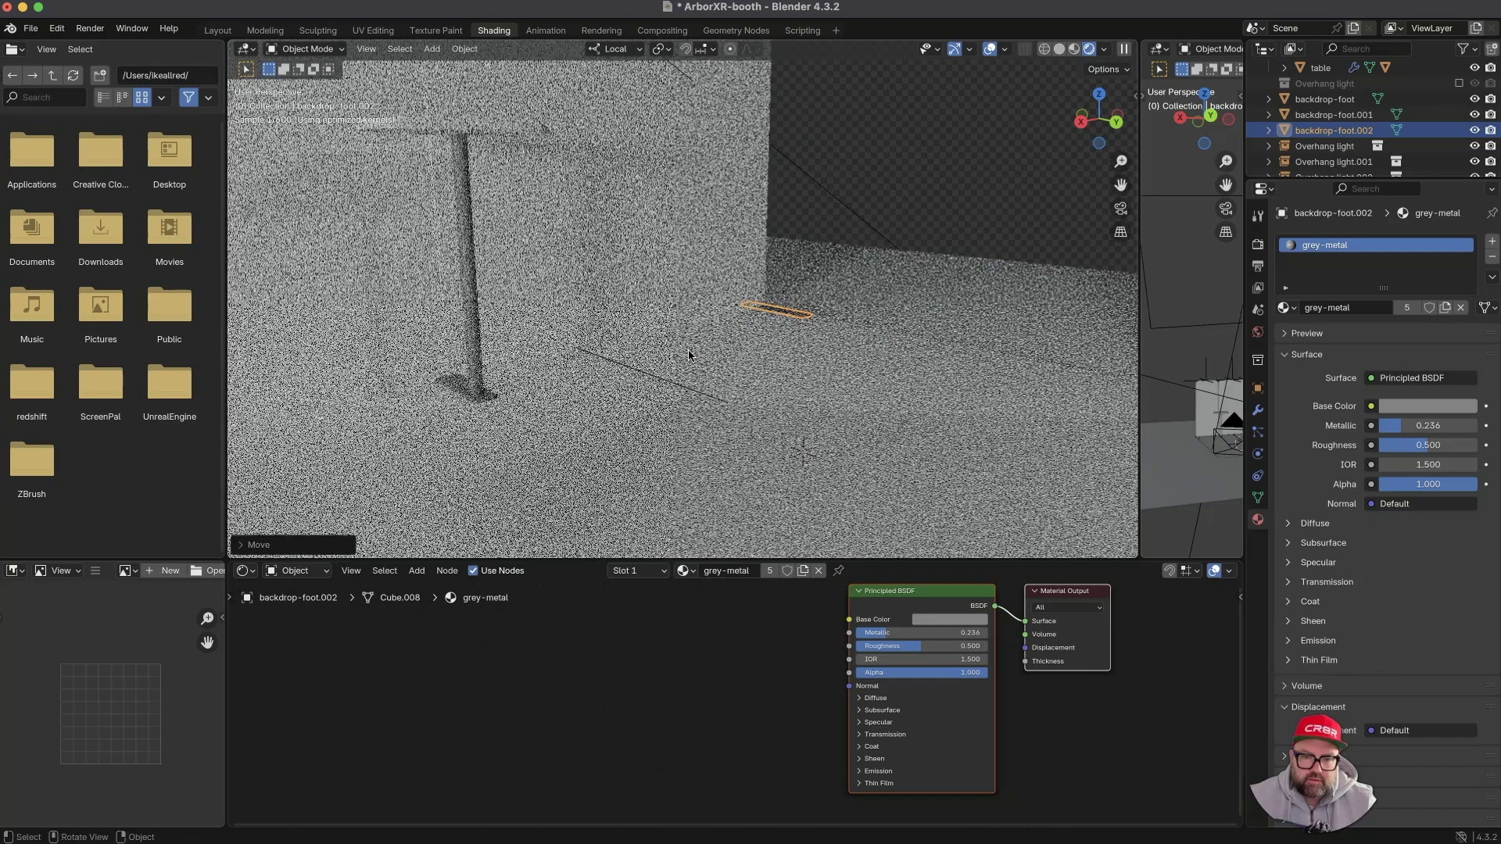
pyautogui.click(474, 334)
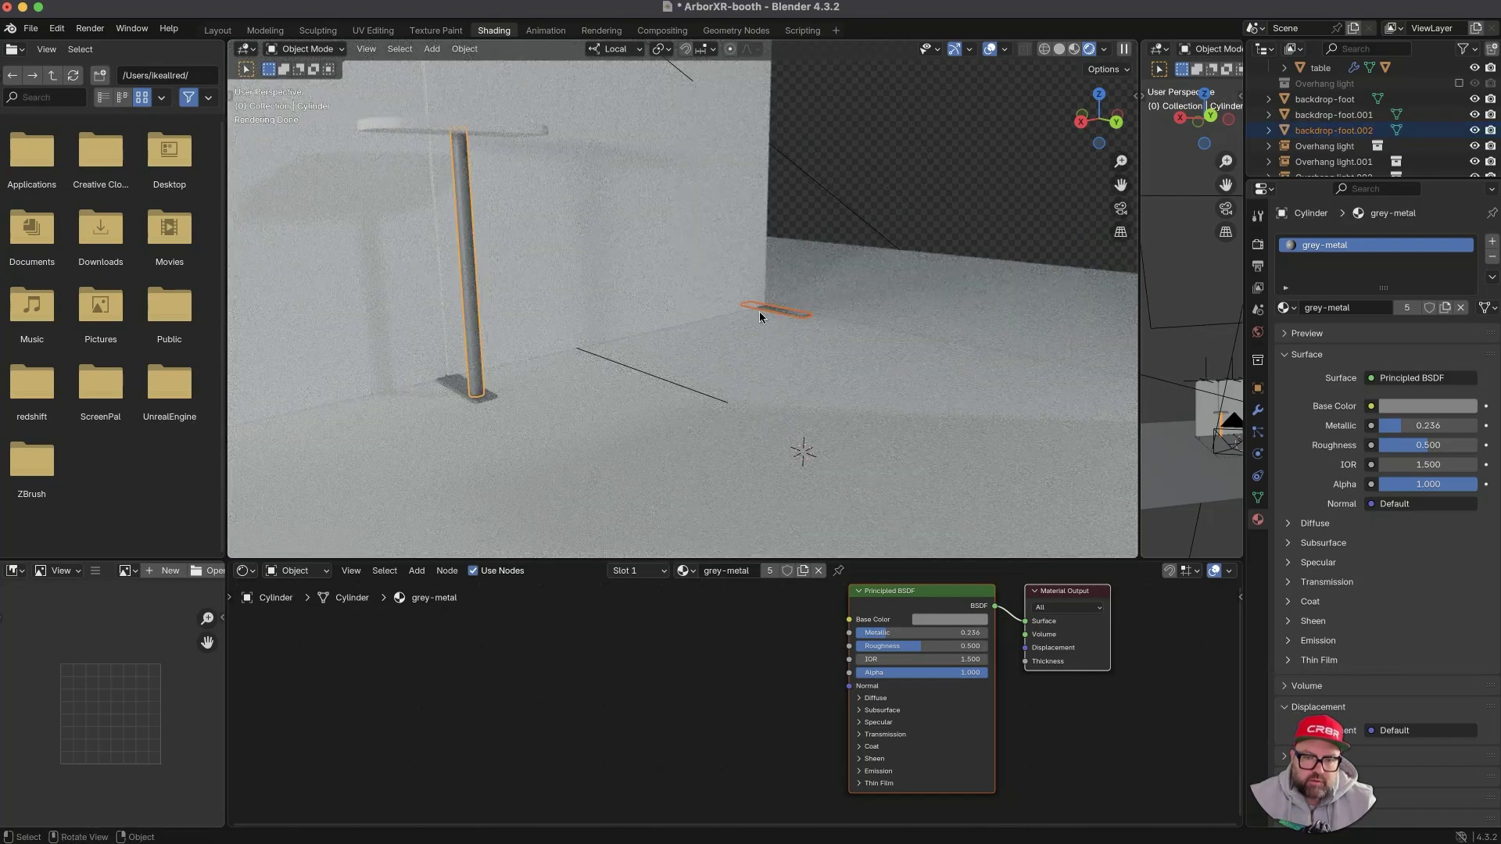
pyautogui.press('super+p')
pyautogui.click(479, 330)
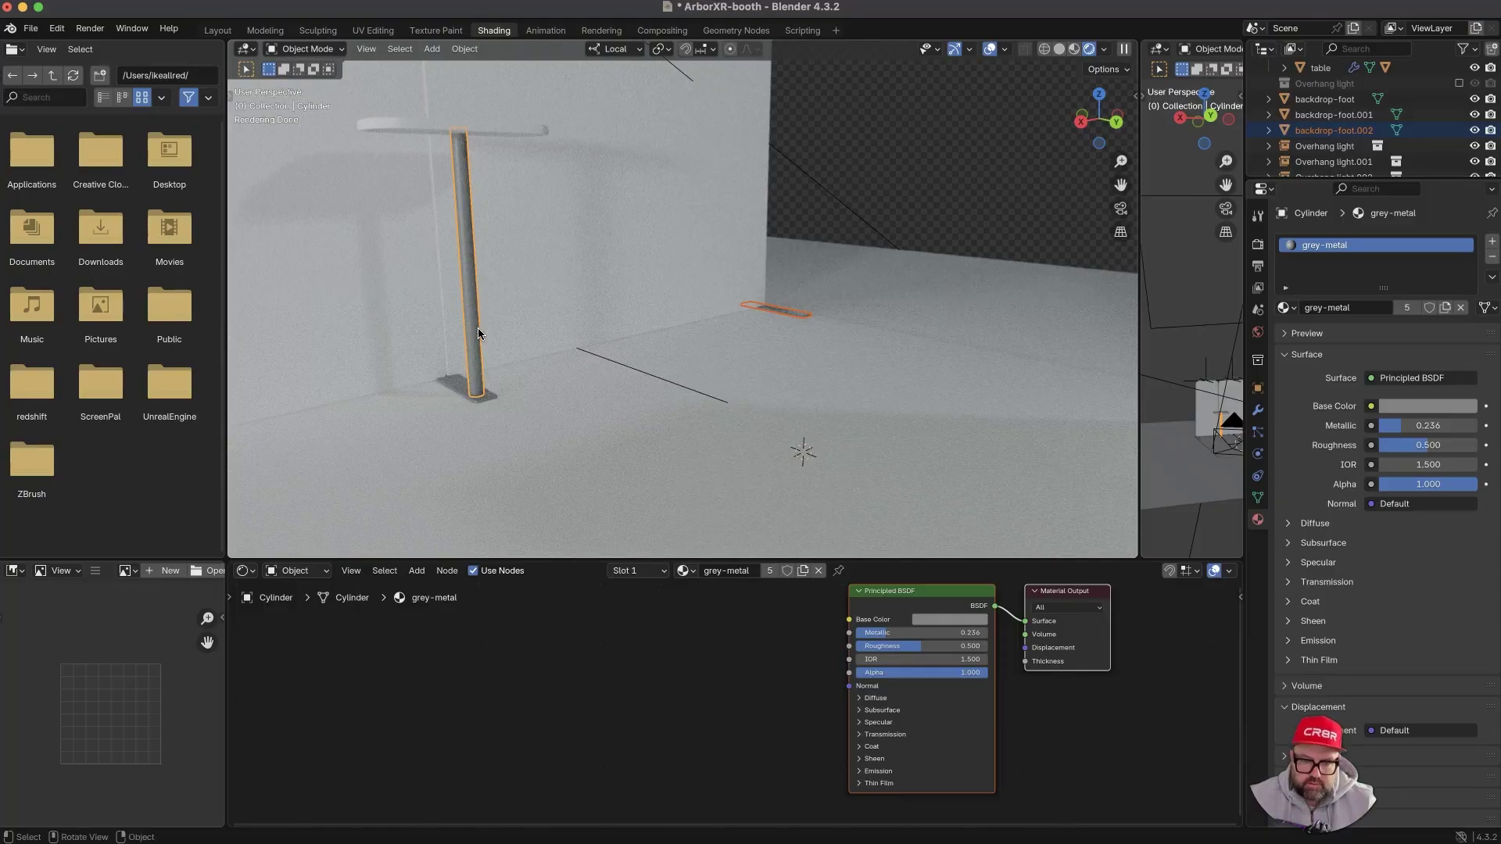
pyautogui.press('super+l')
pyautogui.click(479, 332)
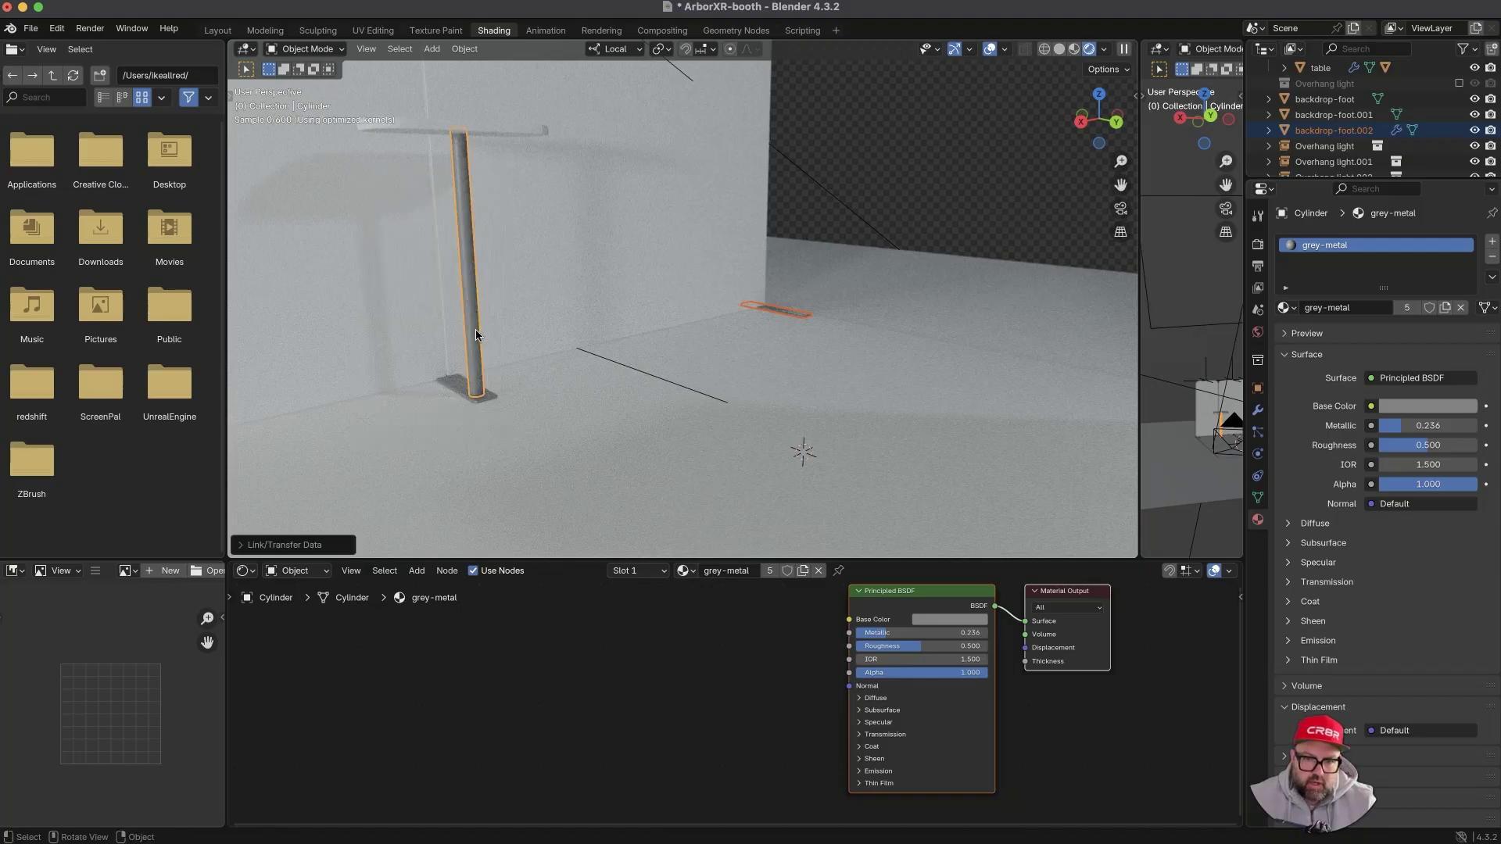
# - Select backdrop-foot, add the table leg as the active object, and copy the leg's modifiers to the foot
pyautogui.click(458, 383)
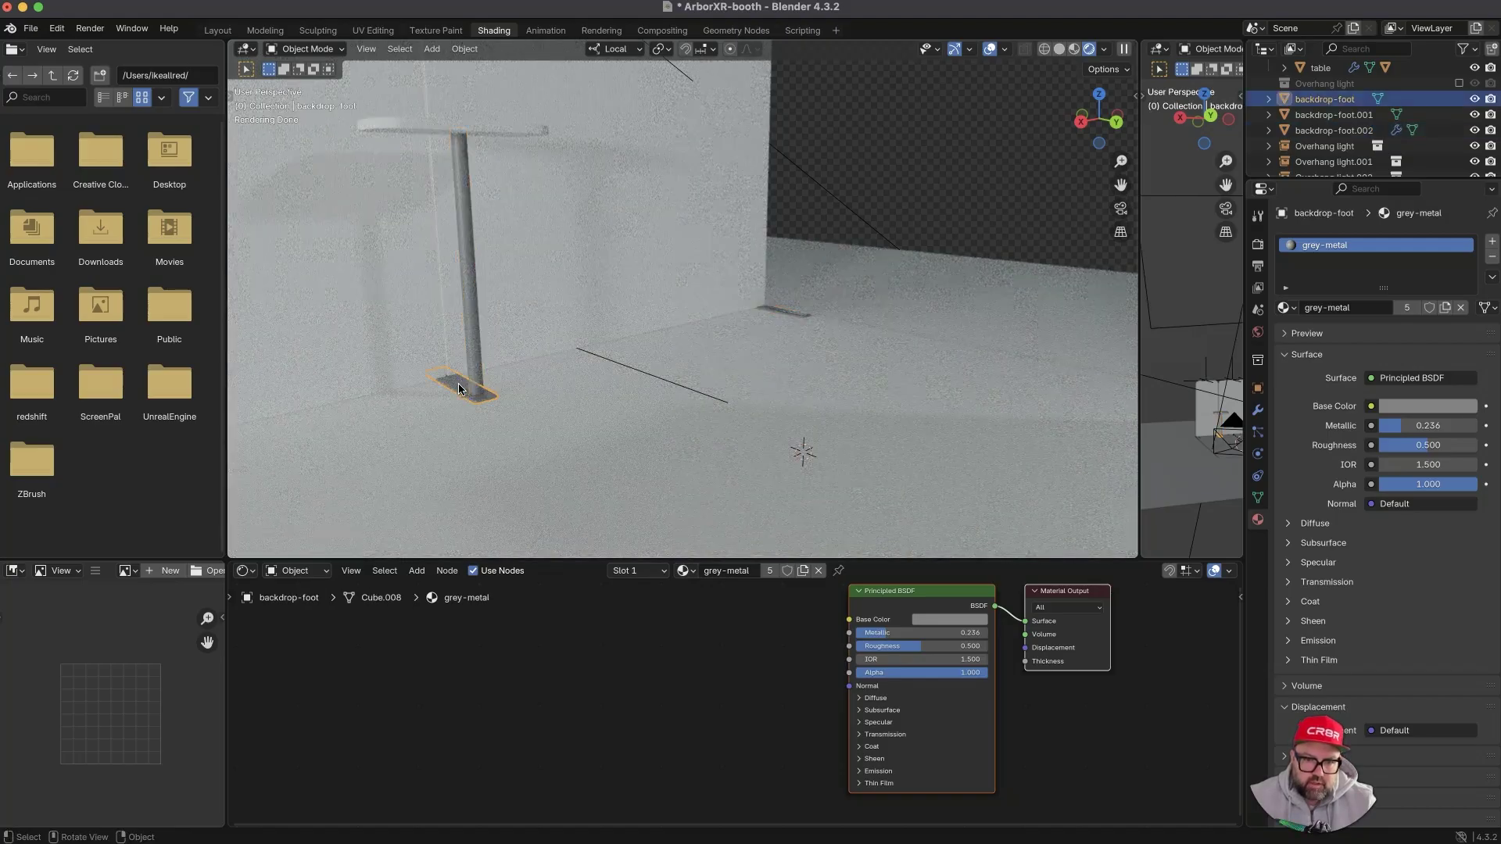
pyautogui.keyDown('shift'); pyautogui.click(477, 372); pyautogui.keyUp('shift')
pyautogui.hotkey('ctrl', 'l')
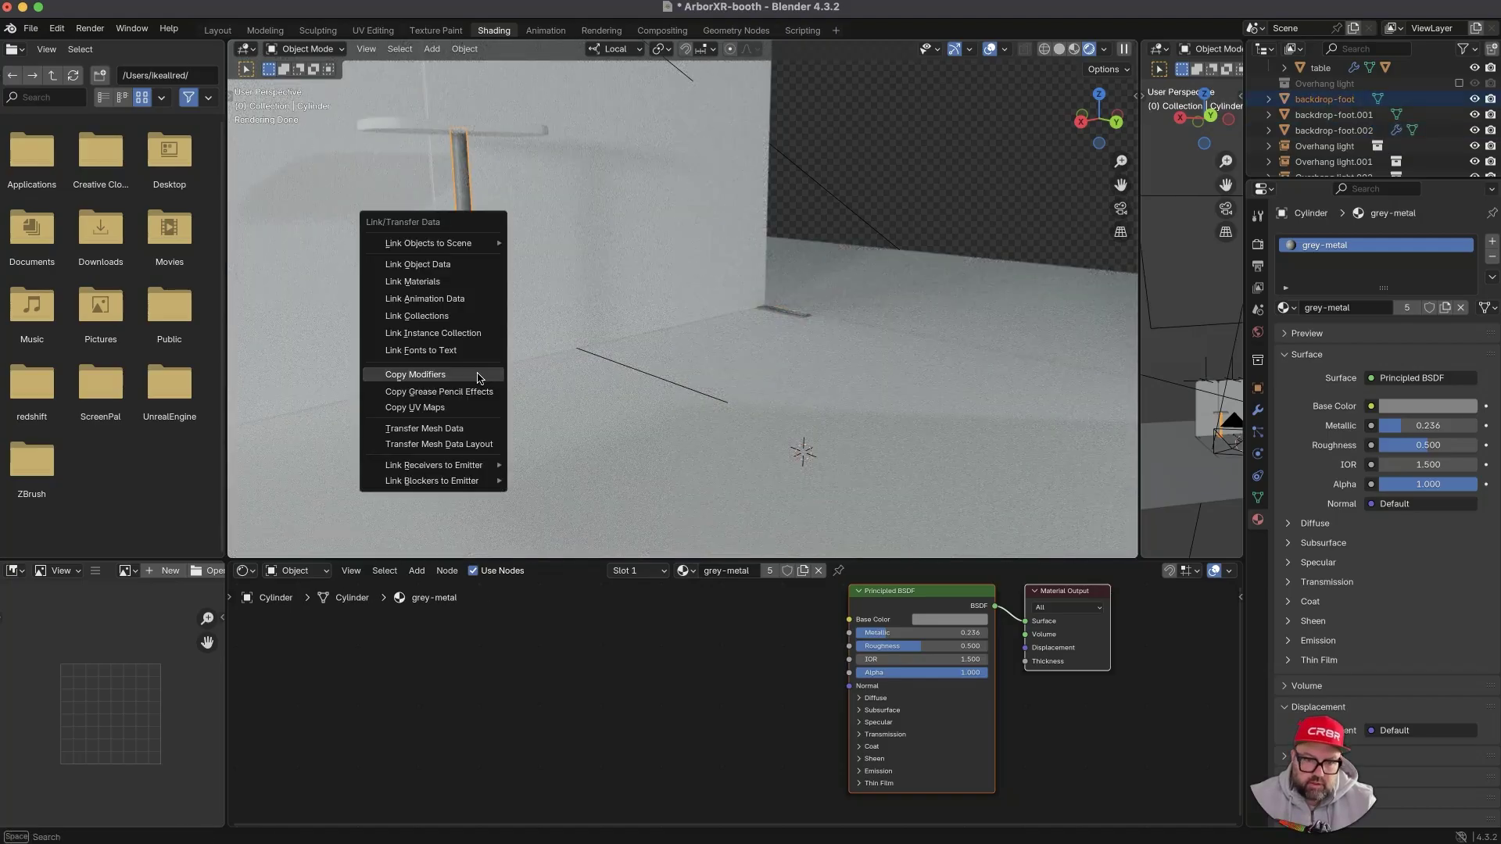
pyautogui.click(479, 378)
# - Select backdrop-foot.001 at the near end of the backdrop and copy the table leg's modifiers to it
pyautogui.keyDown('shift'); pyautogui.hscroll(-5, 499, 397); pyautogui.keyUp('shift')
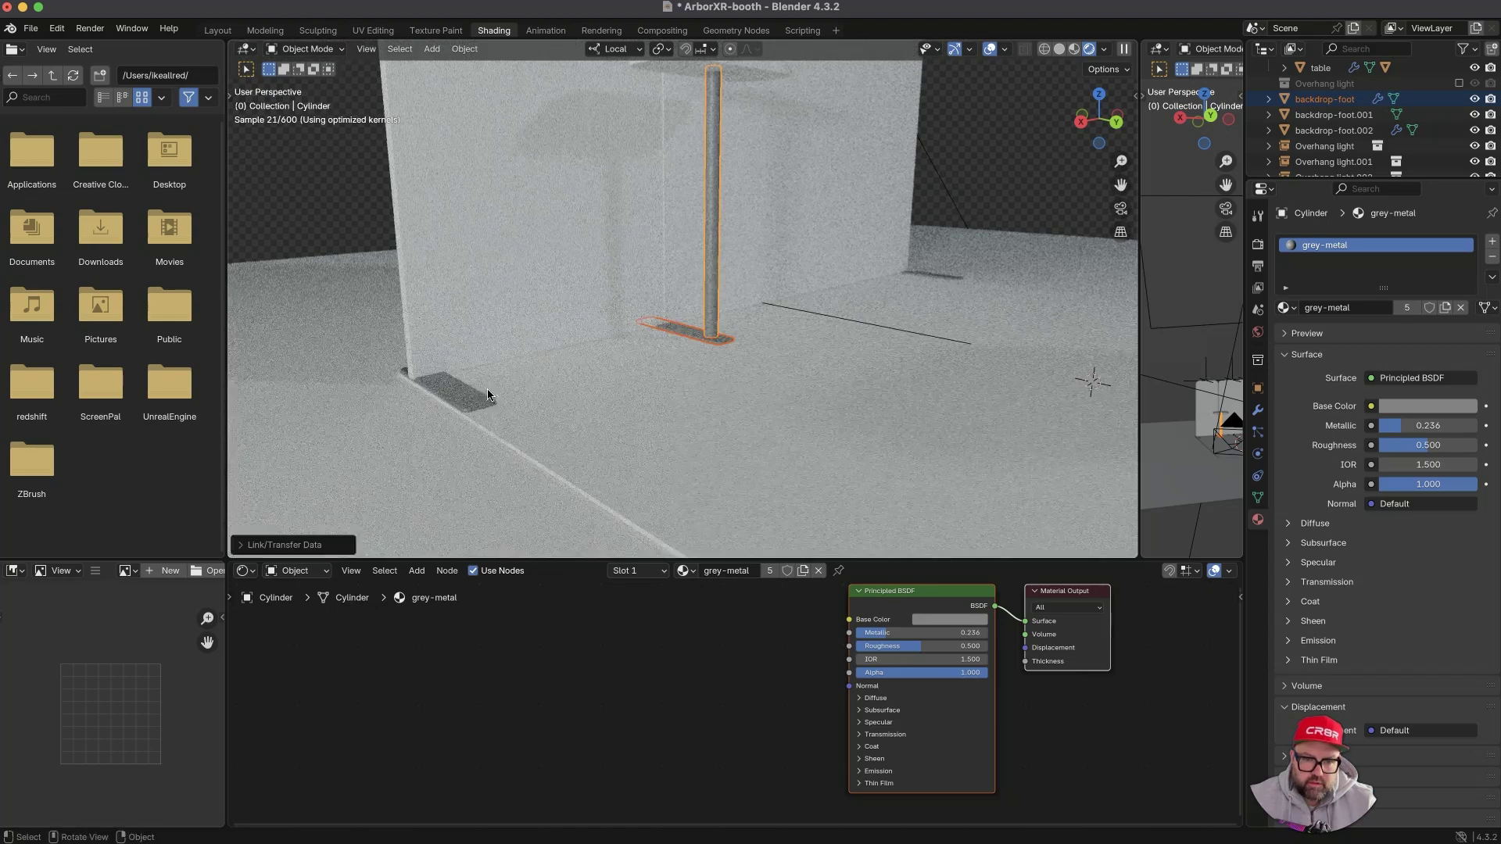
pyautogui.click(487, 391)
pyautogui.keyDown('shift'); pyautogui.click(709, 294); pyautogui.keyUp('shift')
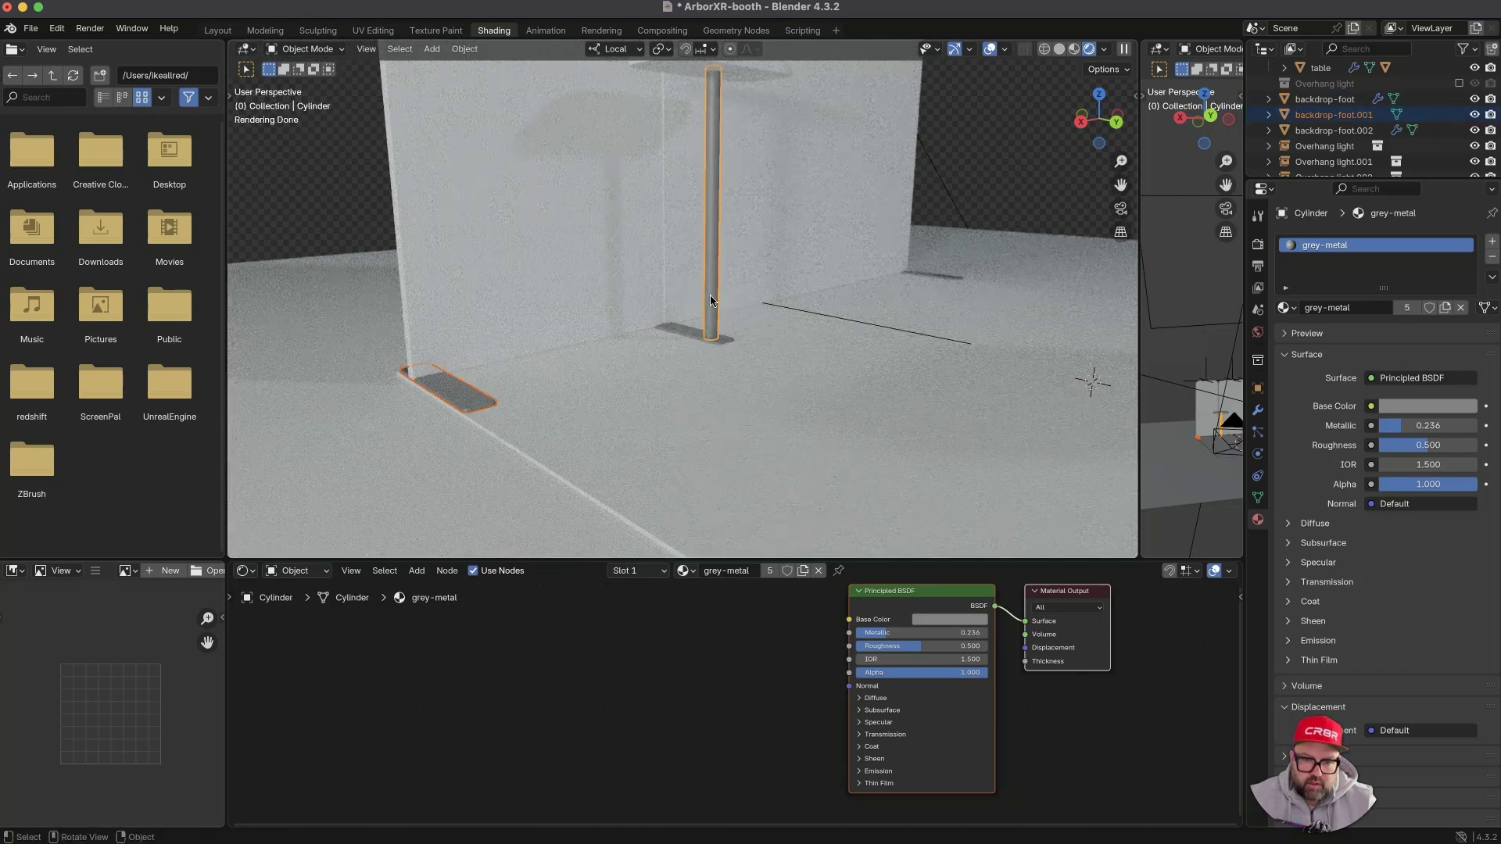
pyautogui.hotkey('ctrl', 'l')
pyautogui.click(710, 298)
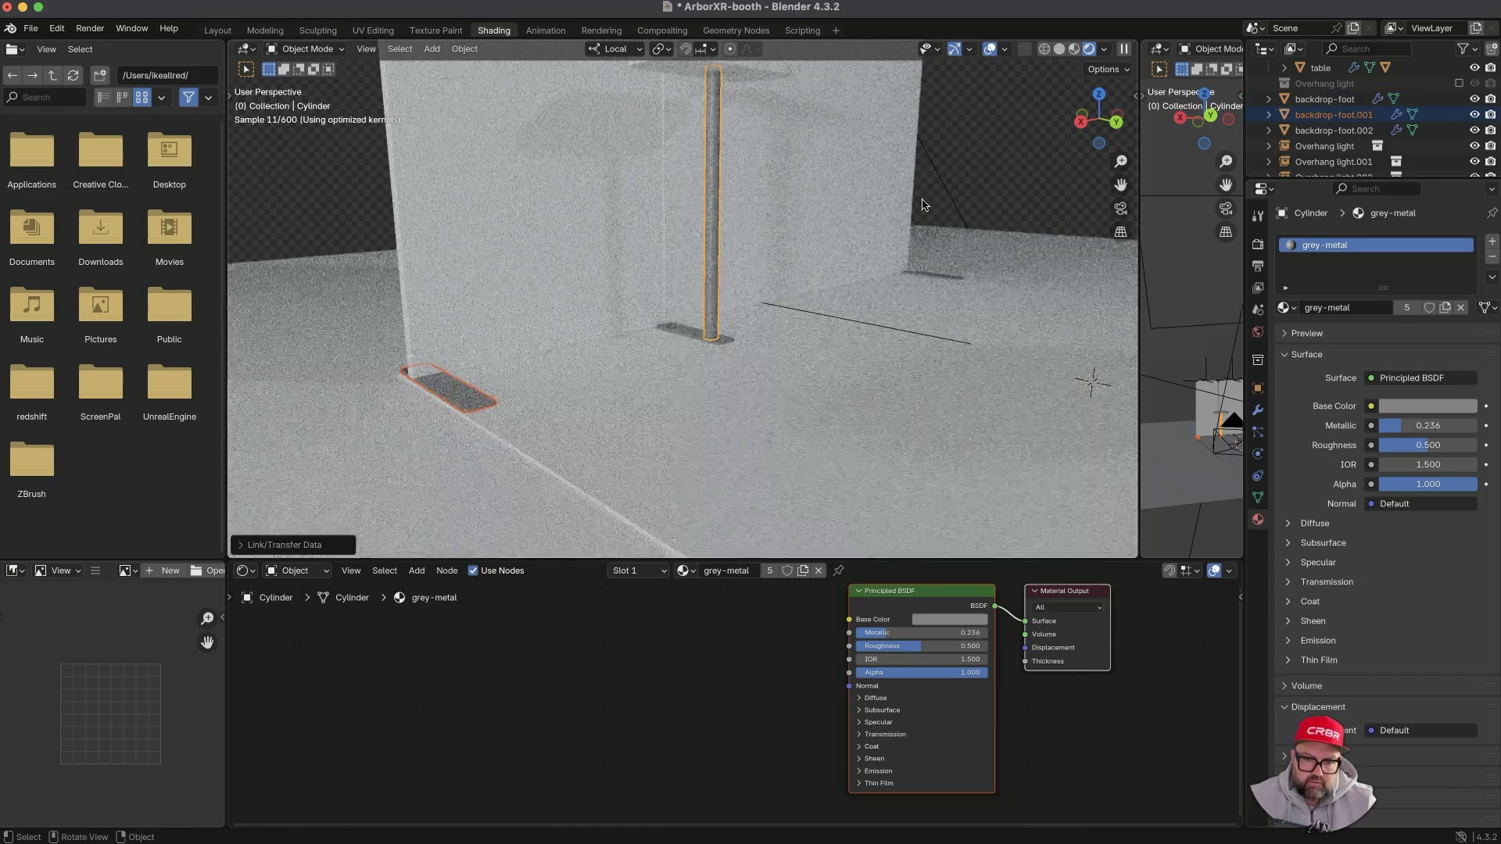
# - Clear the selection, switch to the browser to check the BannerBuzz booth's full product photo, and return to Blender
pyautogui.click(601, 312)
pyautogui.keyDown('ctrl'); pyautogui.moveTo(477, 382); pyautogui.dragTo(625, 421, button='middle'); pyautogui.keyUp('ctrl')
pyautogui.keyDown('shift'); pyautogui.moveTo(713, 235); pyautogui.dragTo(604, 407, button='middle'); pyautogui.keyUp('shift')
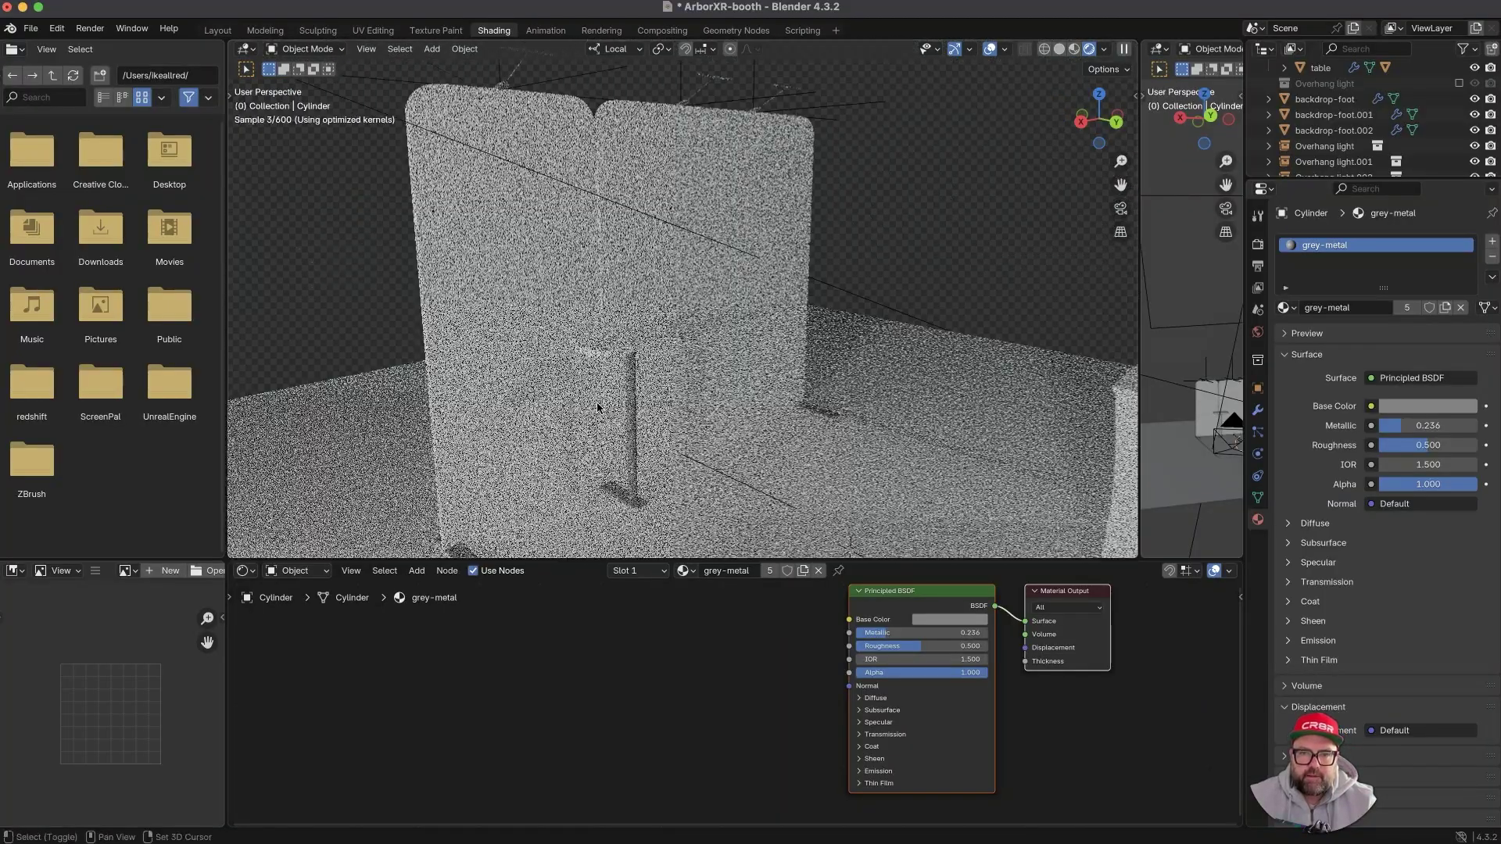
pyautogui.keyDown('ctrl'); pyautogui.moveTo(620, 218); pyautogui.dragTo(607, 264, button='middle'); pyautogui.keyUp('ctrl')
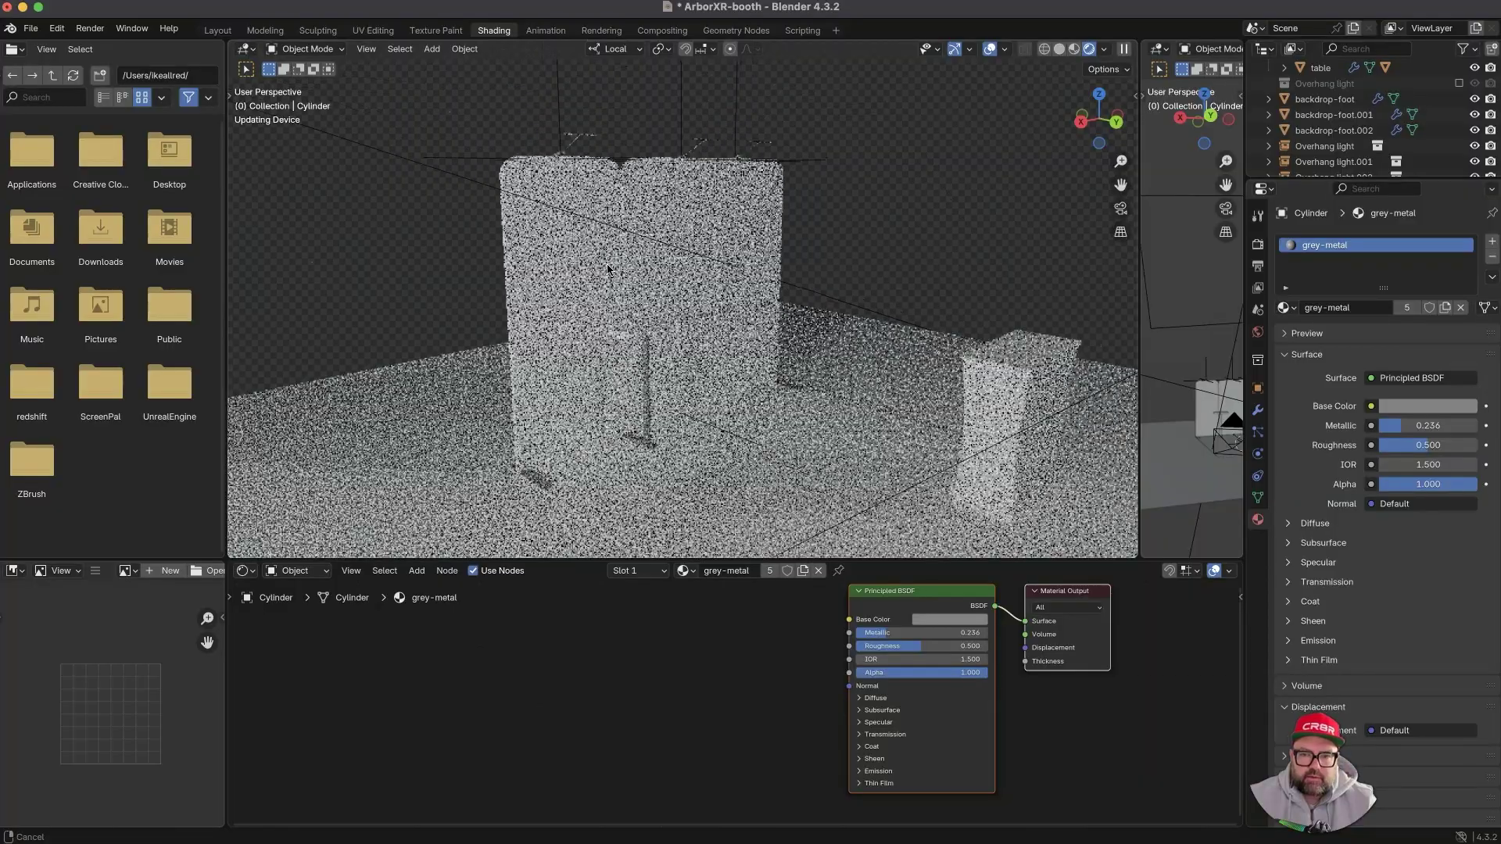
pyautogui.moveTo(705, 323); pyautogui.dragTo(680, 330, button='middle')
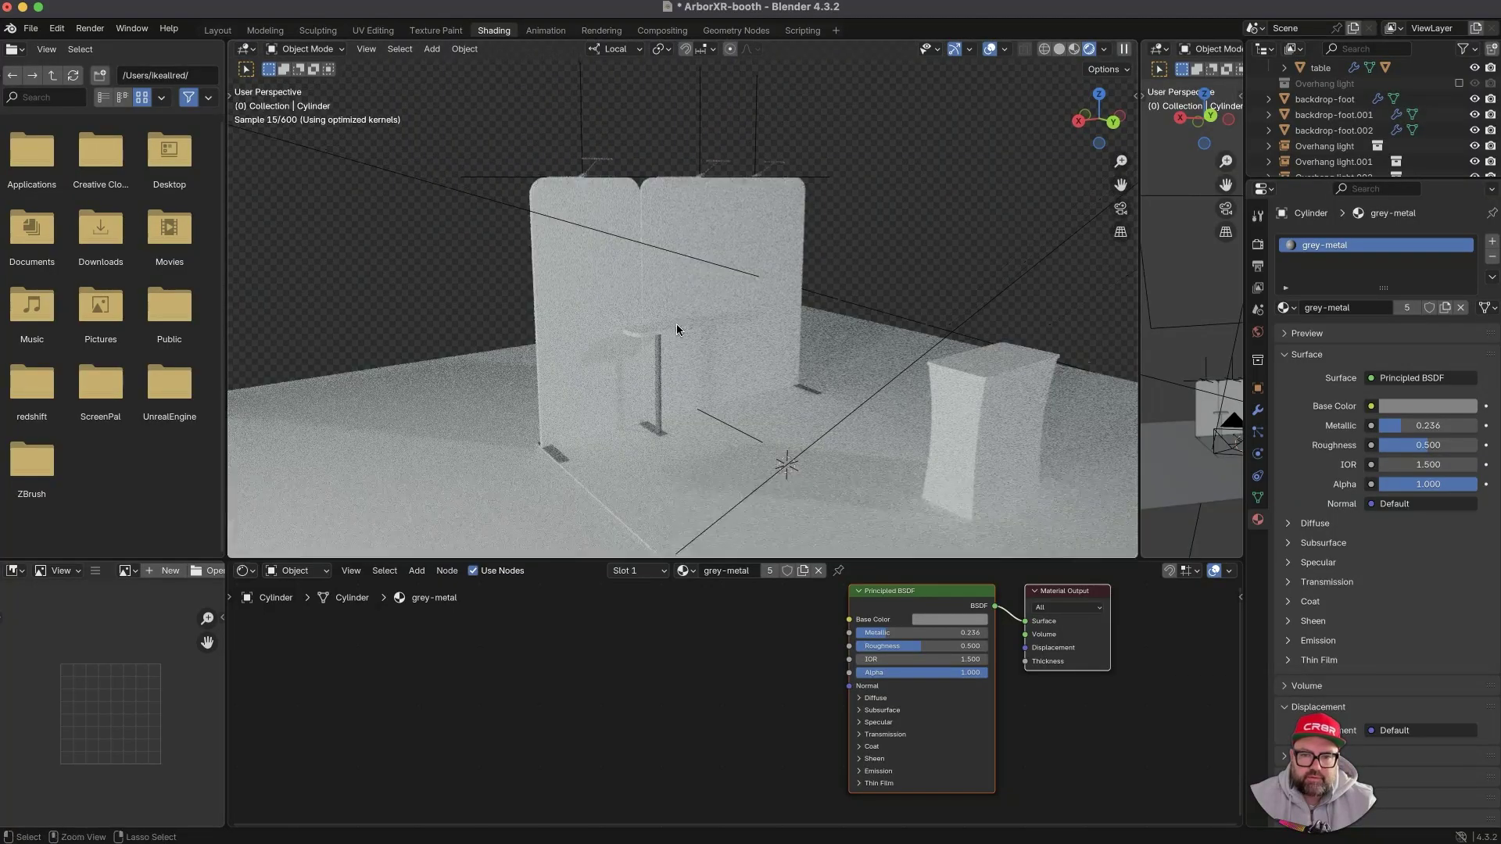
pyautogui.press('super+Tab')
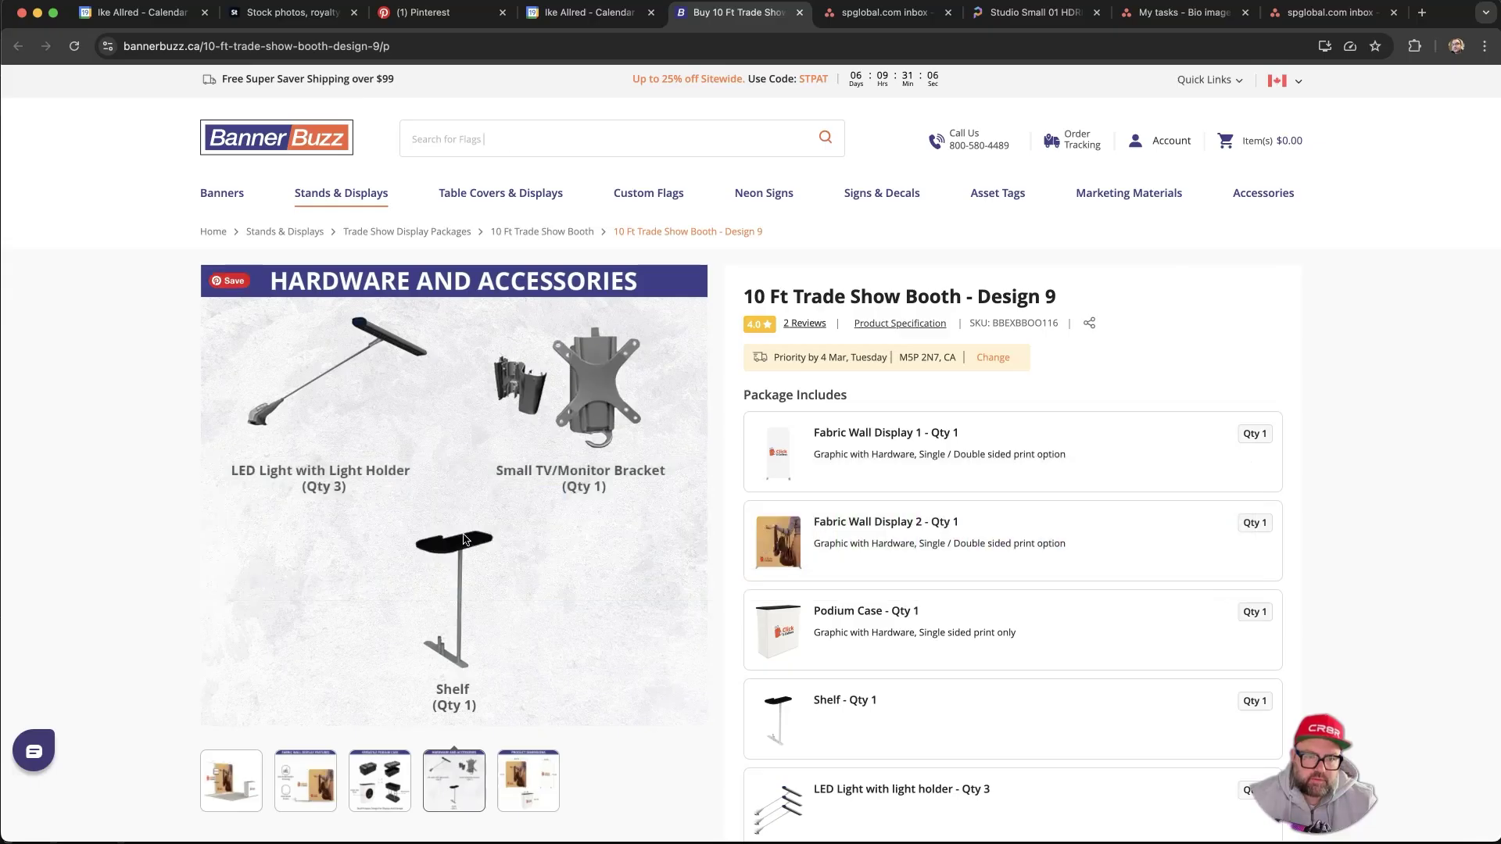
pyautogui.click(237, 786)
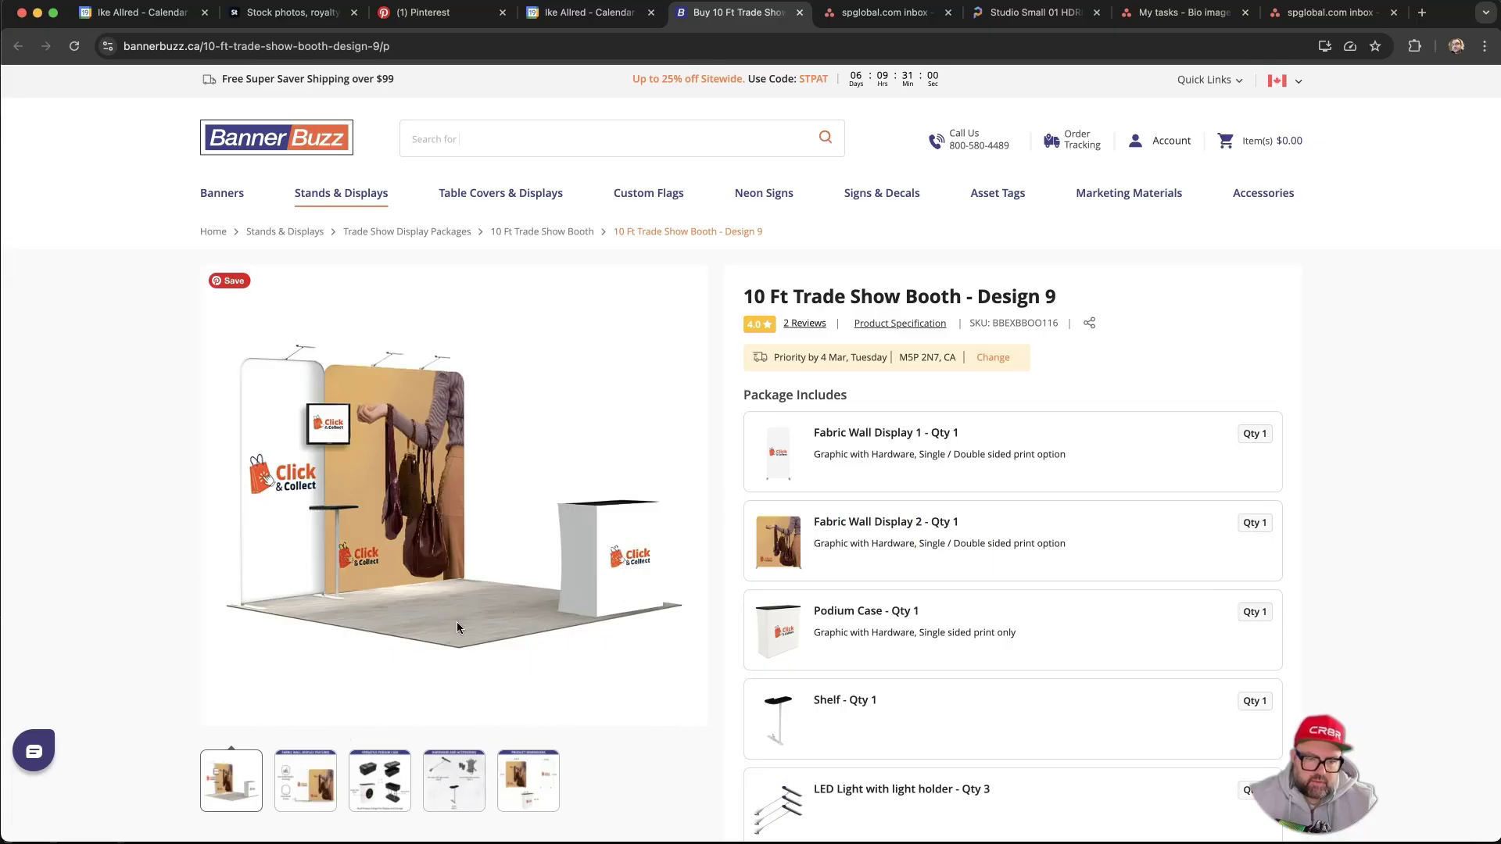
pyautogui.press('super+Tab')
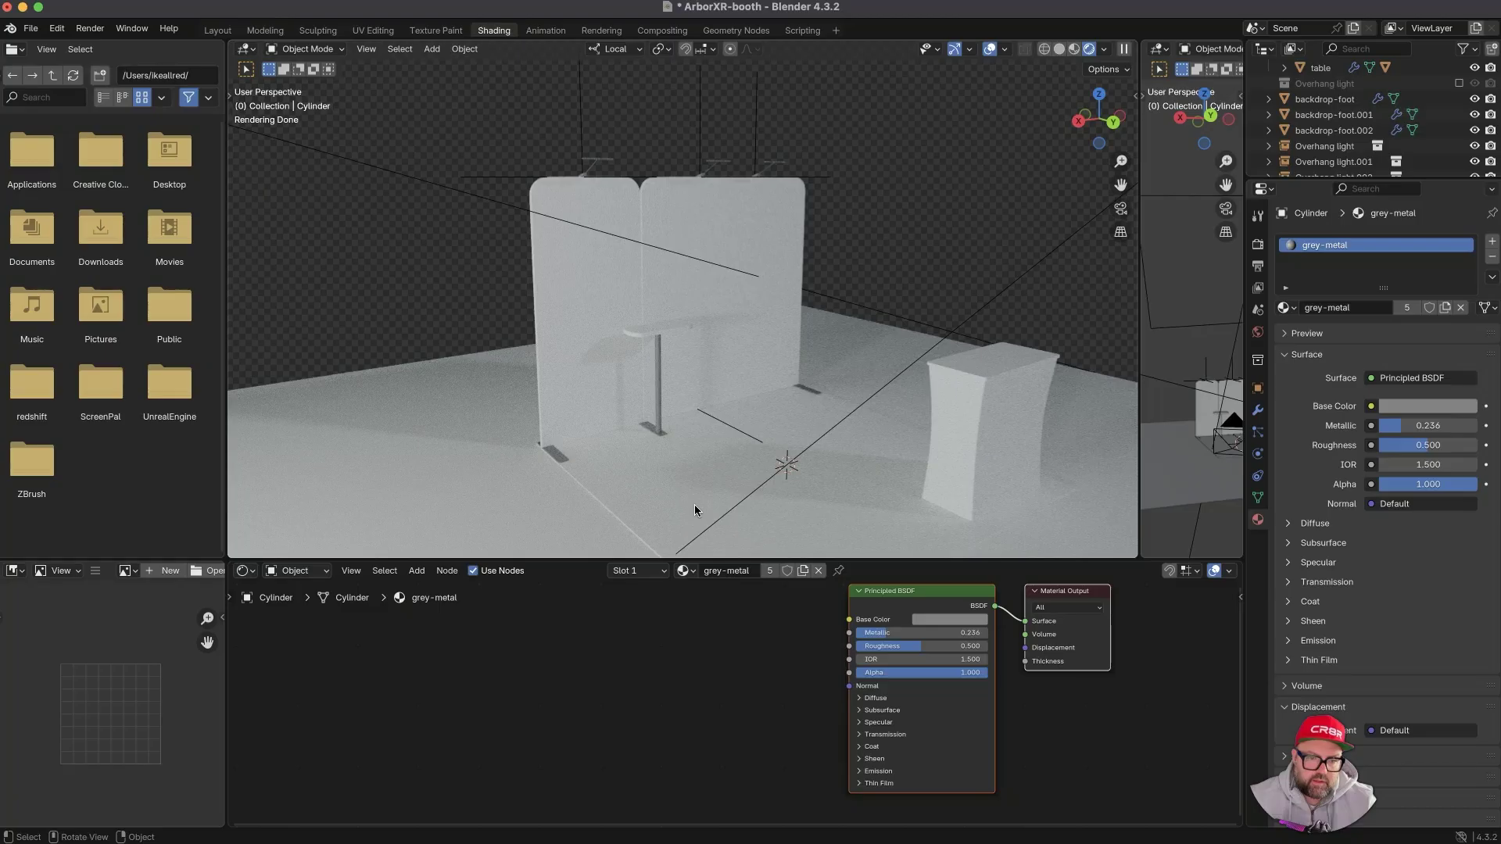
# - Select the booth's floor object and create a new material on it named carpet
pyautogui.click(694, 504)
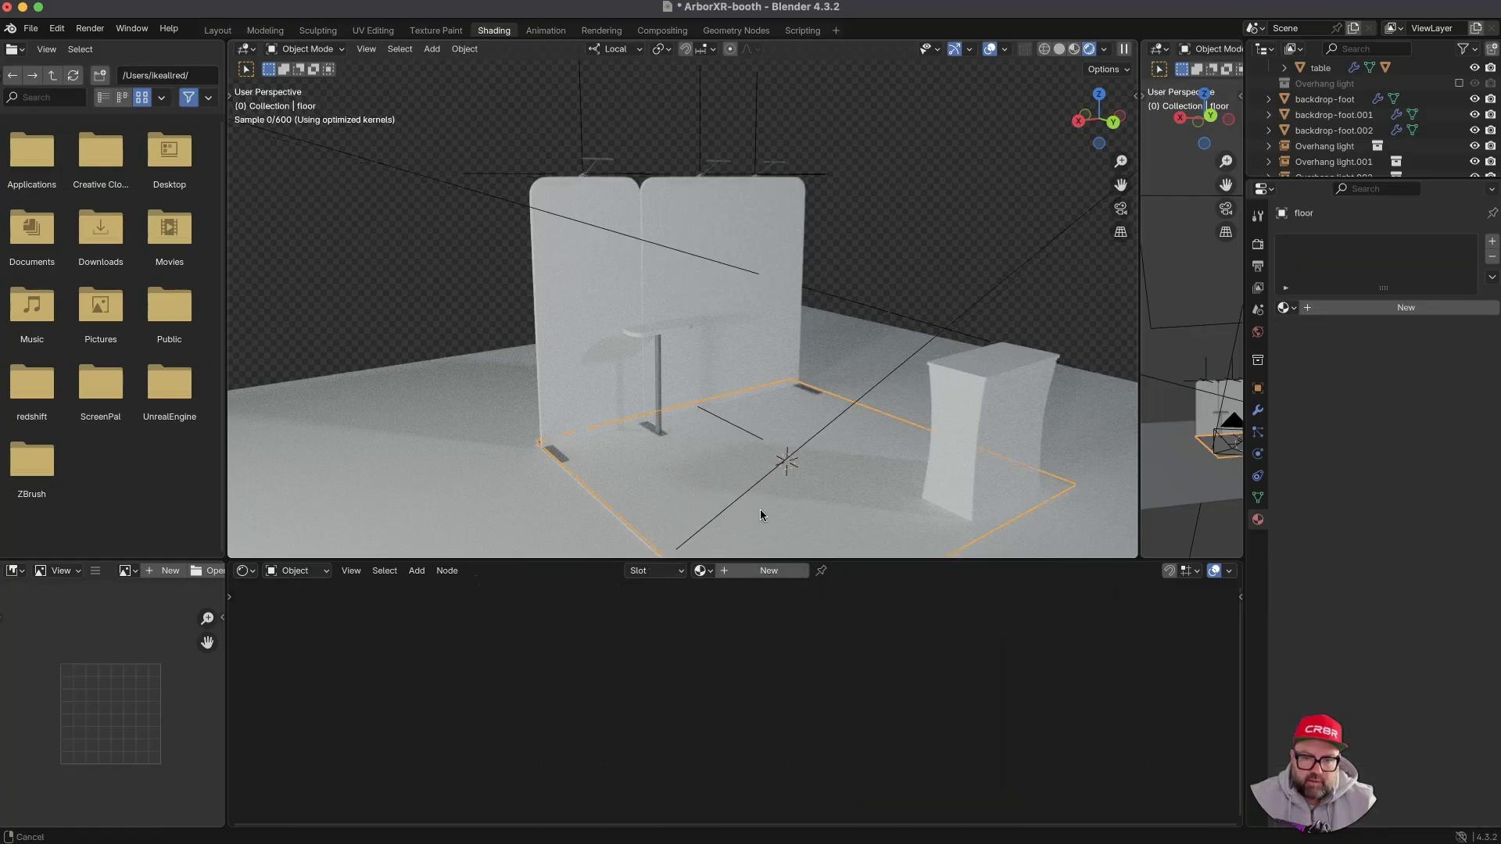
pyautogui.moveTo(760, 509); pyautogui.dragTo(682, 456, button='middle')
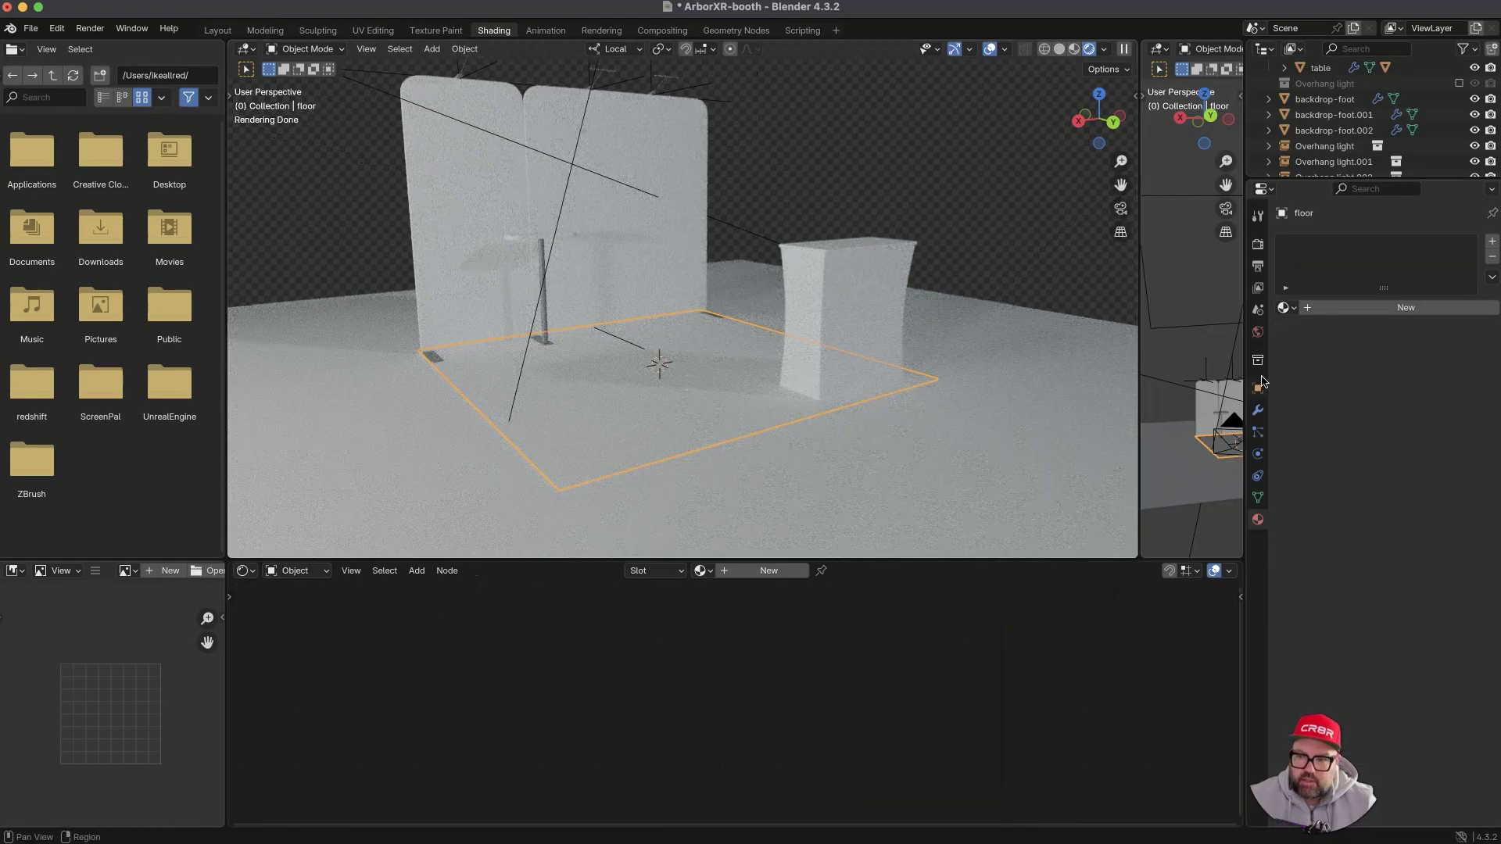
pyautogui.click(1339, 308)
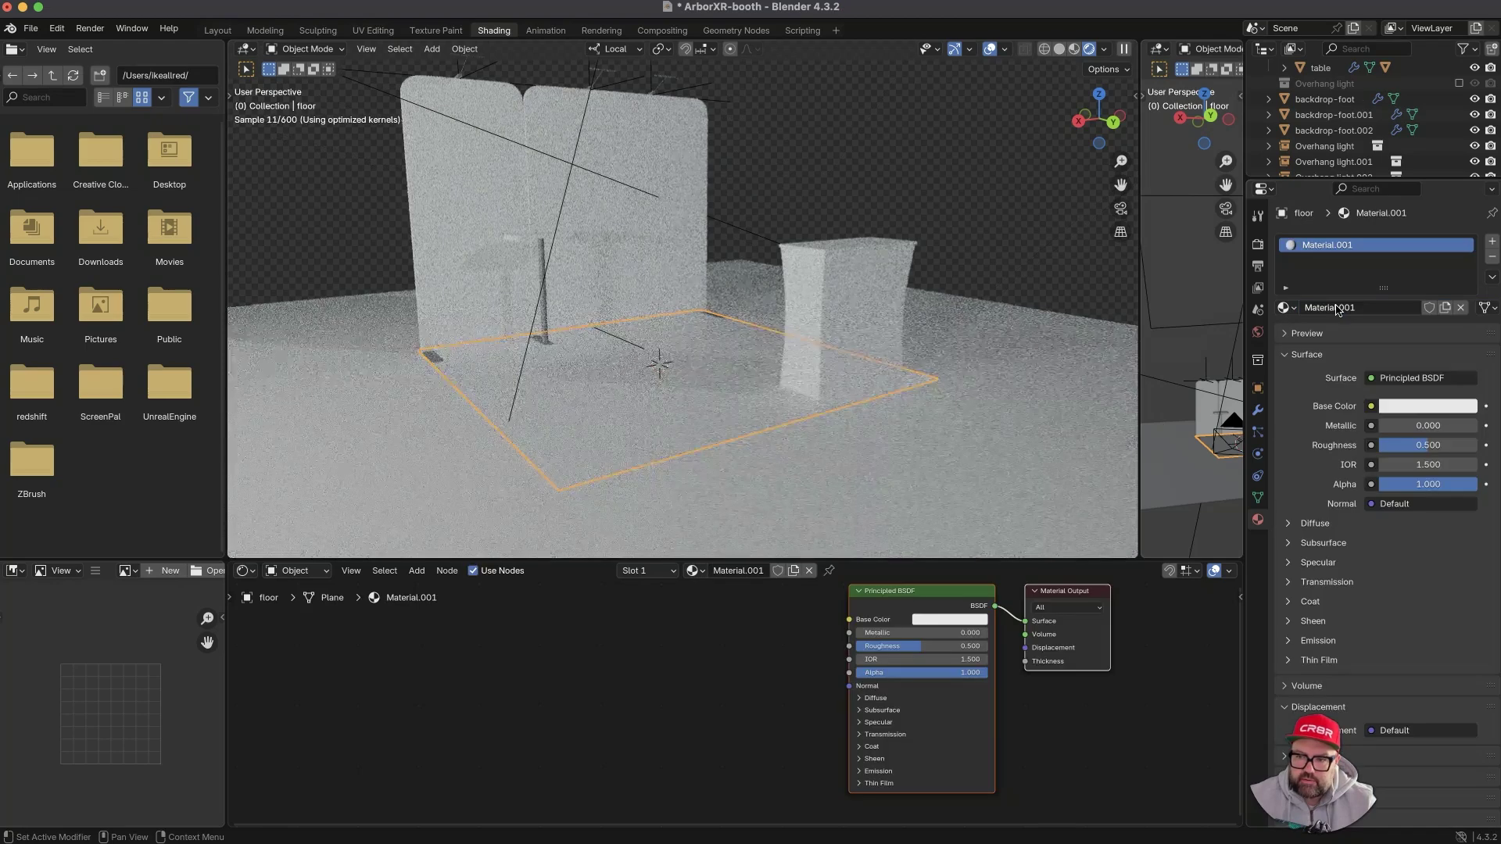
pyautogui.click(1338, 306)
pyautogui.press('super+a')
pyautogui.write('ca')
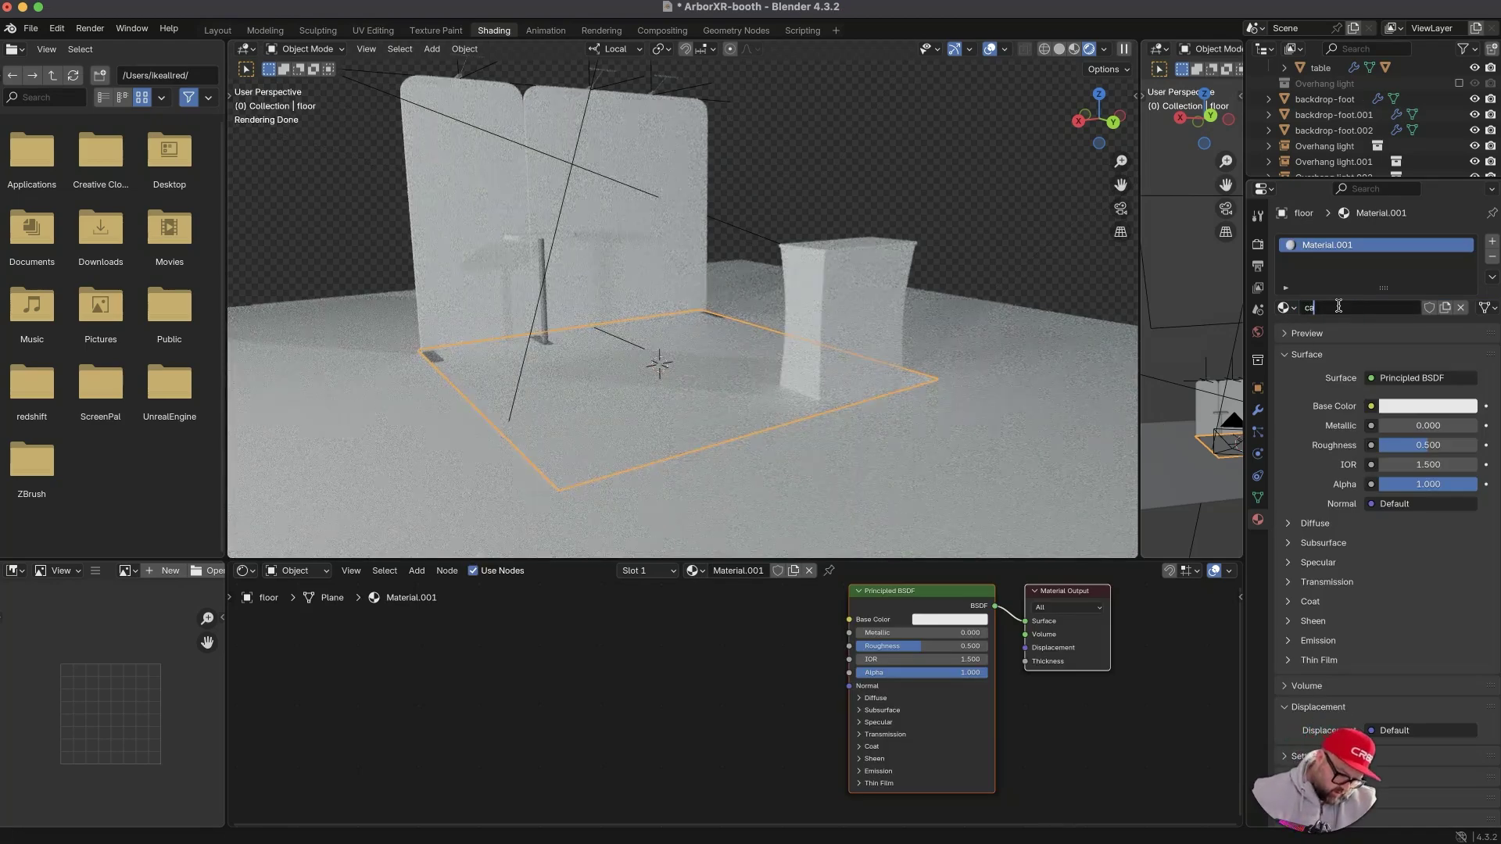
pyautogui.press('Return')
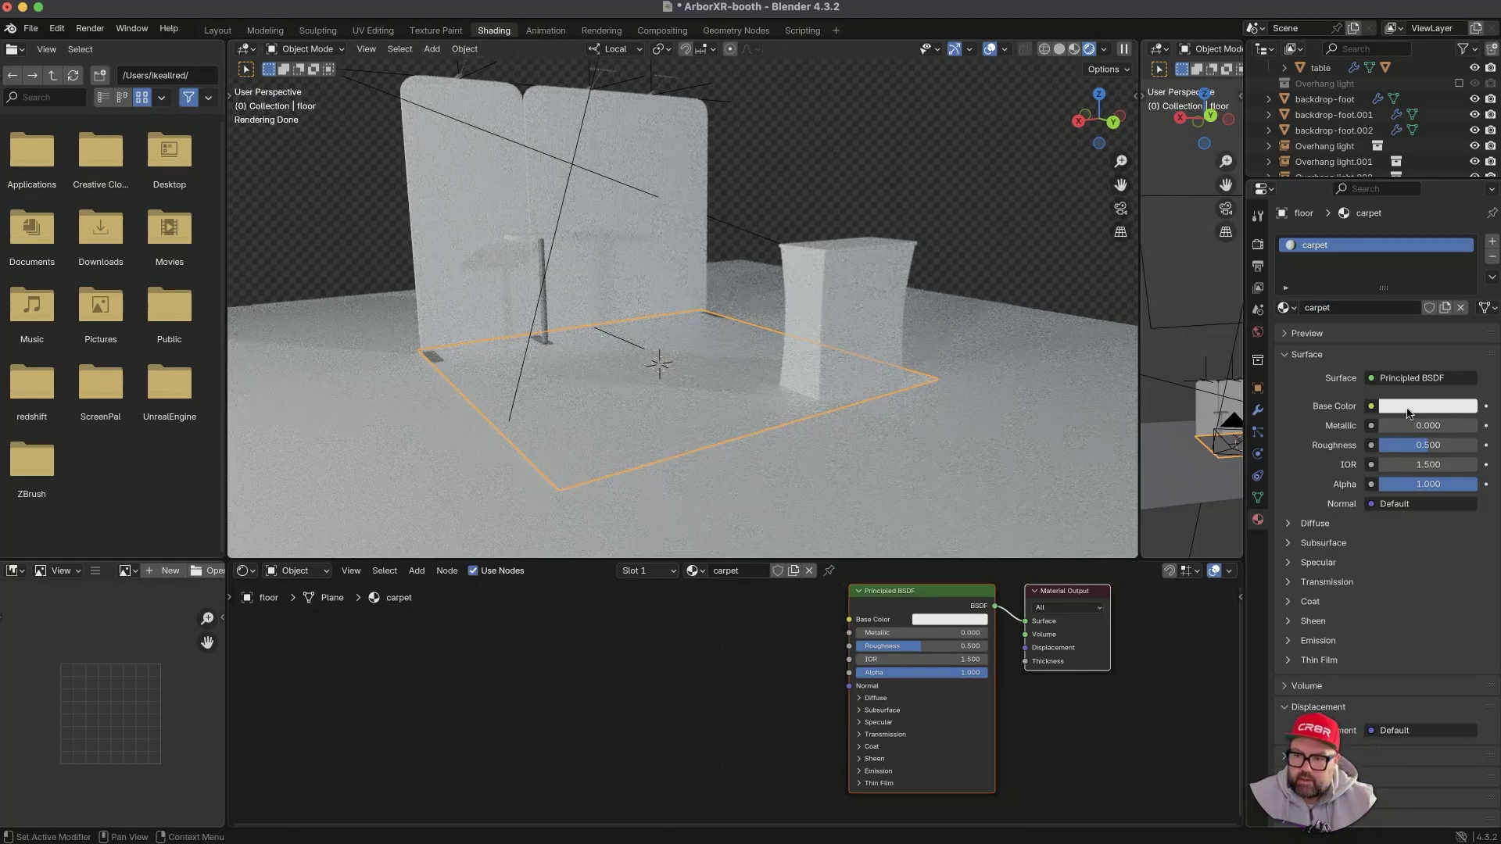
# - Darken the carpet material's base color to grey and set its roughness to 1.000
pyautogui.click(1408, 407)
pyautogui.click(1467, 231)
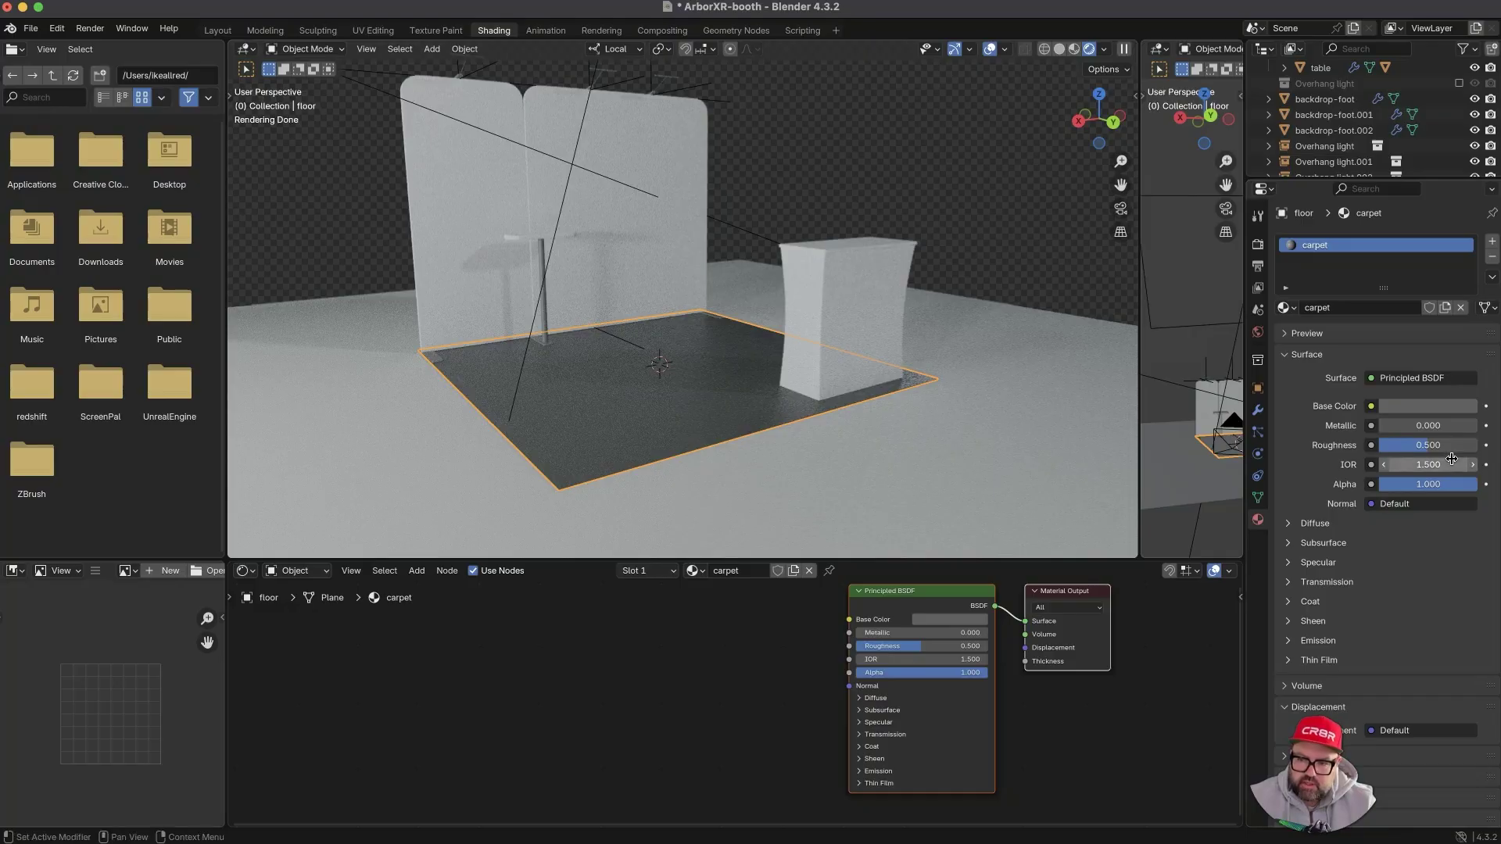
pyautogui.moveTo(1428, 450); pyautogui.dragTo(1478, 447)
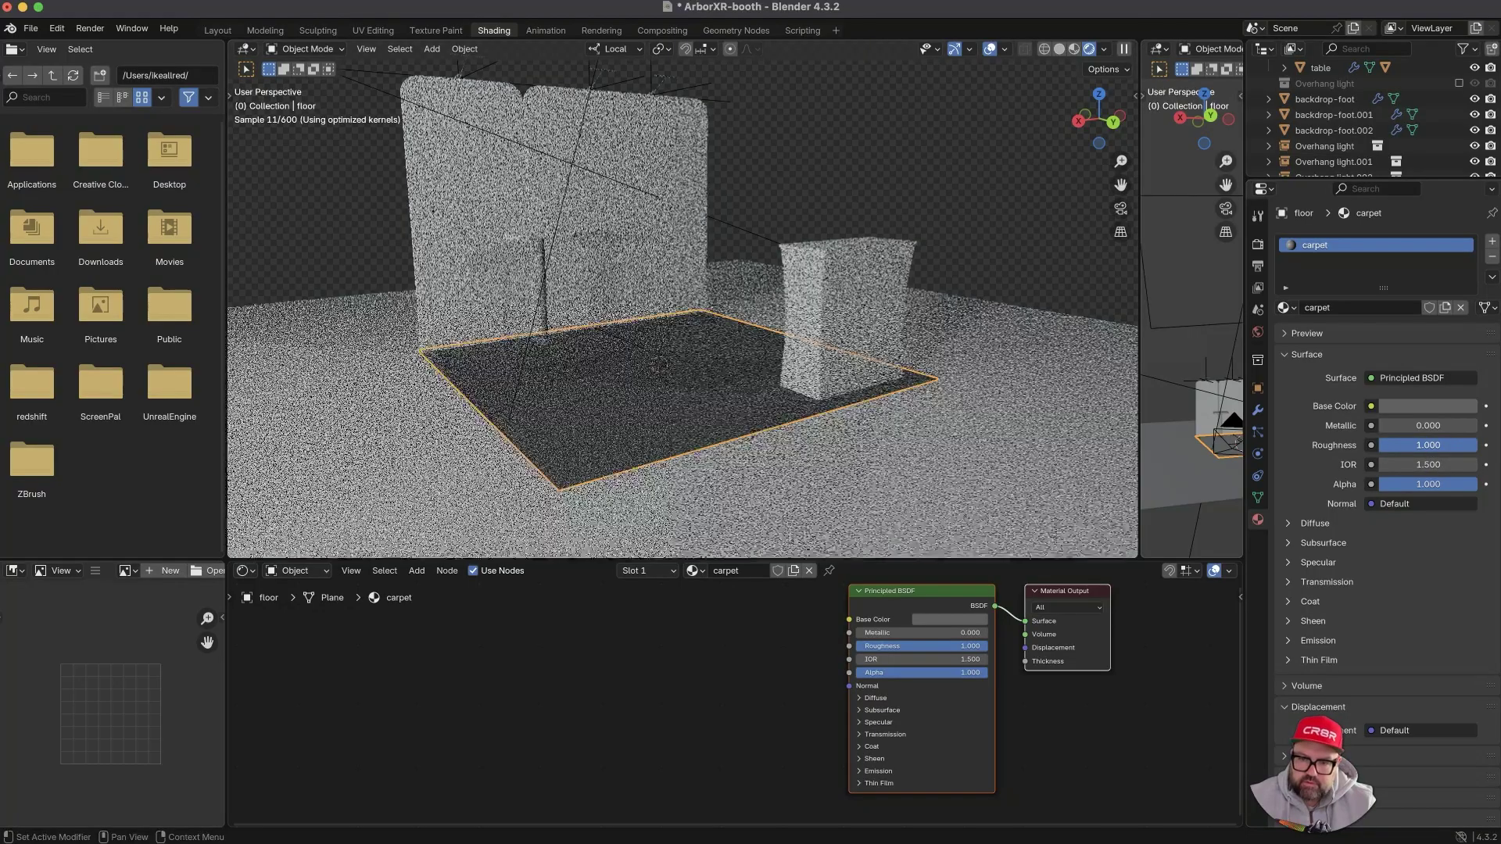
# - Set the carpet material's sheen weight to 1.000
pyautogui.click(967, 260)
pyautogui.click(692, 400)
pyautogui.moveTo(735, 421); pyautogui.dragTo(739, 415, button='middle')
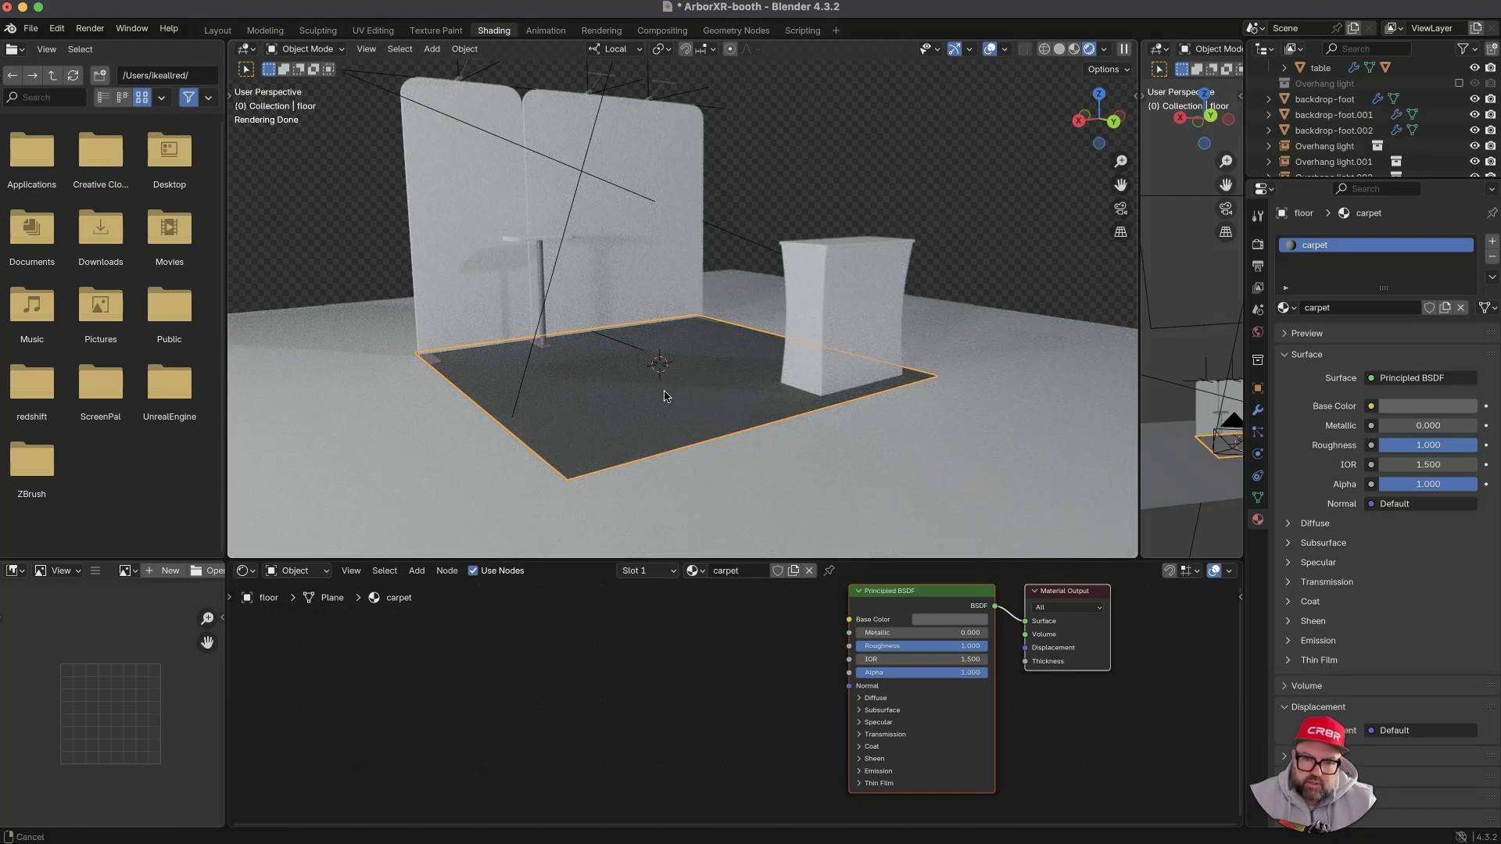
pyautogui.scroll(2, 678, 375)
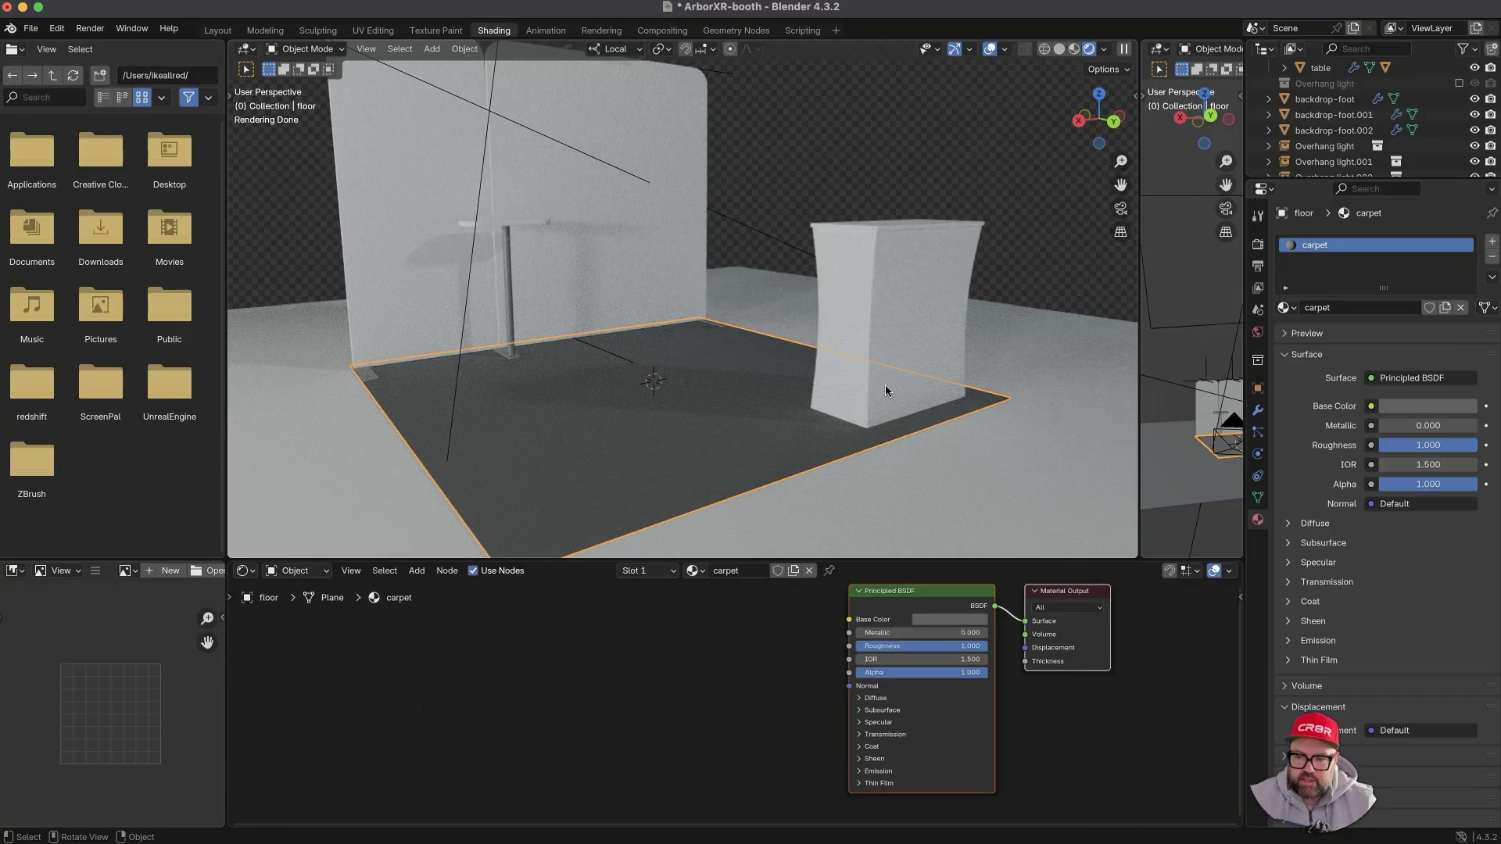
pyautogui.click(1288, 623)
pyautogui.scroll(-2, 1376, 592)
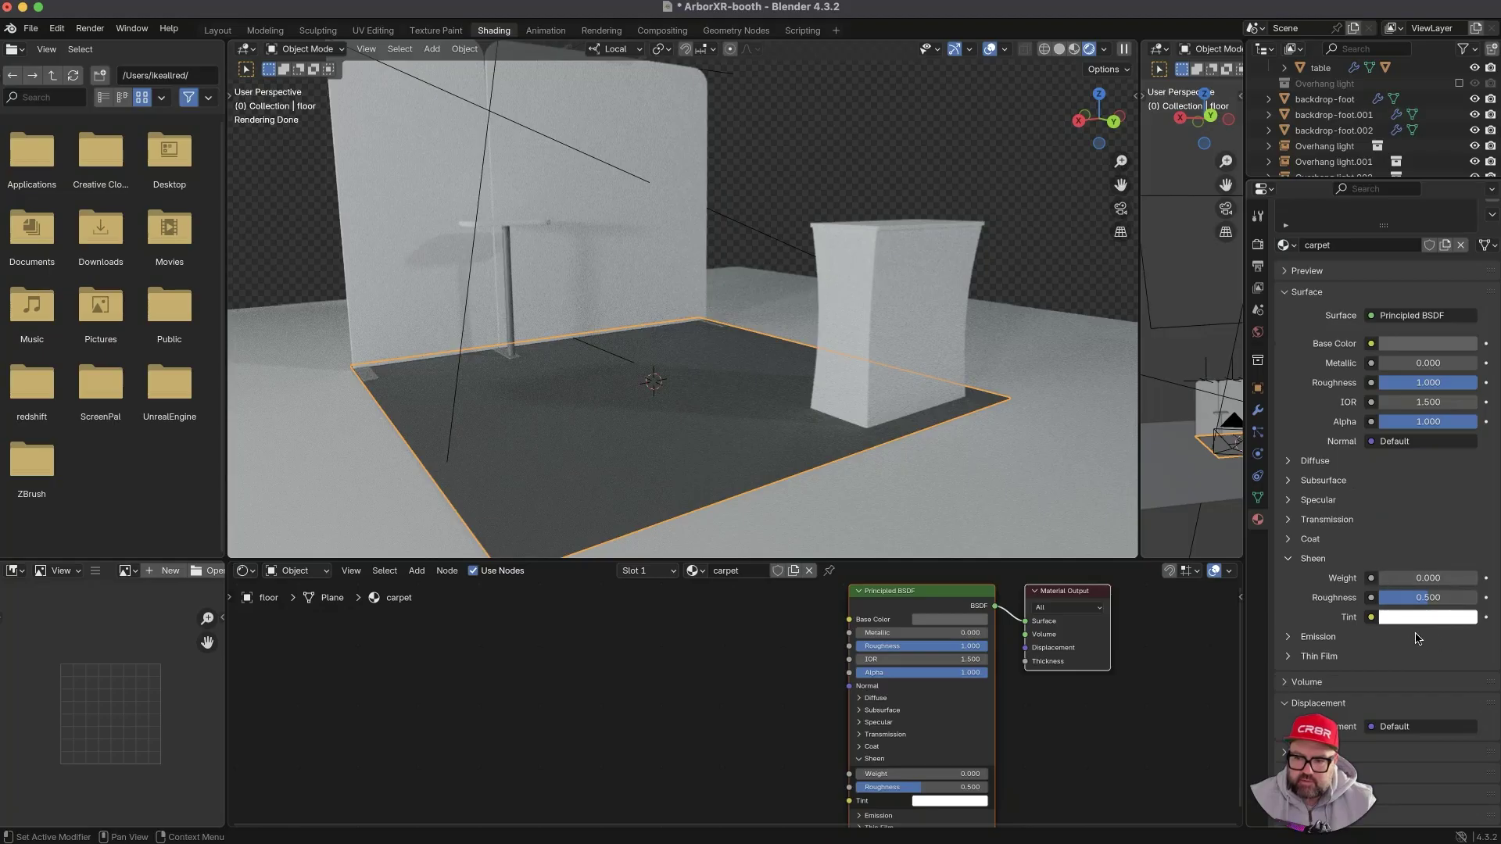
pyautogui.moveTo(1389, 583); pyautogui.dragTo(1478, 582)
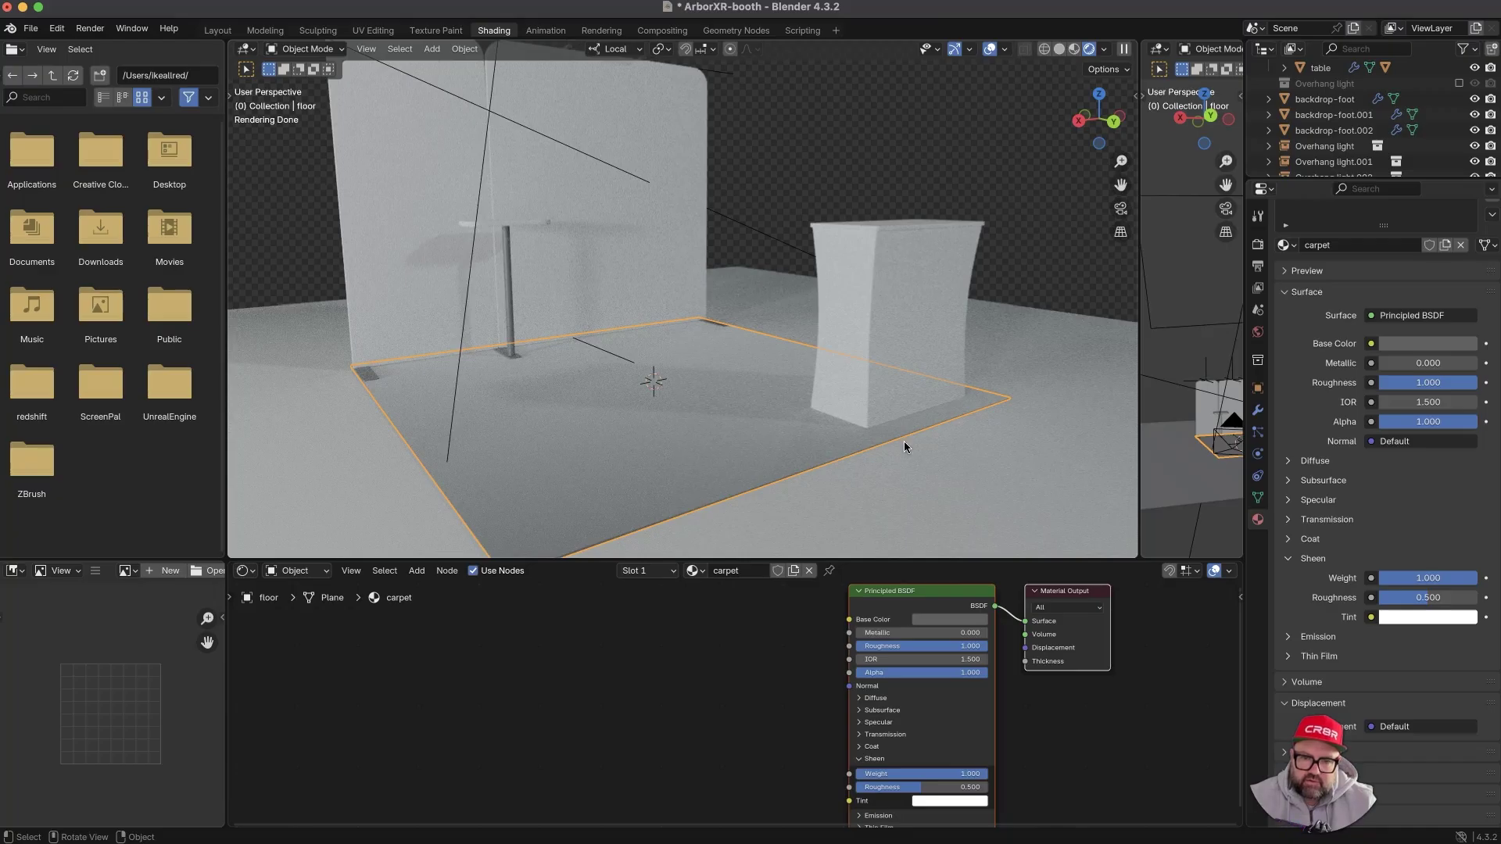
# - Darken the carpet's sheen tint to a medium grey
pyautogui.click(1444, 618)
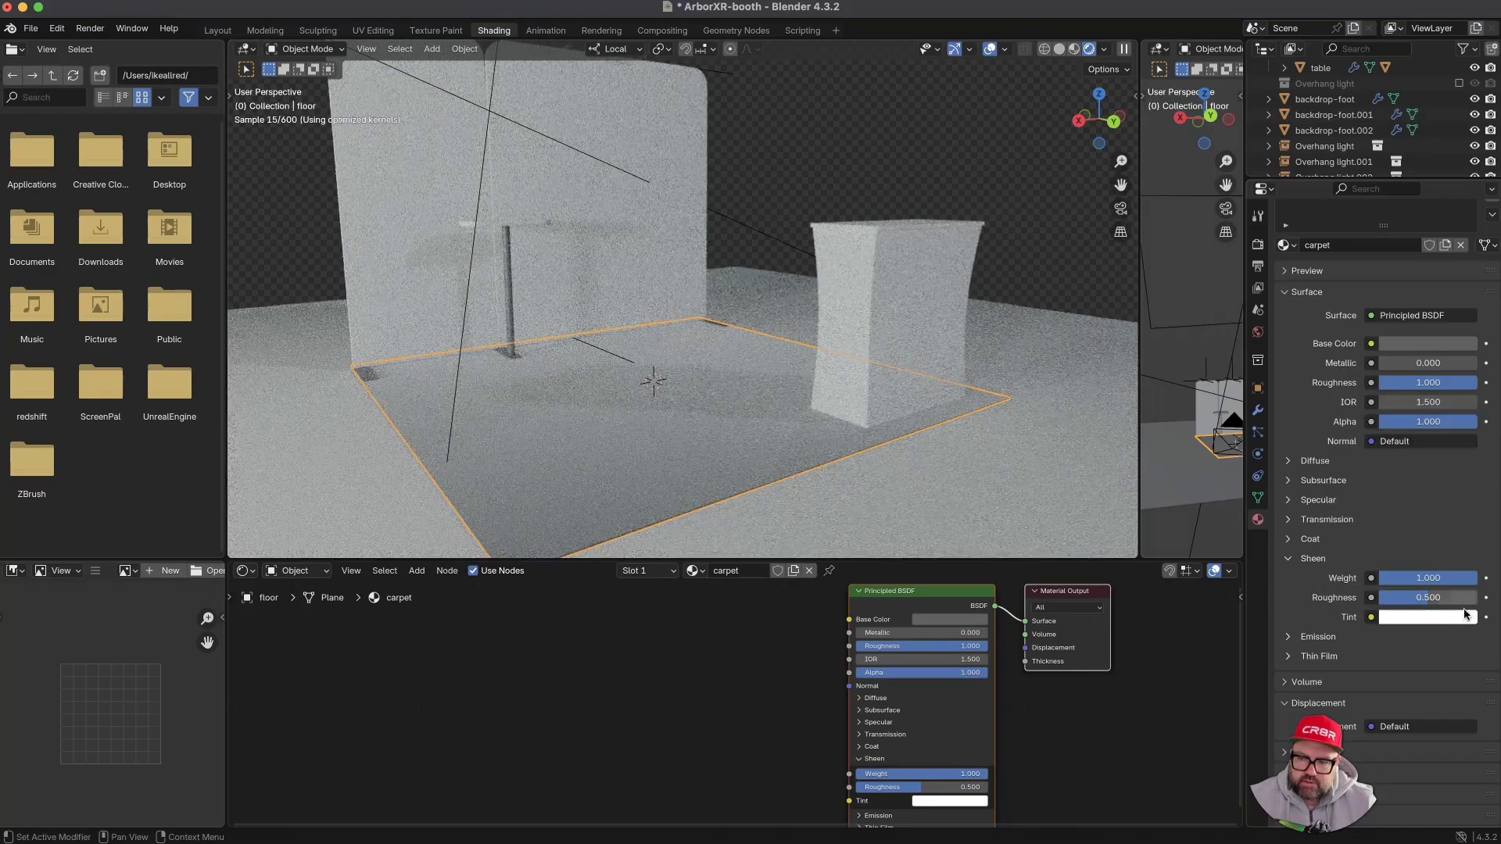
pyautogui.click(1466, 617)
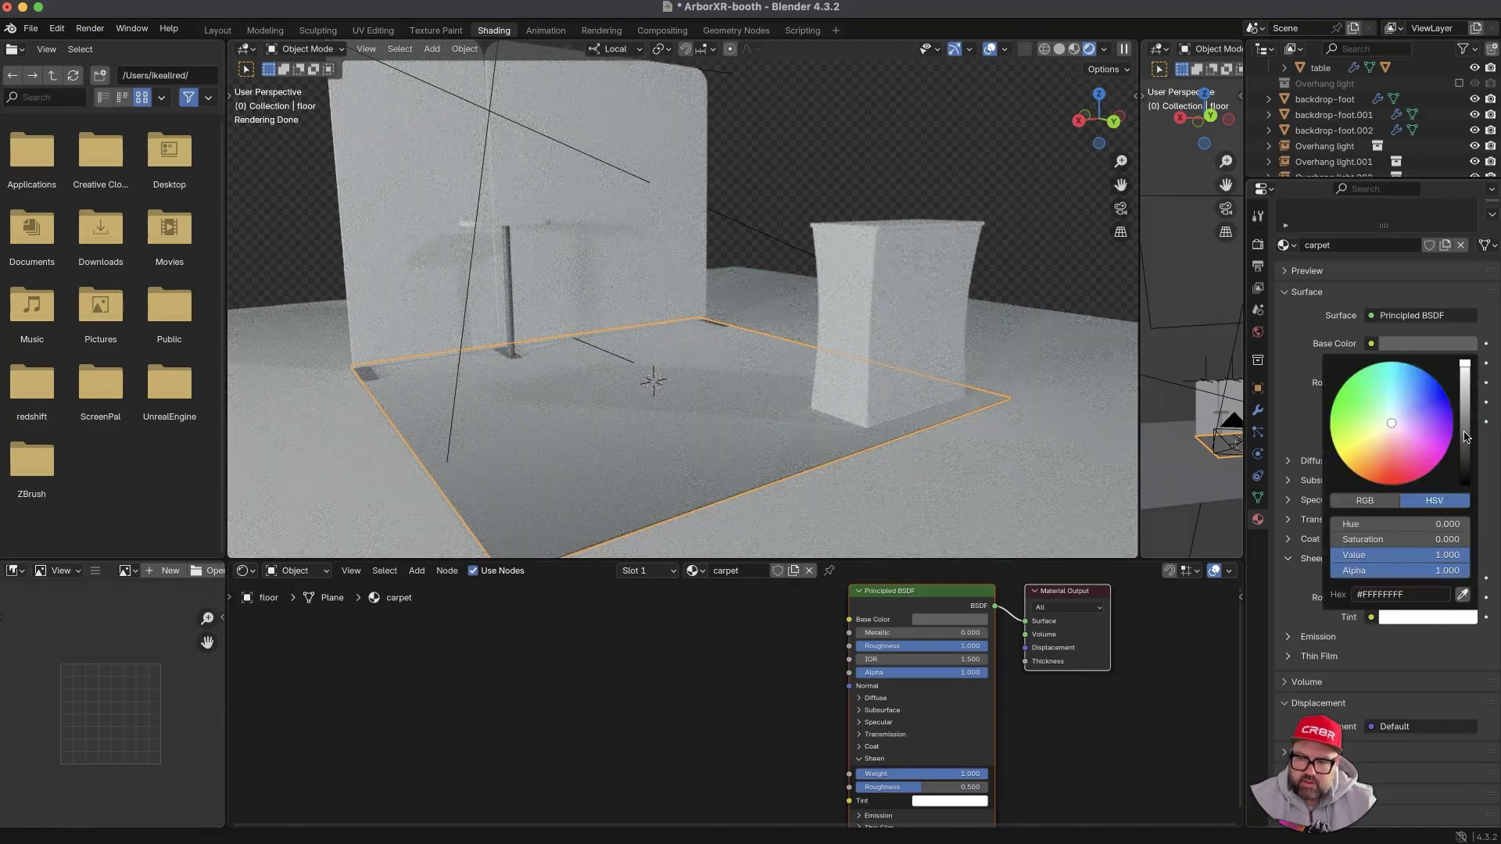
pyautogui.click(1466, 436)
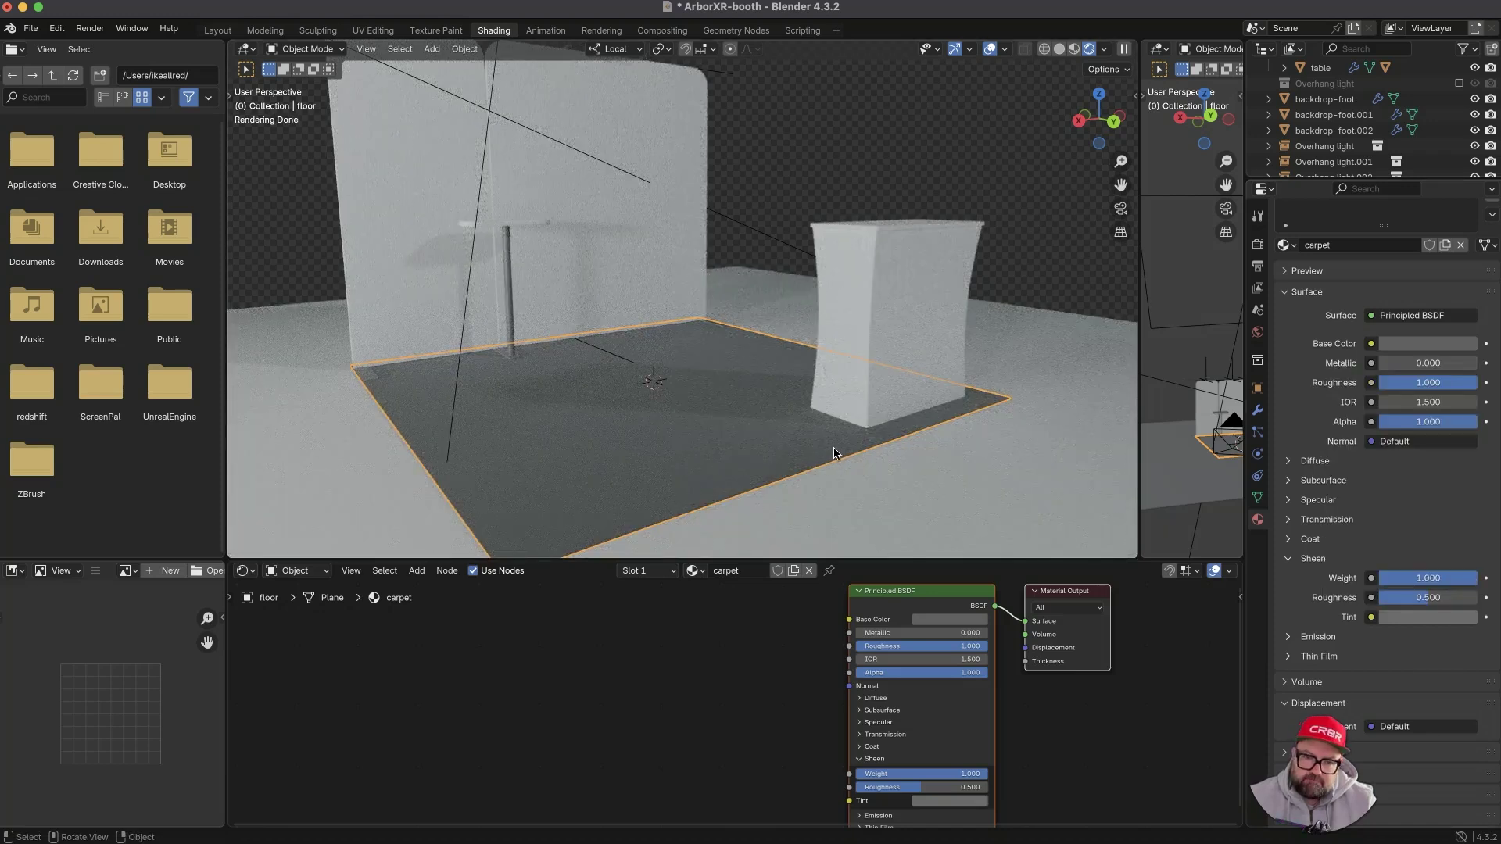
# - Darken the carpet's base color further to a very dark grey and deselect the floor
pyautogui.click(1458, 345)
pyautogui.click(1467, 177)
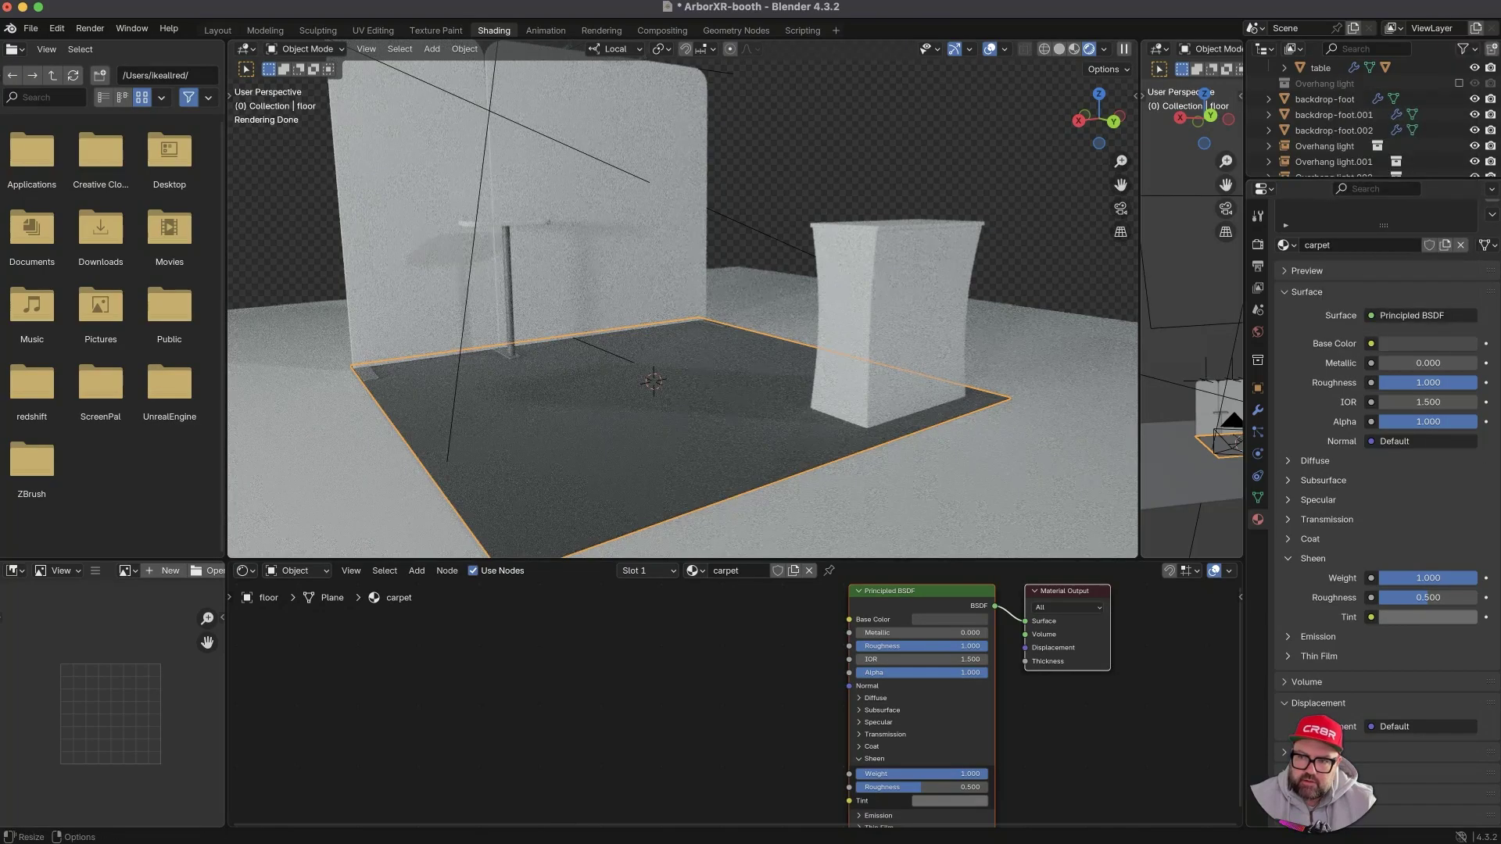
pyautogui.click(1079, 253)
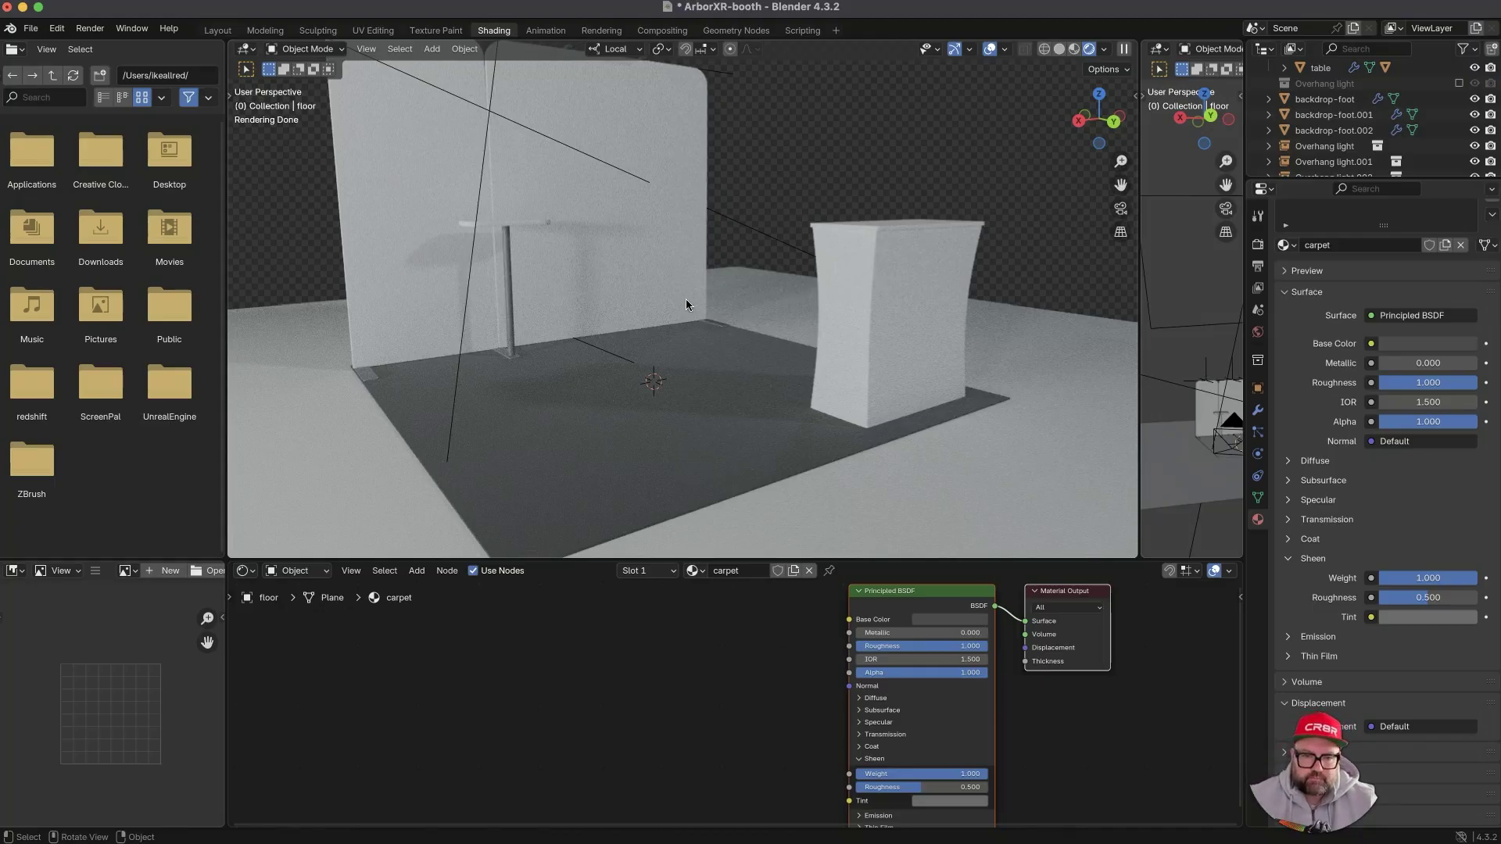
pyautogui.moveTo(698, 279); pyautogui.dragTo(647, 334, button='middle')
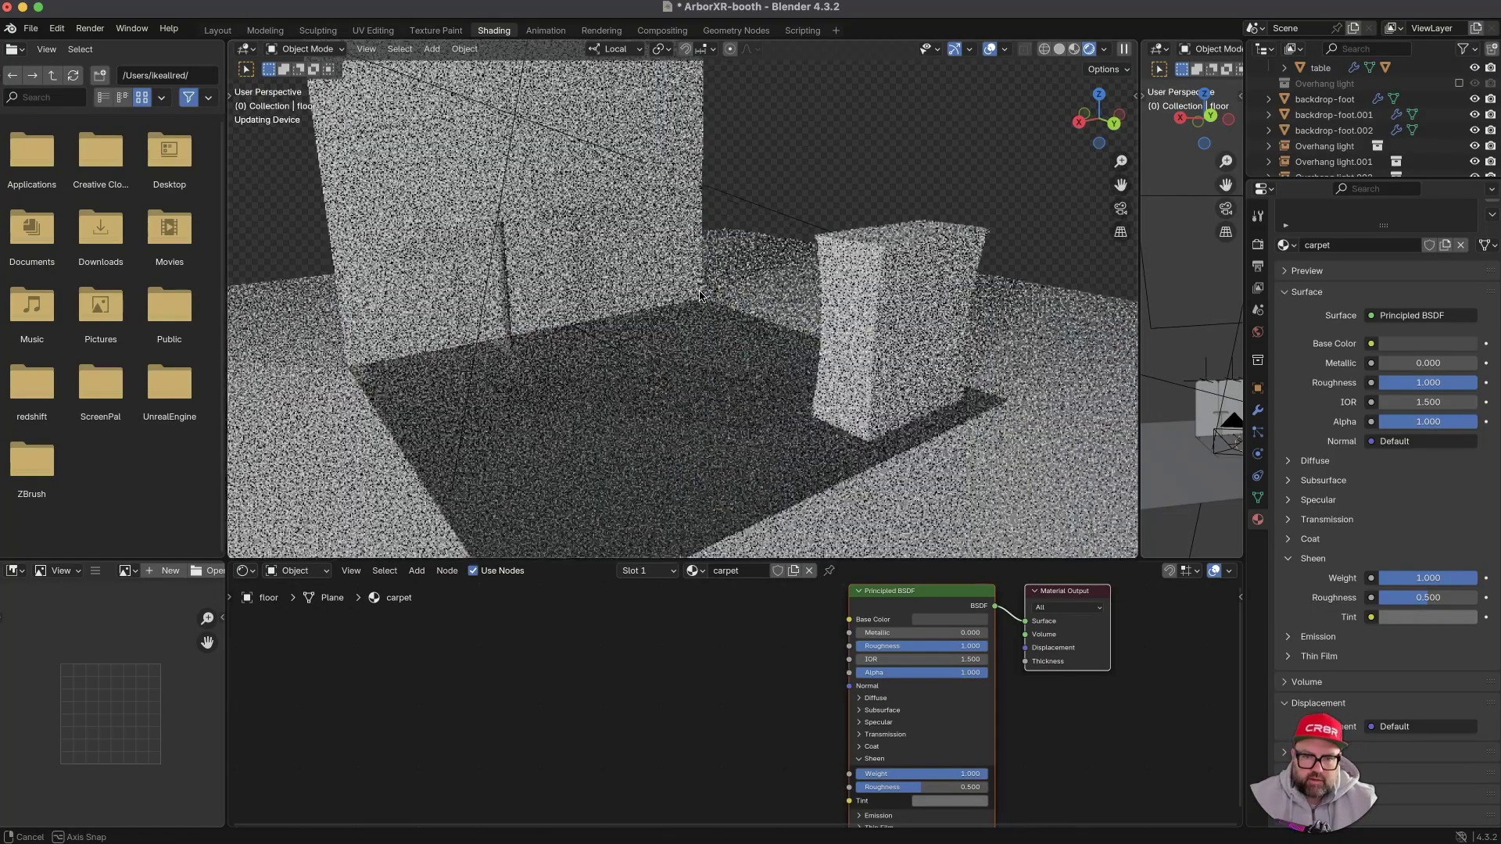
# - Select the large ground plane around the booth and create a new material on it named concrete
pyautogui.click(295, 377)
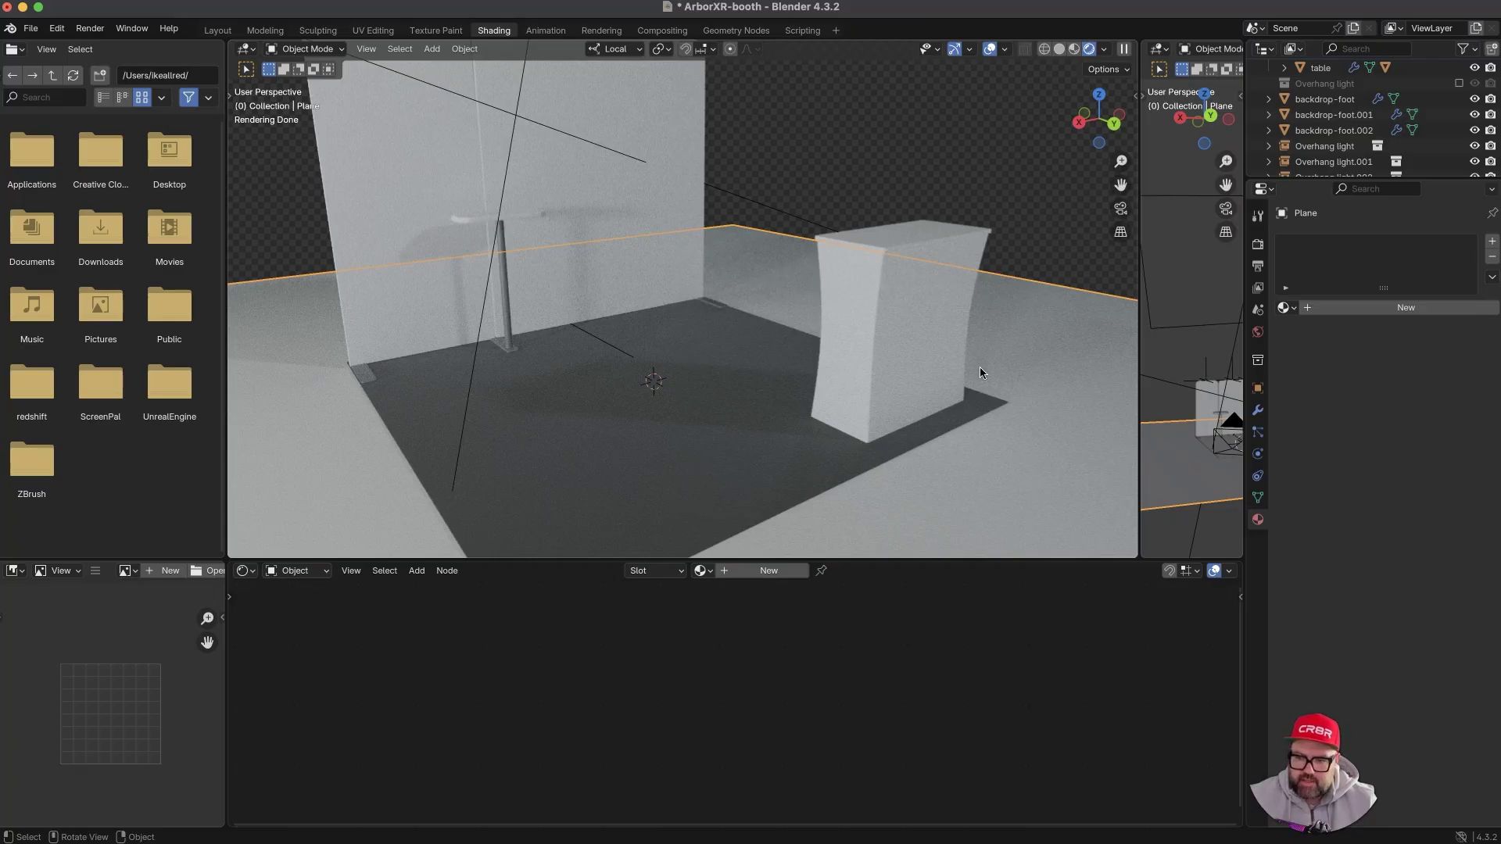
pyautogui.click(1303, 310)
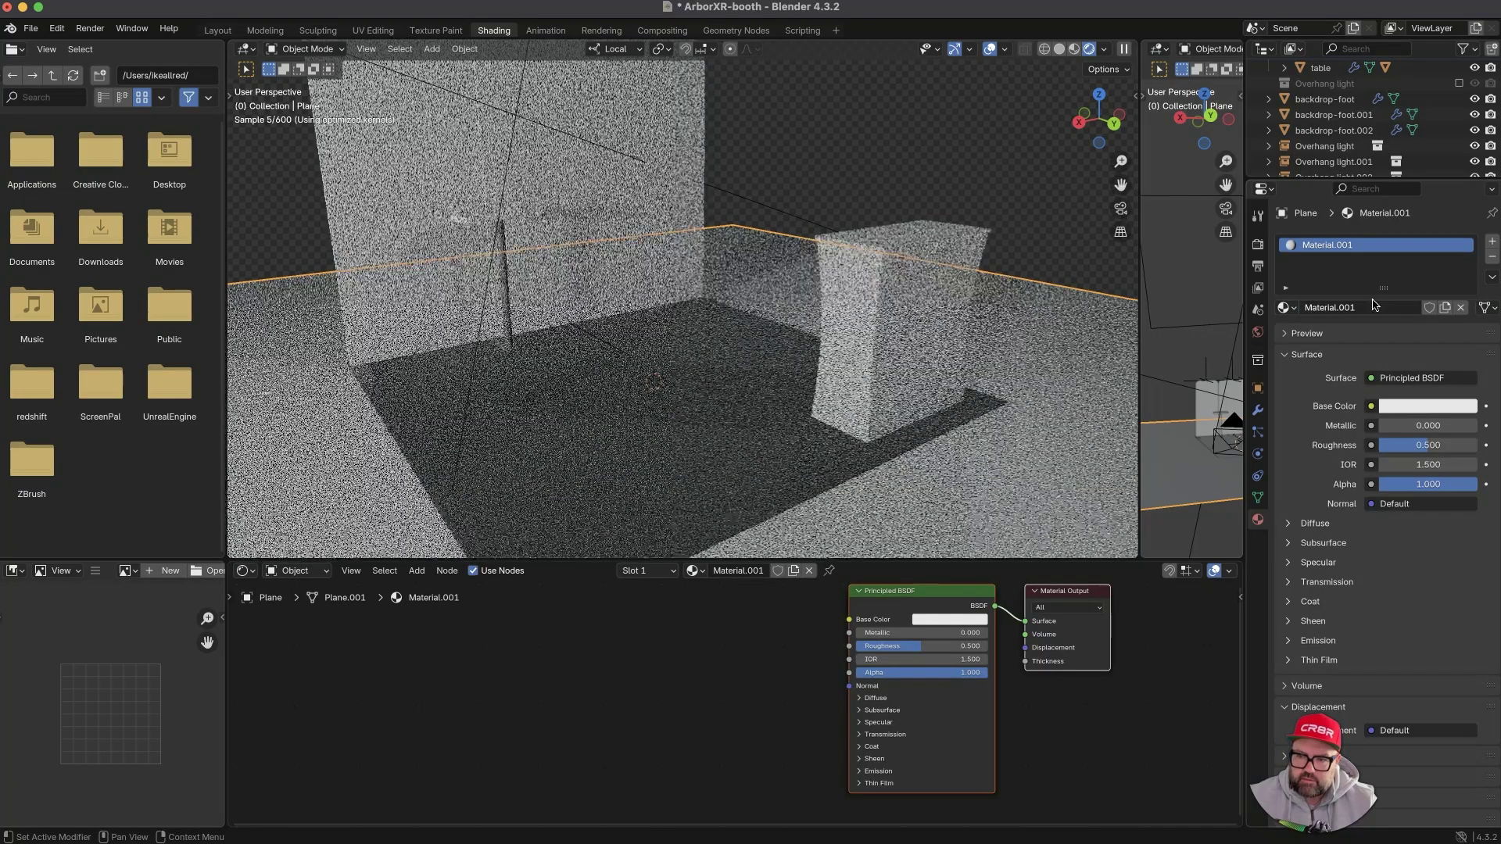
pyautogui.doubleClick(1371, 308)
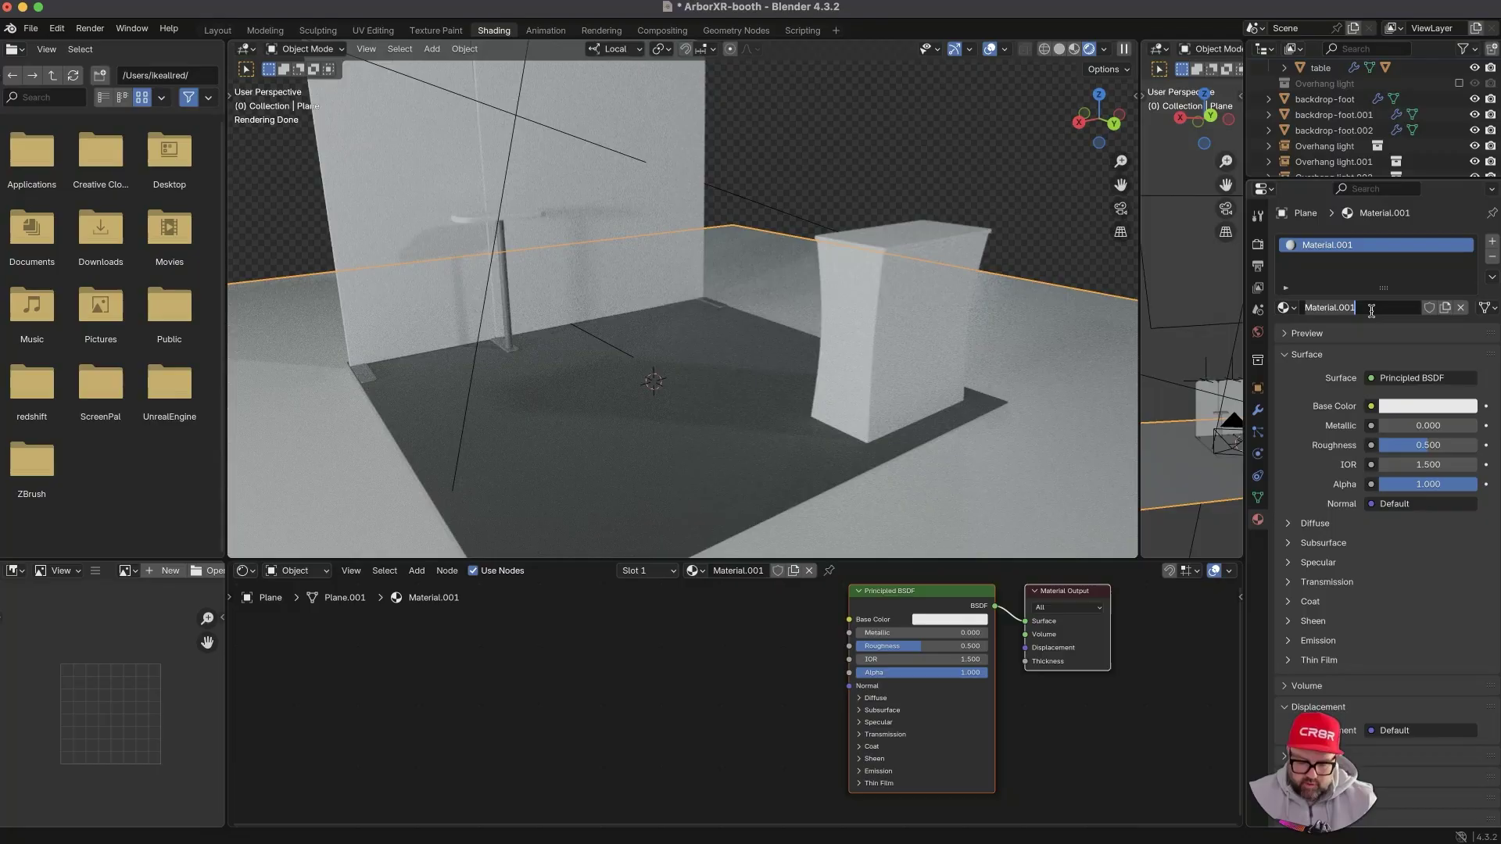
pyautogui.write('concrete')
pyautogui.press('Return')
# - Give the concrete material a warm medium-grey base color and set its roughness to about 0.429
pyautogui.click(1455, 406)
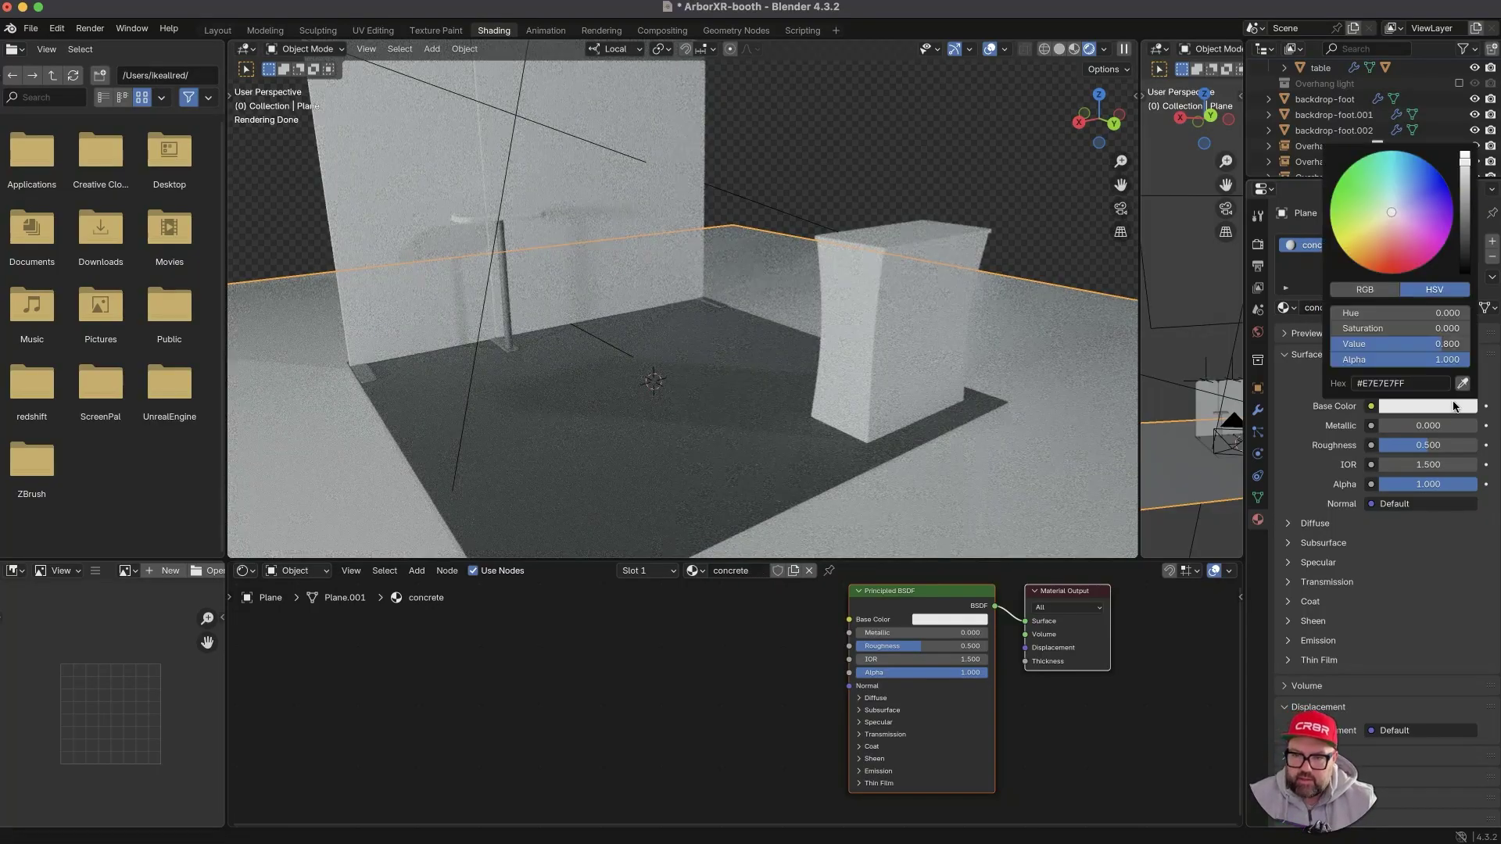
pyautogui.click(1467, 204)
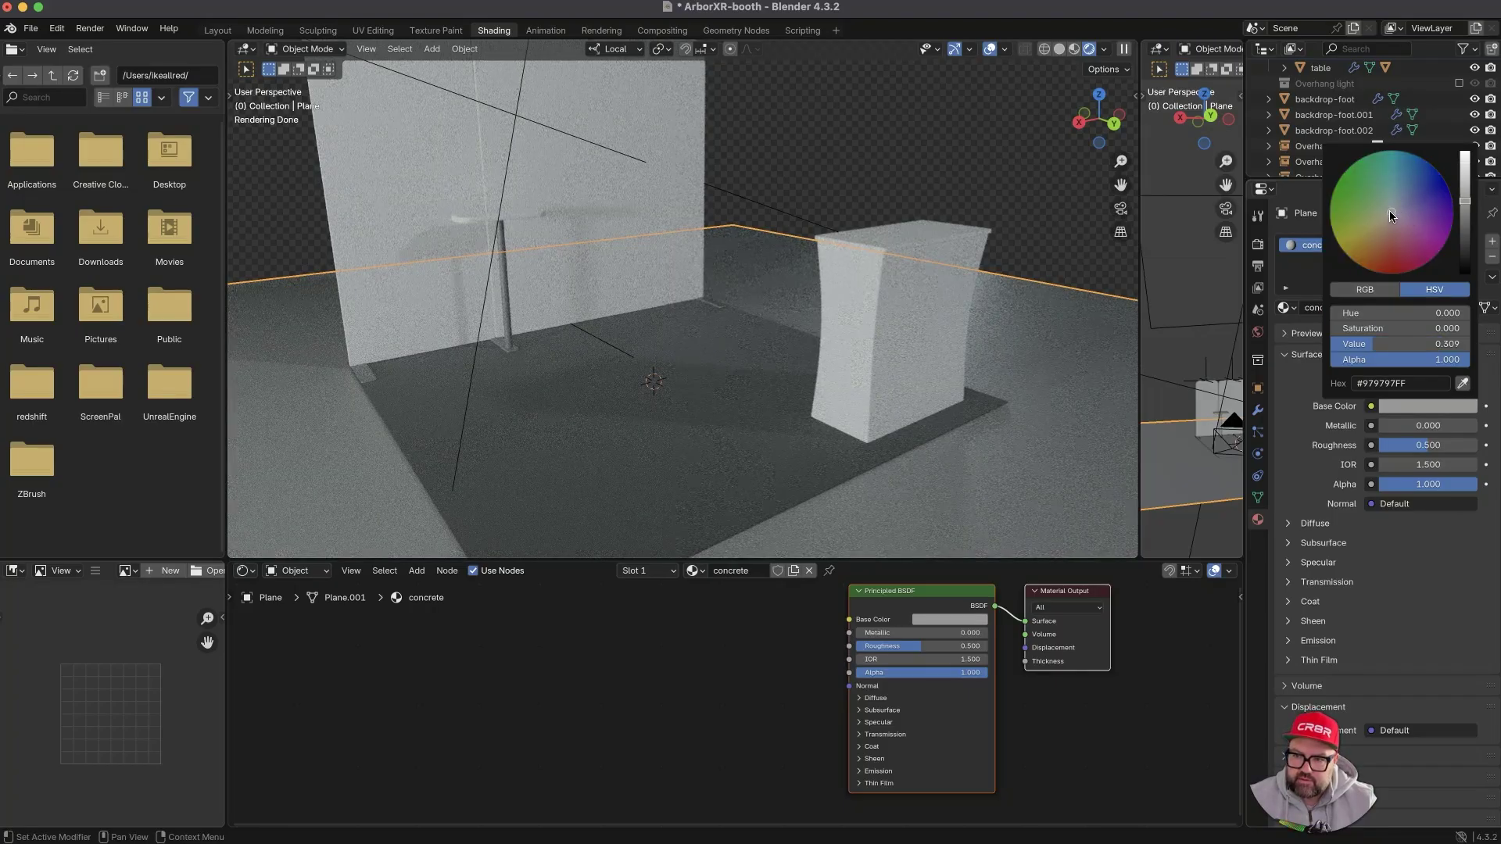
pyautogui.moveTo(1390, 210); pyautogui.dragTo(1387, 216)
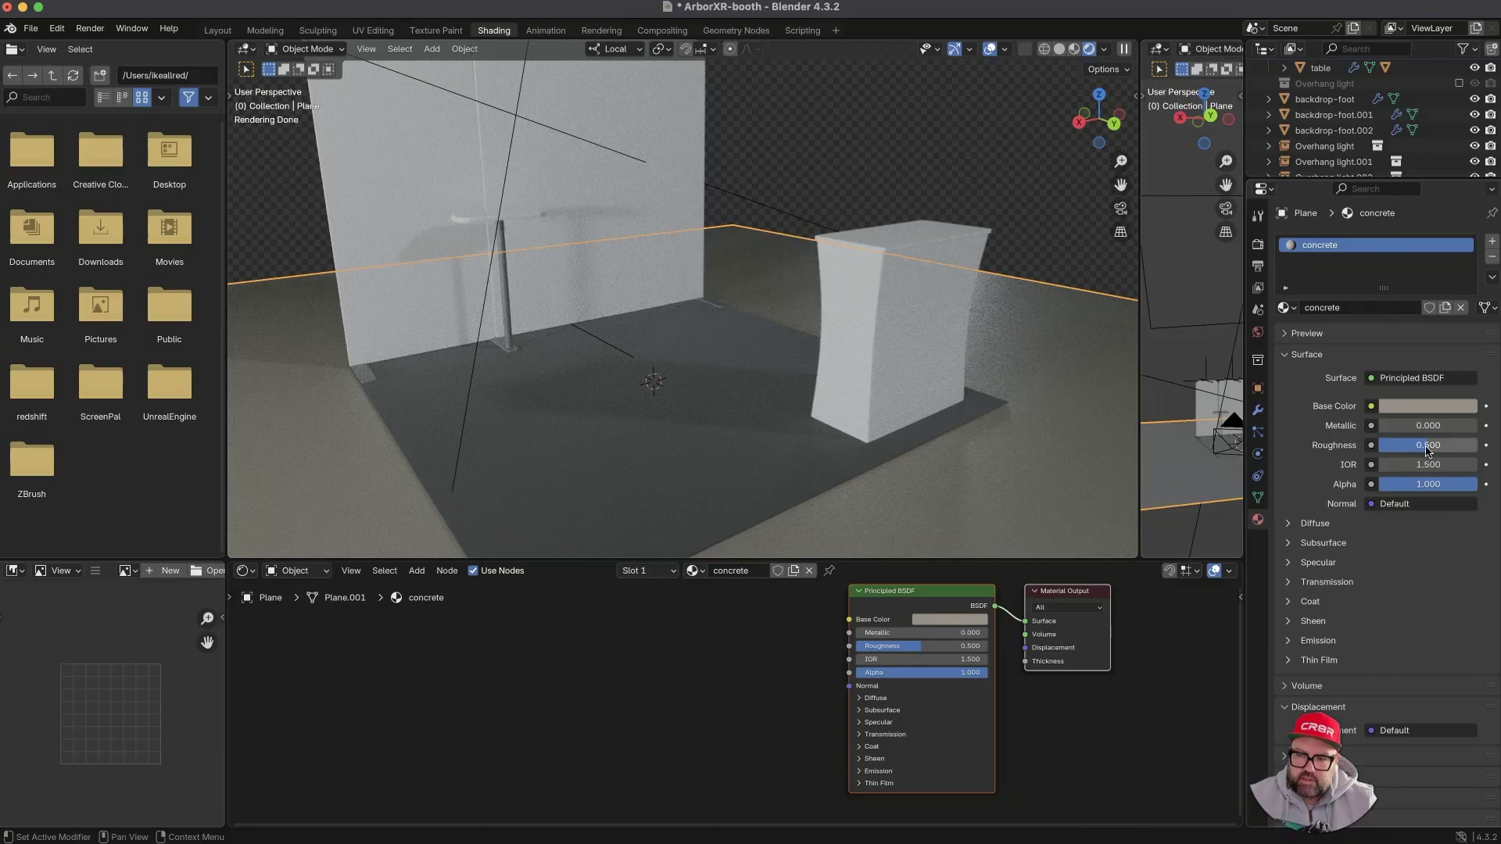
pyautogui.moveTo(1421, 450); pyautogui.dragTo(1407, 452)
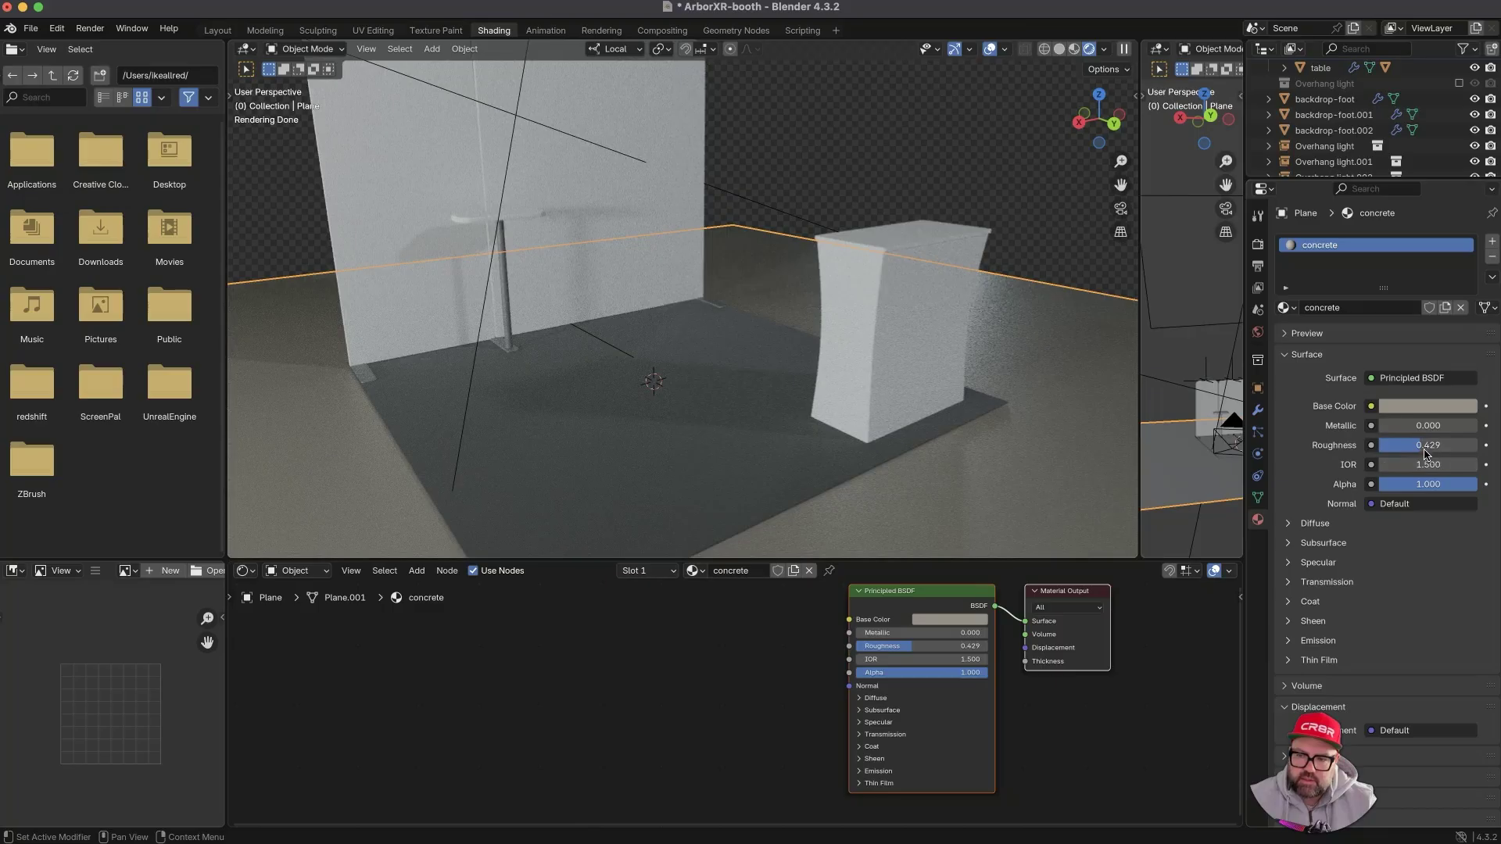
# - Select the top slab of the counter and create a new material on it named dark-grey-tabletop
pyautogui.moveTo(995, 358); pyautogui.dragTo(987, 351, button='middle')
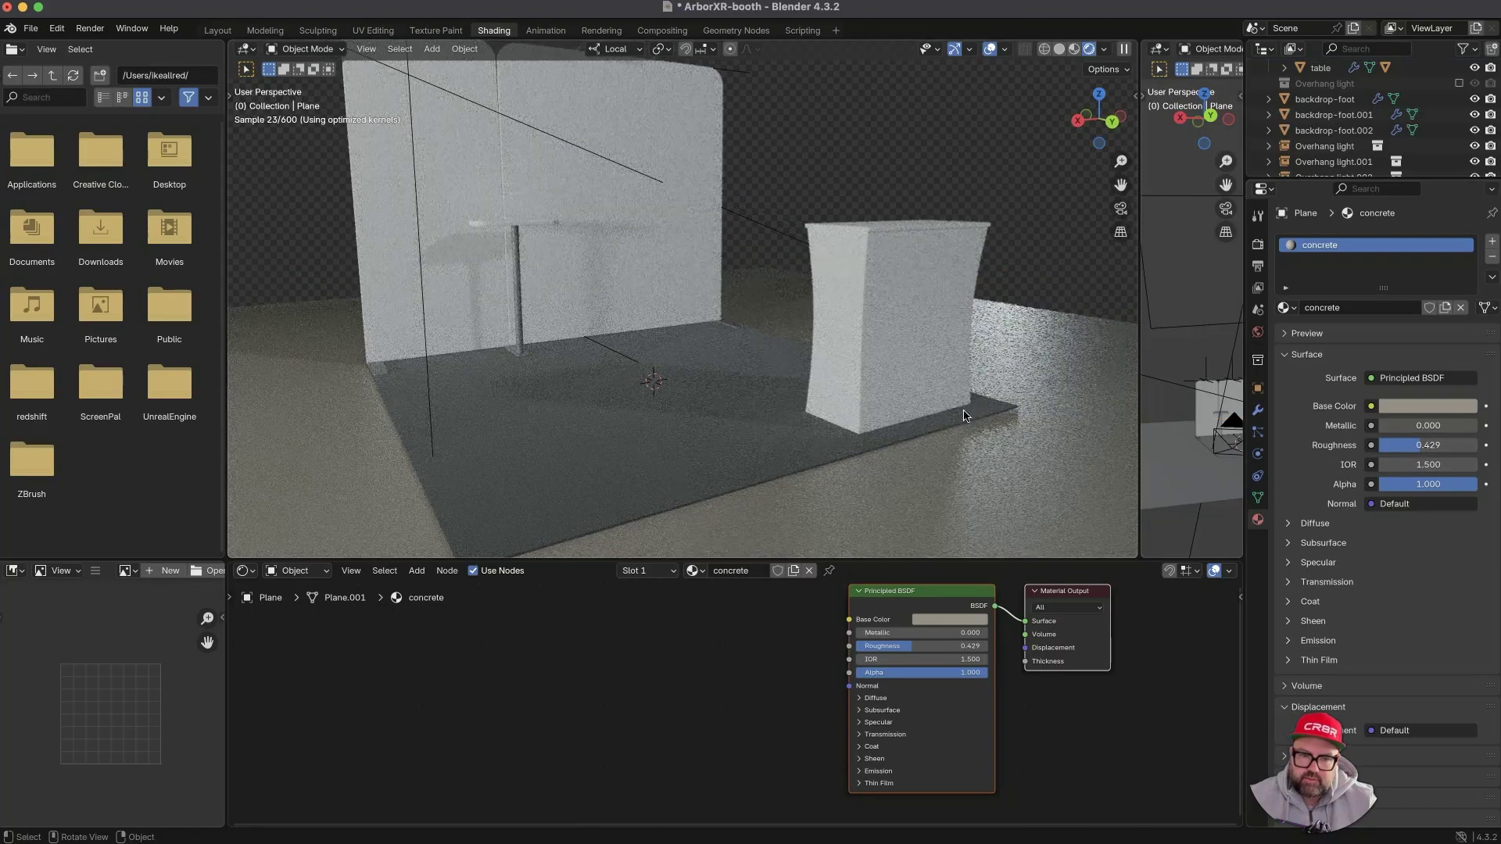
pyautogui.moveTo(749, 375); pyautogui.dragTo(759, 371, button='middle')
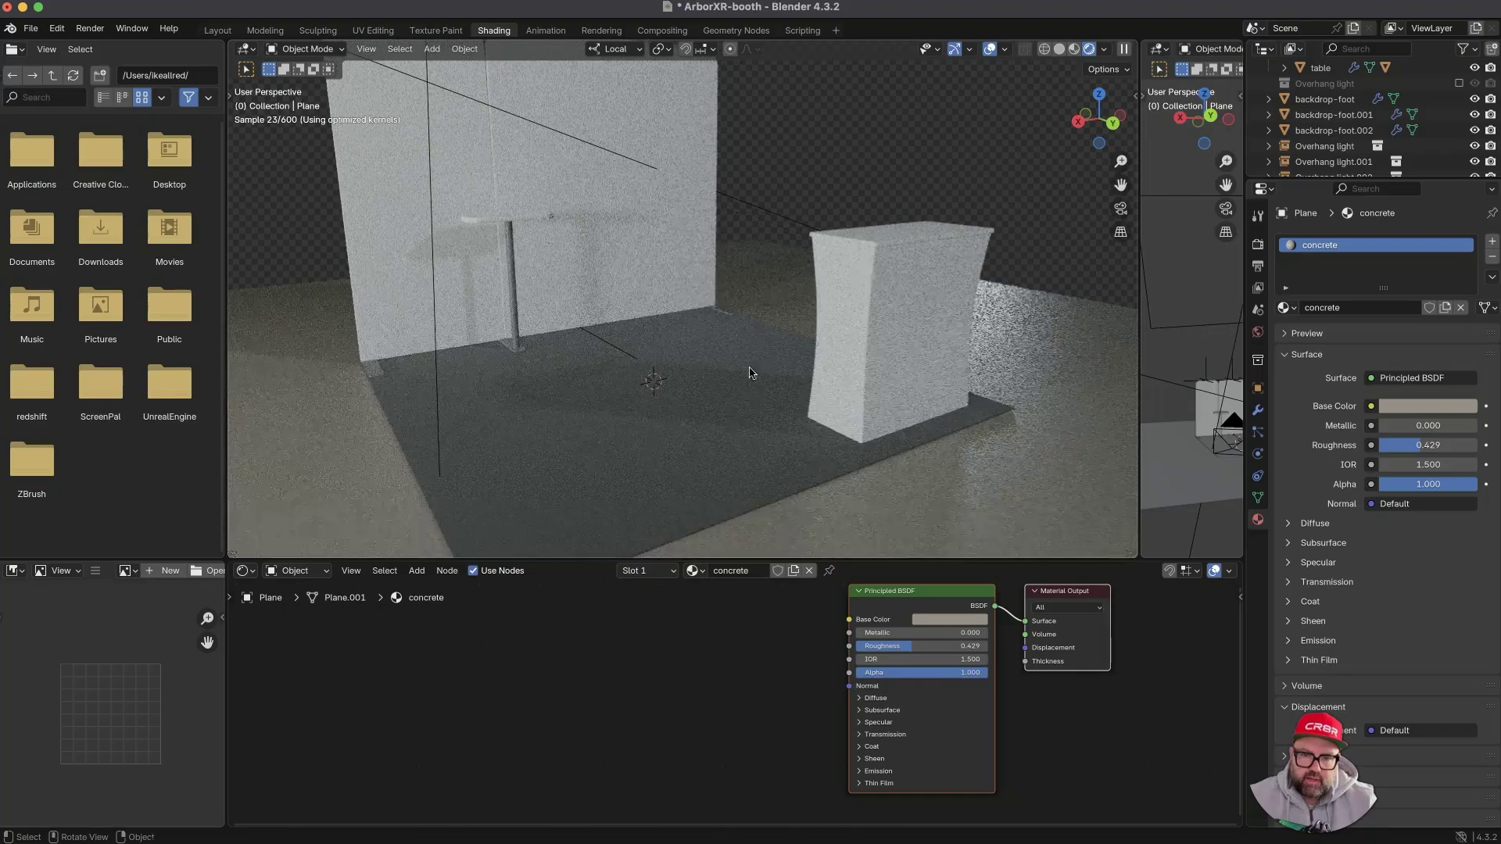
pyautogui.click(898, 225)
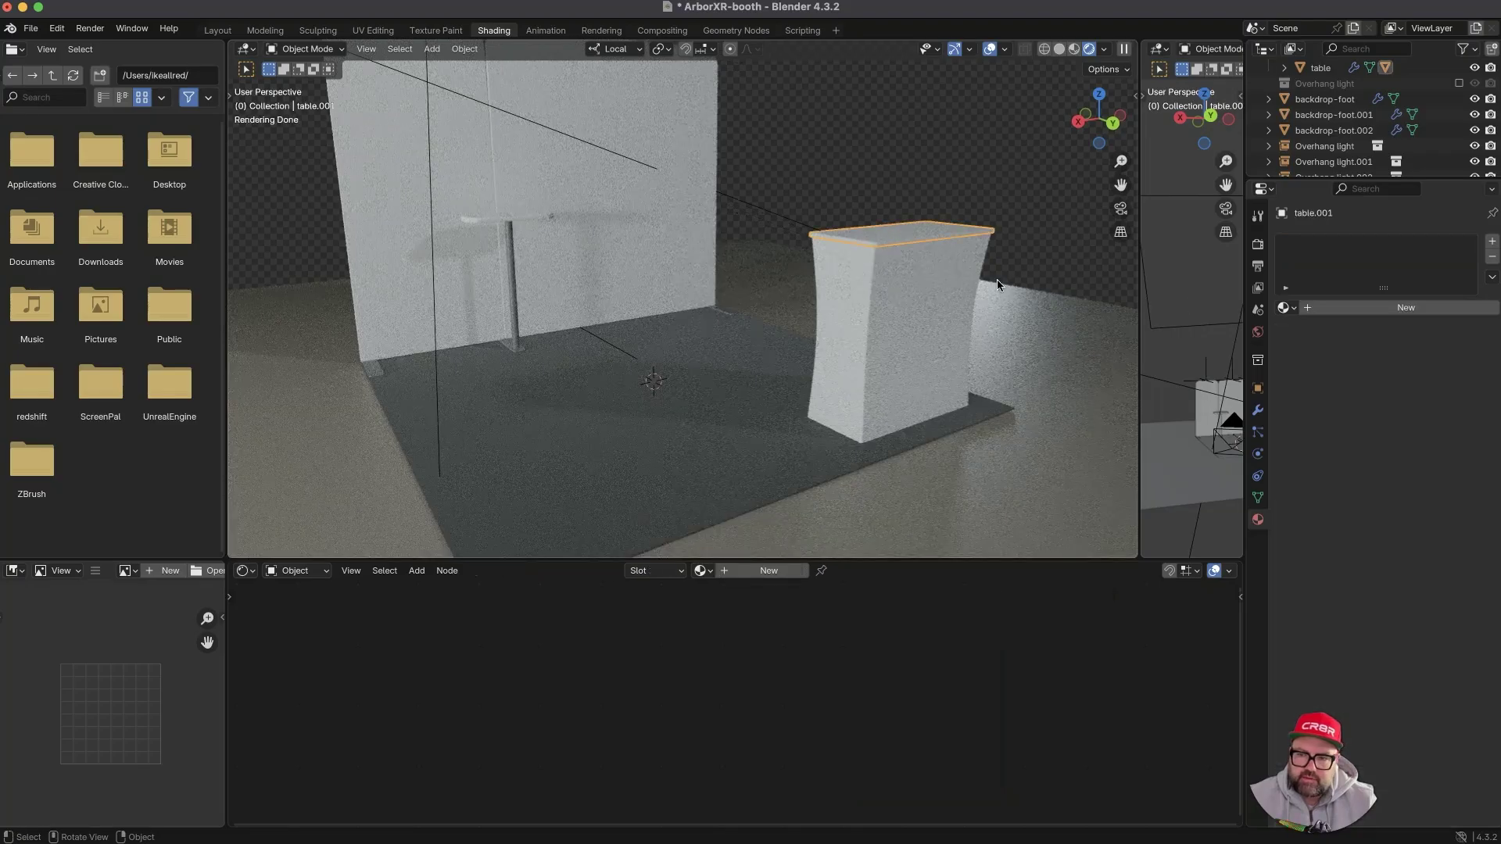
pyautogui.click(1341, 307)
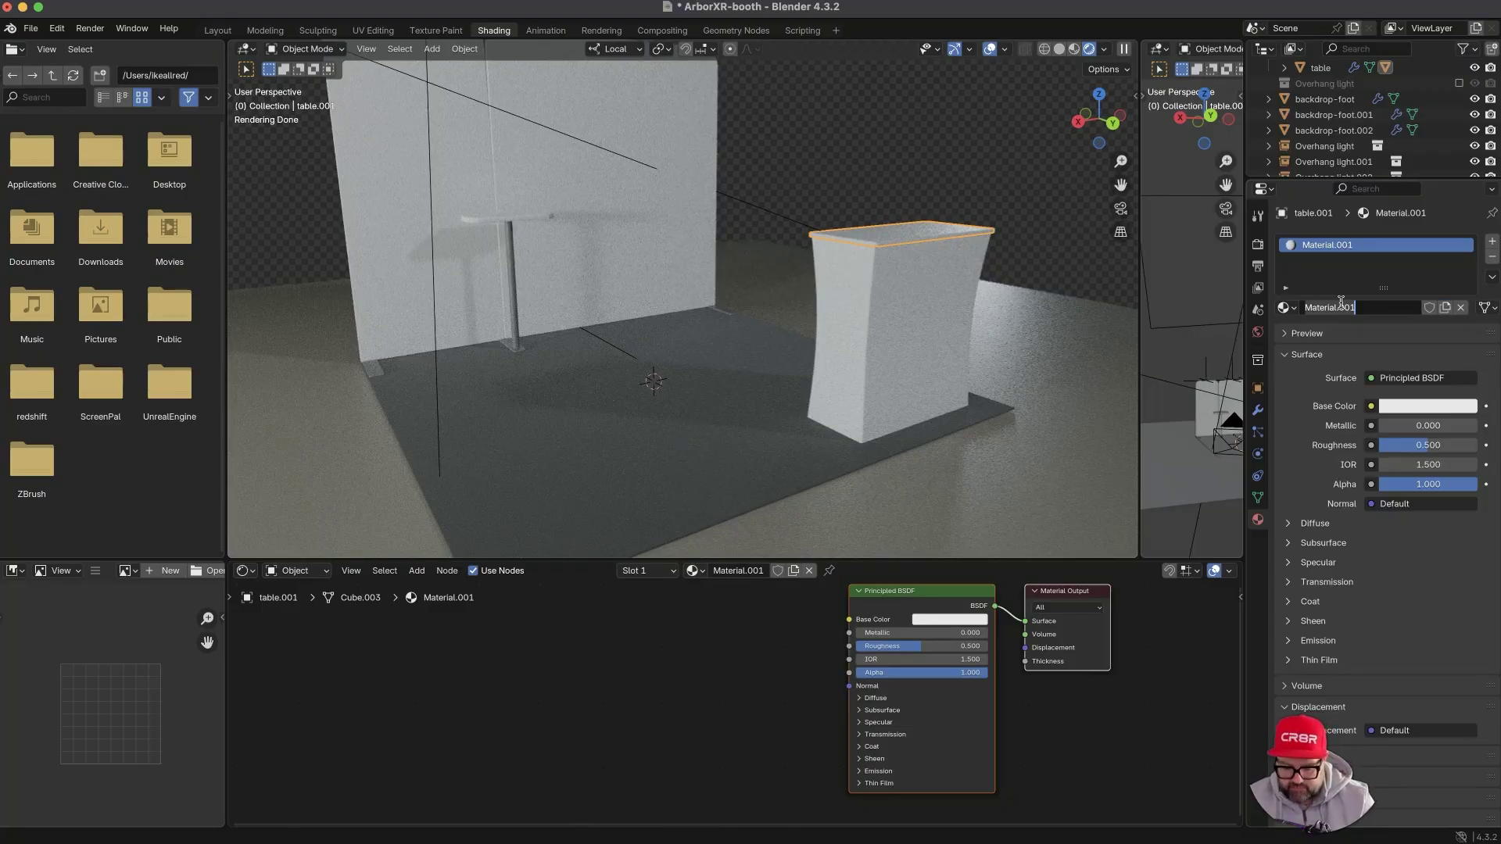
pyautogui.write('dark-grey-tabletop')
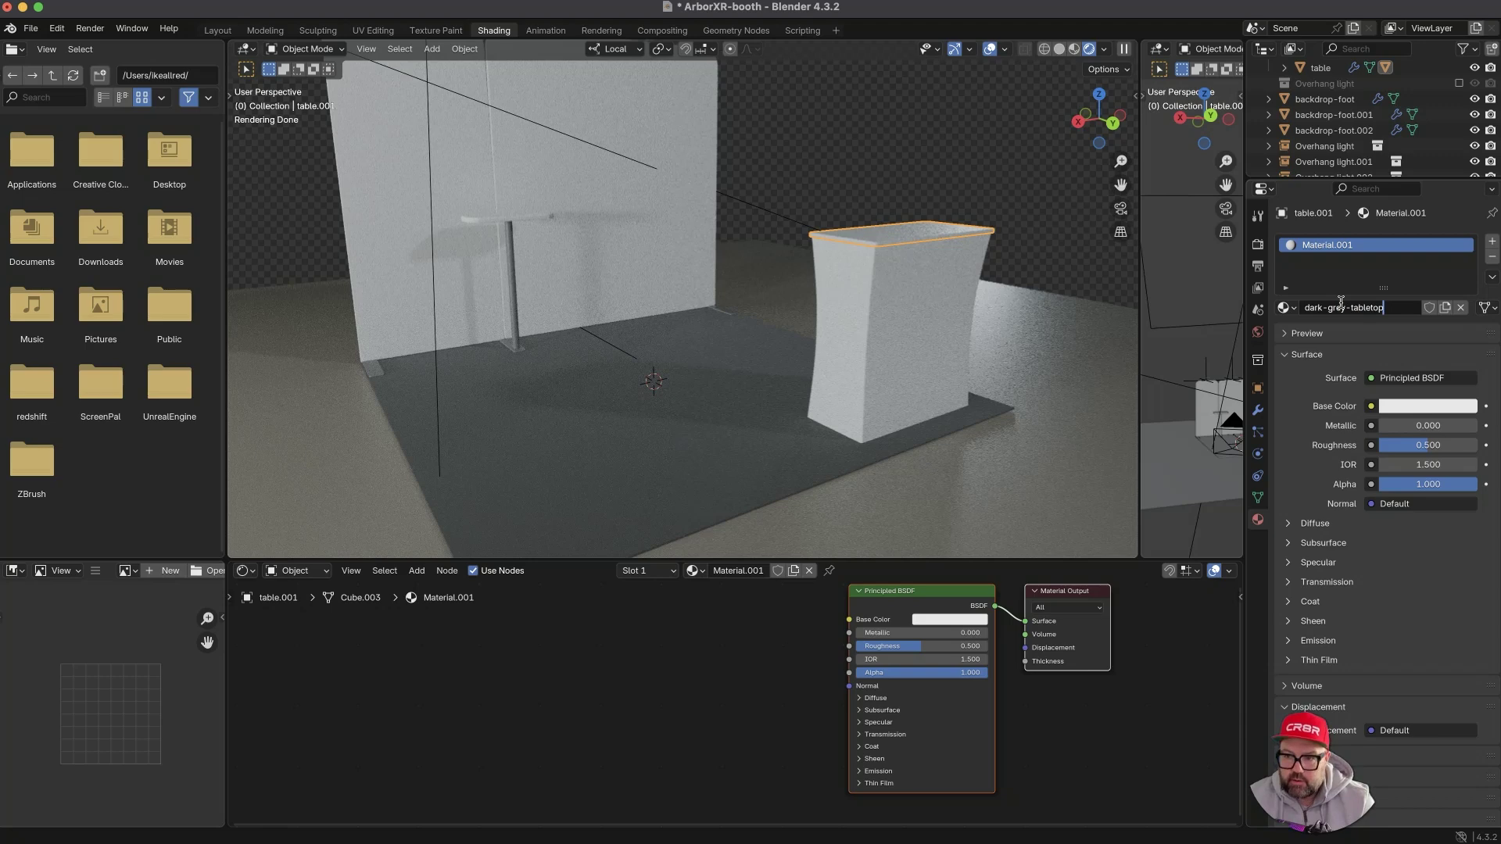
pyautogui.press('Return')
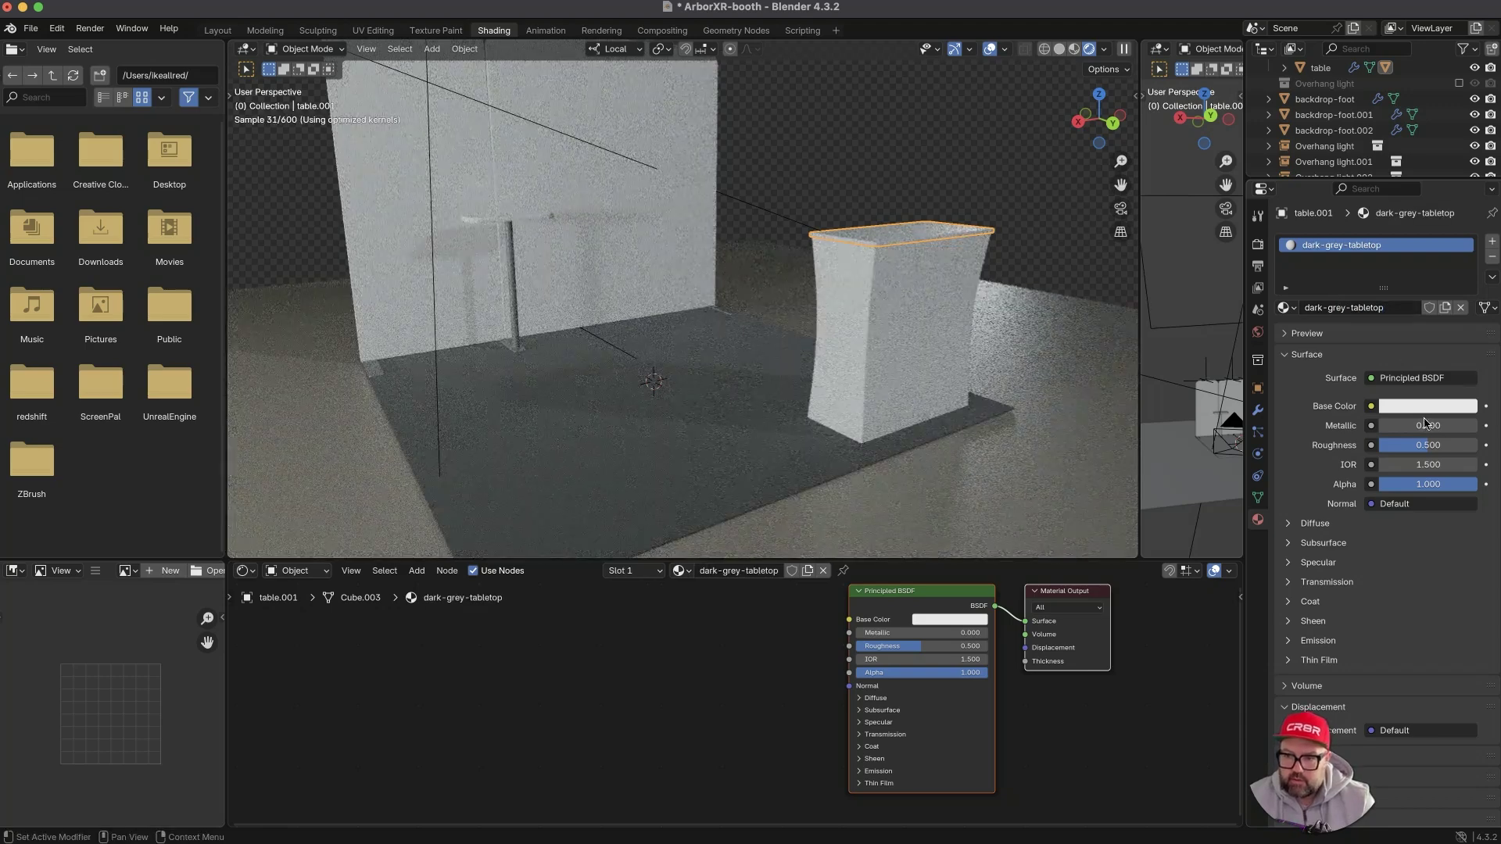
# - Give the dark-grey-tabletop material a dark grey base color with a value of about 0.053 and set its roughness to about 0.587
pyautogui.click(1428, 408)
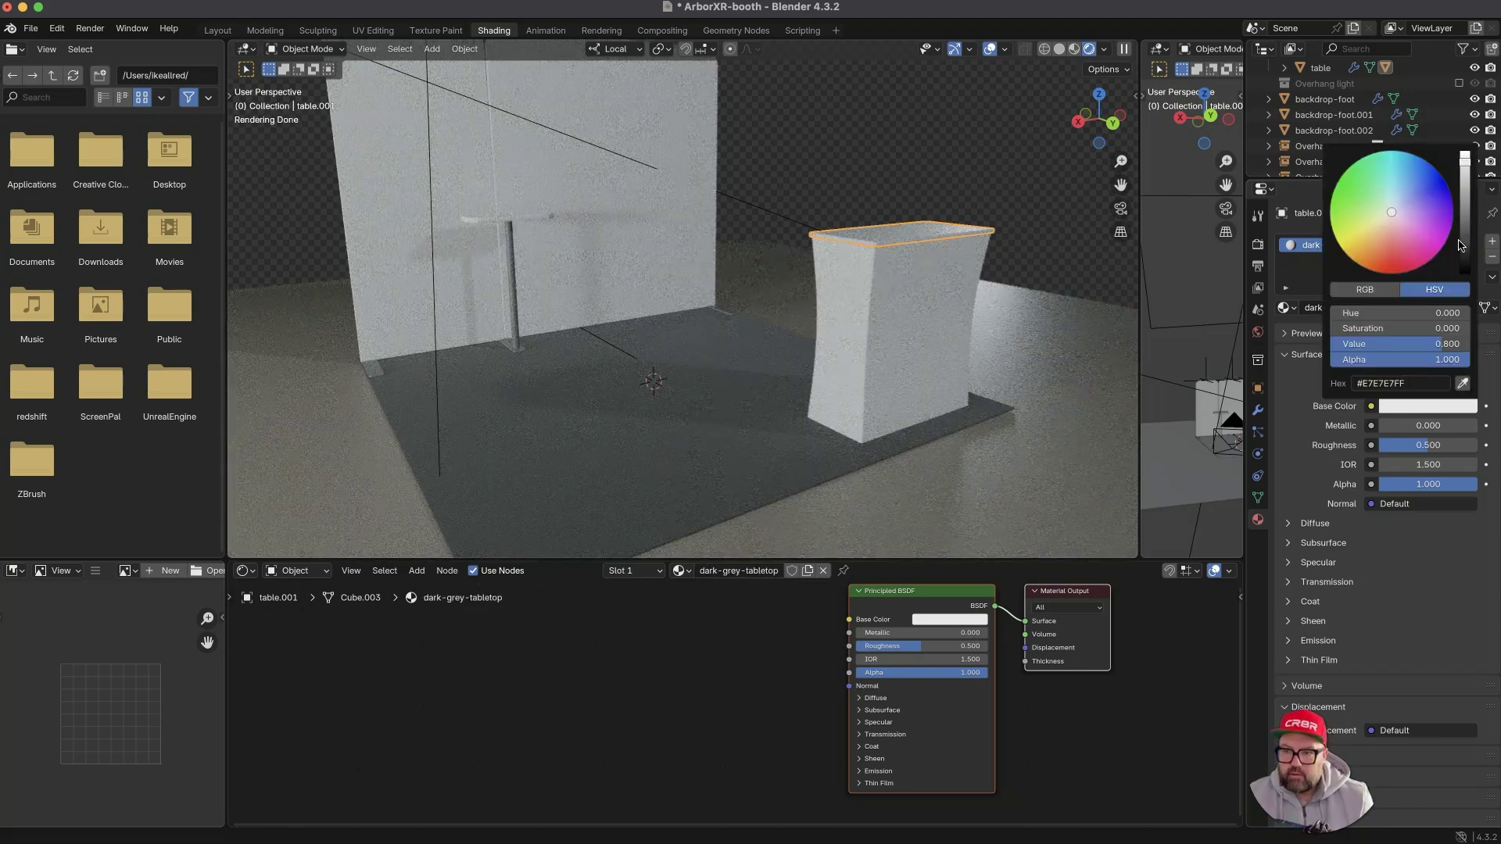
pyautogui.moveTo(1469, 248); pyautogui.dragTo(1467, 271)
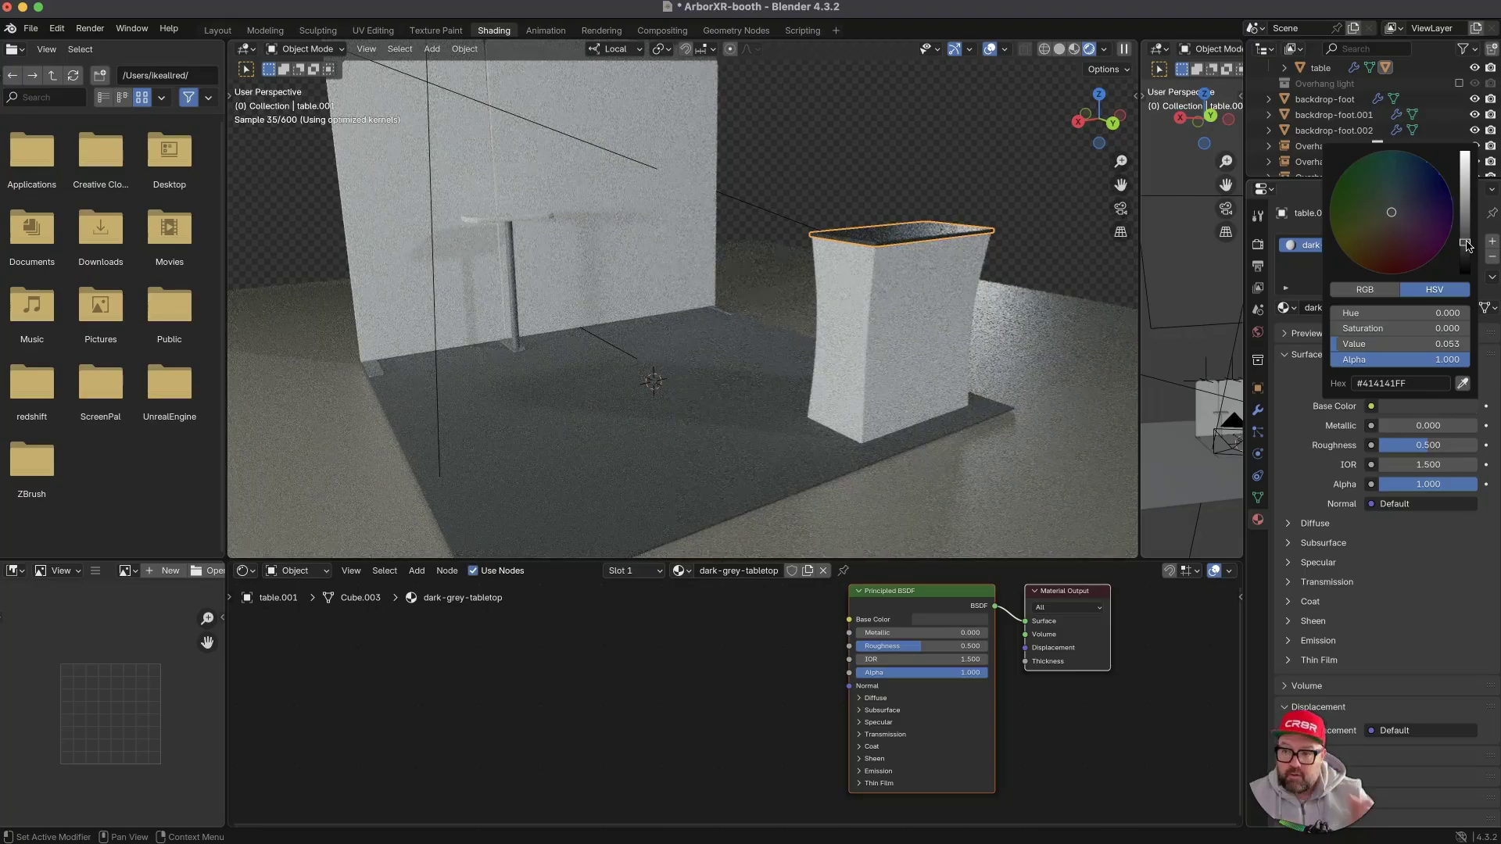
pyautogui.click(986, 164)
pyautogui.click(928, 232)
pyautogui.moveTo(1436, 448); pyautogui.dragTo(1445, 448)
pyautogui.click(931, 173)
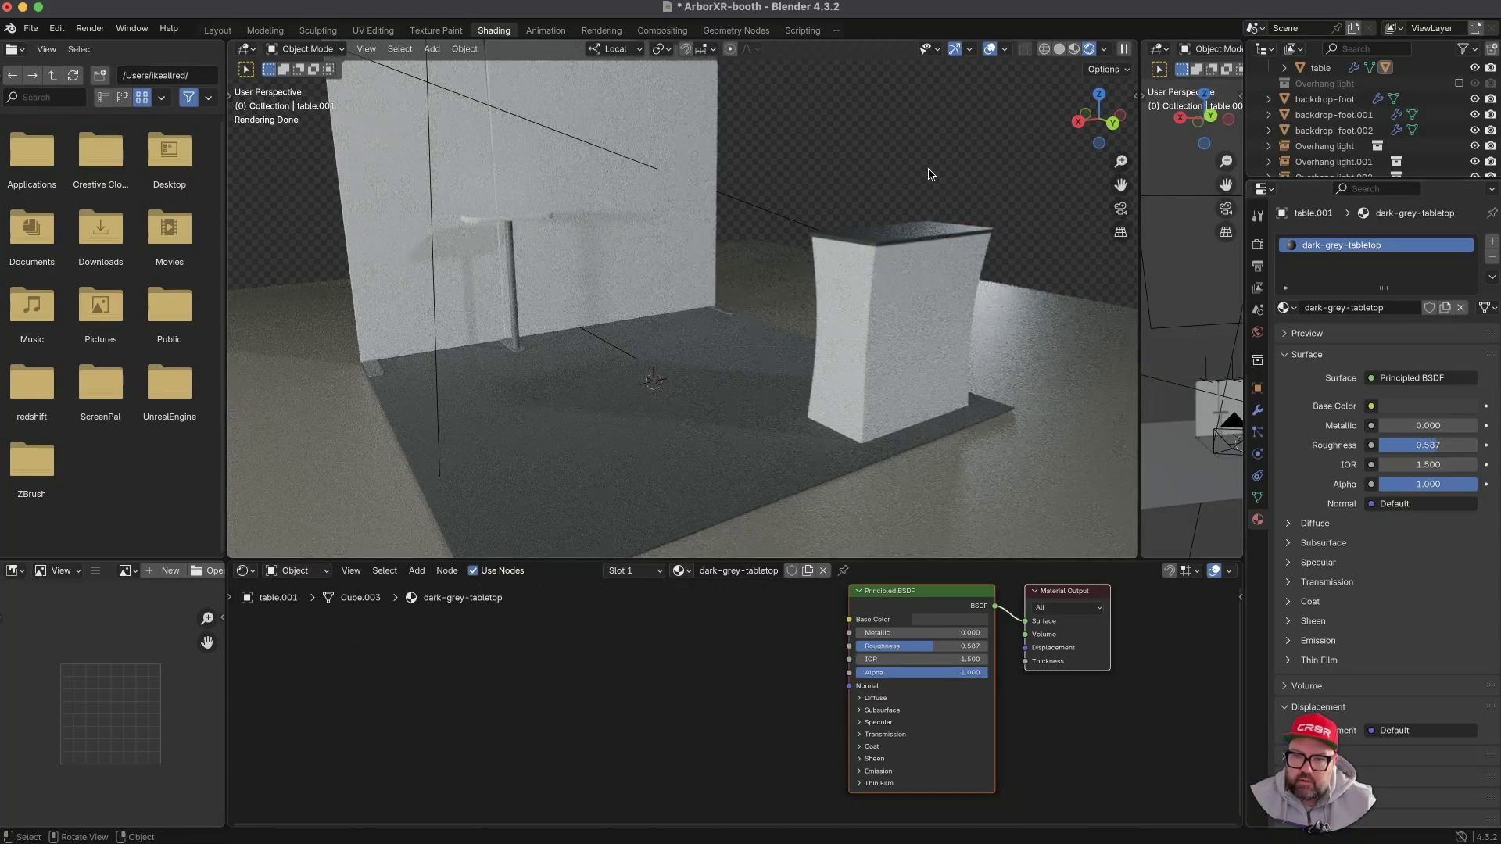
# - Assign the existing dark-grey-tabletop material to the top of the tall table in front of the backdrops
pyautogui.click(538, 218)
pyautogui.click(1286, 307)
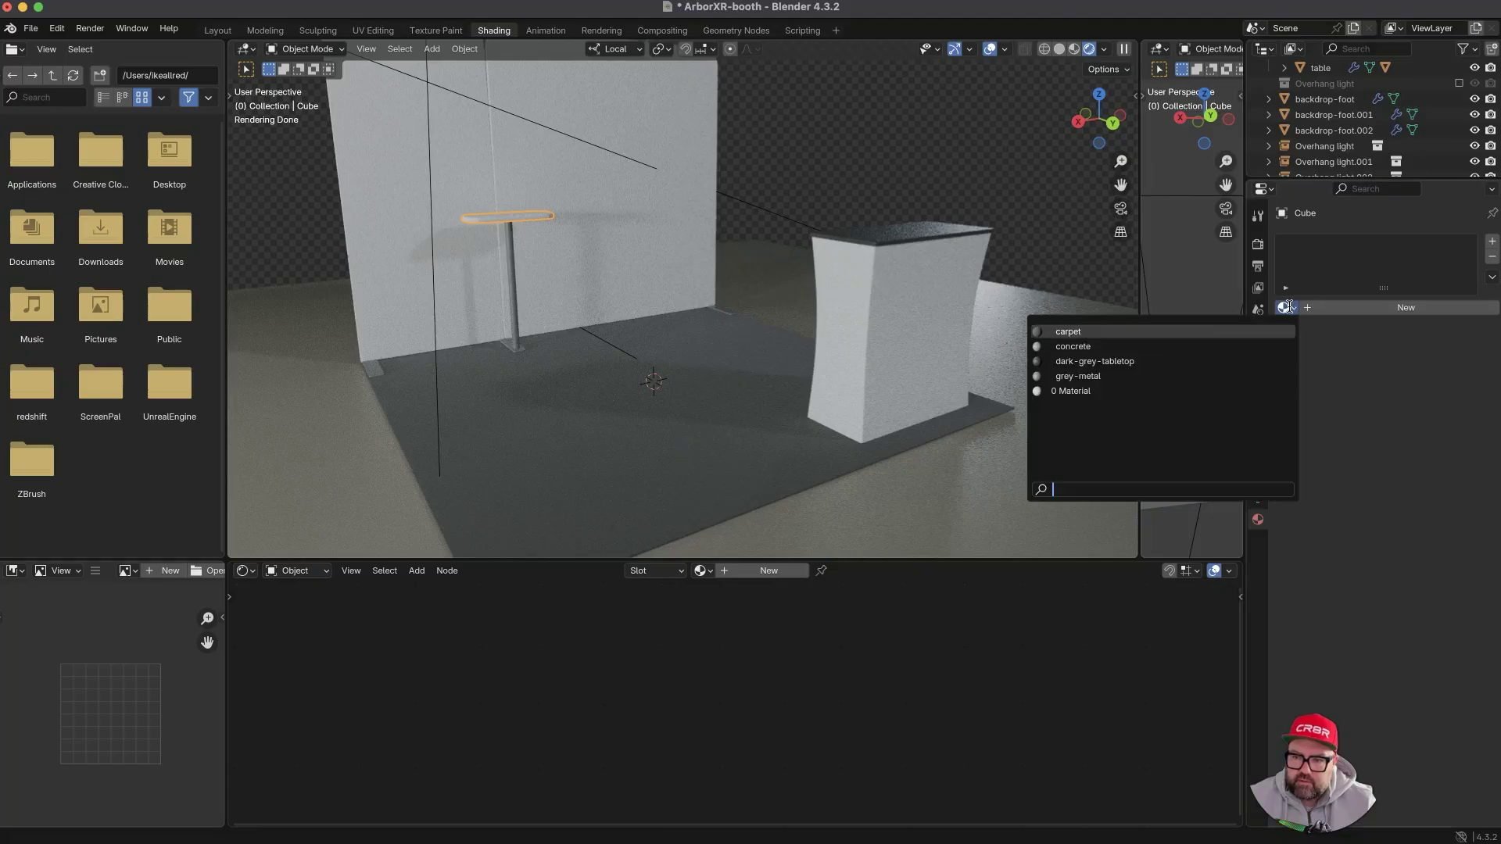
pyautogui.click(1225, 360)
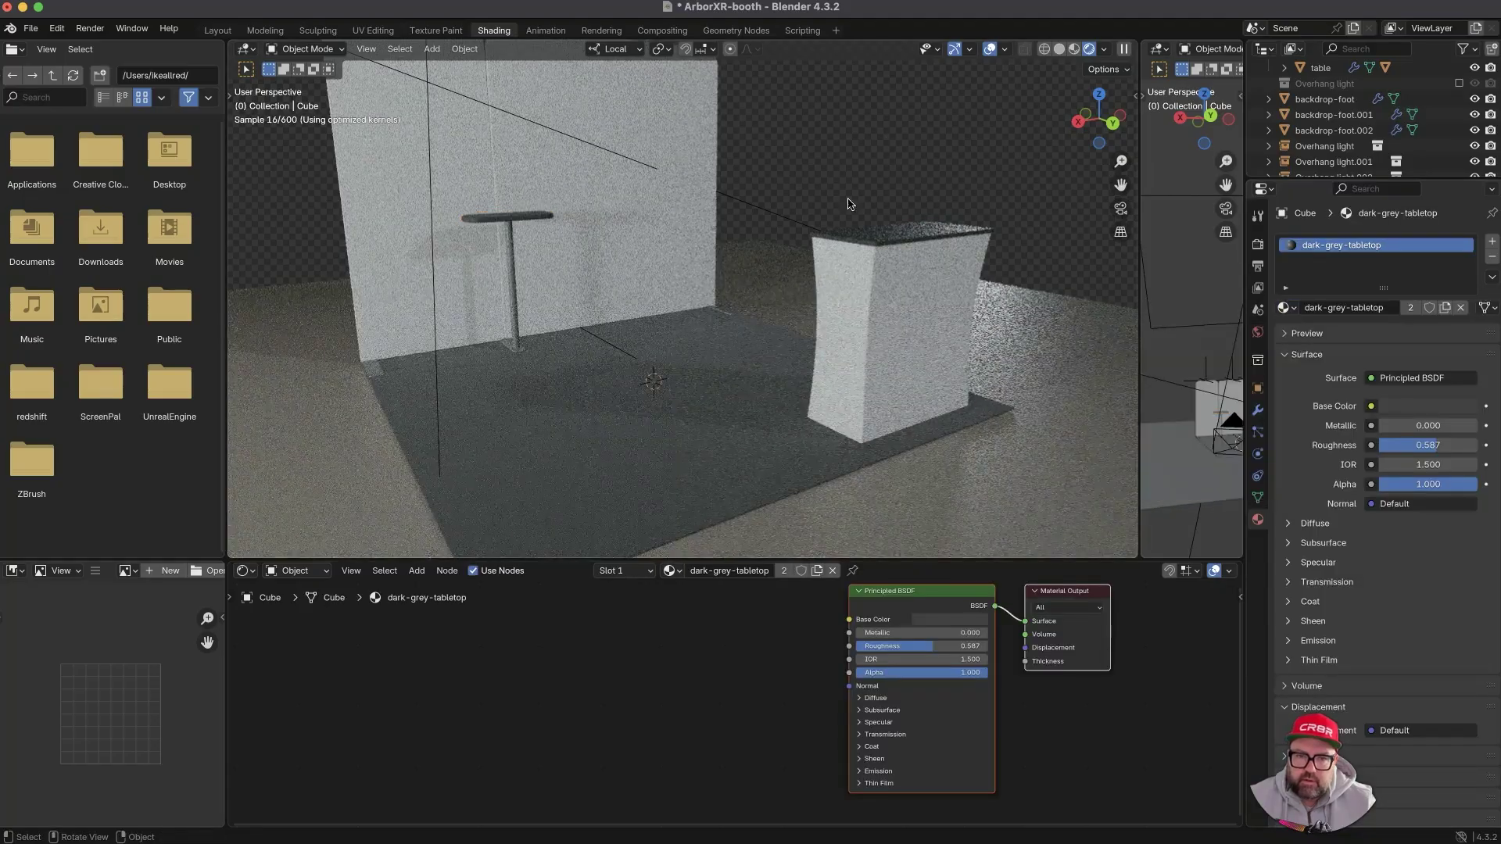
# - Select the body of the counter and create a new material on it named artwork
pyautogui.keyDown('ctrl'); pyautogui.moveTo(800, 268); pyautogui.dragTo(681, 236, button='middle'); pyautogui.keyUp('ctrl')
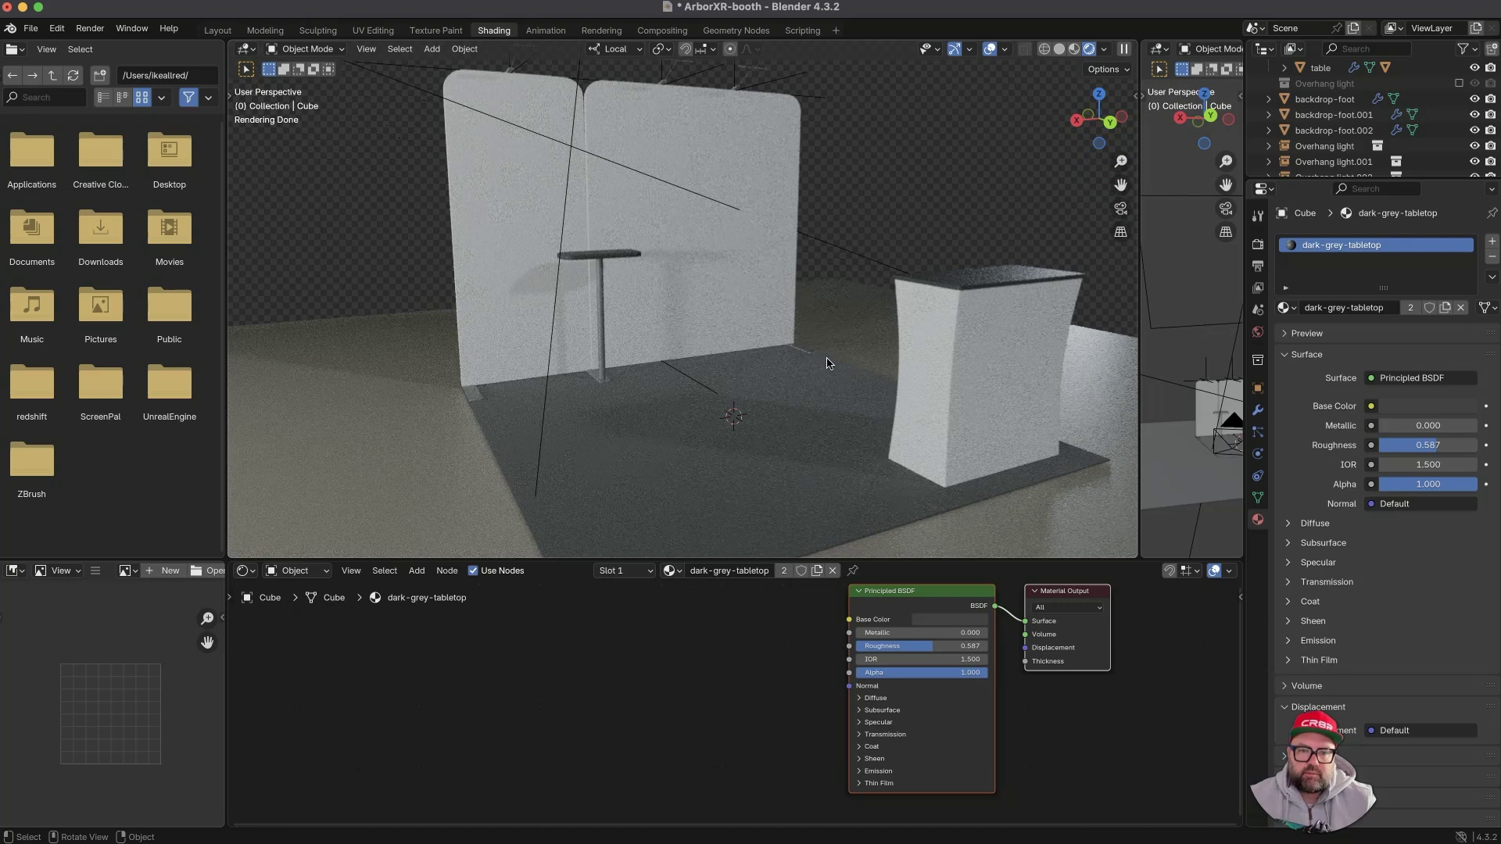
pyautogui.moveTo(996, 309); pyautogui.dragTo(982, 291, button='middle')
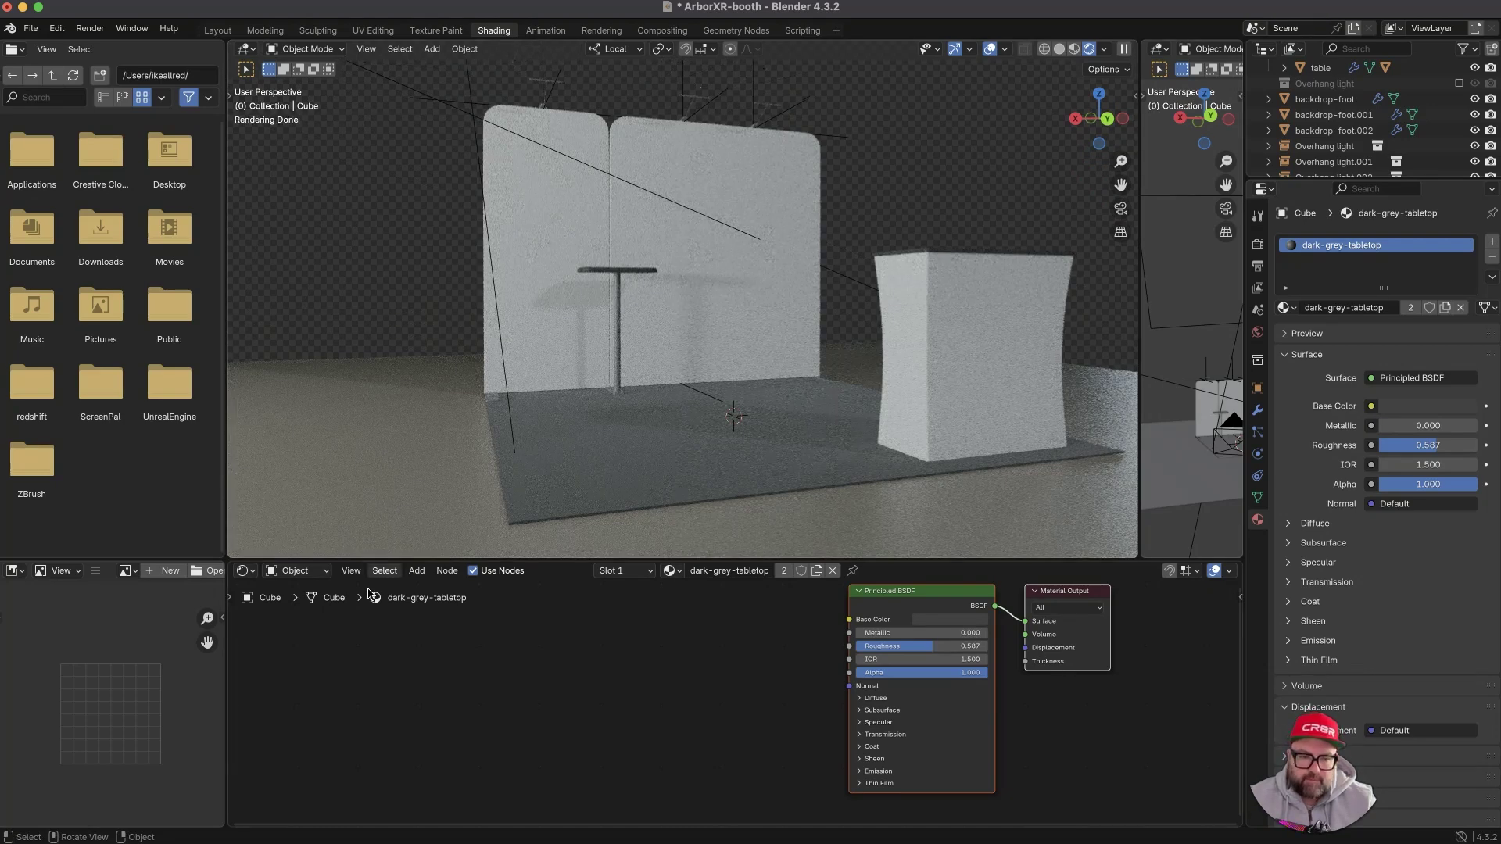
pyautogui.moveTo(956, 375); pyautogui.dragTo(964, 393, button='middle')
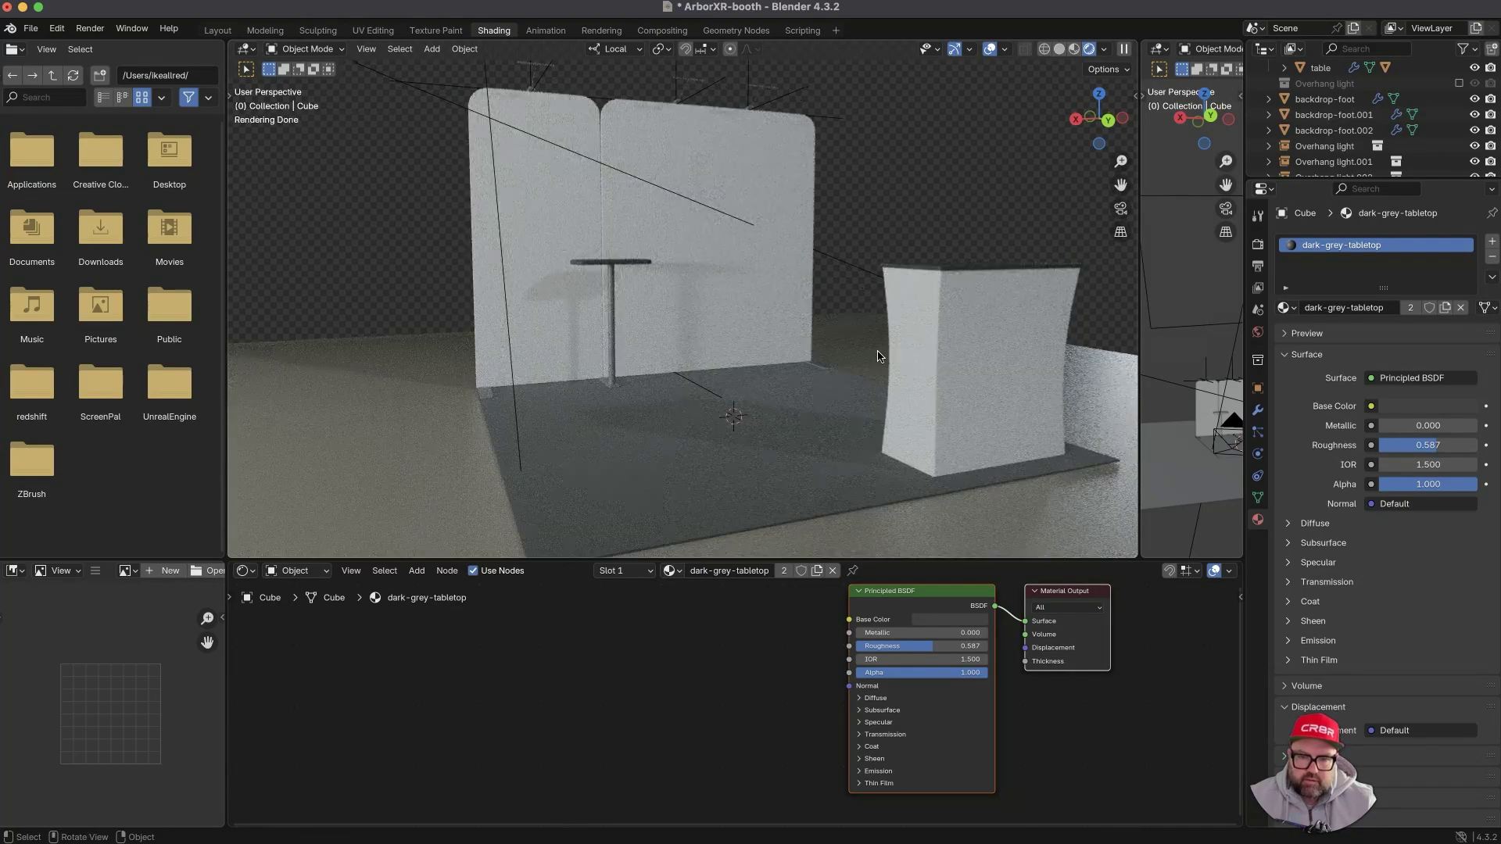
pyautogui.click(968, 336)
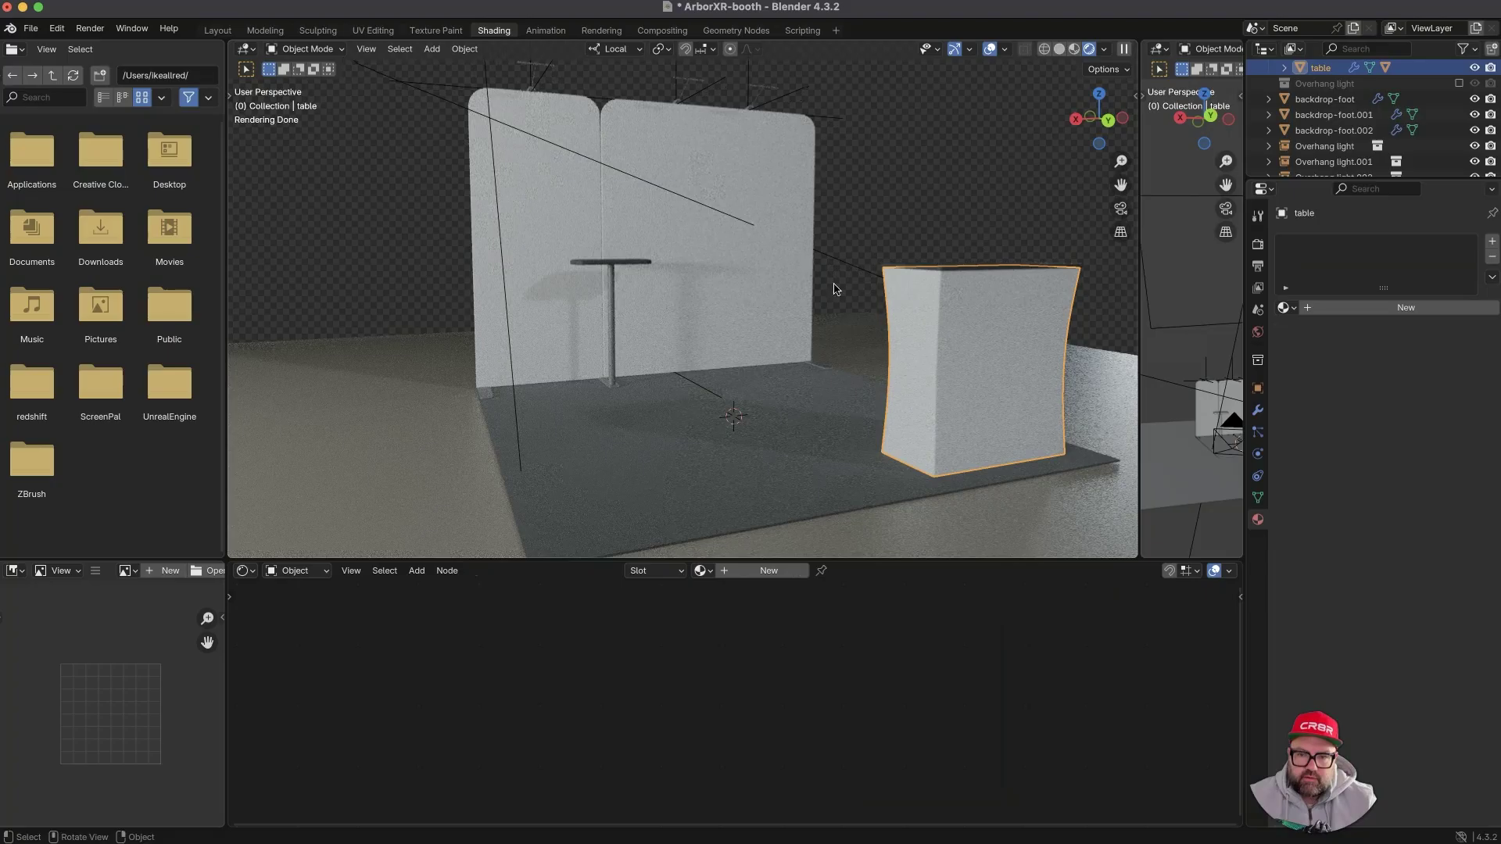
pyautogui.moveTo(954, 350); pyautogui.dragTo(1007, 388, button='middle')
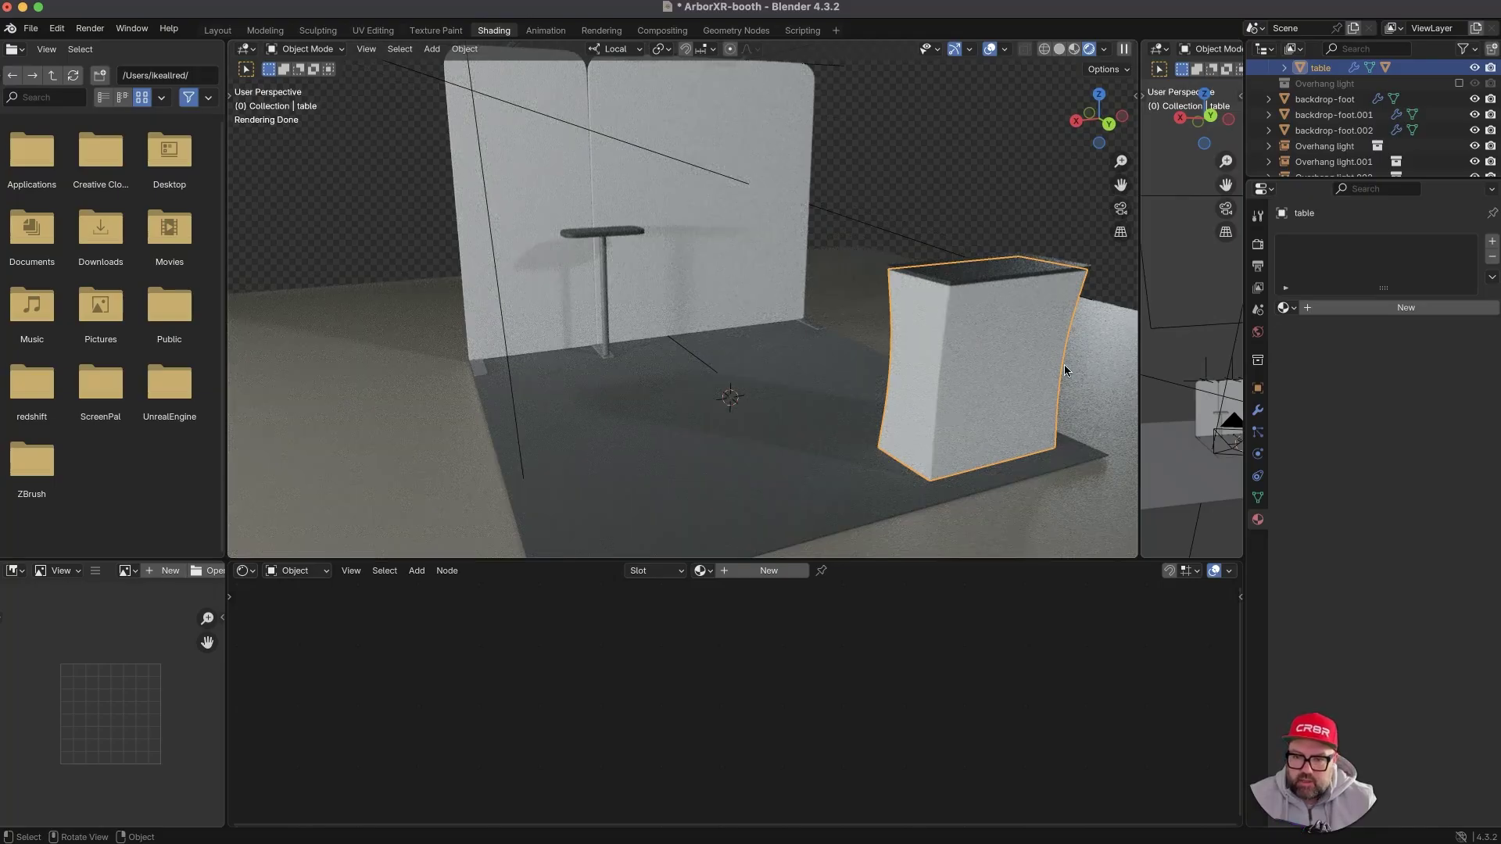
pyautogui.click(1333, 314)
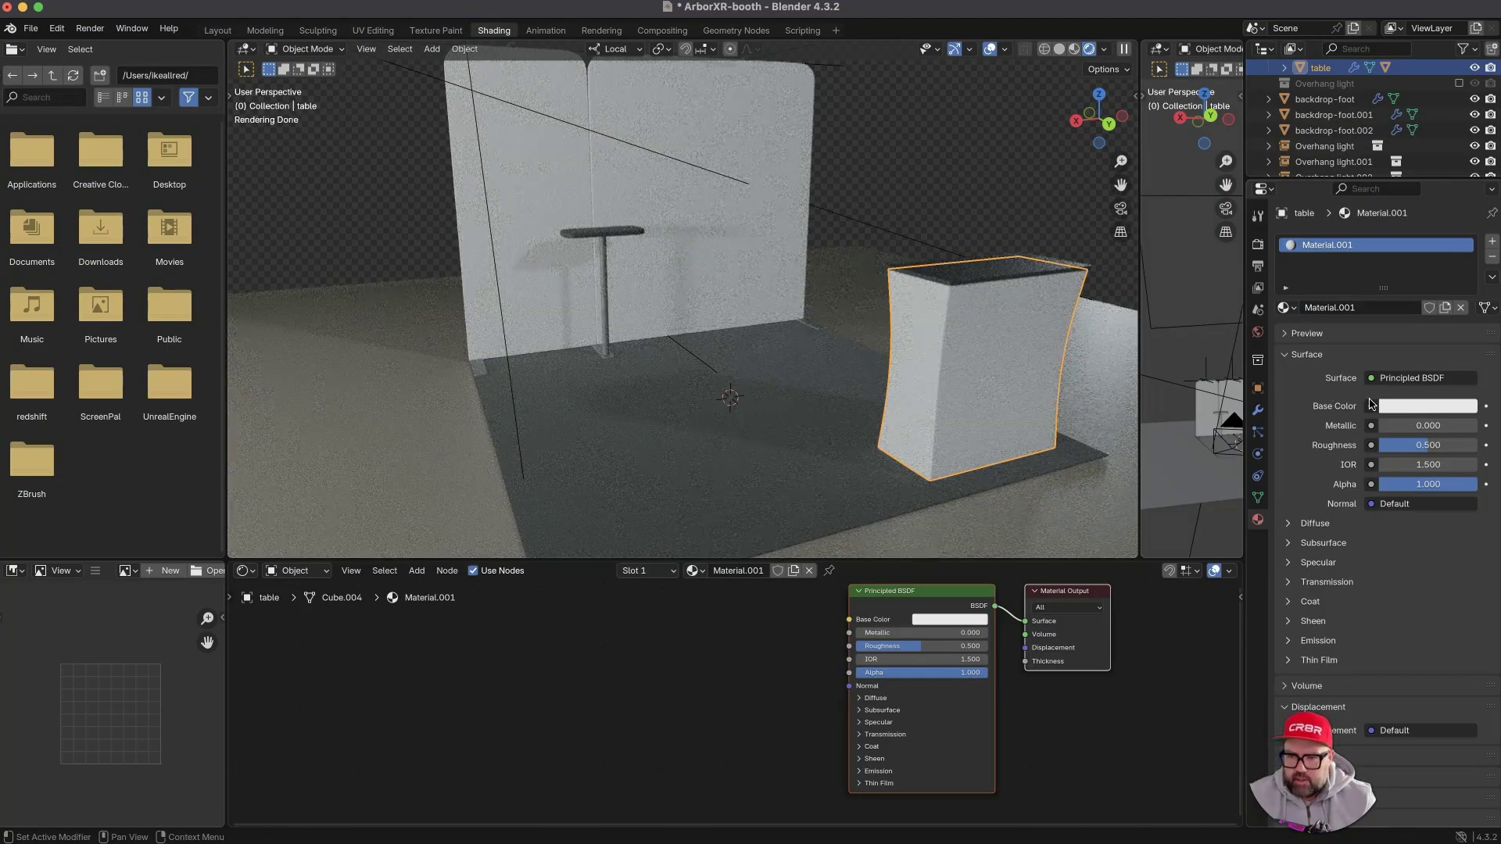
pyautogui.click(1343, 308)
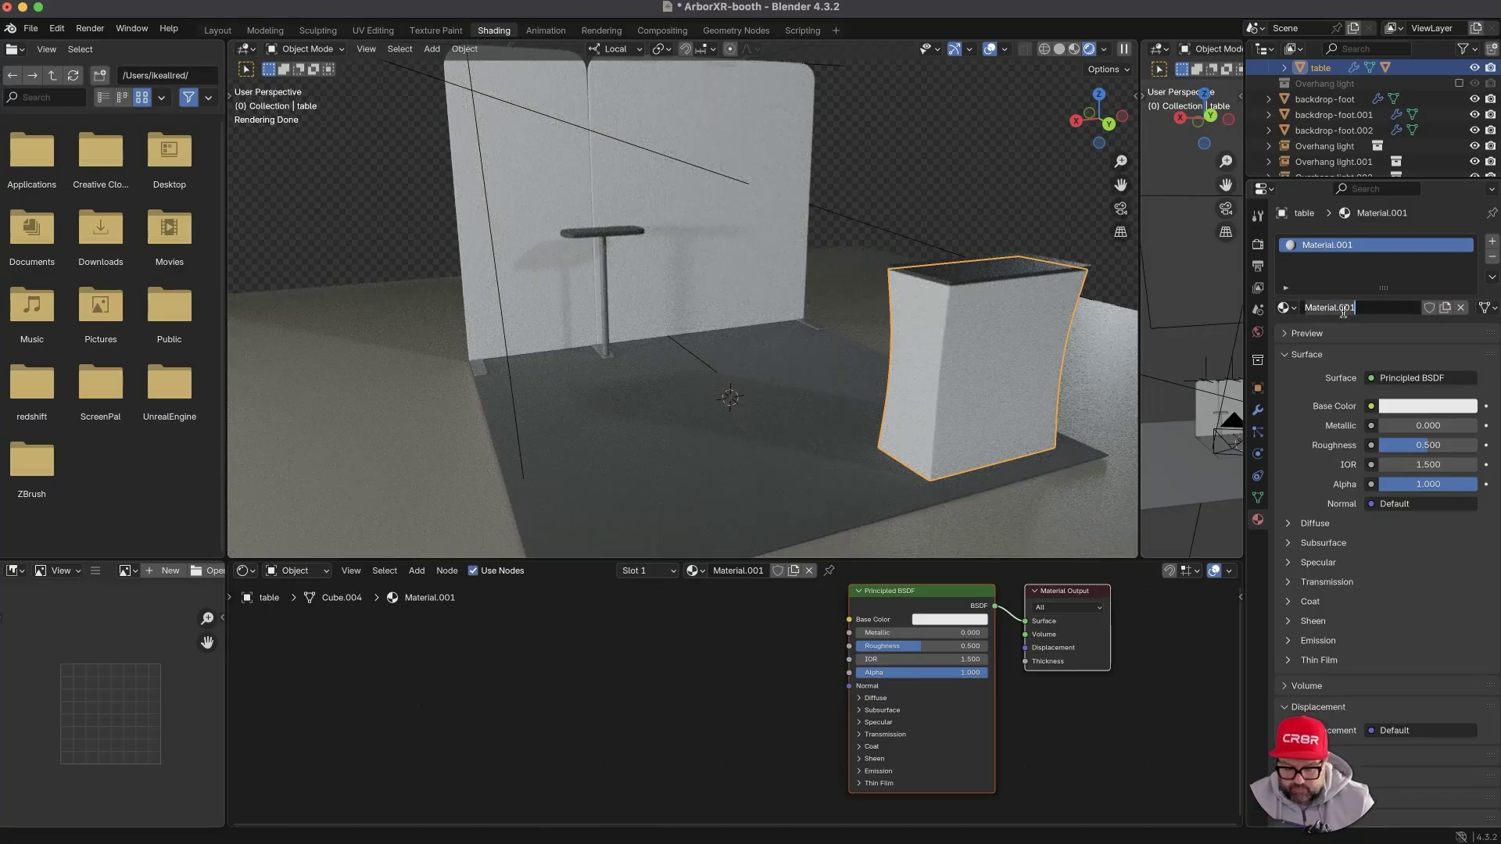
pyautogui.write('artwork')
pyautogui.press('Return')
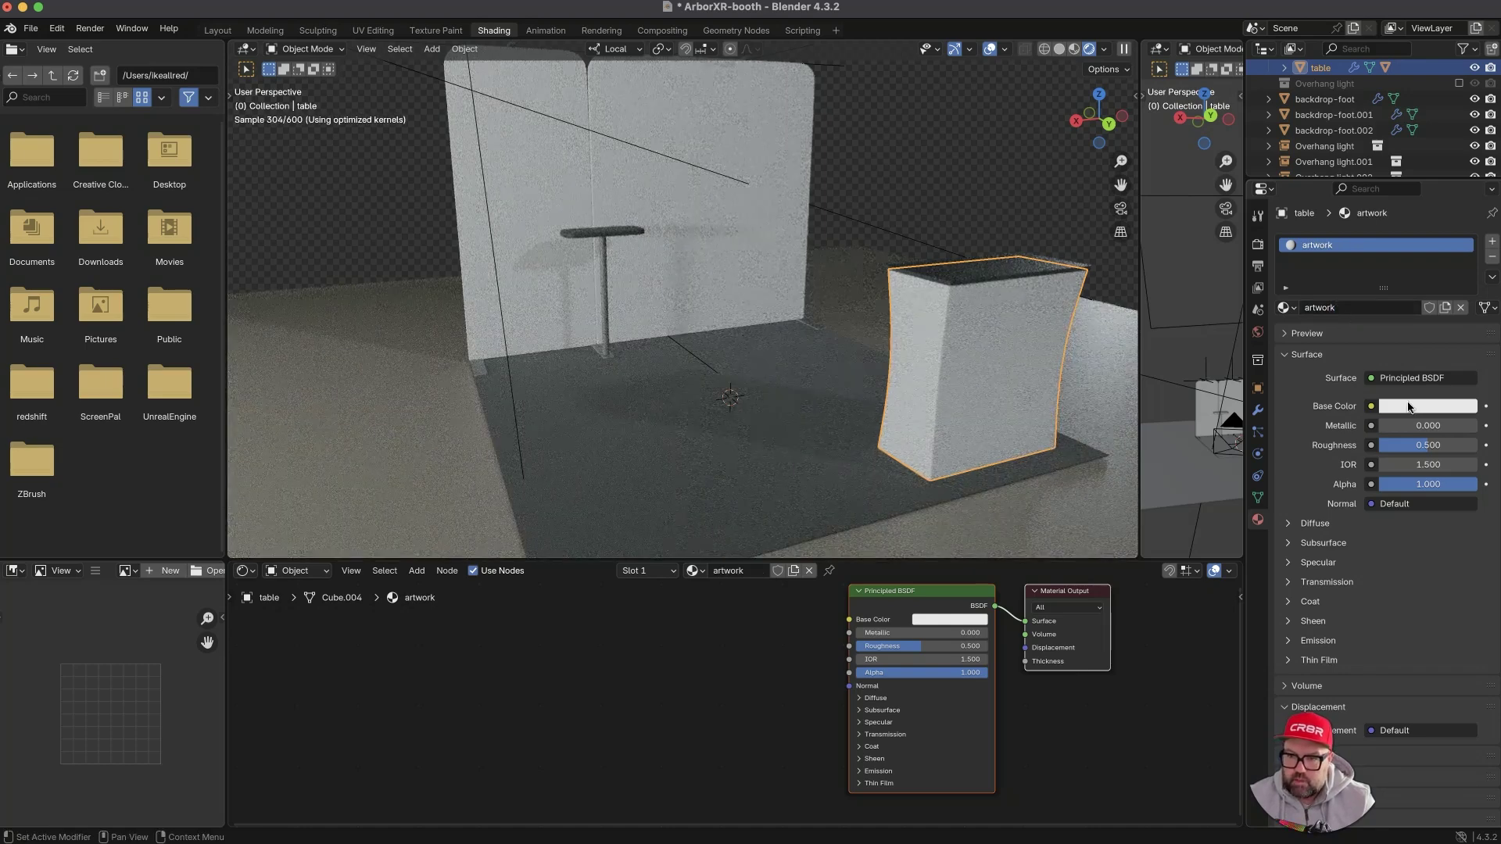
# - Set the artwork material's base color to a bright pink
pyautogui.click(1446, 408)
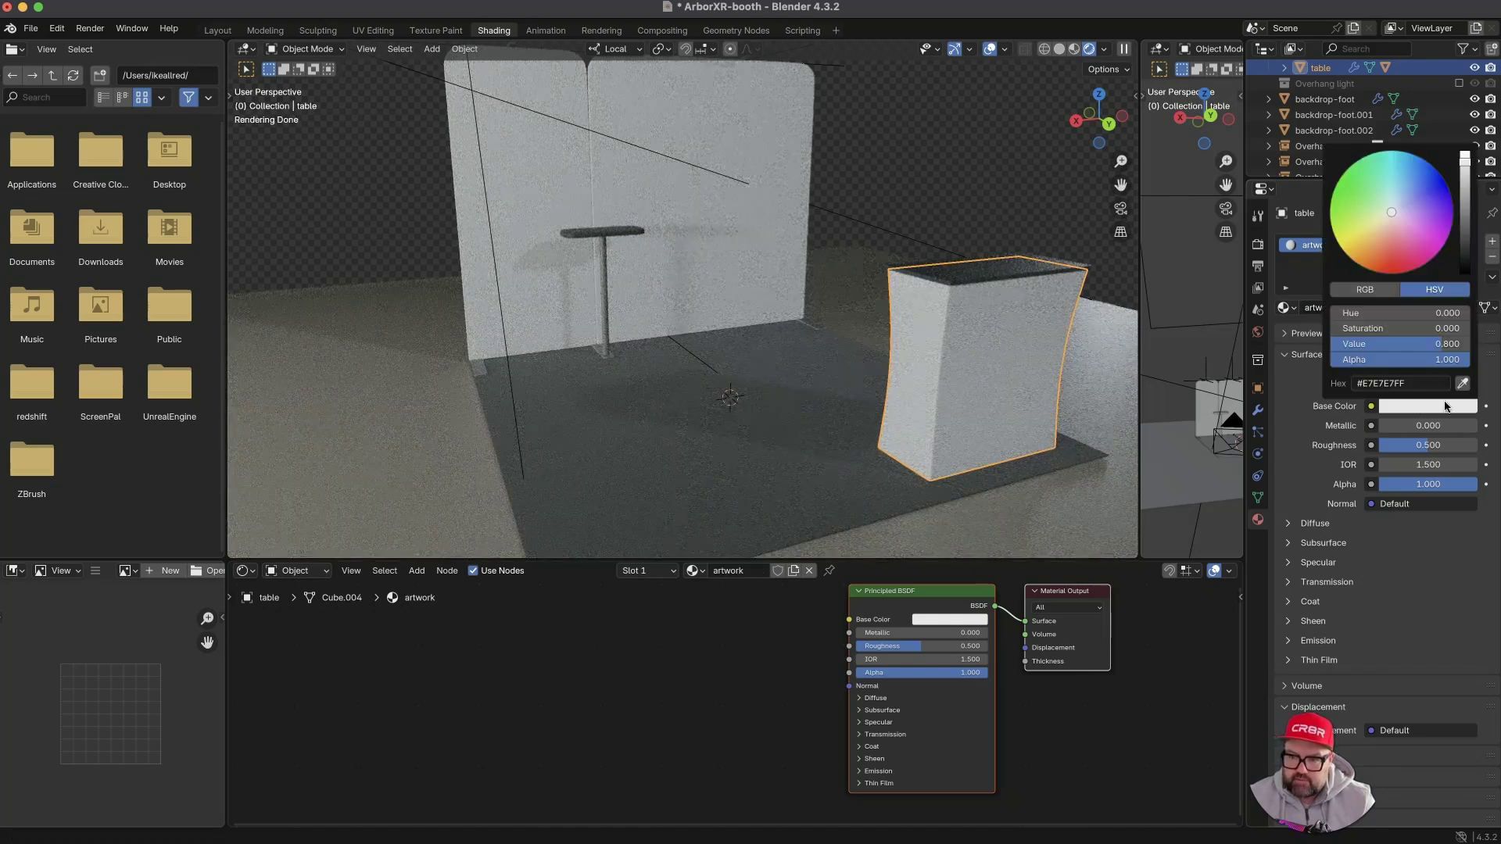
pyautogui.click(1407, 224)
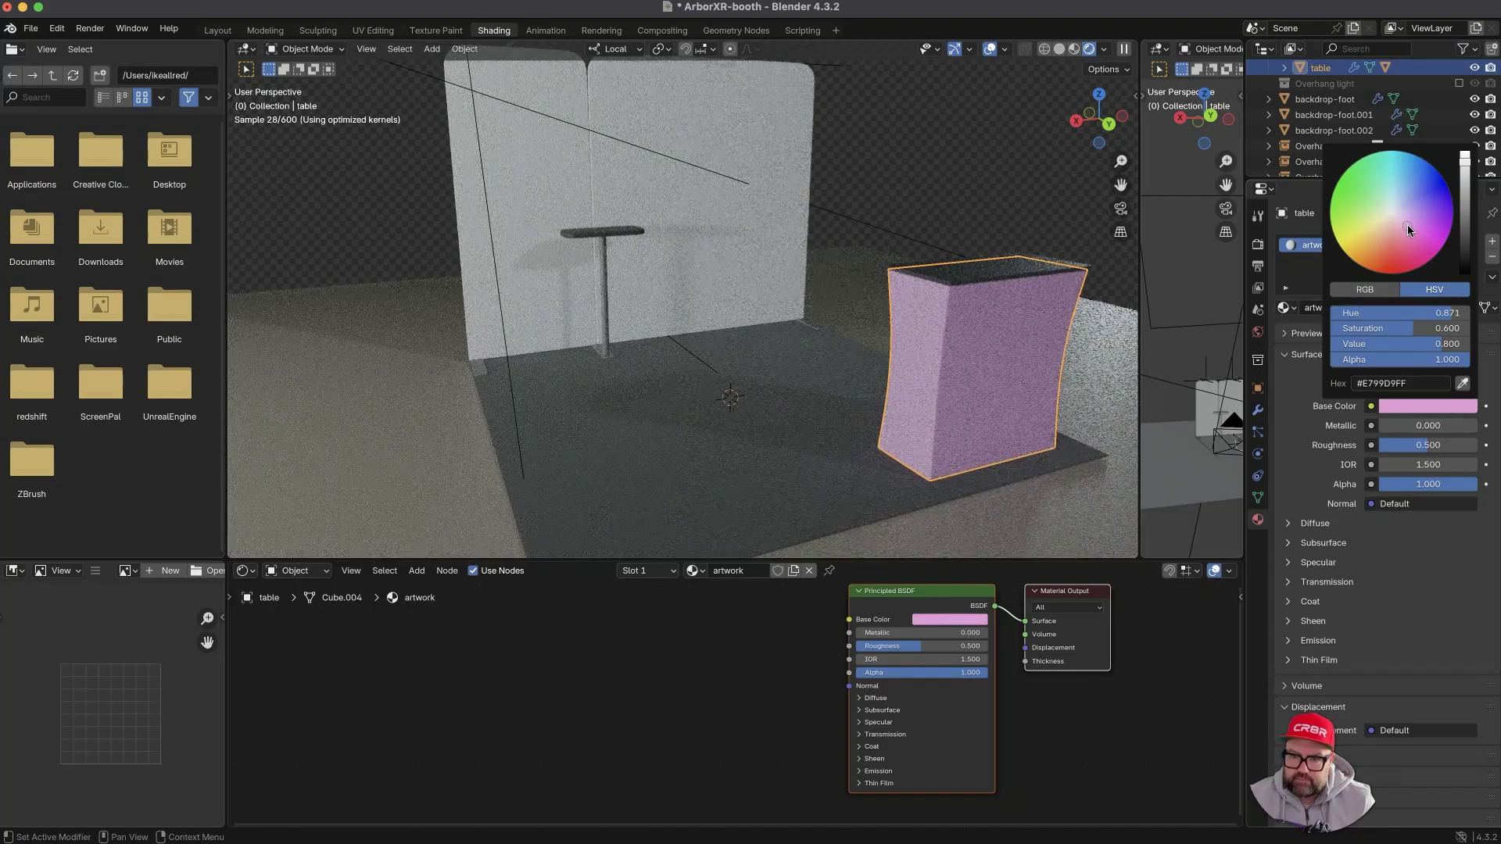
pyautogui.moveTo(1411, 227); pyautogui.dragTo(1426, 240)
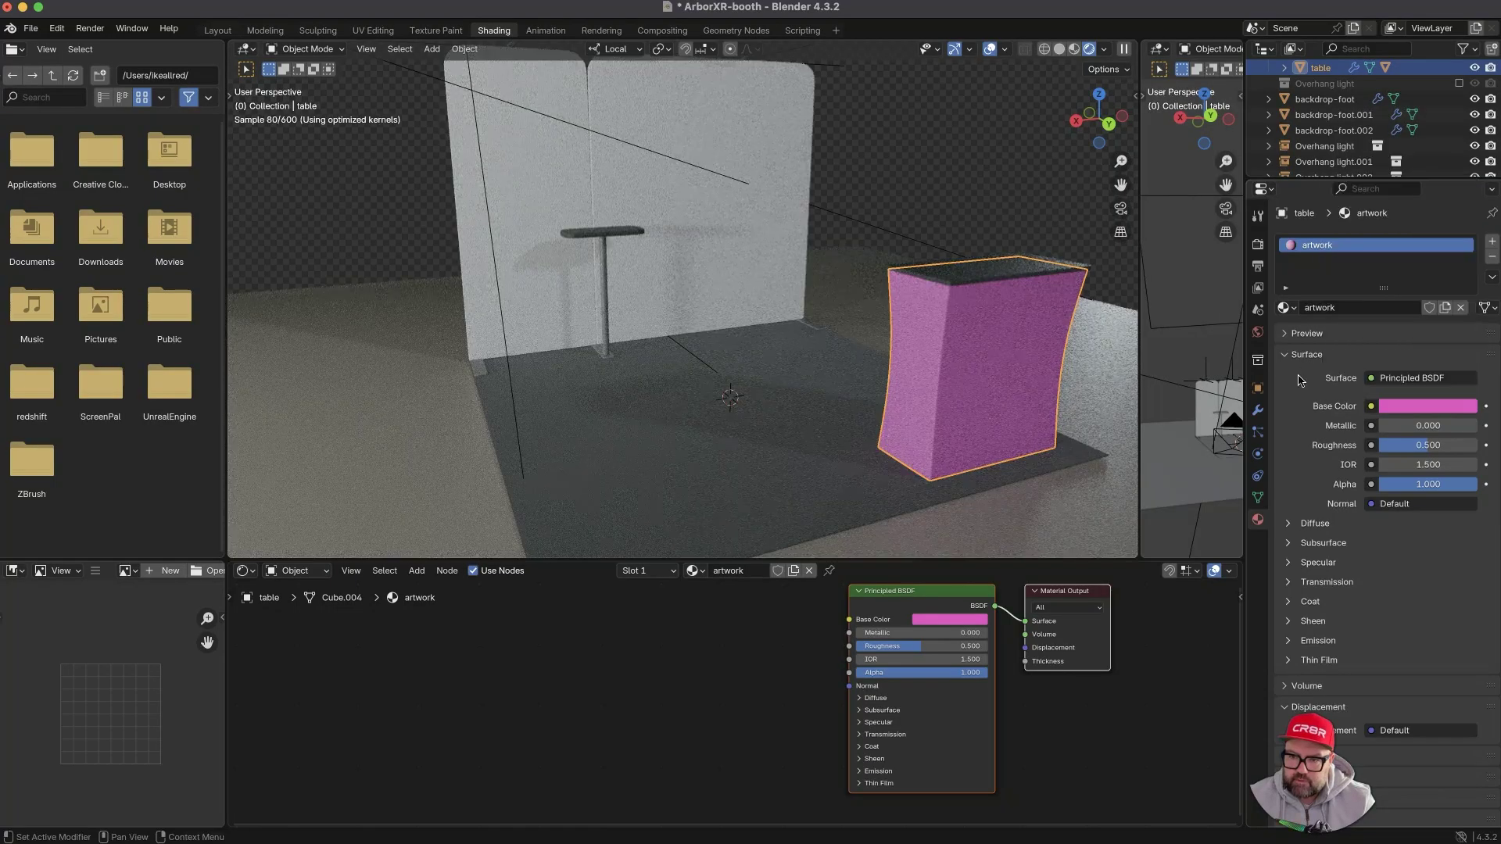
# - Assign the existing artwork material to the big backdrop and the small backdrop
pyautogui.click(763, 136)
pyautogui.moveTo(764, 136); pyautogui.dragTo(745, 169, button='middle')
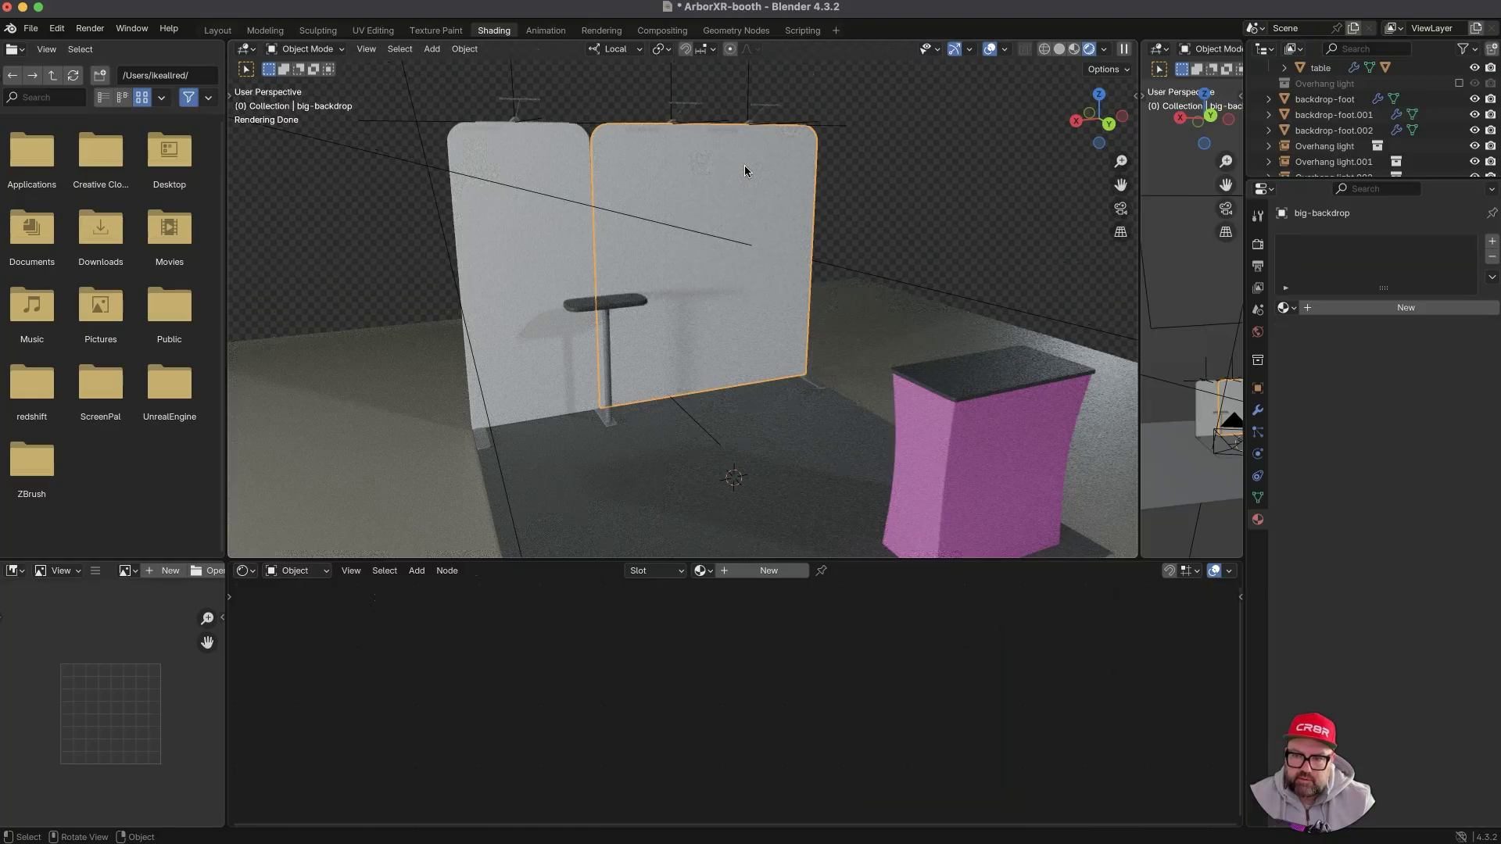
pyautogui.click(1290, 308)
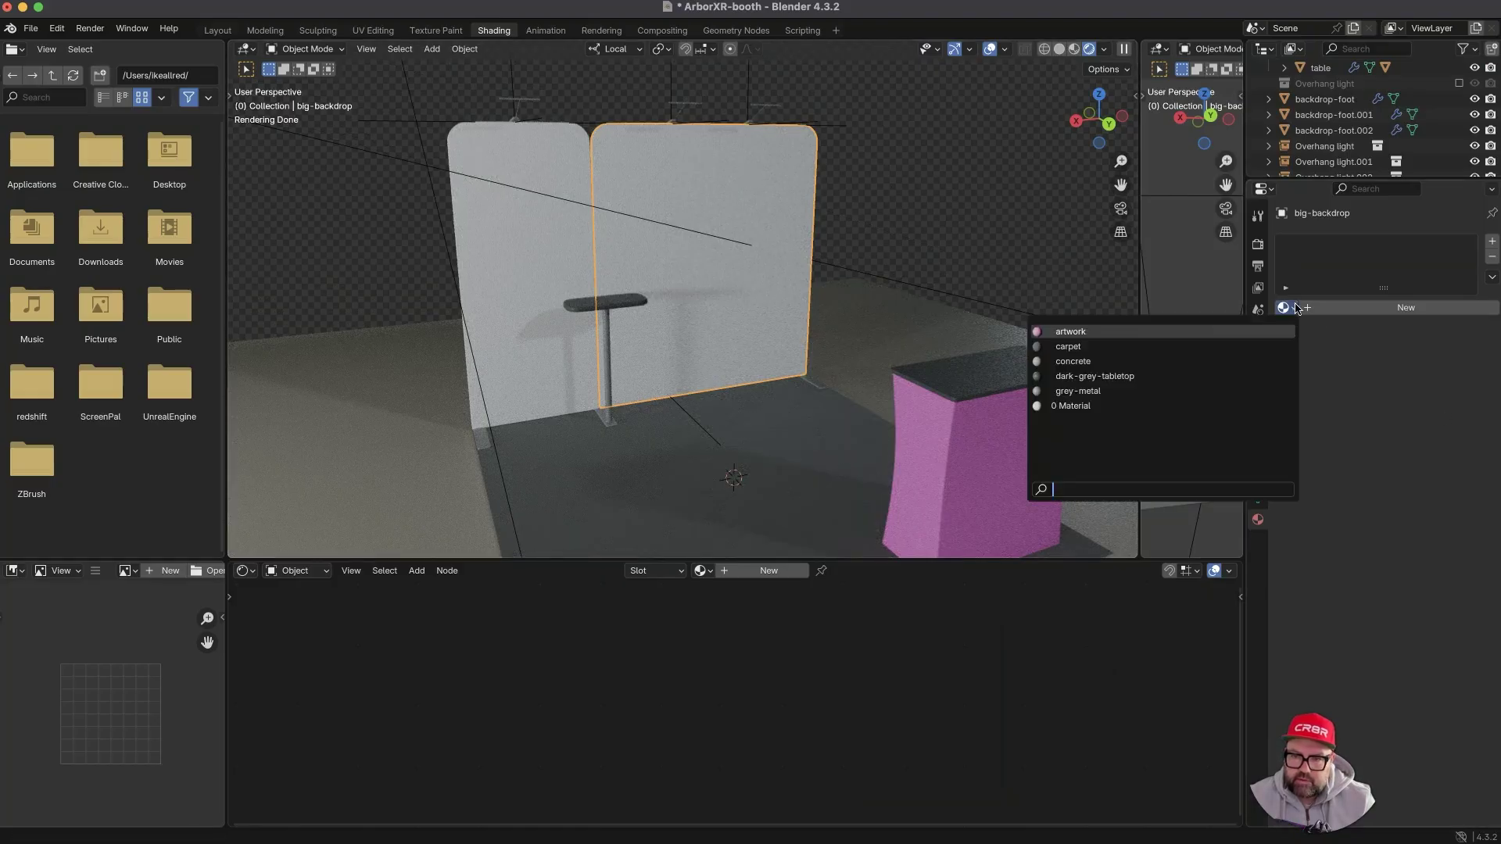
pyautogui.click(1205, 336)
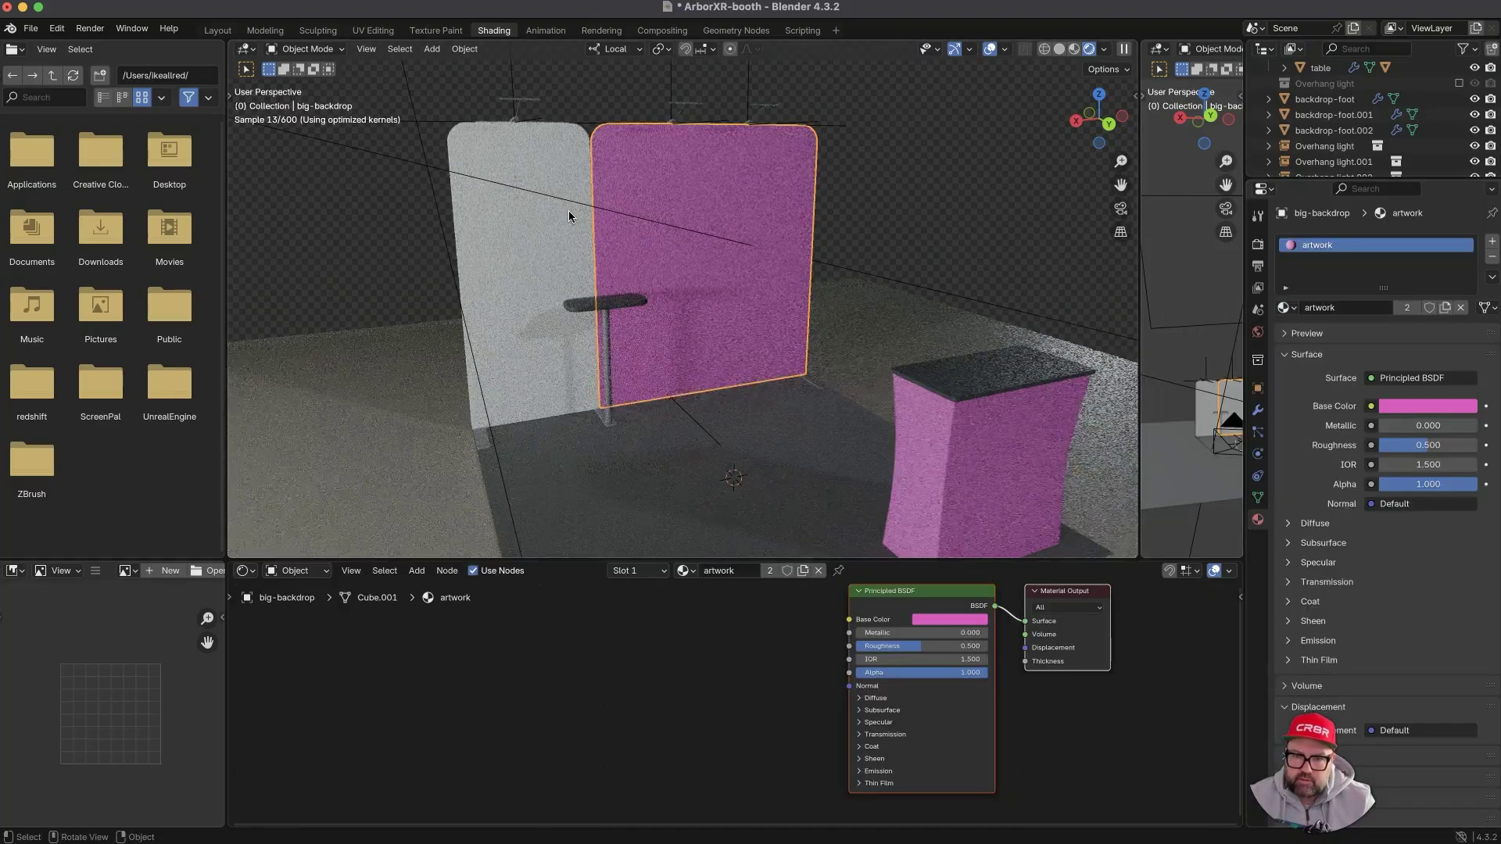
pyautogui.click(569, 210)
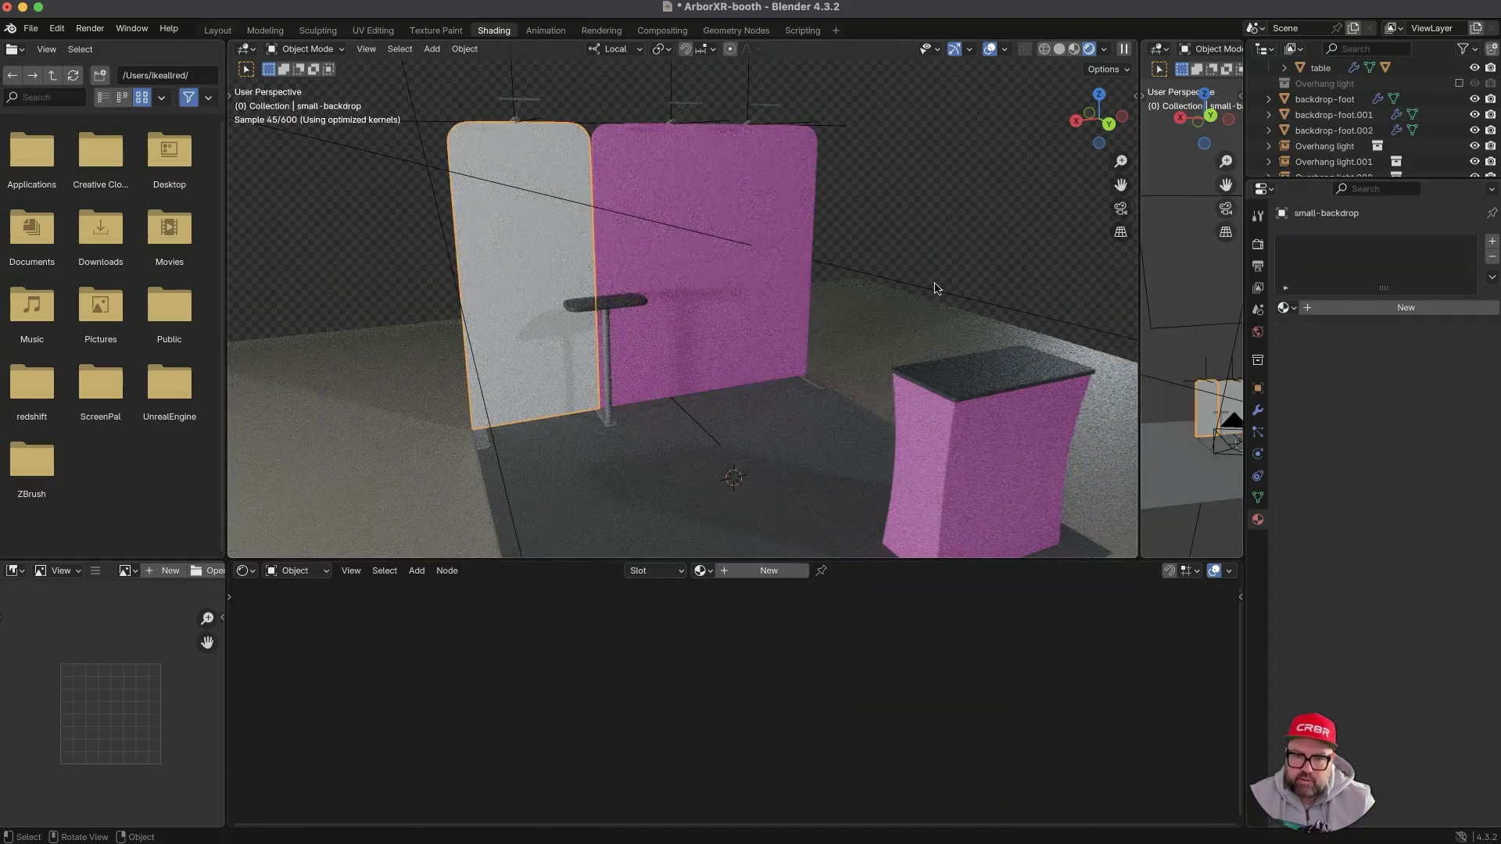
pyautogui.click(1283, 308)
pyautogui.click(1204, 332)
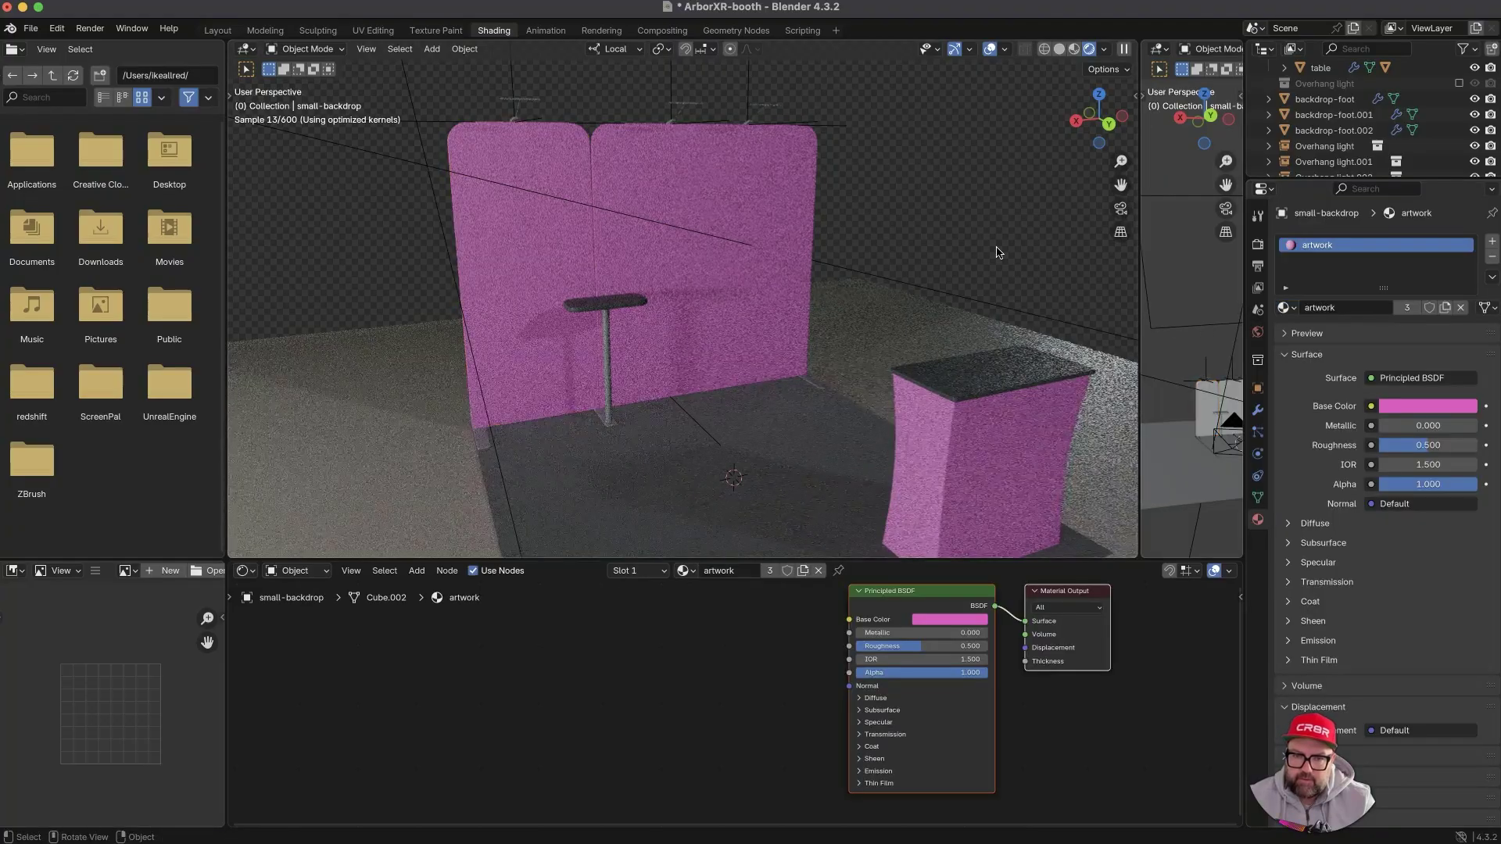
# - Open the small backdrop in the UV Editing workspace and fit the UV grid to the editor
pyautogui.moveTo(857, 218); pyautogui.dragTo(870, 384, button='middle')
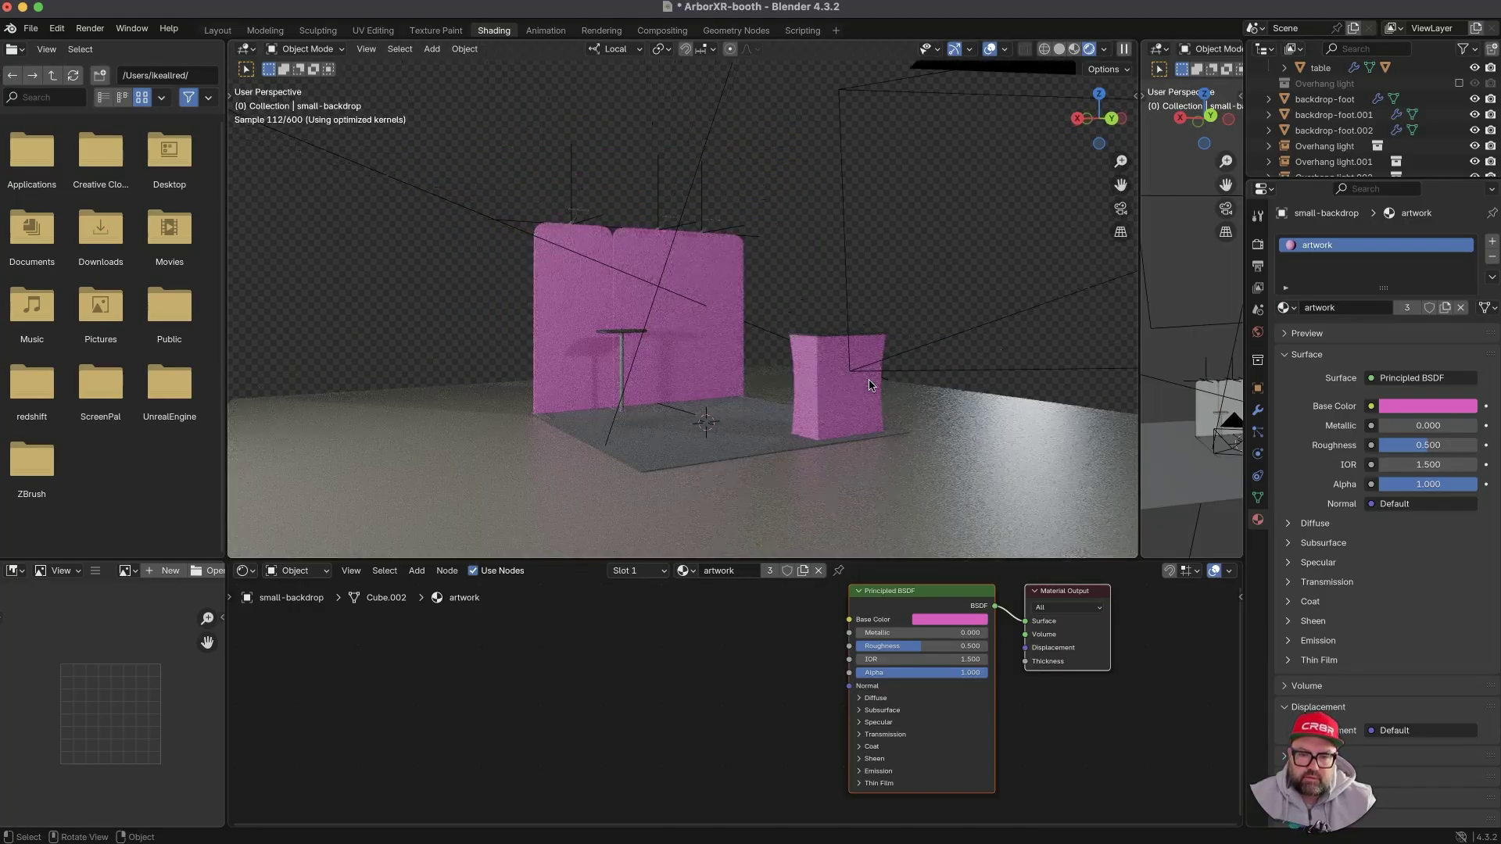
pyautogui.scroll(3, 701, 305)
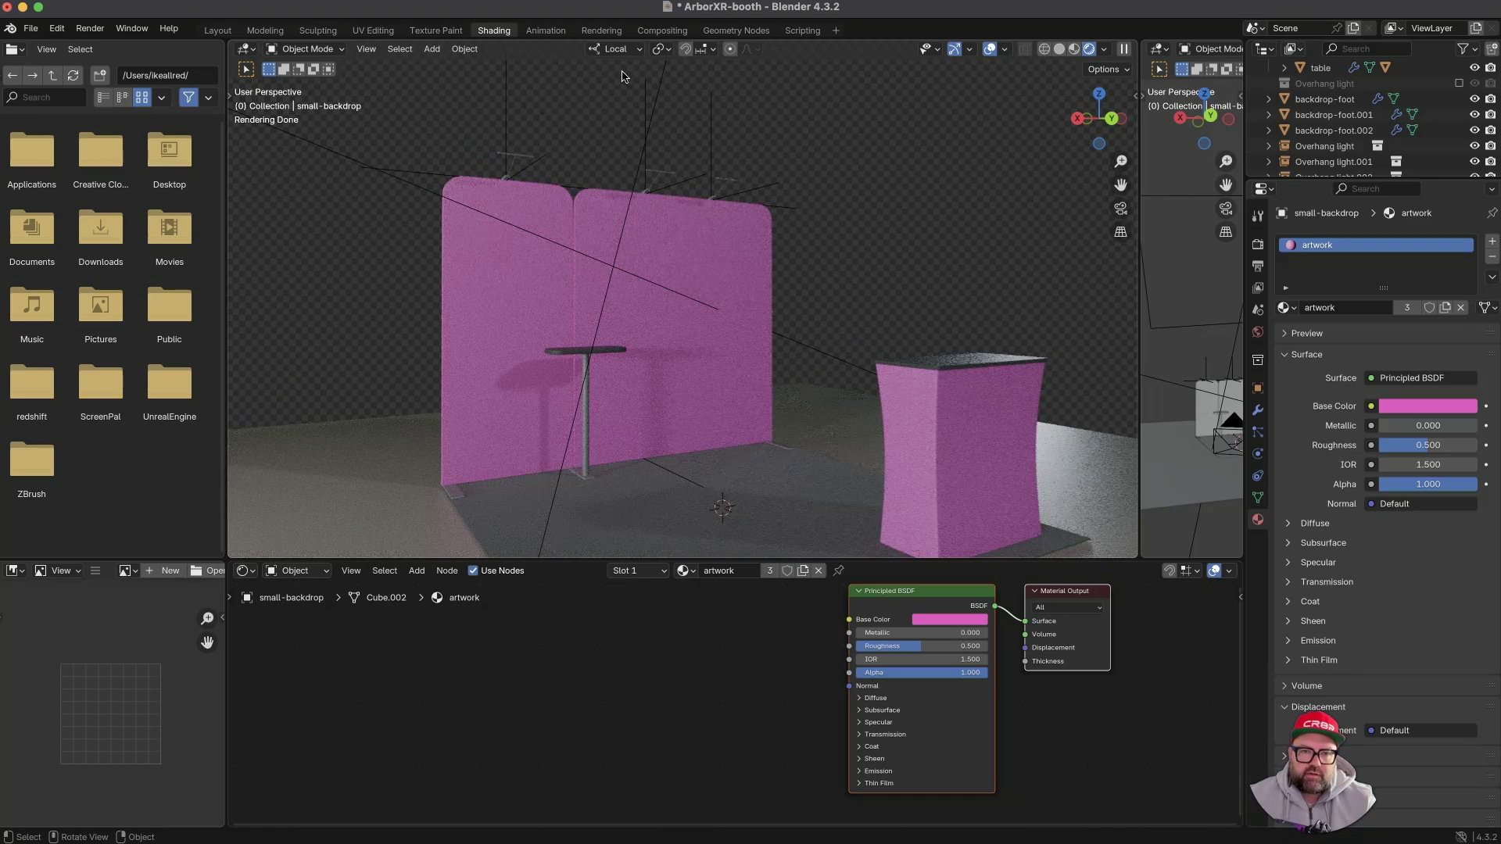
pyautogui.click(386, 32)
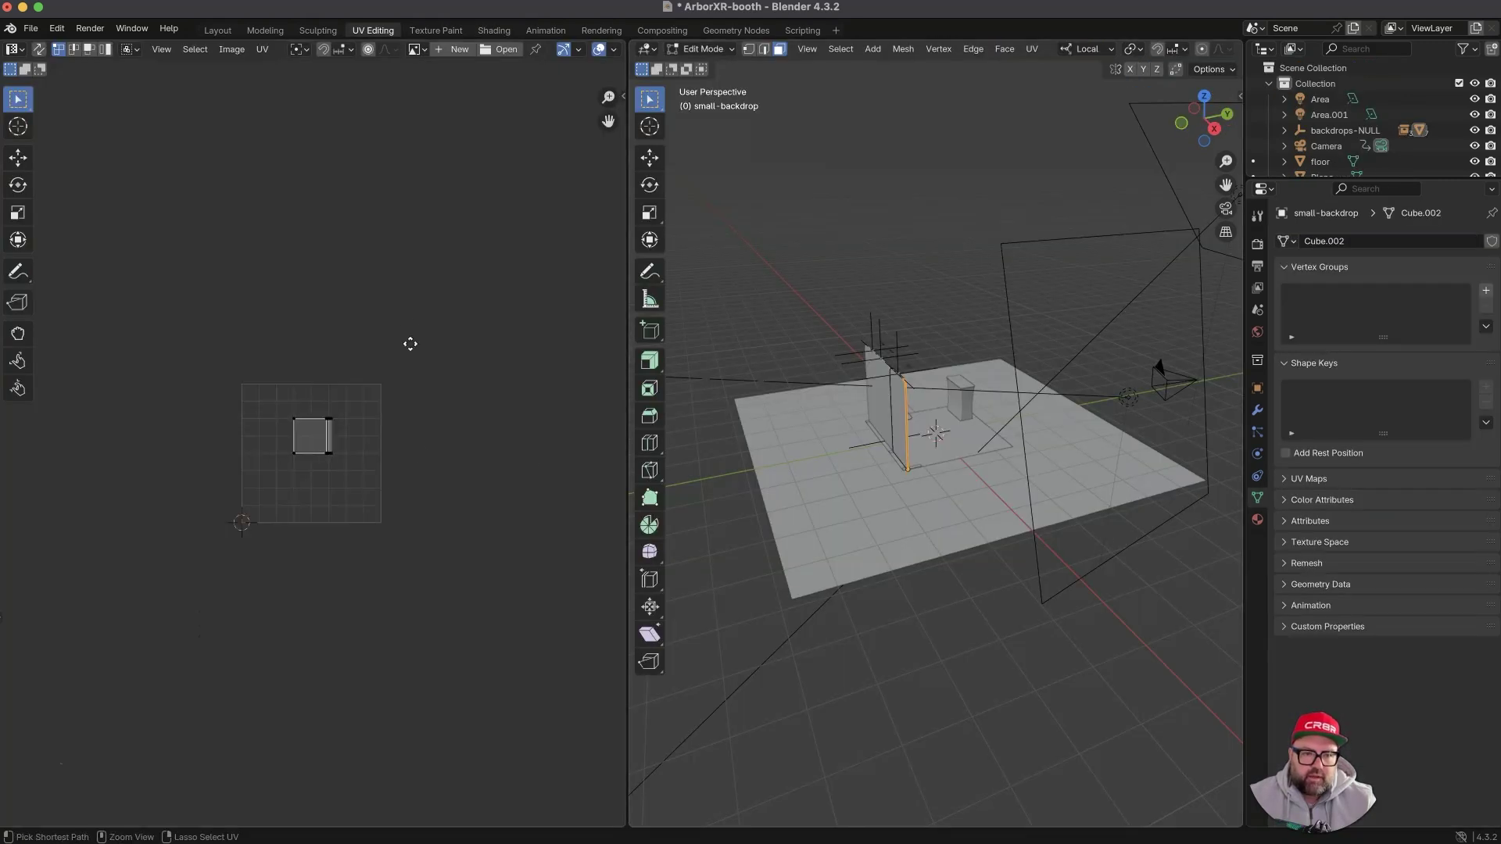
pyautogui.press('Home')
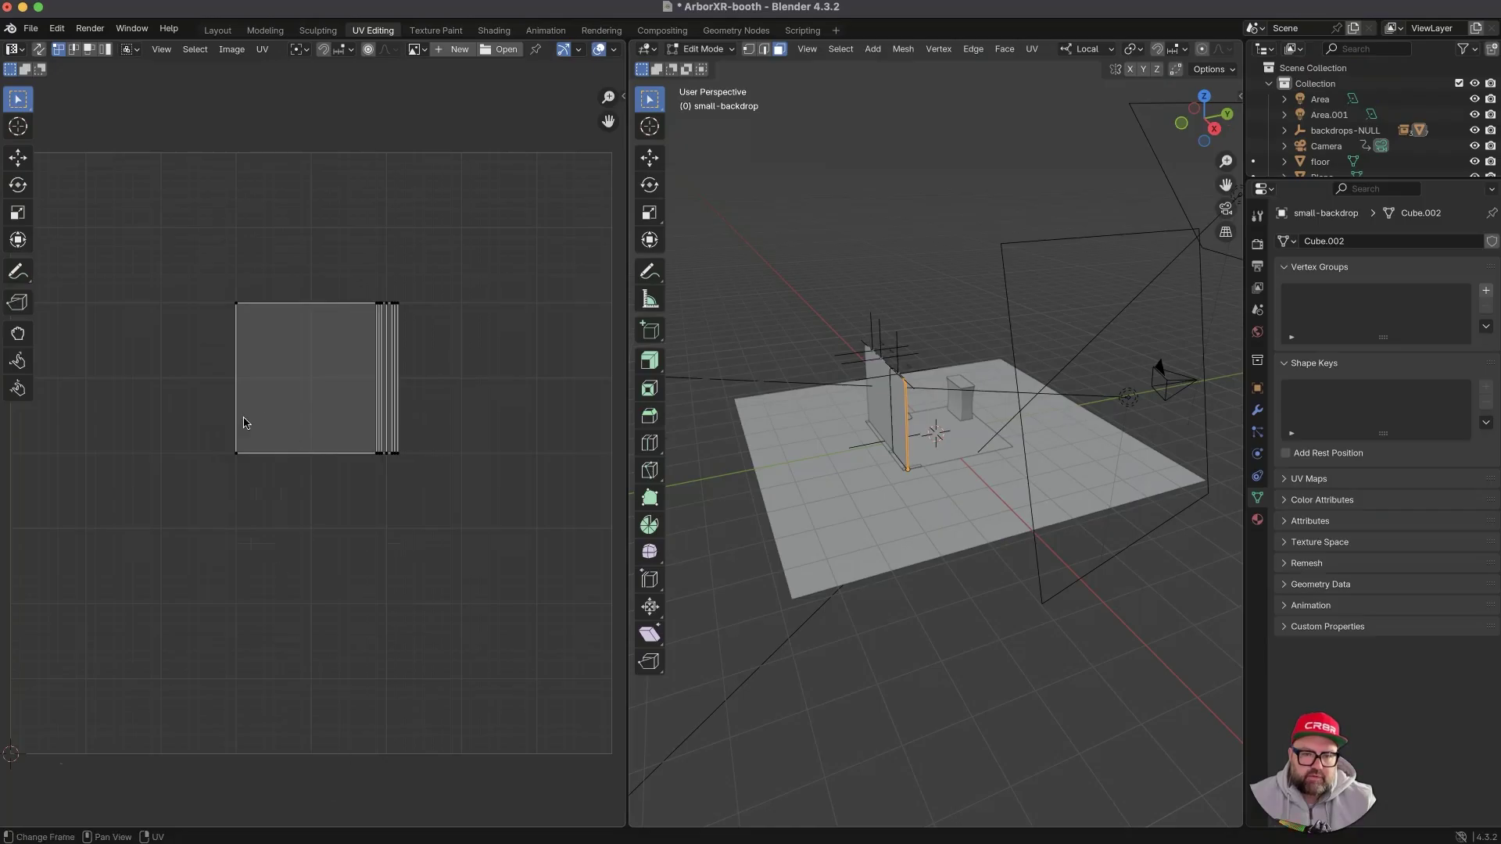
# - Select the small backdrop's visible faces, enable UV sync selection to display its full UV layout, and clear the selection
pyautogui.scroll(5, 1157, 368)
pyautogui.moveTo(919, 359); pyautogui.dragTo(808, 337, button='middle')
pyautogui.click(828, 272)
pyautogui.keyDown('ctrl'); pyautogui.moveTo(907, 348); pyautogui.dragTo(912, 292, button='middle'); pyautogui.keyUp('ctrl')
pyautogui.moveTo(813, 249); pyautogui.dragTo(832, 253, button='middle')
pyautogui.moveTo(760, 196); pyautogui.dragTo(852, 278)
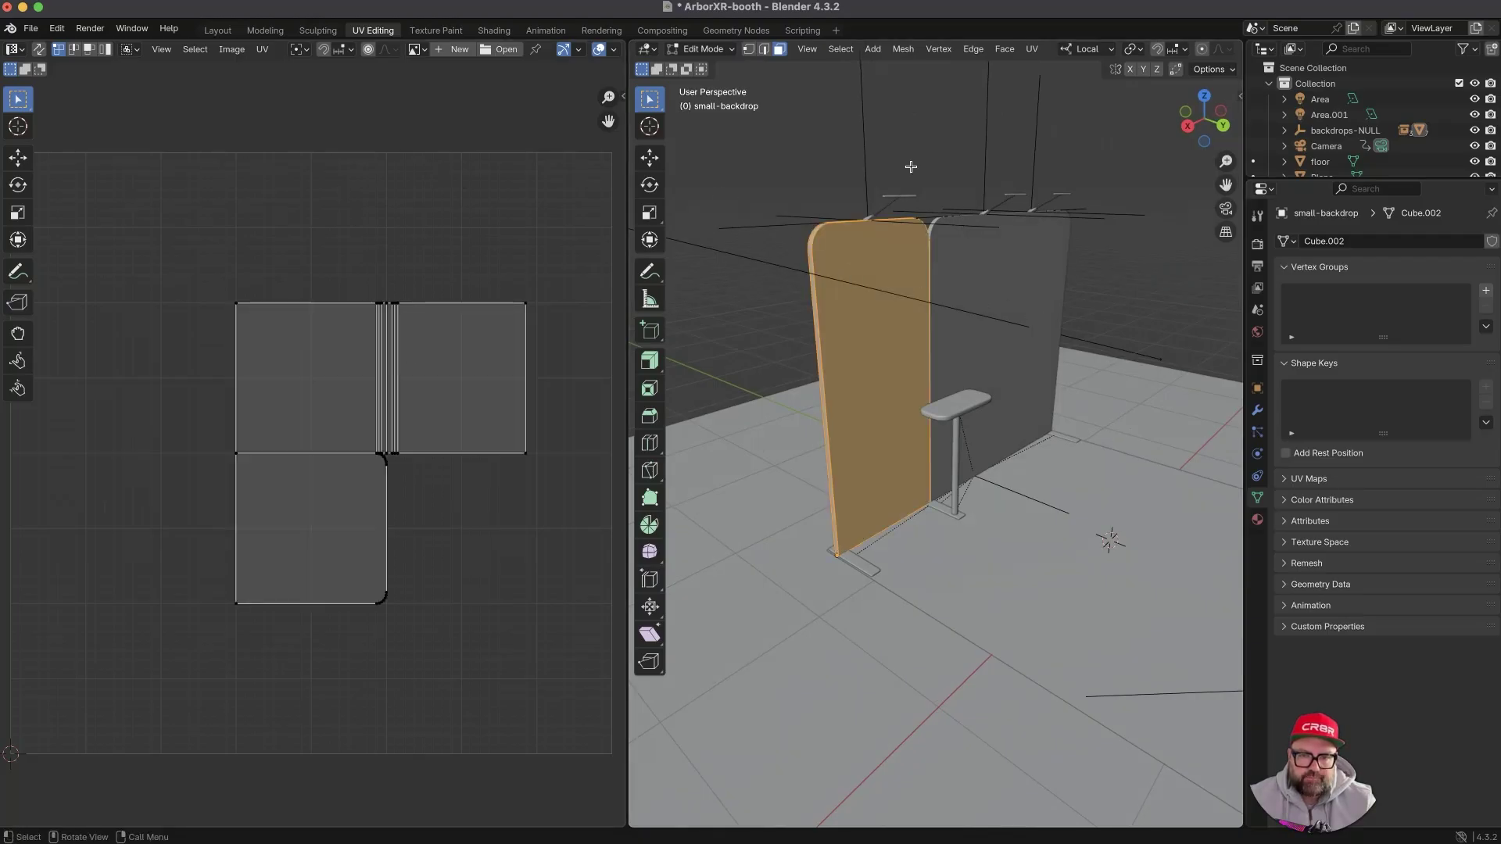
pyautogui.click(888, 199)
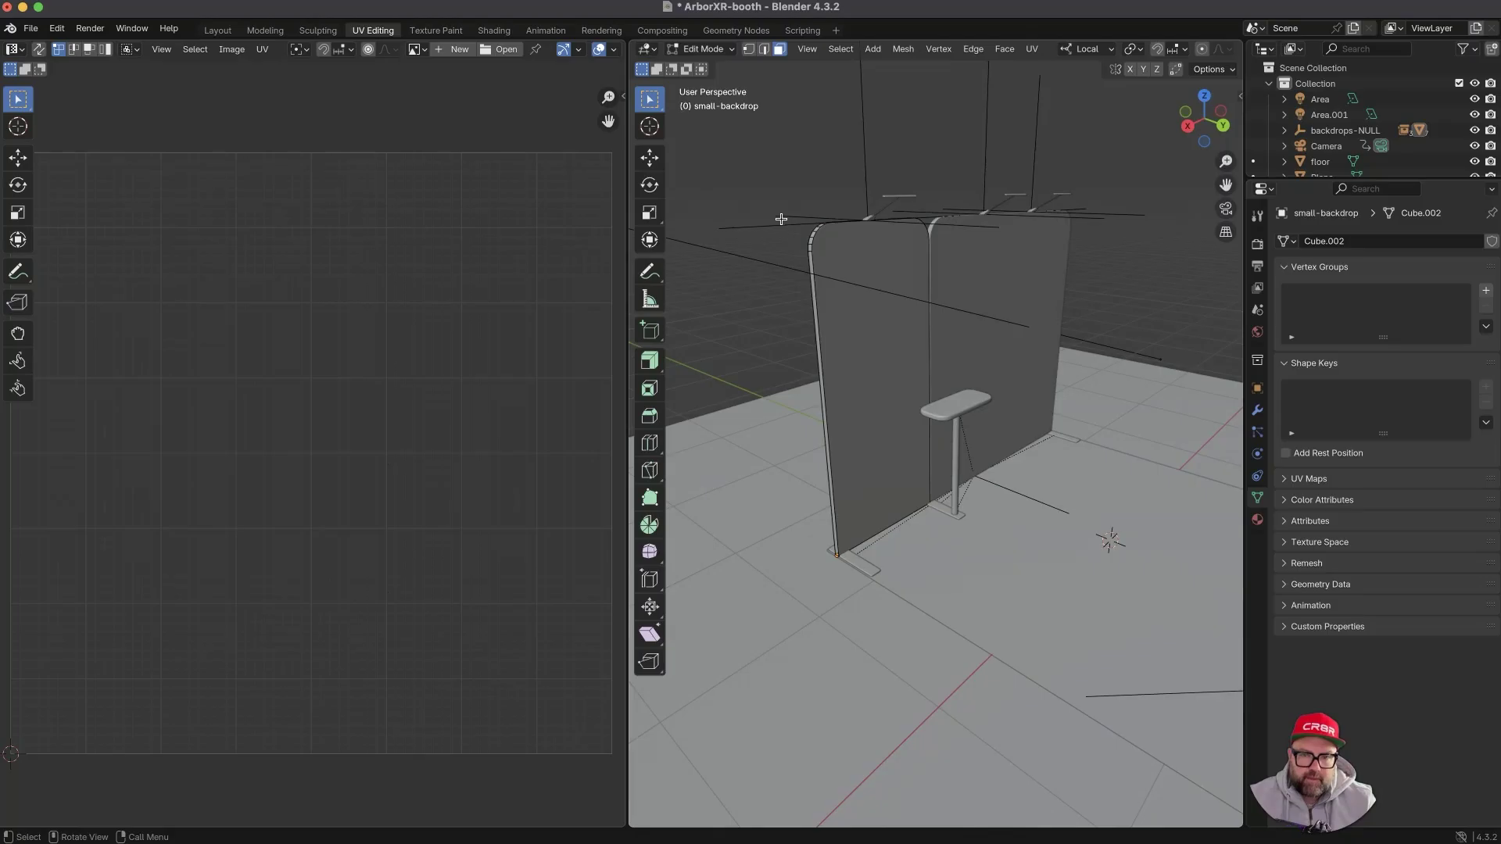
pyautogui.press('l')
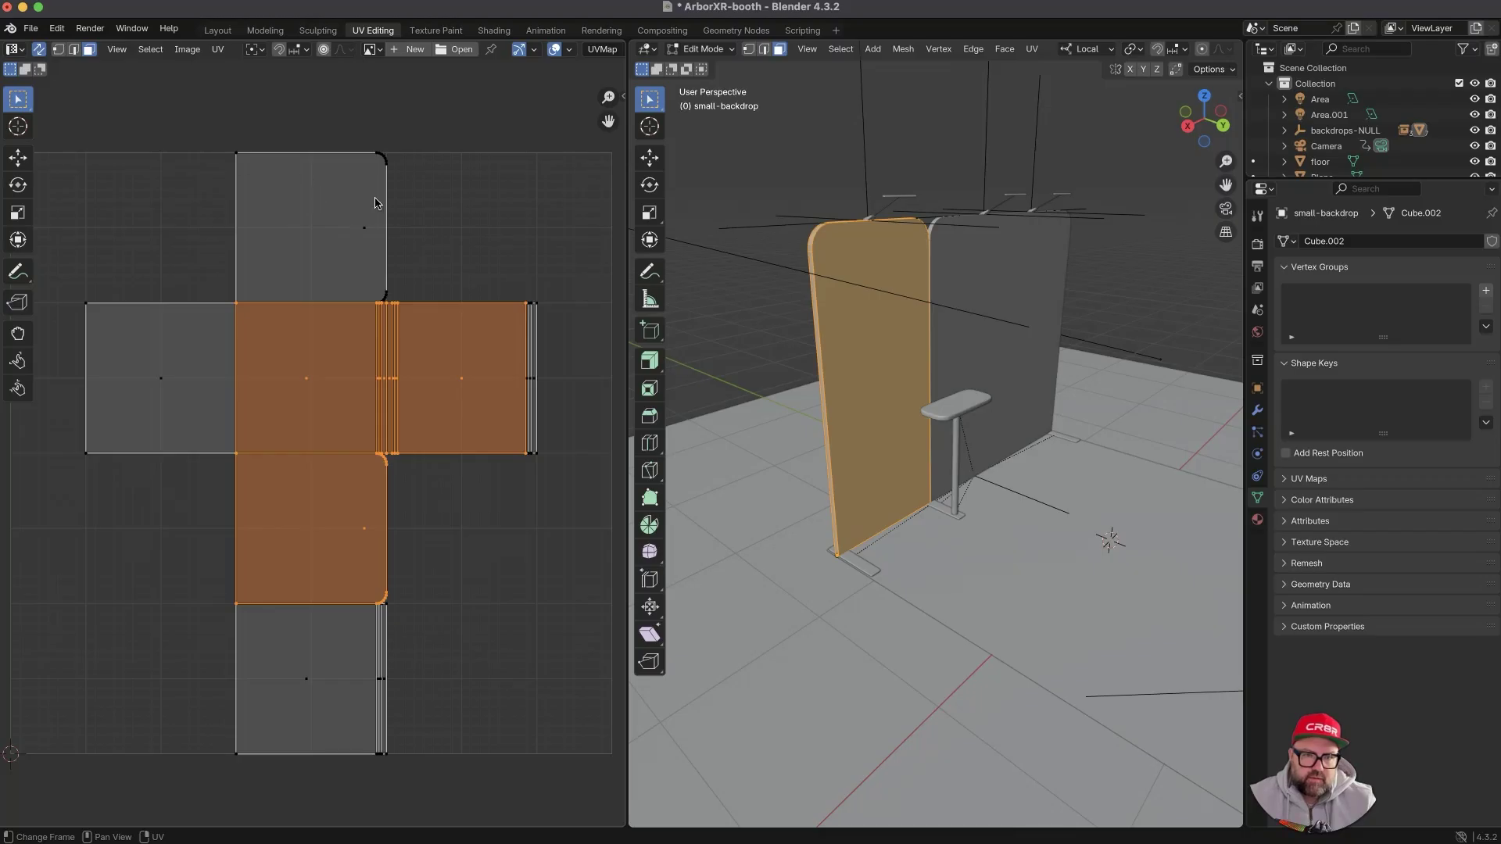
pyautogui.click(436, 189)
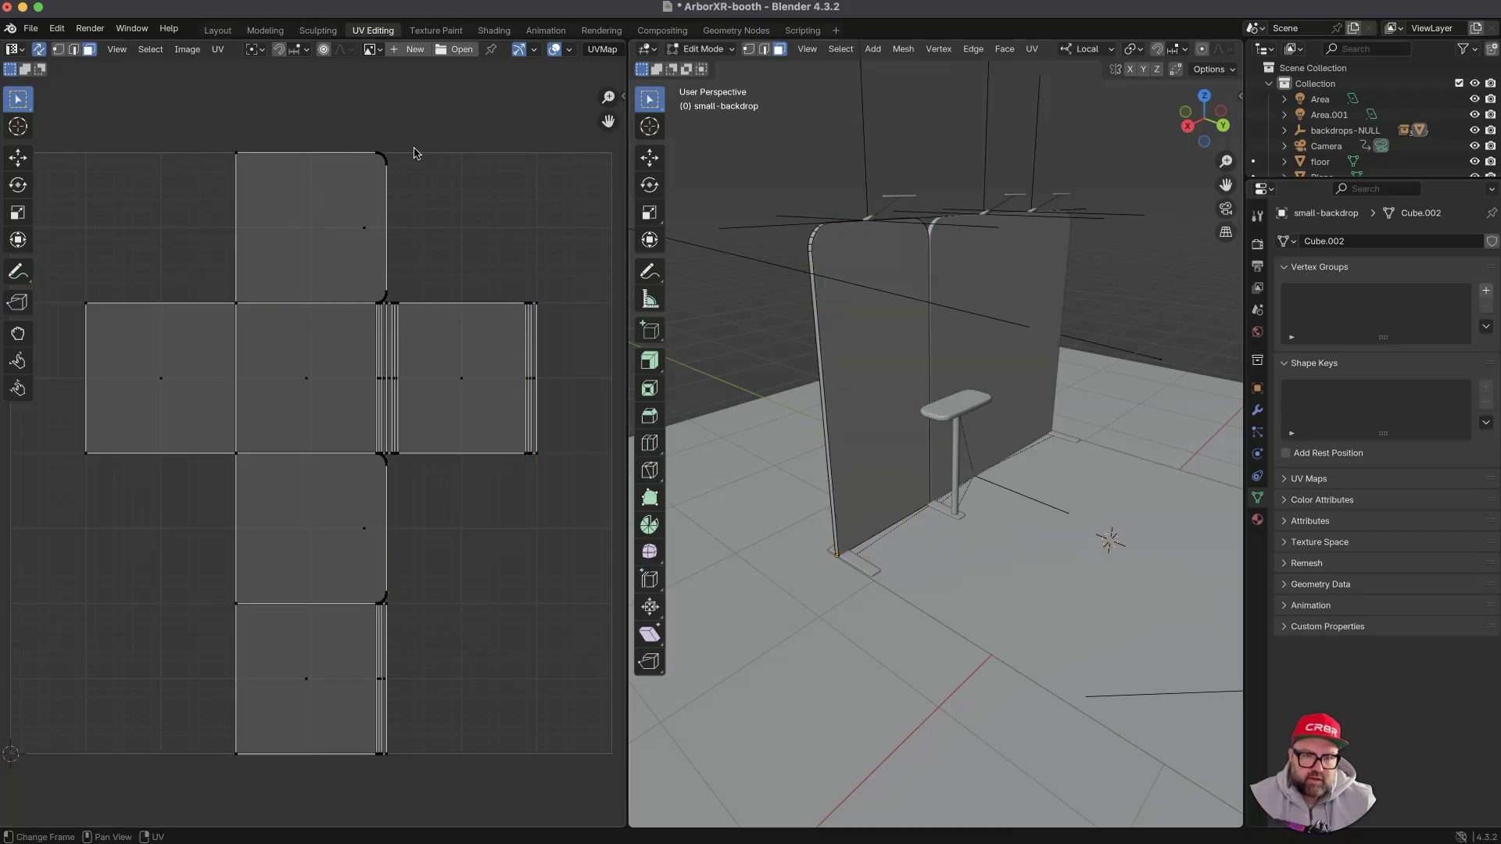
# - Select the small backdrop's front face and compare the backdrop's front and side faces with their islands in the UV layout
pyautogui.moveTo(397, 121); pyautogui.dragTo(212, 268)
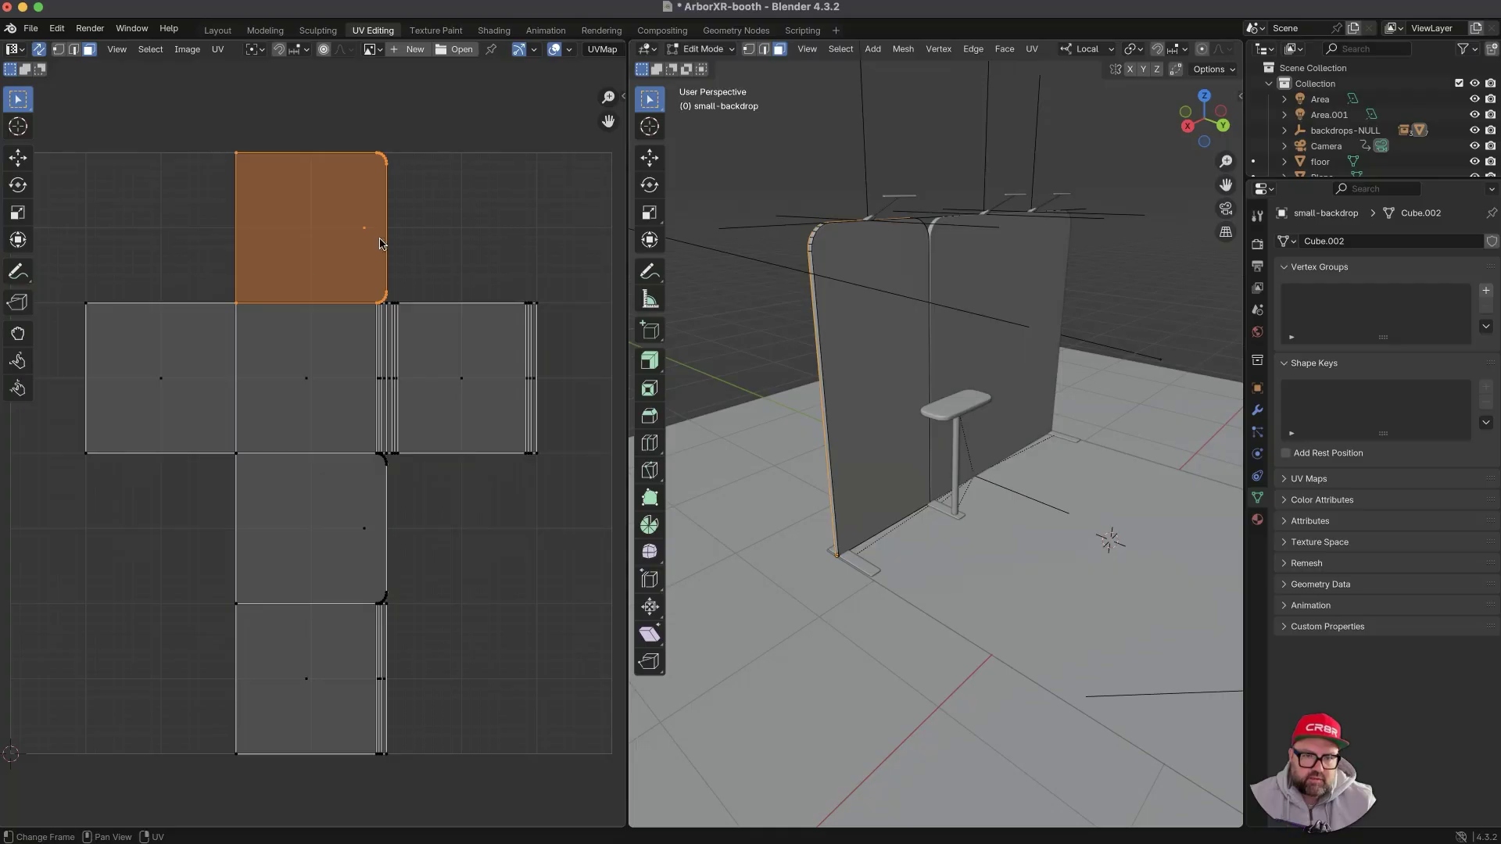
pyautogui.moveTo(915, 268); pyautogui.dragTo(813, 252, button='middle')
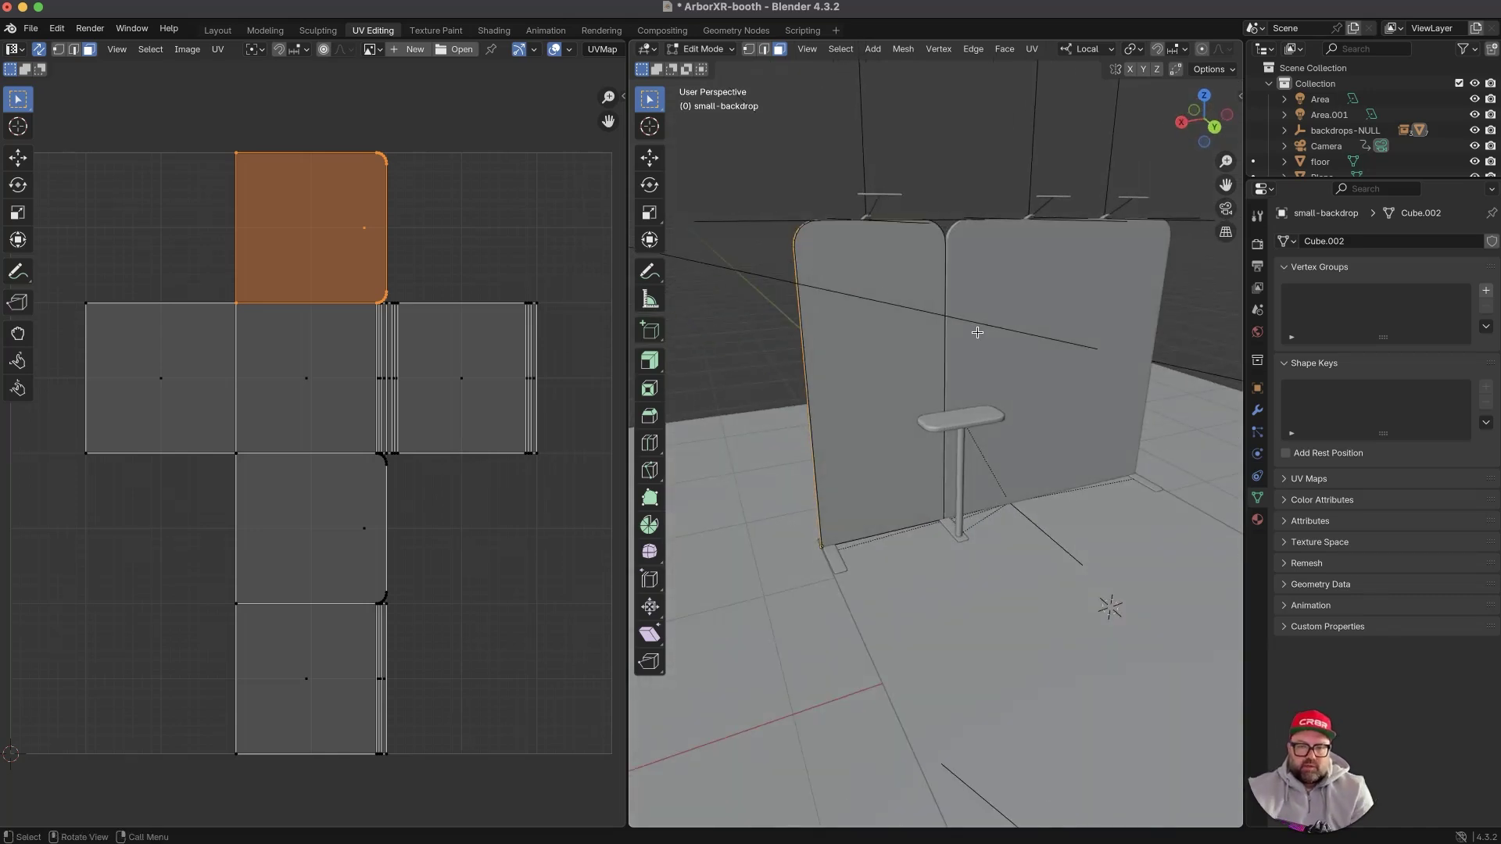
pyautogui.click(872, 319)
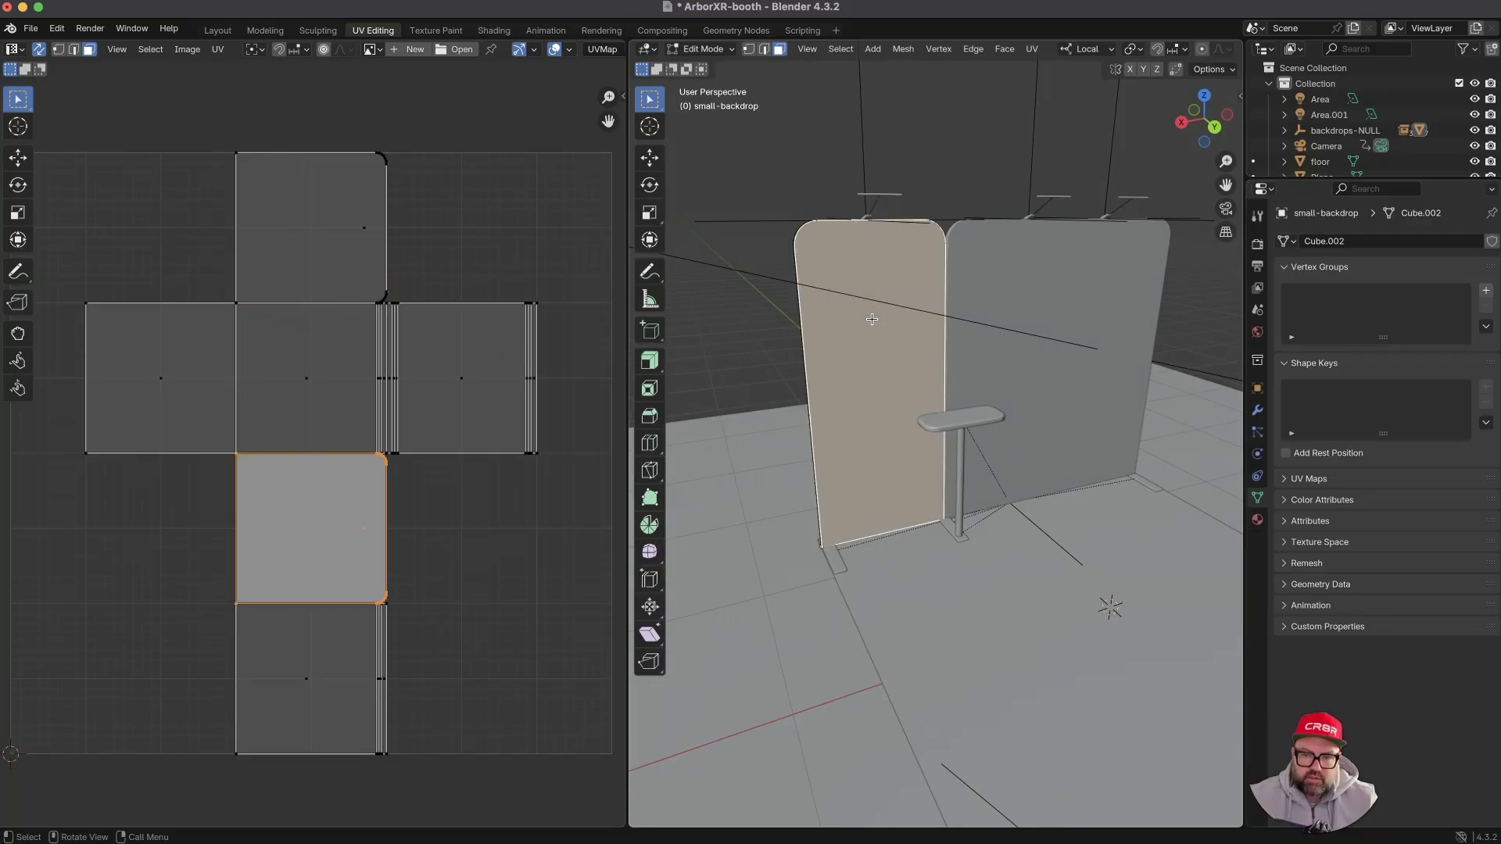
pyautogui.moveTo(947, 315); pyautogui.dragTo(973, 272, button='middle')
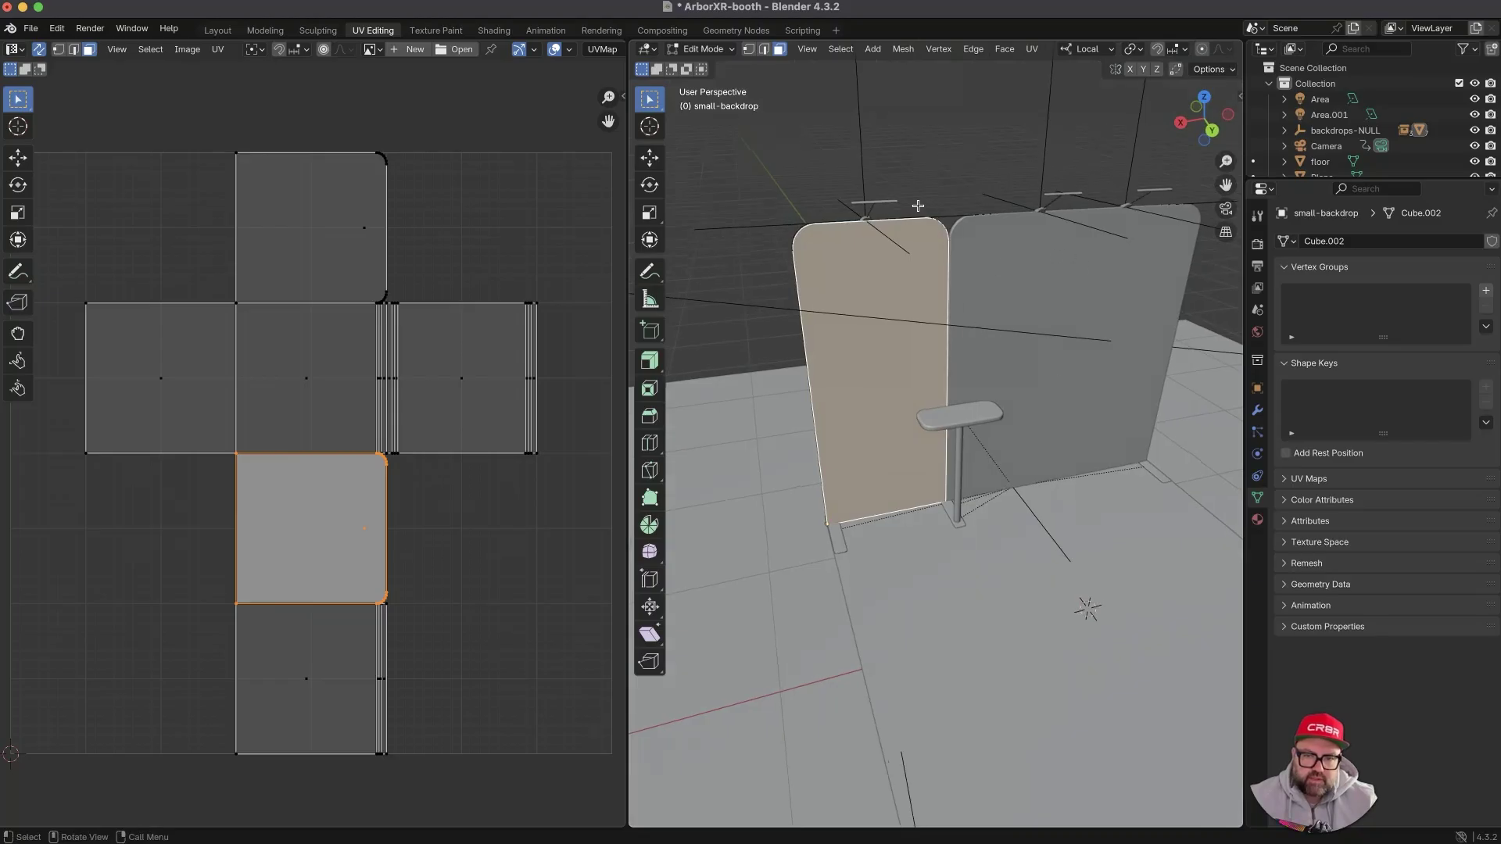
pyautogui.moveTo(833, 326); pyautogui.dragTo(926, 329, button='middle')
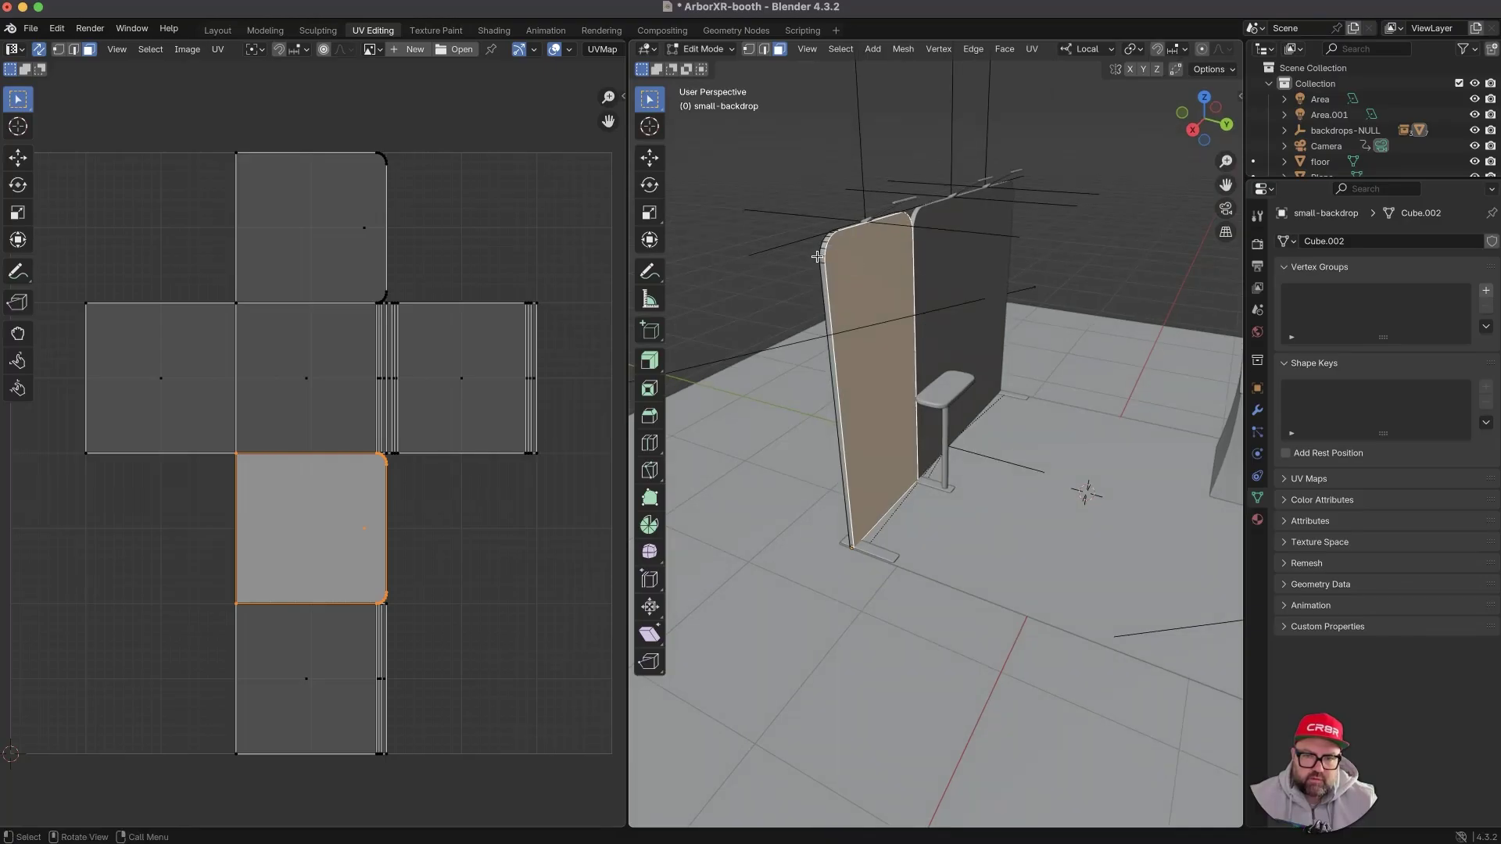
pyautogui.moveTo(823, 282)
pyautogui.mouseDown(button='middle')
pyautogui.moveTo(972, 285)
pyautogui.moveTo(953, 255)
pyautogui.moveTo(899, 265)
pyautogui.moveTo(991, 275)
pyautogui.moveTo(982, 318)
pyautogui.moveTo(839, 293)
pyautogui.mouseUp(button='middle')
pyautogui.click(875, 317)
pyautogui.click(830, 293)
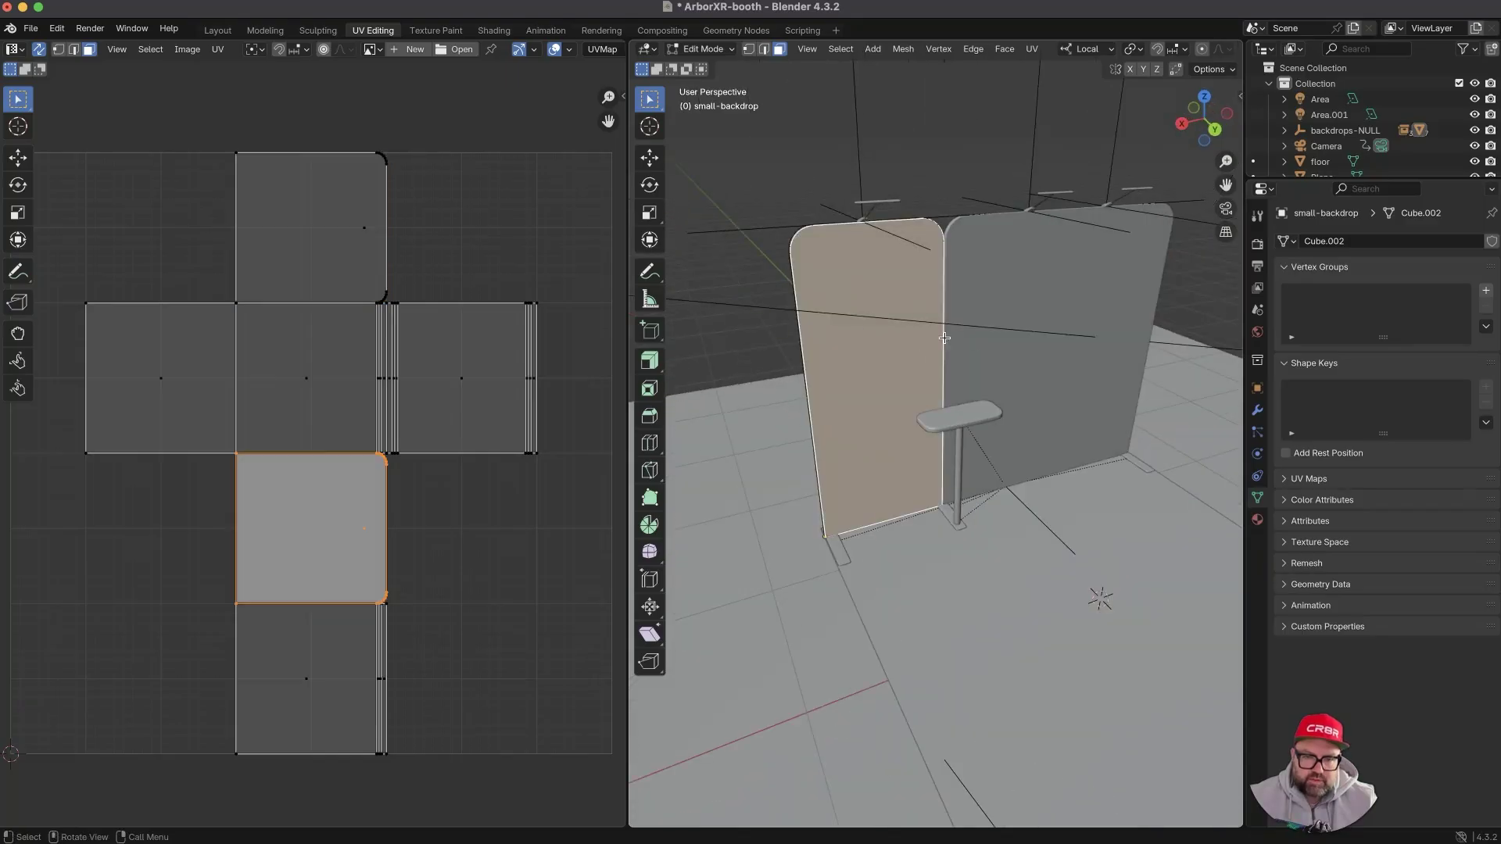
# - Unwrap the small backdrop's selected front face with Smart UV Project, using a 66° angle limit and zero island margin
pyautogui.moveTo(892, 288); pyautogui.dragTo(988, 344, button='middle')
pyautogui.scroll(2, 787, 265)
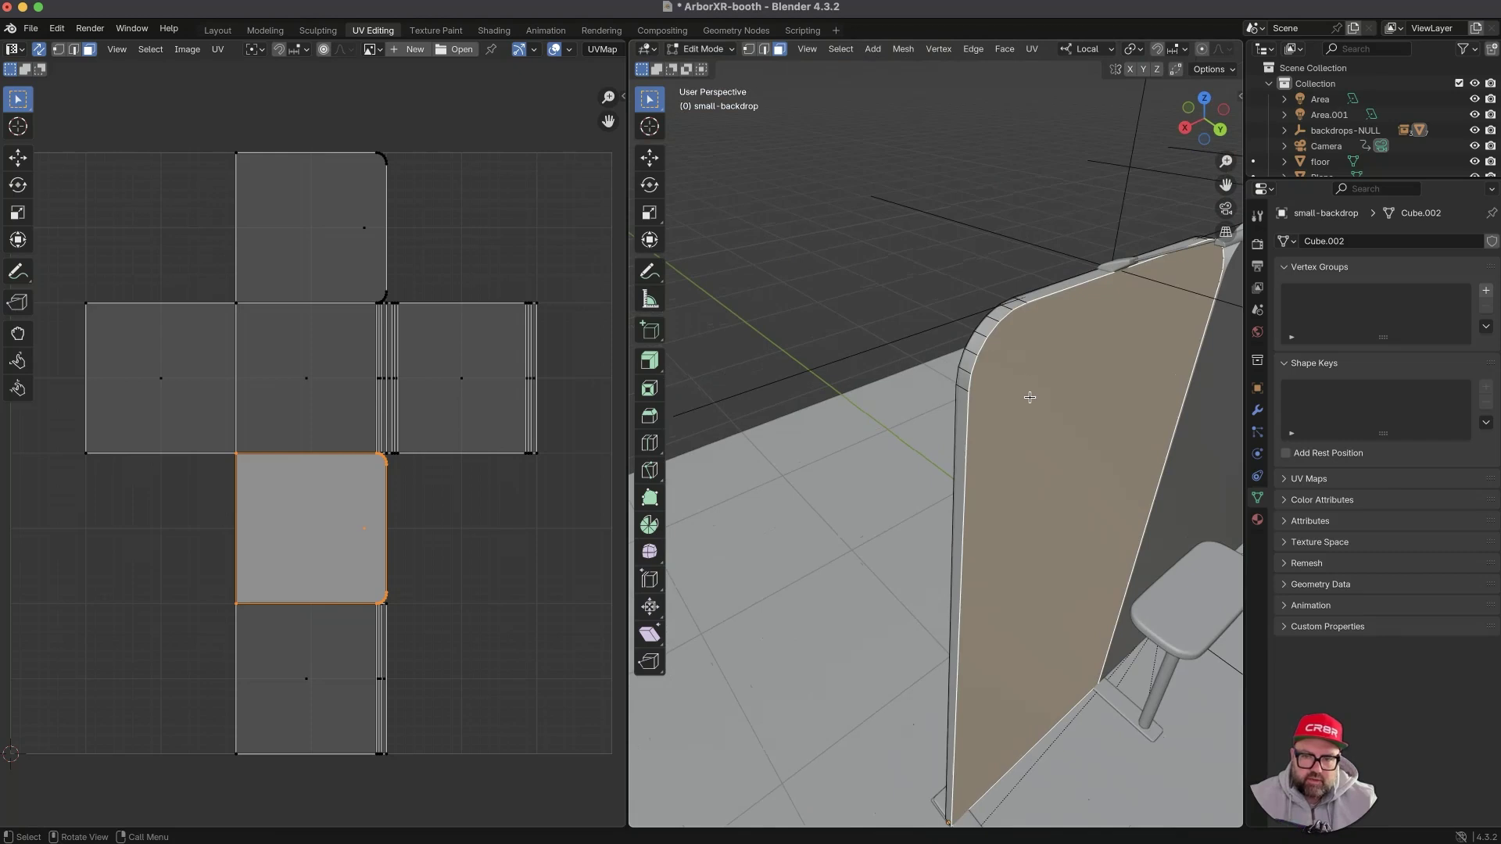
pyautogui.moveTo(1032, 393); pyautogui.dragTo(955, 382, button='middle')
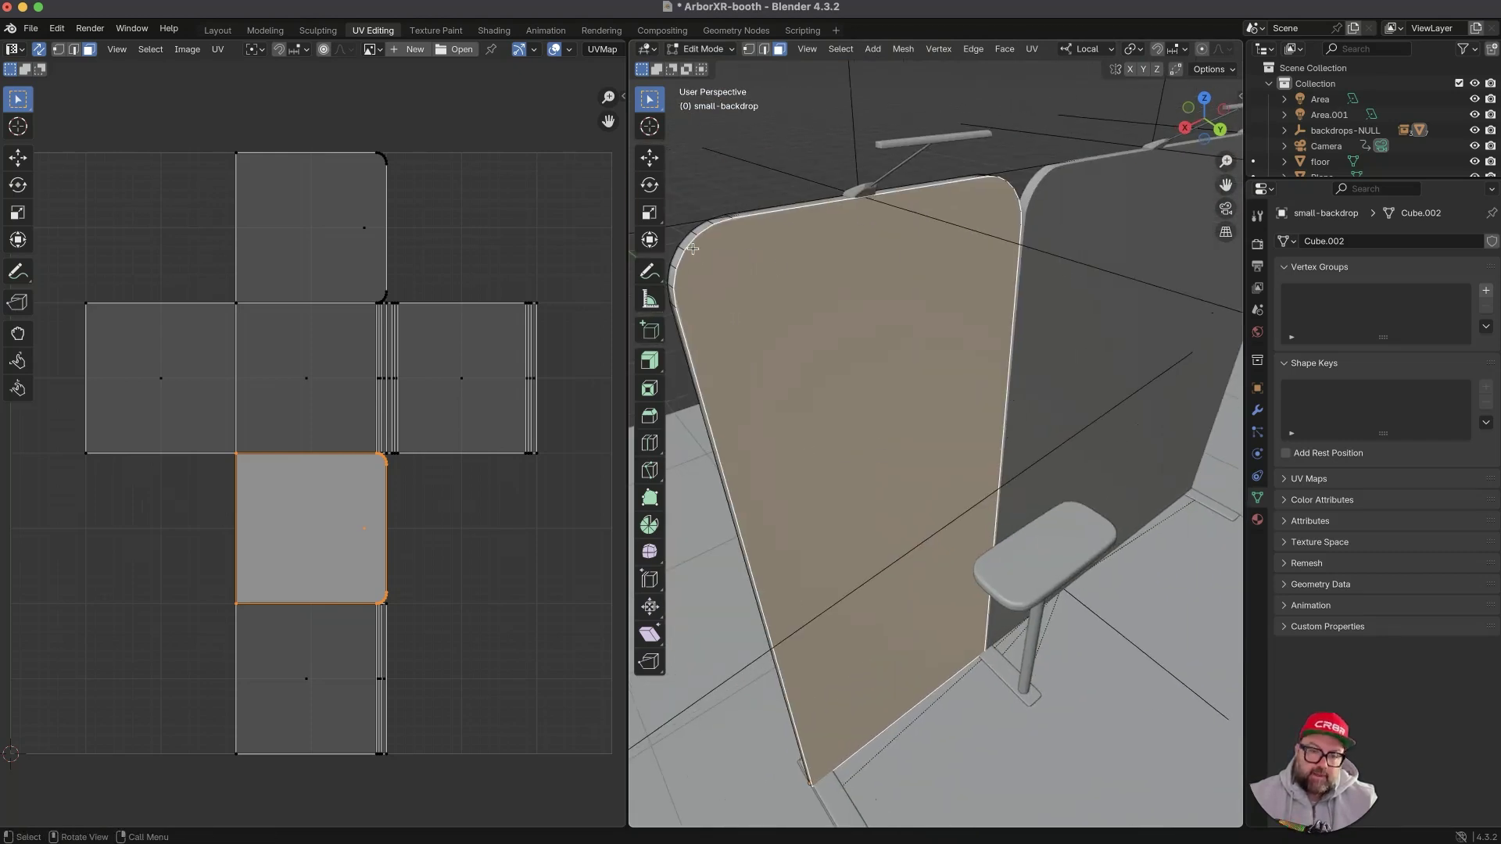
pyautogui.moveTo(789, 380); pyautogui.dragTo(791, 385, button='middle')
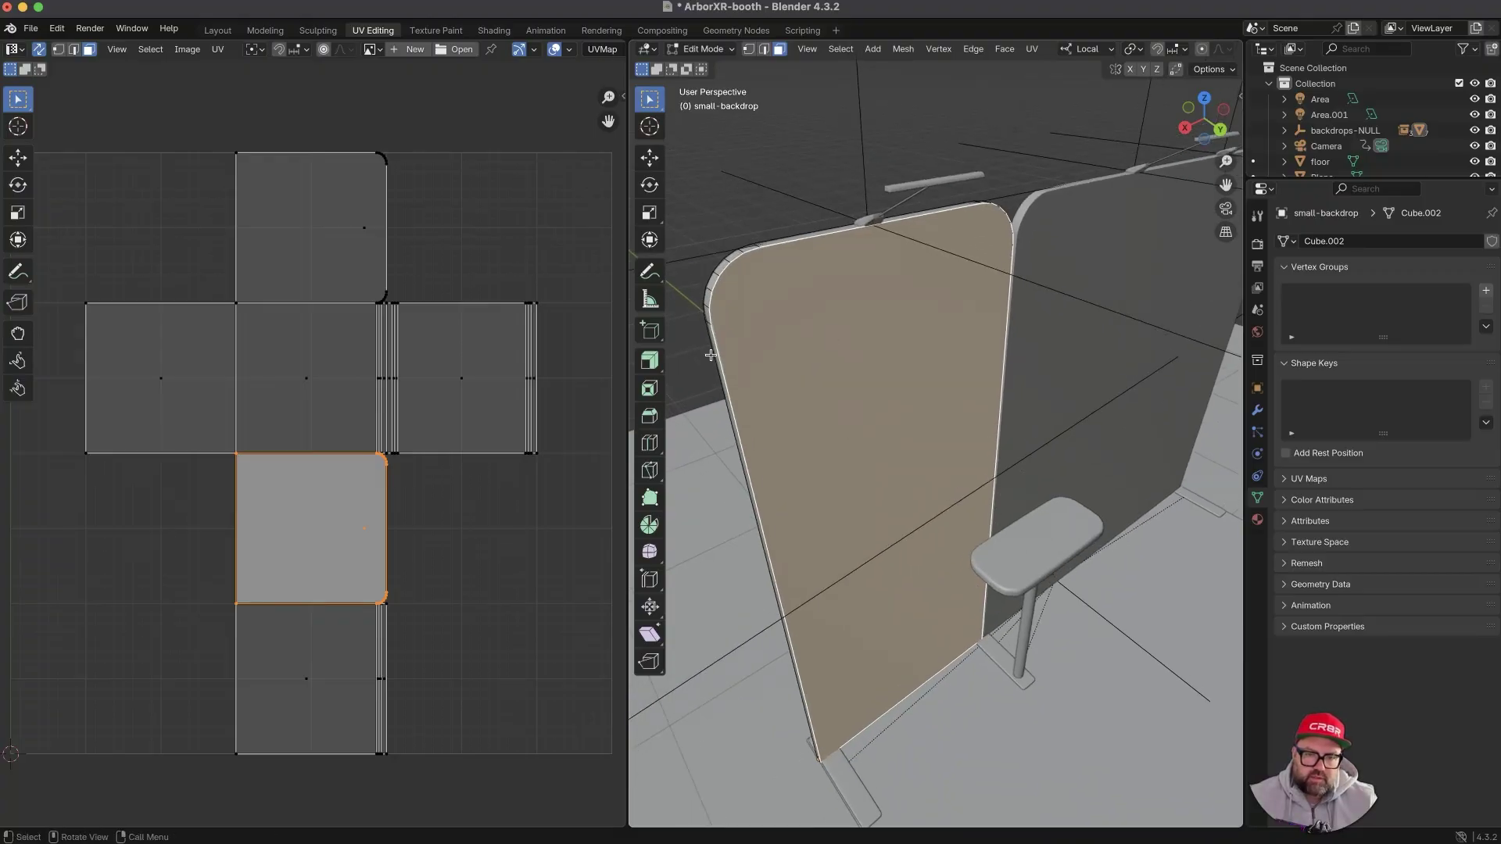
pyautogui.click(219, 49)
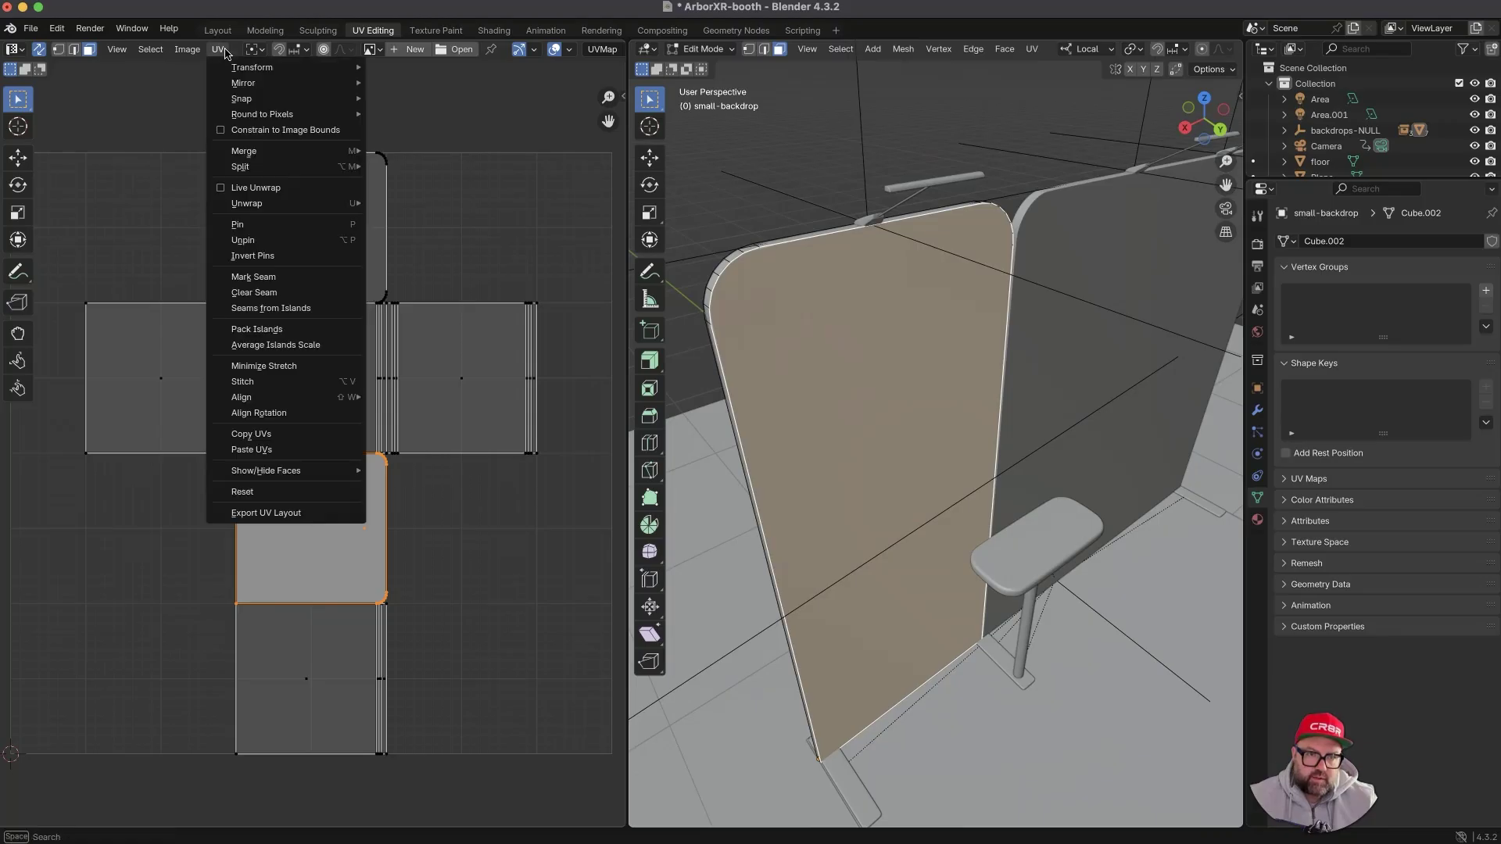
pyautogui.moveTo(295, 203)
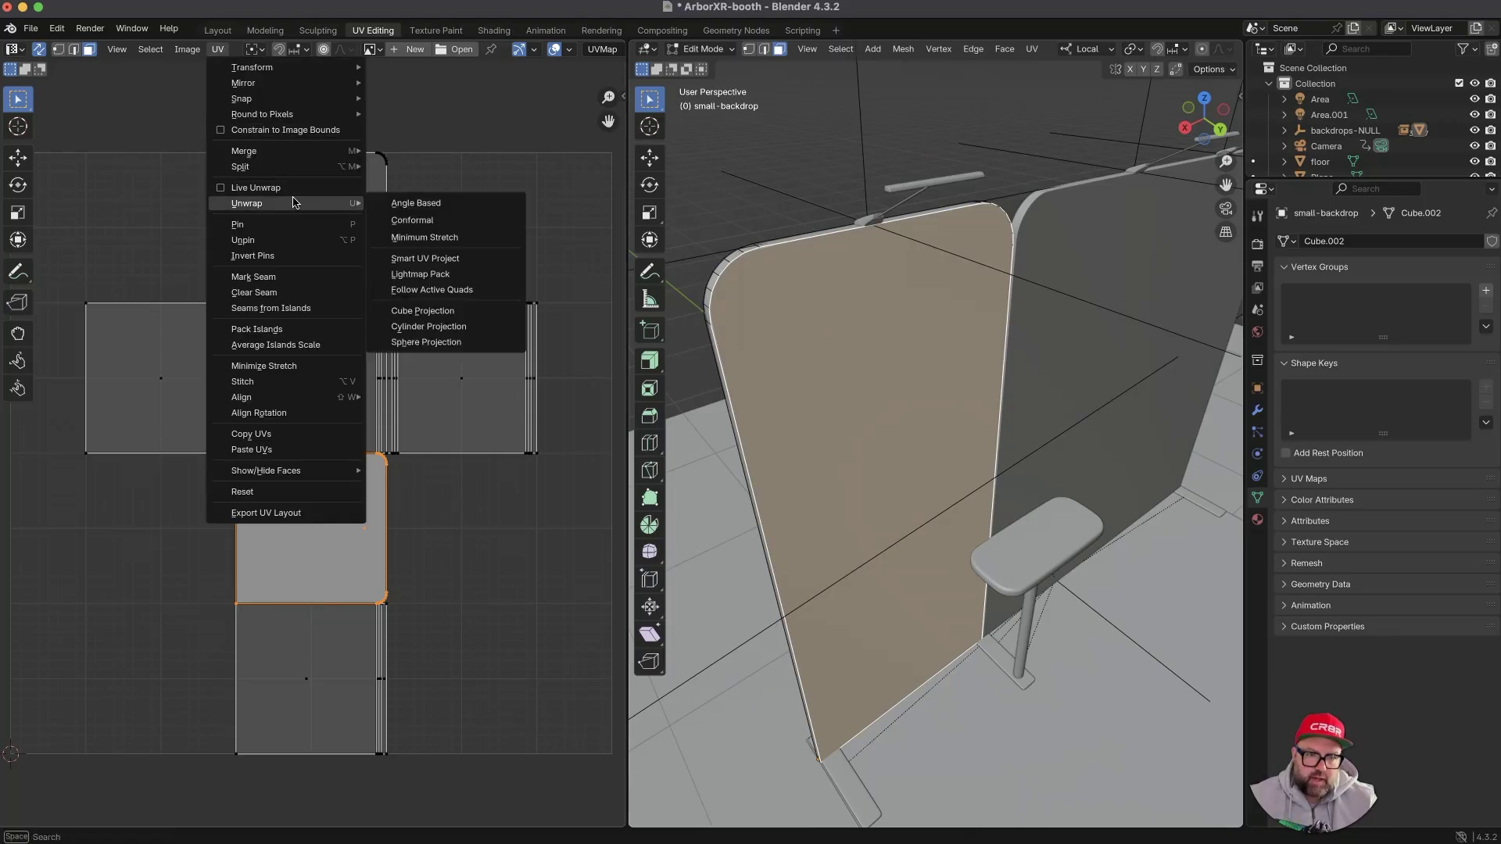
pyautogui.click(446, 261)
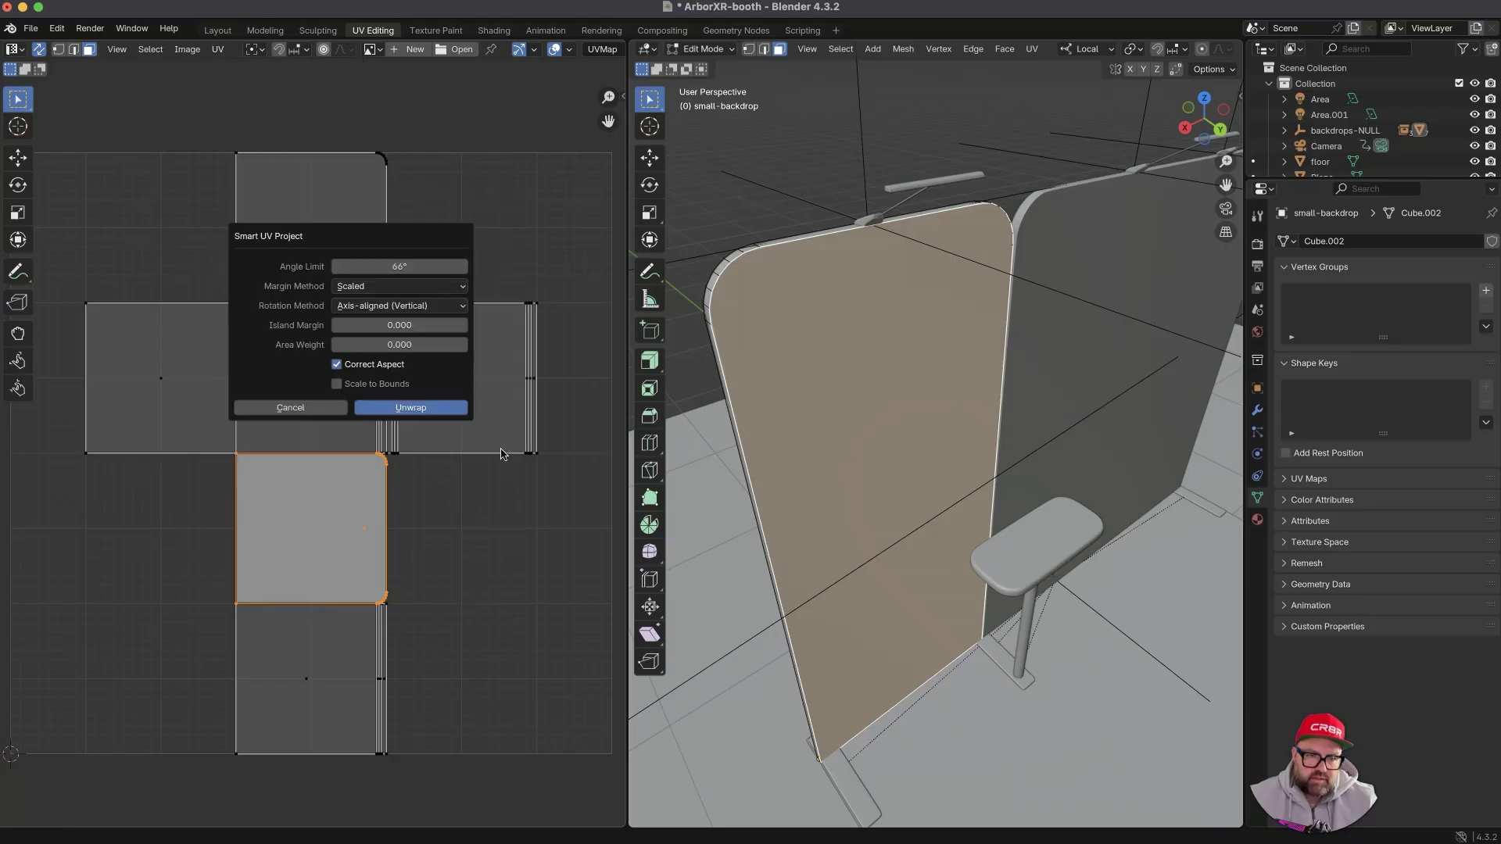
pyautogui.click(430, 408)
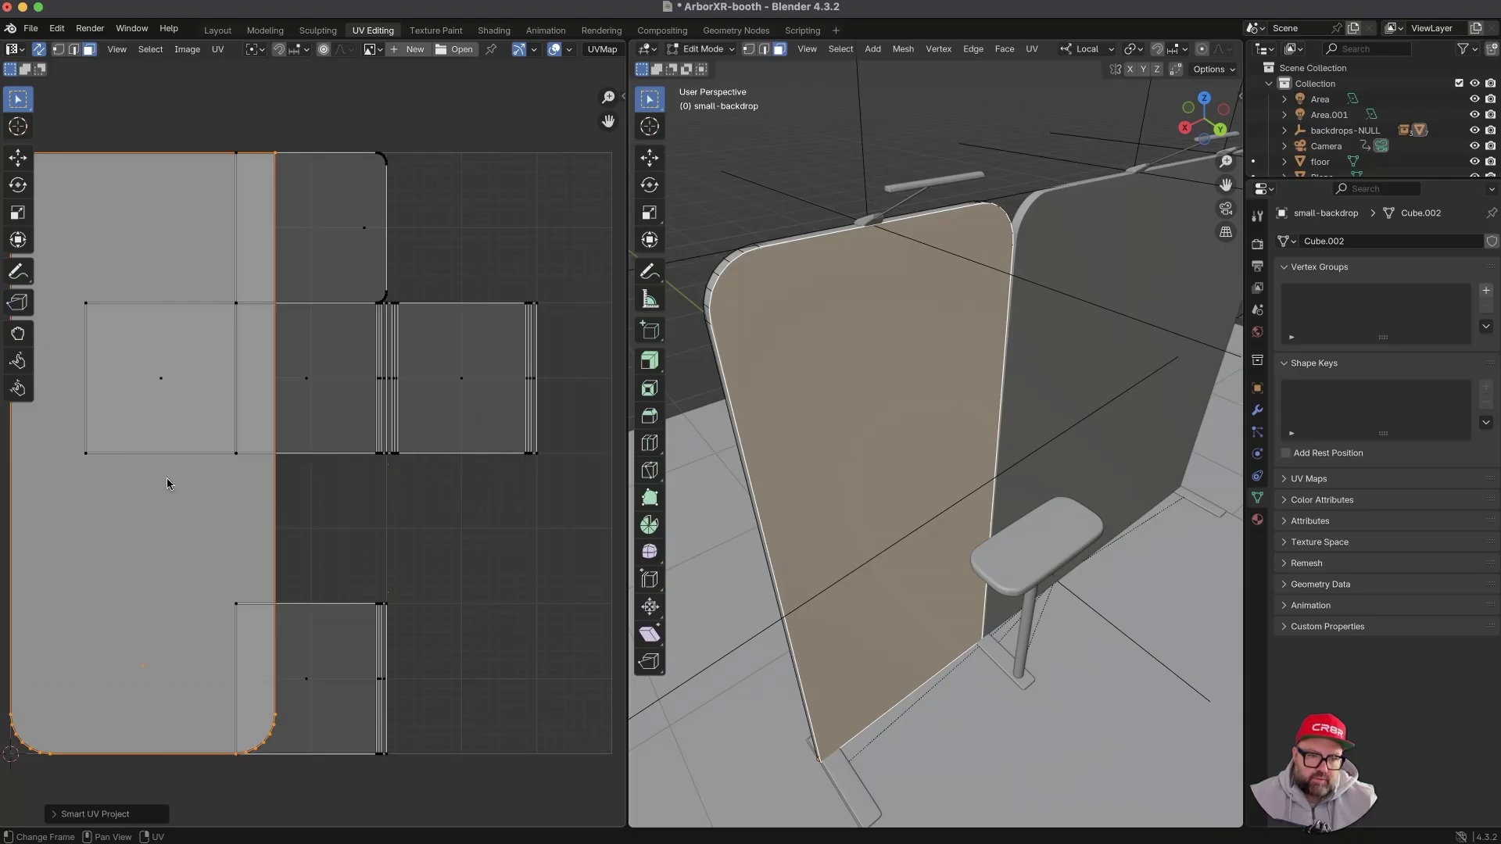
# - Move the front face's UV island toward the middle of the UV grid and rotate it half a turn so its rounded corners point up
pyautogui.click(325, 501)
pyautogui.click(185, 518)
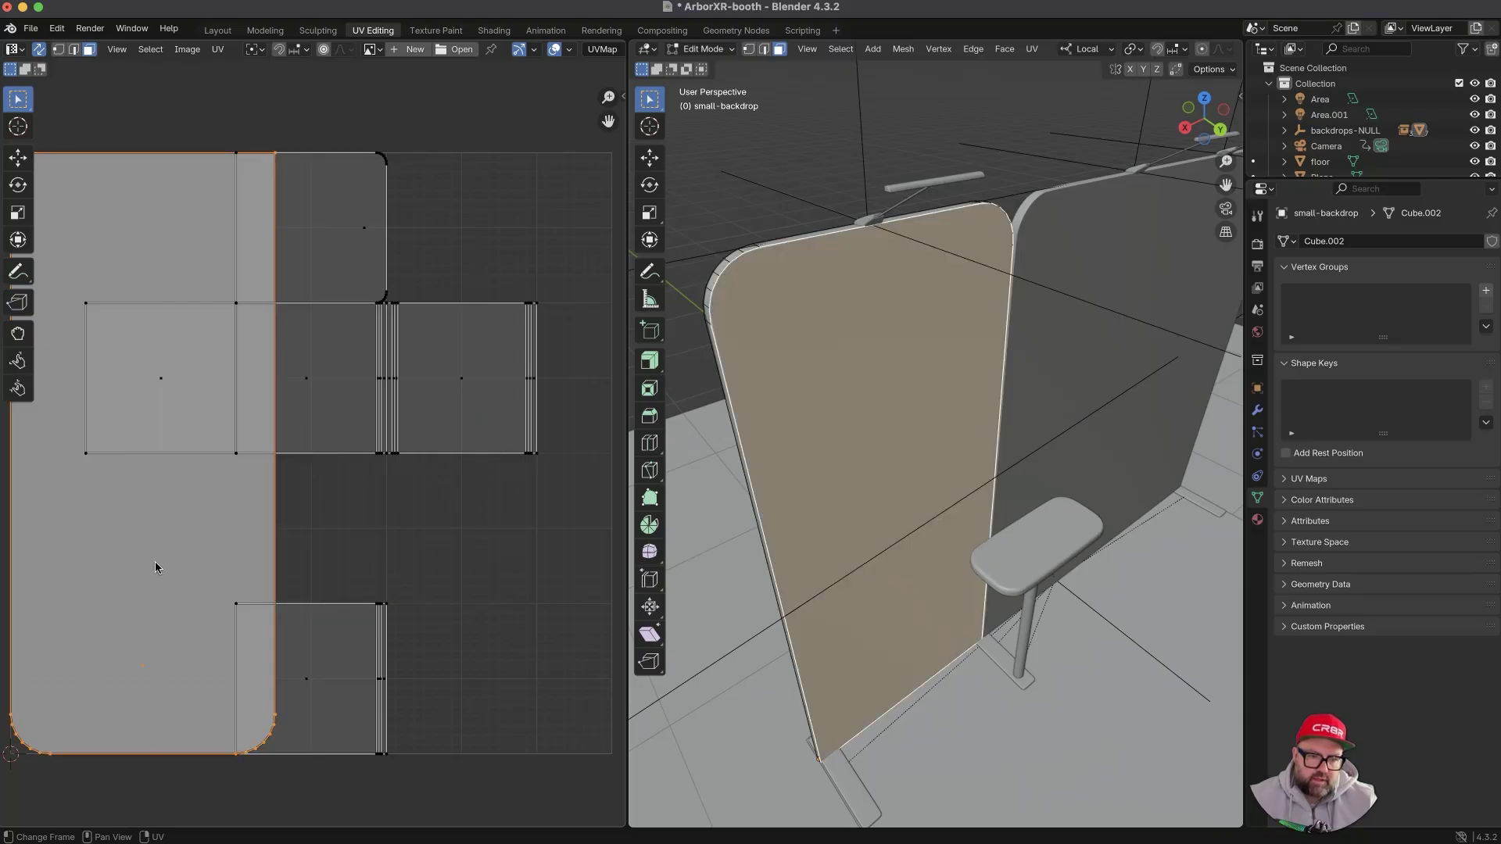
pyautogui.press('g')
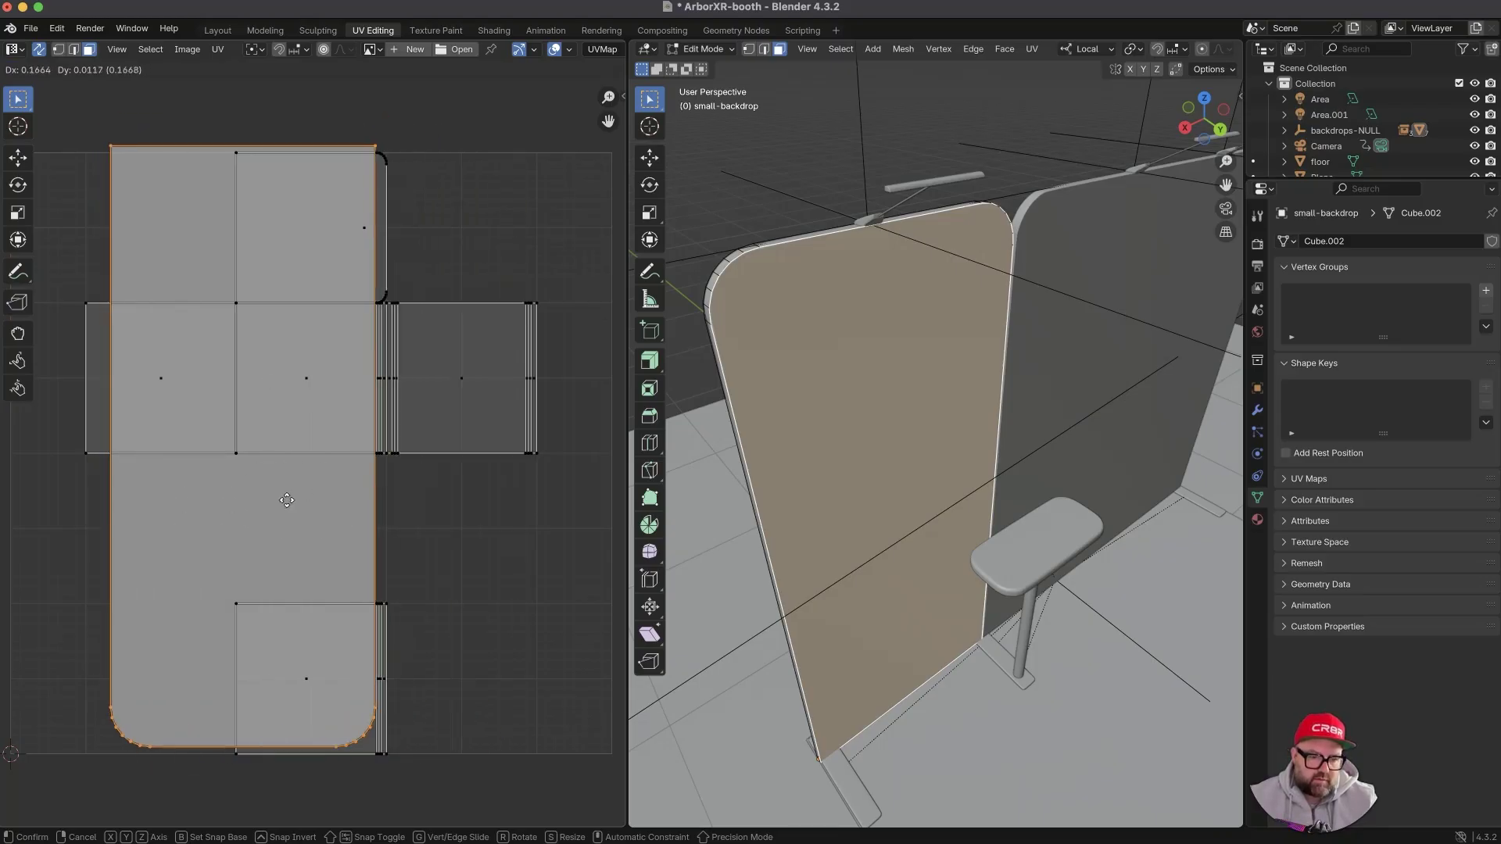
pyautogui.click(342, 504)
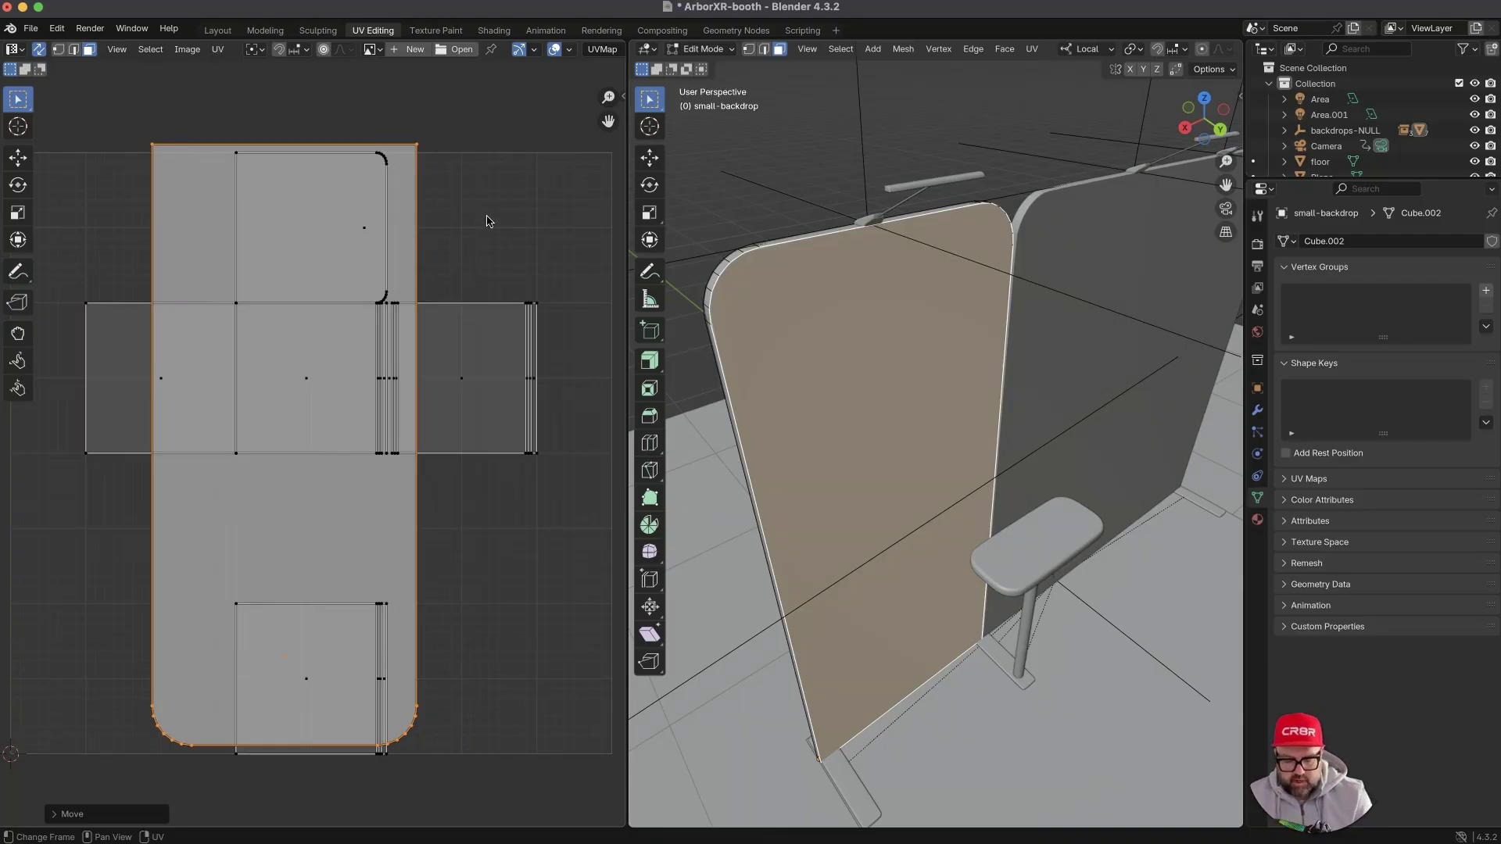
pyautogui.press('r')
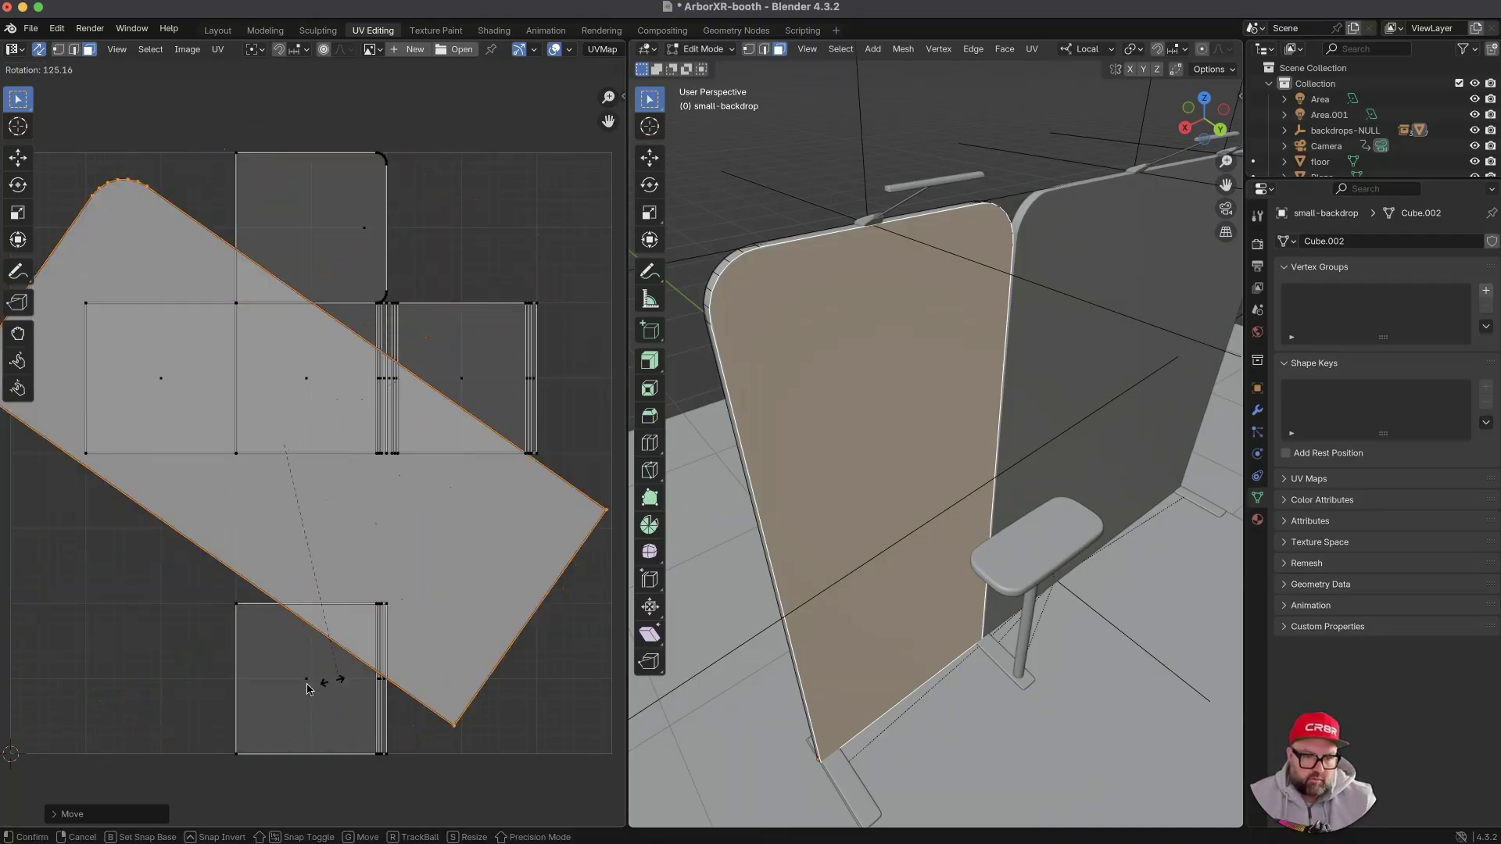
pyautogui.click(63, 712)
pyautogui.click(446, 516)
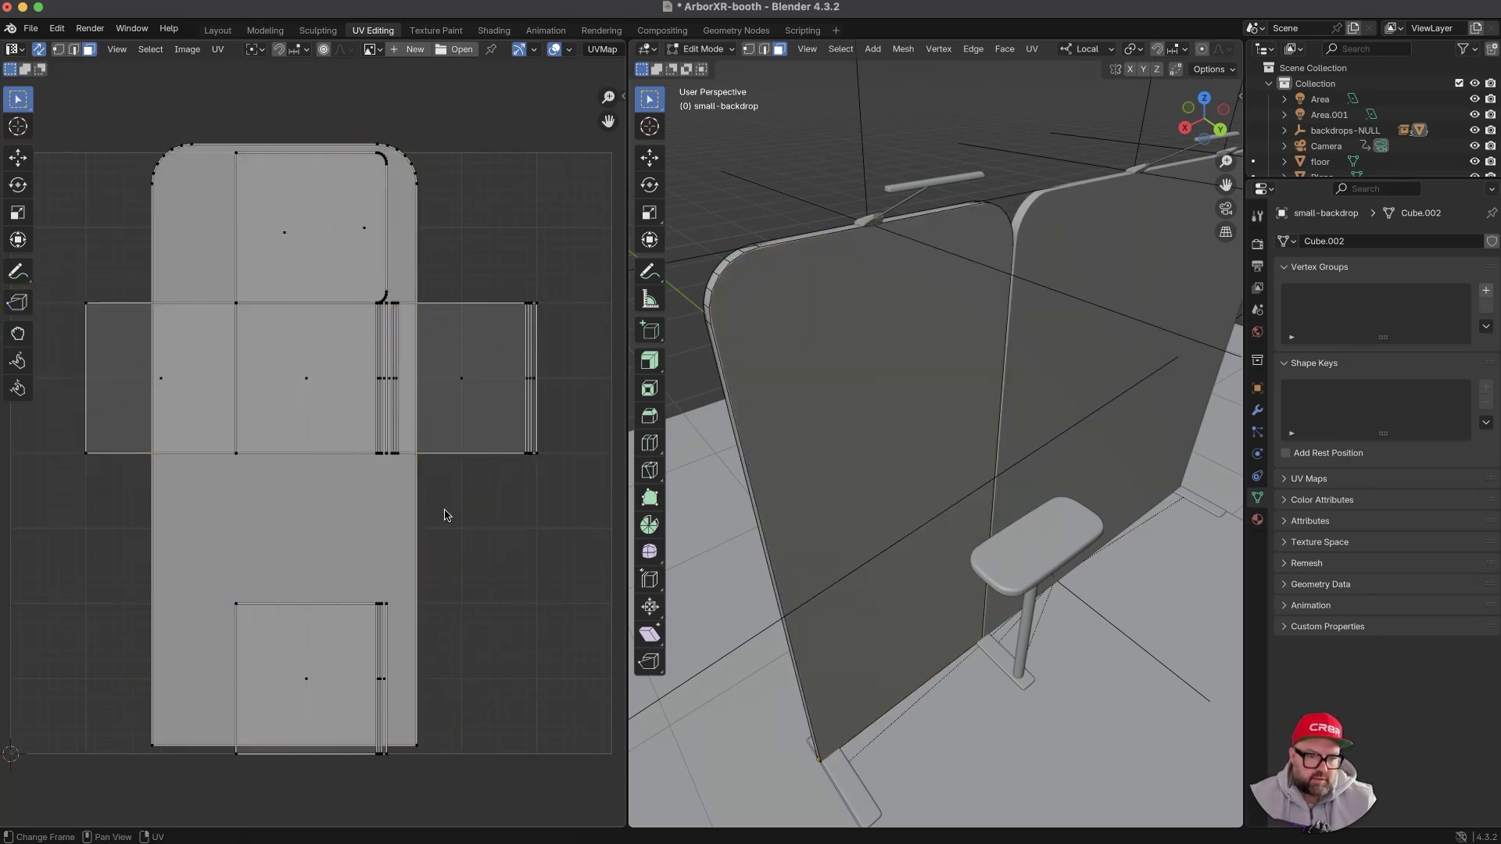
# - Scale the front face's UV island down uniformly to about 0.62
pyautogui.click(415, 471)
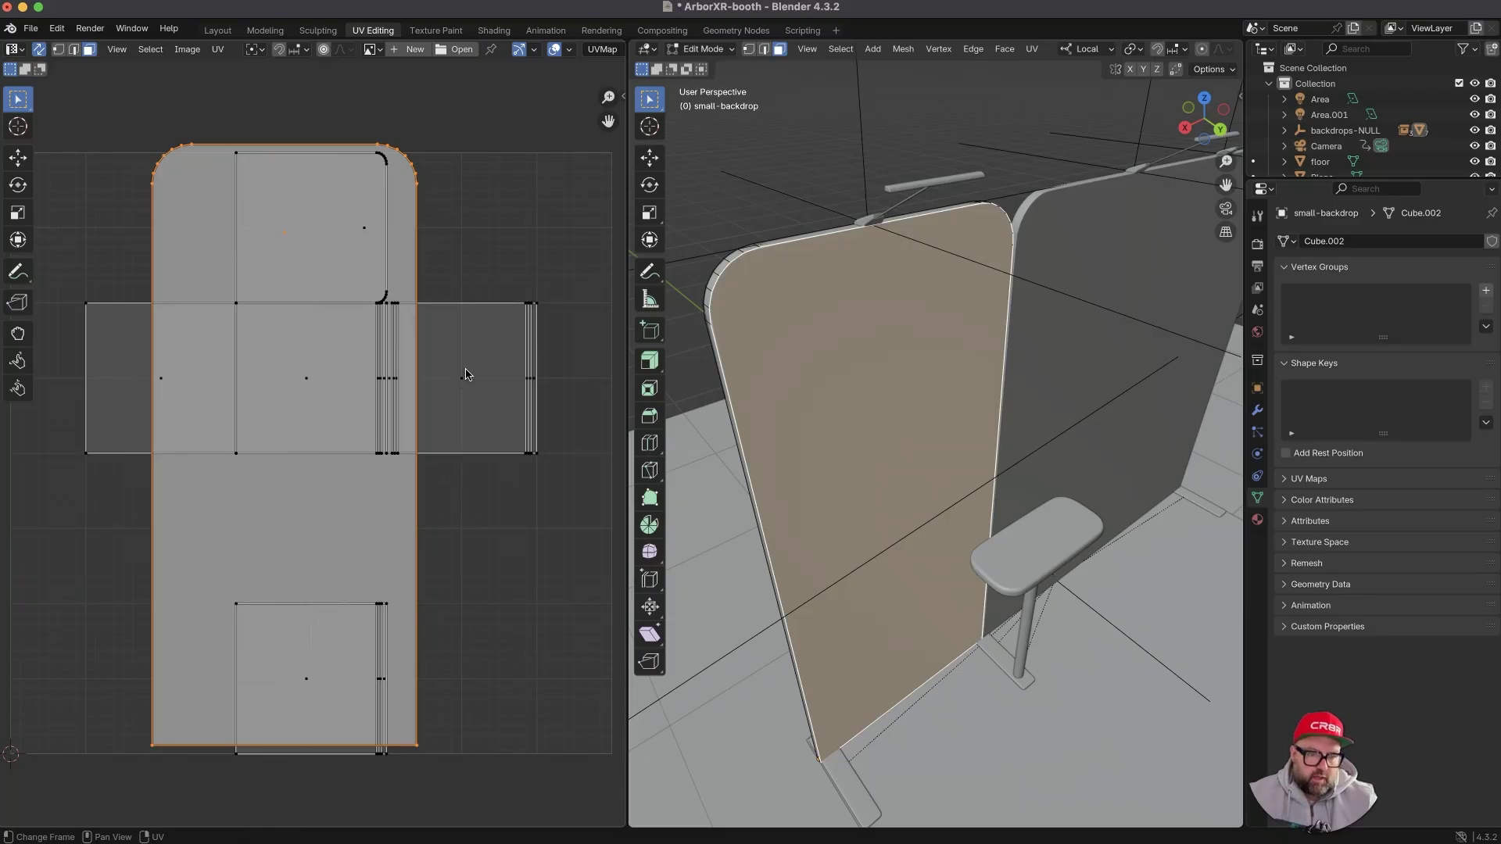
pyautogui.press('s')
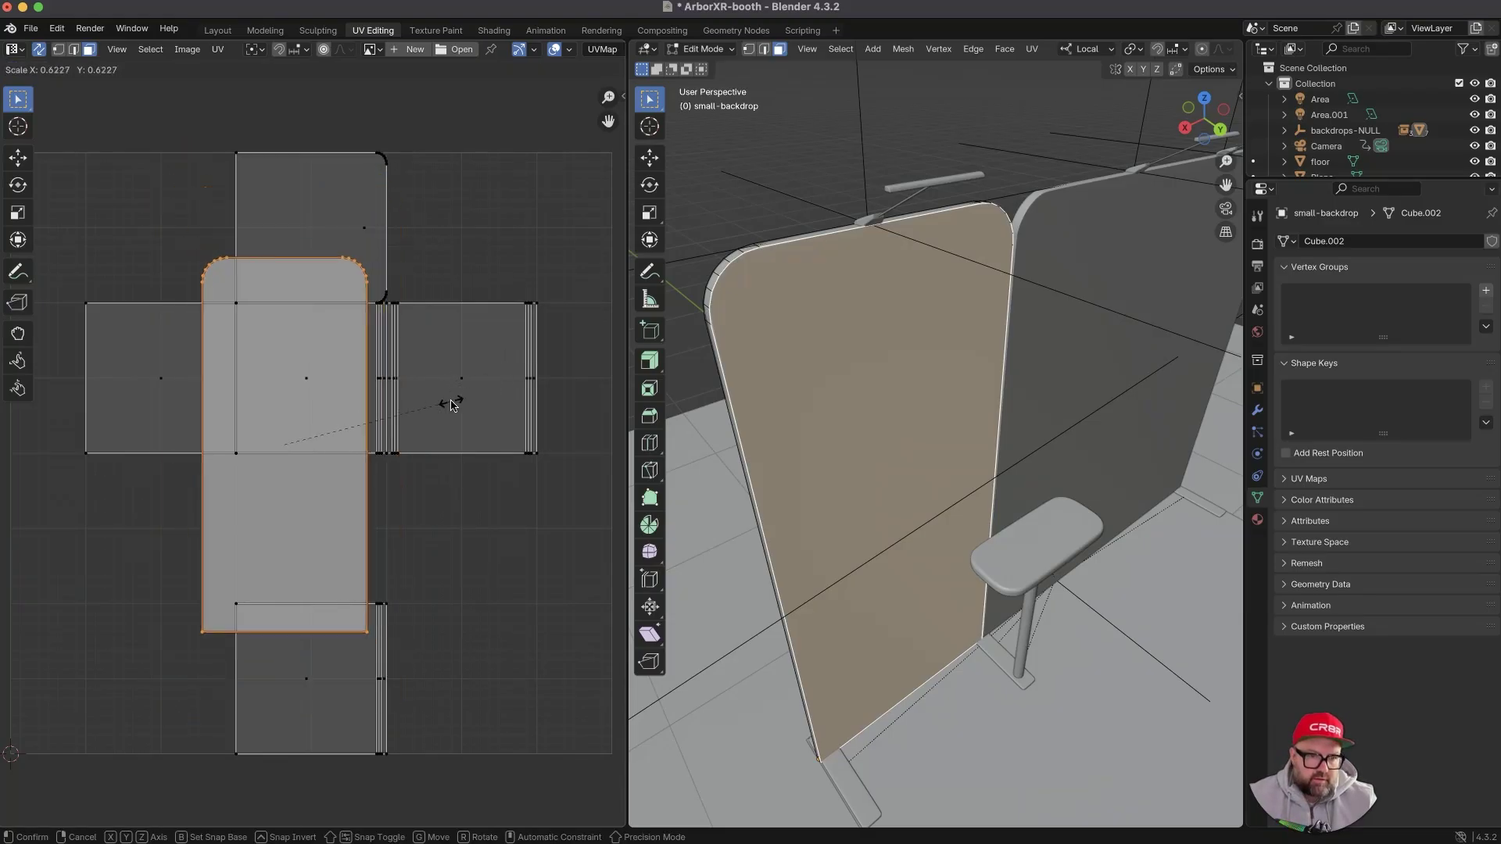
pyautogui.click(453, 415)
pyautogui.moveTo(399, 515); pyautogui.dragTo(445, 526, button='middle')
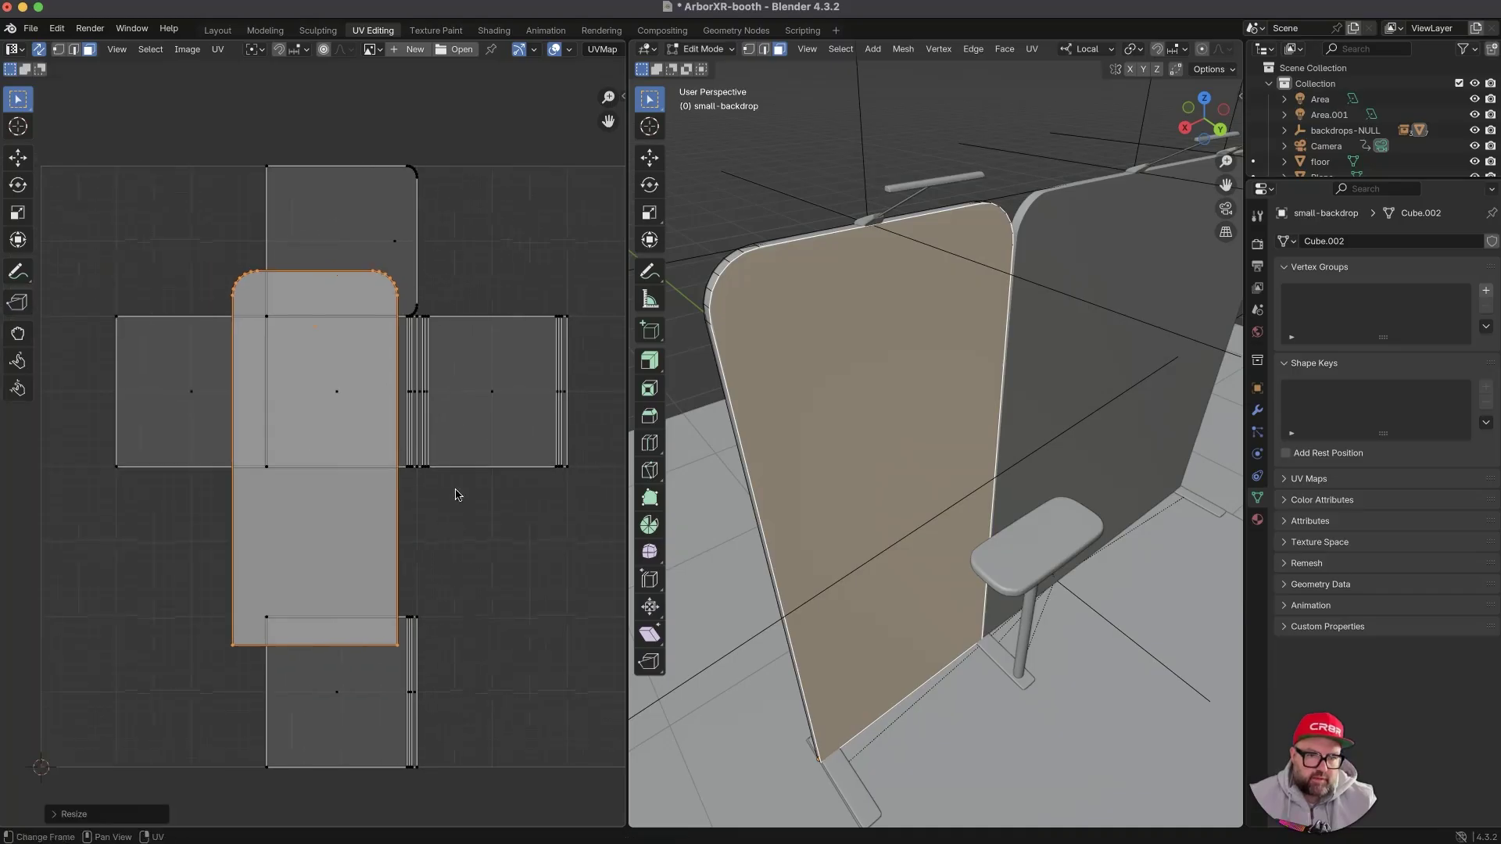
# - Check the UV island's orientation by selecting its upper-right rounded corner vertices and locating them on the backdrop, then return to face selection
pyautogui.click(491, 287)
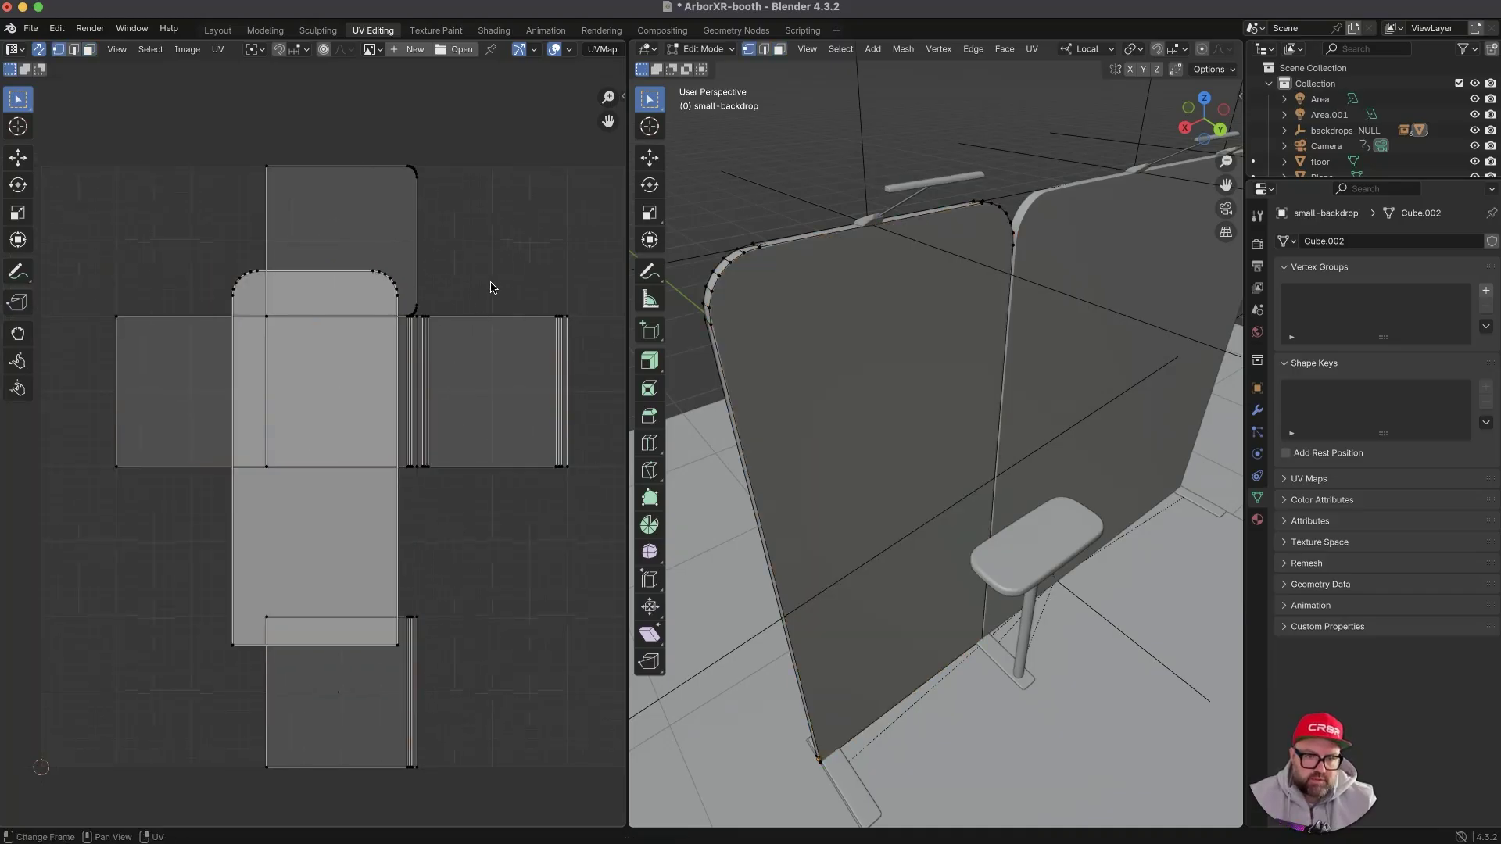
pyautogui.moveTo(413, 262); pyautogui.dragTo(353, 306)
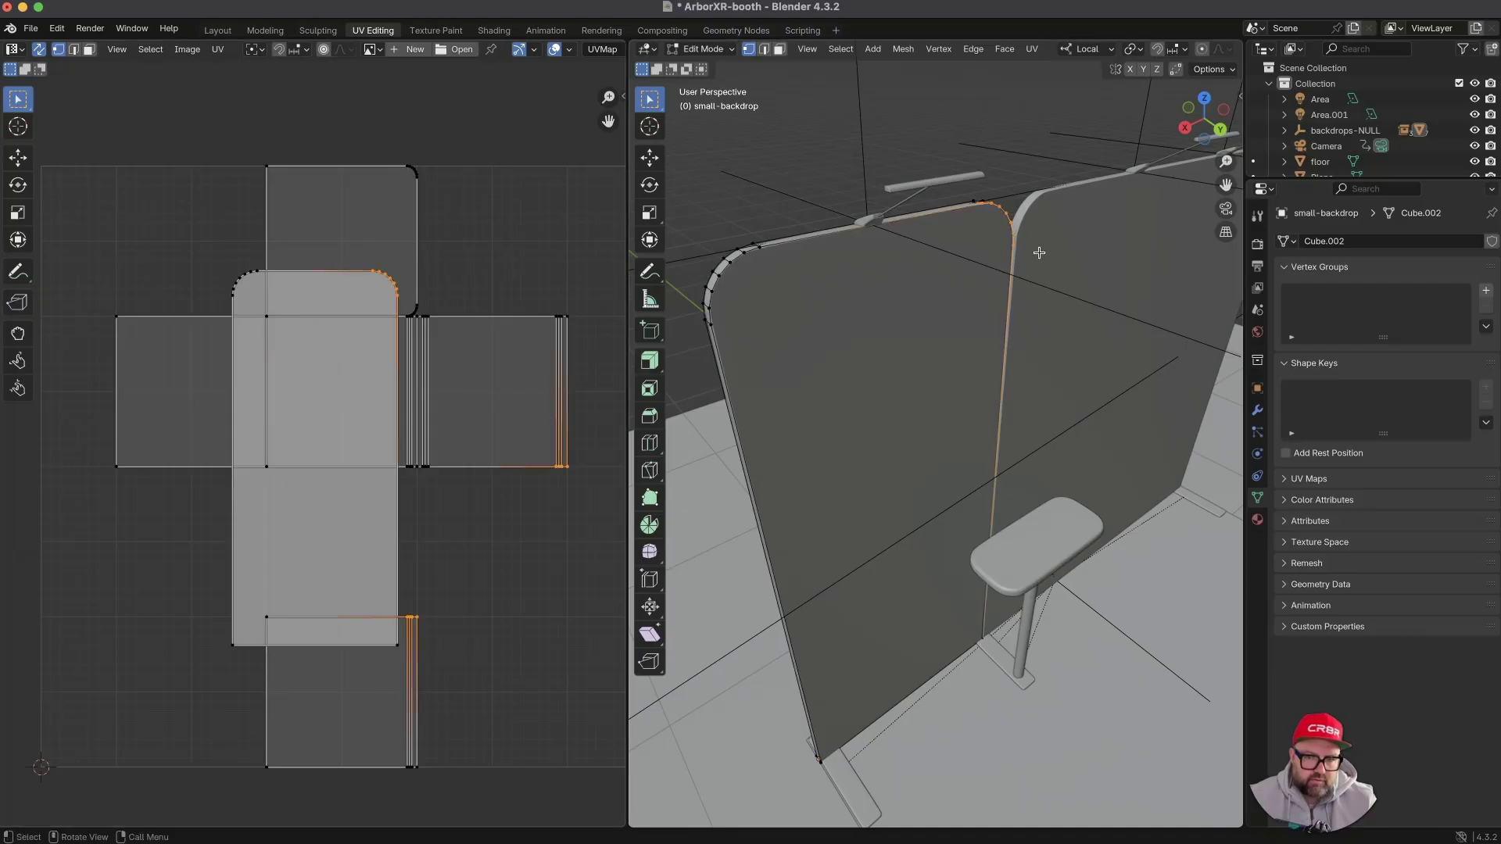
pyautogui.press('3')
# - Select the front face's UV island and move it to the left edge of the UV grid
pyautogui.click(330, 443)
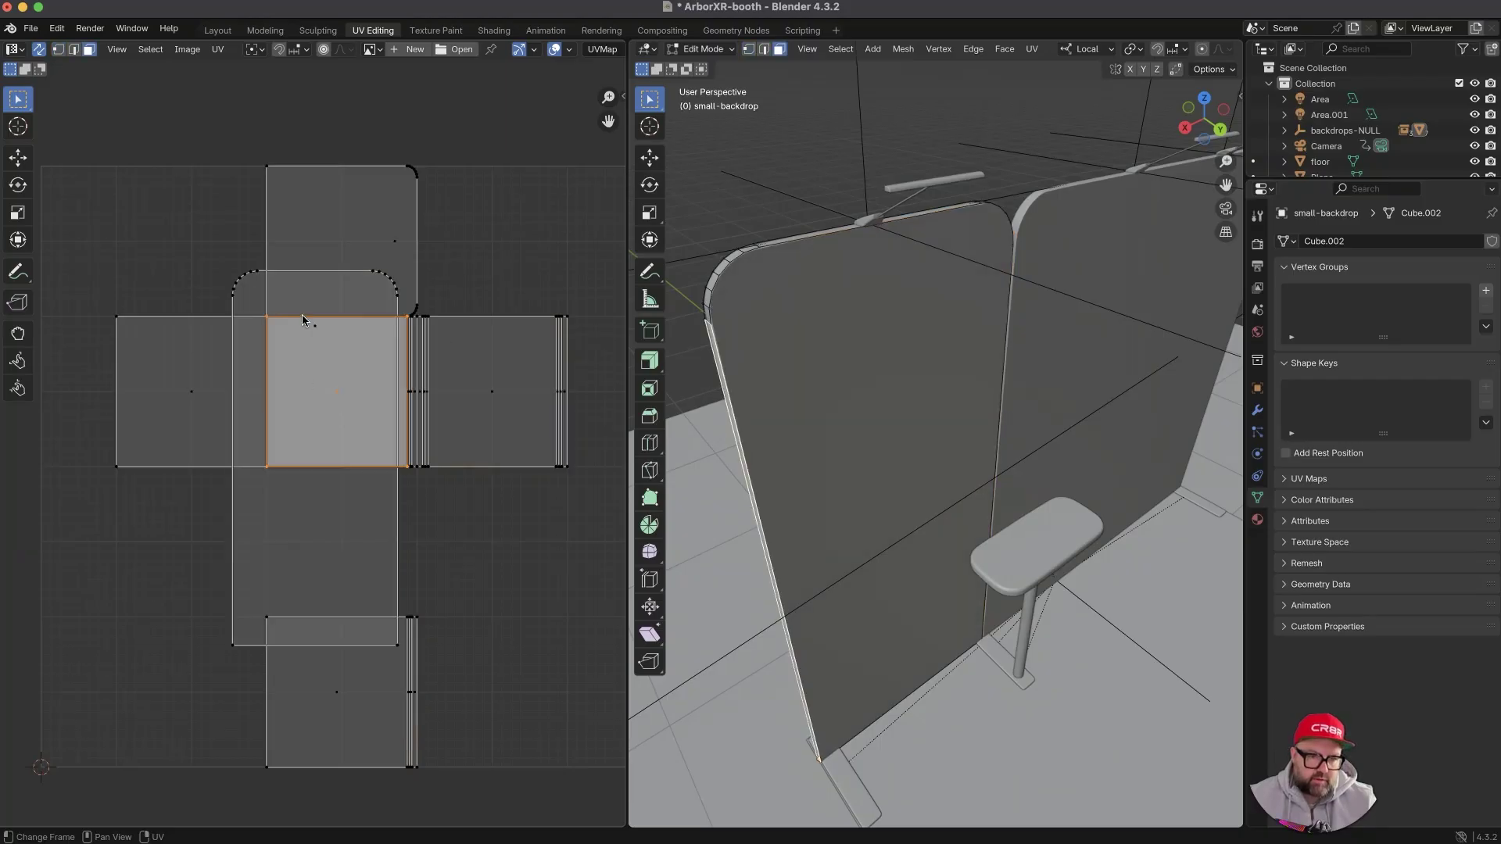
pyautogui.press('l')
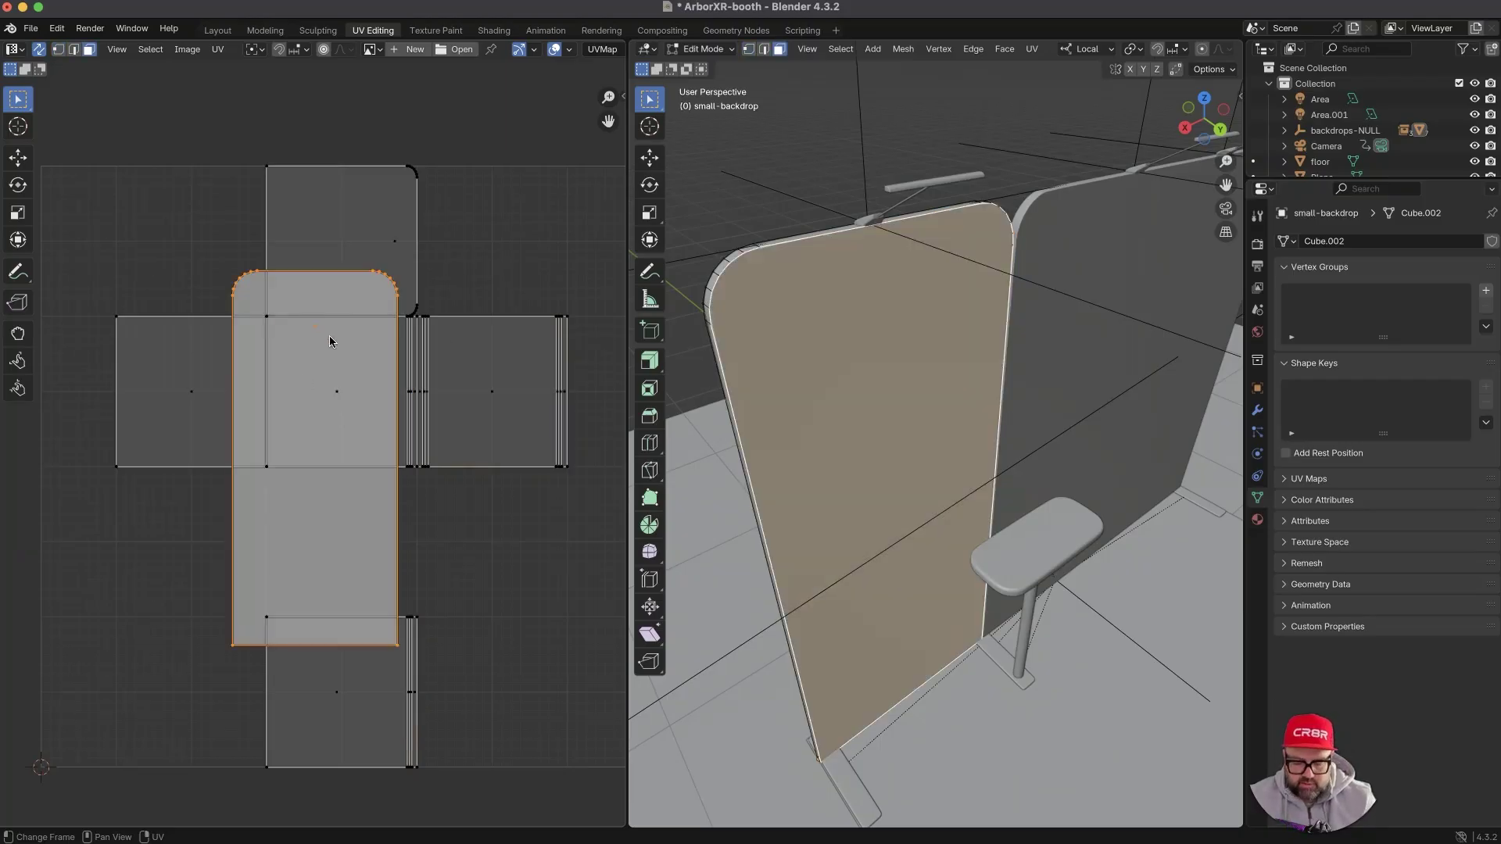
pyautogui.press('g')
pyautogui.click(142, 293)
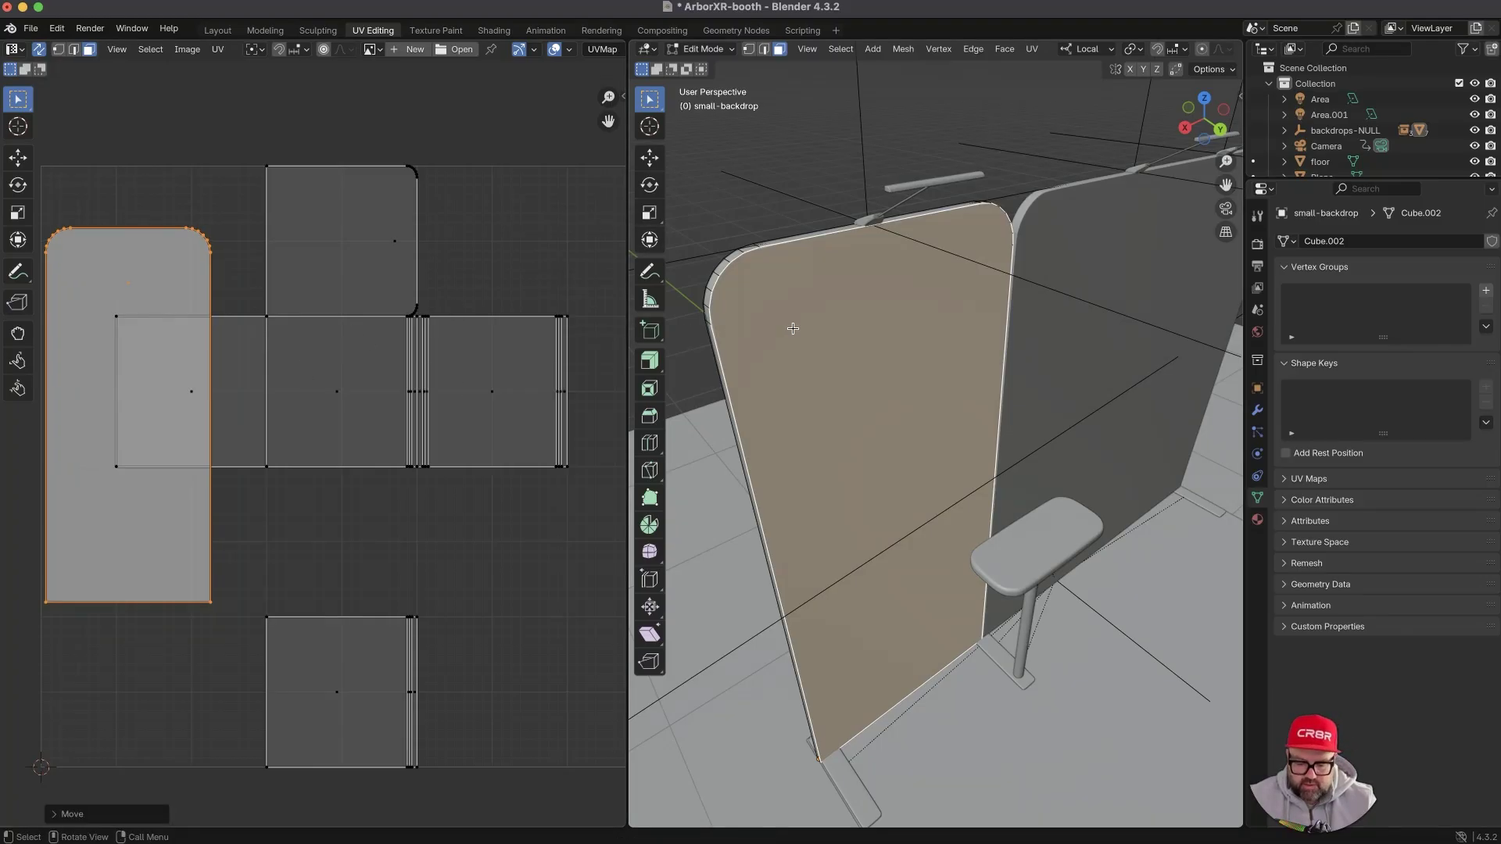
# - Invert the selection, shrink the UVs of all the other faces to a tiny cluster, and place it just below the front face's island
pyautogui.hotkey('ctrl', 'i')
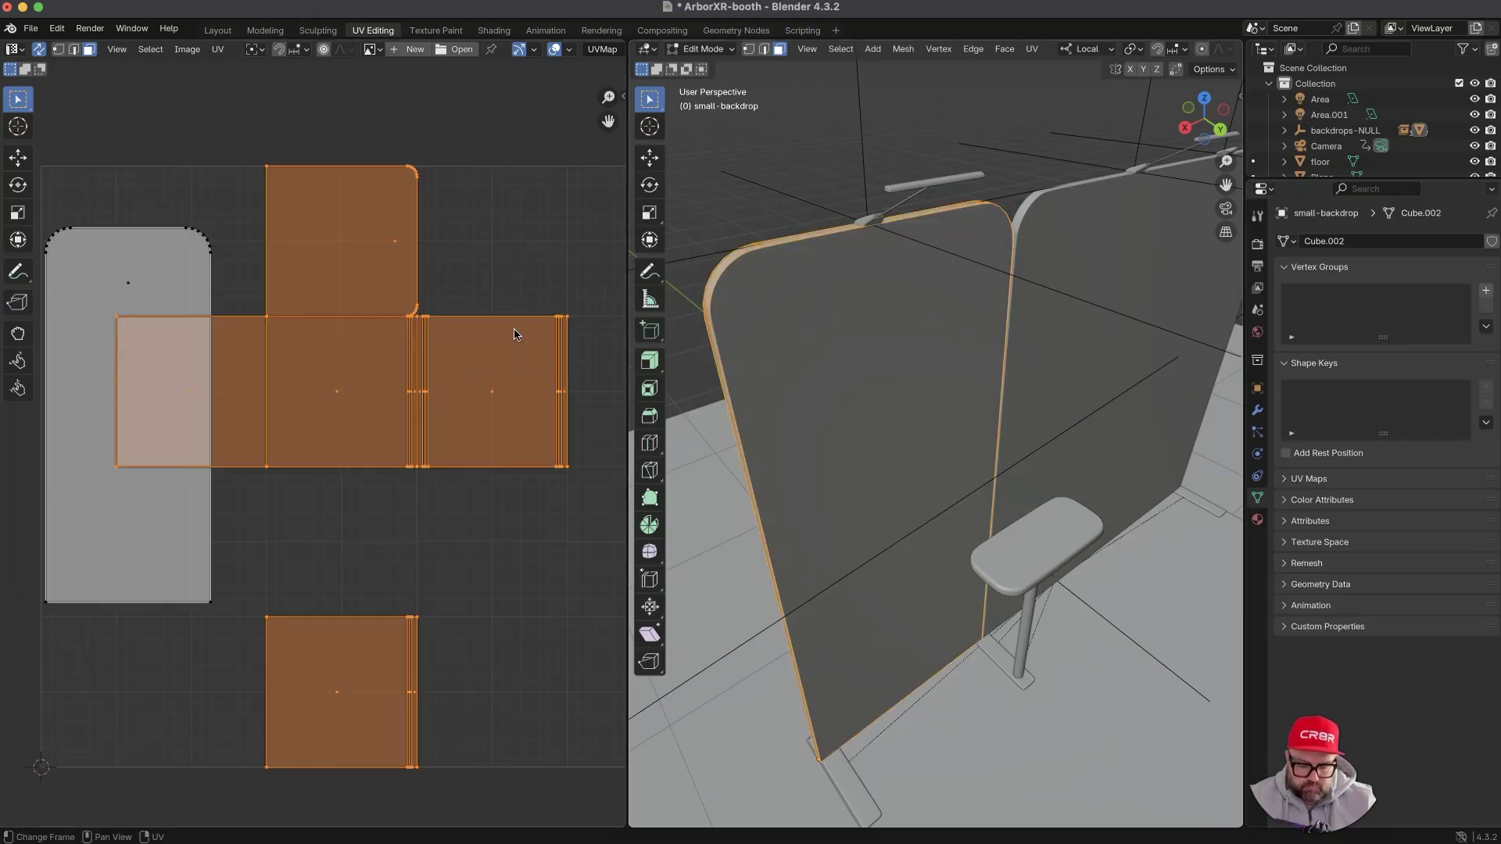
pyautogui.press('s')
pyautogui.click(354, 462)
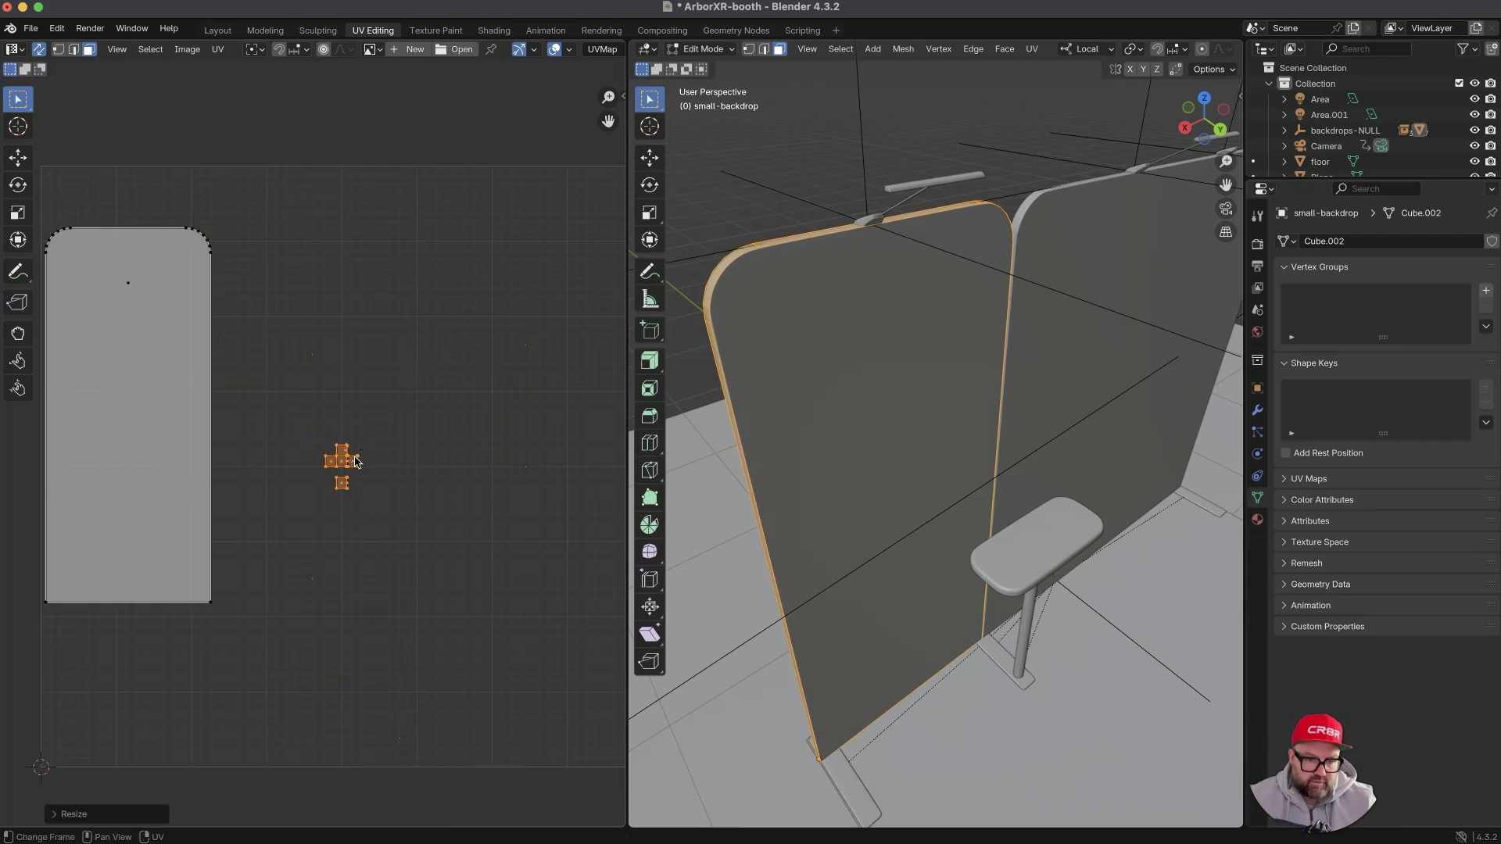
pyautogui.press('g')
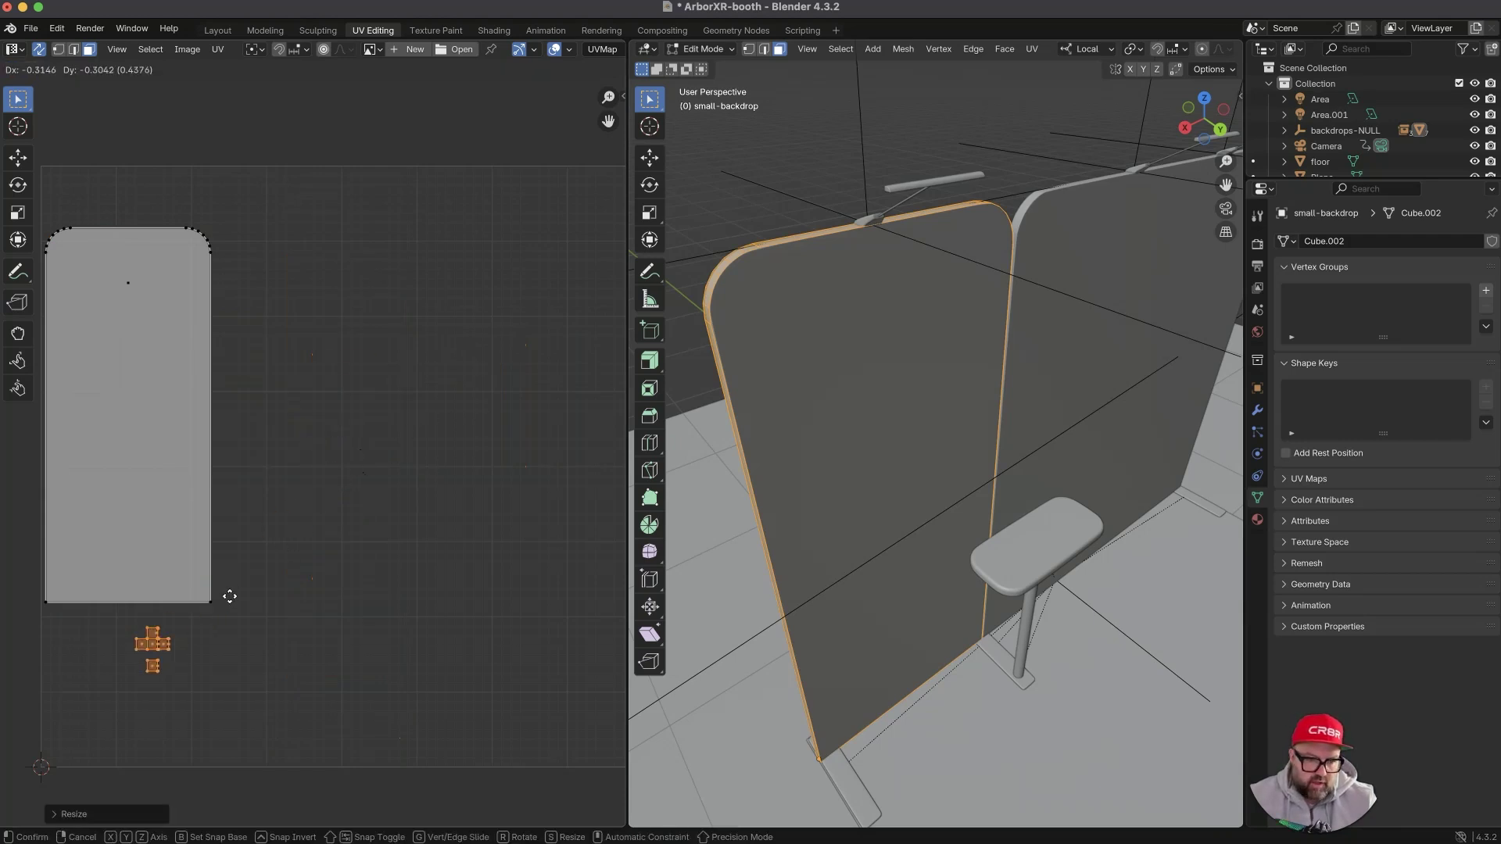
pyautogui.click(207, 587)
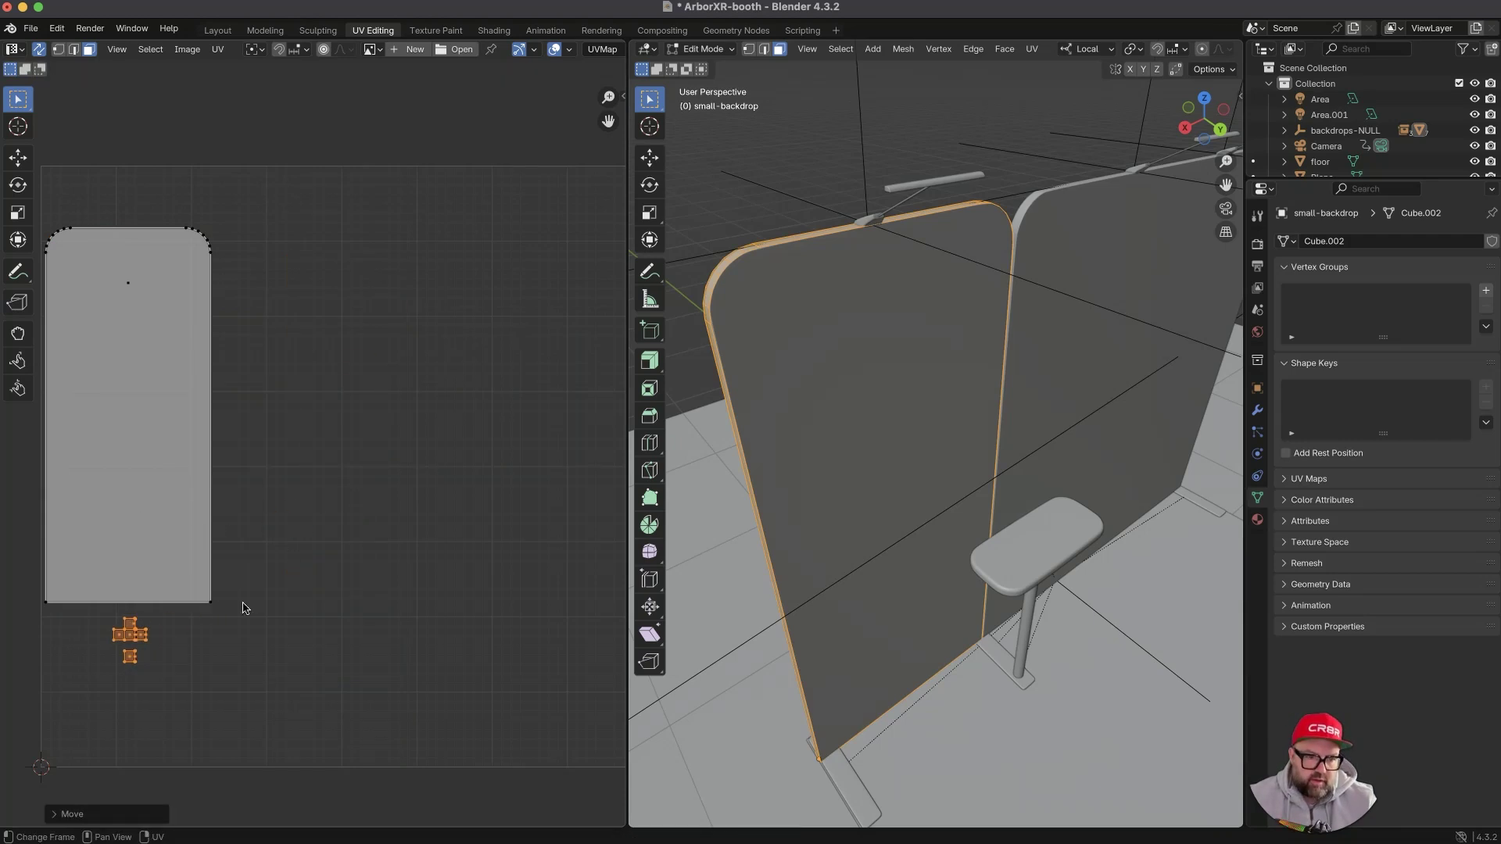
pyautogui.click(133, 637)
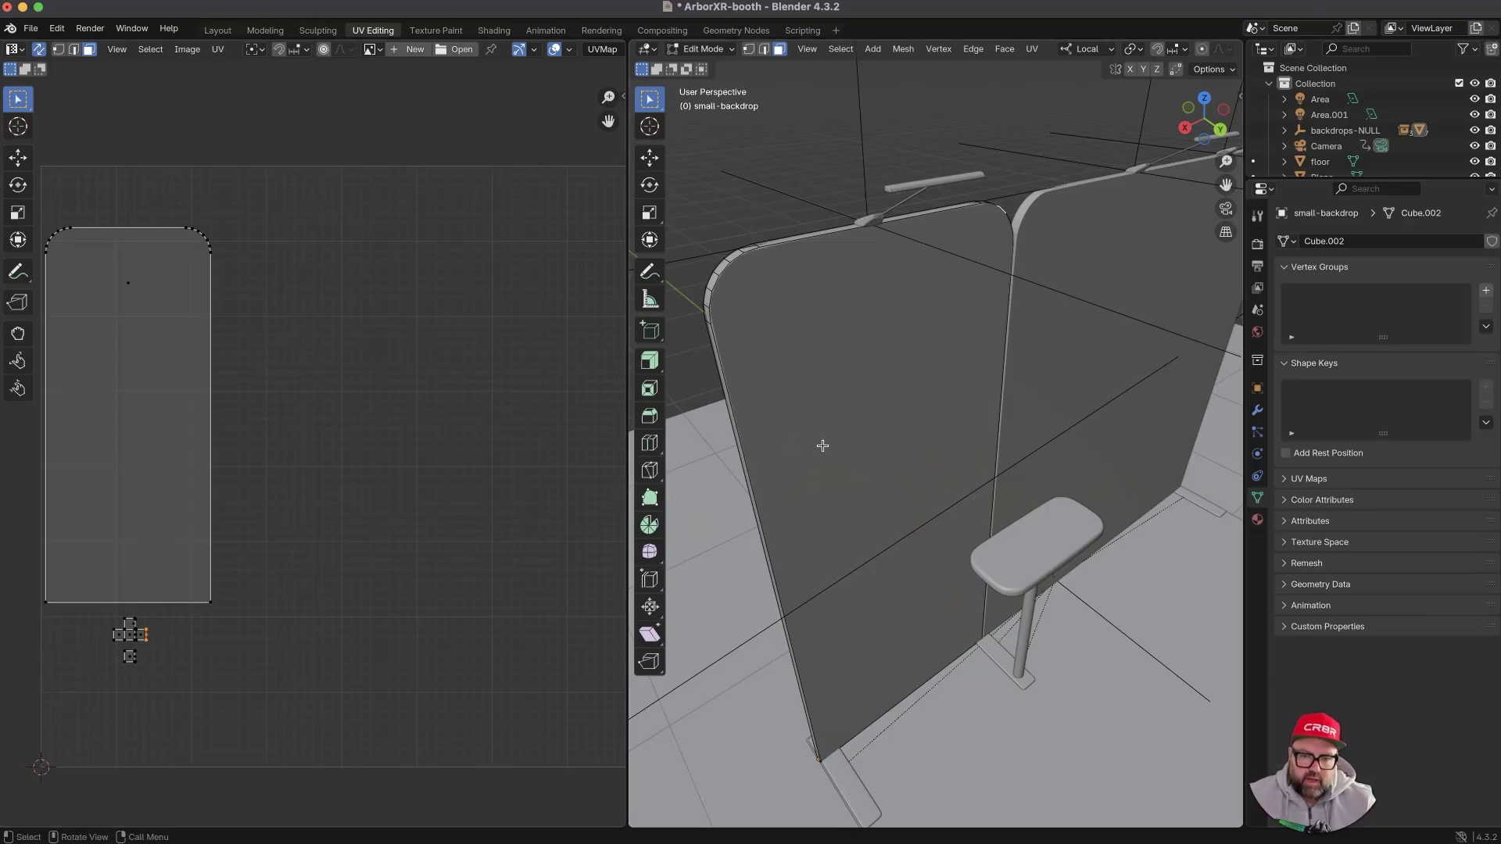
# - Leave the small backdrop's mesh editing, frame the big backdrop, and open it in Edit Mode to display its UV layout
pyautogui.keyDown('ctrl'); pyautogui.moveTo(832, 466); pyautogui.dragTo(814, 479, button='middle'); pyautogui.keyUp('ctrl')
pyautogui.keyDown('shift'); pyautogui.moveTo(999, 415); pyautogui.dragTo(881, 443, button='middle'); pyautogui.keyUp('shift')
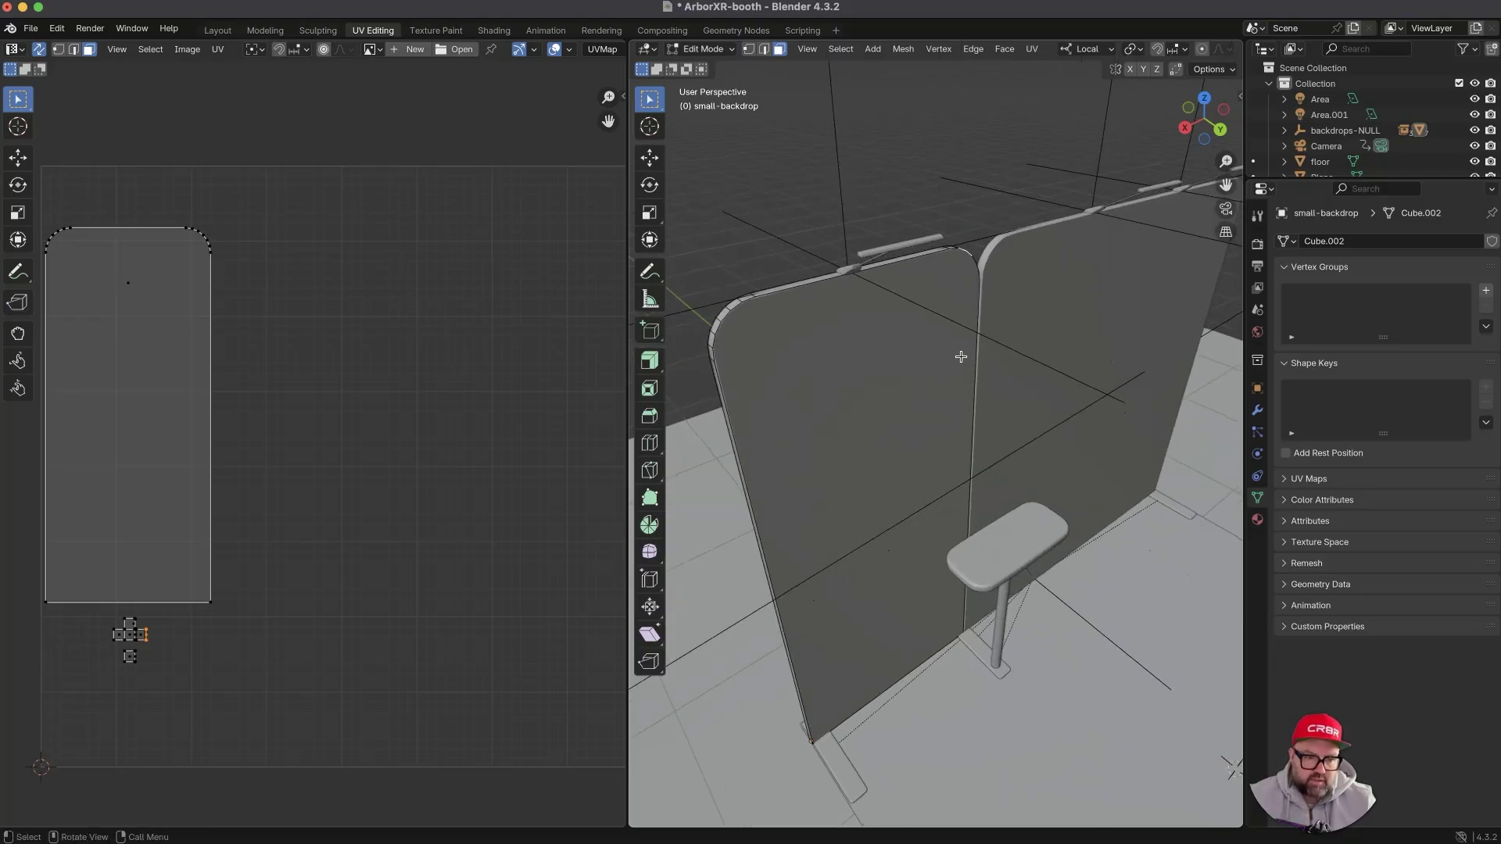
pyautogui.press('Tab')
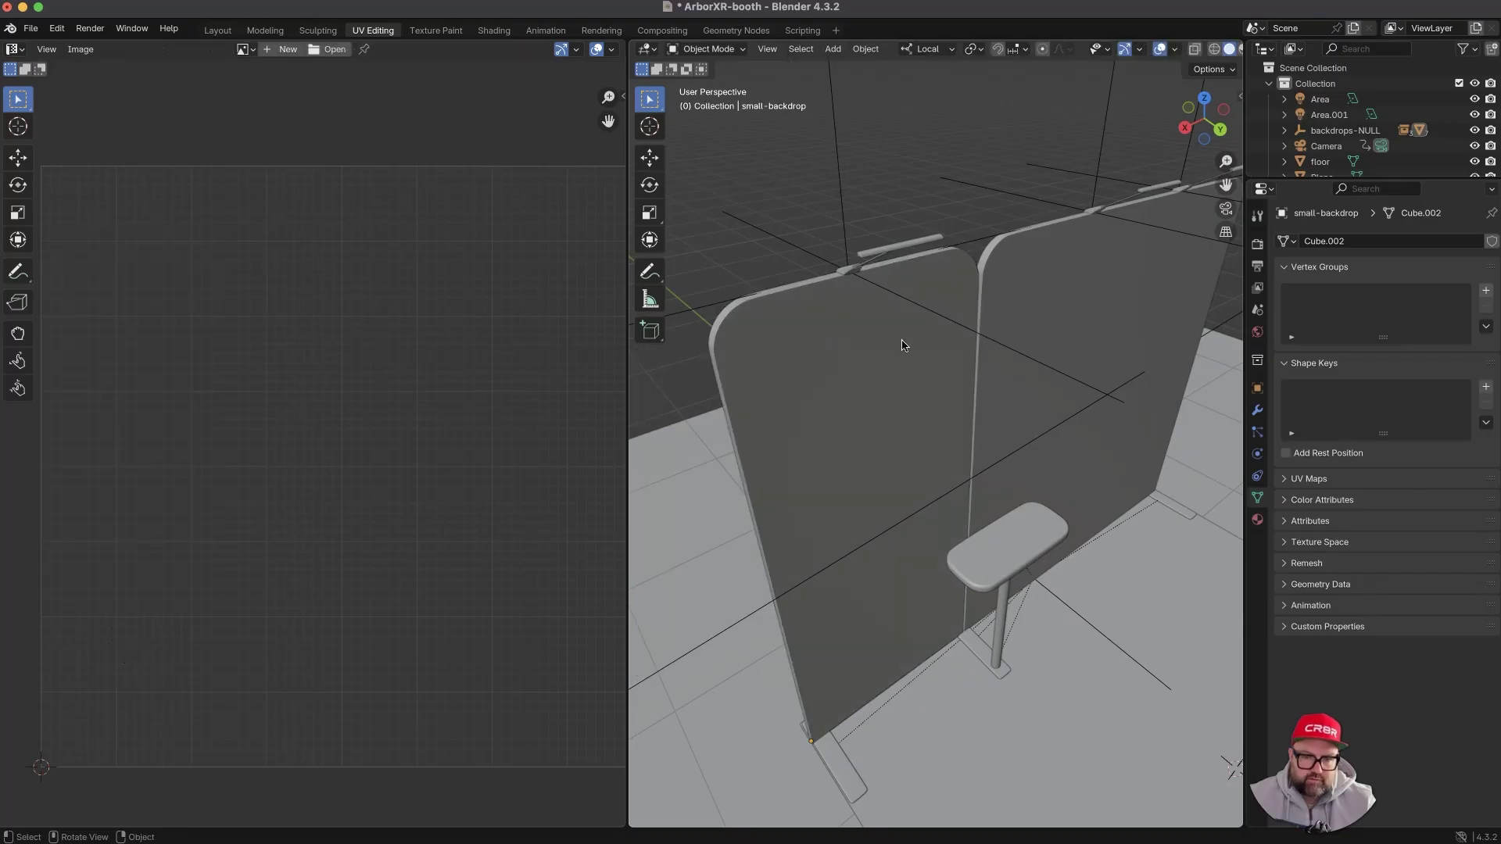
pyautogui.click(1053, 320)
pyautogui.press('KP_Decimal')
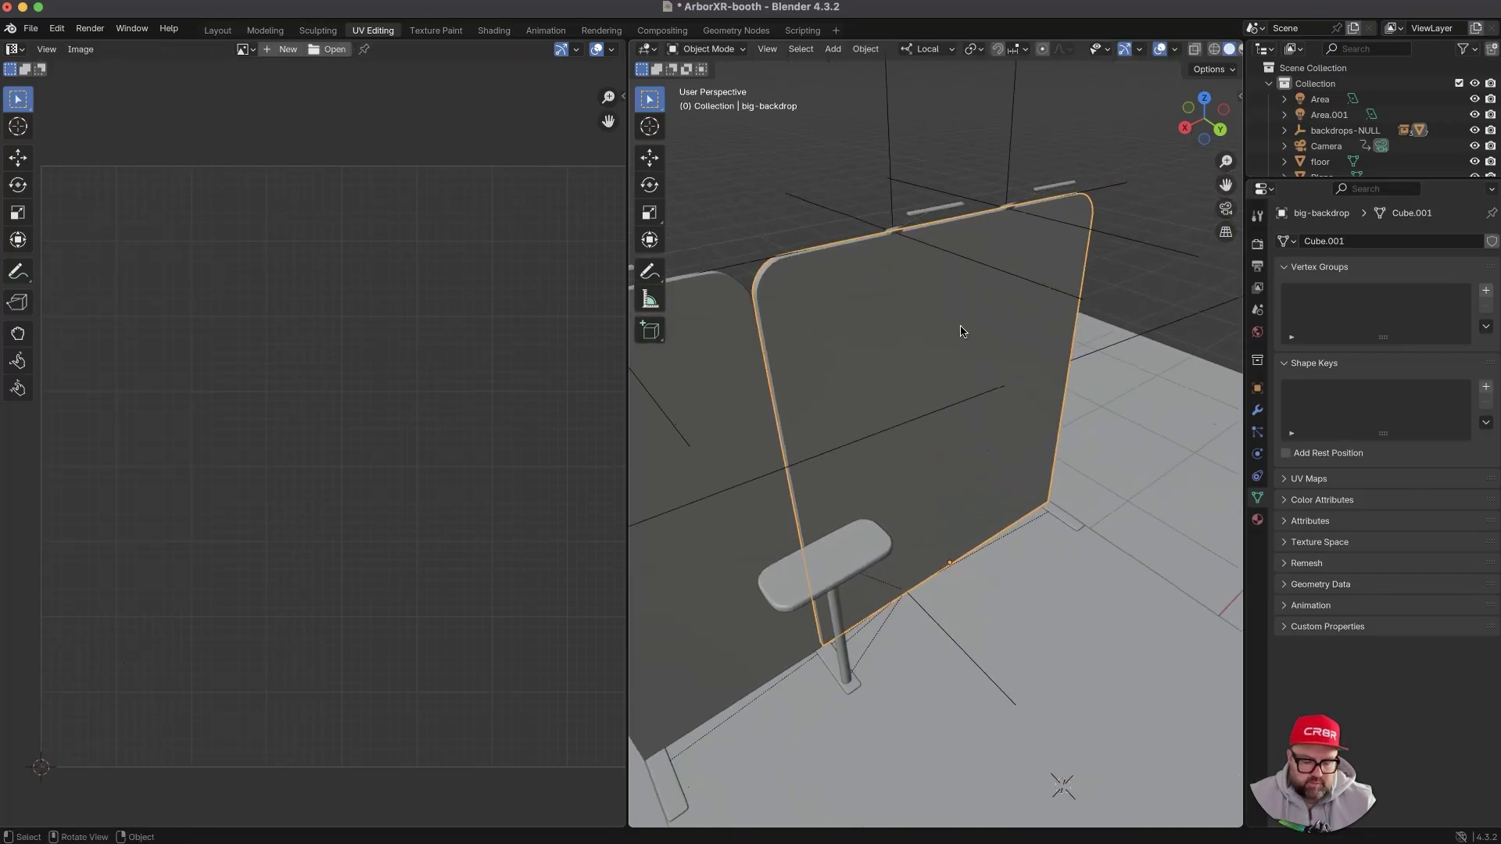
pyautogui.press('Tab')
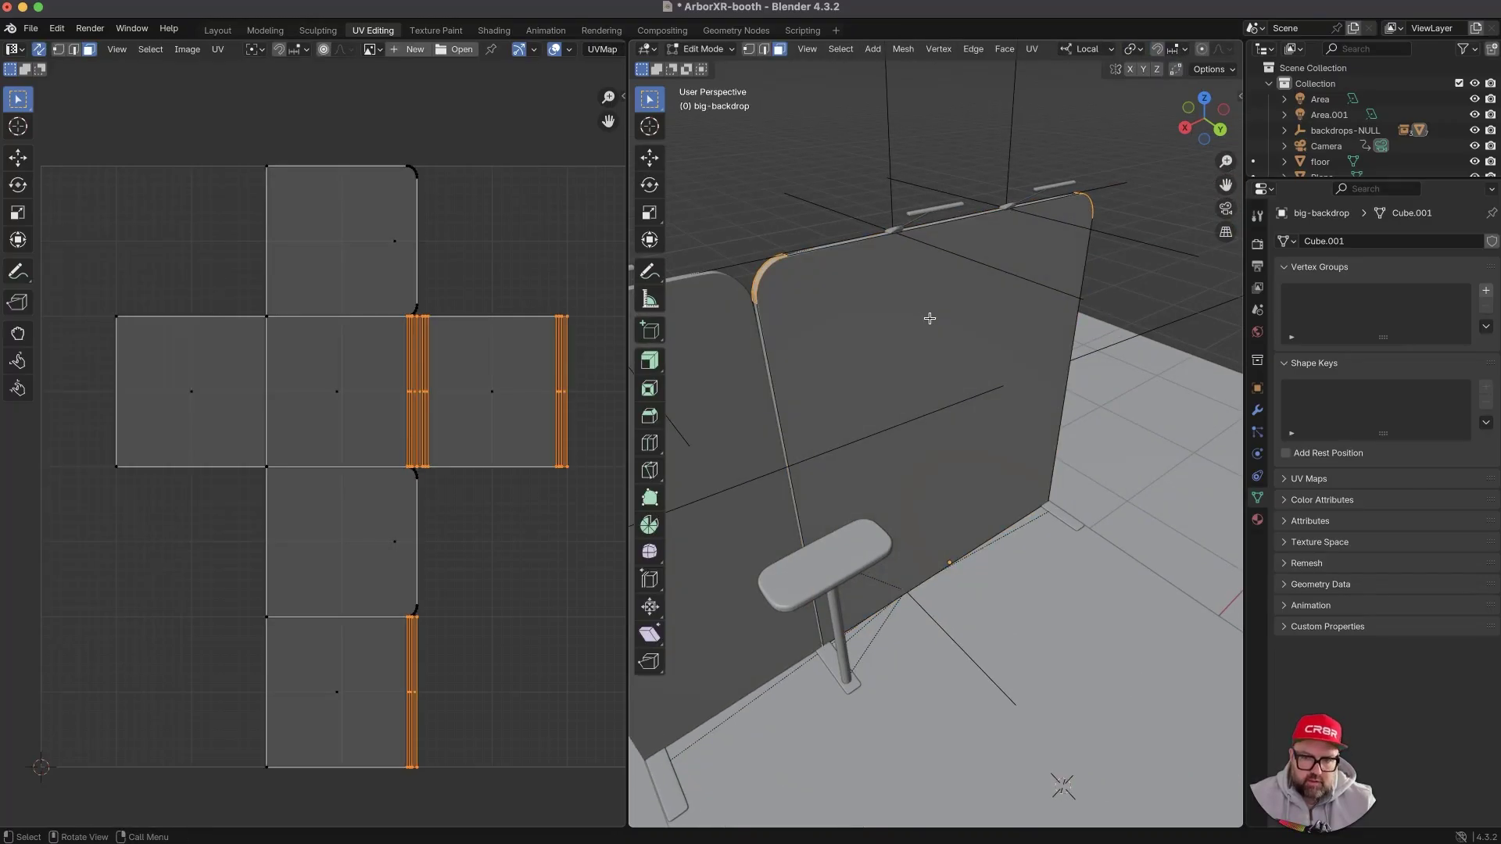
# - Select the big backdrop's front face and unwrap it with Smart UV Project
pyautogui.click(930, 318)
pyautogui.moveTo(830, 331); pyautogui.dragTo(954, 370, button='middle')
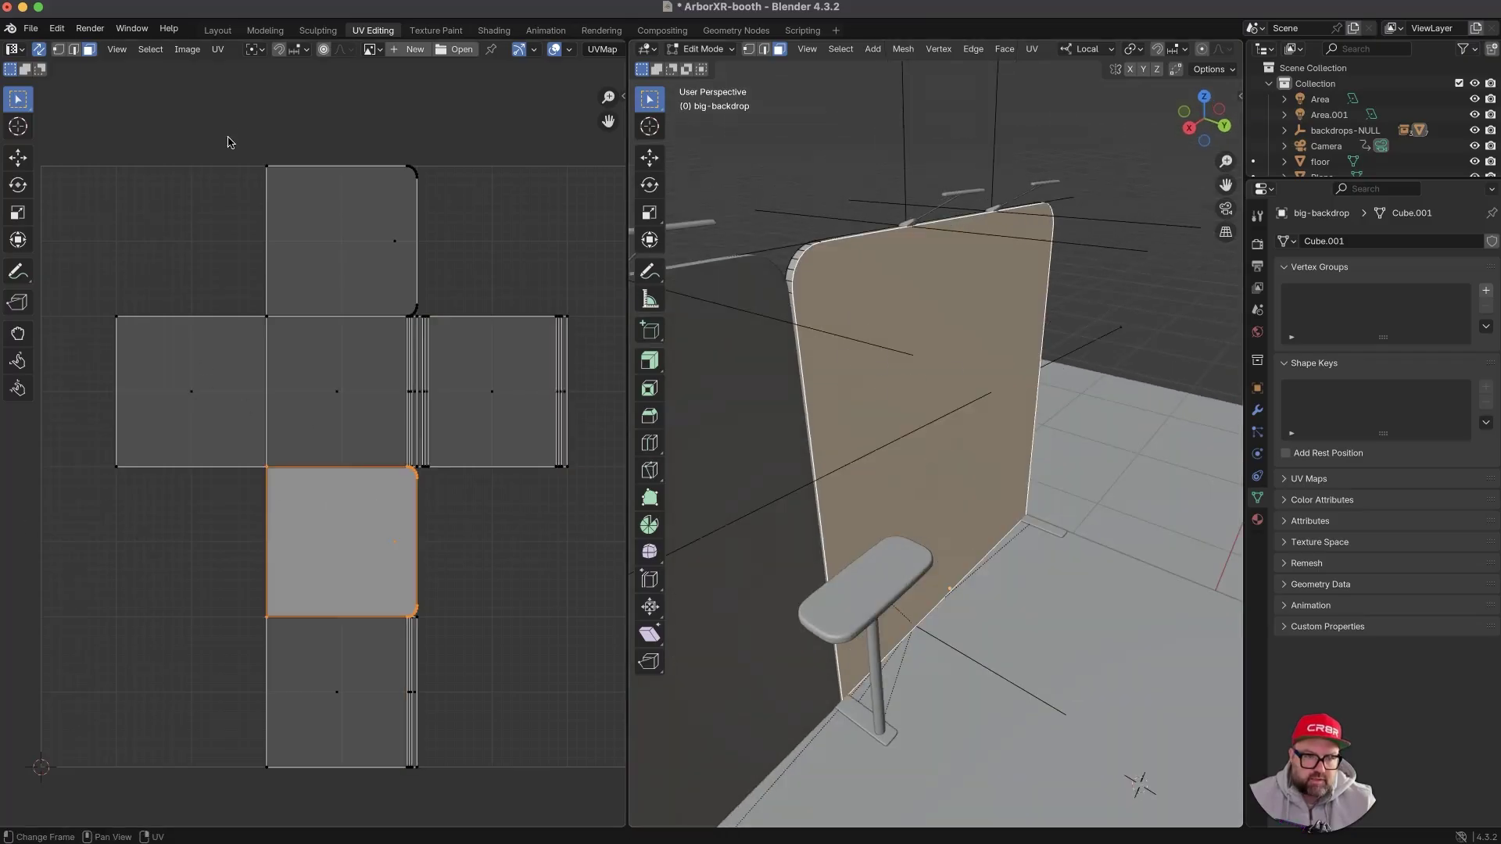
pyautogui.click(218, 49)
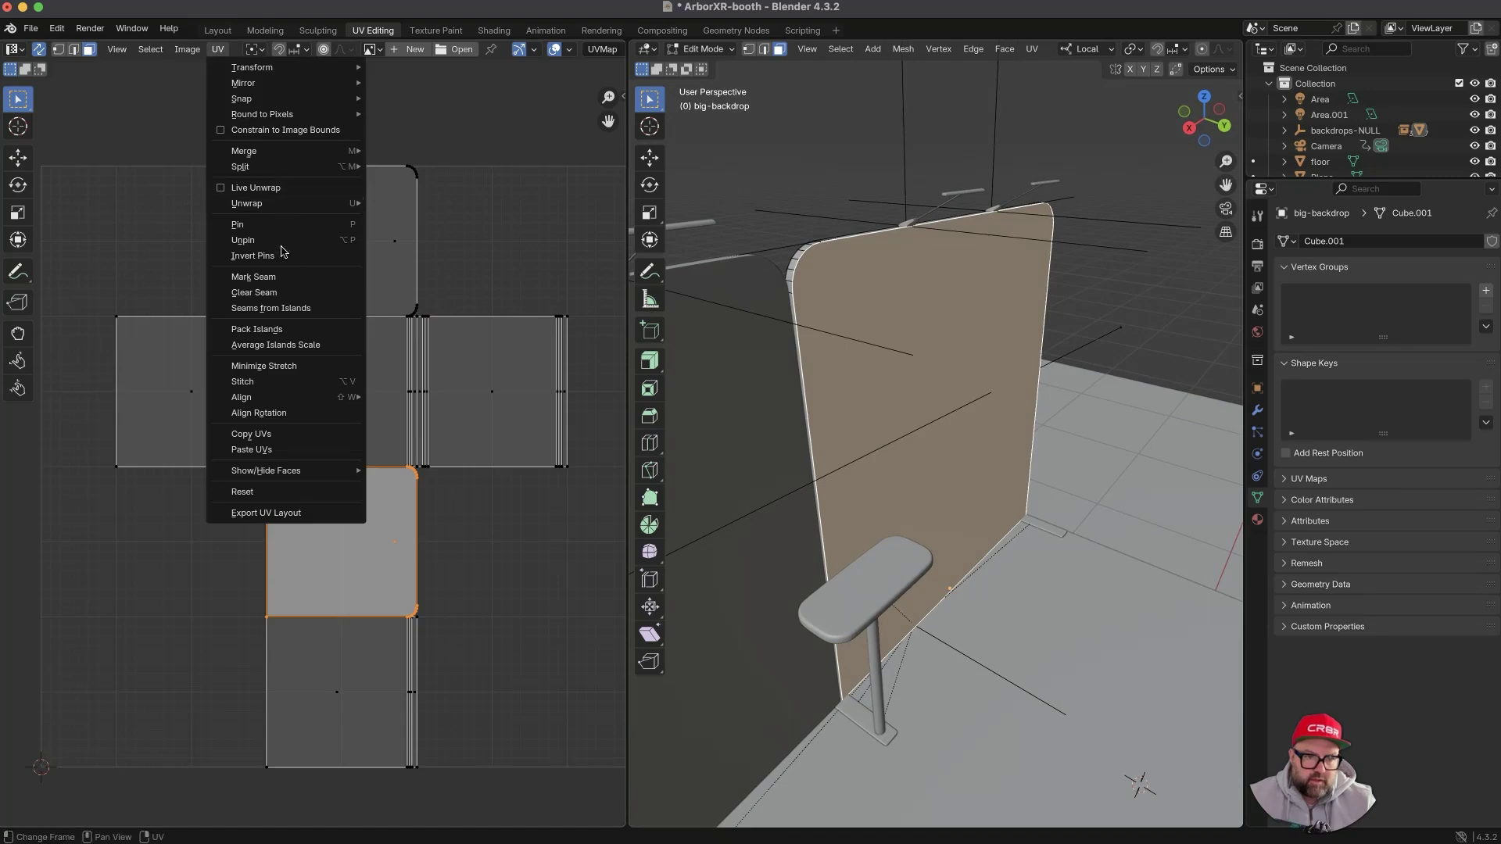
pyautogui.moveTo(288, 202)
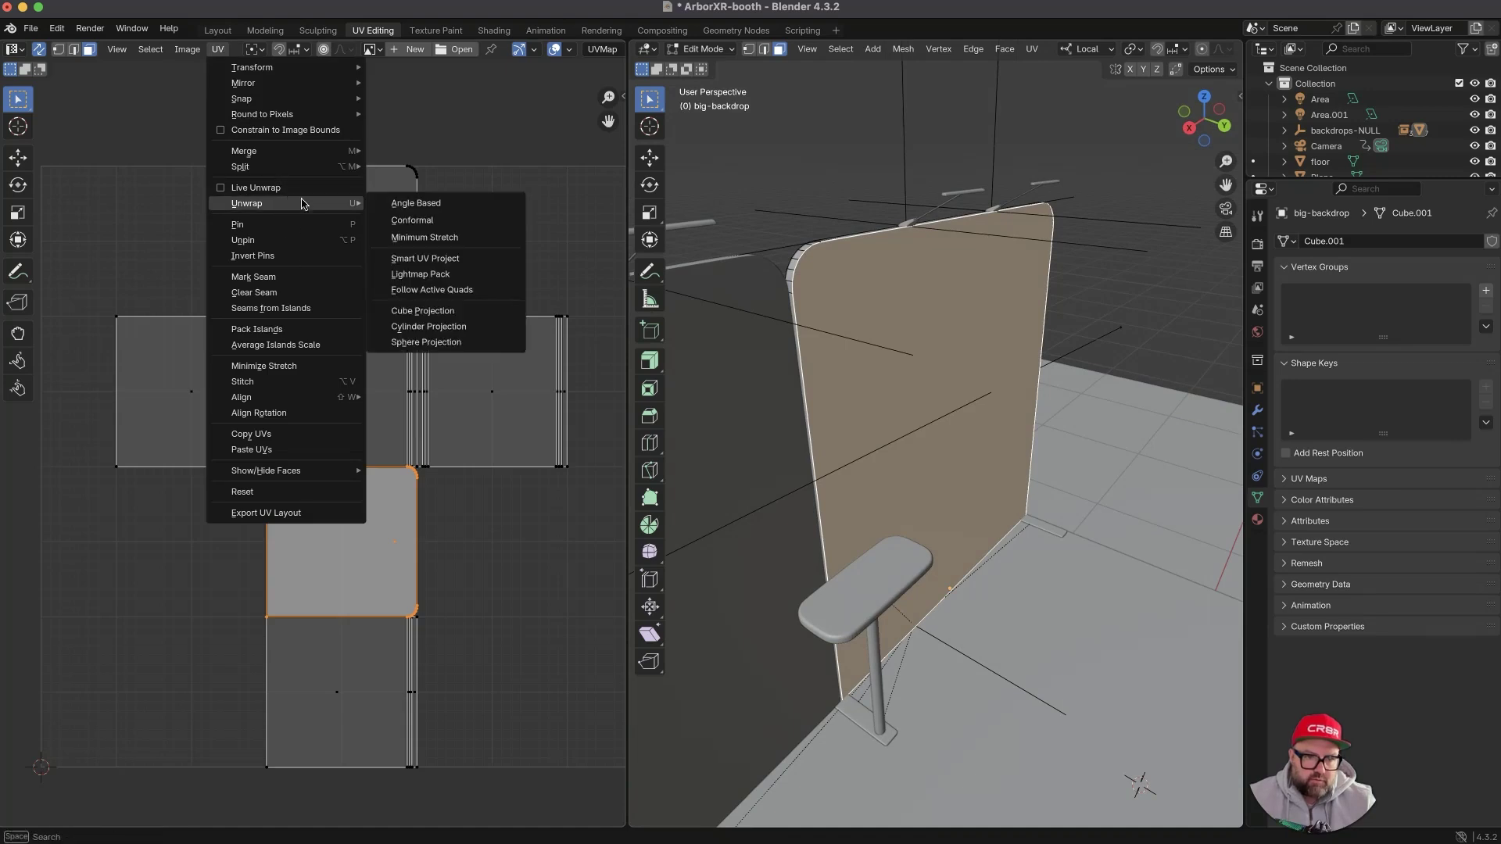
pyautogui.click(460, 259)
pyautogui.click(447, 413)
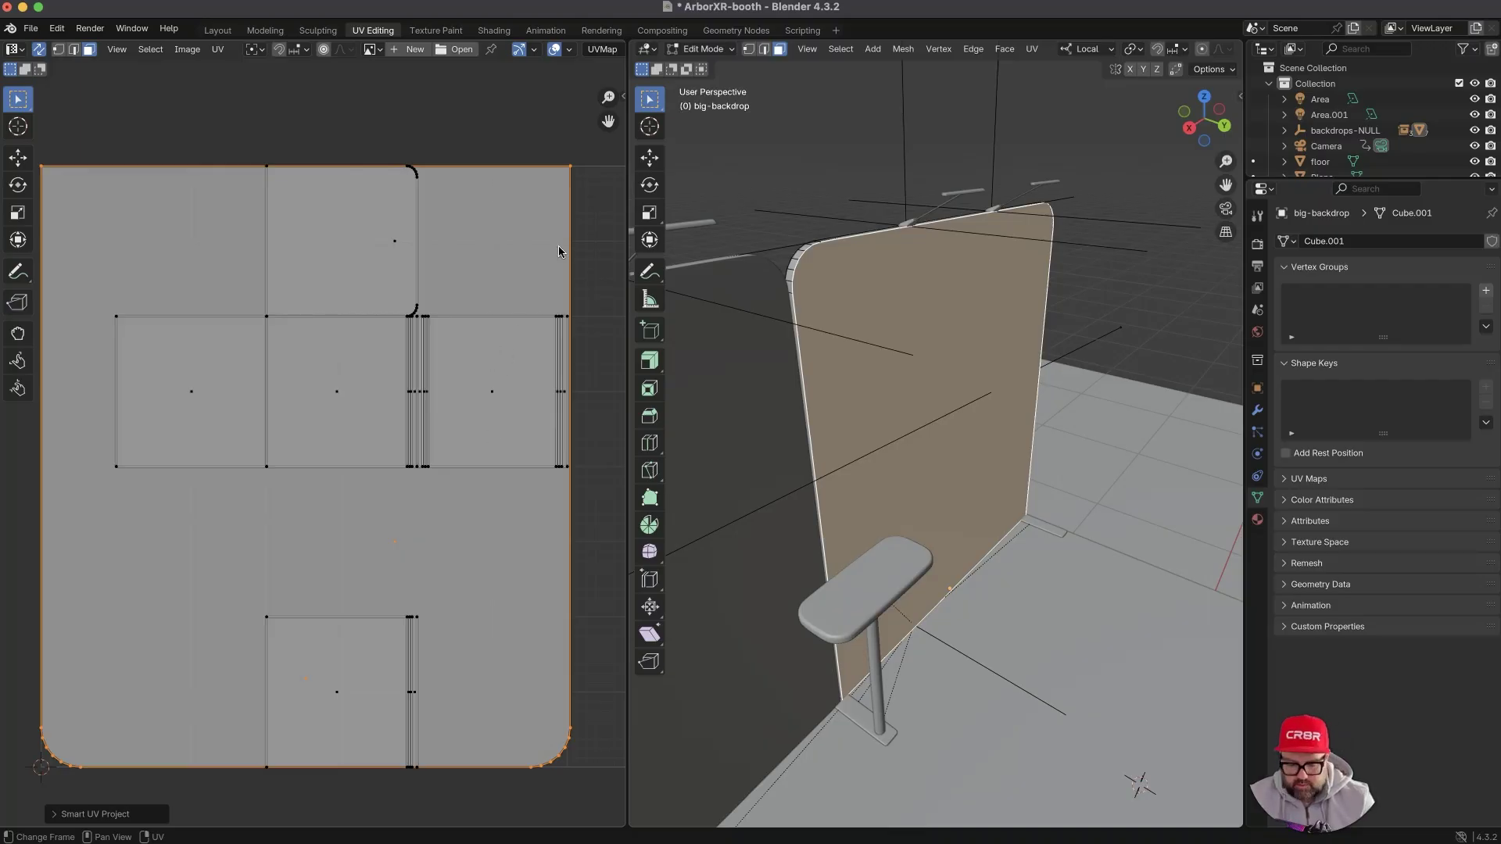
# - Rotate the front face's UV island so its rounded corners point up, shrink it to about half size, and move it to the UV grid's lower-left corner
pyautogui.press('r')
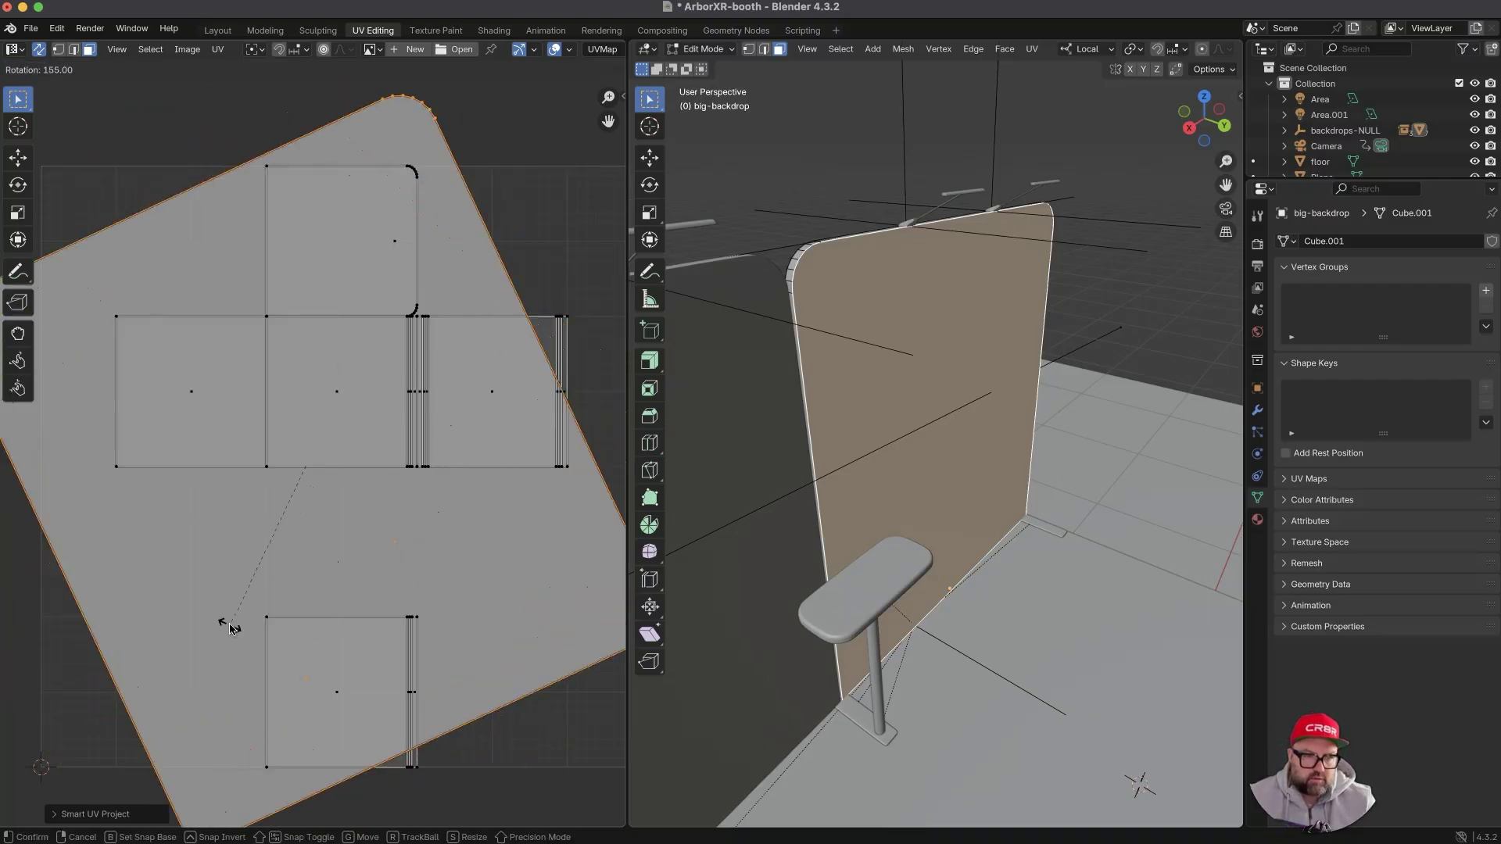
pyautogui.click(382, 466)
pyautogui.press('s')
pyautogui.click(348, 480)
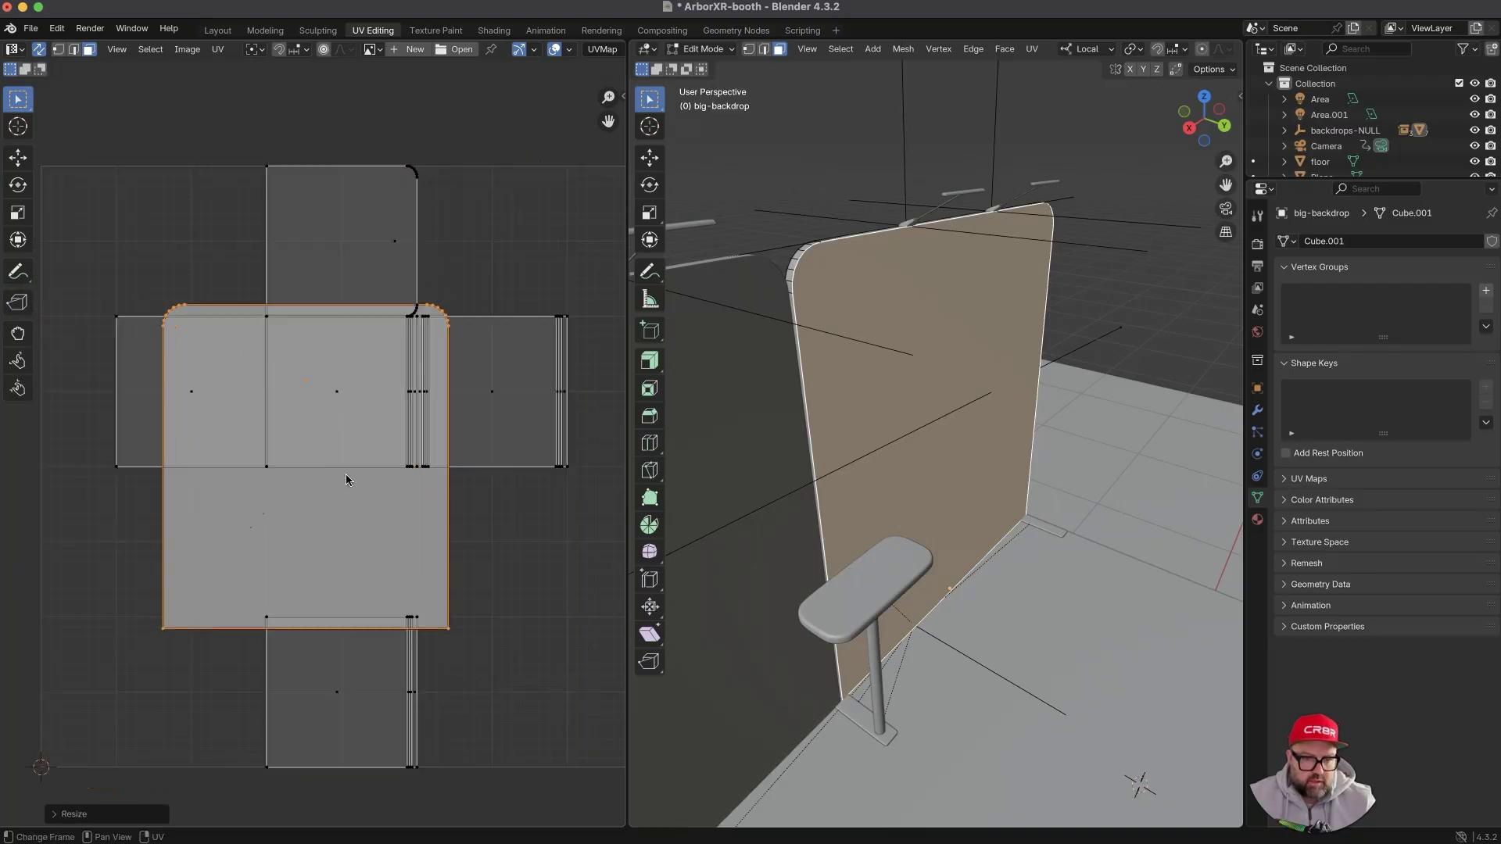
pyautogui.press('g')
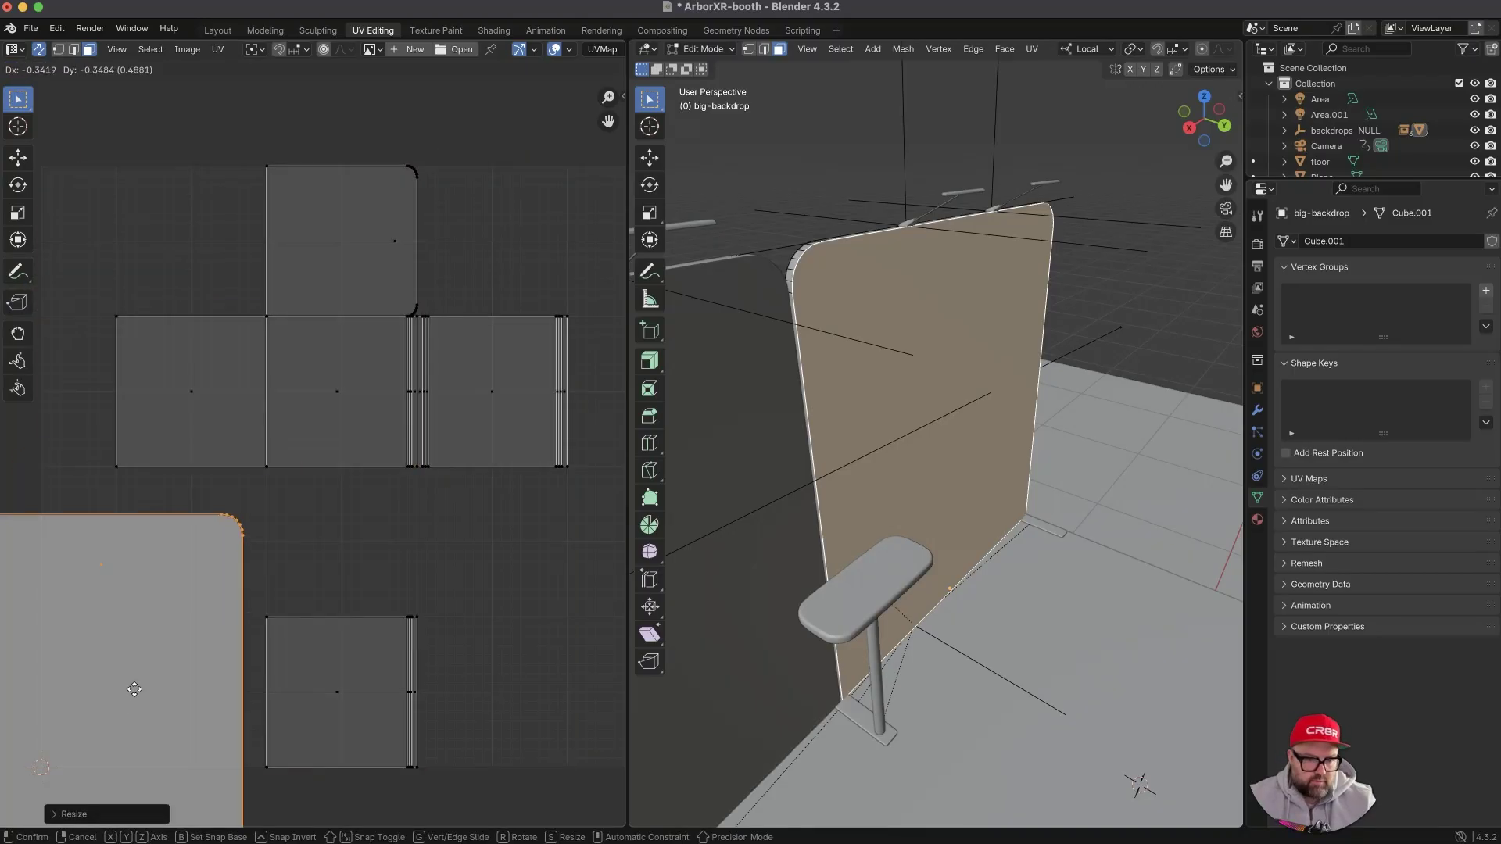
pyautogui.click(396, 560)
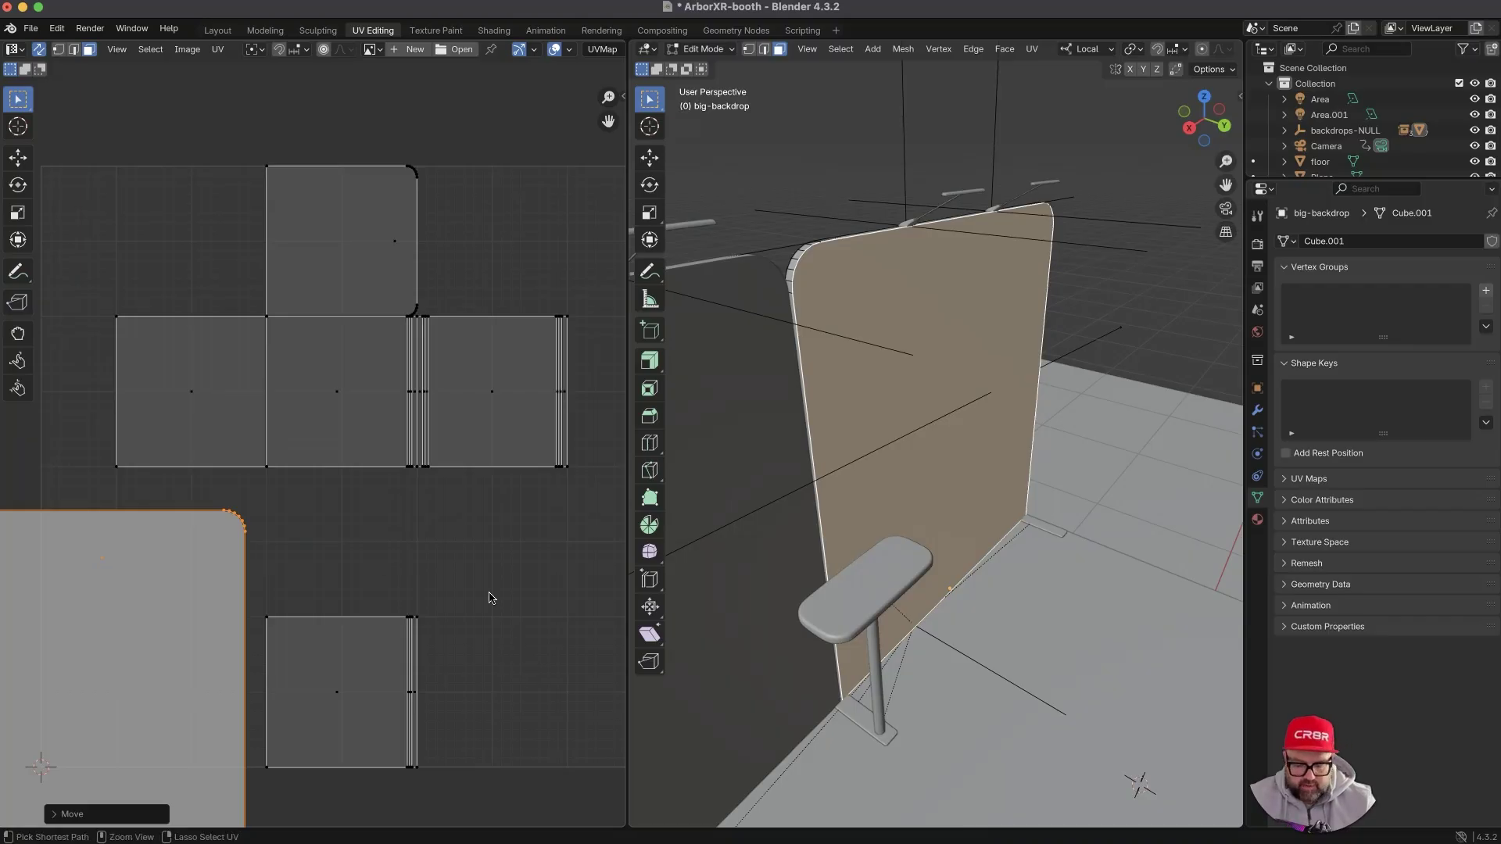
# - Invert the selection, shrink the UVs of all the other faces to a tiny cluster, and place it in the lower middle of the grid
pyautogui.hotkey('ctrl', 'i')
pyautogui.press('s')
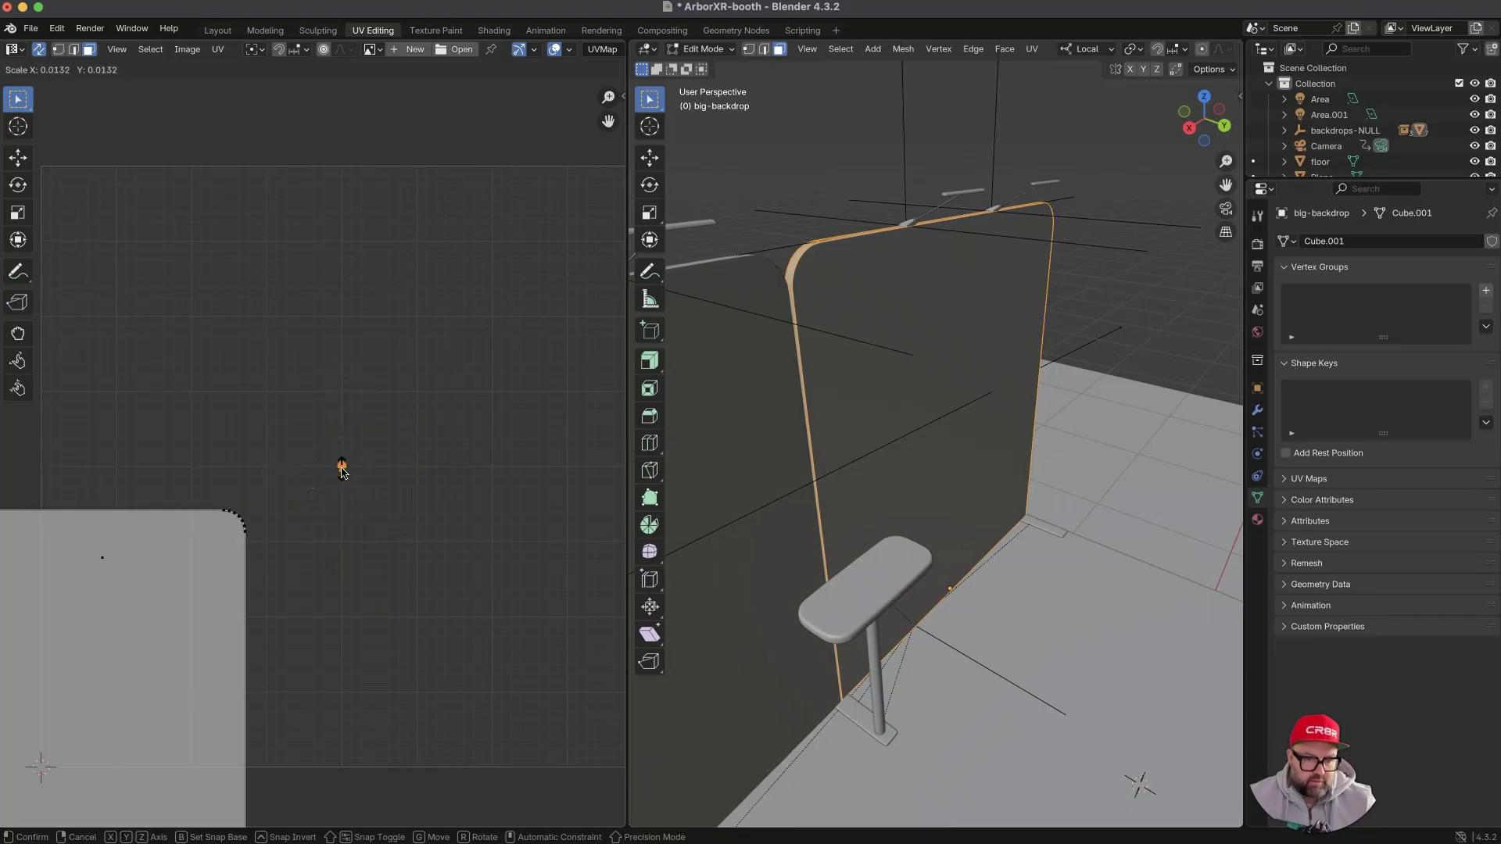
pyautogui.click(339, 466)
pyautogui.press('g')
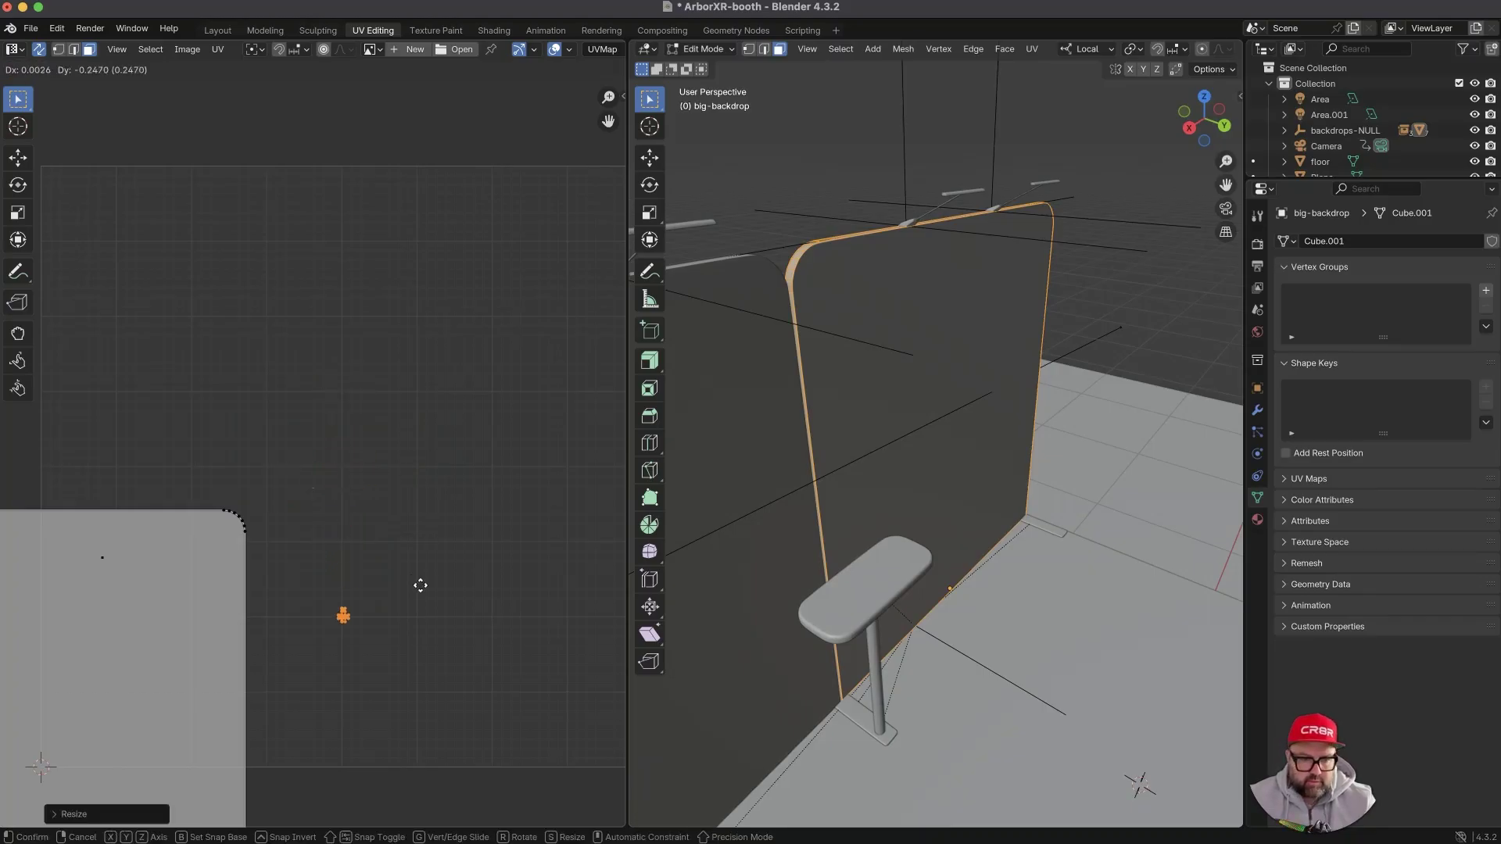
pyautogui.click(421, 588)
# - Select the front face's UV island and move it into the UV grid, just above the tiny cluster
pyautogui.click(209, 601)
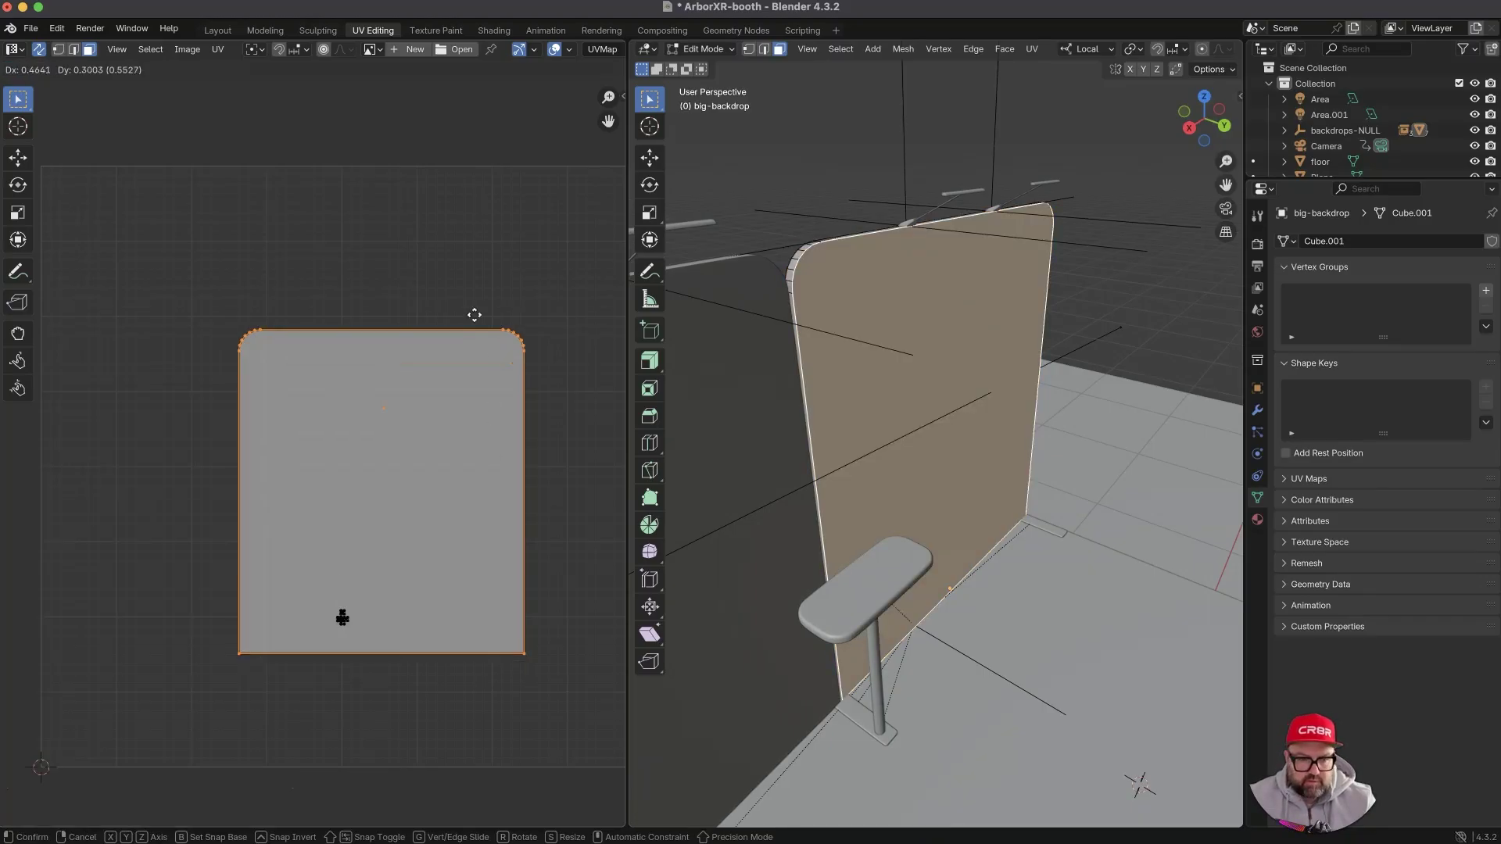
pyautogui.click(472, 314)
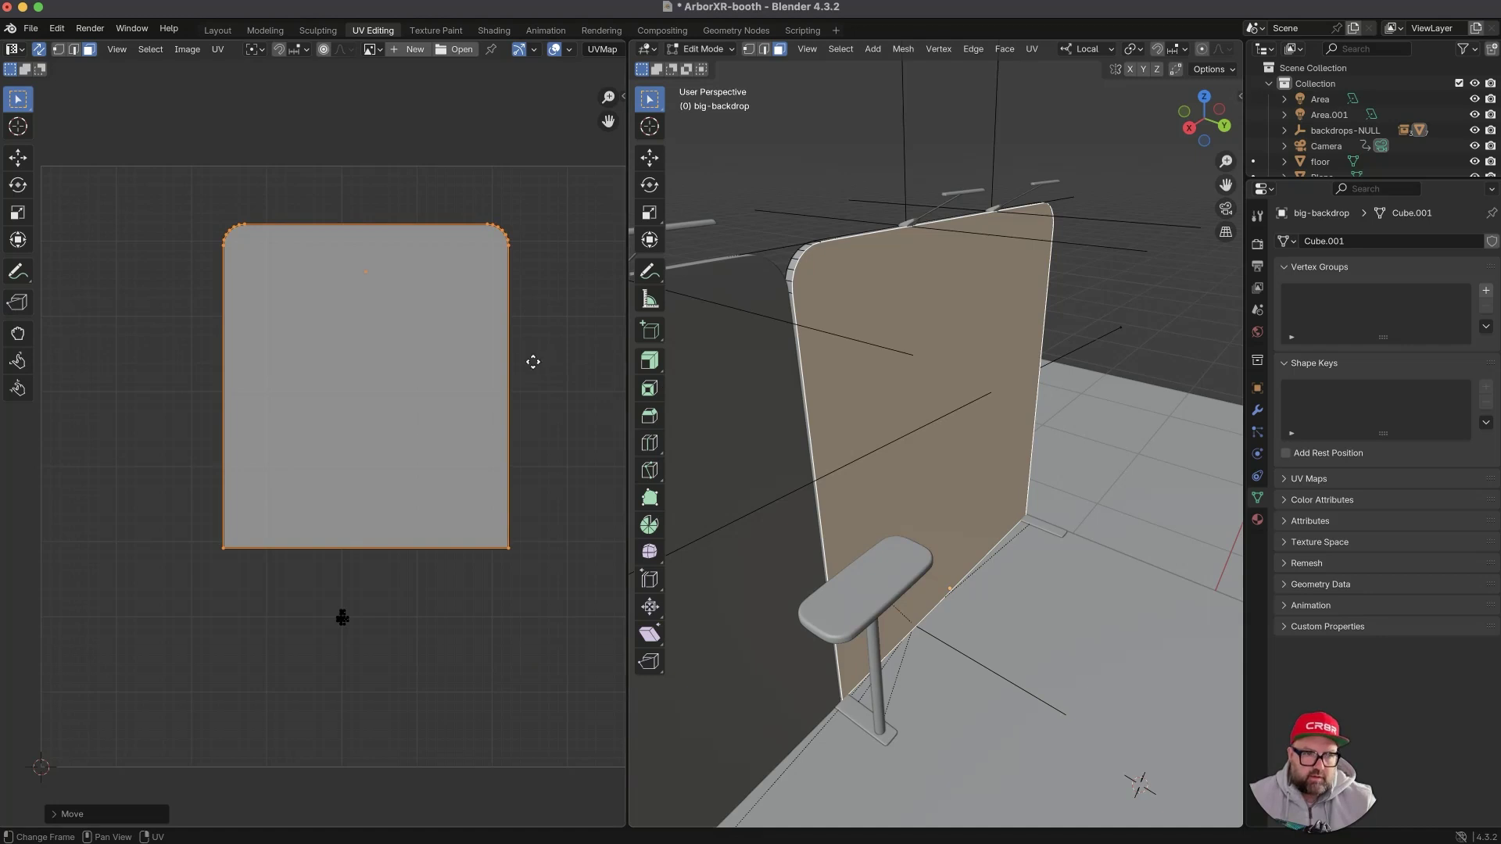
pyautogui.hscroll(3, 533, 362)
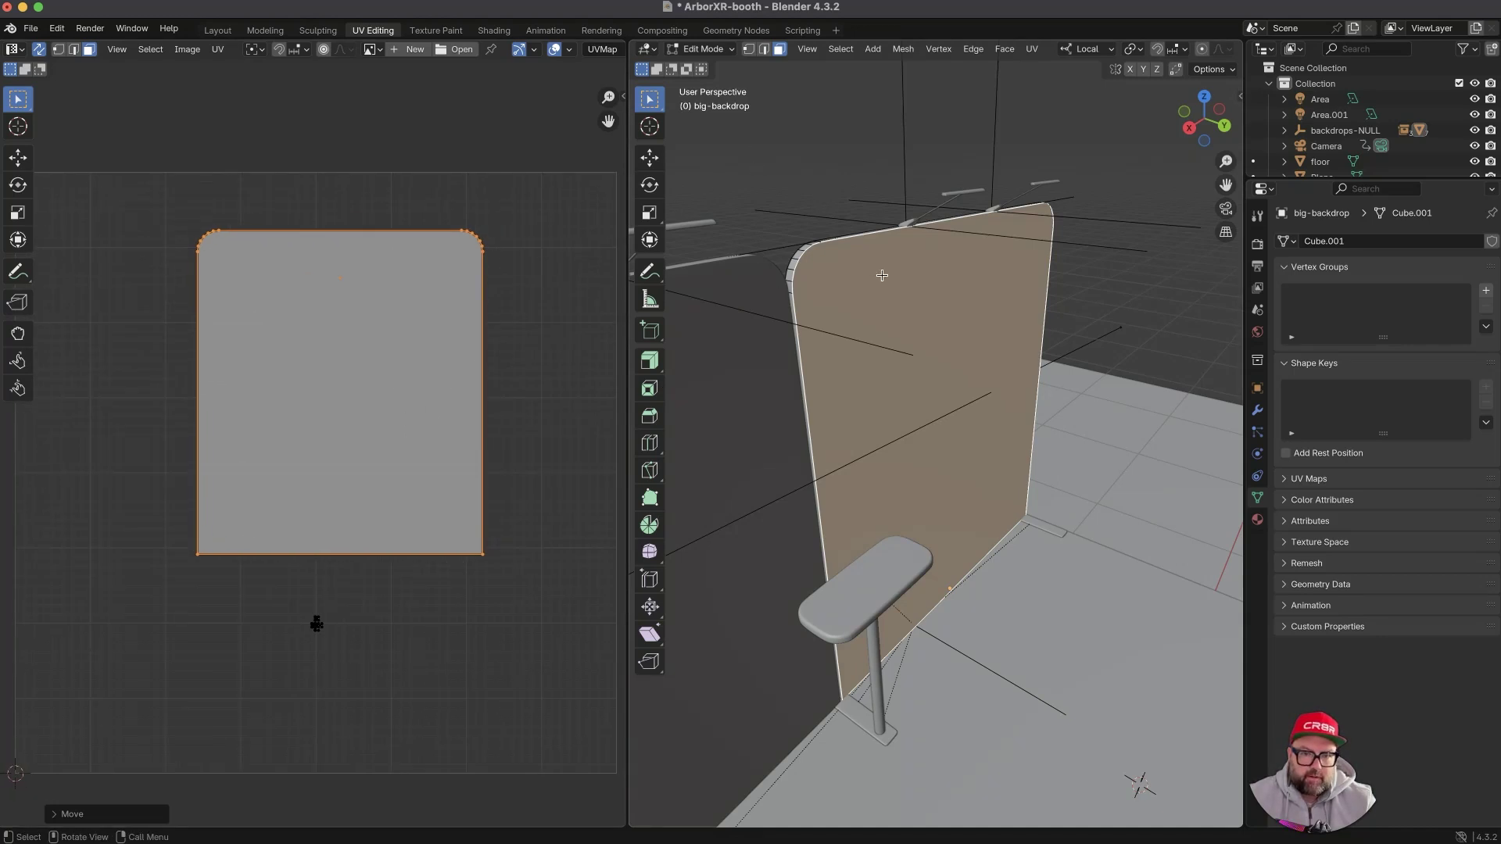
# - Leave the big backdrop's mesh editing, frame the table, and open it in Edit Mode to display its UV layout
pyautogui.press('Tab')
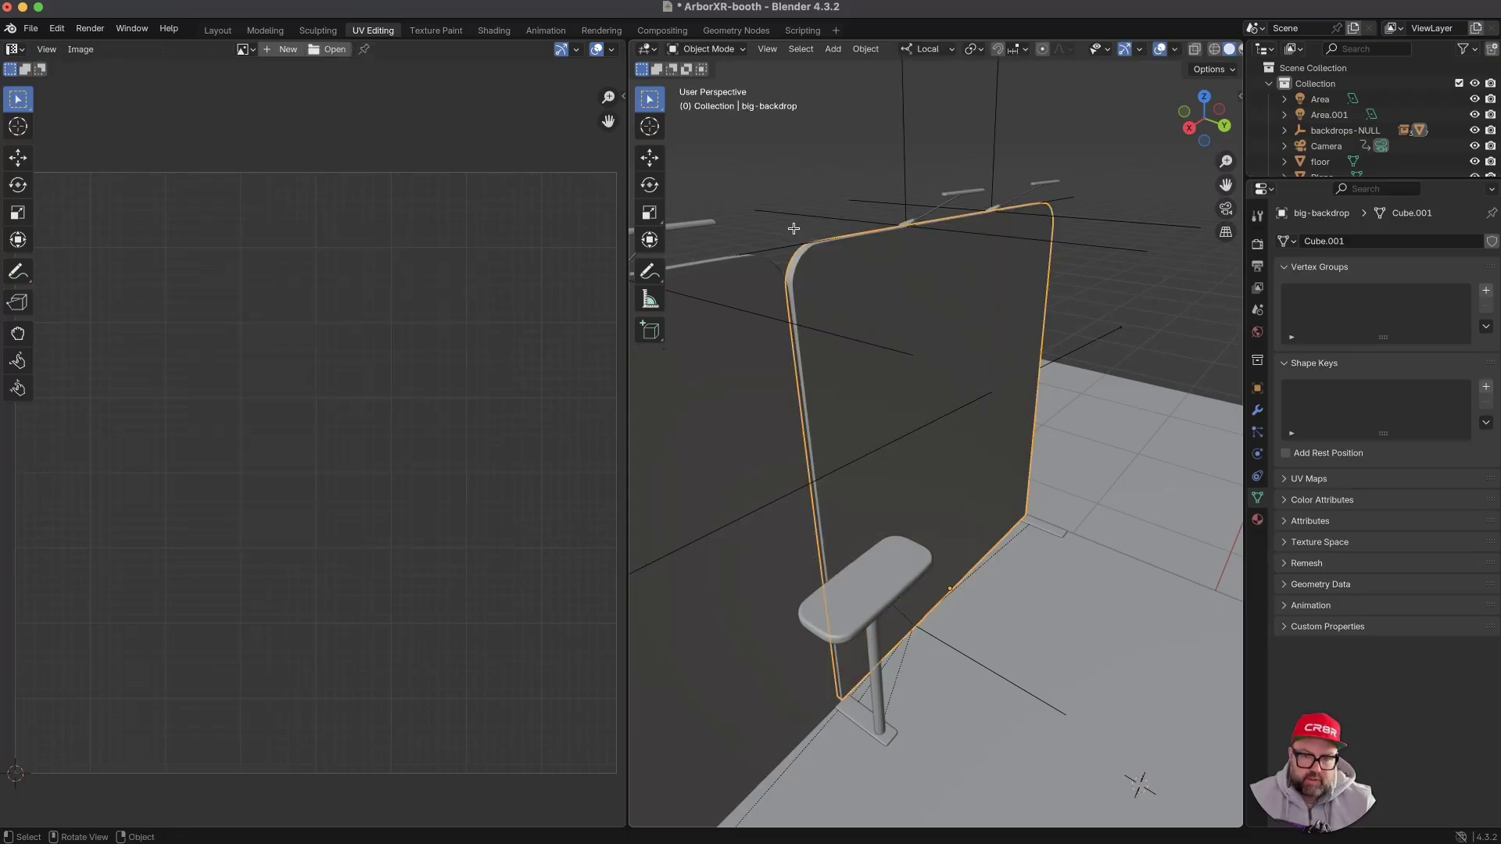
pyautogui.keyDown('ctrl'); pyautogui.moveTo(794, 227); pyautogui.dragTo(797, 292, button='middle'); pyautogui.keyUp('ctrl')
pyautogui.keyDown('shift'); pyautogui.moveTo(897, 376); pyautogui.dragTo(699, 243, button='middle'); pyautogui.keyUp('shift')
pyautogui.scroll(5, 925, 359)
pyautogui.click(924, 359)
pyautogui.scroll(5, 874, 327)
pyautogui.scroll(-5, 874, 328)
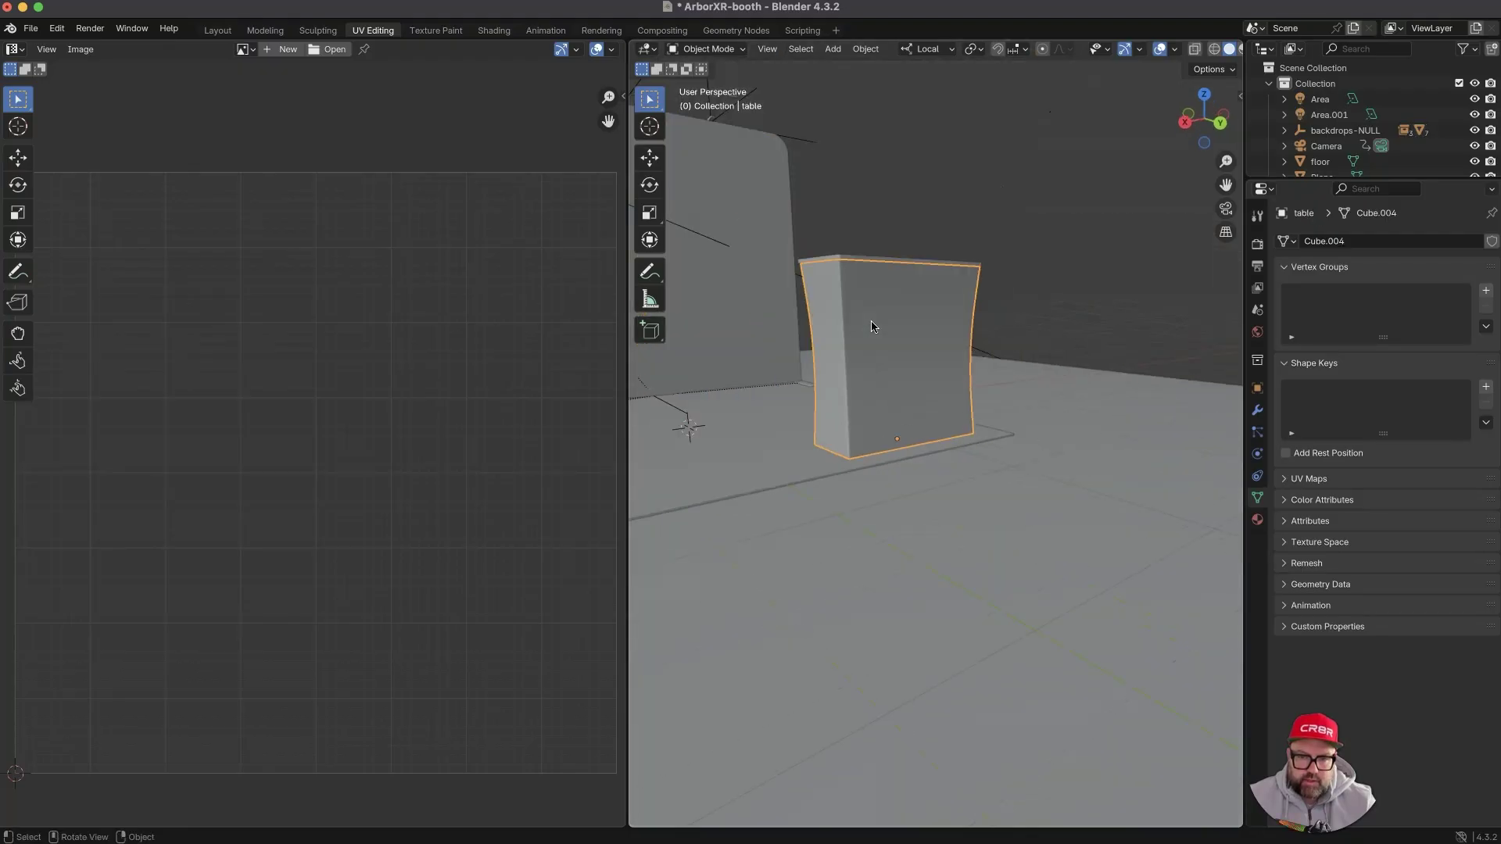
pyautogui.press('Tab')
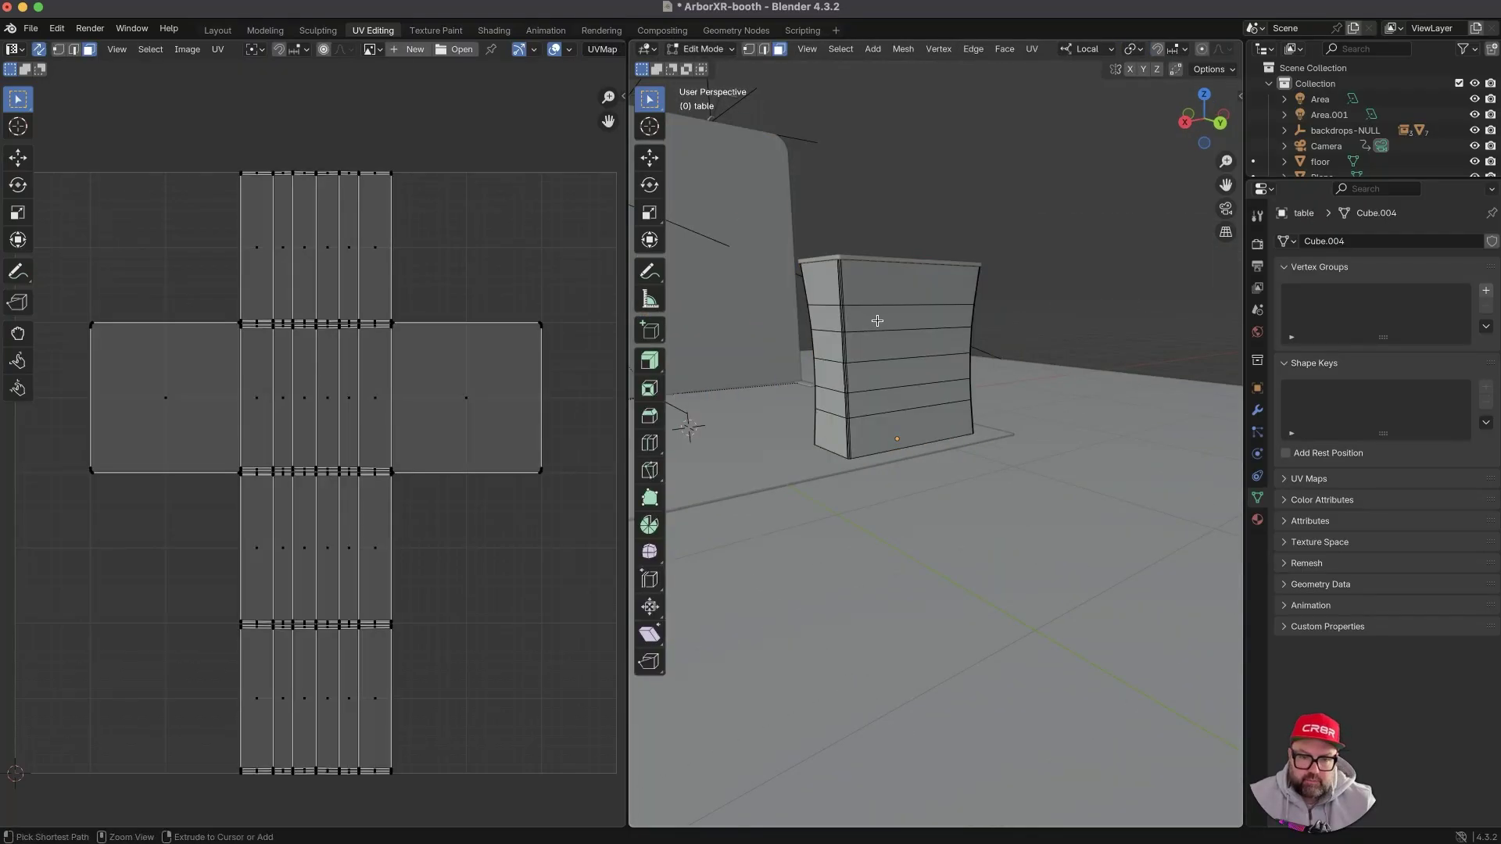
pyautogui.scroll(4, 871, 298)
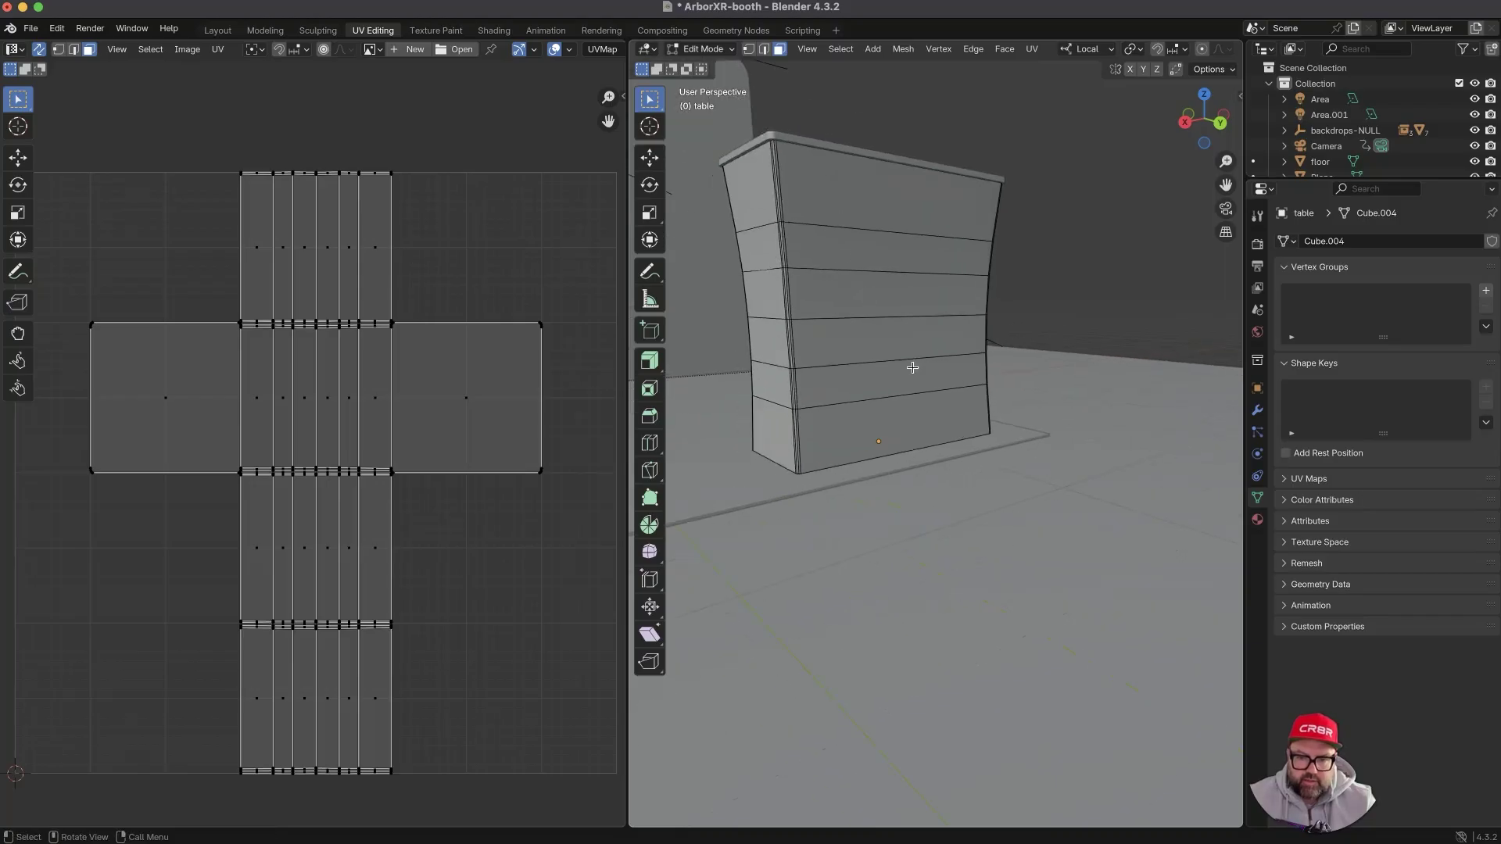
# - Select all six faces of the table's front panel
pyautogui.moveTo(854, 209); pyautogui.dragTo(915, 351)
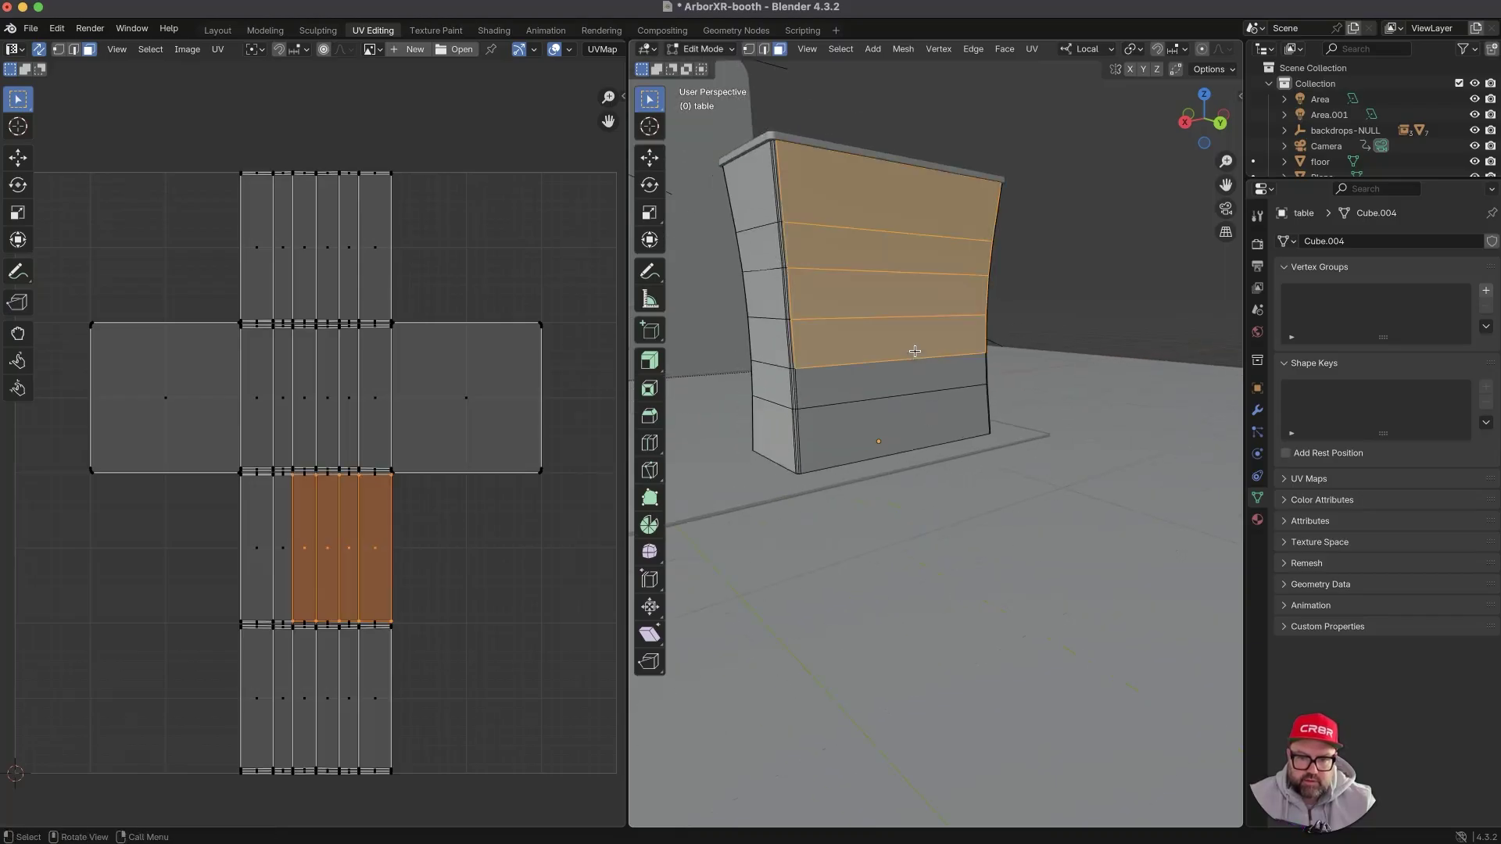
pyautogui.keyDown('ctrl'); pyautogui.click(859, 440); pyautogui.keyUp('ctrl')
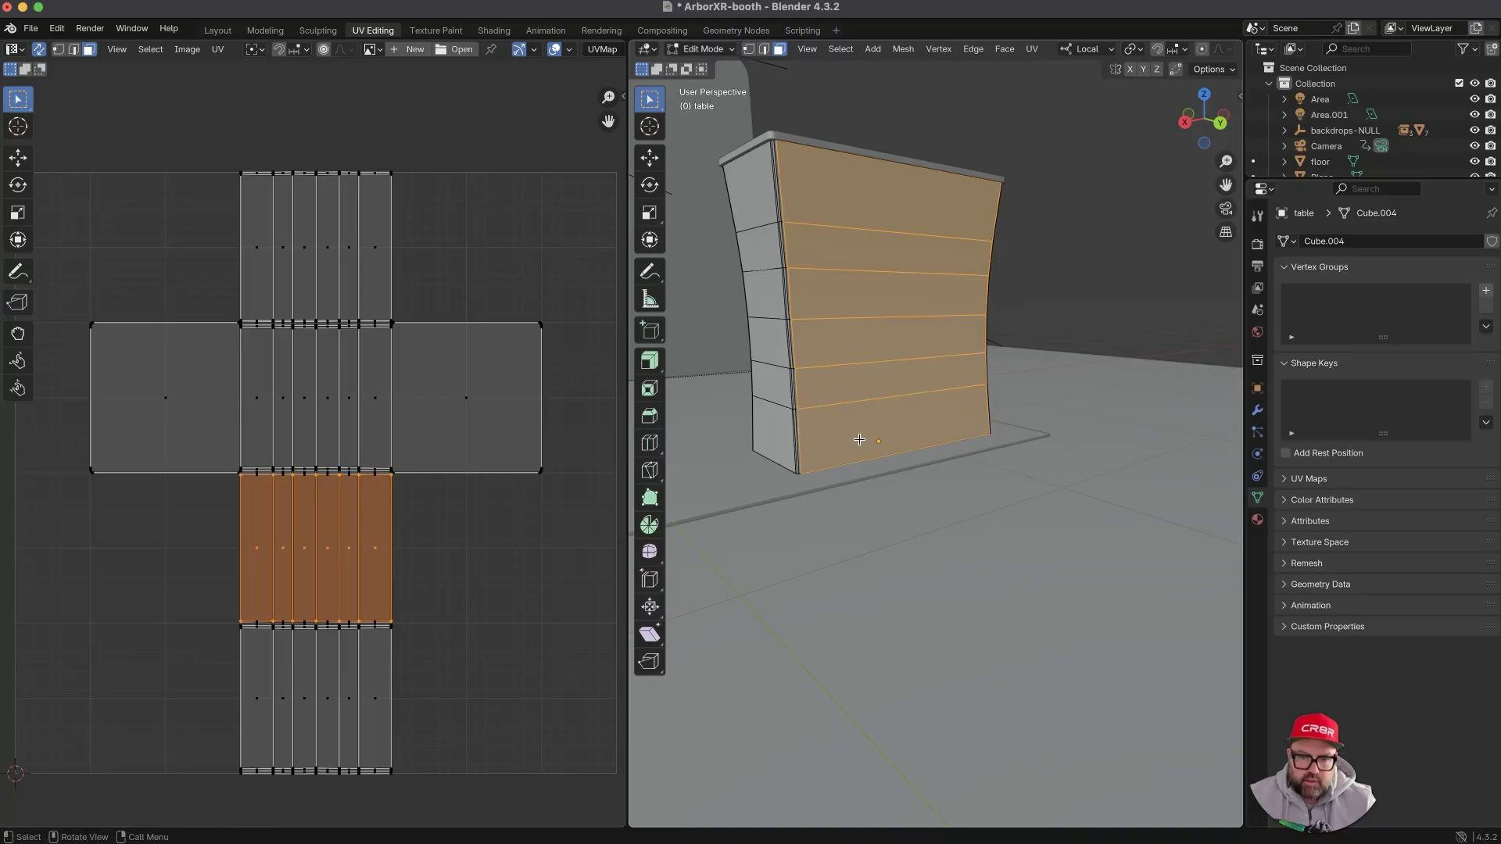
pyautogui.moveTo(841, 345); pyautogui.dragTo(782, 376, button='middle')
# - Switch to Photoshop to examine the table panels in the Booth Option 03 artwork, then return to Blender
pyautogui.press('super+Tab')
pyautogui.press('super+Tab')
pyautogui.press('super+Tab')
pyautogui.press('super+shift+Tab')
pyautogui.press('super+shift+Tab')
pyautogui.press('super+shift+Tab')
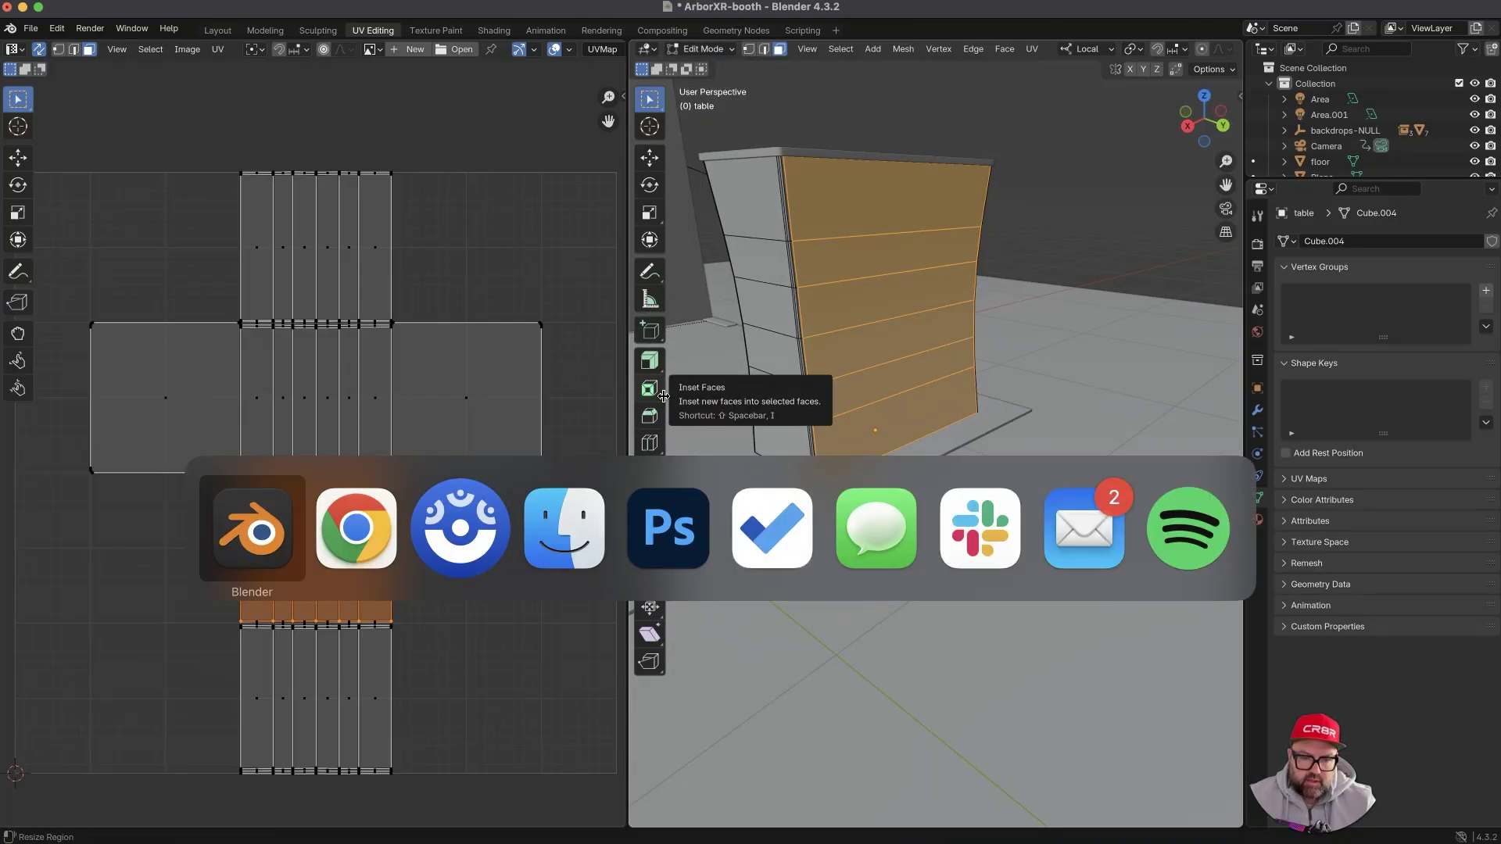
pyautogui.press('super+Tab')
pyautogui.press('super+Tab')
pyautogui.press('super+Tab')
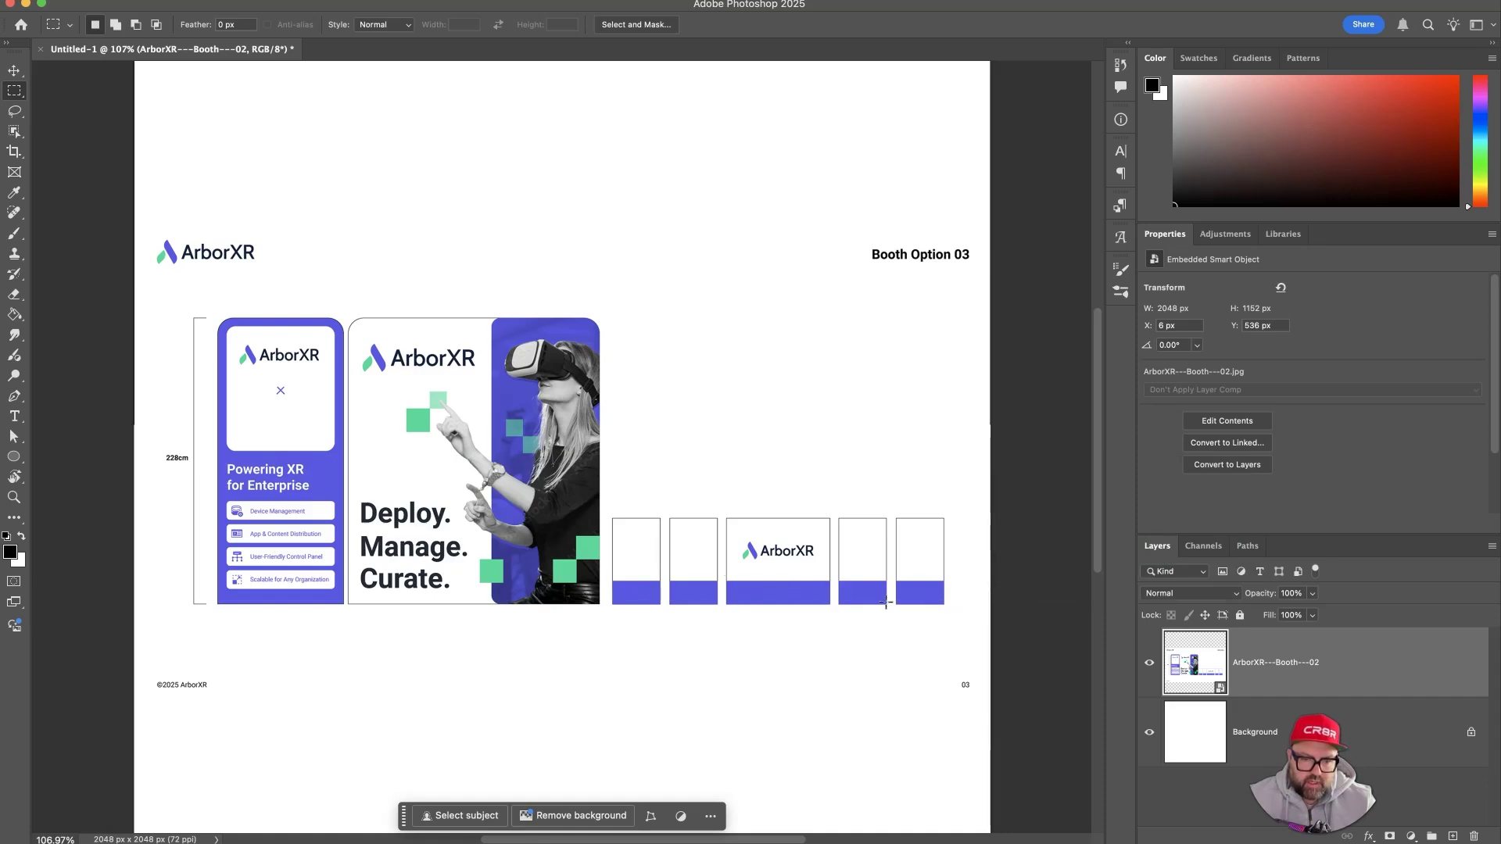
pyautogui.press('super+Tab')
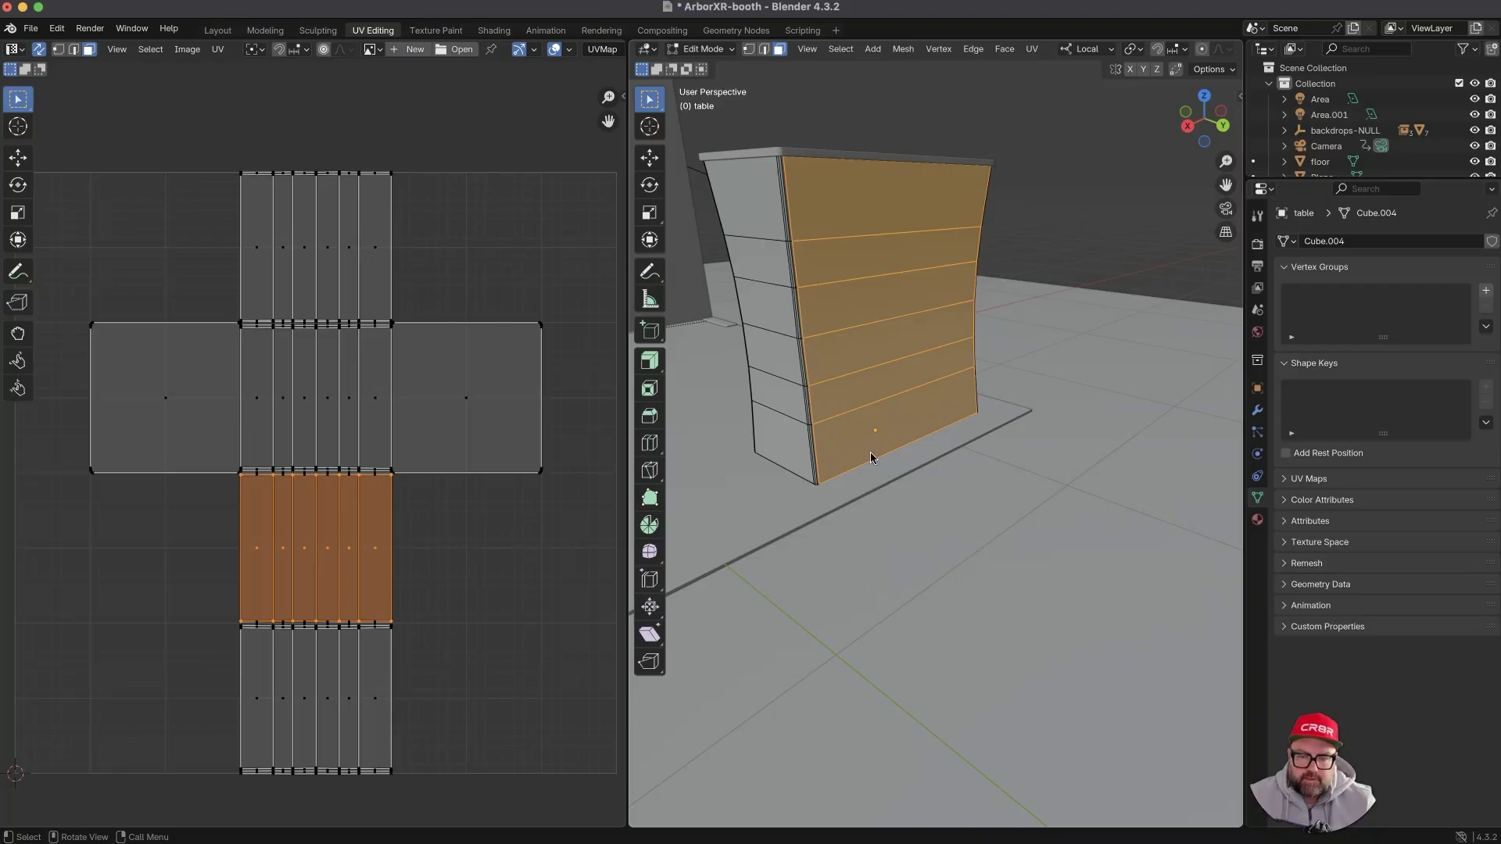
# - Clear the face selection, isolate the table in local view, and select the edge loop around its top in edge mode
pyautogui.moveTo(827, 424)
pyautogui.mouseDown(button='middle')
pyautogui.moveTo(1029, 415)
pyautogui.moveTo(809, 402)
pyautogui.moveTo(992, 389)
pyautogui.moveTo(919, 415)
pyautogui.moveTo(788, 406)
pyautogui.moveTo(965, 441)
pyautogui.moveTo(925, 462)
pyautogui.moveTo(797, 433)
pyautogui.moveTo(851, 422)
pyautogui.mouseUp(button='middle')
pyautogui.click(1048, 232)
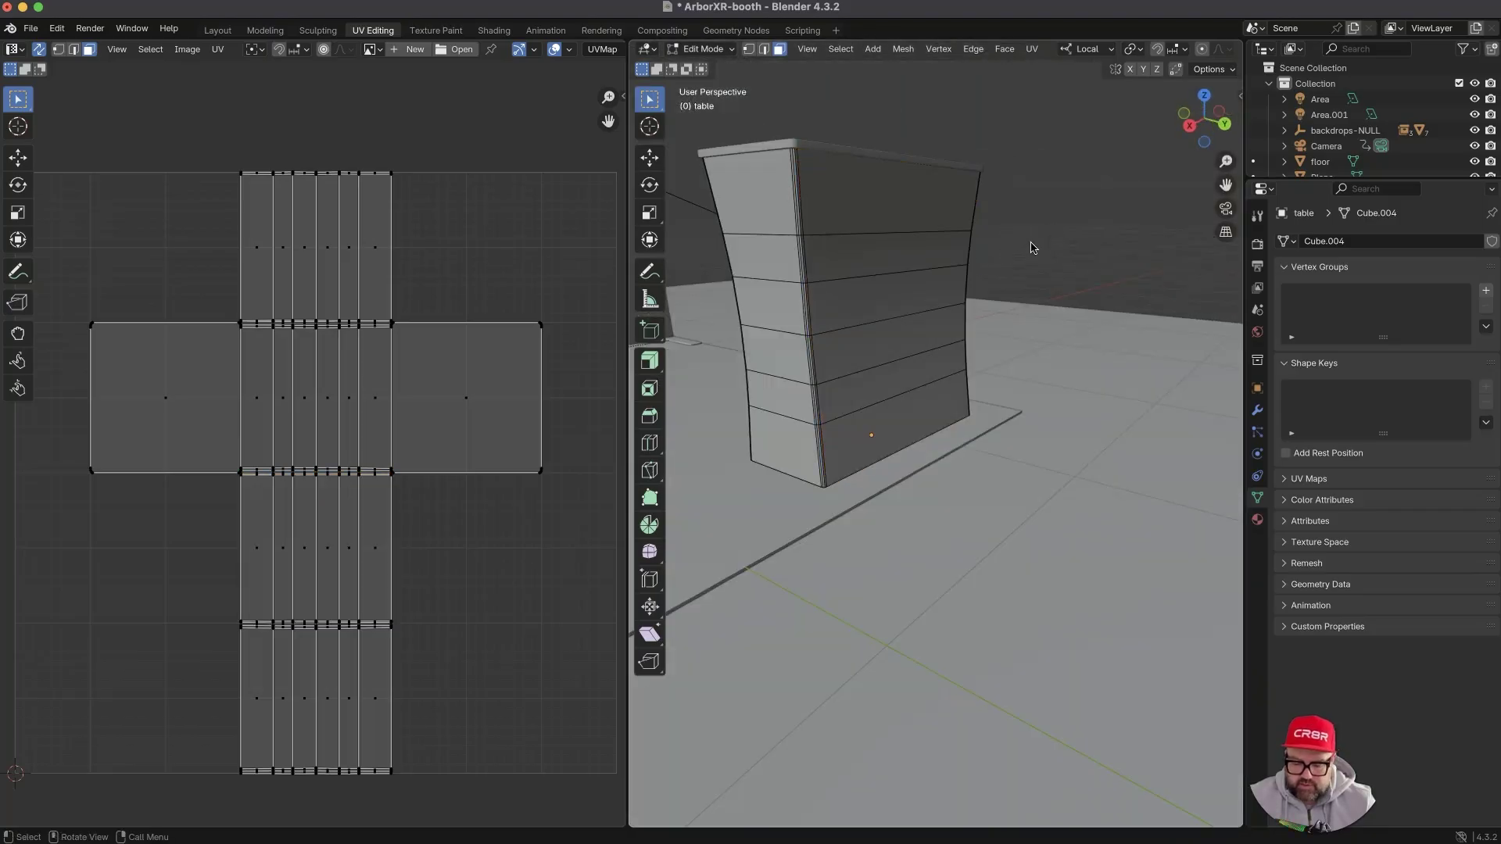
pyautogui.press('KP_Divide')
pyautogui.moveTo(941, 328); pyautogui.dragTo(896, 346, button='middle')
pyautogui.press('2')
pyautogui.click(847, 291)
pyautogui.moveTo(847, 292); pyautogui.dragTo(917, 331, button='middle')
pyautogui.keyDown('alt'); pyautogui.click(943, 341); pyautogui.keyUp('alt')
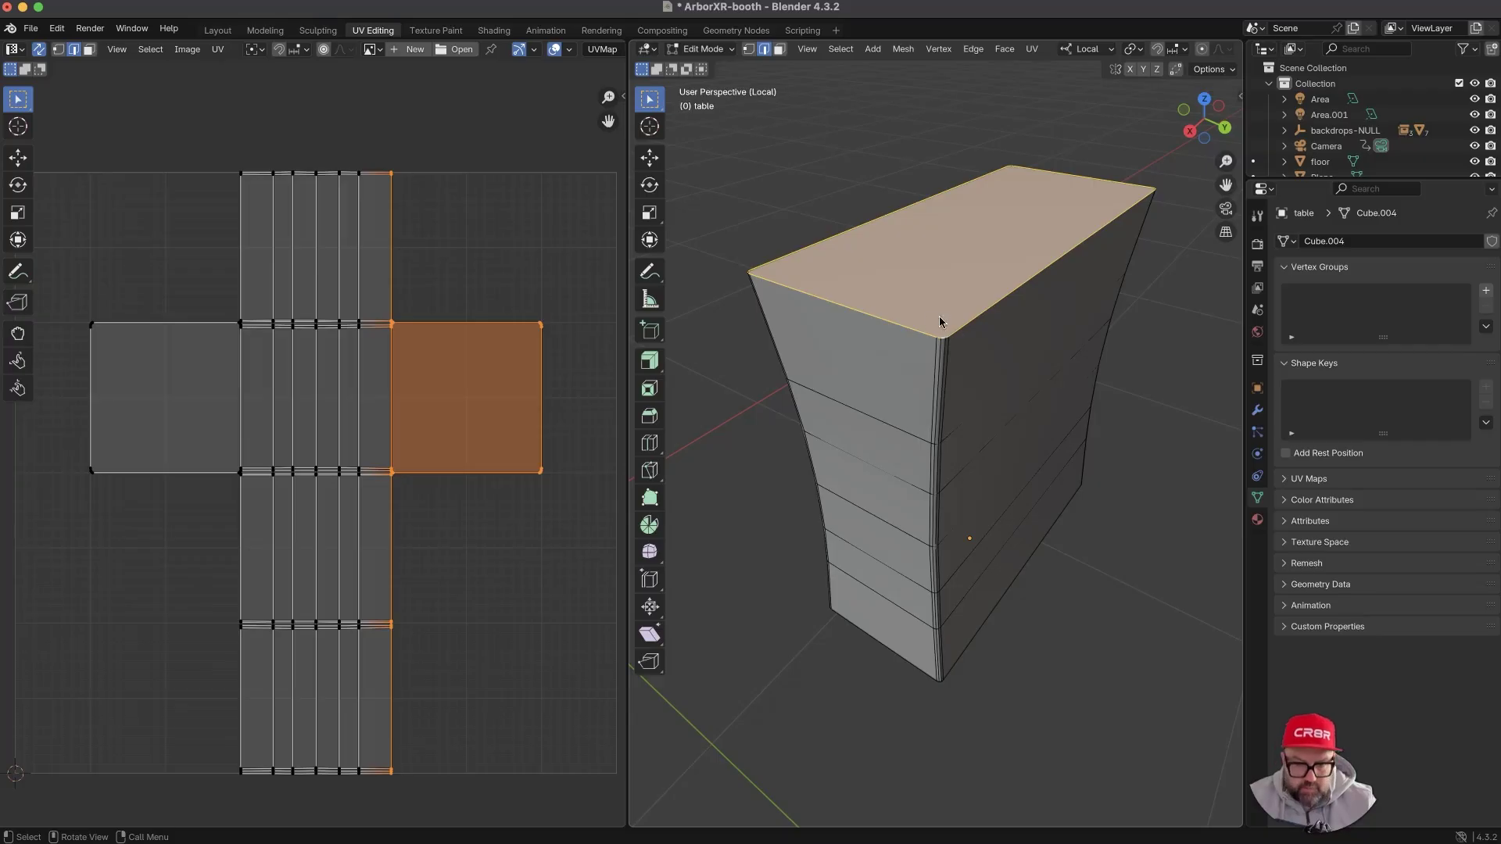
# - Add a vertical edge loop at the back corner and the bottom edge loop to the selection, and mark them all as seams
pyautogui.moveTo(940, 321); pyautogui.dragTo(1033, 310, button='middle')
pyautogui.scroll(2, 1032, 301)
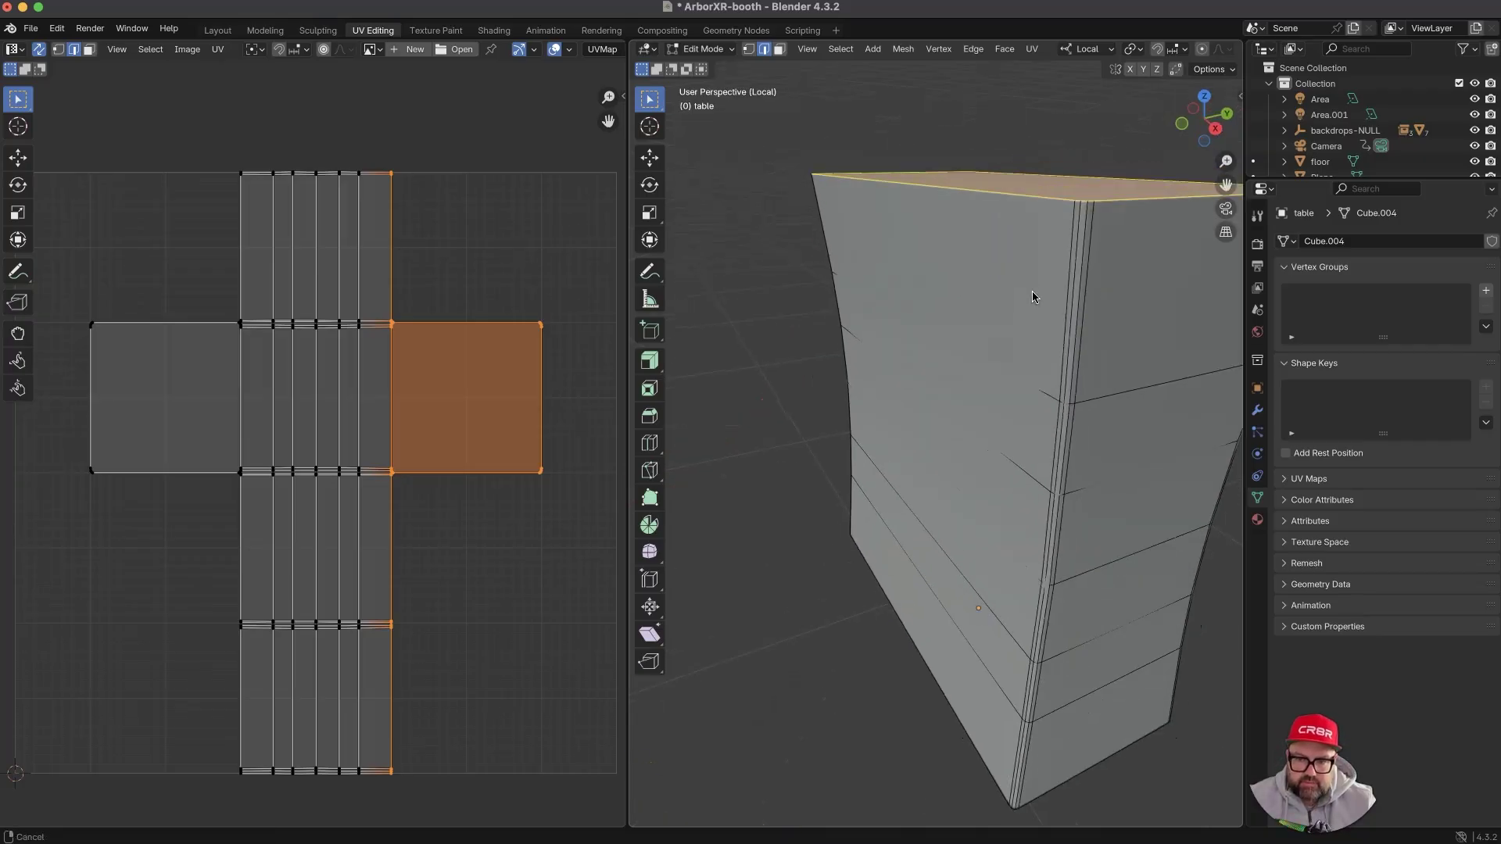
pyautogui.keyDown('alt'); pyautogui.keyDown('shift'); pyautogui.click(1071, 279); pyautogui.keyUp('shift'); pyautogui.keyUp('alt')
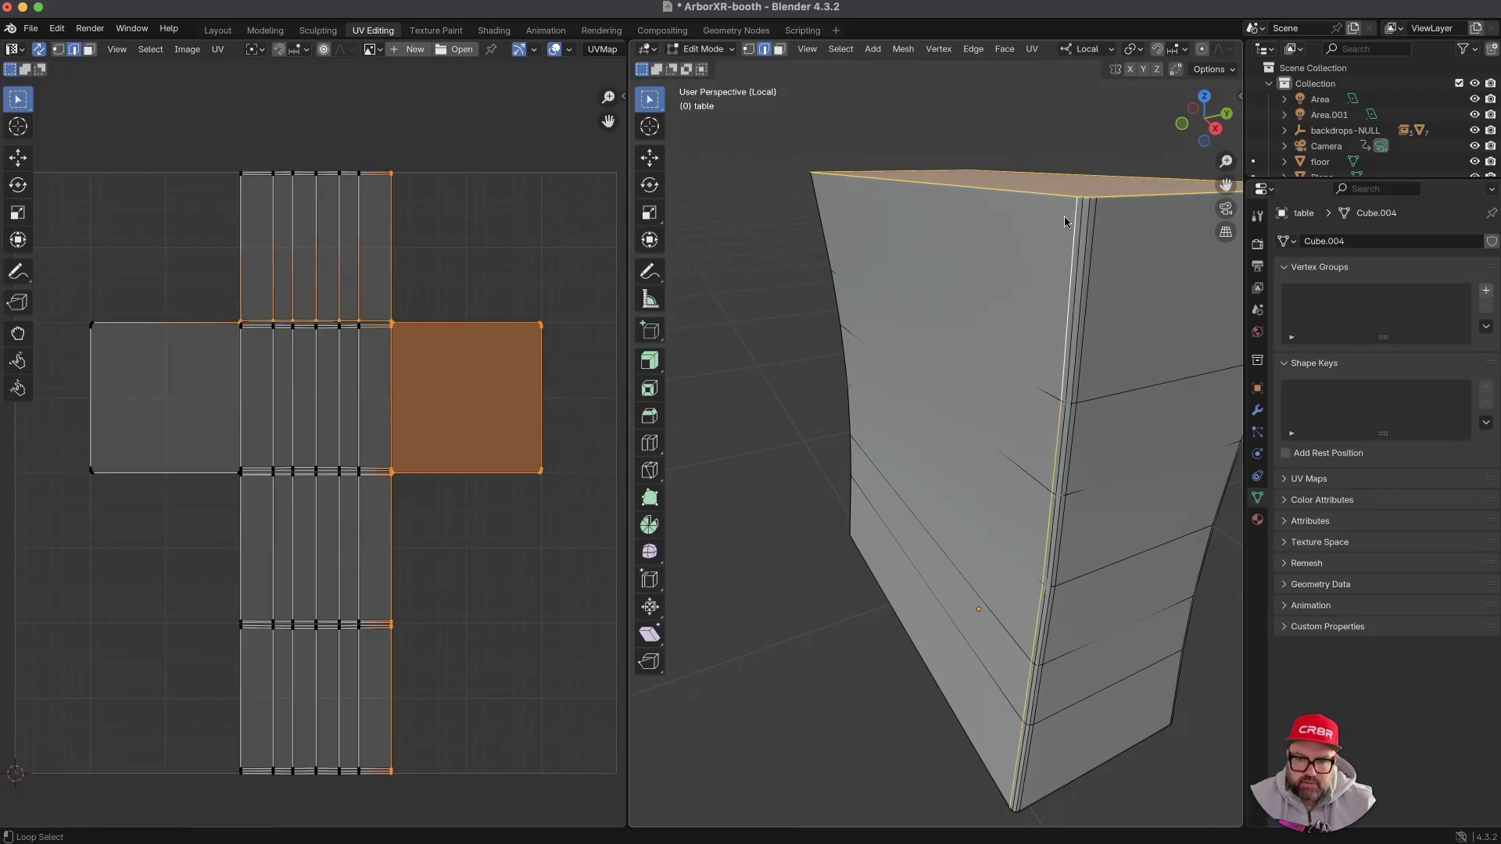
pyautogui.moveTo(1087, 601); pyautogui.dragTo(948, 401, button='middle')
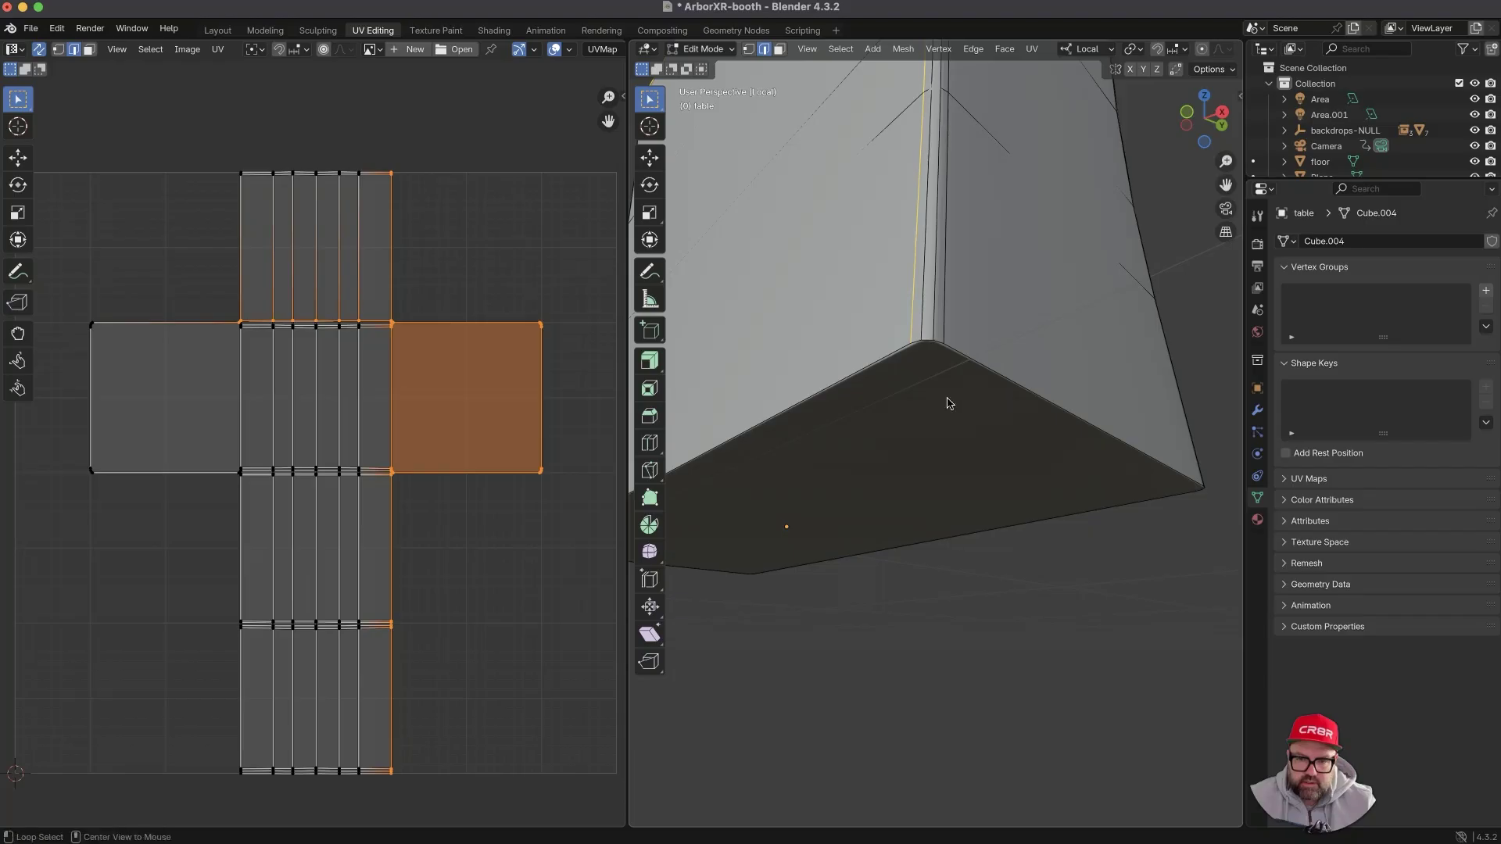
pyautogui.keyDown('alt'); pyautogui.keyDown('shift'); pyautogui.click(966, 361); pyautogui.keyUp('shift'); pyautogui.keyUp('alt')
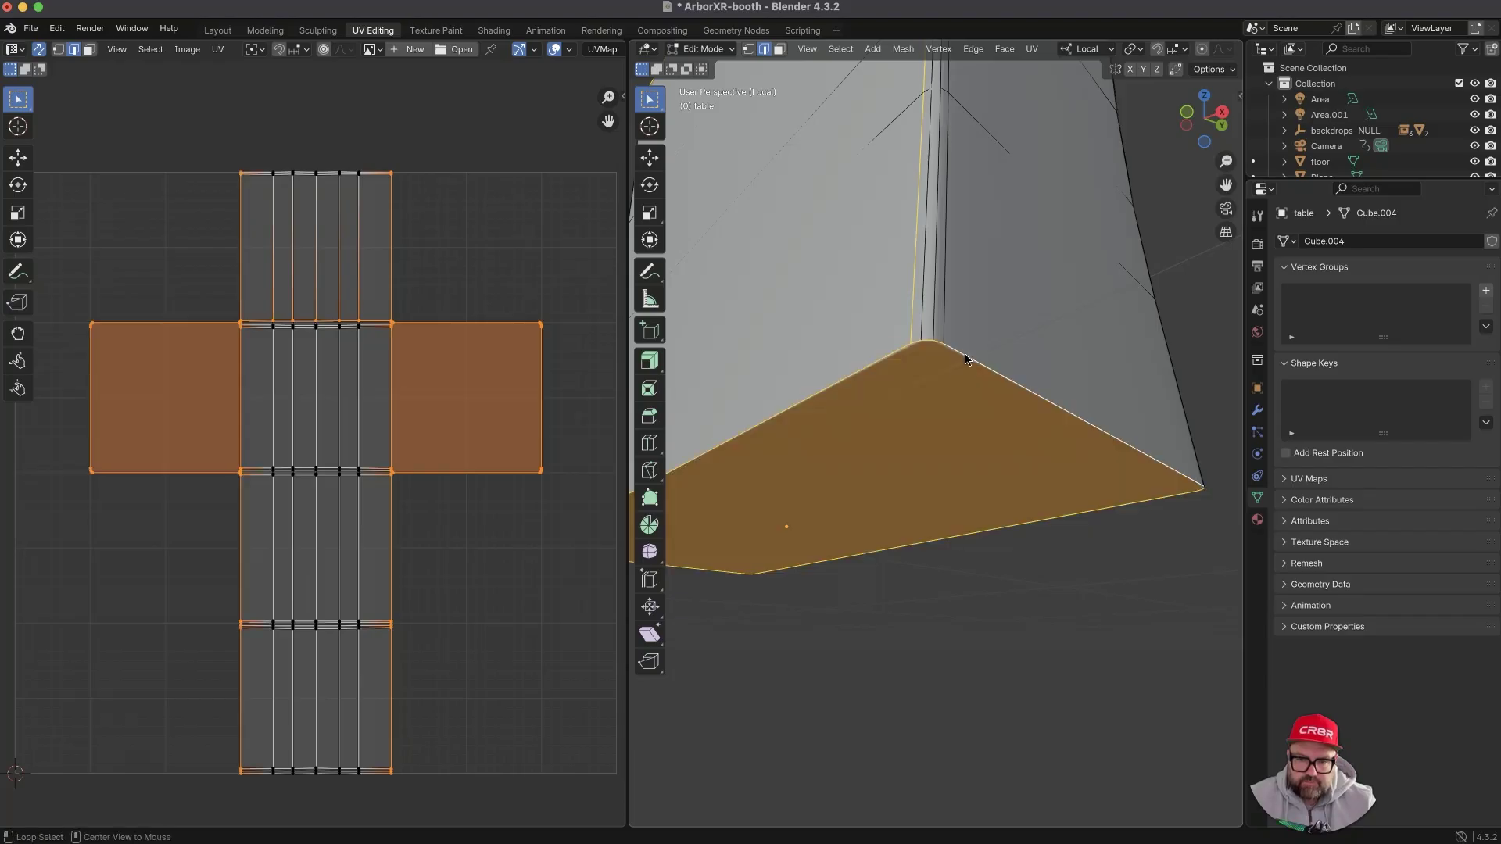
pyautogui.keyDown('alt'); pyautogui.moveTo(969, 366); pyautogui.dragTo(895, 495, button='middle'); pyautogui.keyUp('alt')
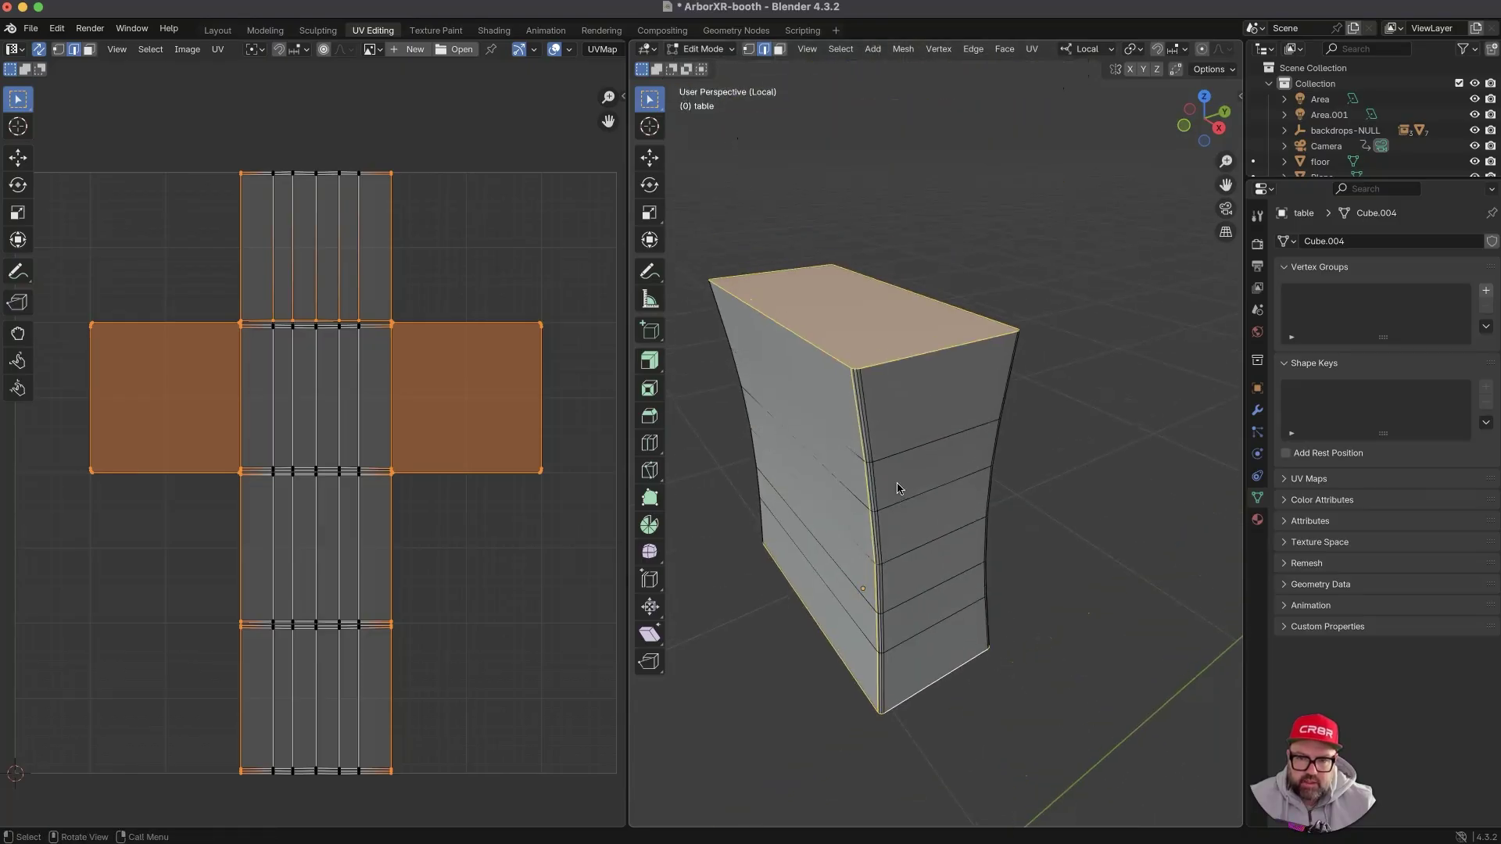
pyautogui.hotkey('ctrl', 'e')
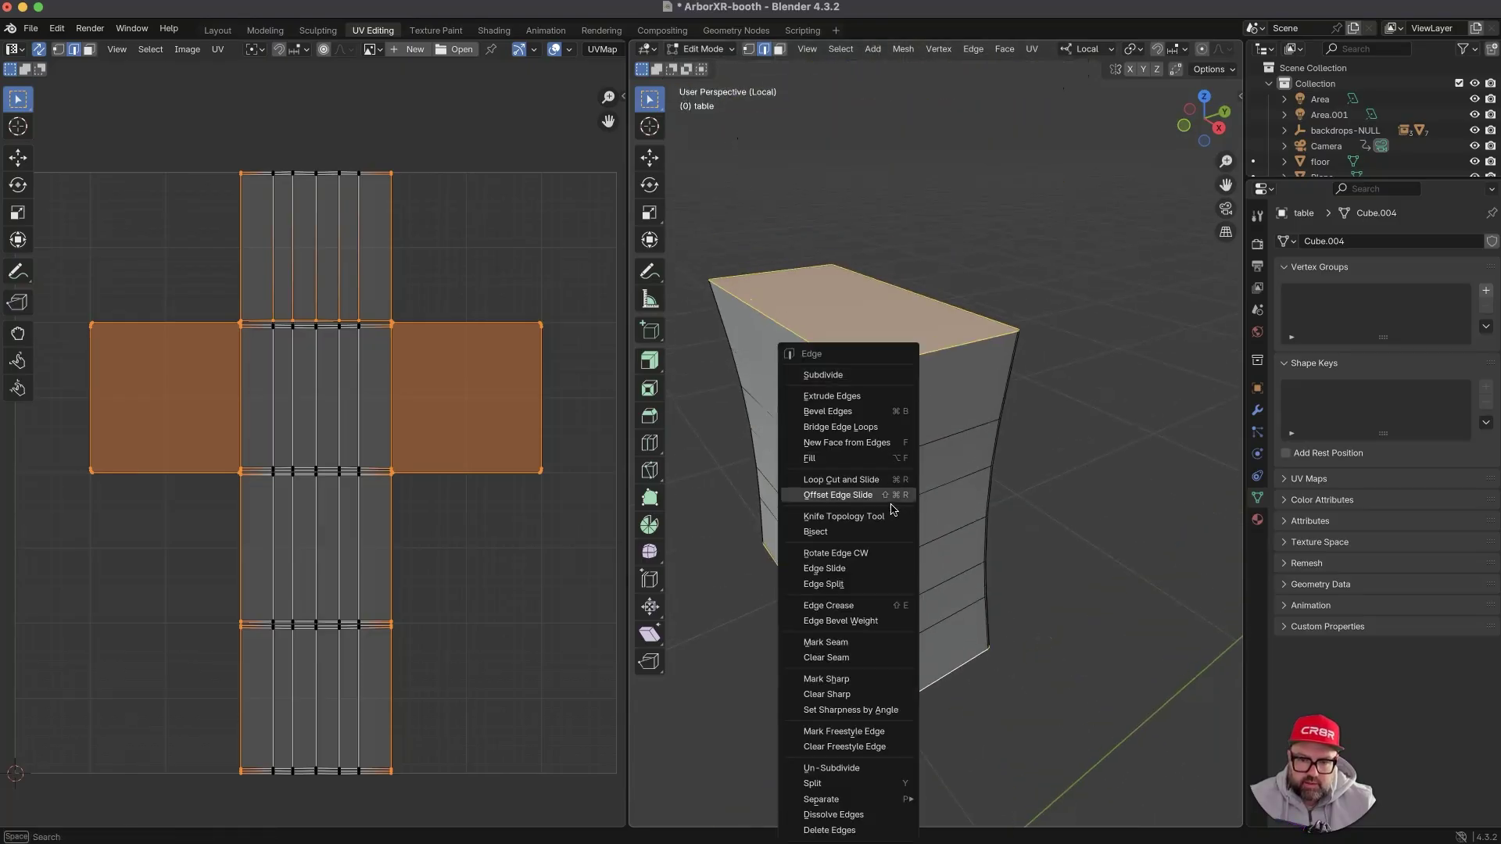
pyautogui.click(859, 645)
pyautogui.click(1082, 480)
# - Select the top and bottom edges of the table's front panel and clear their seams
pyautogui.moveTo(1049, 472); pyautogui.dragTo(870, 362, button='middle')
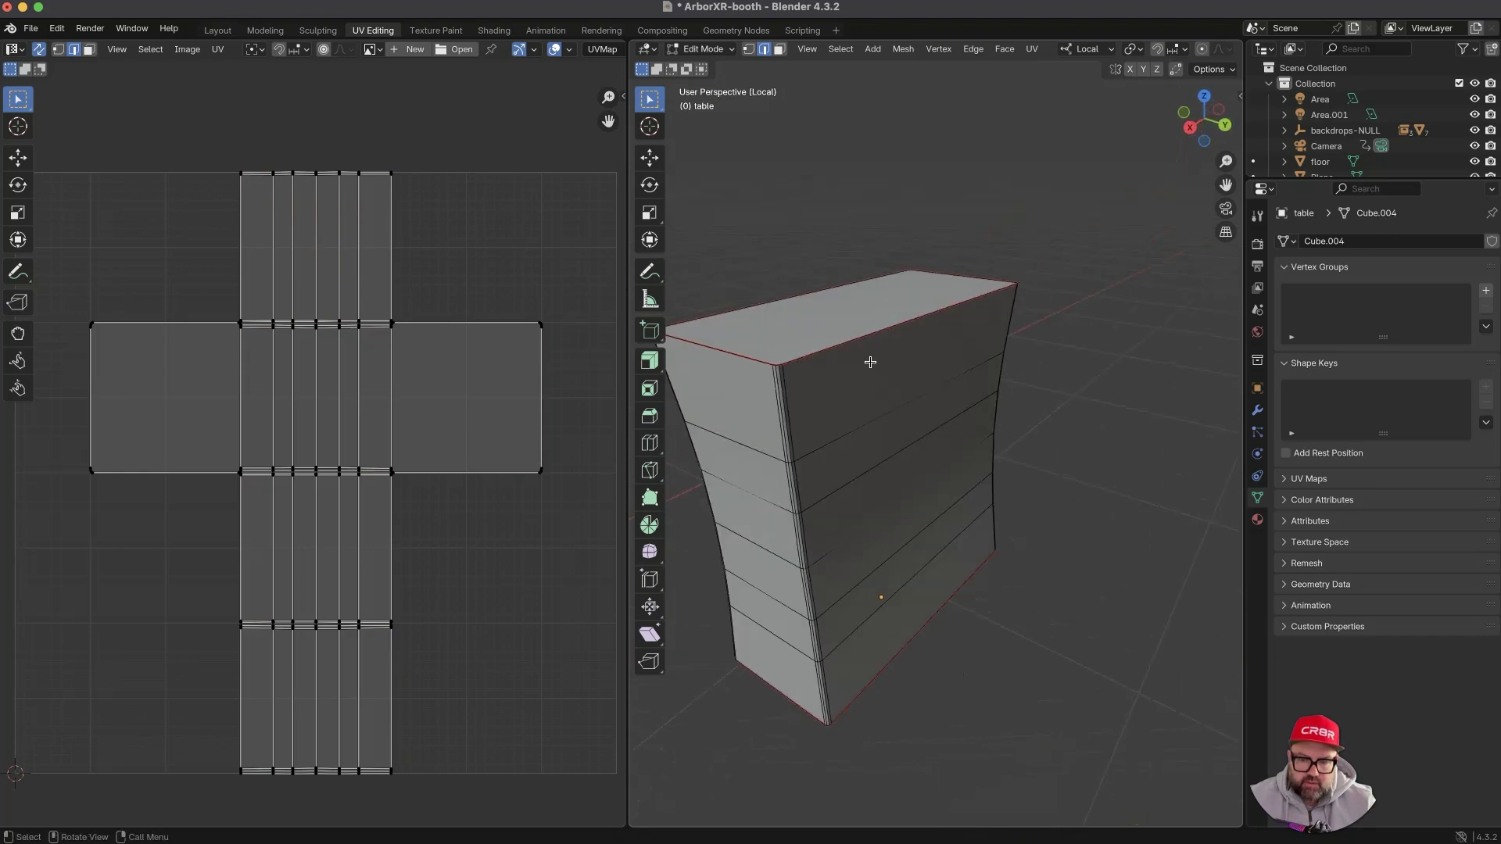
pyautogui.click(860, 338)
pyautogui.keyDown('shift'); pyautogui.click(930, 623); pyautogui.keyUp('shift')
pyautogui.hotkey('ctrl', 'e')
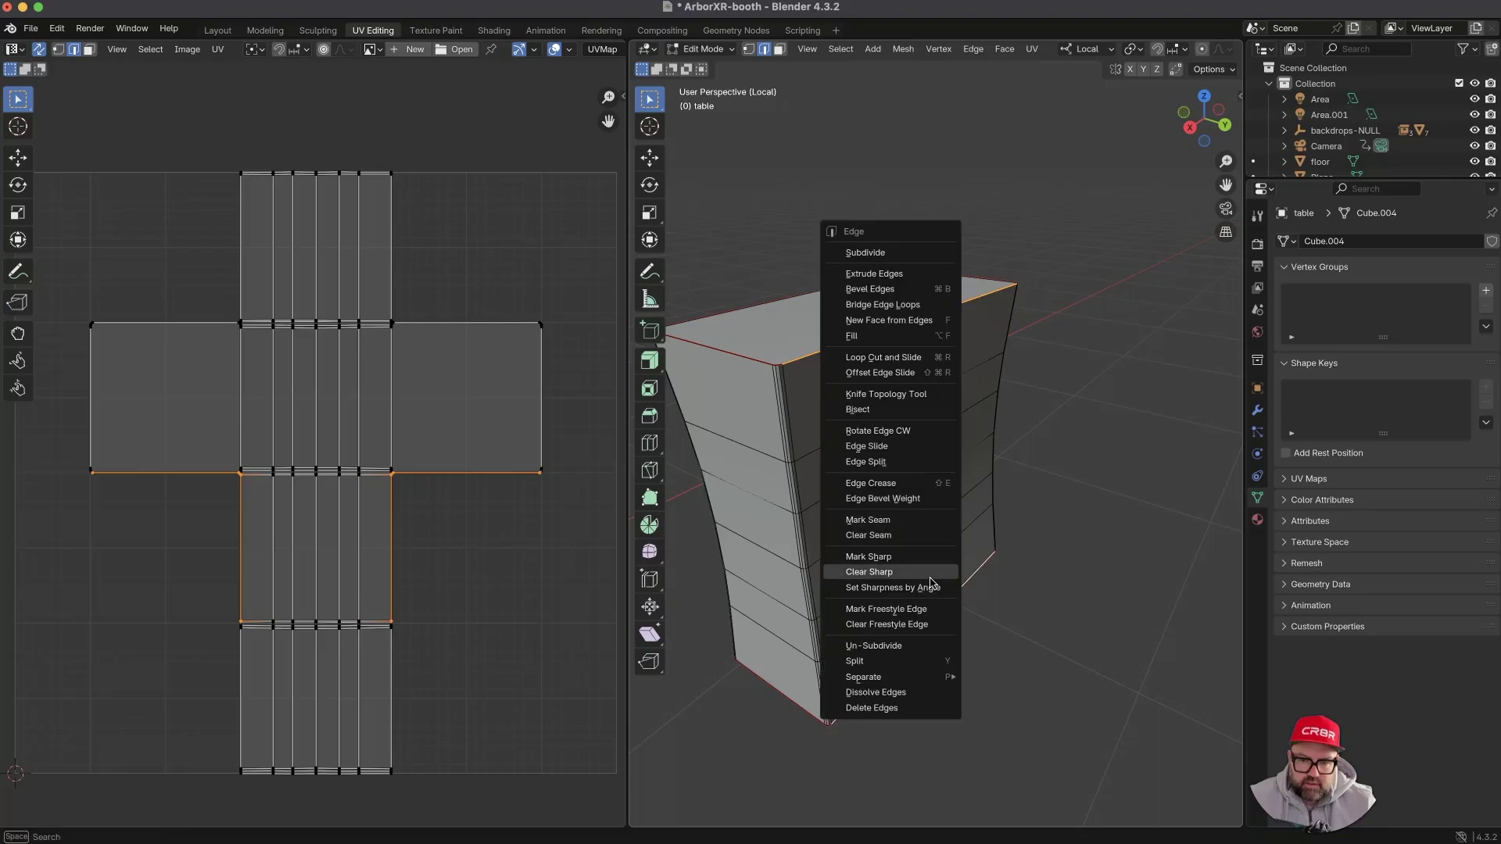
pyautogui.click(892, 557)
# - Select the whole table mesh and unwrap it with Smart UV Project, keeping the offered settings
pyautogui.moveTo(832, 548); pyautogui.dragTo(881, 429, button='middle')
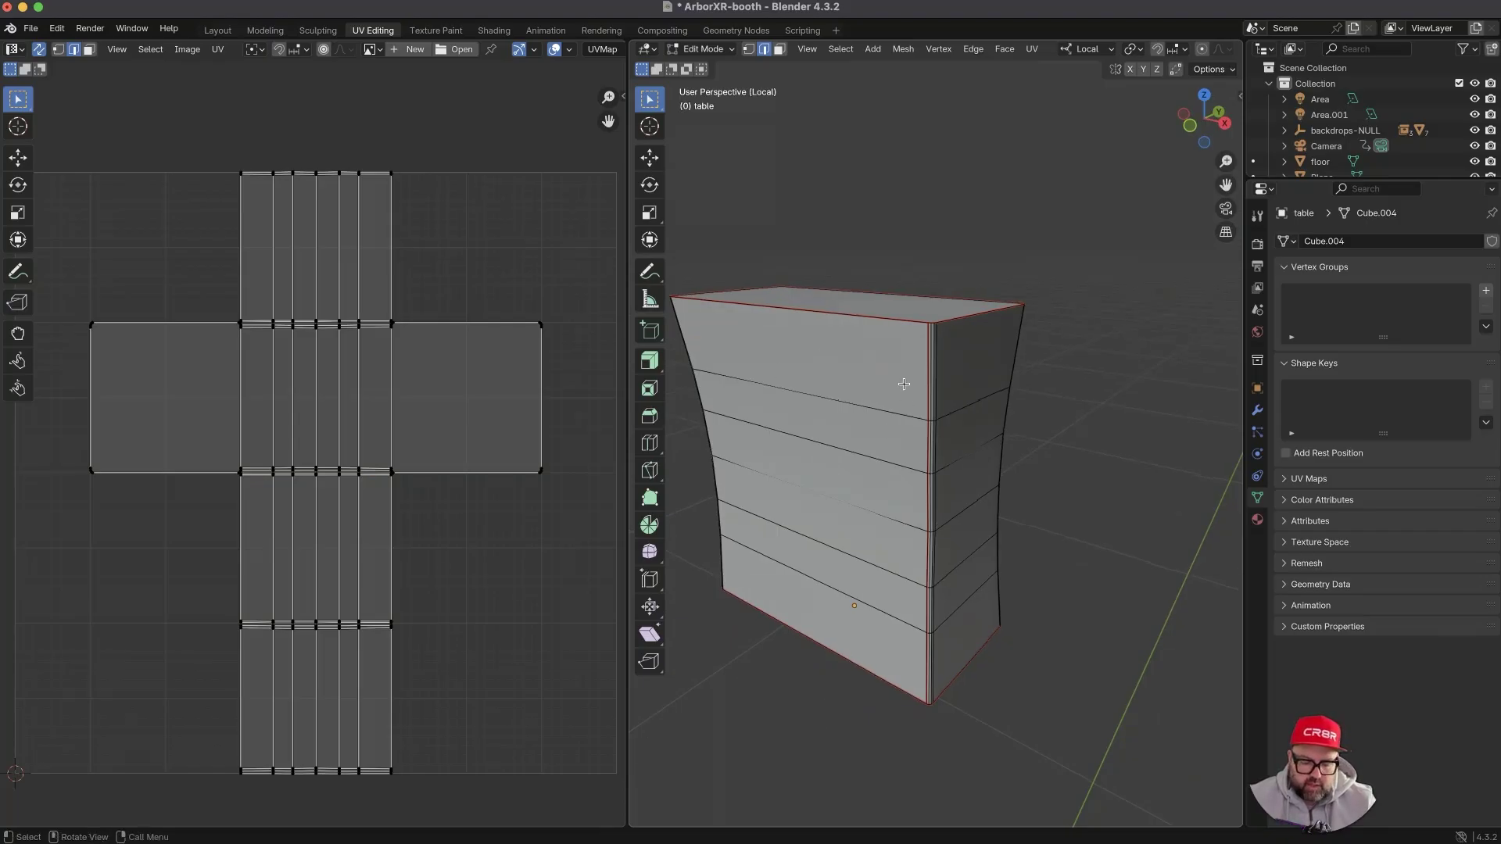
pyautogui.press('a')
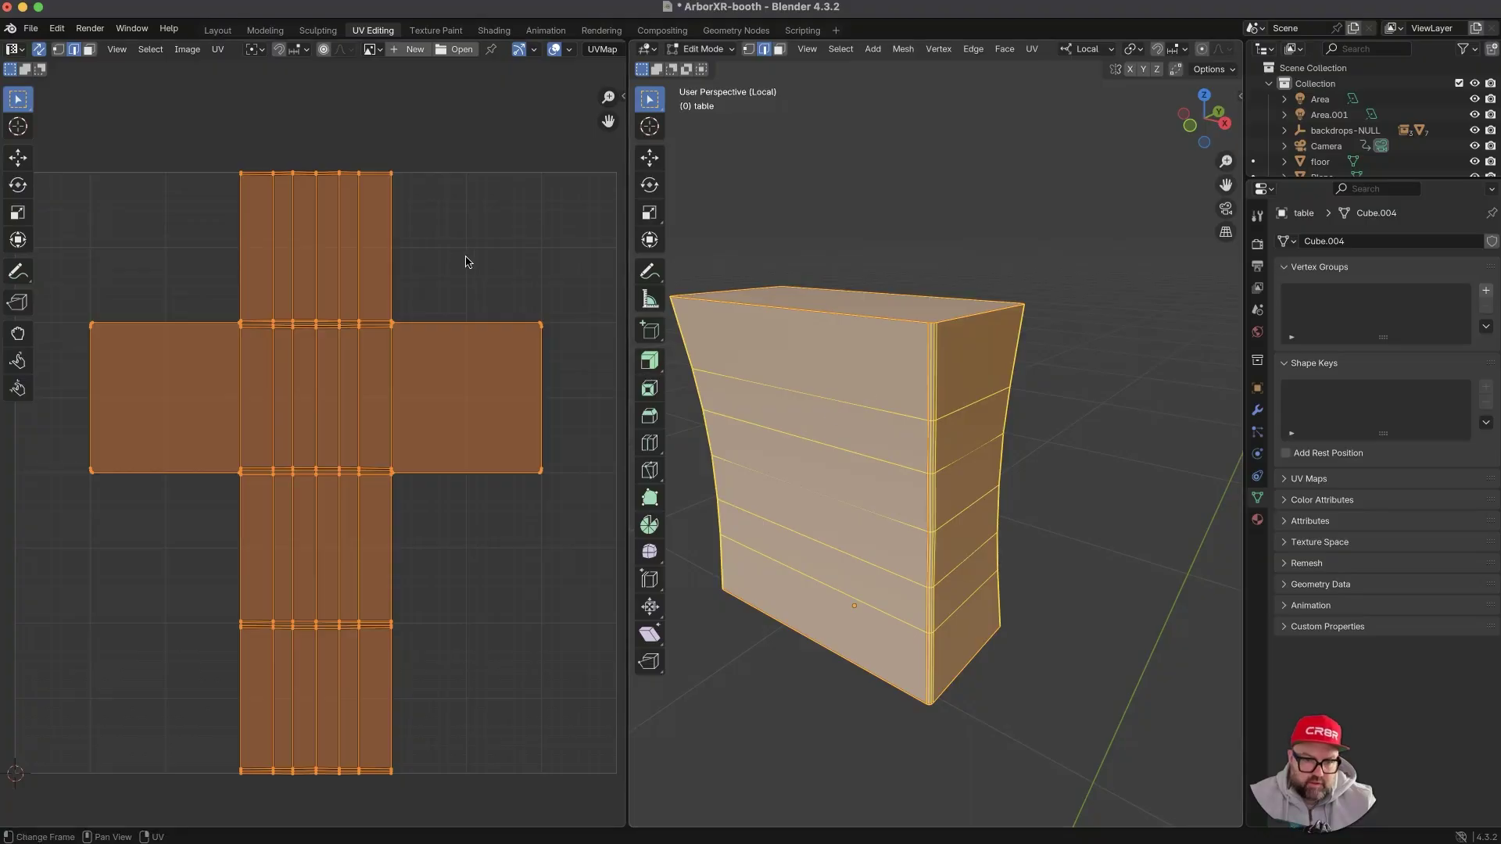
pyautogui.click(218, 50)
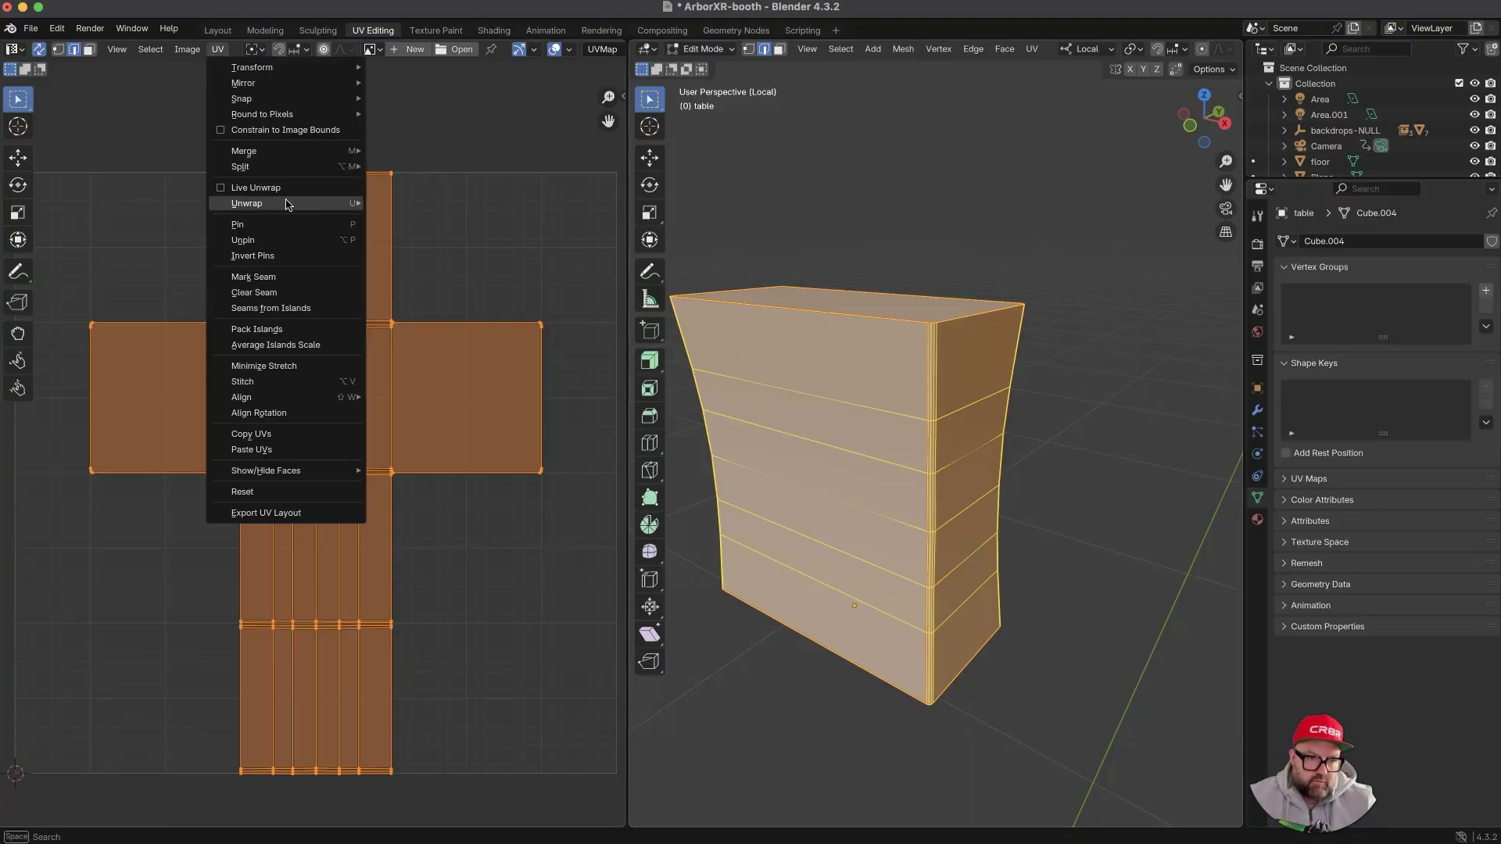
pyautogui.moveTo(288, 204)
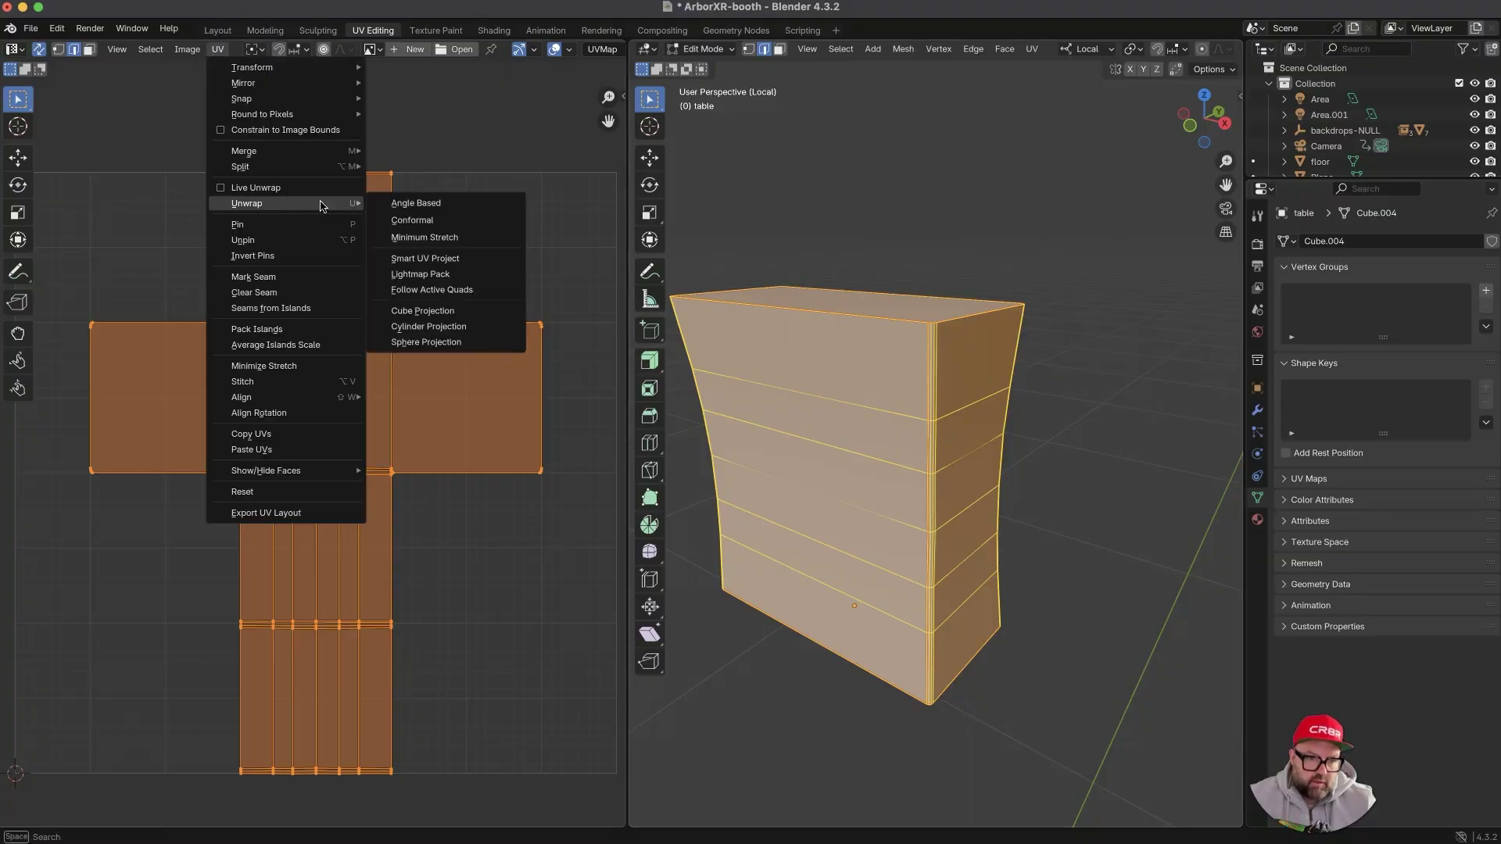
pyautogui.click(469, 258)
pyautogui.click(432, 408)
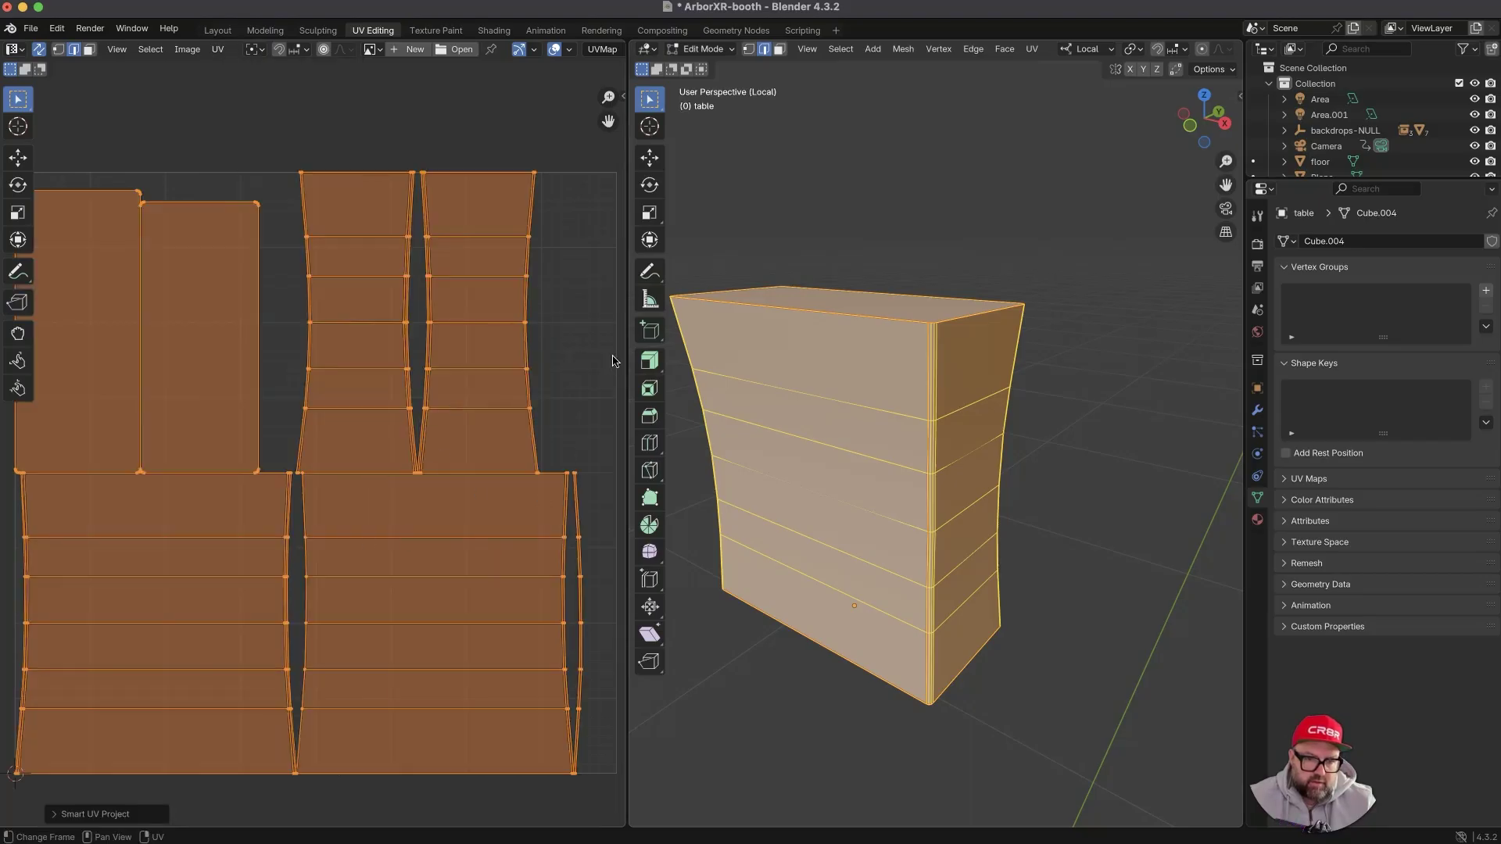
# - Select edges and the narrow outer strip in the new UV layout to check which part of the table they belong to
pyautogui.click(545, 428)
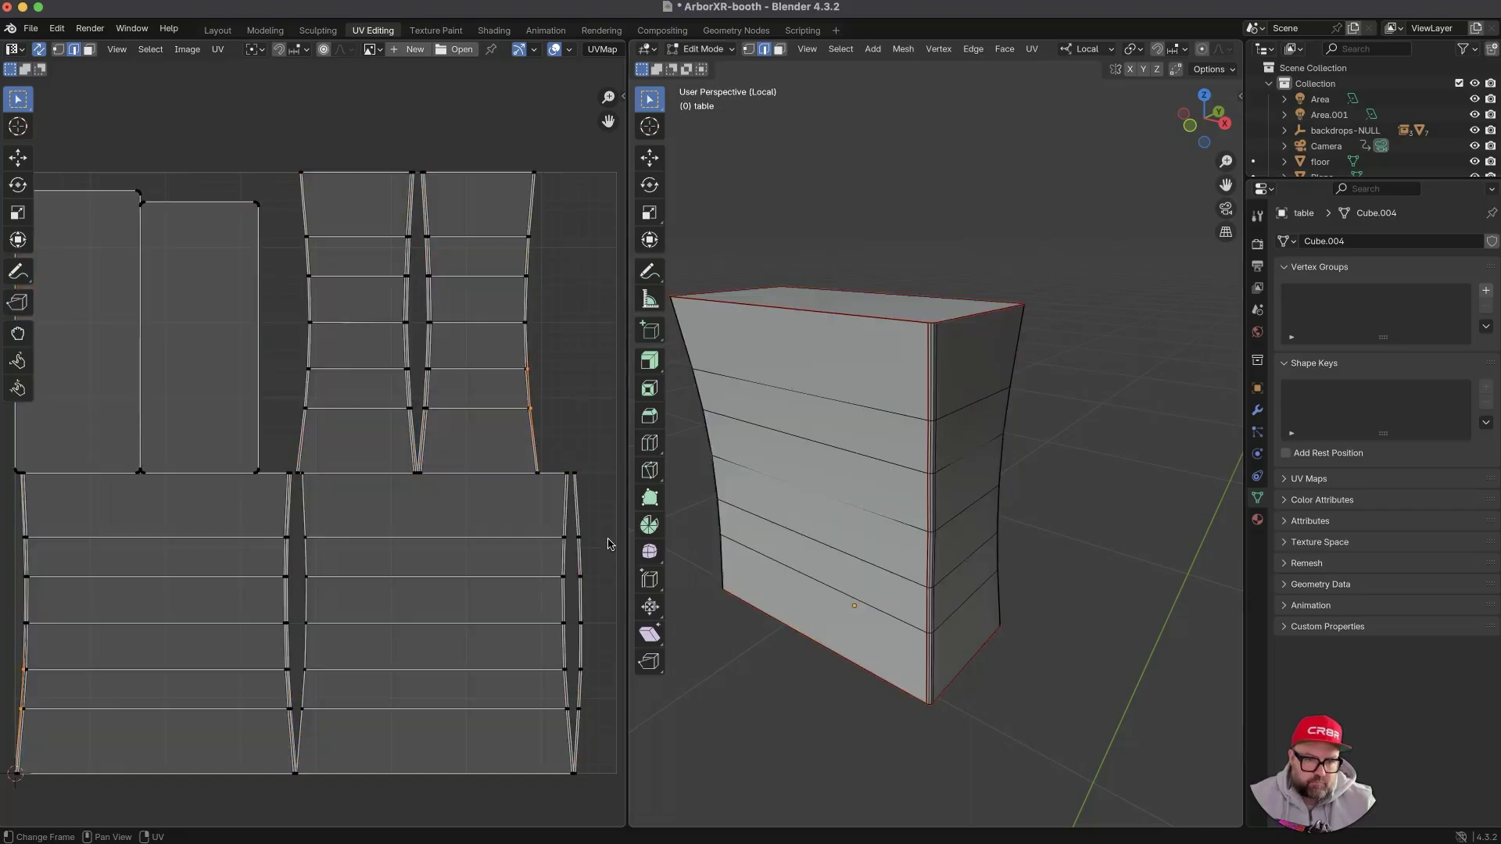
pyautogui.click(579, 548)
pyautogui.moveTo(603, 506); pyautogui.dragTo(580, 681)
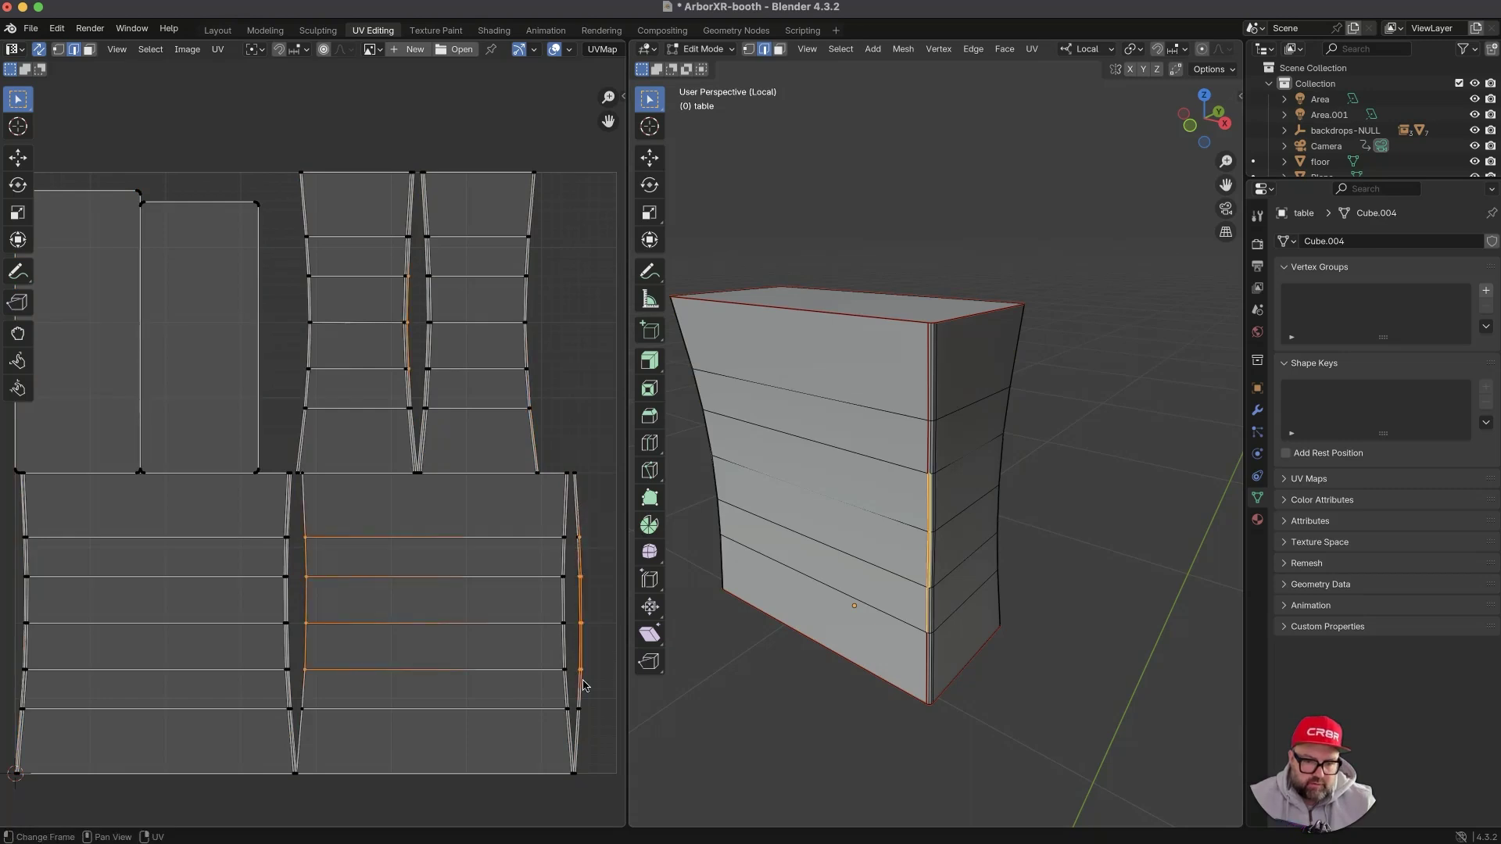
pyautogui.click(597, 605)
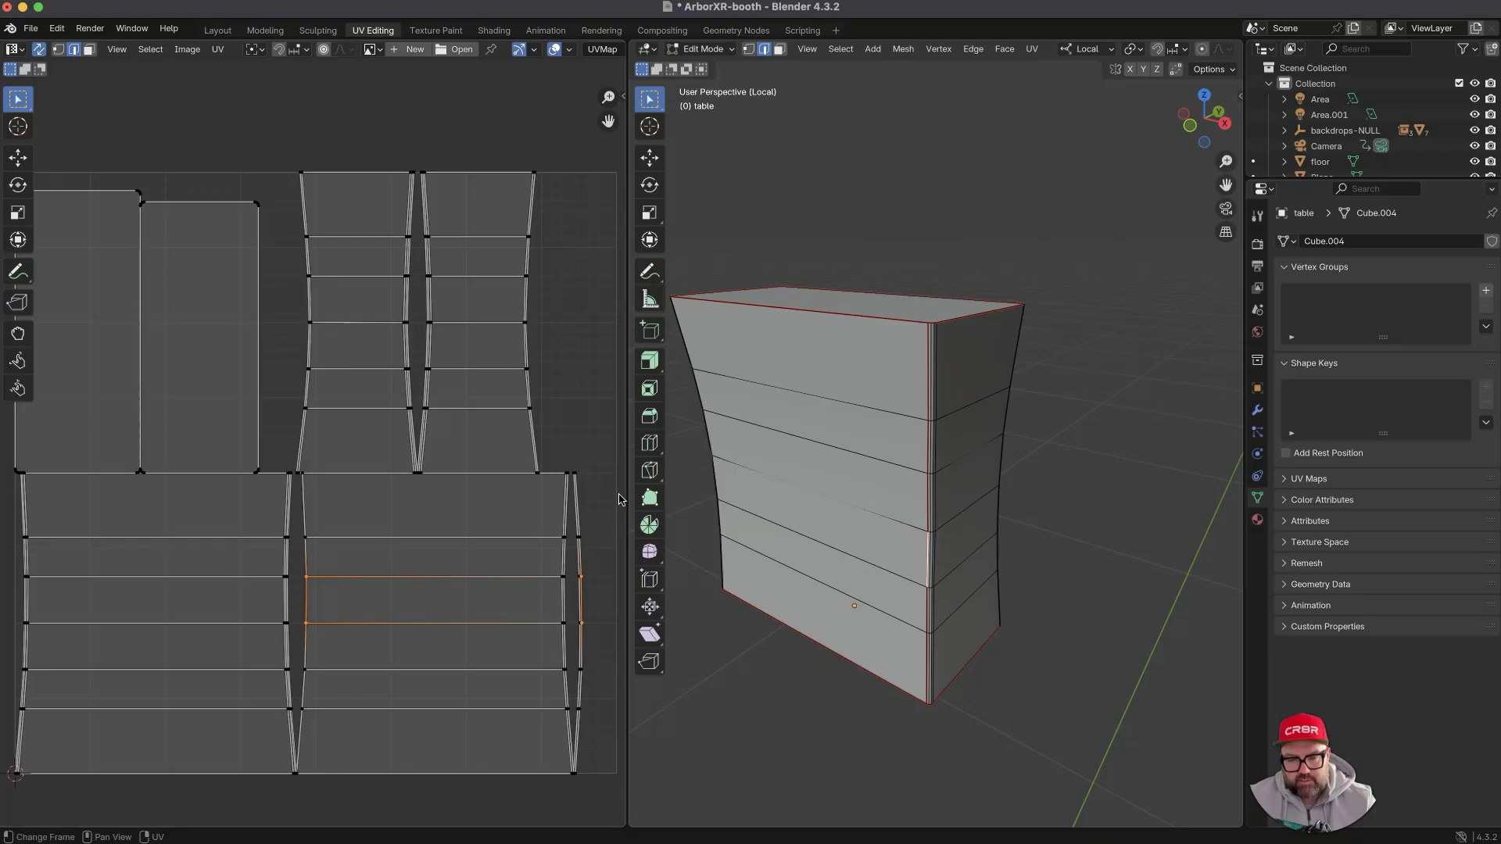
# - In face mode, select end faces of the table's large panel and both side panels to check how their UV islands are oriented
pyautogui.moveTo(889, 531); pyautogui.dragTo(804, 474, button='middle')
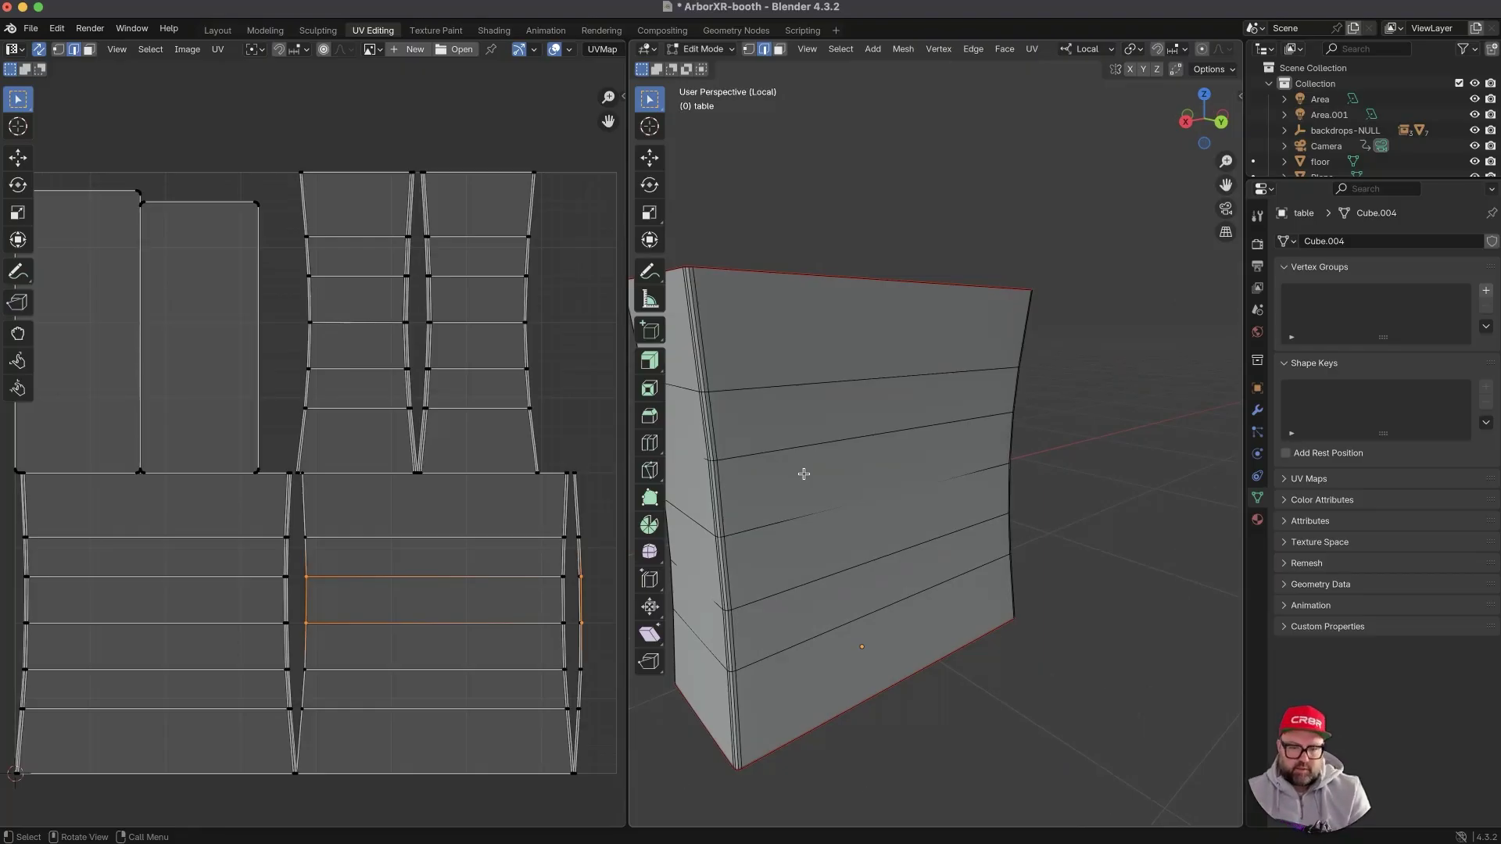
pyautogui.click(803, 347)
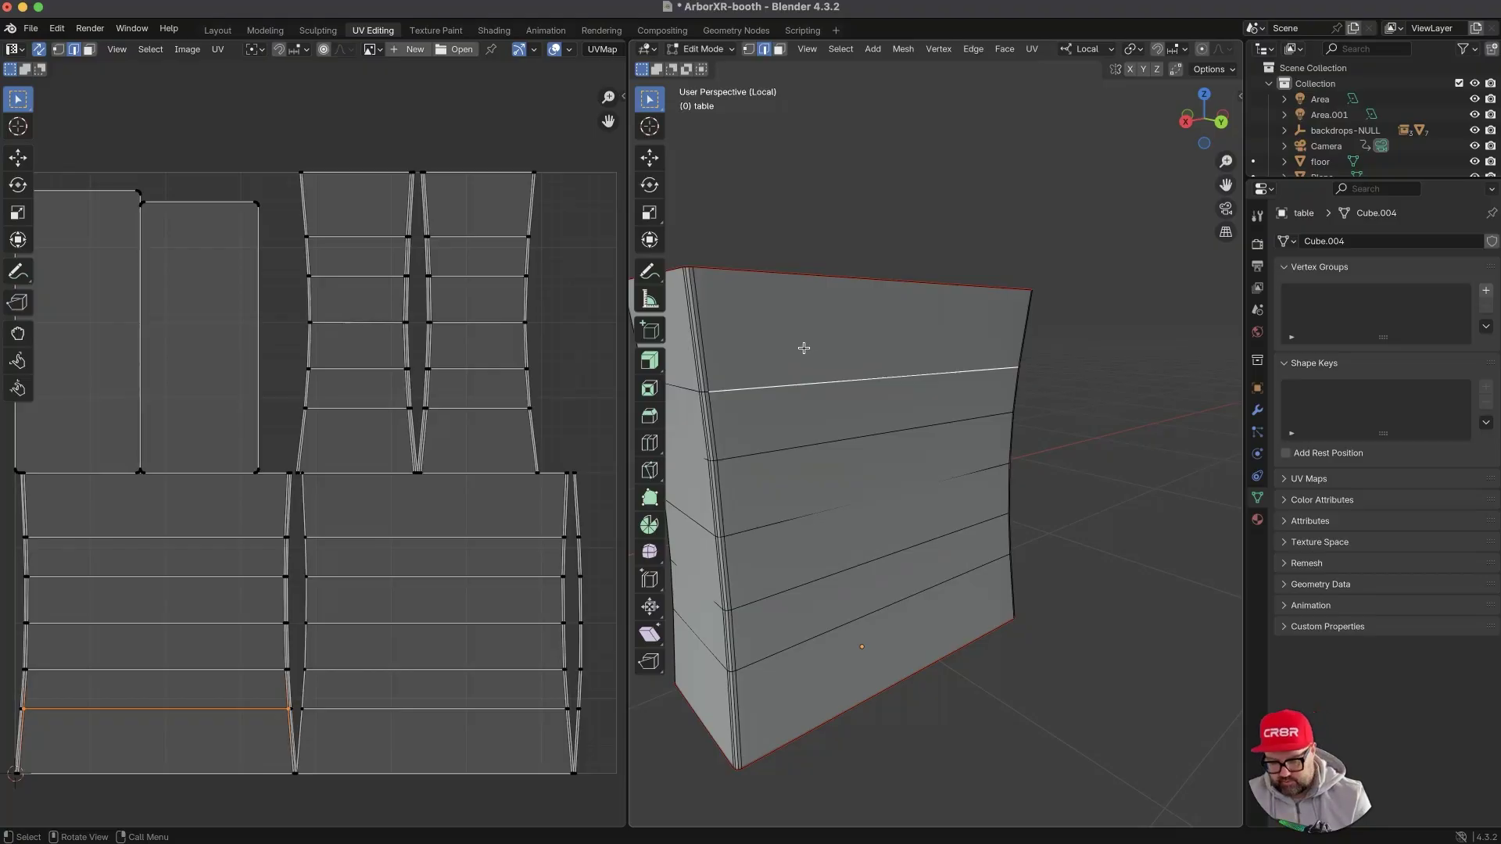
pyautogui.press('3')
pyautogui.click(831, 341)
pyautogui.moveTo(770, 428)
pyautogui.mouseDown(button='middle')
pyautogui.moveTo(827, 429)
pyautogui.moveTo(789, 405)
pyautogui.mouseUp(button='middle')
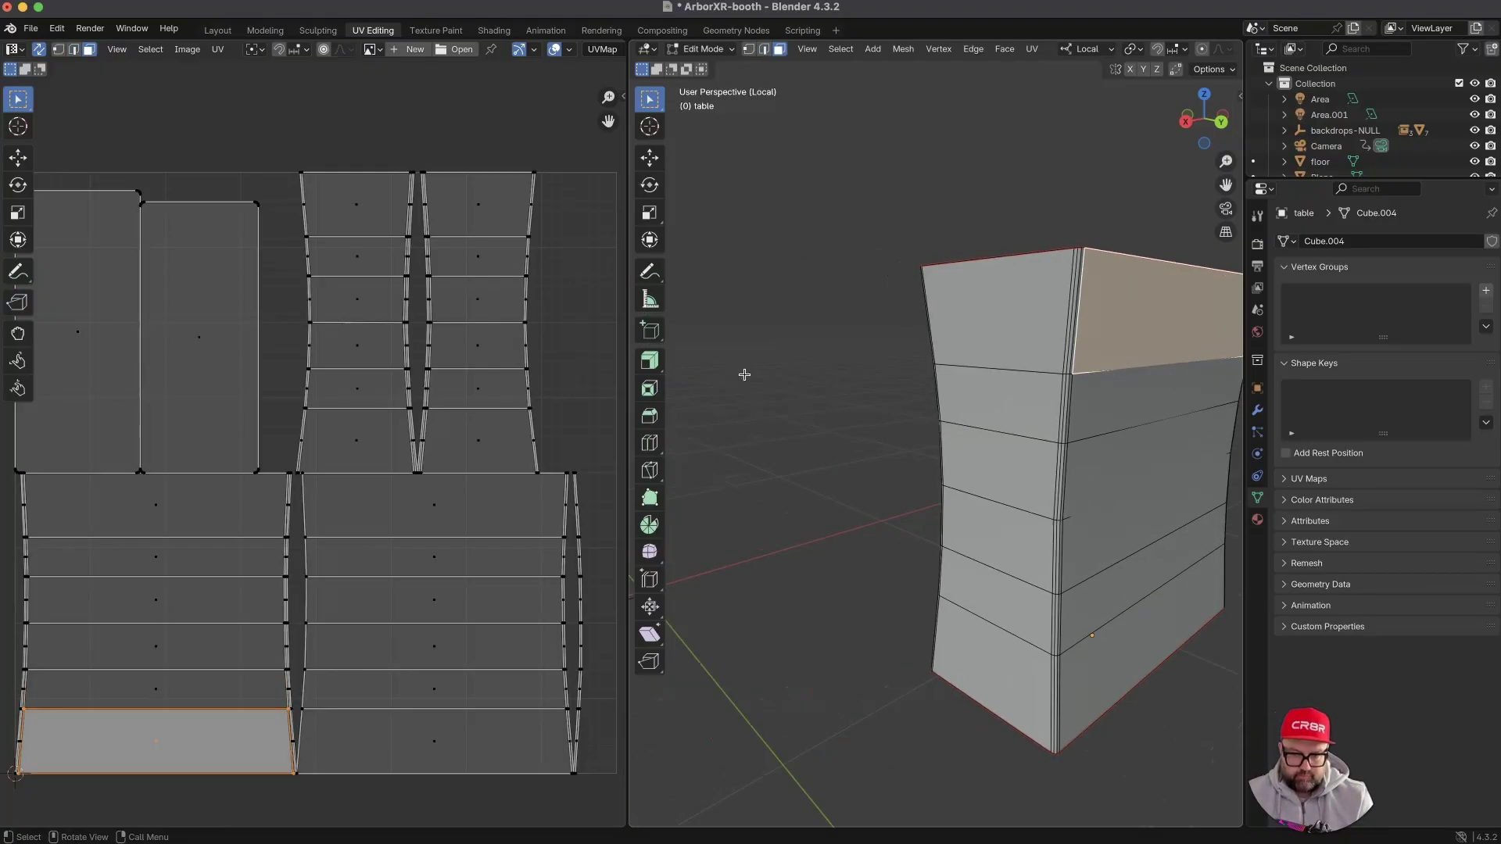
pyautogui.click(497, 455)
pyautogui.click(362, 461)
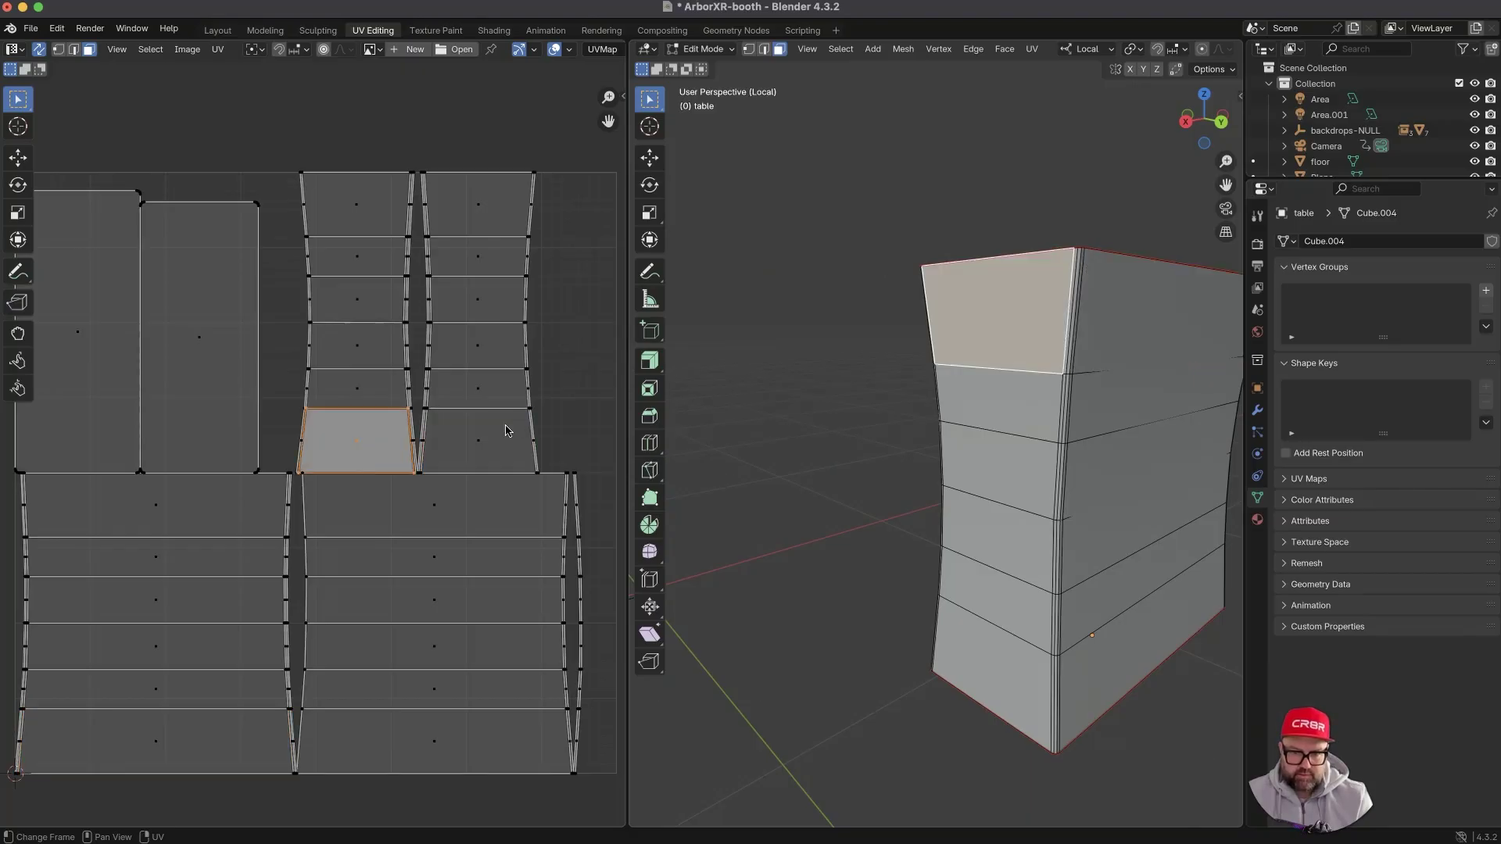
pyautogui.click(479, 444)
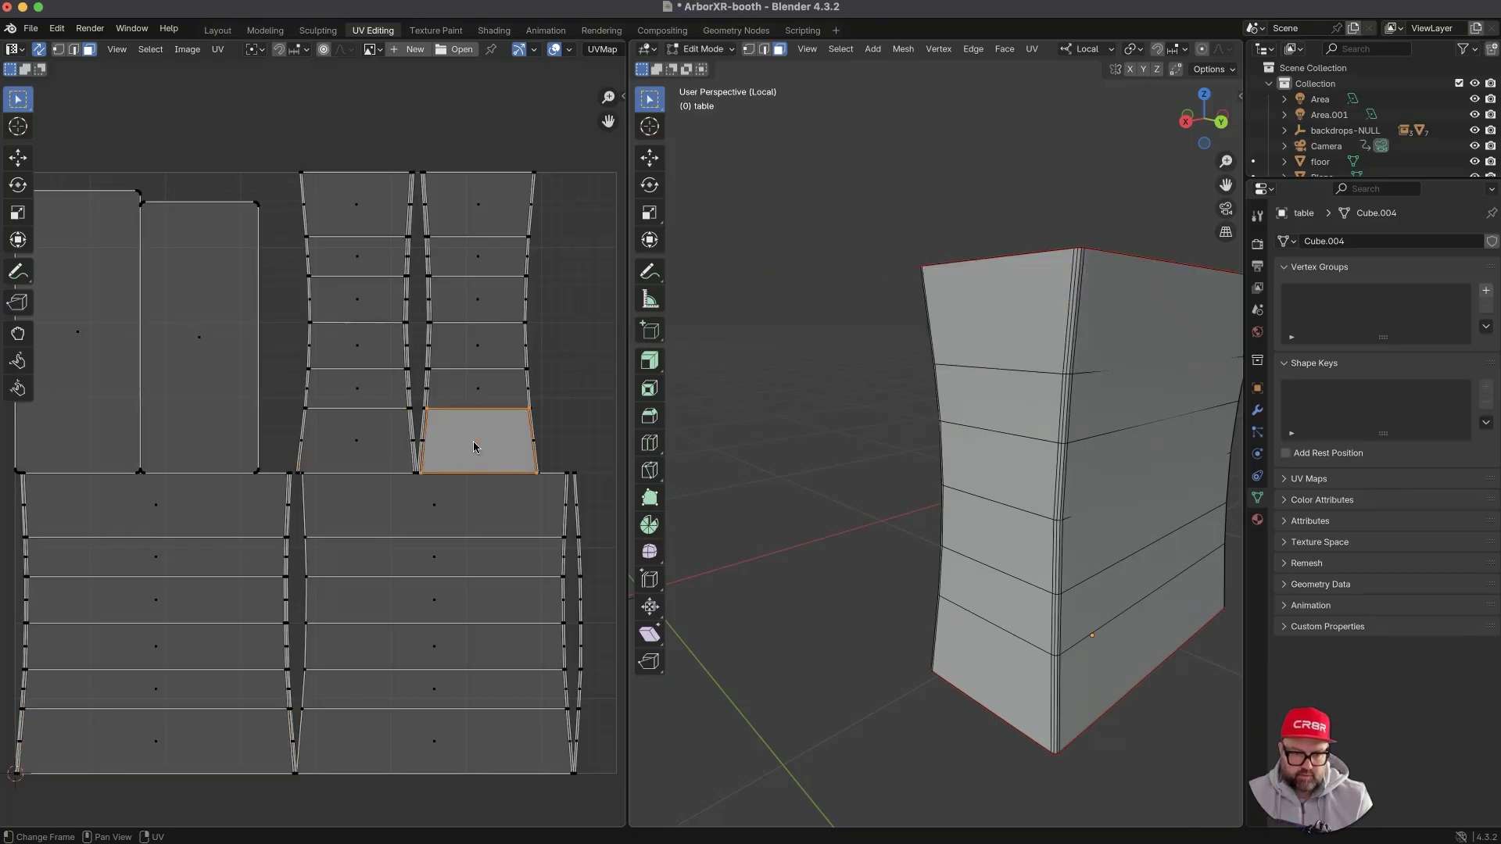
# - Select each of the two narrow side-panel UV islands in full and rotate it 180 degrees in place
pyautogui.click(484, 356)
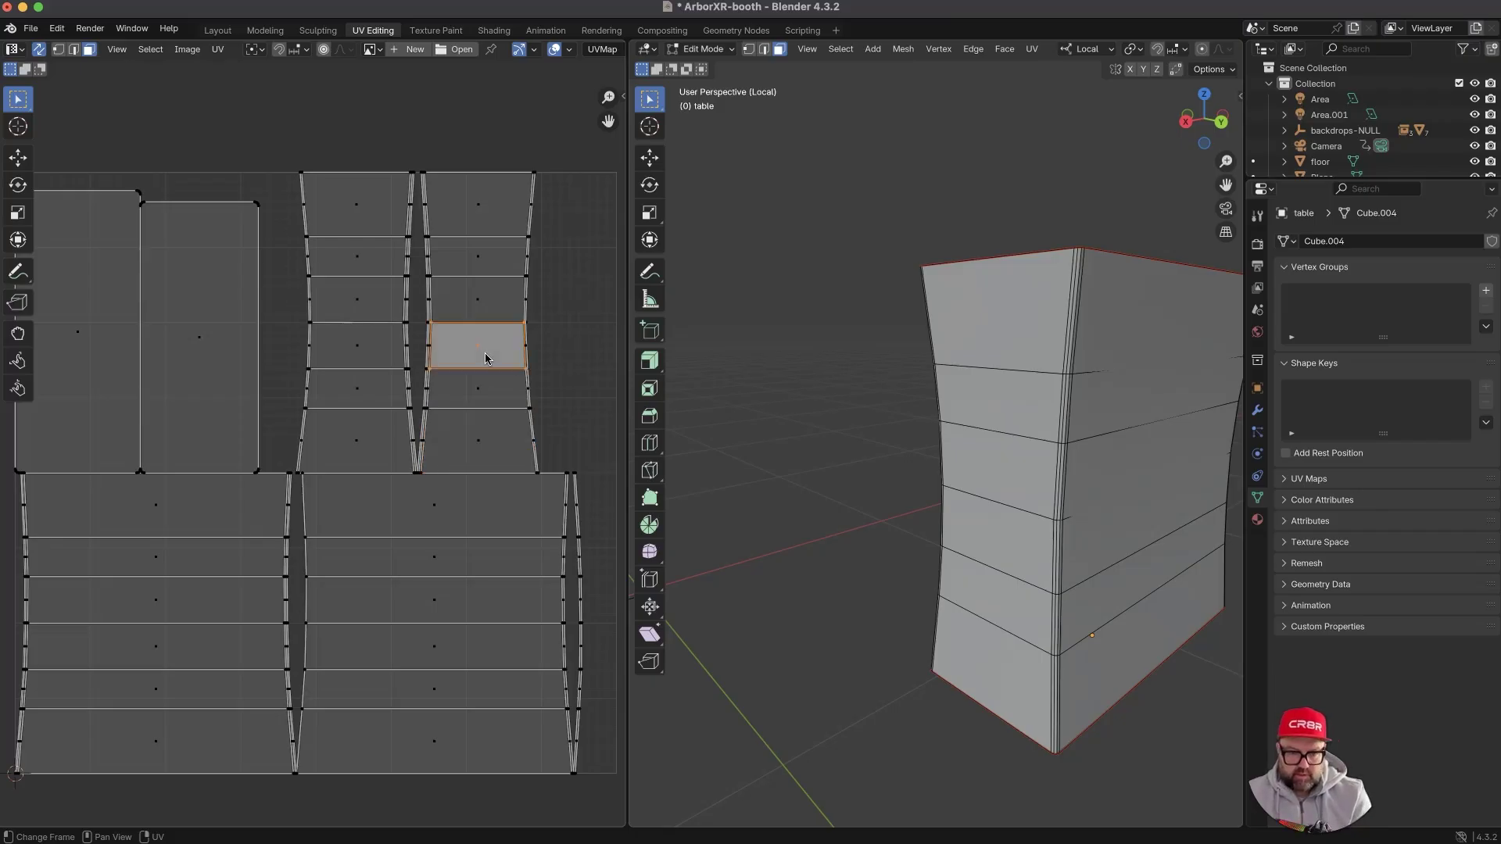
pyautogui.press('l')
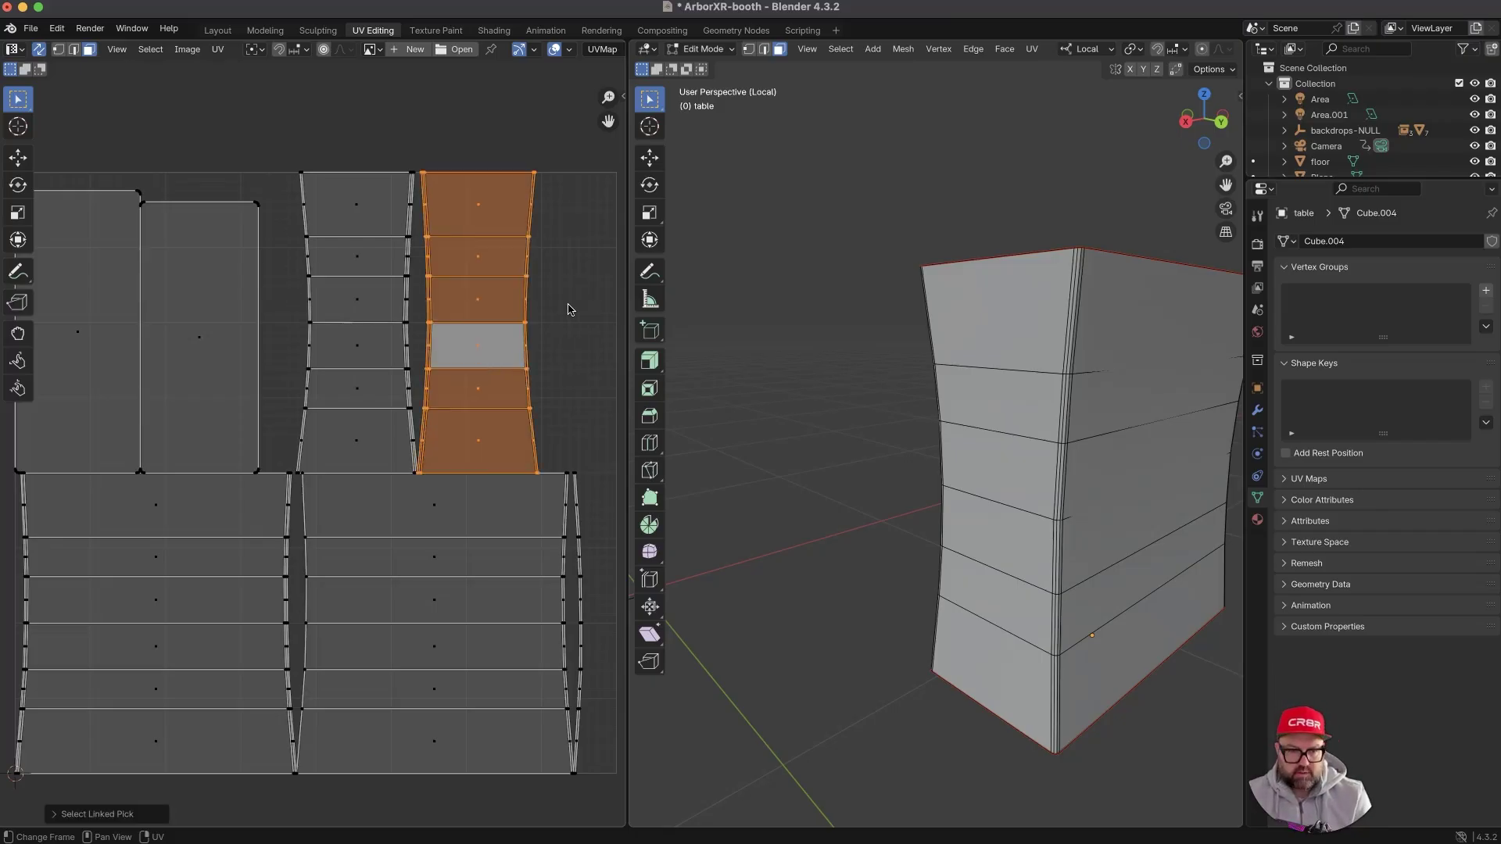
pyautogui.press('r')
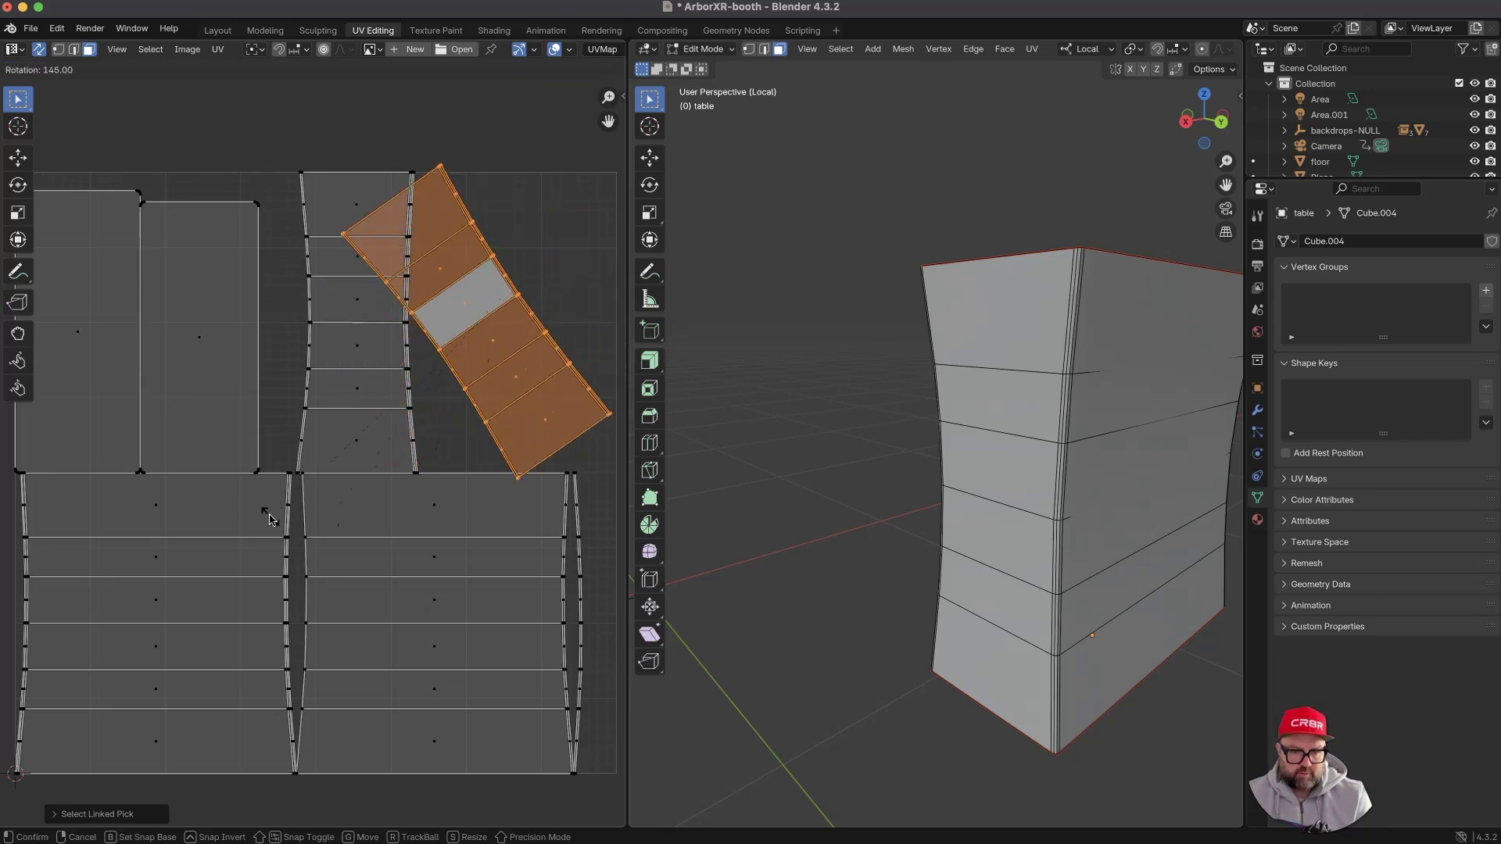
pyautogui.click(229, 366)
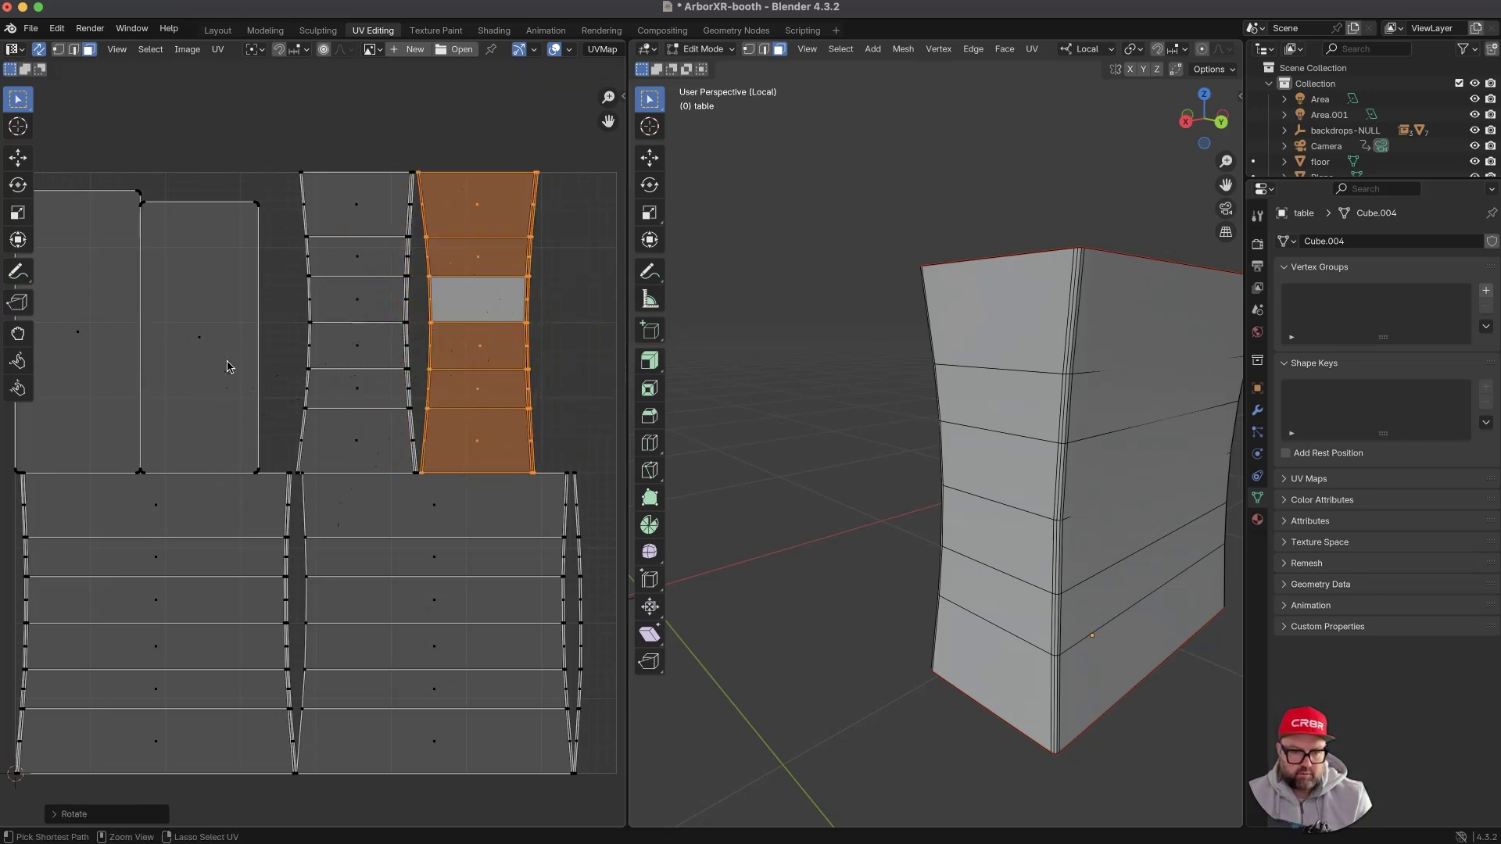
pyautogui.click(319, 306)
pyautogui.press('l')
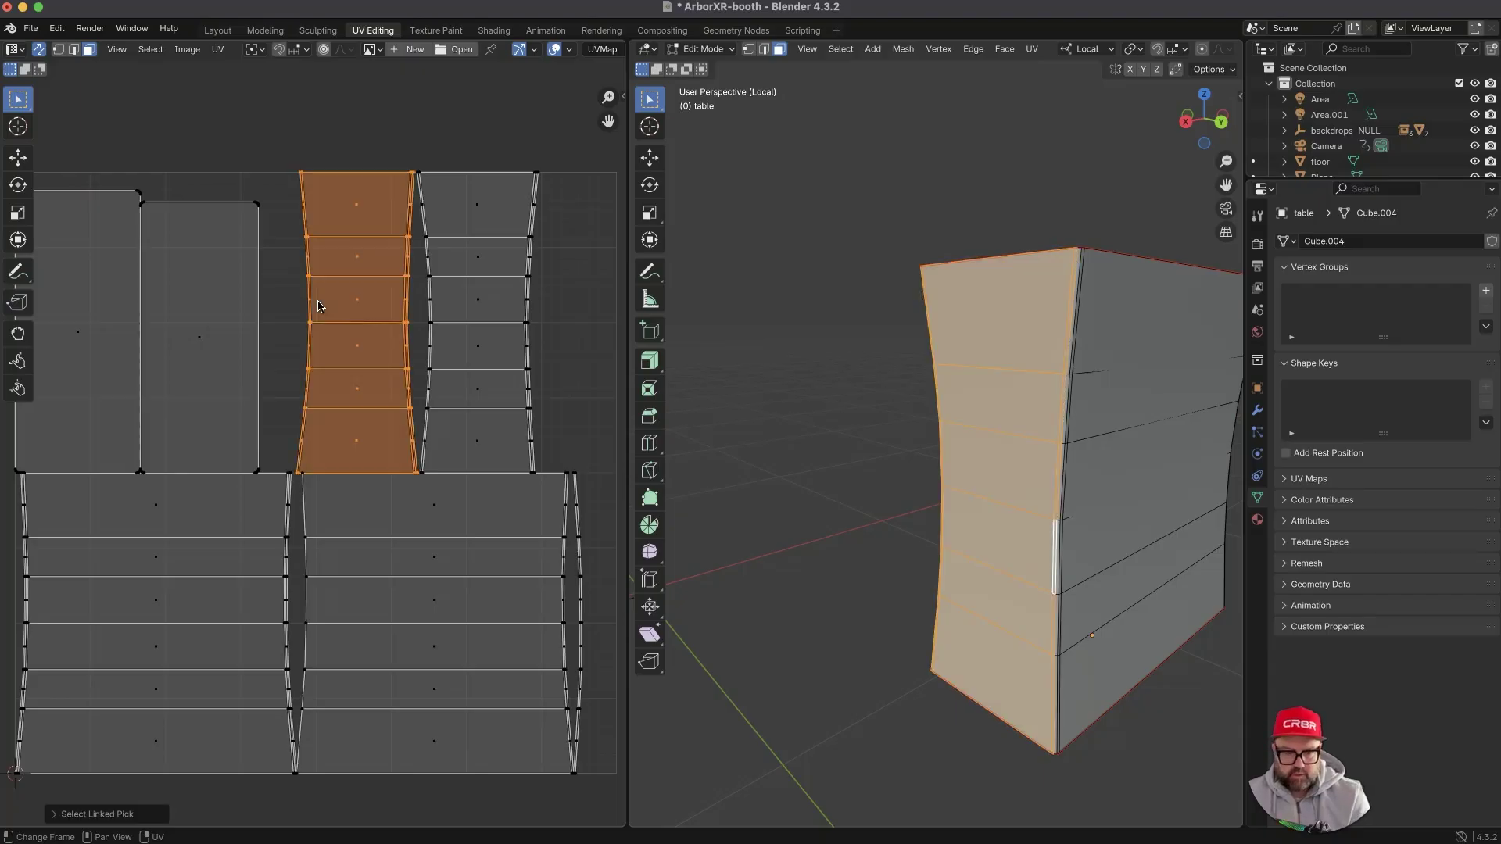
pyautogui.press('r')
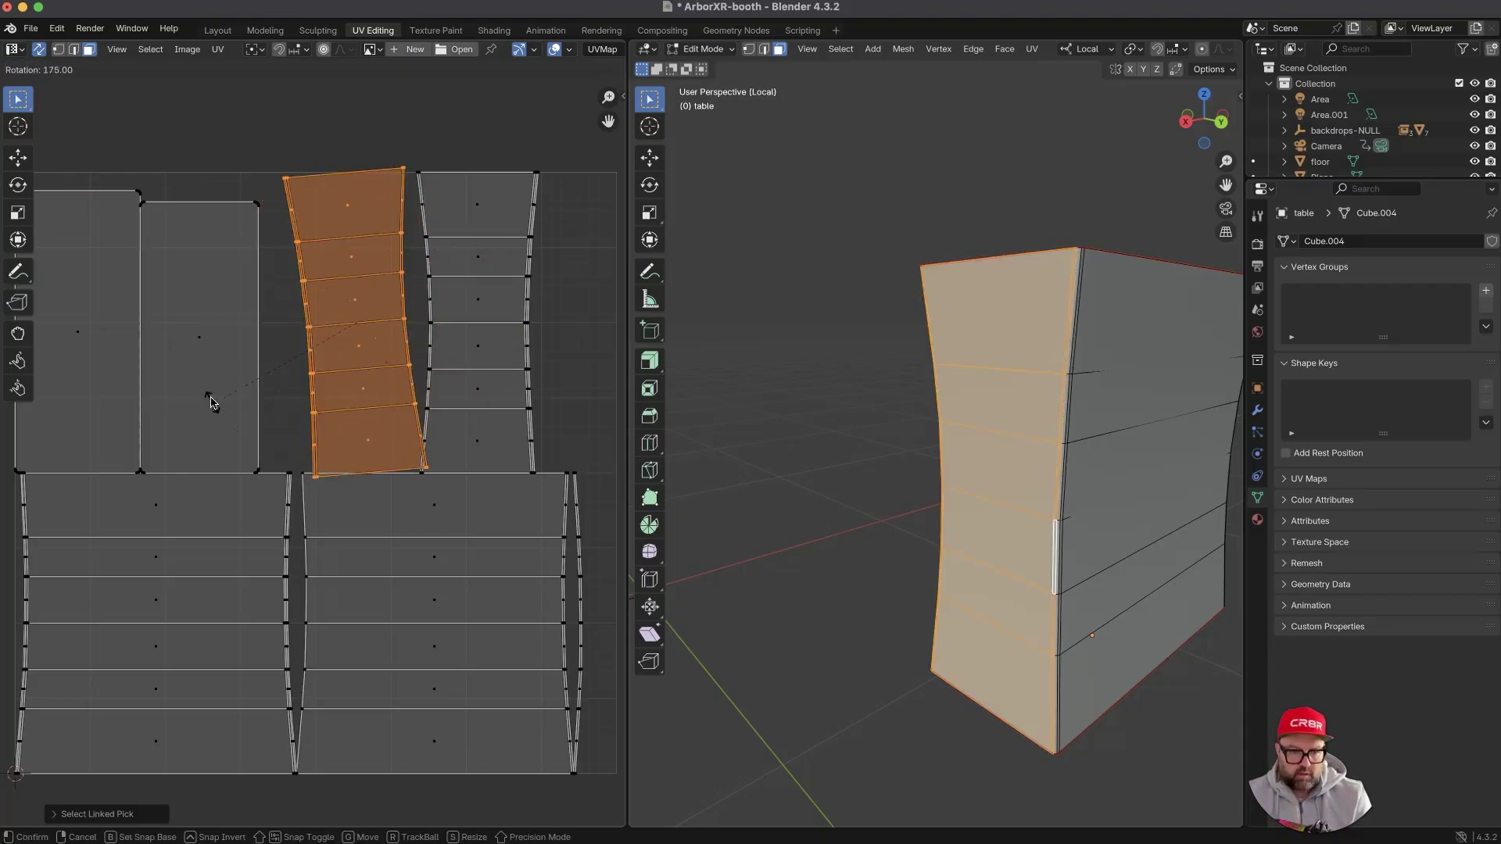
pyautogui.click(208, 397)
# - Select a face in the large UV island adjoining the narrow edge strip
pyautogui.click(393, 573)
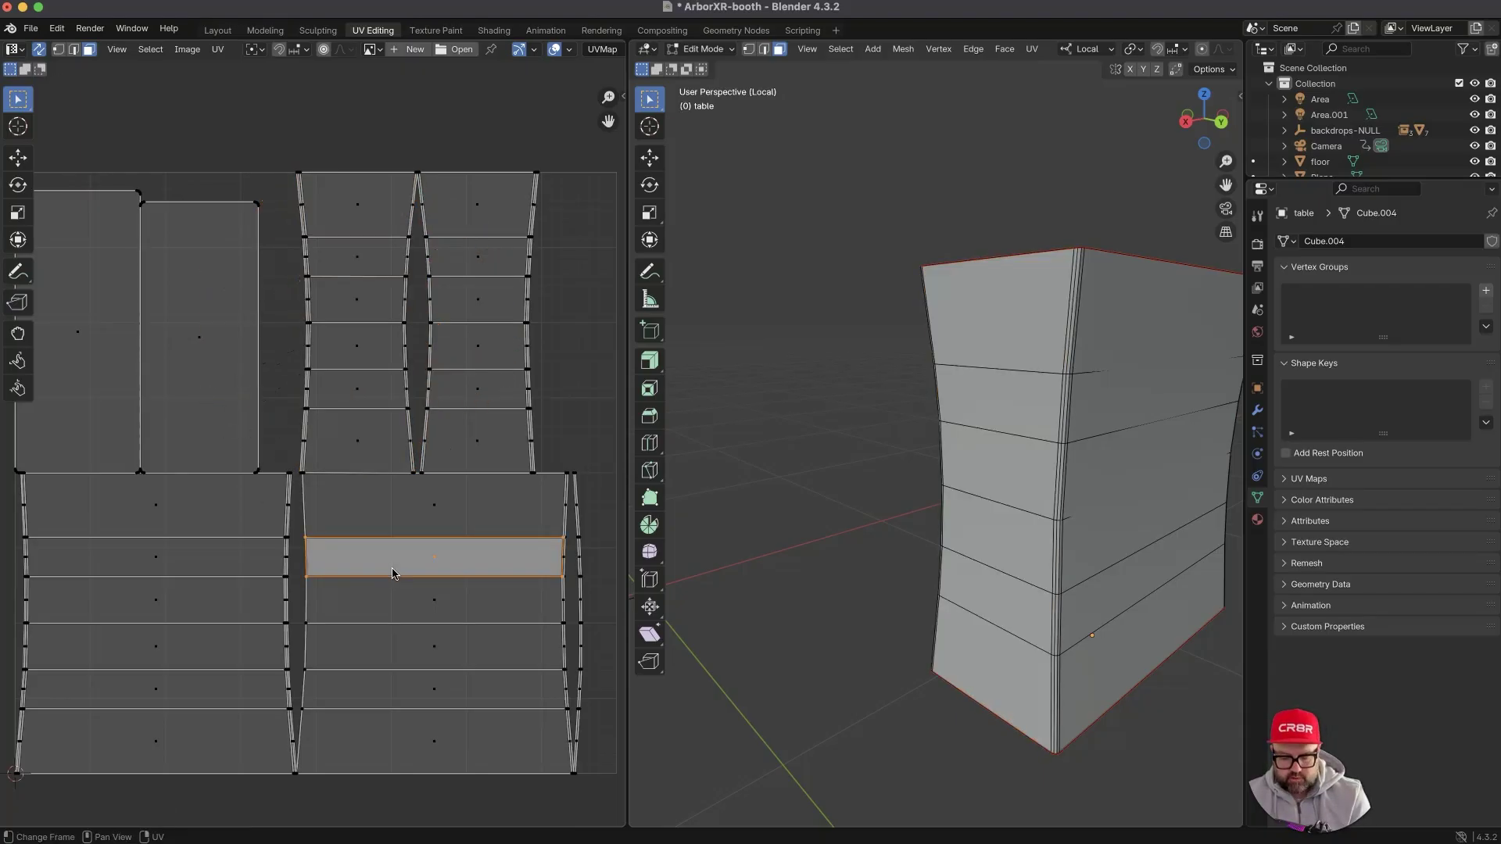
# - Rotate each of the two large lower UV islands 180 degrees so their strips are flipped upside down in place
pyautogui.press('l')
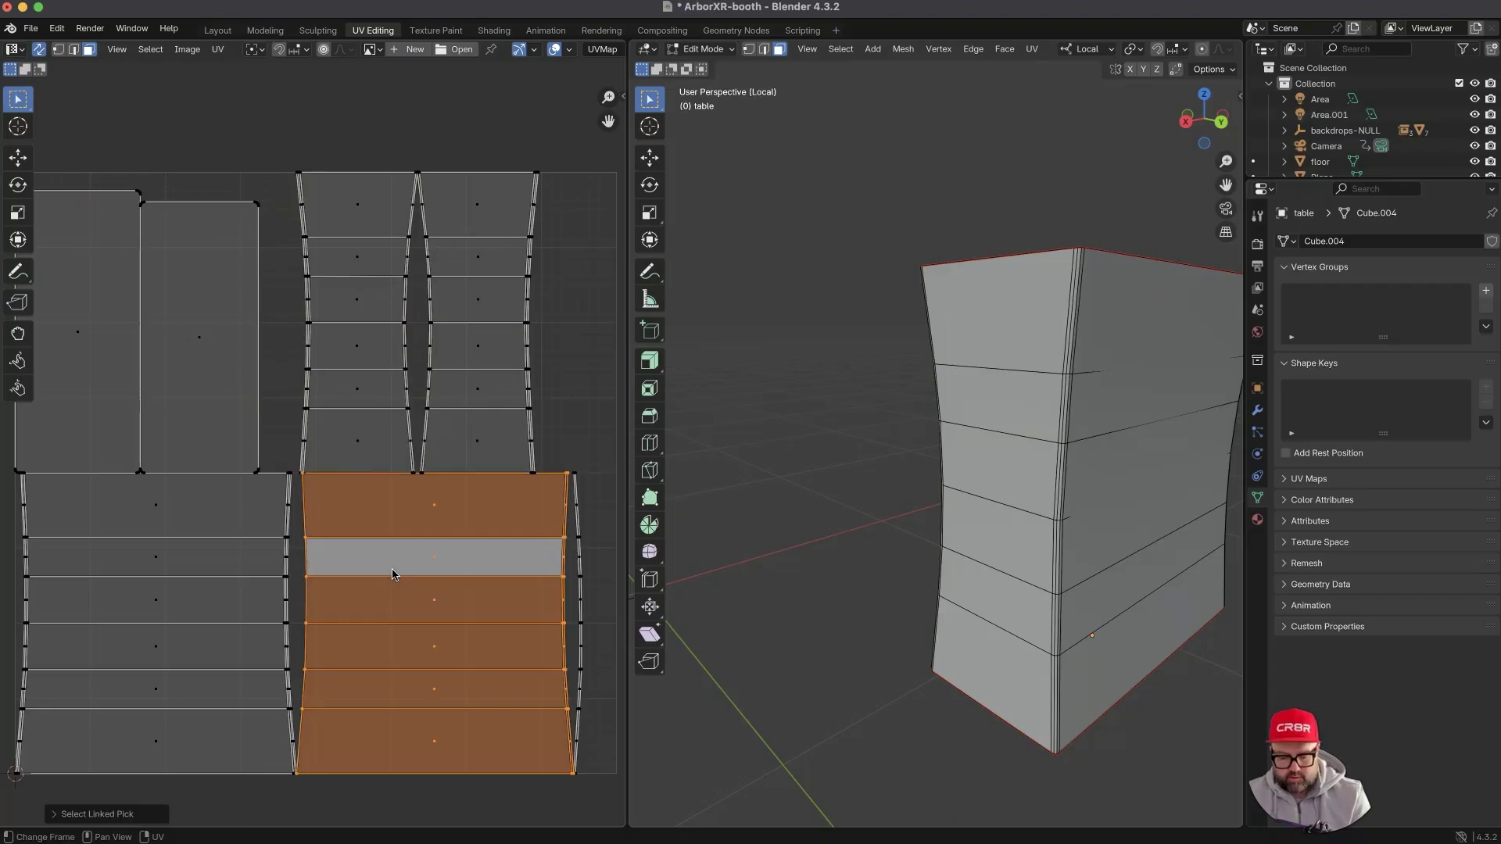
pyautogui.press('r')
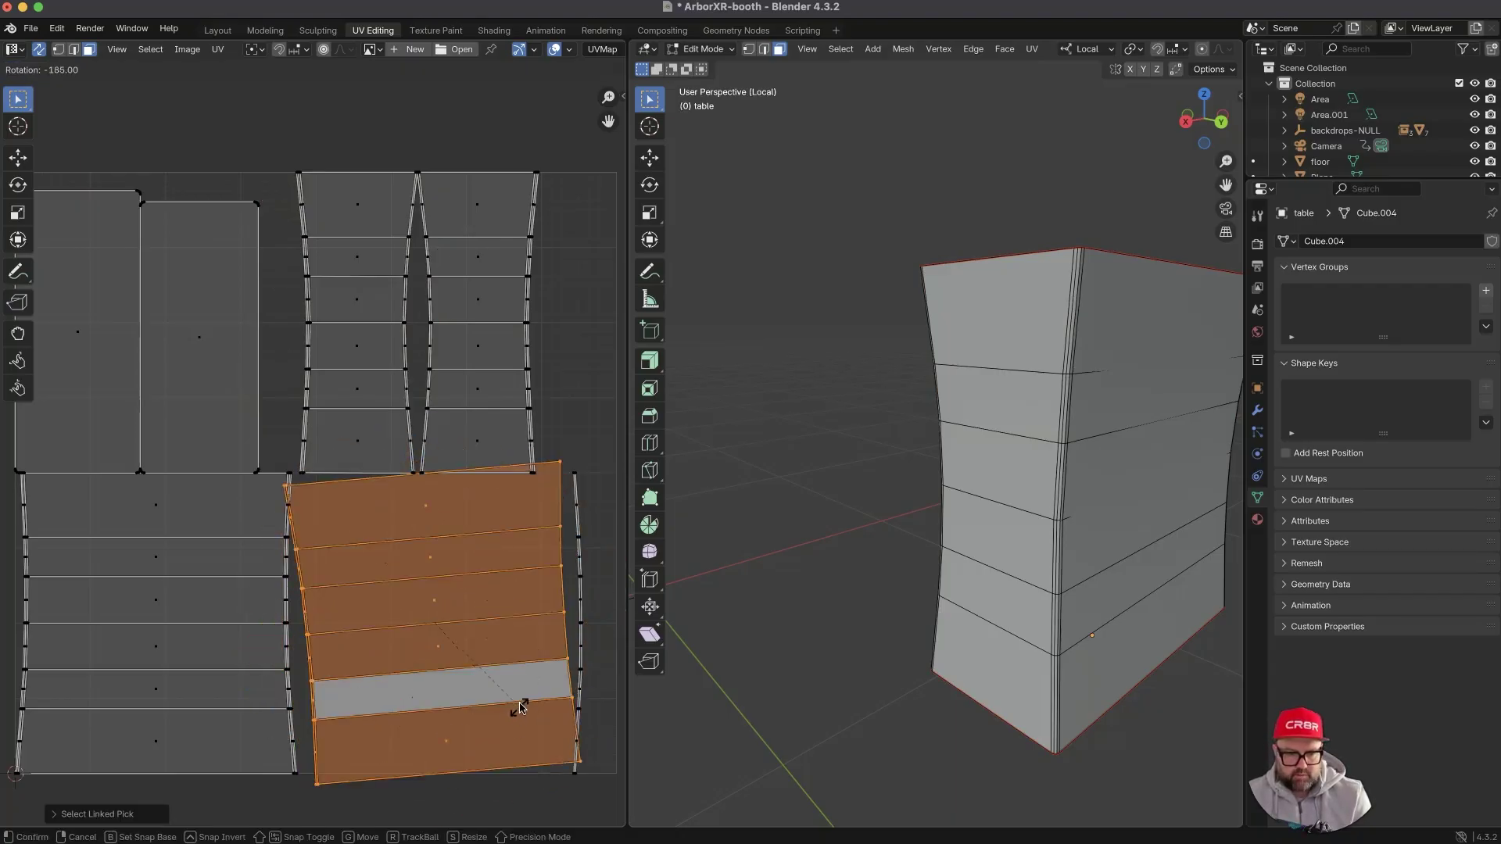
pyautogui.click(503, 714)
pyautogui.click(259, 620)
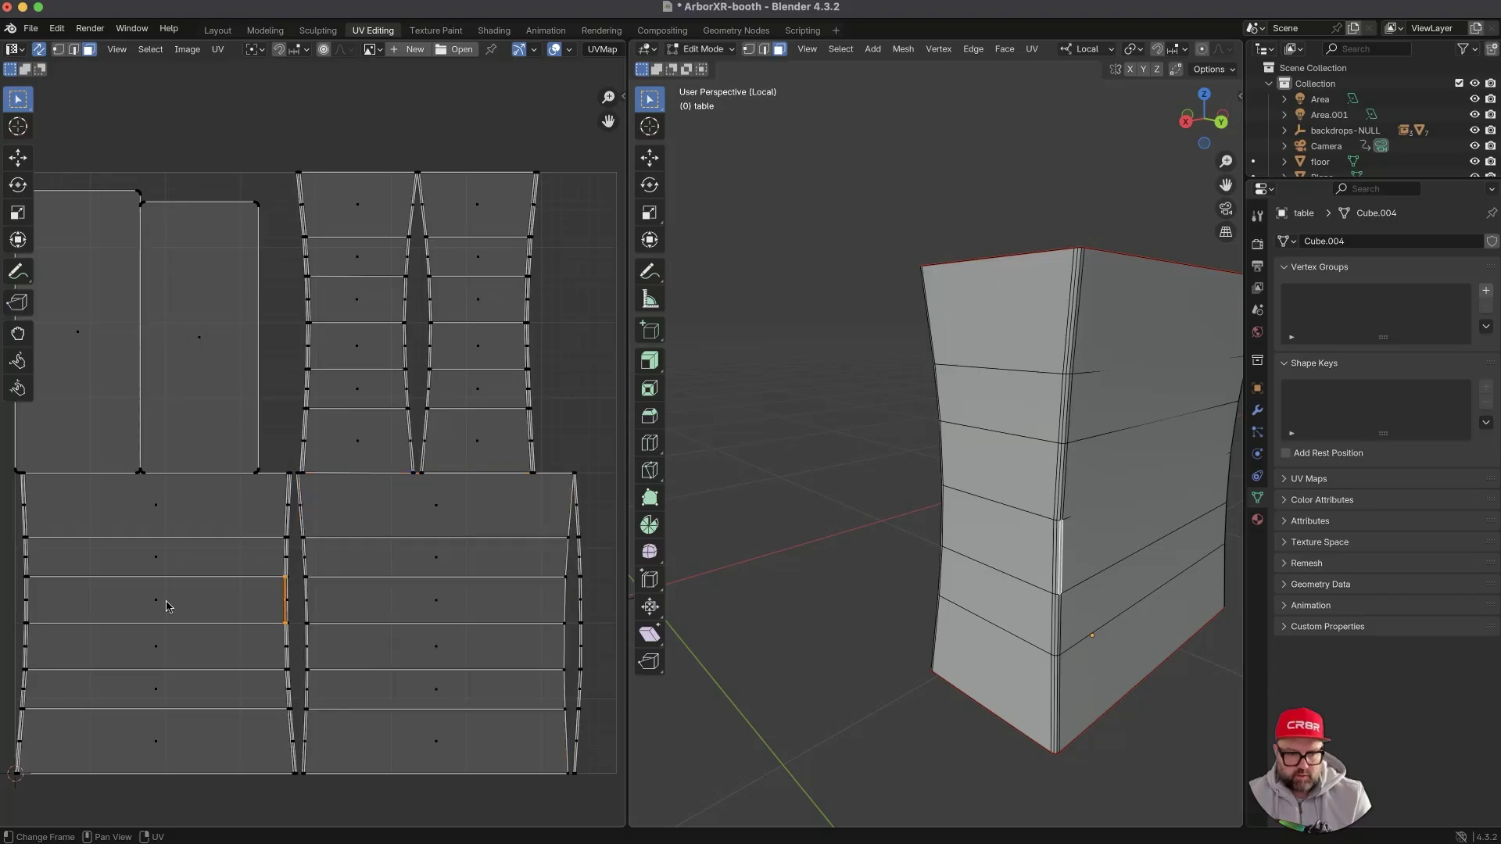
pyautogui.press('l')
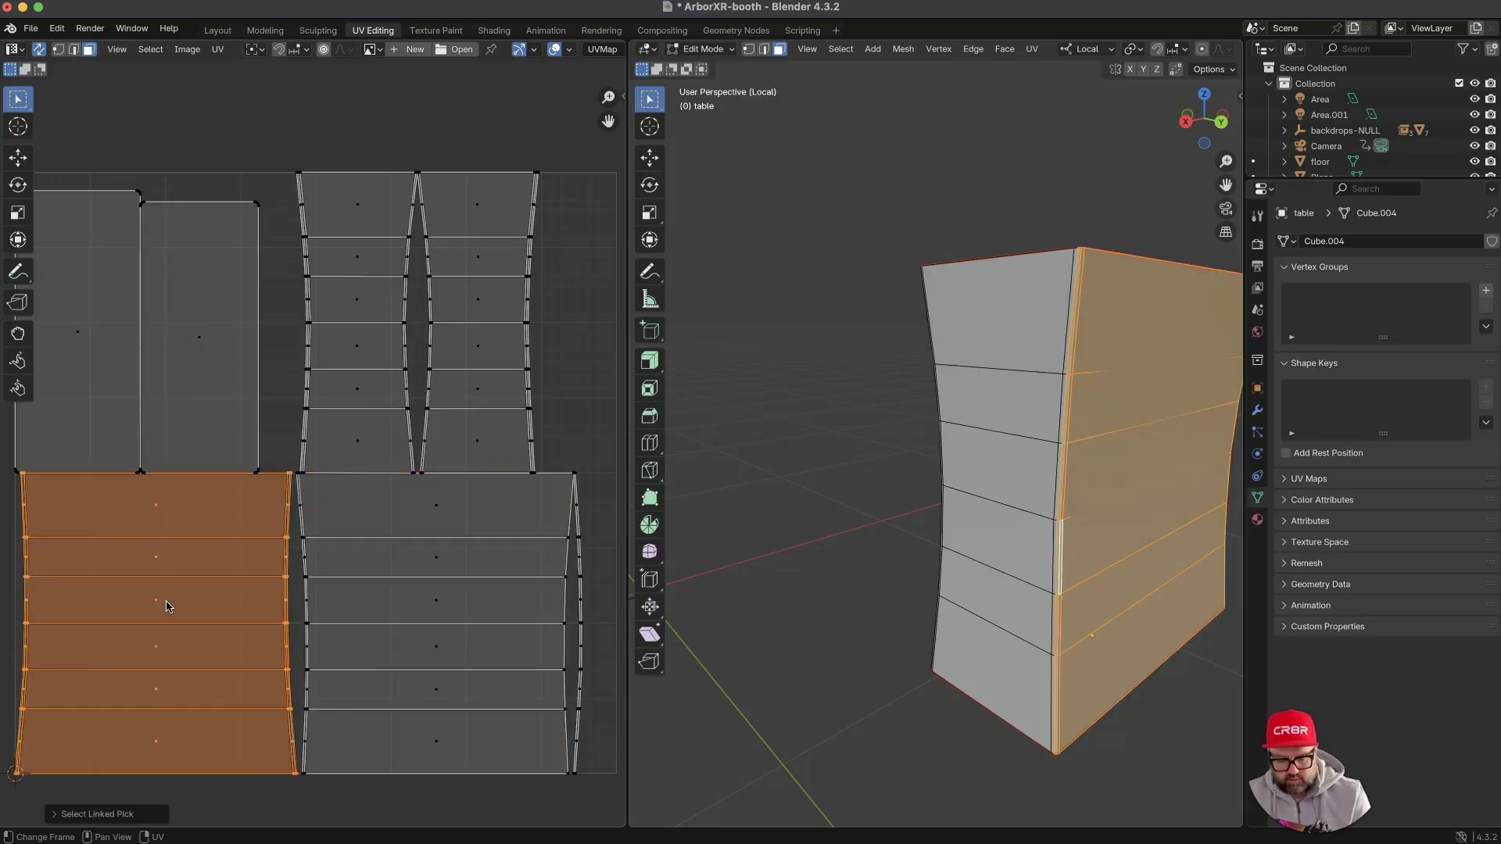
pyautogui.press('r')
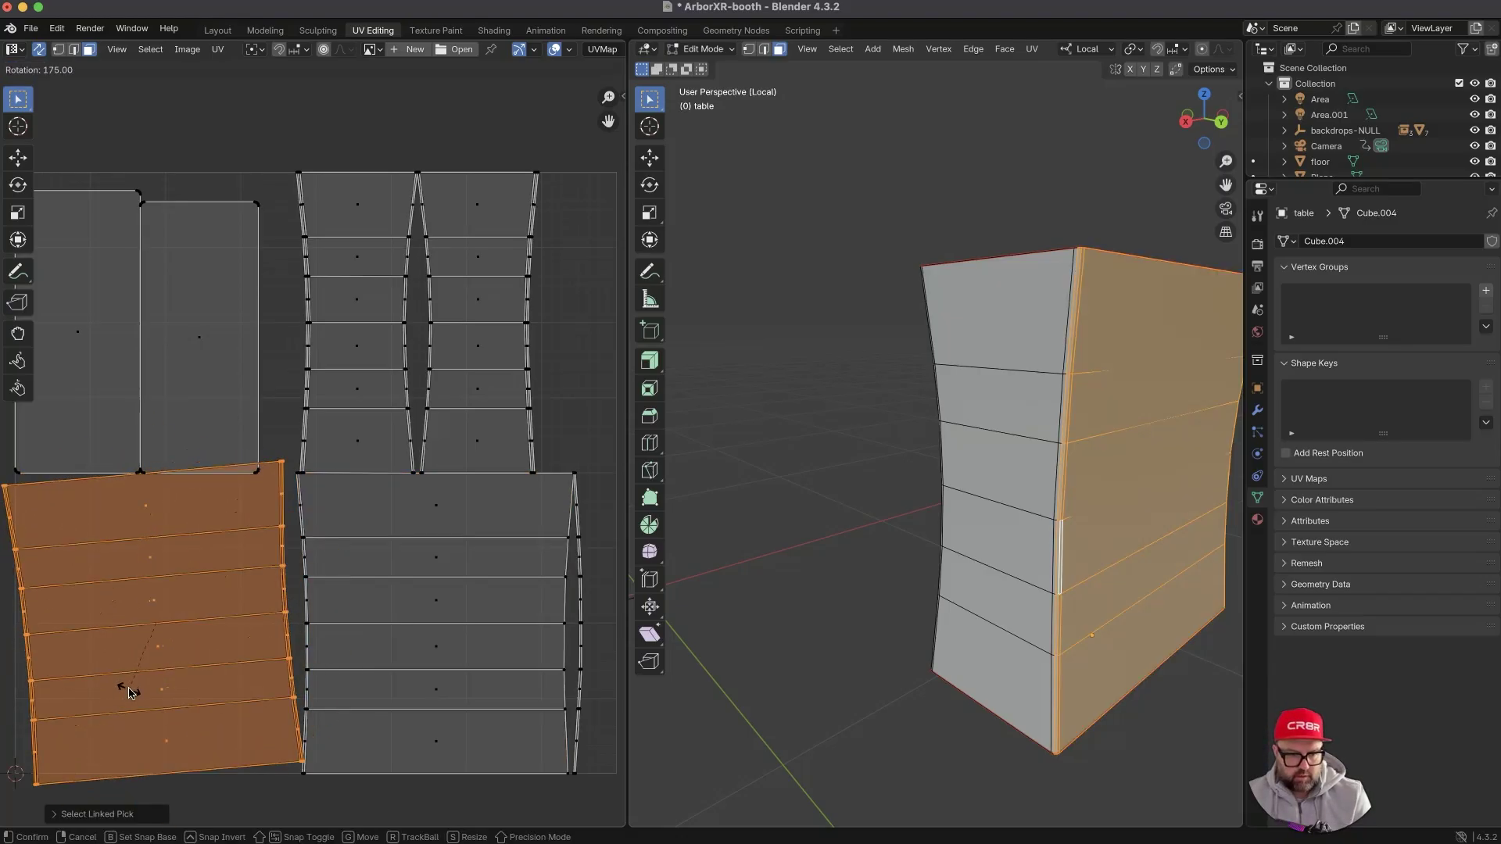
pyautogui.click(121, 692)
# - Examine which table faces the upper strips of the two large UV islands correspond to, and clear the selection
pyautogui.click(346, 571)
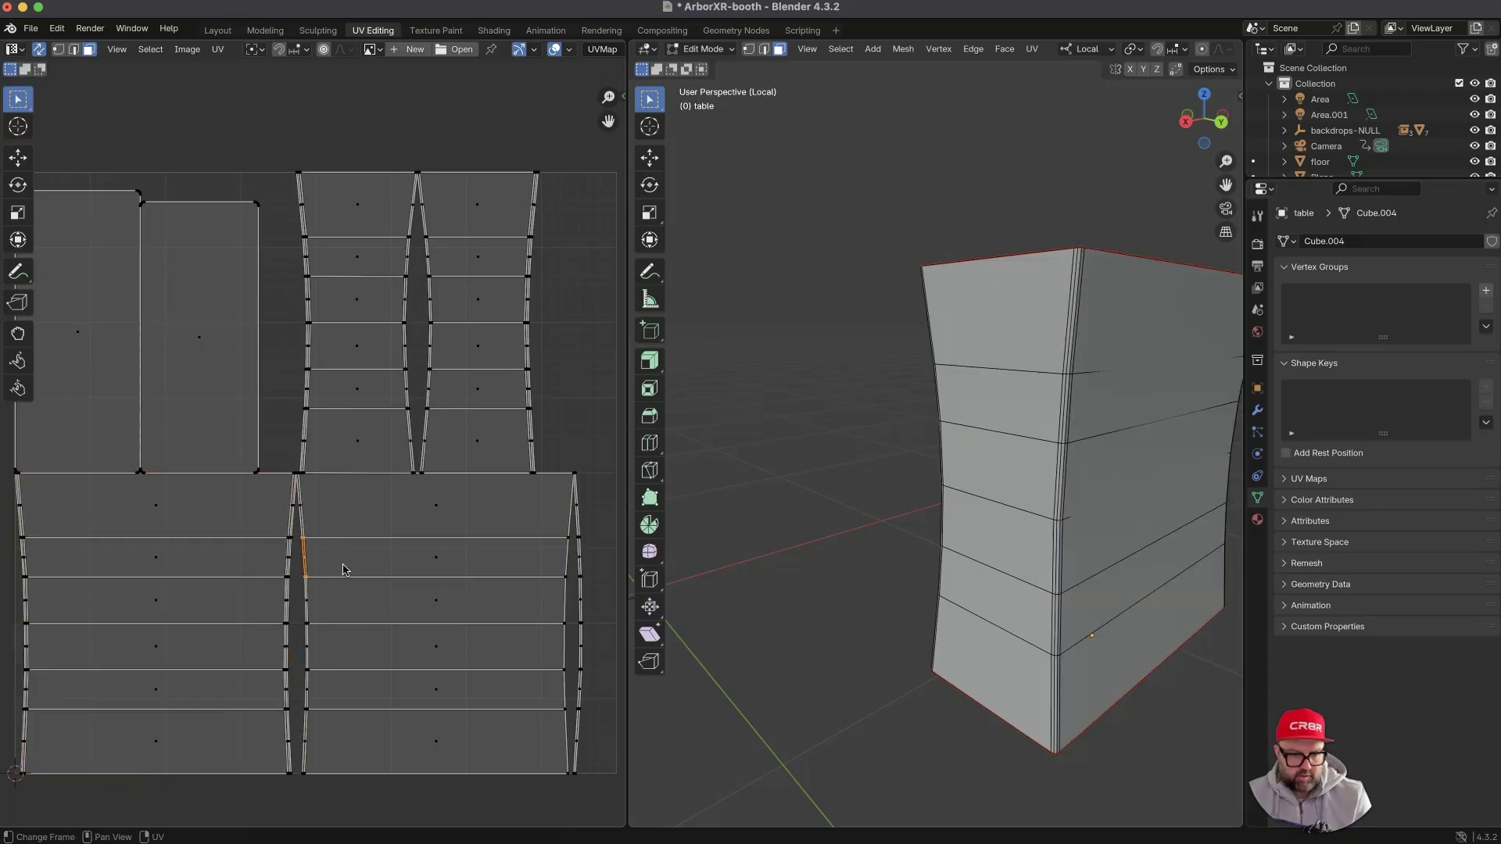
pyautogui.click(327, 517)
pyautogui.click(295, 512)
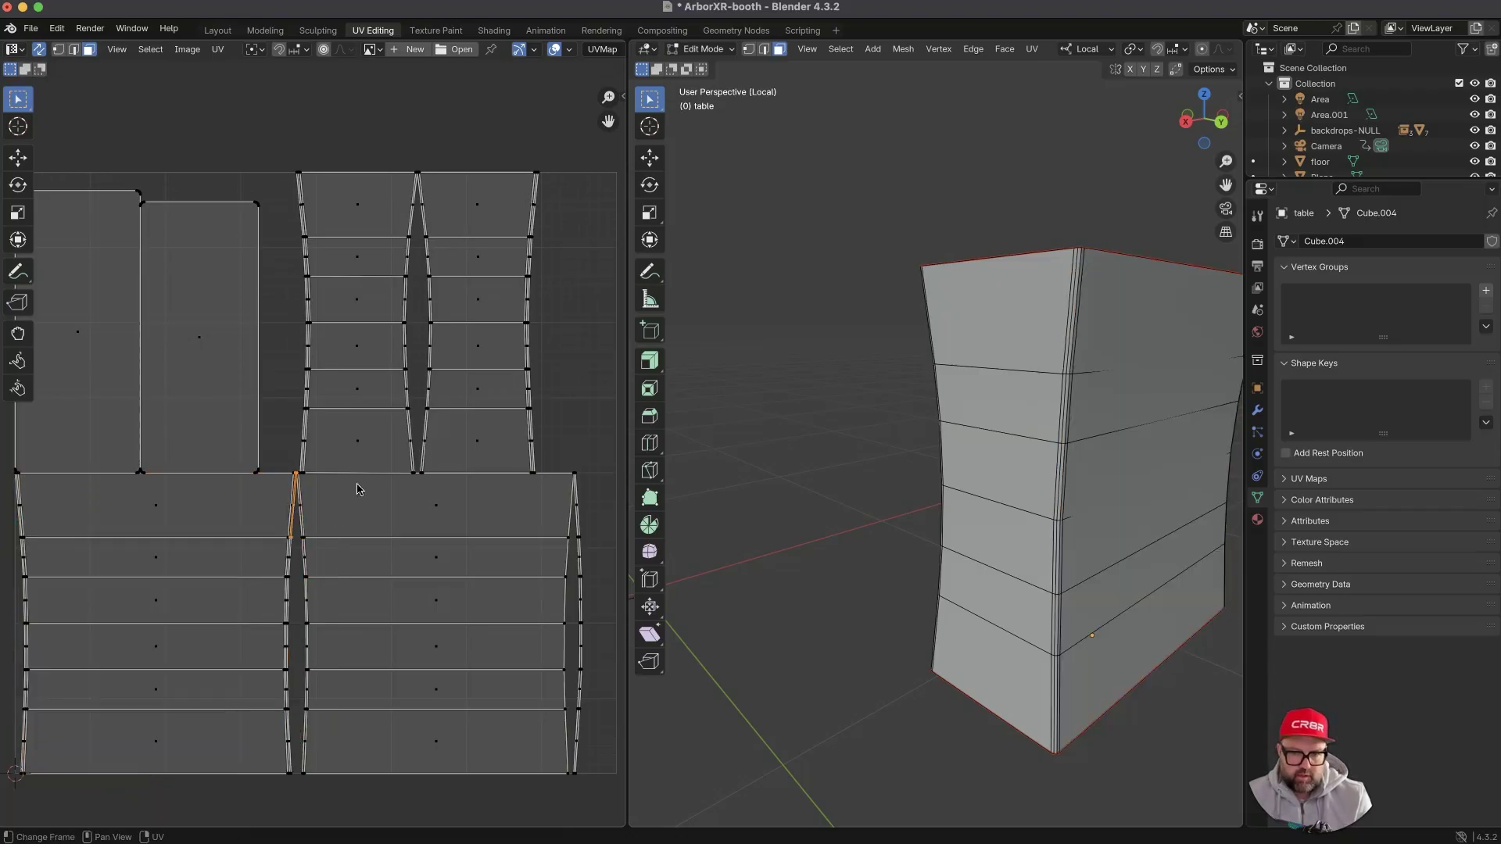
pyautogui.moveTo(485, 491); pyautogui.dragTo(112, 540)
pyautogui.moveTo(932, 386); pyautogui.dragTo(904, 411, button='middle')
pyautogui.moveTo(861, 463); pyautogui.dragTo(741, 460, button='middle')
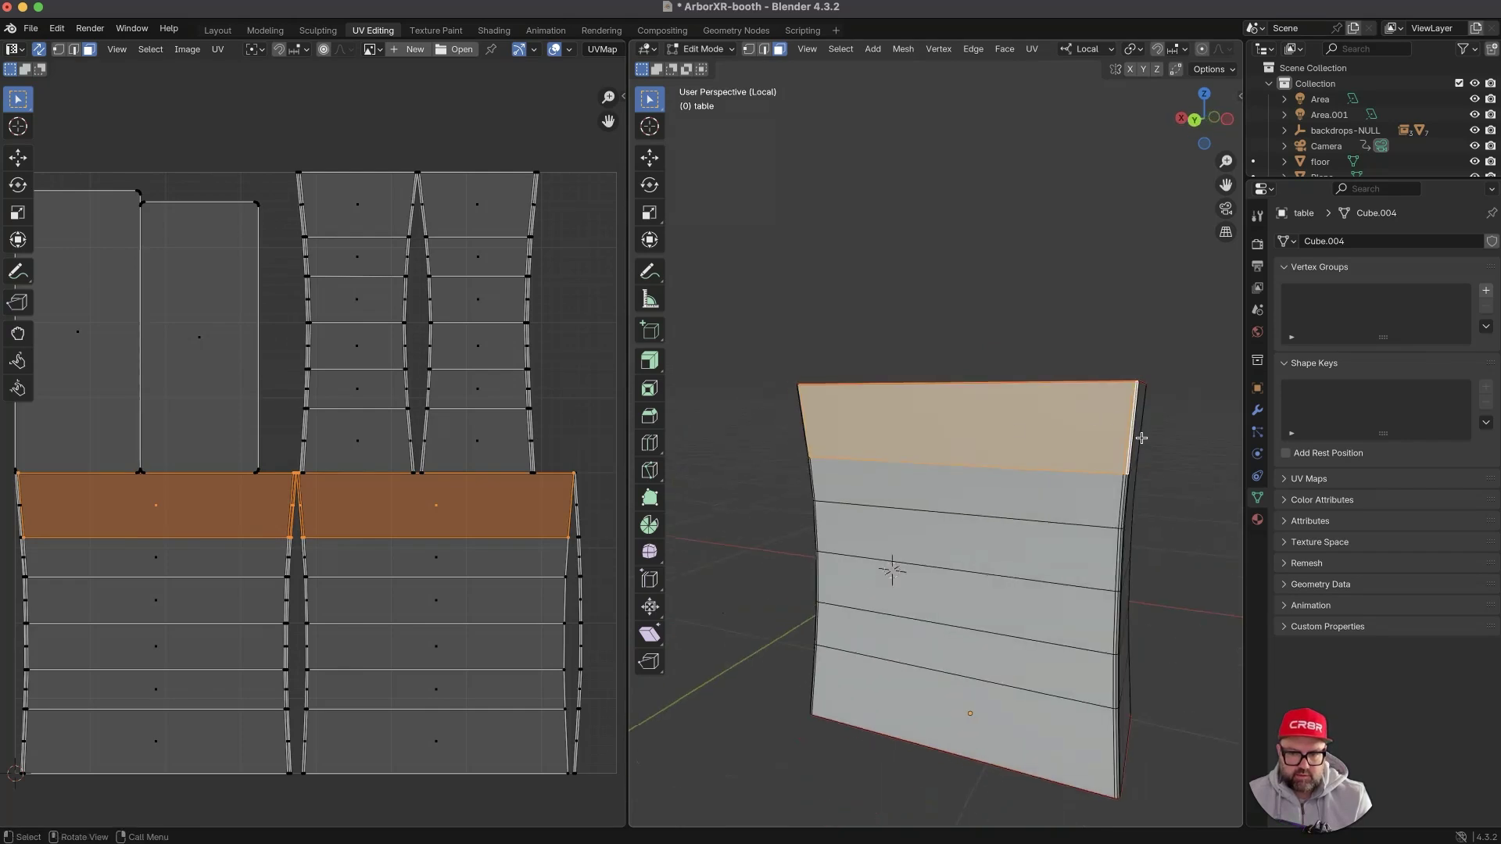
pyautogui.click(1131, 433)
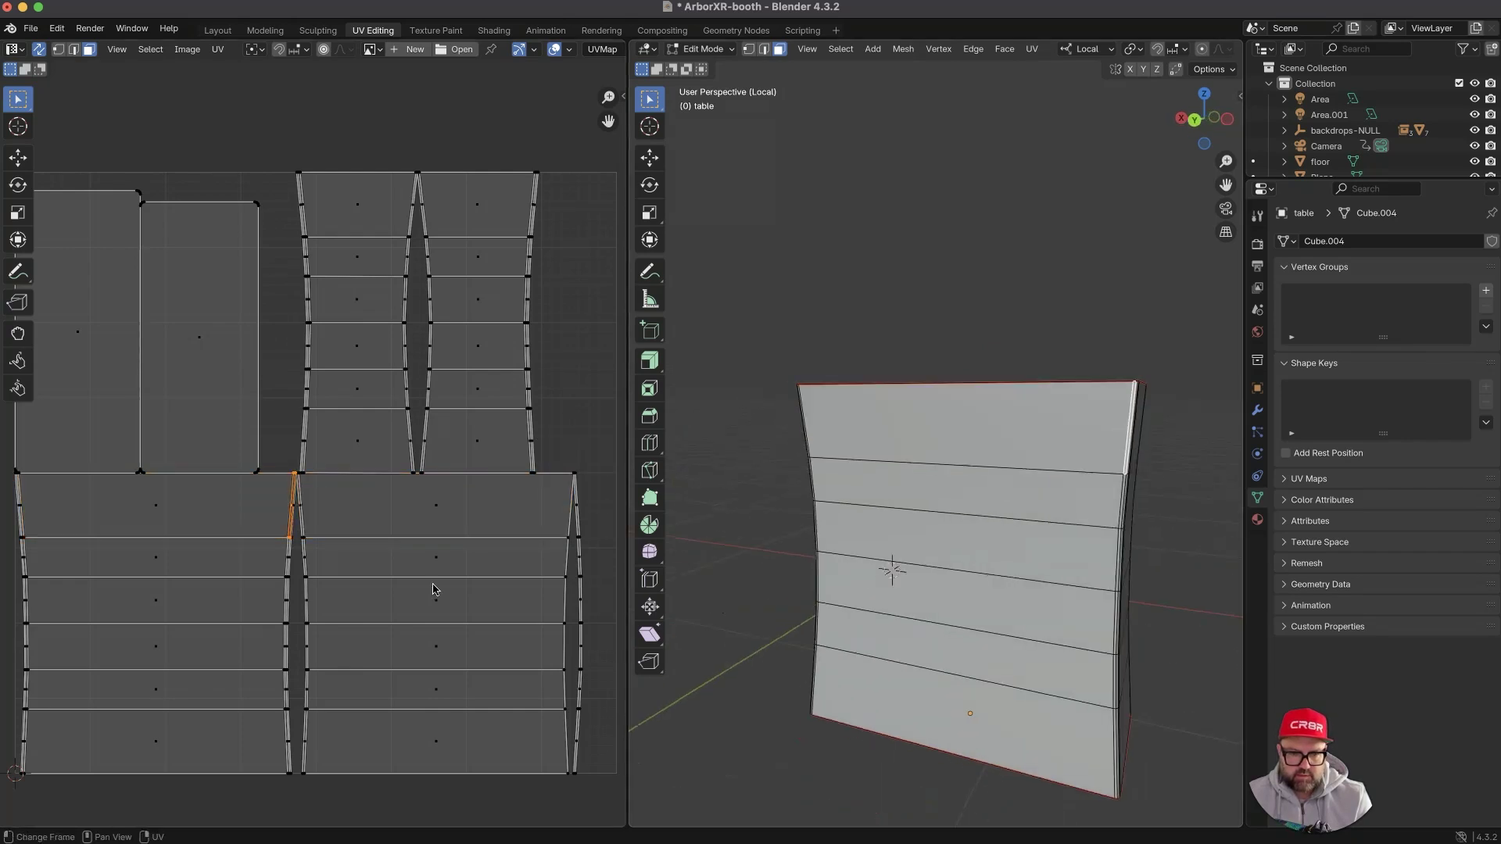
pyautogui.hotkey('alt', 'a')
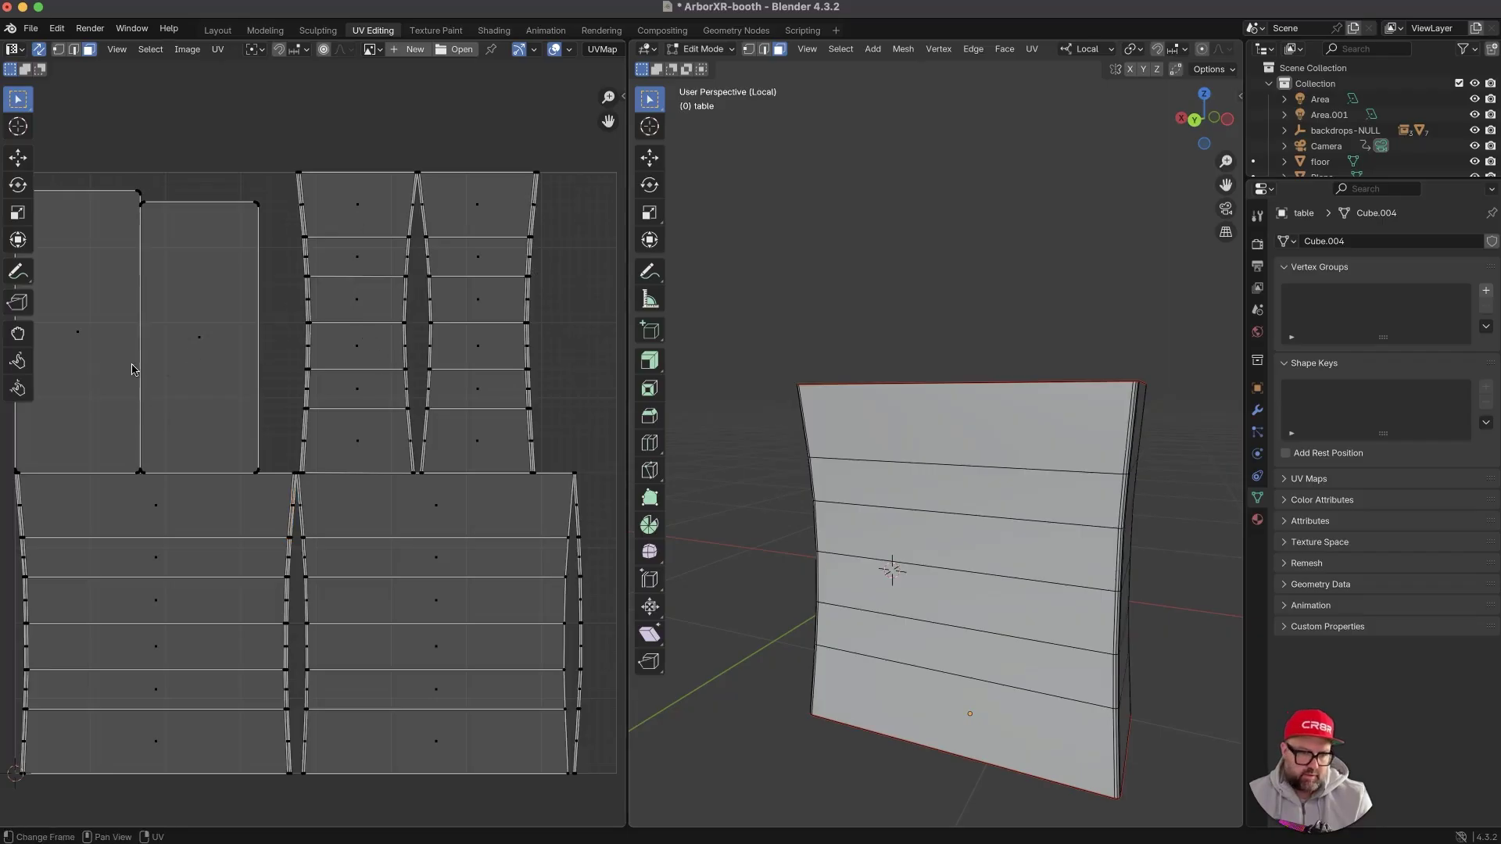
# - Shrink the two plain rectangular UV islands of the table's top and bottom faces and move them below the UV square
pyautogui.click(194, 342)
pyautogui.keyDown('shift'); pyautogui.click(88, 338); pyautogui.keyUp('shift')
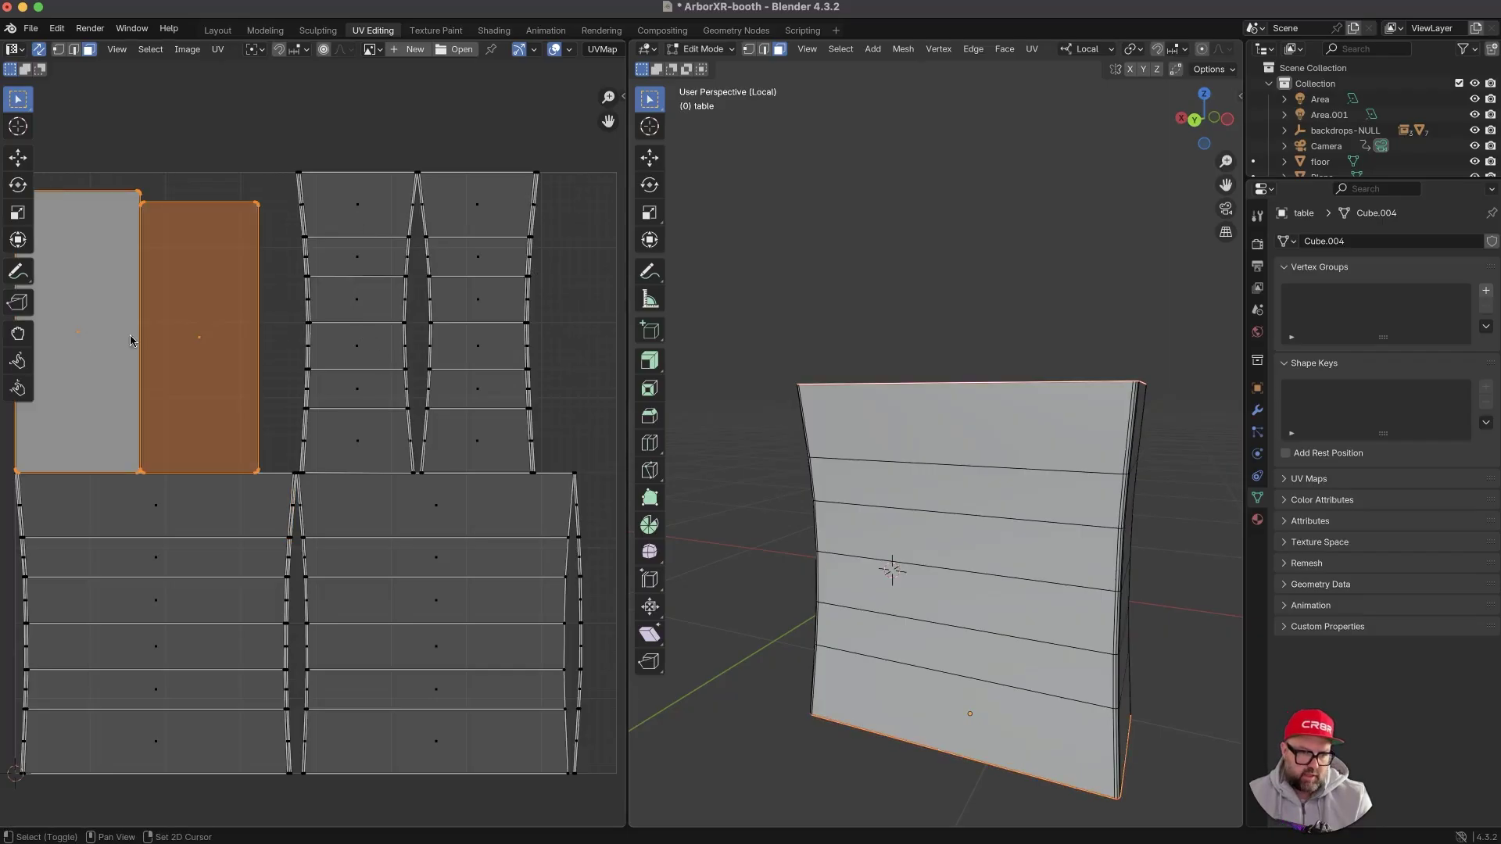
pyautogui.press('s')
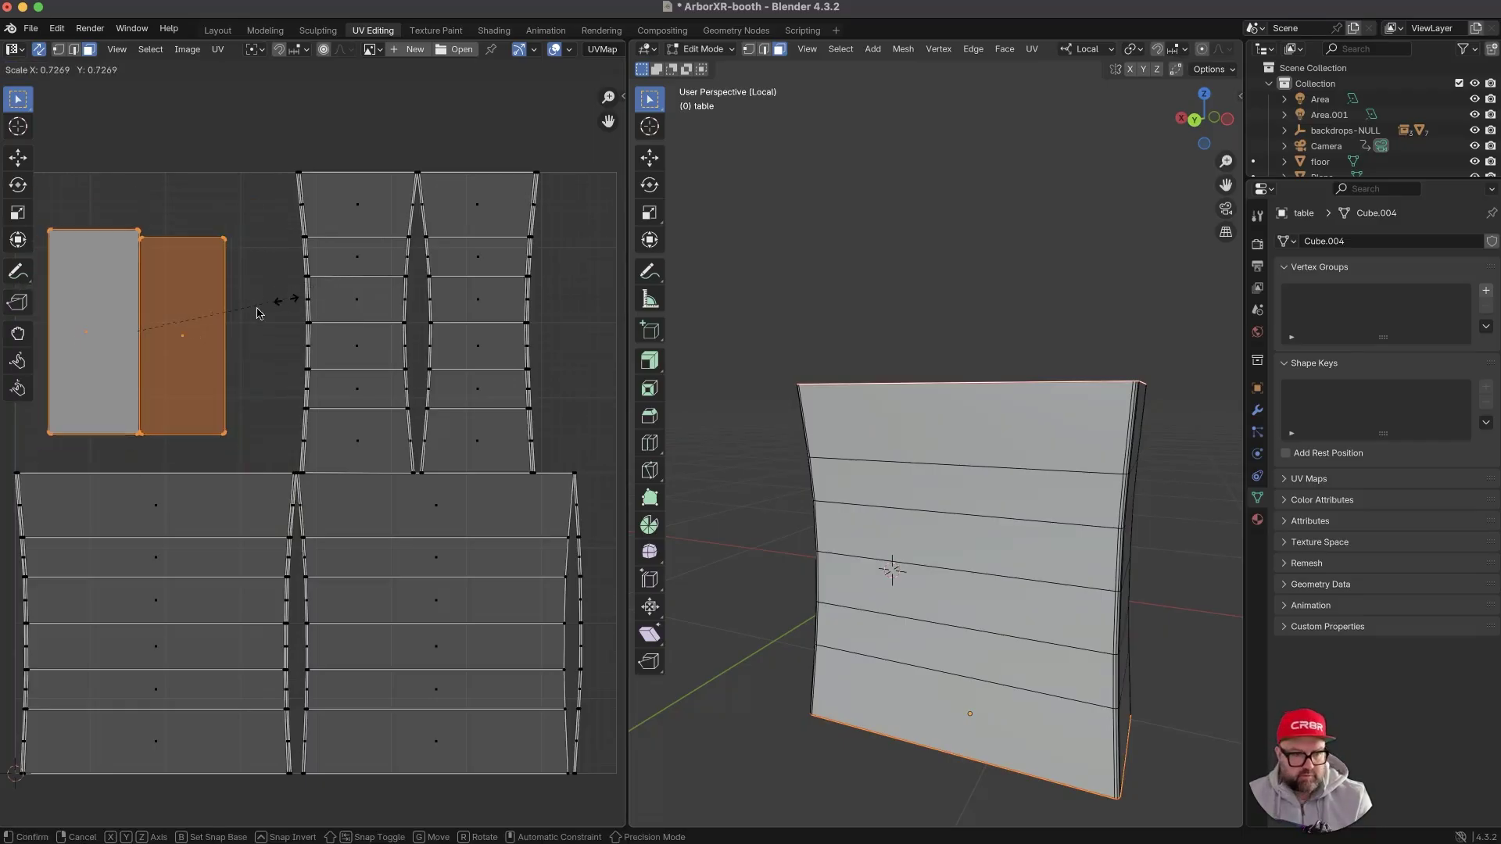
pyautogui.click(231, 321)
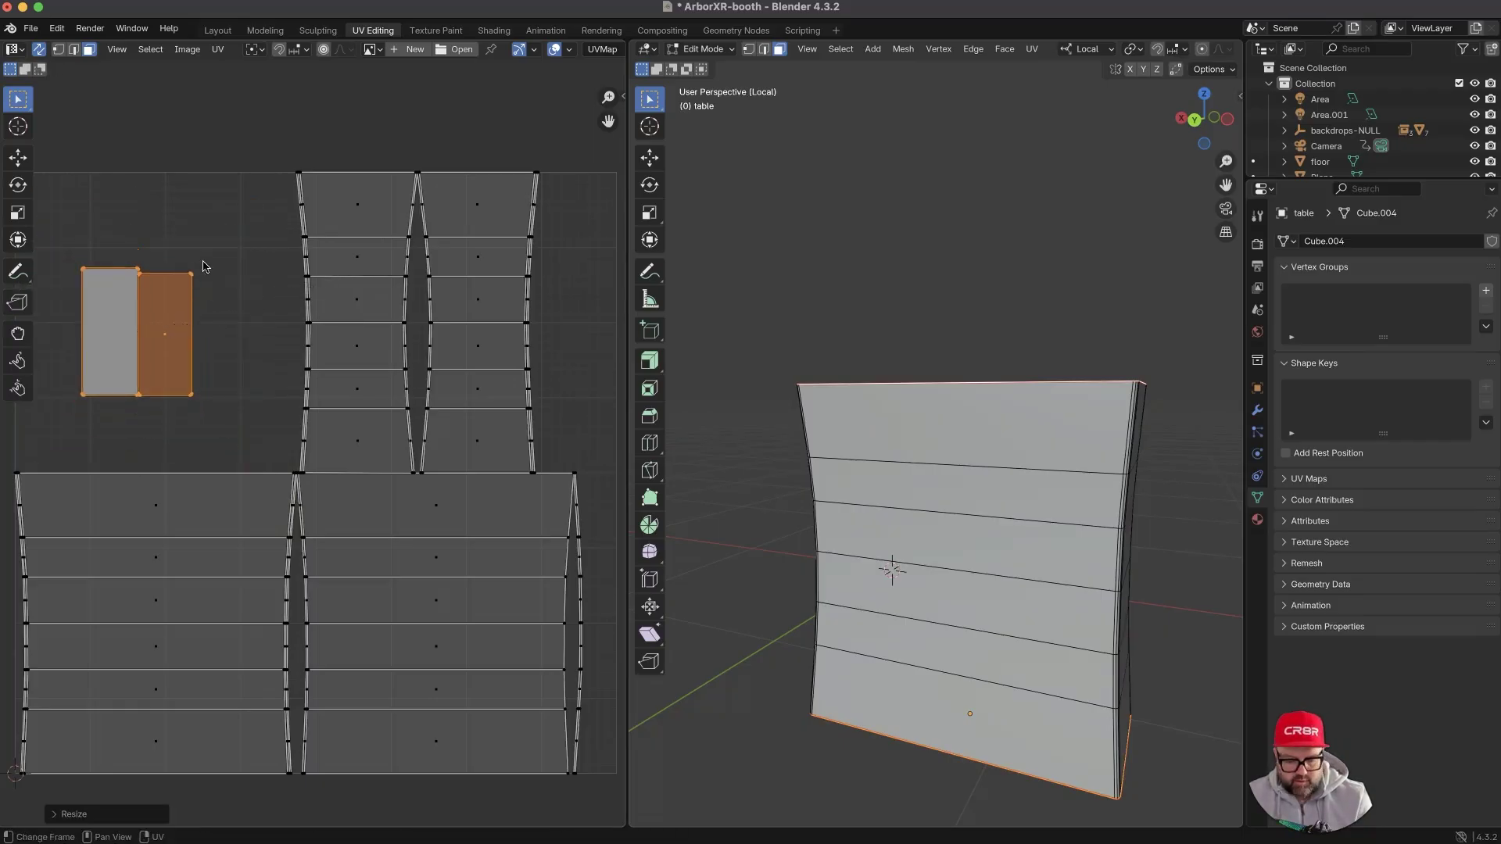
pyautogui.press('g')
pyautogui.click(218, 348)
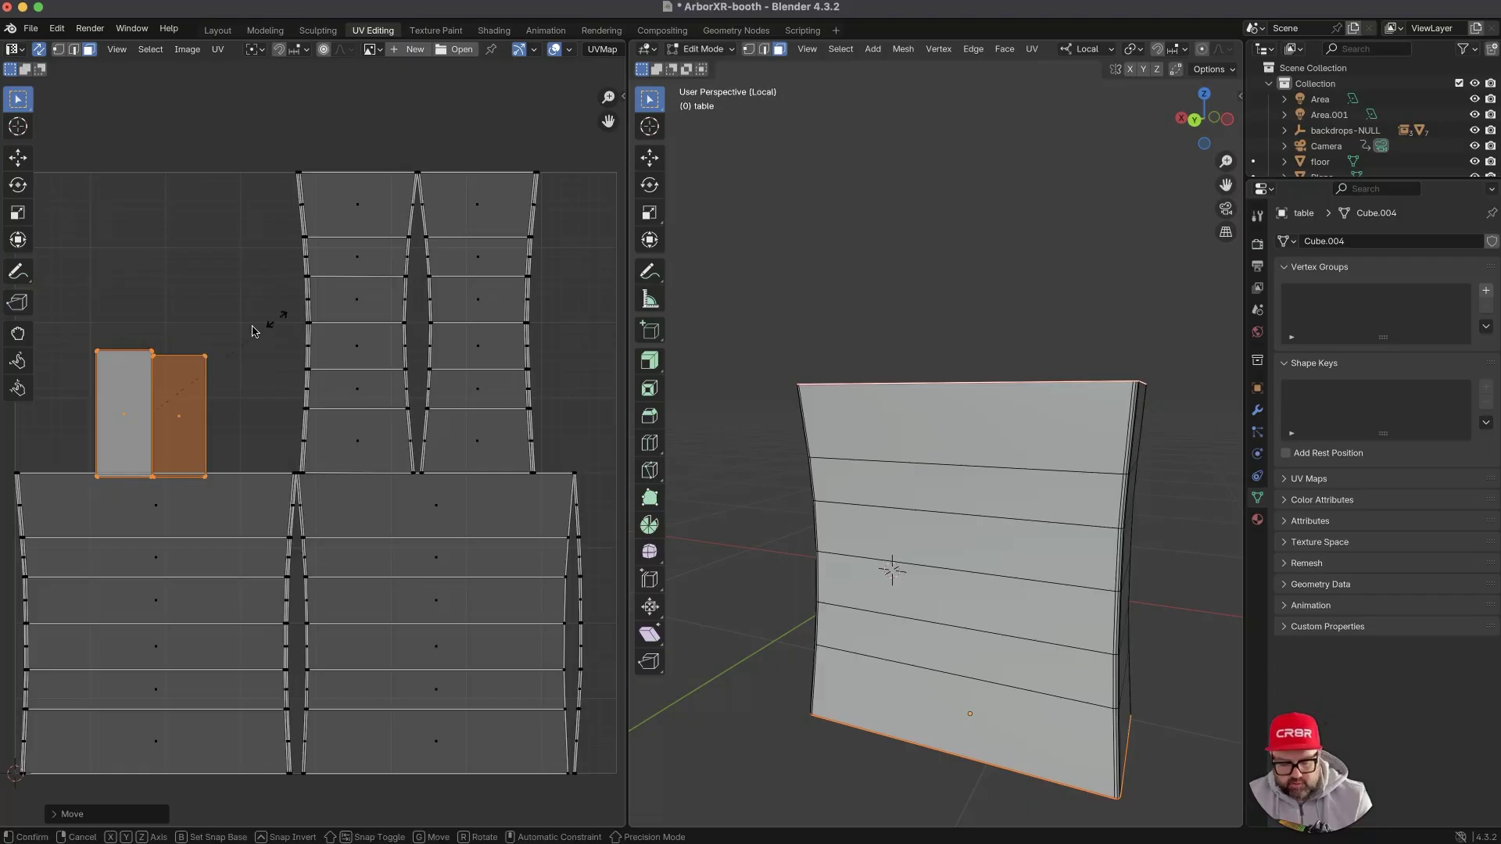
pyautogui.press('s')
pyautogui.click(172, 395)
pyautogui.press('g')
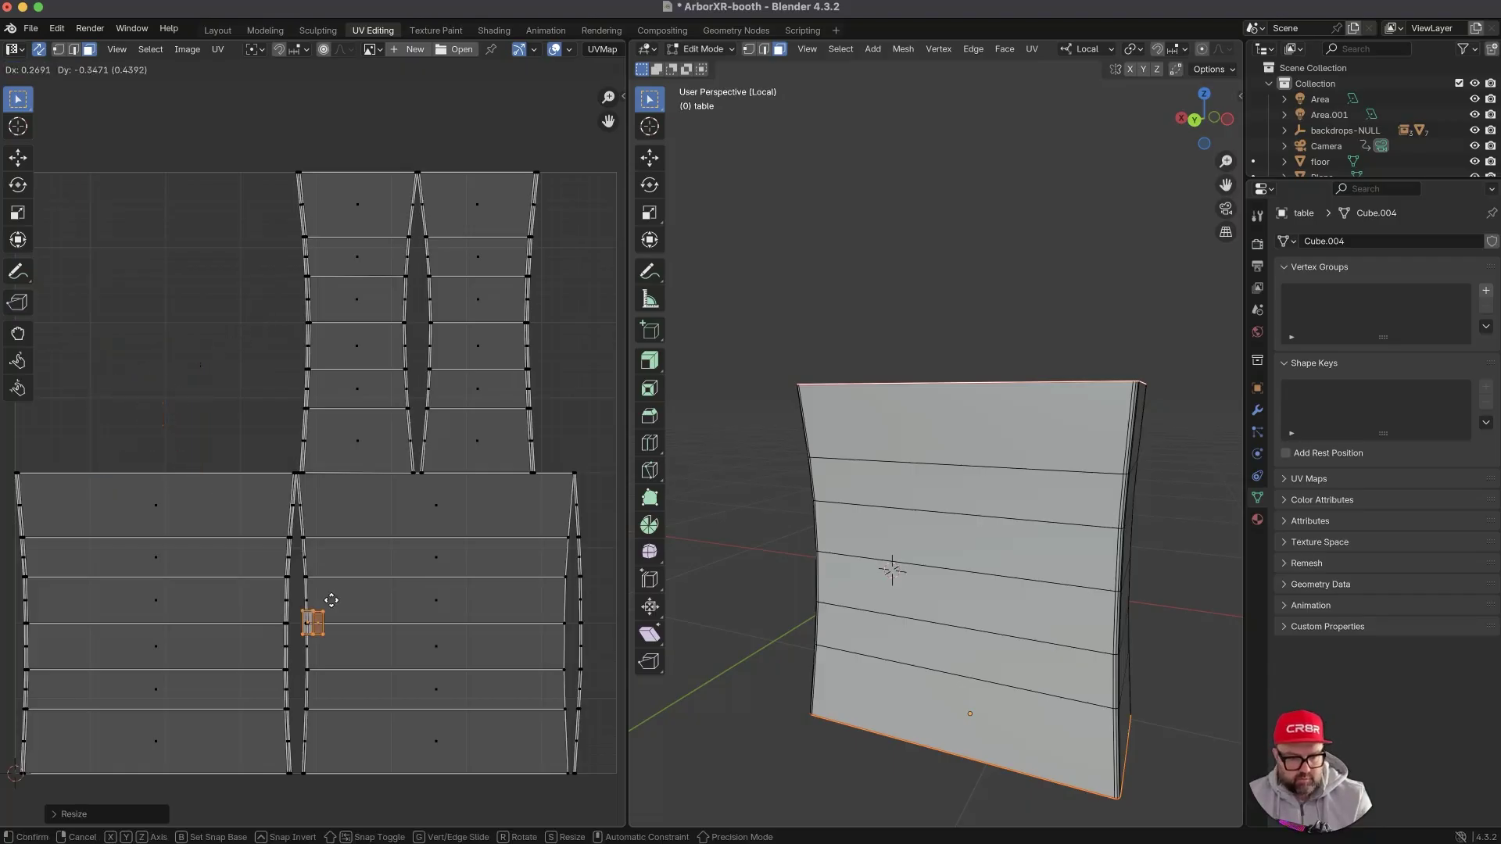
pyautogui.click(364, 782)
# - Check the orientation of both large UV islands by selecting their uppermost faces and viewing the table in and out of local view
pyautogui.click(438, 501)
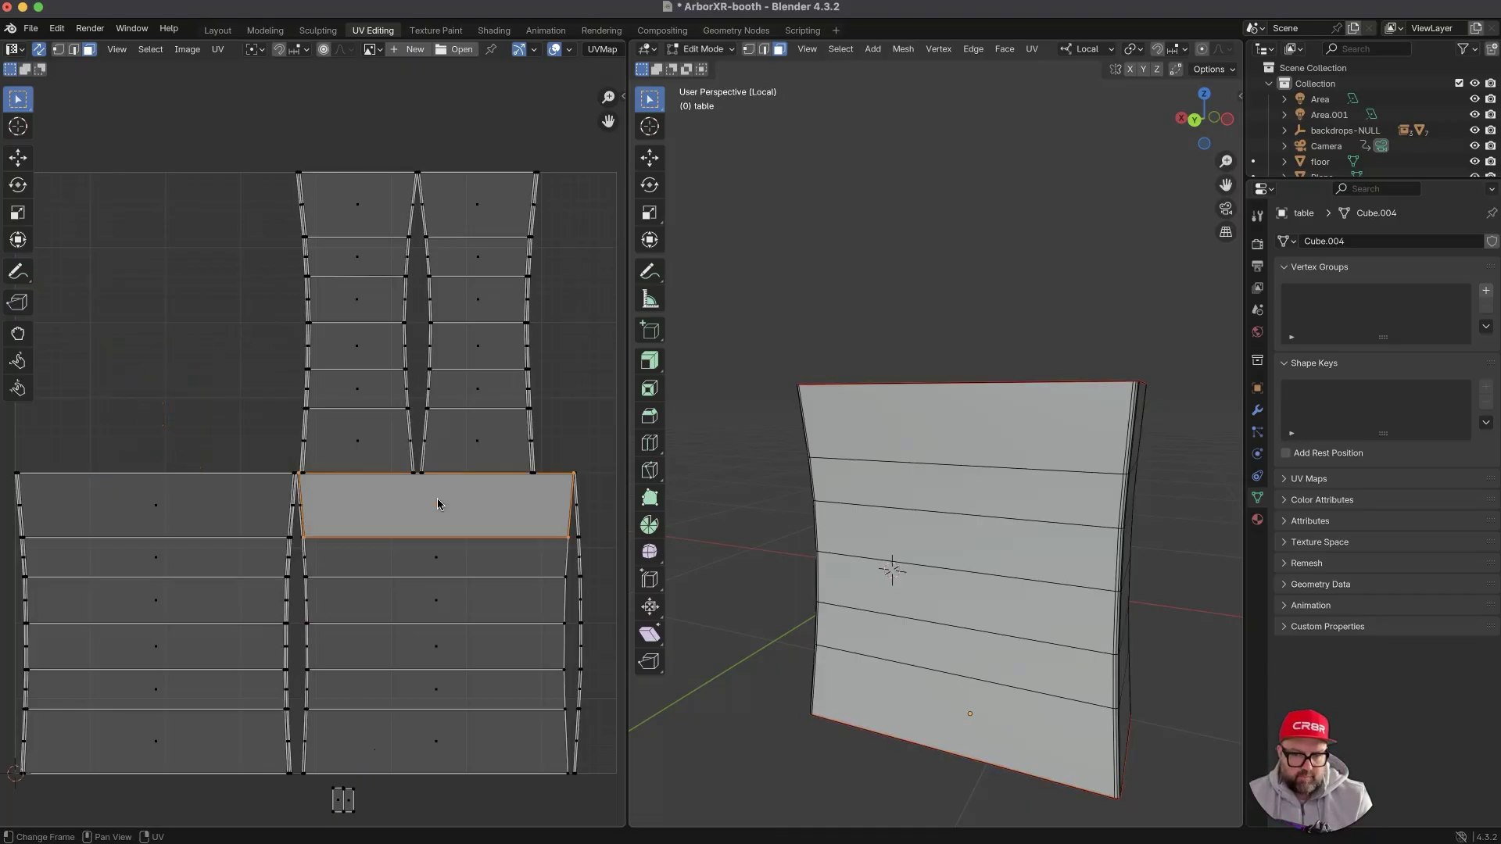
pyautogui.moveTo(1046, 437); pyautogui.dragTo(939, 477, button='middle')
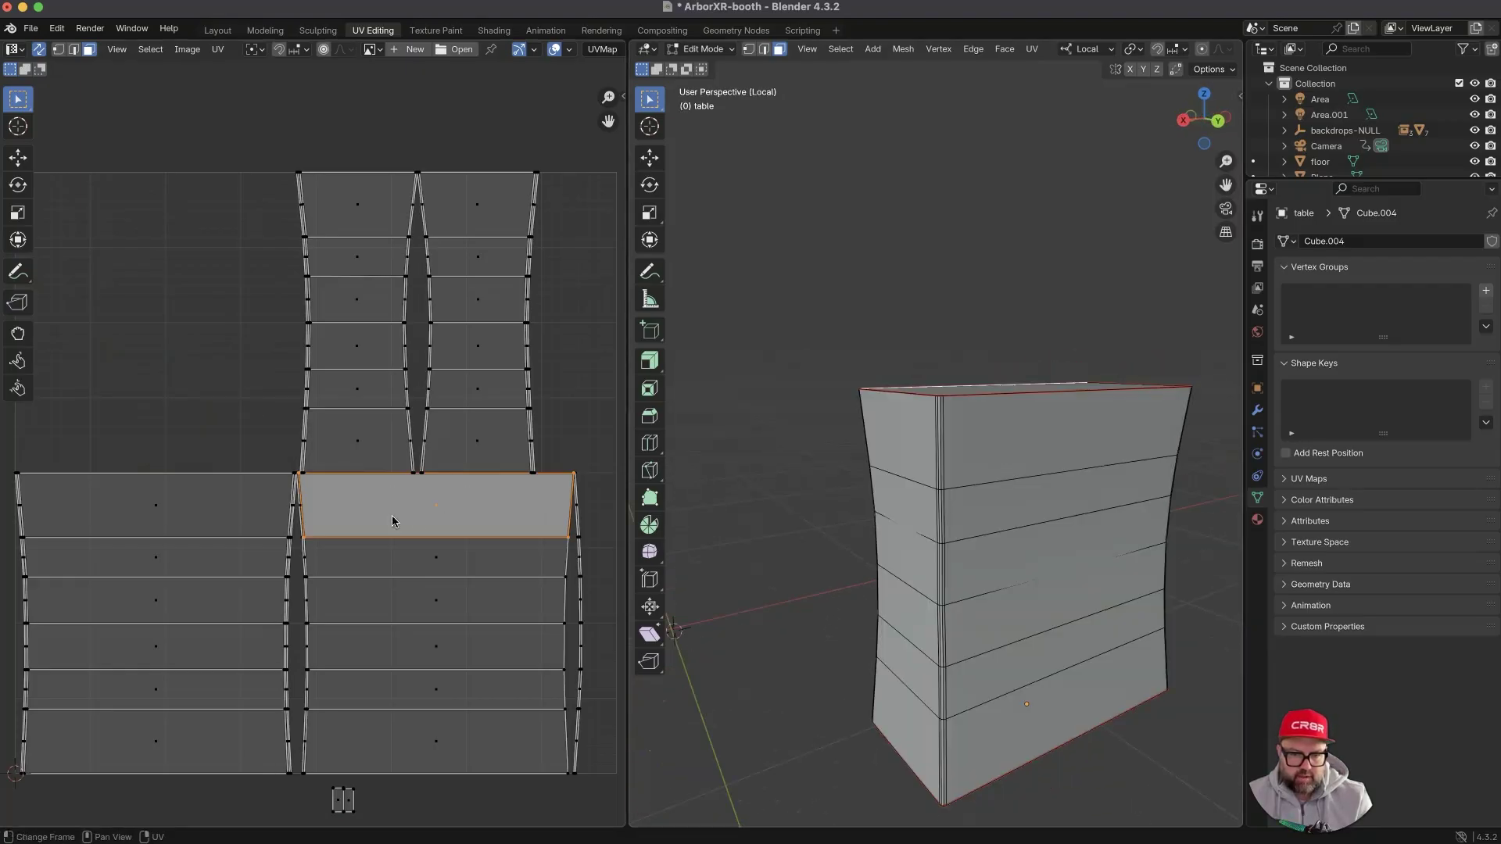
pyautogui.click(154, 532)
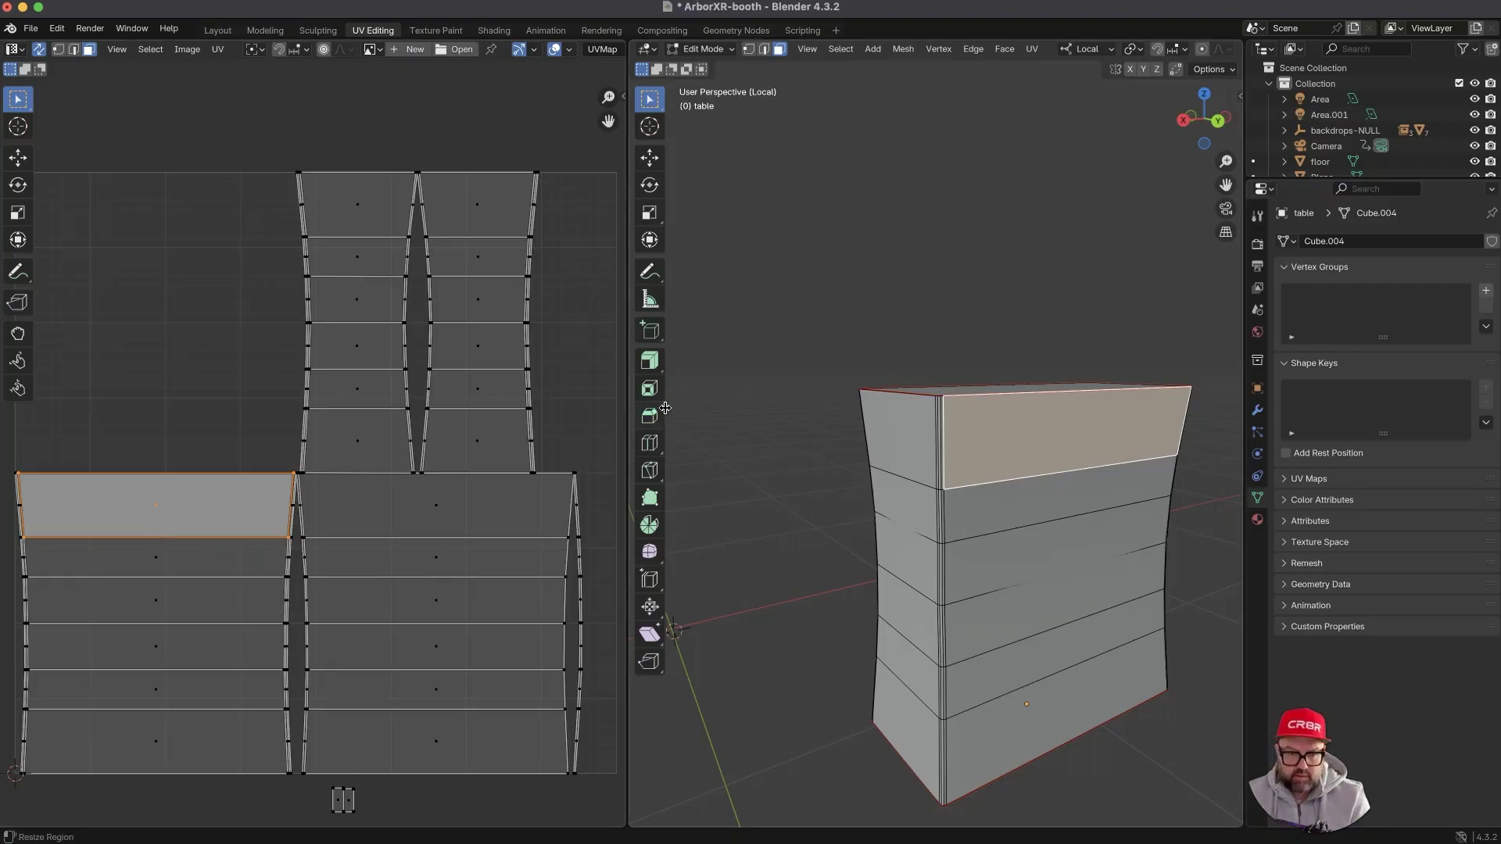
pyautogui.press('KP_Divide')
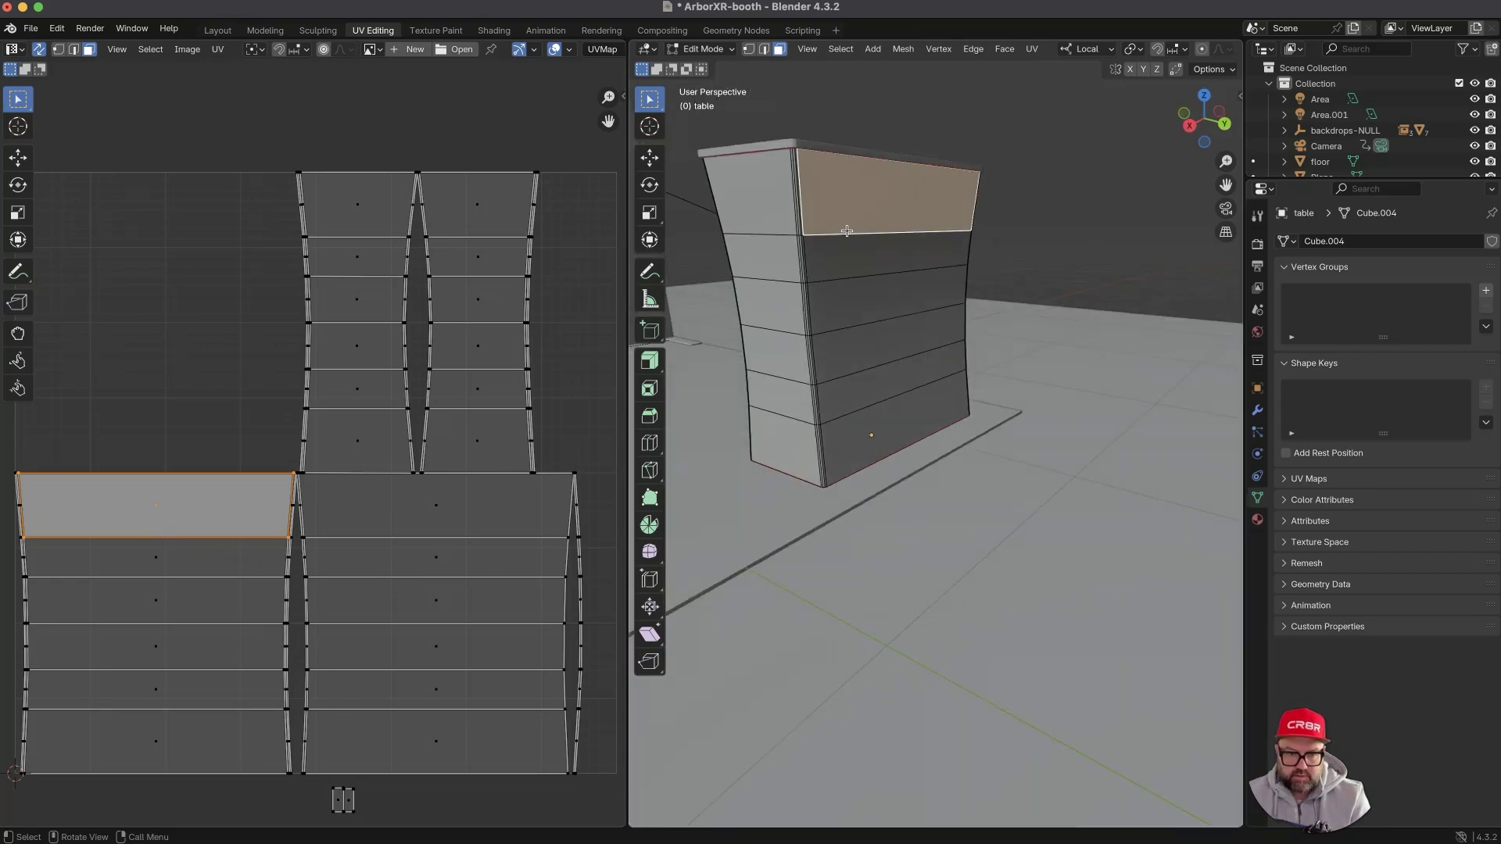
pyautogui.press('KP_Divide')
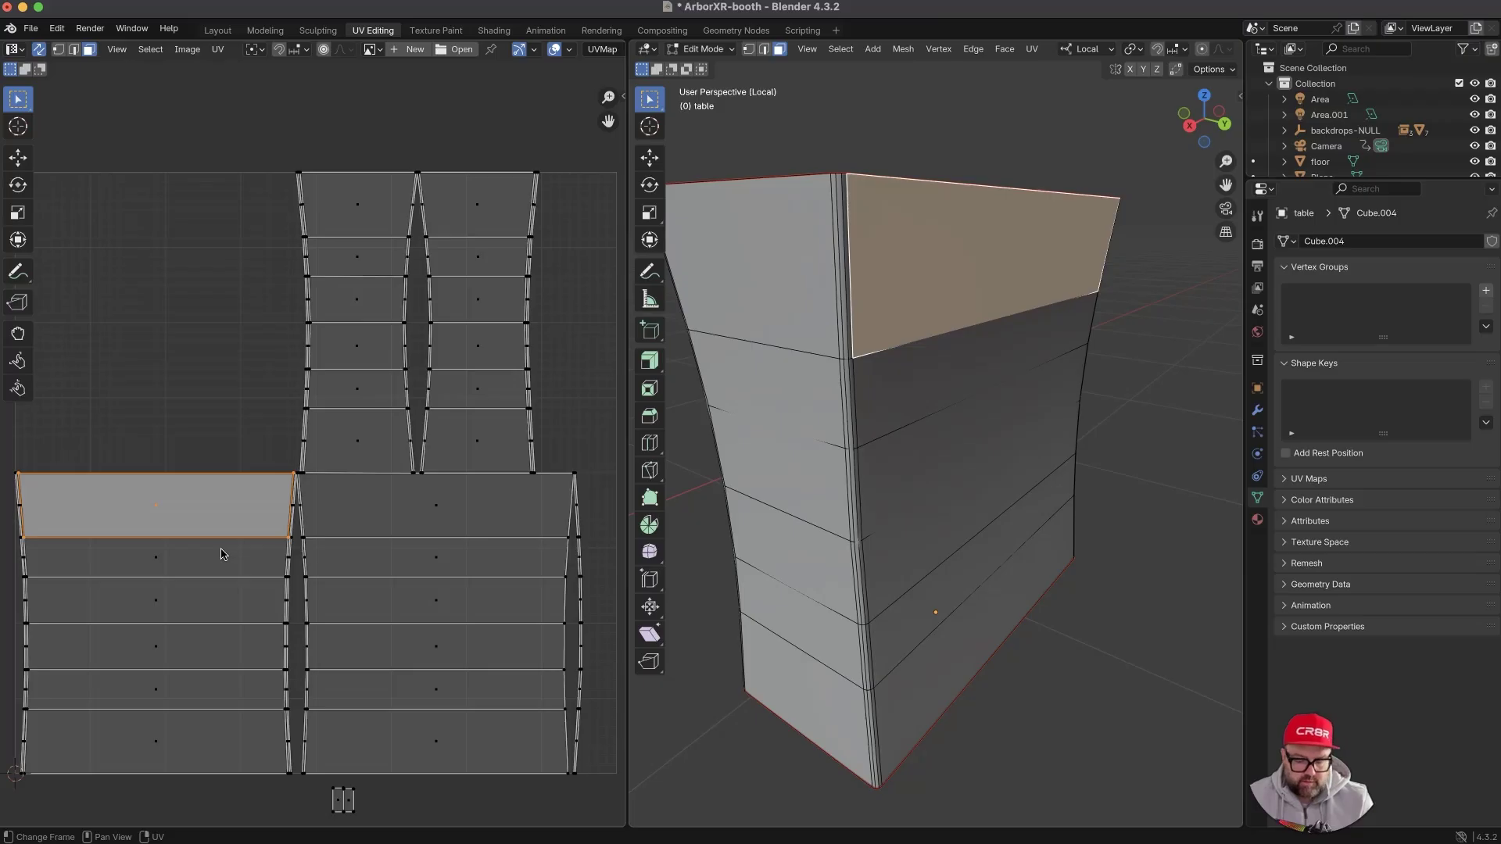
pyautogui.press('l')
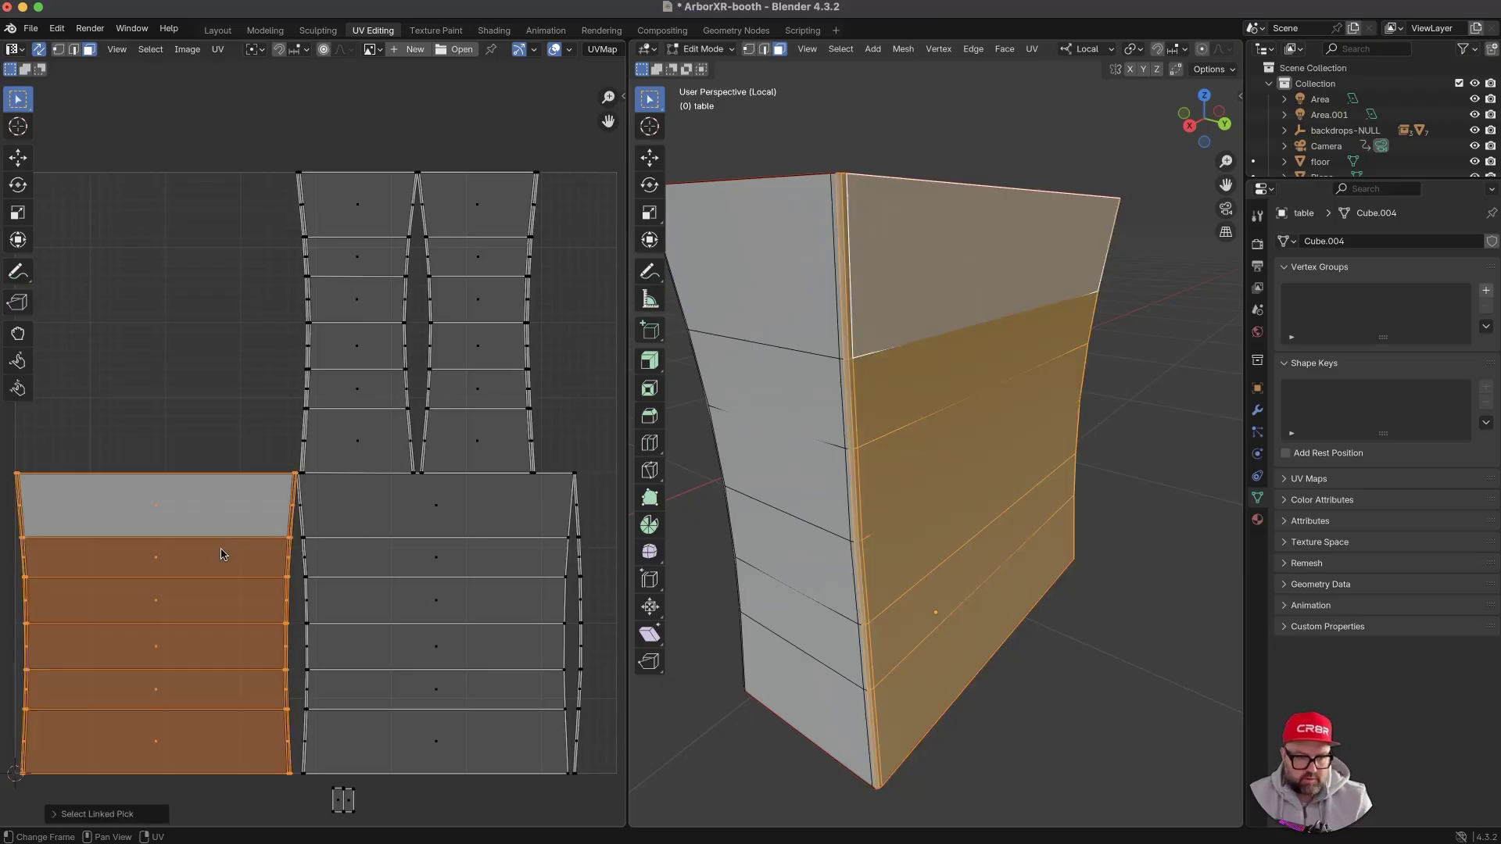
pyautogui.keyDown('shift'); pyautogui.click(417, 513); pyautogui.keyUp('shift')
pyautogui.press('l')
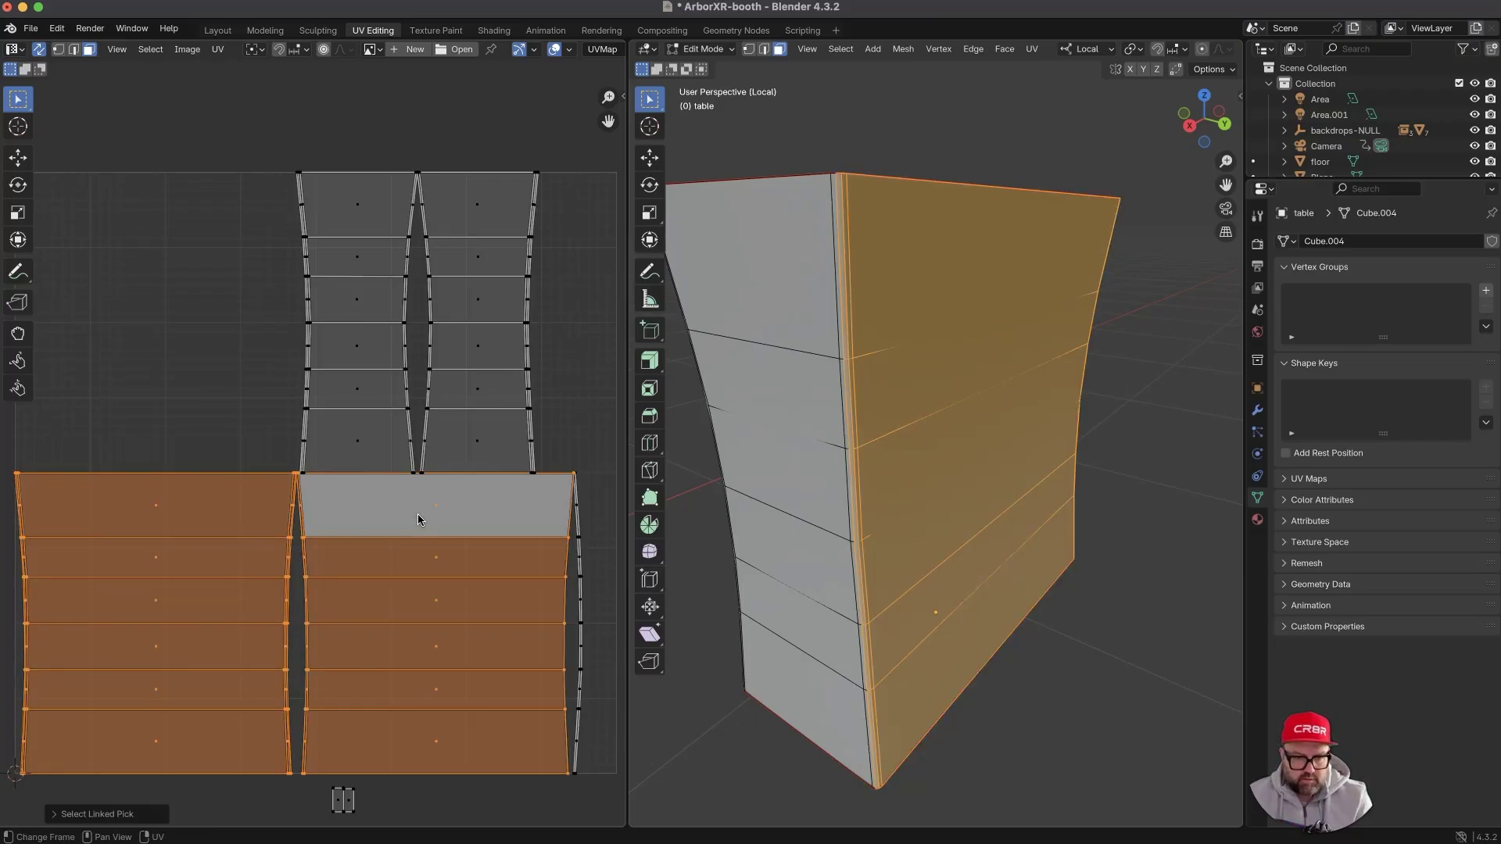
pyautogui.keyDown('shift'); pyautogui.click(581, 601); pyautogui.keyUp('shift')
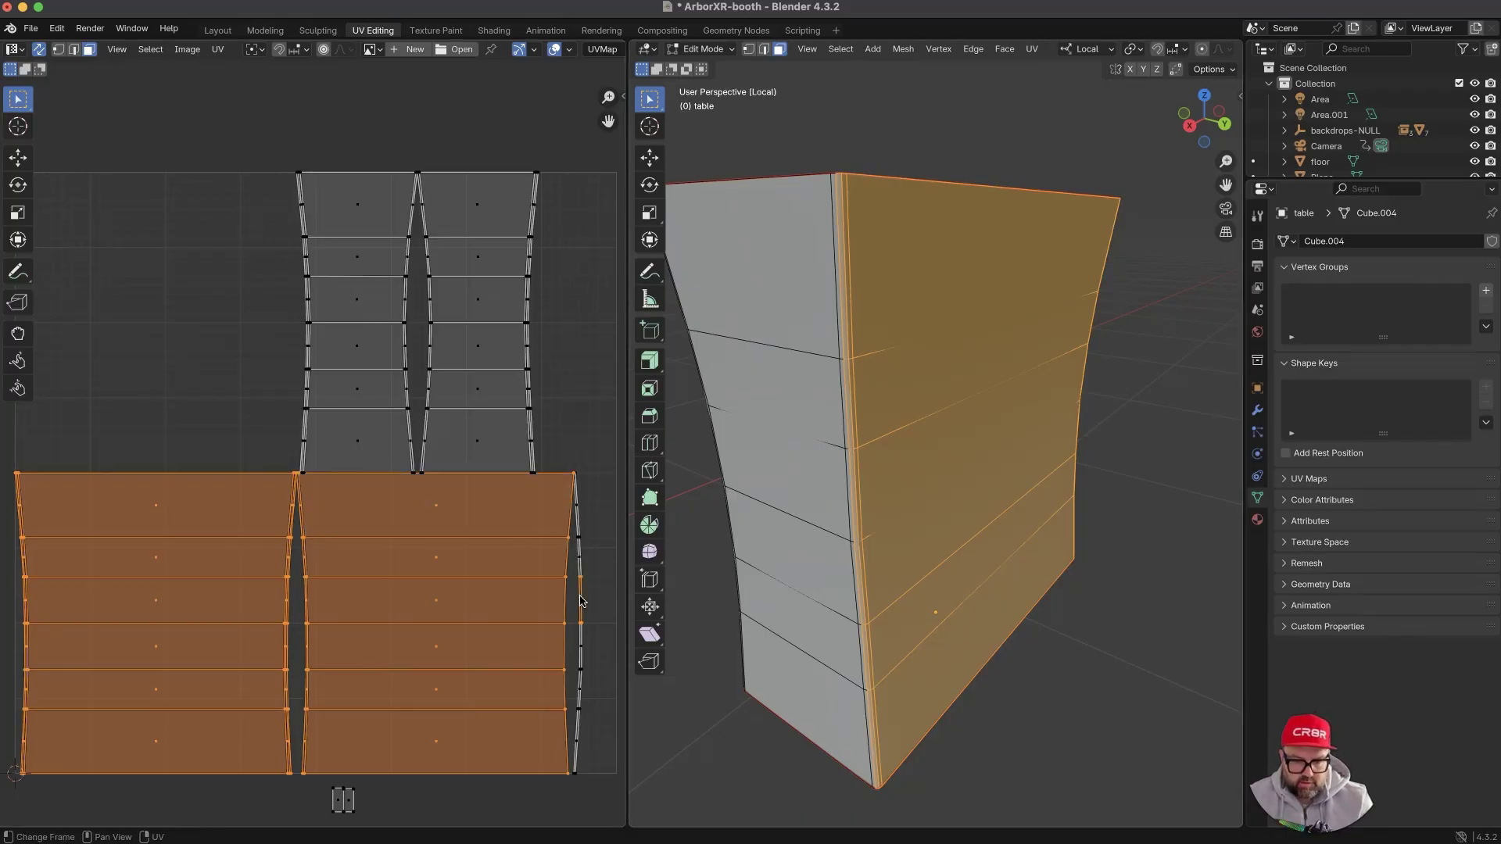
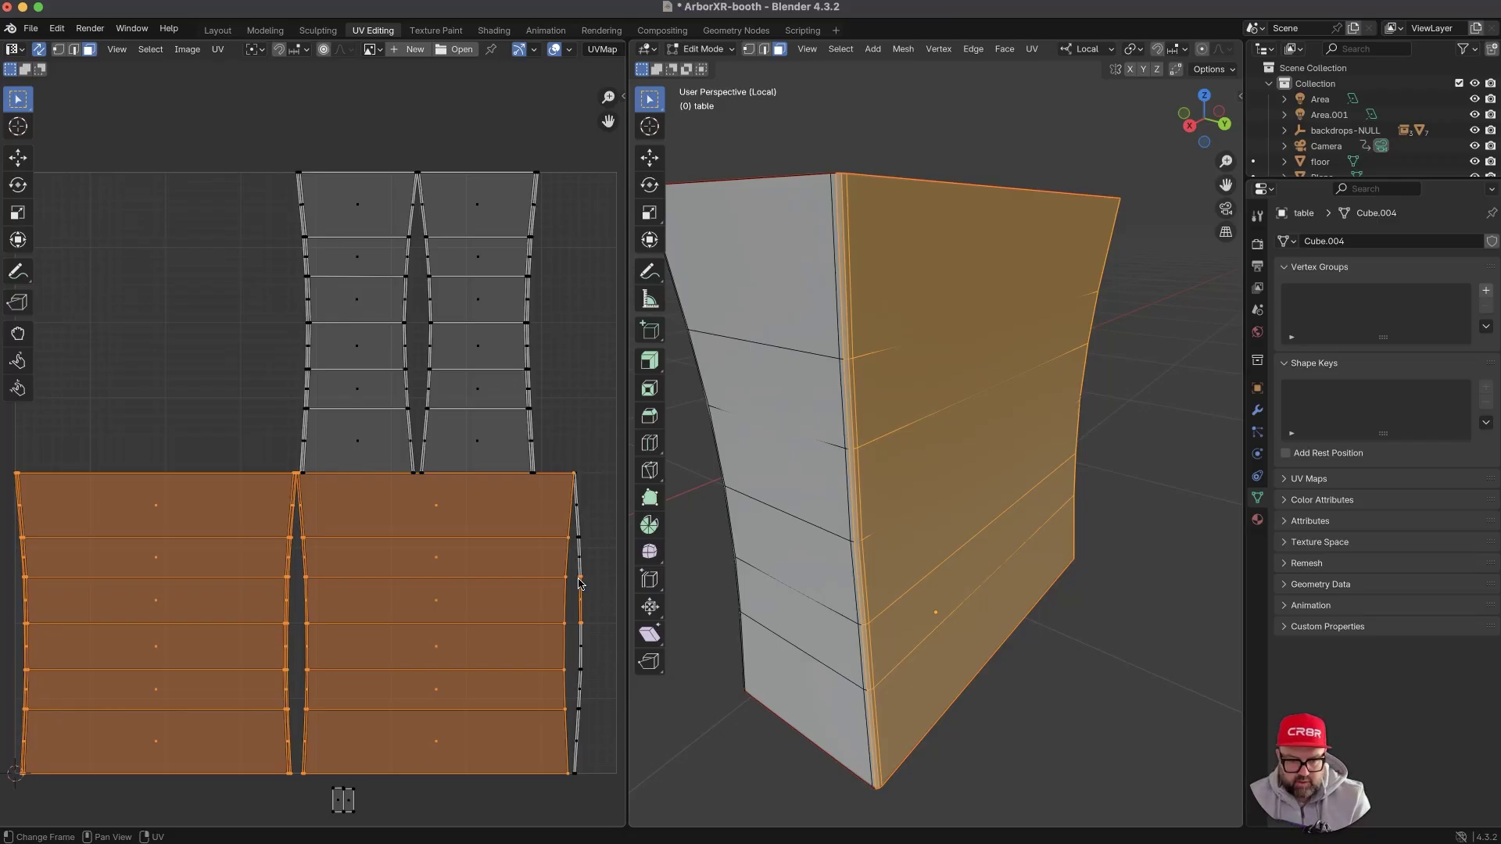
# - Rotate the thin separate bevel-strip island 180 degrees and move it about -0.014 along X against the neighbouring large island's edge
pyautogui.click(582, 576)
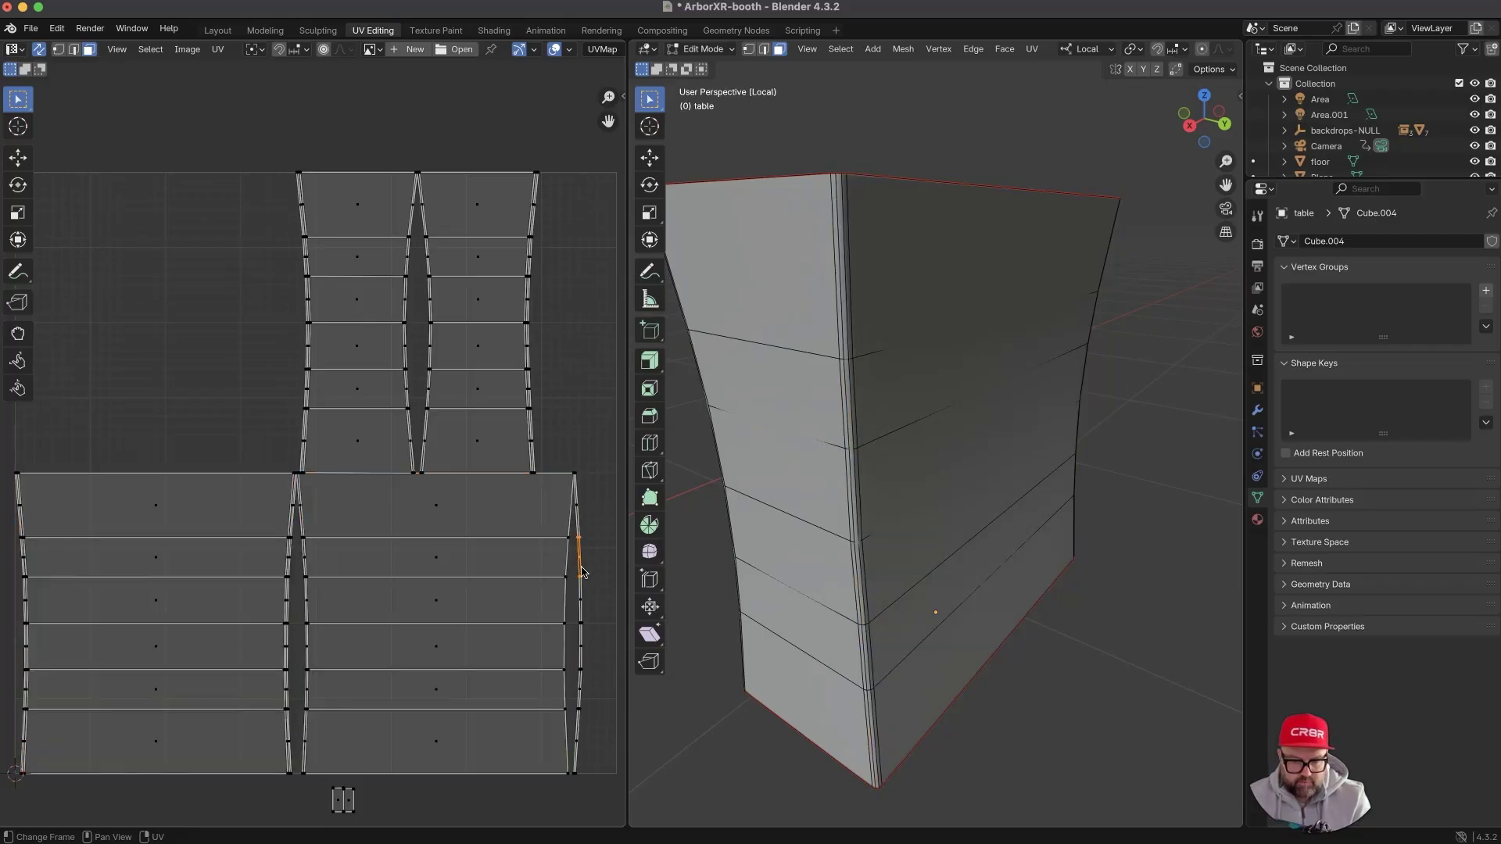
pyautogui.press('l')
pyautogui.press('r')
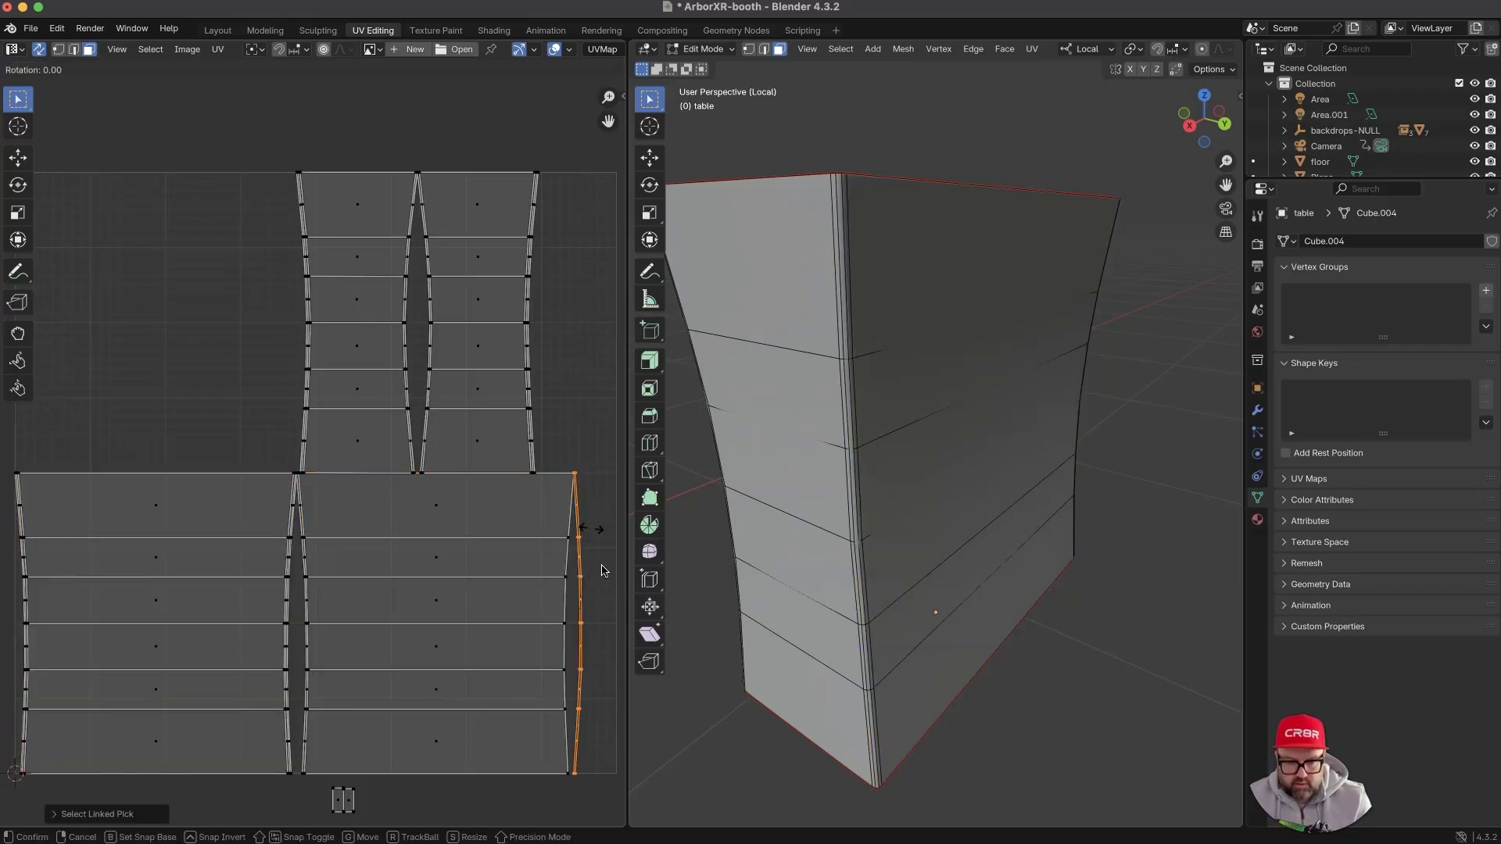
pyautogui.click(570, 706)
pyautogui.press('g')
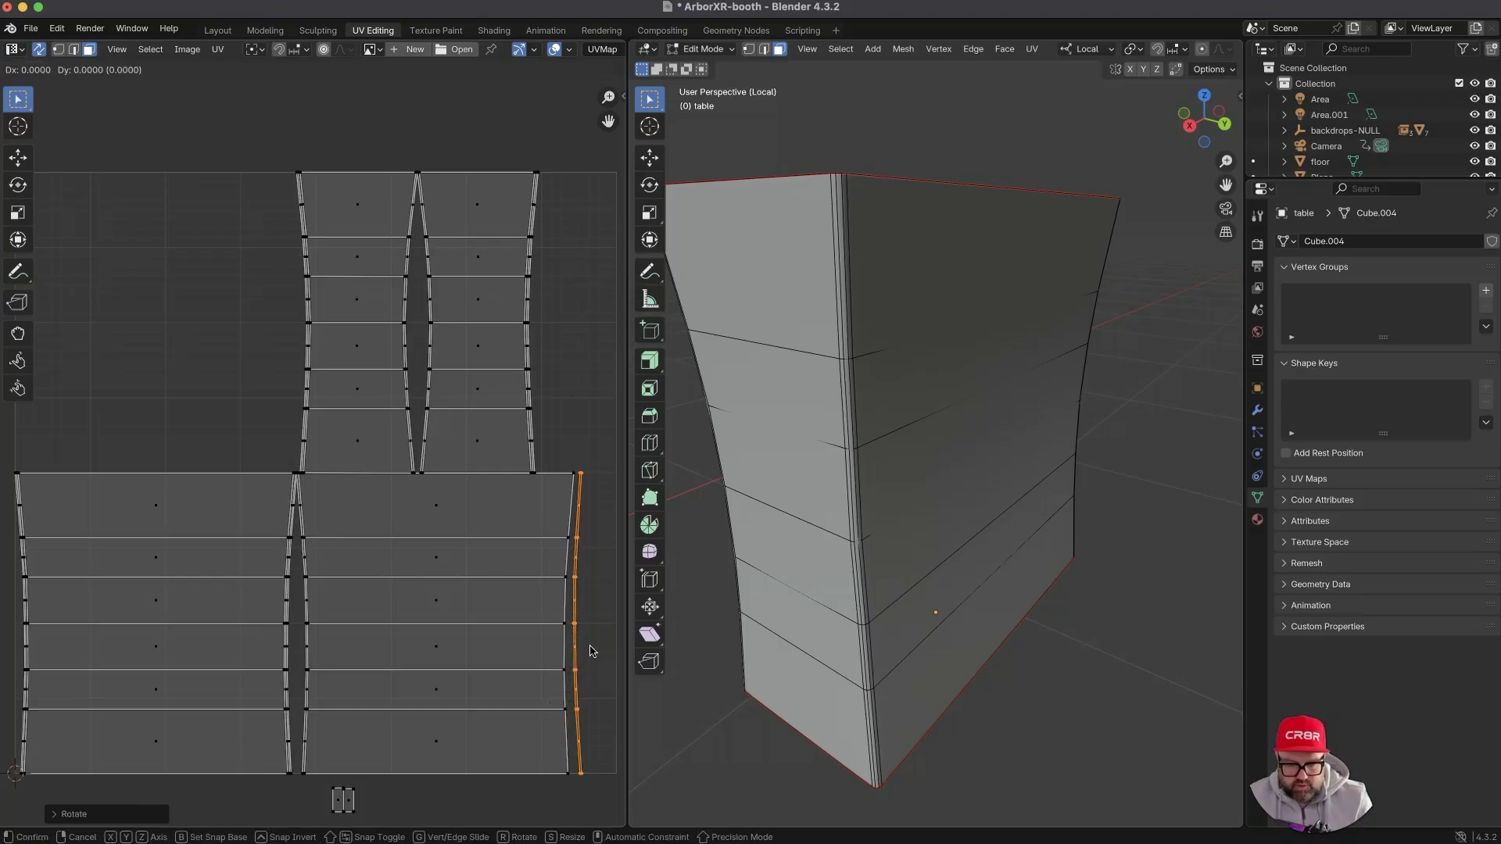
pyautogui.press('x')
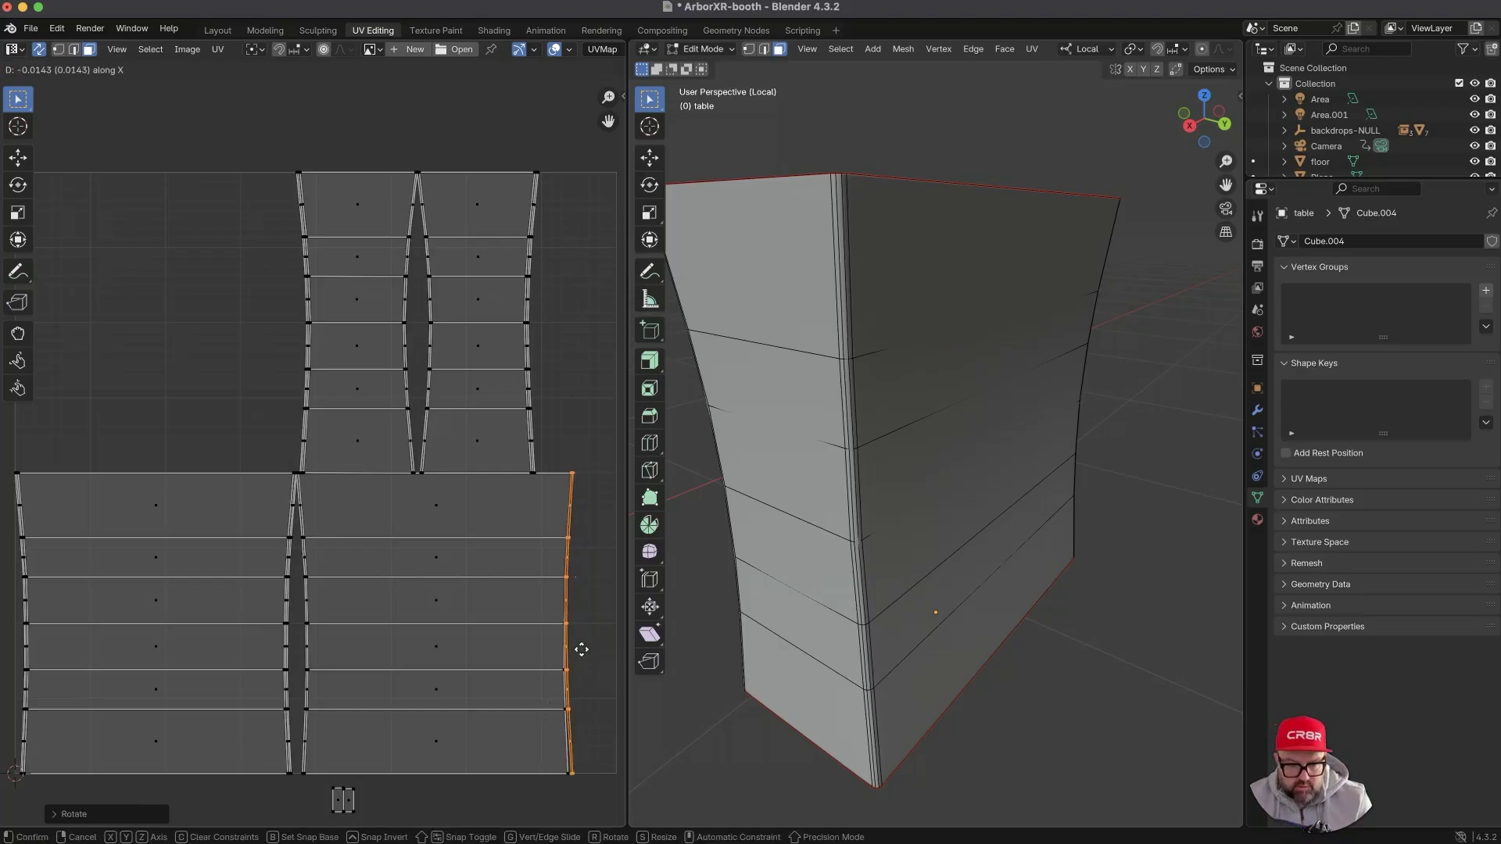
pyautogui.click(582, 650)
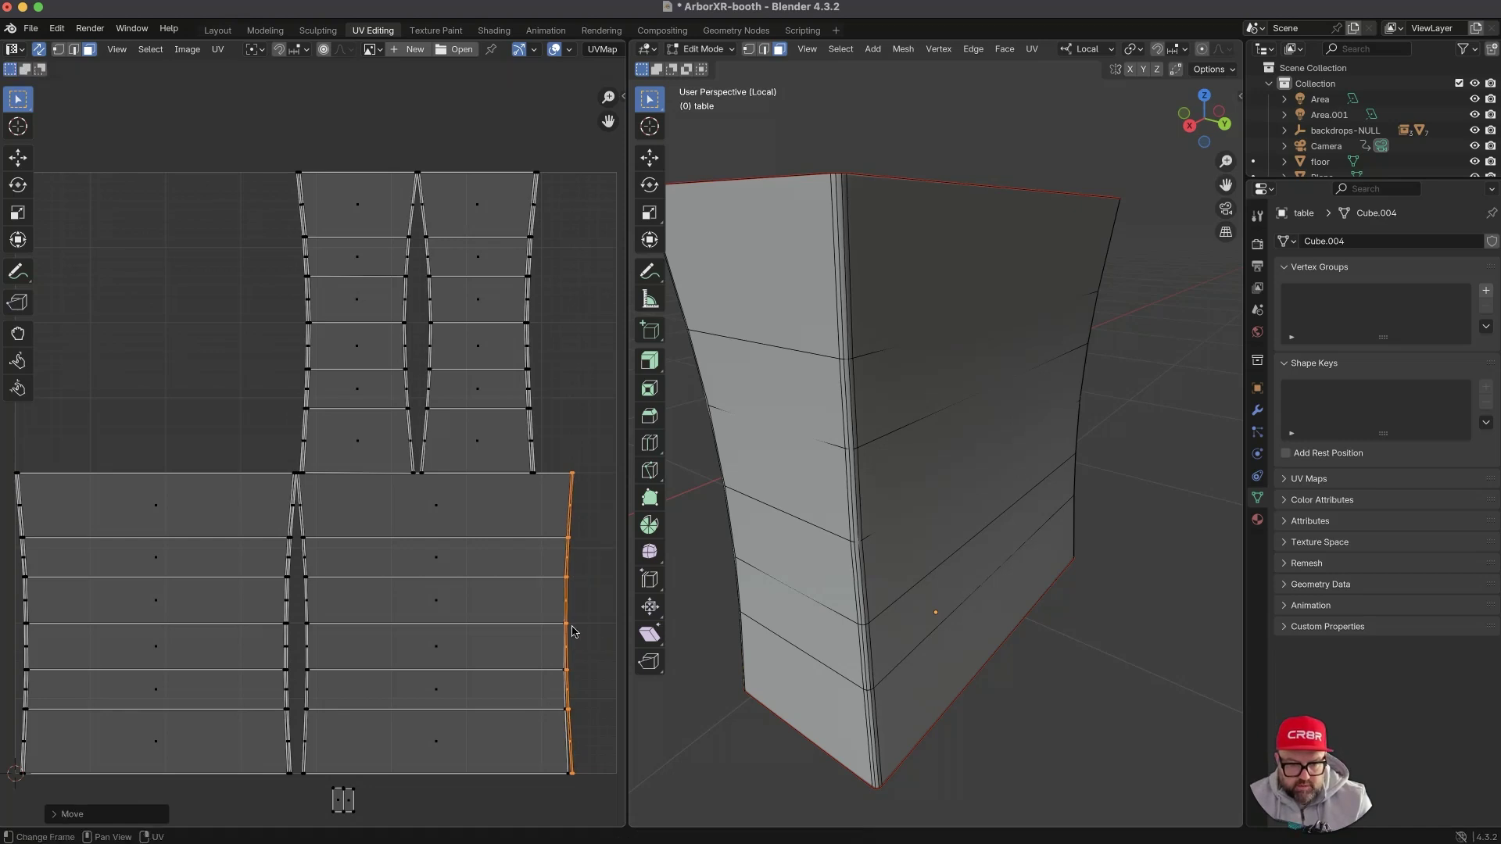
pyautogui.click(570, 631)
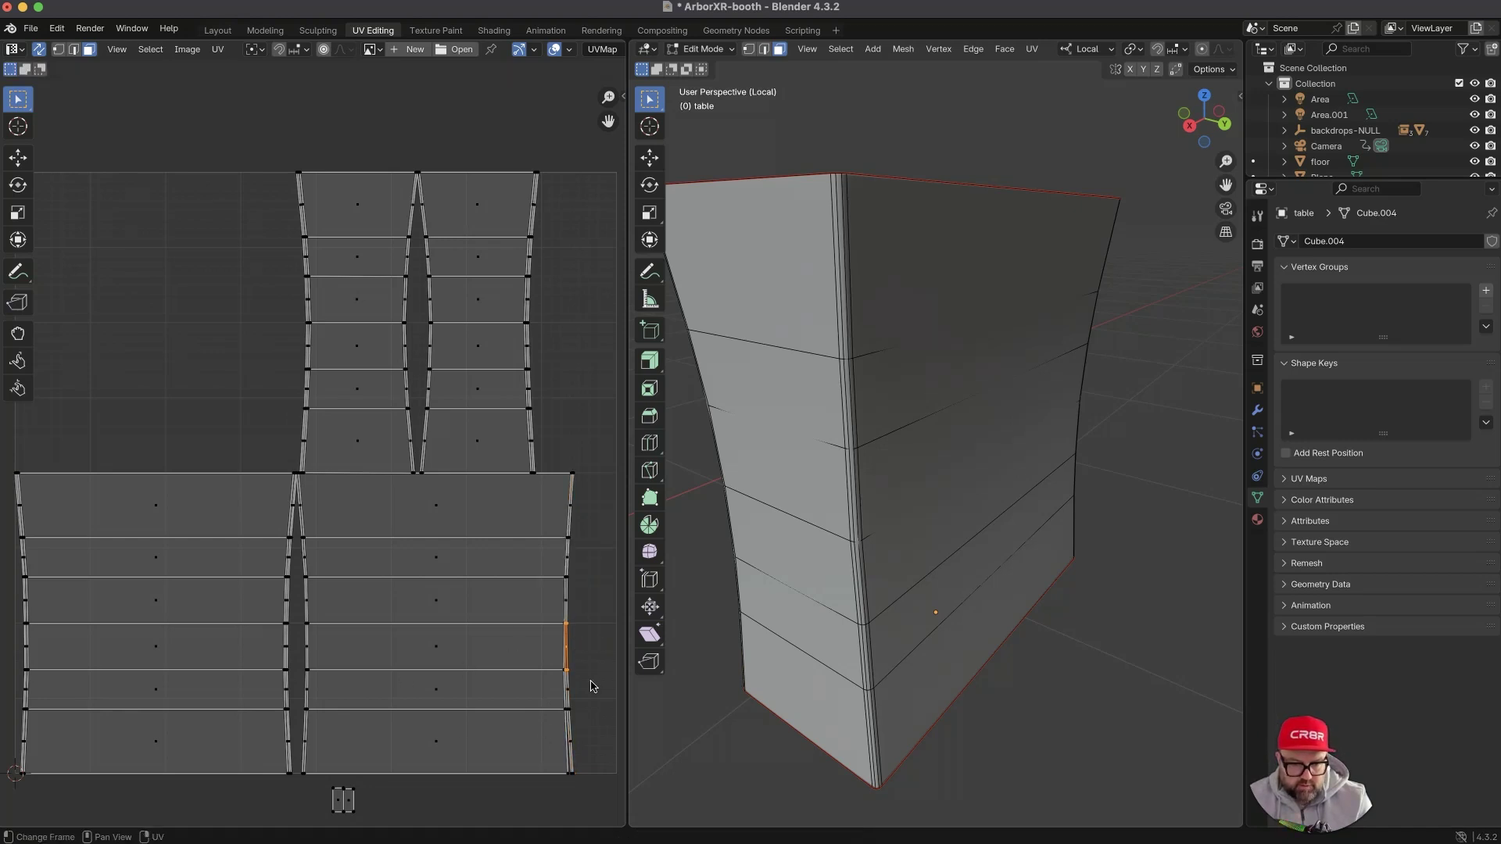
# - Select all four table side UV islands, including the separate bevel strips, and scale them together to about a third of their size
pyautogui.moveTo(593, 552); pyautogui.dragTo(86, 717)
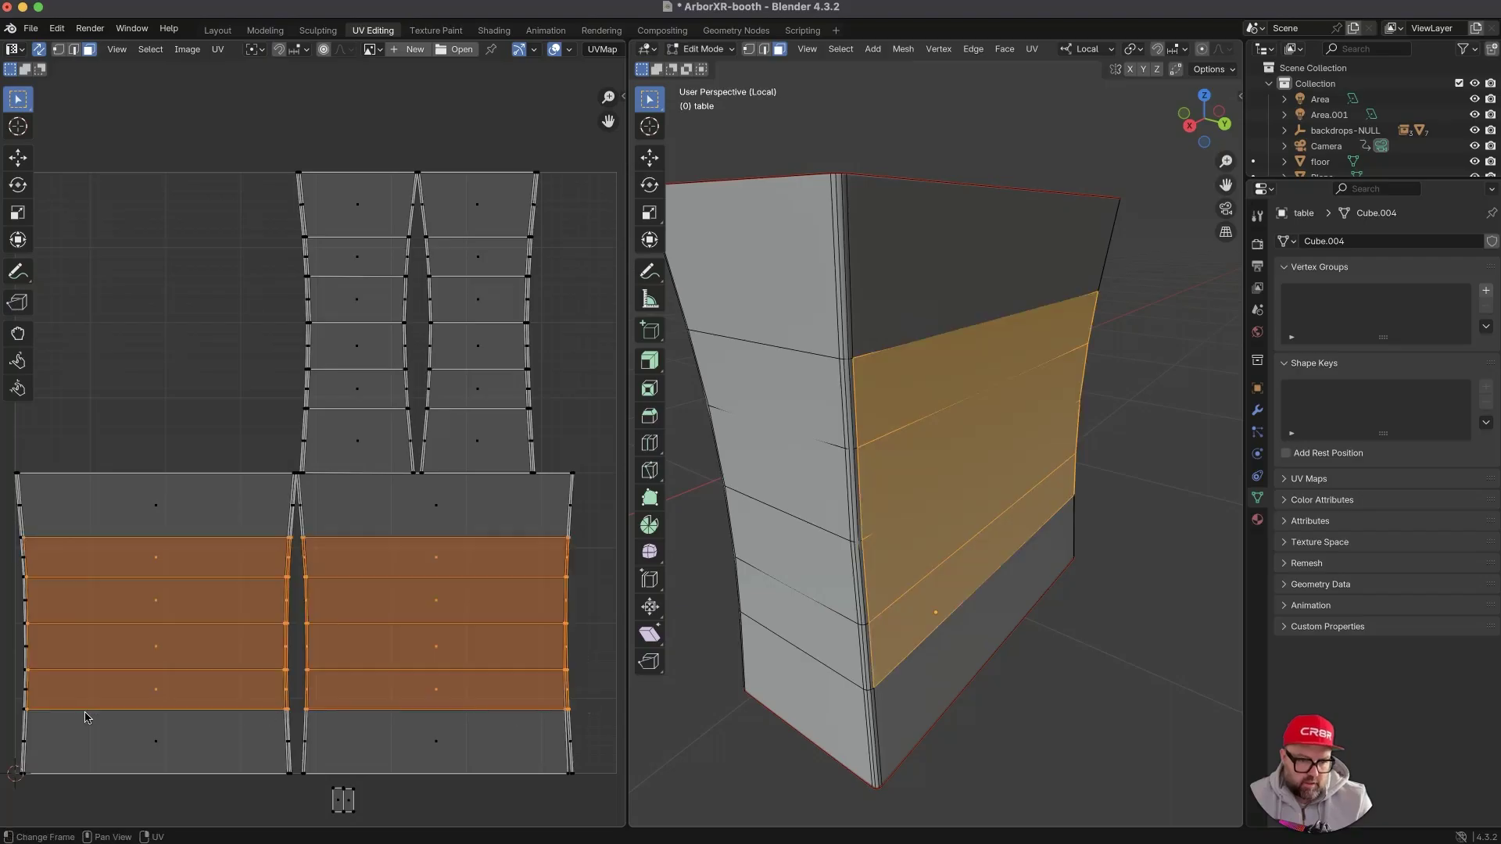
pyautogui.press('l')
pyautogui.press('l')
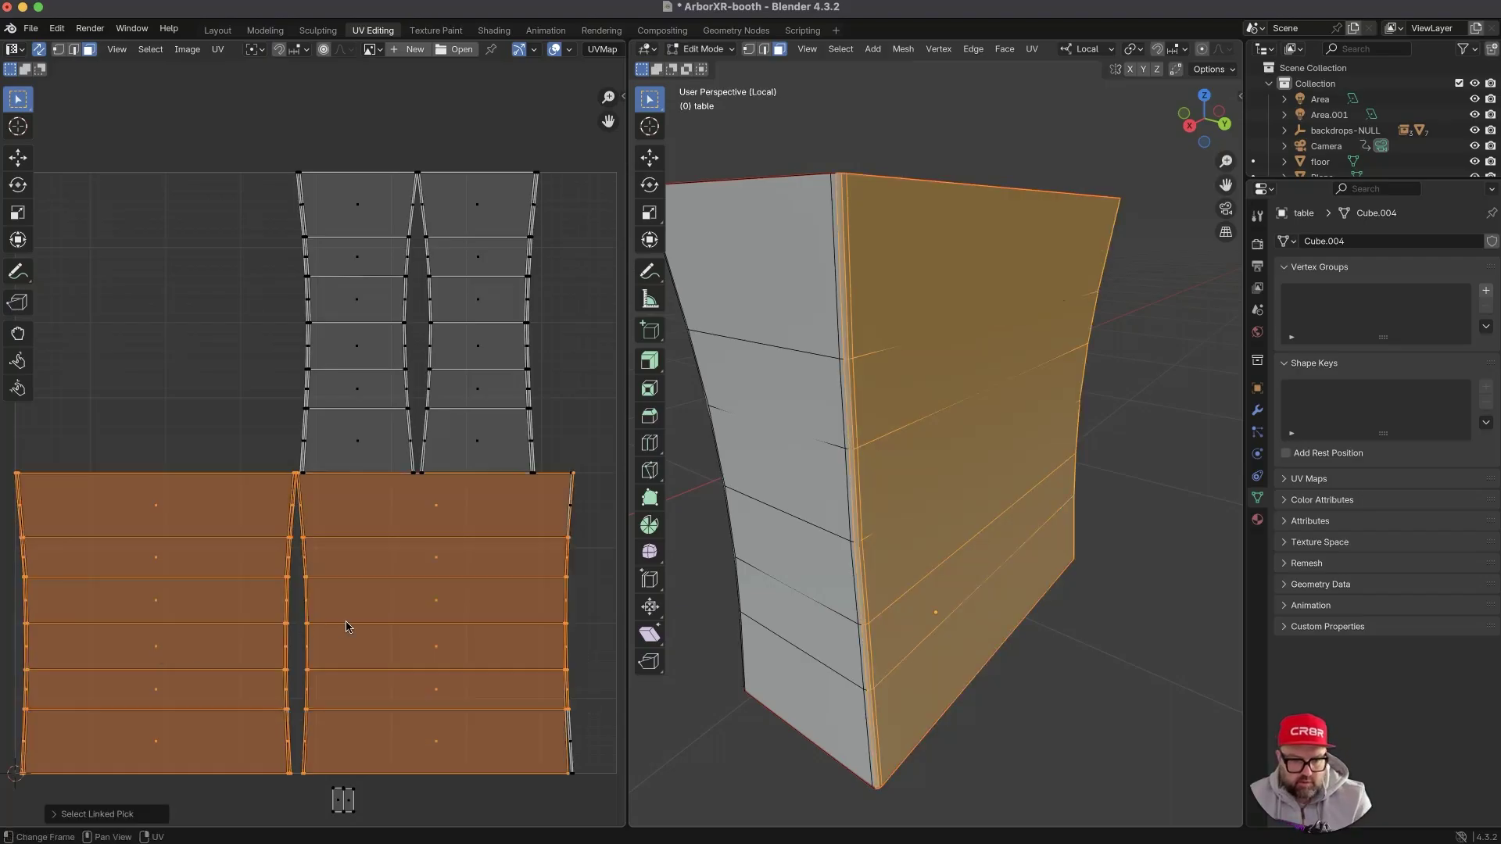
pyautogui.keyDown('shift'); pyautogui.moveTo(571, 412); pyautogui.dragTo(258, 243); pyautogui.keyUp('shift')
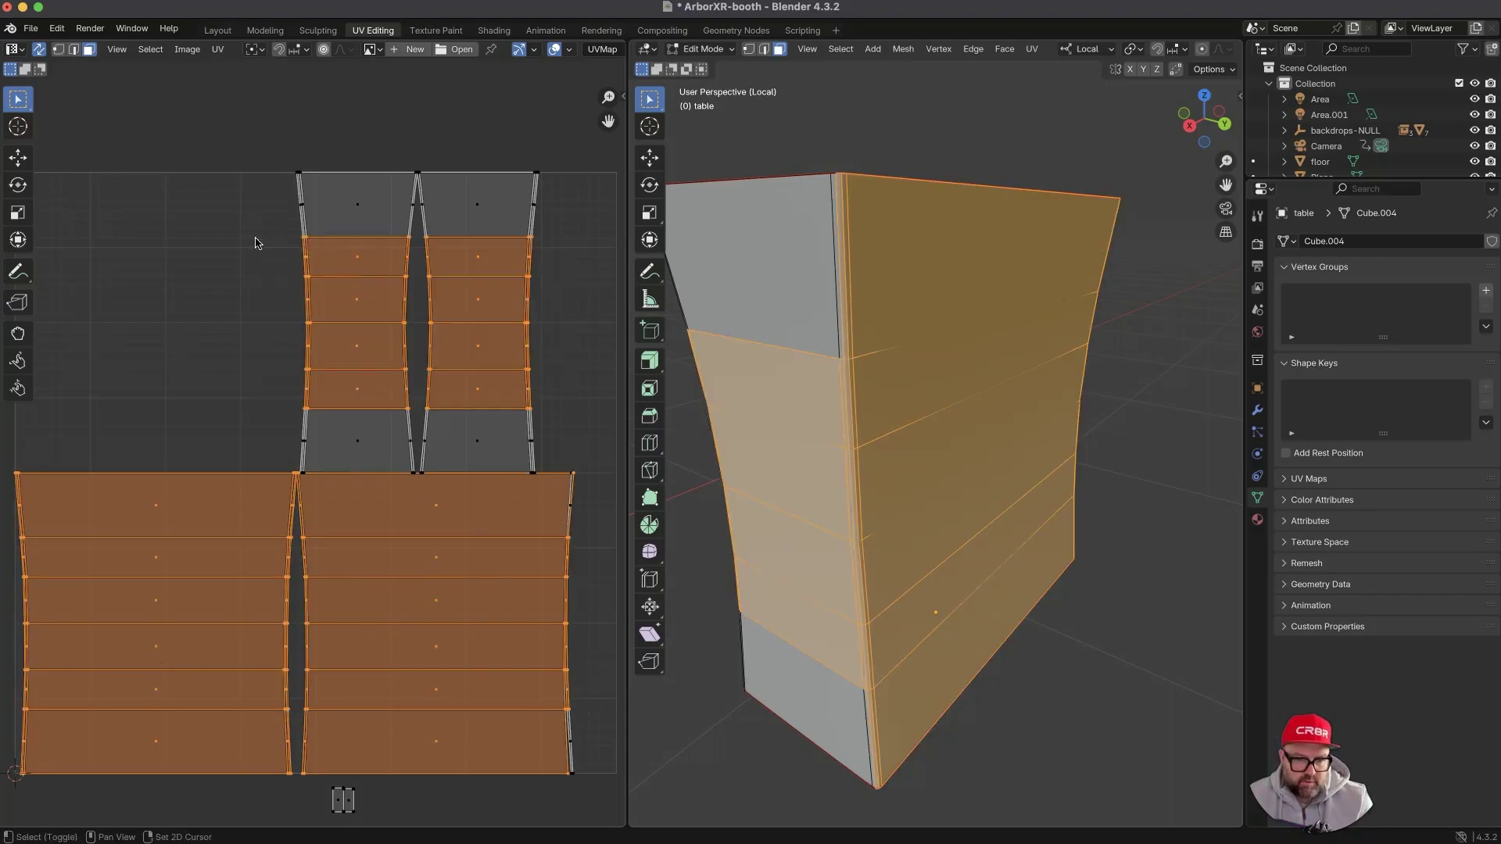
pyautogui.press('l')
pyautogui.press('l')
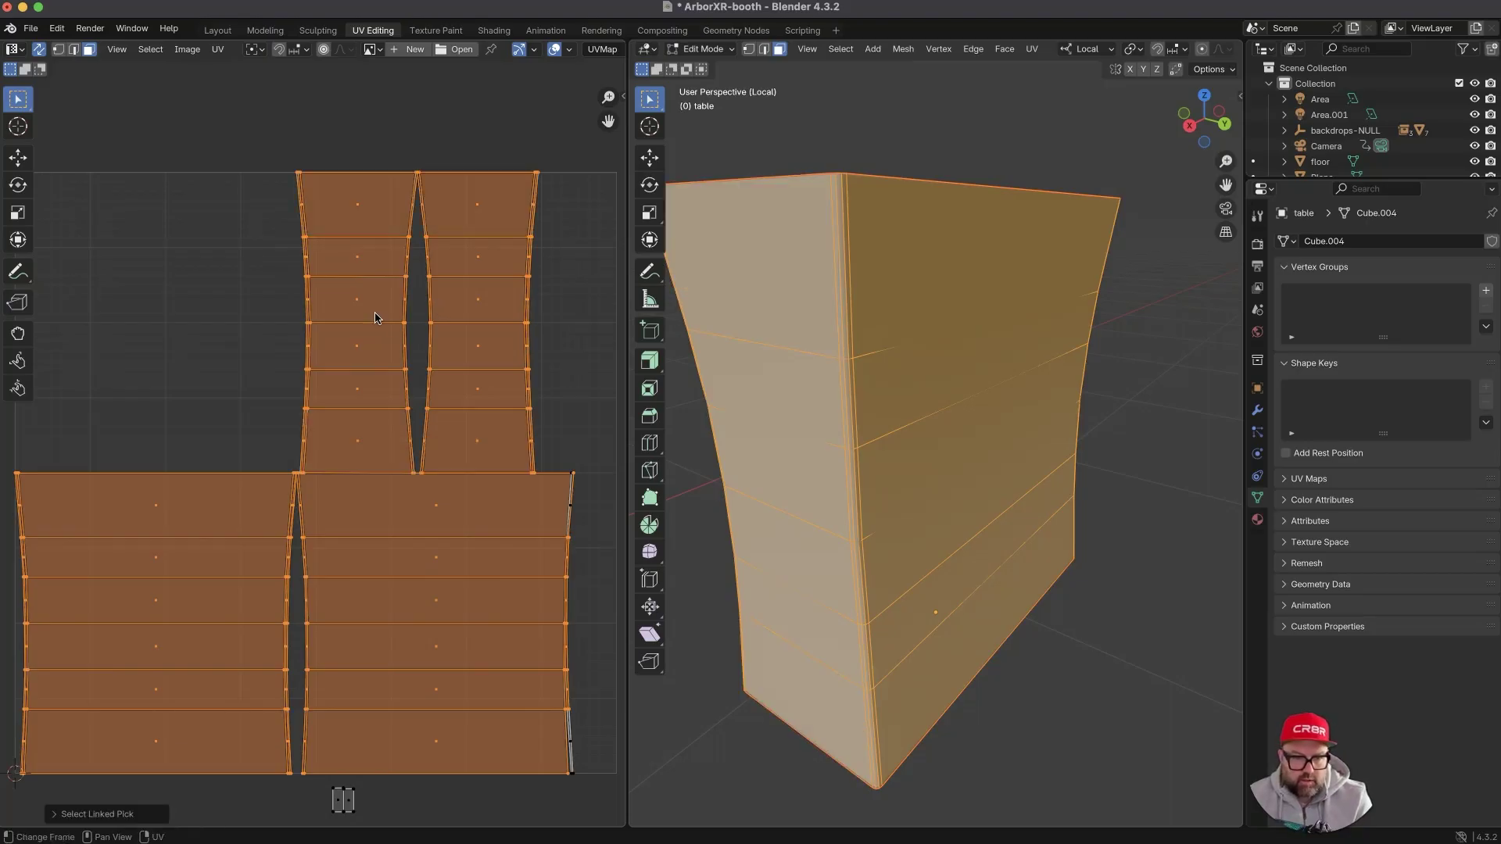
pyautogui.press('s')
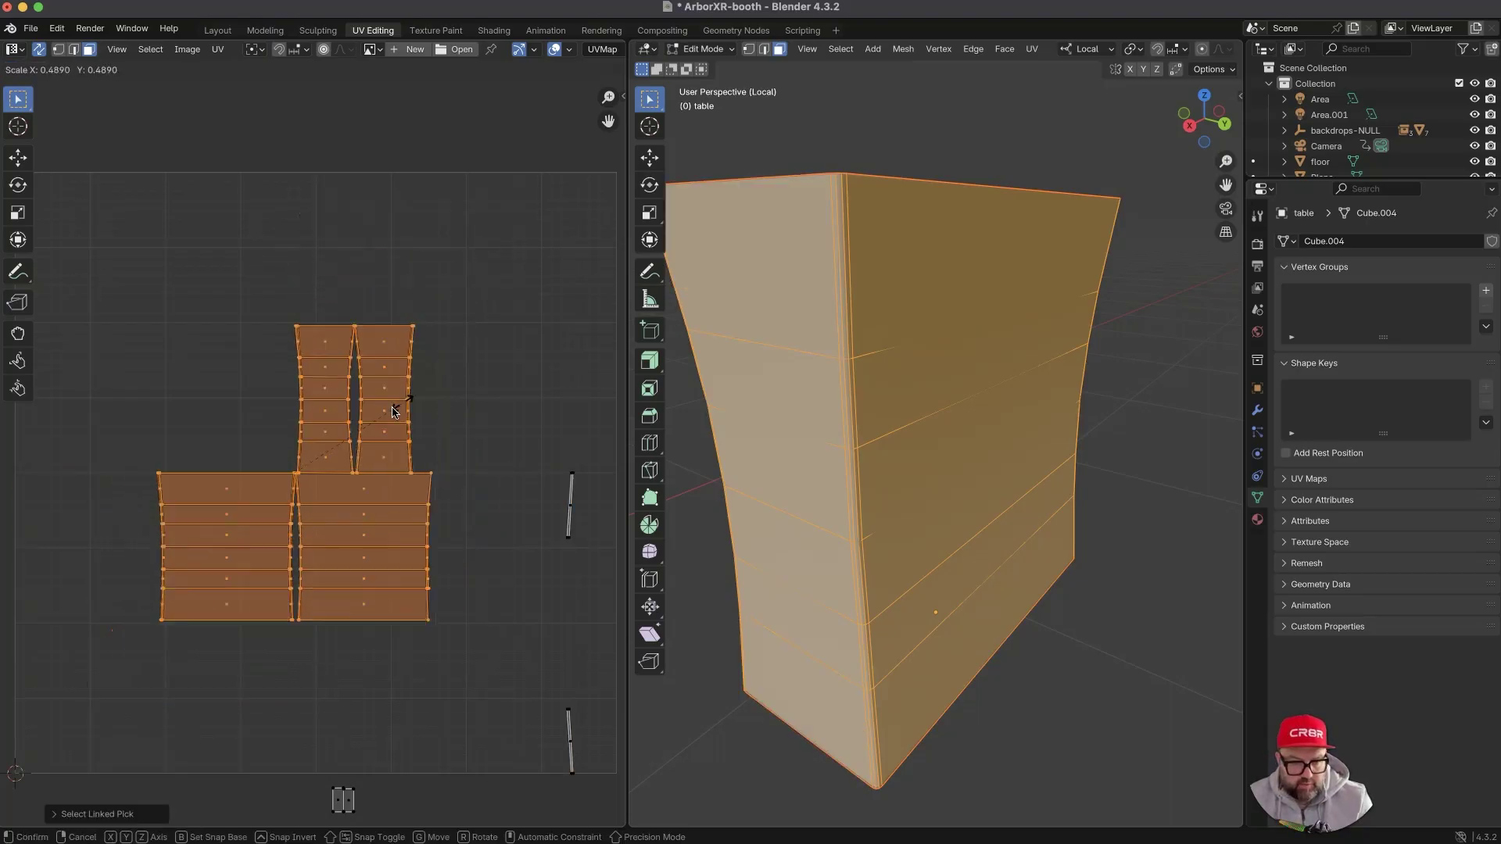
pyautogui.rightClick(383, 417)
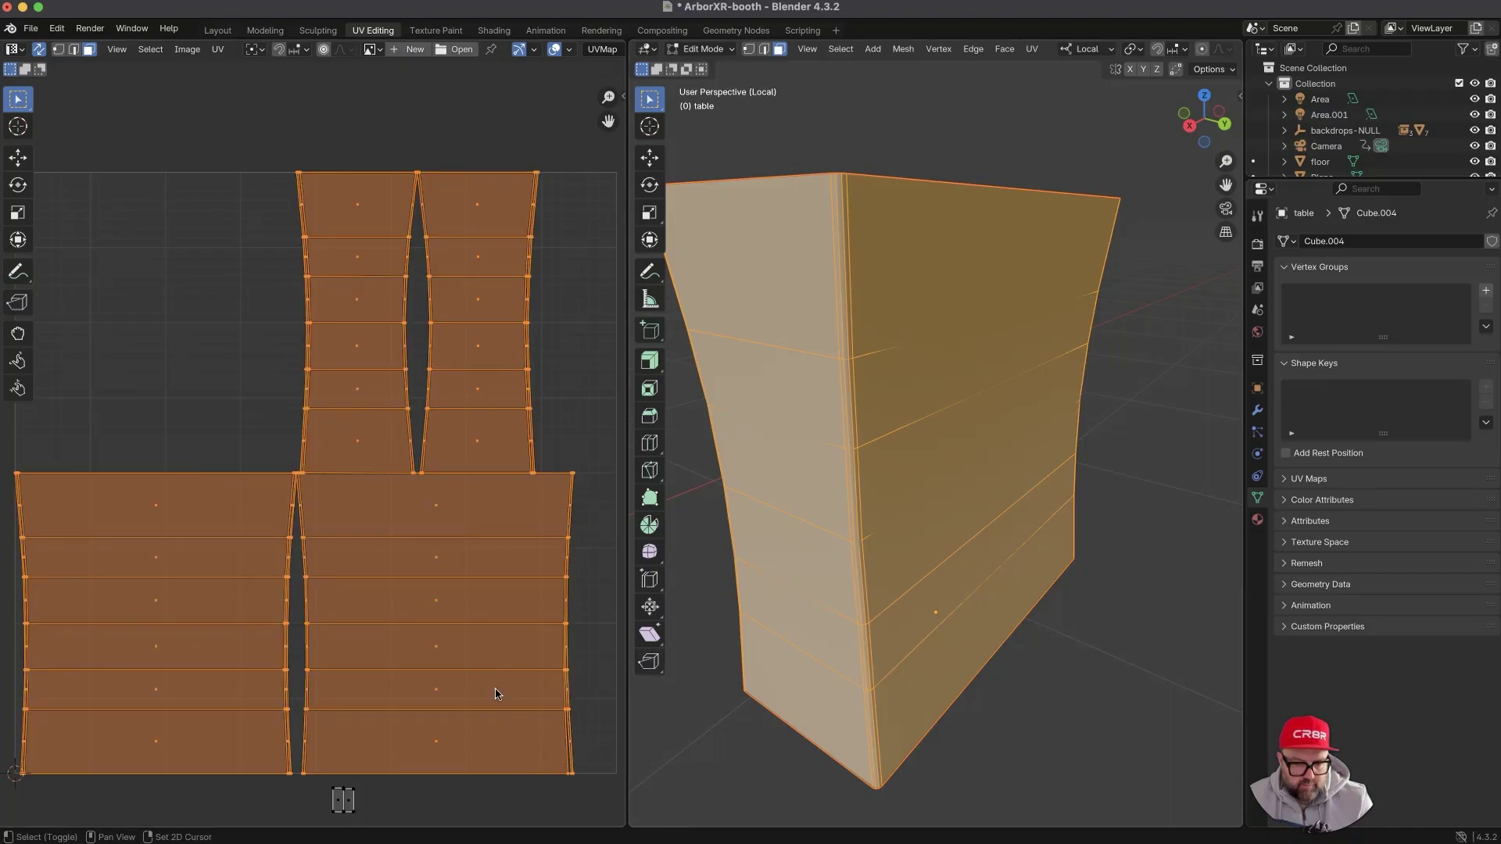
pyautogui.press('s')
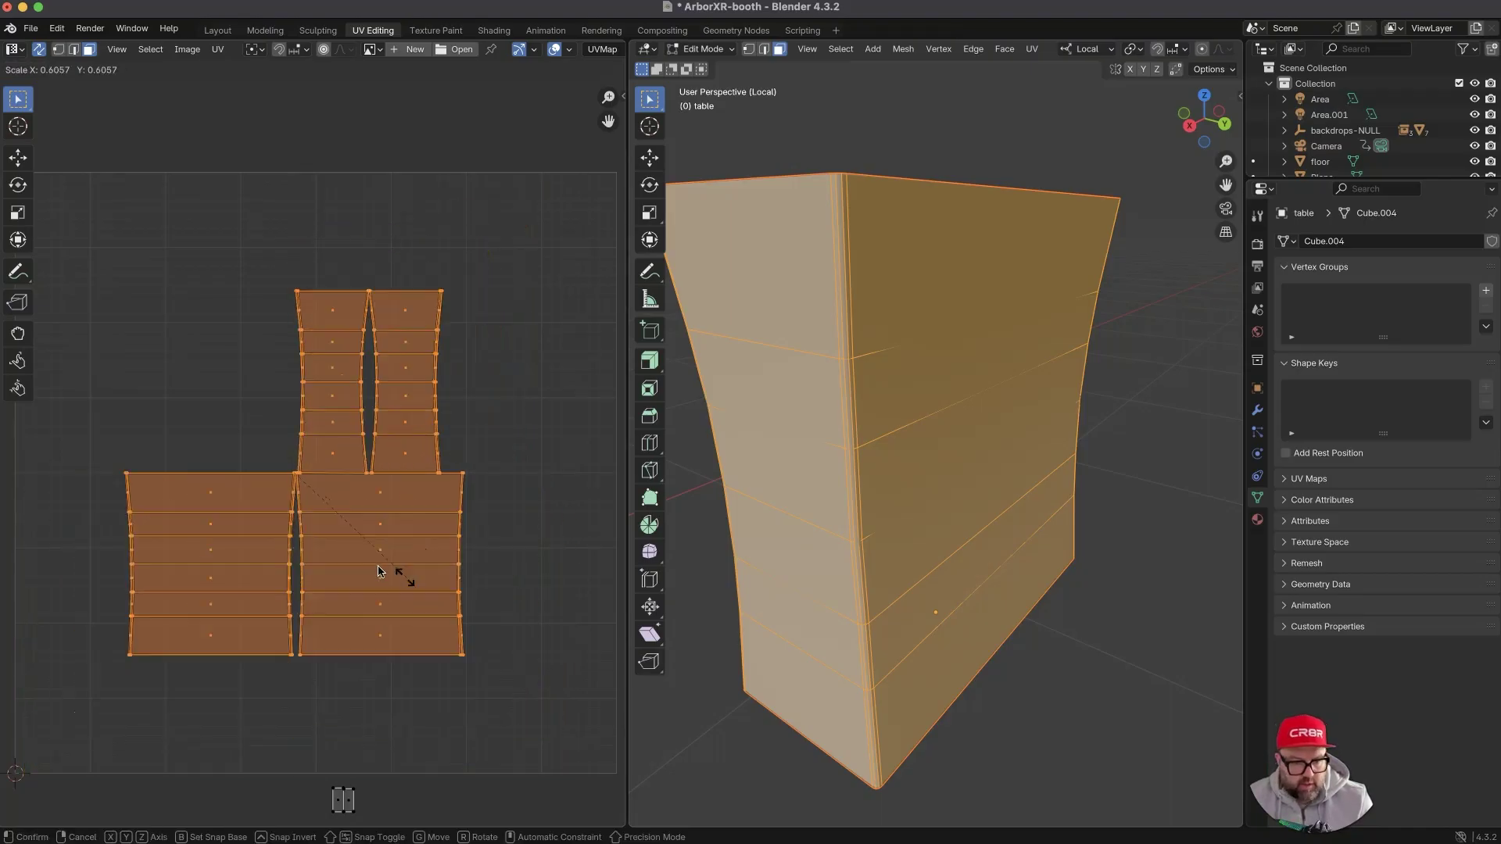
pyautogui.click(329, 552)
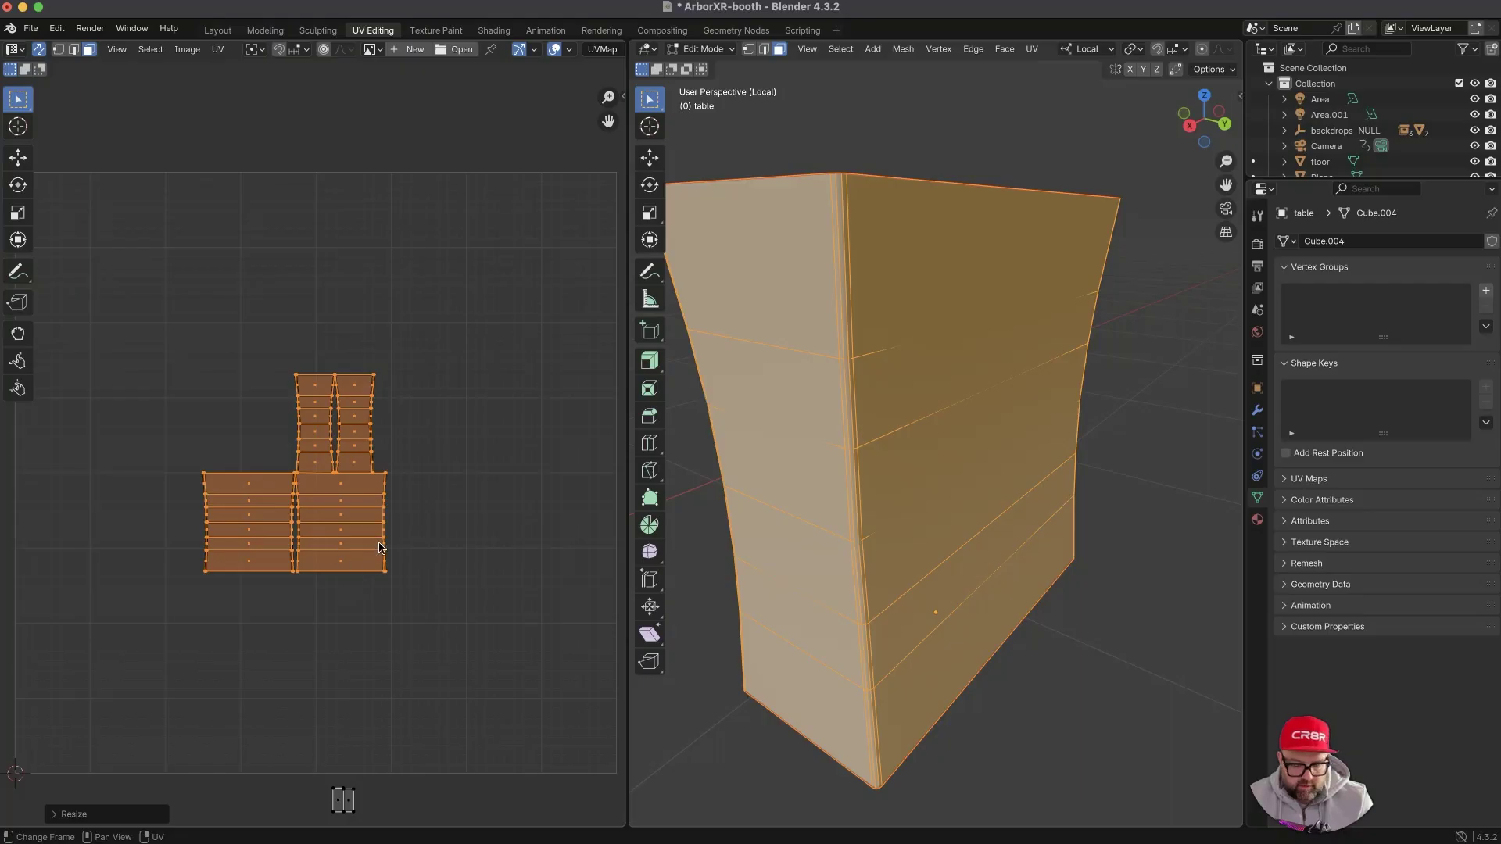
# - Move the scaled group of UV islands into the lower-left area of the UV square and clear the selection
pyautogui.press('g')
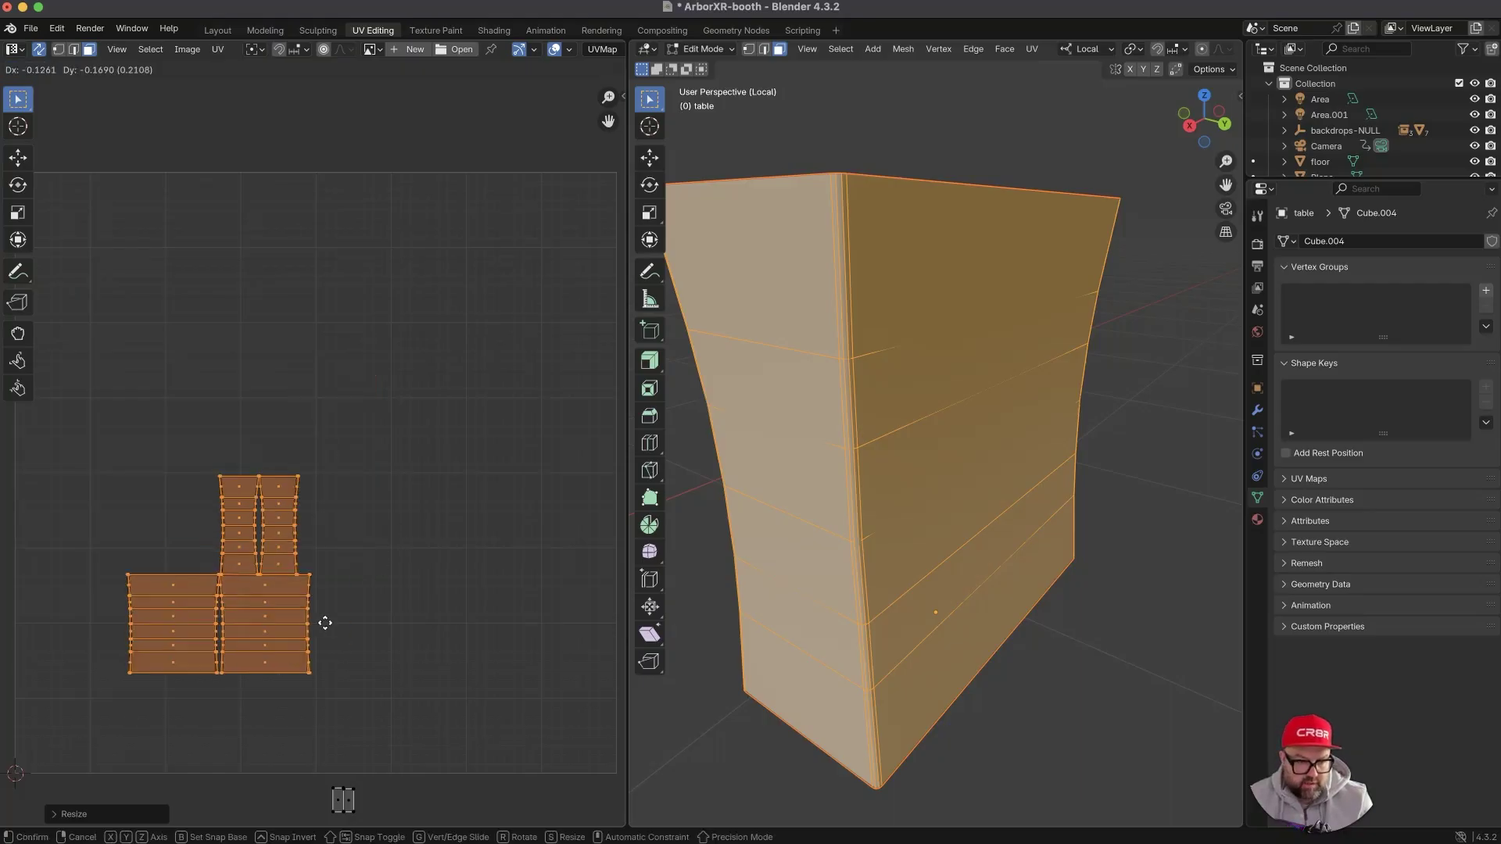
pyautogui.click(325, 653)
pyautogui.click(439, 670)
# - Select the second large UV island with its bevel strips and move it along X, opening a gap beside the first large island
pyautogui.moveTo(349, 720); pyautogui.dragTo(235, 608)
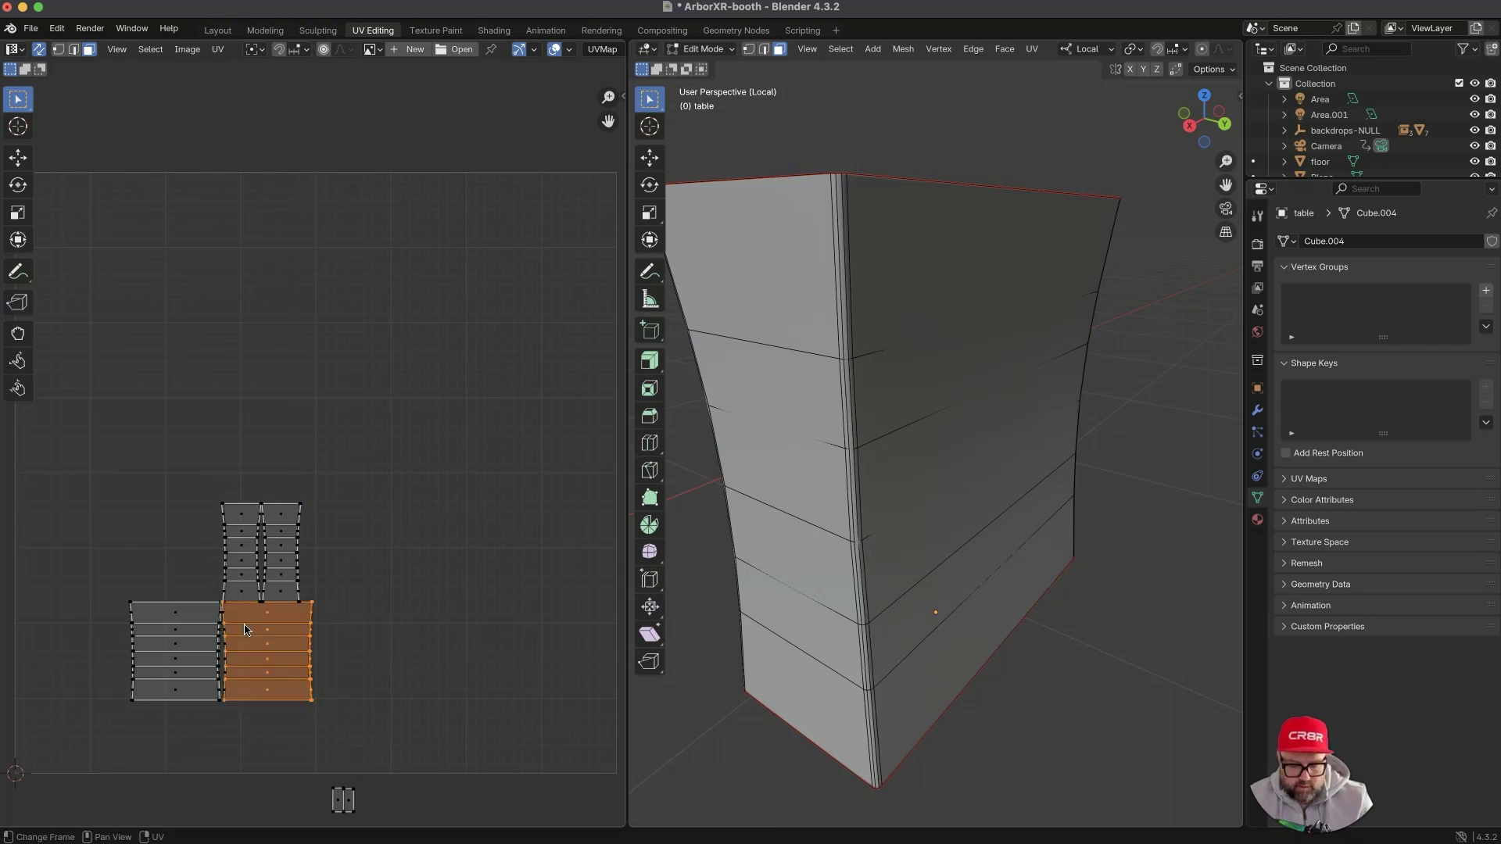
pyautogui.press('l')
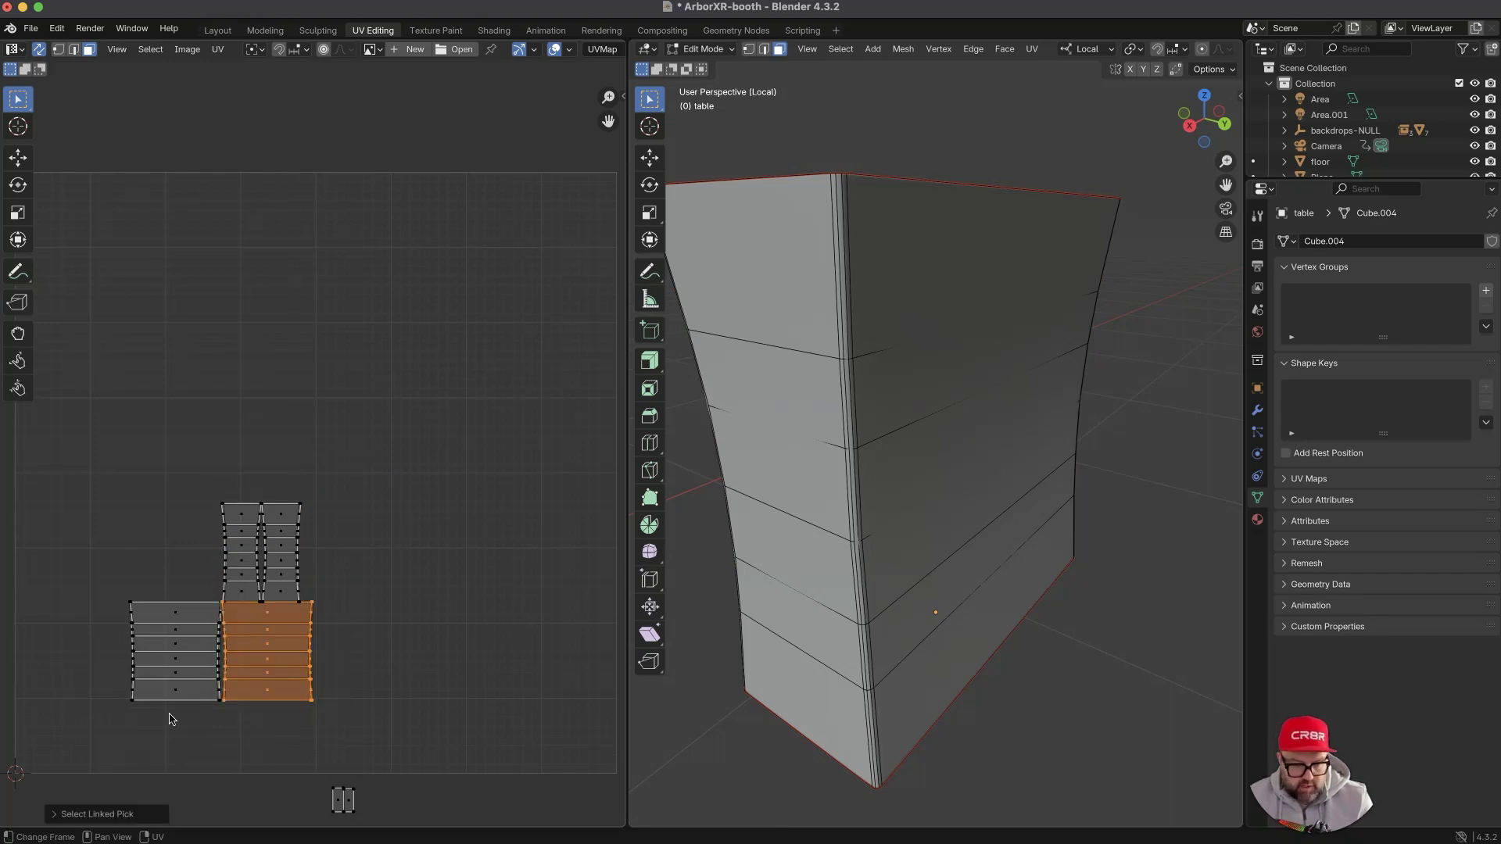
pyautogui.press('g')
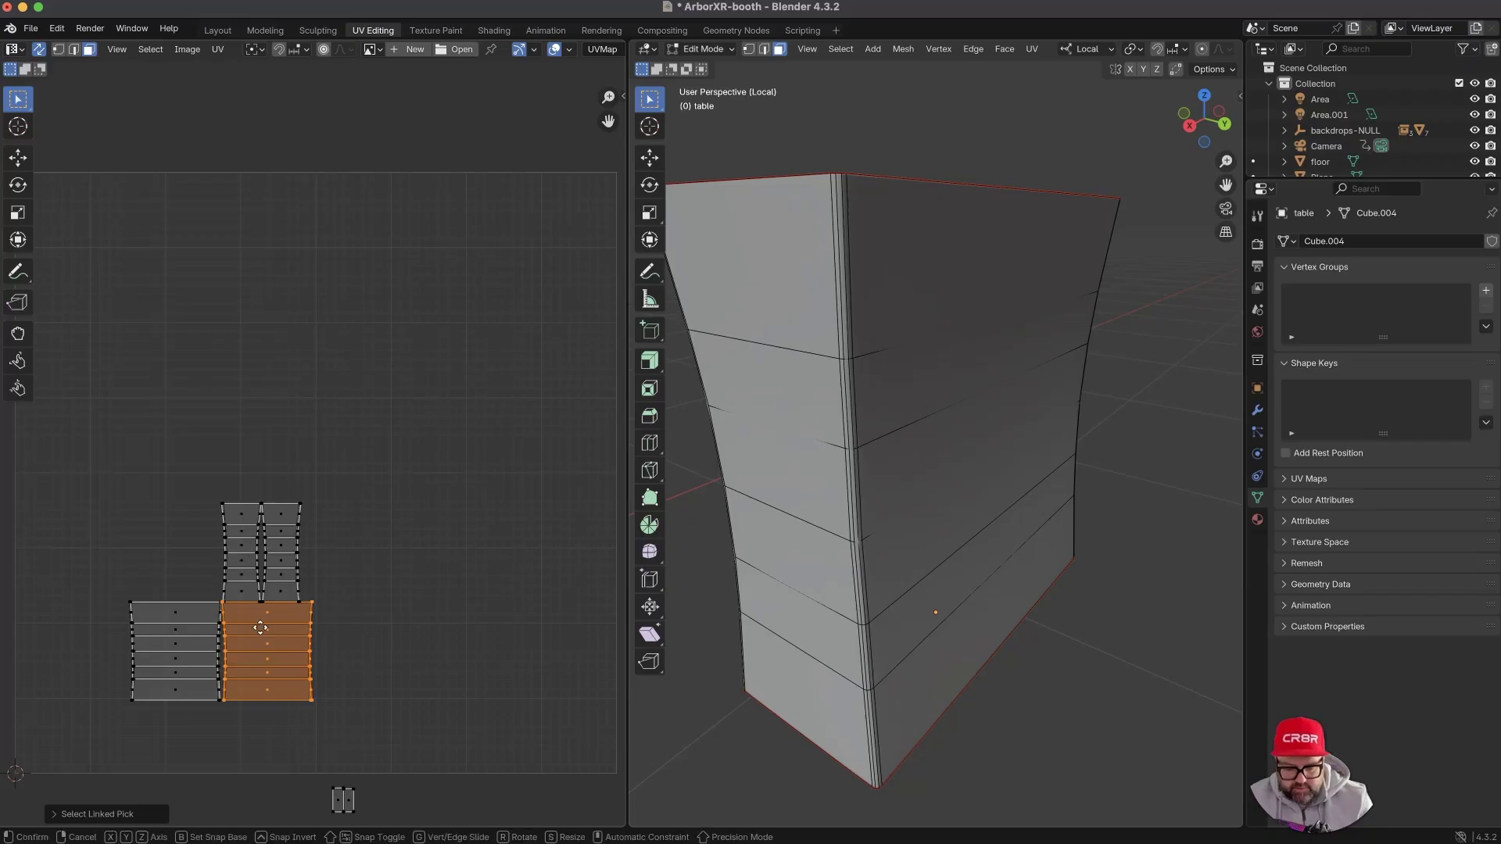
pyautogui.press('x')
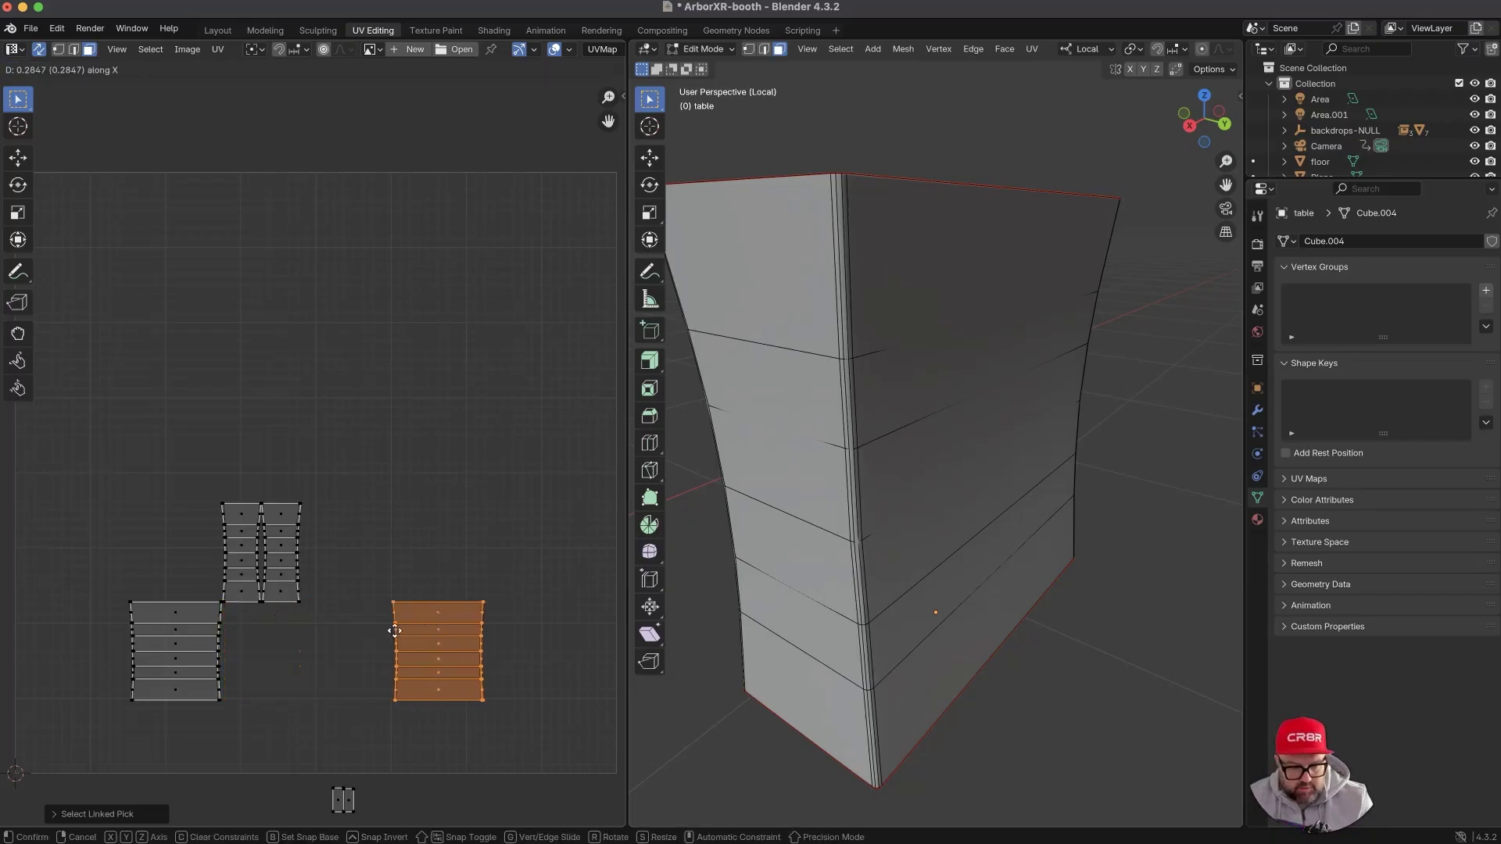
pyautogui.click(363, 631)
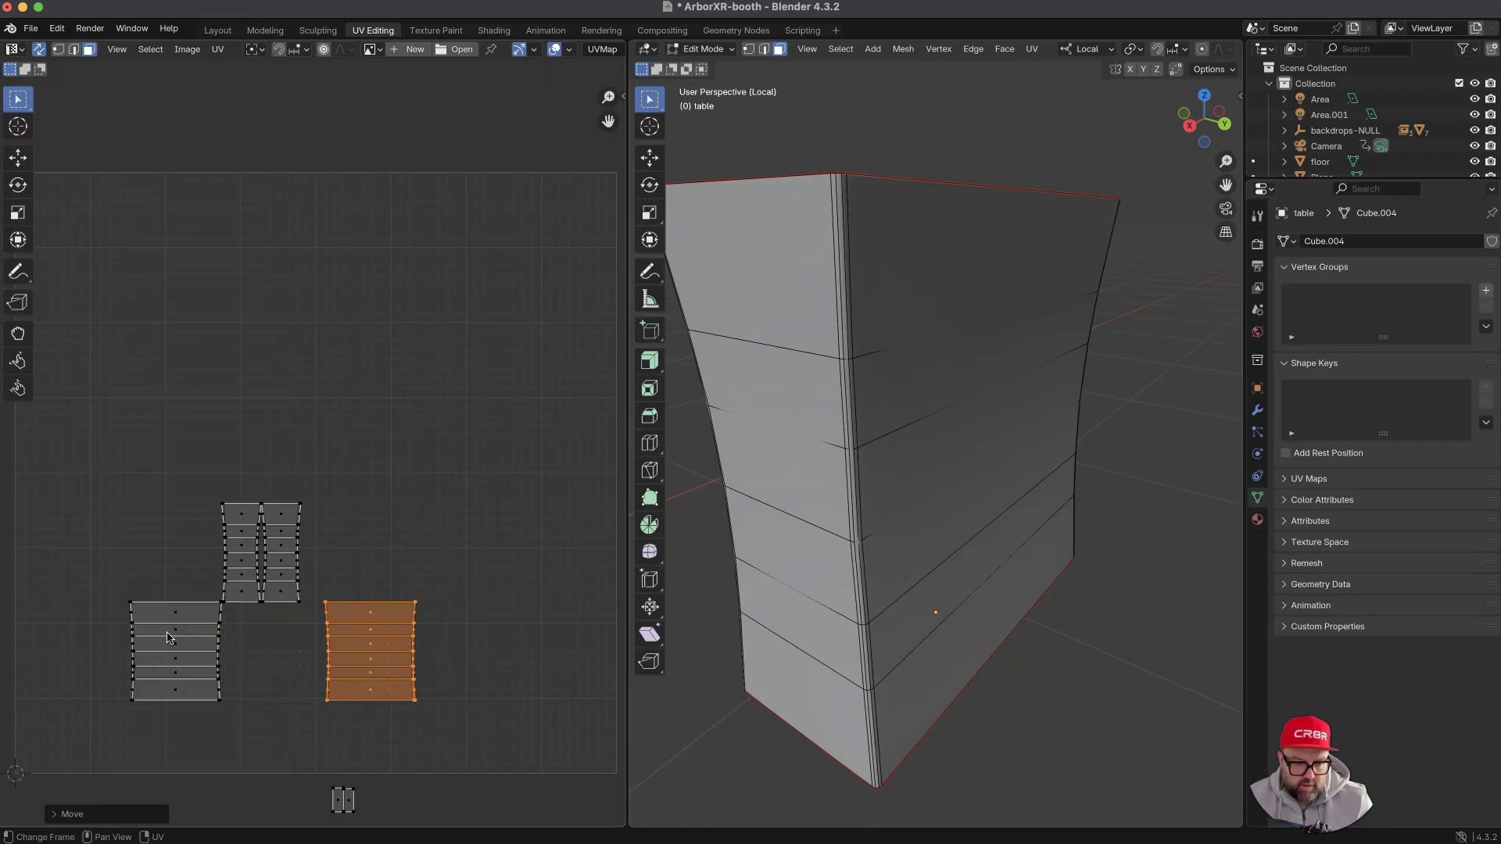
# - Identify the narrow UV island of the table's short end through its uppermost face and move the whole island into the gap between the large islands
pyautogui.click(185, 615)
pyautogui.moveTo(618, 525); pyautogui.dragTo(579, 487, button='middle')
pyautogui.scroll(-1, 309, 455)
pyautogui.keyDown('shift'); pyautogui.moveTo(1207, 501); pyautogui.dragTo(1001, 522, button='middle'); pyautogui.keyUp('shift')
pyautogui.click(998, 347)
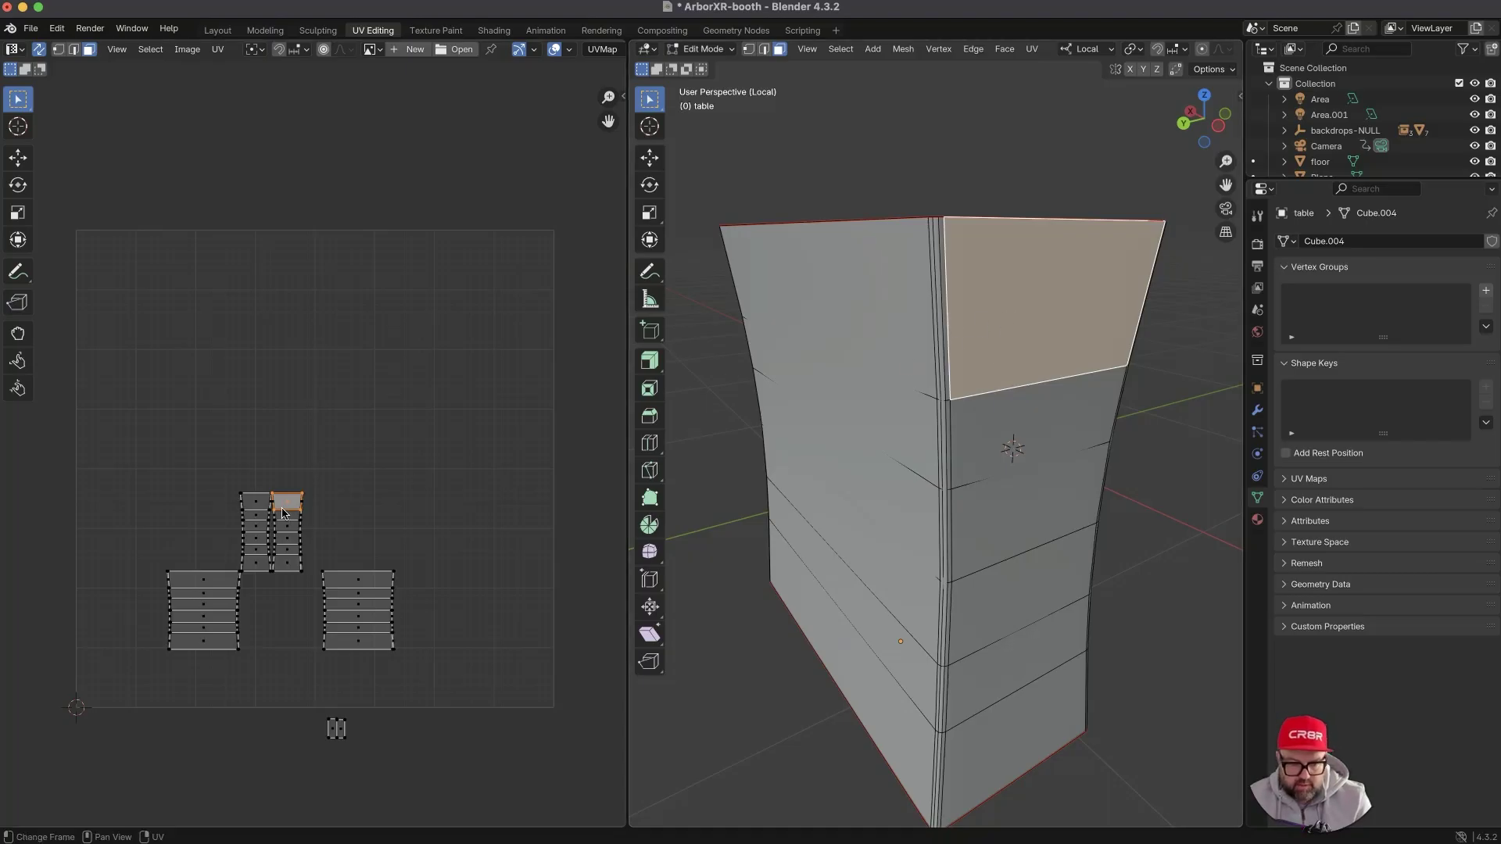
pyautogui.press('l')
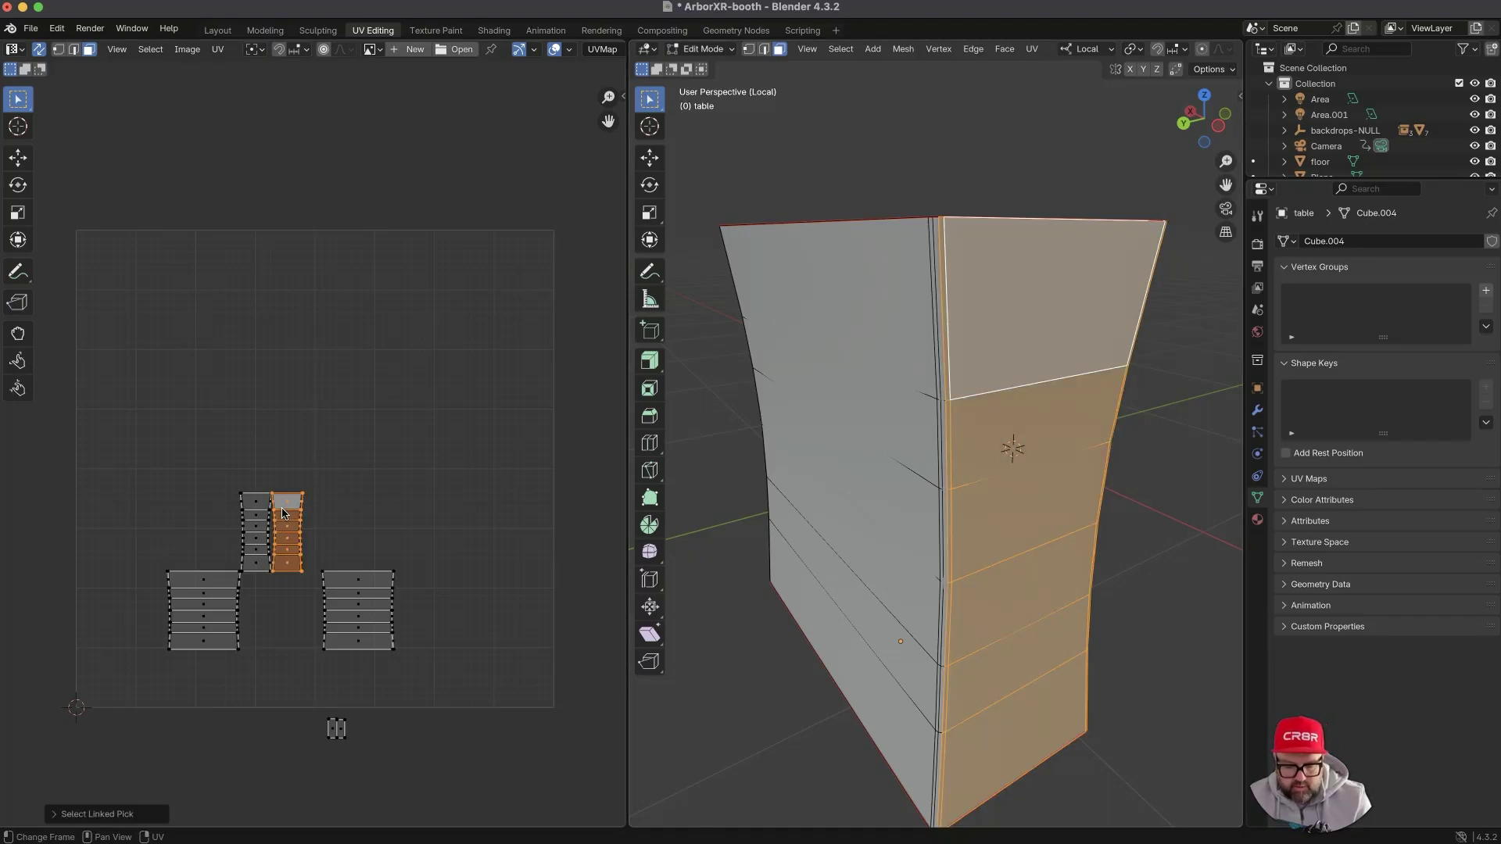
pyautogui.press('g')
pyautogui.click(245, 554)
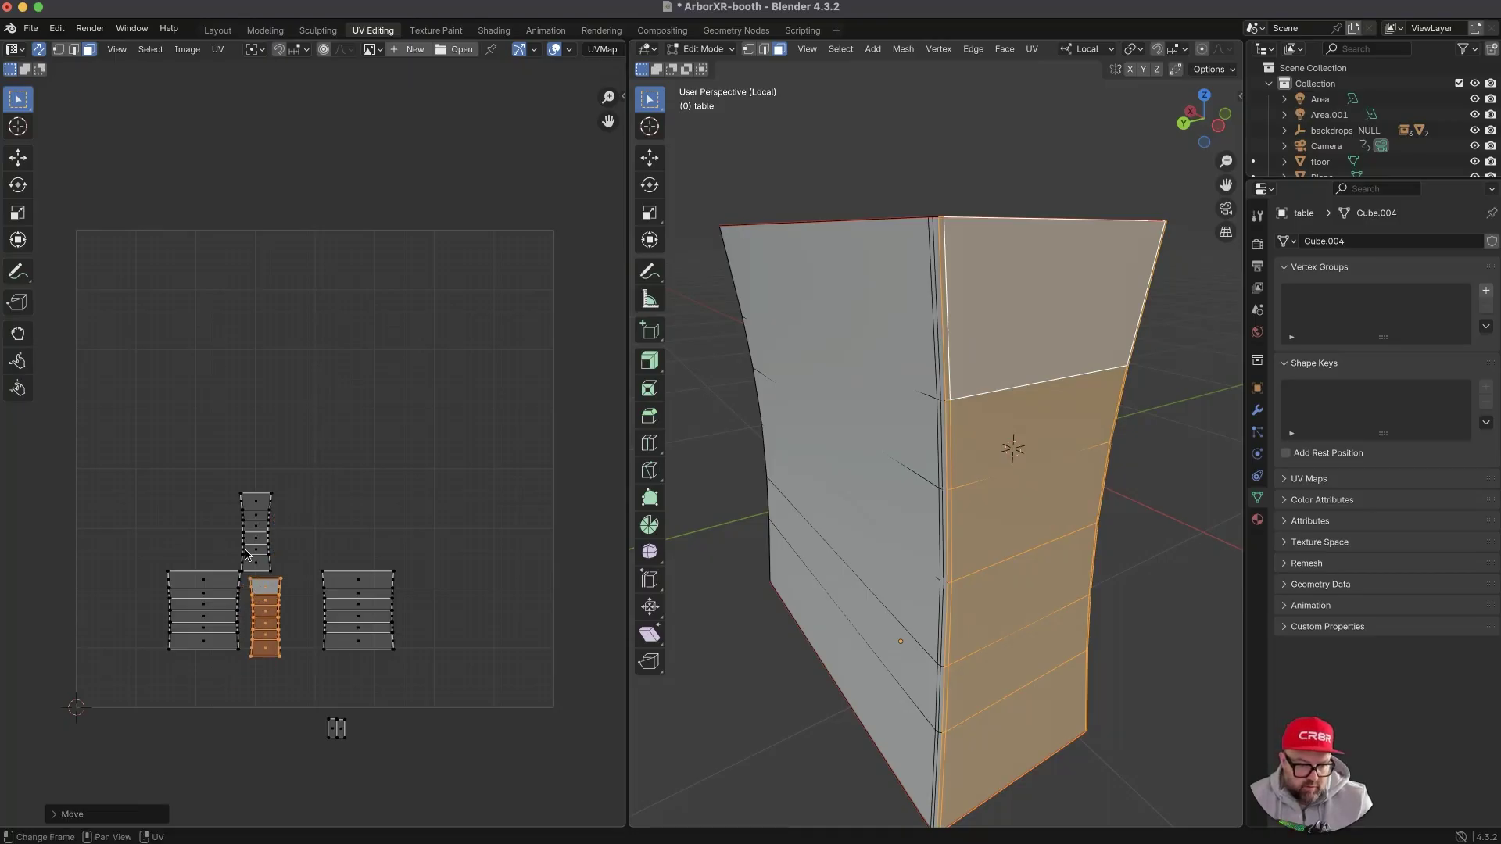
# - Move the remaining narrow UV island to the outer side of the first large island, level with it, about -0.23 in X and -0.16 in Y
pyautogui.hotkey('alt', 'a')
pyautogui.press('l')
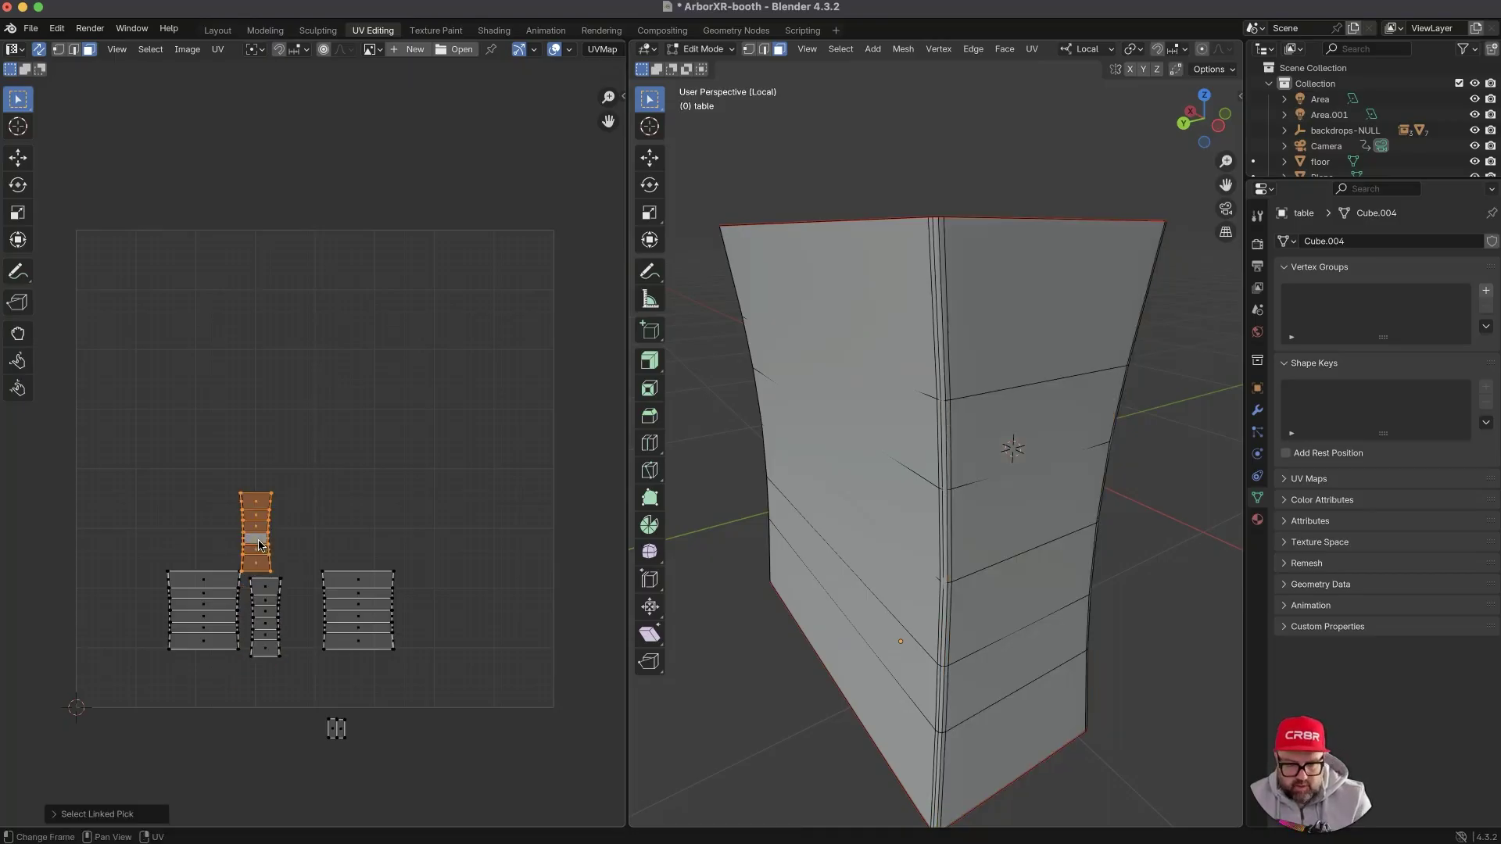
pyautogui.press('g')
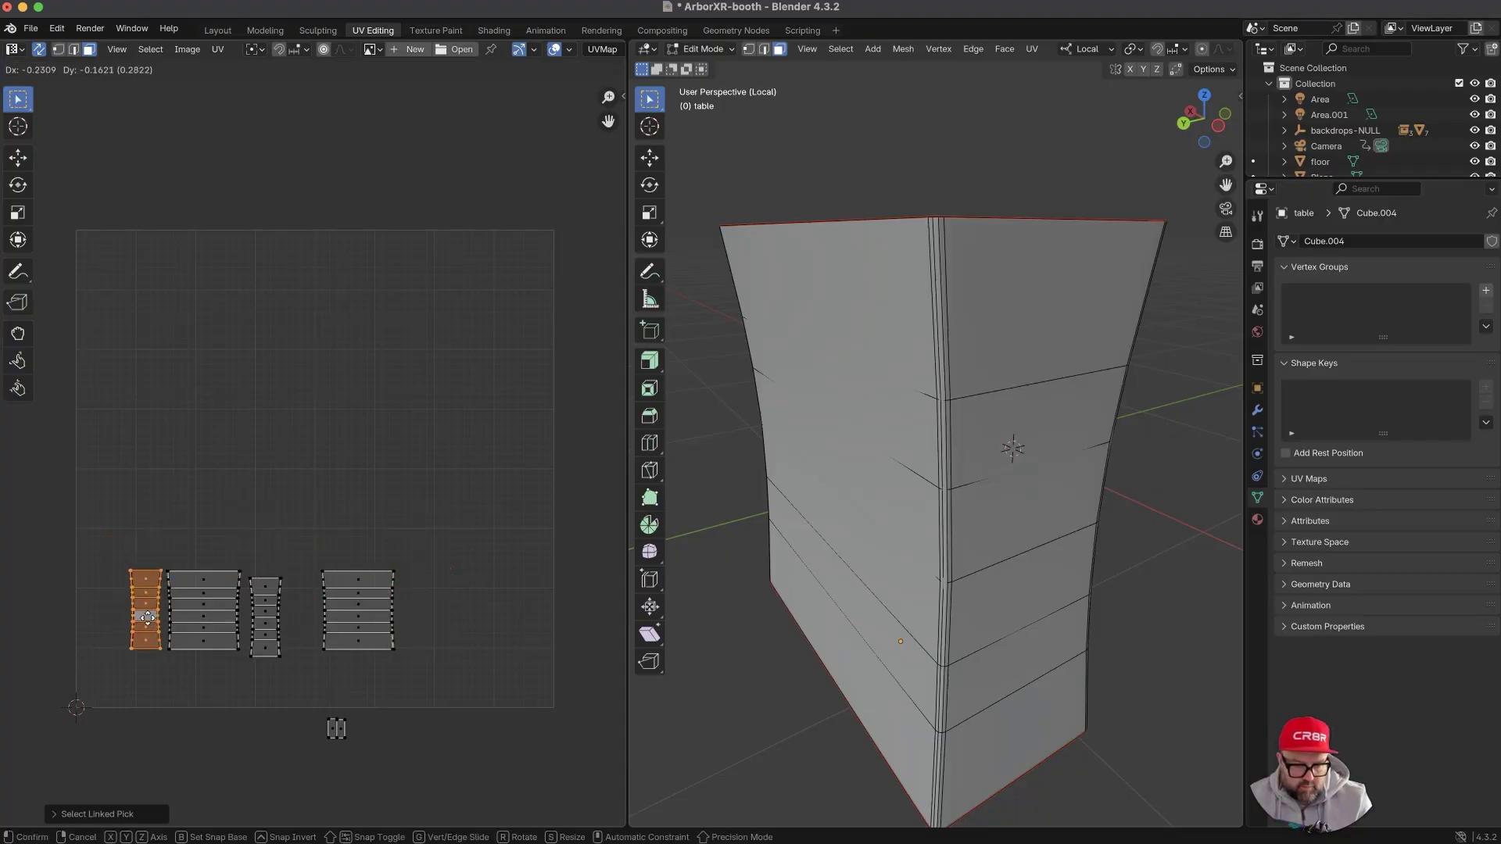
pyautogui.click(149, 619)
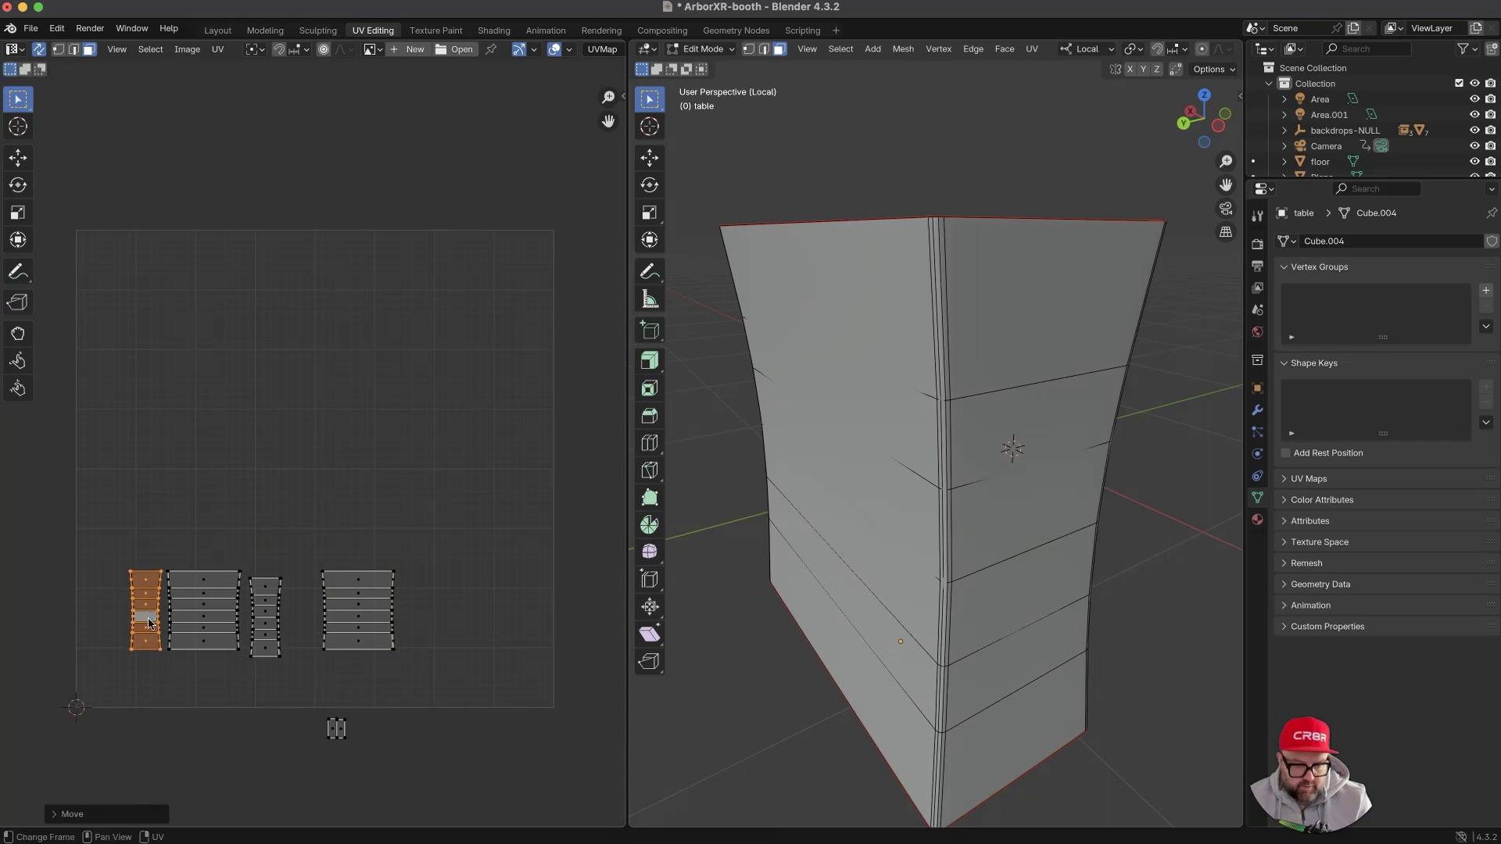
# - Check the table panel arrangement in the booth artwork in Photoshop, return to Blender, and reveal the hidden narrow UV island
pyautogui.scroll(3, 270, 586)
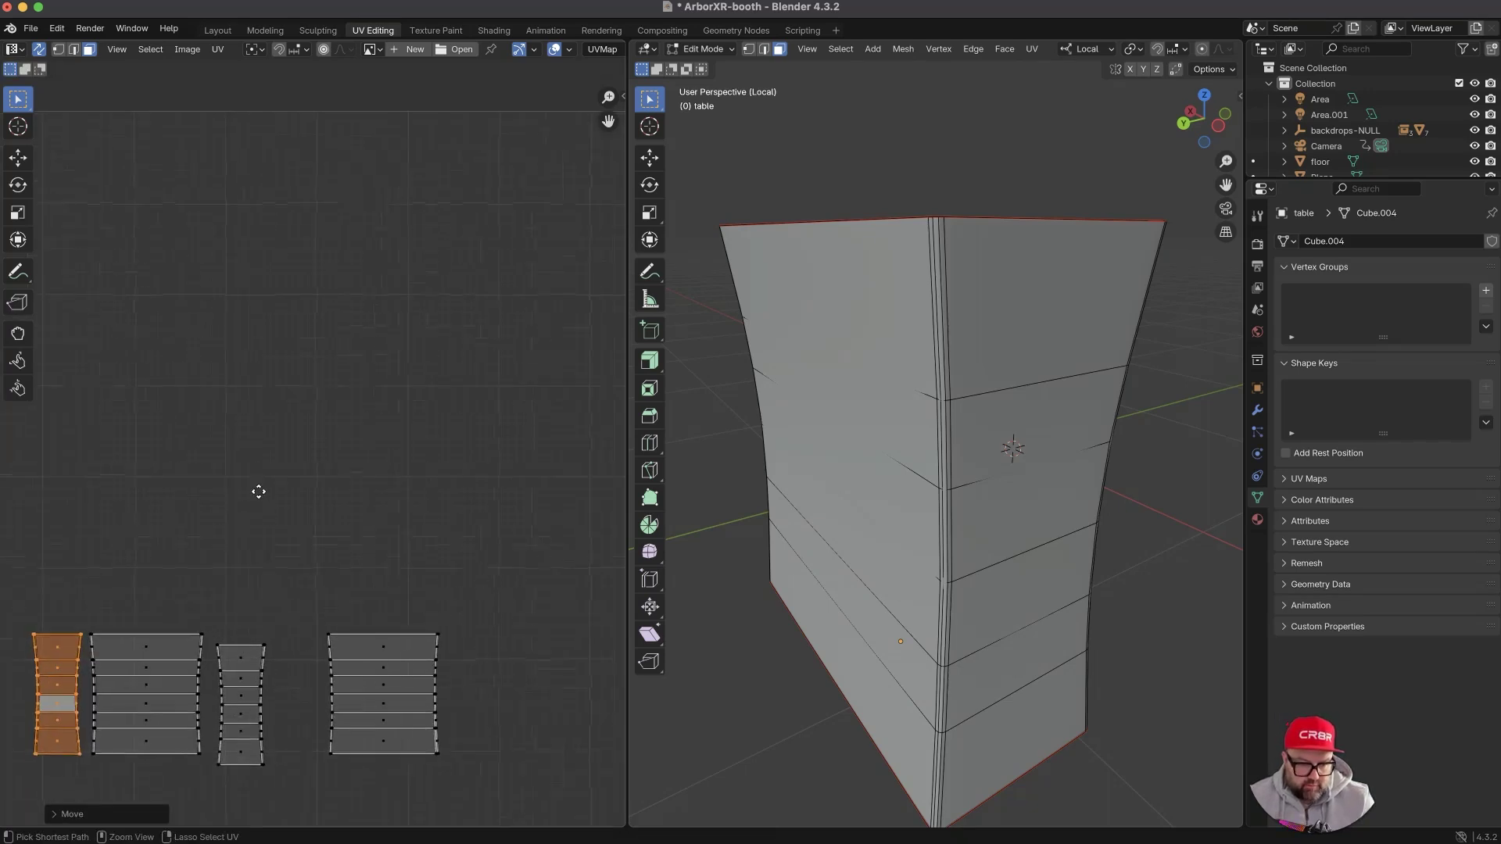
pyautogui.moveTo(265, 580); pyautogui.dragTo(375, 406, button='middle')
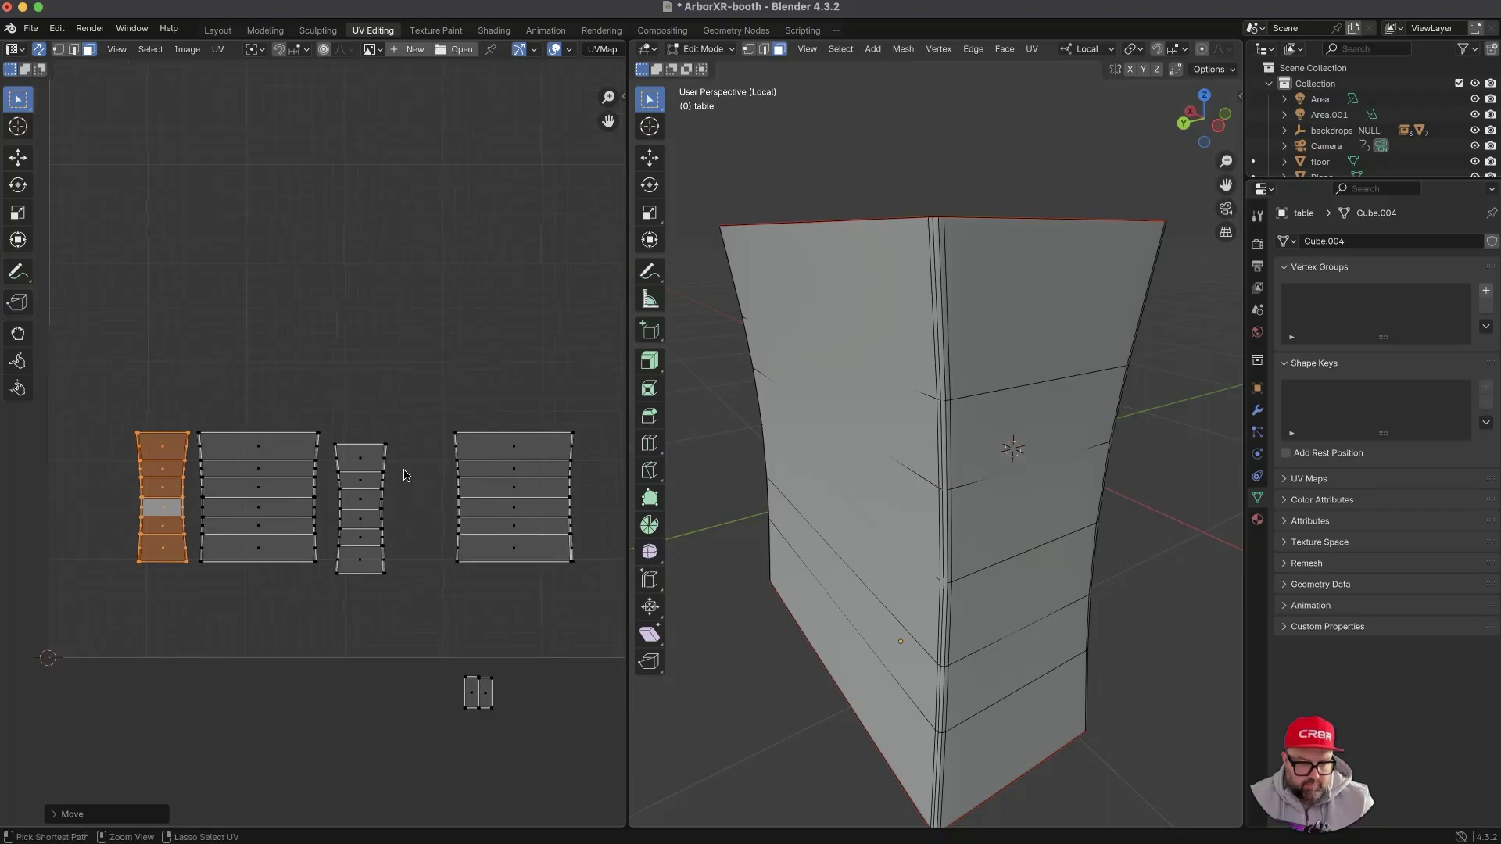
pyautogui.scroll(3, 219, 375)
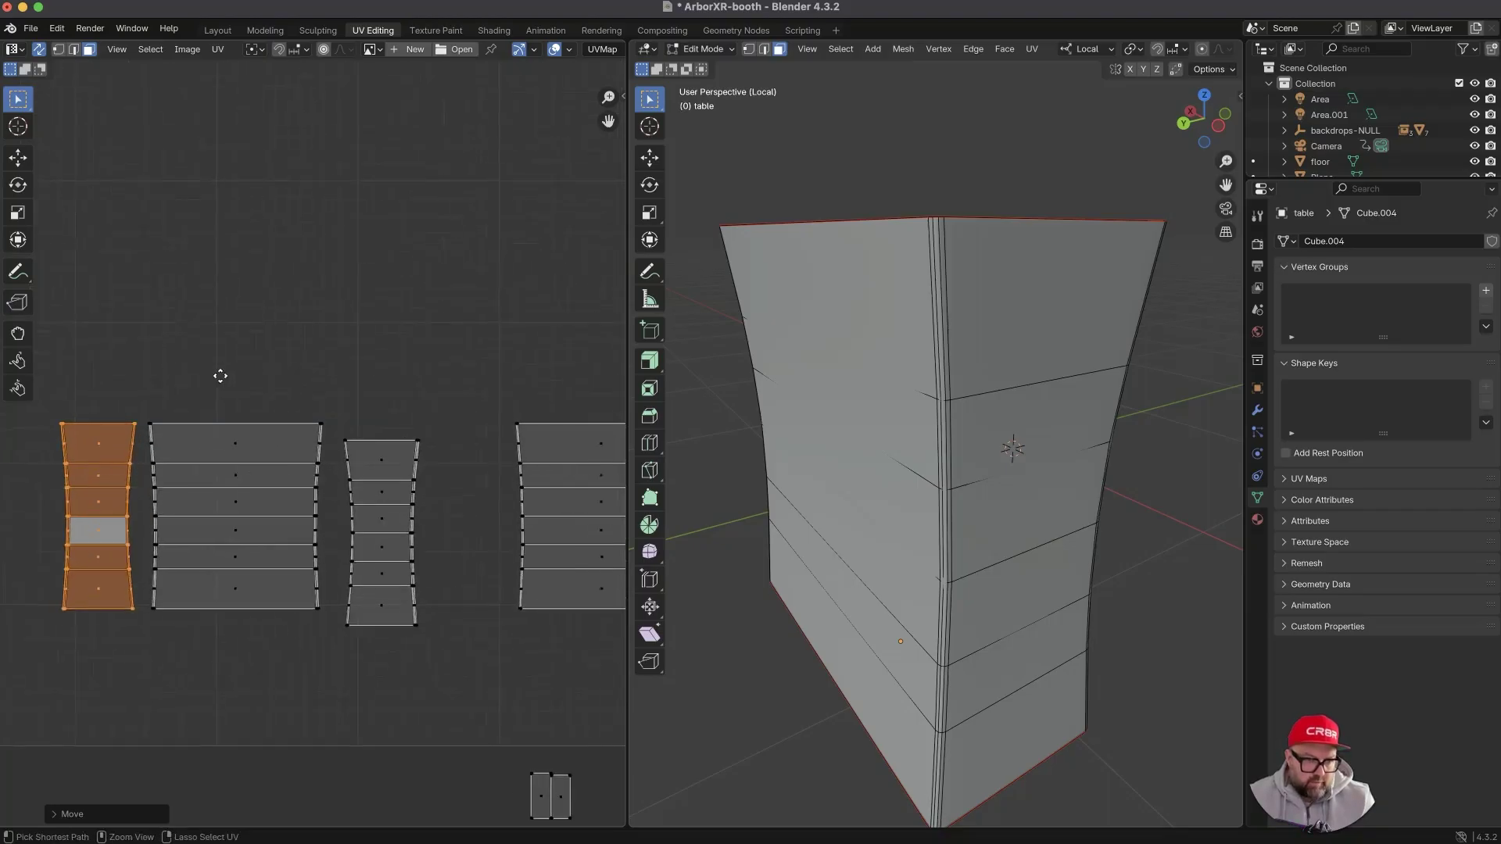
pyautogui.moveTo(113, 418); pyautogui.dragTo(191, 351, button='middle')
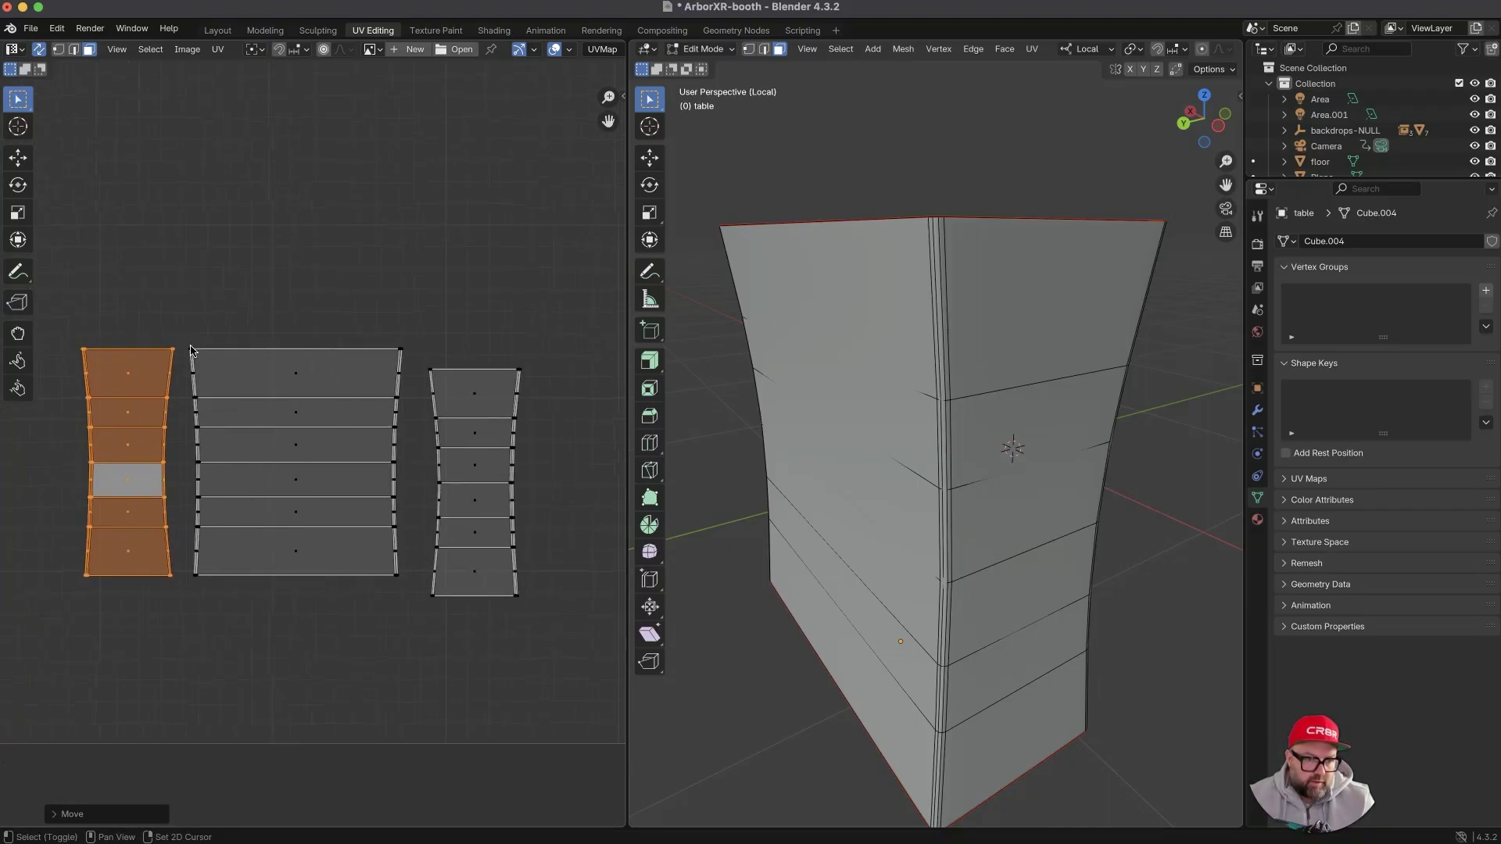
pyautogui.press('h')
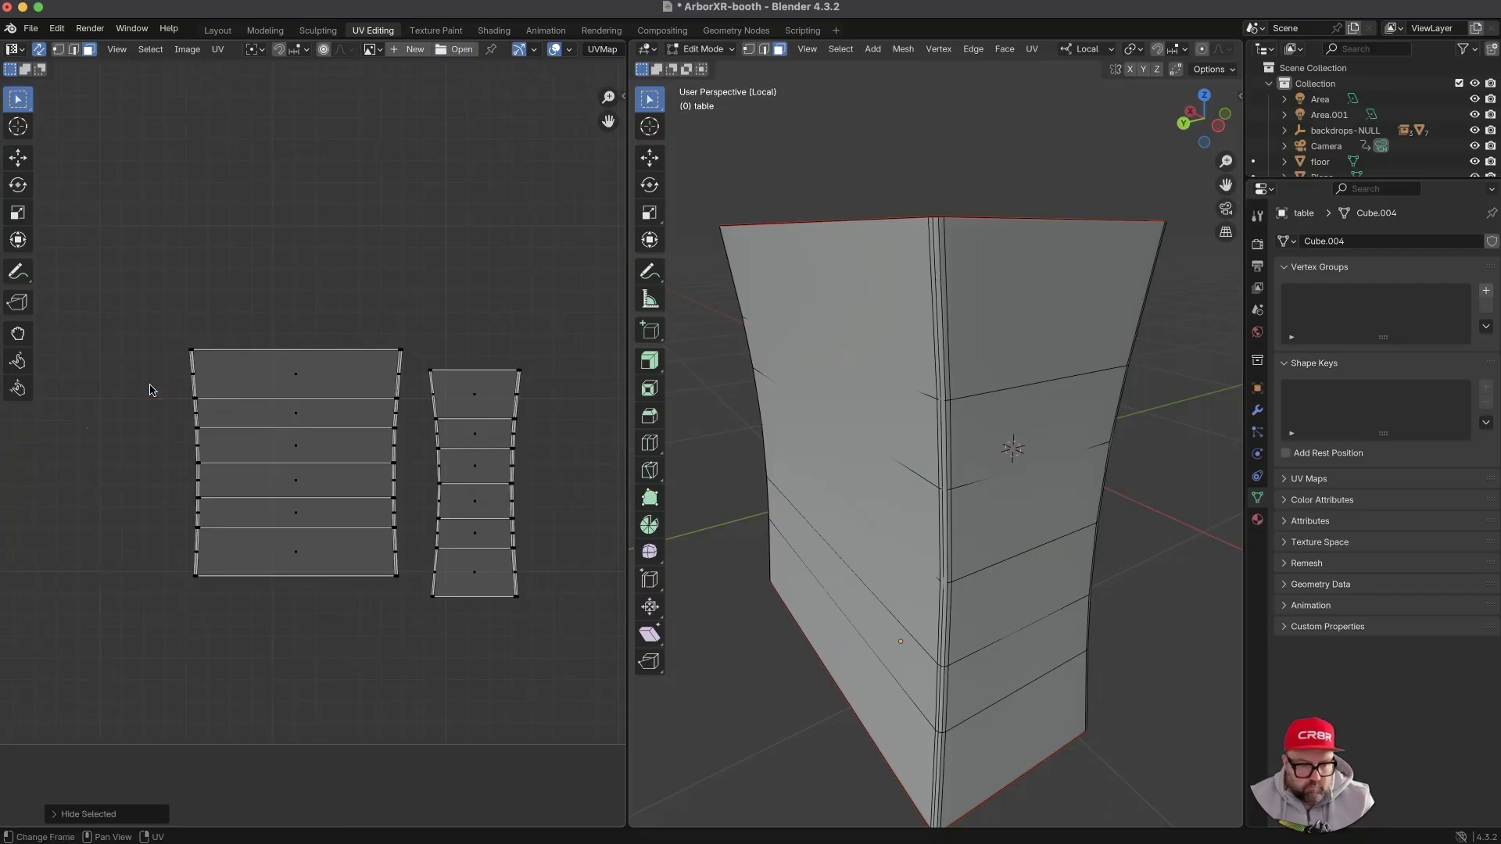
pyautogui.press('super+Tab')
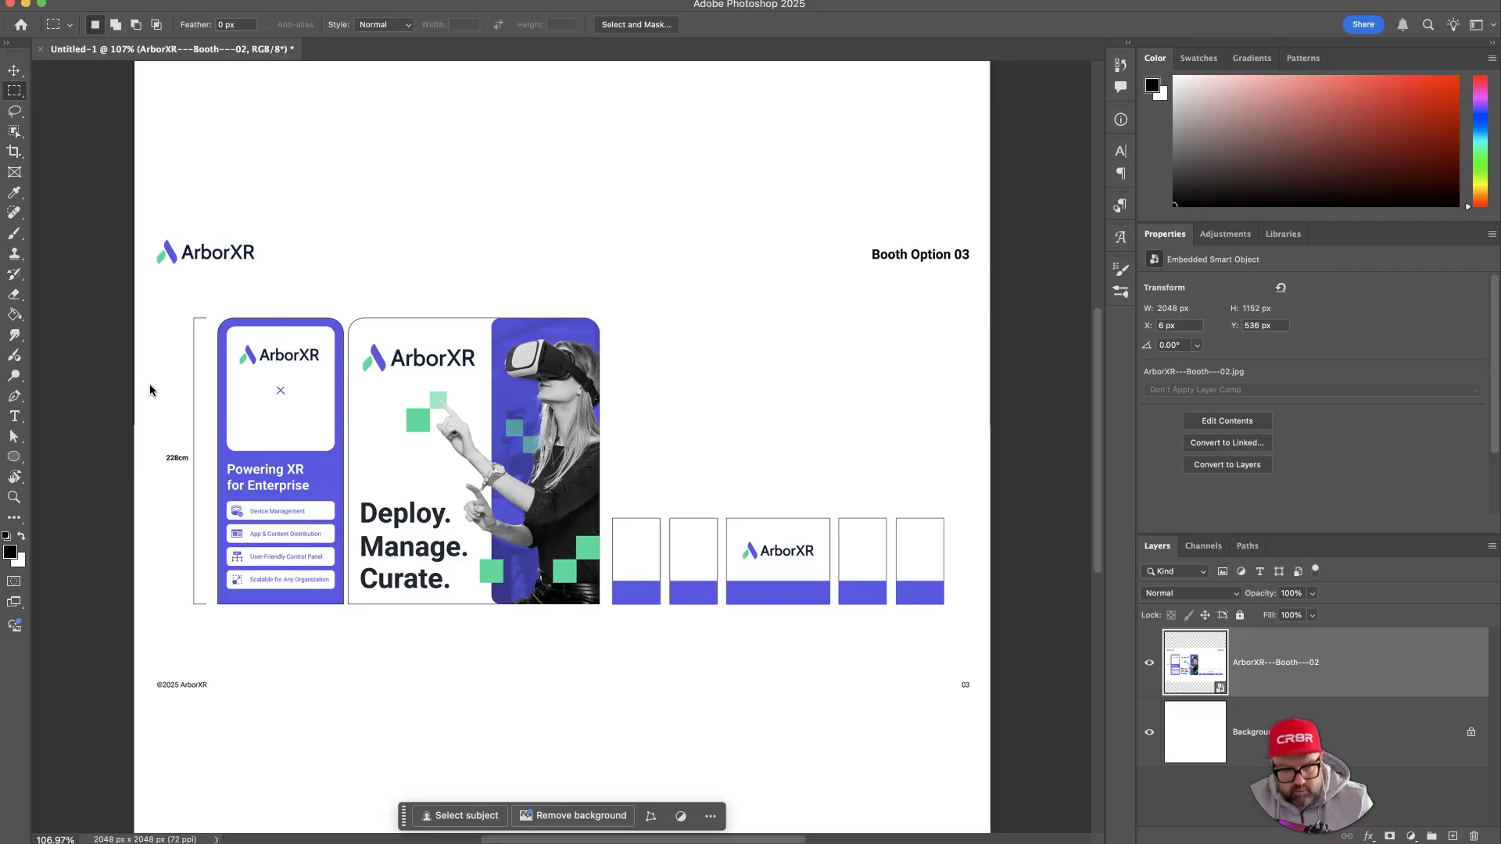
pyautogui.press('super+Tab')
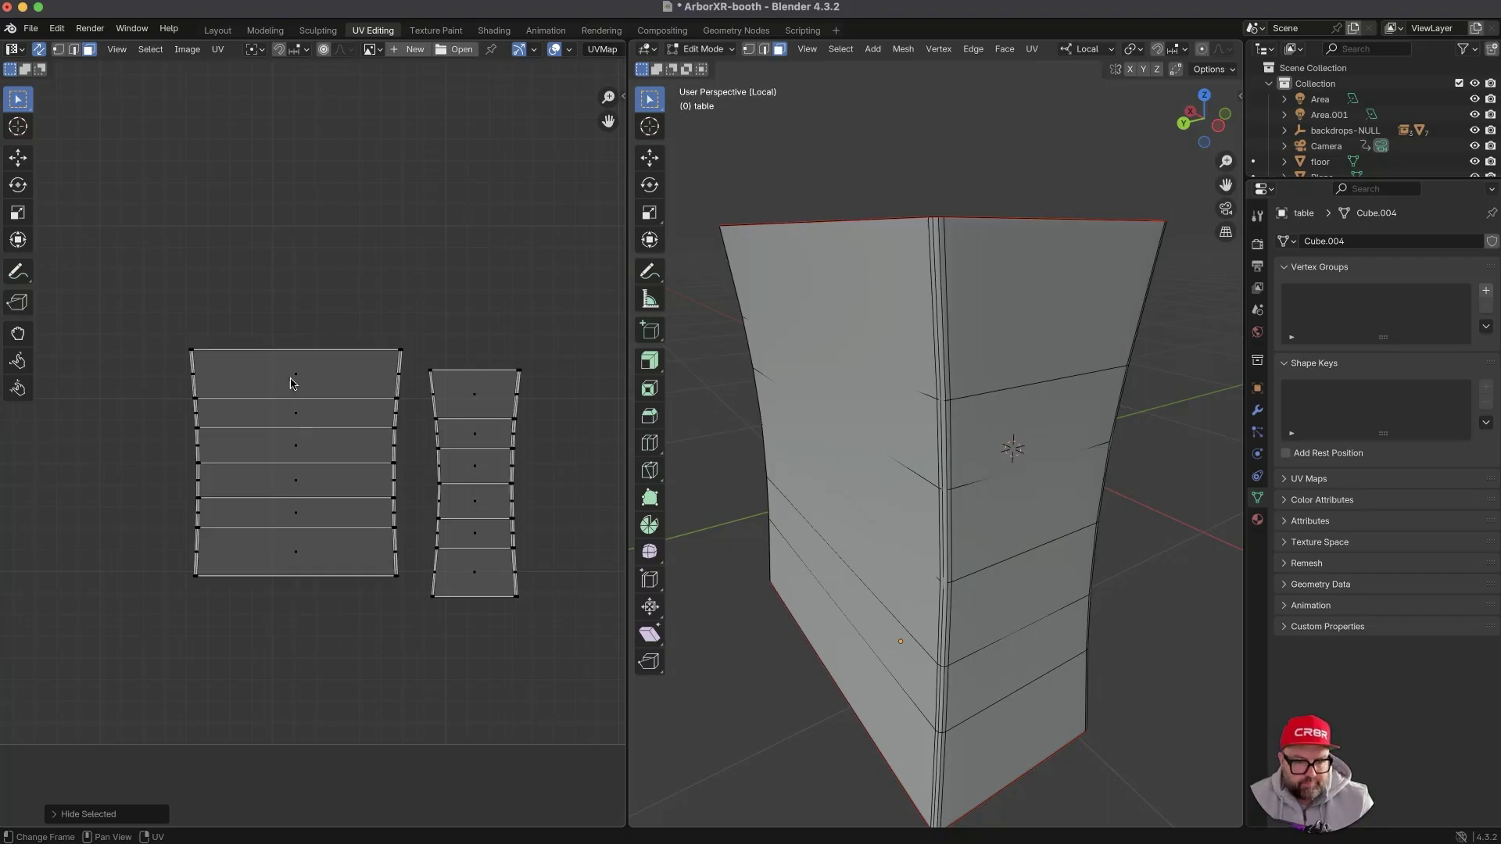
pyautogui.hotkey('alt', 'h')
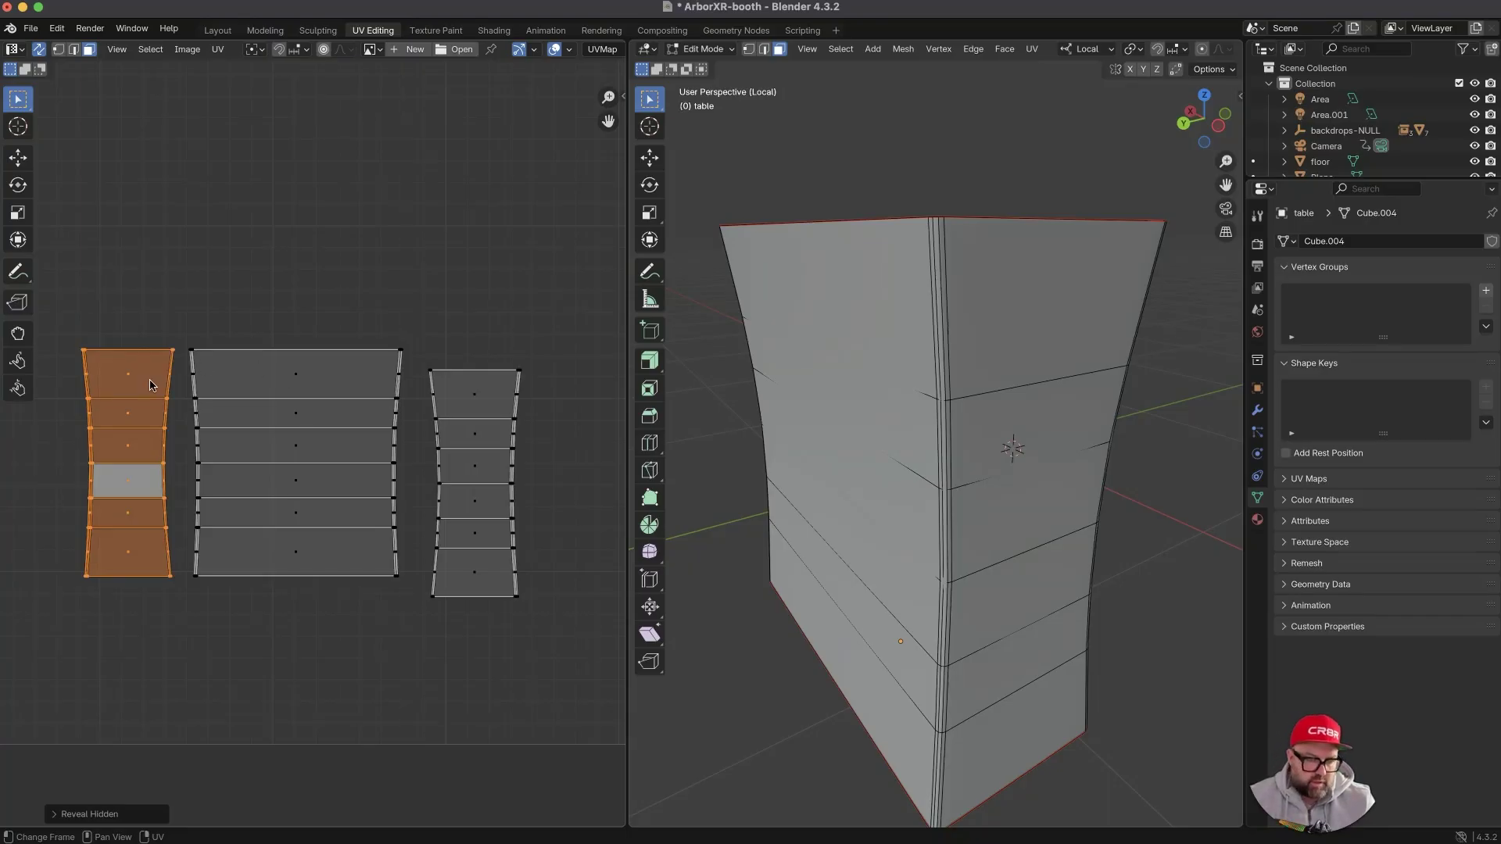
# - Move the outer narrow UV island about 0.01 along X against the adjacent large island and check its alignment along Y
pyautogui.press('g')
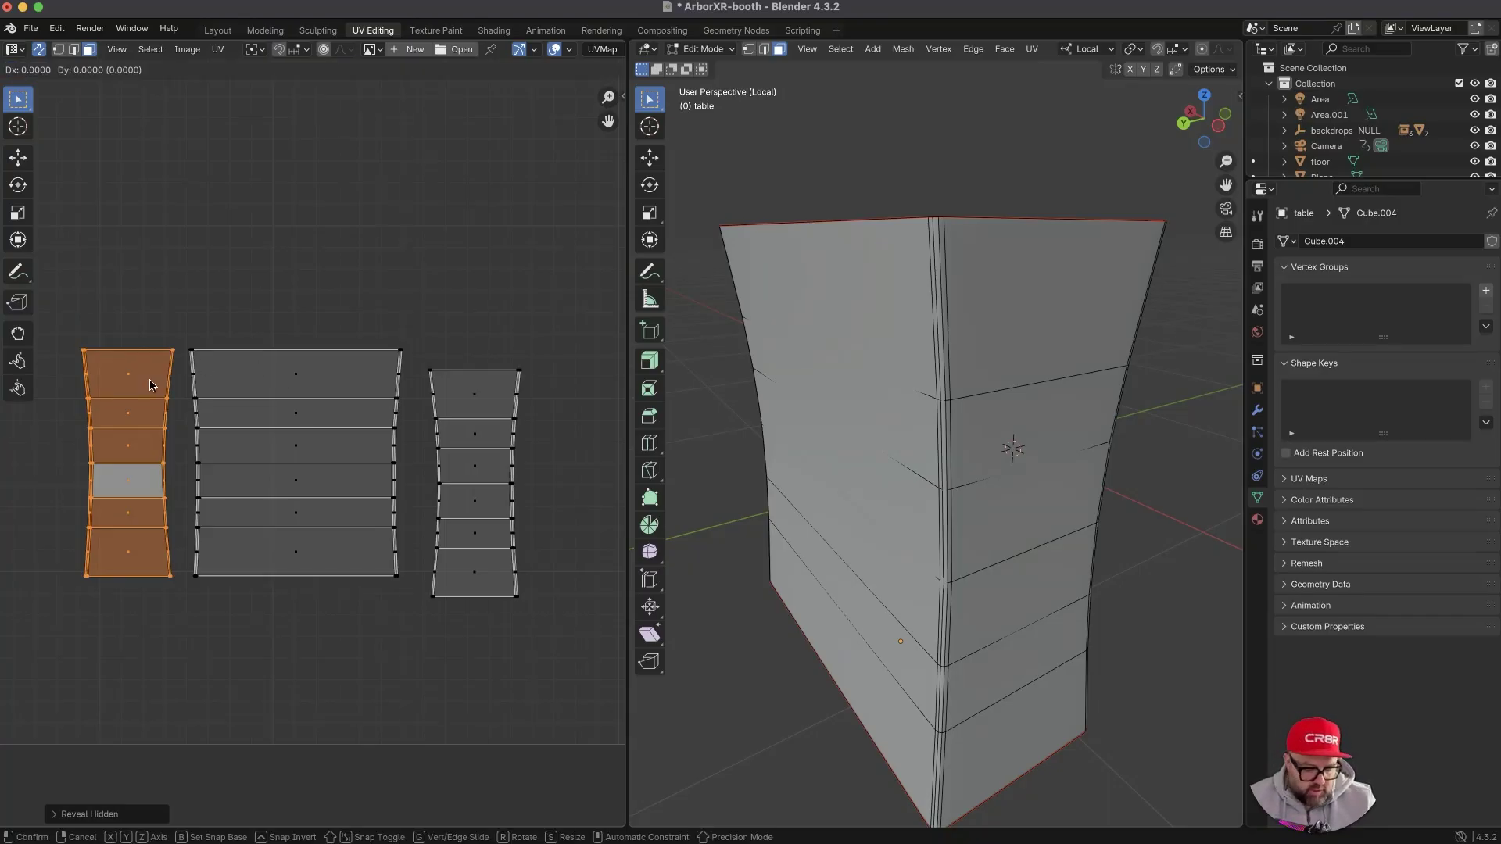
pyautogui.press('x')
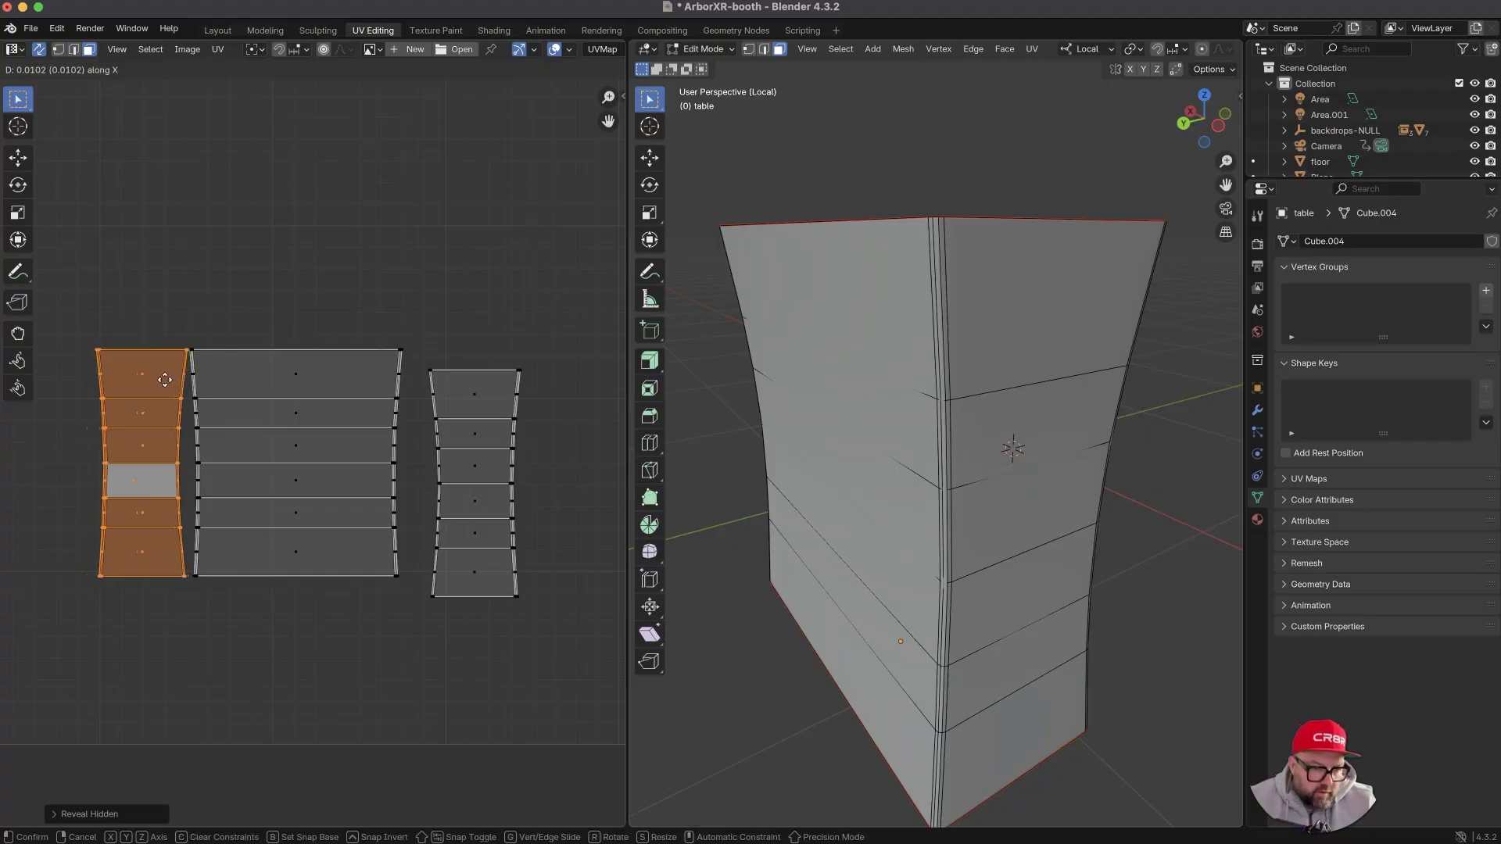
pyautogui.click(165, 380)
pyautogui.scroll(4, 148, 228)
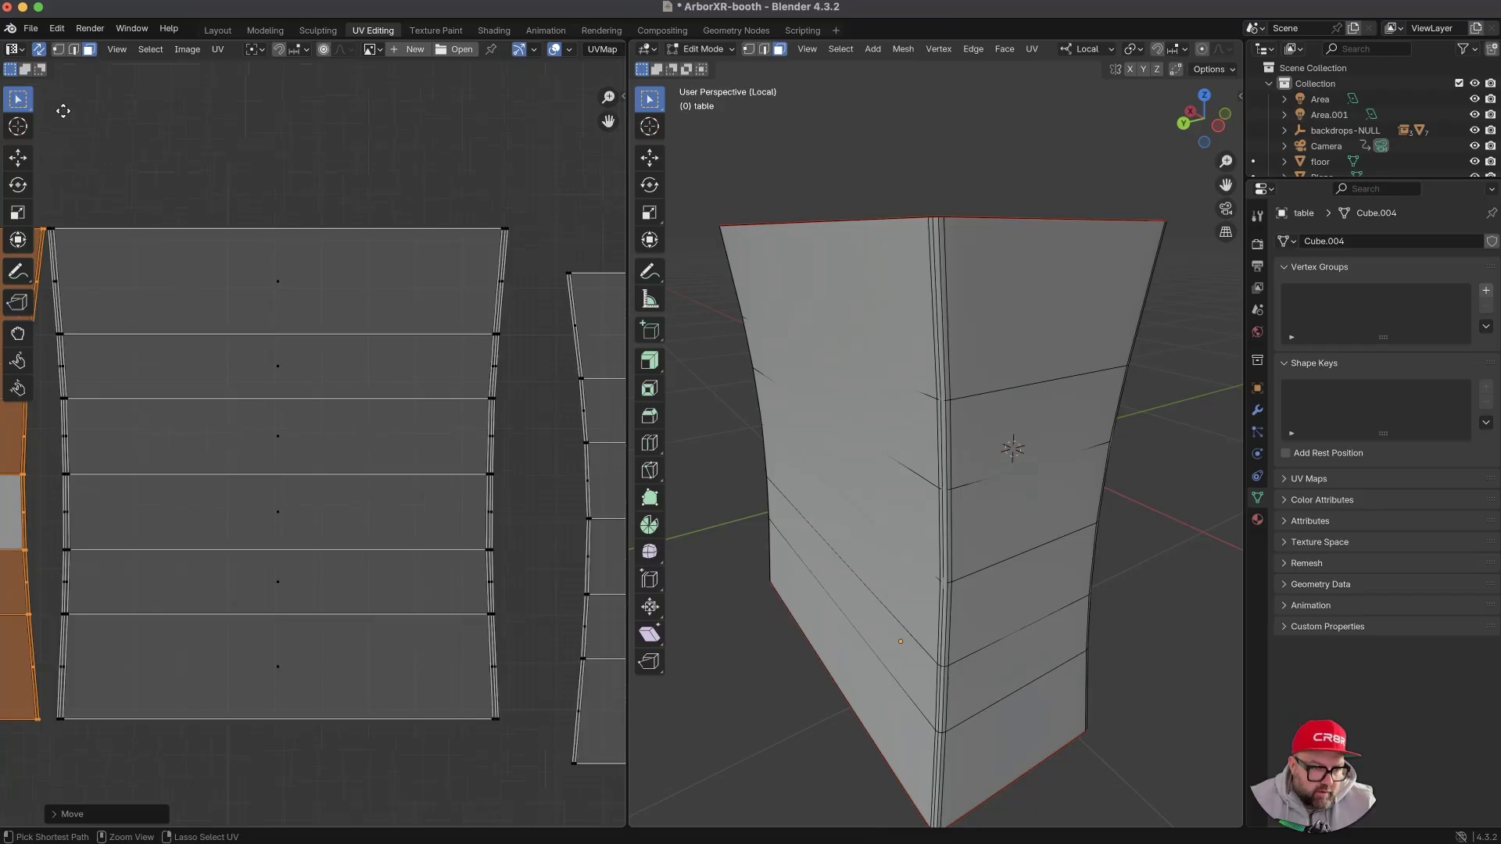
pyautogui.moveTo(141, 251); pyautogui.dragTo(399, 268, button='middle')
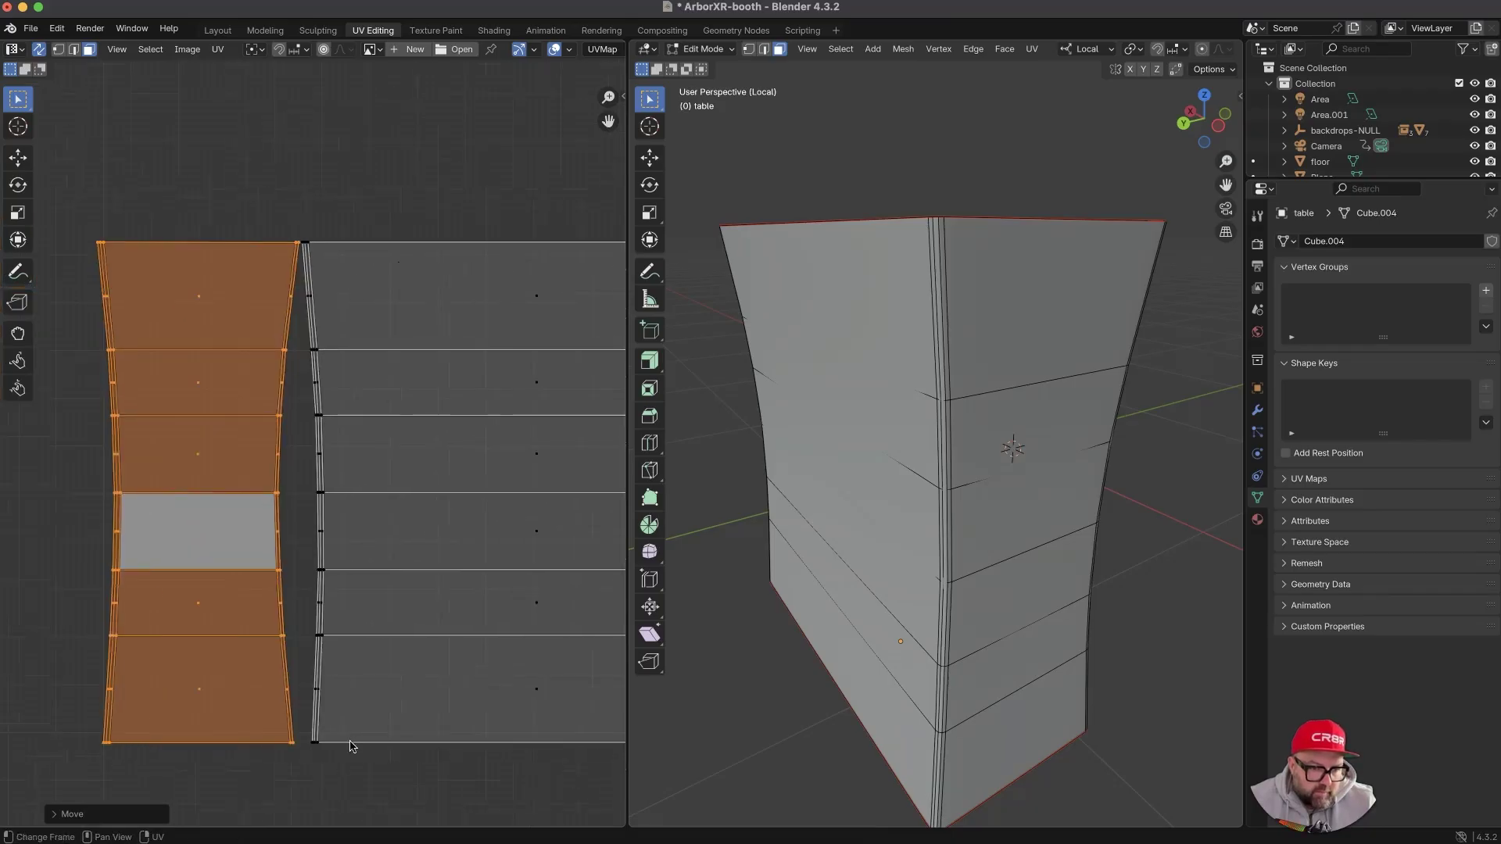
pyautogui.press('g')
pyautogui.press('y')
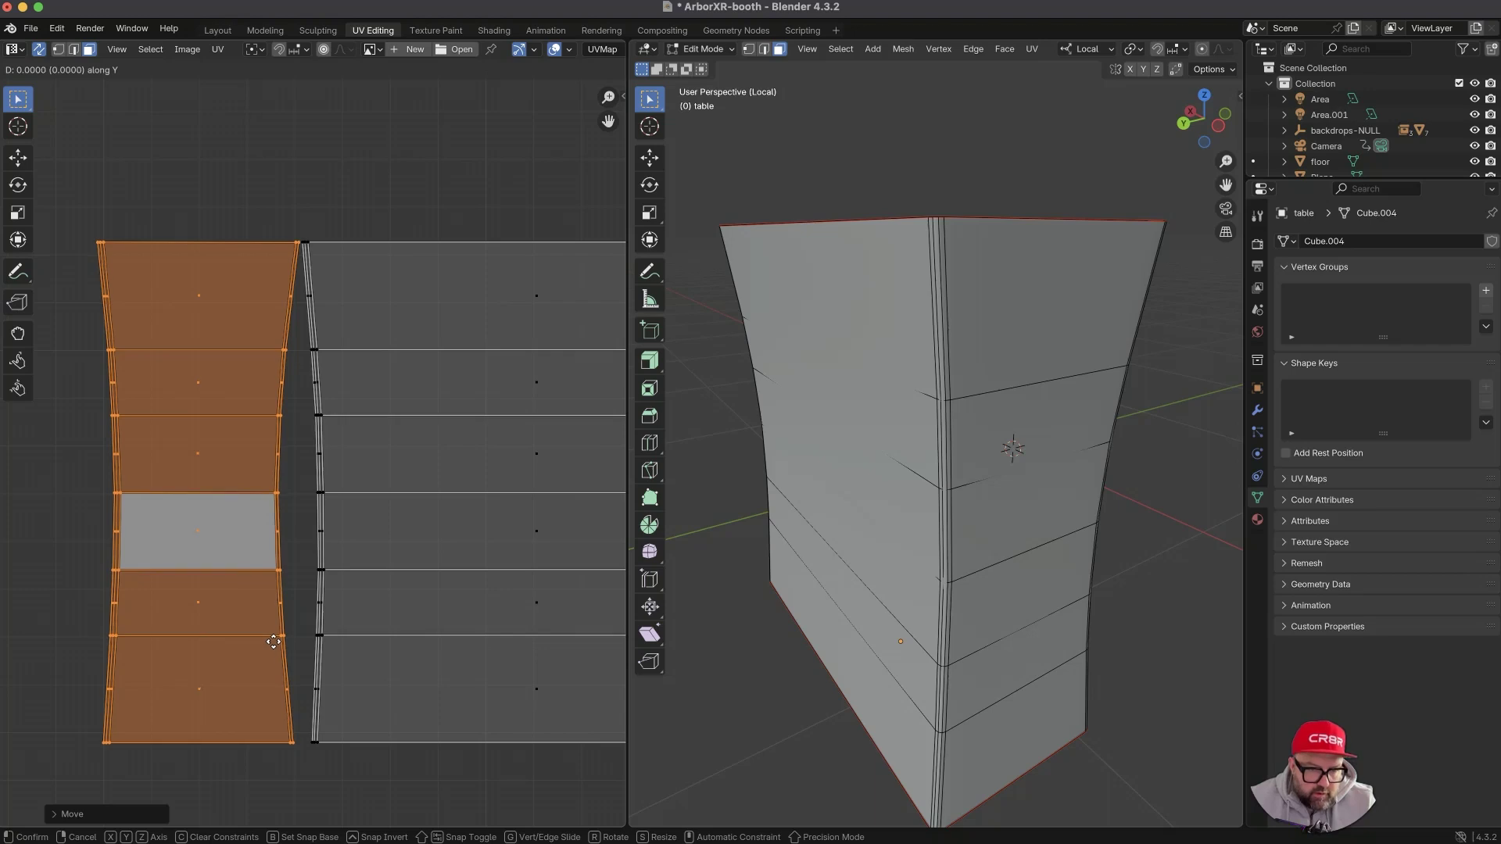
pyautogui.click(273, 638)
# - Select the whole narrow UV island of the table's other short end and move it beside the first large island, level with it
pyautogui.keyDown('ctrl'); pyautogui.moveTo(295, 573); pyautogui.dragTo(178, 691, button='middle'); pyautogui.keyUp('ctrl')
pyautogui.keyDown('shift'); pyautogui.moveTo(431, 473); pyautogui.dragTo(277, 527, button='middle'); pyautogui.keyUp('shift')
pyautogui.click(426, 530)
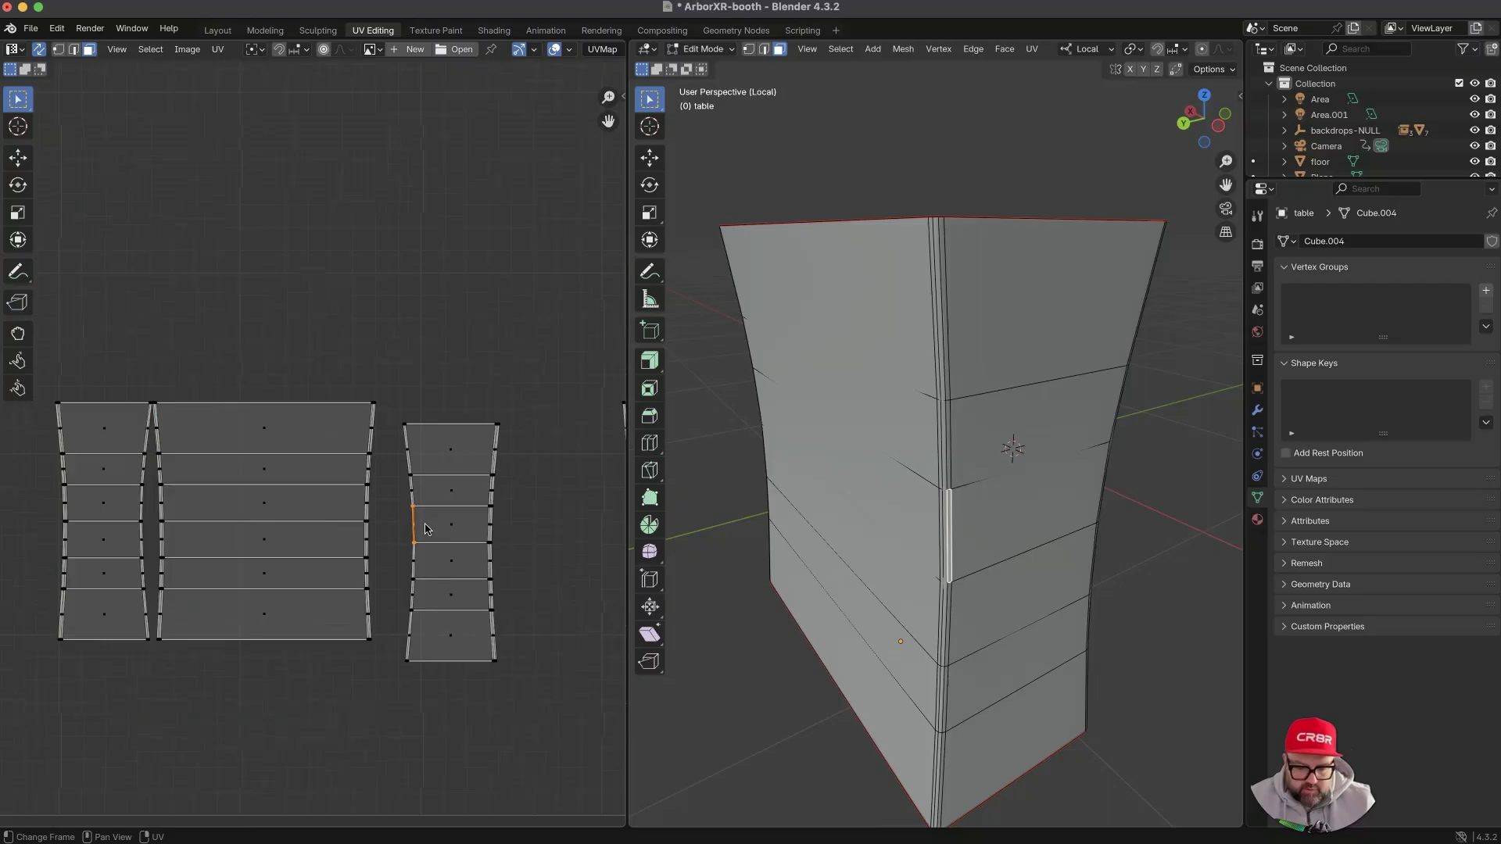
pyautogui.press('l')
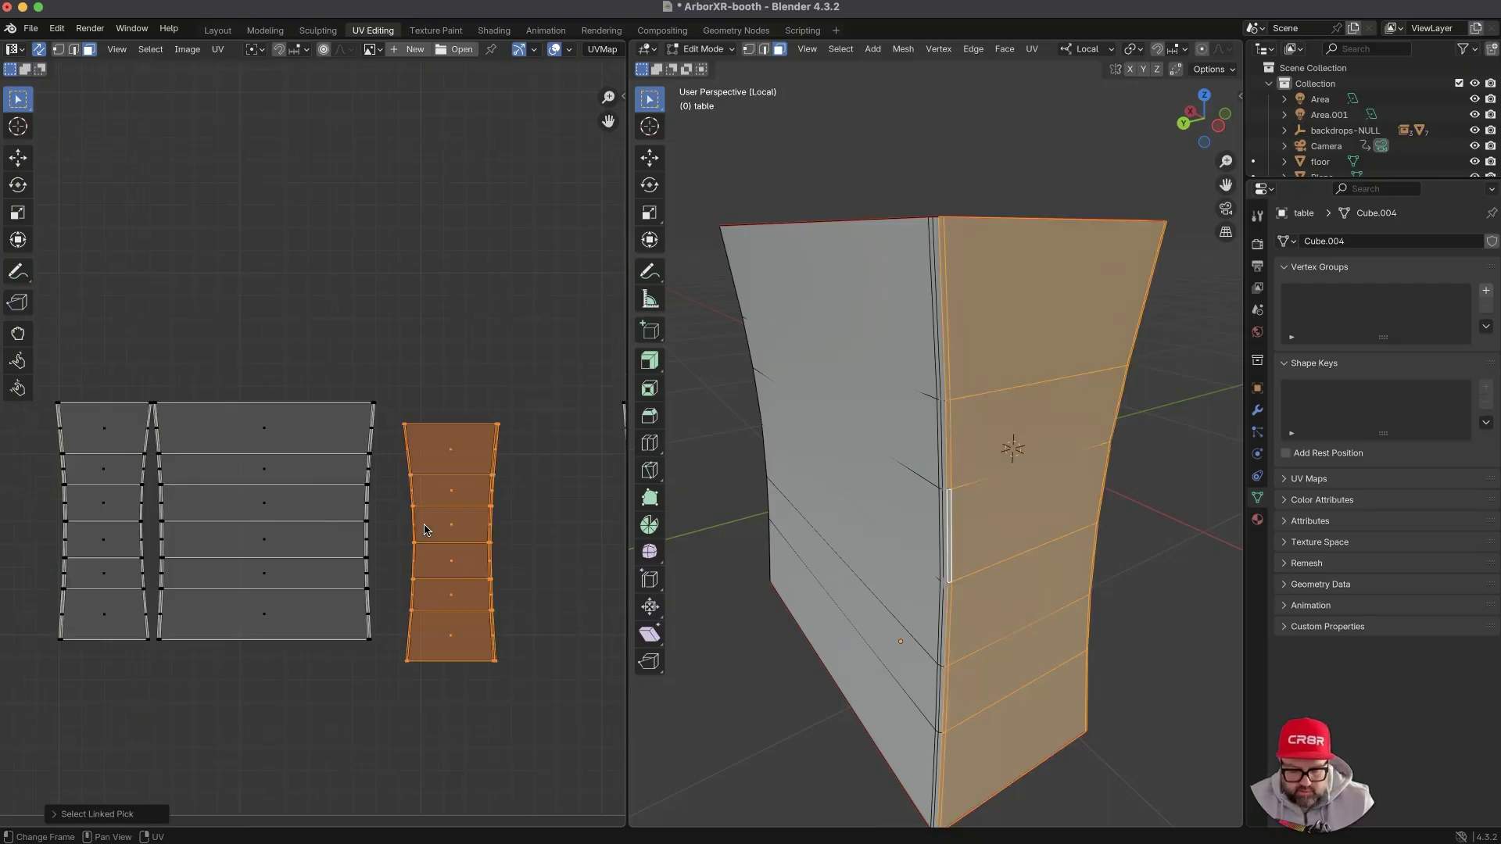
pyautogui.press('g')
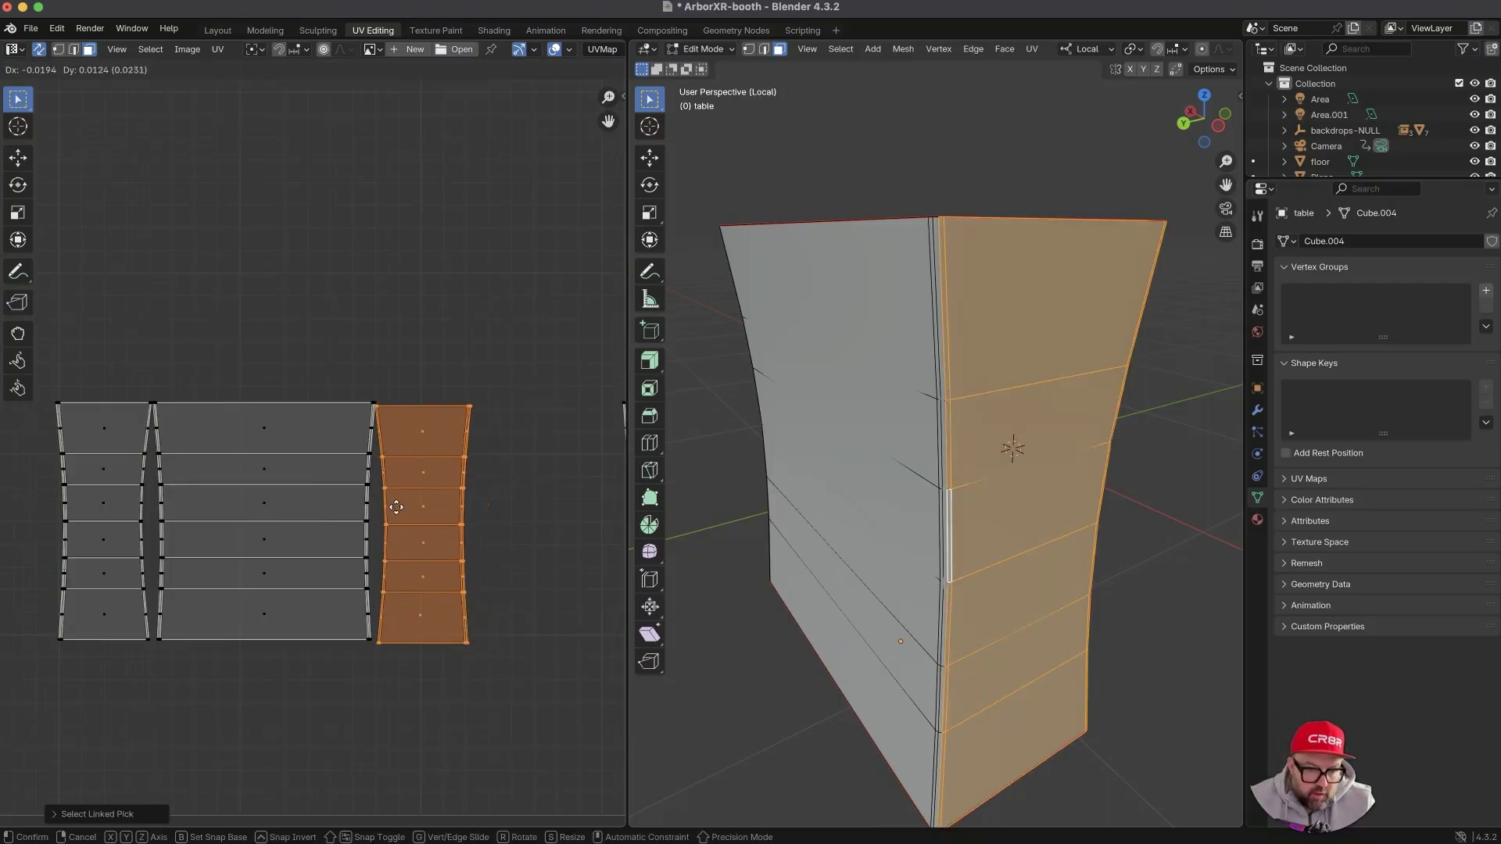
pyautogui.click(398, 504)
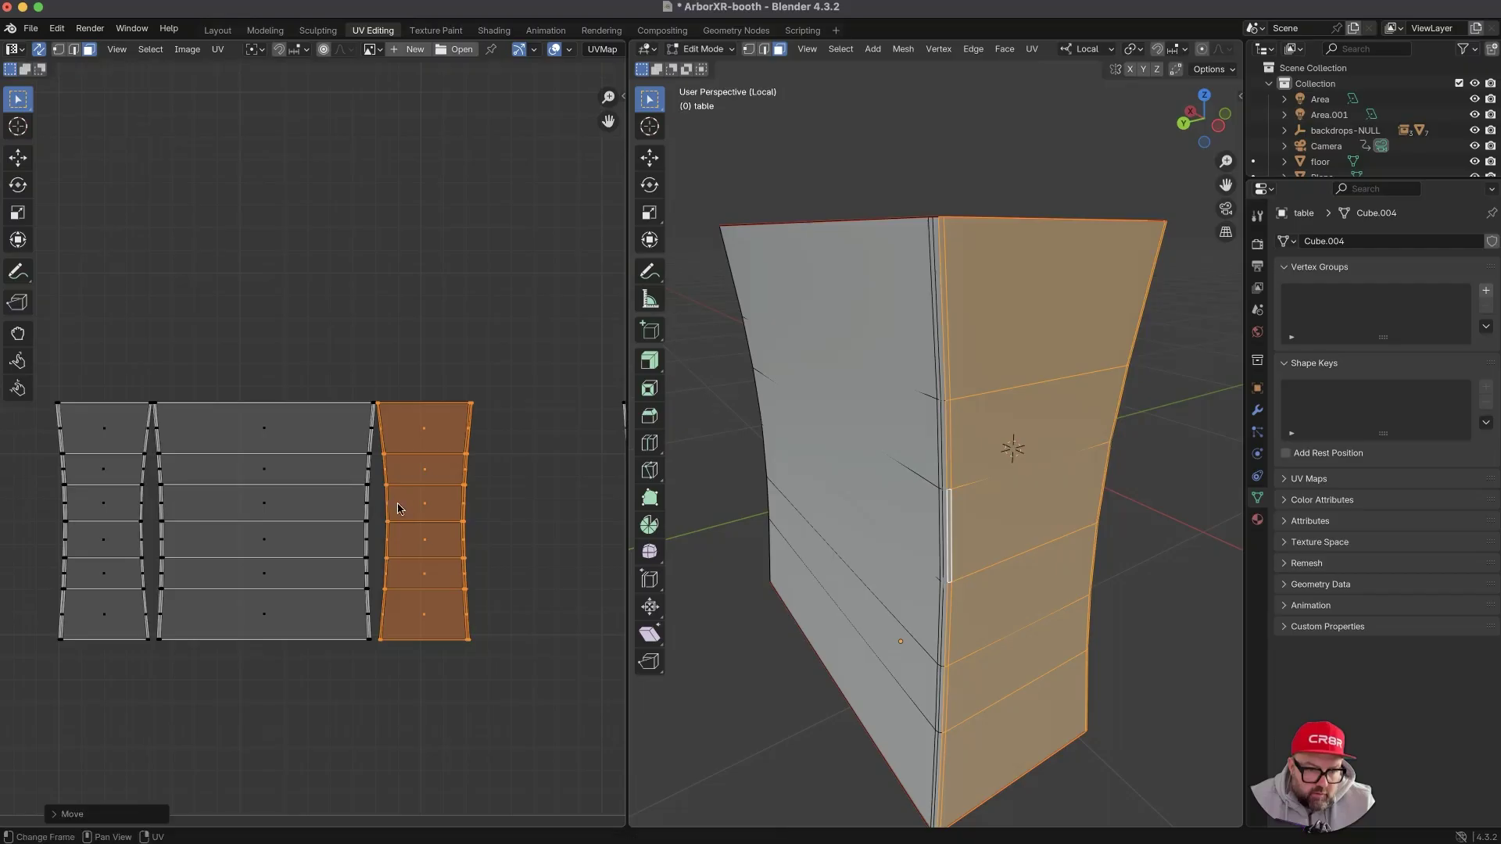
# - Select the remaining large UV island and move it about -0.1 along X to sit beside the second narrow island
pyautogui.click(472, 541)
pyautogui.moveTo(523, 560); pyautogui.dragTo(19, 655)
pyautogui.click(241, 686)
pyautogui.keyDown('ctrl'); pyautogui.moveTo(313, 677); pyautogui.dragTo(231, 650, button='middle'); pyautogui.keyUp('ctrl')
pyautogui.keyDown('shift'); pyautogui.moveTo(336, 687); pyautogui.dragTo(173, 695, button='middle'); pyautogui.keyUp('shift')
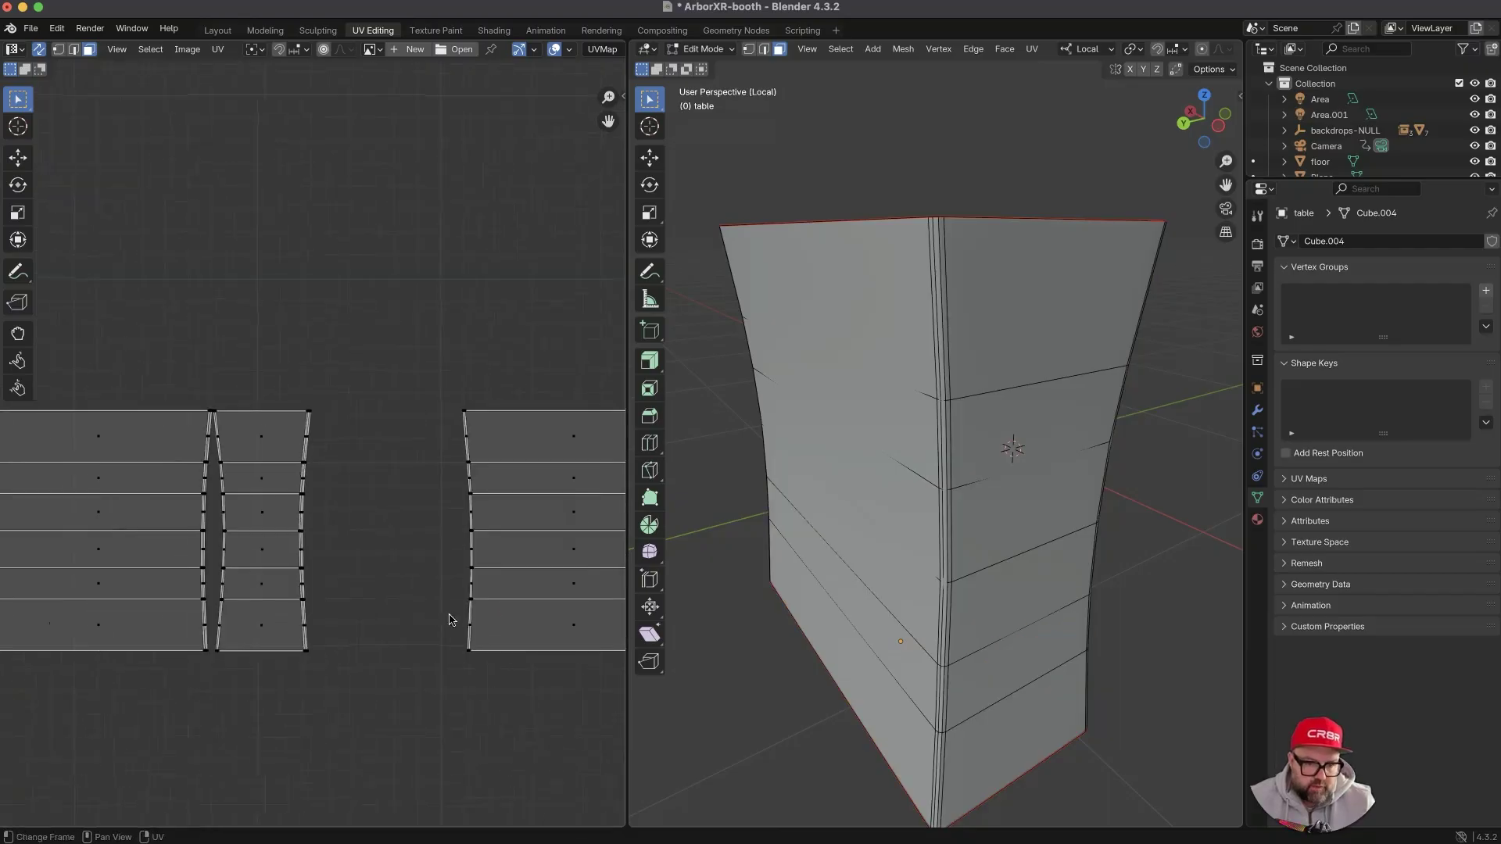
pyautogui.keyDown('ctrl'); pyautogui.moveTo(579, 560); pyautogui.dragTo(568, 685, button='middle'); pyautogui.keyUp('ctrl')
pyautogui.moveTo(506, 558); pyautogui.dragTo(386, 446)
pyautogui.keyDown('ctrl'); pyautogui.moveTo(386, 446); pyautogui.dragTo(385, 338, button='middle'); pyautogui.keyUp('ctrl')
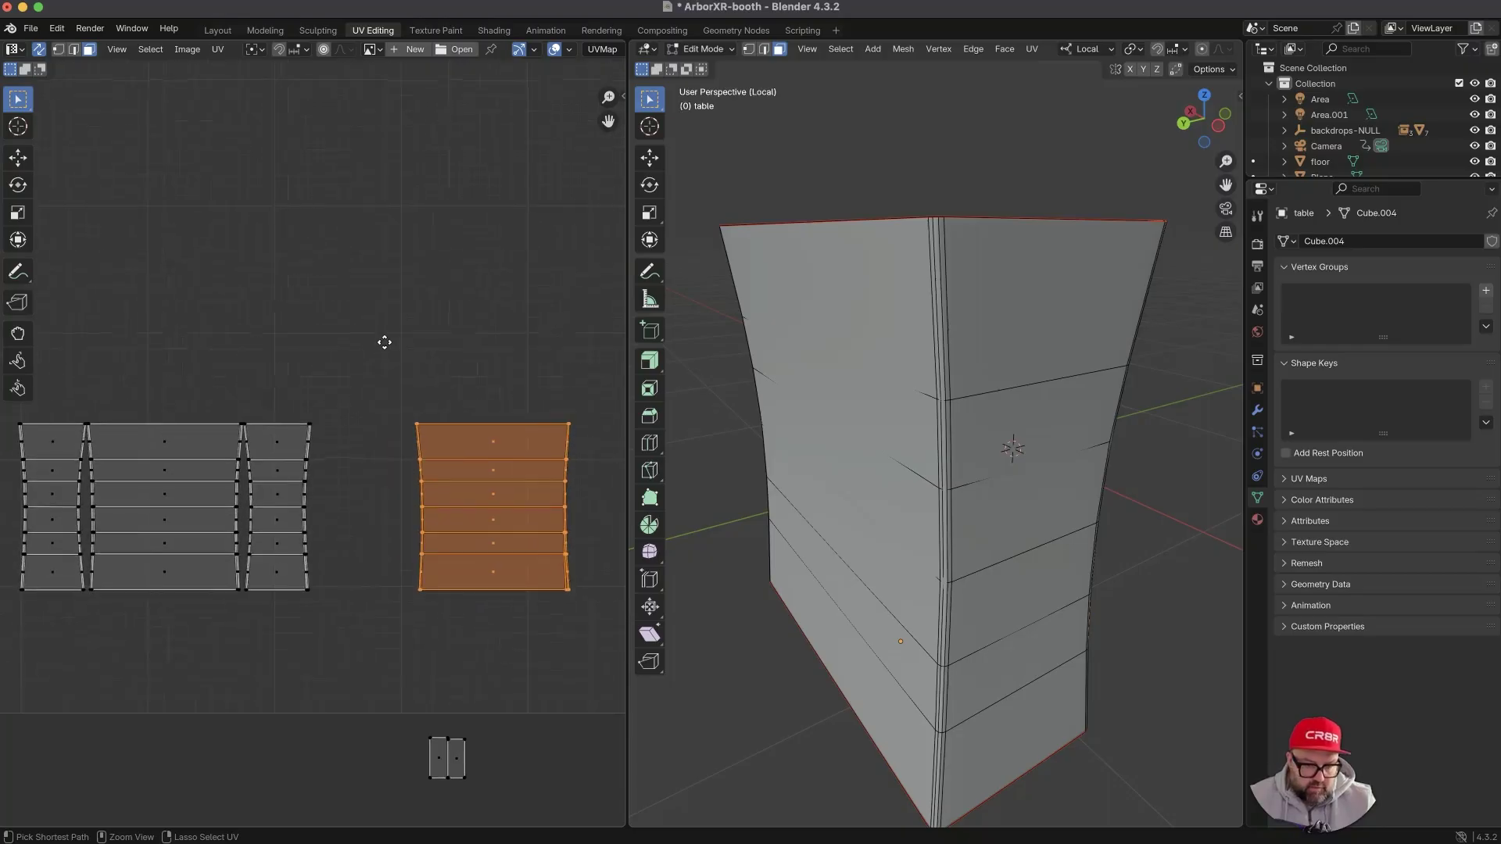
pyautogui.press('g')
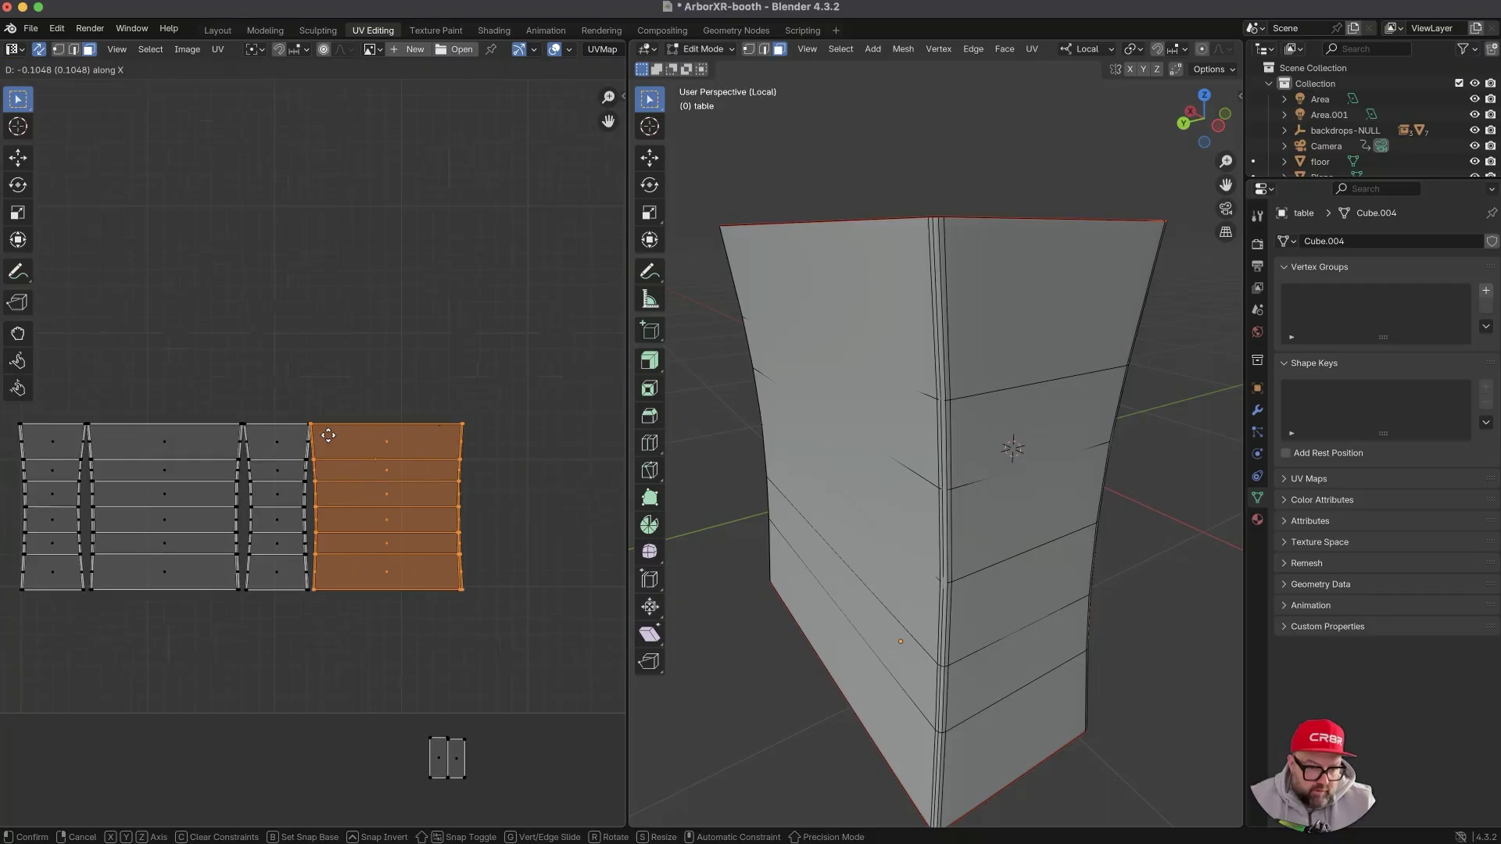
pyautogui.click(305, 440)
# - Nudge the second large UV island about -0.0002 along Y to line its upper edge up with the neighbouring island
pyautogui.scroll(8, 305, 440)
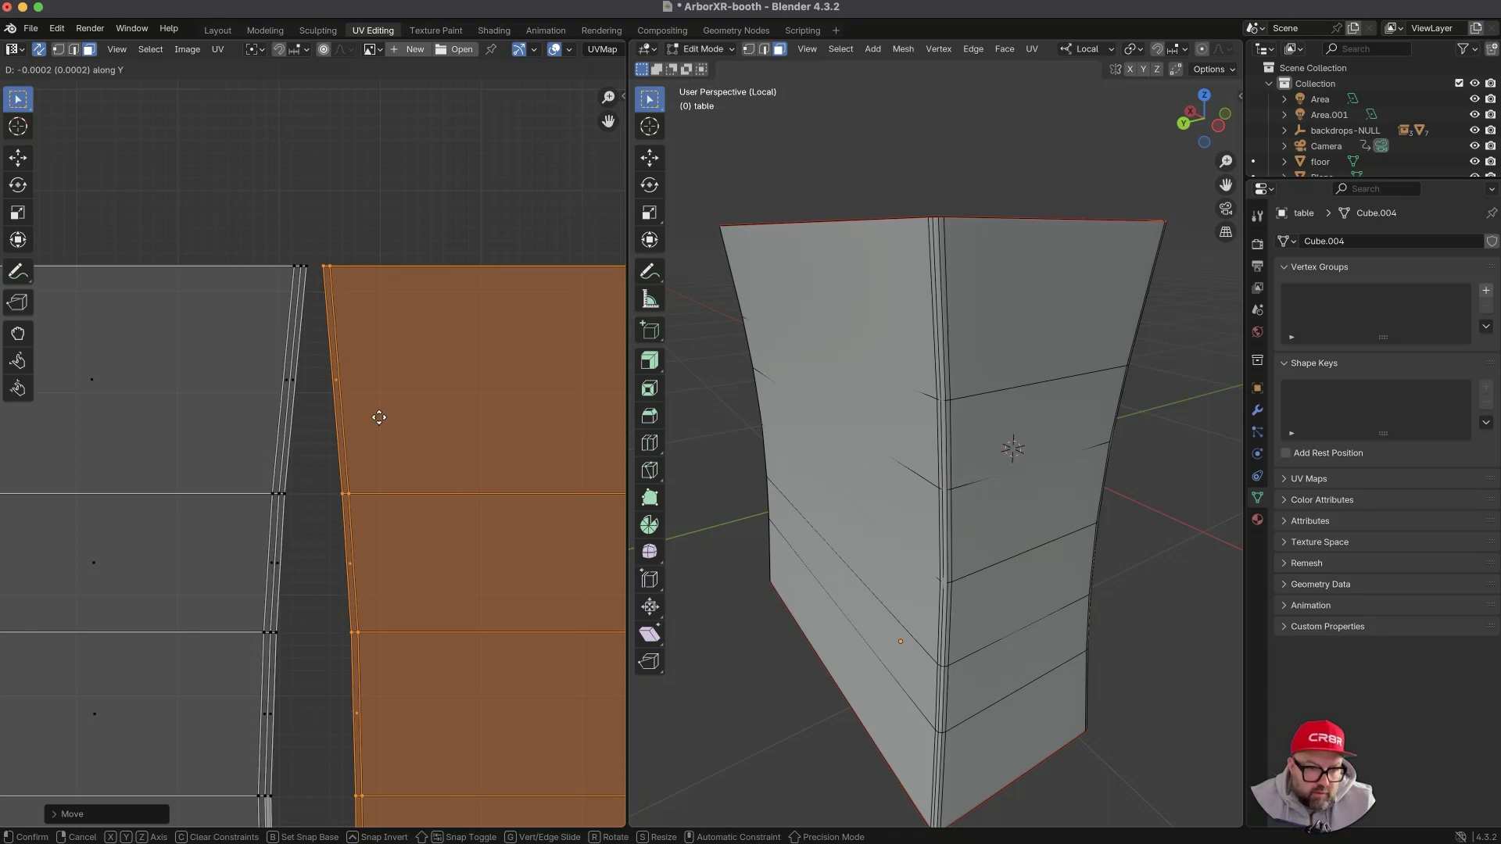
pyautogui.scroll(-3, 333, 352)
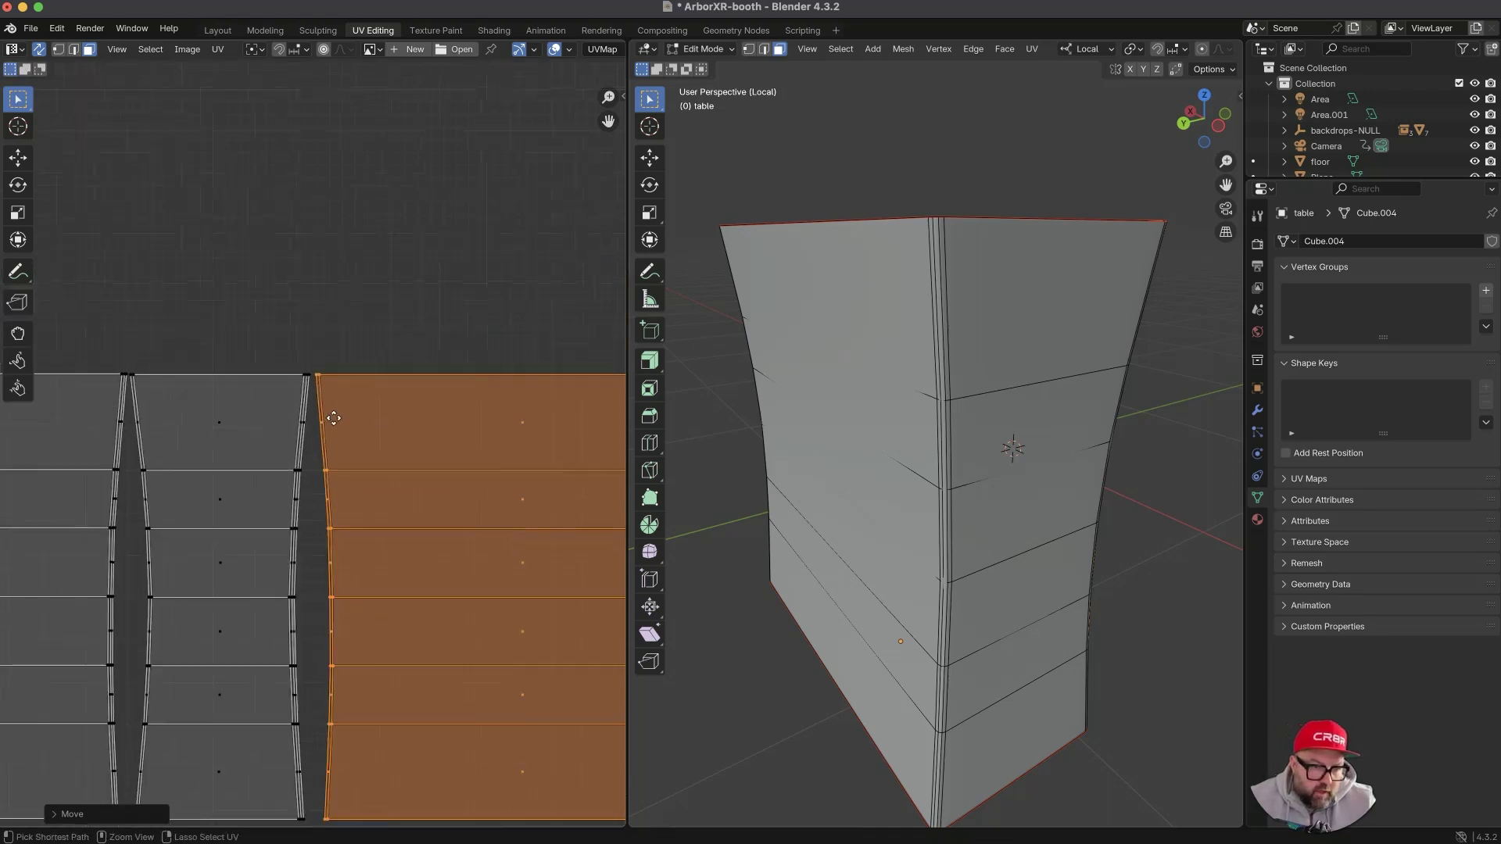
pyautogui.moveTo(139, 387); pyautogui.dragTo(402, 238, button='middle')
pyautogui.moveTo(255, 278); pyautogui.dragTo(118, 305, button='middle')
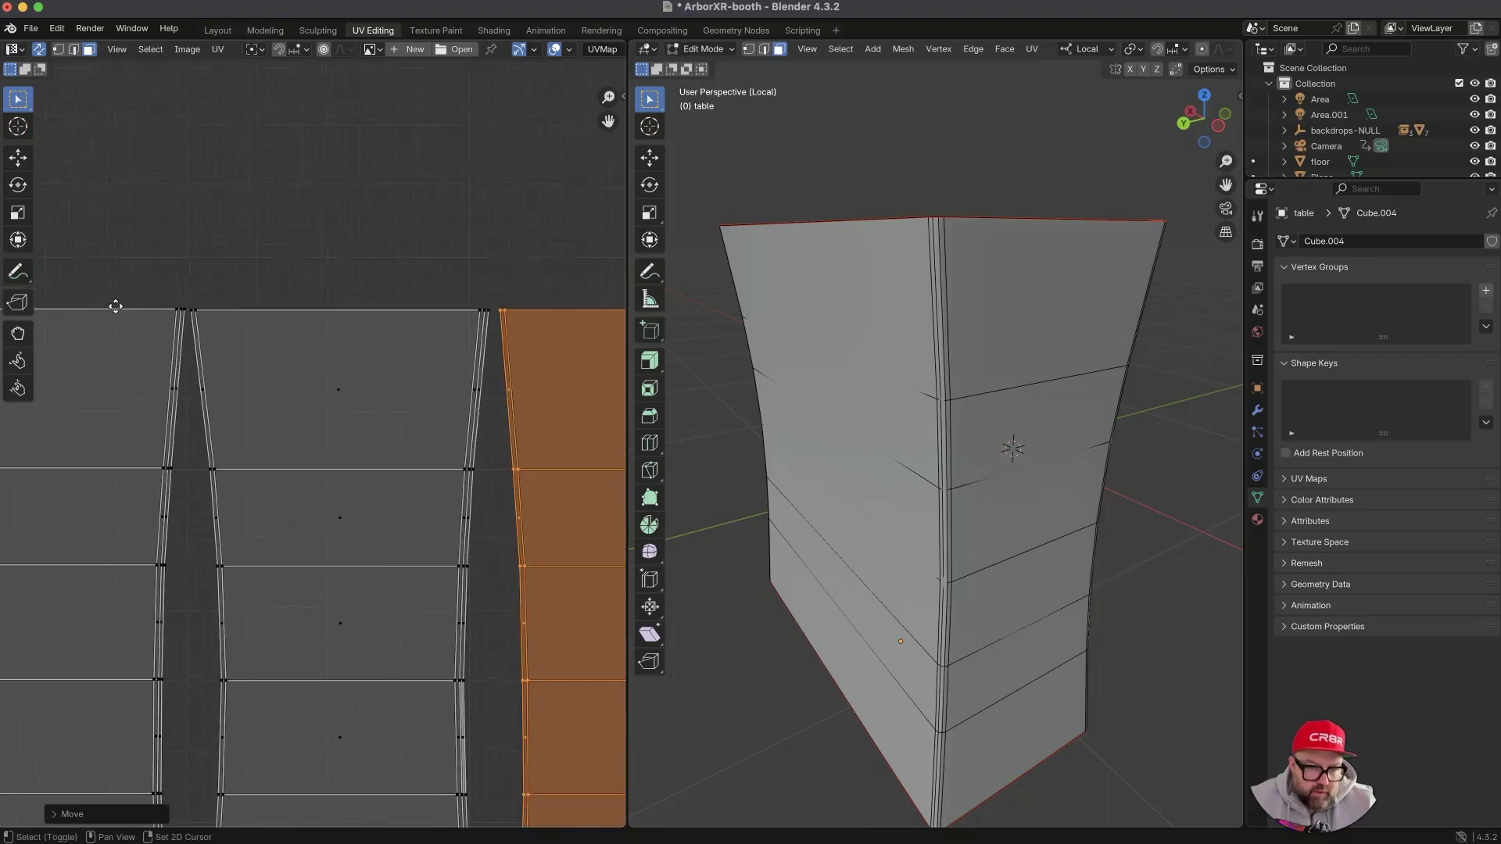
# - Add the adjacent narrow island to the selection, nudge both islands level with the rest of the strip, and inspect the finished row
pyautogui.keyDown('shift'); pyautogui.click(350, 396); pyautogui.keyUp('shift')
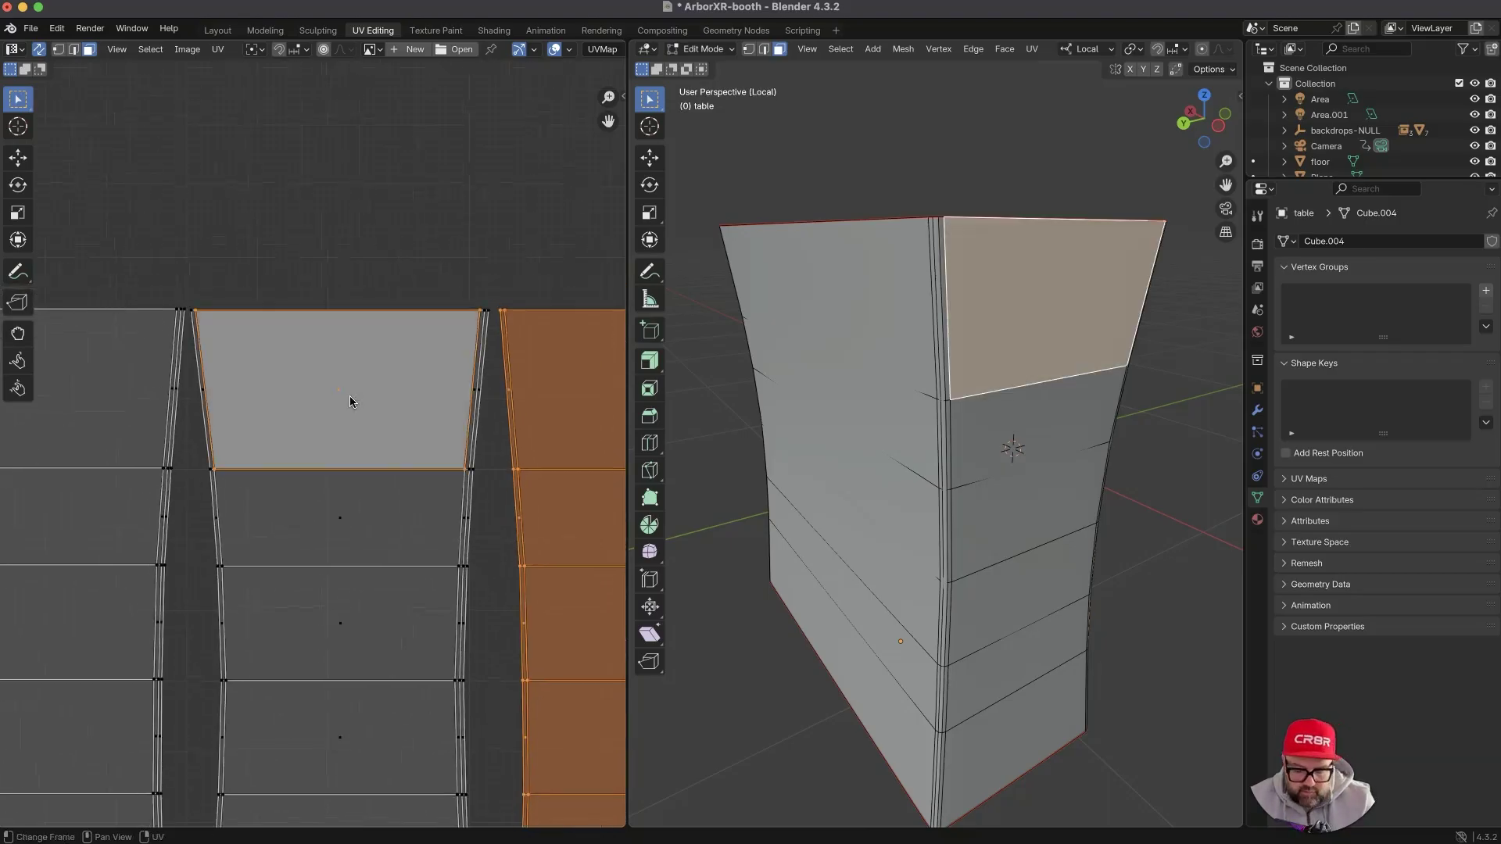
pyautogui.press('l')
pyautogui.press('g')
pyautogui.click(349, 398)
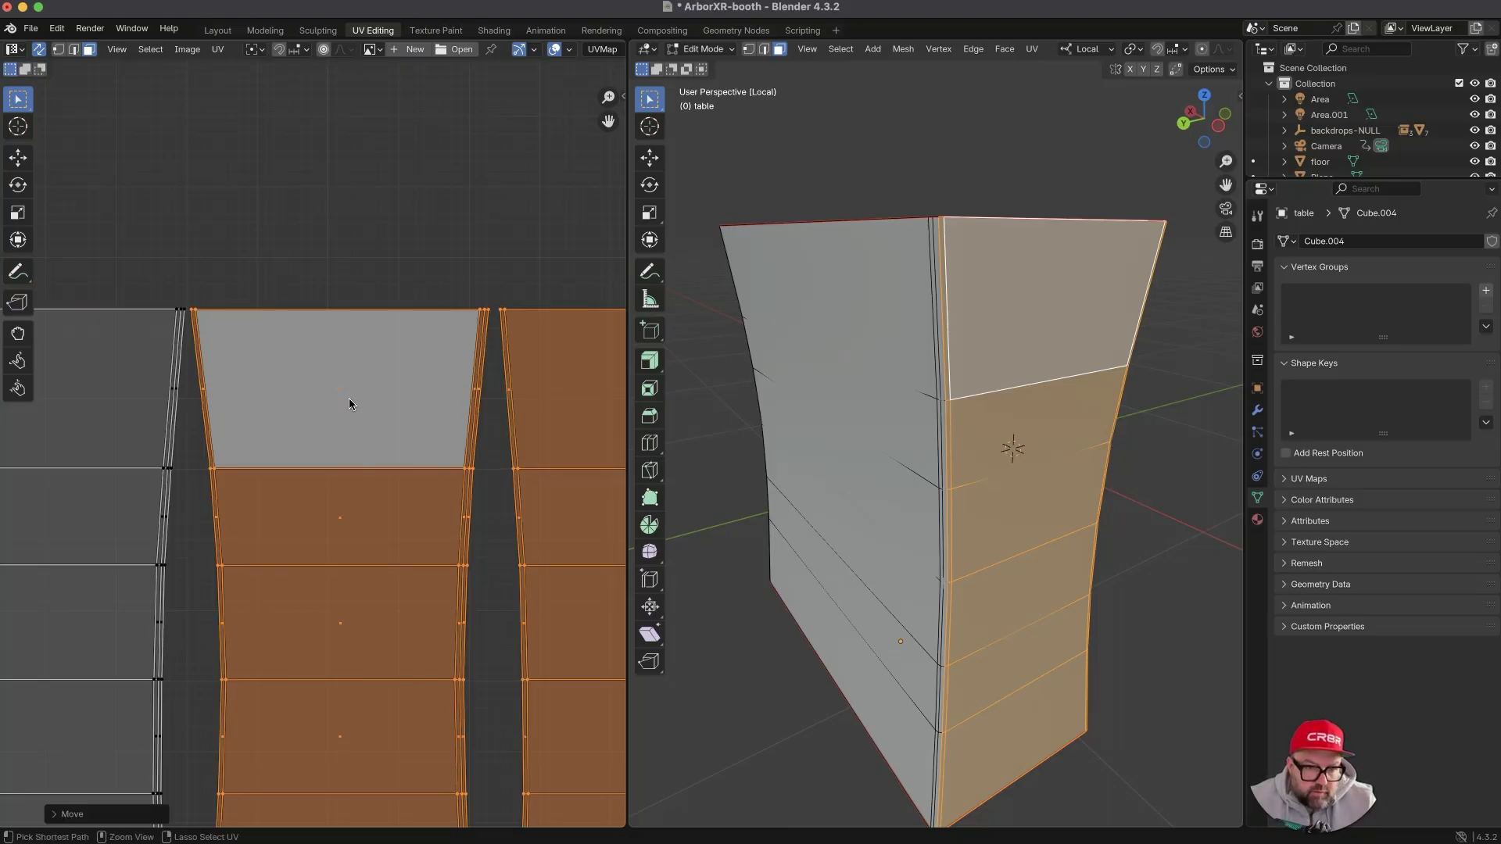
pyautogui.scroll(-7, 313, 485)
pyautogui.scroll(5, 312, 485)
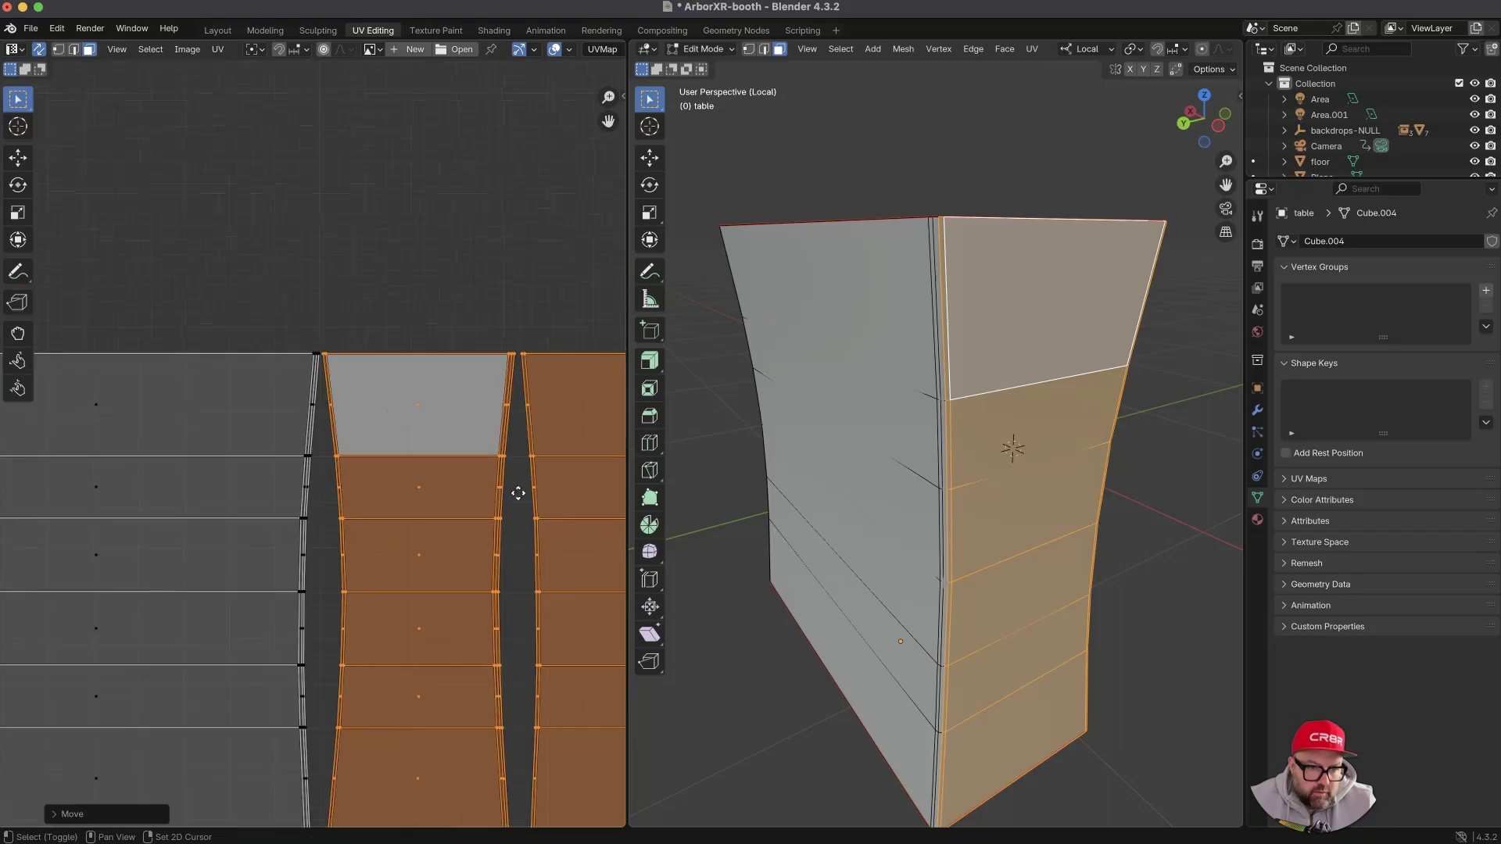
pyautogui.moveTo(519, 493); pyautogui.dragTo(194, 492, button='middle')
pyautogui.click(268, 326)
pyautogui.keyDown('ctrl'); pyautogui.moveTo(268, 325); pyautogui.dragTo(330, 507, button='middle'); pyautogui.keyUp('ctrl')
pyautogui.keyDown('shift'); pyautogui.moveTo(410, 463); pyautogui.dragTo(312, 473, button='middle'); pyautogui.keyUp('shift')
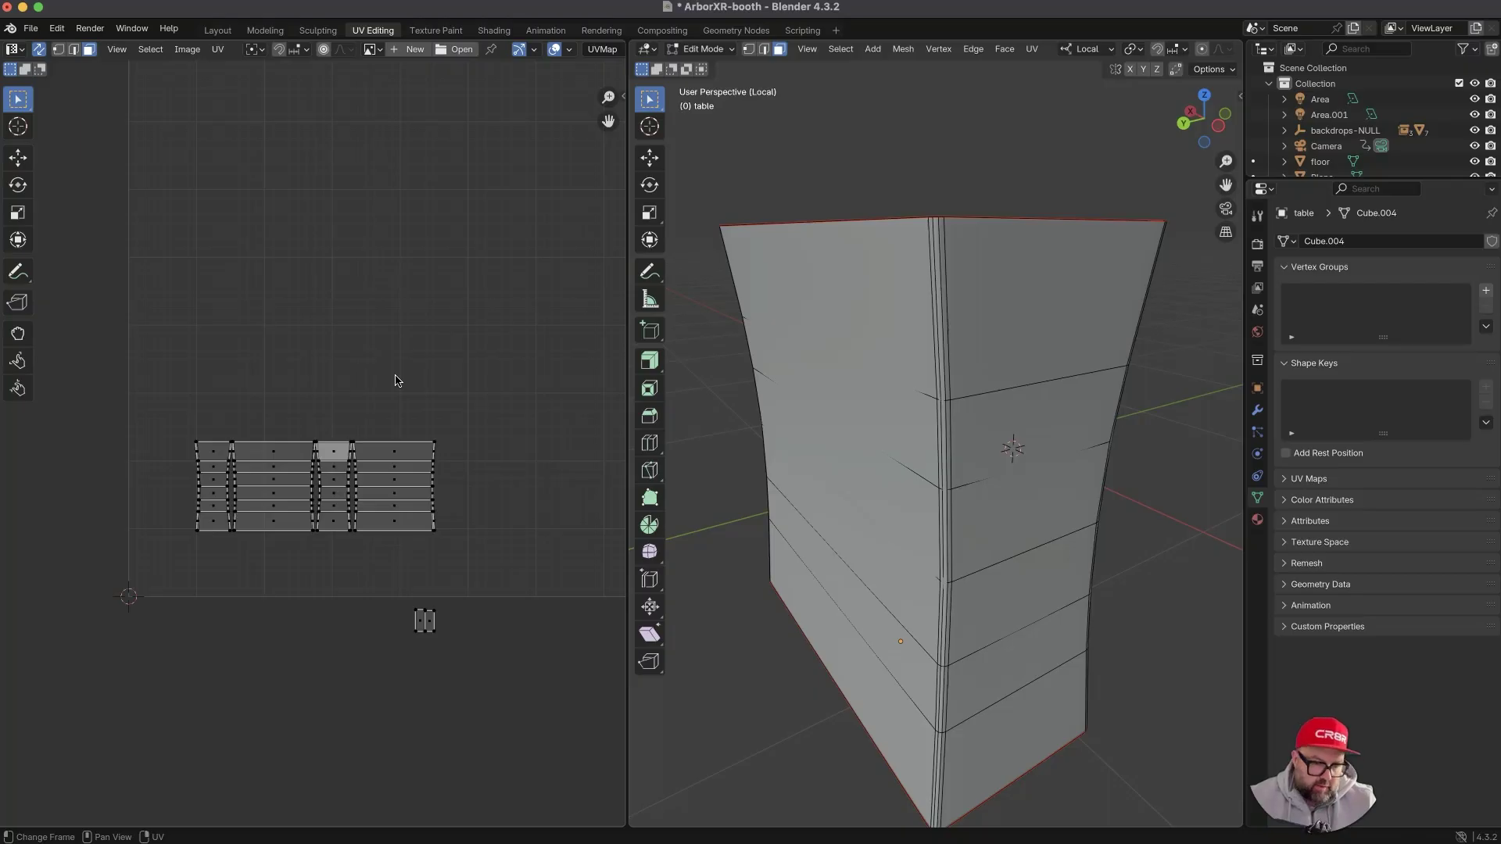
# - Leave the isolated table view, add the large and small backdrops to the selection, and edit all three meshes together
pyautogui.press('Tab')
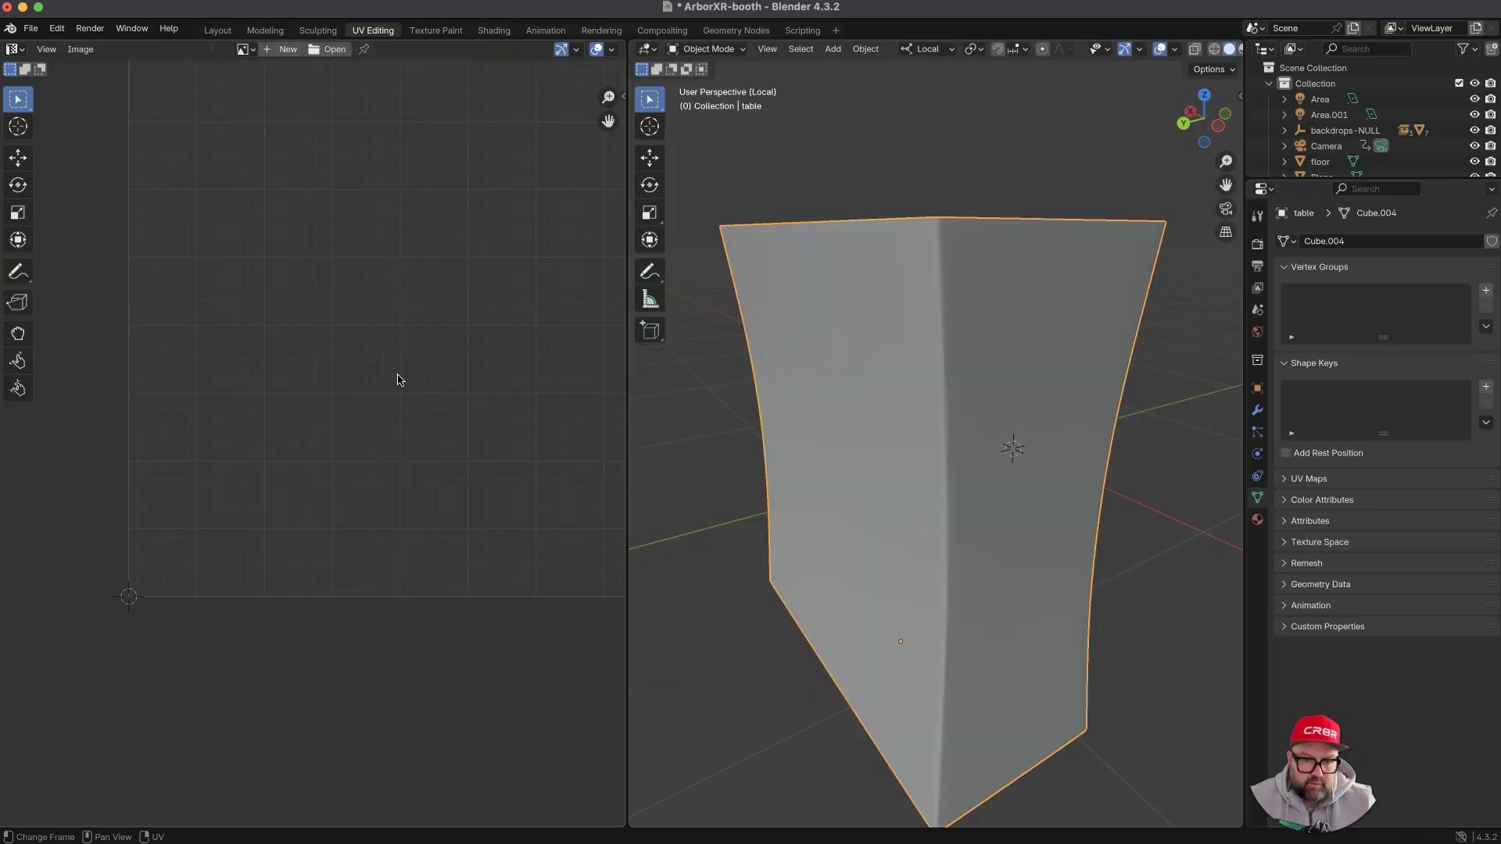
pyautogui.keyDown('ctrl'); pyautogui.moveTo(781, 362); pyautogui.dragTo(806, 676, button='middle'); pyautogui.keyUp('ctrl')
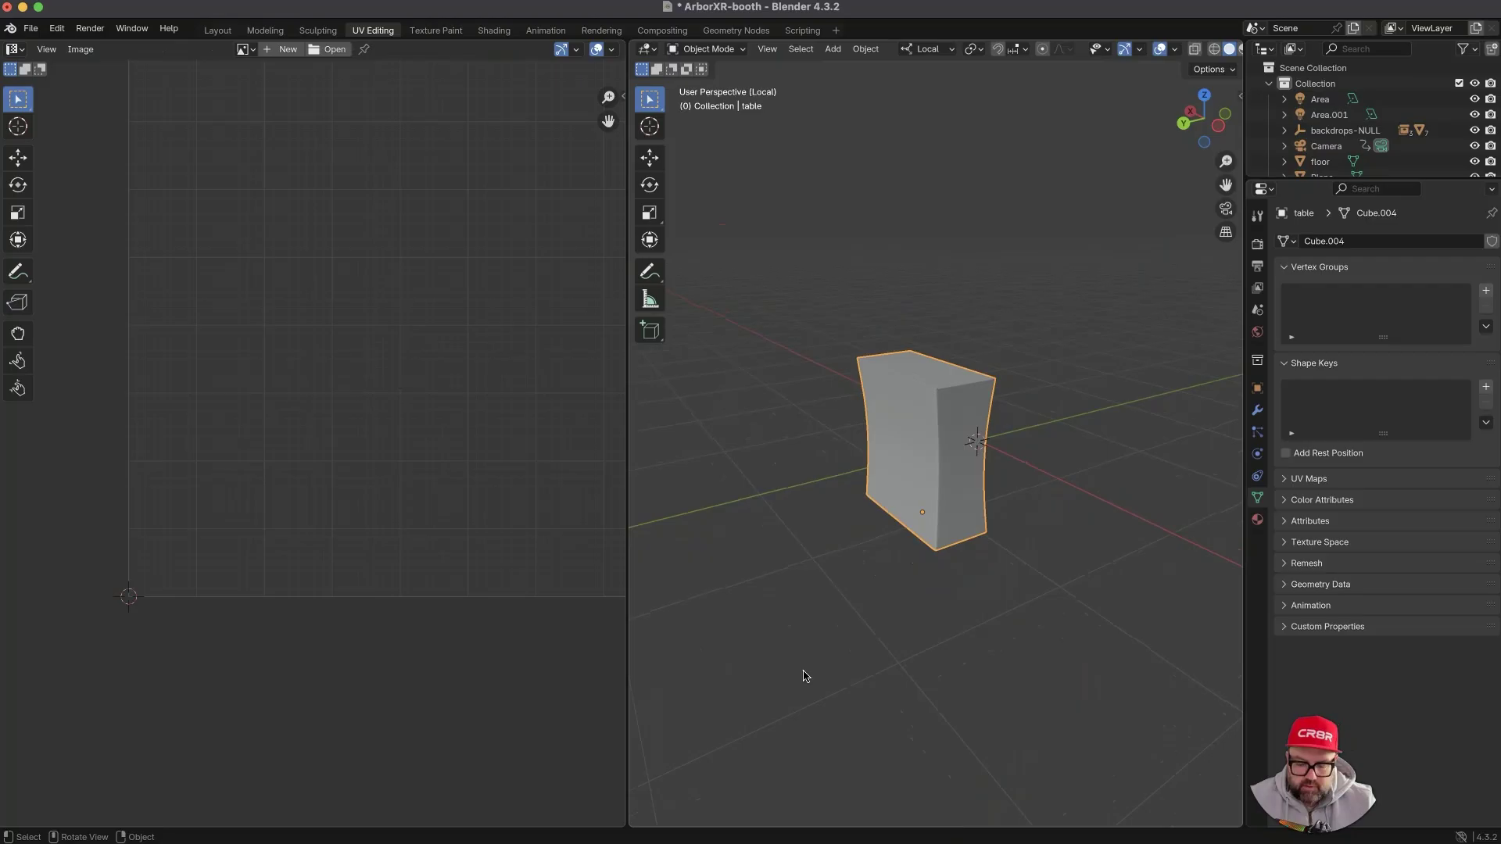
pyautogui.press('KP_Divide')
pyautogui.moveTo(924, 438)
pyautogui.mouseDown(button='middle')
pyautogui.moveTo(805, 580)
pyautogui.moveTo(820, 484)
pyautogui.moveTo(891, 524)
pyautogui.moveTo(912, 448)
pyautogui.mouseUp(button='middle')
pyautogui.keyDown('shift'); pyautogui.click(911, 449); pyautogui.keyUp('shift')
pyautogui.keyDown('shift'); pyautogui.click(768, 450); pyautogui.keyUp('shift')
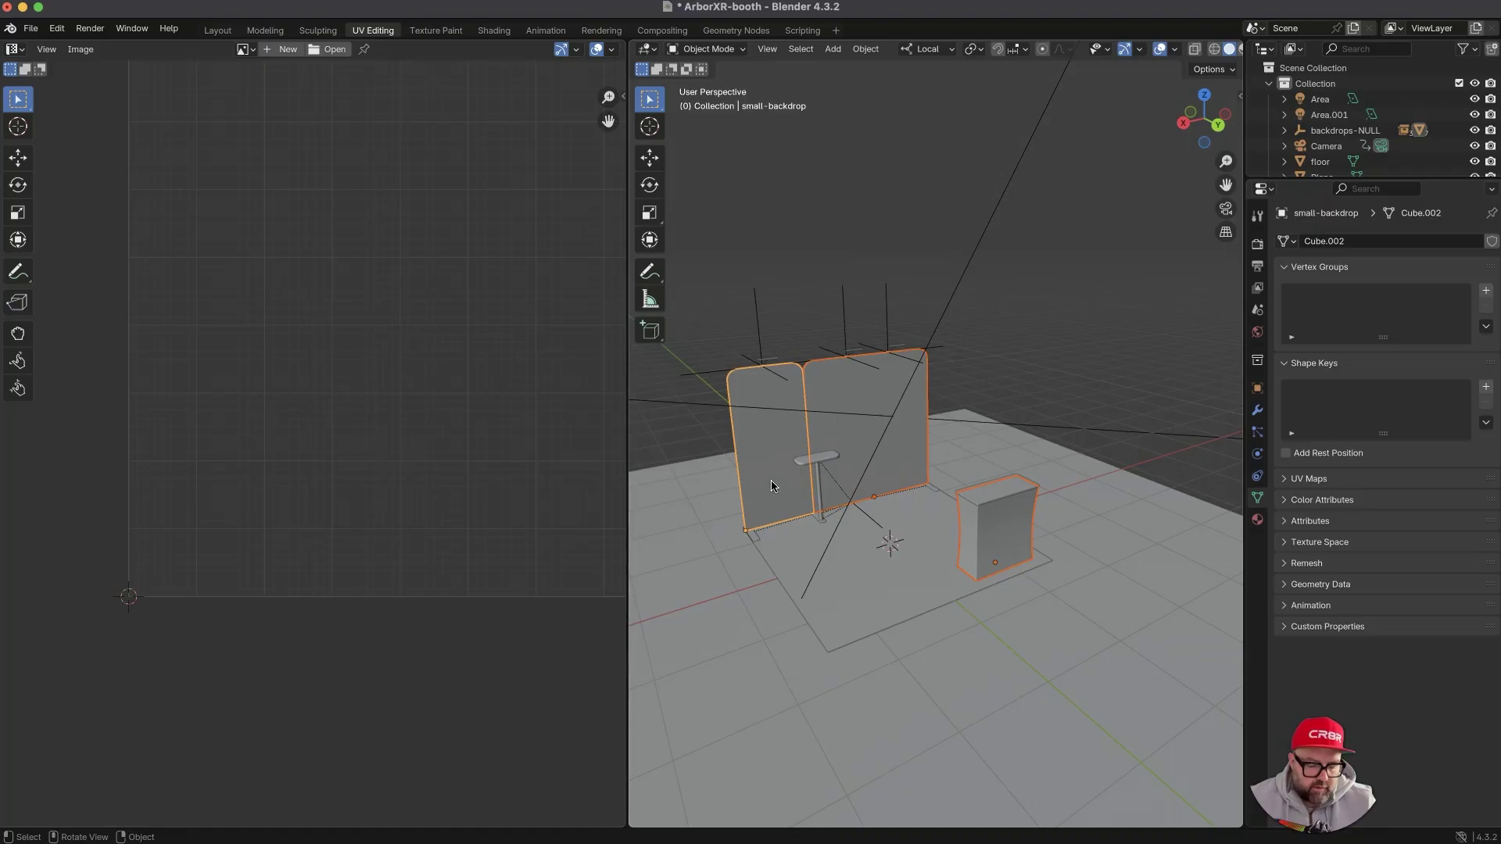
pyautogui.press('Tab')
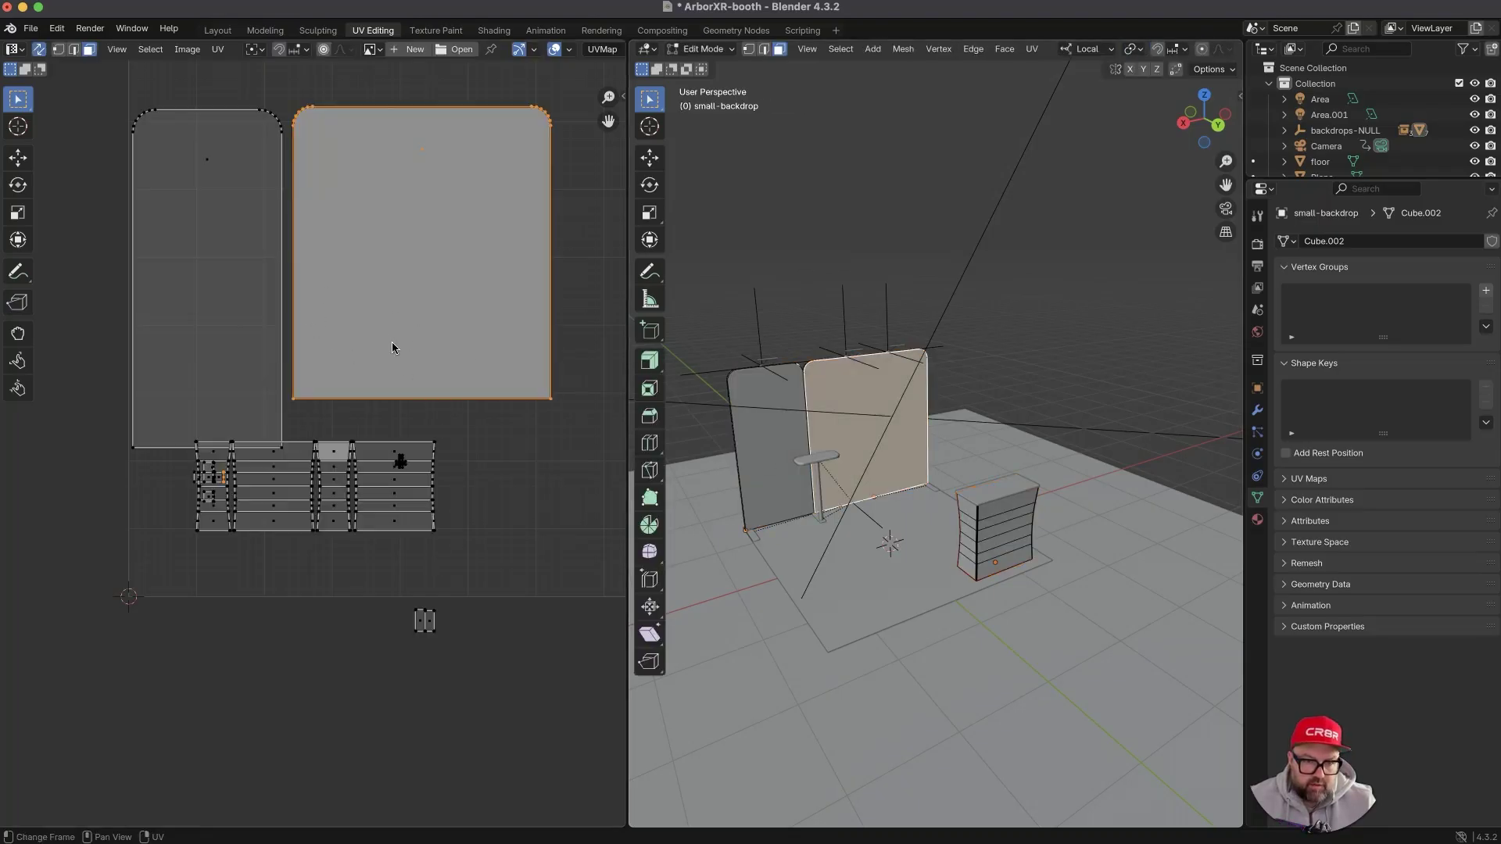
# - Scale the small backdrop's front UV island to about 0.97 and move its upper edge level with the large backdrop's island
pyautogui.keyDown('ctrl'); pyautogui.moveTo(271, 215); pyautogui.dragTo(295, 332, button='middle'); pyautogui.keyUp('ctrl')
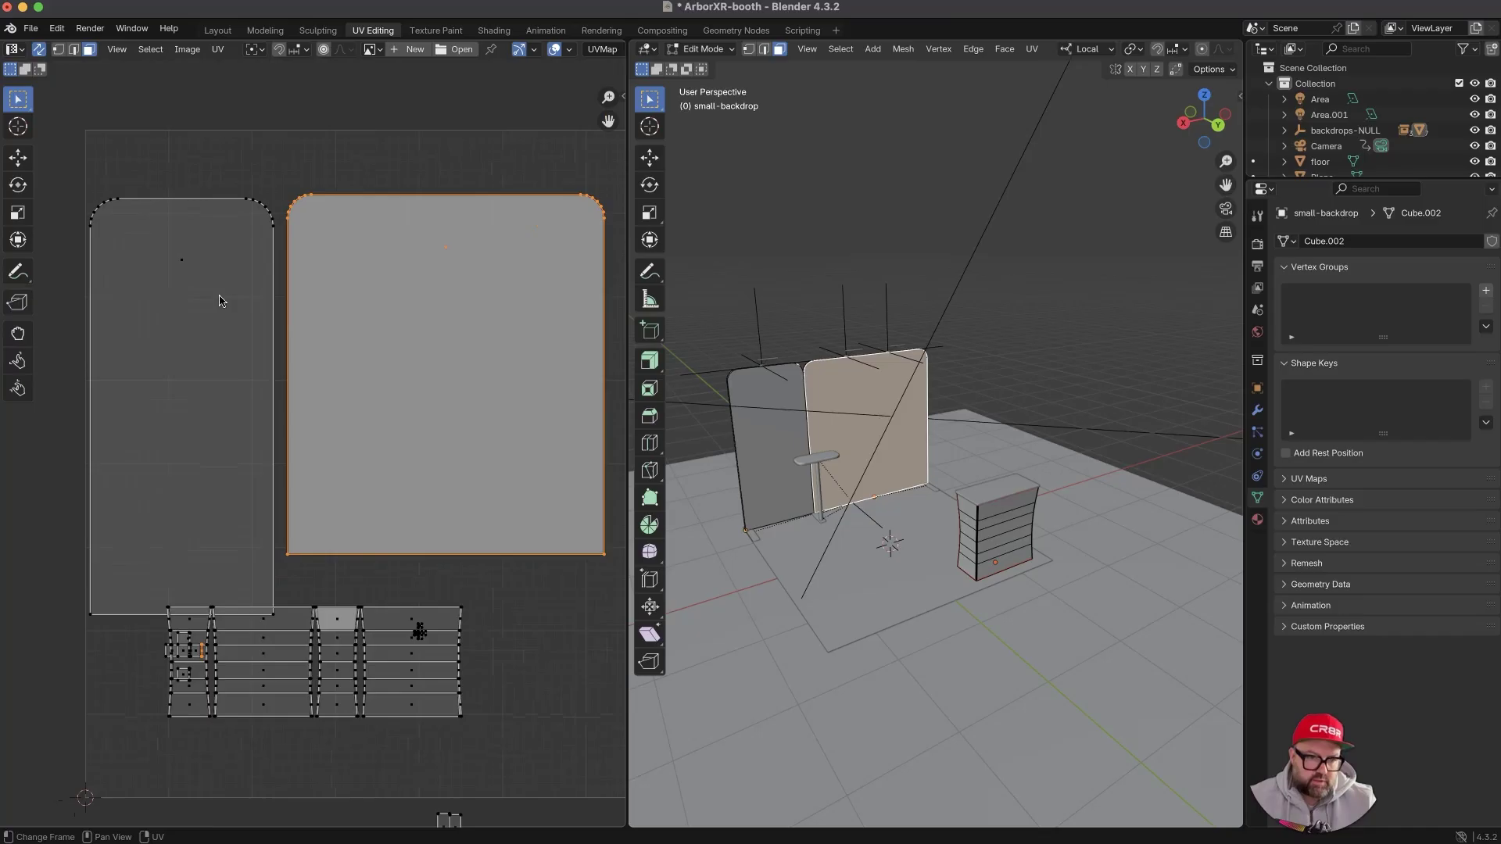
pyautogui.click(196, 280)
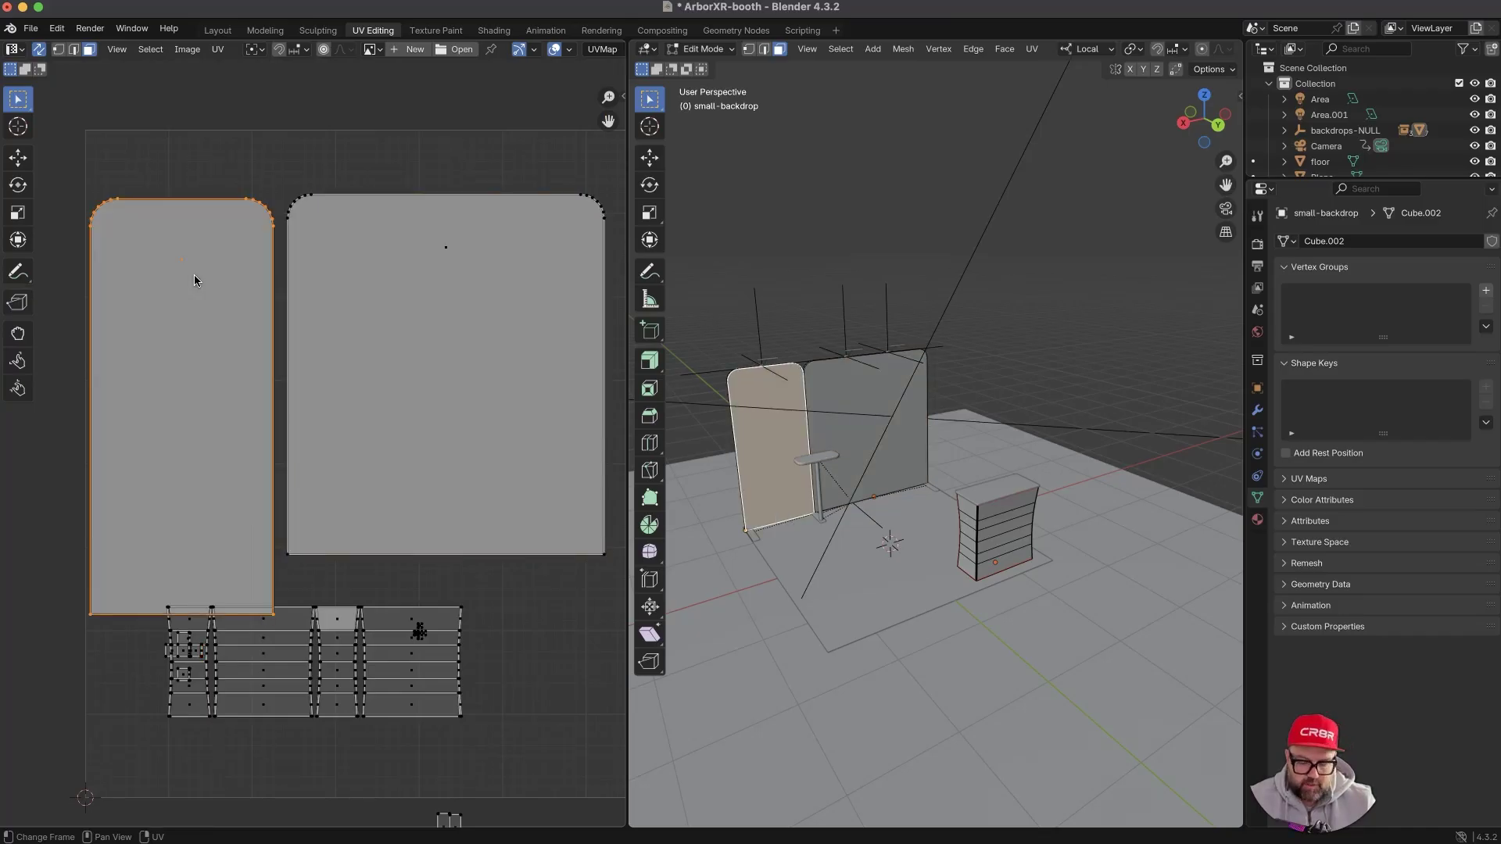
pyautogui.press('s')
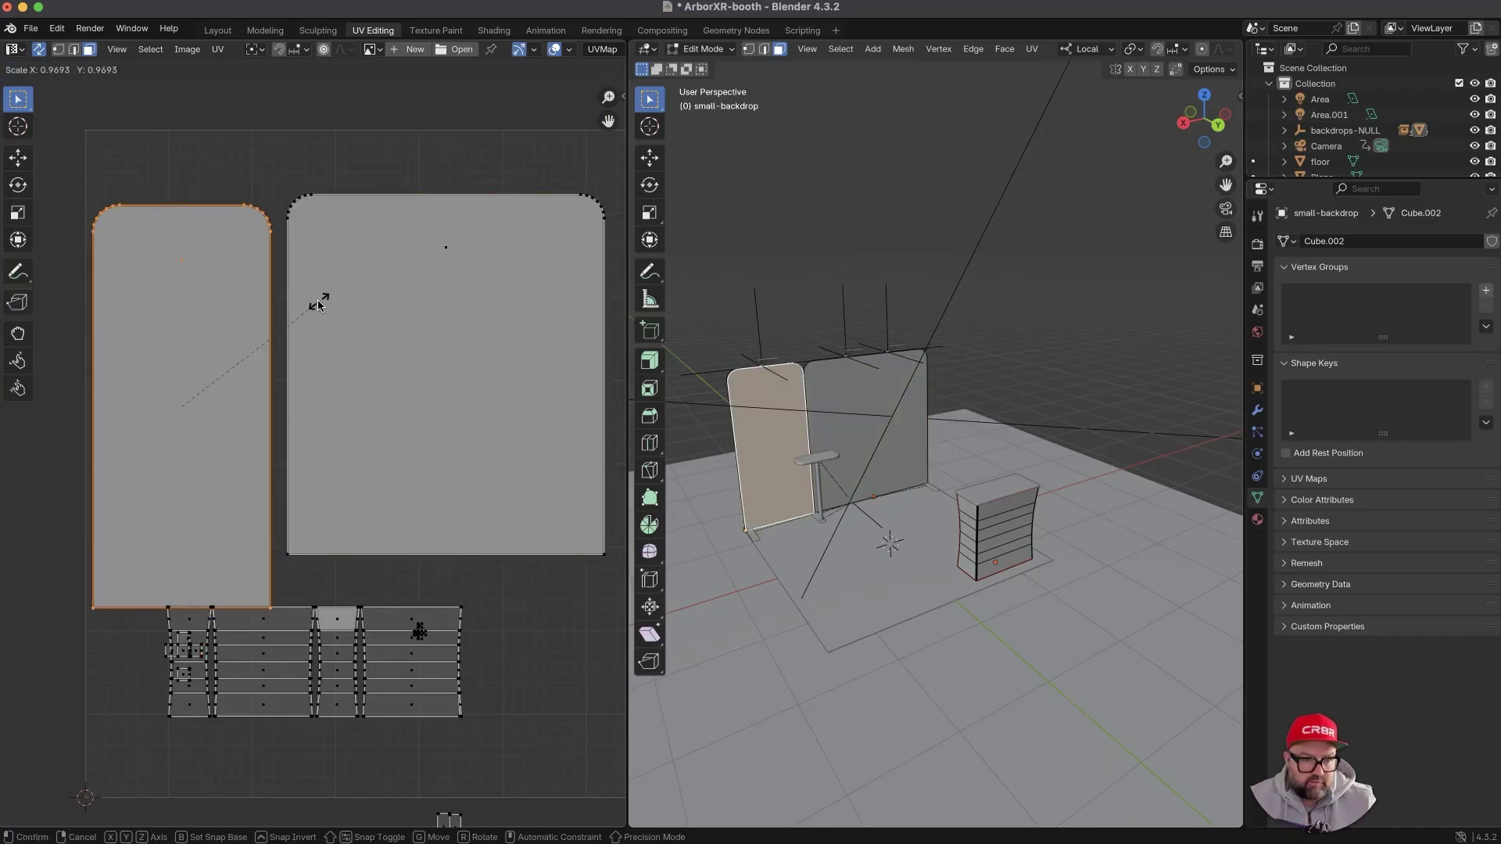
pyautogui.click(317, 301)
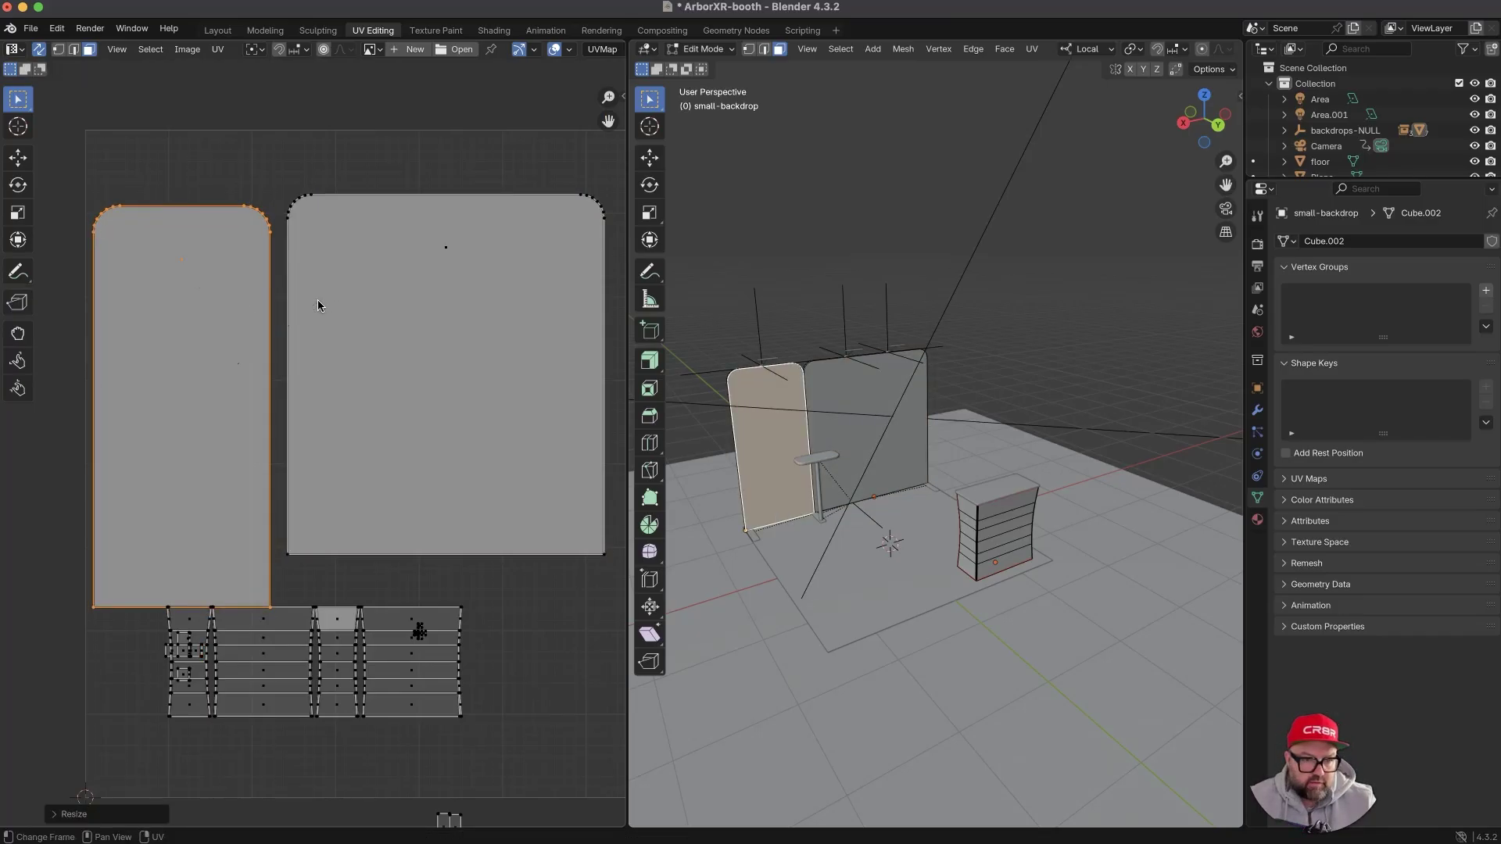
pyautogui.press('g')
pyautogui.click(198, 347)
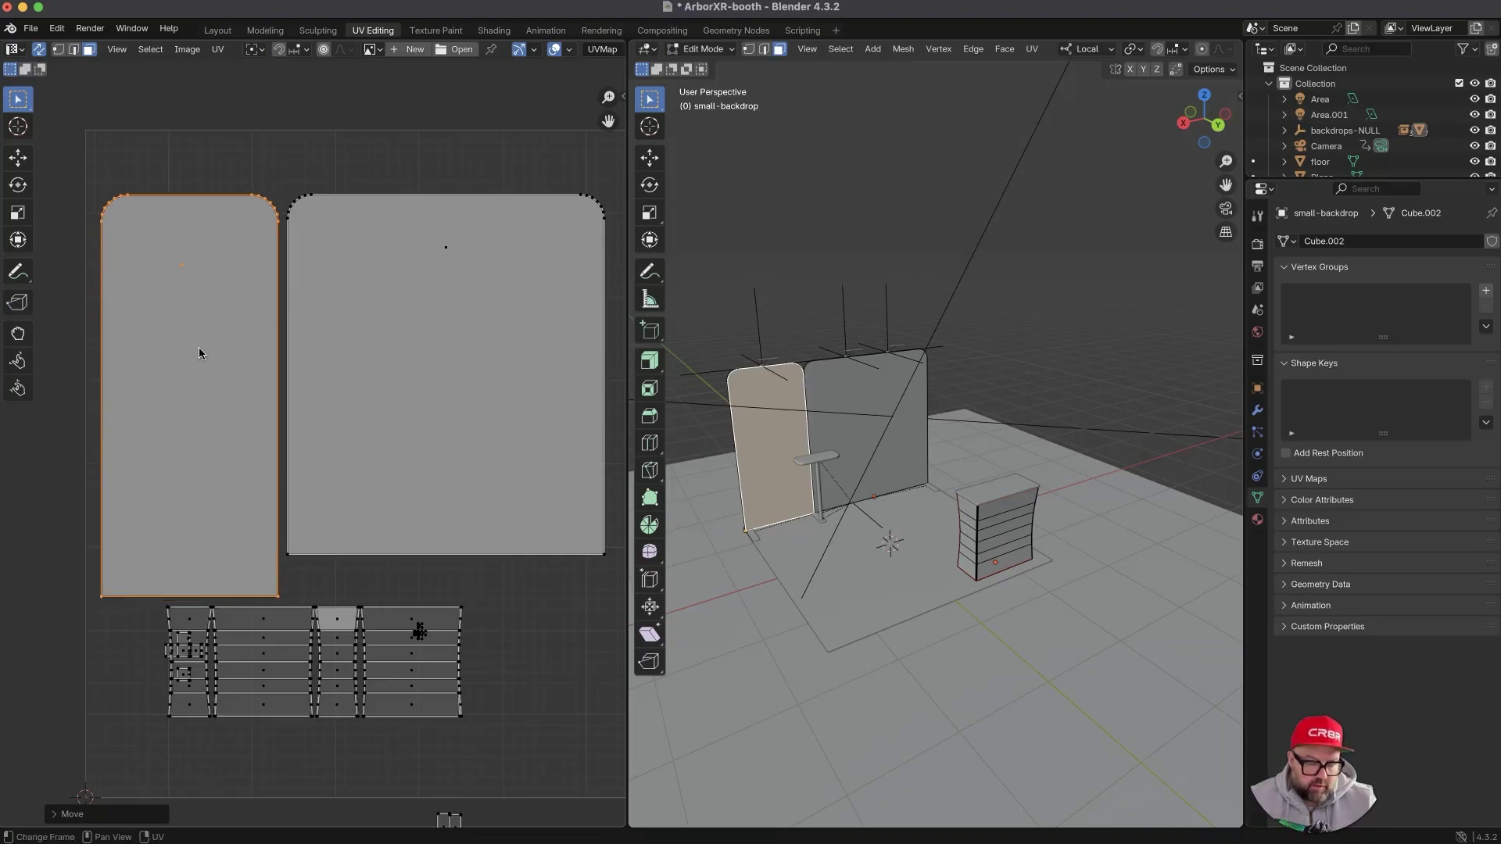
# - Shrink the small backdrop's UV island in two more passes, moving it back against the large backdrop's island after each
pyautogui.press('s')
pyautogui.click(274, 332)
pyautogui.press('g')
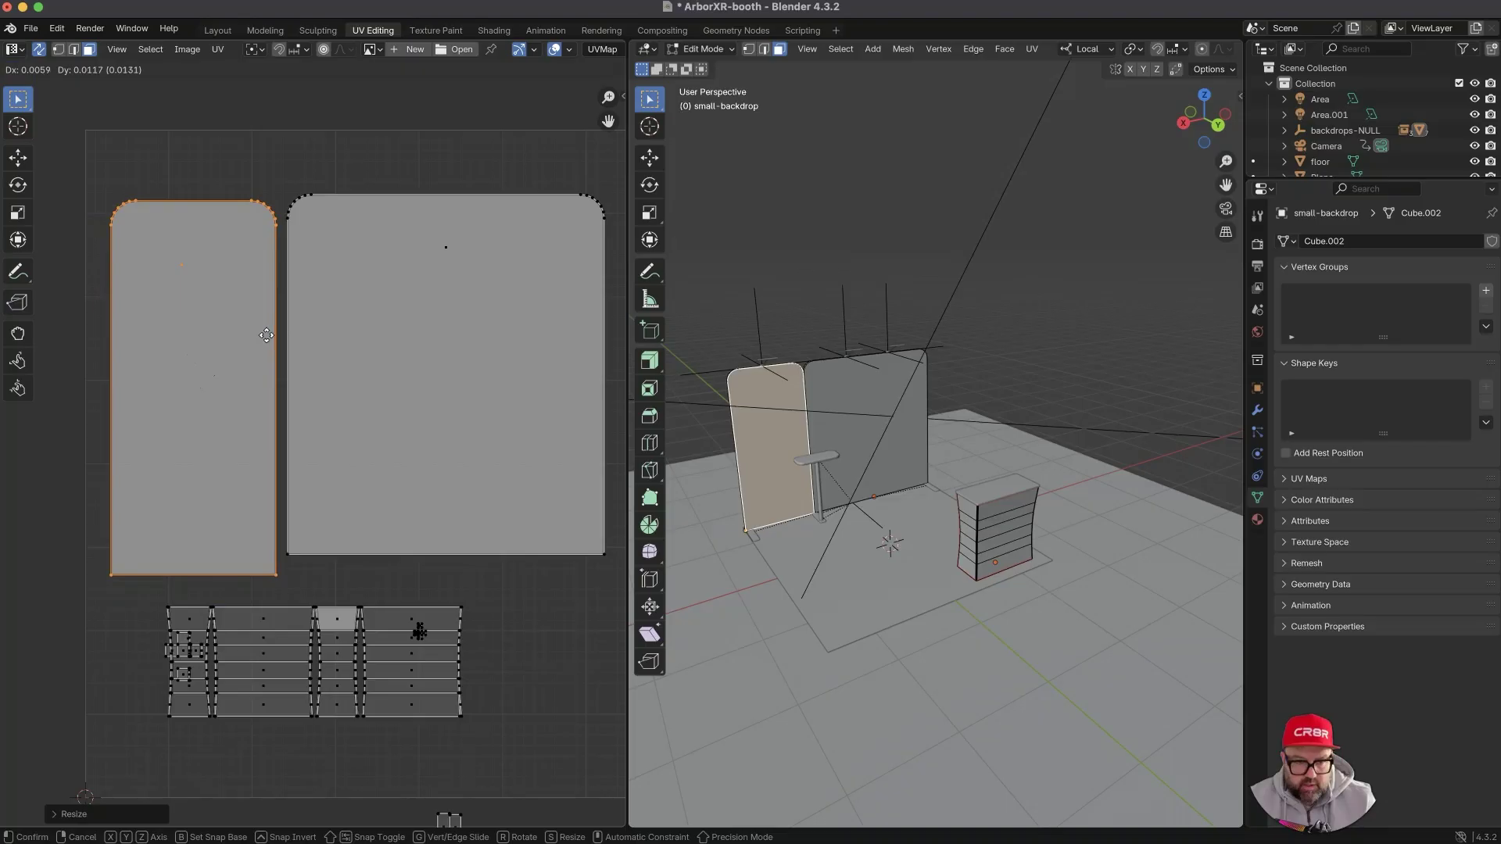
pyautogui.click(324, 317)
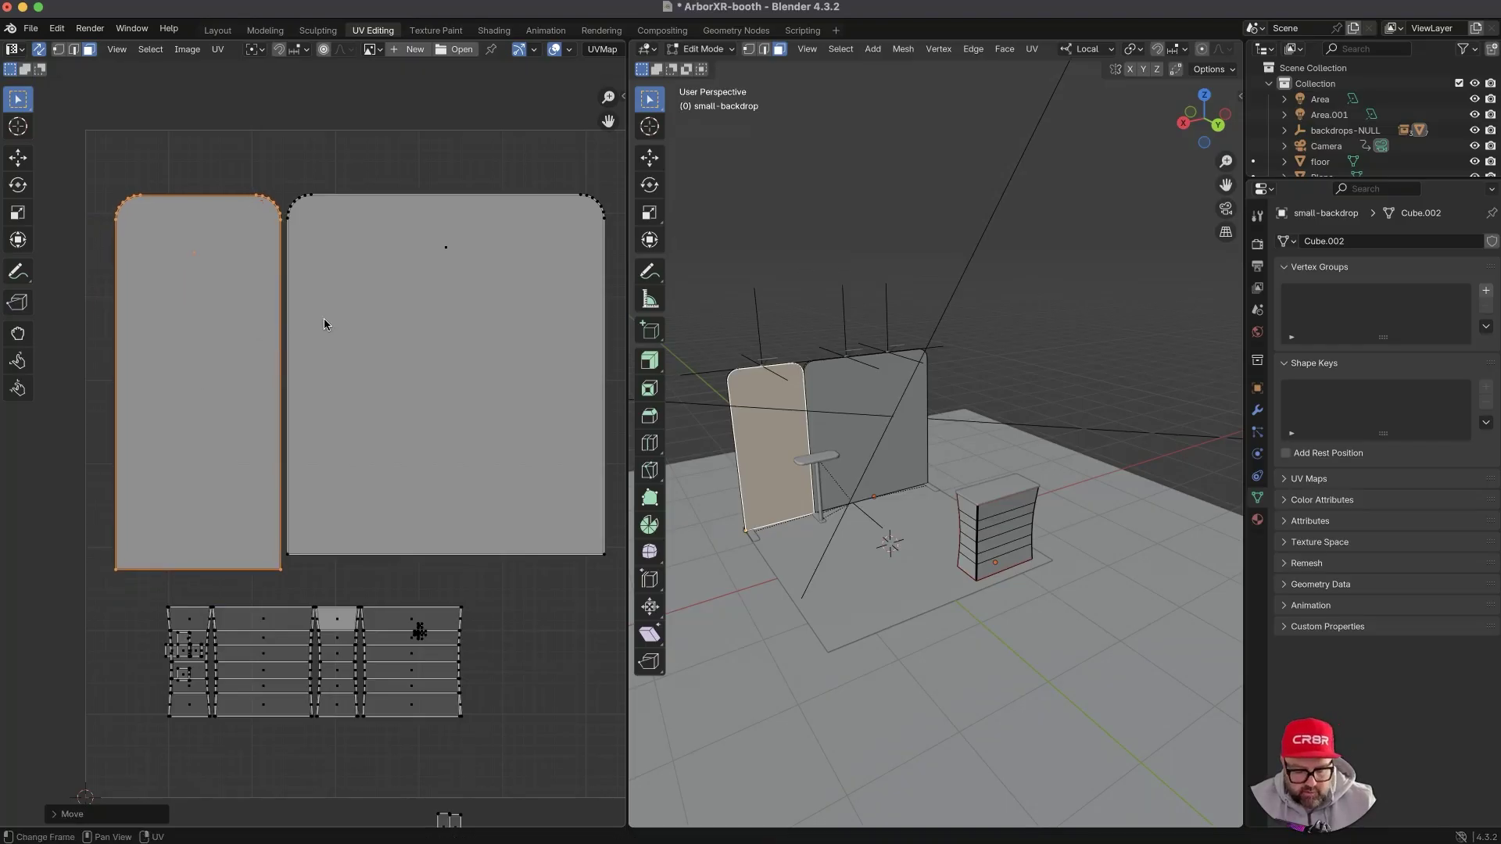
pyautogui.press('s')
pyautogui.click(321, 321)
pyautogui.press('g')
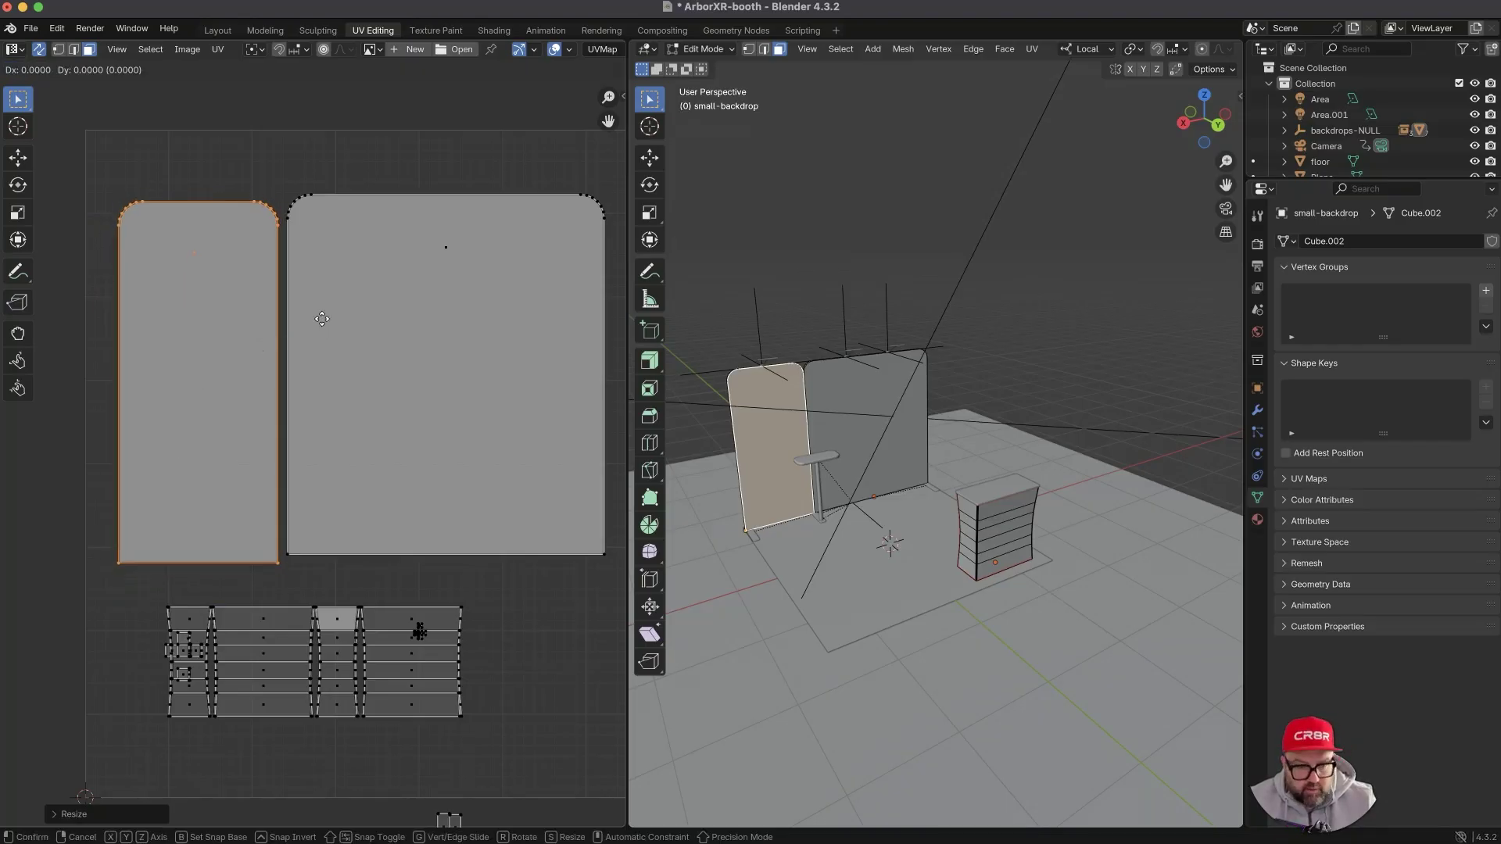
pyautogui.click(327, 314)
# - Fine-tune the small backdrop island's scale to the large island's height and shift it about -0.002 along Y to align their lower edges
pyautogui.press('s')
pyautogui.click(340, 307)
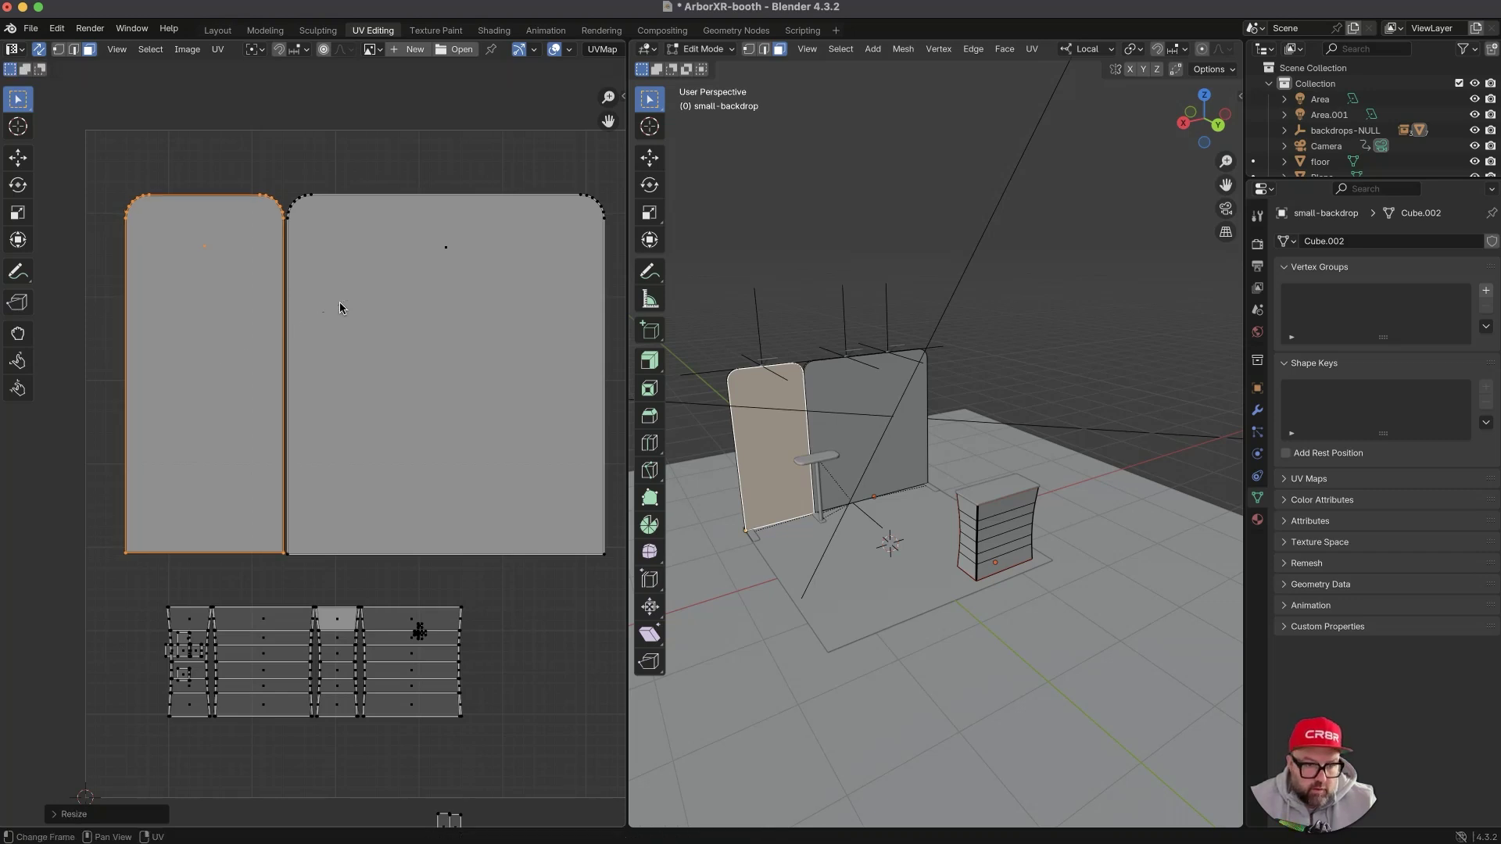
pyautogui.press('g')
pyautogui.press('y')
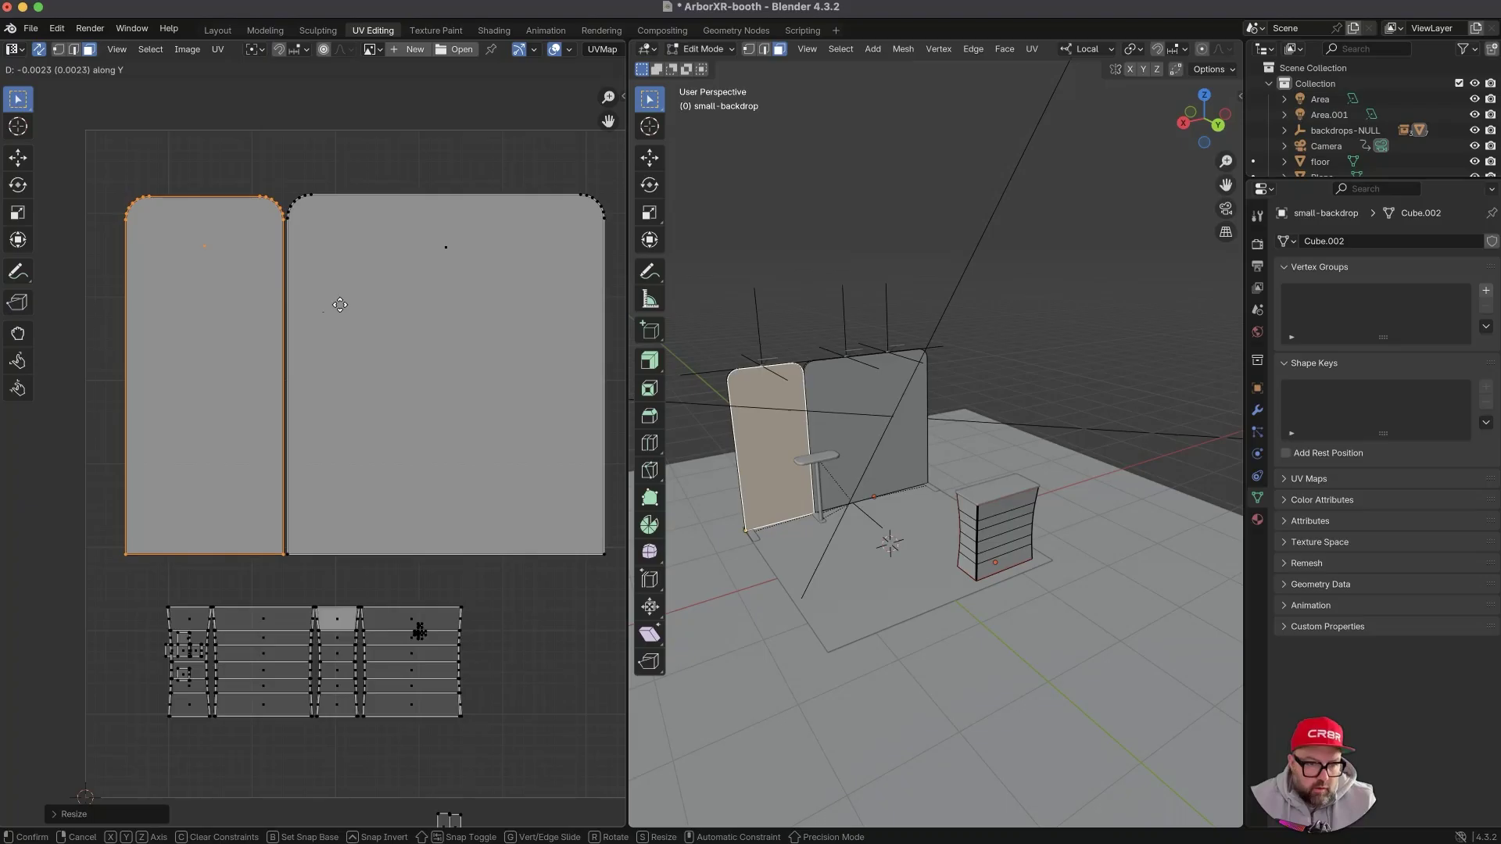
pyautogui.click(340, 305)
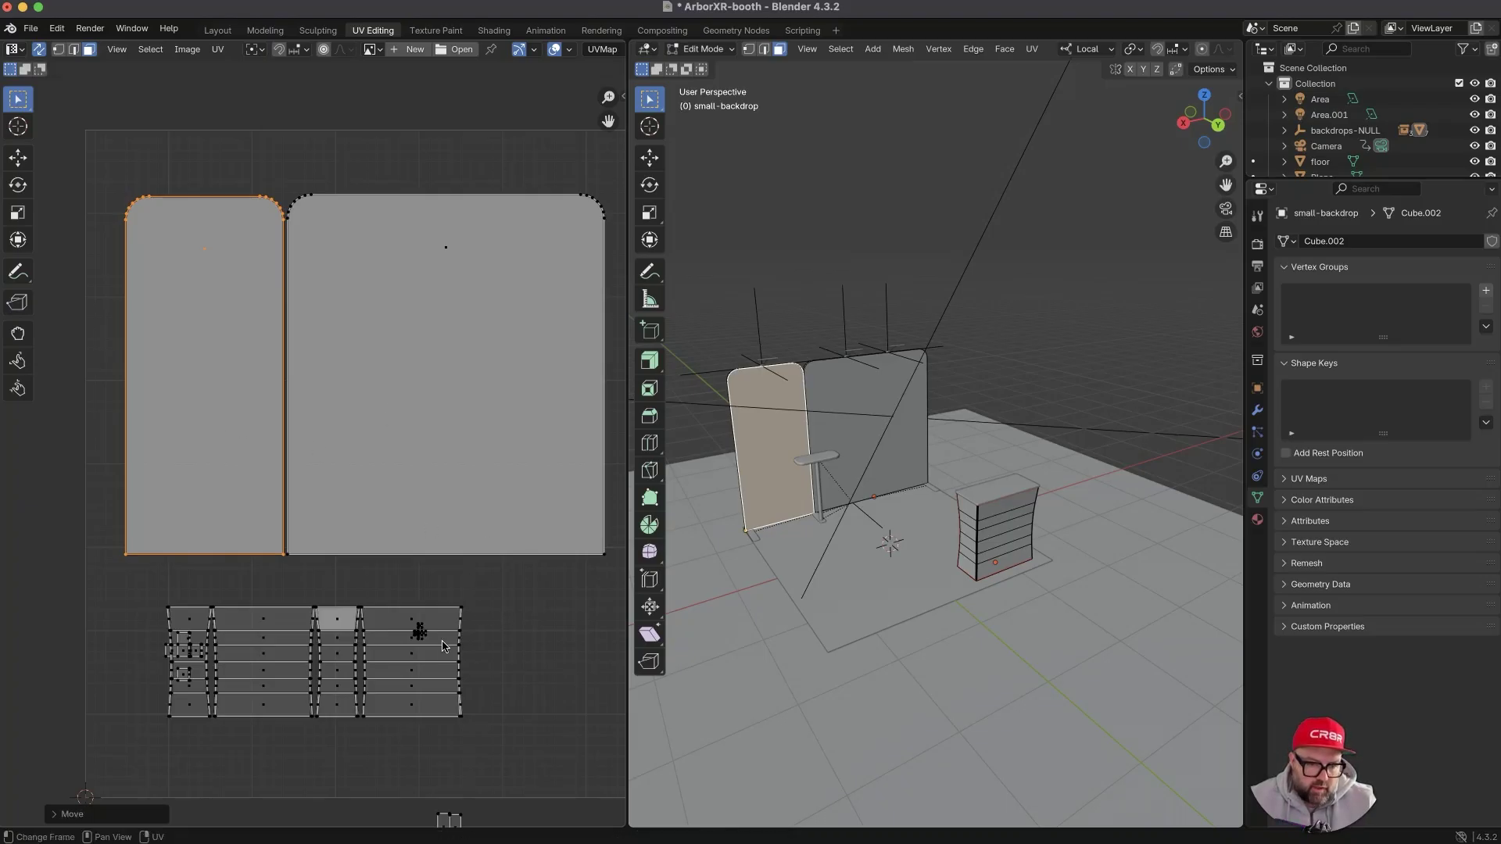
# - Select the tiny large-backdrop edge islands overlapping the table strip and move them just outside the small backdrop island's lower outer corner
pyautogui.scroll(2, 423, 604)
pyautogui.click(456, 690)
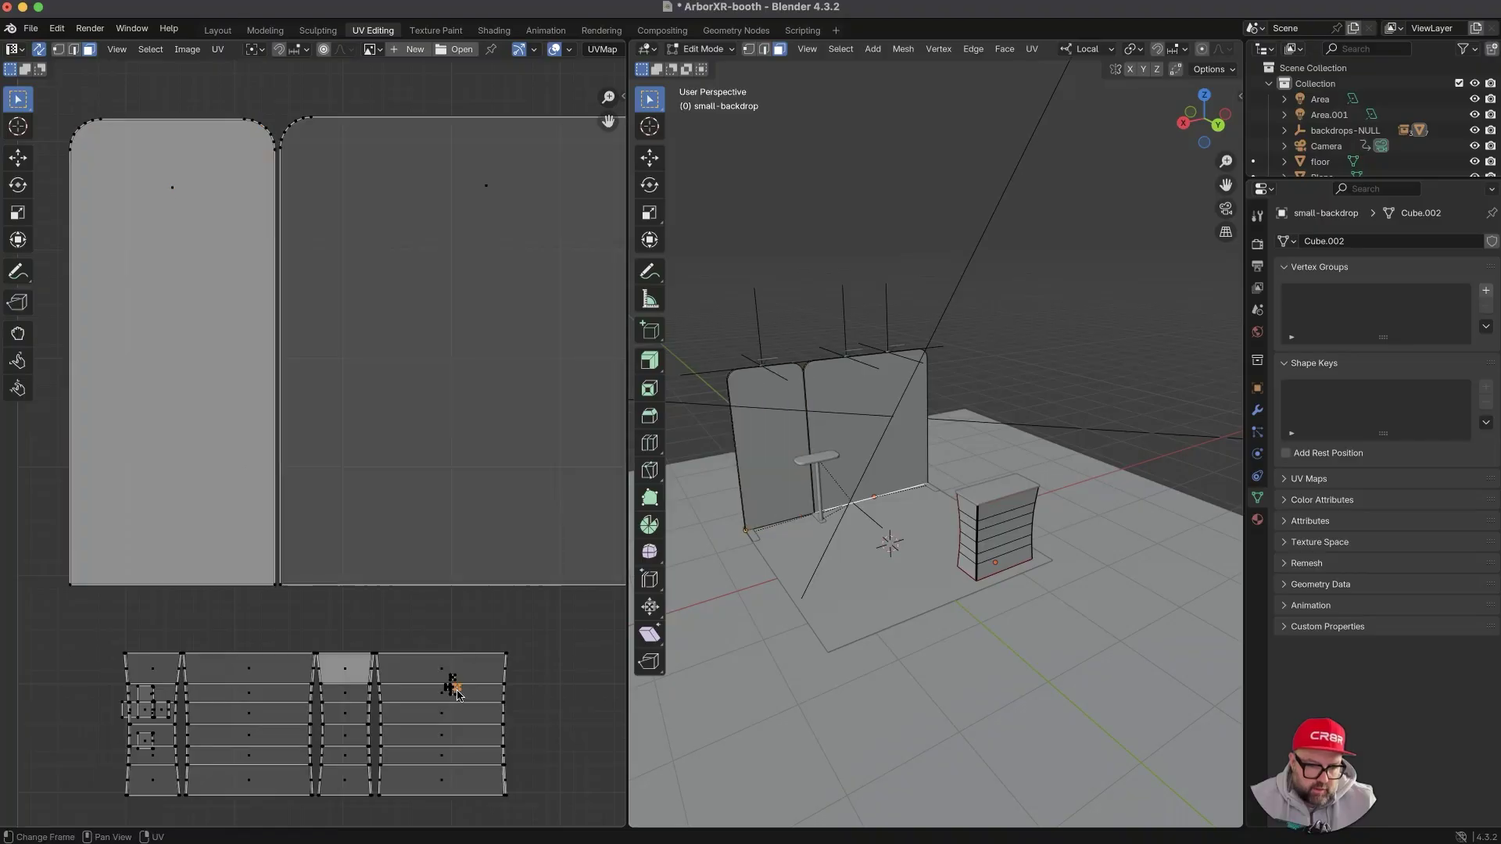
pyautogui.press('l')
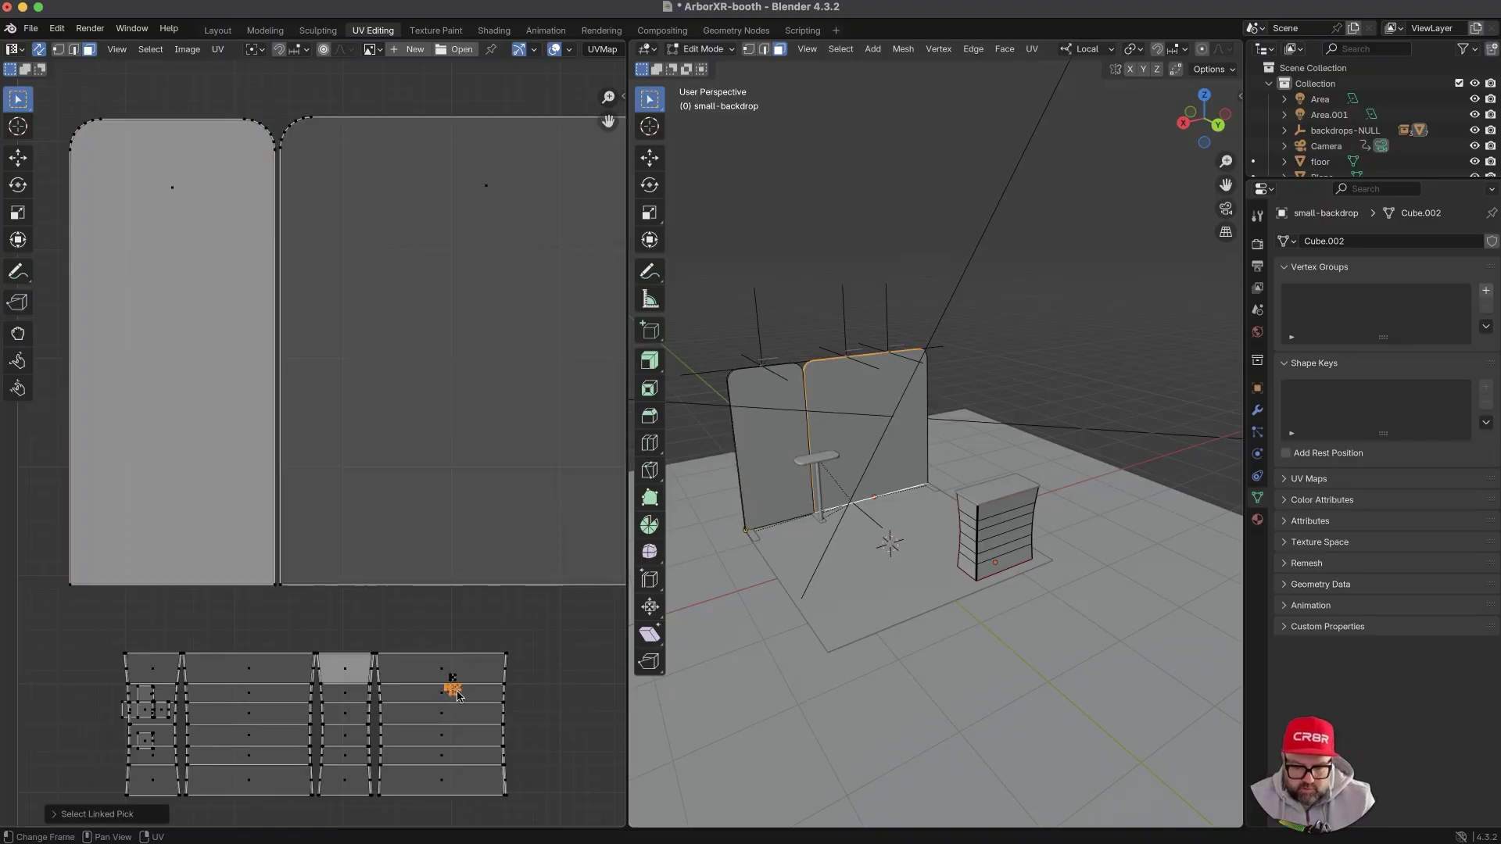
pyautogui.scroll(2, 458, 696)
pyautogui.moveTo(515, 781); pyautogui.dragTo(488, 744)
pyautogui.press('g')
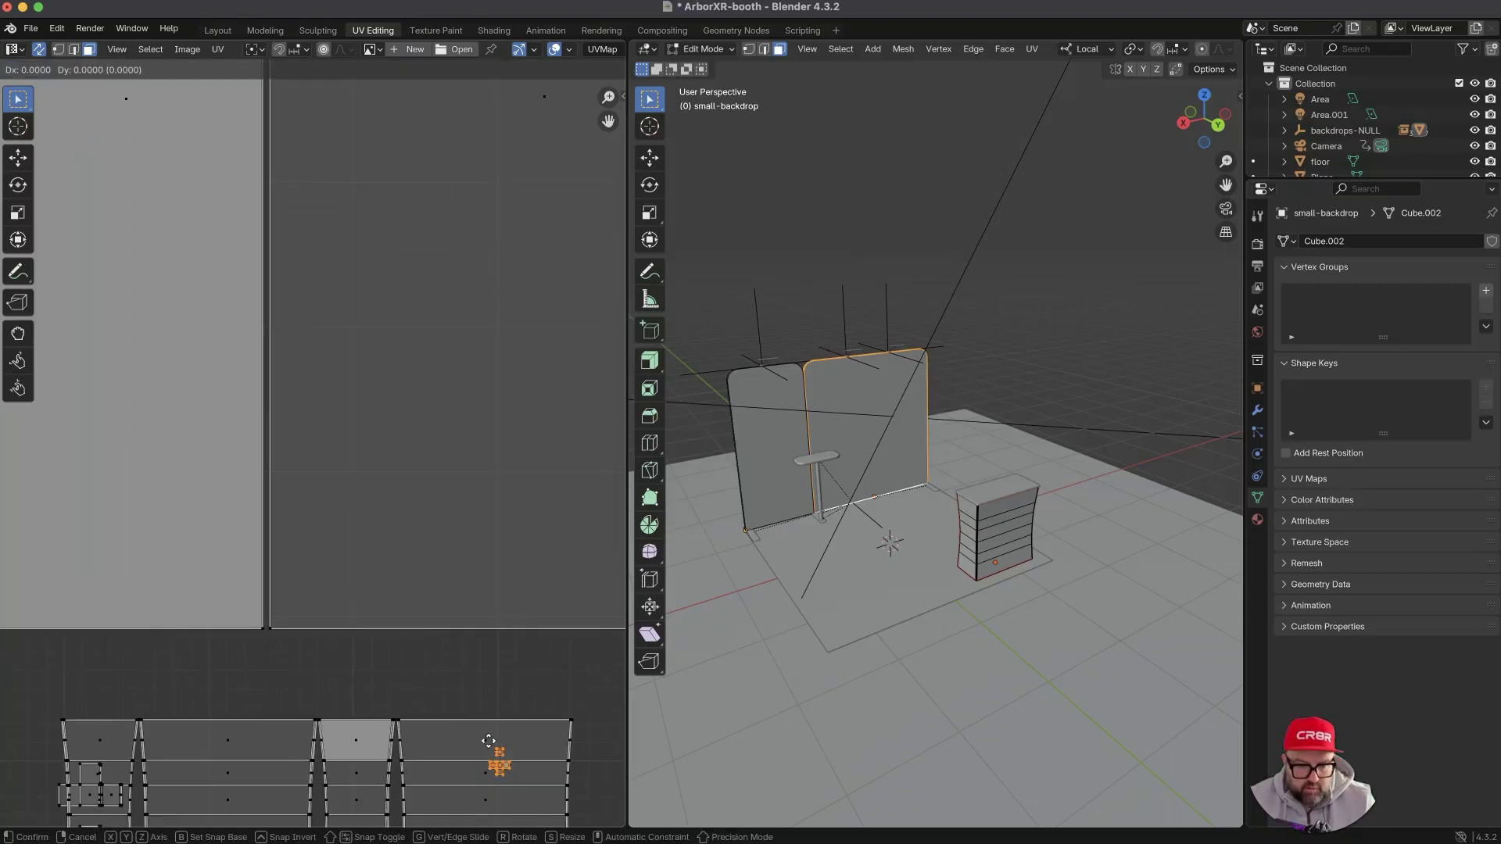
pyautogui.click(20, 641)
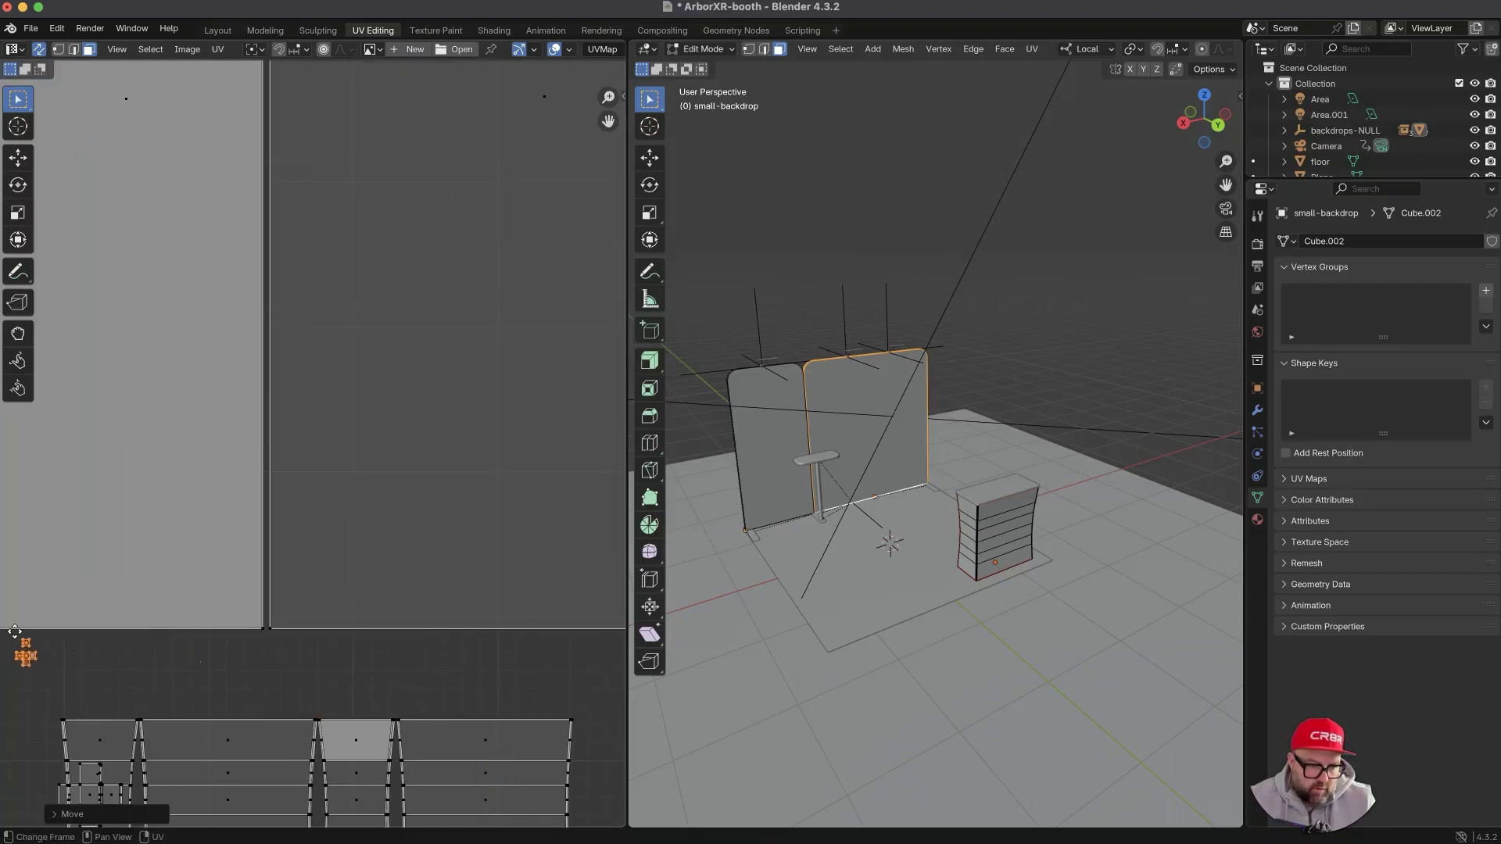
pyautogui.scroll(-2, 177, 779)
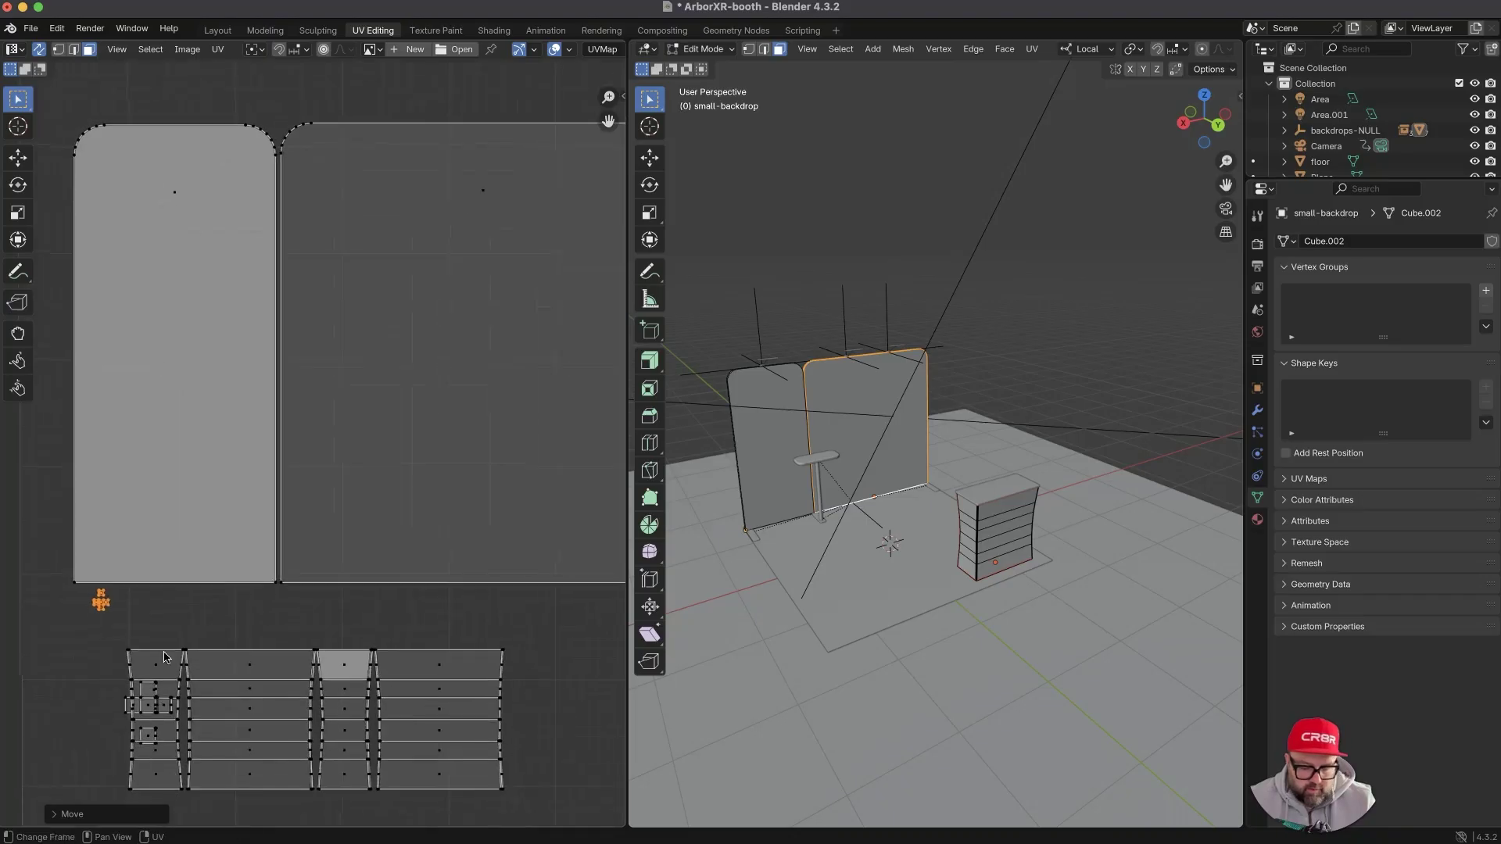
pyautogui.press('g')
pyautogui.click(122, 618)
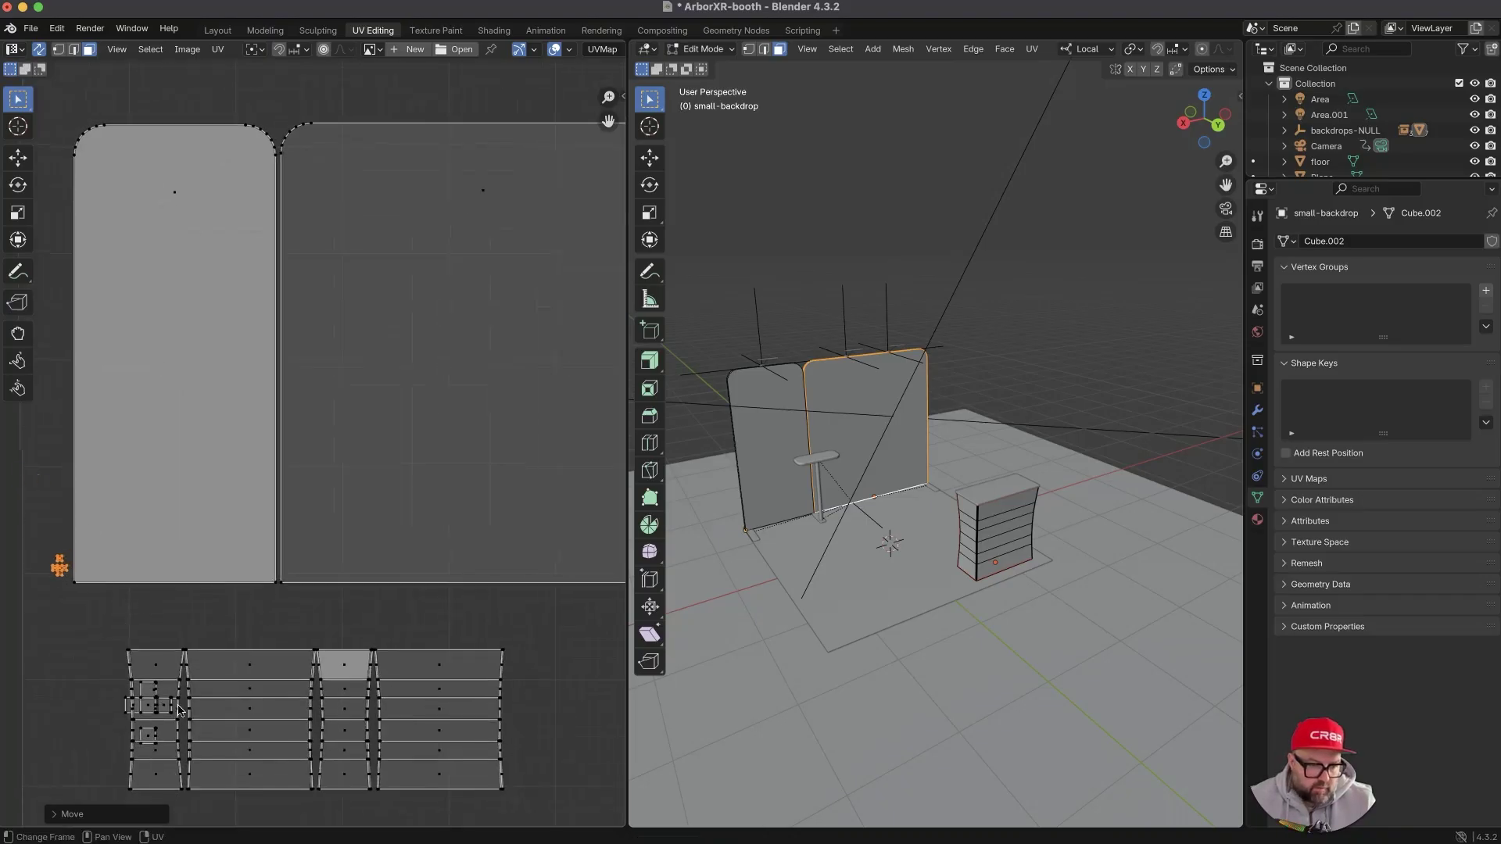
# - Select the small backdrop's edge islands overlapping the table strip and move them outside the small backdrop island's lower outer corner
pyautogui.click(151, 708)
pyautogui.press('l')
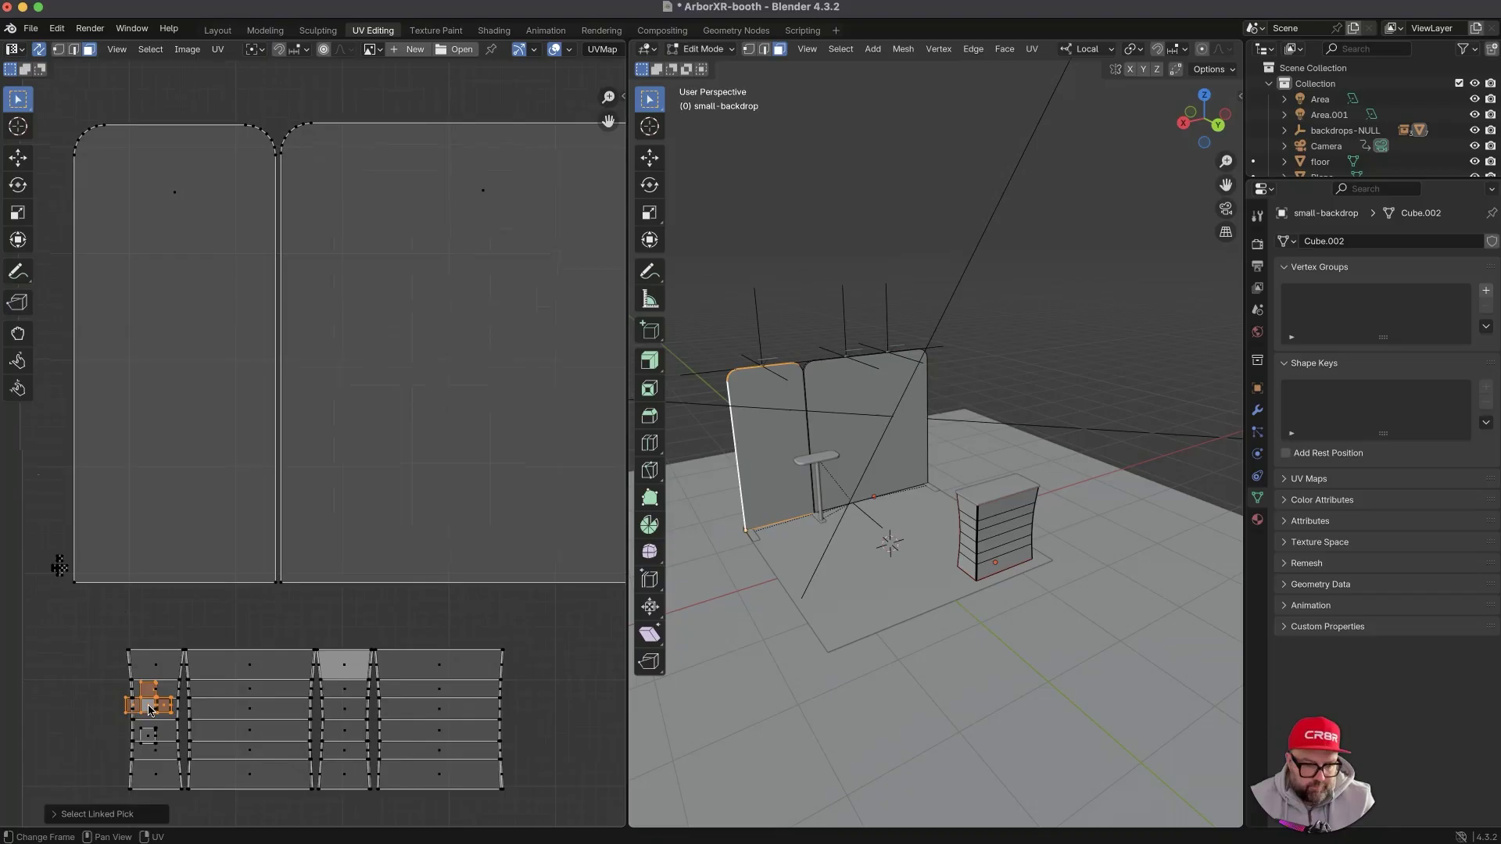
pyautogui.press('l')
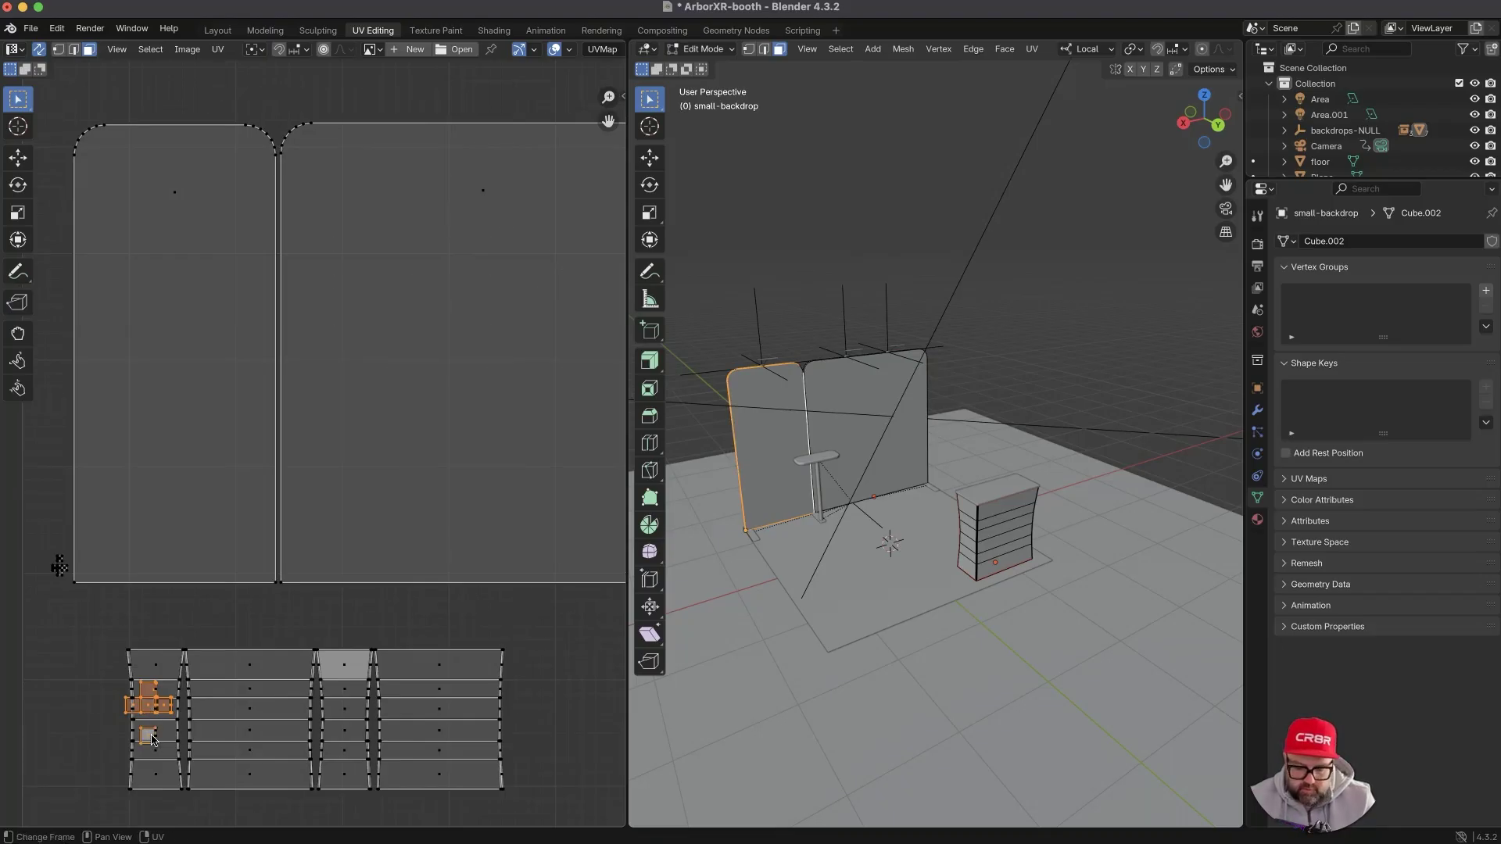
pyautogui.press('g')
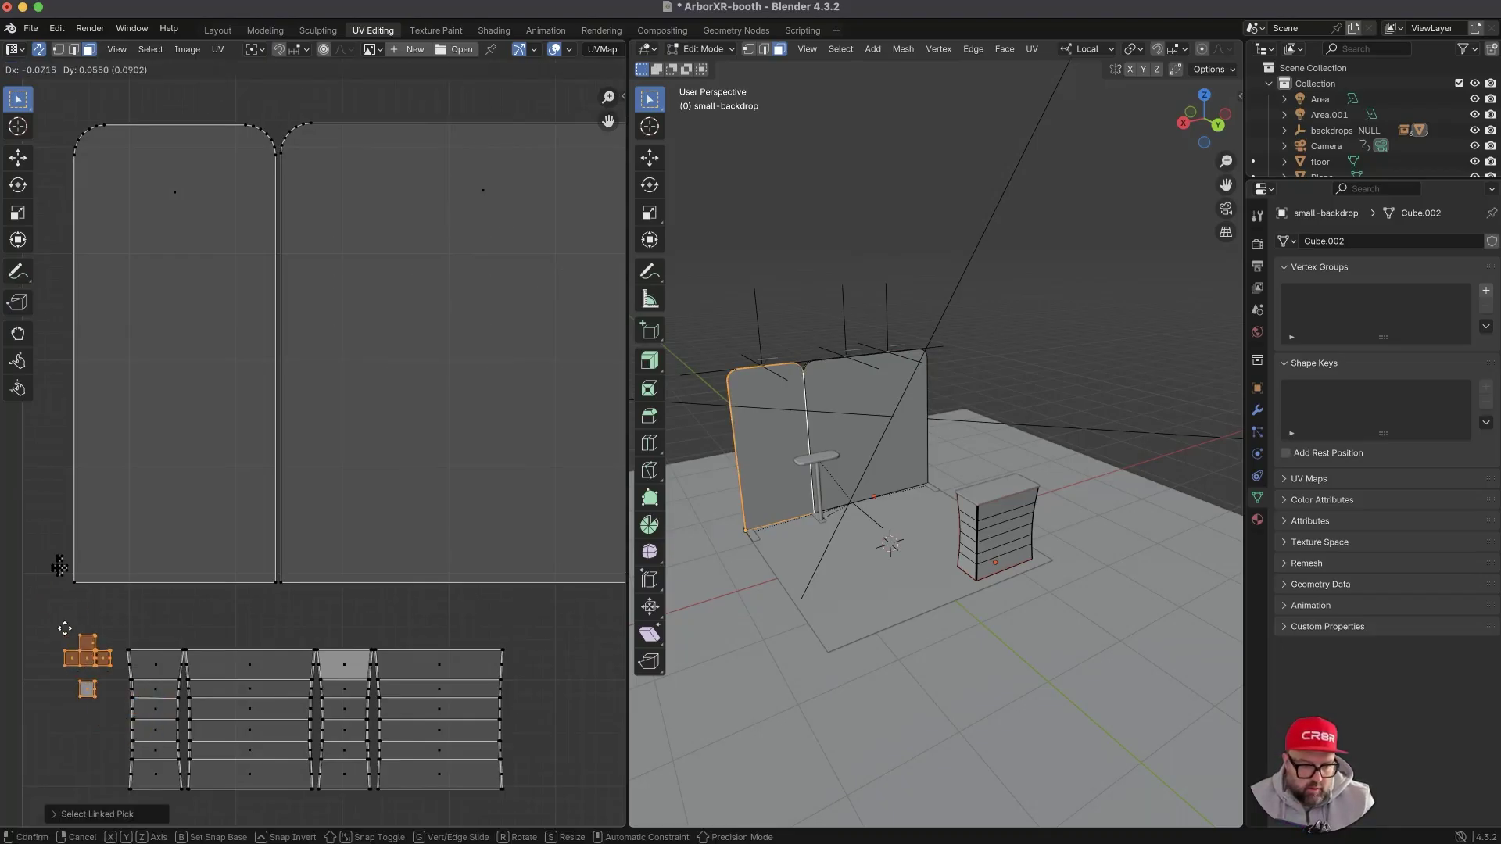
pyautogui.click(197, 666)
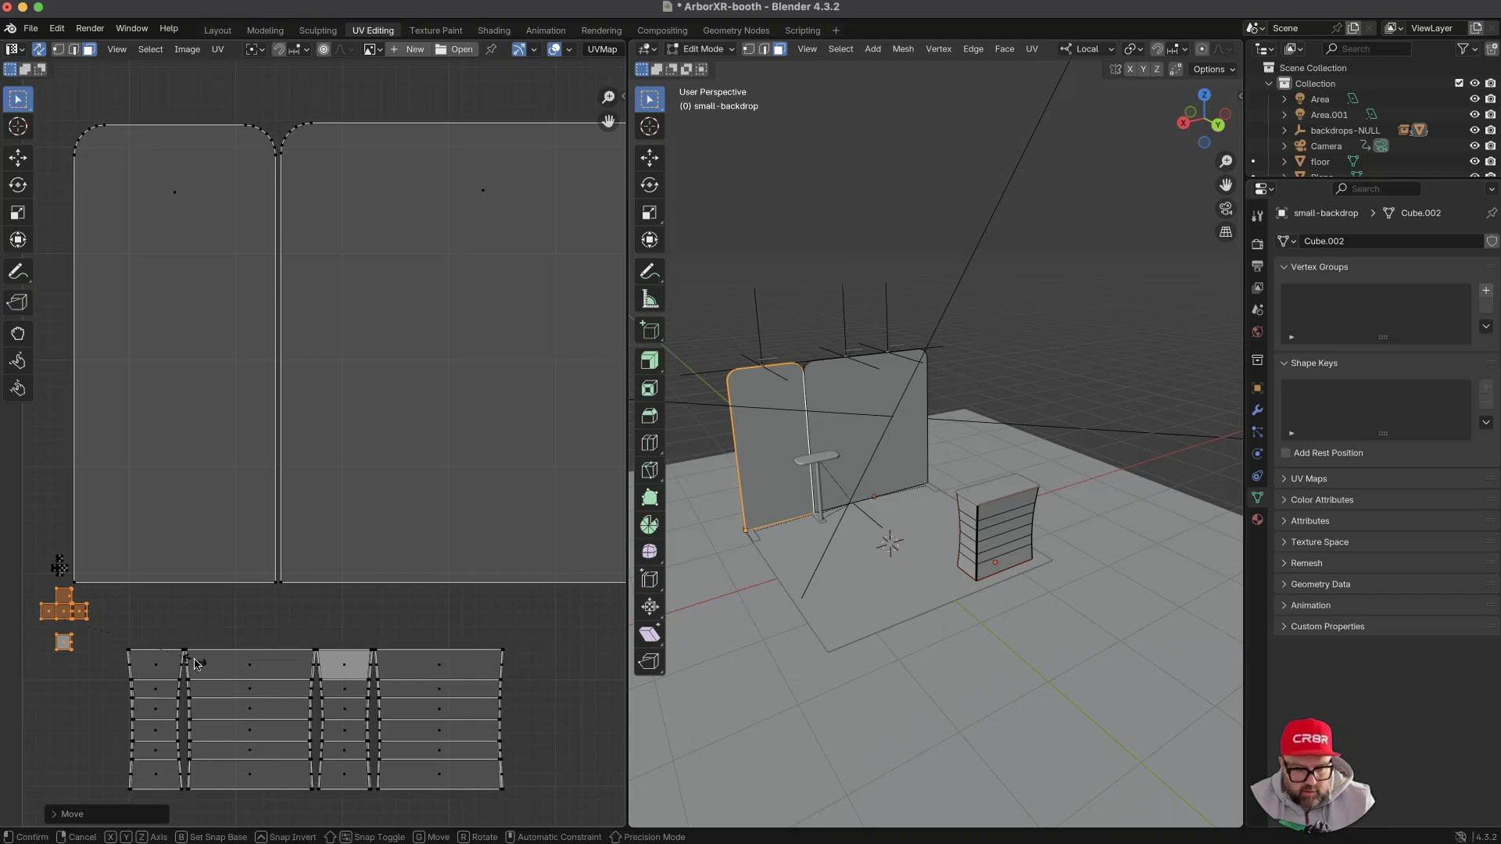
# - Shrink the small backdrop's edge islands to a tiny cluster and place it directly beneath the large backdrop's edge islands
pyautogui.press('s')
pyautogui.click(98, 657)
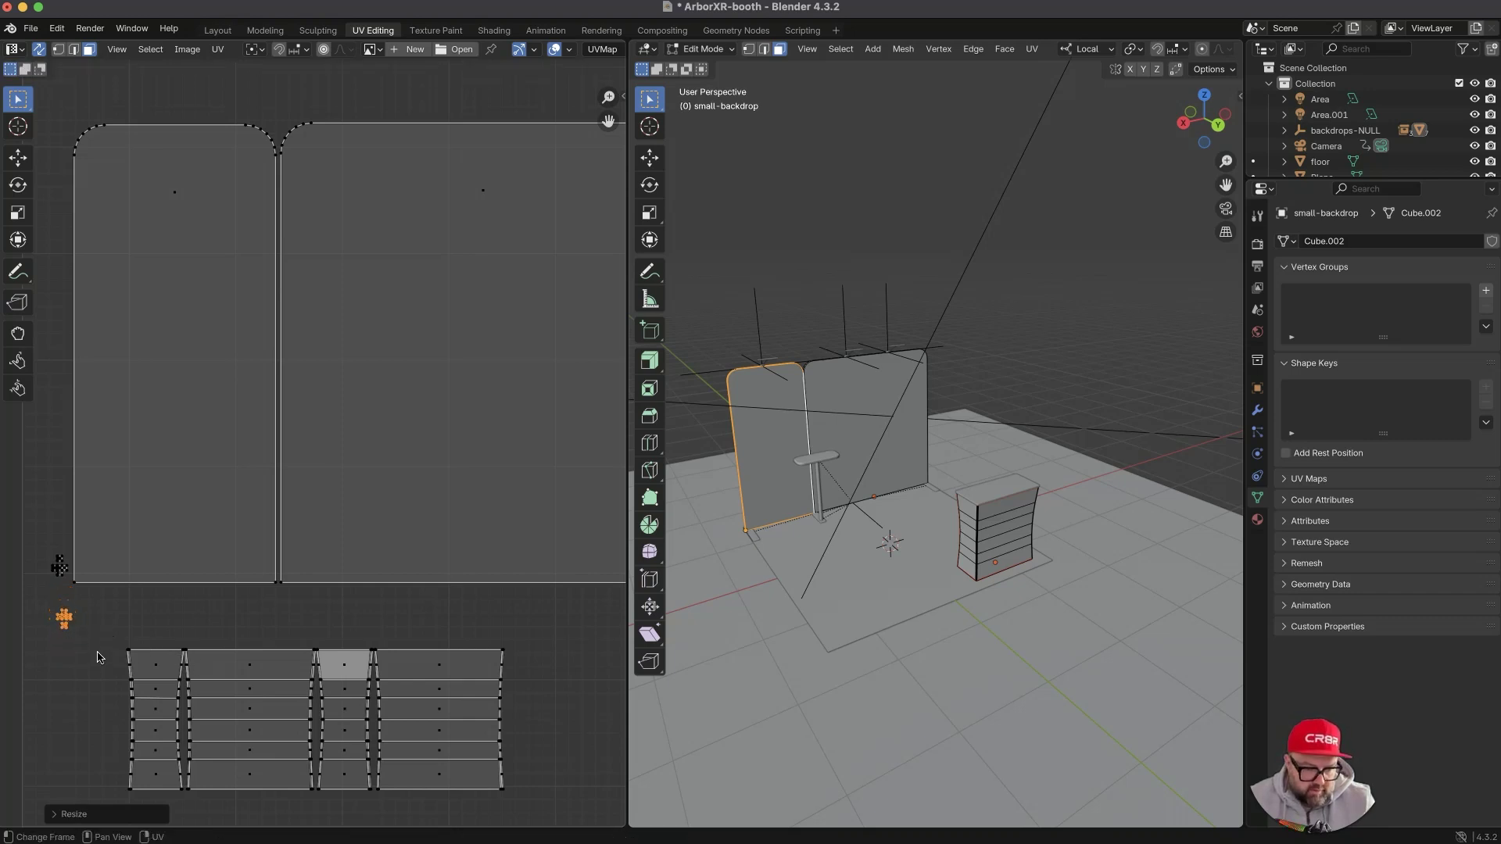
pyautogui.press('g')
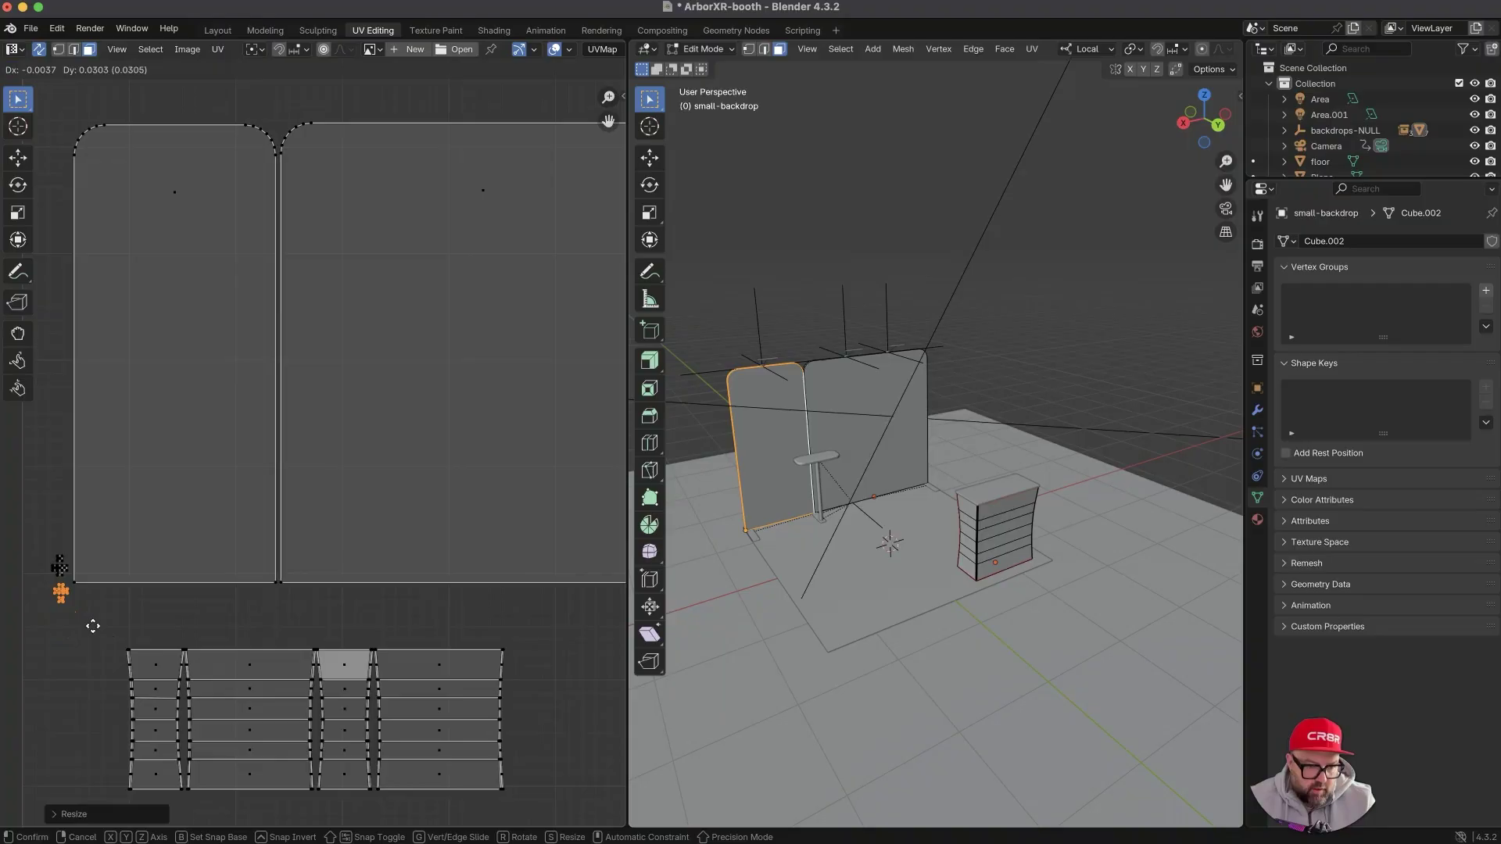
pyautogui.click(94, 623)
# - Move the stray table island from below the UV tile to just above the tiny edge islands and scale it down
pyautogui.keyDown('ctrl'); pyautogui.moveTo(238, 635); pyautogui.dragTo(238, 698, button='middle'); pyautogui.keyUp('ctrl')
pyautogui.keyDown('shift'); pyautogui.moveTo(352, 751); pyautogui.dragTo(320, 654, button='middle'); pyautogui.keyUp('shift')
pyautogui.moveTo(444, 670); pyautogui.dragTo(358, 731)
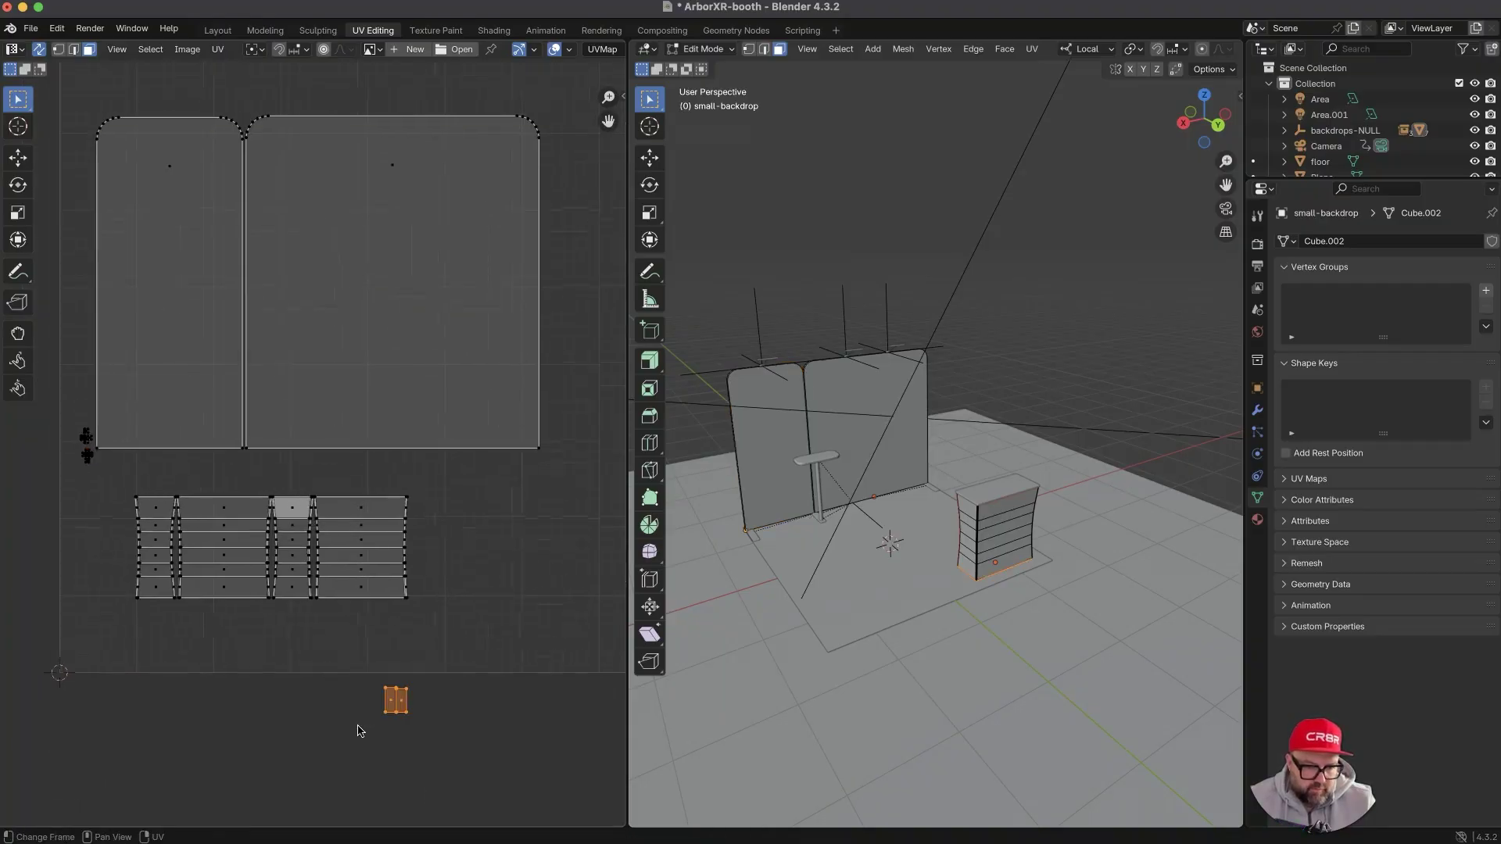
pyautogui.press('g')
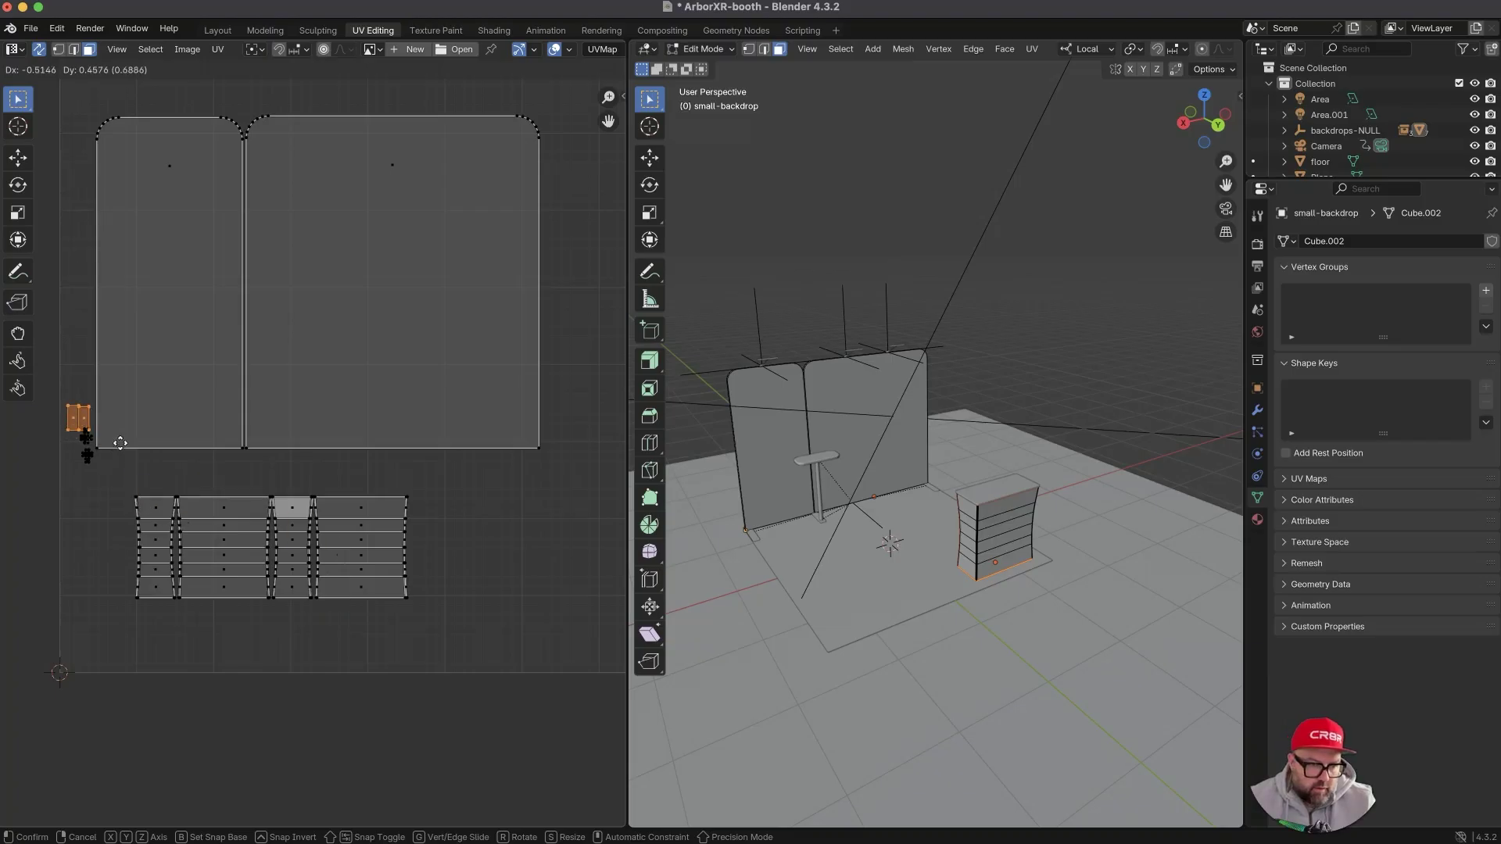
pyautogui.click(118, 438)
pyautogui.press('s')
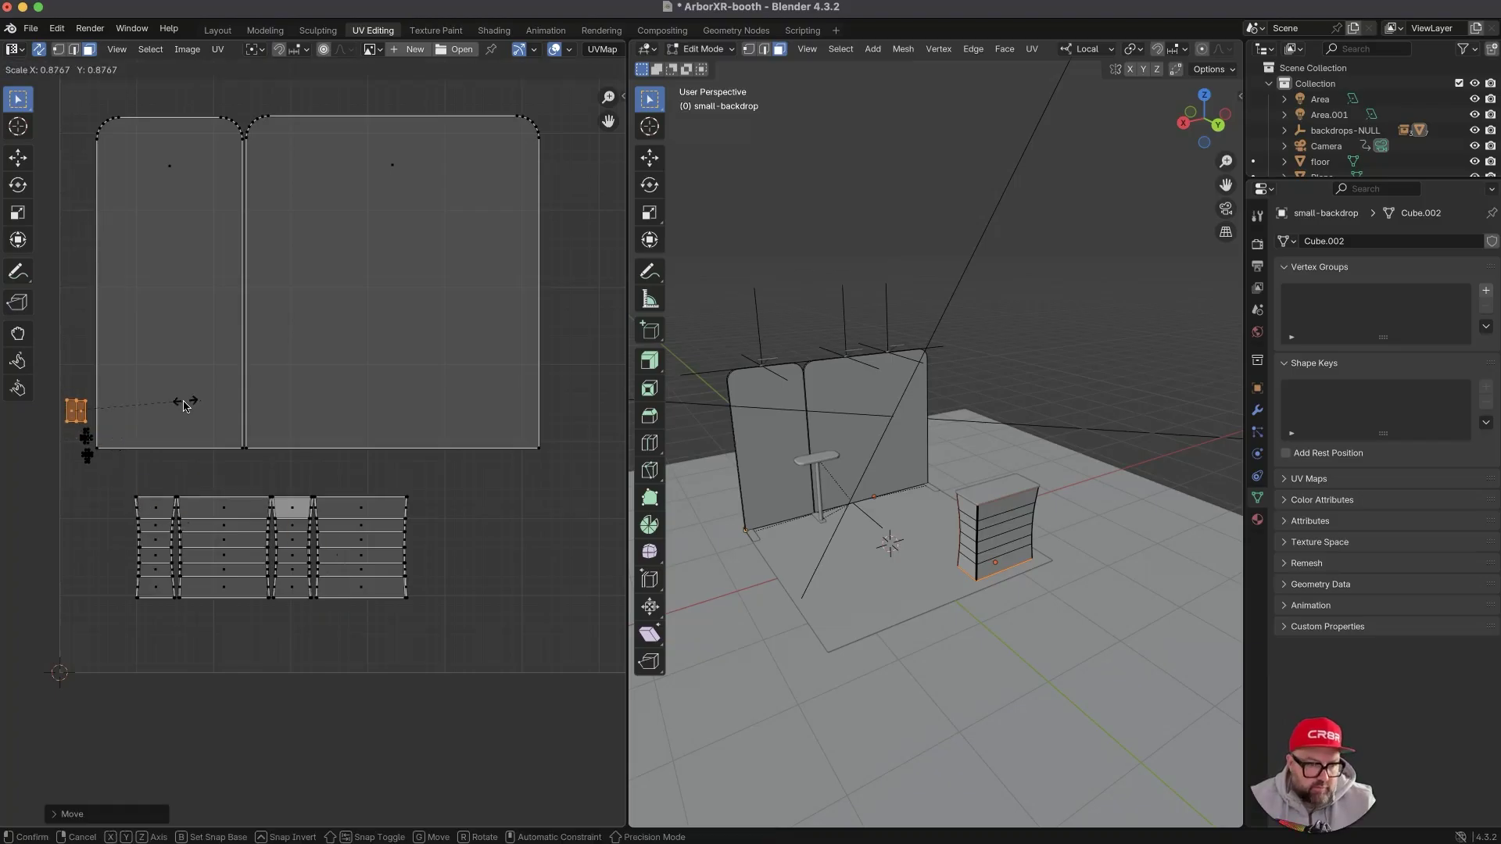
pyautogui.click(150, 428)
# - Select the whole table strip, enlarge it and centre it in the space beneath the backdrop islands
pyautogui.click(307, 513)
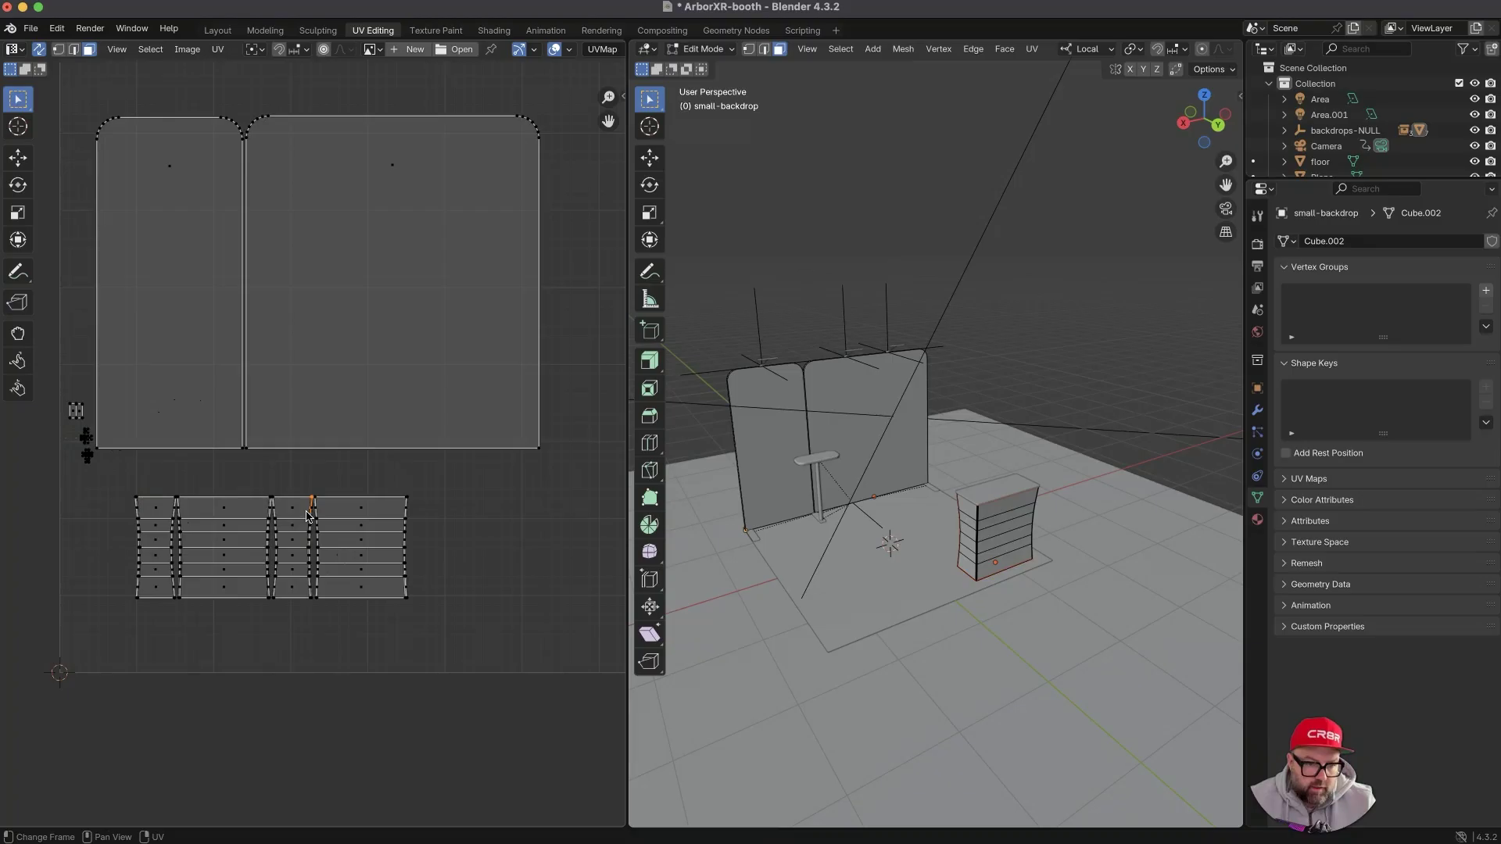
pyautogui.moveTo(459, 481); pyautogui.dragTo(104, 649)
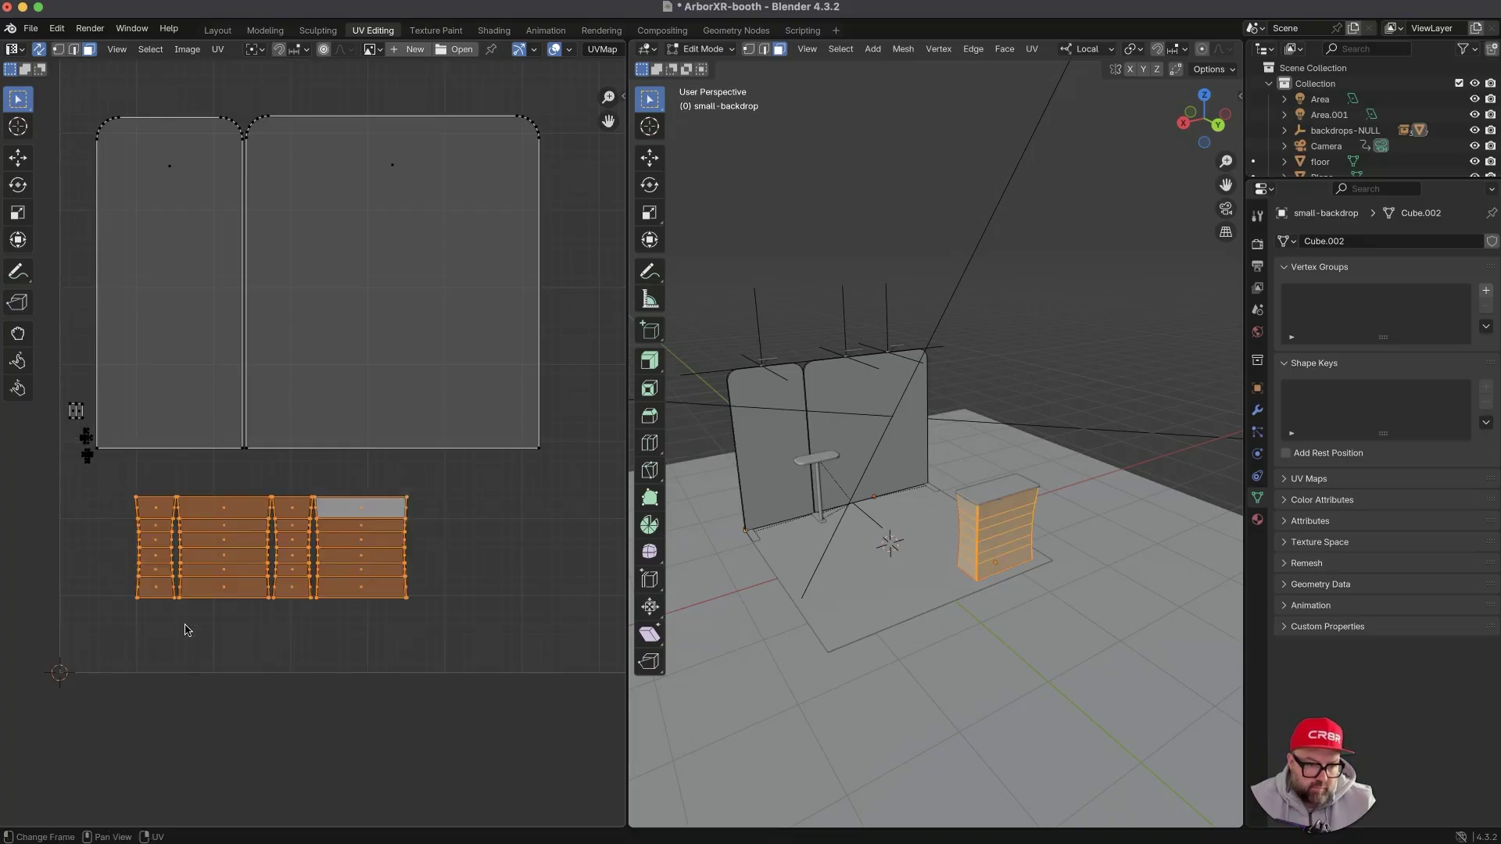
pyautogui.moveTo(251, 635)
pyautogui.keyDown('ctrl'); pyautogui.mouseDown(button='middle')
pyautogui.moveTo(224, 711)
pyautogui.moveTo(272, 645)
pyautogui.mouseUp(button='middle'); pyautogui.keyUp('ctrl')
pyautogui.press('s')
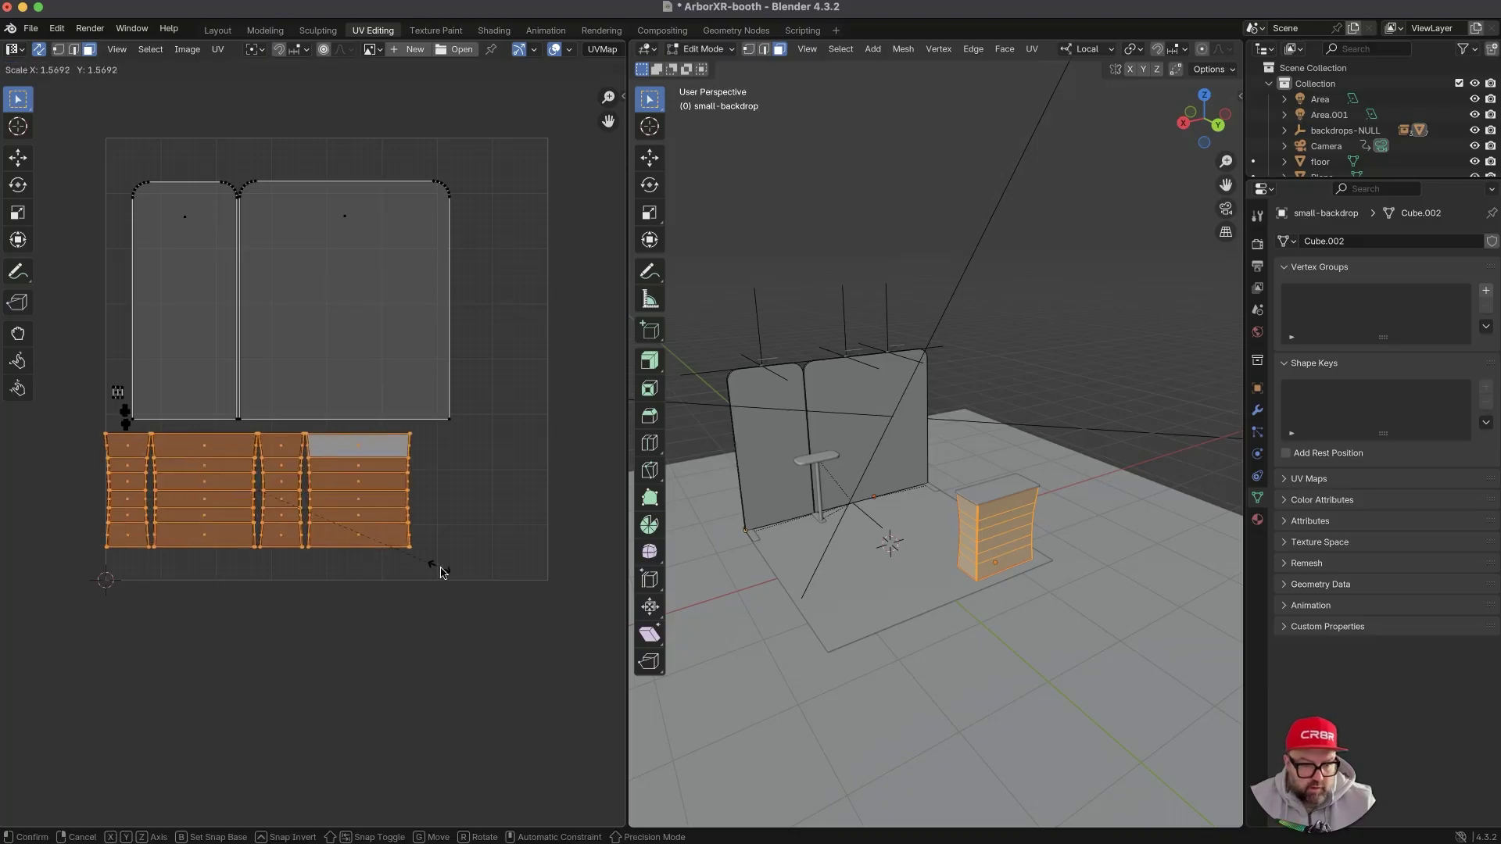
pyautogui.click(466, 577)
pyautogui.press('g')
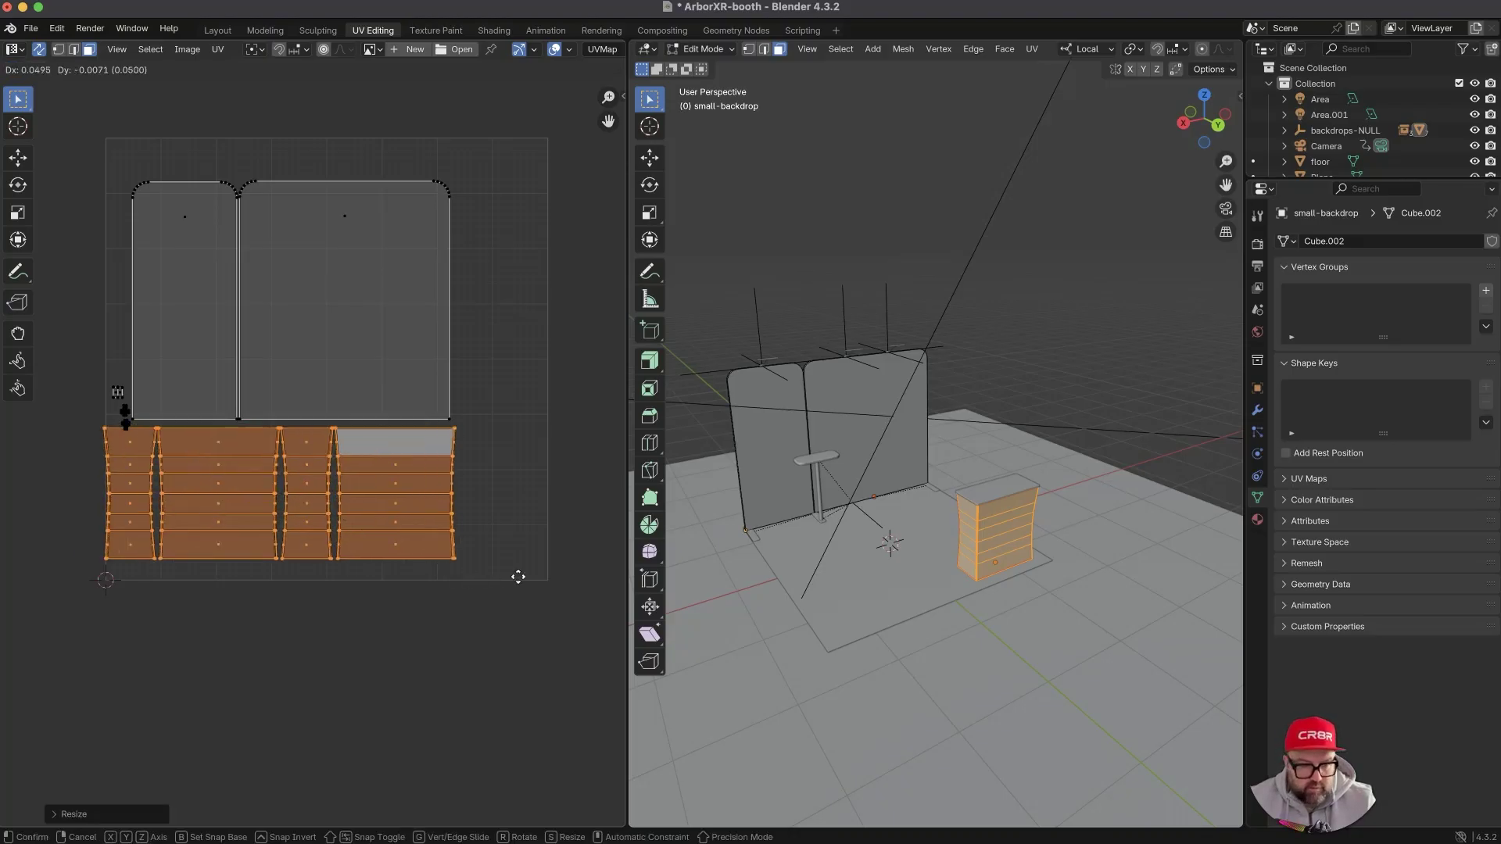
pyautogui.click(523, 582)
# - Scale the table strip up slightly more and nudge it clear of the tiny islands, within the UV tile
pyautogui.press('s')
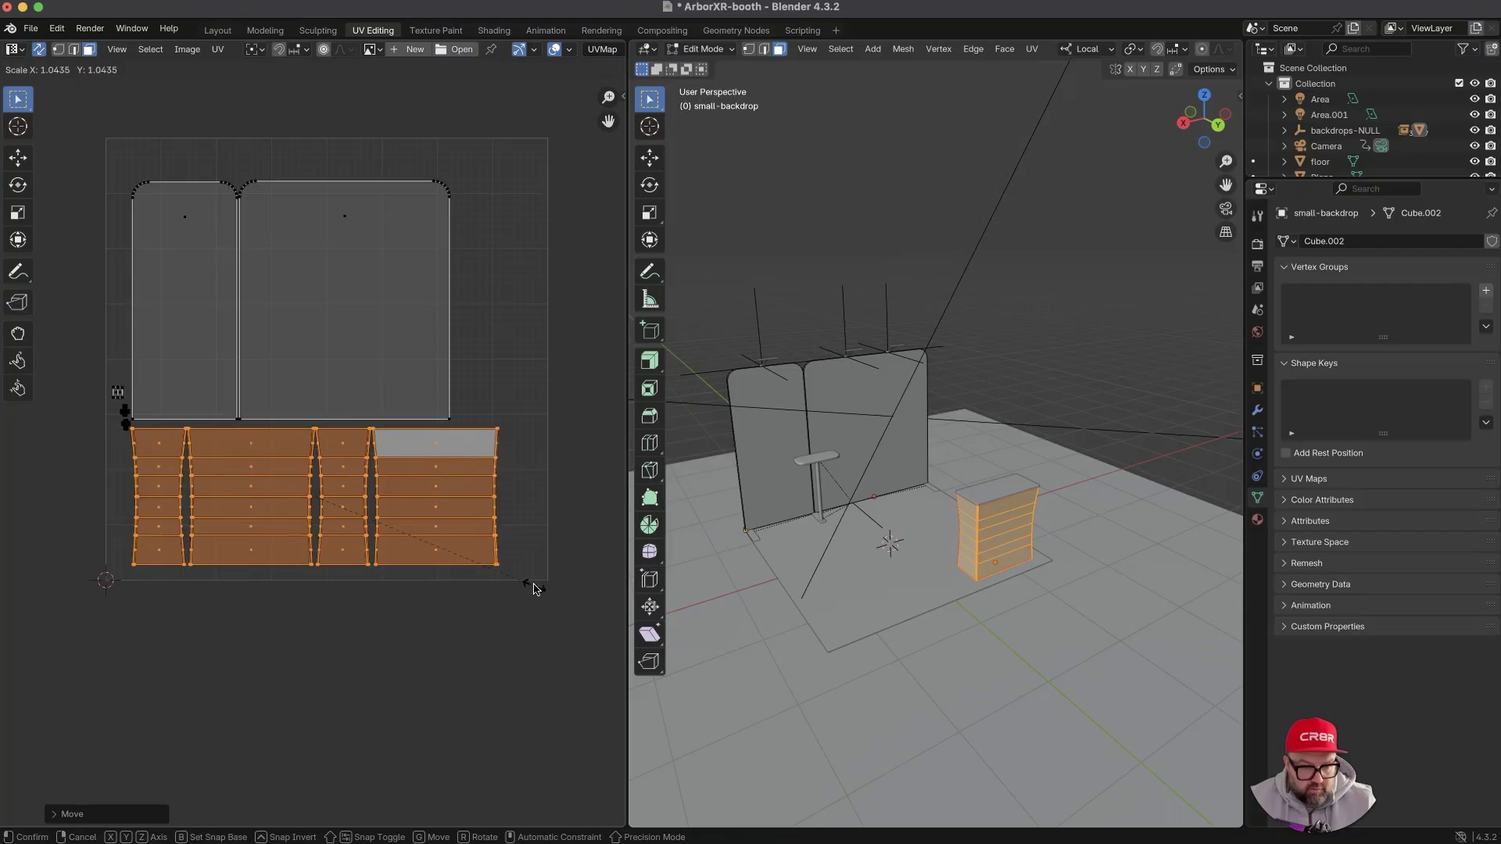
pyautogui.click(553, 594)
pyautogui.press('g')
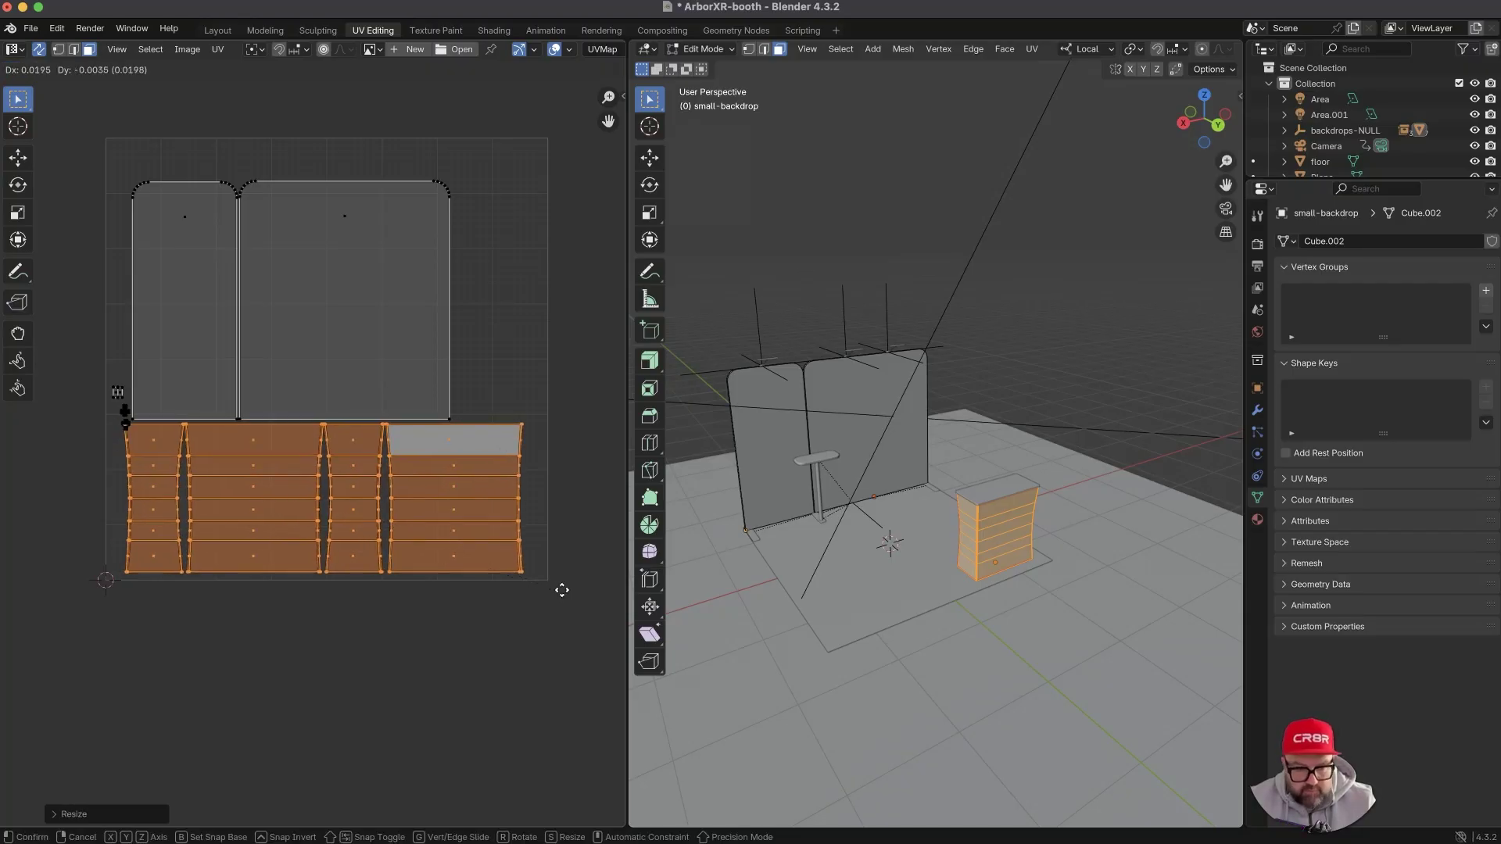
pyautogui.click(566, 593)
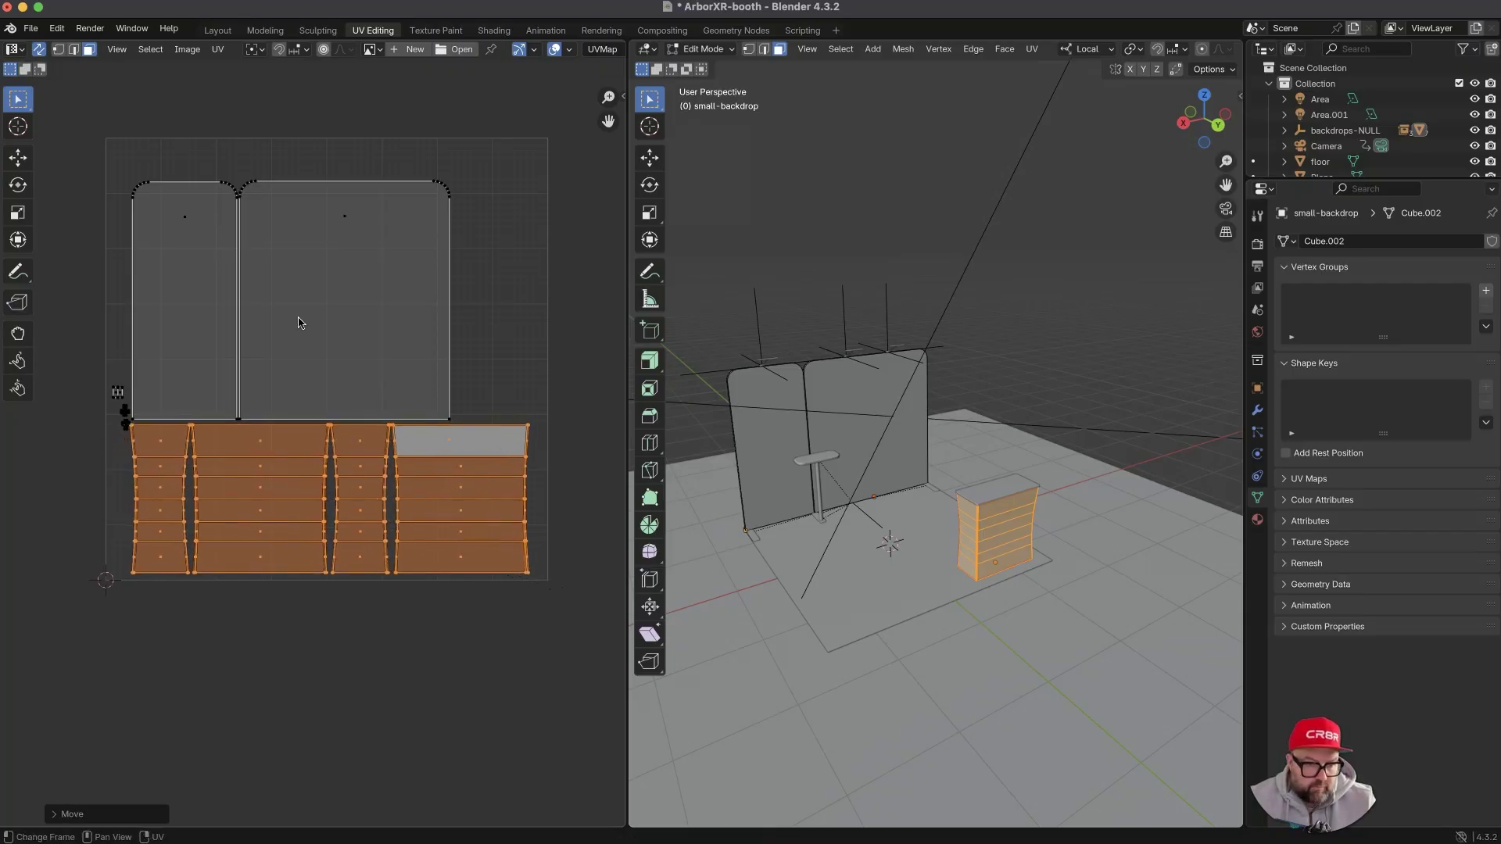
# - Select both backdrop front islands together, enlarge them in two passes and position them just above the table strip
pyautogui.moveTo(370, 249); pyautogui.dragTo(182, 195)
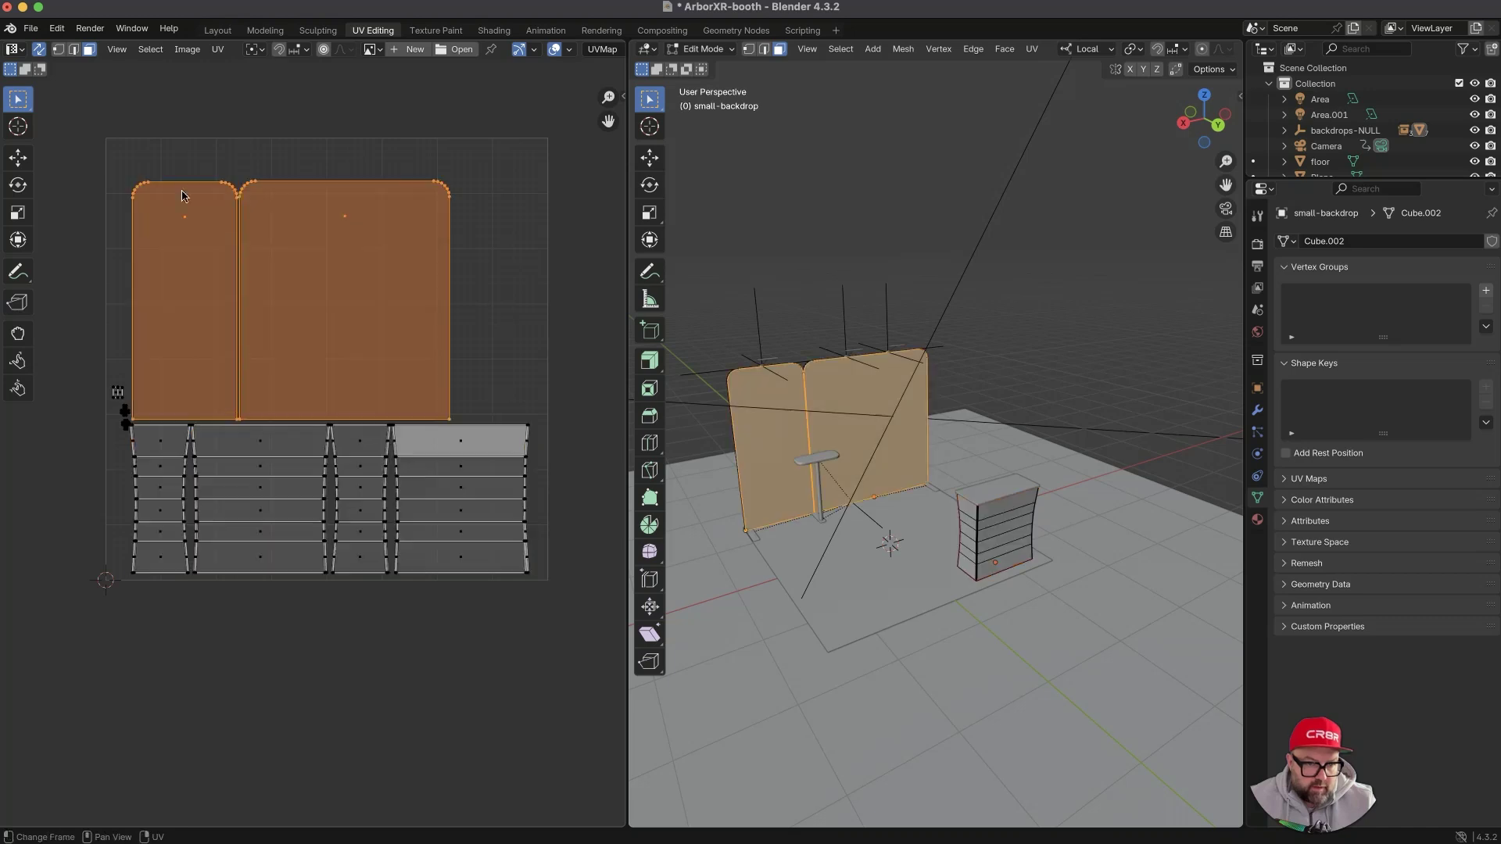
pyautogui.press('s')
pyautogui.click(403, 186)
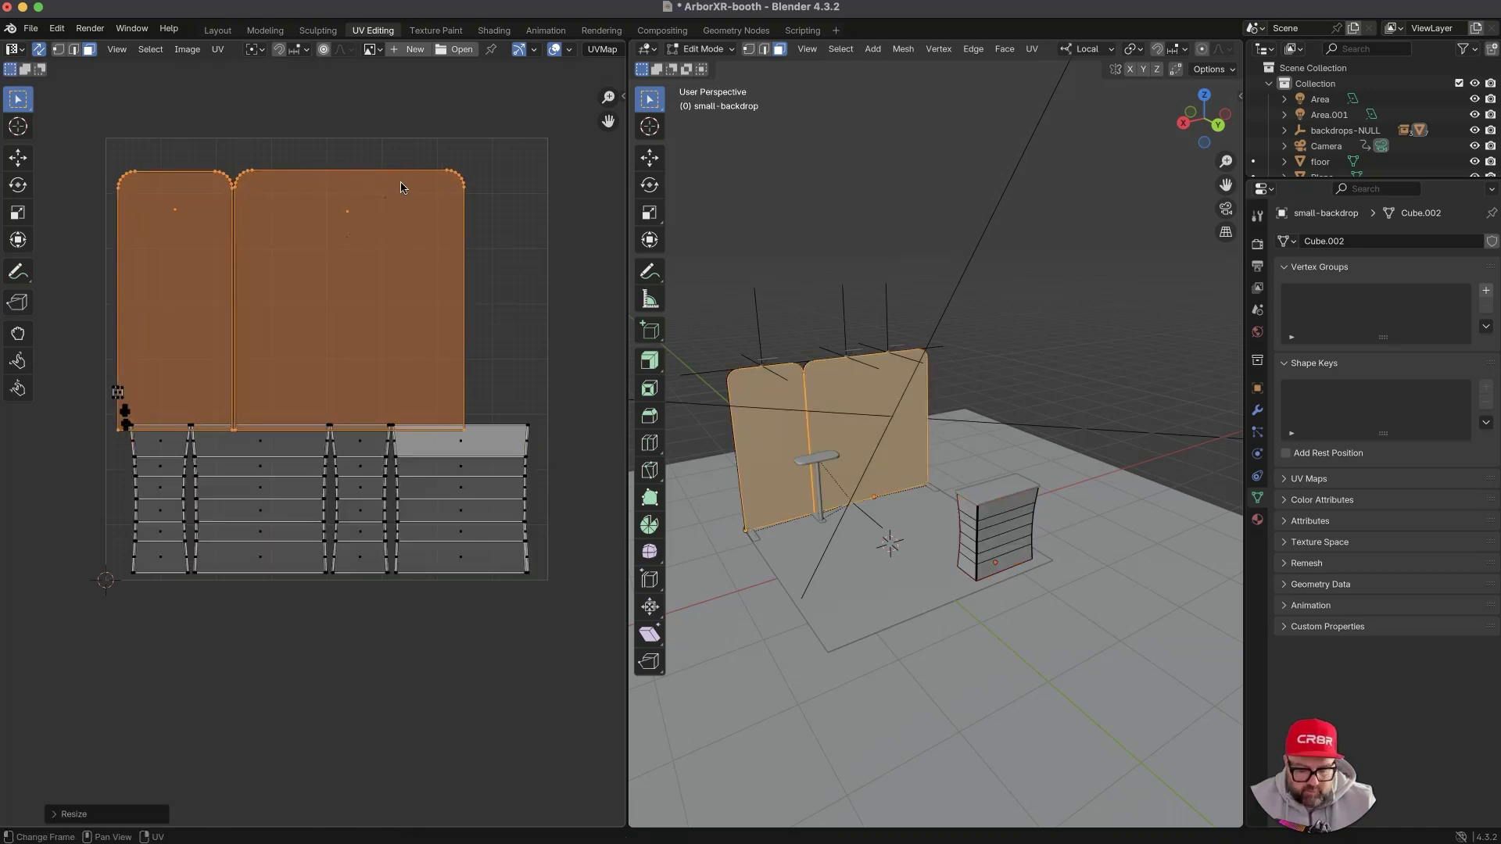
pyautogui.press('g')
pyautogui.click(438, 182)
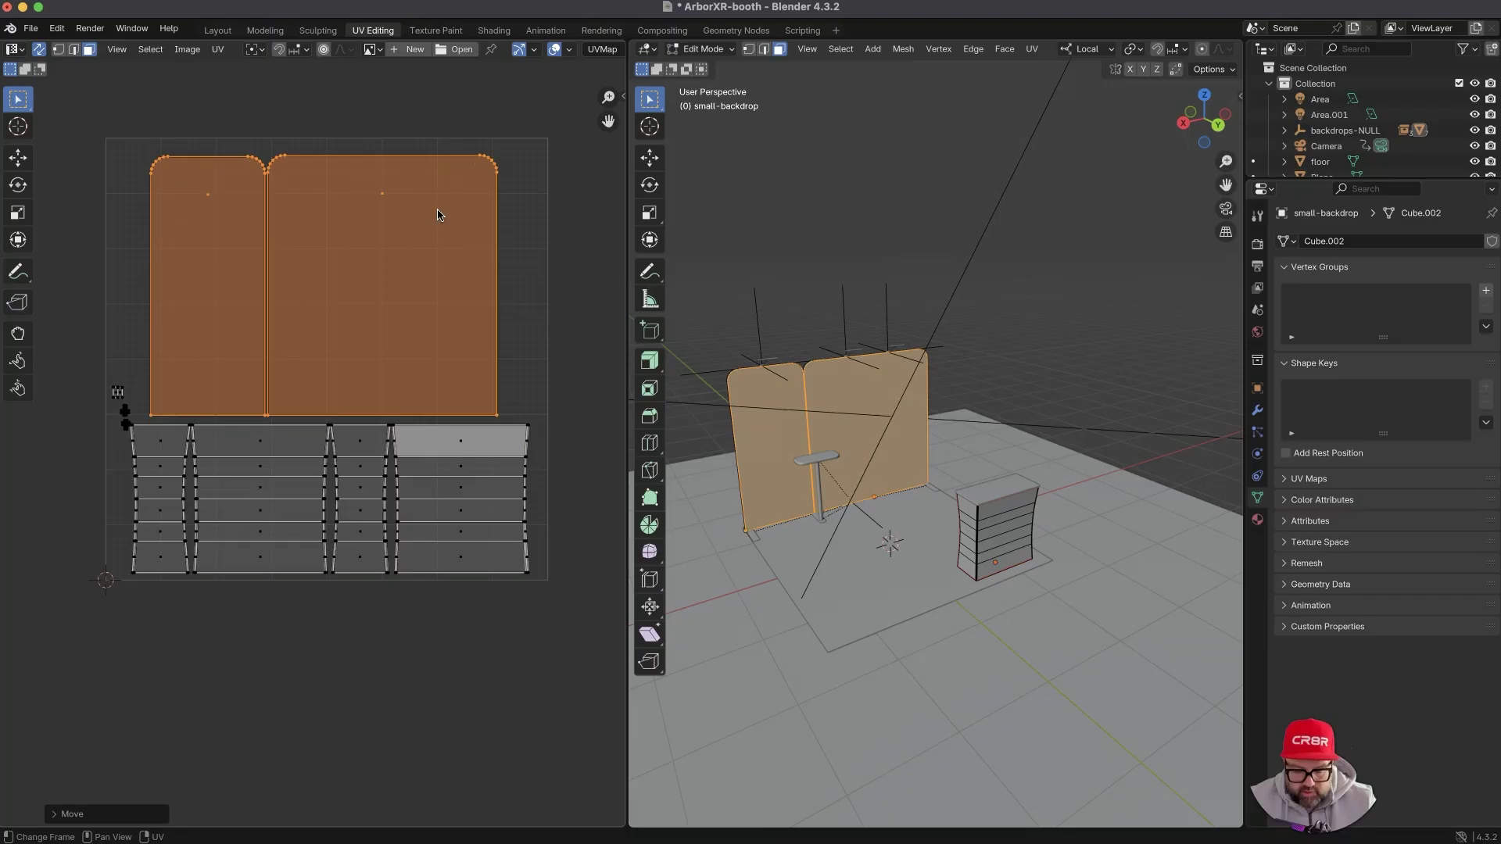
pyautogui.press('s')
pyautogui.click(442, 208)
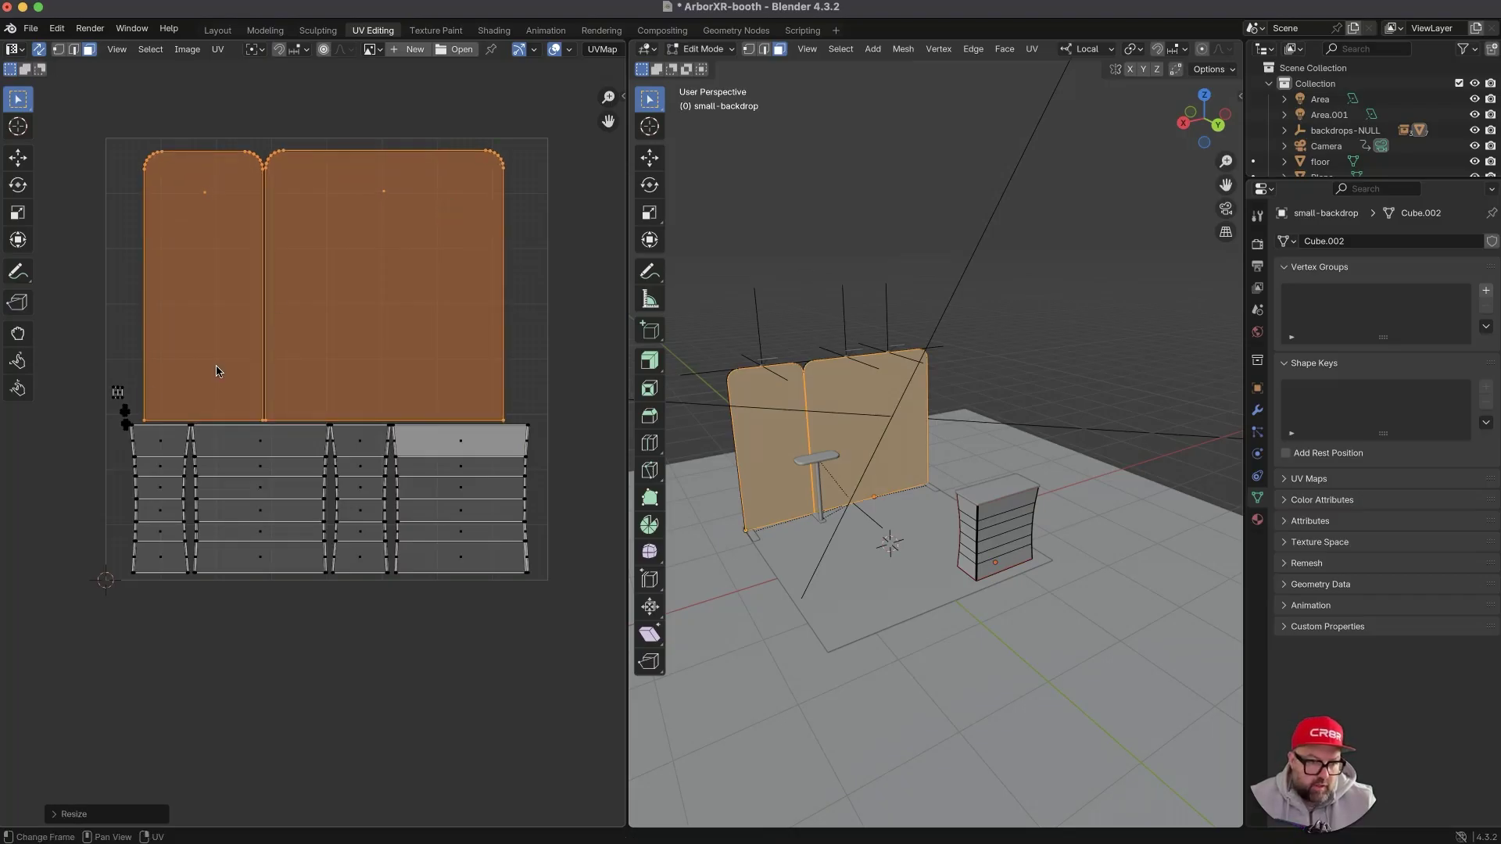
# - Deselect the backdrop islands and snap the 2D cursor back to the UV origin
pyautogui.keyDown('ctrl'); pyautogui.moveTo(115, 399); pyautogui.dragTo(43, 447, button='middle'); pyautogui.keyUp('ctrl')
pyautogui.keyDown('shift'); pyautogui.moveTo(348, 451); pyautogui.dragTo(335, 452, button='right'); pyautogui.keyUp('shift')
pyautogui.moveTo(315, 445); pyautogui.dragTo(62, 448, button='middle')
pyautogui.keyDown('ctrl'); pyautogui.moveTo(375, 399); pyautogui.dragTo(345, 274, button='middle'); pyautogui.keyUp('ctrl')
pyautogui.keyDown('ctrl'); pyautogui.moveTo(485, 463); pyautogui.dragTo(465, 425, button='middle'); pyautogui.keyUp('ctrl')
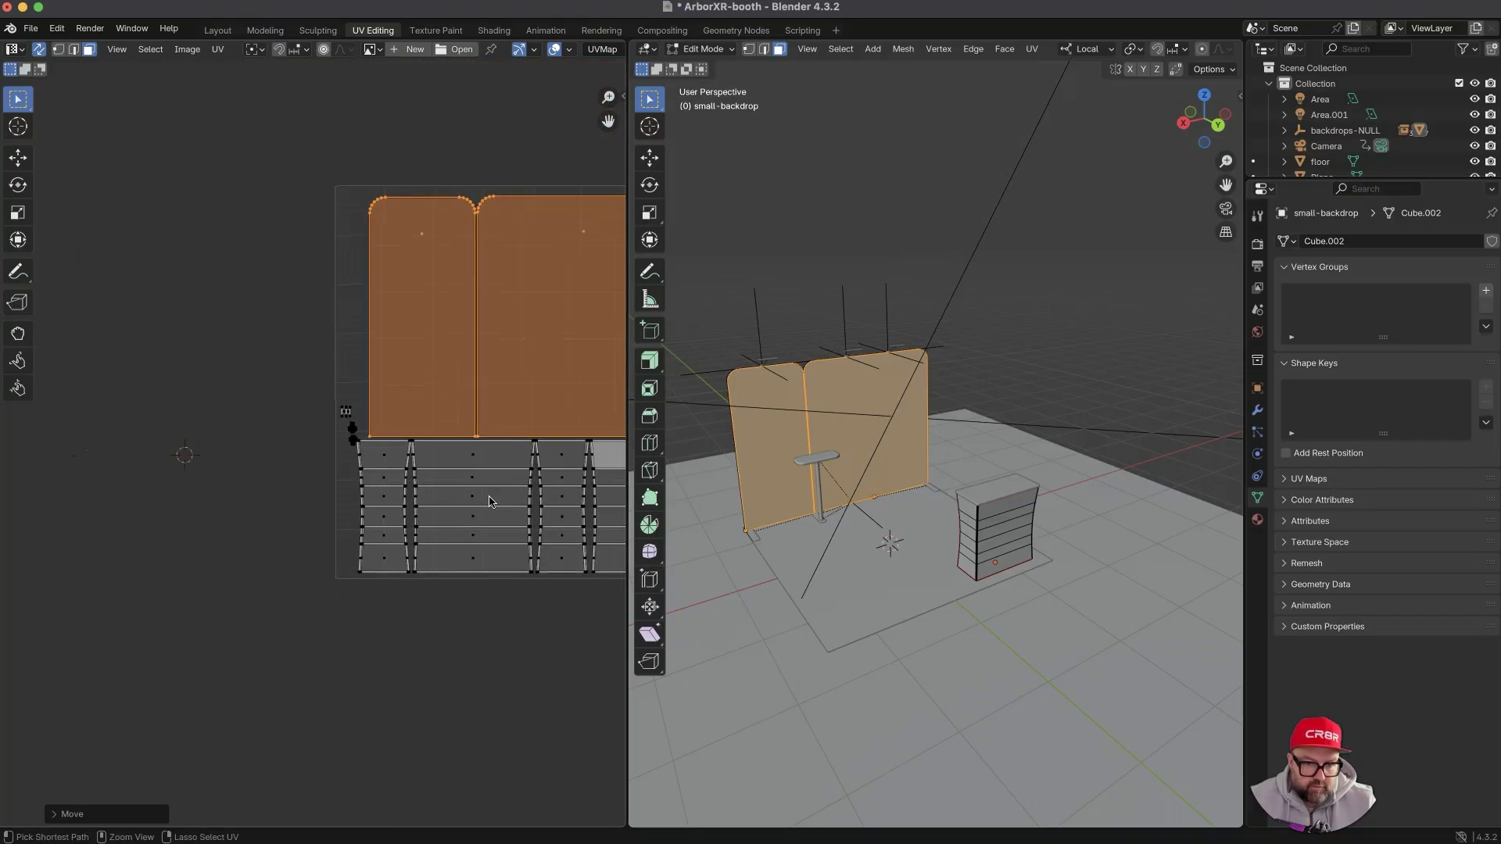
pyautogui.click(324, 352)
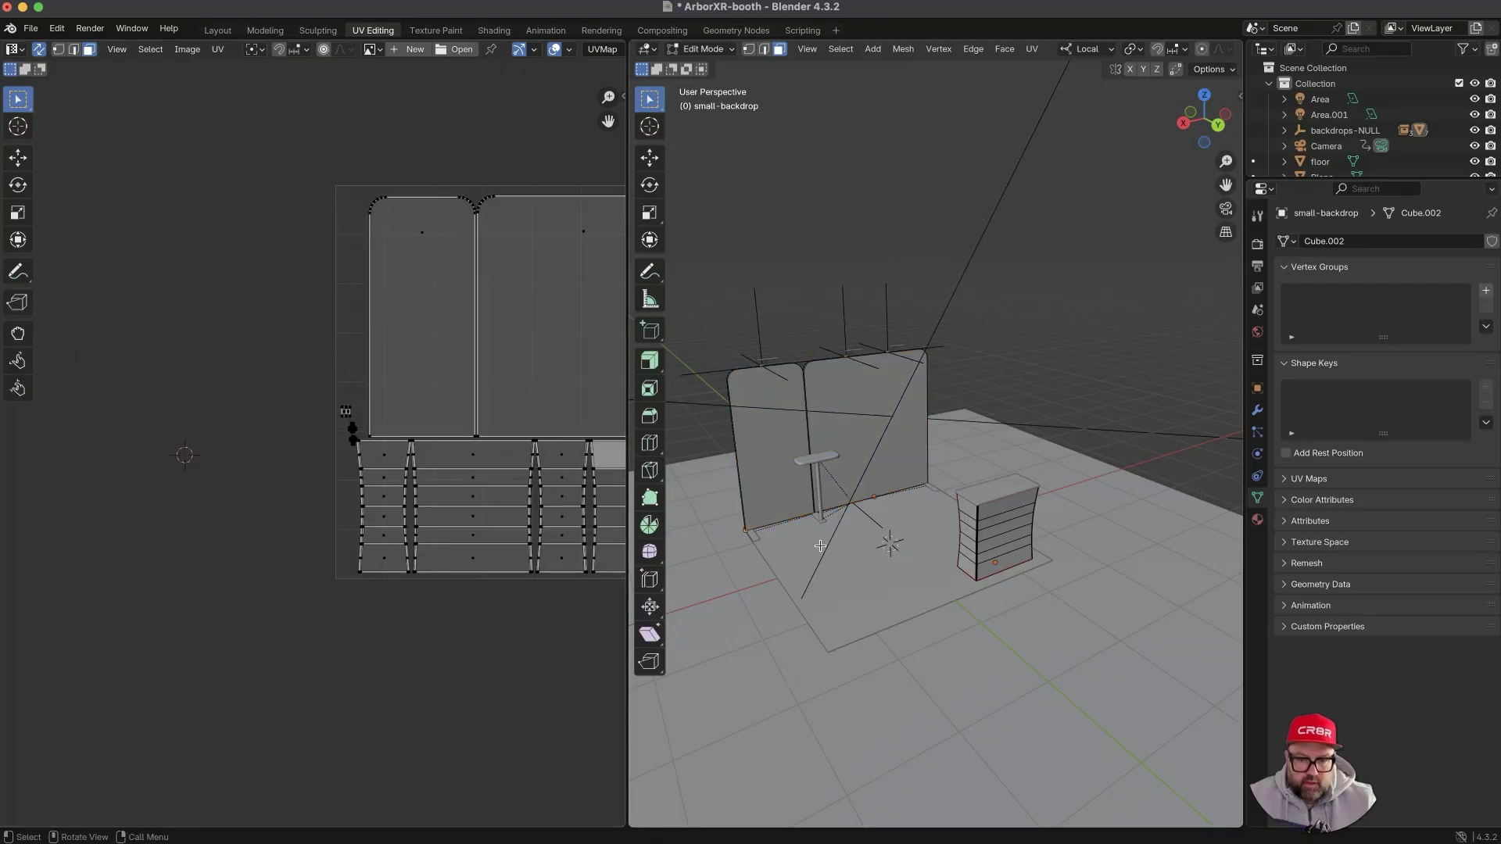
pyautogui.hotkey('shift', 's')
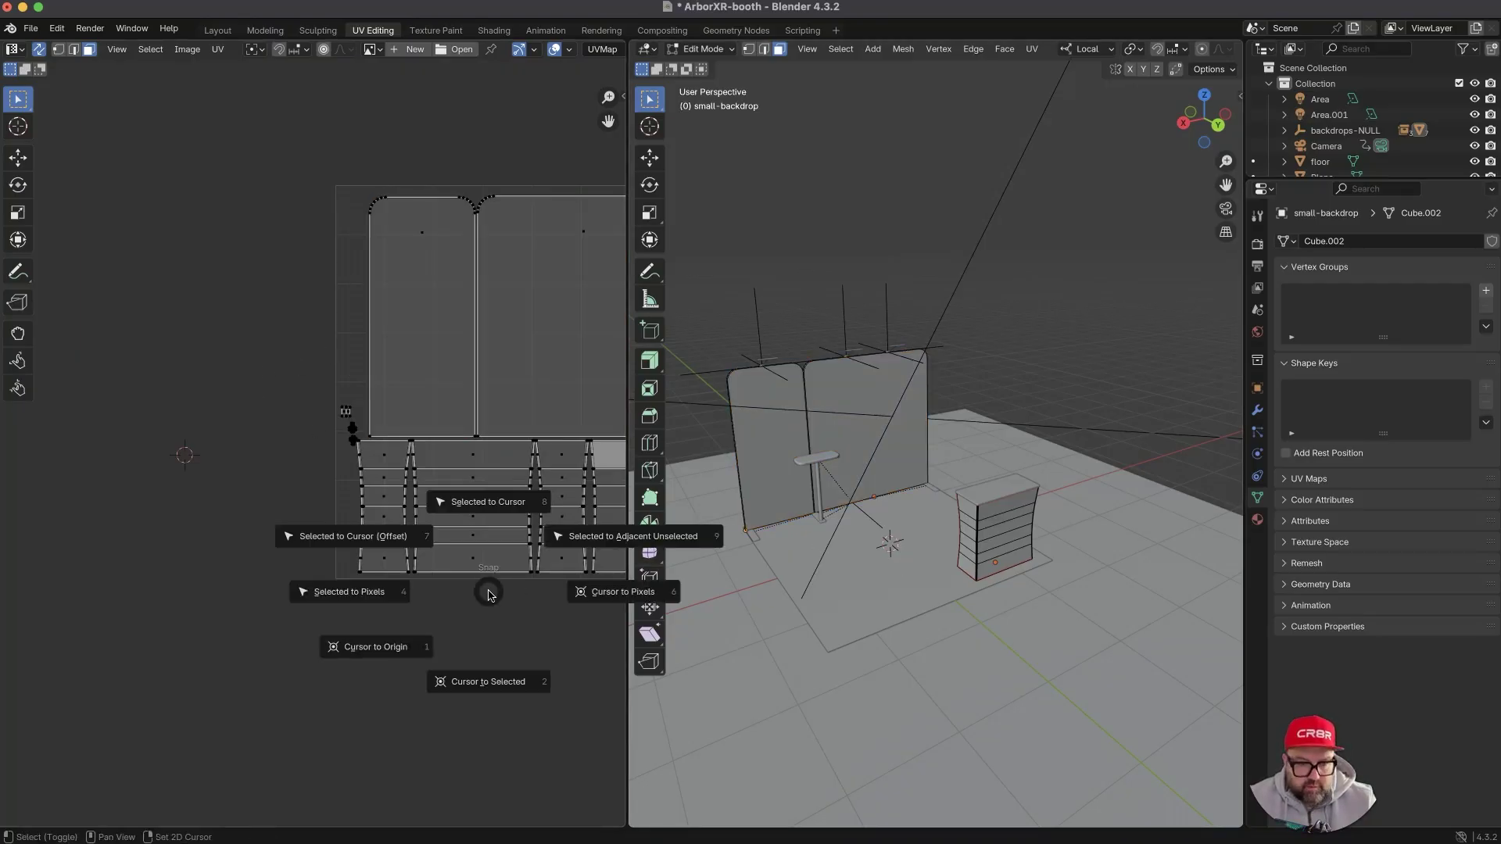
pyautogui.click(383, 651)
# - Widen the UV editor, frame the complete UV tile and capture a screenshot of that area to the clipboard
pyautogui.keyDown('ctrl'); pyautogui.moveTo(433, 660); pyautogui.dragTo(269, 703, button='middle'); pyautogui.keyUp('ctrl')
pyautogui.keyDown('ctrl'); pyautogui.moveTo(312, 639); pyautogui.dragTo(264, 432, button='middle'); pyautogui.keyUp('ctrl')
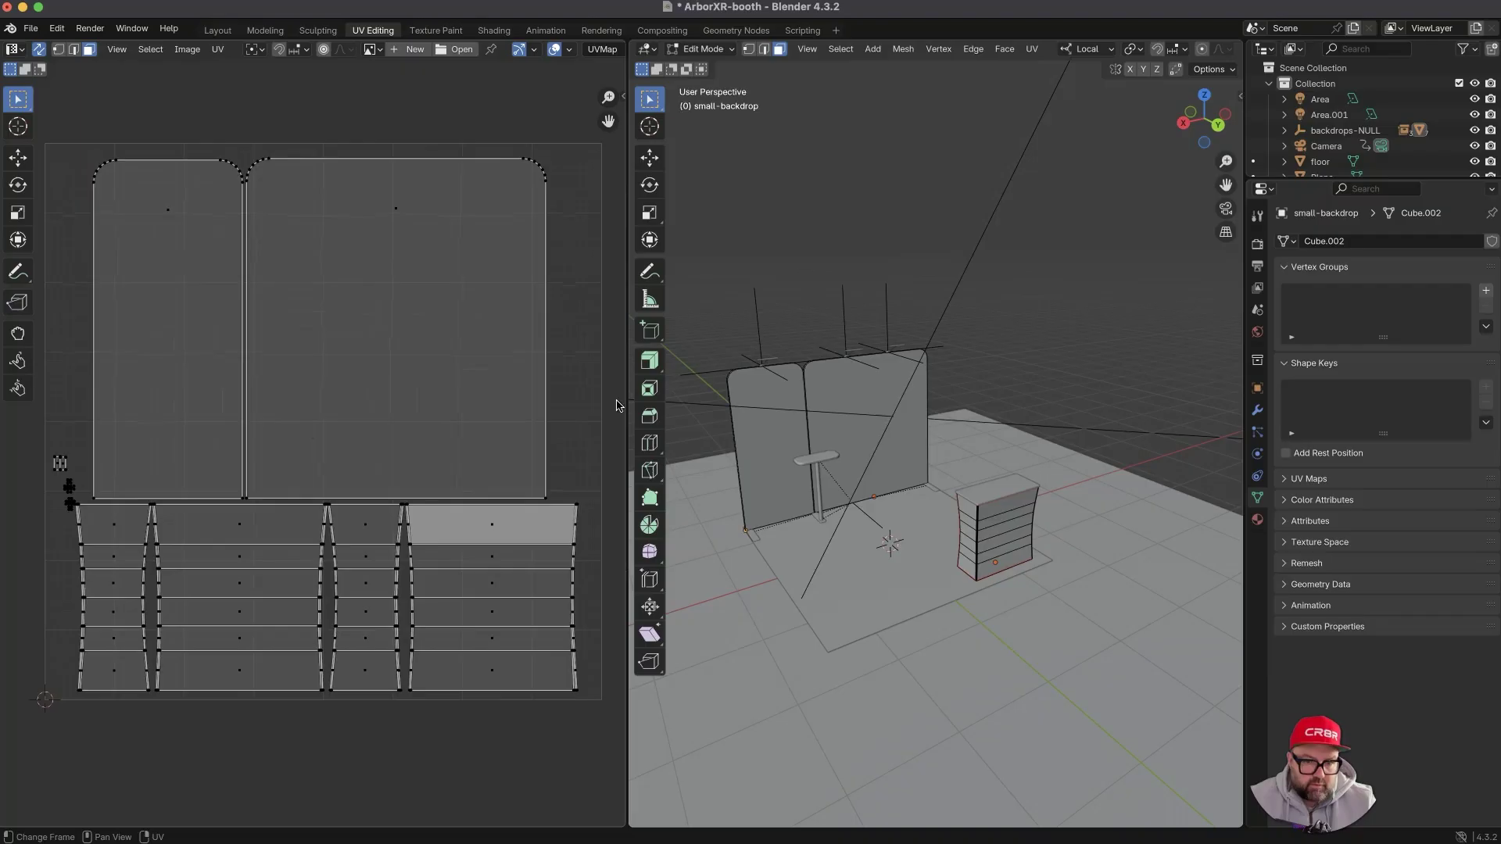
pyautogui.moveTo(633, 407); pyautogui.dragTo(874, 407)
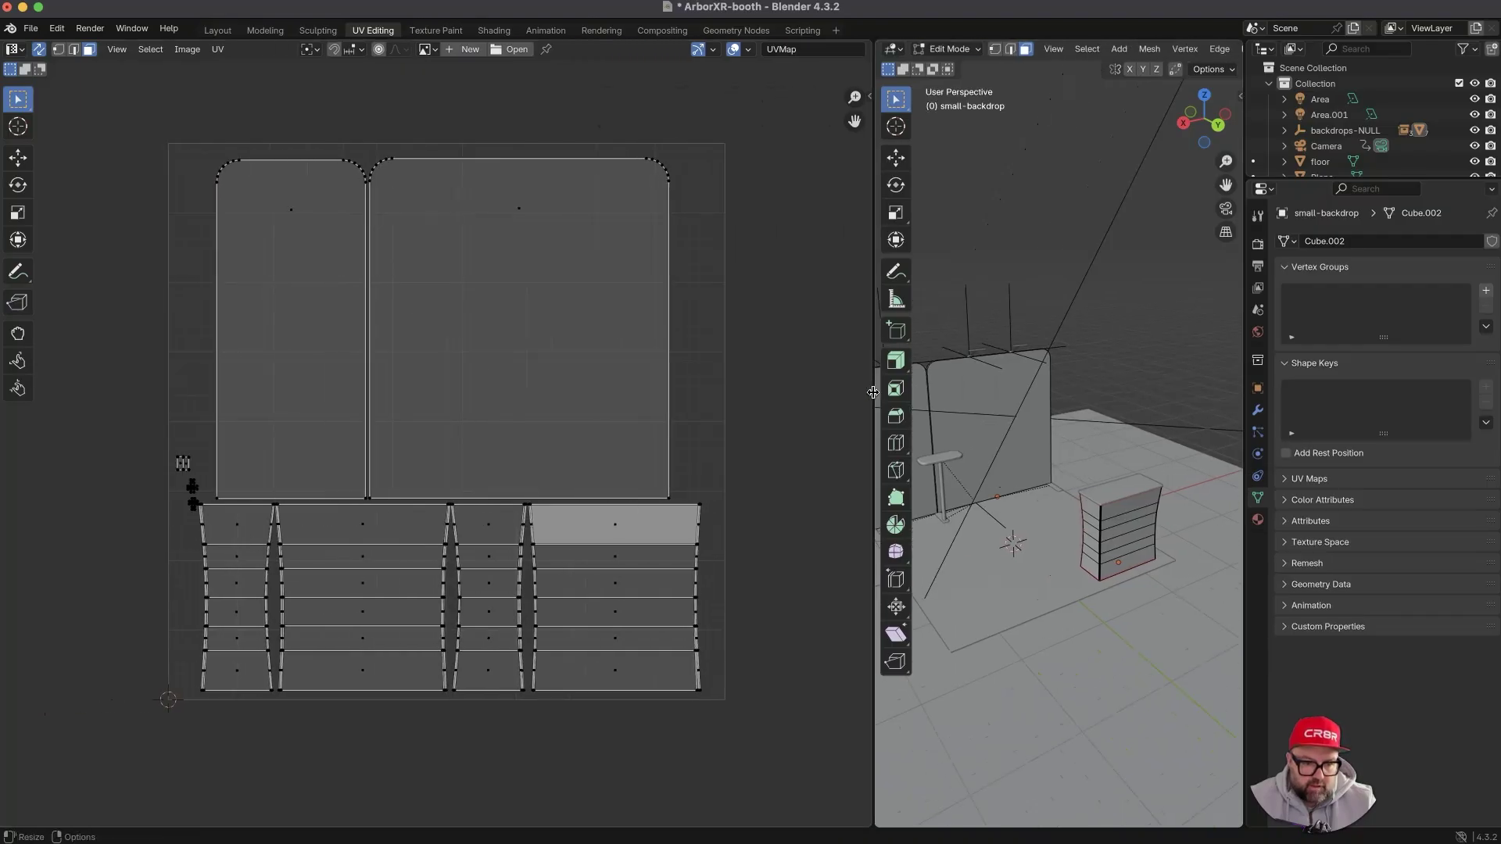
pyautogui.keyDown('ctrl'); pyautogui.moveTo(621, 420); pyautogui.dragTo(600, 390, button='middle'); pyautogui.keyUp('ctrl')
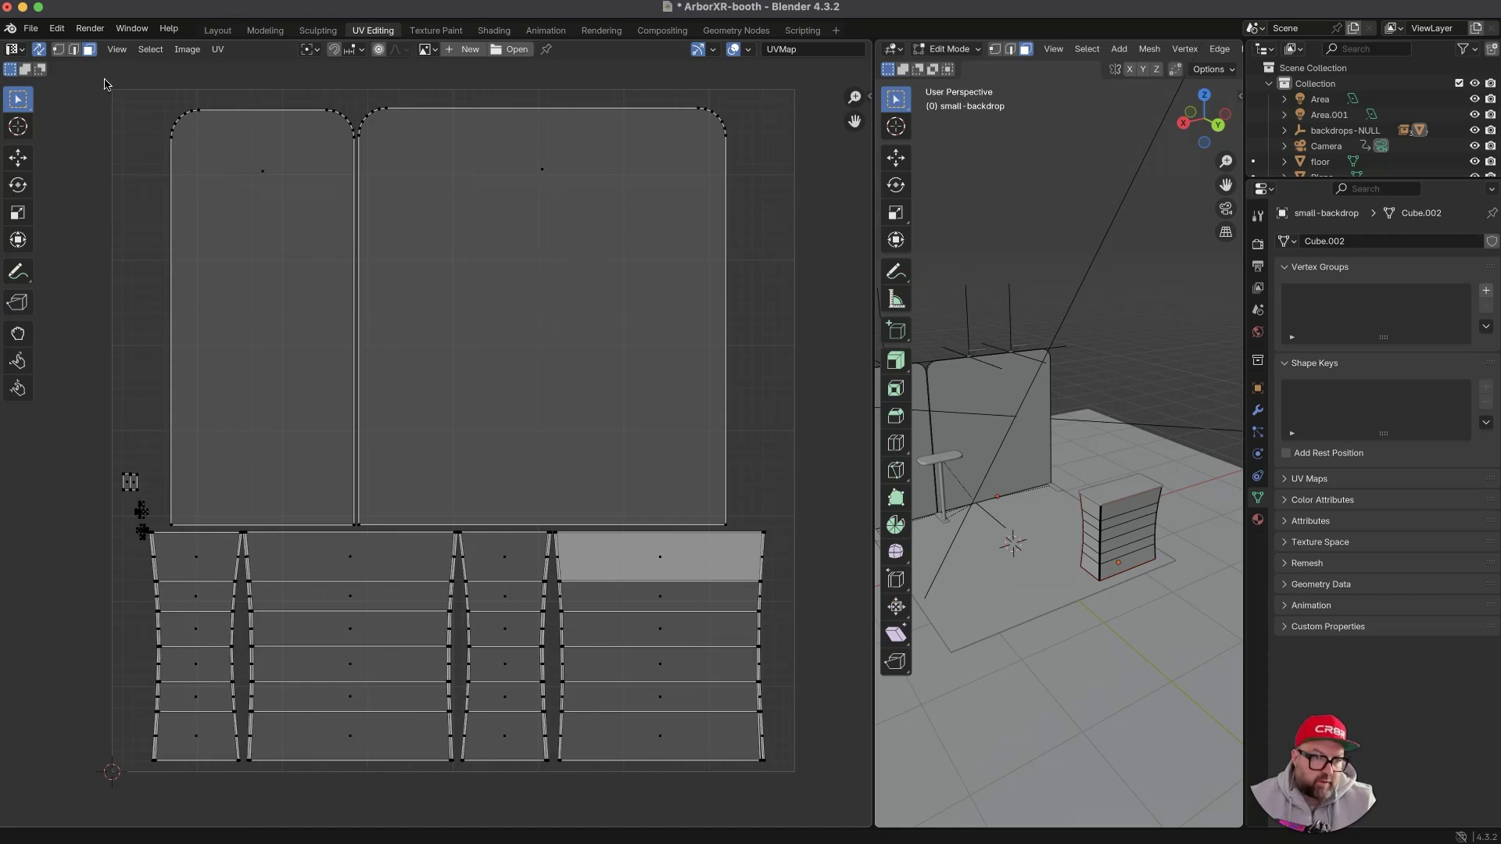
pyautogui.moveTo(105, 81); pyautogui.dragTo(806, 780)
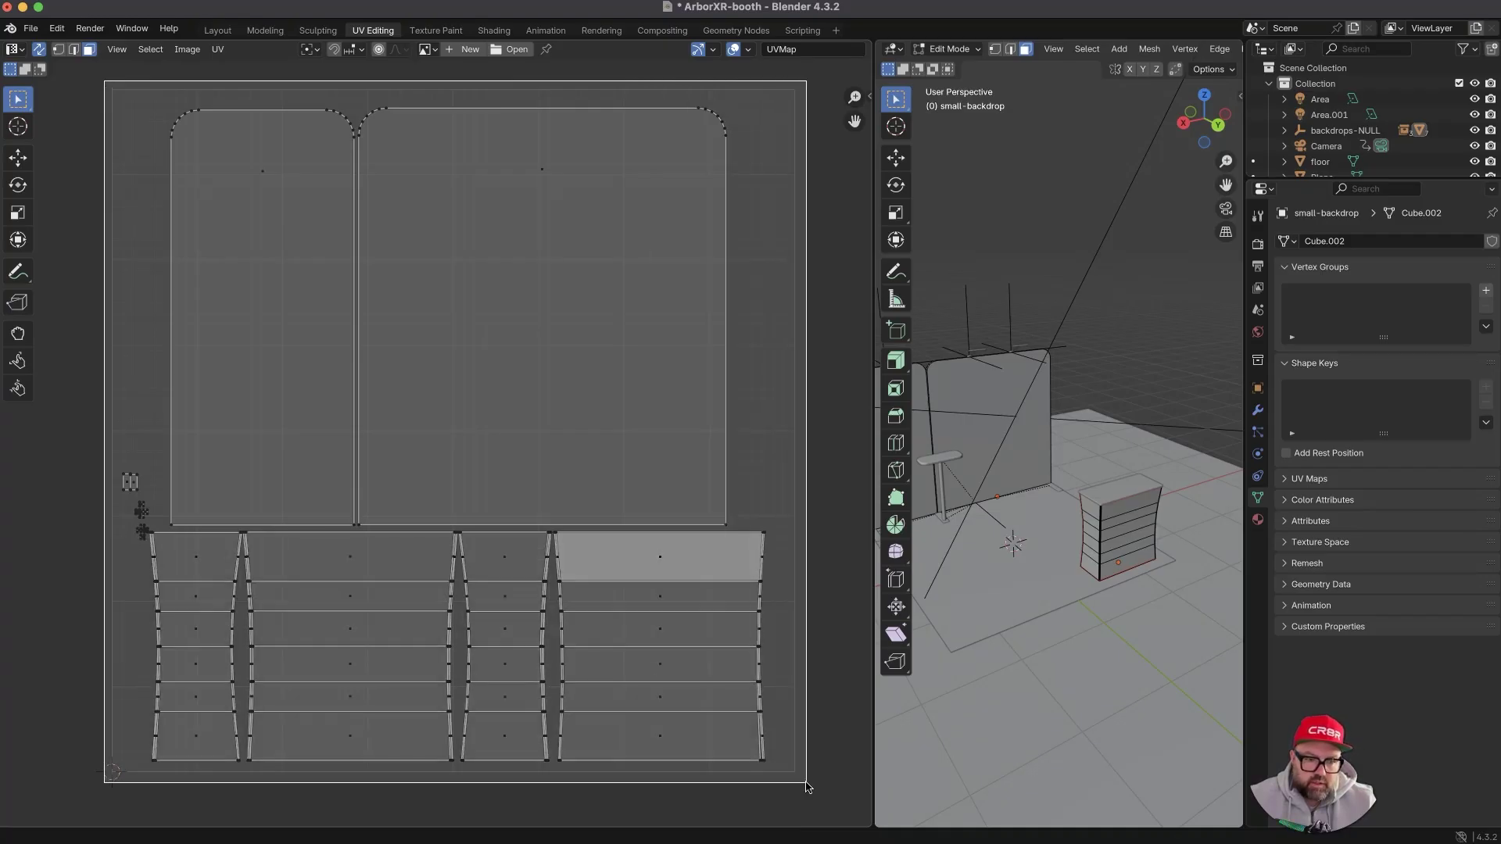
pyautogui.moveTo(806, 780); pyautogui.dragTo(807, 786)
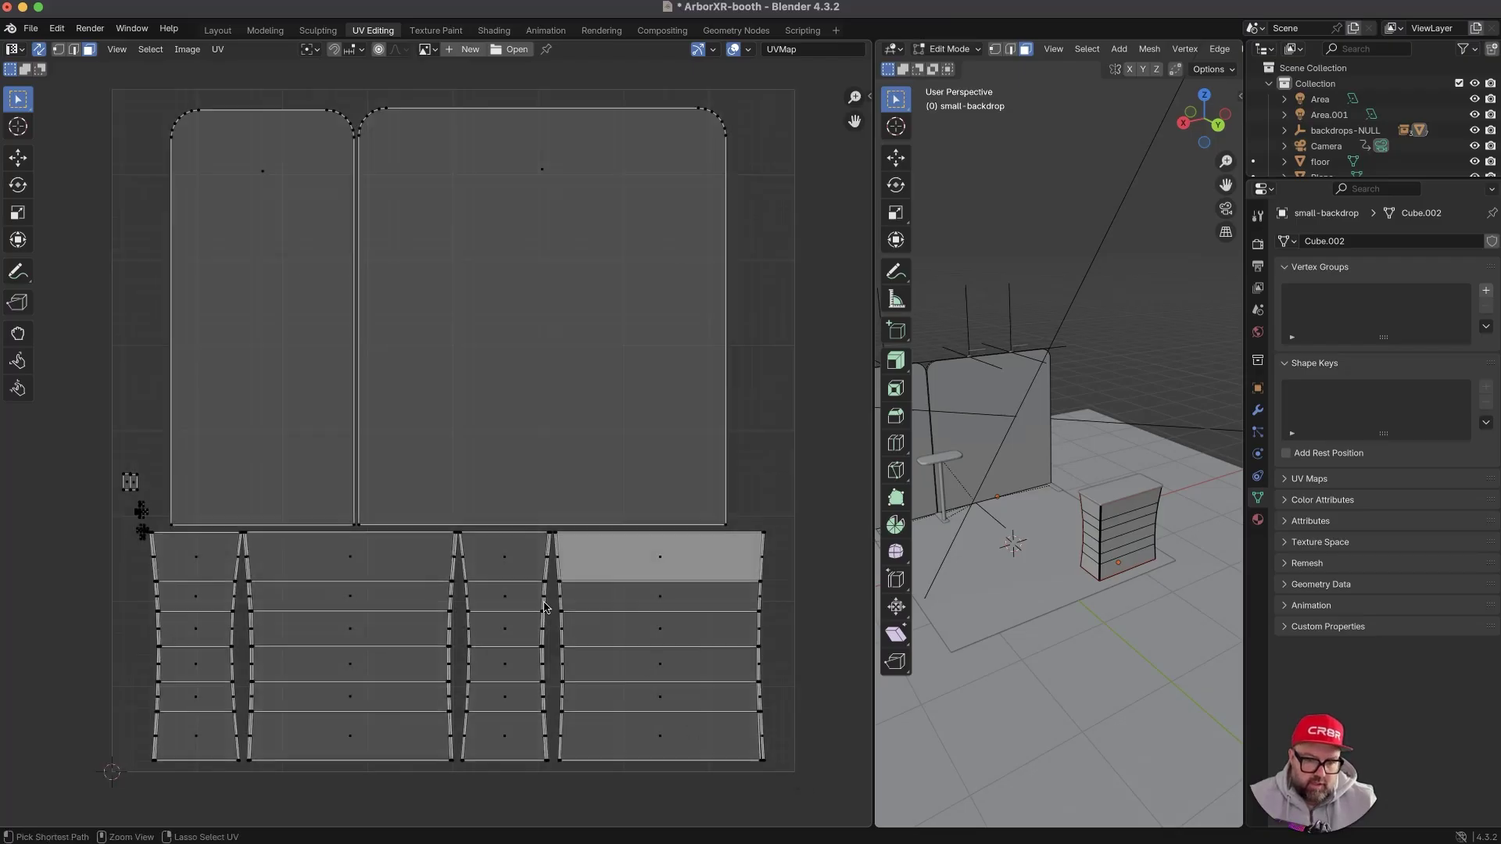
# - Switch to Photoshop, hide the ArborXR---Booth---02 layer and paste the UV layout screenshot above the Background layer
pyautogui.press('super+Tab')
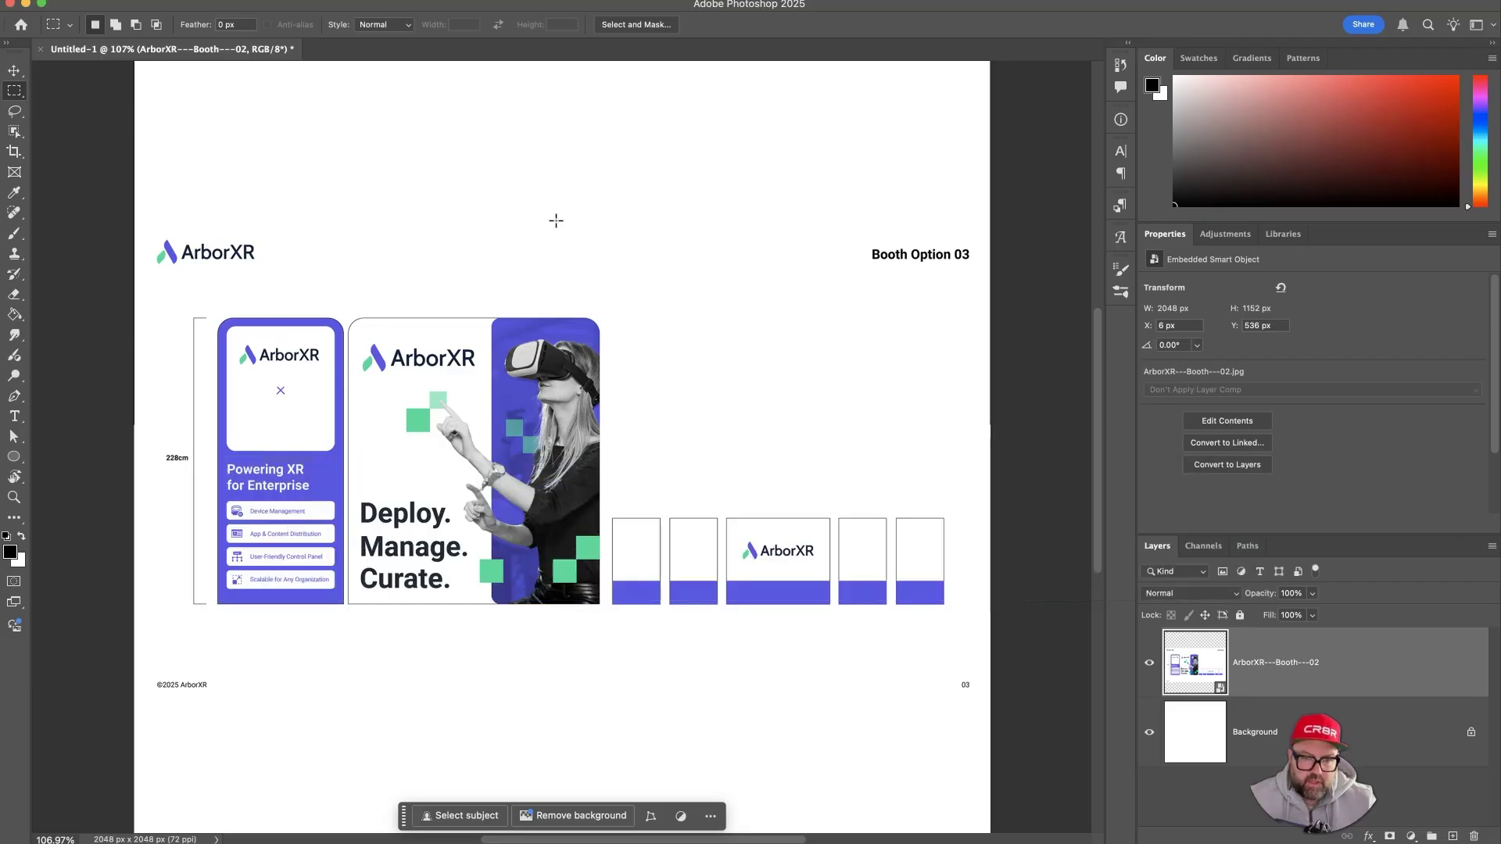
pyautogui.keyDown('alt'); pyautogui.scroll(-5, 502, 227); pyautogui.keyUp('alt')
pyautogui.keyDown('alt'); pyautogui.scroll(3, 520, 228); pyautogui.keyUp('alt')
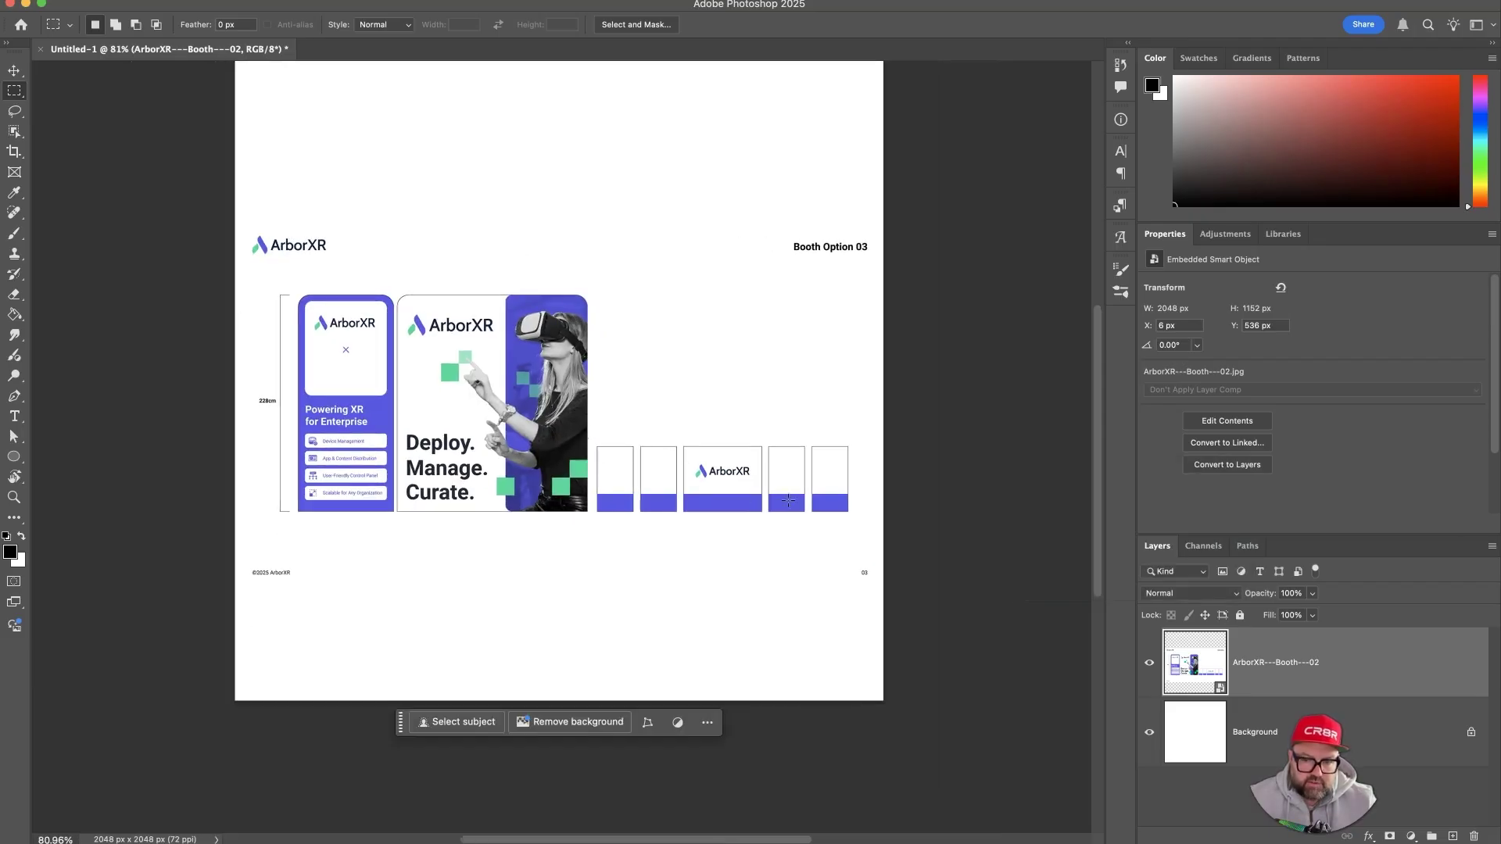
pyautogui.click(1148, 667)
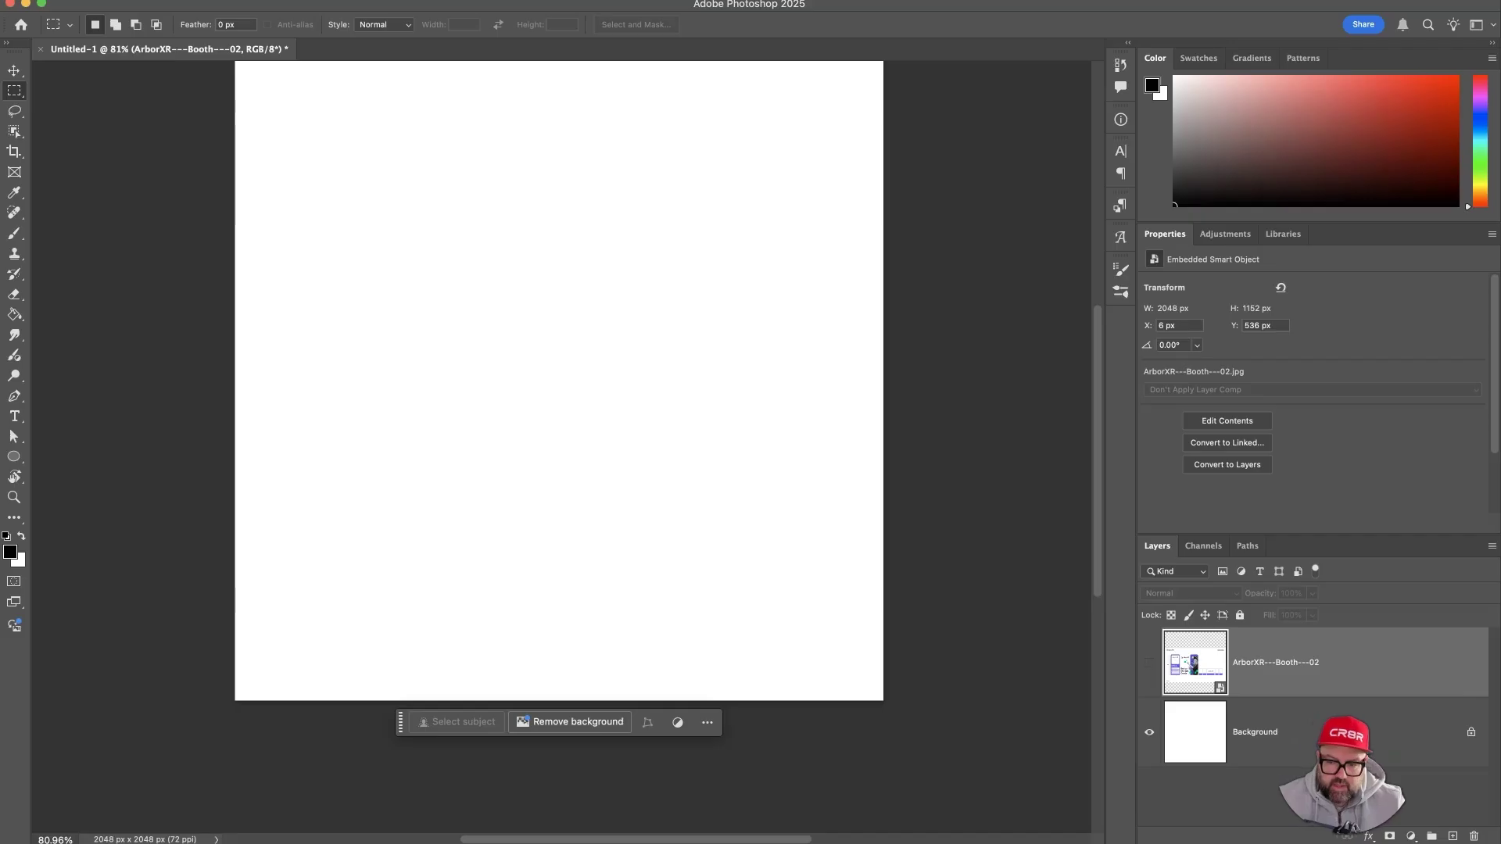
pyautogui.click(1177, 737)
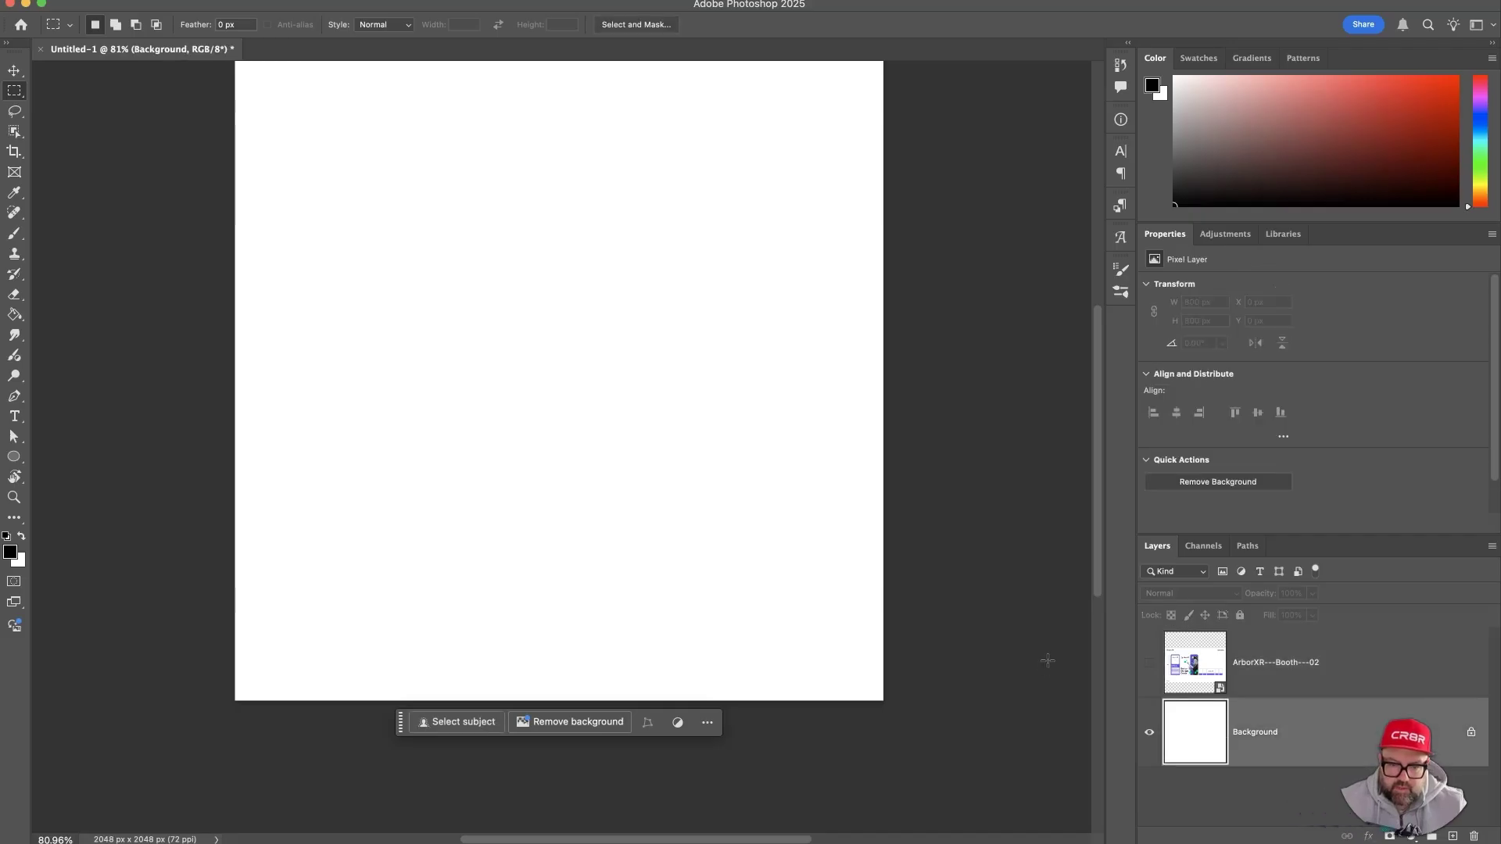
pyautogui.press('super+v')
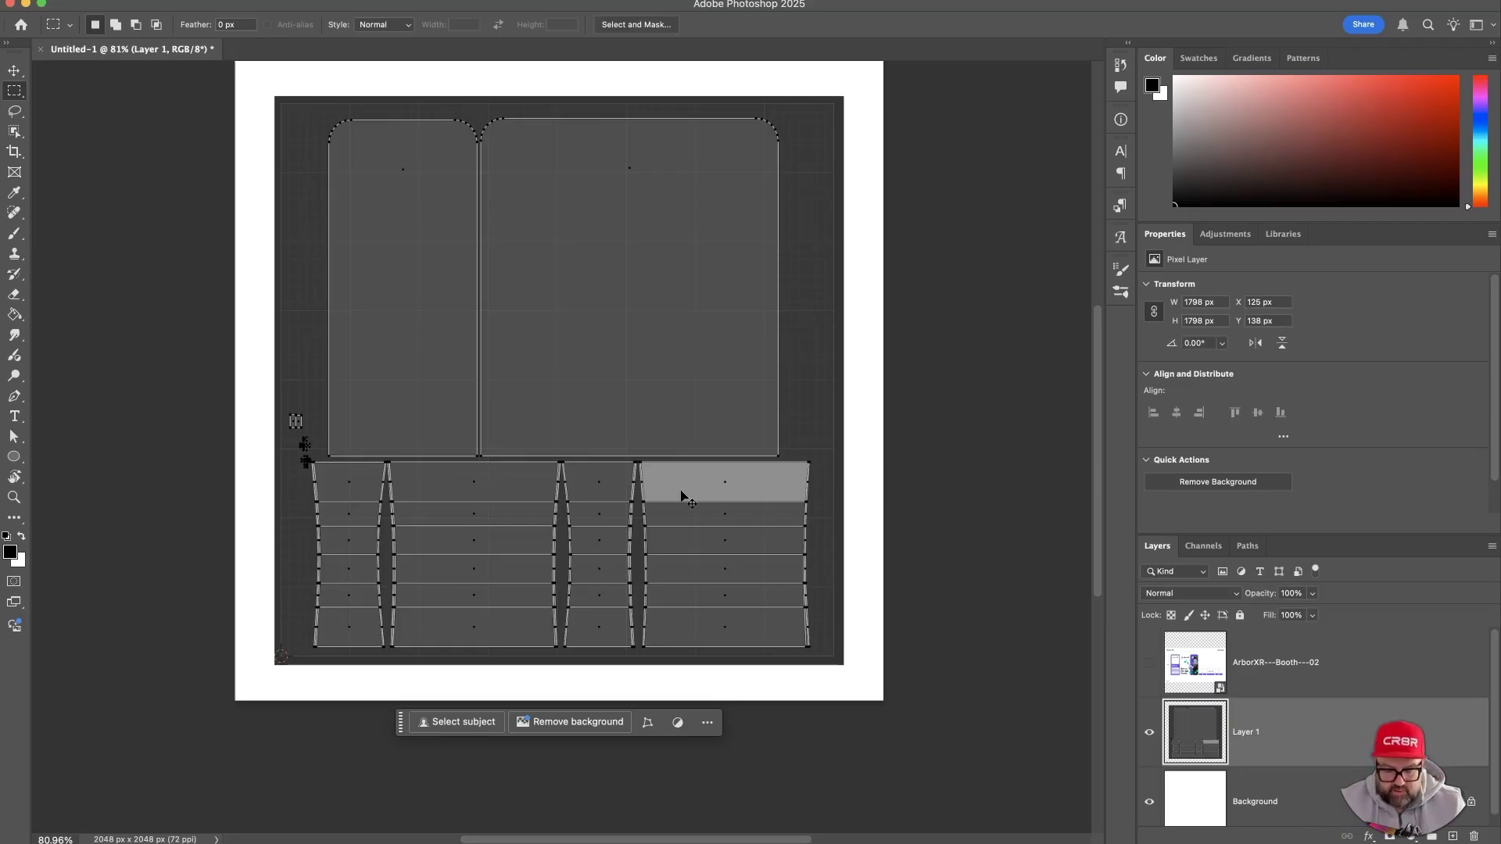
# - Scale the pasted UV layout on Layer 1 to about 2106 px square and align its tile edges with the canvas
pyautogui.press('super+t')
pyautogui.moveTo(842, 664); pyautogui.dragTo(889, 708)
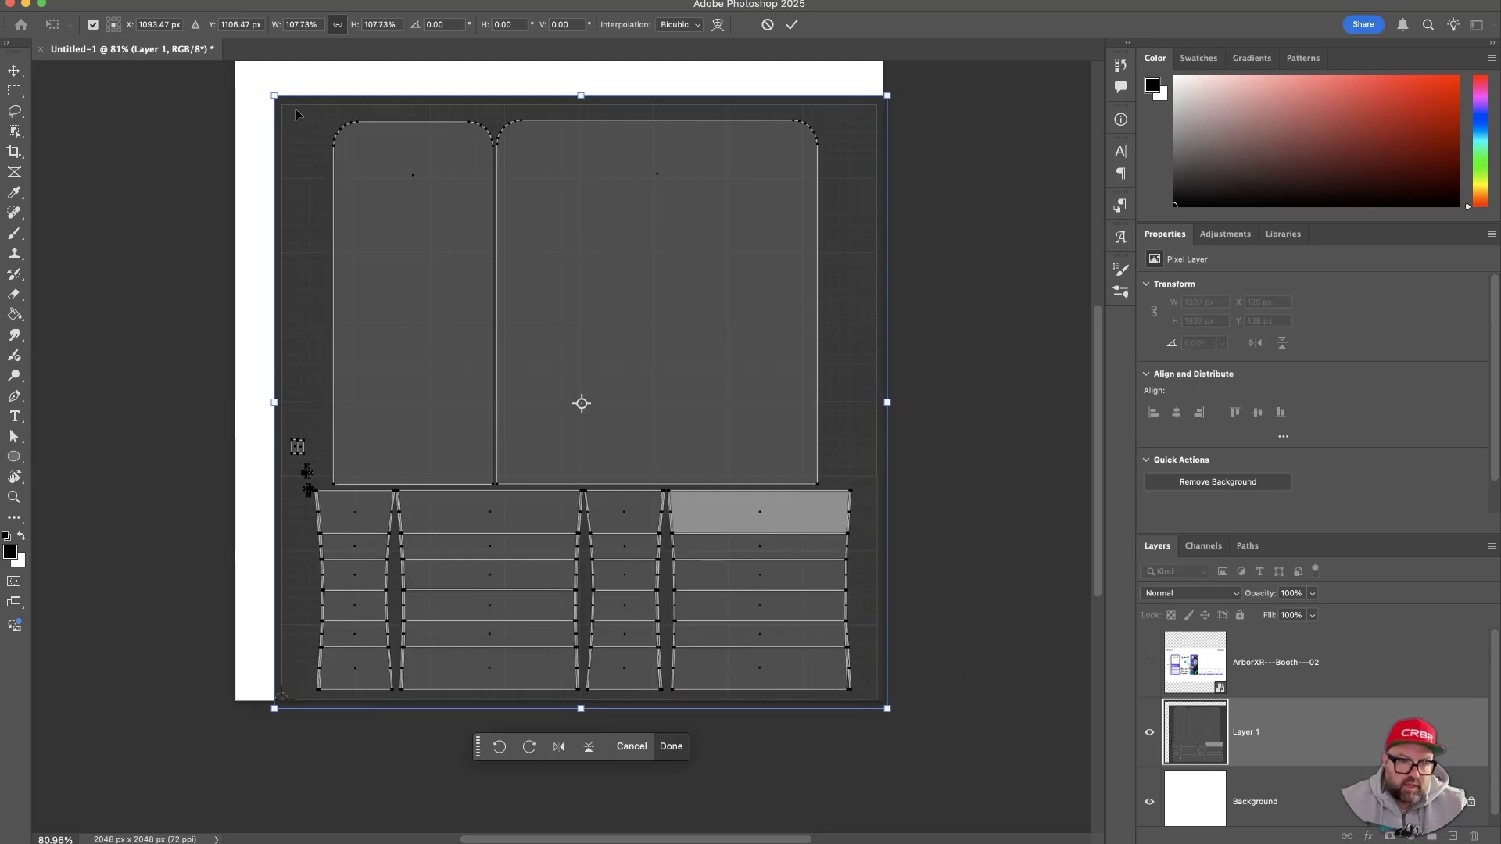
pyautogui.moveTo(275, 97); pyautogui.dragTo(220, 61)
pyautogui.moveTo(312, 148); pyautogui.dragTo(339, 323)
pyautogui.moveTo(814, 233); pyautogui.dragTo(729, 104)
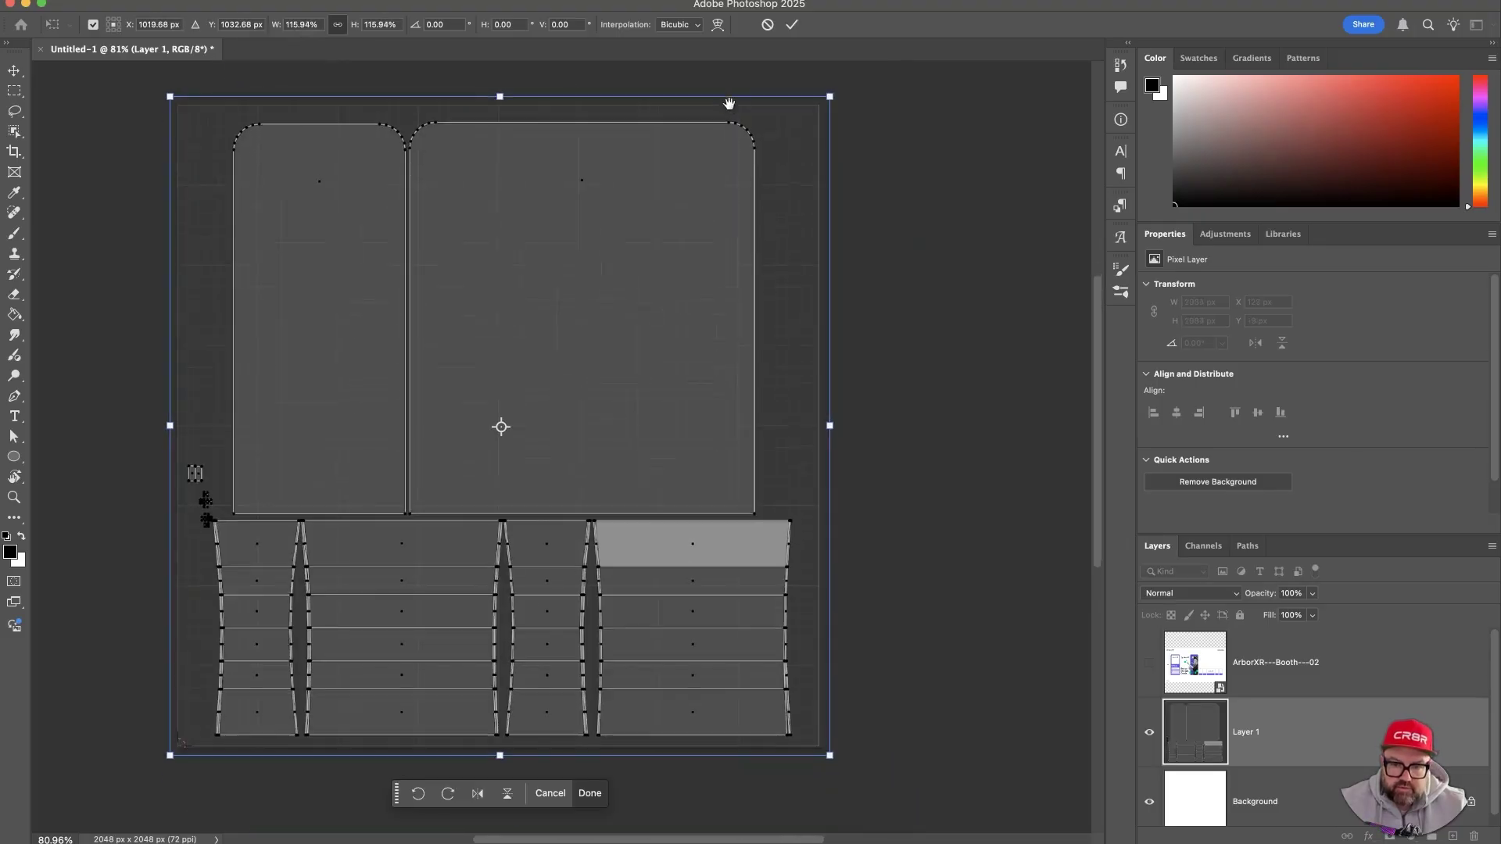
pyautogui.moveTo(829, 755); pyautogui.dragTo(838, 763)
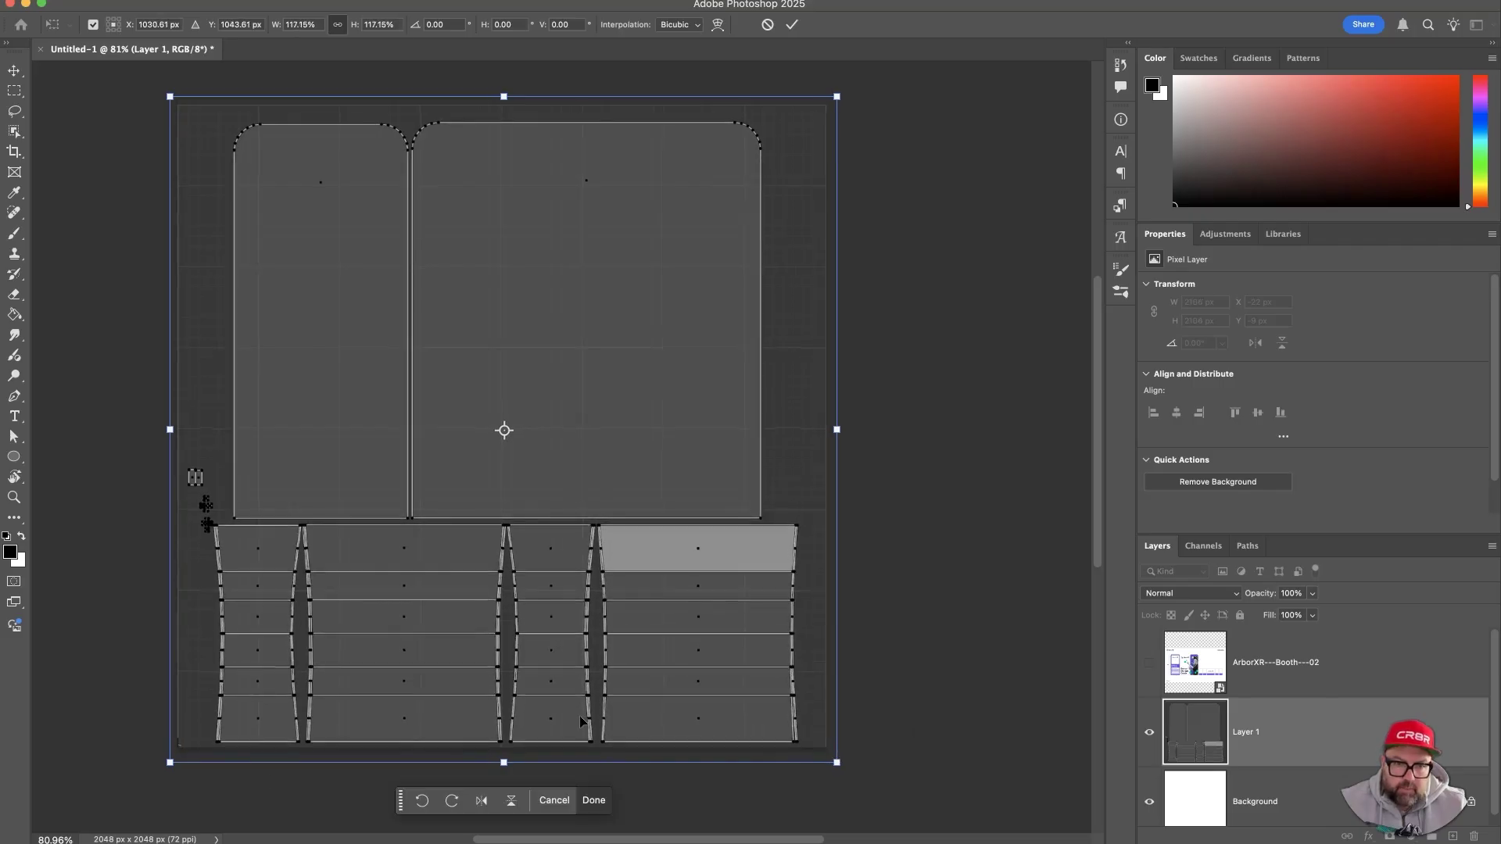
pyautogui.moveTo(166, 767); pyautogui.dragTo(171, 762)
pyautogui.moveTo(461, 608); pyautogui.dragTo(462, 603)
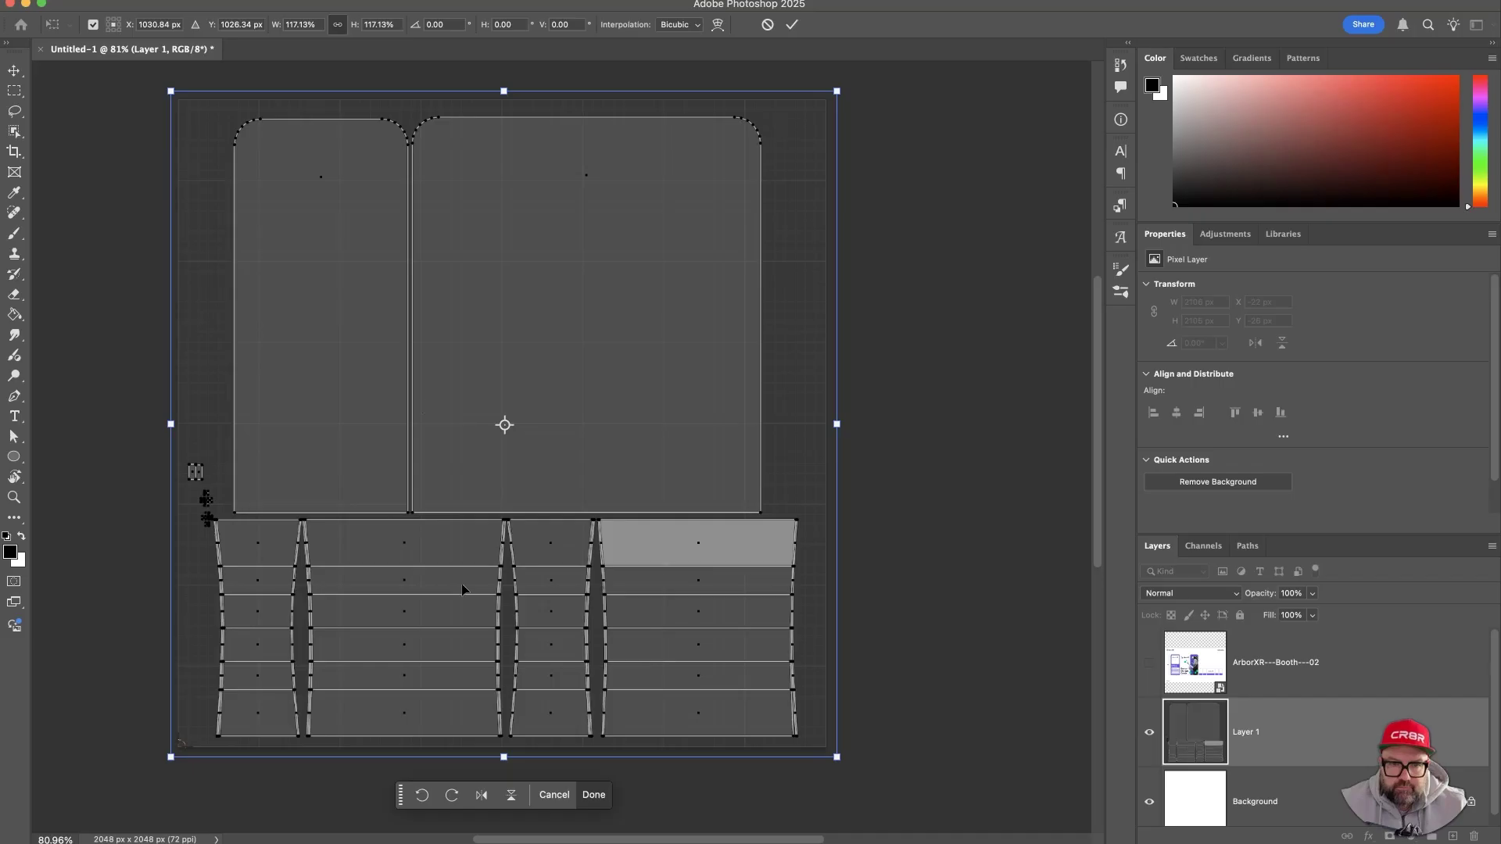
pyautogui.click(792, 24)
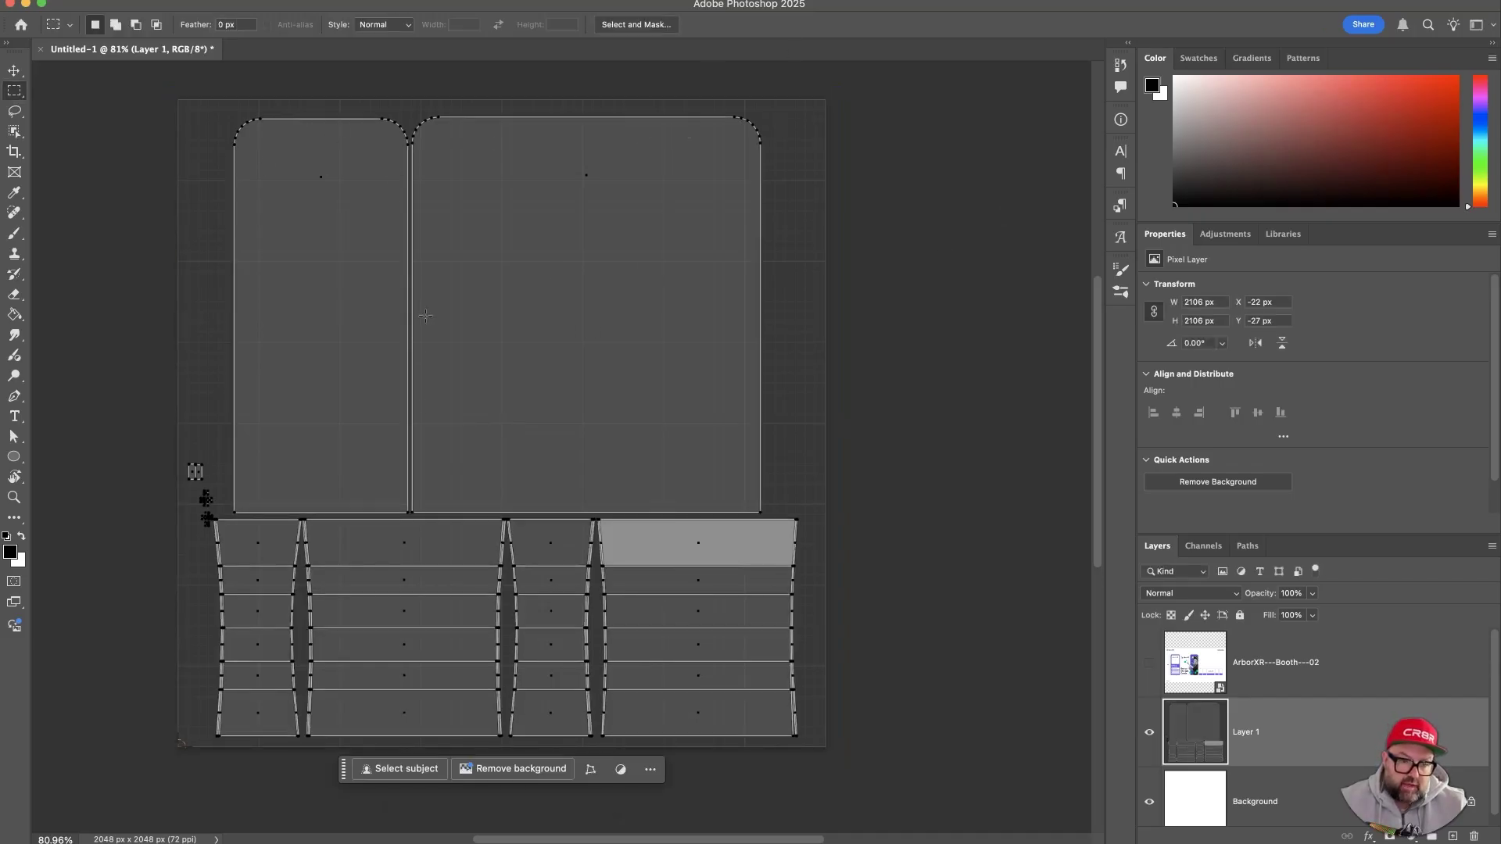
# - Compare the scaled template with the UV layout in Blender and return to Photoshop
pyautogui.press('super+Tab')
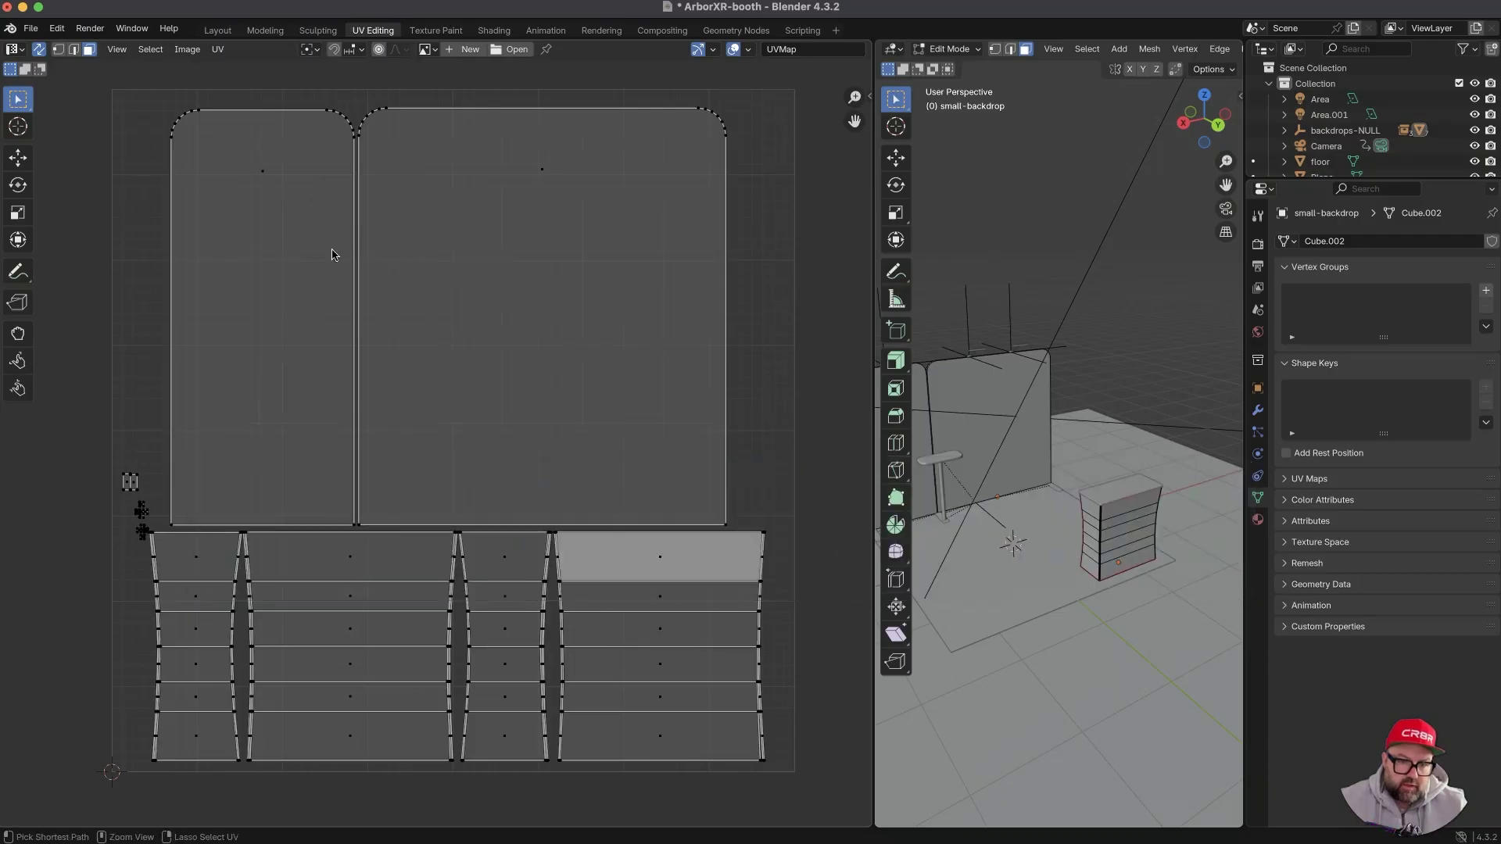
pyautogui.press('super+Tab')
pyautogui.press('super+Tab')
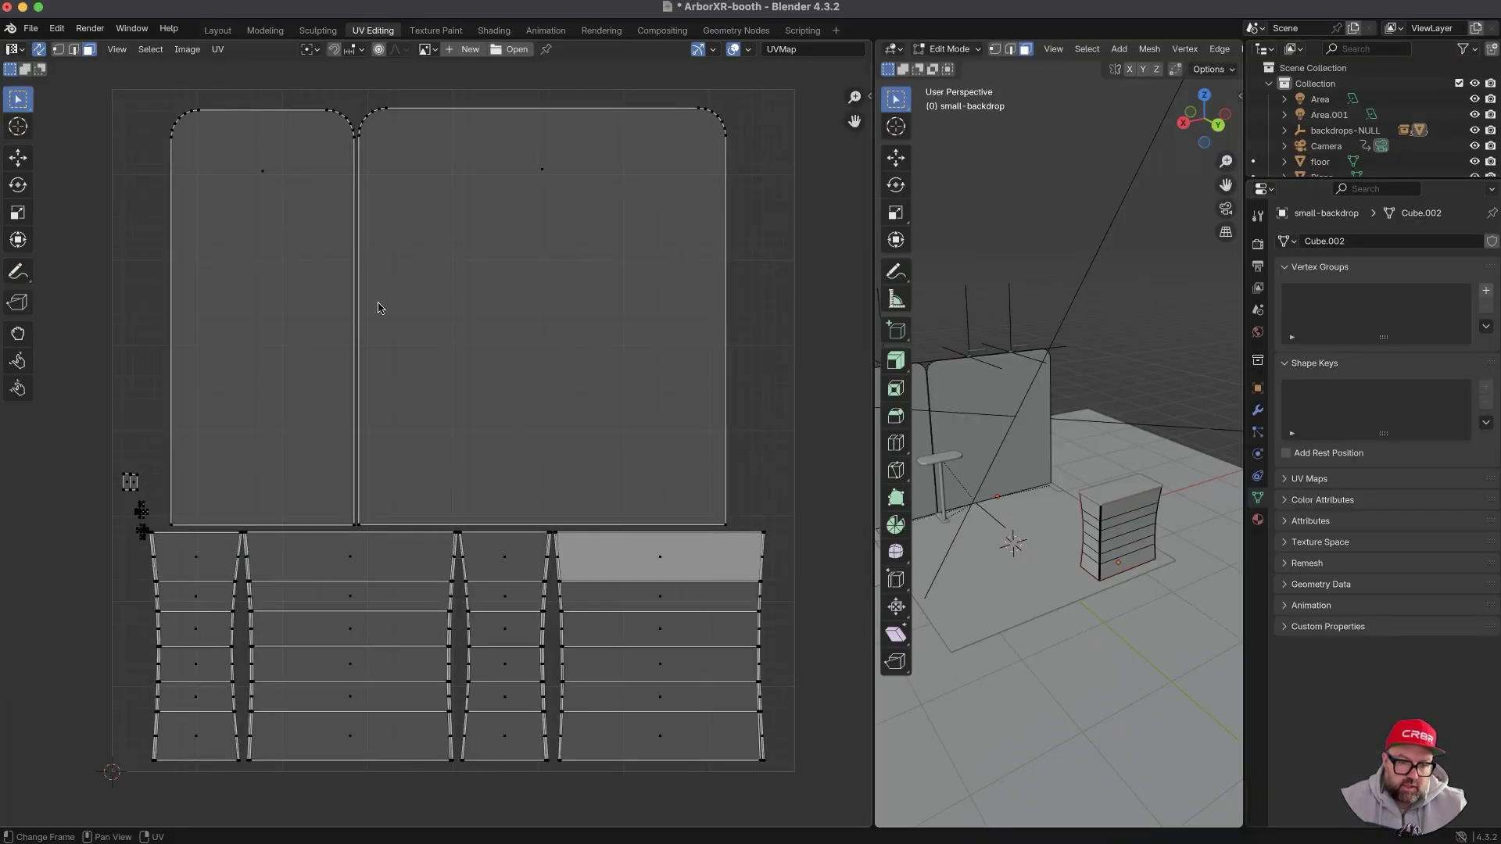
pyautogui.press('super+Tab')
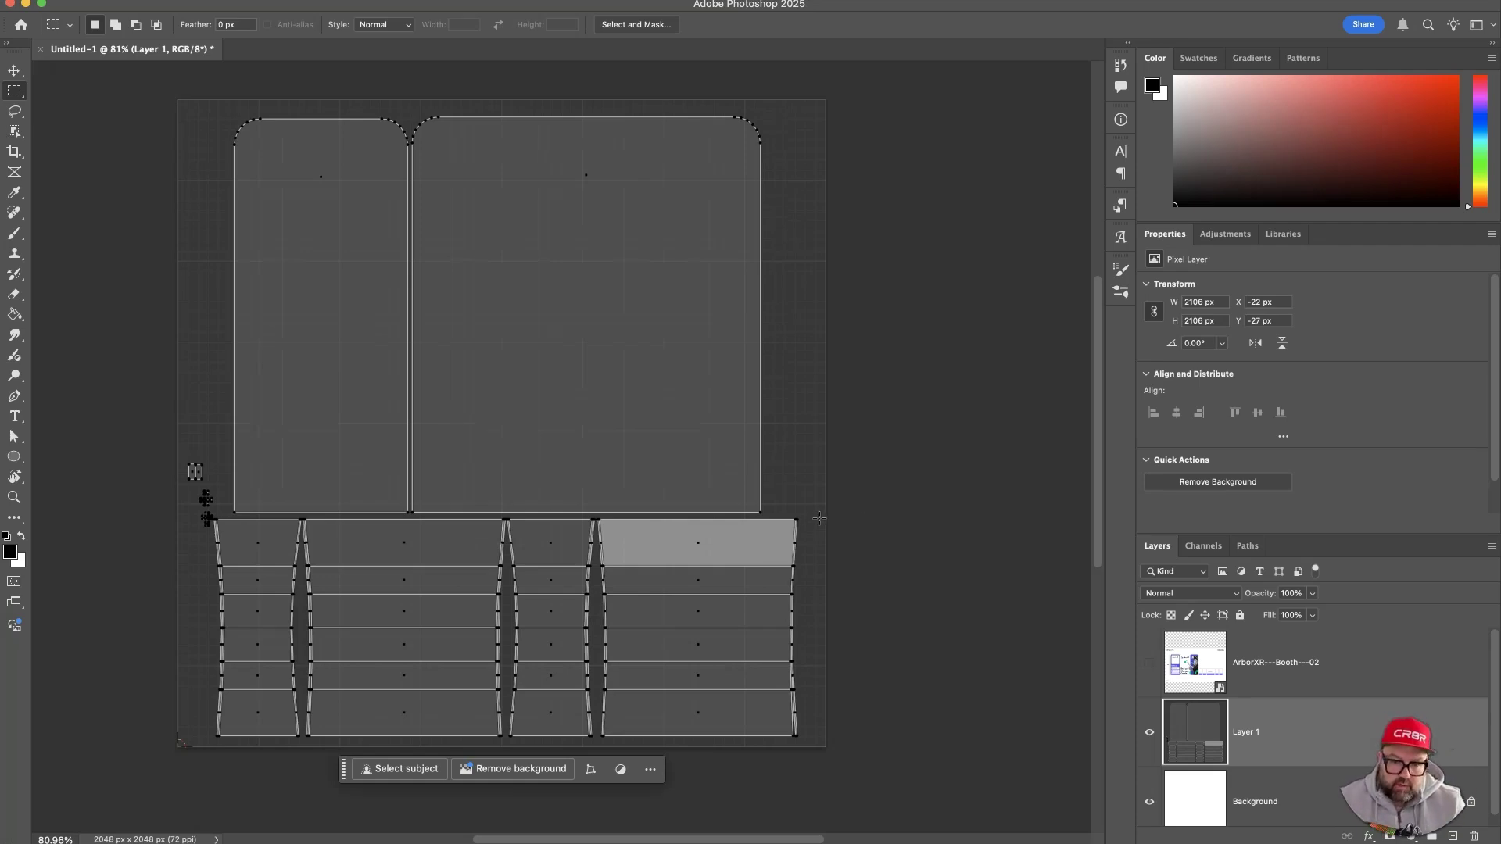
# - Show the ArborXR---Booth---02 layer, duplicate it and hide the original
pyautogui.click(1149, 663)
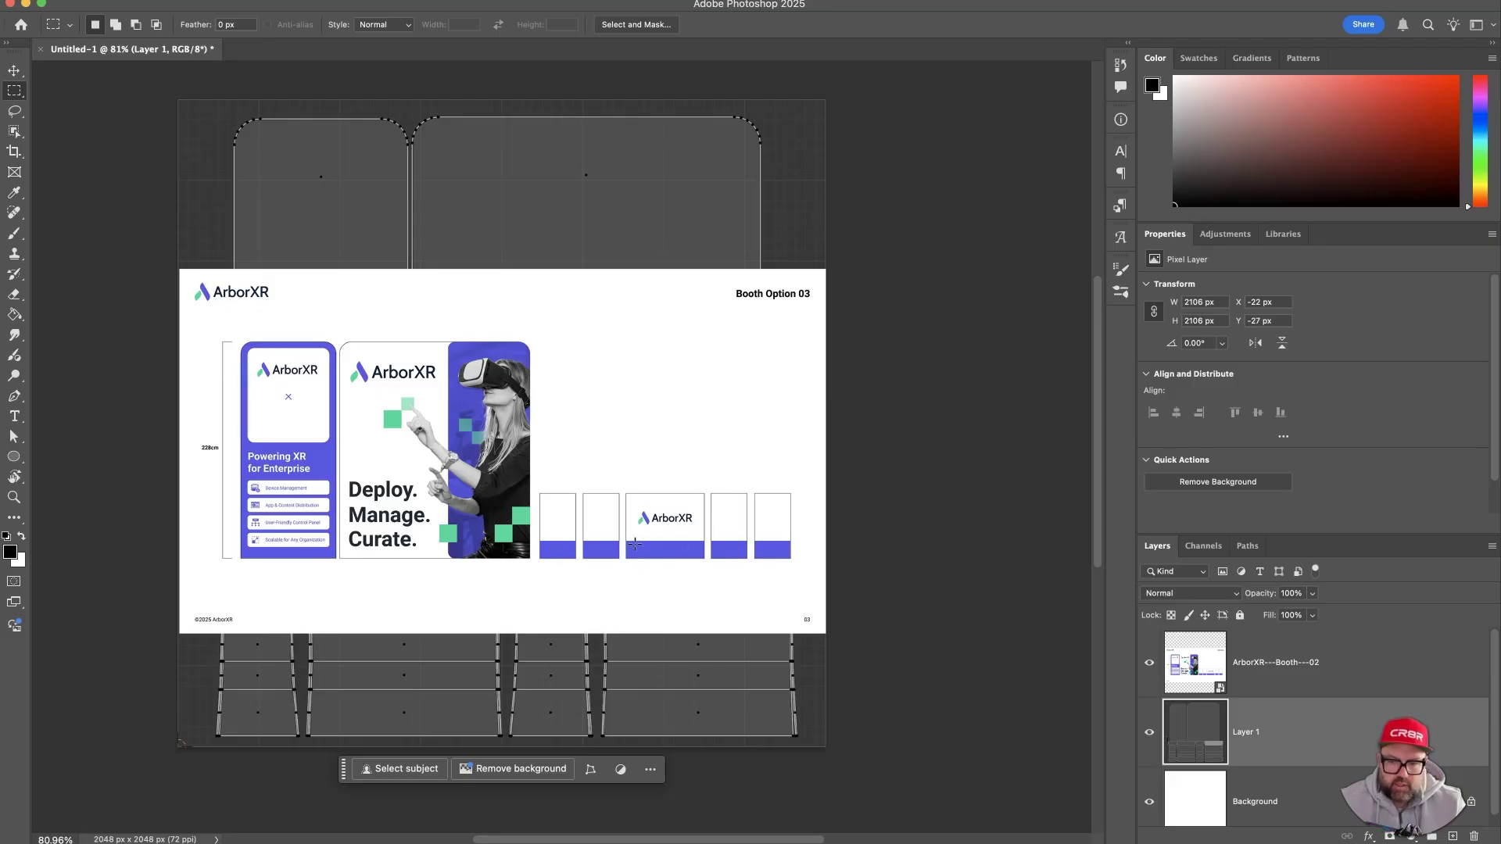
pyautogui.click(1322, 659)
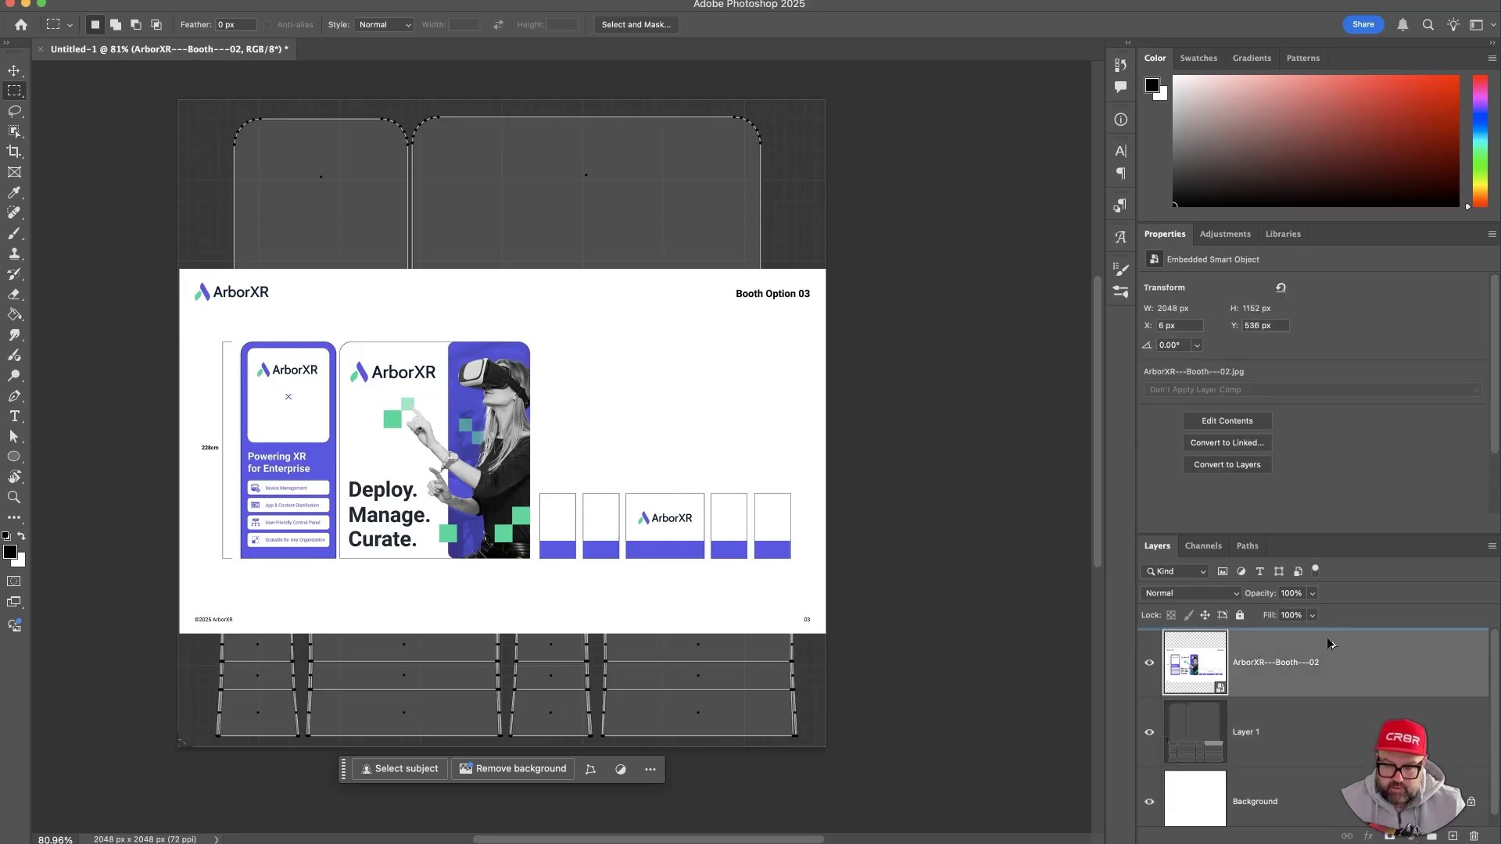
pyautogui.press('super+j')
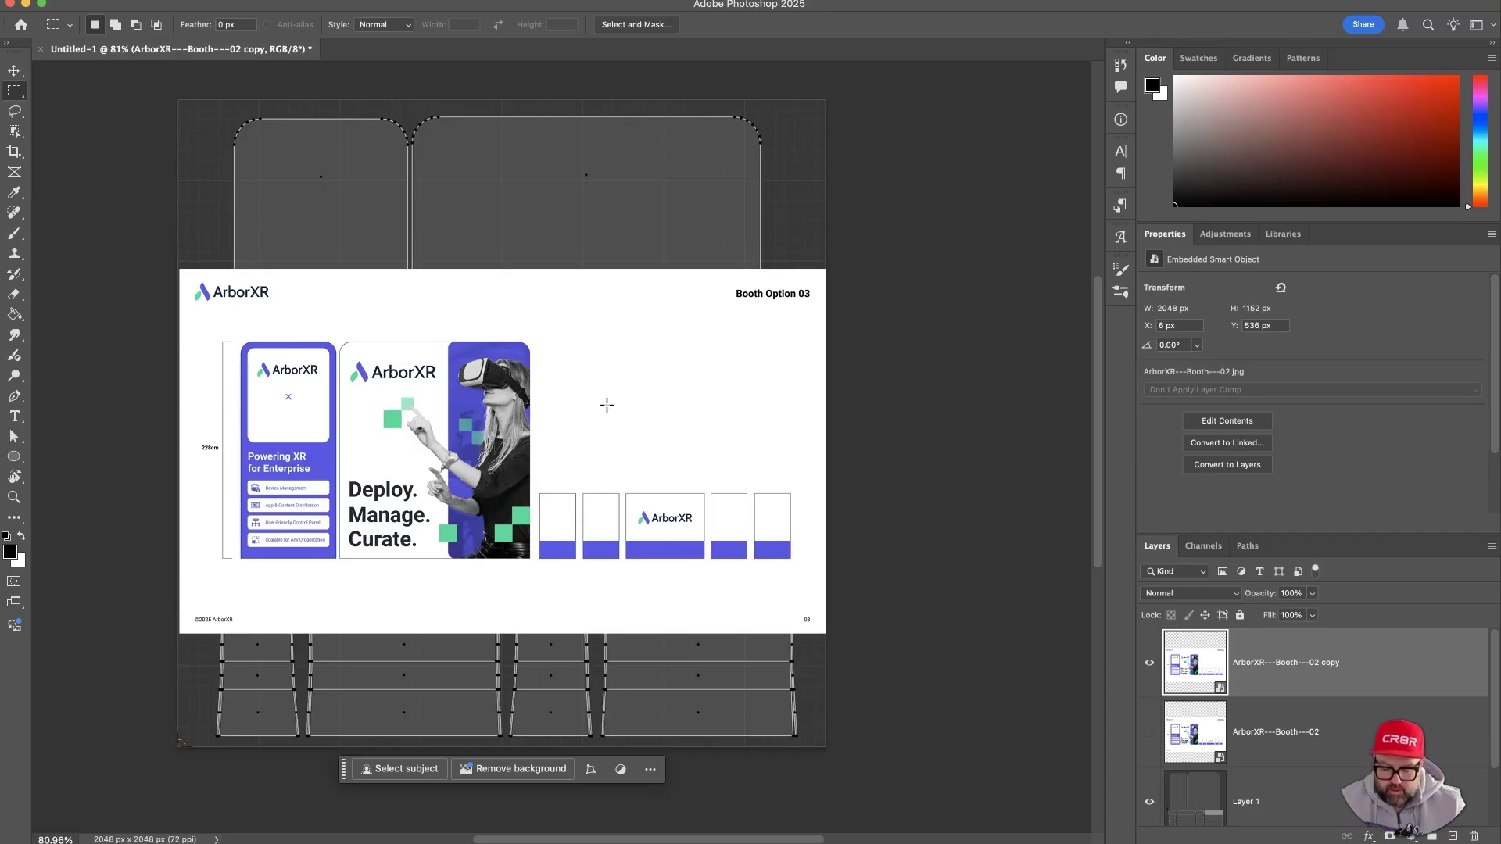
# - Enlarge the copied artwork to about 3700 px wide and place its two backdrop panels near the backdrop islands
pyautogui.press('super+t')
pyautogui.moveTo(821, 277); pyautogui.dragTo(1156, 28)
pyautogui.moveTo(721, 253); pyautogui.dragTo(963, 283)
pyautogui.moveTo(681, 342); pyautogui.dragTo(642, 374)
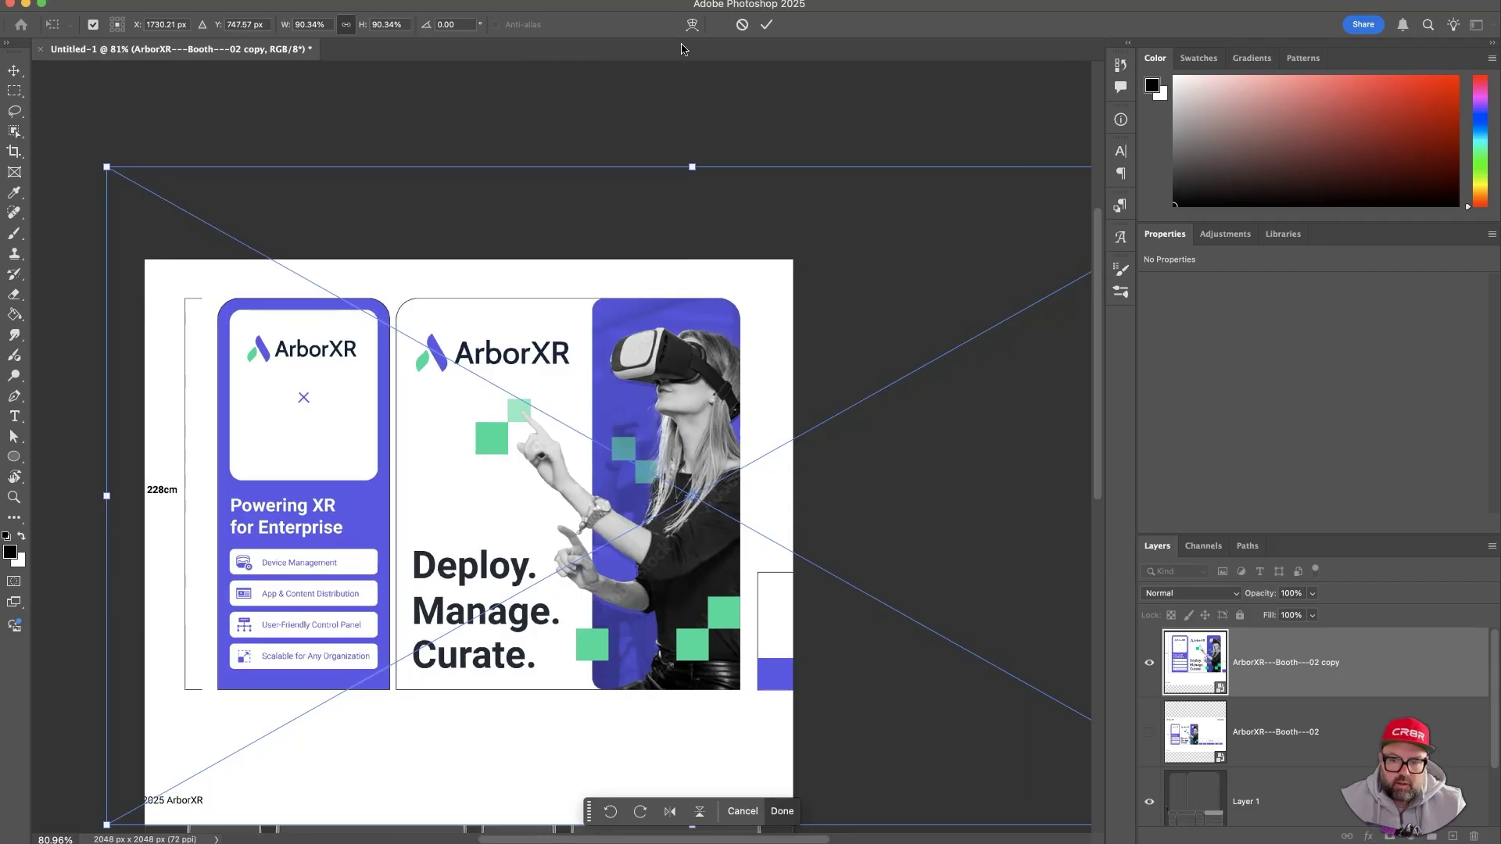
pyautogui.click(767, 25)
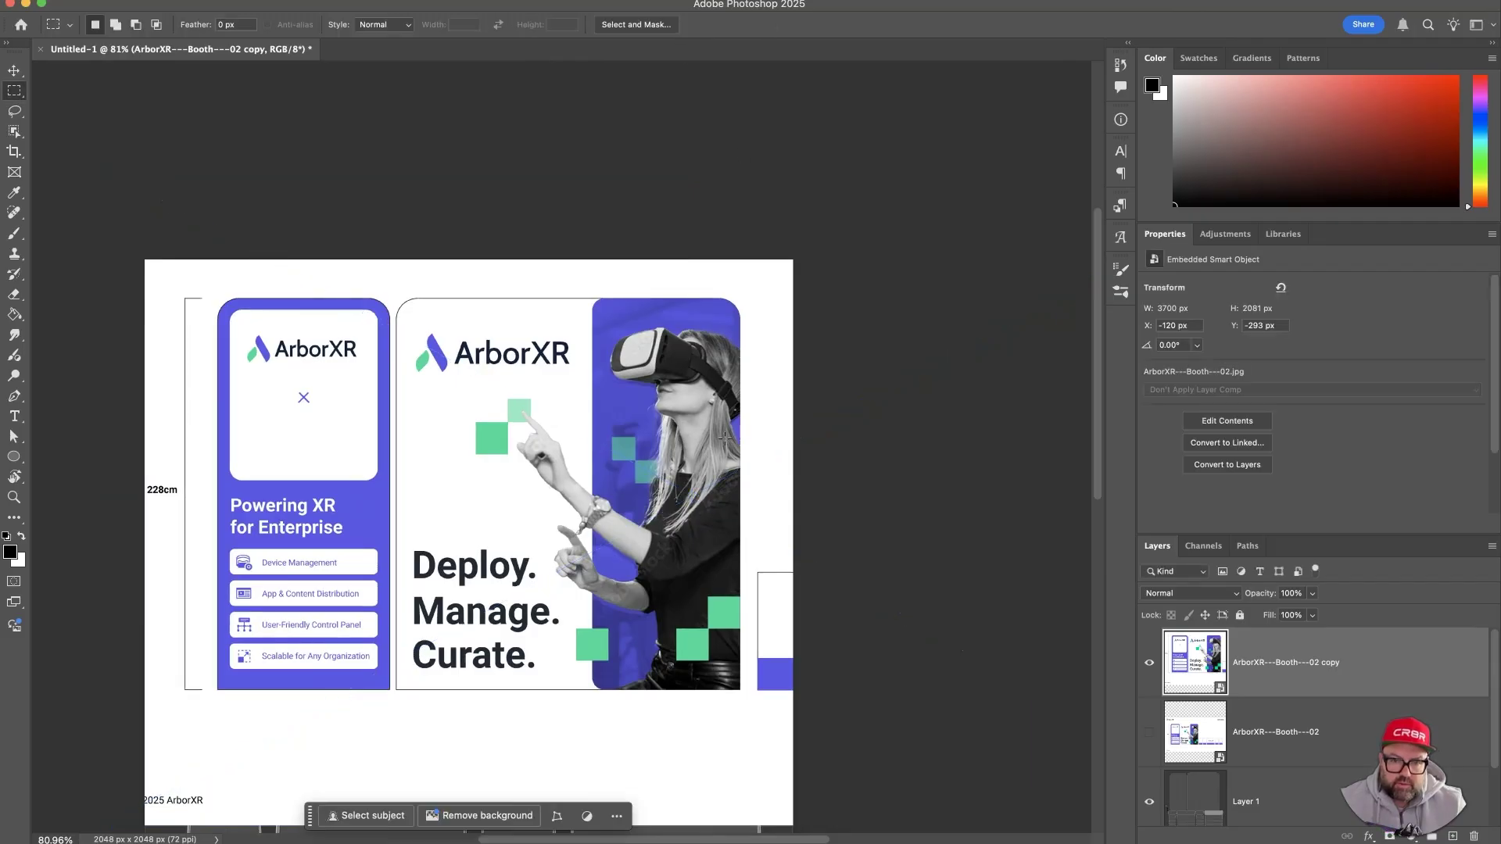
# - Lower the copy's opacity to 21% and move its backdrop panels onto the two backdrop islands
pyautogui.moveTo(1256, 594); pyautogui.dragTo(1232, 596)
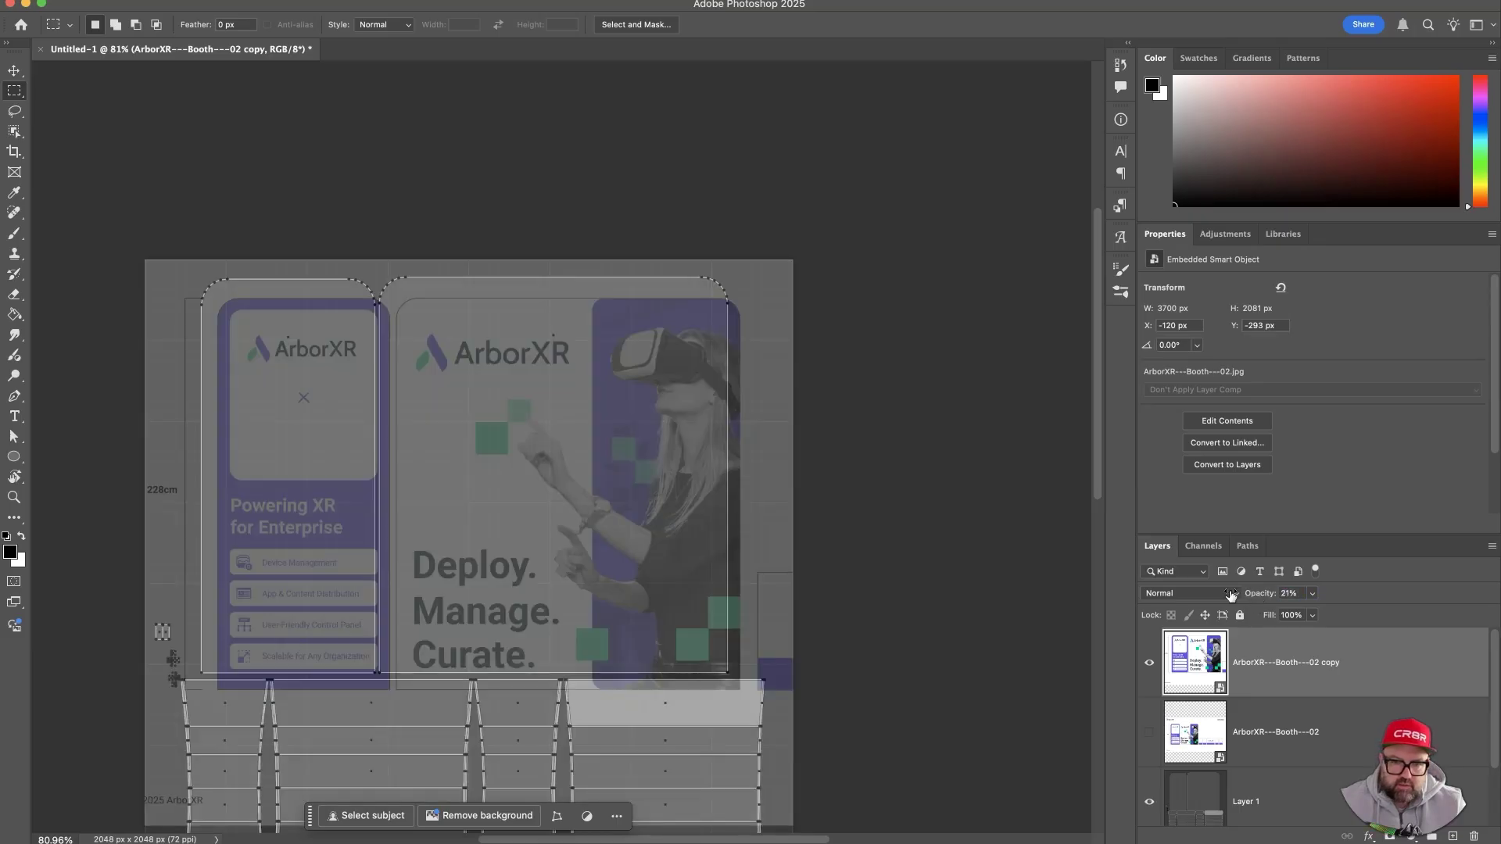
pyautogui.hscroll(-5, 876, 515)
pyautogui.moveTo(837, 508); pyautogui.dragTo(817, 479)
pyautogui.keyDown('super'); pyautogui.moveTo(816, 479); pyautogui.dragTo(899, 421); pyautogui.keyUp('super')
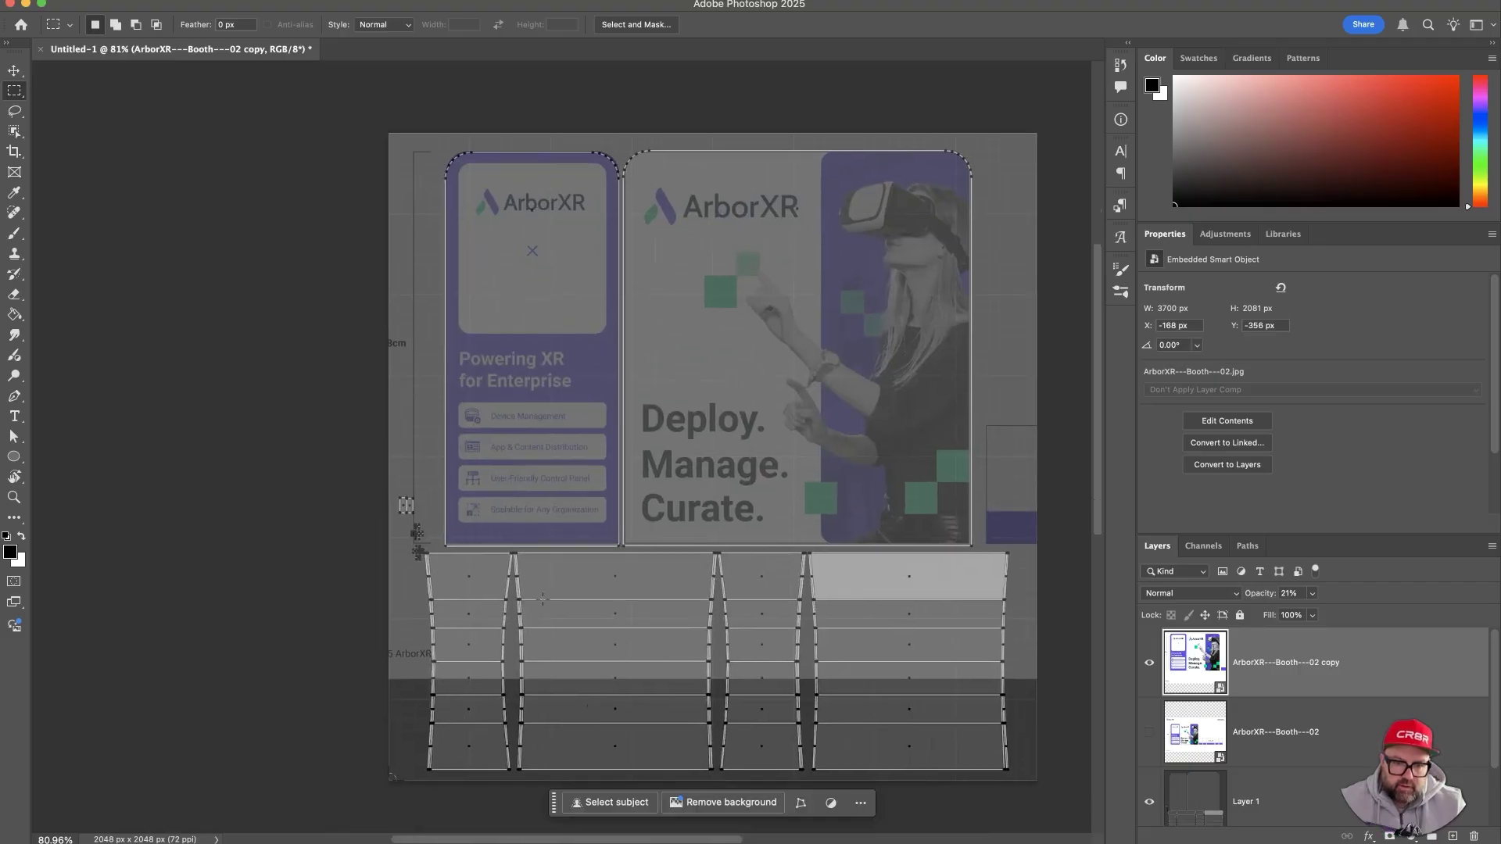
# - Fine-tune the copy to about 3725 px wide so the panels fit the backdrop islands, and restore its opacity to 100%
pyautogui.keyDown('super'); pyautogui.moveTo(502, 663); pyautogui.dragTo(392, 687); pyautogui.keyUp('super')
pyautogui.press('super+t')
pyautogui.keyDown('super'); pyautogui.moveTo(467, 511); pyautogui.dragTo(555, 500); pyautogui.keyUp('super')
pyautogui.press('Return')
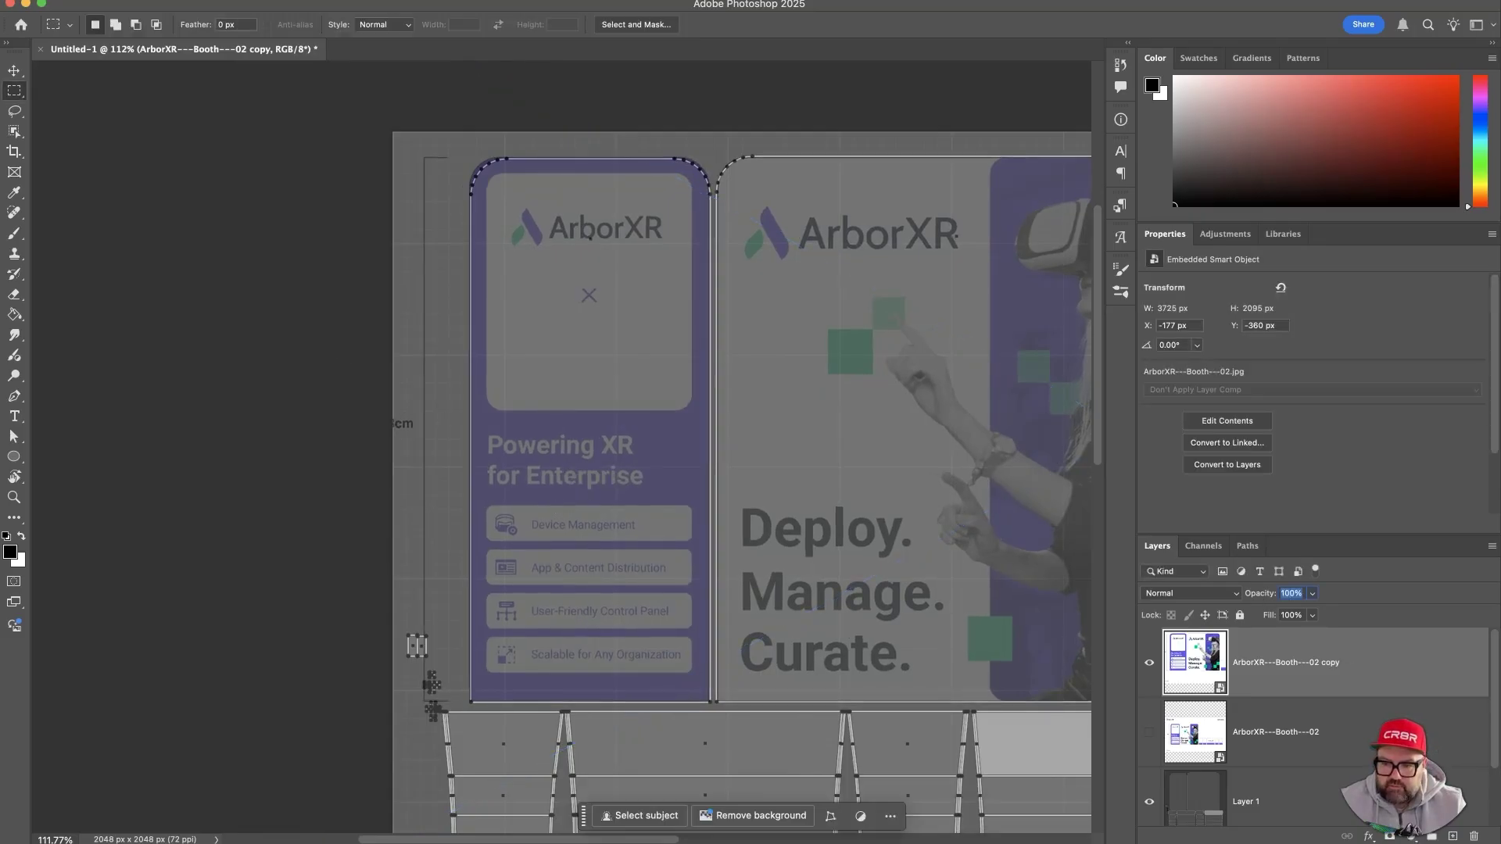
pyautogui.press('Return')
pyautogui.keyDown('super'); pyautogui.moveTo(987, 574); pyautogui.dragTo(668, 482); pyautogui.keyUp('super')
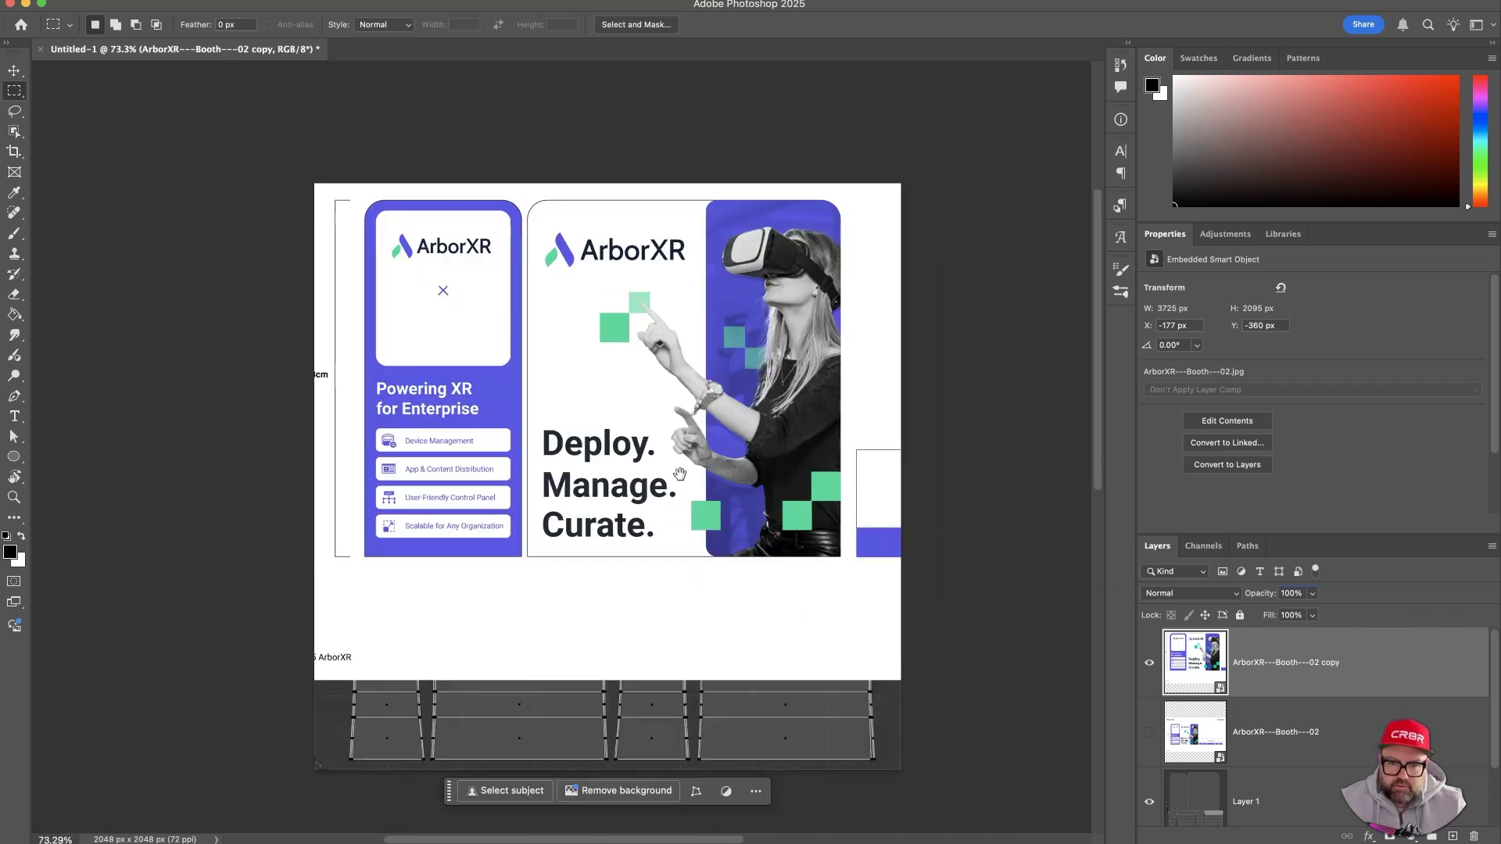
# - Hide the artwork copy, and show and select the original ArborXR---Booth---02 layer
pyautogui.click(1148, 666)
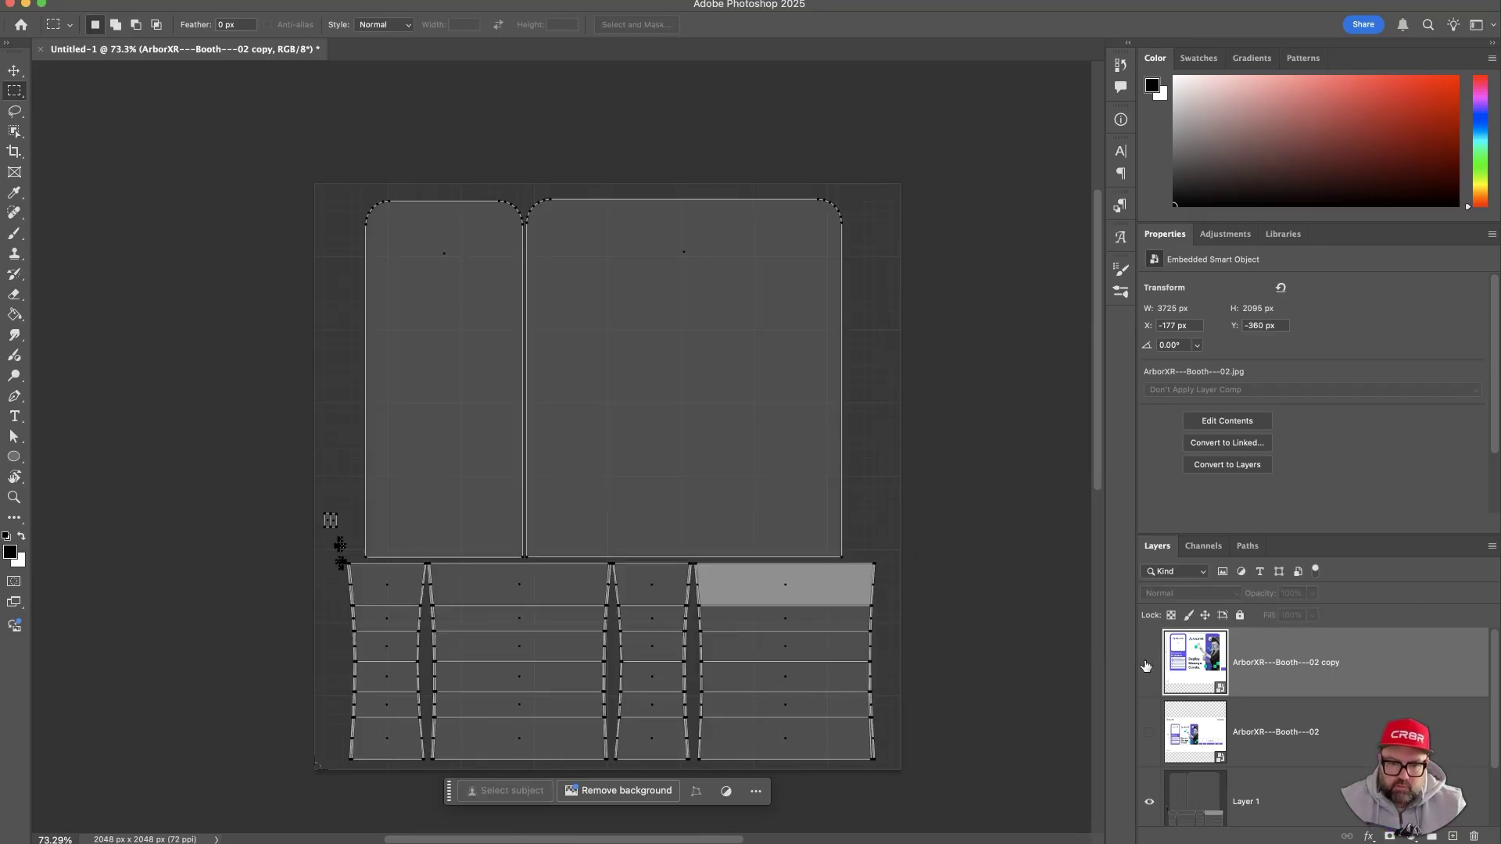
pyautogui.click(1149, 732)
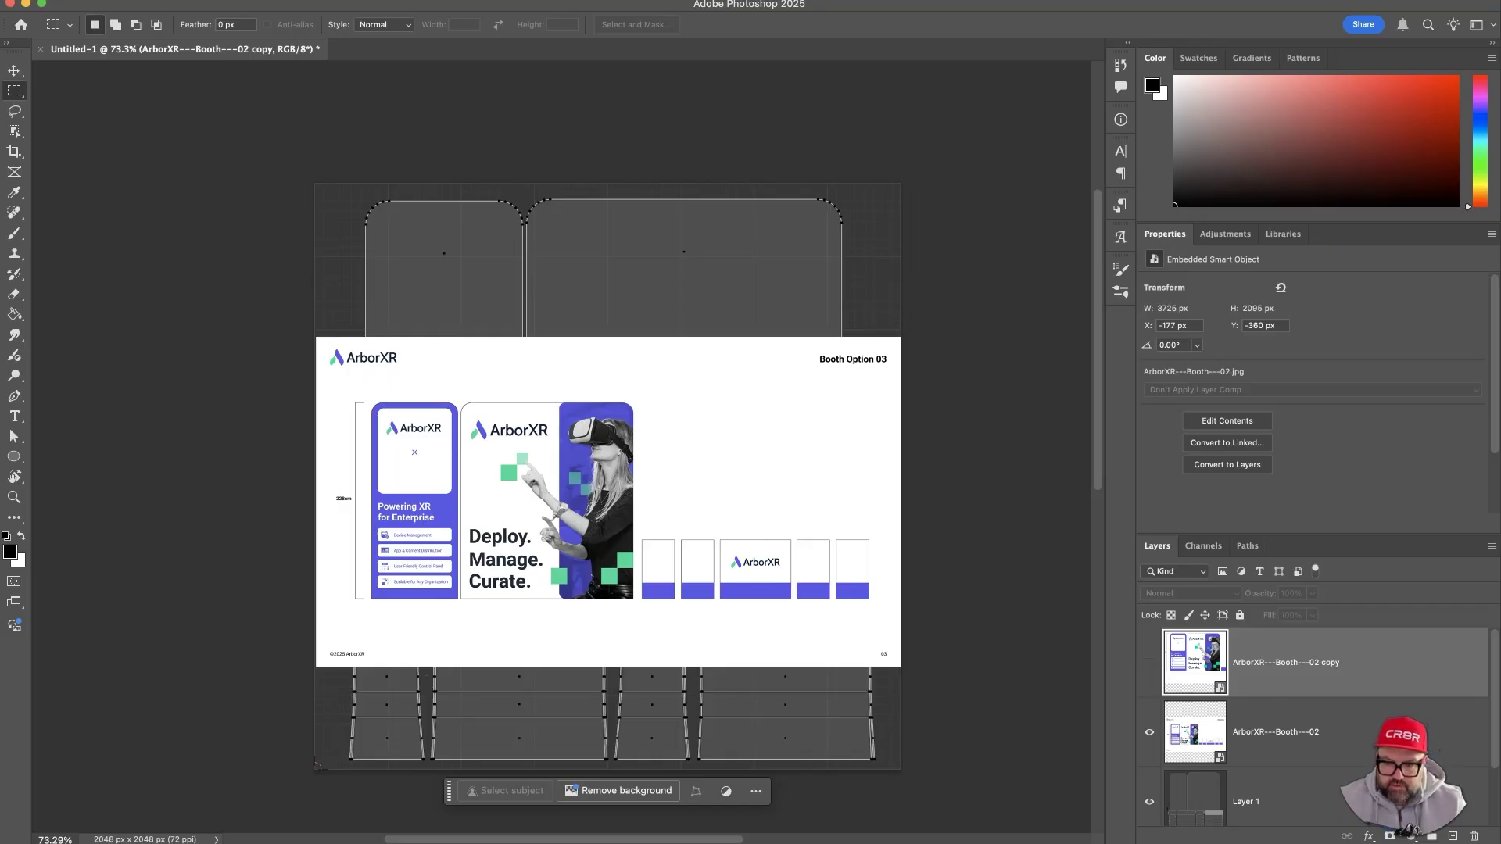
pyautogui.click(1223, 735)
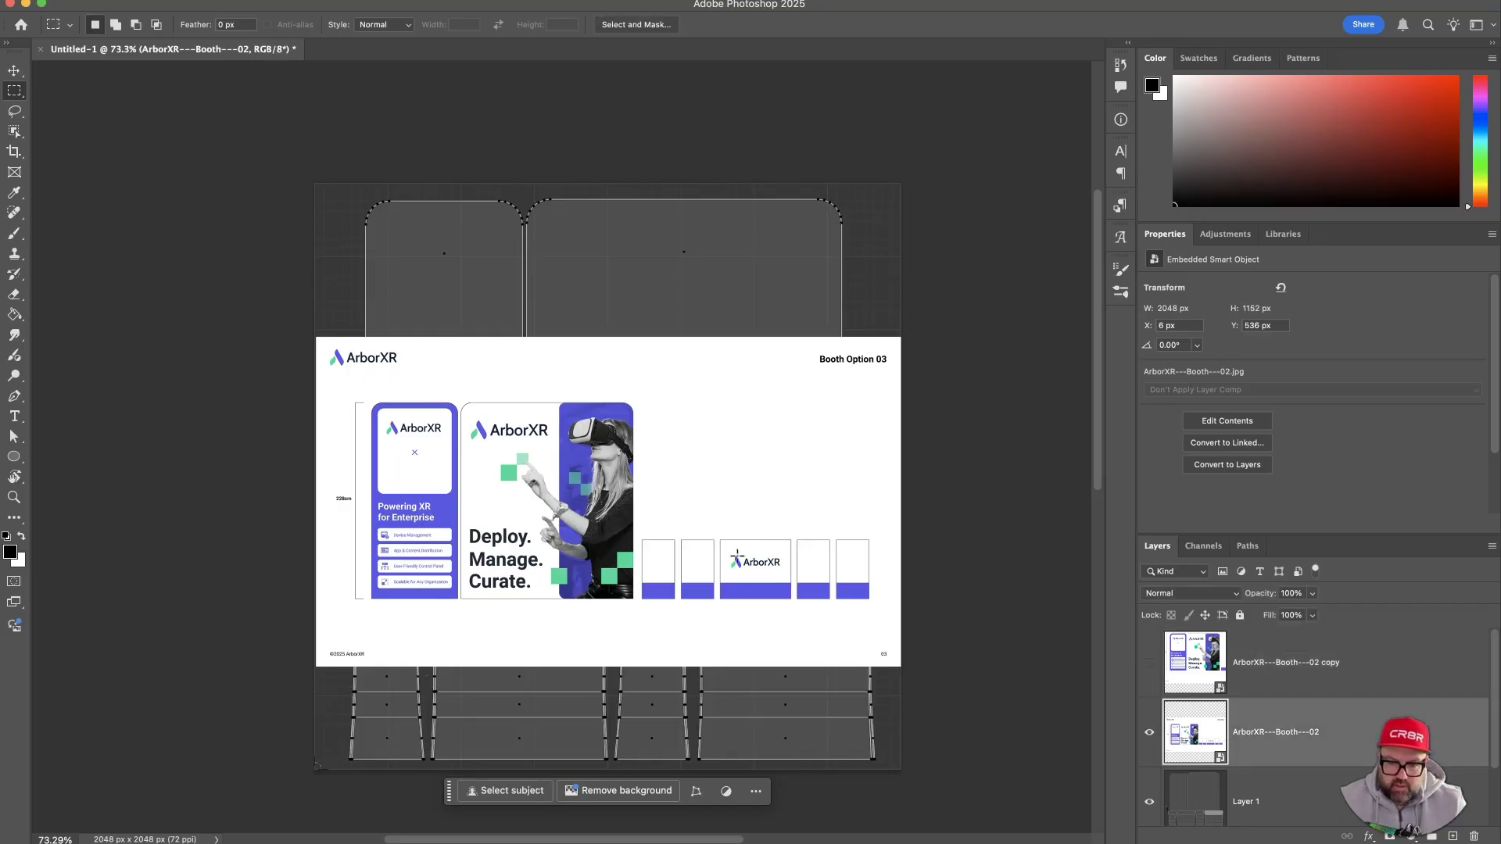
# - Enlarge the original artwork to about 3697 px wide and shift it until all five table panels lie on the canvas
pyautogui.hotkey('ctrl', 't')
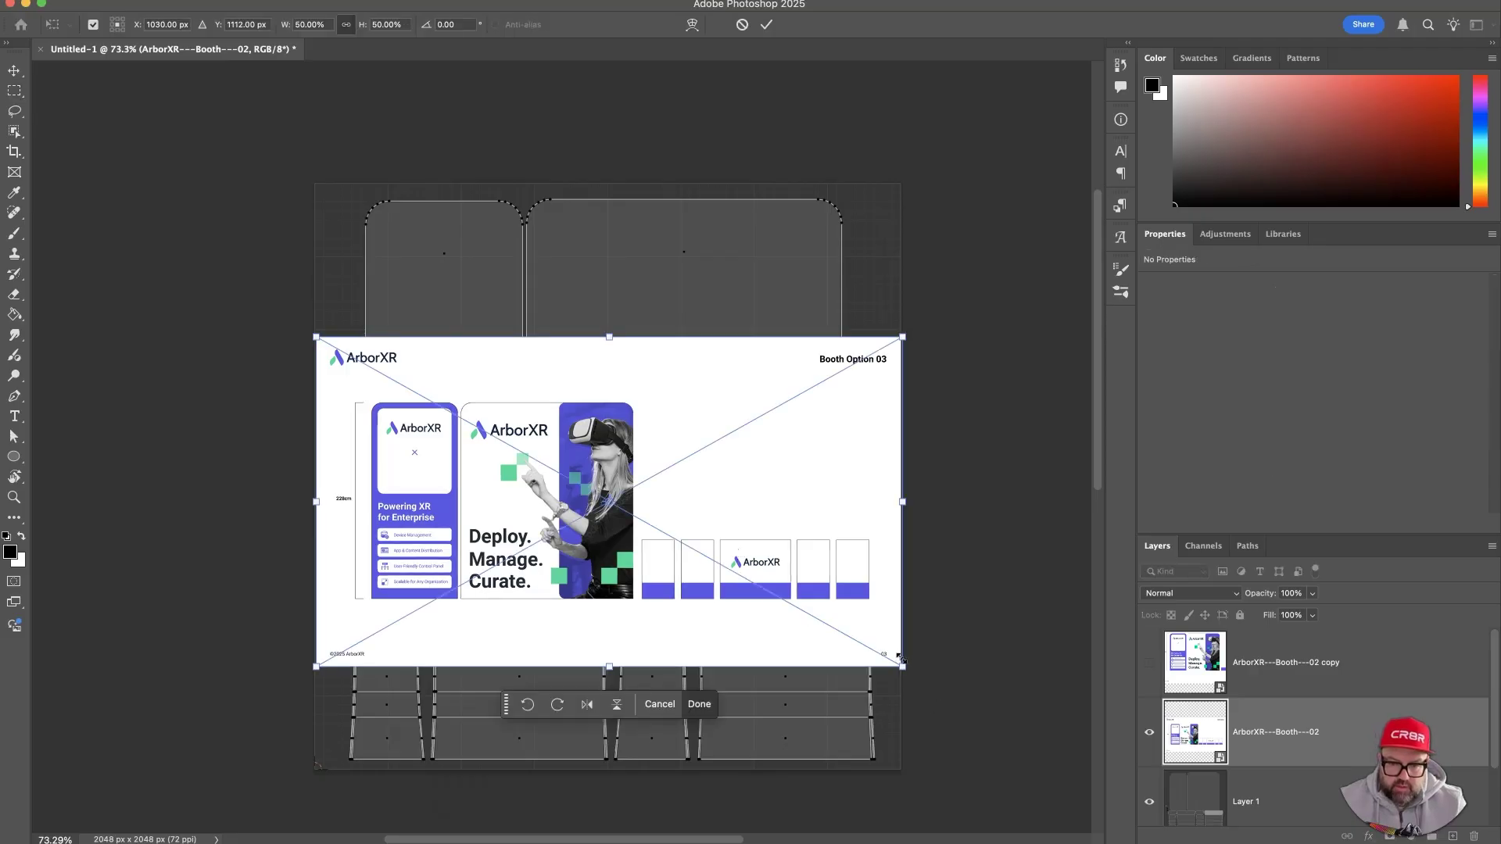
pyautogui.moveTo(902, 663); pyautogui.dragTo(1239, 757)
pyautogui.moveTo(462, 588); pyautogui.dragTo(178, 502)
pyautogui.press('Return')
pyautogui.press('m')
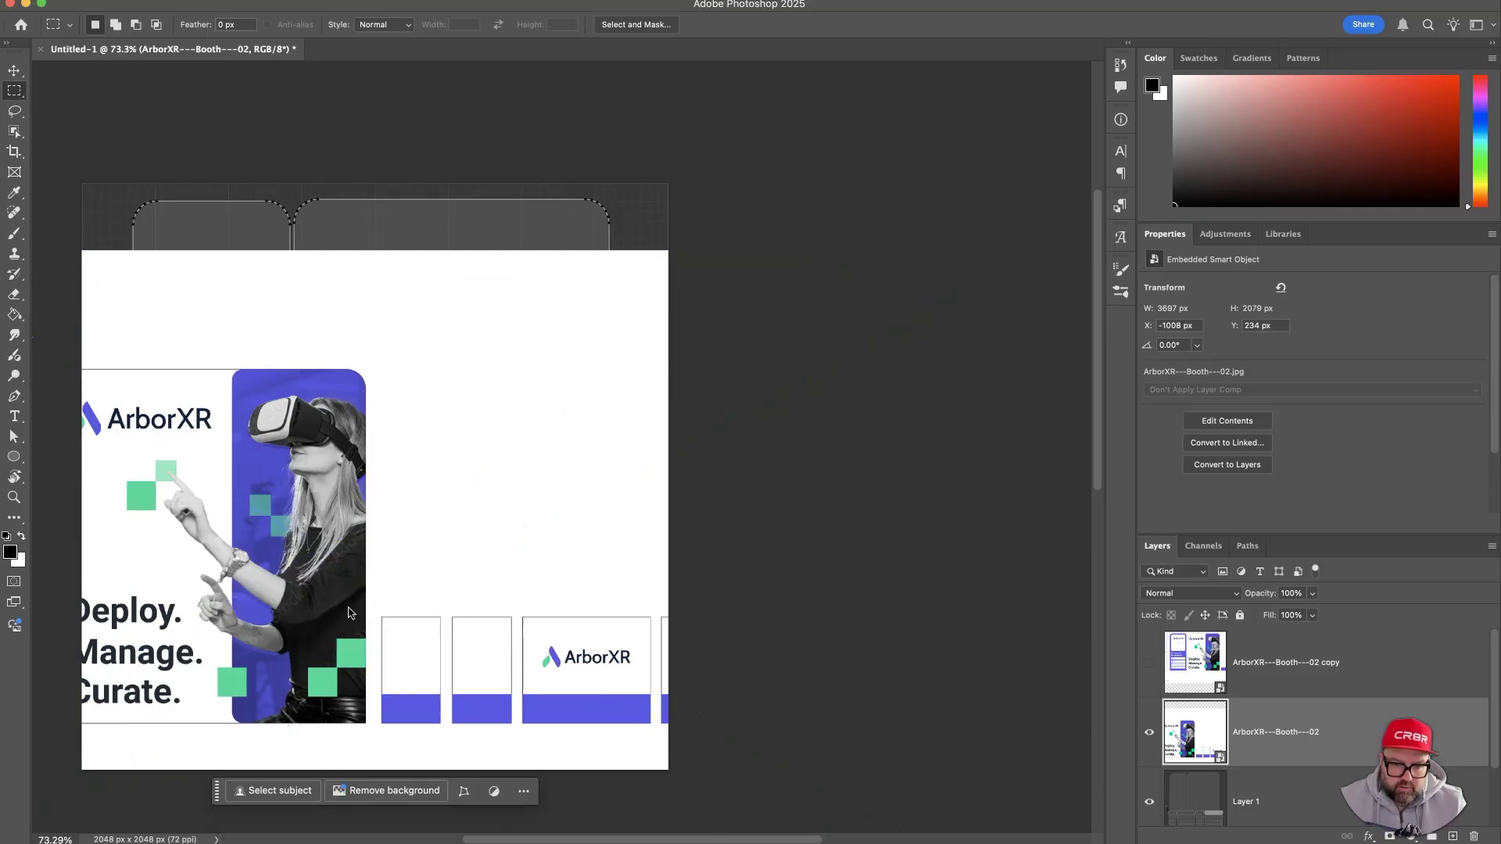
pyautogui.keyDown('ctrl'); pyautogui.moveTo(515, 594); pyautogui.dragTo(321, 597); pyautogui.keyUp('ctrl')
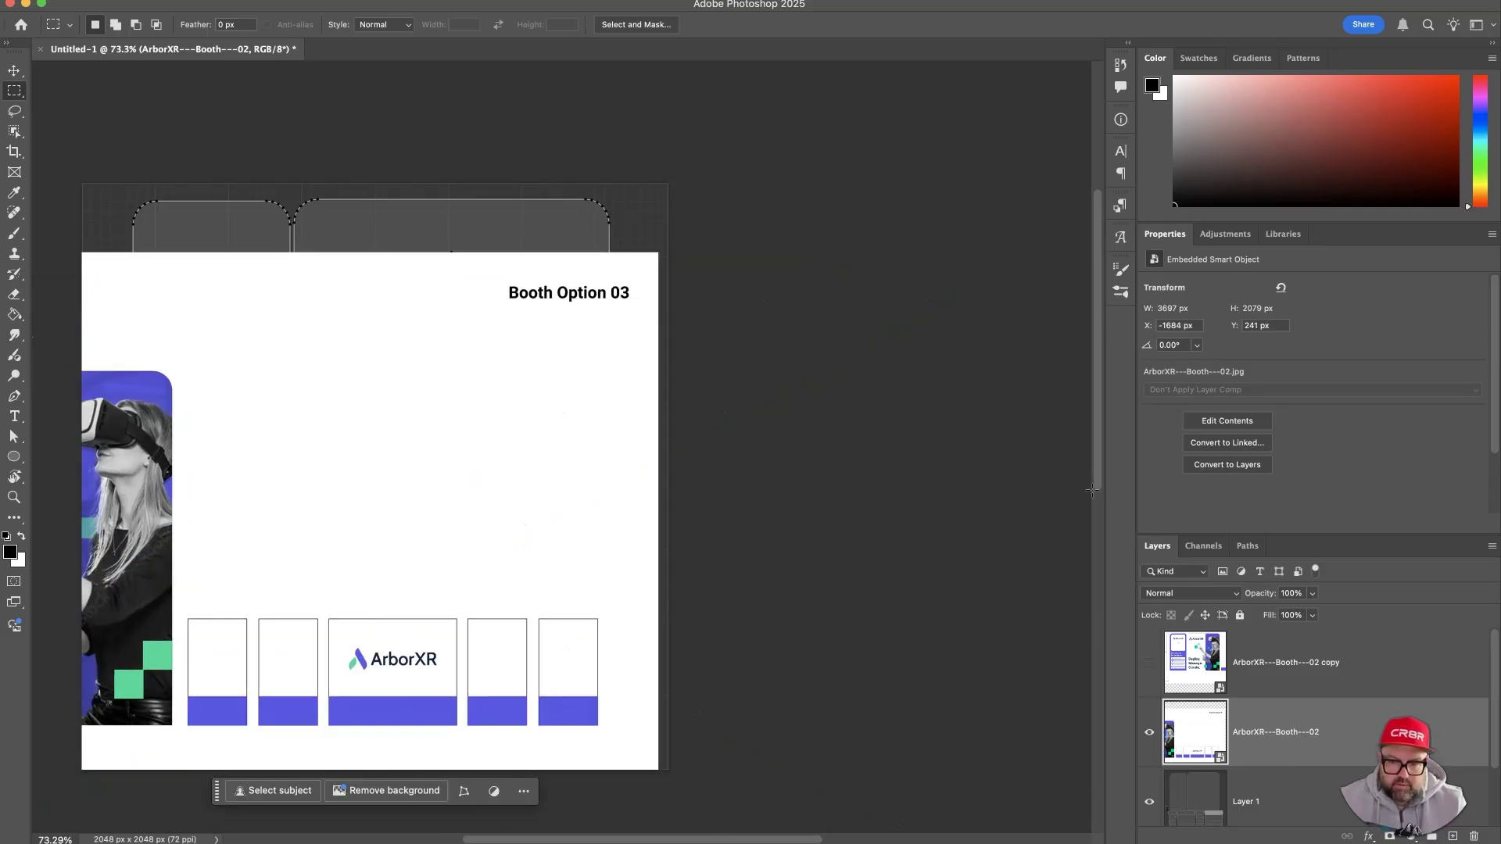
# - Lower the original artwork layer's opacity to 31% to reveal the table islands beneath
pyautogui.click(1290, 594)
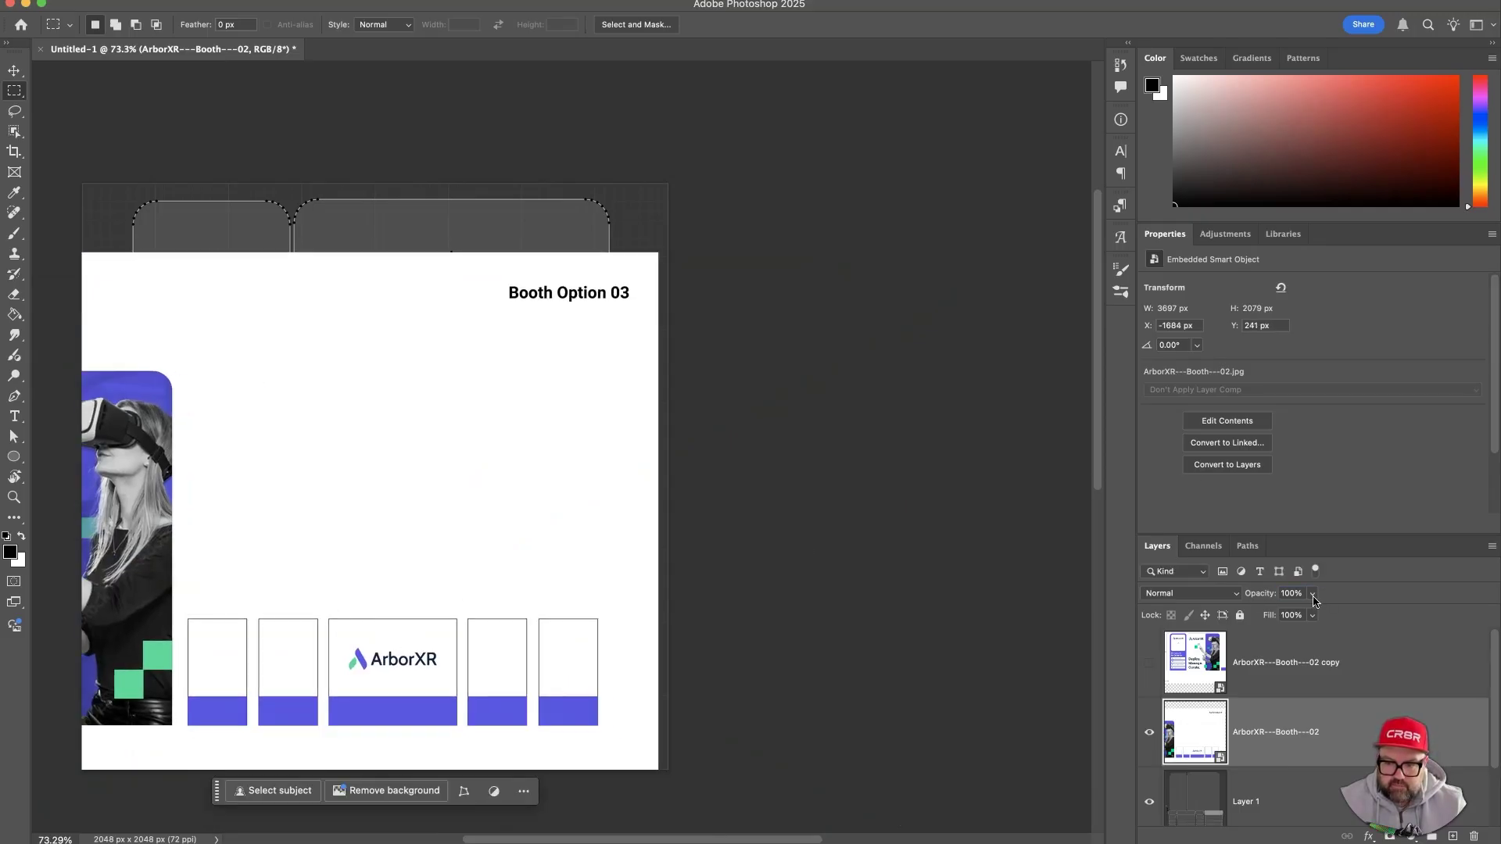
pyautogui.moveTo(1200, 599); pyautogui.dragTo(1257, 610)
pyautogui.moveTo(672, 663); pyautogui.dragTo(889, 570)
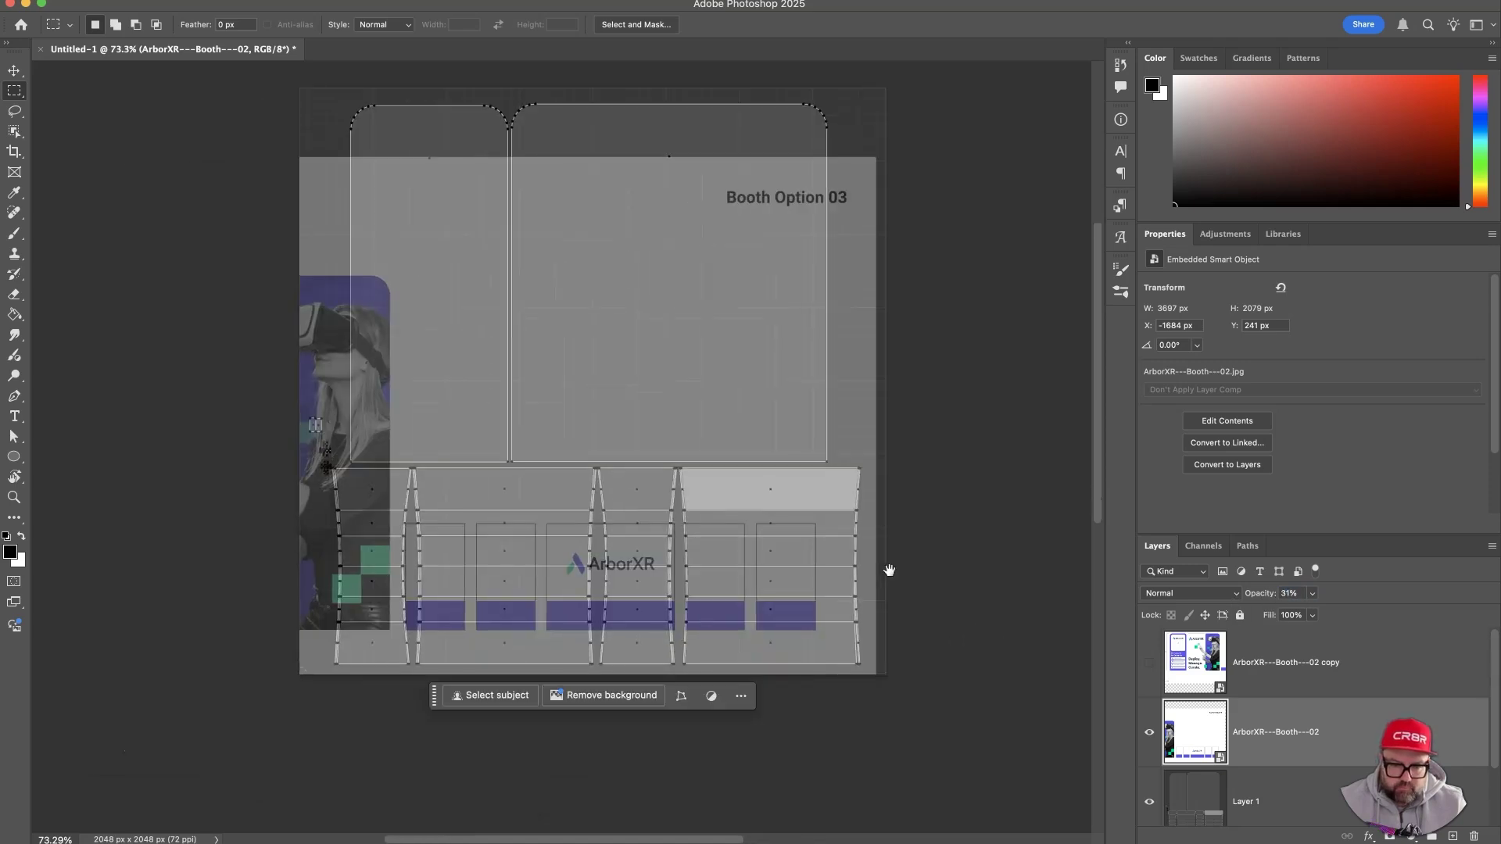
# - Scale the original artwork up to about 151.59% and position its table panels over the table islands
pyautogui.hotkey('ctrl', 't')
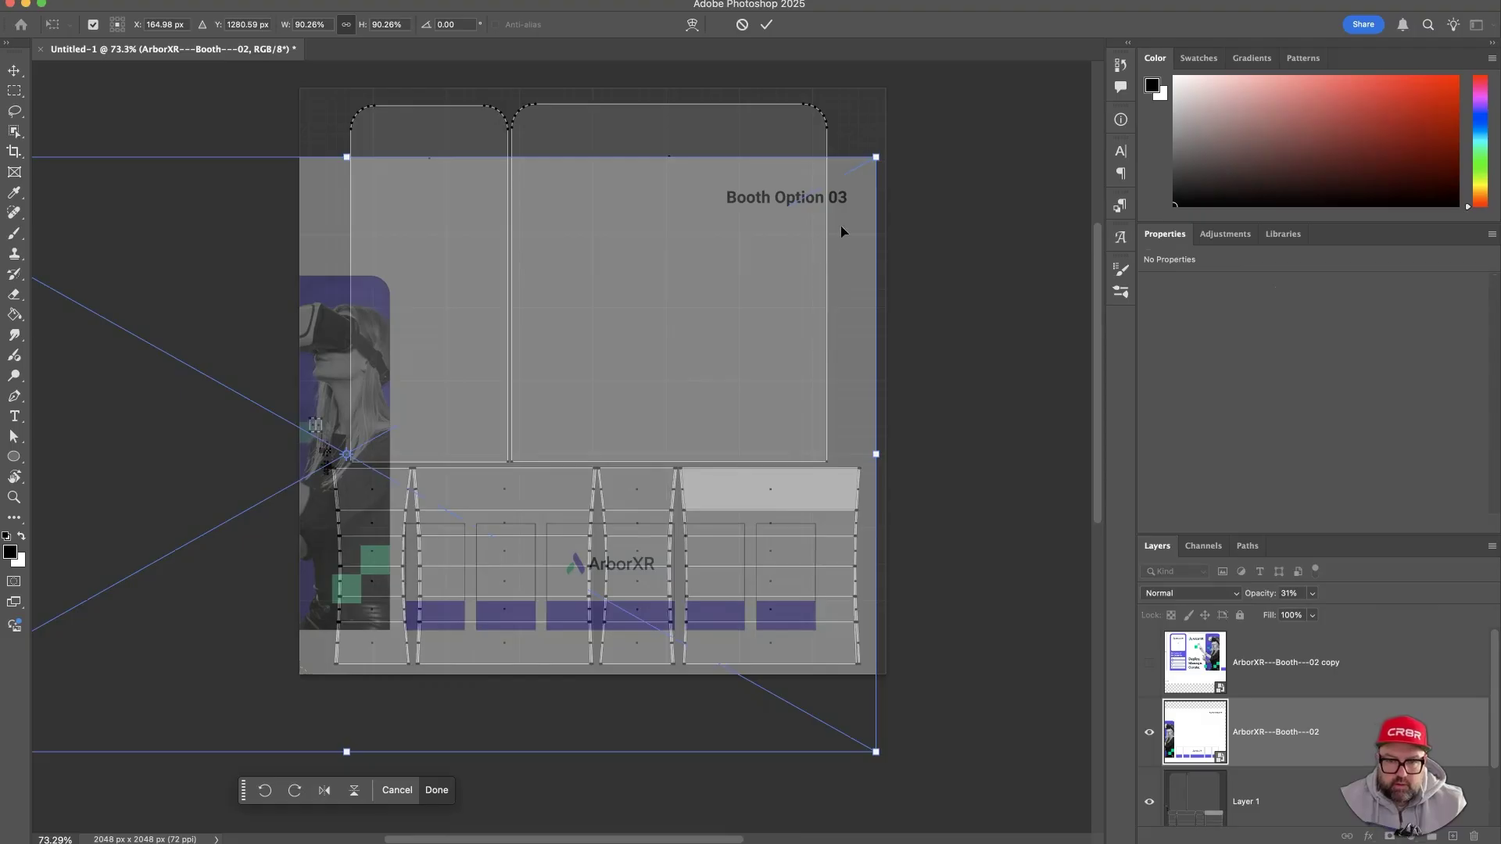
pyautogui.moveTo(876, 158); pyautogui.dragTo(1086, 11)
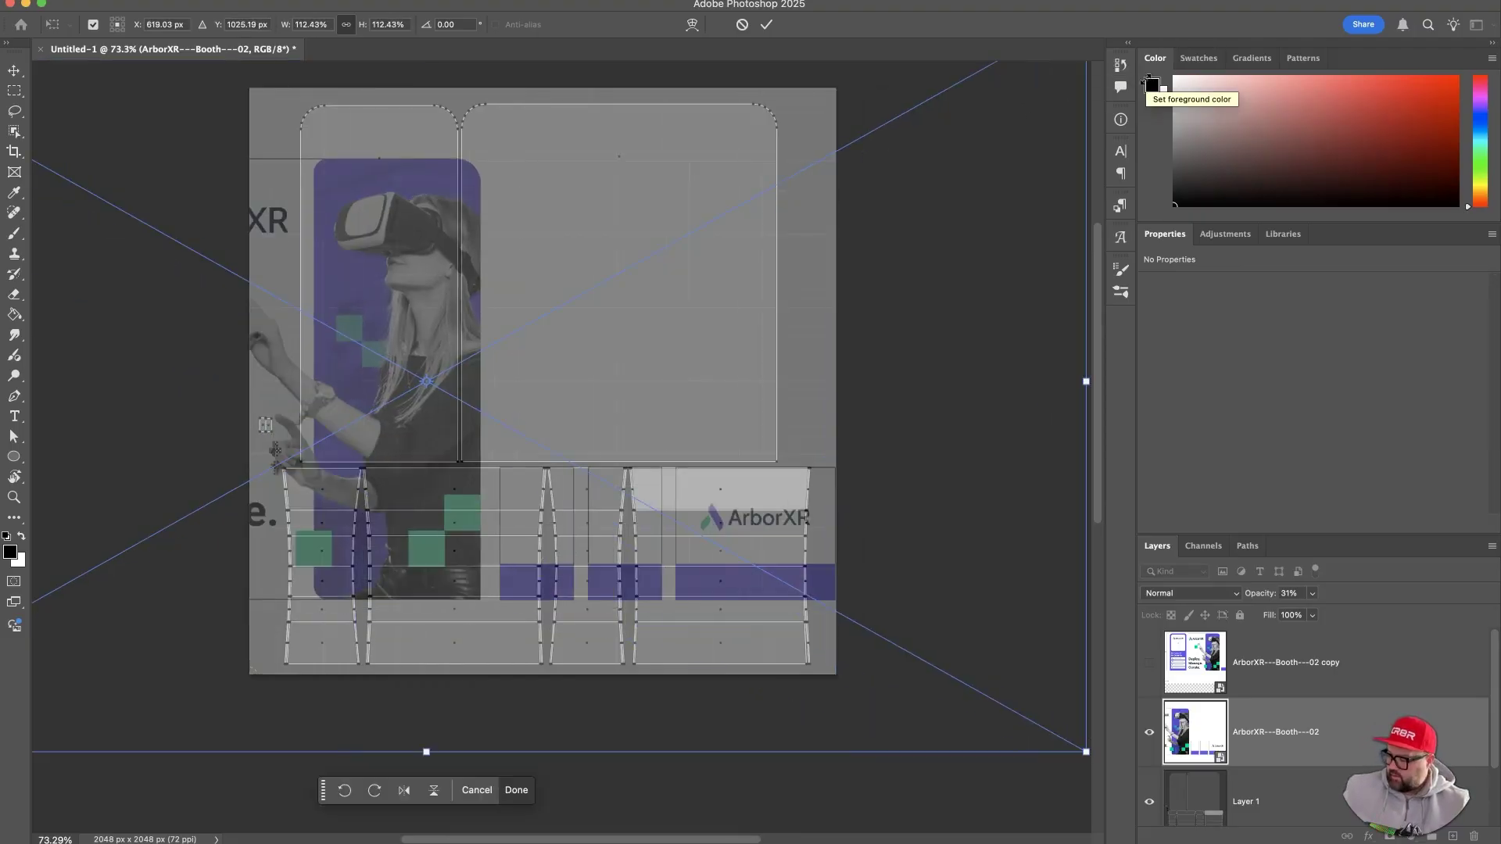
pyautogui.keyDown('super'); pyautogui.moveTo(806, 370); pyautogui.dragTo(745, 374); pyautogui.keyUp('super')
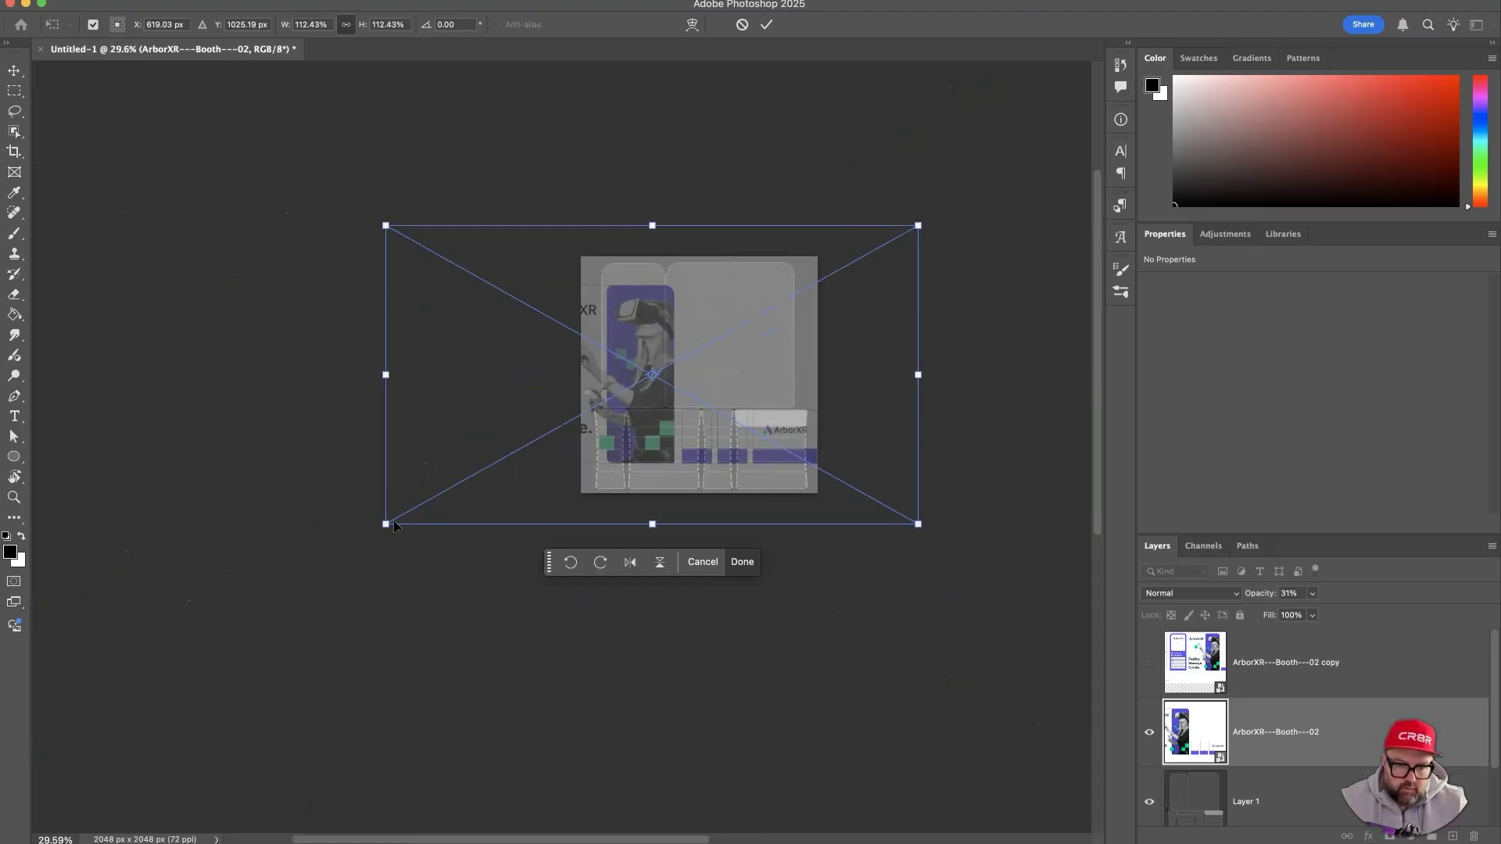
pyautogui.moveTo(386, 524); pyautogui.dragTo(200, 629)
pyautogui.moveTo(534, 455); pyautogui.dragTo(537, 402)
pyautogui.keyDown('super'); pyautogui.moveTo(676, 412); pyautogui.dragTo(707, 436); pyautogui.keyUp('super')
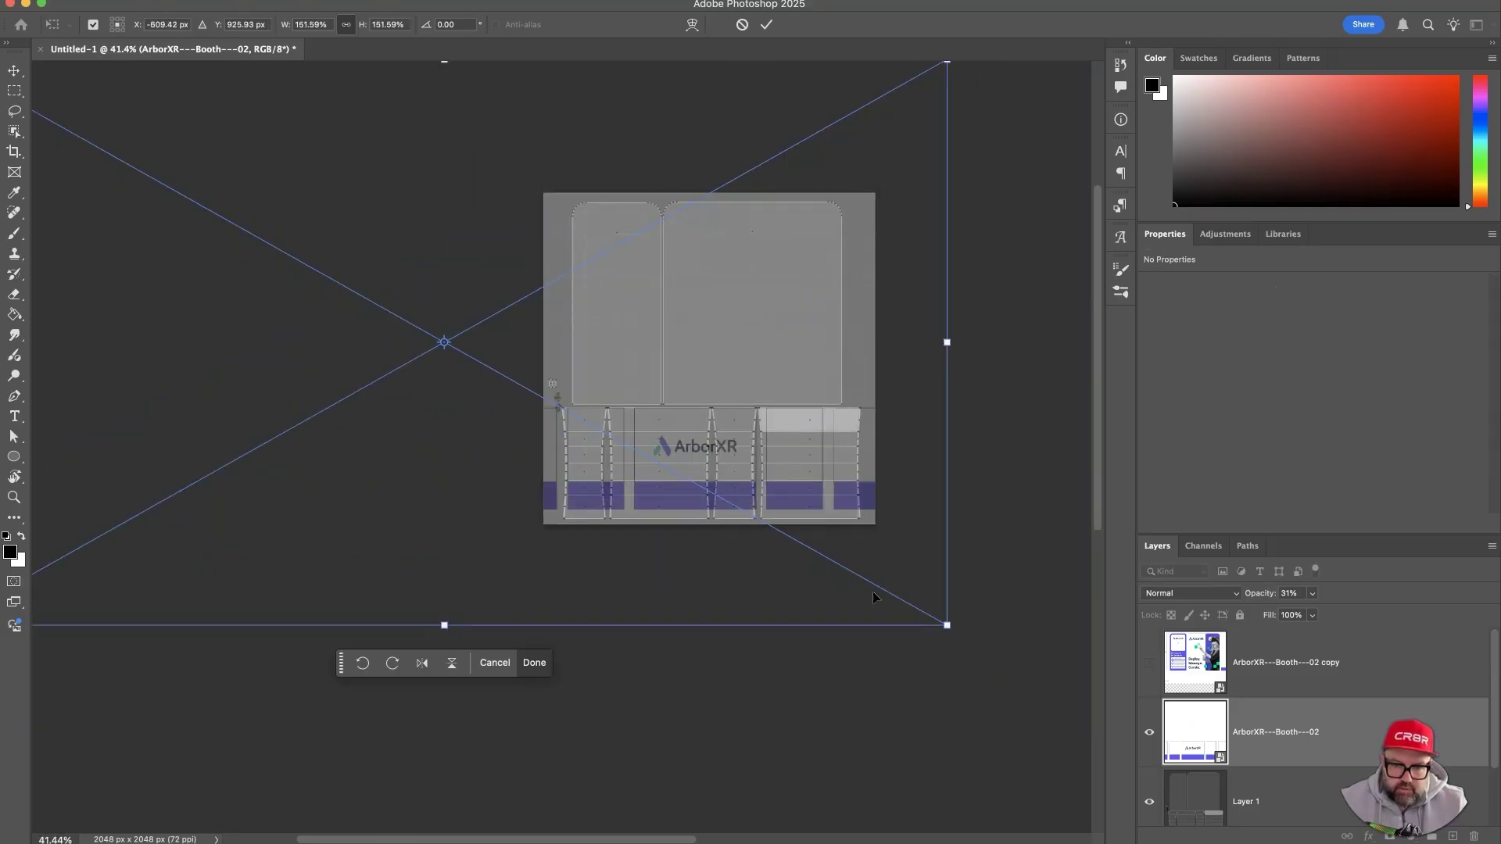
# - Try larger artwork scales of about 162.49%, 166.56% and 158.98%, repositioning the table panels over the islands each time
pyautogui.moveTo(947, 626); pyautogui.dragTo(1020, 666)
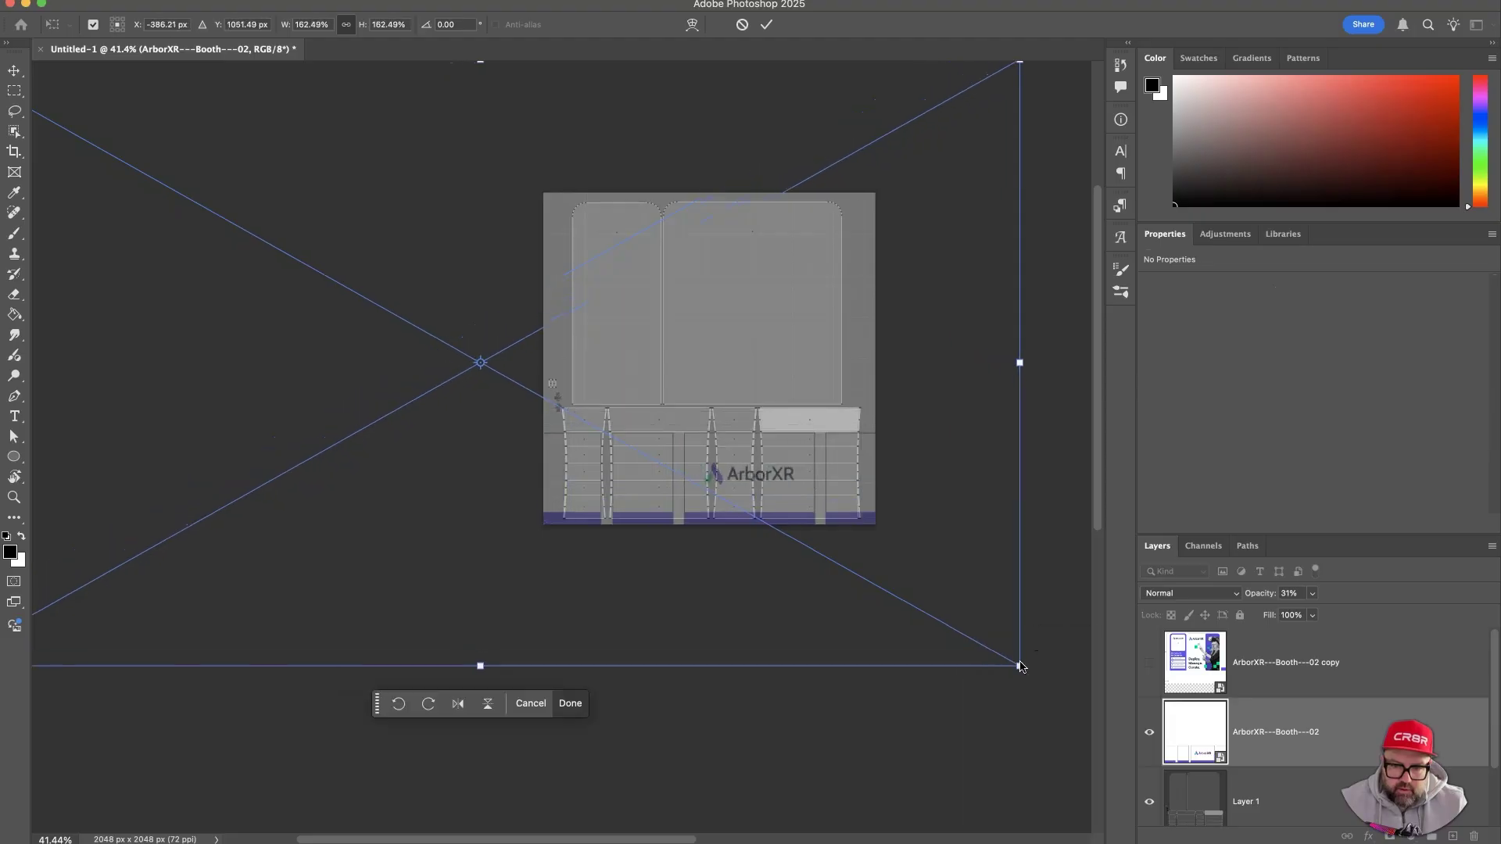
pyautogui.moveTo(651, 502); pyautogui.dragTo(592, 472)
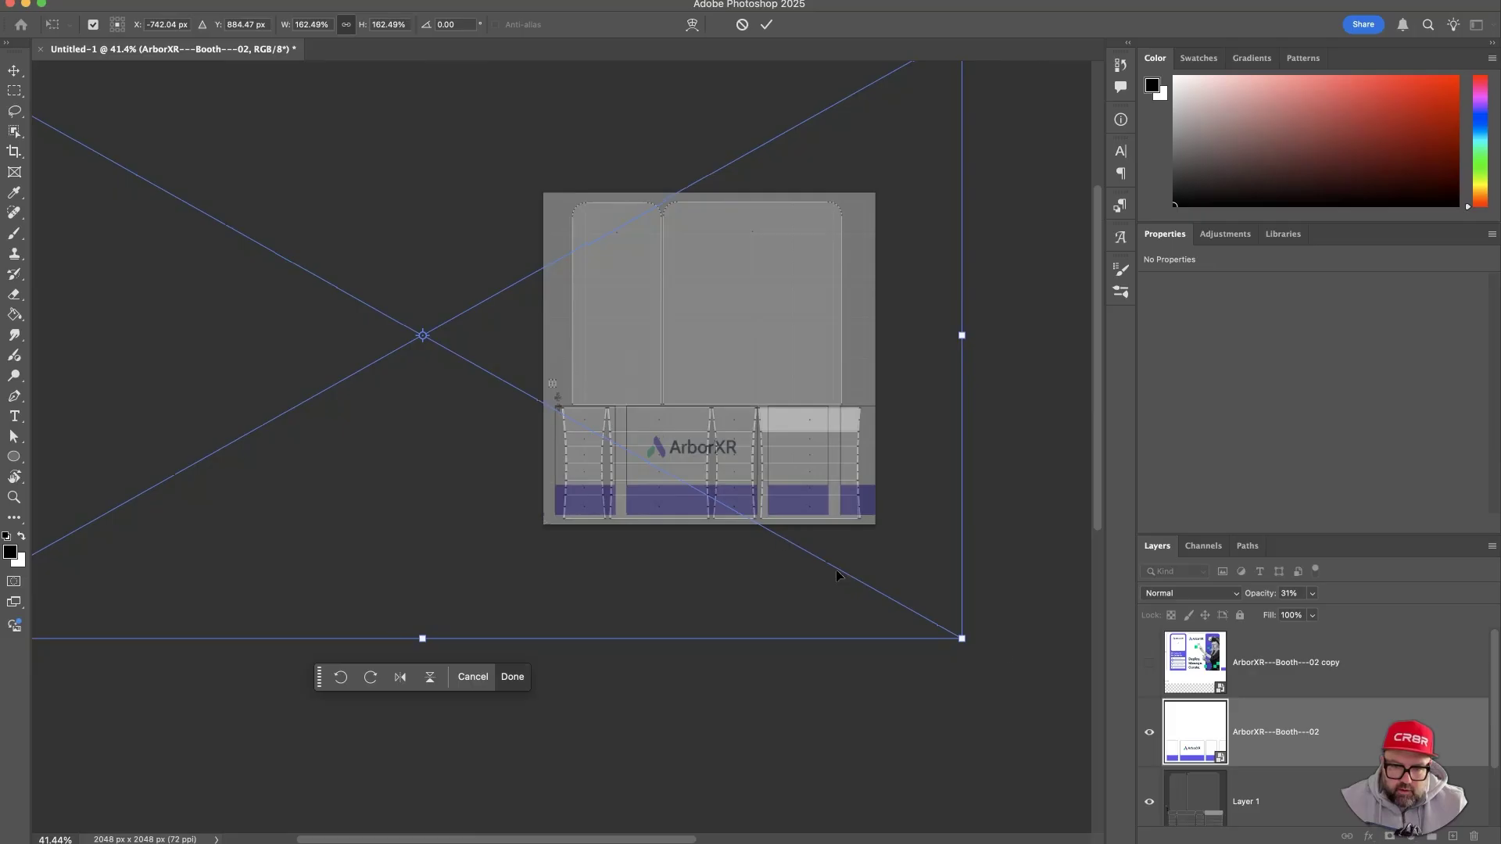
pyautogui.moveTo(967, 641); pyautogui.dragTo(989, 655)
pyautogui.moveTo(765, 500); pyautogui.dragTo(715, 497)
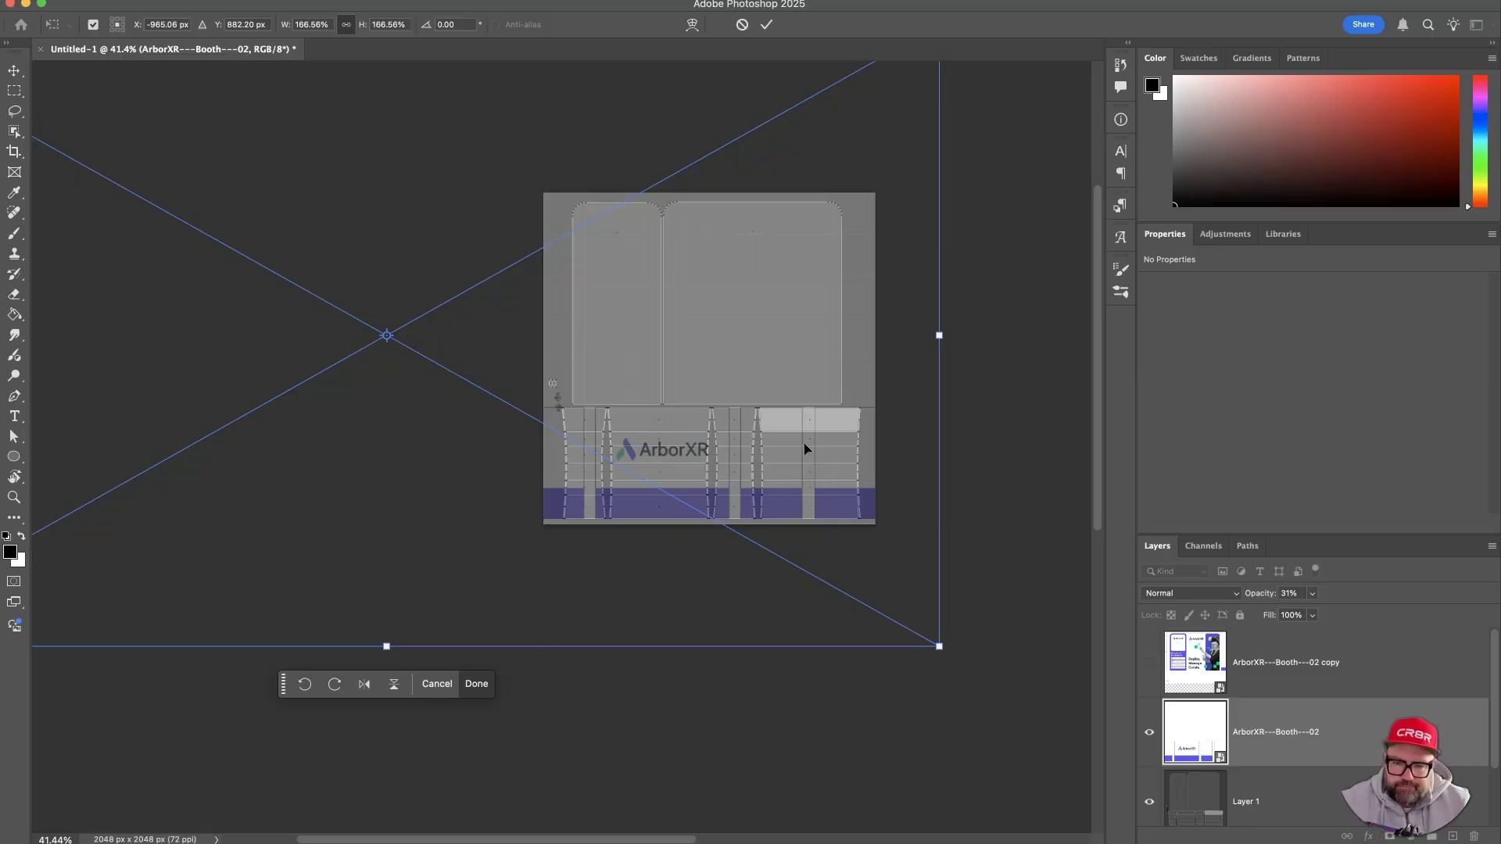
pyautogui.moveTo(939, 646); pyautogui.dragTo(889, 618)
pyautogui.moveTo(712, 448); pyautogui.dragTo(753, 470)
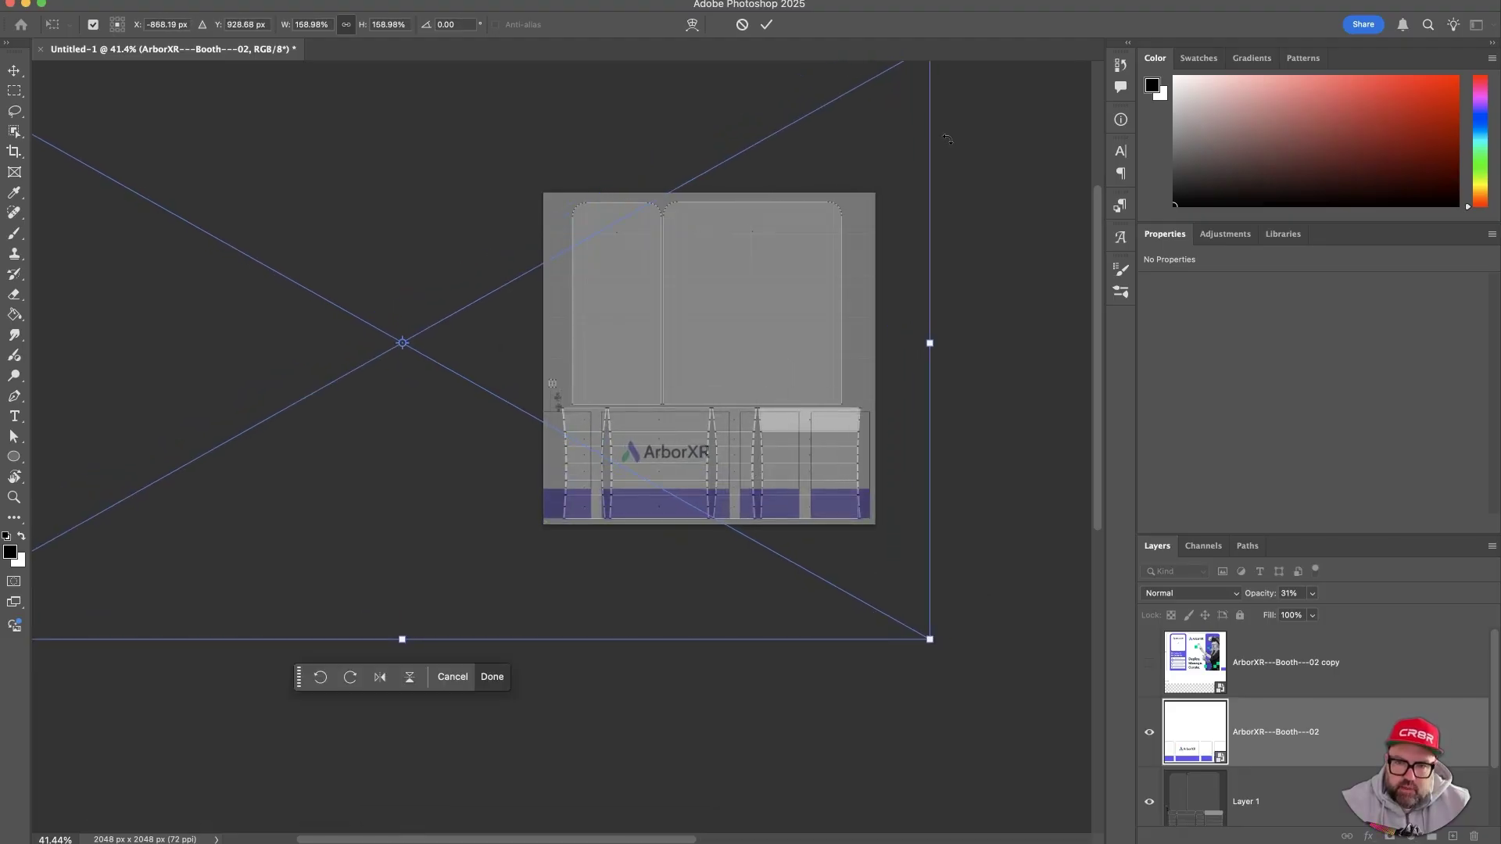
# - Reduce the artwork to about 137.87%, center its logo panel on the second table island and apply the transform
pyautogui.moveTo(926, 632); pyautogui.dragTo(821, 573)
pyautogui.moveTo(661, 472); pyautogui.dragTo(715, 508)
pyautogui.moveTo(895, 628); pyautogui.dragTo(861, 609)
pyautogui.moveTo(738, 503)
pyautogui.mouseDown()
pyautogui.moveTo(776, 519)
pyautogui.moveTo(764, 513)
pyautogui.mouseUp()
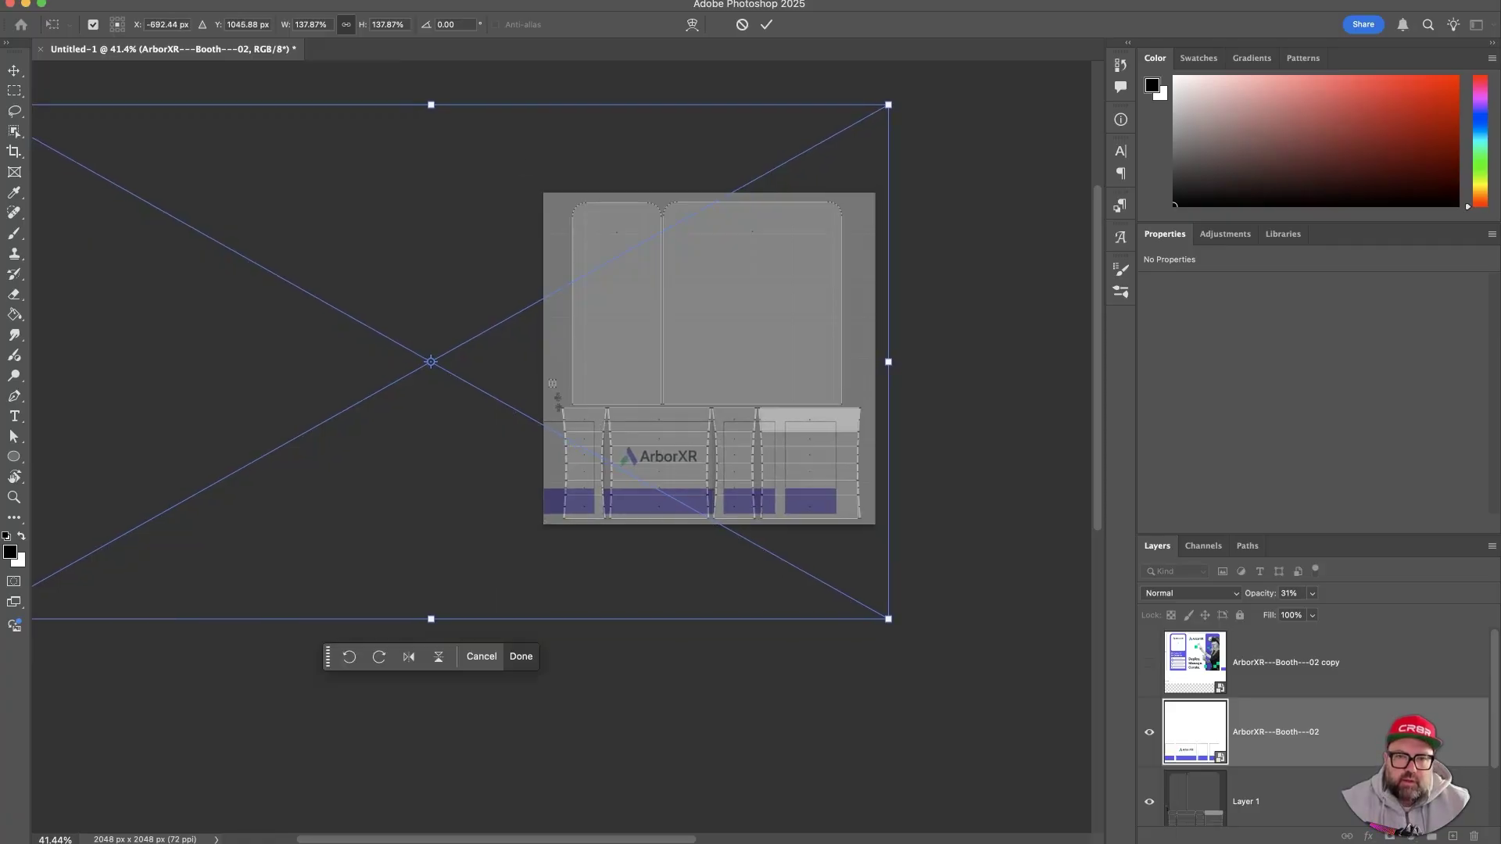
pyautogui.click(769, 25)
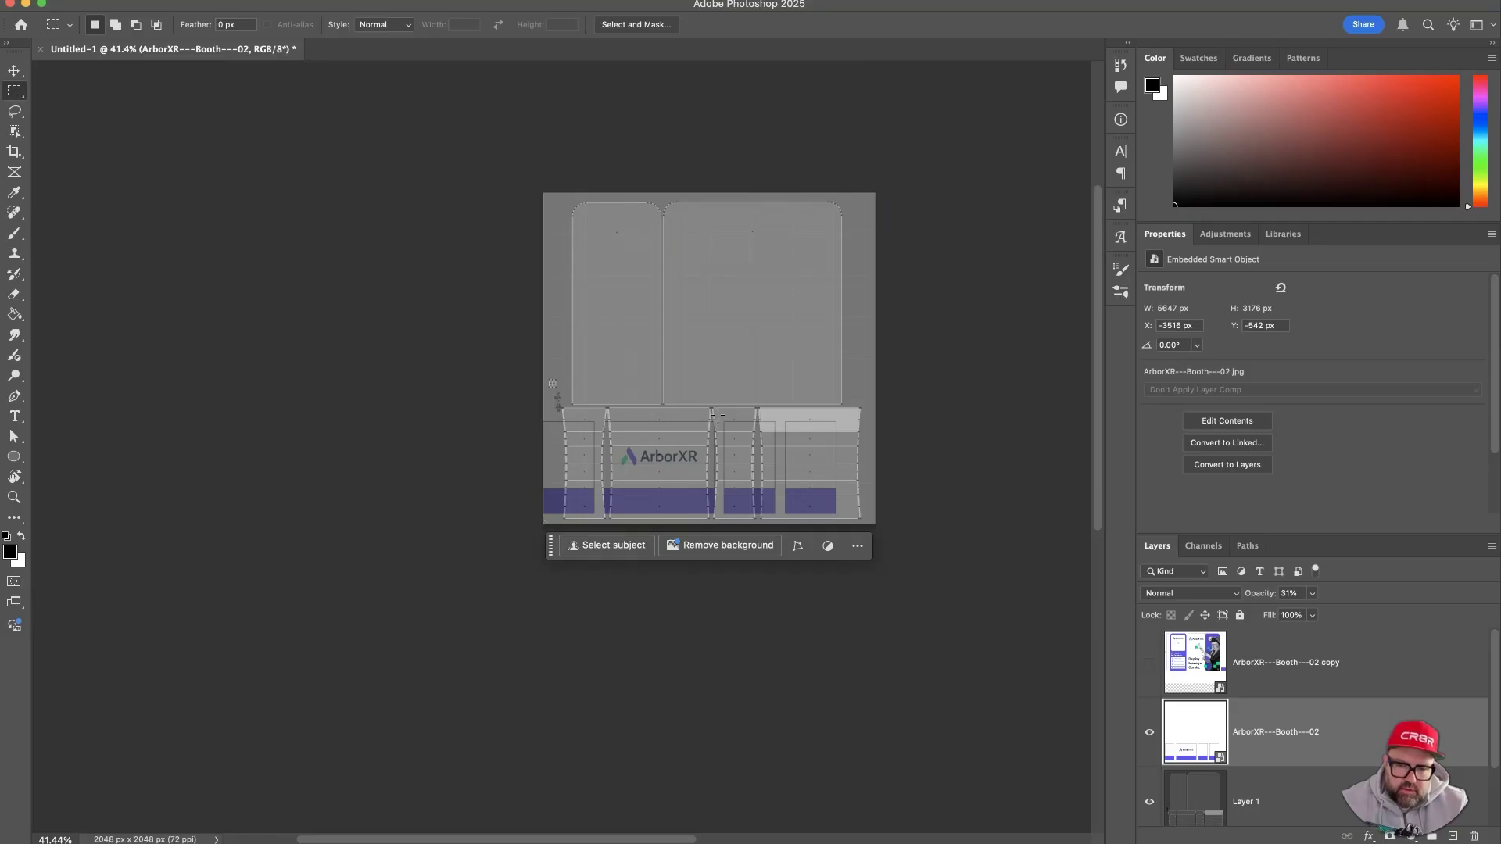
# - Select the logo table panel just inside its border, restore the artwork layer to 100% opacity and mask it to the selection
pyautogui.keyDown('alt'); pyautogui.scroll(5, 712, 419); pyautogui.keyUp('alt')
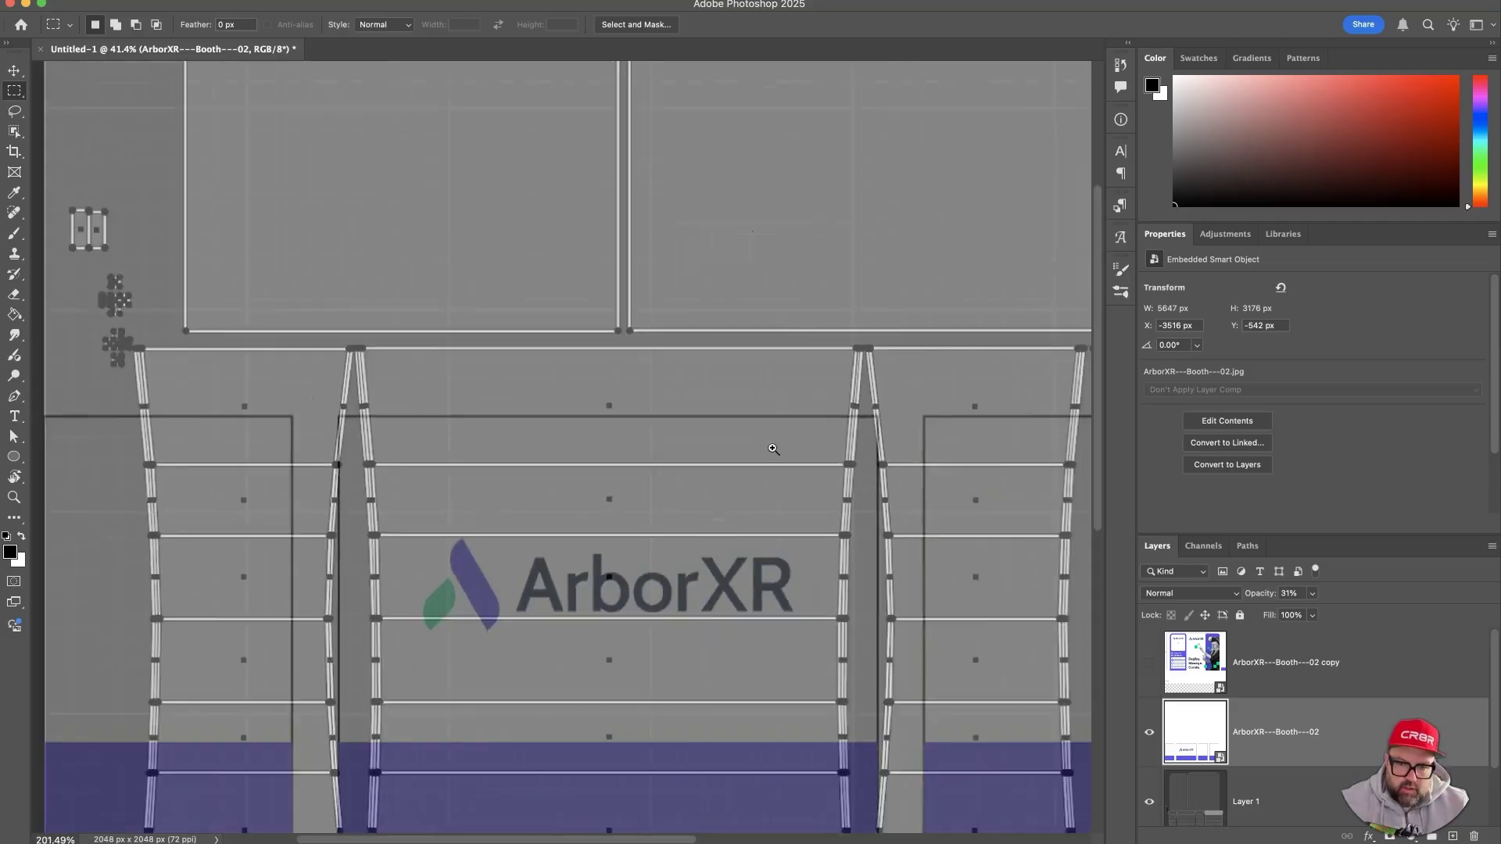
pyautogui.moveTo(841, 428); pyautogui.dragTo(397, 799)
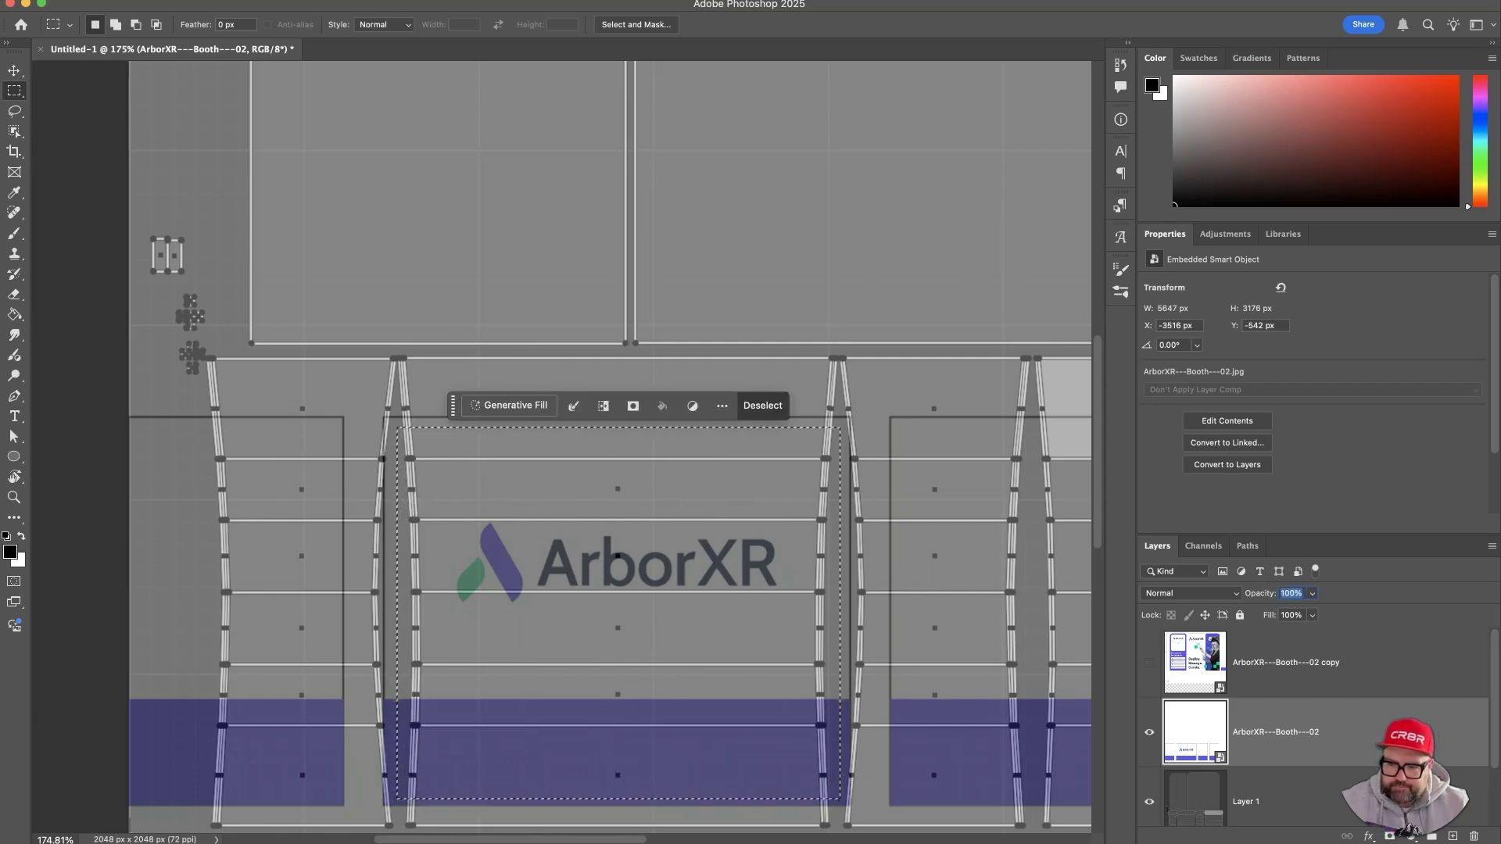
pyautogui.press('Return')
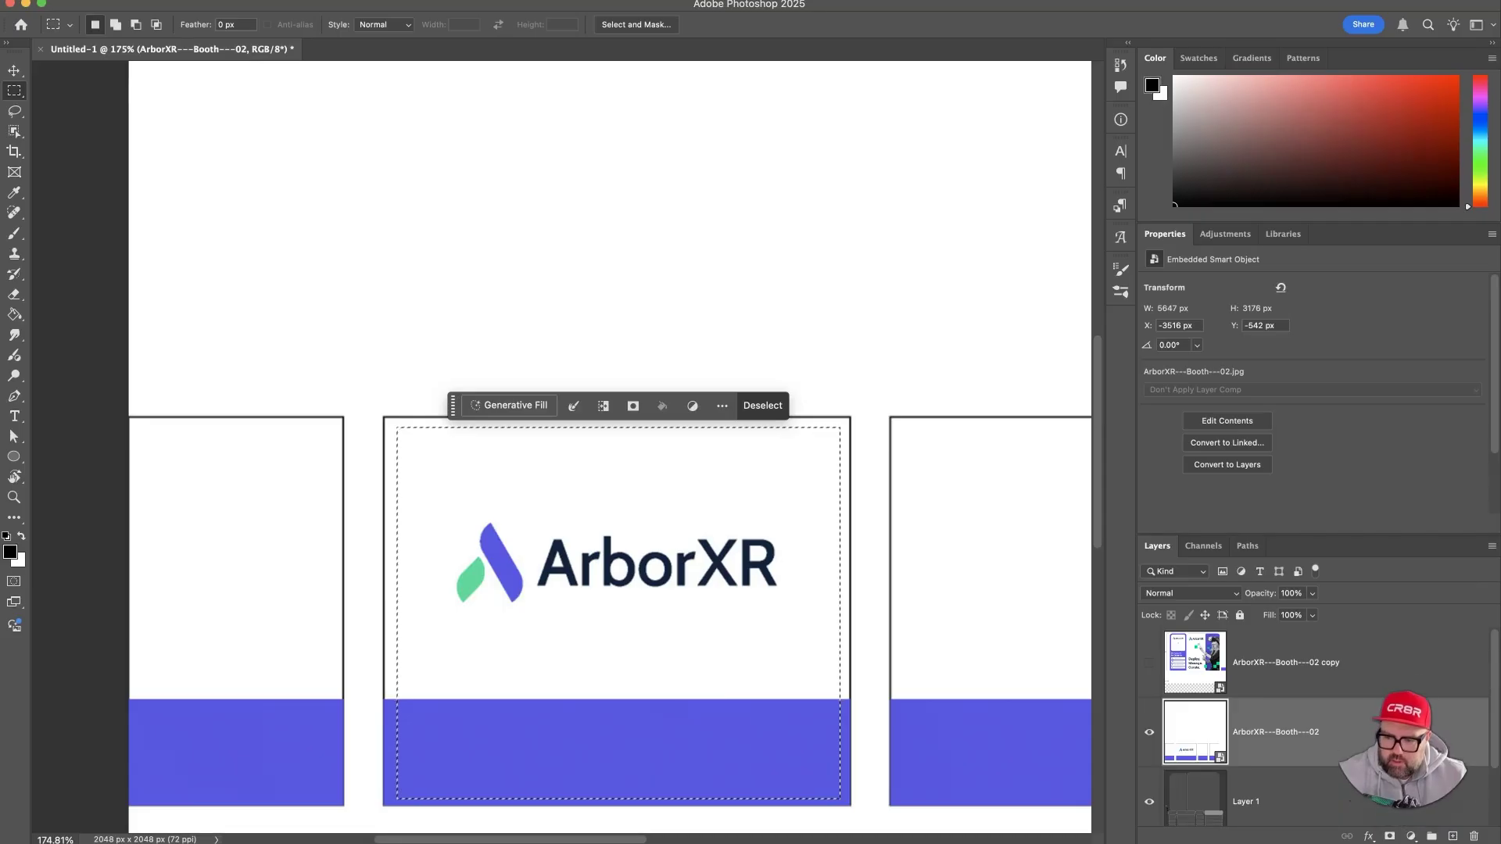
pyautogui.click(1391, 836)
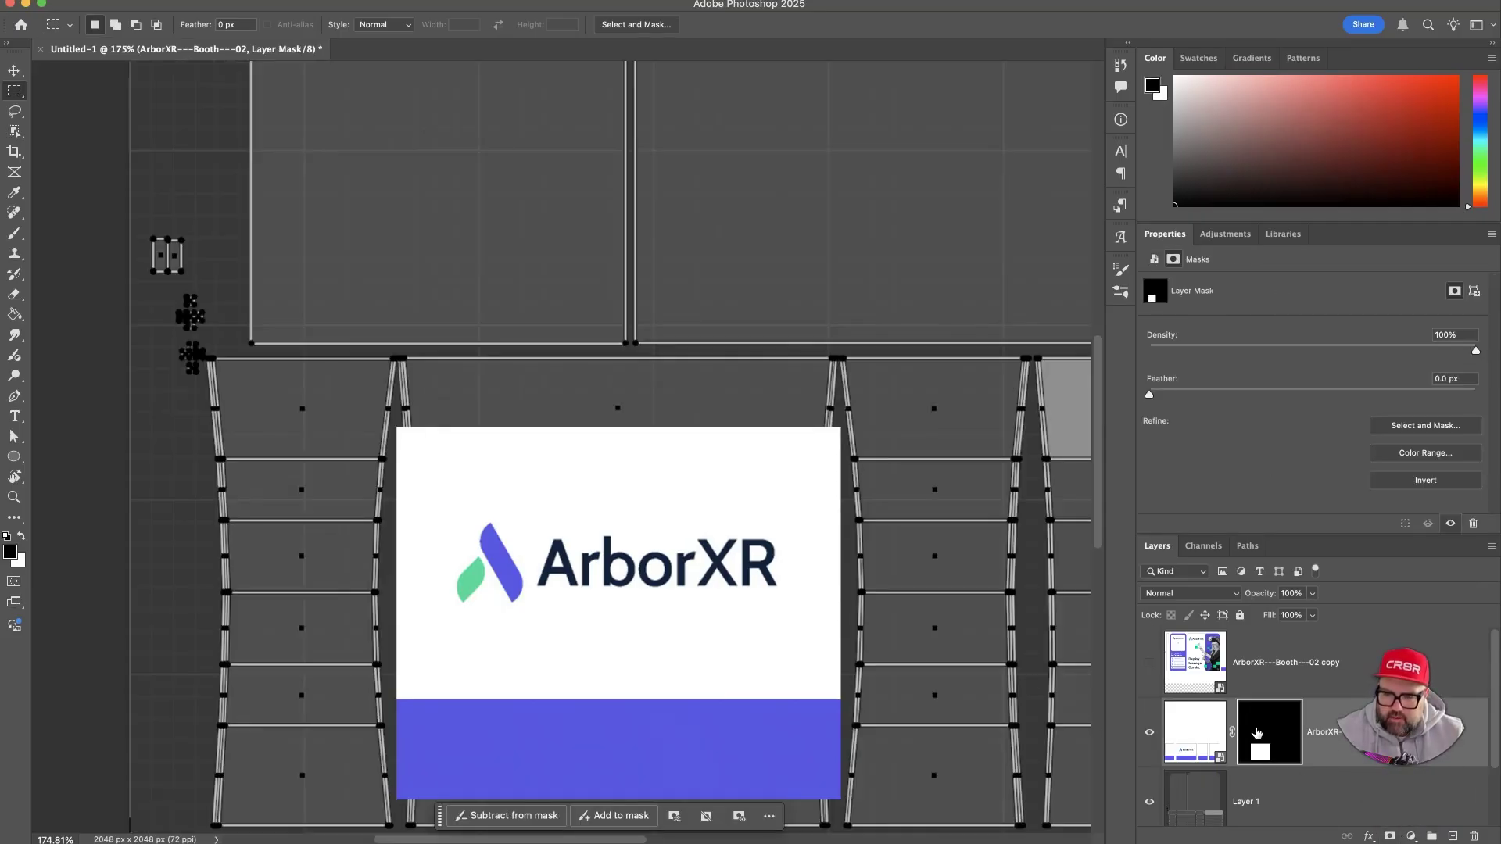
# - Rasterize the masked table artwork layer and apply its layer mask
pyautogui.rightClick(1219, 732)
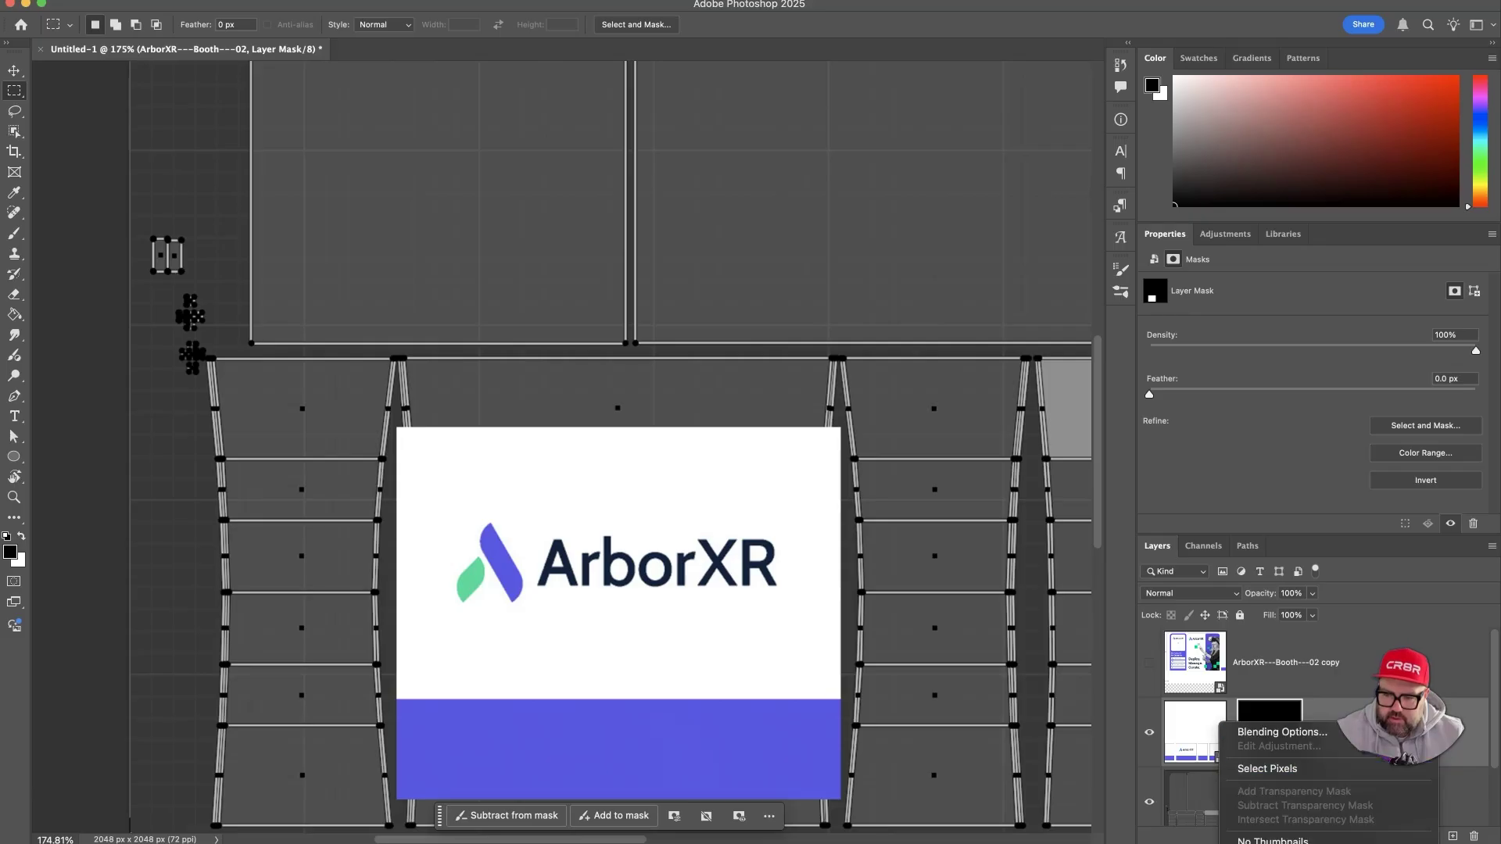
pyautogui.press('Escape')
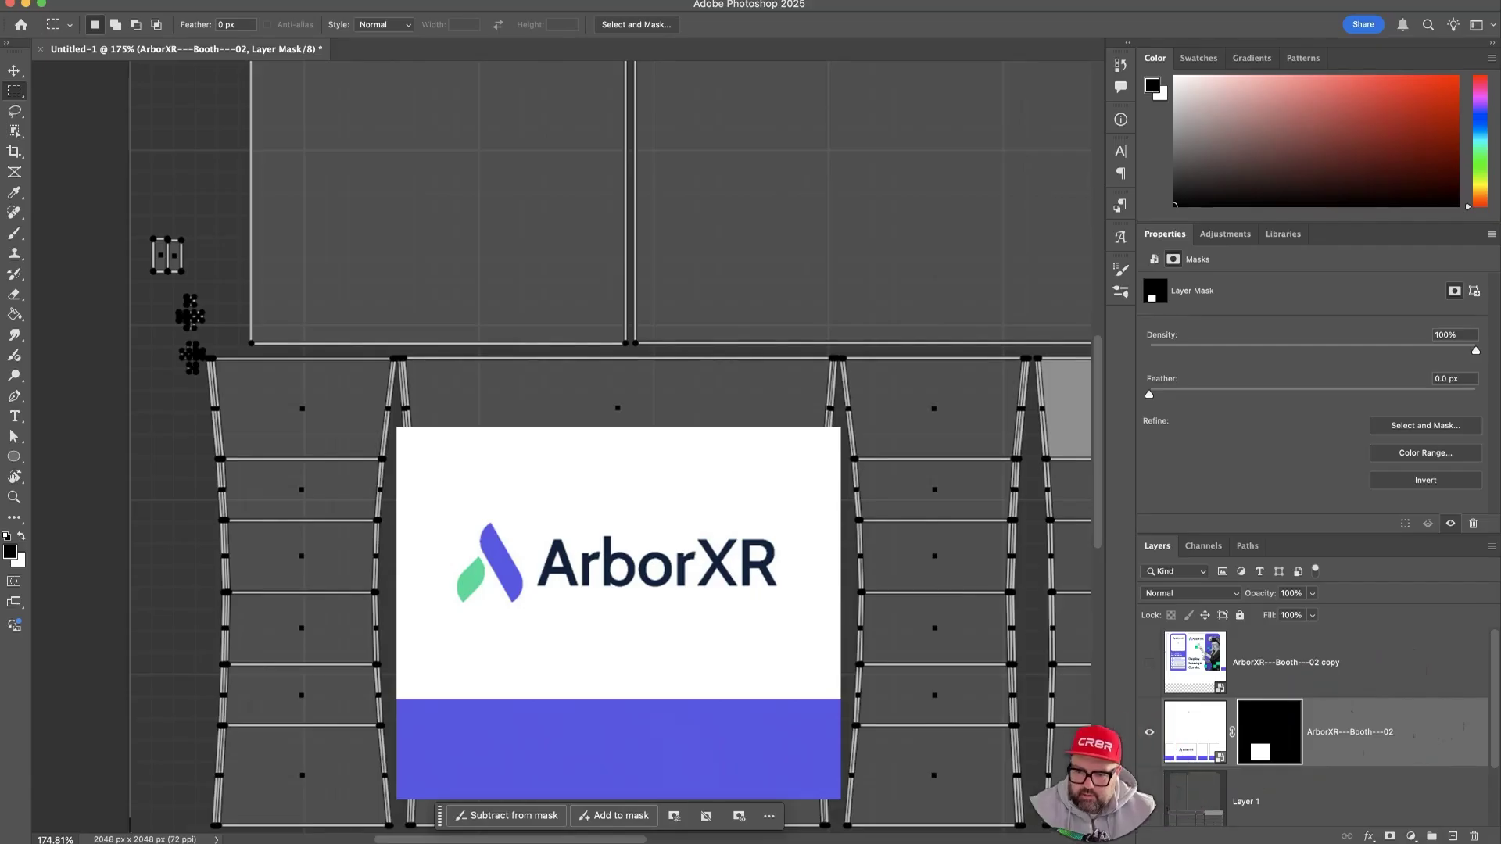
pyautogui.rightClick(1354, 725)
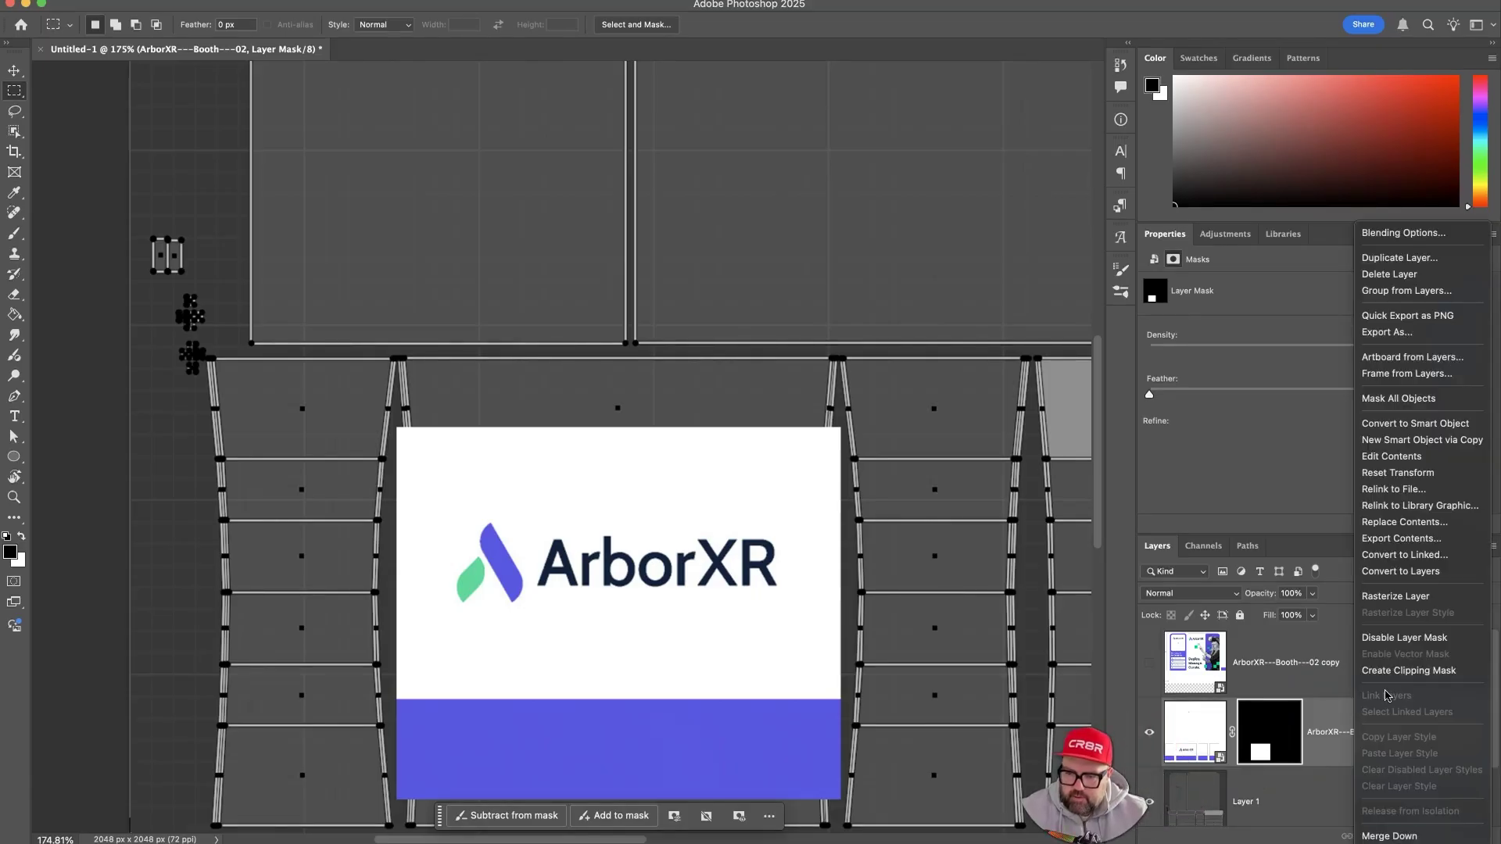
pyautogui.click(1400, 596)
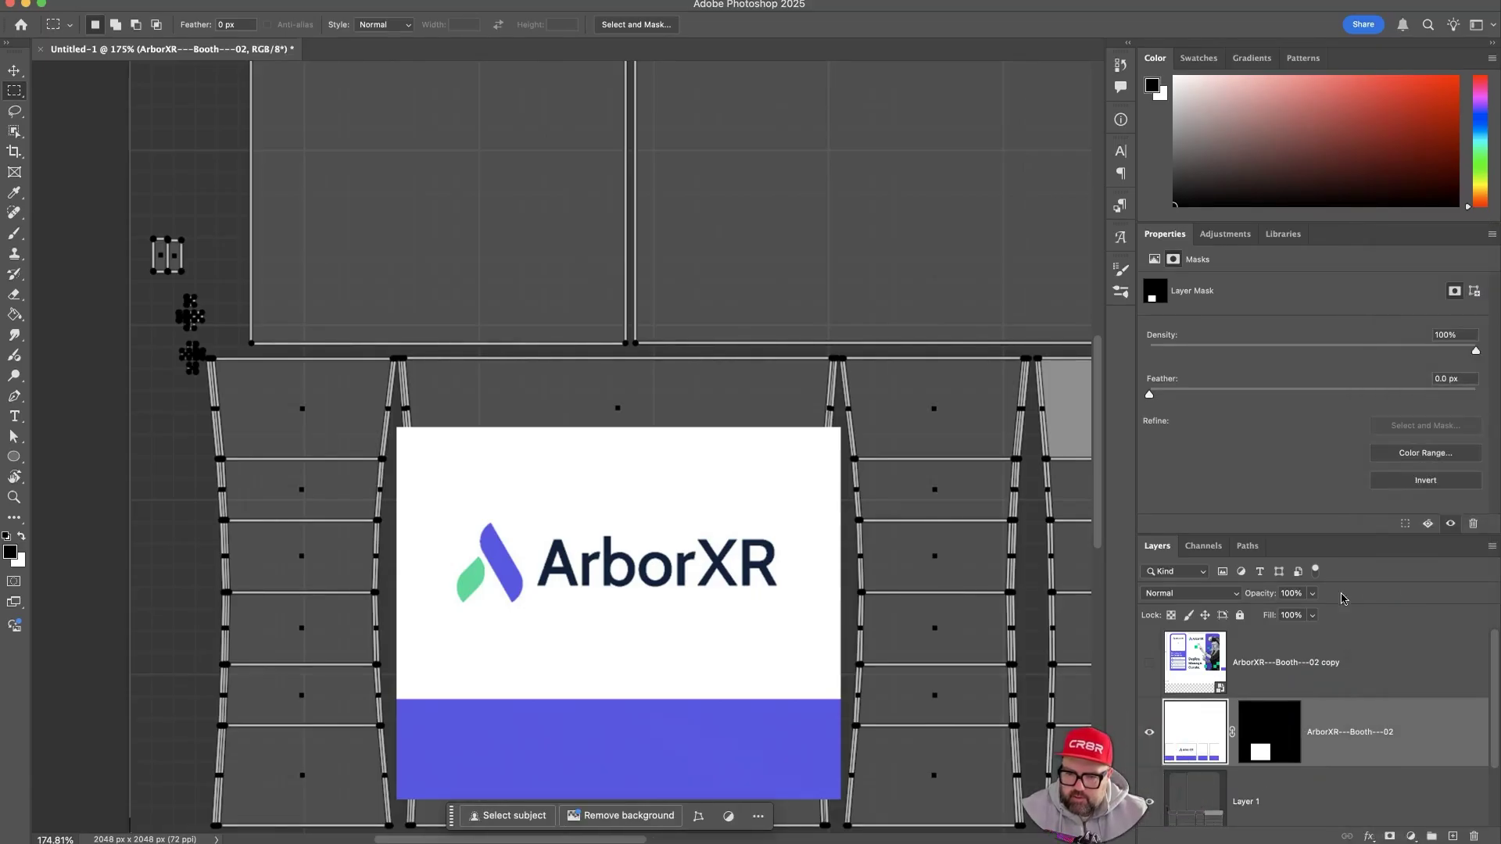
pyautogui.rightClick(1255, 743)
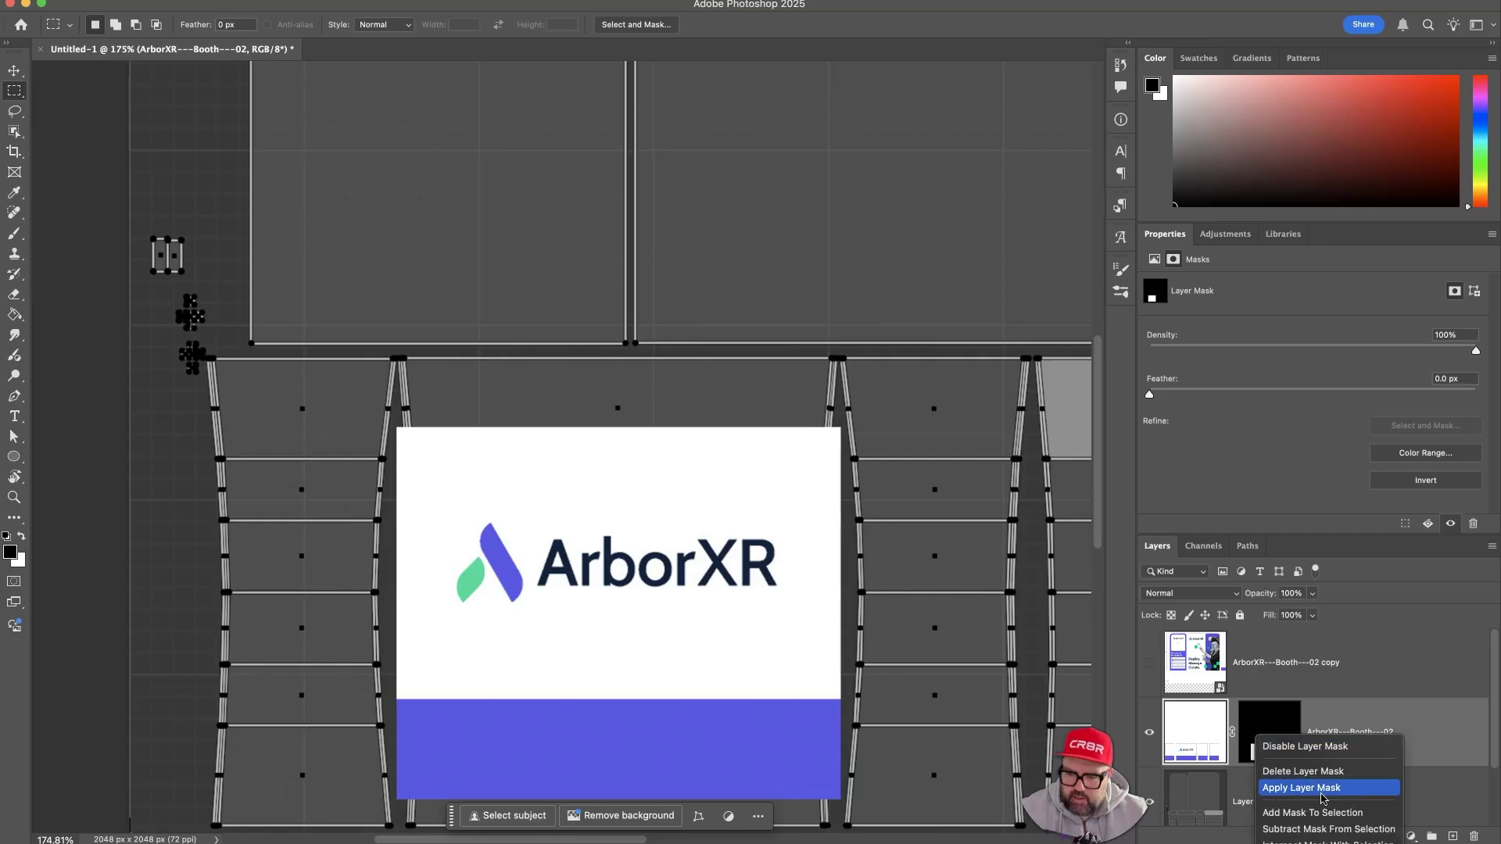
pyautogui.click(1321, 786)
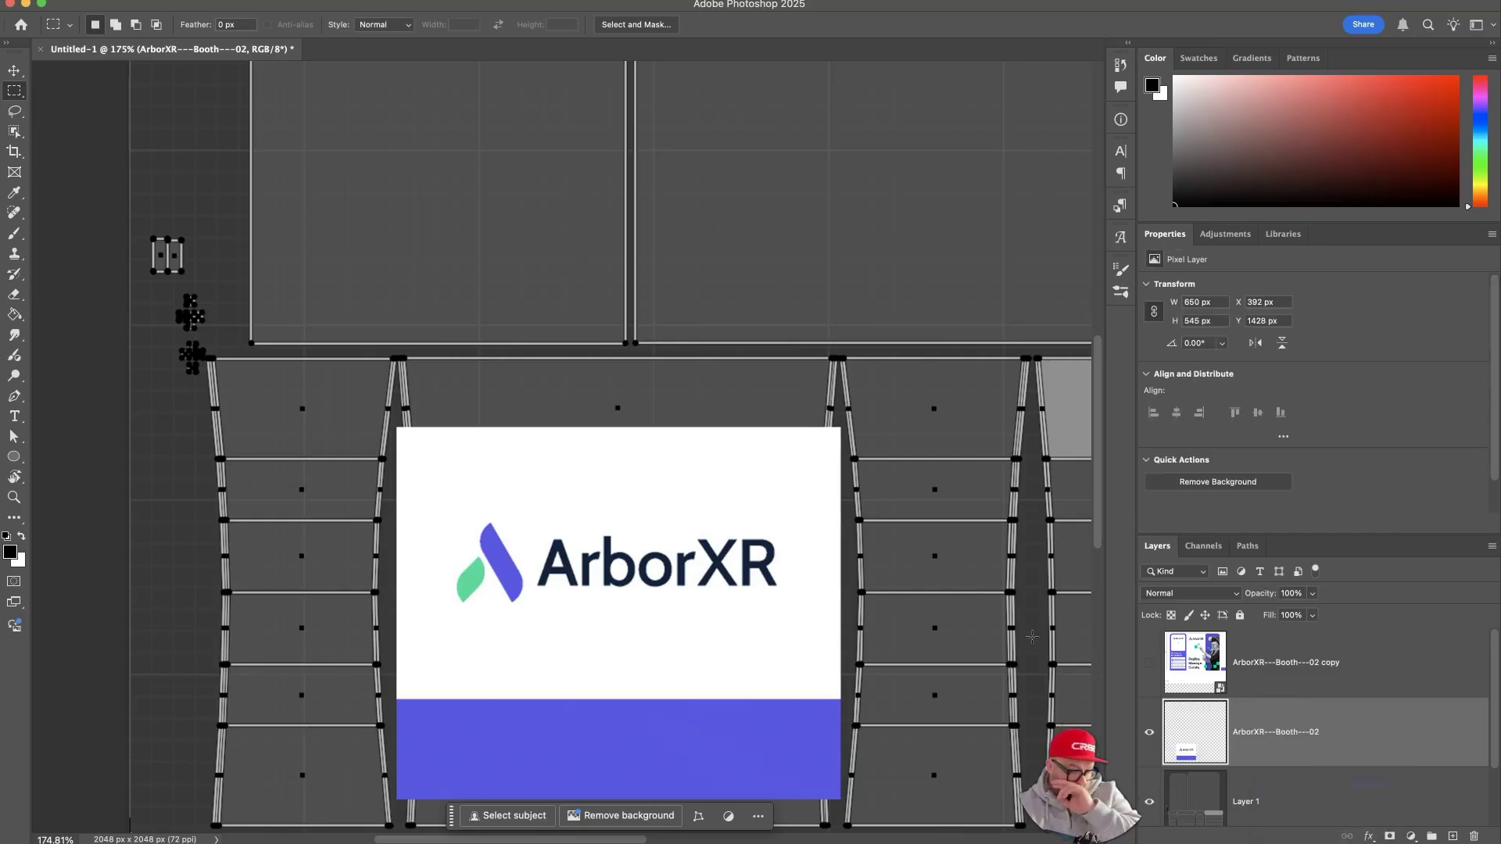
# - Set the table artwork's opacity to 76% and stretch a thin strip at the logo panel's right edge to about 8109% width across the adjoining islands
pyautogui.keyDown('alt'); pyautogui.scroll(-6, 774, 480); pyautogui.keyUp('alt')
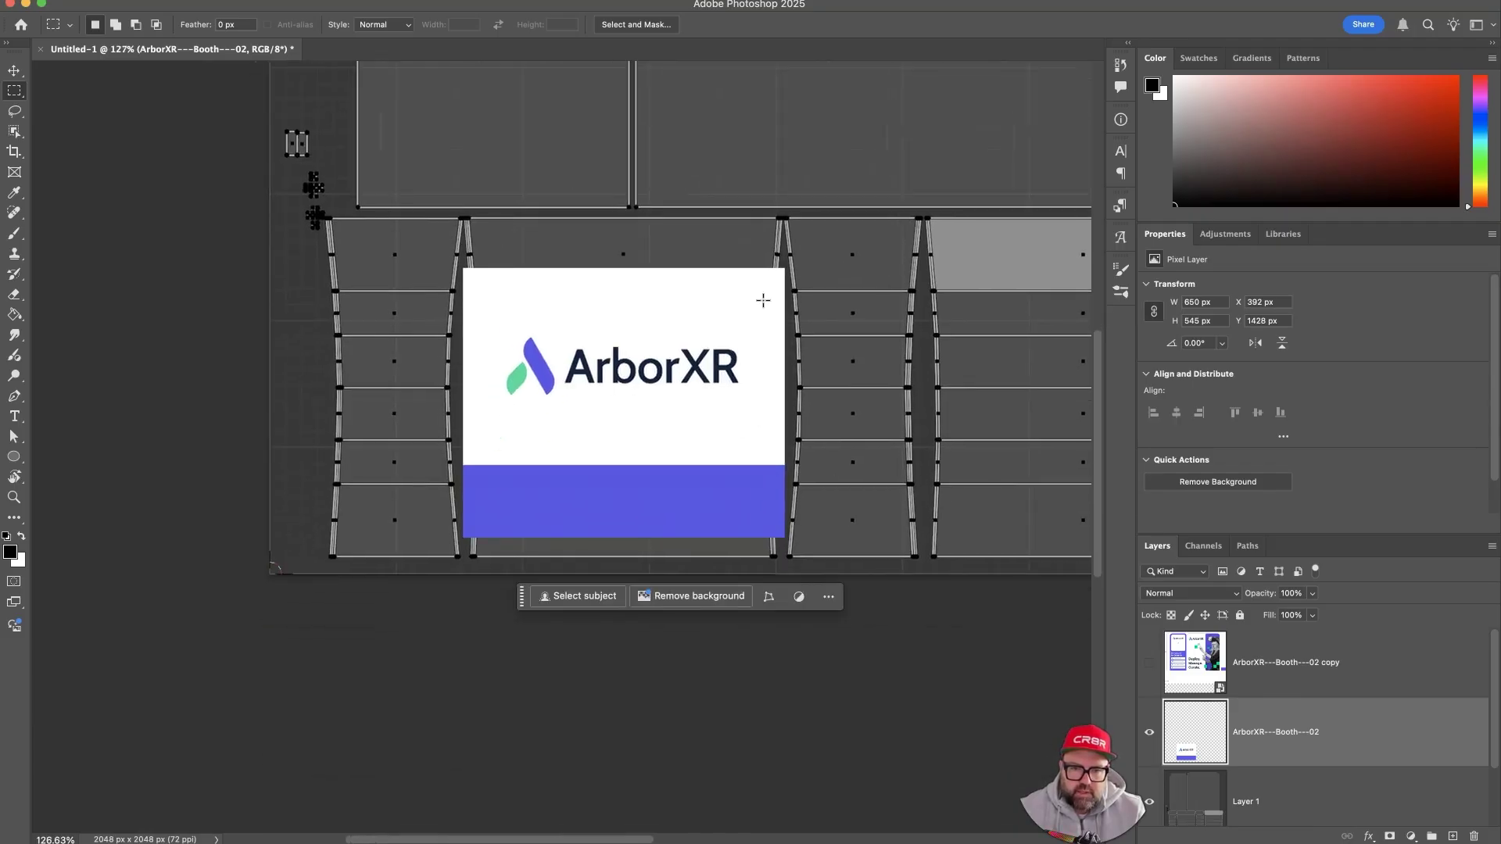
pyautogui.moveTo(1268, 594); pyautogui.dragTo(1254, 597)
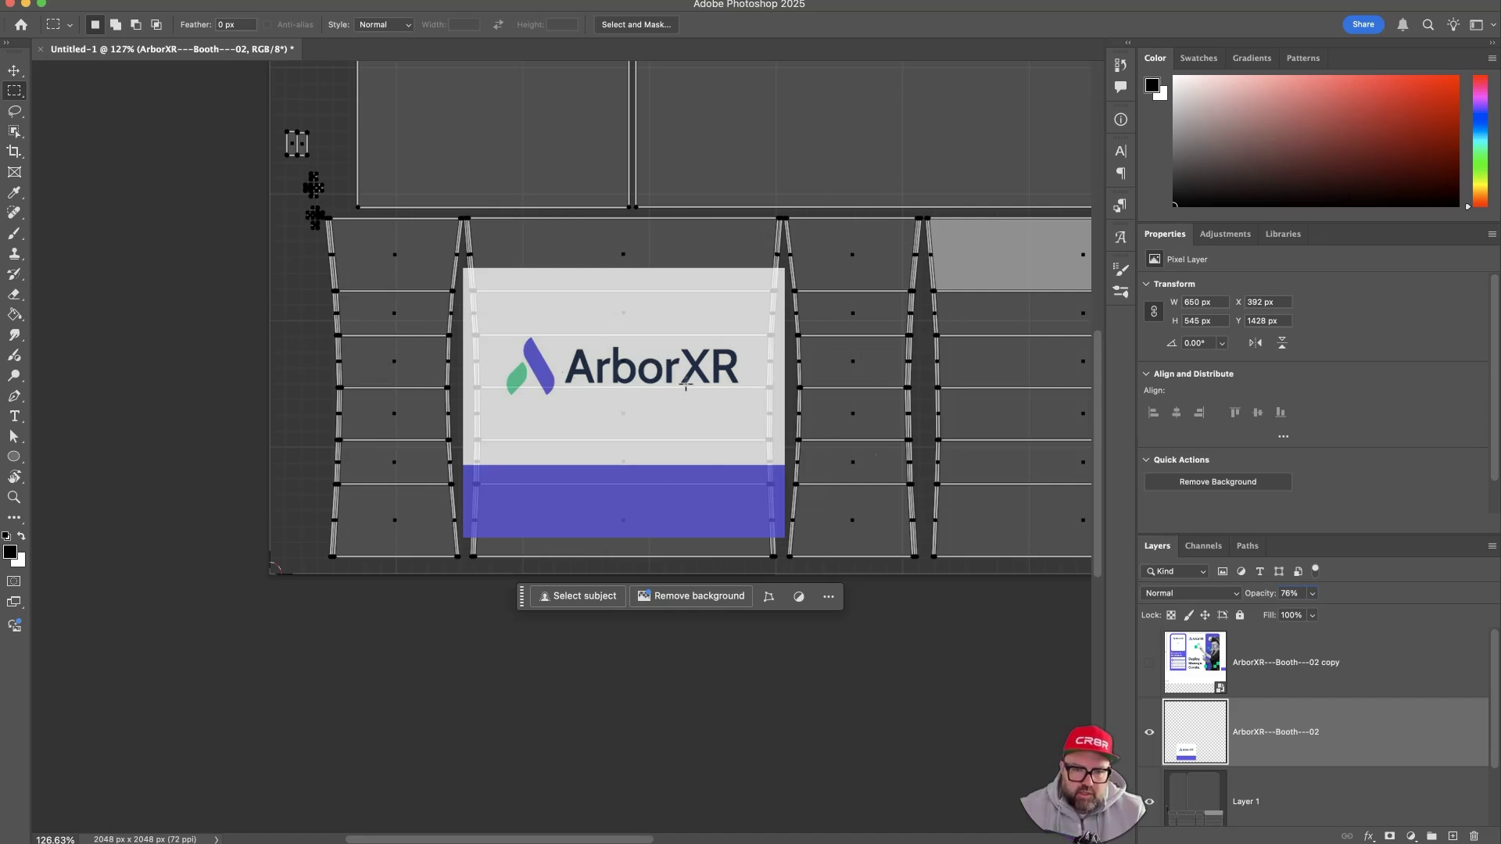
pyautogui.moveTo(769, 259); pyautogui.dragTo(774, 542)
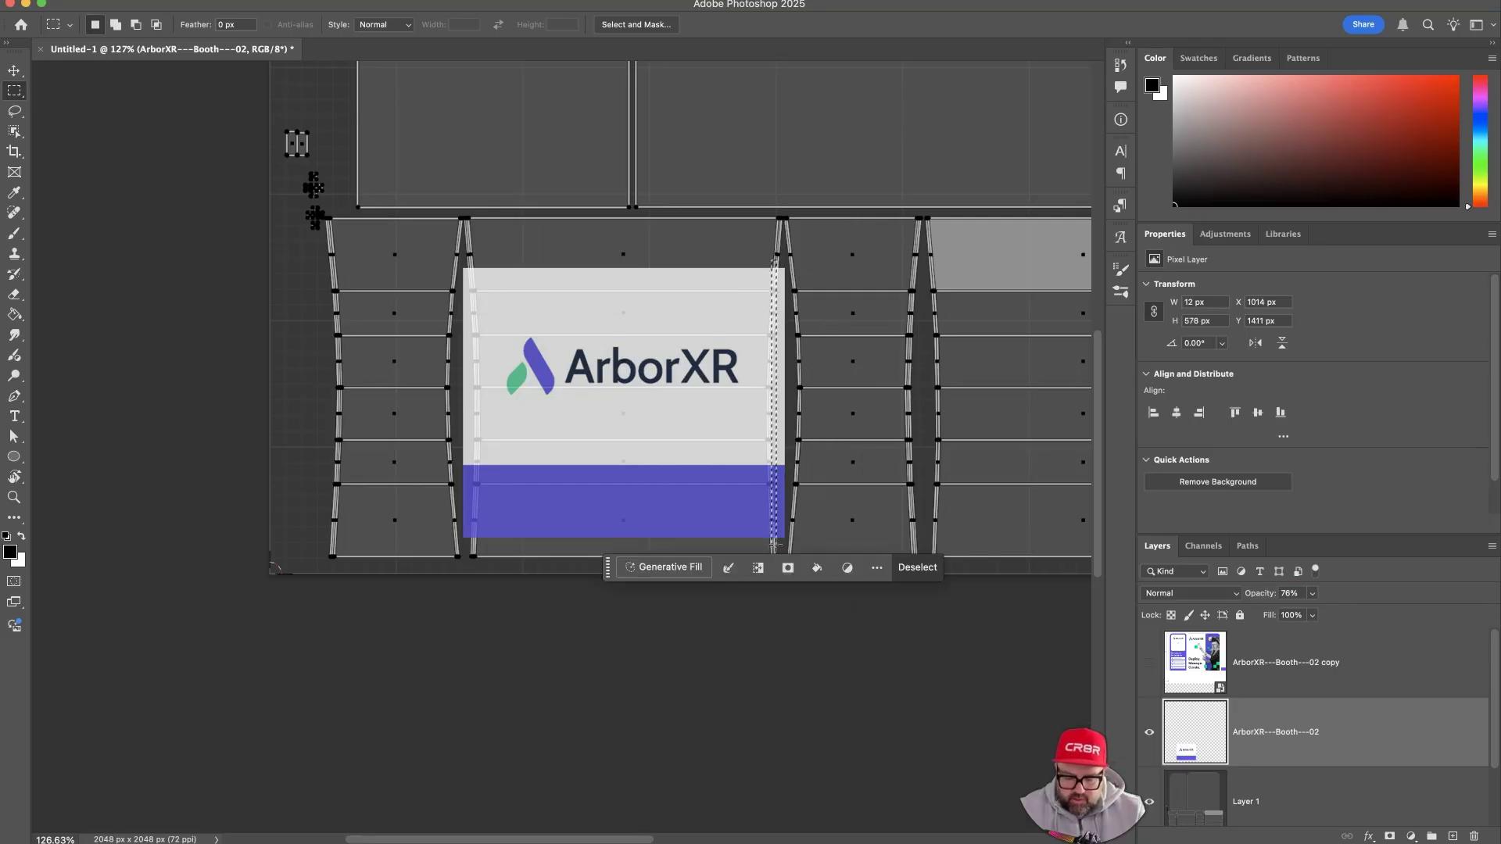
pyautogui.hotkey('ctrl', 't')
pyautogui.moveTo(774, 404); pyautogui.dragTo(623, 403)
pyautogui.moveTo(400, 391); pyautogui.dragTo(798, 422)
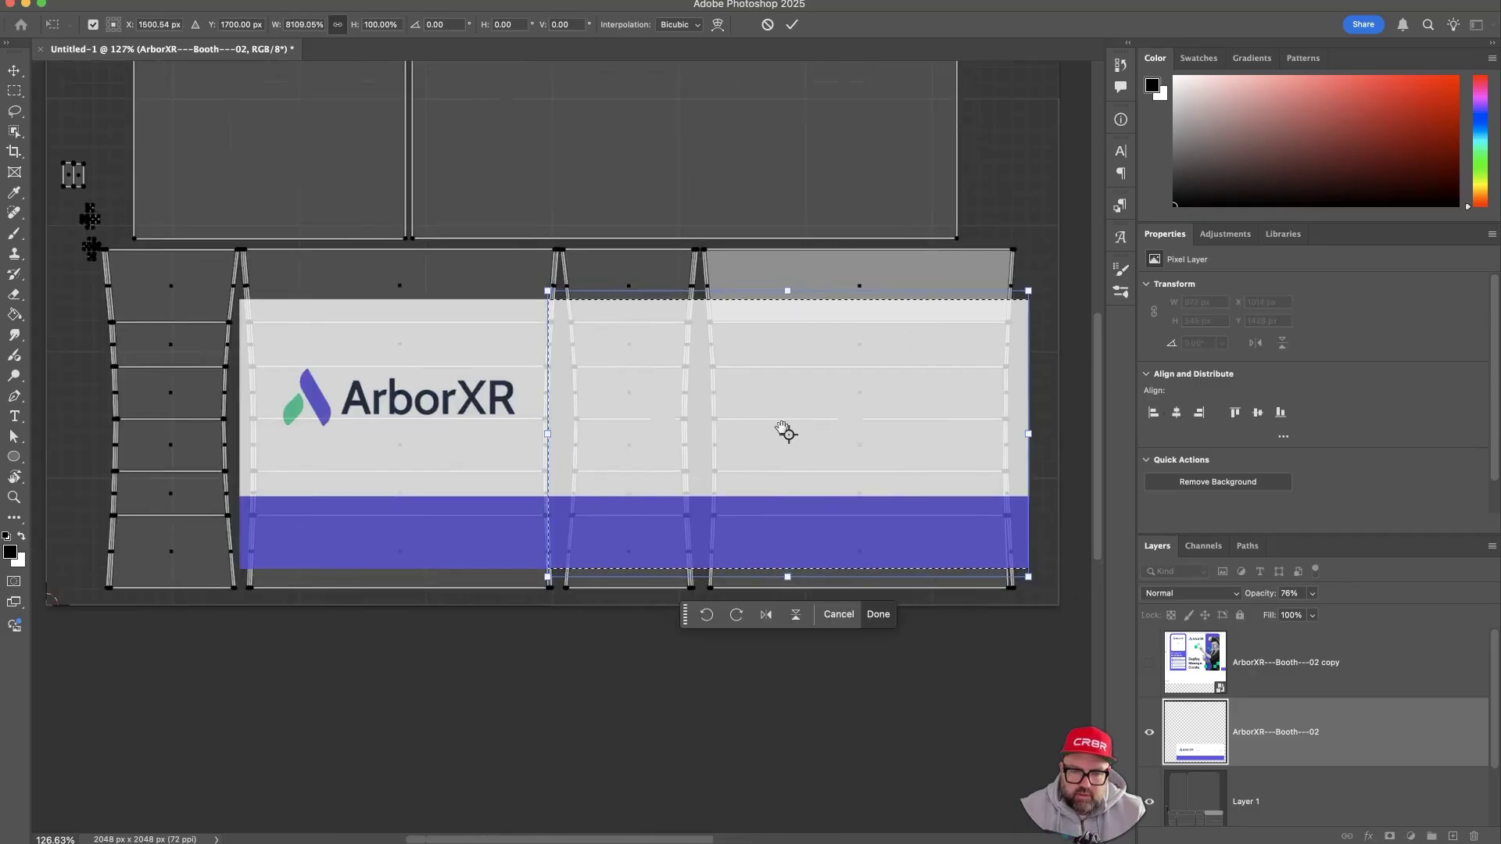
pyautogui.click(793, 25)
# - Stretch a thin strip at the logo panel's left edge to about 7472% width so it covers the first table island
pyautogui.moveTo(432, 388); pyautogui.dragTo(667, 350)
pyautogui.moveTo(485, 254); pyautogui.dragTo(488, 543)
pyautogui.hotkey('ctrl', 't')
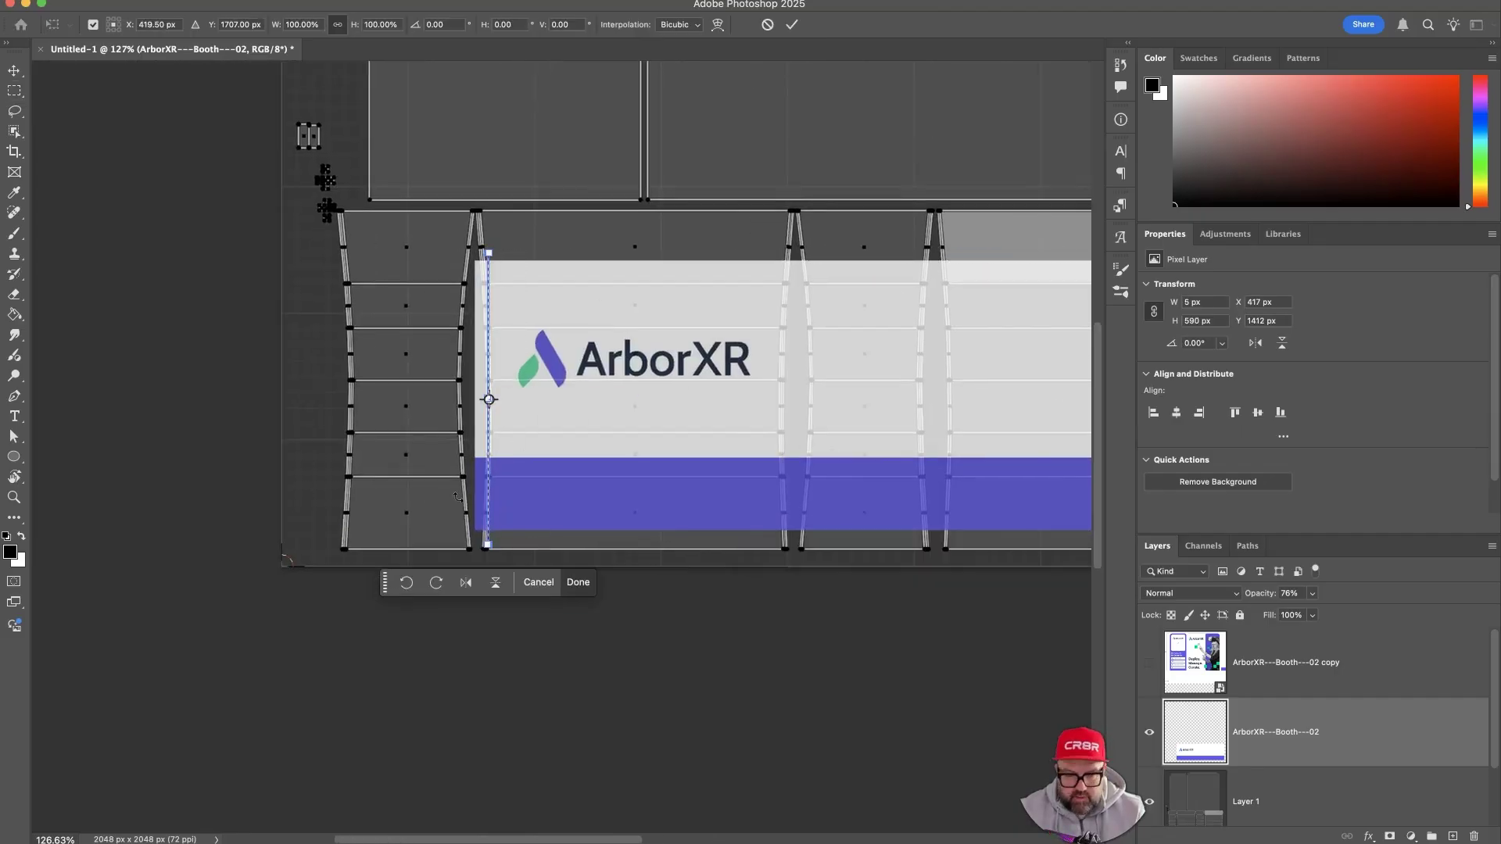
pyautogui.moveTo(488, 400); pyautogui.dragTo(304, 400)
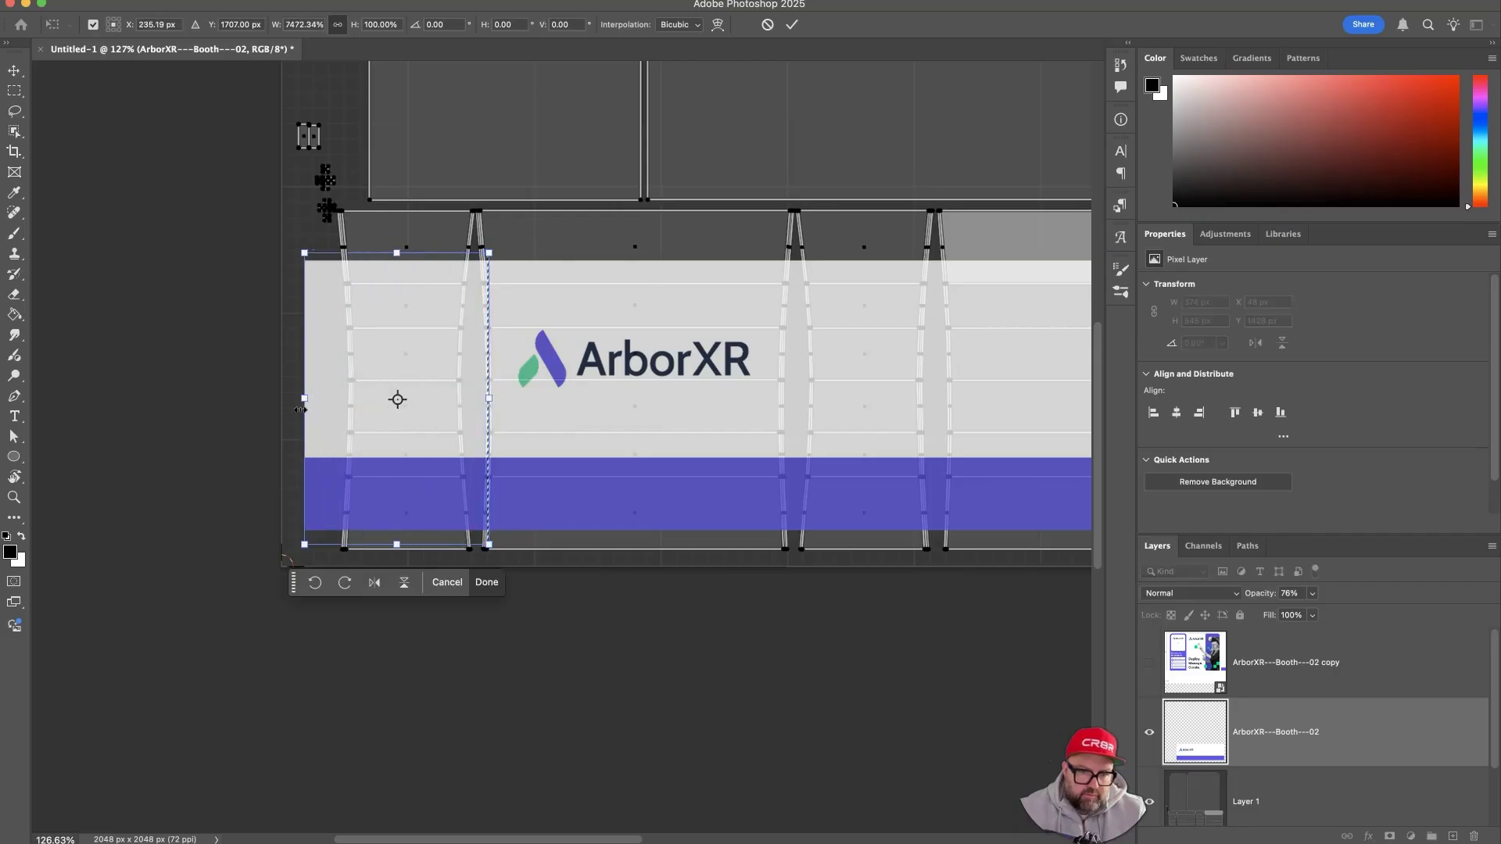
pyautogui.click(795, 26)
# - Stretch a thin full-width strip of the purple band downward to about 1994% height, past the table islands' lower edges
pyautogui.moveTo(908, 263); pyautogui.dragTo(732, 291)
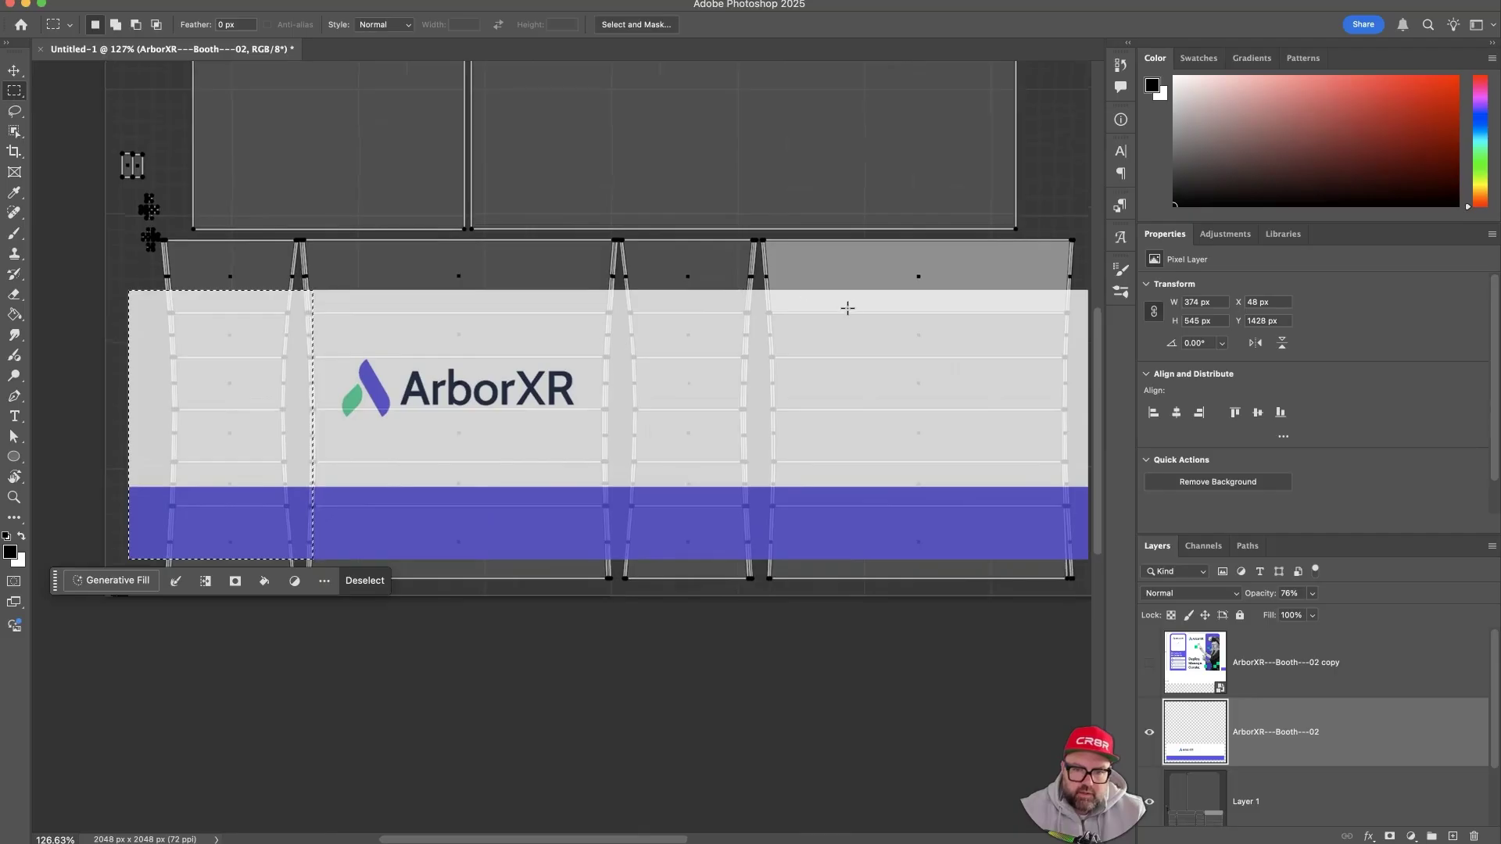
pyautogui.moveTo(829, 314)
pyautogui.keyDown('super'); pyautogui.mouseDown()
pyautogui.moveTo(841, 312)
pyautogui.moveTo(830, 332)
pyautogui.mouseUp(); pyautogui.keyUp('super')
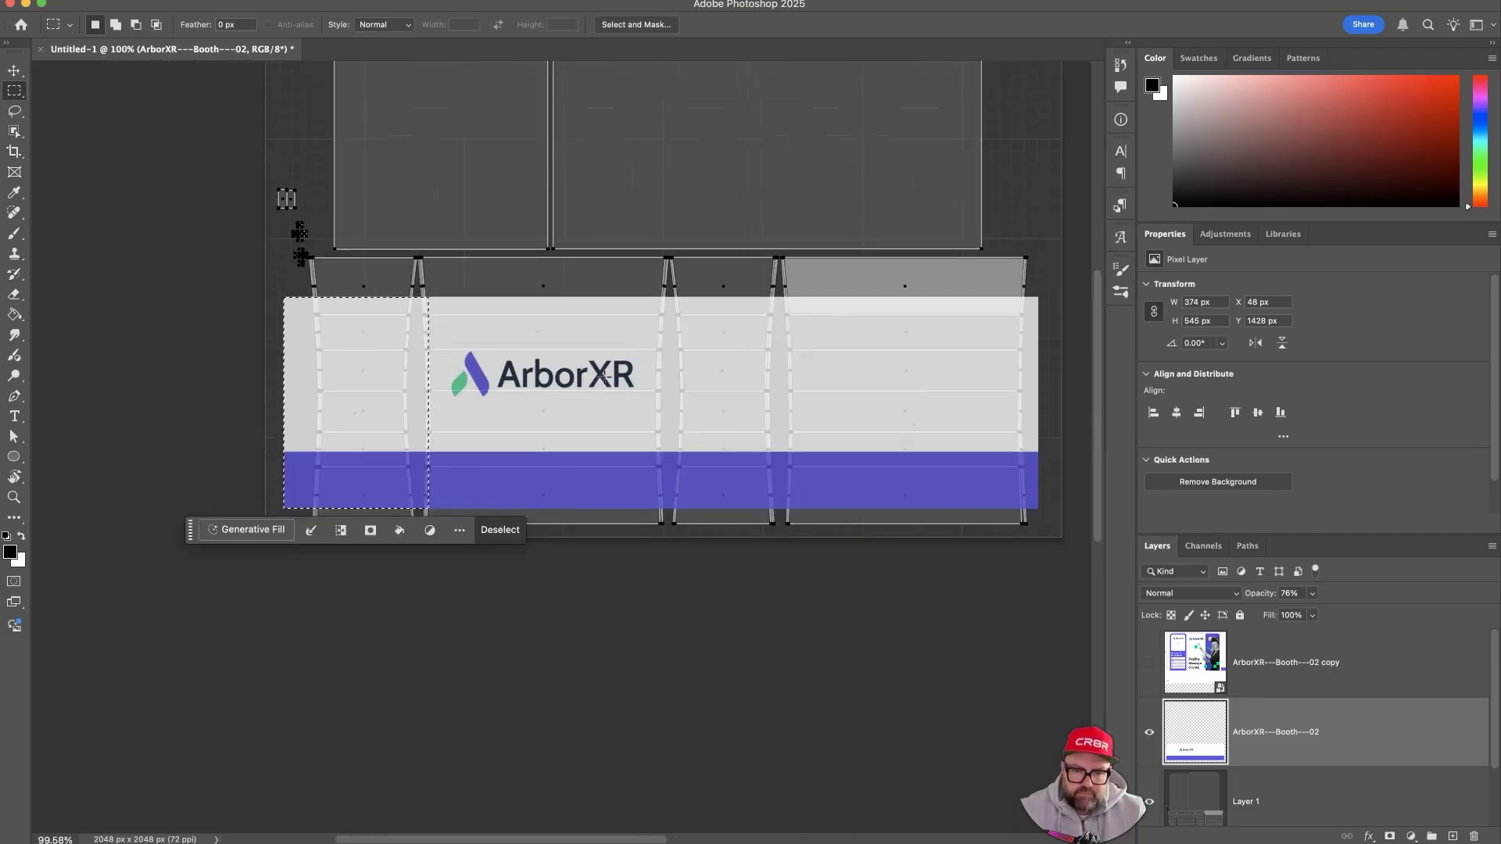
pyautogui.moveTo(1054, 494); pyautogui.dragTo(263, 493)
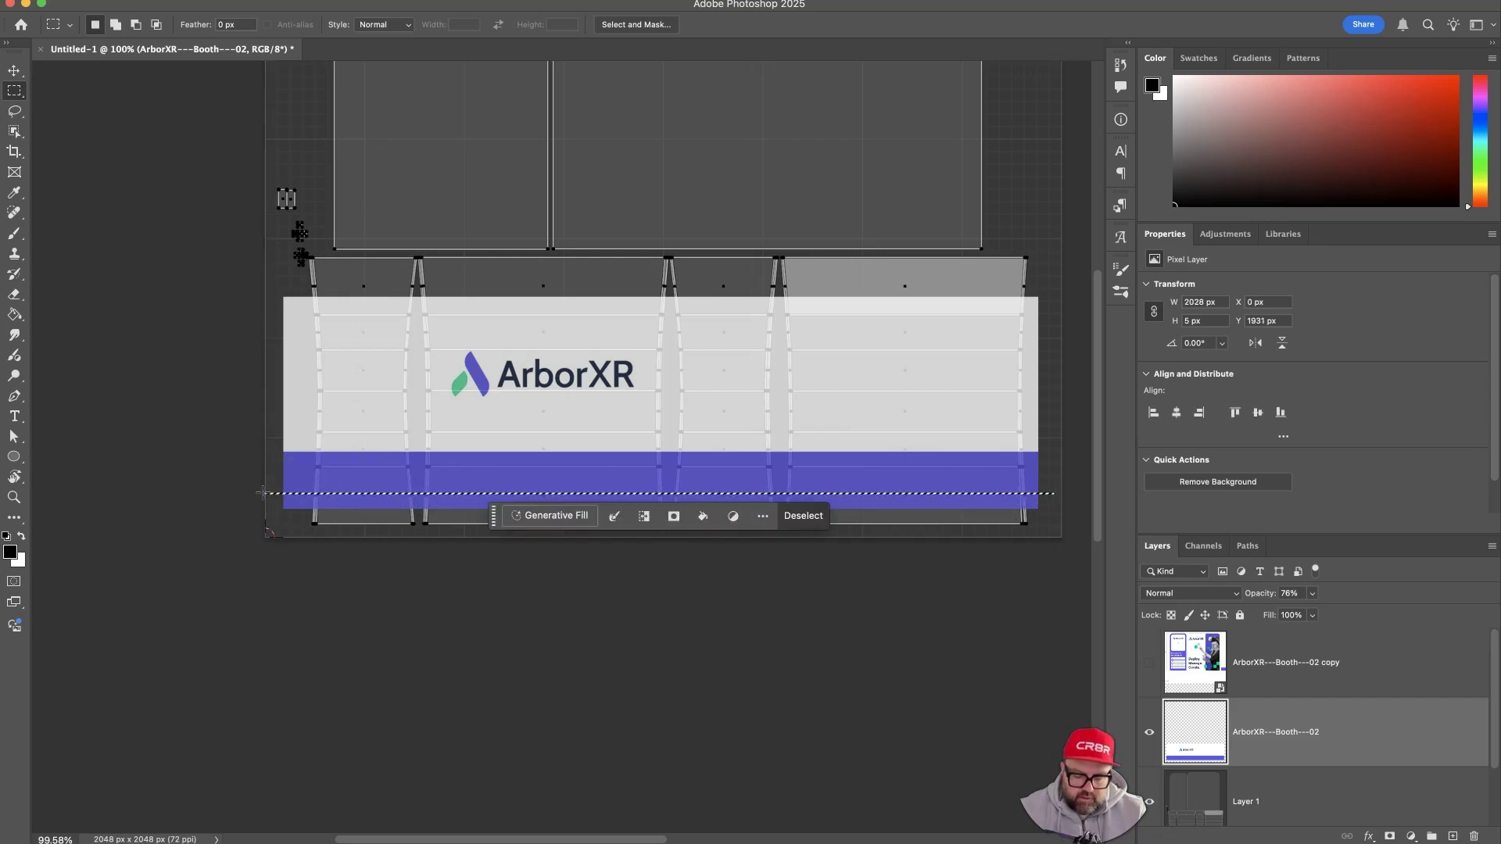
pyautogui.hotkey('ctrl', 't')
pyautogui.moveTo(660, 496); pyautogui.dragTo(660, 527)
pyautogui.moveTo(659, 534); pyautogui.dragTo(660, 532)
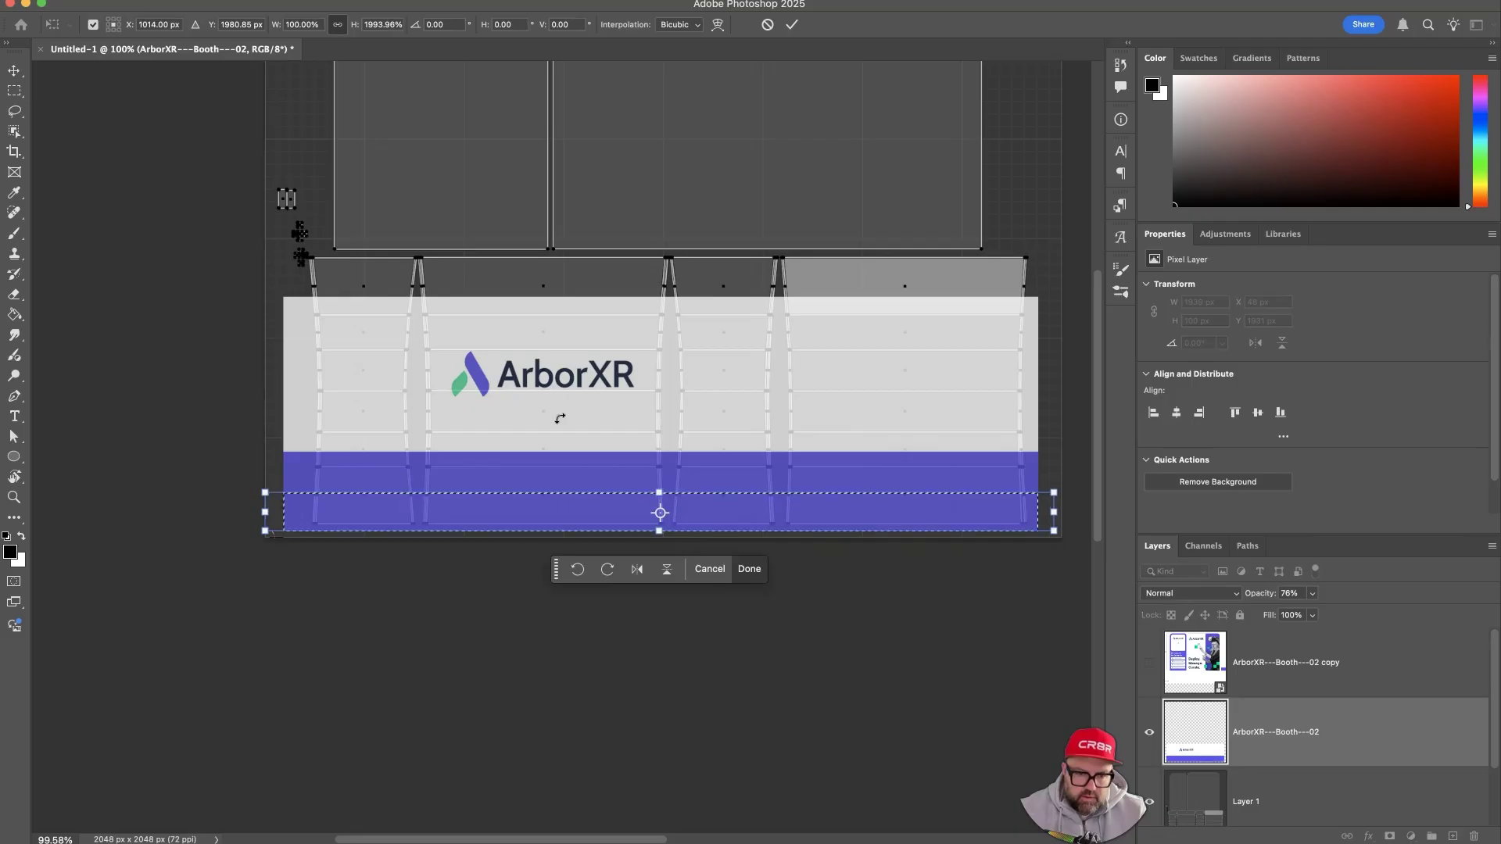
pyautogui.click(797, 24)
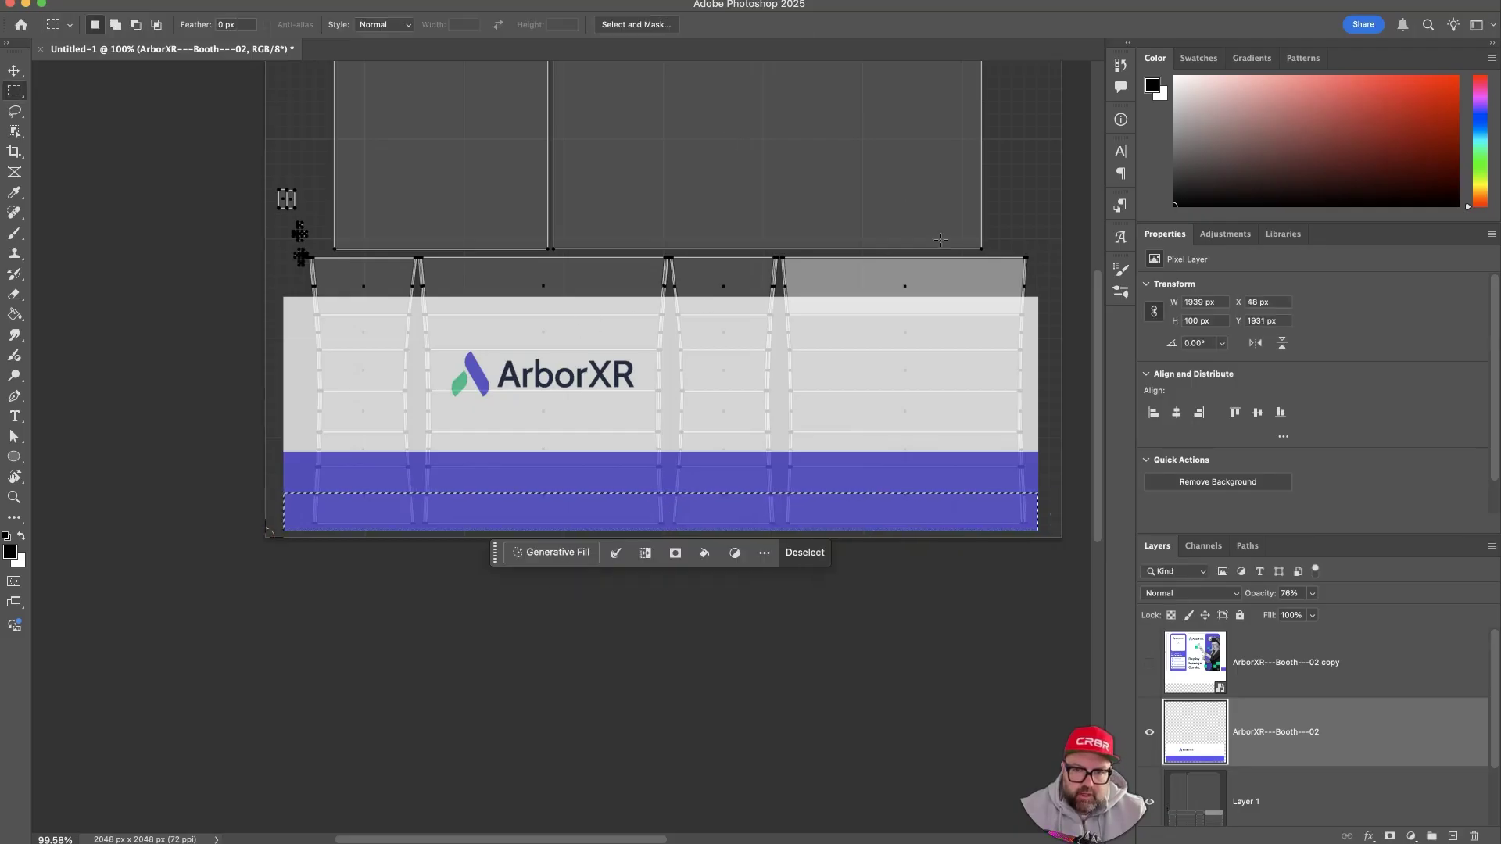
# - Stretch a thin full-width strip of the white area upward to about 141 px high, past the table islands' upper edges, and deselect
pyautogui.press('m')
pyautogui.moveTo(1053, 307); pyautogui.dragTo(271, 309)
pyautogui.press('super+t')
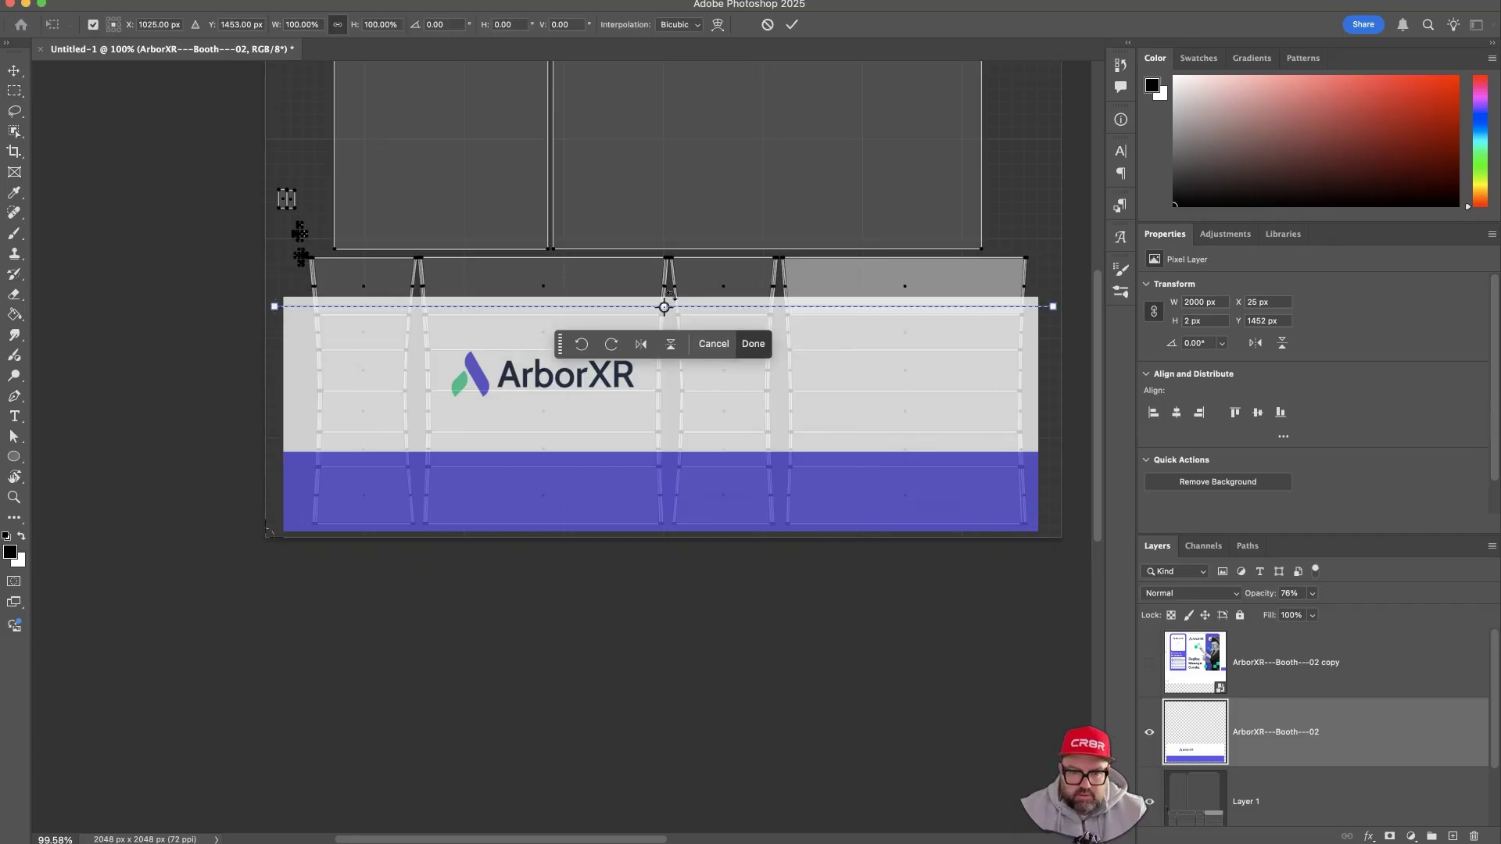
pyautogui.moveTo(664, 306); pyautogui.dragTo(640, 240)
pyautogui.click(792, 25)
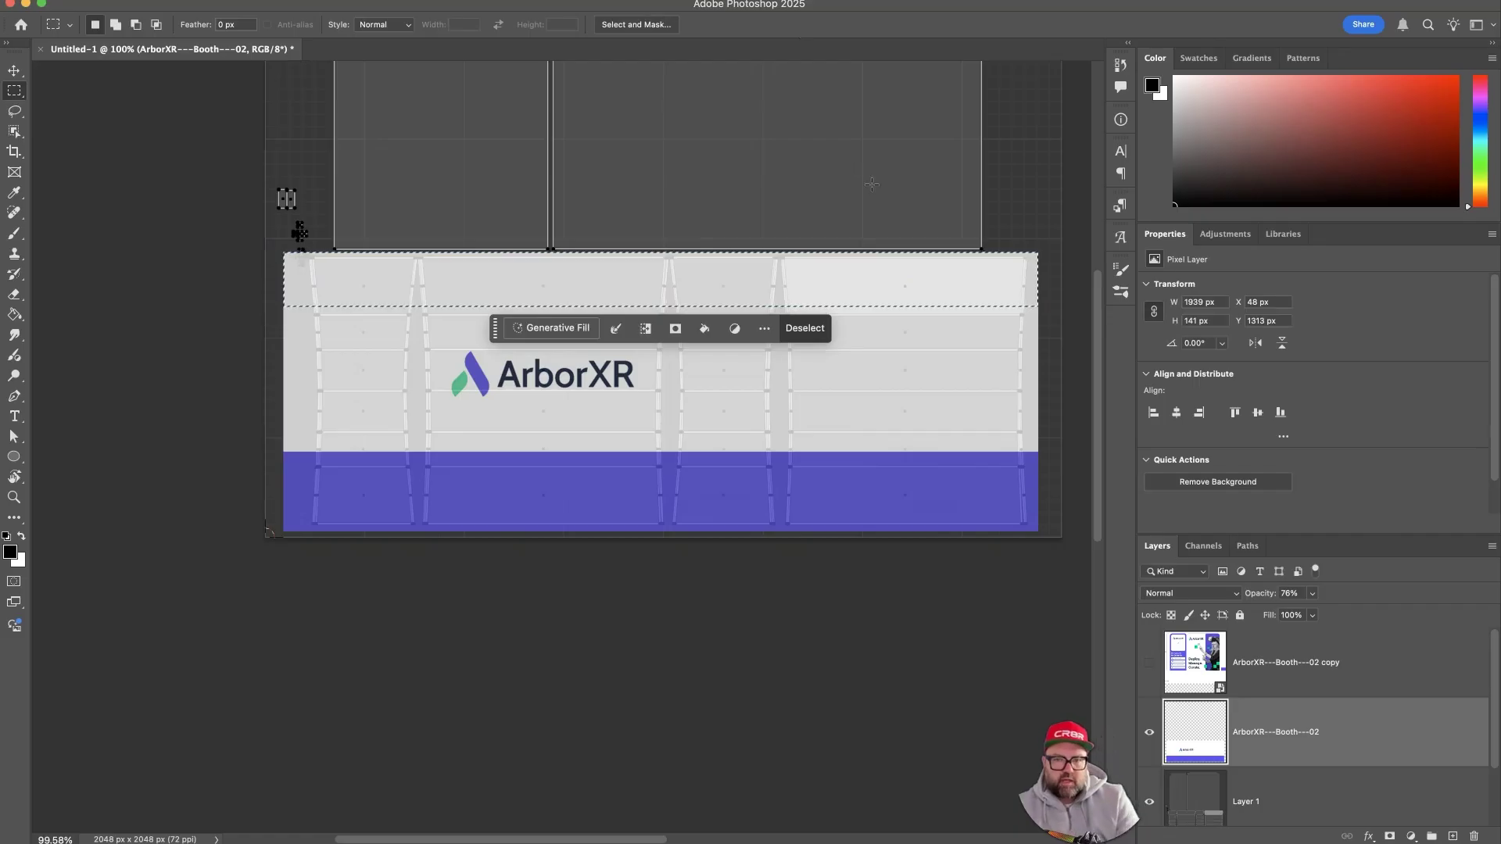
pyautogui.click(710, 313)
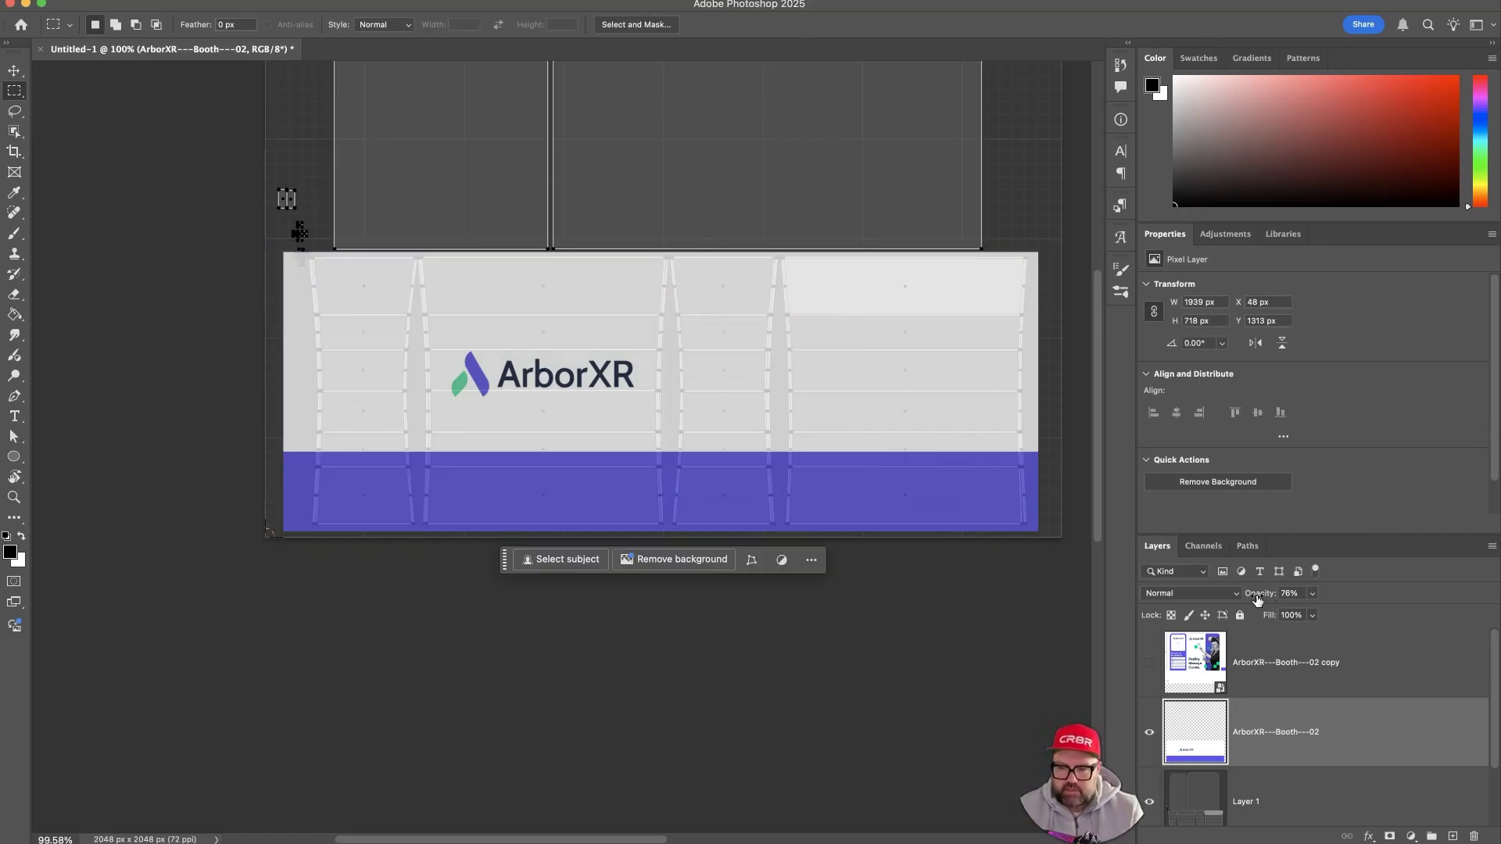
# - Restore the table artwork layer to 100% opacity and make the backdrop artwork copy layer visible
pyautogui.press('Return')
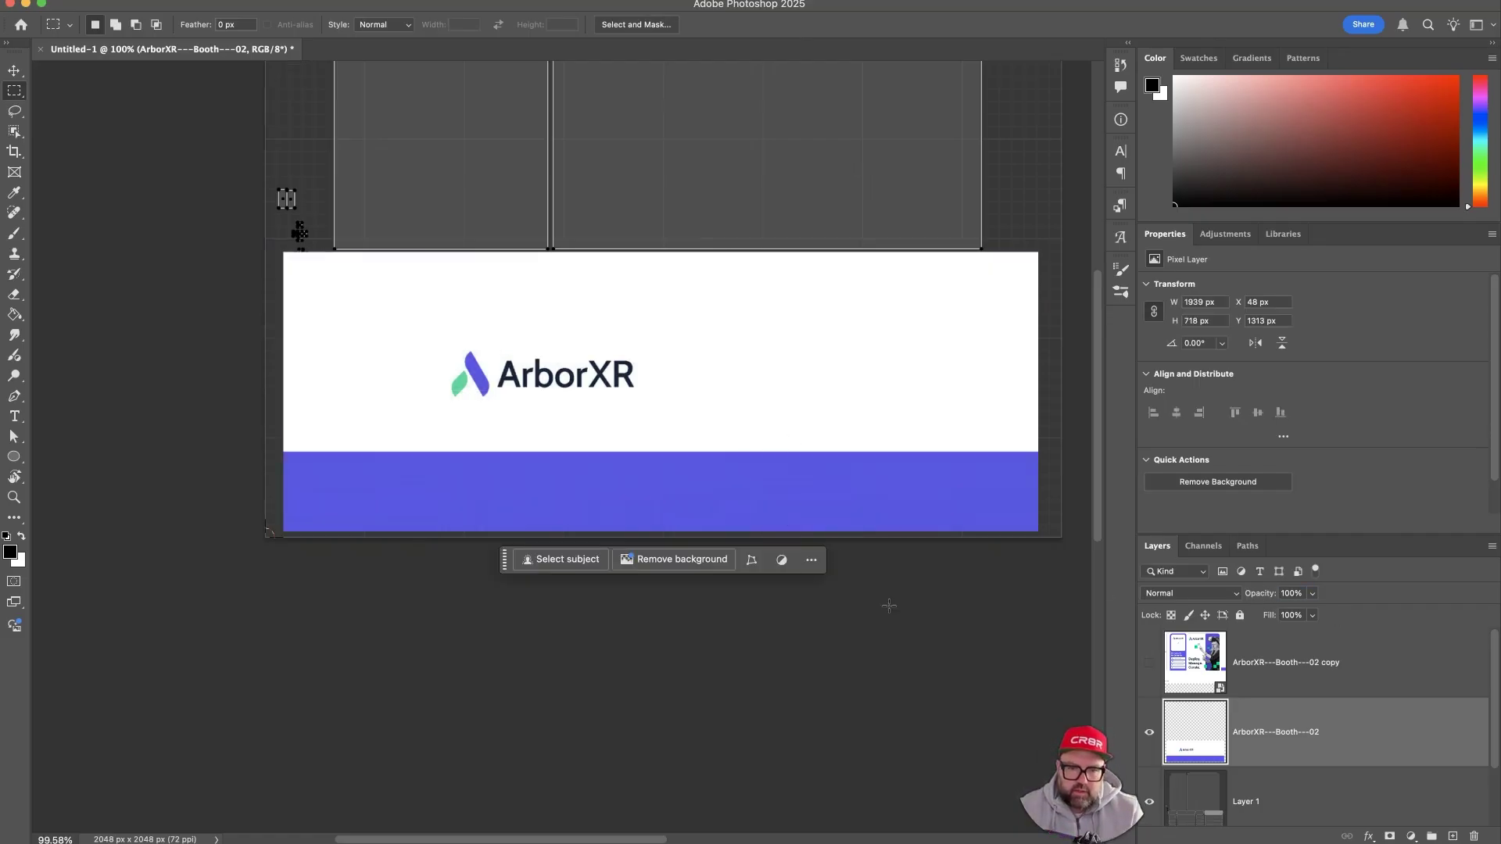
pyautogui.keyDown('super'); pyautogui.moveTo(824, 429); pyautogui.dragTo(696, 665); pyautogui.keyUp('super')
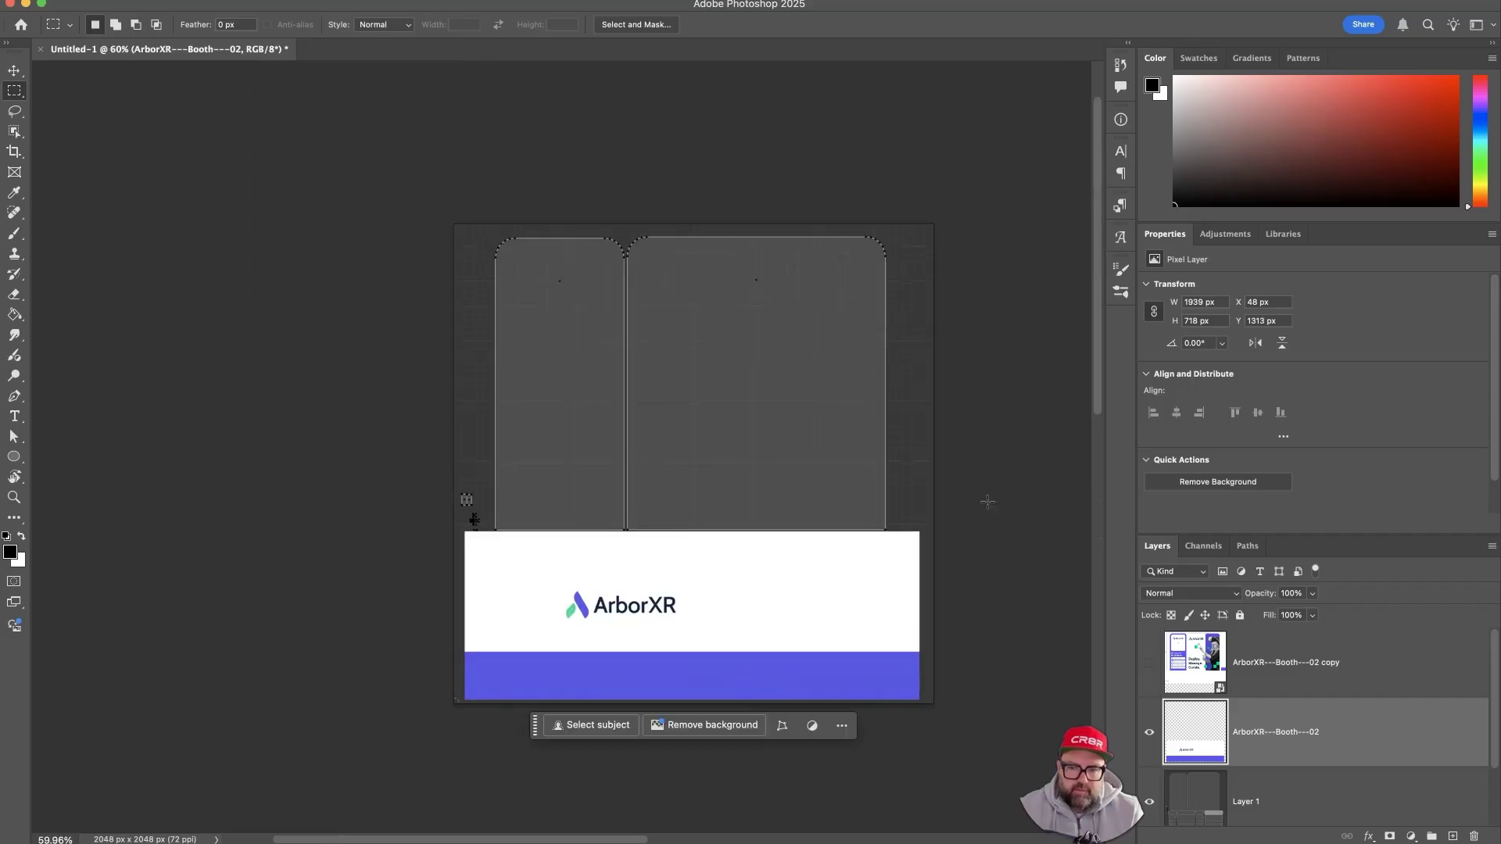
pyautogui.click(1149, 665)
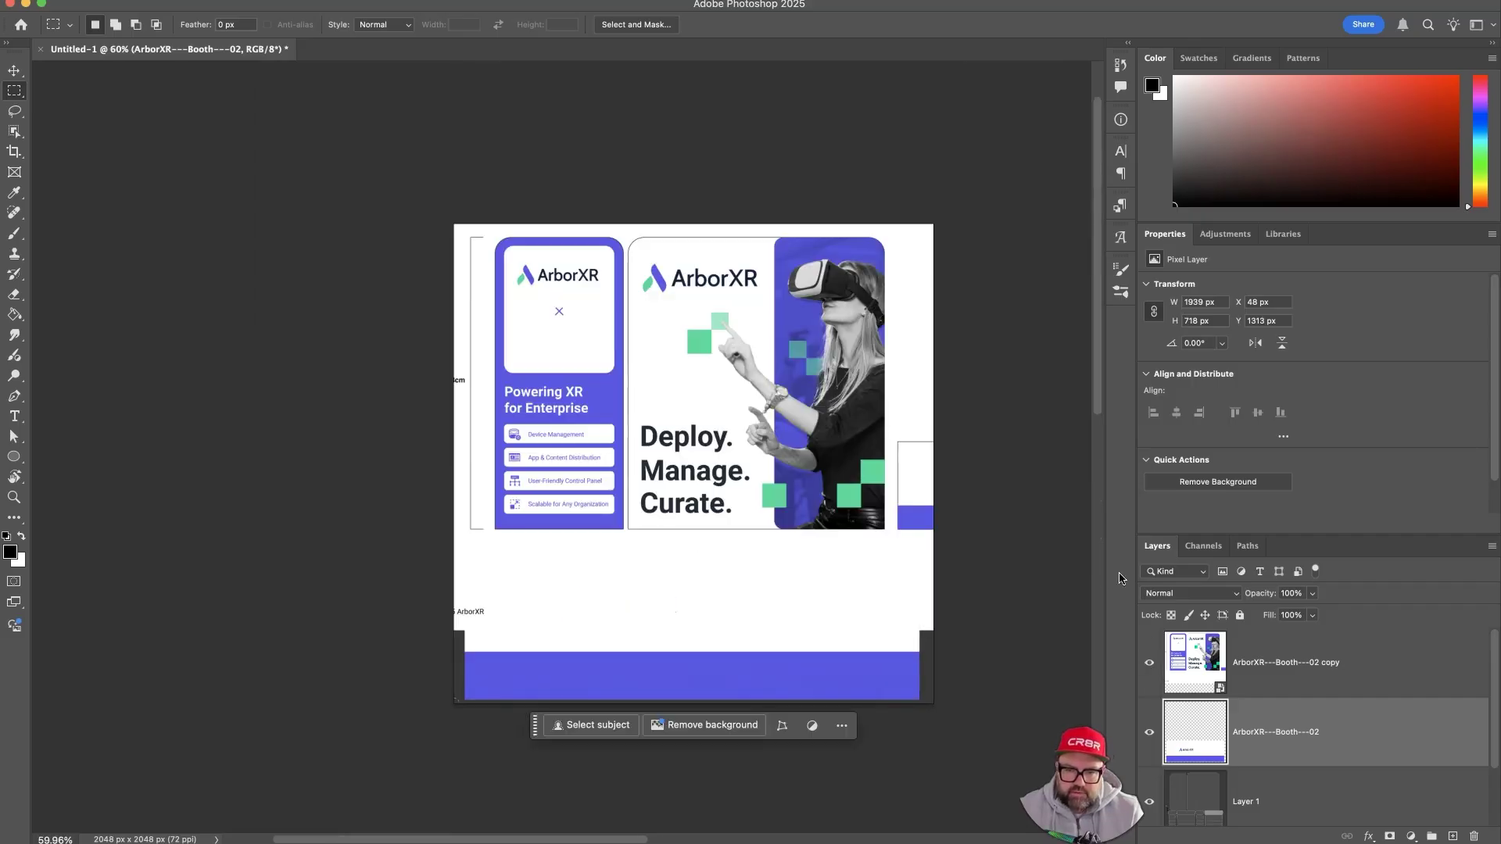
# - Select both backdrop panels, about 1690 × 1272 px, rasterize the backdrop artwork layer, mask it to the selection and apply the mask
pyautogui.moveTo(887, 532); pyautogui.dragTo(492, 234)
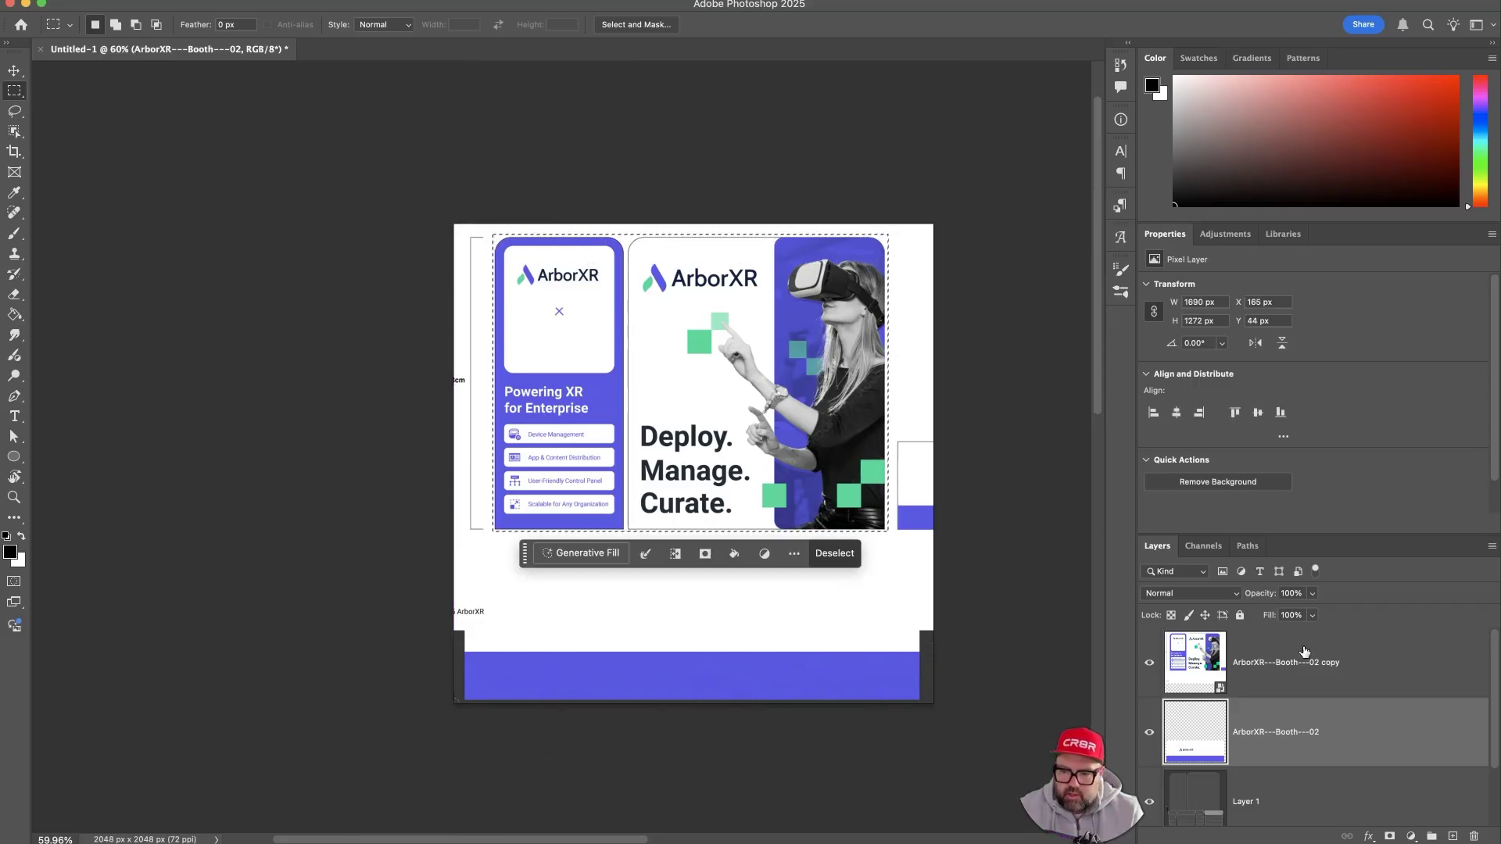
pyautogui.rightClick(1303, 644)
pyautogui.click(1329, 596)
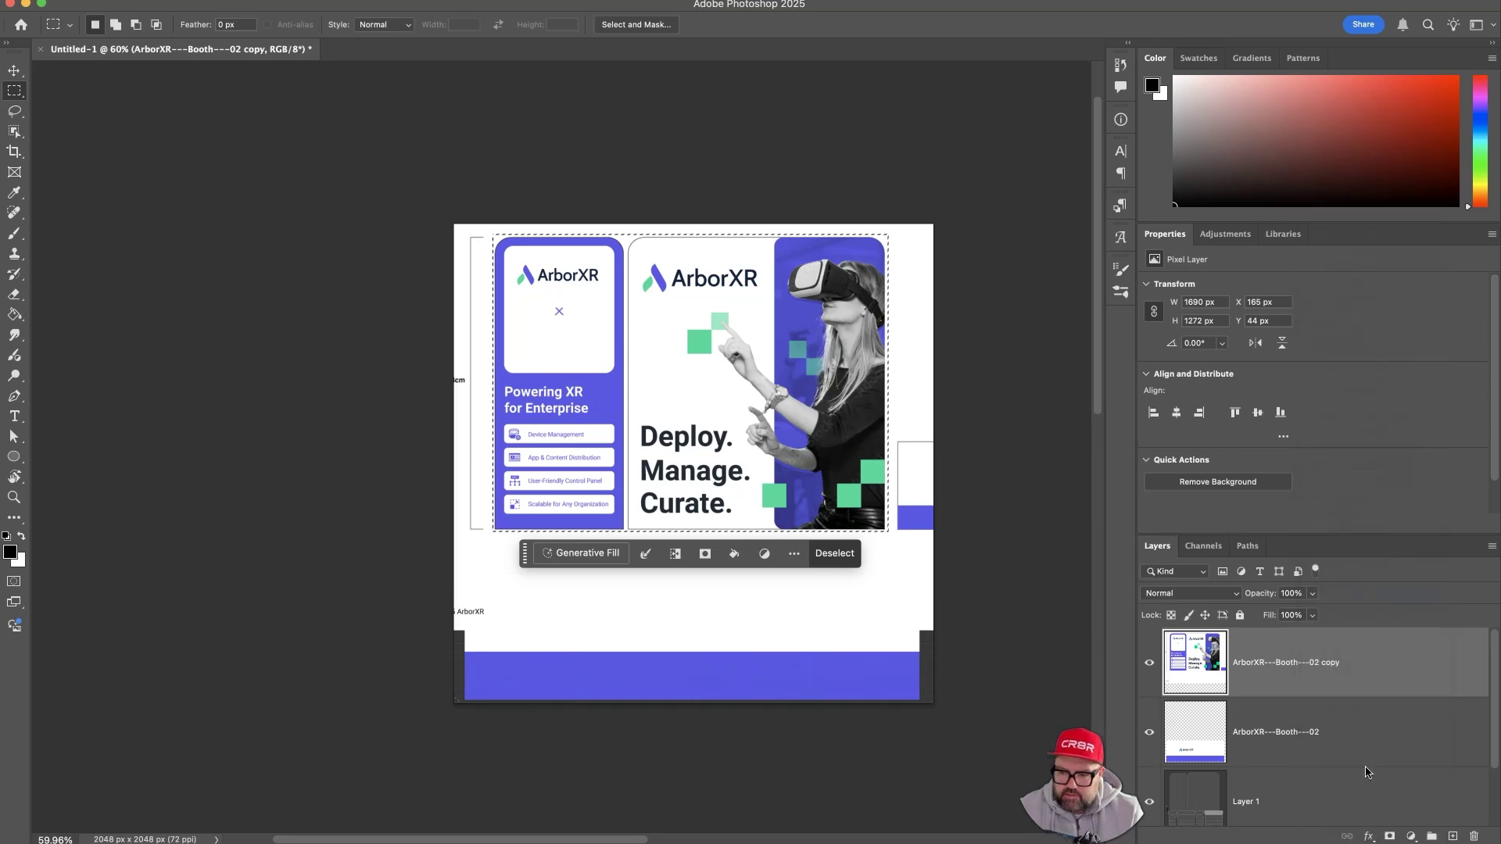
pyautogui.click(1389, 837)
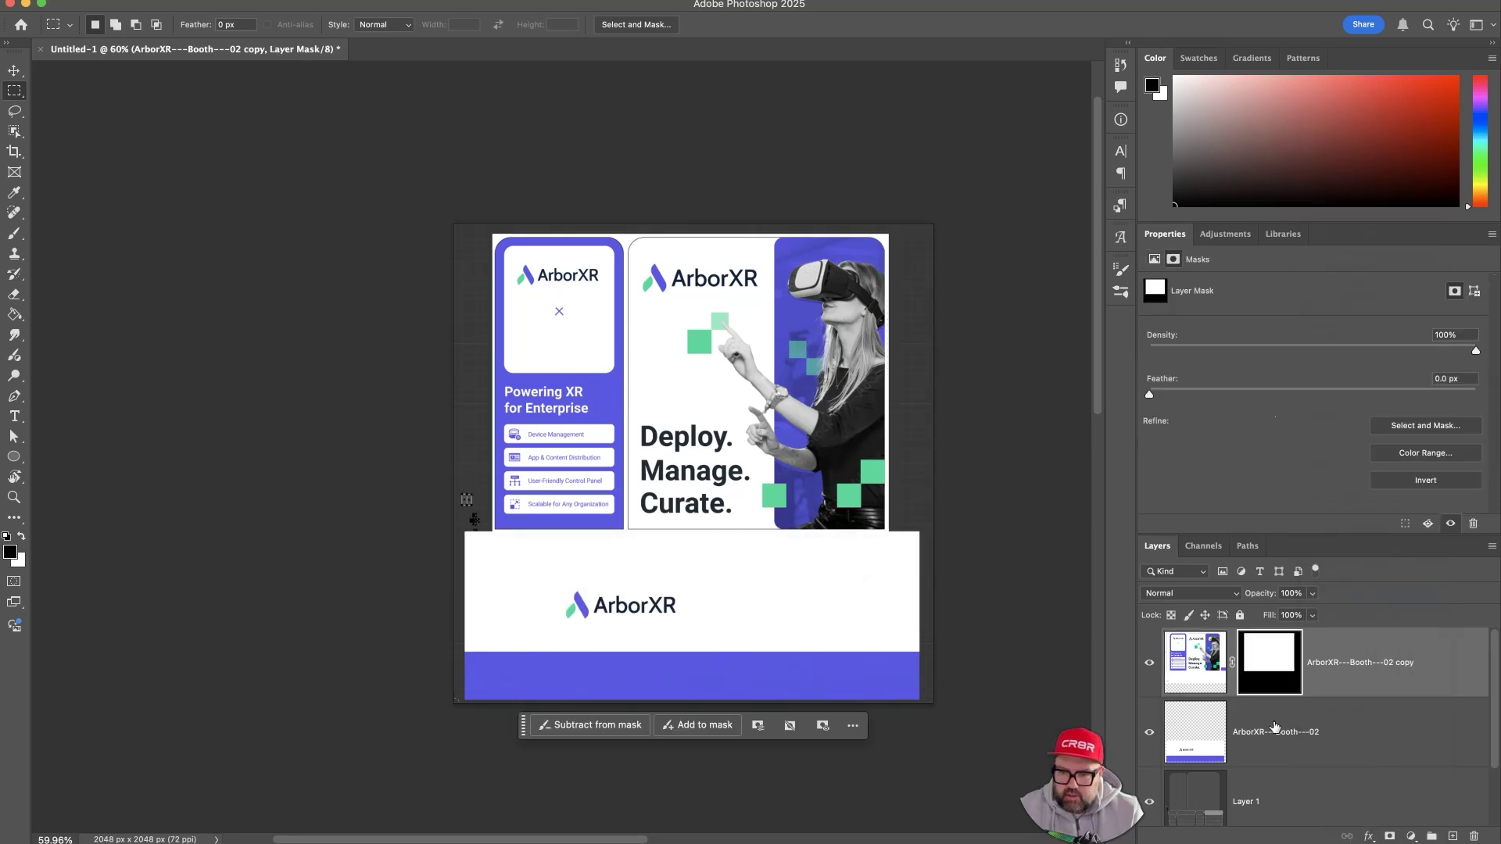
pyautogui.rightClick(1272, 688)
pyautogui.click(1329, 737)
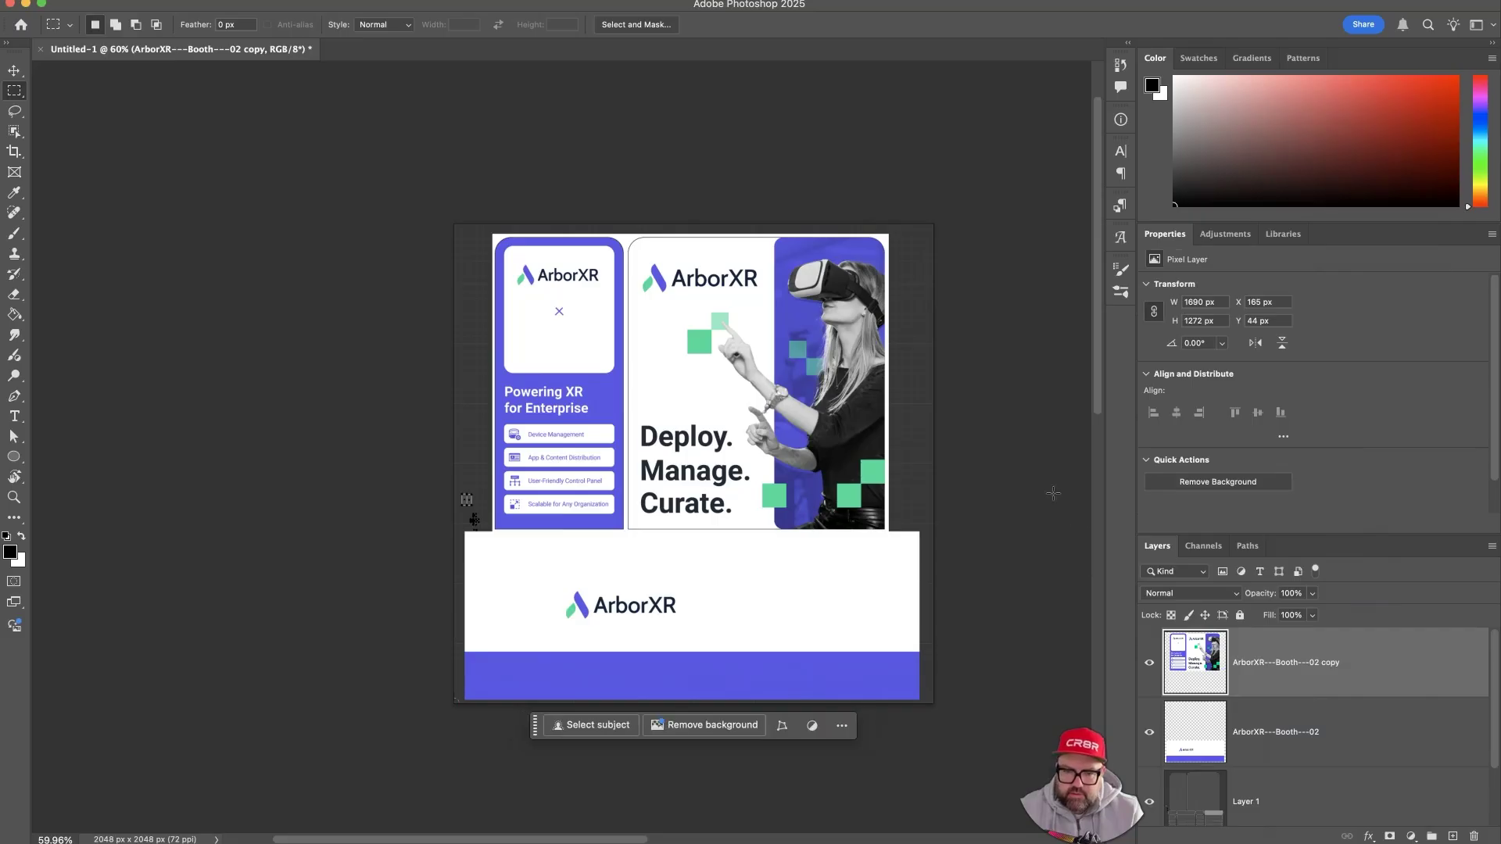
# - Lower the backdrop layer's opacity to 68% and examine how the panels' rounded corners line up with the UV islands
pyautogui.moveTo(1261, 598); pyautogui.dragTo(1247, 599)
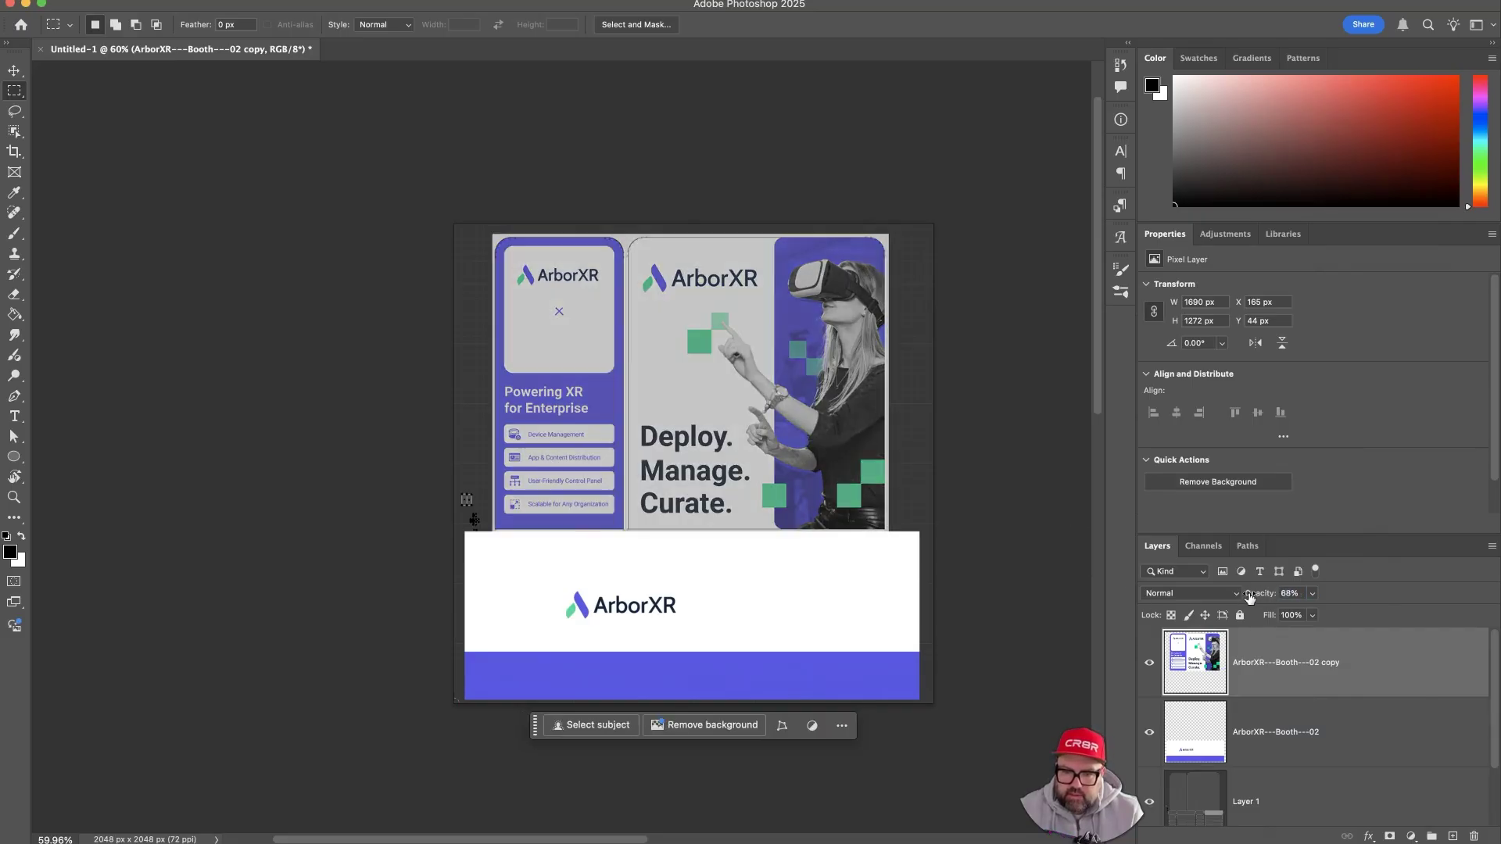
pyautogui.keyDown('alt'); pyautogui.scroll(6, 734, 372); pyautogui.keyUp('alt')
pyautogui.moveTo(619, 243); pyautogui.dragTo(687, 371)
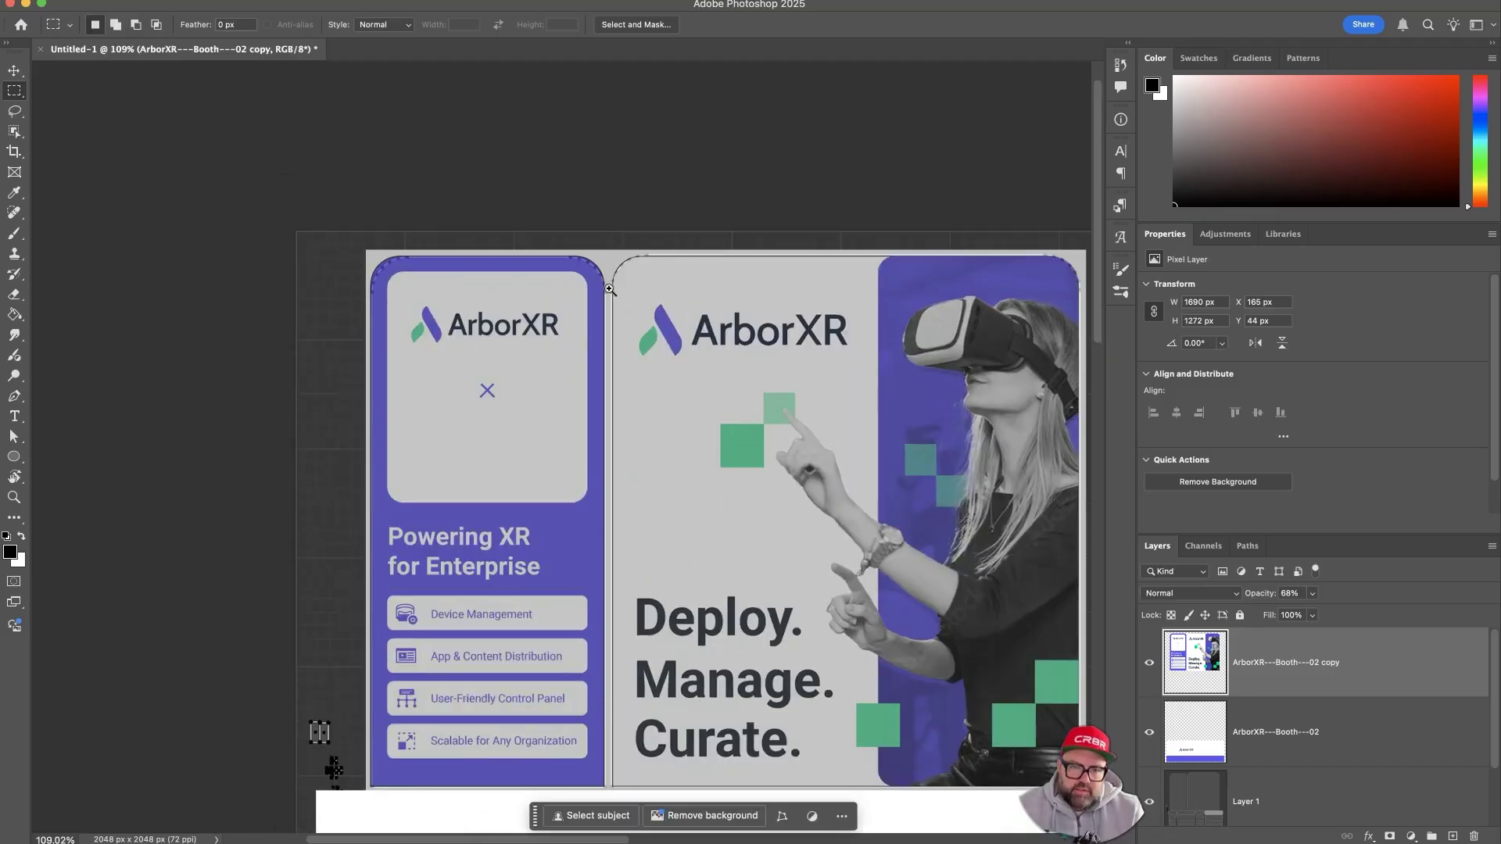
pyautogui.keyDown('super'); pyautogui.moveTo(596, 293); pyautogui.dragTo(650, 295); pyautogui.keyUp('super')
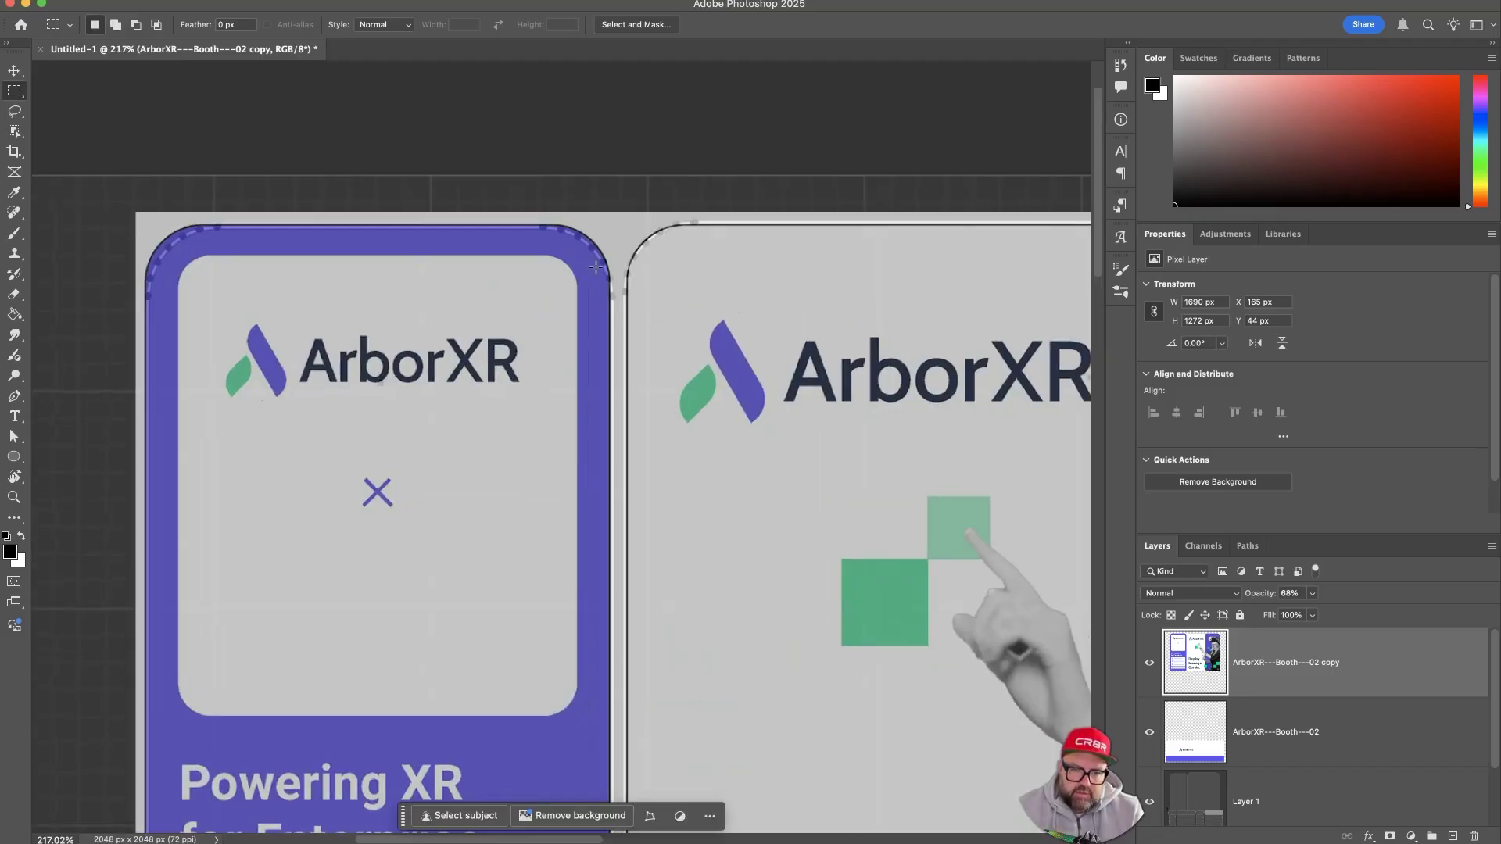
pyautogui.keyDown('super'); pyautogui.moveTo(666, 329); pyautogui.dragTo(585, 337); pyautogui.keyUp('super')
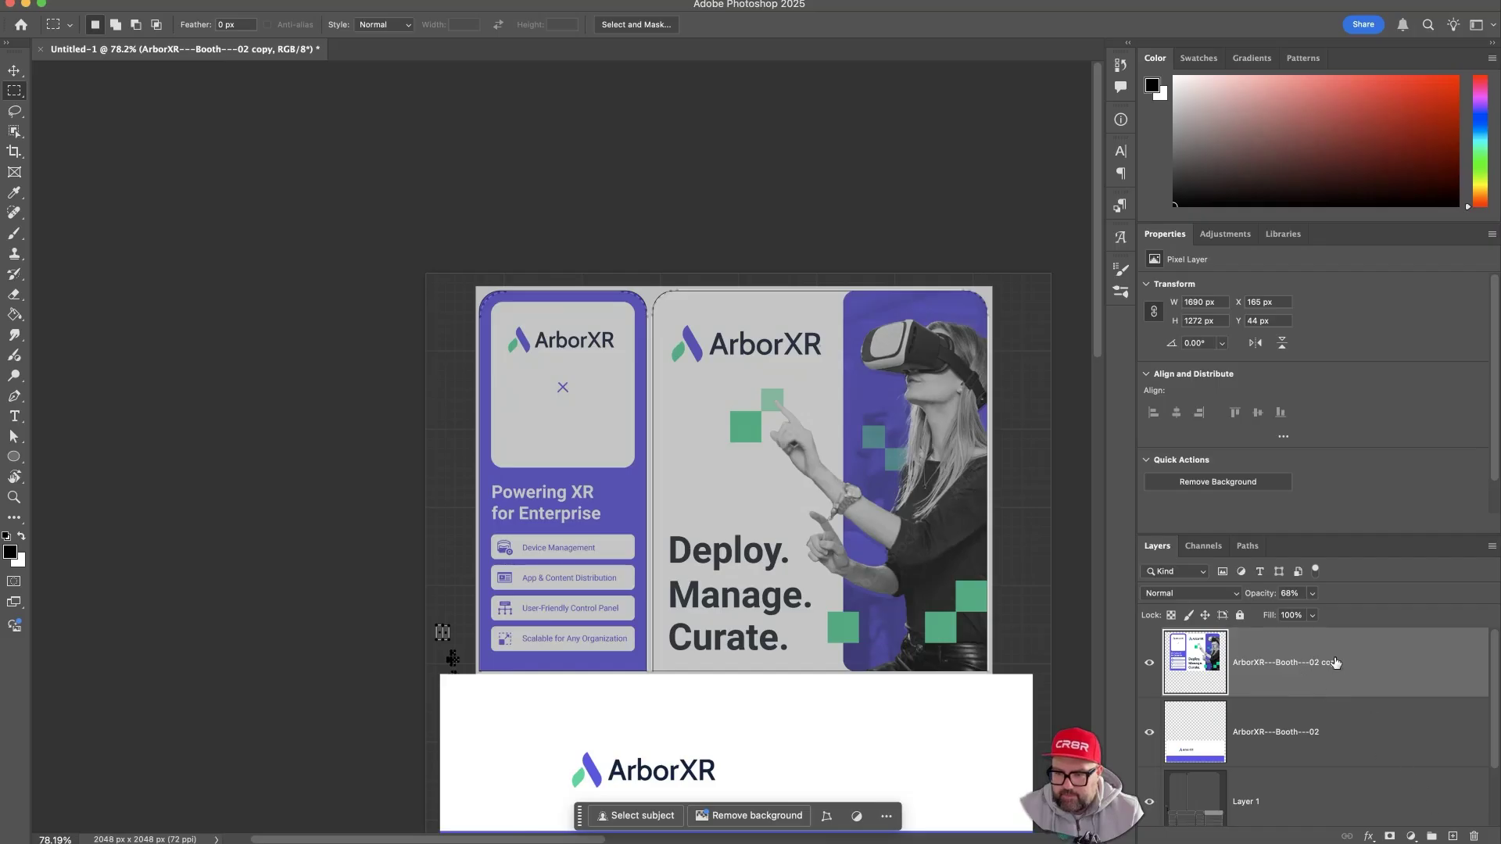
# - Restore the backdrop artwork copy layer to 100% opacity and select the edge strips over the black outline around the large panel's white area
pyautogui.moveTo(1266, 597); pyautogui.dragTo(1454, 588)
pyautogui.keyDown('super'); pyautogui.moveTo(712, 298); pyautogui.dragTo(763, 300); pyautogui.keyUp('super')
pyautogui.moveTo(871, 325); pyautogui.dragTo(725, 342)
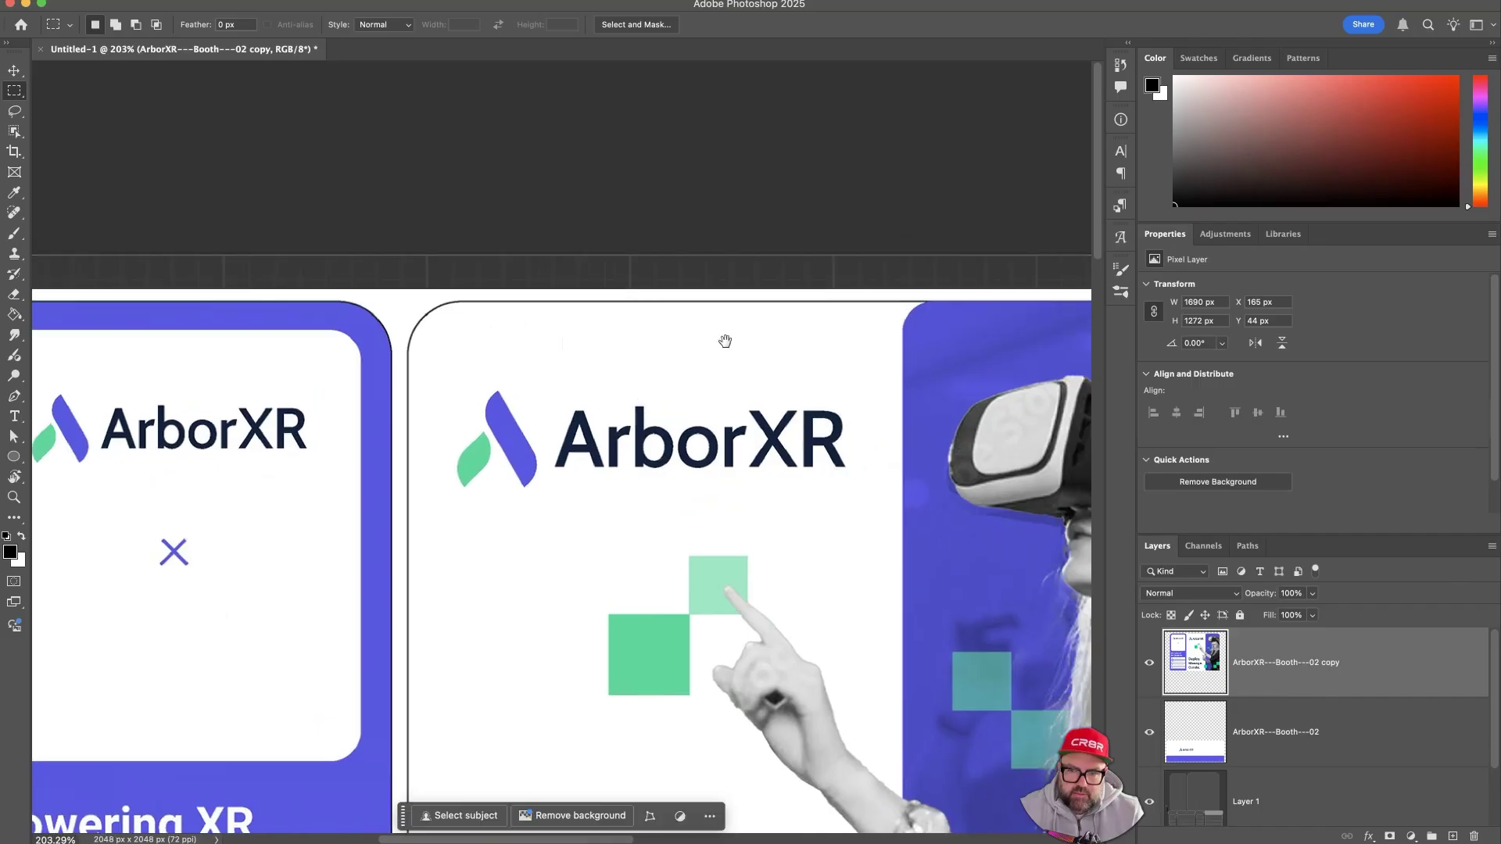
pyautogui.moveTo(925, 295); pyautogui.dragTo(469, 516)
pyautogui.keyDown('shift'); pyautogui.moveTo(884, 694); pyautogui.dragTo(624, 666); pyautogui.keyUp('shift')
pyautogui.press('super+0')
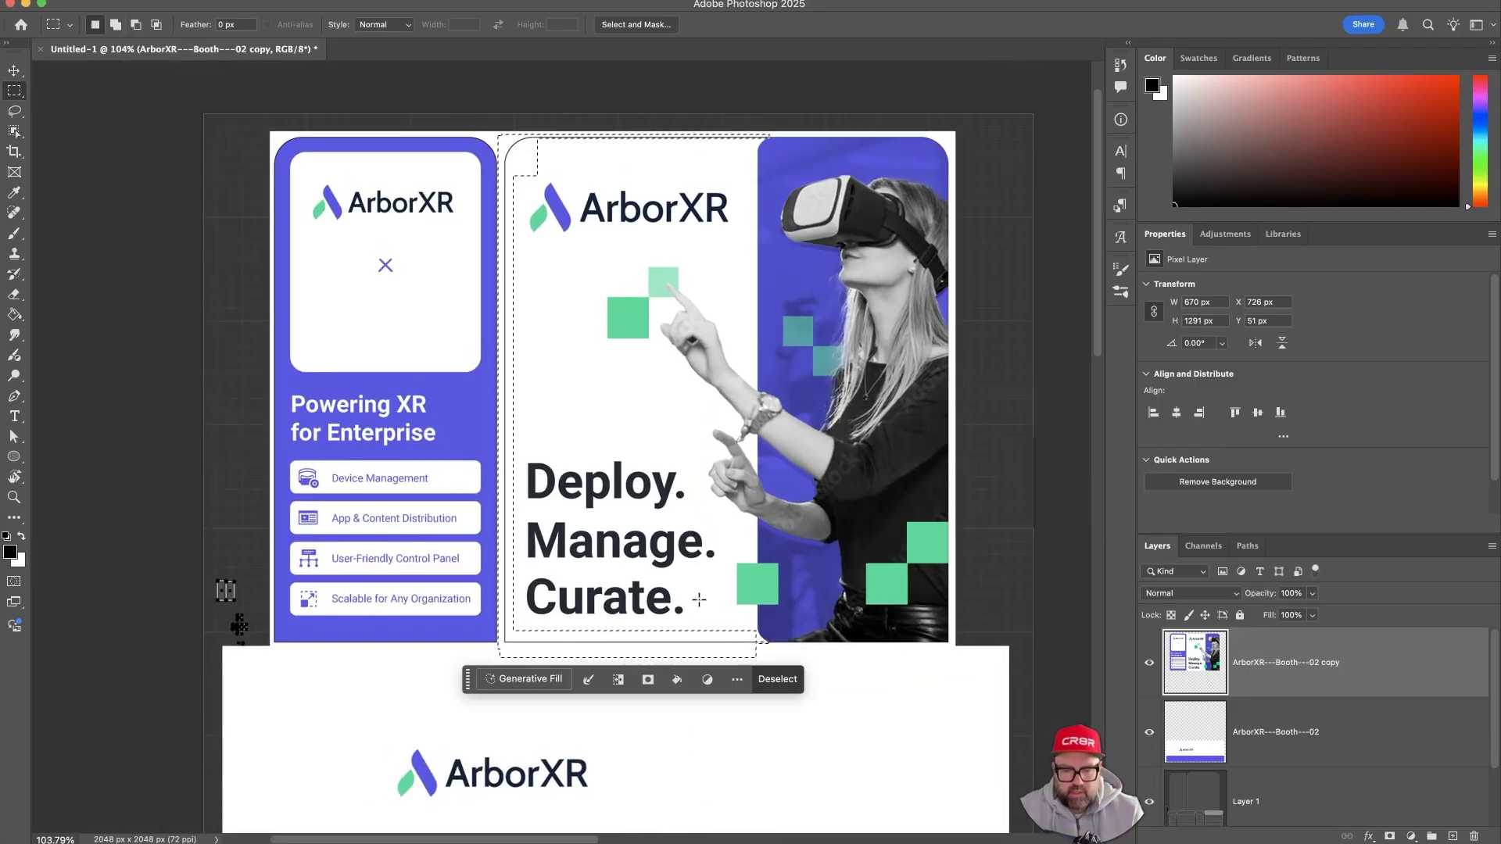
# - Fill the selected edge strips with white on a new layer above the backdrop artwork, and deselect
pyautogui.press('g')
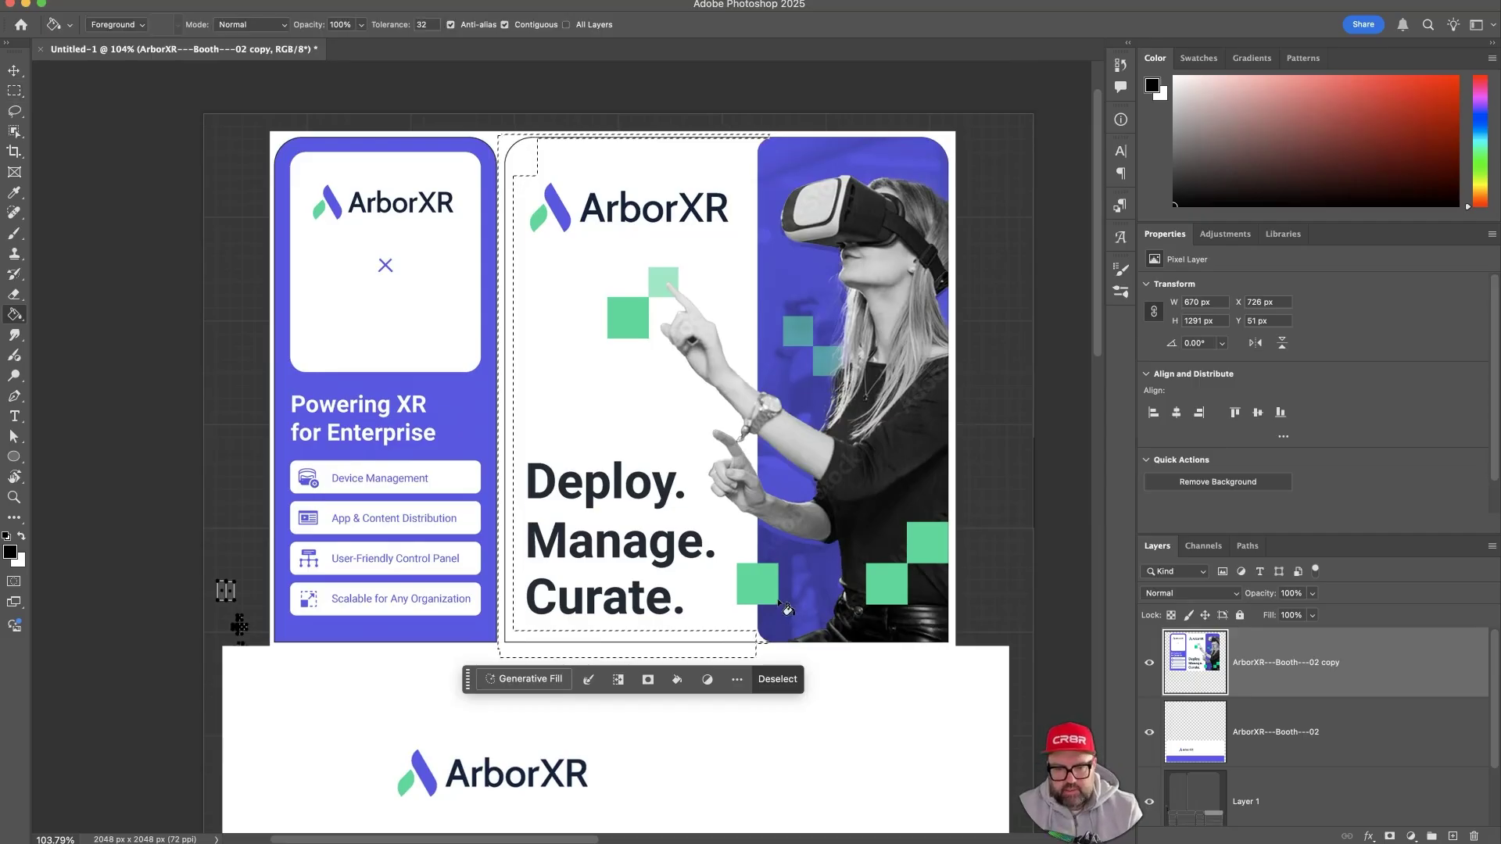
pyautogui.click(1451, 837)
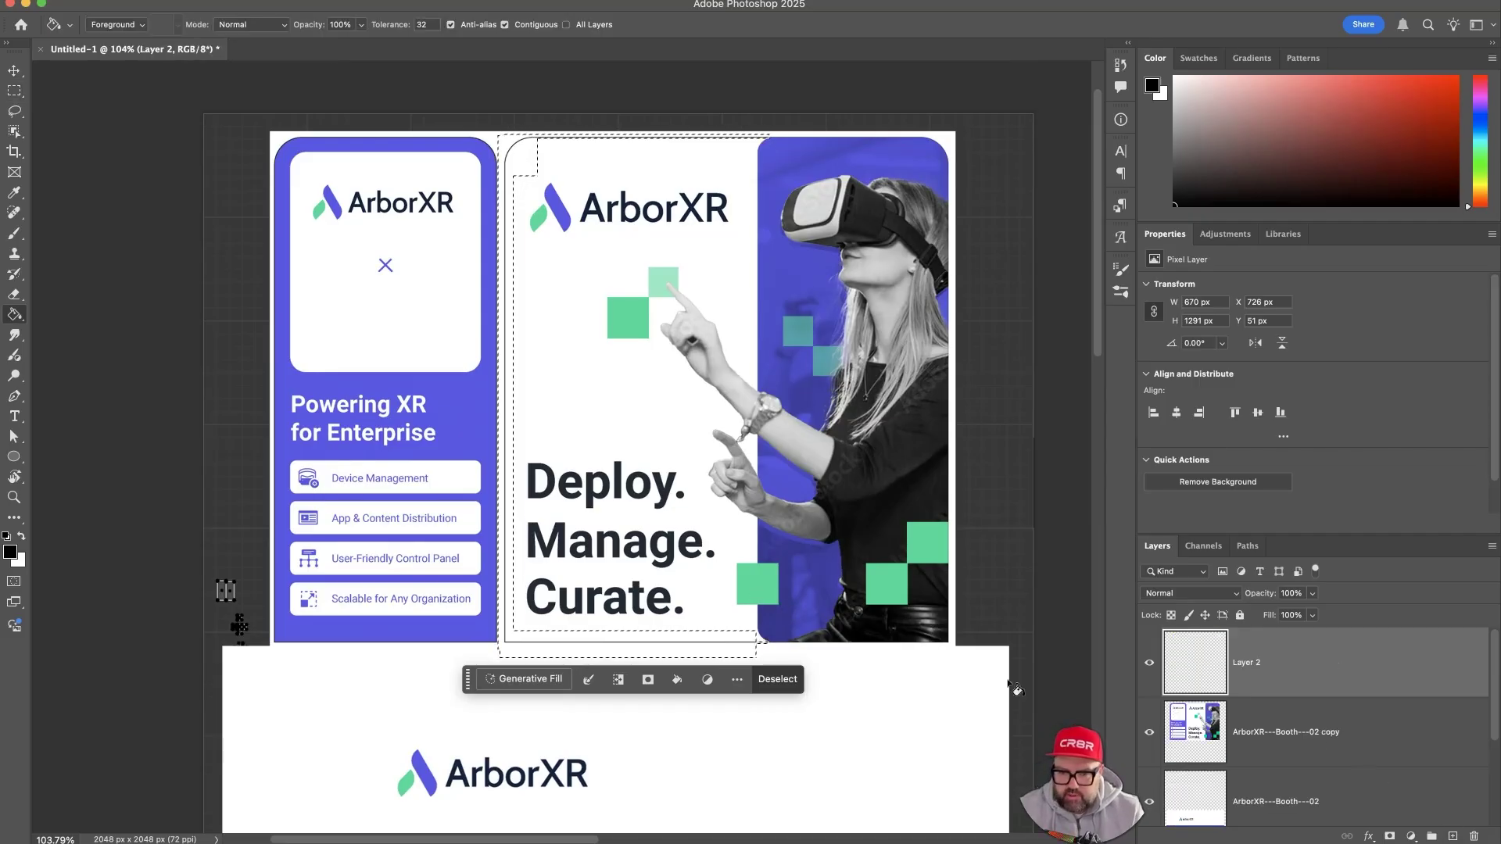
pyautogui.press('x')
pyautogui.click(694, 651)
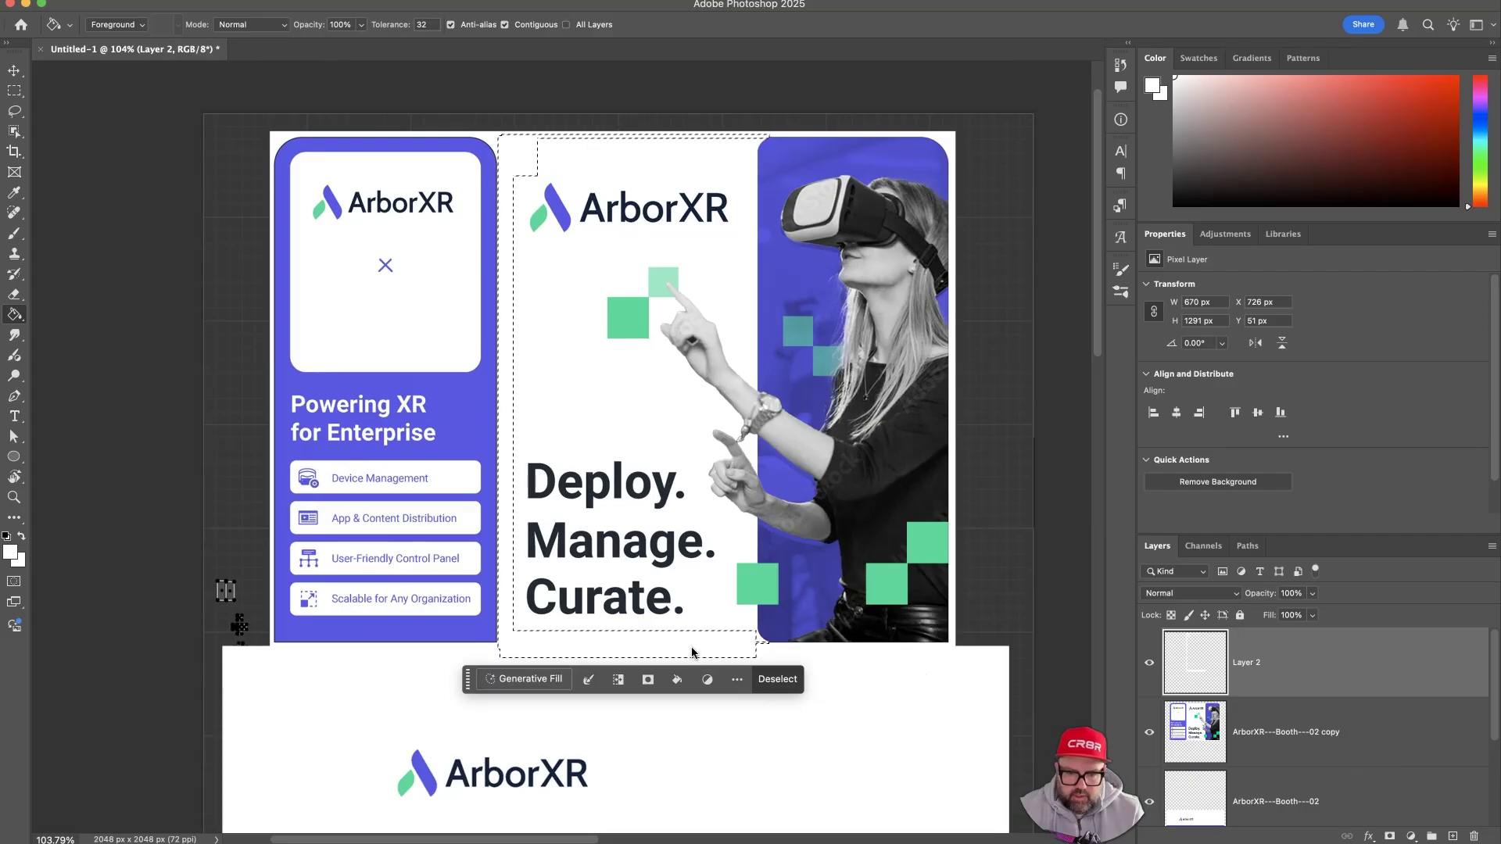
pyautogui.press('super+d')
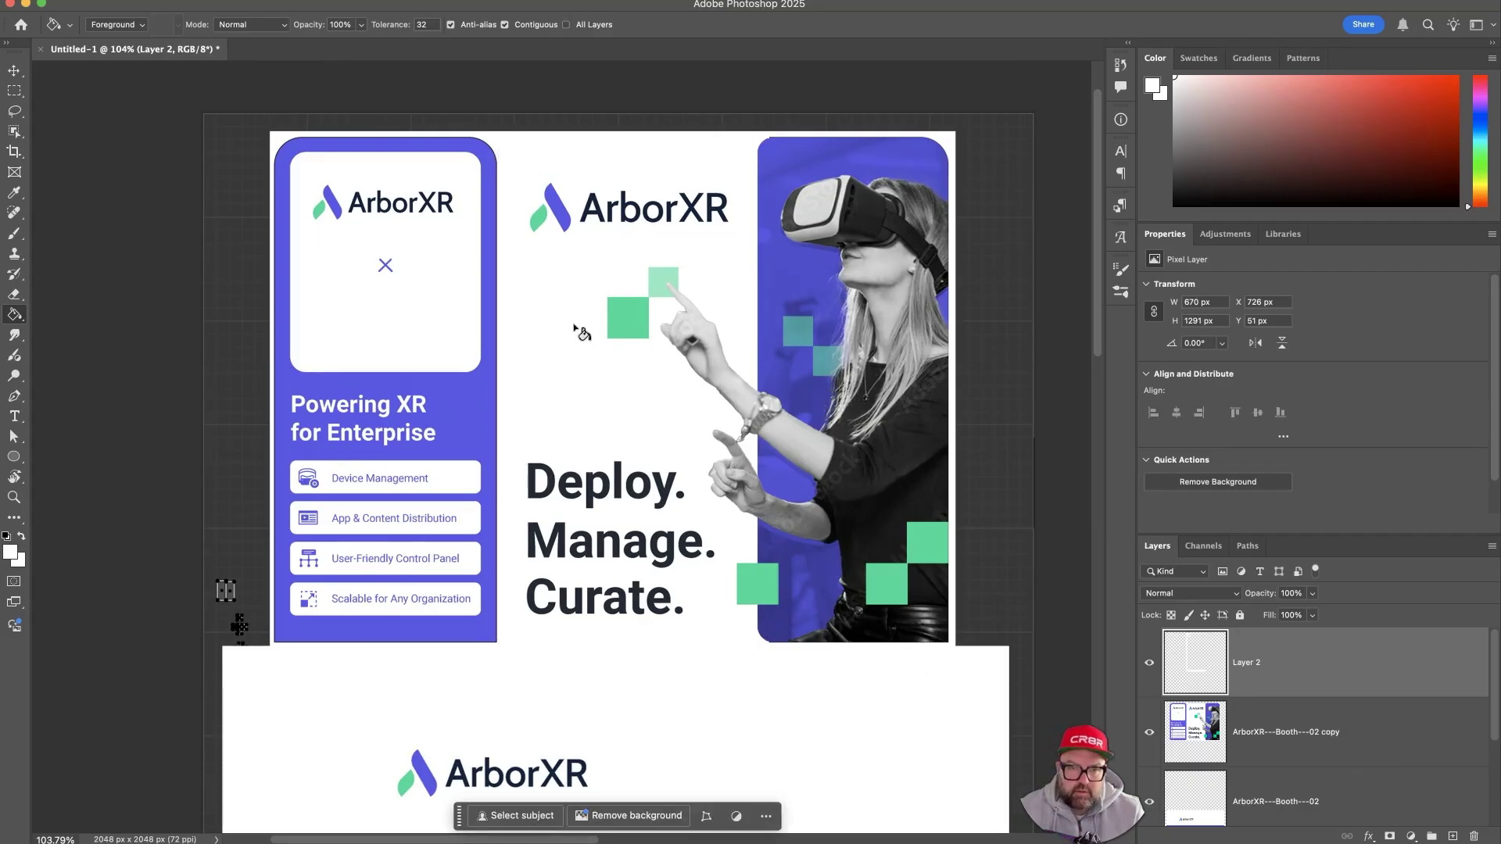
# - Examine the large panel's covered edges, the table artwork and the dark outline around the small purple panel's rounded corners
pyautogui.moveTo(699, 358); pyautogui.dragTo(775, 460)
pyautogui.moveTo(749, 321); pyautogui.dragTo(592, 261)
pyautogui.keyDown('super'); pyautogui.moveTo(810, 659); pyautogui.dragTo(729, 789); pyautogui.keyUp('super')
pyautogui.moveTo(684, 650); pyautogui.dragTo(762, 814)
pyautogui.moveTo(749, 502); pyautogui.dragTo(749, 652)
pyautogui.keyDown('super'); pyautogui.moveTo(794, 207); pyautogui.dragTo(749, 204); pyautogui.keyUp('super')
pyautogui.moveTo(618, 291); pyautogui.dragTo(857, 231)
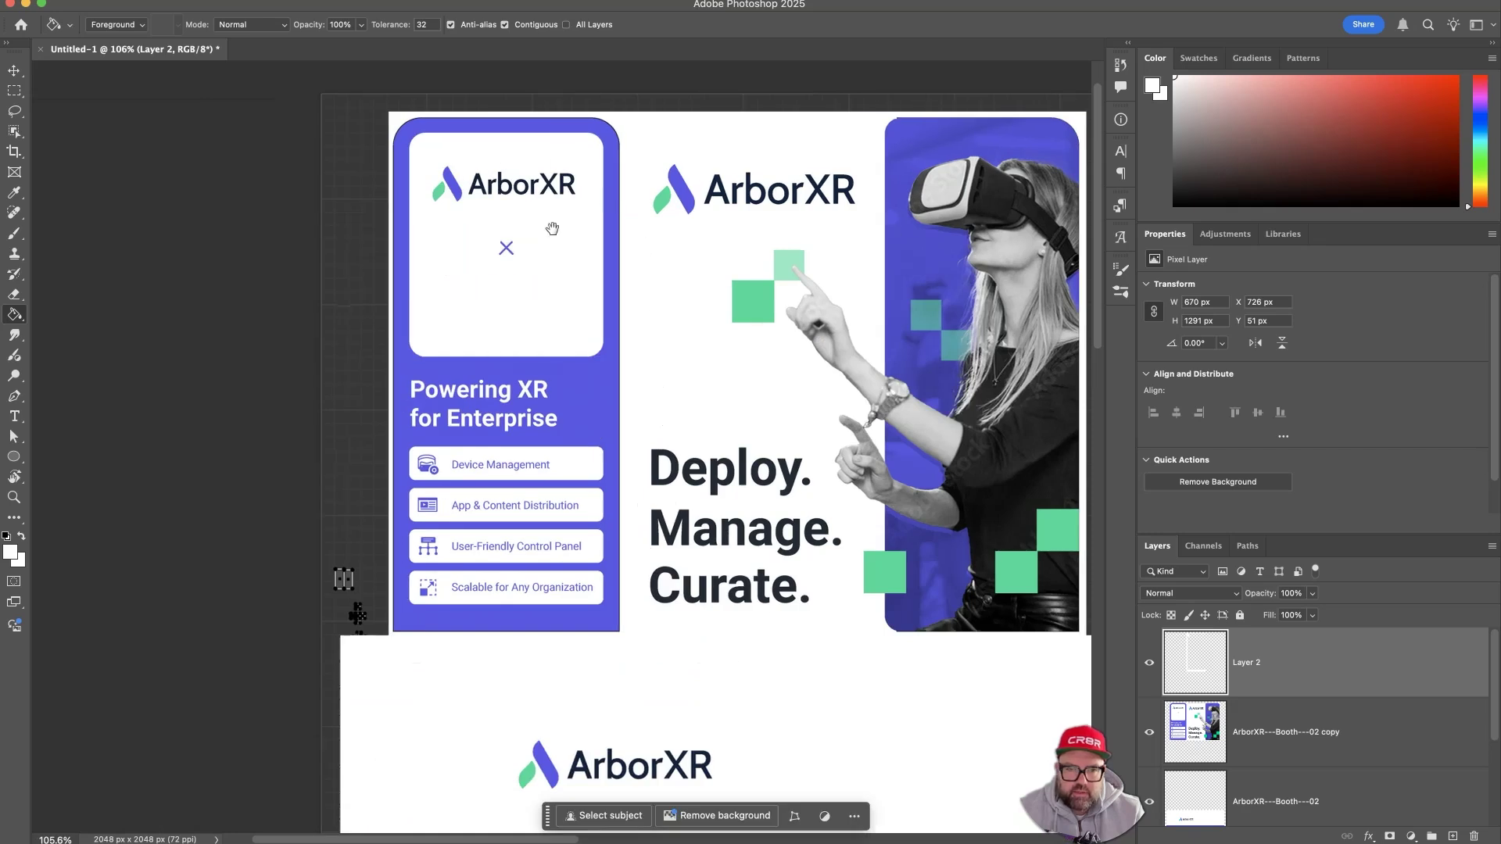
pyautogui.keyDown('super'); pyautogui.moveTo(670, 395); pyautogui.dragTo(674, 398); pyautogui.keyUp('super')
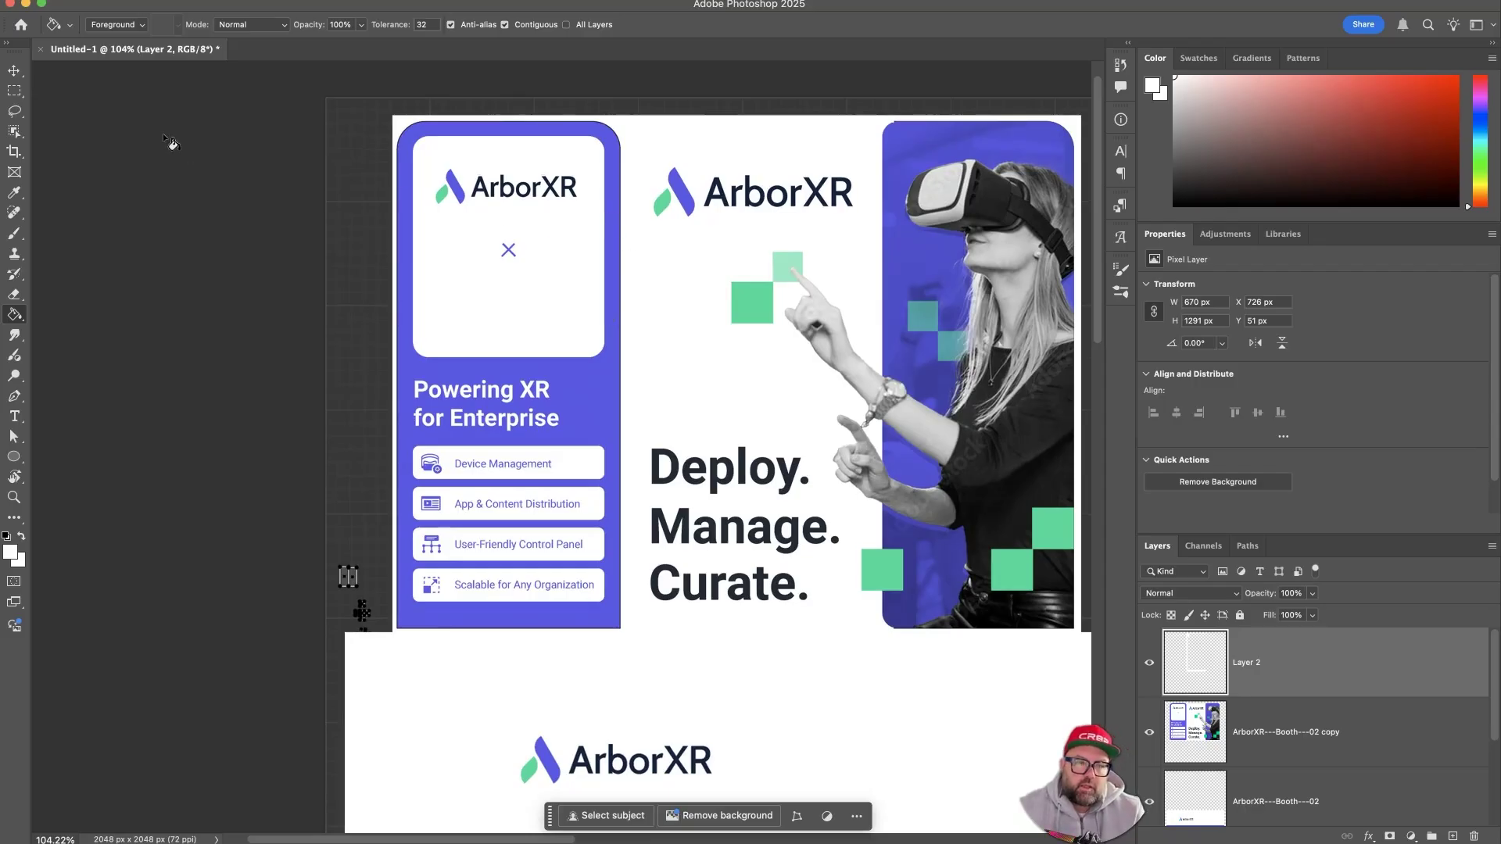
pyautogui.moveTo(674, 287)
pyautogui.keyDown('super'); pyautogui.mouseDown()
pyautogui.moveTo(814, 279)
pyautogui.moveTo(610, 238)
pyautogui.mouseUp(); pyautogui.keyUp('super')
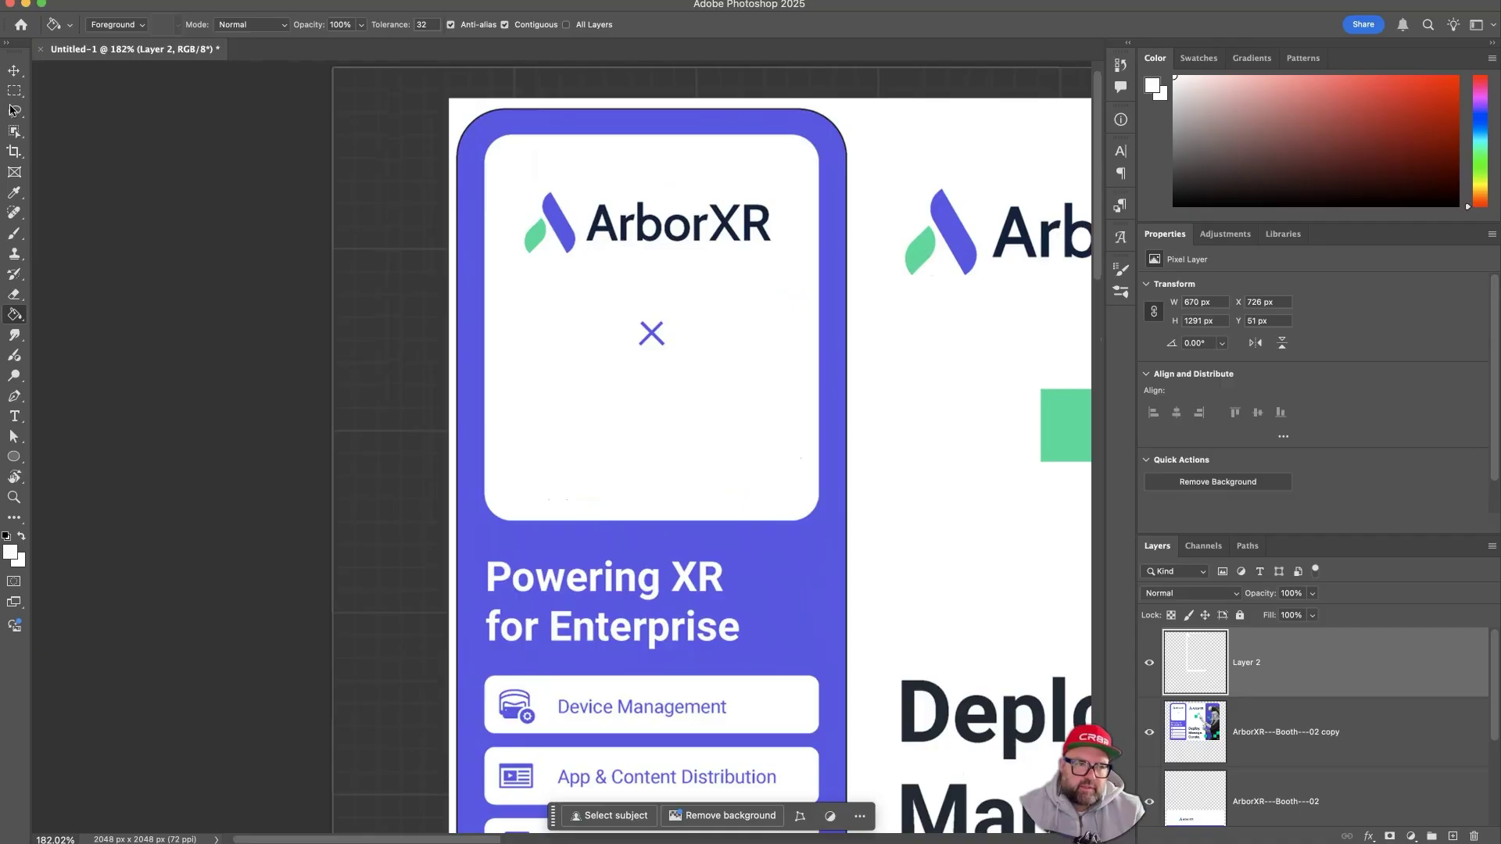
pyautogui.keyDown('super'); pyautogui.moveTo(683, 287); pyautogui.dragTo(674, 289); pyautogui.keyUp('super')
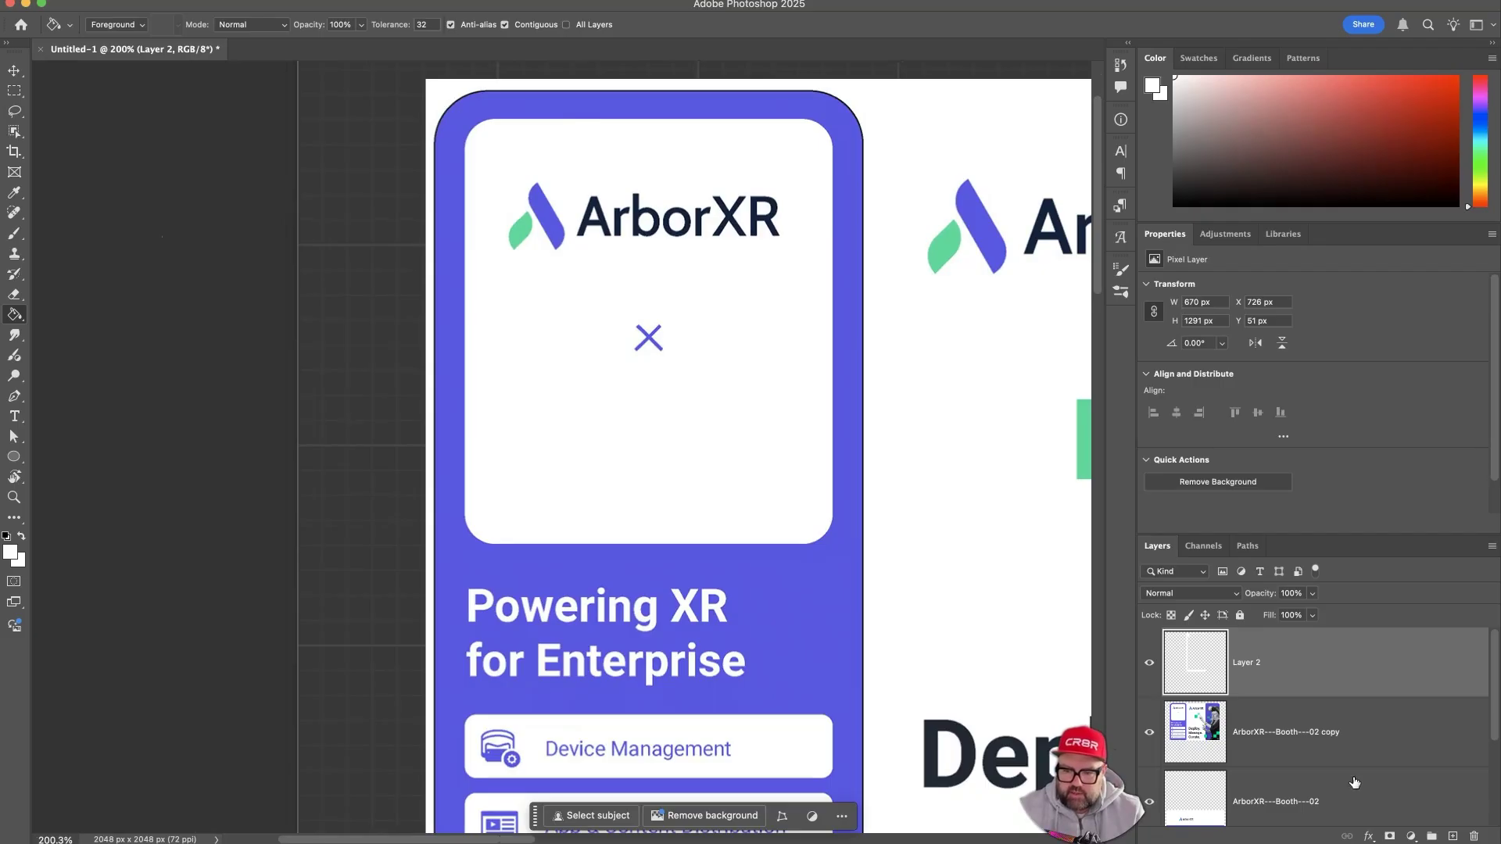
# - Merge the white fill, backdrop and table artwork layers into one layer and delete the UV layout layer
pyautogui.keyDown('shift'); pyautogui.click(1349, 806); pyautogui.keyUp('shift')
pyautogui.press('super+e')
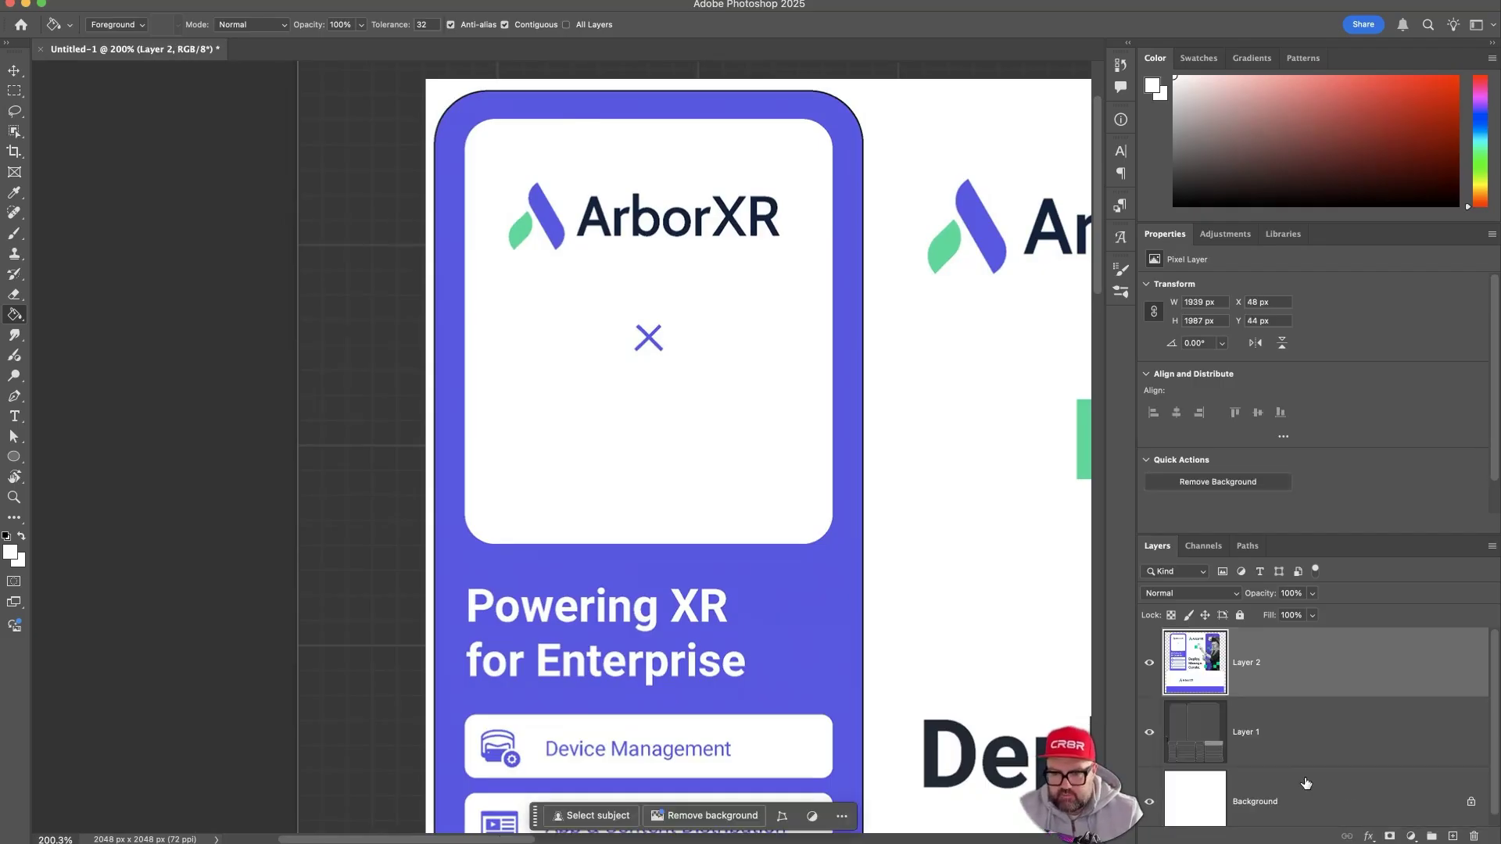
pyautogui.scroll(-1, 1306, 798)
pyautogui.click(1294, 756)
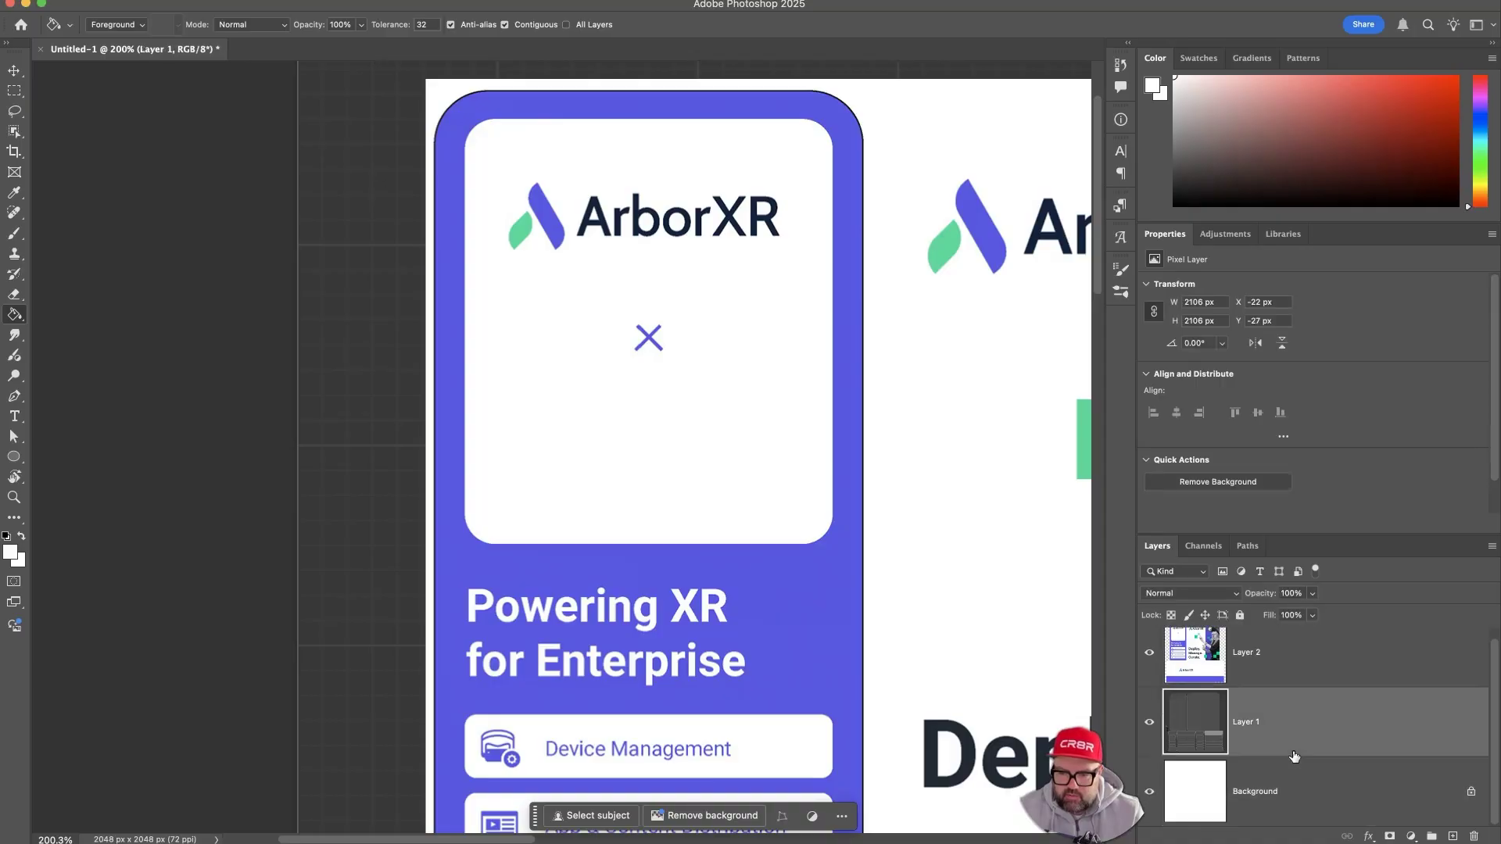
pyautogui.click(1474, 836)
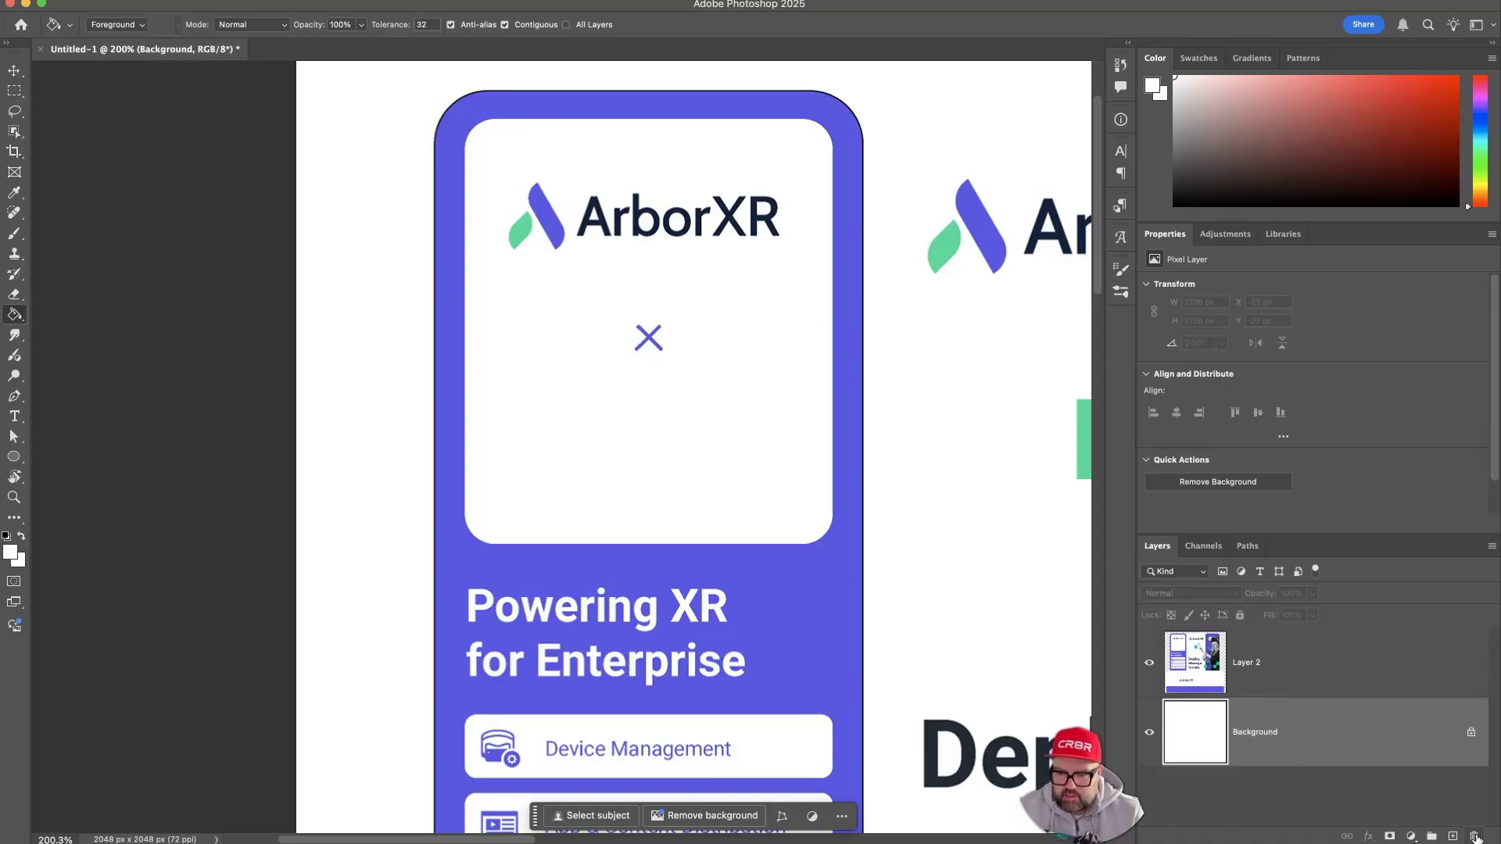
pyautogui.keyDown('super'); pyautogui.moveTo(708, 536); pyautogui.dragTo(687, 534); pyautogui.keyUp('super')
pyautogui.moveTo(786, 575); pyautogui.dragTo(601, 466)
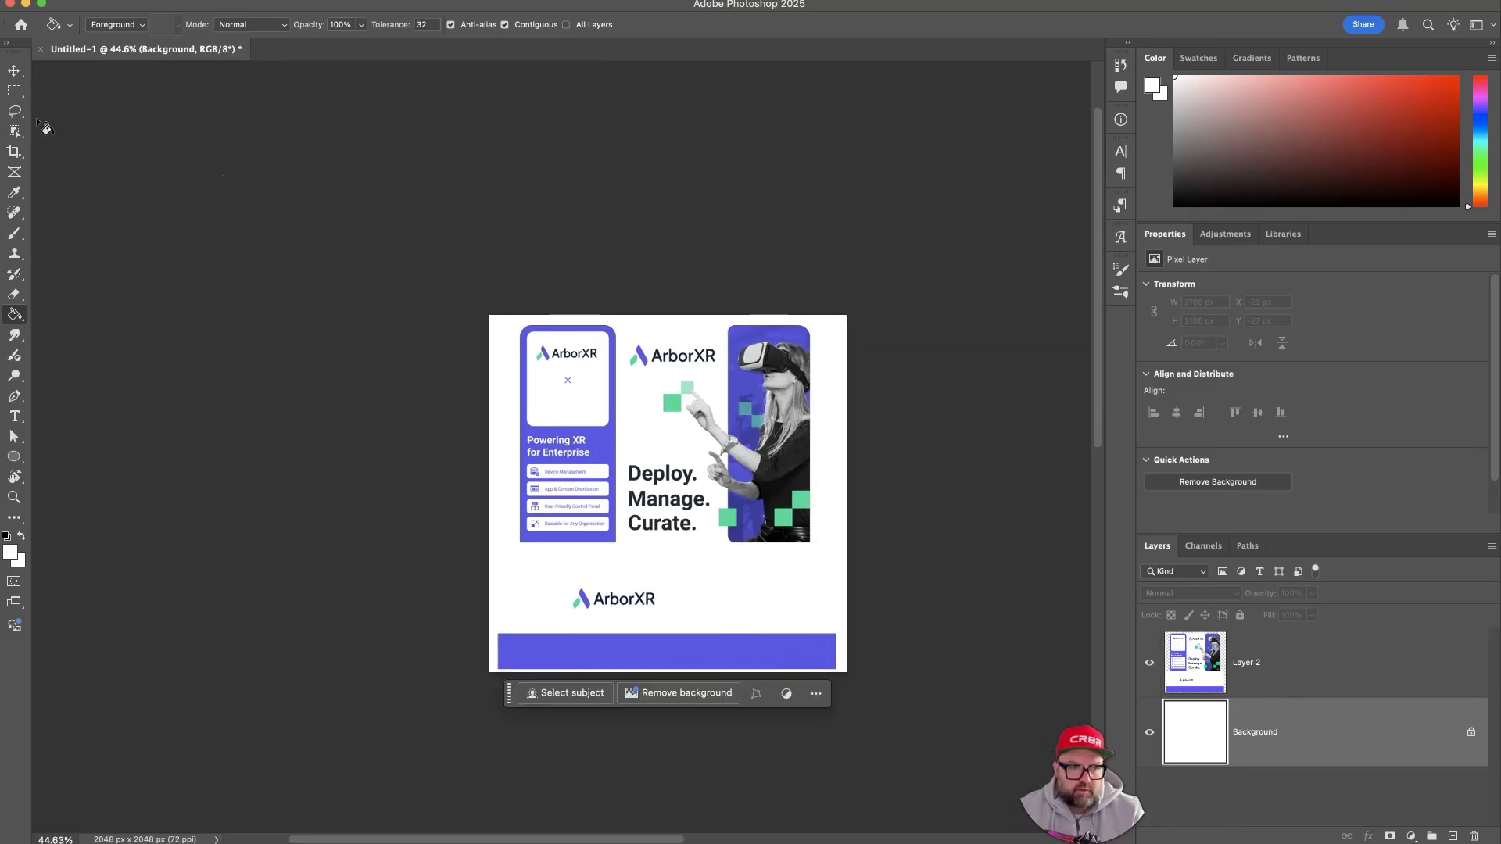
# - Start a Save for Web export of the artwork as a JPEG and choose the Booth folder inside the desktop's ArborXR folder
pyautogui.click(14, 91)
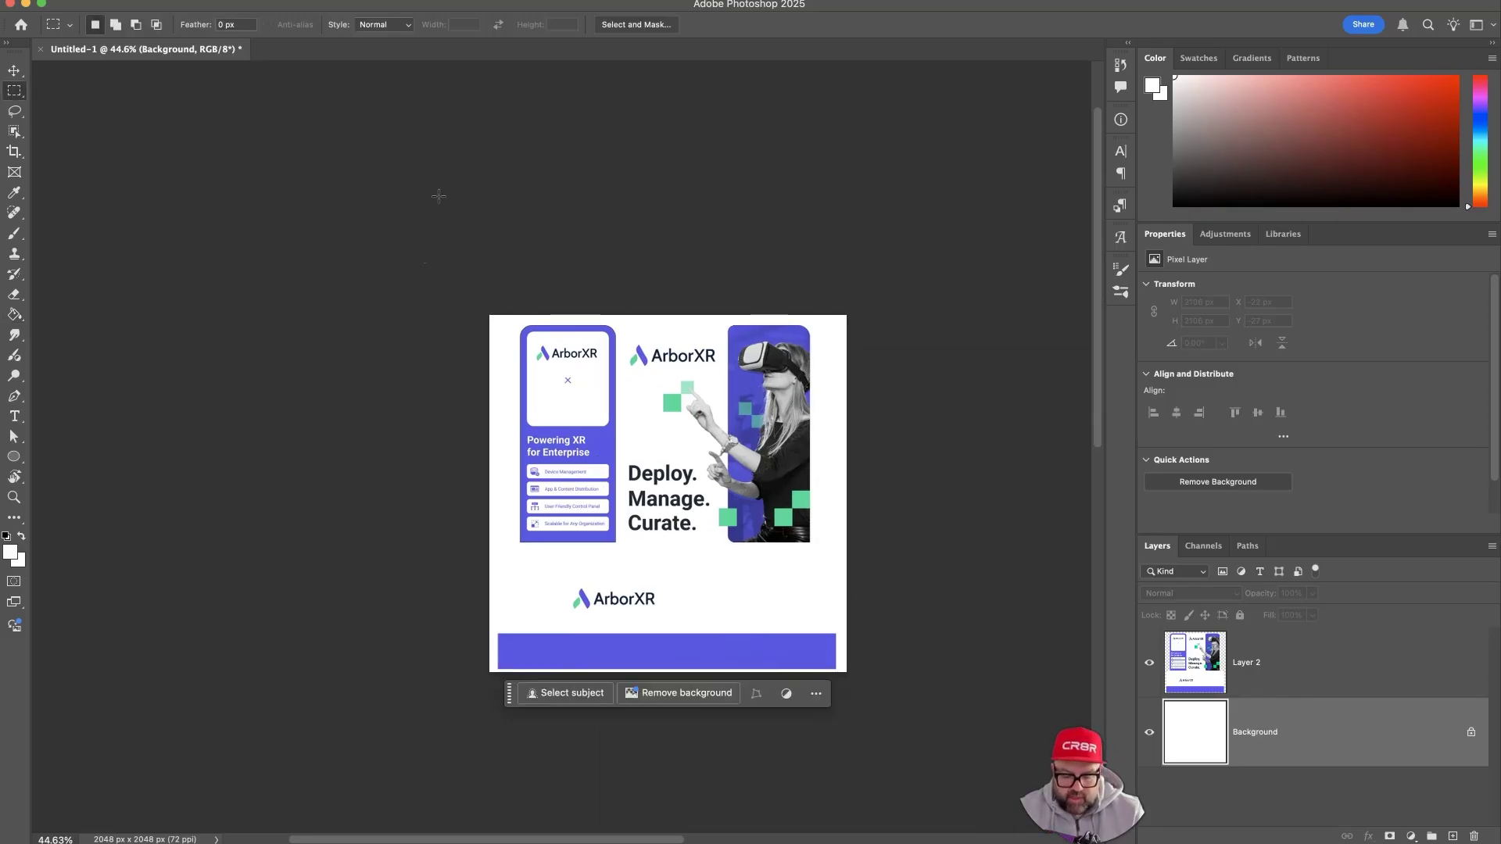
pyautogui.press('super+alt+shift+s')
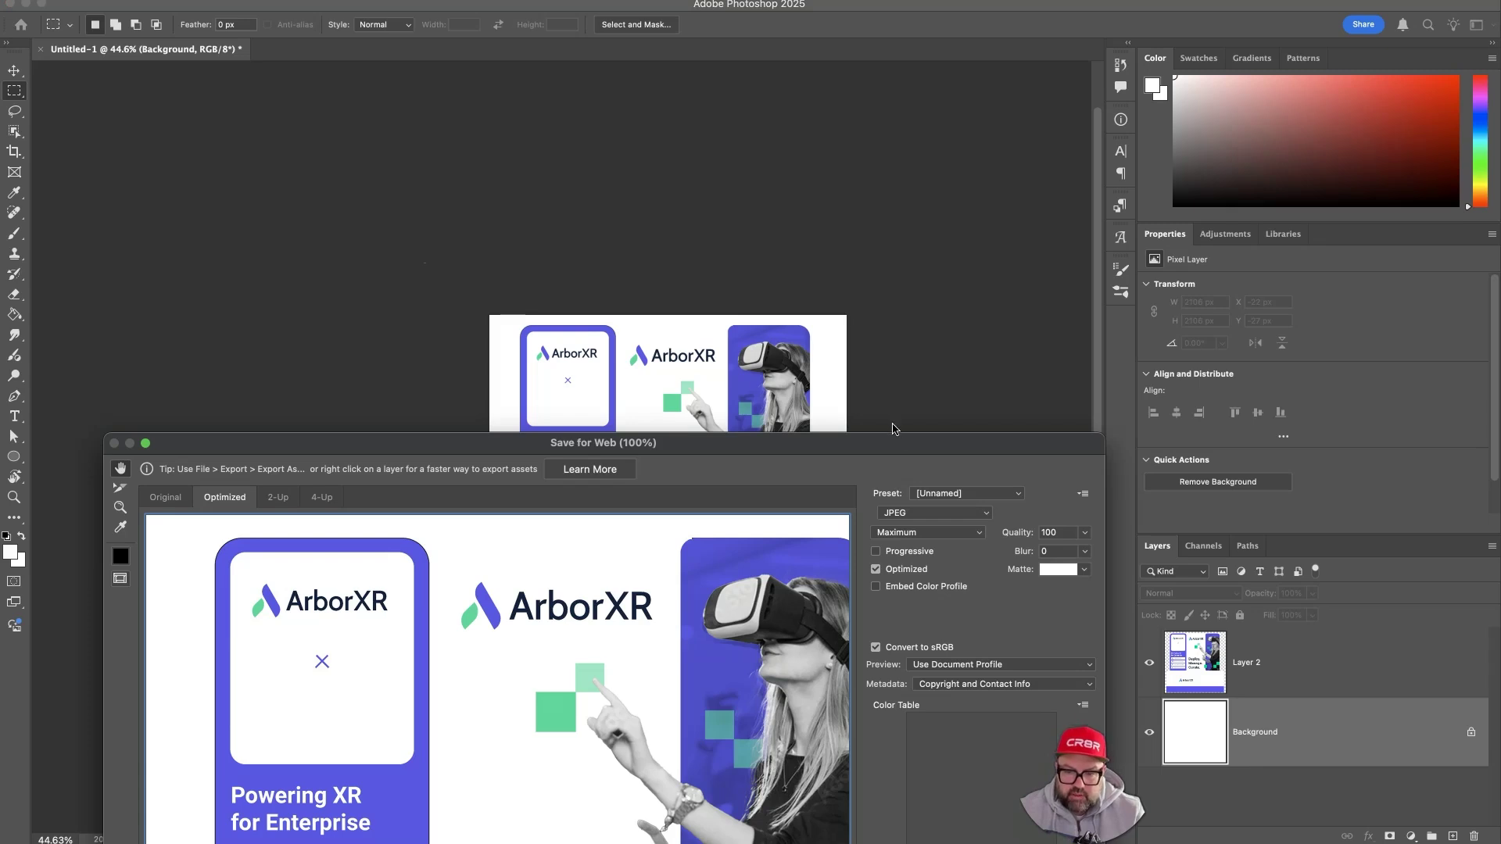
pyautogui.moveTo(906, 442); pyautogui.dragTo(996, 121)
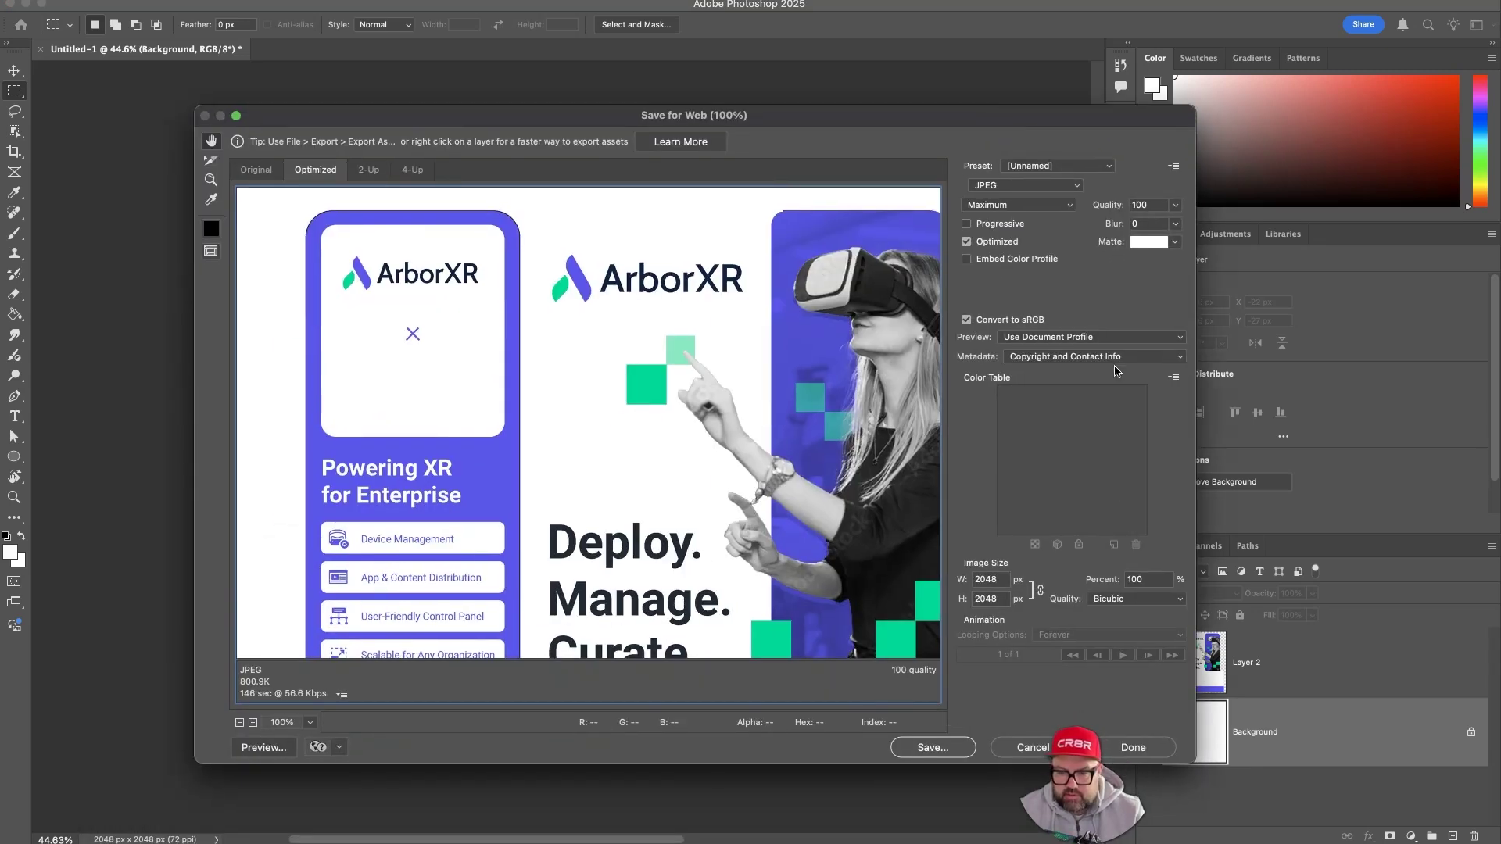
pyautogui.click(929, 746)
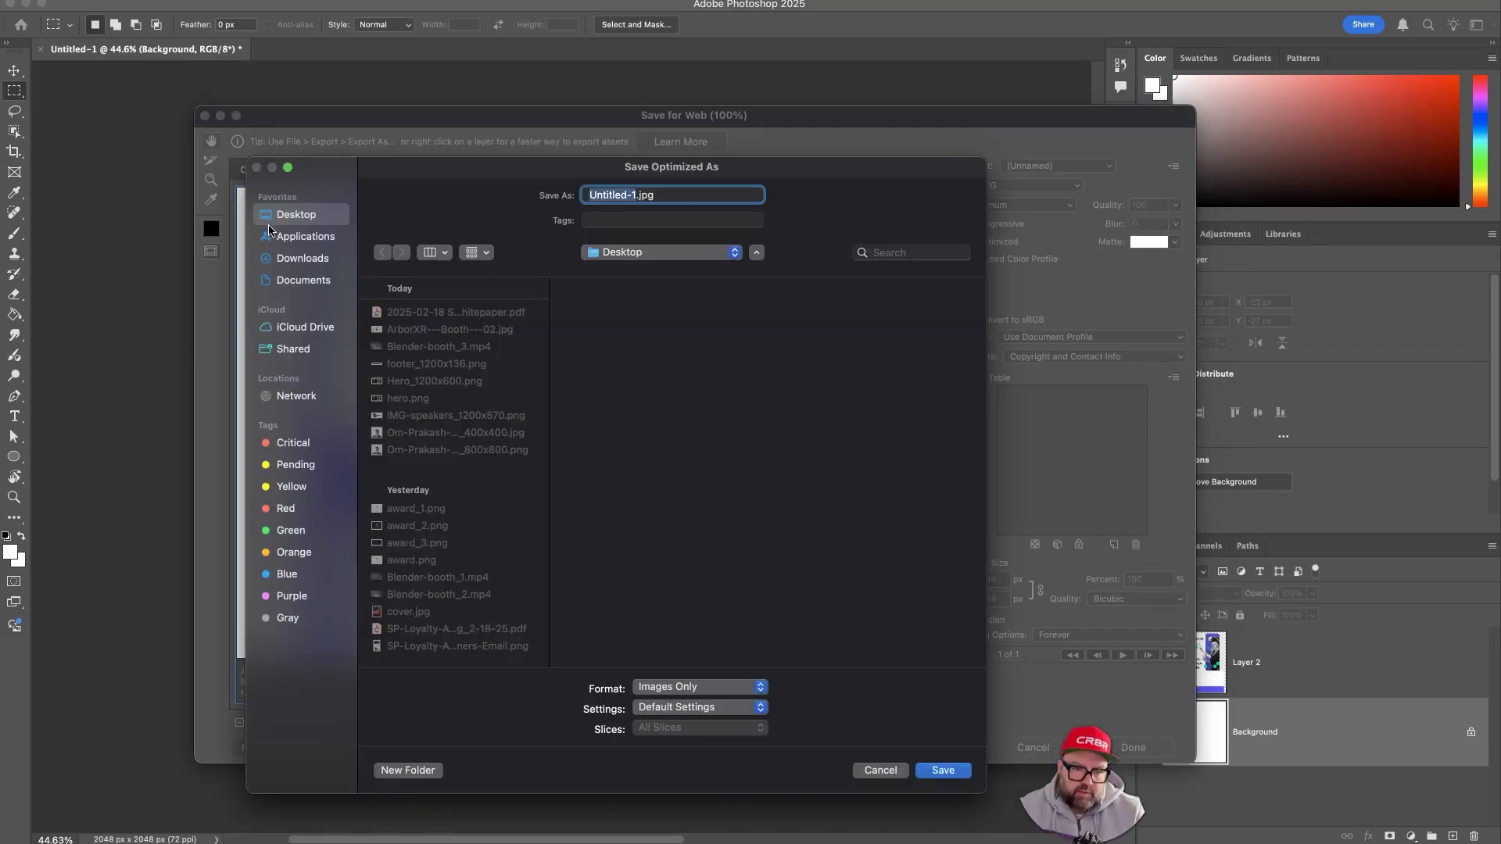
pyautogui.scroll(-5, 432, 487)
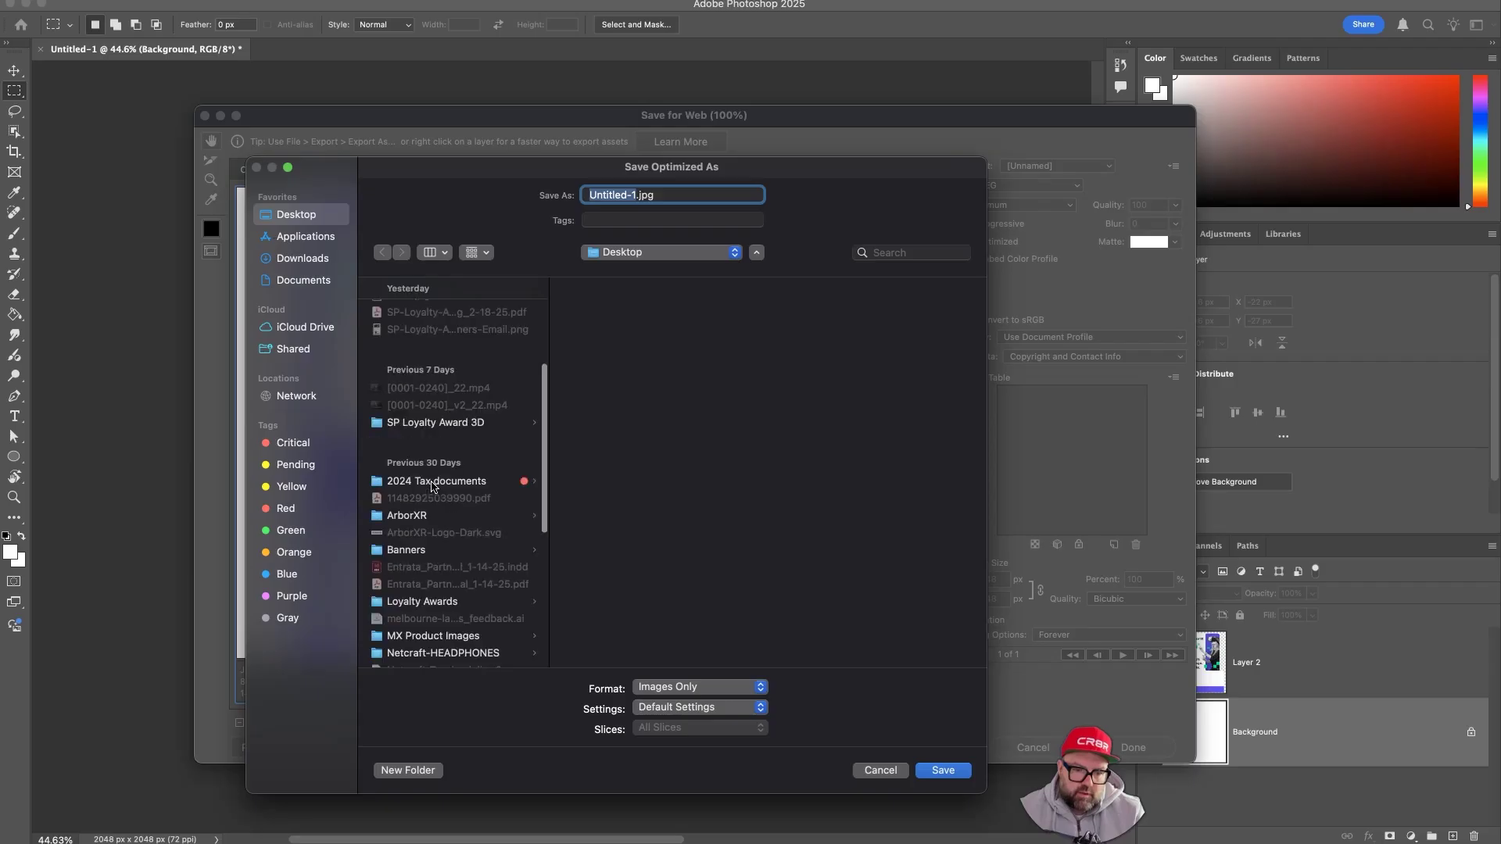
pyautogui.click(436, 516)
pyautogui.click(614, 316)
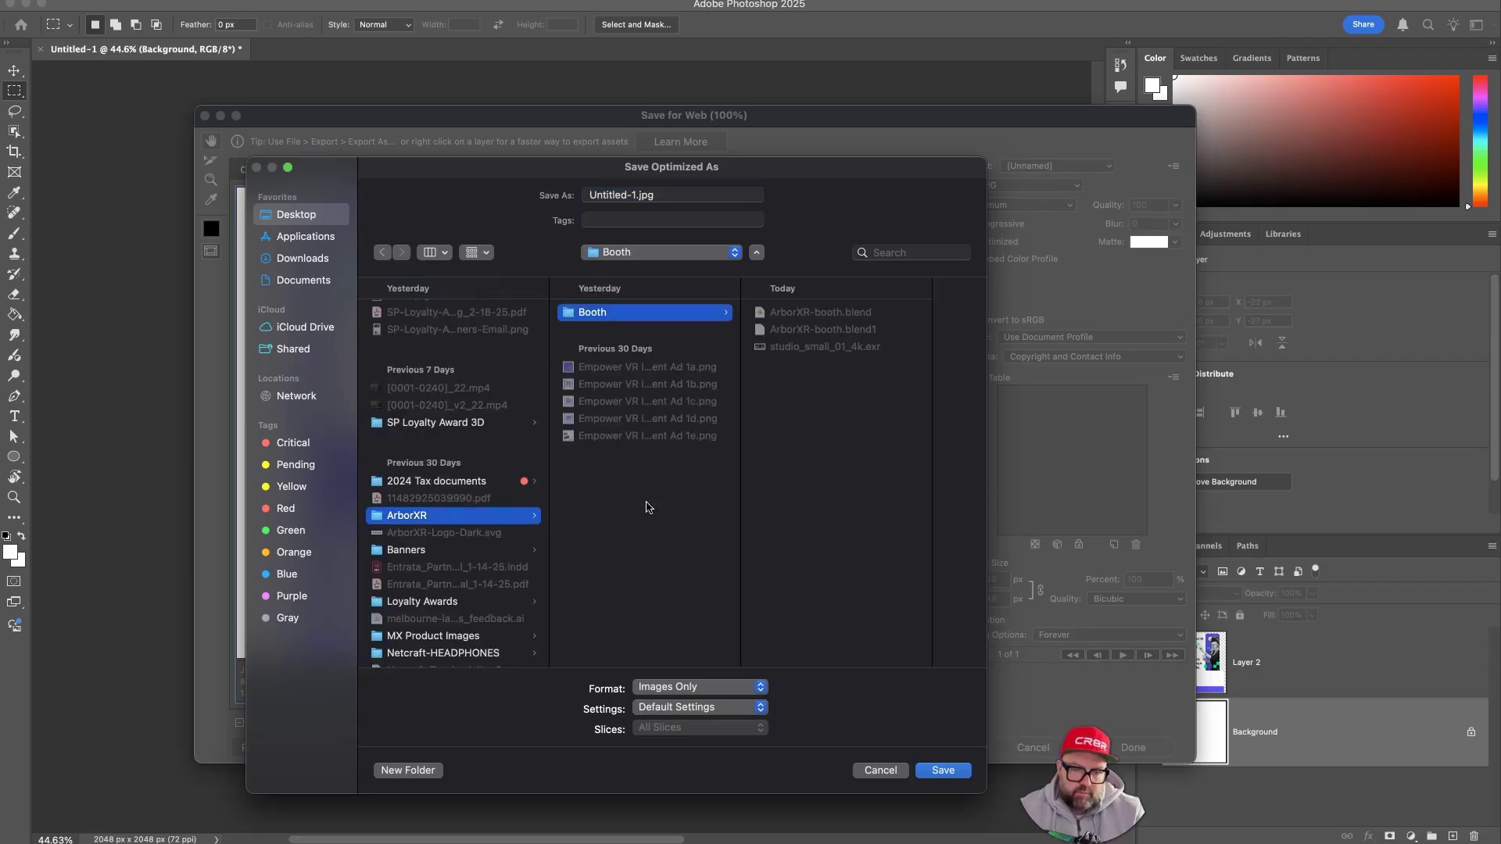
# - Create an assets folder inside Booth and save the exported artwork there as concept-1.jpg
pyautogui.click(407, 770)
pyautogui.write('assets')
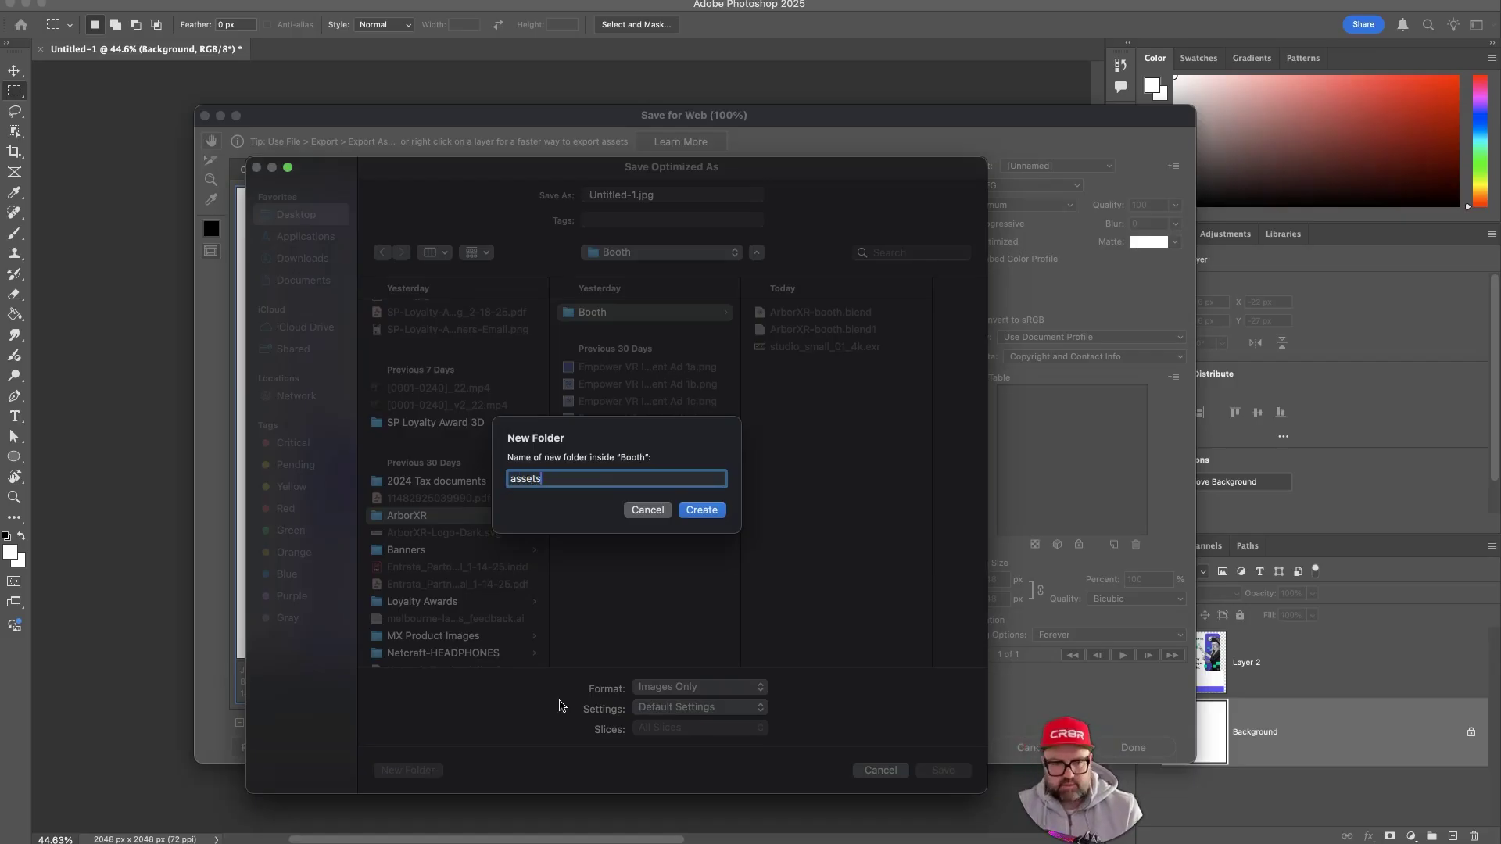
pyautogui.click(702, 510)
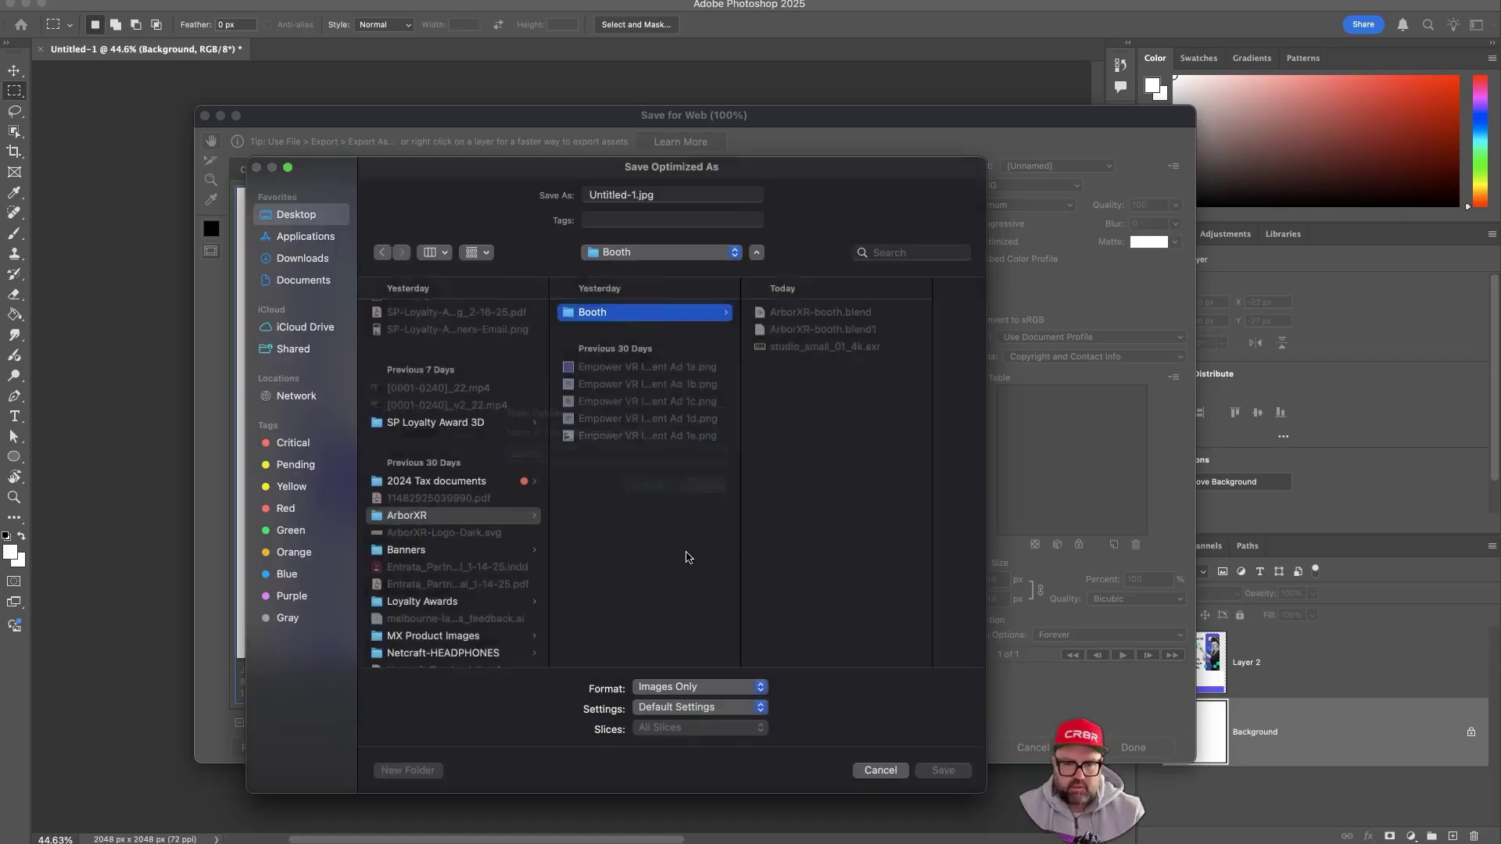
pyautogui.click(627, 193)
pyautogui.moveTo(520, 198); pyautogui.dragTo(526, 187)
pyautogui.write('concep')
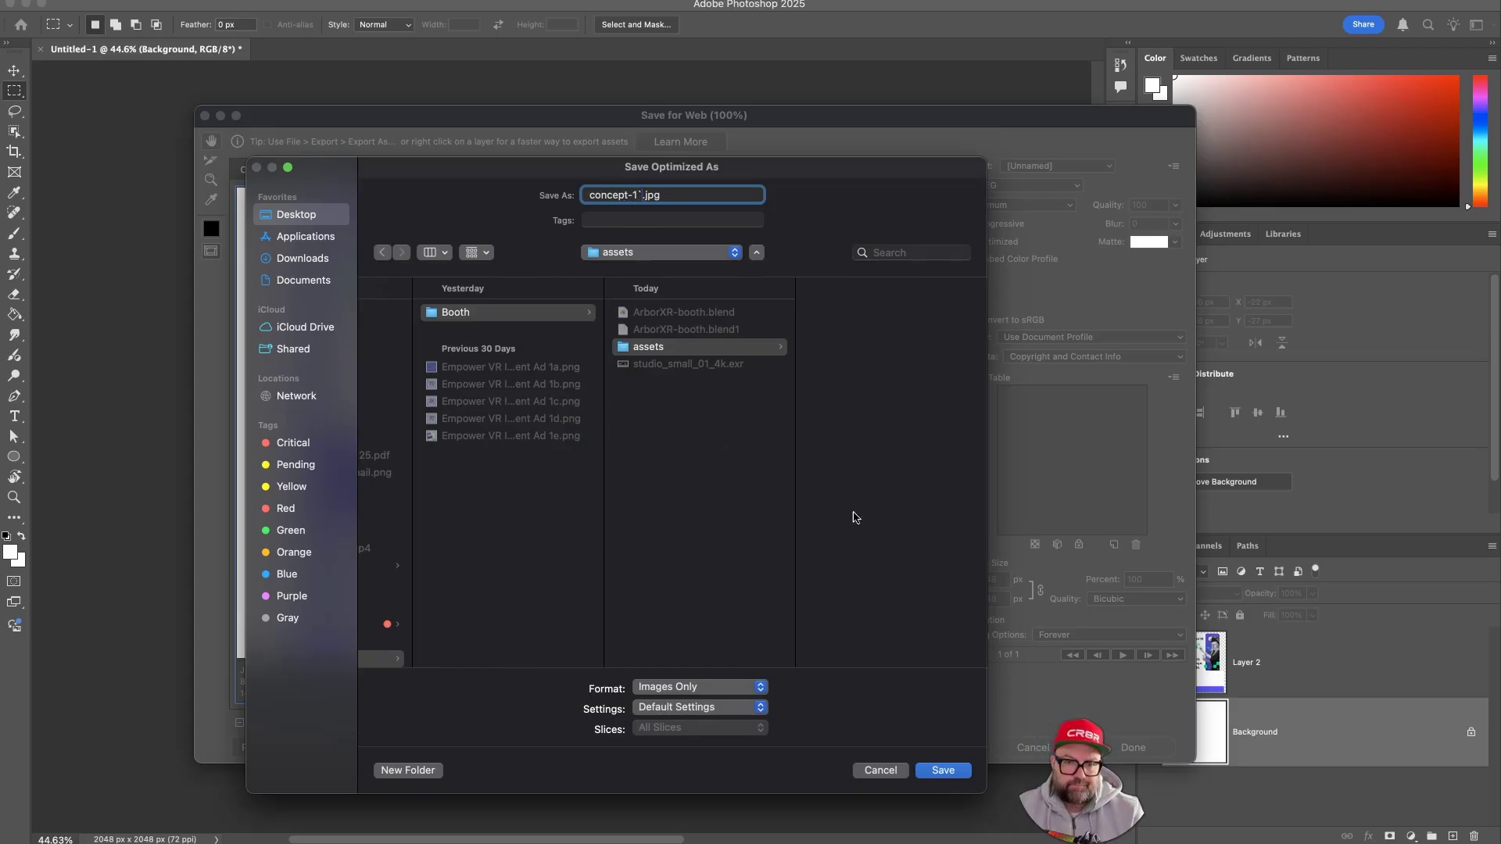
pyautogui.click(943, 771)
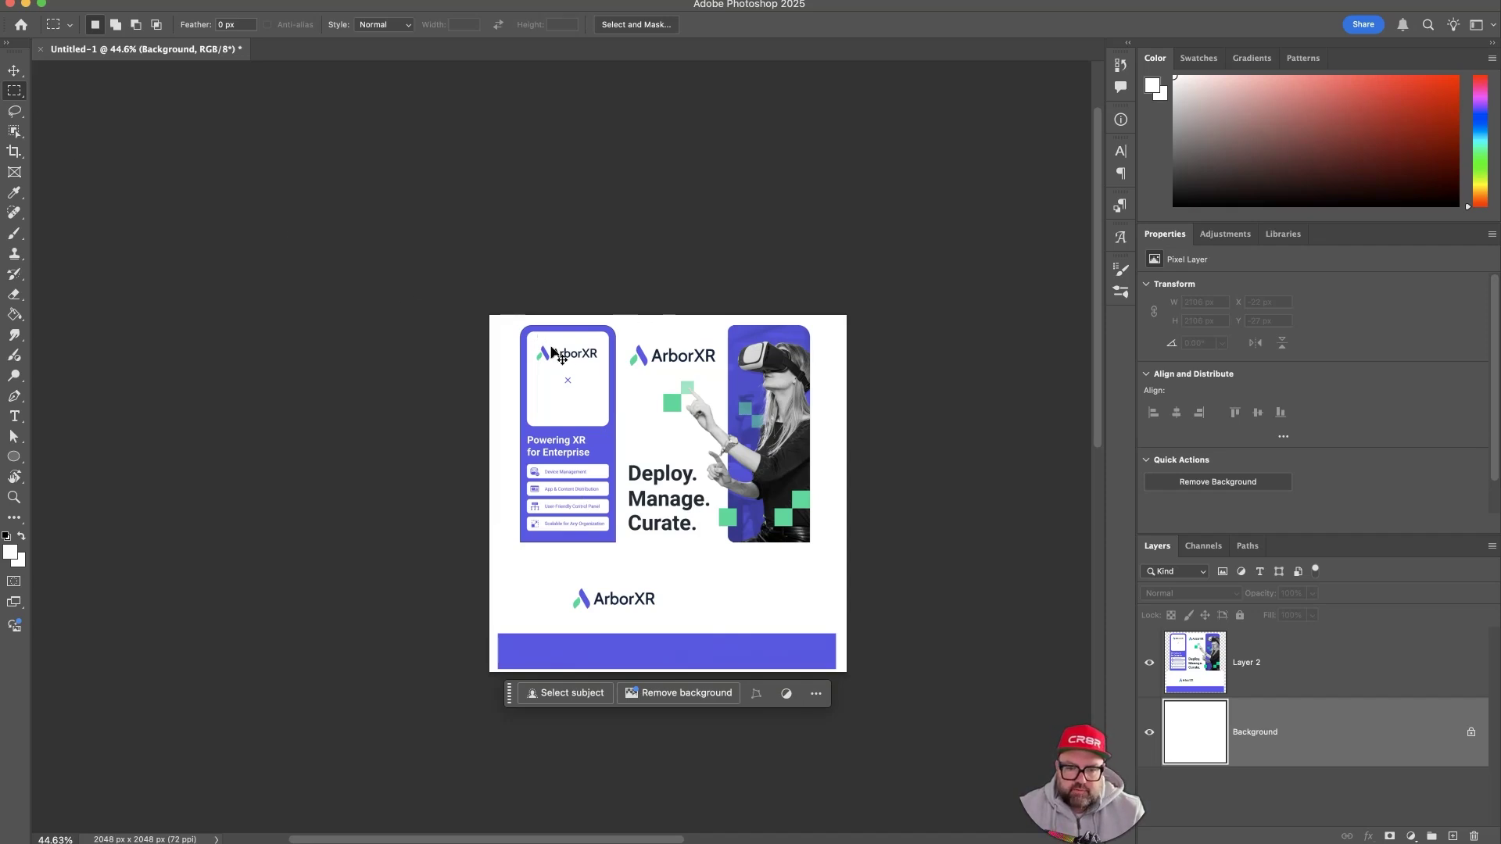
# - Switch to Blender and load concept-1.jpg from the Booth assets folder as the image behind the booth's UV layout
pyautogui.press('super+Tab')
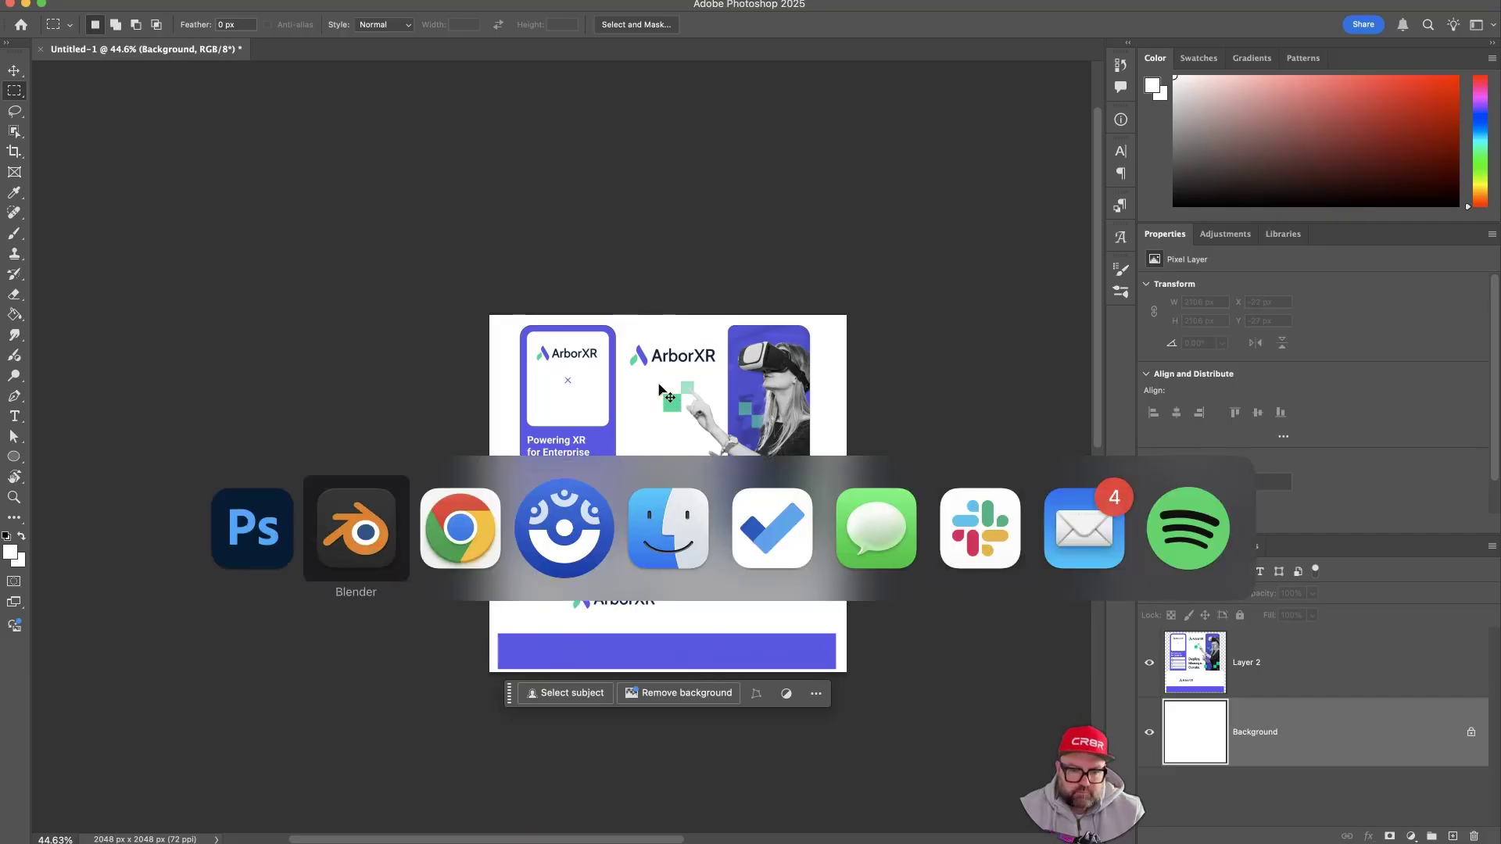
pyautogui.press('super+Tab')
pyautogui.press('super+Tab')
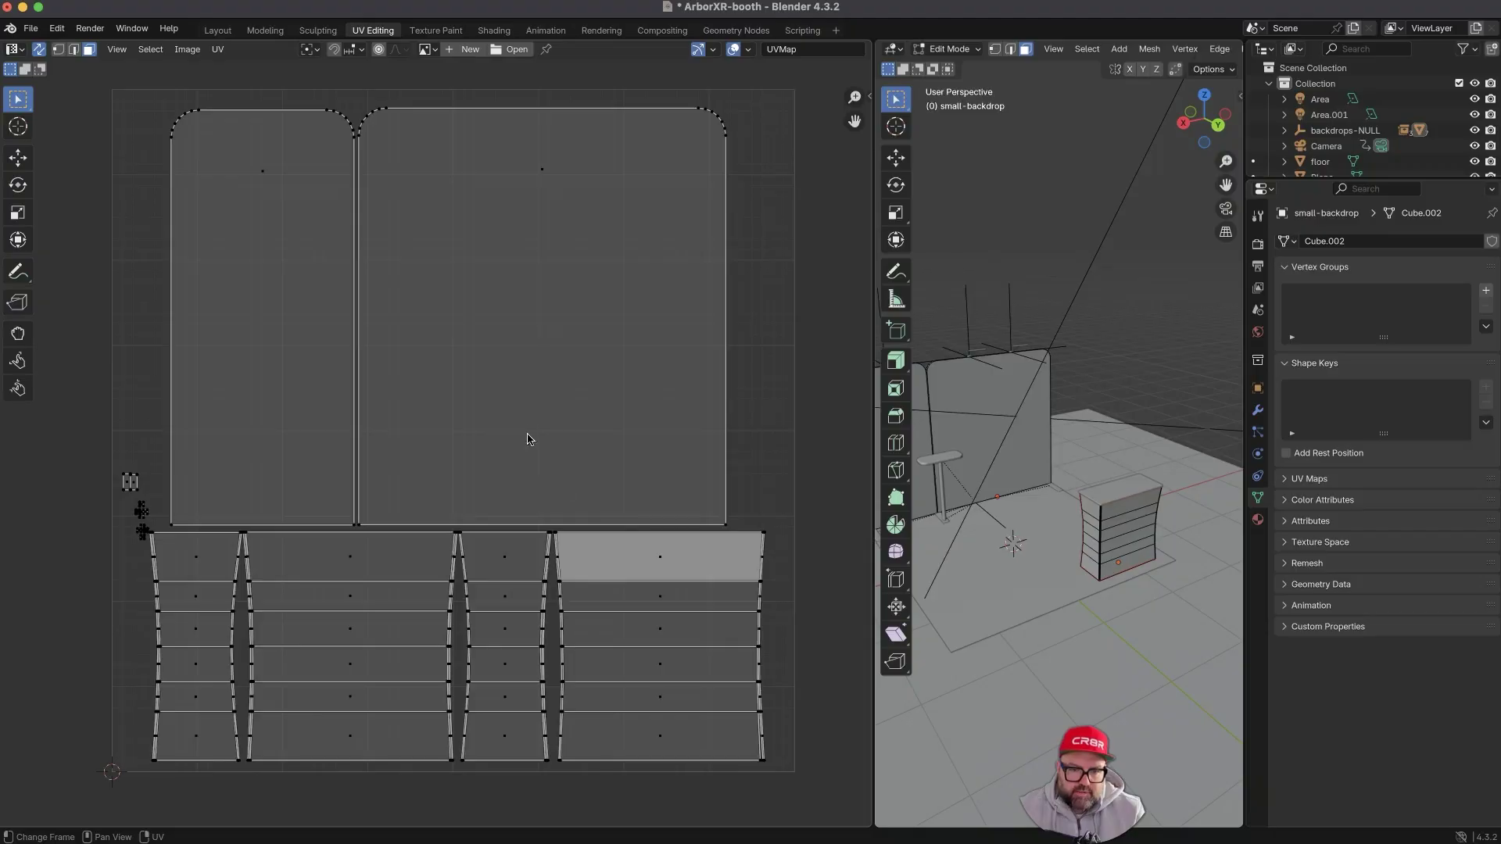
pyautogui.click(187, 50)
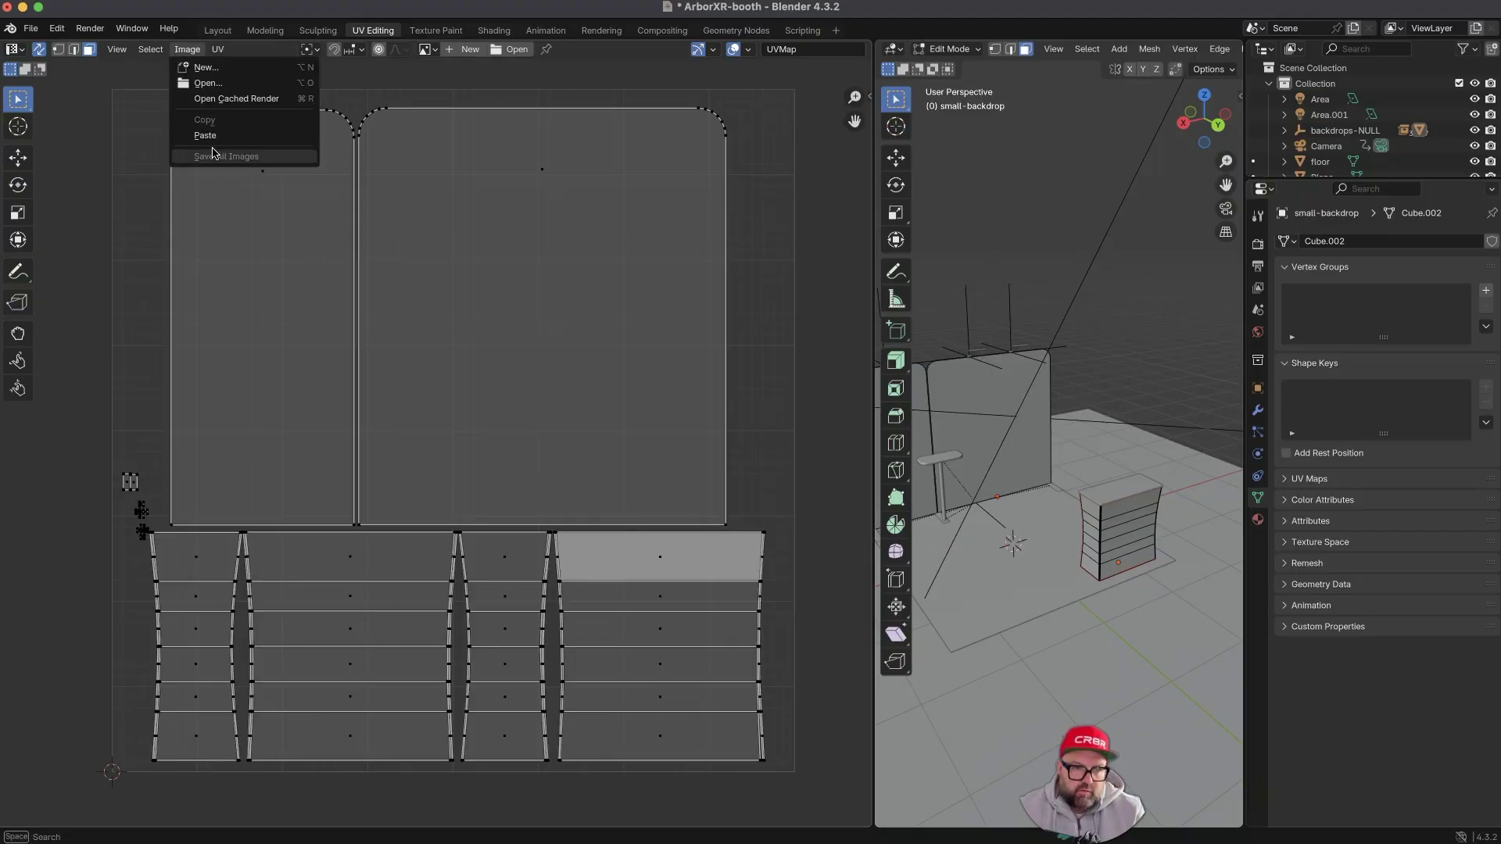
pyautogui.click(213, 85)
pyautogui.doubleClick(562, 260)
pyautogui.click(571, 261)
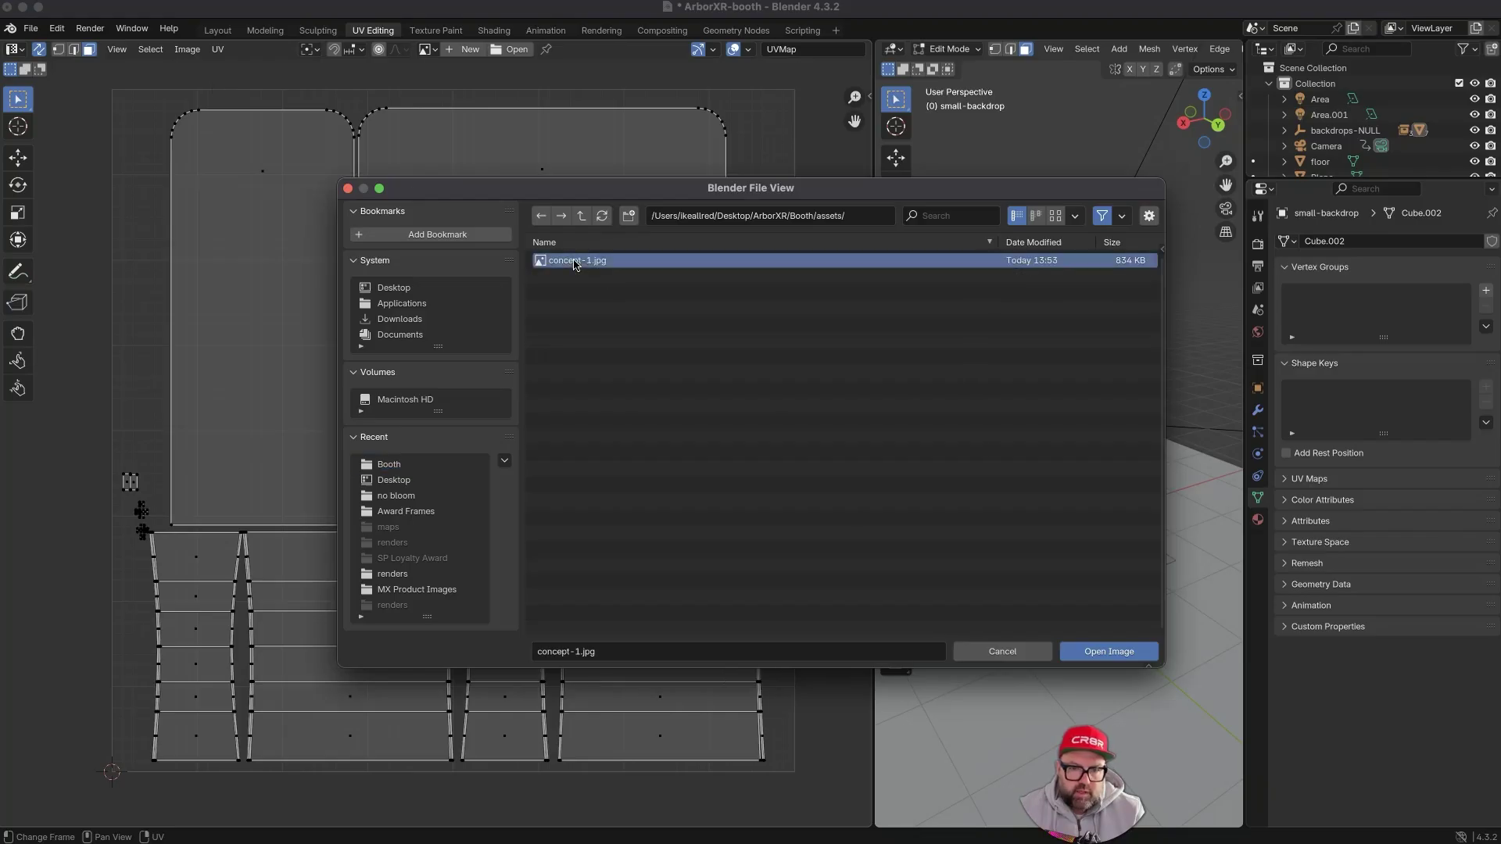
pyautogui.click(1126, 646)
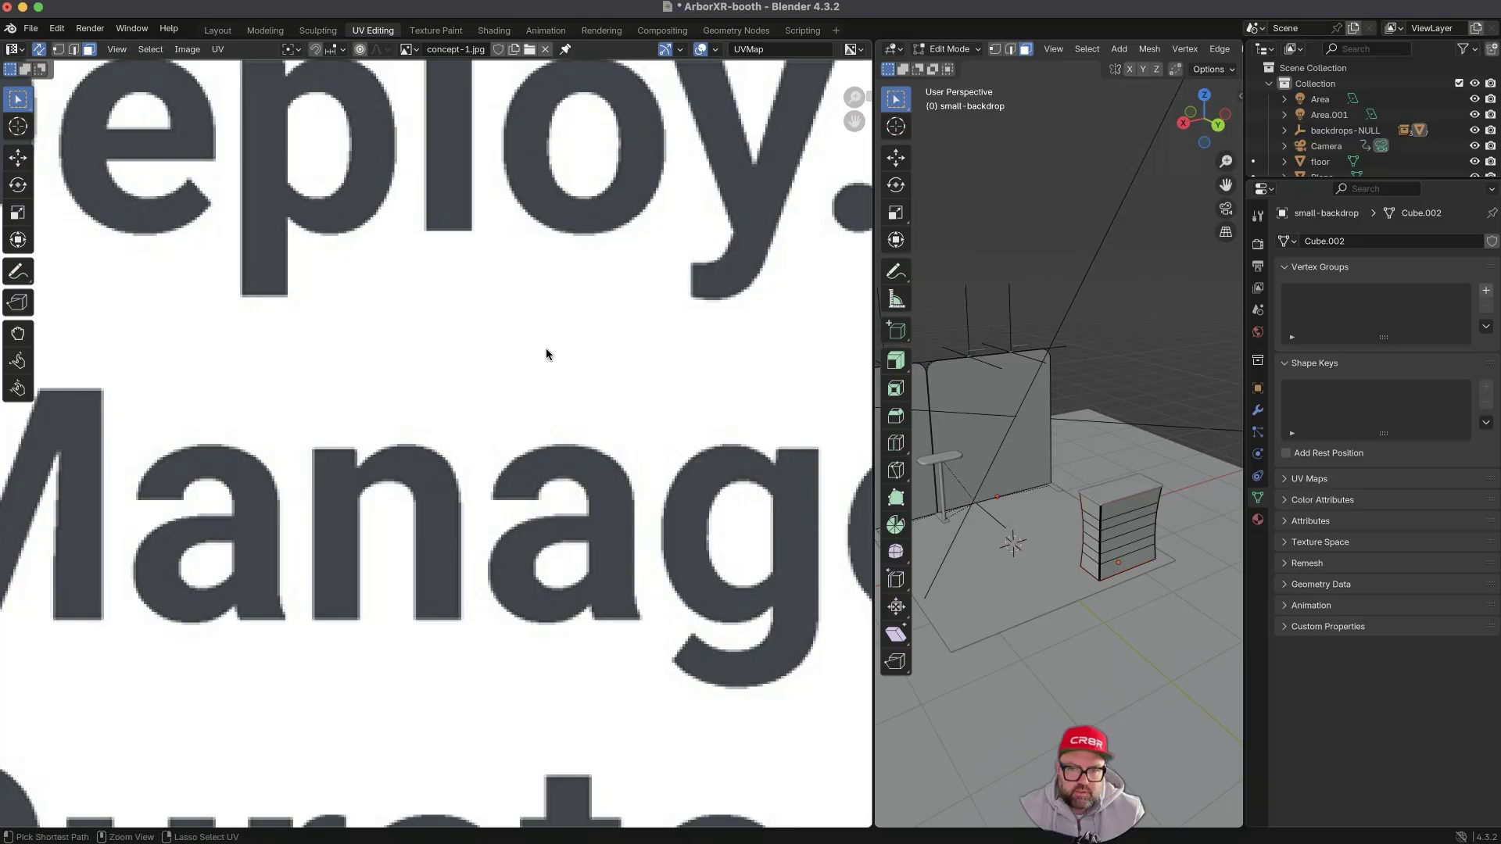
pyautogui.keyDown('ctrl'); pyautogui.moveTo(590, 341); pyautogui.dragTo(461, 545, button='middle'); pyautogui.keyUp('ctrl')
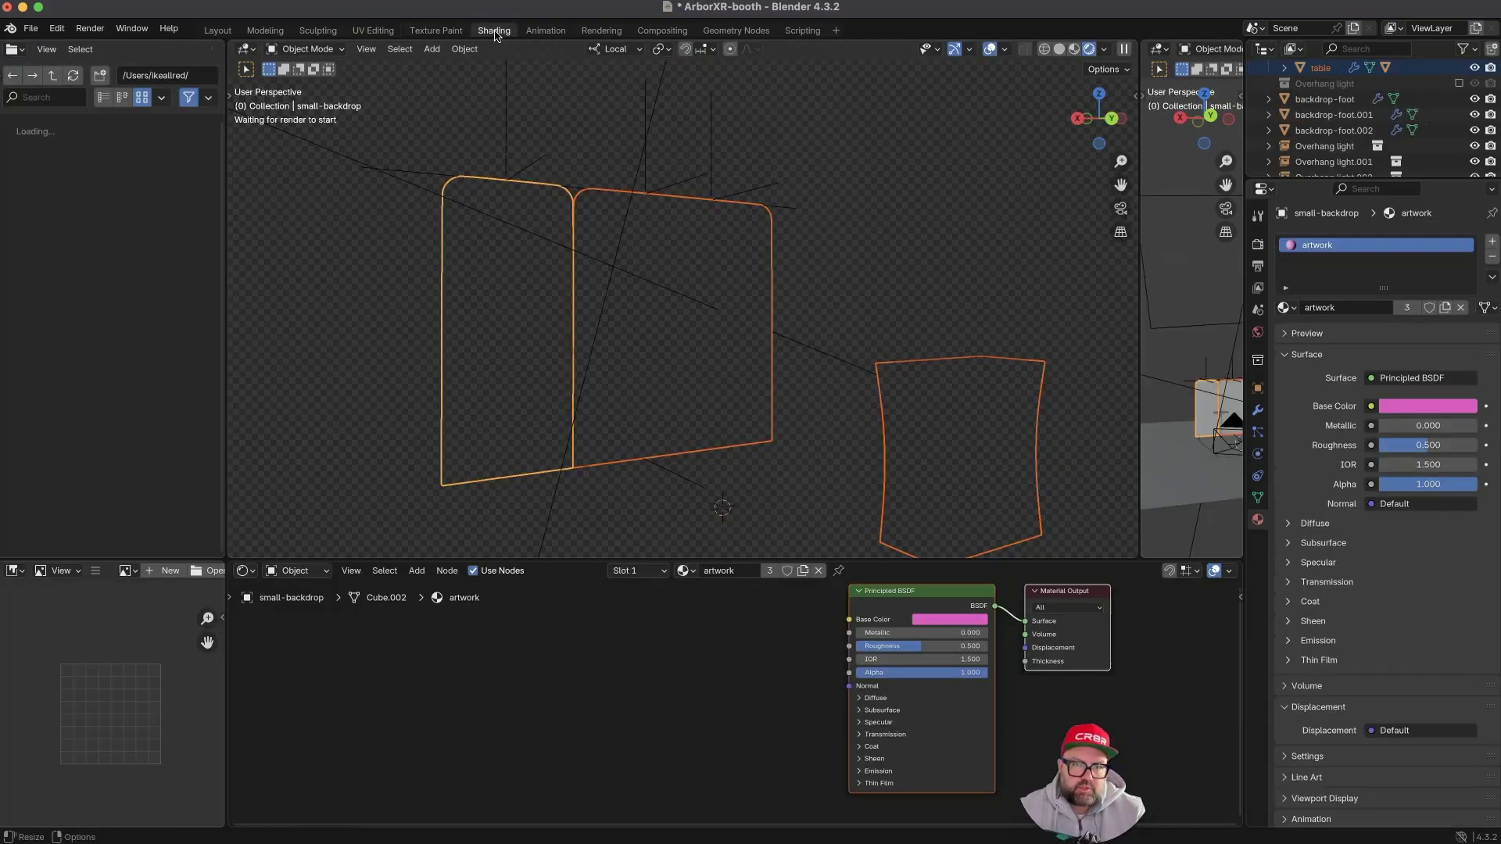
# - Go to the Shading workspace and add an Image Texture node beside the Principled BSDF in the artwork material
pyautogui.click(494, 29)
pyautogui.moveTo(914, 591); pyautogui.dragTo(896, 598)
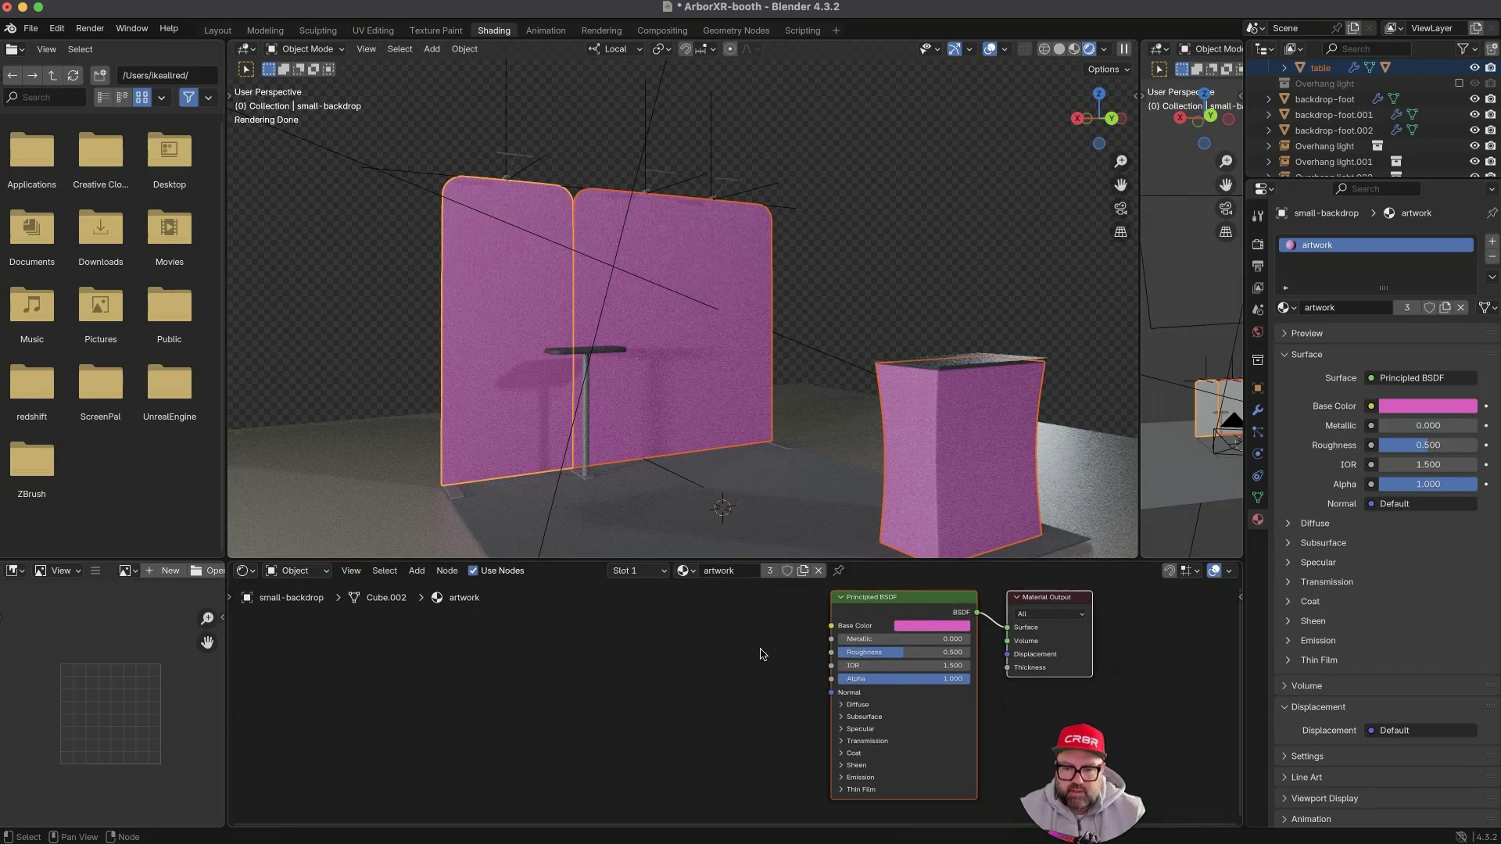
pyautogui.click(663, 657)
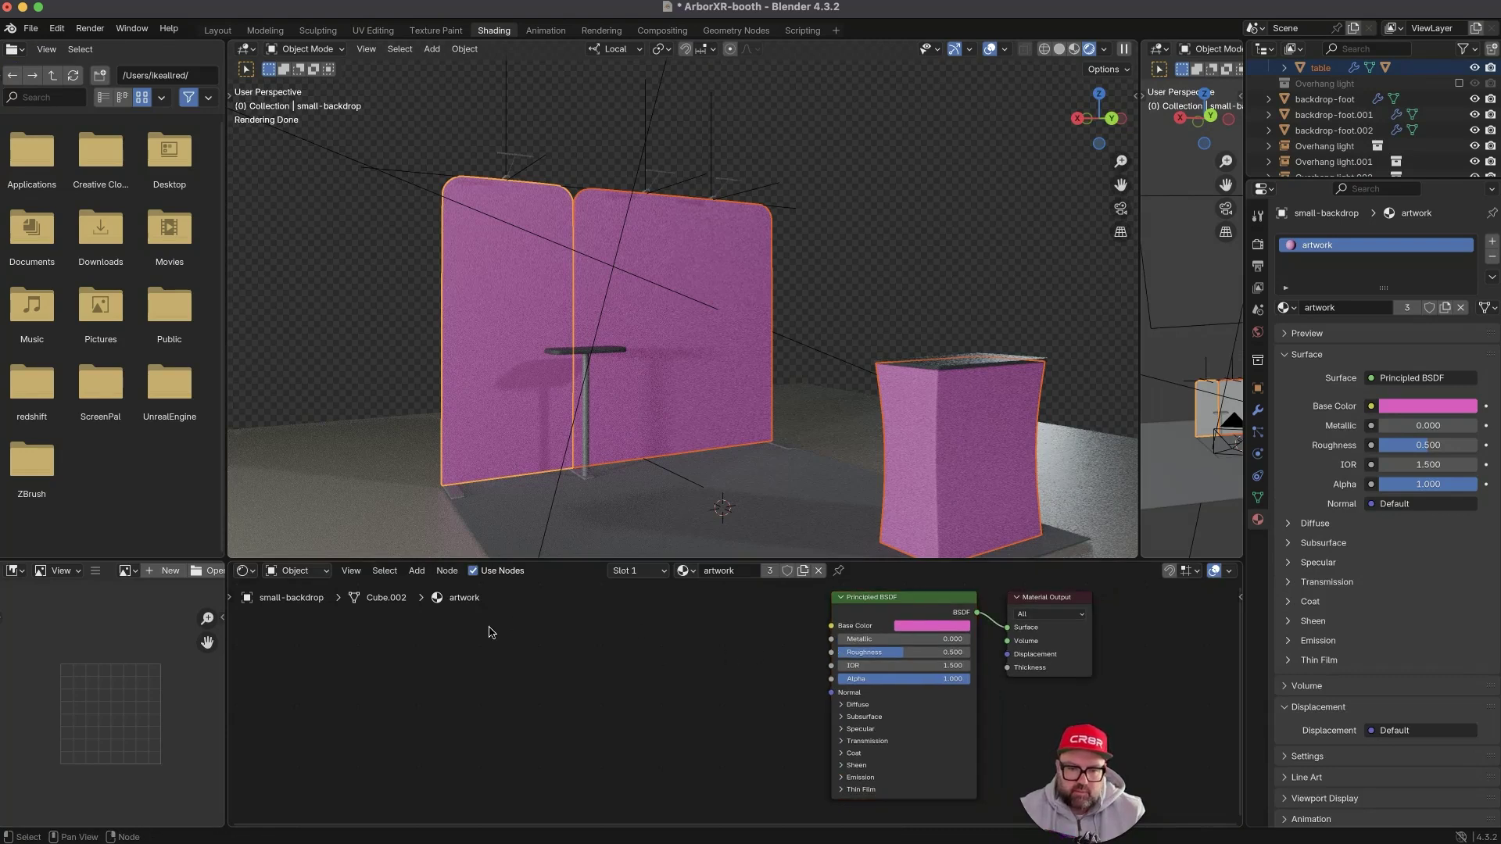
pyautogui.hotkey('shift', 'a')
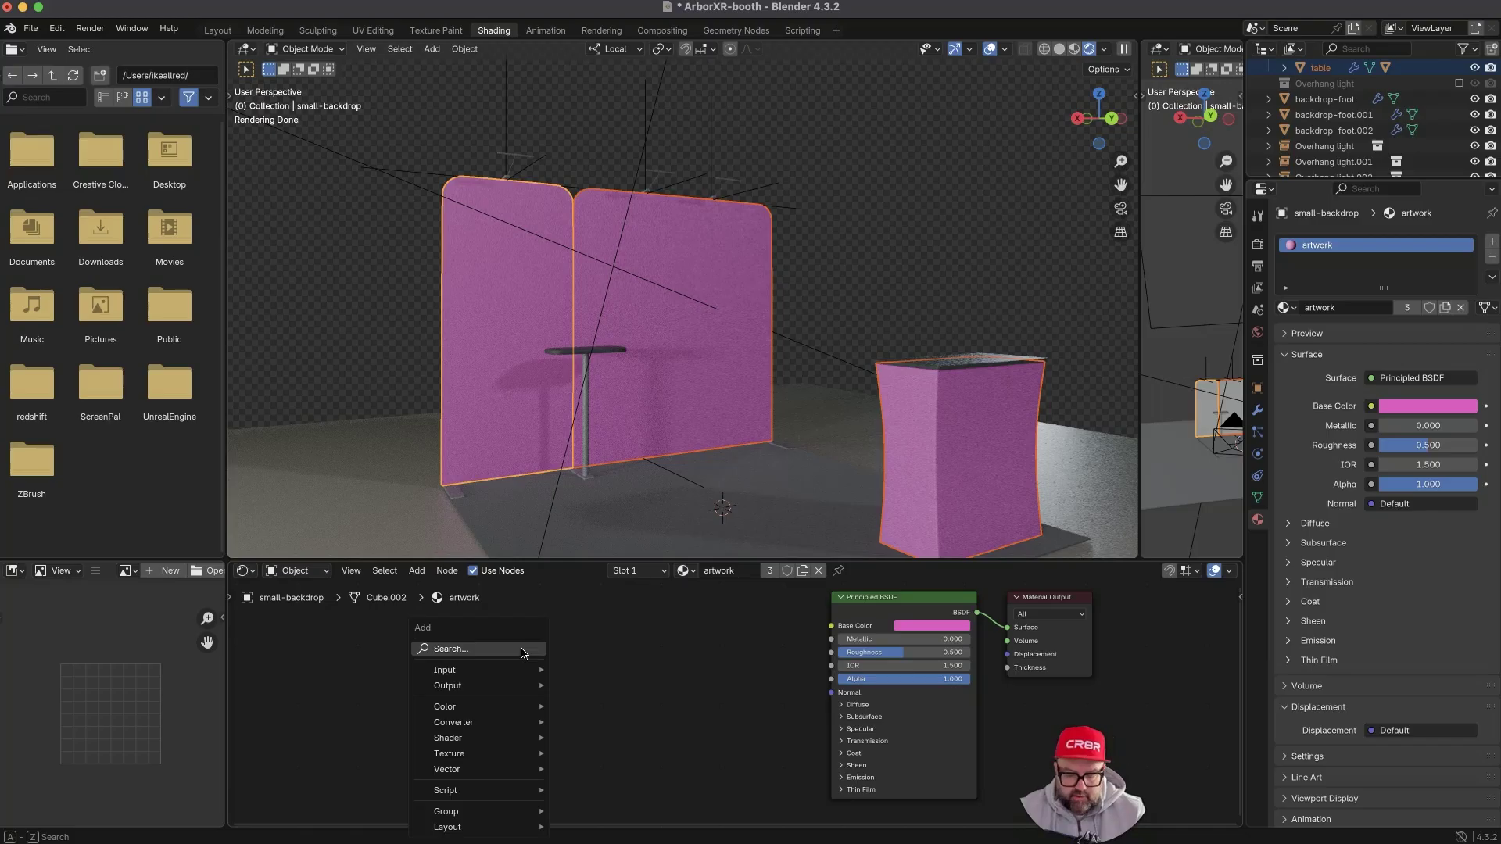
pyautogui.click(522, 650)
pyautogui.write('ima')
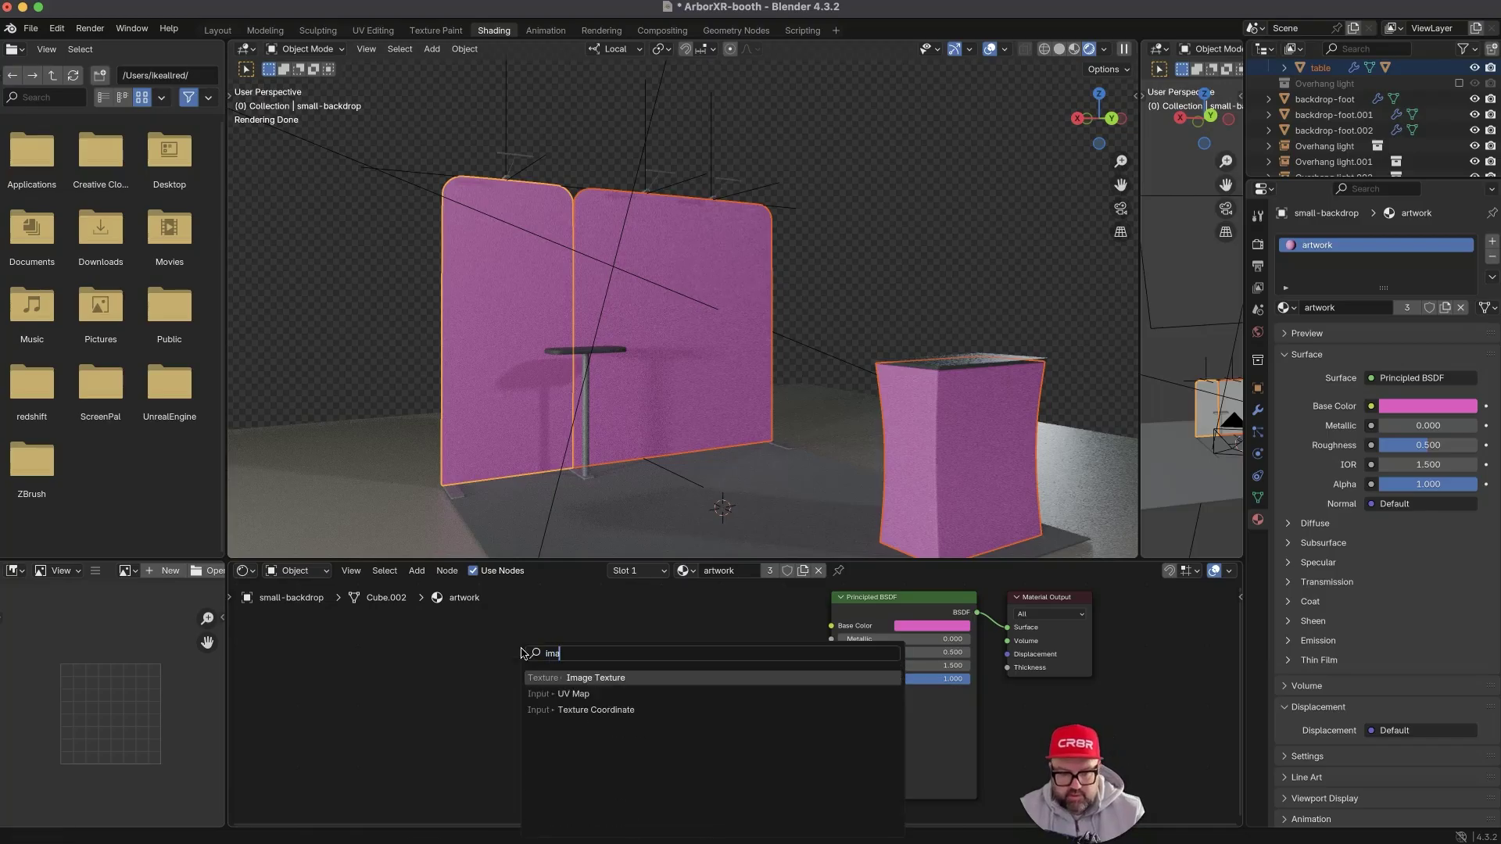
pyautogui.click(611, 677)
pyautogui.click(530, 671)
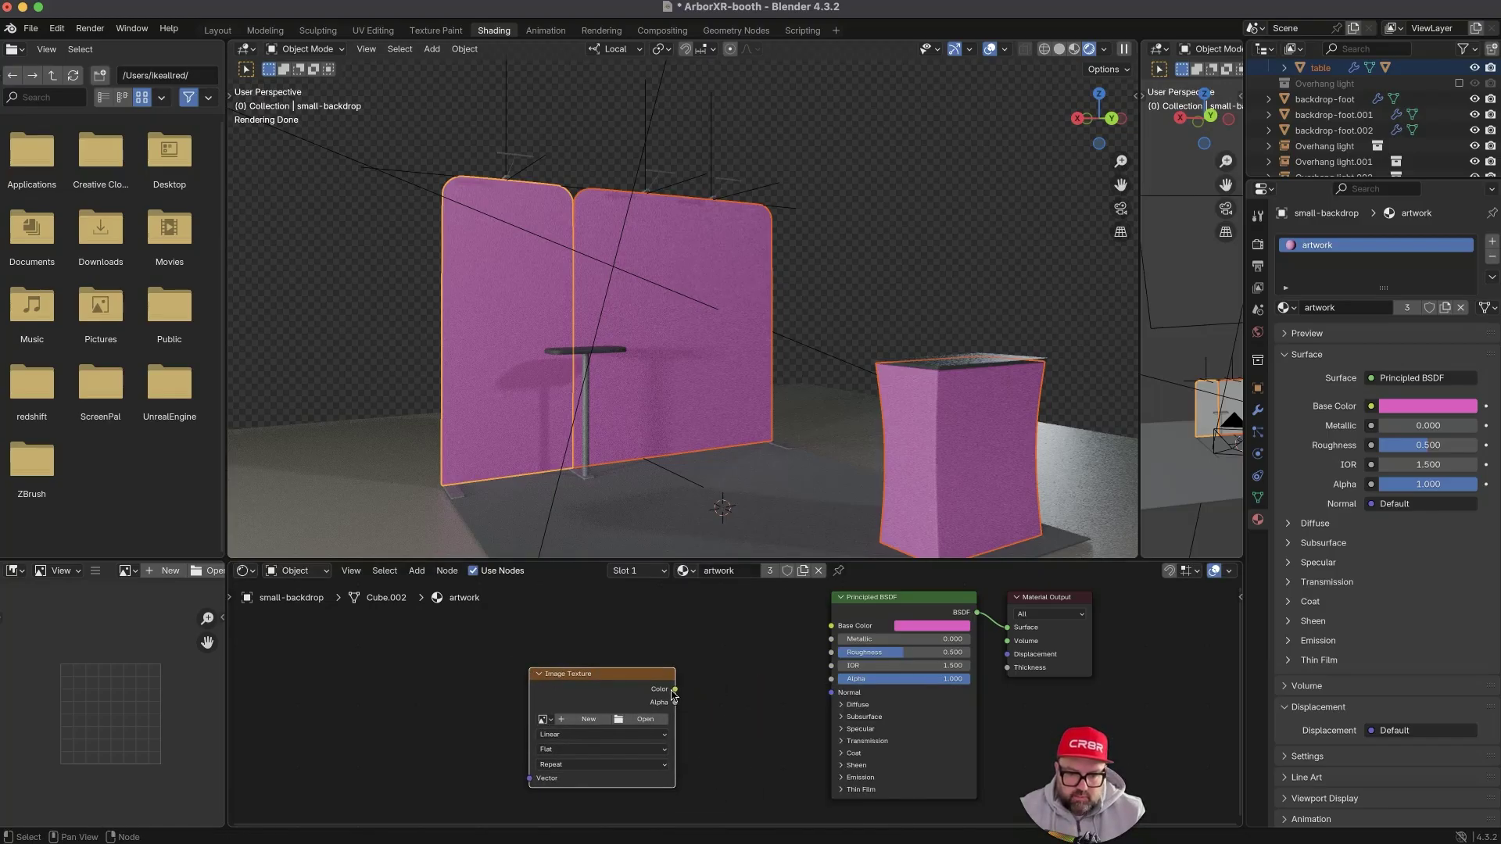
# - Connect the Image Texture's color to the Principled BSDF's Base Color and load concept-1.jpg from the Booth assets folder into it
pyautogui.moveTo(674, 689); pyautogui.dragTo(831, 625)
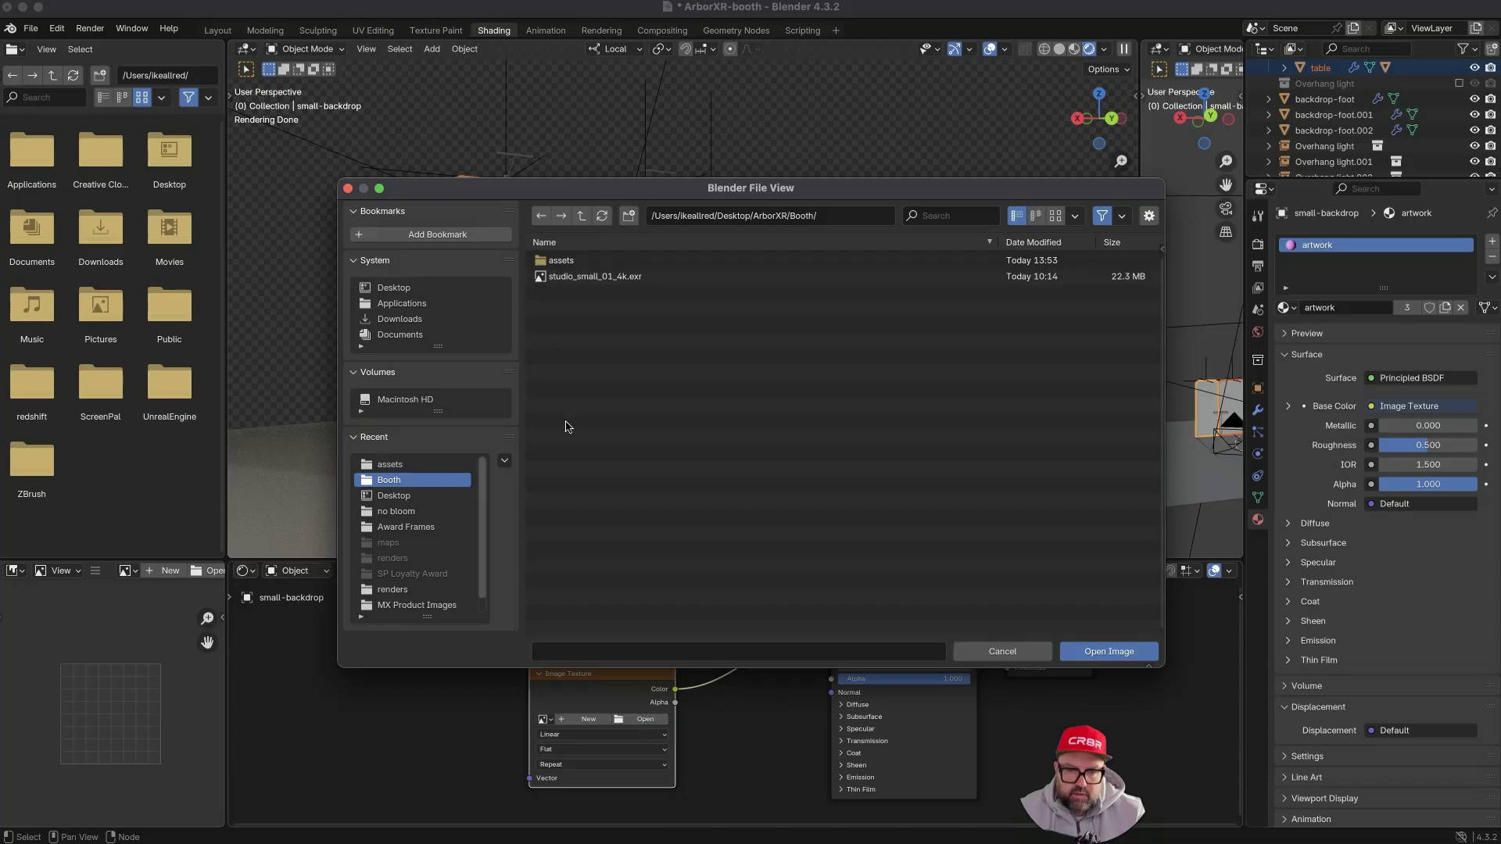
pyautogui.doubleClick(580, 263)
pyautogui.click(595, 261)
pyautogui.click(1107, 649)
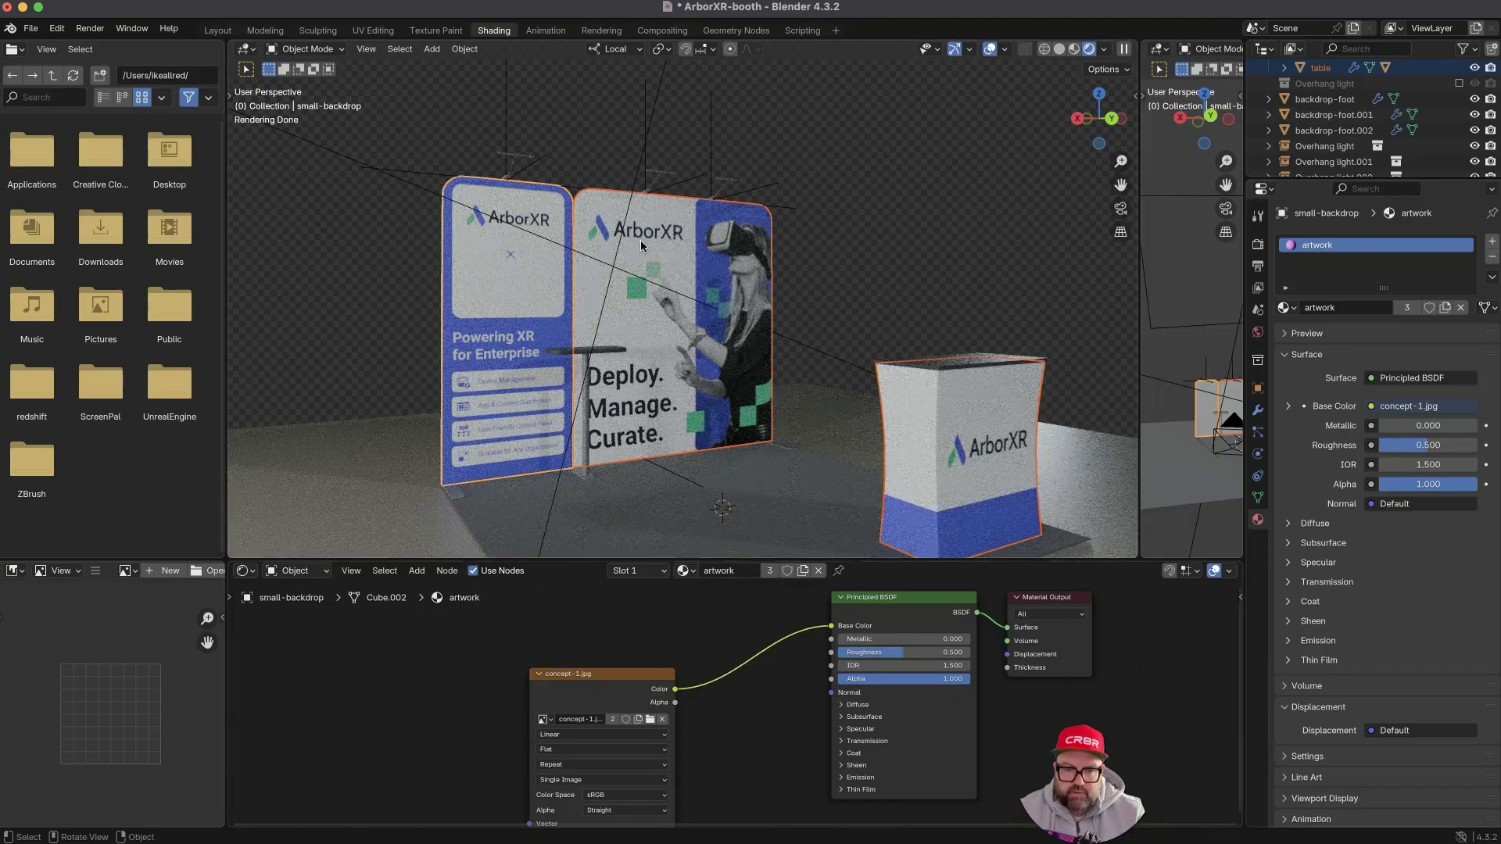
pyautogui.click(1050, 343)
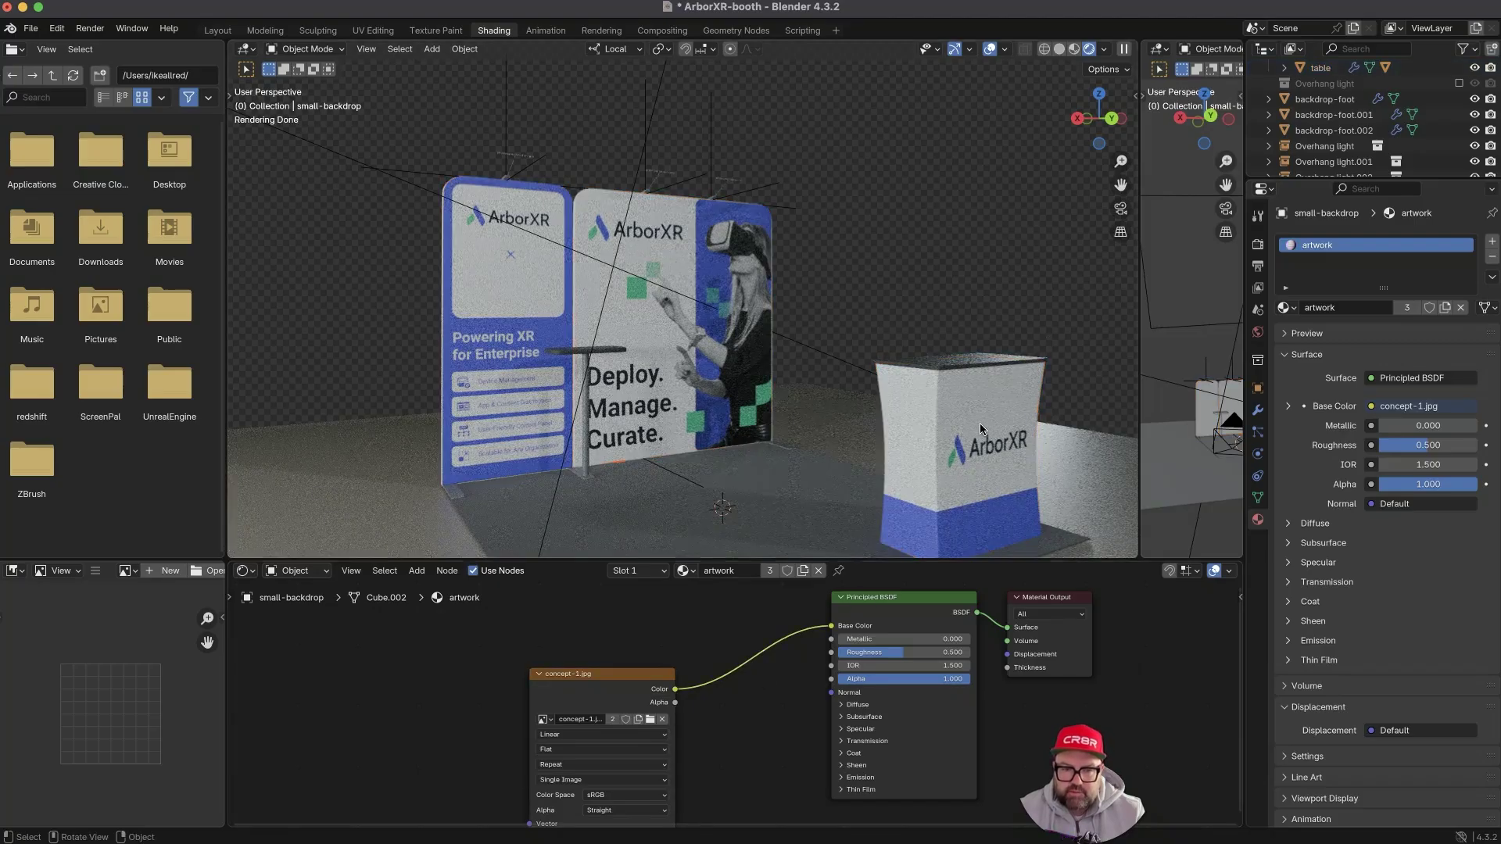
# - Examine the artwork on the backdrops and counter through the camera and from several angles around the booth
pyautogui.click(1121, 208)
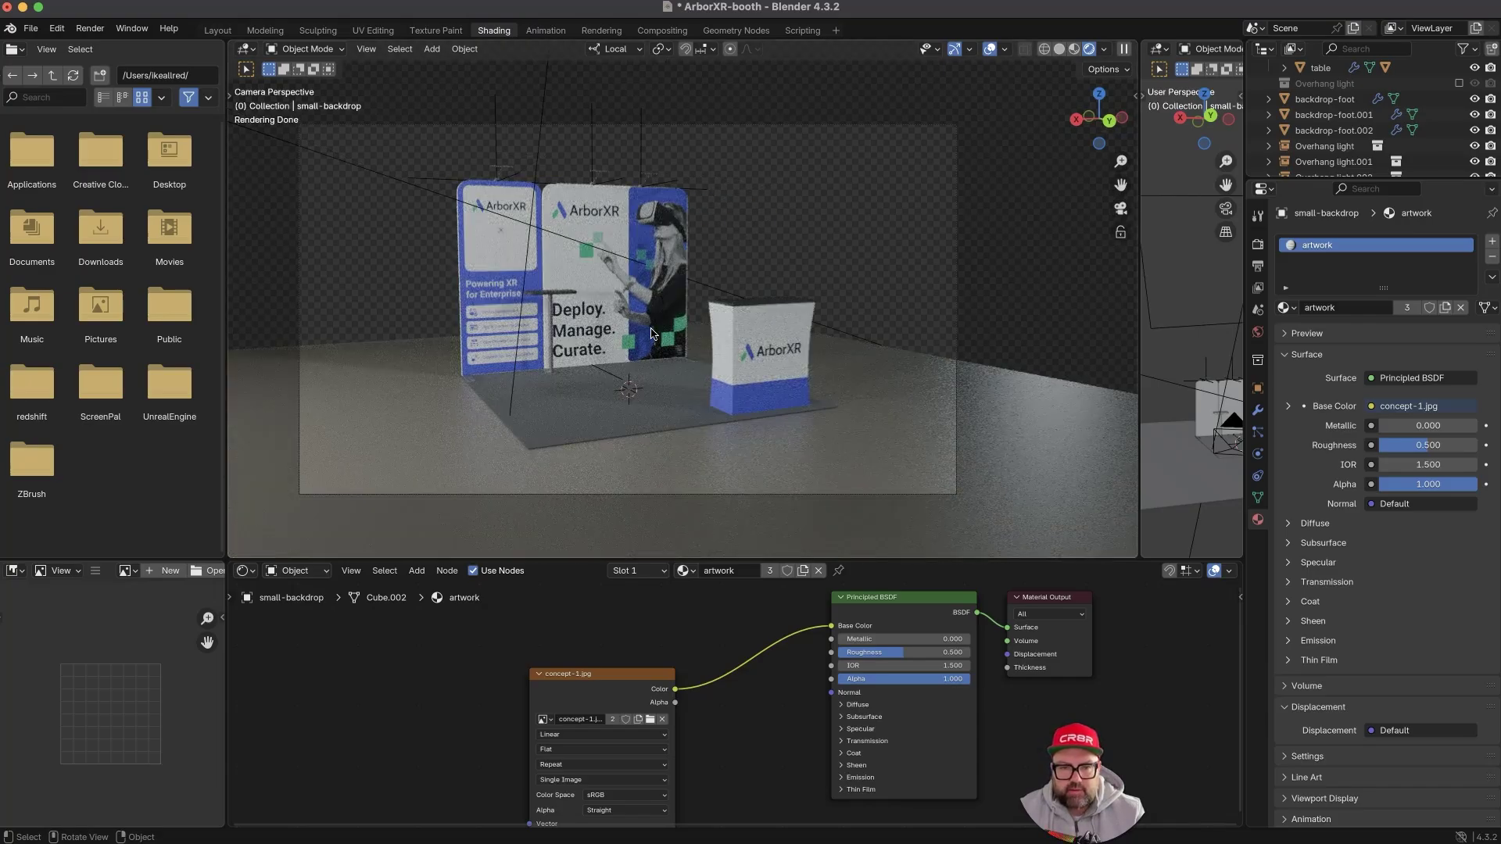
pyautogui.moveTo(646, 335); pyautogui.dragTo(508, 297, button='middle')
pyautogui.scroll(5, 467, 223)
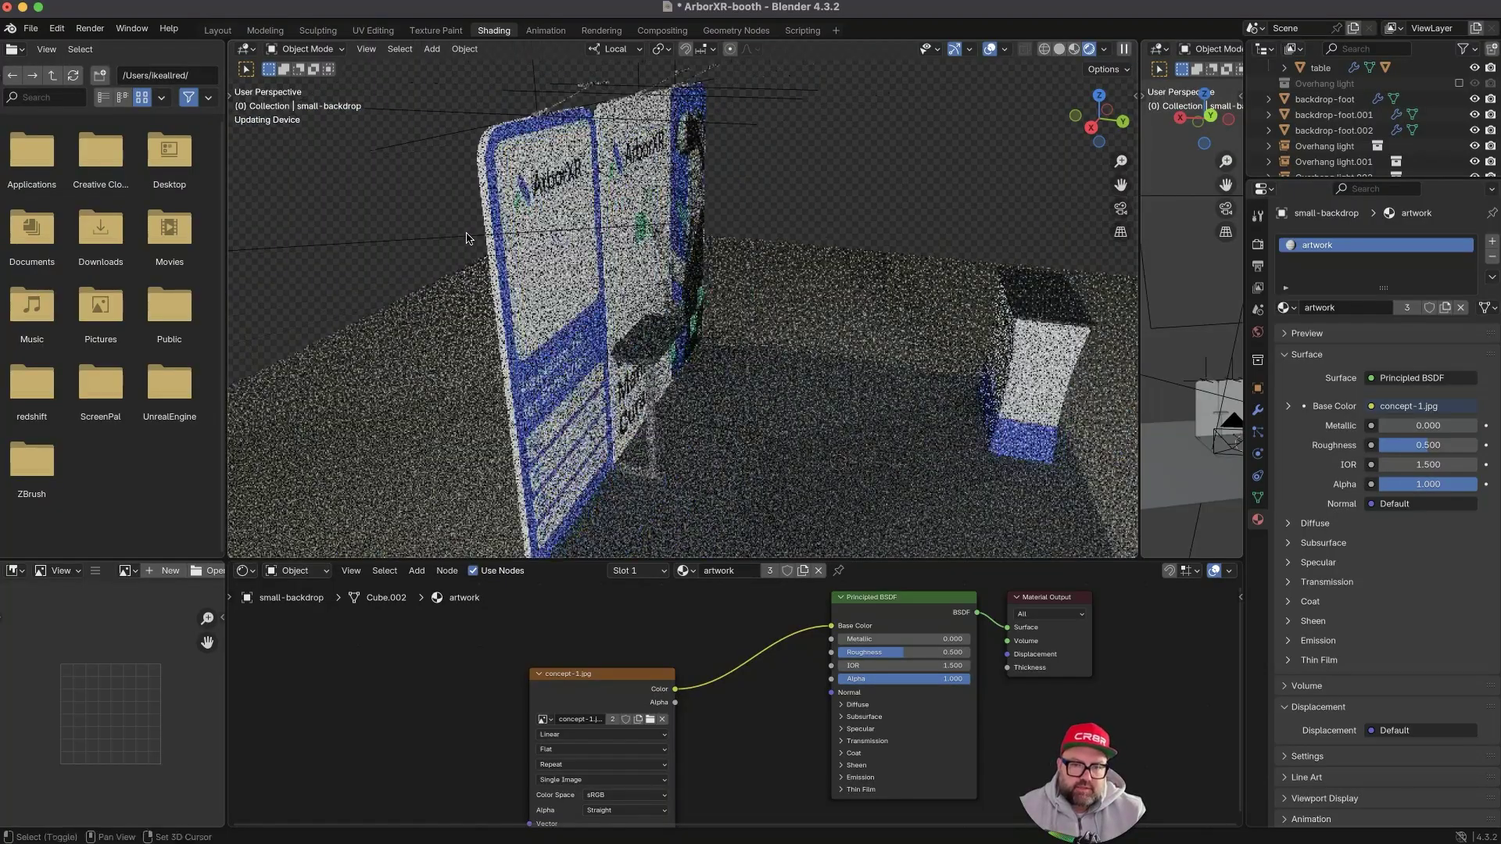
pyautogui.moveTo(534, 387)
pyautogui.mouseDown(button='middle')
pyautogui.moveTo(585, 356)
pyautogui.moveTo(515, 394)
pyautogui.mouseUp(button='middle')
pyautogui.moveTo(543, 341); pyautogui.dragTo(363, 284, button='middle')
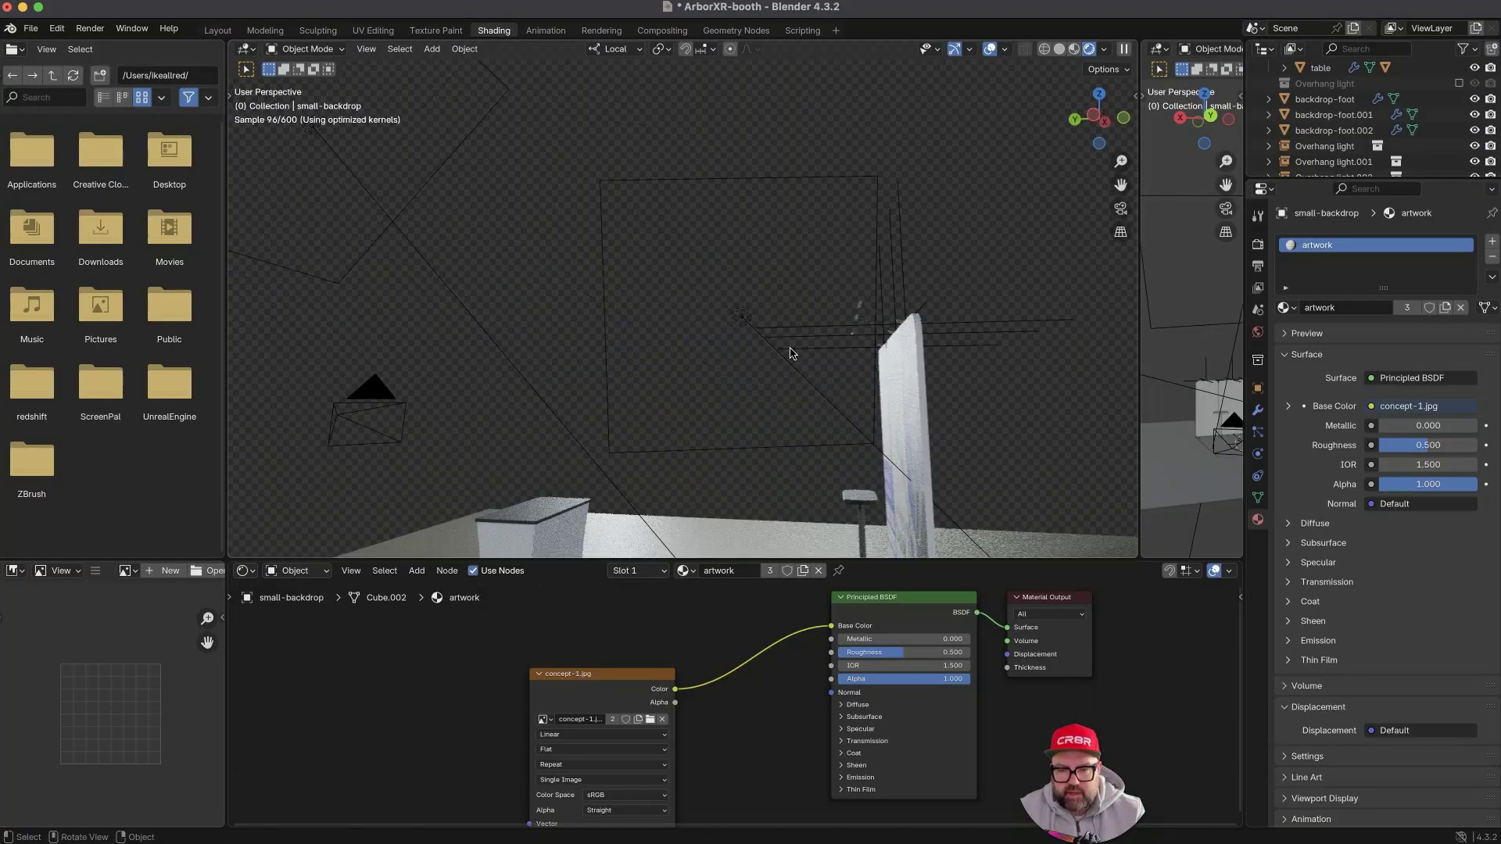
pyautogui.moveTo(946, 392); pyautogui.dragTo(1052, 391, button='middle')
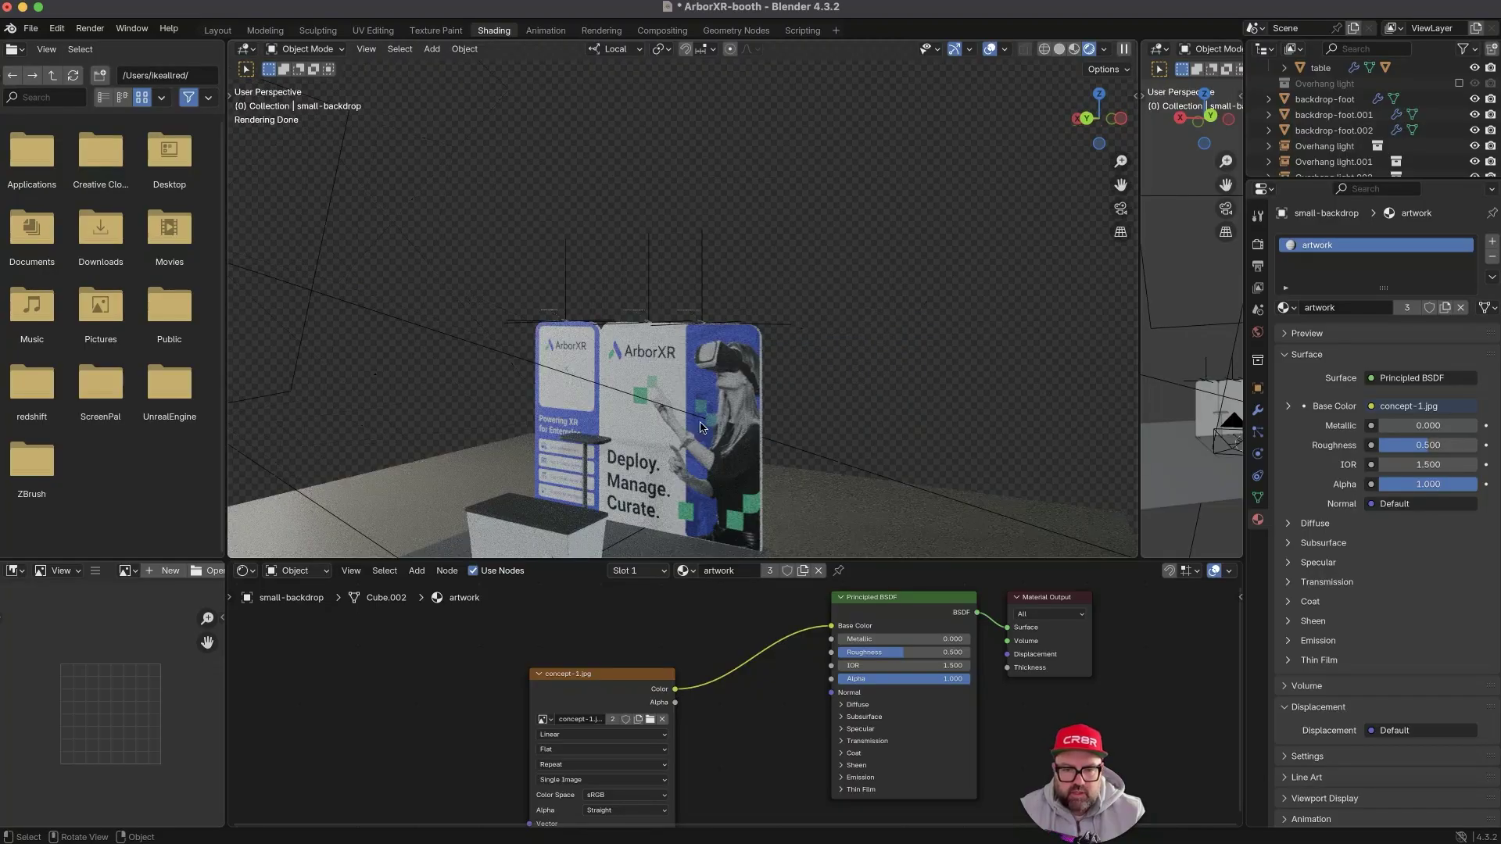
pyautogui.moveTo(698, 438); pyautogui.dragTo(984, 387, button='middle')
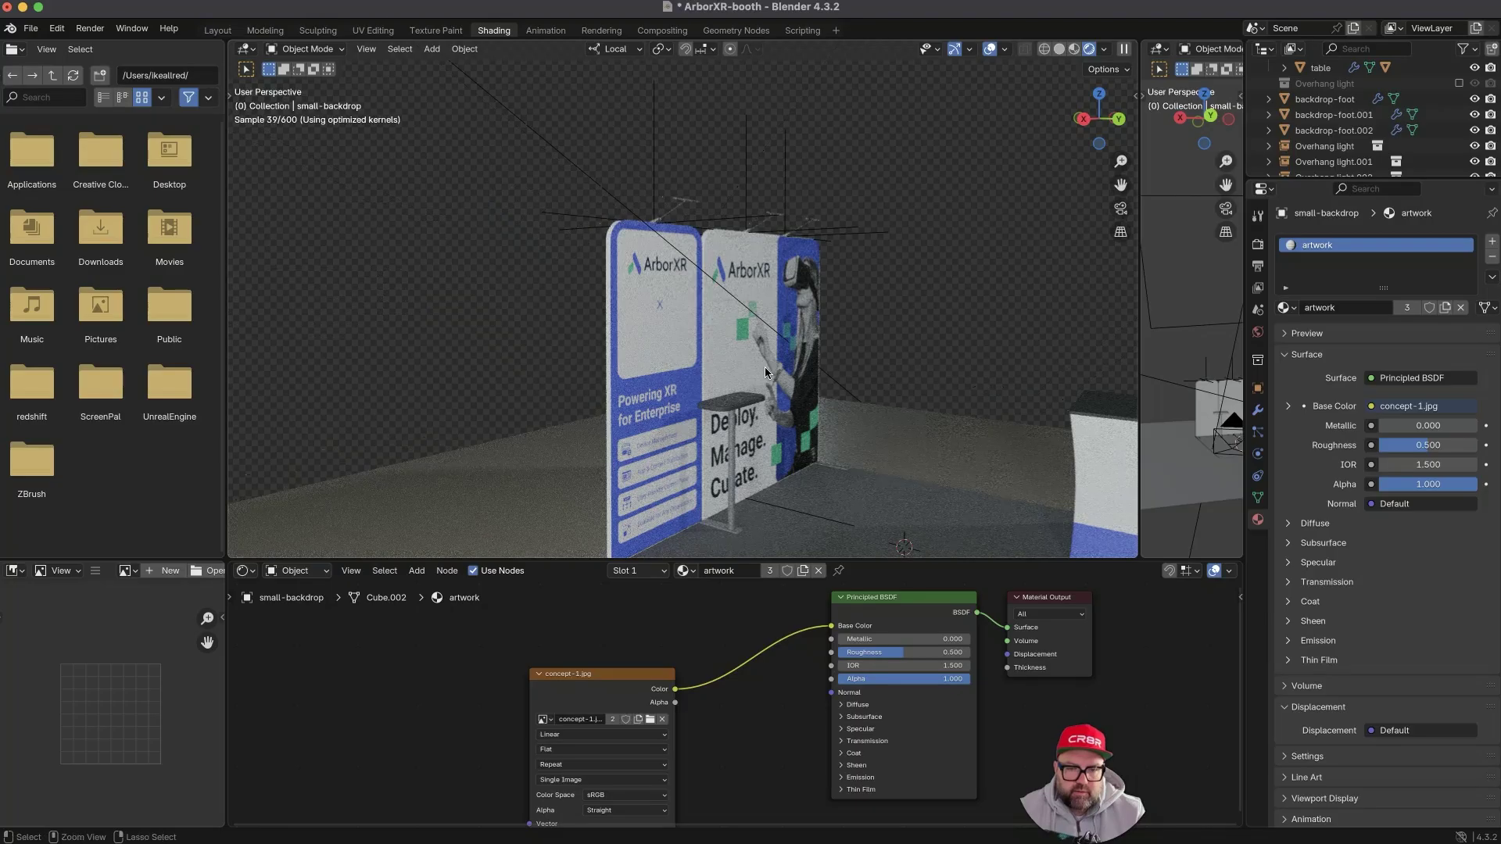
pyautogui.keyDown('ctrl'); pyautogui.moveTo(633, 331); pyautogui.dragTo(693, 290, button='middle'); pyautogui.keyUp('ctrl')
pyautogui.keyDown('ctrl'); pyautogui.moveTo(705, 412); pyautogui.dragTo(620, 442, button='middle'); pyautogui.keyUp('ctrl')
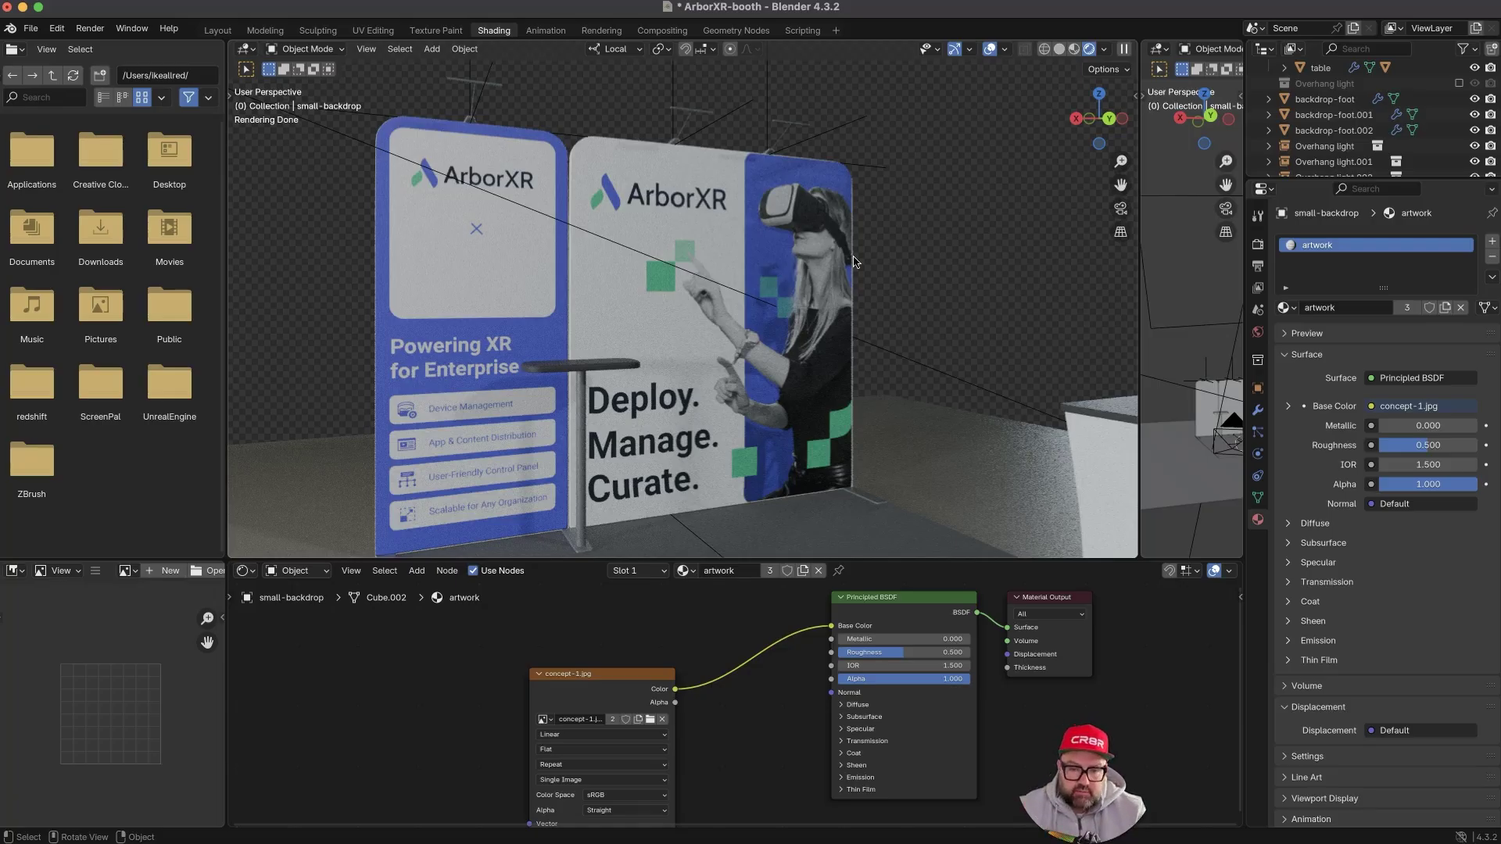
pyautogui.moveTo(746, 352); pyautogui.dragTo(640, 447, button='middle')
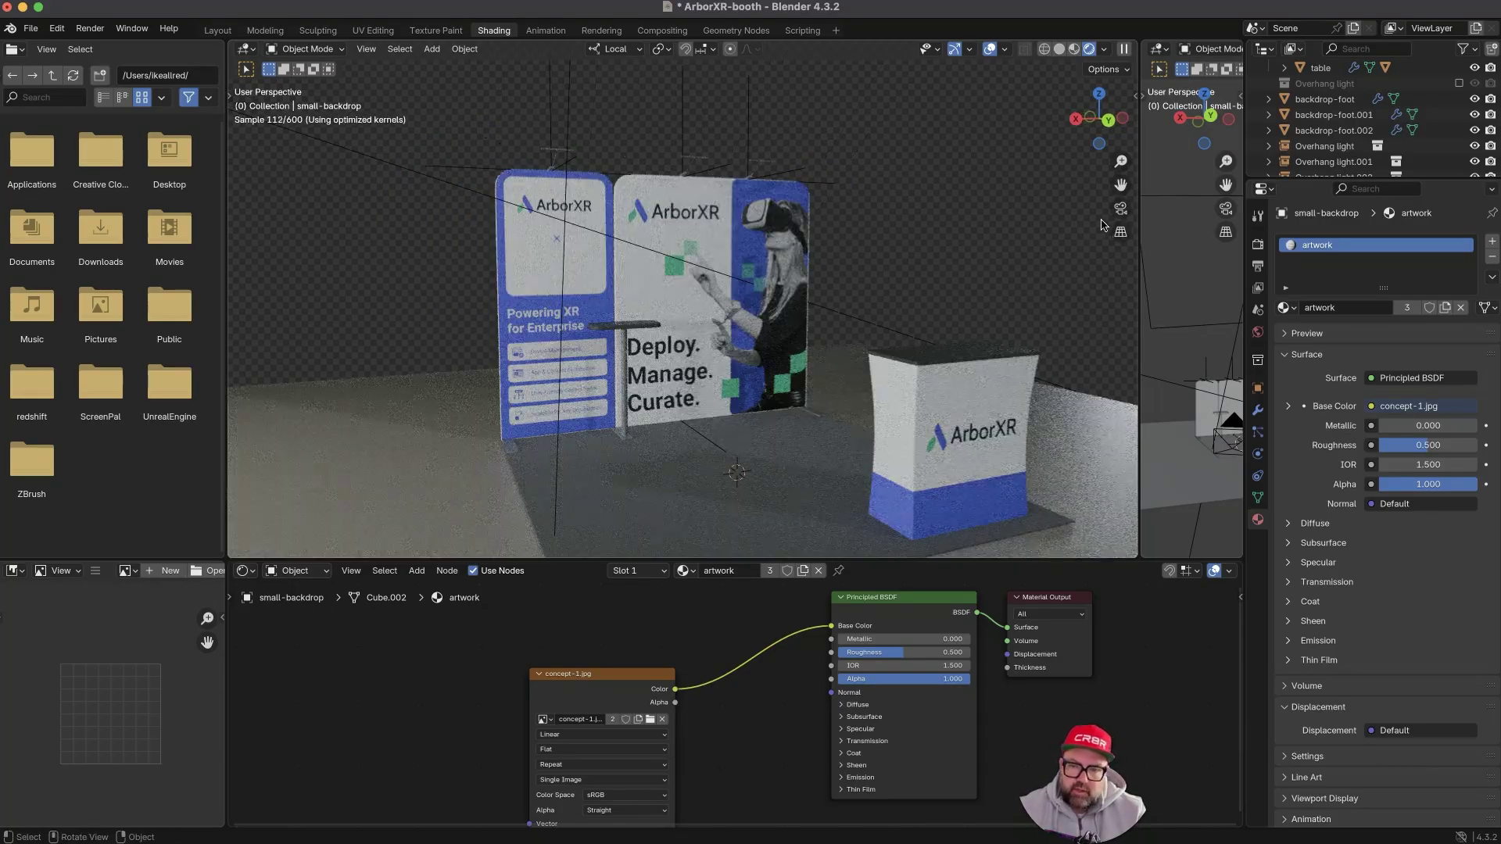
pyautogui.click(1121, 209)
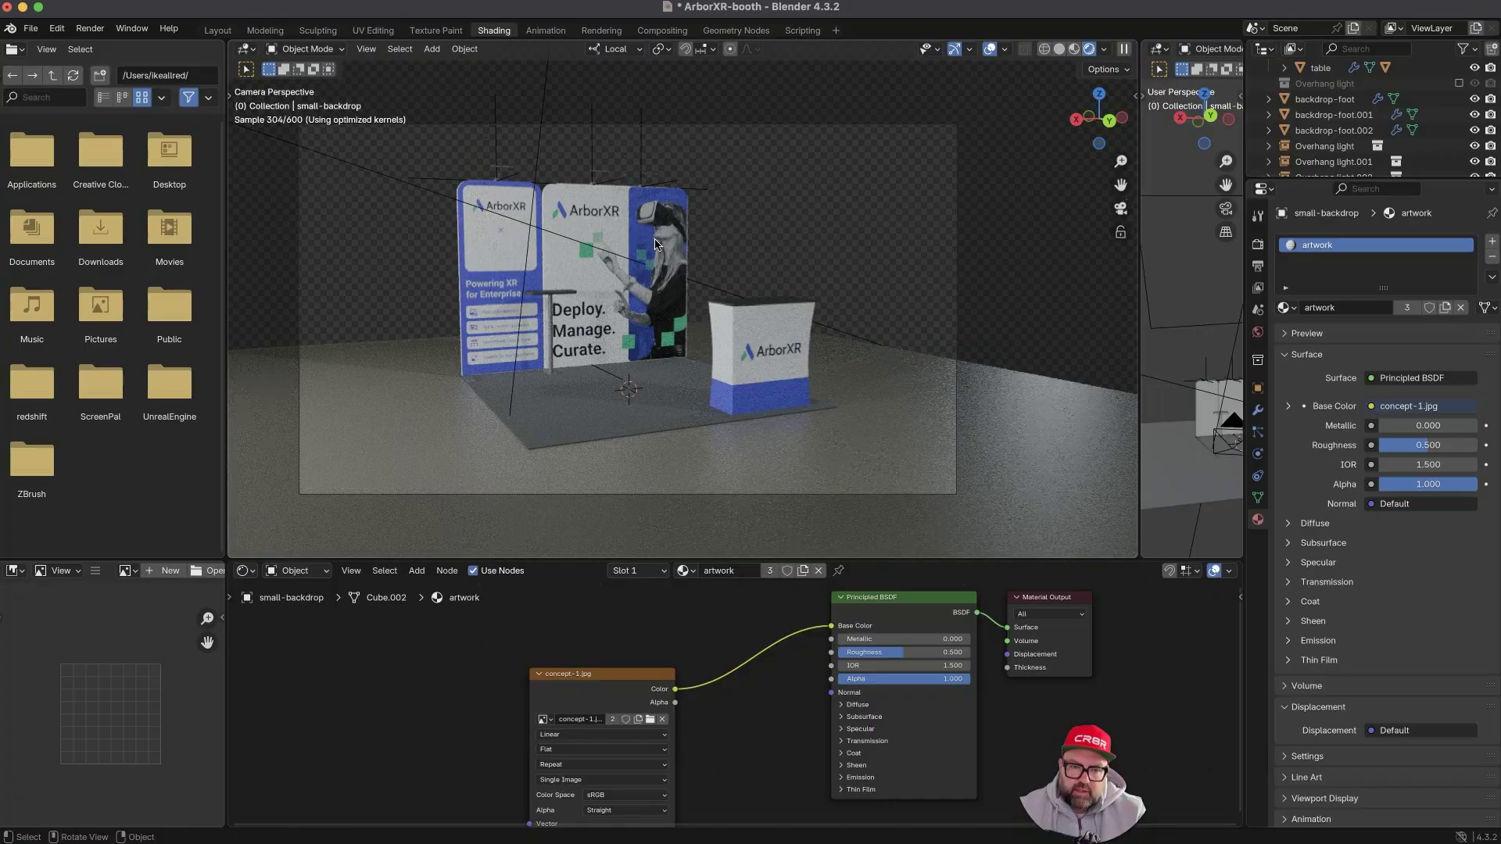
# - Check the artwork under the UV layout in the UV Editing workspace and switch to Photoshop
pyautogui.click(376, 29)
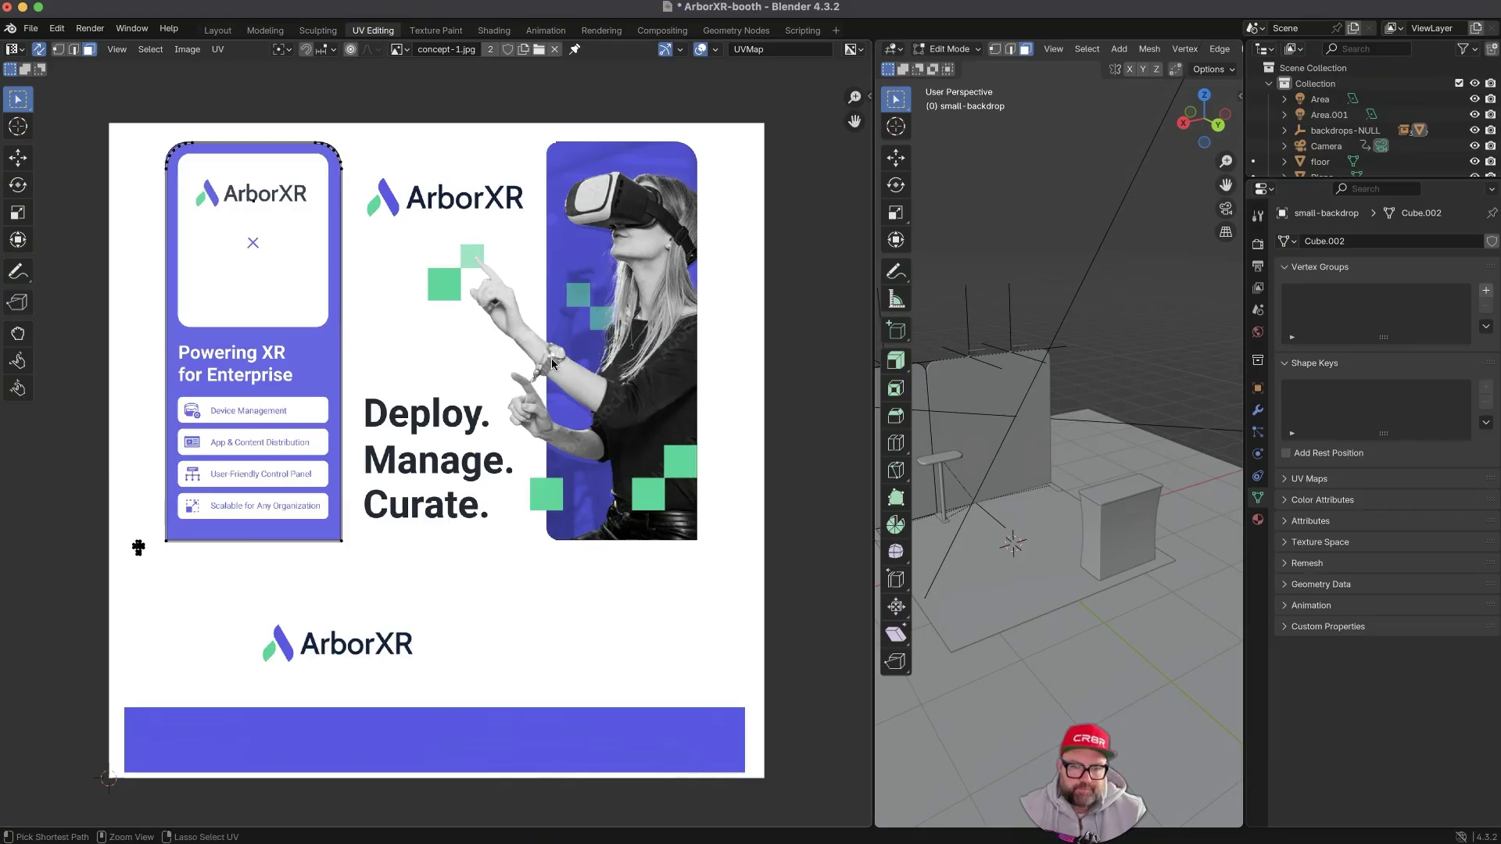
pyautogui.press('super+Tab')
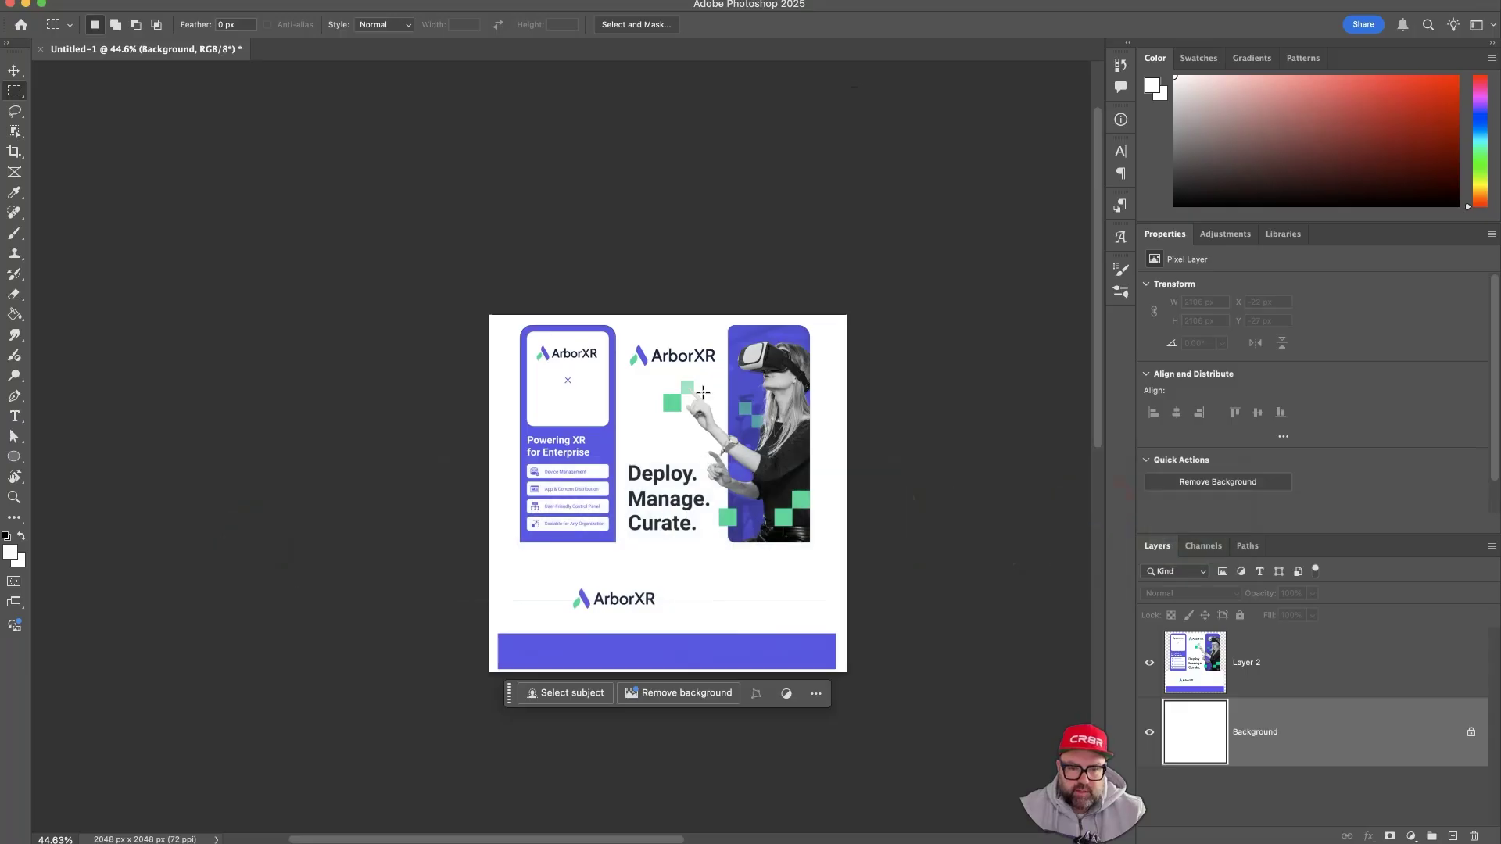
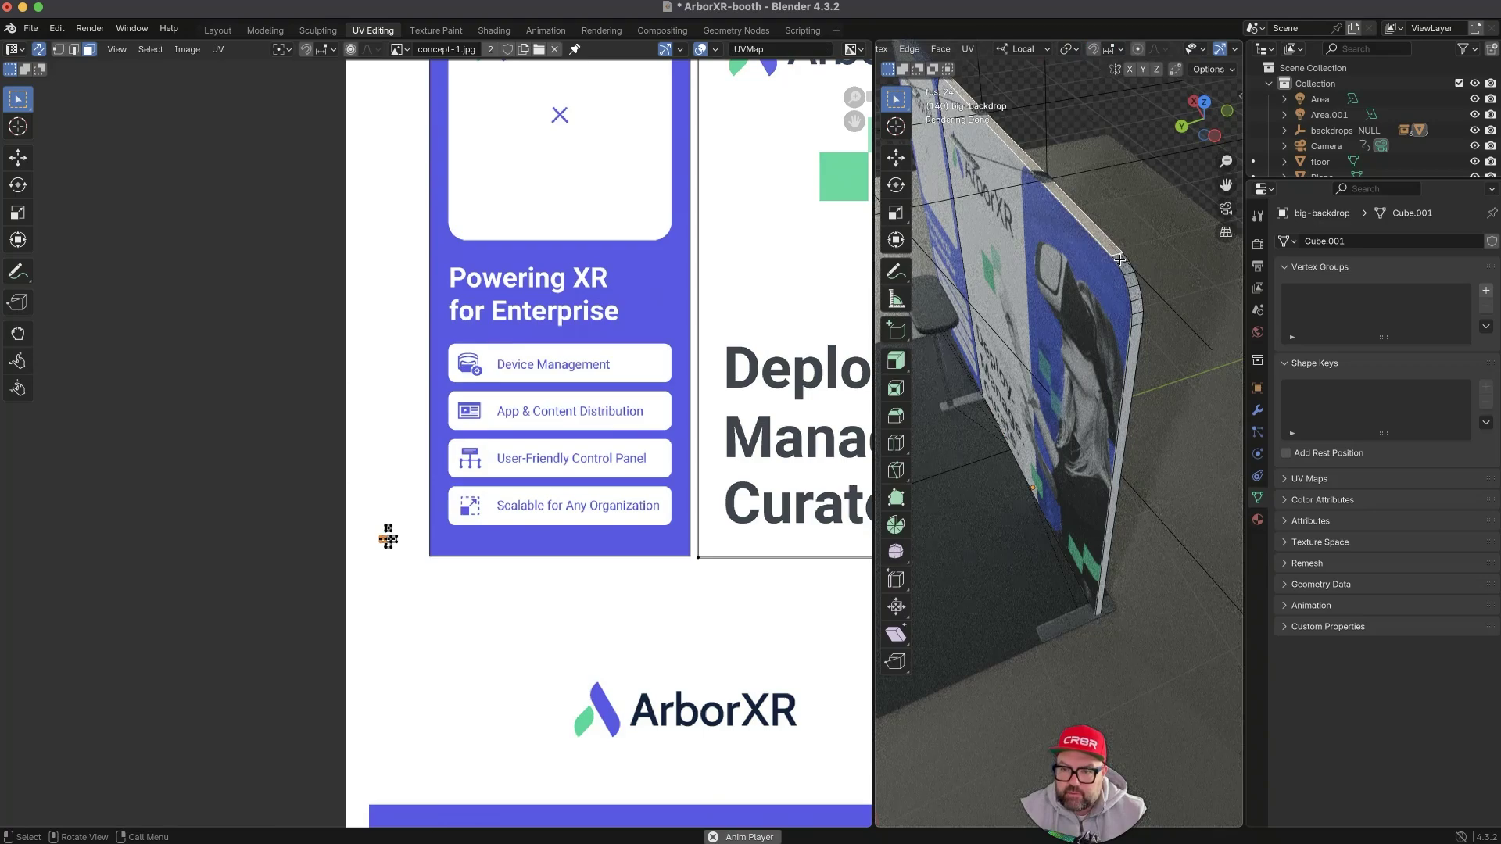
# - Add a single loop cut across the big backdrop's top edge, slid toward the blue panel's left border
pyautogui.moveTo(1050, 249); pyautogui.dragTo(1121, 251, button='middle')
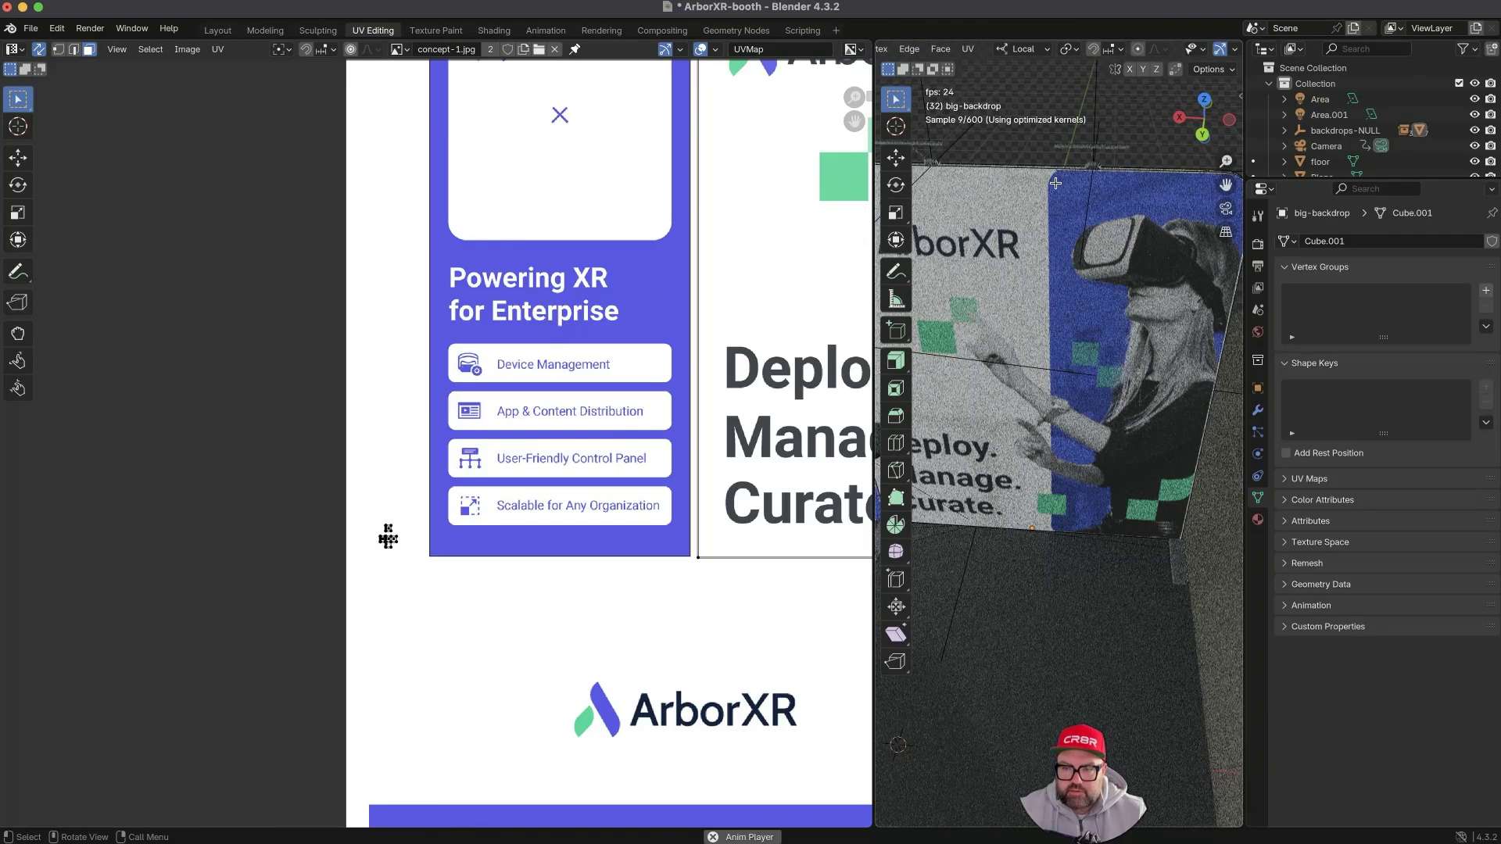
pyautogui.hotkey('ctrl', 'r')
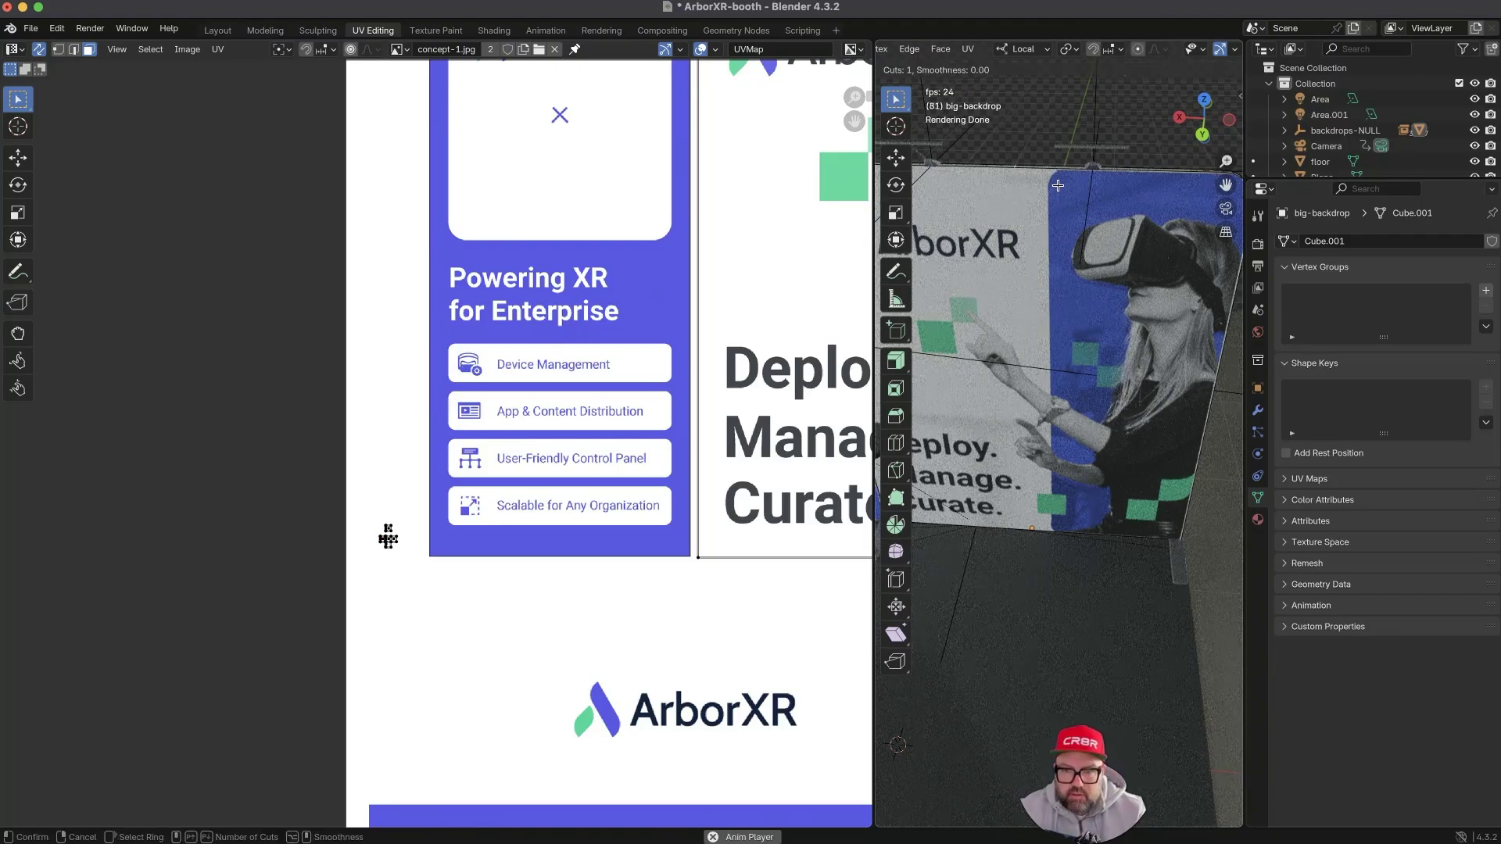
pyautogui.click(1054, 168)
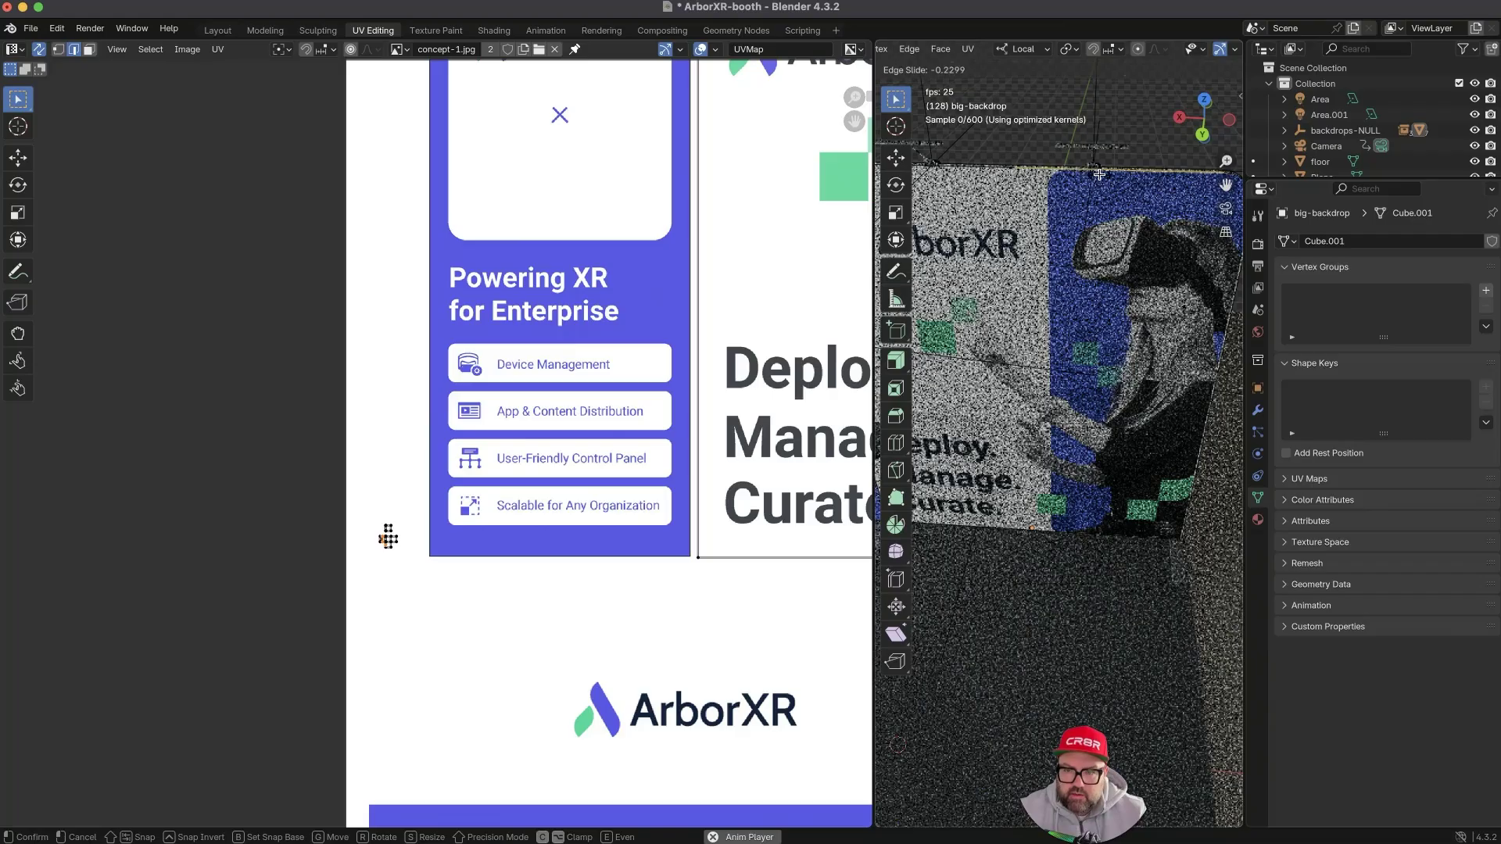
pyautogui.click(1099, 174)
# - Widen the 3D viewport over the UV editor and isolate the big backdrop in it
pyautogui.moveTo(1046, 152); pyautogui.dragTo(1056, 237, button='middle')
pyautogui.moveTo(872, 247); pyautogui.dragTo(147, 267)
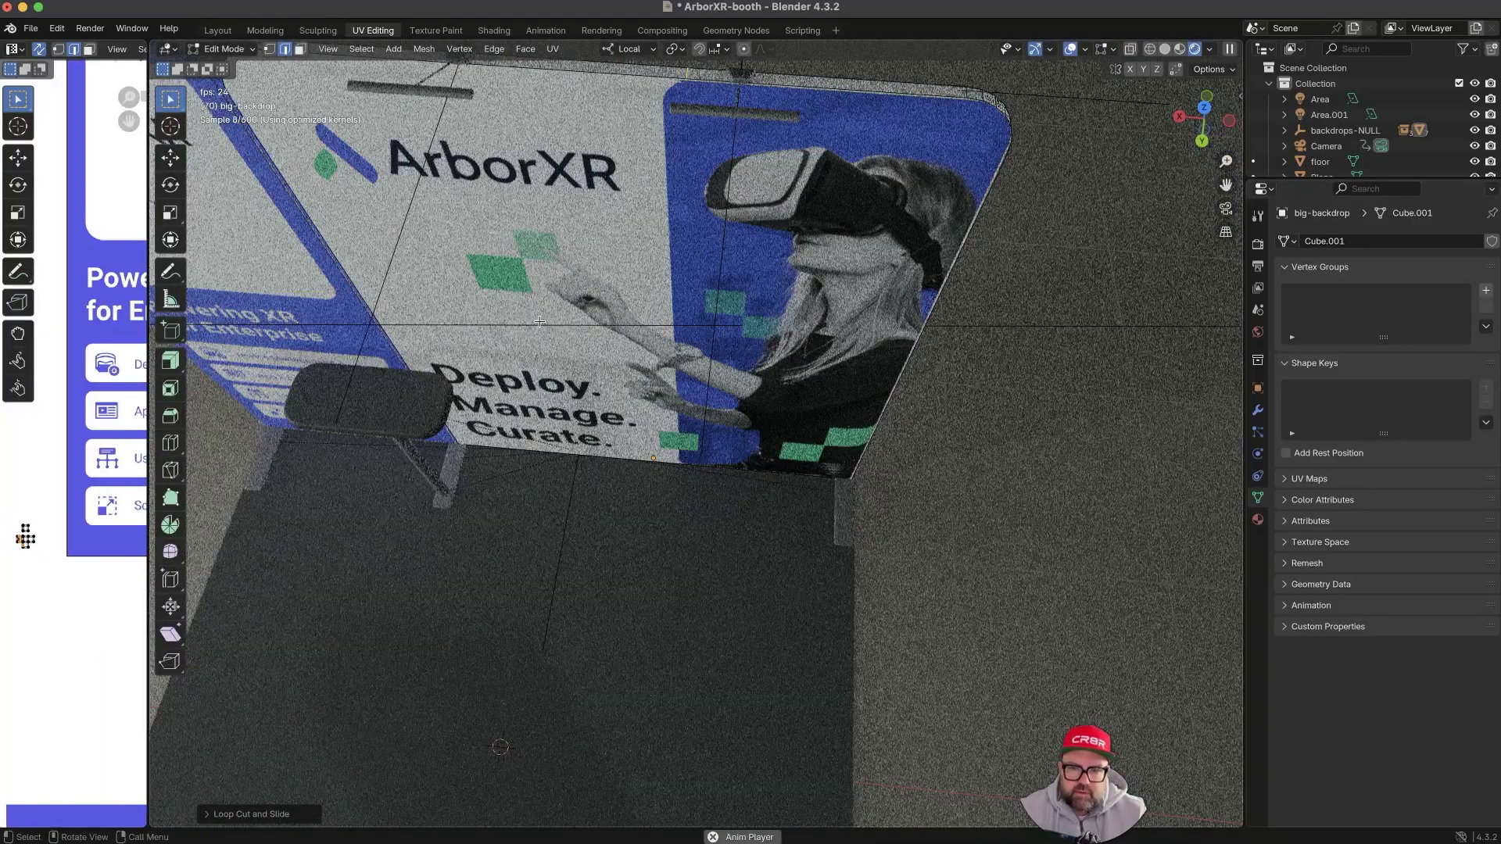
pyautogui.scroll(-4, 593, 341)
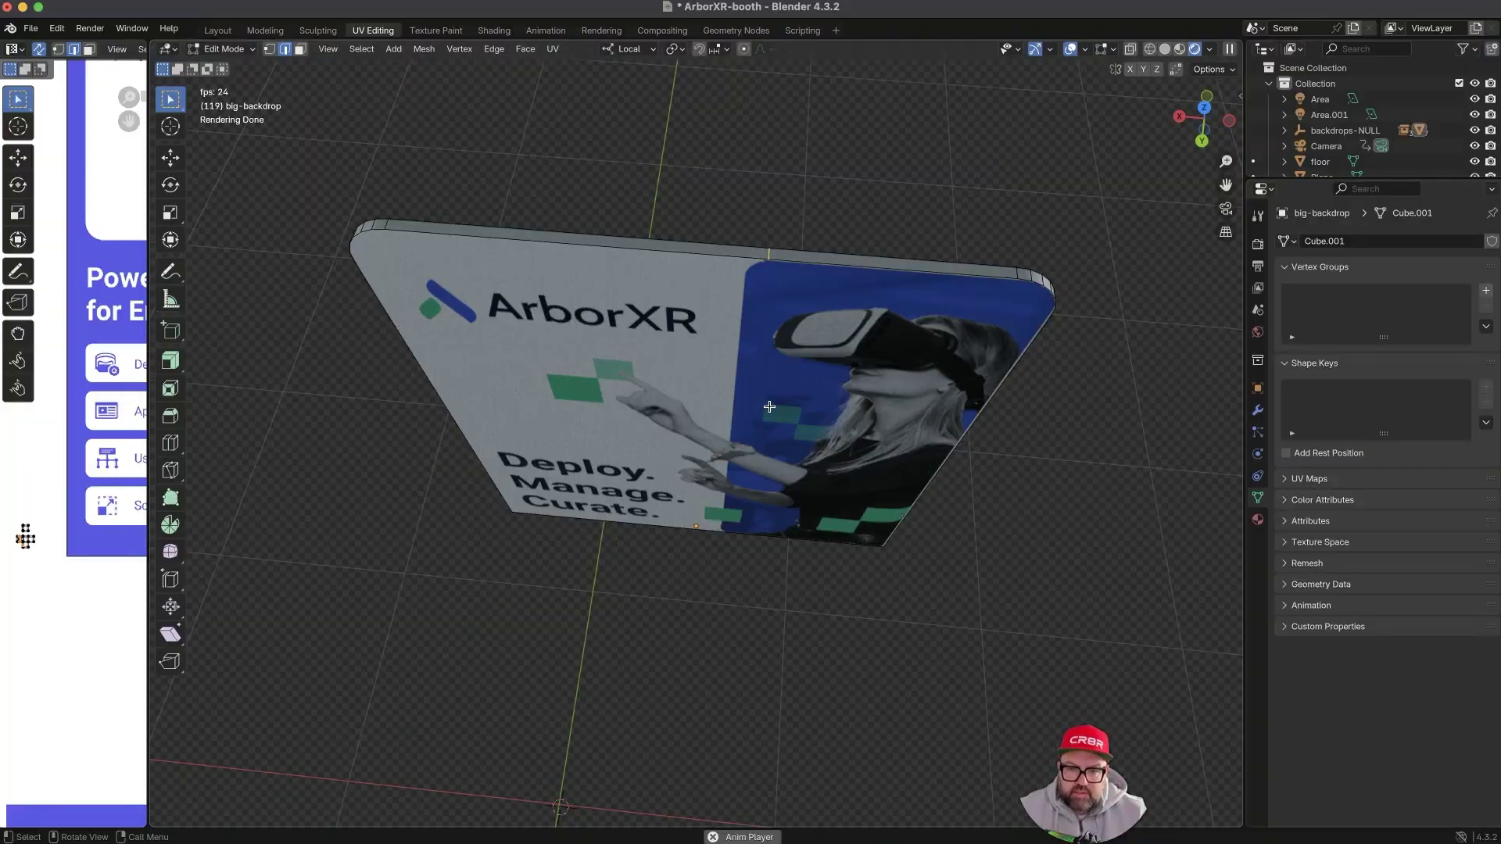
# - Add a matching cut across the big backdrop's bottom edge and slide it near the blue panel's left border
pyautogui.moveTo(790, 356); pyautogui.dragTo(804, 426, button='middle')
pyautogui.press('g')
pyautogui.press('g')
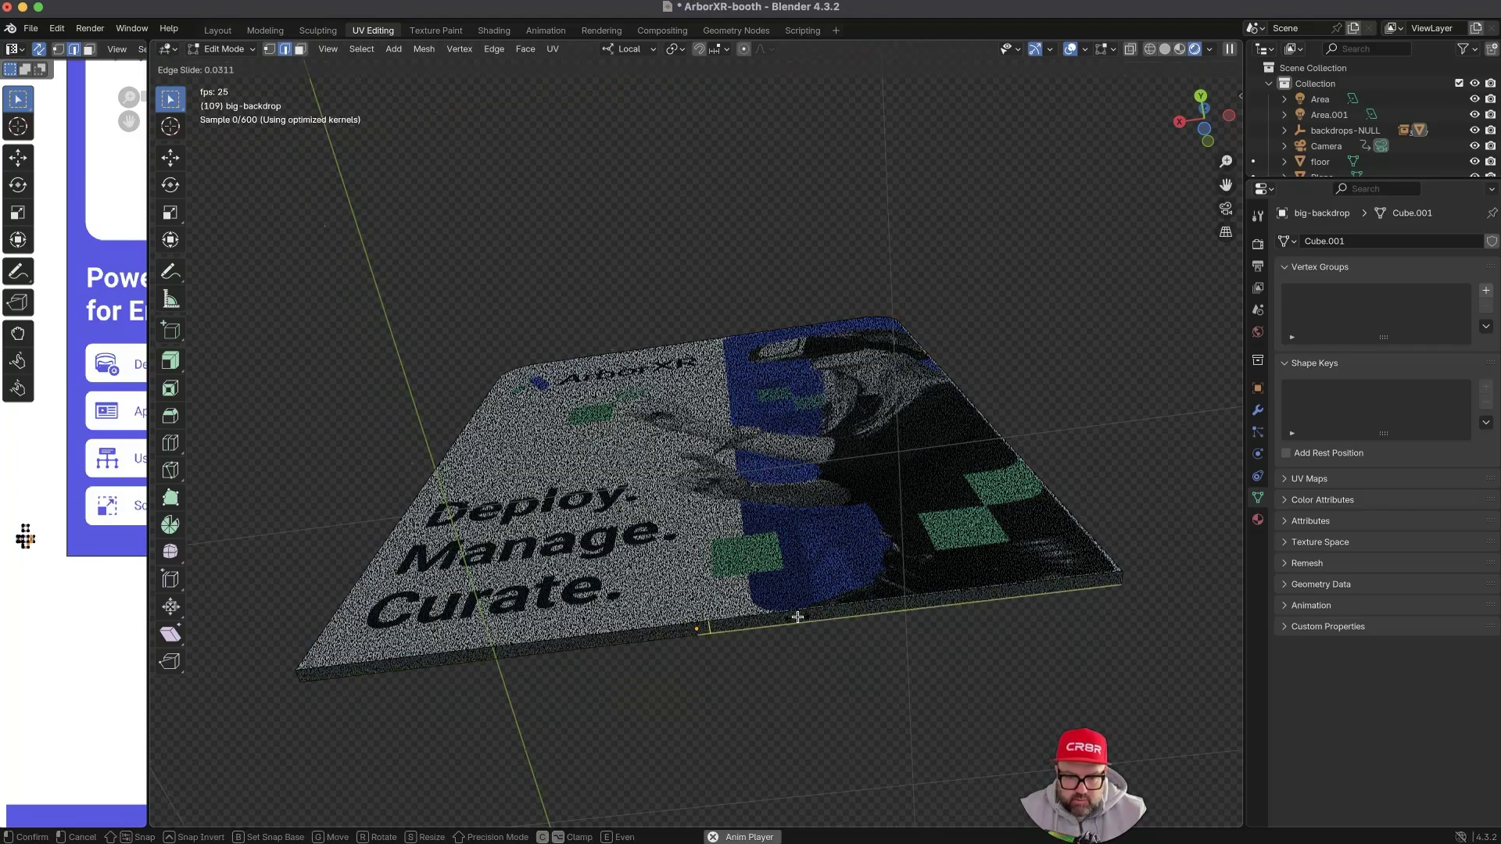
pyautogui.click(857, 611)
# - Knife-cut the big backdrop's front face from the cut on its top edge down to the one on its bottom edge
pyautogui.moveTo(733, 500); pyautogui.dragTo(764, 645, button='middle')
pyautogui.moveTo(745, 449); pyautogui.dragTo(755, 567, button='middle')
pyautogui.keyDown('shift'); pyautogui.moveTo(758, 378); pyautogui.dragTo(760, 586, button='middle'); pyautogui.keyUp('shift')
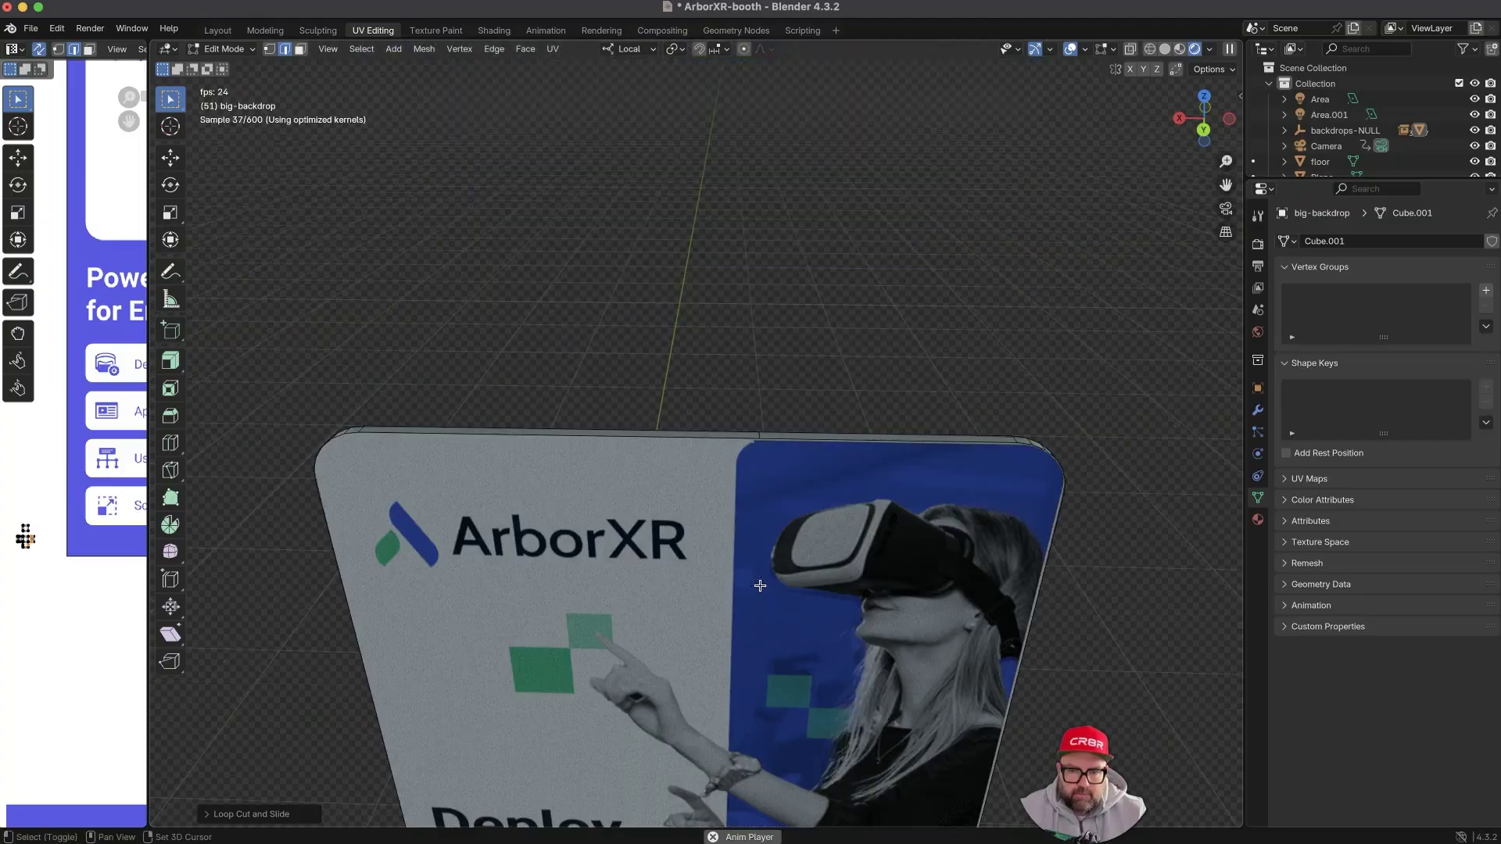
pyautogui.keyDown('ctrl'); pyautogui.moveTo(794, 490); pyautogui.dragTo(730, 636, button='middle'); pyautogui.keyUp('ctrl')
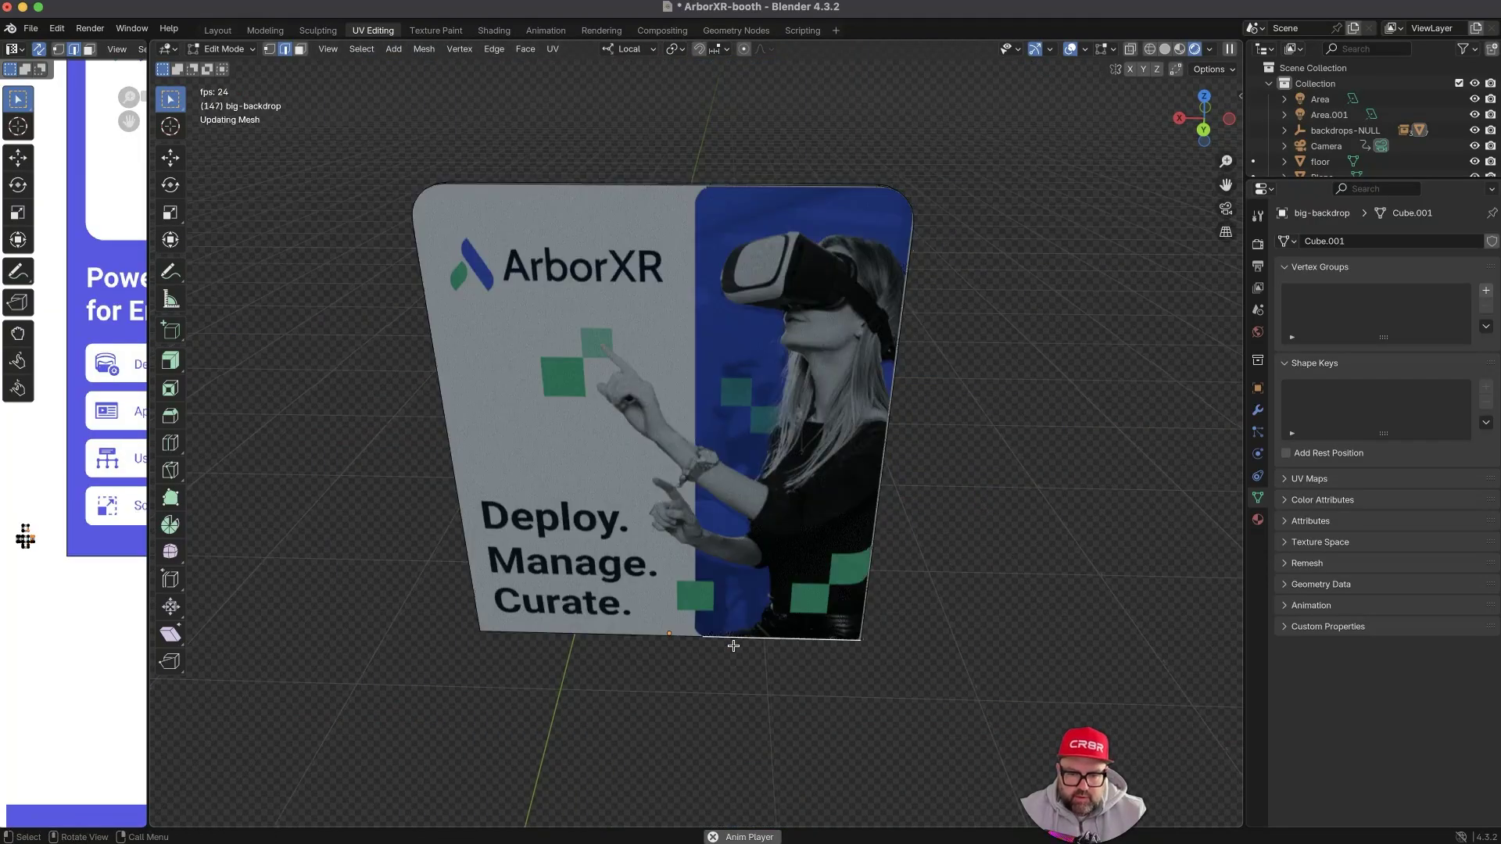
pyautogui.press('k')
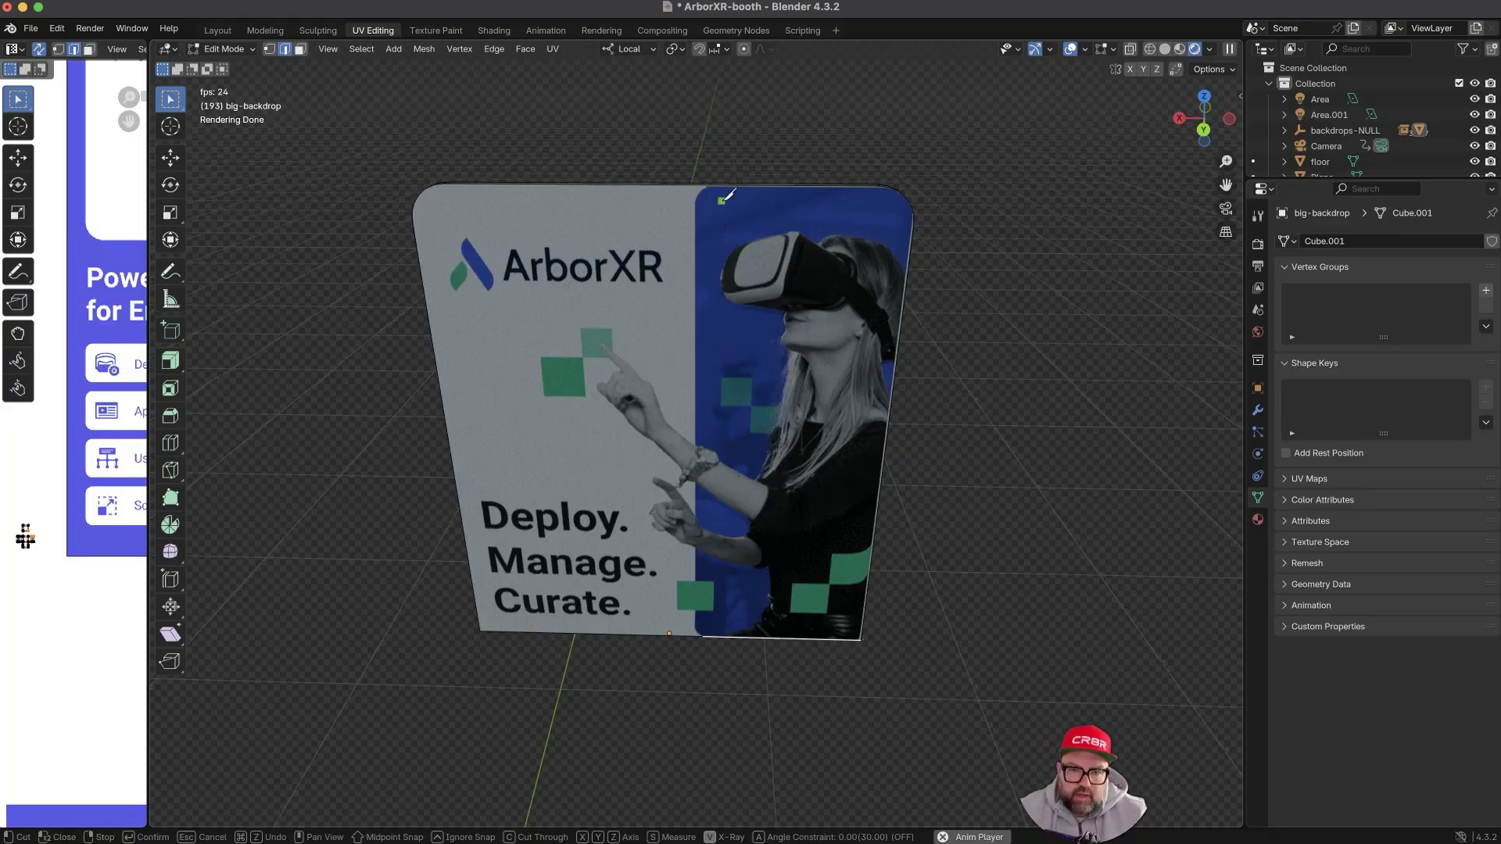
pyautogui.moveTo(723, 201); pyautogui.dragTo(732, 244, button='middle')
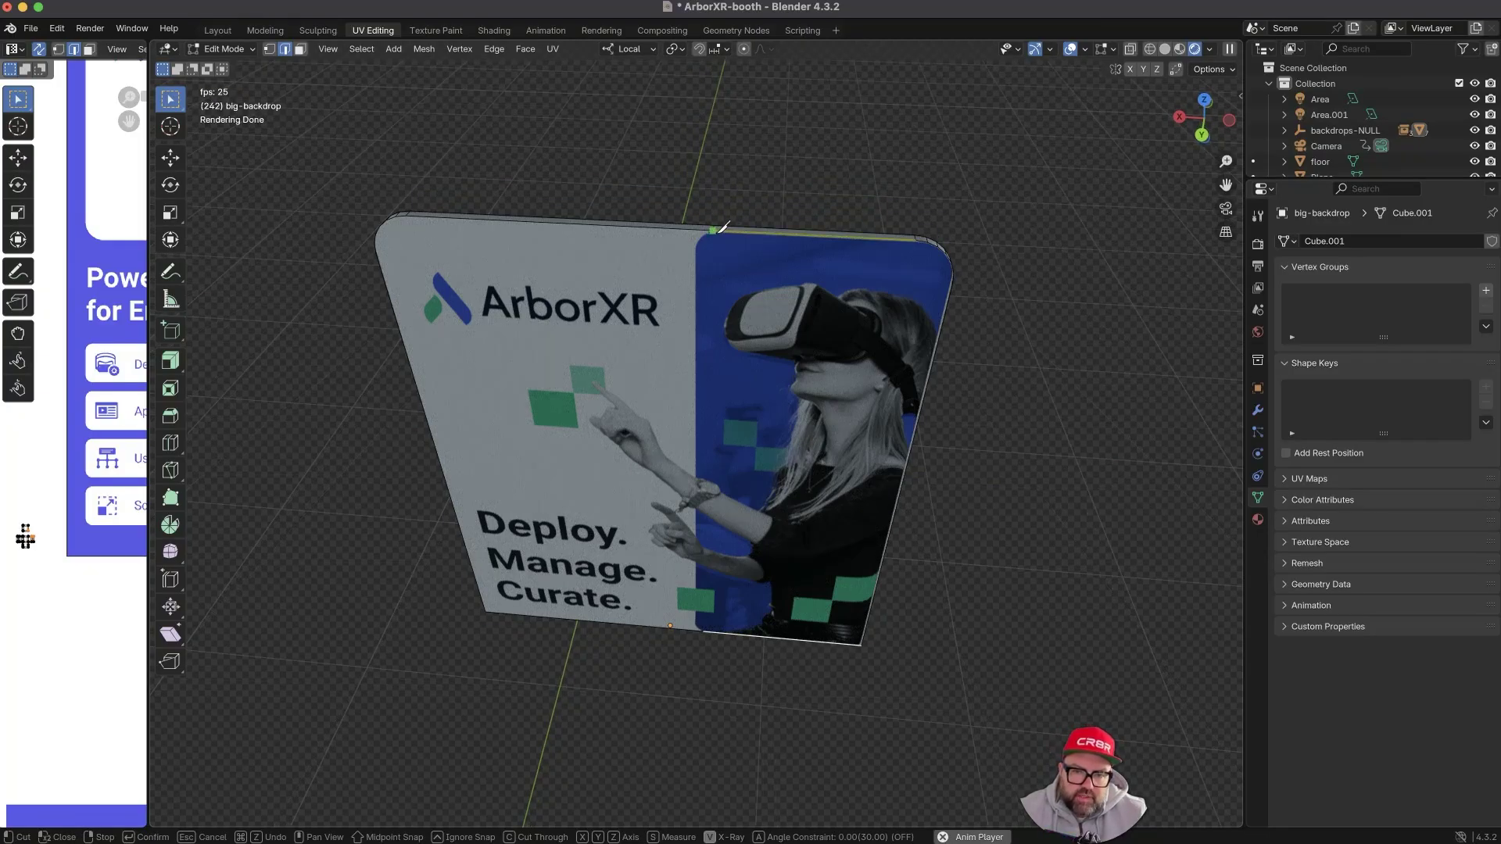
pyautogui.click(714, 231)
pyautogui.moveTo(743, 649); pyautogui.dragTo(770, 527, button='middle')
pyautogui.scroll(5, 720, 608)
pyautogui.keyDown('shift'); pyautogui.moveTo(739, 592); pyautogui.dragTo(744, 548, button='middle'); pyautogui.keyUp('shift')
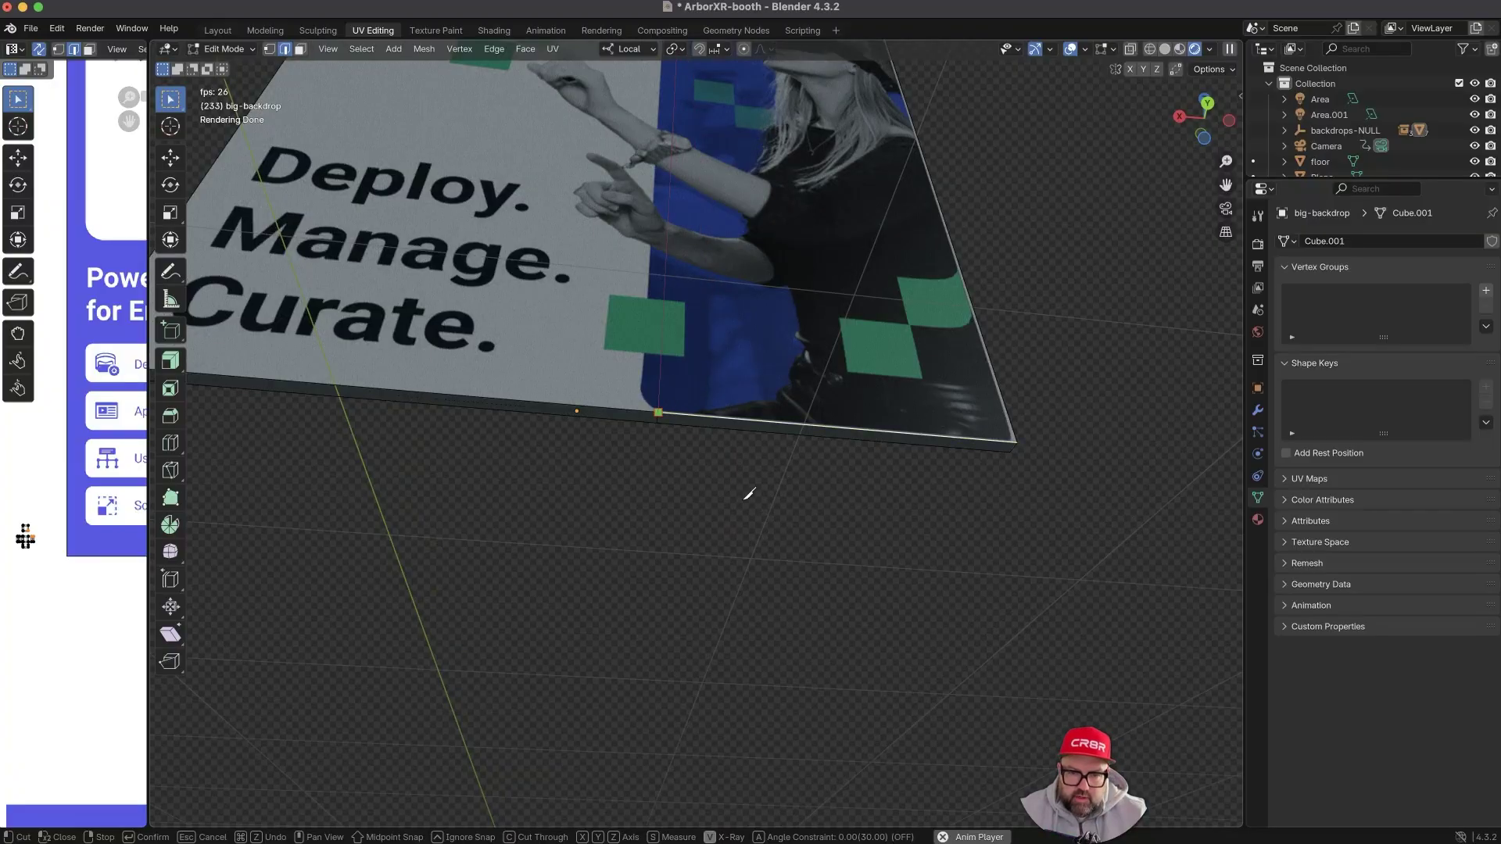
pyautogui.press('Return')
pyautogui.click(720, 462)
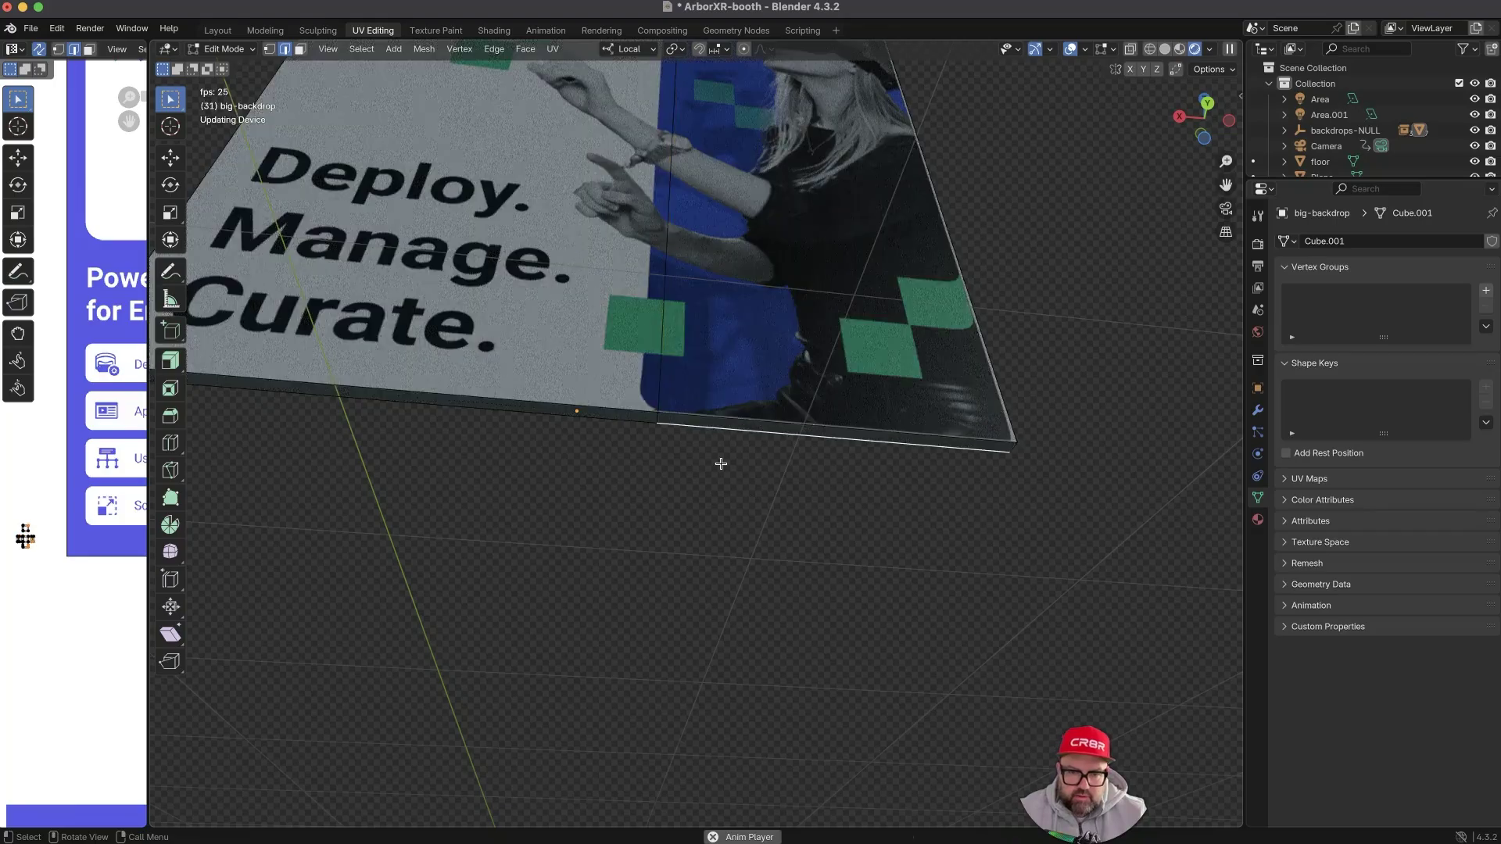
# - Knife-cut the big backdrop's back face between the cuts on its top and bottom edges
pyautogui.scroll(-3, 744, 492)
pyautogui.moveTo(734, 352); pyautogui.dragTo(799, 728, button='middle')
pyautogui.scroll(-2, 722, 432)
pyautogui.moveTo(737, 616); pyautogui.dragTo(647, 479, button='middle')
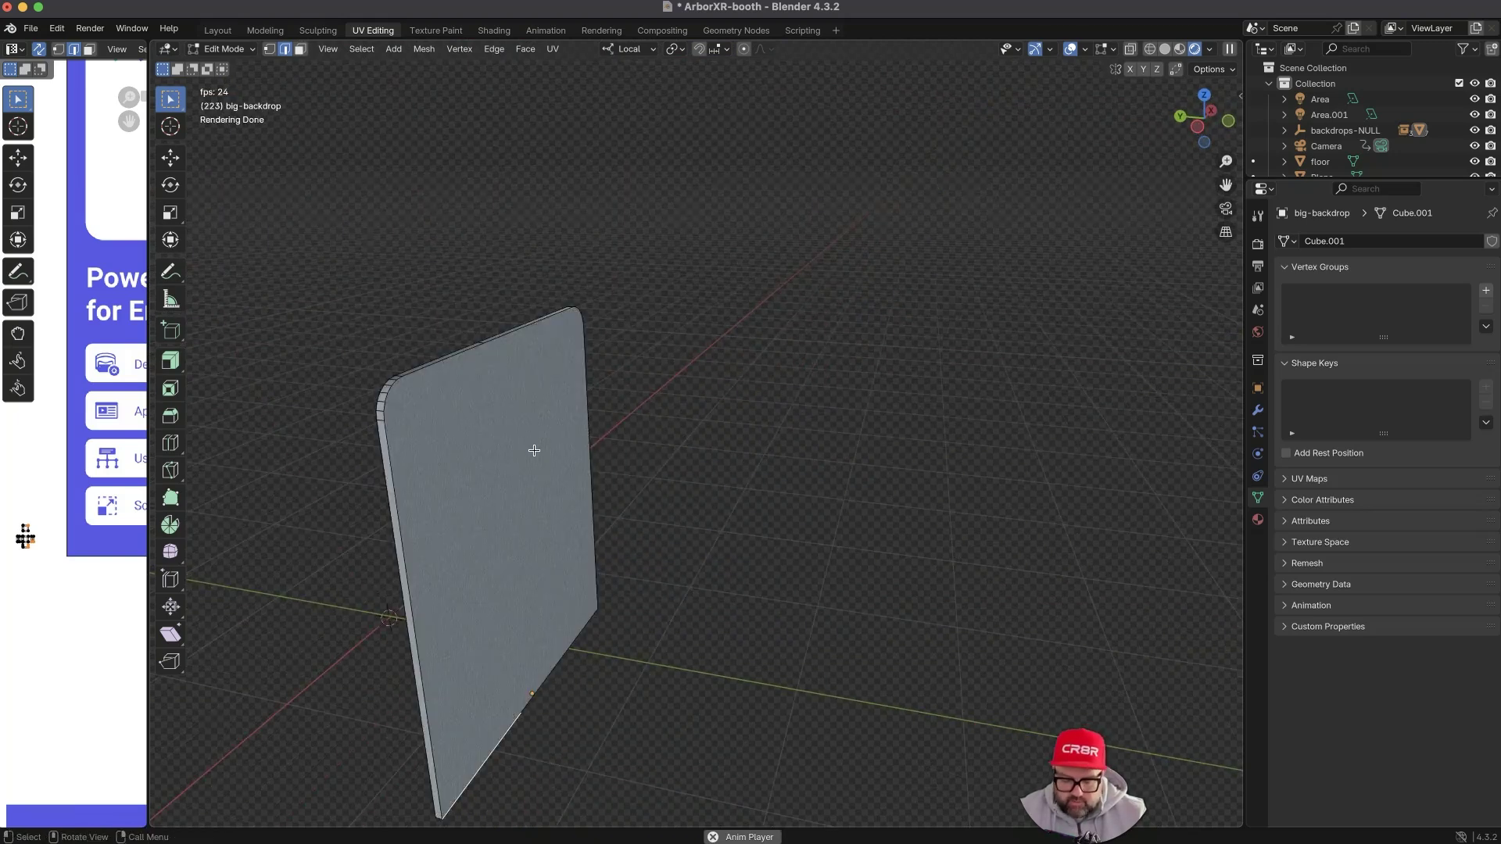
pyautogui.press('k')
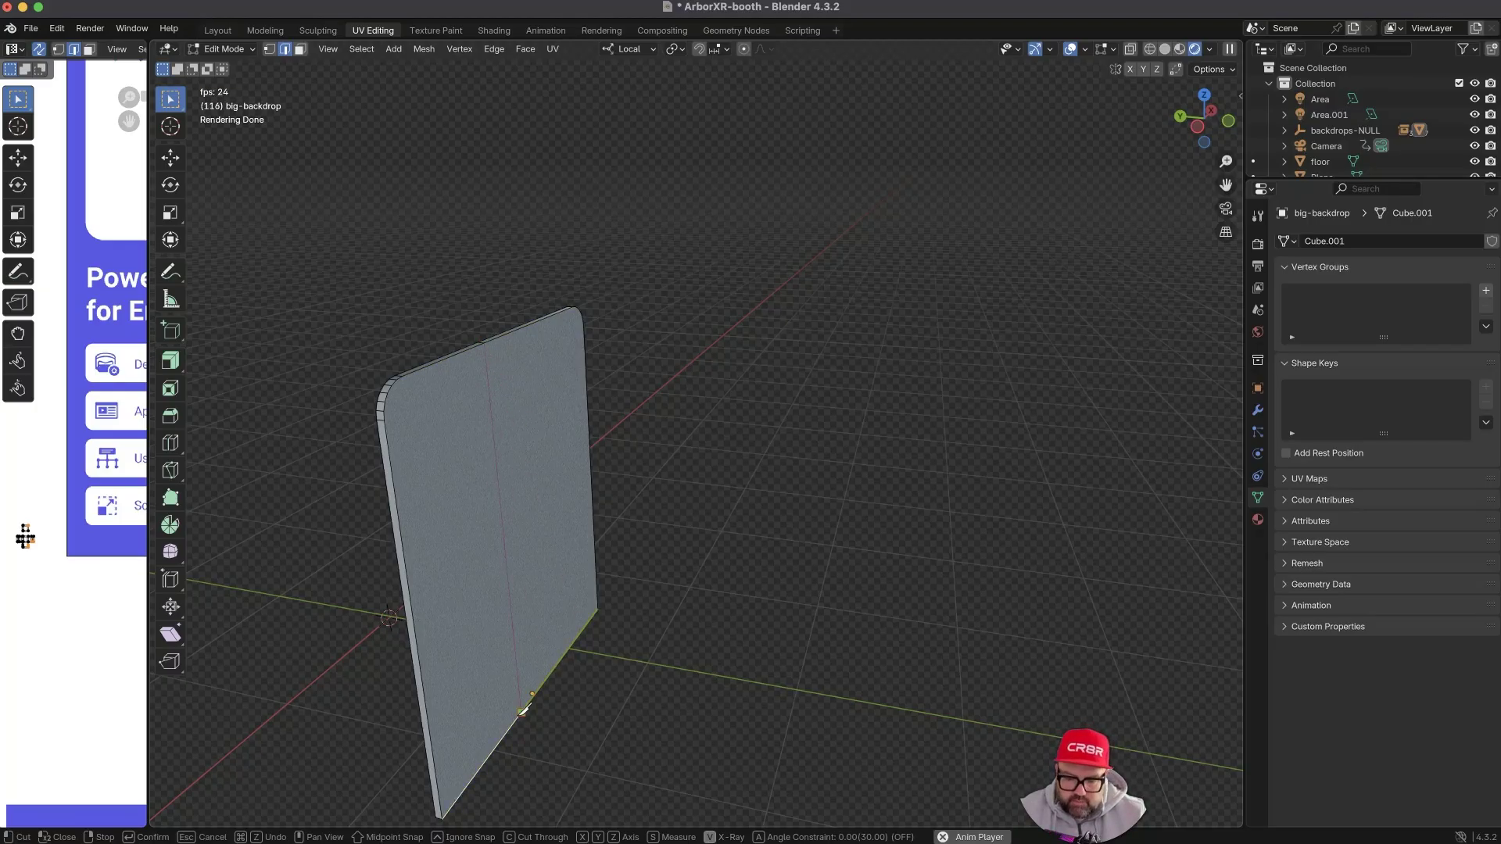
pyautogui.click(523, 712)
pyautogui.press('Return')
pyautogui.moveTo(533, 593); pyautogui.dragTo(713, 587, button='middle')
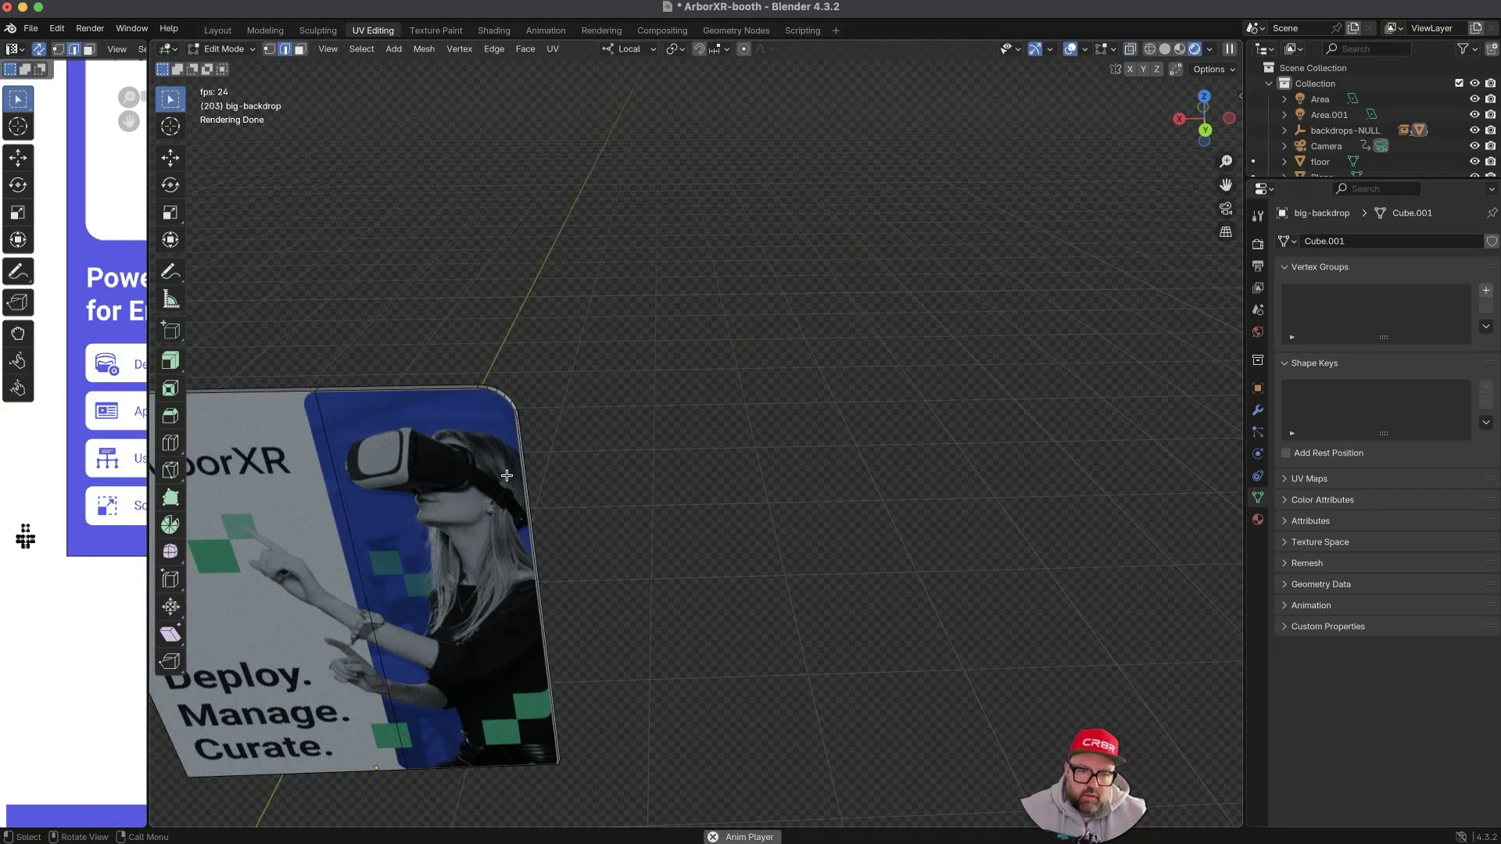
# - Set the viewport to Material Preview shading, select the rim edges beside the big backdrop's blue panel, and switch to face selection
pyautogui.click(1179, 49)
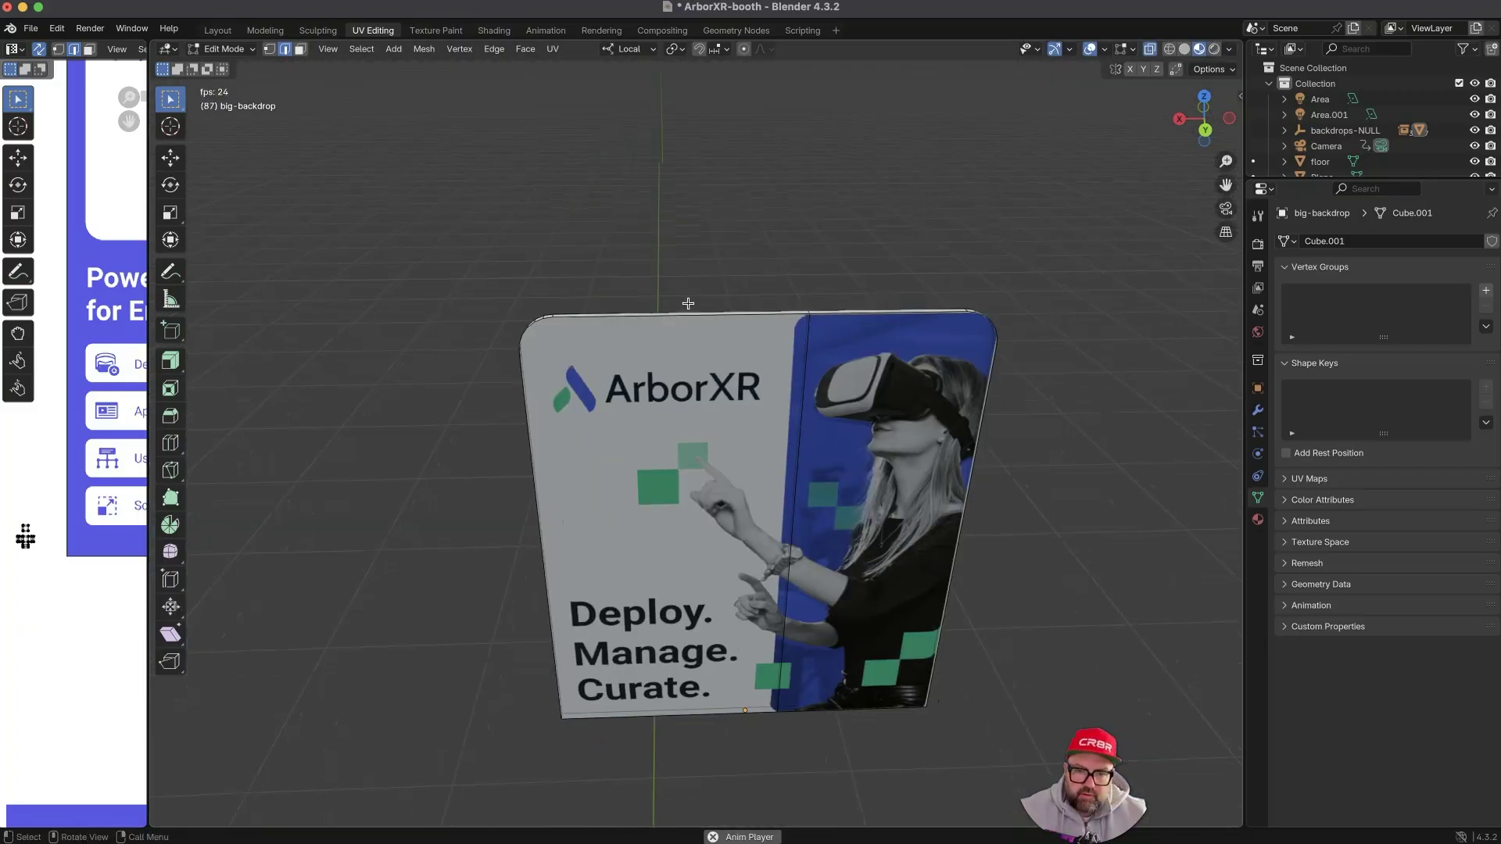
pyautogui.moveTo(976, 431)
pyautogui.mouseDown(button='middle')
pyautogui.moveTo(831, 335)
pyautogui.moveTo(947, 354)
pyautogui.moveTo(866, 352)
pyautogui.moveTo(908, 422)
pyautogui.moveTo(958, 412)
pyautogui.mouseUp(button='middle')
pyautogui.keyDown('shift'); pyautogui.moveTo(923, 427); pyautogui.dragTo(852, 514); pyautogui.keyUp('shift')
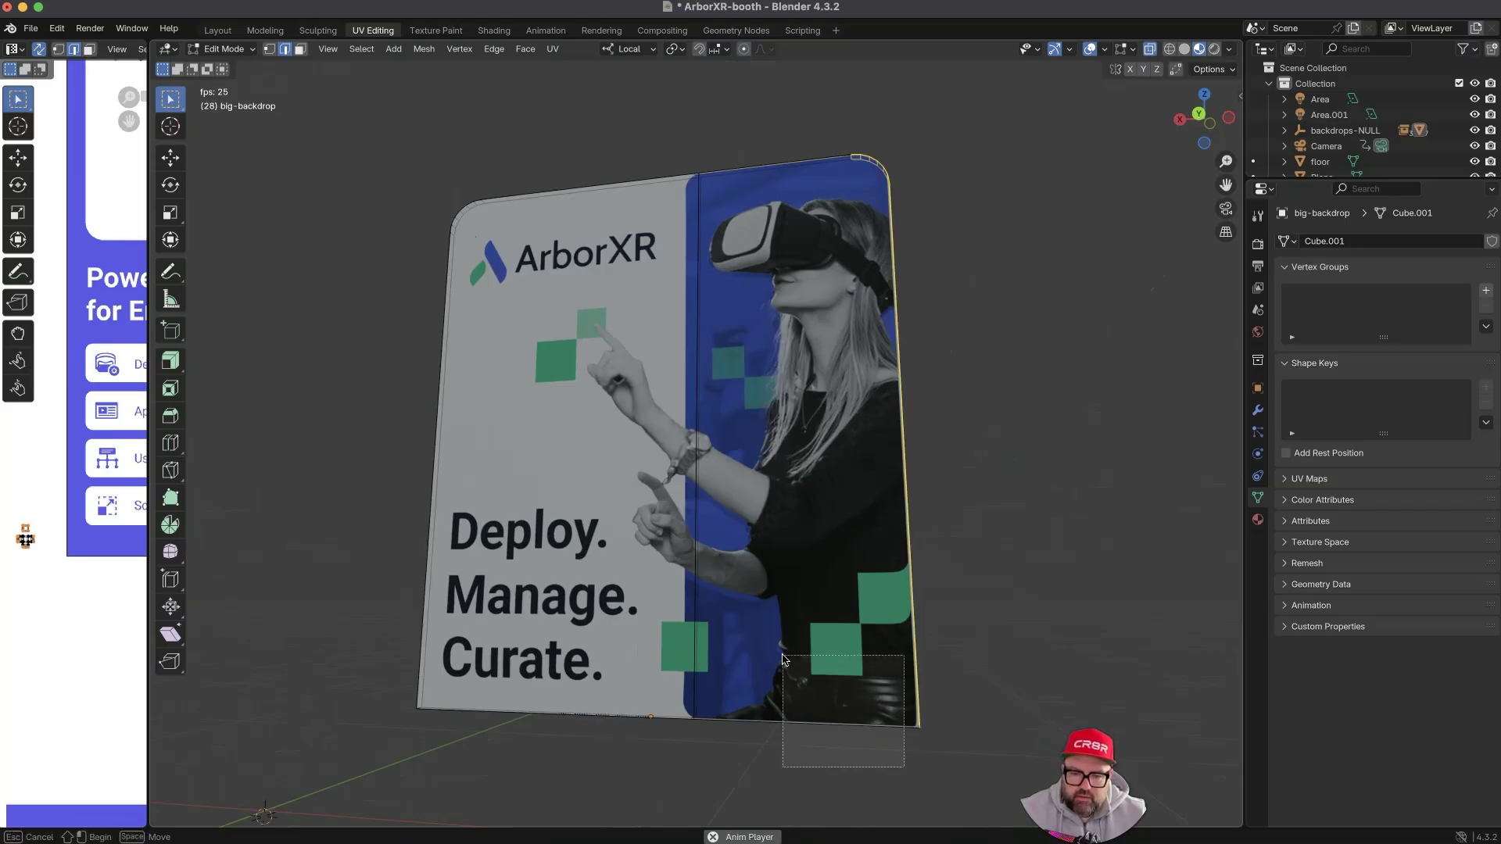
pyautogui.moveTo(708, 708); pyautogui.dragTo(706, 548, button='middle')
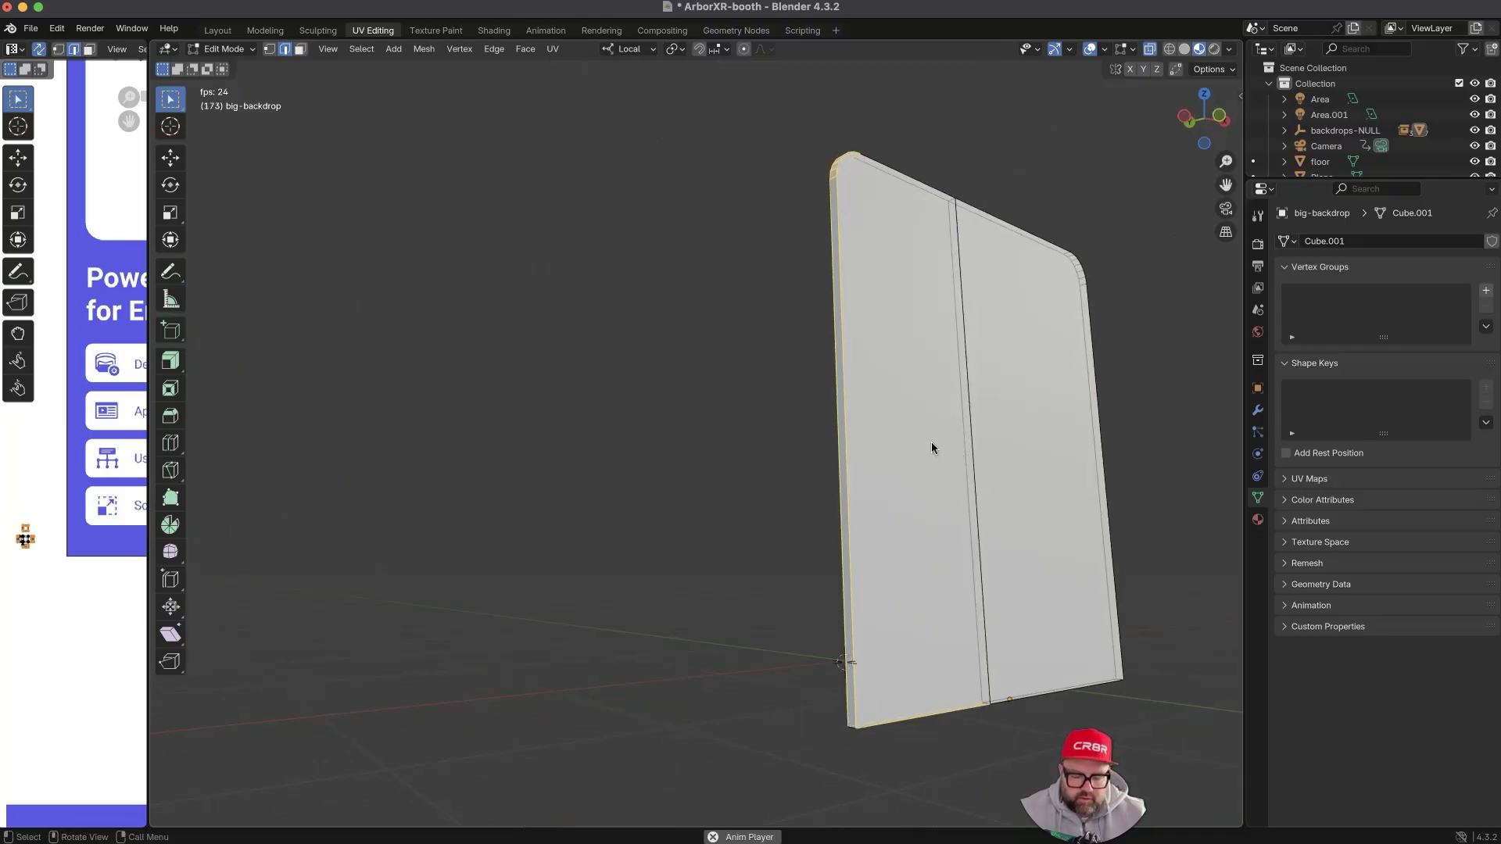
pyautogui.press('3')
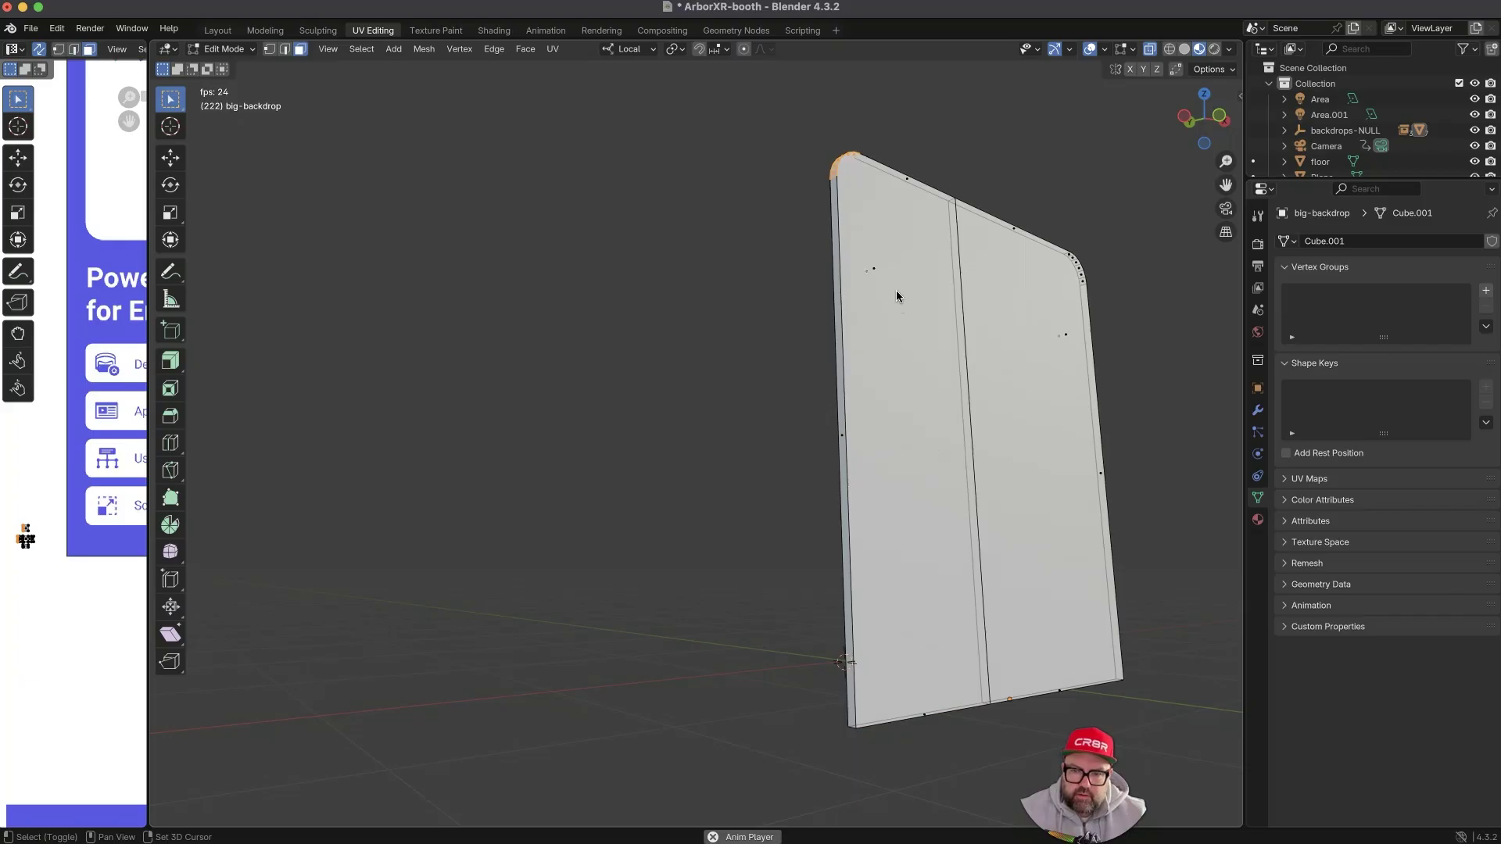
# - Extend the face selection along the blue panel's outer rim, including its top, side and bottom strips
pyautogui.moveTo(905, 274); pyautogui.dragTo(946, 525, button='middle')
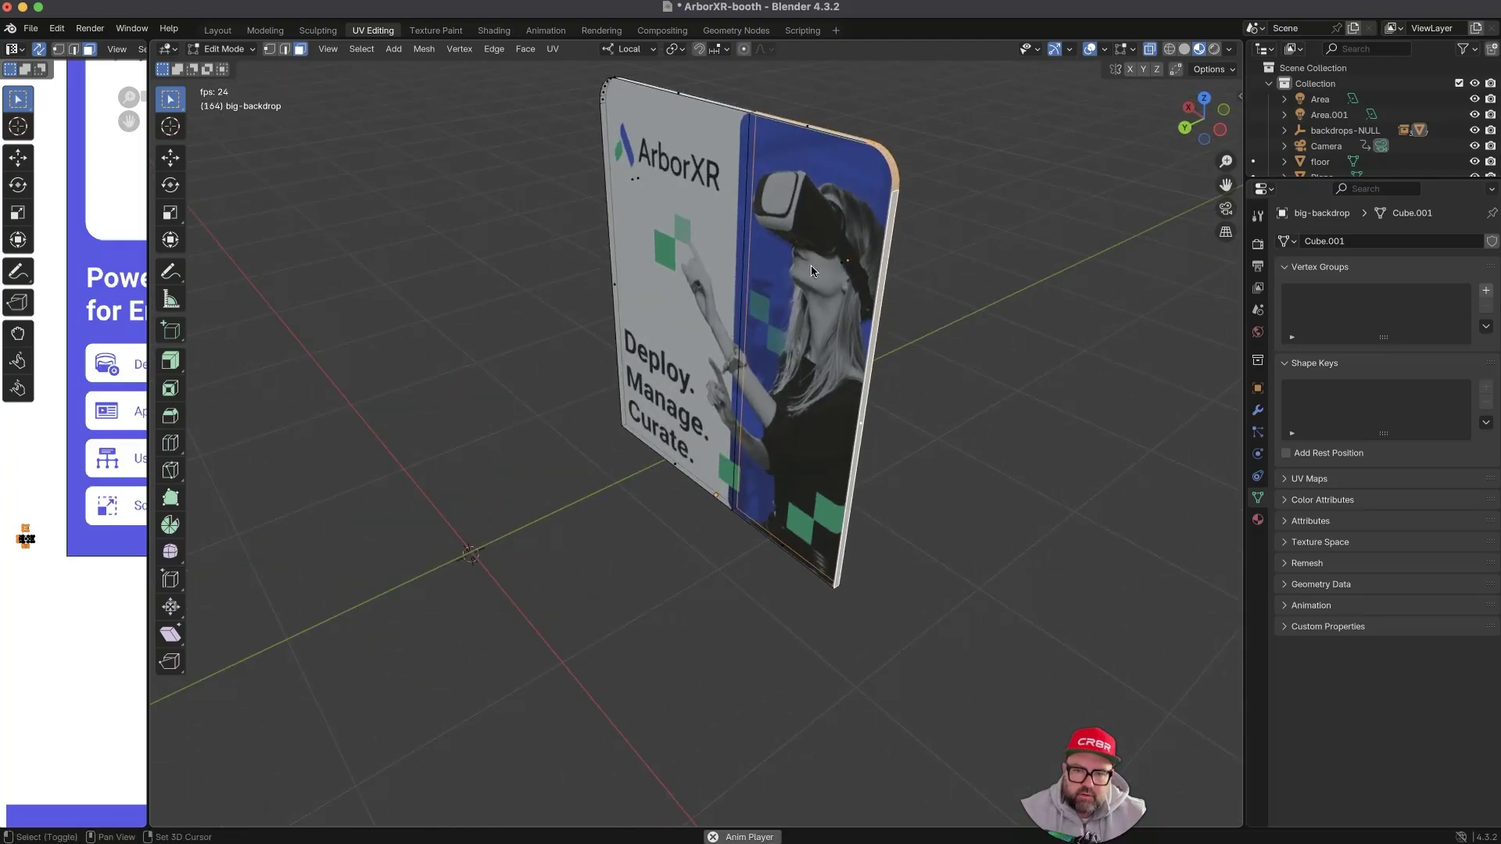
pyautogui.moveTo(827, 269); pyautogui.dragTo(852, 157, button='middle')
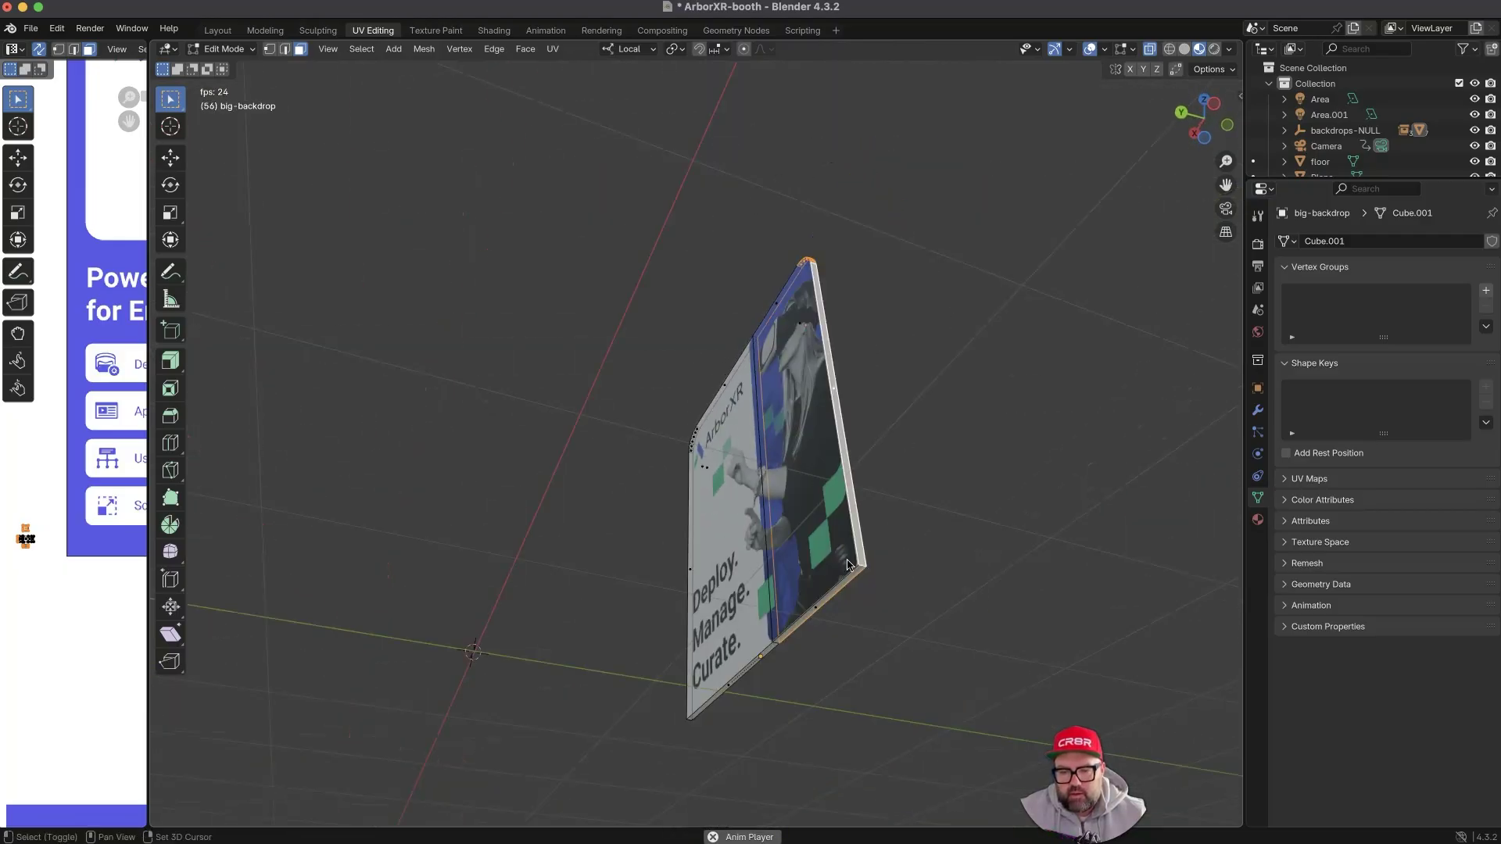
pyautogui.moveTo(822, 547); pyautogui.dragTo(714, 559, button='middle')
pyautogui.keyDown('shift'); pyautogui.moveTo(828, 224); pyautogui.dragTo(828, 222, button='right'); pyautogui.keyUp('shift')
pyautogui.keyDown('shift'); pyautogui.click(831, 223); pyautogui.keyUp('shift')
pyautogui.moveTo(790, 263); pyautogui.dragTo(838, 237, button='middle')
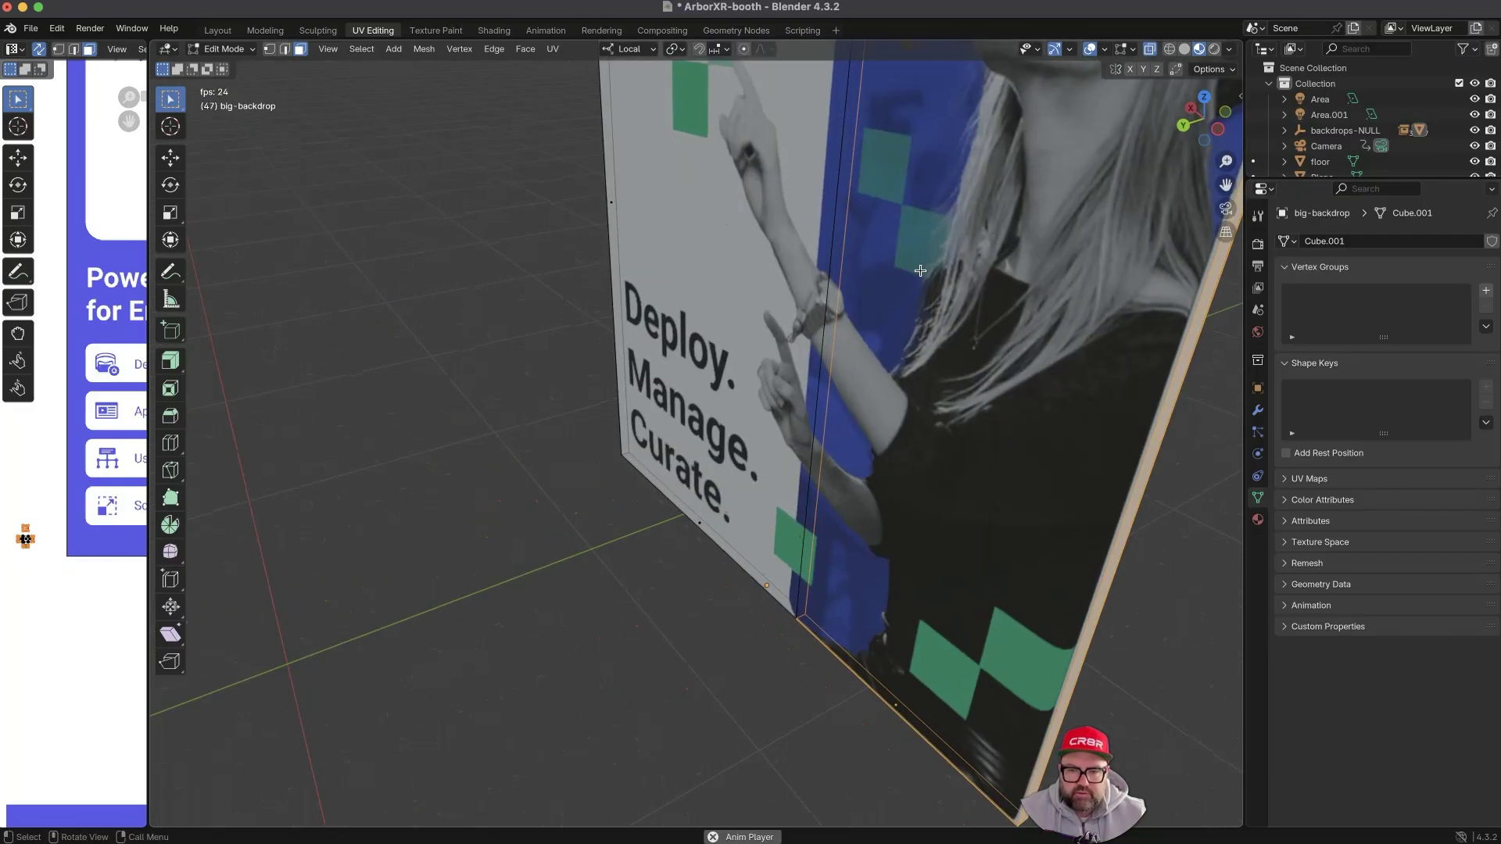
pyautogui.keyDown('ctrl'); pyautogui.moveTo(988, 315); pyautogui.dragTo(935, 317, button='middle'); pyautogui.keyUp('ctrl')
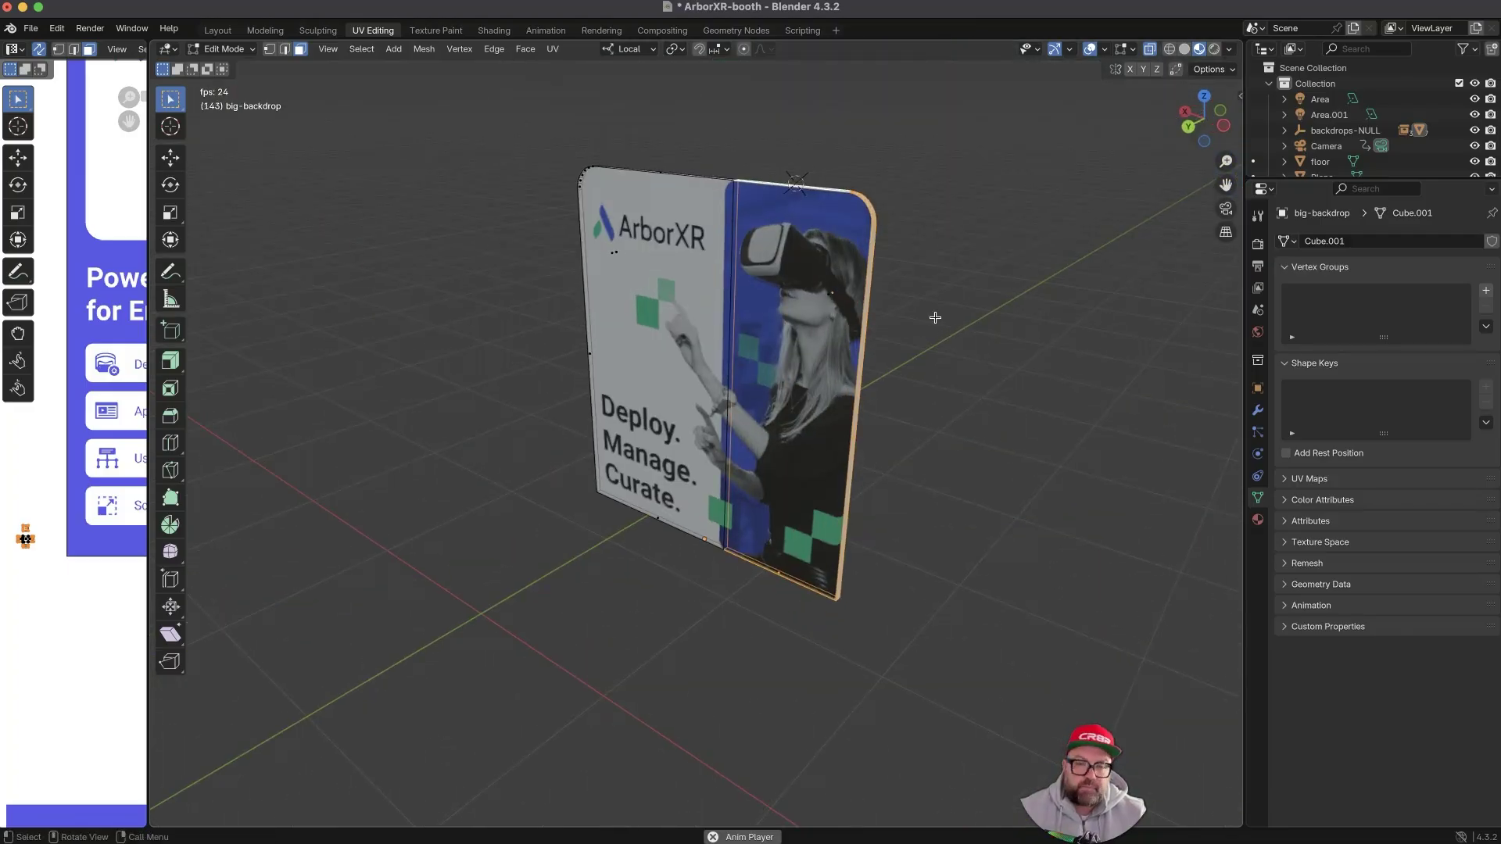
# - Move the selected rim faces' UVs onto the blue area of concept-1.jpg and return to Object Mode
pyautogui.moveTo(149, 493); pyautogui.dragTo(1101, 520)
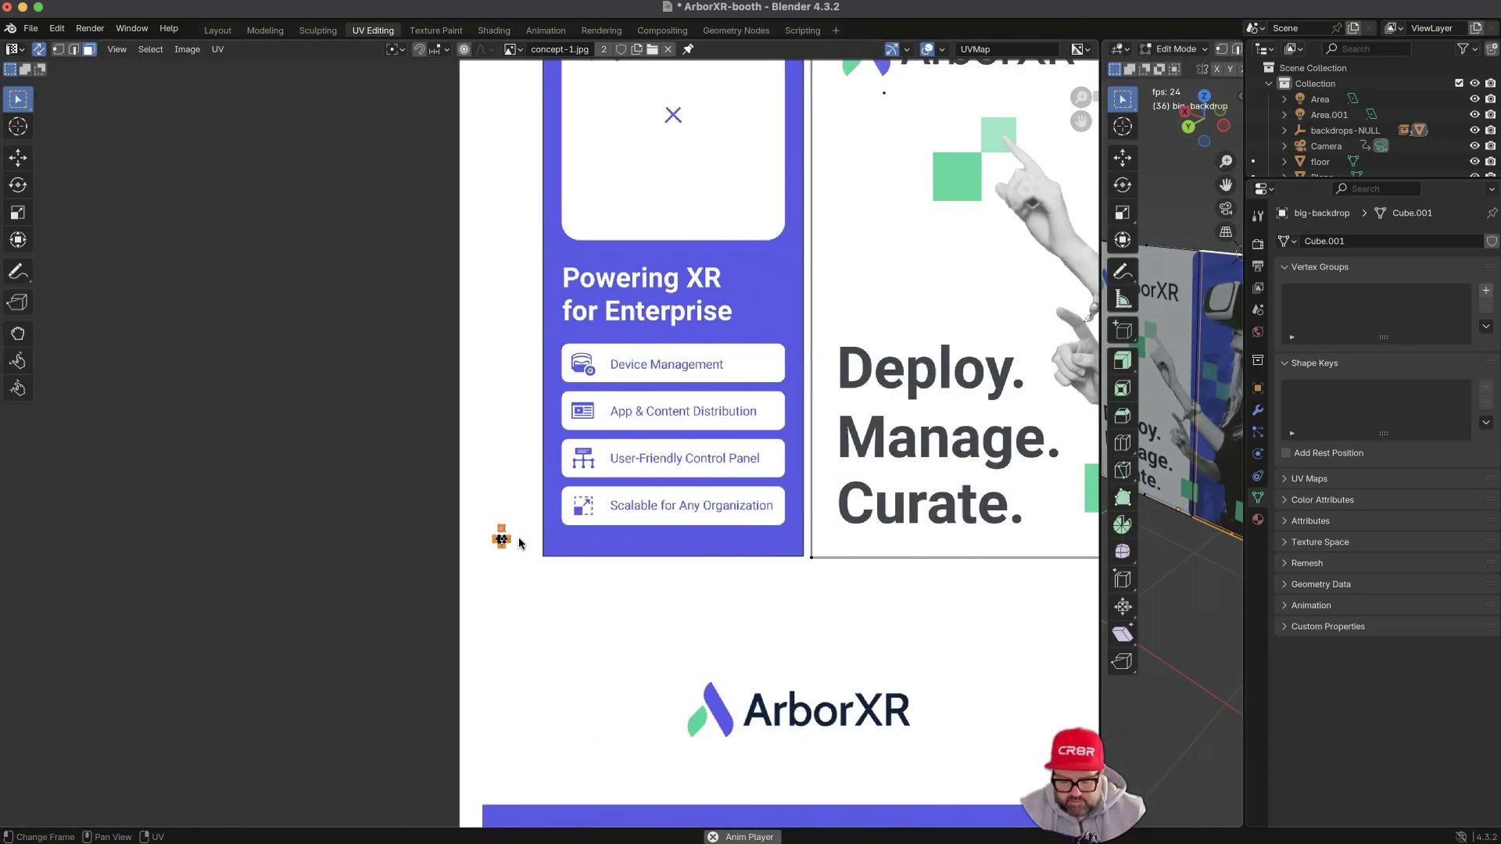
pyautogui.press('g')
pyautogui.click(803, 320)
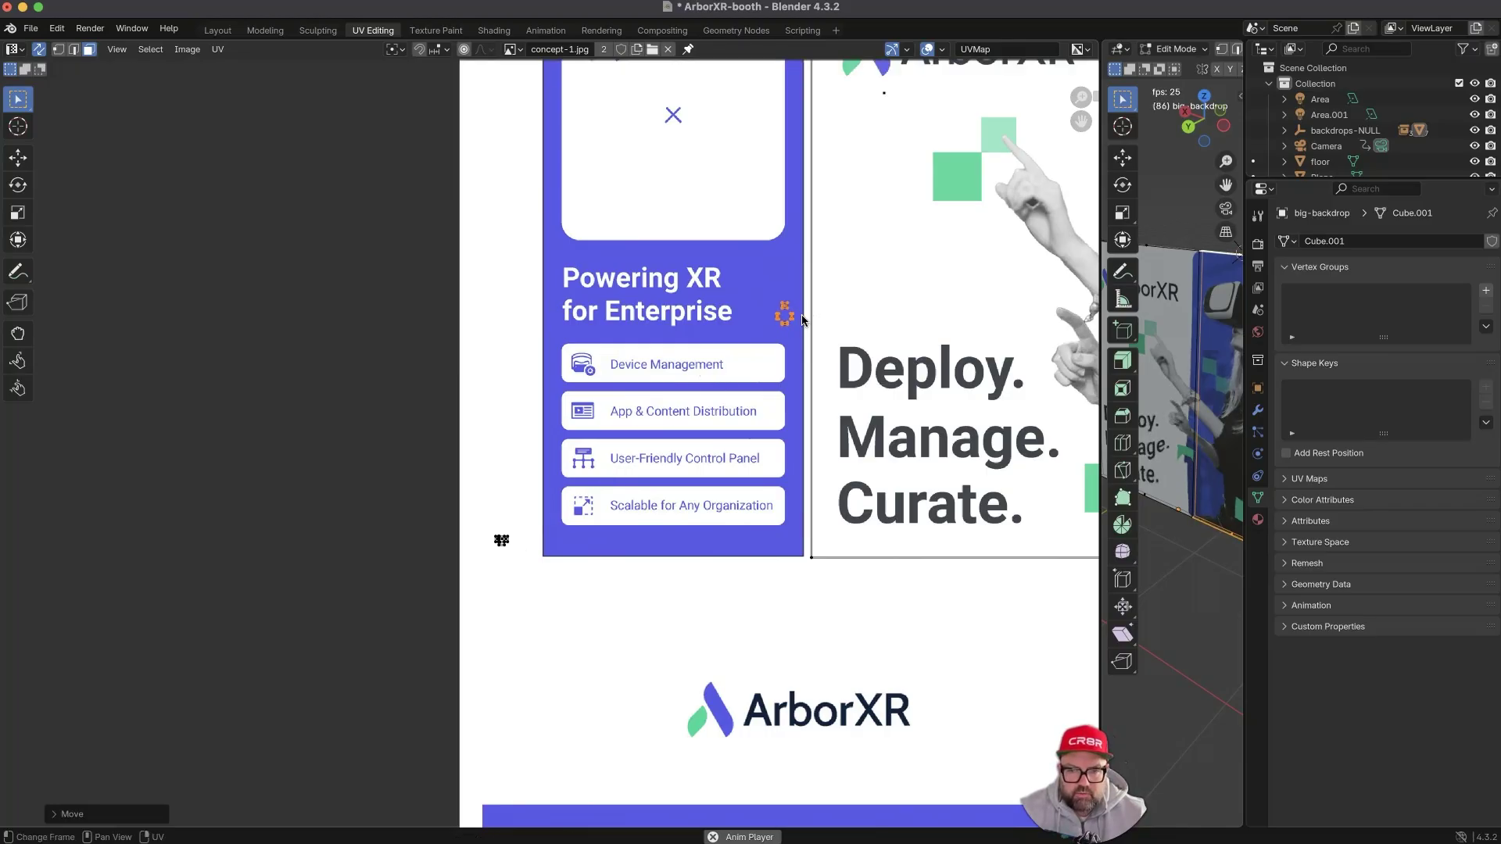
pyautogui.moveTo(1099, 227); pyautogui.dragTo(542, 231)
pyautogui.press('Tab')
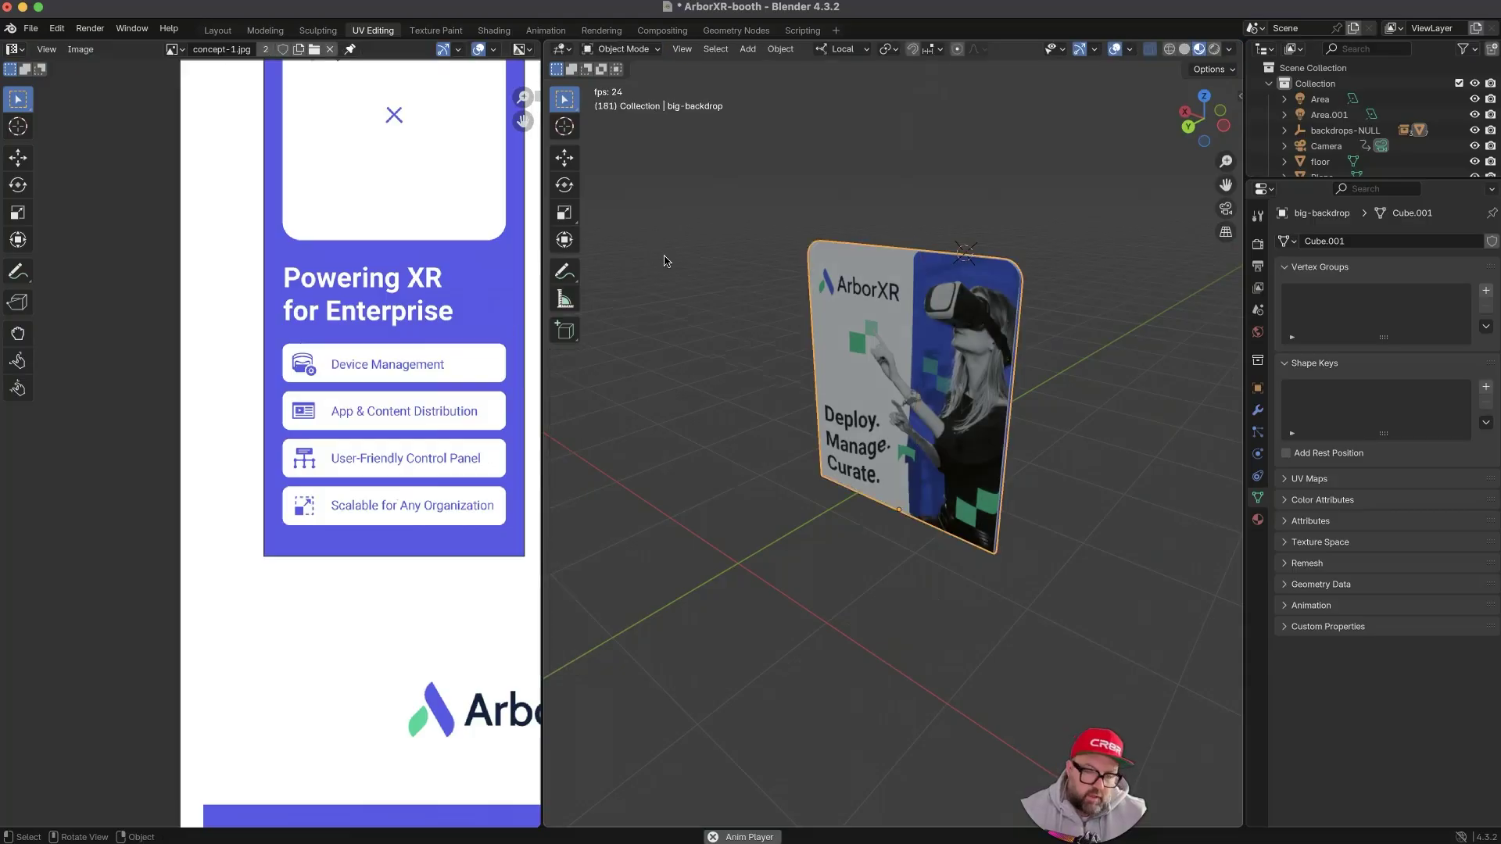
# - Examine the big backdrop's blue rim and front artwork from several angles in Object Mode and Edit Mode
pyautogui.moveTo(894, 246); pyautogui.dragTo(1004, 255, button='middle')
pyautogui.scroll(5, 942, 249)
pyautogui.keyDown('shift'); pyautogui.moveTo(1092, 279); pyautogui.dragTo(1060, 440, button='middle'); pyautogui.keyUp('shift')
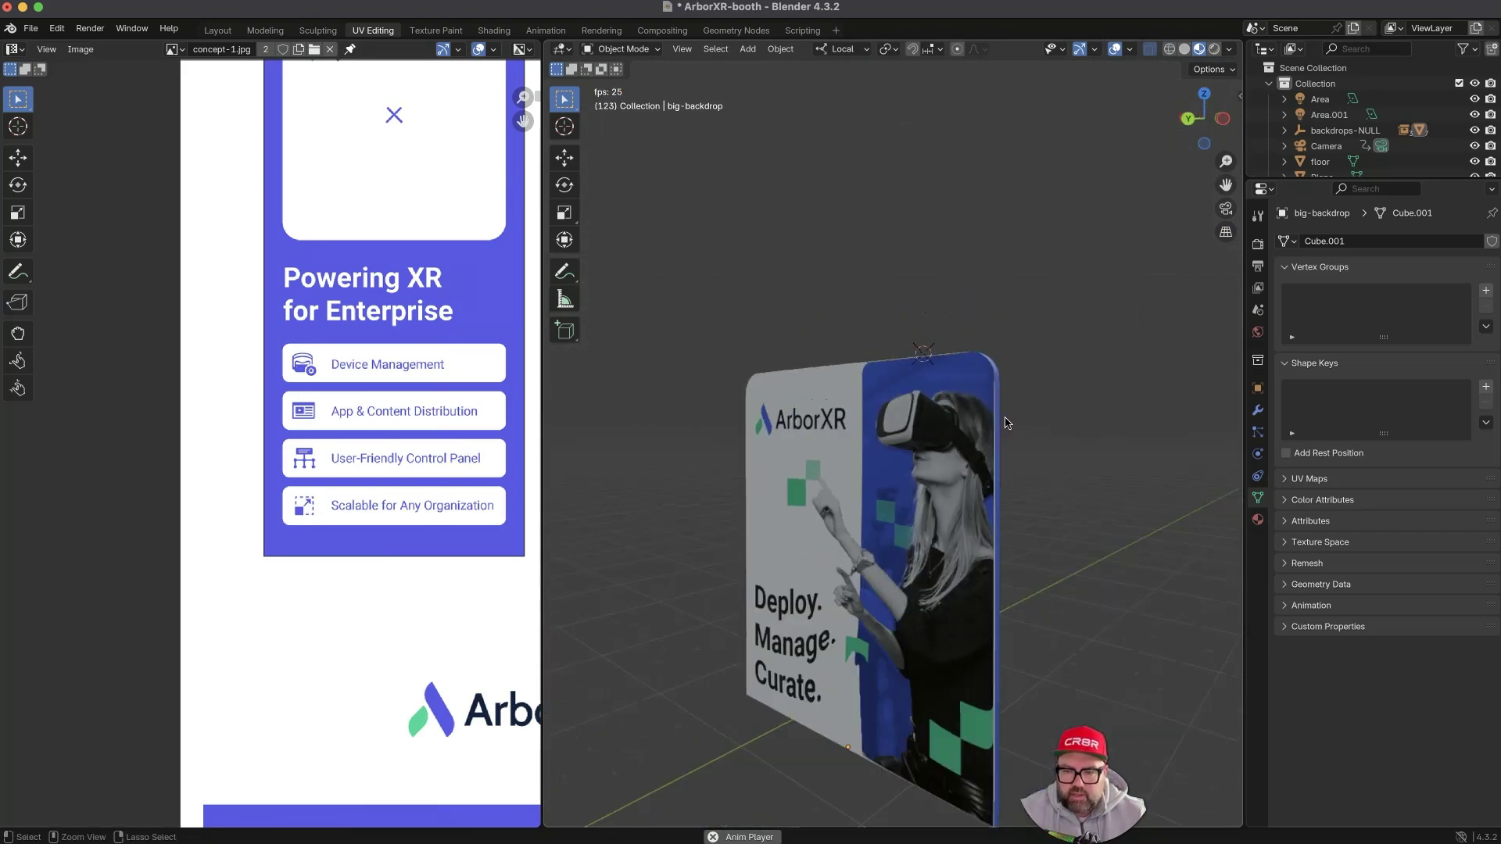
pyautogui.scroll(4, 1004, 411)
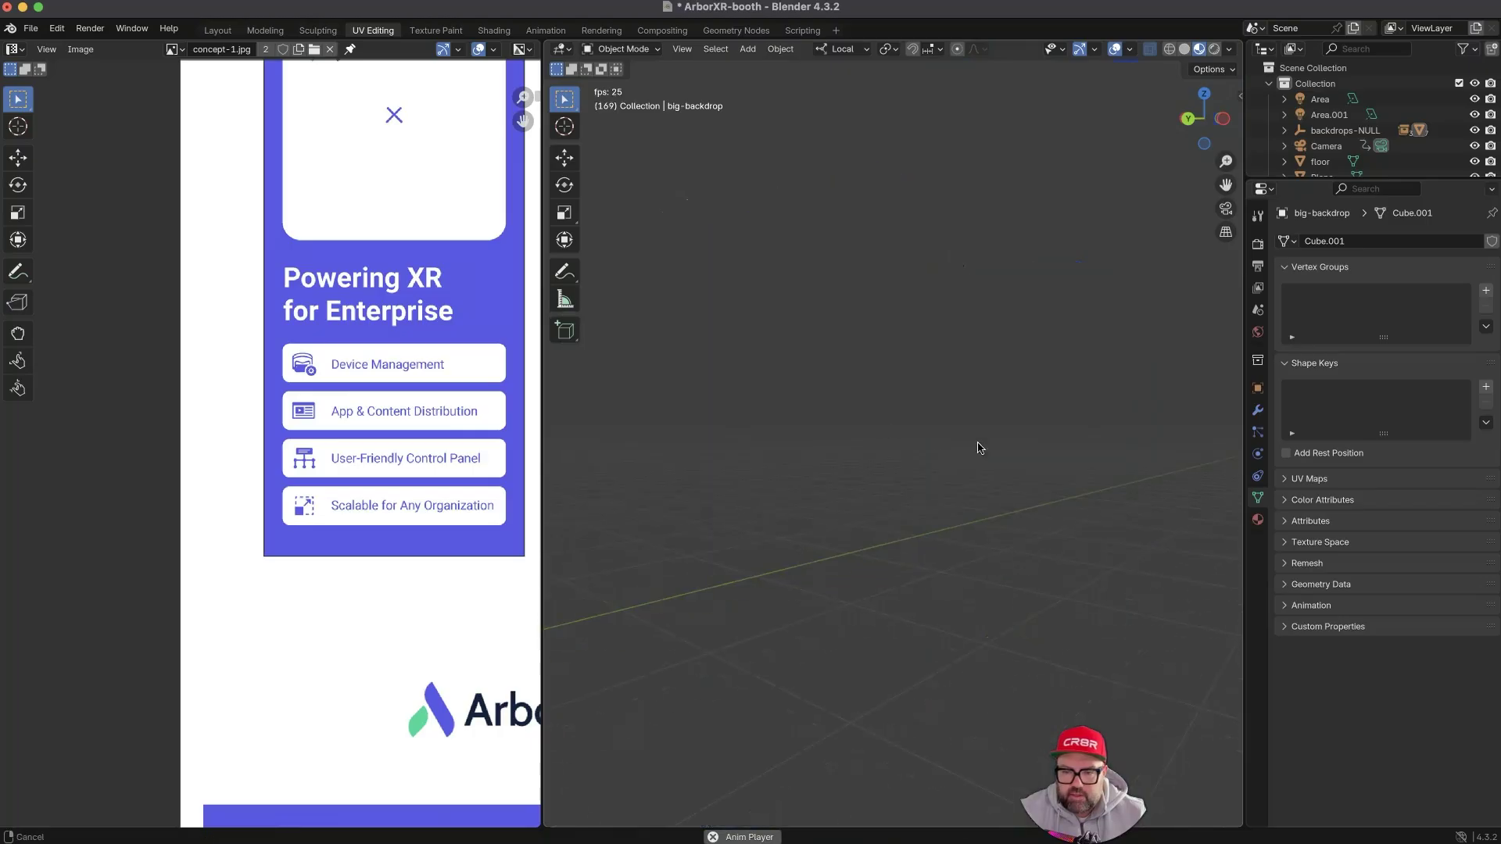
pyautogui.moveTo(899, 581); pyautogui.dragTo(960, 636, button='middle')
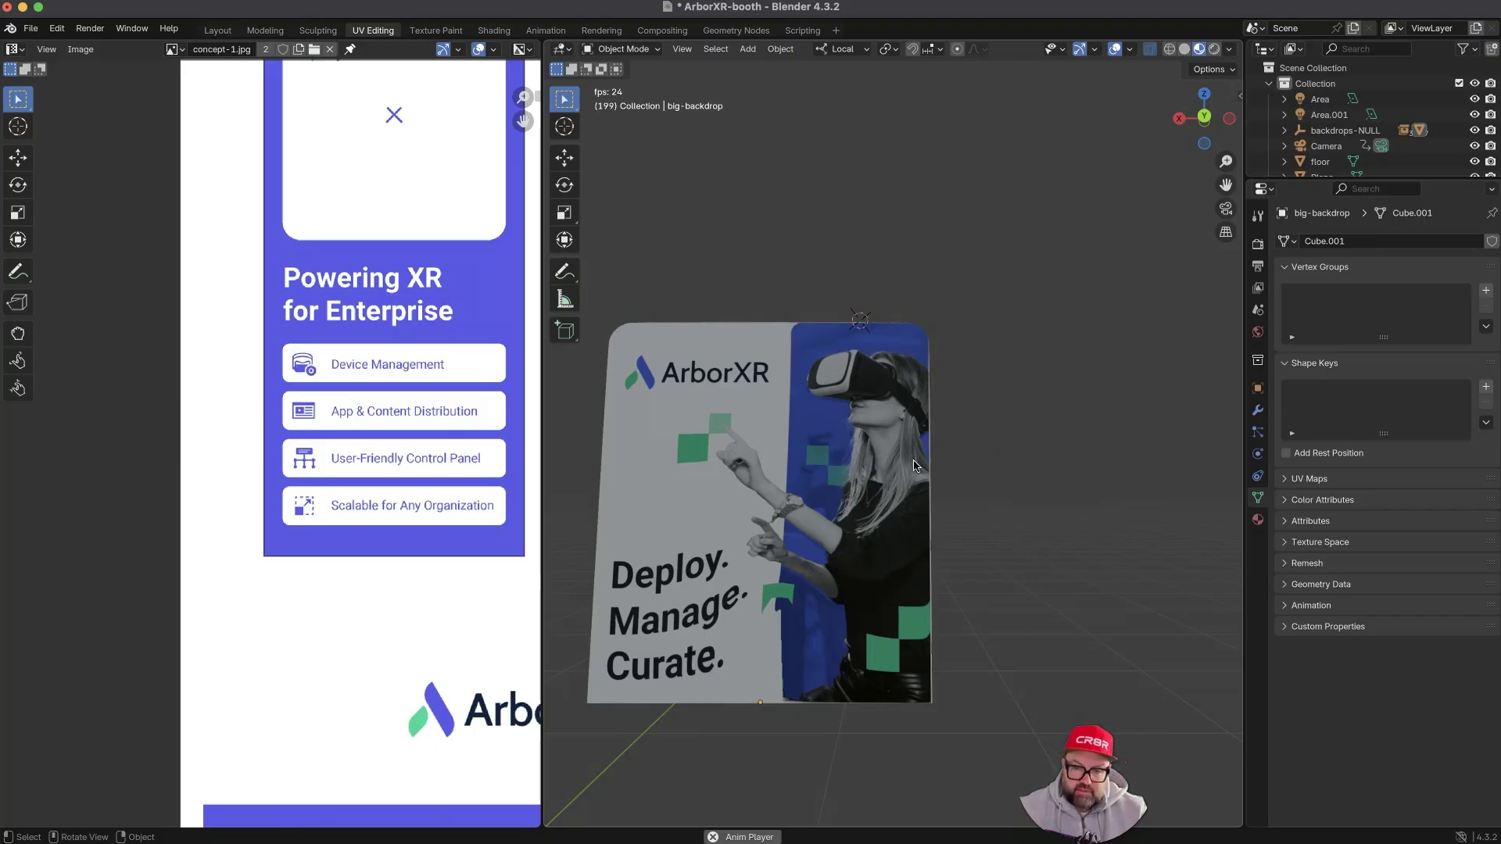
pyautogui.moveTo(993, 459); pyautogui.dragTo(982, 408, button='middle')
pyautogui.press('Tab')
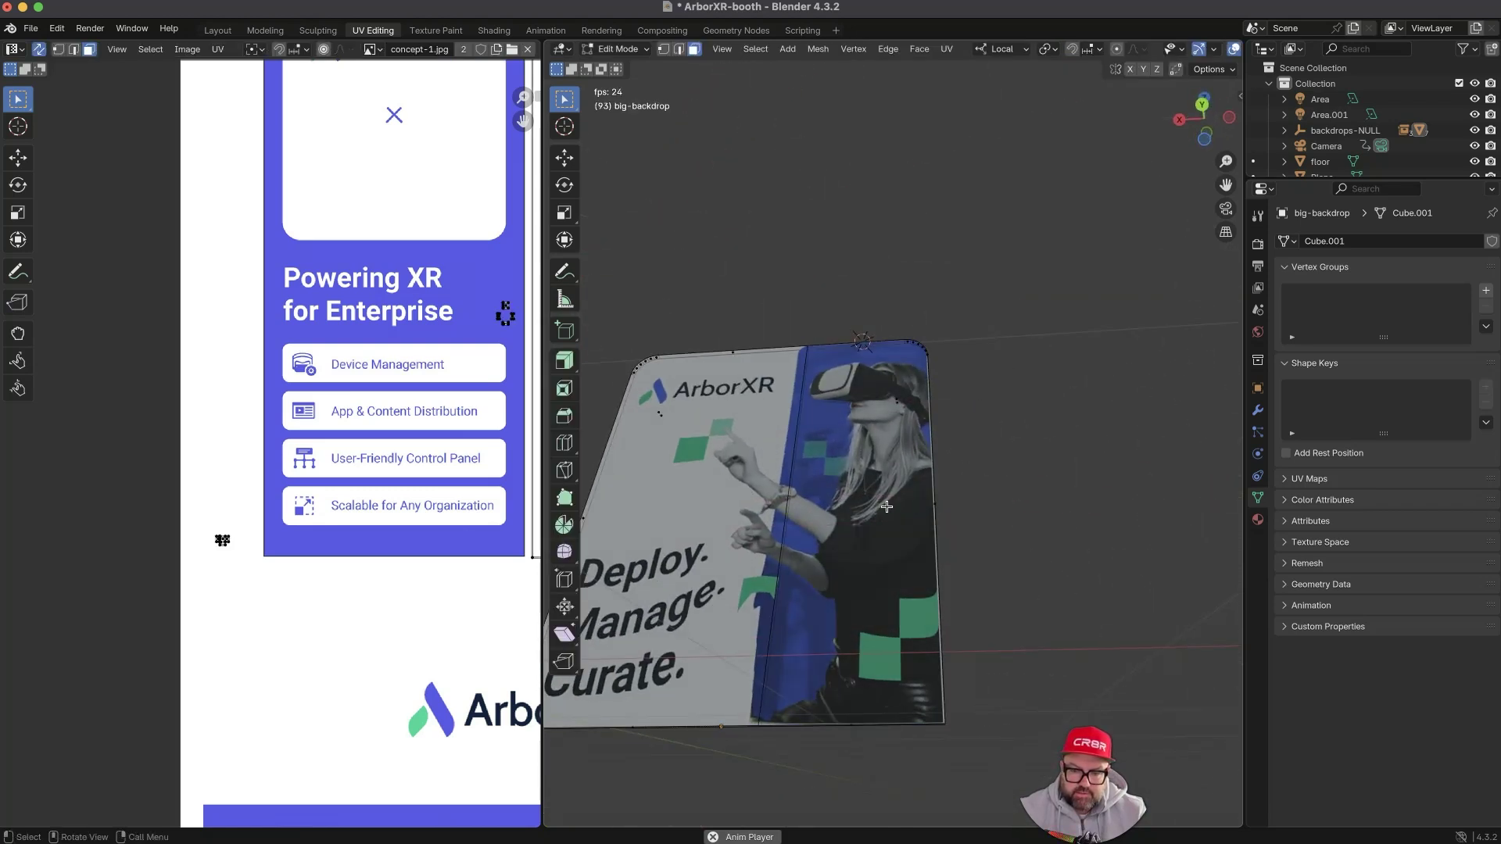
pyautogui.moveTo(874, 629); pyautogui.dragTo(821, 451, button='middle')
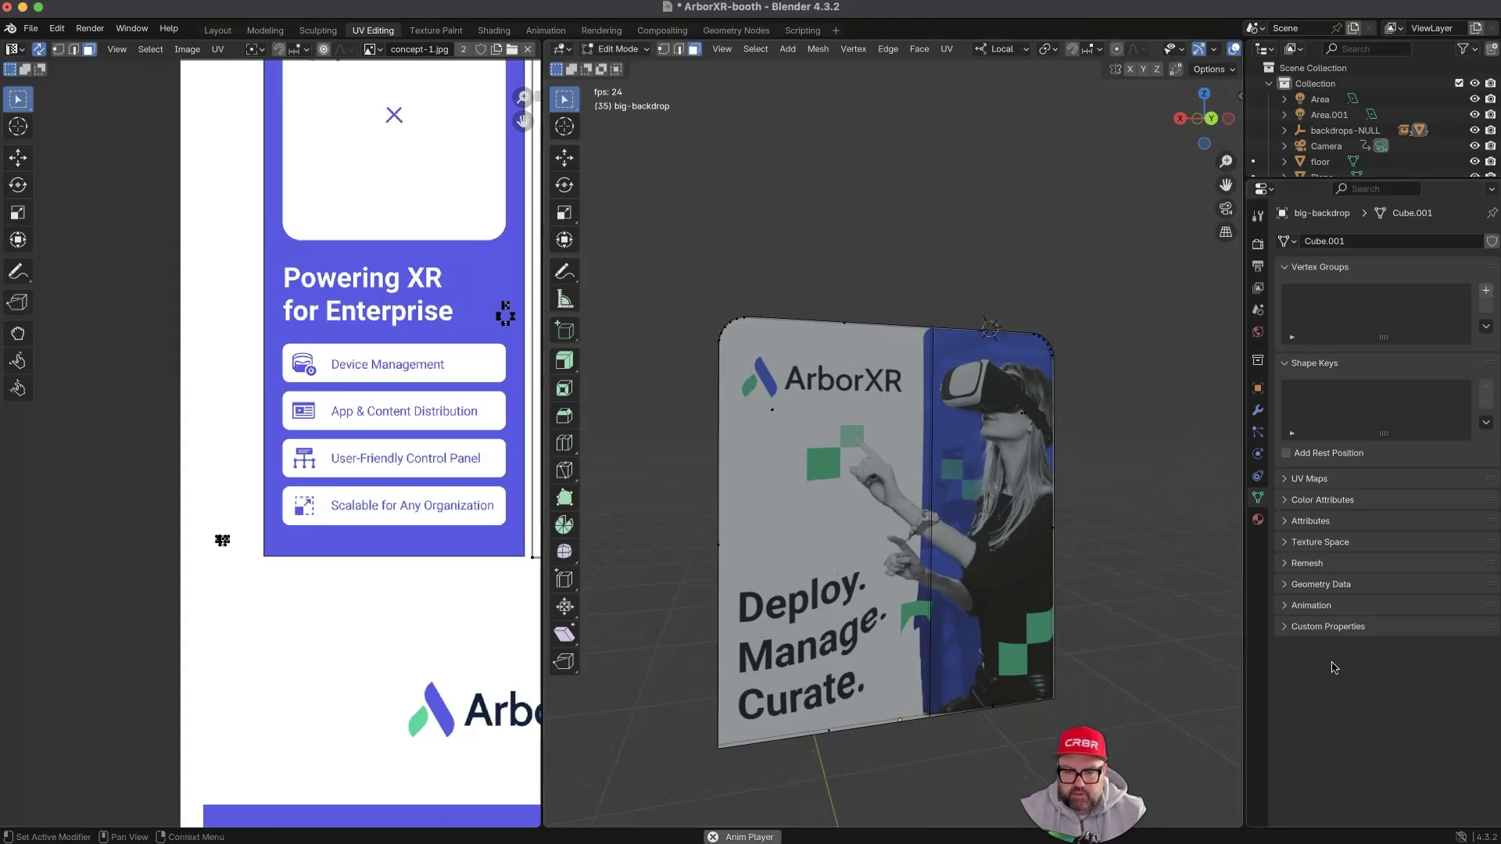
pyautogui.moveTo(1089, 646); pyautogui.dragTo(901, 616, button='middle')
pyautogui.moveTo(833, 628); pyautogui.dragTo(864, 641, button='middle')
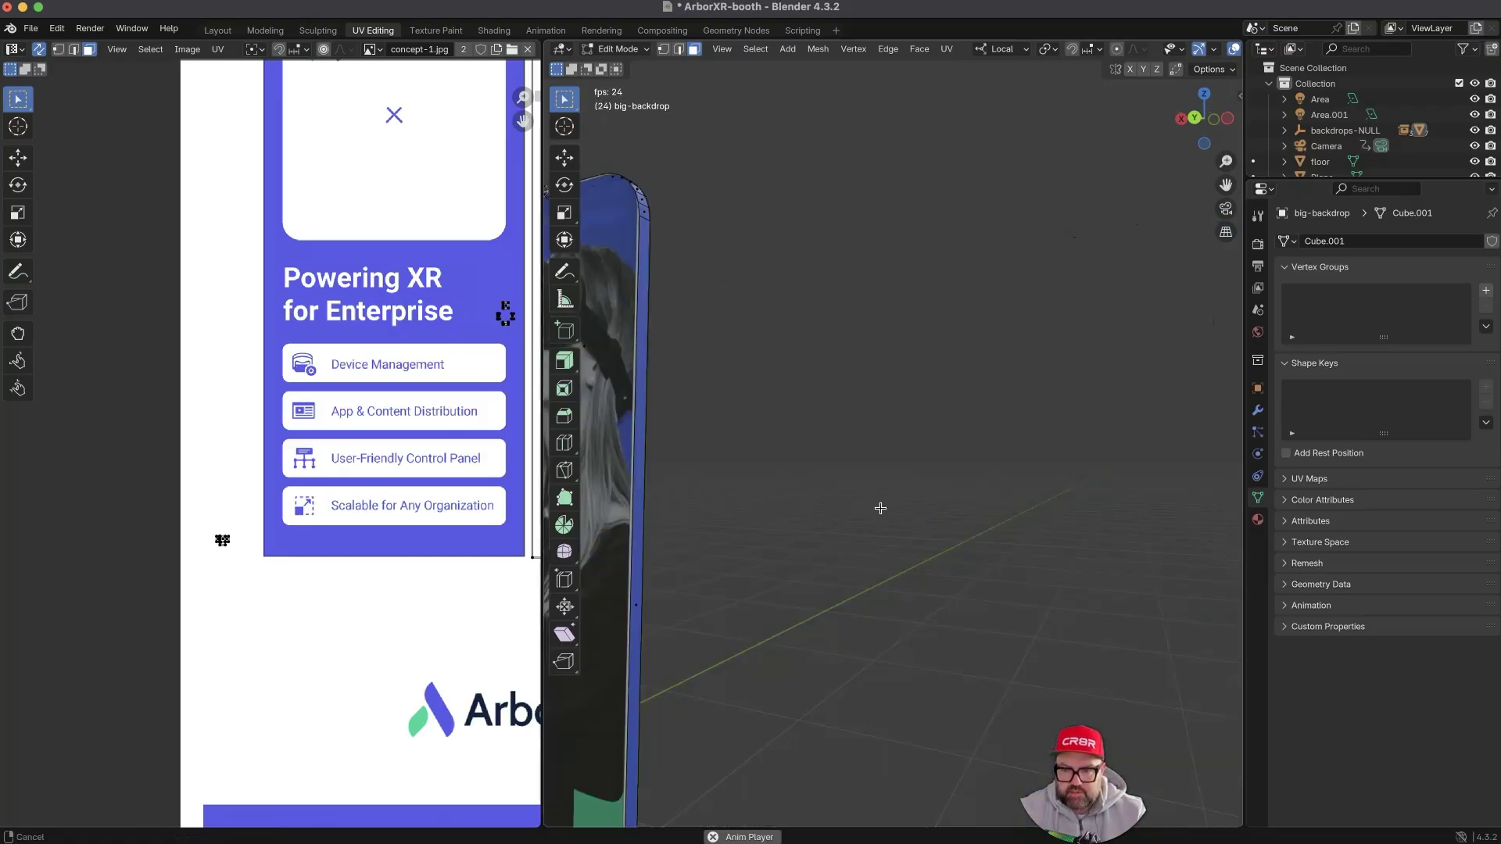
# - Add a loop cut across the middle of each long side rim of the big backdrop
pyautogui.press('space')
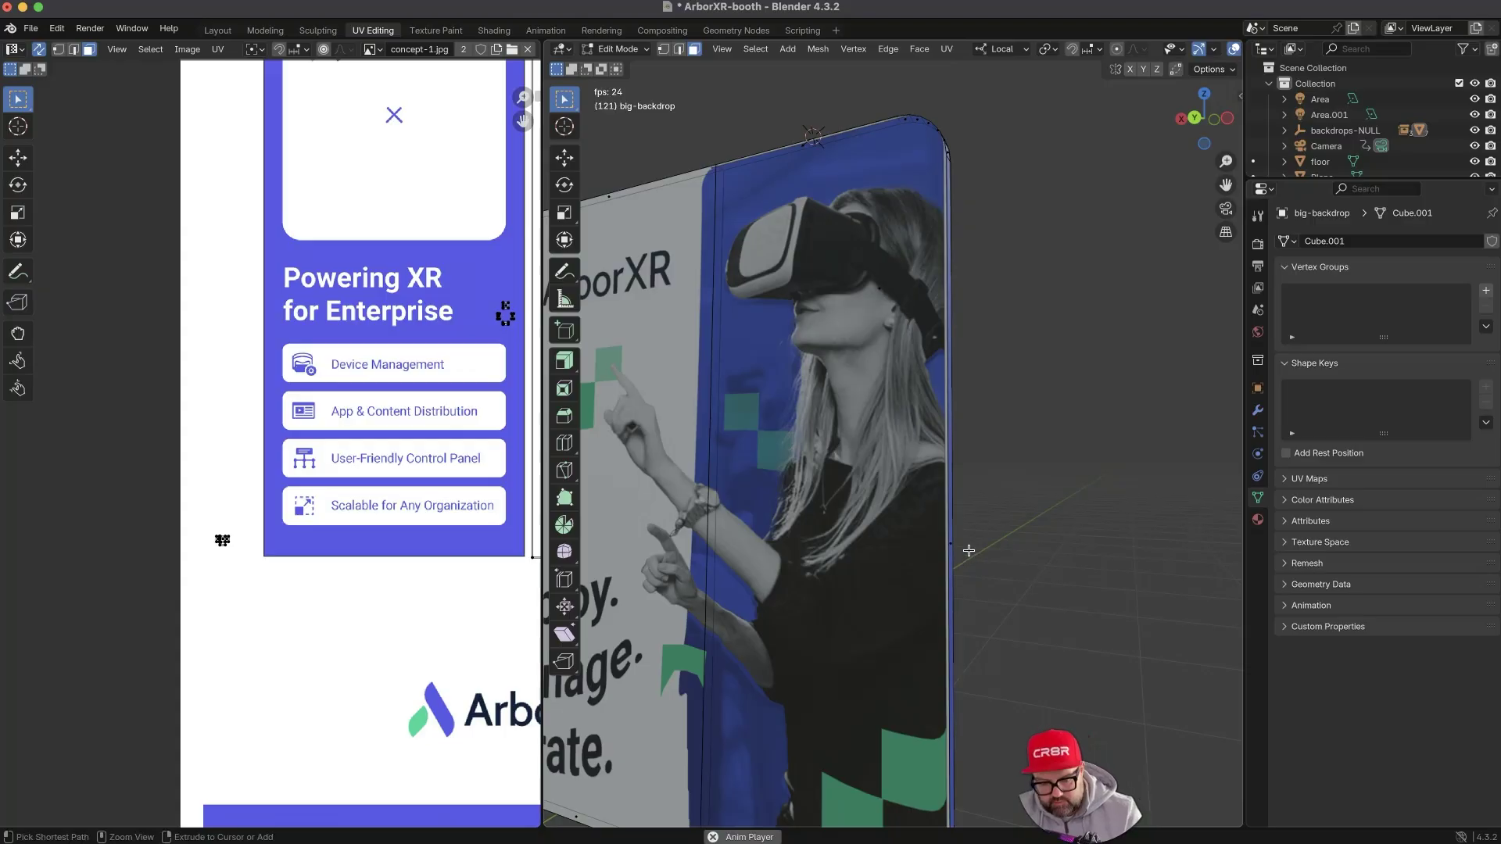
pyautogui.hotkey('ctrl', 'r')
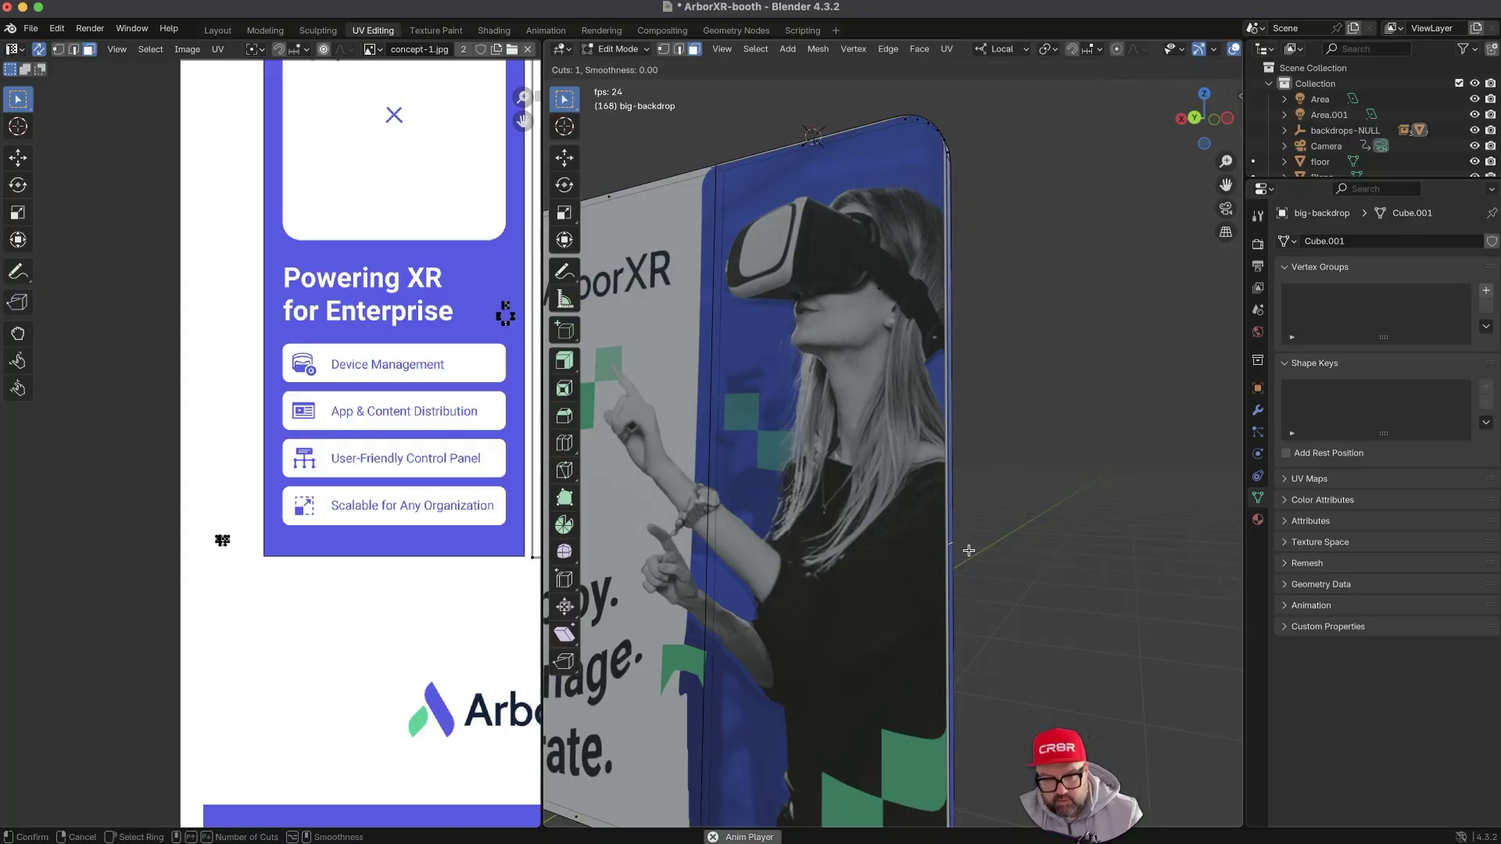
pyautogui.click(968, 550)
pyautogui.click(1034, 538)
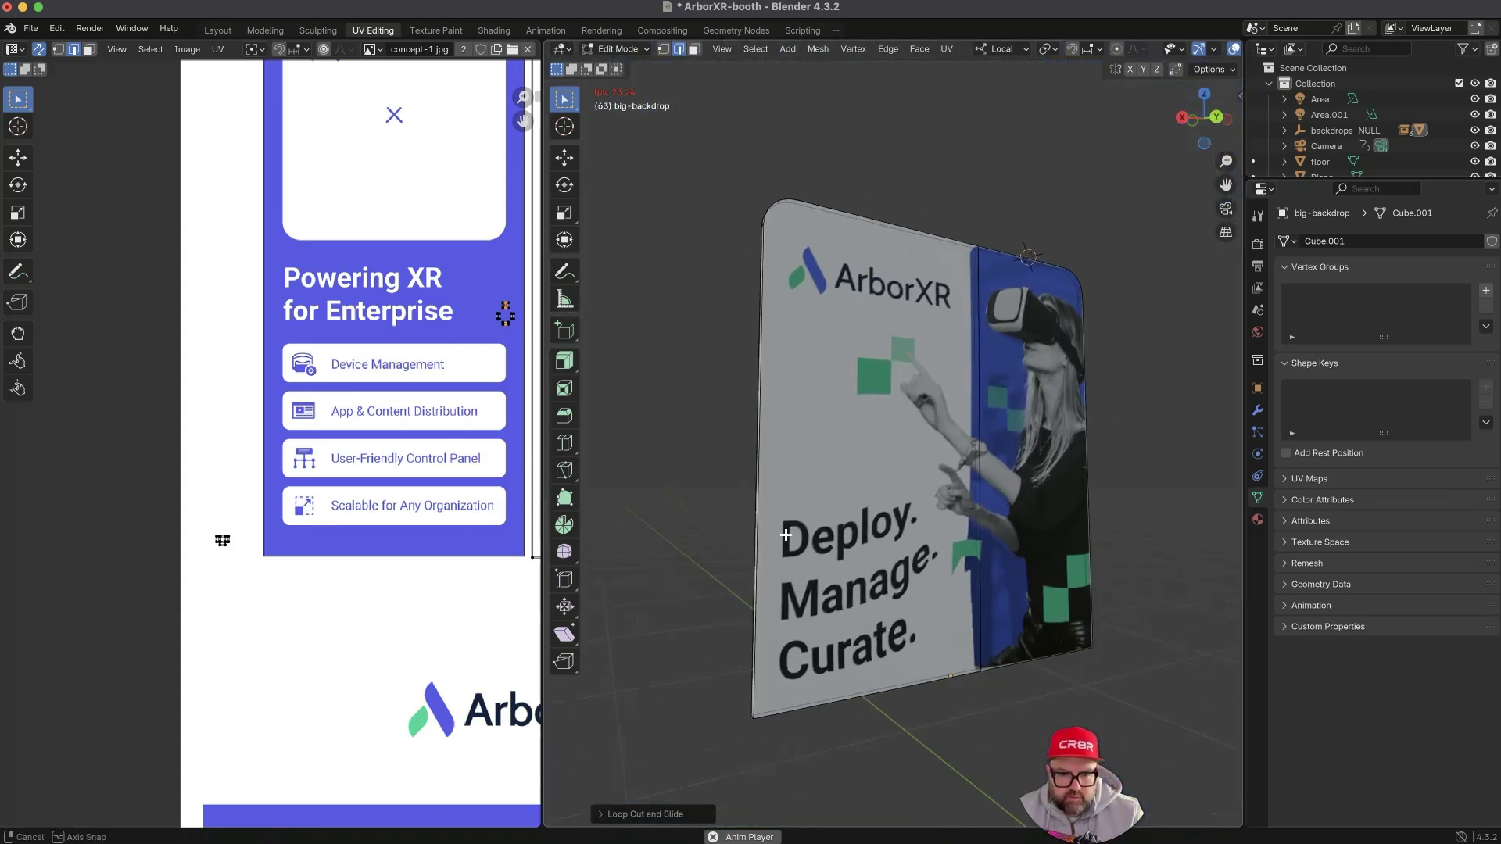
pyautogui.hotkey('ctrl', 'r')
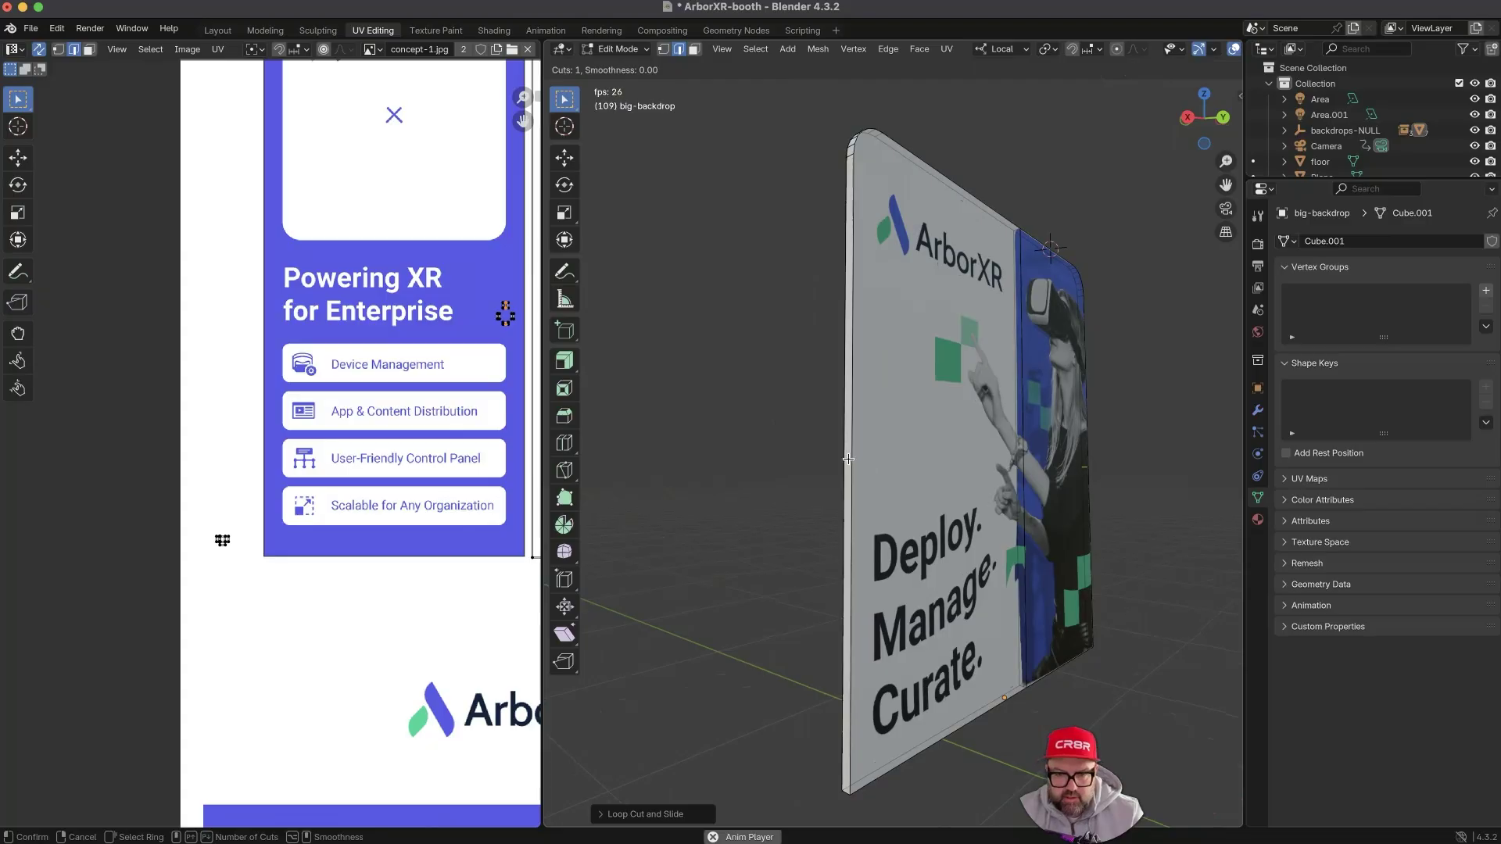
pyautogui.doubleClick(849, 459)
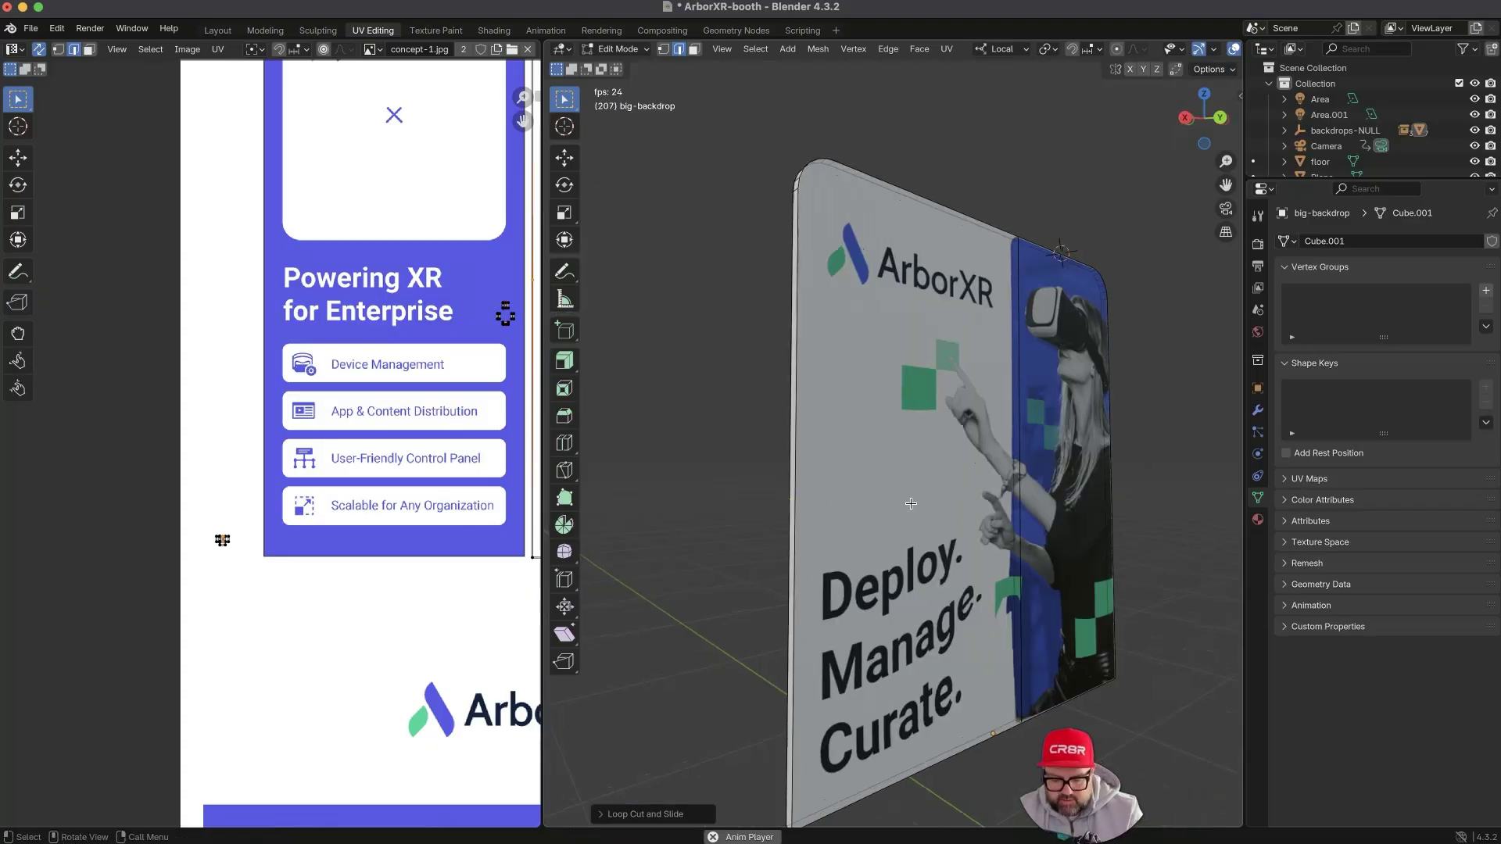
pyautogui.press('k')
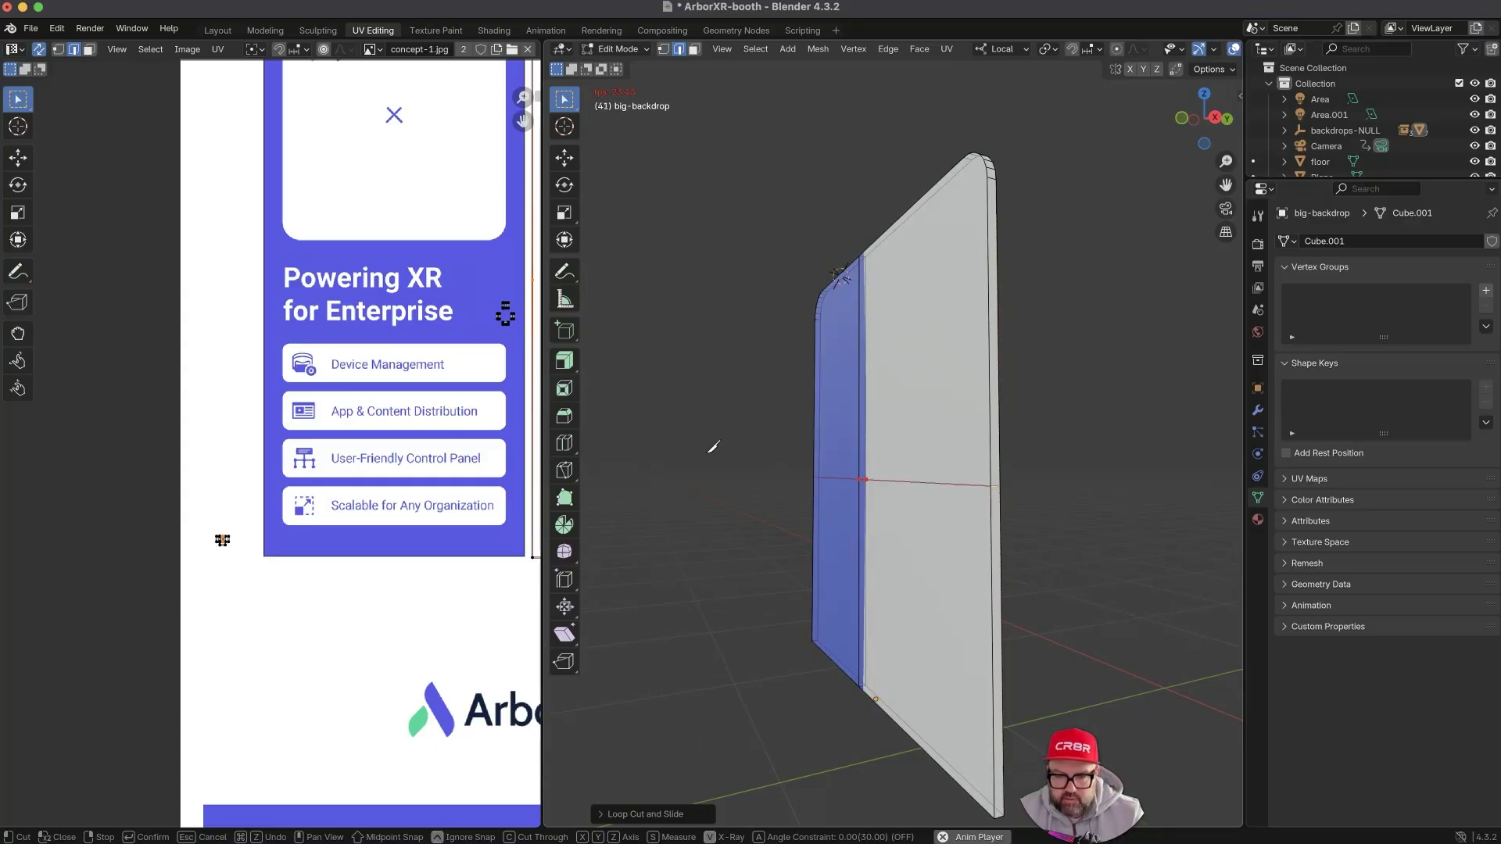
pyautogui.moveTo(835, 446); pyautogui.dragTo(735, 442, button='middle')
pyautogui.press('Escape')
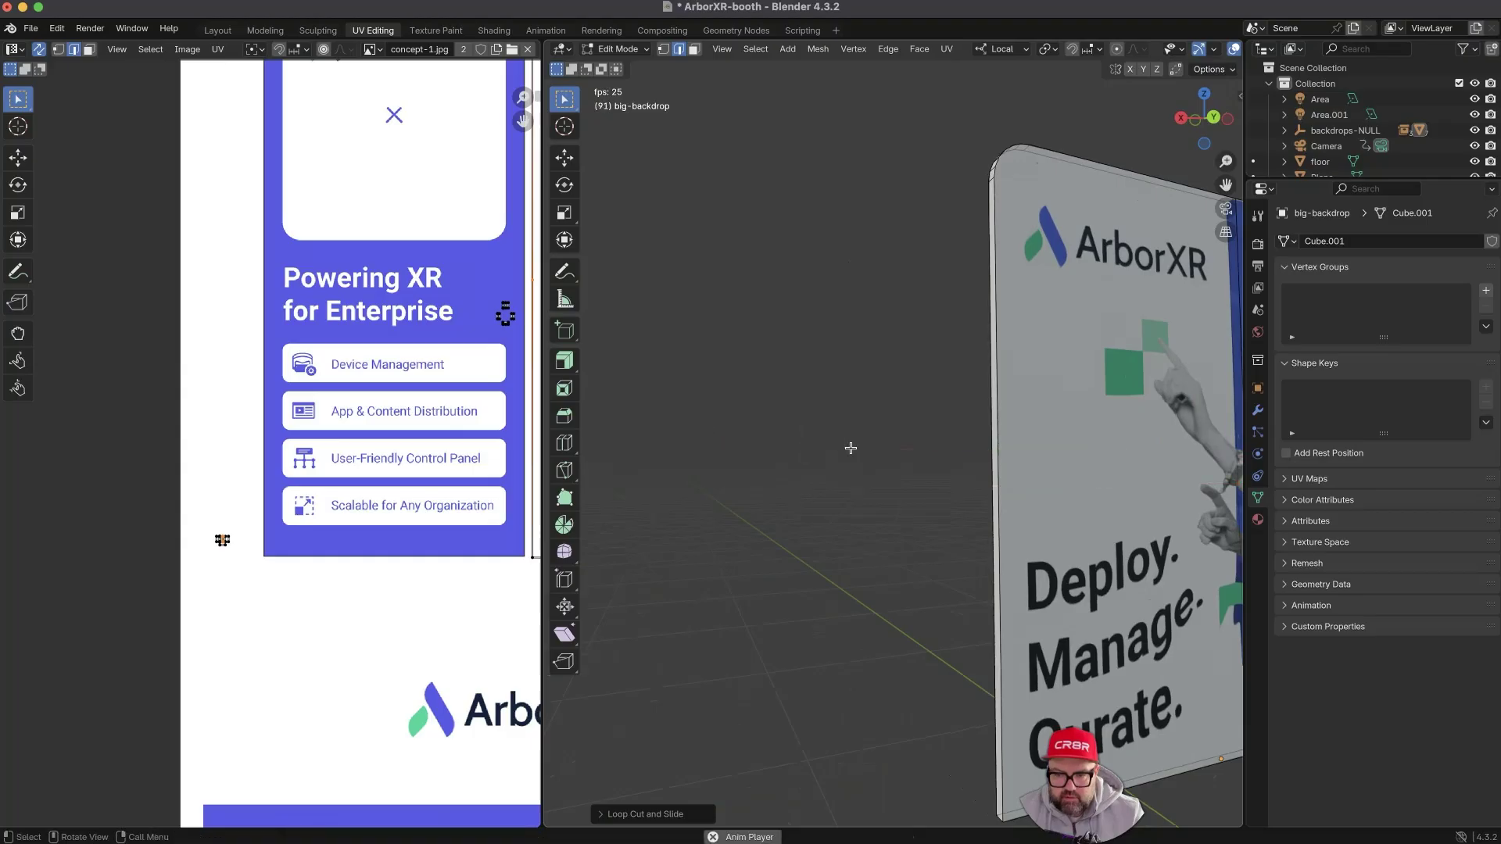
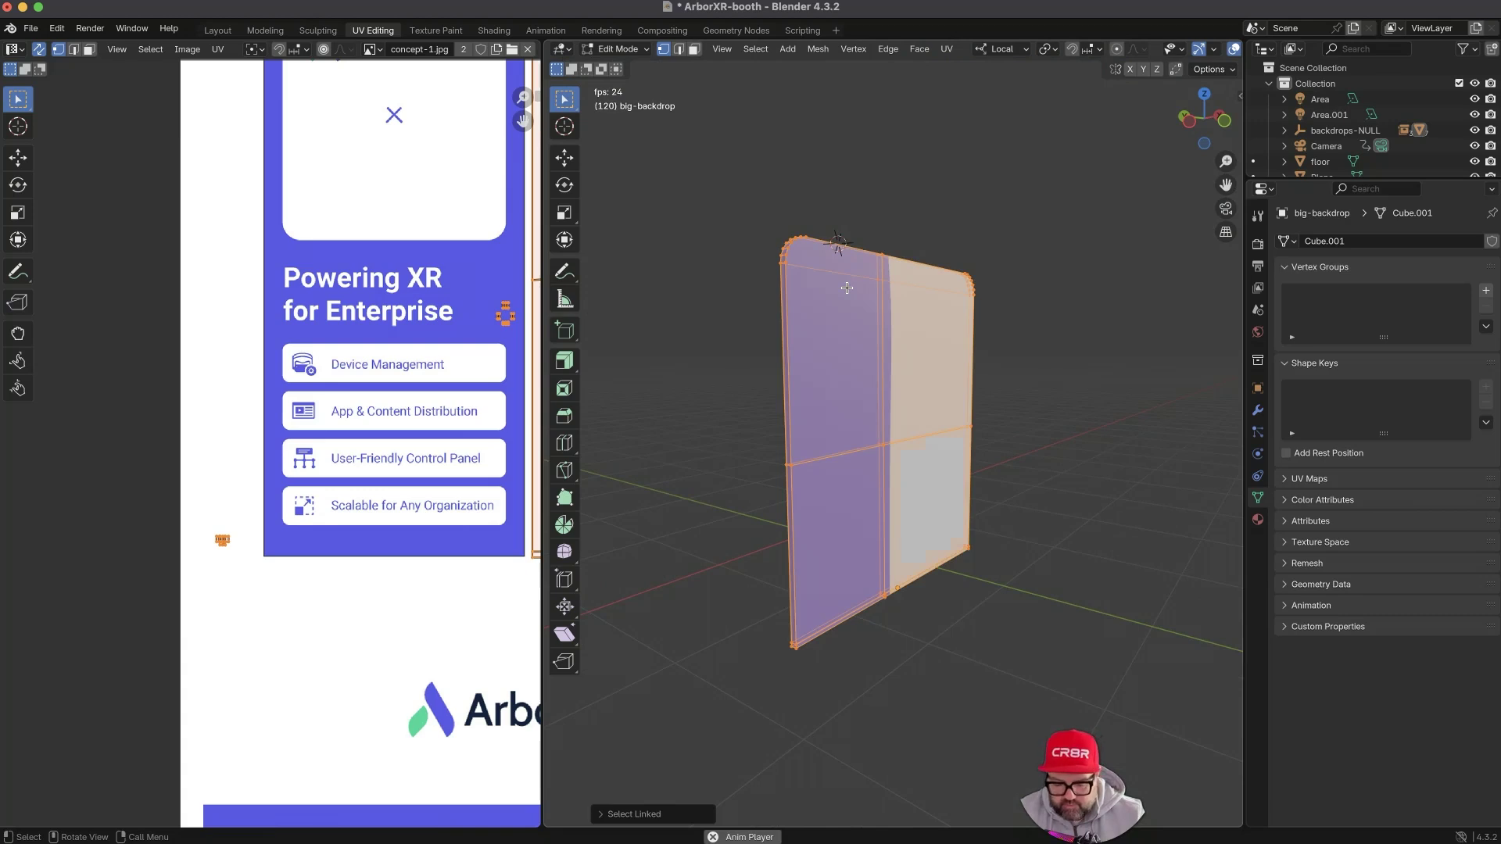
# - Knife-cut the big backdrop's back face horizontally just below the rounded corners, from side to side through the vertical cut
pyautogui.click(1026, 225)
pyautogui.press('k')
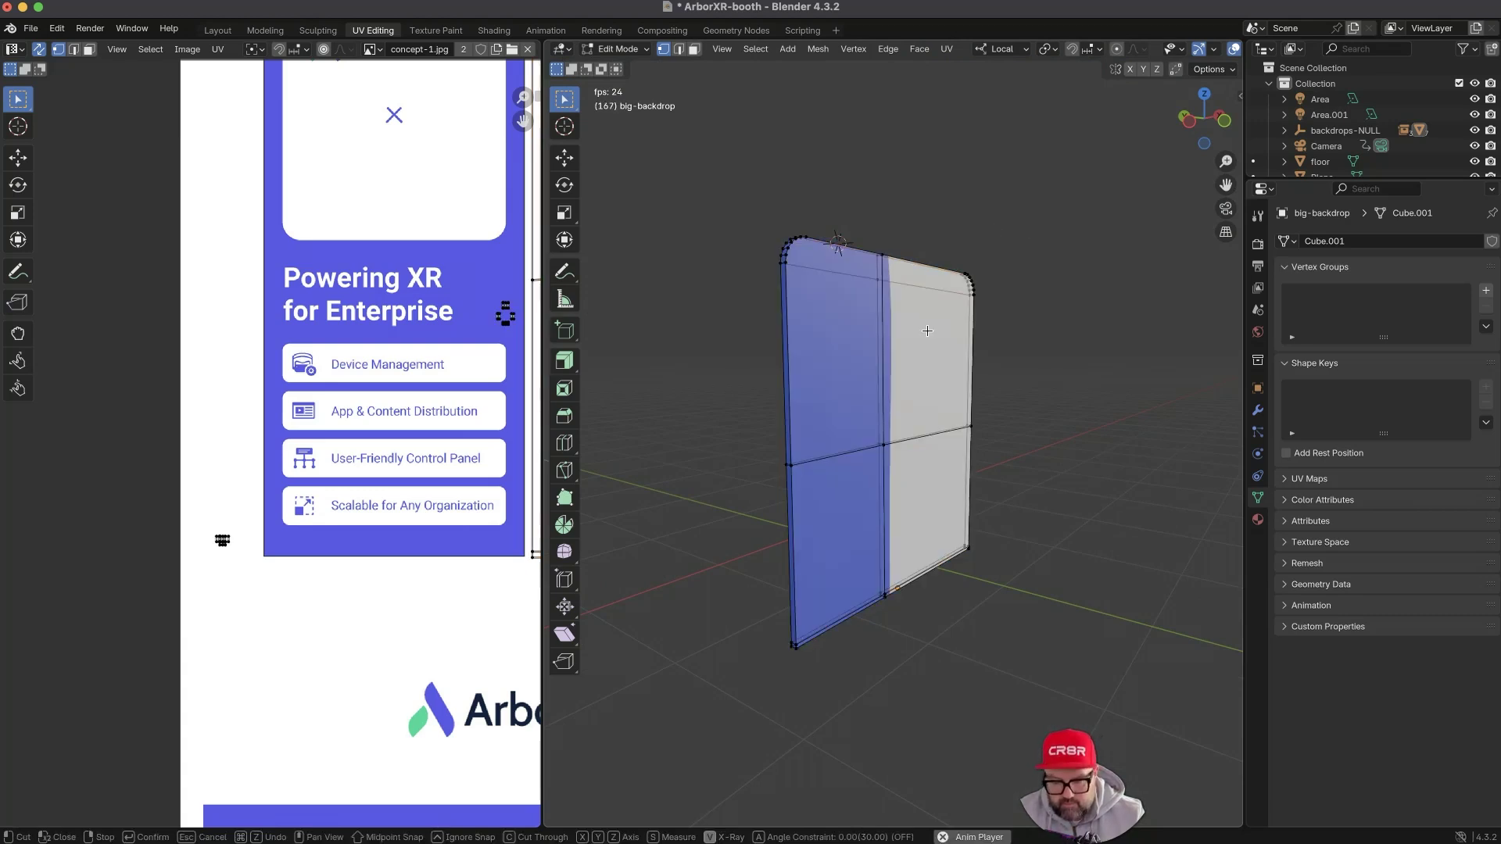
pyautogui.click(784, 263)
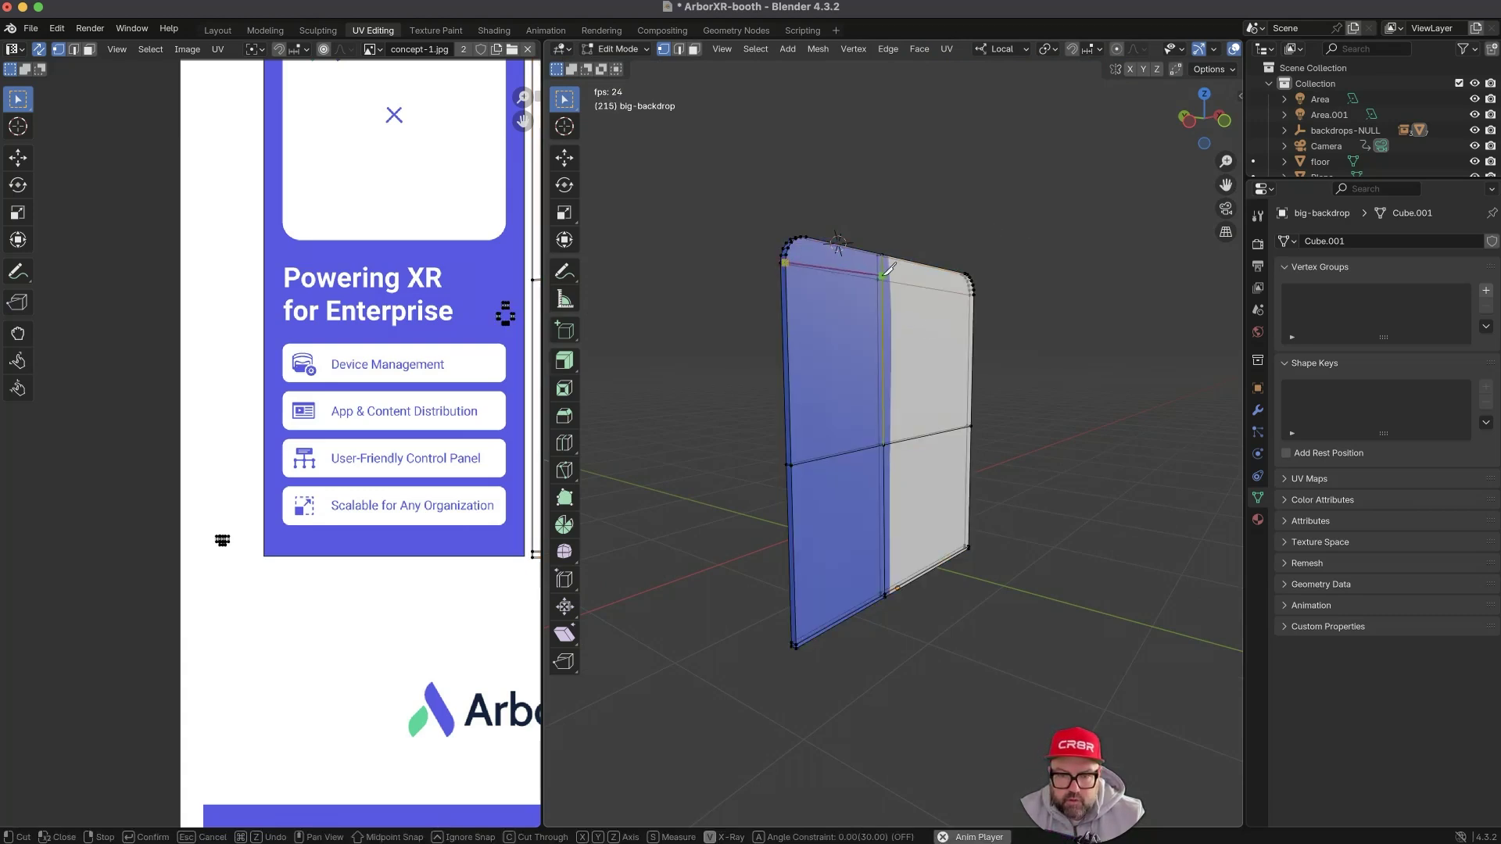
pyautogui.click(884, 277)
pyautogui.click(974, 295)
pyautogui.press('Return')
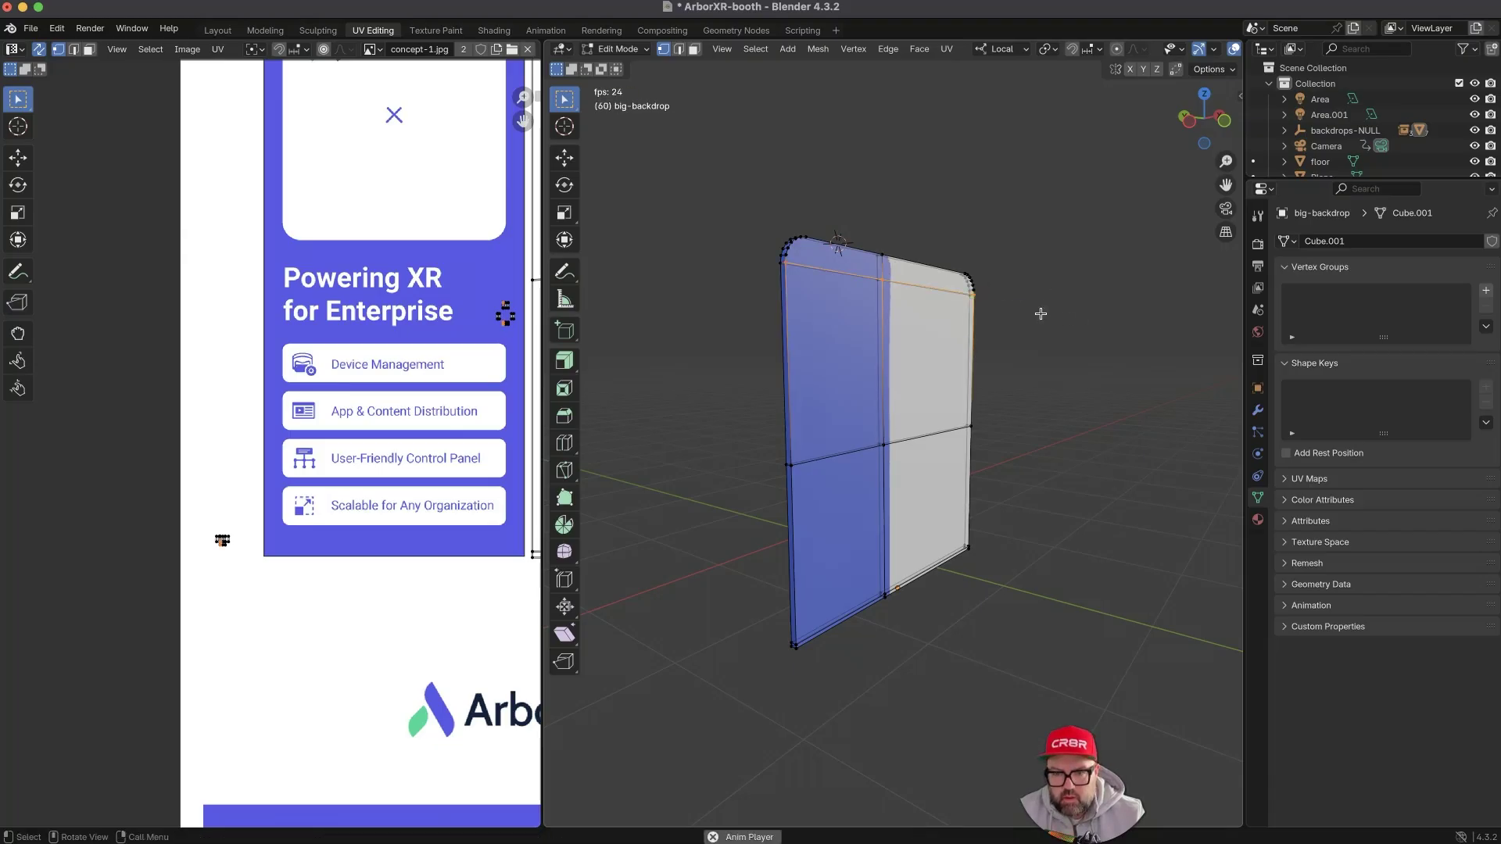
# - Add a centred horizontal loop cut between the big backdrop's upper knife cut and its mid-height cut
pyautogui.press('KP_1')
pyautogui.click(1204, 129)
pyautogui.keyDown('ctrl'); pyautogui.moveTo(947, 259); pyautogui.dragTo(941, 277, button='middle'); pyautogui.keyUp('ctrl')
pyautogui.moveTo(852, 295); pyautogui.dragTo(1180, 280, button='middle')
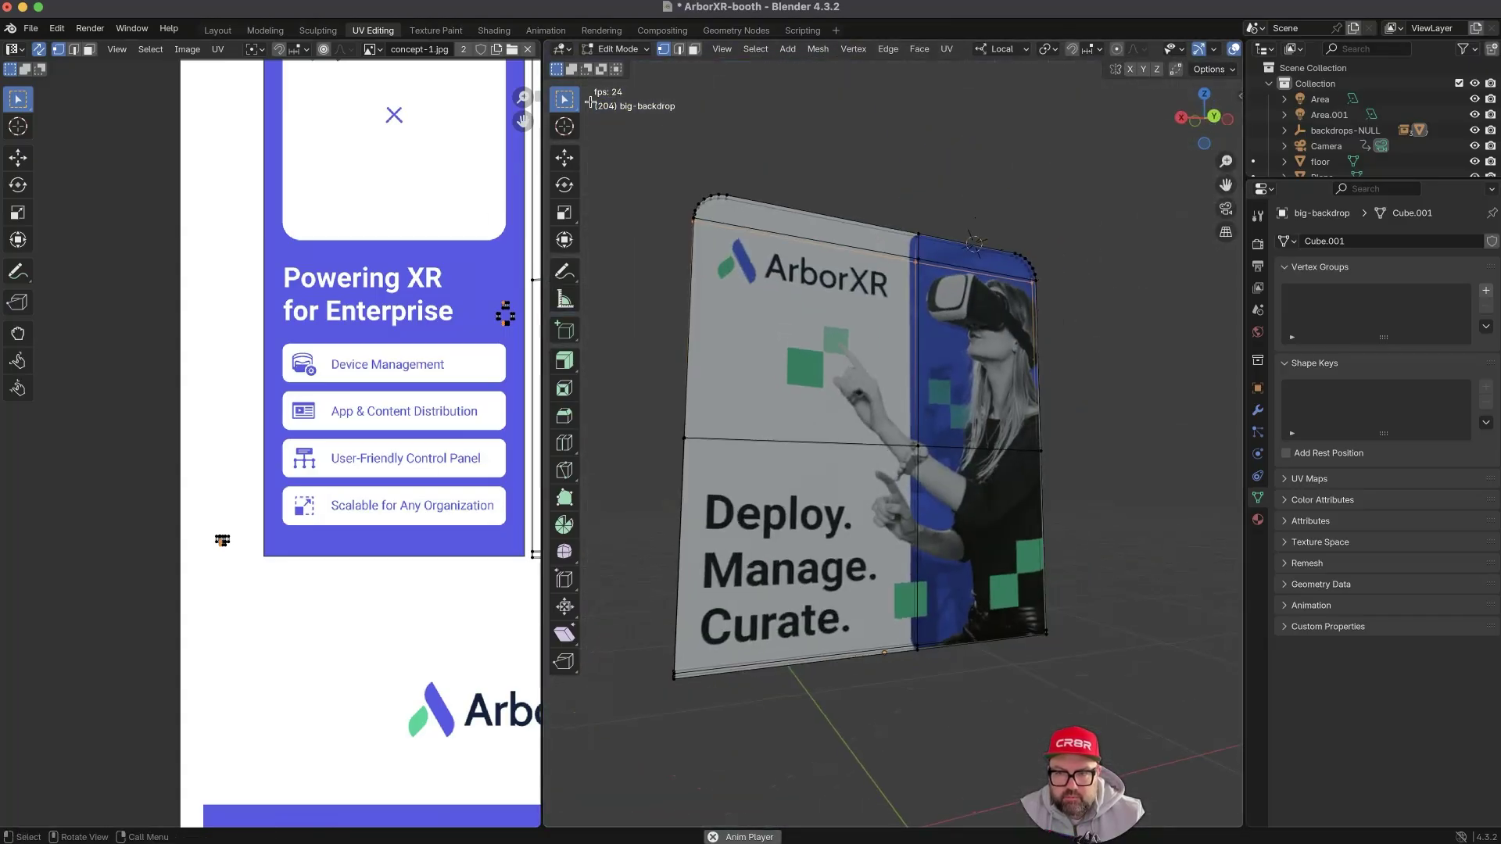
pyautogui.moveTo(1017, 240); pyautogui.dragTo(941, 355, button='middle')
pyautogui.click(1201, 321)
pyautogui.hotkey('ctrl', 'r')
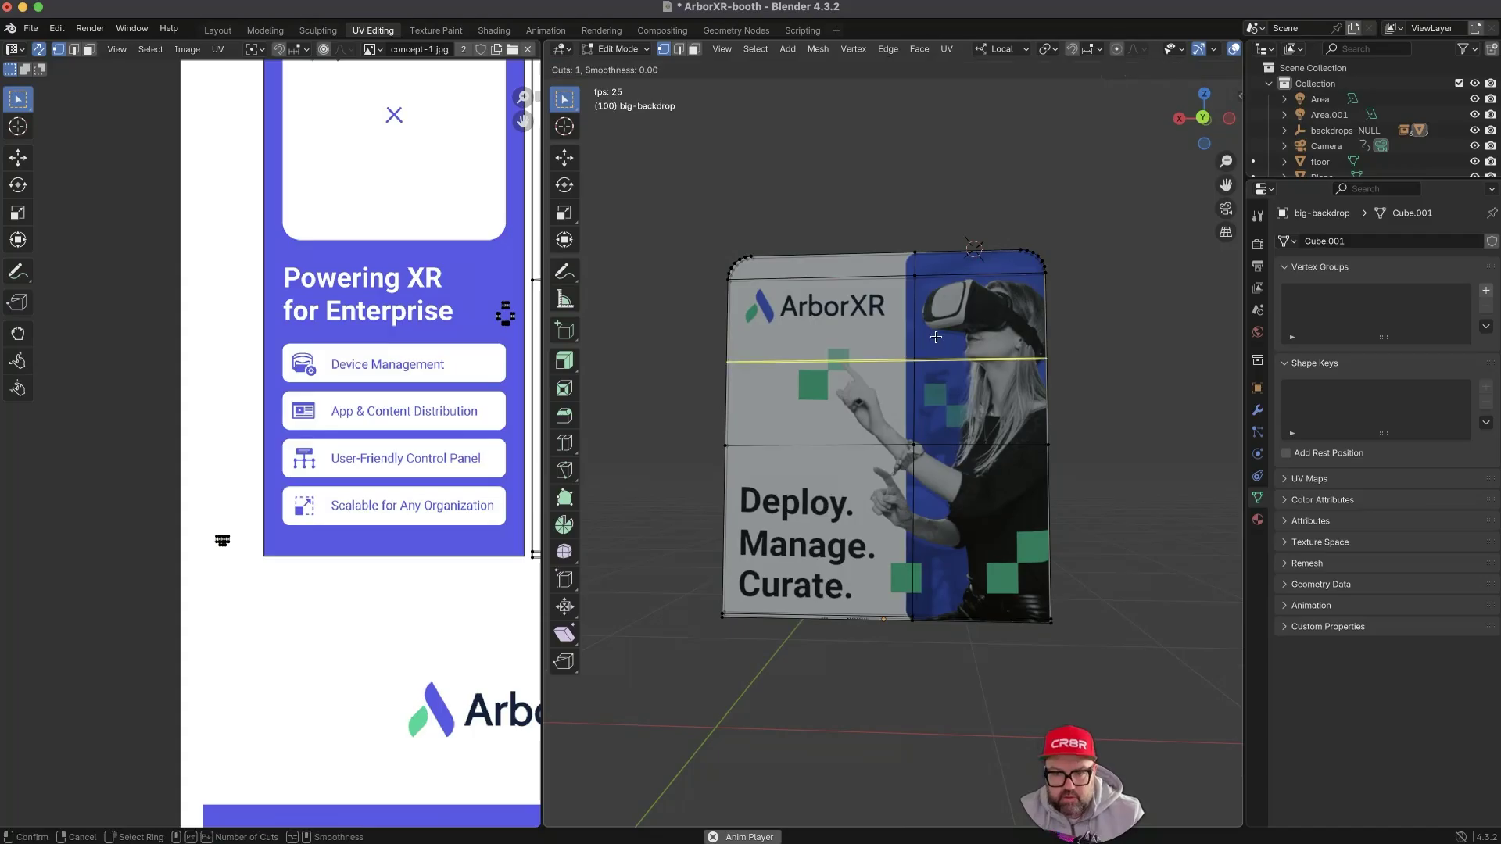
pyautogui.click(934, 338)
pyautogui.rightClick(928, 297)
pyautogui.click(1167, 290)
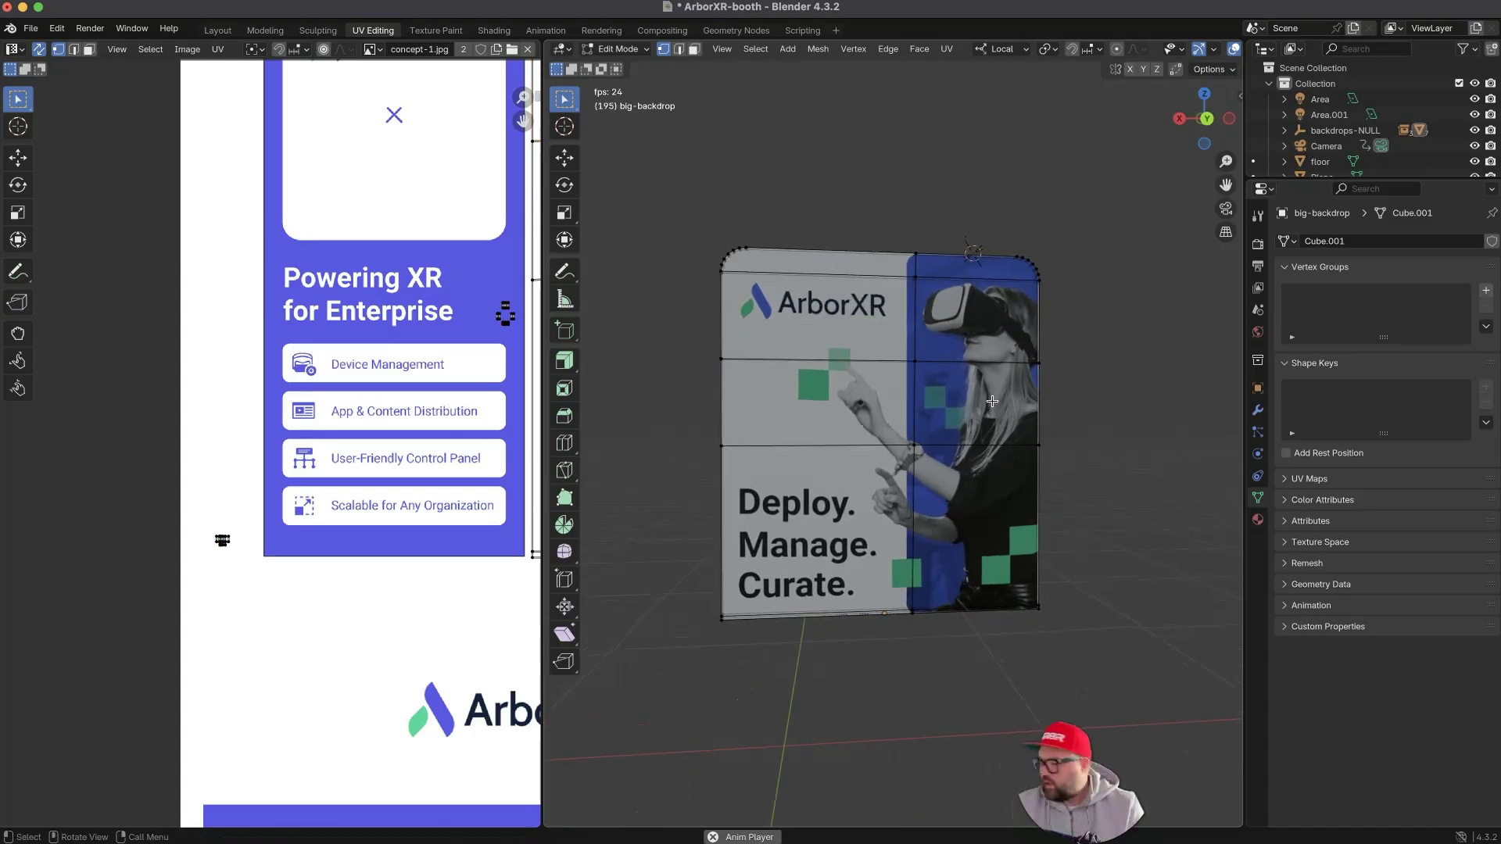
# - Add a centred horizontal loop cut across the big backdrop's lower half
pyautogui.hotkey('ctrl', 'r')
pyautogui.click(895, 545)
pyautogui.rightClick(895, 545)
pyautogui.click(1118, 491)
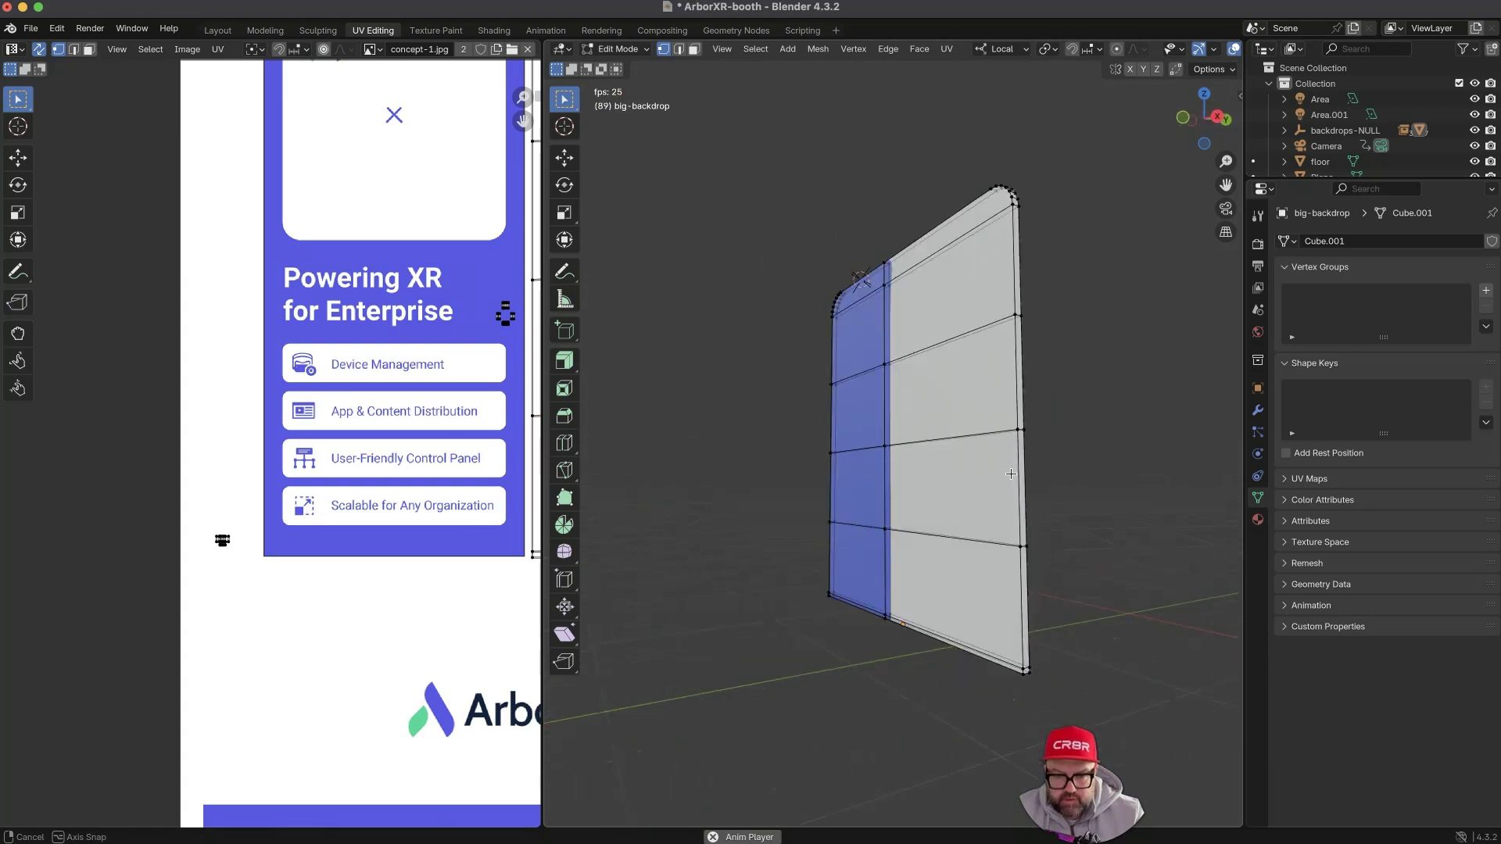
# - Add a centred vertical loop cut through the white section of the big backdrop
pyautogui.hotkey('ctrl', 'r')
pyautogui.click(824, 461)
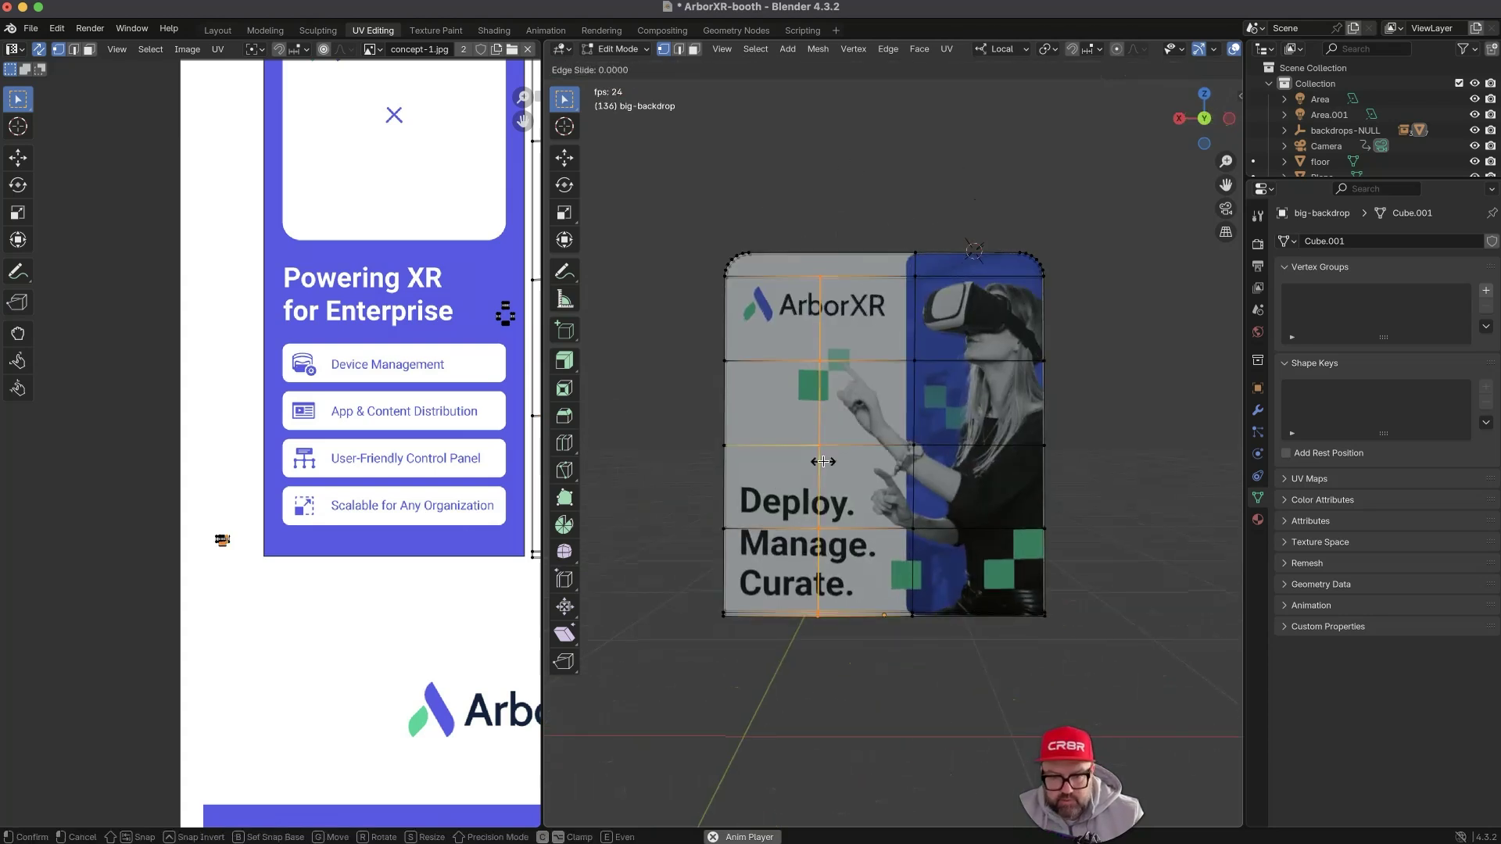
pyautogui.rightClick(824, 461)
pyautogui.click(987, 417)
pyautogui.moveTo(987, 417); pyautogui.dragTo(749, 299, button='middle')
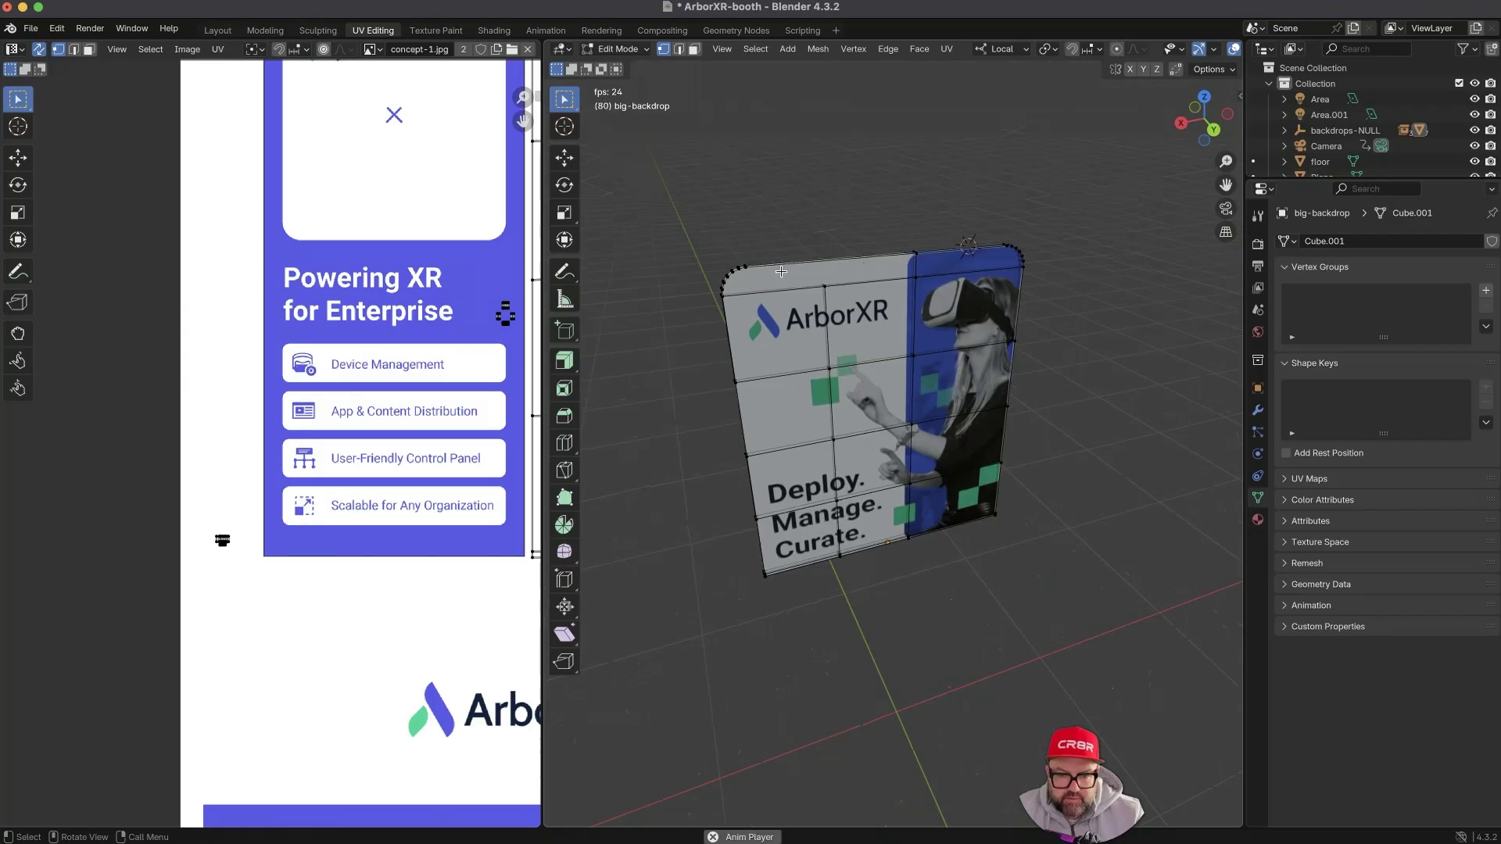
pyautogui.moveTo(868, 258); pyautogui.dragTo(800, 193, button='middle')
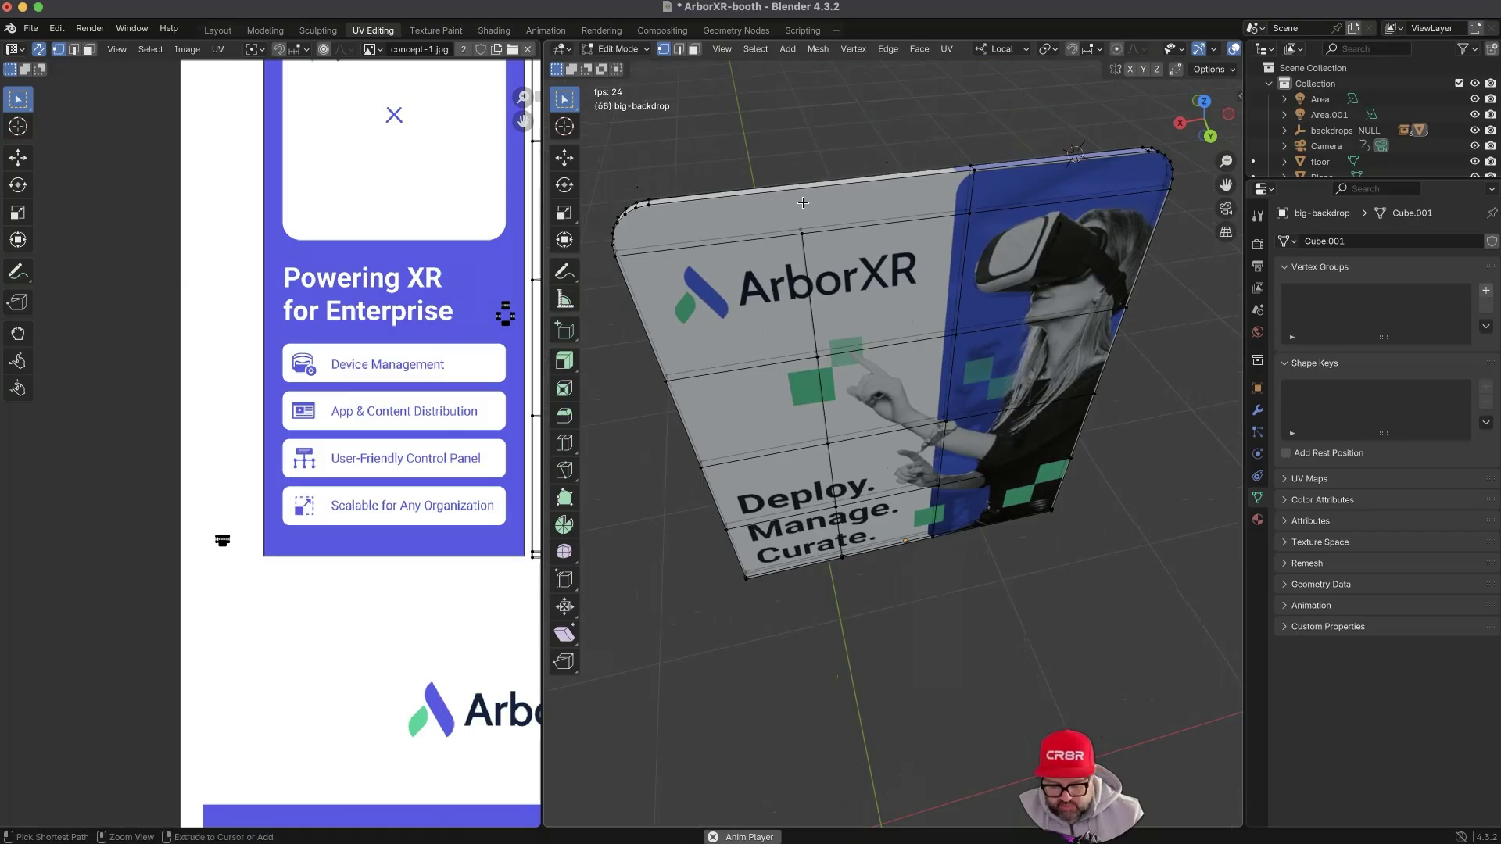
# - Add a vertical loop cut across the big backdrop's top edge strip above the white section, slid in line with its vertical cut
pyautogui.hotkey('ctrl', 'r')
pyautogui.click(799, 192)
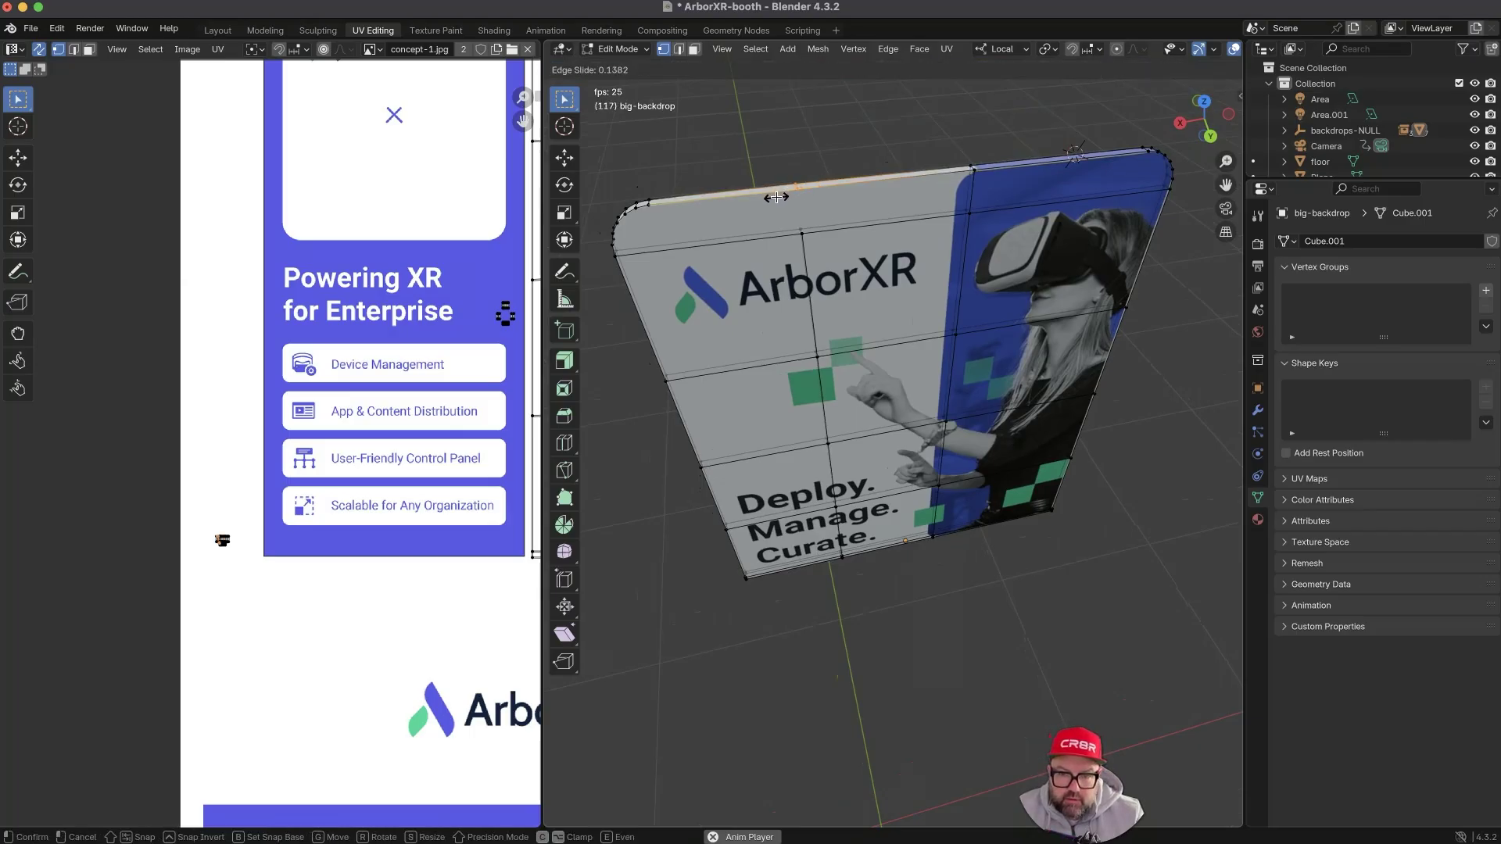
pyautogui.click(776, 197)
# - Knife-cut the big backdrop's front face from the new top-edge vertex down to the white section's vertical cut
pyautogui.press('k')
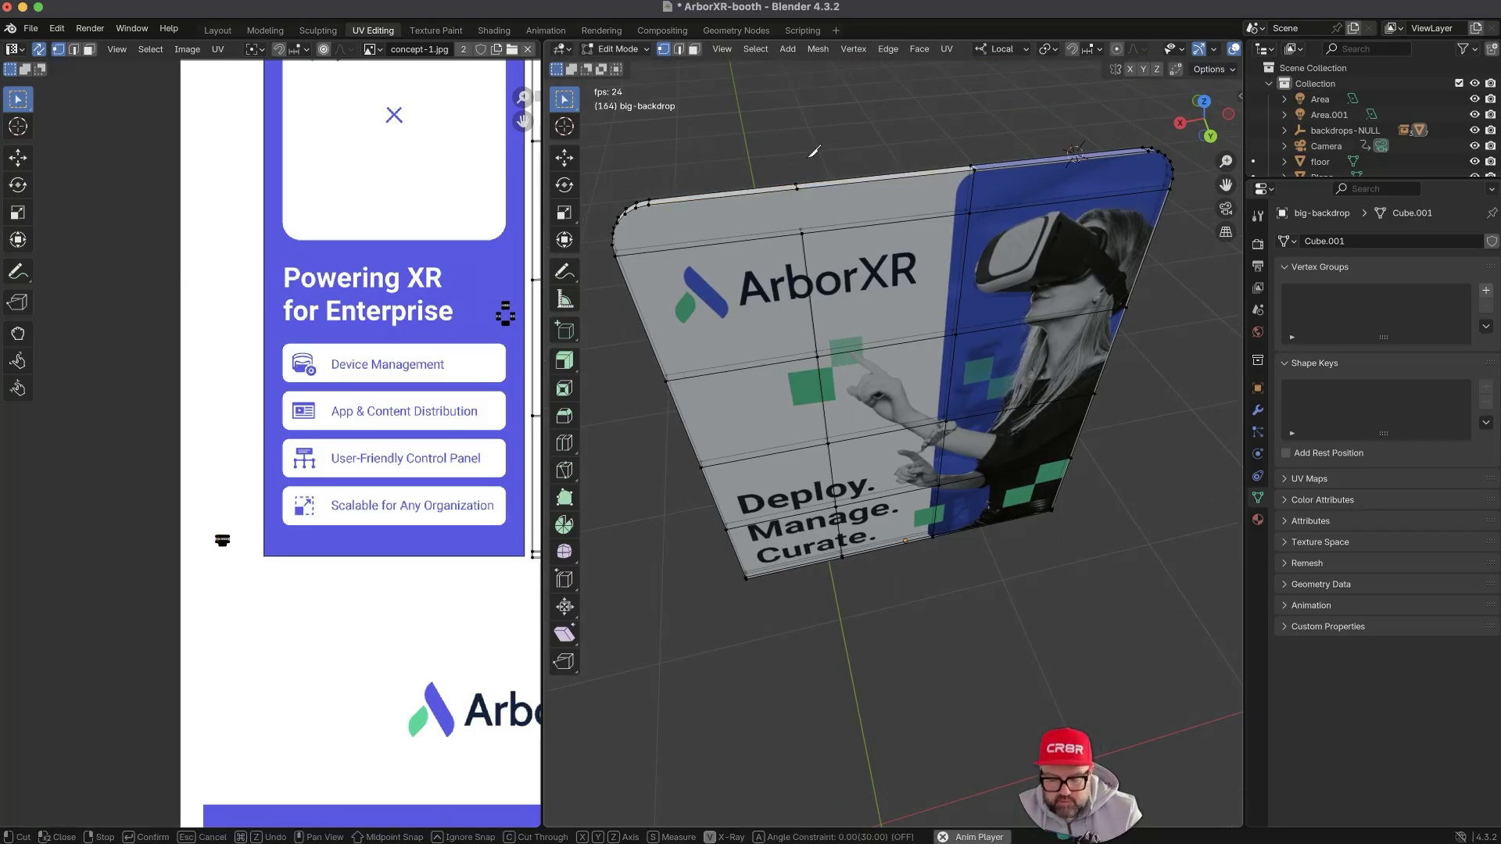
pyautogui.click(800, 189)
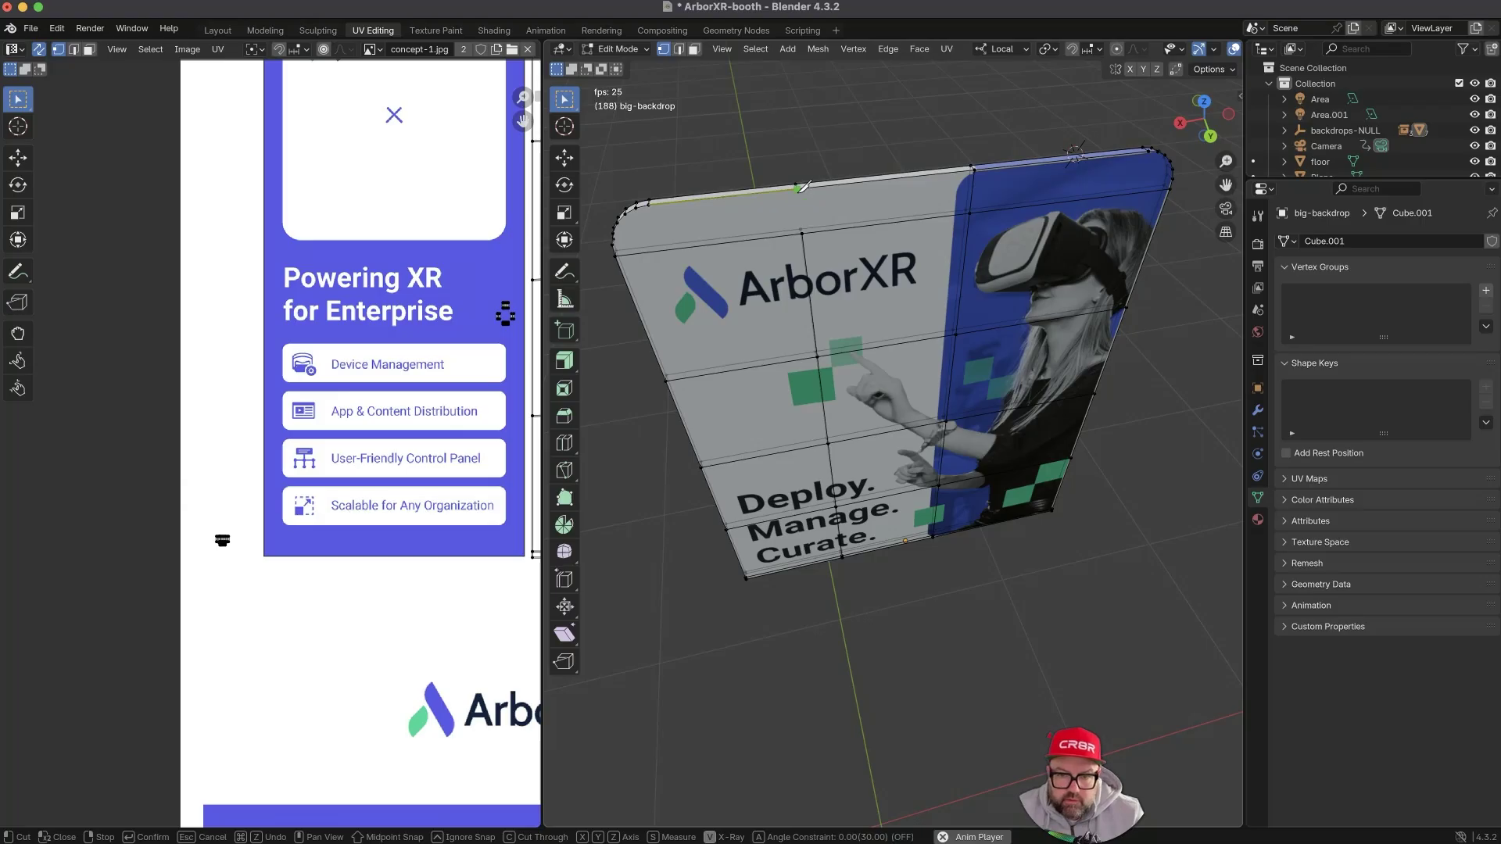
pyautogui.click(803, 233)
pyautogui.press('Return')
pyautogui.click(795, 173)
# - Knife-cut the big backdrop's back face from the top-edge vertex down to the white section's vertical cut
pyautogui.moveTo(720, 213); pyautogui.dragTo(948, 191, button='middle')
pyautogui.press('k')
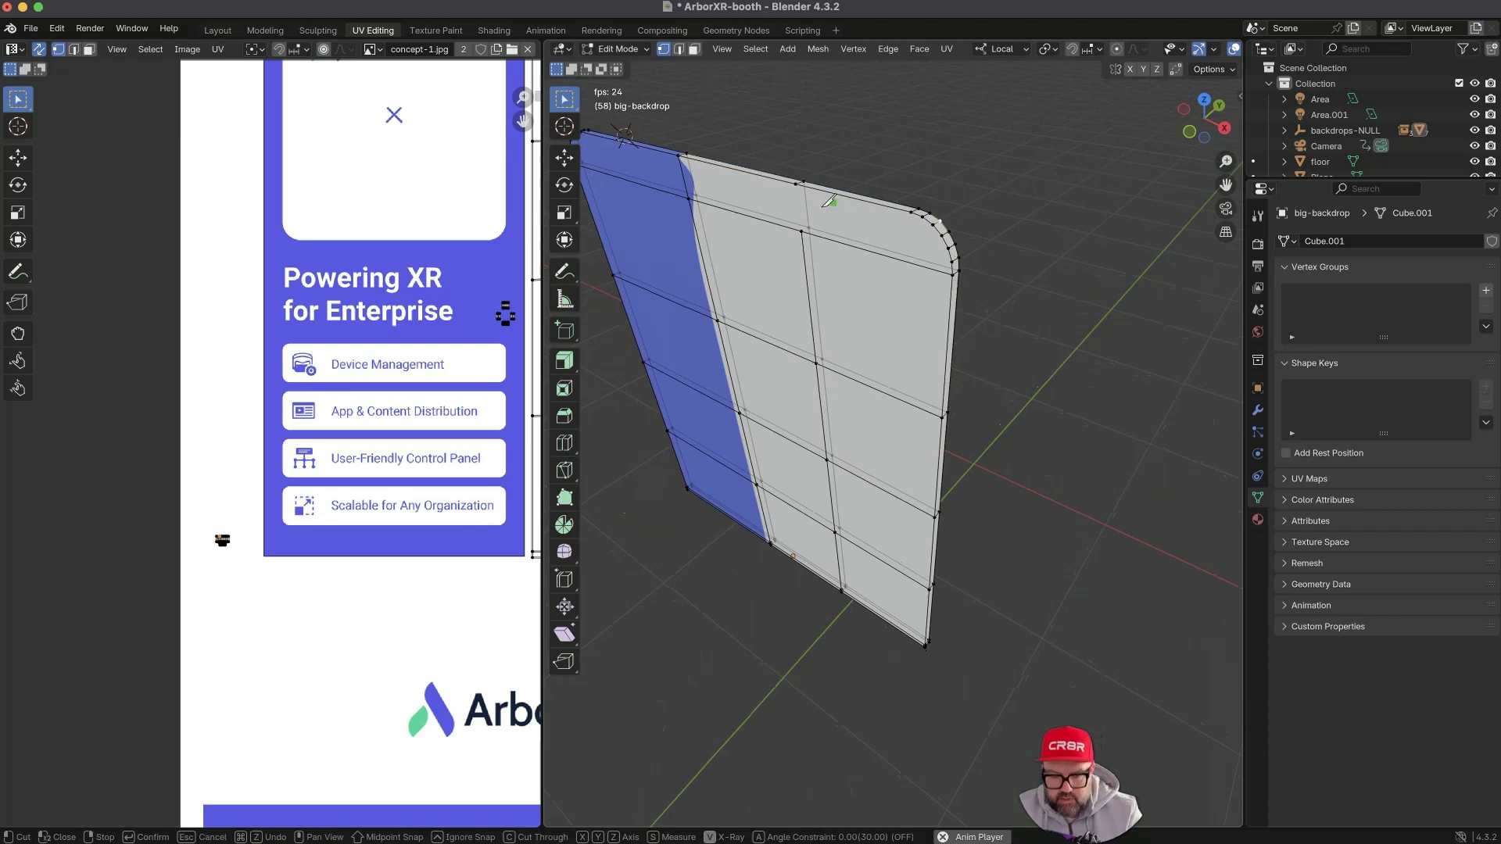
pyautogui.click(798, 181)
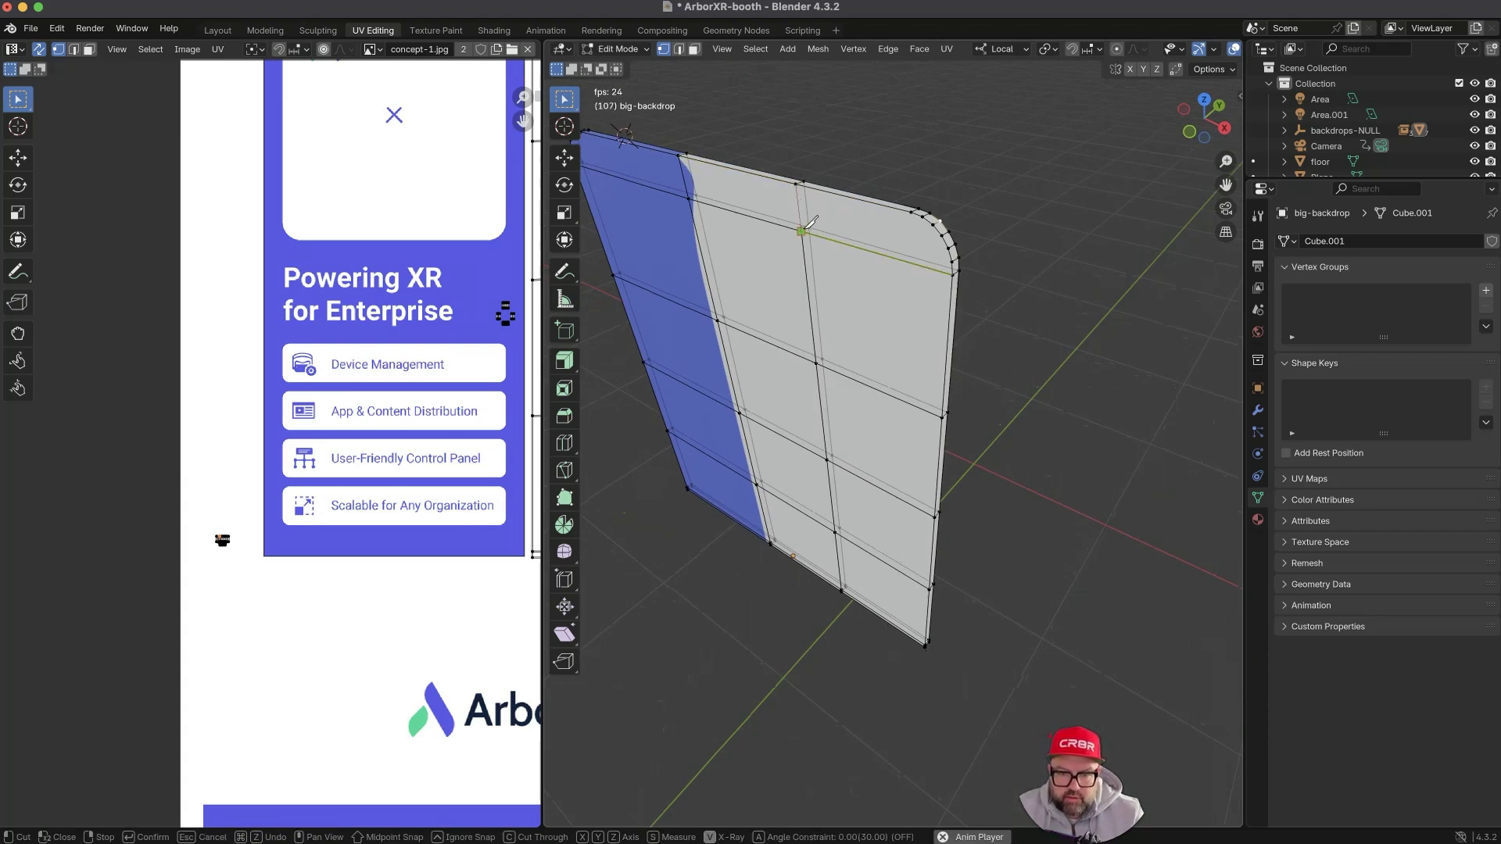
pyautogui.click(803, 232)
pyautogui.press('Return')
pyautogui.click(833, 143)
# - Add a centred vertical loop cut through the blue section of the big backdrop
pyautogui.moveTo(809, 332); pyautogui.dragTo(844, 243, button='middle')
pyautogui.keyDown('shift'); pyautogui.moveTo(653, 365); pyautogui.dragTo(915, 320, button='middle'); pyautogui.keyUp('shift')
pyautogui.scroll(-6, 920, 324)
pyautogui.scroll(-3, 1068, 365)
pyautogui.hotkey('ctrl', 'r')
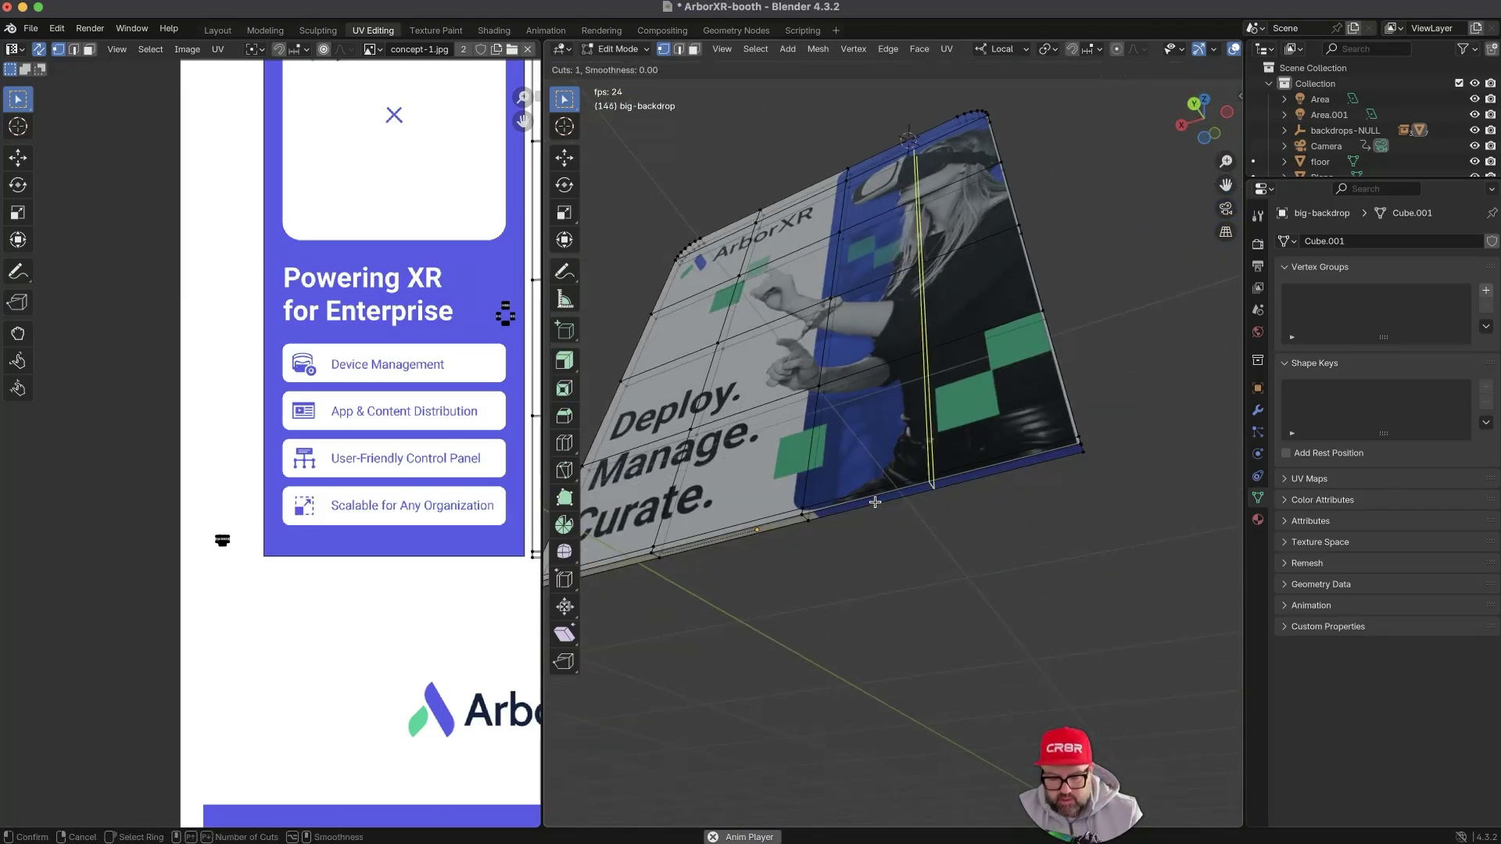
pyautogui.click(903, 491)
pyautogui.rightClick(903, 490)
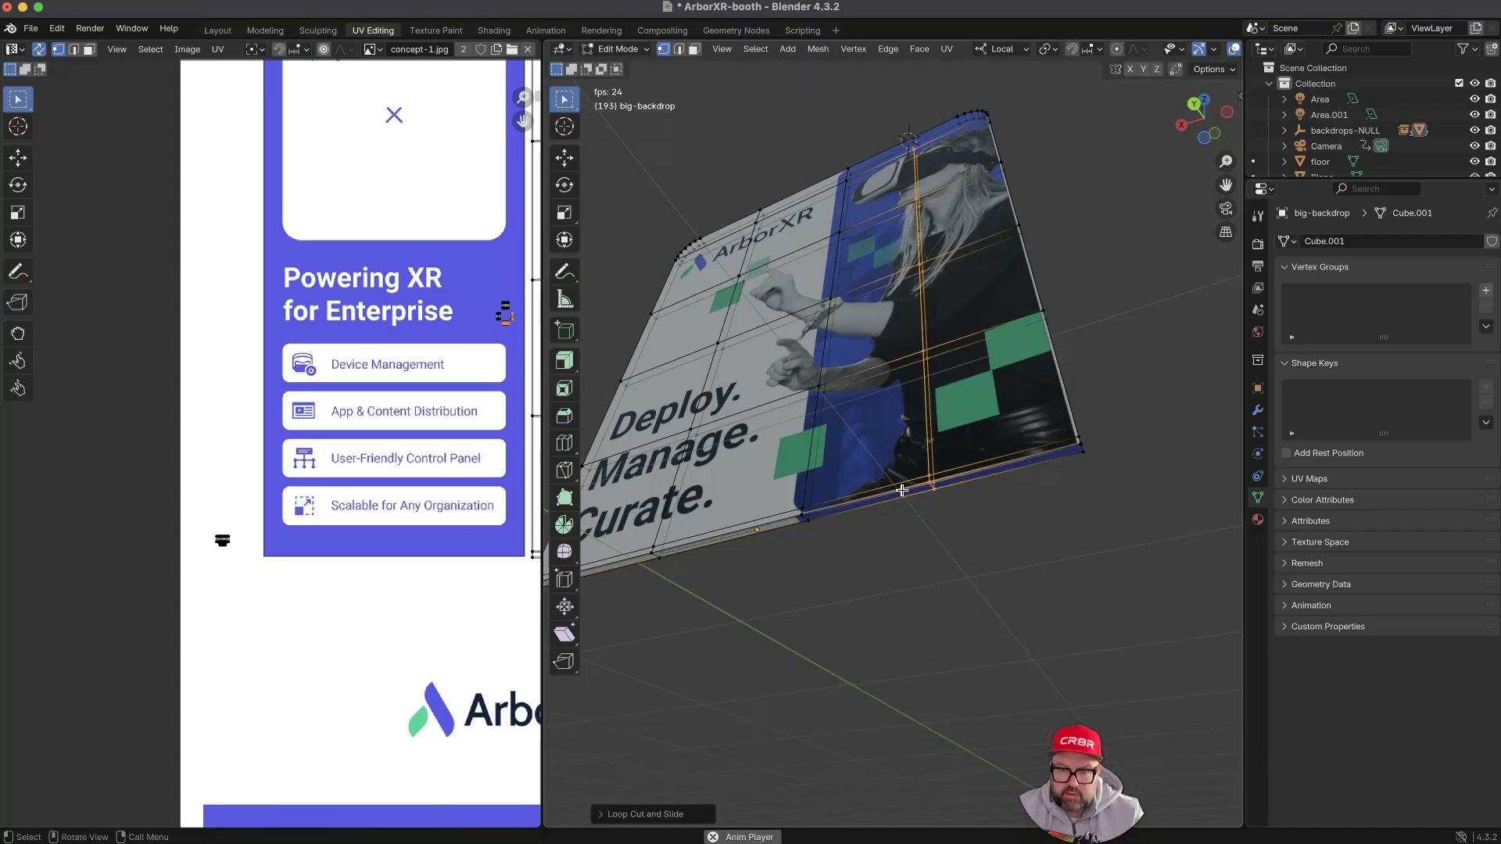
# - Add a loop cut across the big backdrop's top edge strip above the blue section, slid in line with its vertical cut
pyautogui.moveTo(915, 256); pyautogui.dragTo(1023, 677, button='middle')
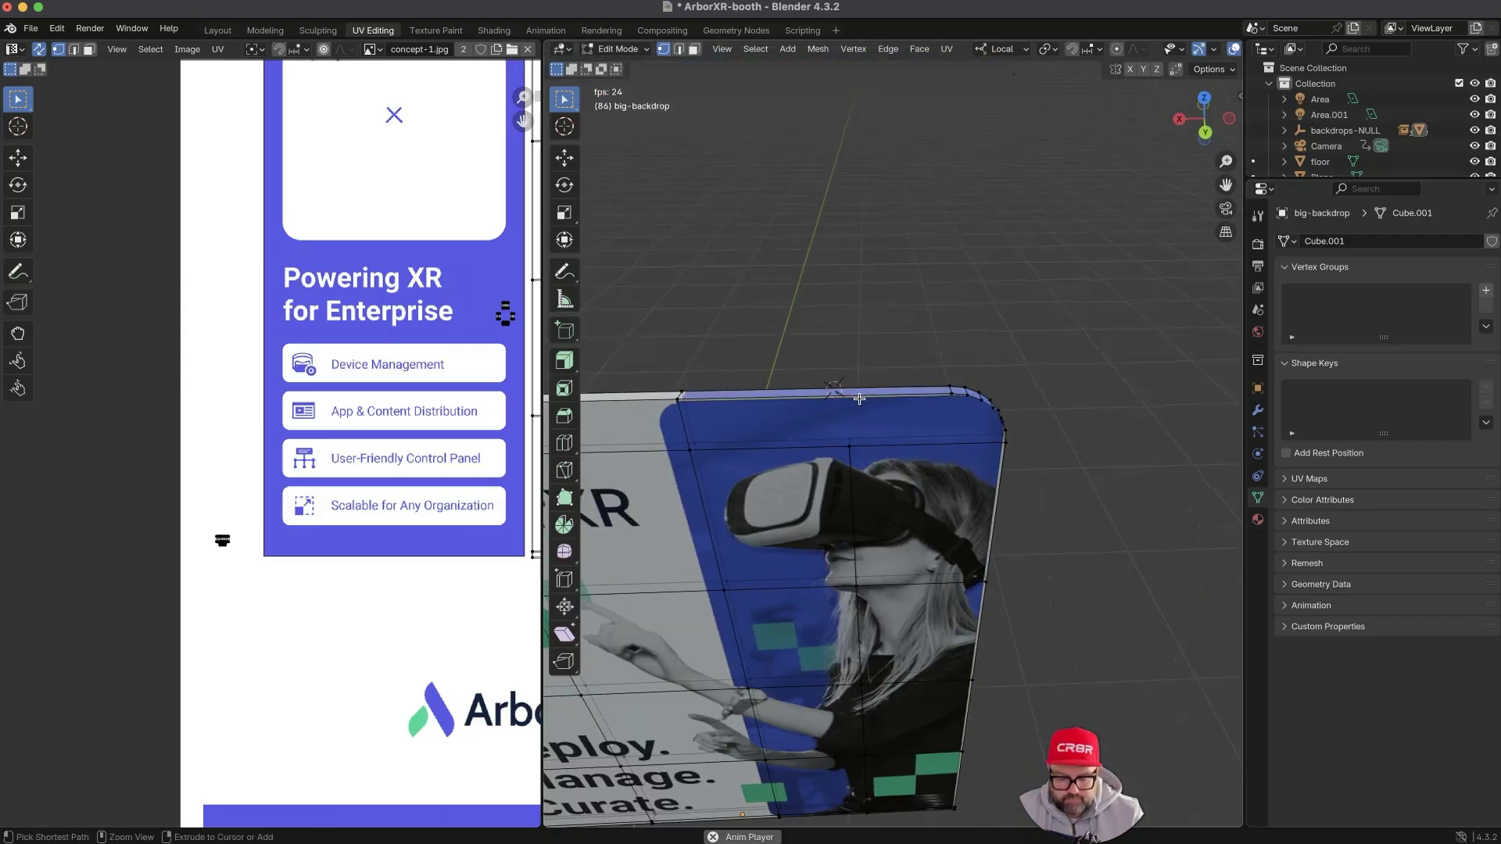
pyautogui.hotkey('ctrl', 'r')
pyautogui.click(854, 394)
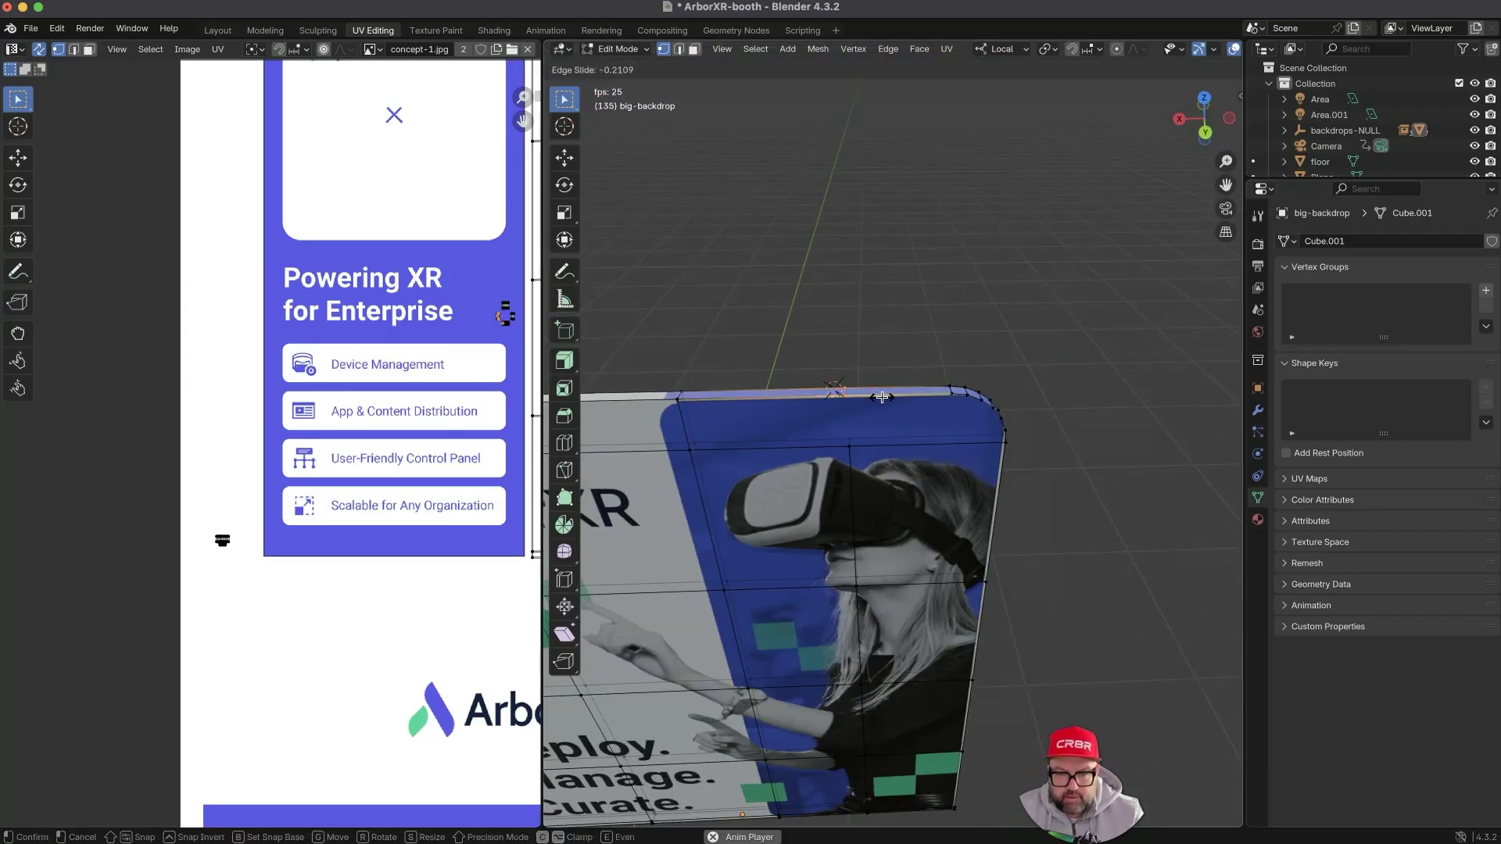
pyautogui.click(884, 398)
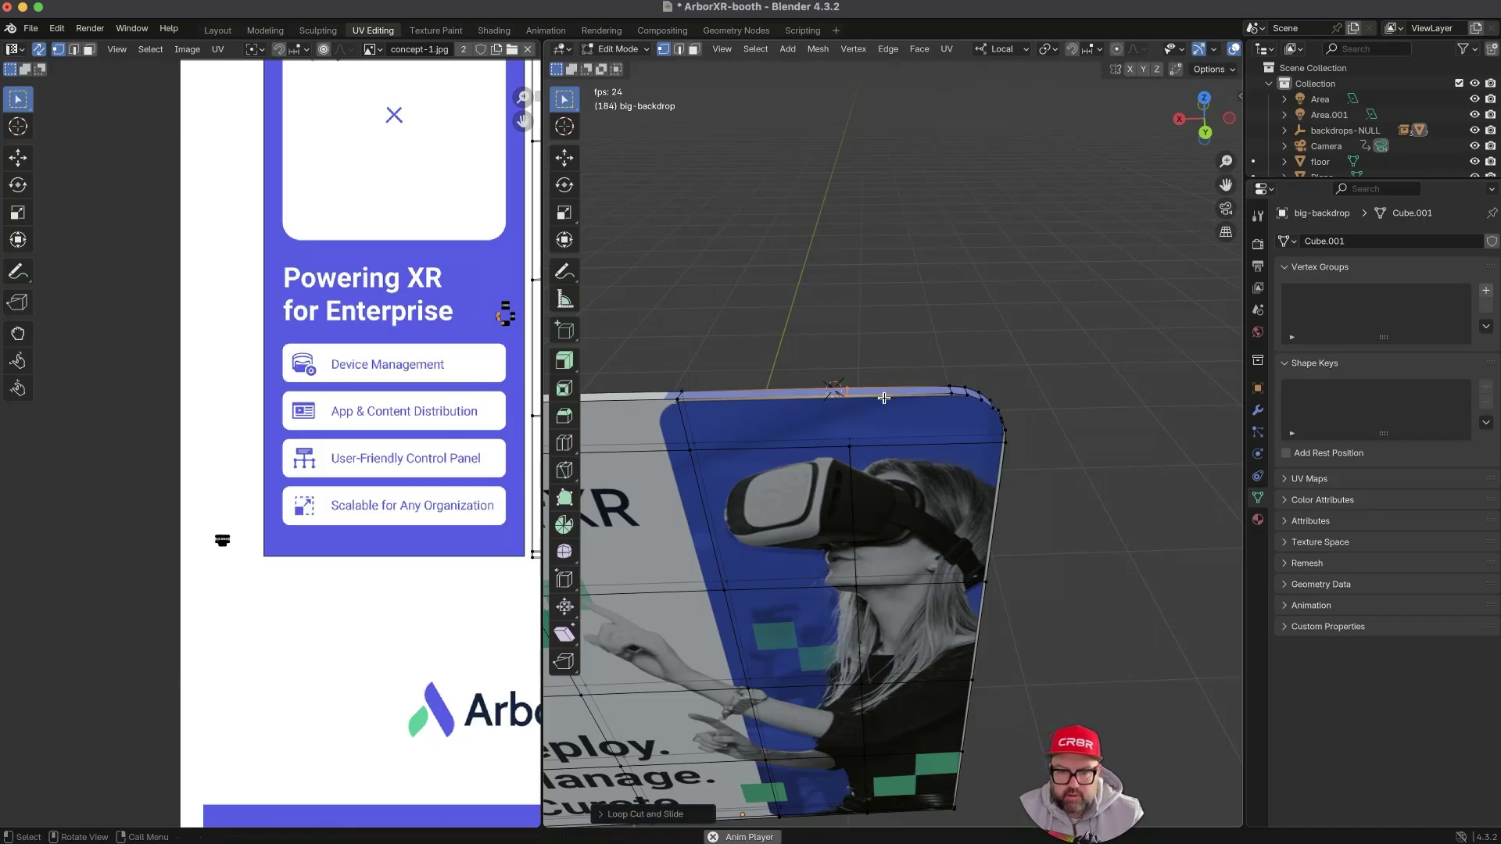
pyautogui.click(888, 431)
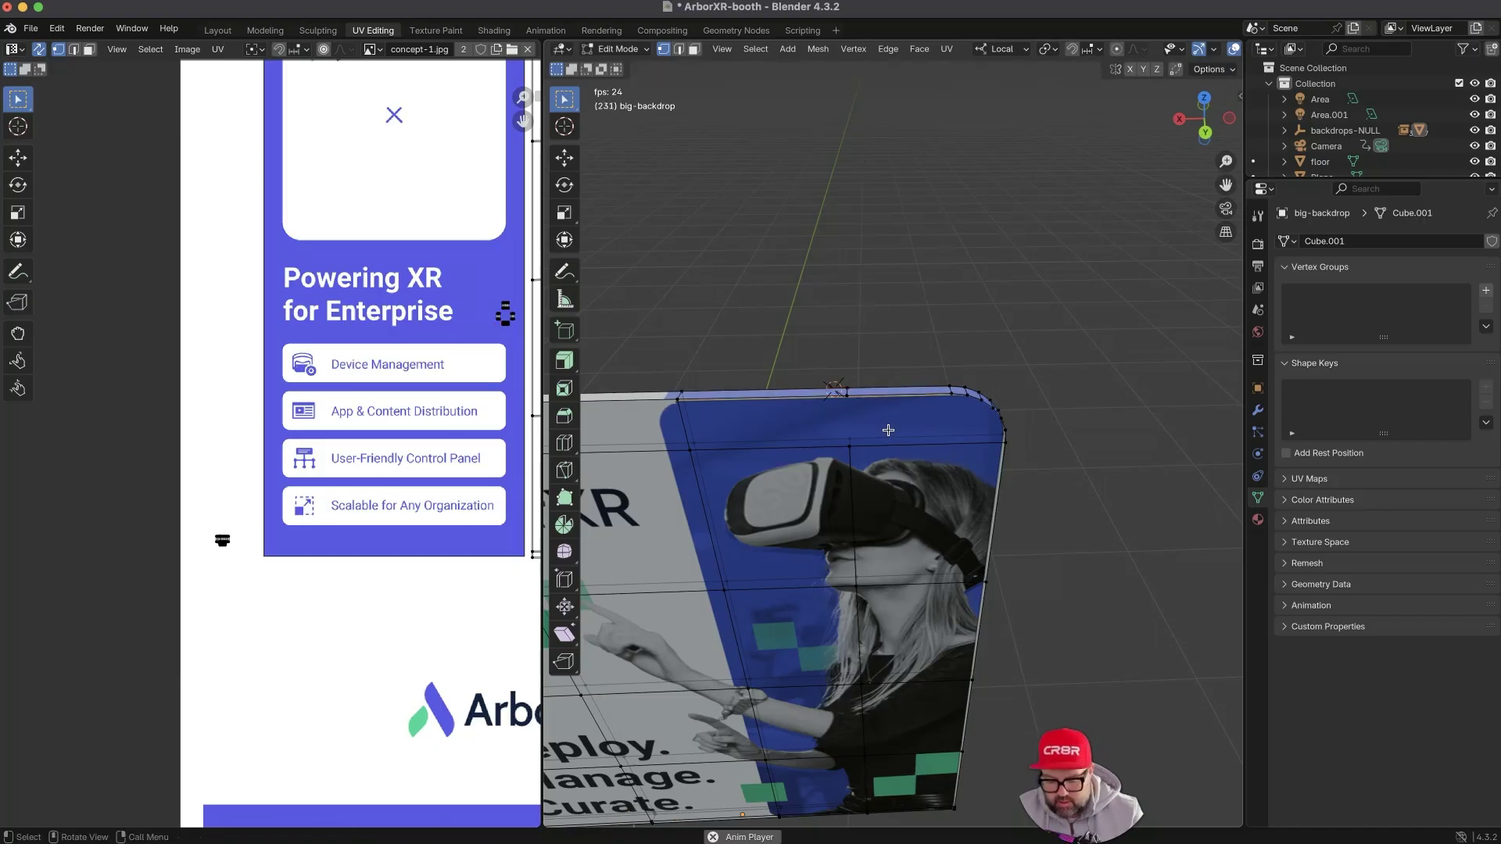
# - Knife-cut the big backdrop's front face from the blue top-edge vertex down to the blue section's vertical cut
pyautogui.press('k')
pyautogui.click(849, 395)
pyautogui.click(850, 444)
pyautogui.press('Return')
# - Knife-cut the big backdrop's back face from the blue top-edge vertex down to the blue section's vertical cut
pyautogui.moveTo(858, 439); pyautogui.dragTo(628, 381, button='middle')
pyautogui.scroll(2, 789, 428)
pyautogui.moveTo(792, 432); pyautogui.dragTo(854, 461, button='middle')
pyautogui.scroll(-3, 853, 432)
pyautogui.press('k')
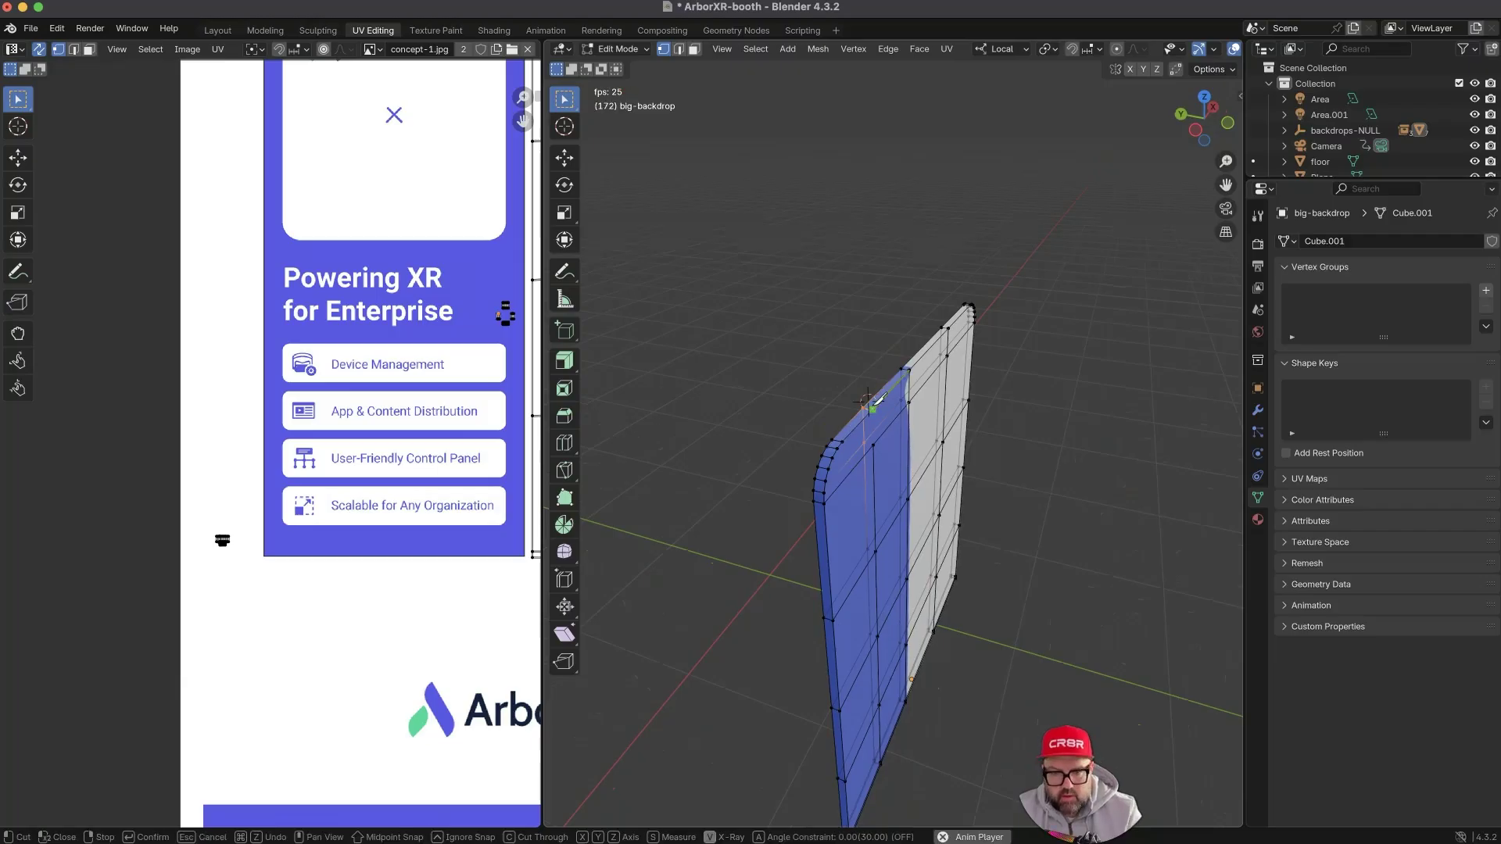
pyautogui.click(872, 409)
pyautogui.click(876, 444)
pyautogui.press('Return')
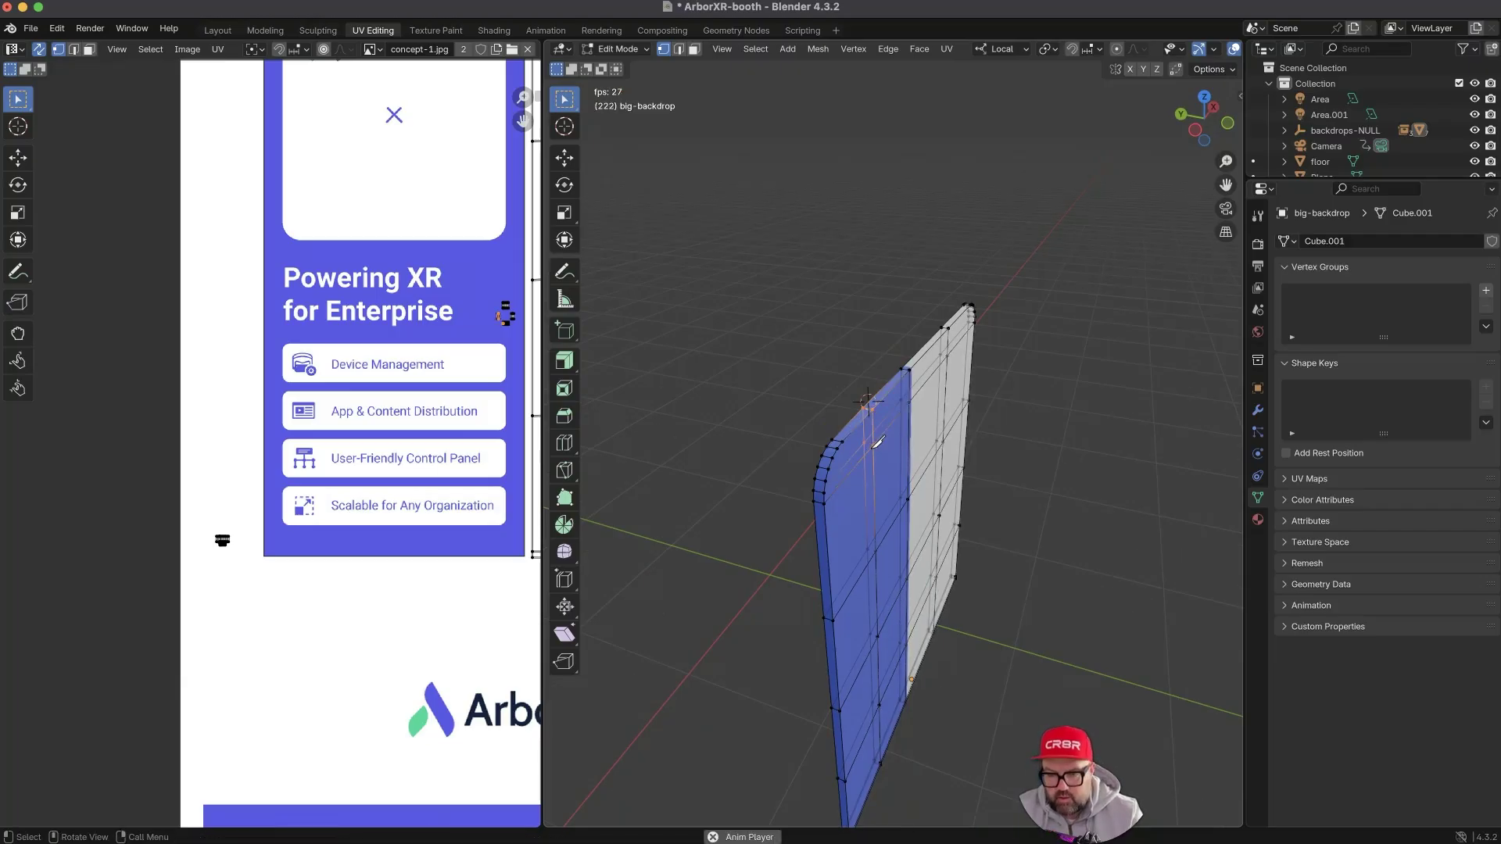
# - Leave Edit Mode, check the big backdrop's artwork from several angles, and bring the rest of the booth back into view
pyautogui.moveTo(780, 341); pyautogui.dragTo(968, 317, button='middle')
pyautogui.press('Tab')
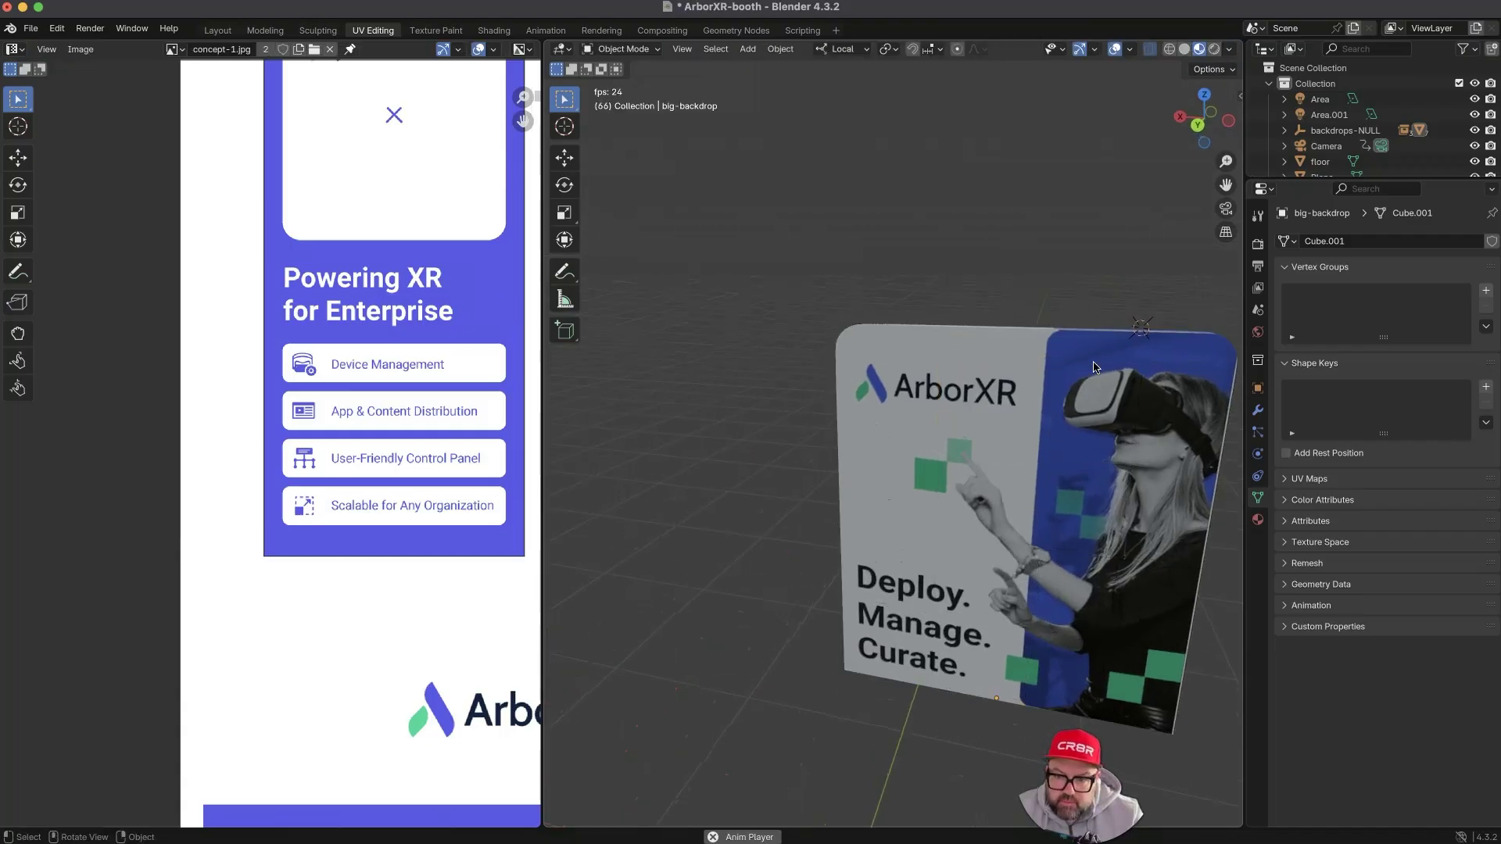
pyautogui.moveTo(1094, 368); pyautogui.dragTo(986, 286, button='middle')
pyautogui.moveTo(1007, 408); pyautogui.dragTo(1052, 446, button='middle')
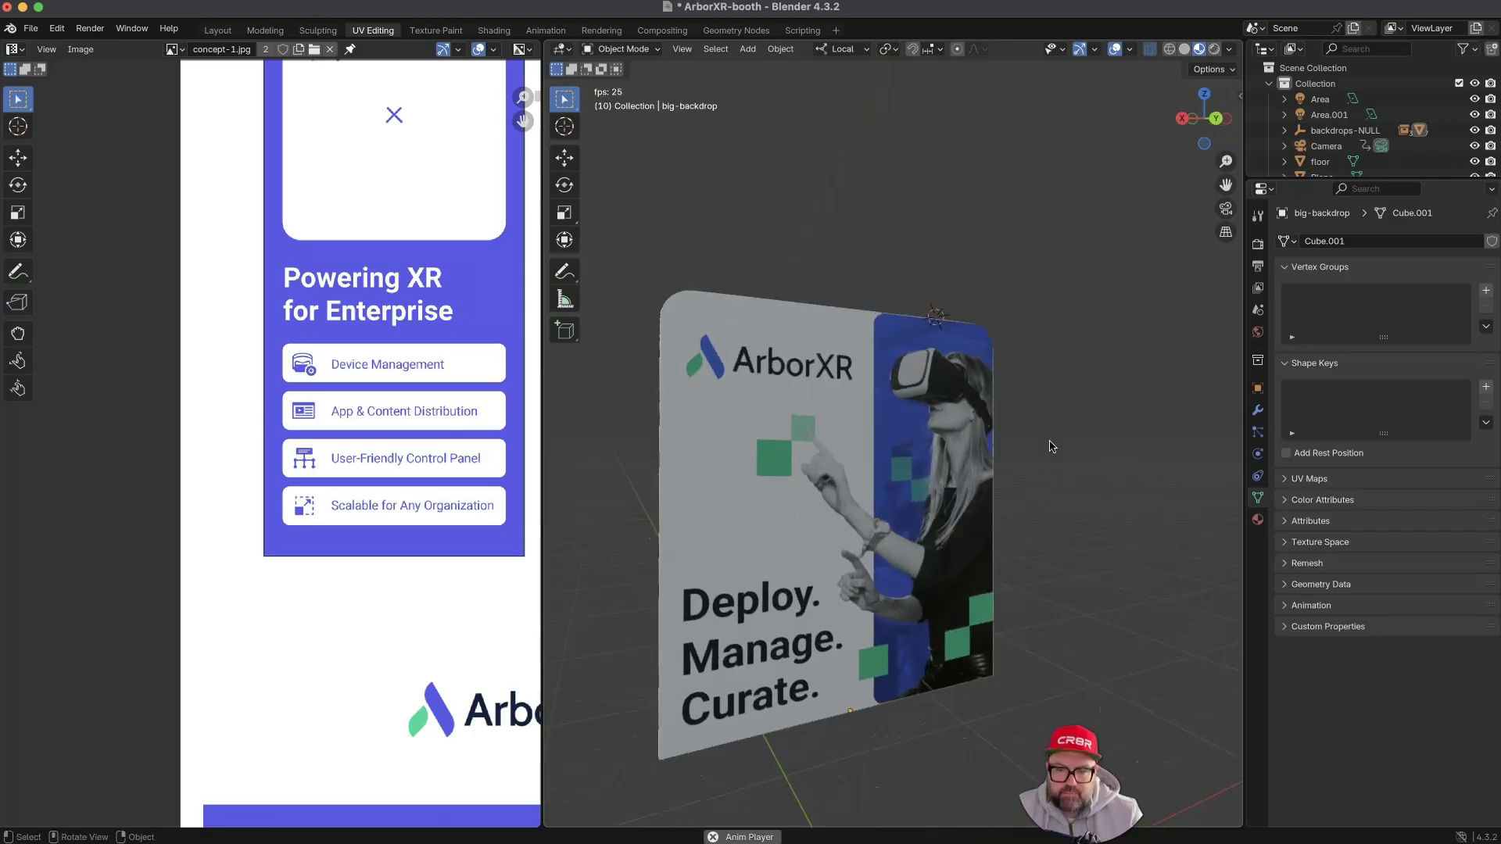
pyautogui.keyDown('shift'); pyautogui.moveTo(884, 470); pyautogui.dragTo(933, 405, button='middle'); pyautogui.keyUp('shift')
pyautogui.moveTo(906, 468); pyautogui.dragTo(882, 495, button='middle')
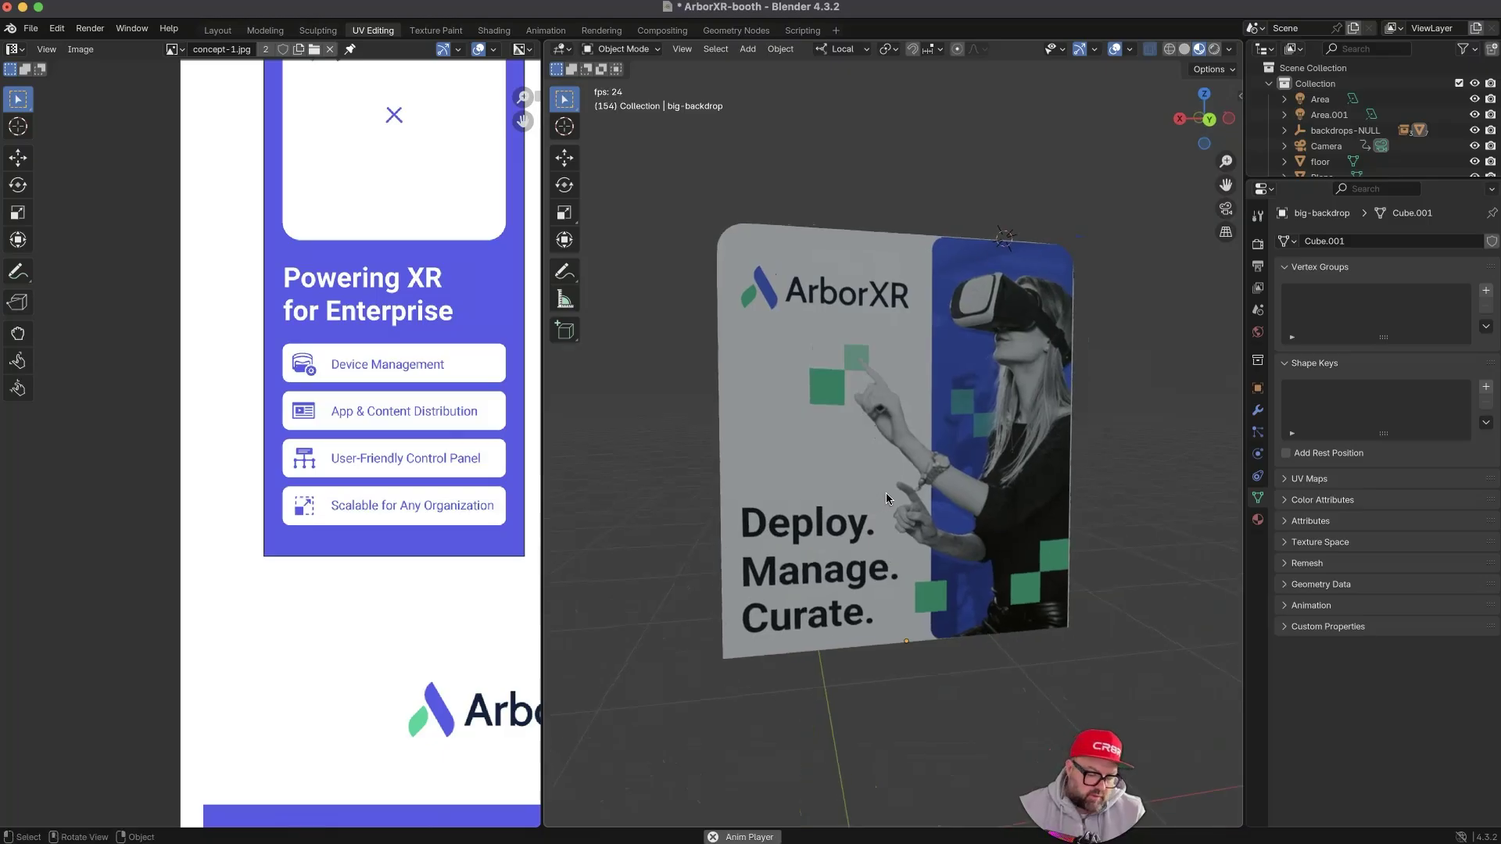
pyautogui.moveTo(948, 442); pyautogui.dragTo(847, 372, button='middle')
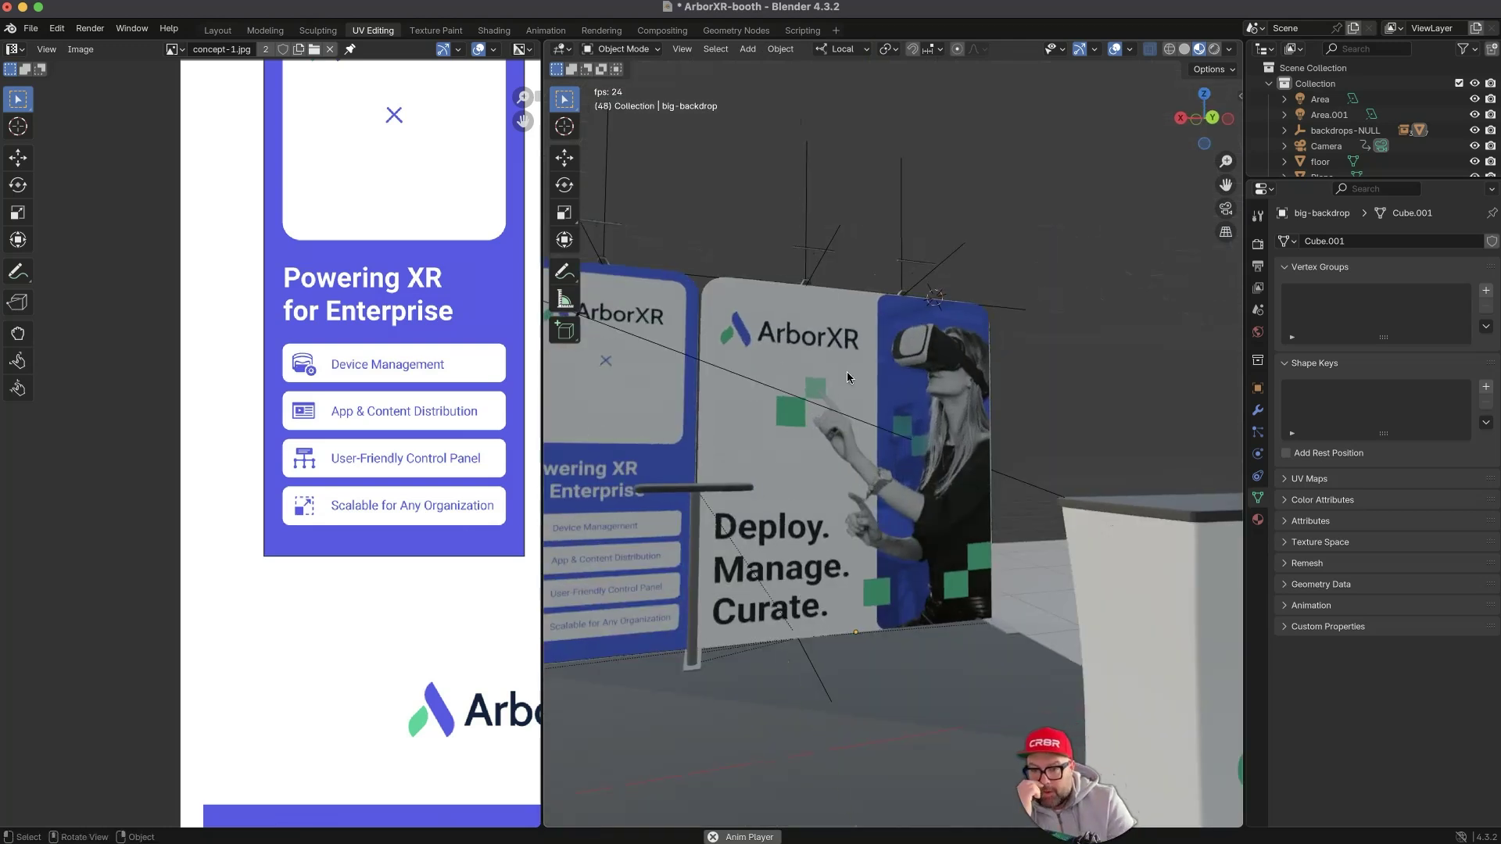
pyautogui.moveTo(921, 370)
pyautogui.keyDown('ctrl'); pyautogui.mouseDown(button='middle')
pyautogui.moveTo(895, 468)
pyautogui.moveTo(886, 454)
pyautogui.moveTo(944, 522)
pyautogui.moveTo(960, 505)
pyautogui.moveTo(1066, 539)
pyautogui.moveTo(907, 520)
pyautogui.mouseUp(button='middle'); pyautogui.keyUp('ctrl')
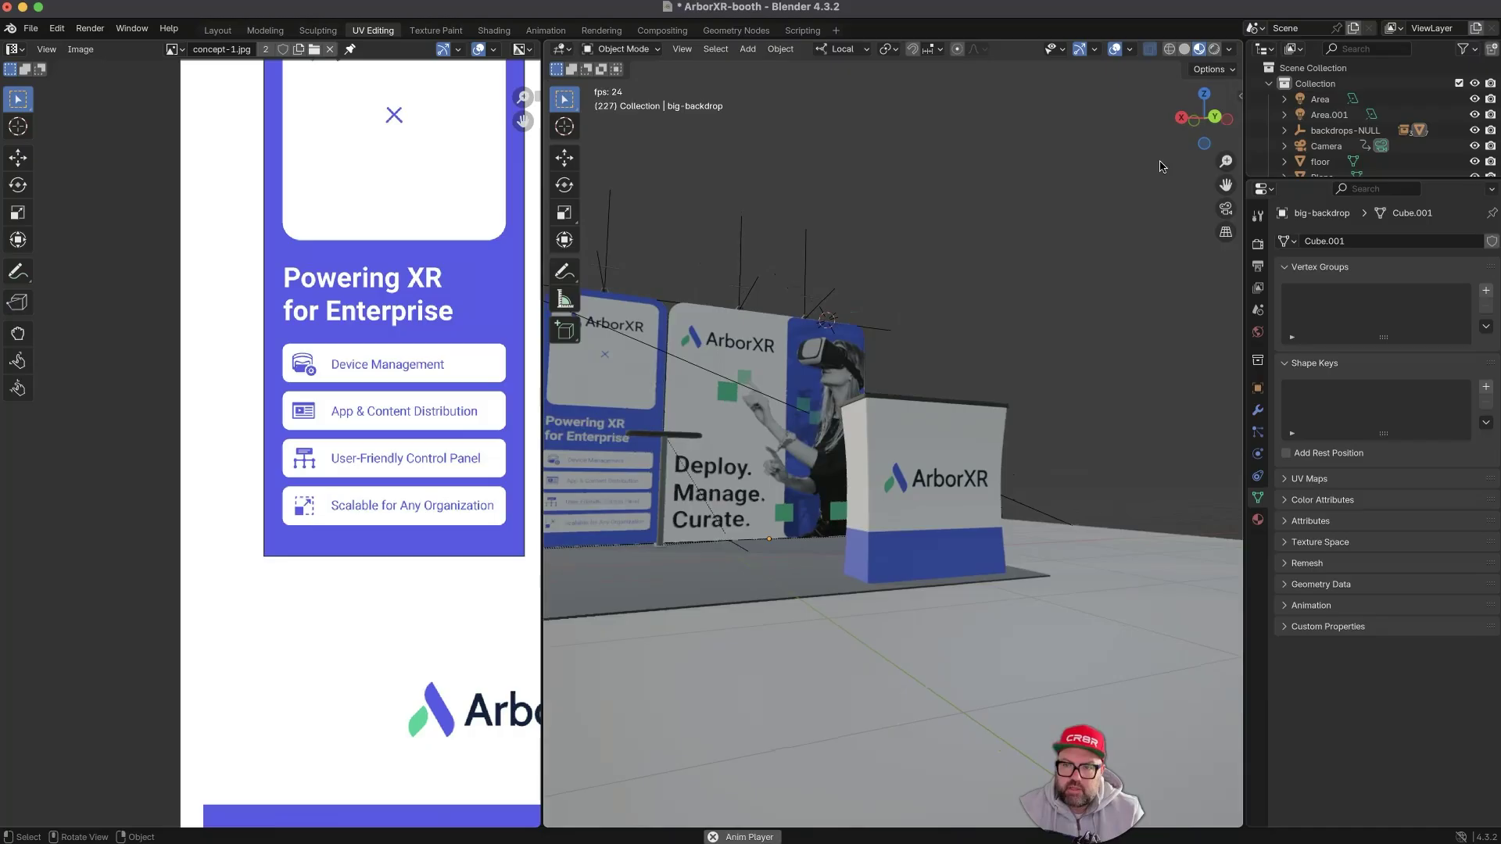
# - Look through the scene camera and switch to the Layout workspace
pyautogui.click(1226, 208)
pyautogui.keyDown('ctrl'); pyautogui.moveTo(1015, 336); pyautogui.dragTo(1015, 304, button='middle'); pyautogui.keyUp('ctrl')
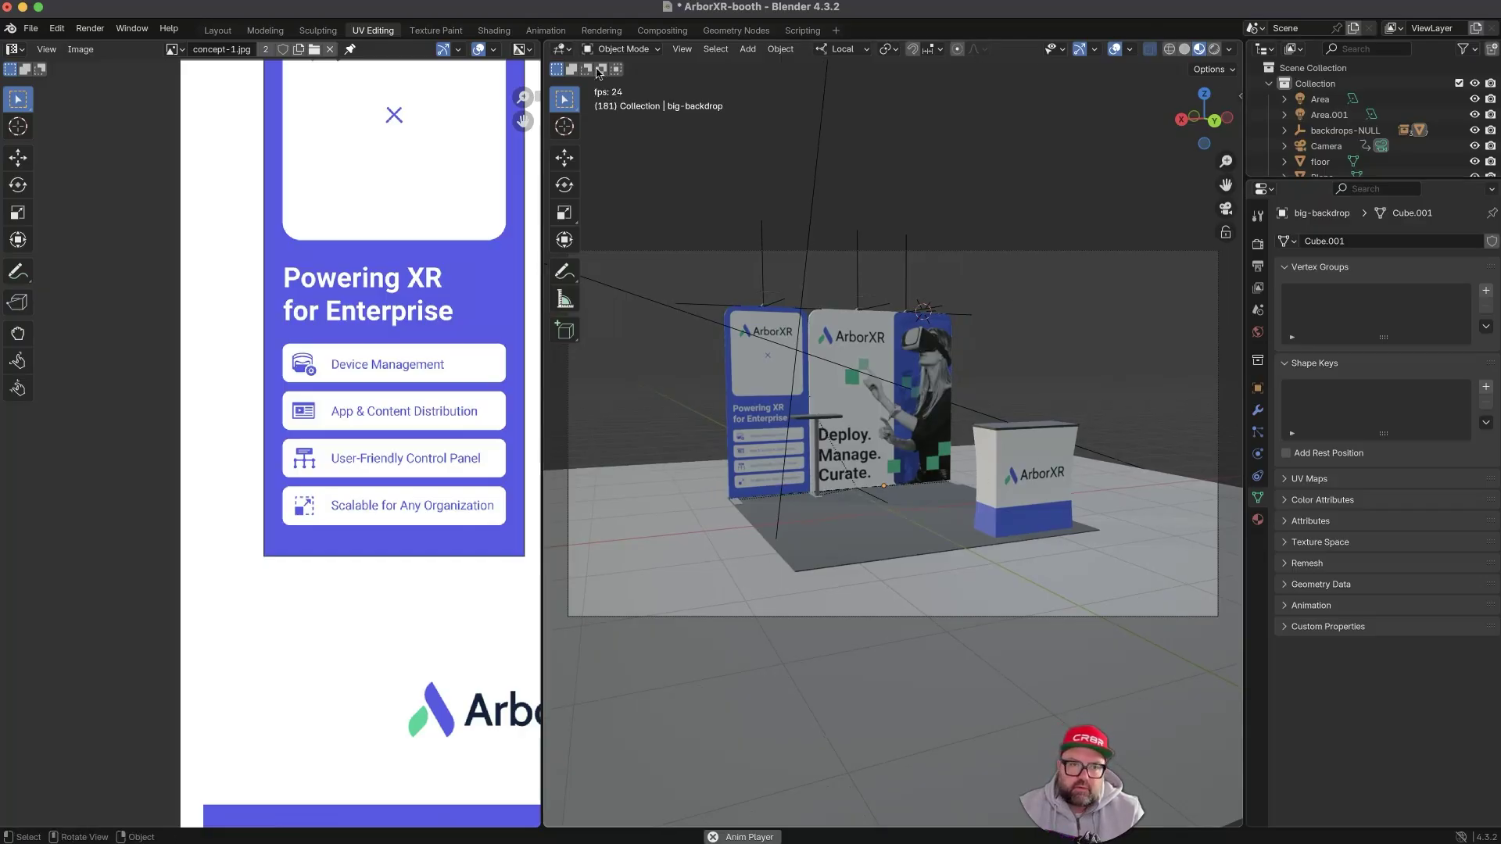
pyautogui.click(217, 30)
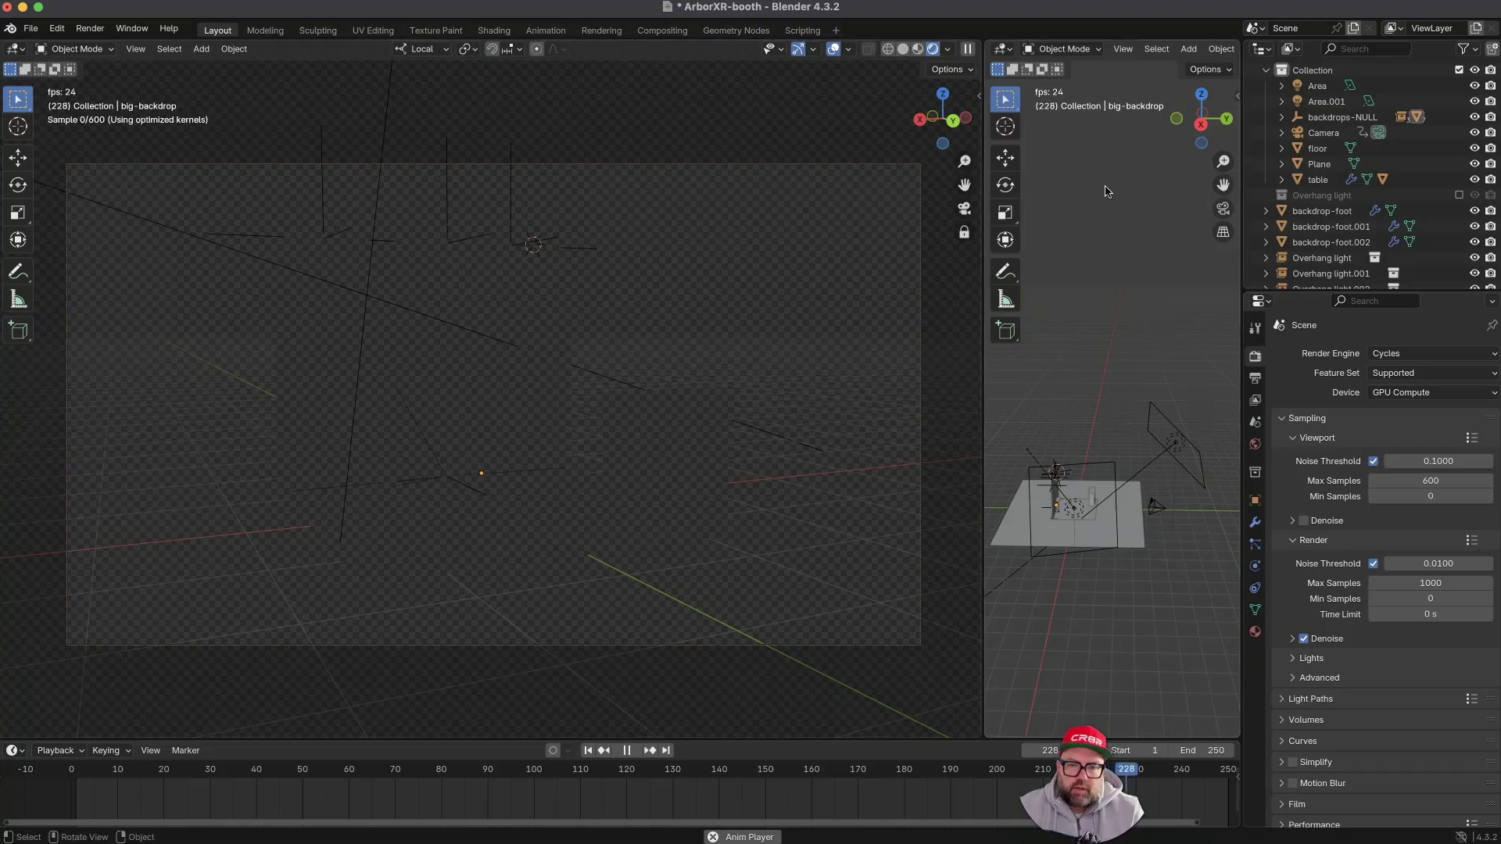
# - Stop the animation playback and step the timeline back to frame 0
pyautogui.press('space')
pyautogui.press('Left')
pyautogui.press('Left')
pyautogui.press('Left')
pyautogui.press('Left')
pyautogui.press('Left')
pyautogui.press('Left')
pyautogui.press('Left')
pyautogui.press('Left')
pyautogui.press('Left')
pyautogui.press('Left')
pyautogui.press('Left')
pyautogui.press('Left')
pyautogui.press('Left')
pyautogui.press('Left')
pyautogui.press('Left')
pyautogui.press('Left')
pyautogui.press('Left')
pyautogui.press('Left')
pyautogui.press('Left')
pyautogui.press('Left')
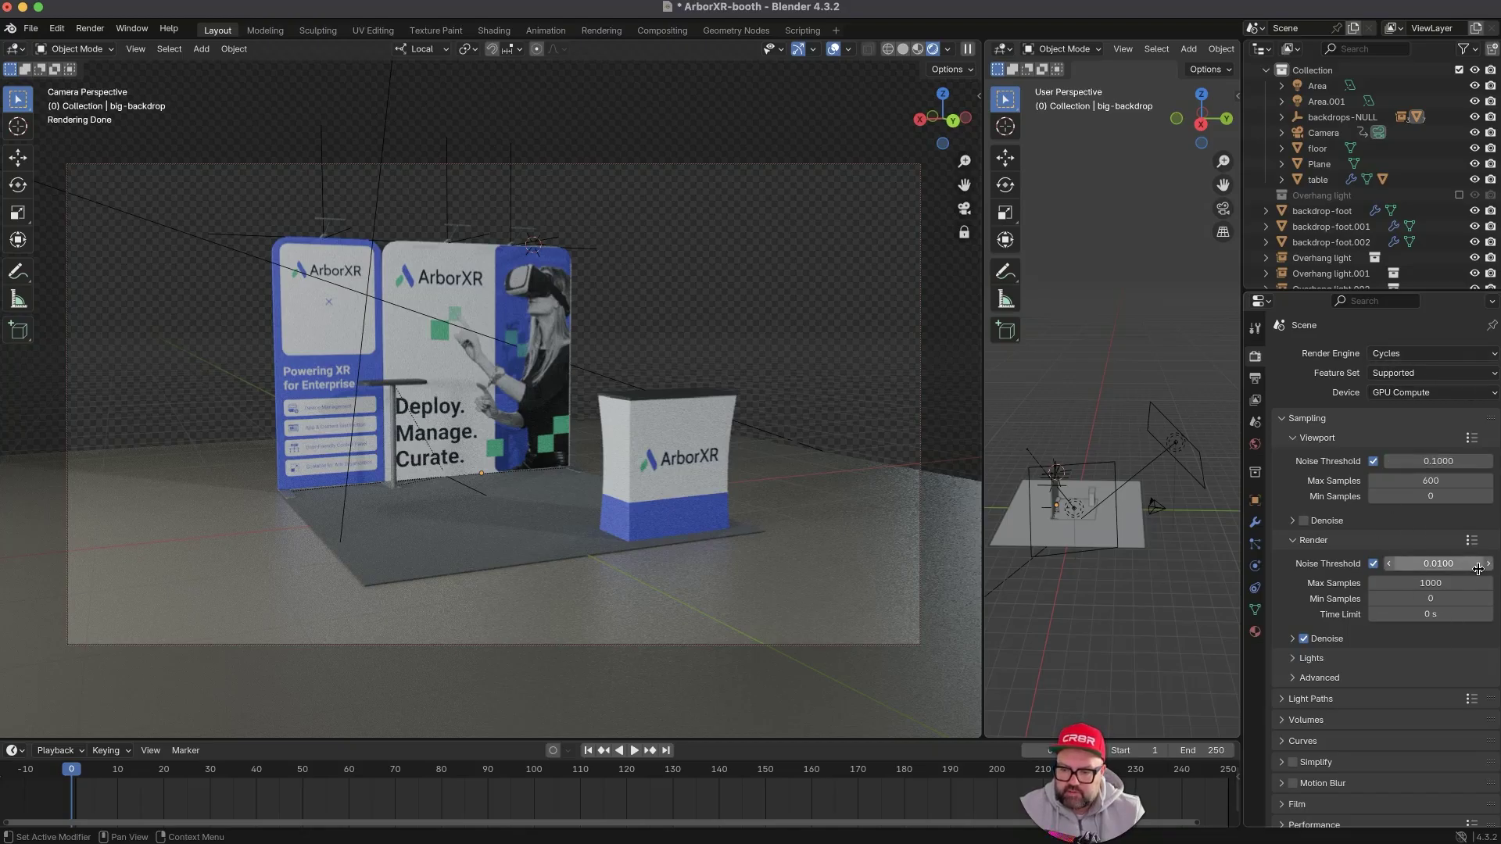
# - Examine the Cycles sampling and Performance settings, including threads, memory tiling and final render options
pyautogui.scroll(-1, 1303, 548)
pyautogui.scroll(-2, 1303, 548)
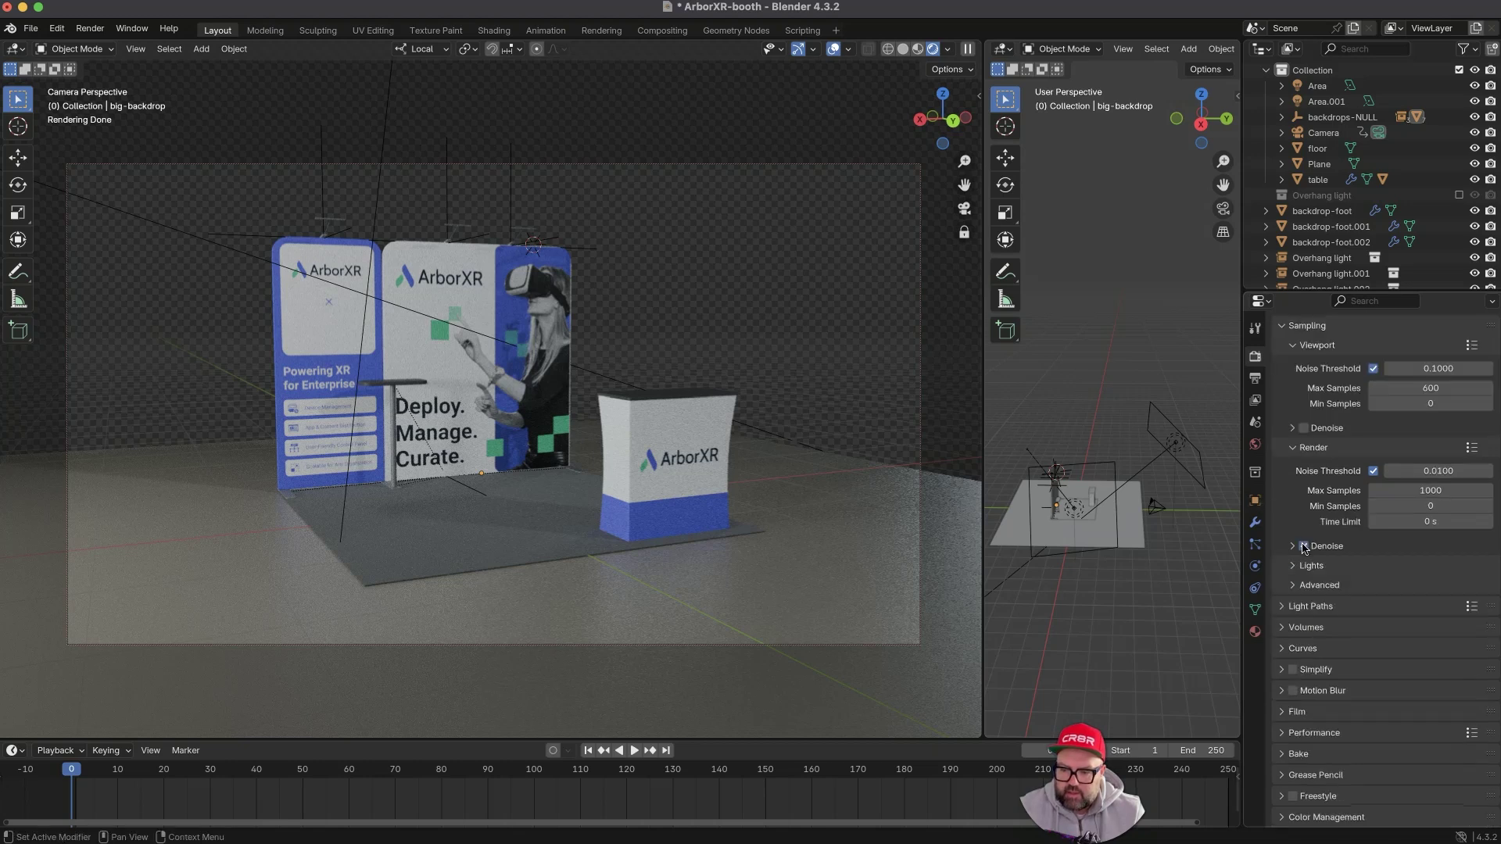
pyautogui.click(1284, 733)
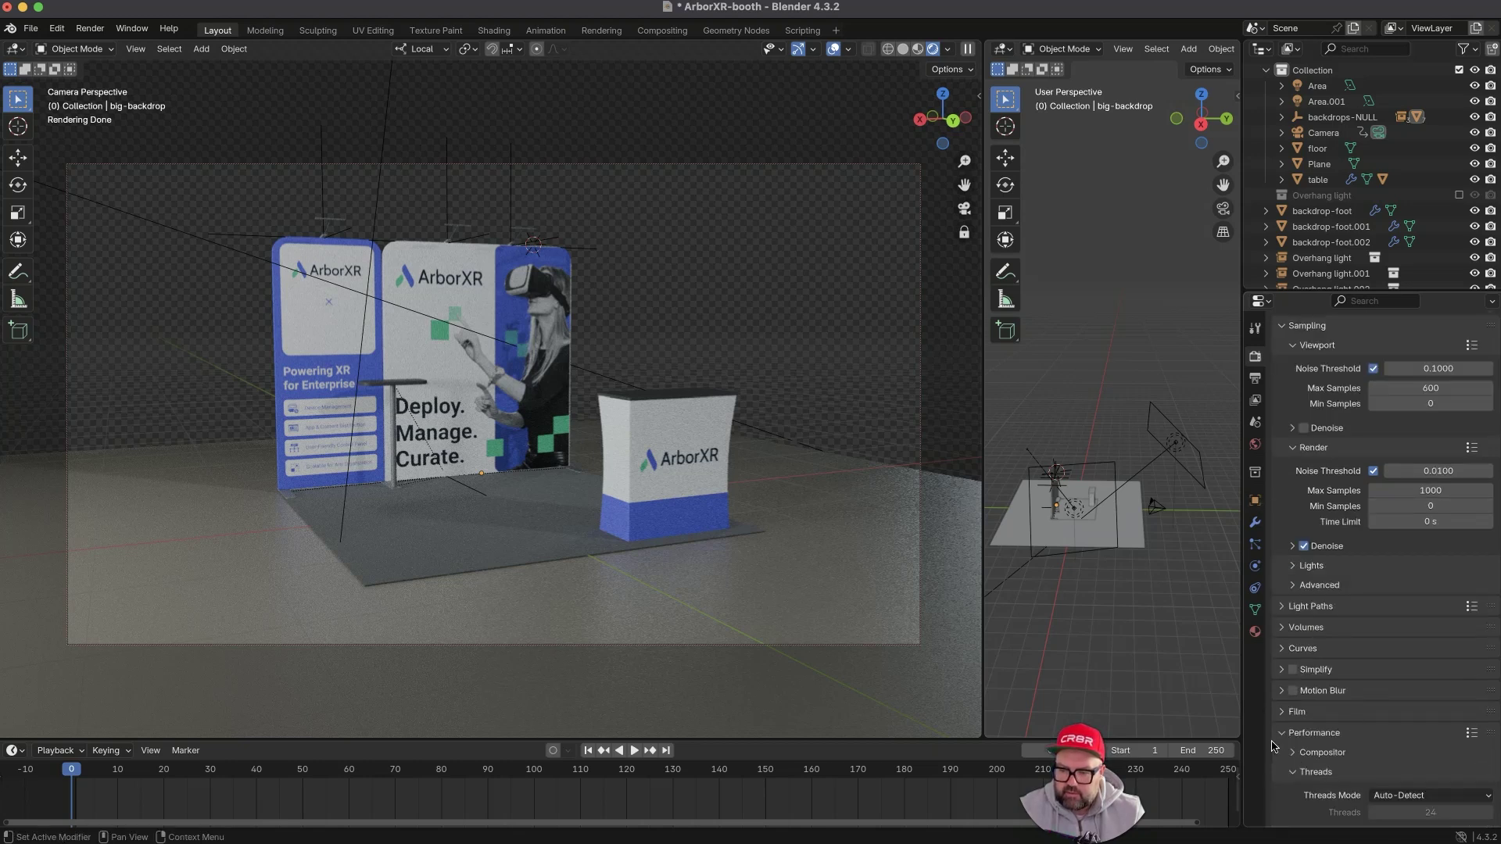
pyautogui.scroll(-8, 1282, 738)
pyautogui.scroll(-2, 1279, 745)
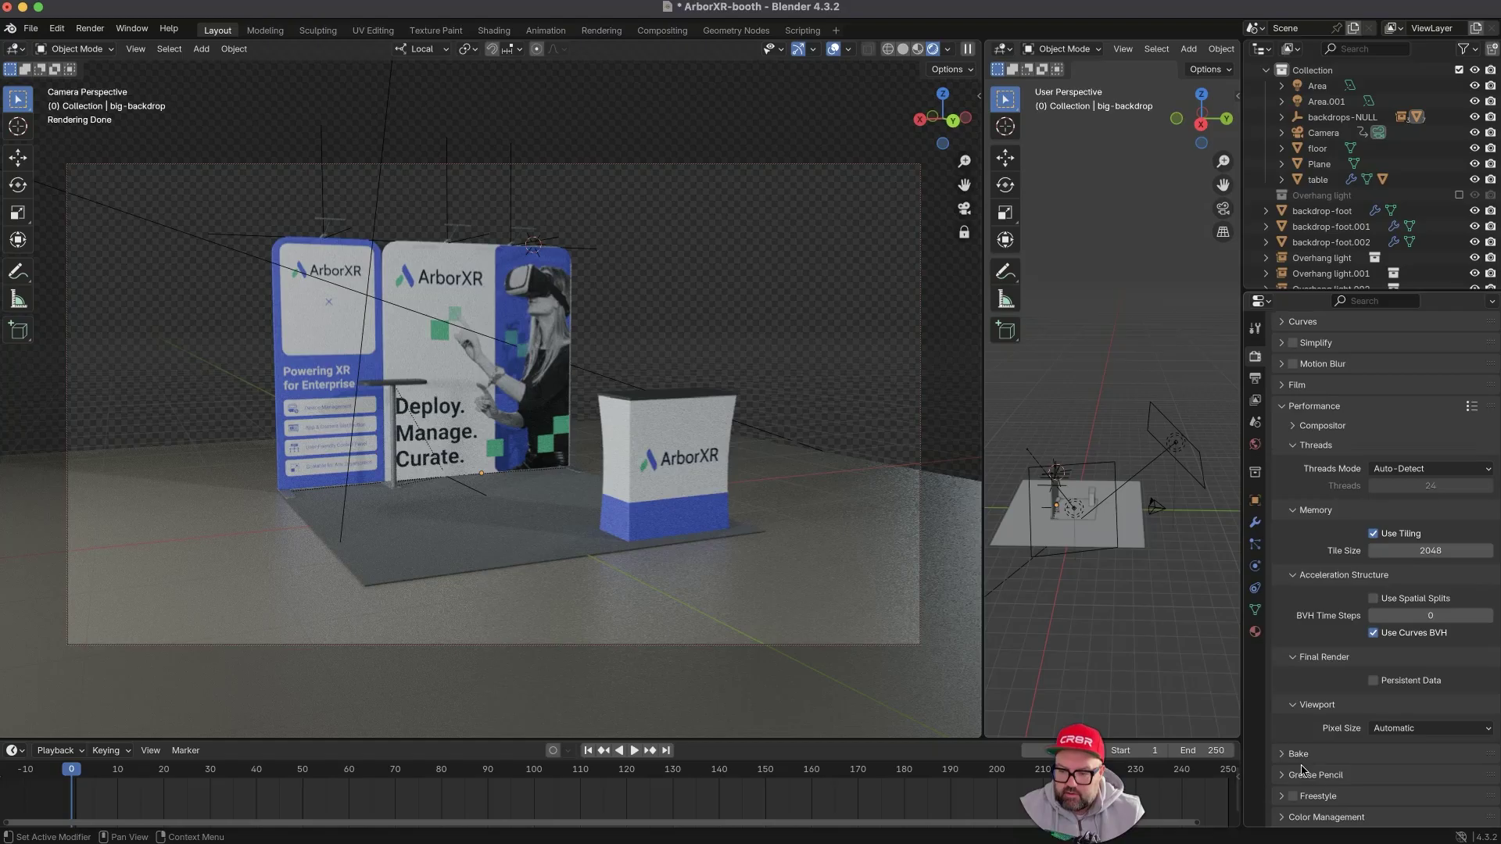
pyautogui.click(1283, 408)
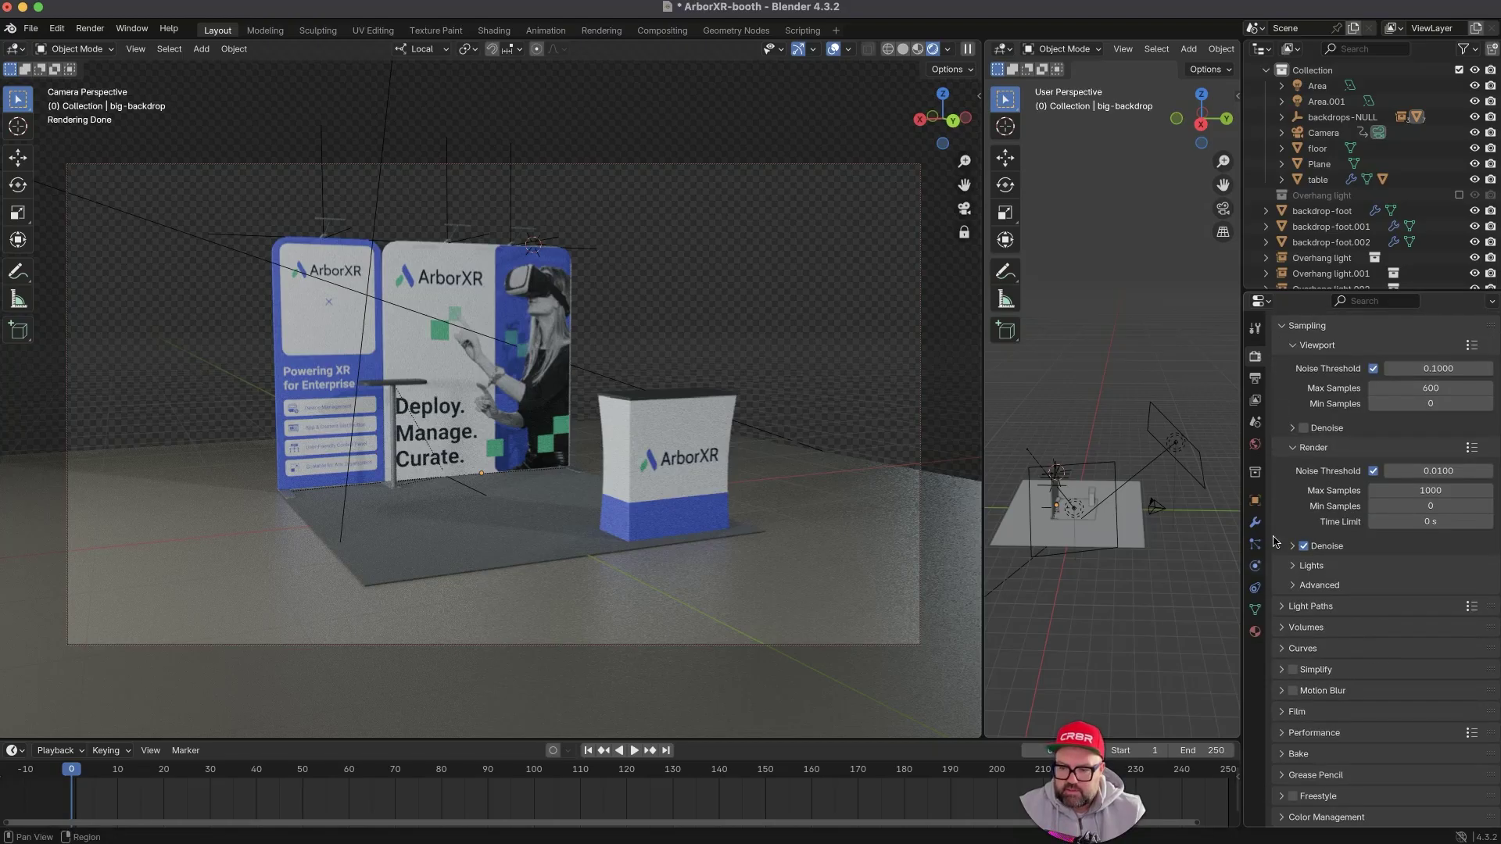
pyautogui.scroll(3, 1281, 491)
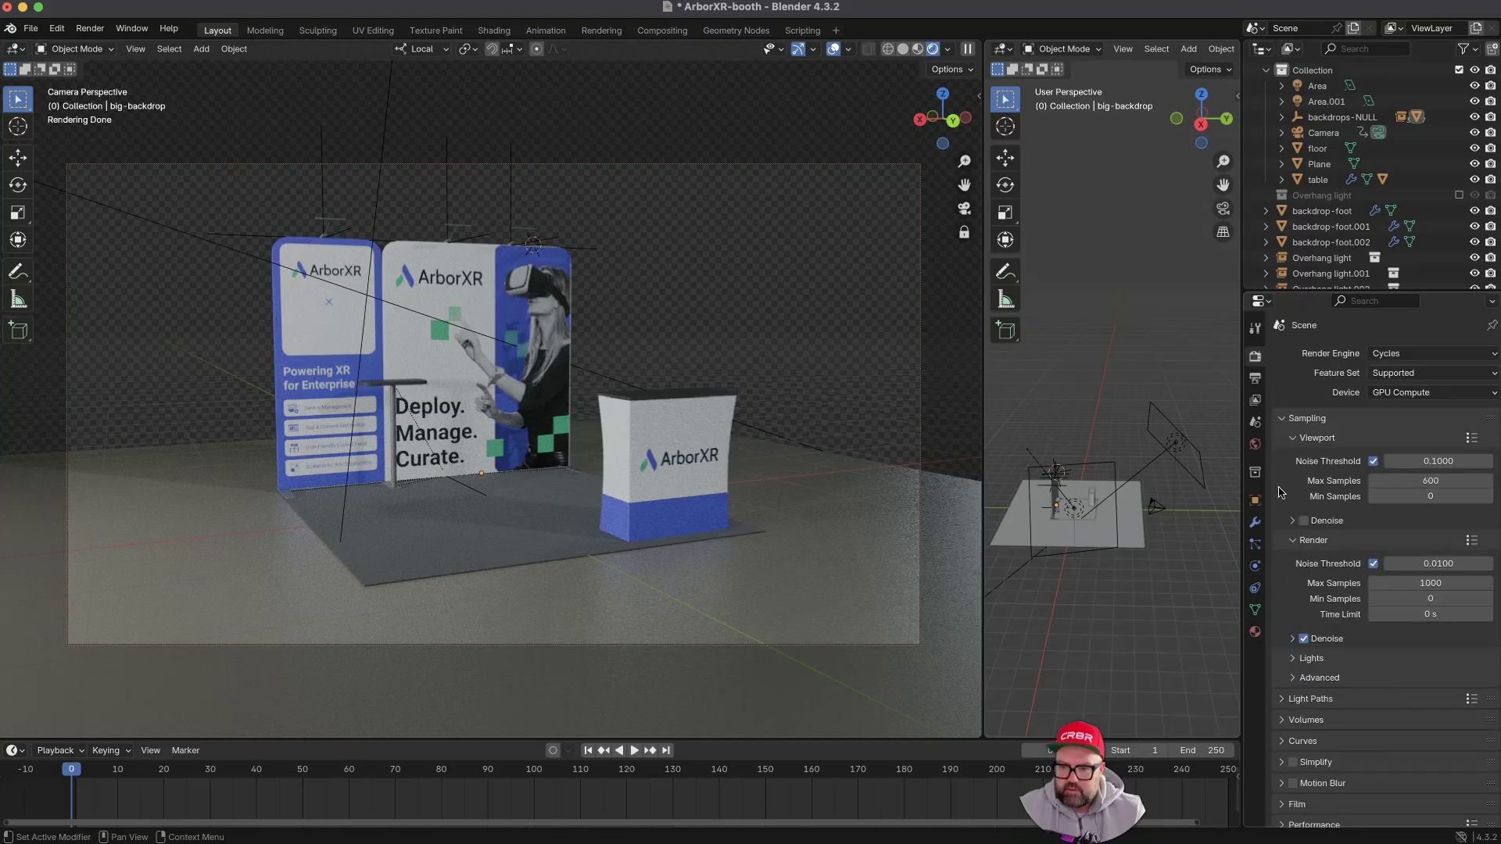
# - Set the PNG output's color depth to 16 and check the output's color management options
pyautogui.click(1255, 379)
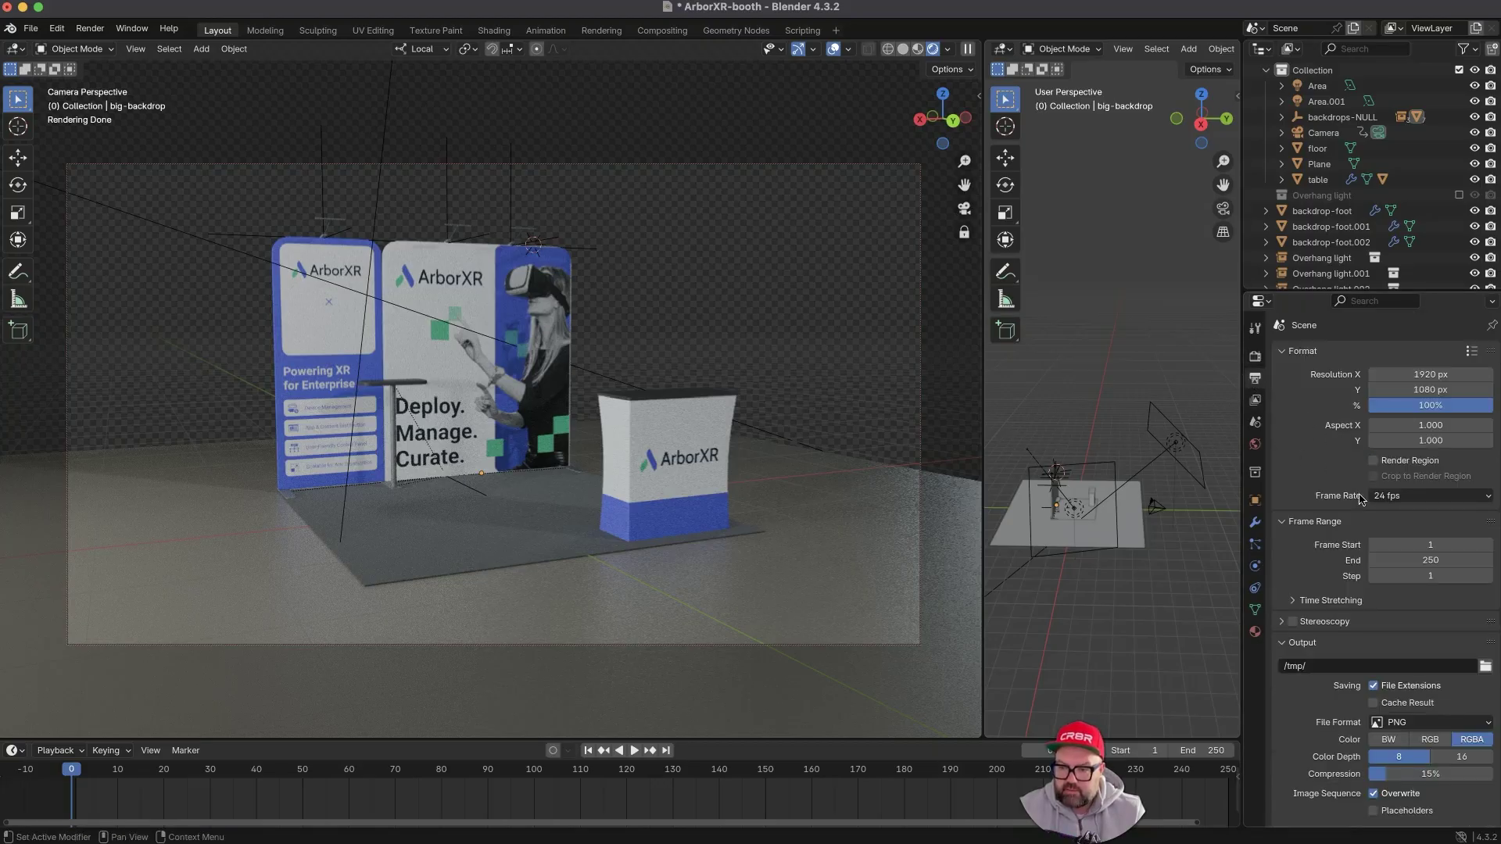
pyautogui.scroll(-2, 1361, 499)
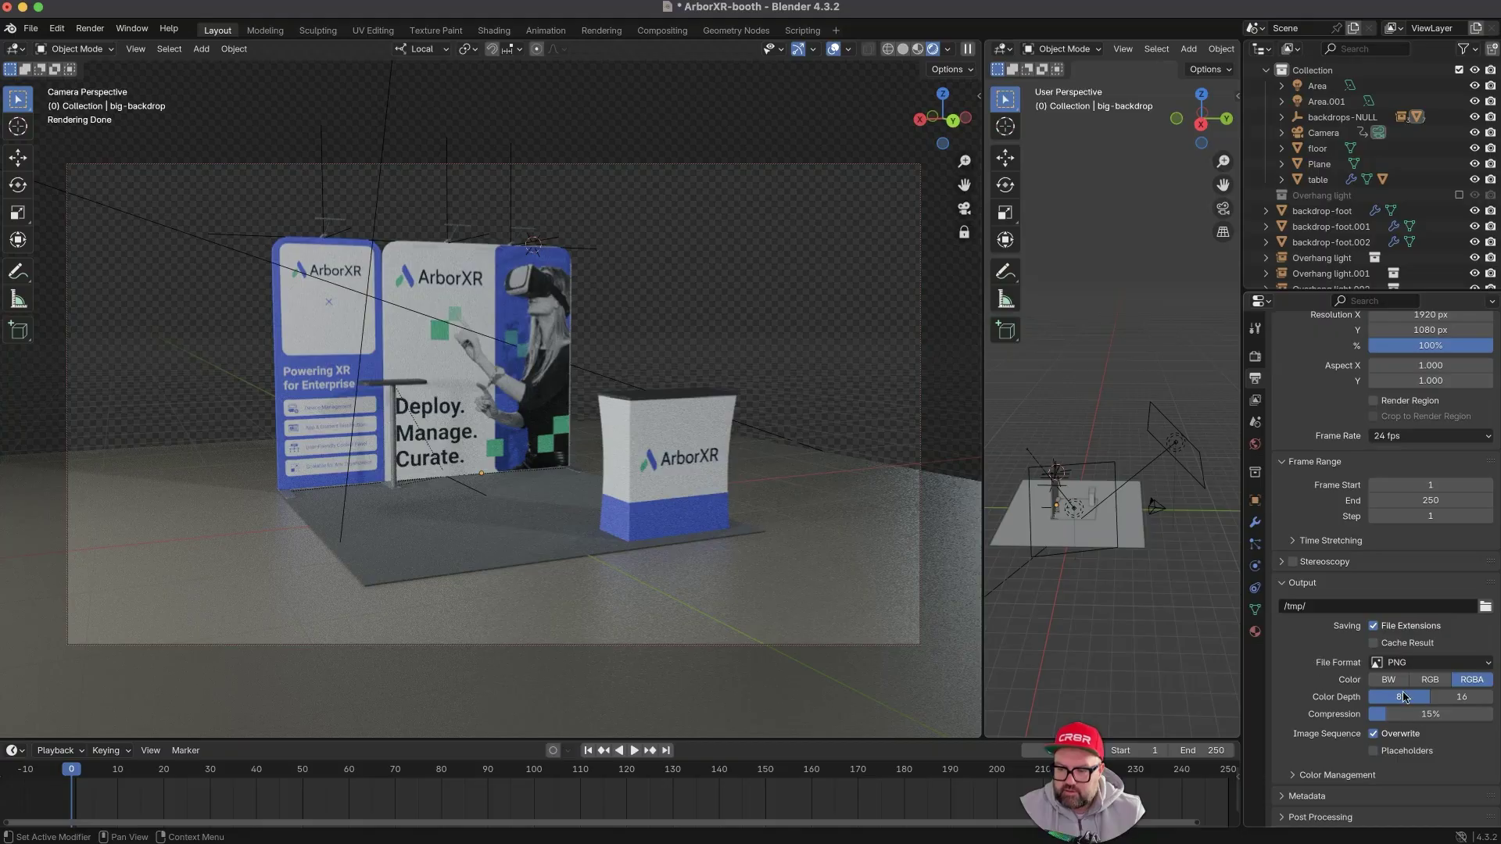
pyautogui.click(1461, 697)
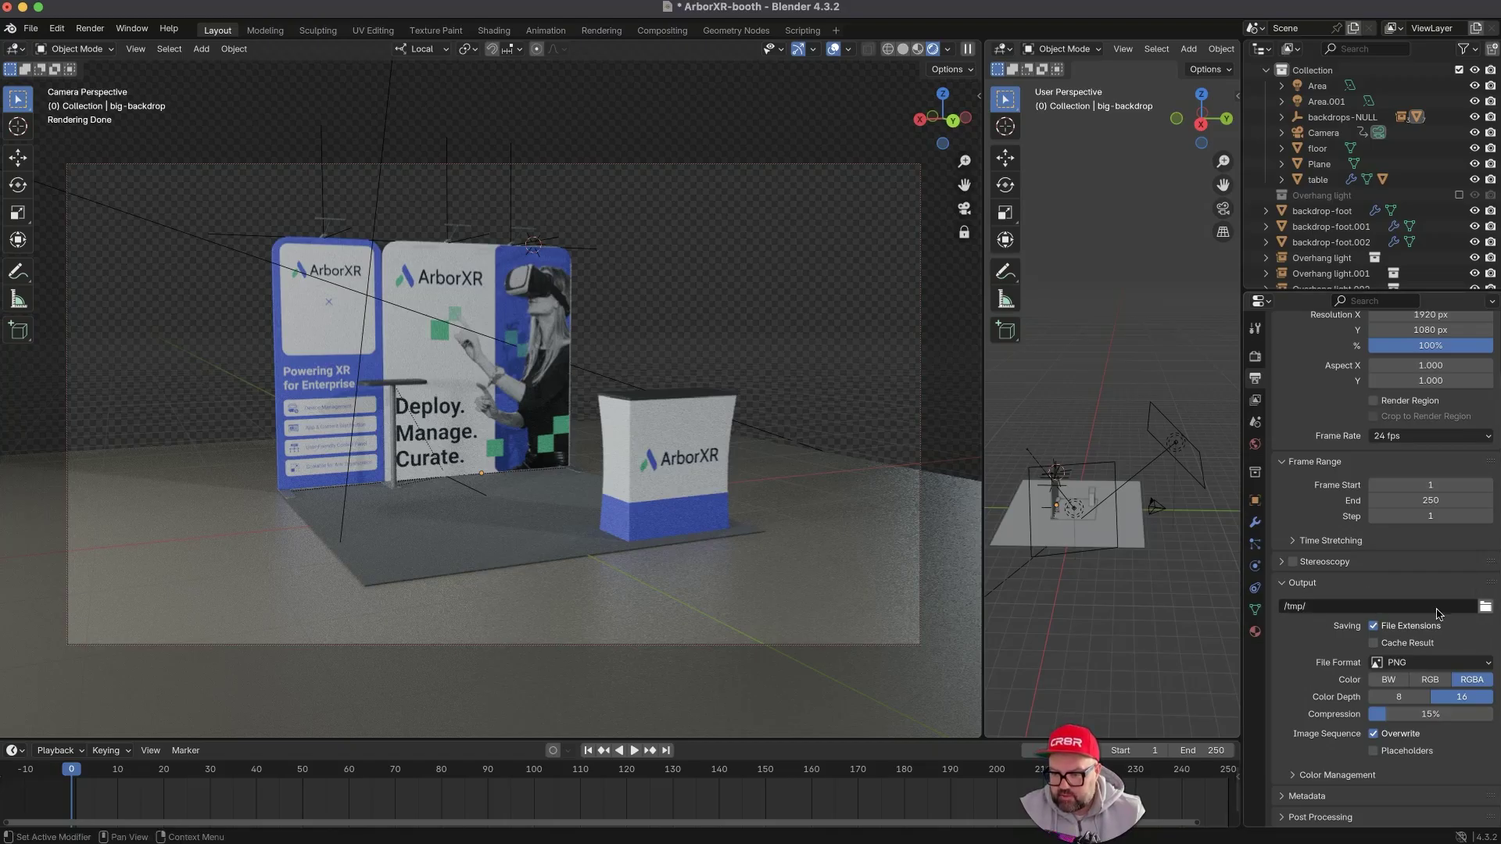
pyautogui.click(1302, 776)
pyautogui.scroll(-5, 1343, 686)
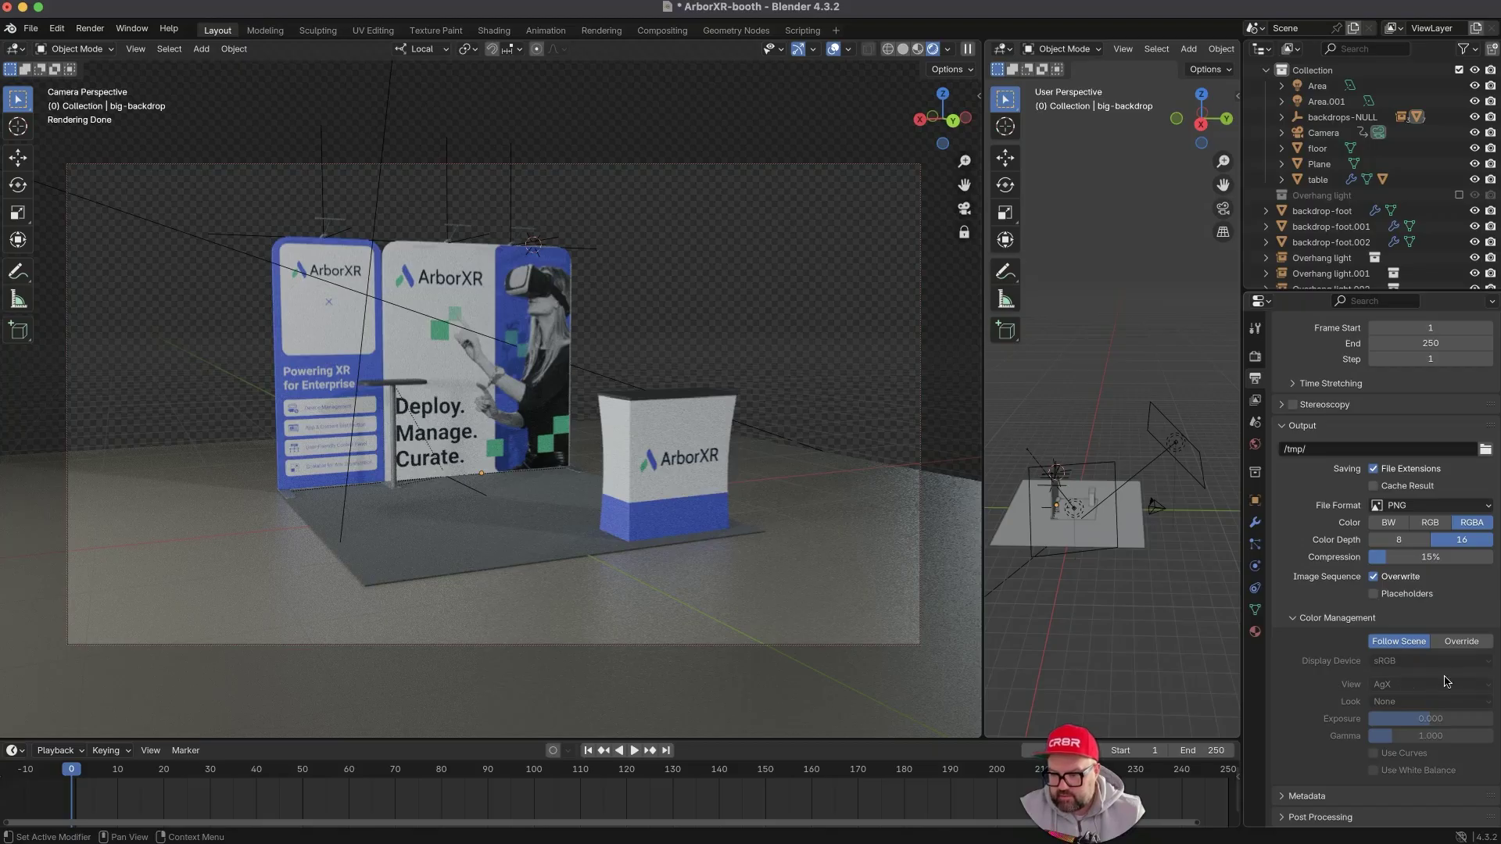
pyautogui.click(1302, 618)
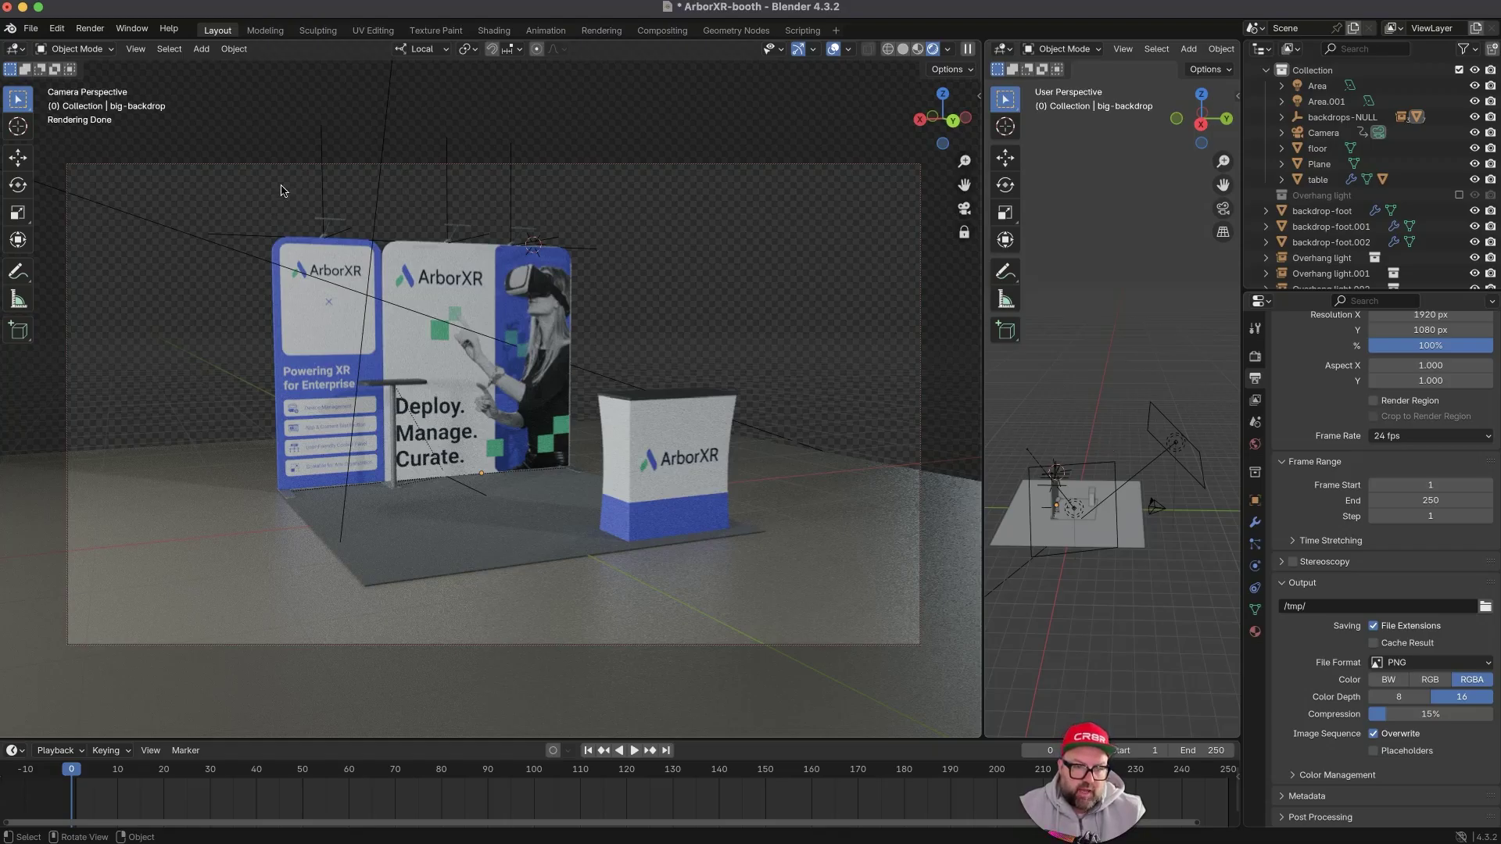
# - Render a still image of the booth from the camera
pyautogui.click(90, 29)
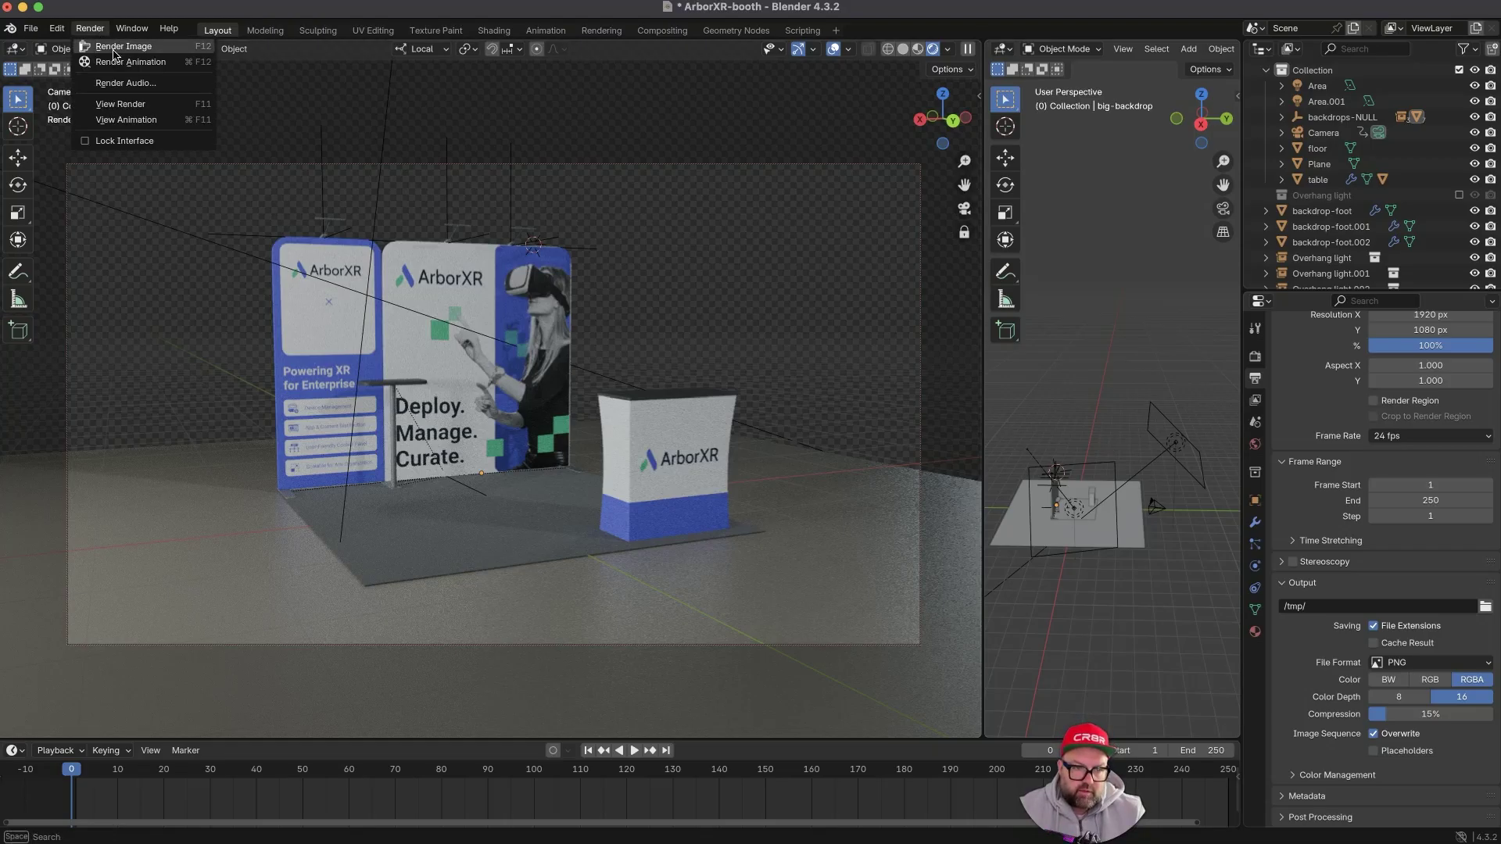
pyautogui.click(117, 49)
pyautogui.moveTo(1, 1); pyautogui.dragTo(357, 129)
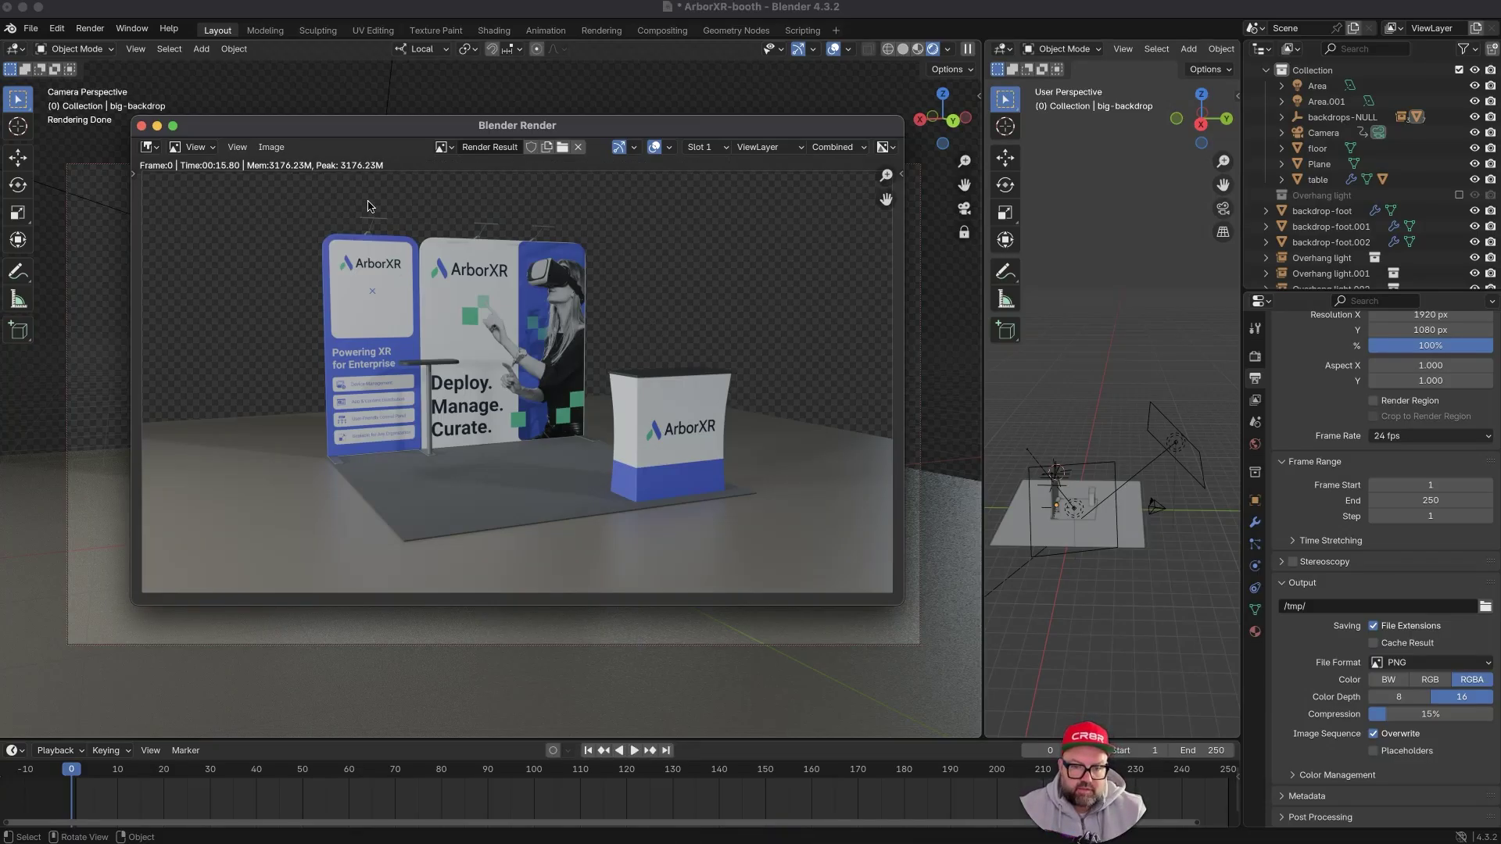
# - Start saving the render as a separate image file and create a new folder named renders inside the Booth folder
pyautogui.click(272, 145)
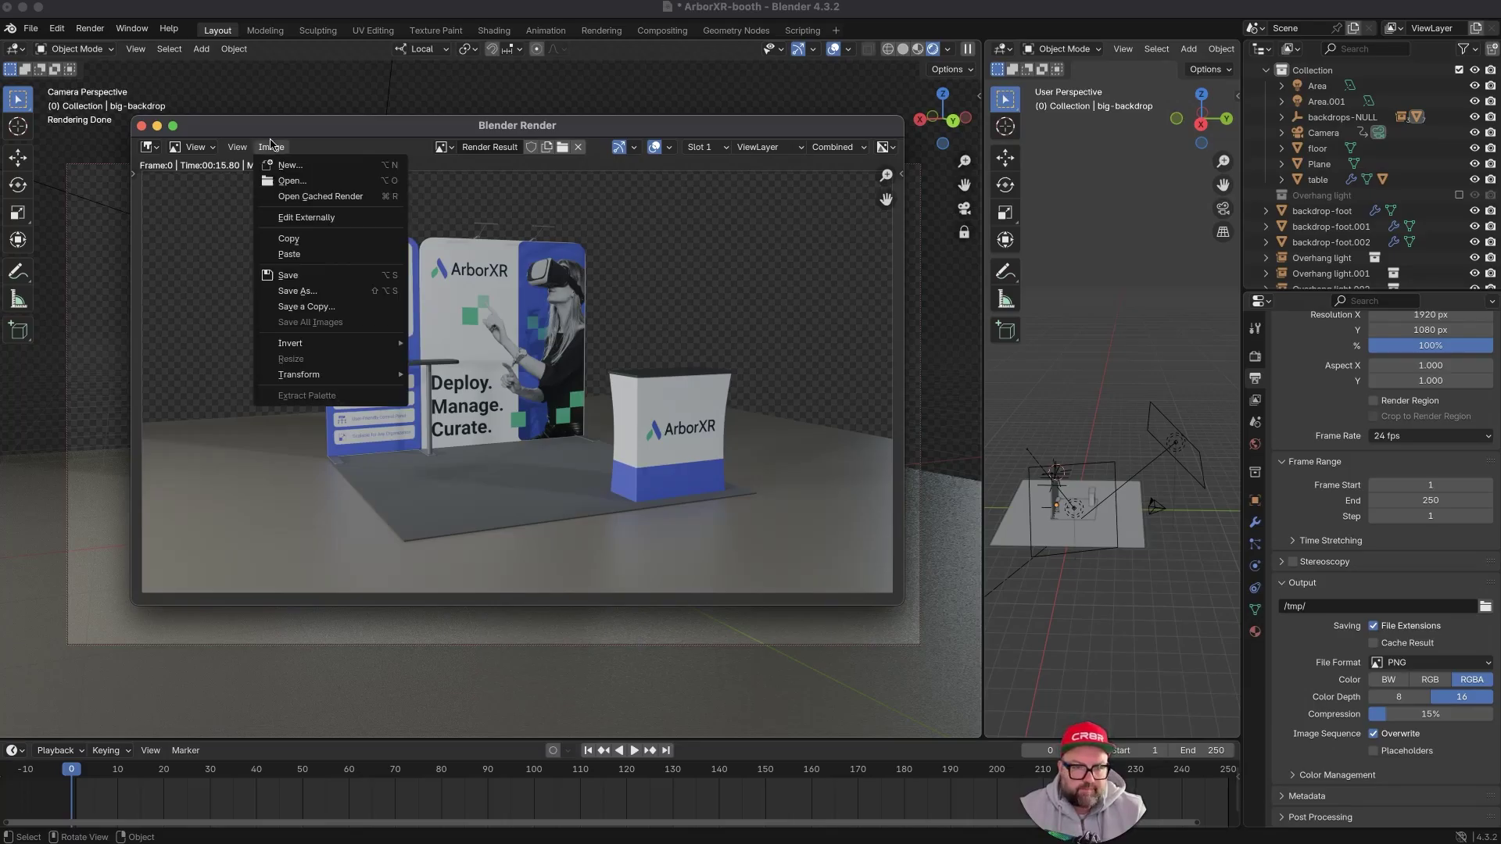
pyautogui.click(298, 291)
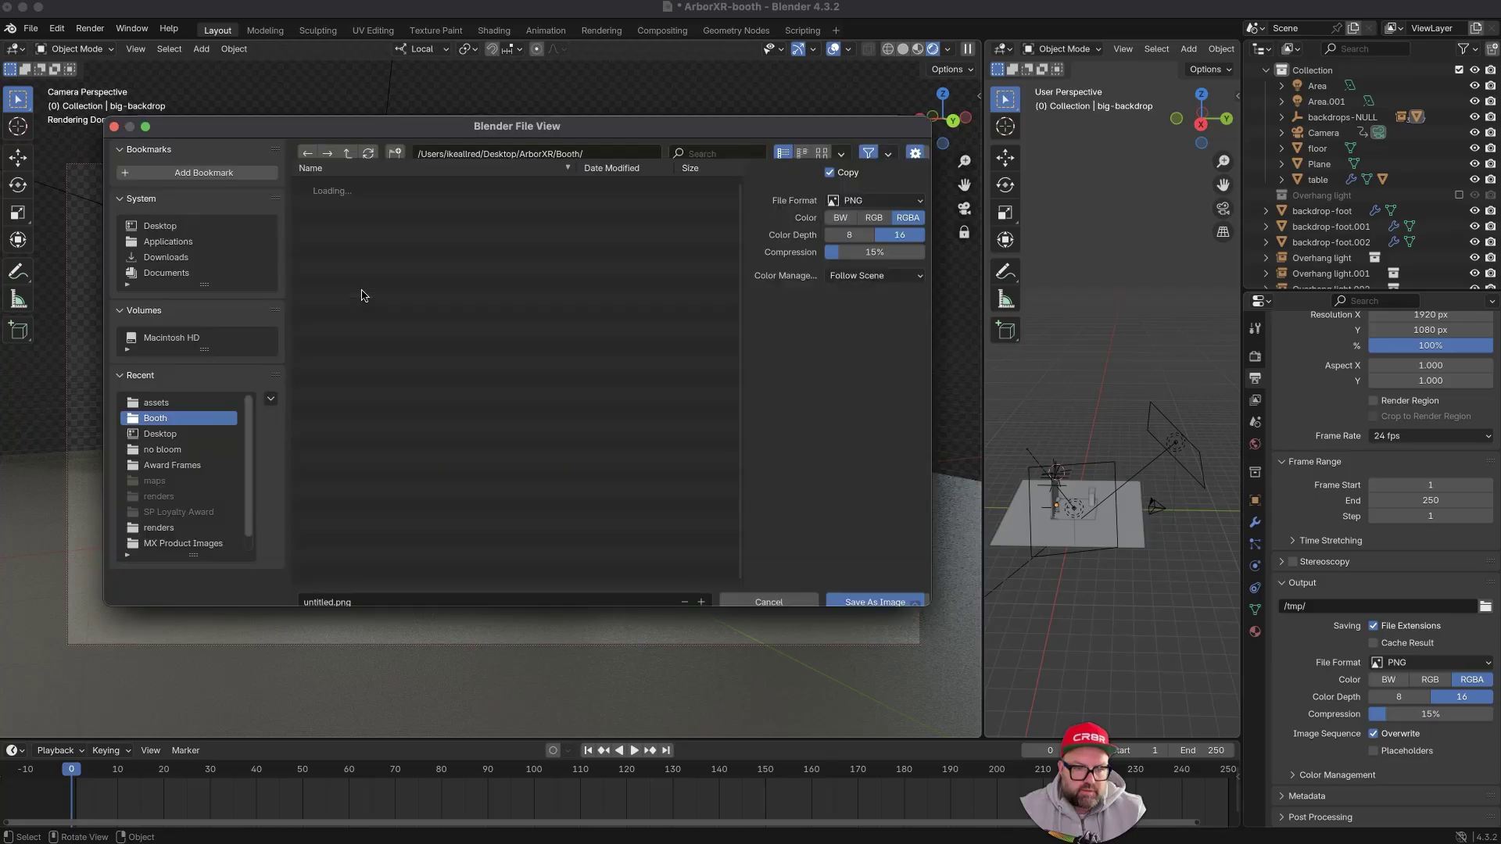
pyautogui.rightClick(399, 325)
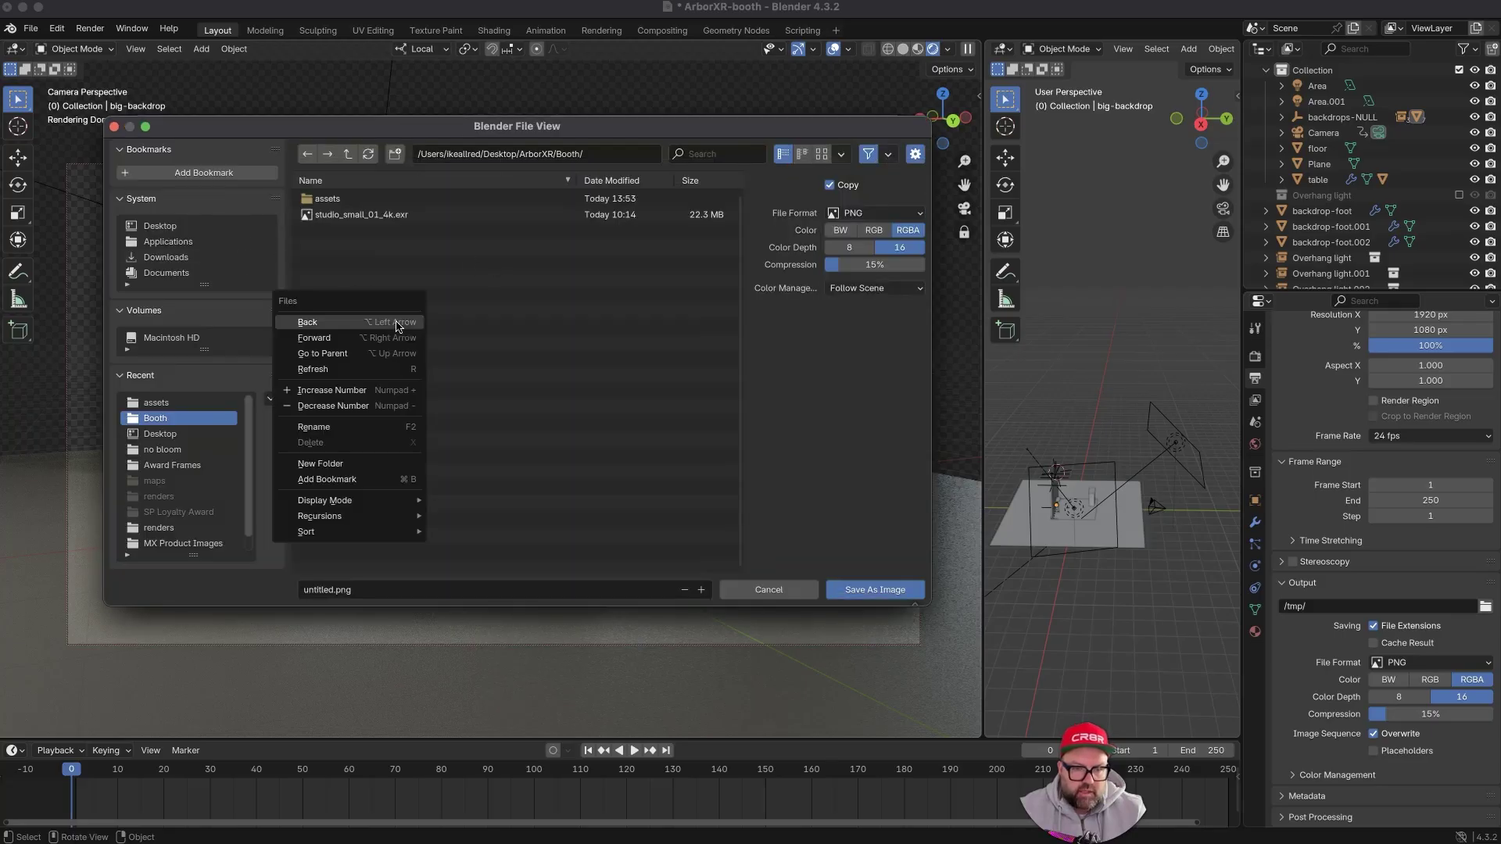
pyautogui.click(337, 467)
pyautogui.write('renders')
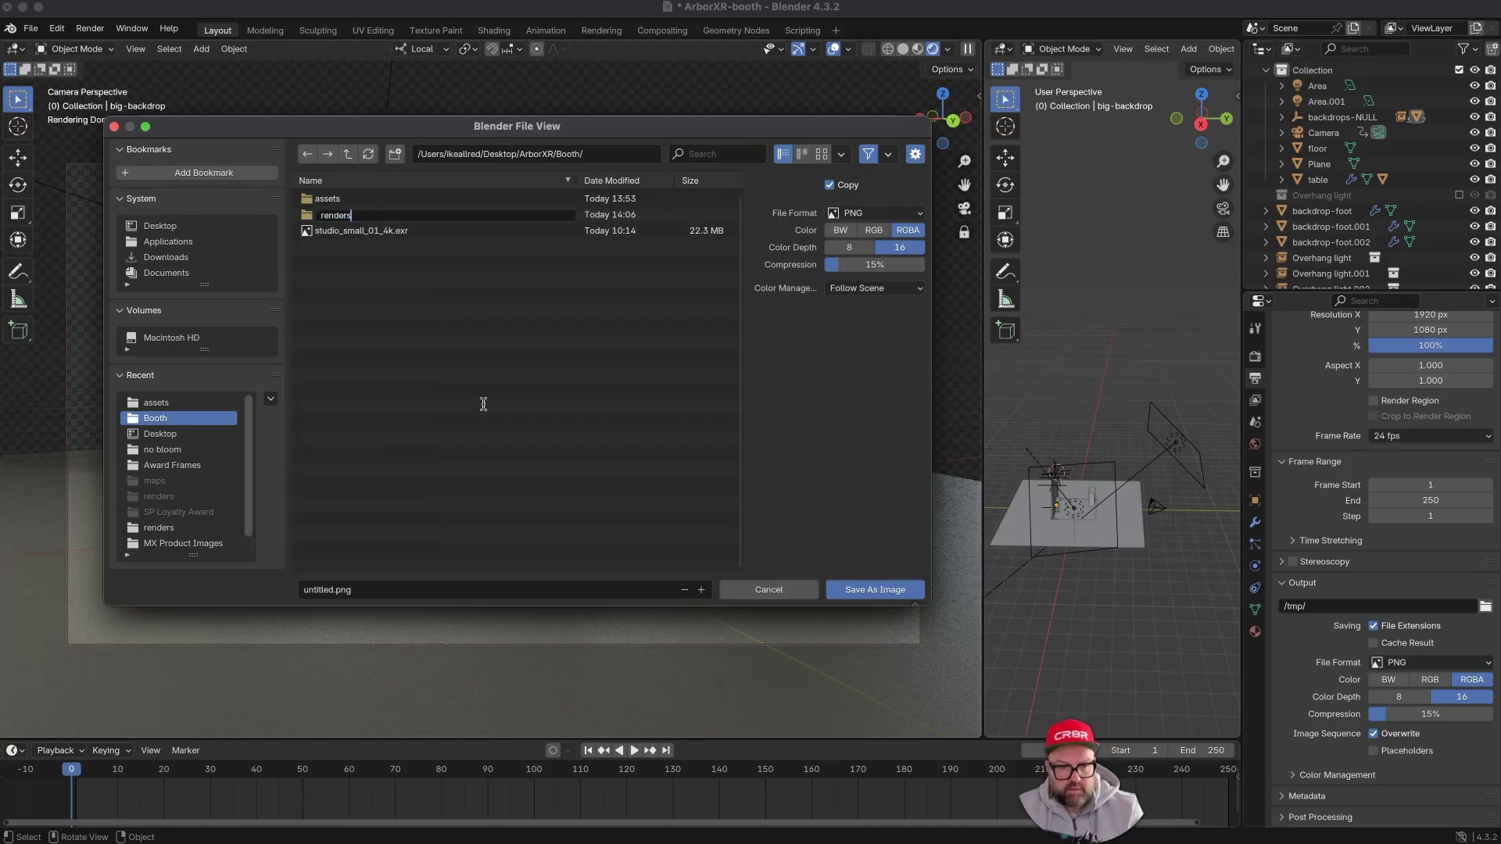
pyautogui.press('Return')
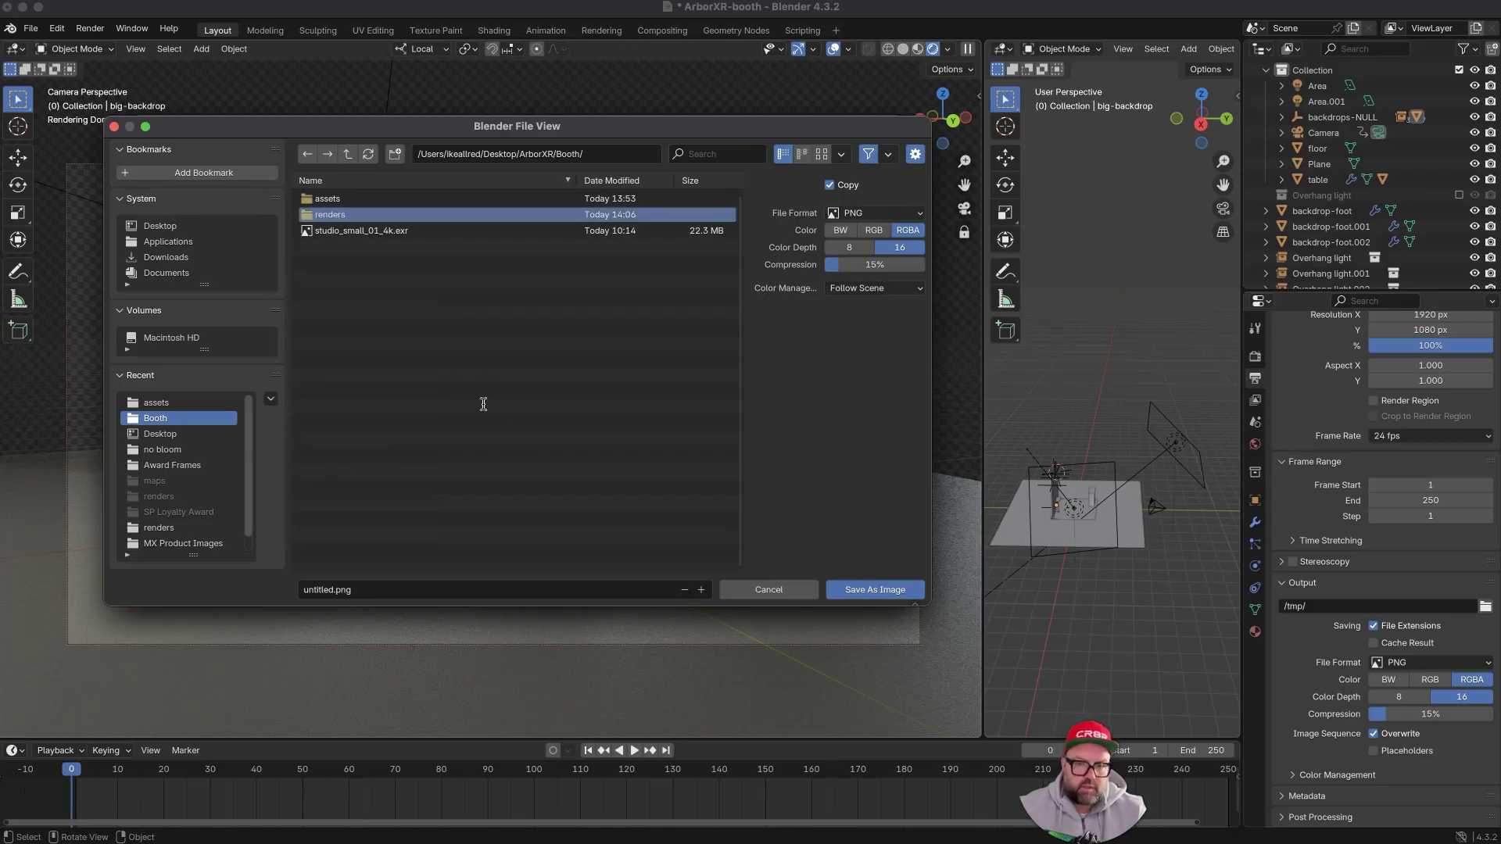
# - Name the image booth-1.png and save it as a 16-bit RGBA PNG in the renders folder
pyautogui.click(319, 590)
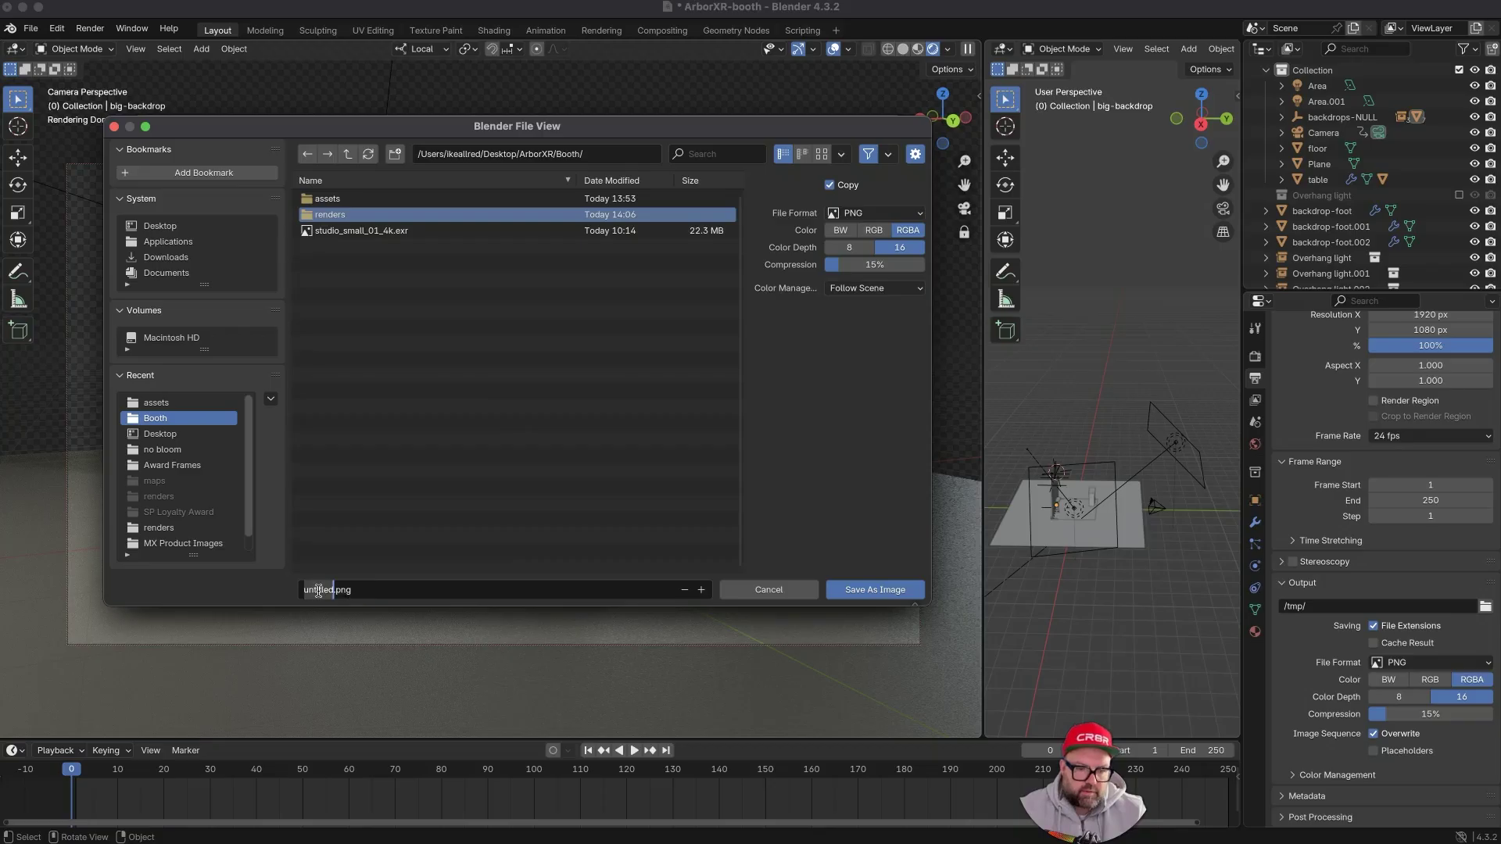
pyautogui.write('booth -')
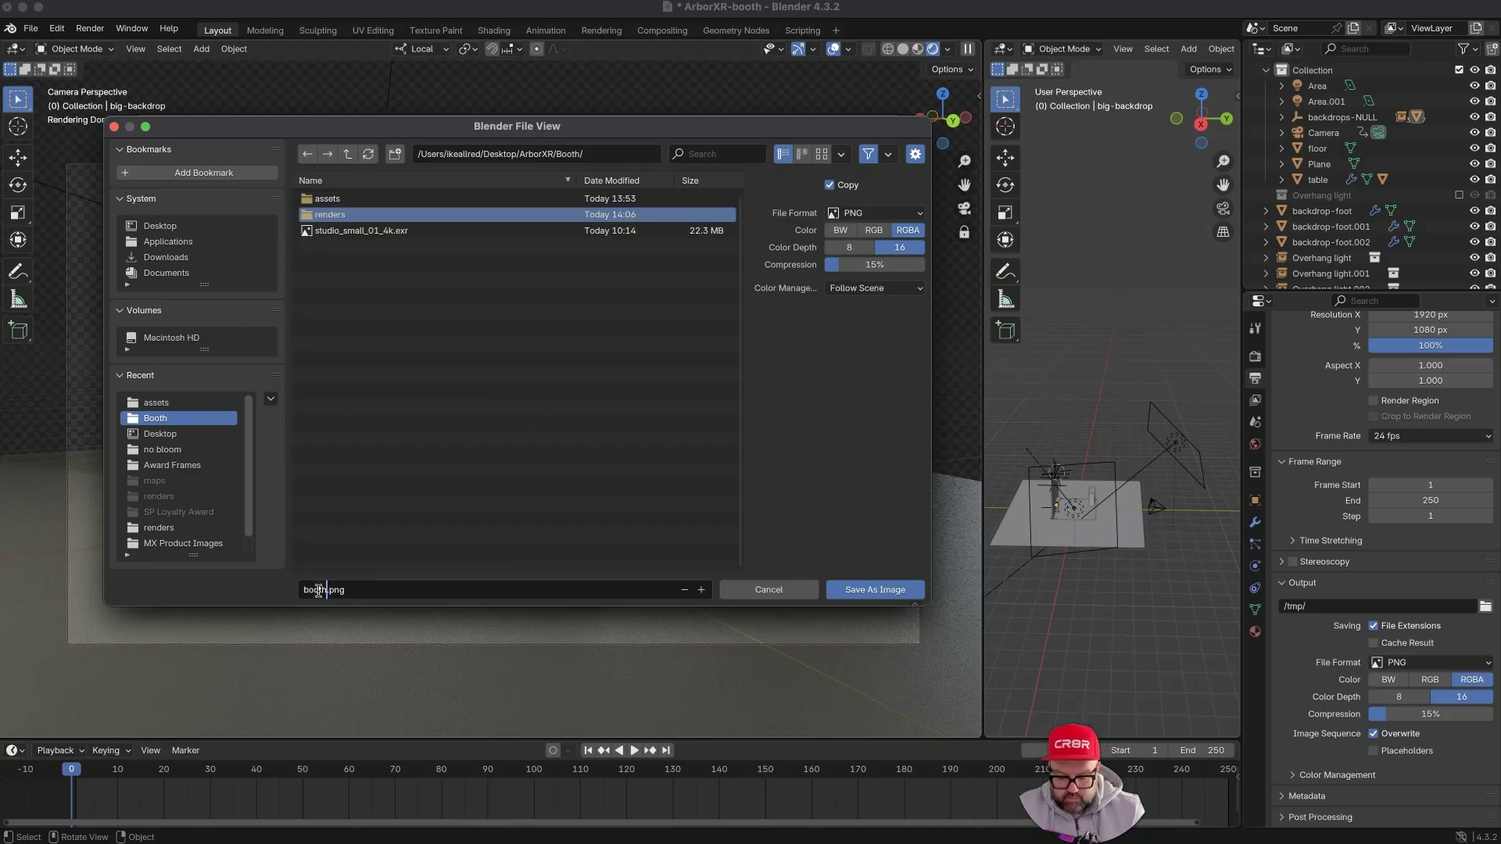
pyautogui.write('1')
pyautogui.press('Return')
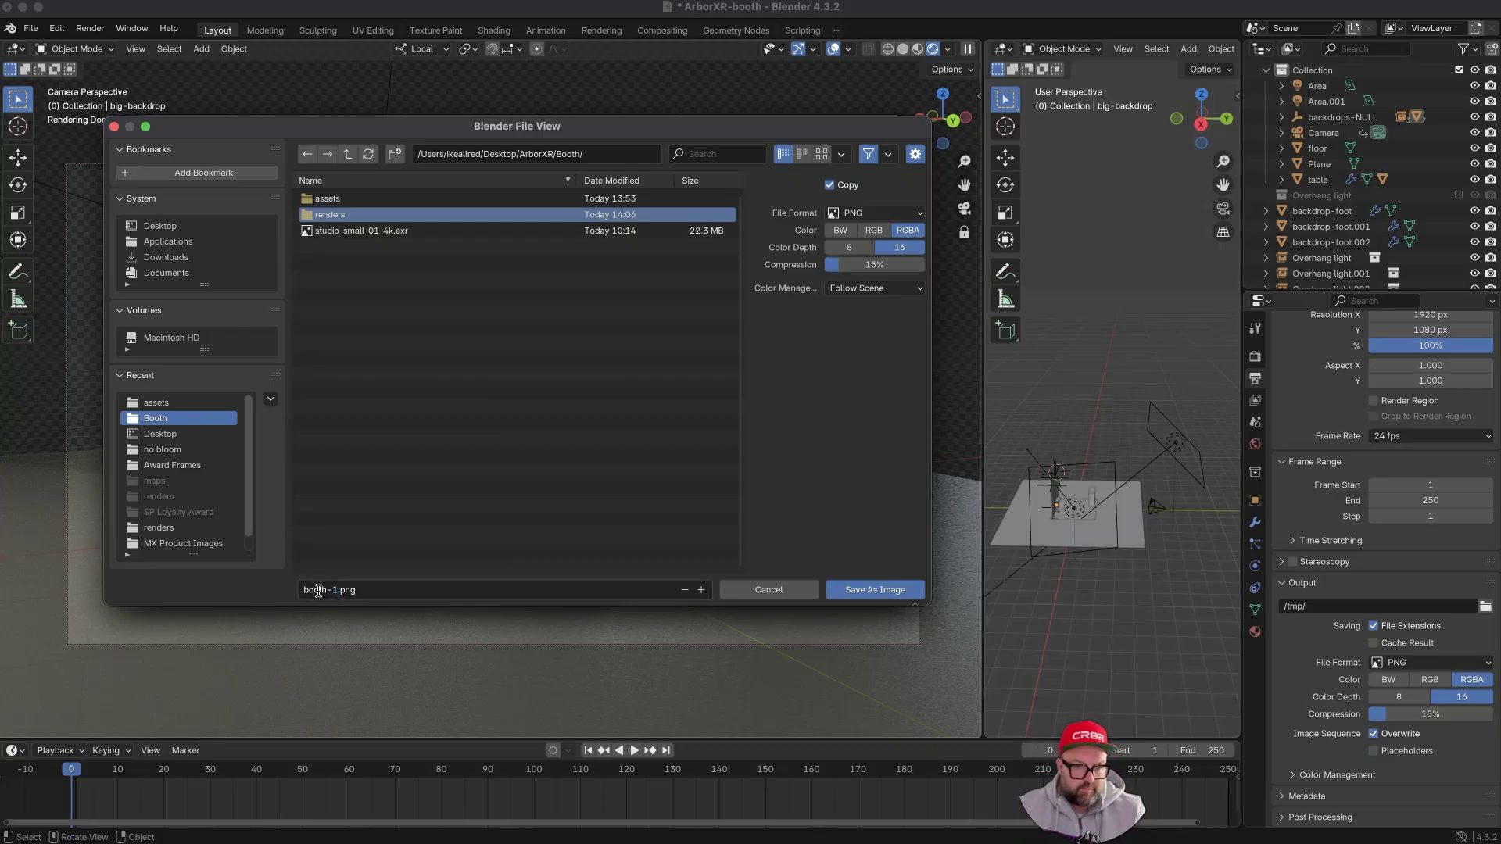
pyautogui.click(894, 591)
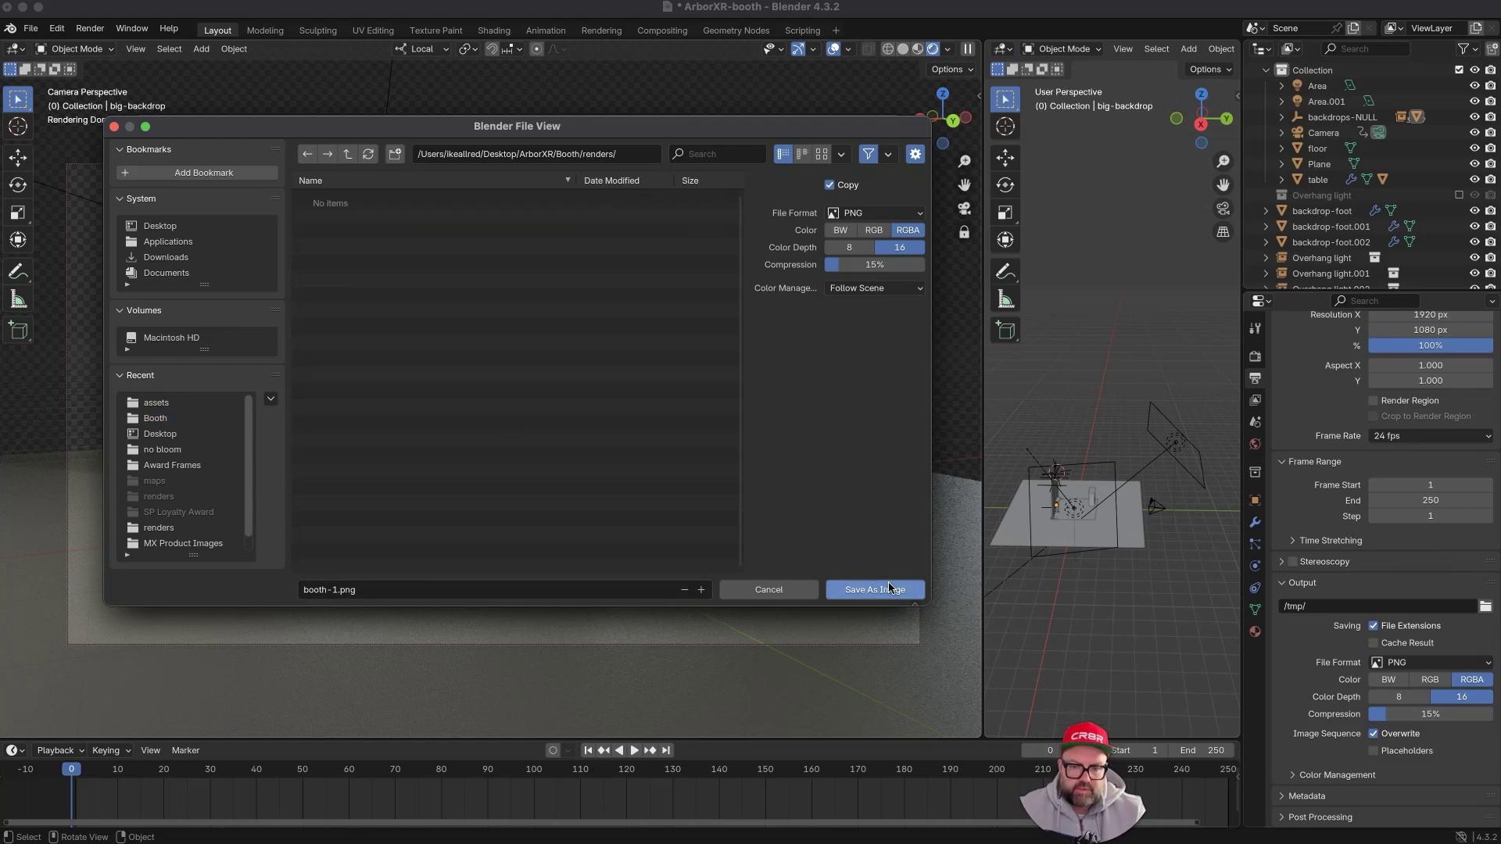
pyautogui.click(891, 591)
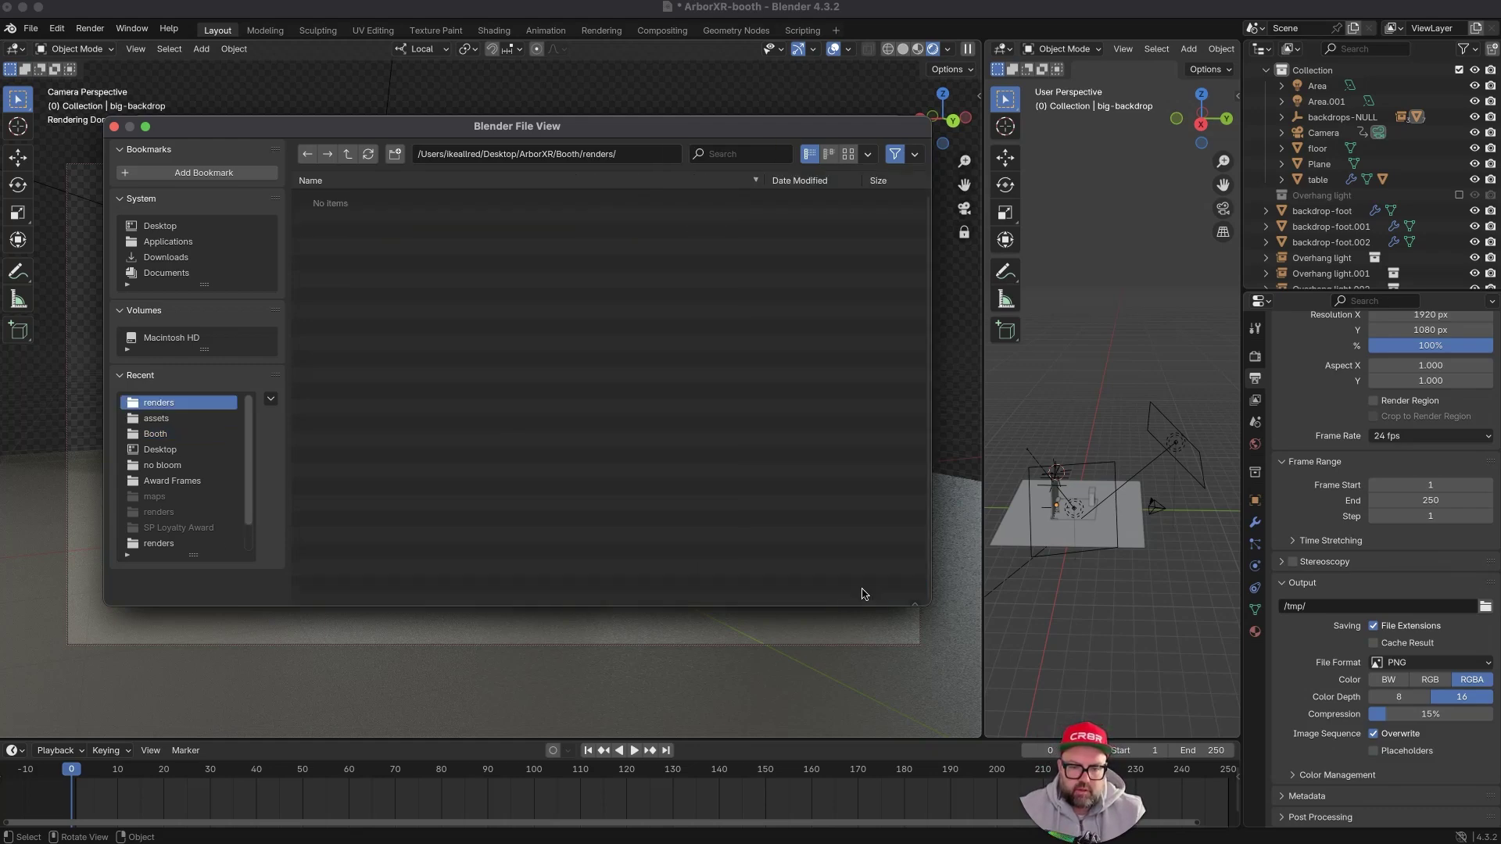
# - Switch to Finder, find booth-1.png in the Booth project's renders folder and open it in Photoshop as its own document
pyautogui.press('super+Tab')
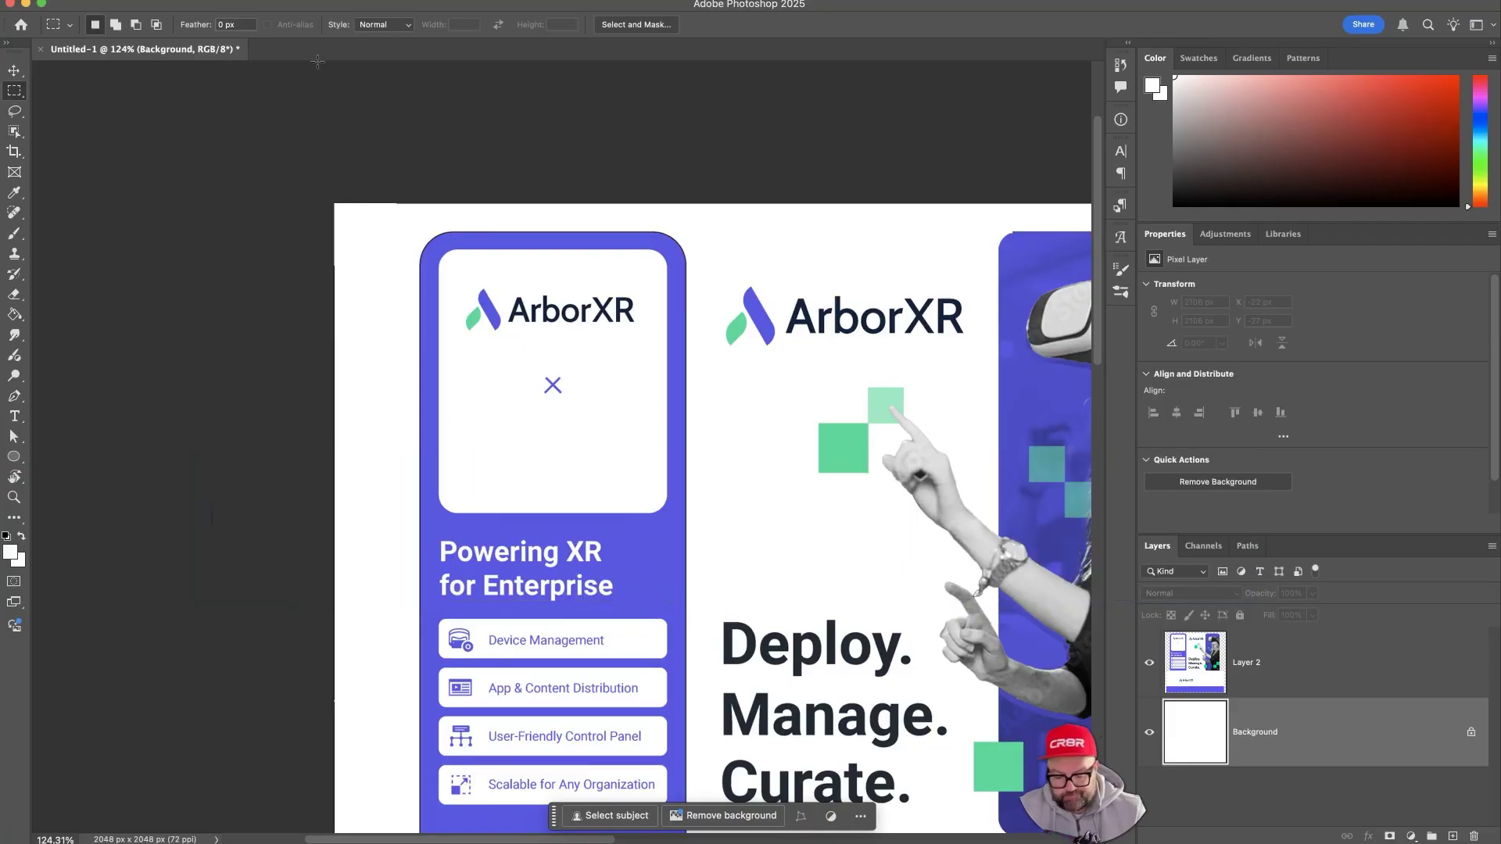
pyautogui.press('super+Tab')
pyautogui.click(695, 497)
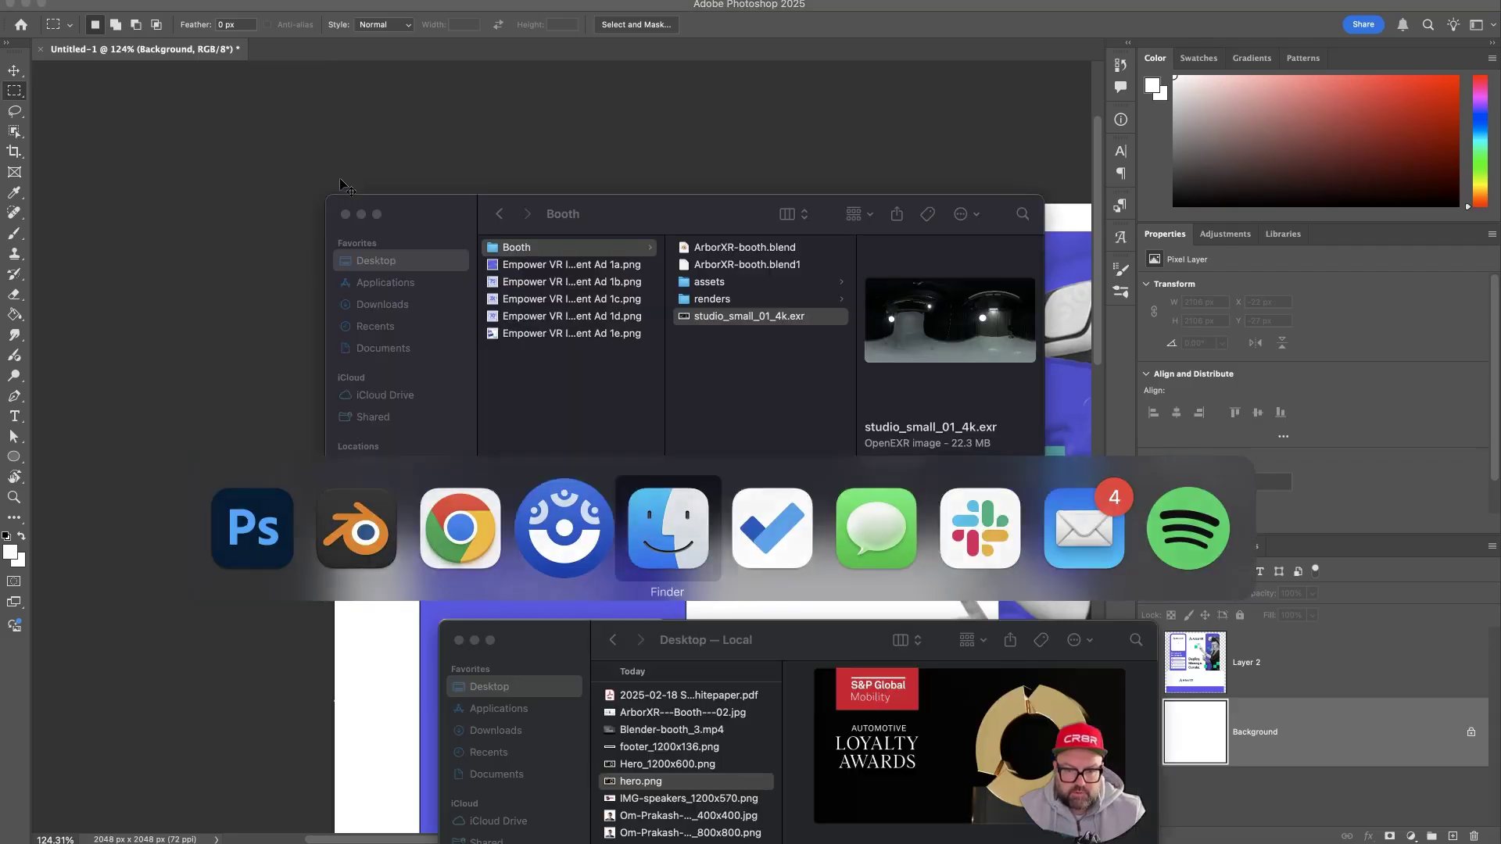
pyautogui.click(731, 299)
pyautogui.click(474, 641)
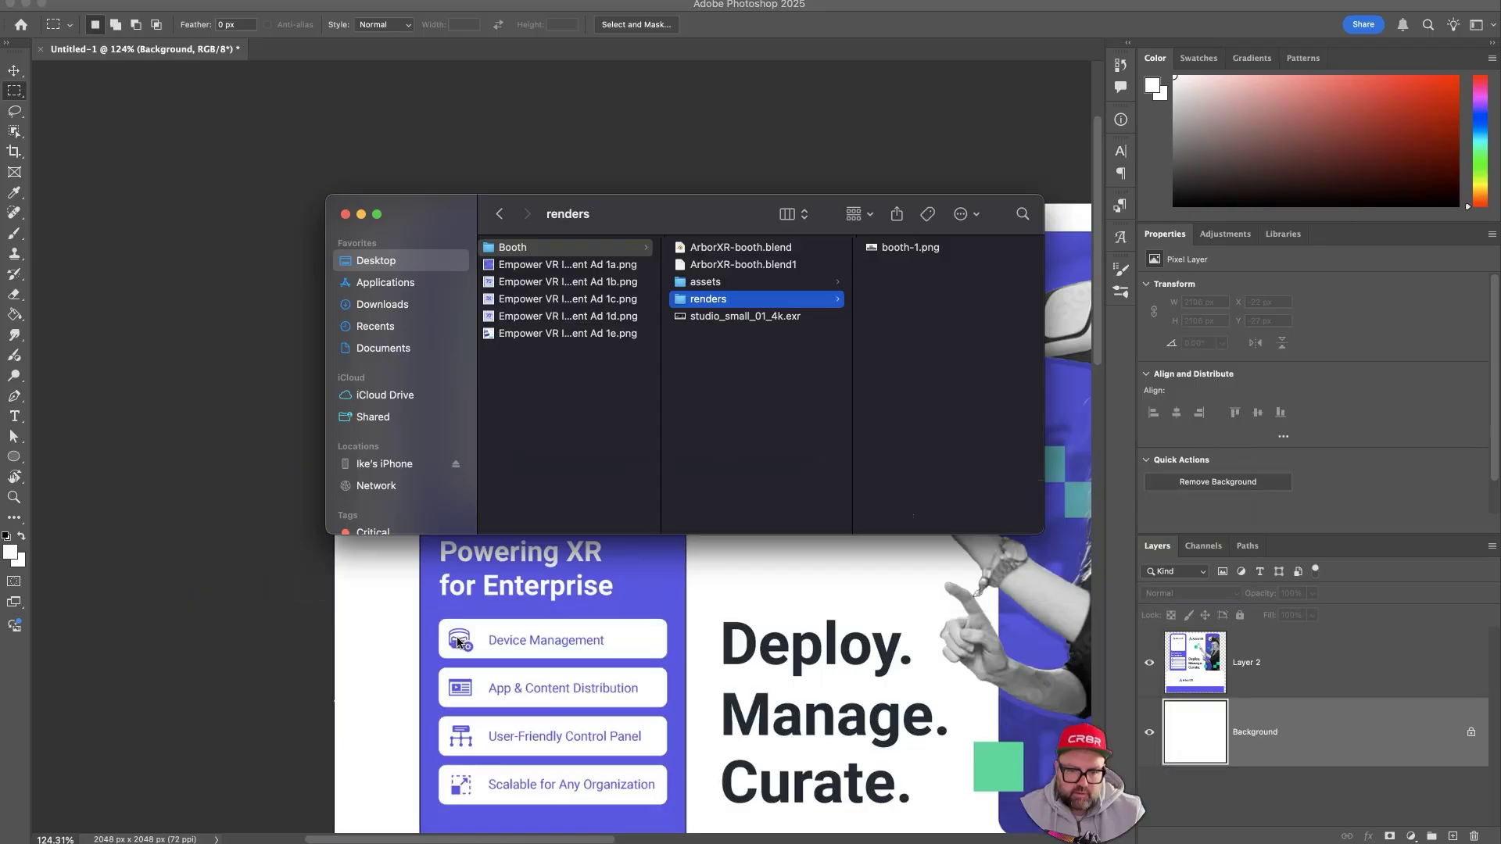
pyautogui.click(911, 248)
pyautogui.moveTo(803, 248); pyautogui.dragTo(492, 117)
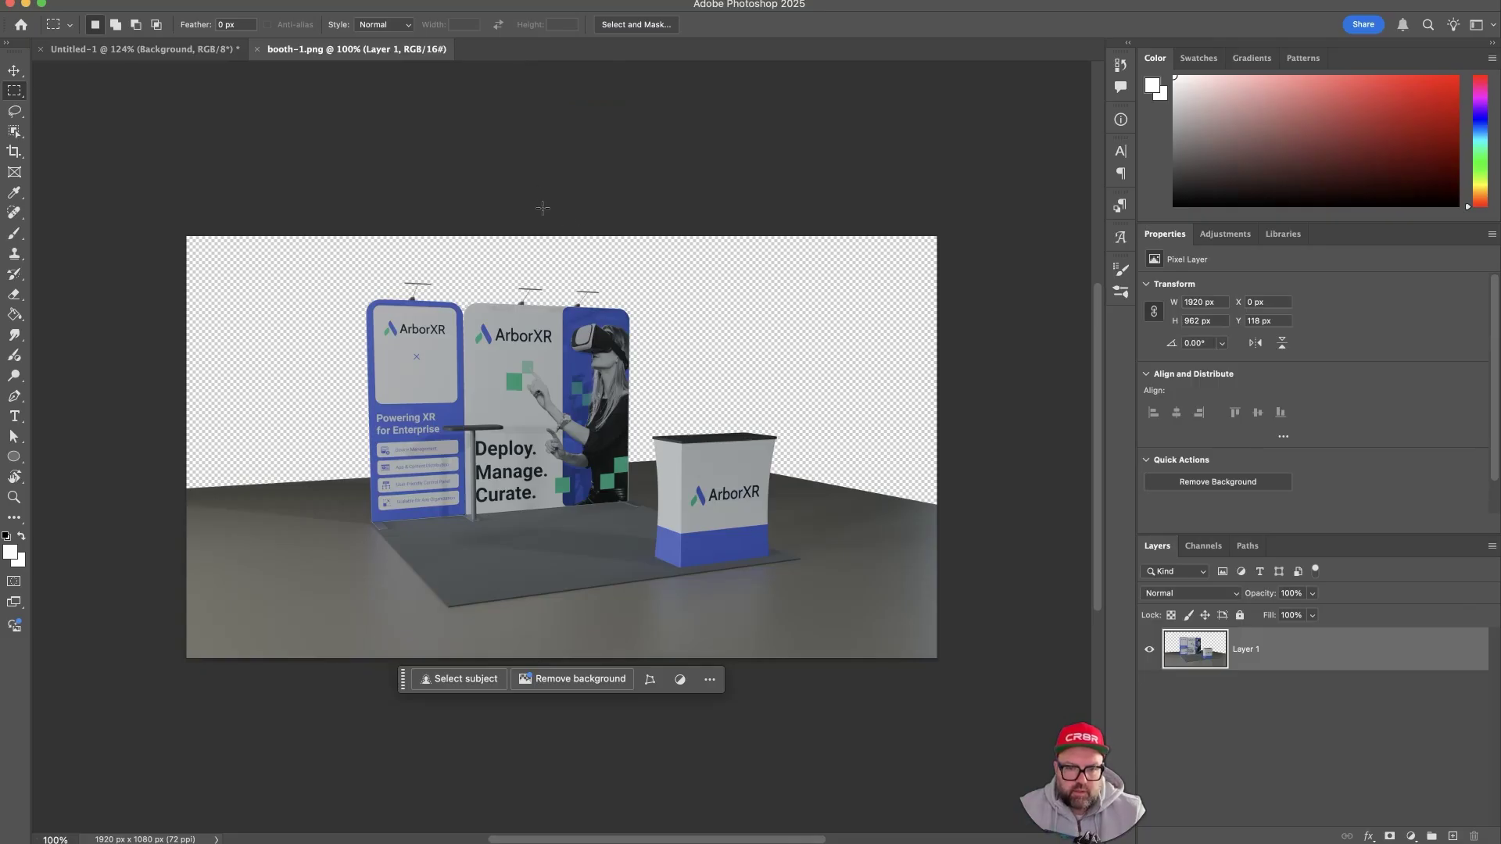
# - Add a solid black (000000) color fill layer and place it beneath the booth render layer
pyautogui.keyDown('alt'); pyautogui.scroll(5, 587, 418); pyautogui.keyUp('alt')
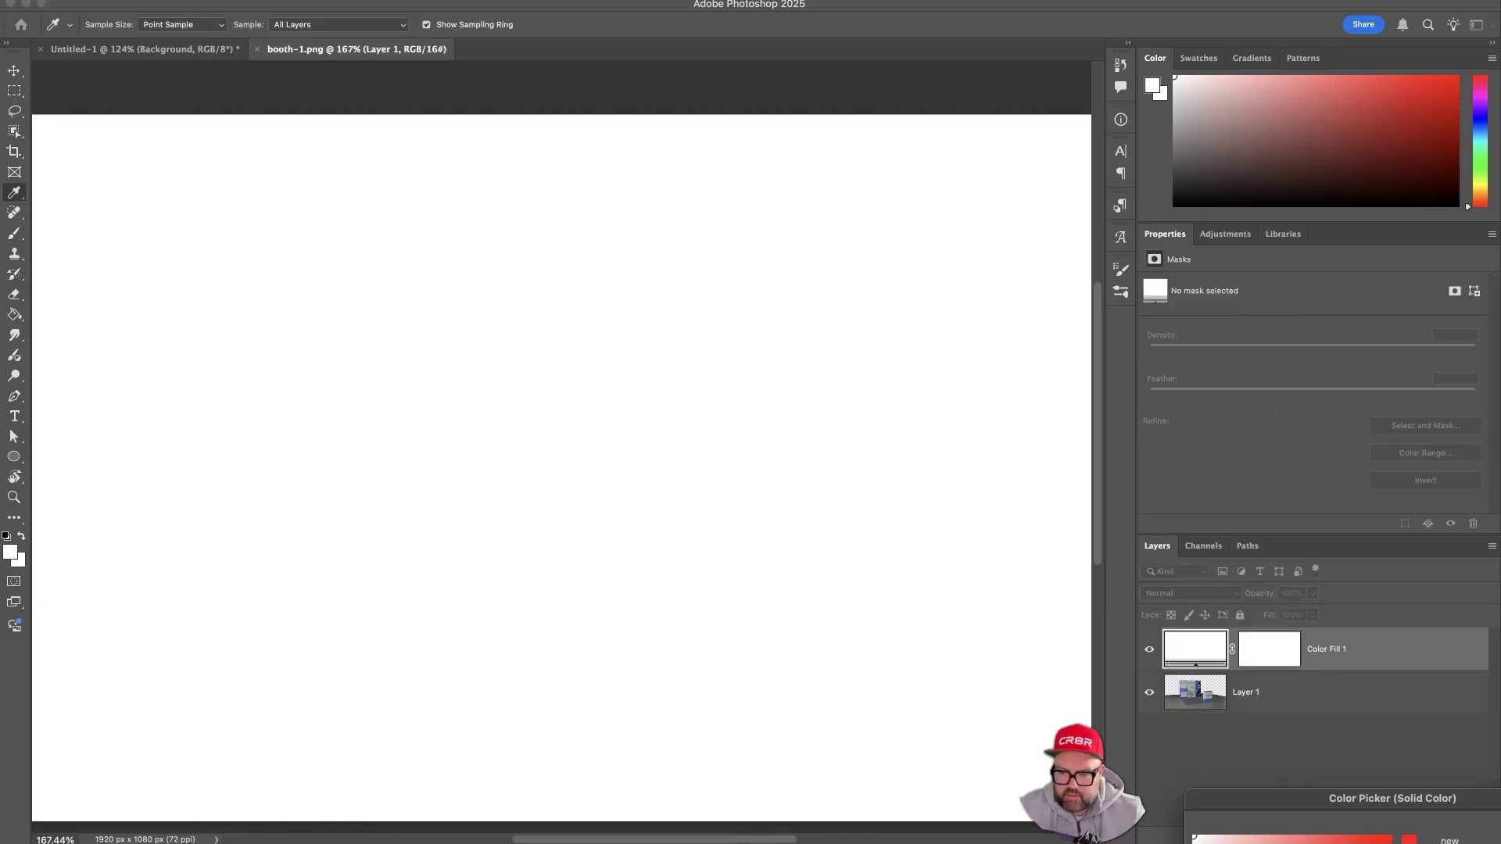
pyautogui.moveTo(1388, 807); pyautogui.dragTo(1094, 466)
pyautogui.moveTo(985, 666); pyautogui.dragTo(782, 778)
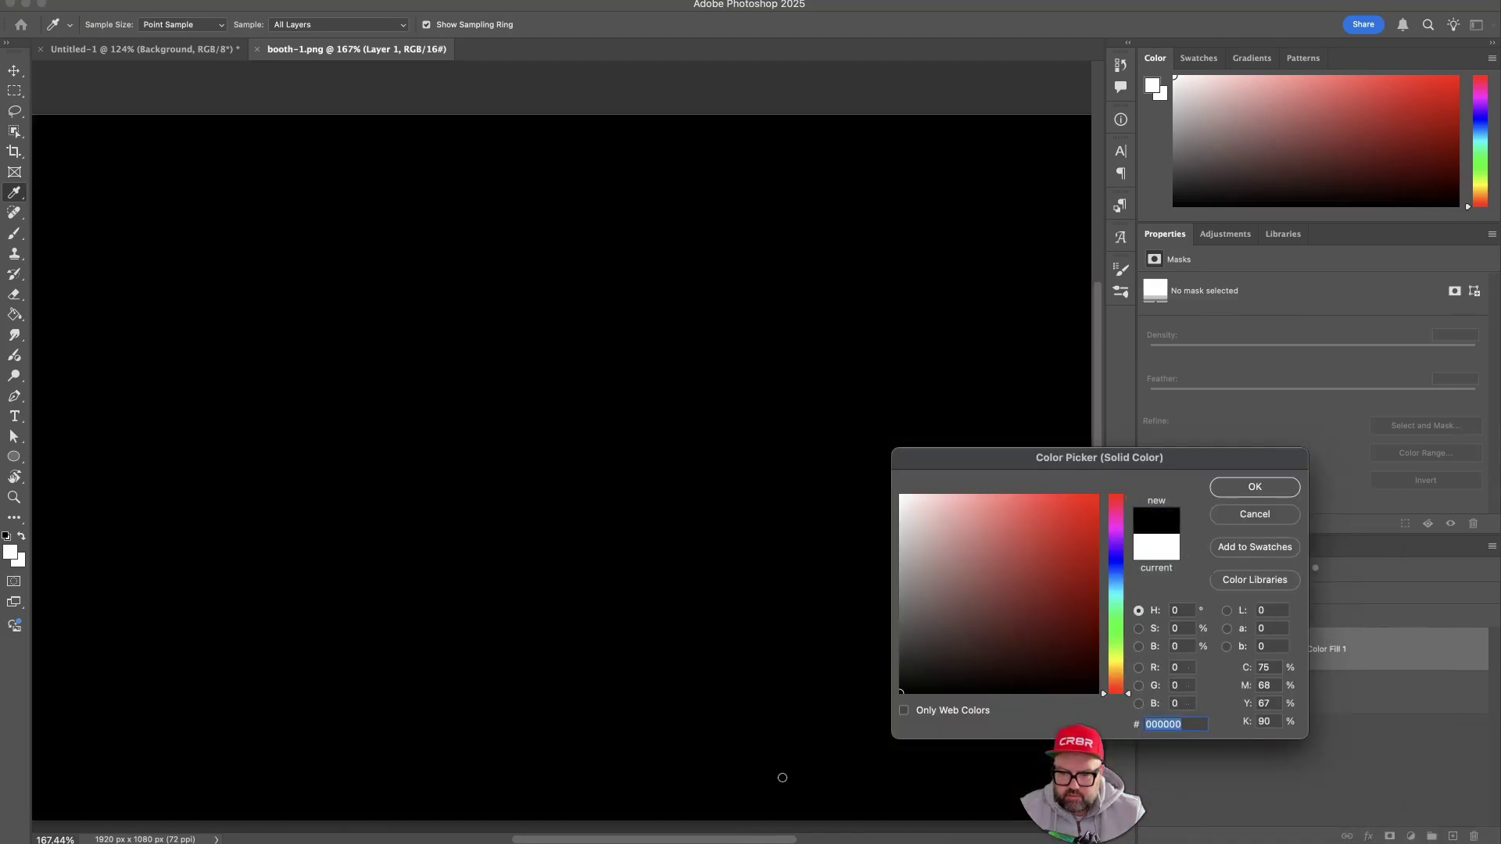
pyautogui.click(1255, 487)
pyautogui.moveTo(1385, 692); pyautogui.dragTo(1384, 638)
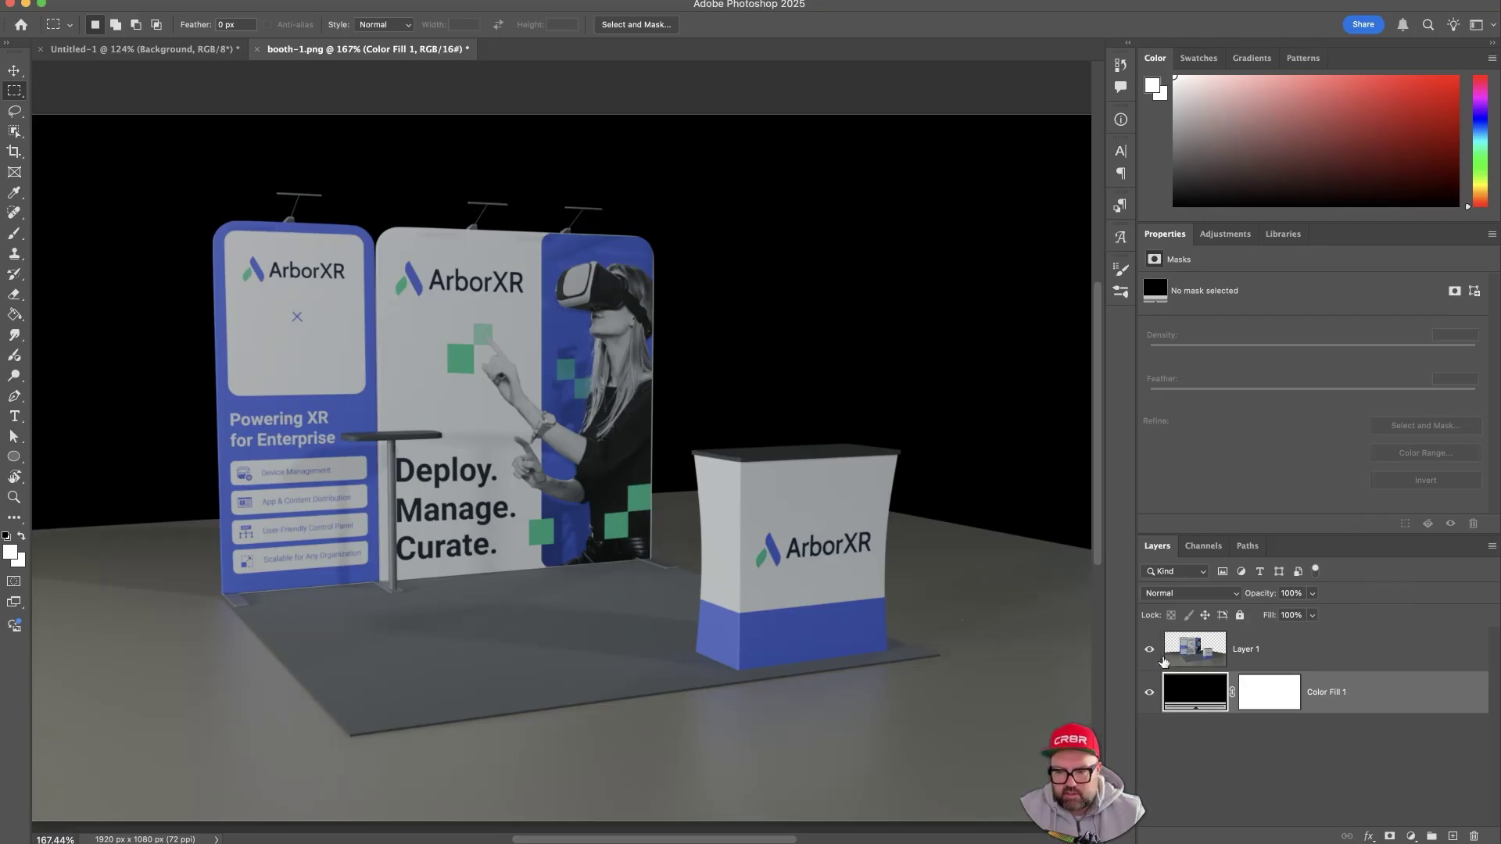
# - Add a Curves adjustment above the render layer, pull the white point inward and set a shadow point at input 39, output 30
pyautogui.click(1213, 658)
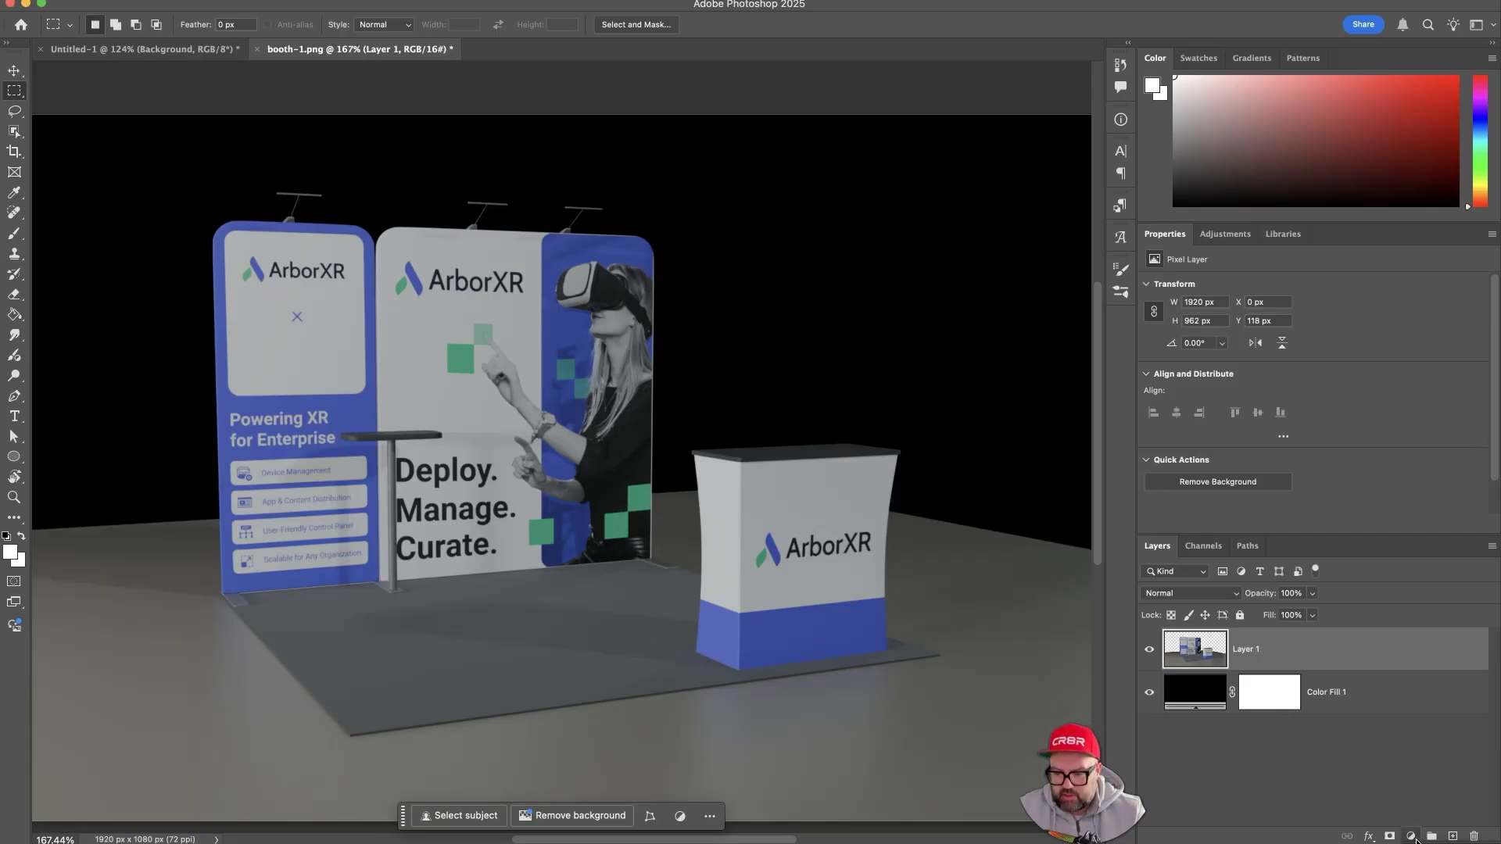
pyautogui.click(1356, 783)
pyautogui.scroll(-3, 1389, 415)
pyautogui.scroll(-1, 1390, 419)
pyautogui.moveTo(1427, 477); pyautogui.dragTo(1382, 480)
pyautogui.moveTo(1257, 431); pyautogui.dragTo(1259, 442)
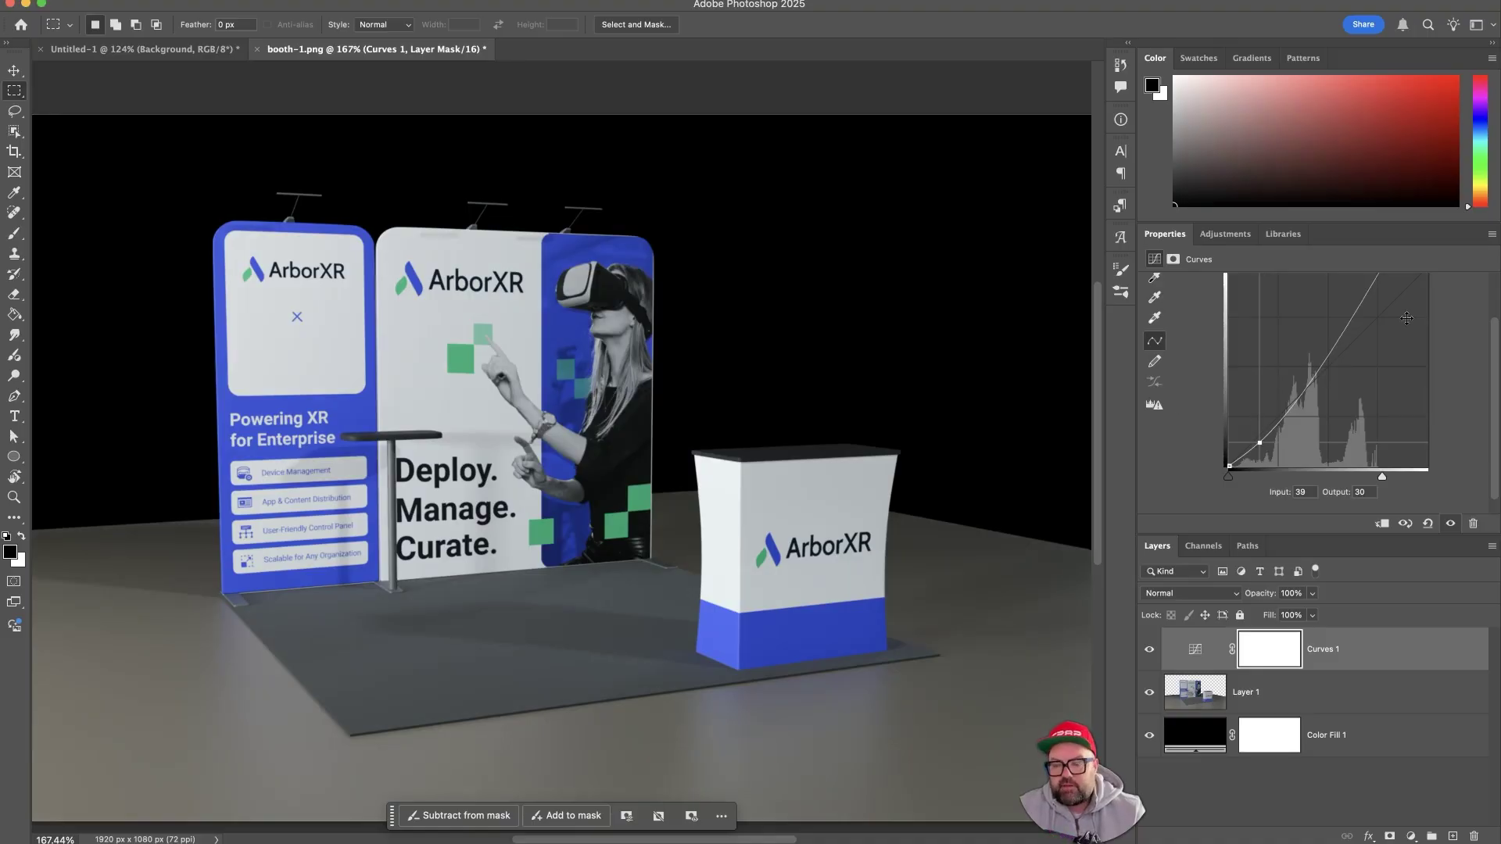
# - Add a highlight control point to the RGB curve, compare the image with and without it, and slightly lower the curve's white end
pyautogui.scroll(2, 1407, 319)
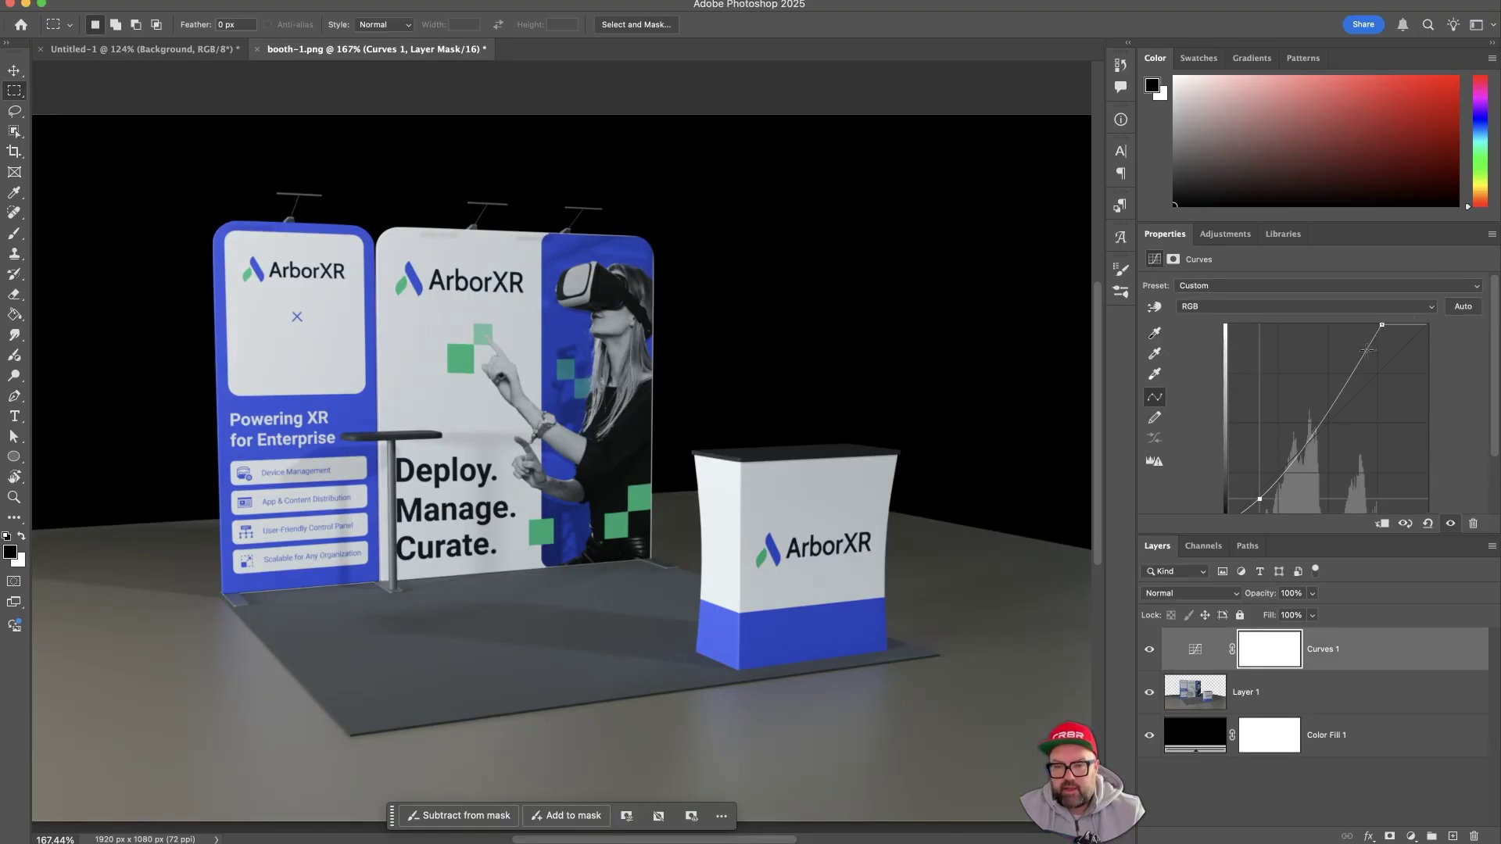
pyautogui.click(1365, 351)
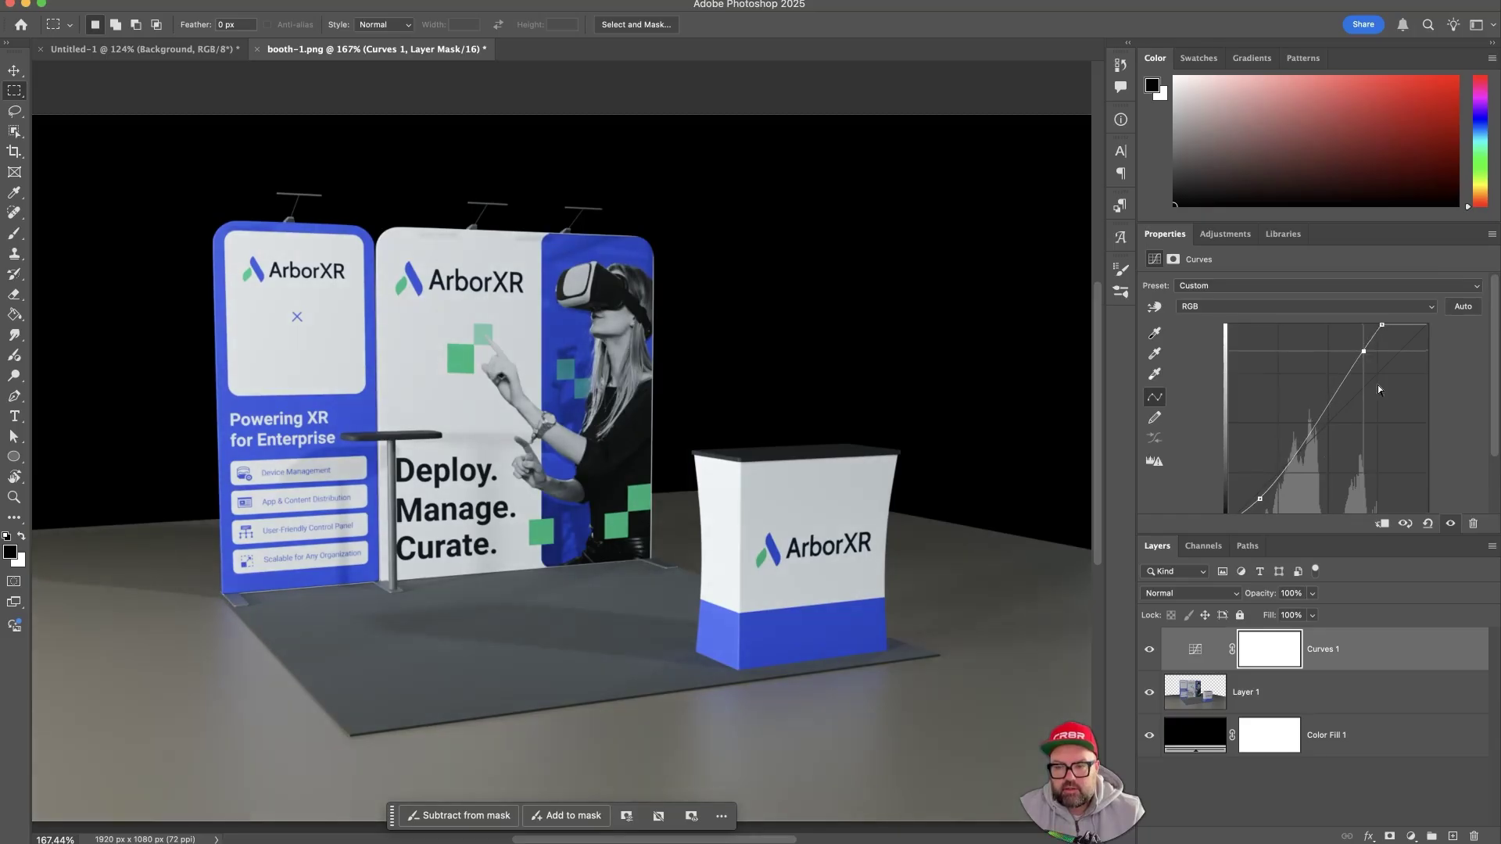
pyautogui.click(1452, 523)
pyautogui.click(1452, 523)
pyautogui.click(1453, 524)
pyautogui.click(1453, 523)
pyautogui.moveTo(1383, 325); pyautogui.dragTo(1364, 356)
# - Compare the booth image with and without the Curves adjustment and examine the backdrop panels and counter up close
pyautogui.click(1452, 526)
pyautogui.click(1452, 525)
pyautogui.click(1452, 525)
pyautogui.click(1452, 526)
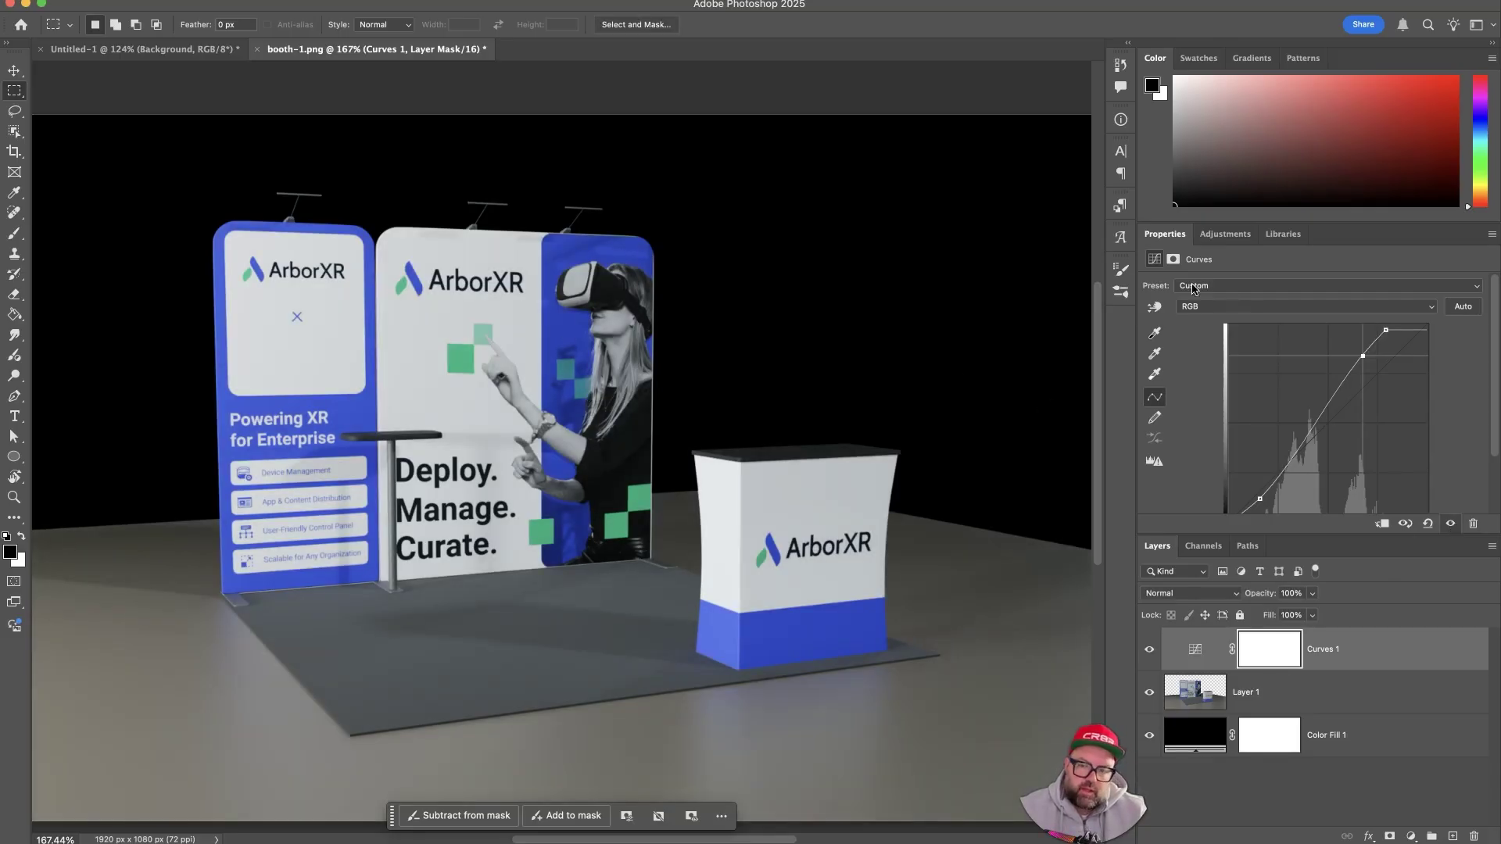
pyautogui.keyDown('super'); pyautogui.moveTo(865, 277); pyautogui.dragTo(806, 277); pyautogui.keyUp('super')
pyautogui.keyDown('super'); pyautogui.moveTo(679, 358); pyautogui.dragTo(737, 358); pyautogui.keyUp('super')
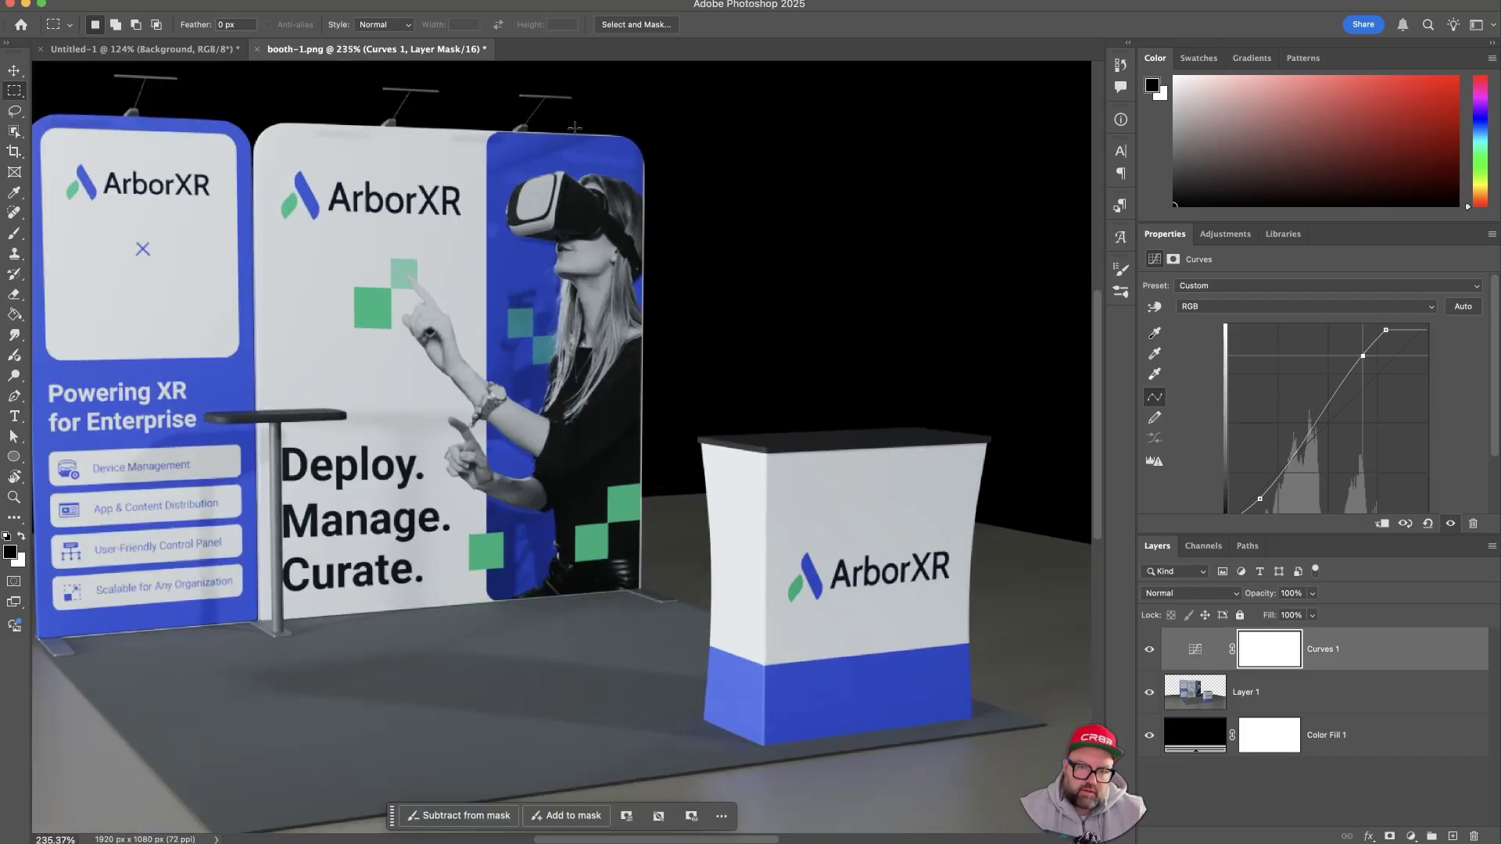
pyautogui.keyDown('super'); pyautogui.moveTo(661, 167); pyautogui.dragTo(691, 199); pyautogui.keyUp('super')
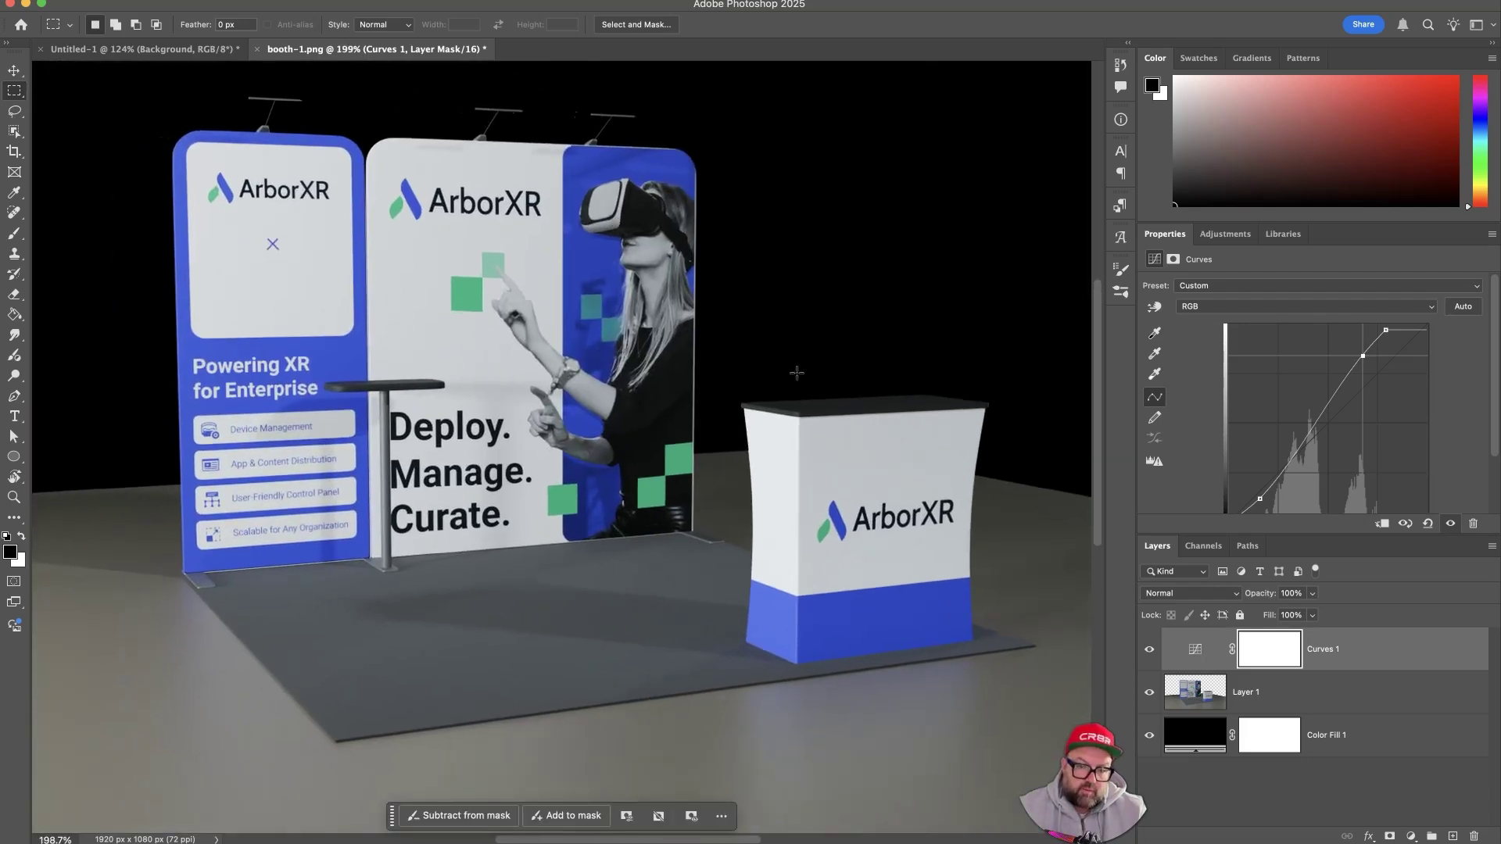